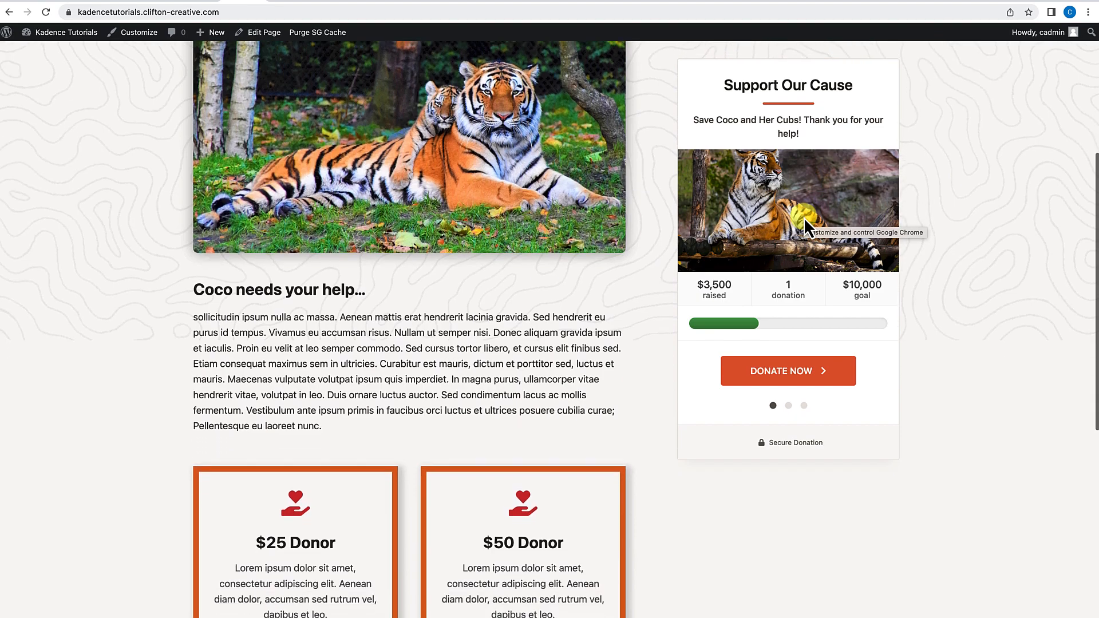
Step: Look over the Help Save Coco the Tiger page from the countdown timer down to the donor boxes and closing text
scroll(804, 219, down, 5)
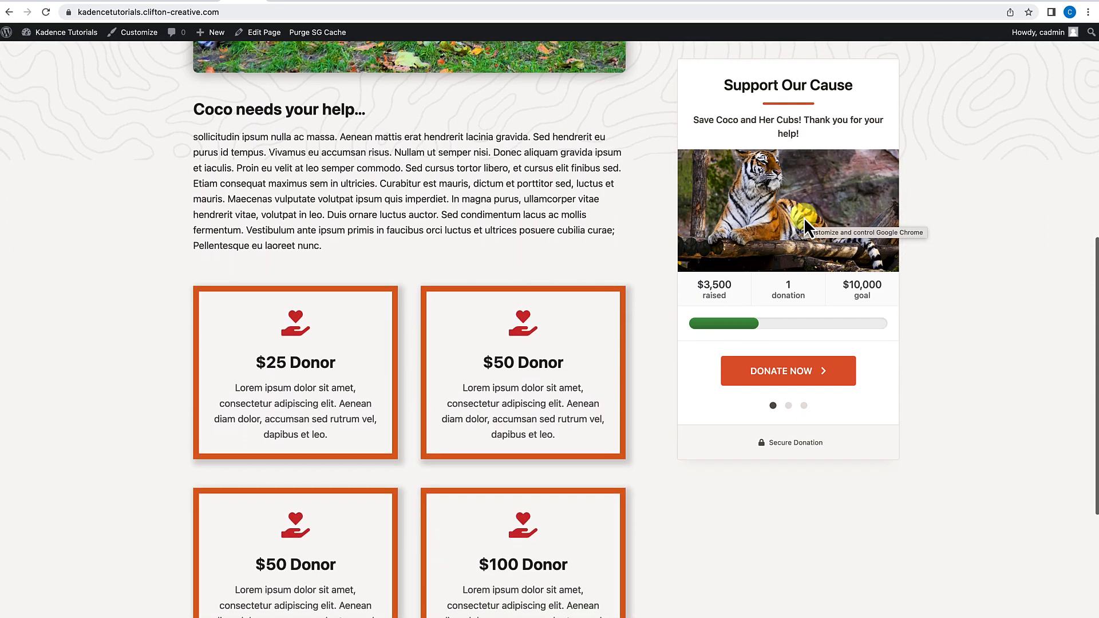
scroll(804, 218, up, 10)
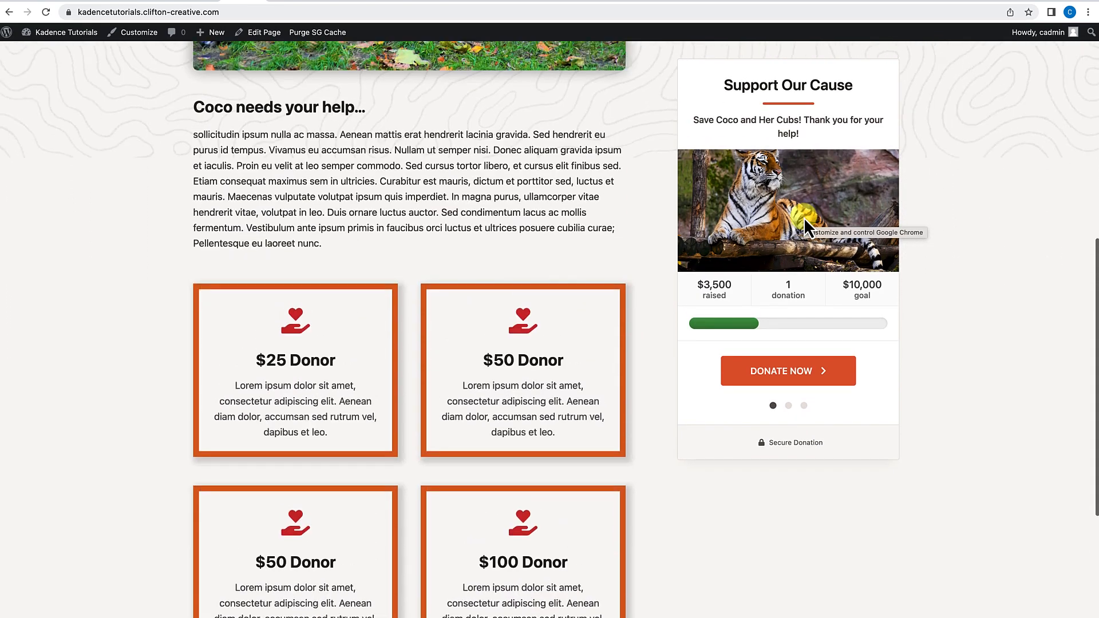
scroll(803, 218, up, 1)
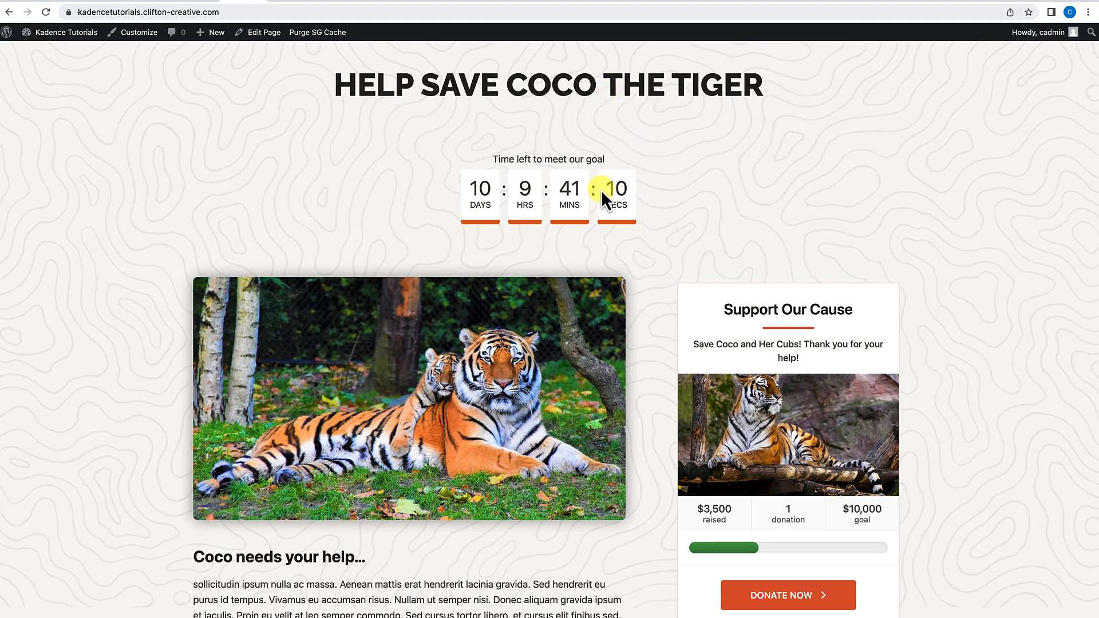
scroll(542, 321, down, 5)
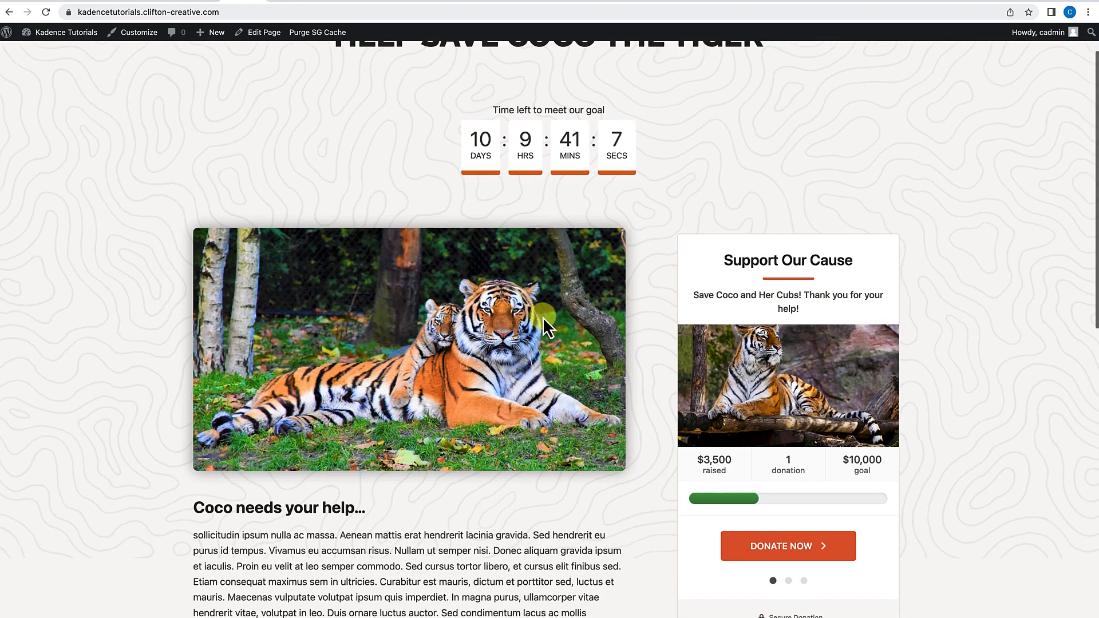
scroll(543, 317, down, 5)
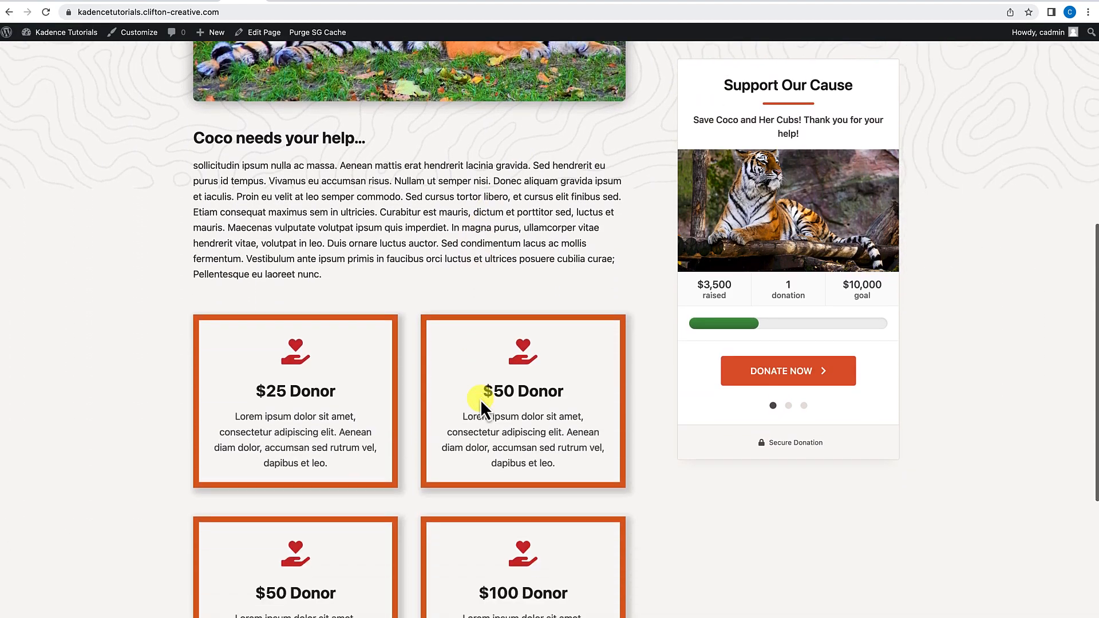
scroll(470, 483, down, 4)
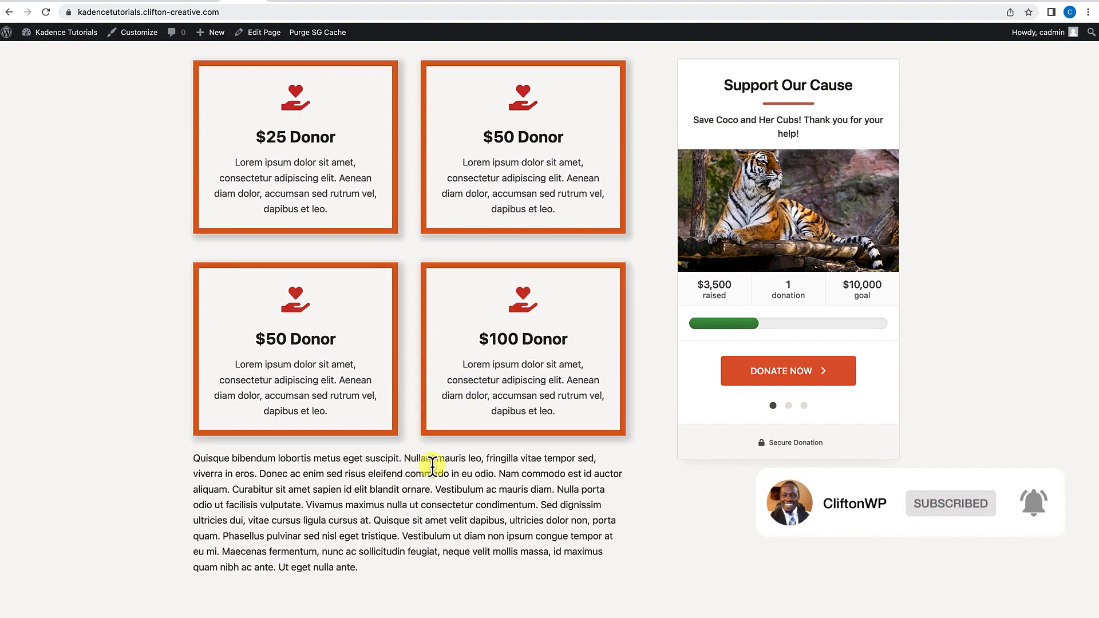
scroll(454, 444, up, 5)
scroll(455, 444, up, 7)
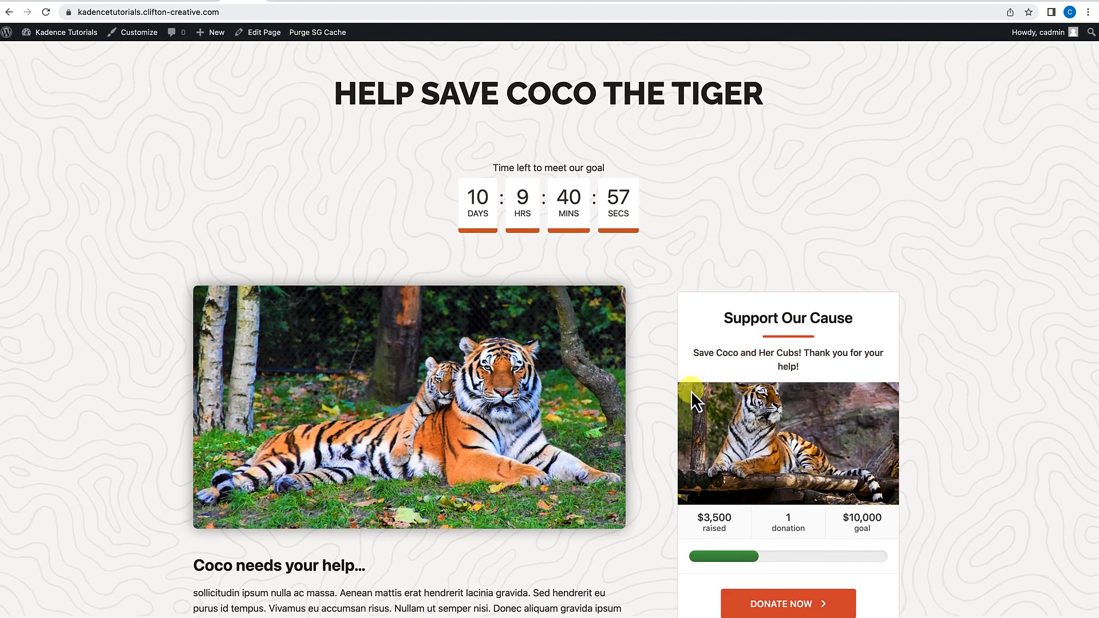
Step: Examine how the Support Our Cause donation form behaves beside the page content while moving between the countdown and the donor boxes
scroll(667, 423, down, 3)
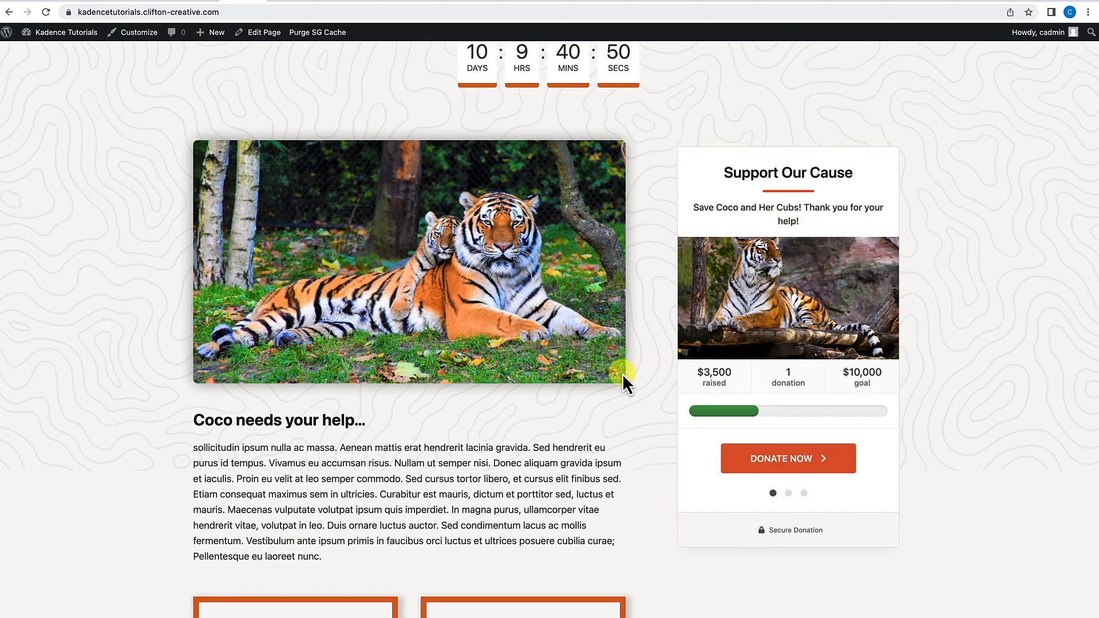
scroll(623, 373, up, 2)
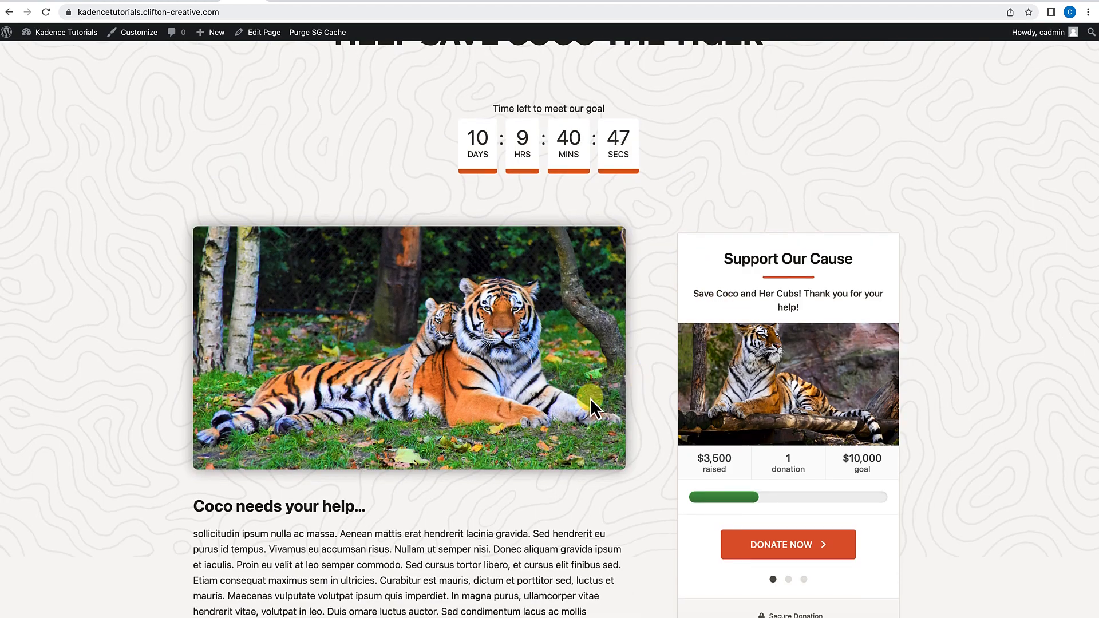
scroll(591, 401, down, 4)
scroll(592, 400, down, 6)
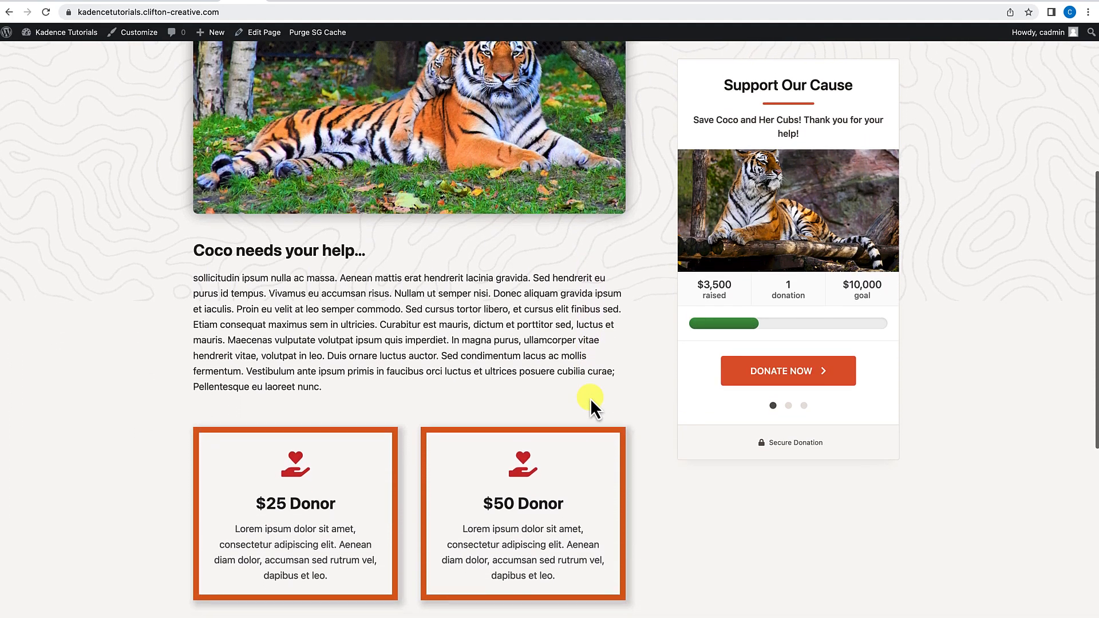
scroll(589, 397, down, 3)
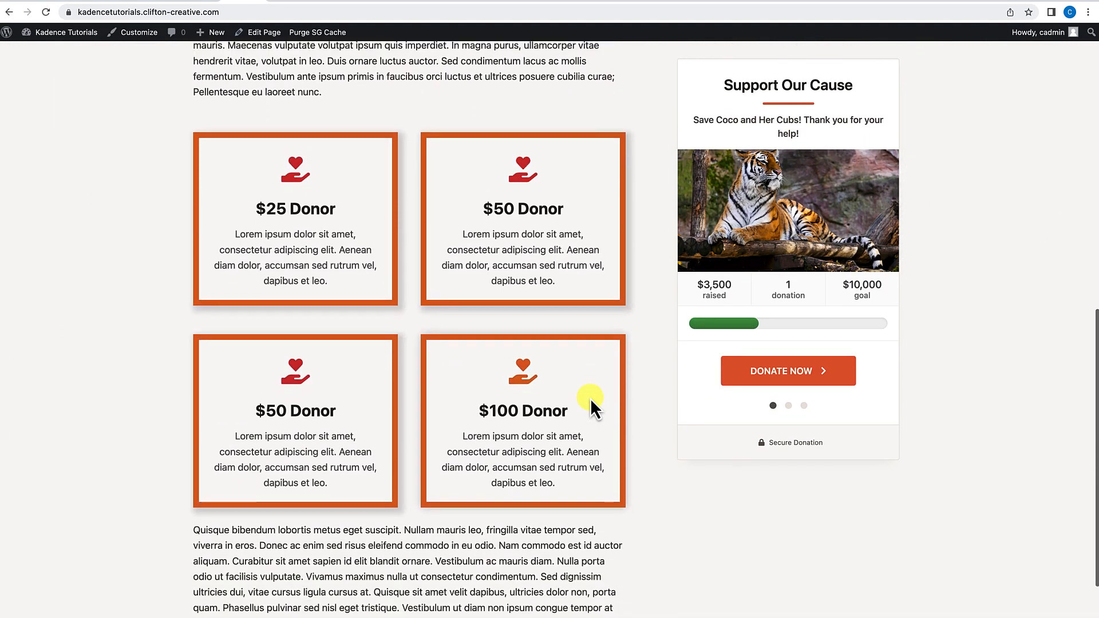
scroll(591, 397, up, 10)
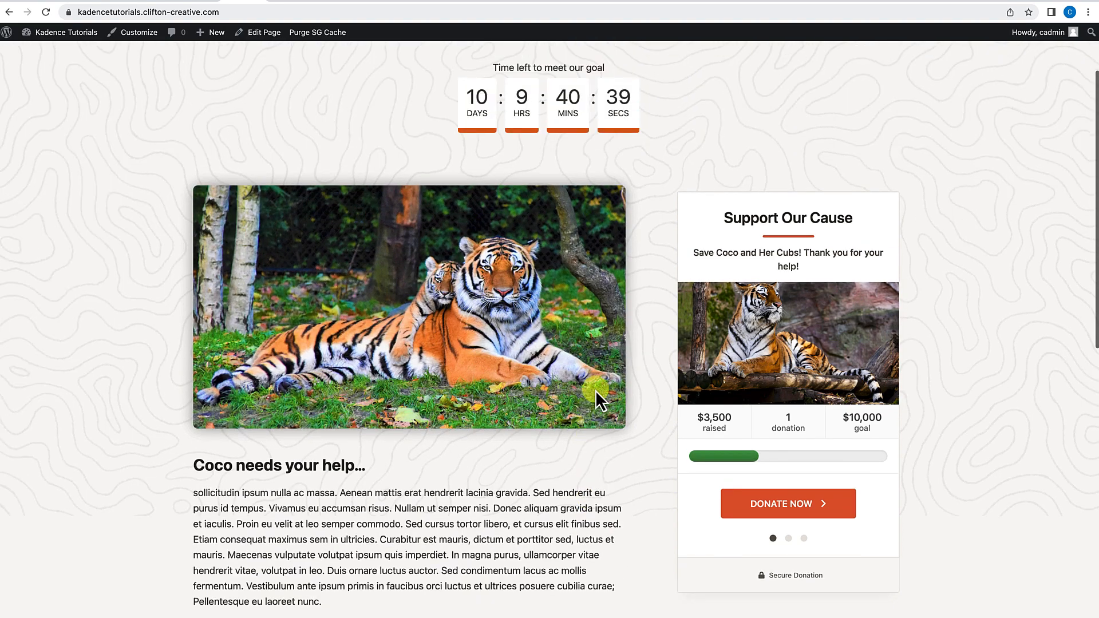
scroll(609, 327, down, 1)
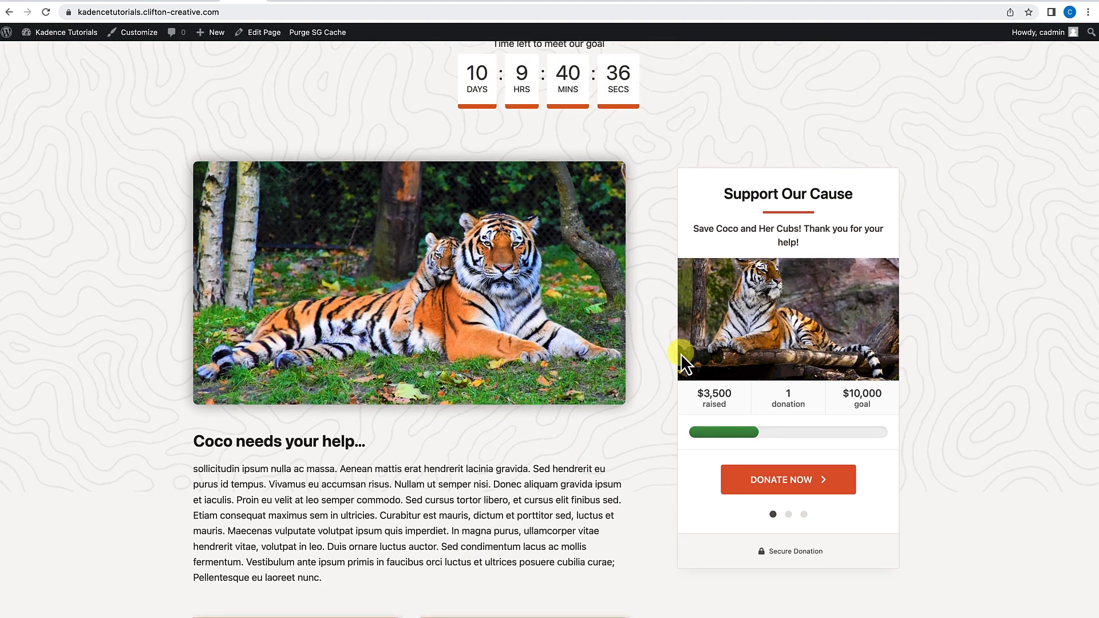
scroll(682, 352, down, 7)
scroll(787, 266, down, 1)
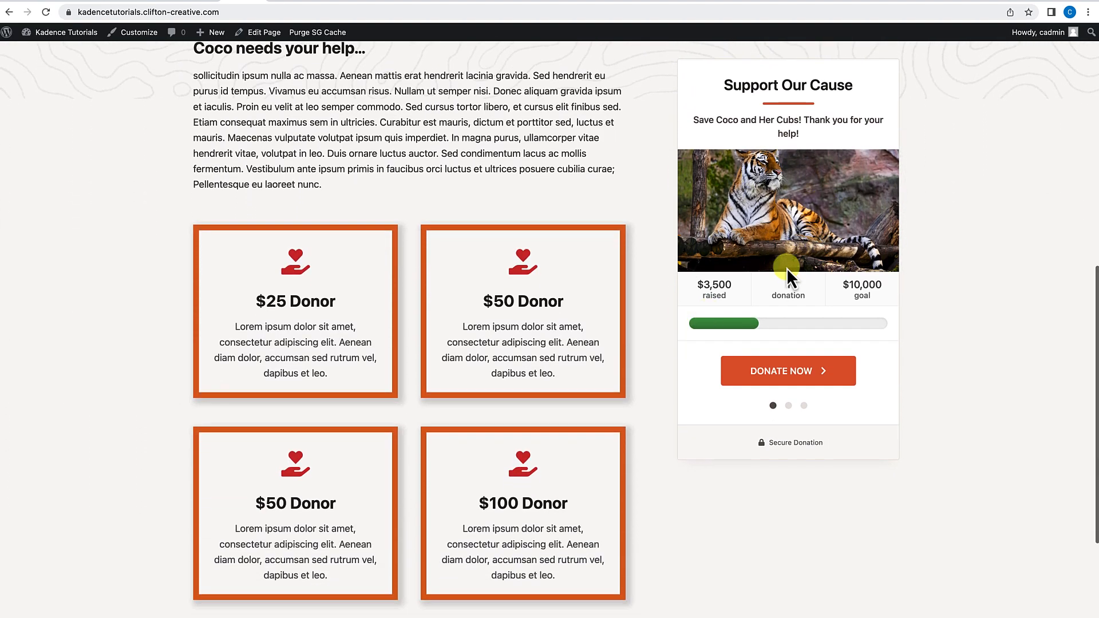
scroll(786, 266, down, 1)
scroll(787, 267, up, 10)
scroll(782, 275, down, 2)
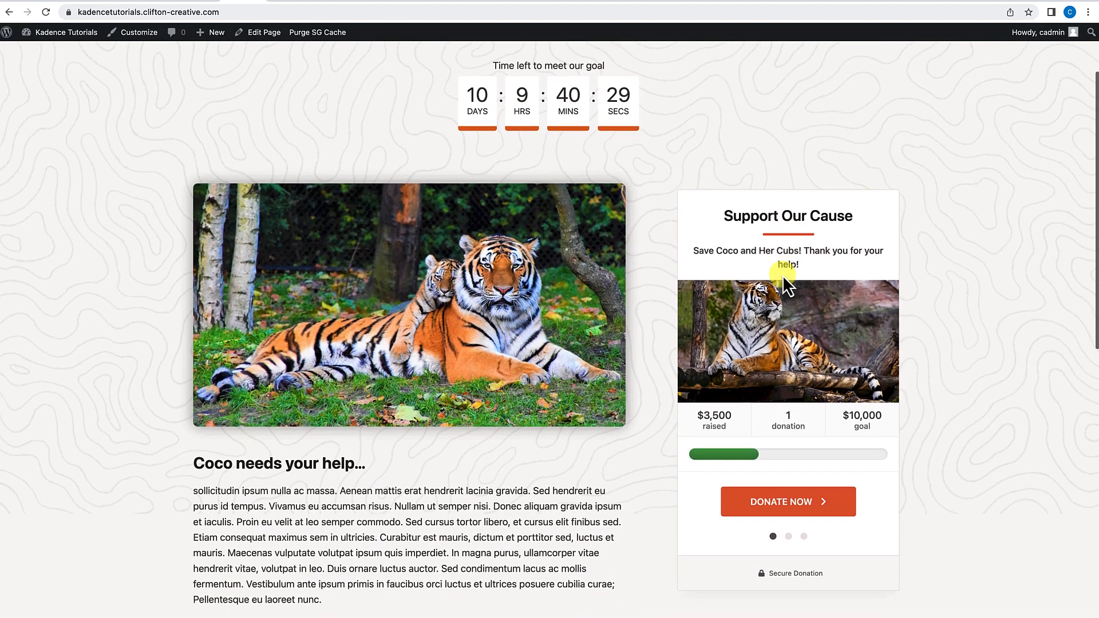
scroll(781, 274, down, 1)
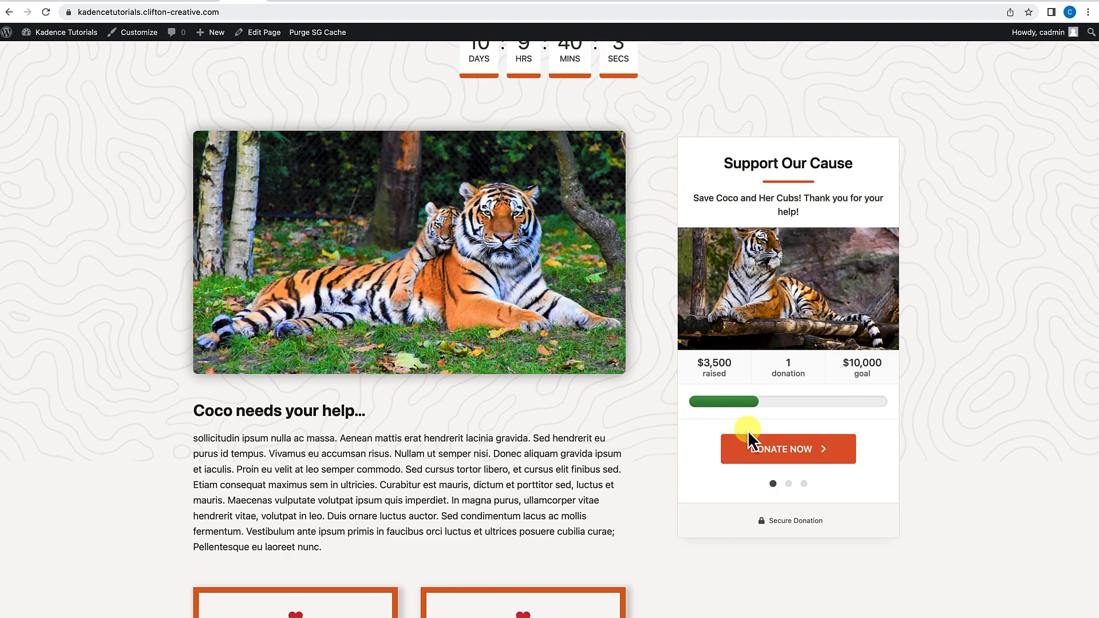
Step: Start a donation in the Support Our Cause form, choose the custom amount option and continue to the donor information
click(787, 452)
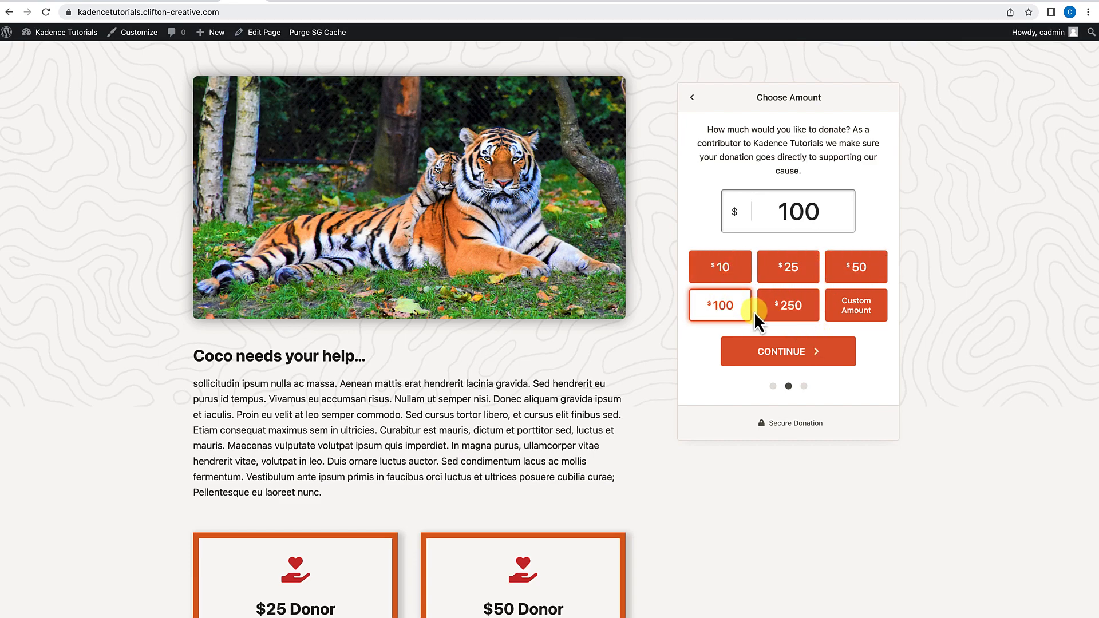
click(865, 326)
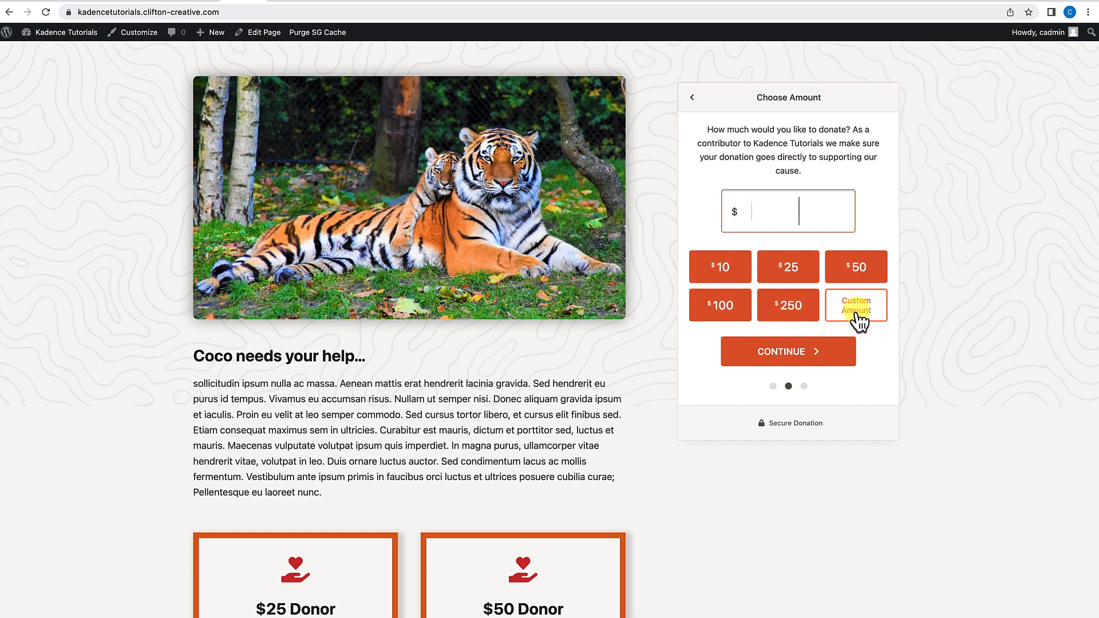
click(811, 352)
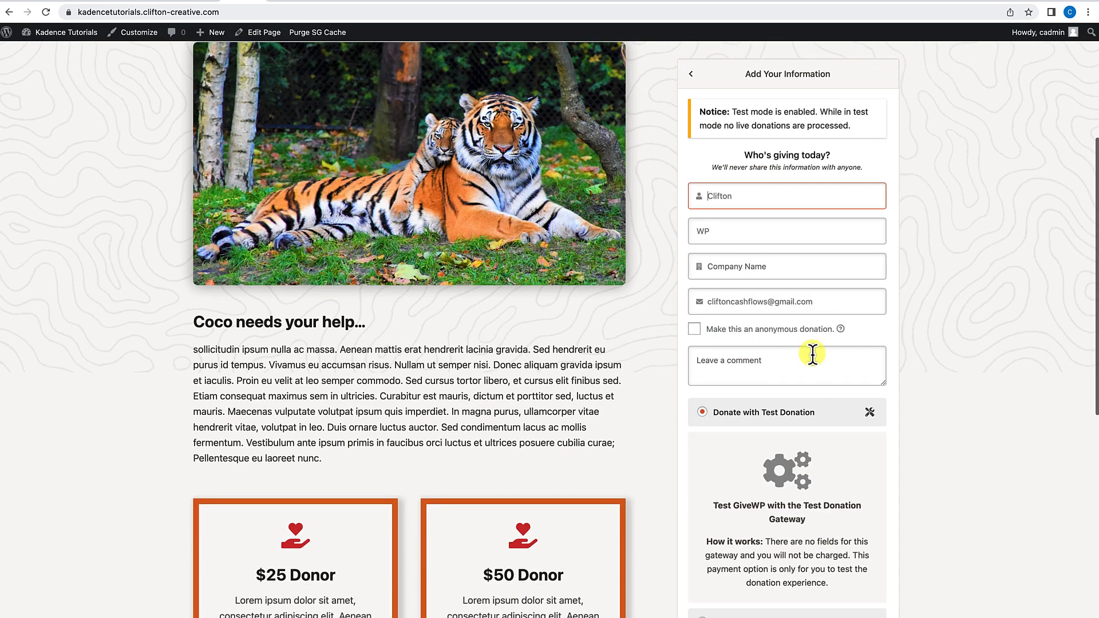
Step: Review the form's payment options, terms and donation summary, and go back to its opening Support Our Cause screen
scroll(791, 351, down, 5)
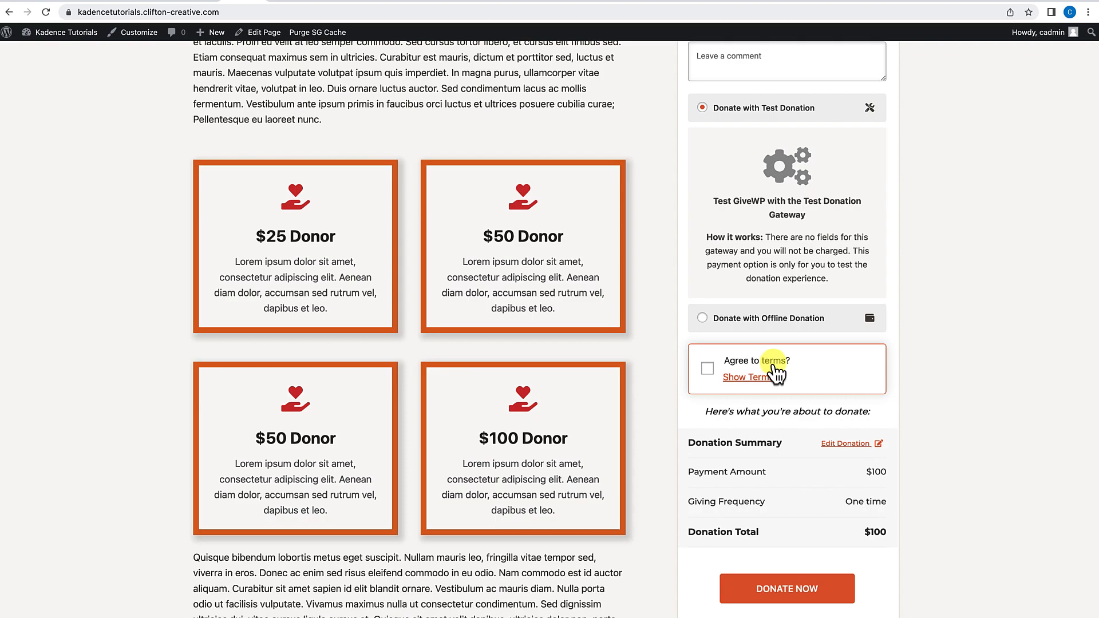
scroll(776, 344, down, 2)
click(787, 502)
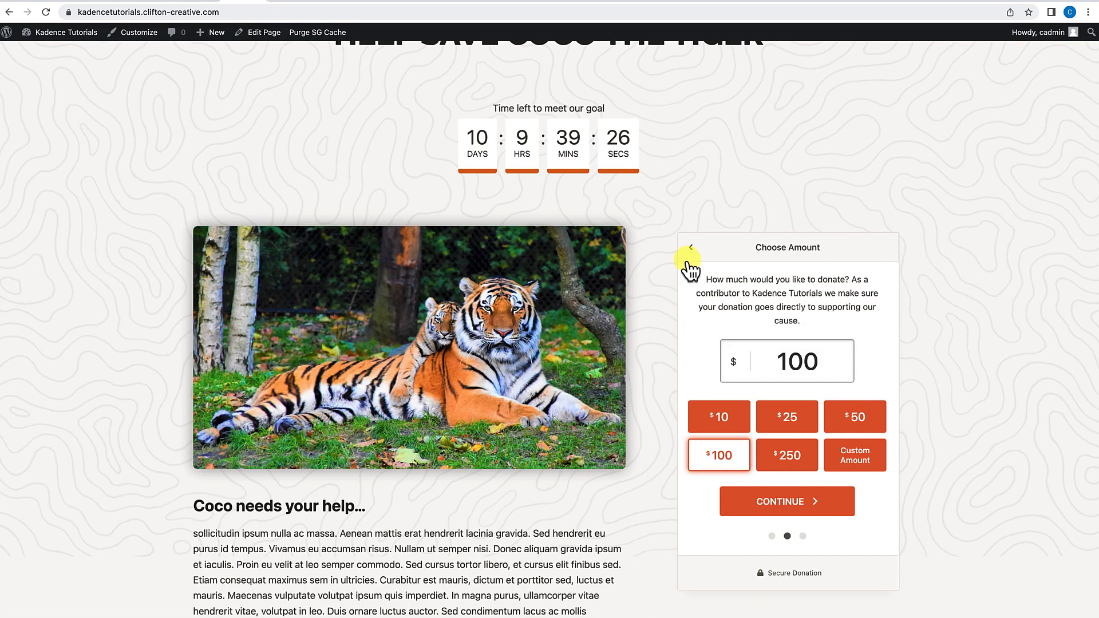
click(689, 255)
scroll(575, 240, up, 2)
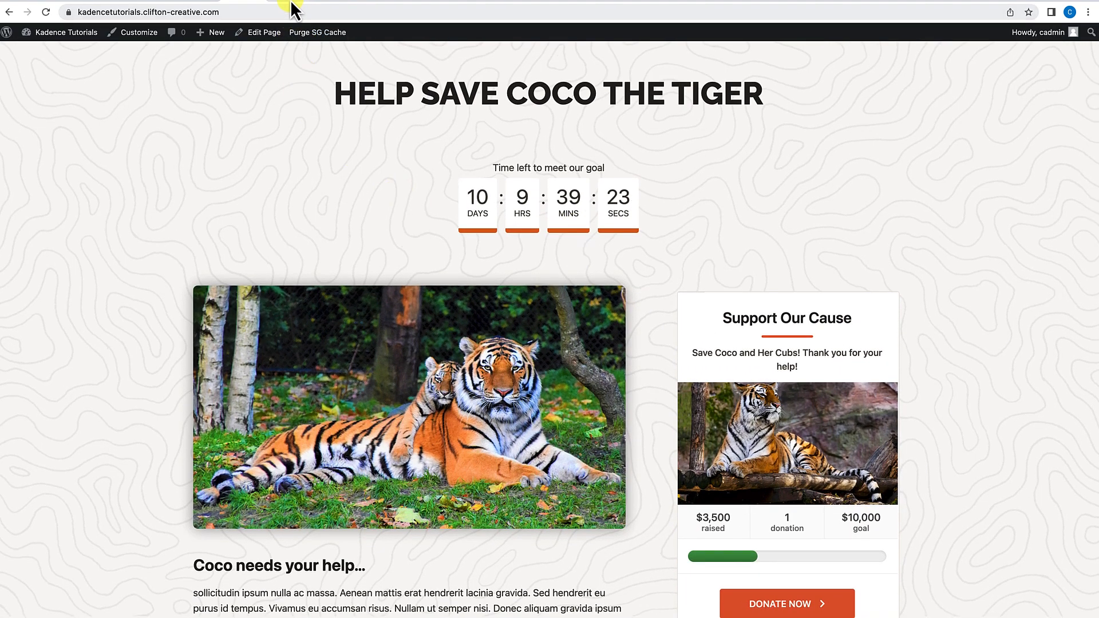
Step: Switch to the alt-layout page and look over its hero banner, donation form, donor boxes and body text
click(292, 5)
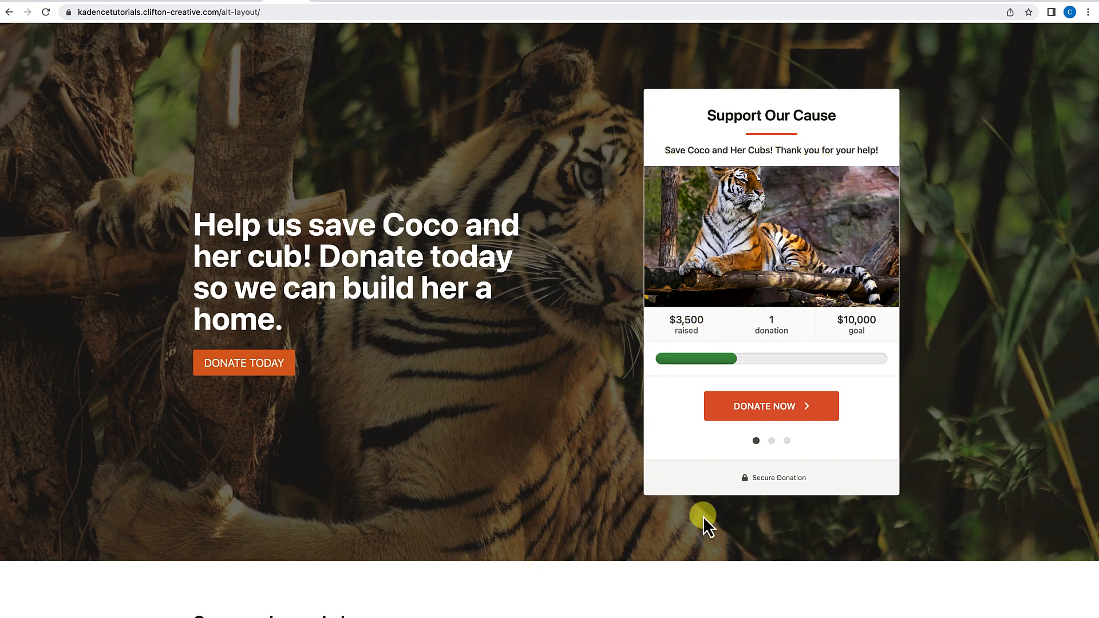
scroll(343, 535, down, 2)
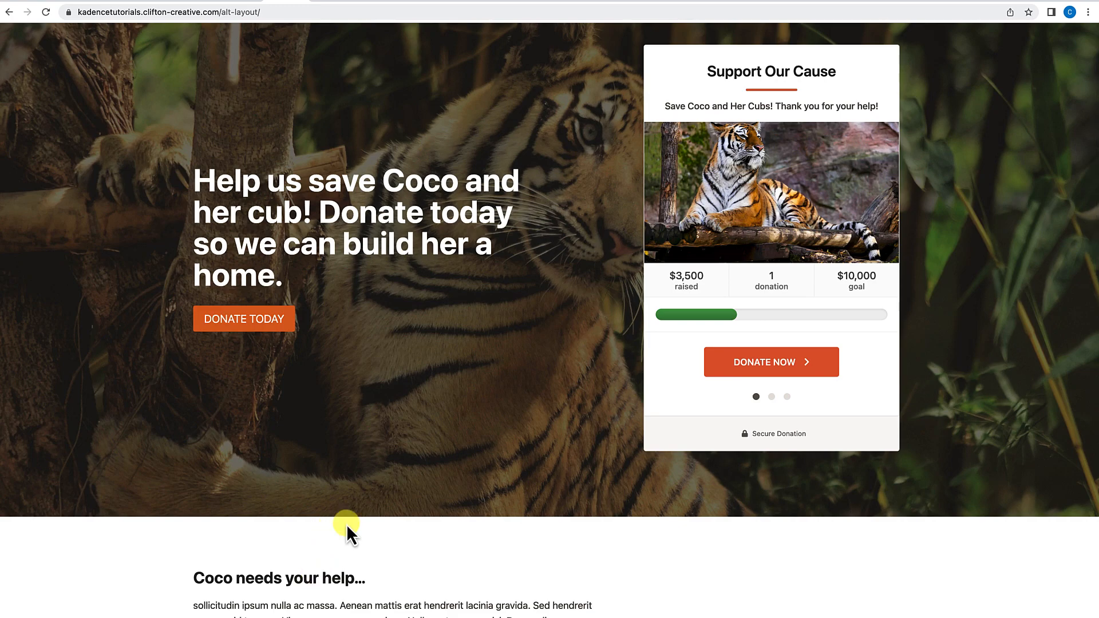
scroll(346, 524, down, 4)
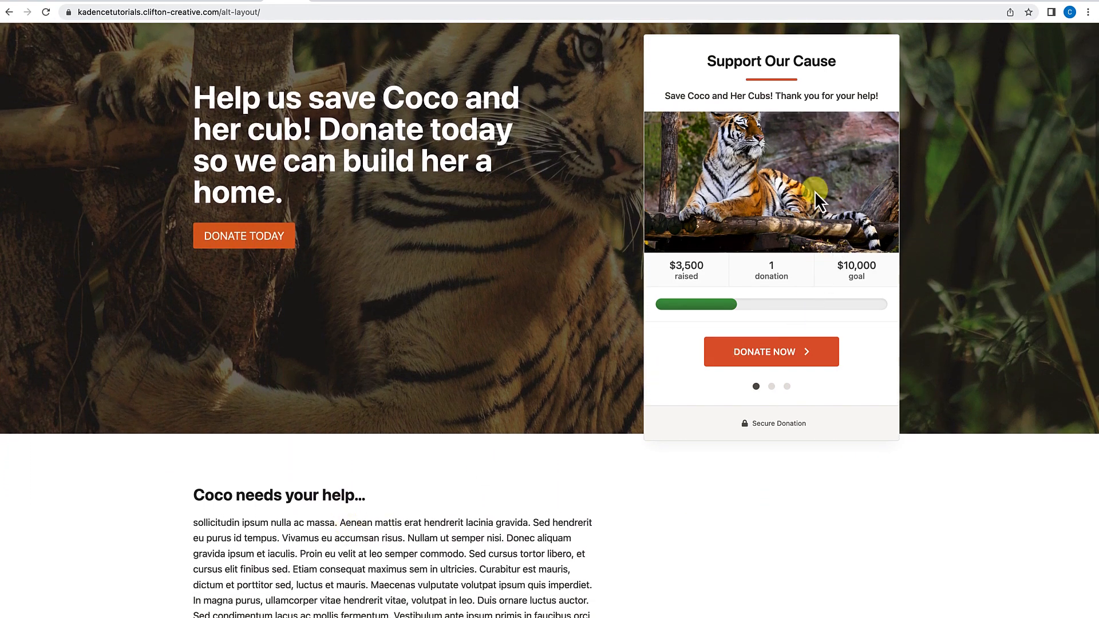
scroll(451, 462, down, 10)
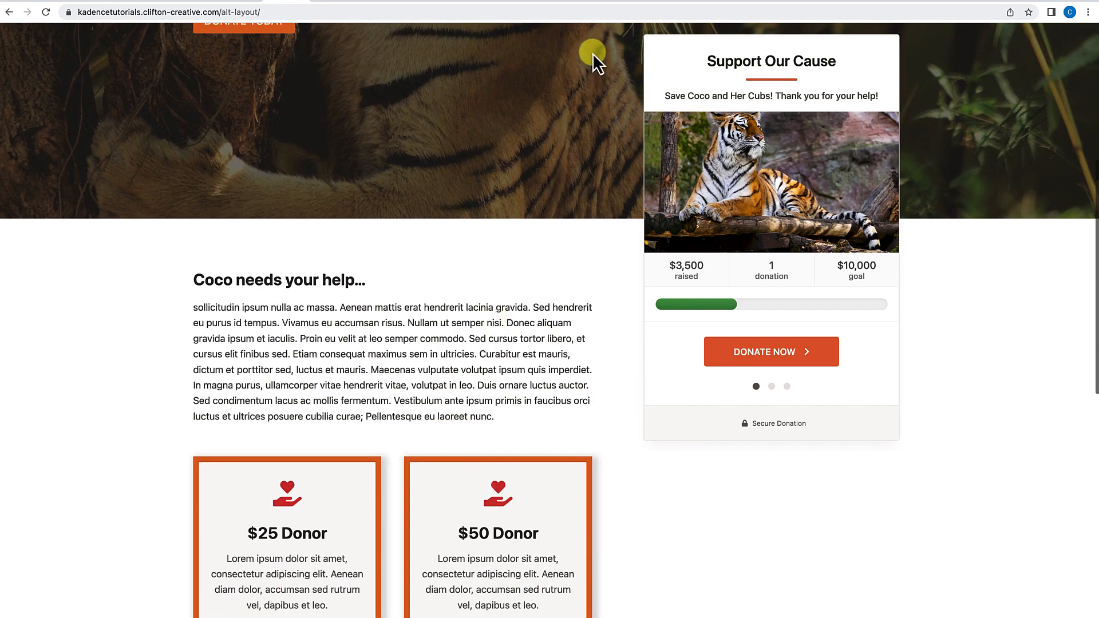
scroll(505, 300, down, 8)
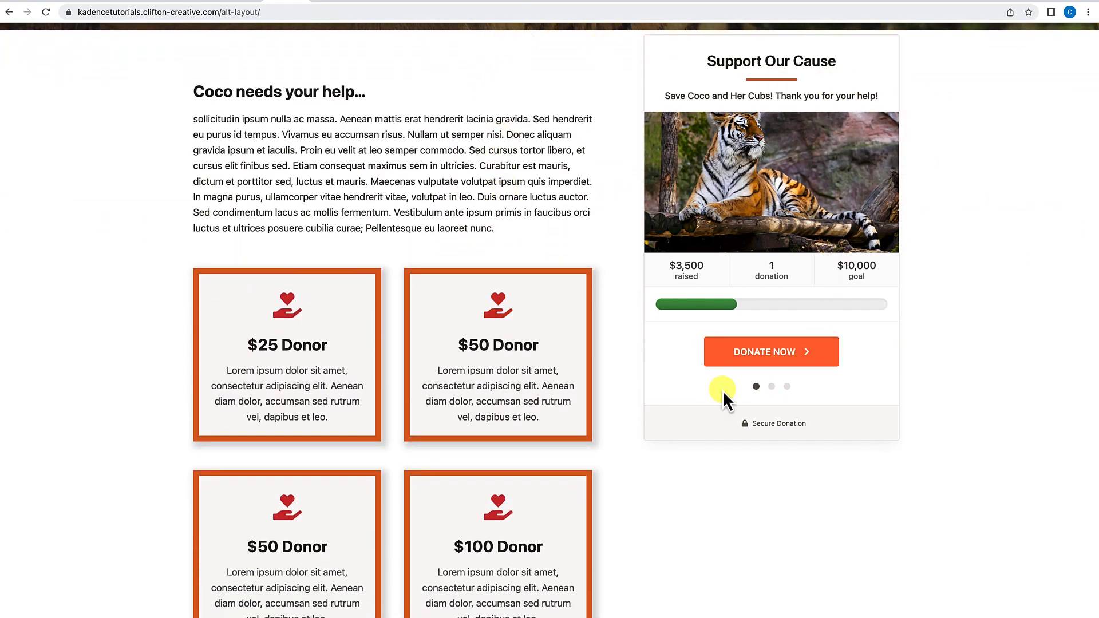
scroll(571, 486, down, 17)
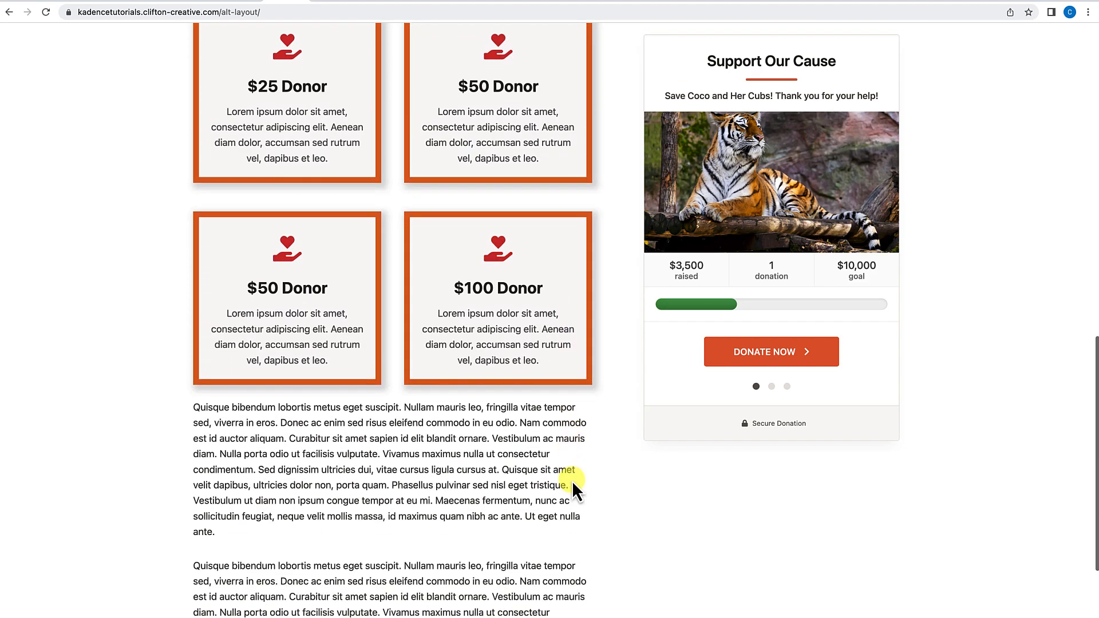
scroll(572, 479, up, 20)
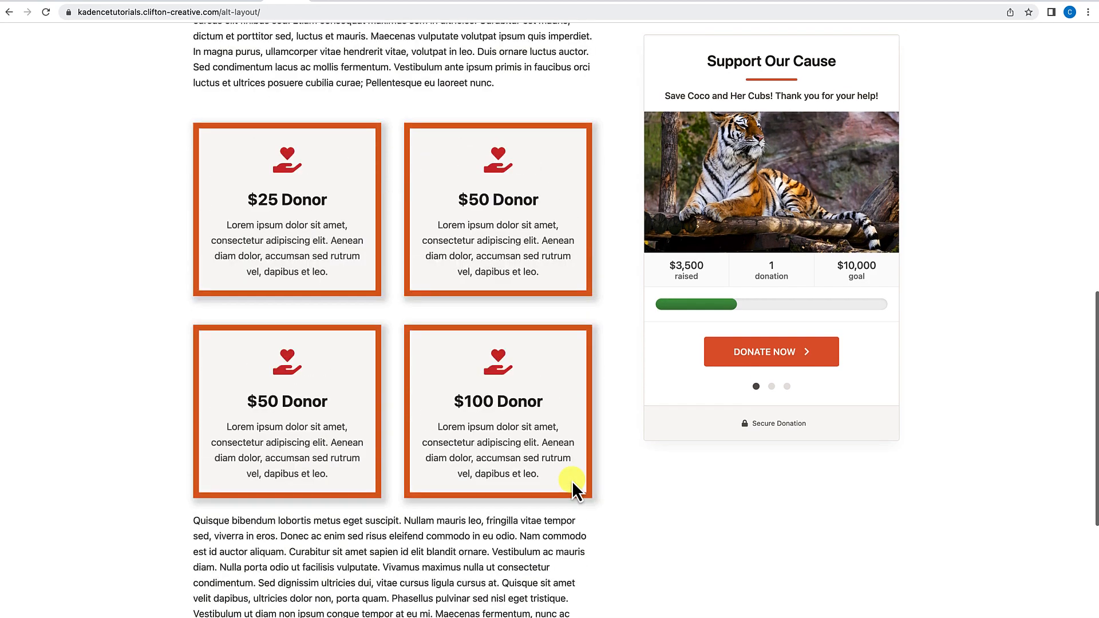
Step: Examine how the donation form on the alt-layout page behaves between the hero banner and the lower content
scroll(572, 480, up, 6)
scroll(572, 479, down, 15)
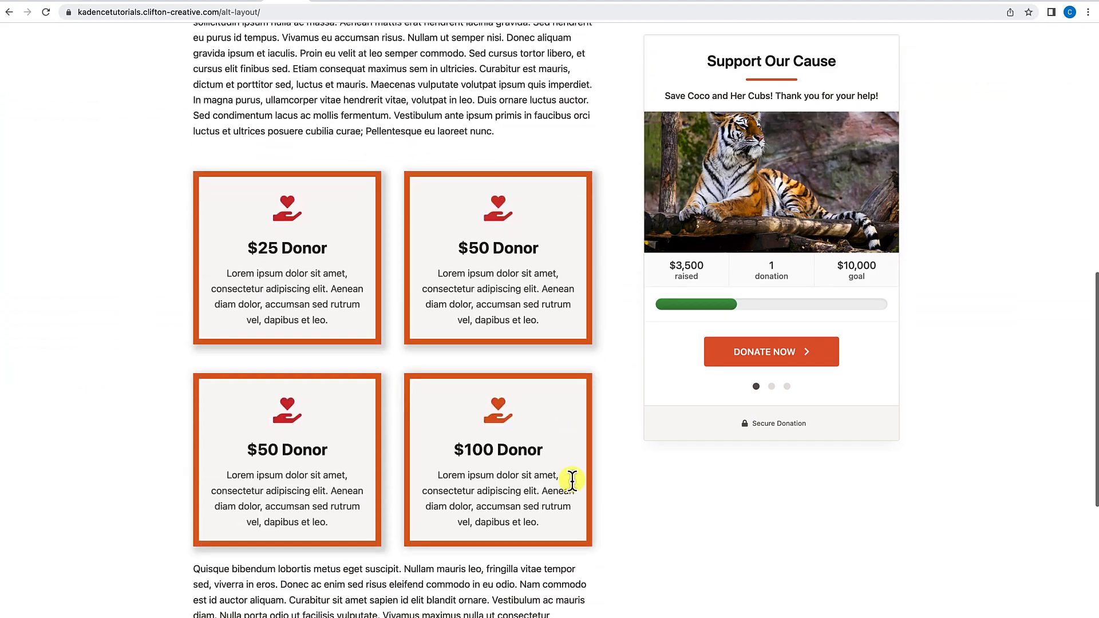
scroll(572, 480, up, 15)
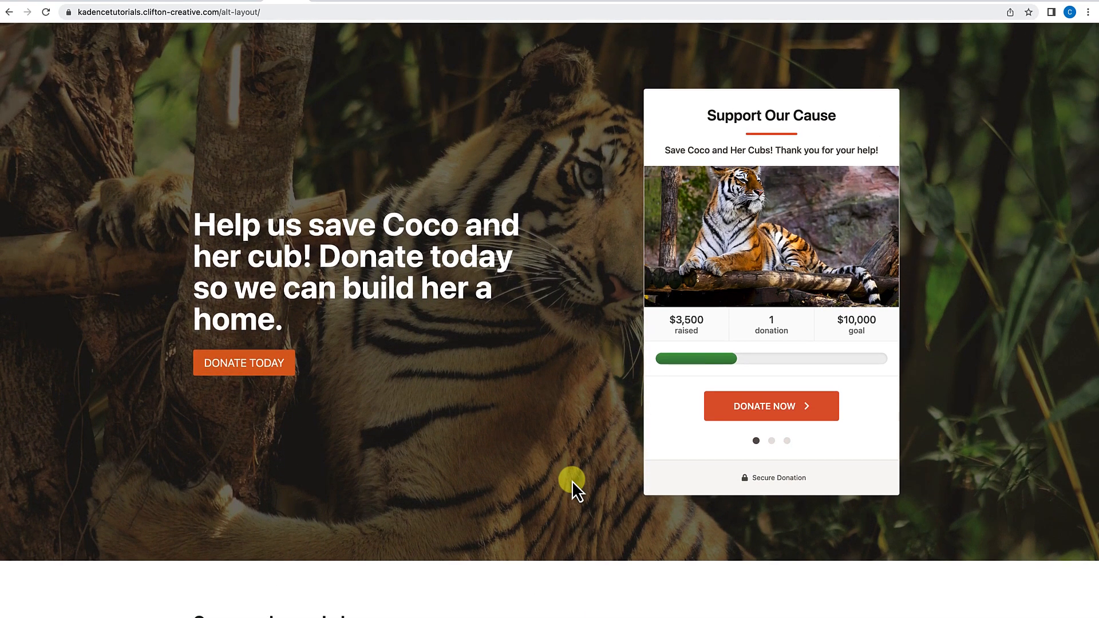
scroll(572, 479, down, 8)
scroll(572, 479, down, 7)
scroll(572, 480, up, 4)
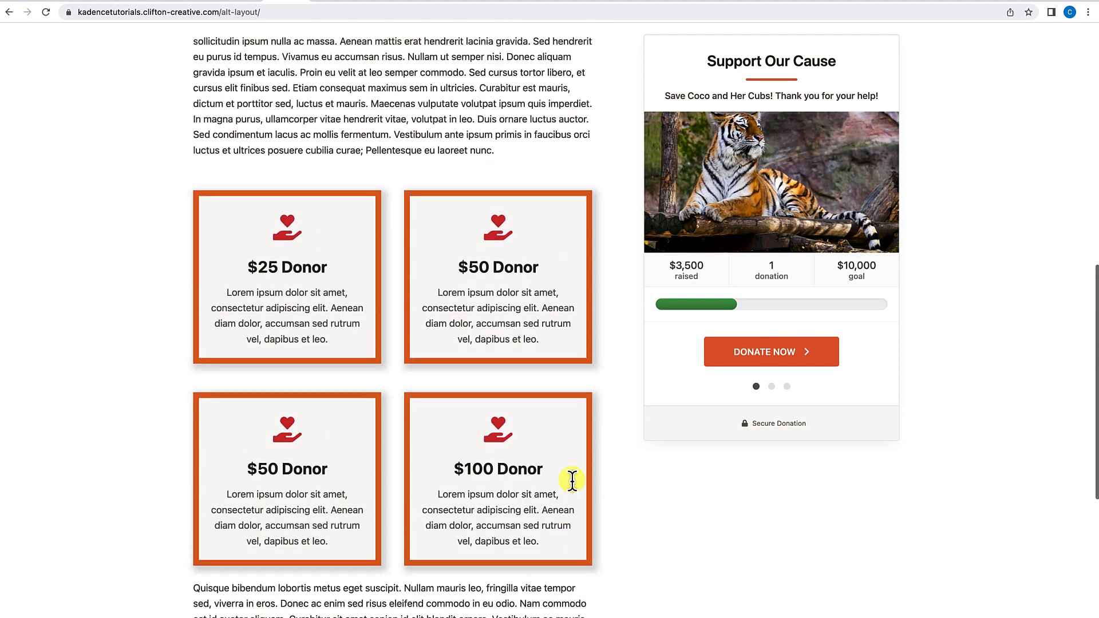
scroll(572, 480, up, 10)
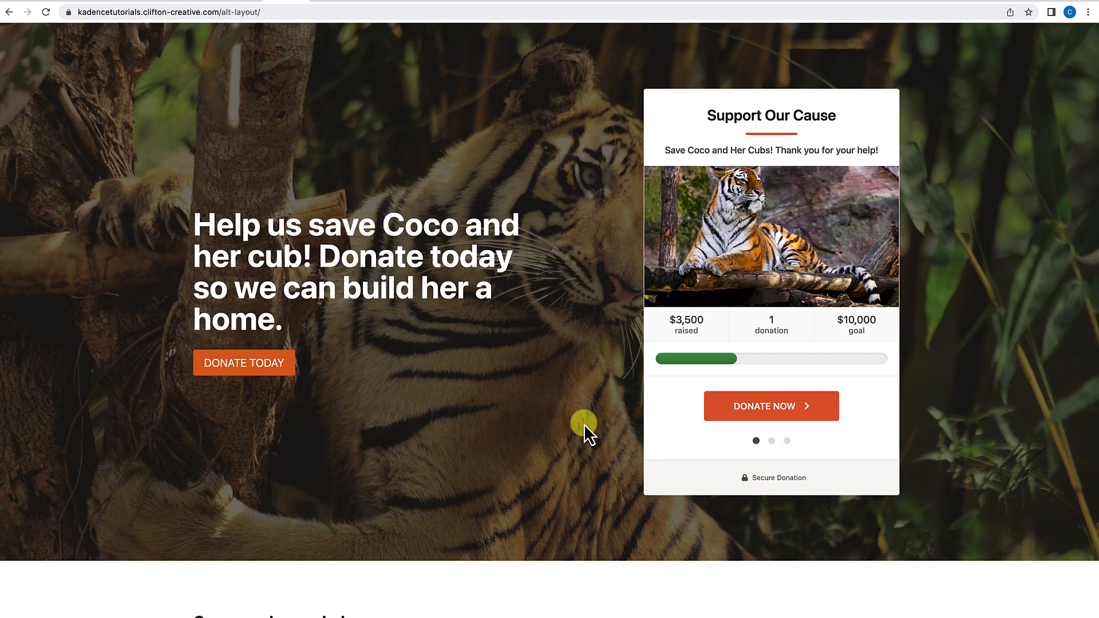
Step: Inspect the alt-layout page with the developer tools and preview its opening section in the iPhone 12 Pro mobile view
right_click(509, 390)
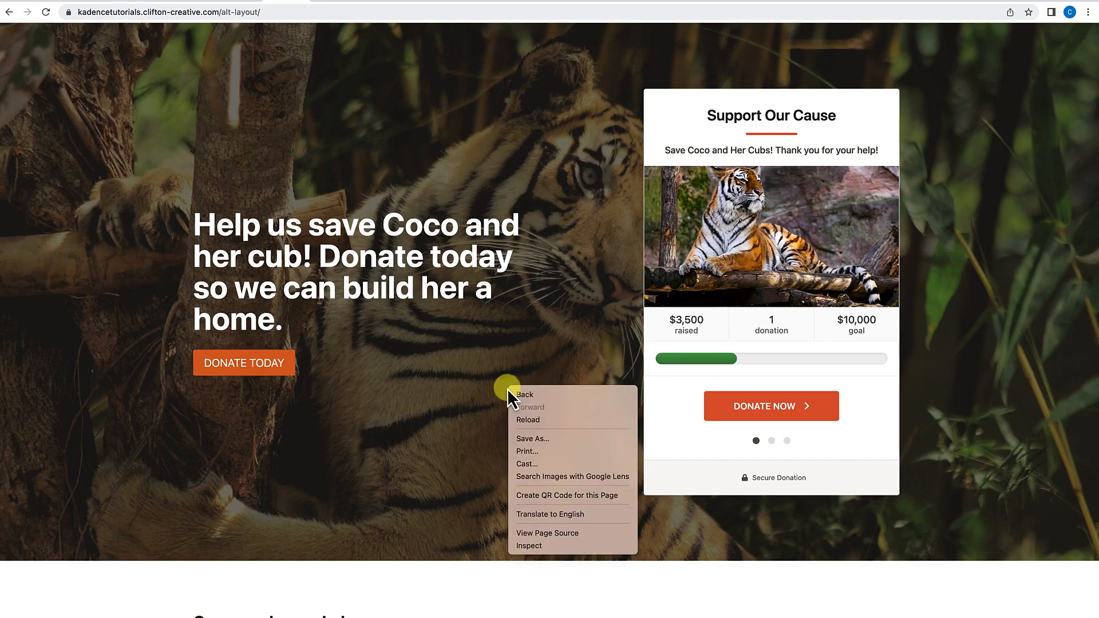
click(525, 545)
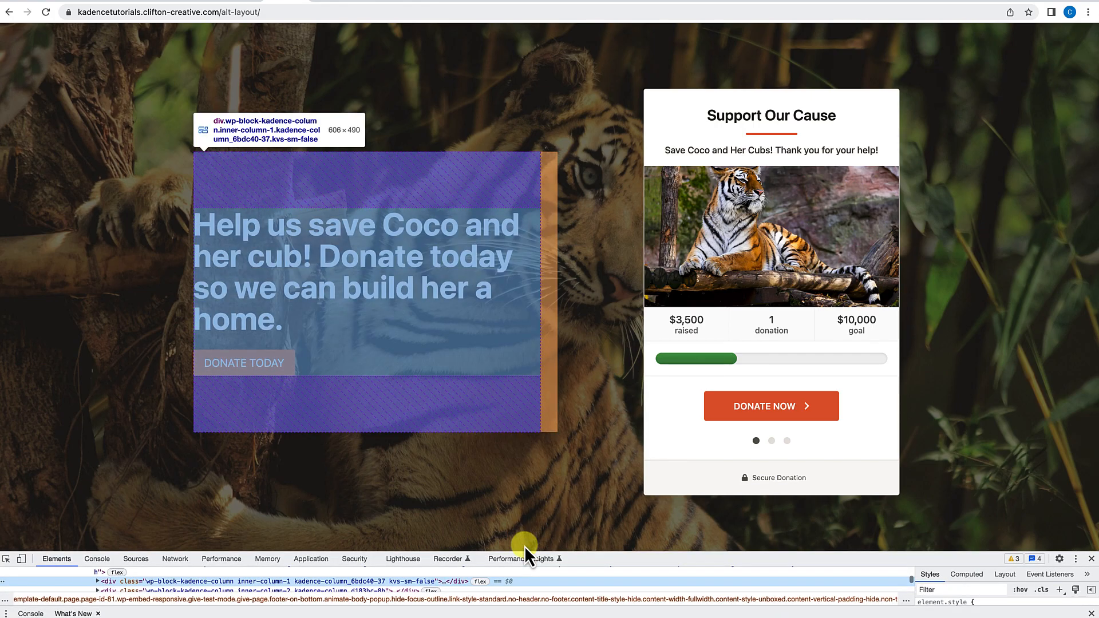
click(21, 558)
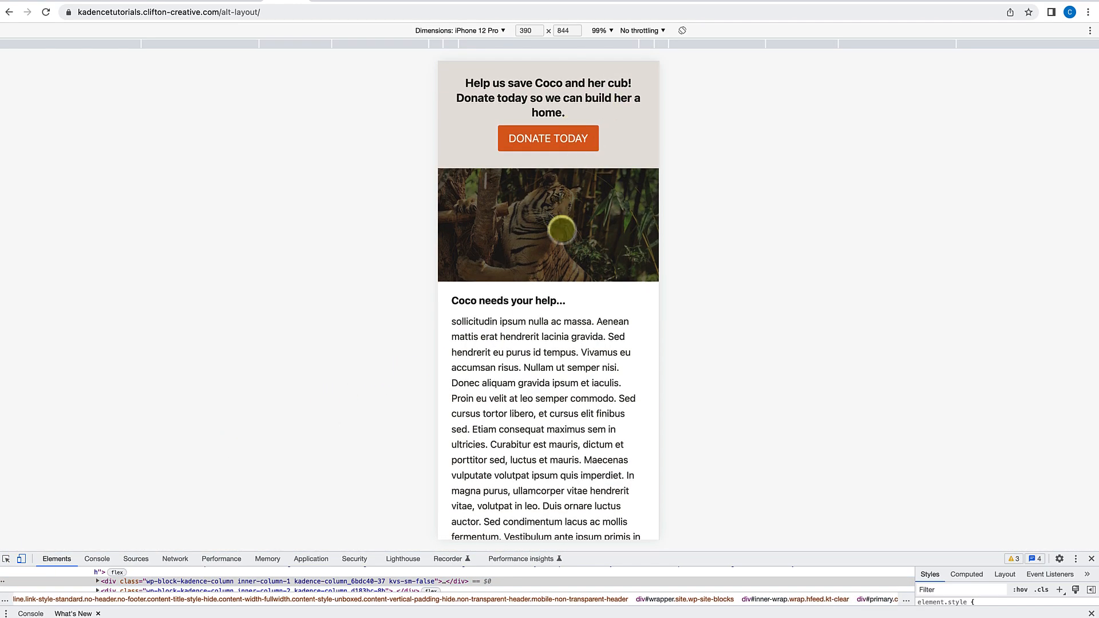
scroll(560, 229, down, 3)
scroll(556, 215, up, 4)
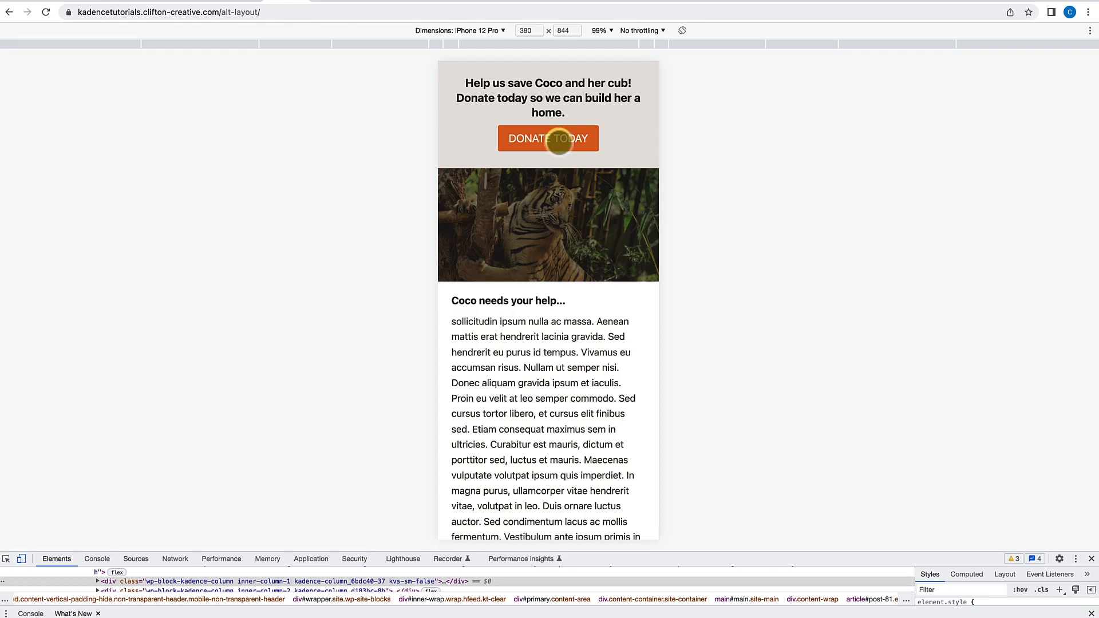
Step: Test the Donate Today link in the mobile hero section and look back through the content above the donation form
click(559, 140)
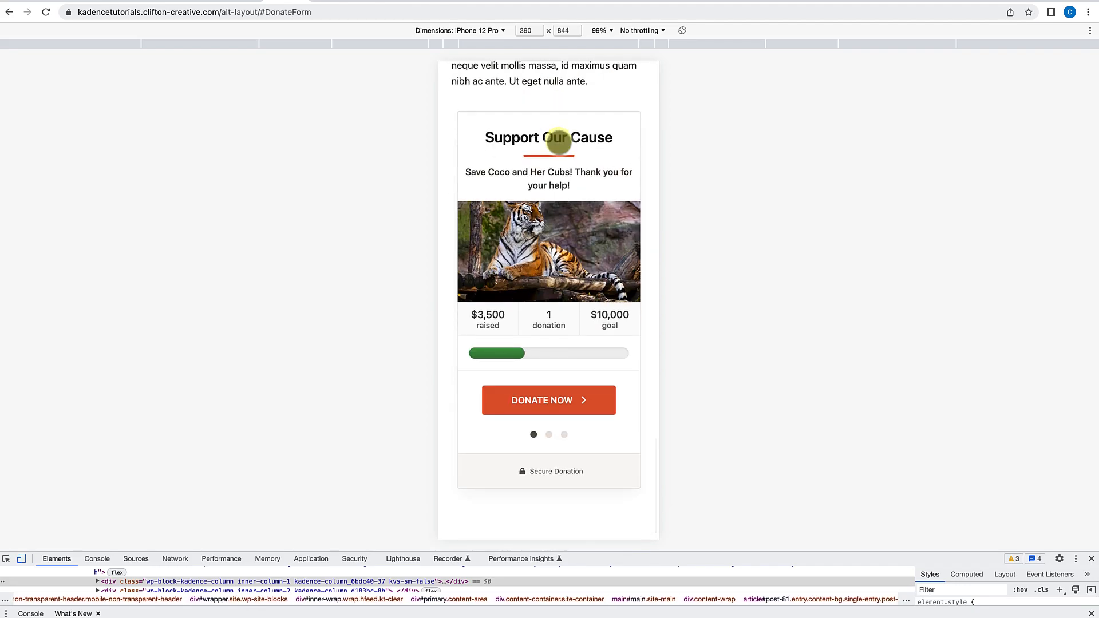
scroll(549, 328, up, 15)
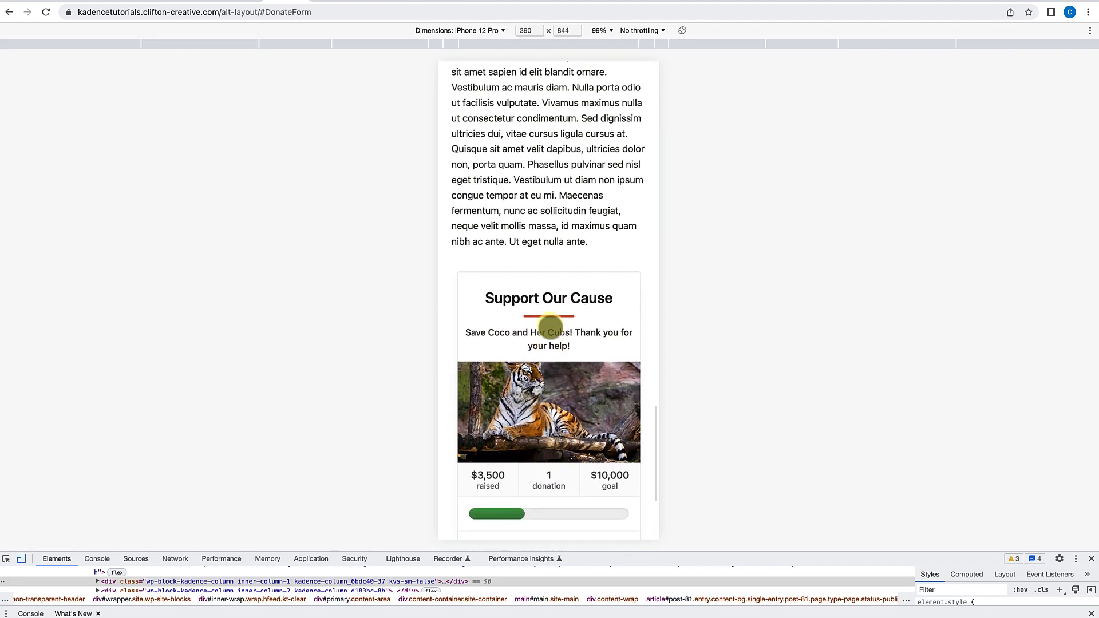
scroll(557, 229, up, 10)
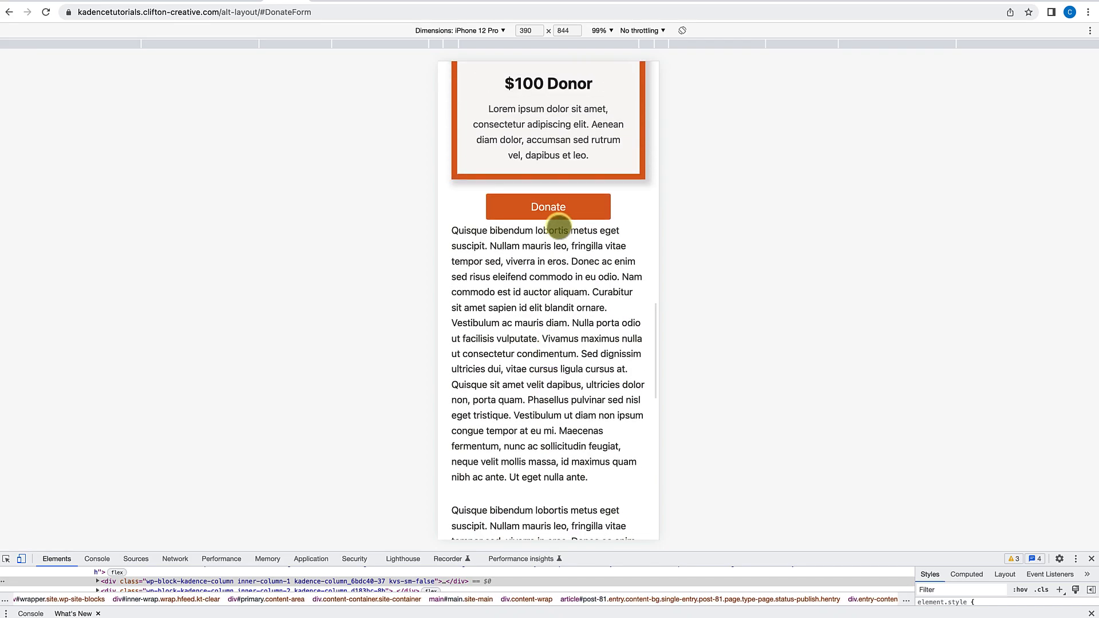
scroll(559, 237, up, 8)
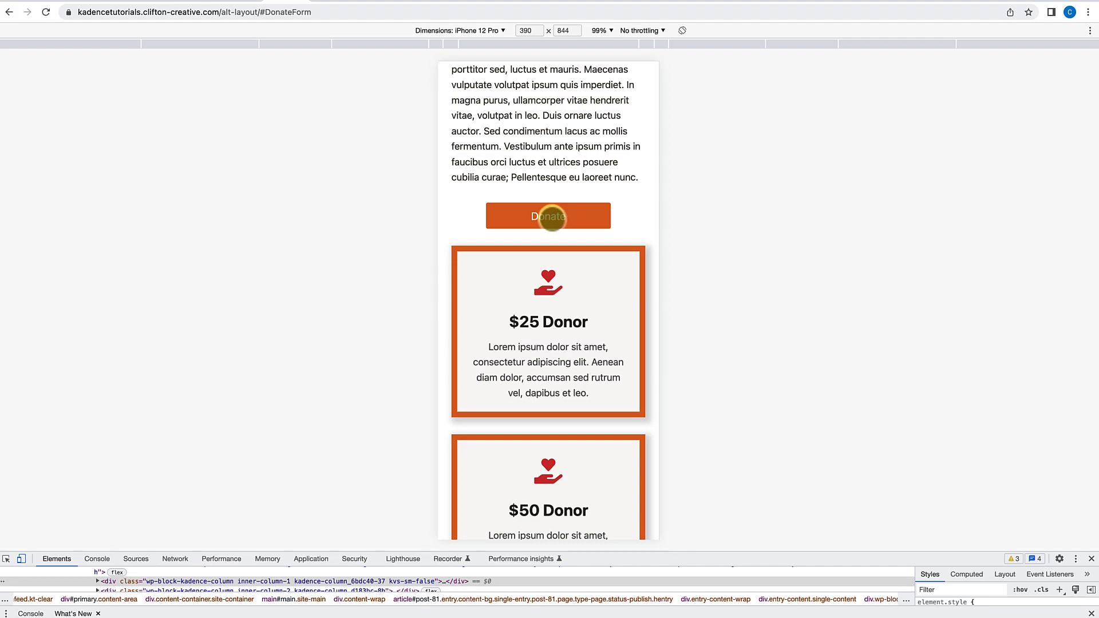
Step: Test the Donate link above the mobile $25 Donor box and return to the upper body text
click(551, 217)
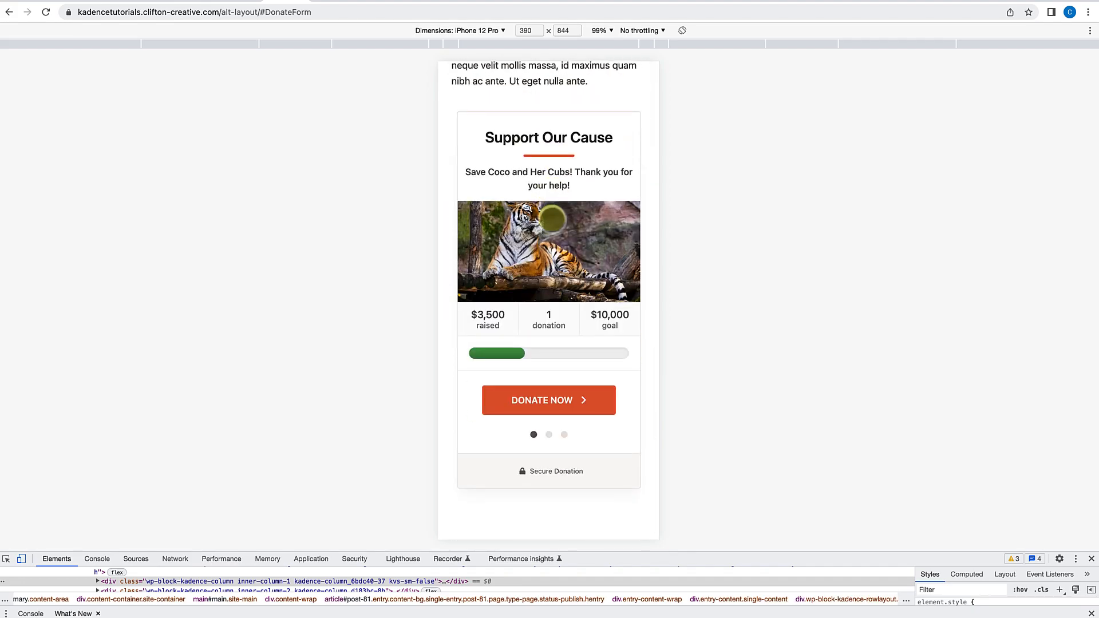
scroll(556, 214, up, 15)
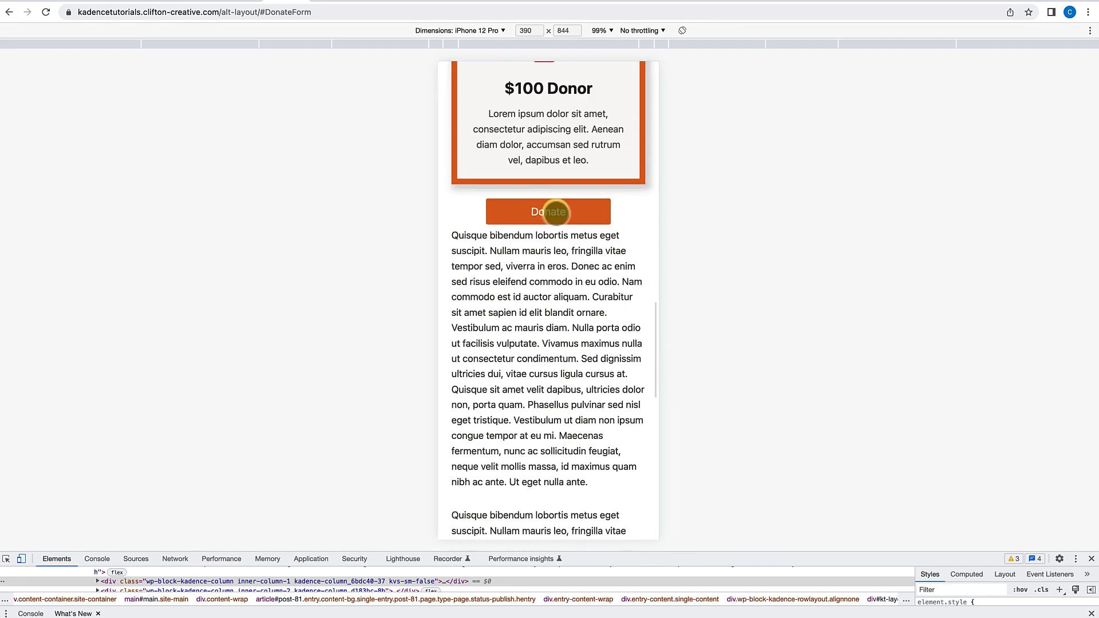
scroll(556, 213, up, 10)
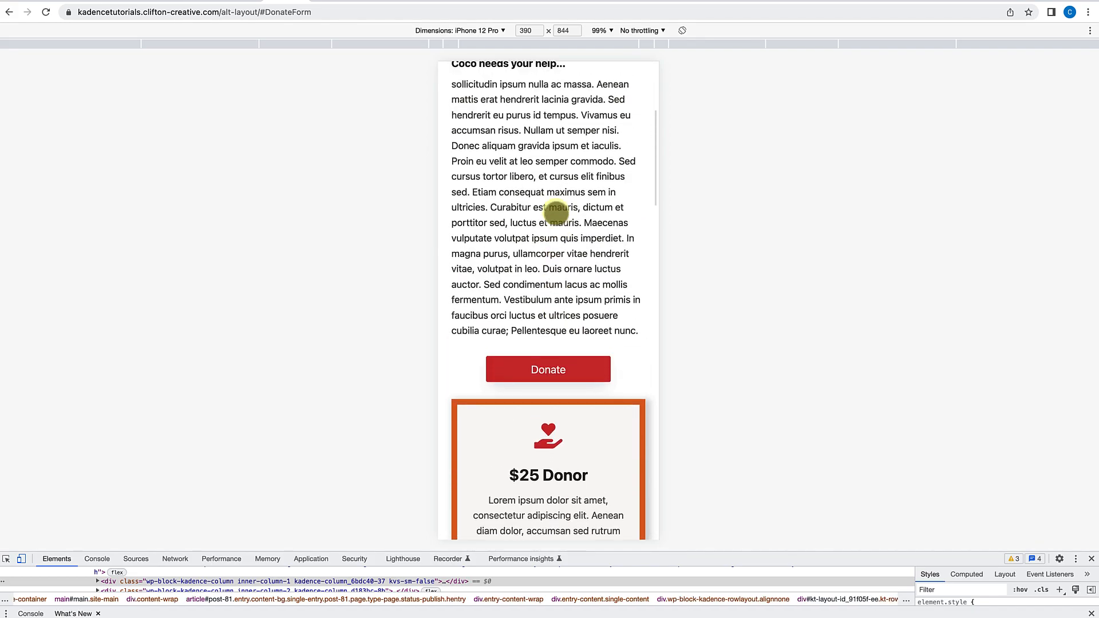
Step: Return the alt-layout page to its desktop view and look over it from the hero banner to the closing text
click(21, 559)
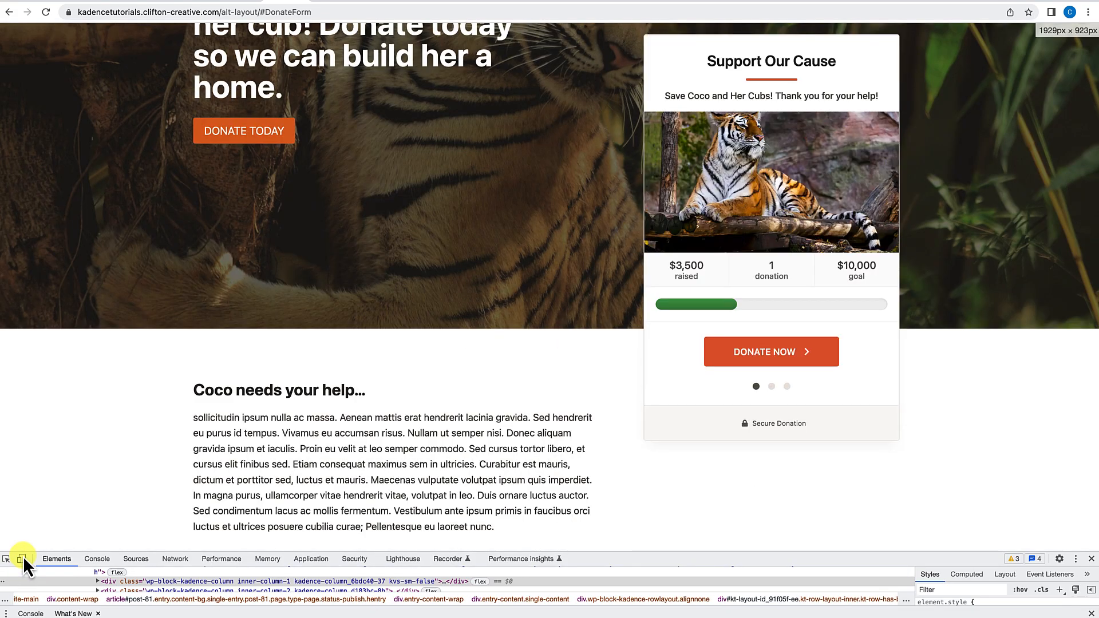
scroll(345, 327, down, 4)
scroll(344, 327, down, 8)
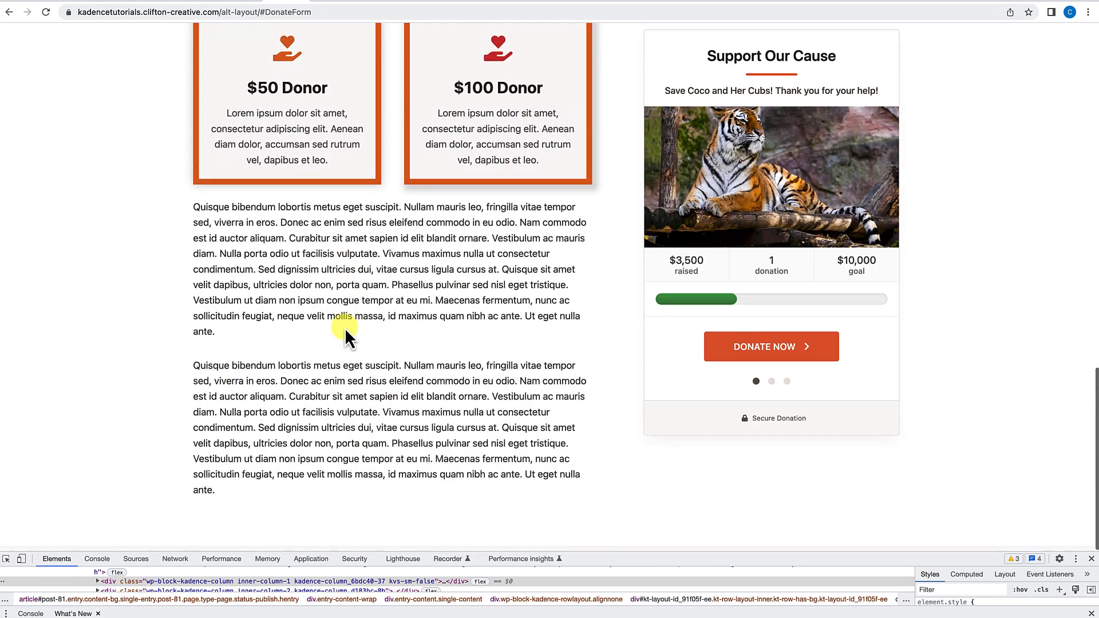
scroll(345, 327, up, 9)
scroll(344, 327, up, 10)
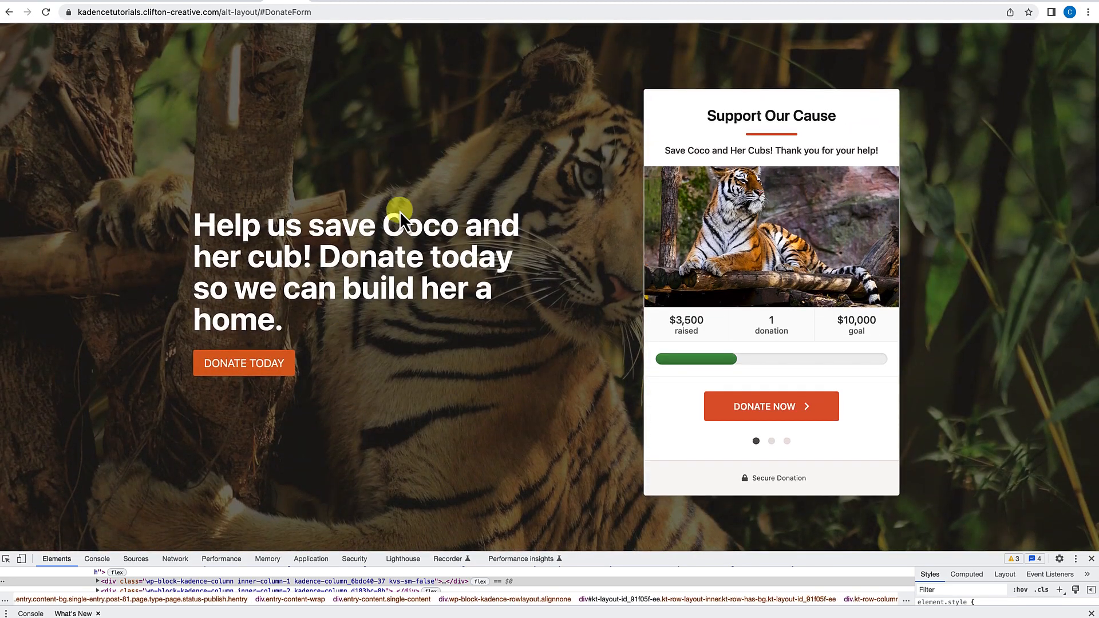
Step: Switch to the Help Save Coco the Tiger page and preview it in the iPhone 12 Pro mobile view with the developer tools
click(251, 2)
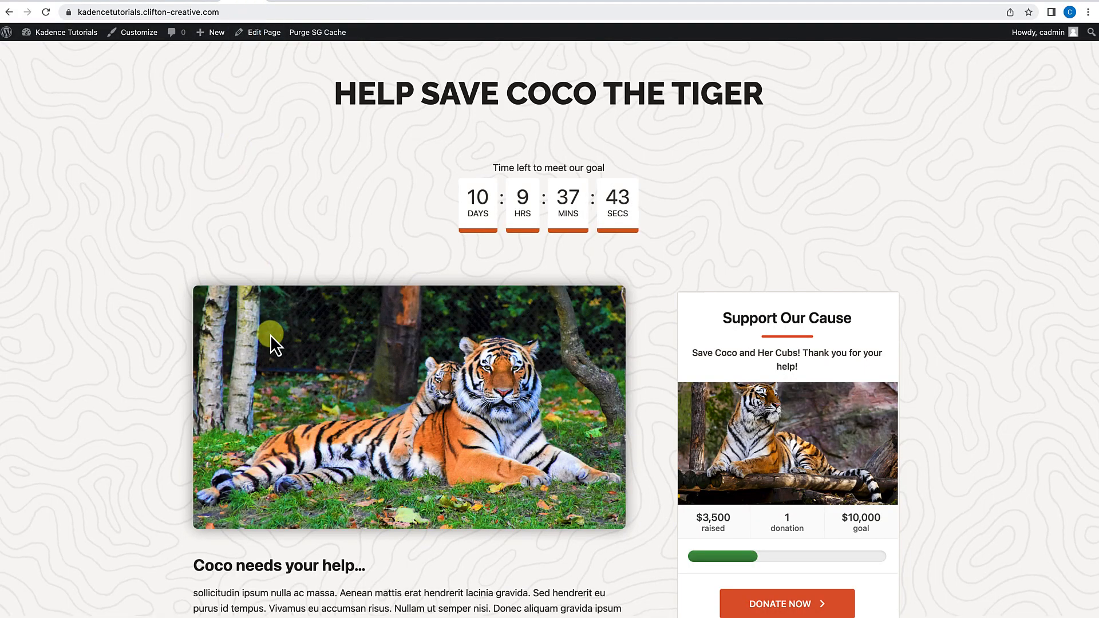
scroll(270, 334, down, 4)
scroll(270, 334, down, 3)
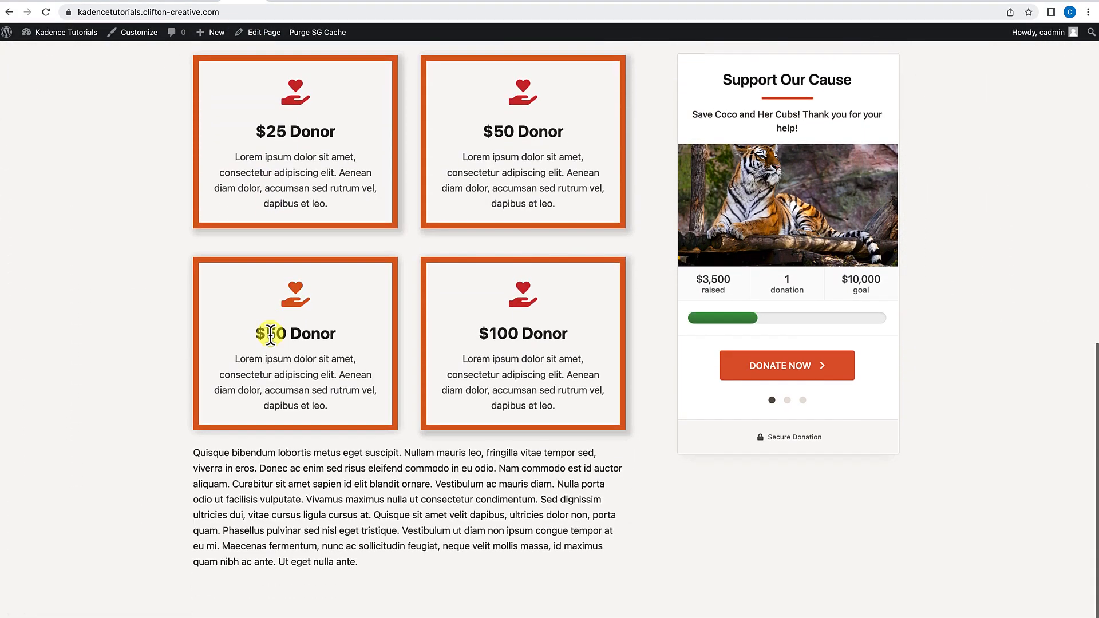
right_click(104, 228)
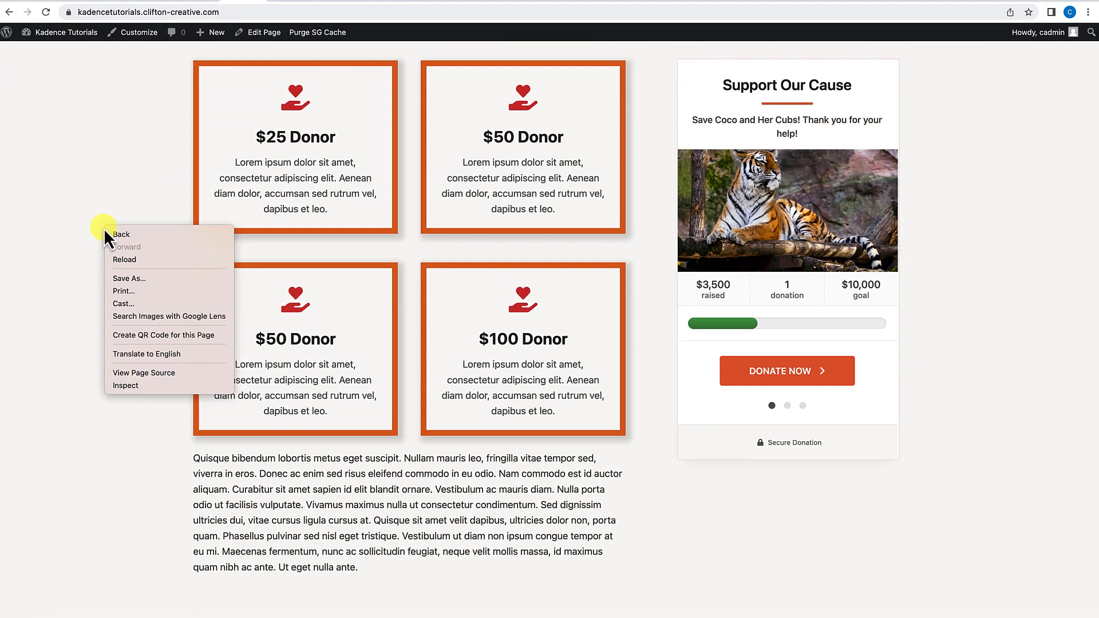
click(123, 384)
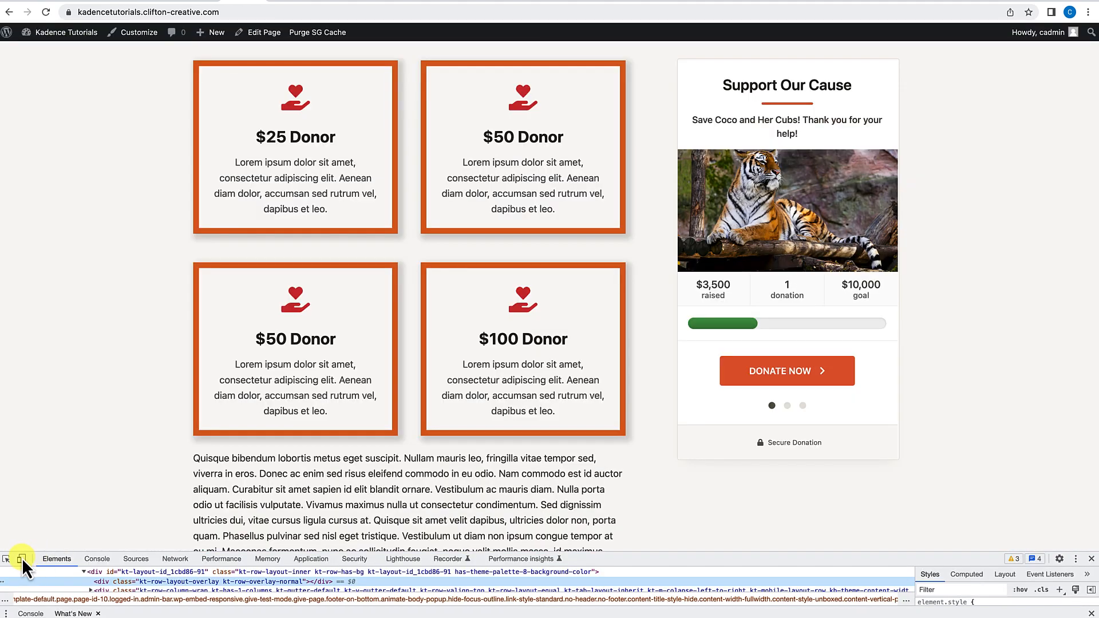
click(21, 559)
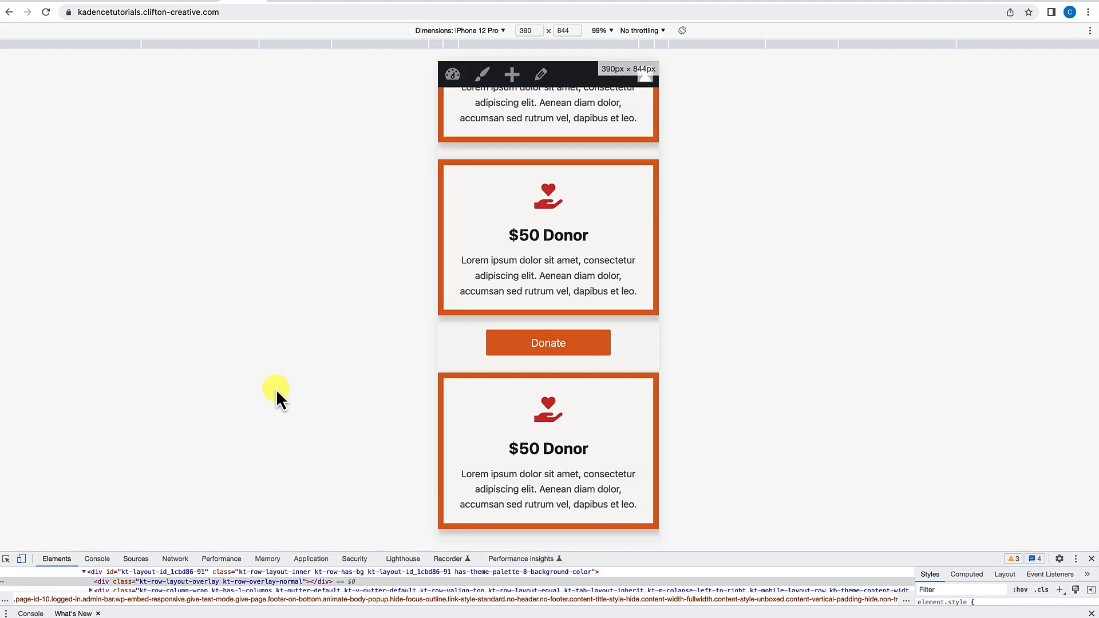
Step: Look over the mobile page from the countdown to the donor boxes and follow the Donate link above the $25 Donor box
scroll(485, 287, up, 10)
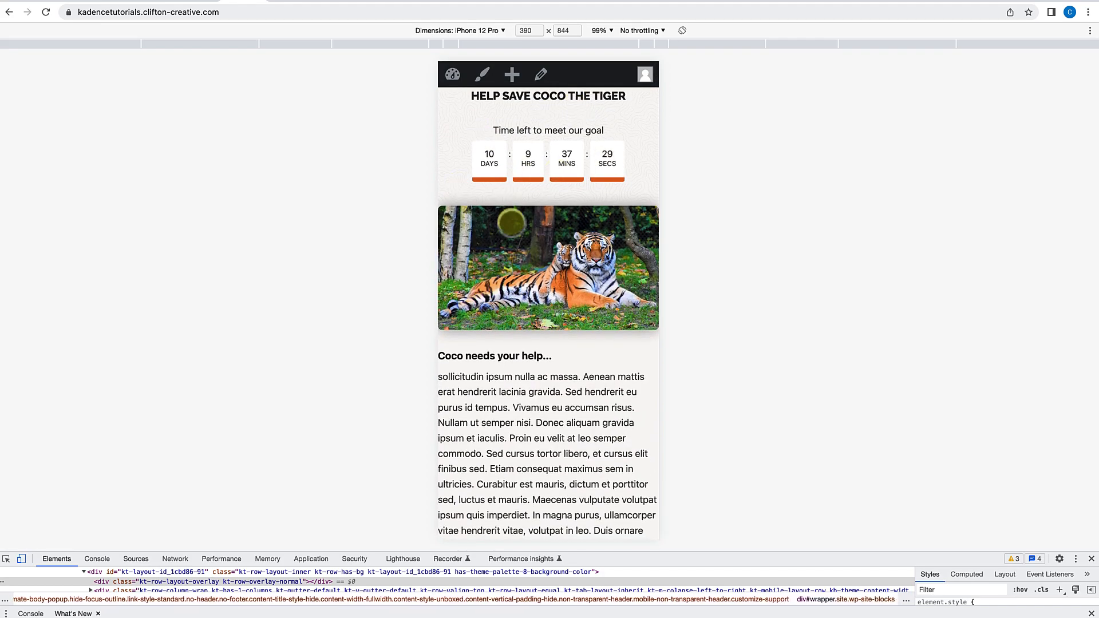
scroll(530, 264, down, 3)
scroll(530, 264, down, 8)
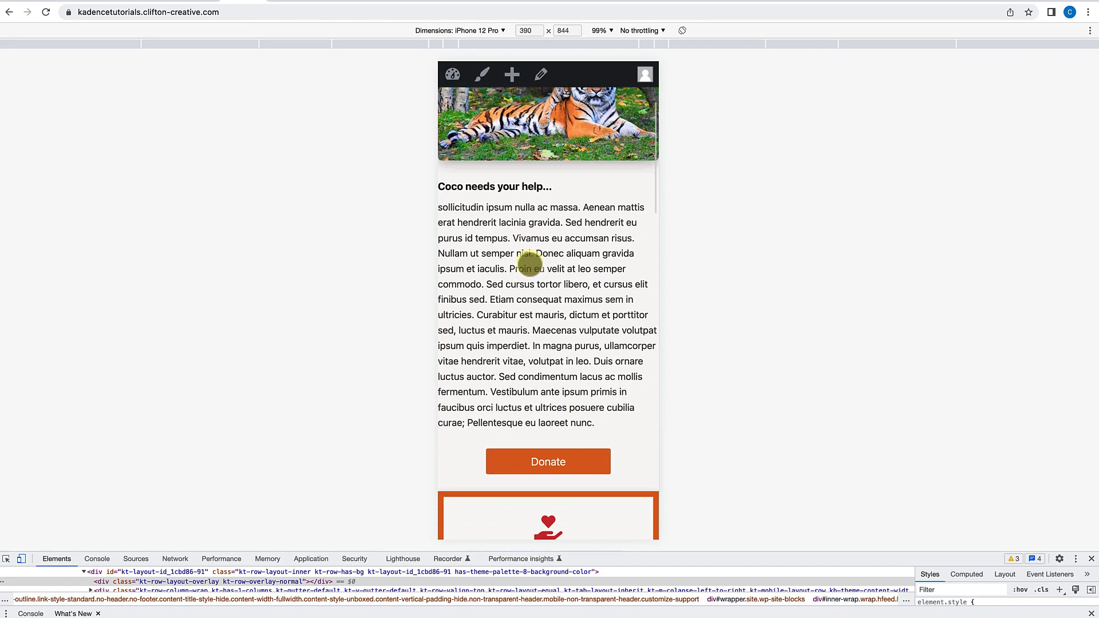
scroll(535, 264, down, 1)
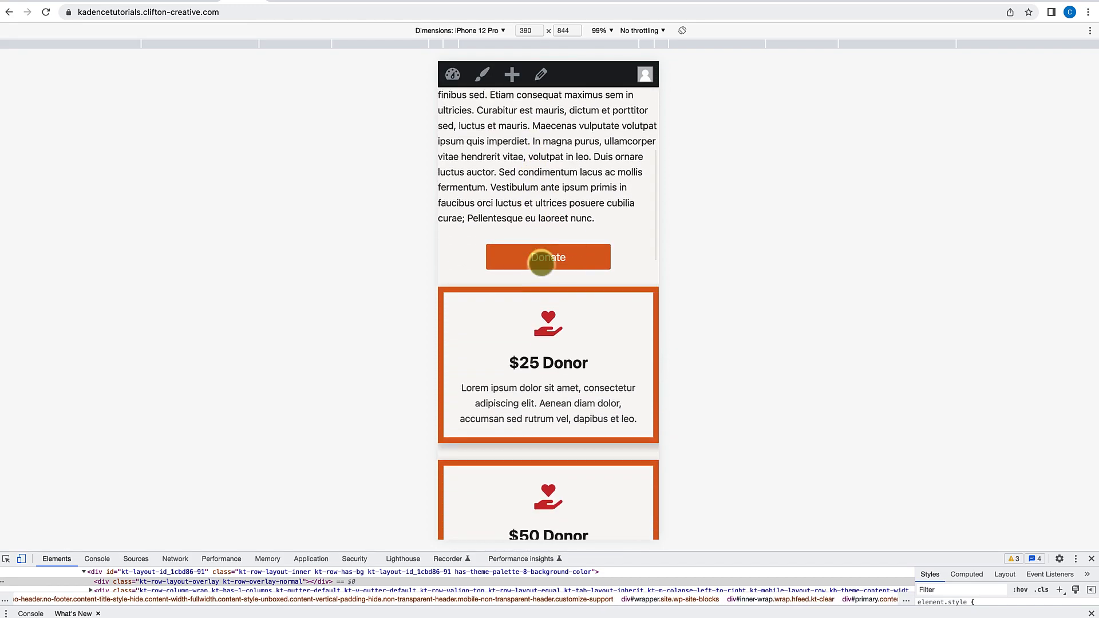
click(536, 260)
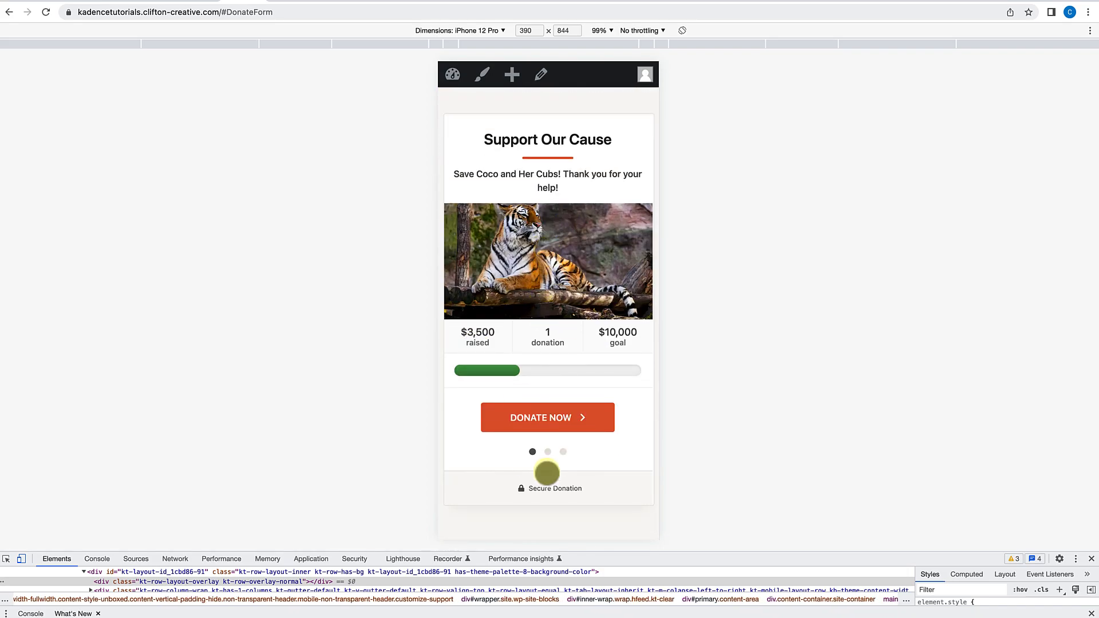
Step: Preview the mobile donation form's Choose Amount step, go back to its opening screen and return to the page's countdown
click(564, 425)
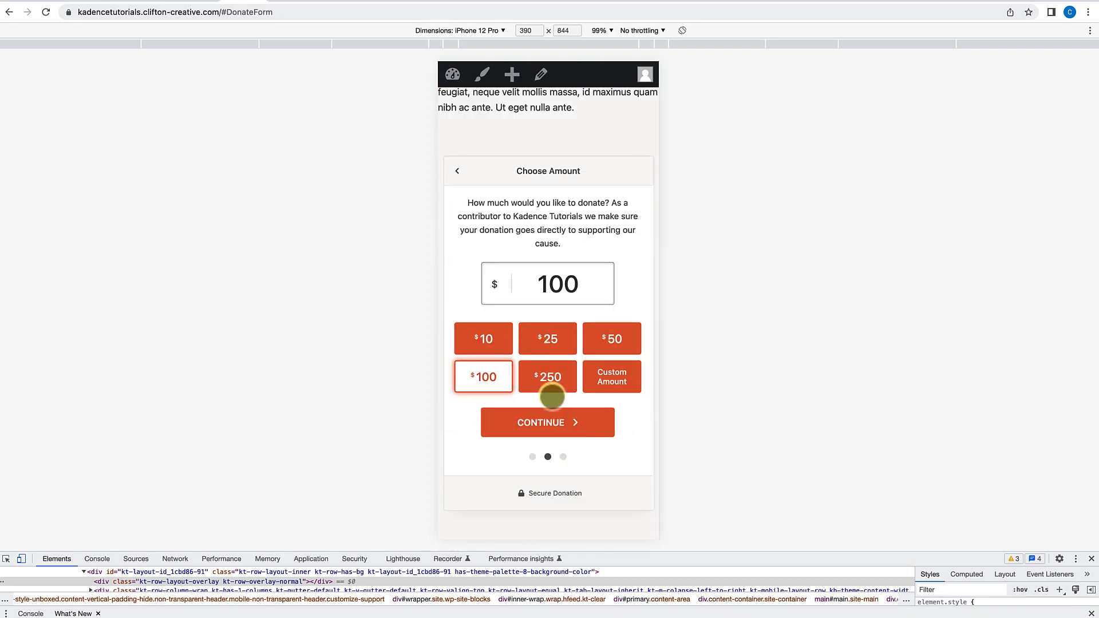
click(459, 175)
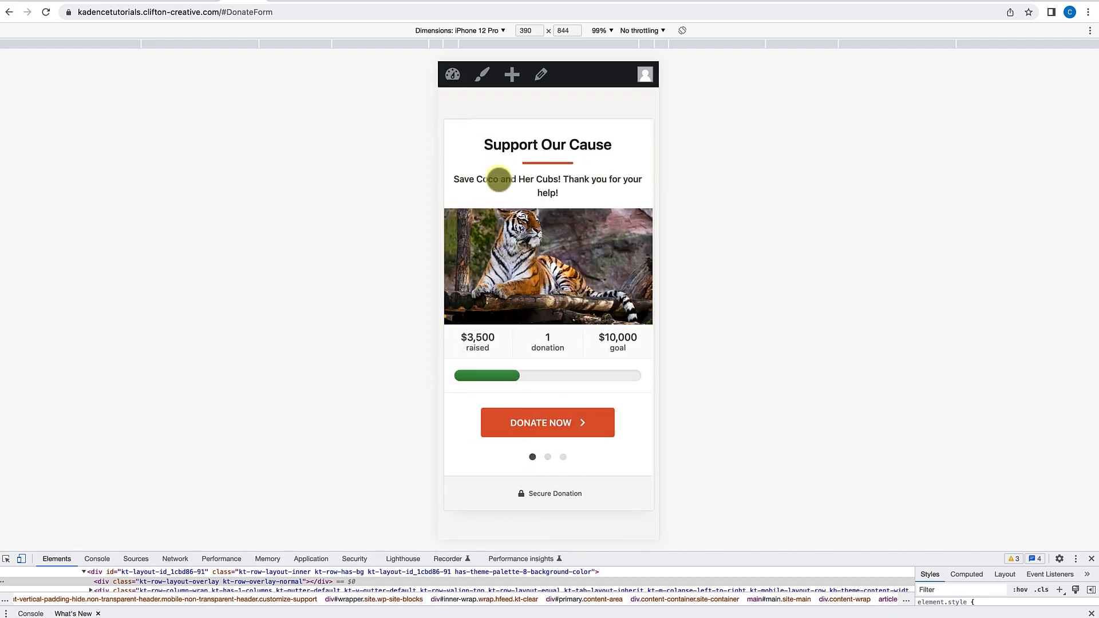
scroll(498, 178, up, 15)
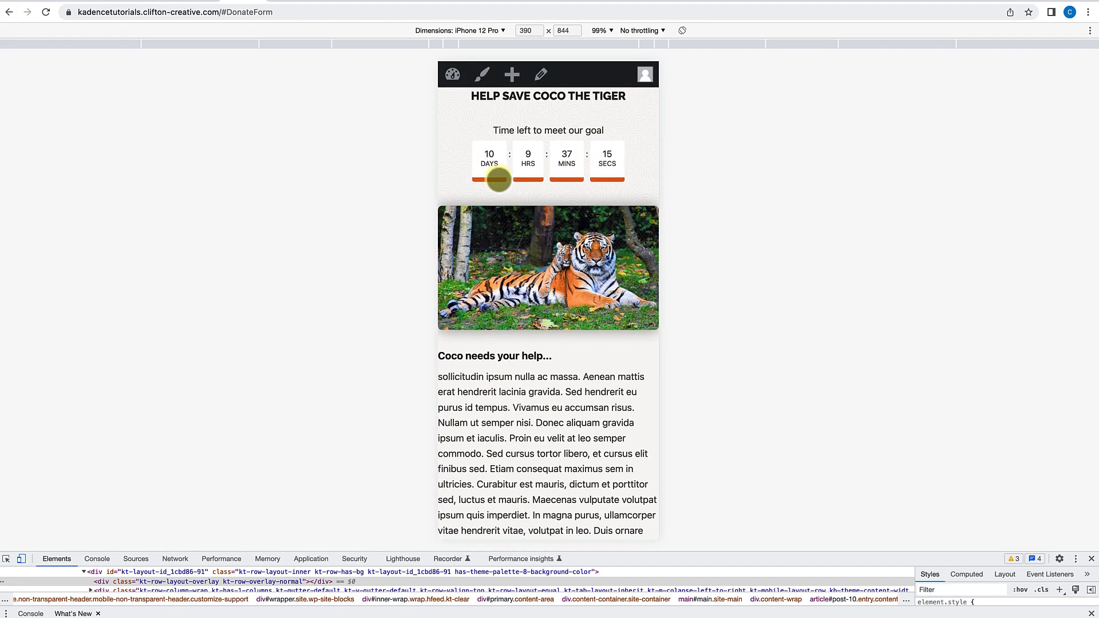
Step: Return the page to its desktop view and examine how the donation form behaves beside the tiger photo, body text and donor boxes
click(20, 561)
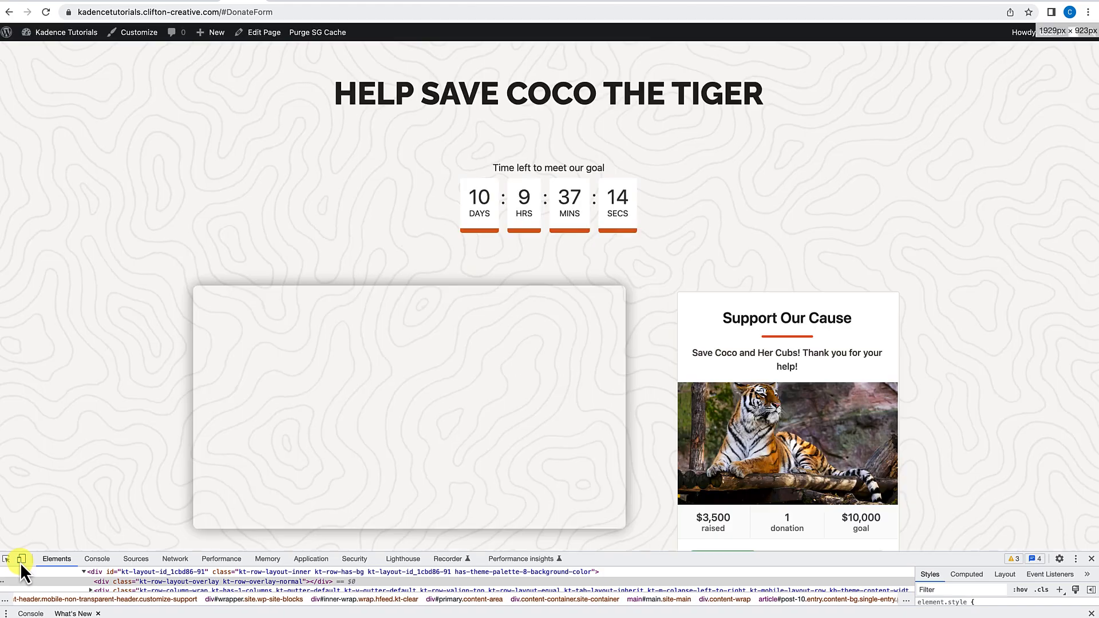
scroll(233, 366, down, 5)
scroll(234, 366, up, 4)
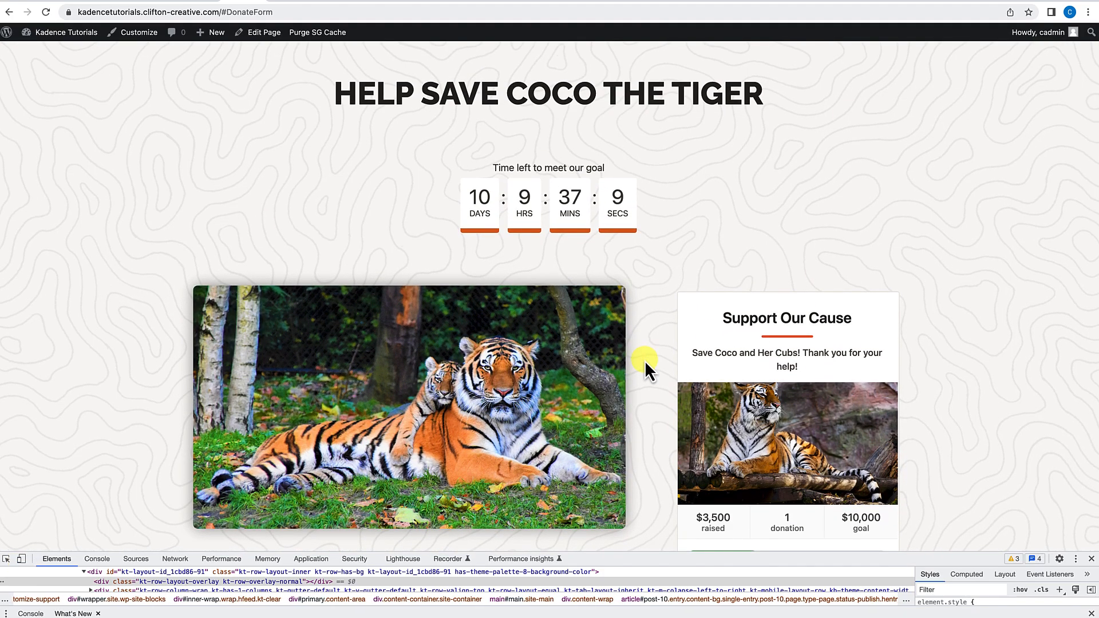
scroll(645, 352, down, 4)
scroll(645, 351, down, 7)
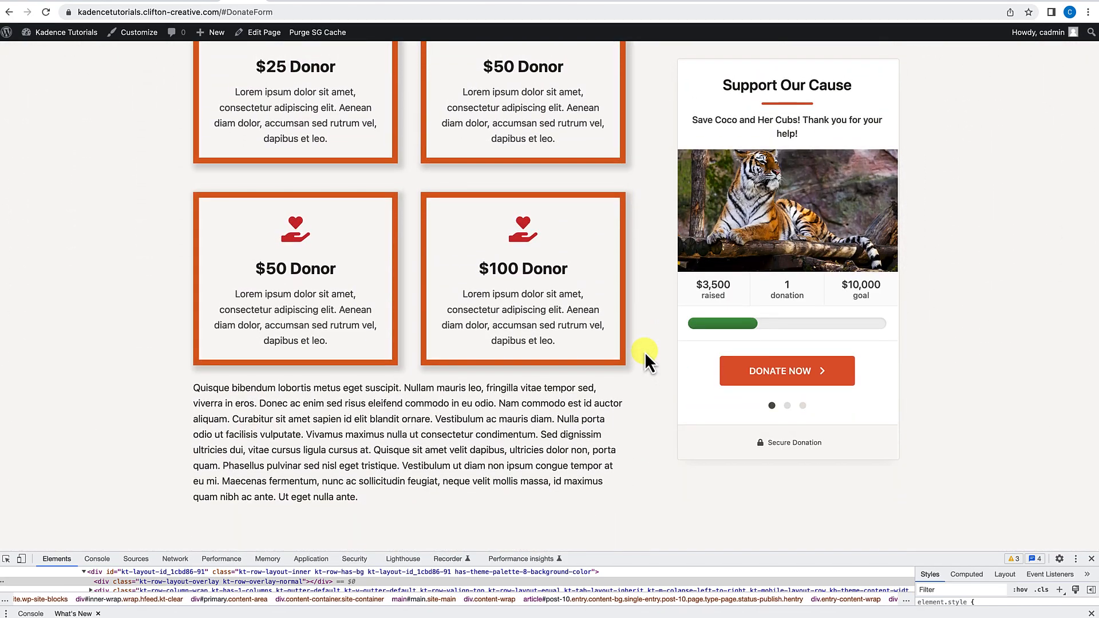
scroll(645, 351, up, 10)
scroll(644, 351, up, 1)
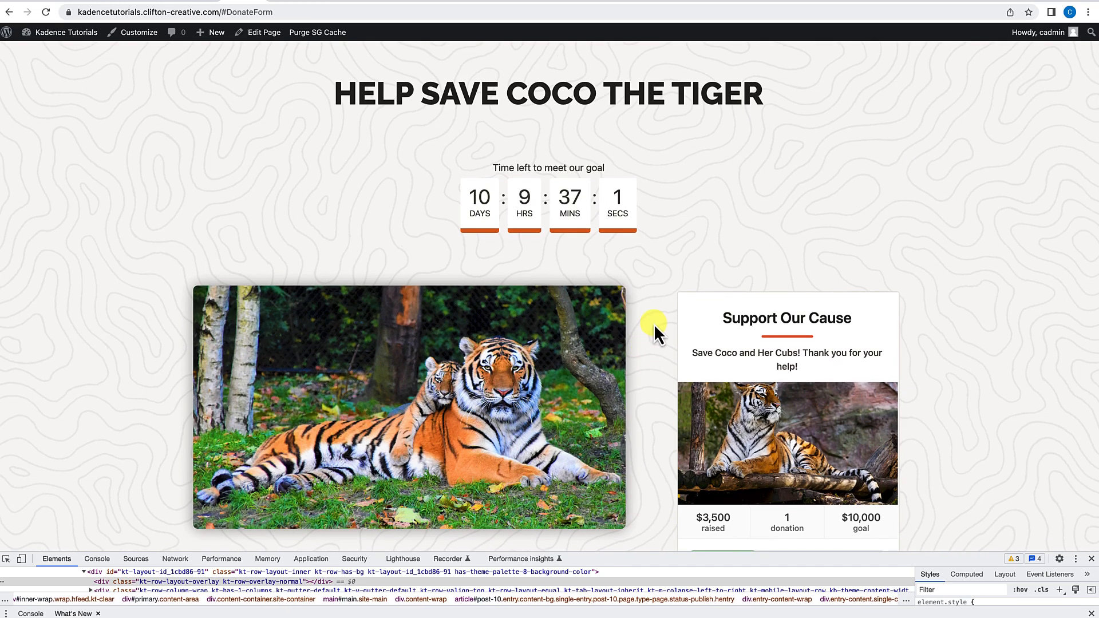
scroll(764, 331, down, 2)
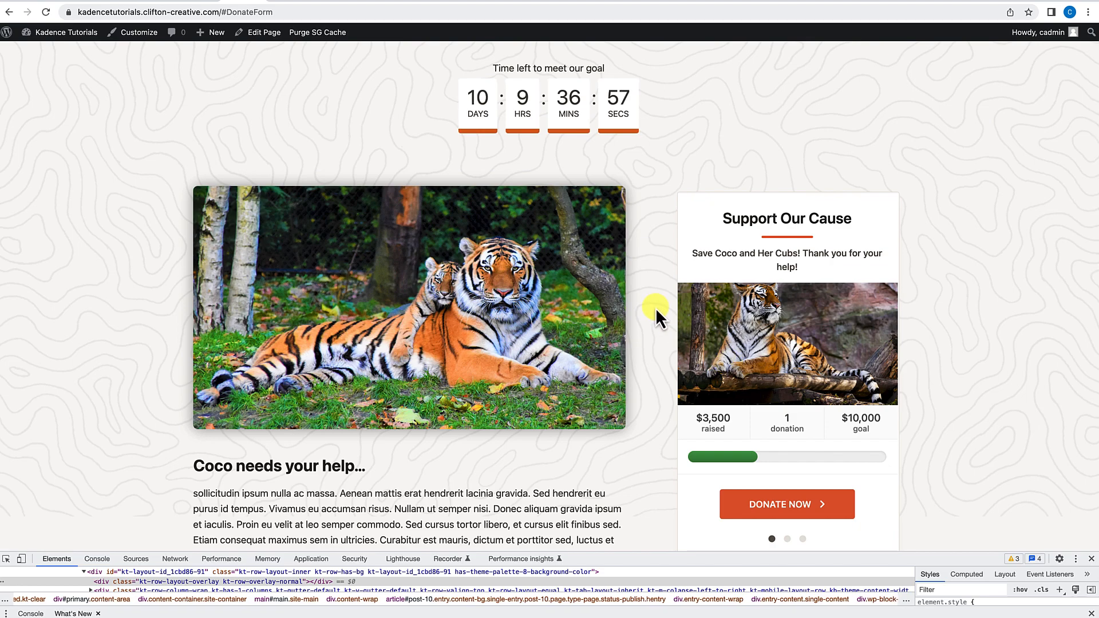
scroll(655, 308, down, 1)
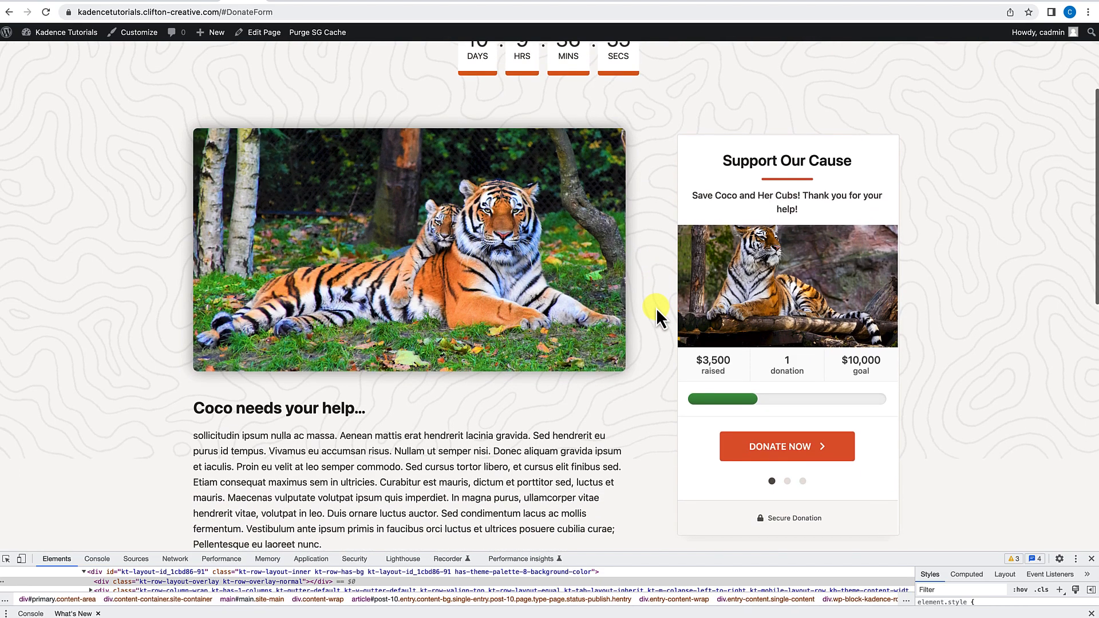
scroll(656, 307, down, 3)
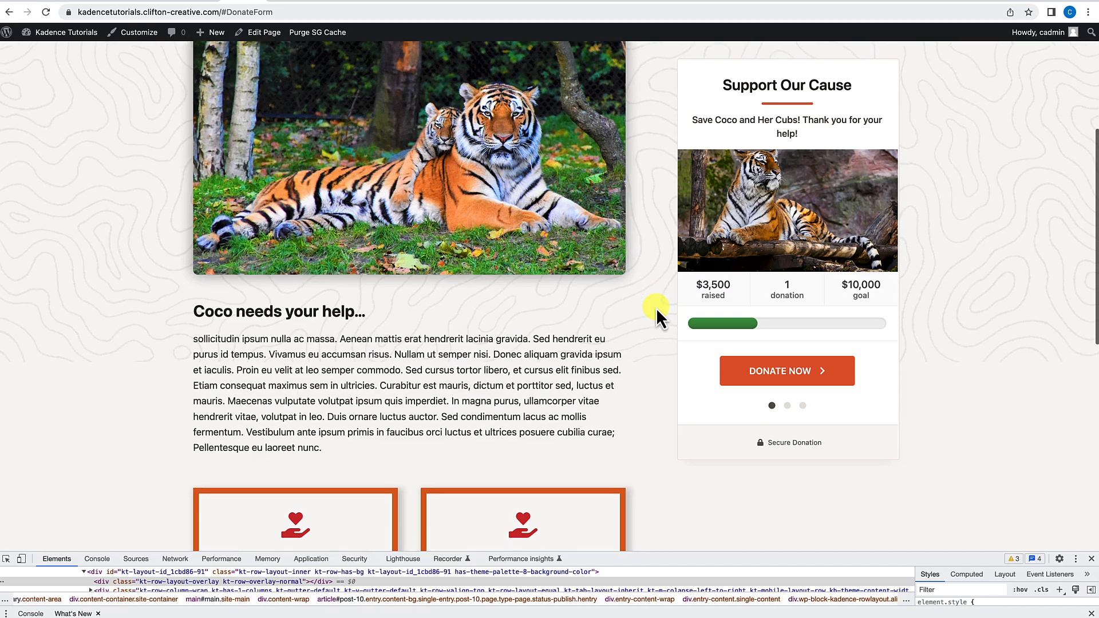
scroll(656, 311, down, 5)
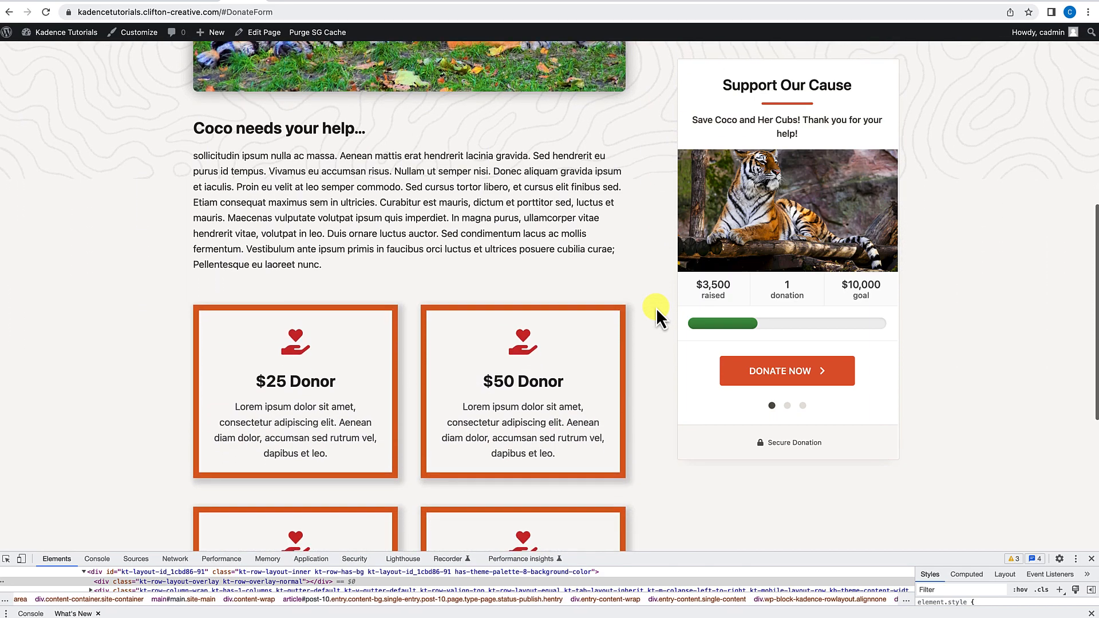
scroll(656, 309, down, 3)
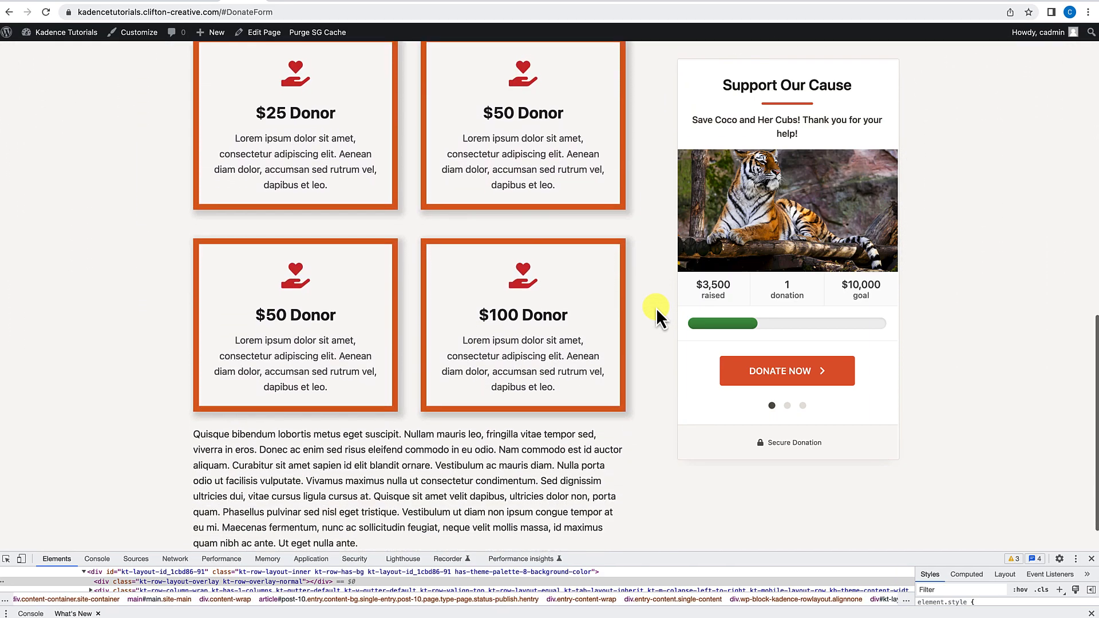
Step: Close the developer tools and return the Help Save Coco the Tiger page to its heading and countdown
scroll(656, 308, up, 2)
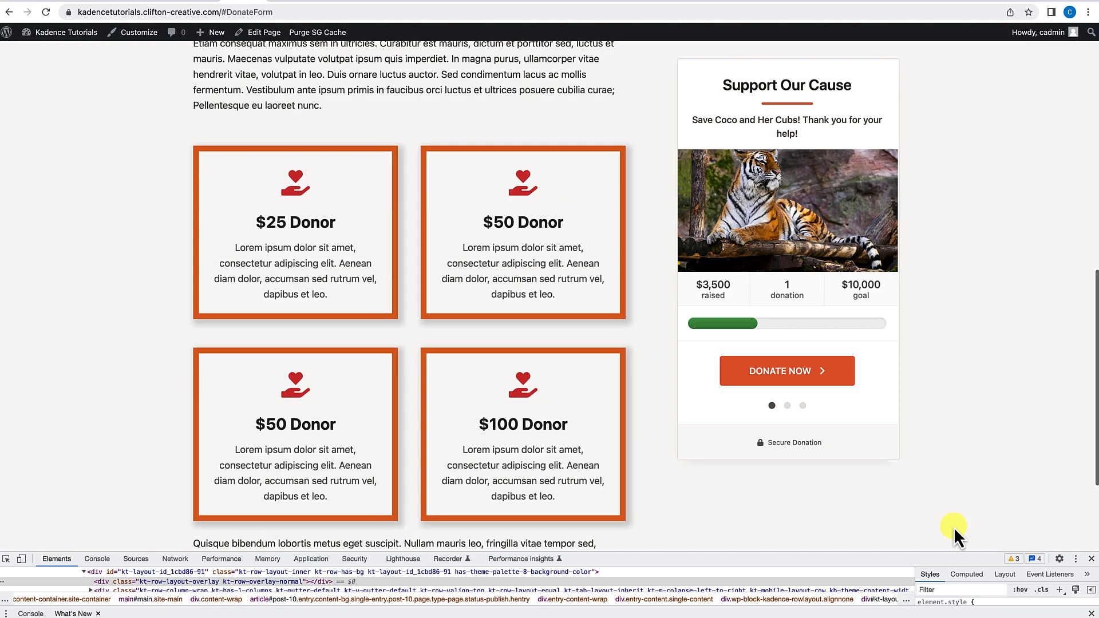
click(1091, 559)
scroll(750, 378, up, 10)
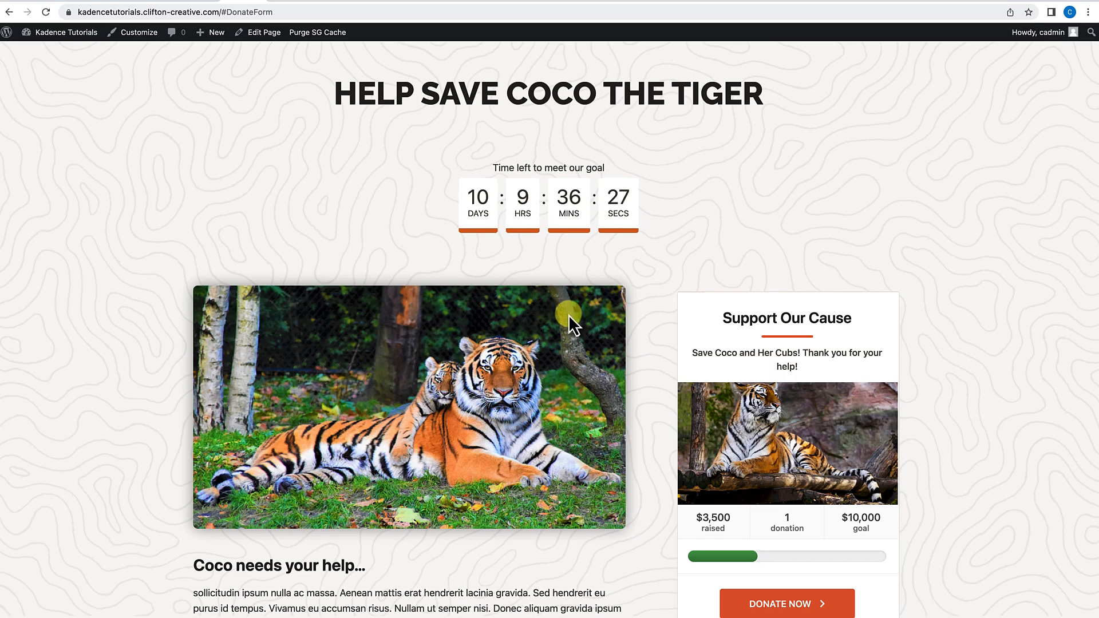
scroll(565, 320, down, 1)
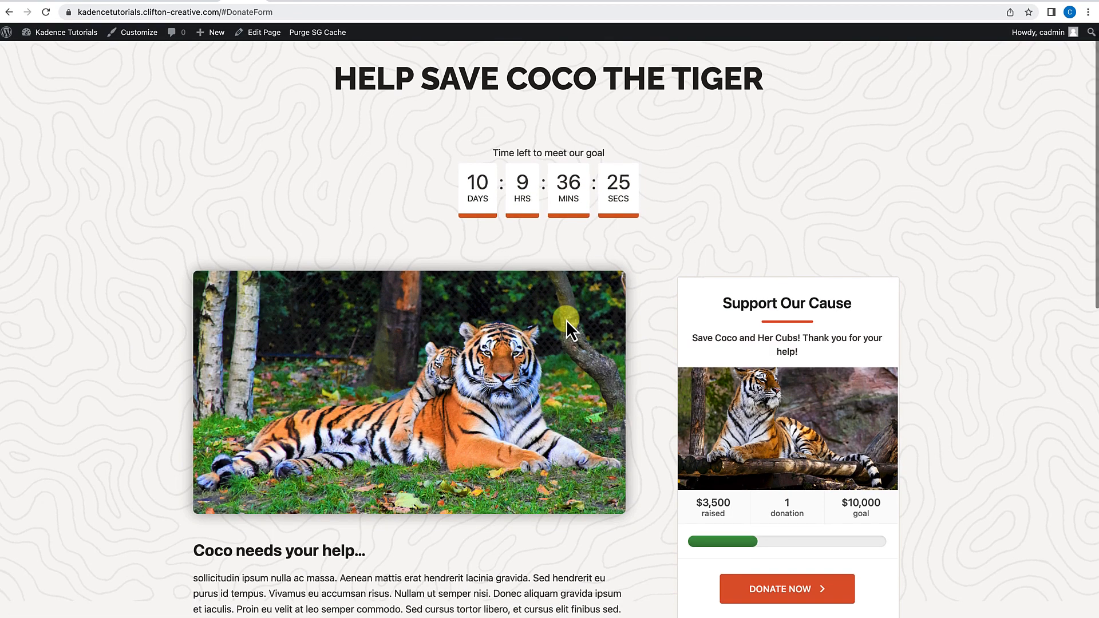
scroll(566, 322, up, 1)
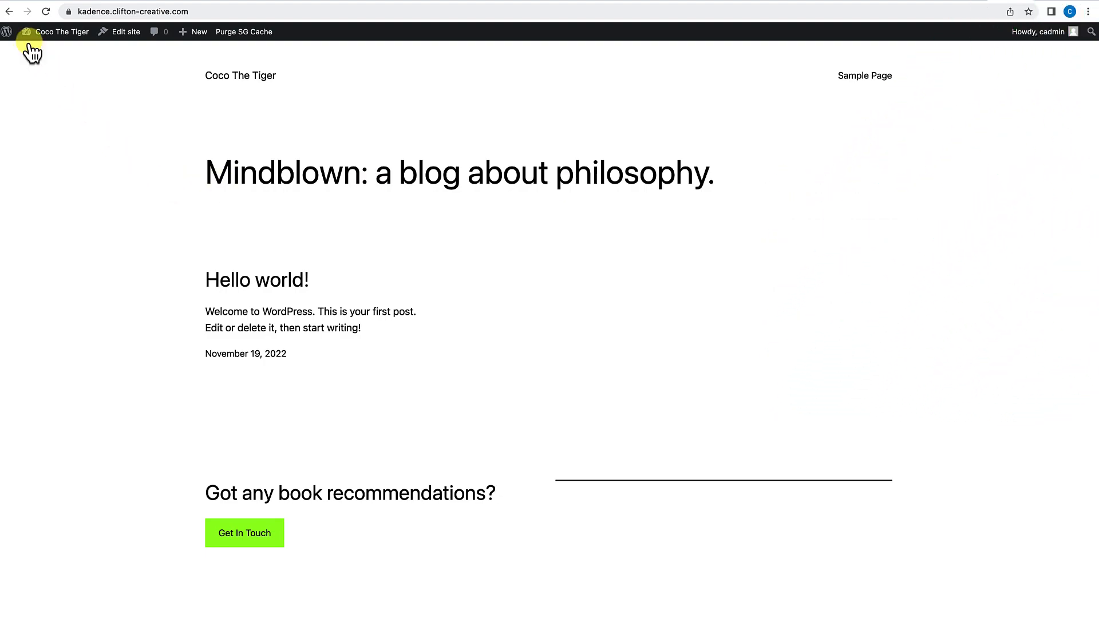
Step: From the Coco The Tiger site's dashboard, search the directory of new WordPress themes for Kadence
mouse_move(45, 38)
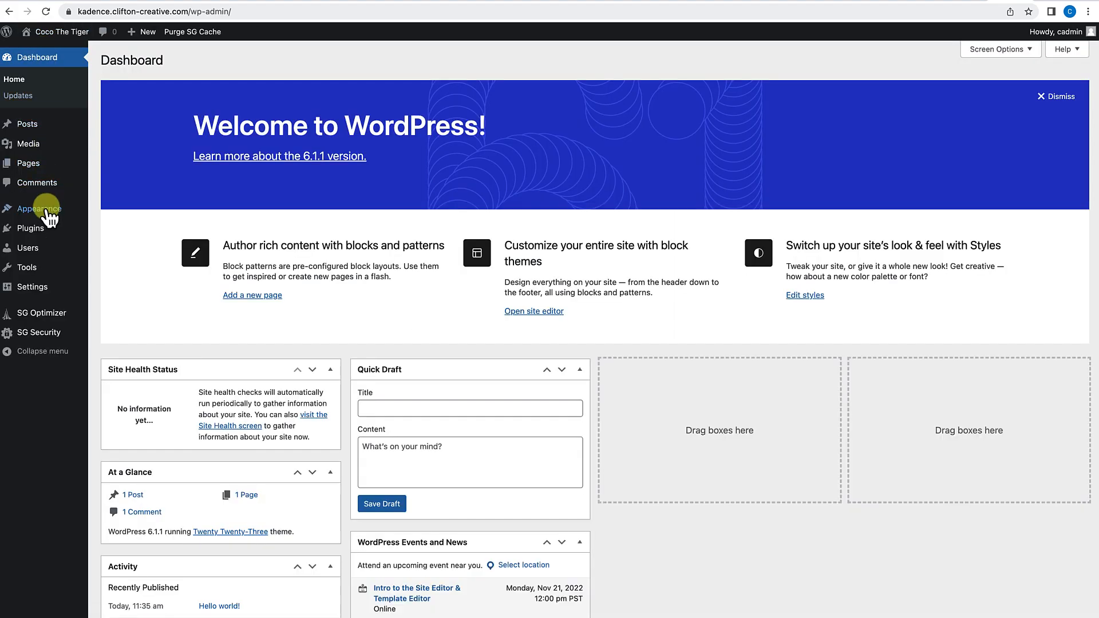
mouse_move(43, 211)
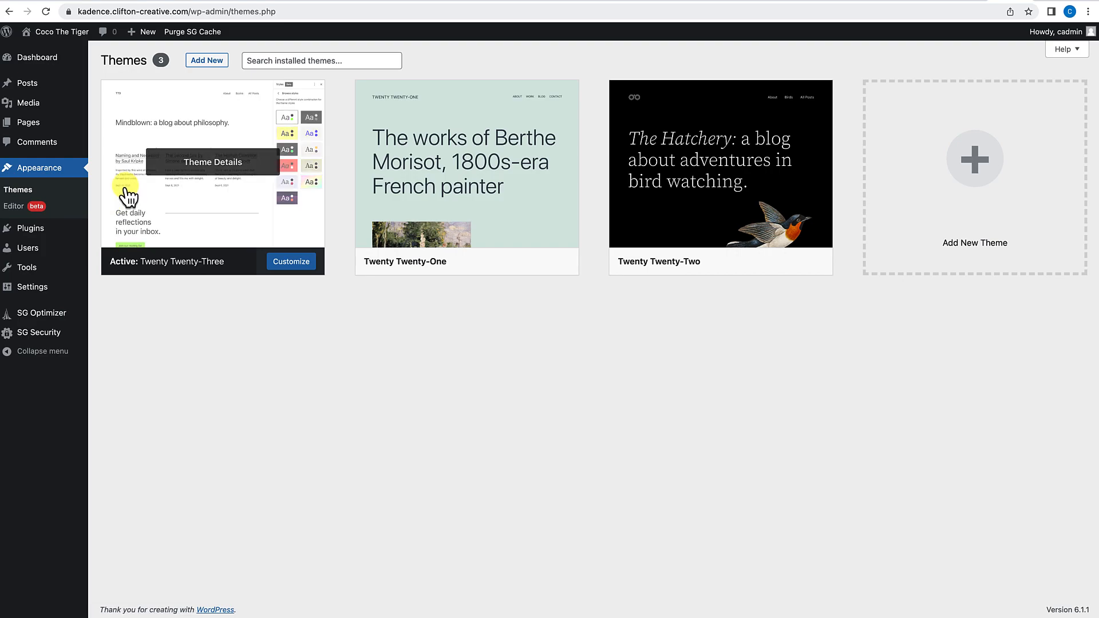
click(207, 60)
click(968, 91)
text(Kad)
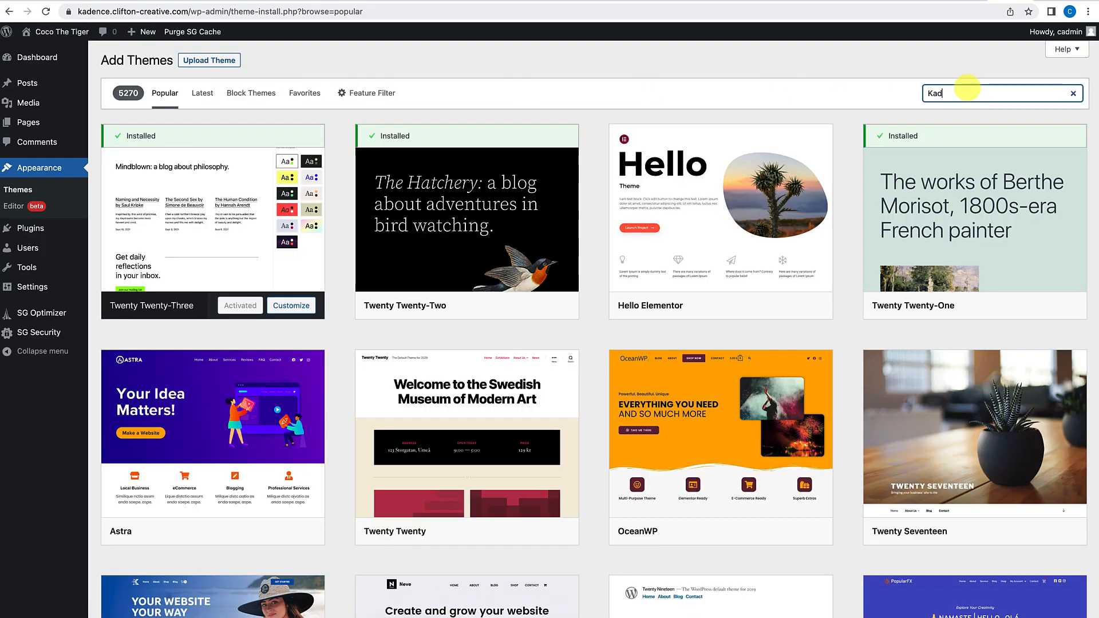
text(ence)
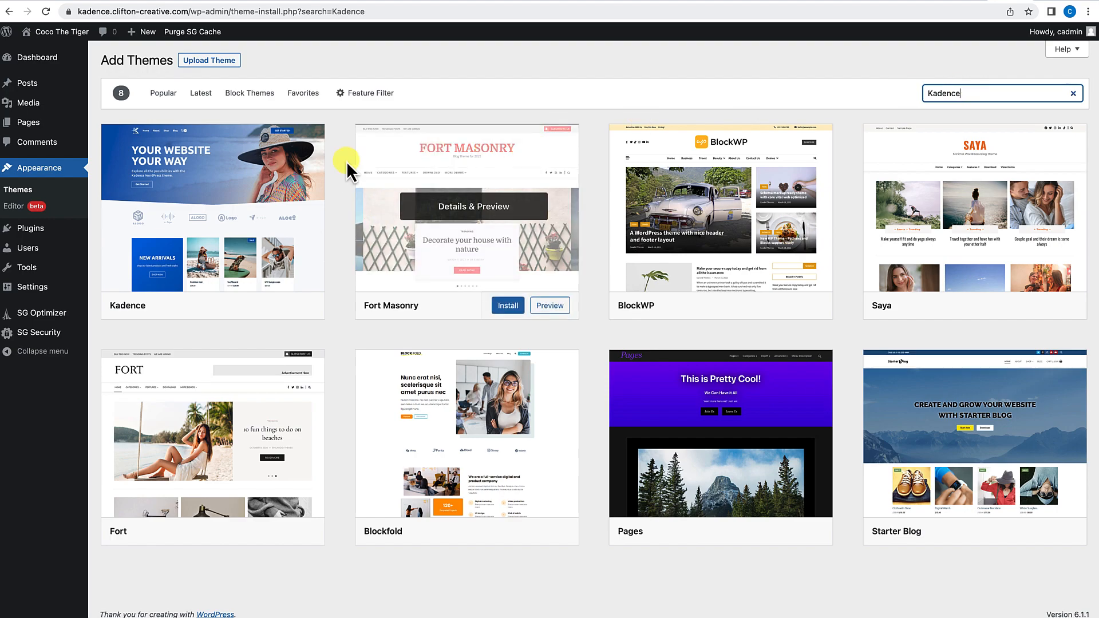
Step: Install and activate the Kadence theme
mouse_move(256, 202)
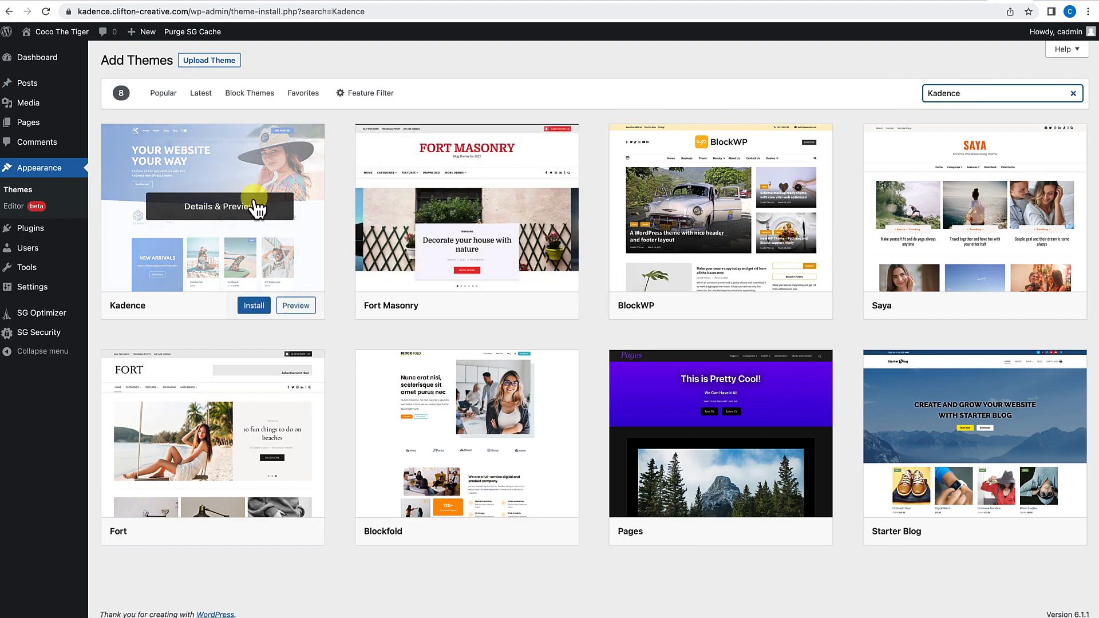
click(251, 305)
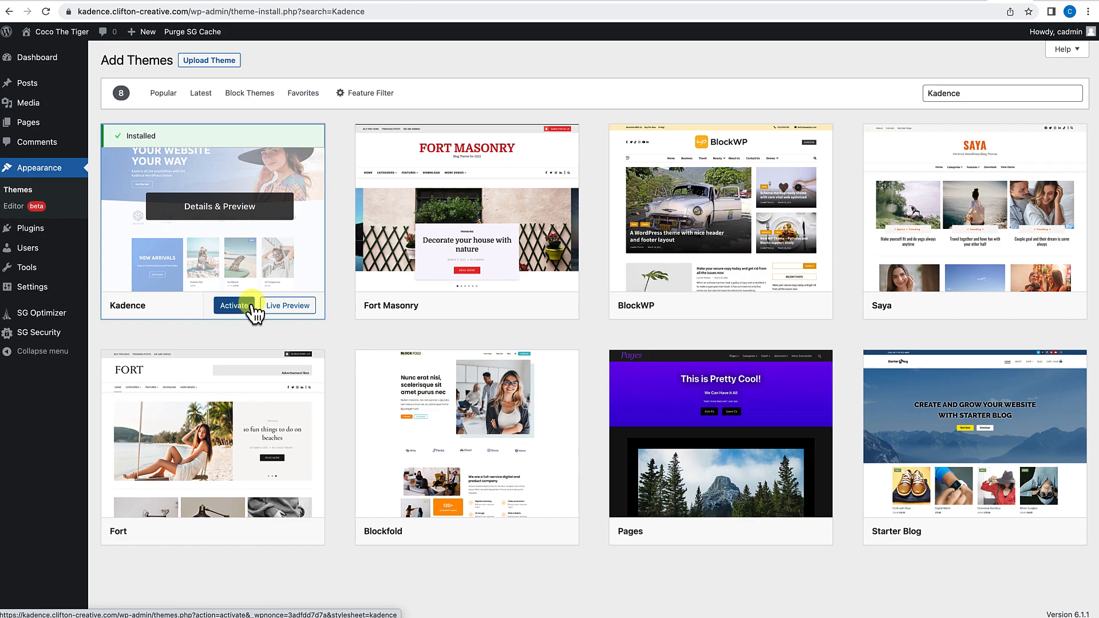
click(234, 305)
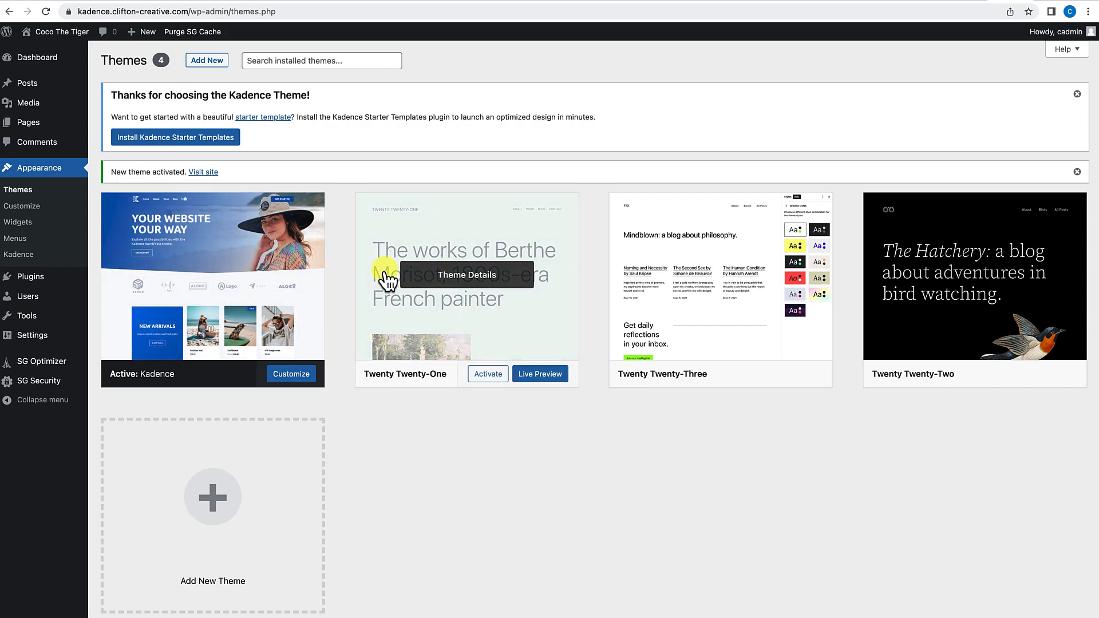
Step: Delete the unused Twenty Twenty-One and Twenty Twenty-Two themes and view the site's front end
click(473, 279)
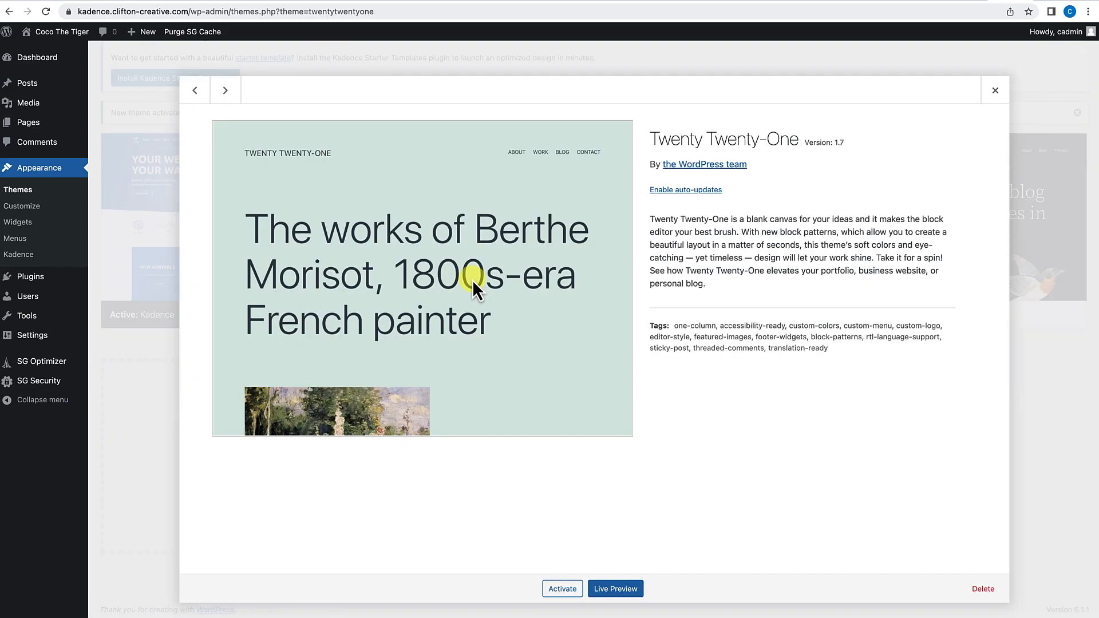
click(984, 589)
click(647, 100)
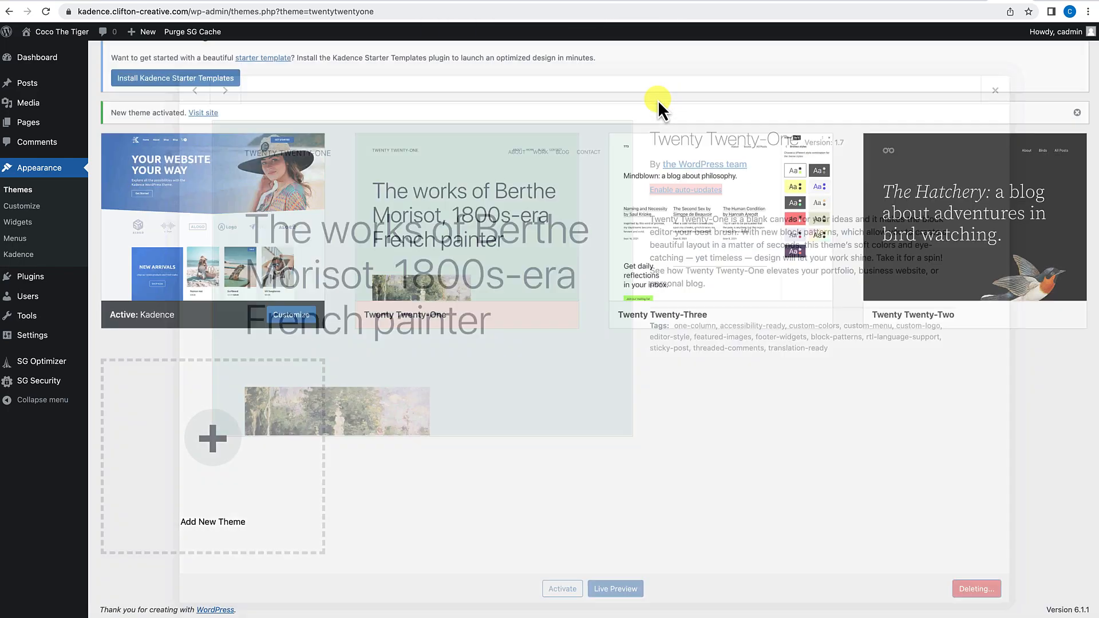
click(735, 286)
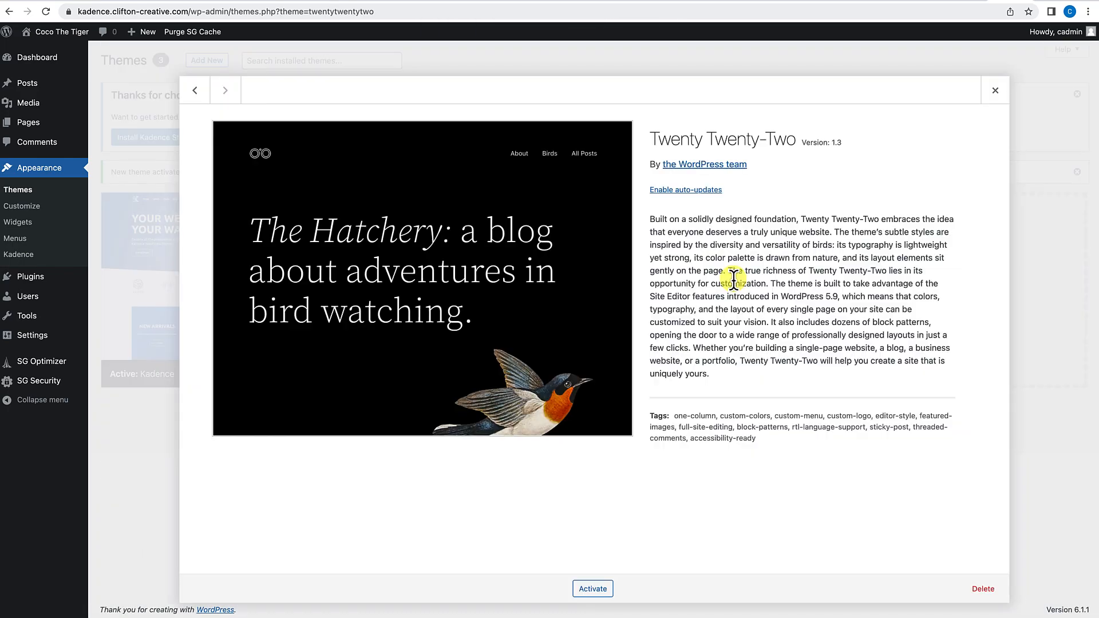
click(989, 594)
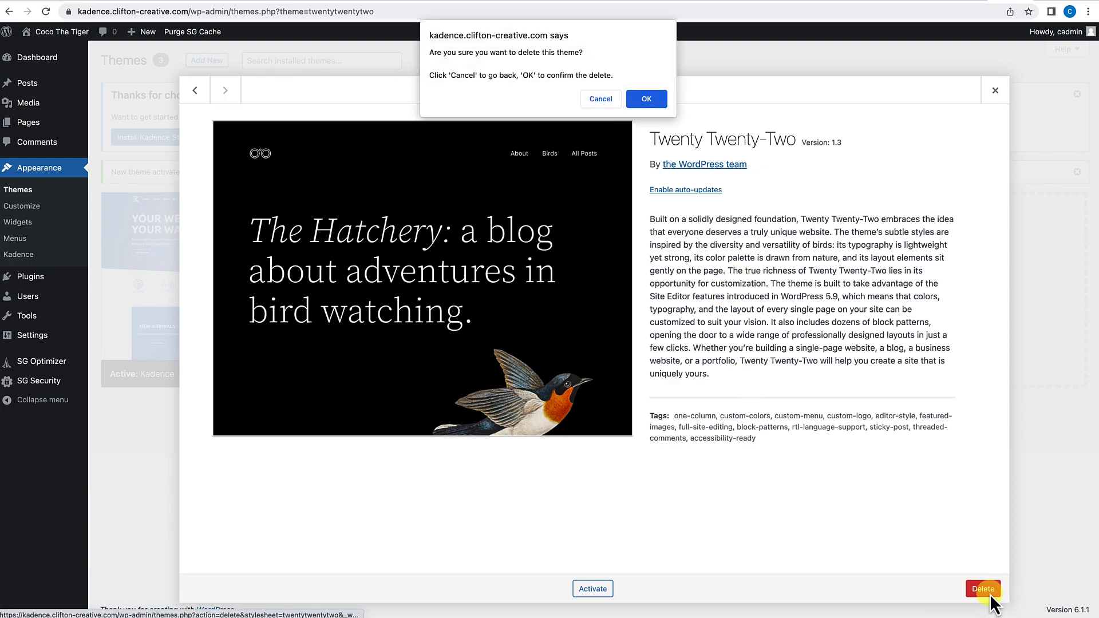
click(652, 98)
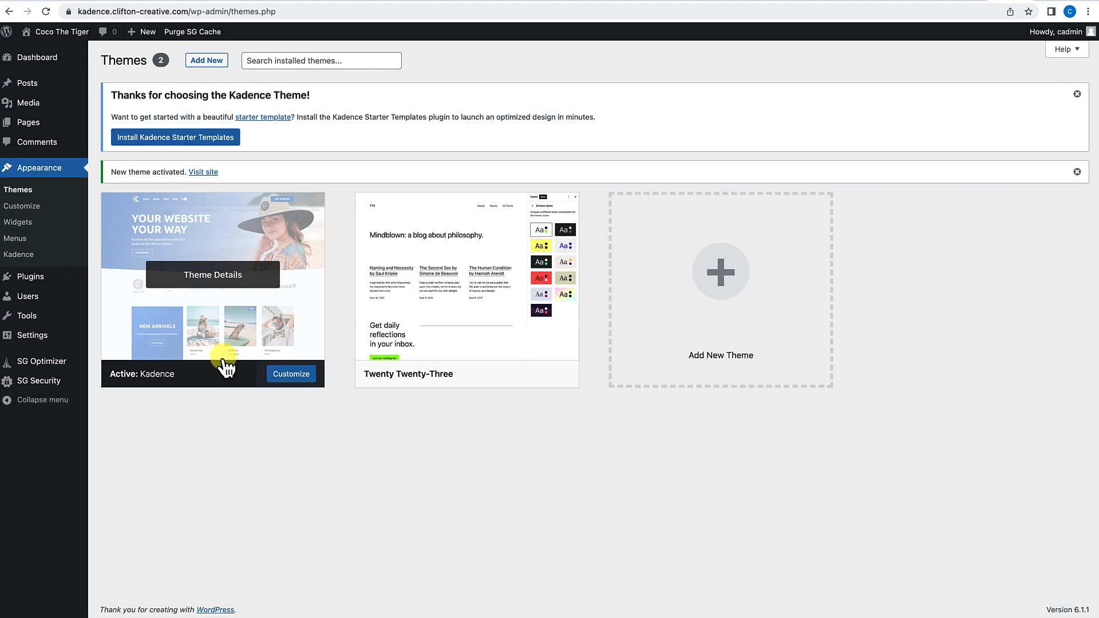
click(73, 34)
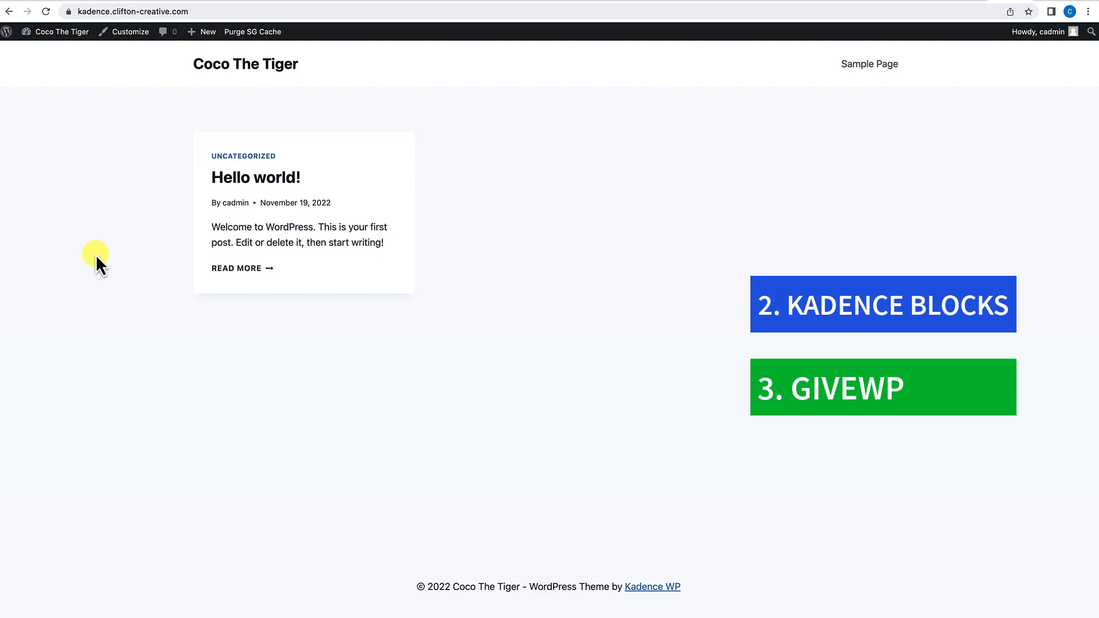
Step: Go back to the site's dashboard and search the directory of new plugins for kadence blocks
click(53, 51)
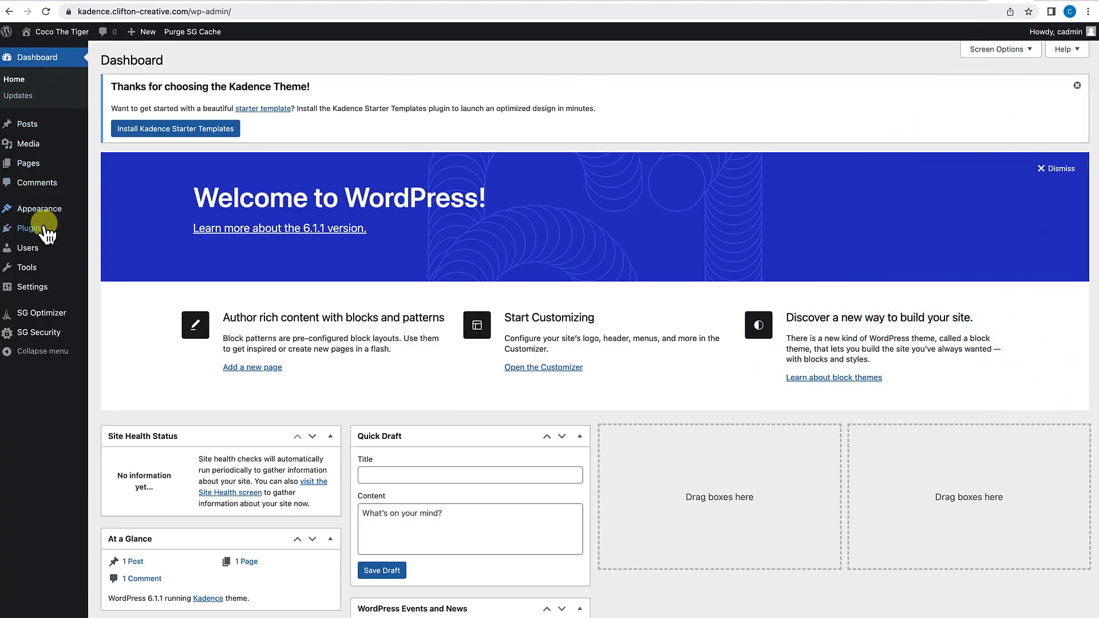
mouse_move(42, 228)
click(116, 246)
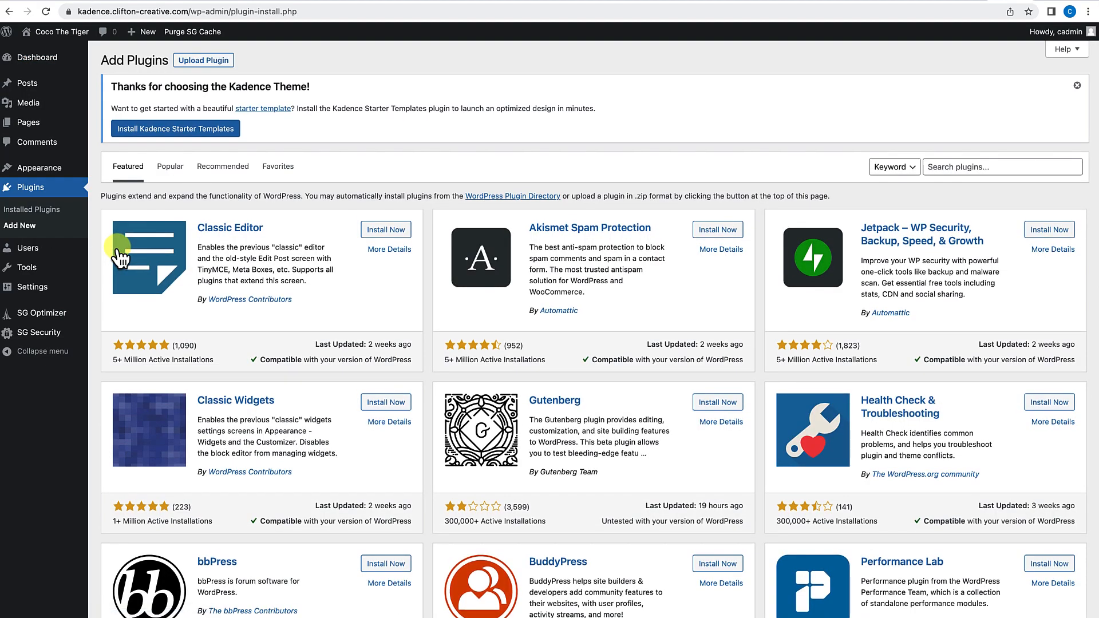
click(965, 169)
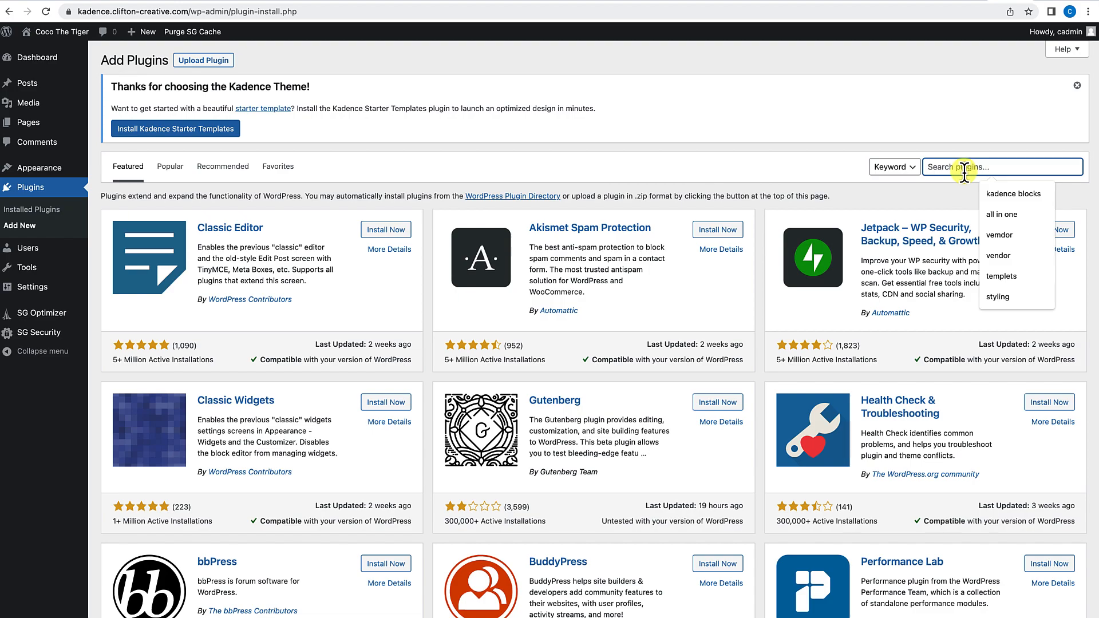
text(Kadence)
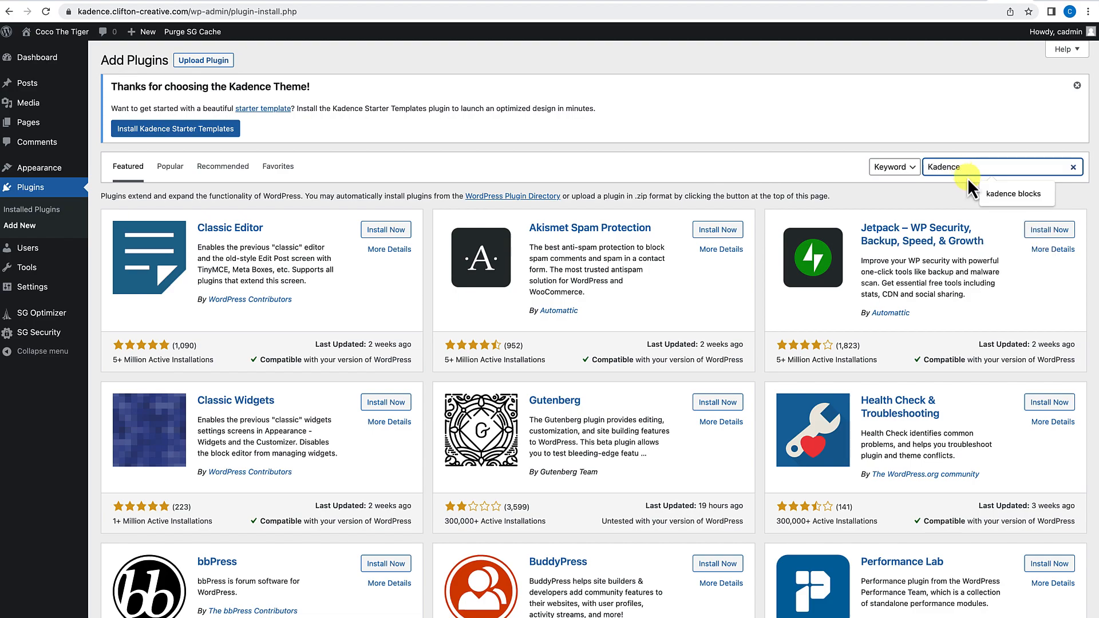
click(997, 197)
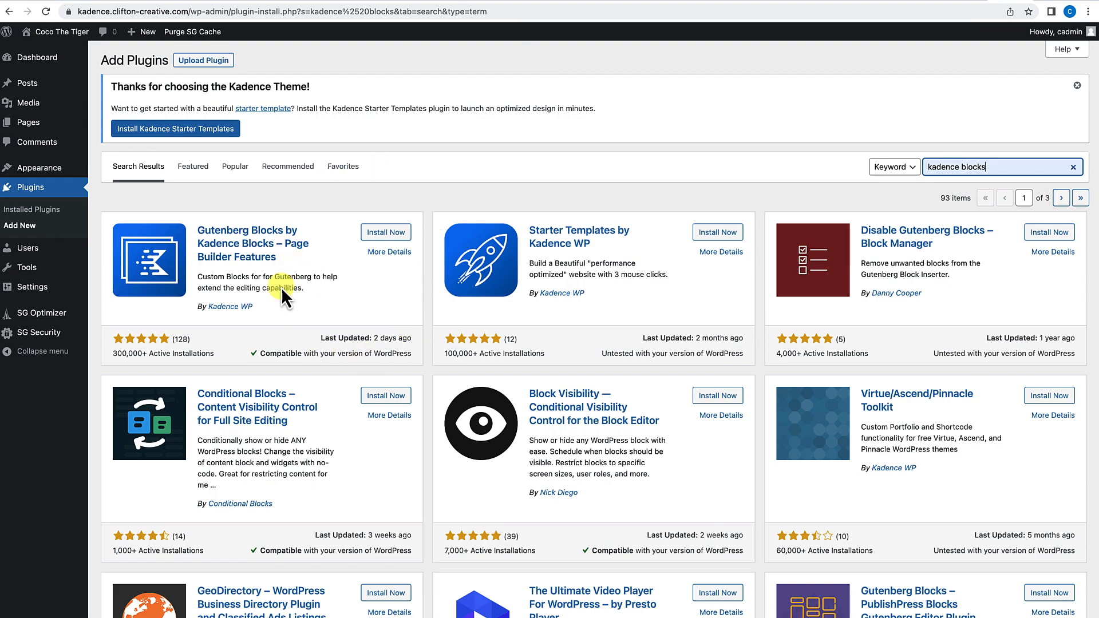
Step: Install and activate the Gutenberg Blocks by Kadence Blocks plugin and look over its list of blocks
click(378, 234)
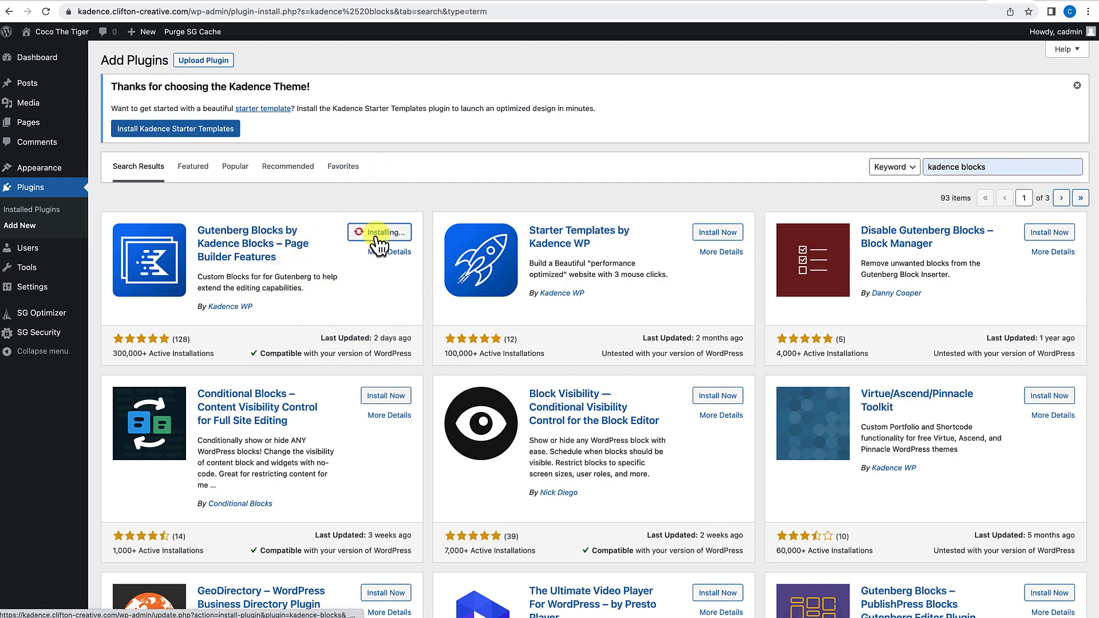
click(390, 234)
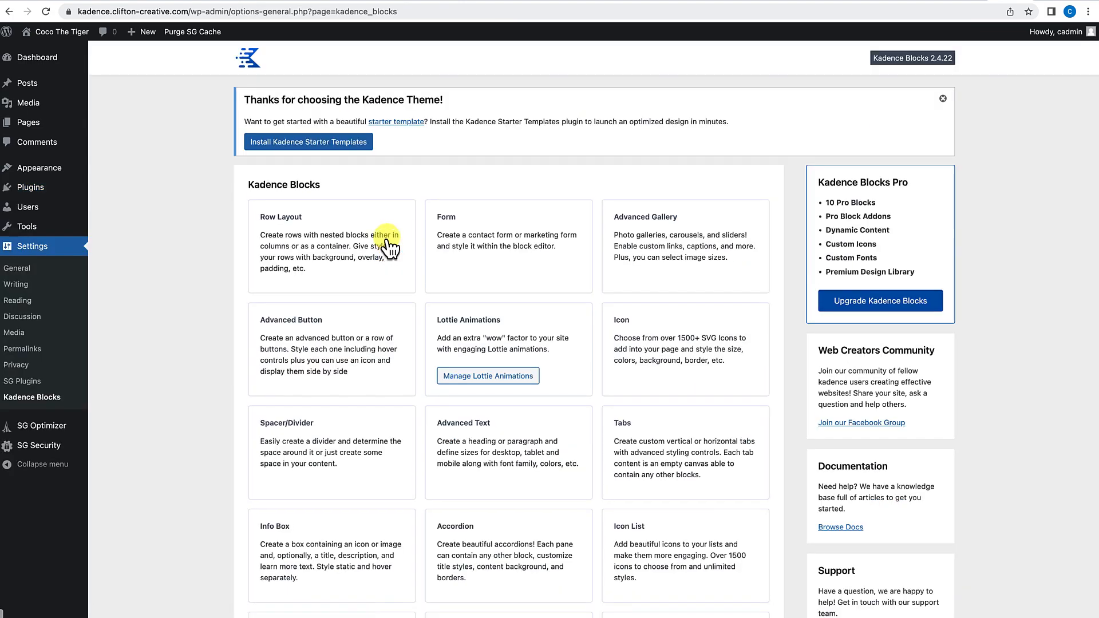
scroll(471, 417, down, 3)
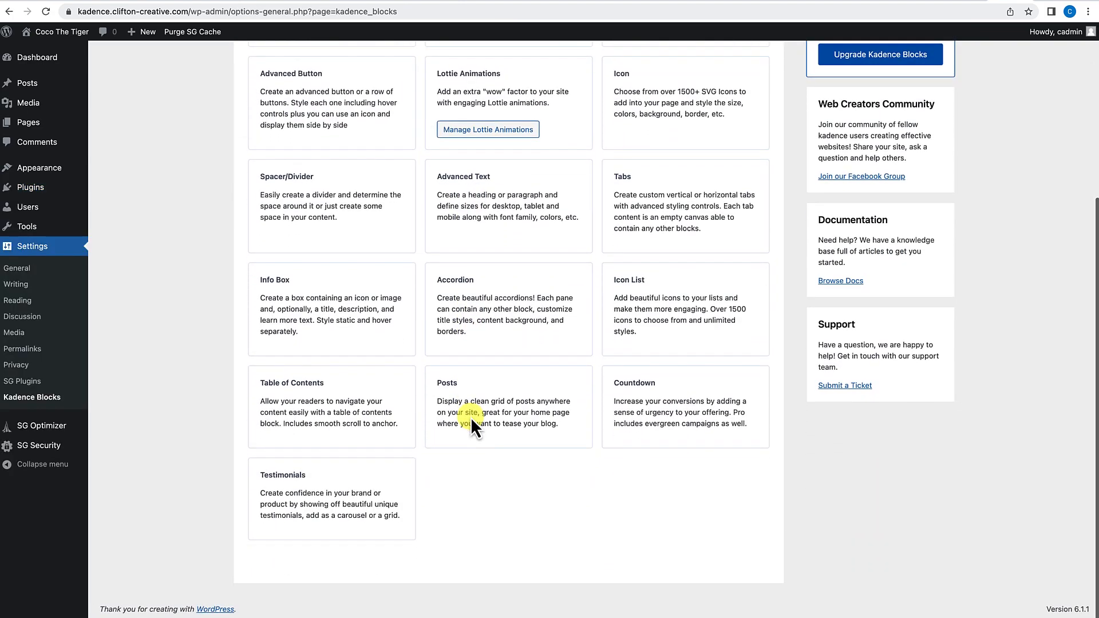
scroll(470, 417, up, 5)
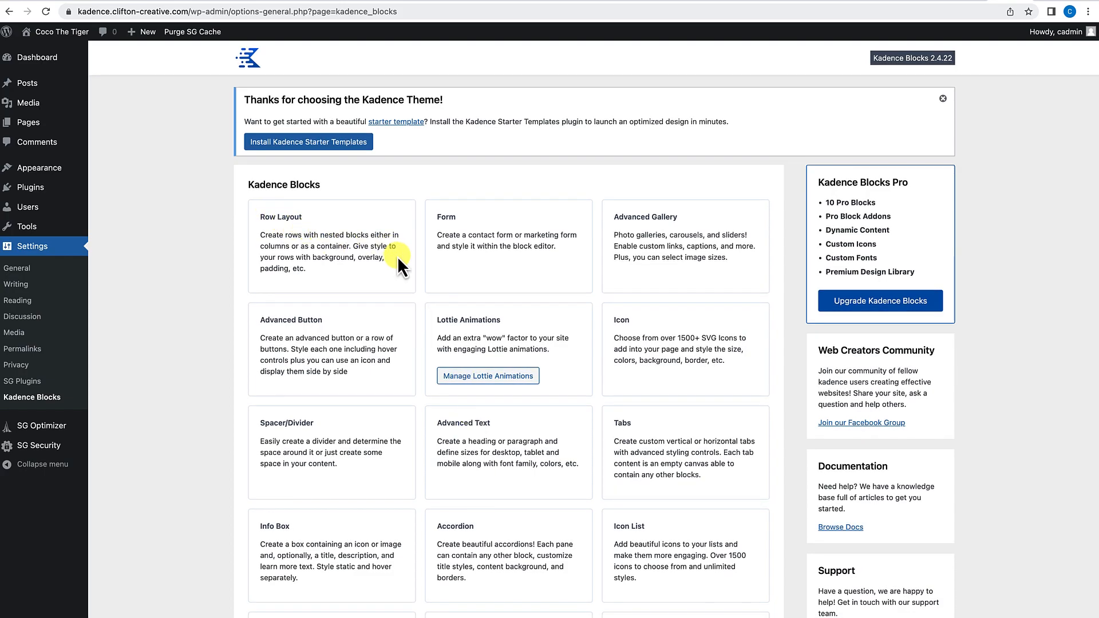
Step: Search the directory of new plugins for Givewp, then install and activate GiveWP – Donation Plugin and Fundraising Platform
mouse_move(80, 188)
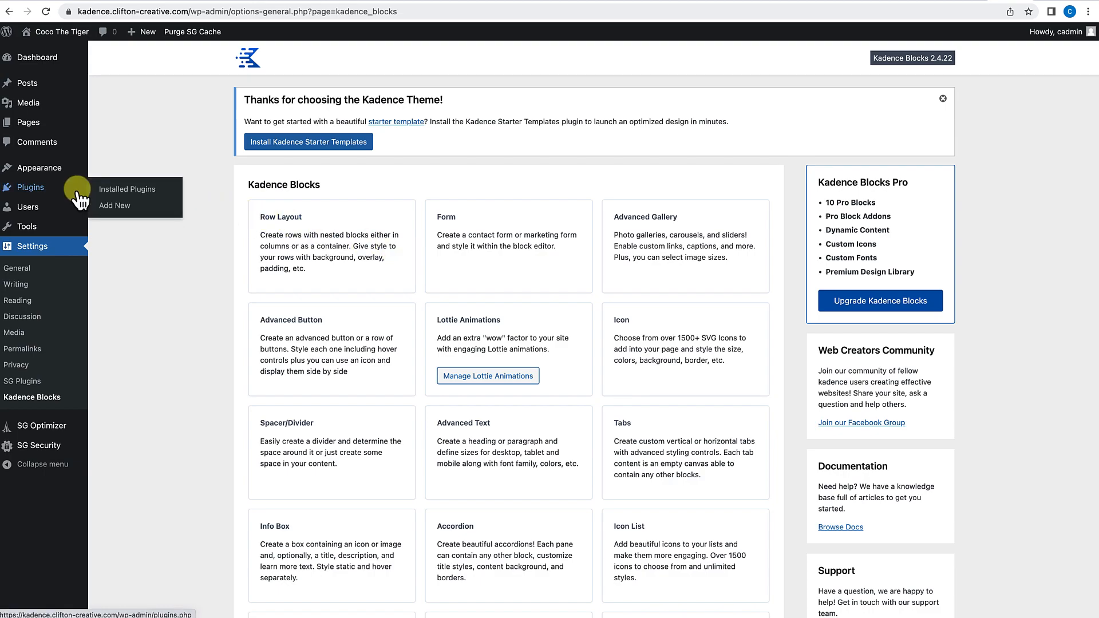
click(114, 206)
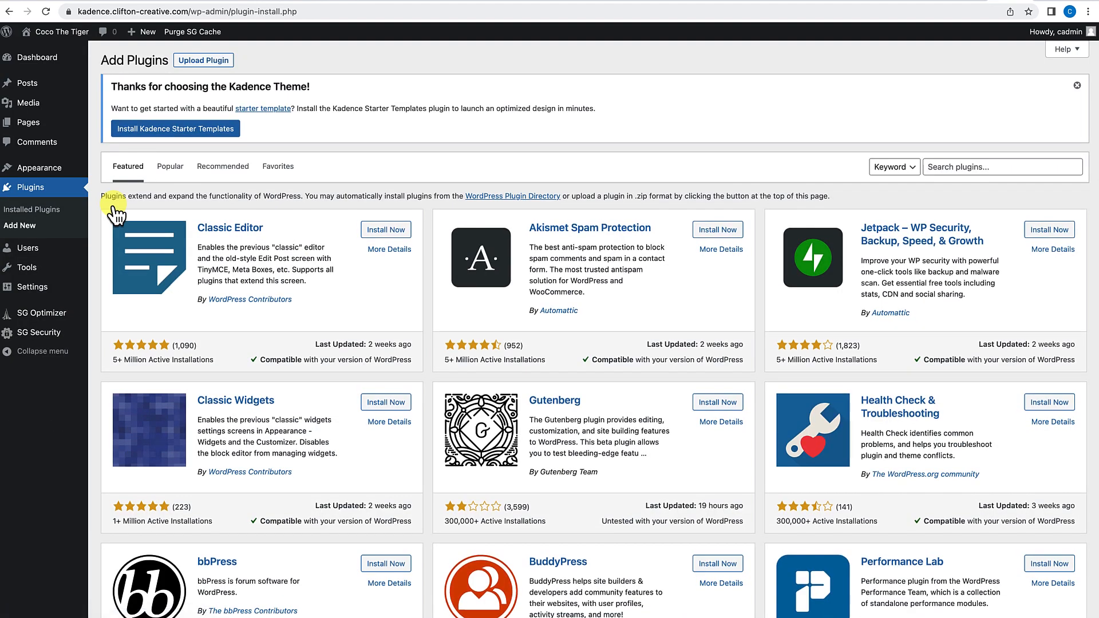
click(980, 167)
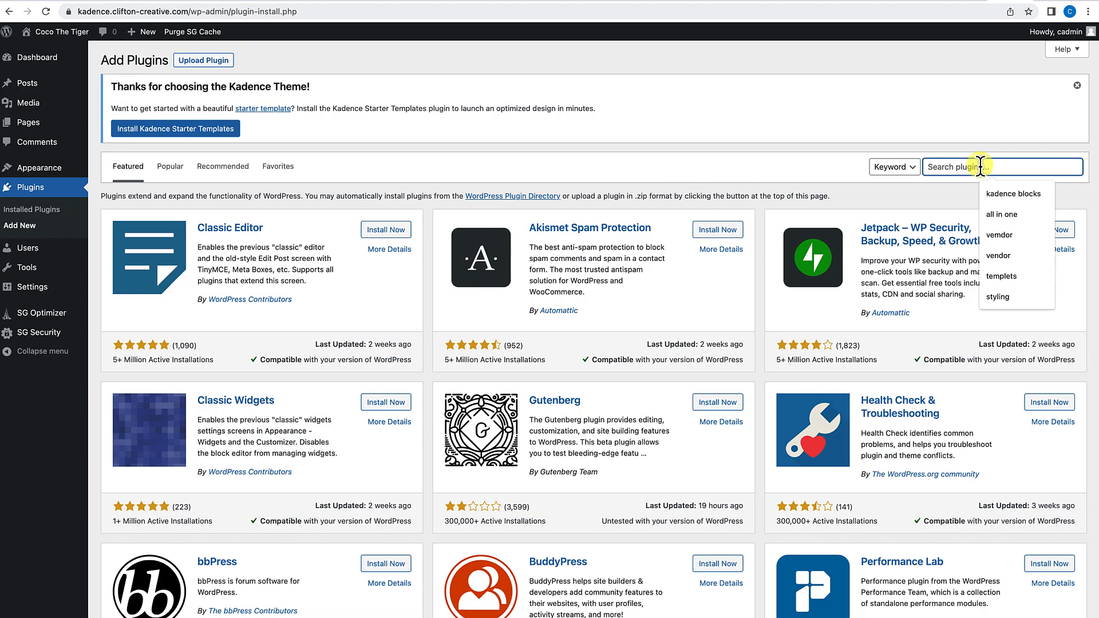
text(Givewp)
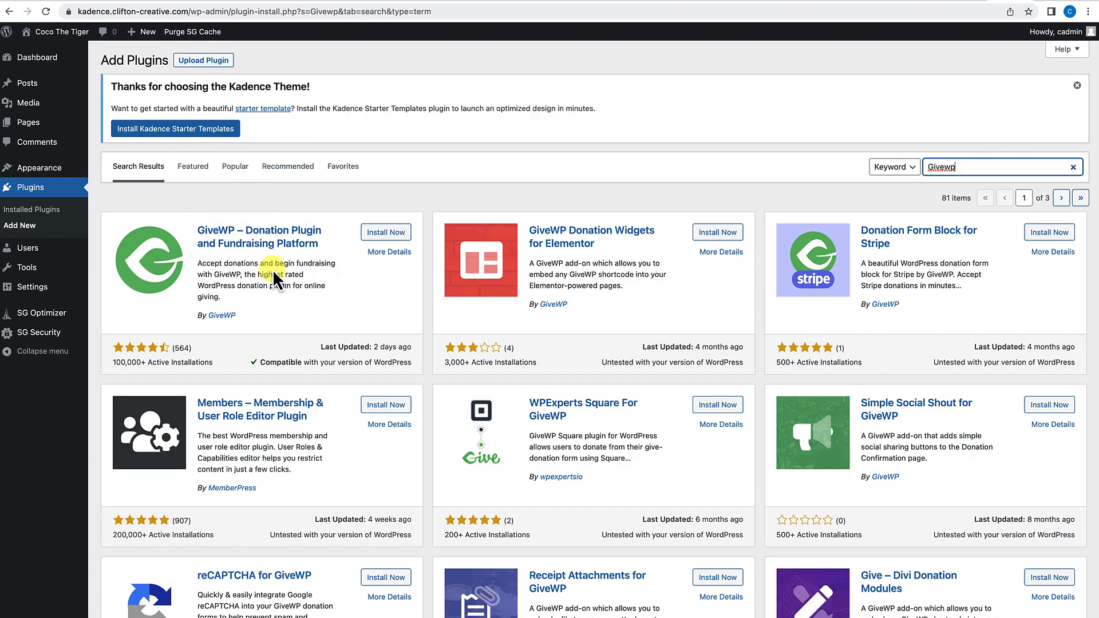
click(393, 236)
click(394, 235)
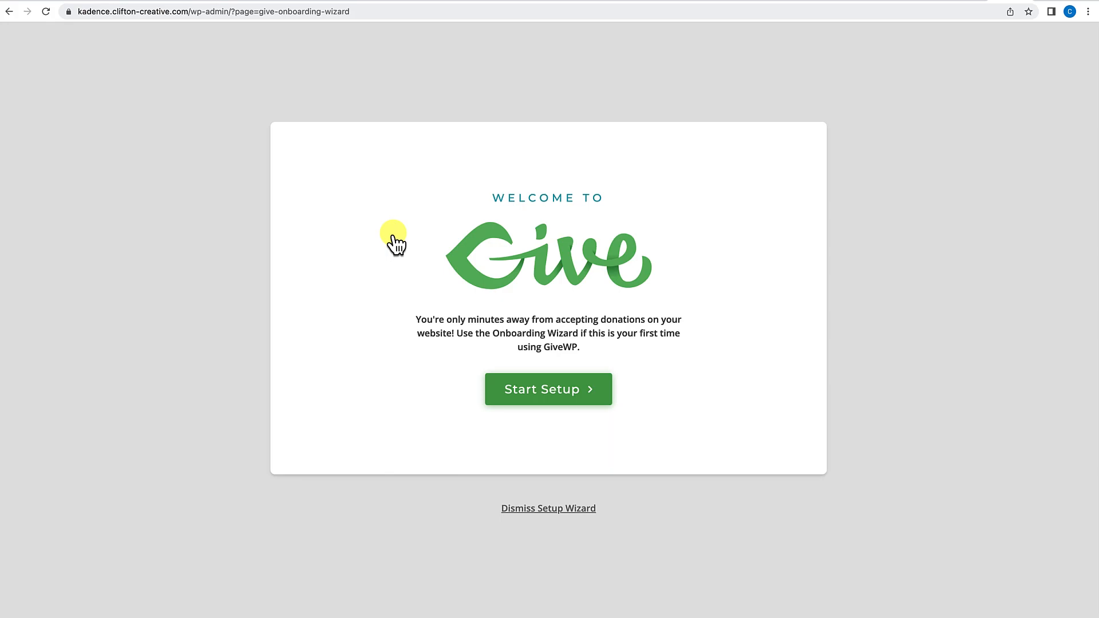
Step: Start the GiveWP setup wizard and complete its Cause stage with Other as the fundraising purpose, without joining the community
click(535, 395)
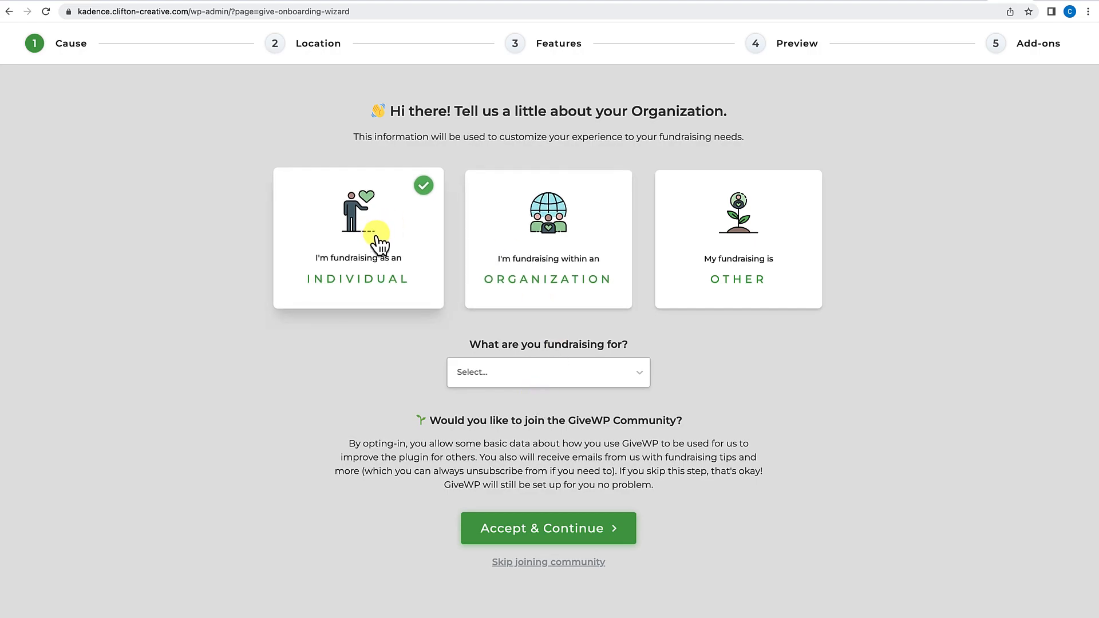
click(469, 372)
click(464, 494)
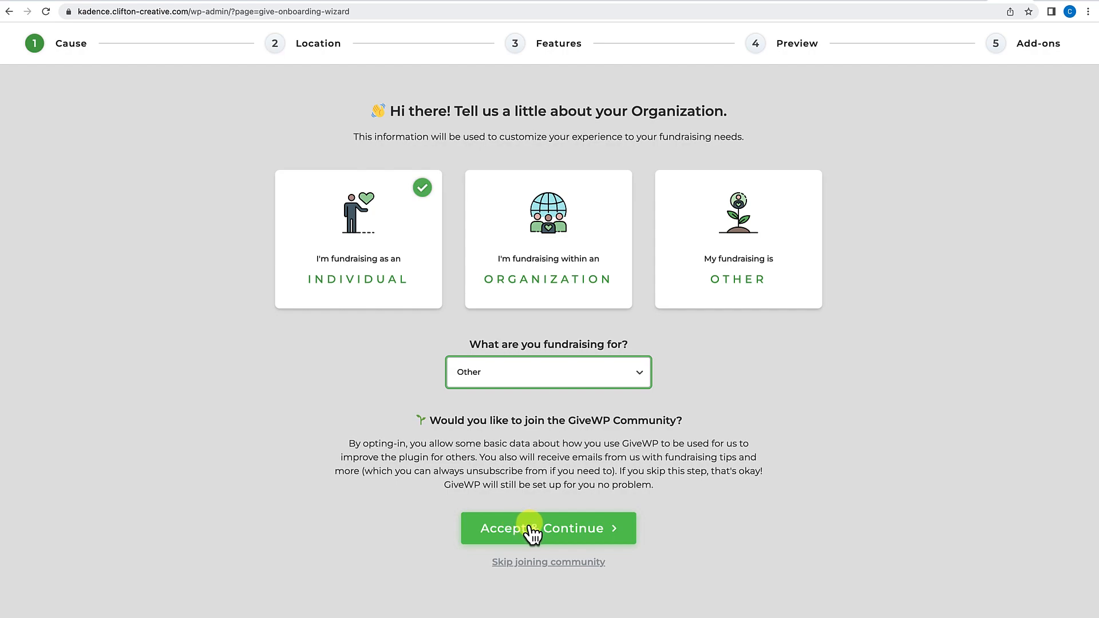
click(542, 564)
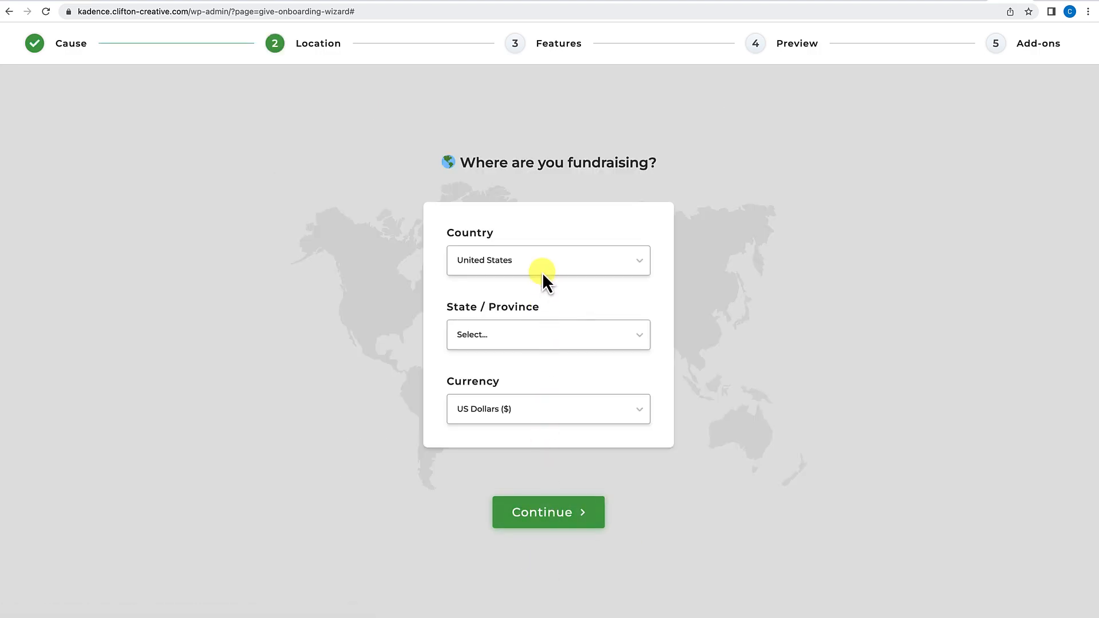
Step: Complete the wizard's Location stage with California as the state, keeping United States and US Dollars
click(533, 335)
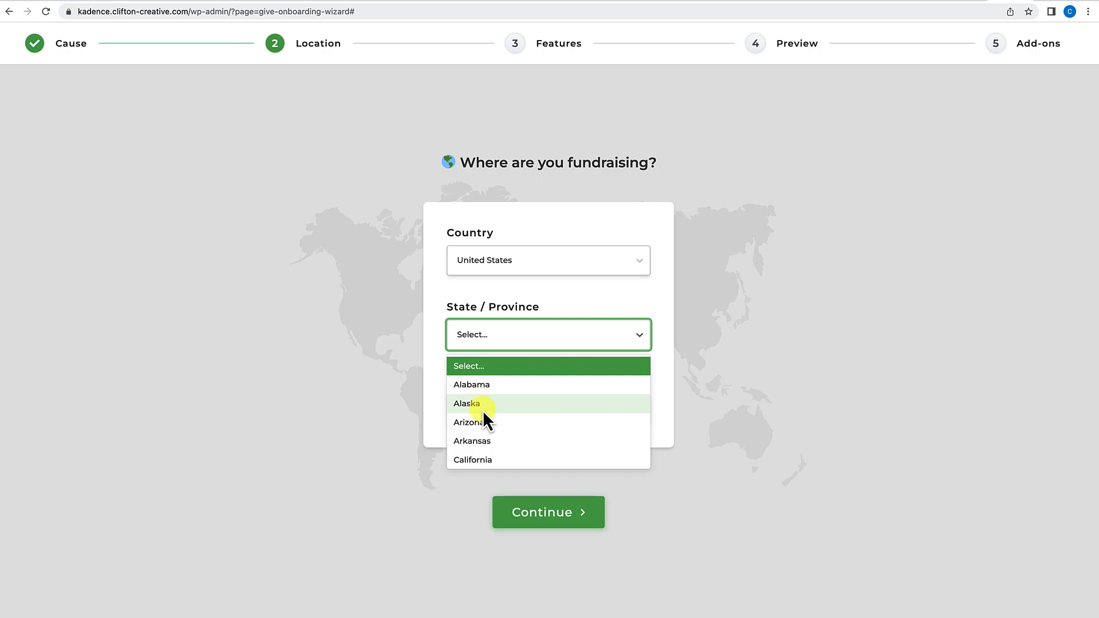
click(483, 458)
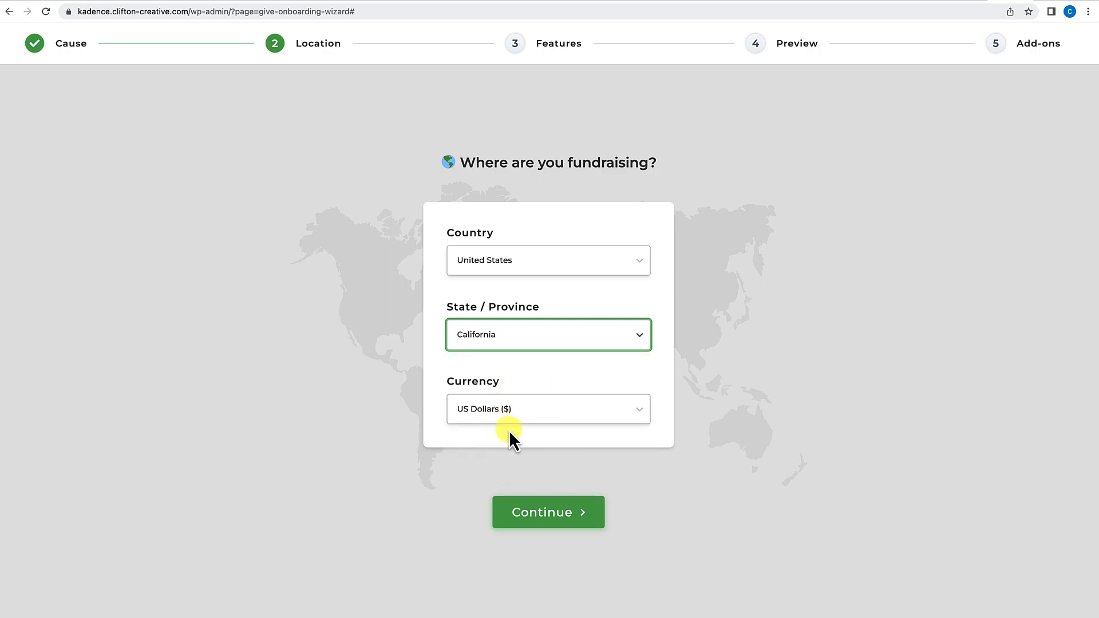
click(549, 517)
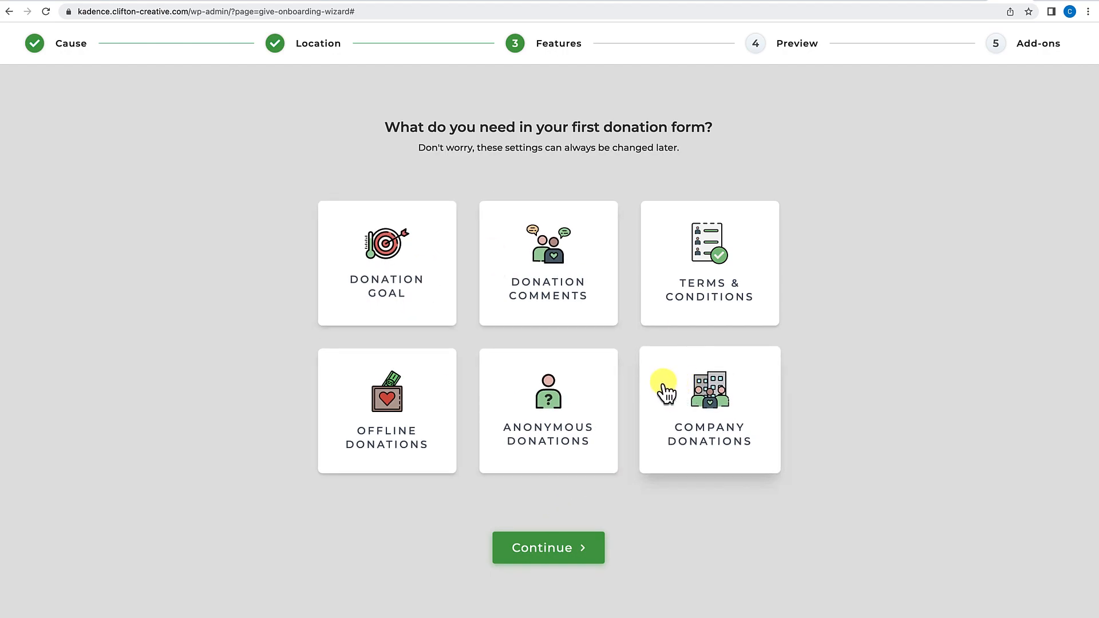
Step: Complete the Features stage with donation goal, donation comments, terms and conditions, offline donations, anonymous donations and company donations all selected
click(401, 288)
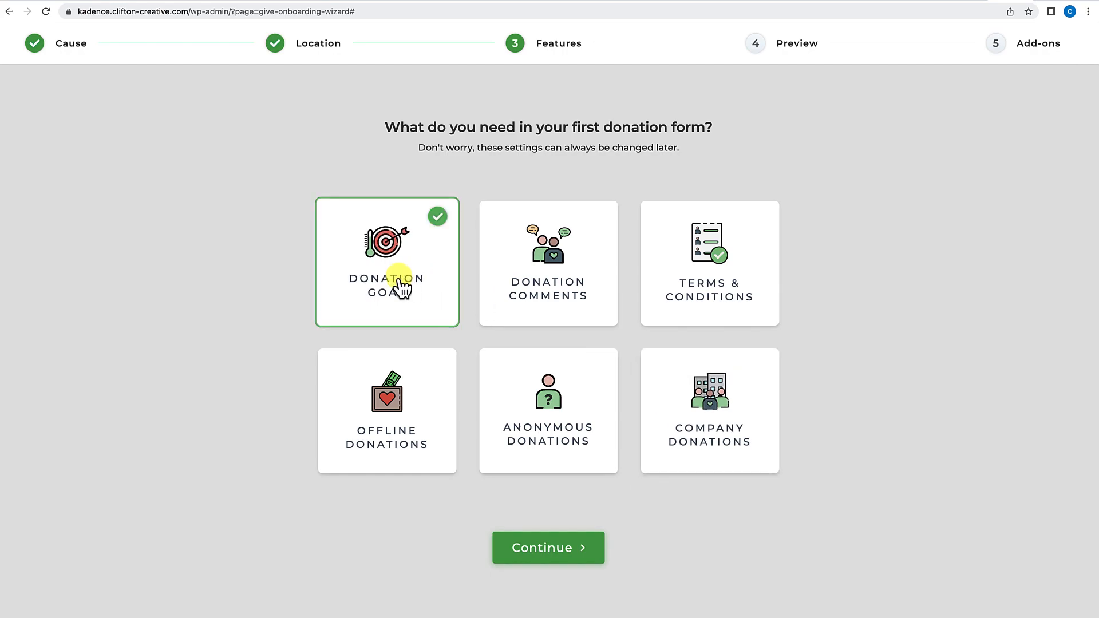
click(577, 278)
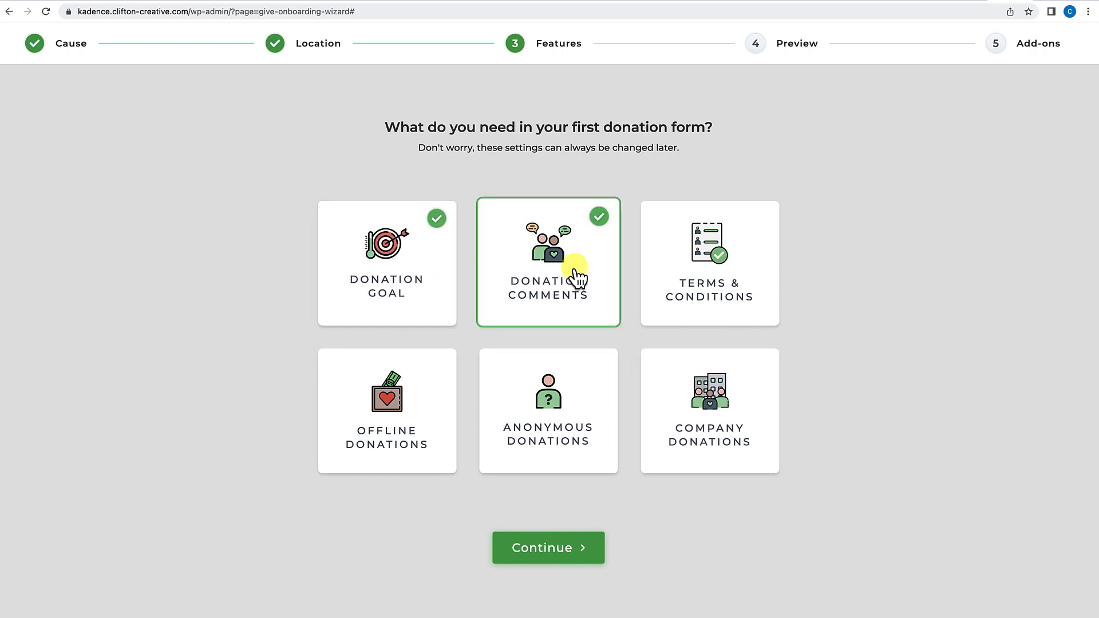
click(714, 277)
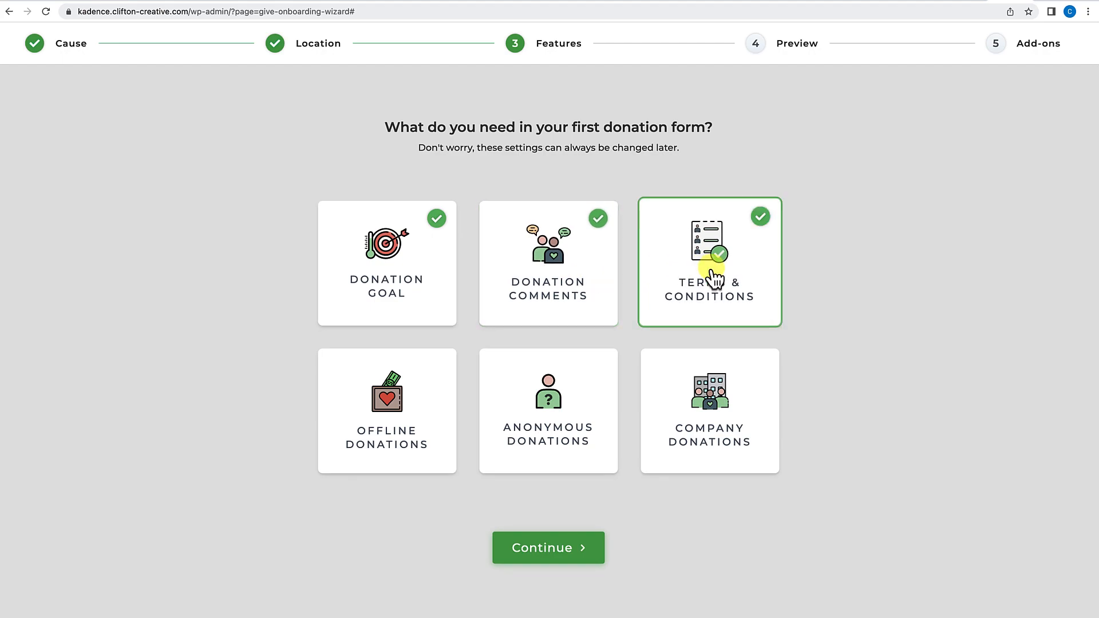
click(409, 420)
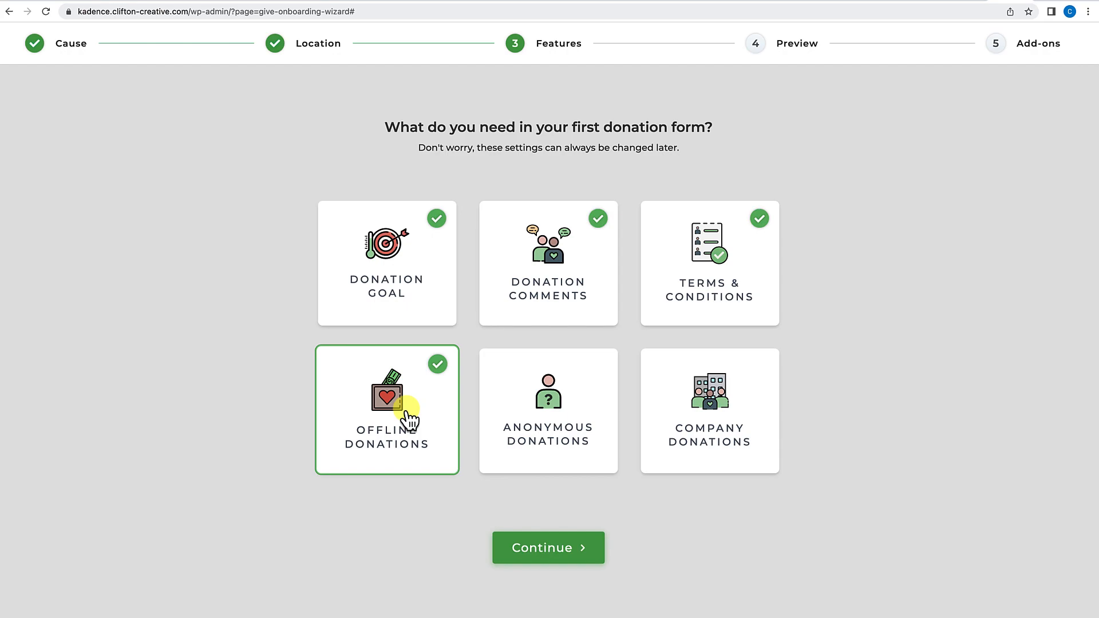
click(550, 416)
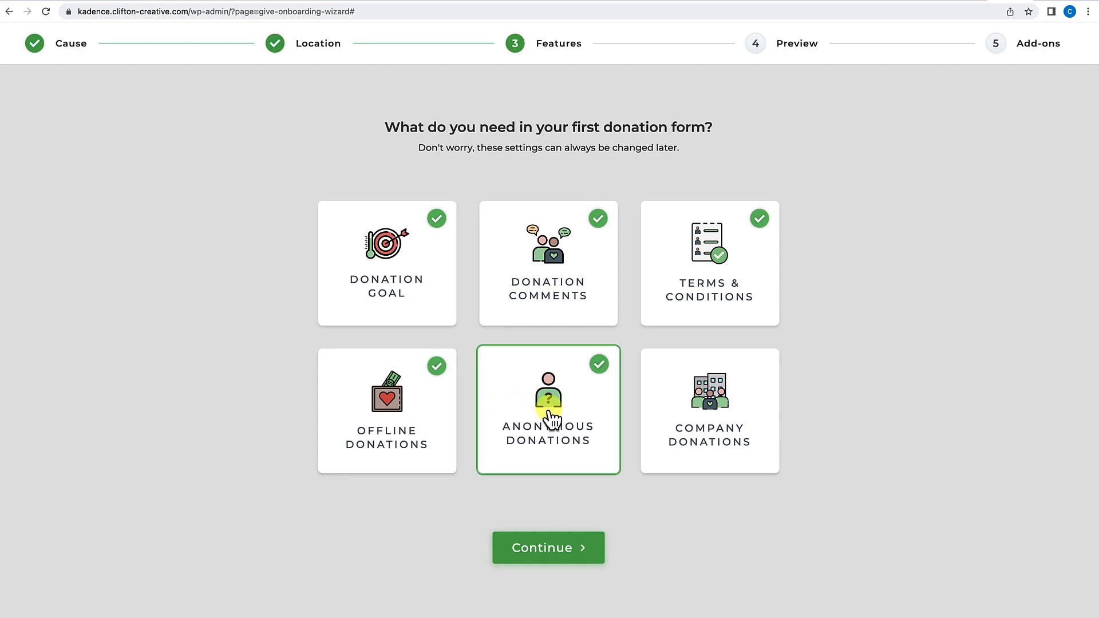
click(698, 407)
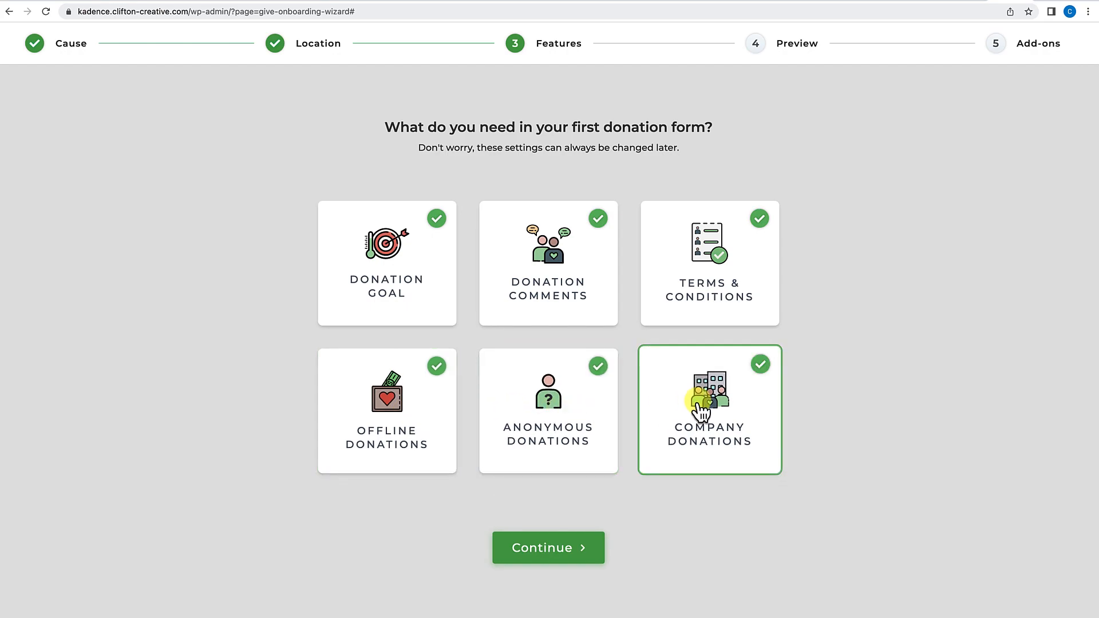
click(559, 545)
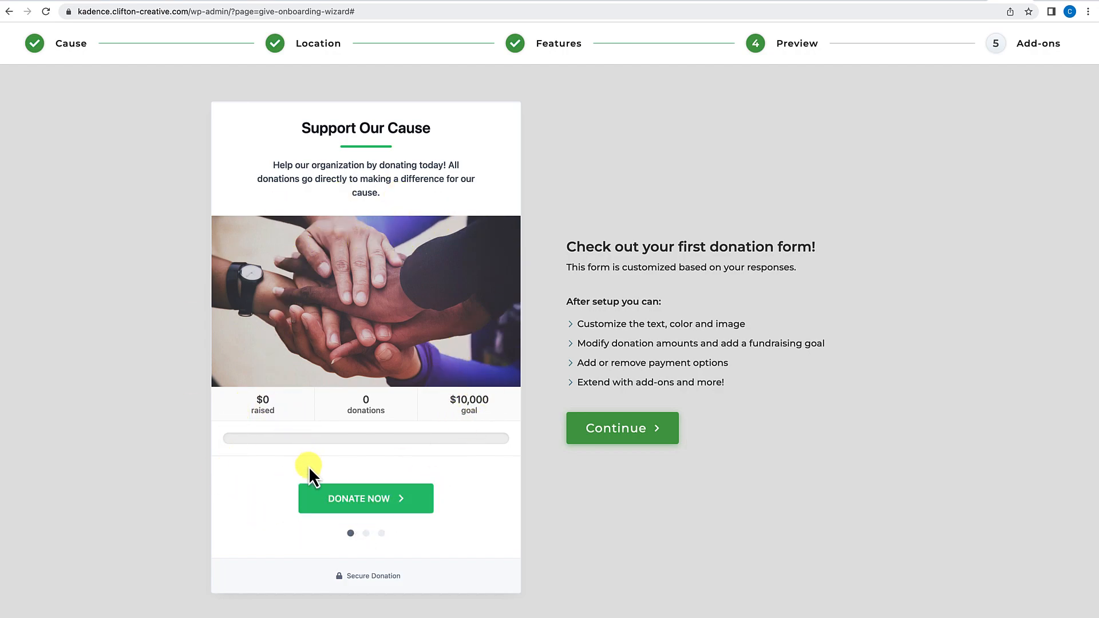
Step: Complete the Preview and Add-ons stages without choosing premium add-ons, and dismiss the GiveWP setup guide after reading it through
click(617, 432)
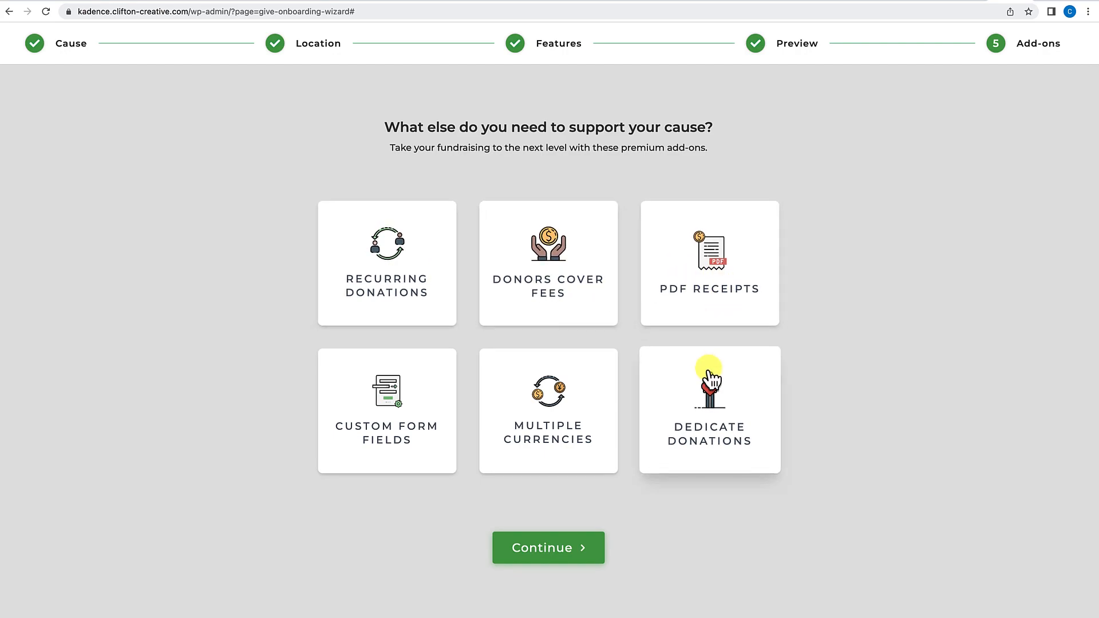
click(547, 550)
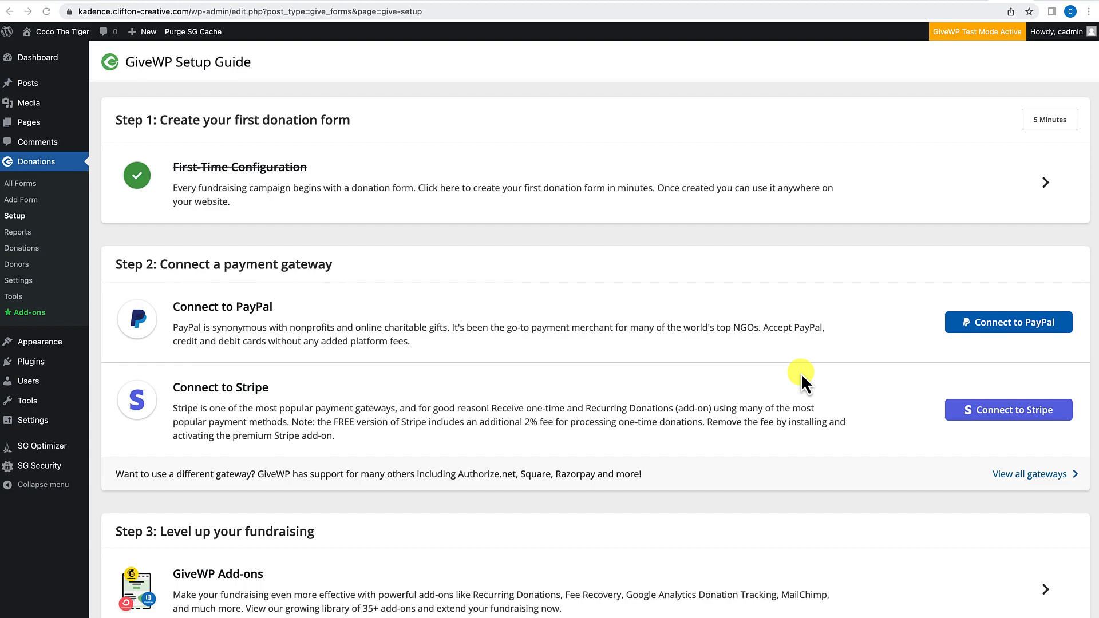
scroll(762, 329, down, 1)
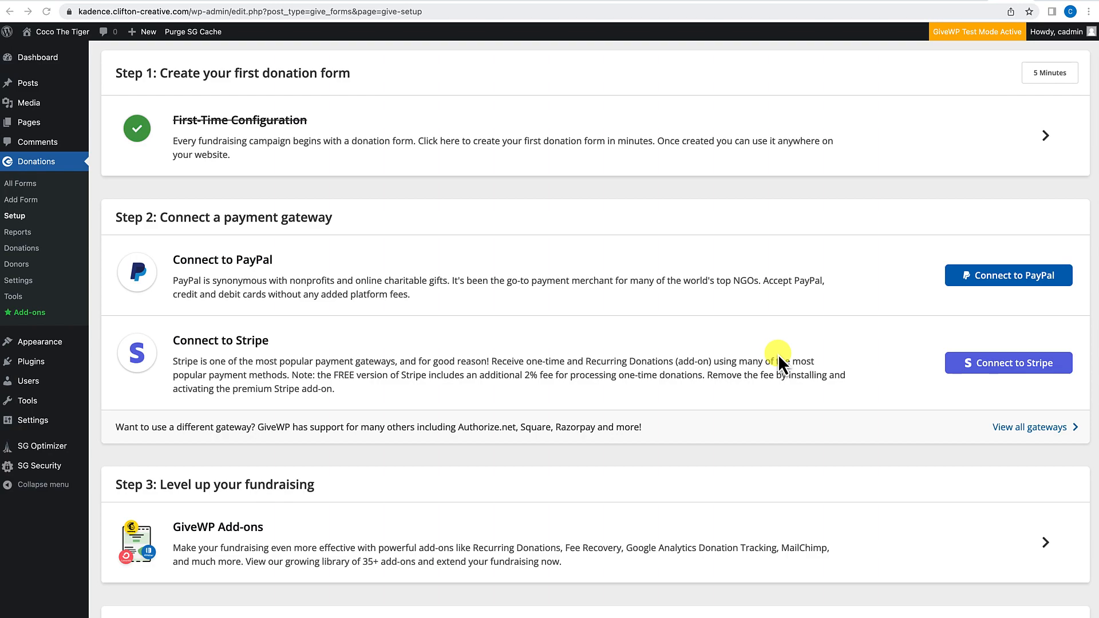
scroll(767, 377, down, 3)
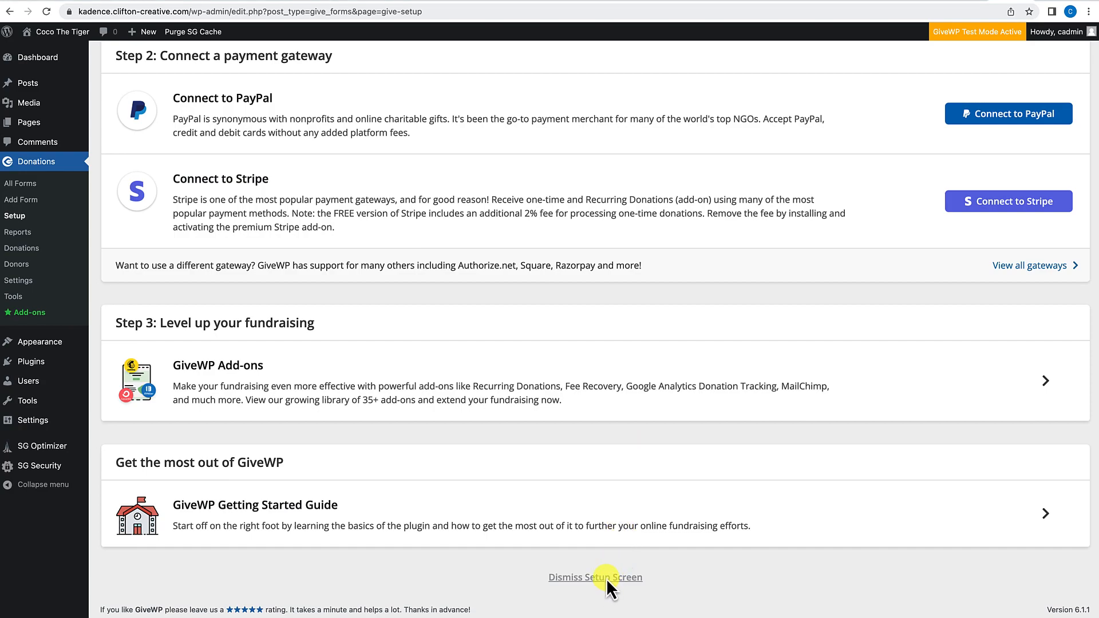
click(584, 579)
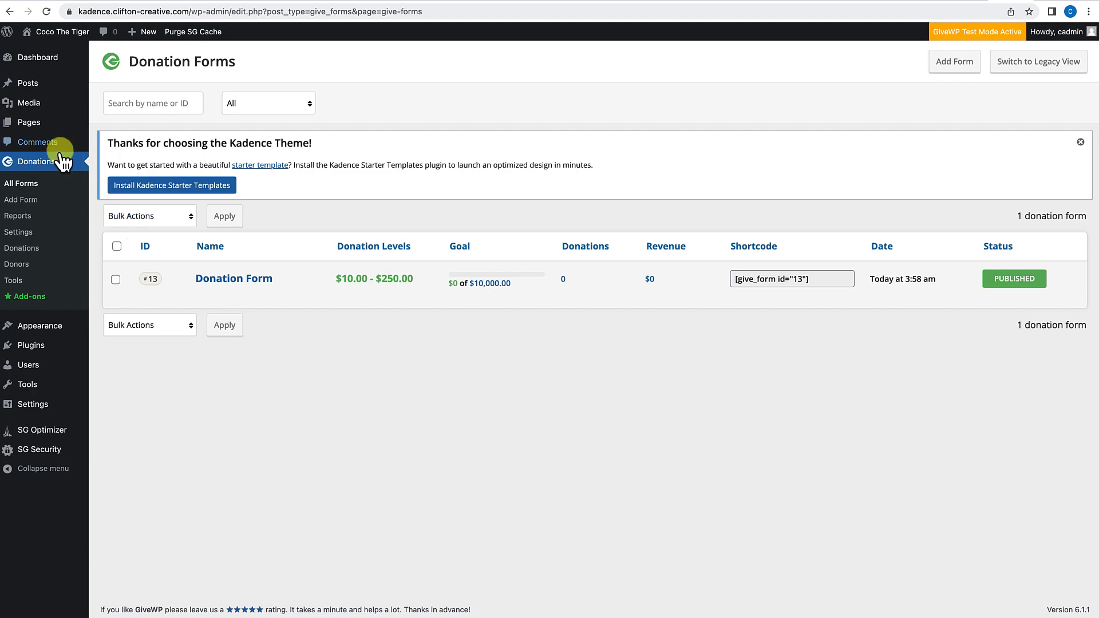
Step: Review GiveWP's general settings, checking the success, failed donation and donor dashboard pages against the site's list of pages
click(19, 234)
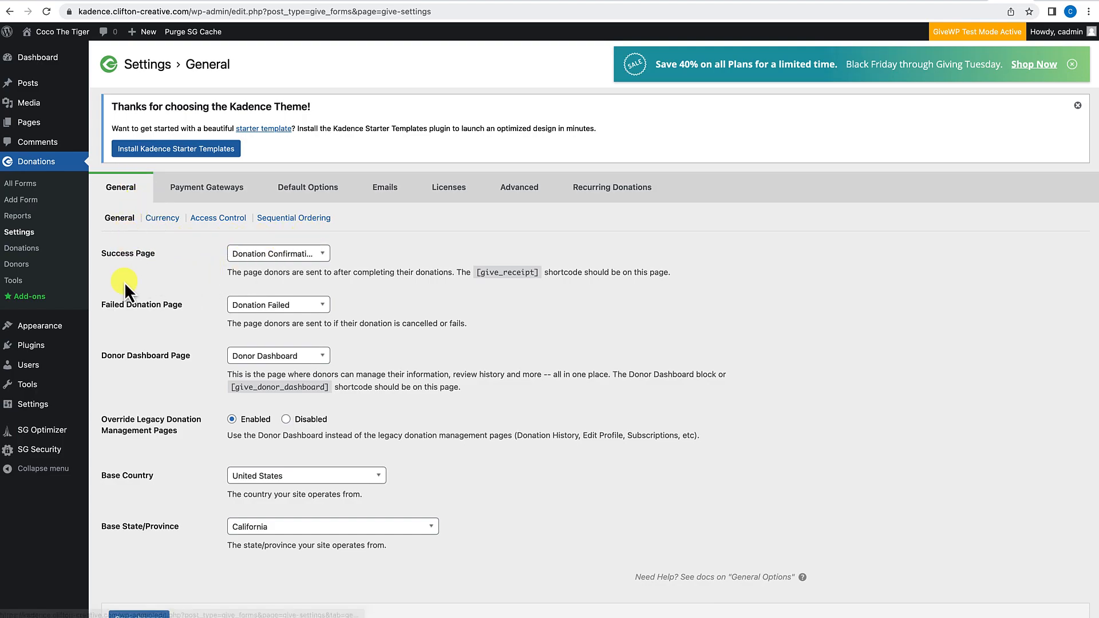
scroll(152, 387, down, 2)
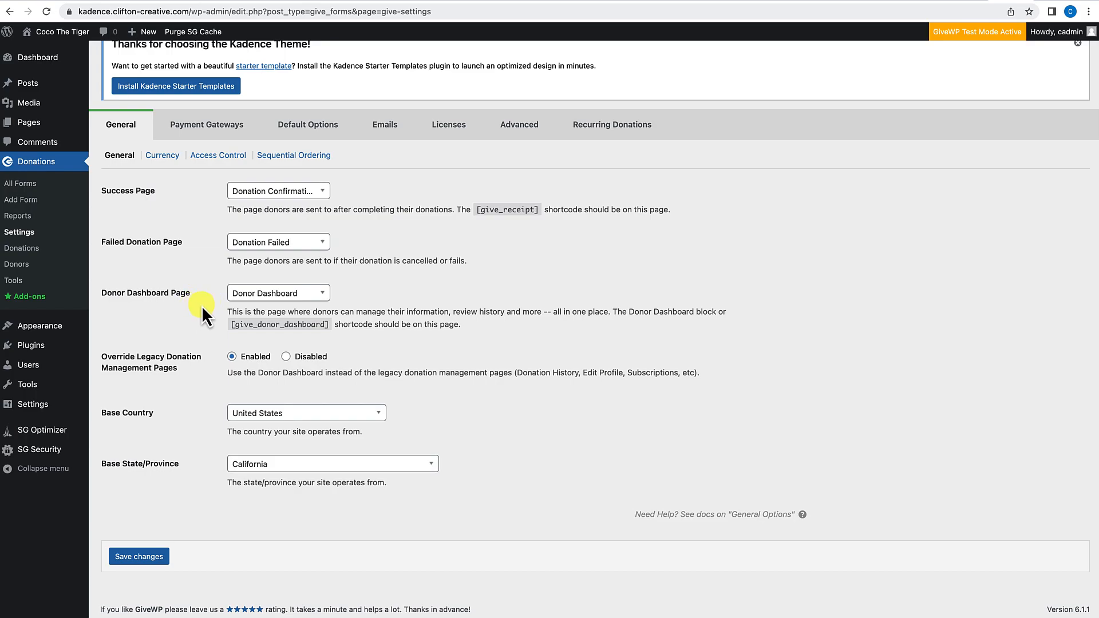
scroll(199, 278, up, 2)
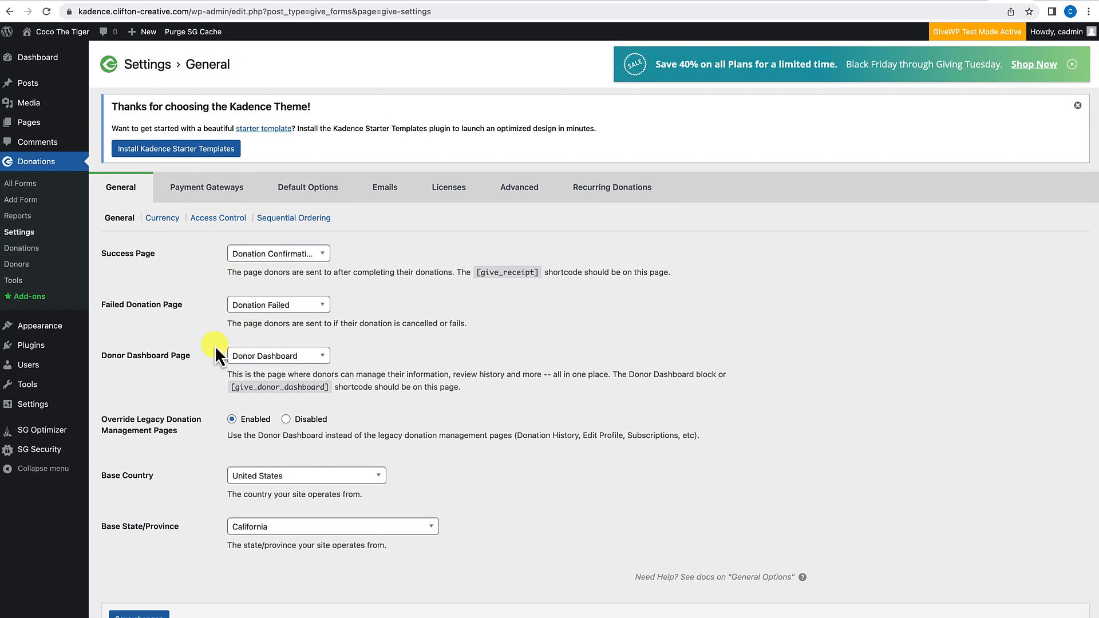
click(30, 122)
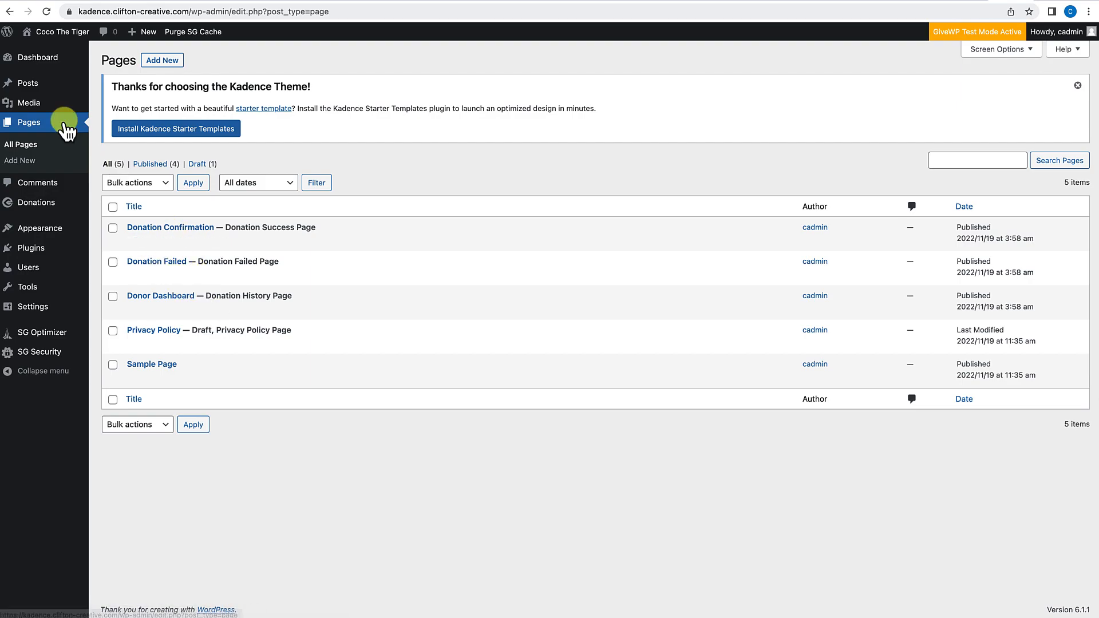
mouse_move(36, 202)
click(112, 253)
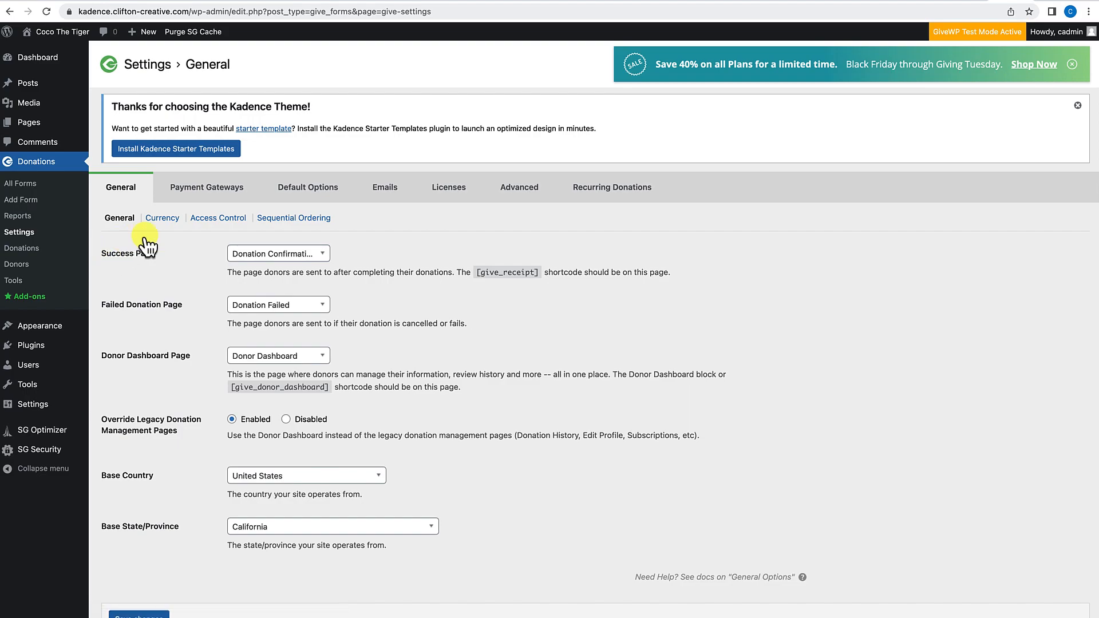
scroll(139, 318, down, 2)
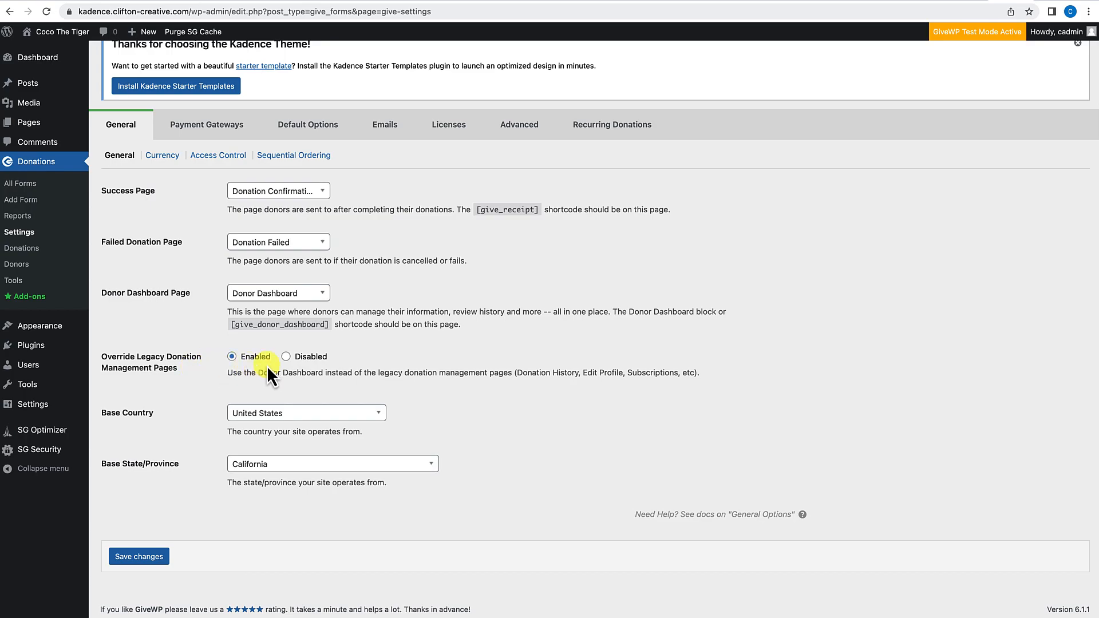
click(291, 359)
scroll(187, 452, up, 2)
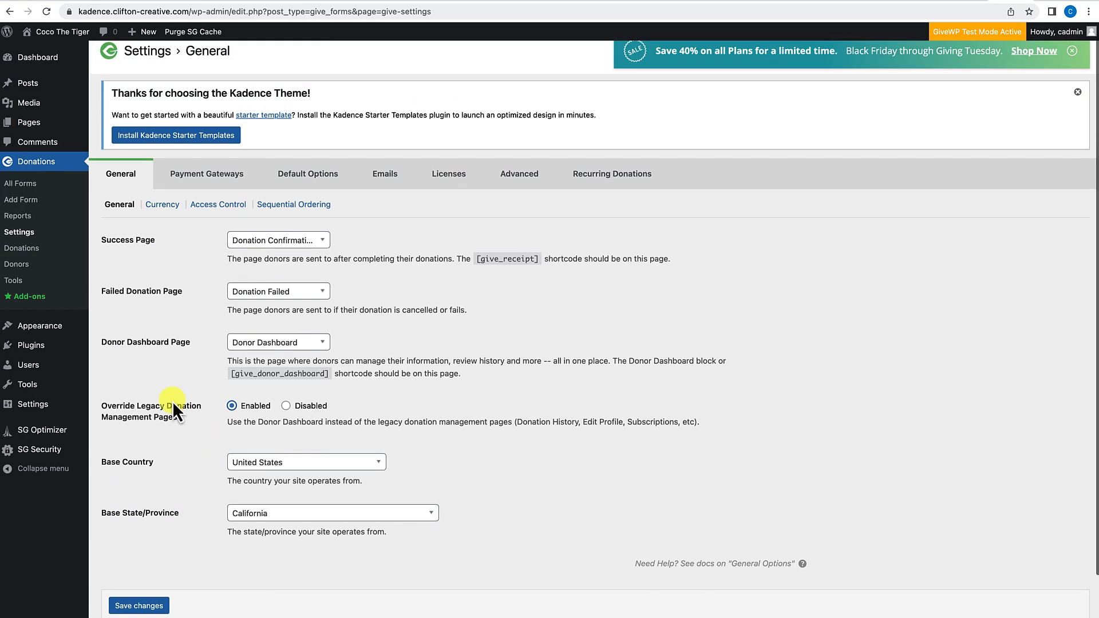
Step: Review GiveWP's currency, access control and sequential ordering settings, including the available session lifetimes
click(163, 228)
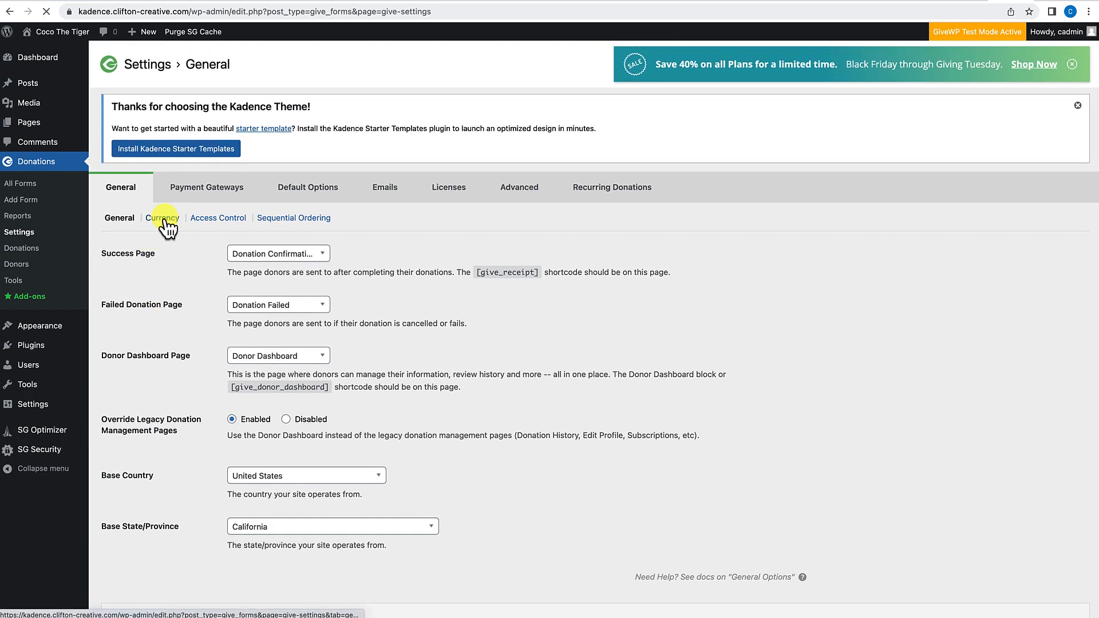
scroll(155, 306, down, 1)
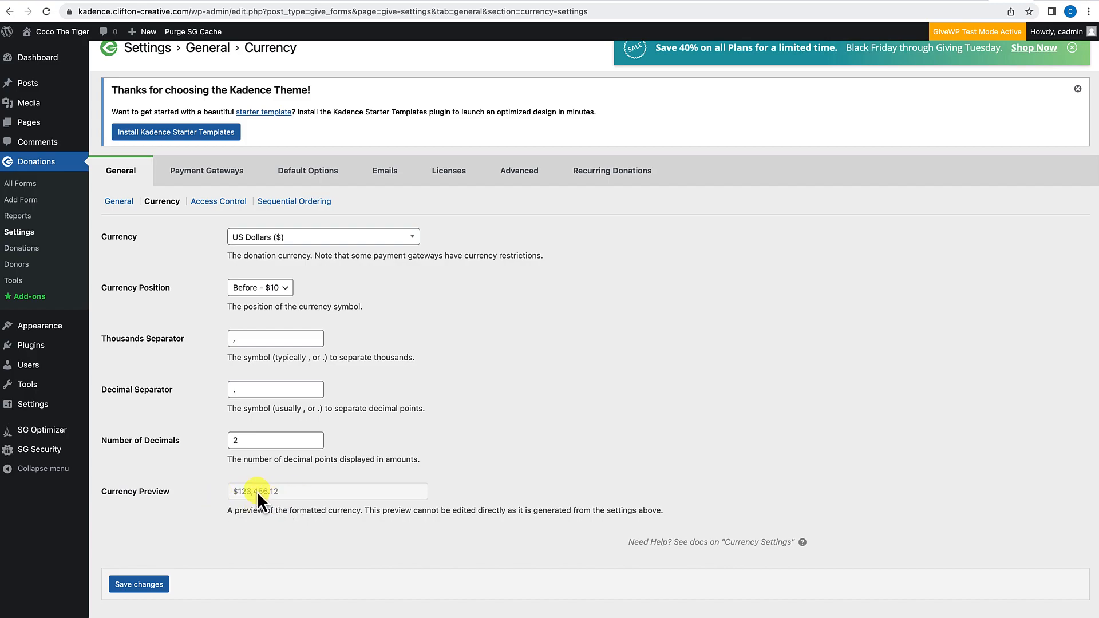
click(218, 201)
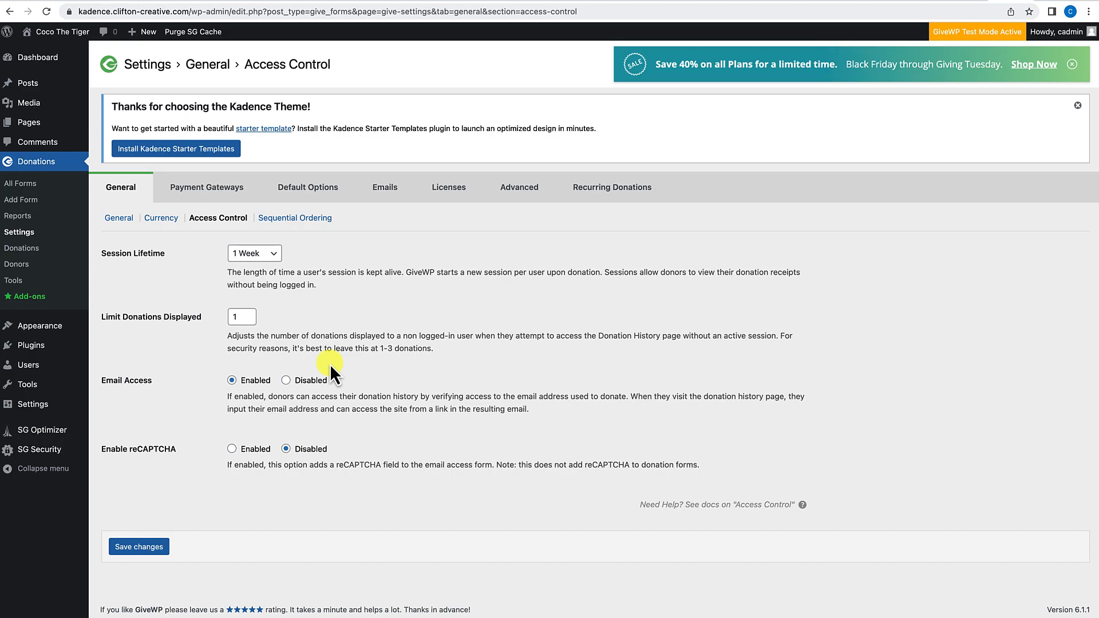
click(274, 257)
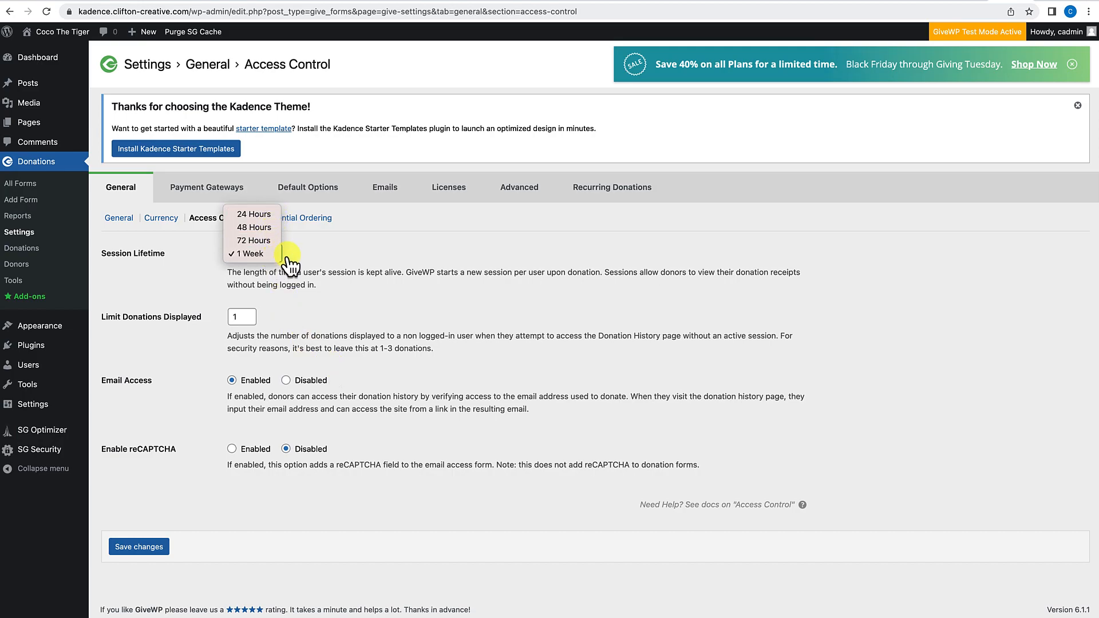
click(331, 256)
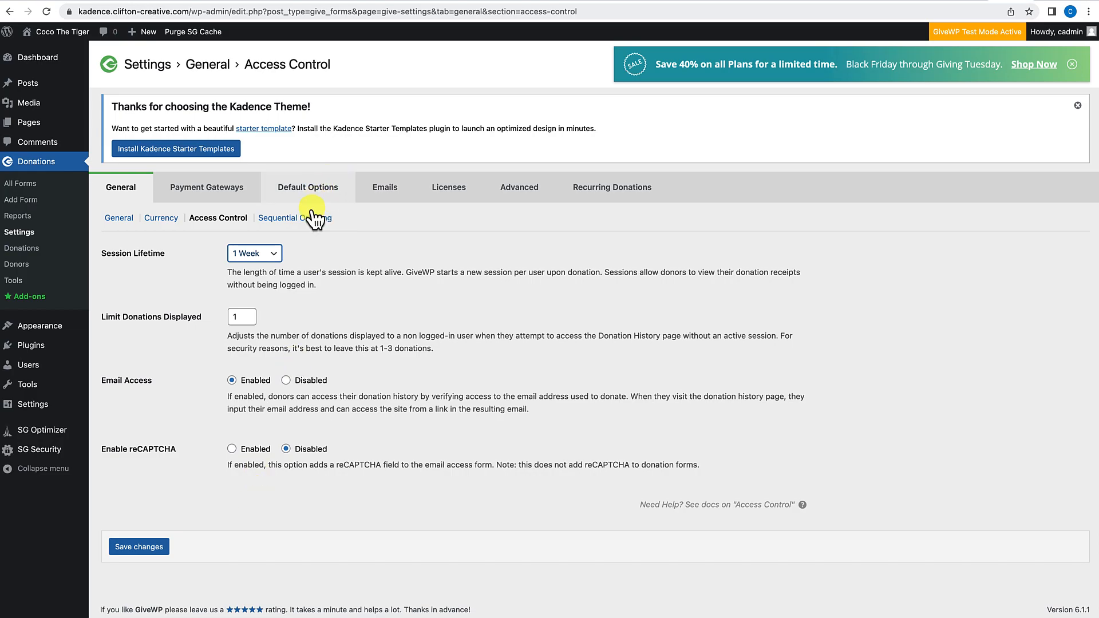
click(311, 226)
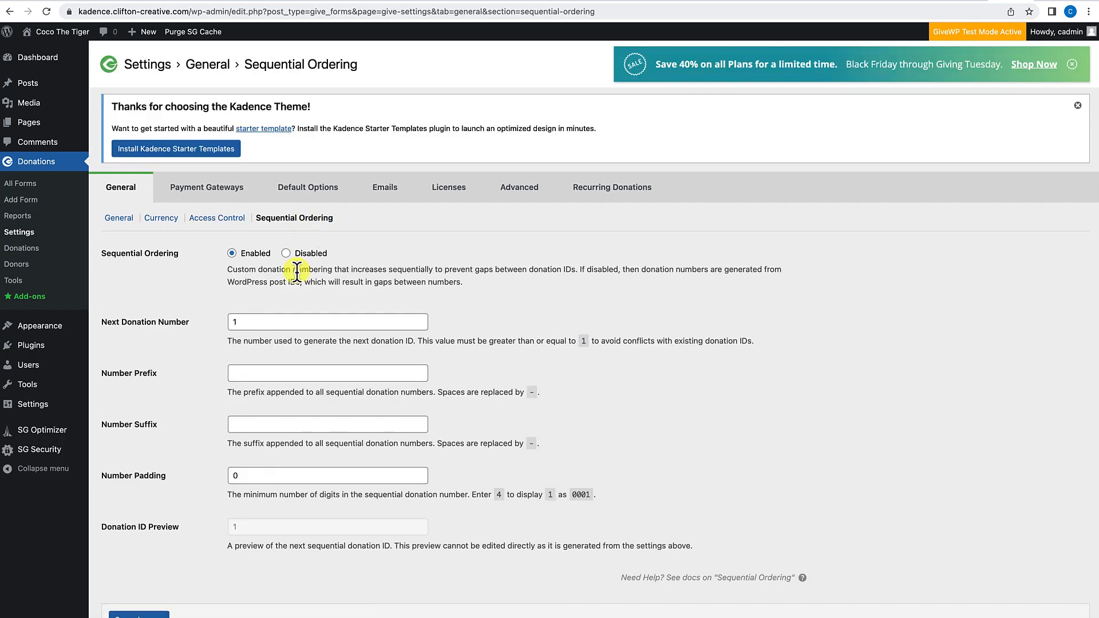
scroll(310, 337, down, 1)
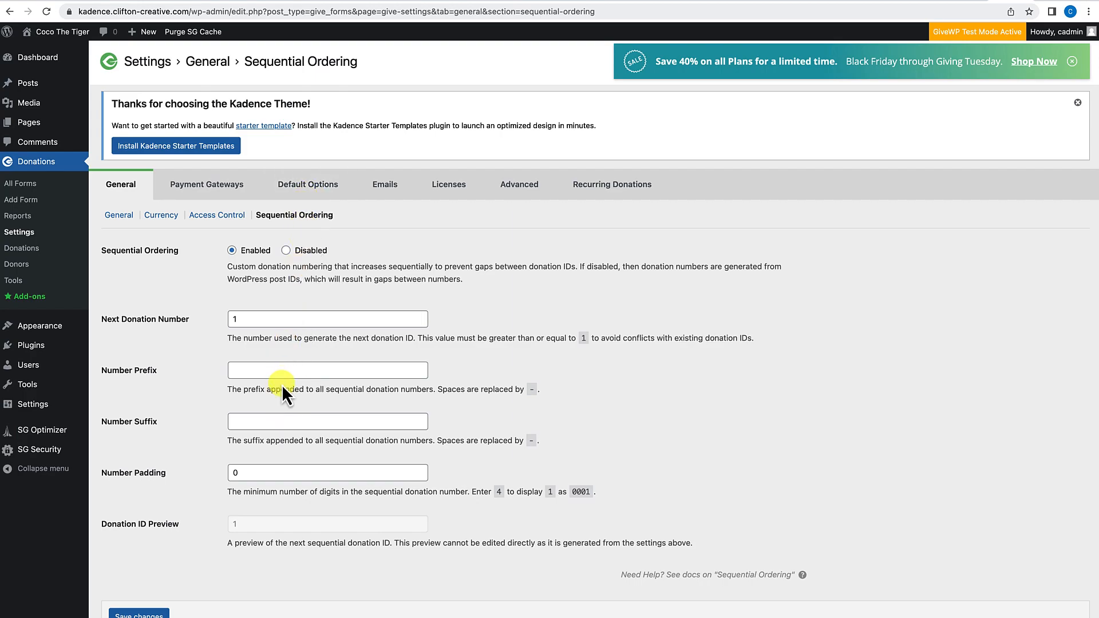
Step: Review GiveWP's payment gateway settings, covering test mode, the list of enabled gateways and the Stripe account section
click(201, 191)
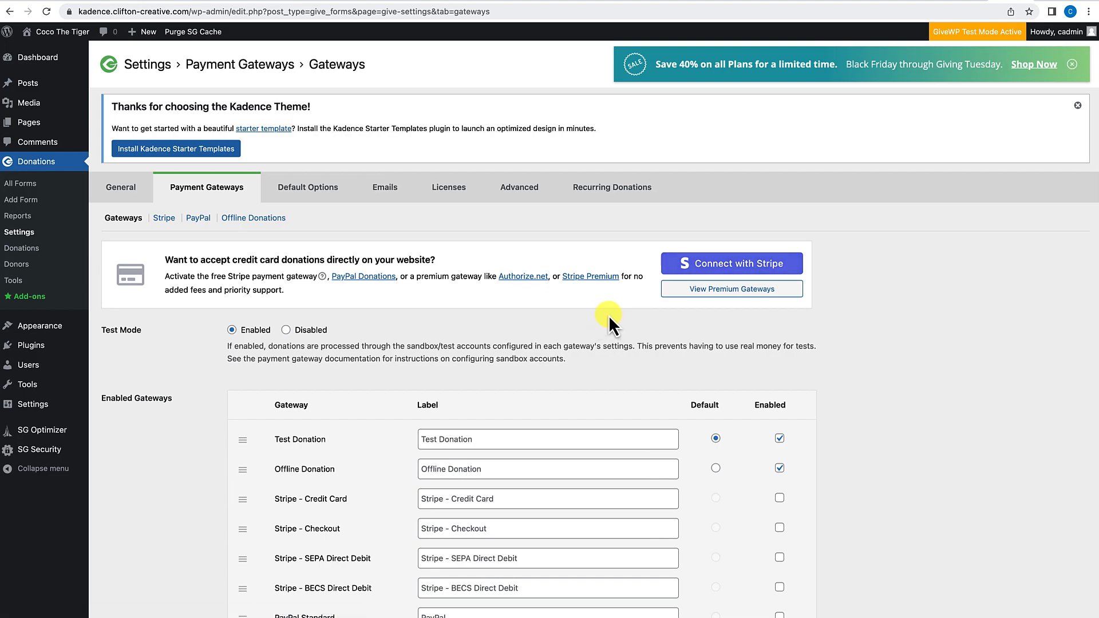
scroll(597, 325, down, 3)
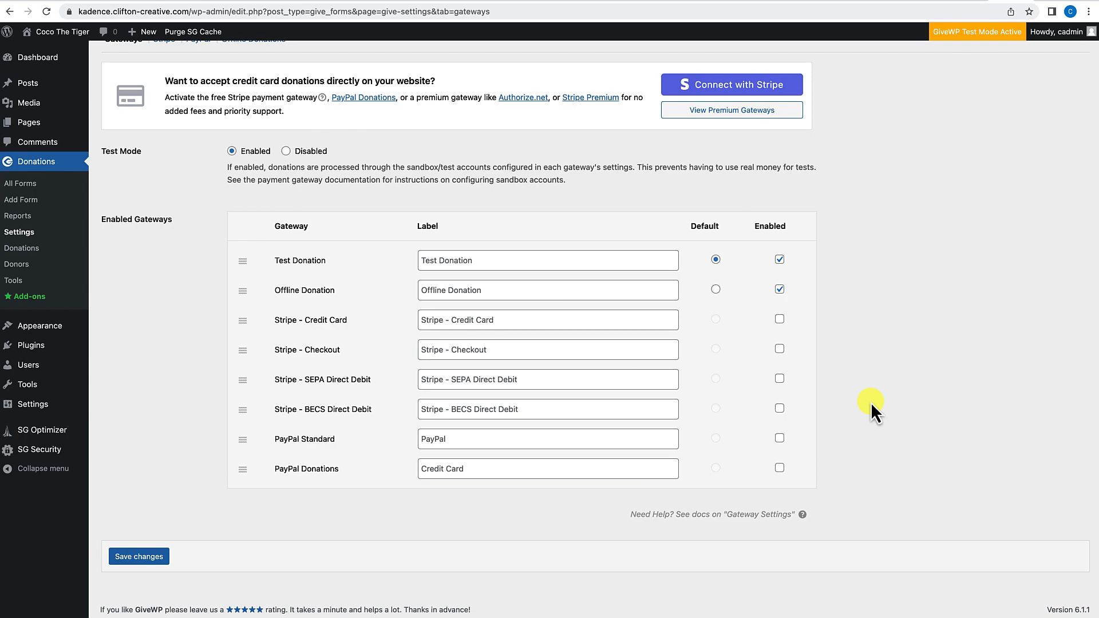
scroll(871, 402, up, 3)
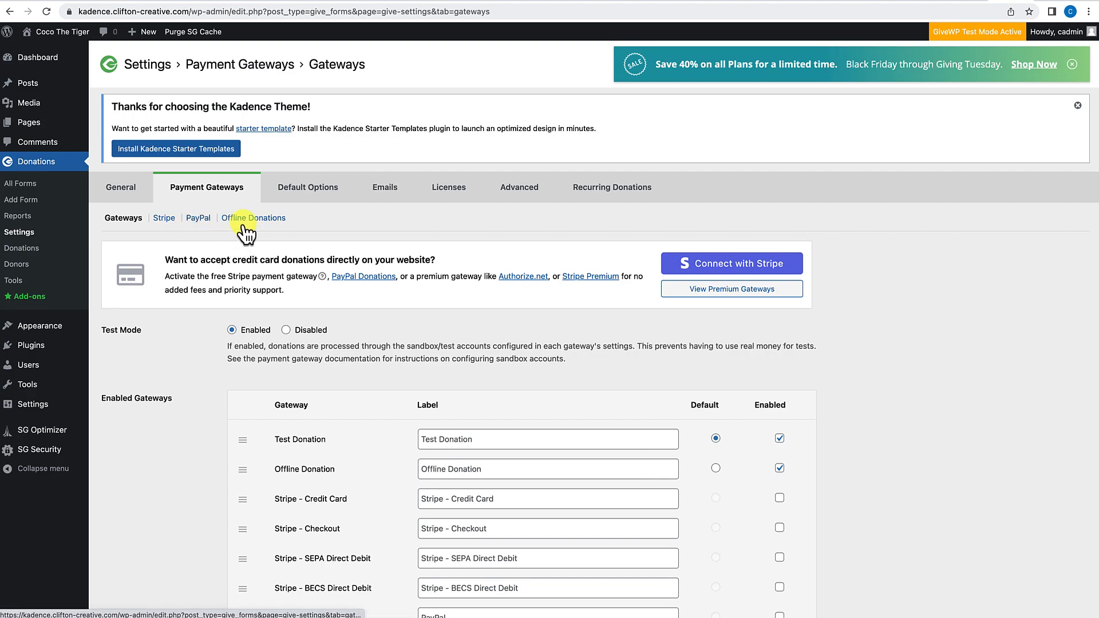
scroll(238, 300, down, 1)
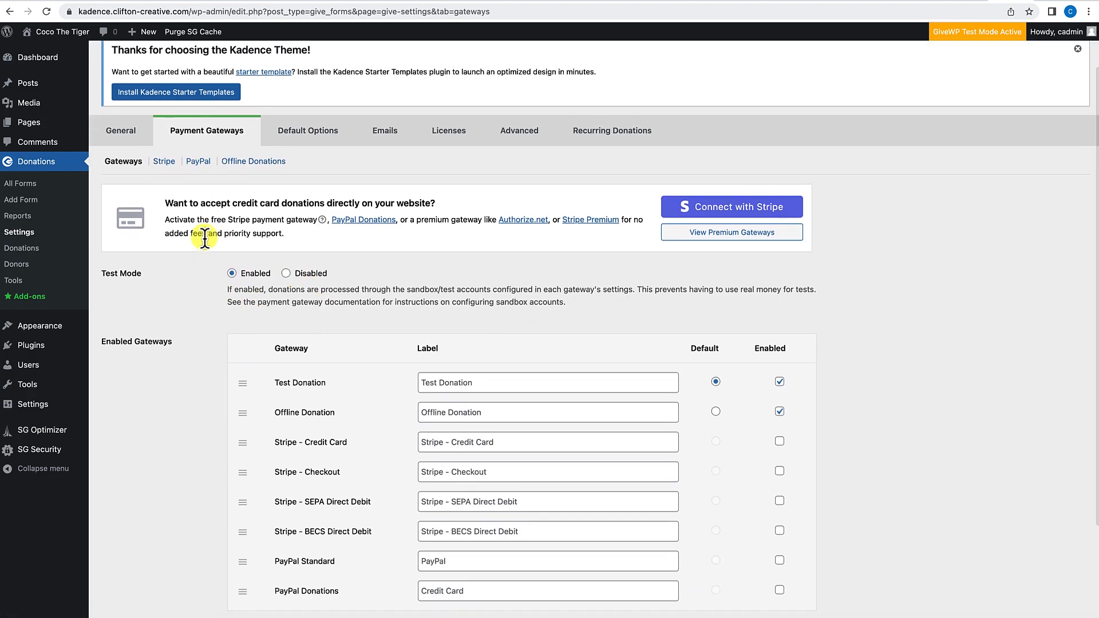
click(164, 187)
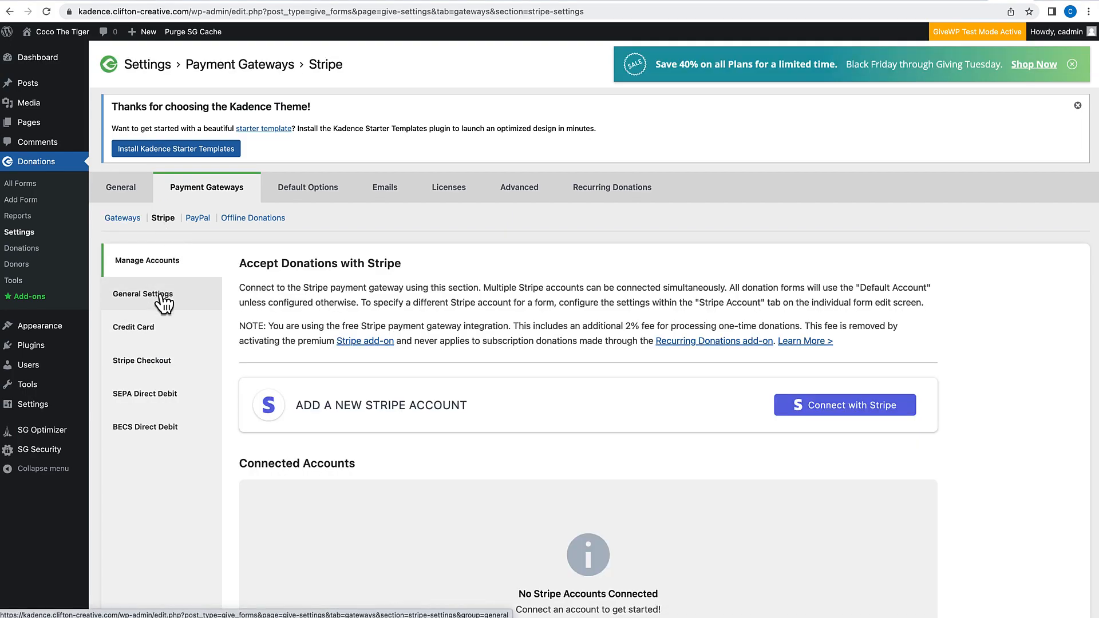
scroll(157, 470, down, 1)
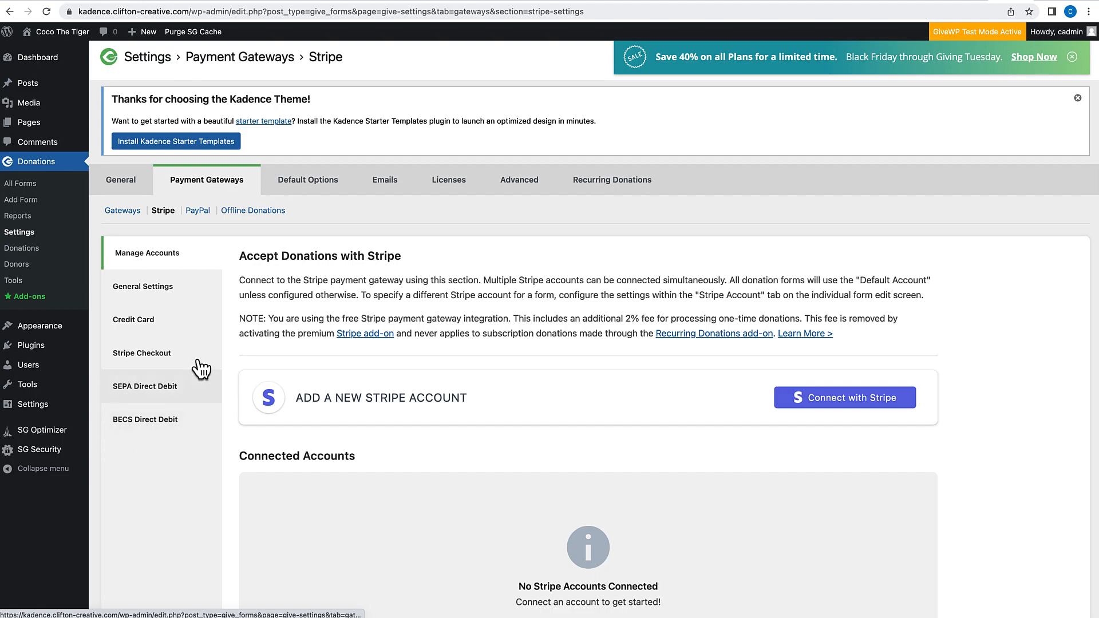
Step: Read through the Stripe account management section, covering the fee note, the option to add an account and the connected accounts area
scroll(278, 331, up, 1)
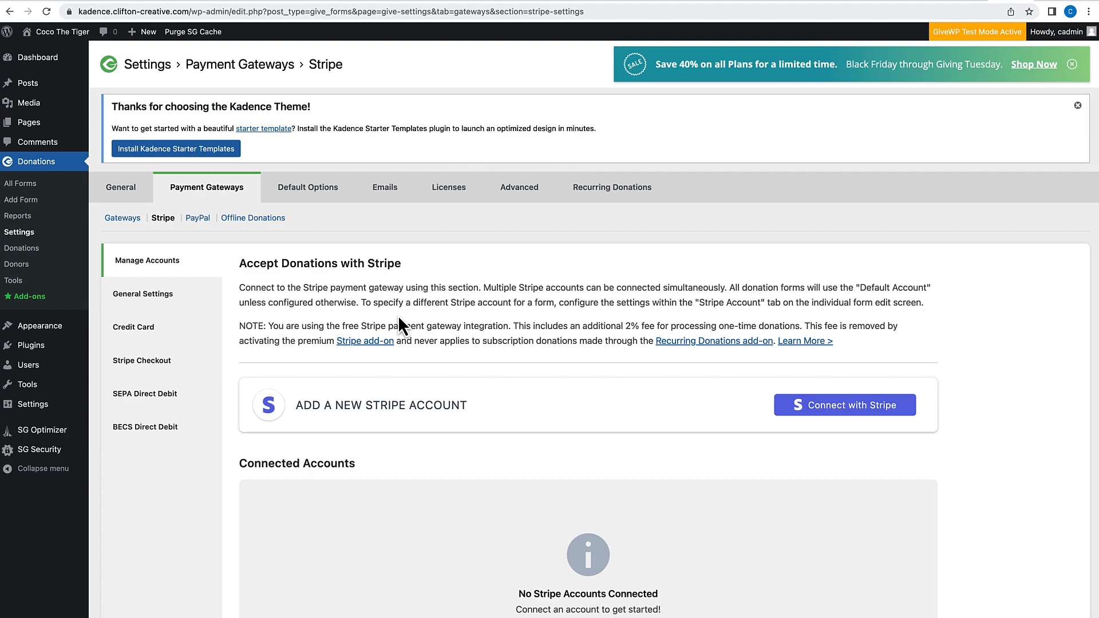
scroll(399, 318, down, 3)
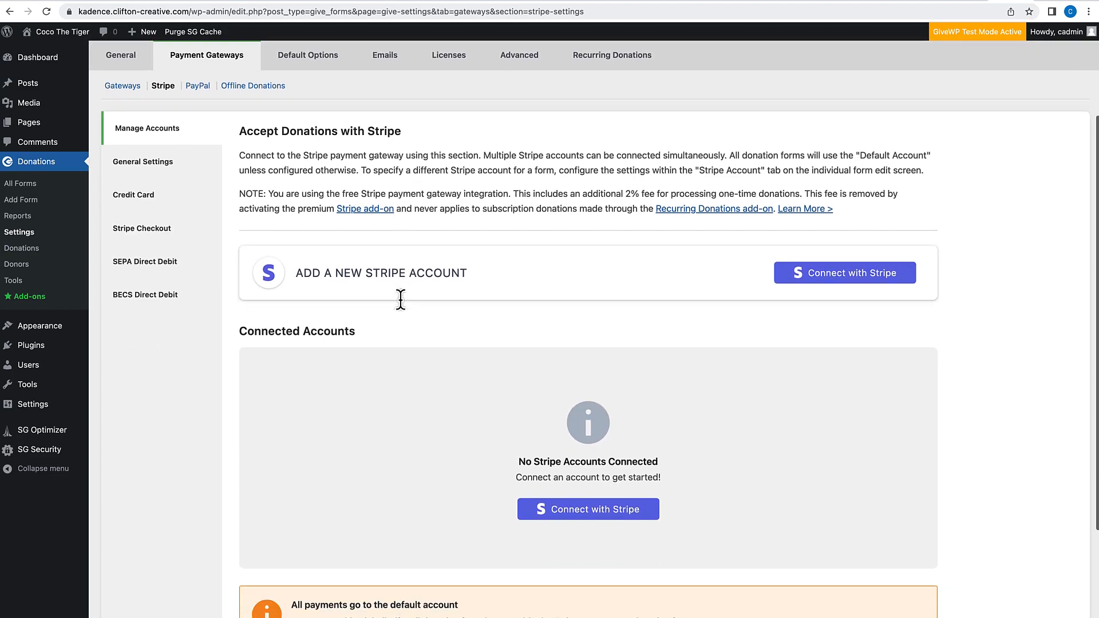
scroll(401, 303, up, 1)
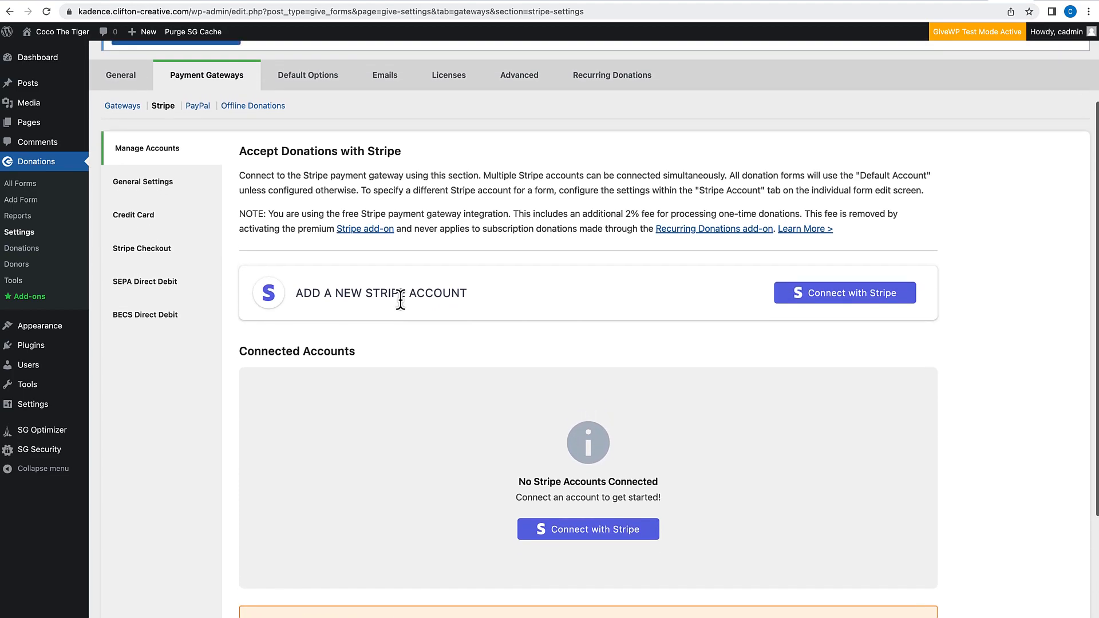
scroll(401, 300, up, 1)
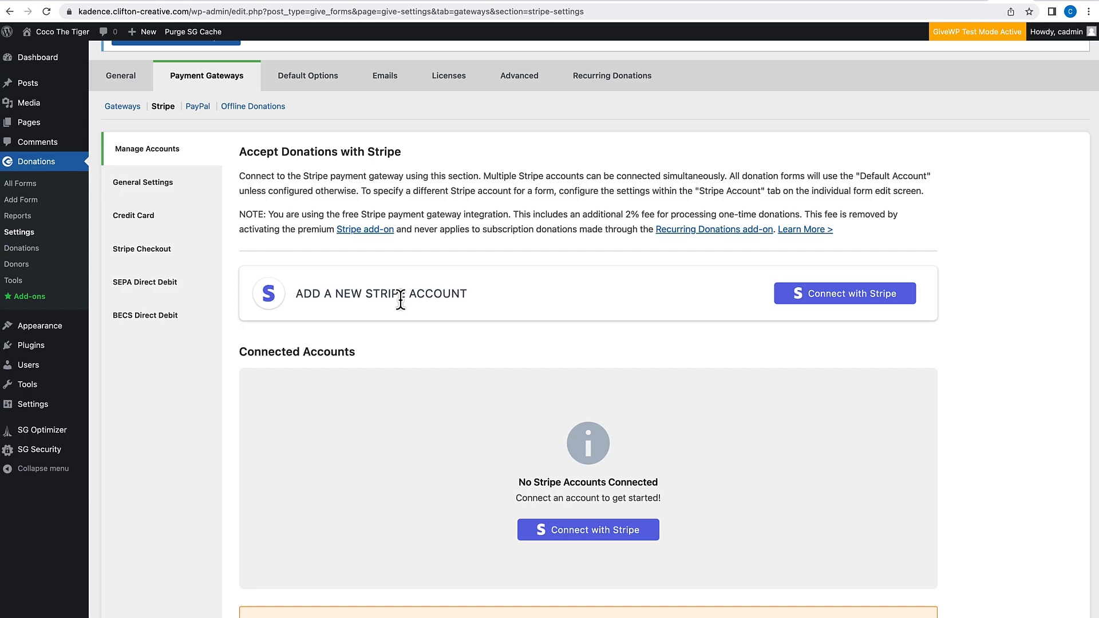
scroll(400, 299, up, 2)
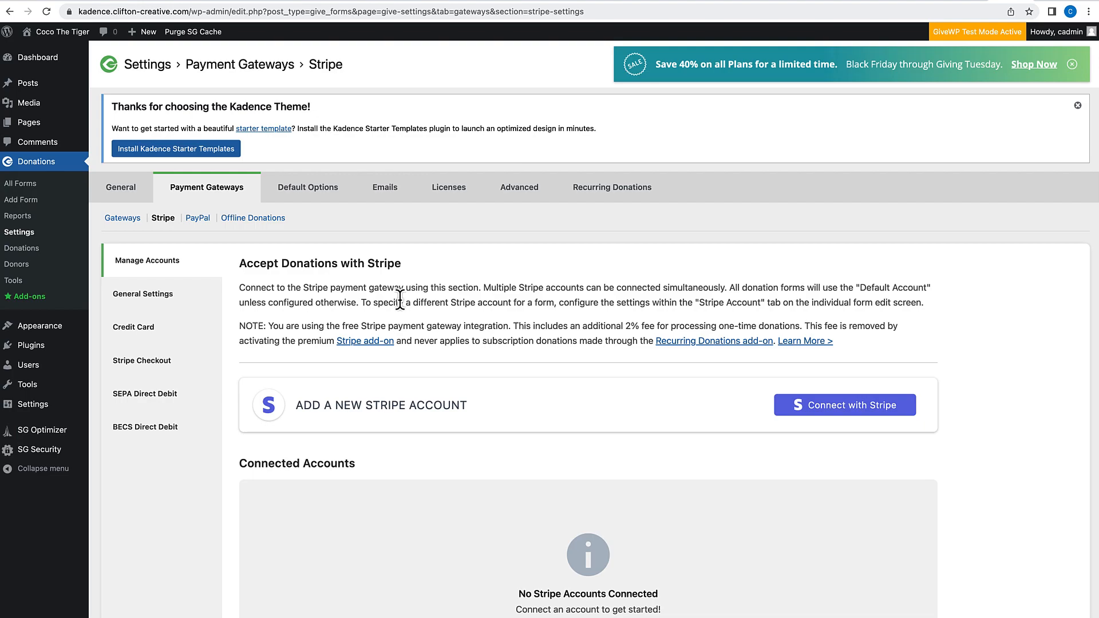
Step: Review the Stripe general, credit card, Stripe Checkout, SEPA Direct Debit and BECS Direct Debit settings
click(155, 308)
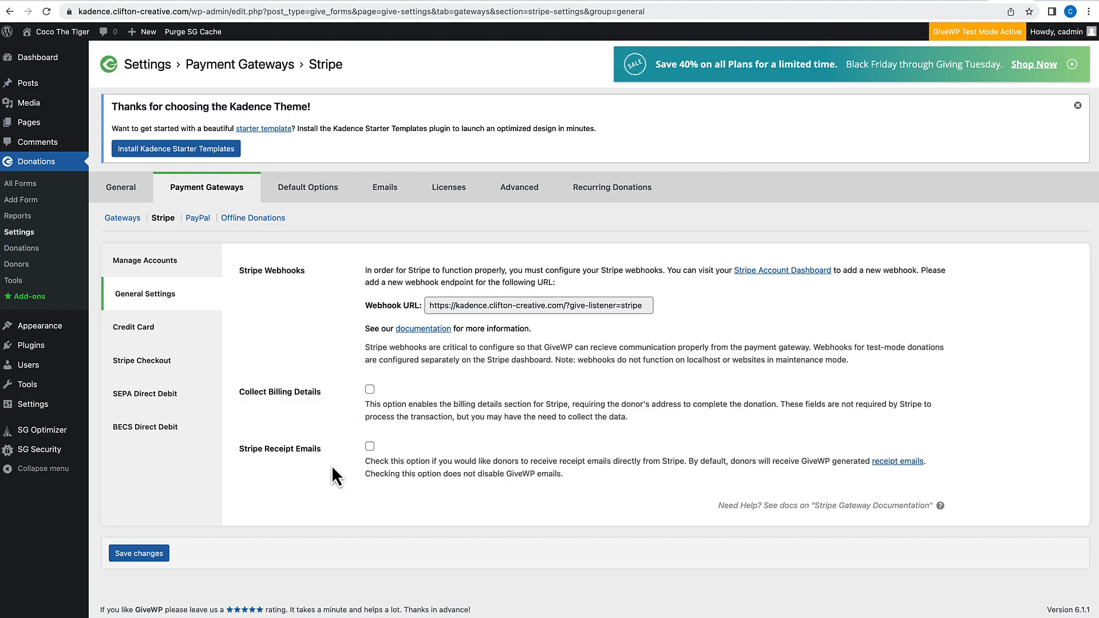
click(146, 337)
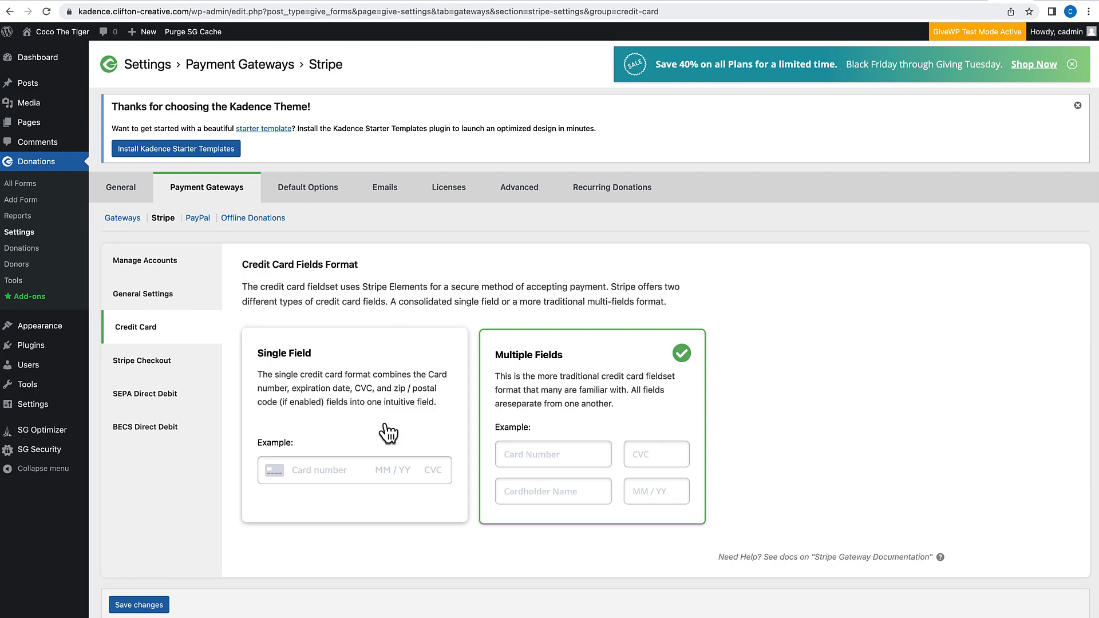
click(148, 363)
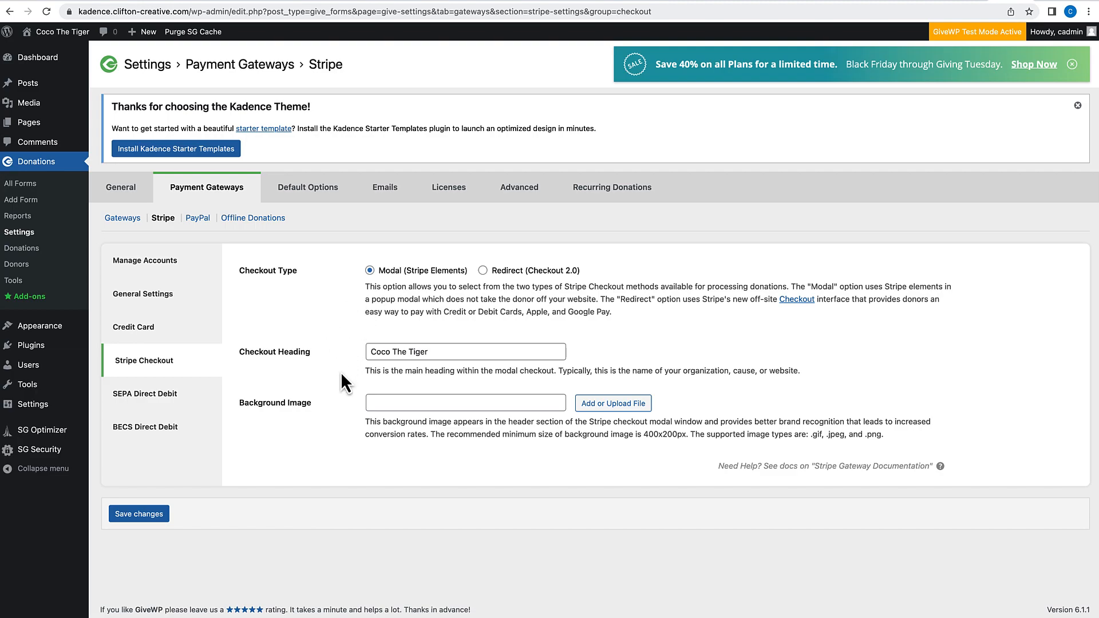
click(170, 405)
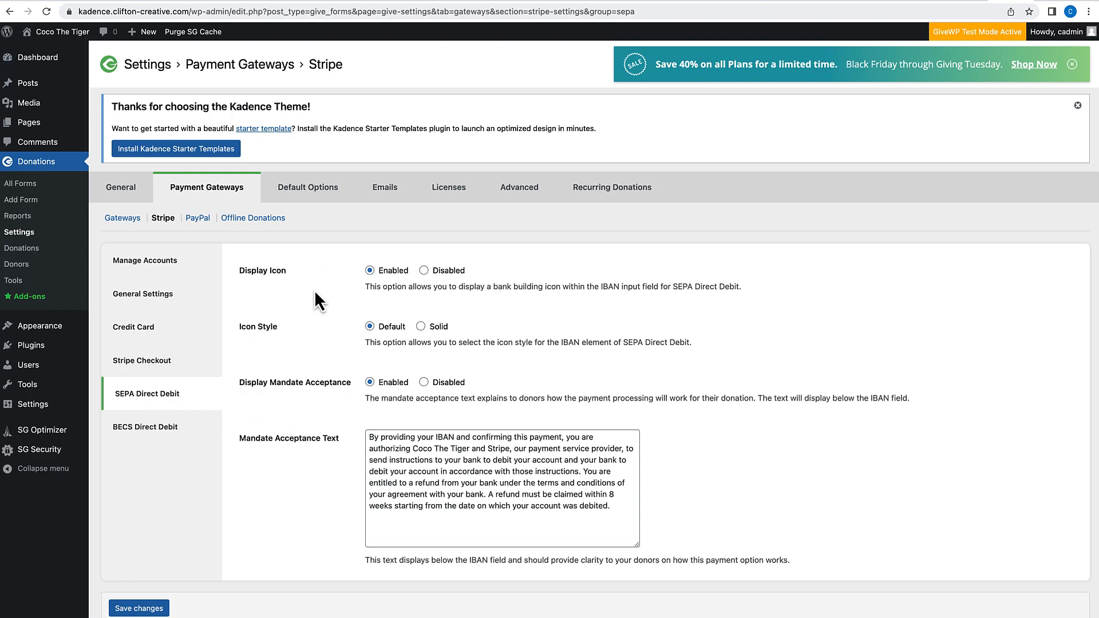
click(147, 428)
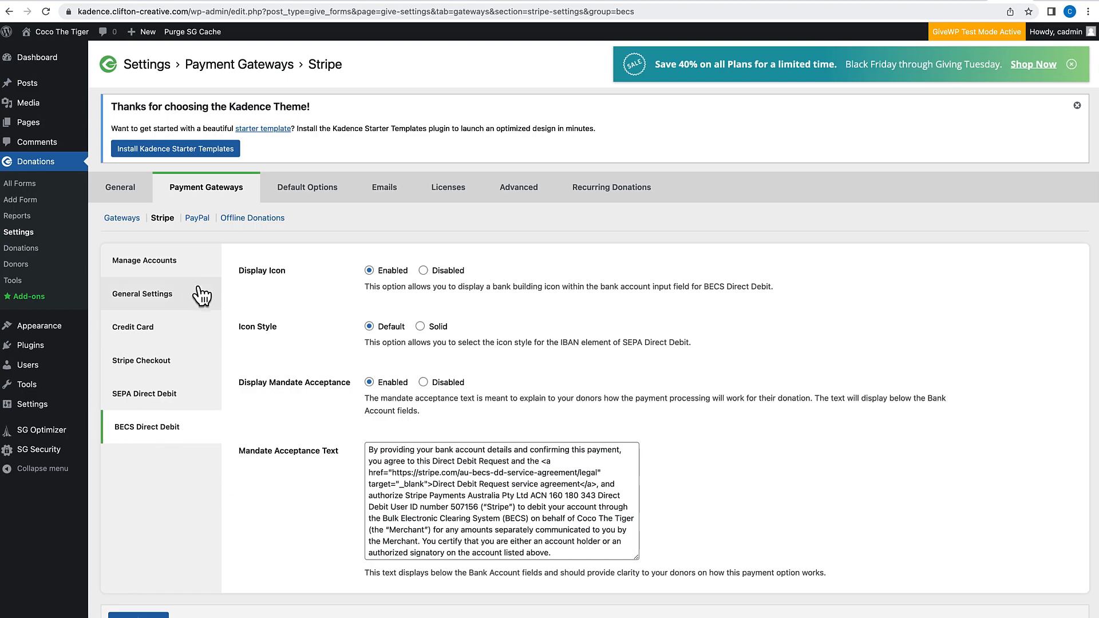
Step: Open the PayPal gateway settings and clear the account email in the PayPal Standard section
click(198, 223)
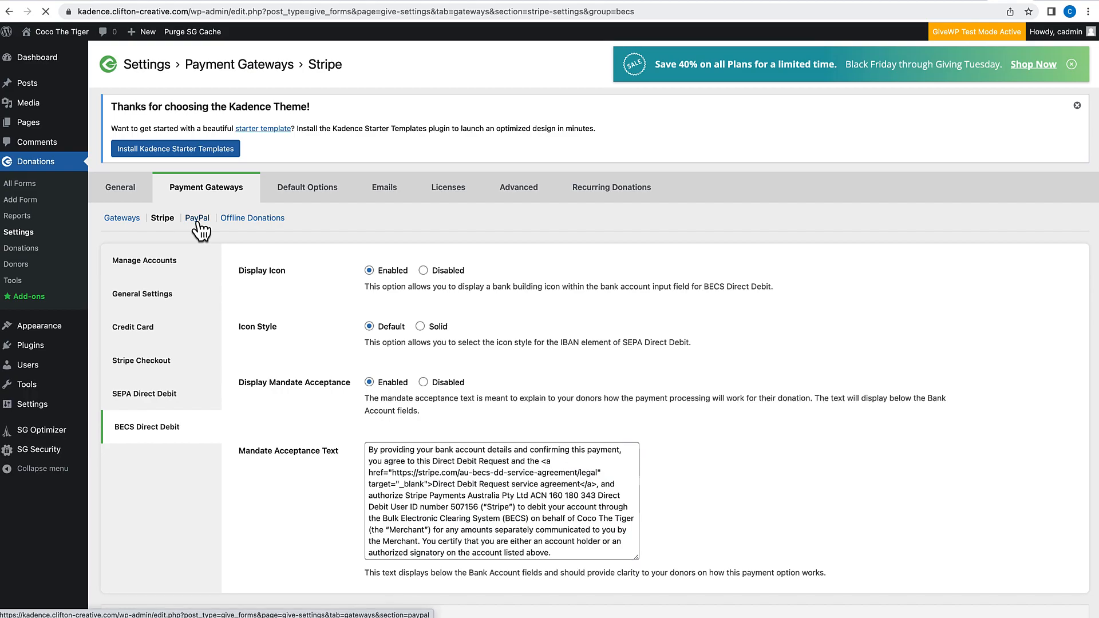
scroll(202, 367, down, 1)
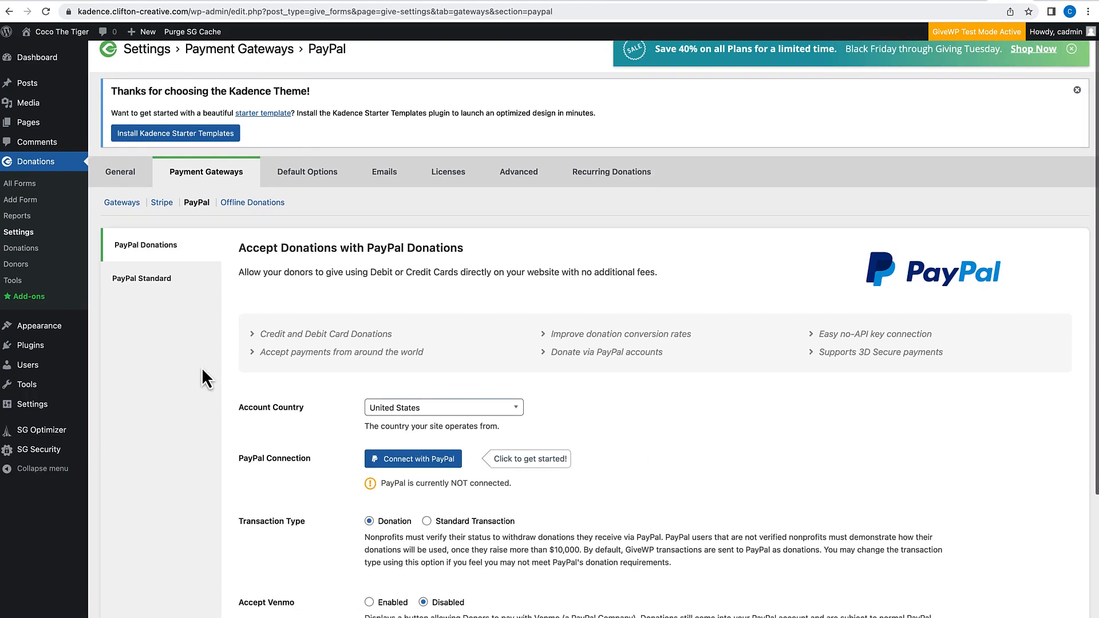
scroll(201, 368, down, 1)
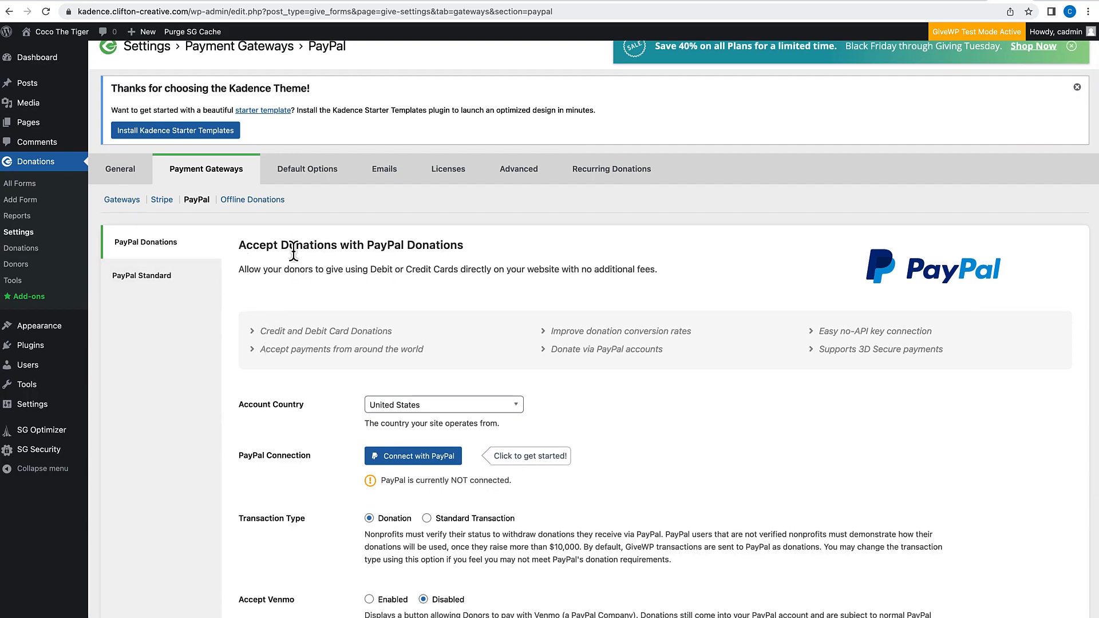
click(170, 292)
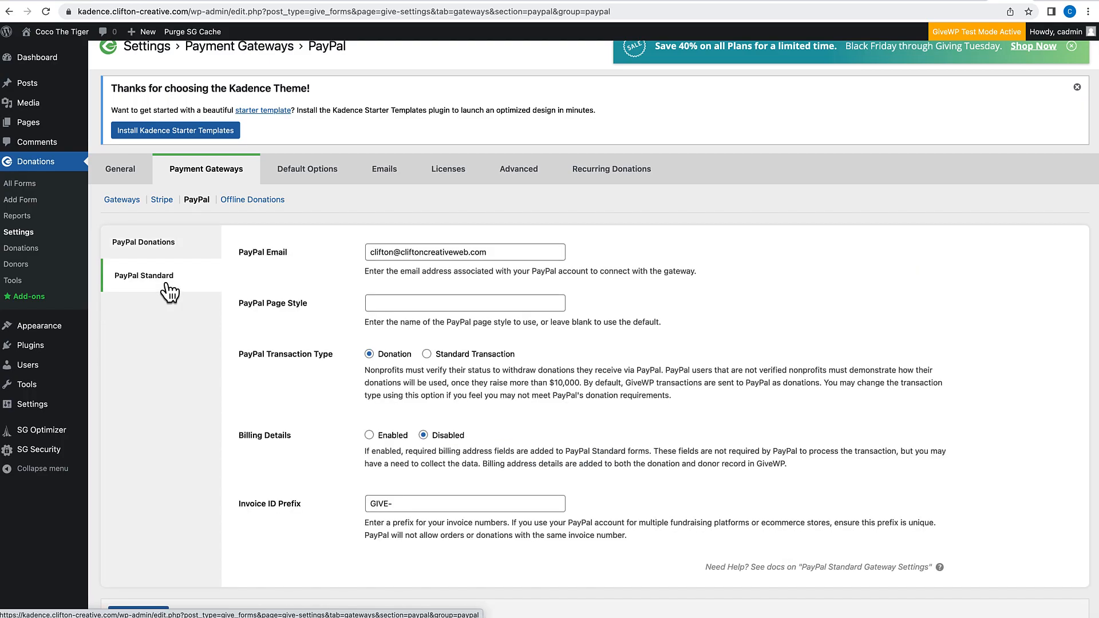
drag(504, 252, 292, 253)
key(BackSpace)
click(362, 261)
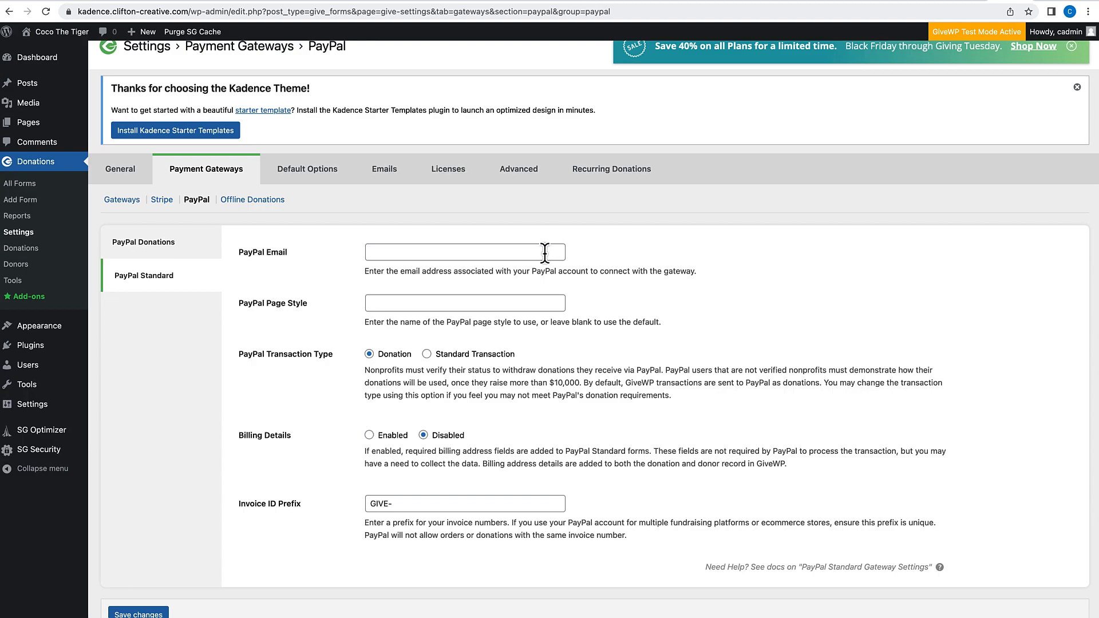
Step: Compare the PayPal Standard and PayPal Donations settings, covering account connection, transaction type, billing details, invoice prefix and Venmo
scroll(389, 444, down, 1)
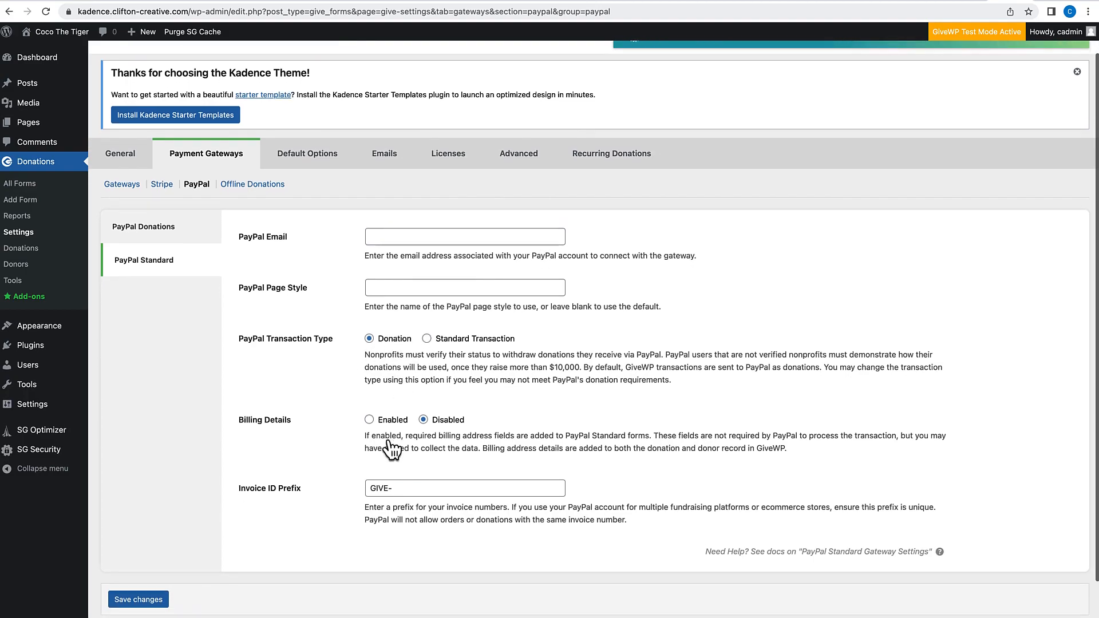
scroll(372, 466, down, 2)
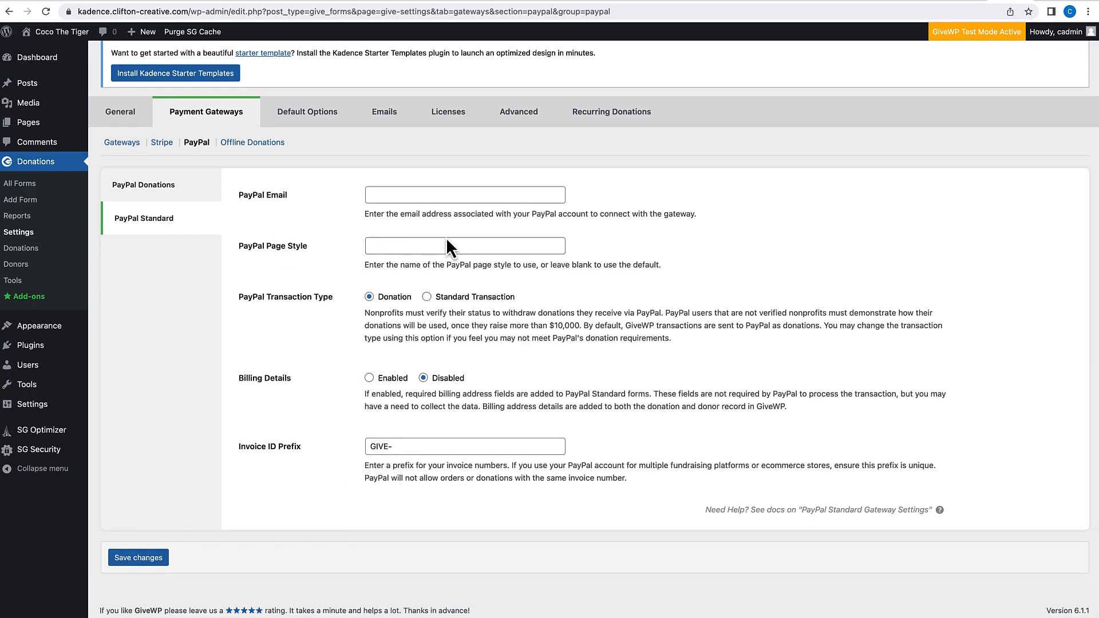
scroll(440, 287, up, 4)
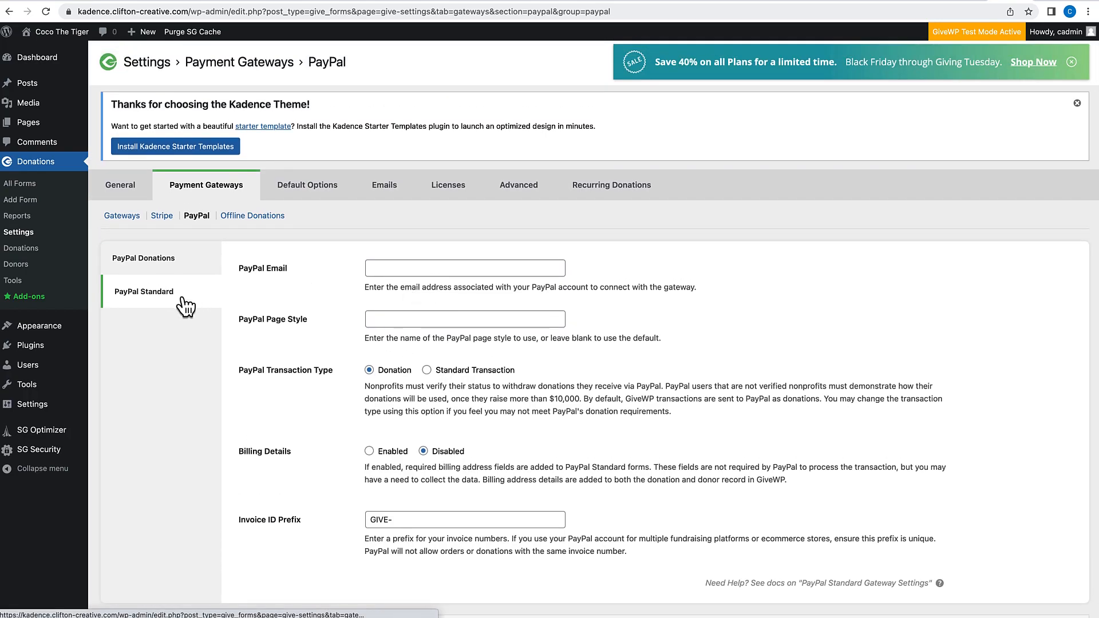
click(201, 267)
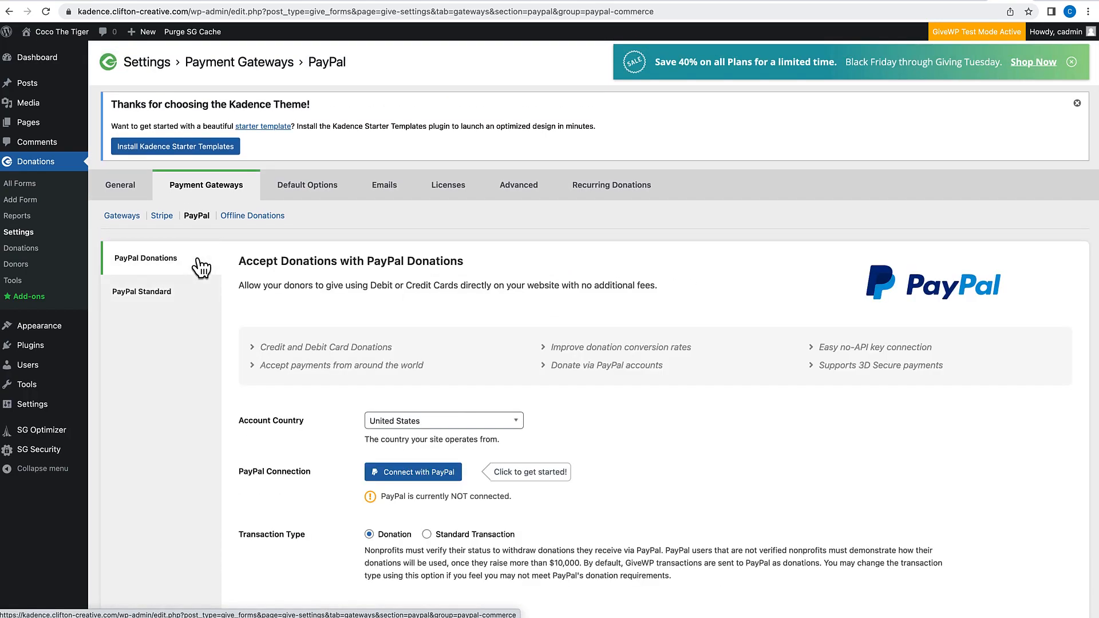
click(188, 307)
scroll(331, 323, down, 1)
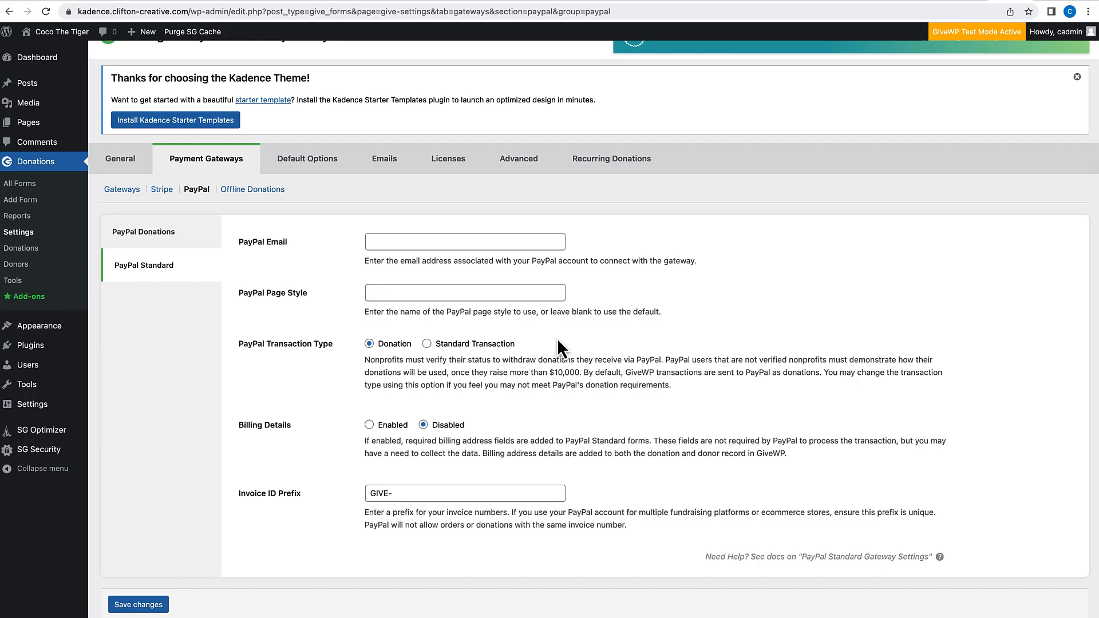
click(164, 234)
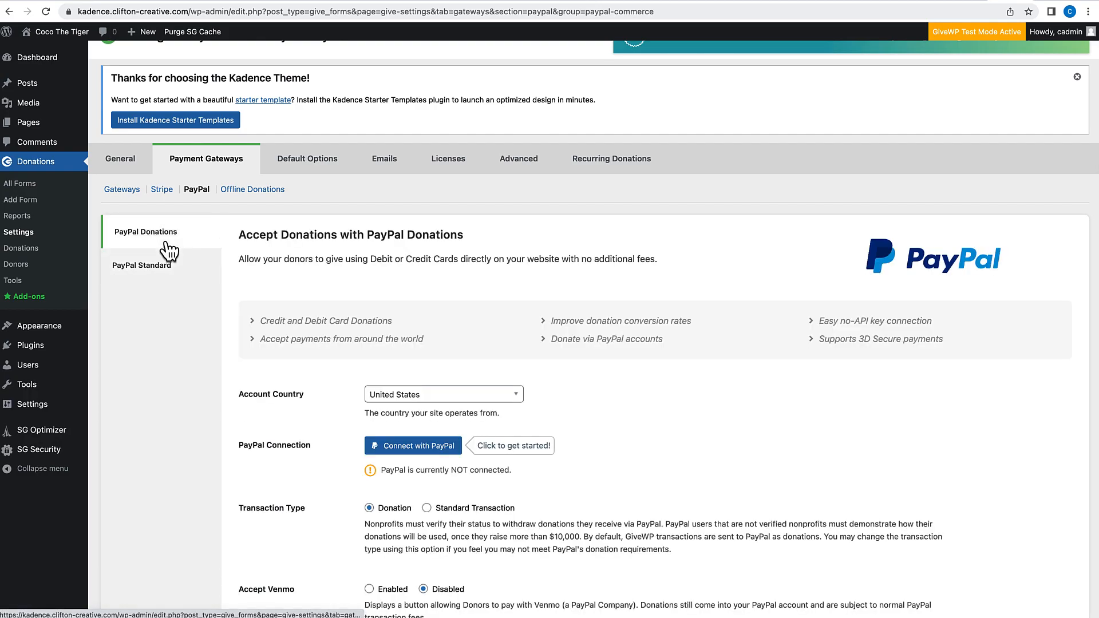
scroll(267, 435, down, 1)
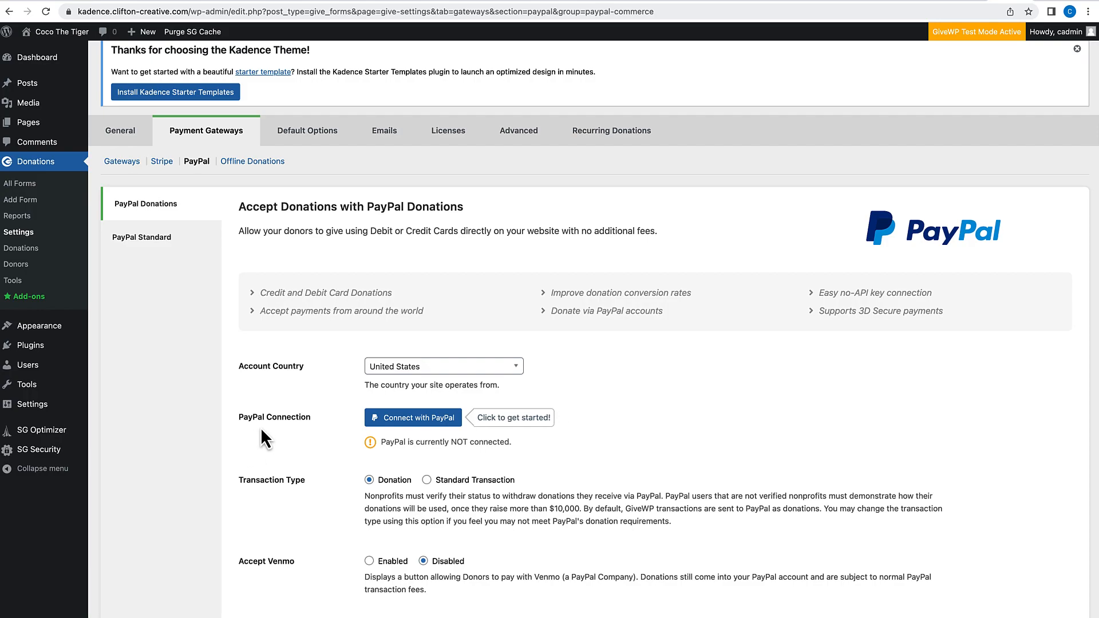
scroll(261, 449, down, 1)
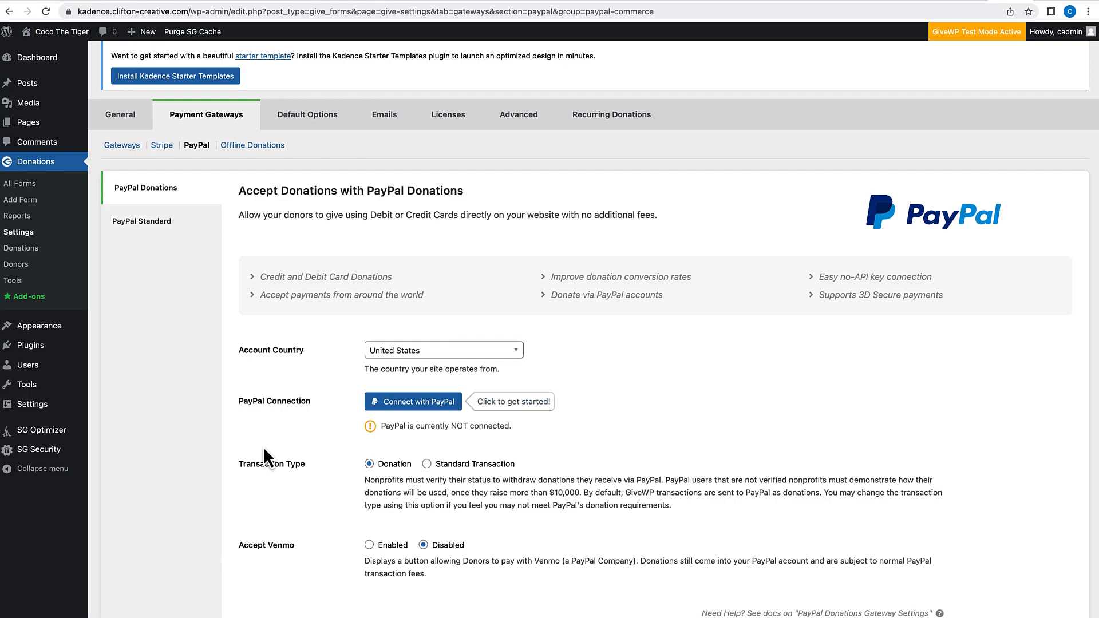
scroll(264, 452, down, 3)
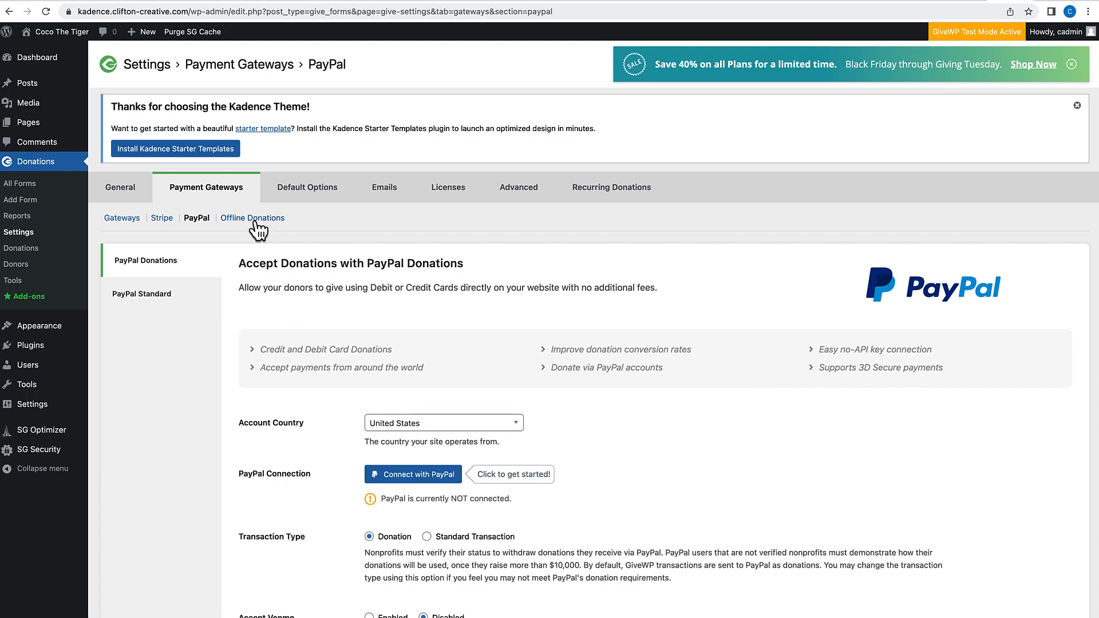
Step: Review the Offline Donations gateway settings, covering billing details collection and the donation instructions text
click(255, 224)
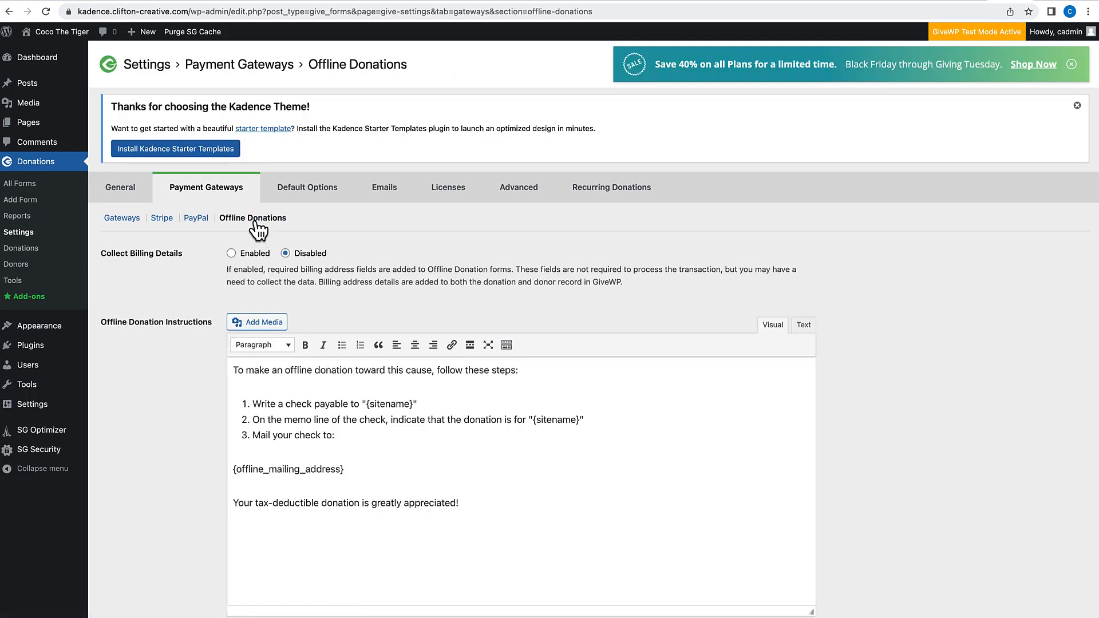
scroll(197, 401, down, 2)
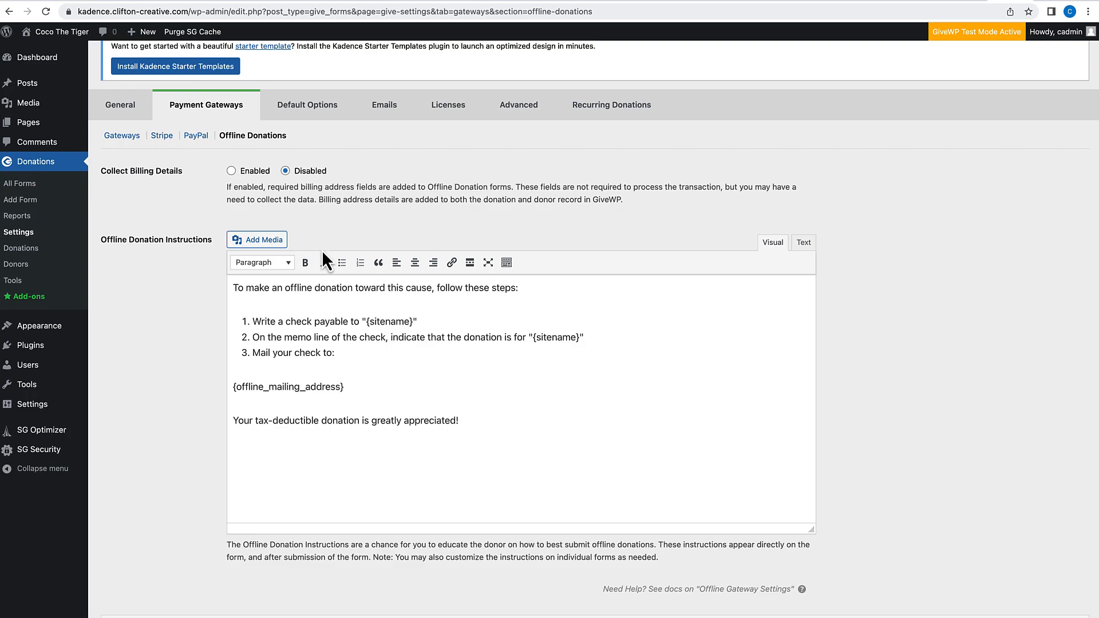
scroll(323, 257, up, 2)
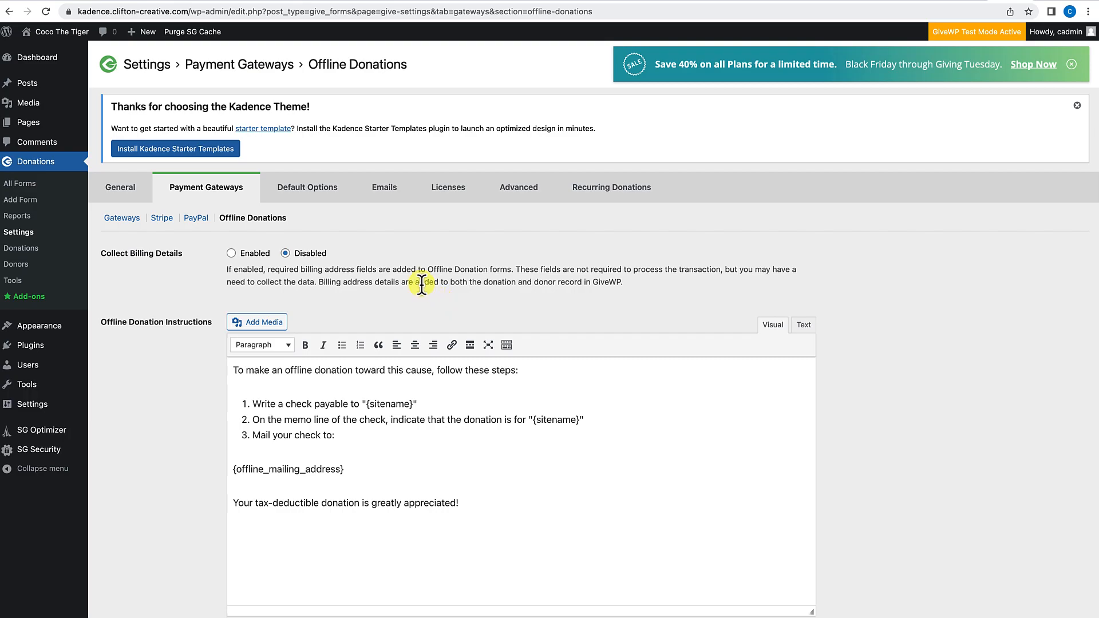
Step: Review GiveWP's default form field options and post type options
click(318, 195)
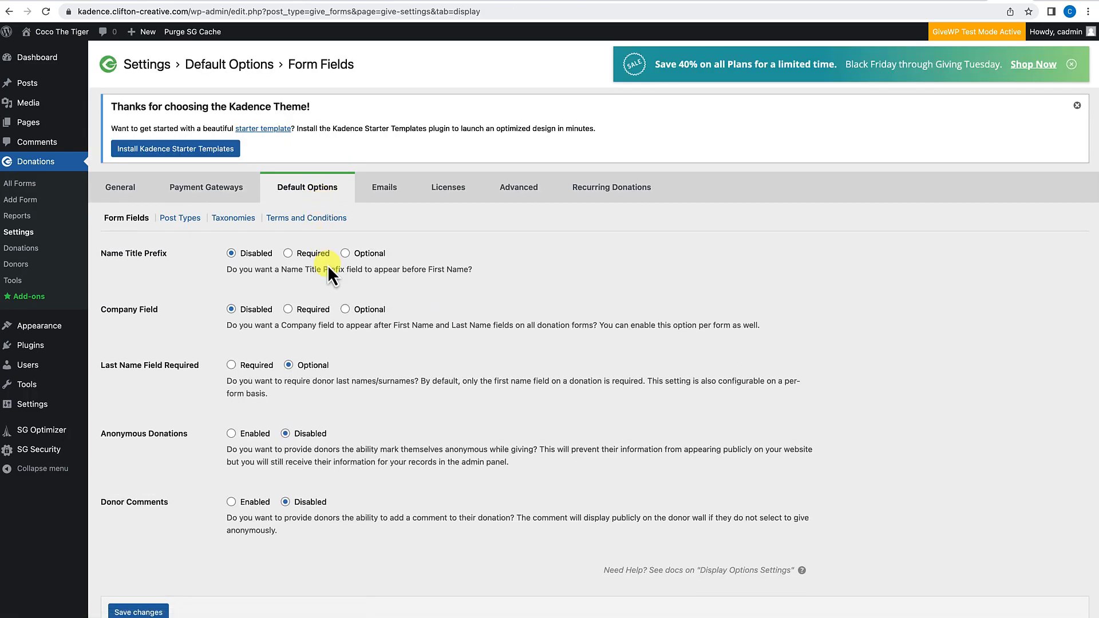
scroll(329, 267, down, 1)
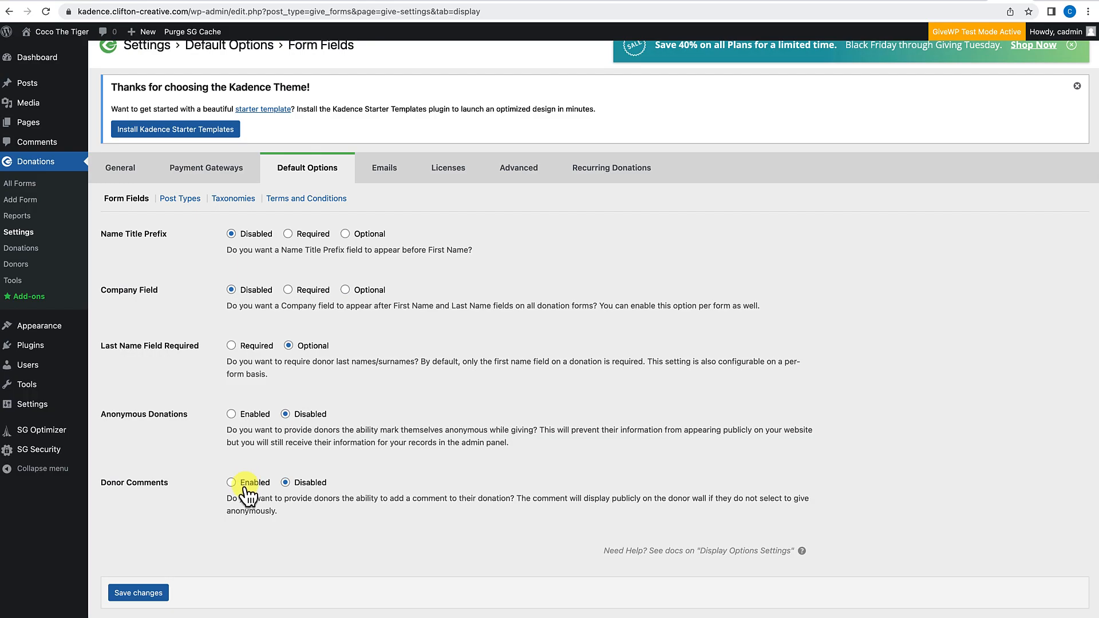
click(181, 200)
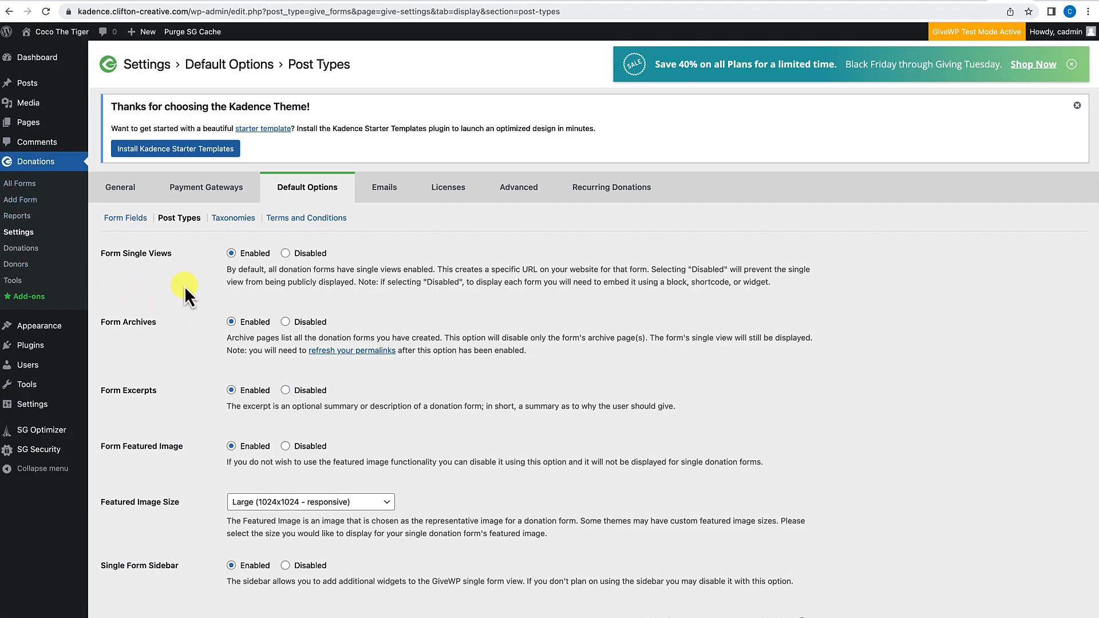
Step: View the published Donation Form on the live site and look over its layout
click(35, 185)
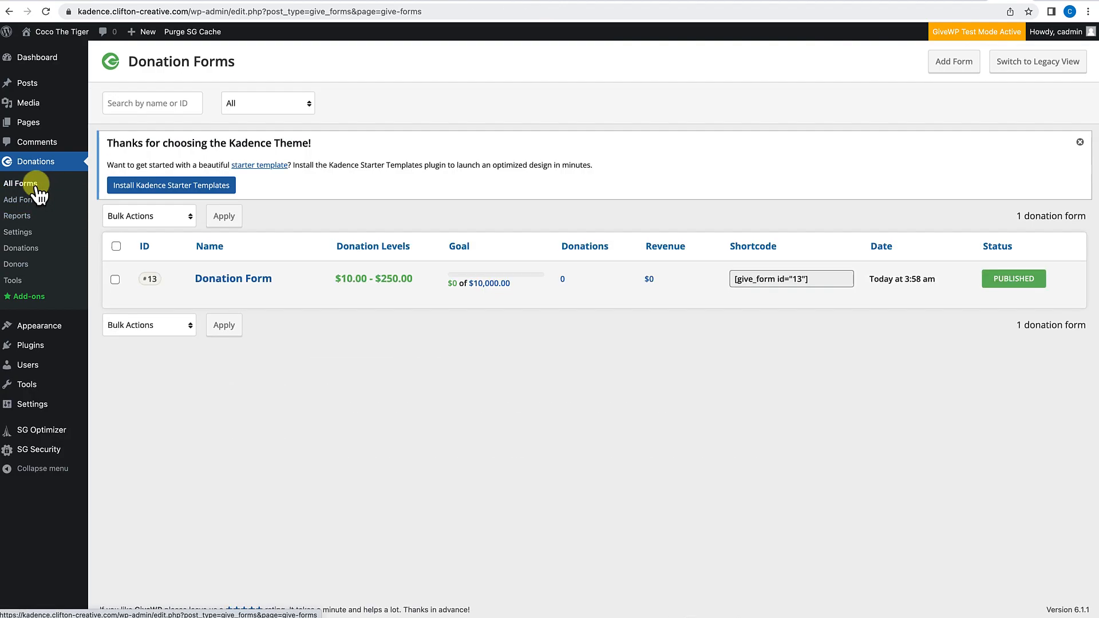
mouse_move(353, 289)
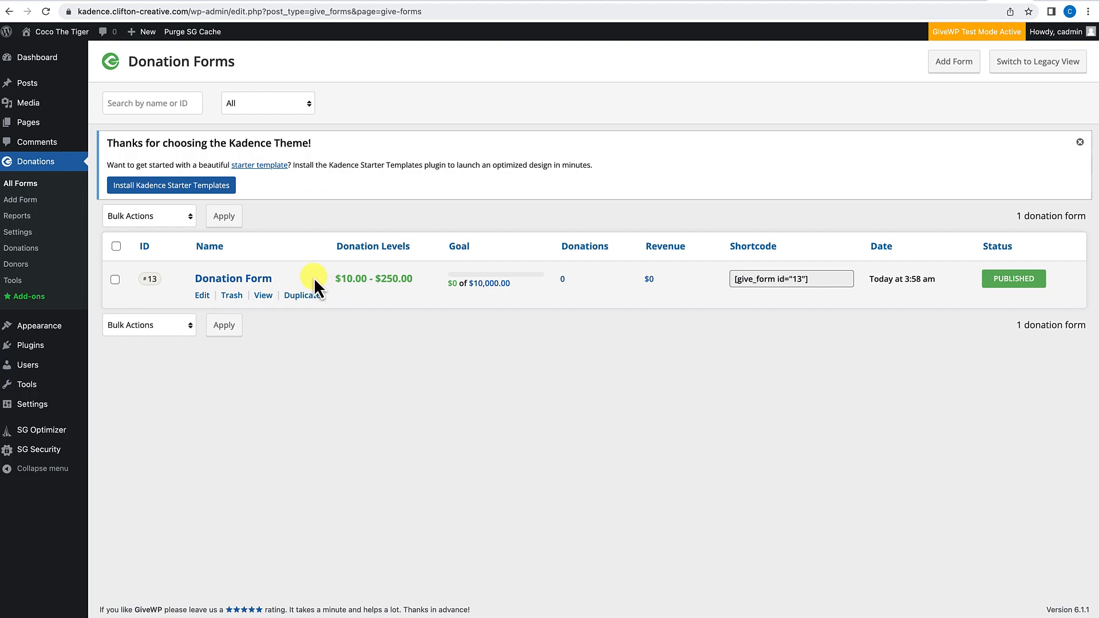
click(261, 296)
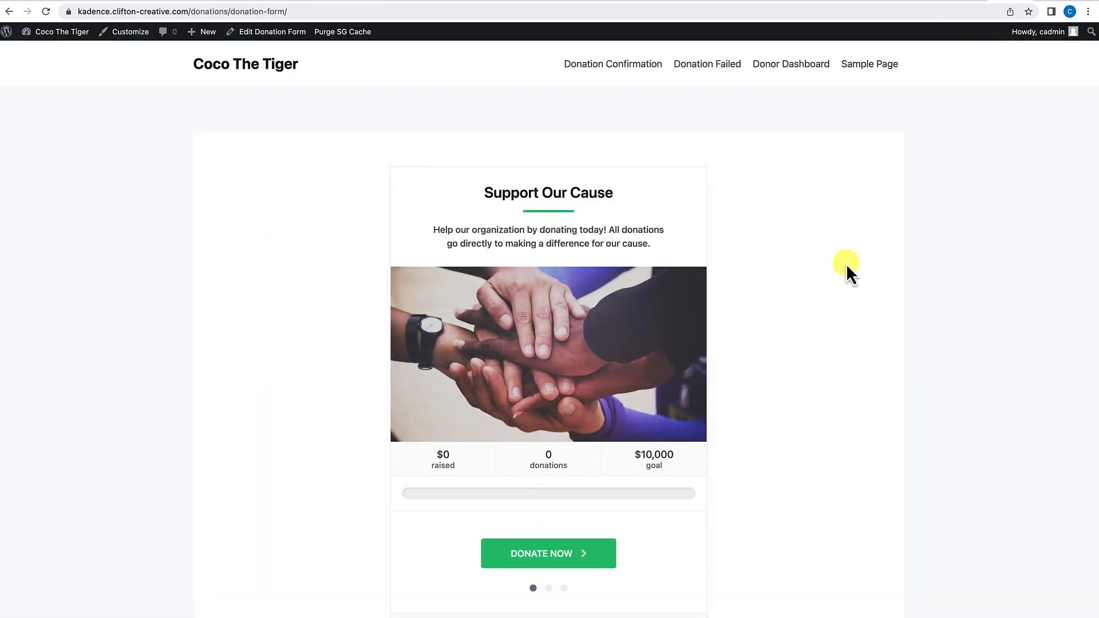
scroll(326, 464, down, 3)
scroll(325, 464, up, 3)
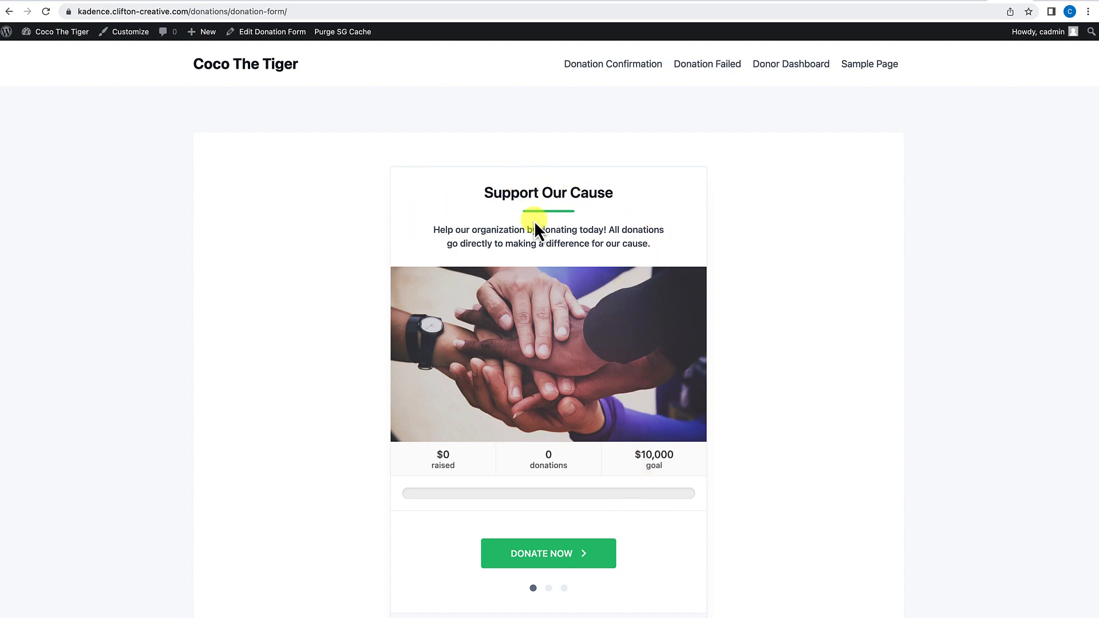
scroll(561, 497, down, 1)
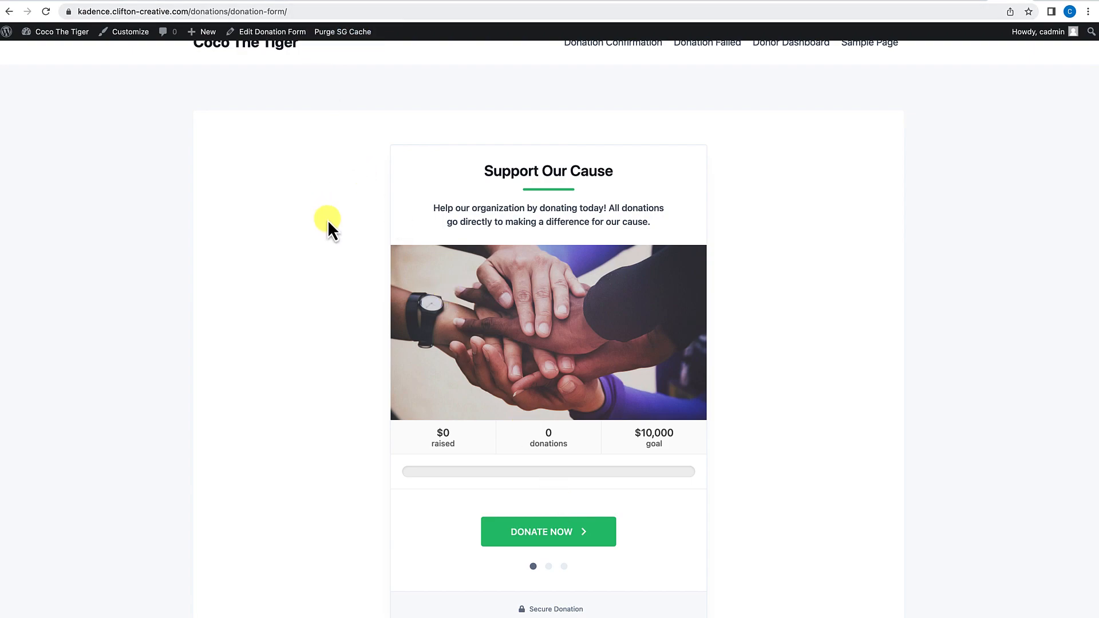
Step: Open the Donation Forms Layout settings in the site customizer
scroll(328, 221, up, 1)
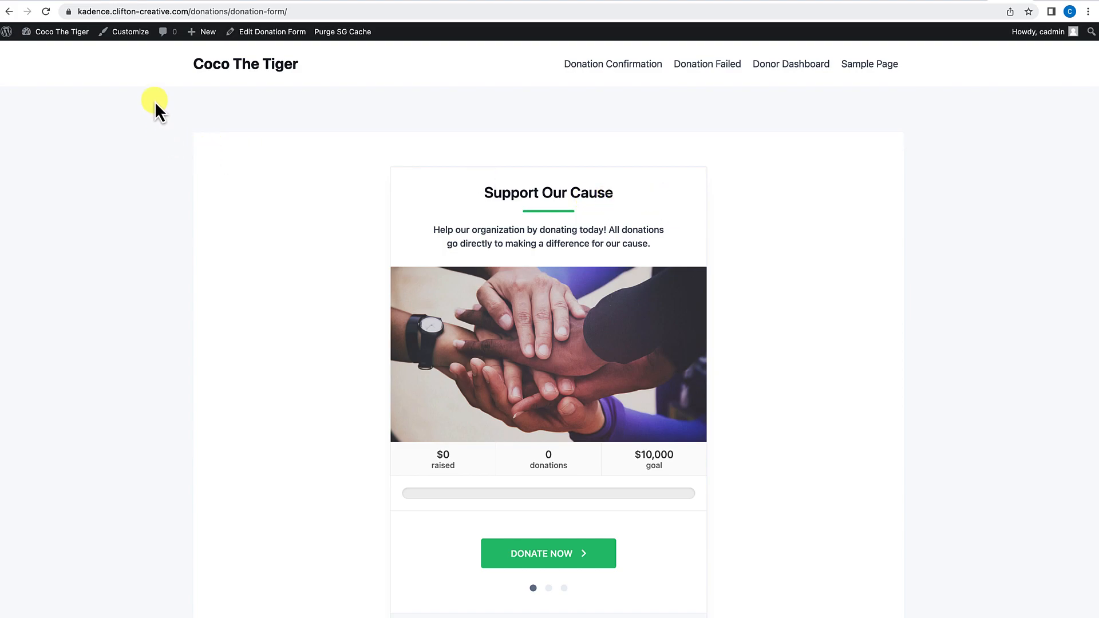
click(131, 33)
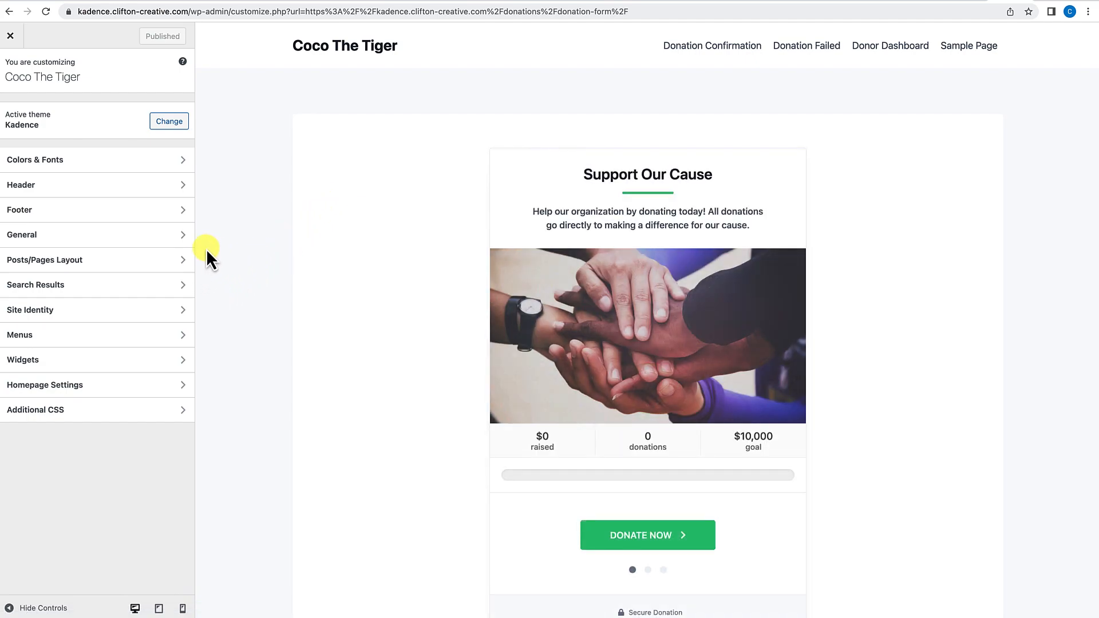
click(65, 269)
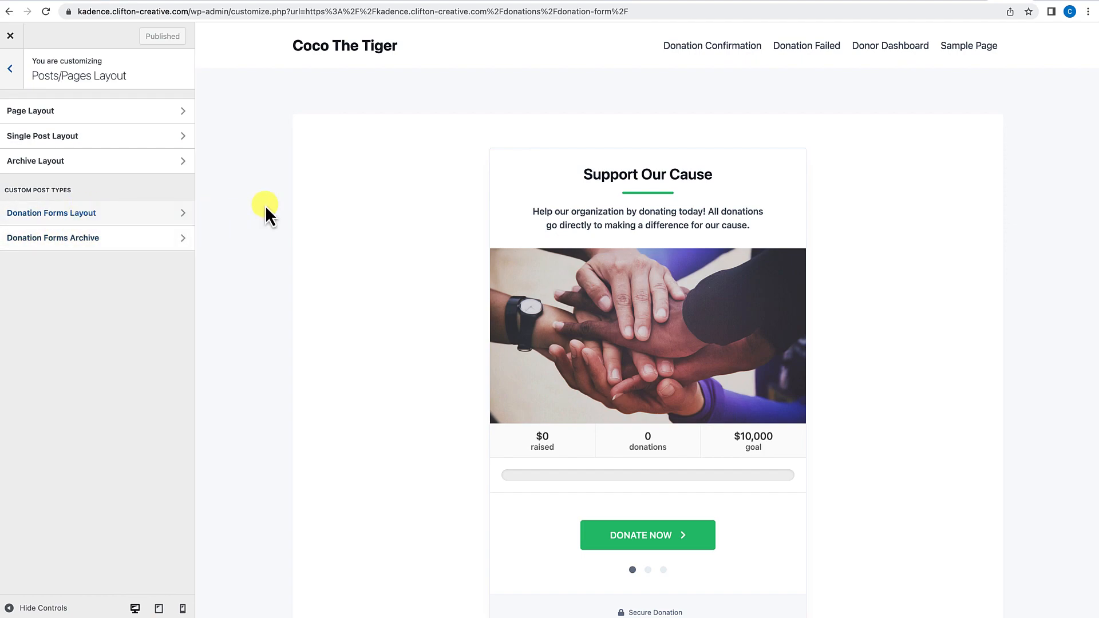
click(94, 219)
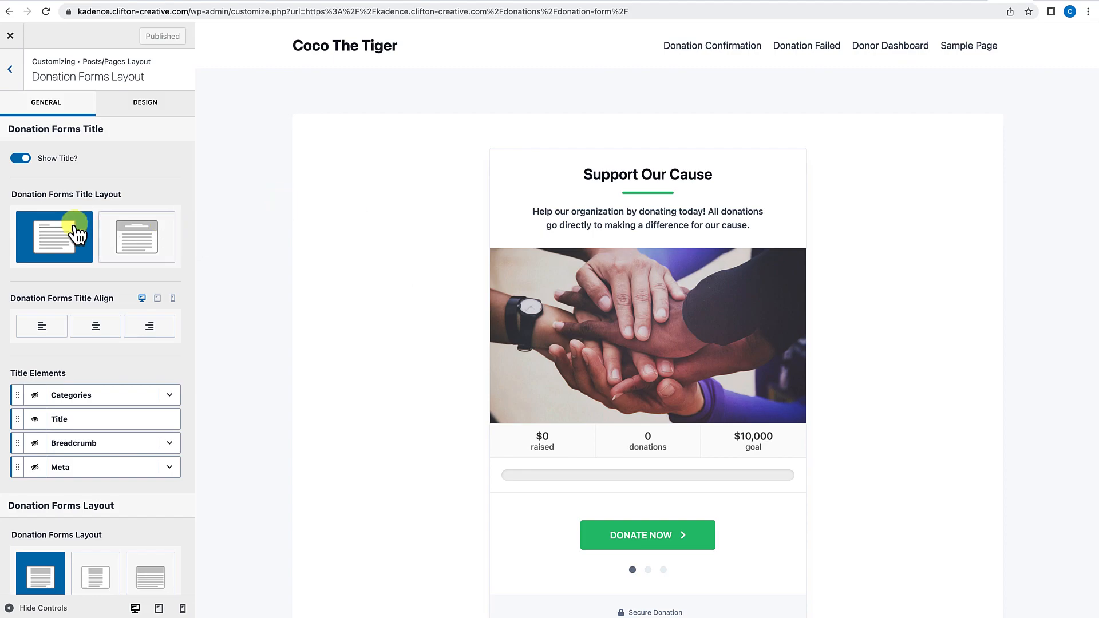
Step: Try the above-content title layout and the narrow page layout for donation forms, restoring the in-content title and normal layout
click(122, 260)
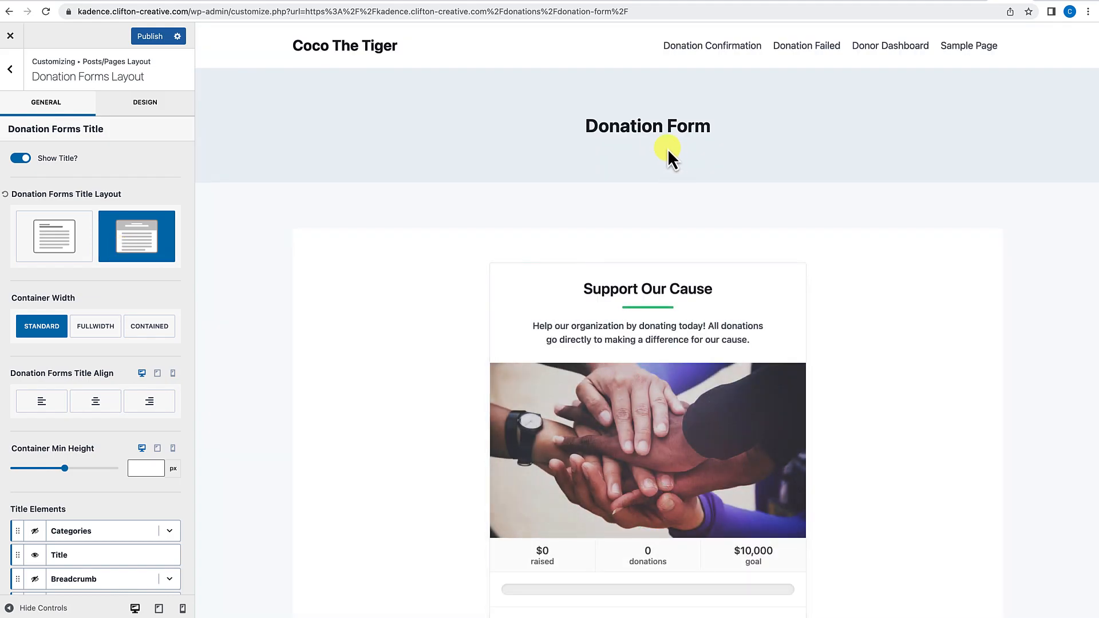
click(75, 254)
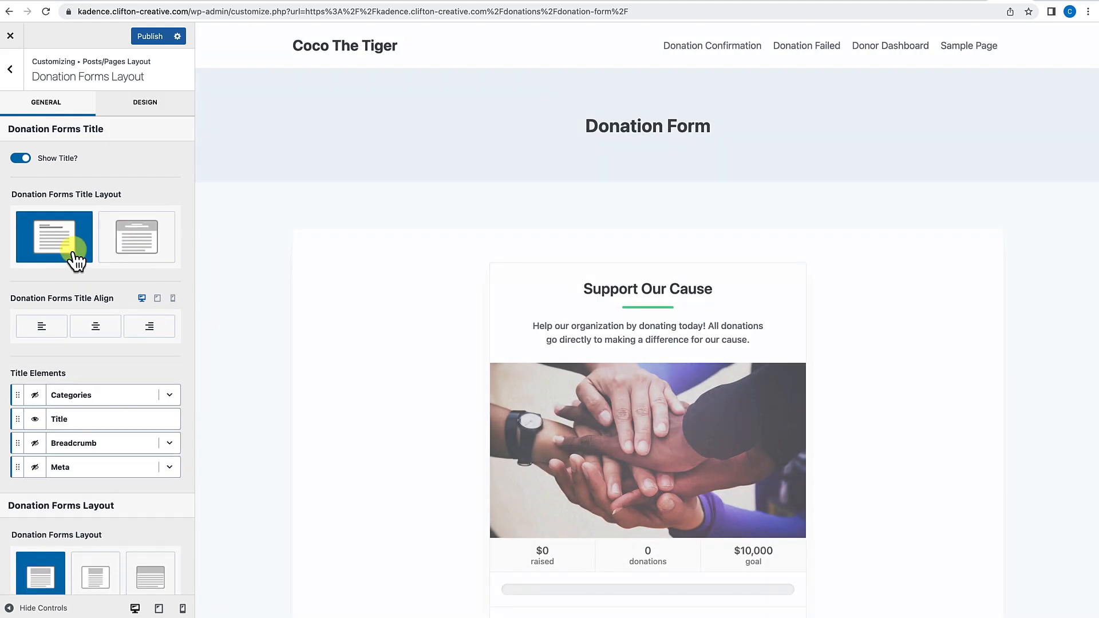
scroll(75, 310, down, 3)
scroll(74, 310, down, 2)
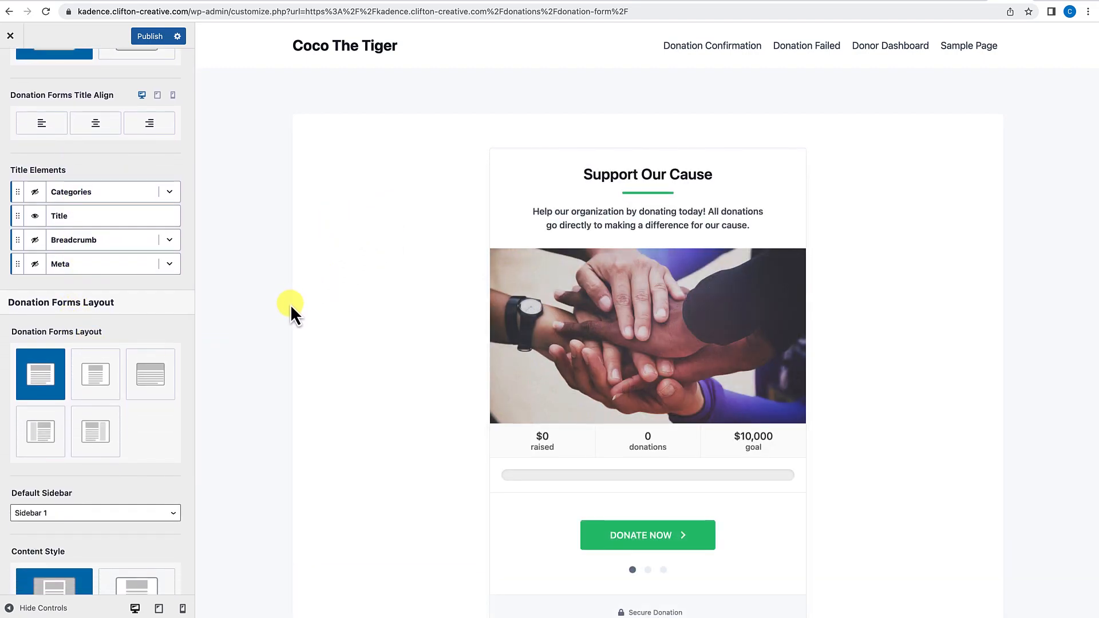
click(97, 389)
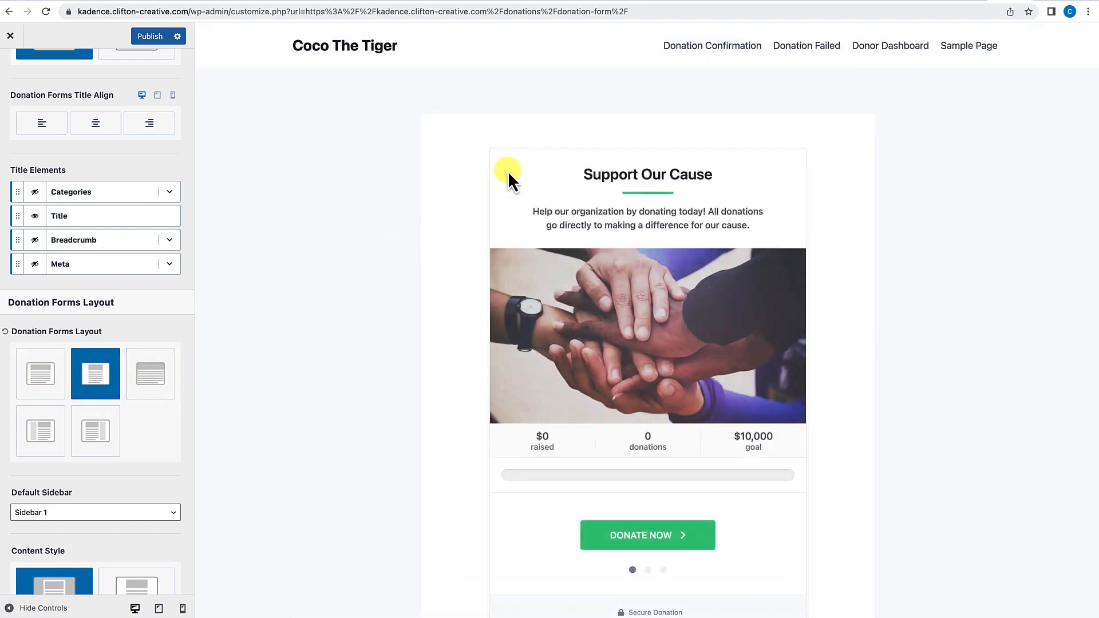
click(46, 378)
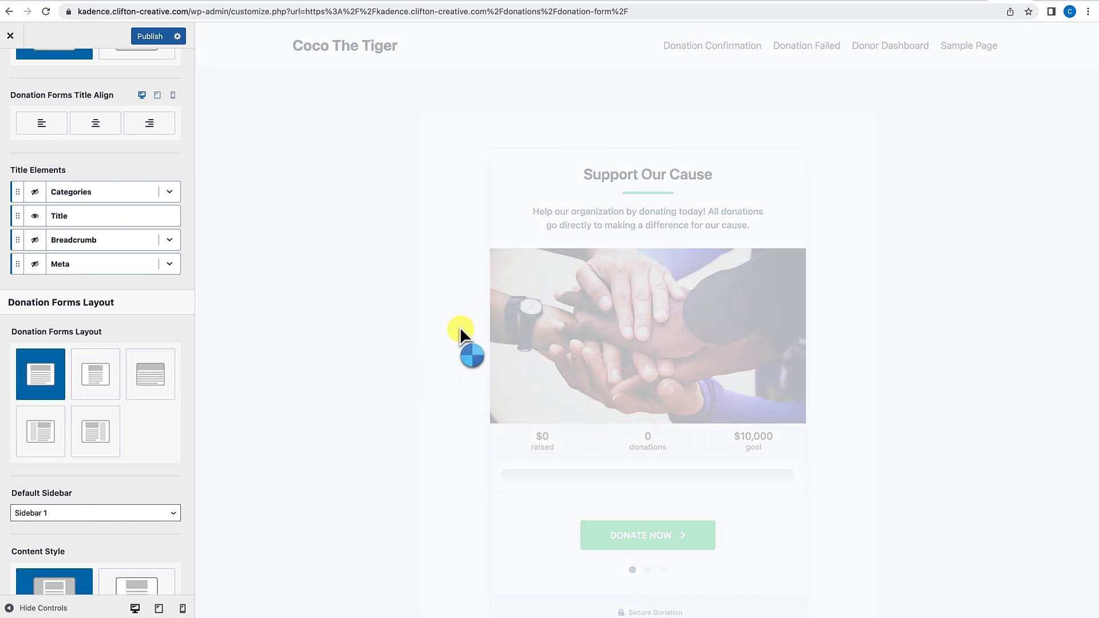
Step: Set the donation forms' content style to unboxed, publish the change and close the customizer
scroll(125, 432, down, 5)
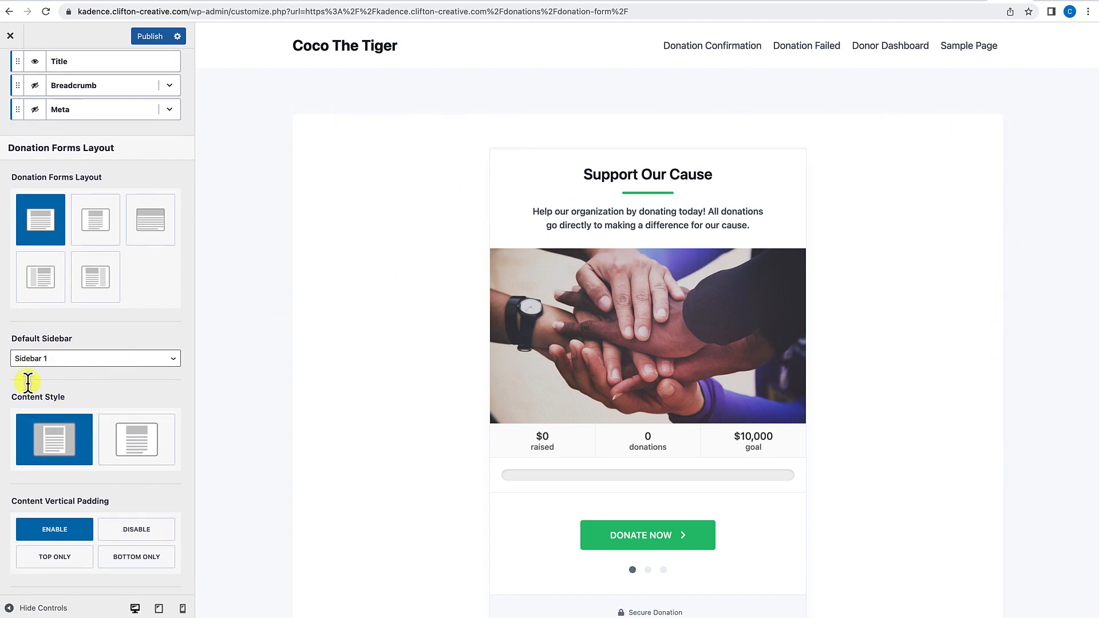
click(132, 457)
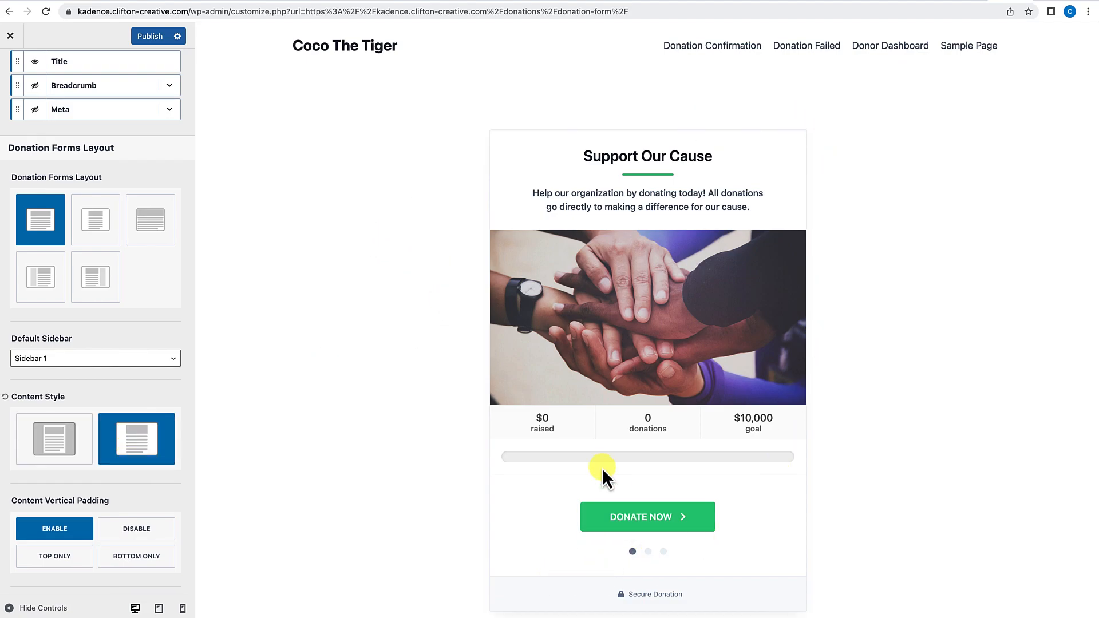
scroll(606, 475, down, 2)
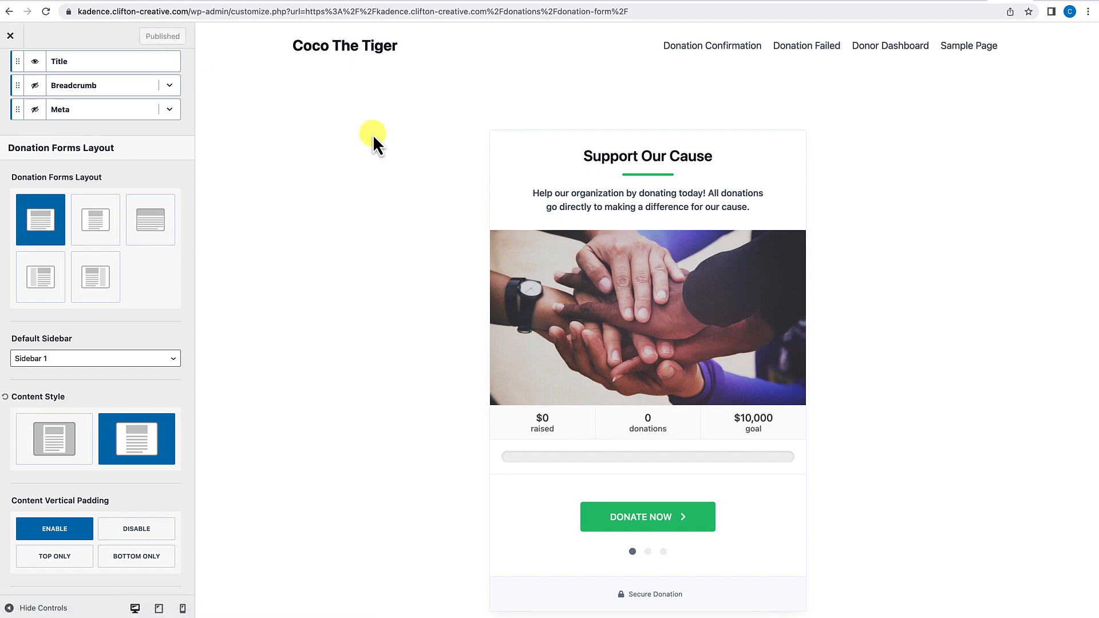
click(10, 35)
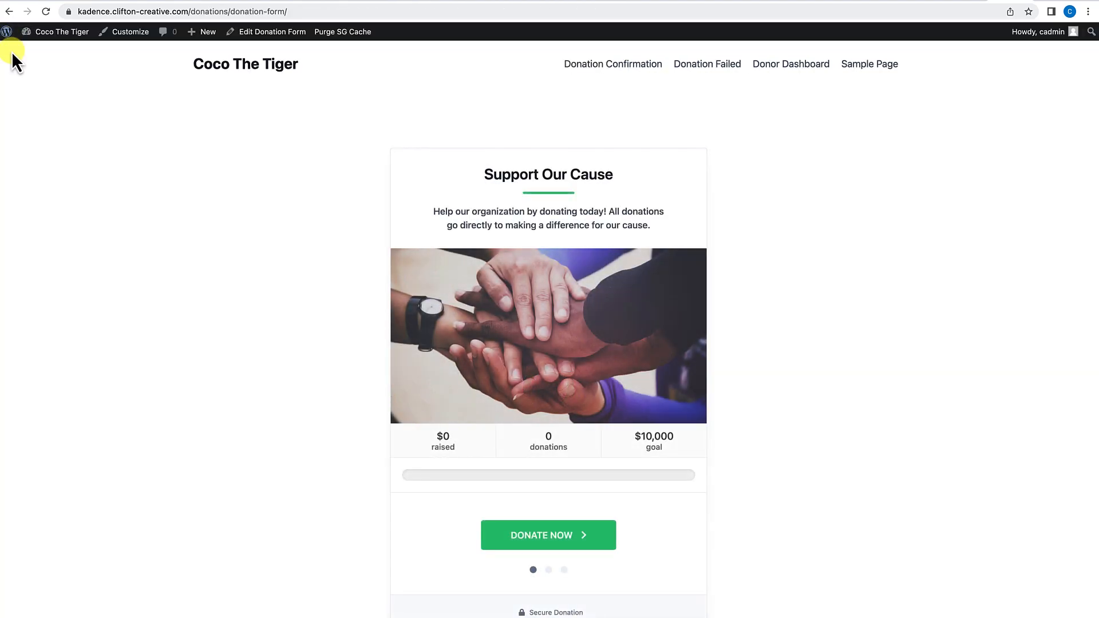
Step: Check the donation form's unboxed layout on the live page from header to footer
scroll(332, 335, down, 3)
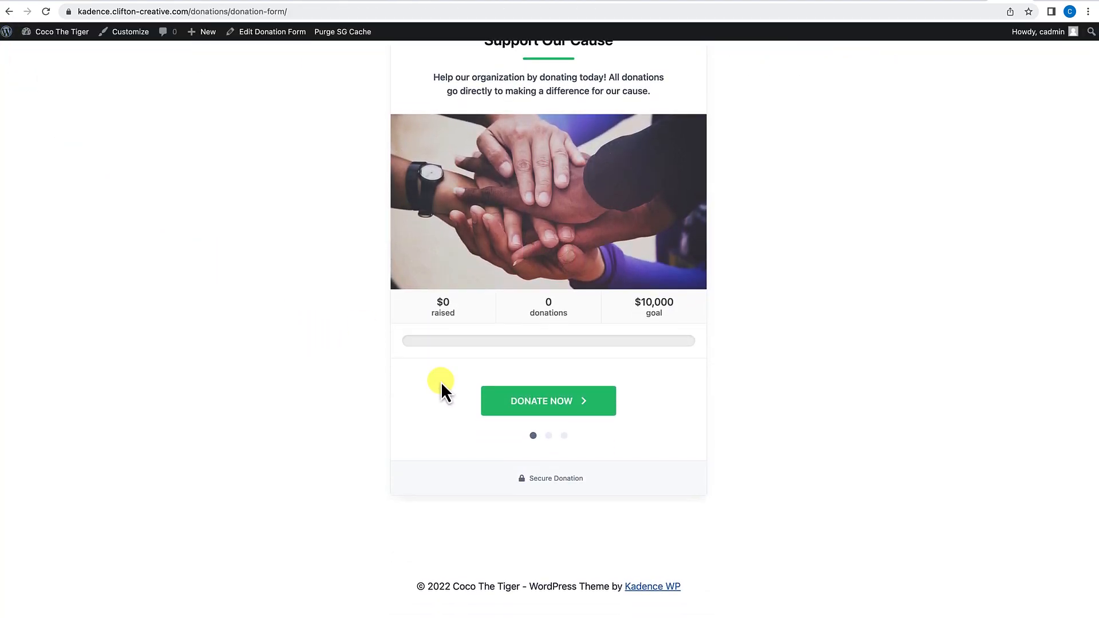
scroll(440, 382, up, 2)
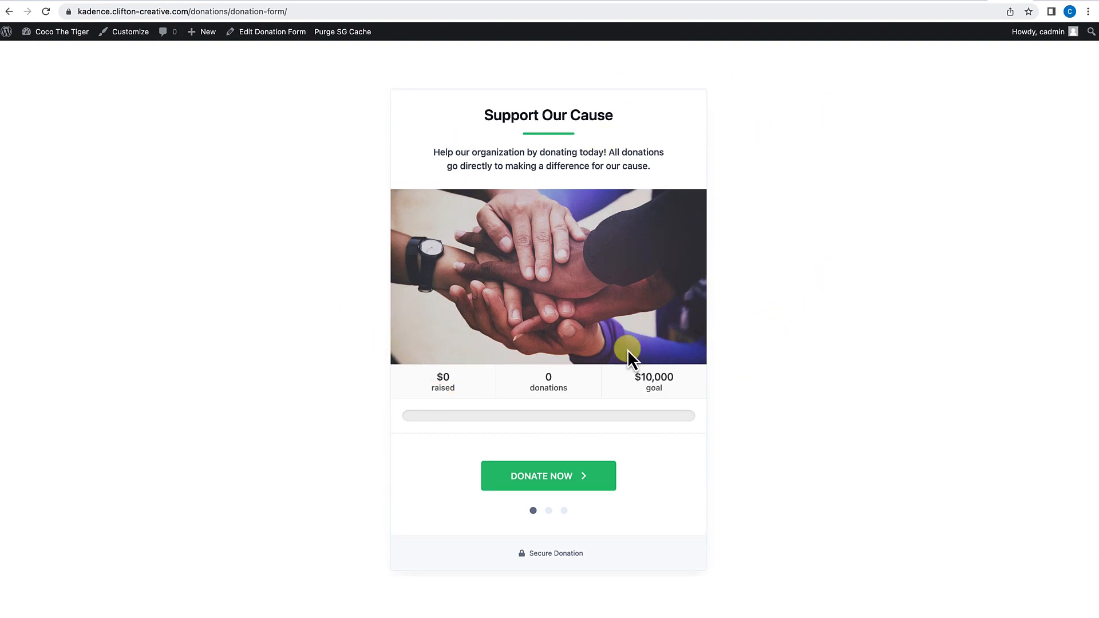
scroll(528, 205, up, 2)
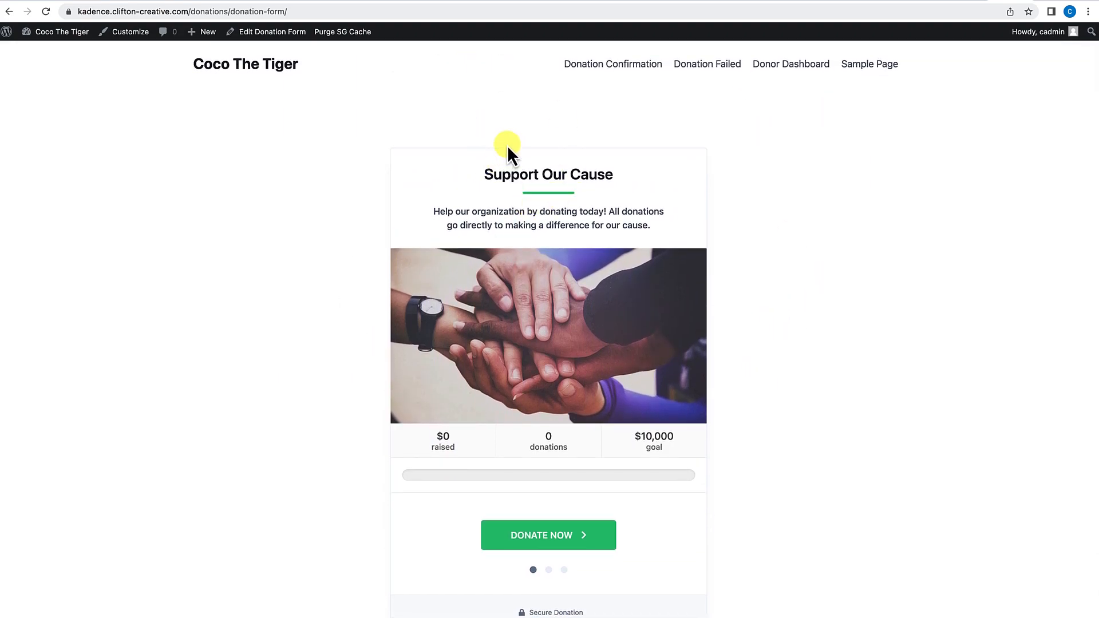
Step: Return to the WordPress dashboard and open the Default Options of GiveWP's donation settings
mouse_move(43, 33)
click(51, 53)
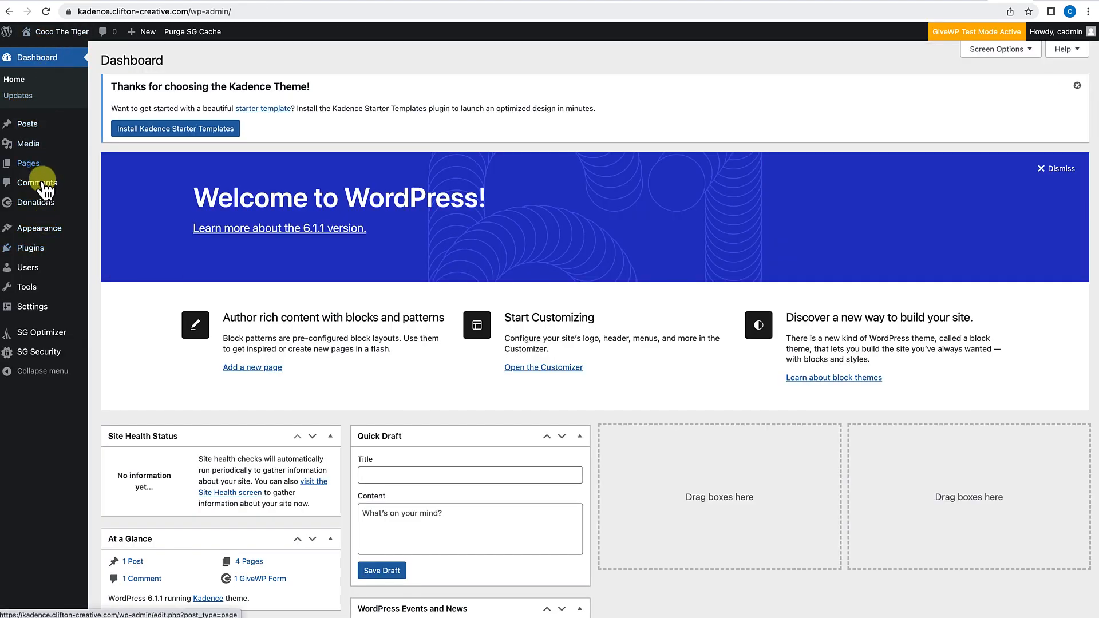
mouse_move(45, 208)
click(118, 255)
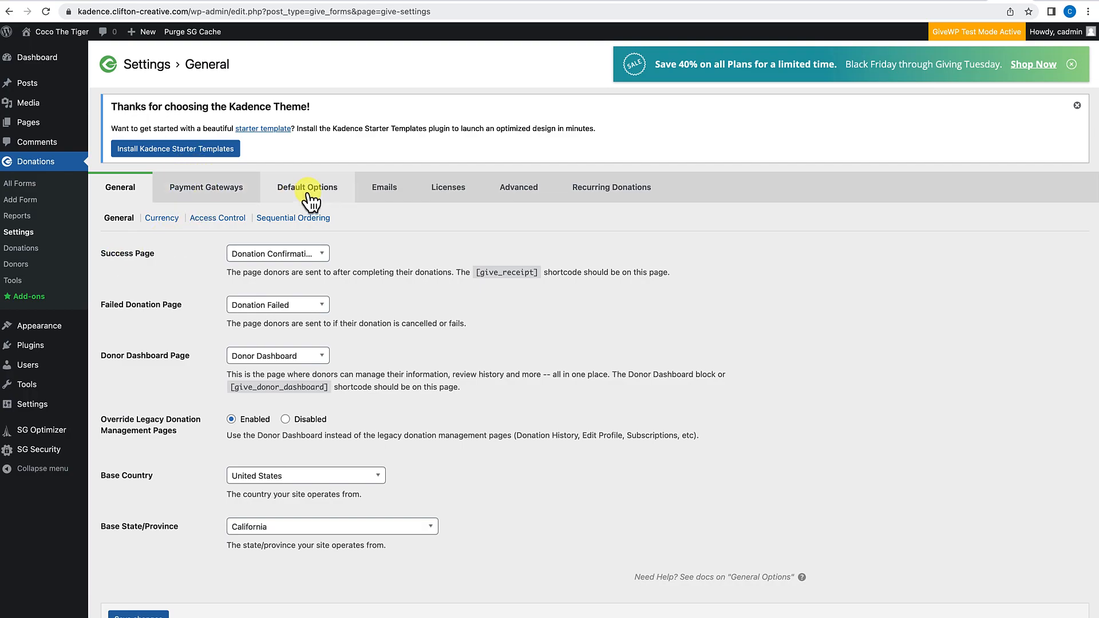
click(327, 196)
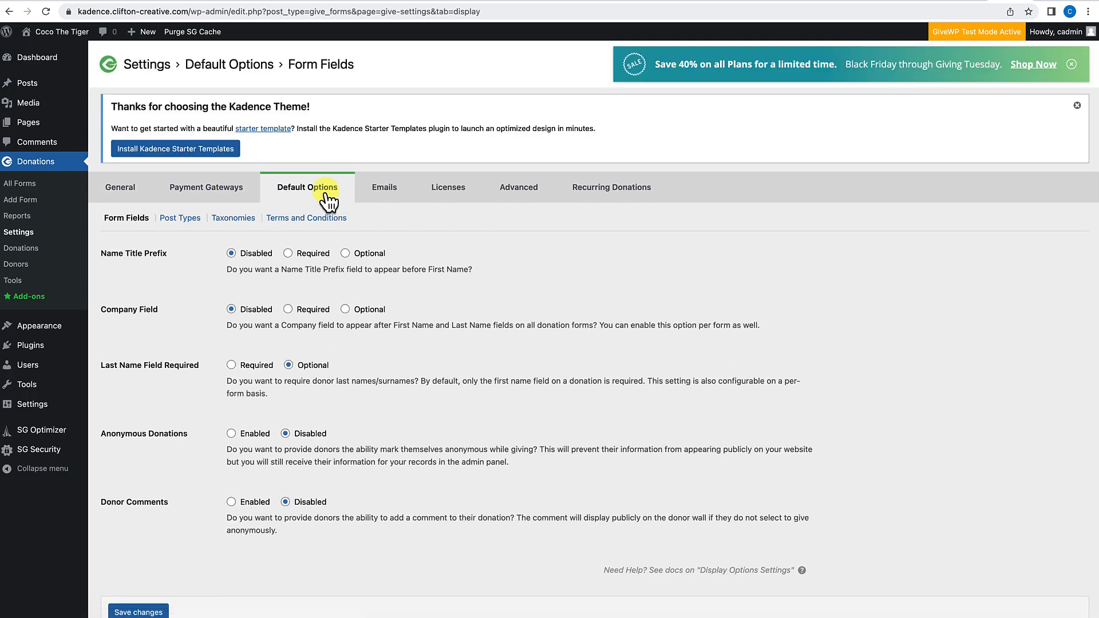
Step: Review GiveWP's default post type options, taxonomies, and terms and conditions settings
click(181, 218)
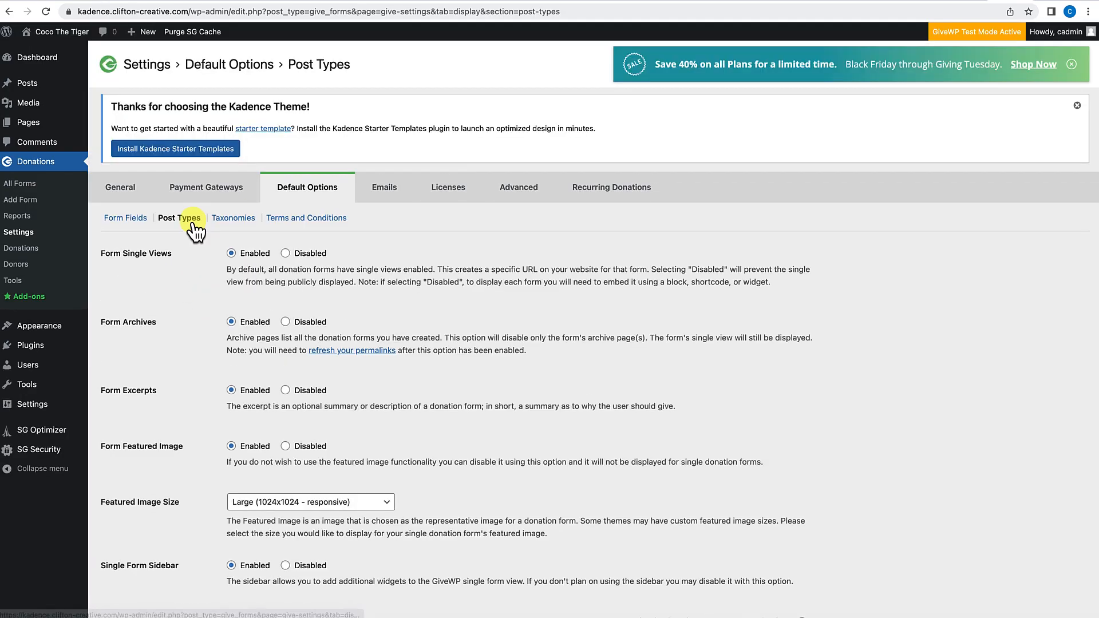
scroll(172, 455, down, 1)
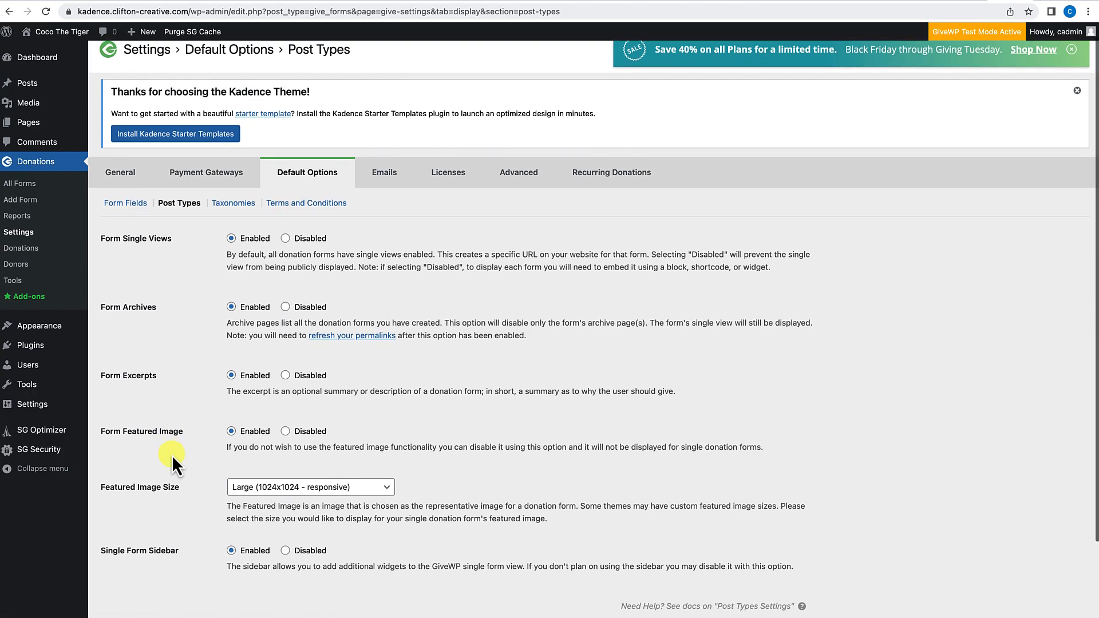
scroll(228, 439, down, 3)
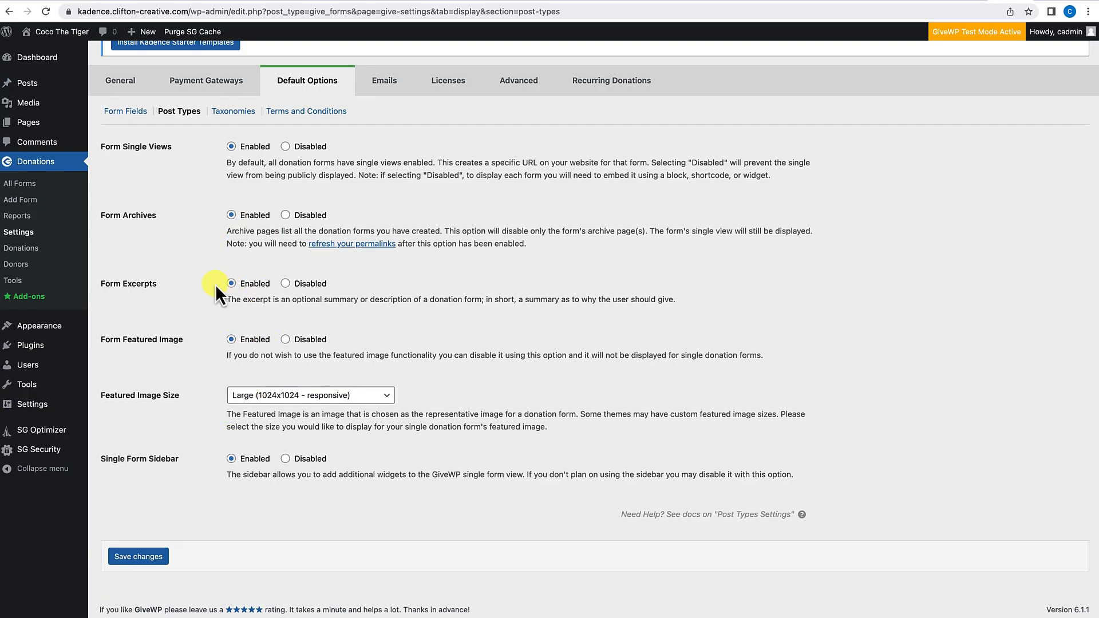
scroll(208, 349, up, 1)
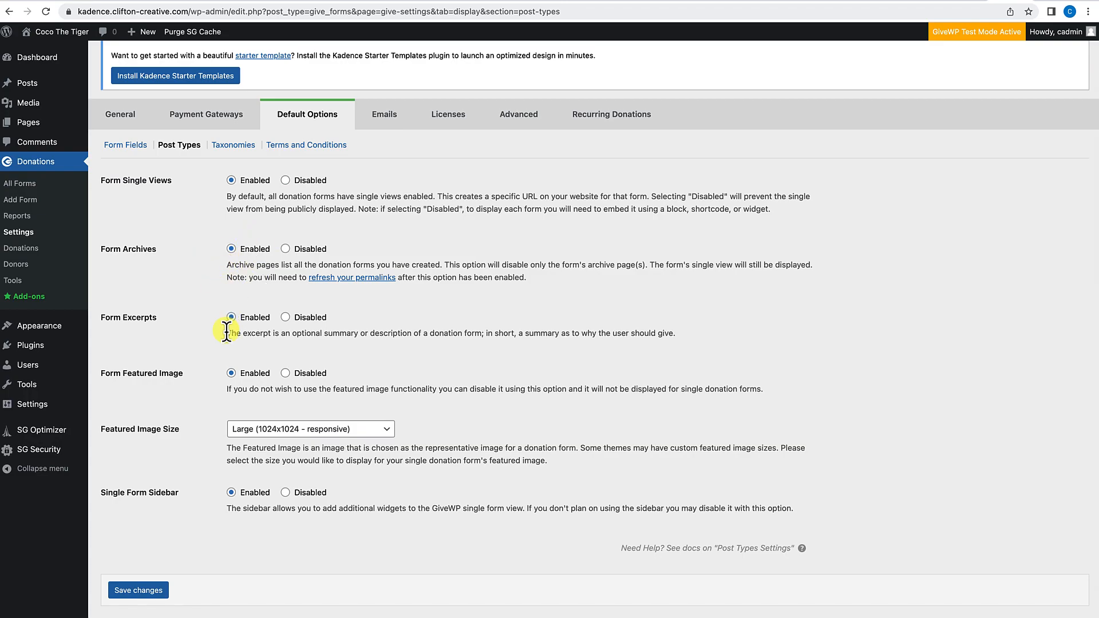
click(233, 146)
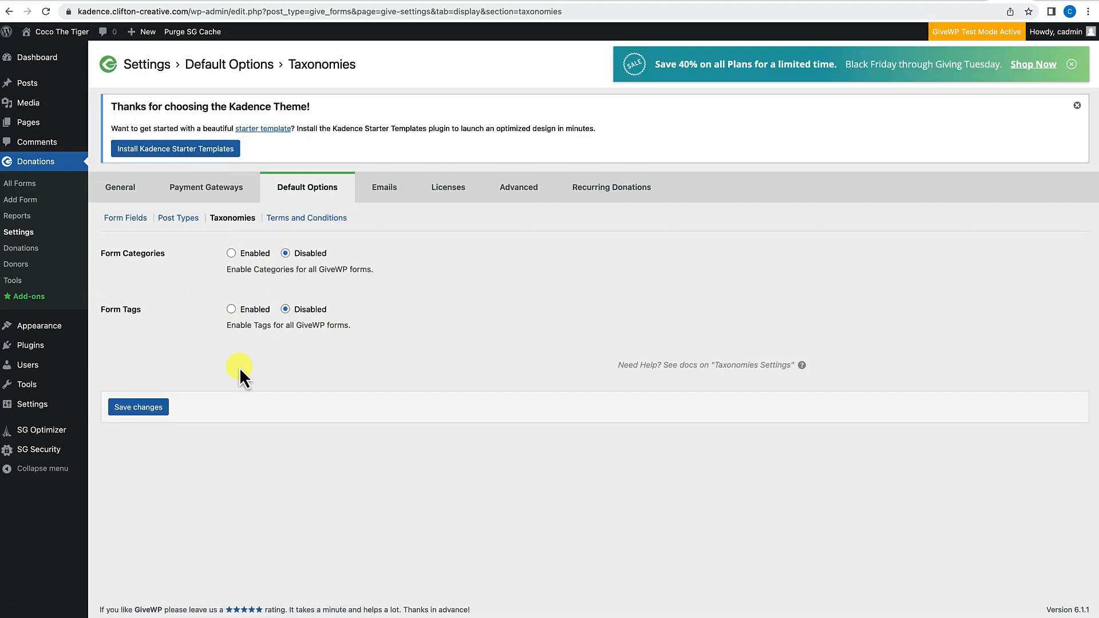
click(306, 224)
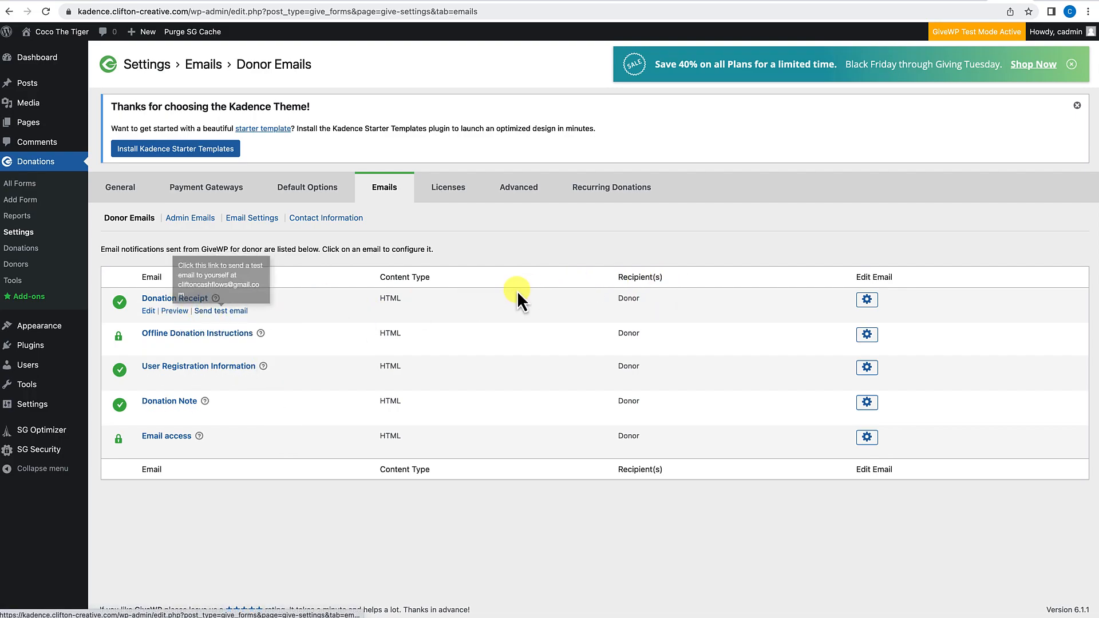
Step: Open the Donation Receipt donor email and review its notification, subject, header, message and available template tags
click(868, 301)
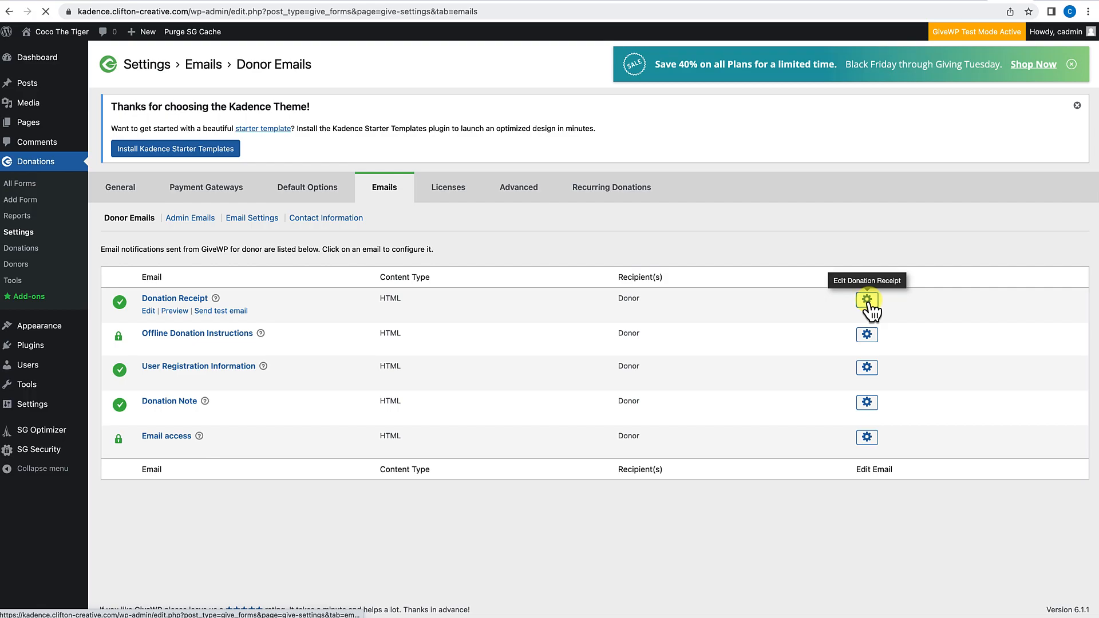
scroll(624, 515, down, 4)
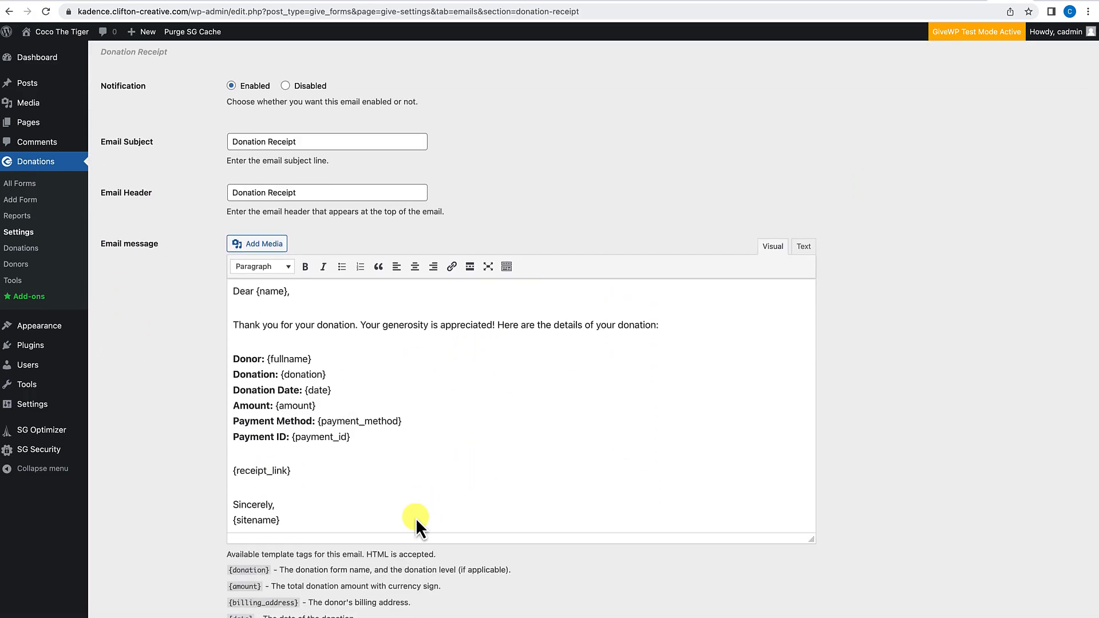
scroll(360, 561, down, 3)
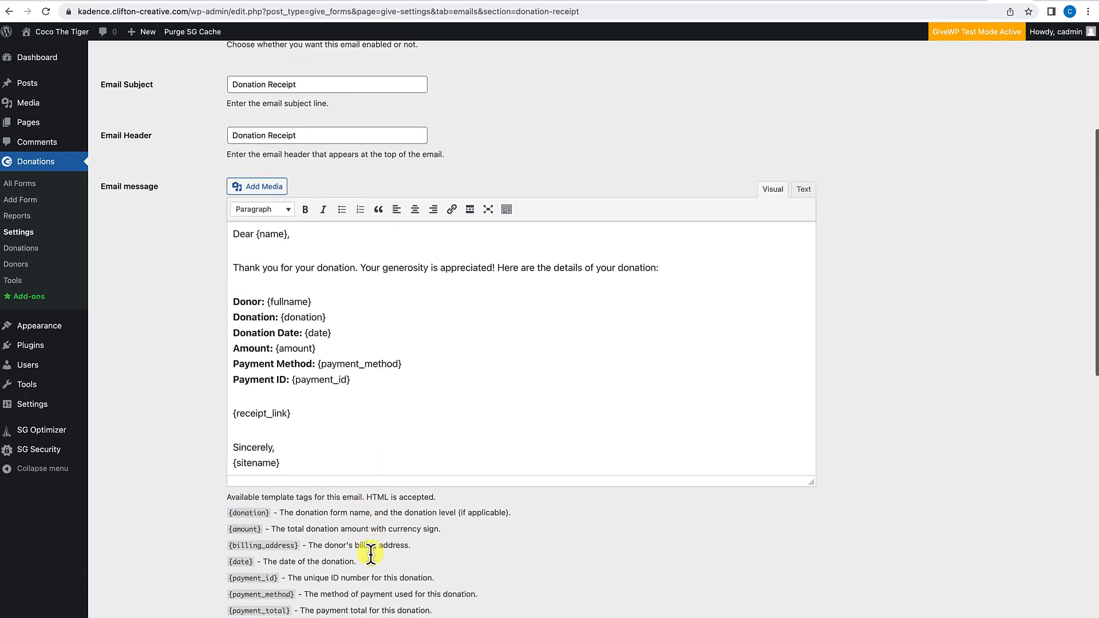
scroll(370, 554, down, 4)
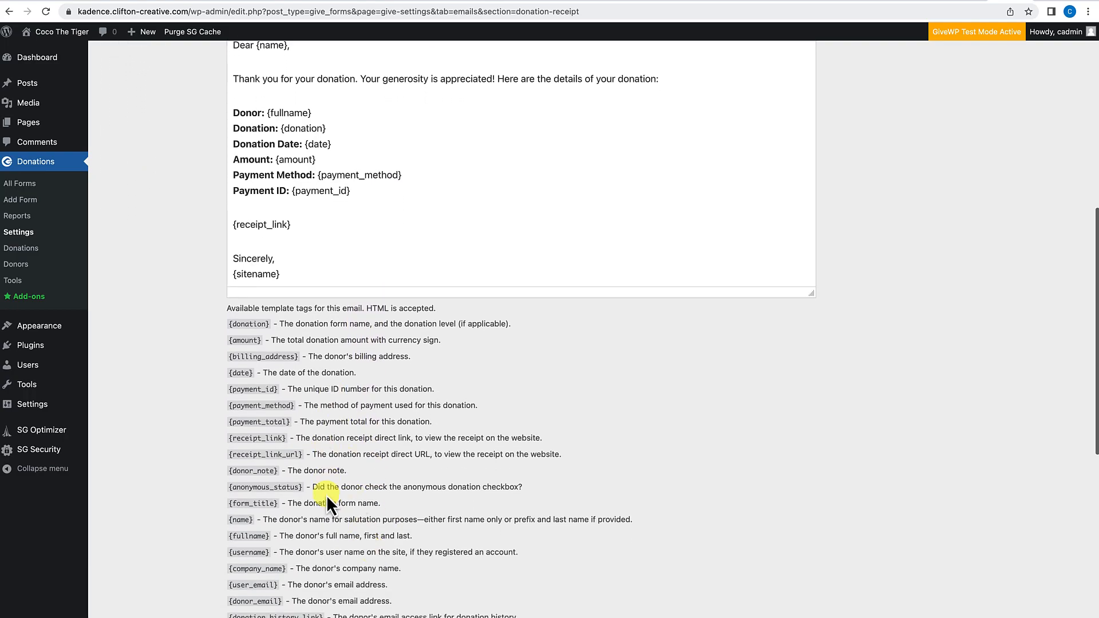
scroll(327, 495, down, 2)
scroll(327, 458, up, 6)
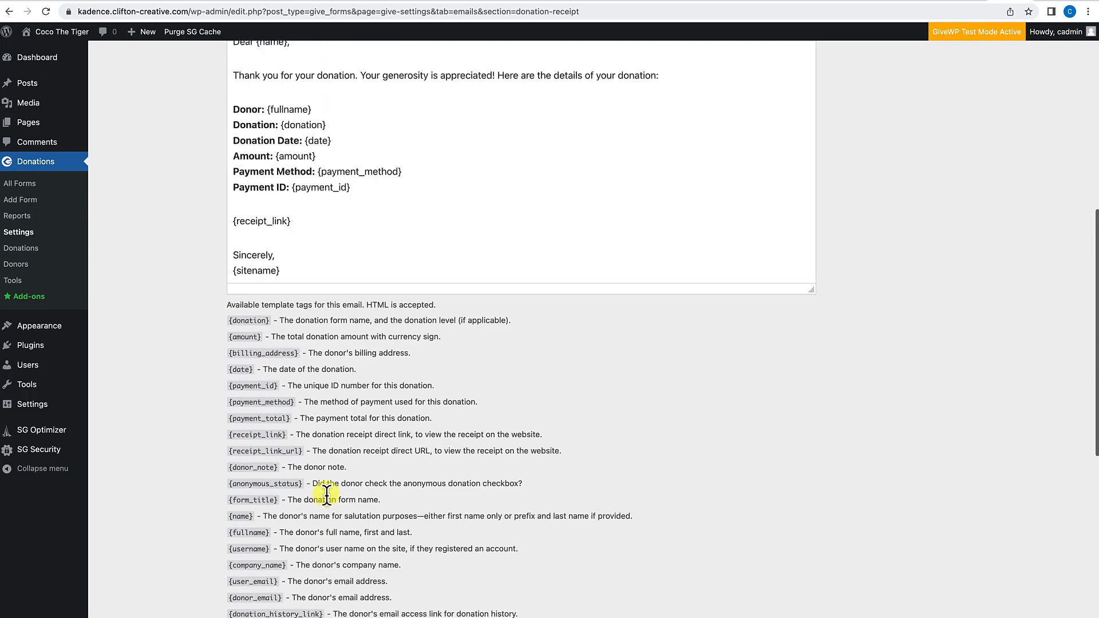
scroll(423, 458, up, 3)
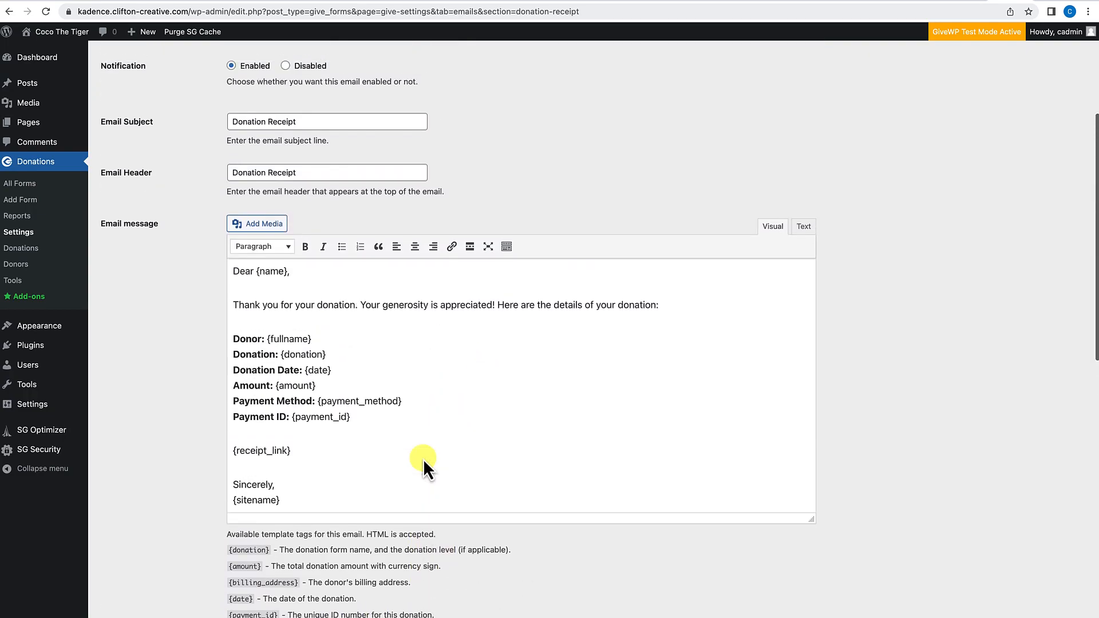
scroll(424, 458, up, 4)
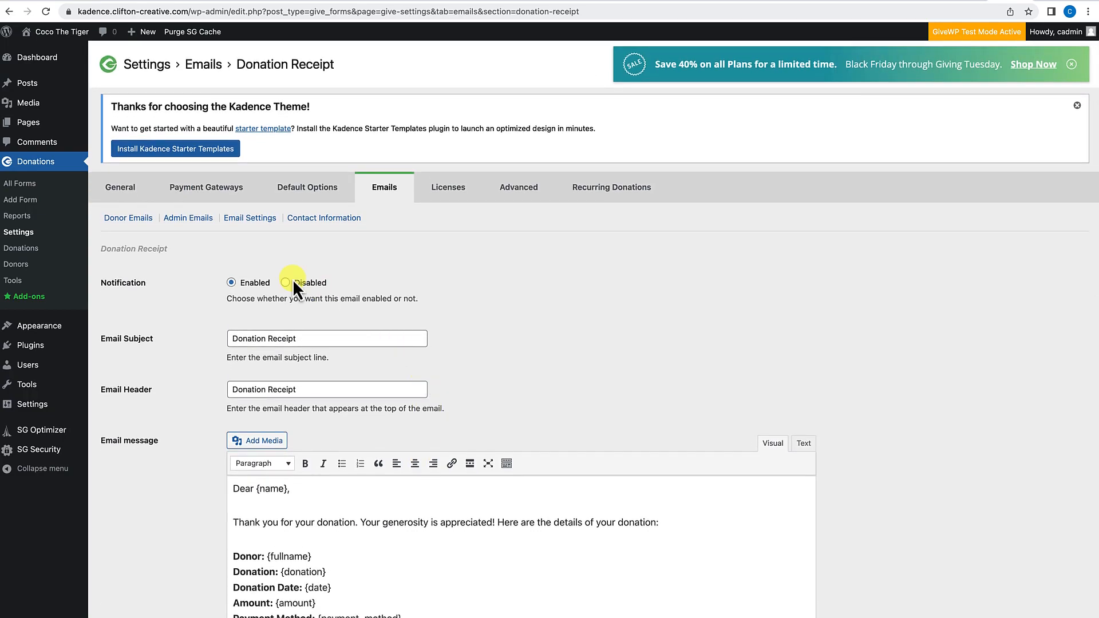
Step: Return to the donor emails list, look over its notifications and switch to the admin emails
click(143, 226)
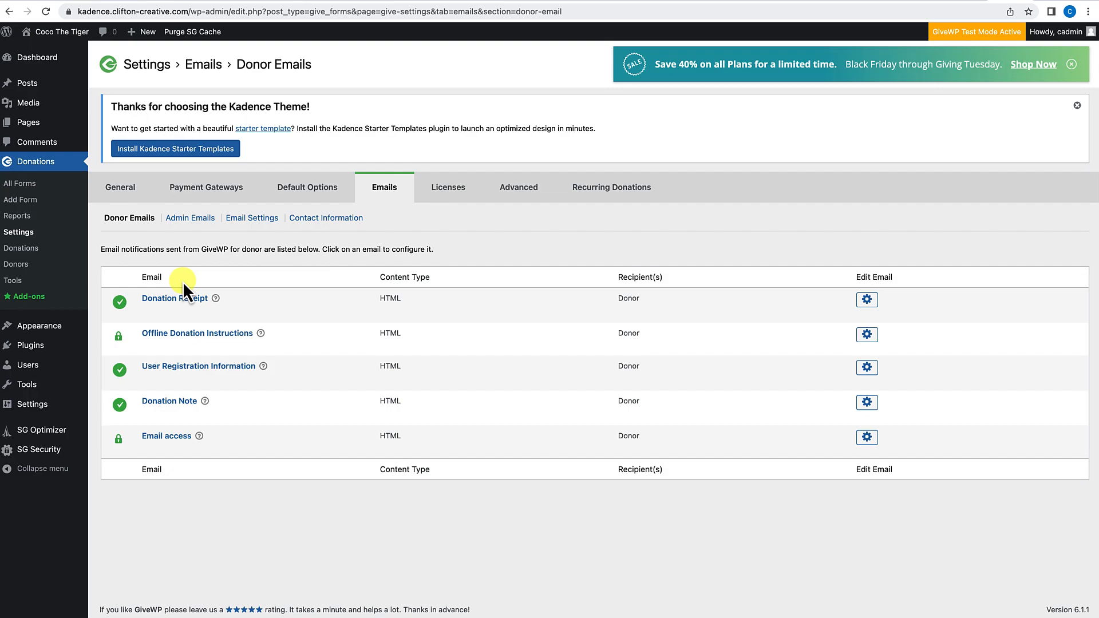
mouse_move(183, 289)
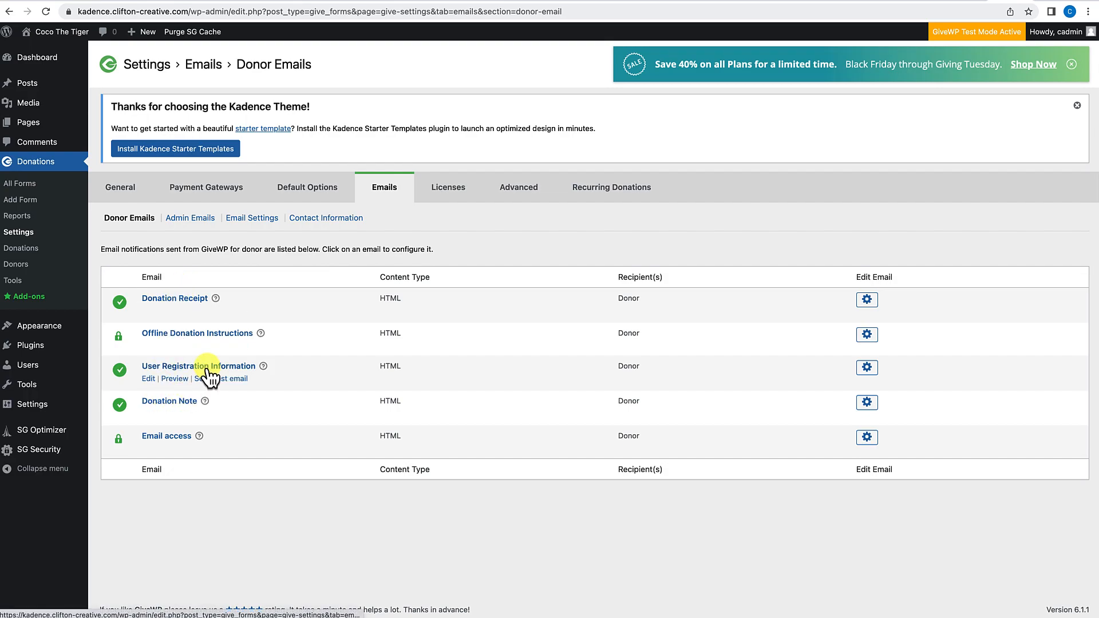
click(190, 220)
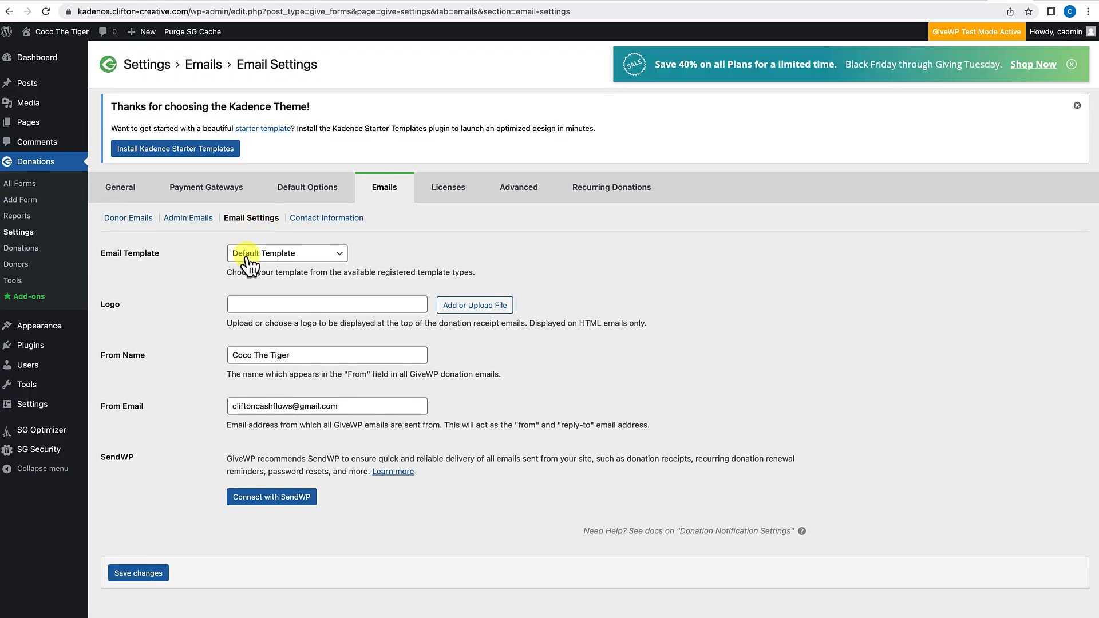
Step: Review the email template choices and sender settings, and the contact information's admin email and offline mailing address
click(274, 256)
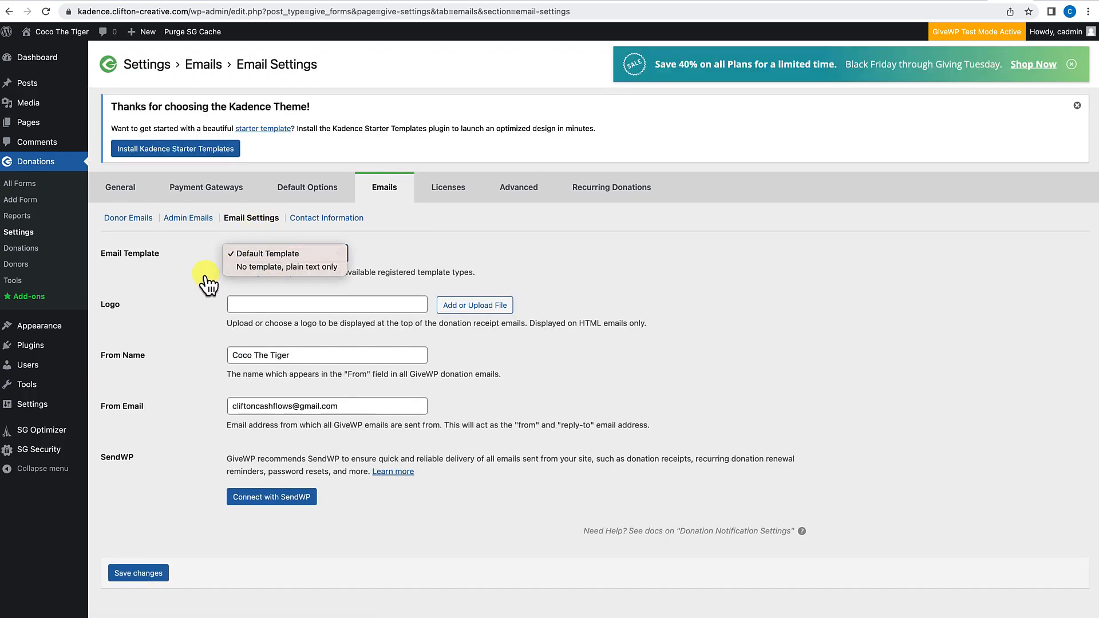
scroll(252, 297, down, 1)
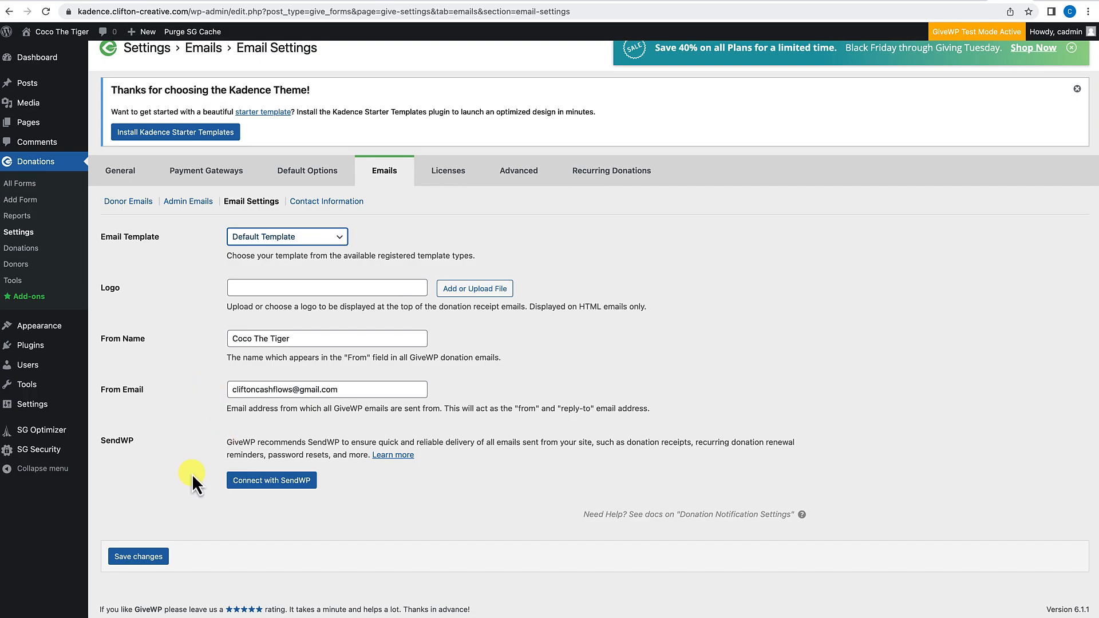
click(347, 206)
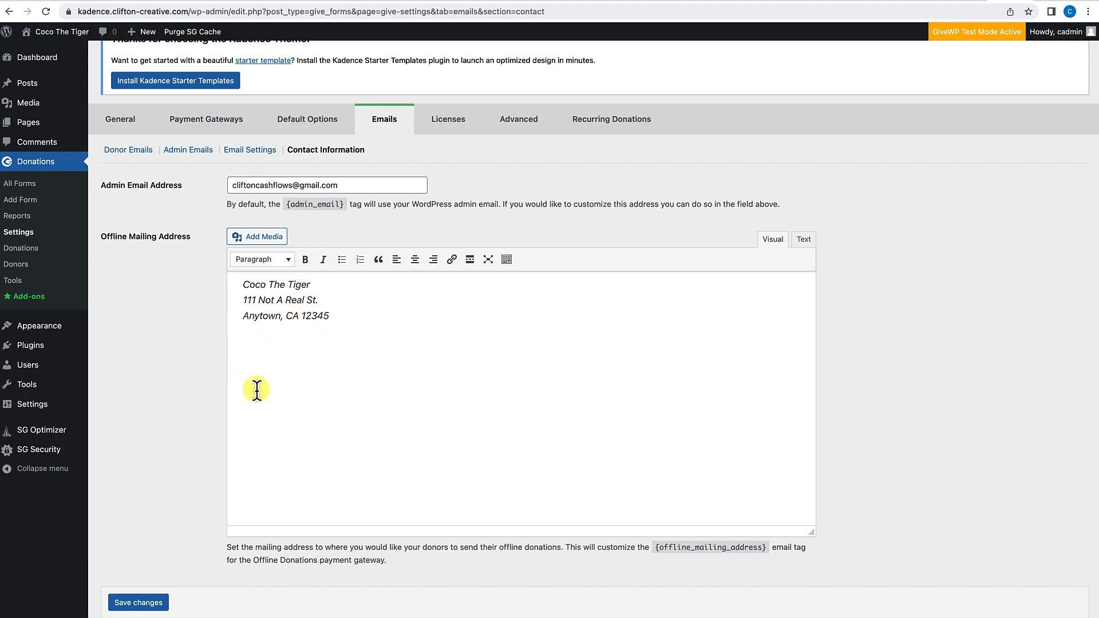
scroll(256, 390, down, 2)
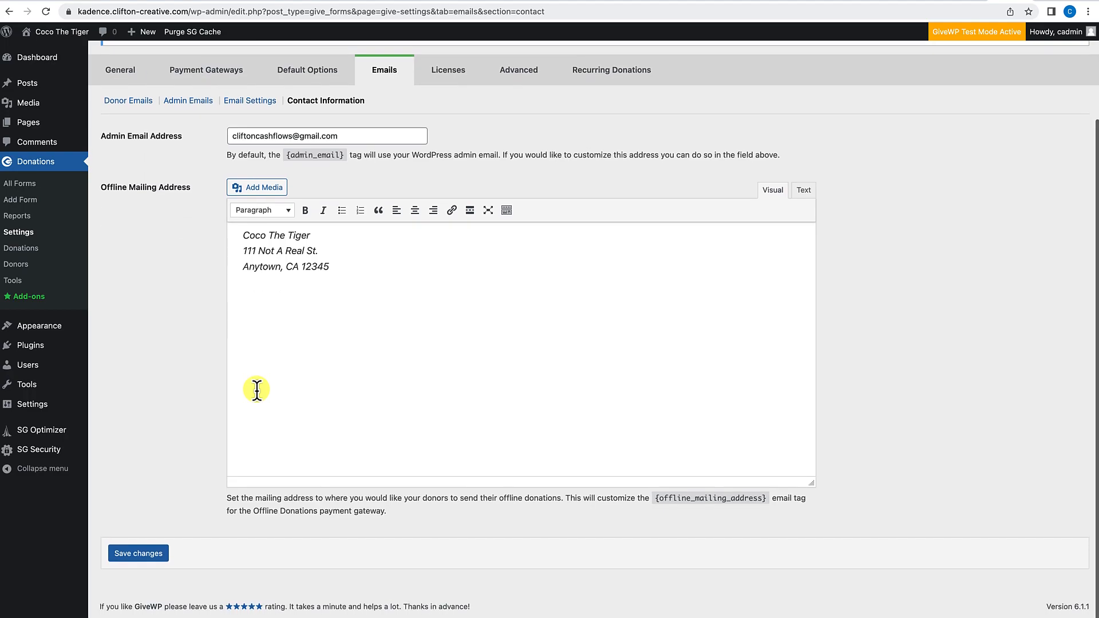
scroll(256, 390, up, 5)
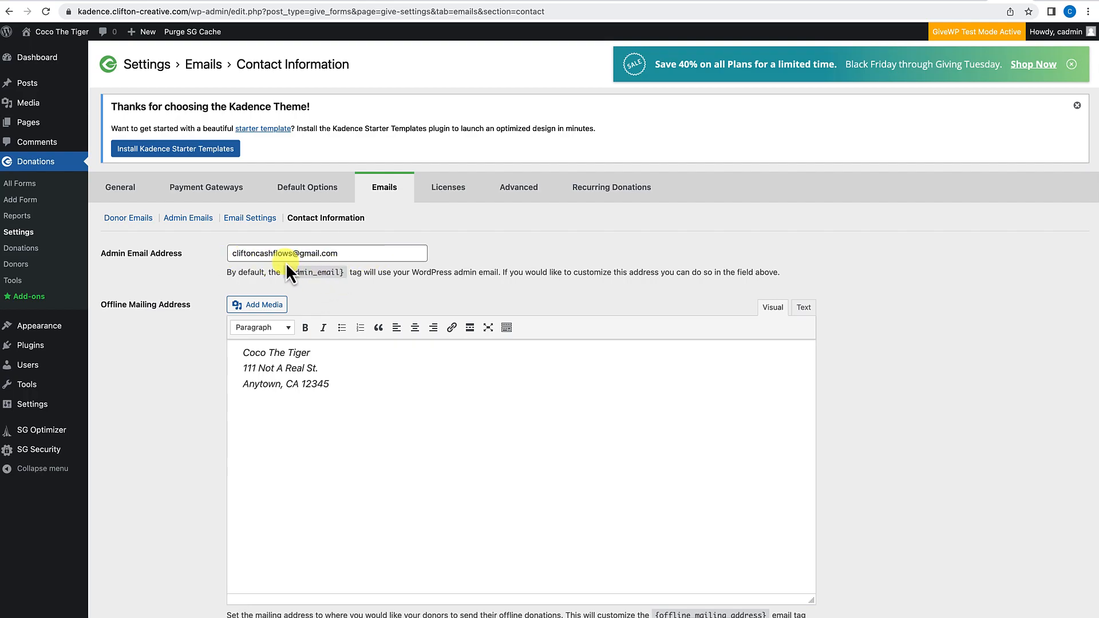
Step: Check the add-on license settings and look through the first options of GiveWP's advanced settings
click(446, 192)
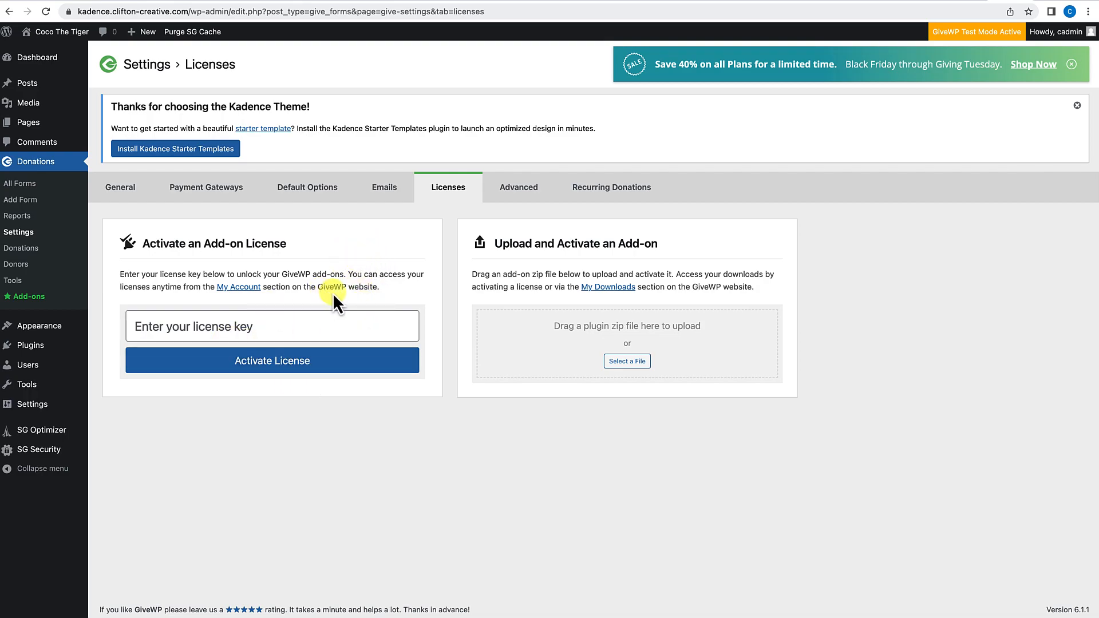
click(519, 192)
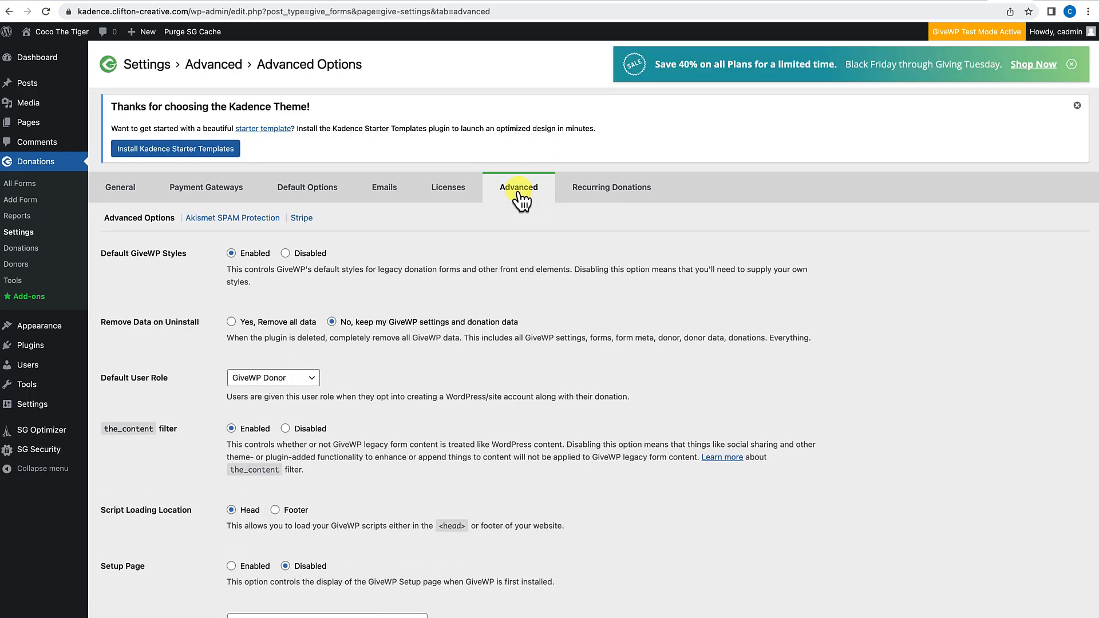
scroll(453, 438, down, 1)
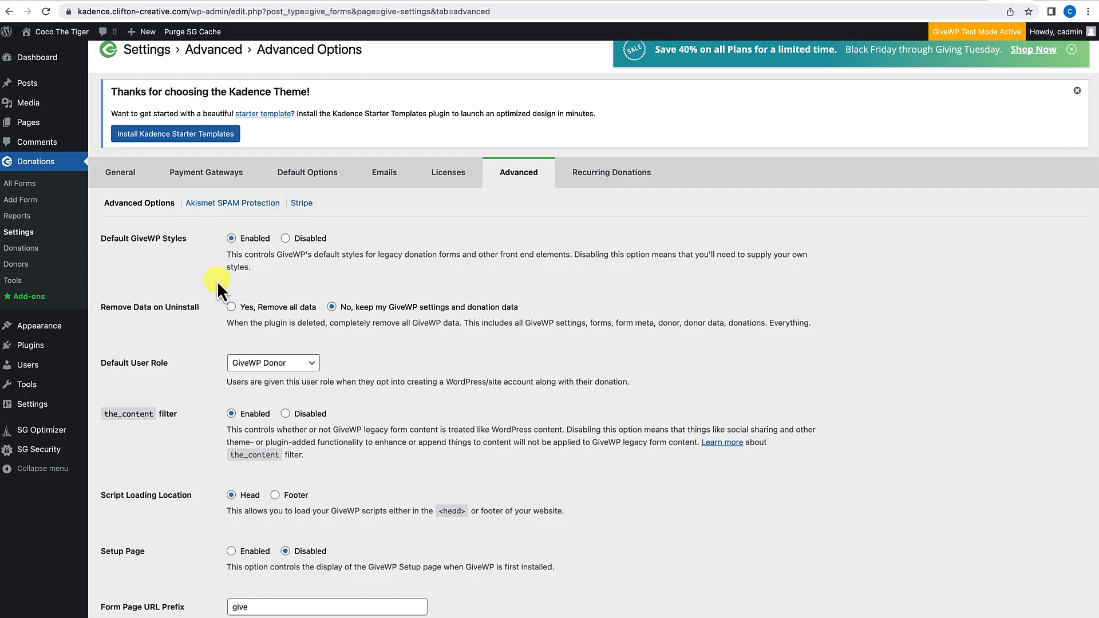
scroll(218, 282, down, 2)
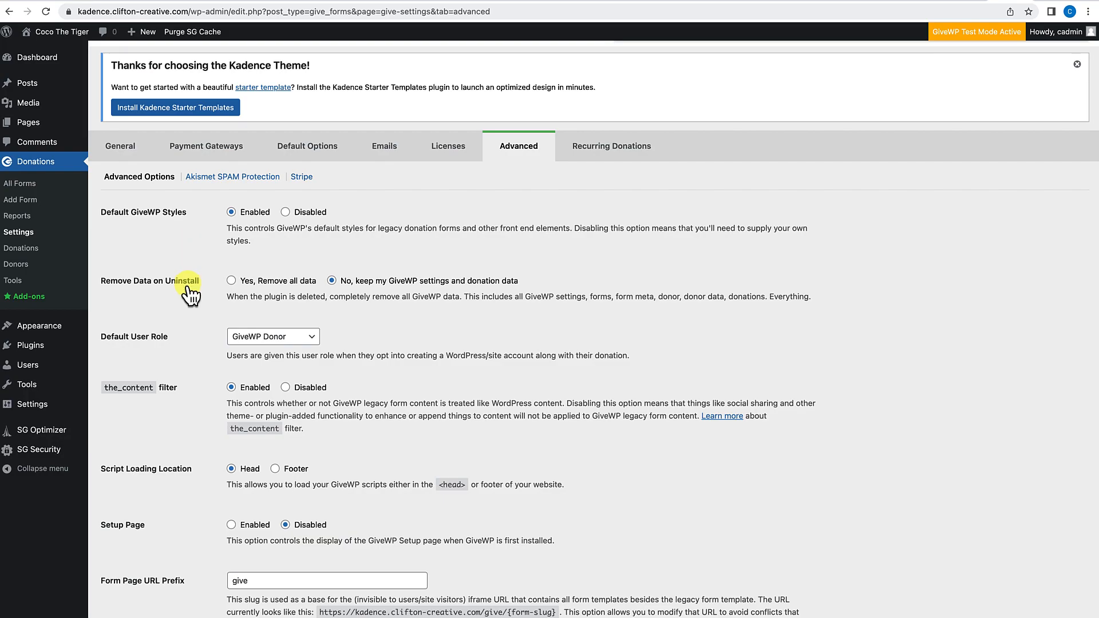
scroll(186, 316, down, 1)
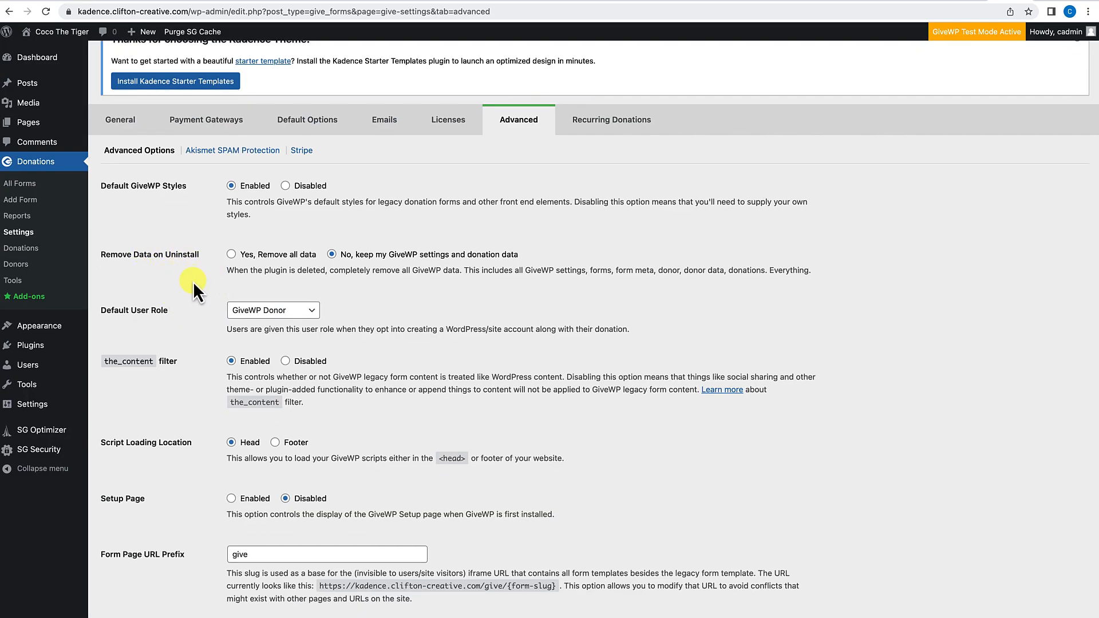
Step: Set Remove Data on Uninstall to "Yes, Remove all data" and inspect the choices for the default user role
click(232, 255)
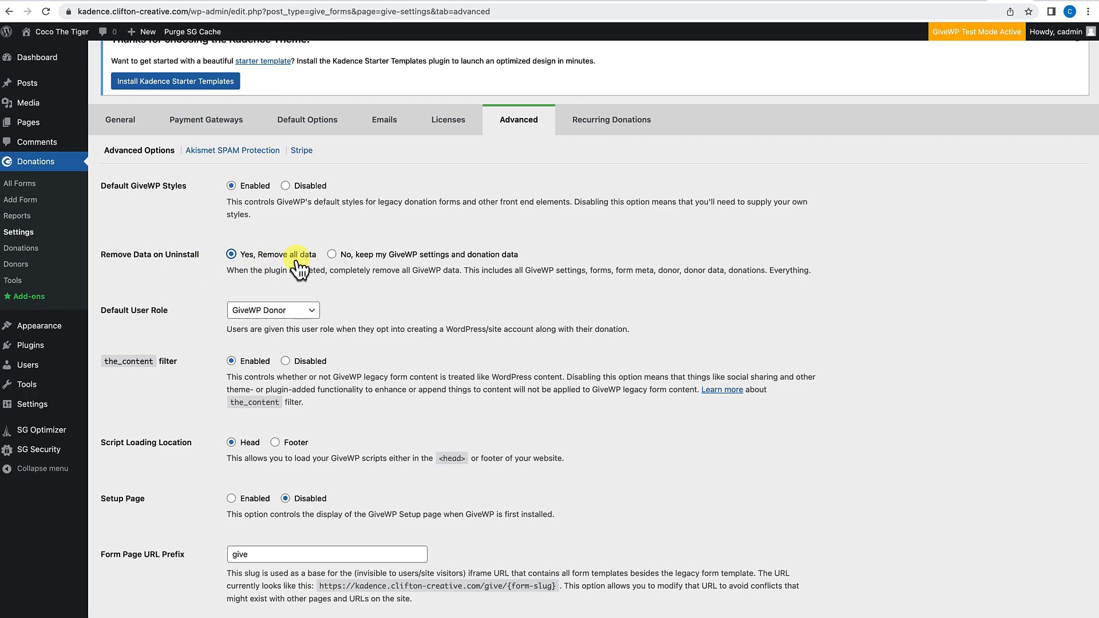
scroll(312, 266, down, 3)
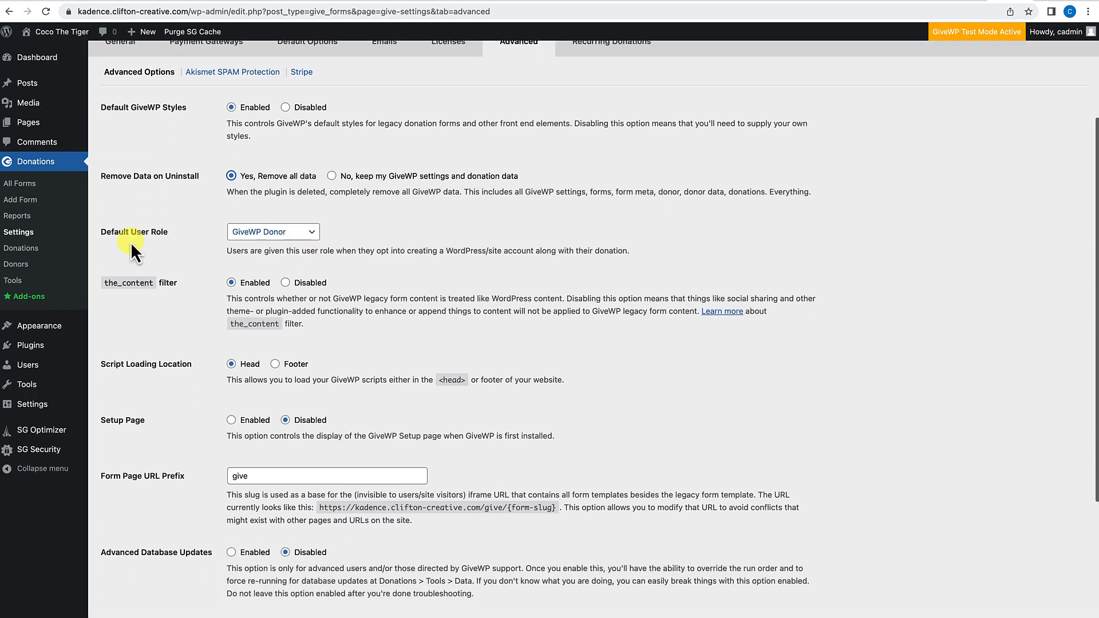
click(285, 237)
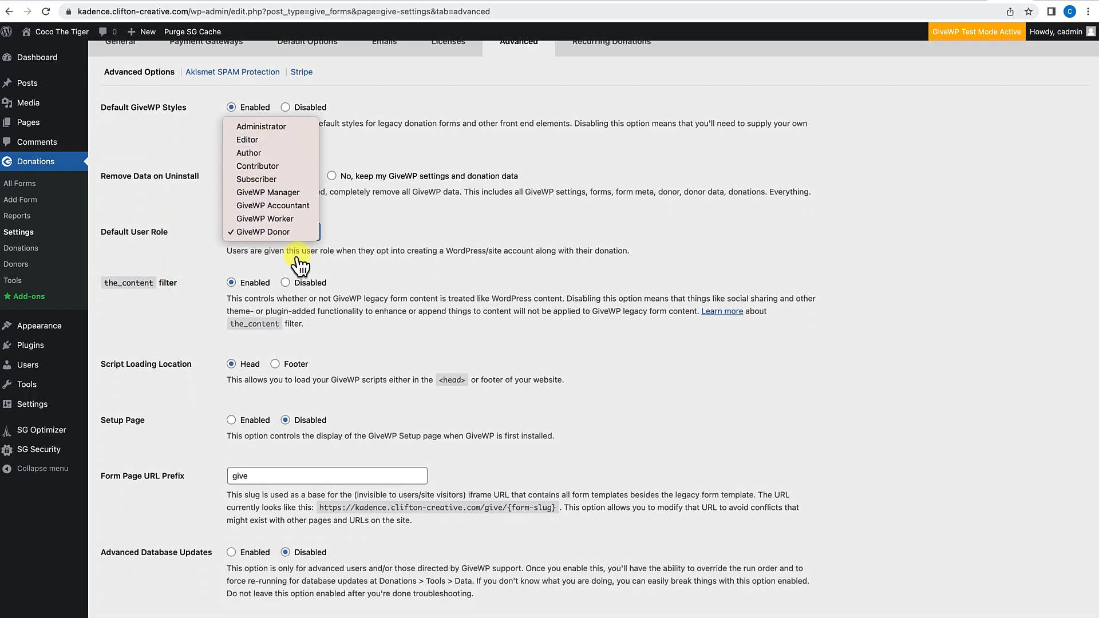
click(366, 246)
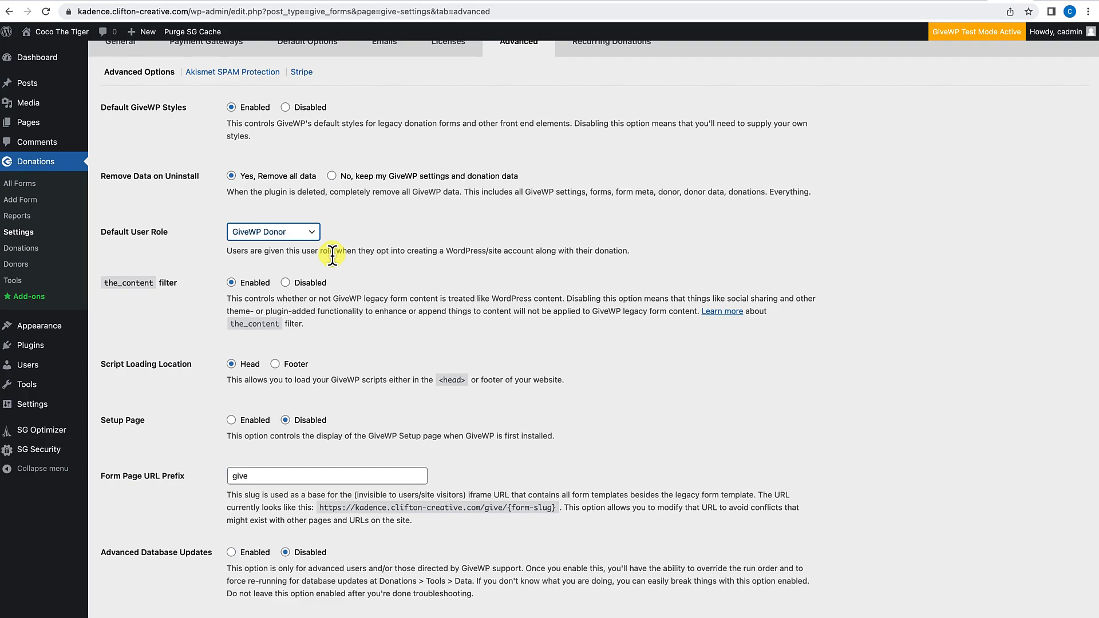
Step: Enable the Setup Page option and look over the URL prefix, database update and cache settings
scroll(370, 292, down, 3)
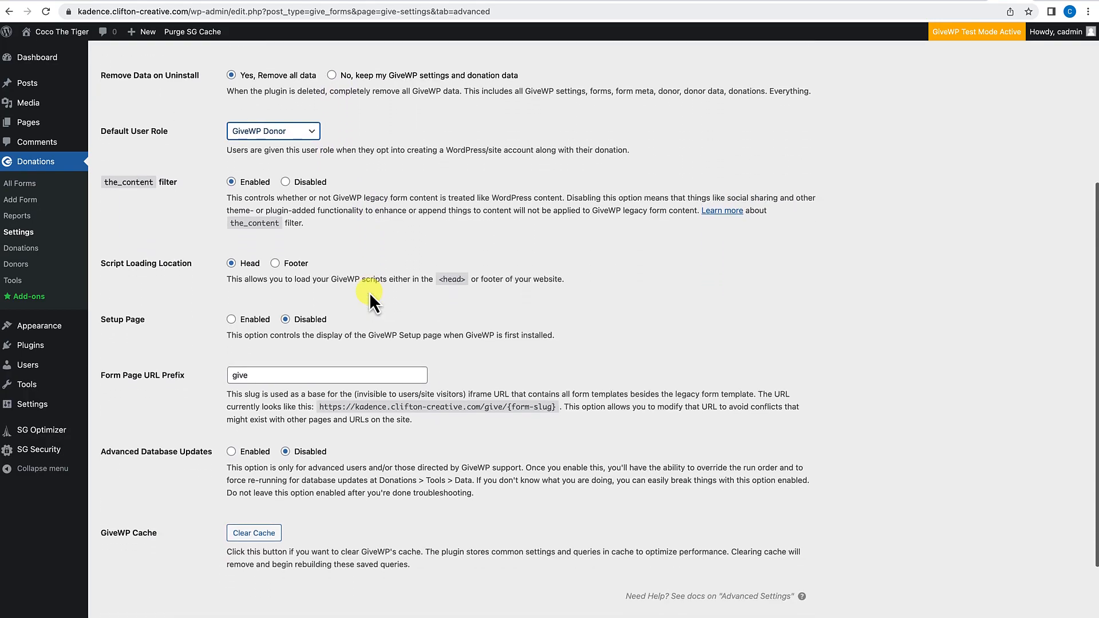
scroll(369, 292, down, 2)
scroll(370, 292, down, 1)
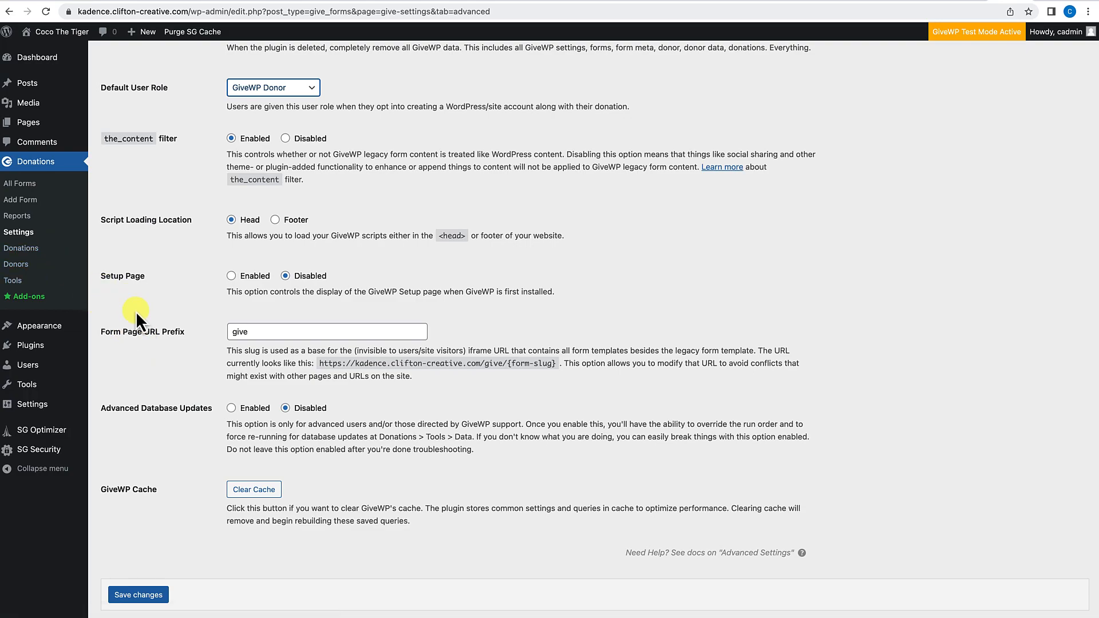
scroll(146, 359, down, 1)
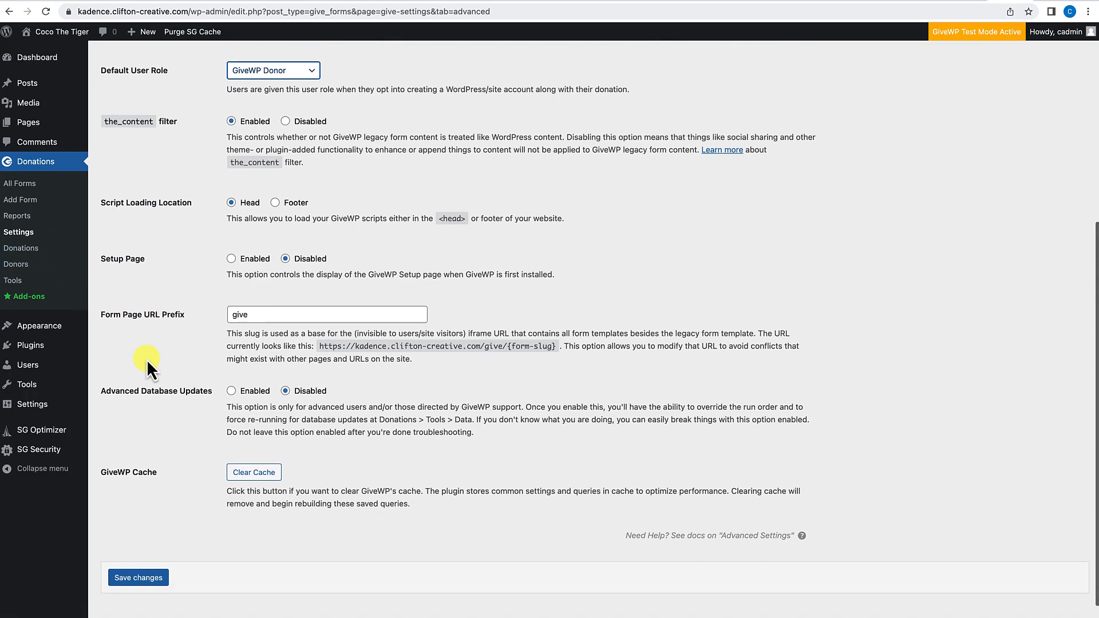
click(231, 257)
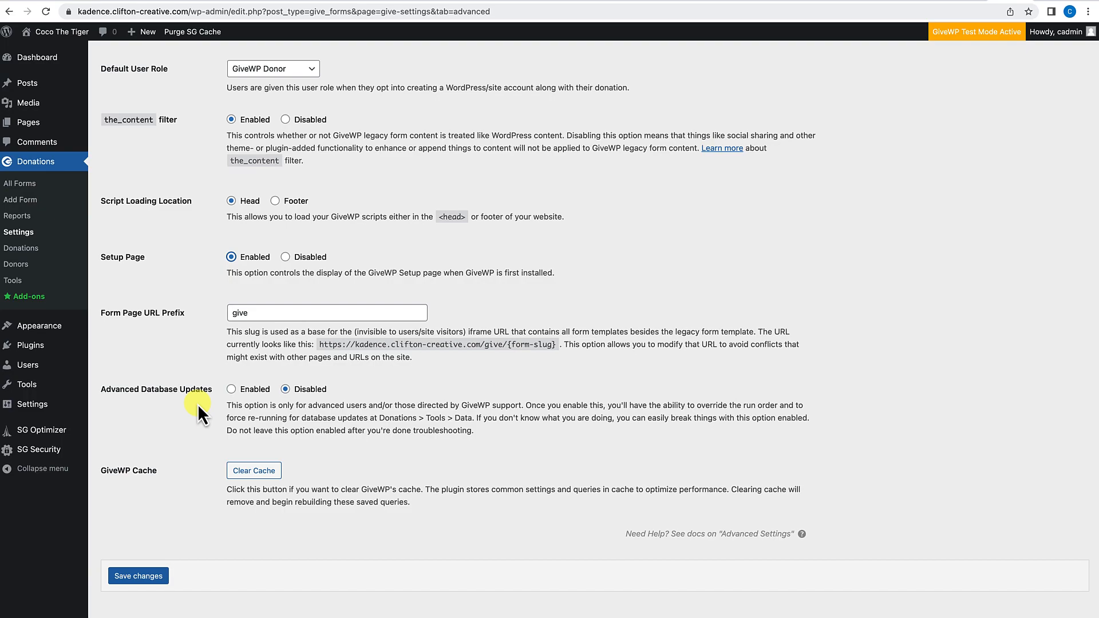
scroll(198, 403, down, 1)
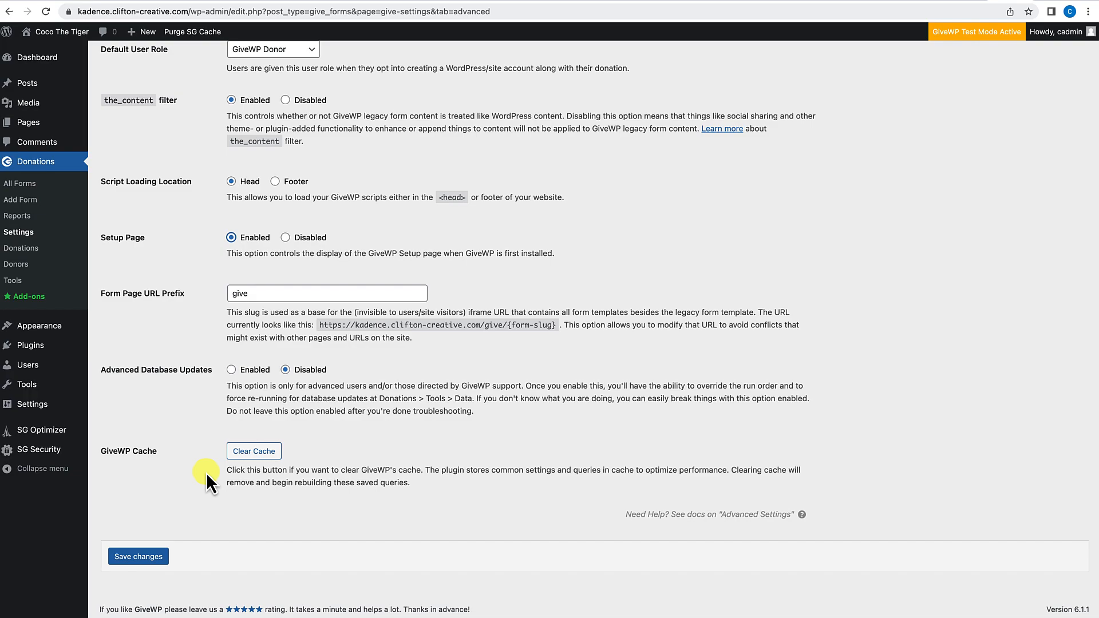
scroll(206, 471, up, 6)
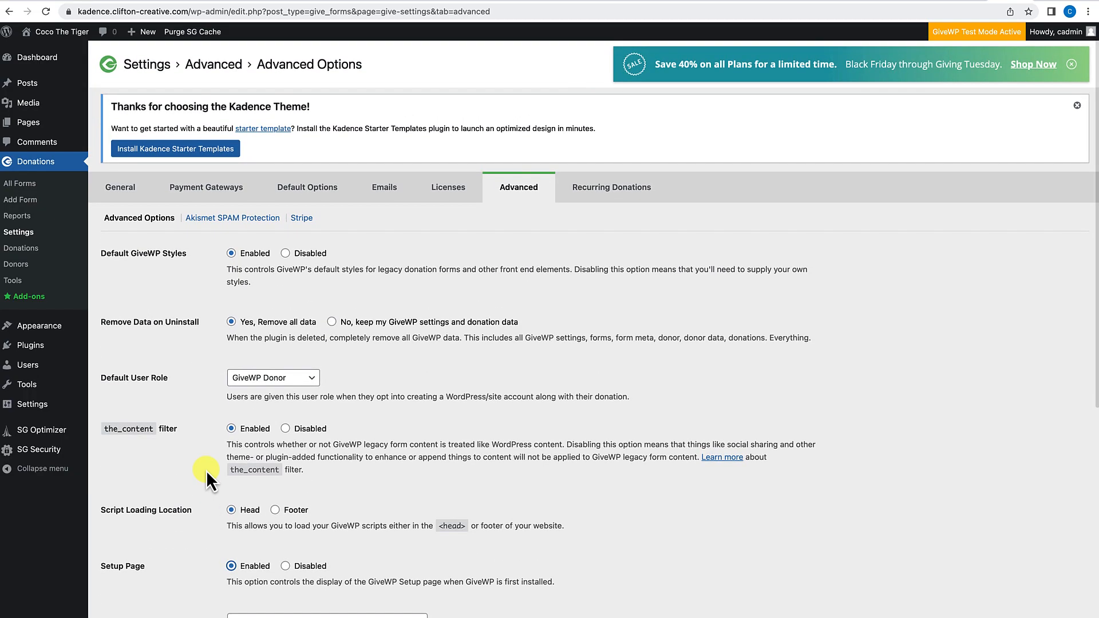
Step: Leave the advanced options without saving and review the Akismet SPAM Protection and Stripe style settings
click(228, 222)
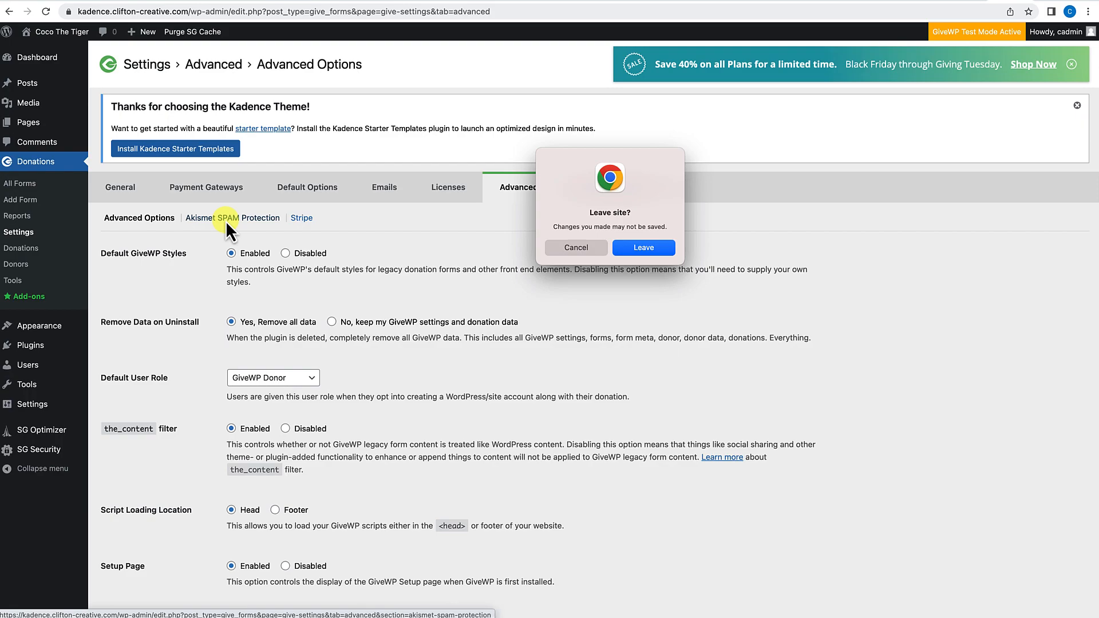
click(649, 249)
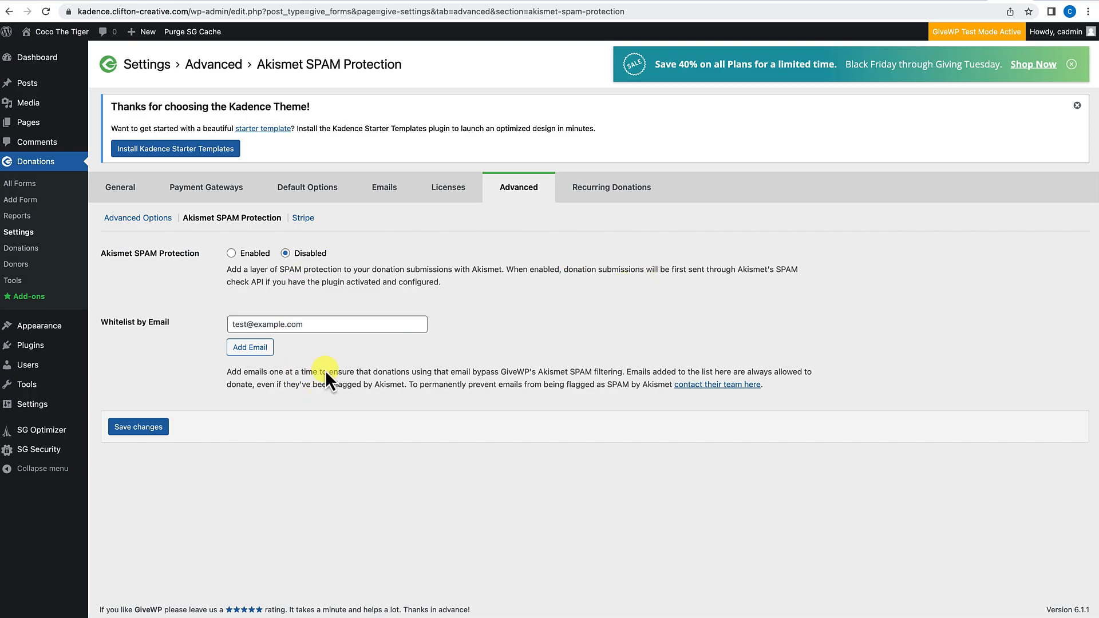
click(305, 224)
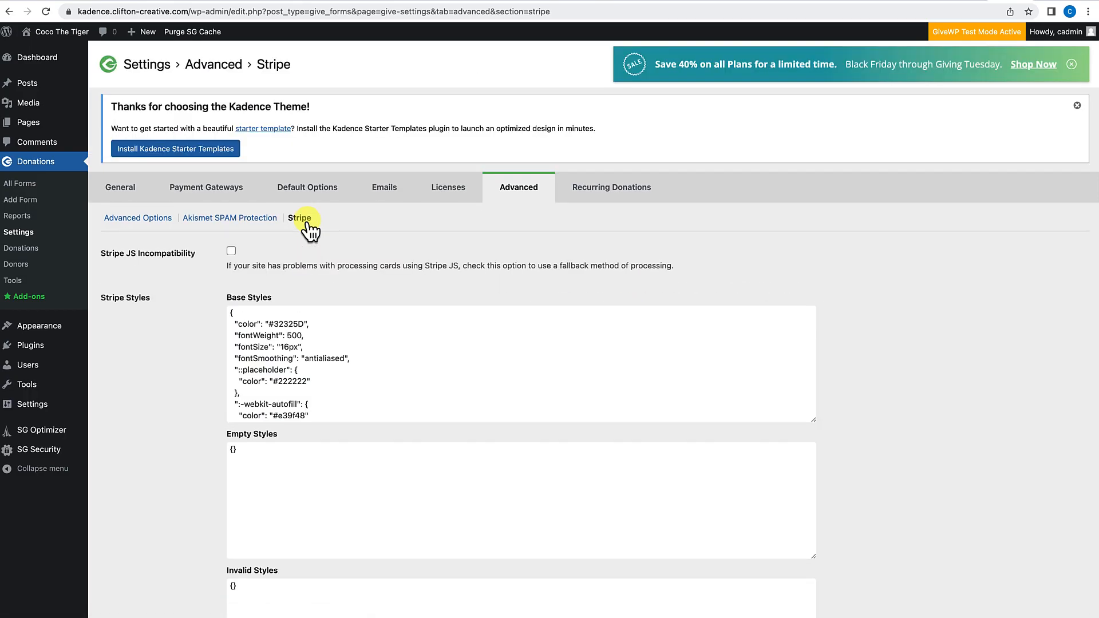
scroll(308, 308, down, 1)
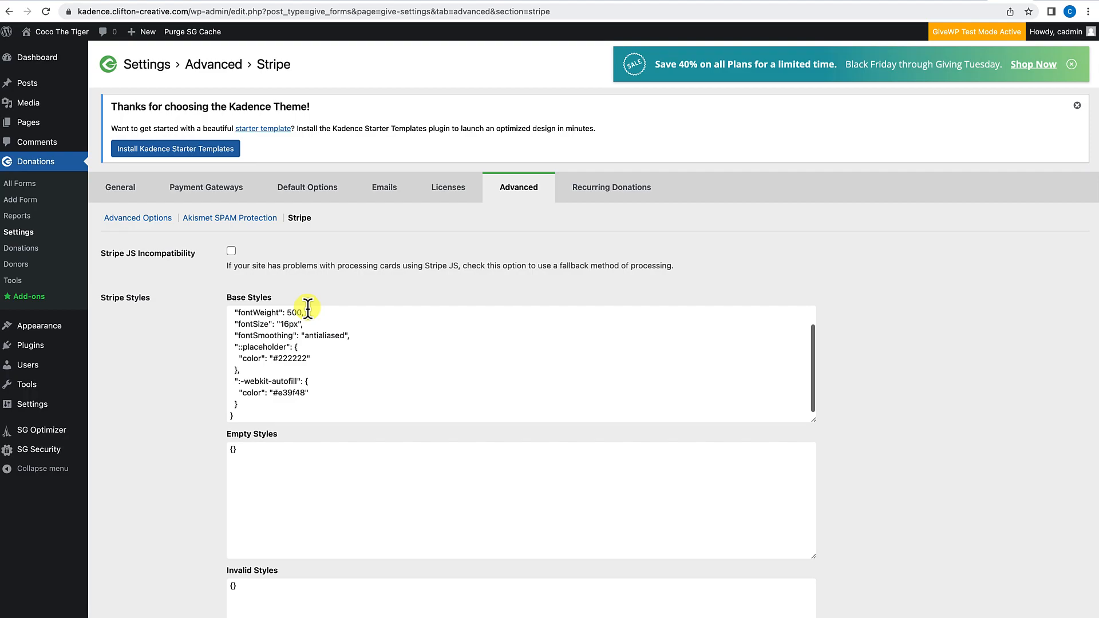
scroll(263, 500, down, 5)
scroll(265, 501, up, 5)
scroll(265, 501, down, 1)
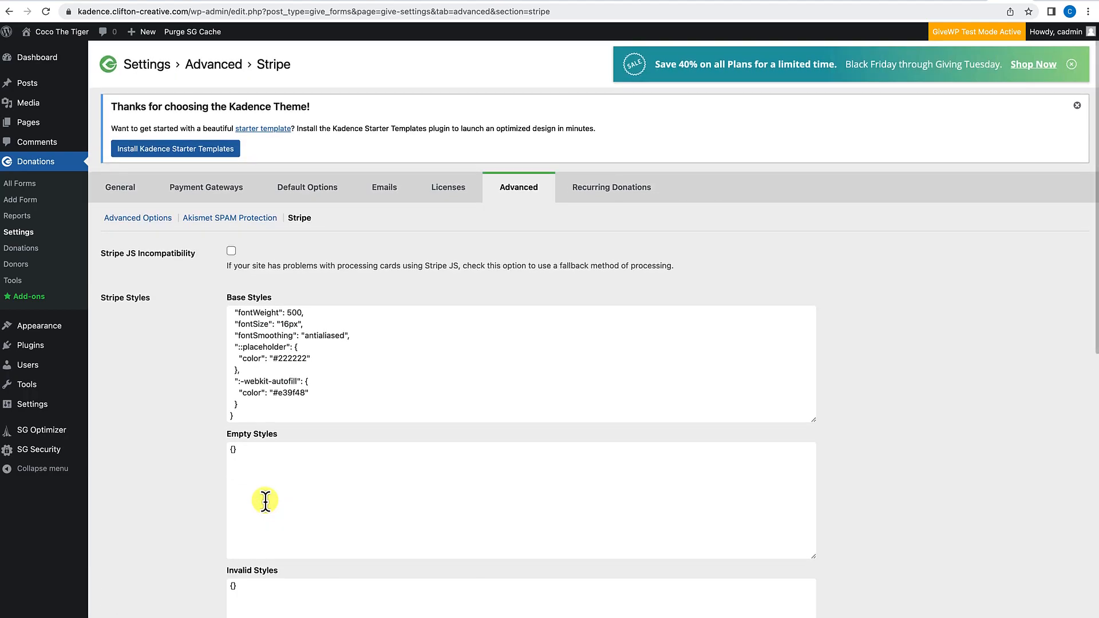
Step: Look through the Recurring Donations settings page and its listed add-on features
click(621, 196)
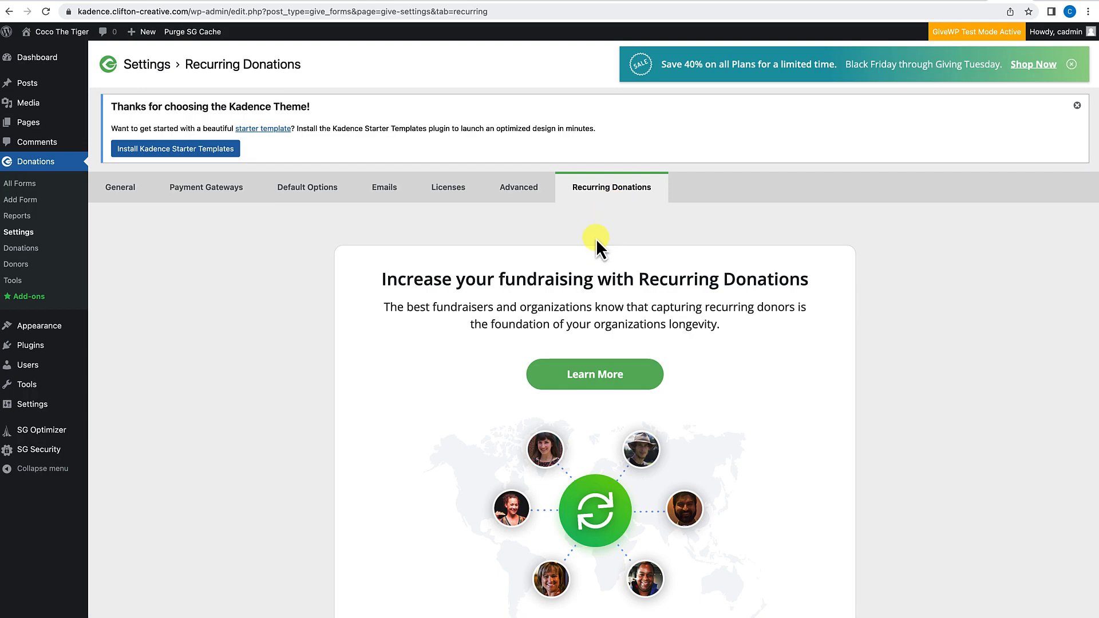
scroll(596, 238, down, 1)
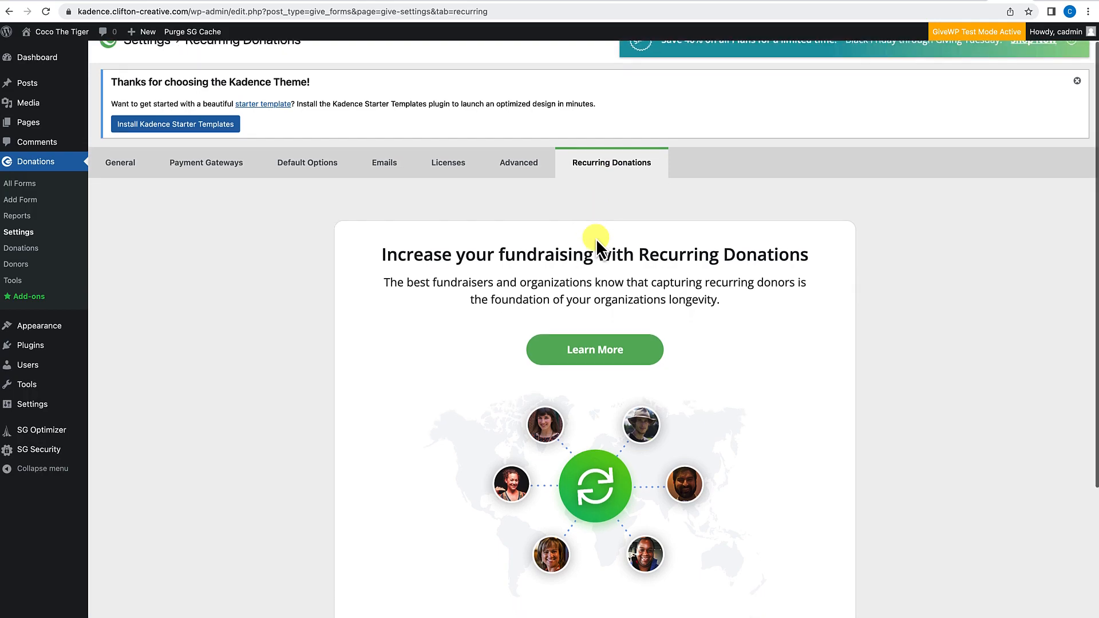
scroll(596, 238, down, 5)
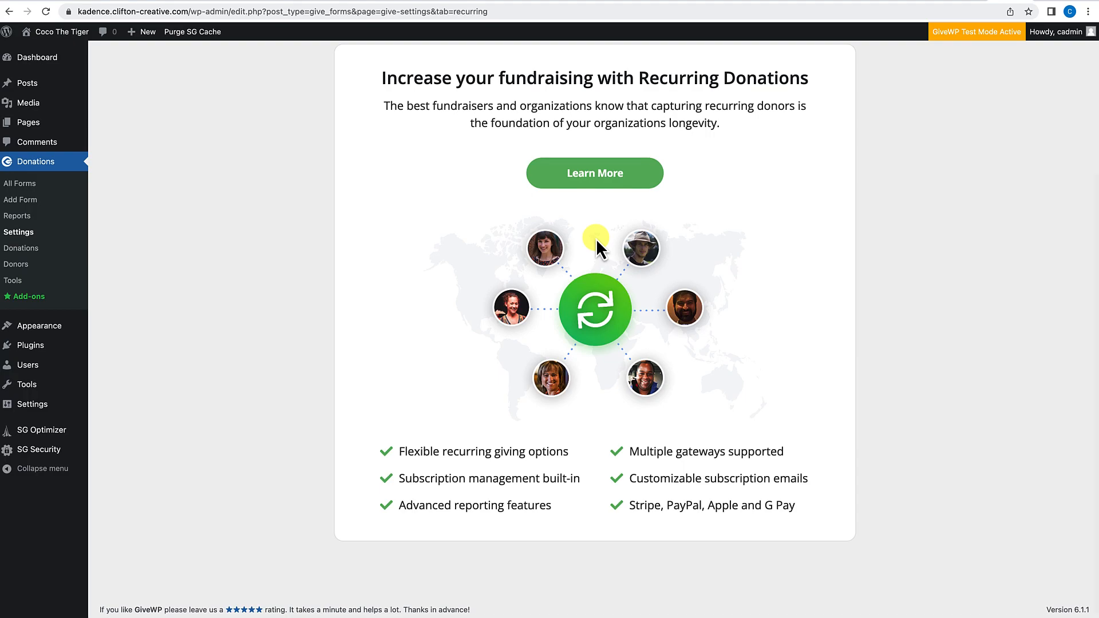
scroll(596, 240, up, 5)
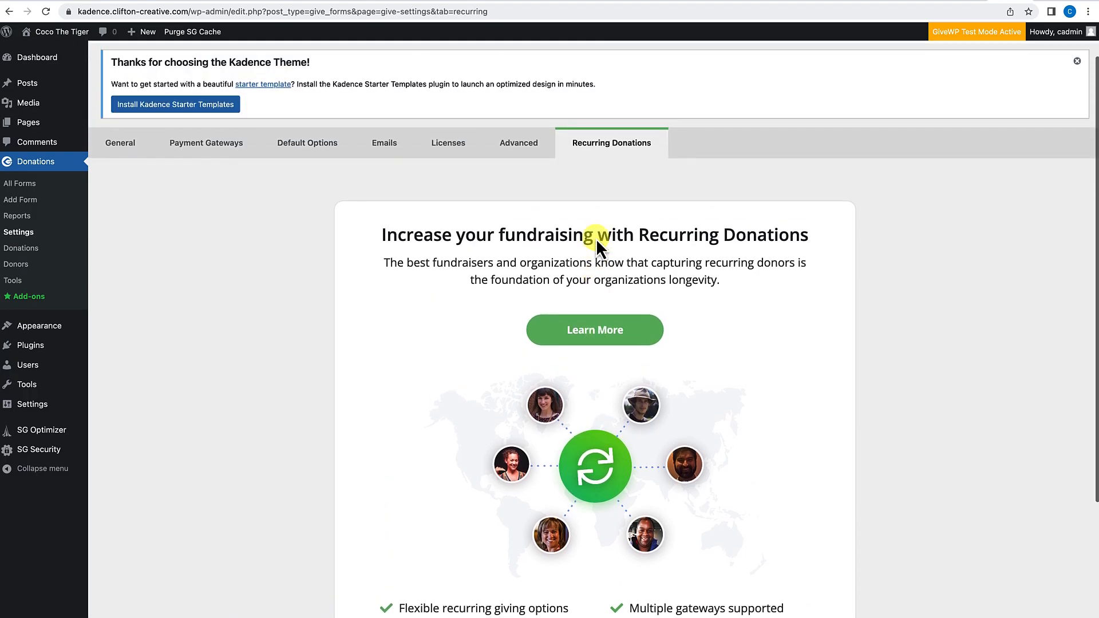
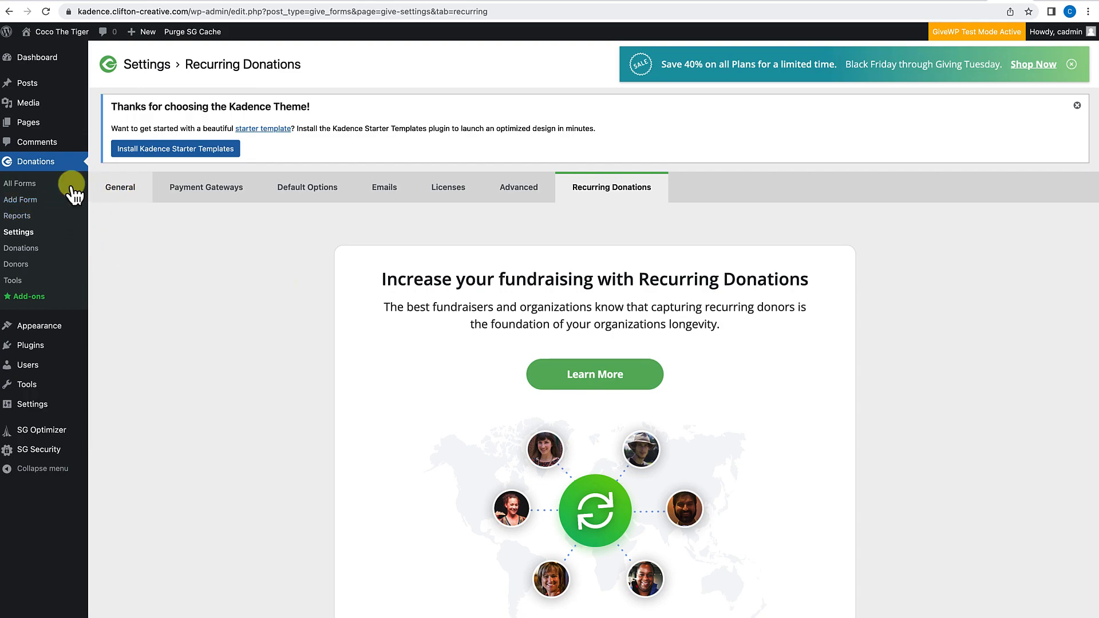
Step: Enable and save GiveWP's Setup Page option in the advanced settings, and open the donation forms list
click(520, 188)
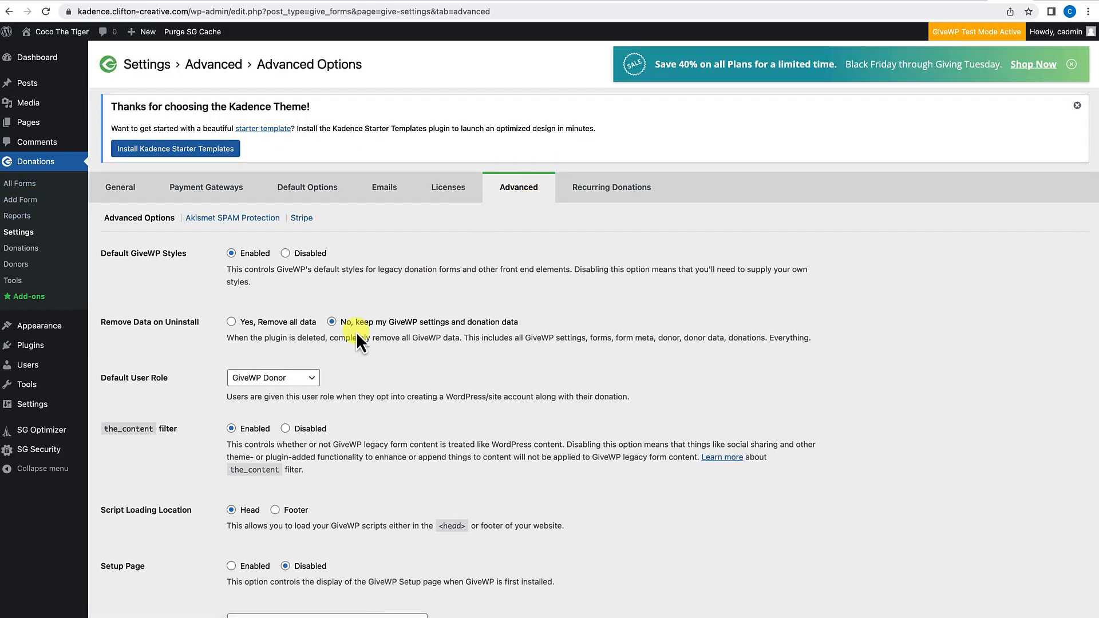
scroll(342, 356, down, 1)
scroll(341, 356, down, 4)
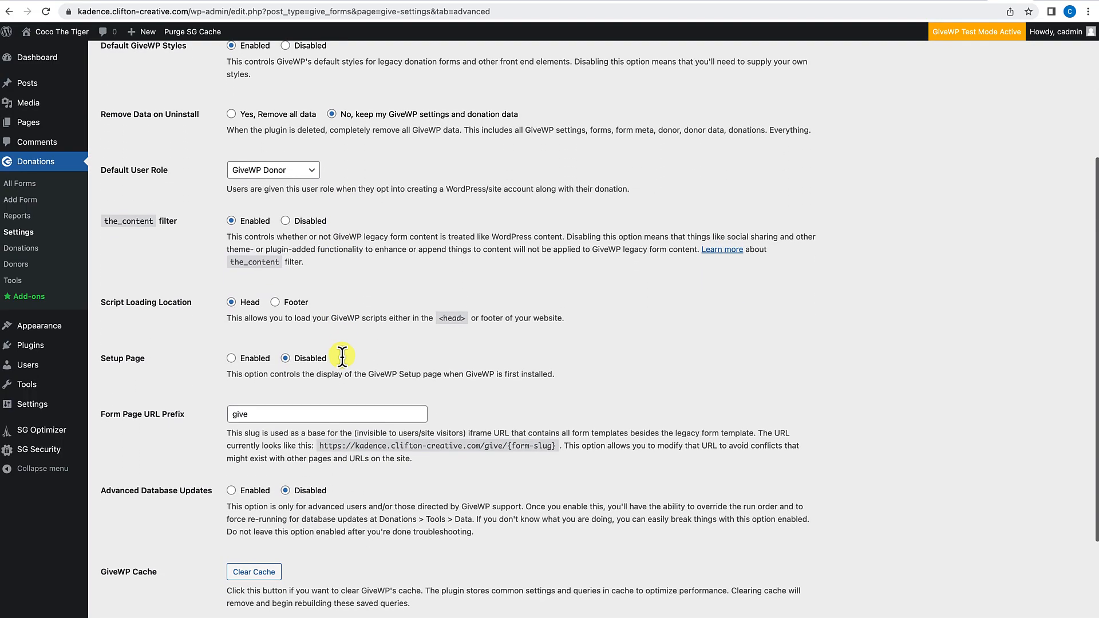
click(231, 354)
scroll(204, 456, down, 2)
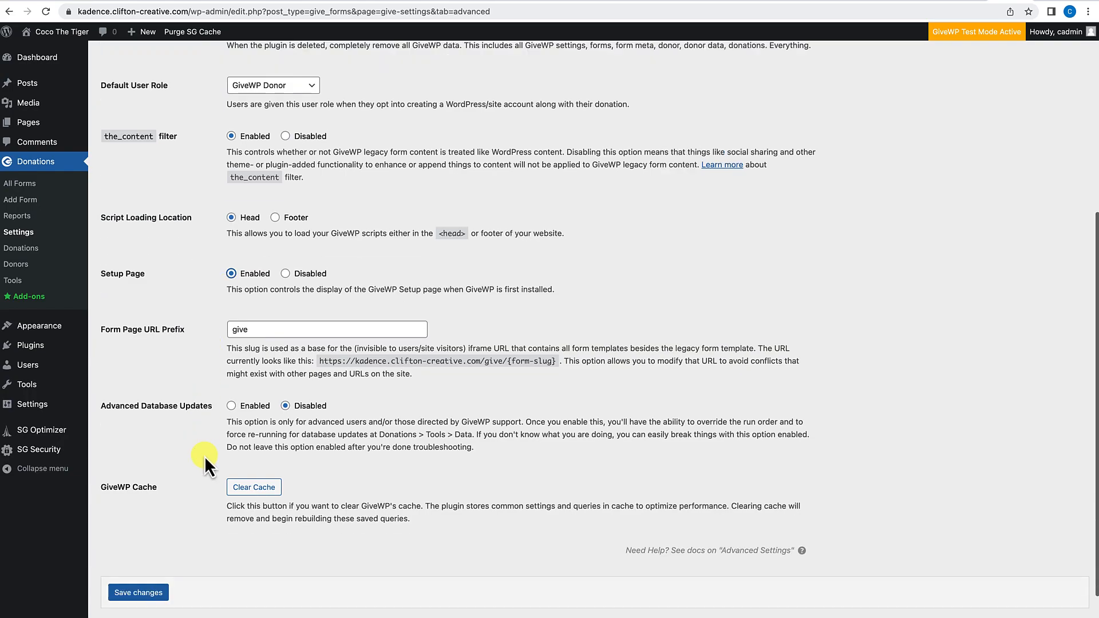
click(147, 558)
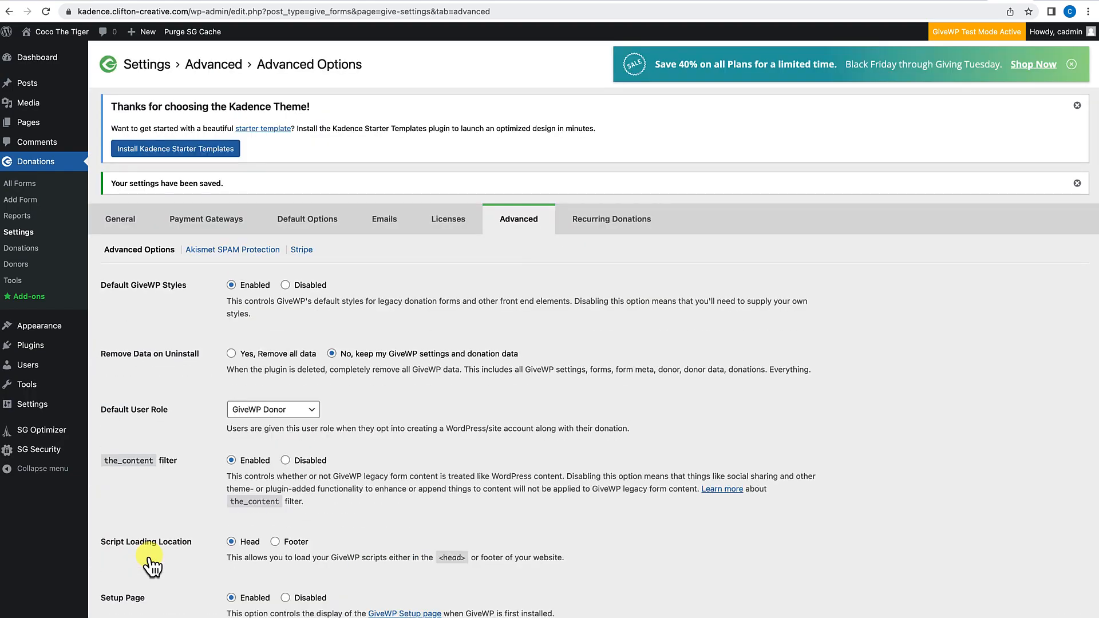
click(35, 162)
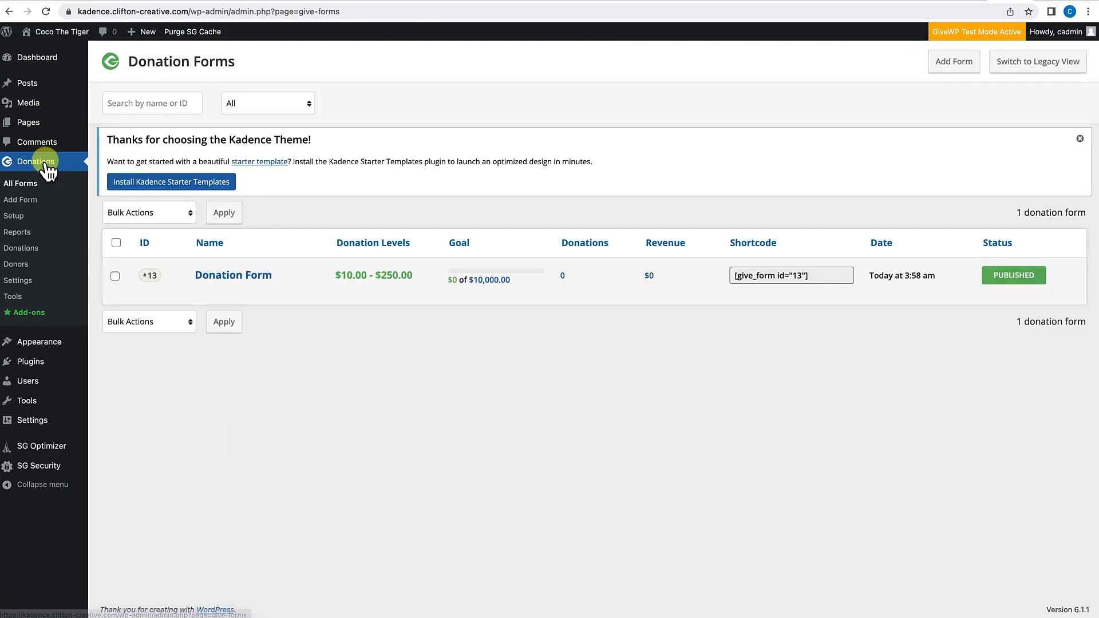
Step: Open the GiveWP Setup Guide and review its donation form, payment gateway and add-ons steps
click(20, 221)
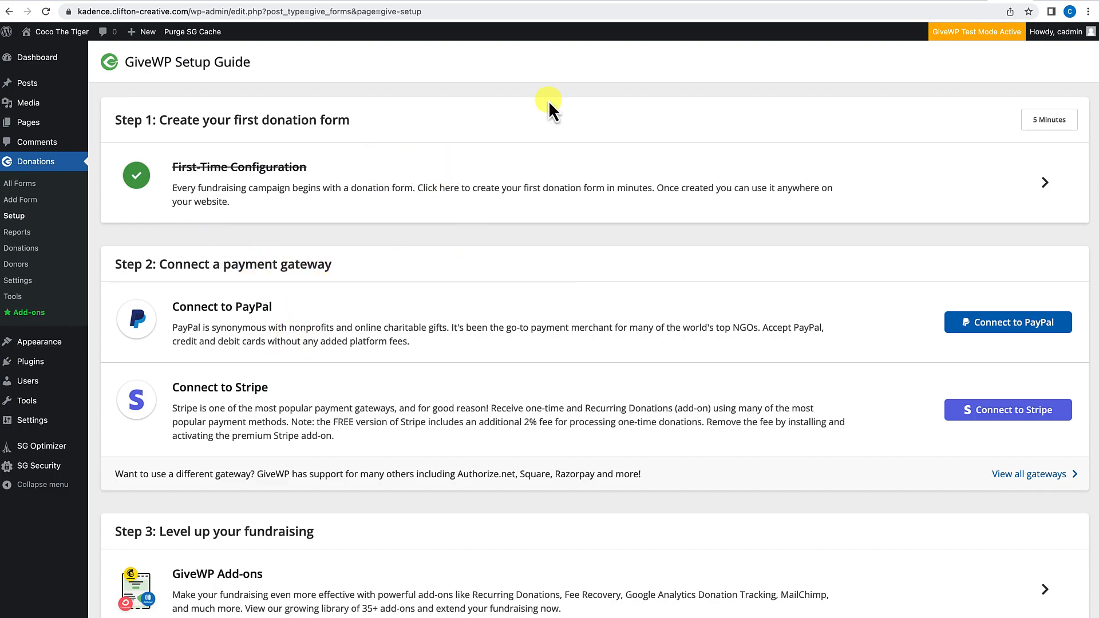
scroll(431, 241, down, 3)
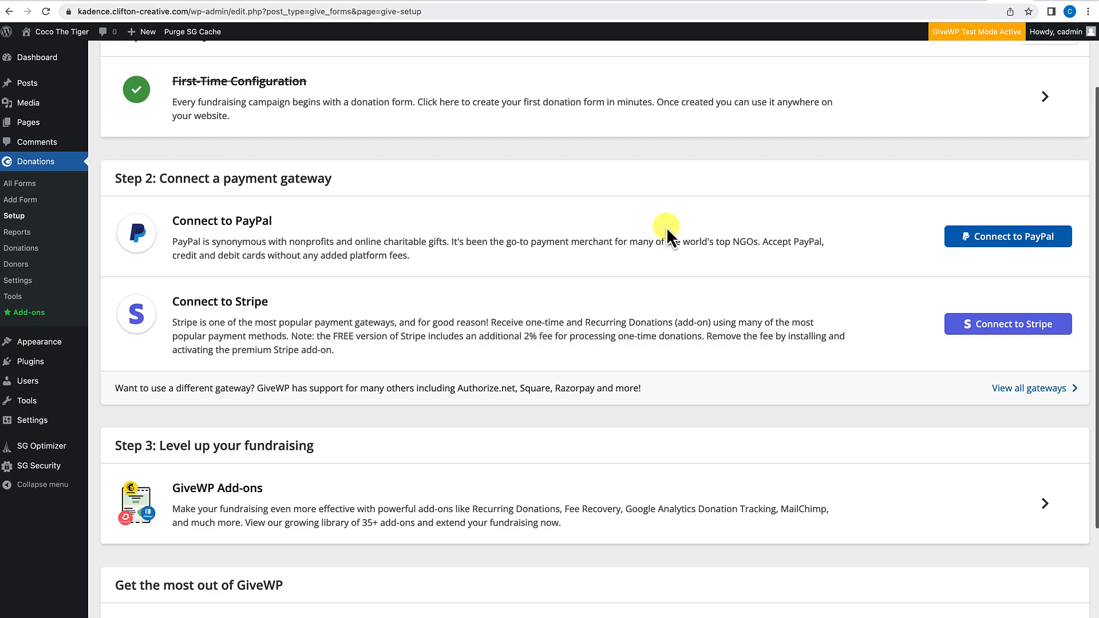
scroll(395, 312, up, 3)
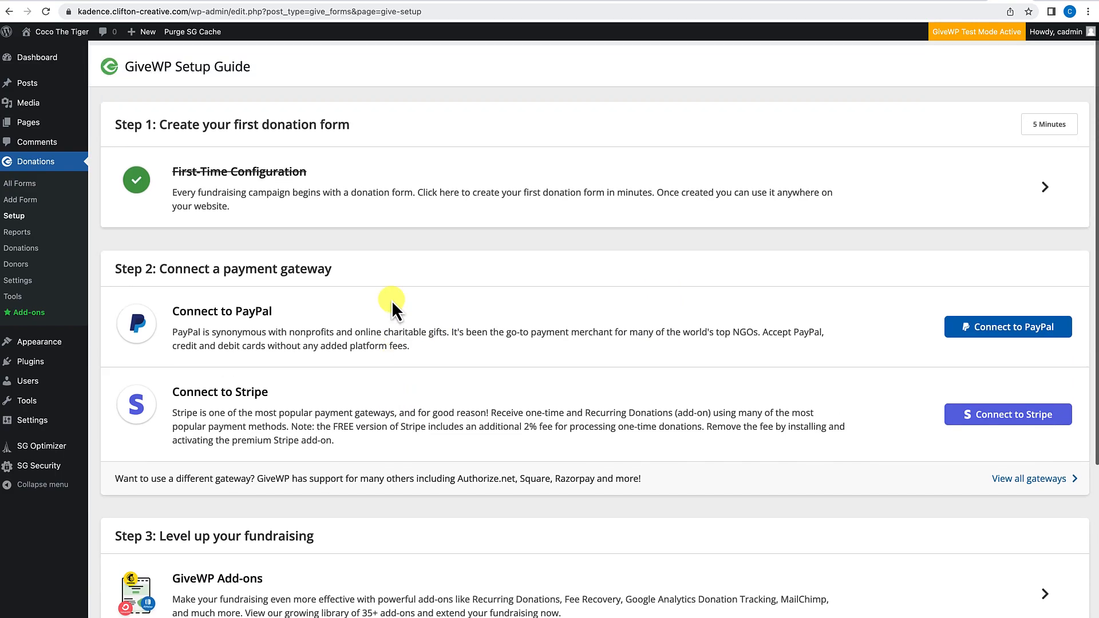
Step: Open the first-time configuration wizard and dismiss it, and dismiss the GiveWP setup page as well
click(1039, 186)
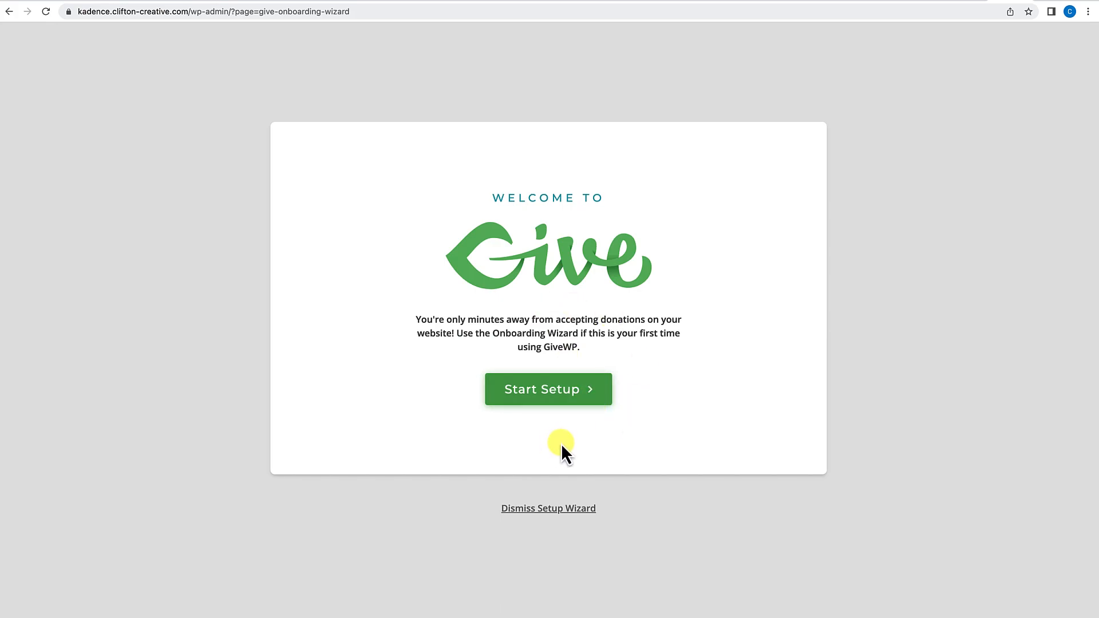
click(550, 511)
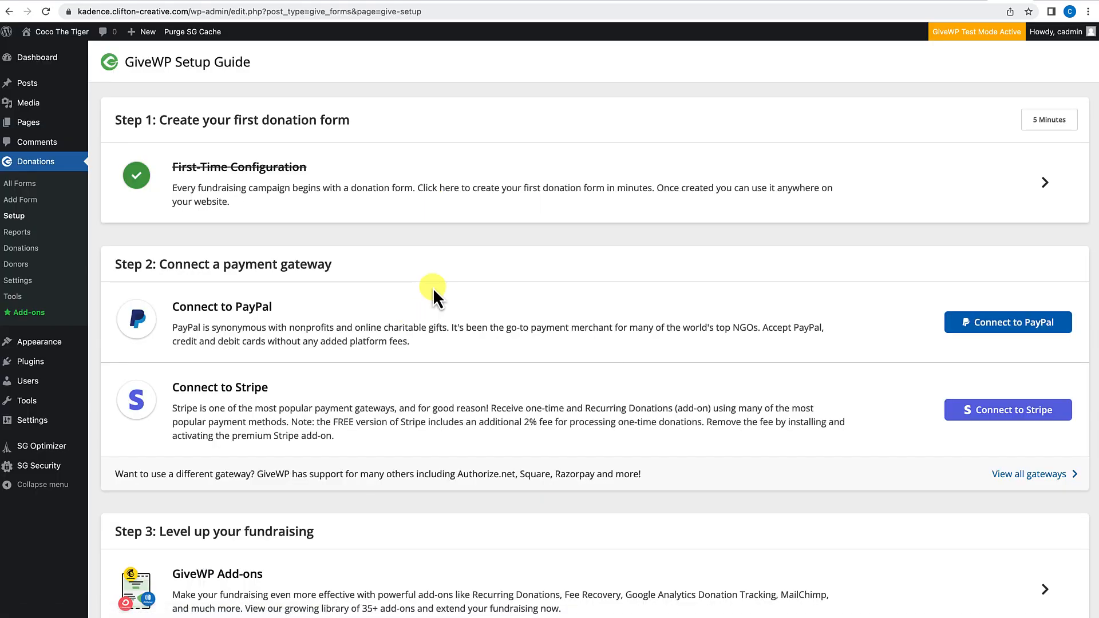
scroll(423, 380, down, 5)
click(606, 579)
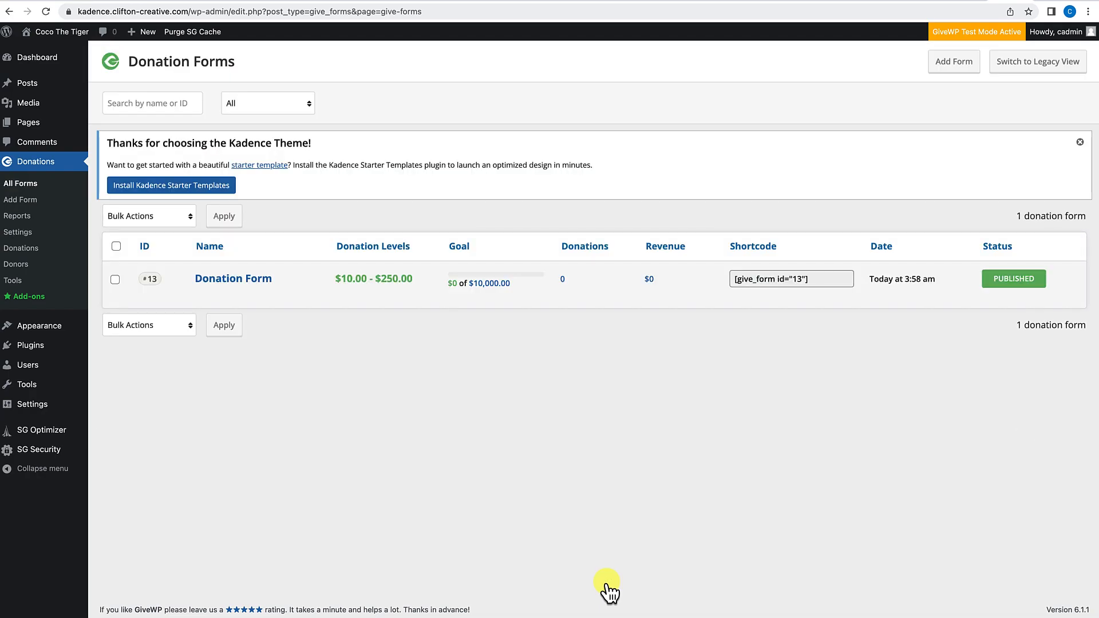
Step: Open GiveWP's advanced settings and check the Setup Page option along with the other advanced options
click(23, 232)
click(530, 203)
scroll(409, 388, down, 1)
scroll(409, 394, down, 3)
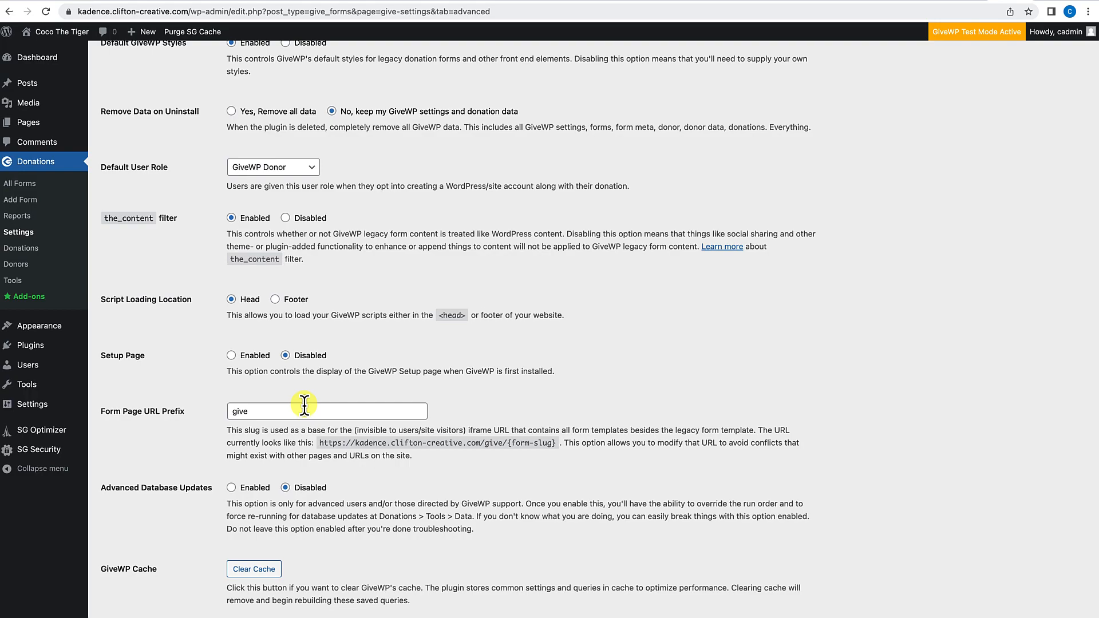
scroll(366, 355, up, 3)
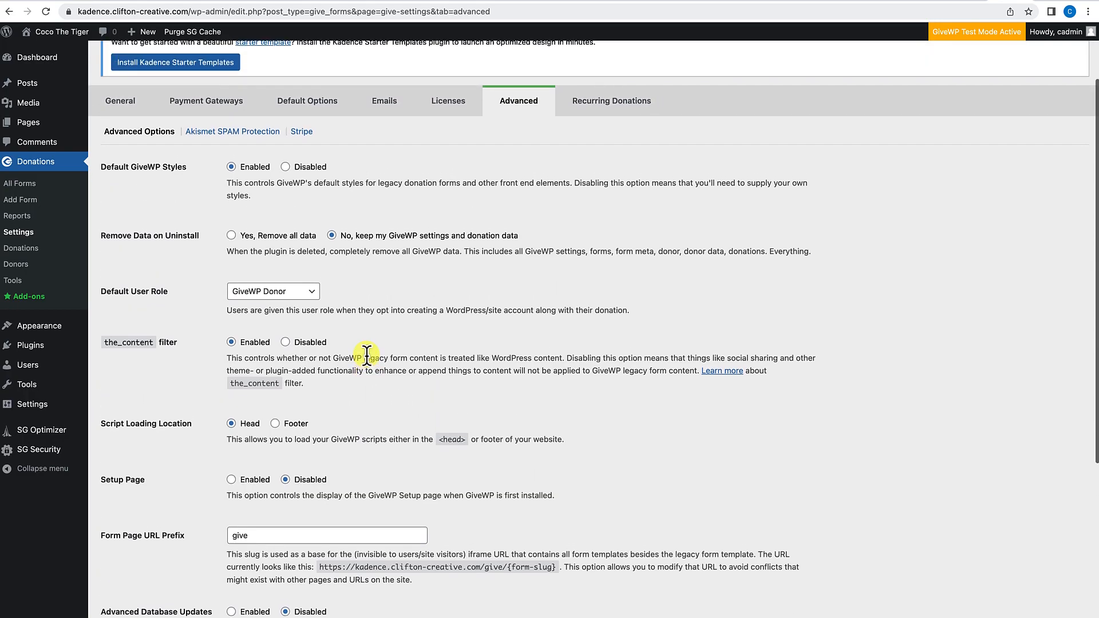
scroll(366, 355, up, 1)
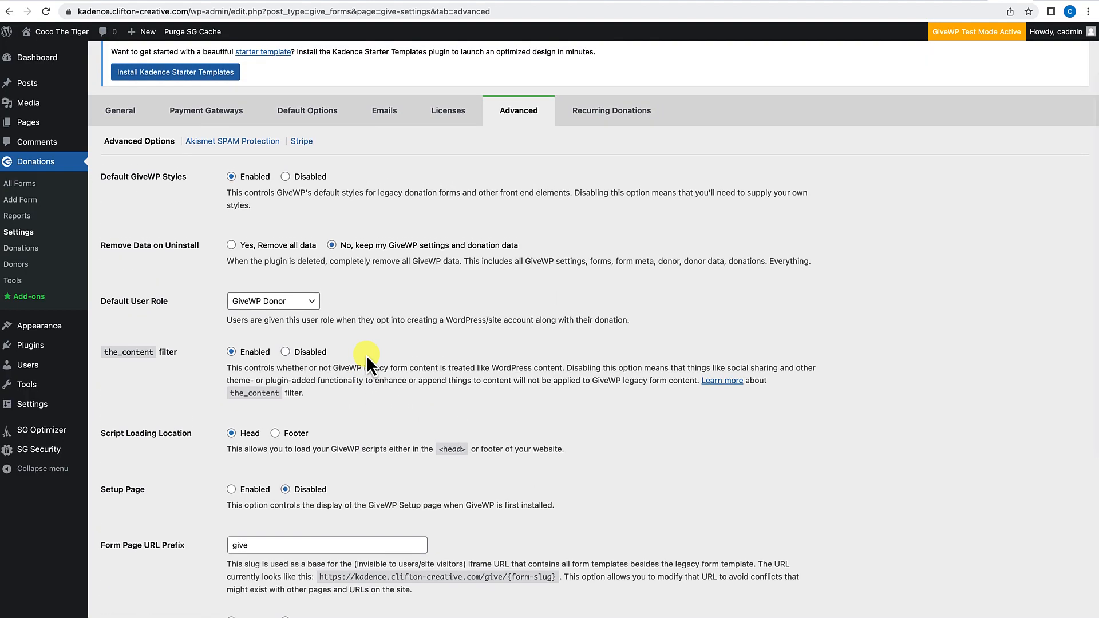
scroll(367, 355, up, 2)
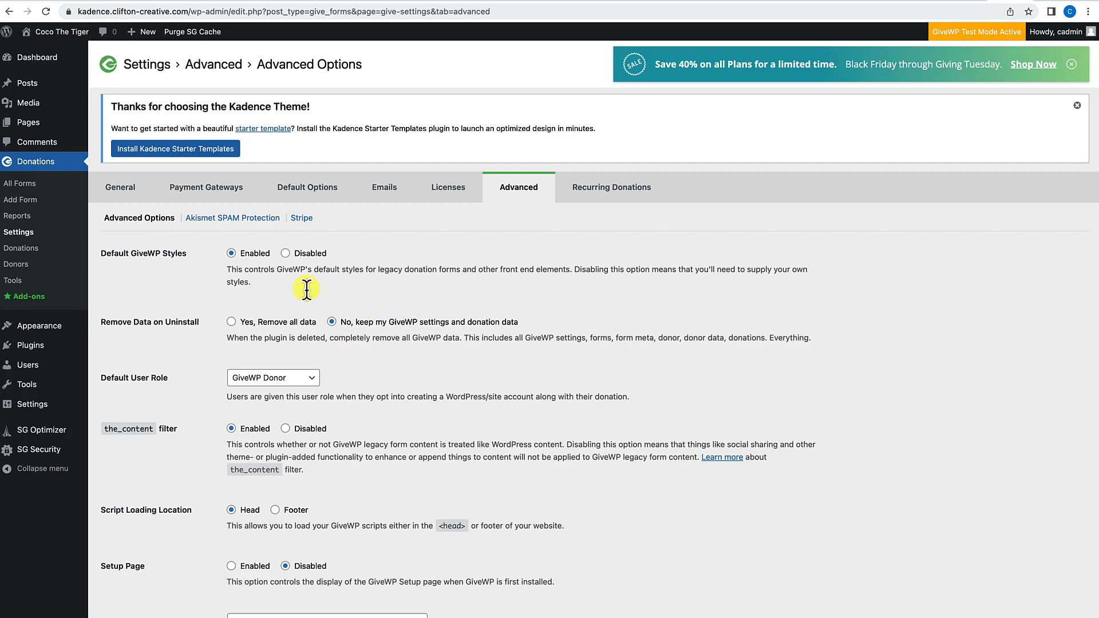
Step: Add a new donation form from the forms list and title it "First Donation Form"
click(30, 186)
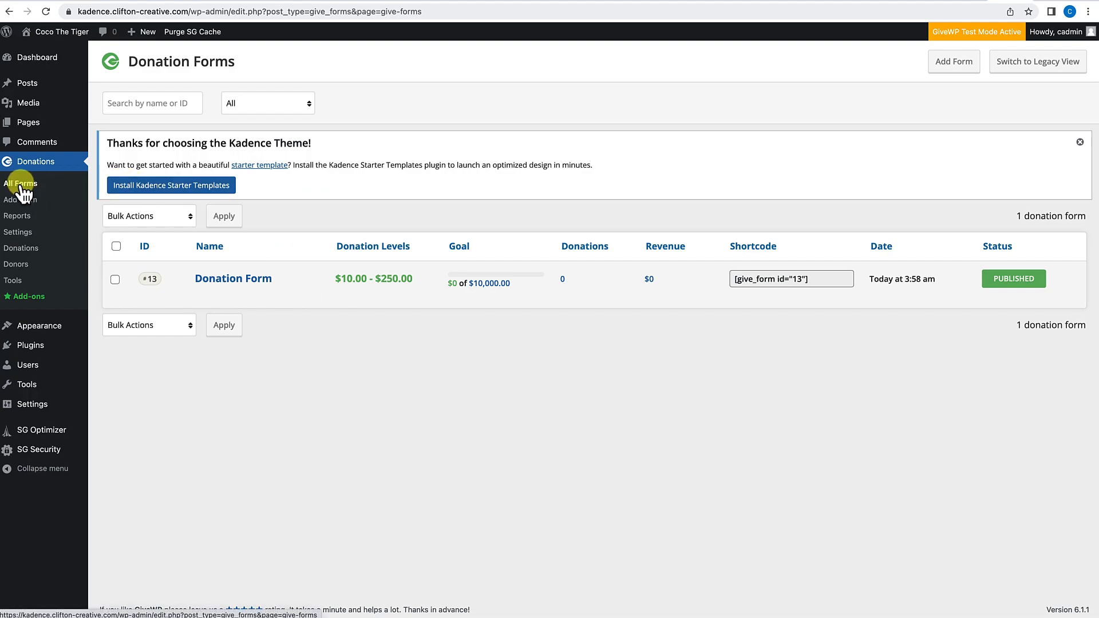
click(954, 64)
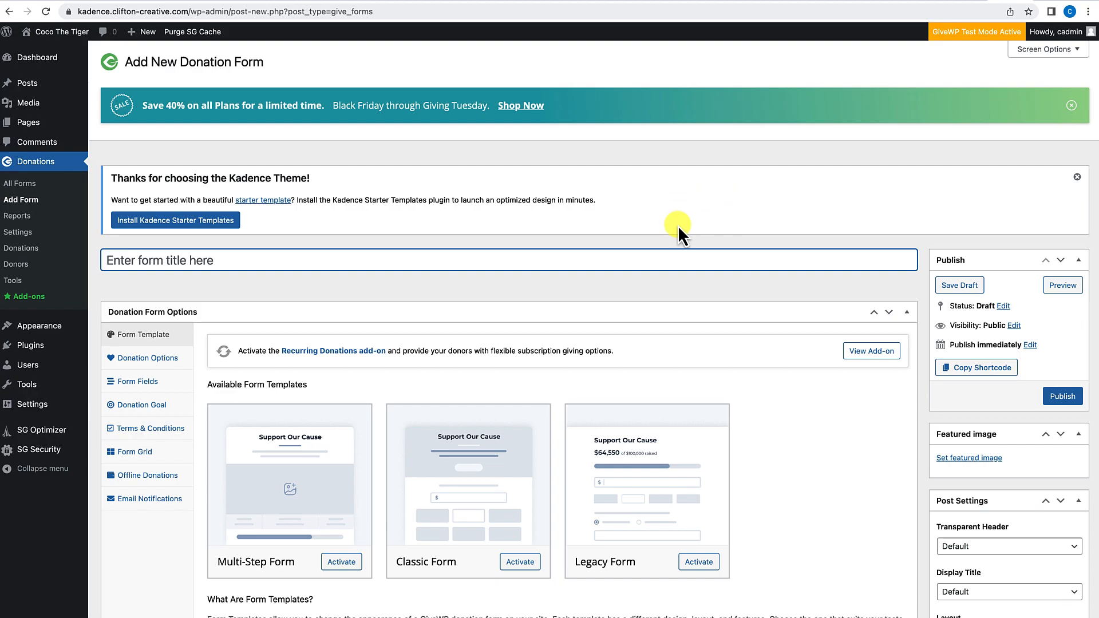
scroll(422, 309, down, 3)
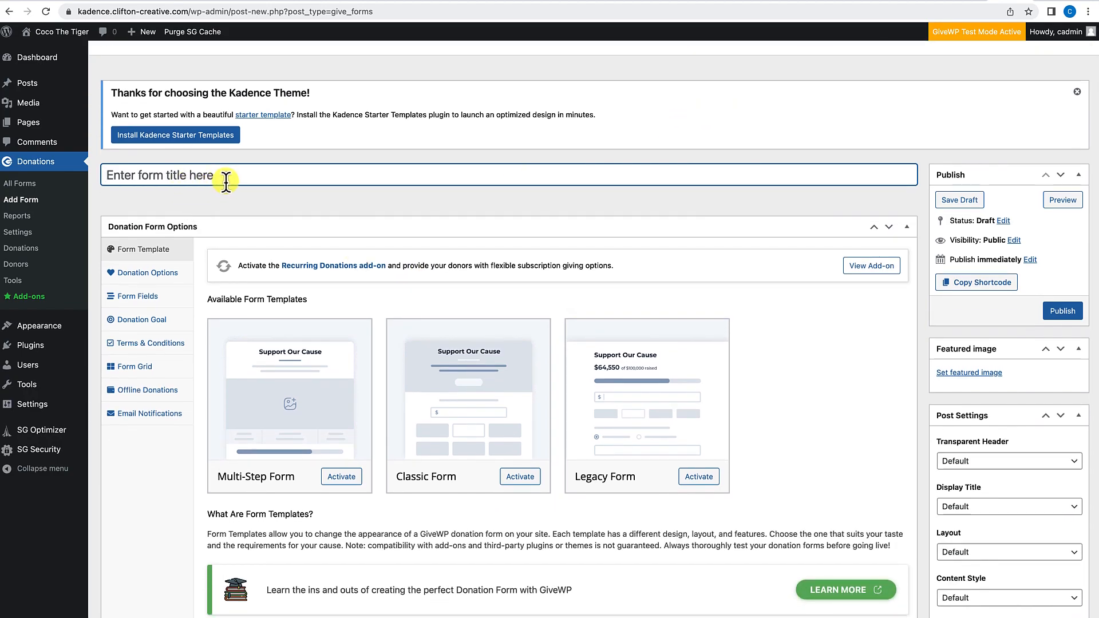
text(Fir)
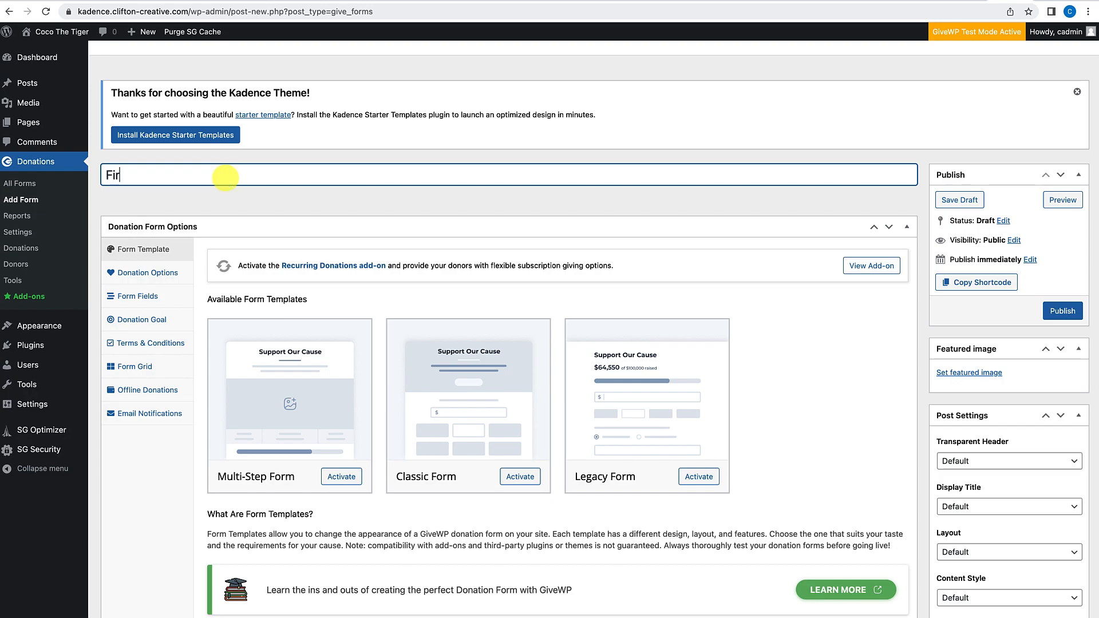
text(st Donation Form)
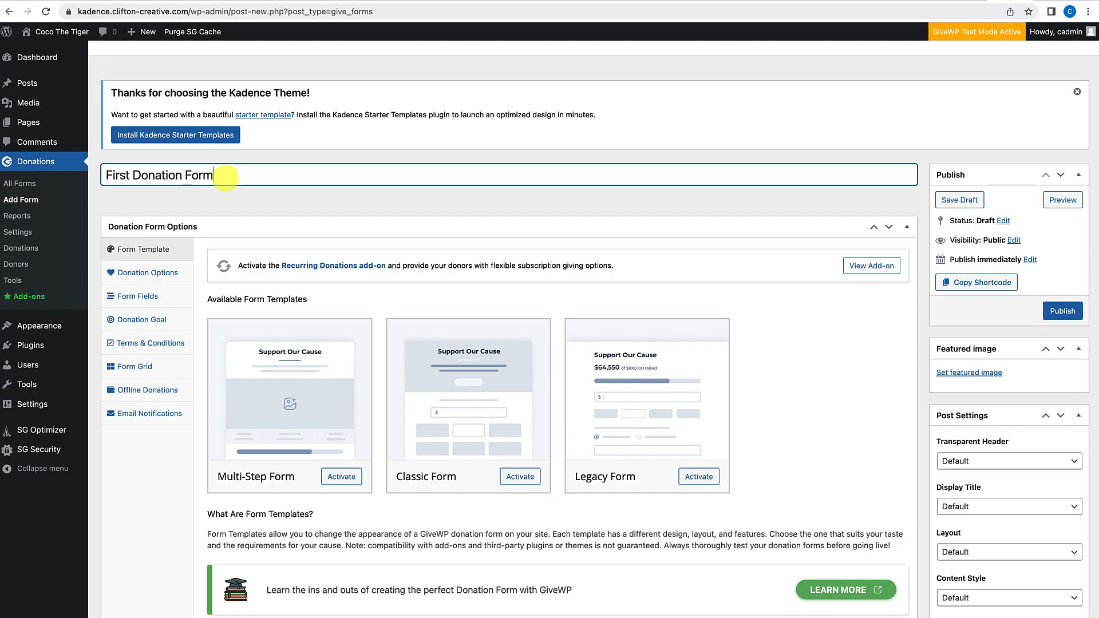
Step: Try out the Multi-Step Form and Classic Form templates, deactivating each one again
scroll(299, 253, down, 2)
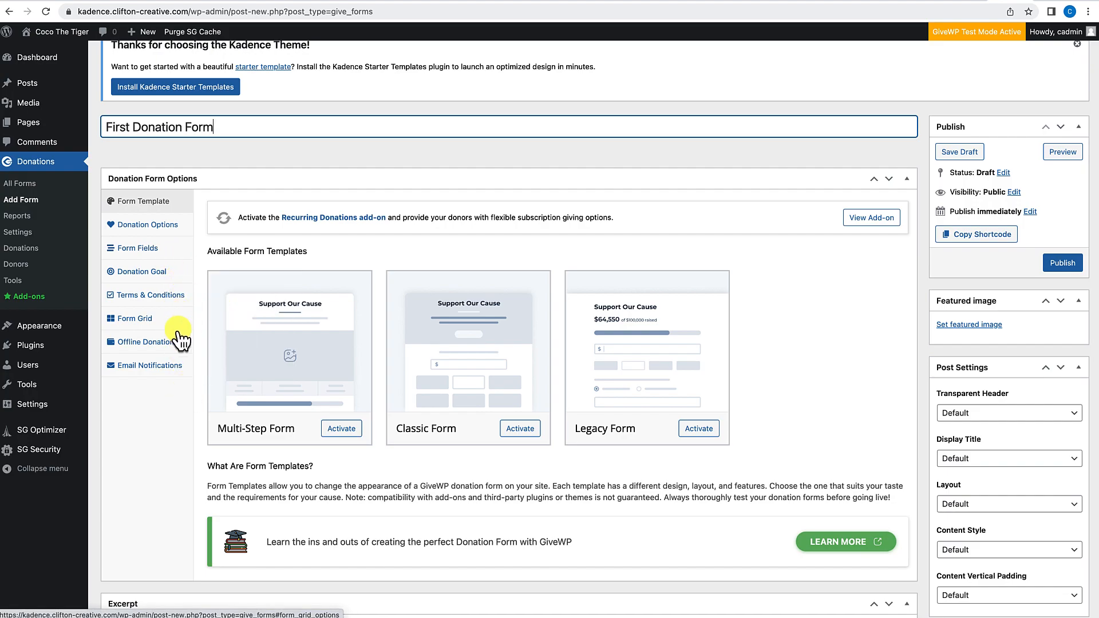
mouse_move(175, 371)
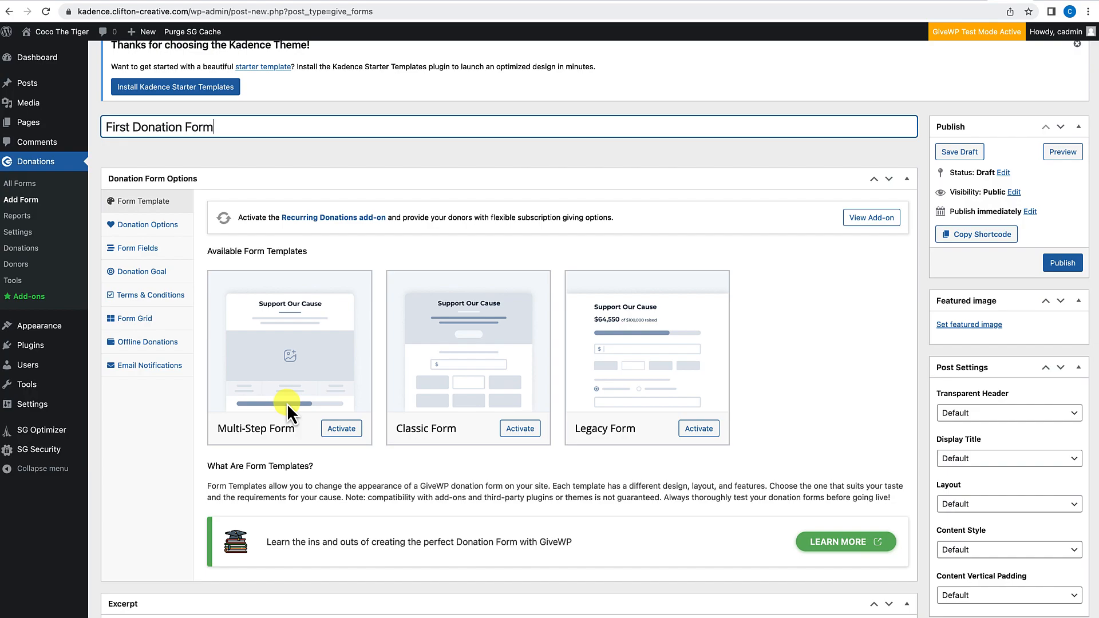
click(339, 431)
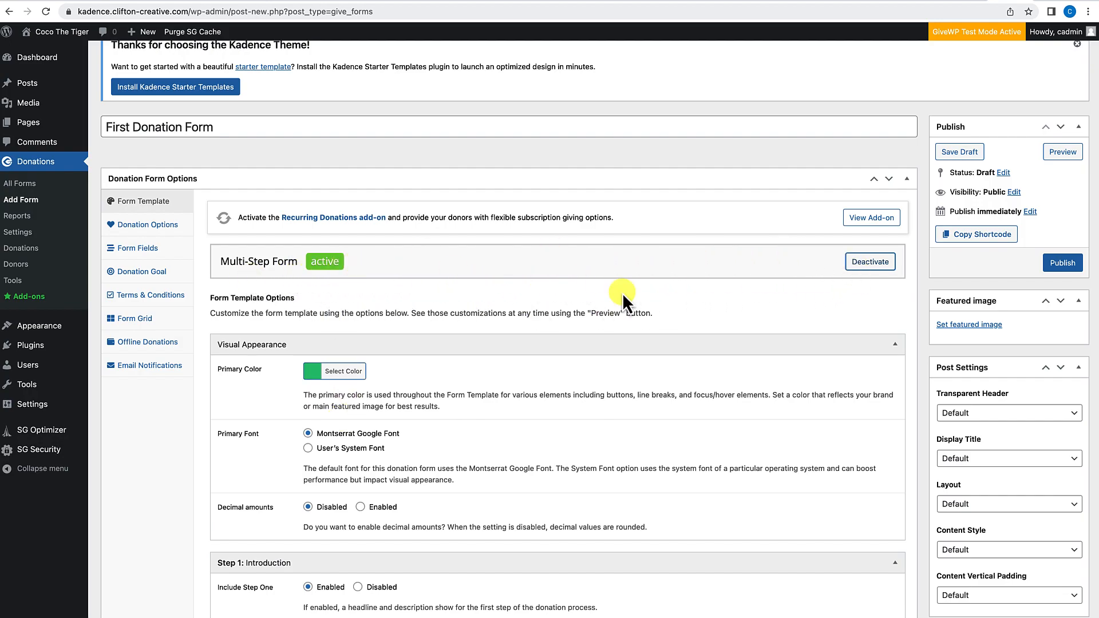
click(864, 264)
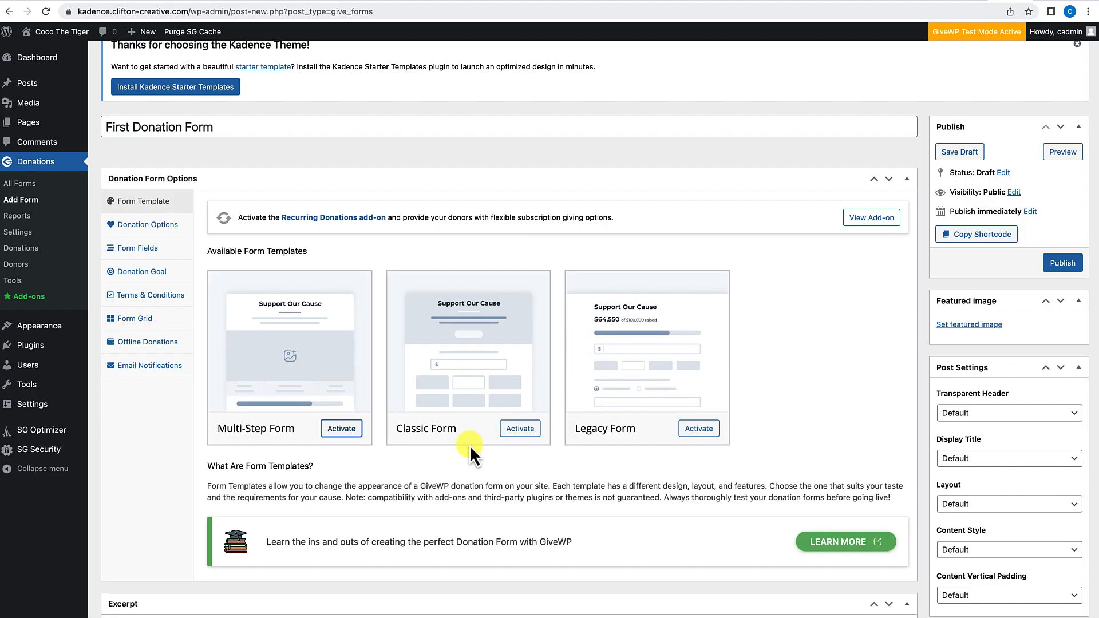
click(515, 430)
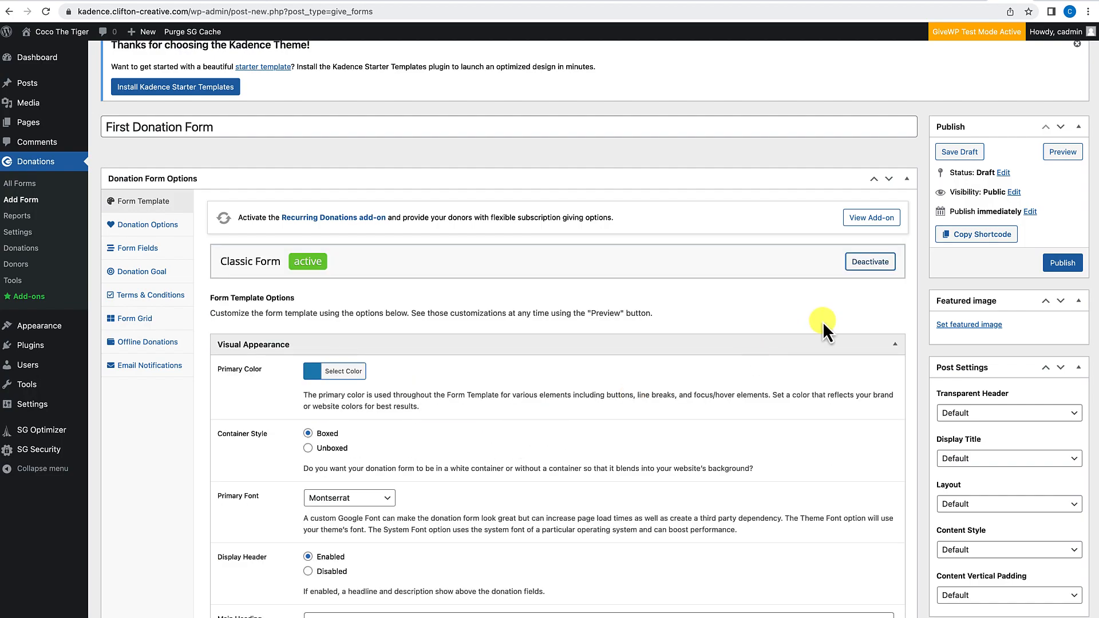
click(871, 264)
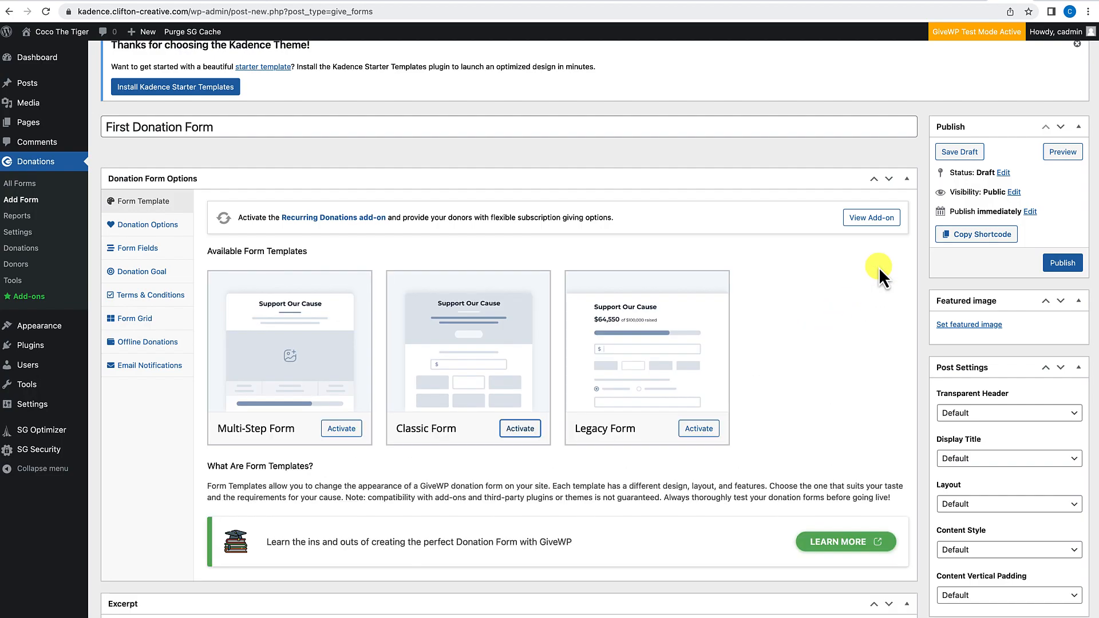
Step: Activate the Multi-Step Form template and look through its Visual Appearance options down to the Introduction section
click(341, 429)
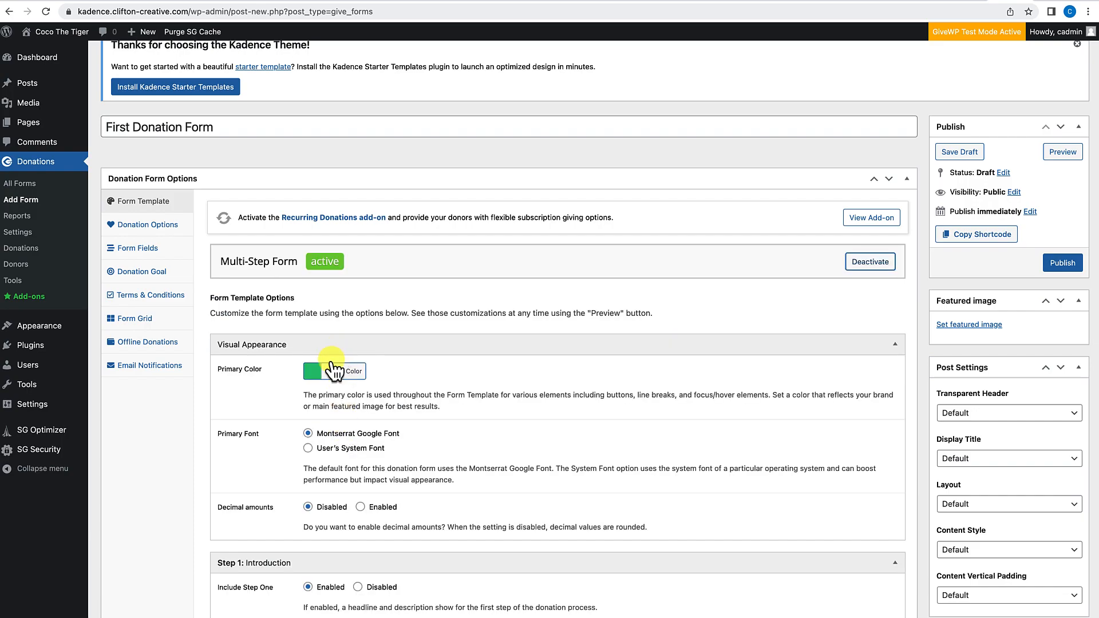
scroll(321, 378, down, 2)
scroll(369, 356, down, 3)
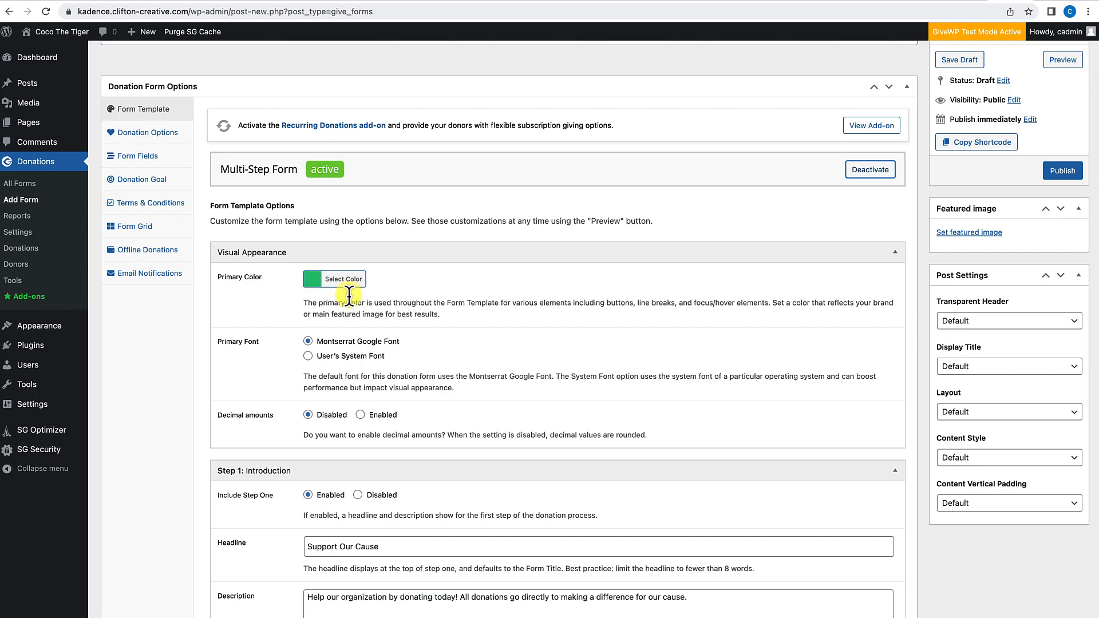
scroll(352, 301, down, 3)
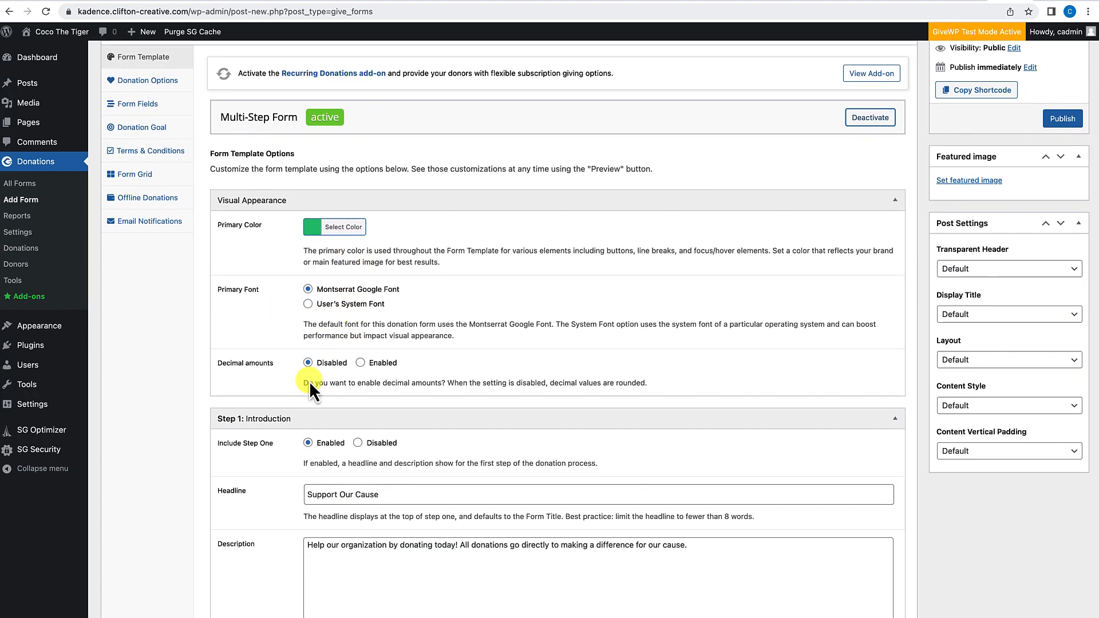
scroll(321, 380, down, 2)
scroll(323, 379, down, 10)
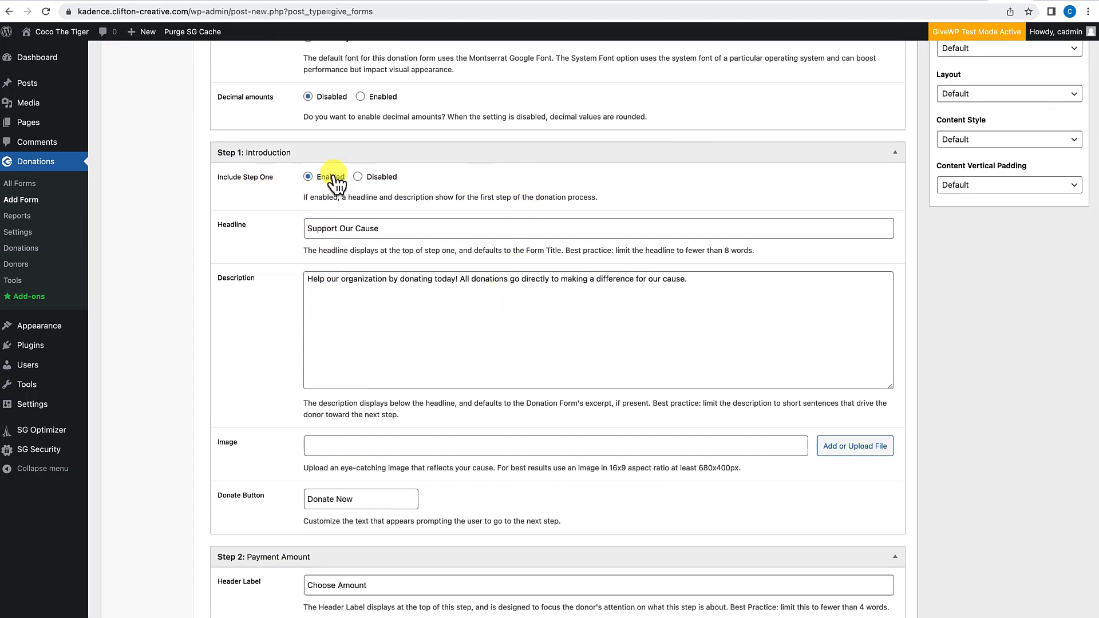
Step: Disable and re-enable Include Step One, and review the Introduction section's headline, description, image and donate button fields
click(358, 177)
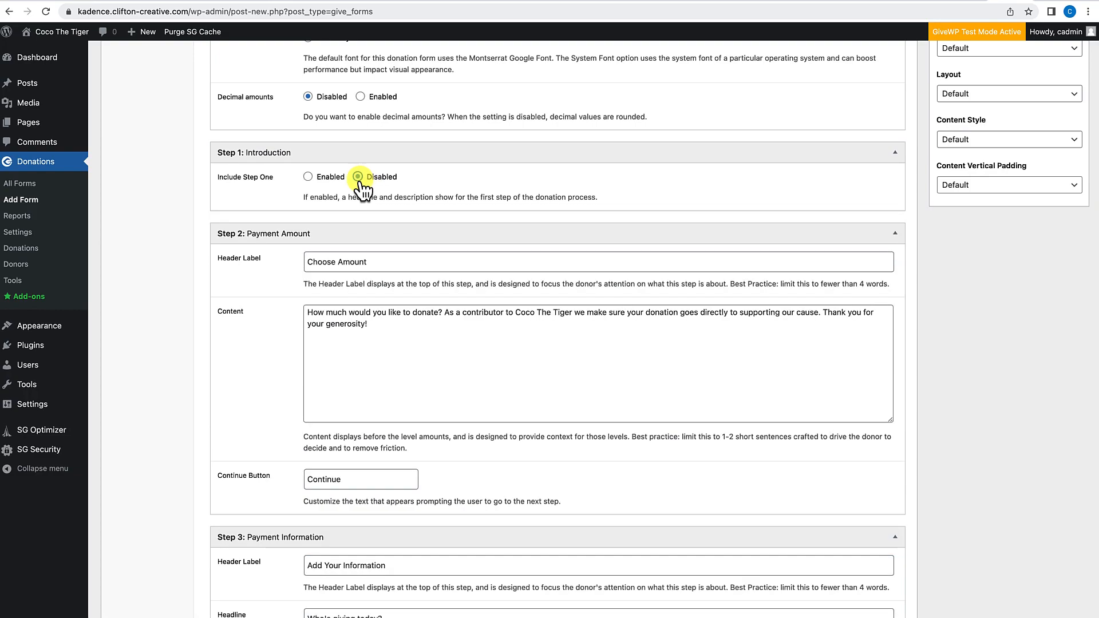
click(310, 177)
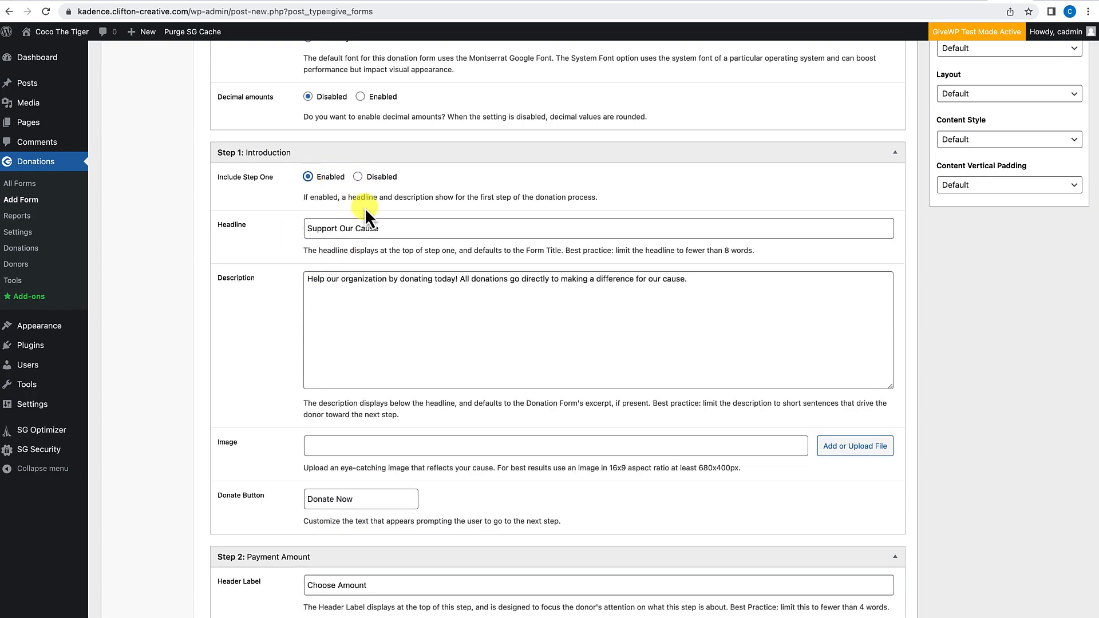
scroll(328, 417, down, 1)
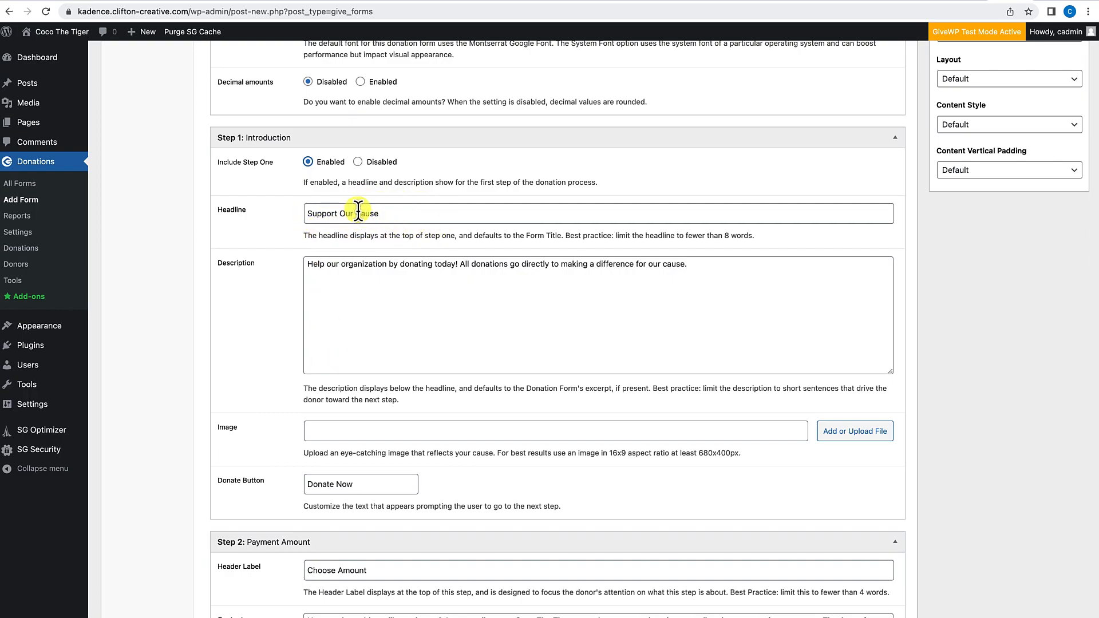
scroll(344, 257, down, 1)
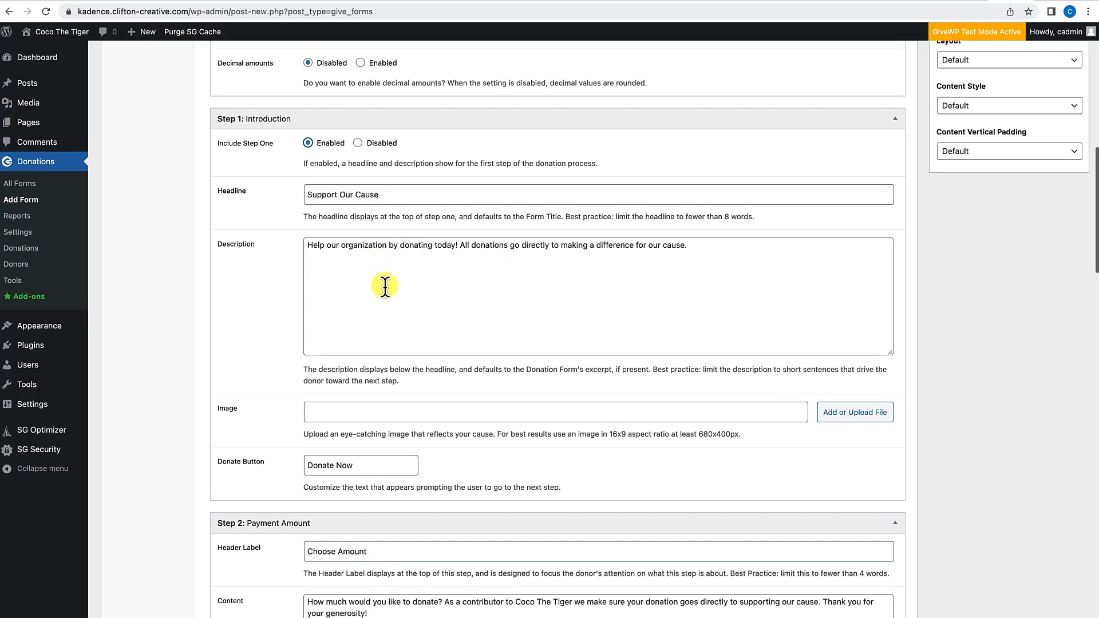
scroll(379, 293, down, 3)
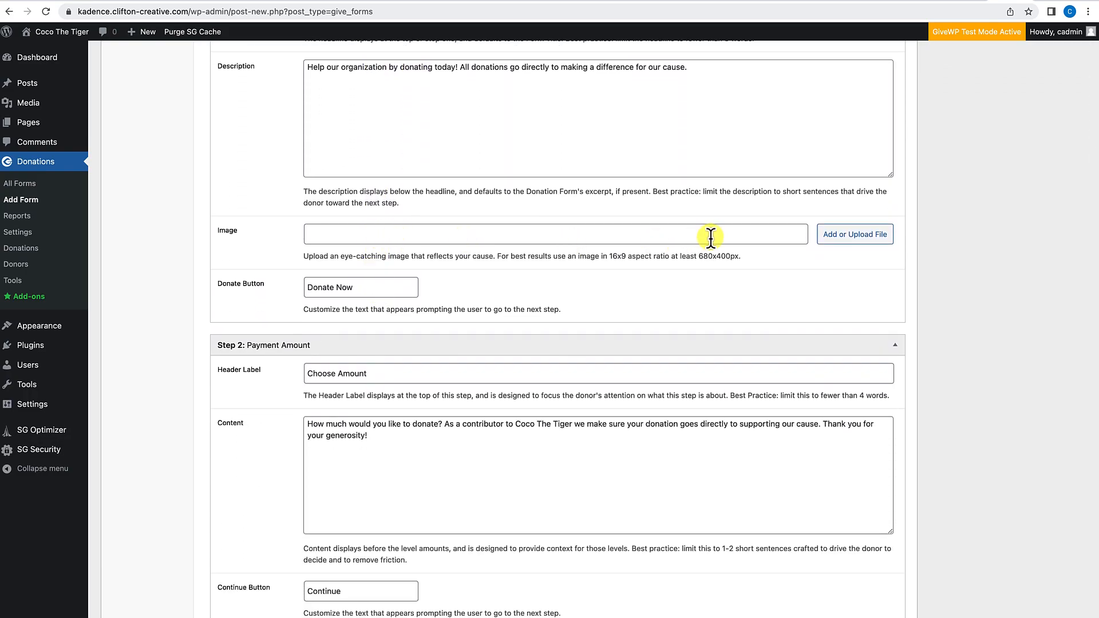
scroll(496, 319, down, 1)
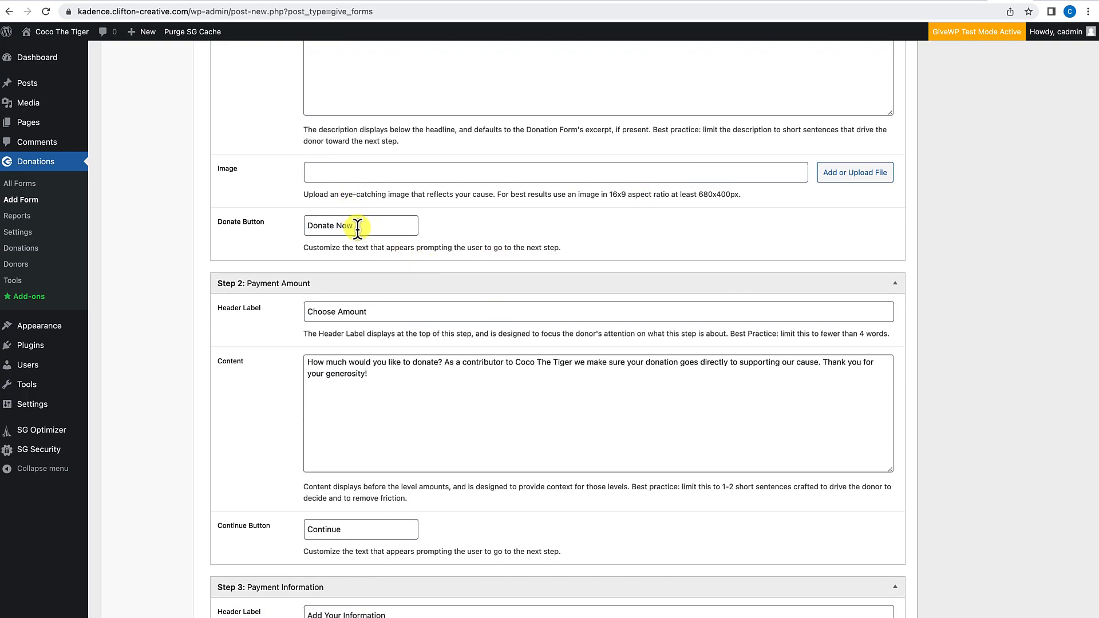
drag(358, 227, 303, 228)
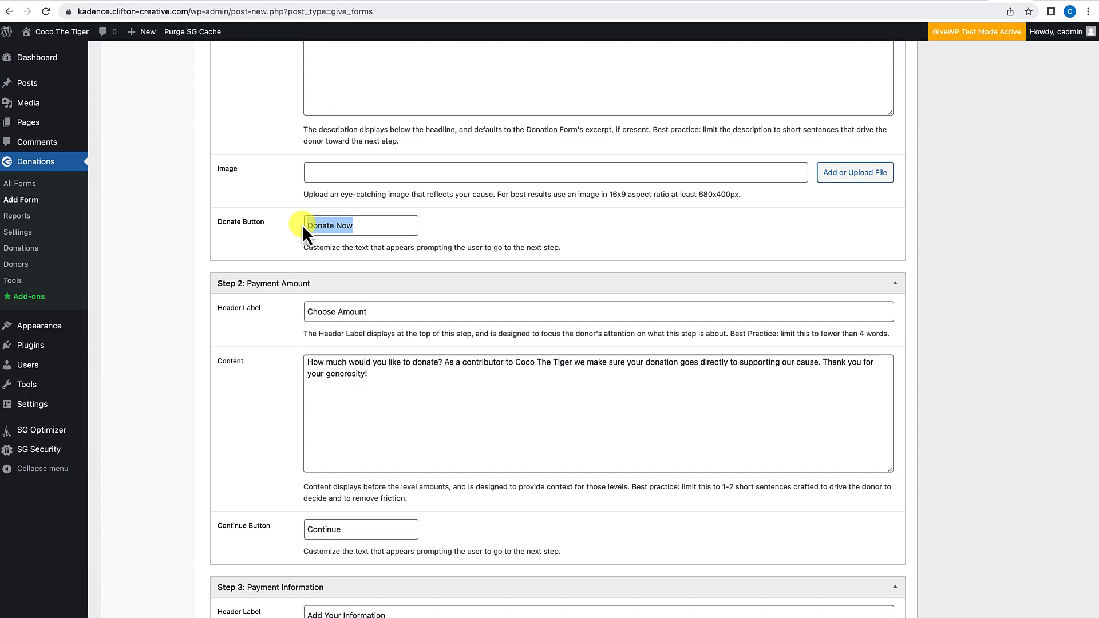
Step: Review the Payment Amount section's header, content and continue button, and the Payment Information section's donor text, donation summary and submit button fields
scroll(302, 225, down, 1)
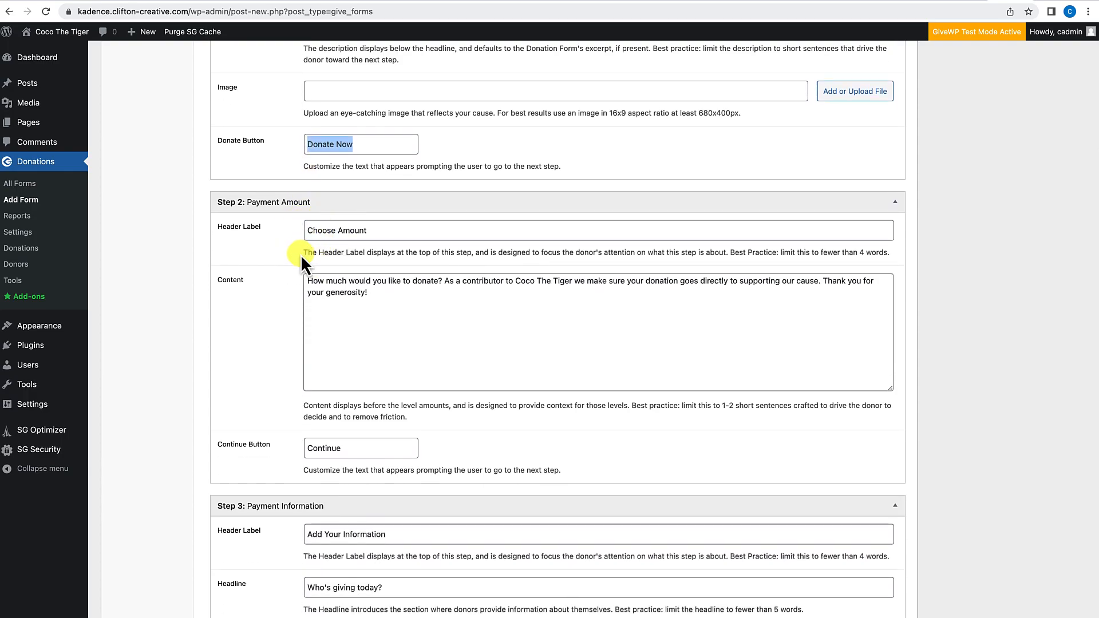
scroll(301, 255, down, 1)
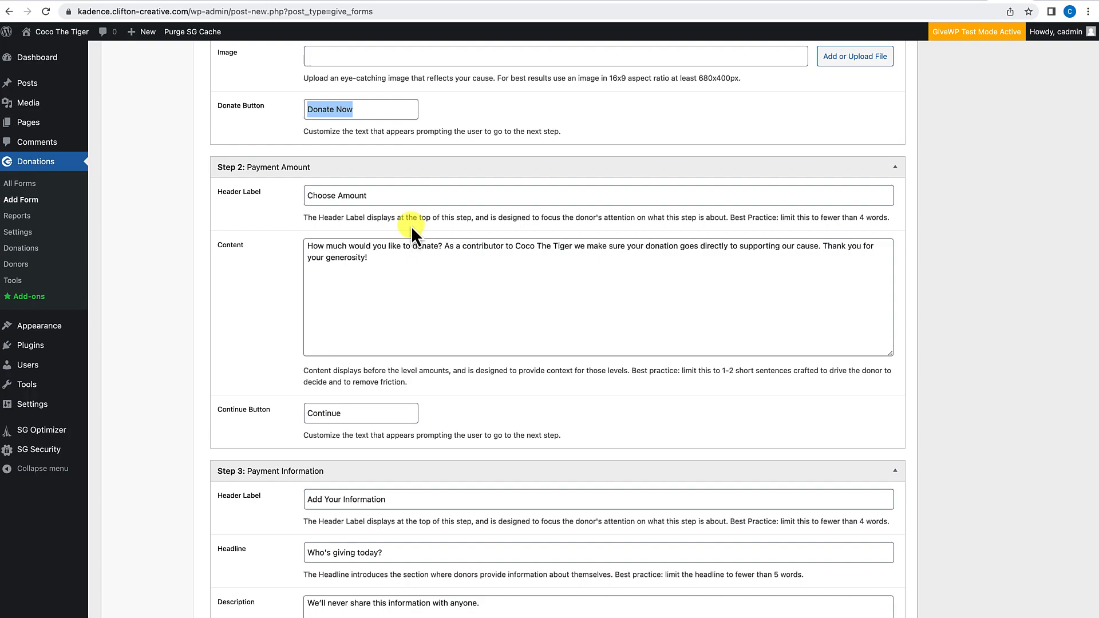
scroll(343, 309, down, 1)
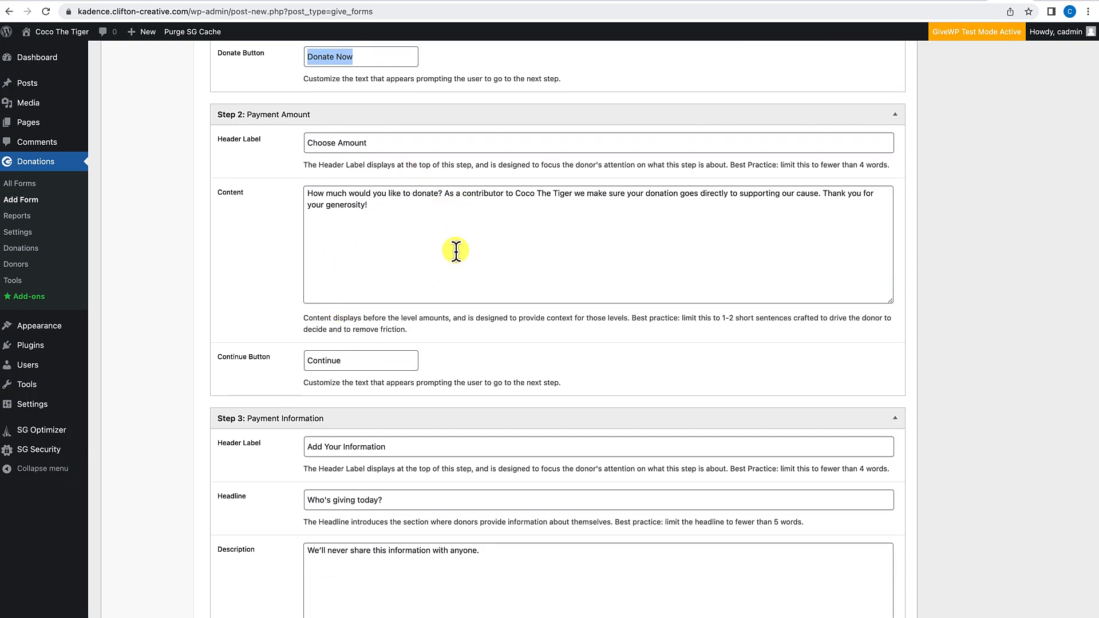
scroll(427, 274, down, 3)
click(381, 207)
drag(382, 208, 284, 216)
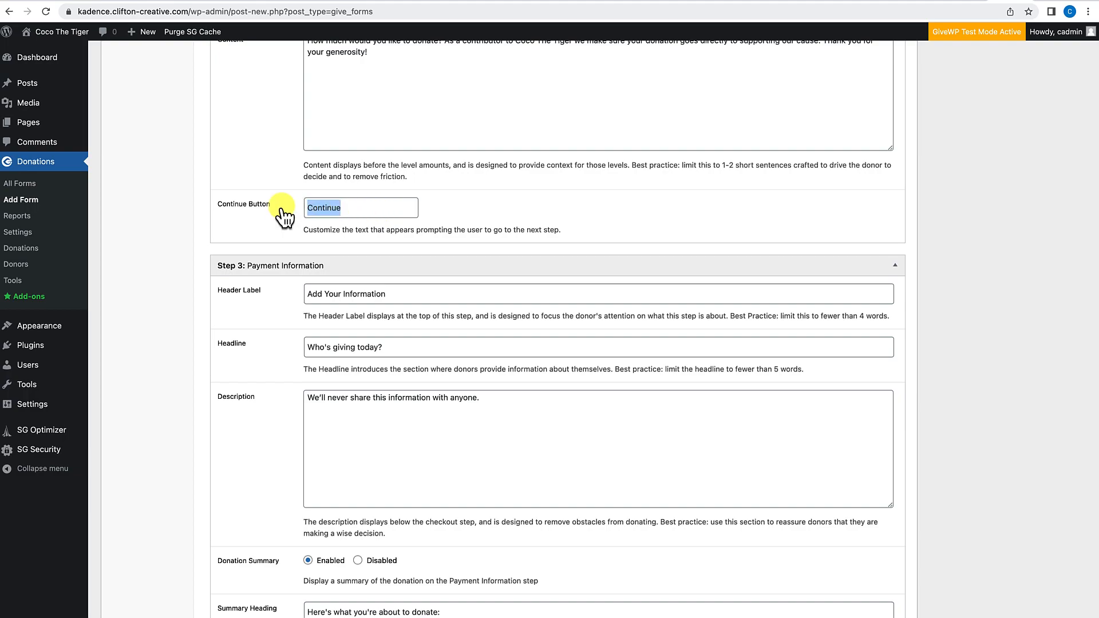
scroll(260, 395, down, 3)
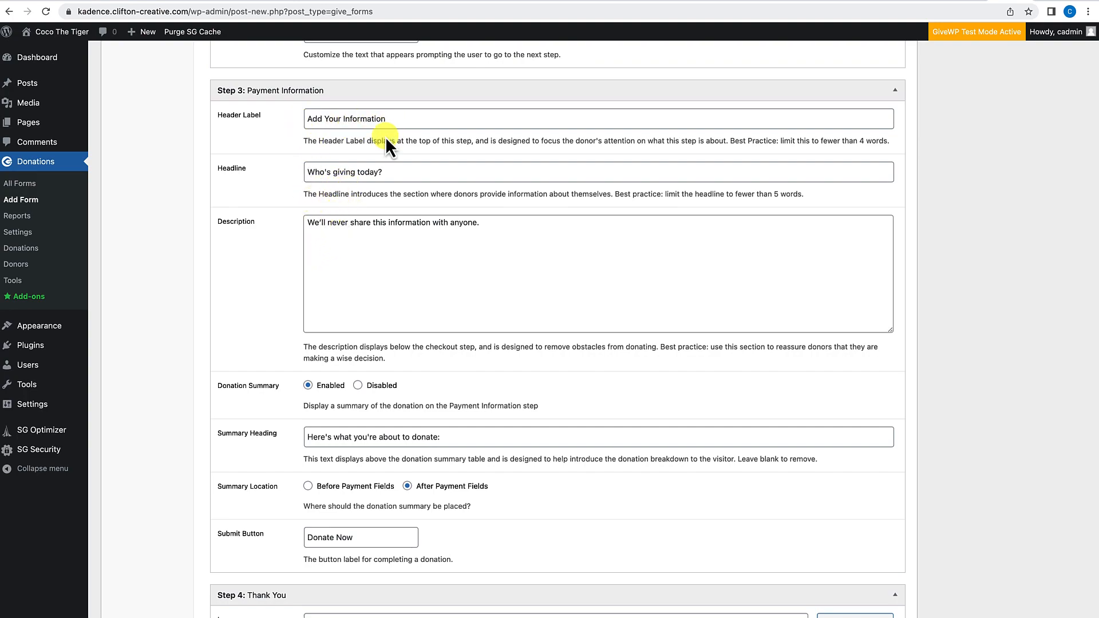
scroll(302, 285, down, 1)
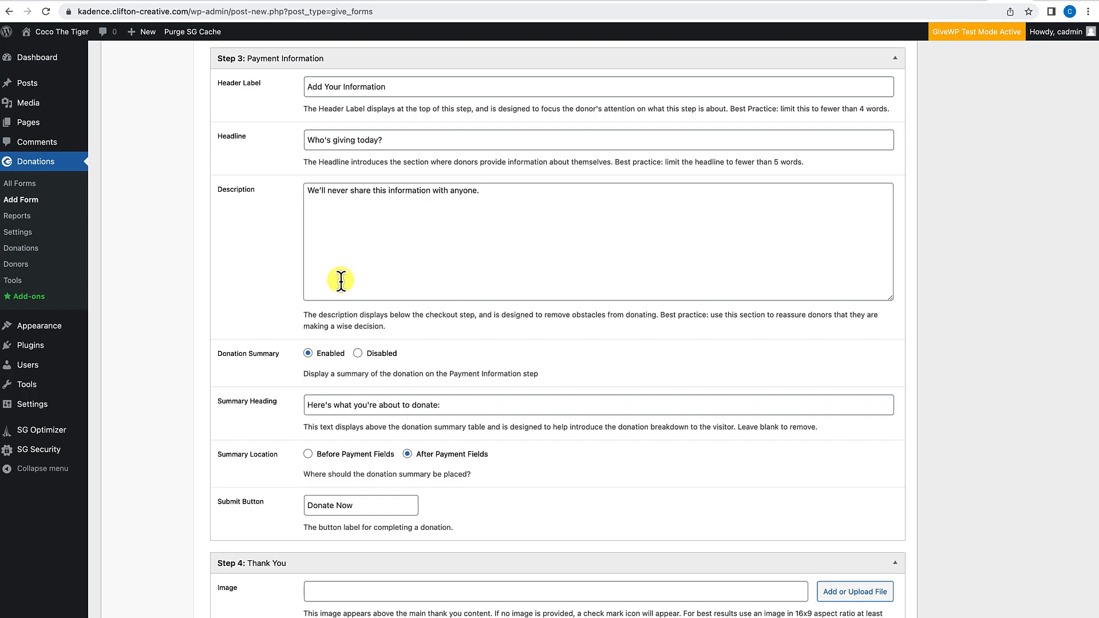
scroll(340, 263, down, 4)
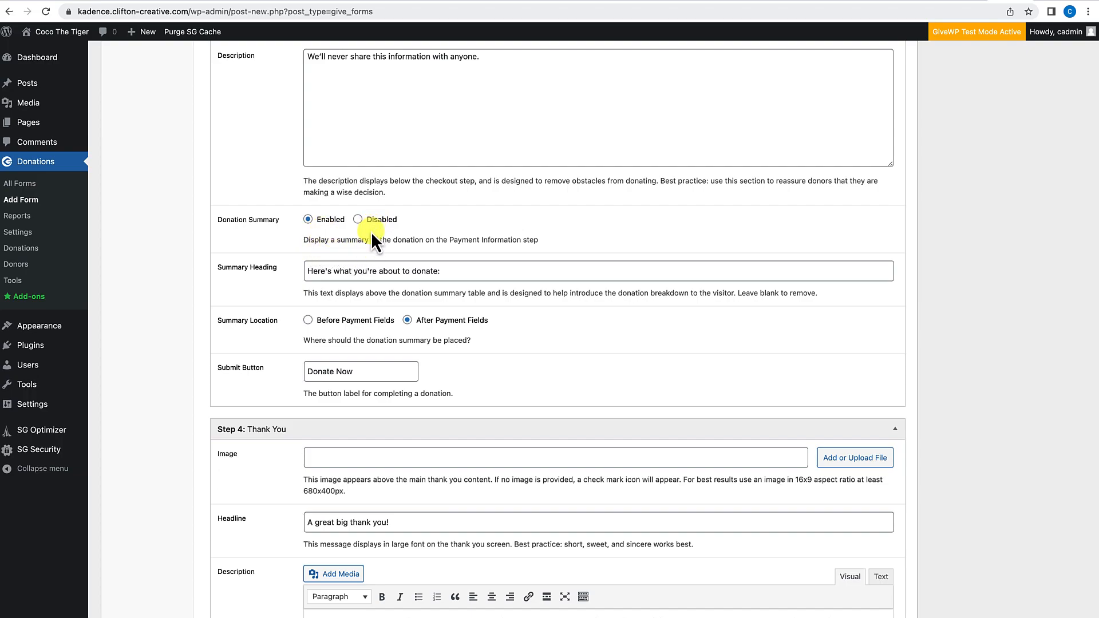
scroll(261, 324, down, 2)
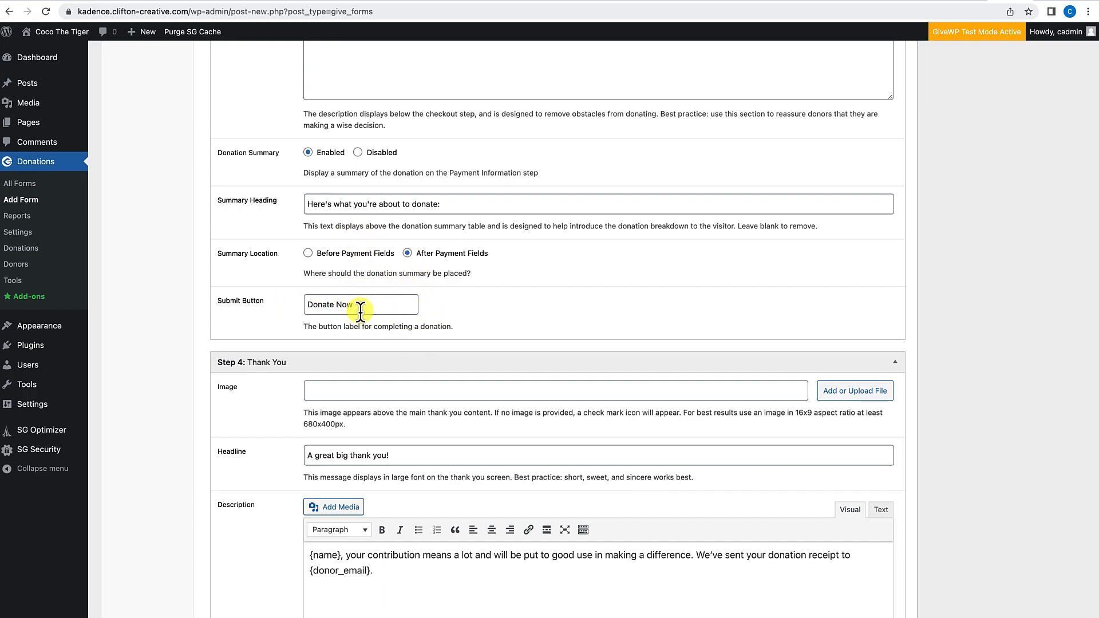
drag(348, 330, 349, 322)
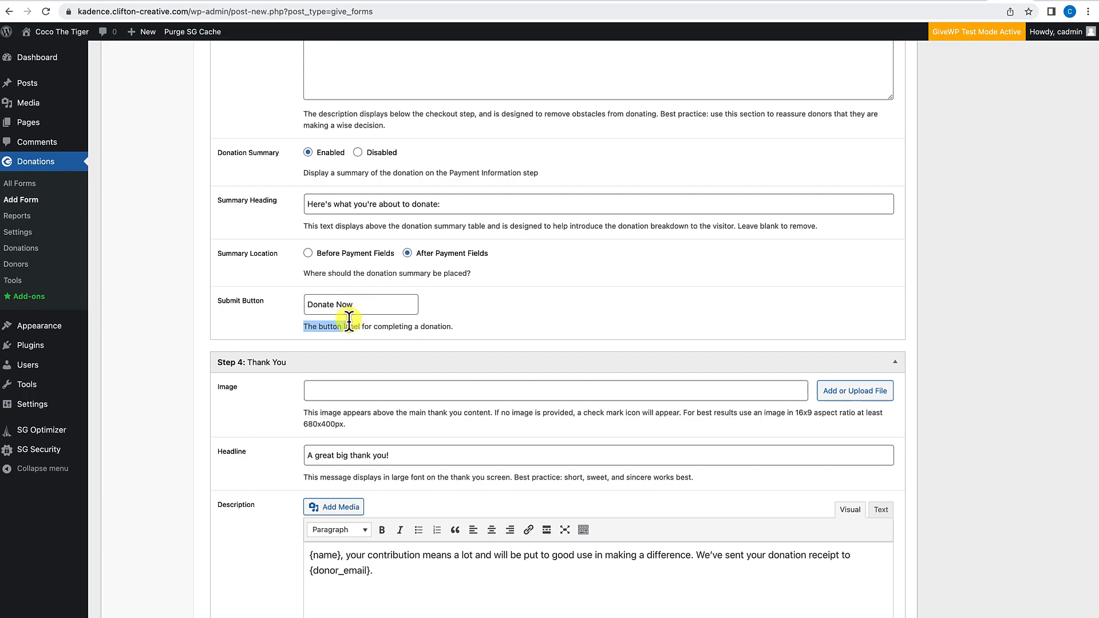
Step: Review the Thank You section's image, headline, description and social sharing fields, plus the form's featured image and post settings
scroll(350, 321, down, 5)
scroll(348, 329, down, 1)
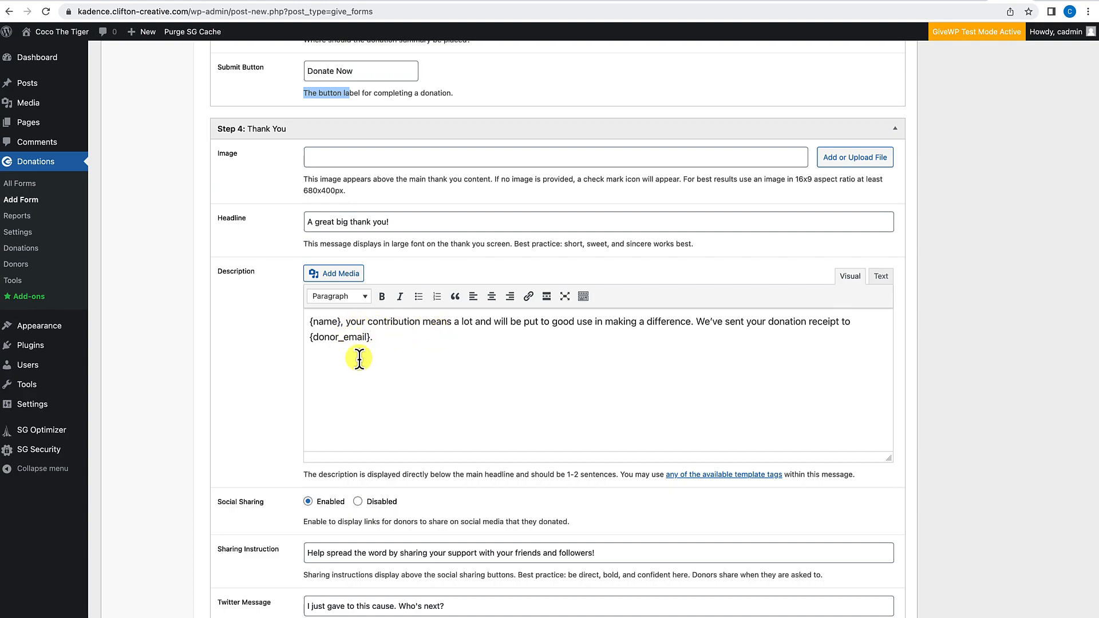
scroll(334, 312, down, 2)
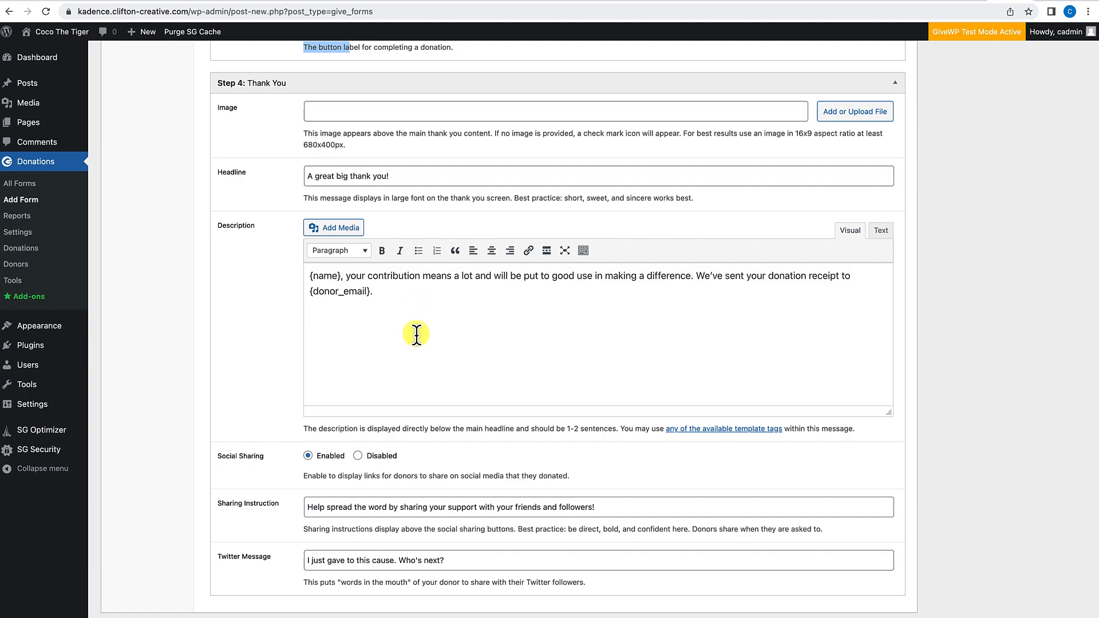
scroll(416, 334, down, 3)
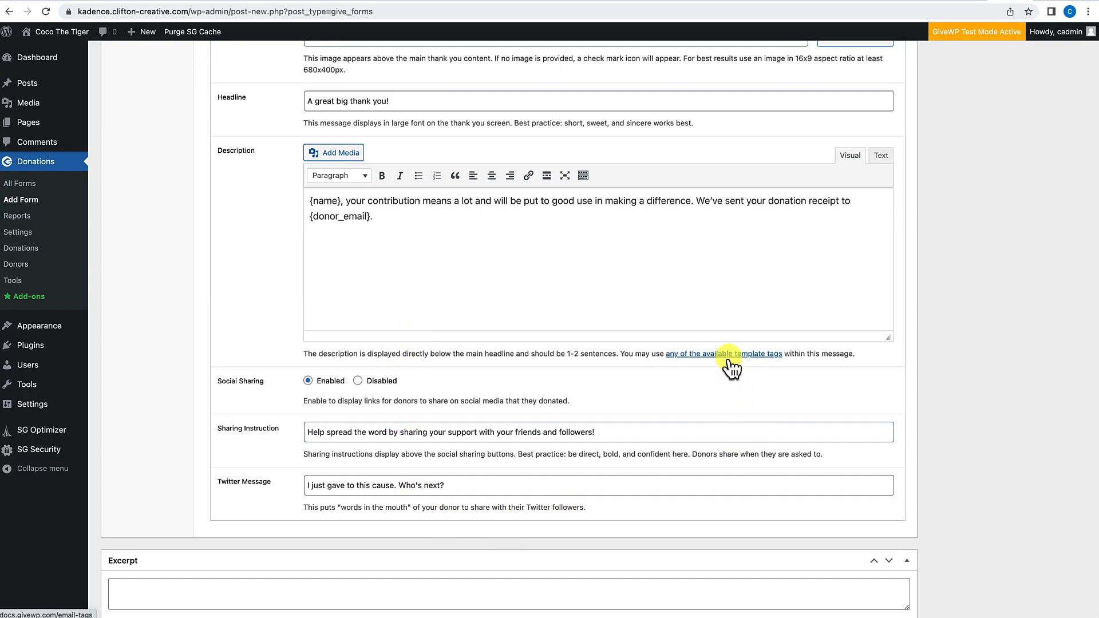
scroll(731, 368, down, 3)
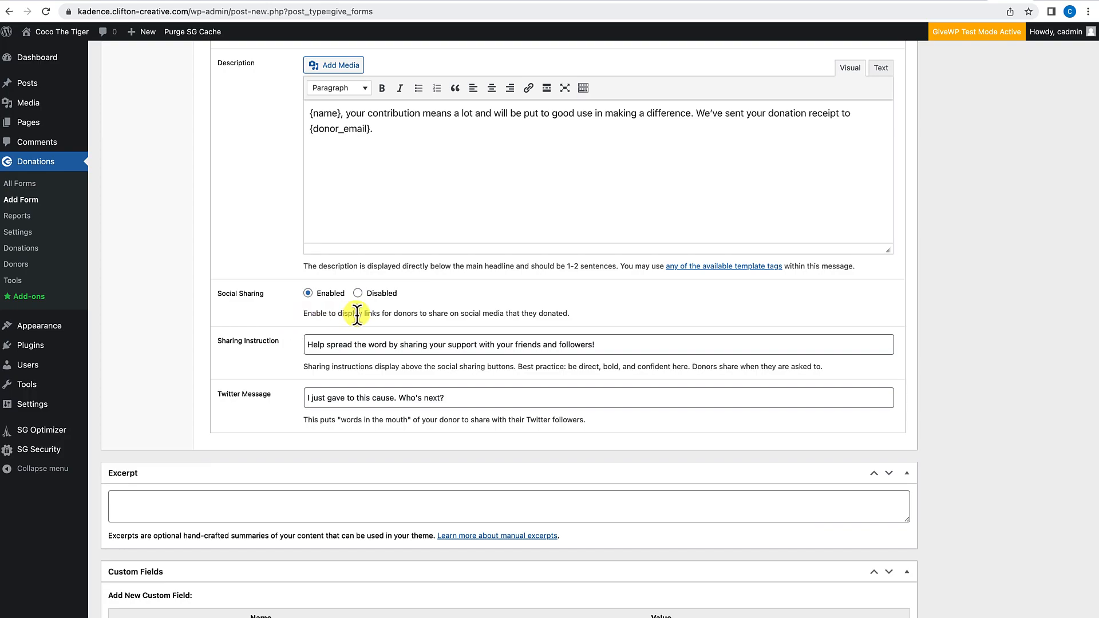
scroll(249, 407, down, 2)
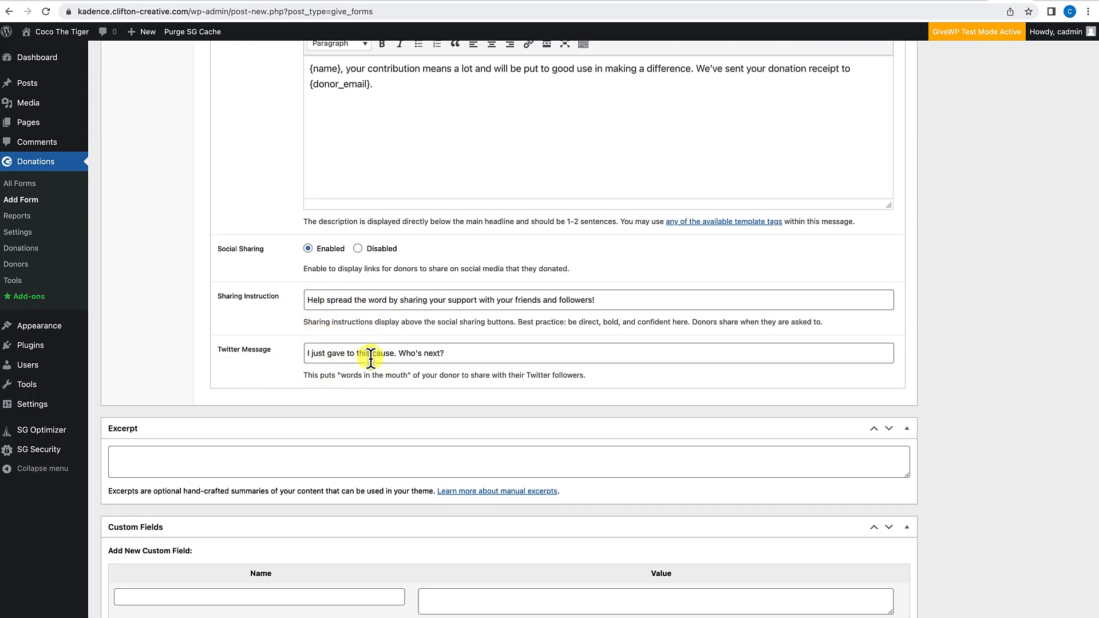
scroll(409, 352, up, 20)
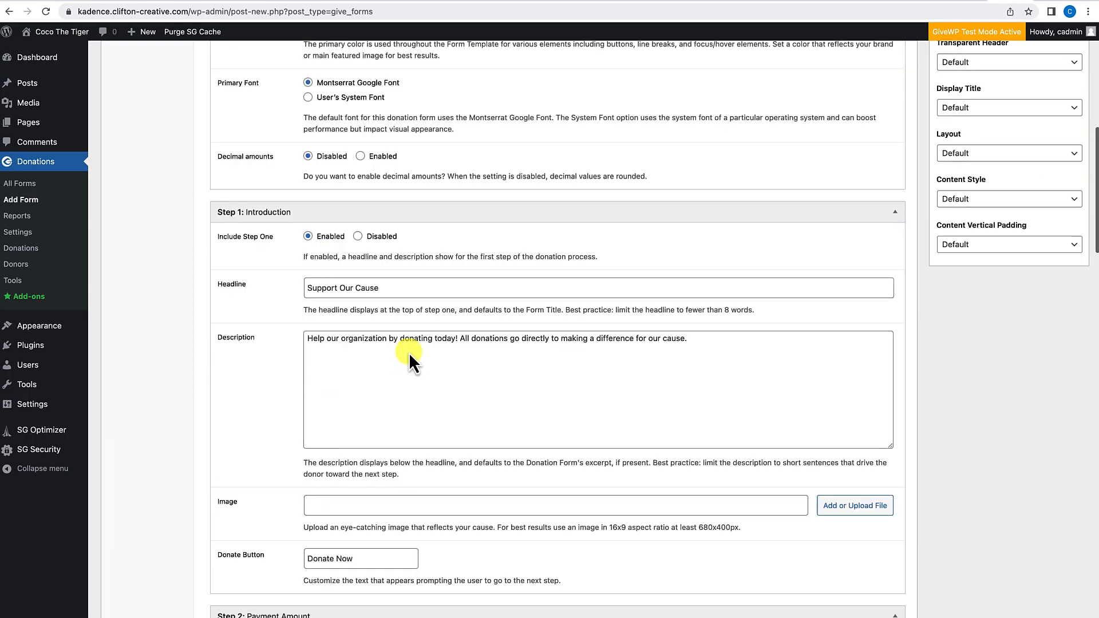
scroll(409, 352, down, 1)
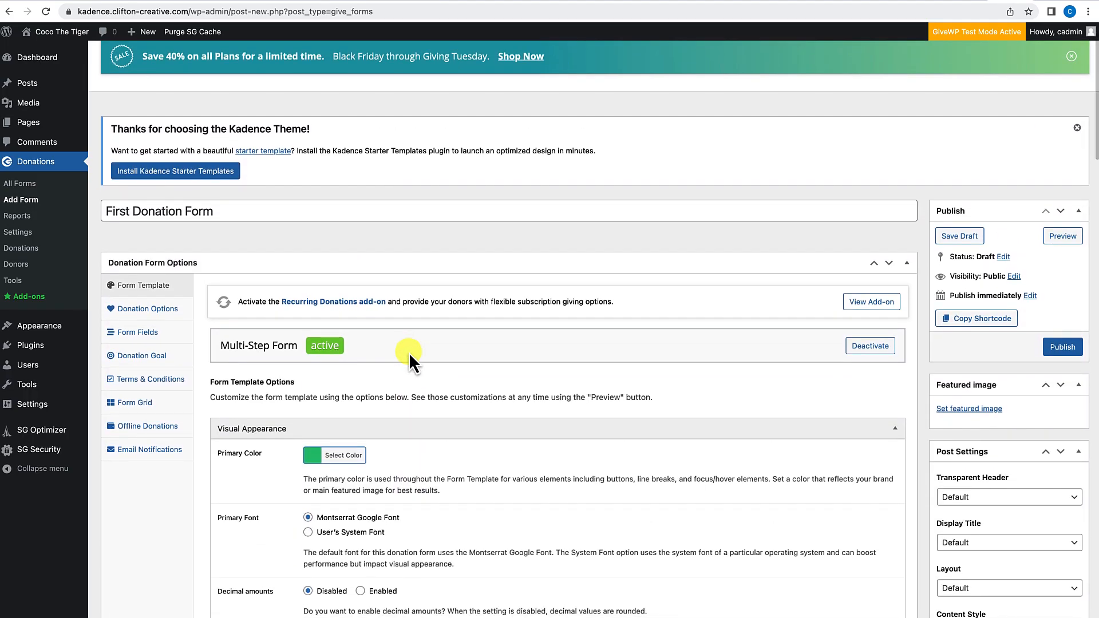
scroll(767, 405, down, 1)
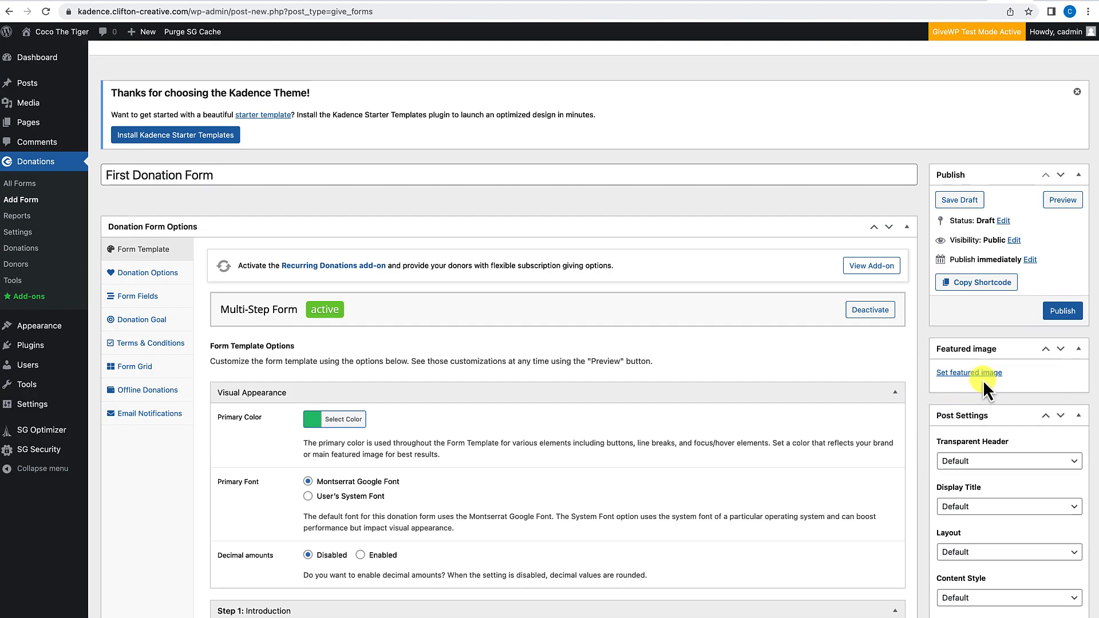
scroll(836, 403, down, 2)
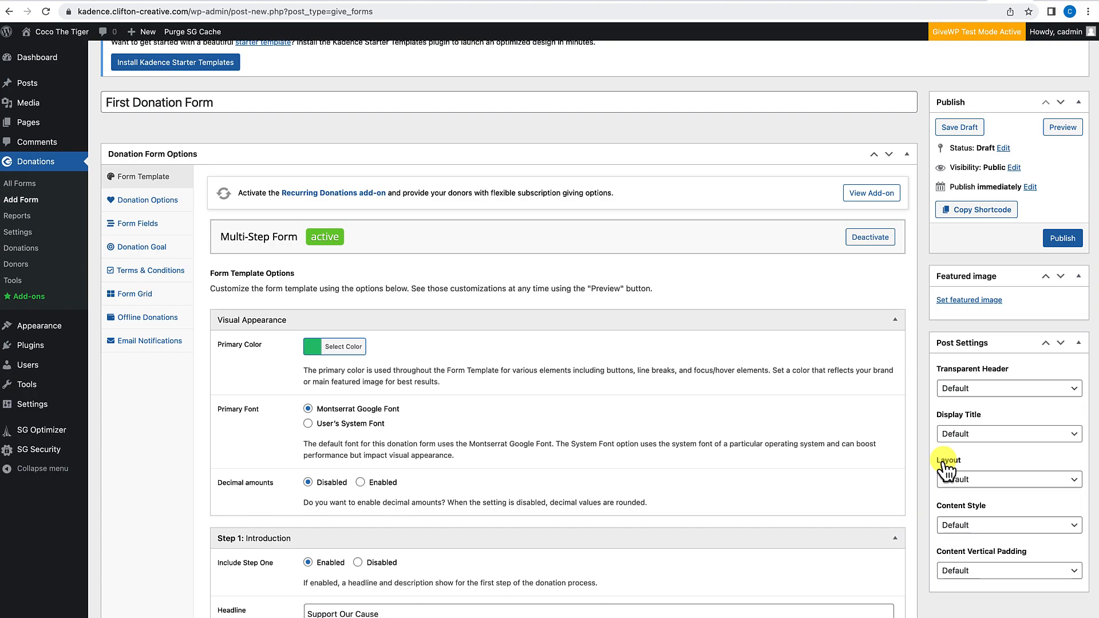
scroll(947, 469, up, 1)
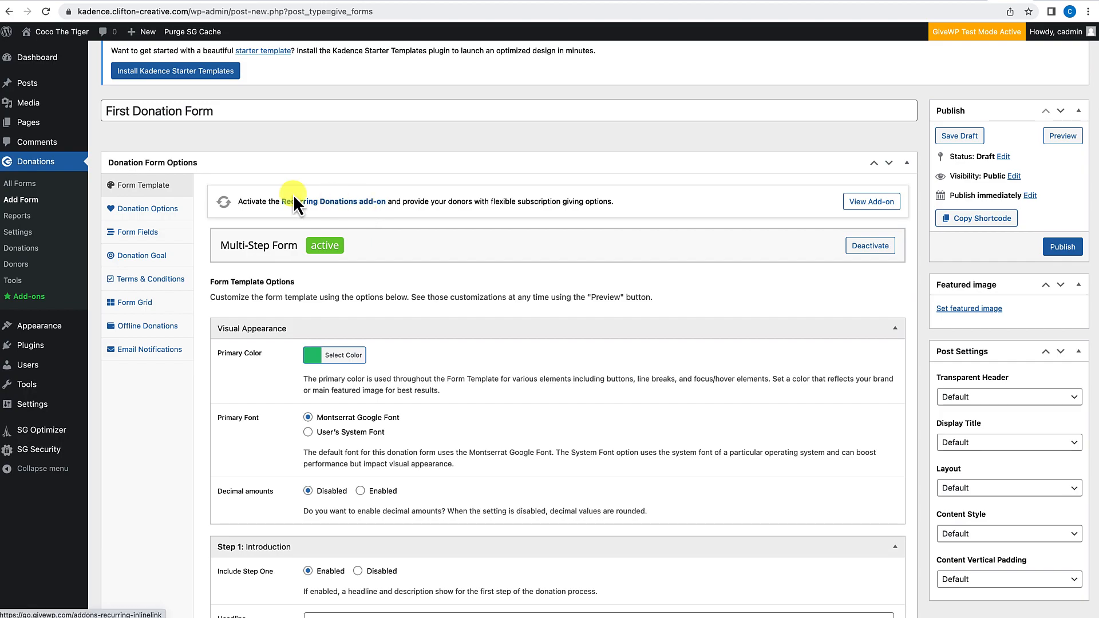
Step: Upload pexels-pixabay-34504.jpg from the Downloads folder and set it as the Introduction section's image
scroll(338, 463, down, 4)
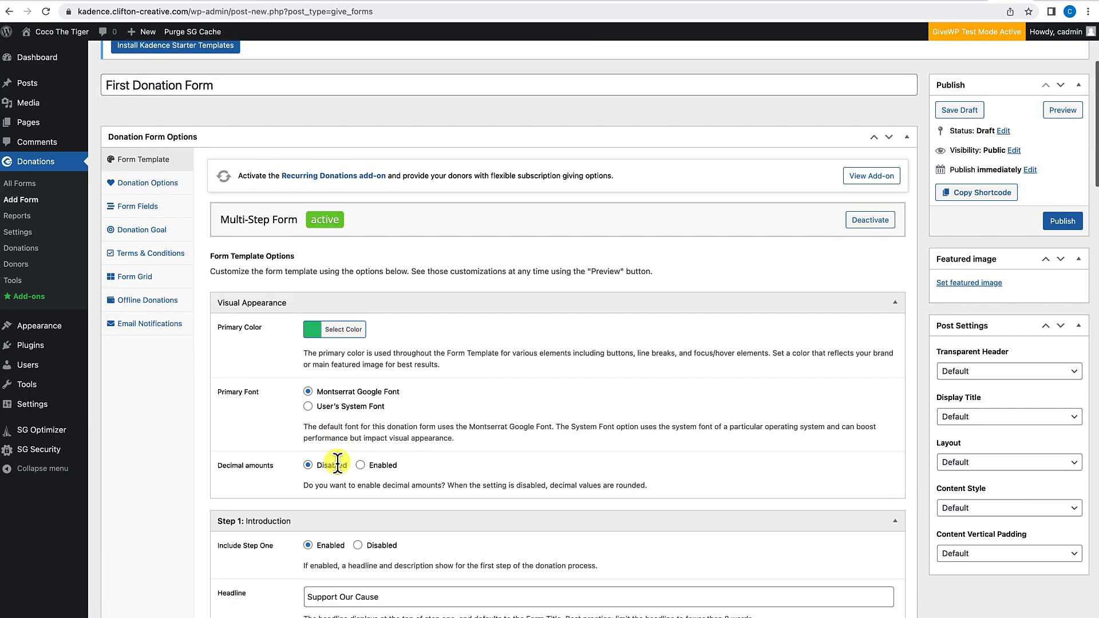
scroll(338, 463, up, 3)
scroll(337, 461, down, 1)
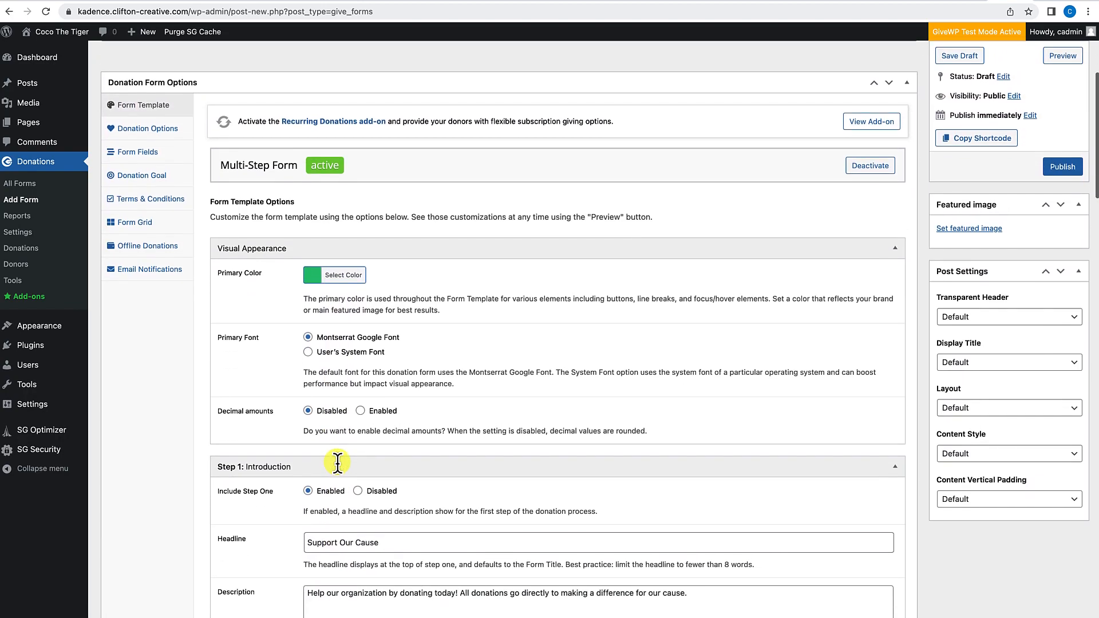
scroll(336, 360, down, 7)
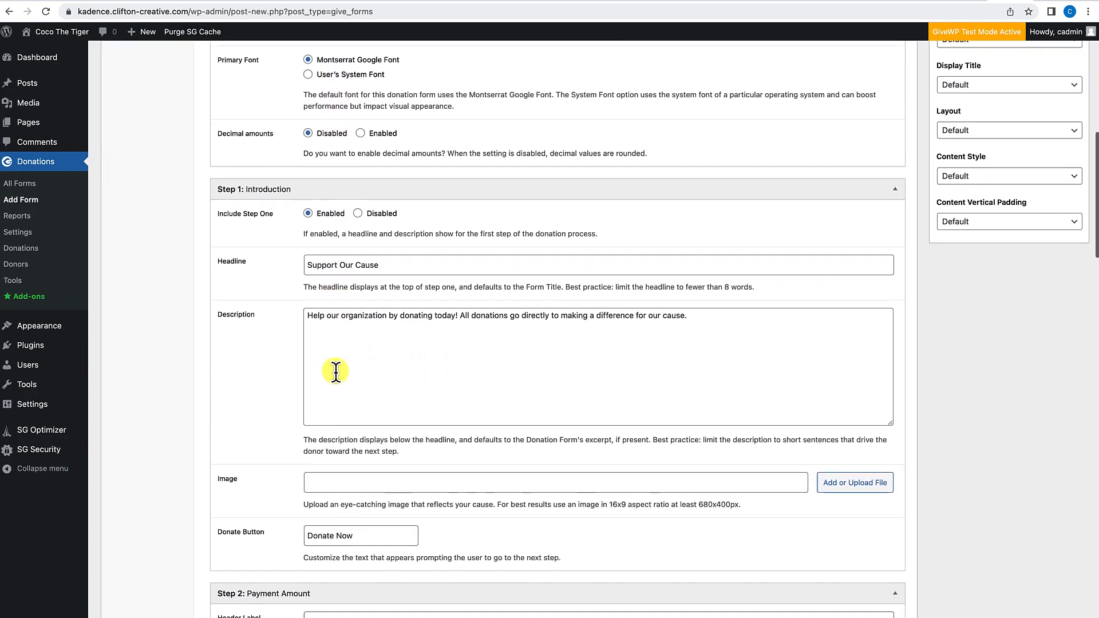
scroll(336, 371, down, 3)
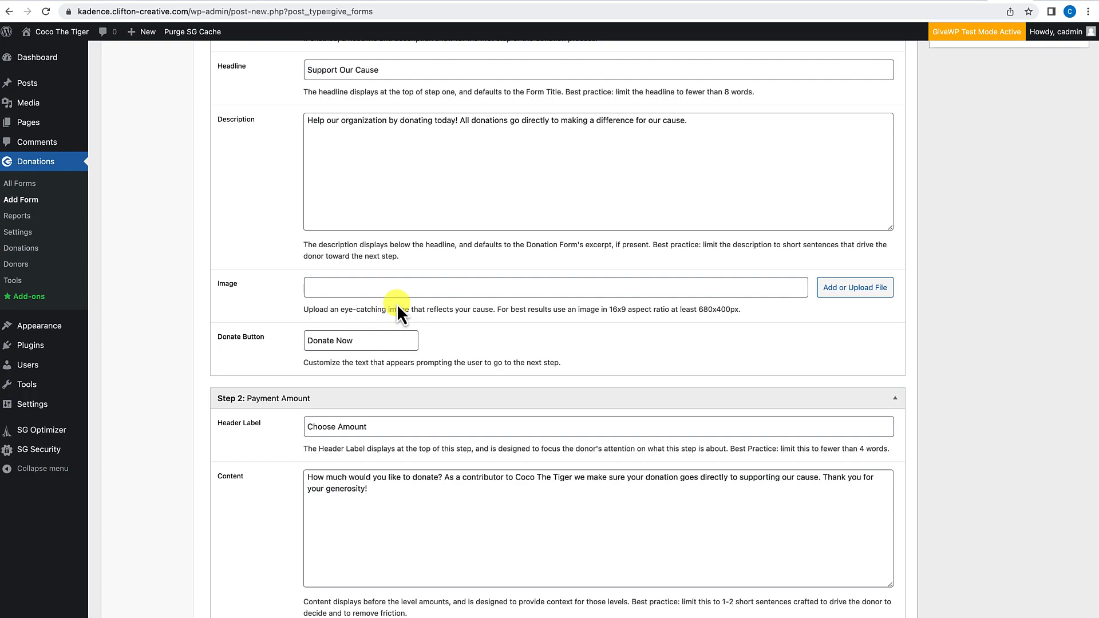
click(853, 290)
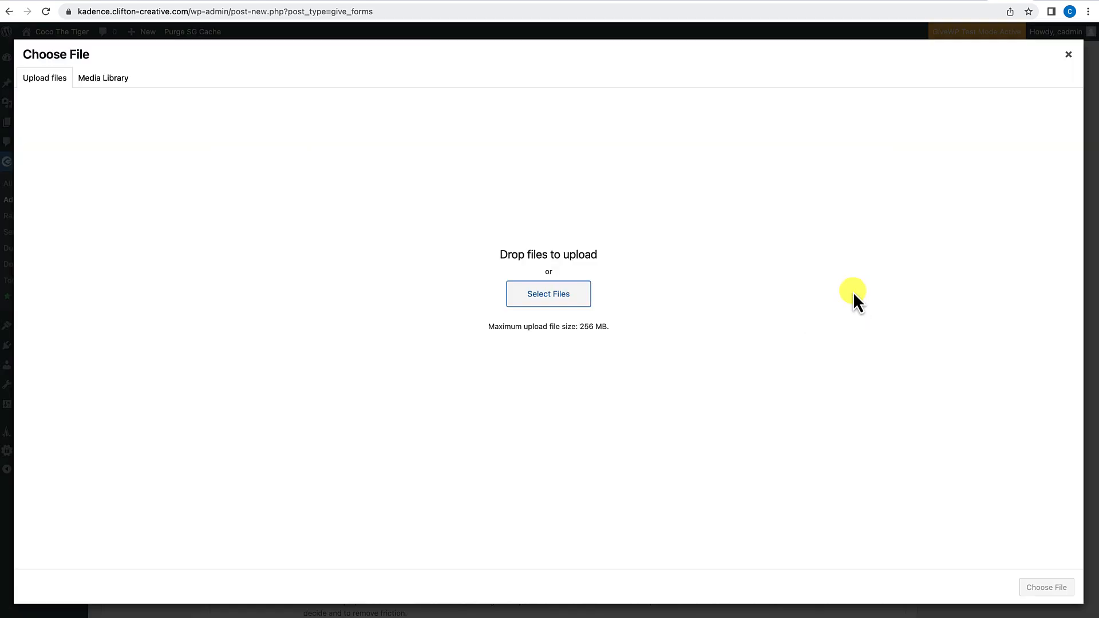
click(570, 297)
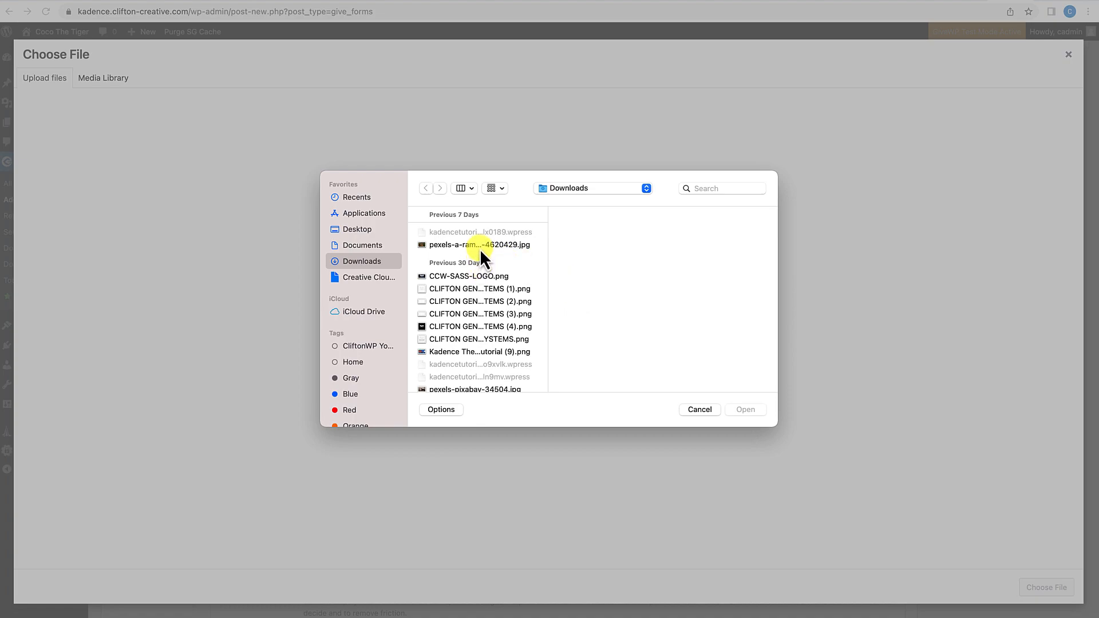
scroll(474, 318, down, 6)
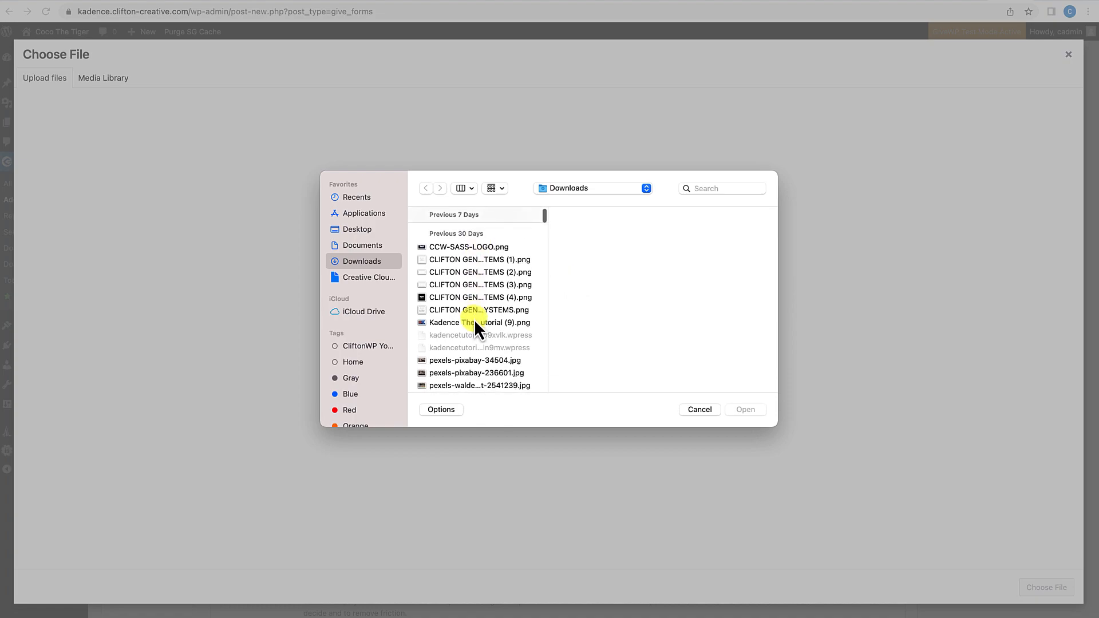
click(468, 299)
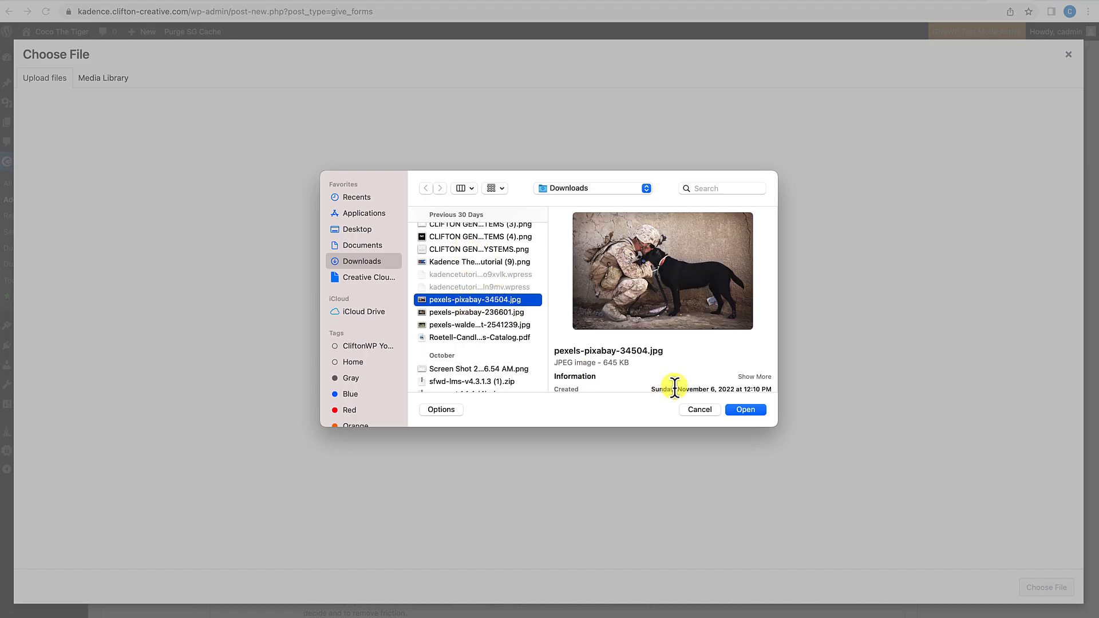
click(745, 410)
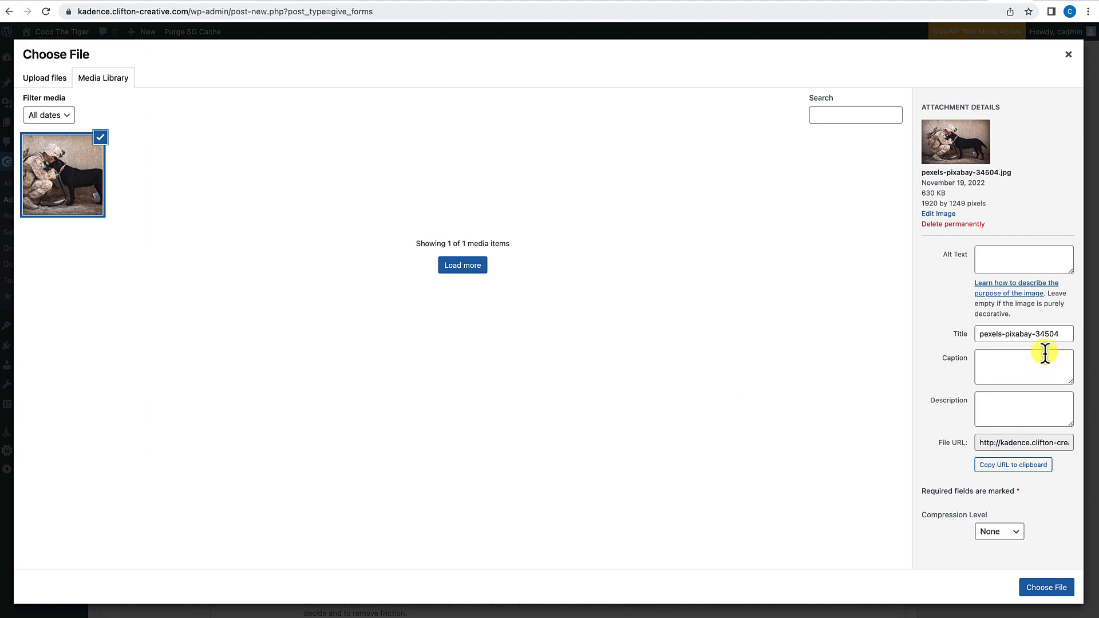
drag(1062, 334, 928, 342)
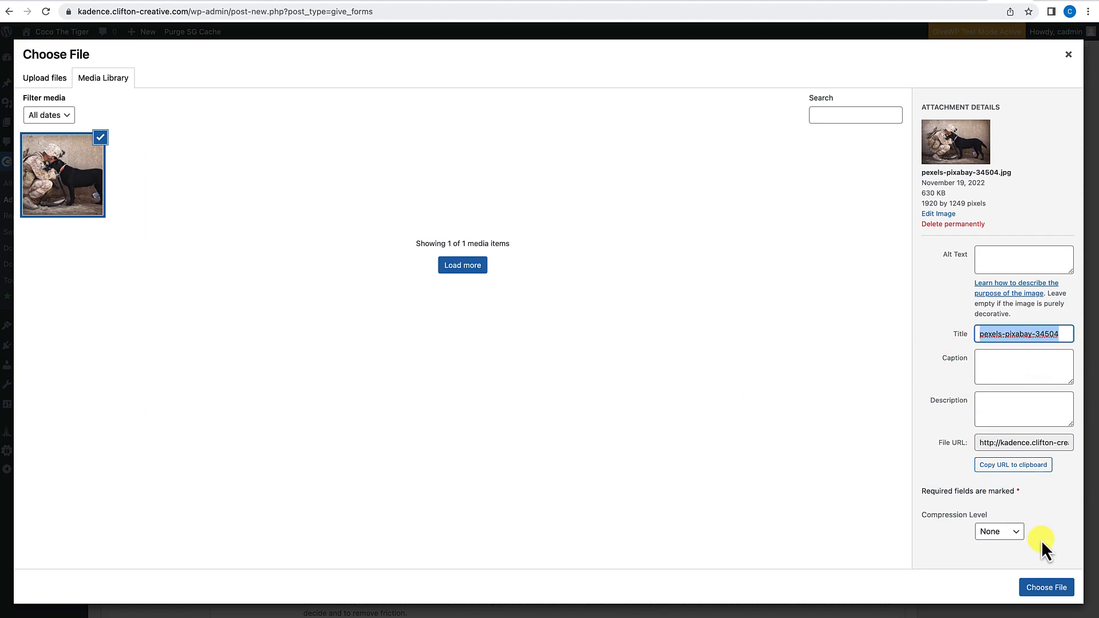
click(1041, 588)
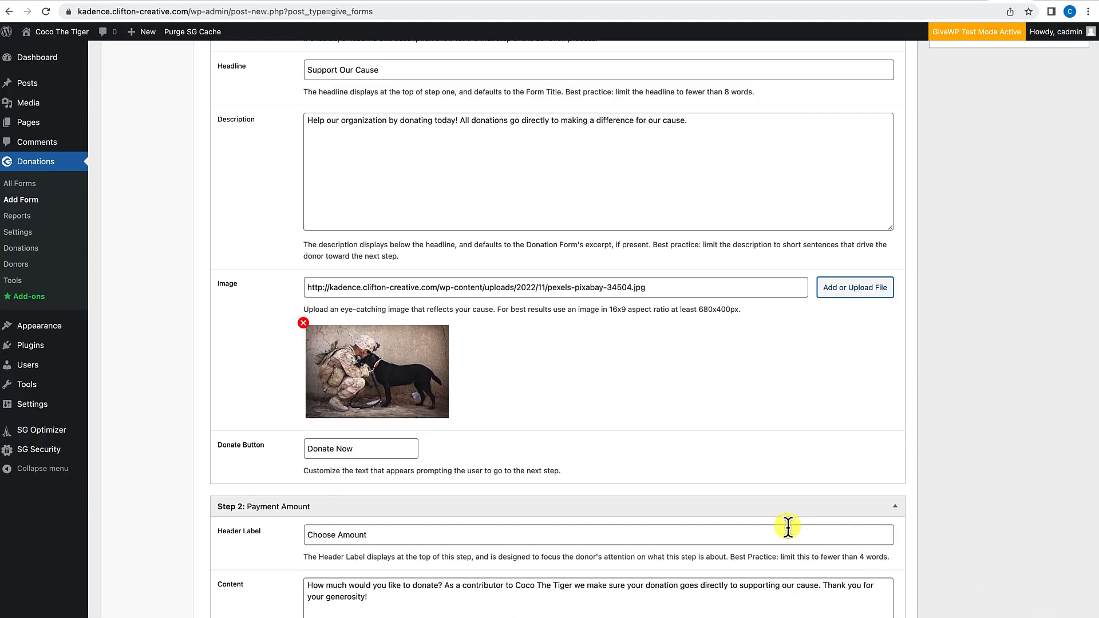
Step: Check the remaining template sections and publish the First Donation Form
scroll(789, 527, down, 3)
scroll(788, 527, down, 8)
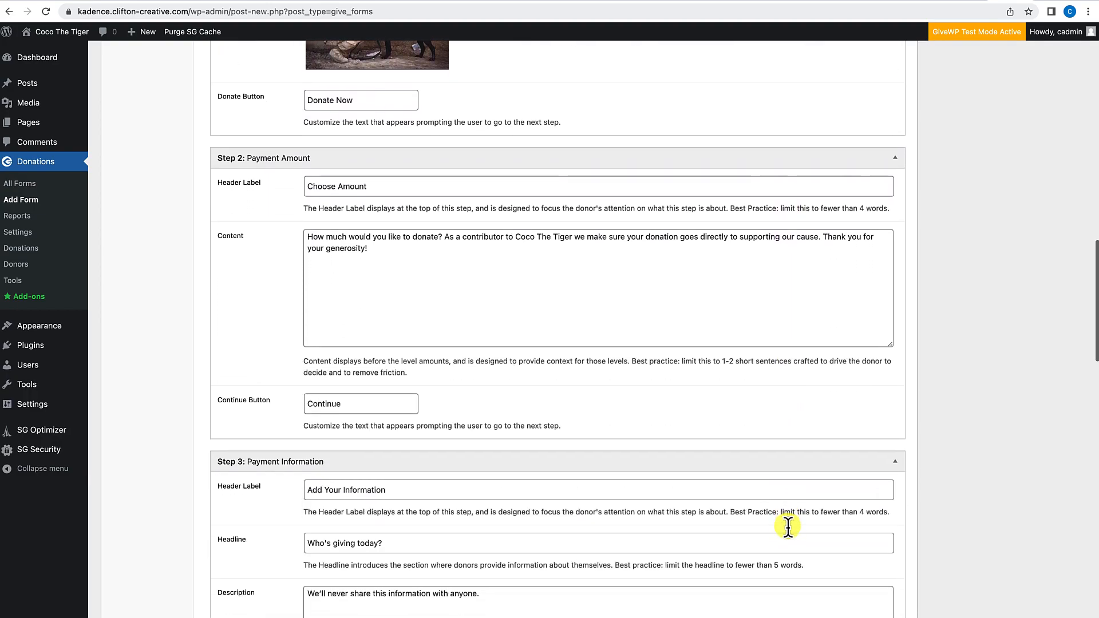
scroll(788, 527, down, 3)
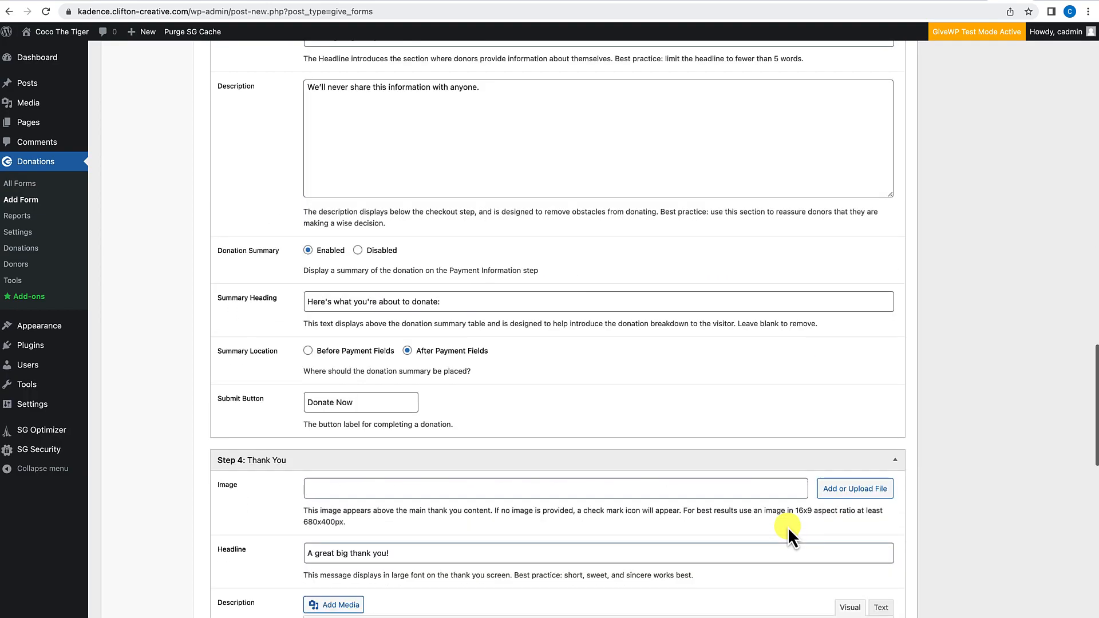
scroll(788, 527, up, 20)
scroll(787, 526, down, 1)
click(1066, 385)
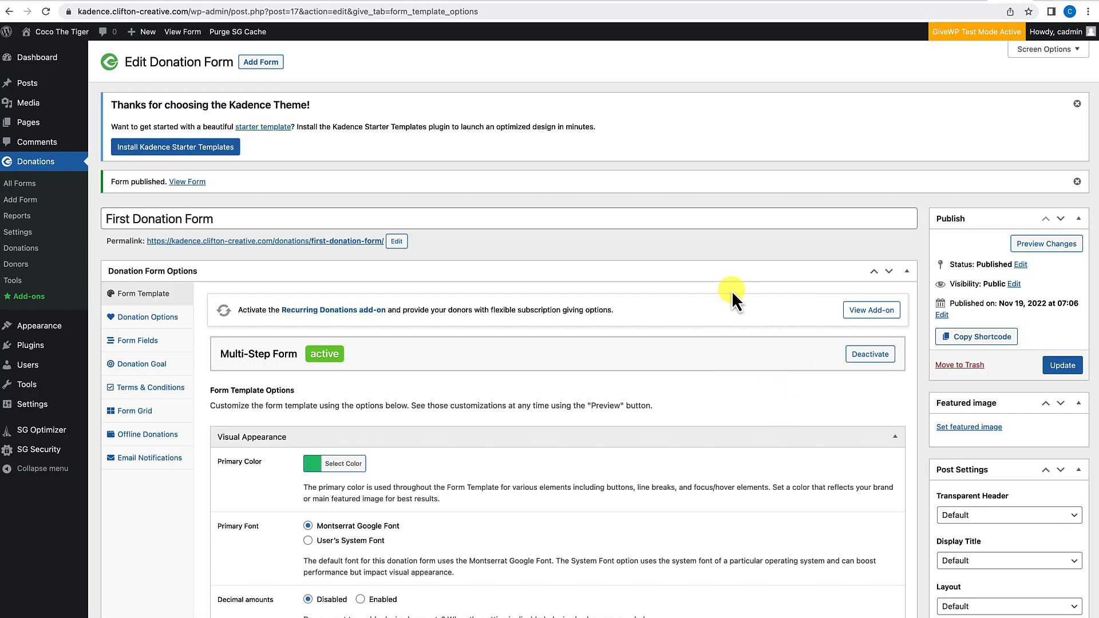
Step: Create a new page titled "First Donation Page" and publish it
mouse_move(153, 40)
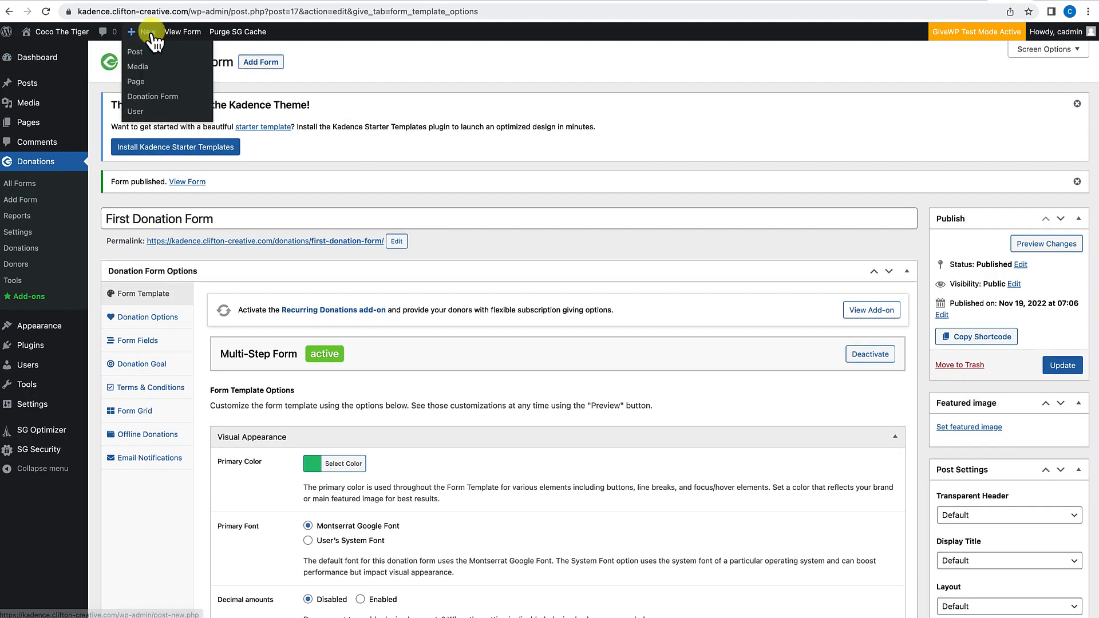
click(137, 82)
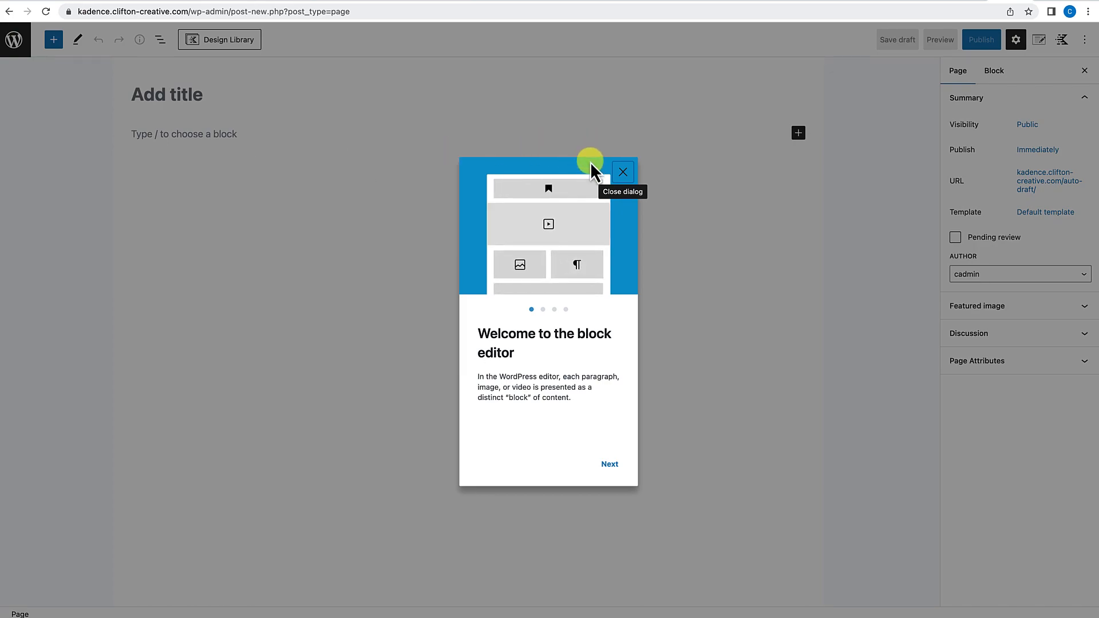
click(625, 172)
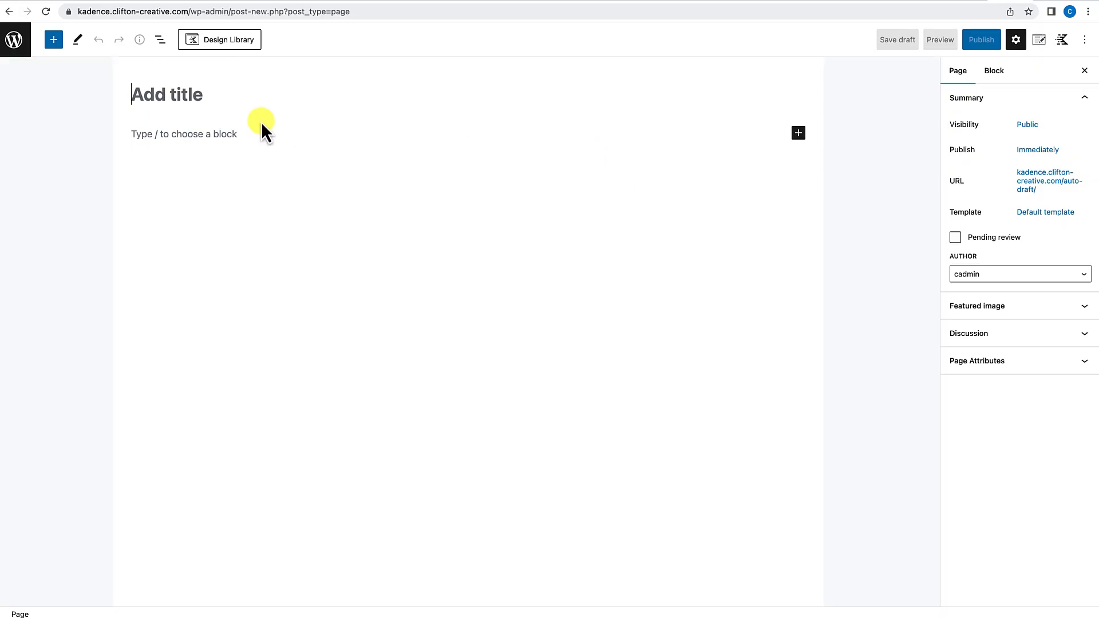
text(First Page)
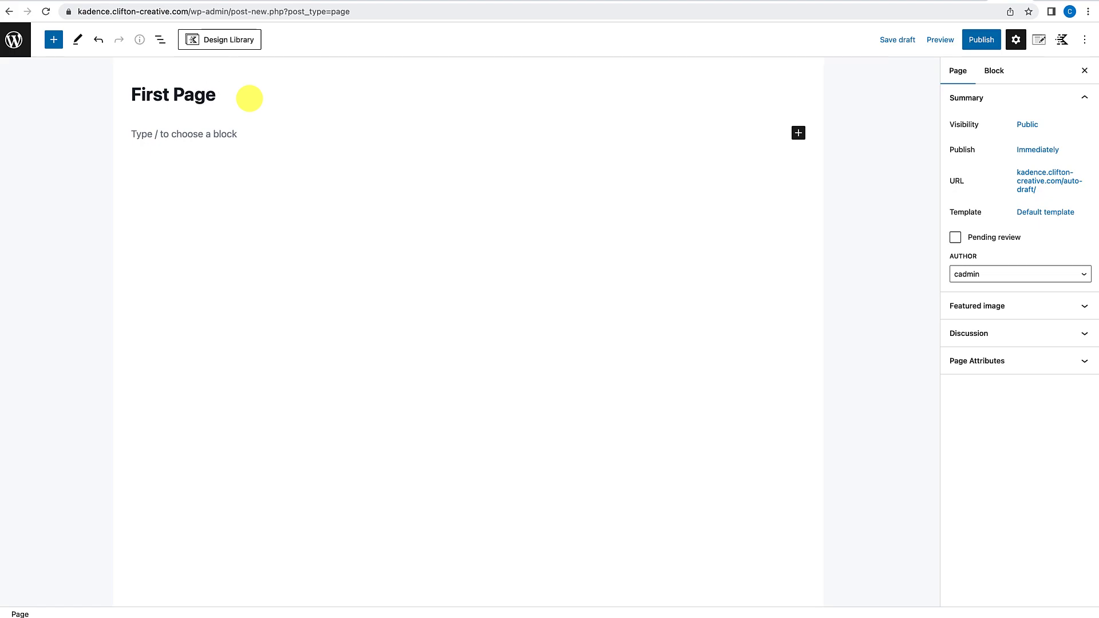
key(BackSpace)
key(BackSpace)
key(BackSpace)
key(BackSpace)
text(Donaton)
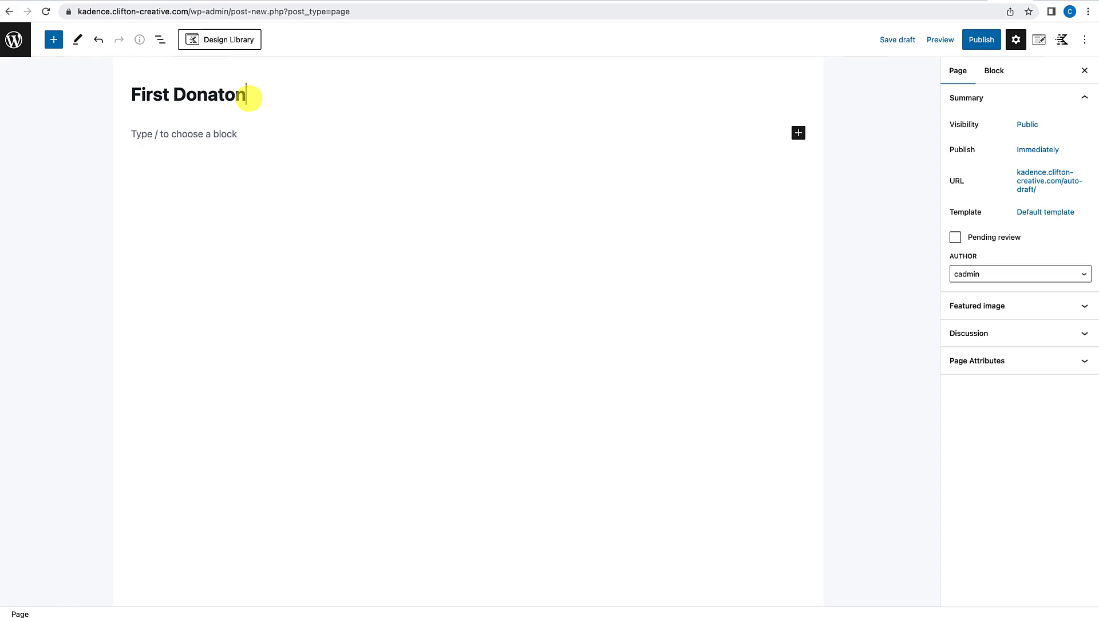
key(BackSpace)
key(BackSpace)
text(ion Page)
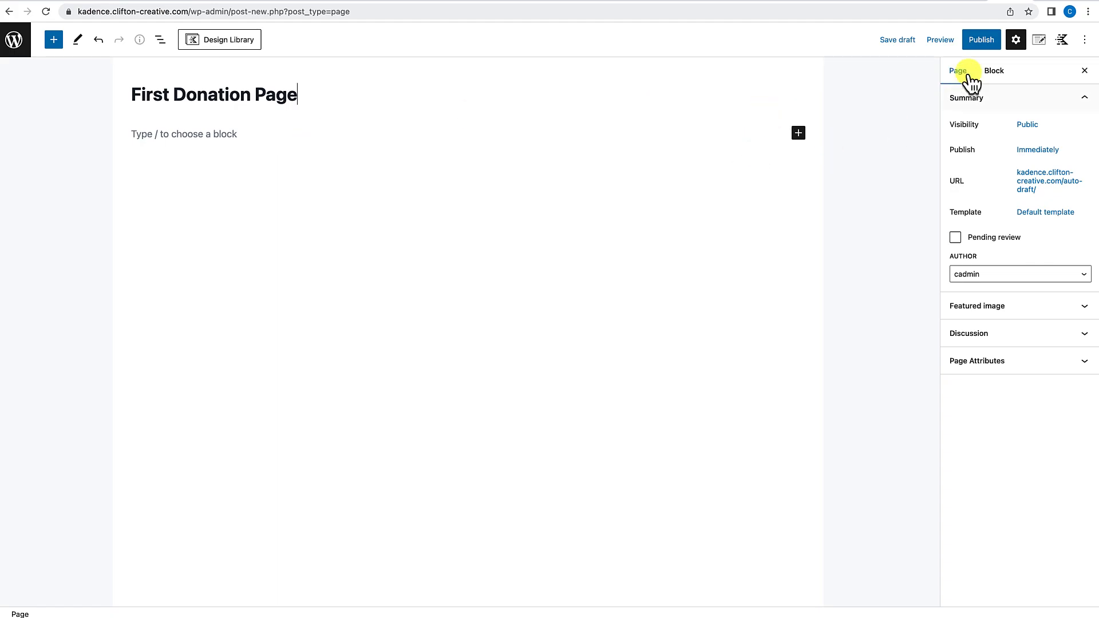
click(984, 43)
click(985, 43)
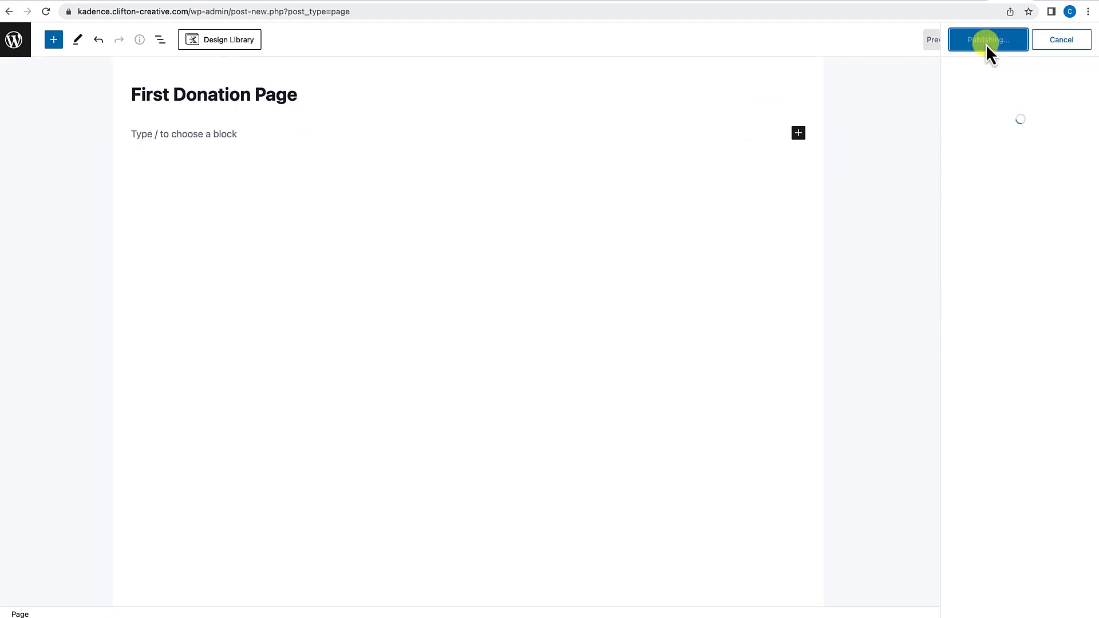
Step: Copy the First Donation Form's shortcode from the list of donation forms
click(16, 40)
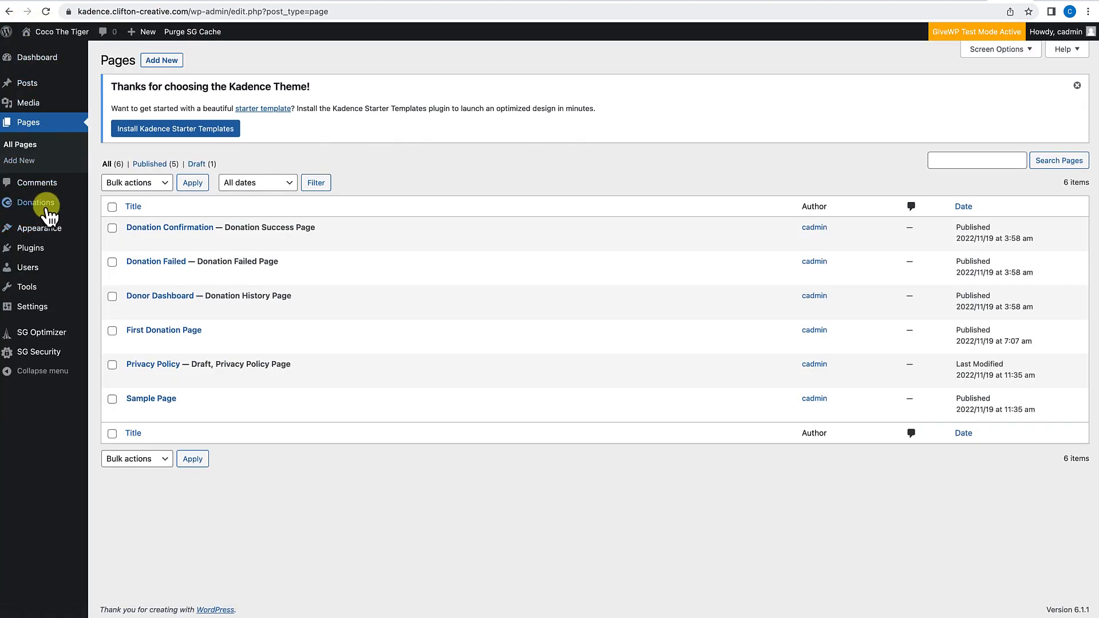
click(108, 204)
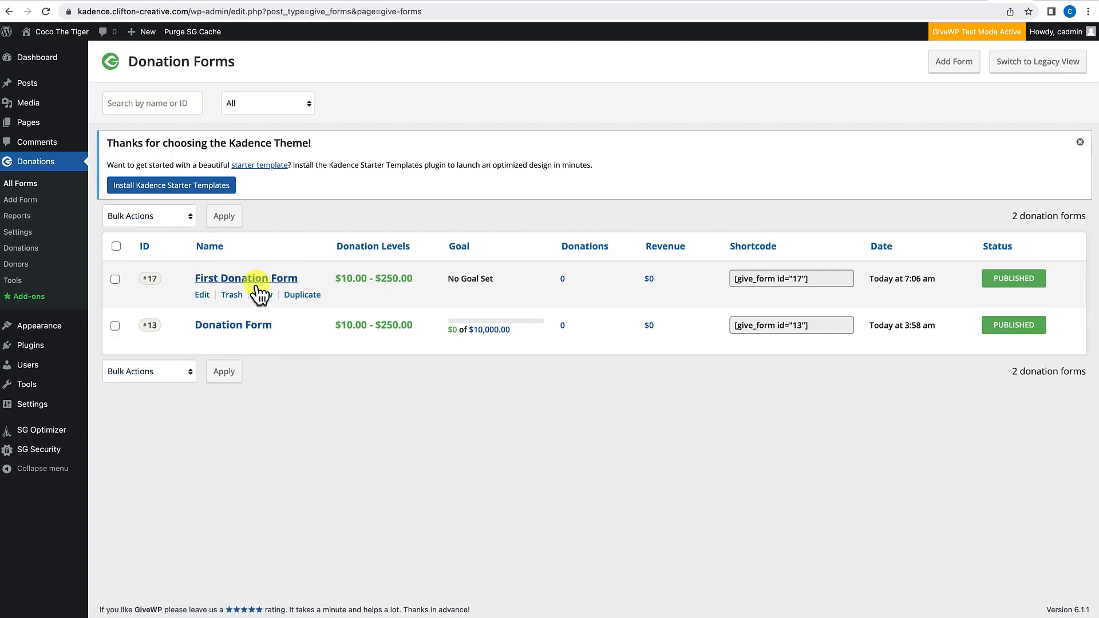
drag(816, 279, 734, 282)
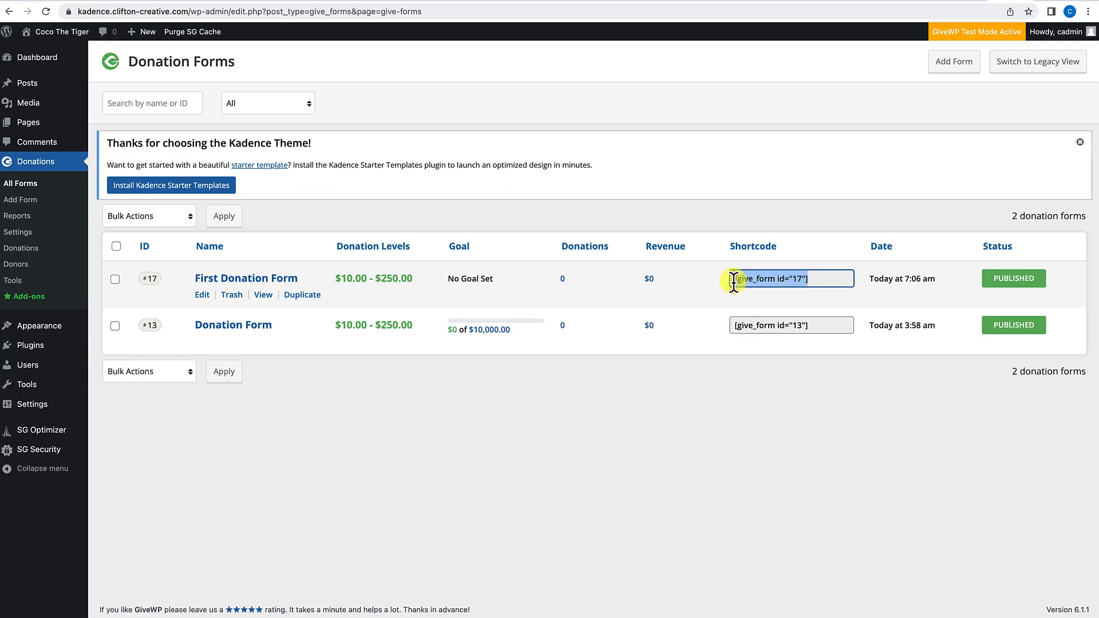
Step: Open First Donation Page for editing, add a Custom HTML block containing [give_form id="17"], and update the page
mouse_move(54, 120)
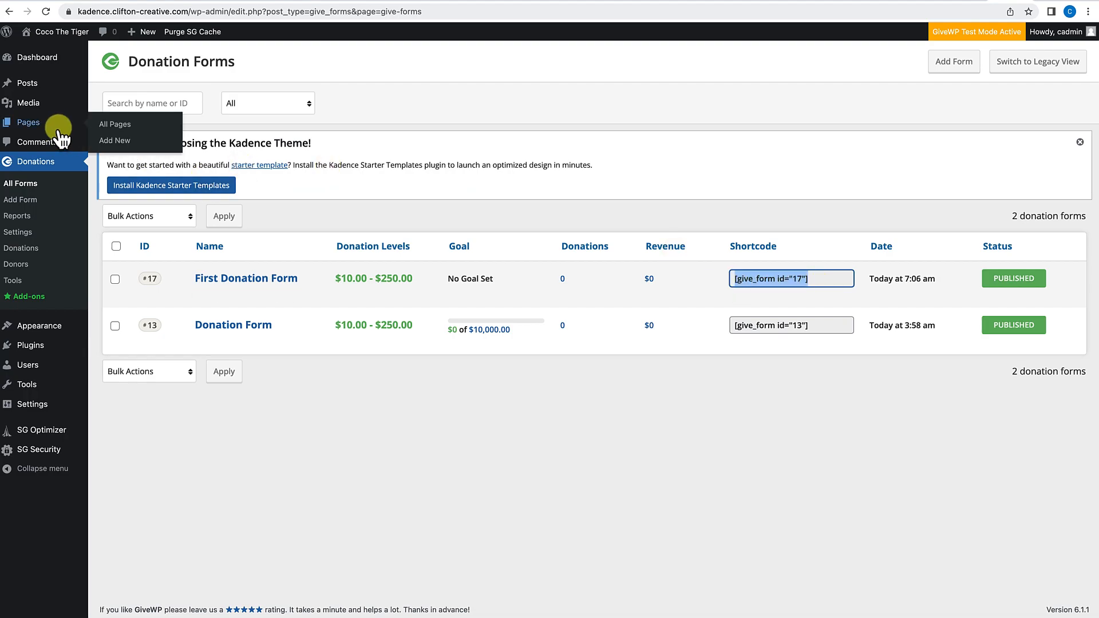
click(112, 123)
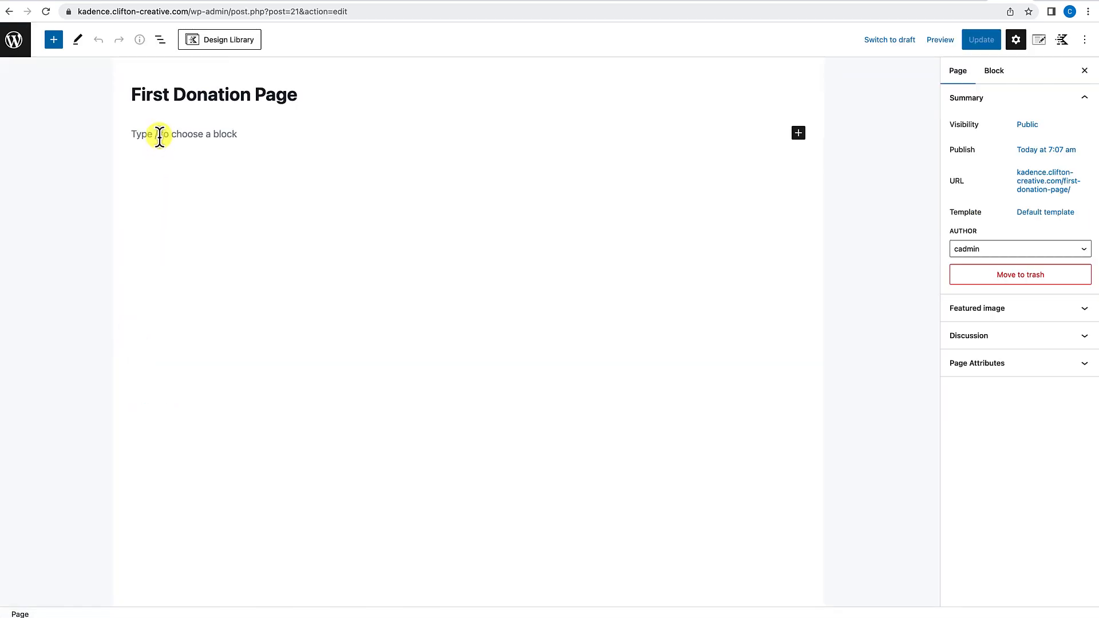
click(160, 136)
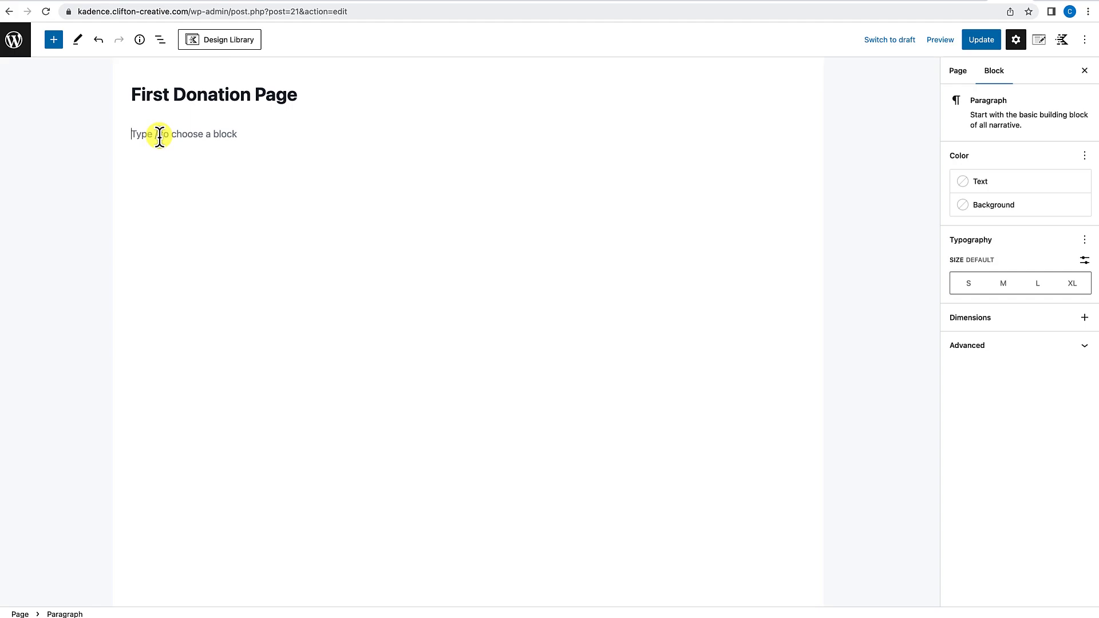
text(/h)
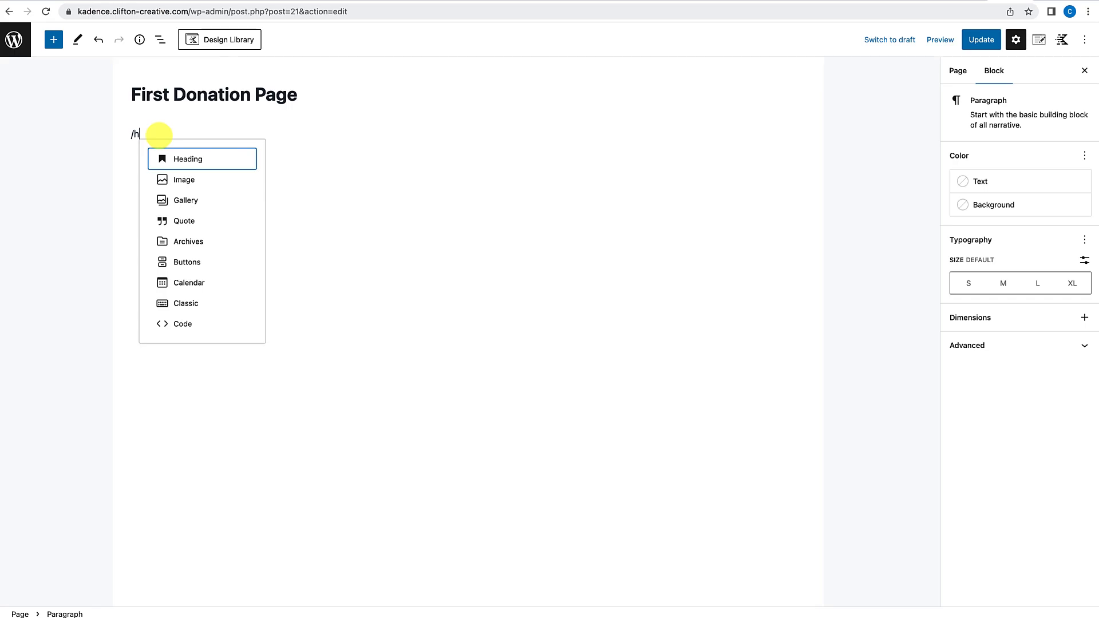
text(tml)
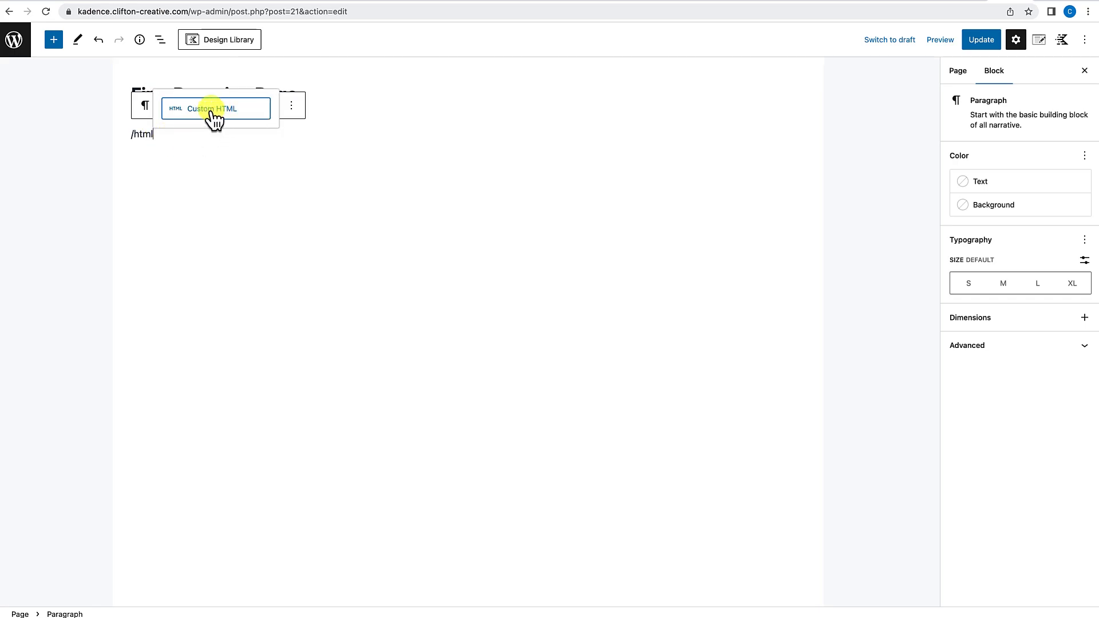
click(218, 117)
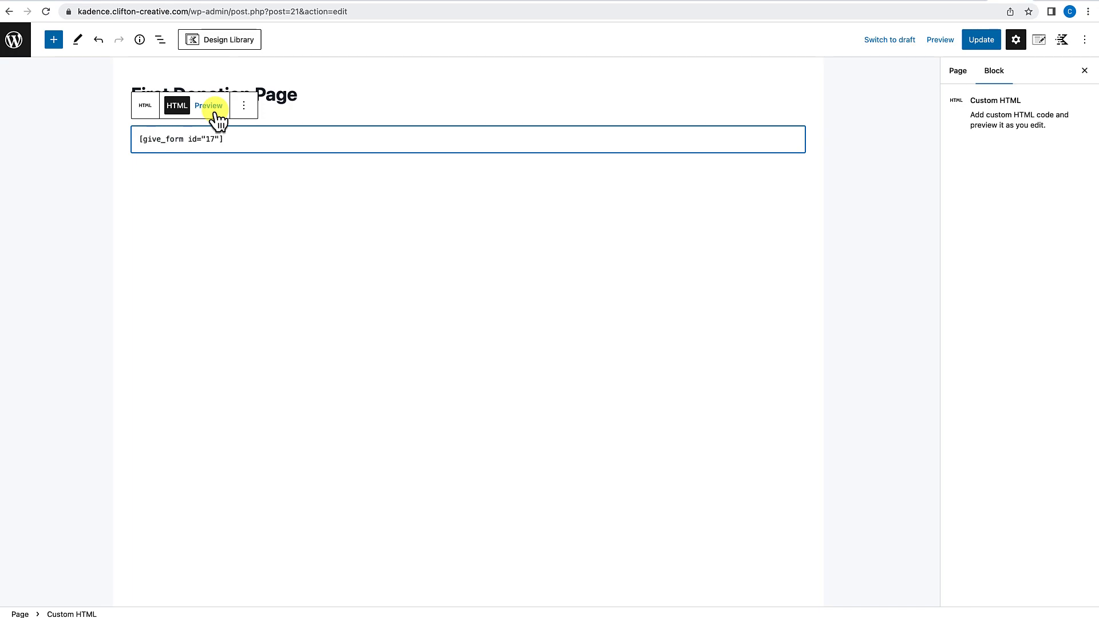
click(976, 42)
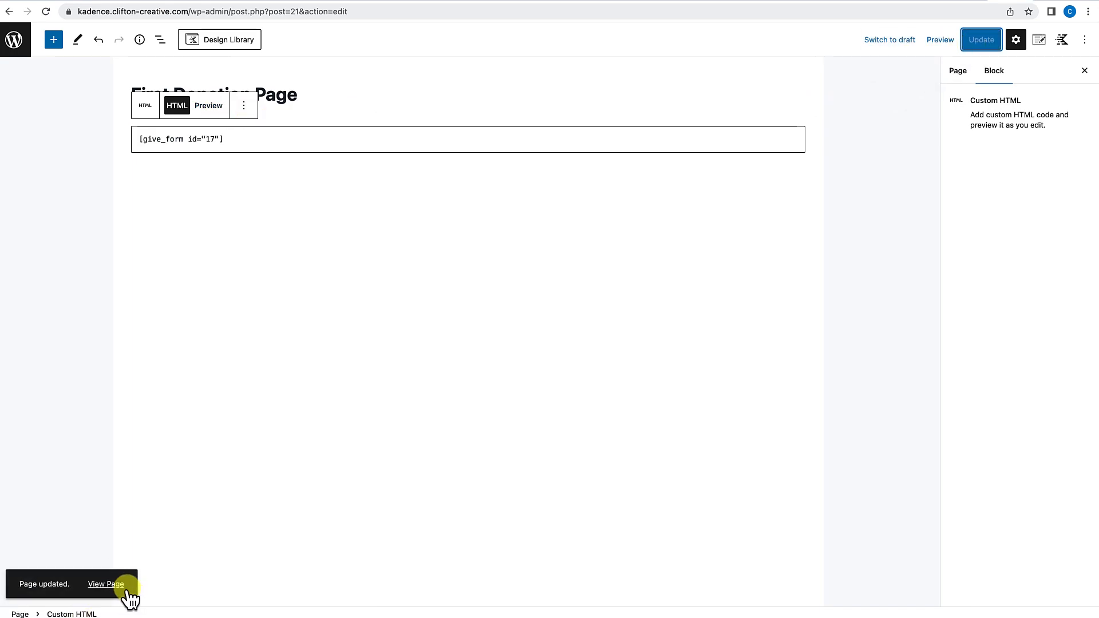
Step: View the published First Donation Page and go through the form's introduction, amount and donor information steps
click(114, 585)
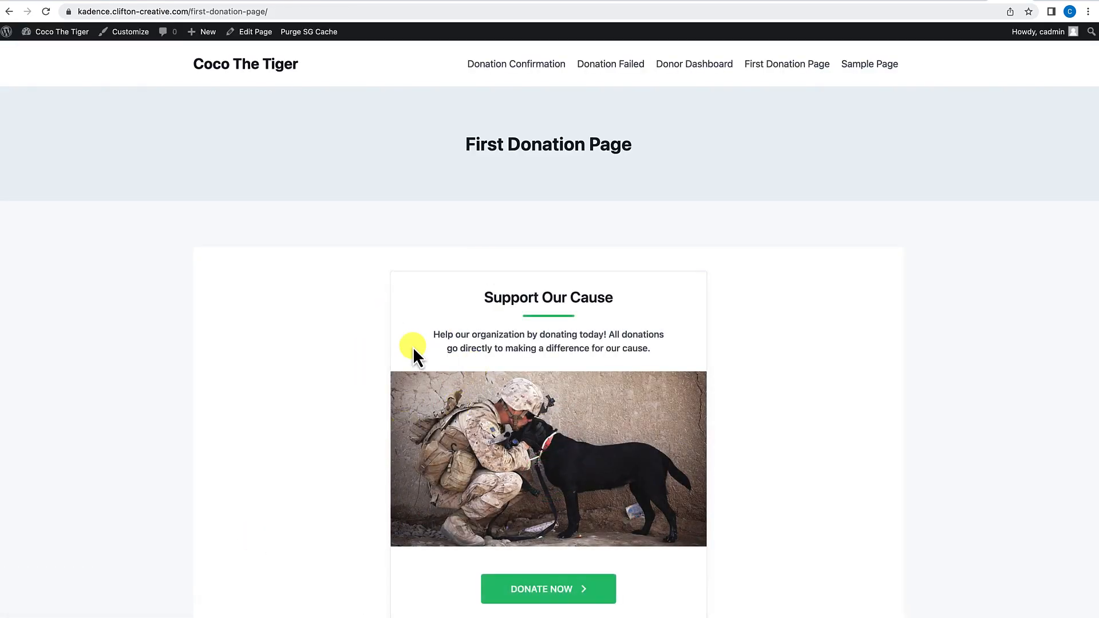
scroll(413, 390, down, 3)
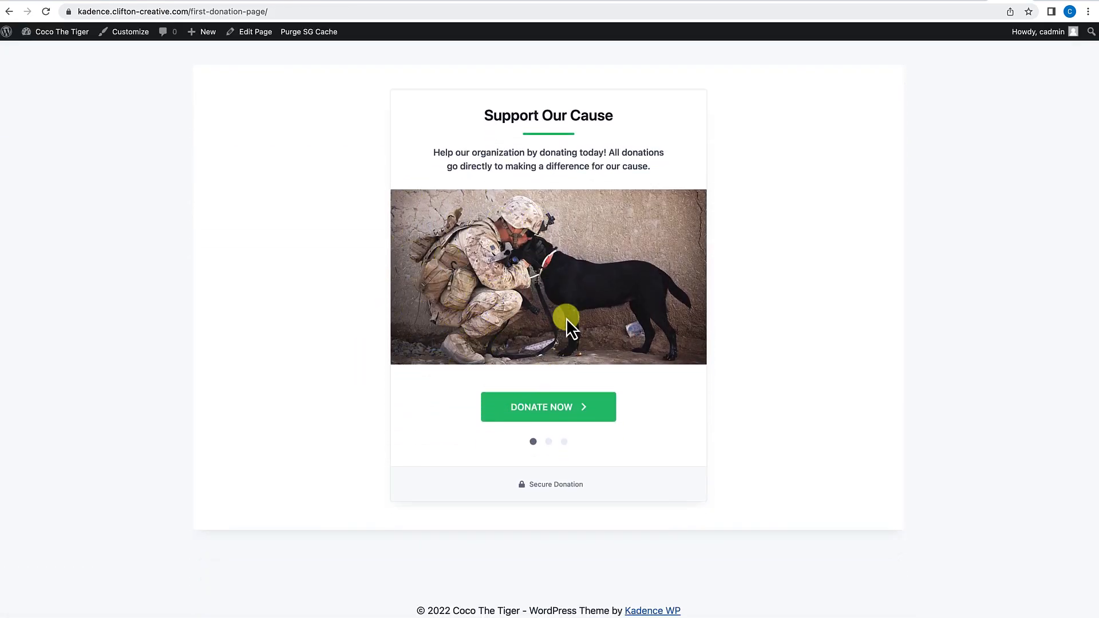
click(554, 410)
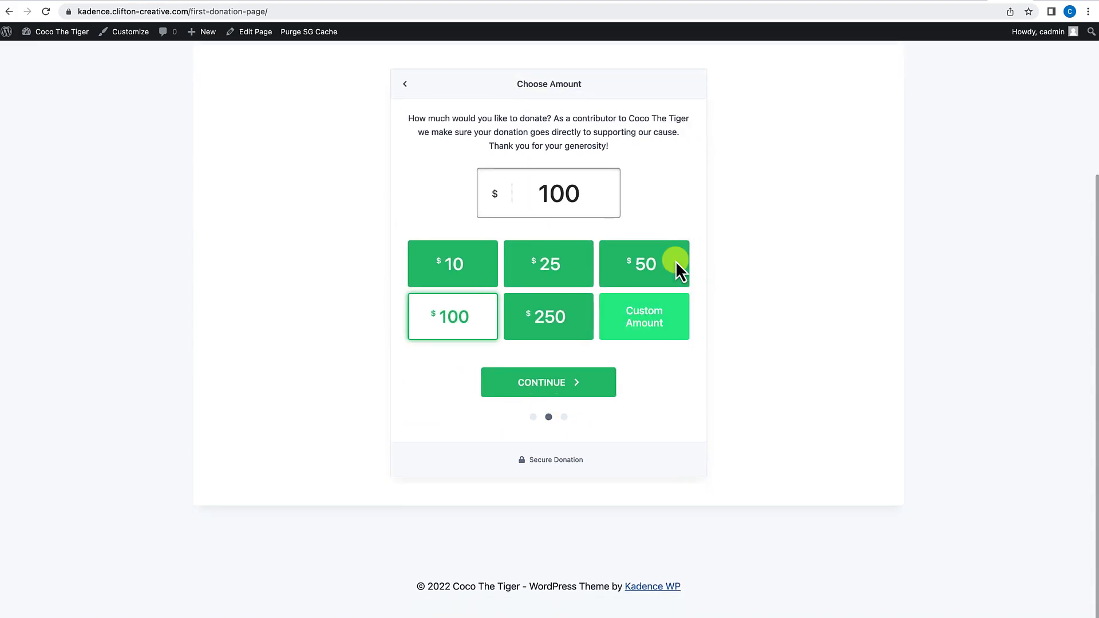
click(561, 387)
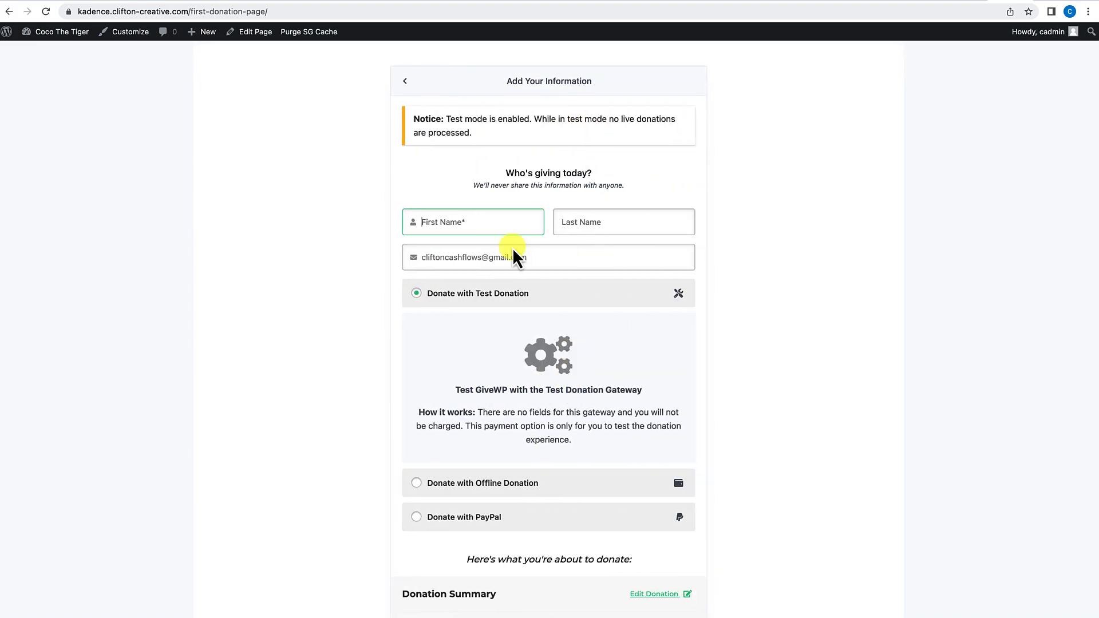
scroll(498, 439, down, 1)
scroll(498, 440, down, 6)
scroll(498, 440, up, 7)
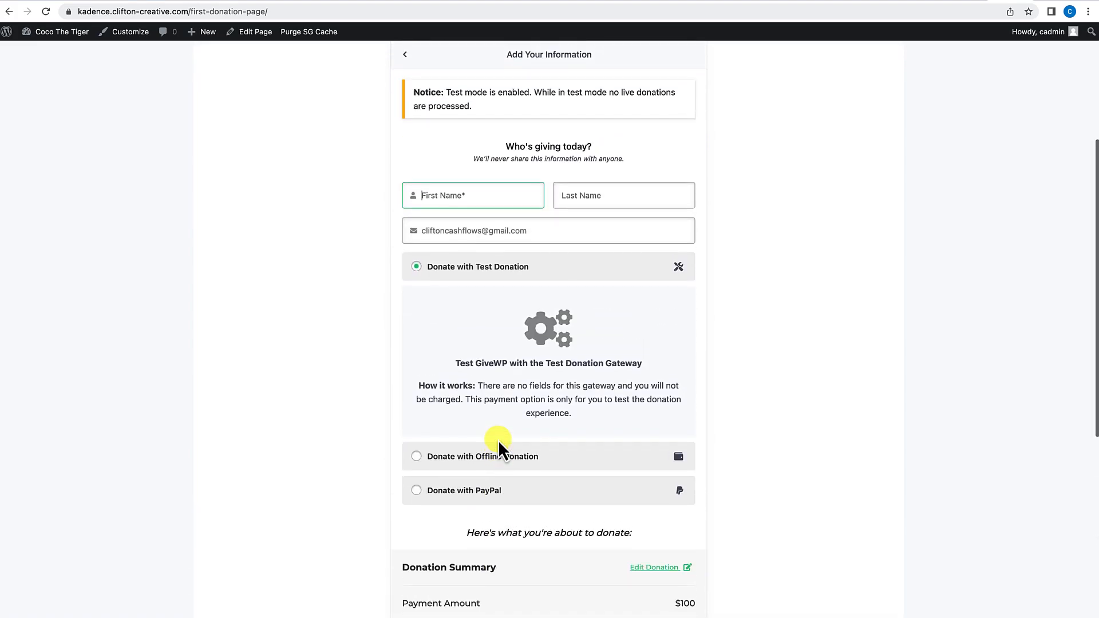
scroll(498, 447, up, 3)
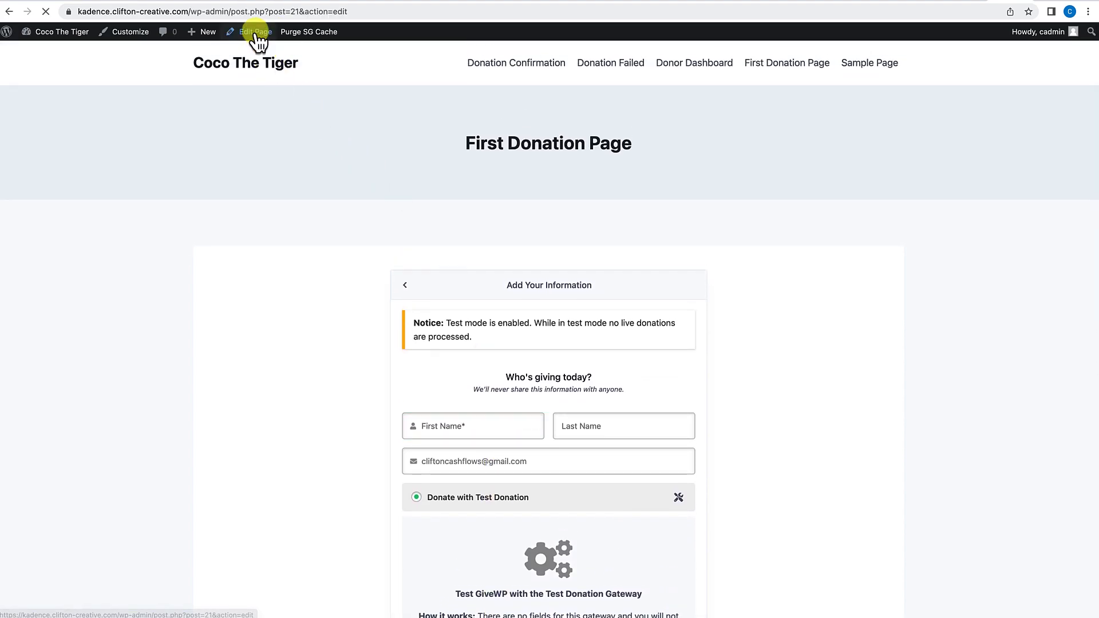
Step: Reopen First Donation Page for editing and remove its Custom HTML block
click(296, 139)
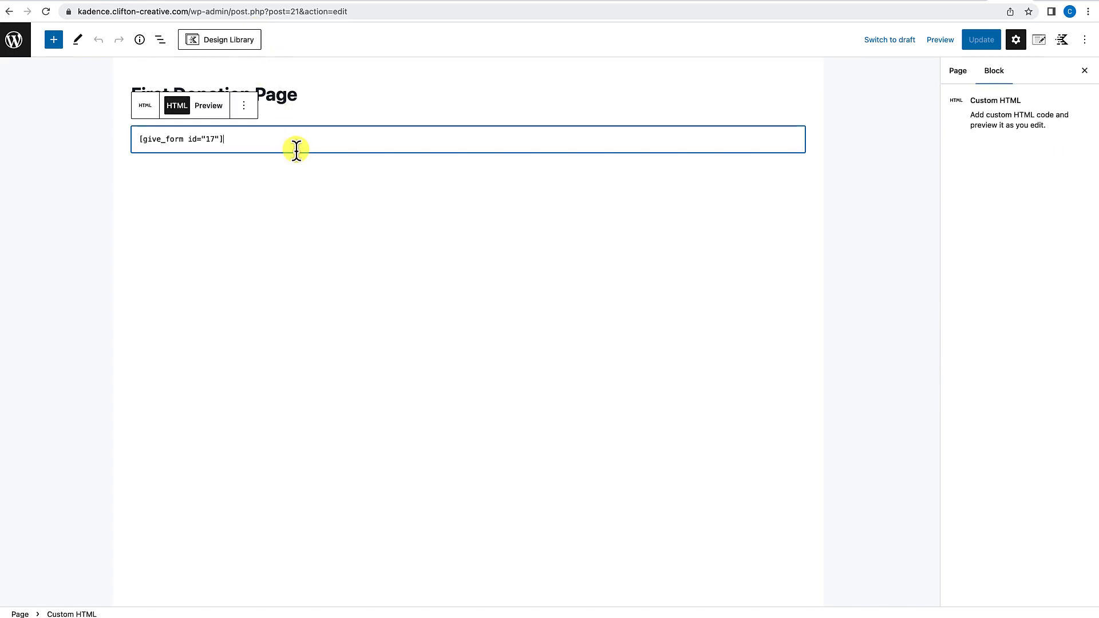
click(243, 106)
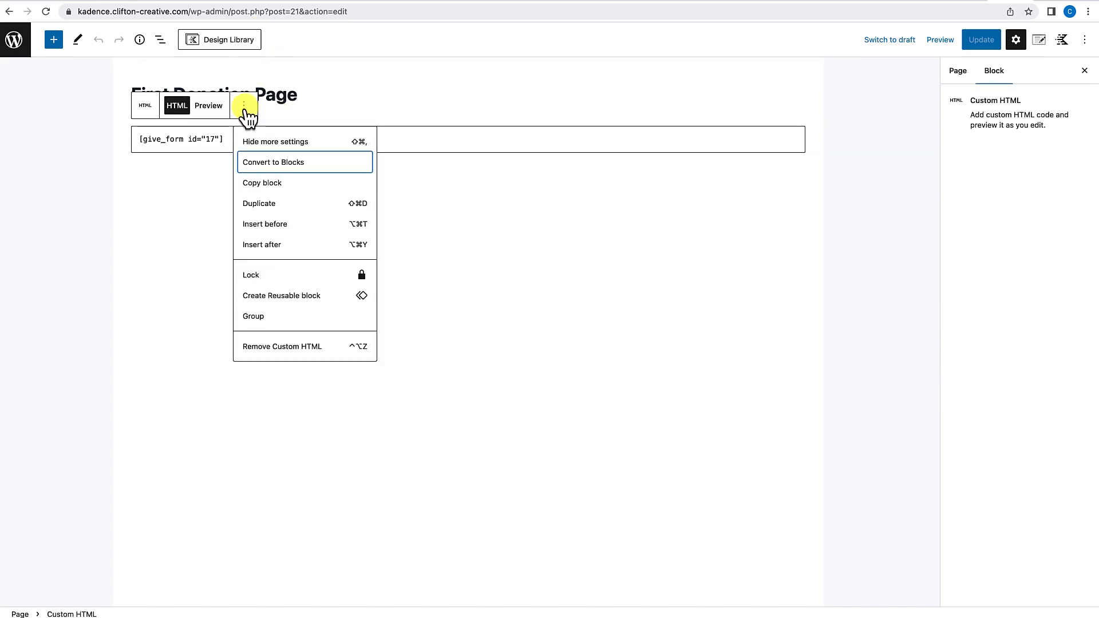
click(288, 350)
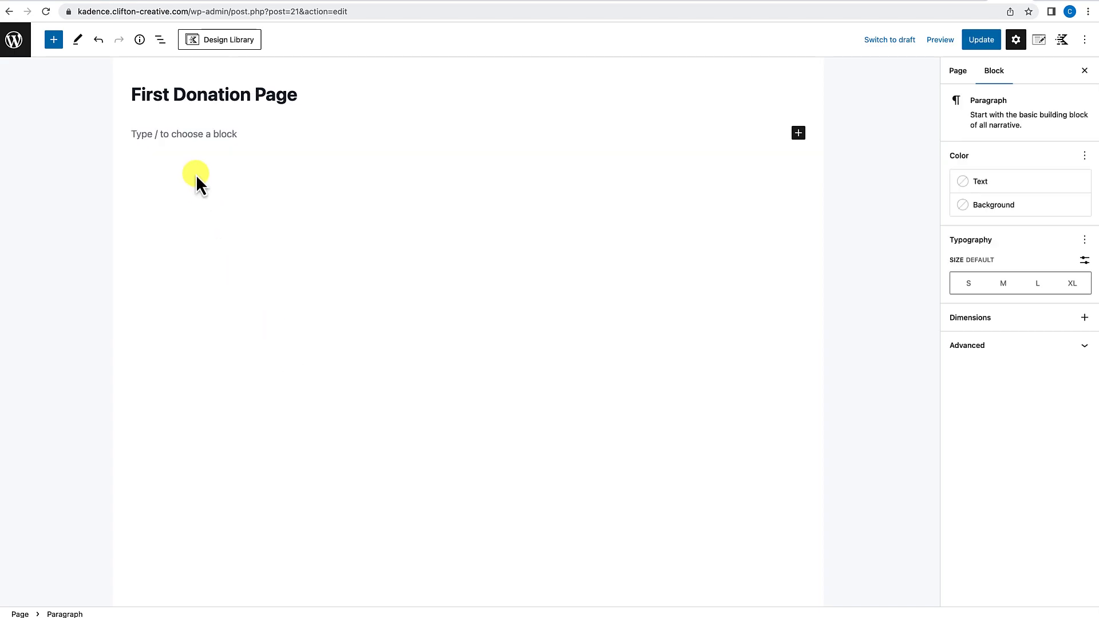
Step: Insert a Shortcode block containing [give_form id="17"] and update the page
text(/sho)
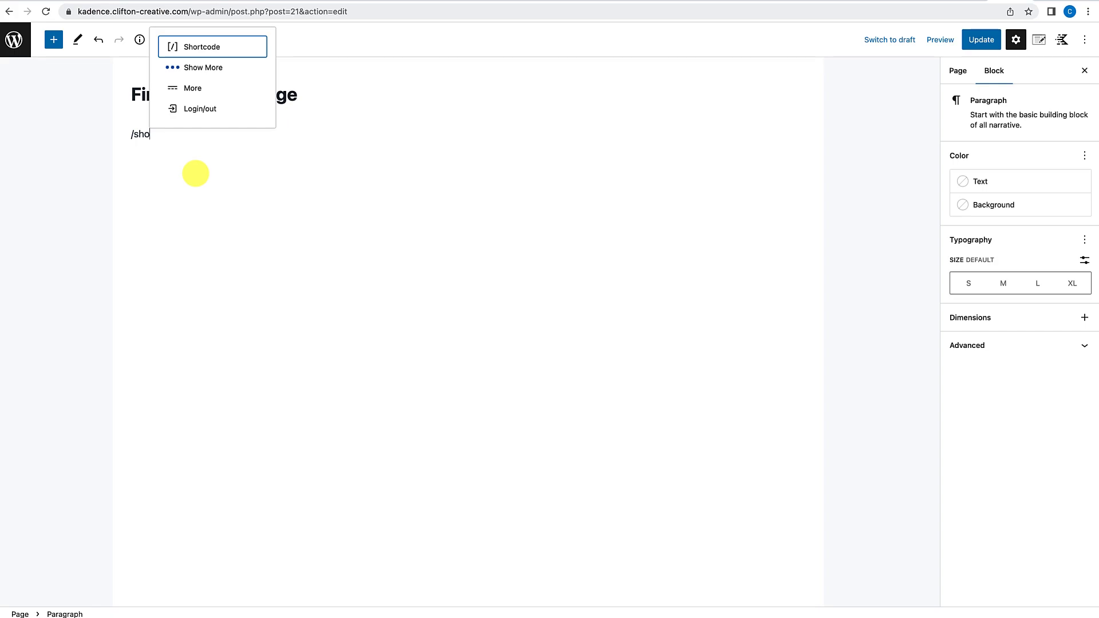
text(rt)
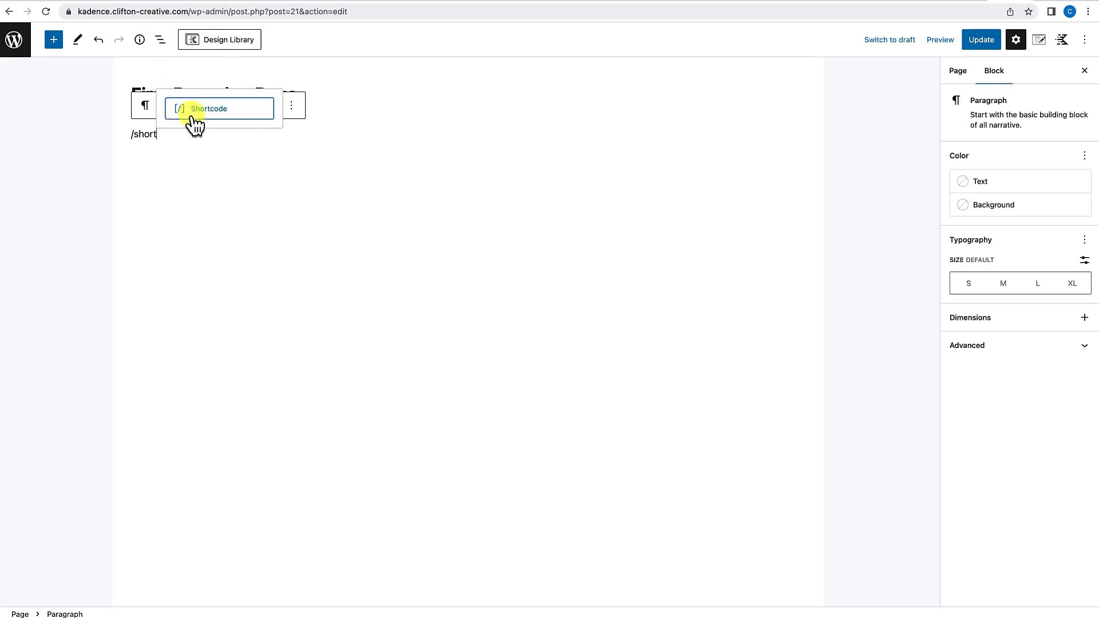
click(193, 113)
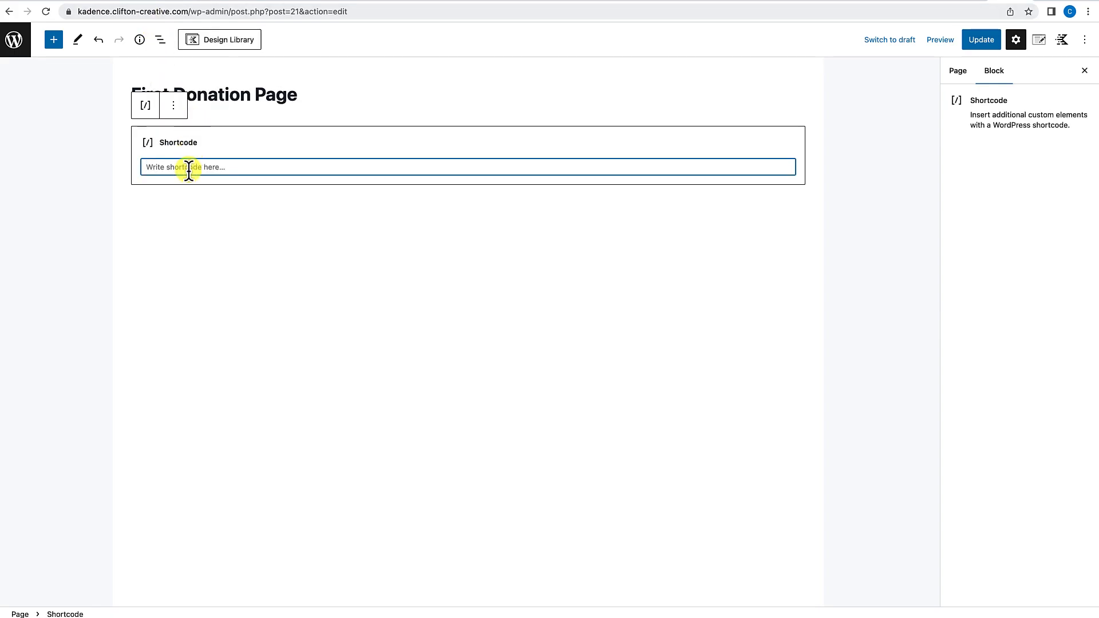
click(992, 43)
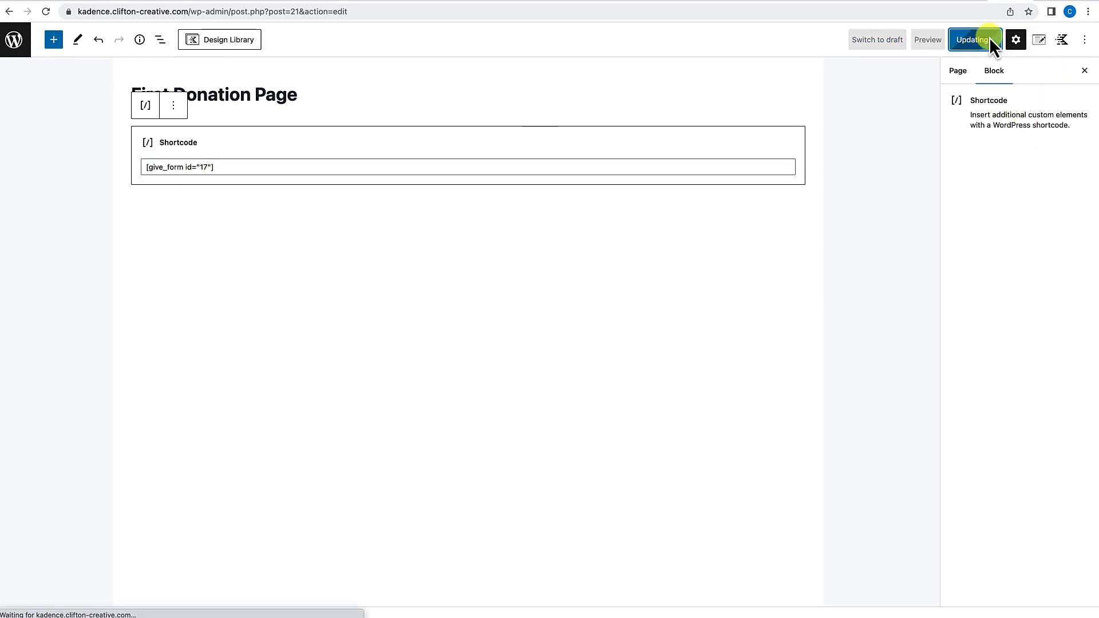
Step: View the updated First Donation Page and check how the embedded donation form is displayed
click(111, 594)
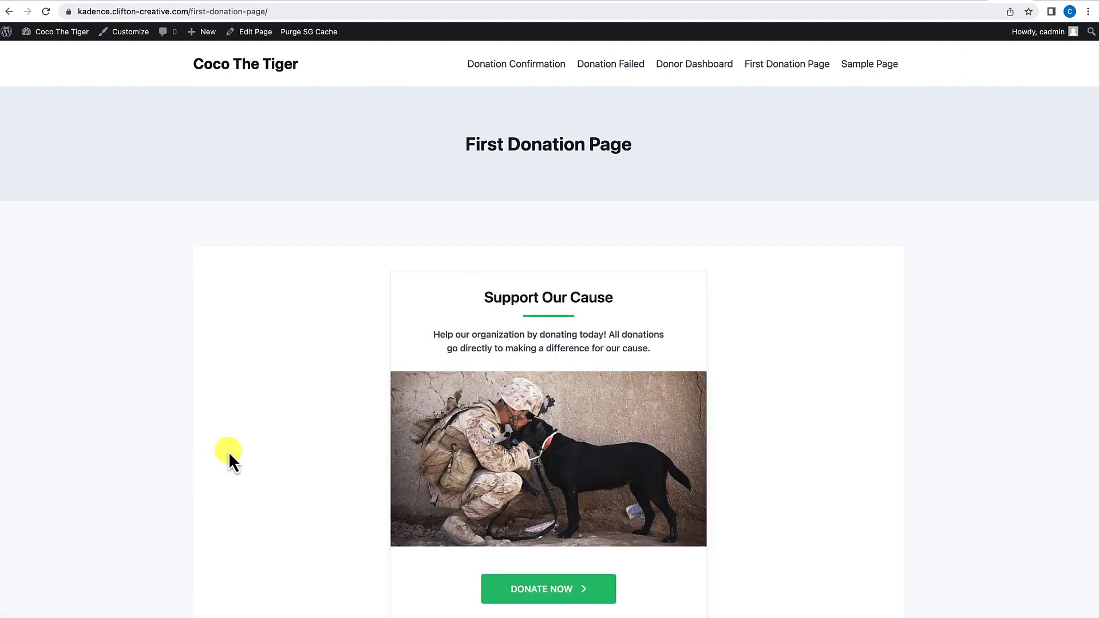
scroll(229, 455, down, 3)
scroll(430, 474, down, 1)
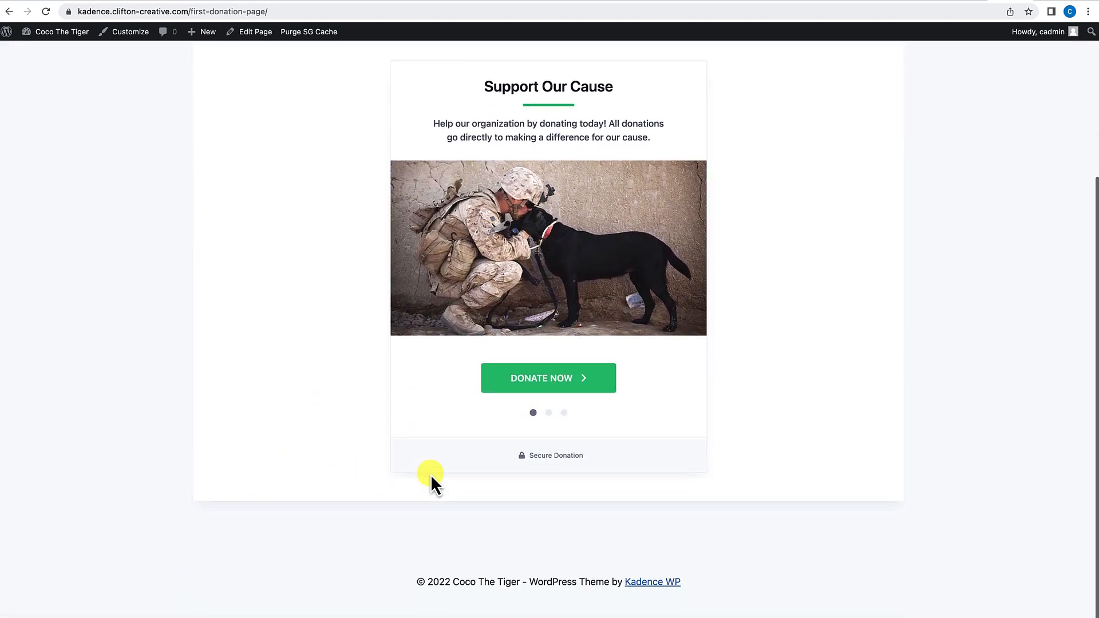
scroll(471, 389, up, 4)
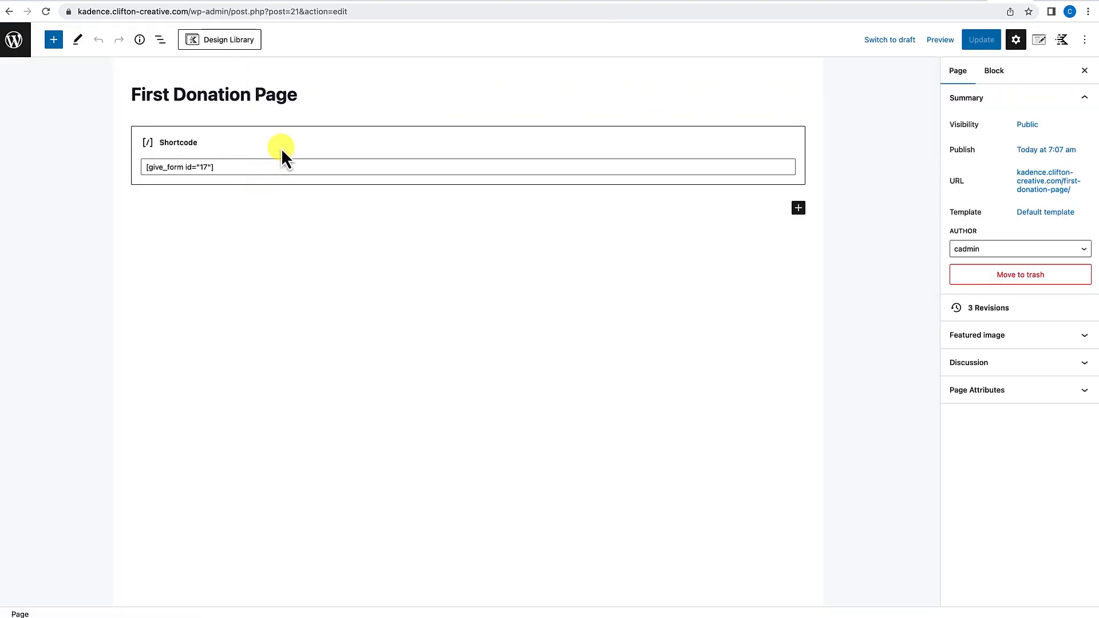
Step: Delete the Shortcode block from First Donation Page
click(280, 147)
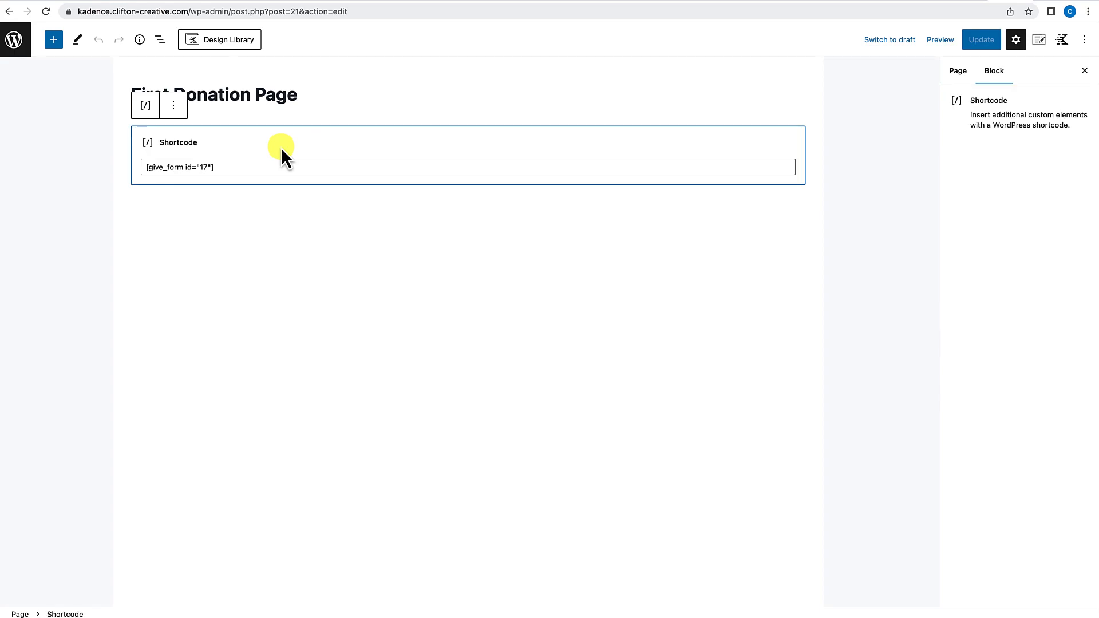
key(BackSpace)
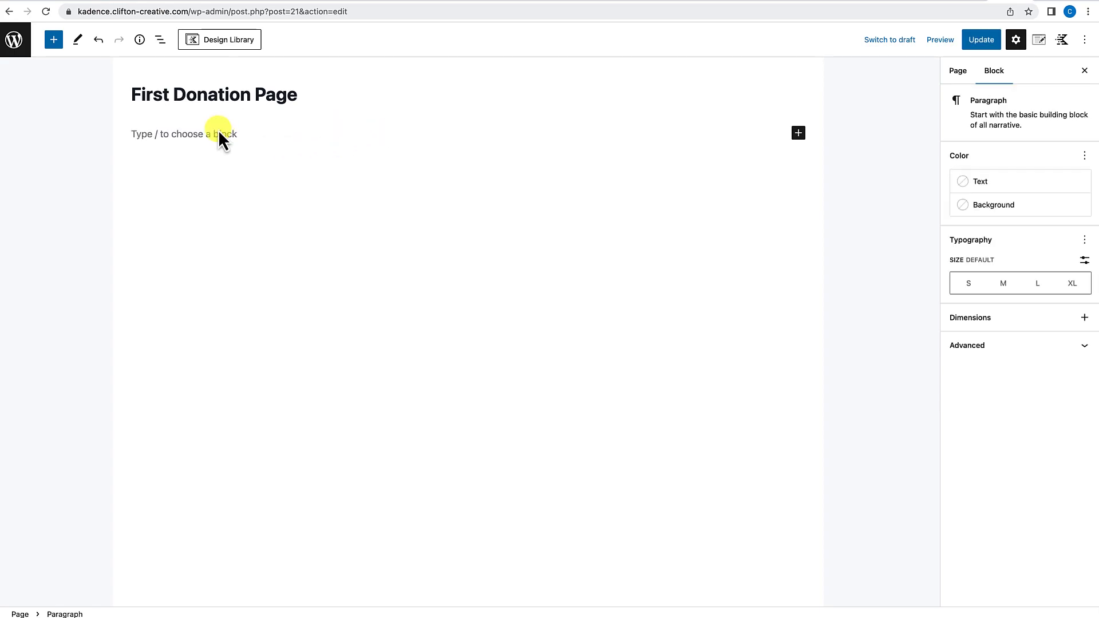
Step: Find the GiveWP blocks with the search term "give" and add a Donation Form block below the First Donation Page title
click(57, 43)
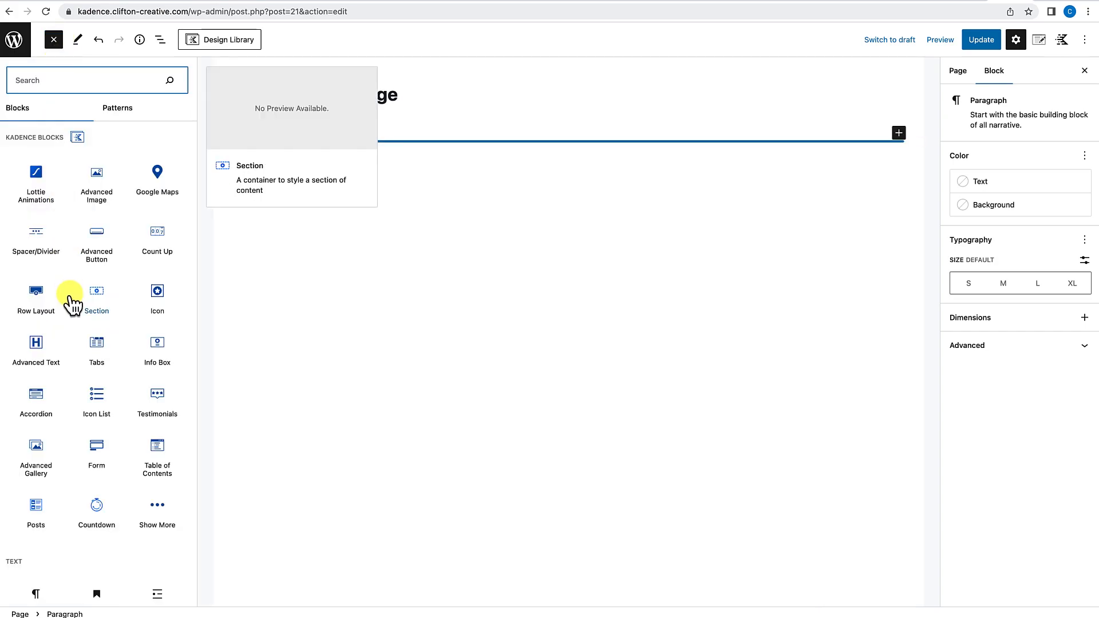
scroll(71, 300, down, 6)
scroll(71, 300, down, 12)
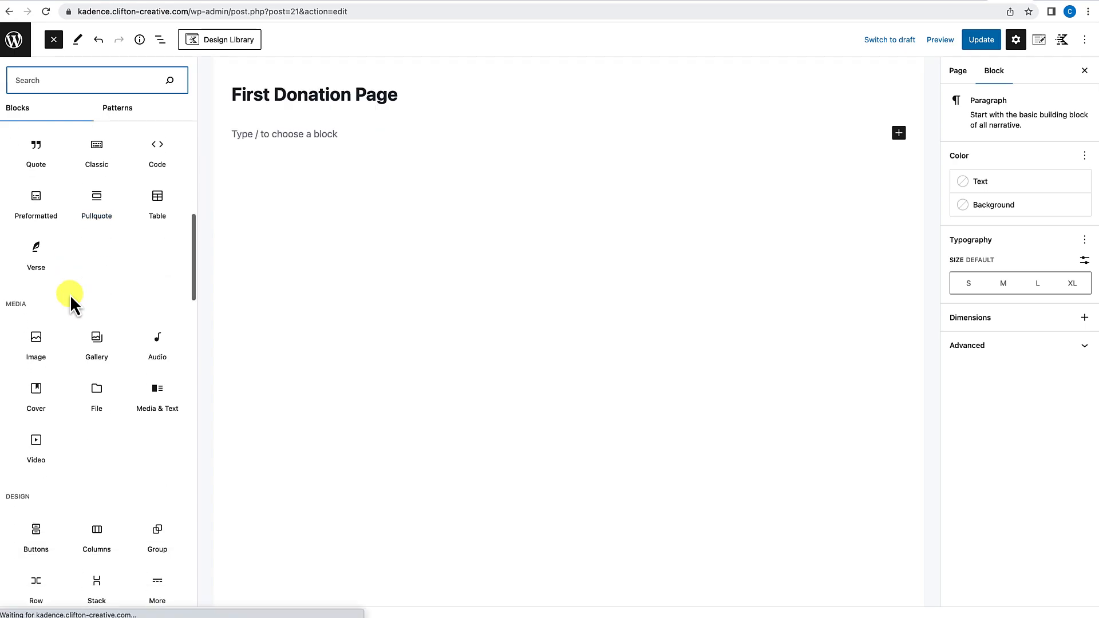
scroll(71, 300, down, 12)
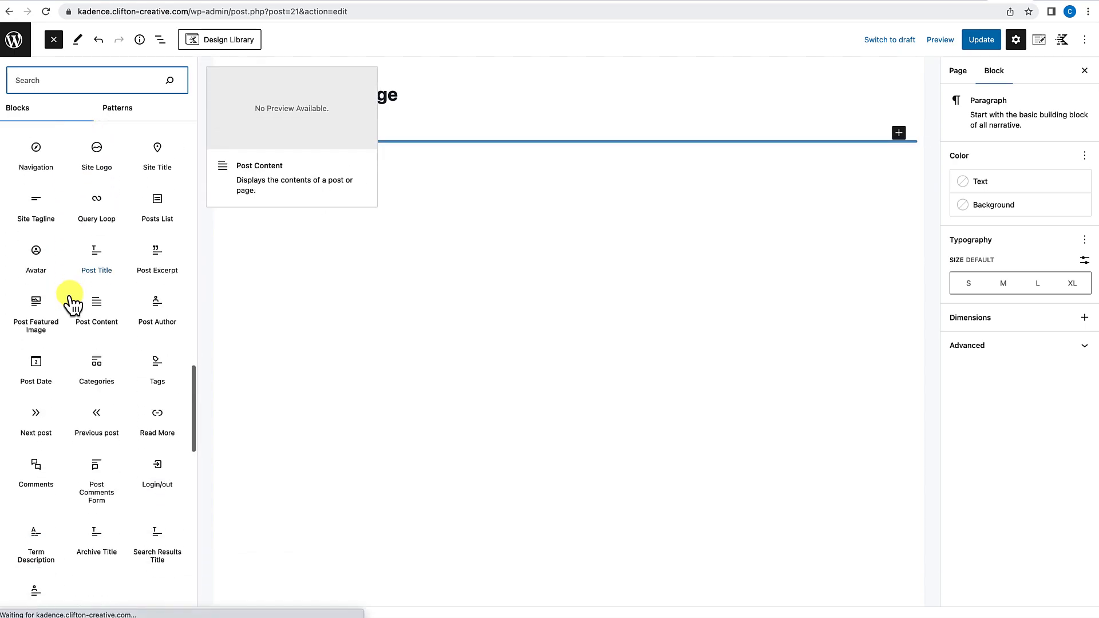
scroll(72, 301, down, 2)
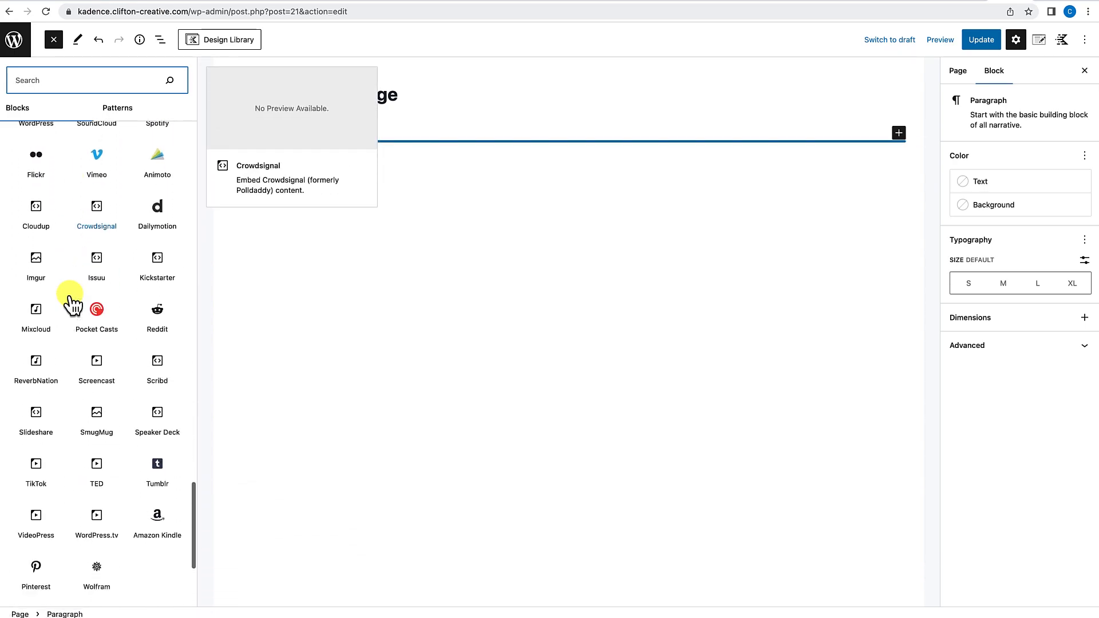
scroll(70, 294, up, 12)
scroll(70, 294, up, 5)
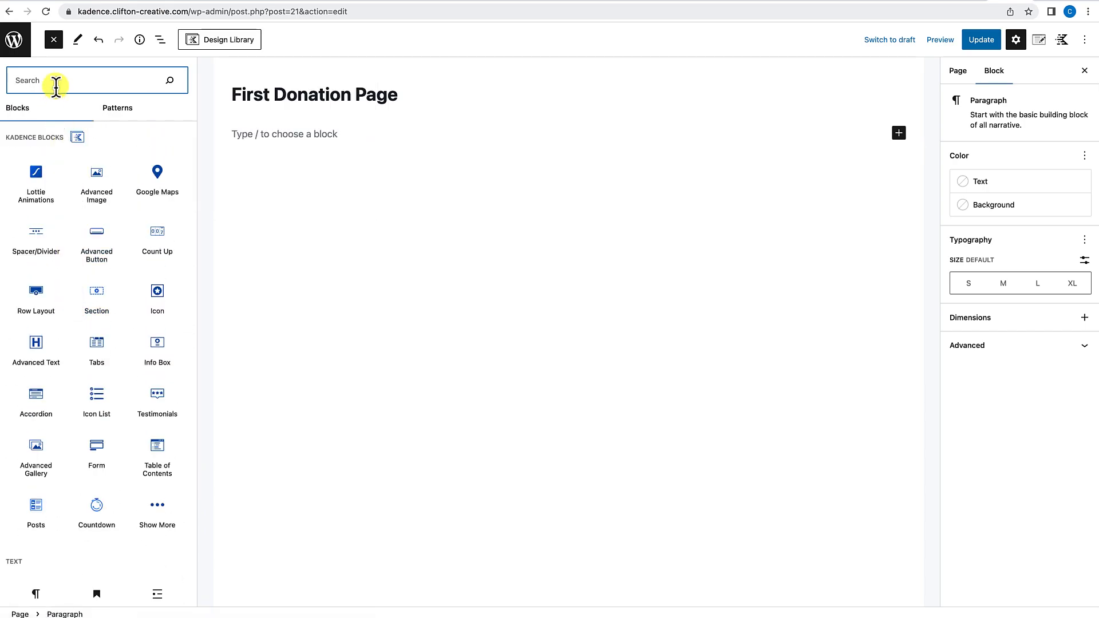
text(give)
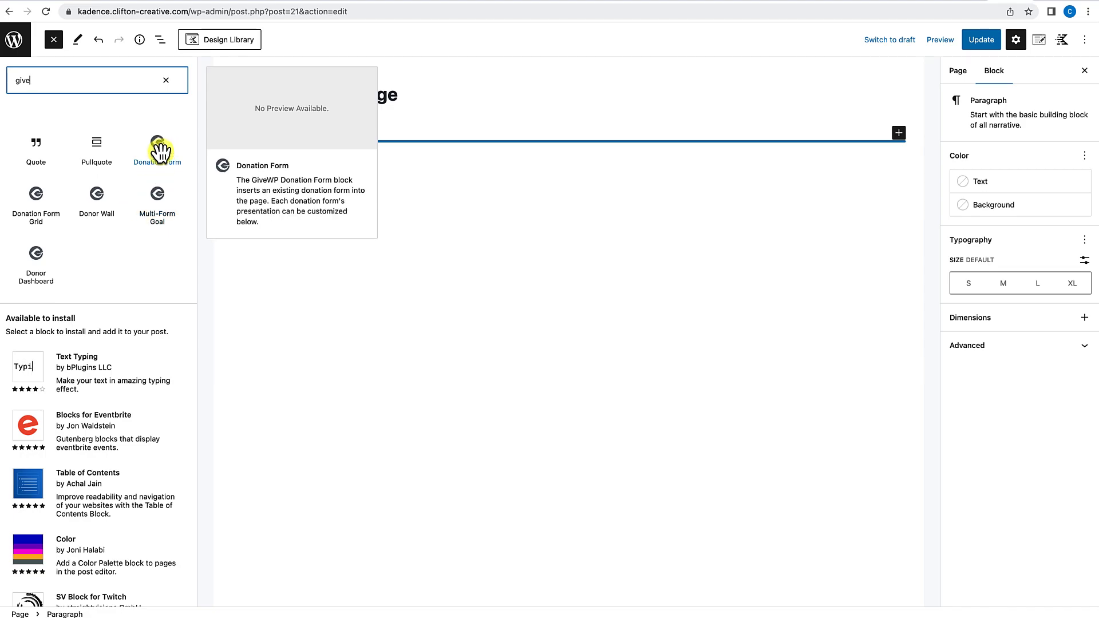
drag(160, 151, 383, 130)
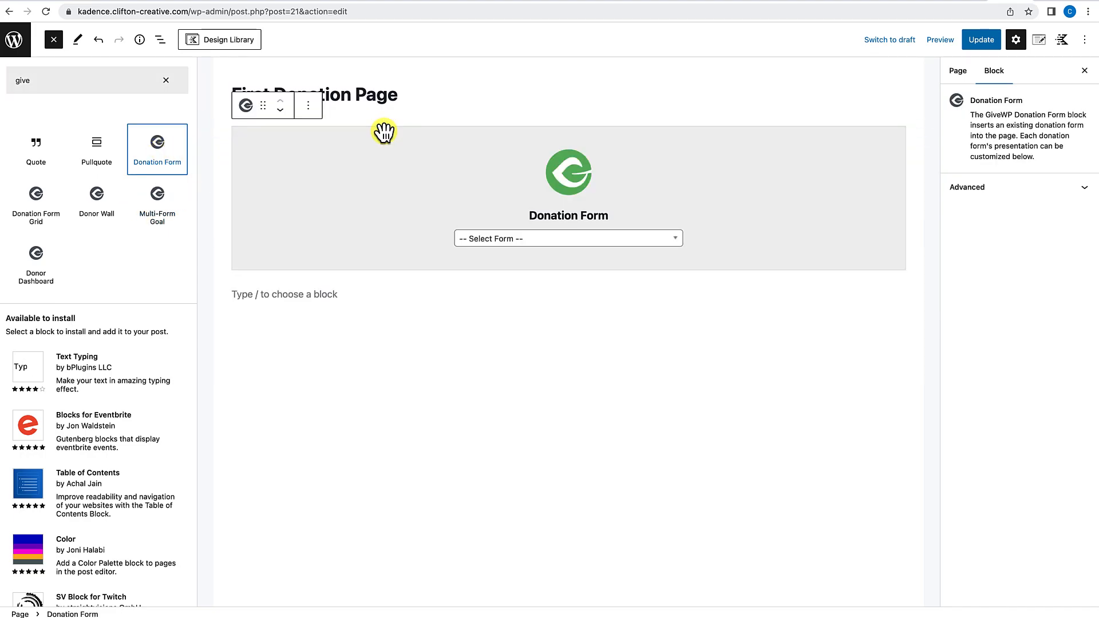
Step: Set the Donation Form block to show First Donation Form and update the page
click(562, 240)
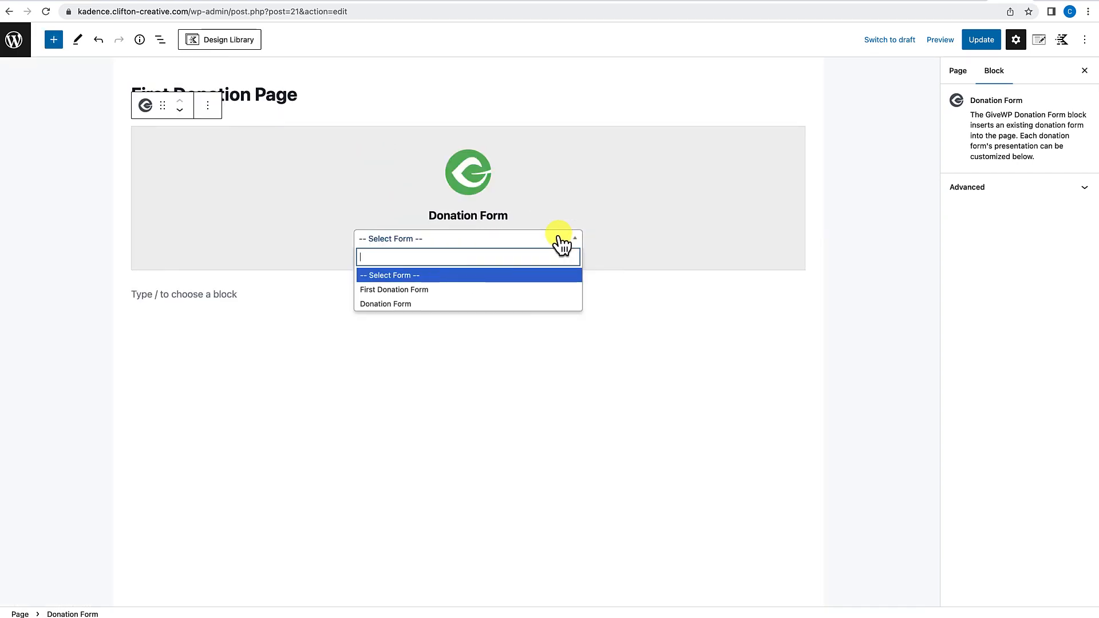
click(420, 292)
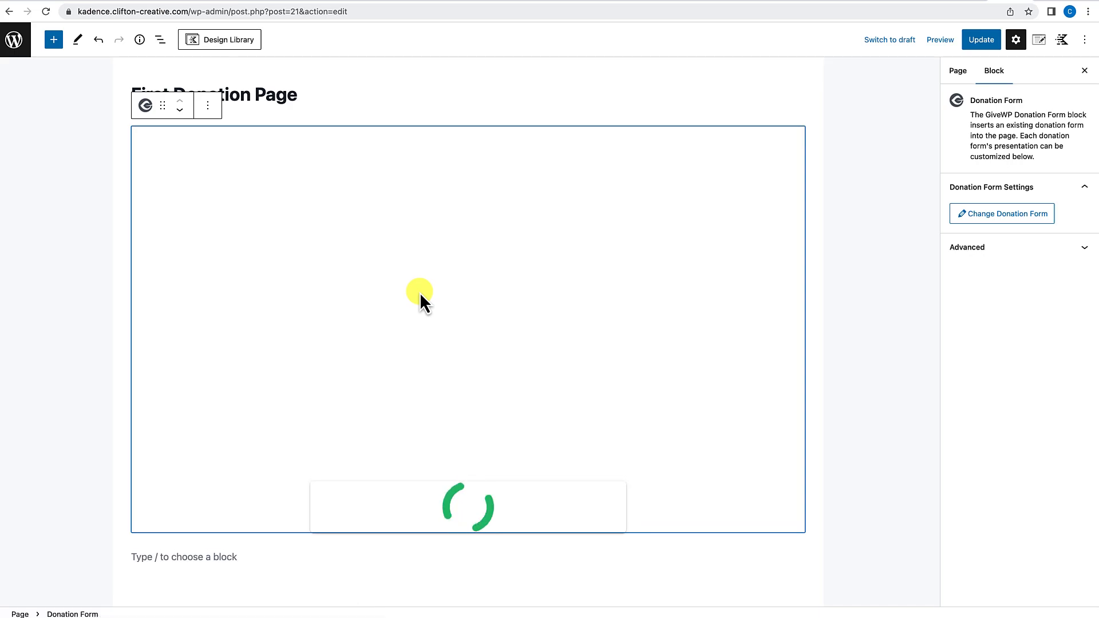
click(989, 45)
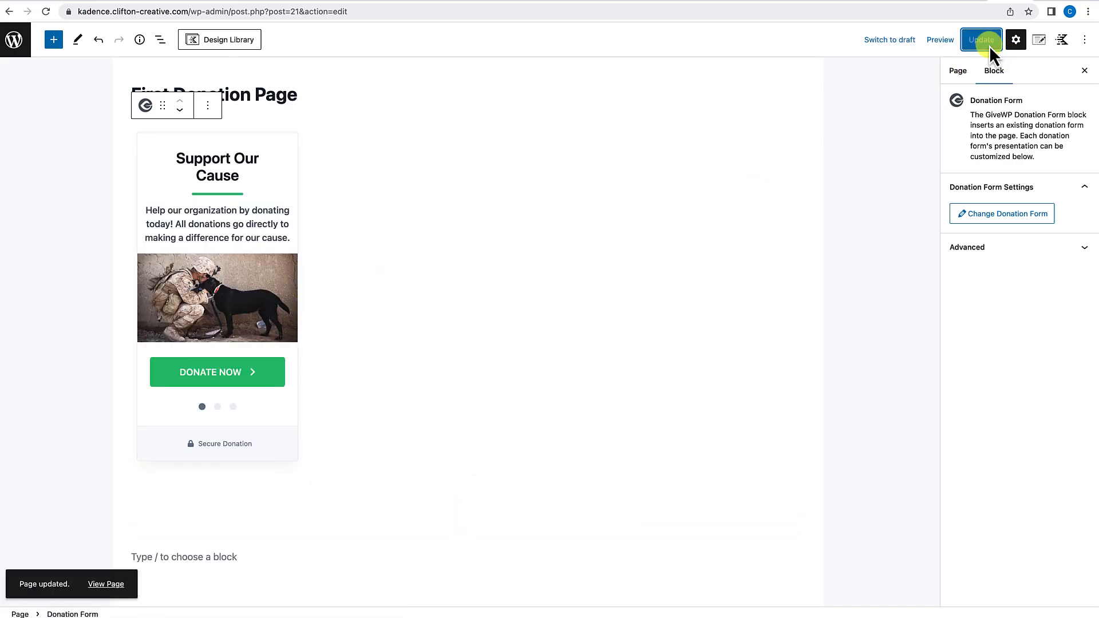
Step: View the published First Donation Page and examine how the form from the Donation Form block is displayed
click(107, 586)
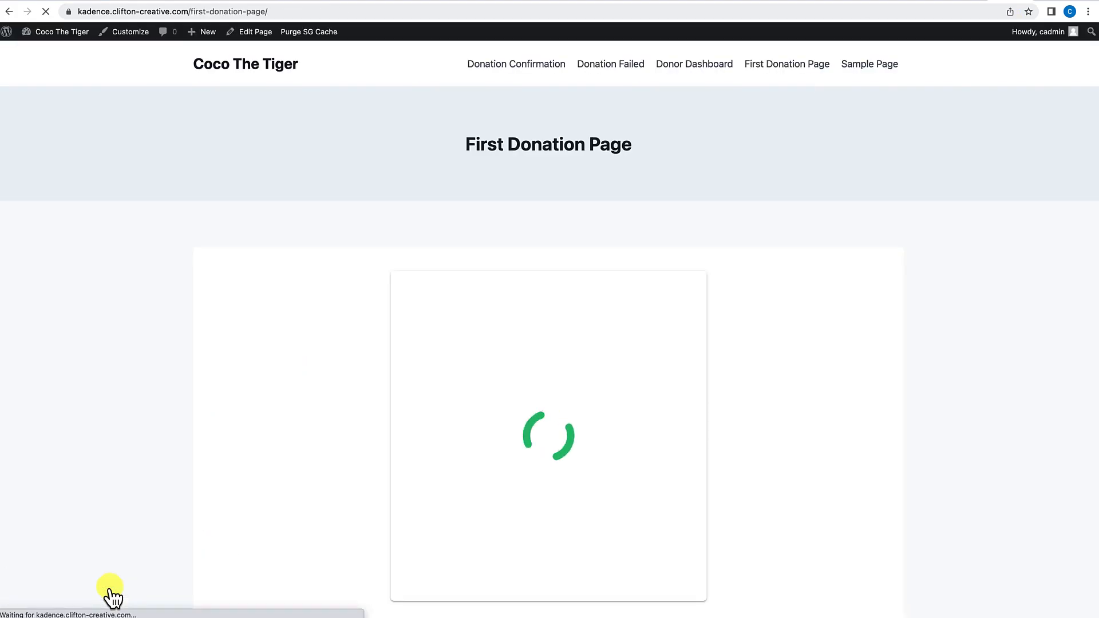
scroll(480, 472, down, 3)
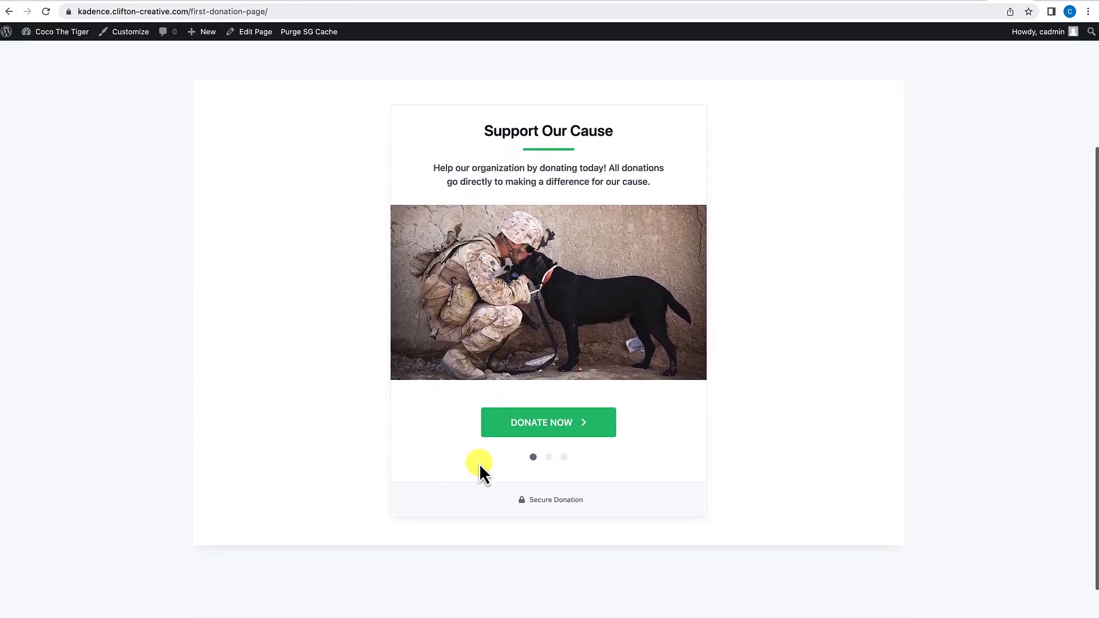
scroll(479, 462, up, 2)
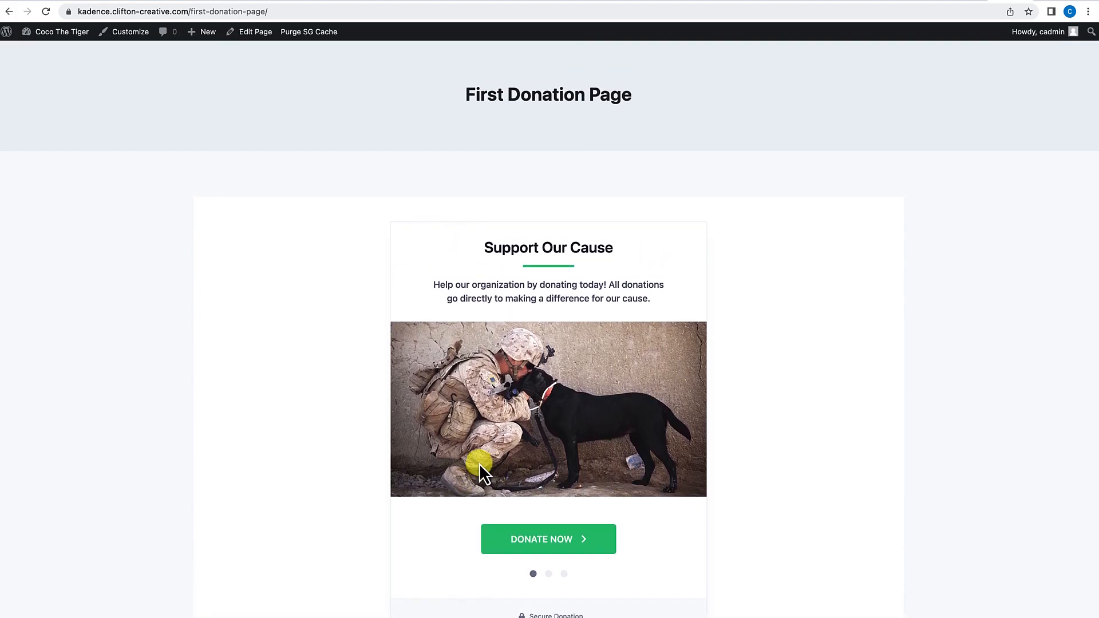
scroll(479, 462, up, 1)
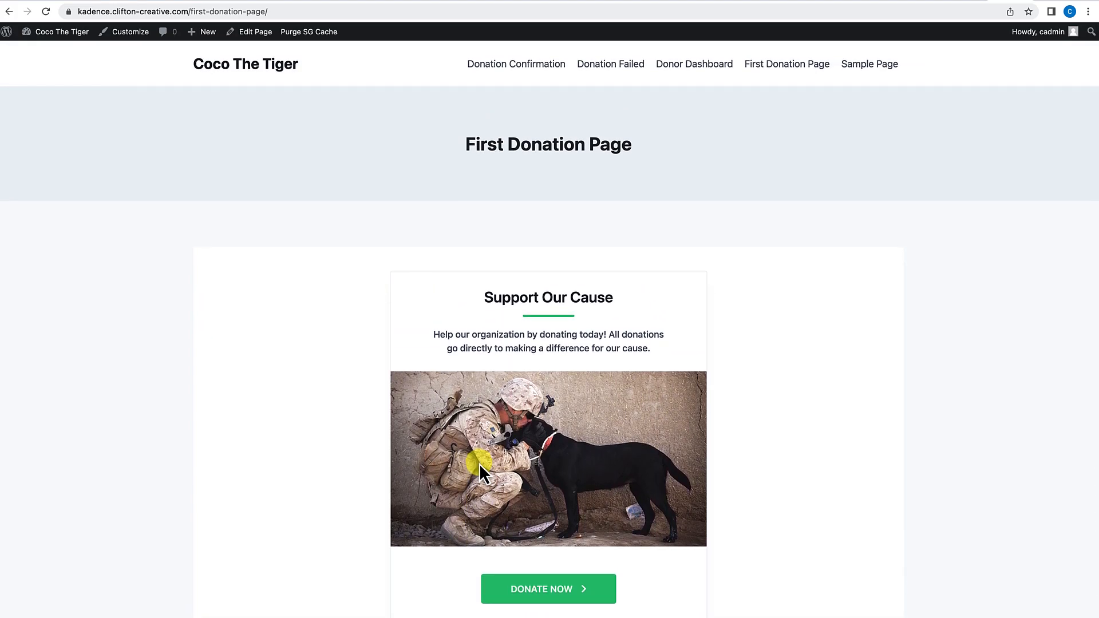
Step: Go through the multi-step donation form up to the donation summary, and return to its first step
scroll(481, 468, down, 3)
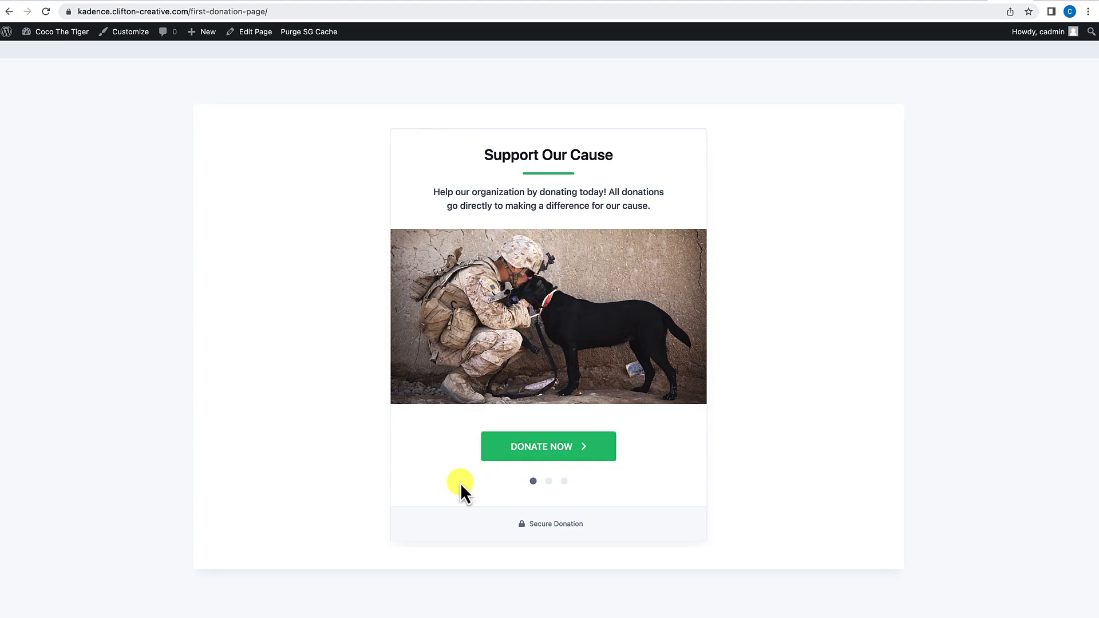
click(548, 452)
click(567, 404)
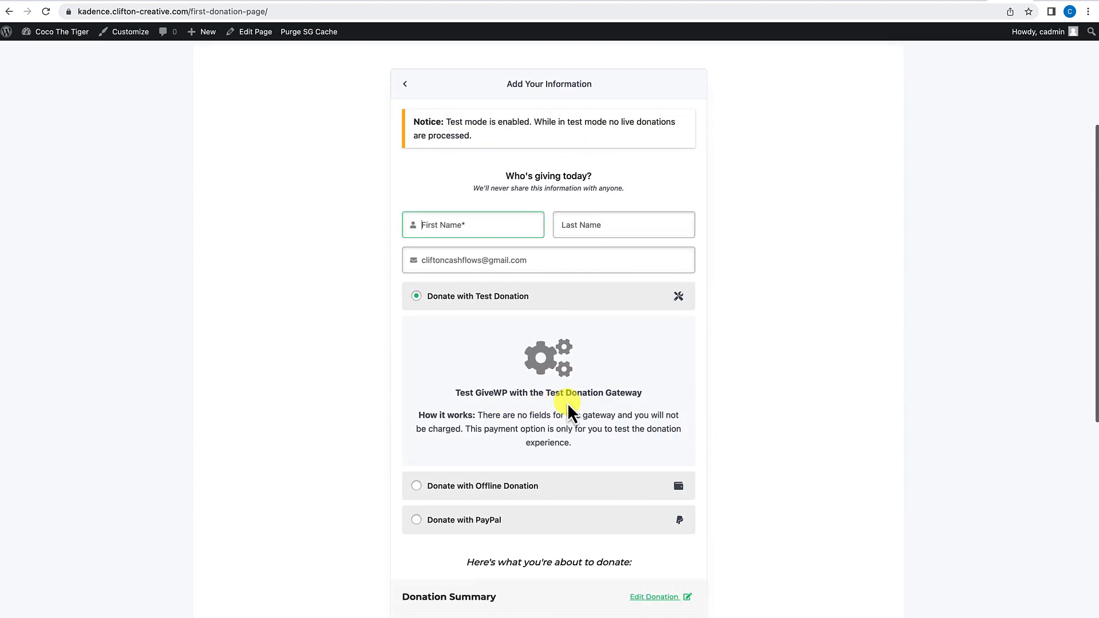
scroll(568, 403, down, 7)
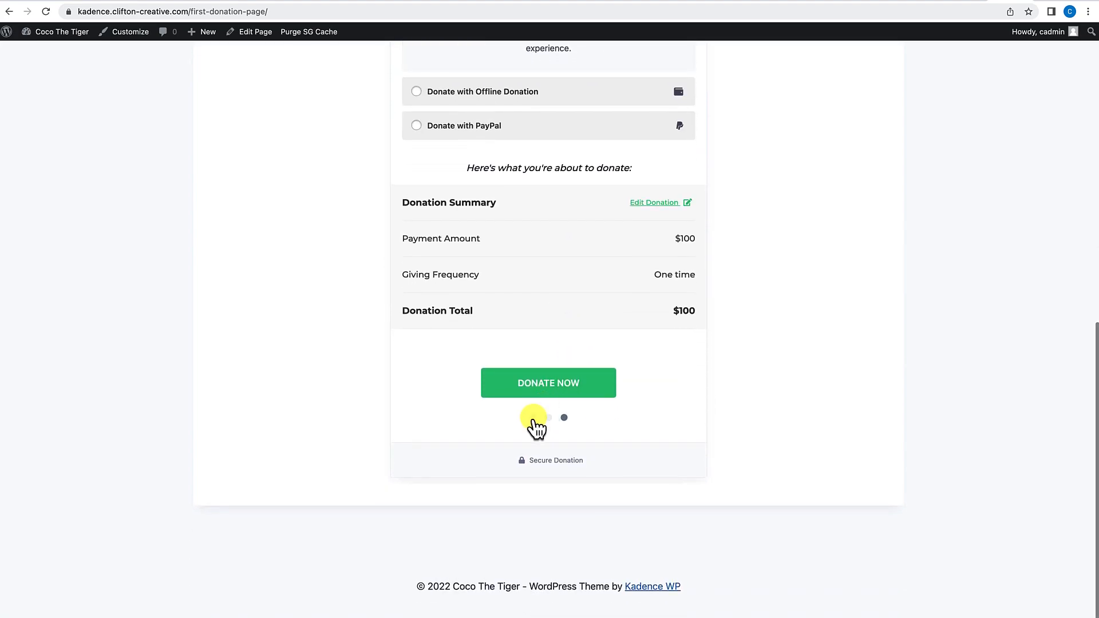
click(534, 418)
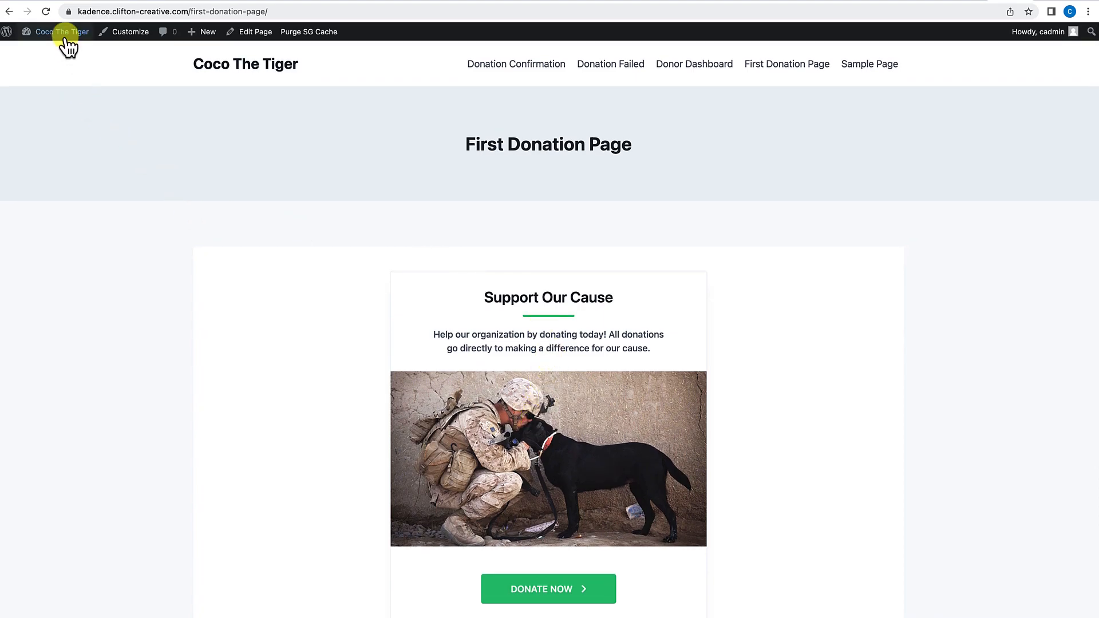
Step: Open the site's dashboard in a new tab and open First Donation Form from the donation forms list for editing
right_click(52, 50)
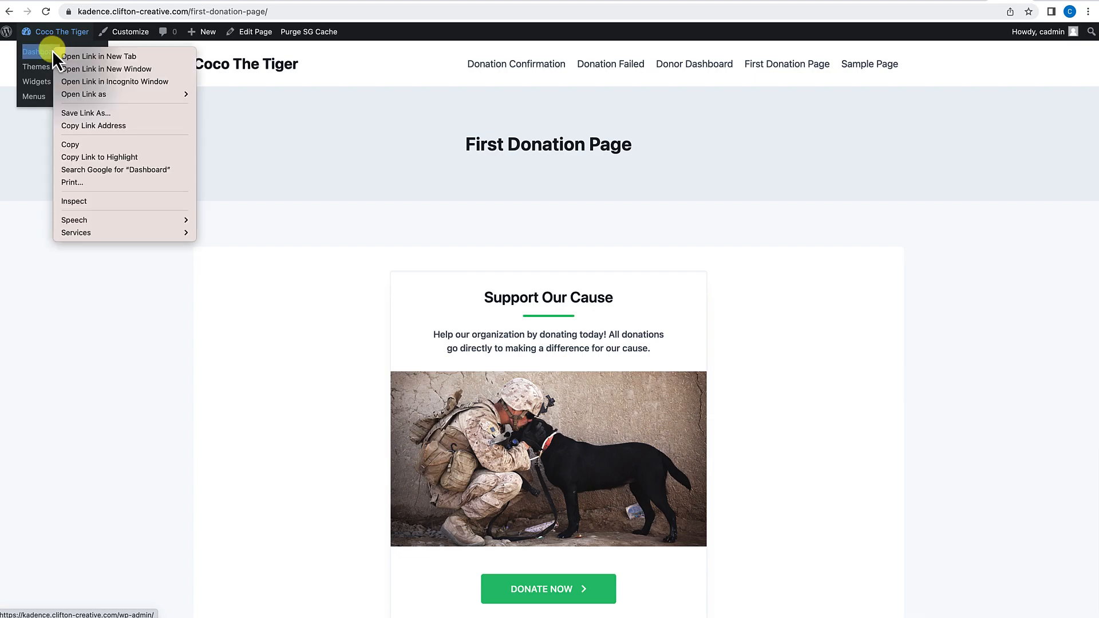
click(68, 59)
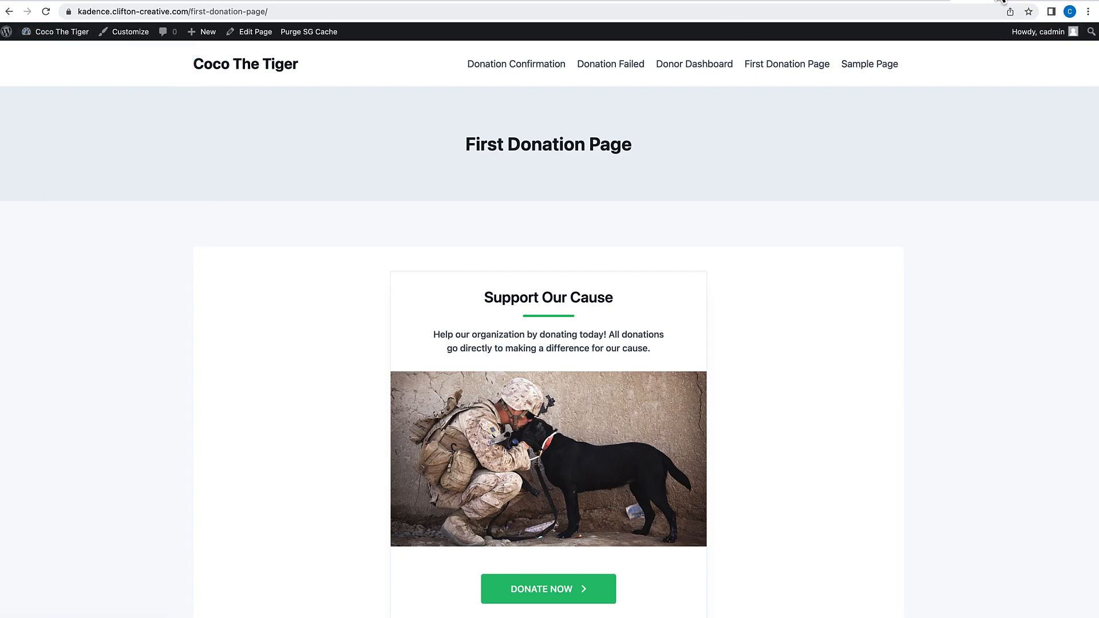
click(1003, 1)
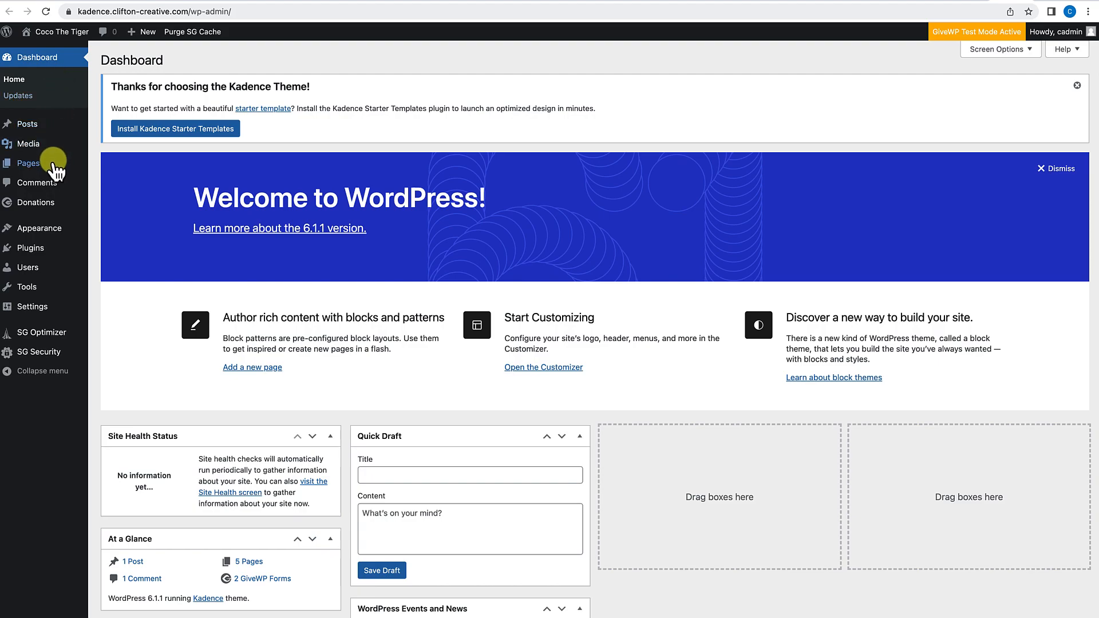
mouse_move(44, 203)
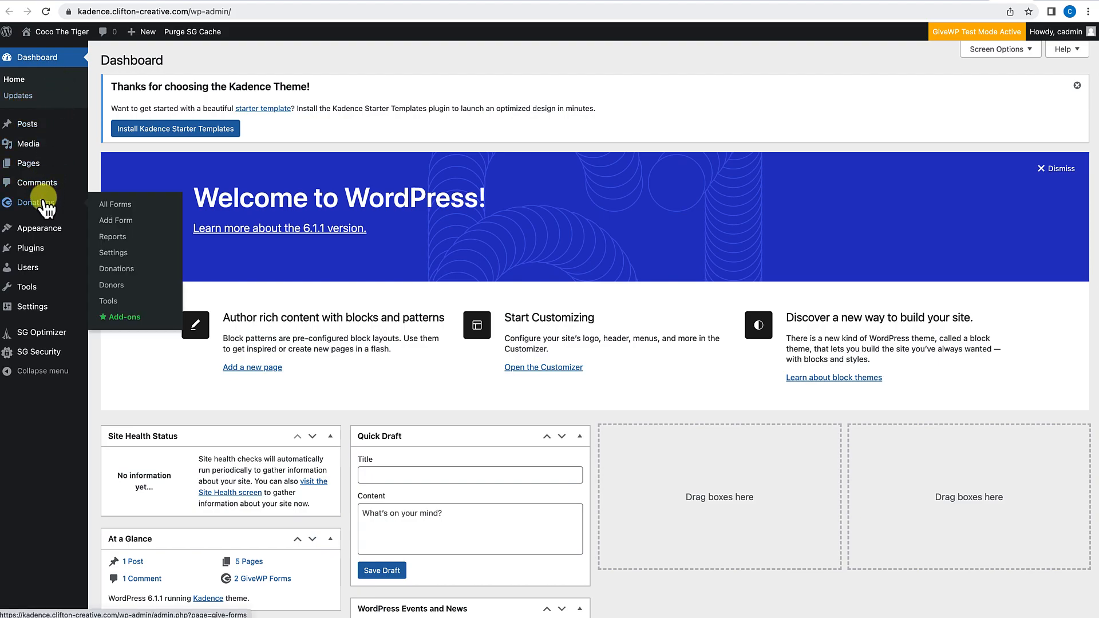
click(118, 206)
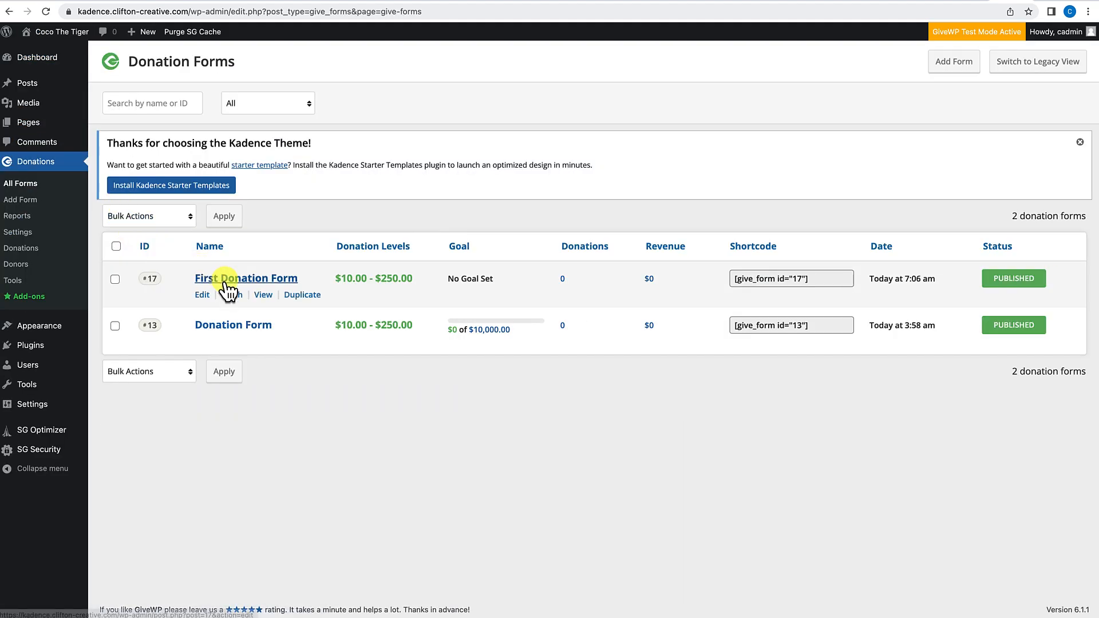
click(202, 296)
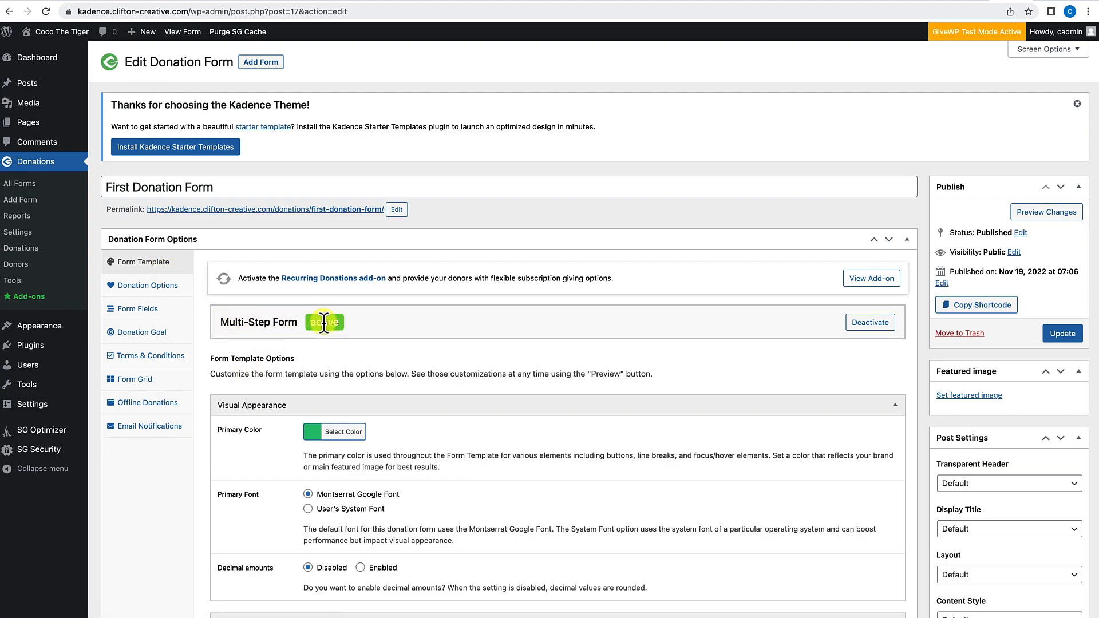
Step: Deactivate the Multi-Step Form template and activate the Classic Form template for this donation form
click(870, 323)
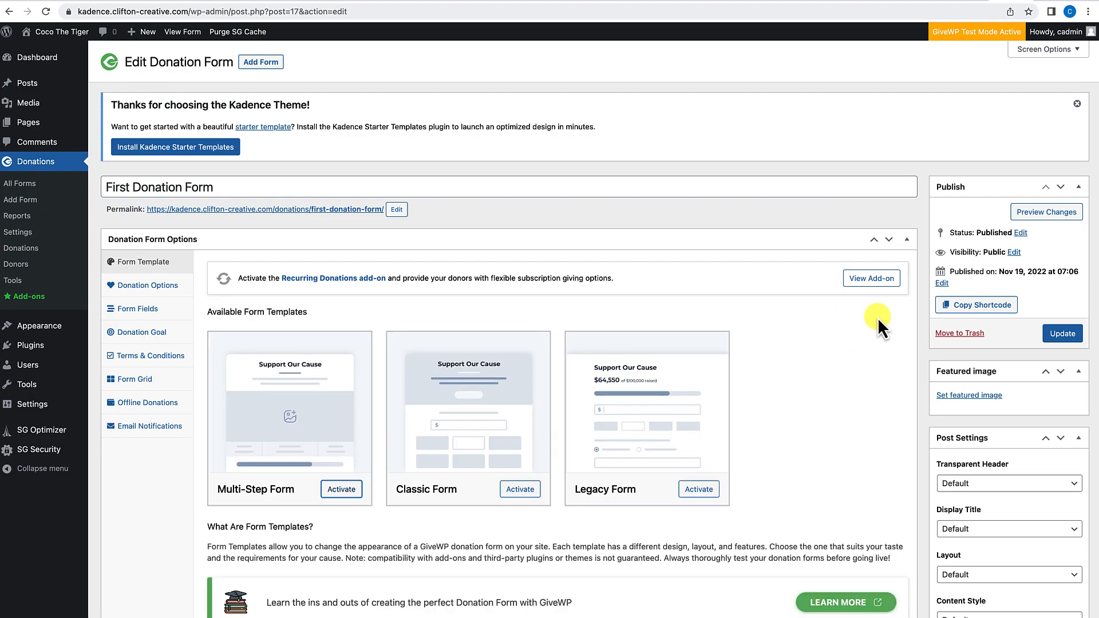
scroll(817, 379, down, 3)
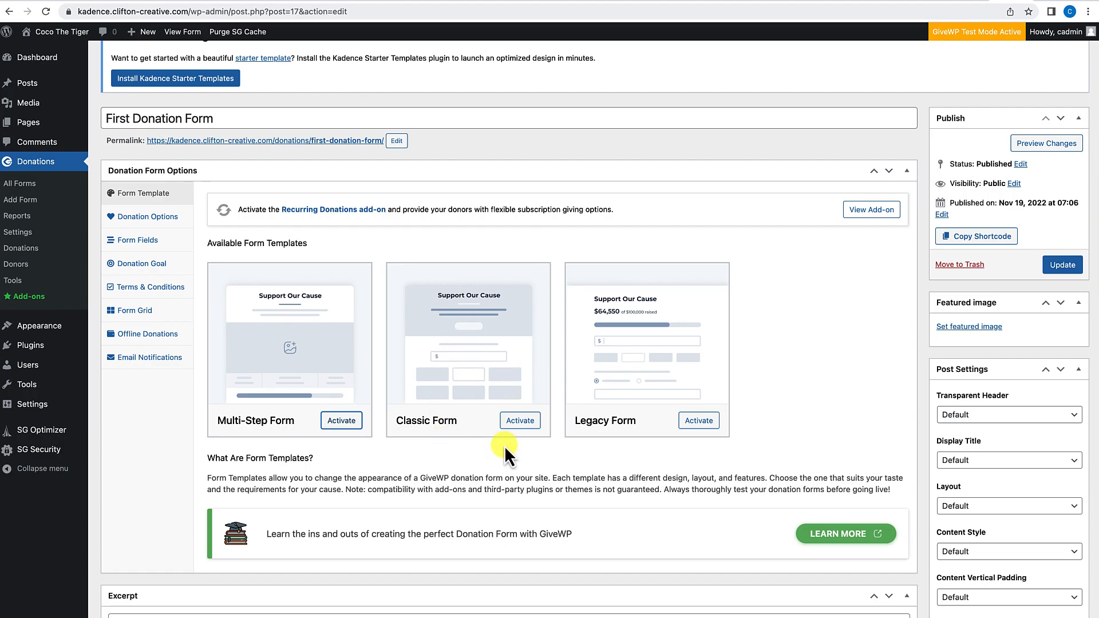
click(518, 422)
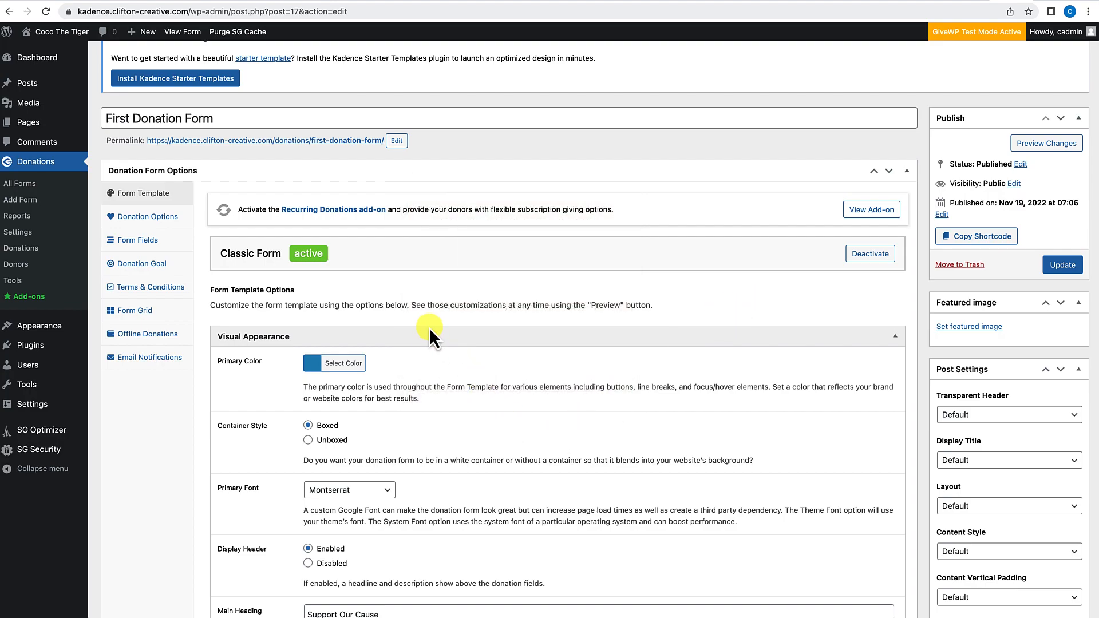
Step: Review the Classic Form's visual appearance, donation amount and donor information settings, and update the form
scroll(422, 380, down, 5)
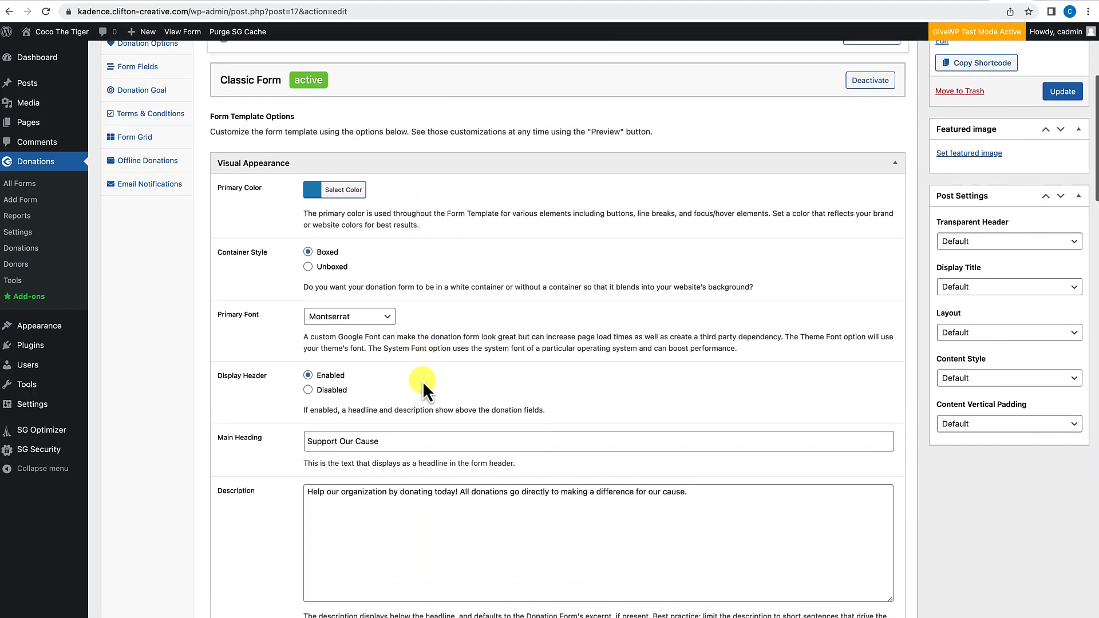
scroll(423, 380, down, 5)
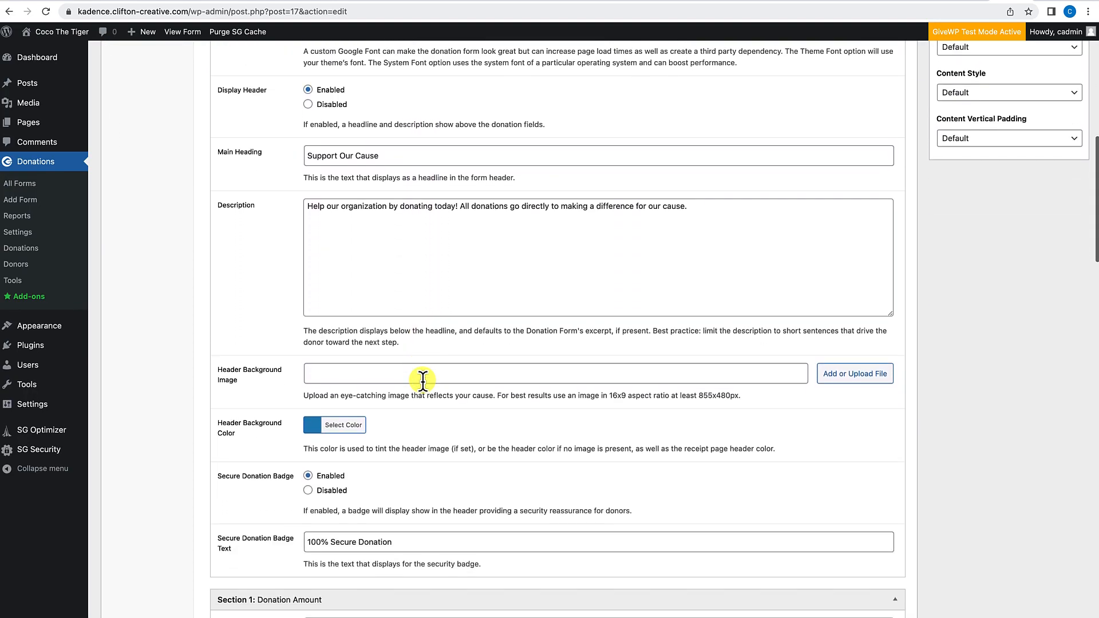
scroll(422, 380, down, 1)
scroll(423, 380, down, 5)
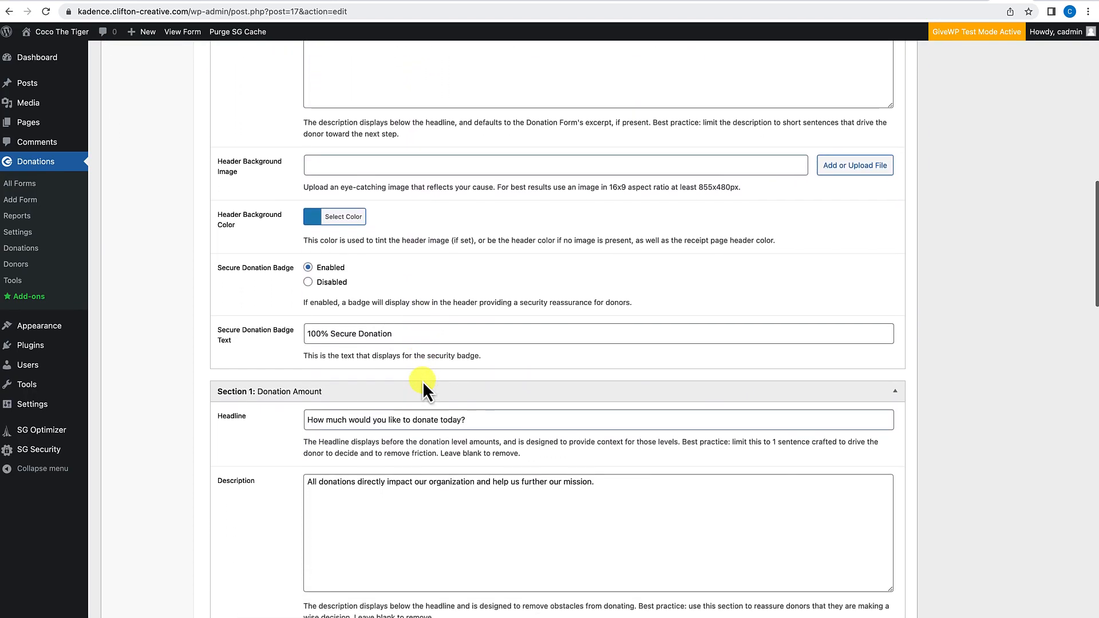
scroll(422, 380, down, 9)
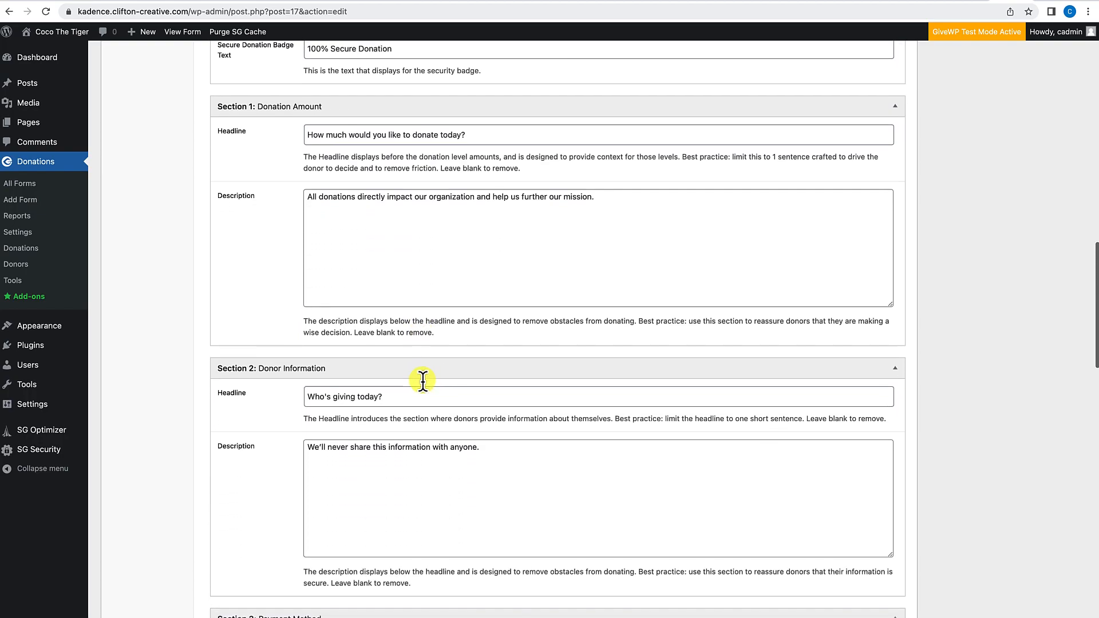
scroll(423, 380, up, 9)
scroll(422, 380, up, 10)
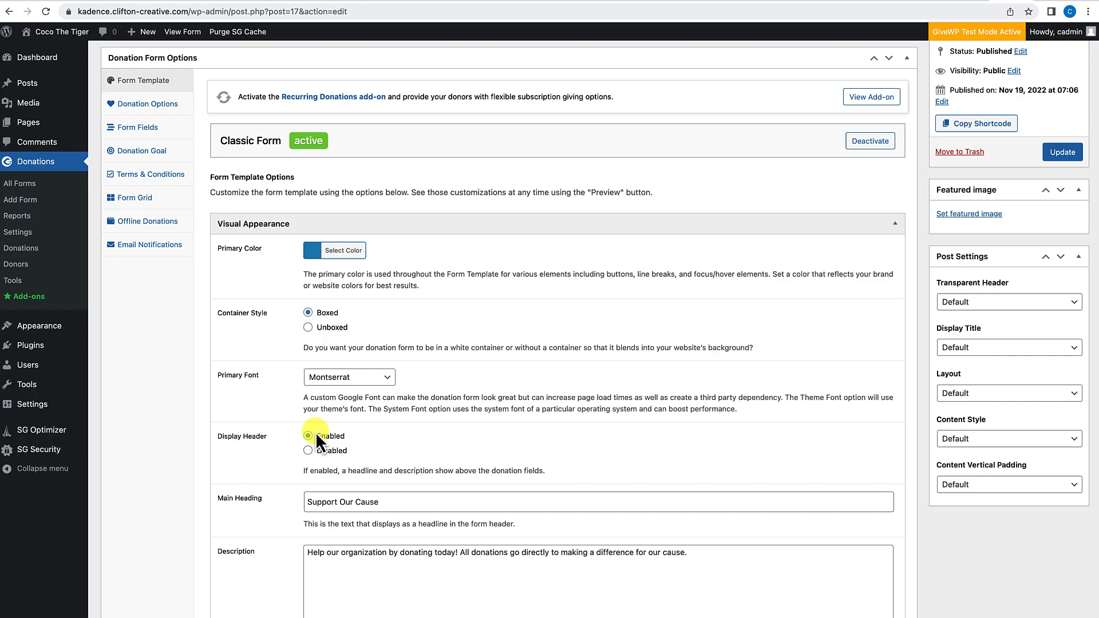
click(1061, 153)
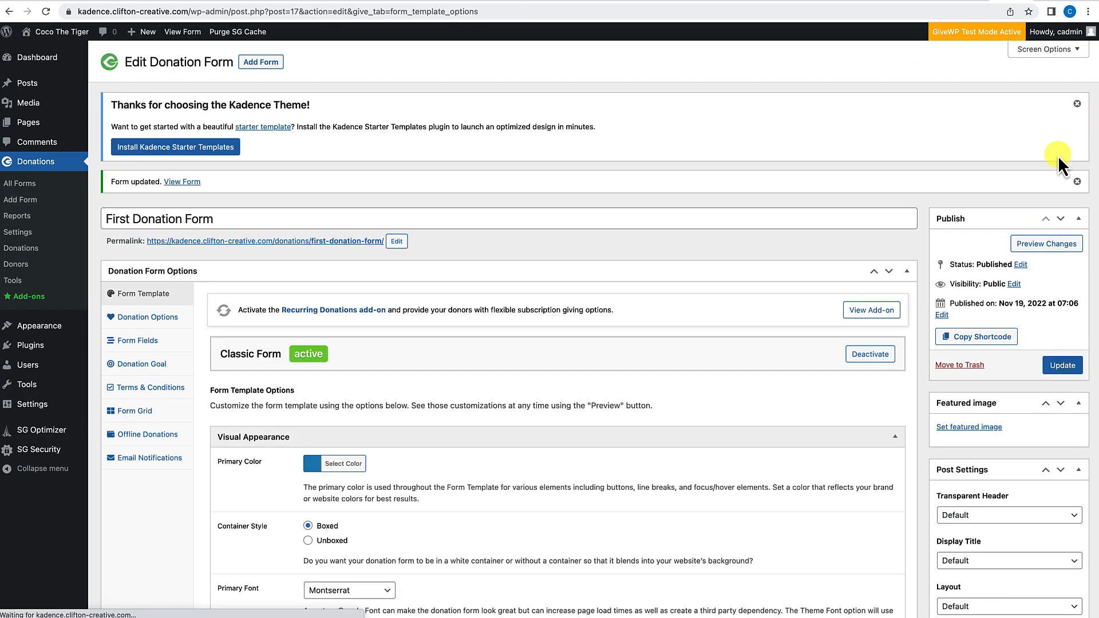
Step: Return to the live First Donation Page and reload it to load the updated form
click(975, 2)
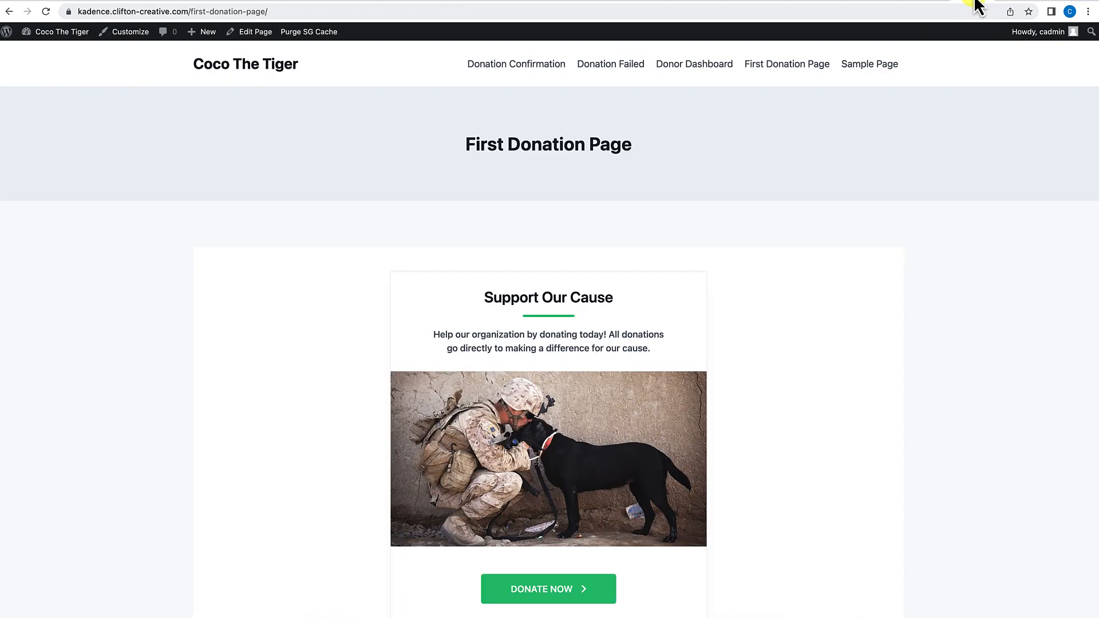
scroll(829, 287, down, 1)
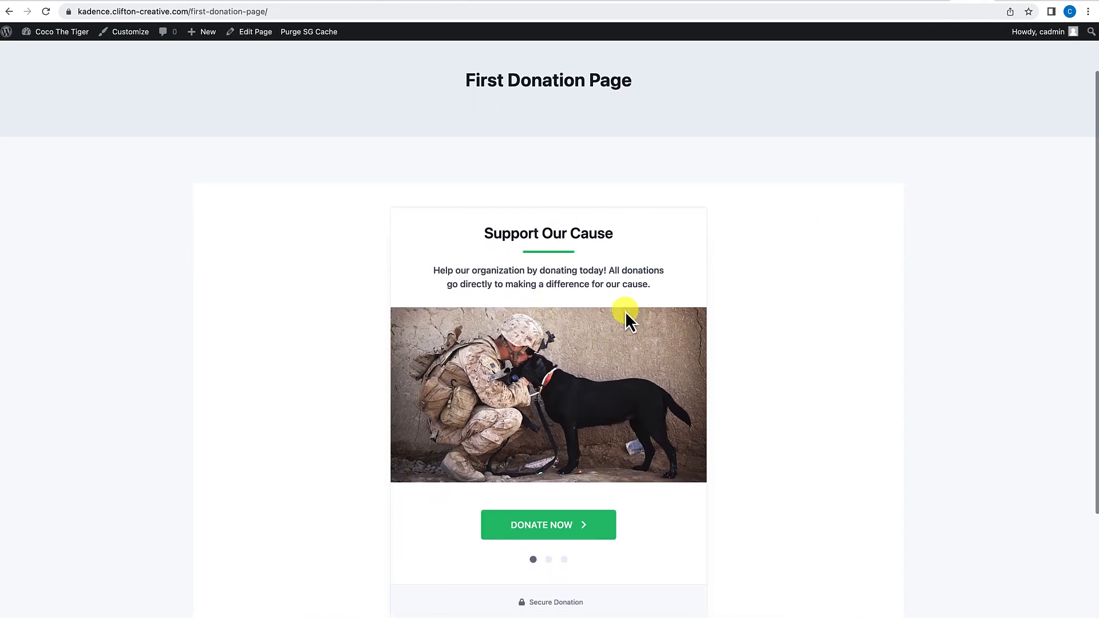
click(49, 13)
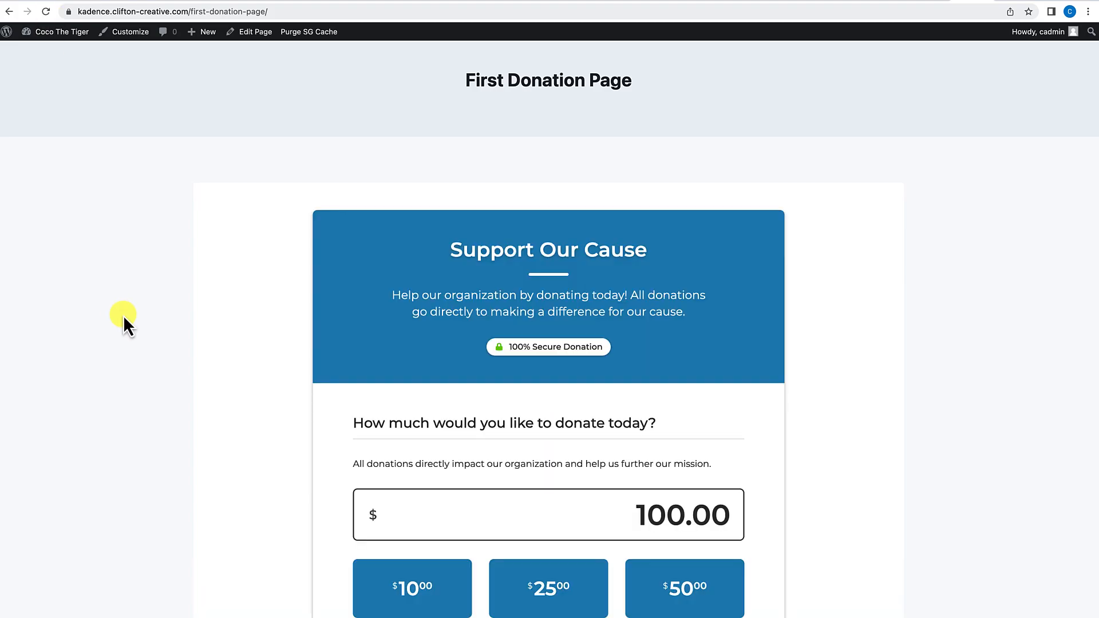
Step: Examine the whole classic donation form, including its header, donation amounts, donor information and payment section
scroll(122, 315, down, 3)
scroll(123, 315, down, 1)
scroll(122, 315, up, 2)
scroll(123, 315, down, 1)
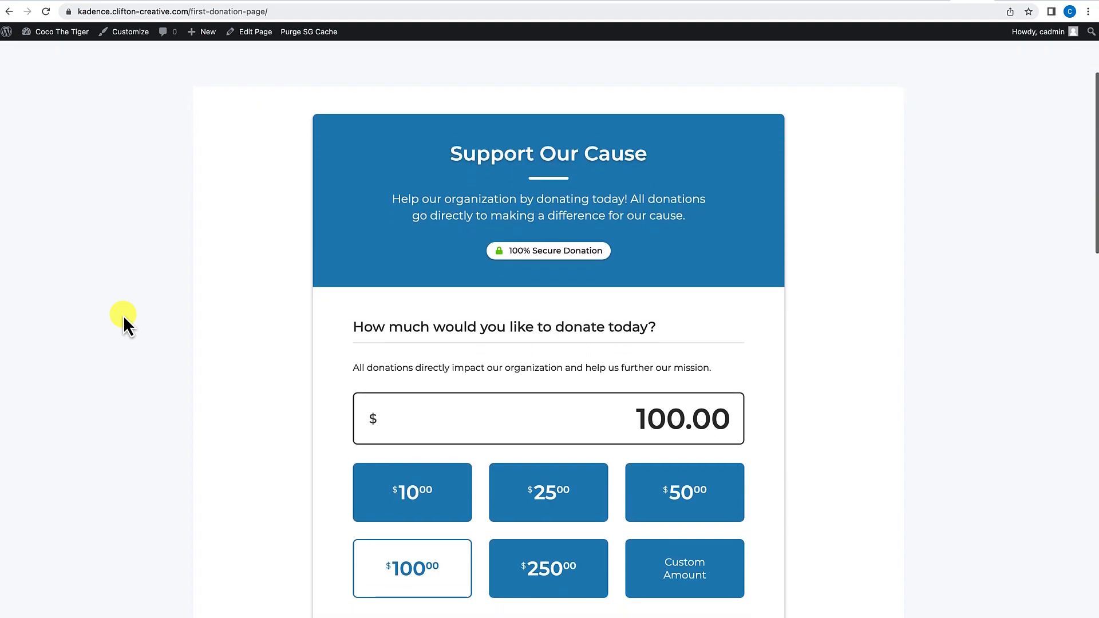
scroll(122, 314, down, 2)
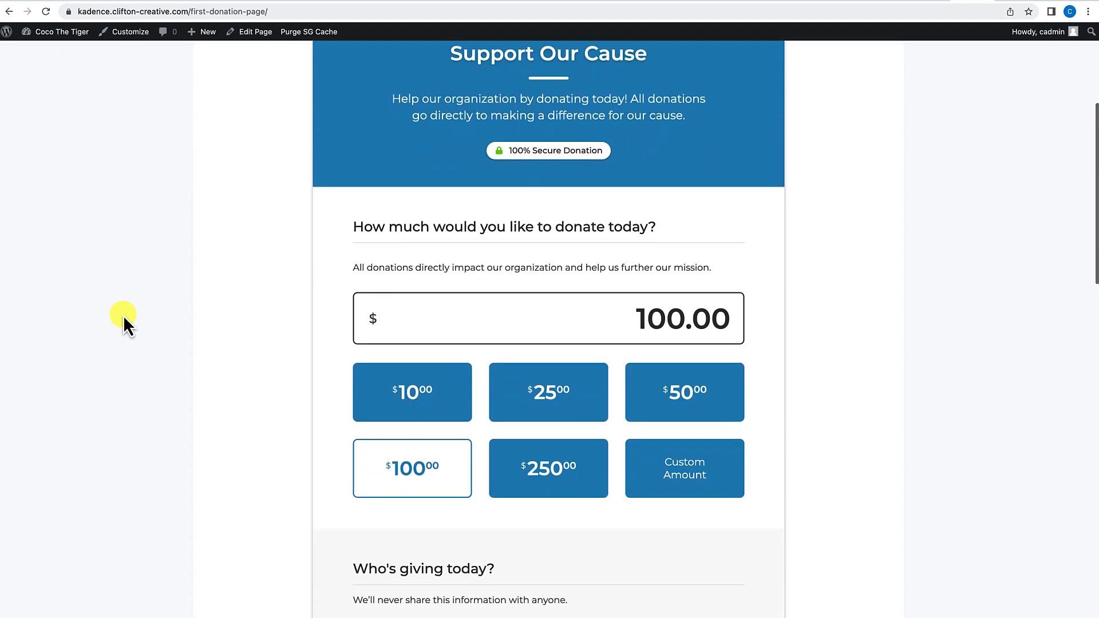
scroll(122, 314, down, 2)
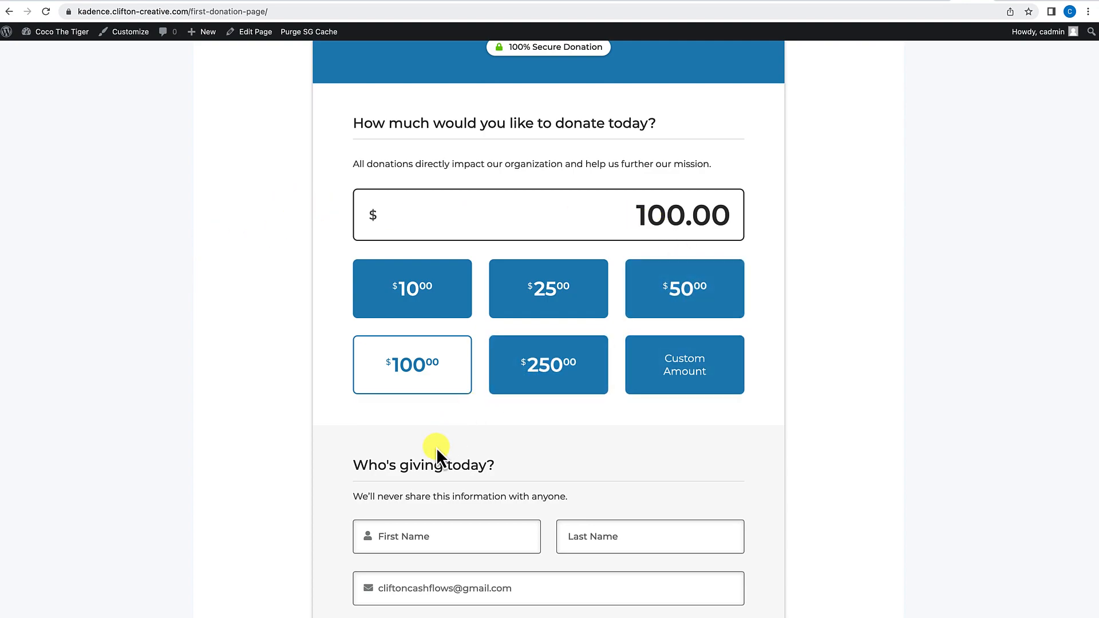
scroll(436, 448, down, 3)
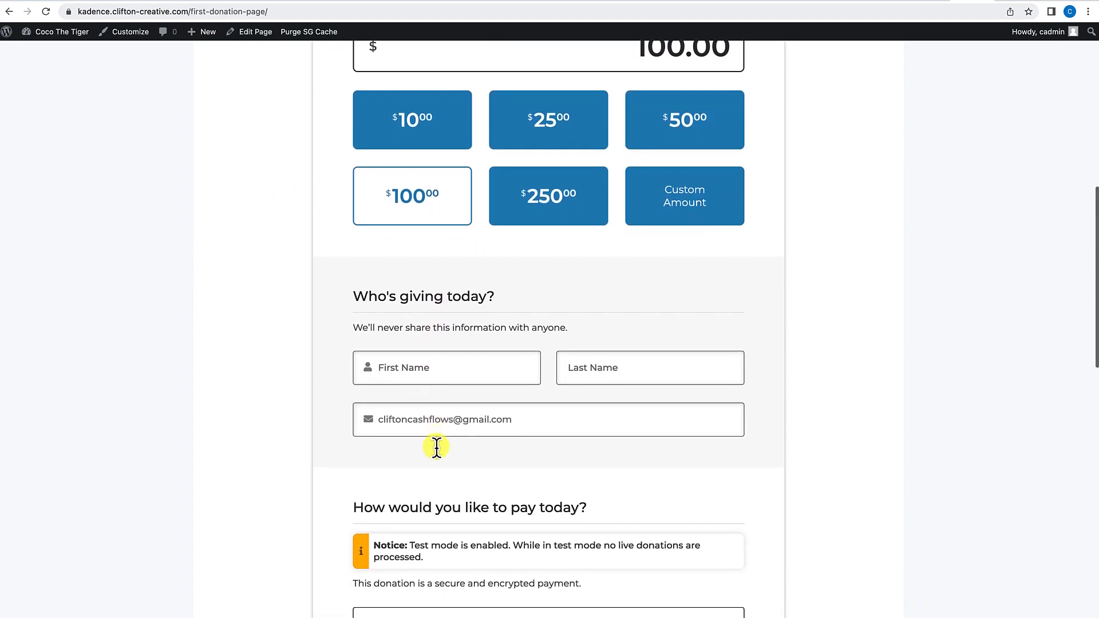
scroll(436, 447, down, 7)
scroll(436, 447, down, 6)
scroll(436, 448, up, 20)
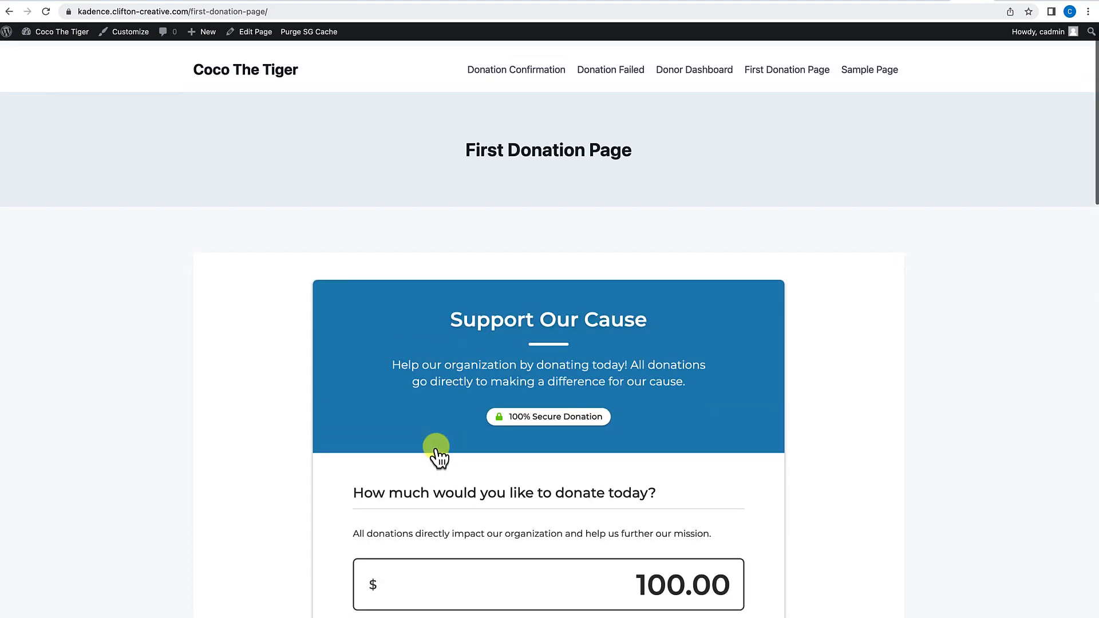
Step: Go through the form's sections to the payment methods and view the Offline Donation and PayPal options
scroll(436, 448, down, 4)
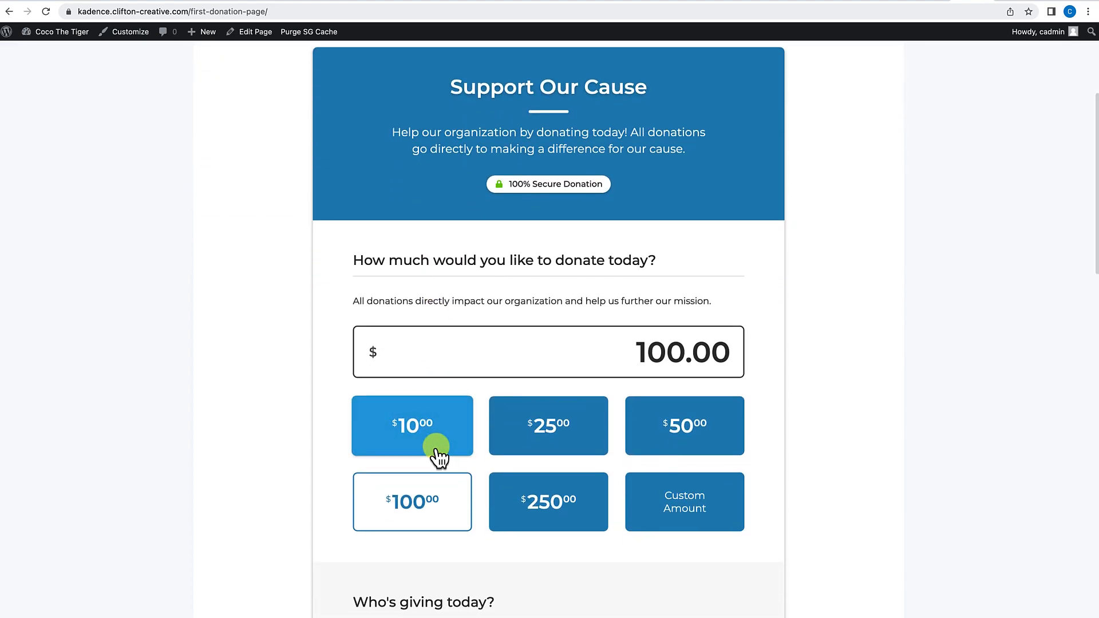
scroll(436, 452, down, 2)
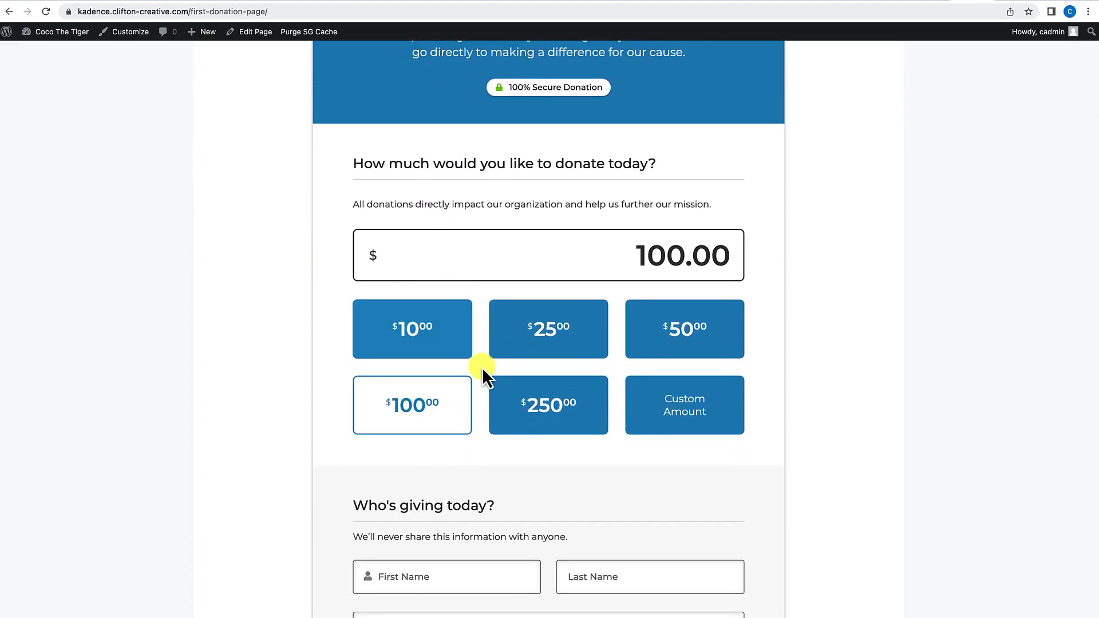
scroll(502, 407, down, 5)
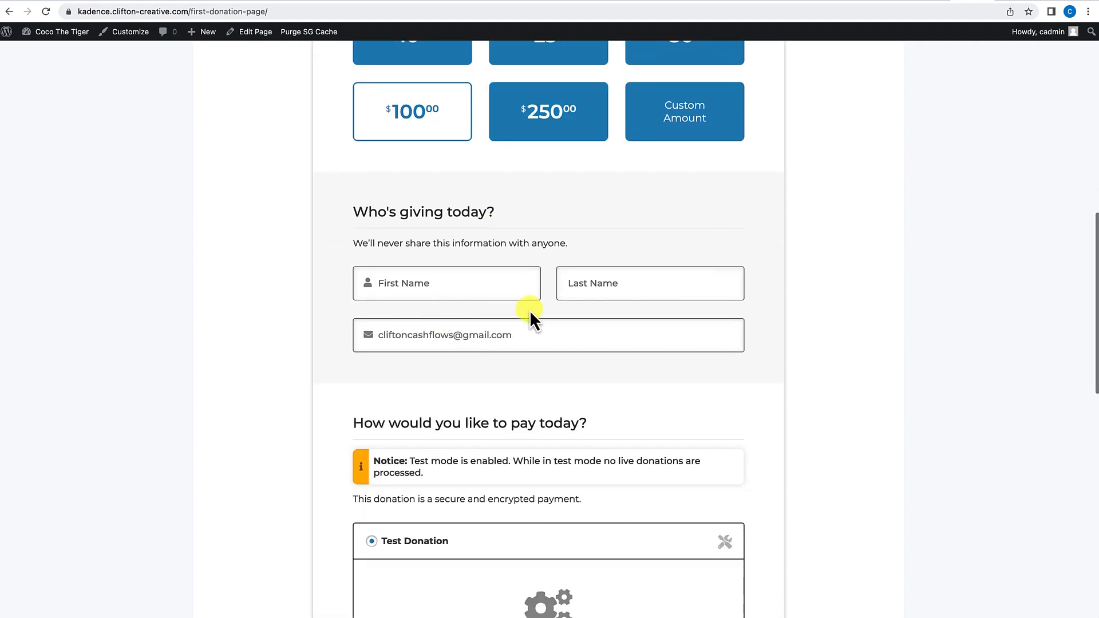
scroll(545, 393, down, 5)
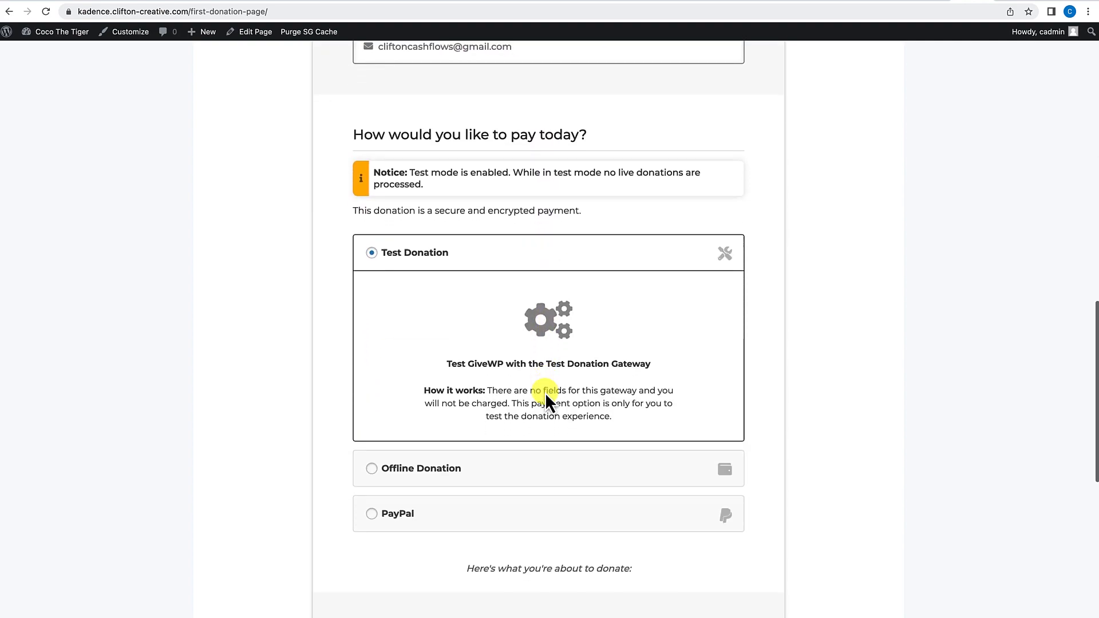
scroll(546, 395, down, 1)
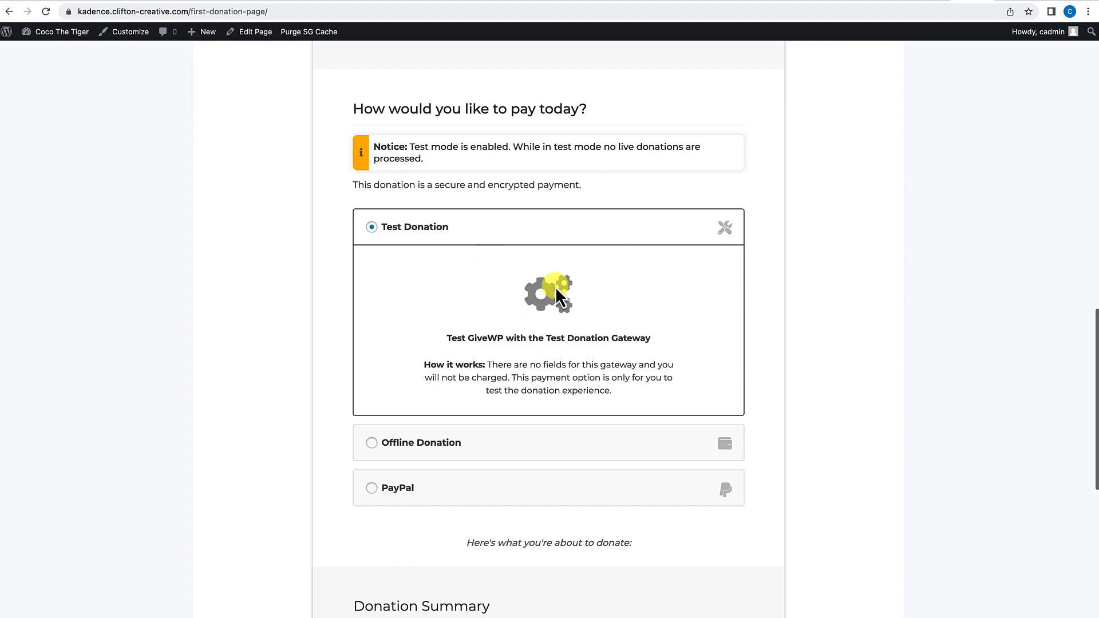
scroll(541, 320, down, 1)
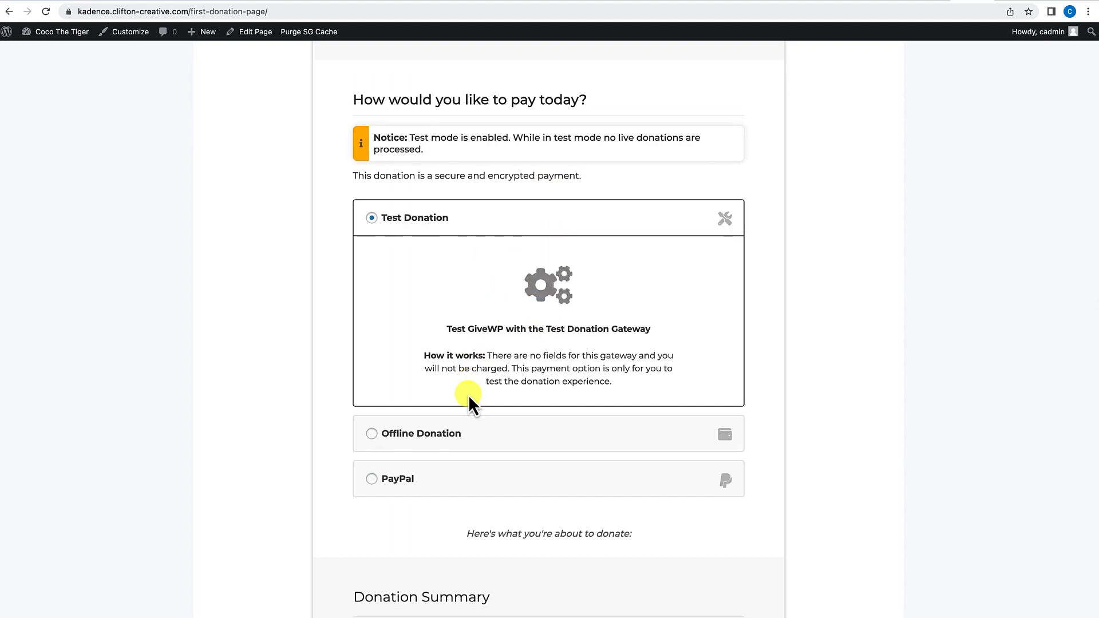
click(450, 439)
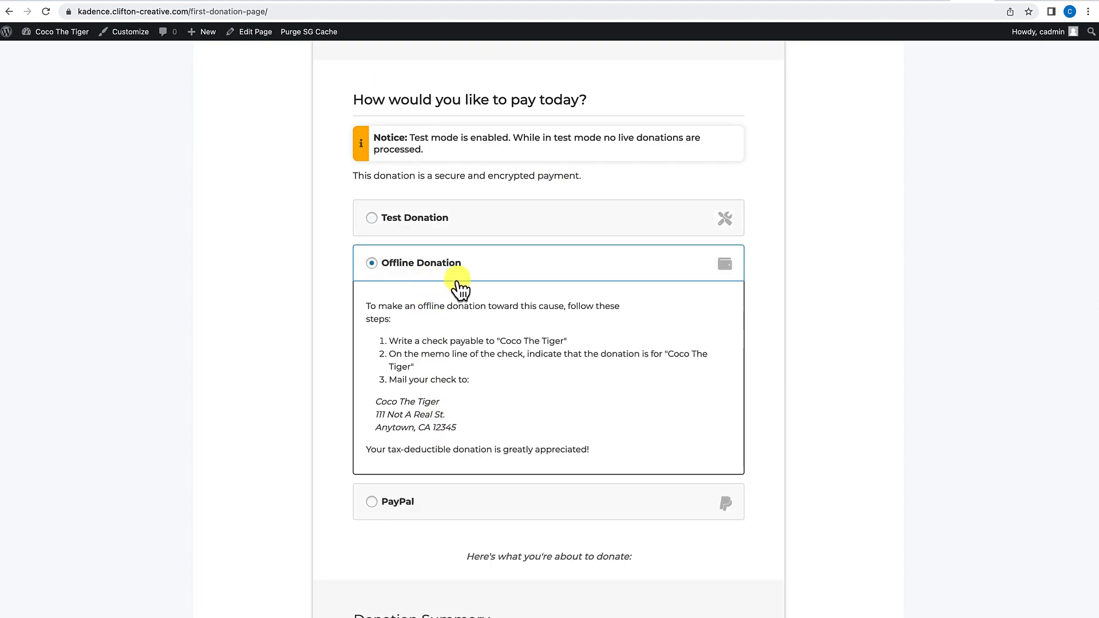
click(430, 499)
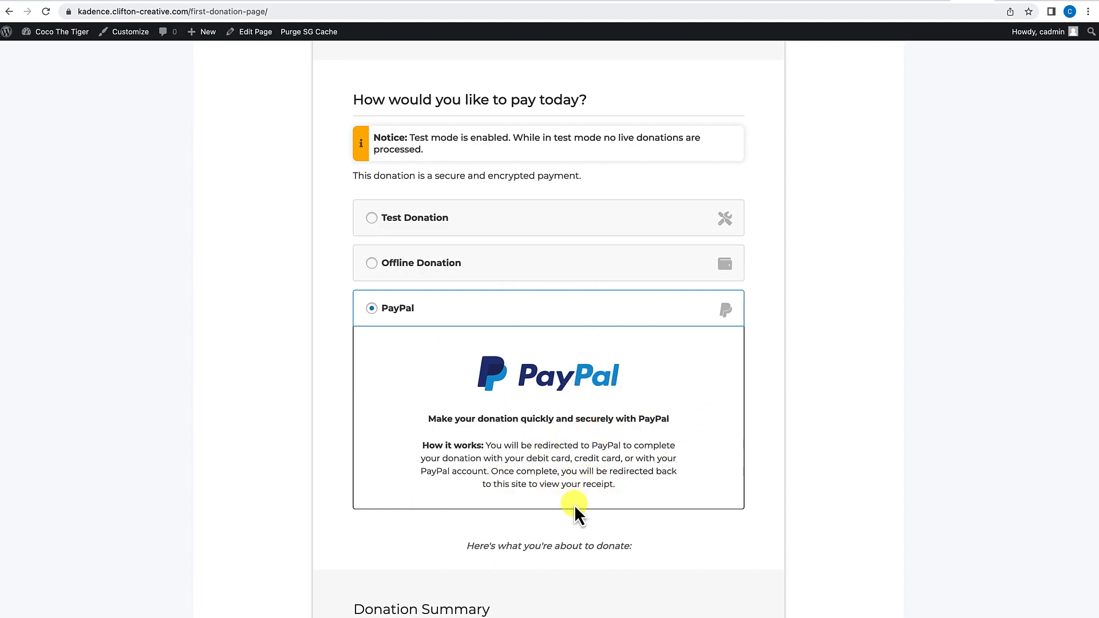
Step: Look through the rest of the classic donation form, down to the Donation Summary and Donate Now section
scroll(574, 504, down, 7)
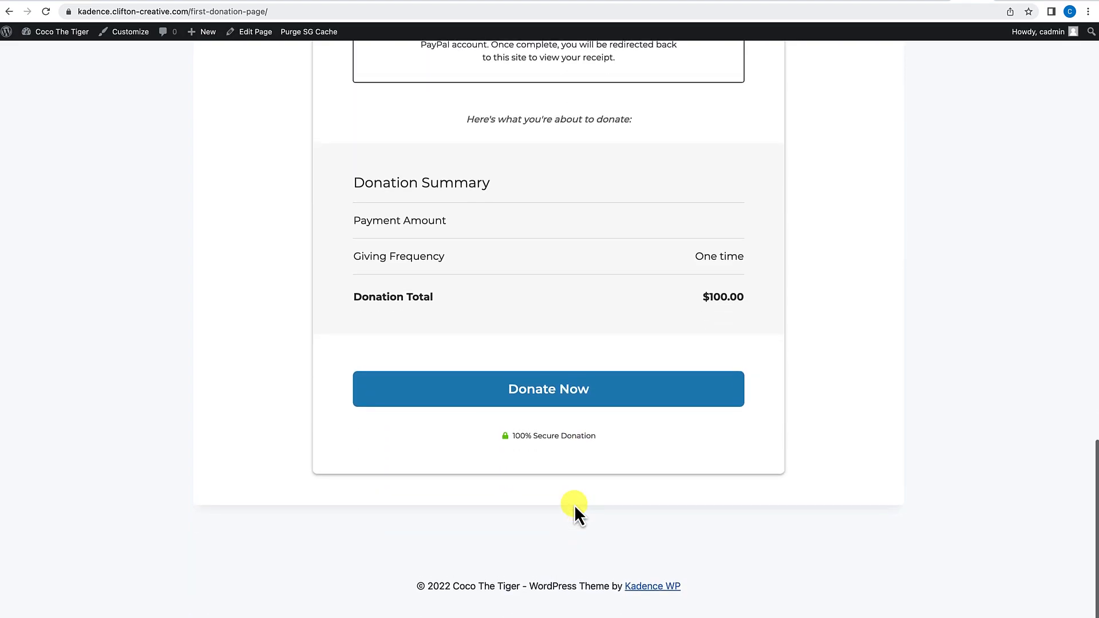
scroll(604, 324, up, 14)
scroll(605, 324, up, 8)
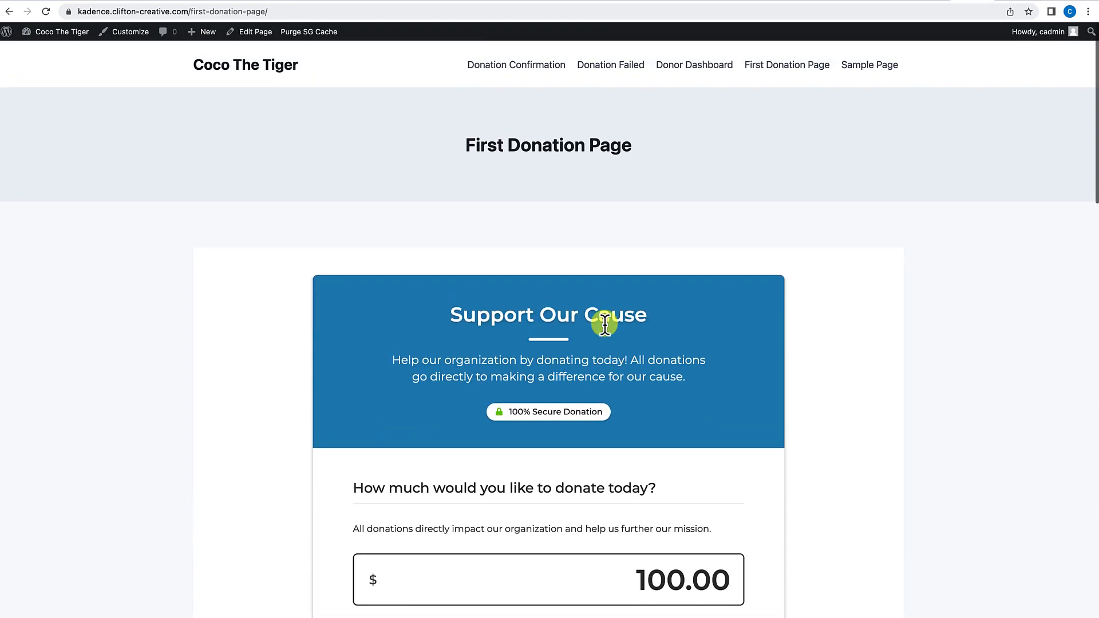
Step: Replace the Classic Form template with the Legacy Form in the form editor, review its display options, and update the form
click(1014, 0)
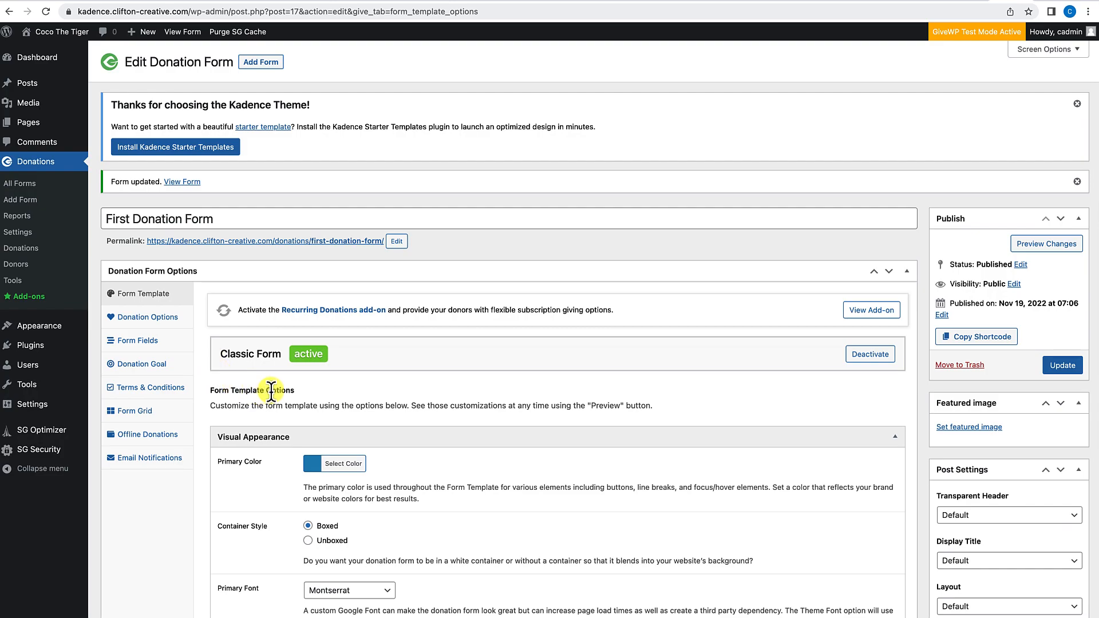
click(868, 354)
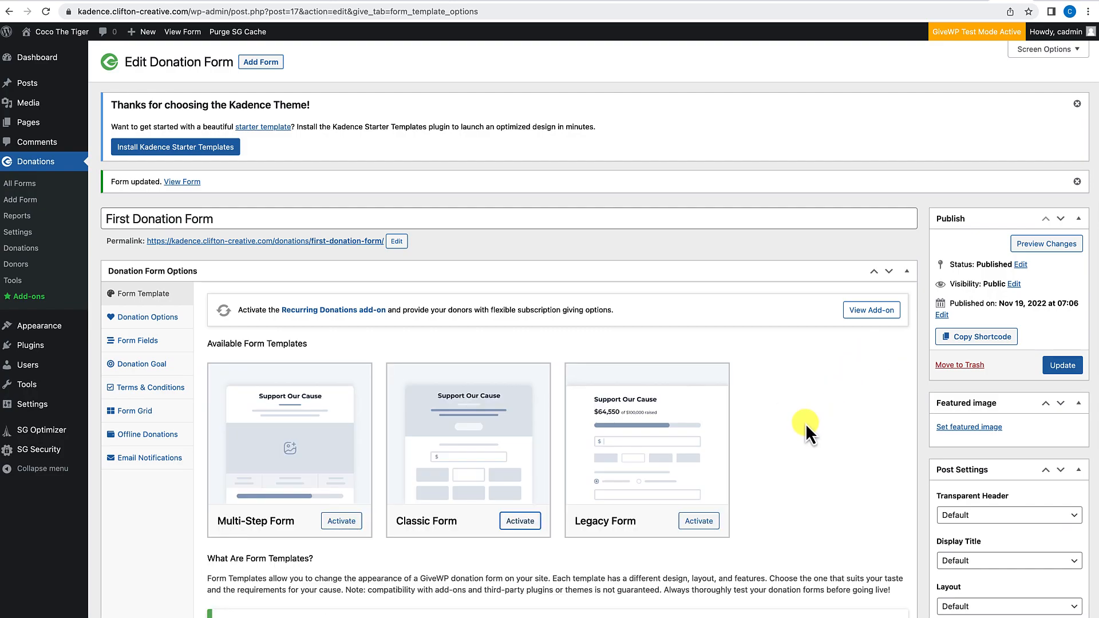
scroll(805, 424, down, 2)
click(701, 429)
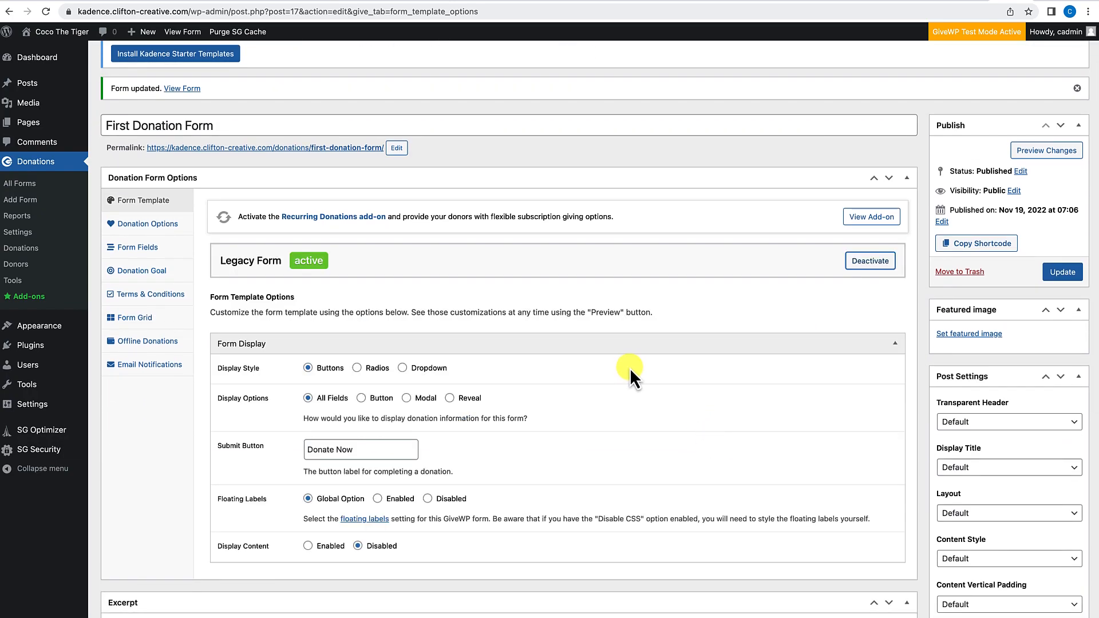
scroll(504, 429, down, 1)
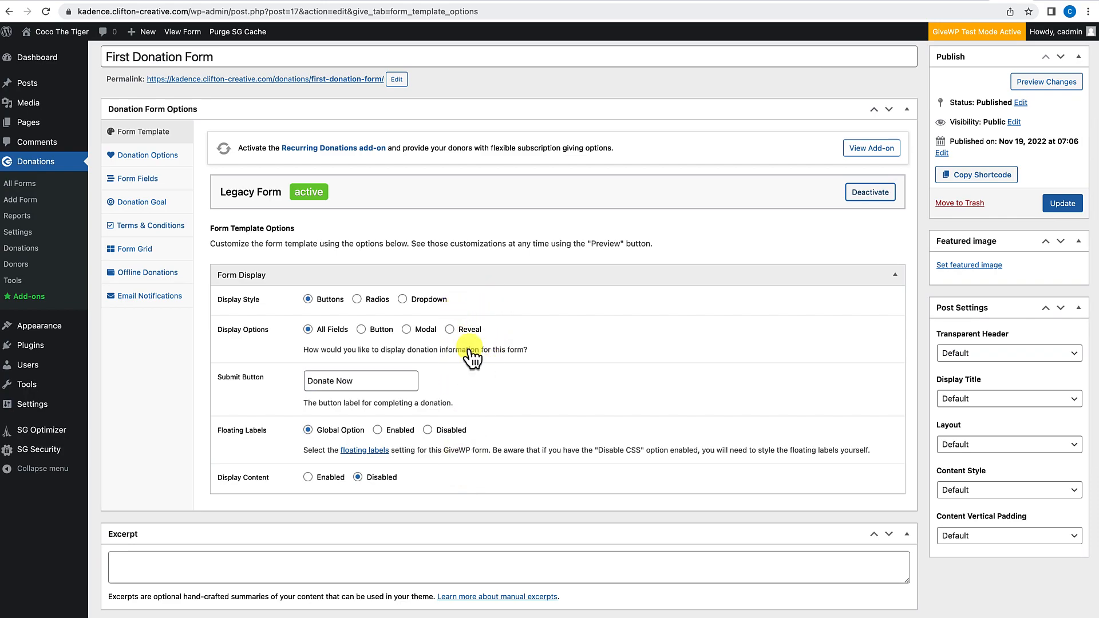
scroll(478, 429, down, 1)
scroll(479, 426, up, 1)
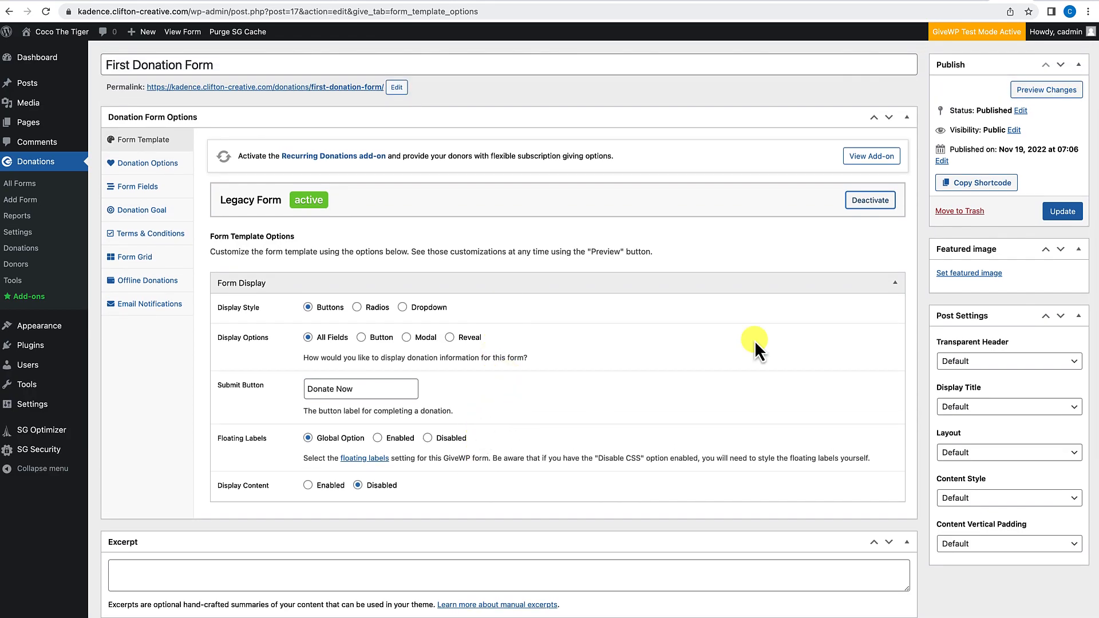
click(1052, 215)
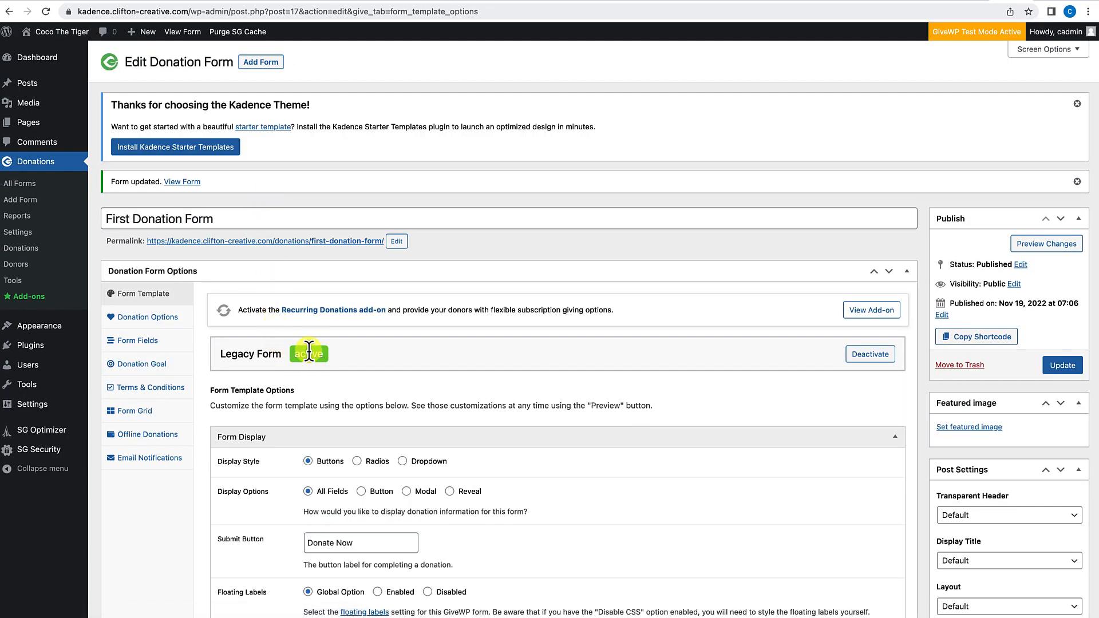
Step: Reload the live First Donation Page and examine the legacy version of the donation form
click(979, 3)
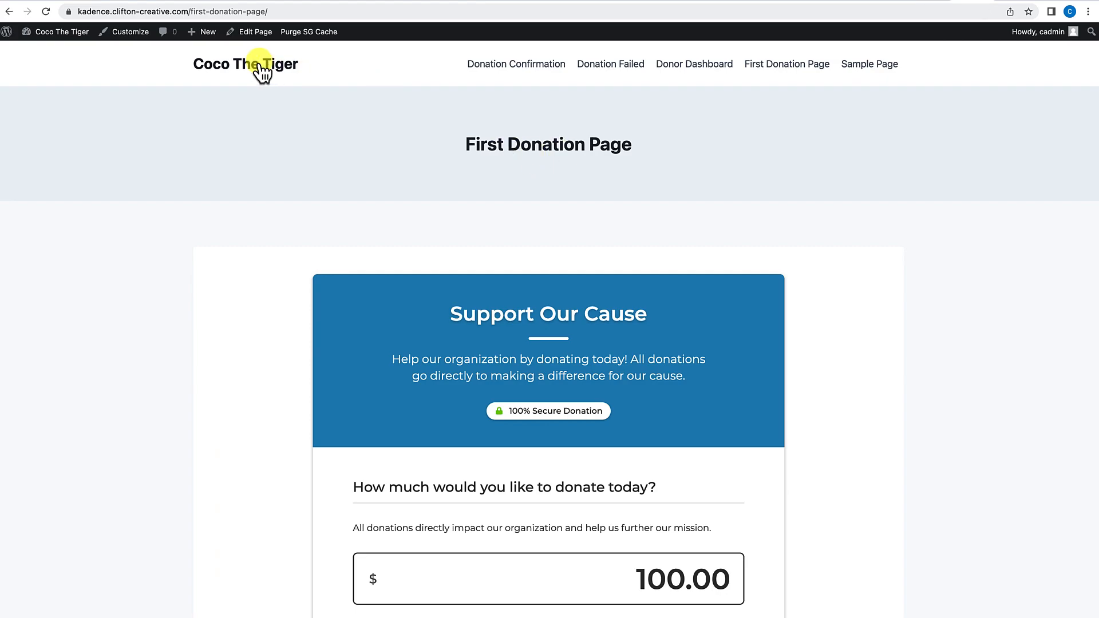
click(48, 12)
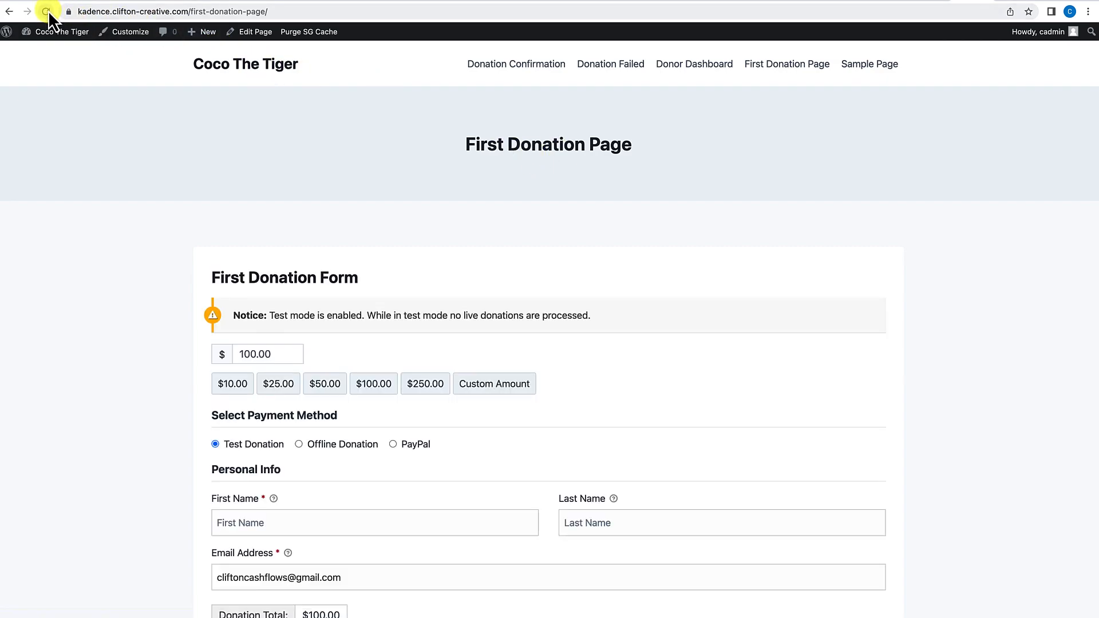
scroll(107, 278, down, 3)
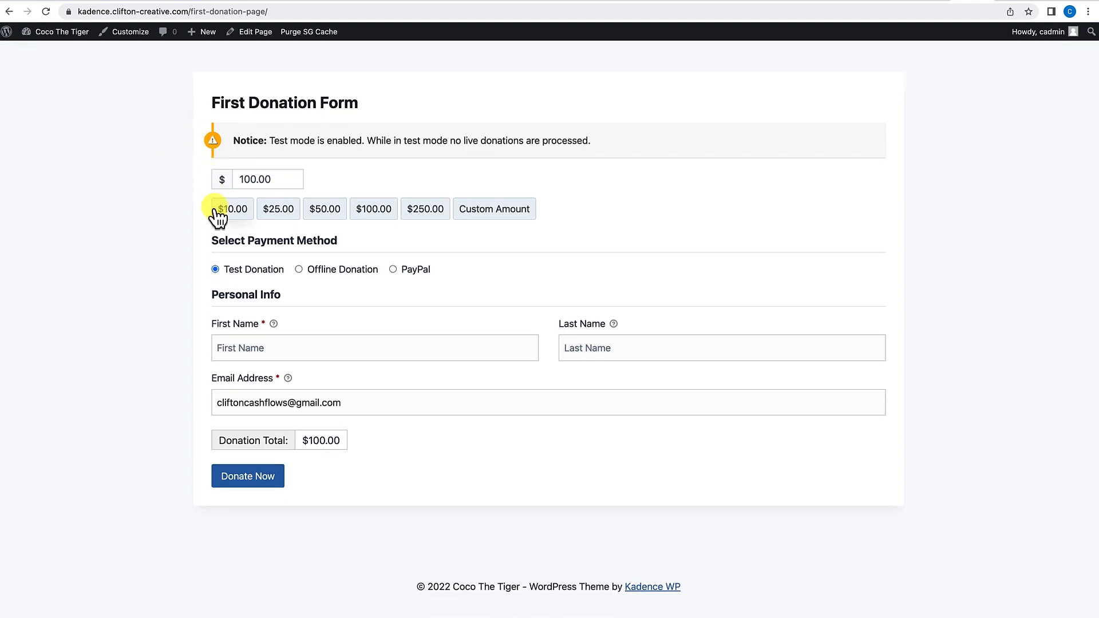
Step: Go through the legacy form's donation amounts from $25 to Custom Amount and choose PayPal as the payment method
click(277, 210)
click(325, 210)
click(374, 210)
click(424, 210)
click(474, 211)
click(394, 269)
scroll(436, 423, up, 2)
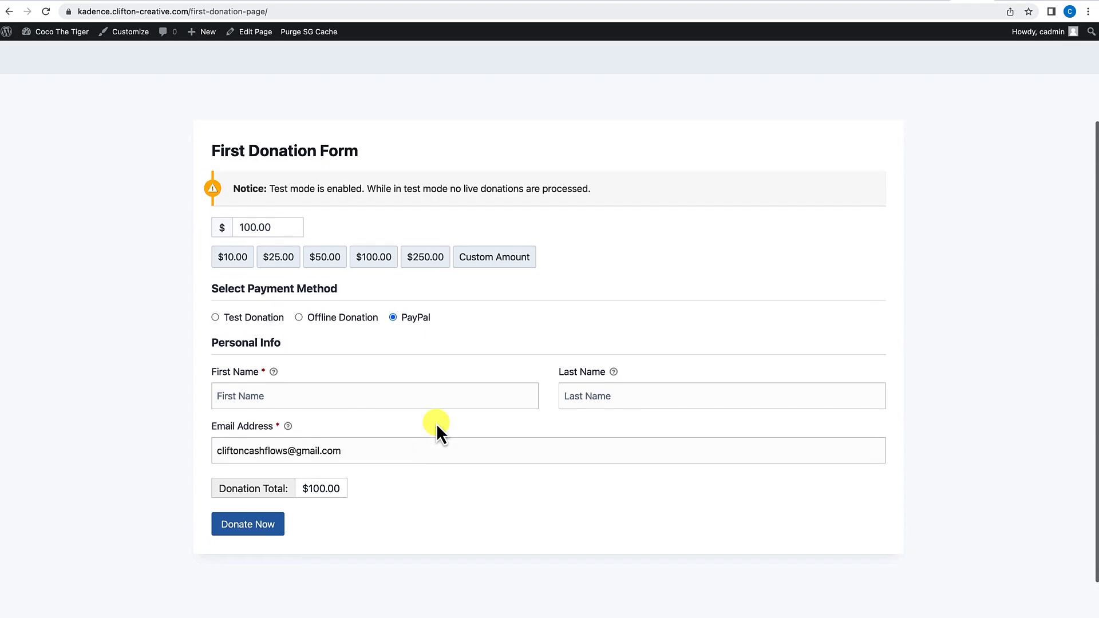
Step: Deactivate the Legacy Form template, activate the Multi-Step Form template, and update the donation form
click(979, 3)
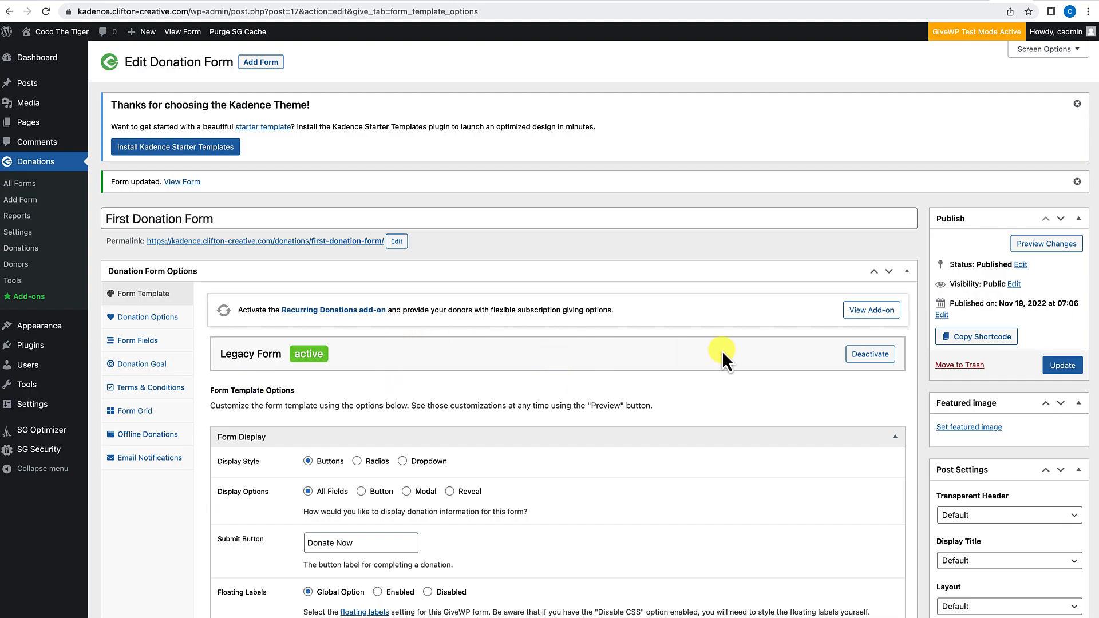
click(864, 354)
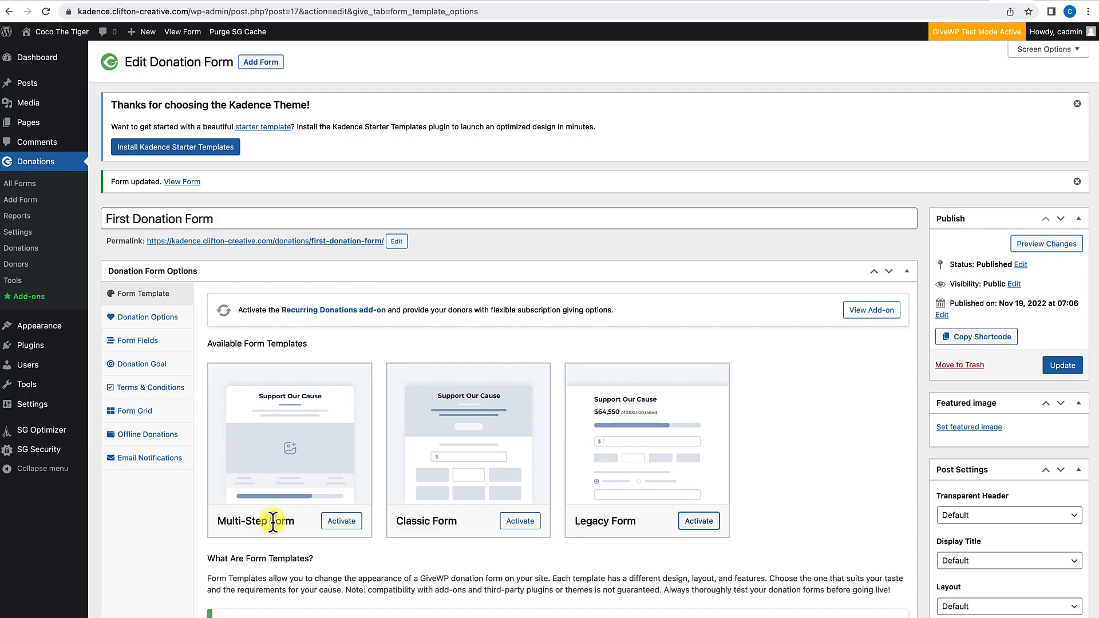
click(341, 521)
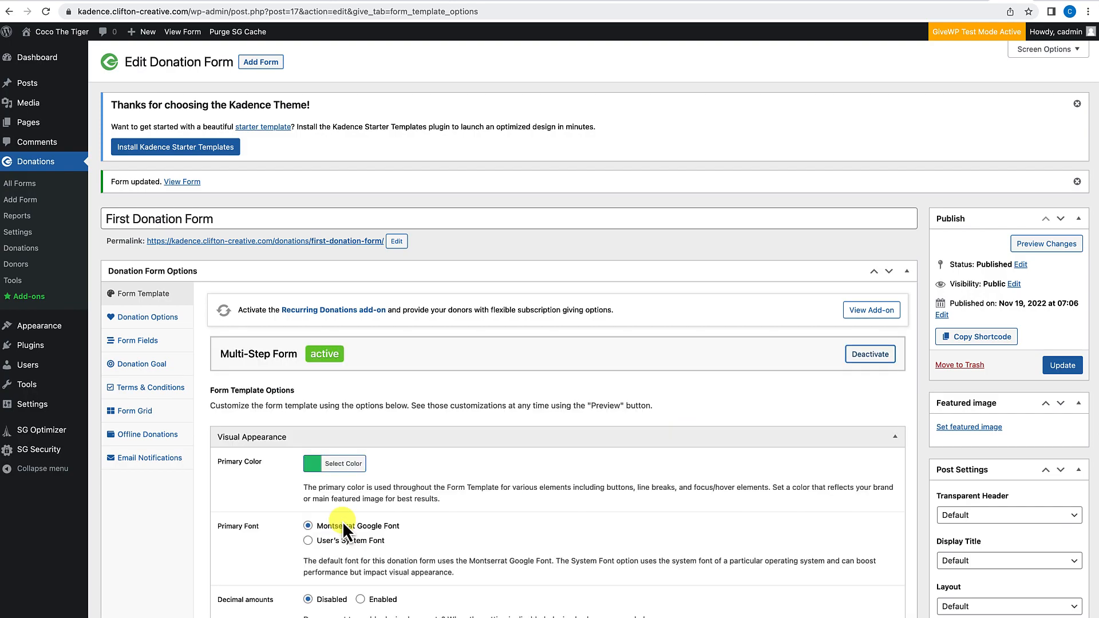
click(1059, 366)
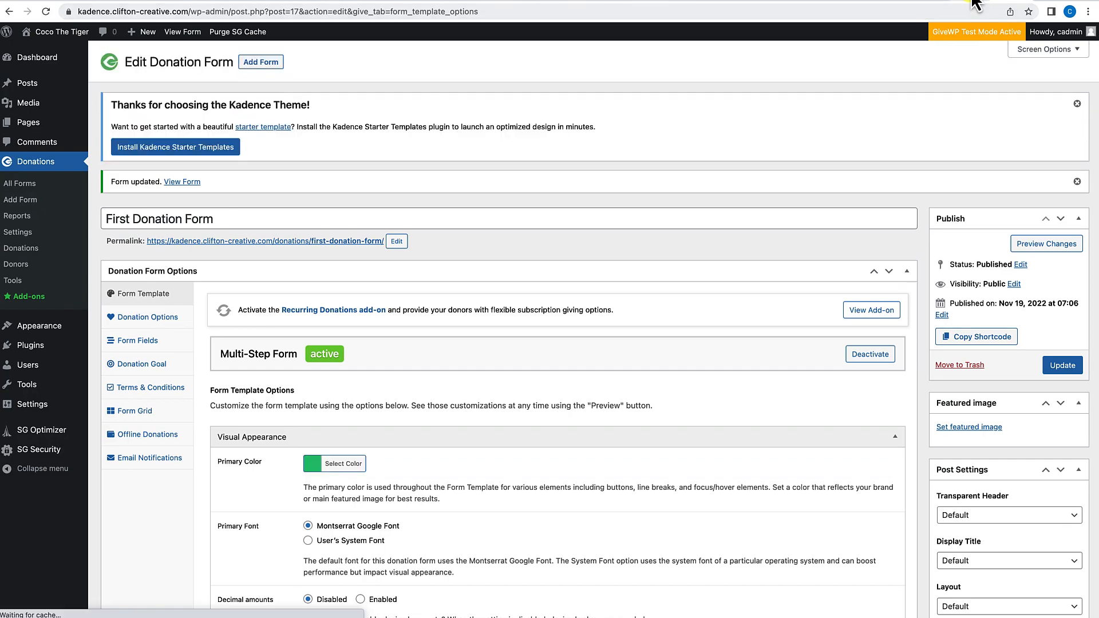
Step: Return to the live First Donation Page and reload it to check the multi-step form
click(975, 2)
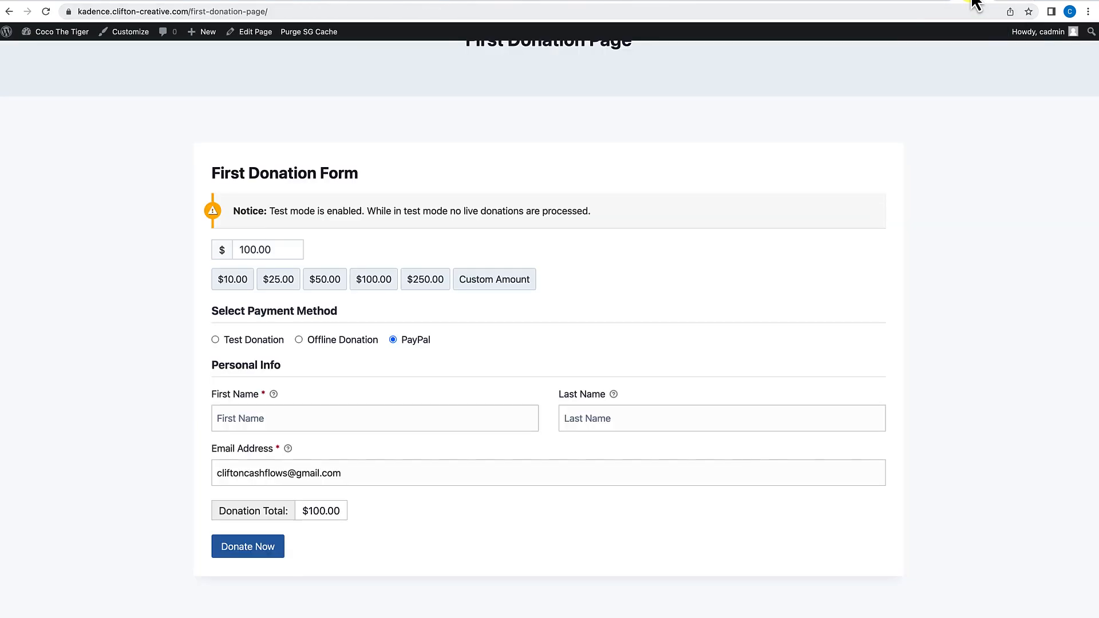
click(46, 12)
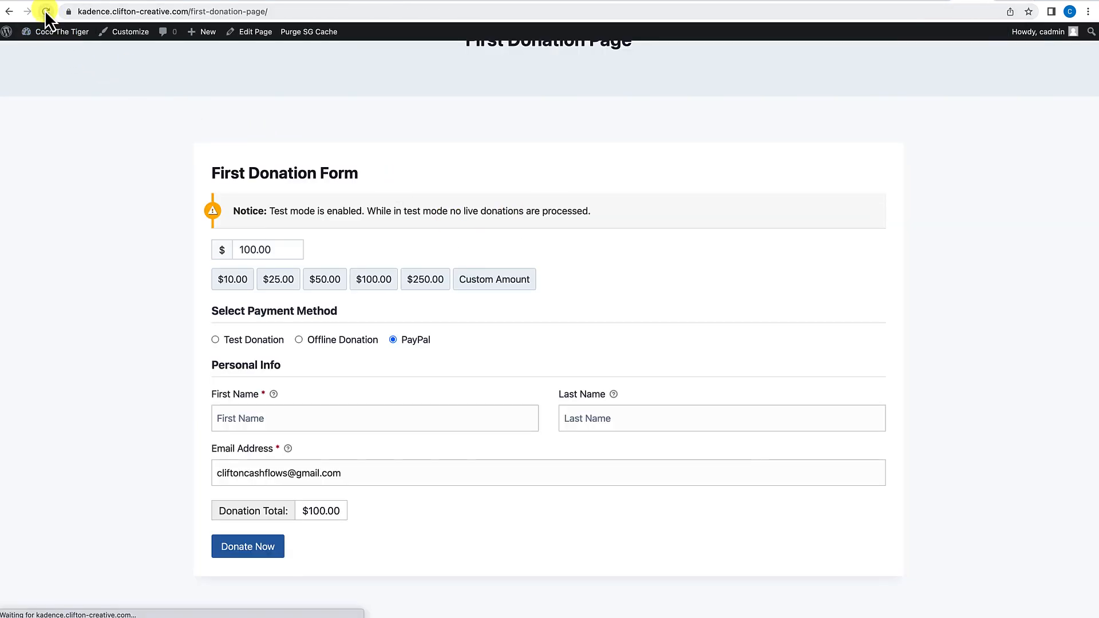
scroll(401, 286, down, 1)
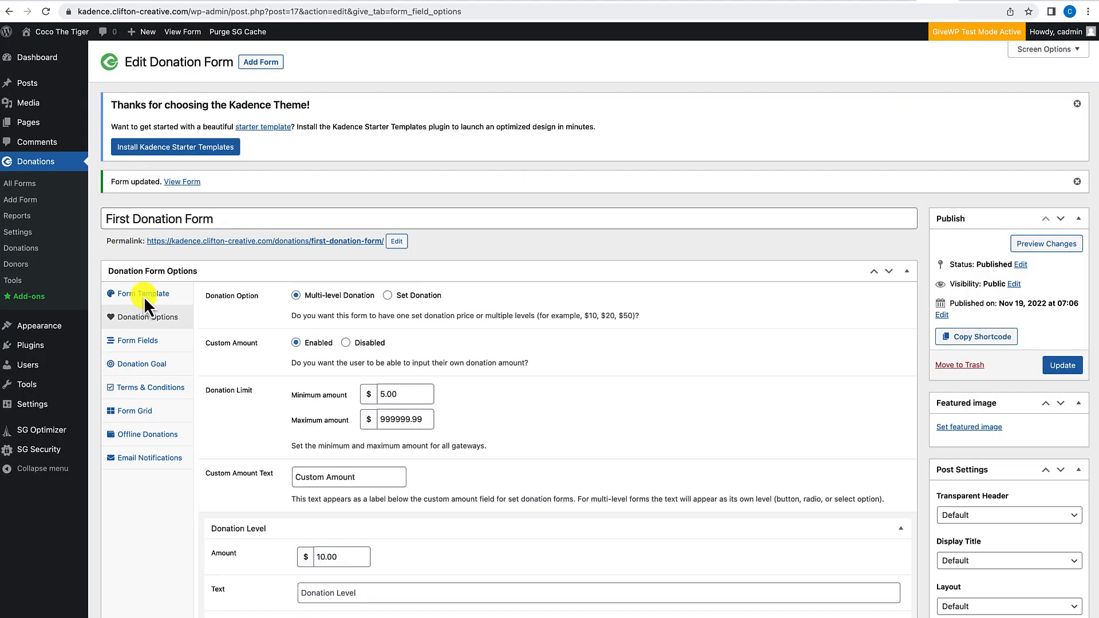
Step: Review the Multi-Step Form's template settings, including visual appearance and introduction, and open the Donation Options settings
click(143, 294)
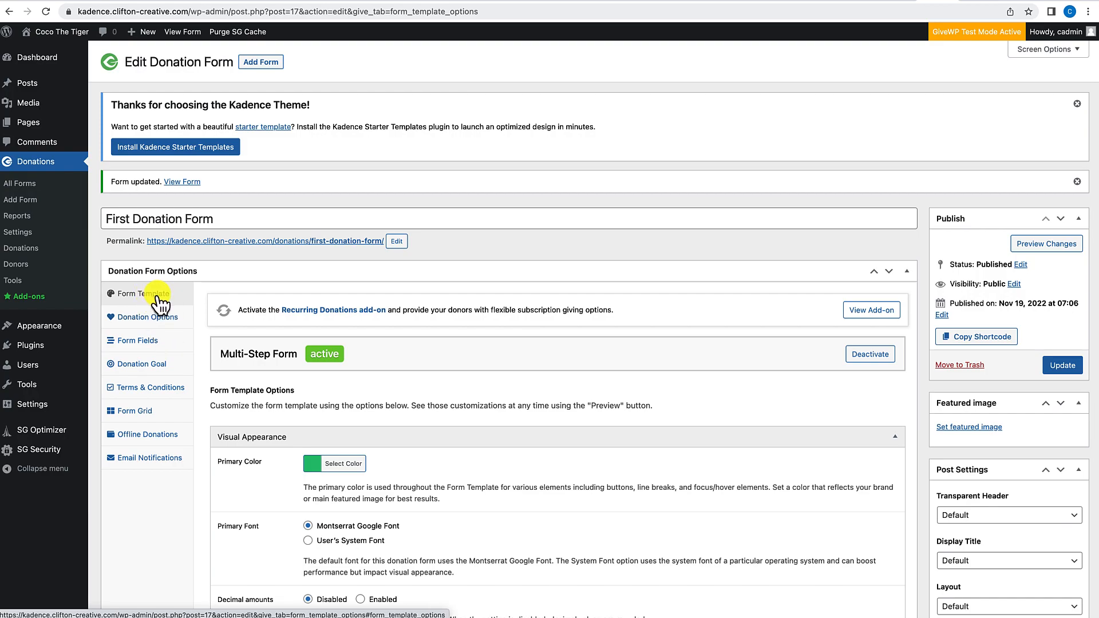
scroll(267, 427, down, 5)
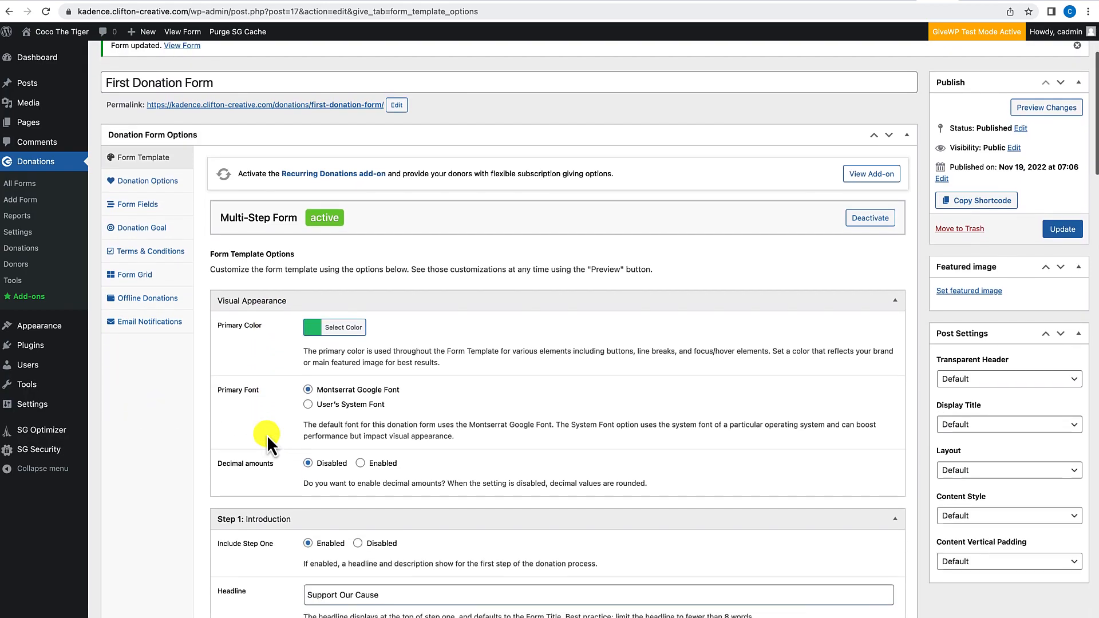
scroll(267, 434, down, 3)
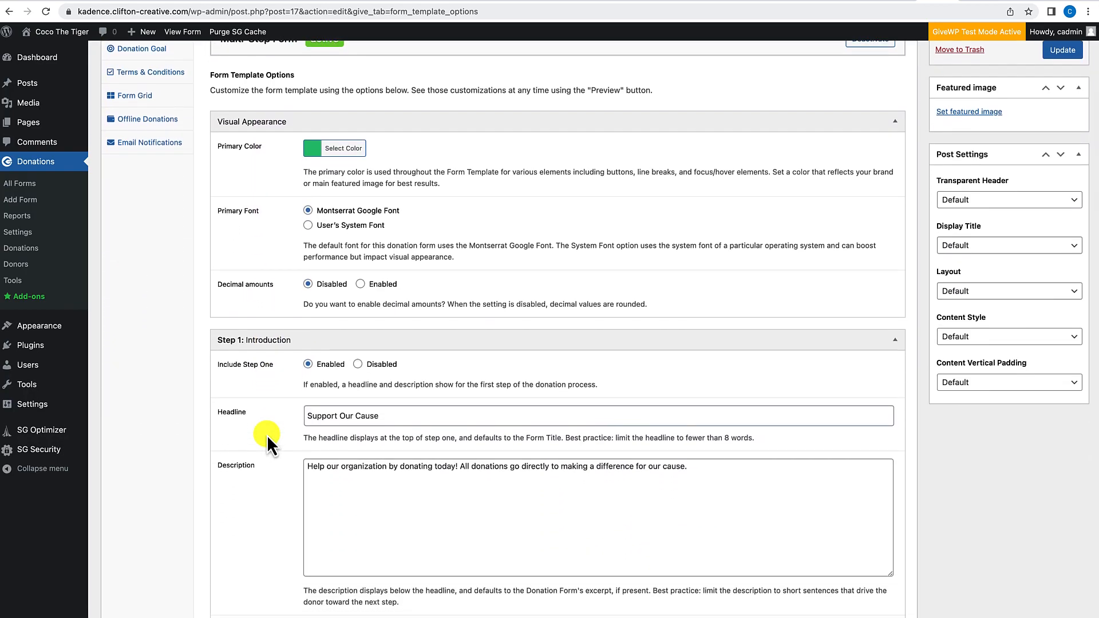
scroll(267, 435, down, 12)
scroll(266, 435, up, 20)
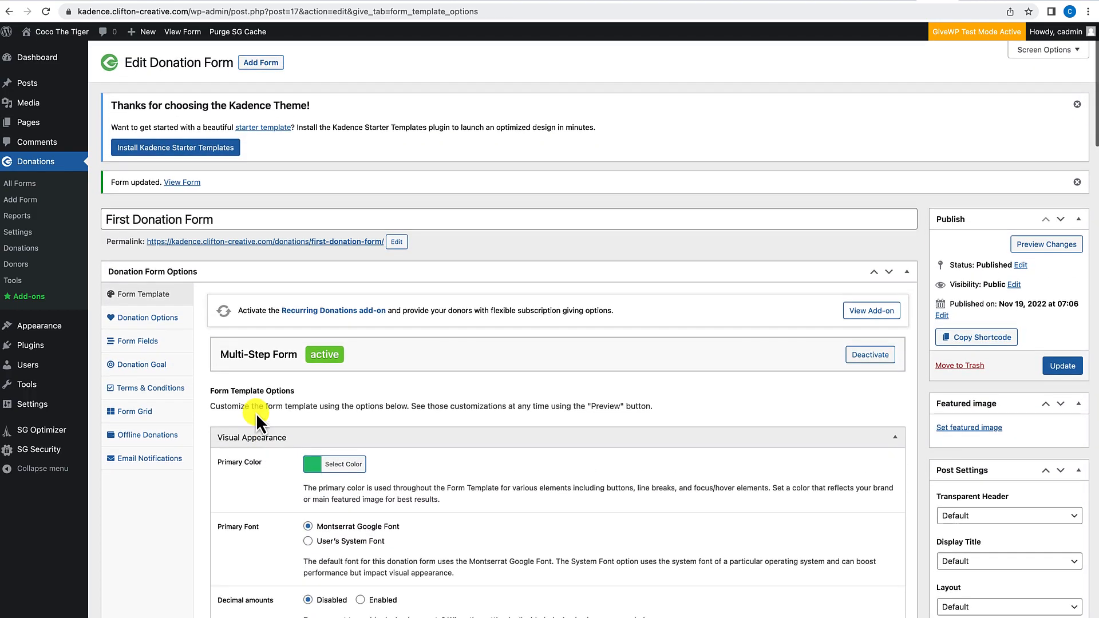
click(161, 318)
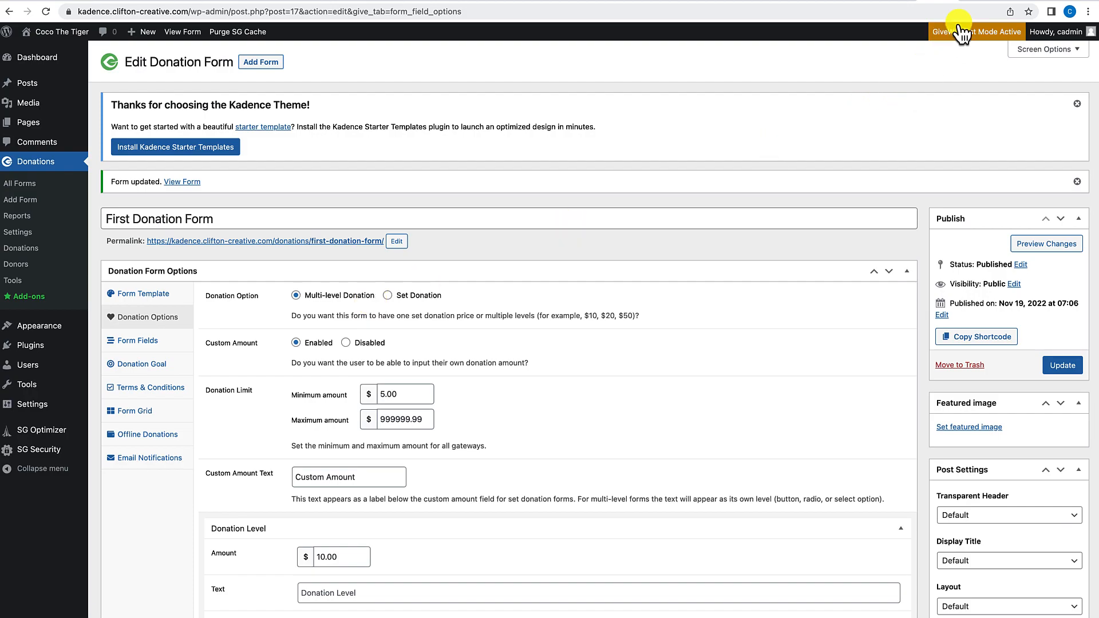
Step: Reload the live First Donation Form and advance to its Choose Amount step to view the donation levels
click(978, 1)
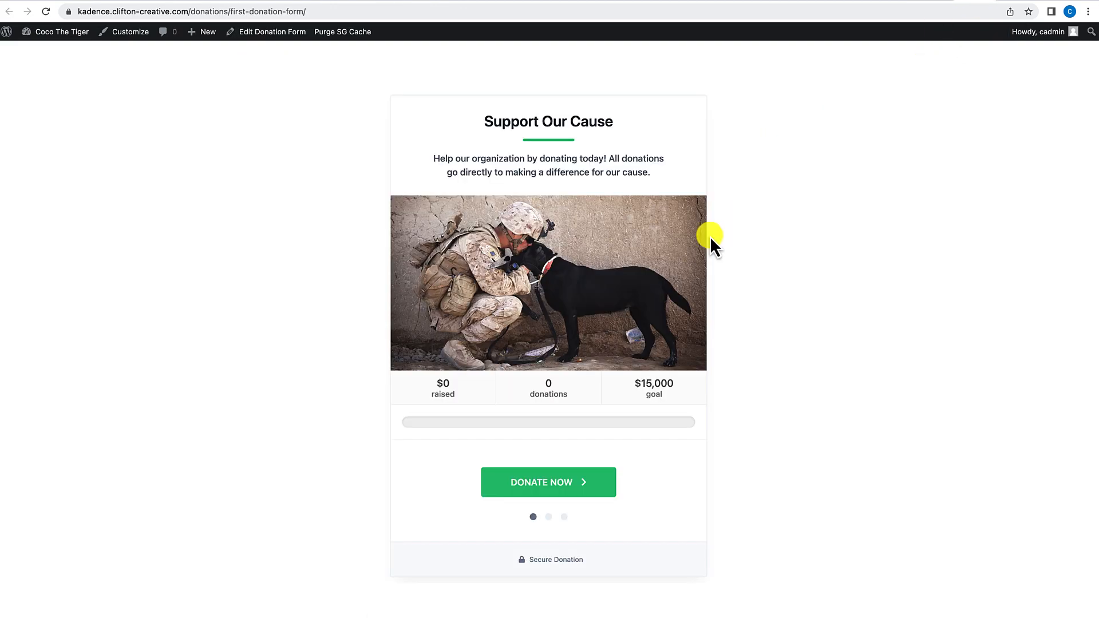
click(45, 11)
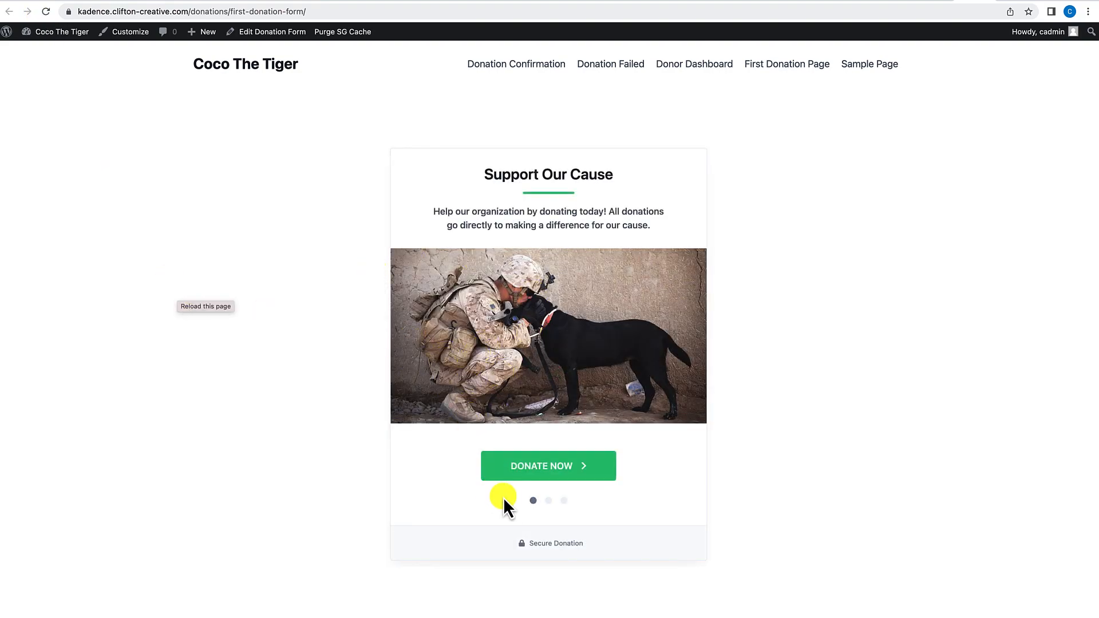
click(545, 470)
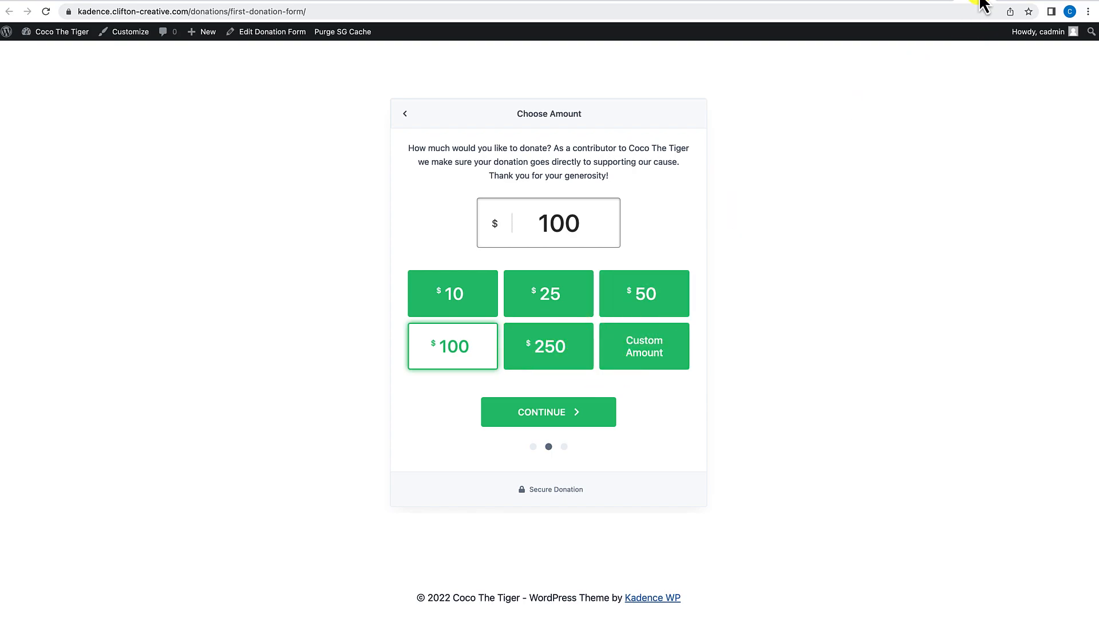
Step: Set the form's Donation Option to Set Donation in the form editor and update the form
click(943, 2)
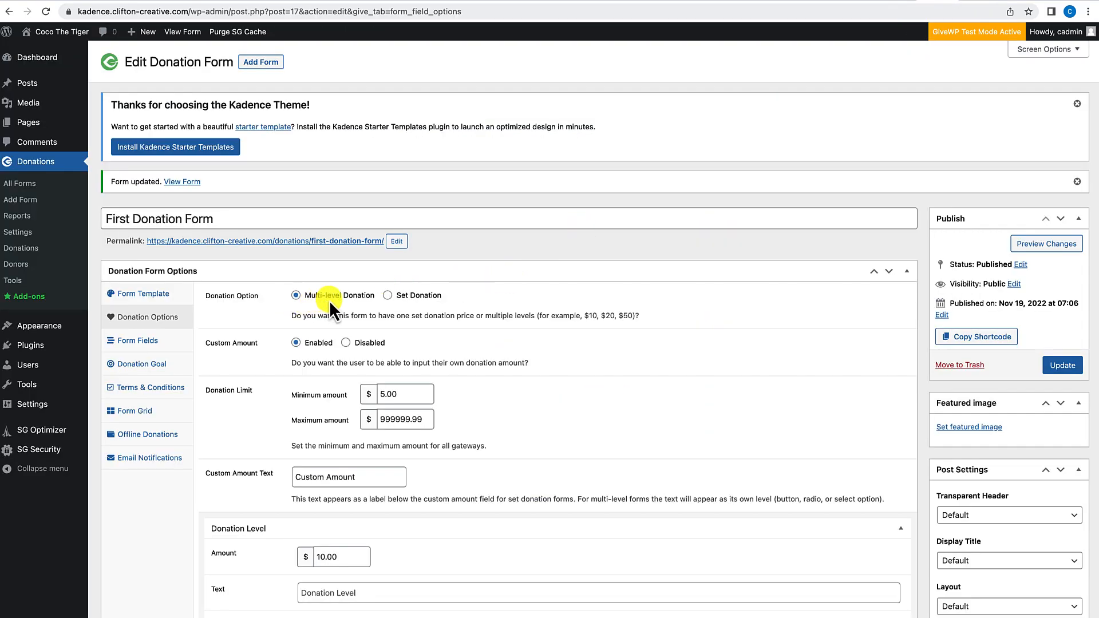
click(387, 295)
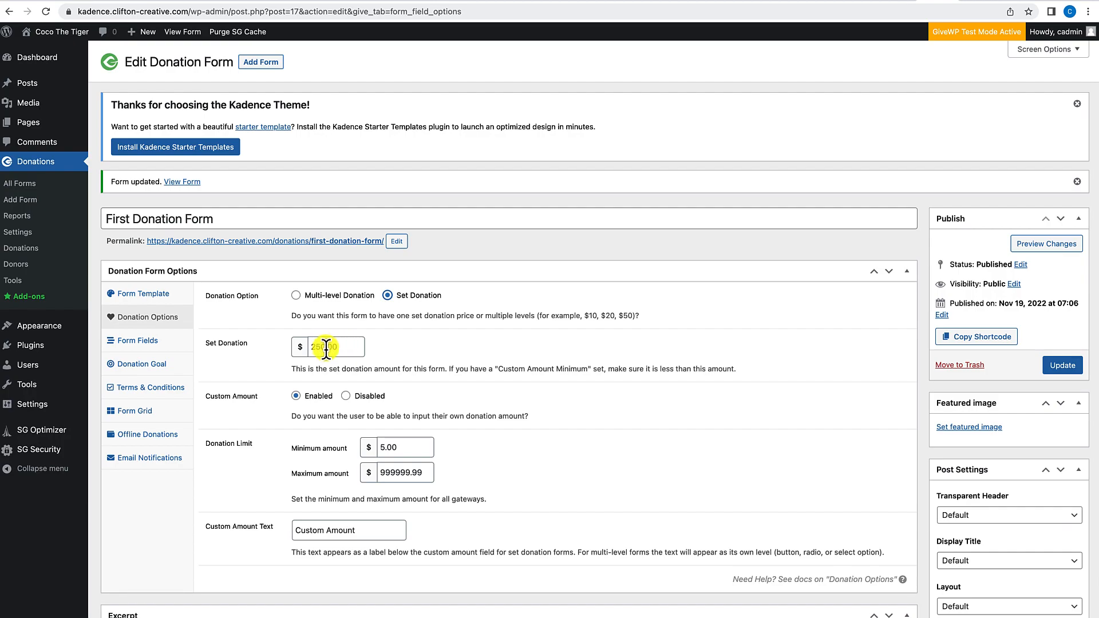
click(1063, 368)
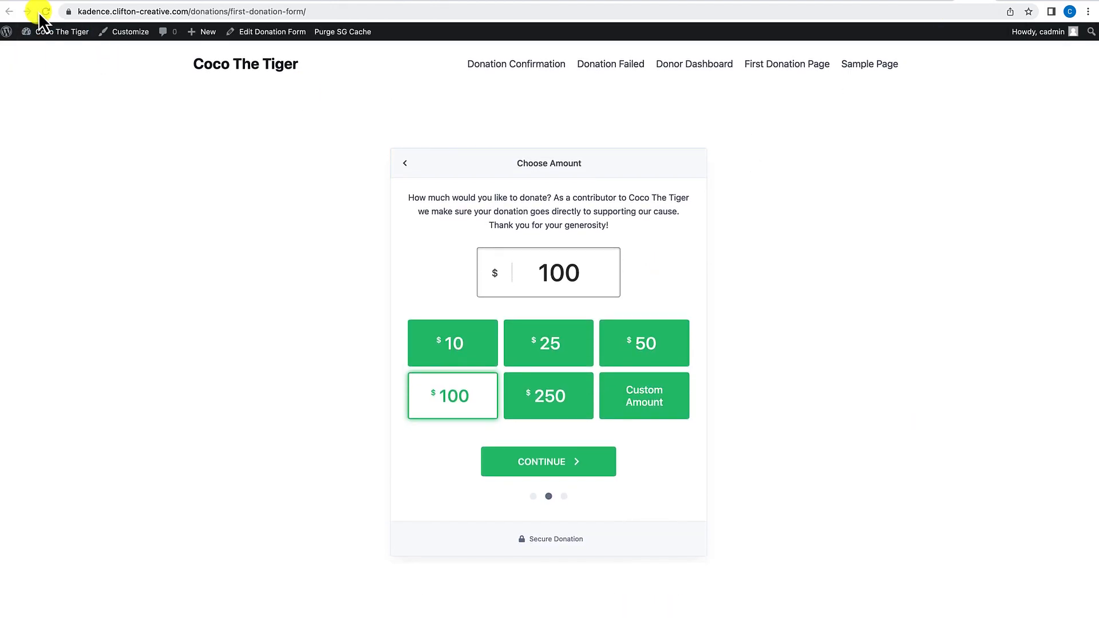
Step: Reload the live donation form, advance to the Choose Amount step, and try entering a custom amount of 5000
click(42, 12)
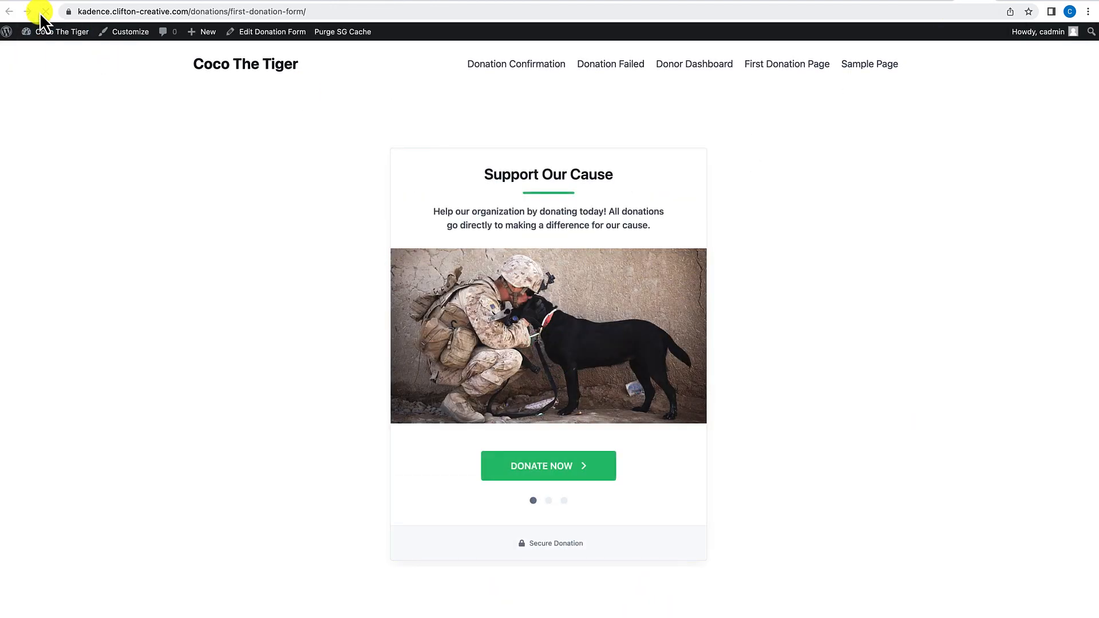
click(564, 475)
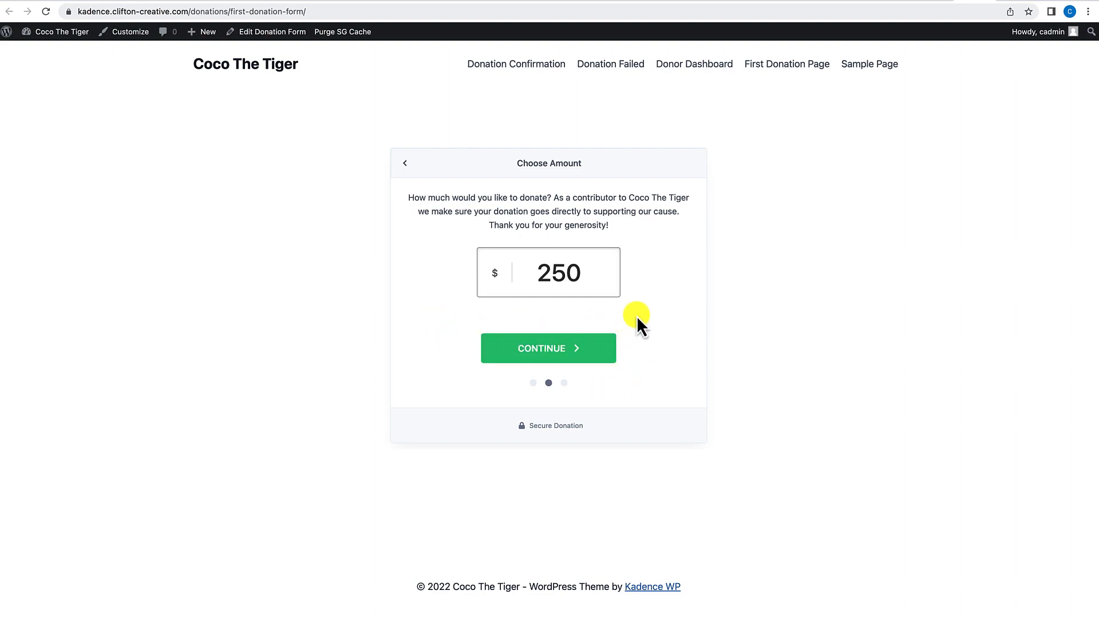
click(583, 271)
drag(582, 270, 540, 270)
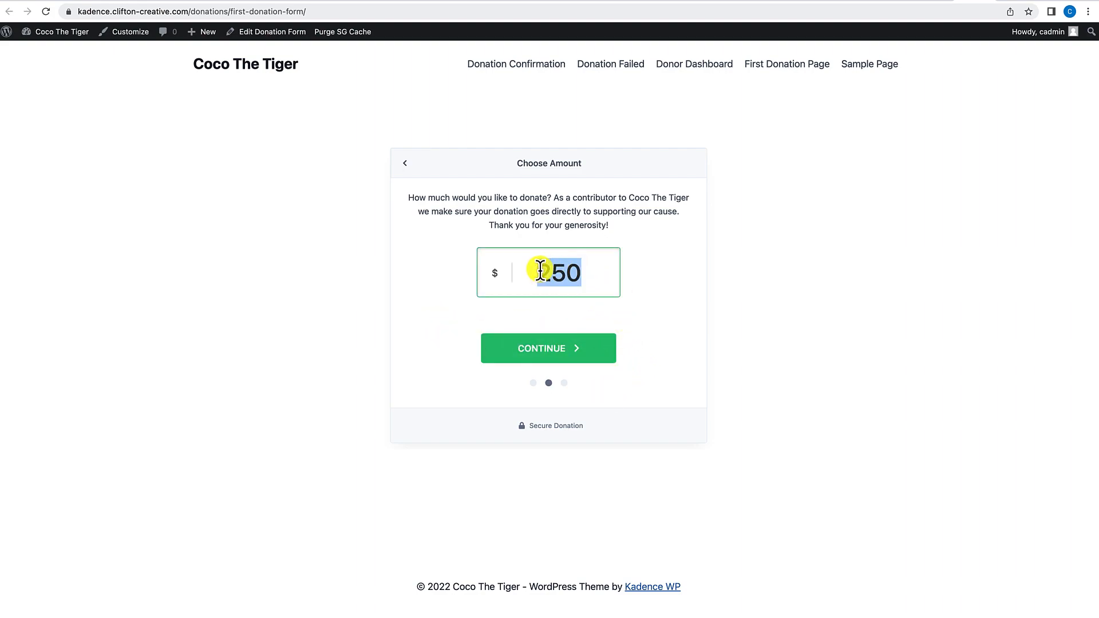
text(5000)
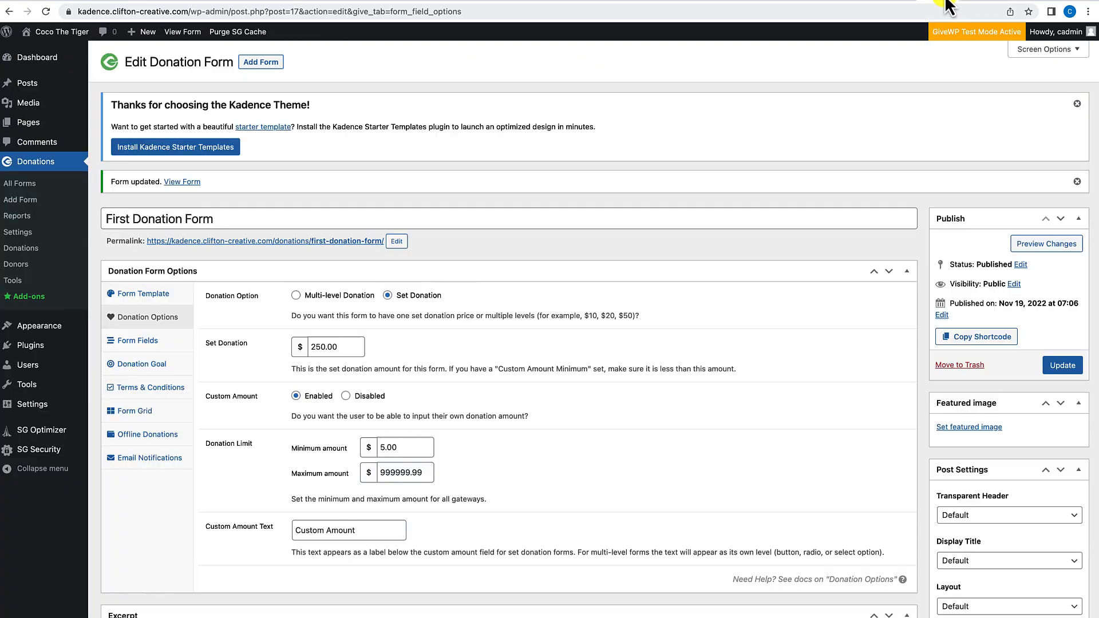
Step: Set the form's Donation Option to Multi-level Donation in the form editor and update the form
click(947, 4)
click(295, 296)
click(1064, 366)
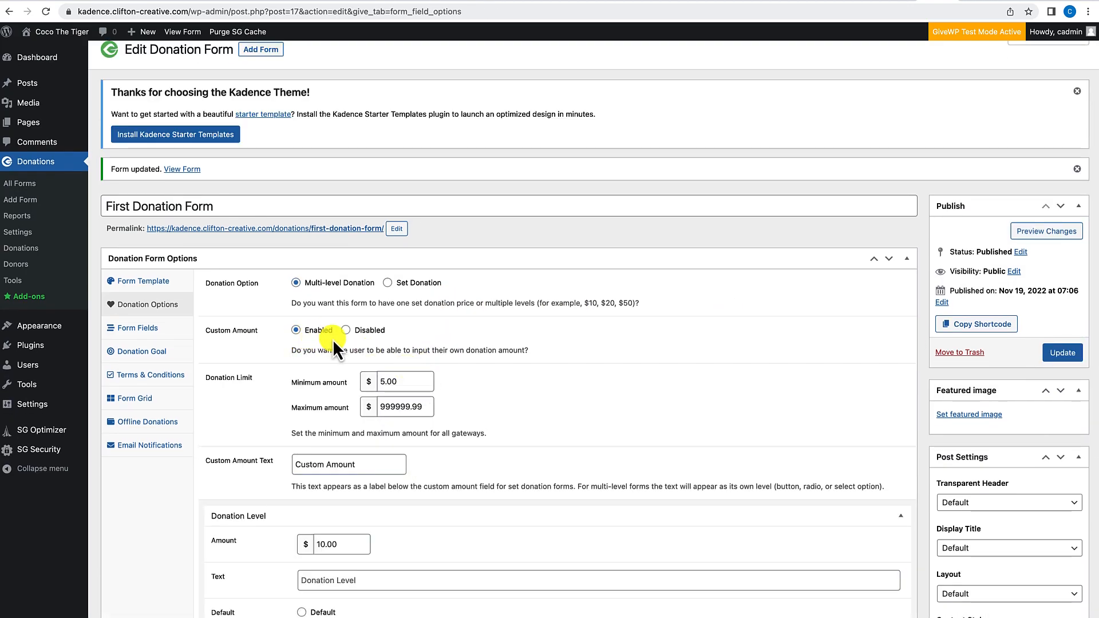
Step: Examine the form's donation option settings, from the donation limits and custom amount text to every donation level
scroll(354, 415, down, 2)
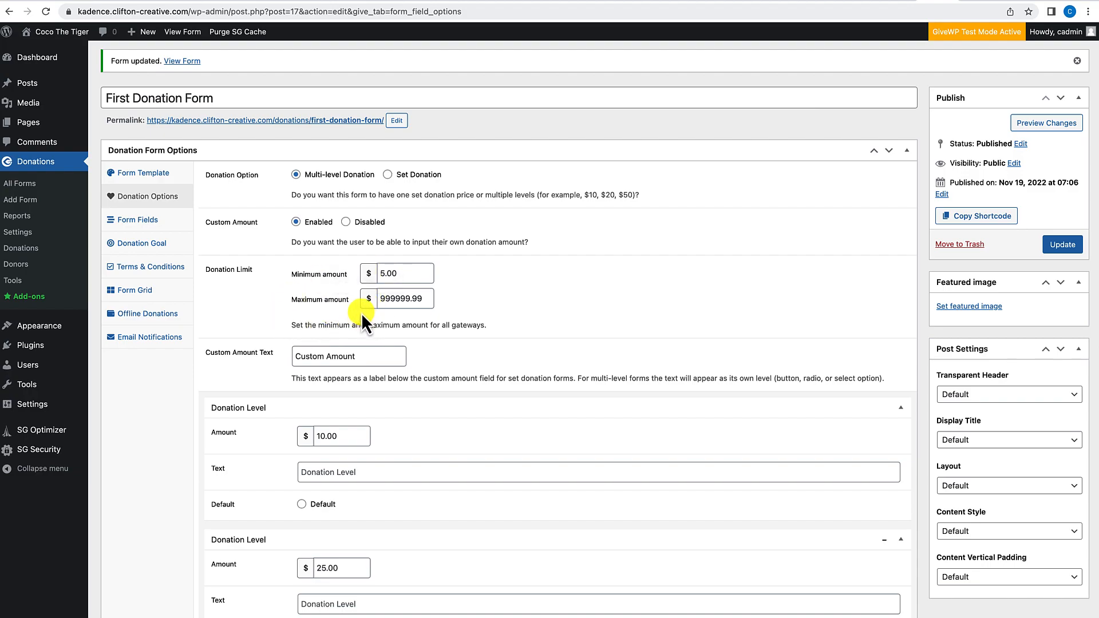
scroll(404, 310, down, 5)
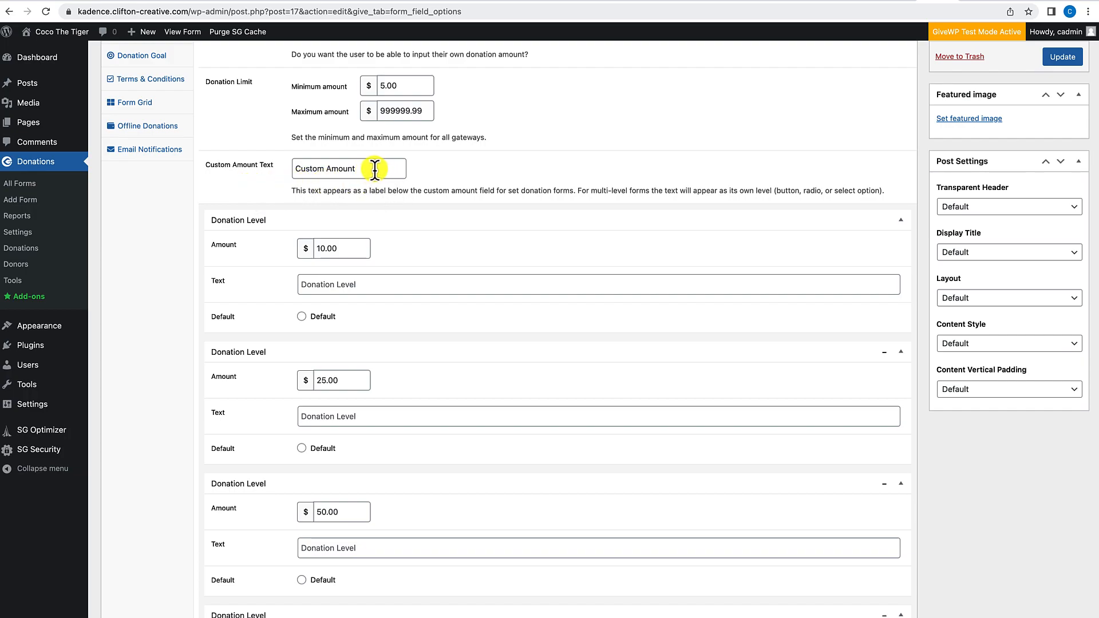
scroll(332, 226, down, 3)
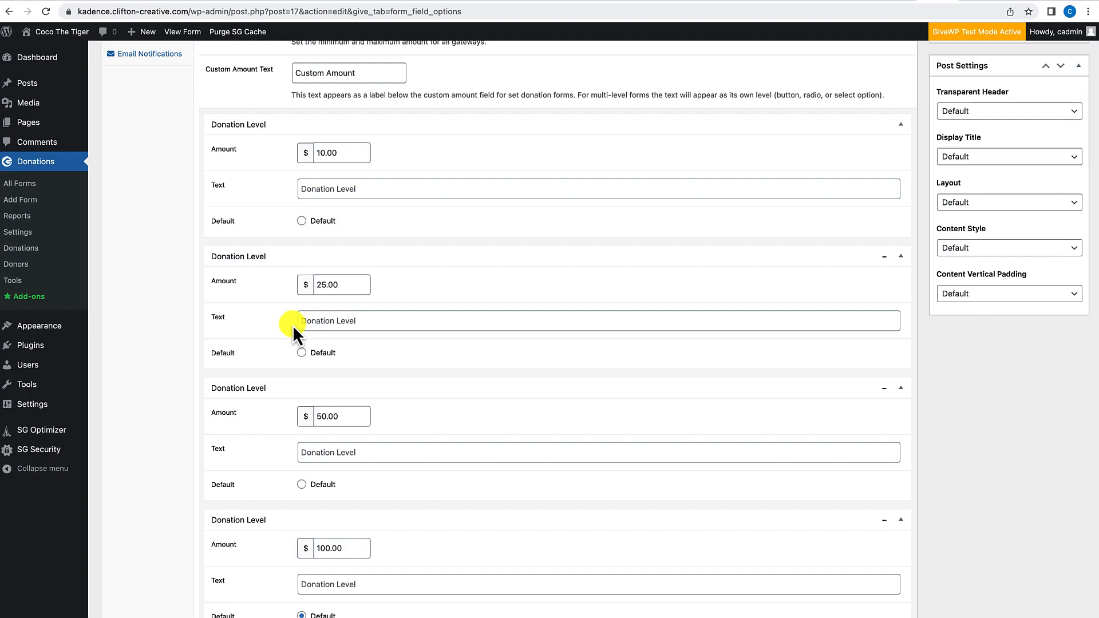
scroll(293, 325, down, 1)
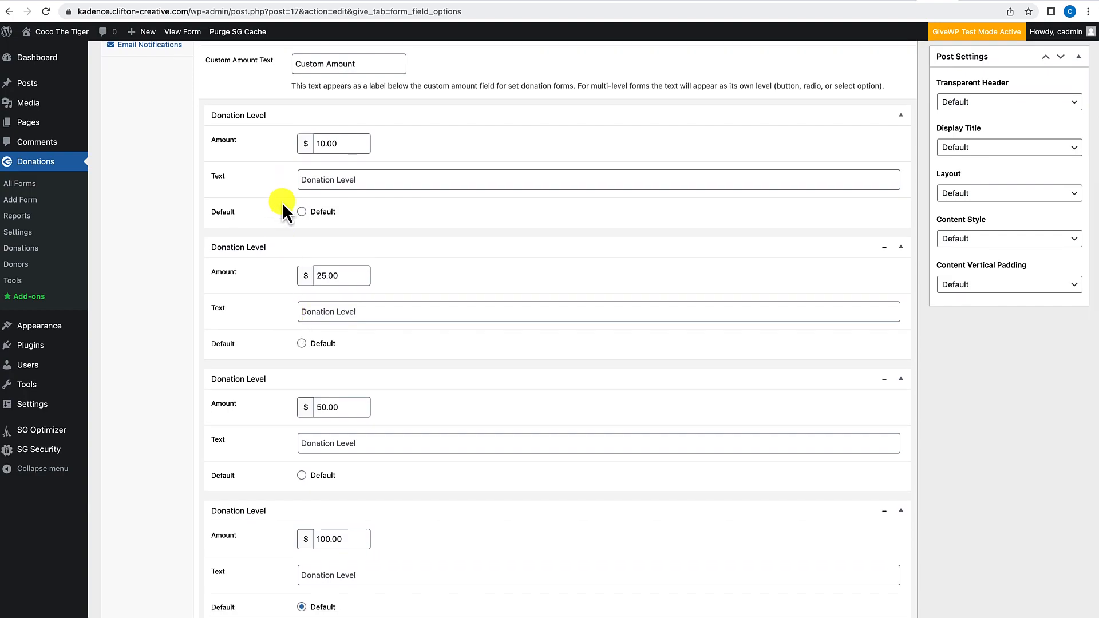
scroll(283, 189, down, 1)
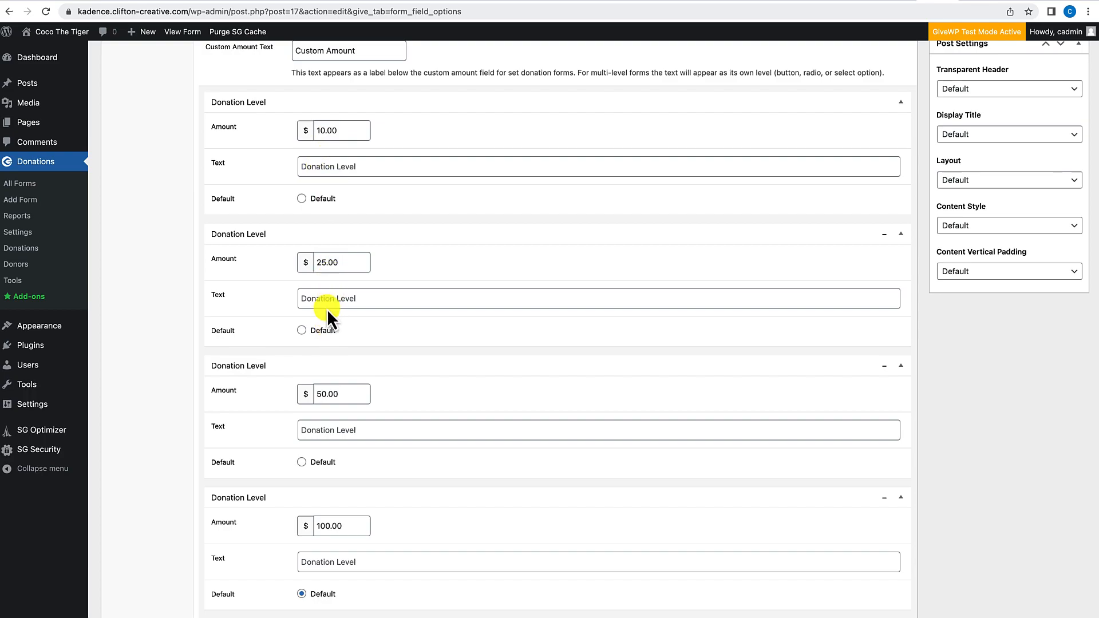
scroll(318, 394, down, 8)
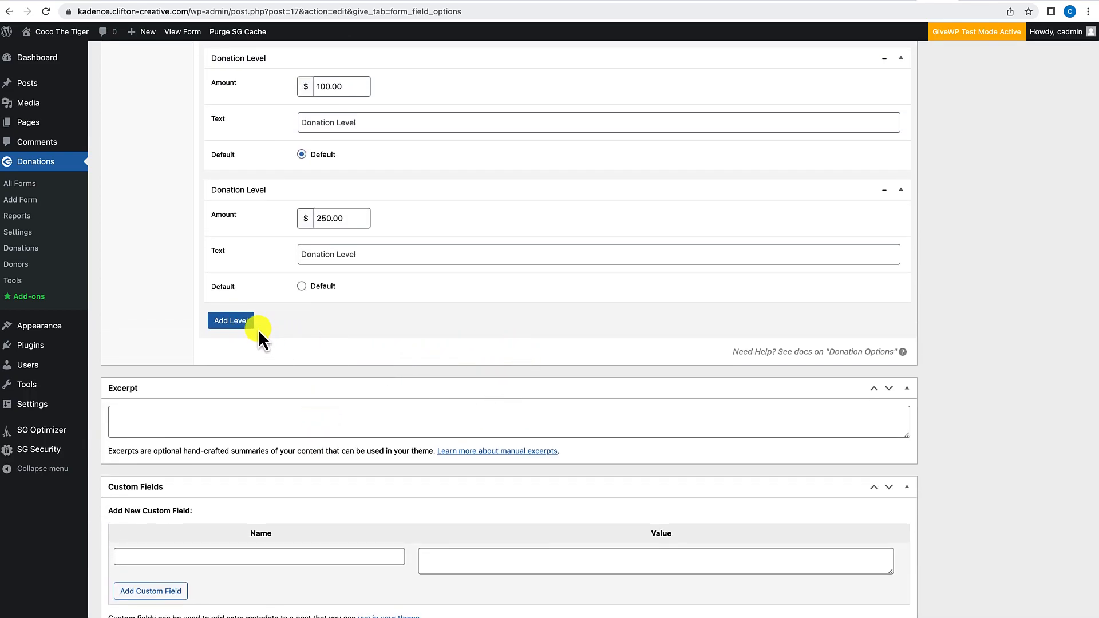
scroll(329, 332, up, 5)
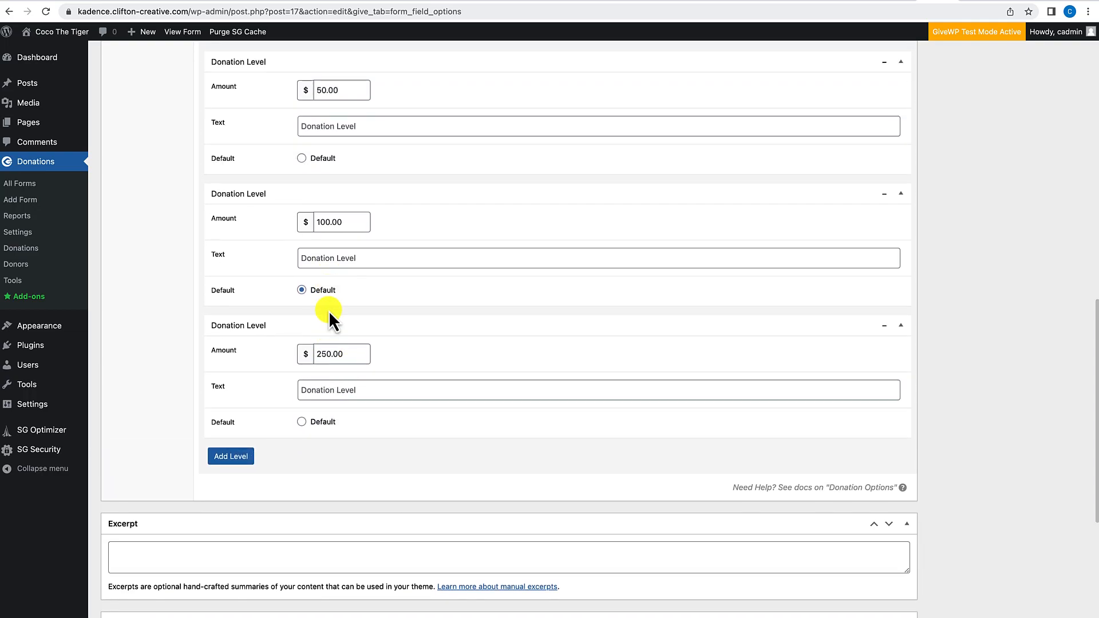
scroll(328, 310, up, 5)
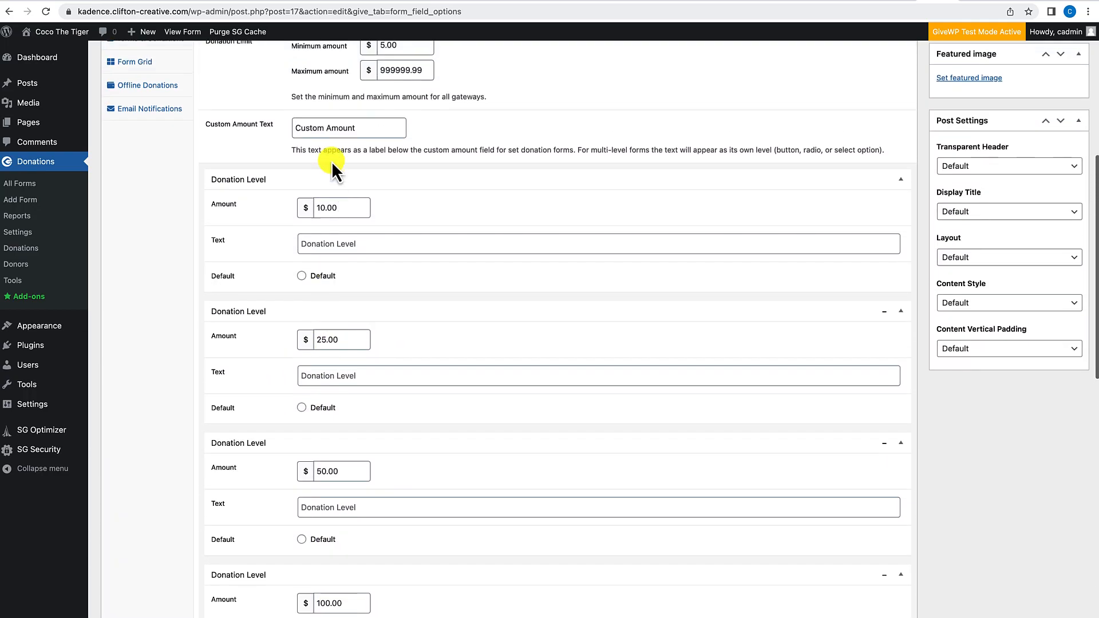
scroll(332, 226, up, 5)
scroll(332, 227, down, 4)
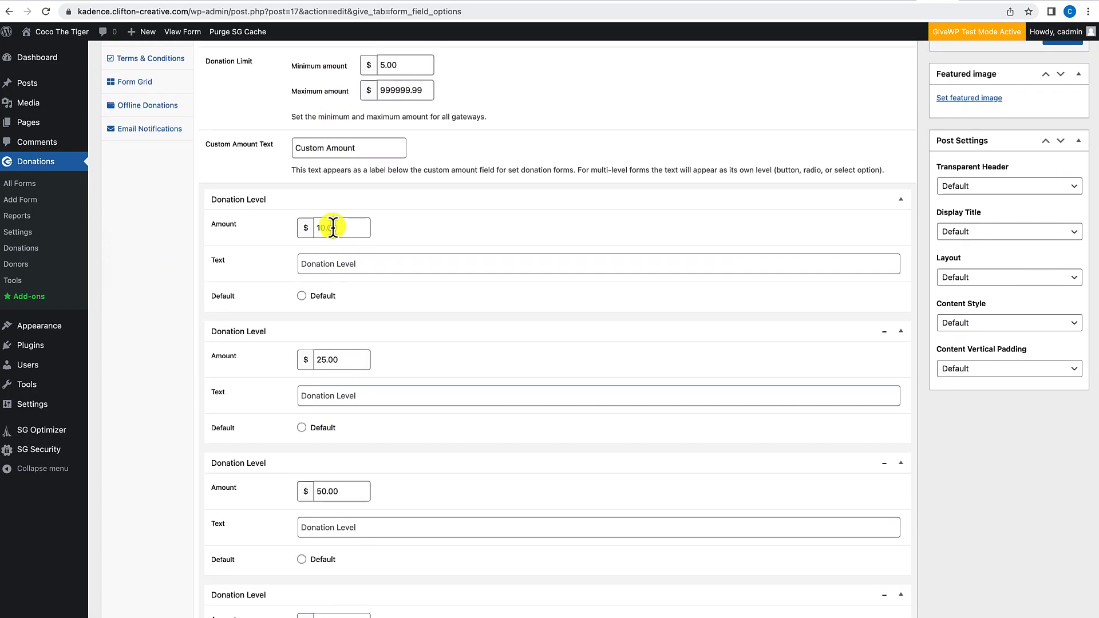
scroll(332, 226, down, 12)
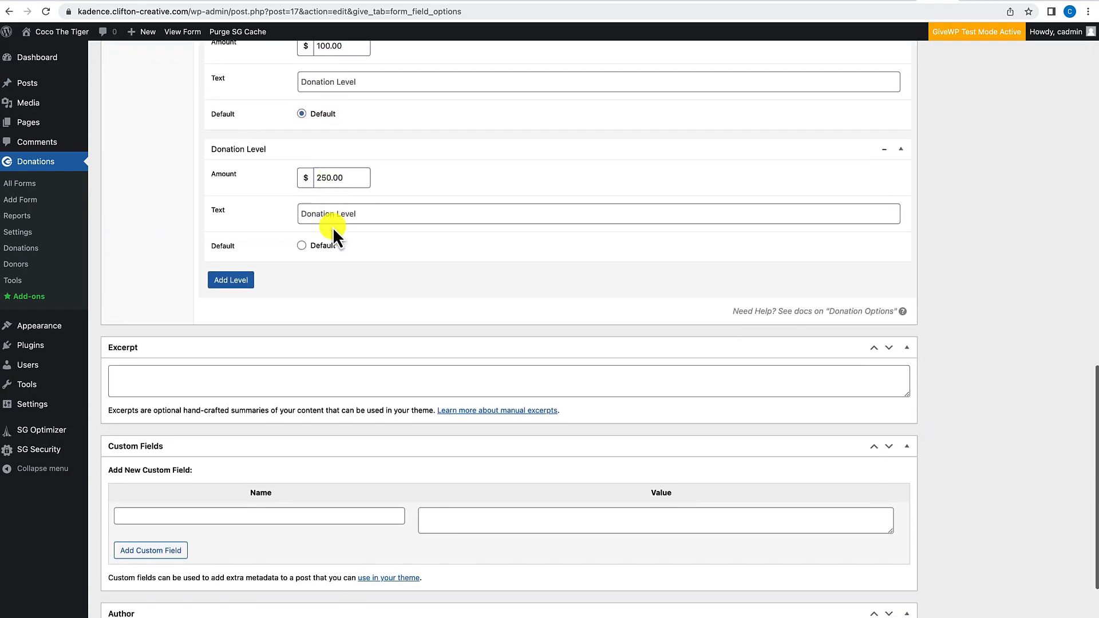
scroll(332, 226, up, 15)
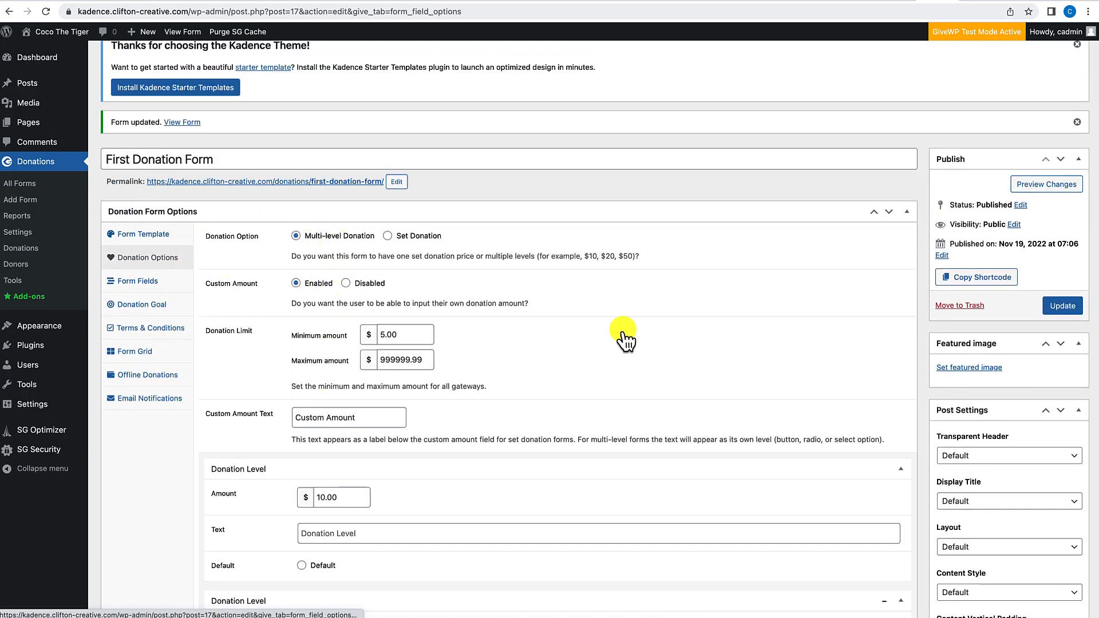
scroll(599, 335, up, 2)
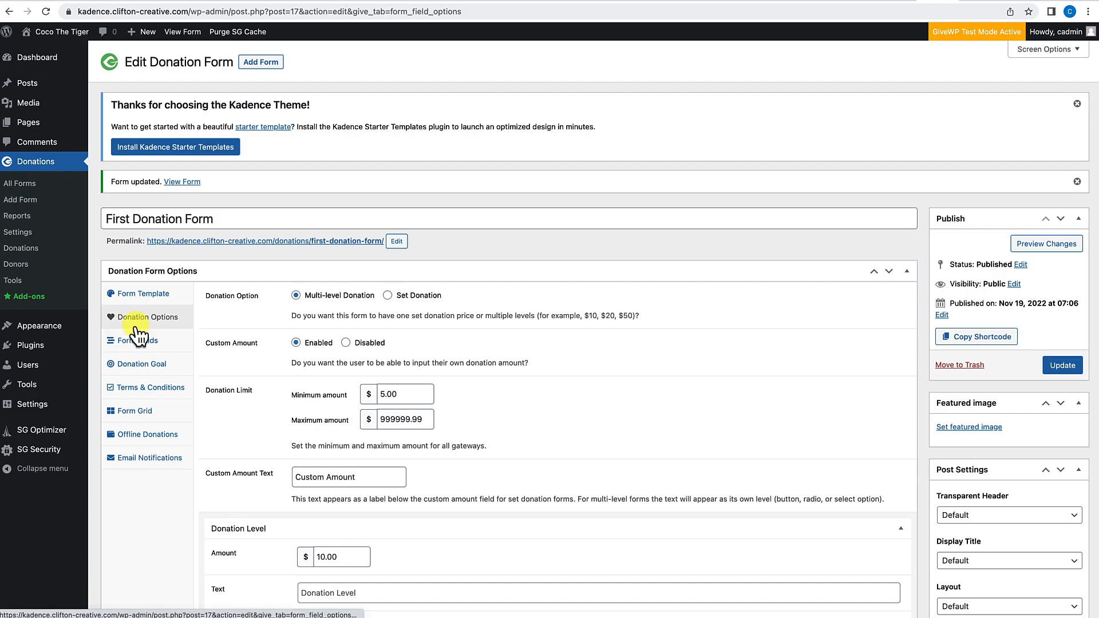
Step: Open the Form Fields settings and view the available Default Gateway choices, keeping Global Default
click(140, 343)
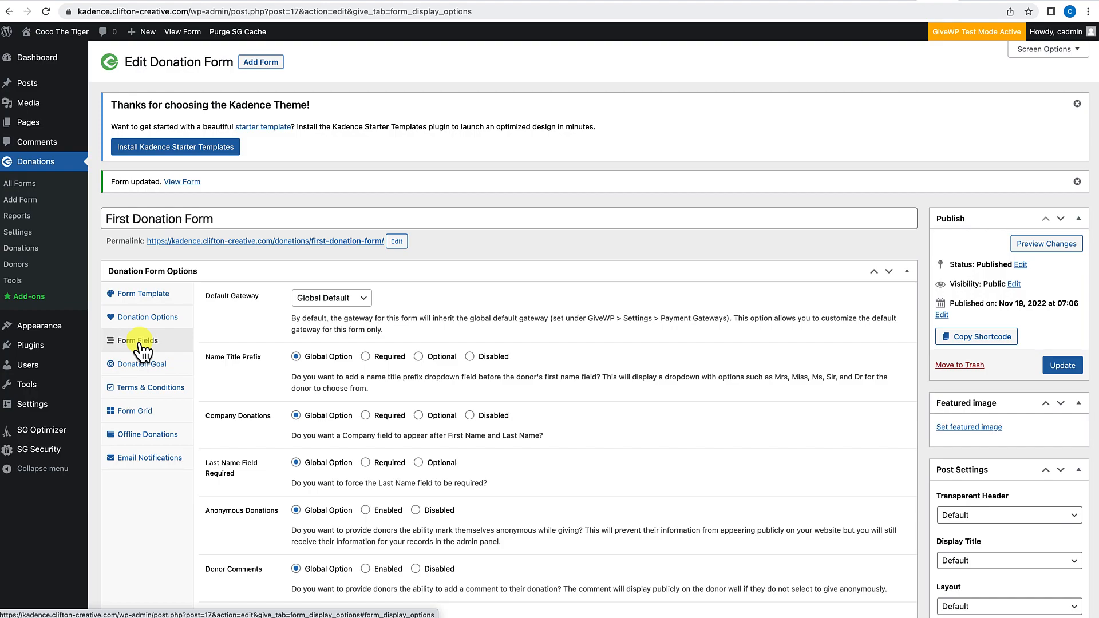
click(315, 303)
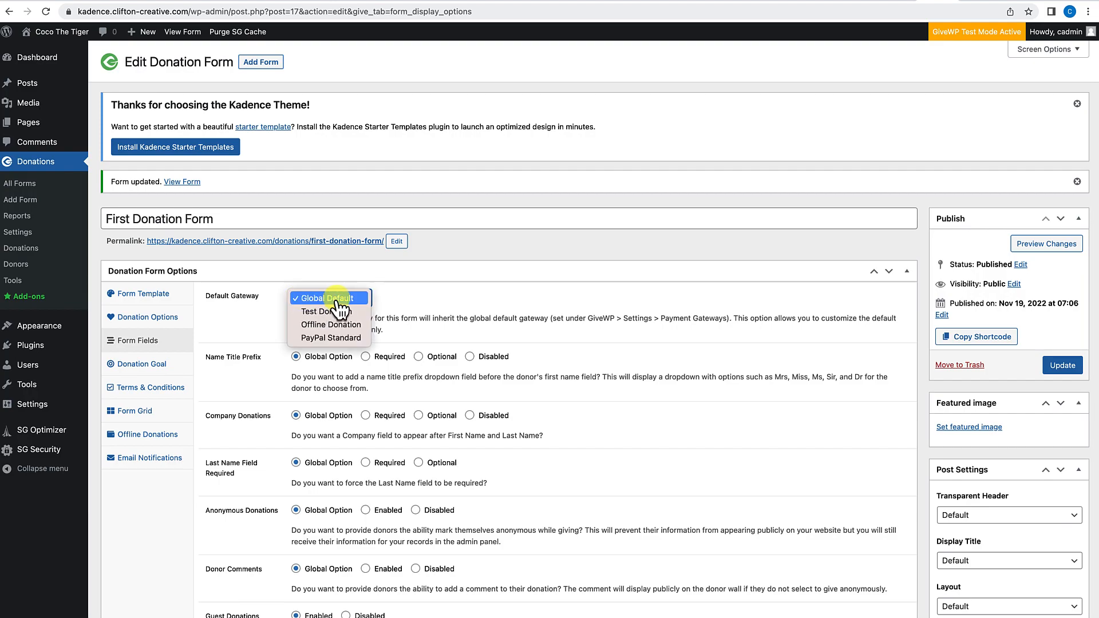
click(280, 322)
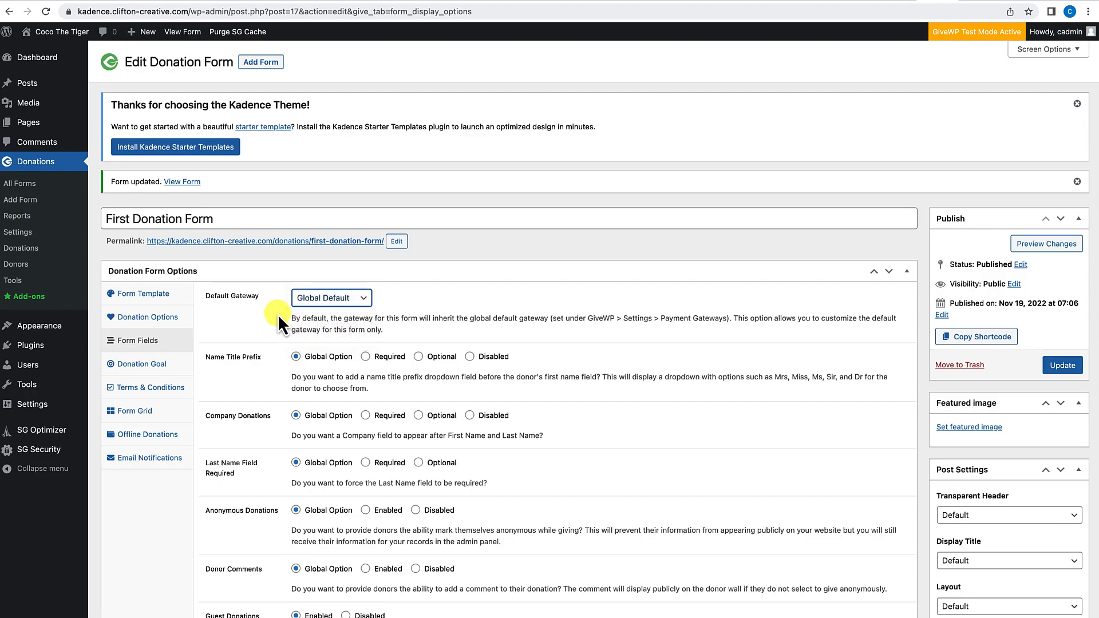
click(319, 299)
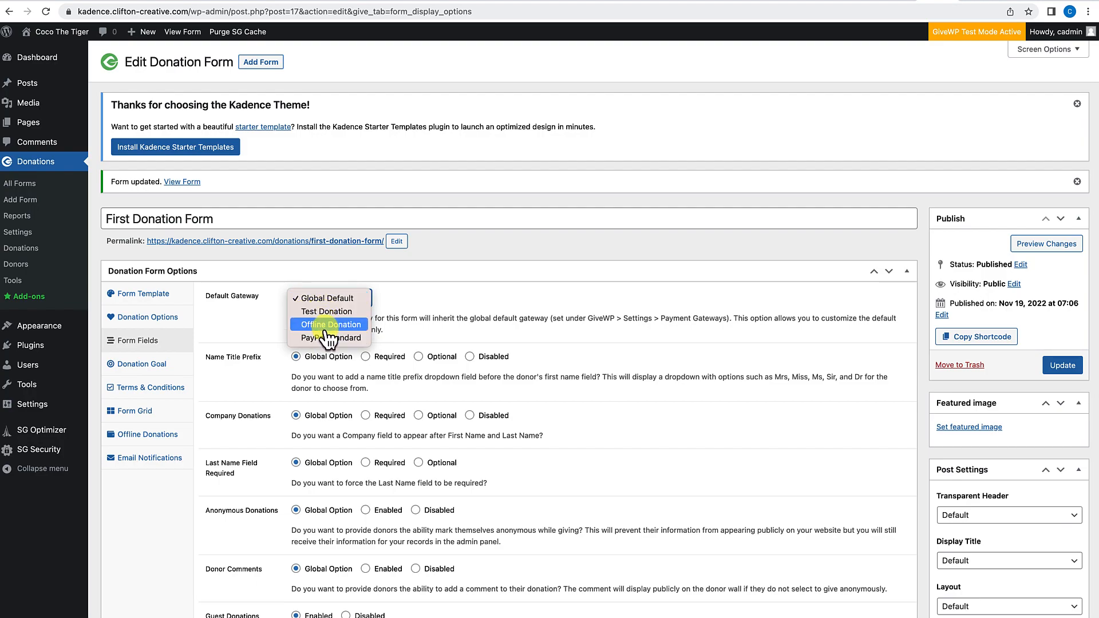
click(243, 318)
Step: Examine the form's name prefix, company, anonymous donation, donor comment, guest donation and registration settings
scroll(286, 355, down, 1)
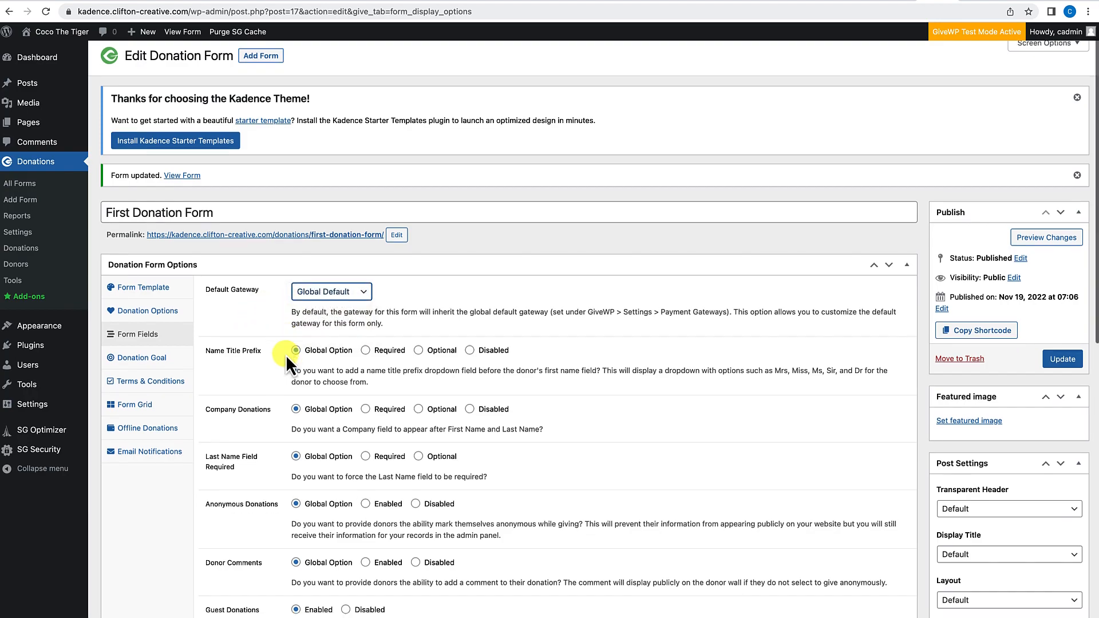
scroll(287, 355, down, 1)
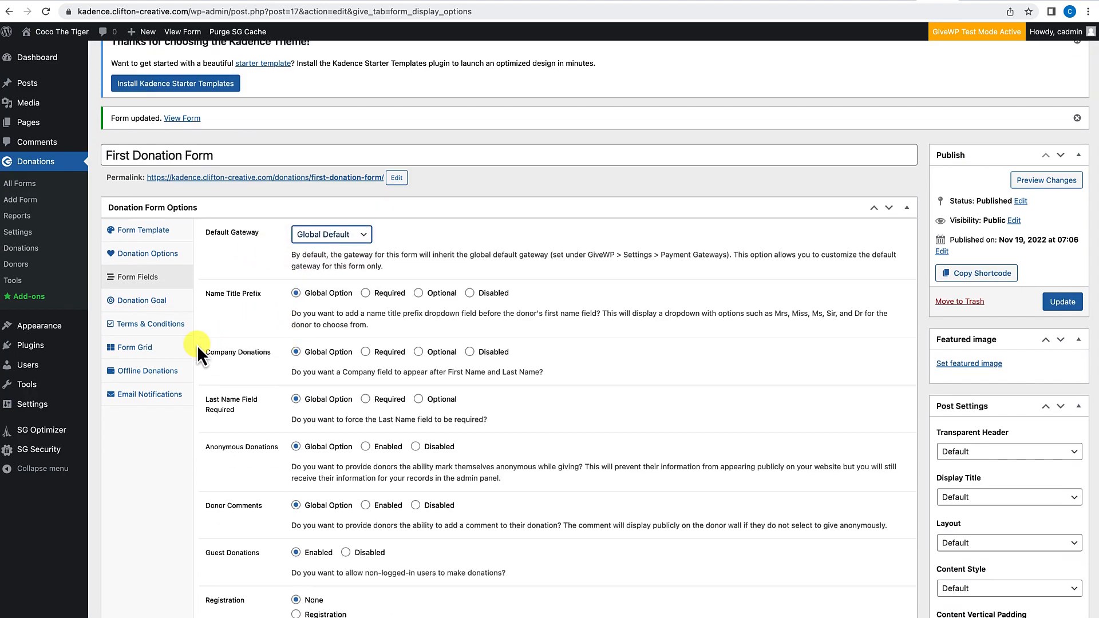
scroll(241, 430, down, 1)
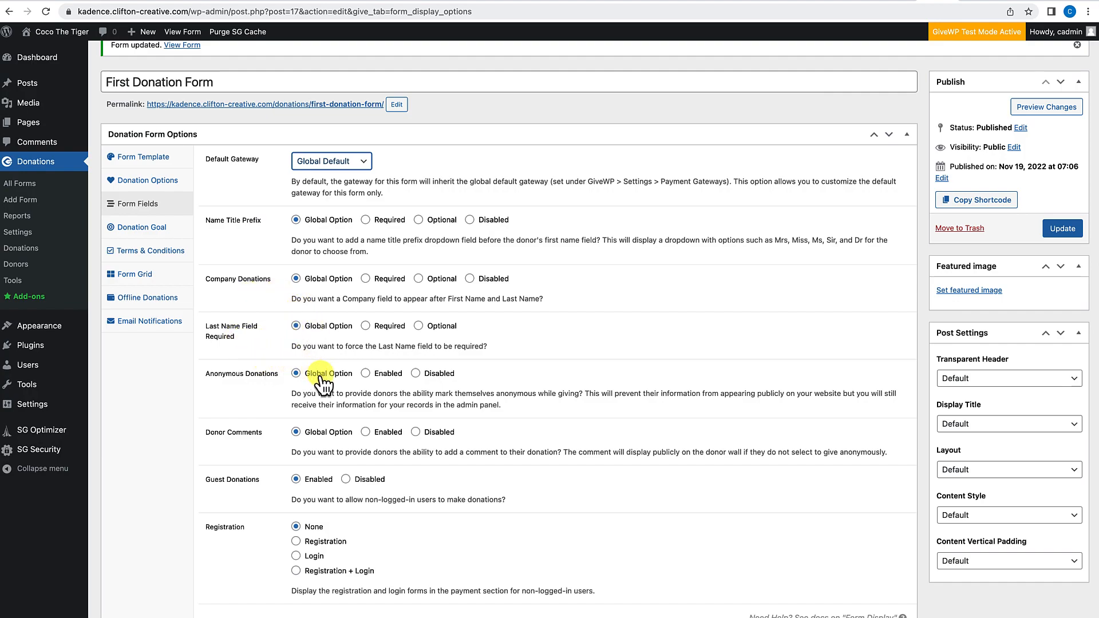
scroll(340, 379, down, 1)
scroll(340, 379, down, 1)
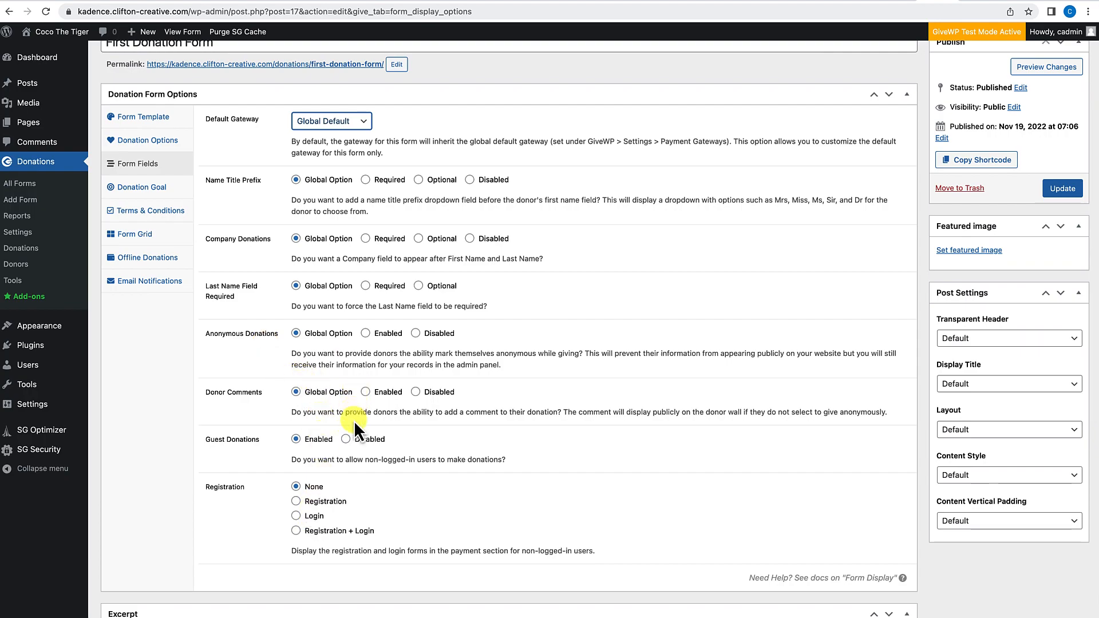
scroll(362, 428, down, 4)
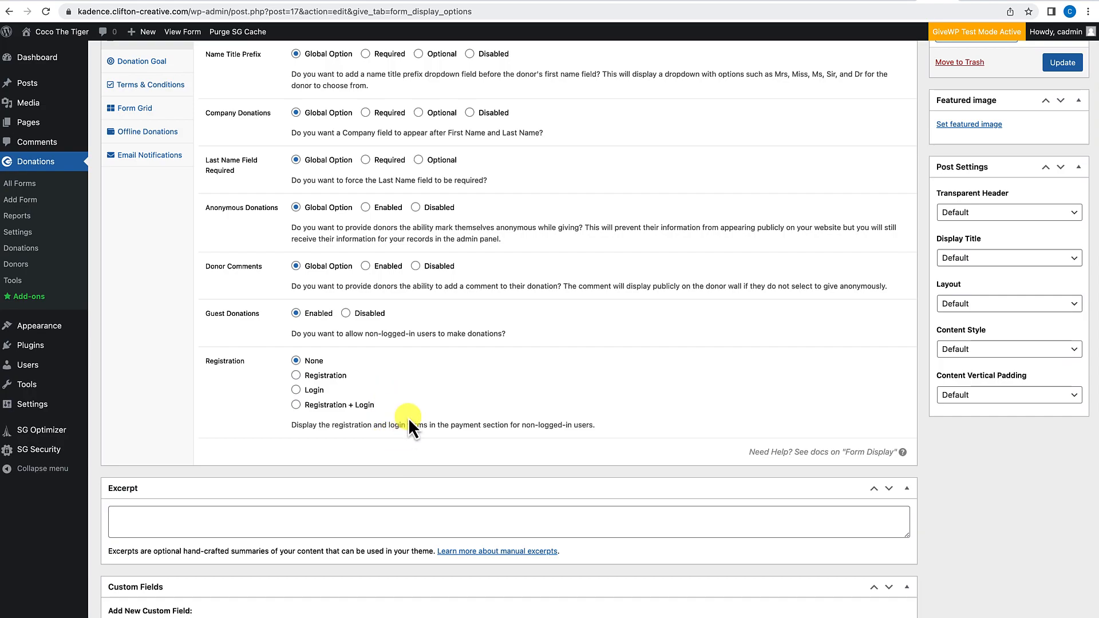
scroll(409, 415, up, 4)
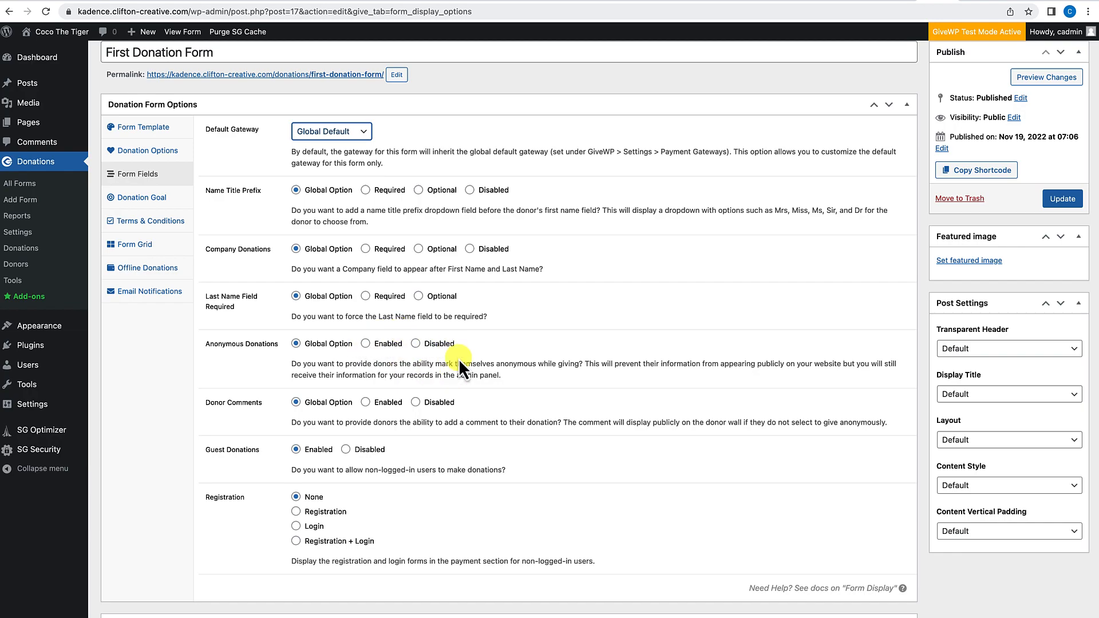
Step: Enable the form's Donation Goal and update the form
click(141, 200)
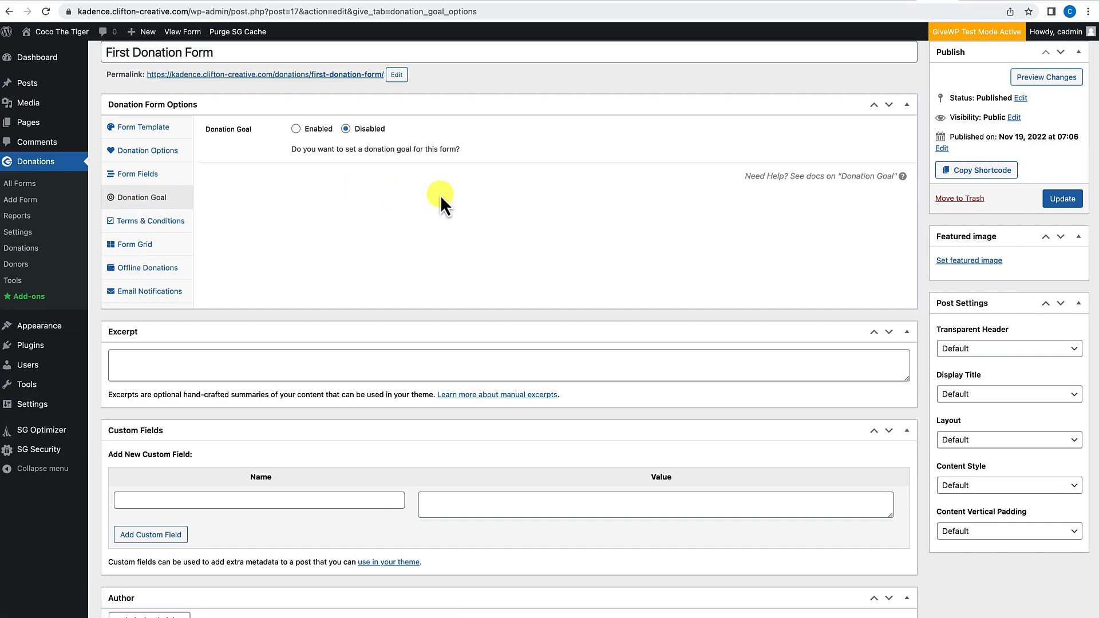
click(296, 129)
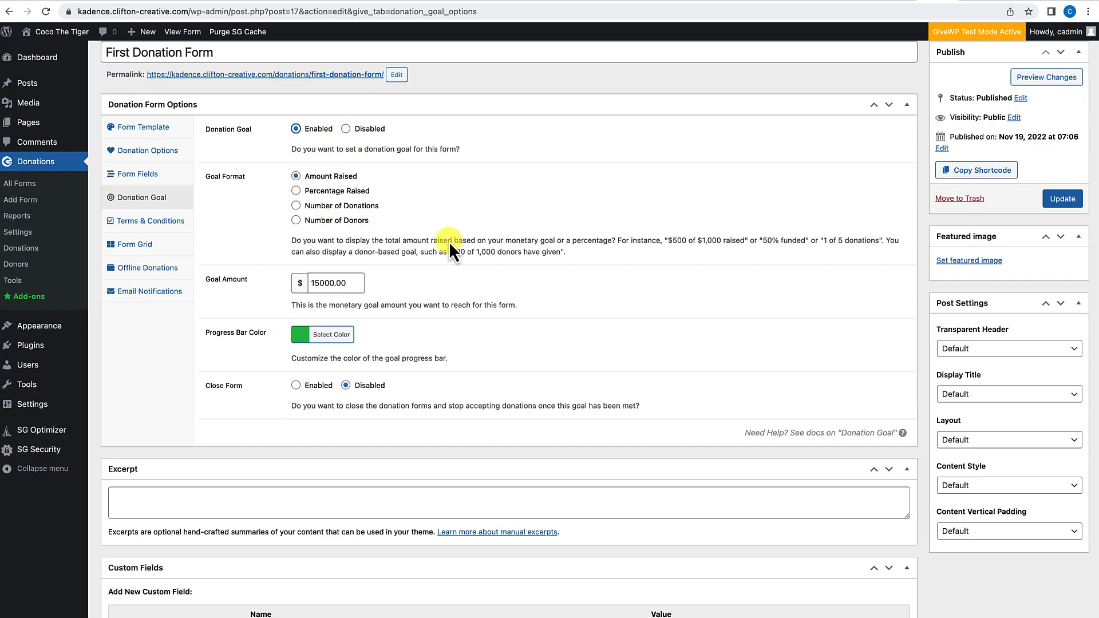
click(1053, 202)
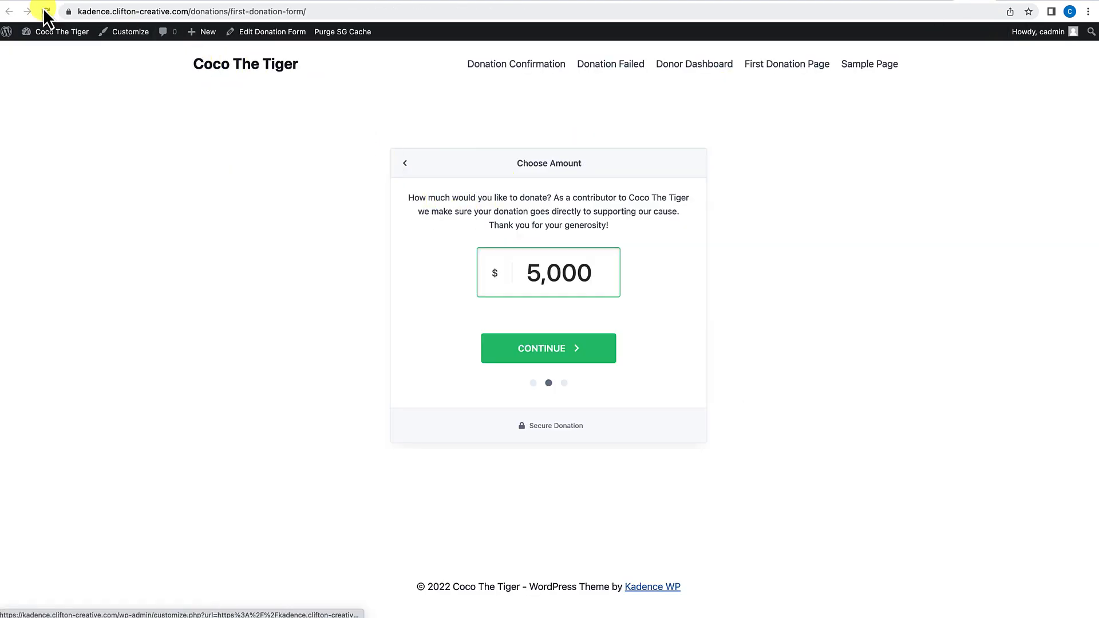
Step: Reload the live donation form to view the goal progress section, and return to the form editor
click(45, 12)
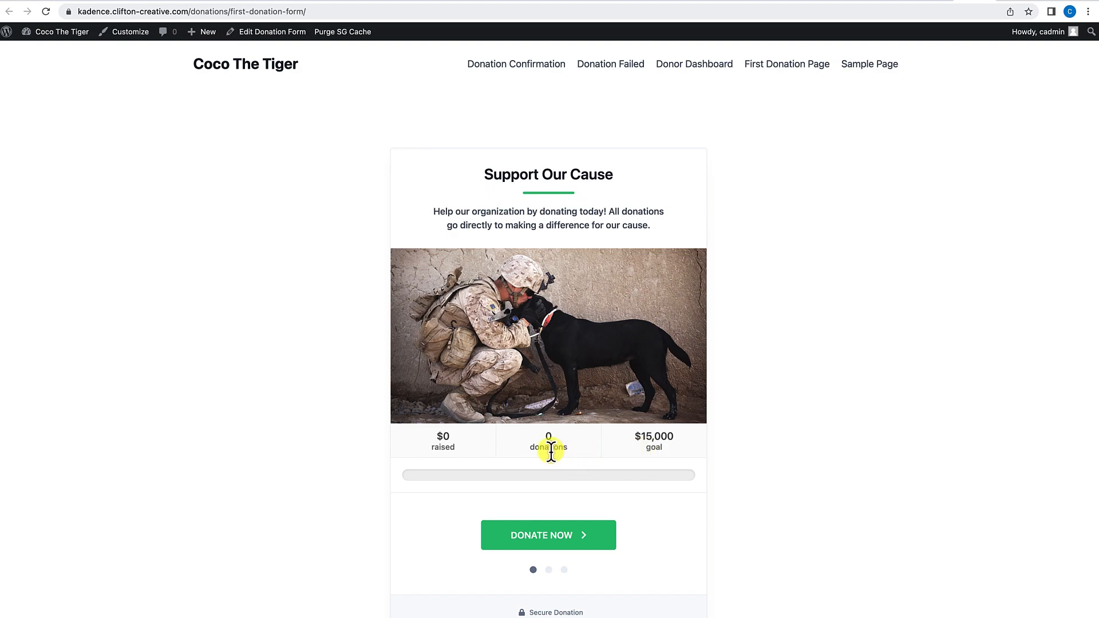
click(1062, 3)
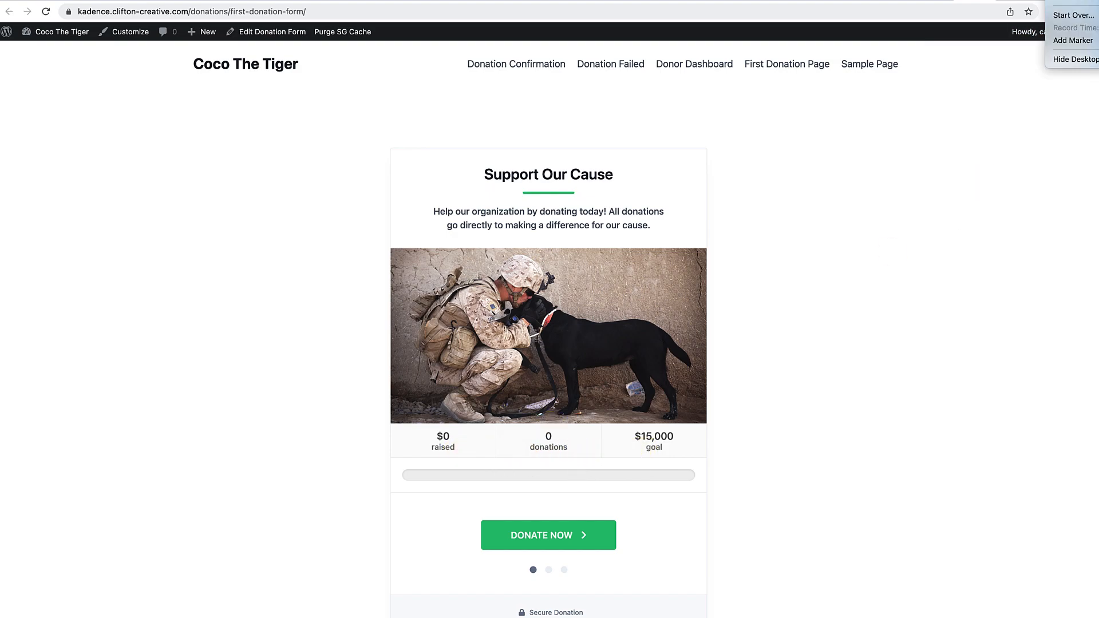
click(1063, 2)
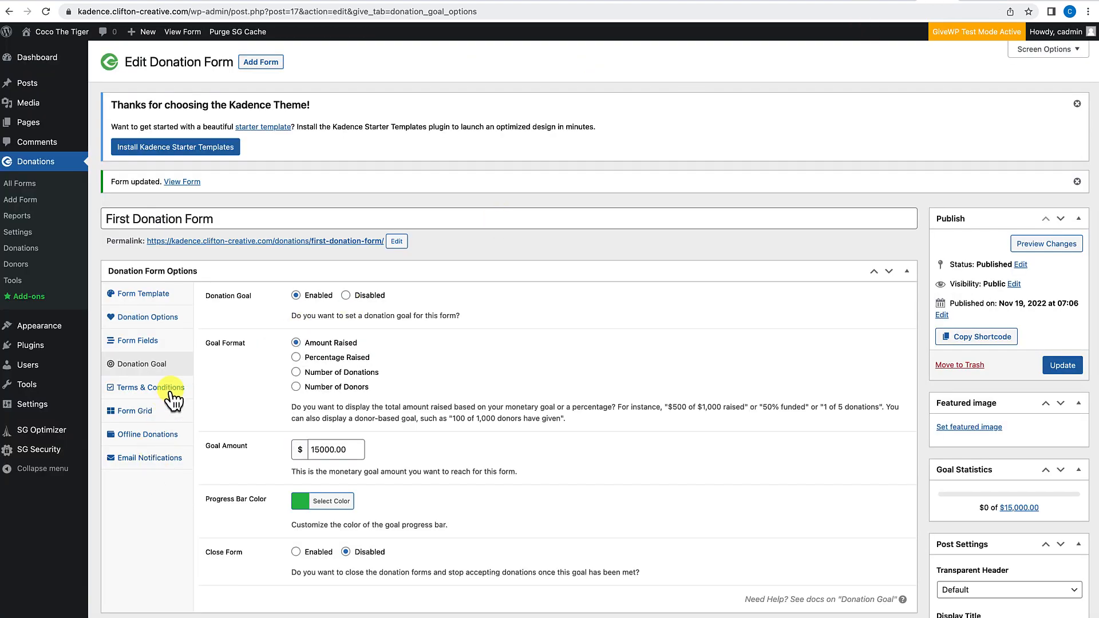
Step: View the customizable agreement label and text for Terms and Conditions, and set the option to Global Option
scroll(197, 414, down, 1)
click(172, 367)
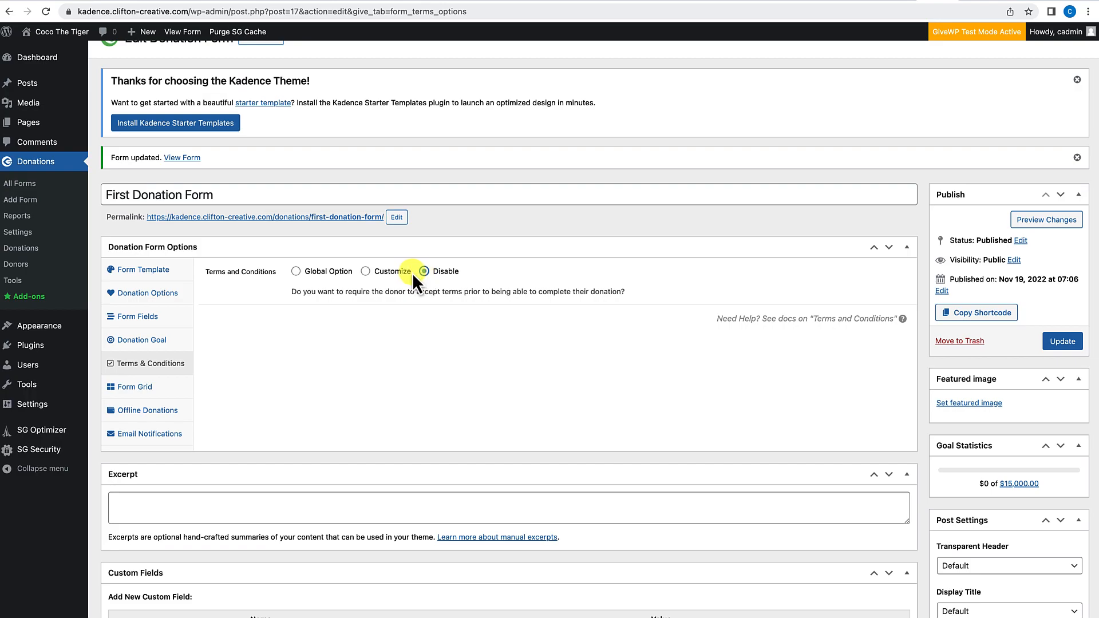
click(365, 271)
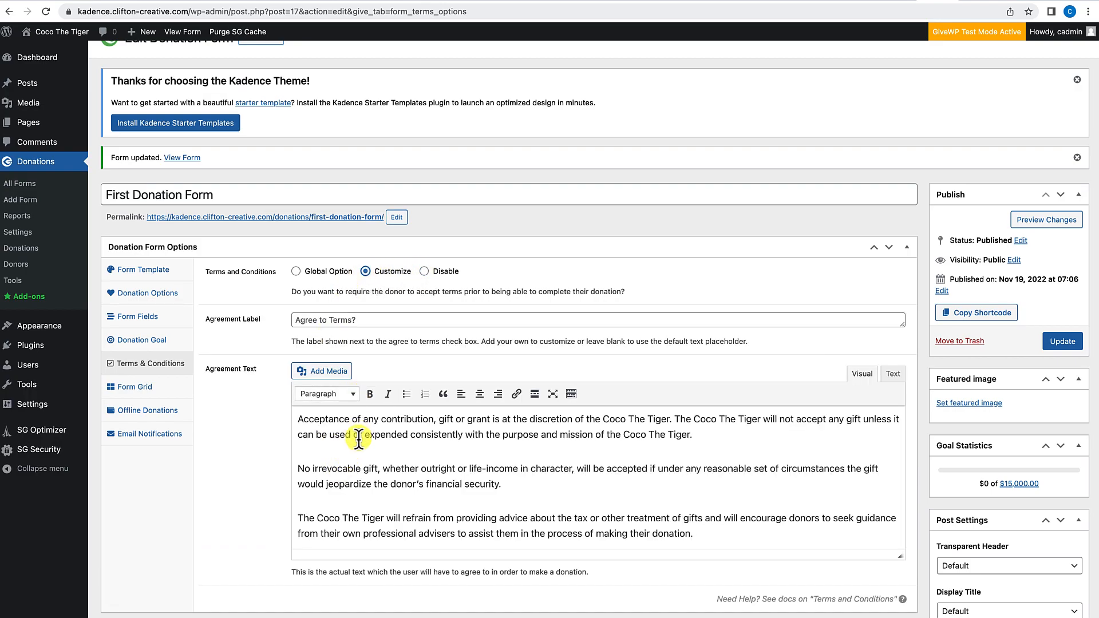
click(295, 271)
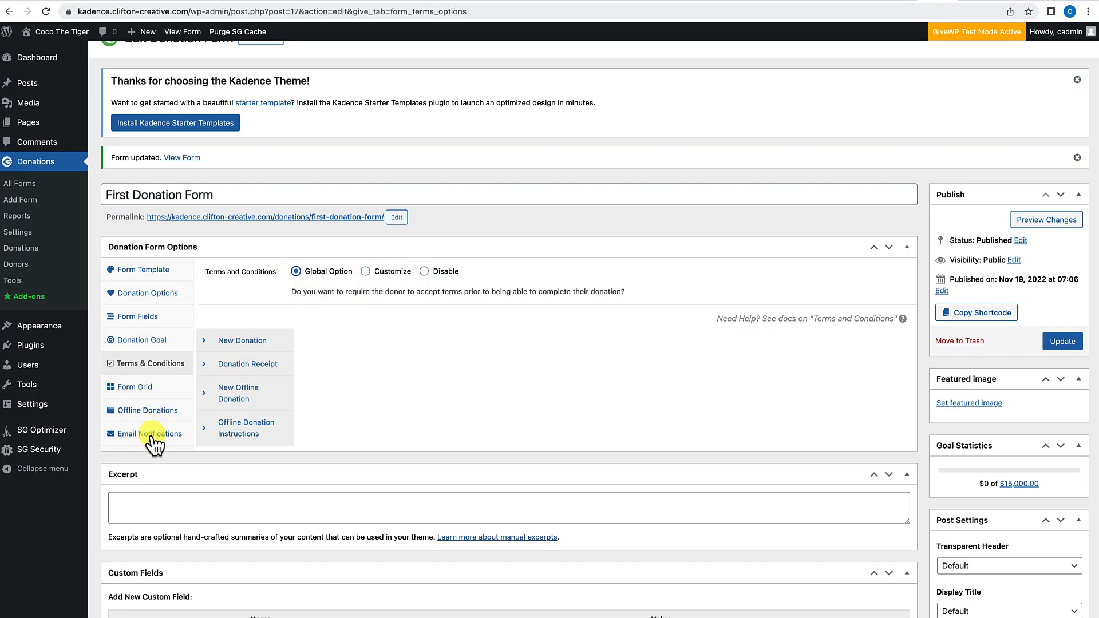
Step: Switch Form Grid to Customize to view its redirect URL and donate button text fields, and restore Default options
click(148, 388)
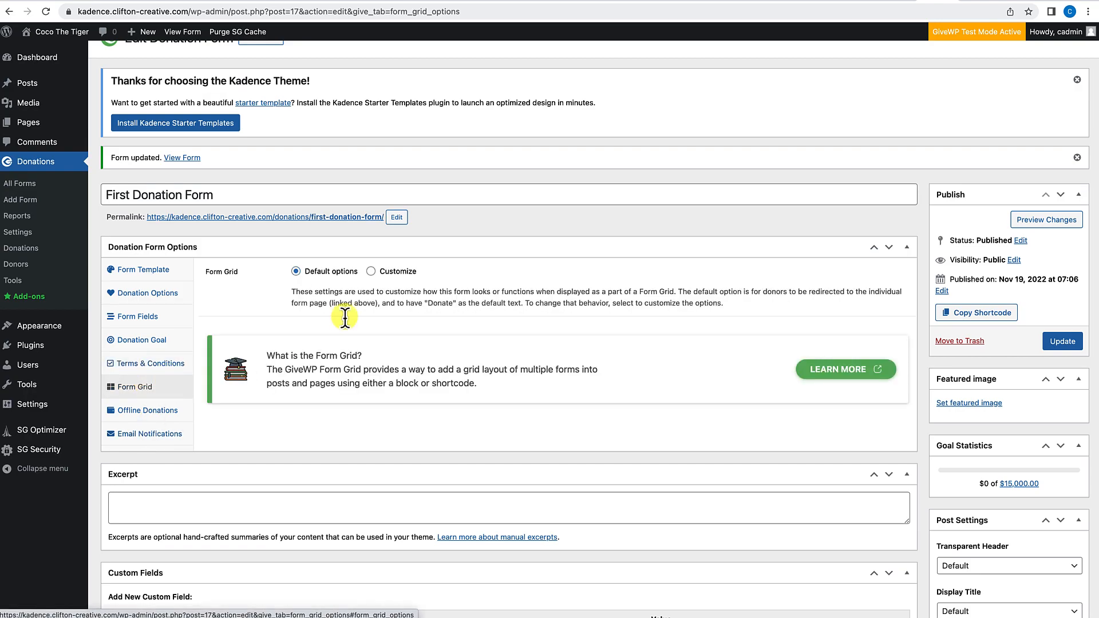
click(371, 273)
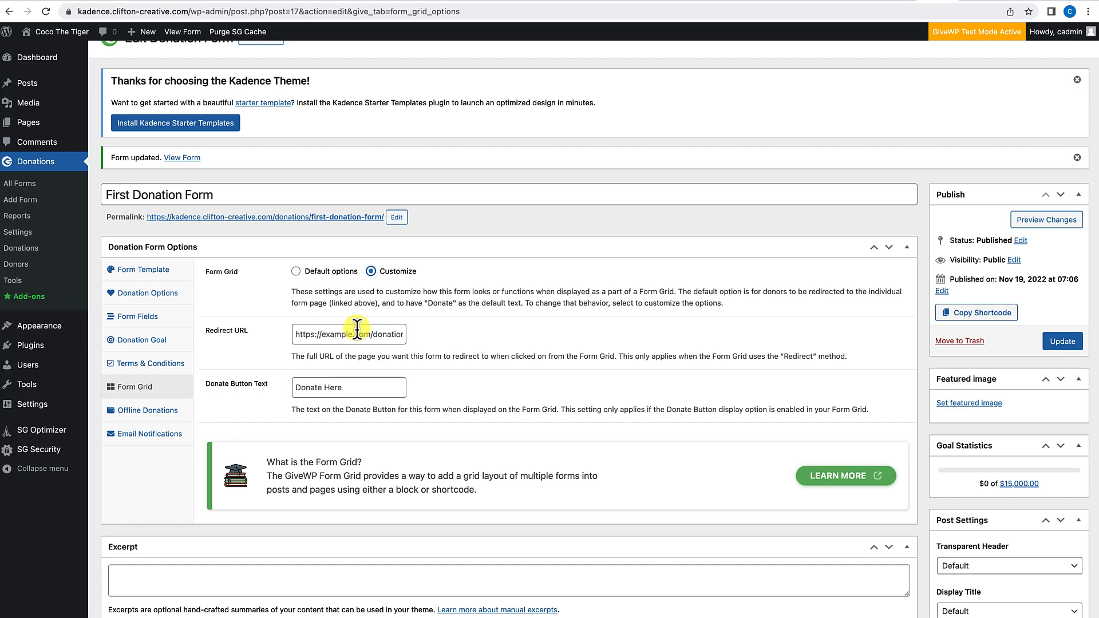
click(295, 271)
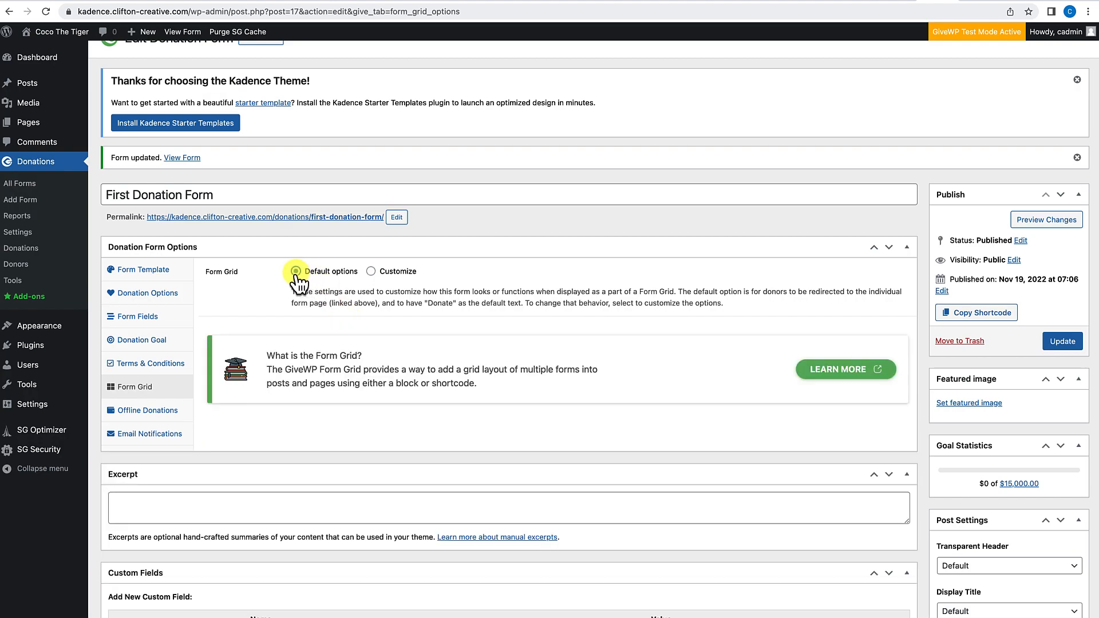
Step: Revisit Terms & Conditions, and examine the Form Grid's customizable redirect and button text before returning to Default options
click(156, 371)
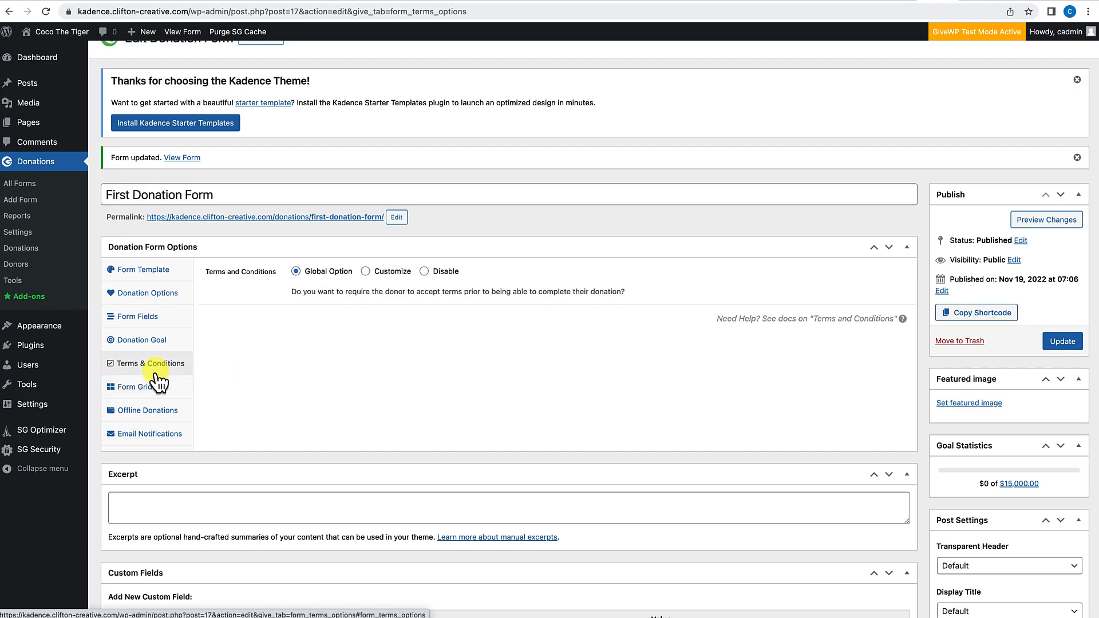
click(157, 391)
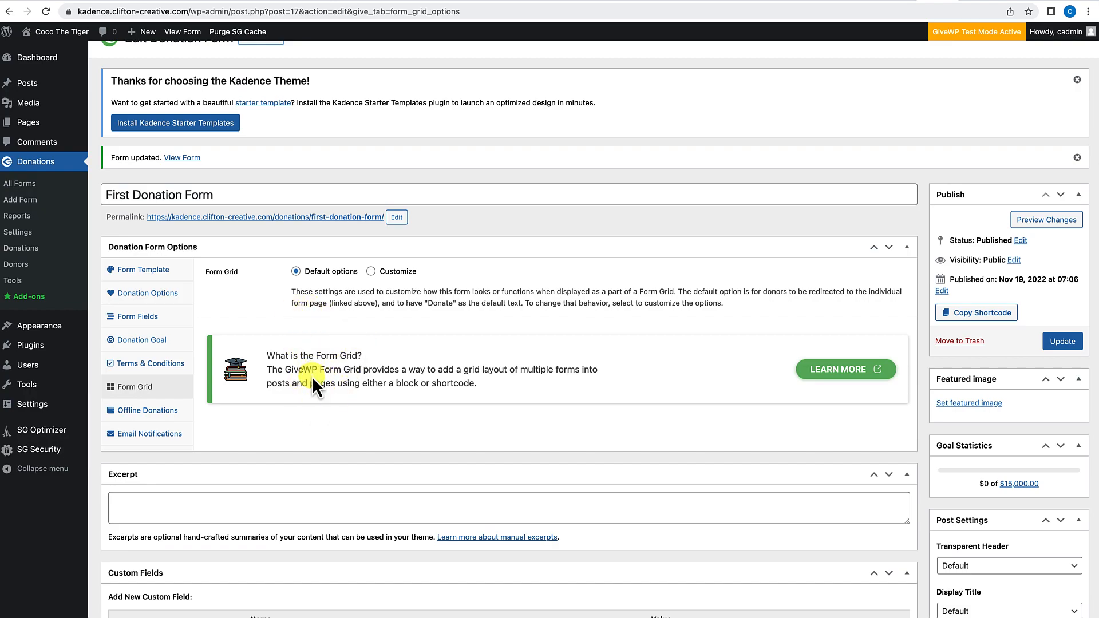
click(372, 273)
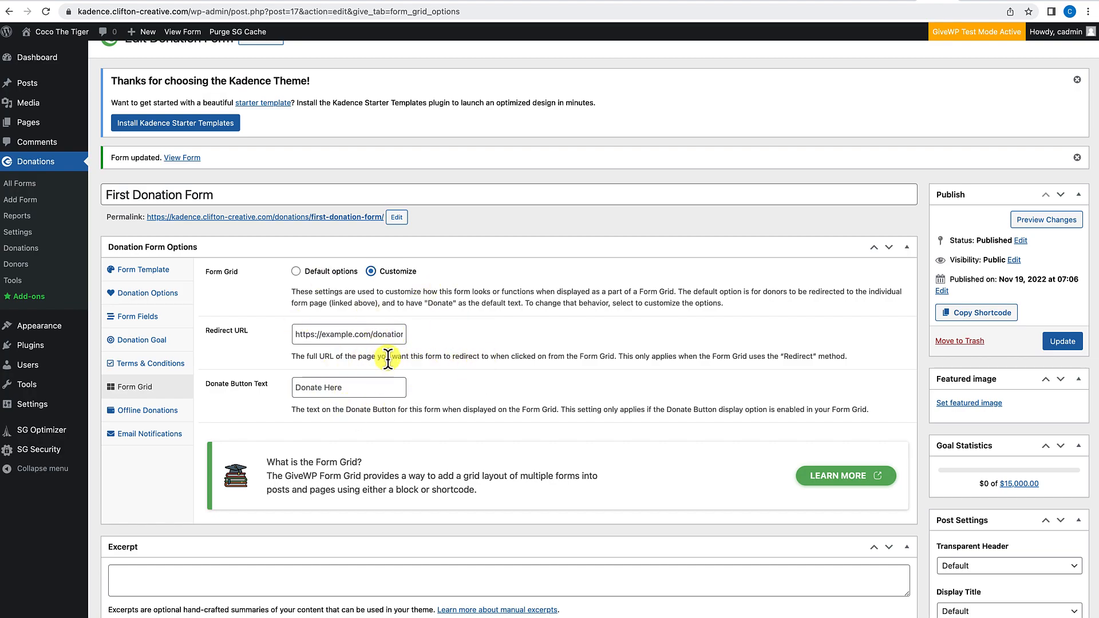
click(296, 271)
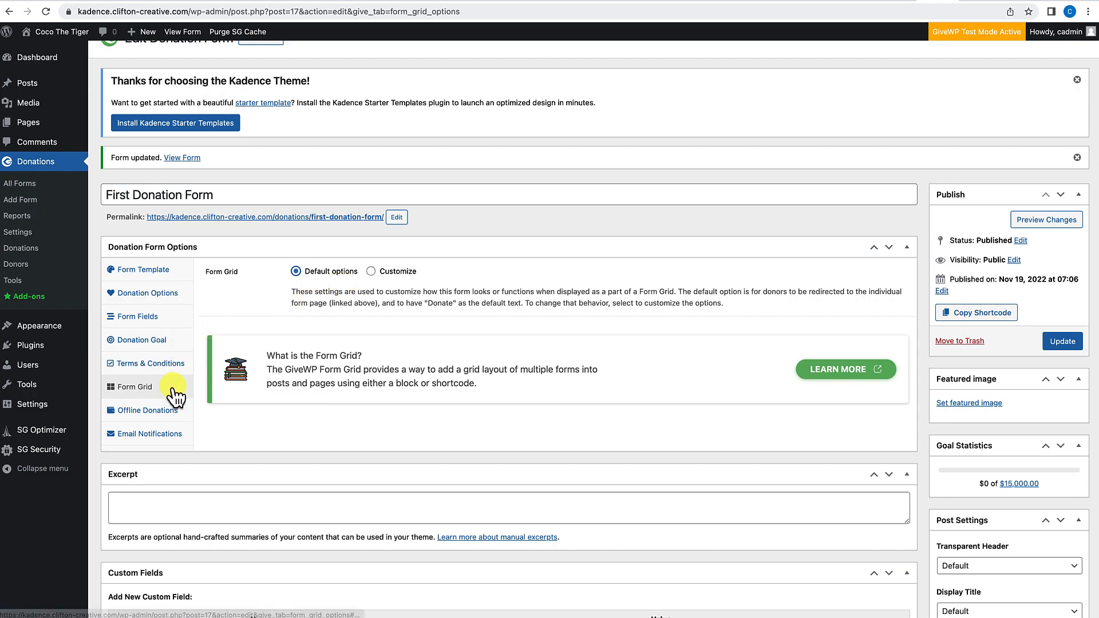
Step: Switch Offline Donations to Customize to review the billing fields and donation instructions, and restore Global Option
click(171, 413)
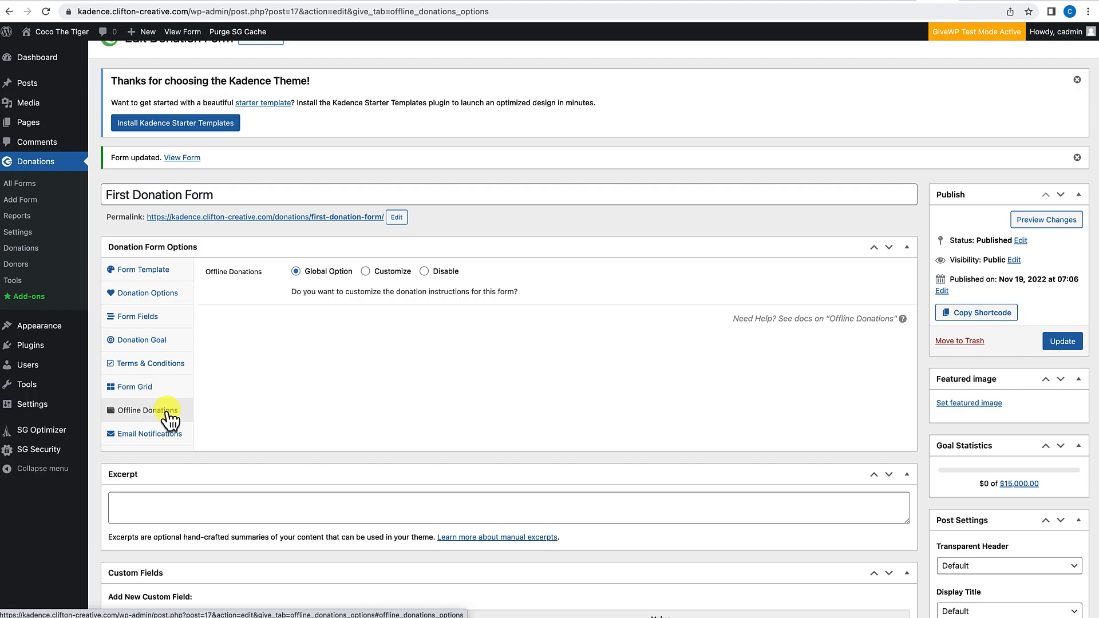
click(367, 273)
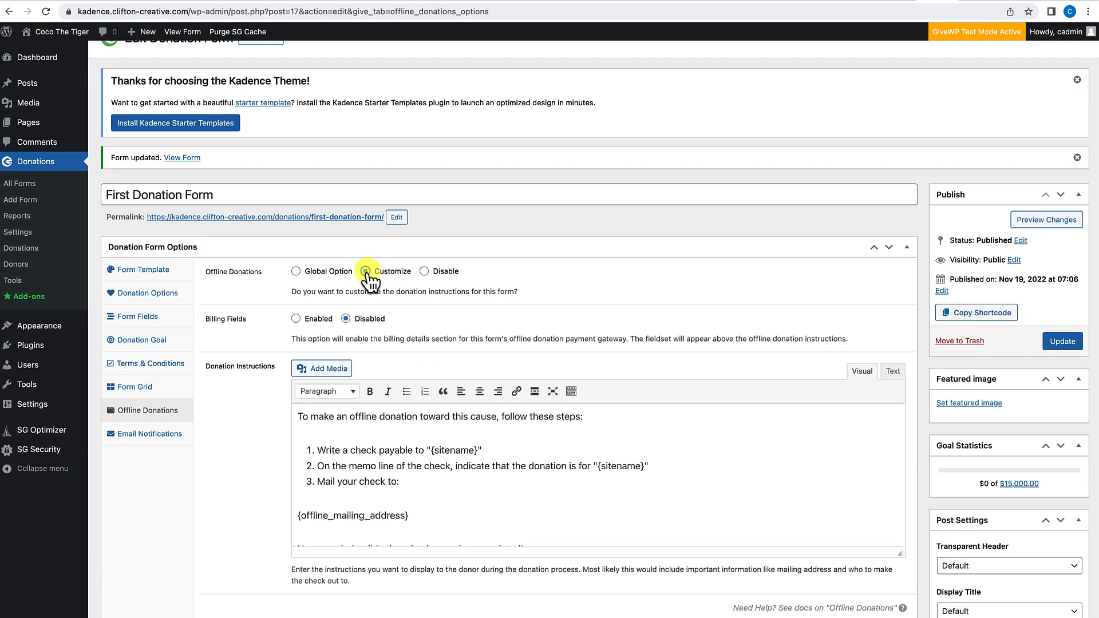
scroll(420, 515, down, 1)
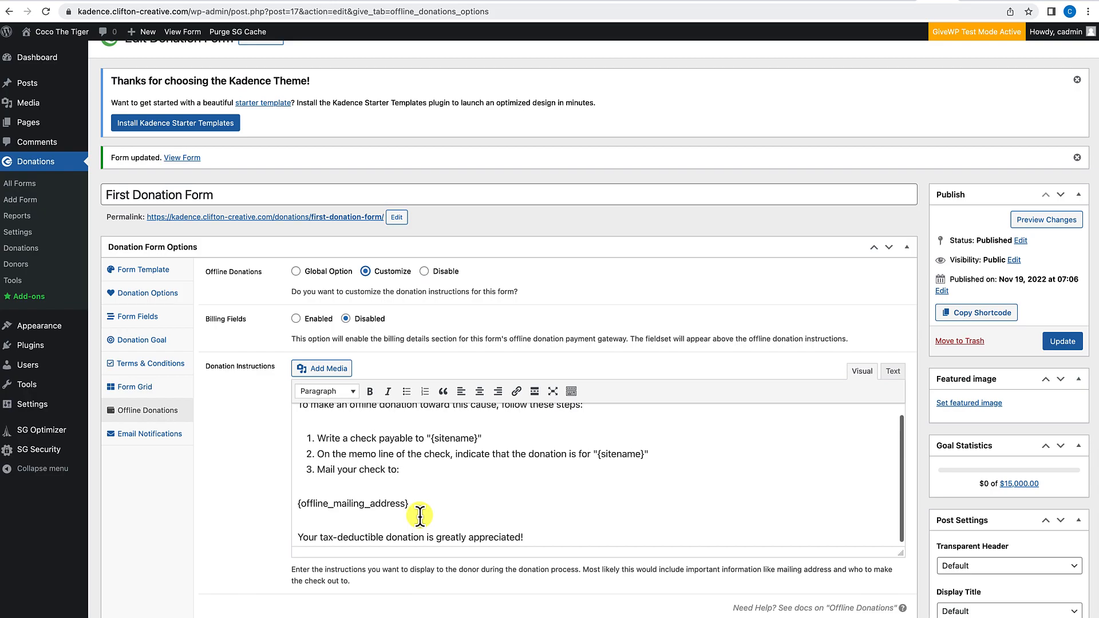
scroll(420, 515, up, 1)
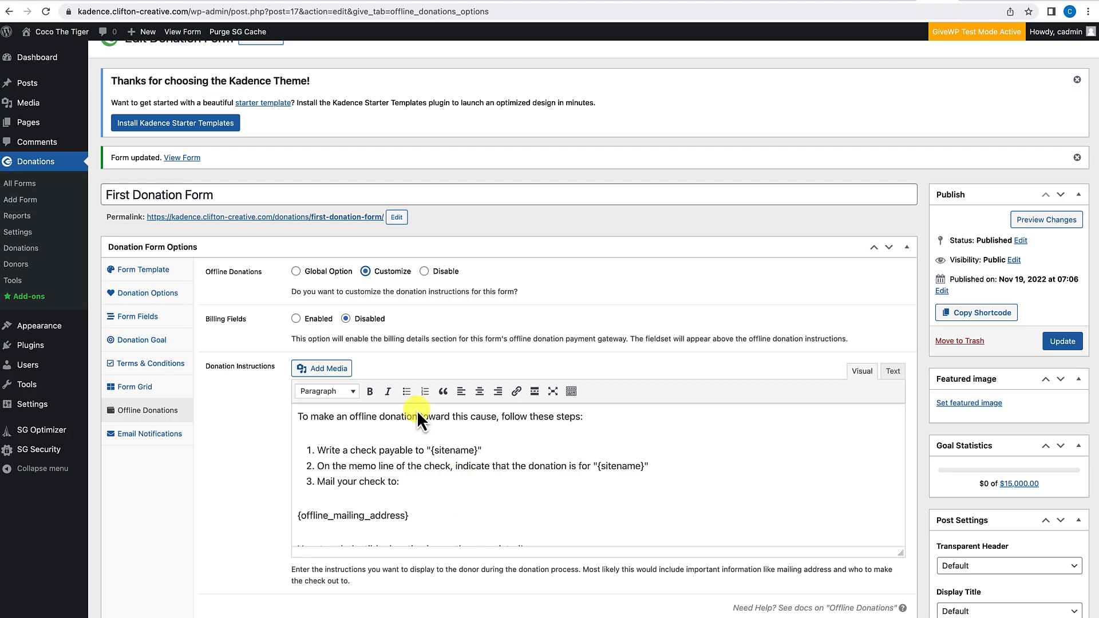
click(295, 273)
Step: Set the form's Email Notifications to Customize and check the email template choices, logo and sender fields
click(160, 437)
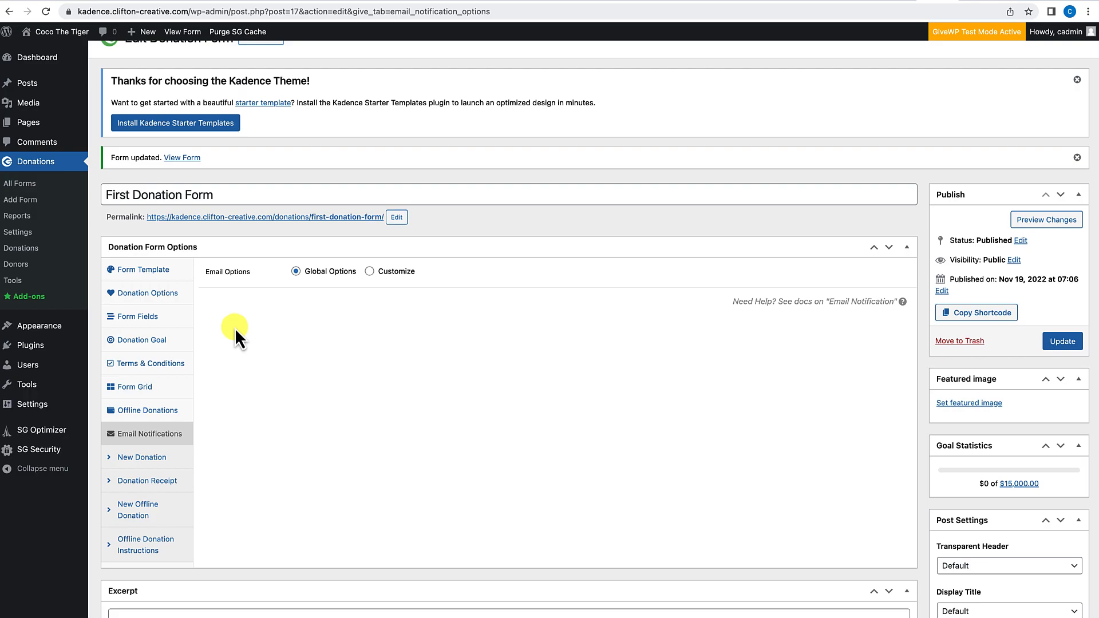
scroll(277, 366, down, 1)
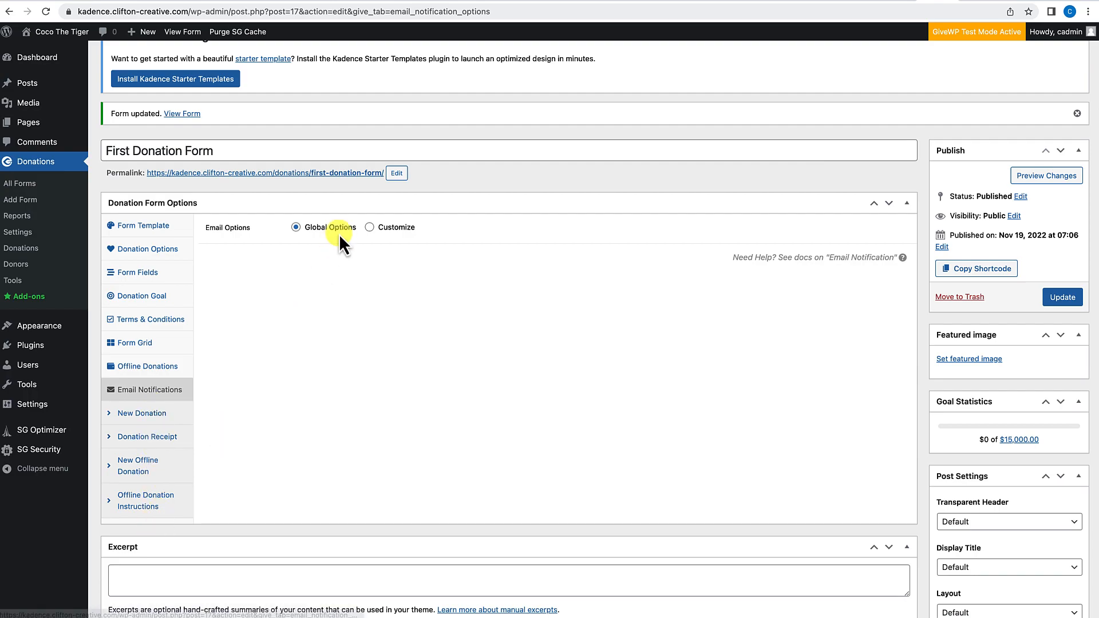
click(369, 228)
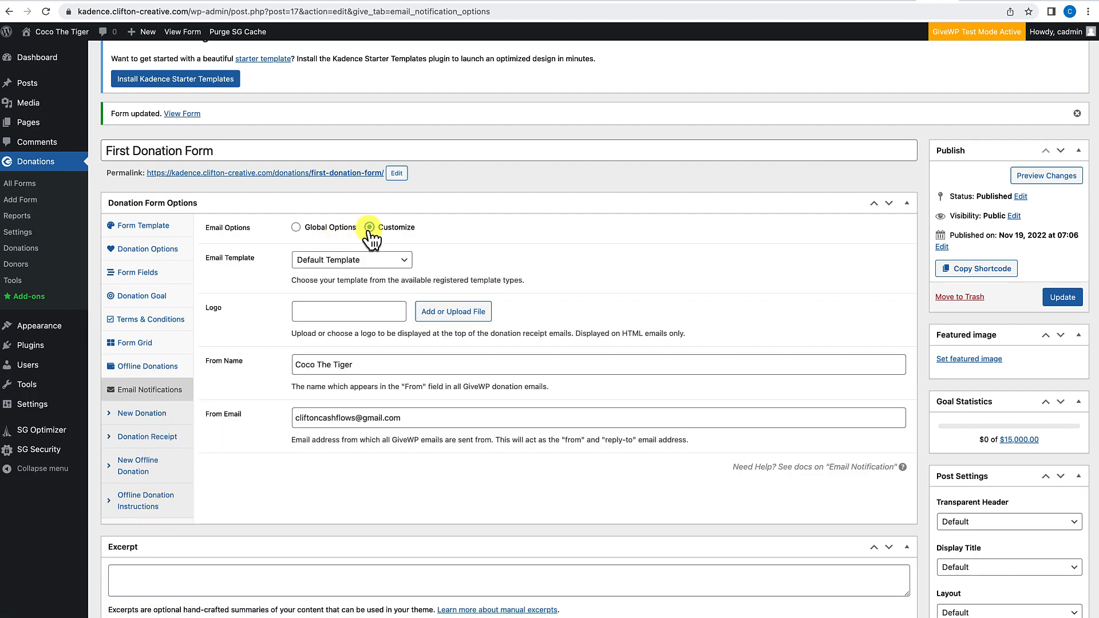
click(357, 260)
click(465, 238)
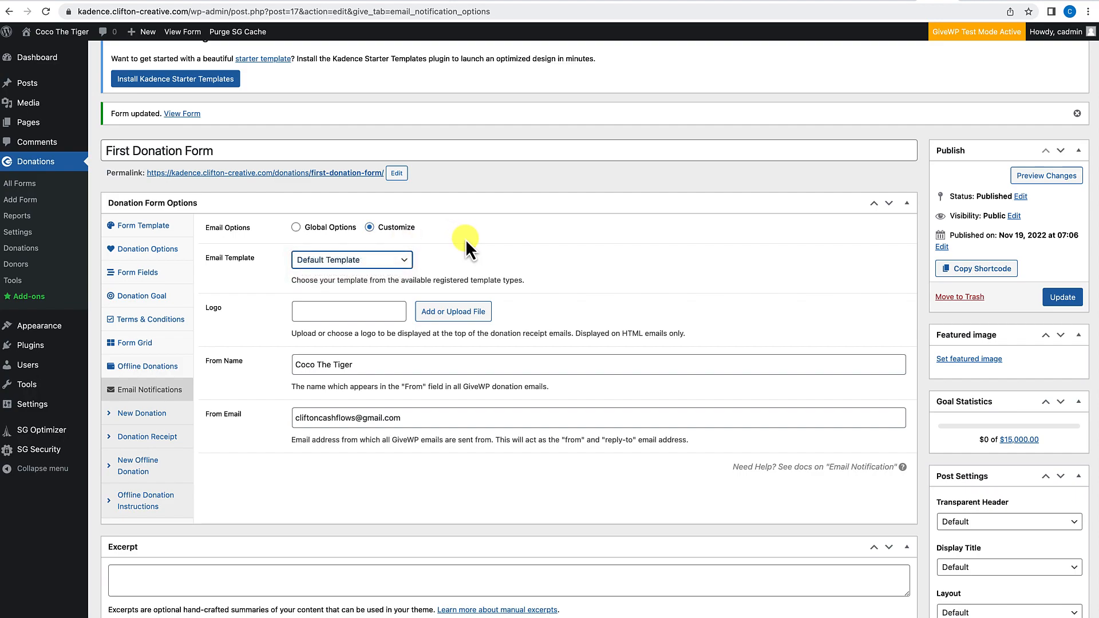
Step: Set the New Donation and Donation Receipt notifications to Customize to view their email subject, header and message fields
click(146, 414)
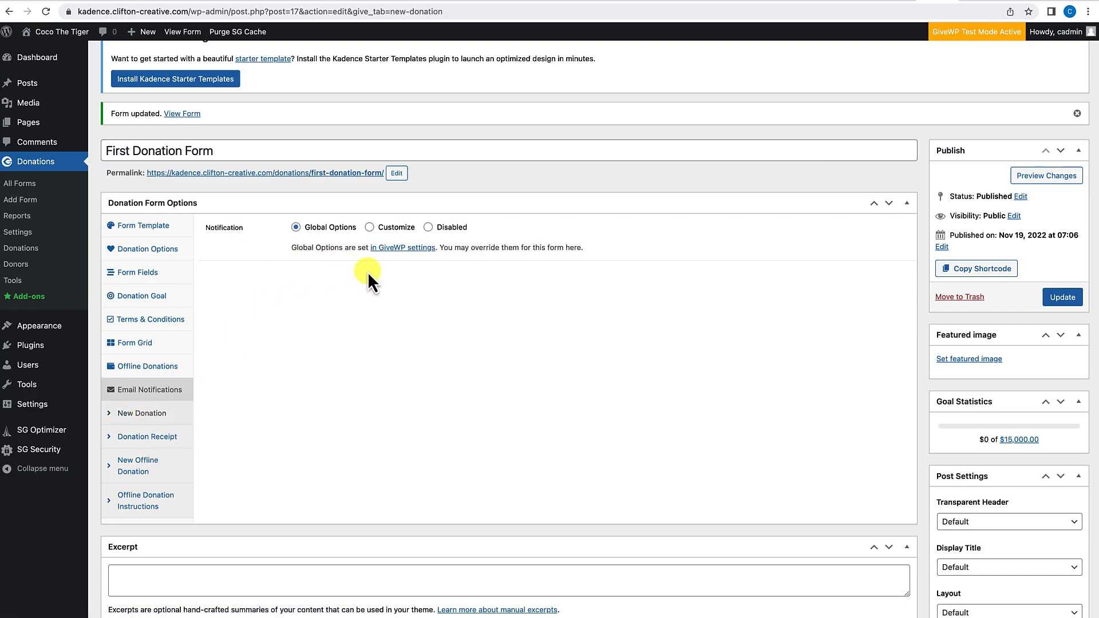
click(370, 227)
click(148, 437)
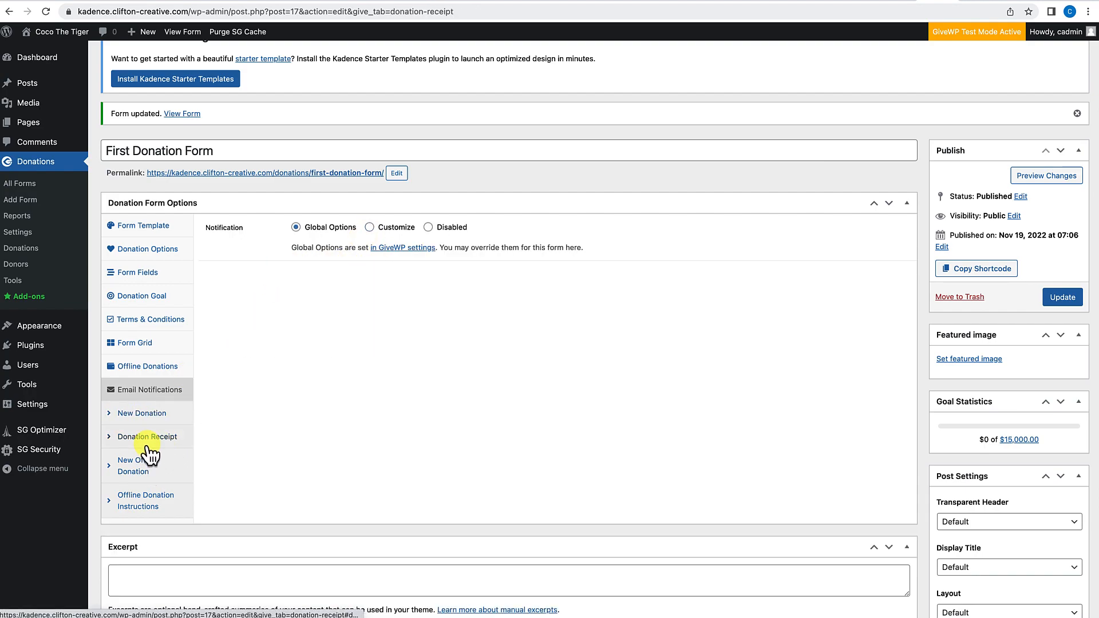
click(389, 224)
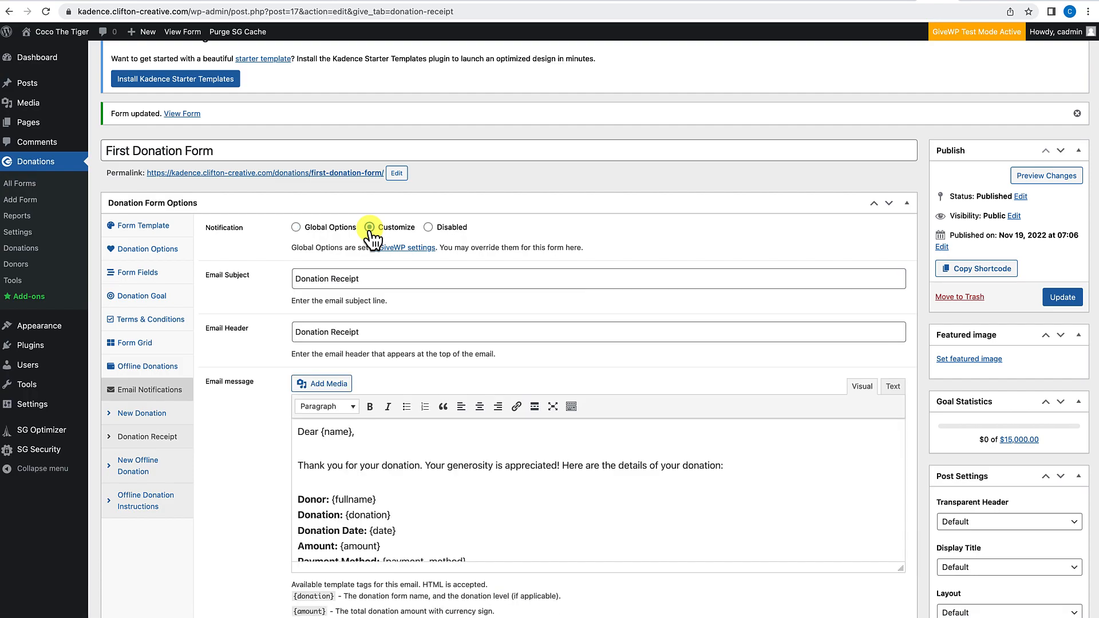
Step: Restore Global Options for the general email options and the New Donation notification
click(150, 394)
click(296, 227)
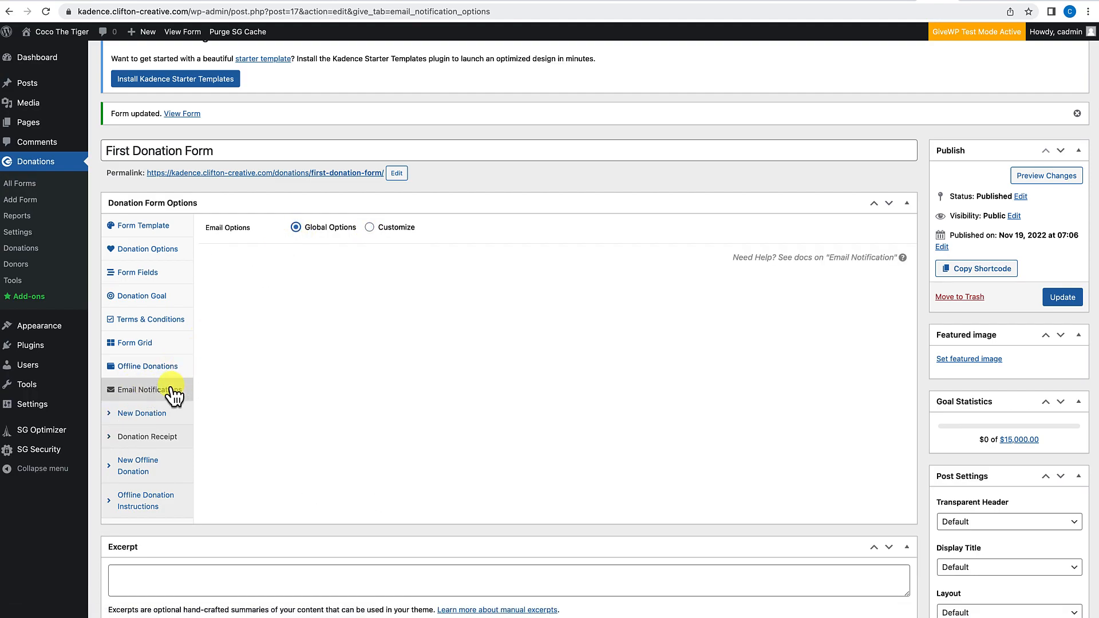
click(162, 415)
click(295, 228)
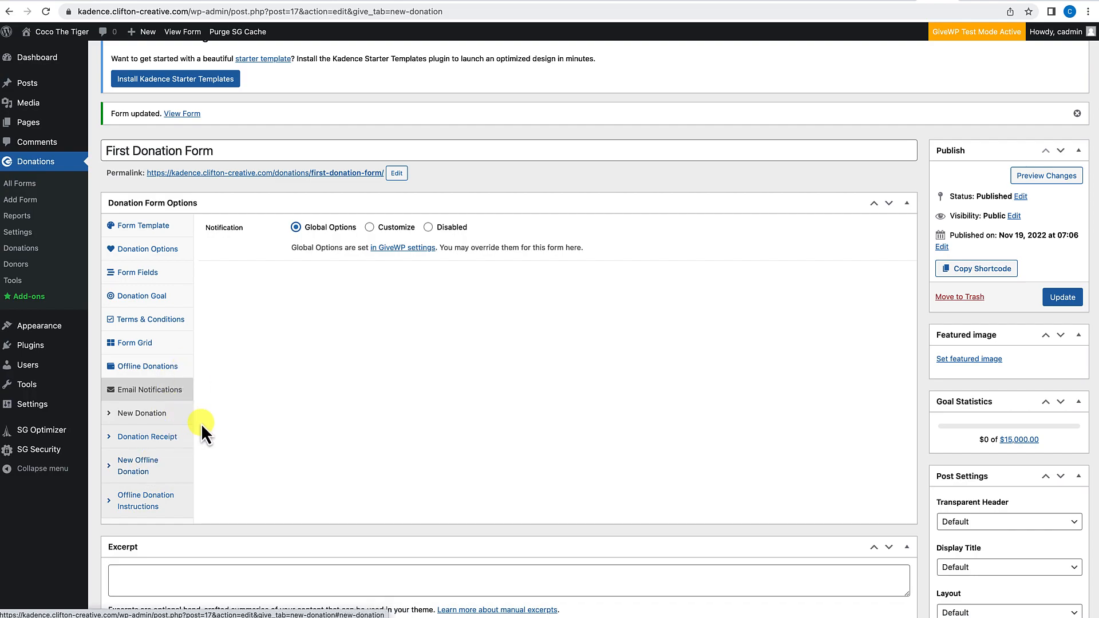
scroll(202, 423, down, 2)
scroll(202, 424, up, 2)
scroll(202, 424, down, 1)
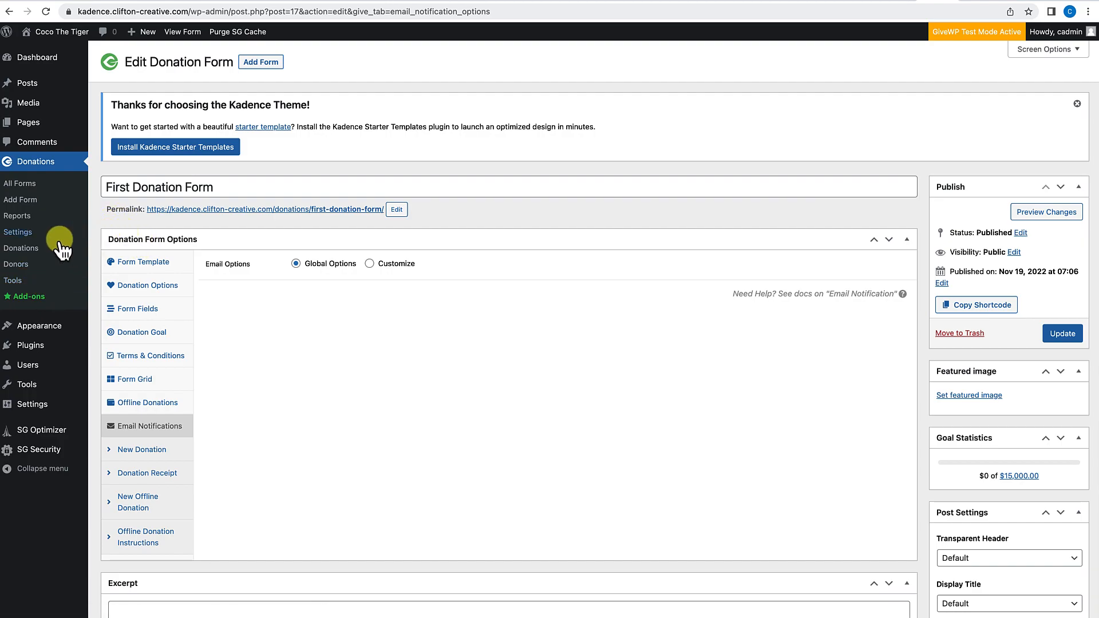
Step: Open GiveWP Reports and examine the overview's revenue chart, breakdown, payment methods, form performance, donation activity and top donors
click(25, 218)
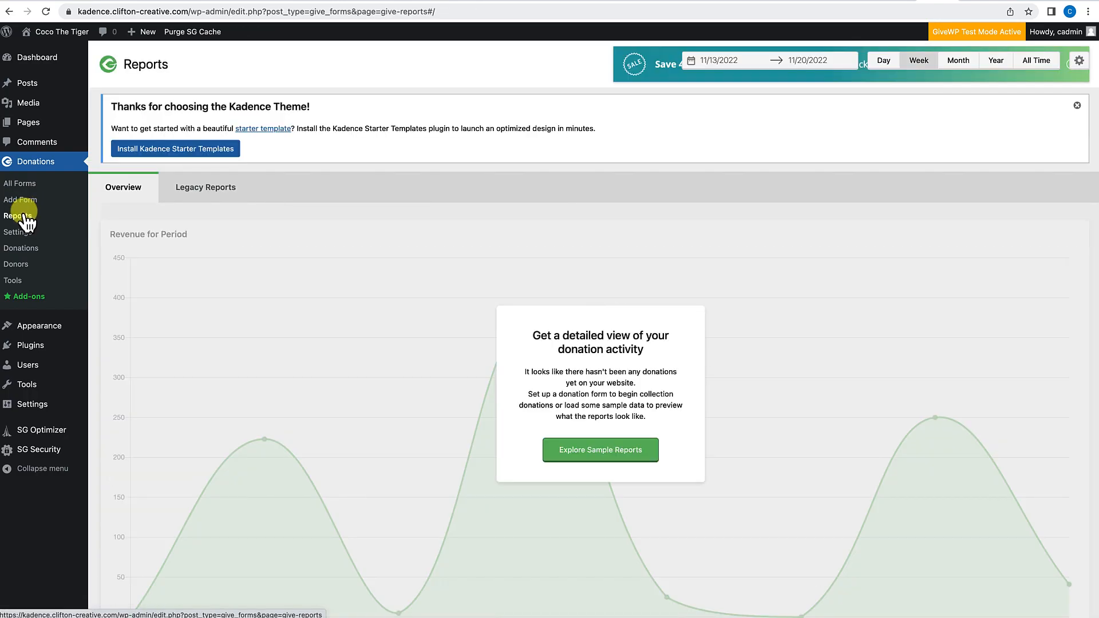
scroll(273, 330, down, 3)
scroll(274, 330, down, 5)
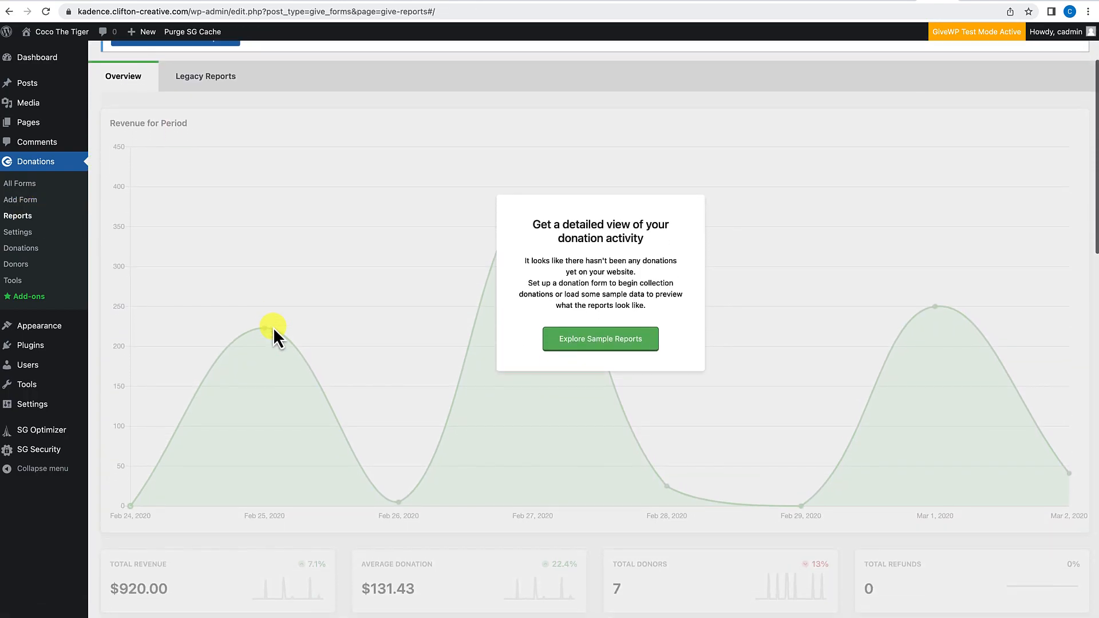
scroll(273, 327, down, 8)
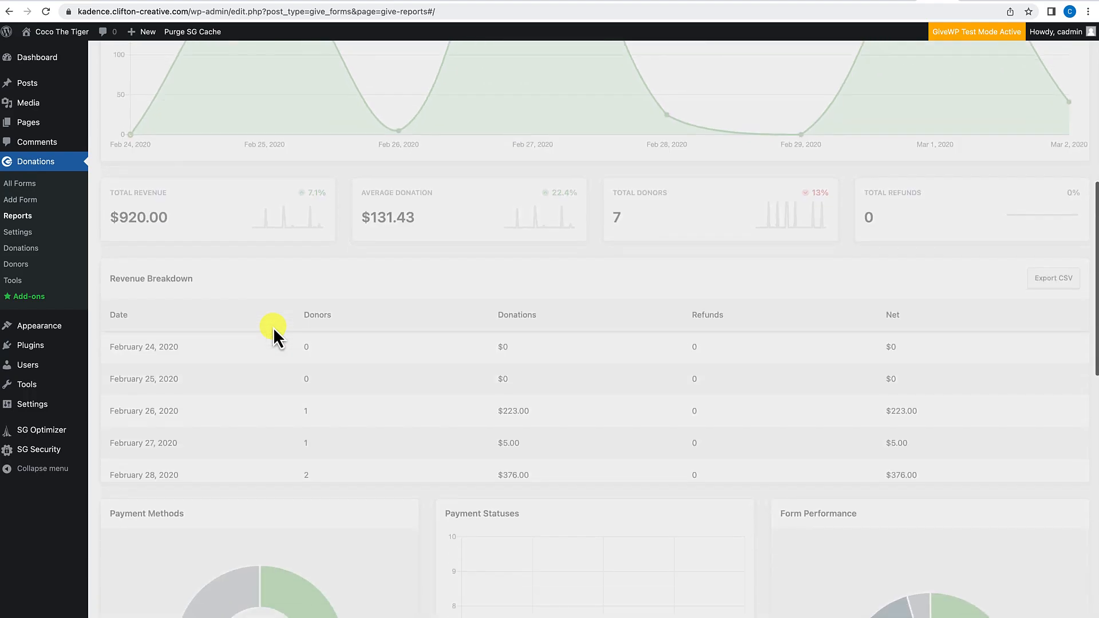
scroll(273, 328, down, 8)
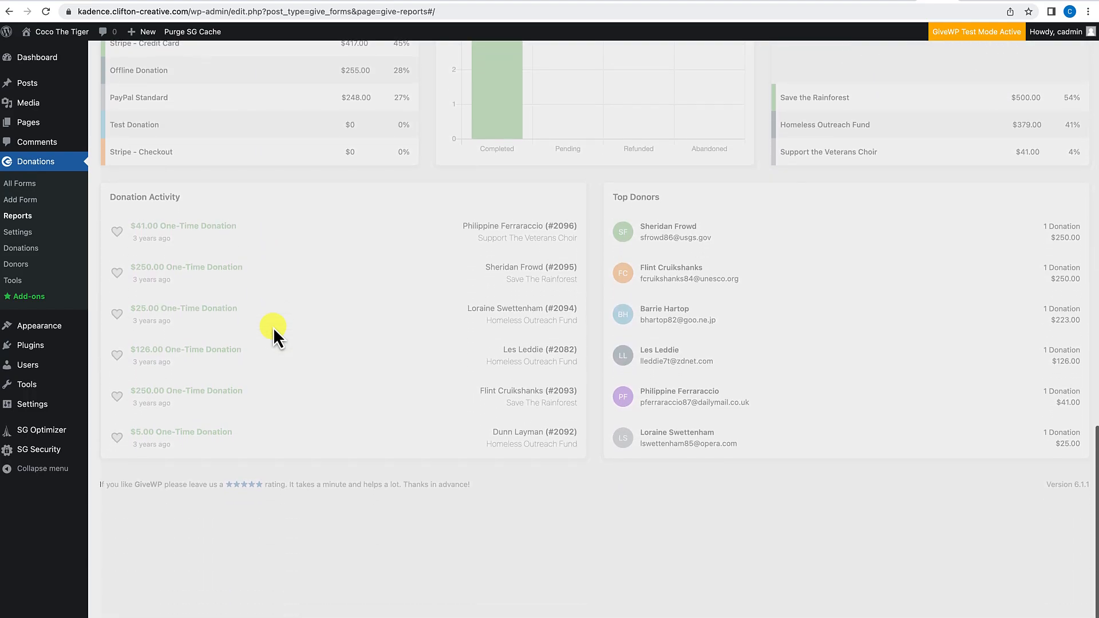
scroll(273, 327, up, 3)
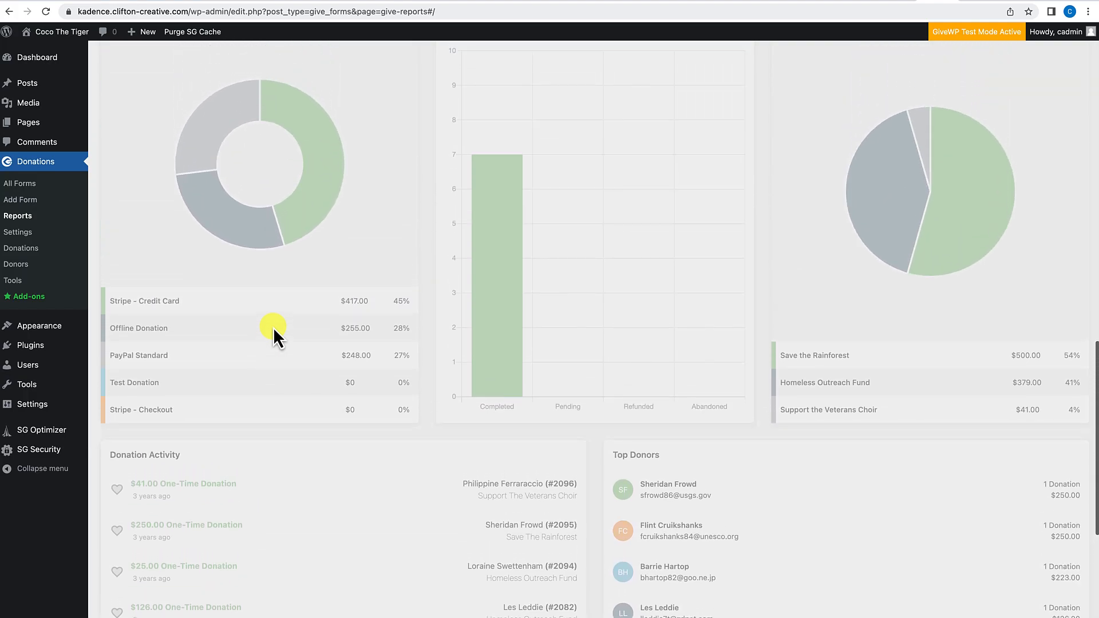
scroll(273, 328, up, 9)
scroll(273, 328, up, 5)
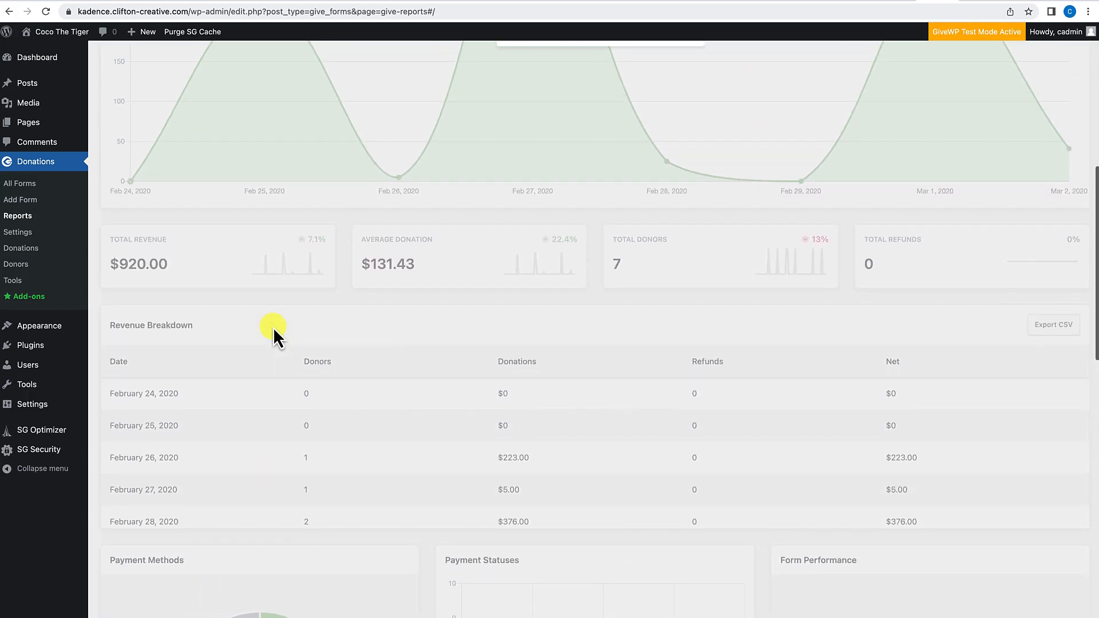
Step: View the GiveWP Donations list and the Donors list
click(31, 252)
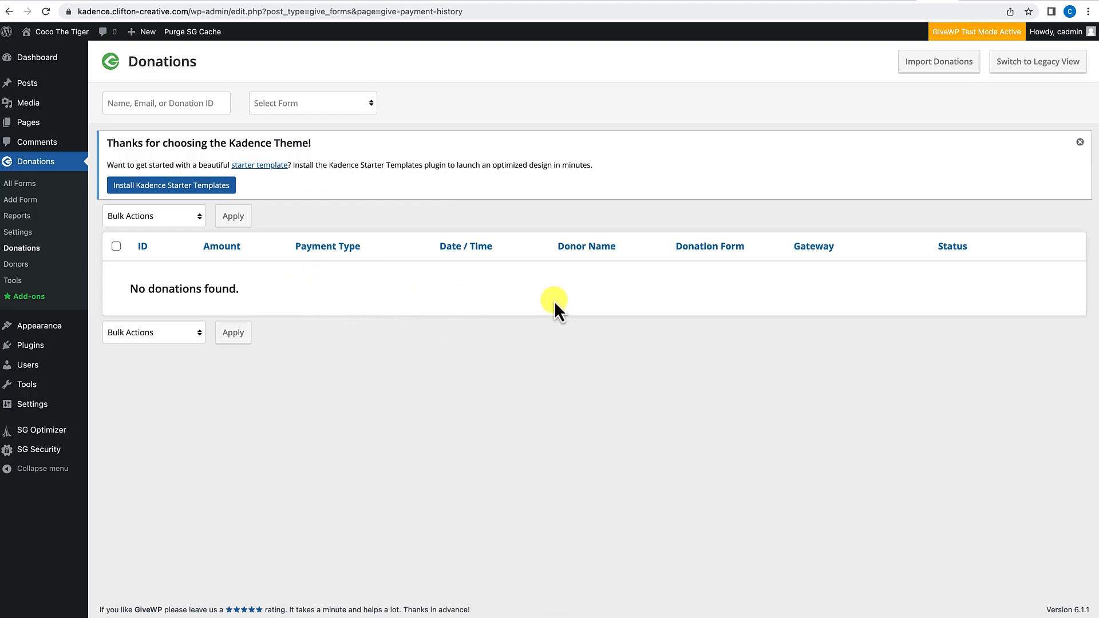
click(17, 265)
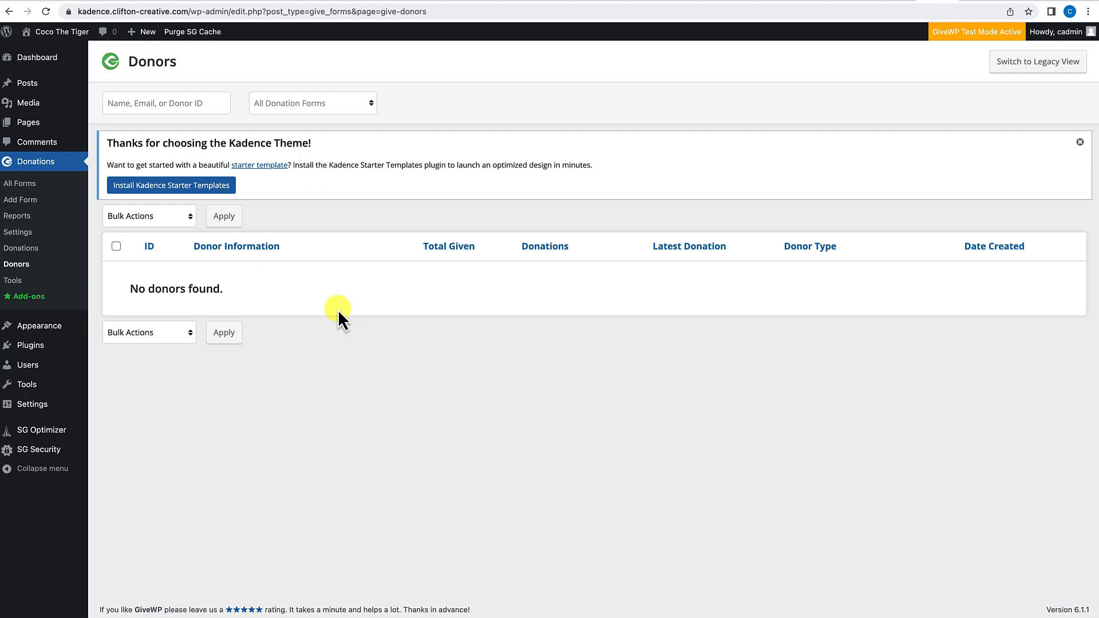
Step: Open GiveWP Tools and review the export options for donation history, revenue, donors and settings
click(14, 279)
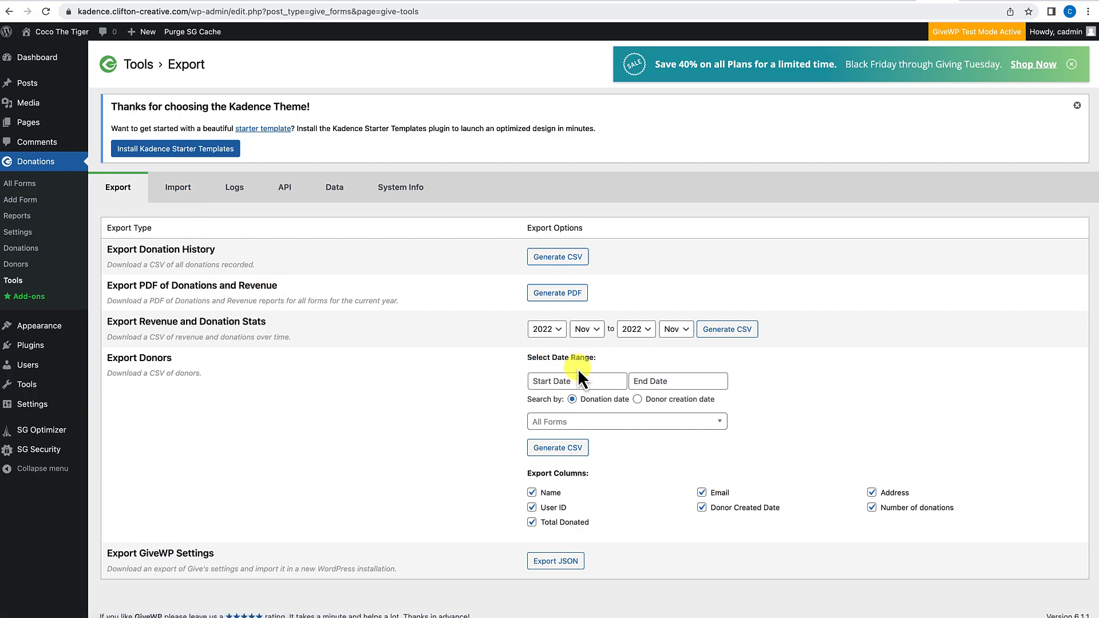
scroll(579, 369, down, 1)
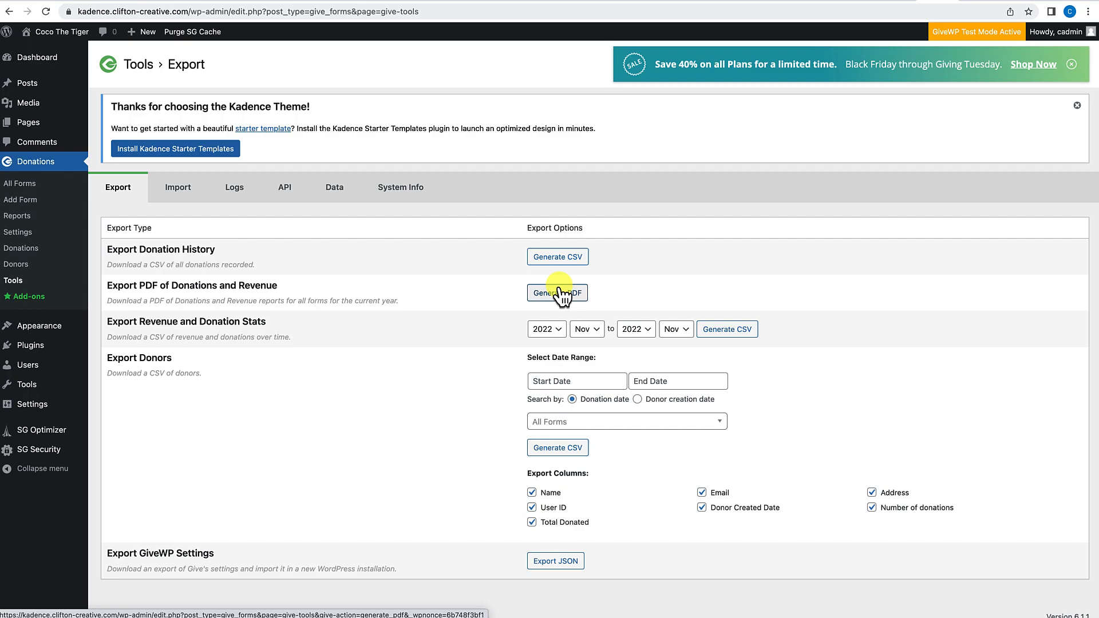
scroll(561, 294, down, 1)
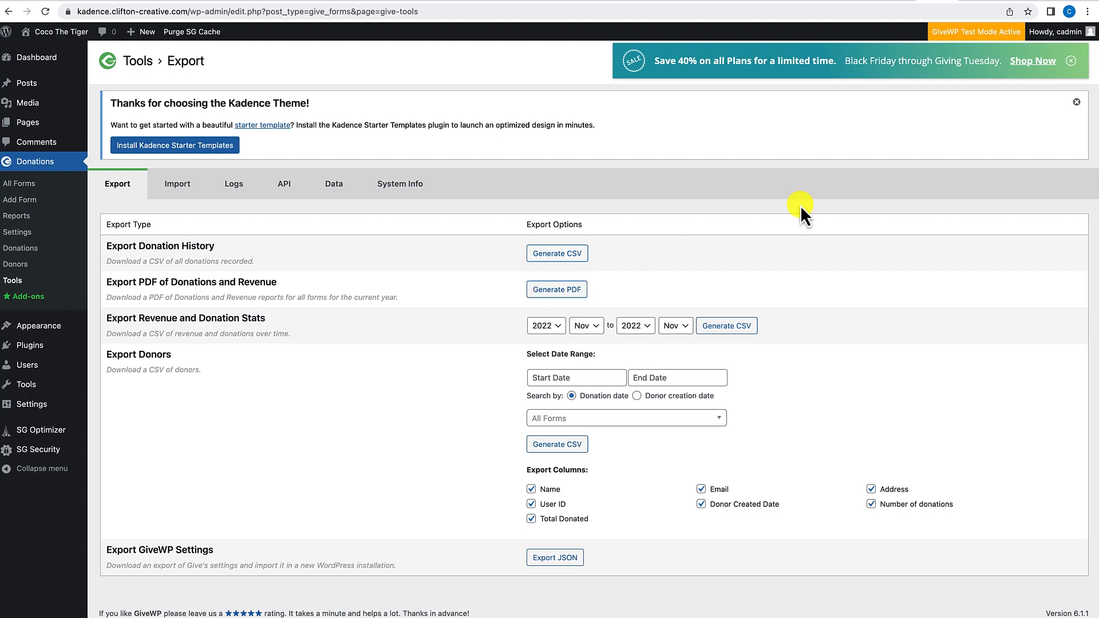
Step: Switch to the finished Help Save Coco The Tiger page and examine its countdown, donation form and donor level boxes
click(226, 1)
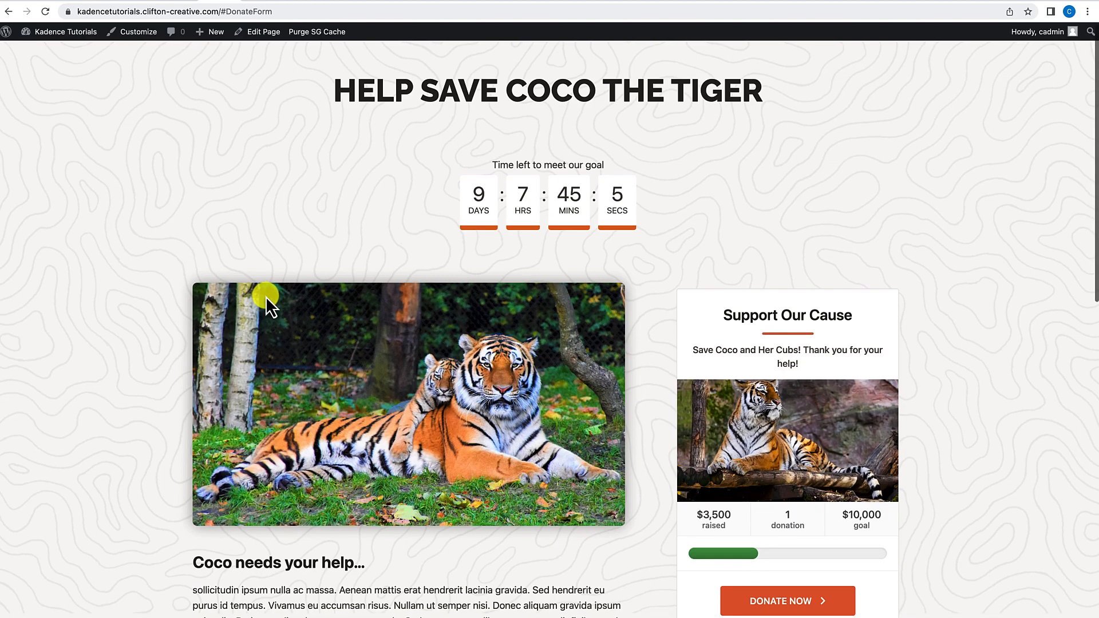
scroll(265, 296, down, 1)
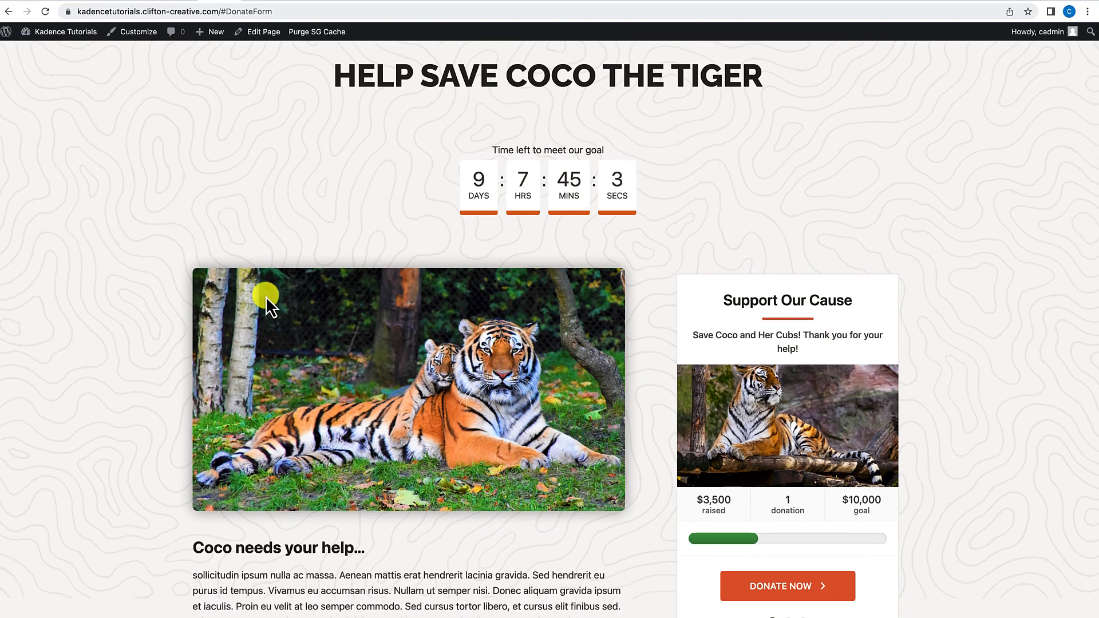
scroll(266, 296, up, 1)
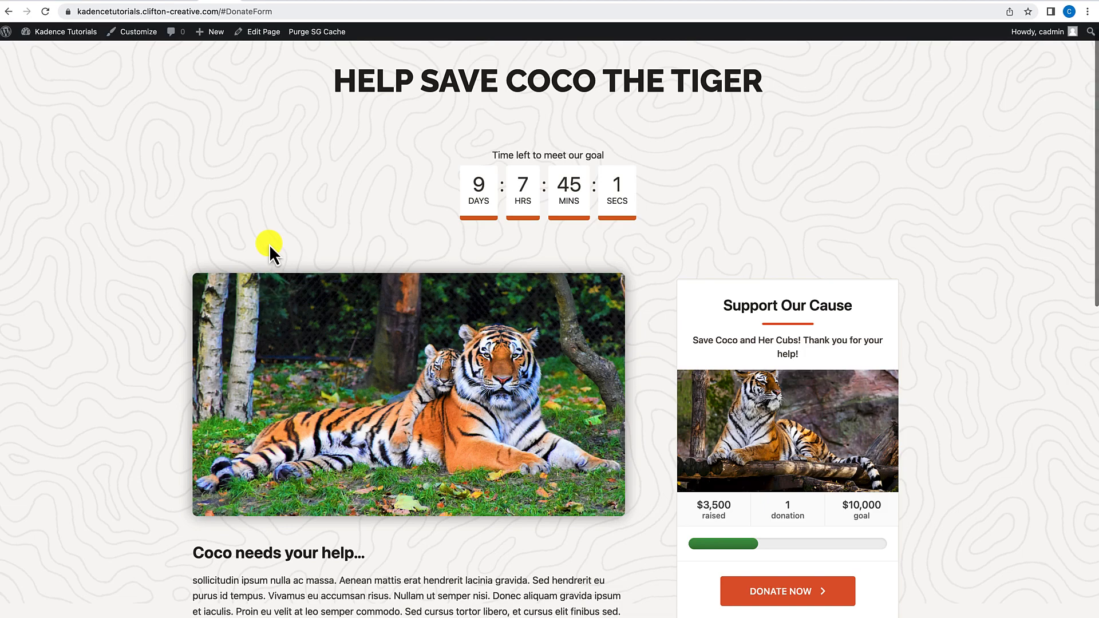
scroll(538, 235, down, 4)
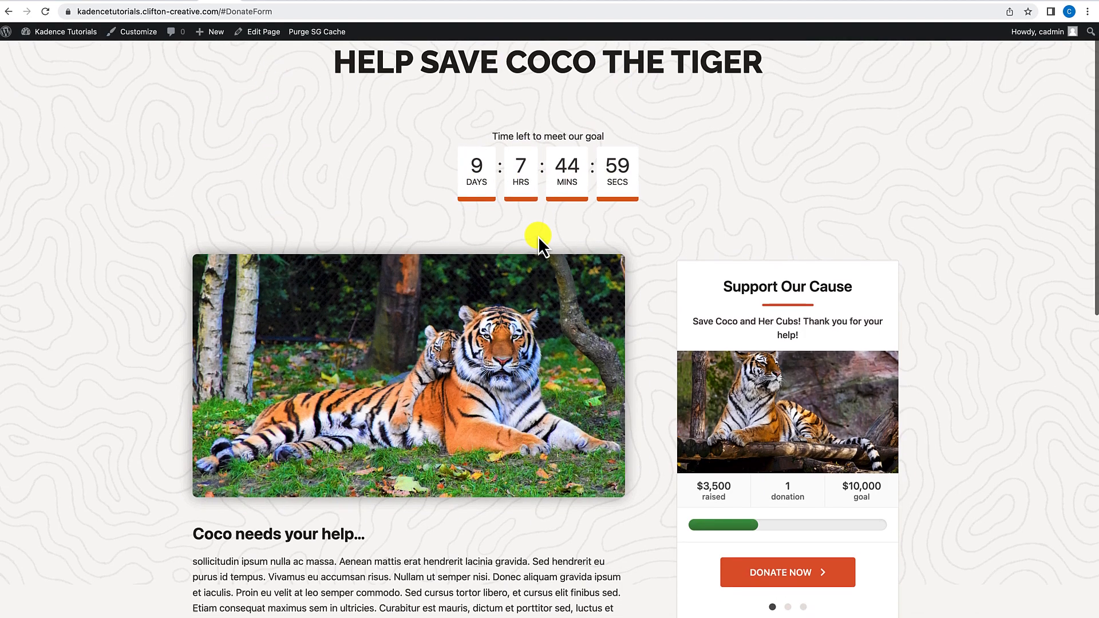
scroll(538, 235, down, 5)
scroll(397, 233, down, 6)
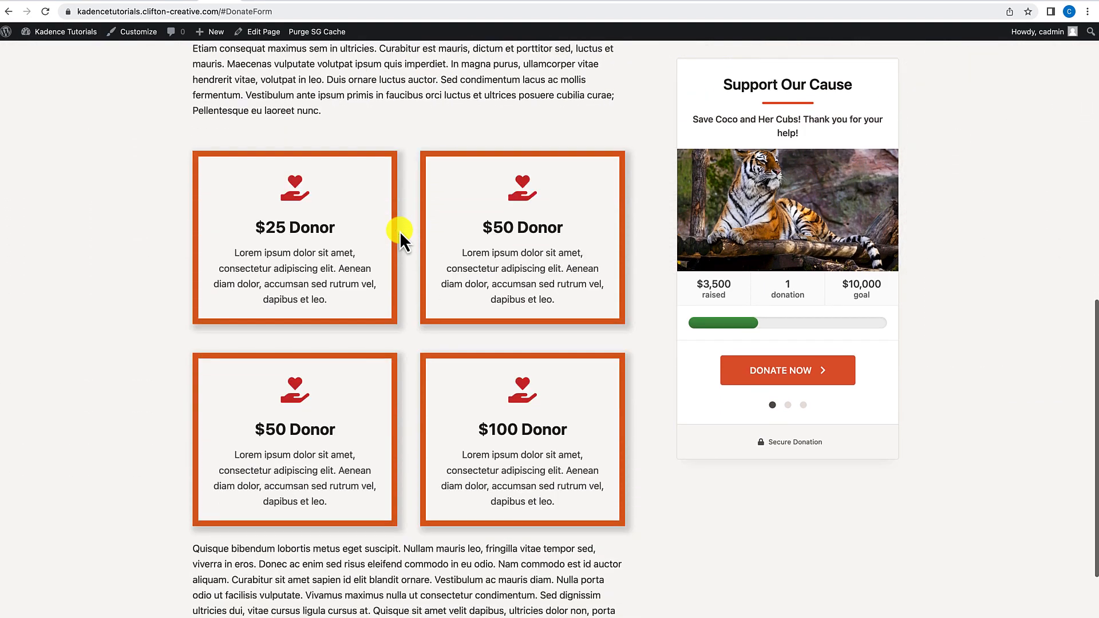
scroll(400, 231, up, 13)
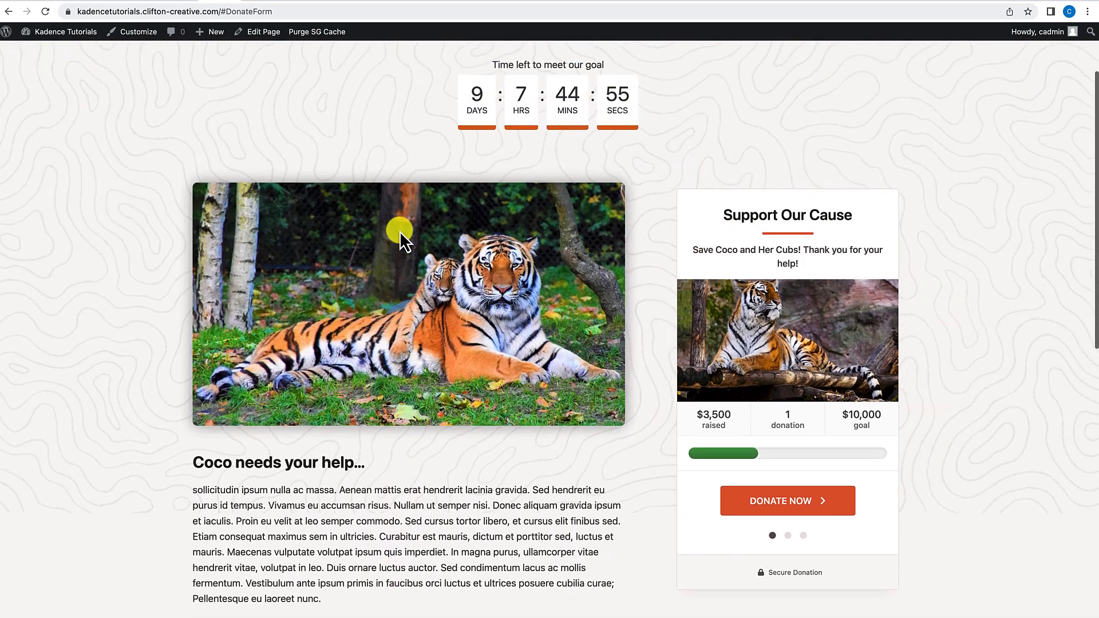
Step: Examine how the donation form behaves beside the tiger photo, story text and donor level boxes of the Help Save Coco page
scroll(601, 349, down, 3)
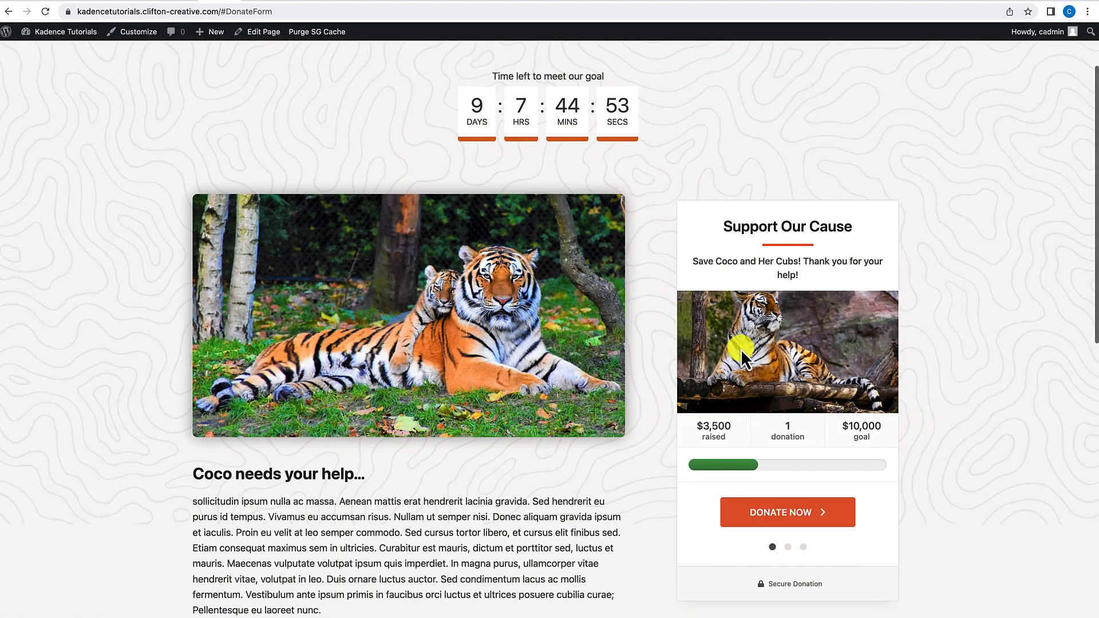
scroll(606, 404, down, 7)
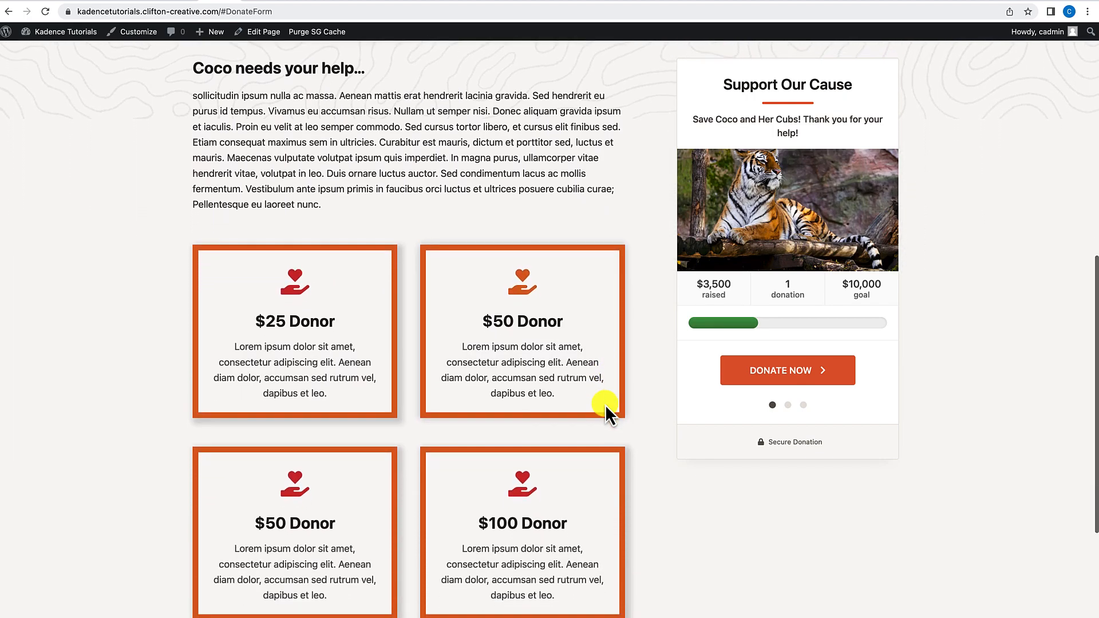
scroll(605, 404, up, 2)
scroll(607, 407, up, 1)
scroll(607, 407, down, 5)
scroll(606, 408, up, 1)
scroll(605, 404, up, 10)
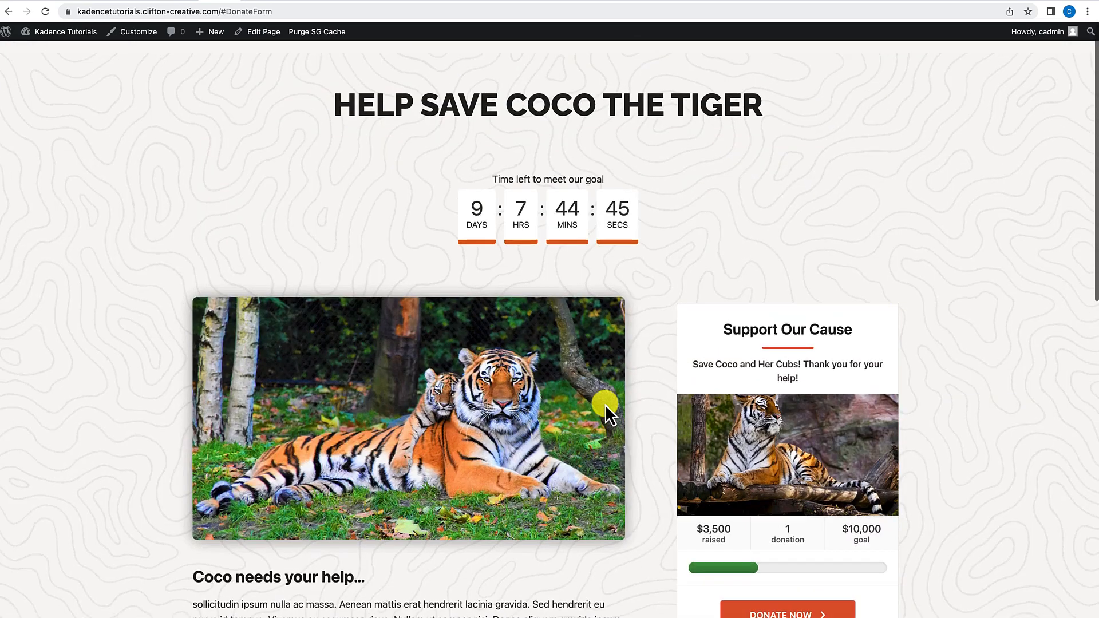
Step: Switch to the alternative layout page and examine its hero banner, story text, donor level boxes and donation form
click(265, 1)
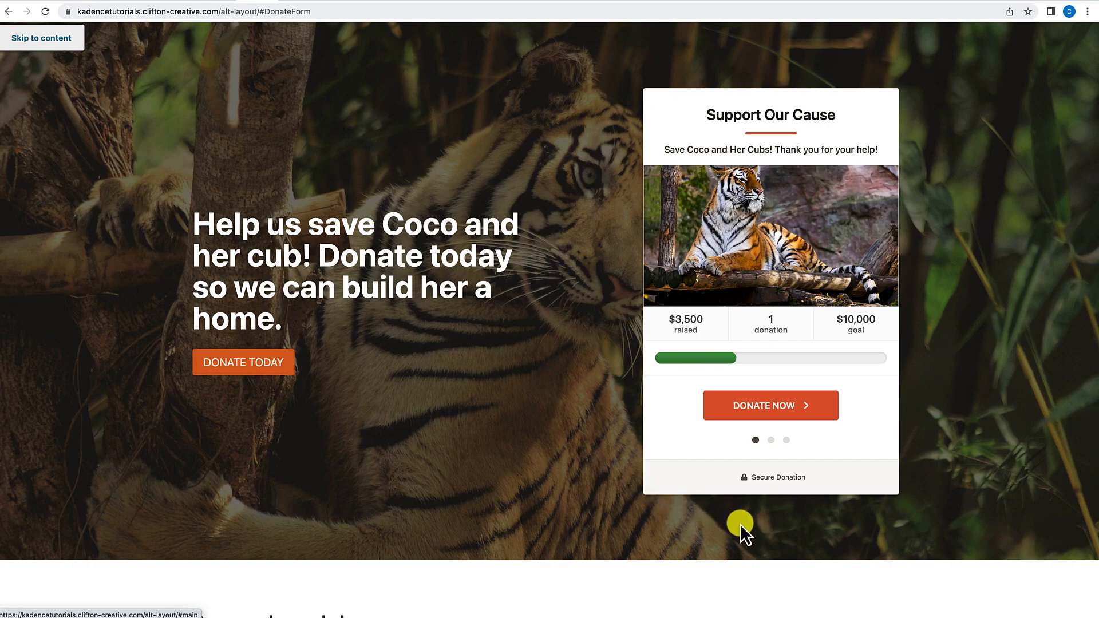
scroll(436, 472, down, 2)
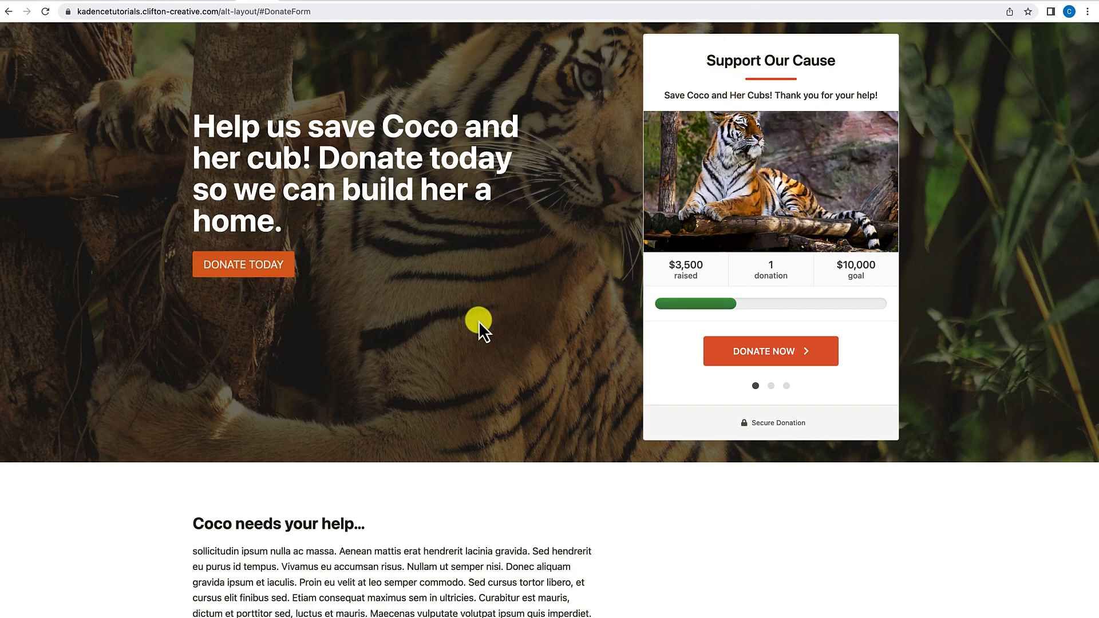
scroll(503, 329, down, 3)
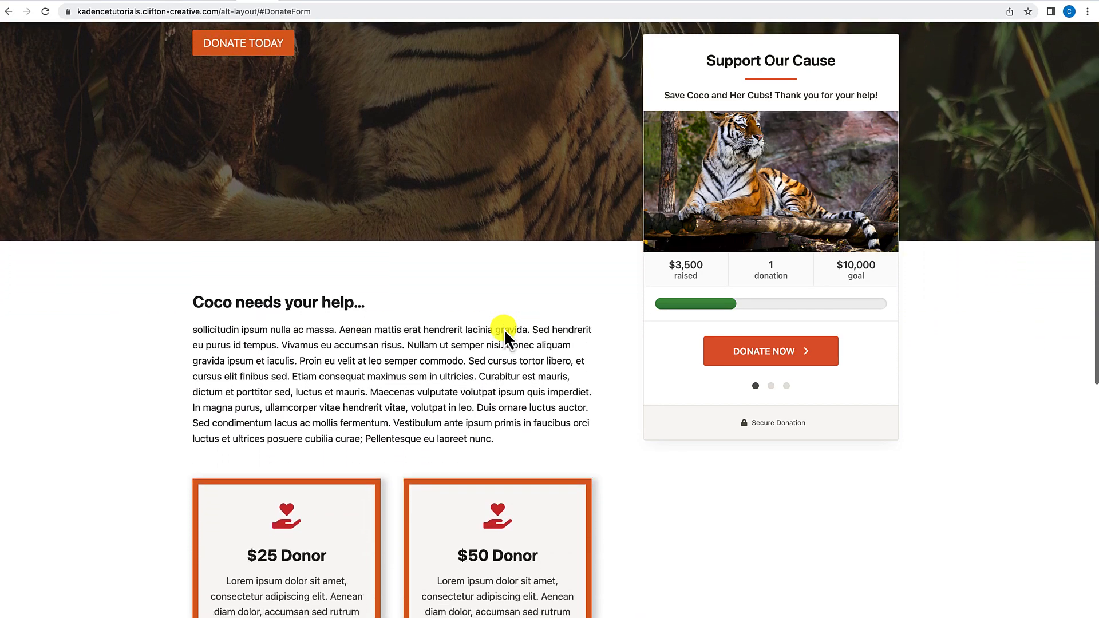
key(Tab)
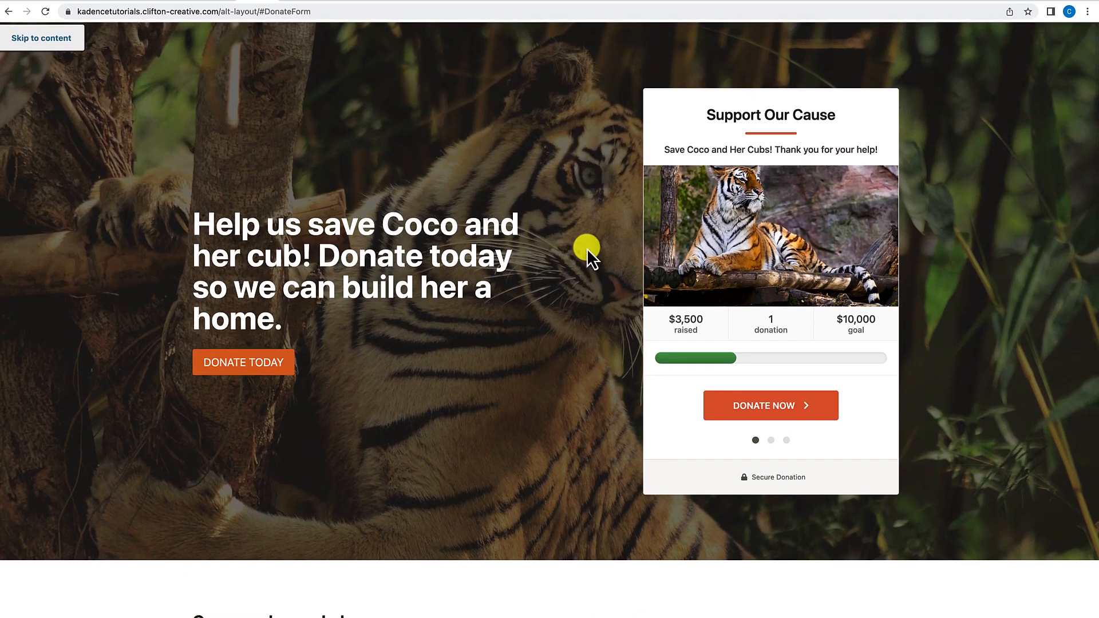
scroll(567, 422, down, 4)
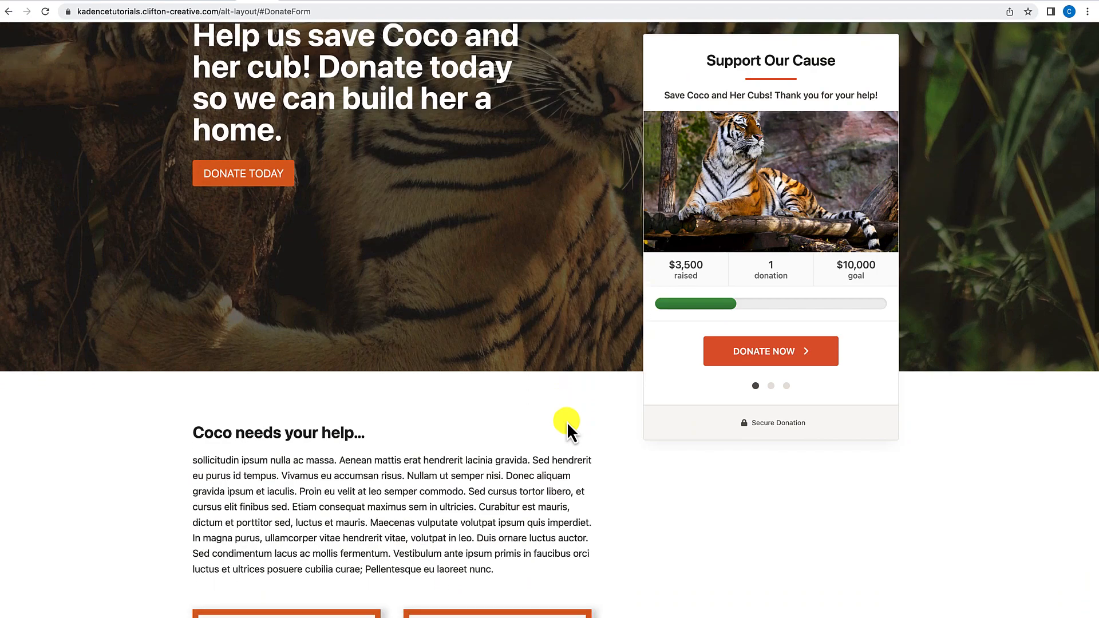
scroll(567, 376, down, 5)
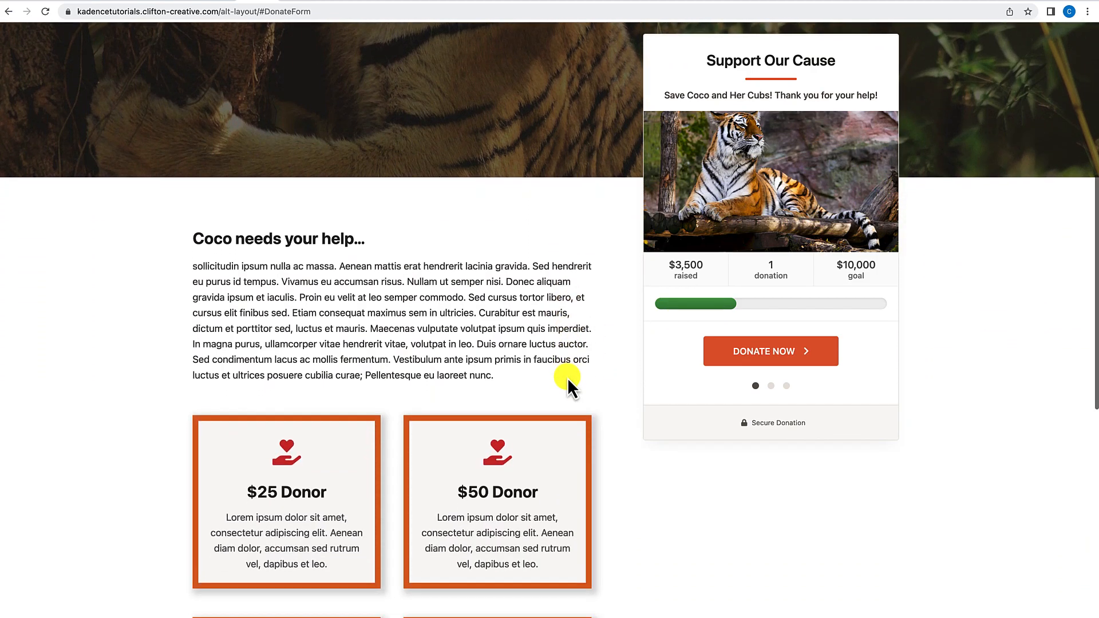
scroll(567, 377, down, 7)
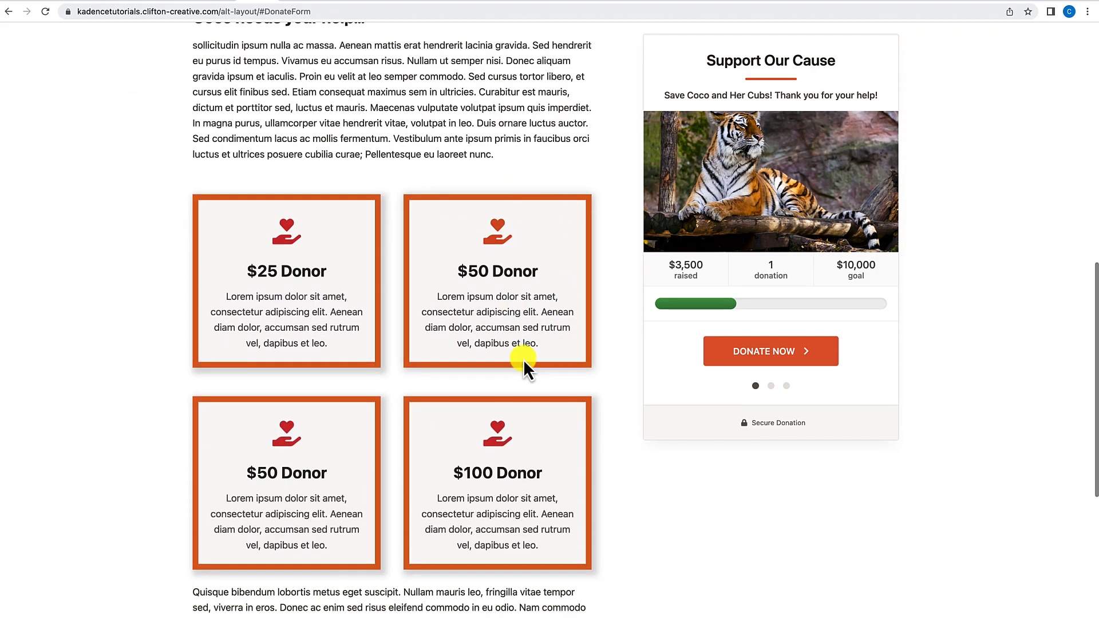
scroll(524, 360, down, 3)
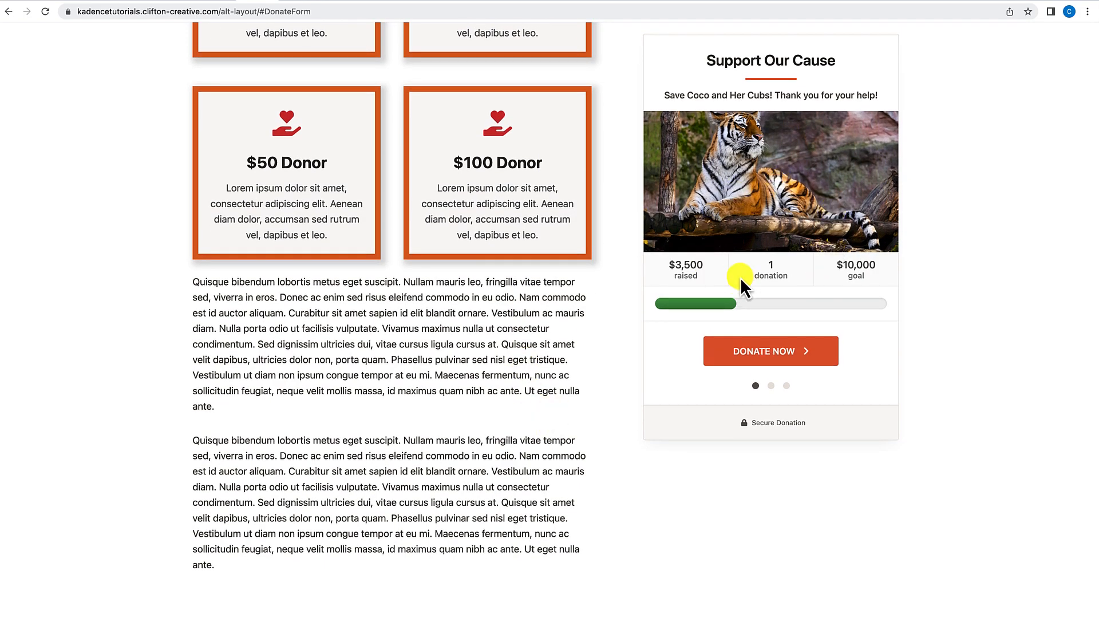
scroll(586, 270, up, 10)
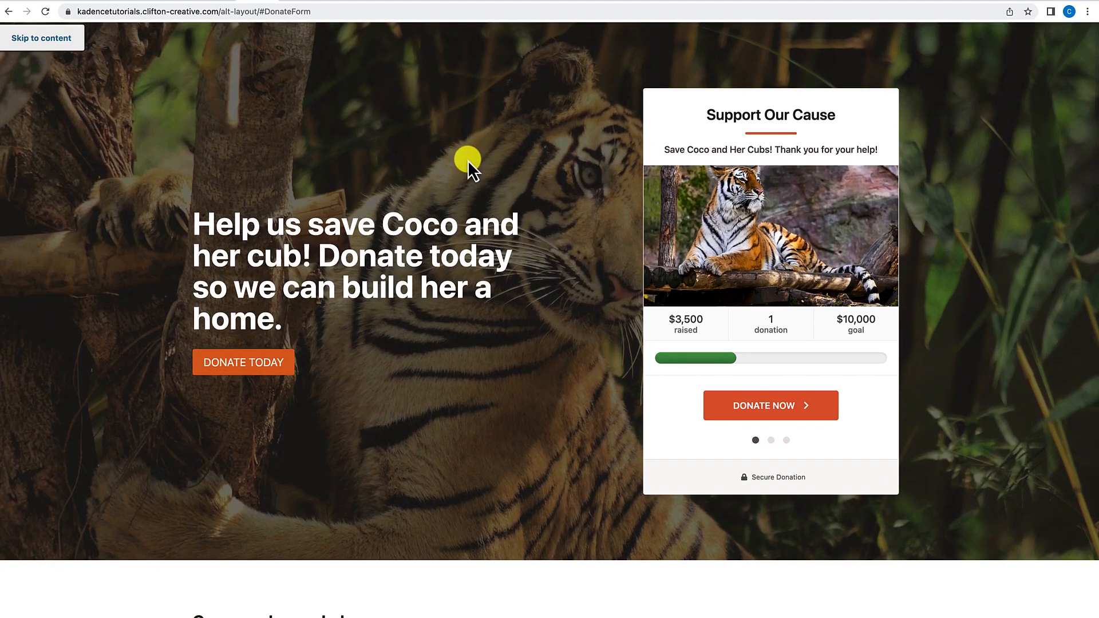
Step: Preview the alternative layout at iPhone 12 Pro size in the developer tools and examine its stacked mobile content
right_click(468, 160)
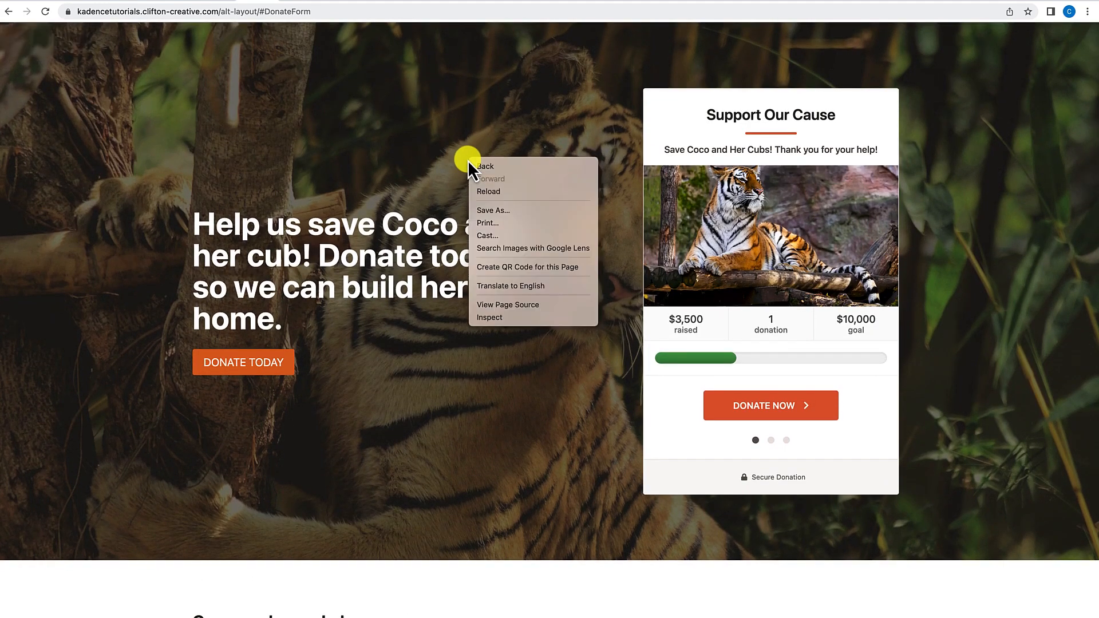
click(486, 317)
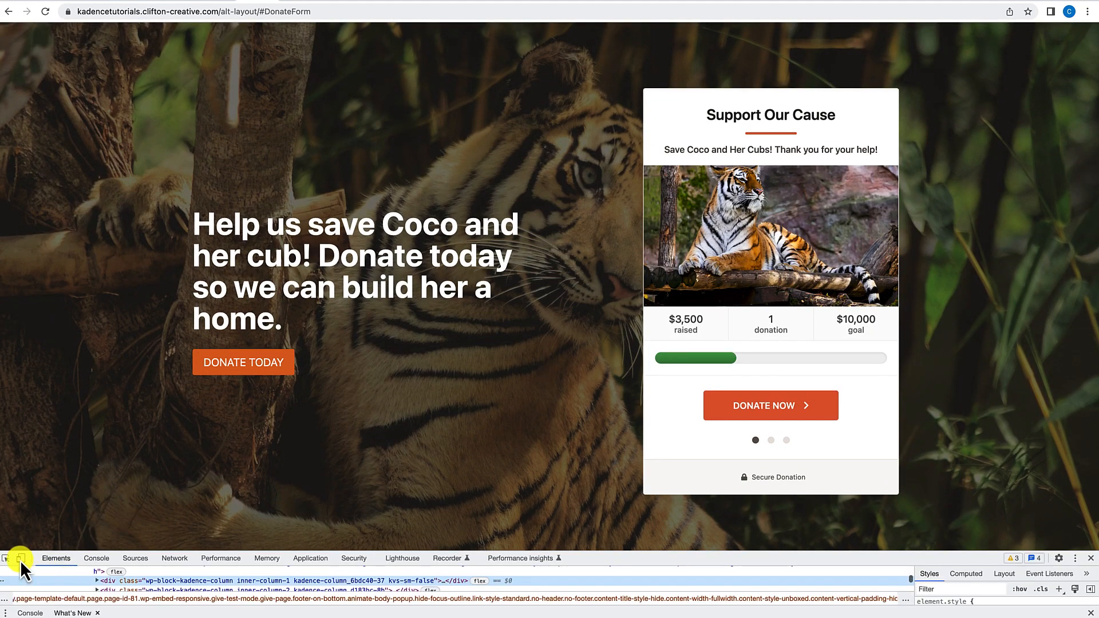
click(20, 559)
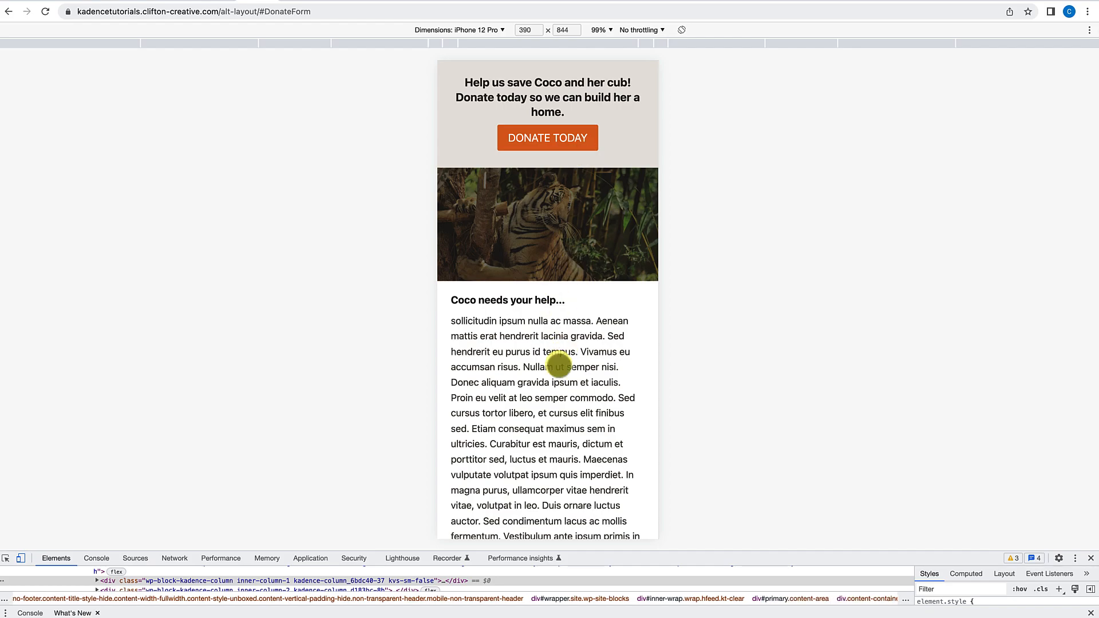
scroll(560, 364, down, 3)
scroll(549, 320, down, 3)
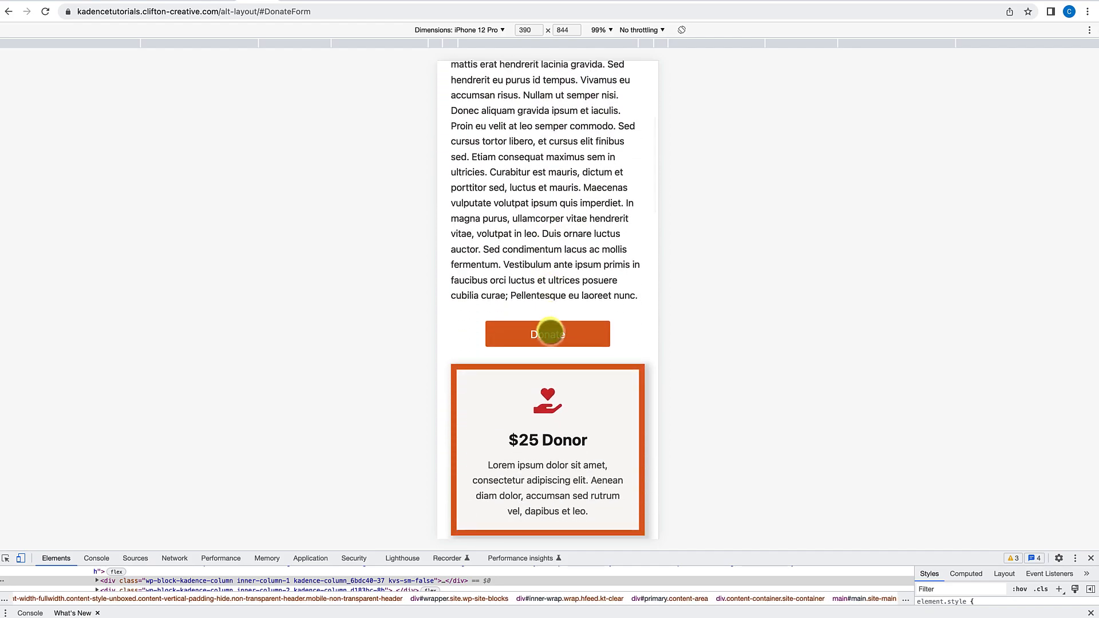
scroll(552, 332, down, 1)
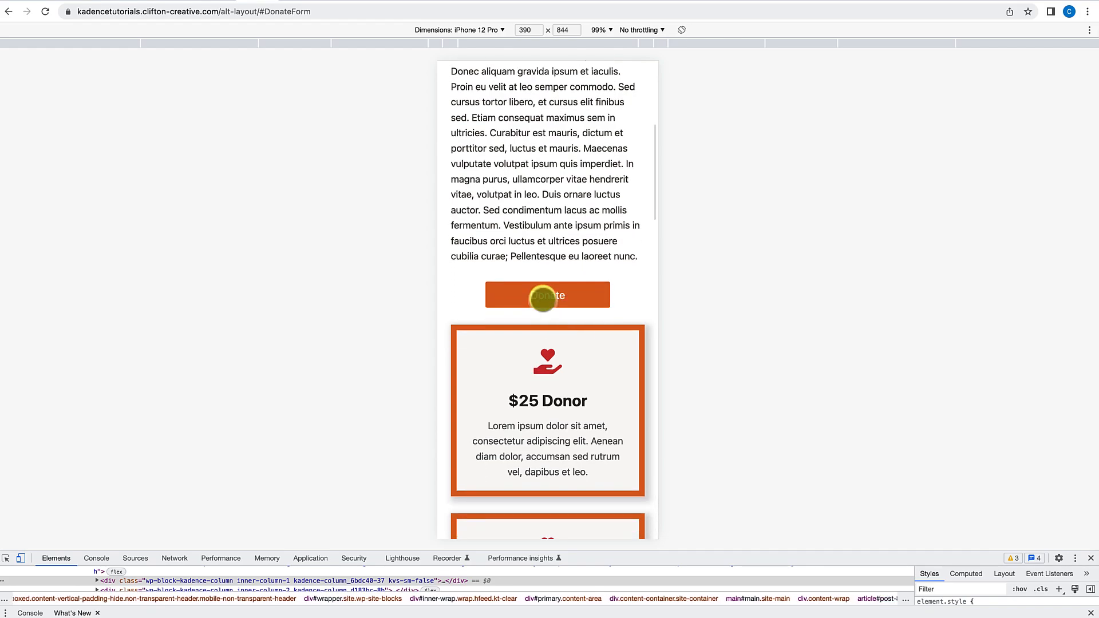
scroll(565, 175, up, 2)
scroll(559, 221, down, 3)
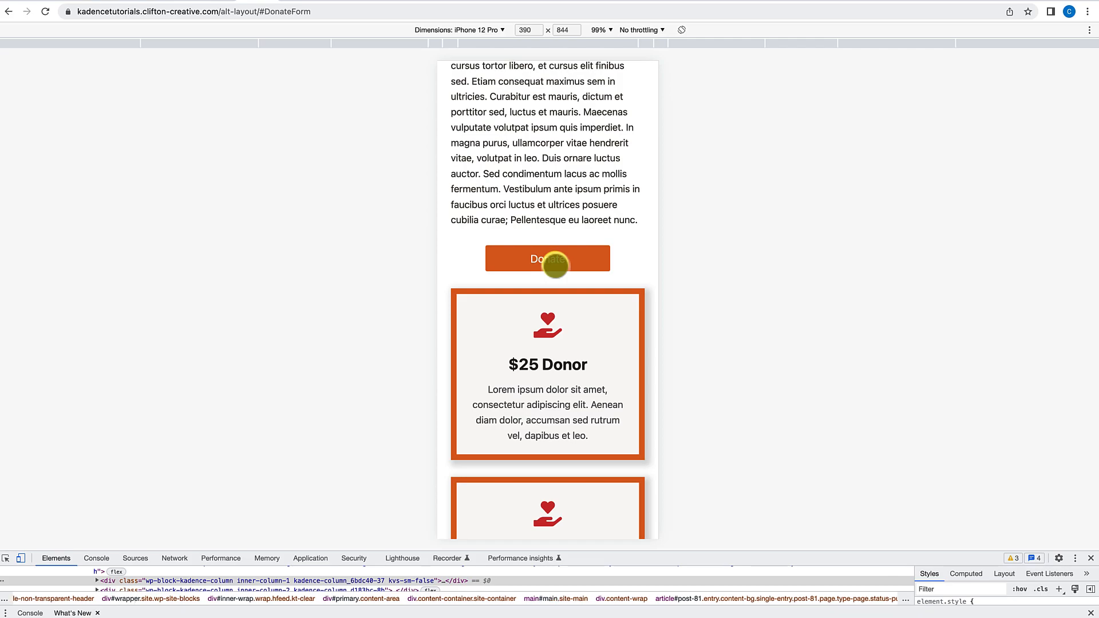
Step: Follow the alternative layout's mobile Donate button to the donation form and view its amount choices
click(556, 265)
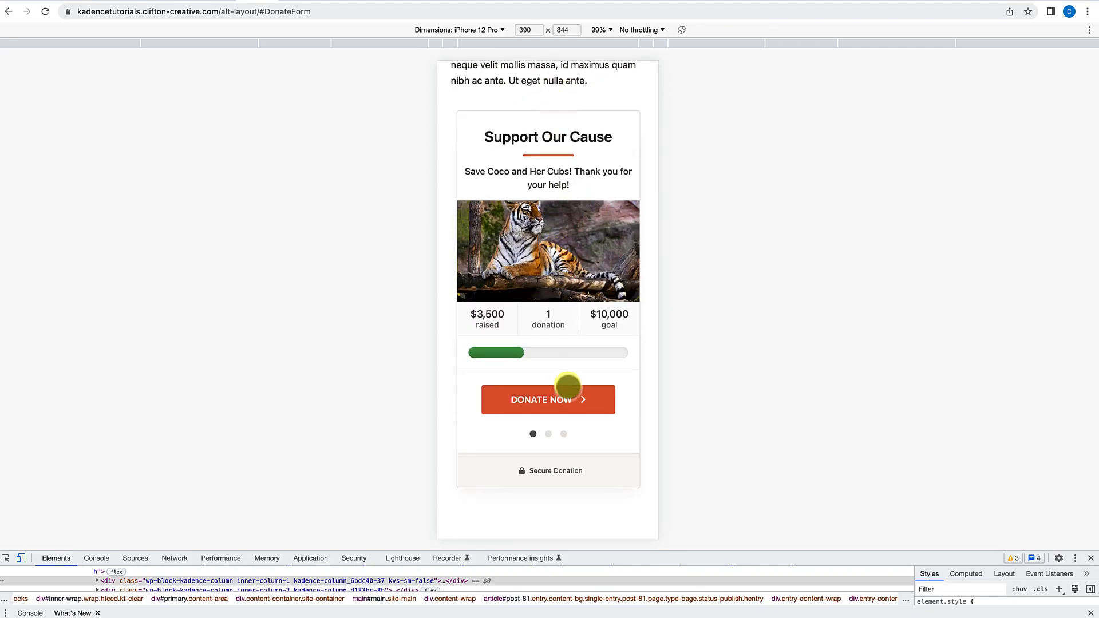
click(569, 401)
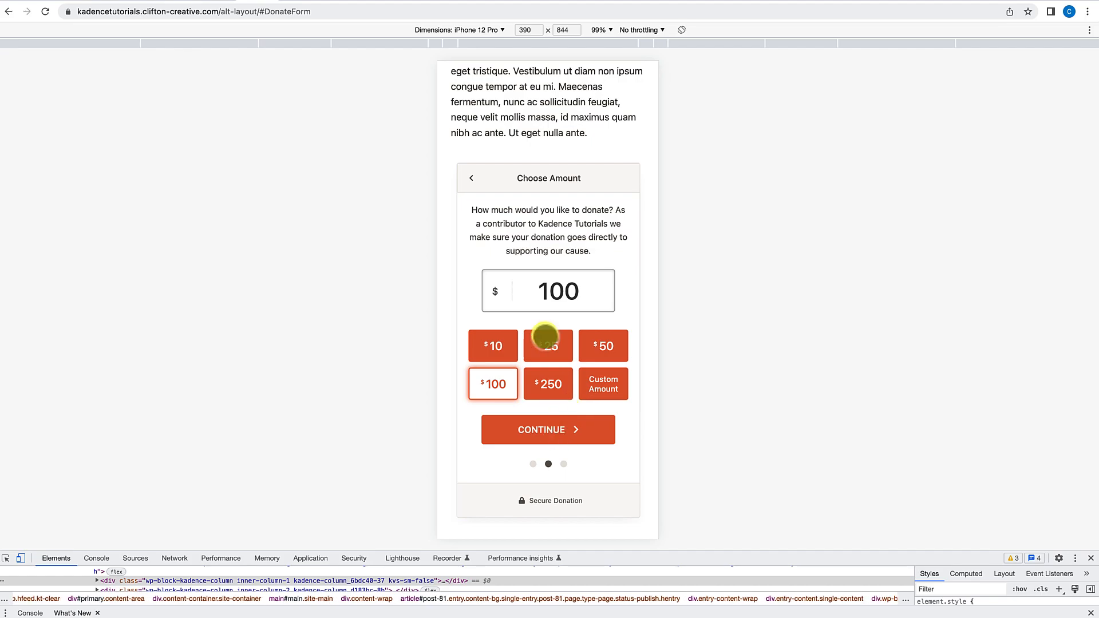
scroll(544, 338, up, 15)
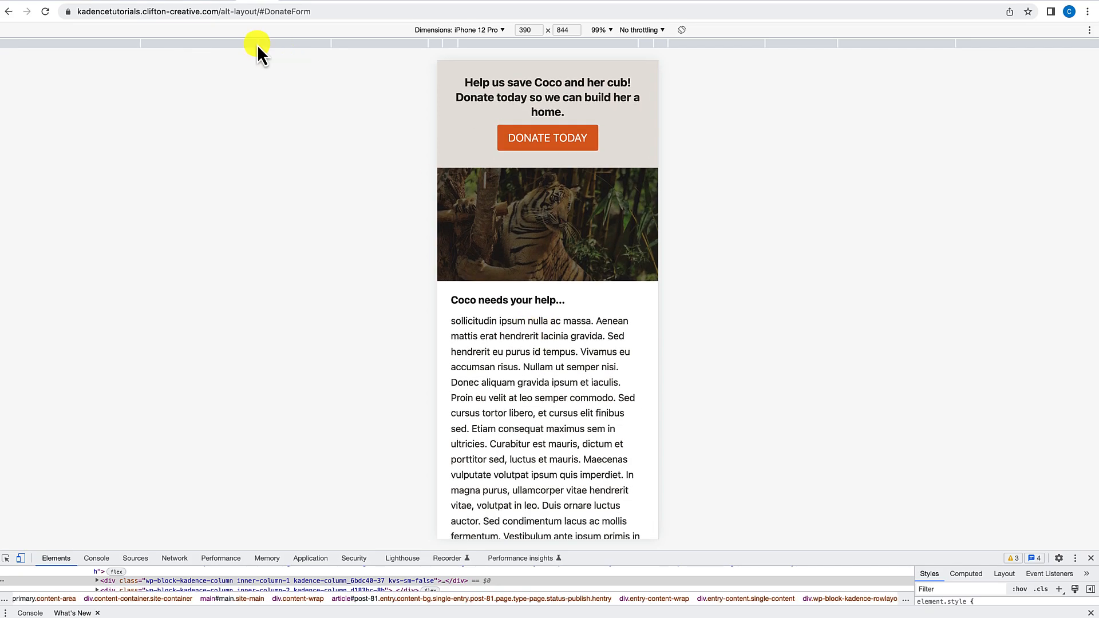
Step: Switch to the Help Save Coco The Tiger page and examine its iPhone 12 Pro layout and Donate buttons
click(220, 2)
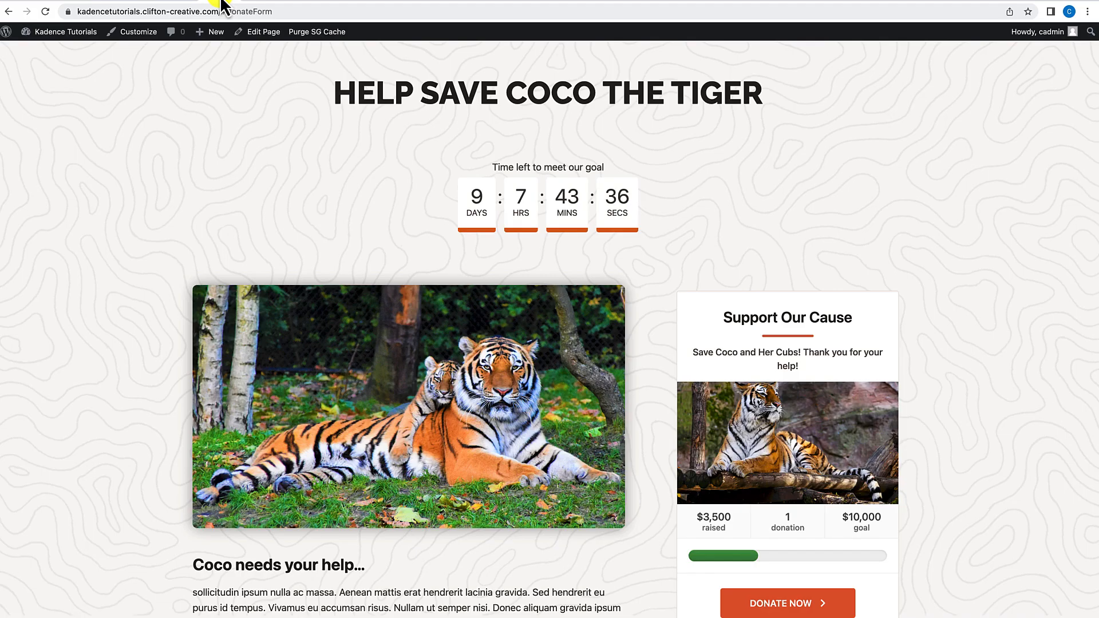
right_click(173, 184)
click(195, 341)
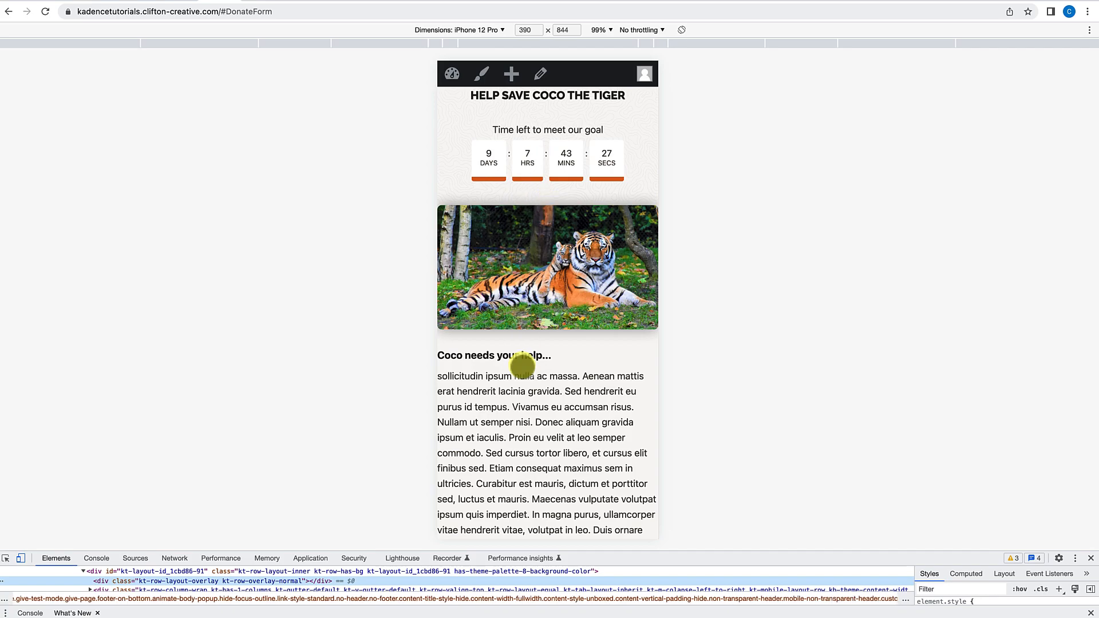
scroll(522, 366, down, 5)
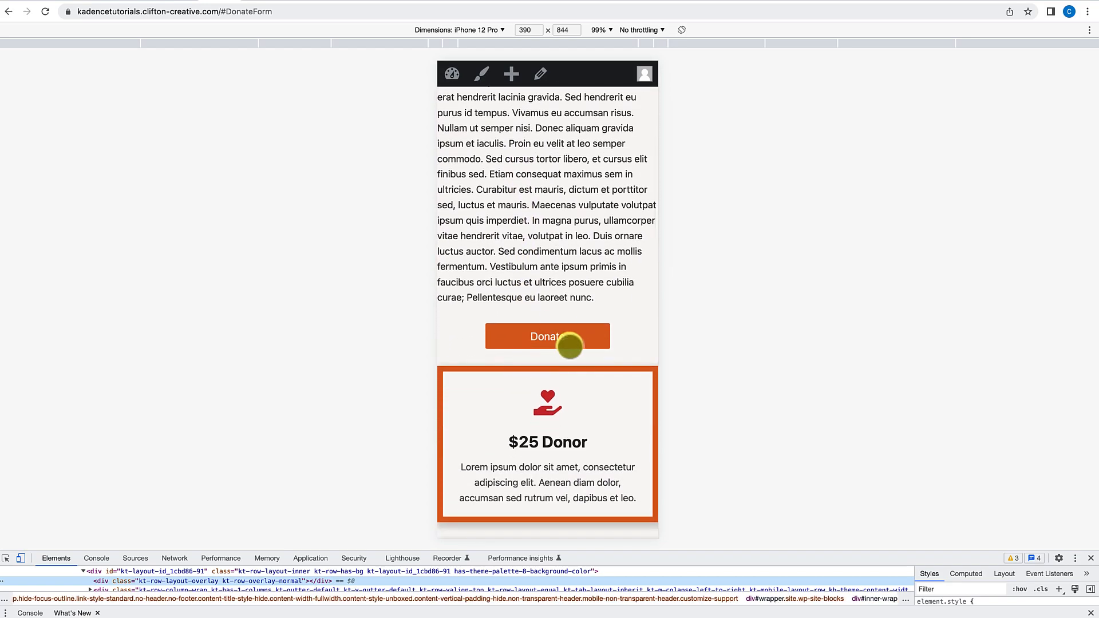
scroll(570, 343, down, 6)
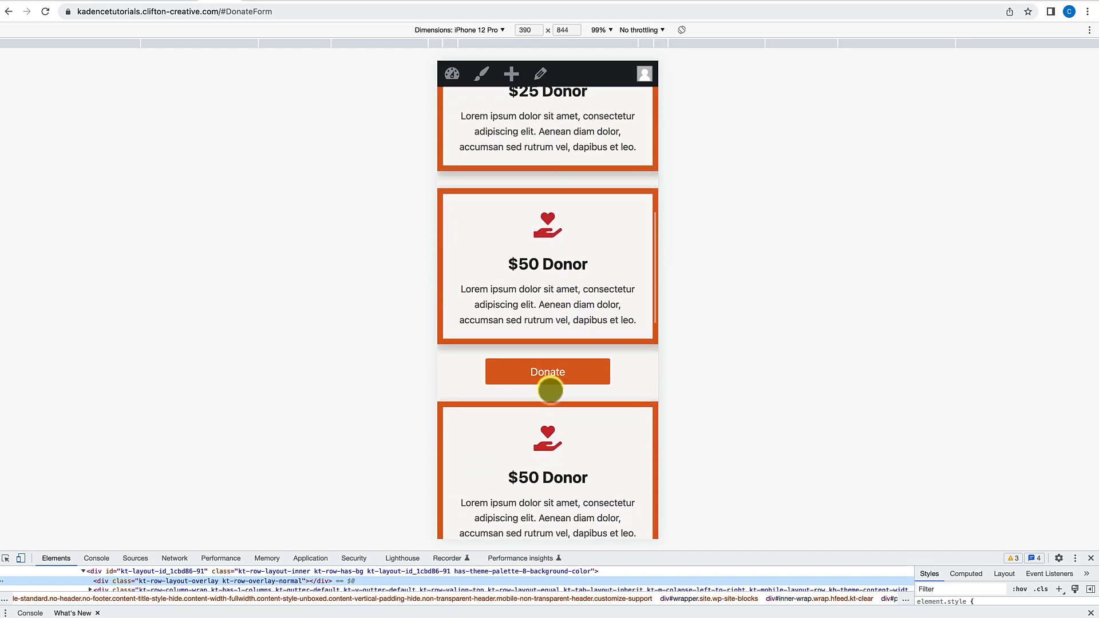
scroll(555, 380, up, 2)
scroll(555, 315, up, 5)
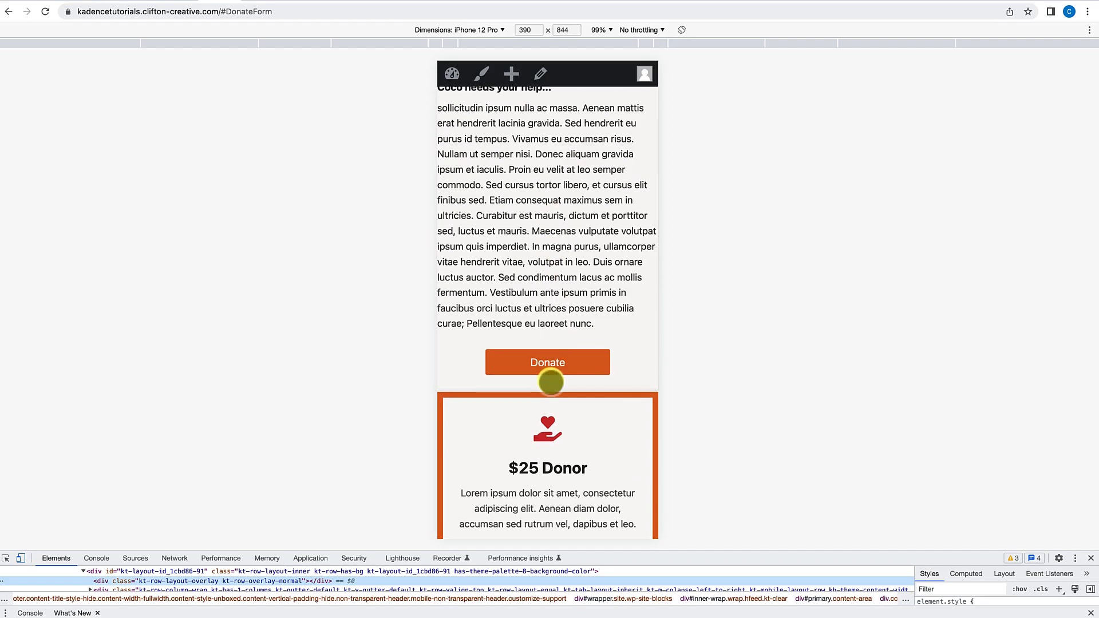
scroll(551, 380, down, 3)
scroll(552, 320, up, 1)
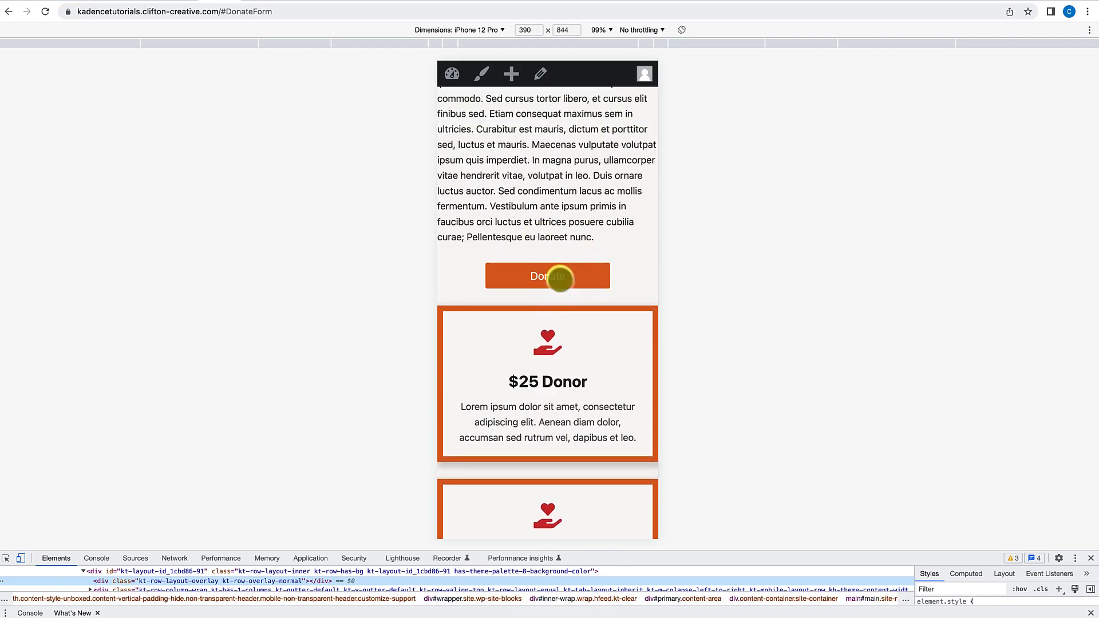
Step: Use the mobile Donate button above the $25 Donor box to reach the donation form and start a donation
scroll(542, 356, down, 1)
click(544, 267)
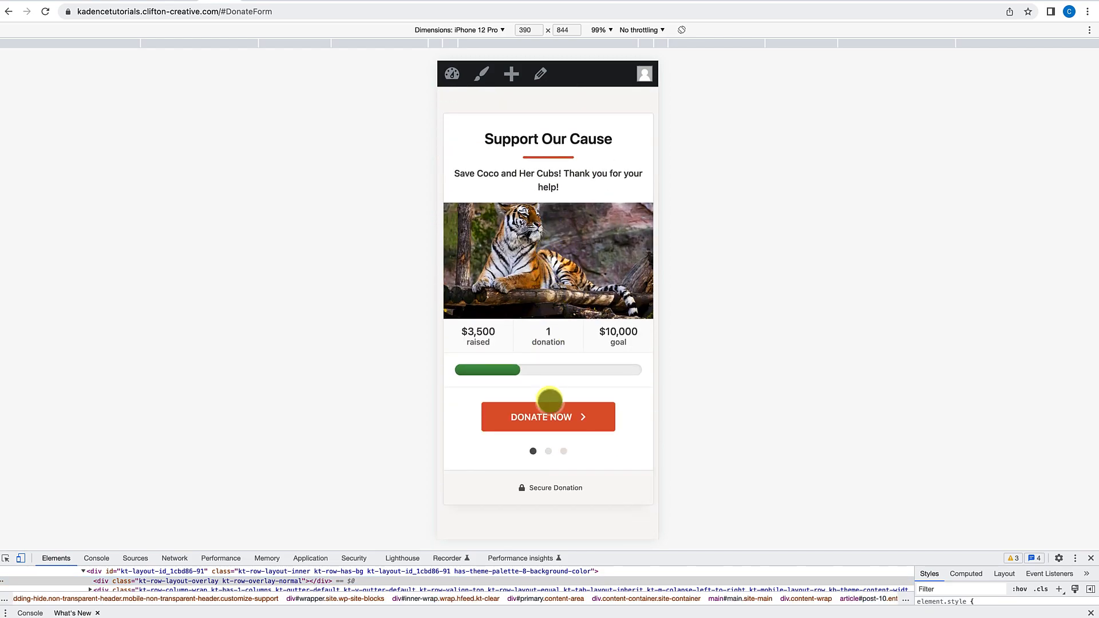
click(549, 422)
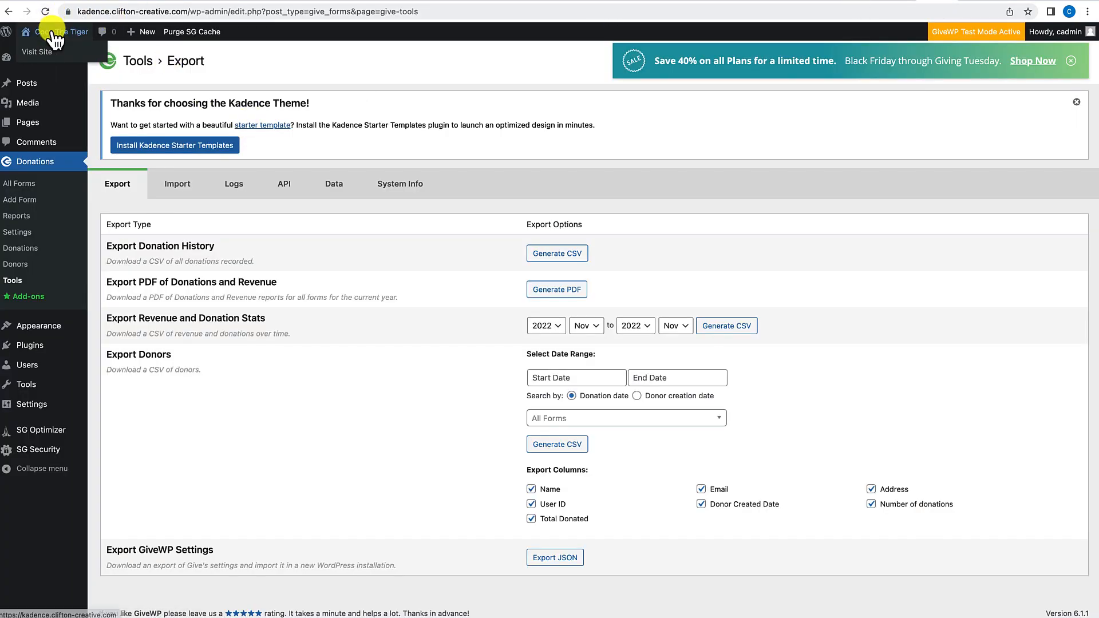
Step: Visit the new Coco The Tiger site and open the Colors settings in its theme Customizer
click(54, 33)
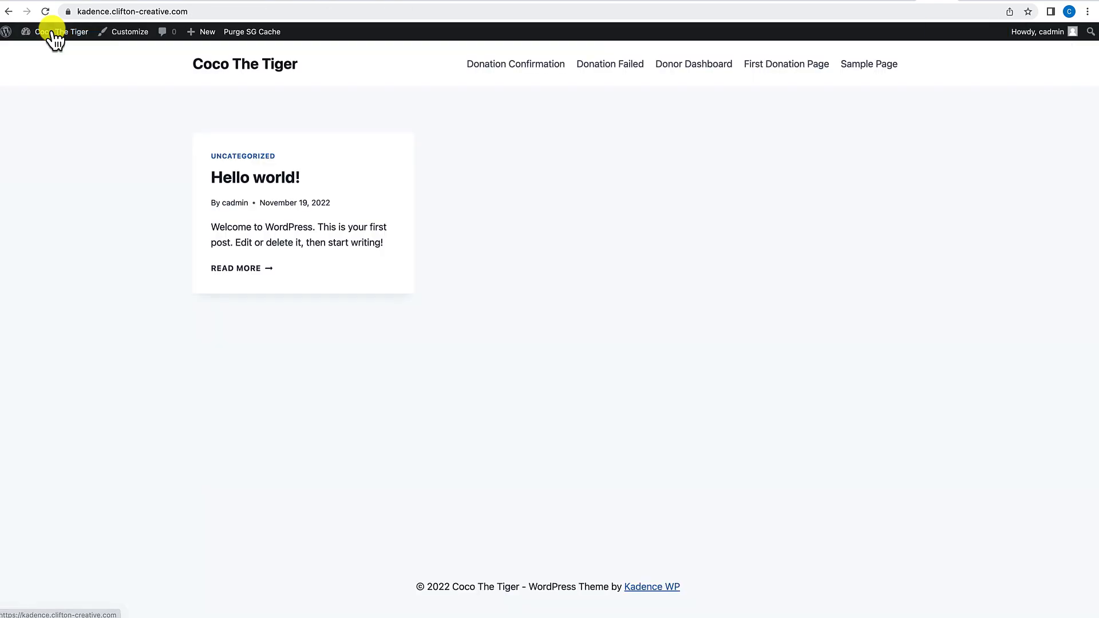
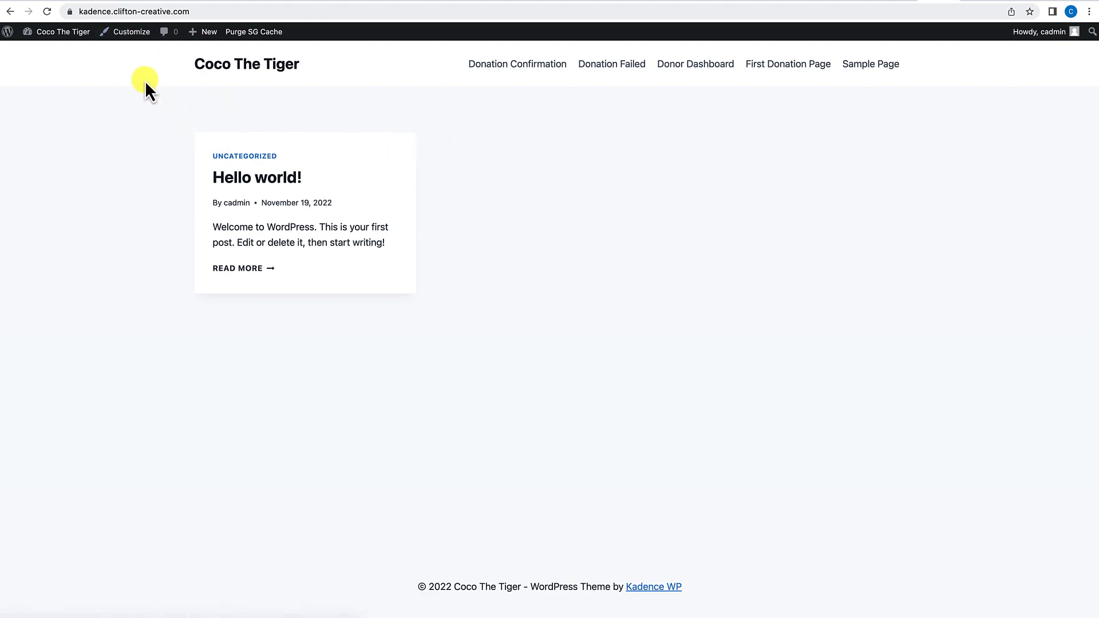
click(132, 33)
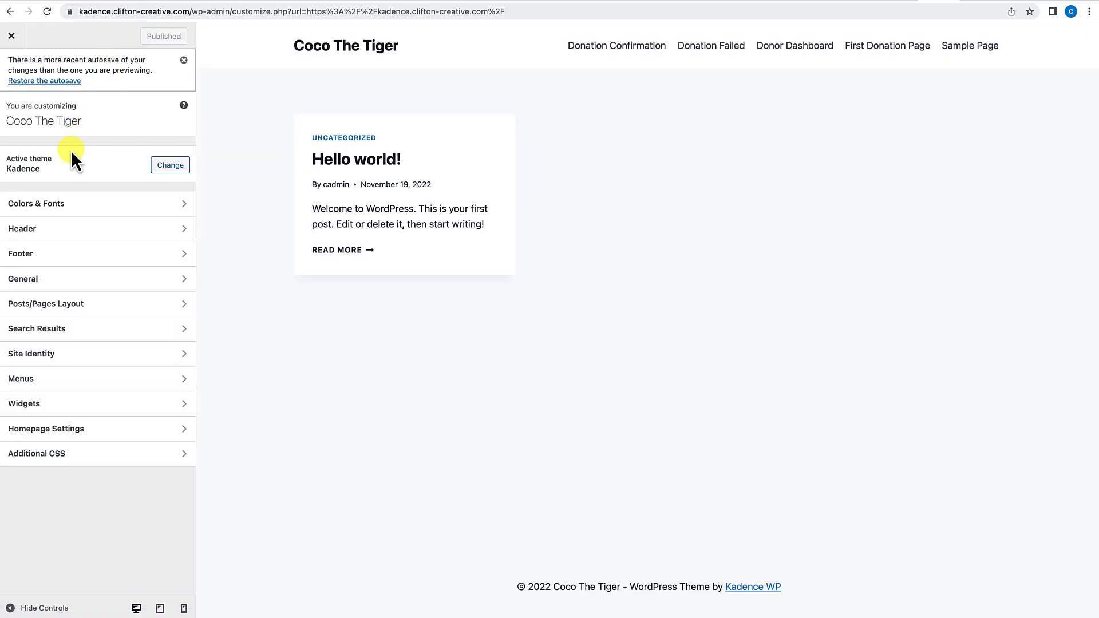
click(61, 206)
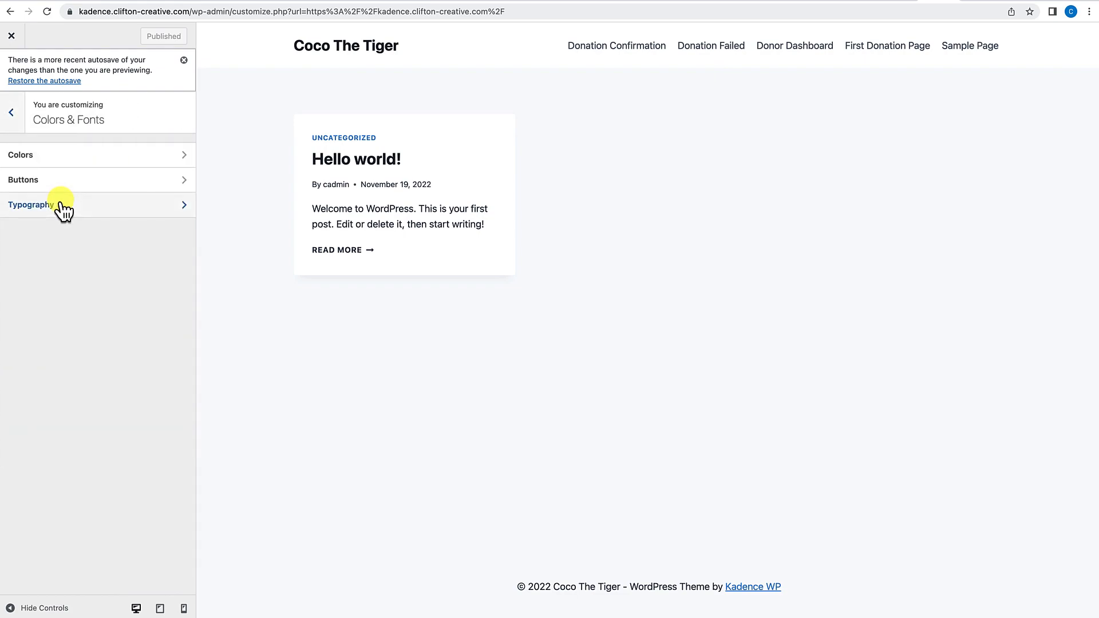
click(61, 163)
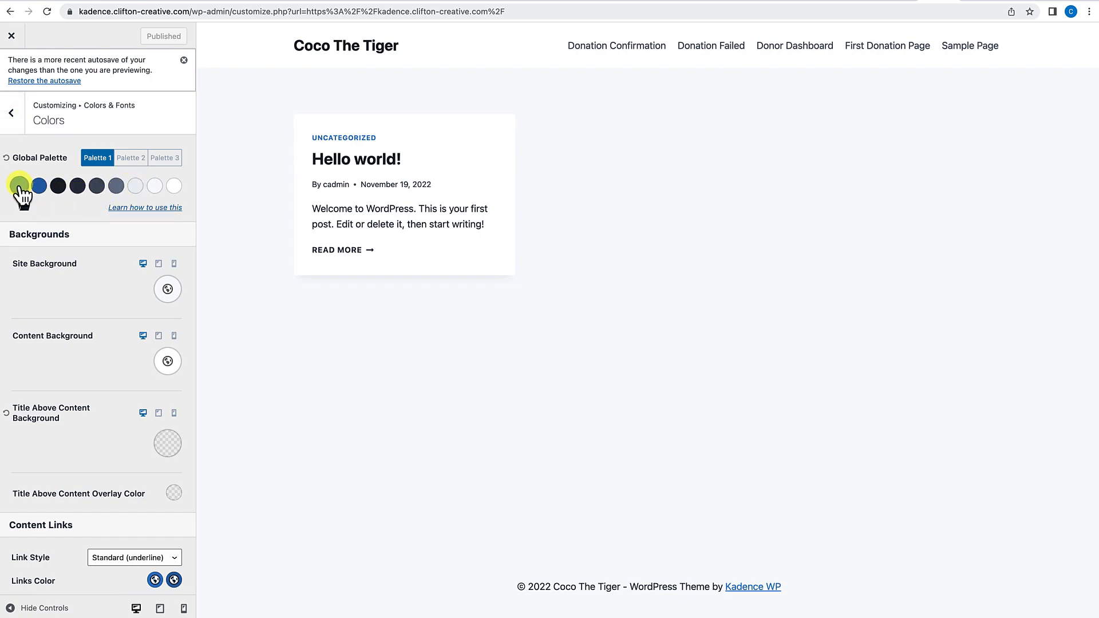
Step: Change the first global palette color to orange and the second to dark blue
click(19, 185)
click(22, 281)
click(39, 142)
click(102, 194)
click(29, 141)
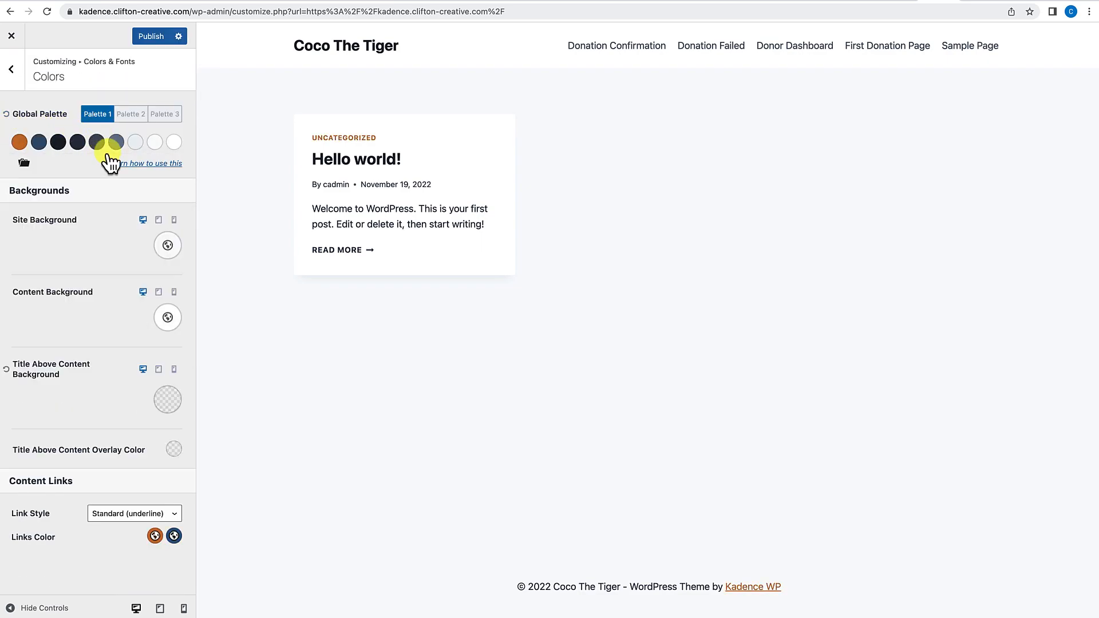
Step: Reset the global palette, apply the last preset color set with orange and red accents, and publish the change
click(6, 114)
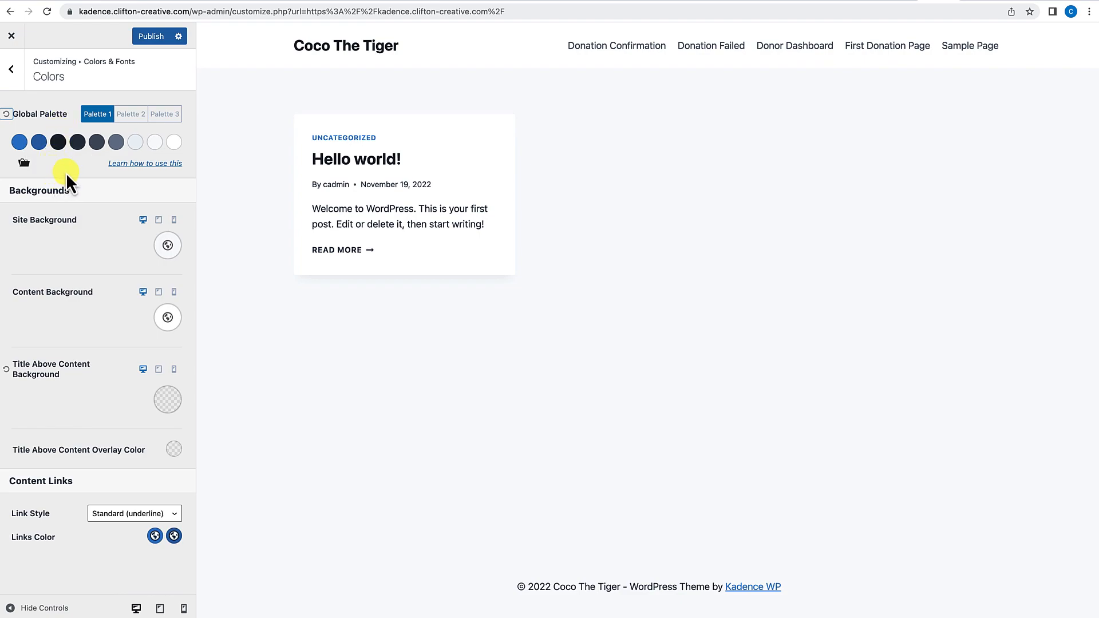
click(23, 165)
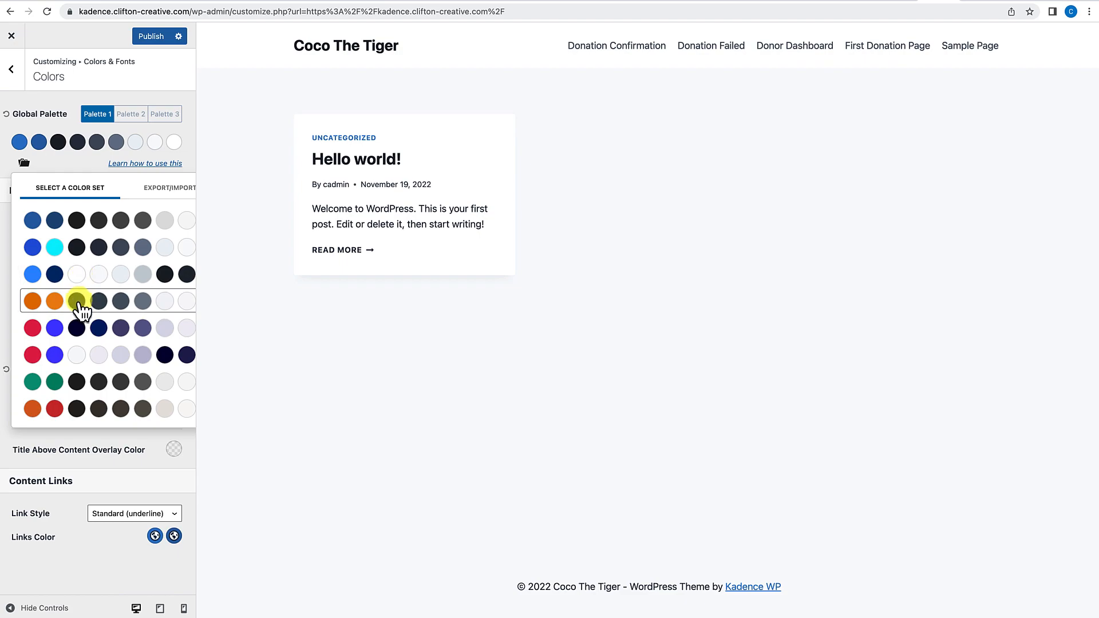
click(73, 410)
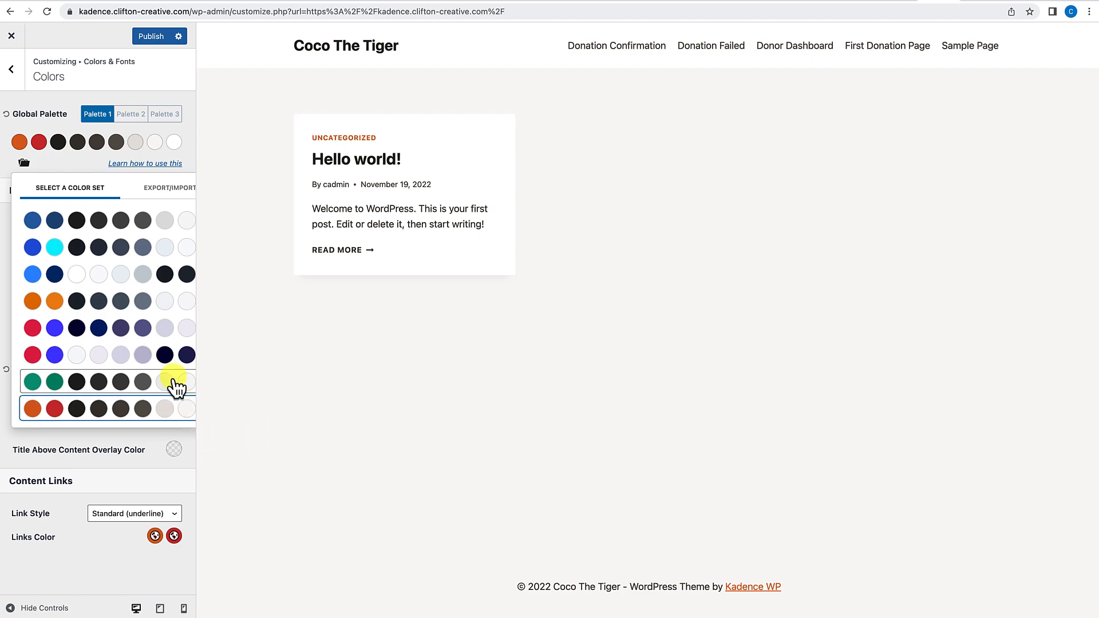
click(158, 41)
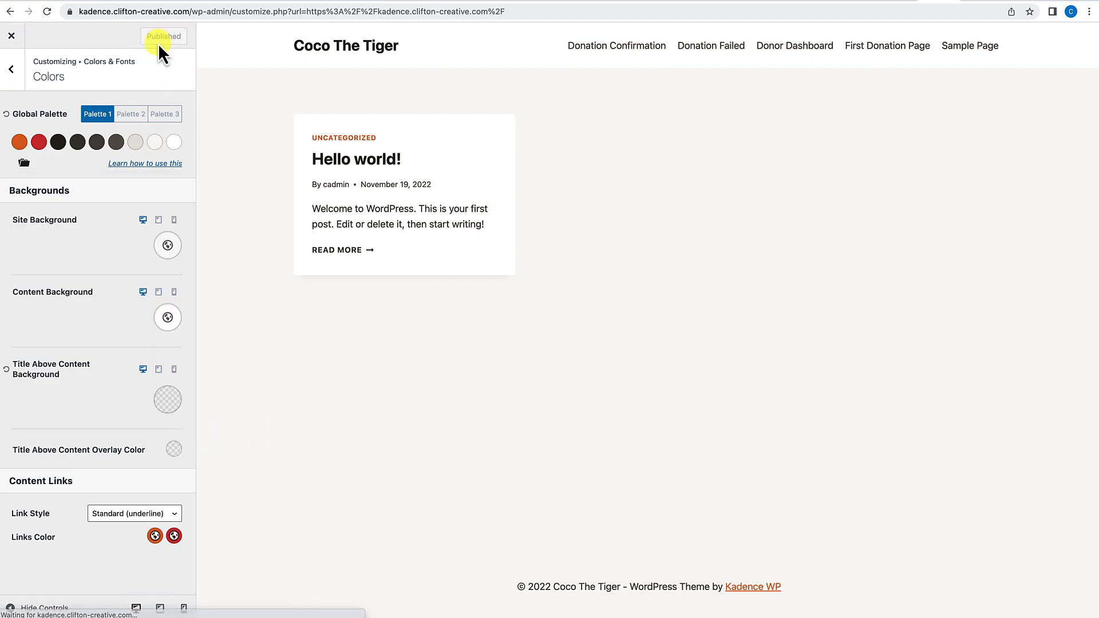
click(11, 36)
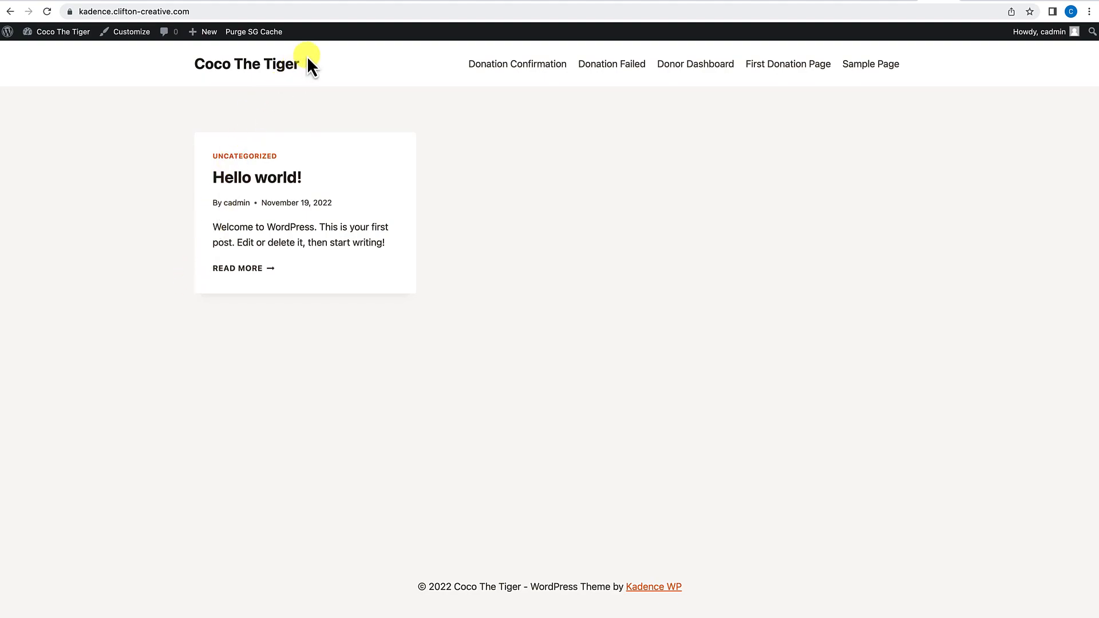
mouse_move(210, 35)
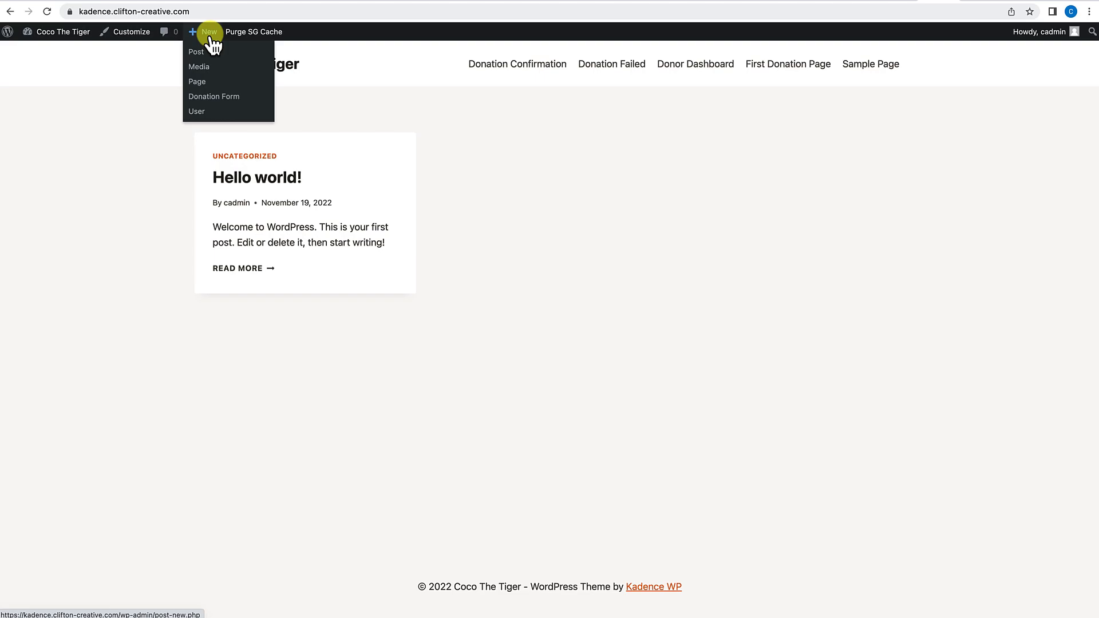
click(201, 82)
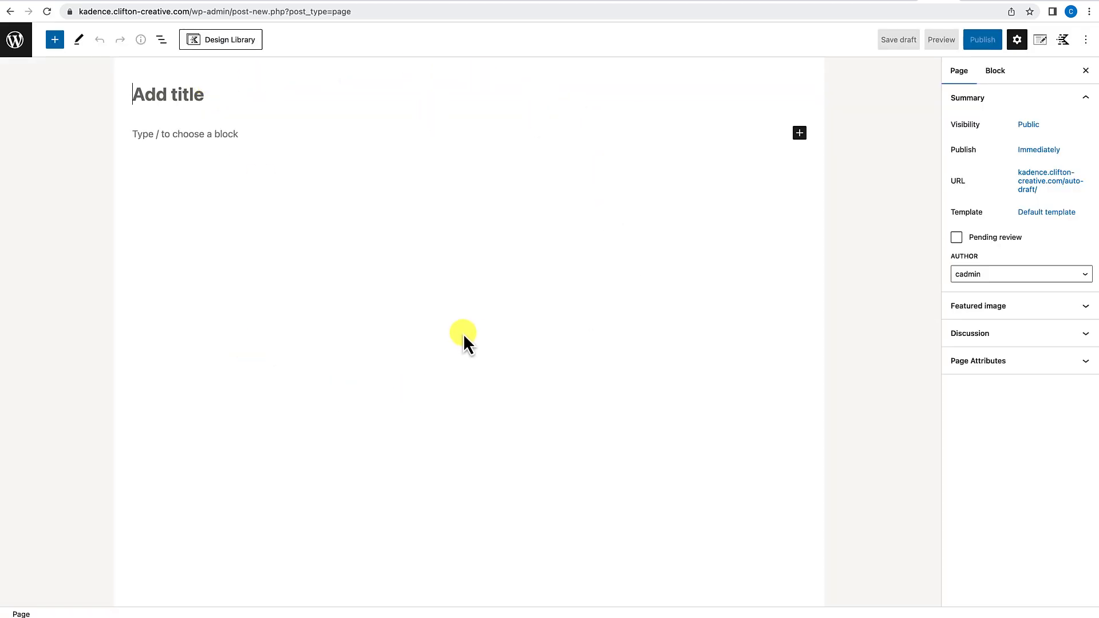
click(17, 44)
click(55, 43)
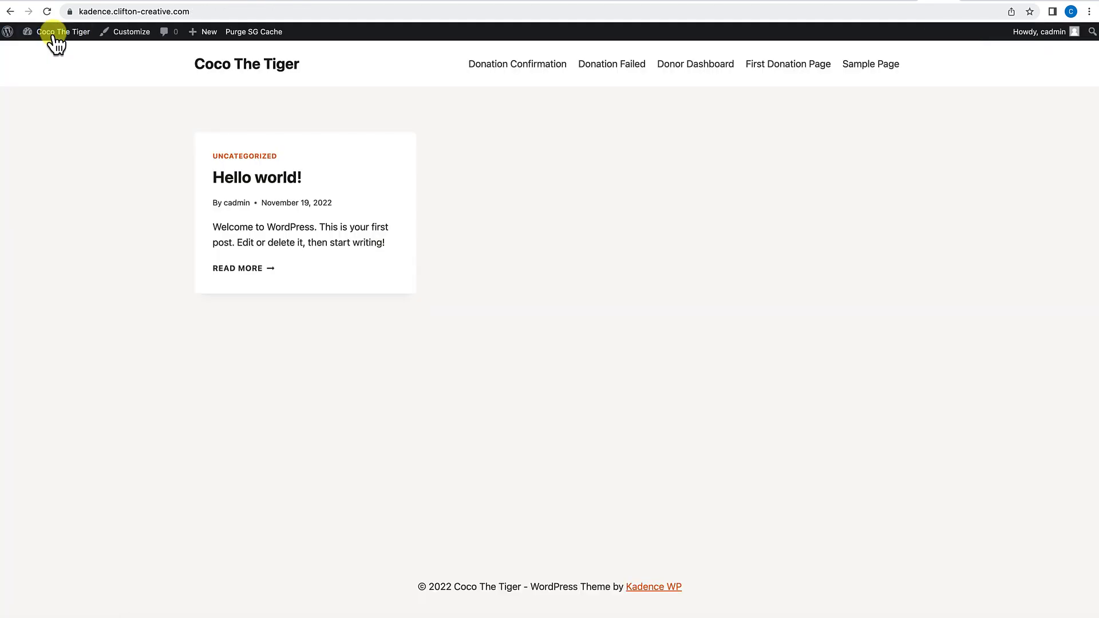
Step: Create a new page from the site dashboard and title it "Coco The Tiger Donation Page"
click(46, 51)
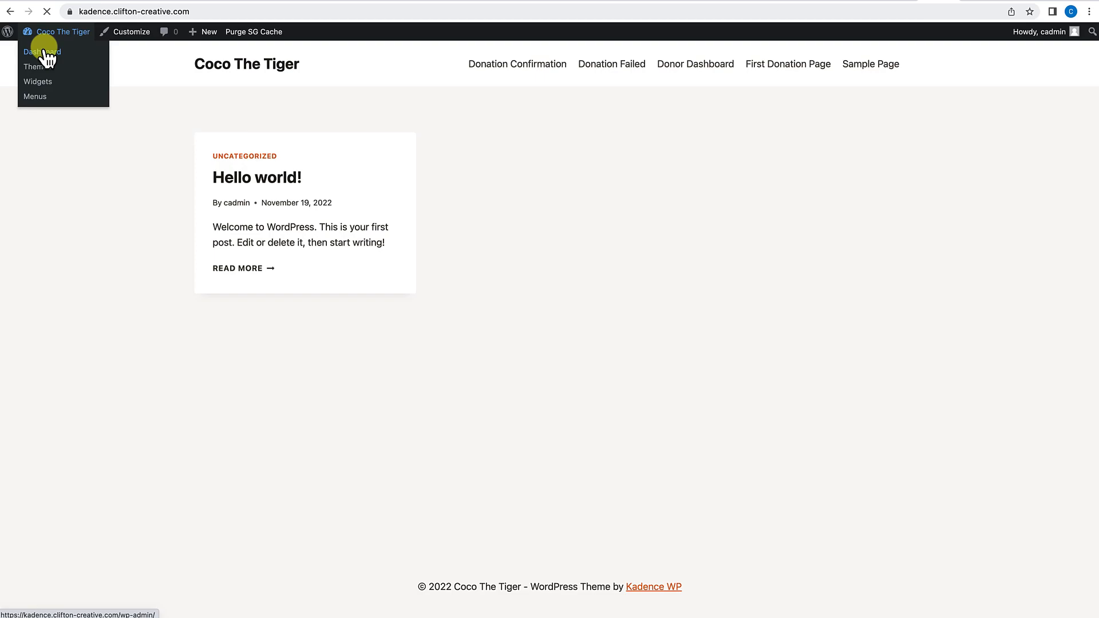
mouse_move(35, 167)
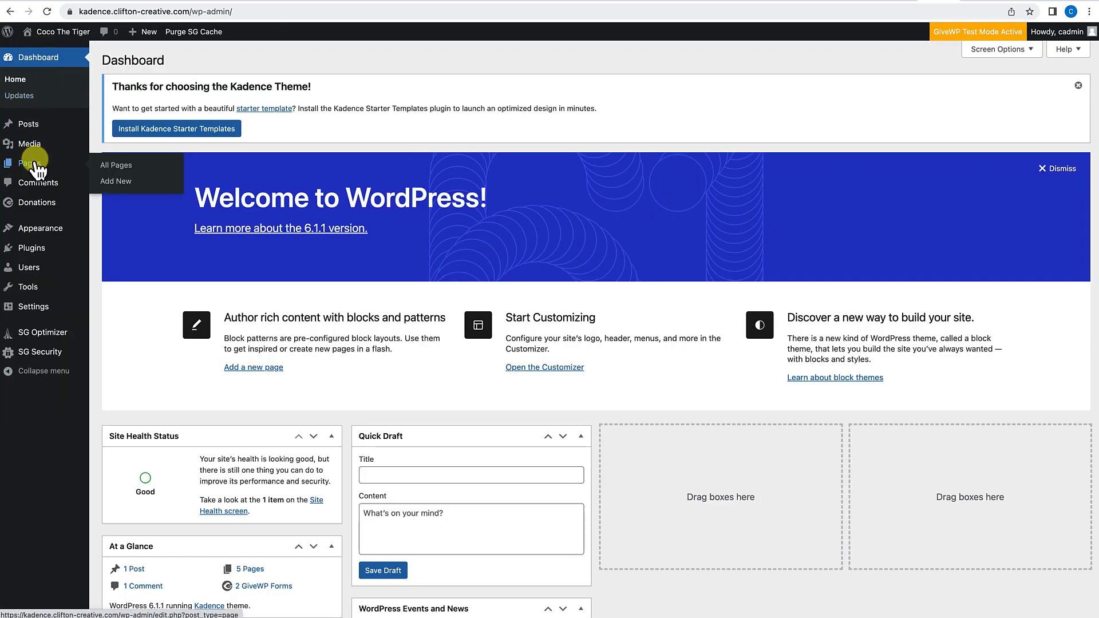
click(118, 182)
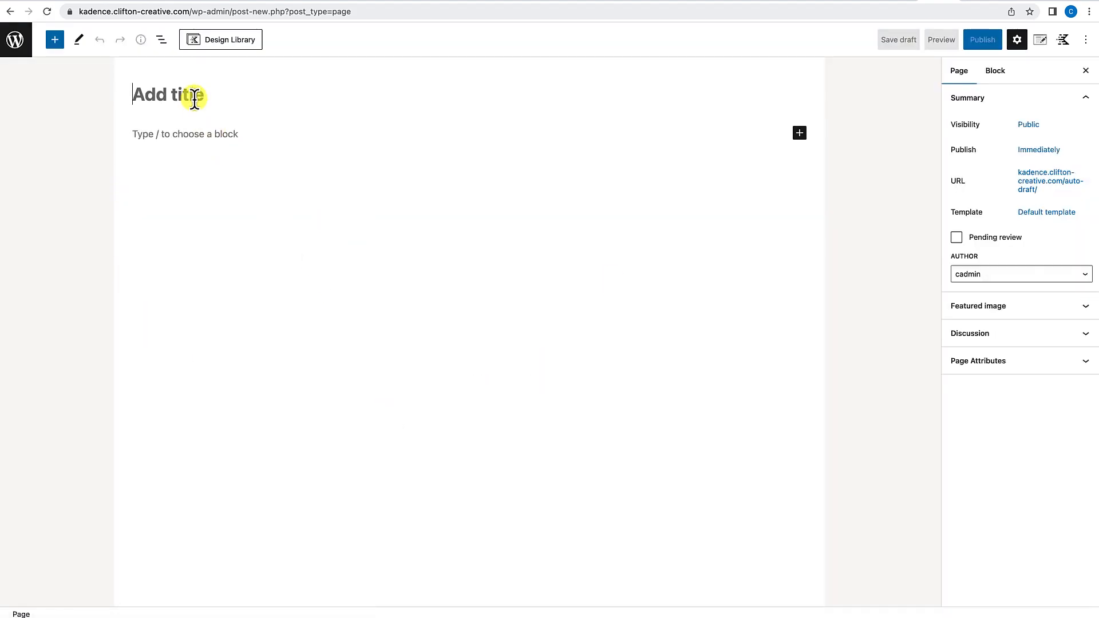
text(Coco )
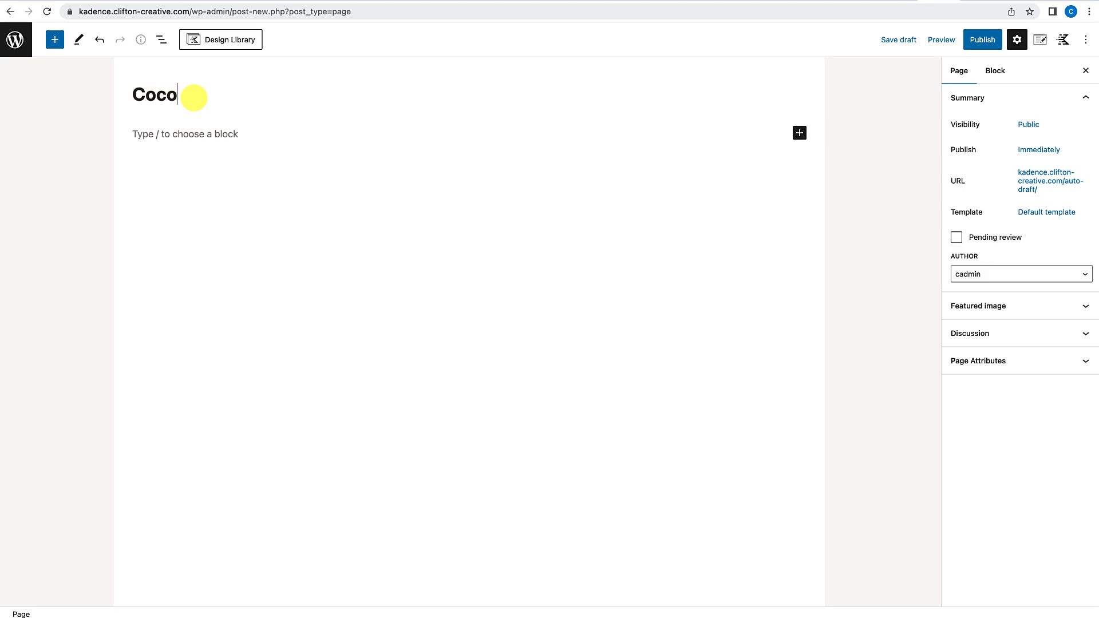
text(The Tiger Donatio)
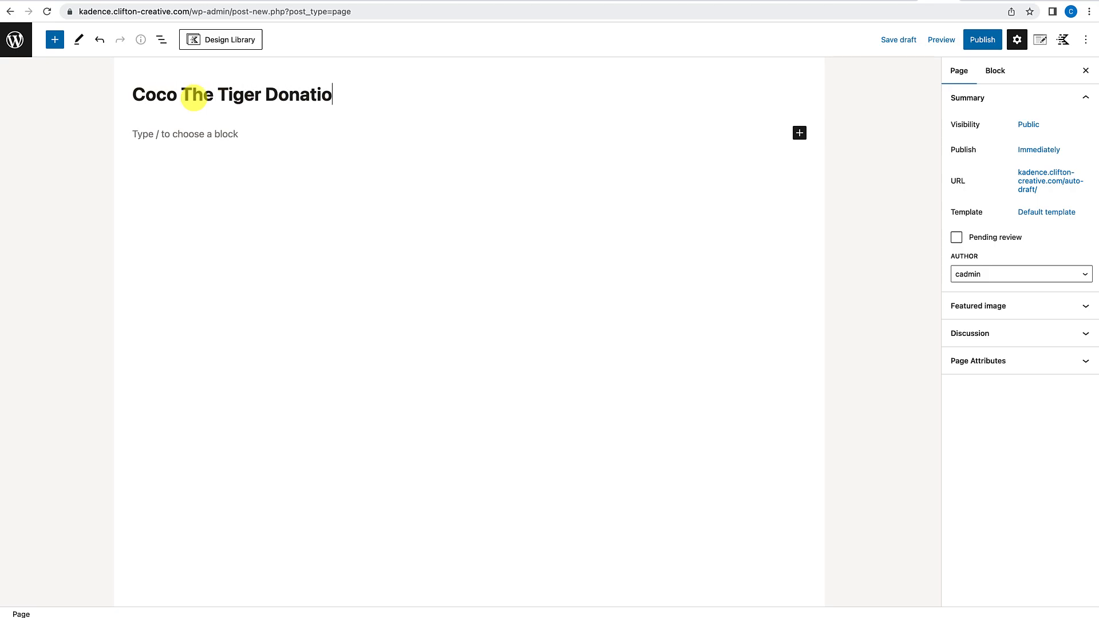
text(n Page)
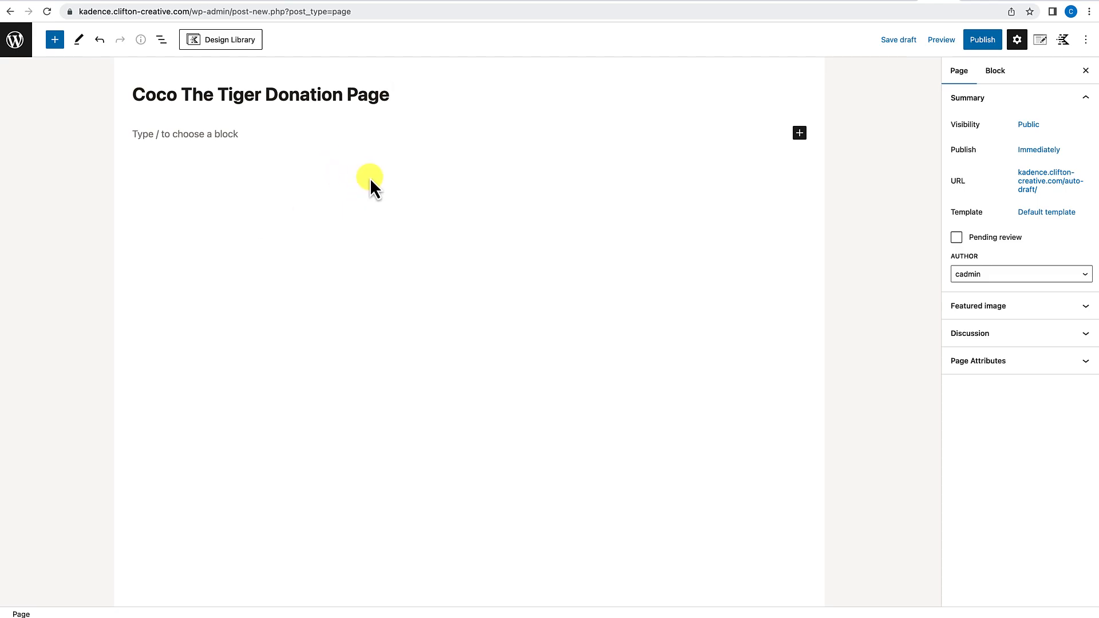
Step: Configure the page settings with the page title disabled, Fullwidth layout, Unboxed content style and content vertical padding disabled
click(1041, 42)
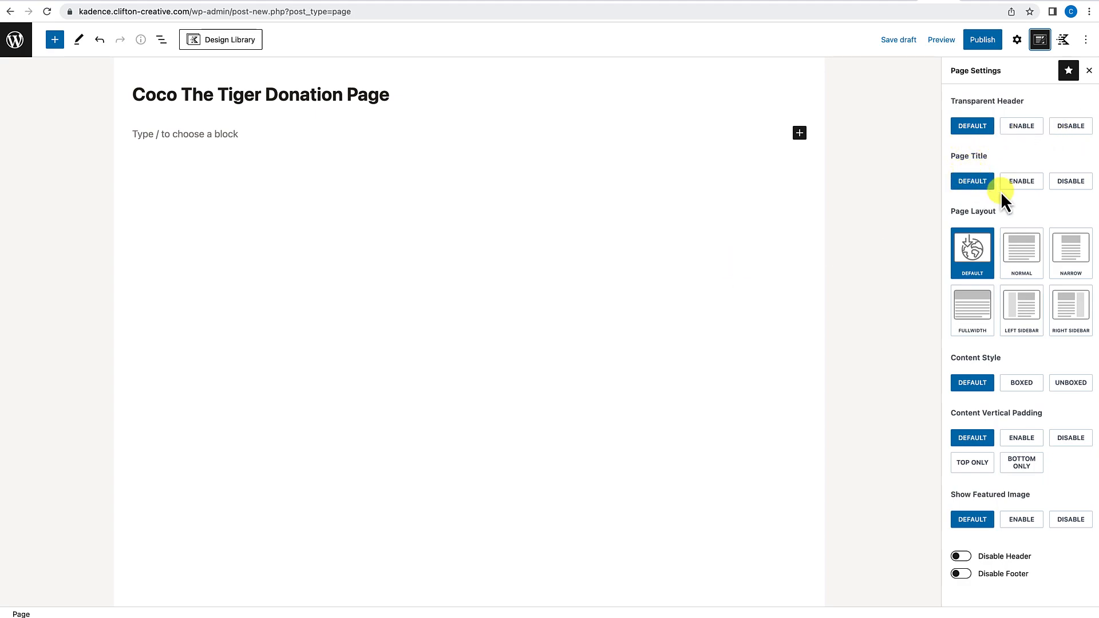
click(1071, 182)
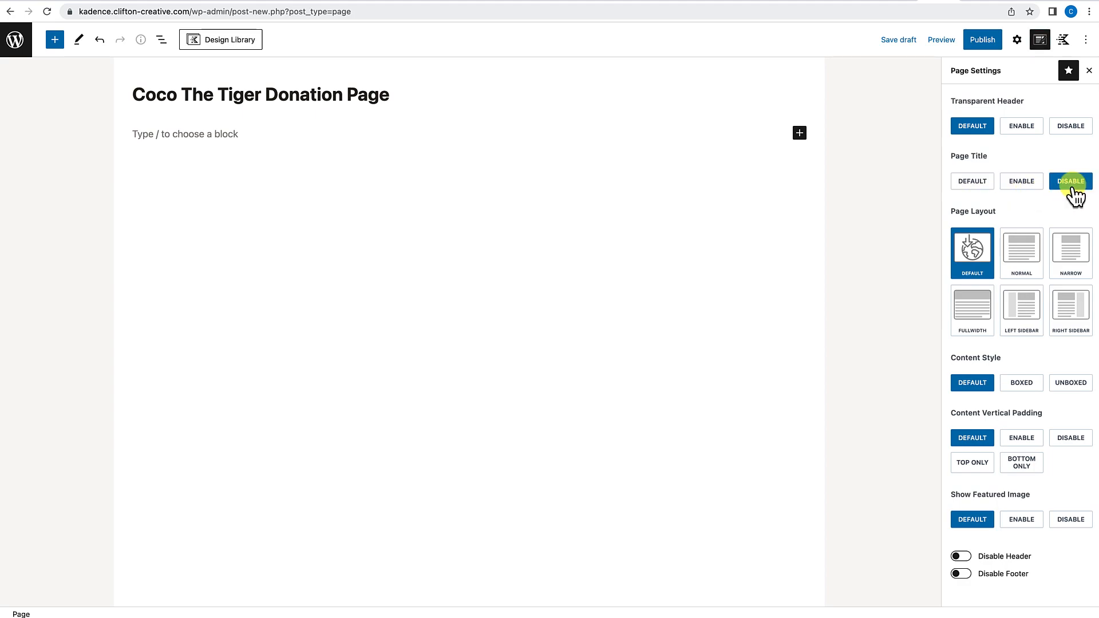
click(973, 323)
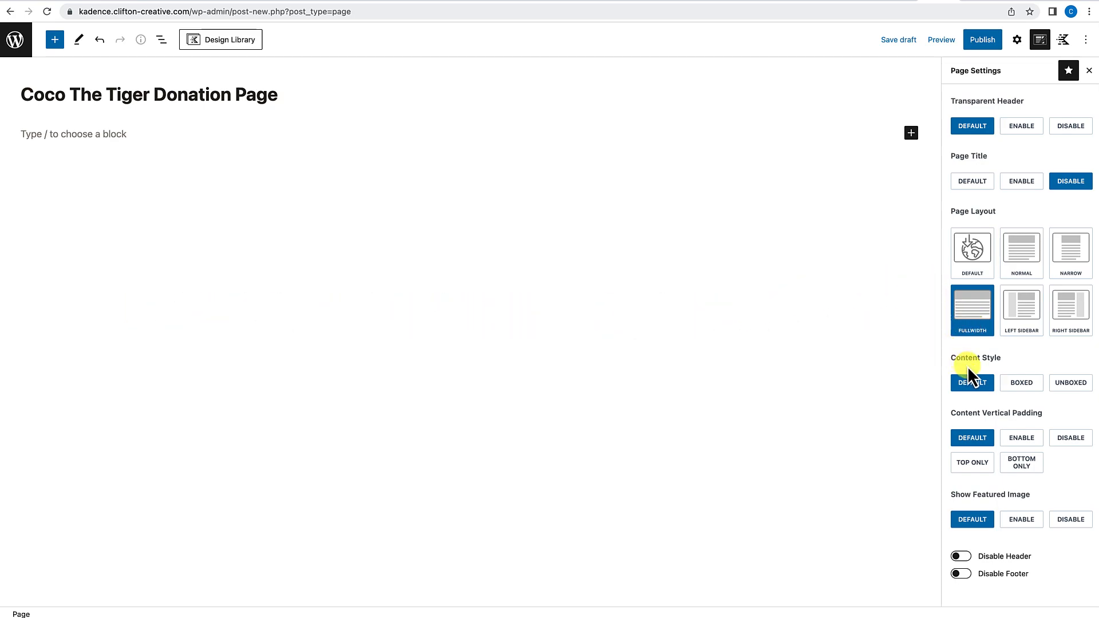
click(1076, 384)
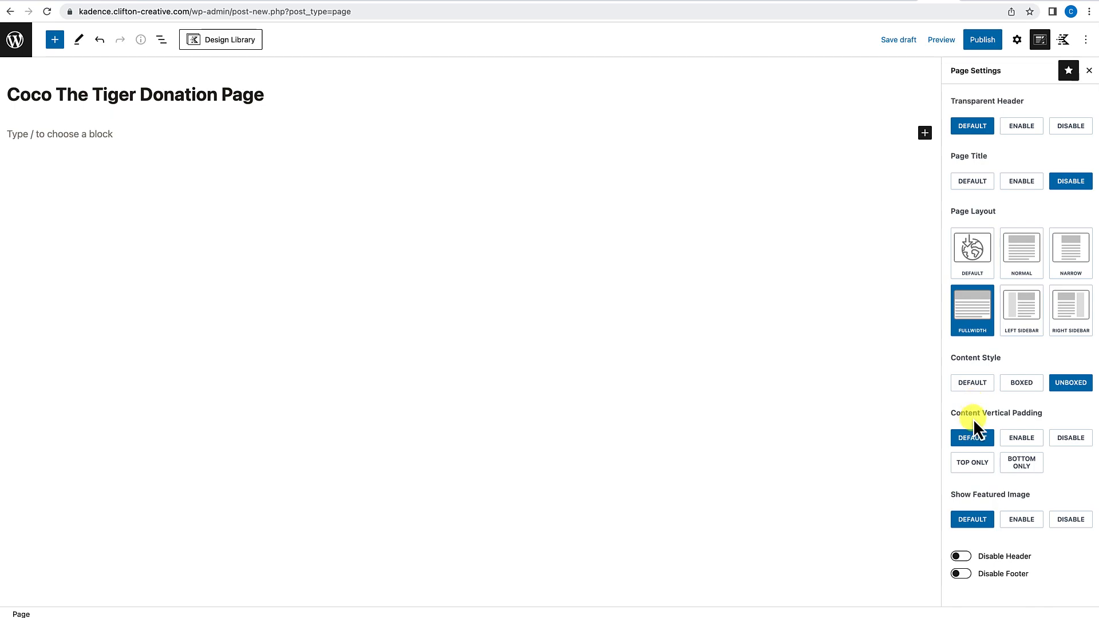
click(1070, 440)
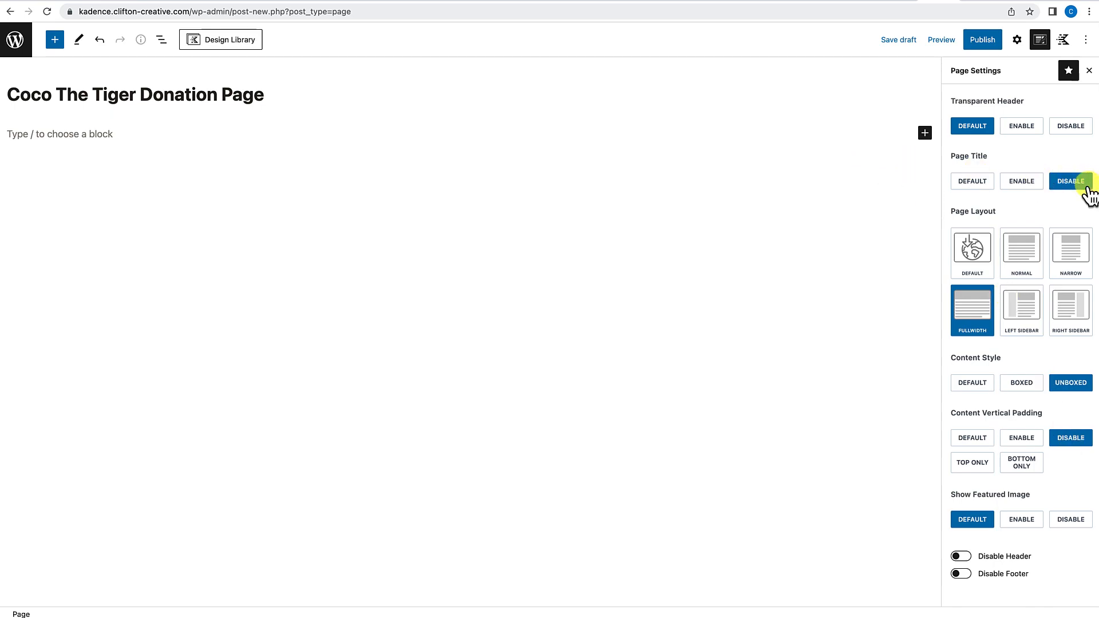
click(967, 326)
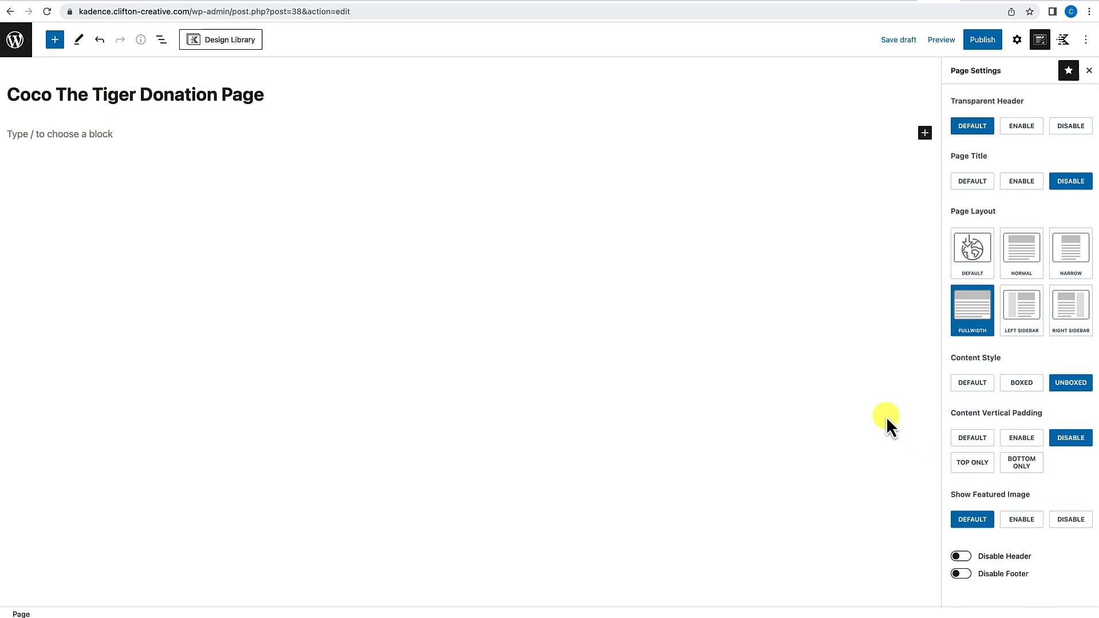
Step: Publish the donation page and compare its live view with the site's current homepage
click(984, 41)
click(985, 40)
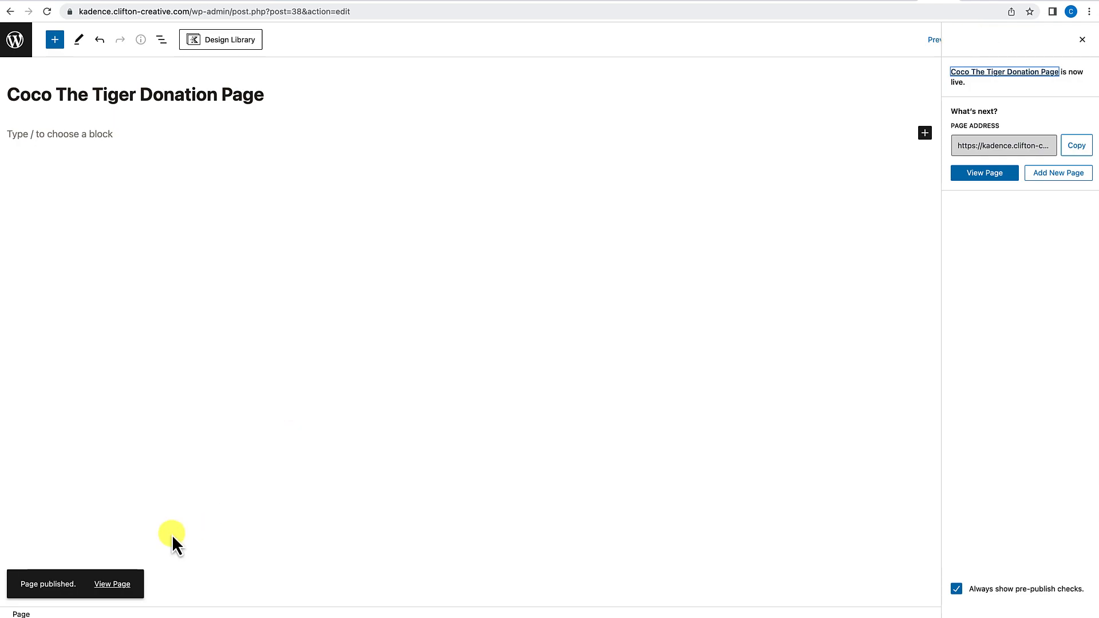
click(120, 584)
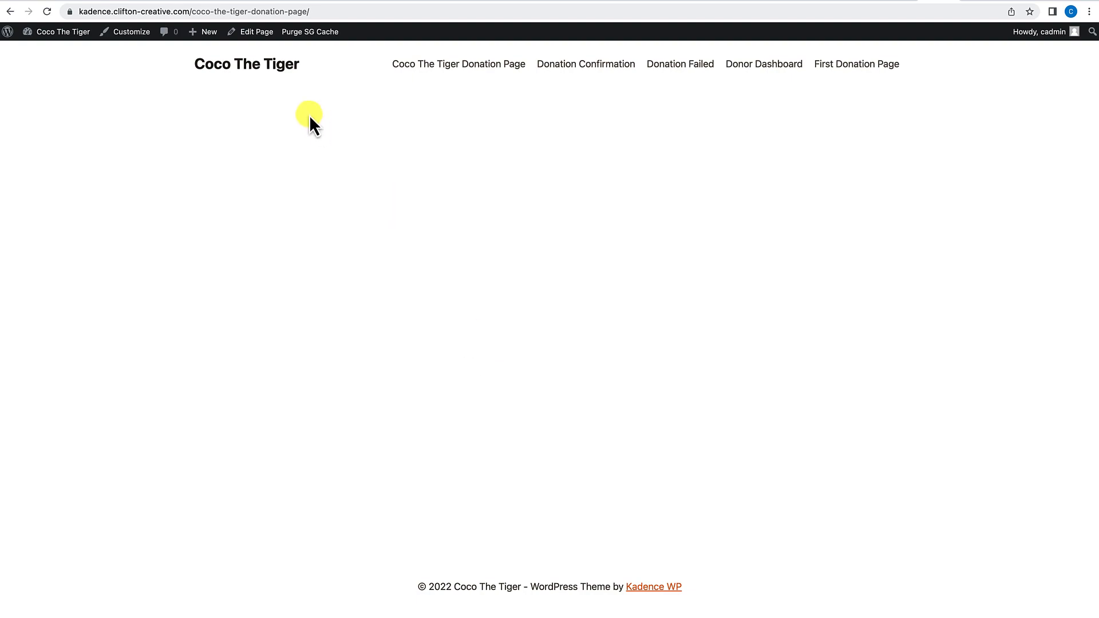
click(265, 66)
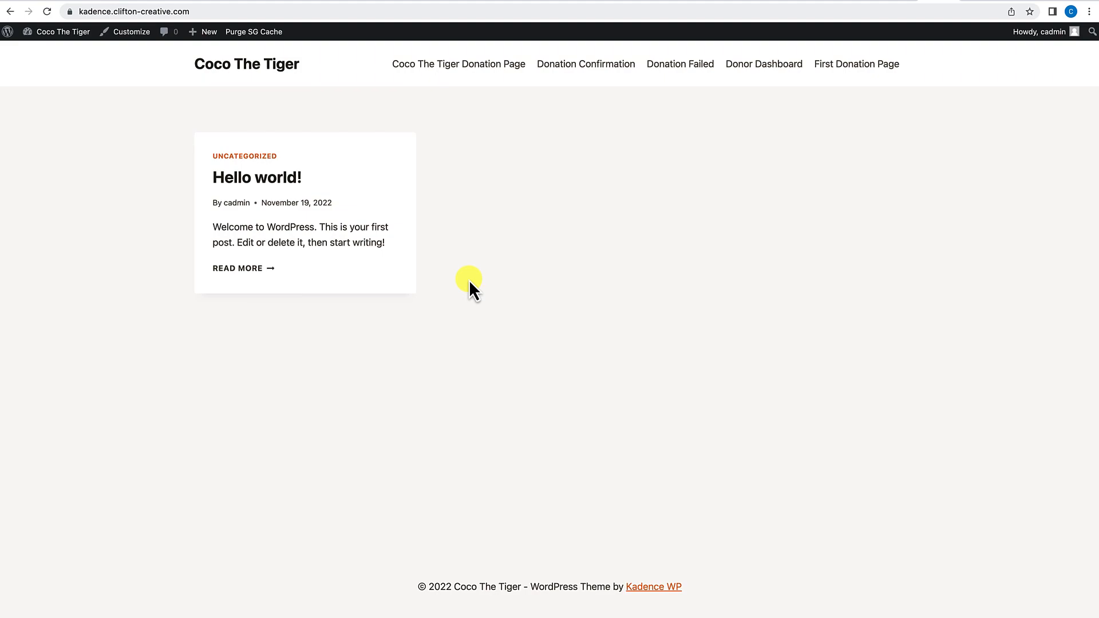
click(462, 68)
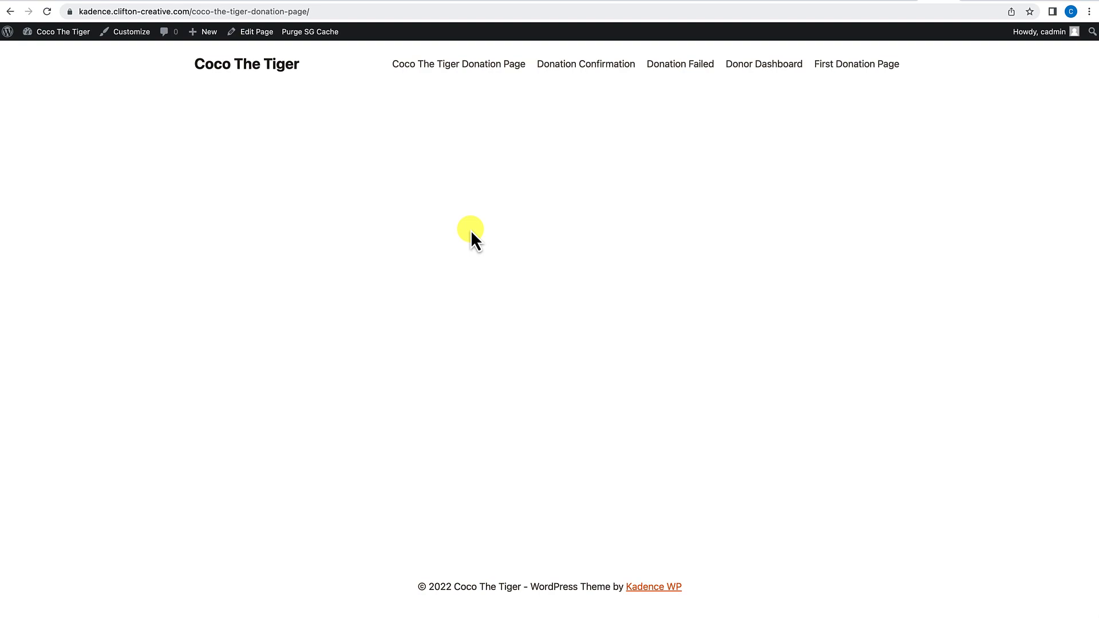
Step: In the Reading settings, make the homepage a static page using Coco The Tiger Donation Page, and save the changes
mouse_move(53, 42)
click(43, 60)
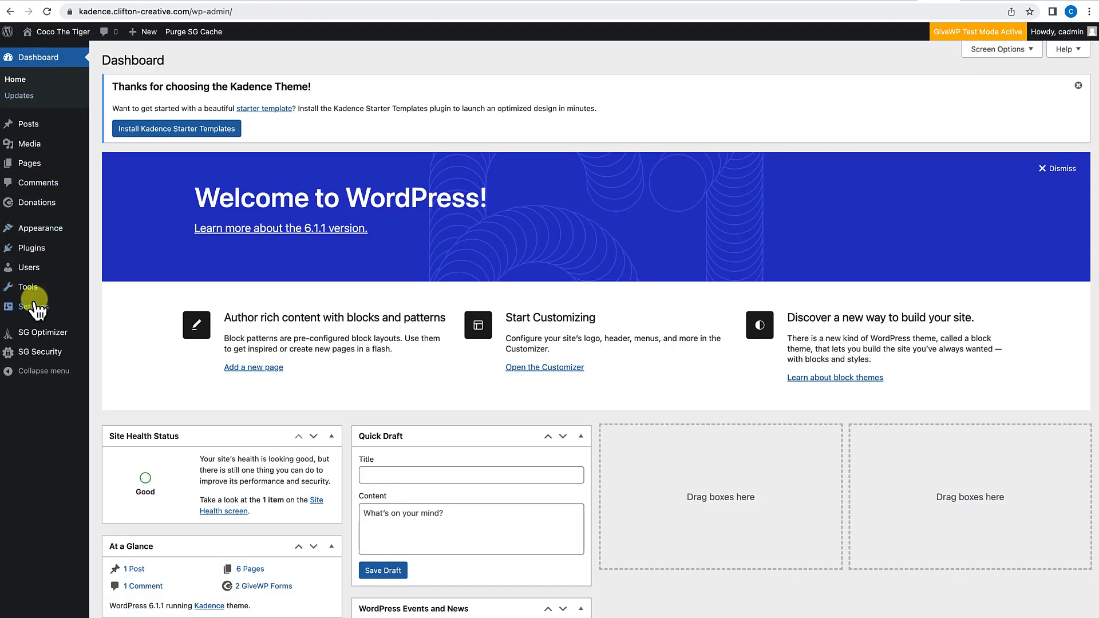
mouse_move(35, 305)
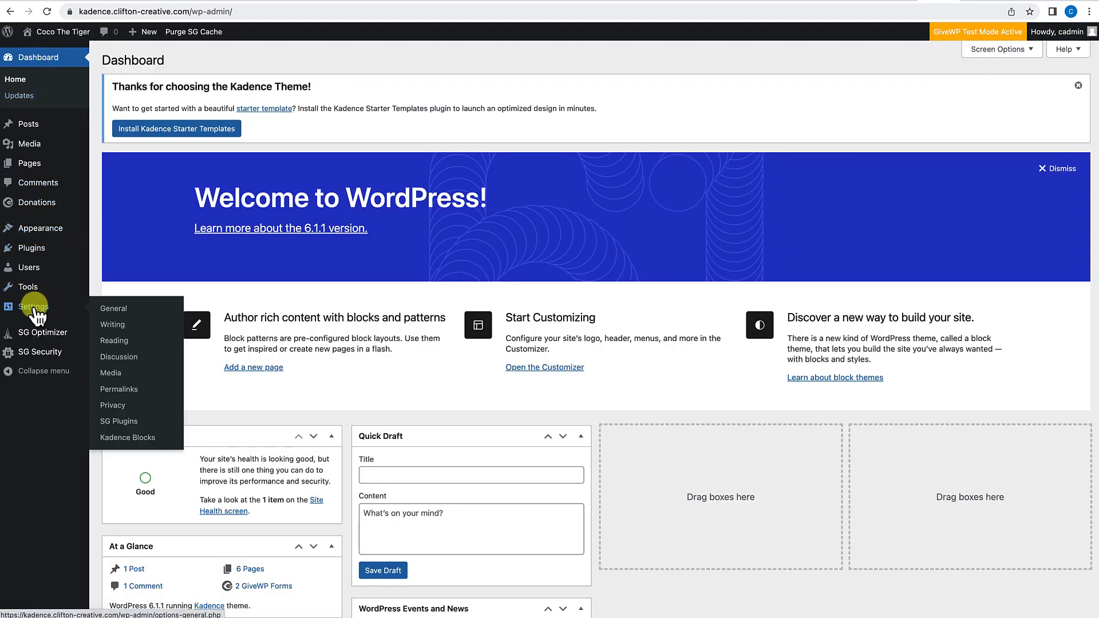
click(118, 339)
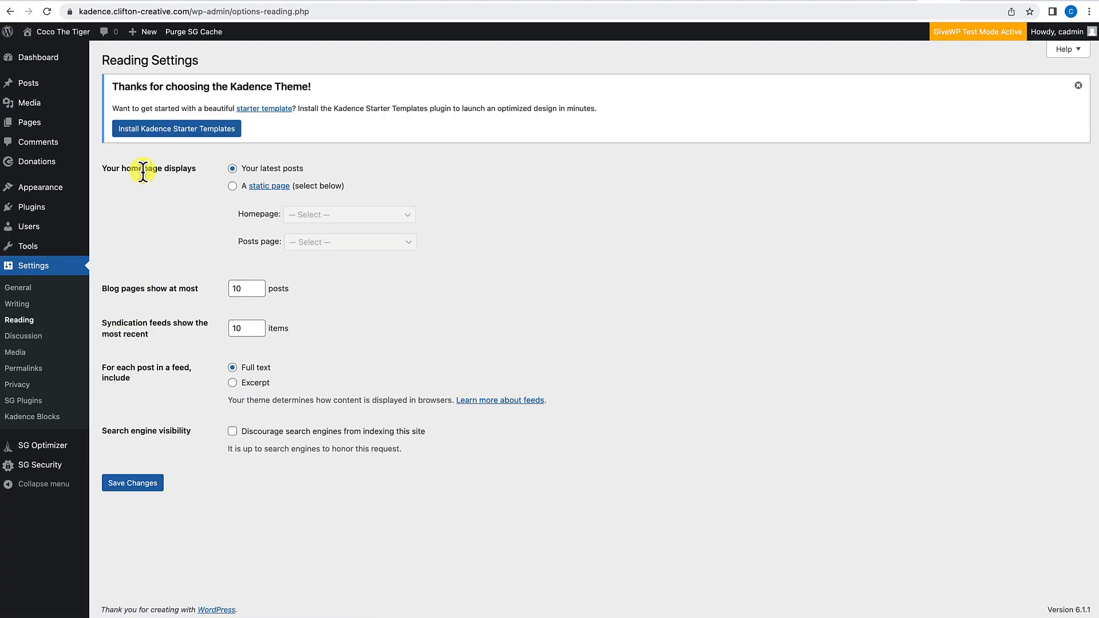
click(233, 187)
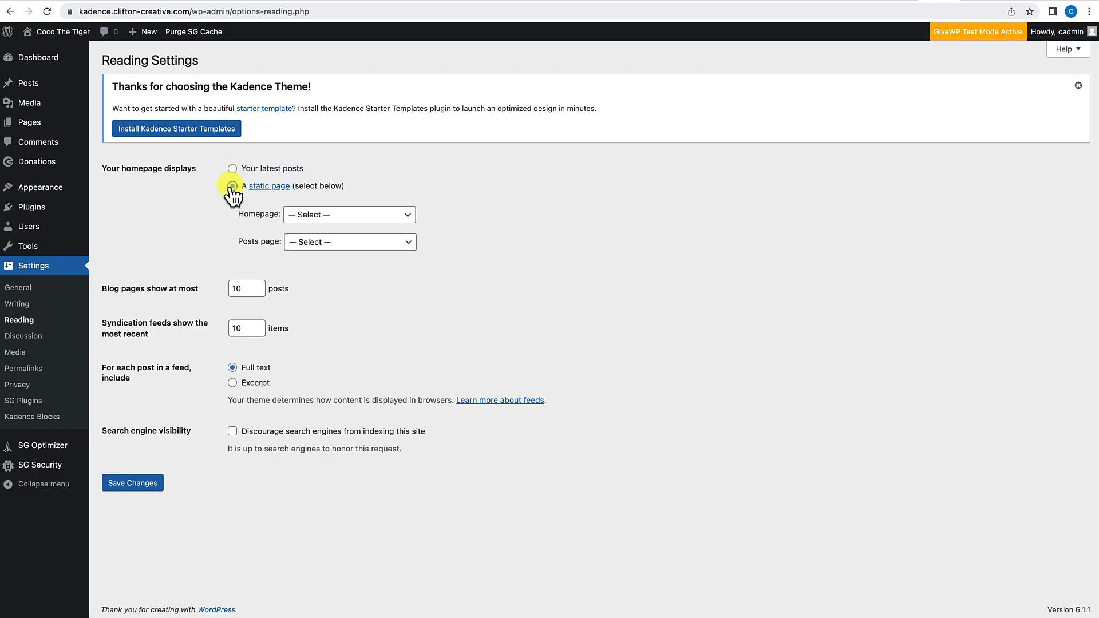
click(315, 216)
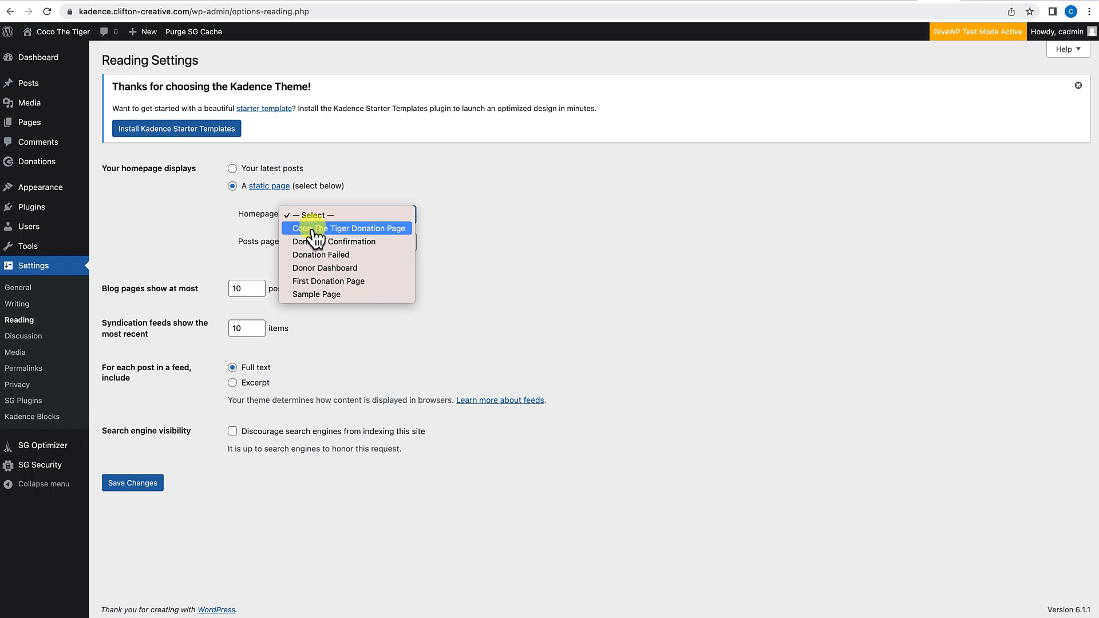
click(316, 229)
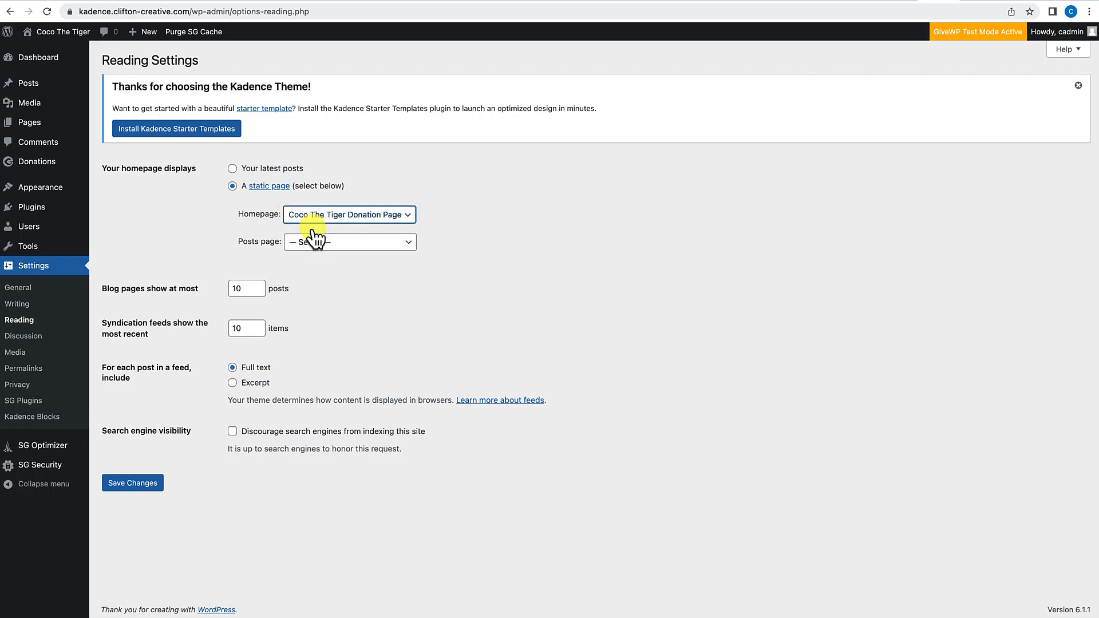
click(150, 491)
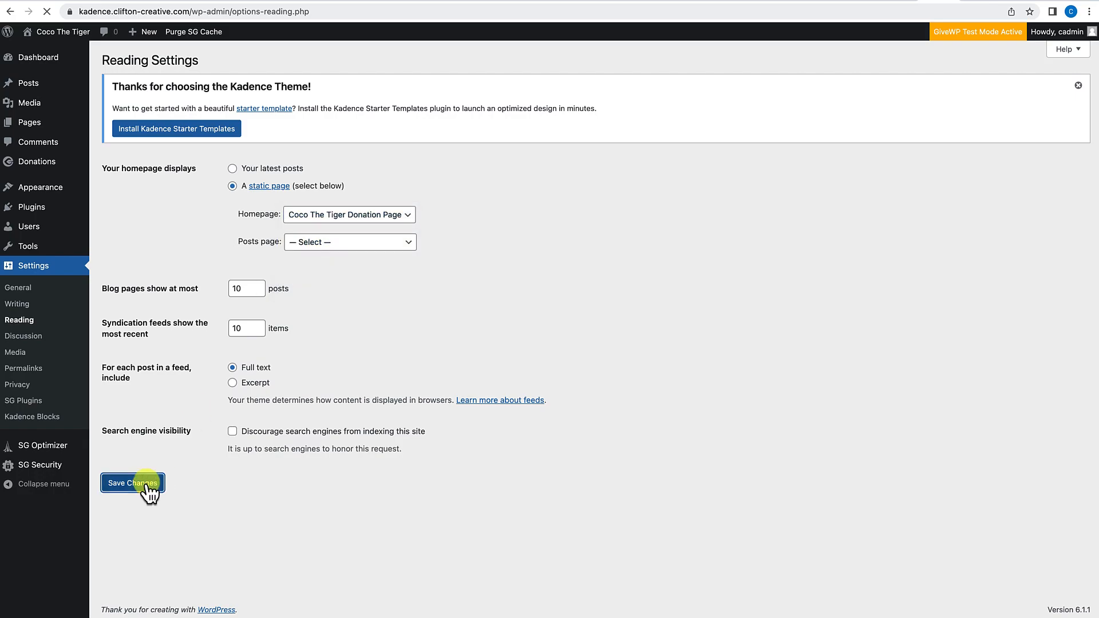
Step: Visit the site's homepage to check the new front page and open that page in the block editor
click(79, 40)
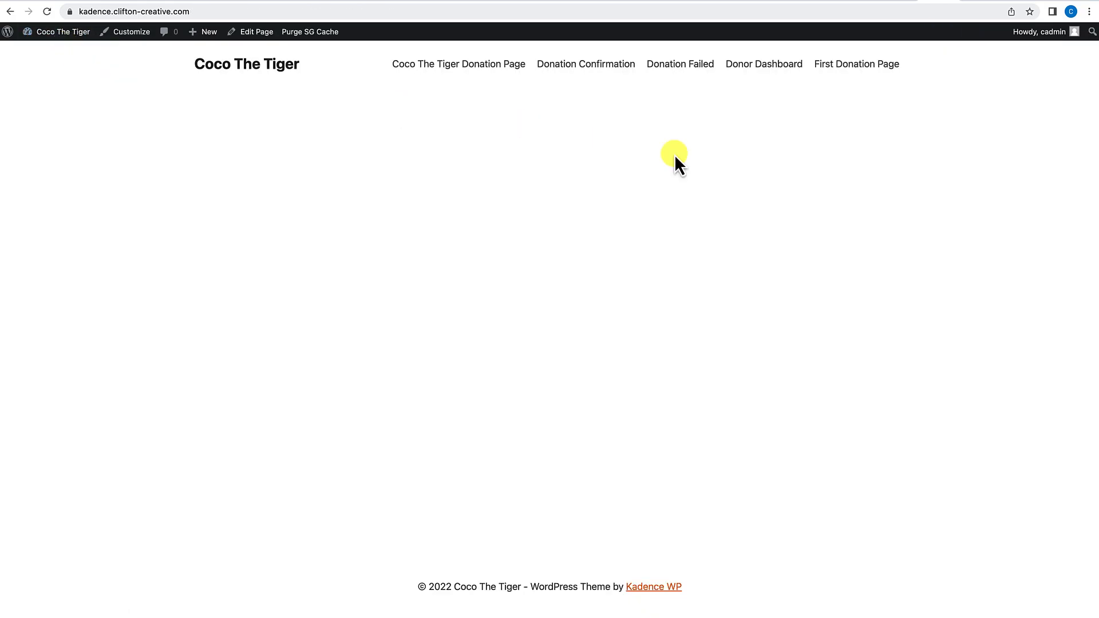
click(282, 67)
click(1059, 0)
click(1069, 2)
click(257, 32)
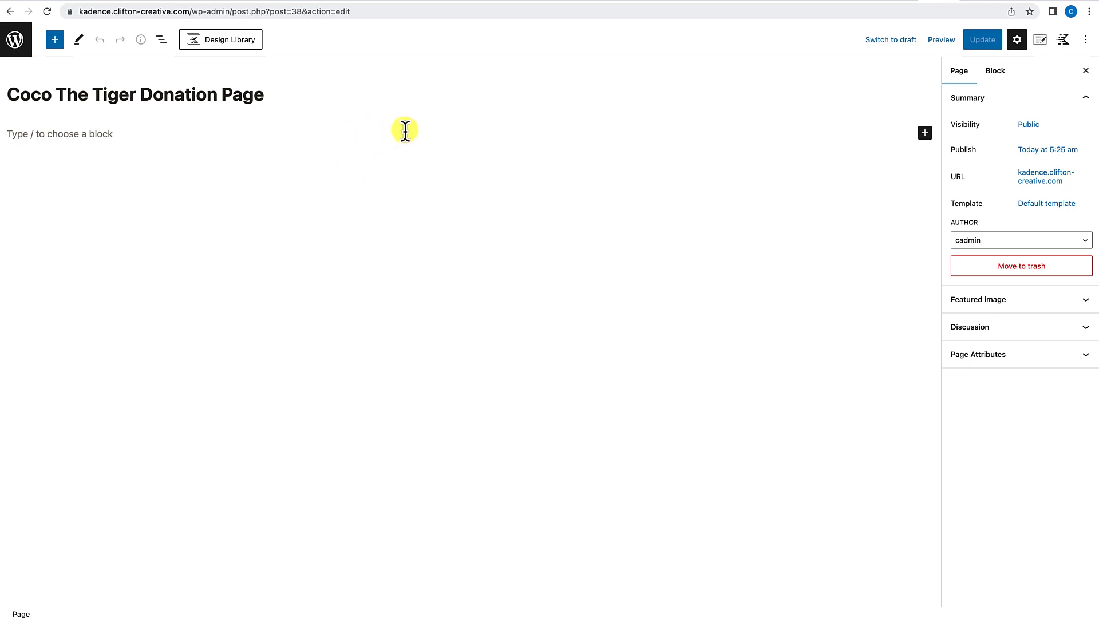
Step: Look through the block library from Kadence Blocks down to the Give donation blocks
click(55, 40)
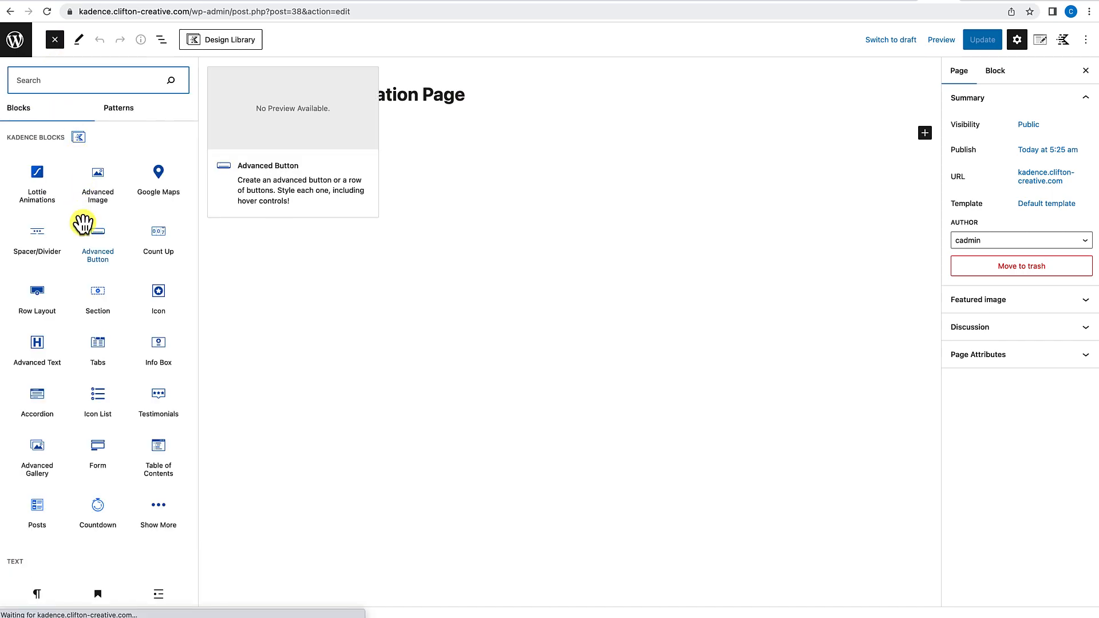
scroll(85, 222, down, 2)
scroll(83, 223, down, 10)
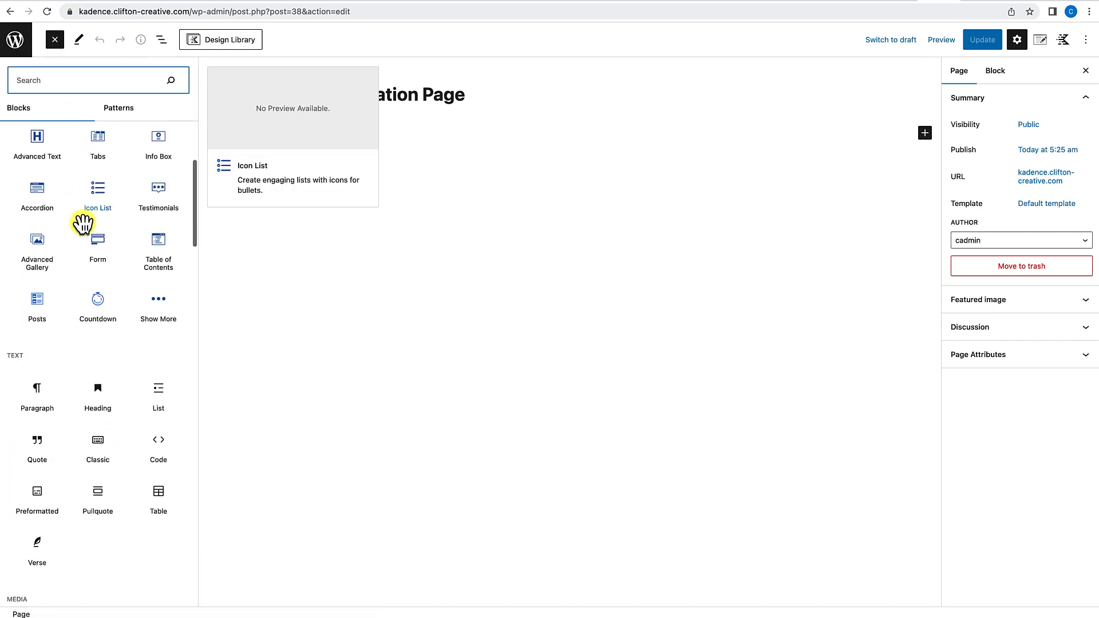
scroll(83, 223, down, 5)
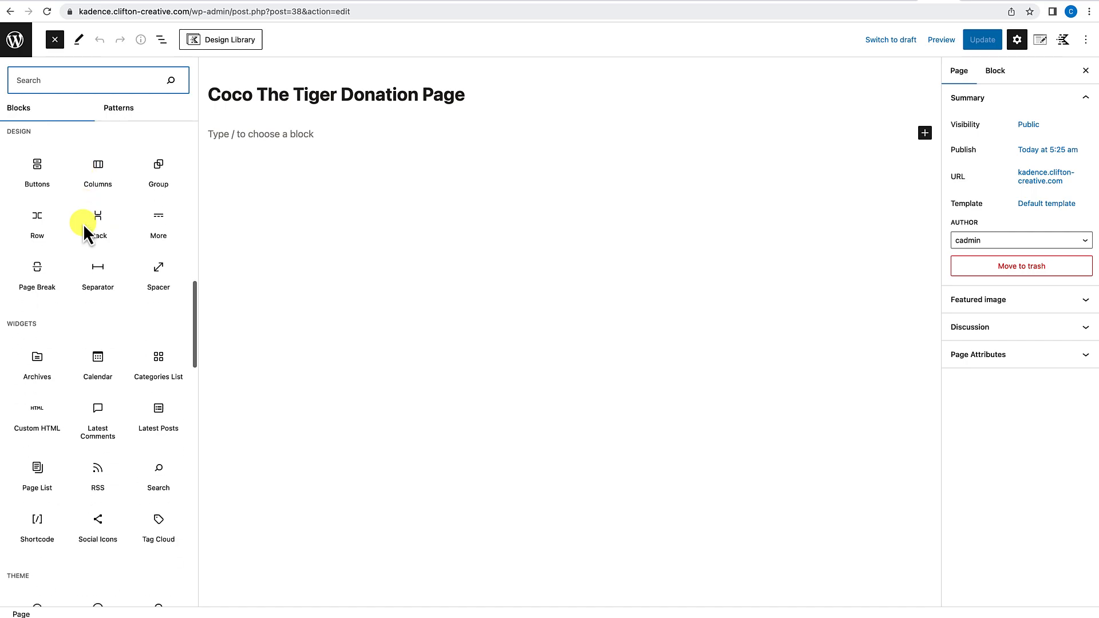
scroll(84, 223, up, 15)
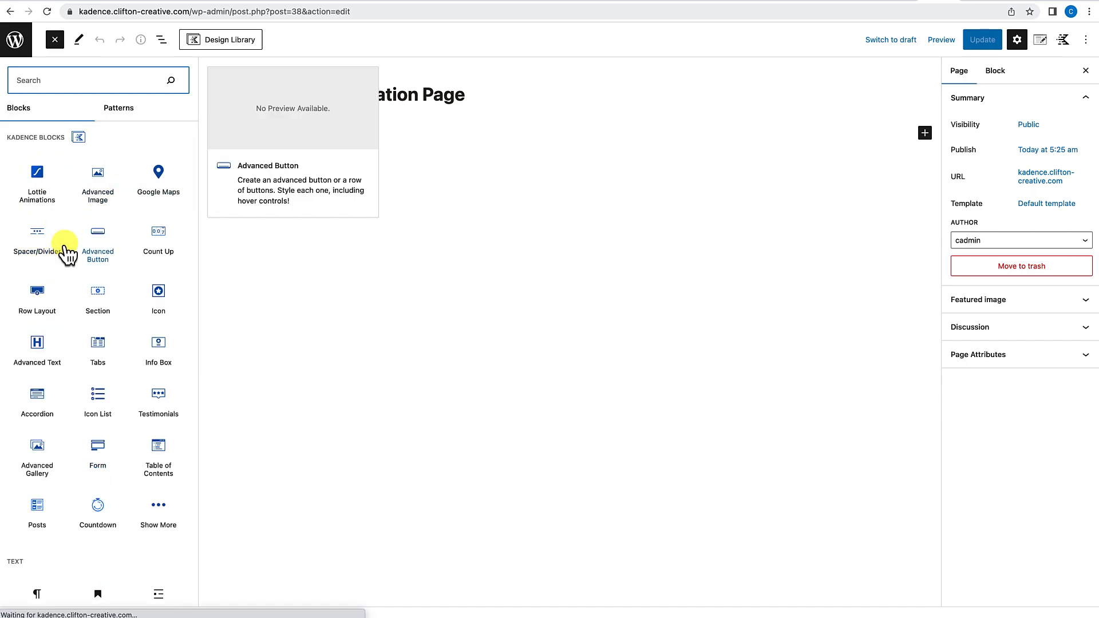
scroll(59, 271, down, 3)
scroll(59, 271, down, 5)
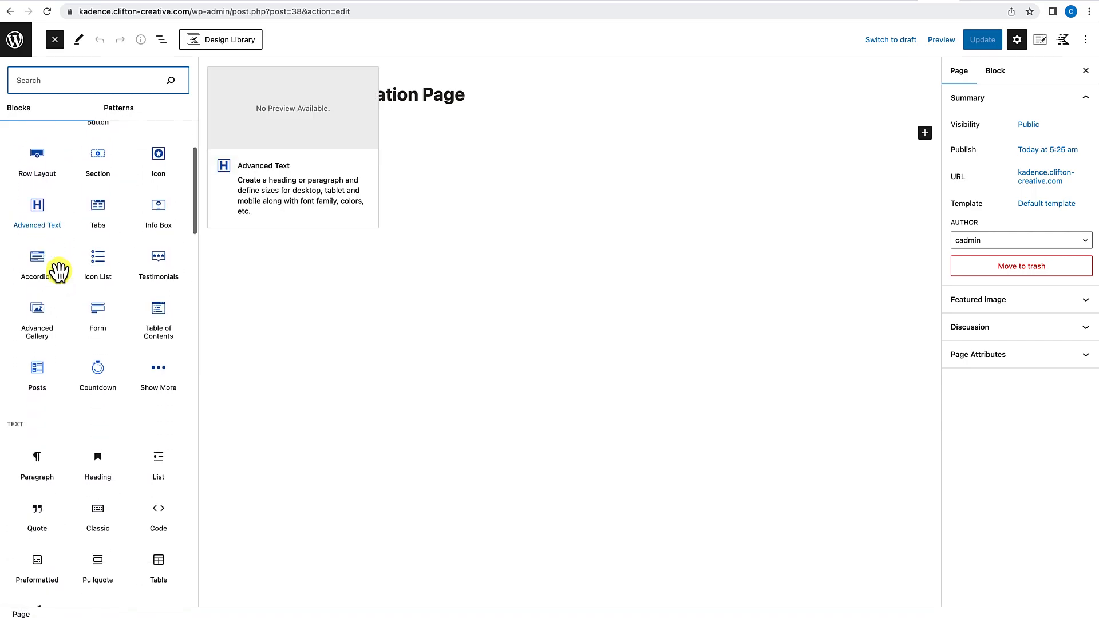
scroll(57, 271, up, 3)
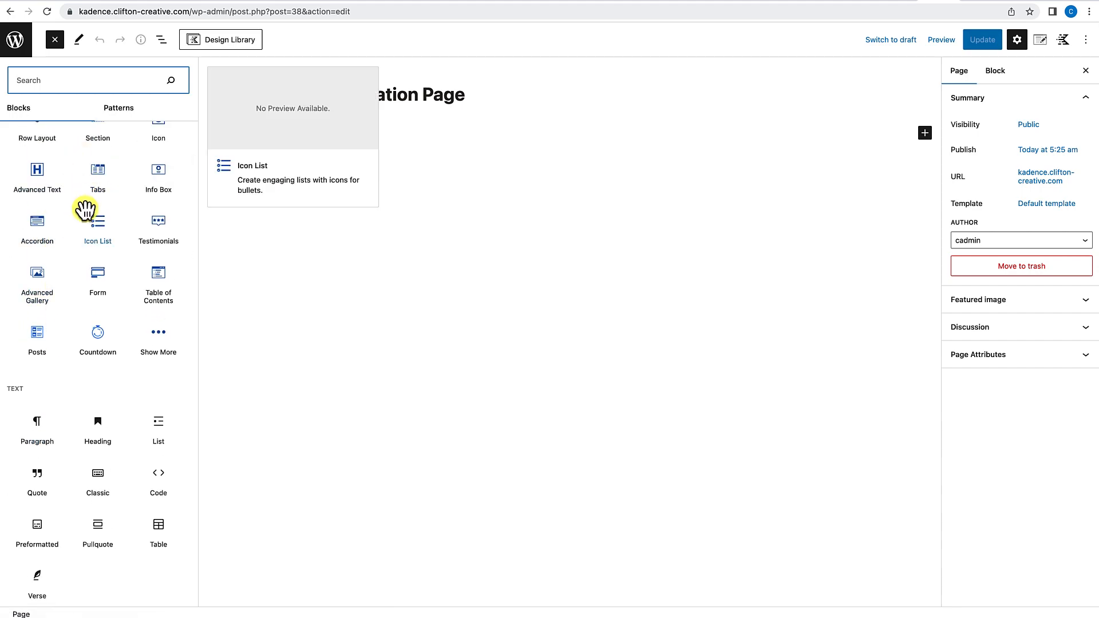
scroll(85, 216, down, 5)
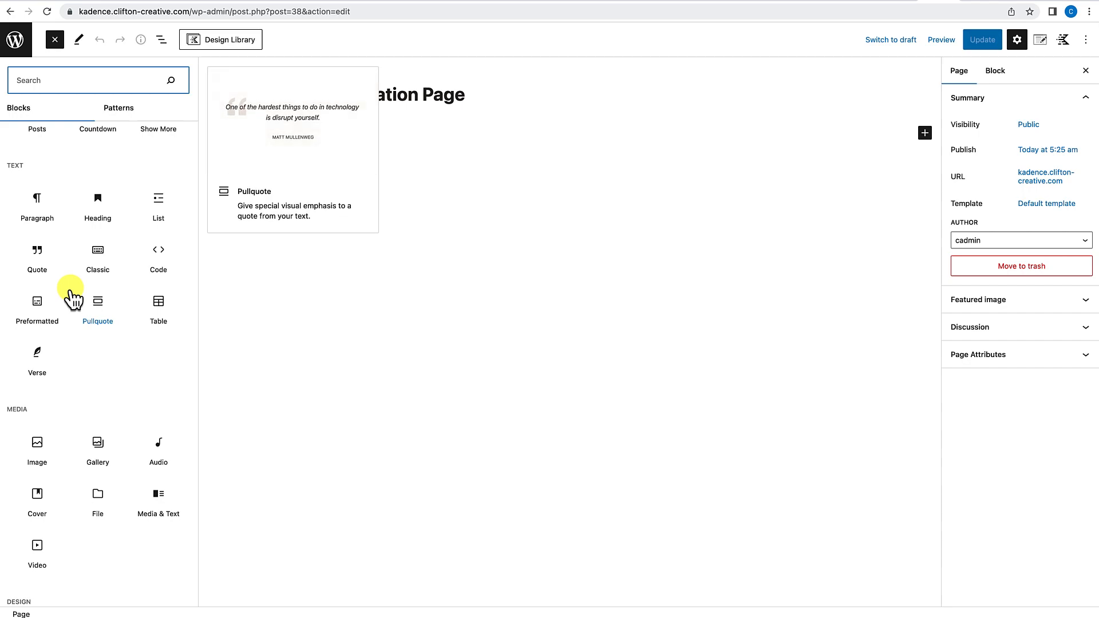
scroll(72, 294, down, 1)
scroll(72, 295, down, 8)
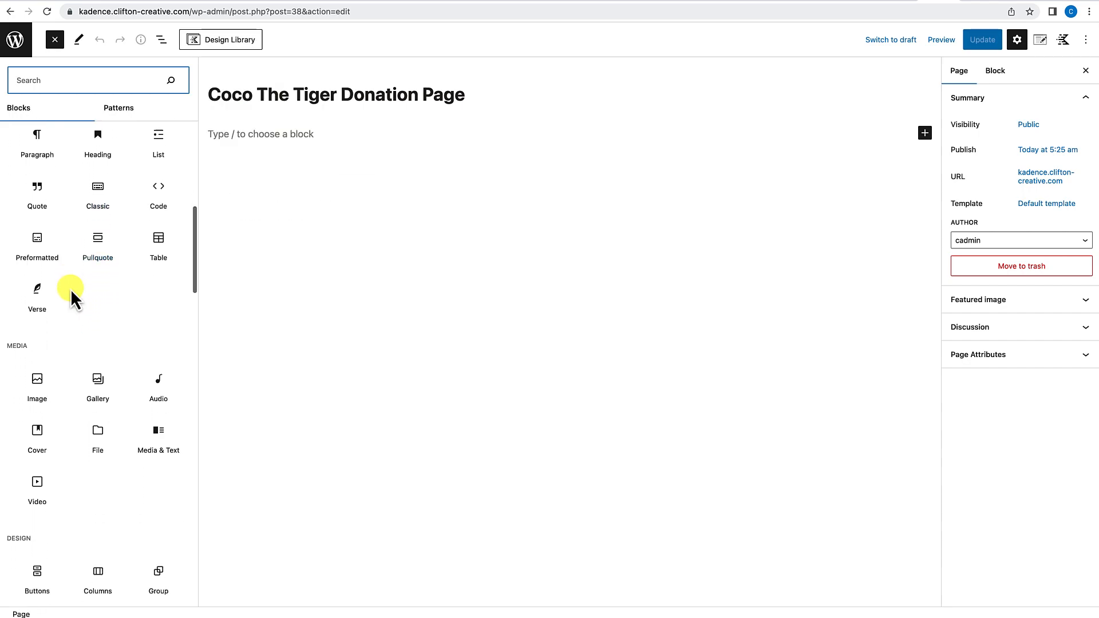
scroll(71, 288, down, 10)
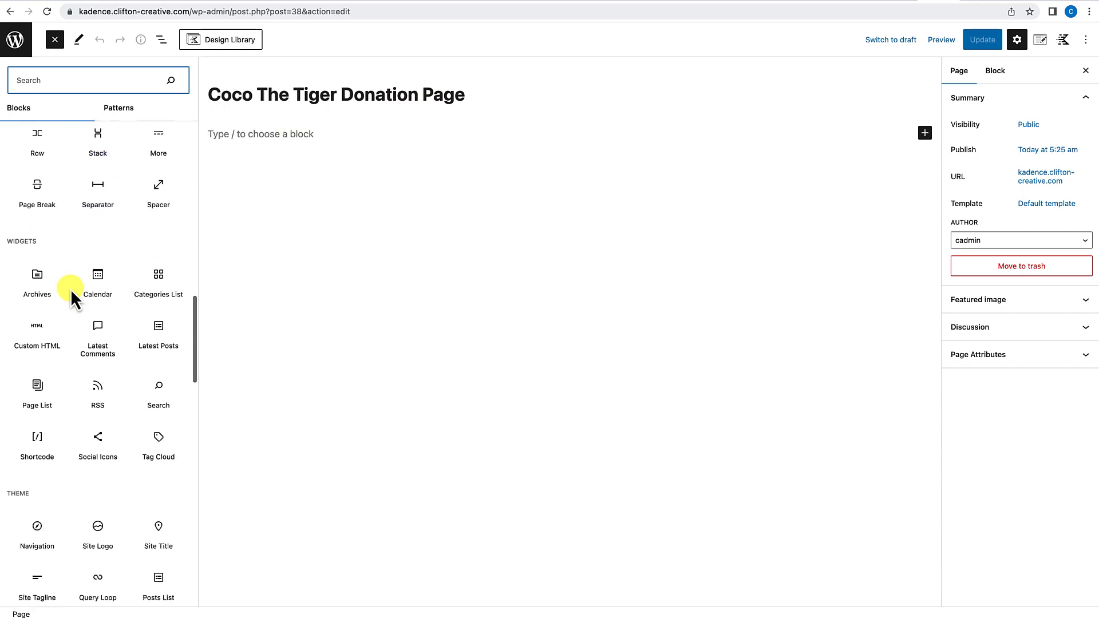
scroll(71, 289, down, 12)
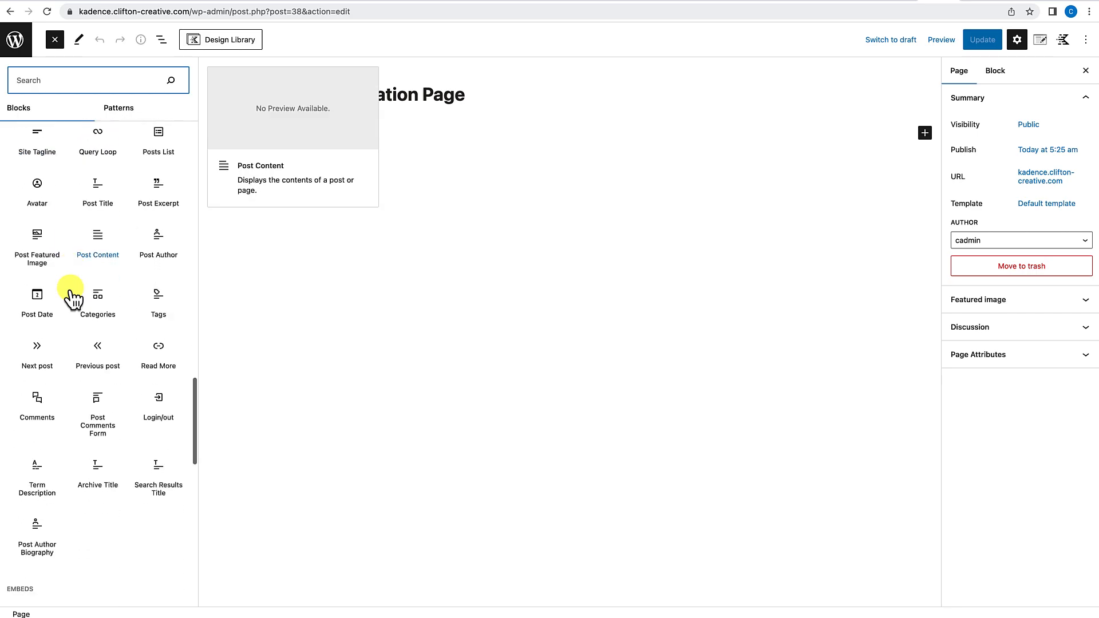
scroll(73, 297, down, 3)
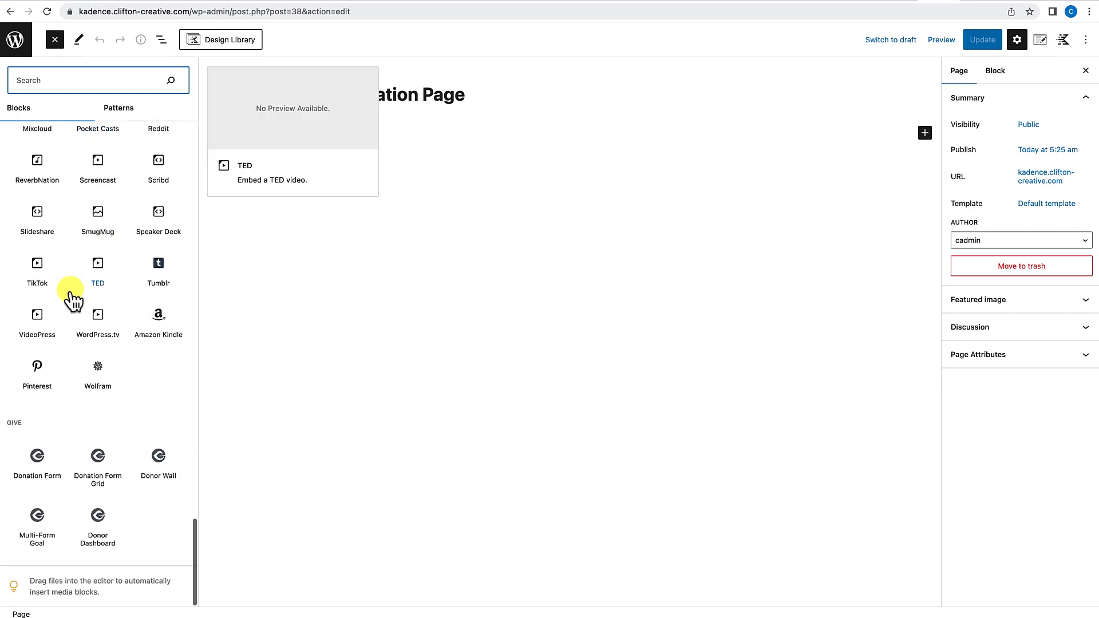
scroll(77, 371, up, 10)
scroll(76, 371, up, 15)
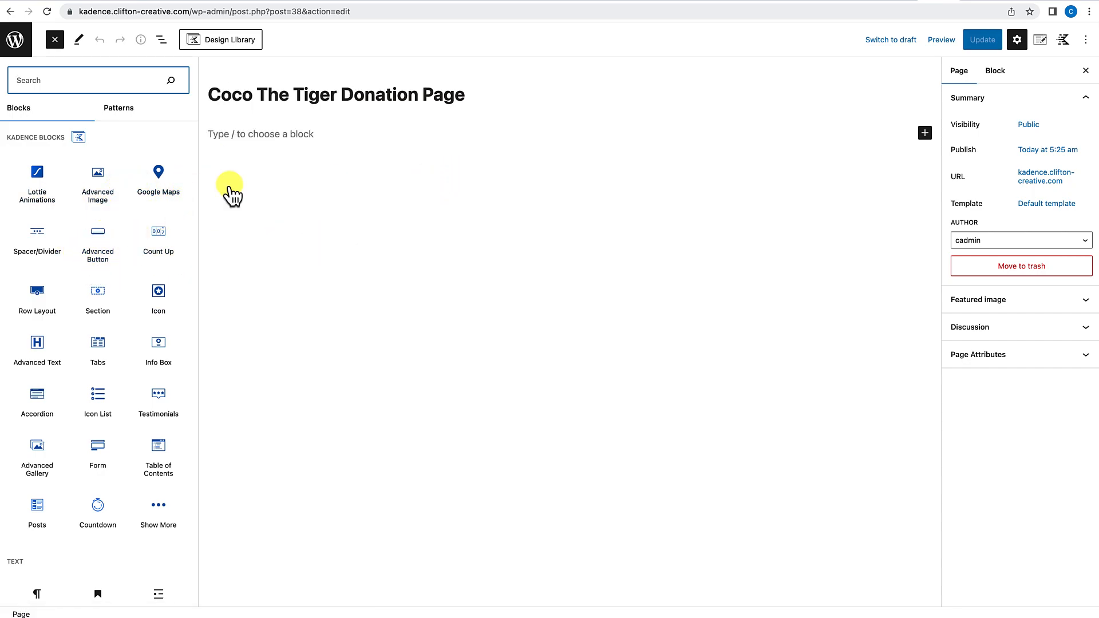
Step: Insert an Advanced Image block into the page content and delete it again
drag(98, 175, 318, 128)
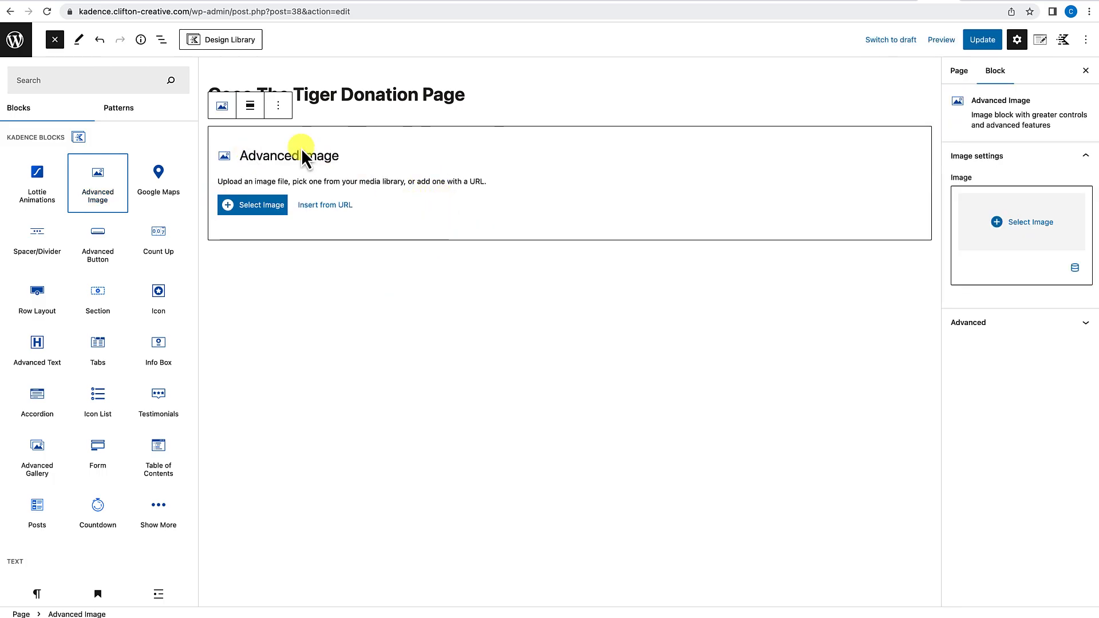
click(283, 105)
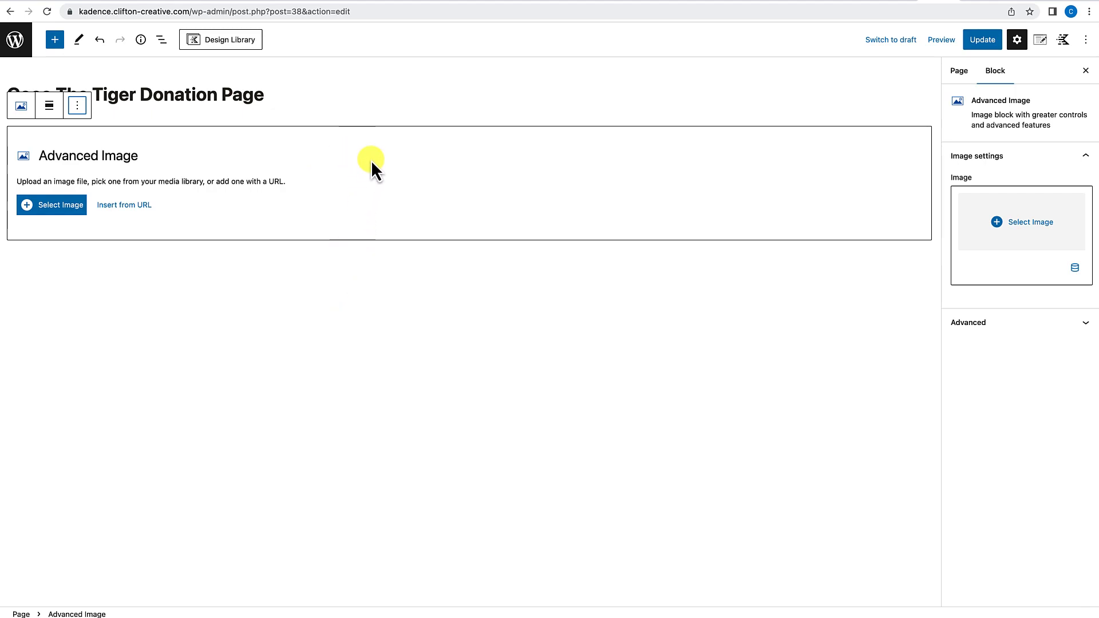
click(377, 138)
key(BackSpace)
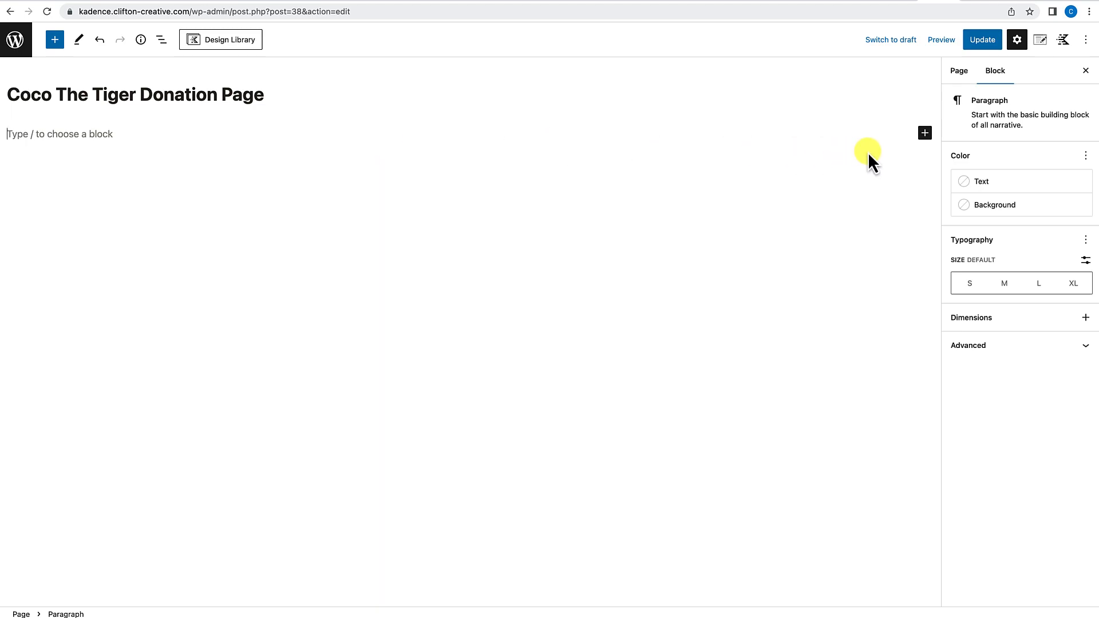
Step: Insert an Advanced Text block from the empty paragraph's quick inserter and remove it again
click(925, 135)
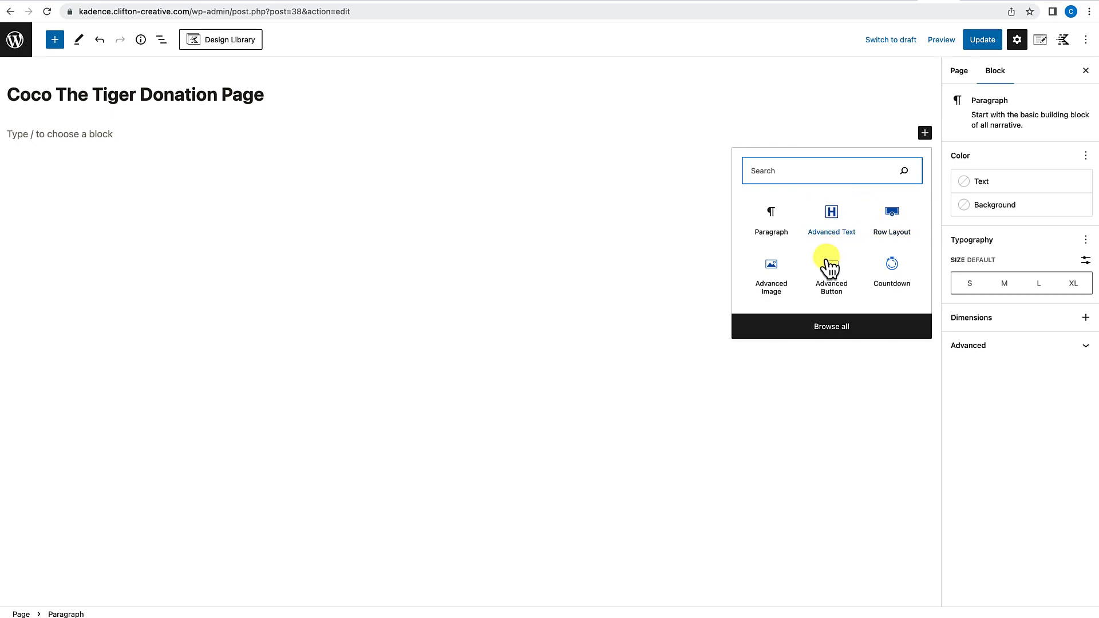
drag(833, 215, 612, 165)
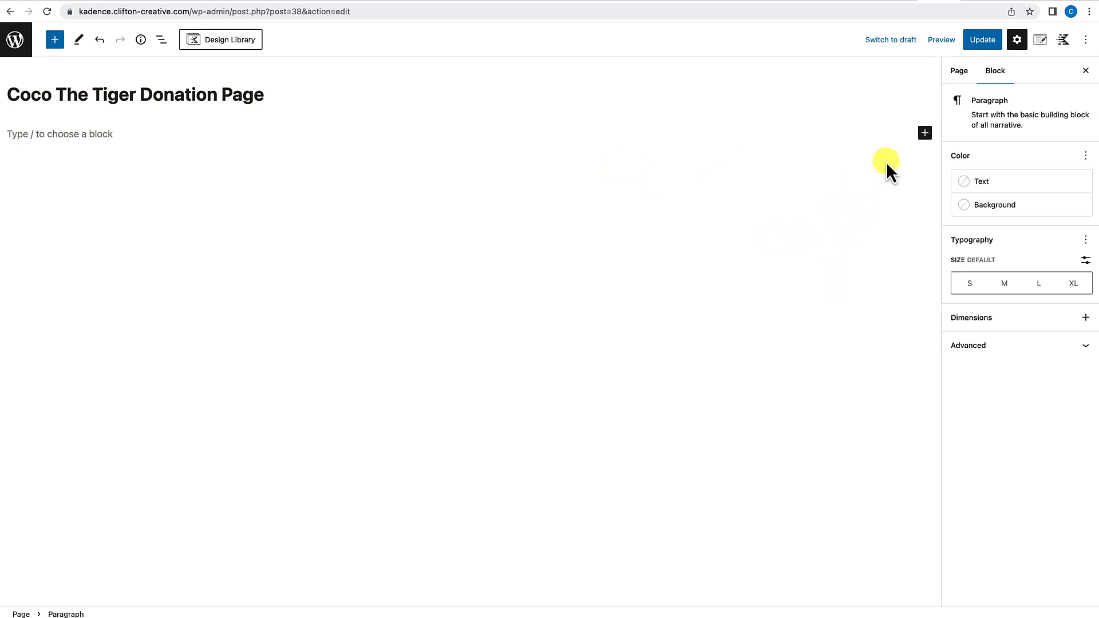
click(924, 134)
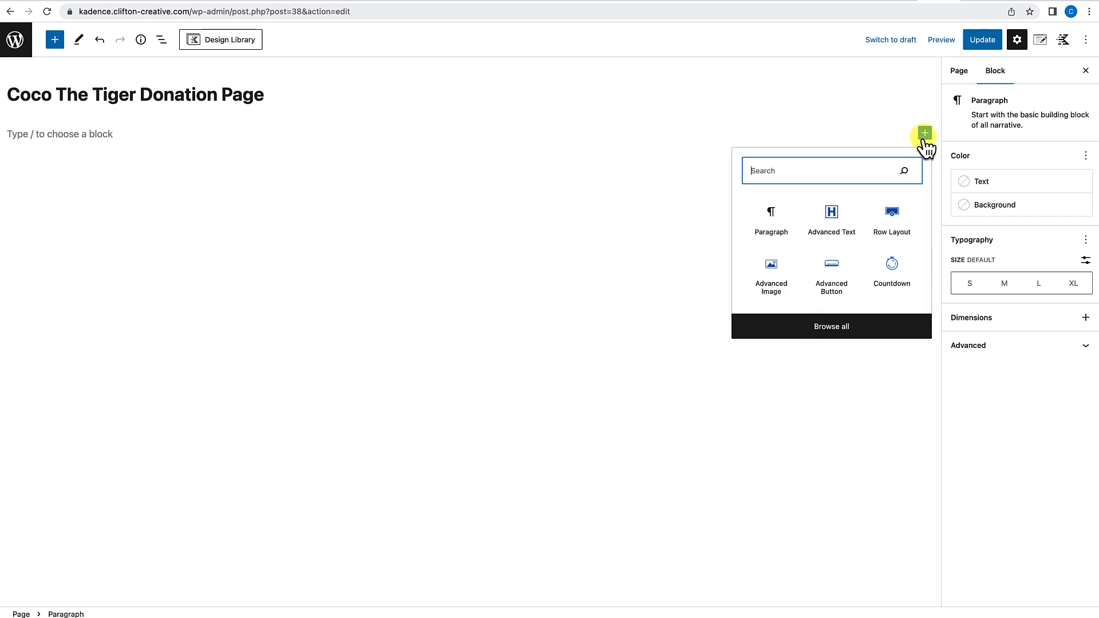
click(840, 218)
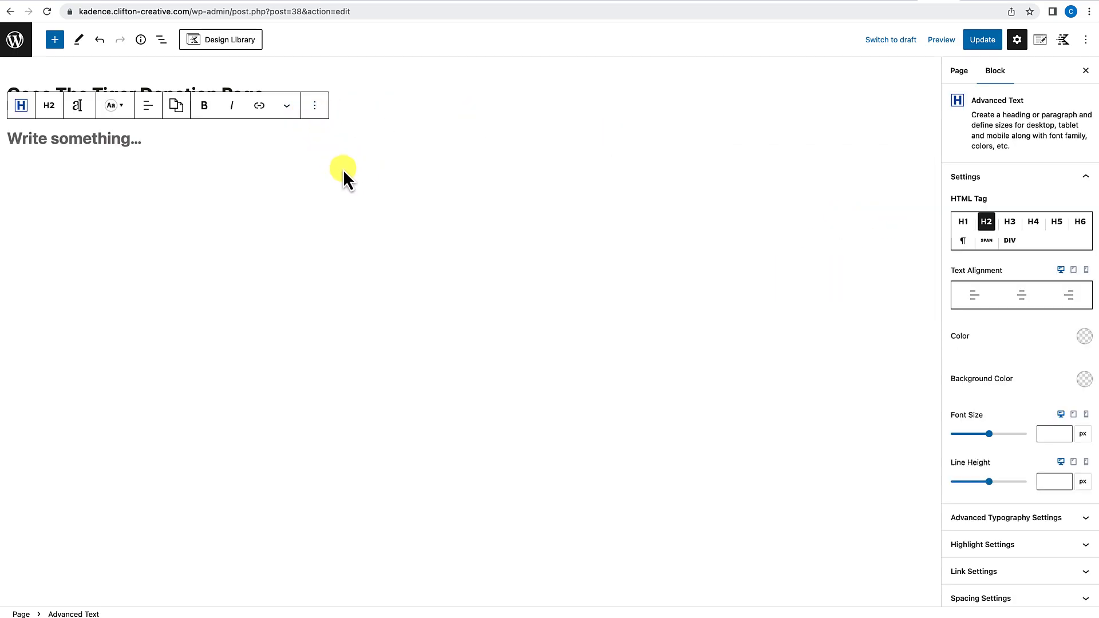
click(317, 110)
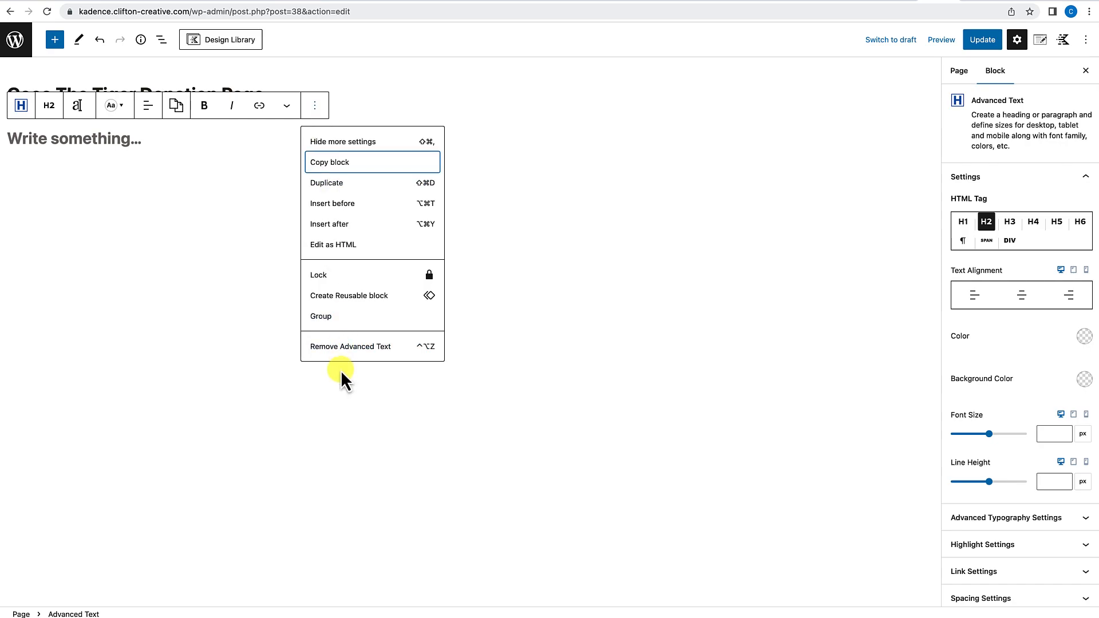
click(343, 354)
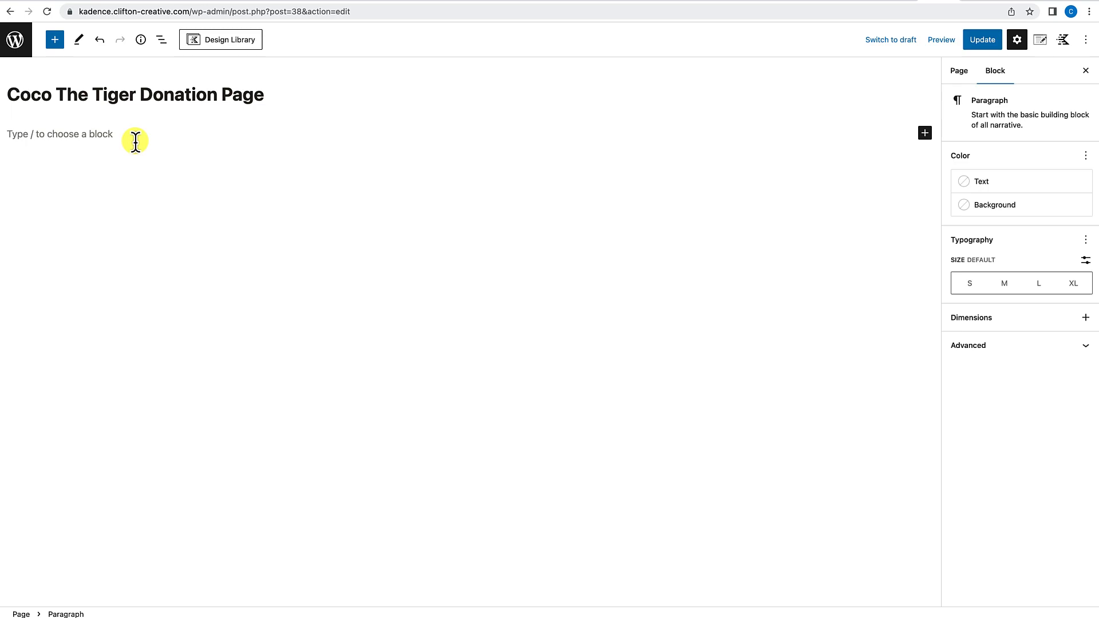
Step: Search for video, info and section blocks using slash commands in the empty paragraph, clearing the text after each search
text(/)
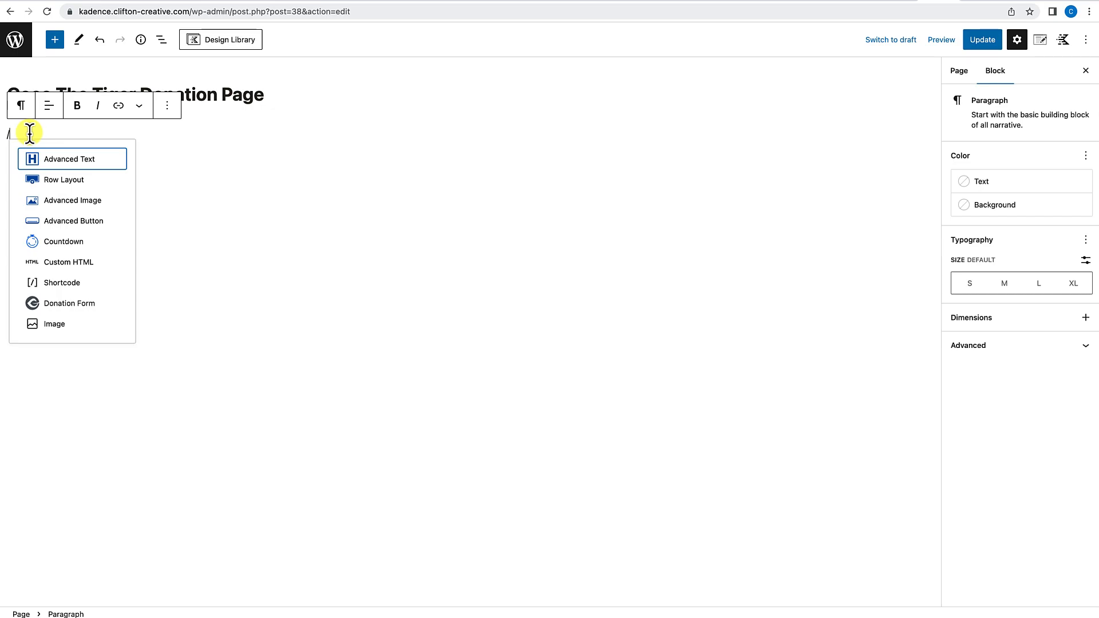
text(video)
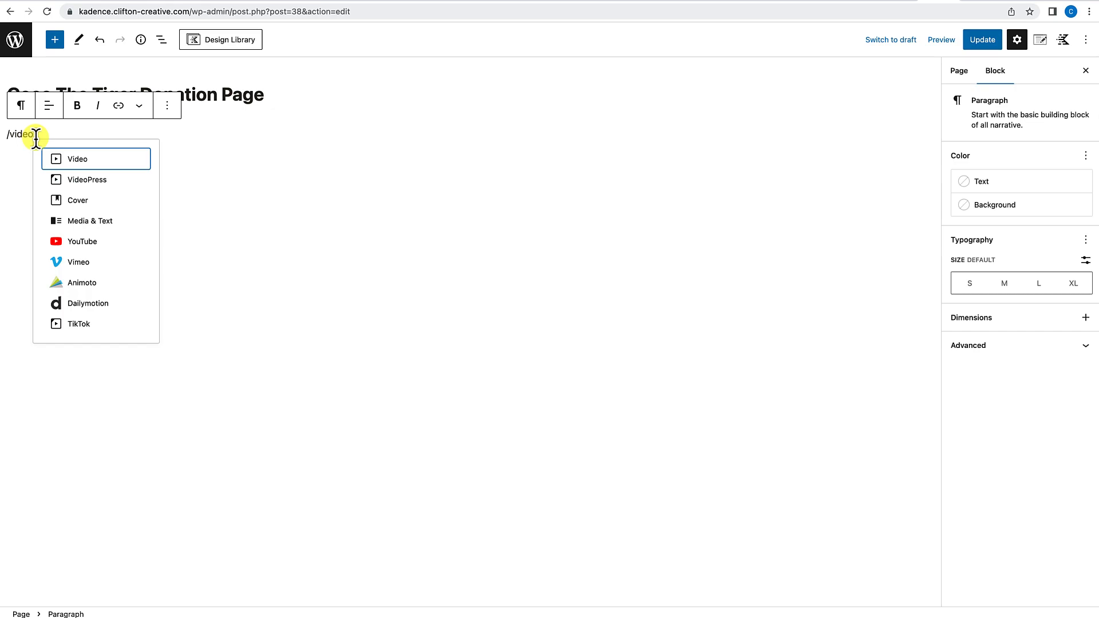
key(BackSpace)
key(BackSpace)
key(BackSpace)
key(BackSpace)
key(BackSpace)
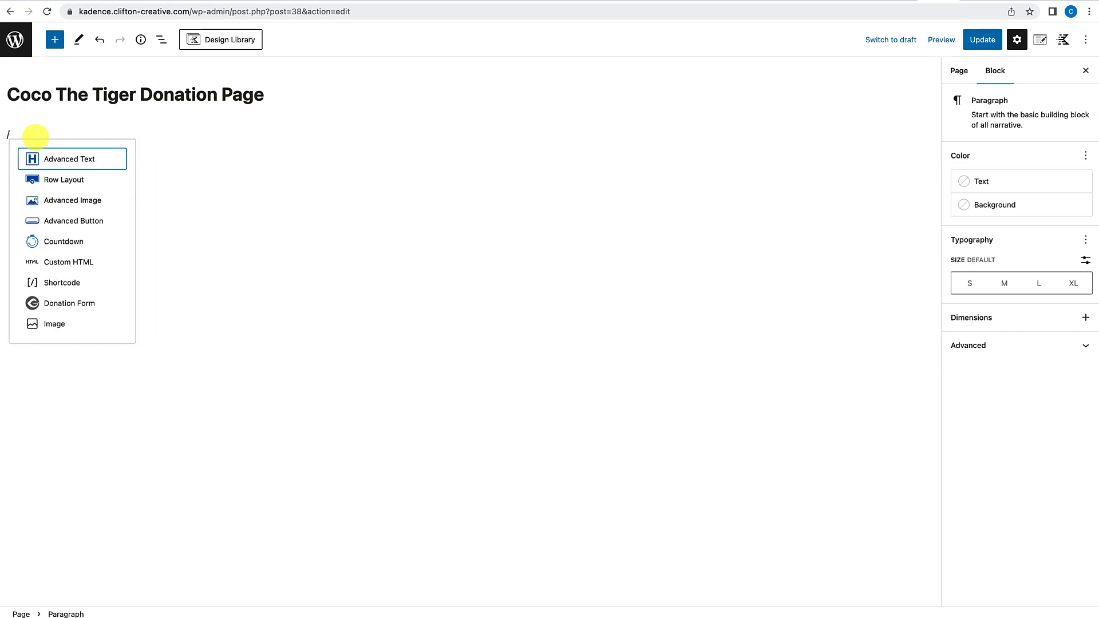
text(info)
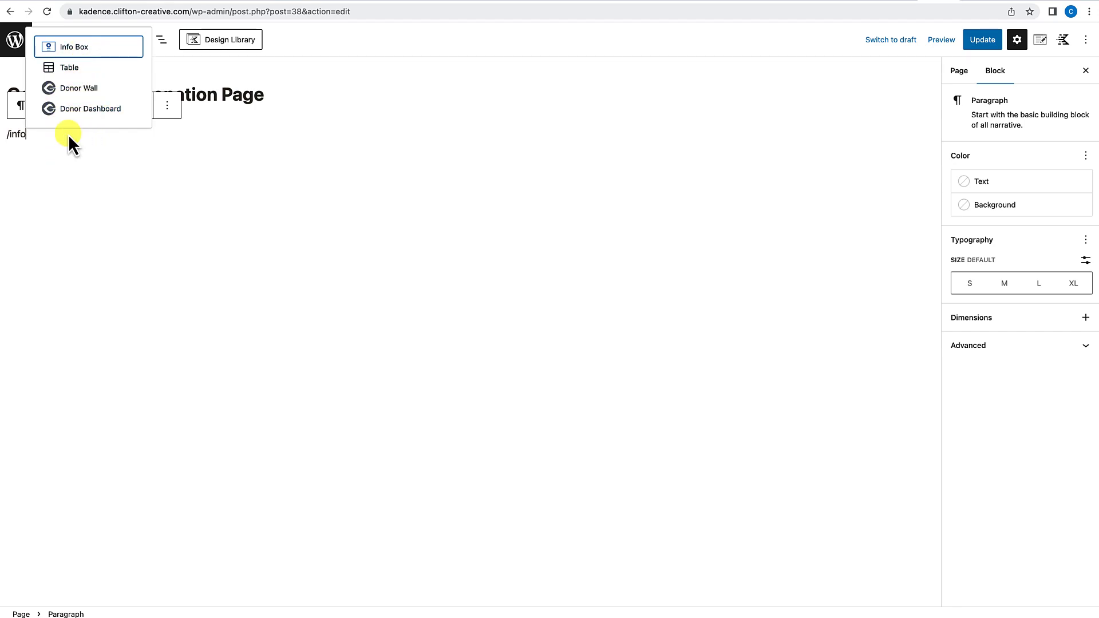
key(BackSpace)
key(BackSpace)
key(BackSpace)
key(BackSpace)
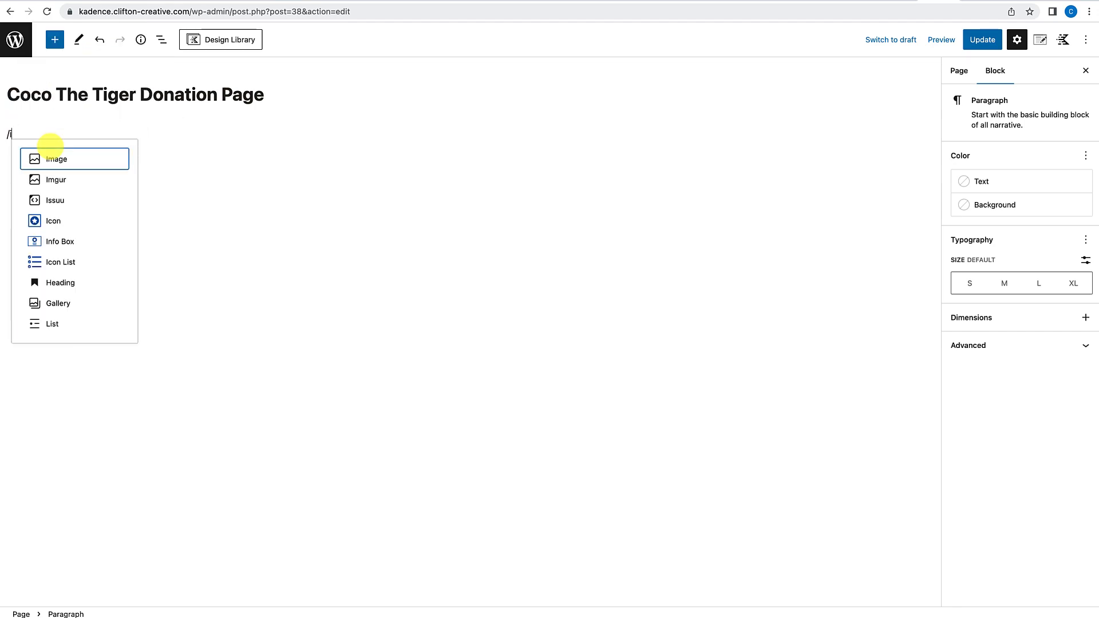
text(section)
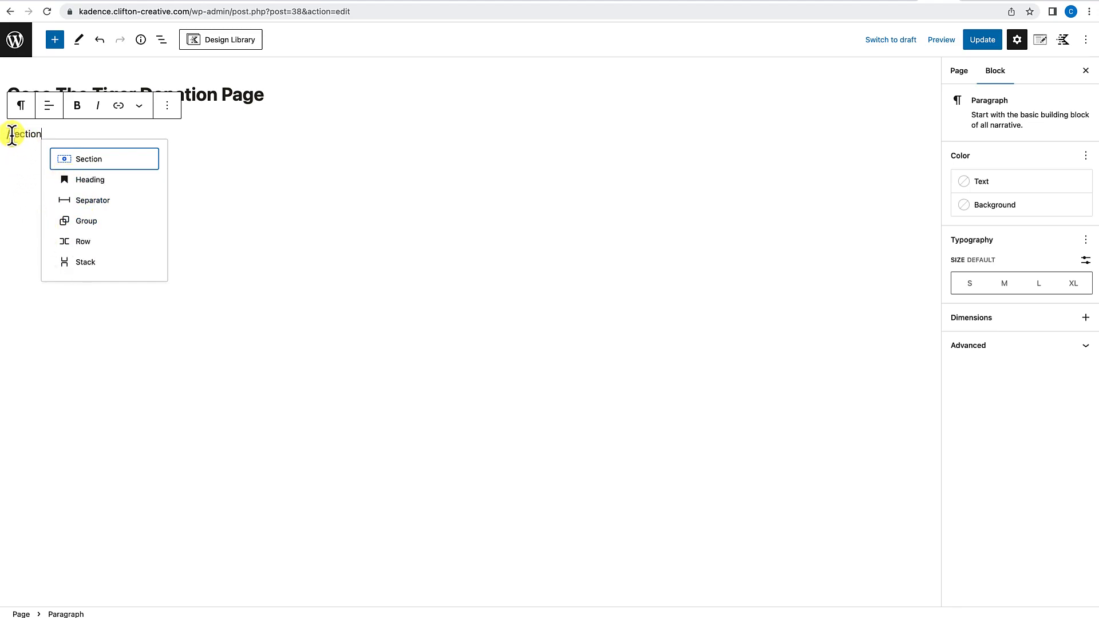
drag(41, 135, 8, 146)
key(BackSpace)
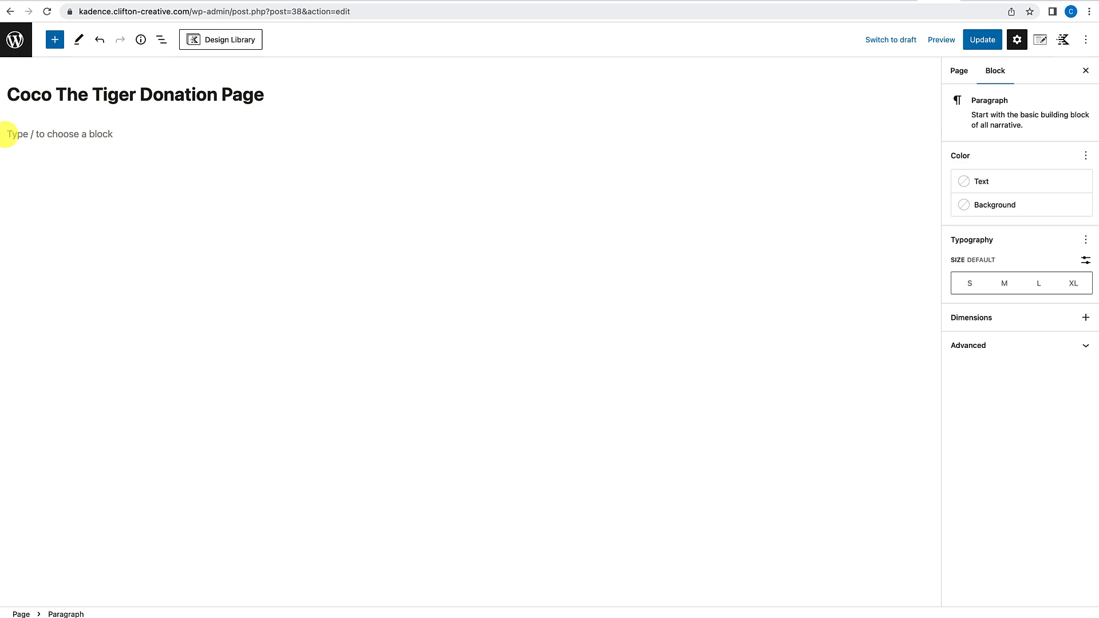
Step: Insert a Row Layout block below the empty paragraph and choose the single-column layout
click(55, 40)
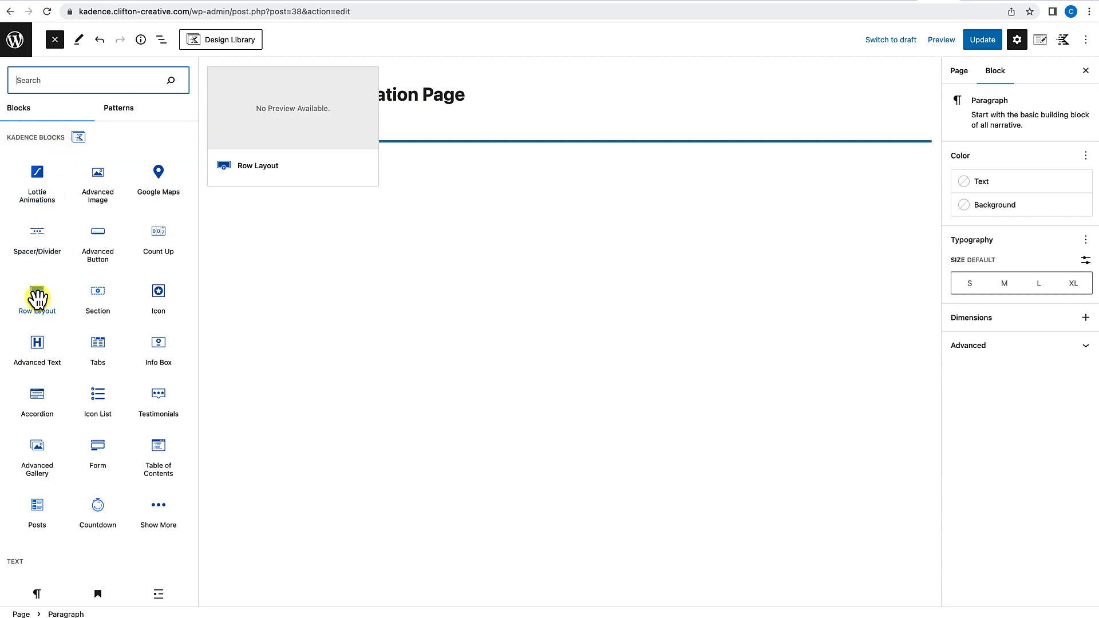
drag(39, 295, 324, 136)
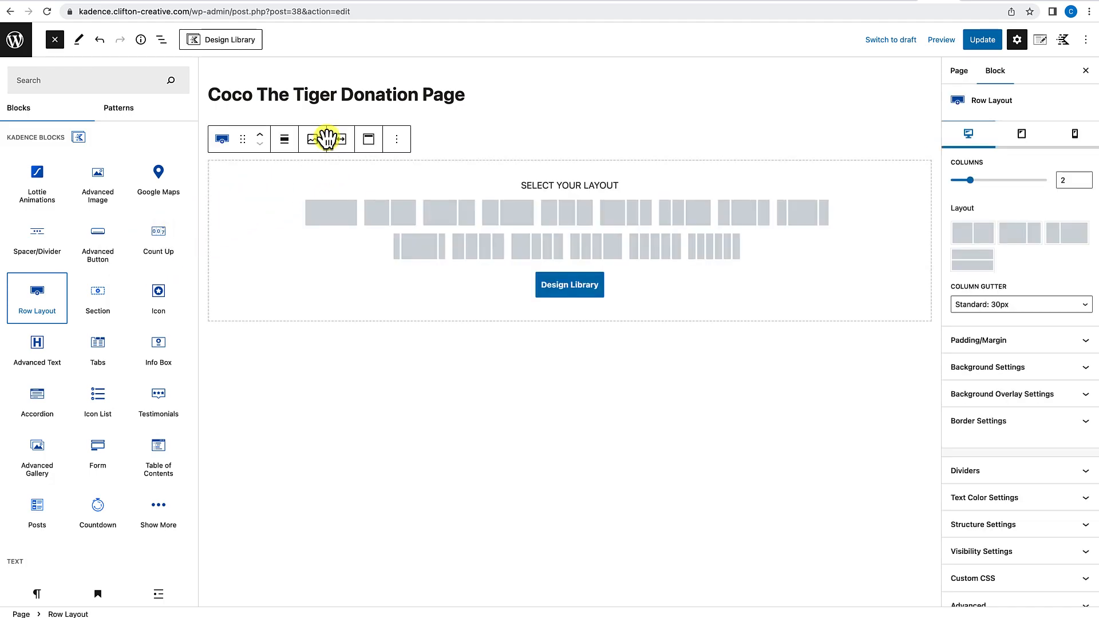
click(55, 40)
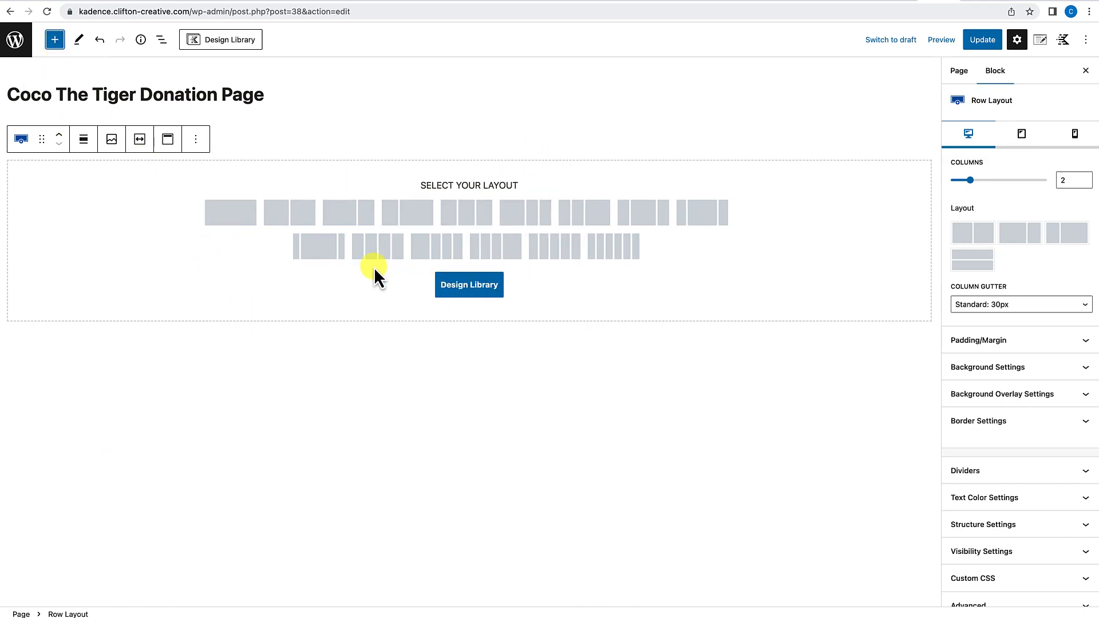
click(239, 216)
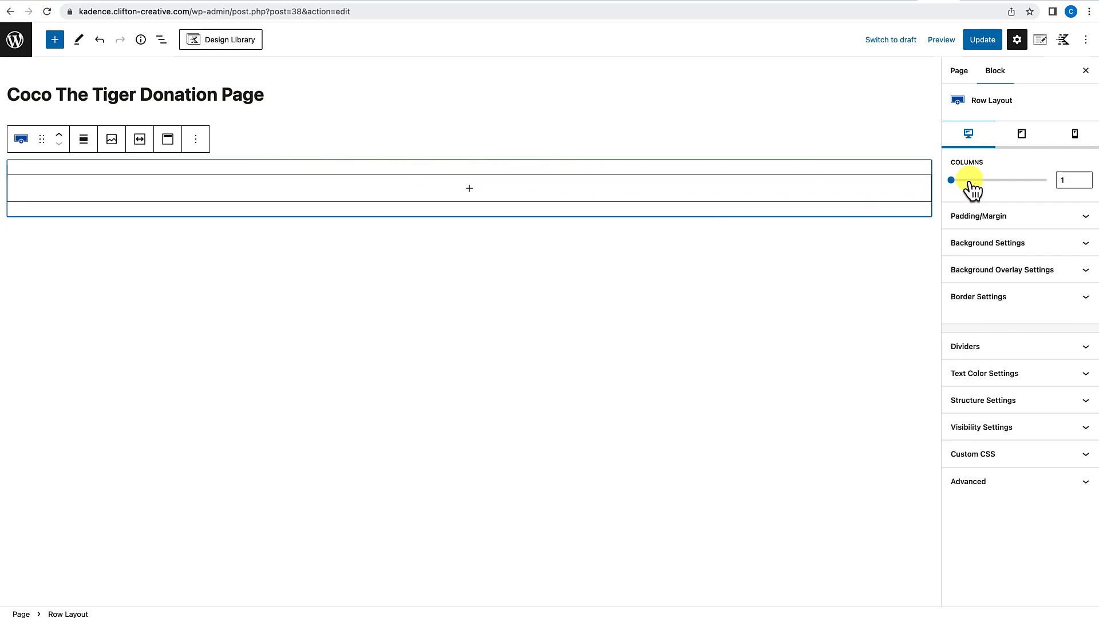
Step: In the row's structure settings, make the content max width inherit from the theme
click(978, 402)
scroll(978, 407, down, 4)
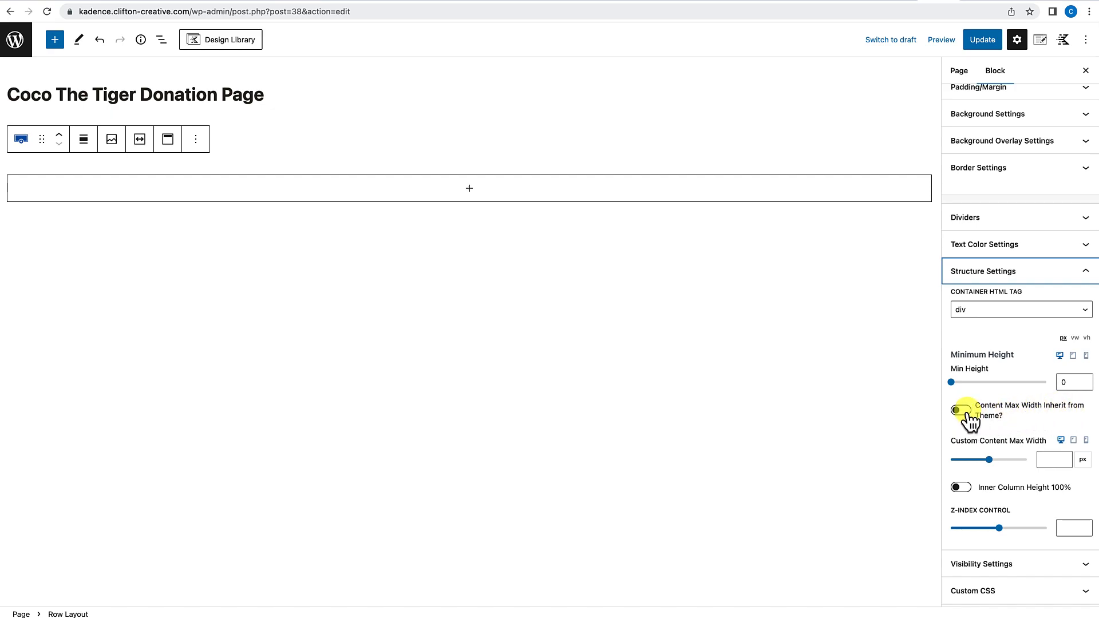
click(966, 414)
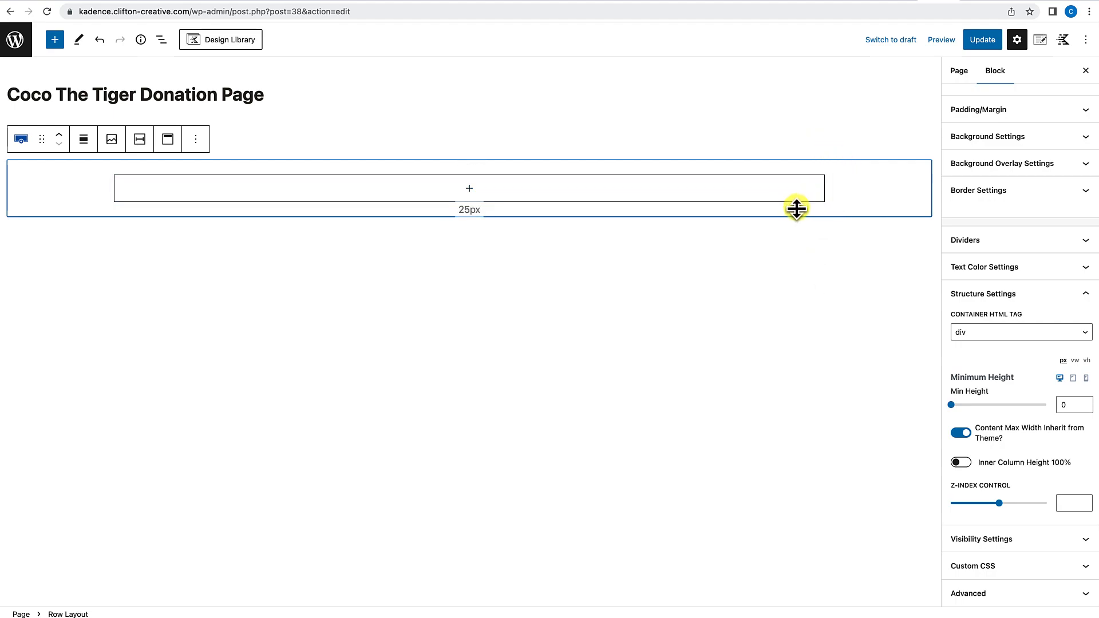
Step: Delete the empty paragraph above the Row Layout, using the page's block structure list to find it
click(162, 41)
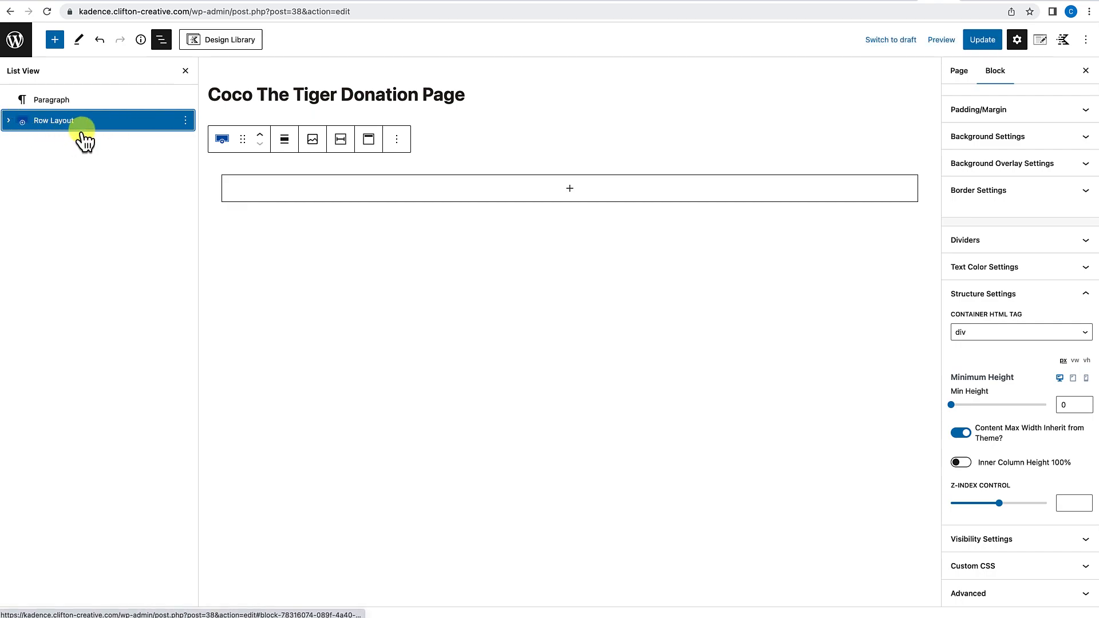
click(9, 120)
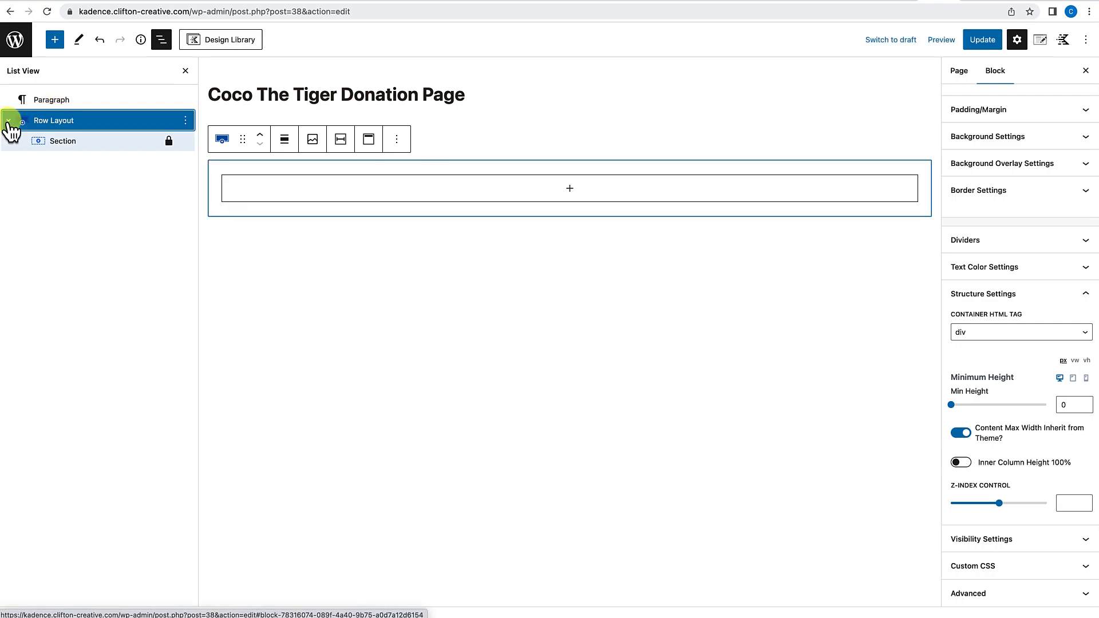
click(61, 150)
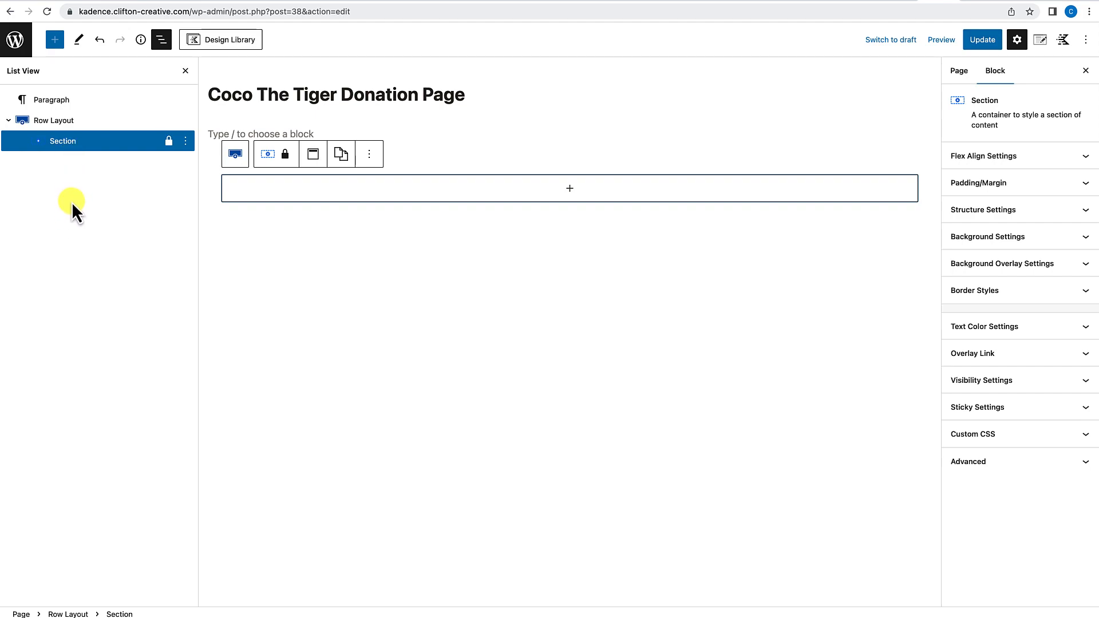
click(75, 101)
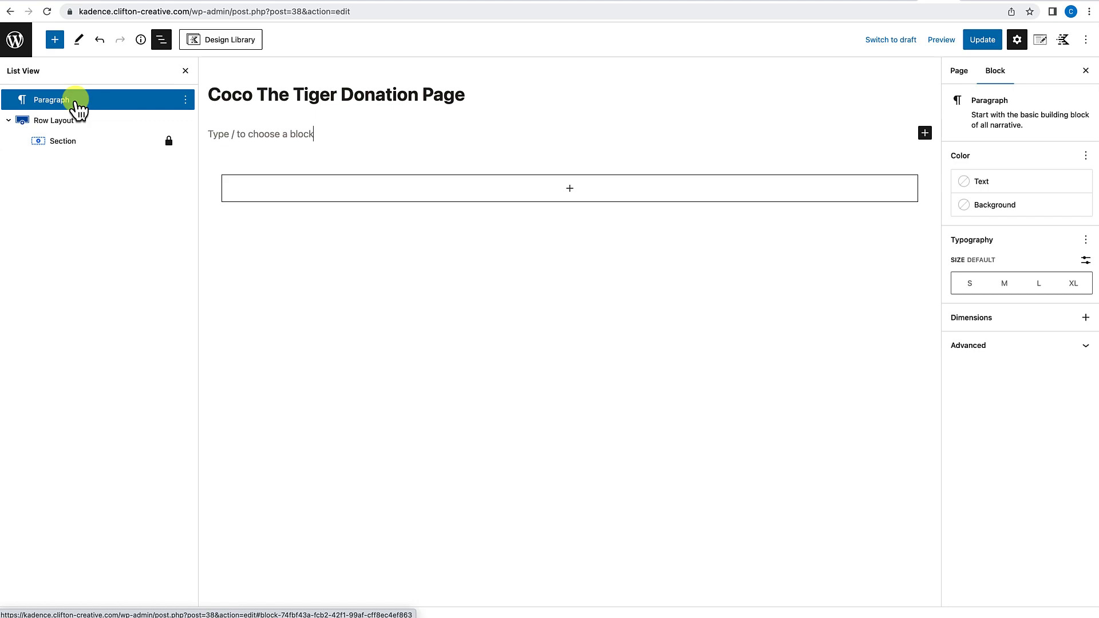
key(Delete)
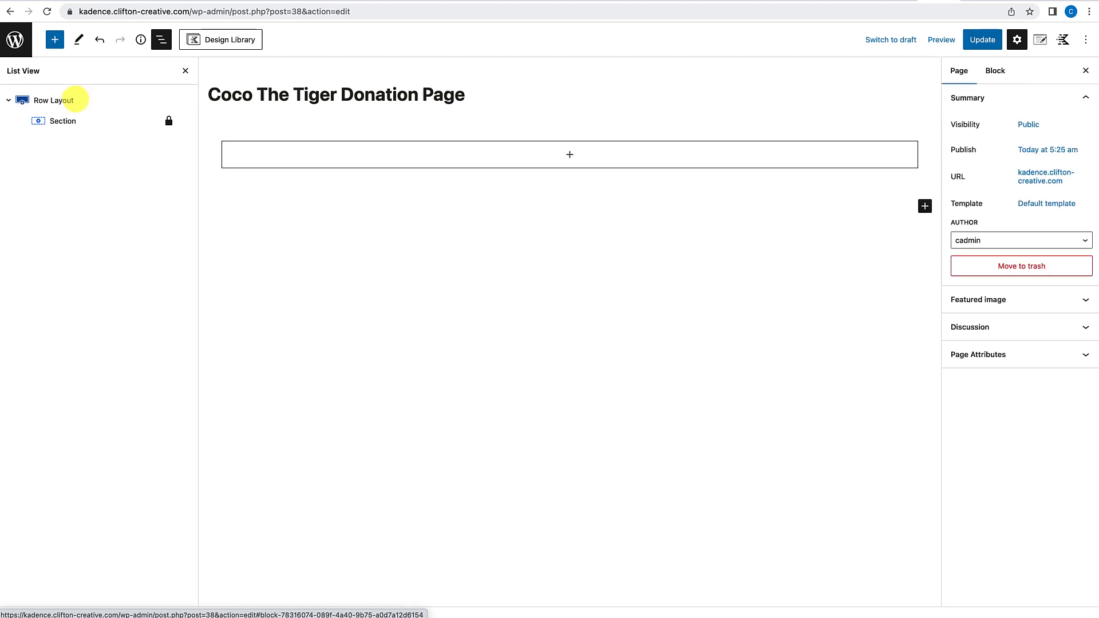
click(186, 70)
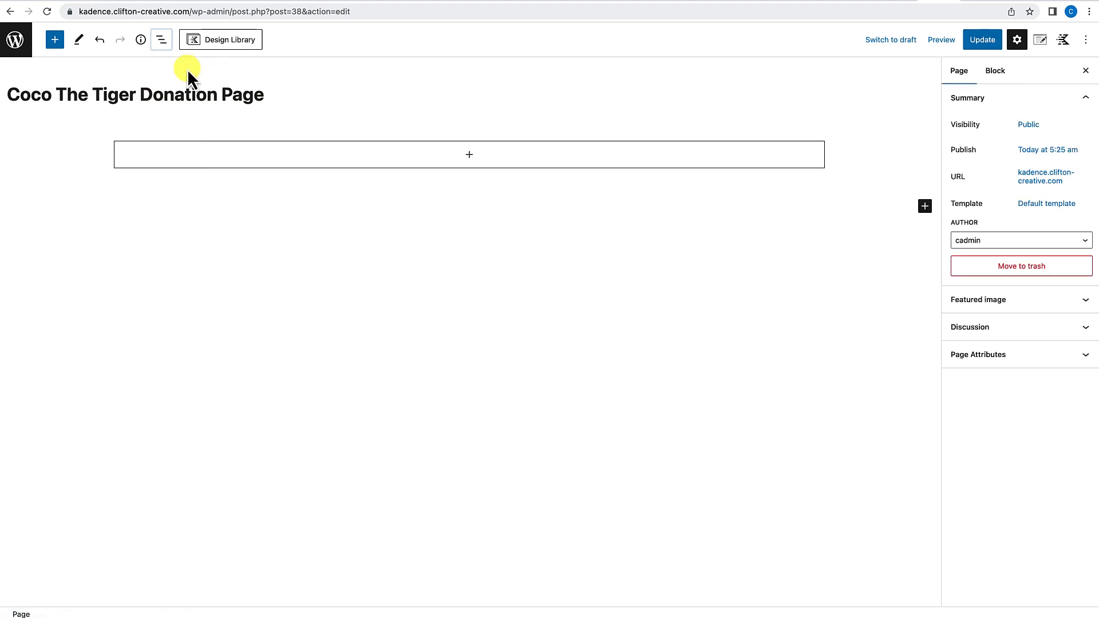
Step: Add an Advanced Text block inside the row's section with the heading "Help Save Coco The Tiger"
click(295, 136)
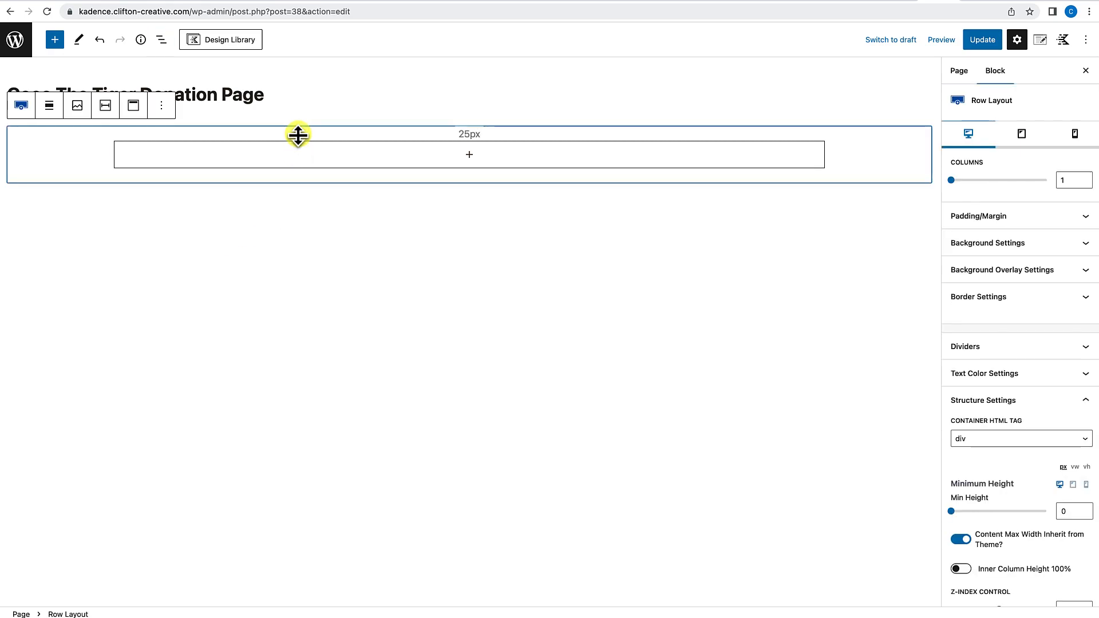
click(468, 154)
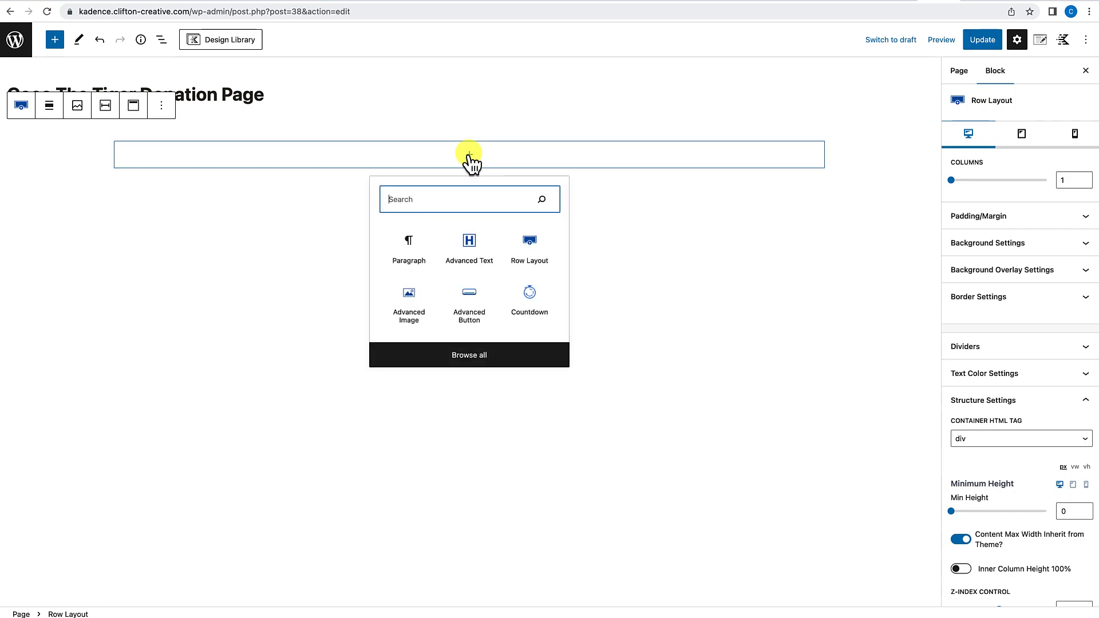
click(469, 252)
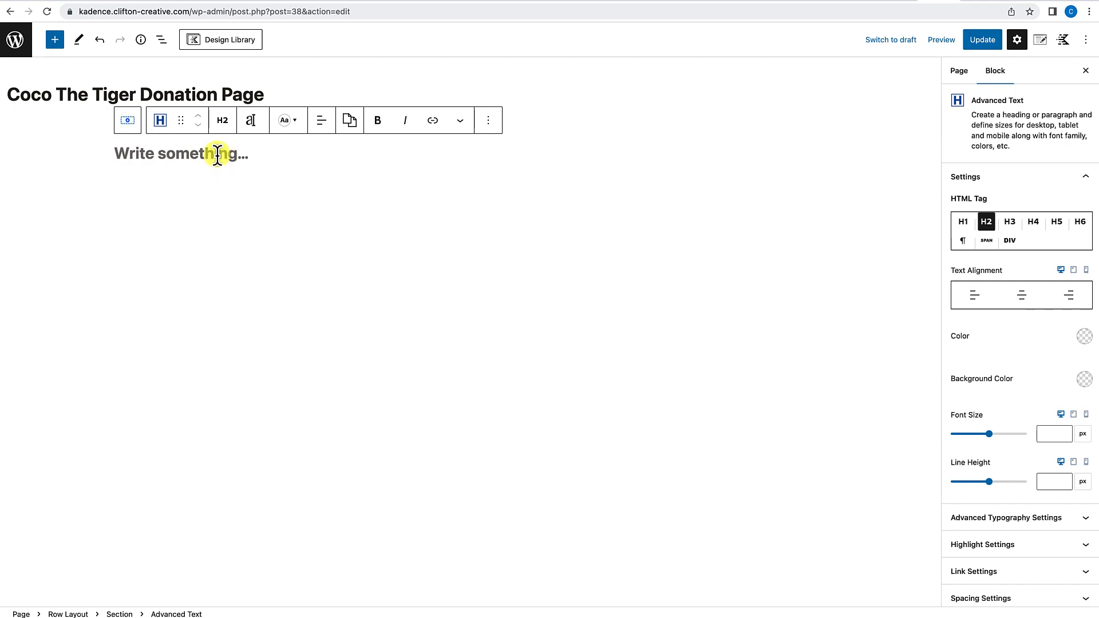
text(Help acc)
key(BackSpace)
key(BackSpace)
key(BackSpace)
text(Save Coco )
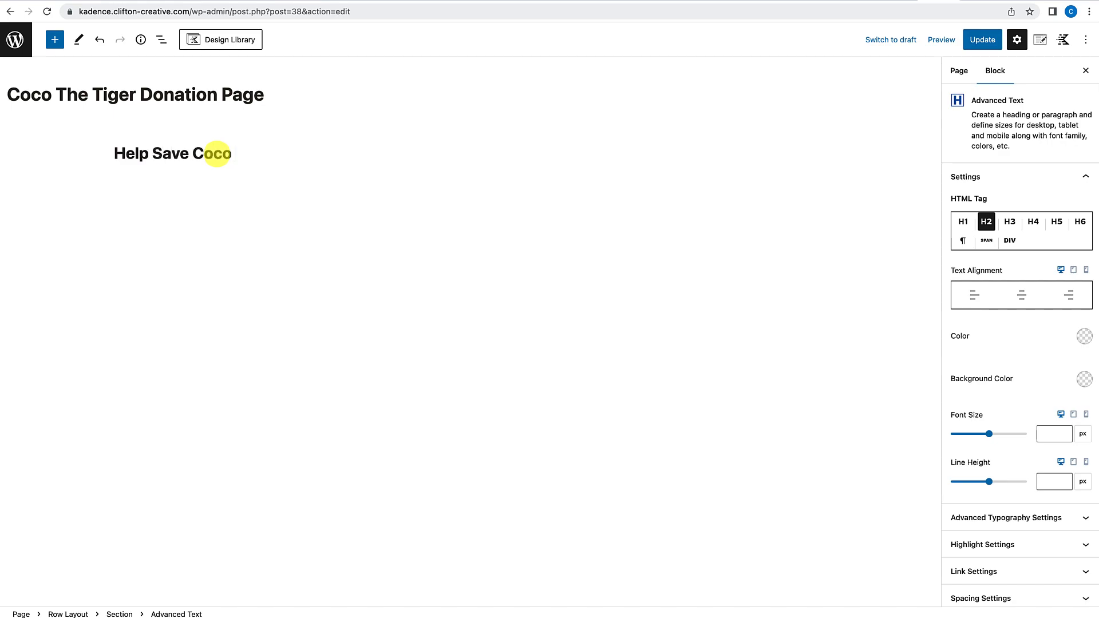
text(The Tiger)
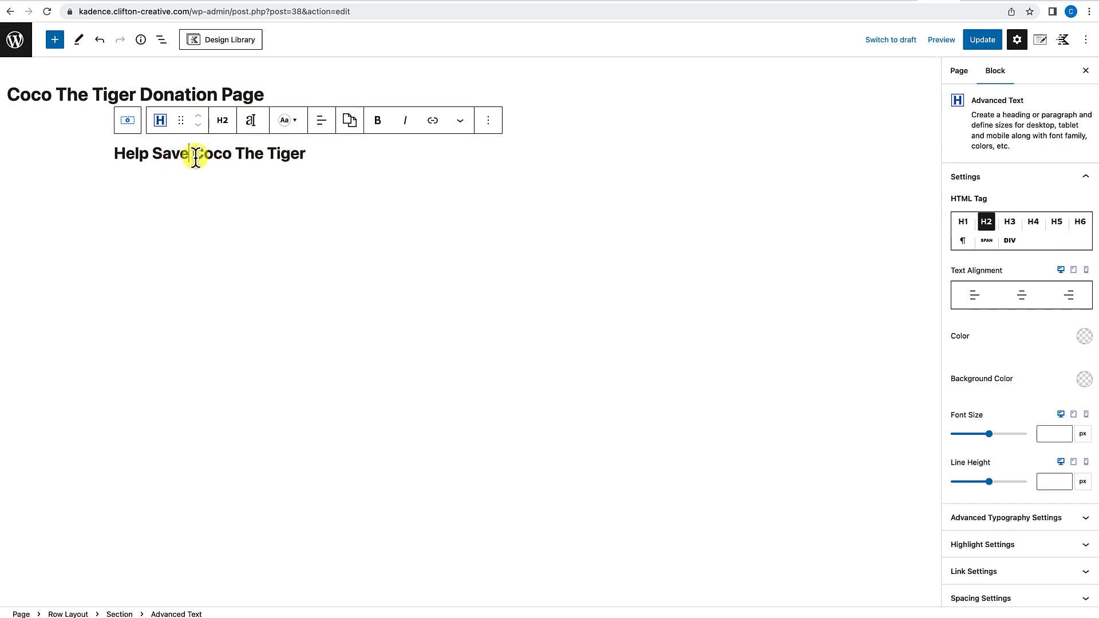
Step: Center the "Help Save Coco The Tiger" heading and transform its text to uppercase
click(320, 122)
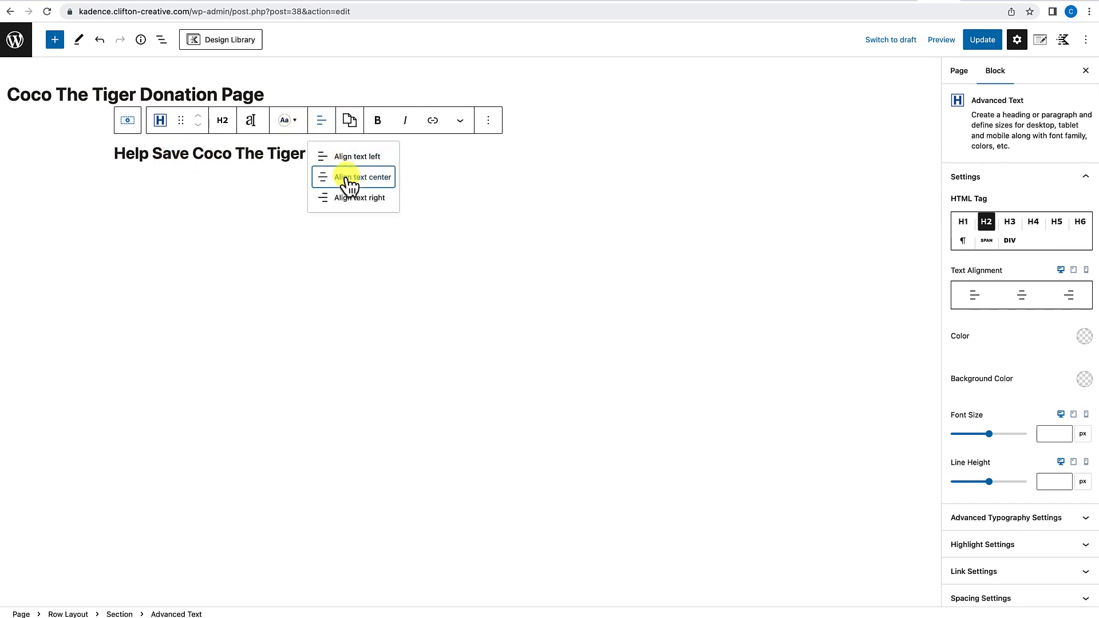
click(346, 177)
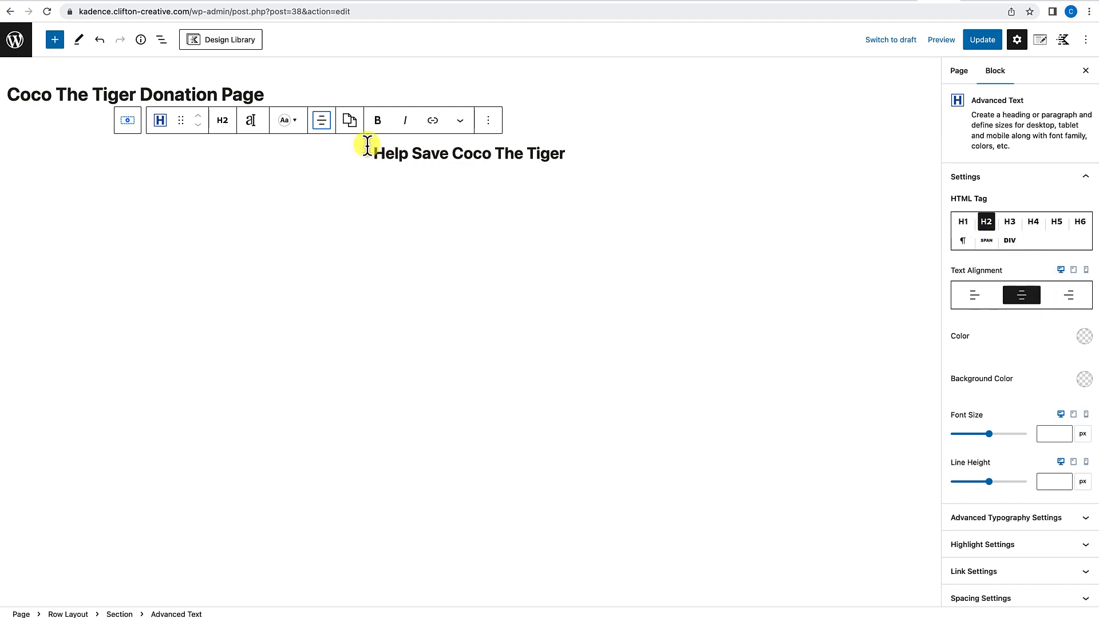
click(253, 128)
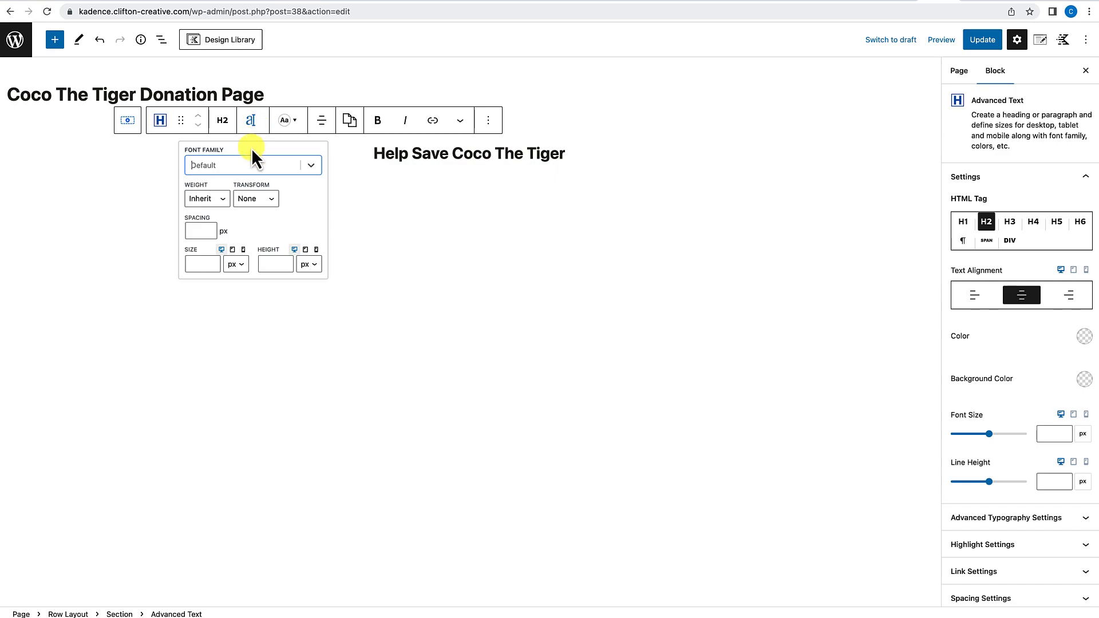
click(272, 202)
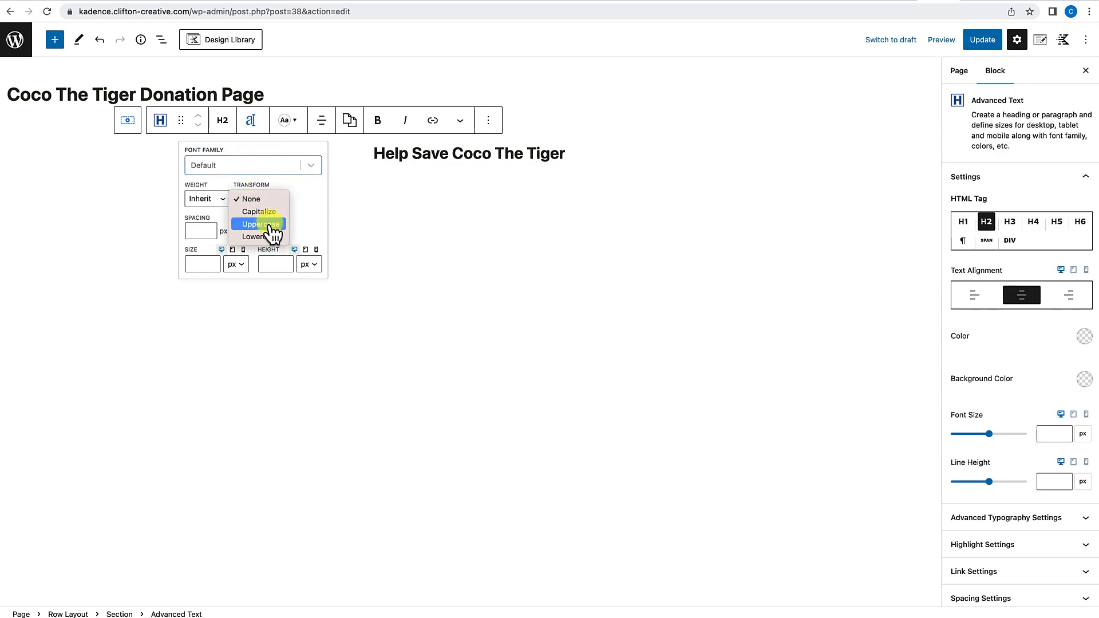
click(273, 226)
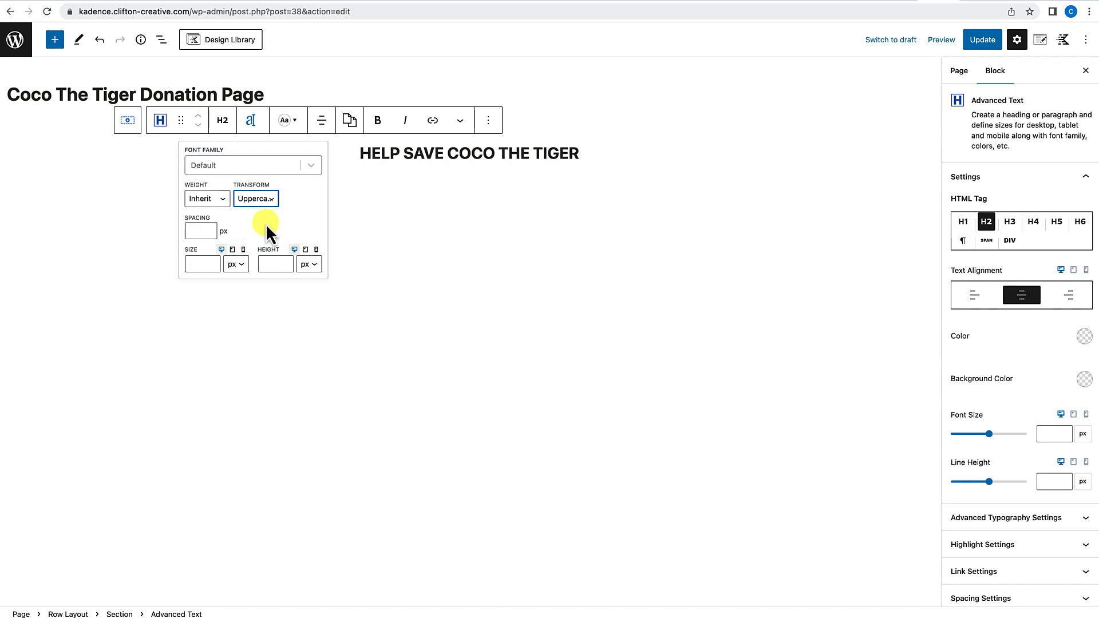
Step: Set the heading's font size to 55 px and its line height to 61 px
click(200, 266)
text(55)
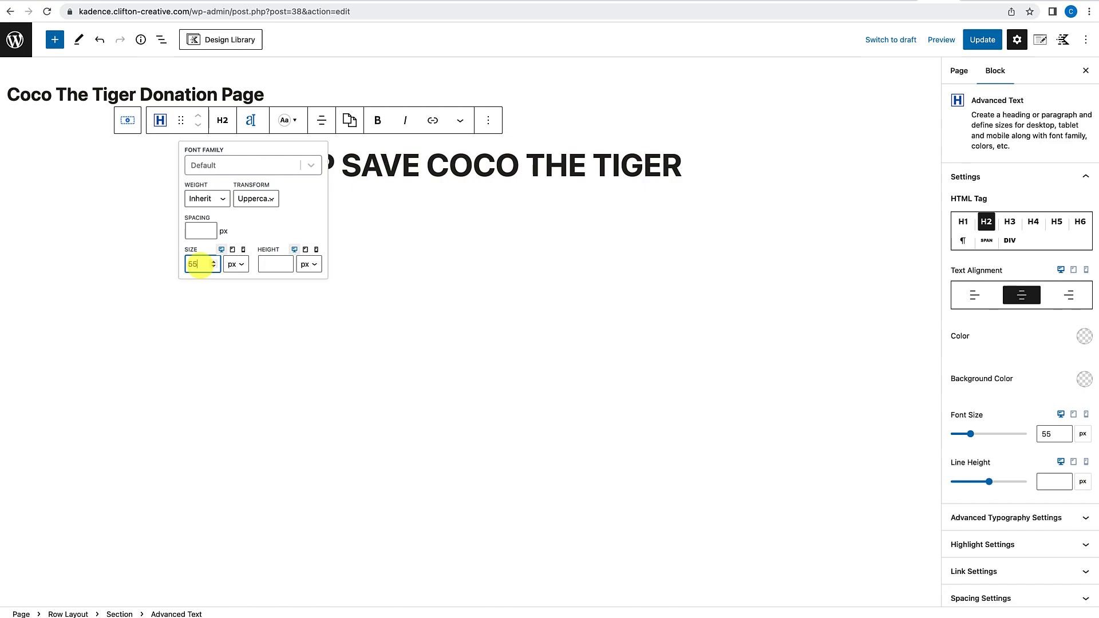
drag(274, 147, 290, 243)
click(282, 235)
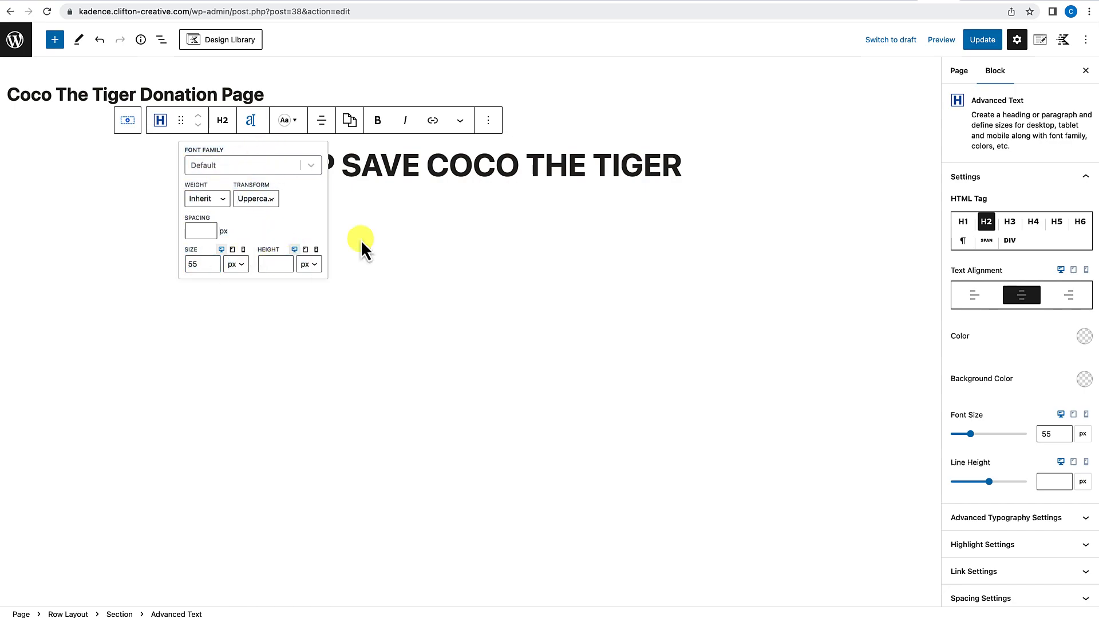
click(268, 264)
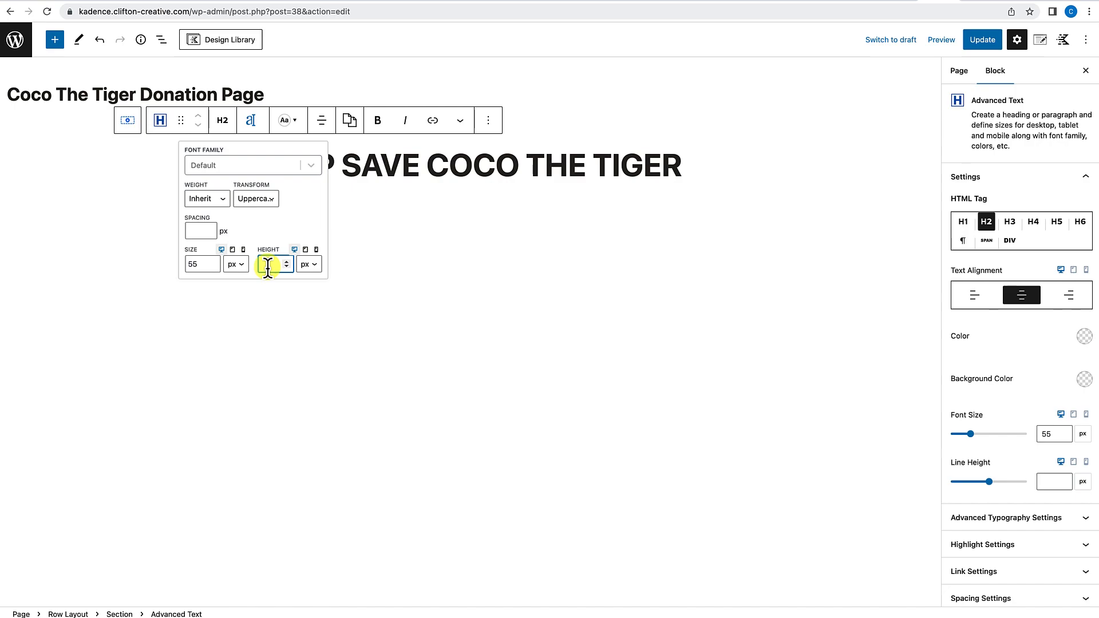
text(61)
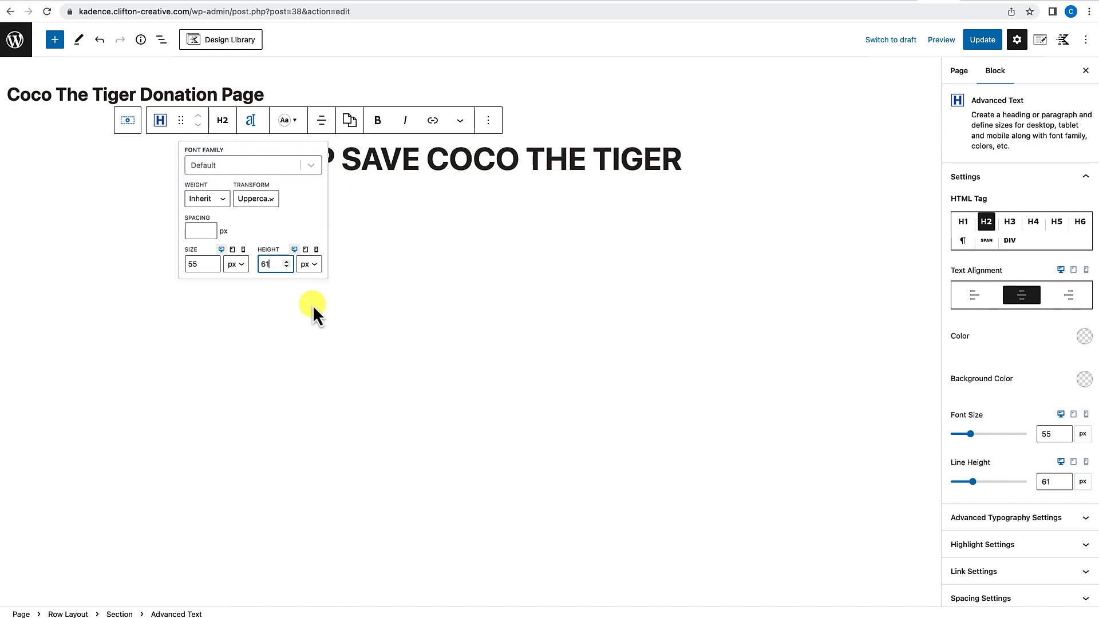
click(306, 299)
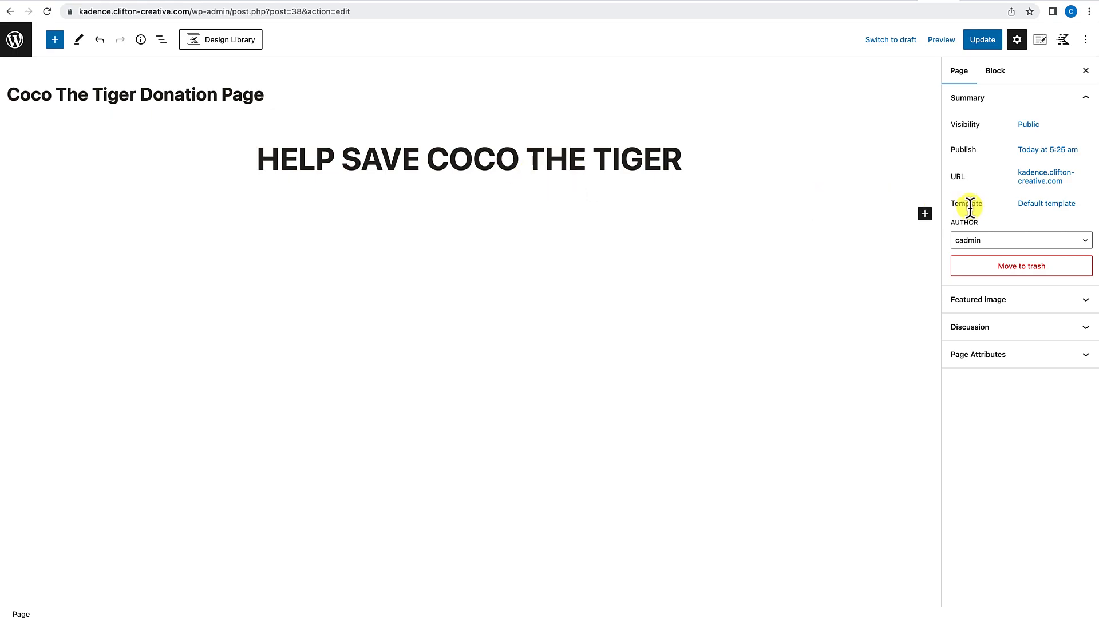
Step: Insert a Countdown block below the heading row and center its alignment
click(925, 221)
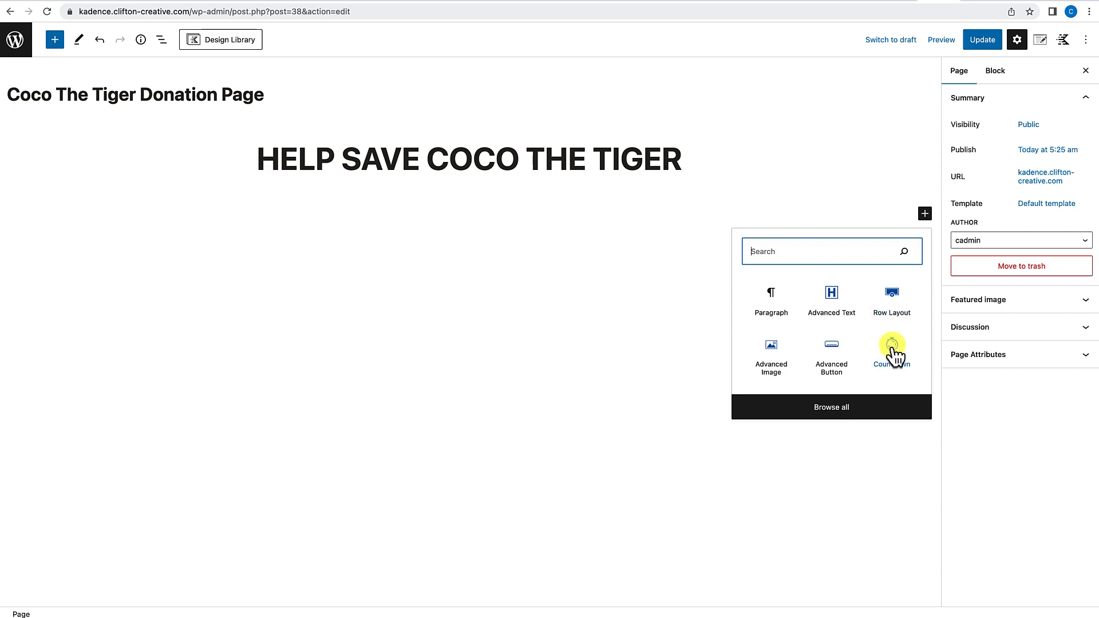
text(Count)
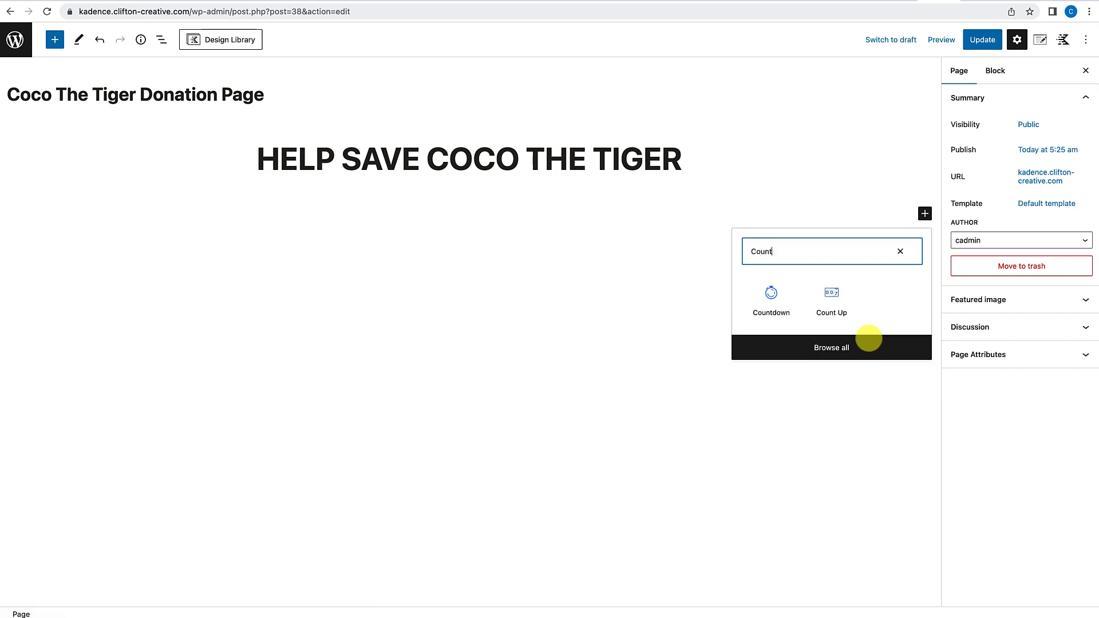
click(777, 312)
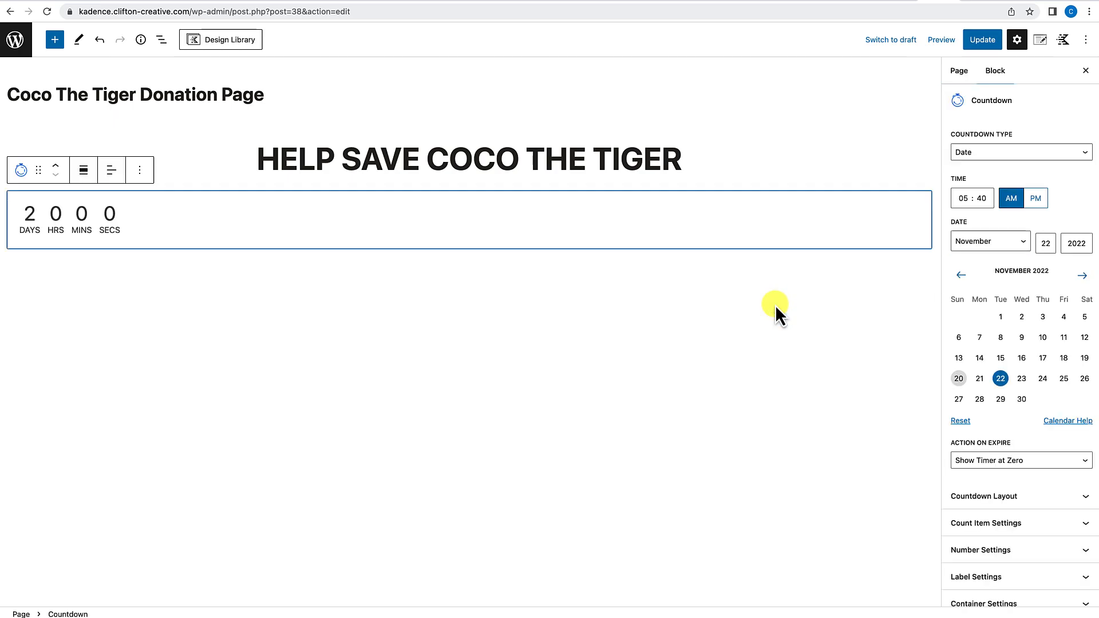
click(111, 170)
click(148, 228)
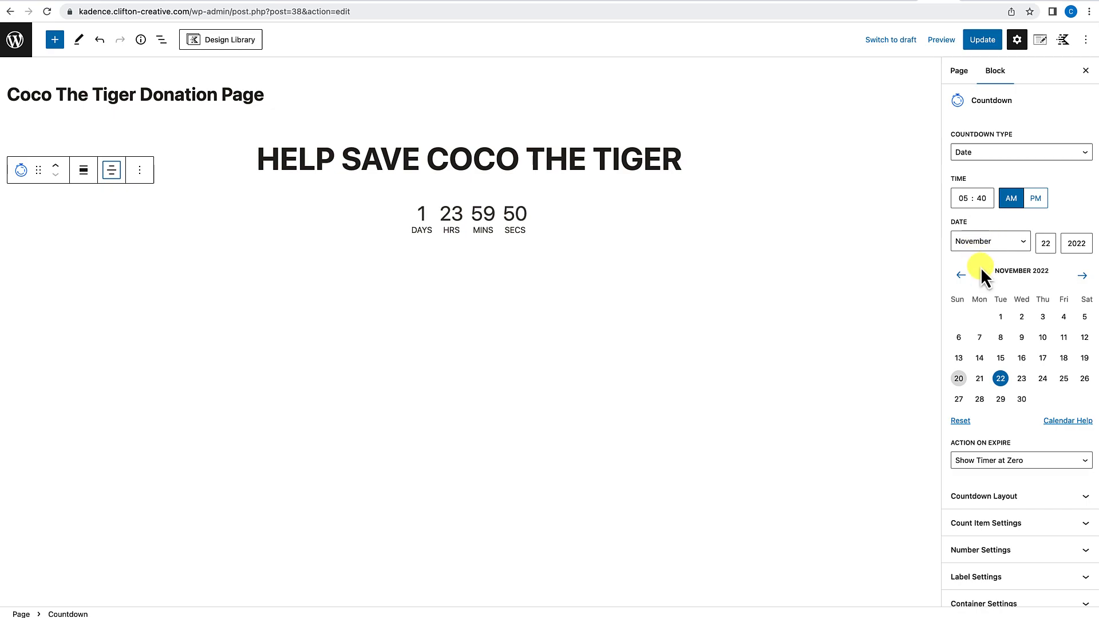
Step: Set the countdown's end date to November 30, 2022
click(1007, 248)
click(1012, 252)
click(1045, 243)
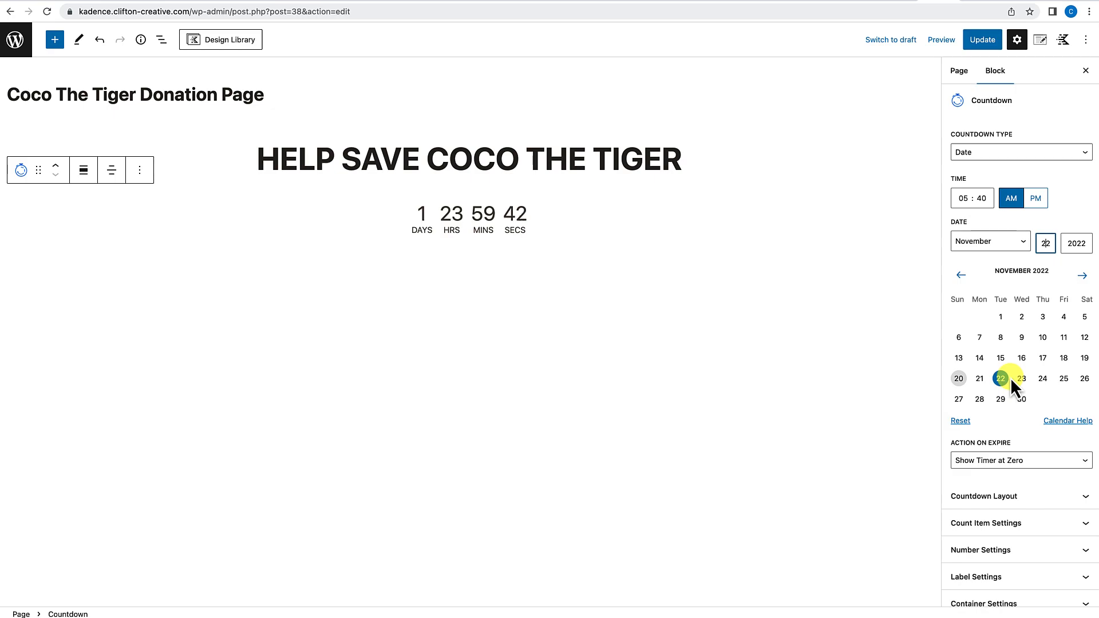
click(1021, 401)
Step: In the countdown layout, enable the divider and set the pre text to "Time left to reach our goal:"
scroll(1022, 406, down, 2)
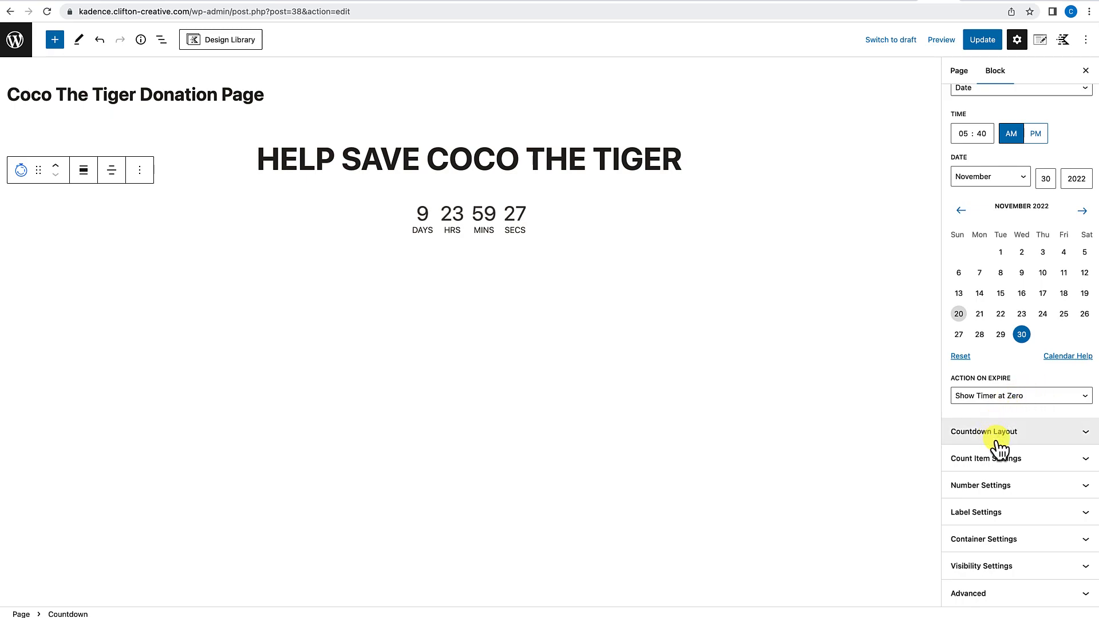
click(1031, 439)
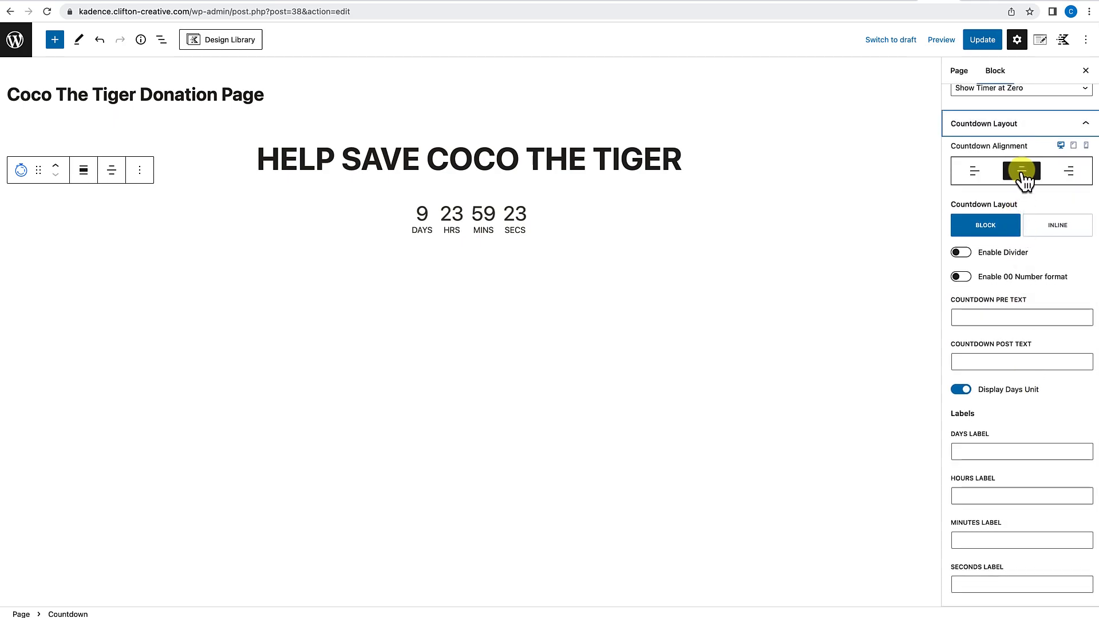
click(962, 252)
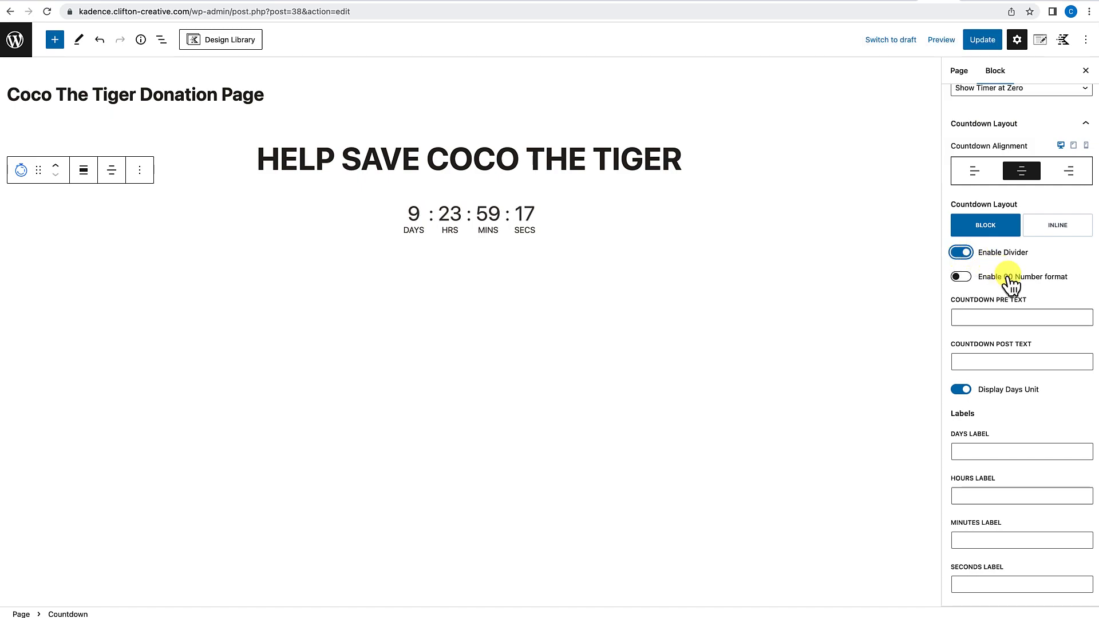
scroll(1010, 277, down, 1)
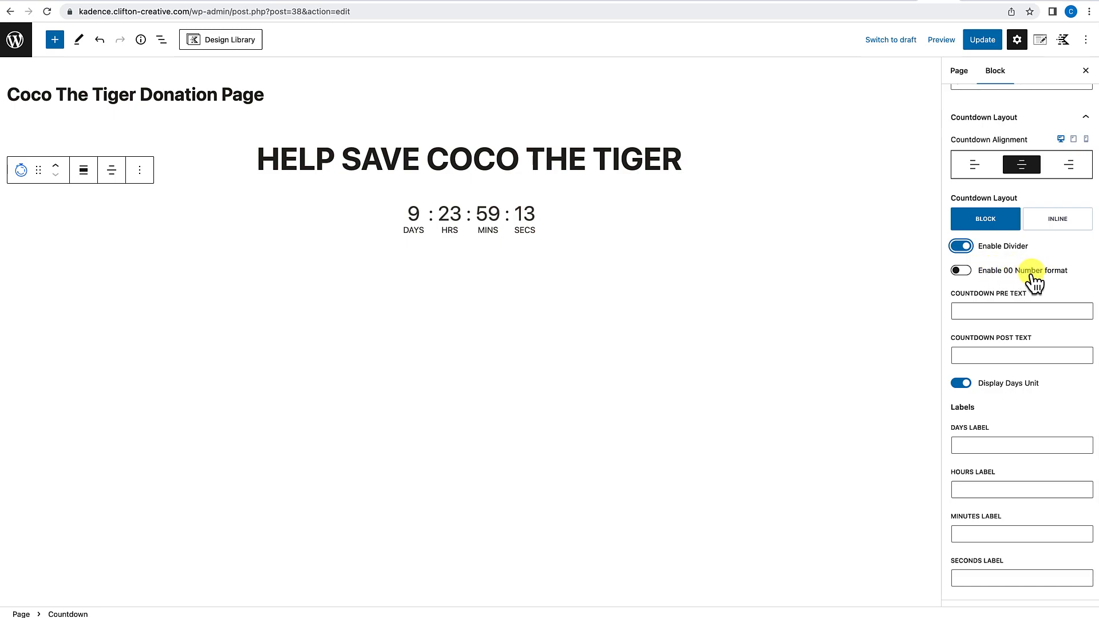
click(1005, 312)
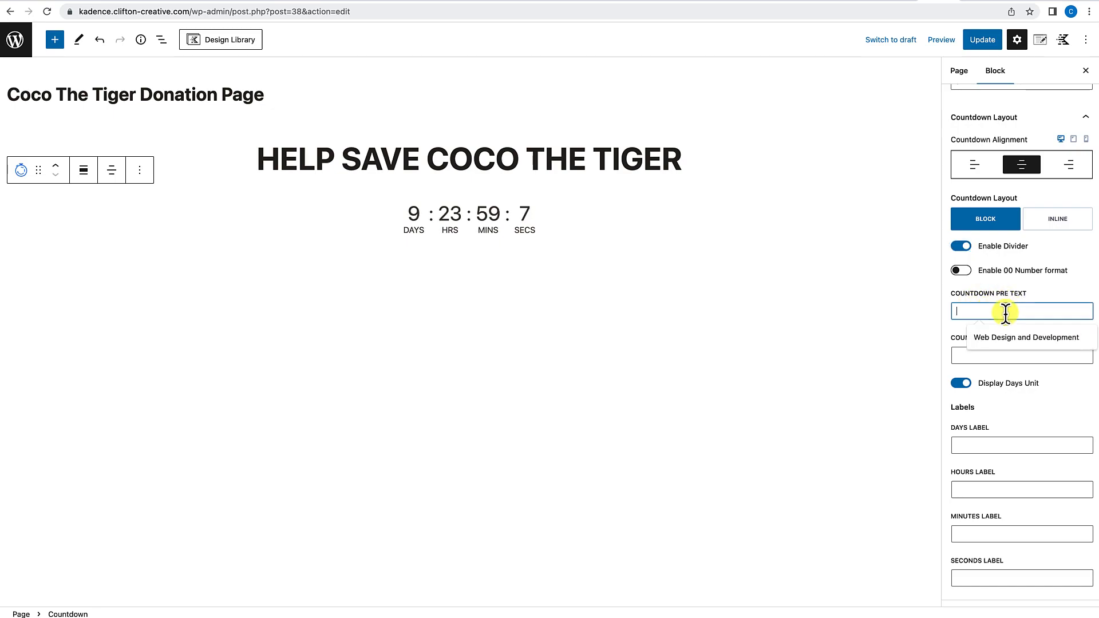
text(Time left to reach our goal:)
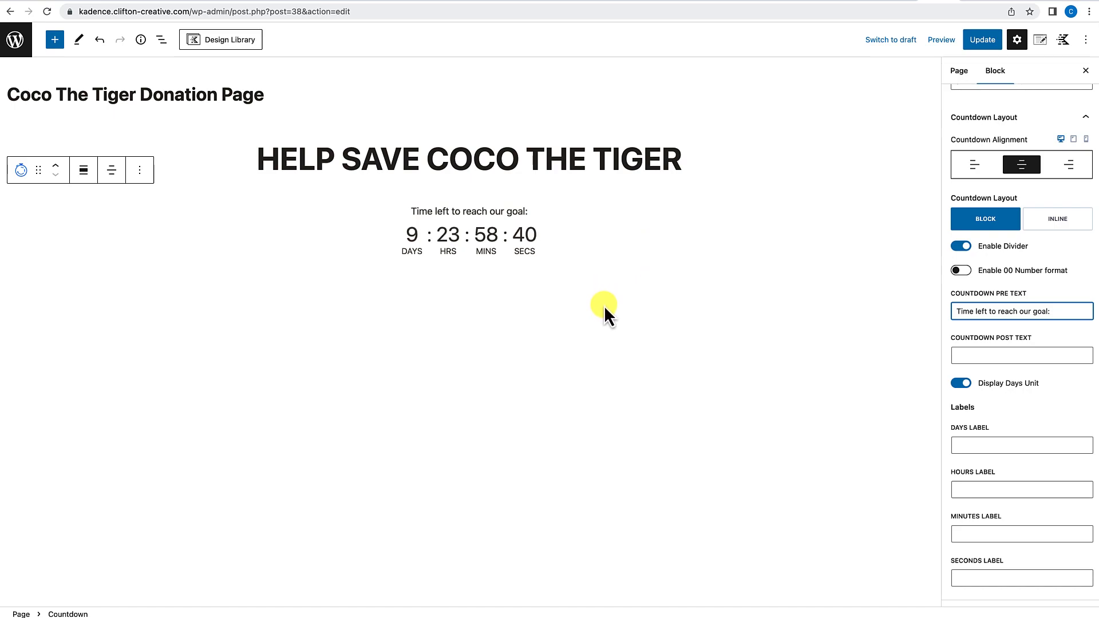
click(596, 234)
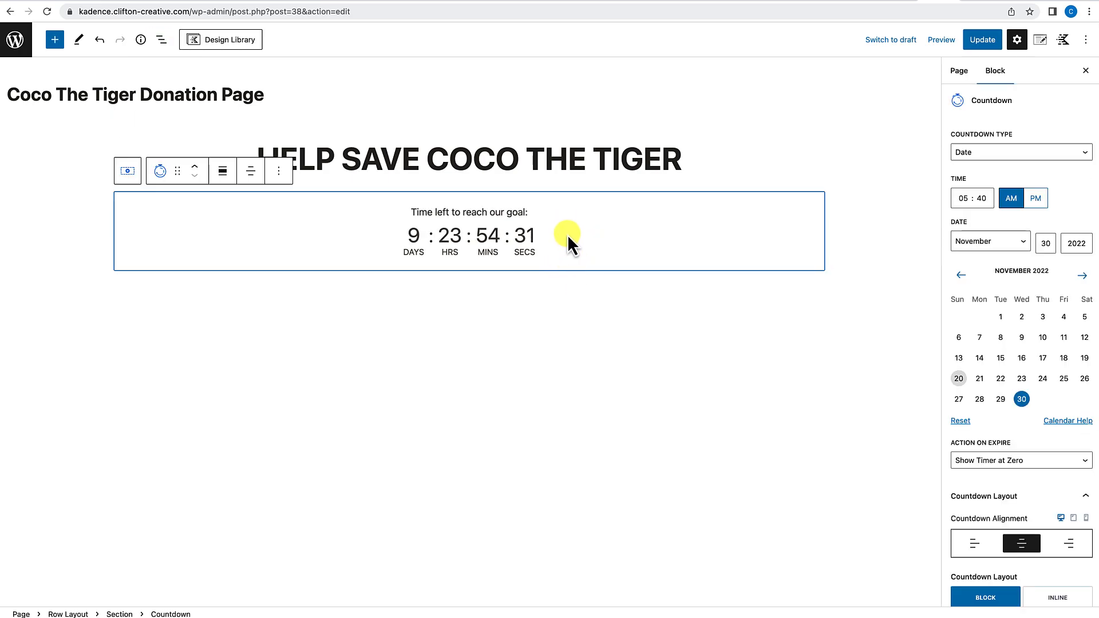
click(552, 321)
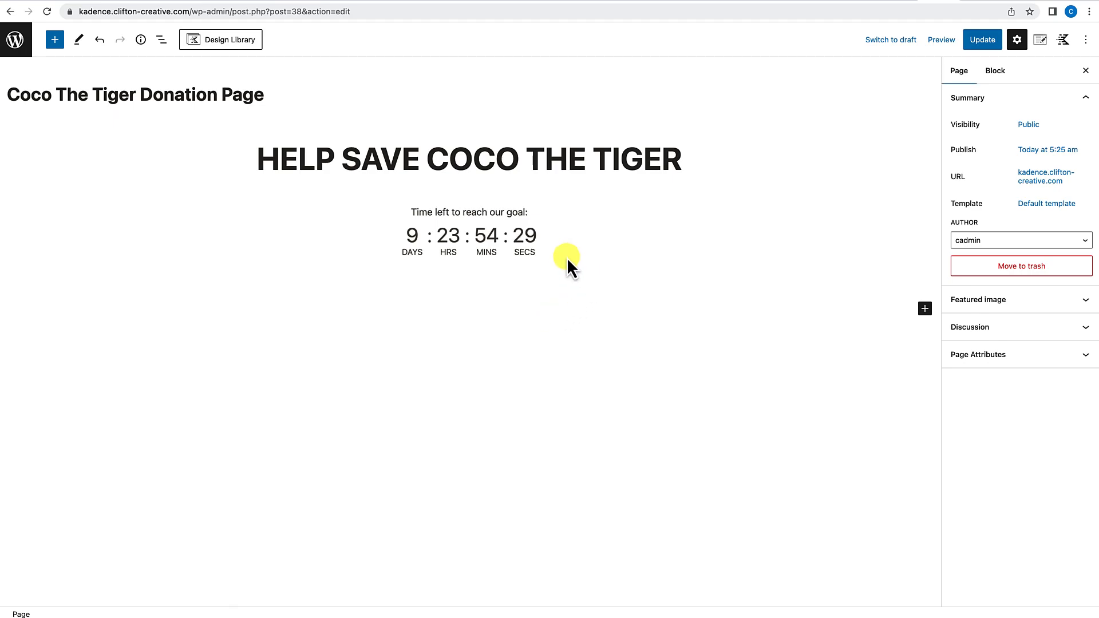
click(579, 233)
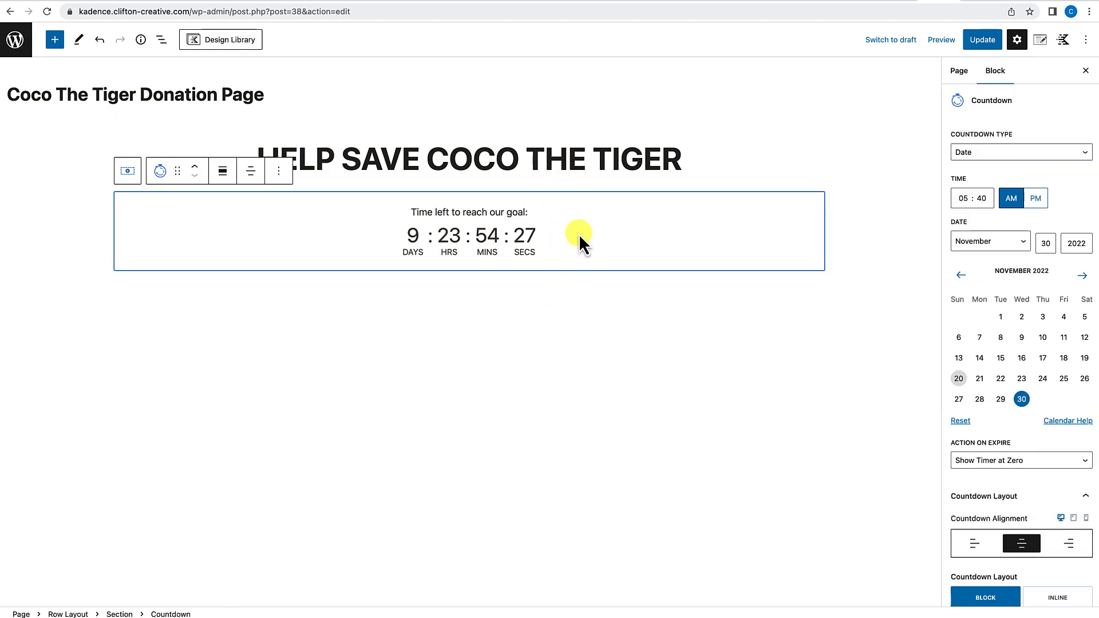
Step: Insert a two-column Row Layout after the countdown and resize its columns to 60% and 40%
click(279, 175)
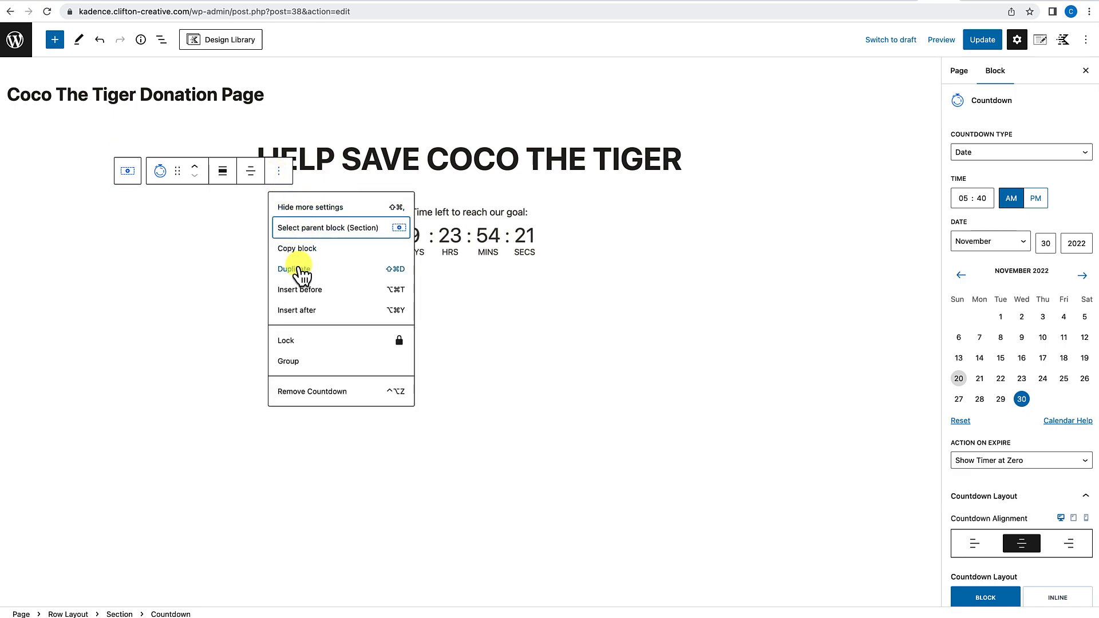
click(296, 312)
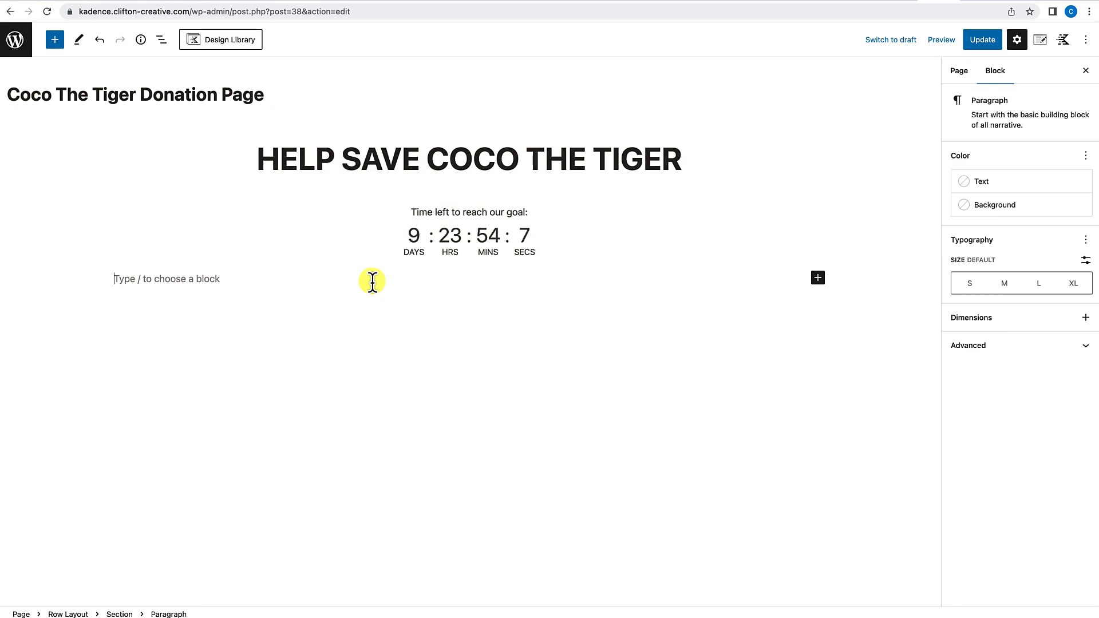
text(/ro)
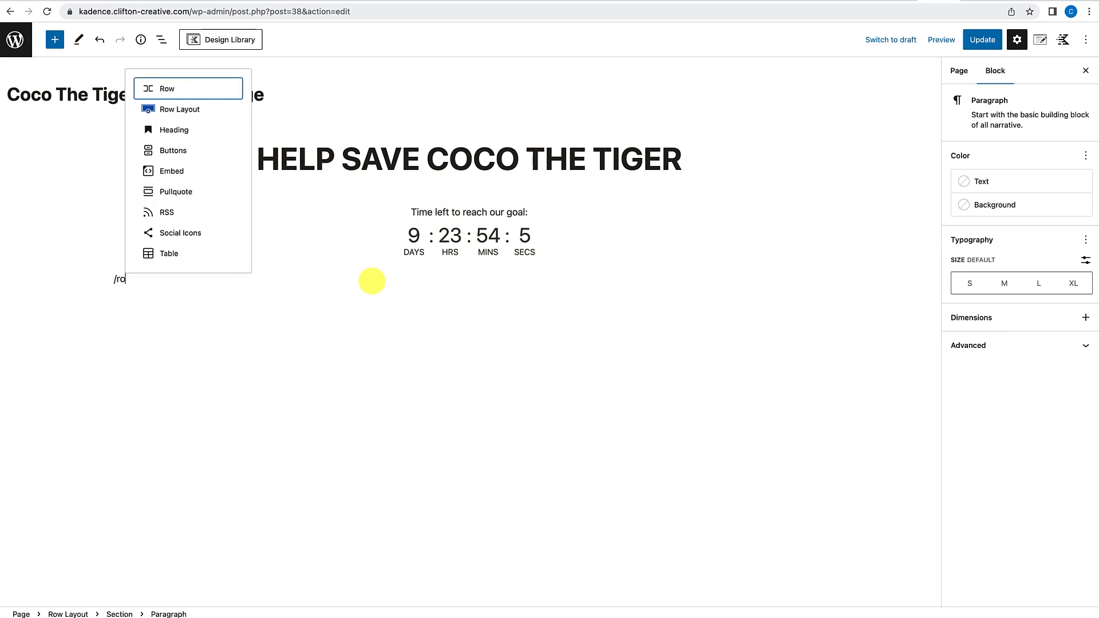
text(w)
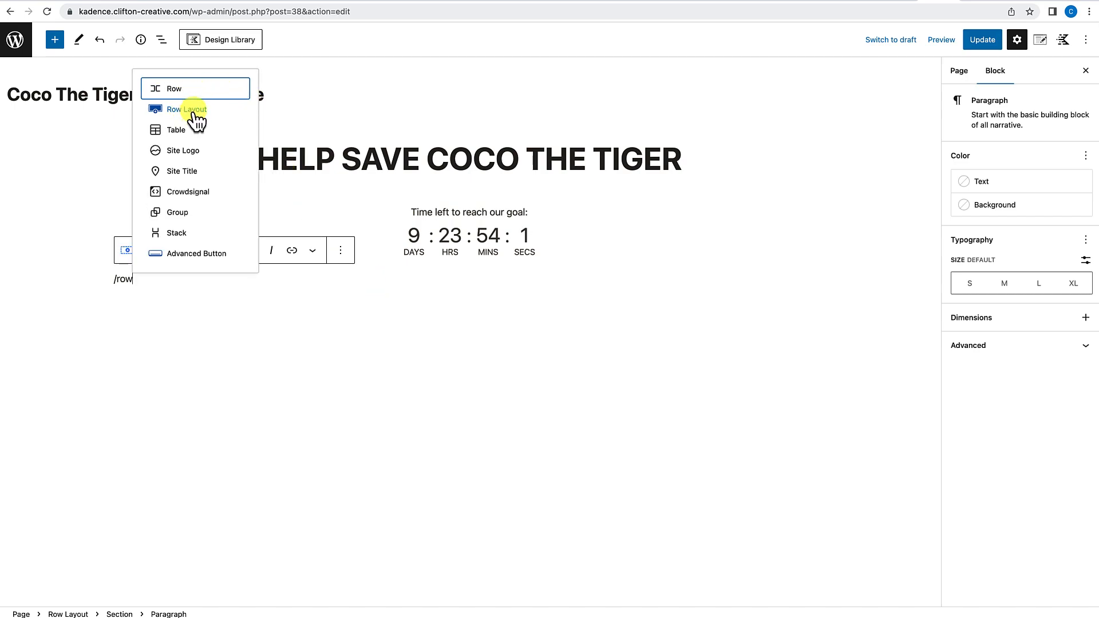
click(194, 110)
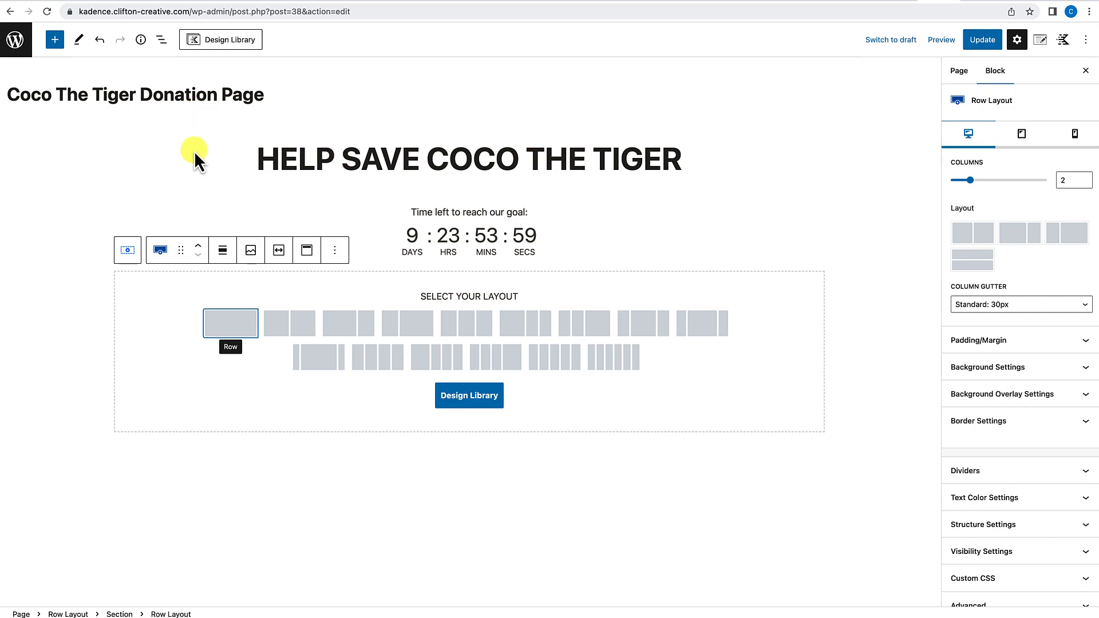
click(288, 326)
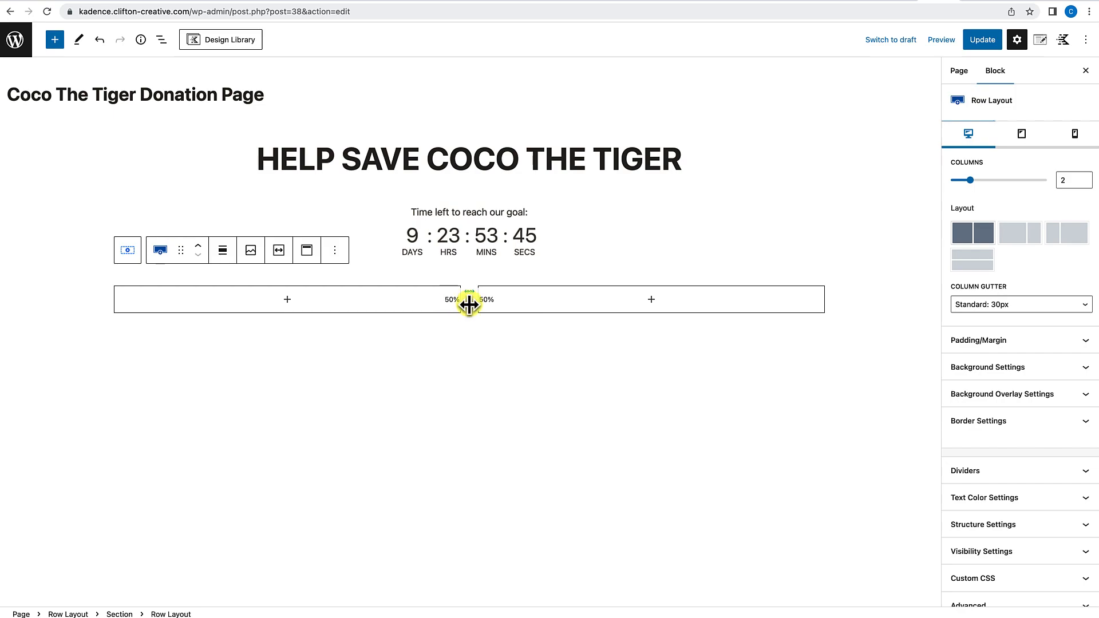
drag(469, 304, 536, 305)
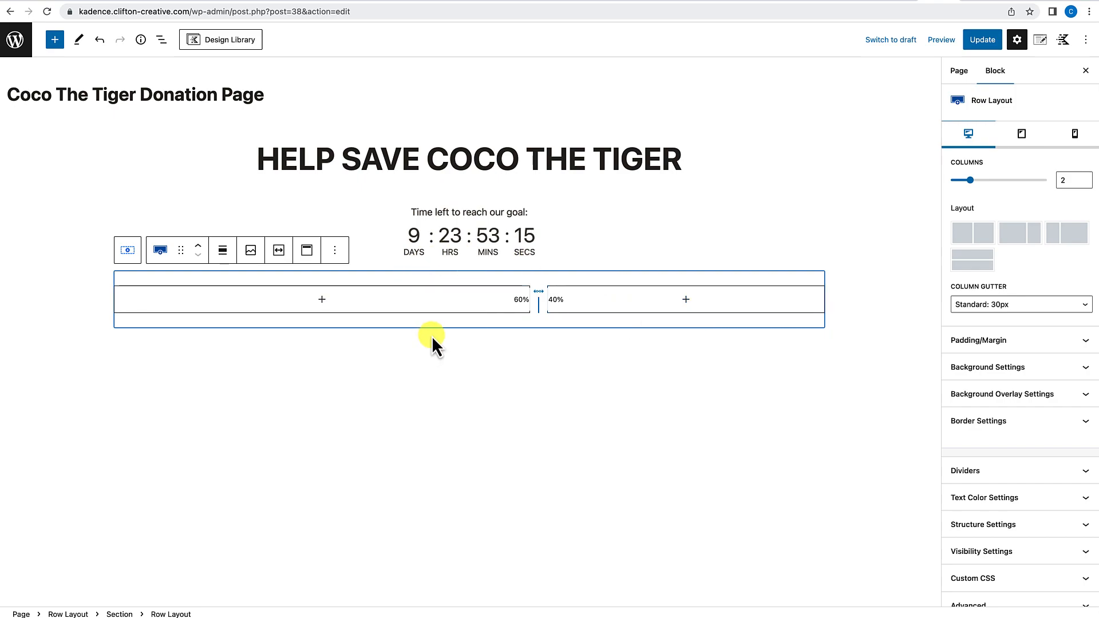
Step: Add an Advanced Image block to the 60% column of the new row
click(322, 300)
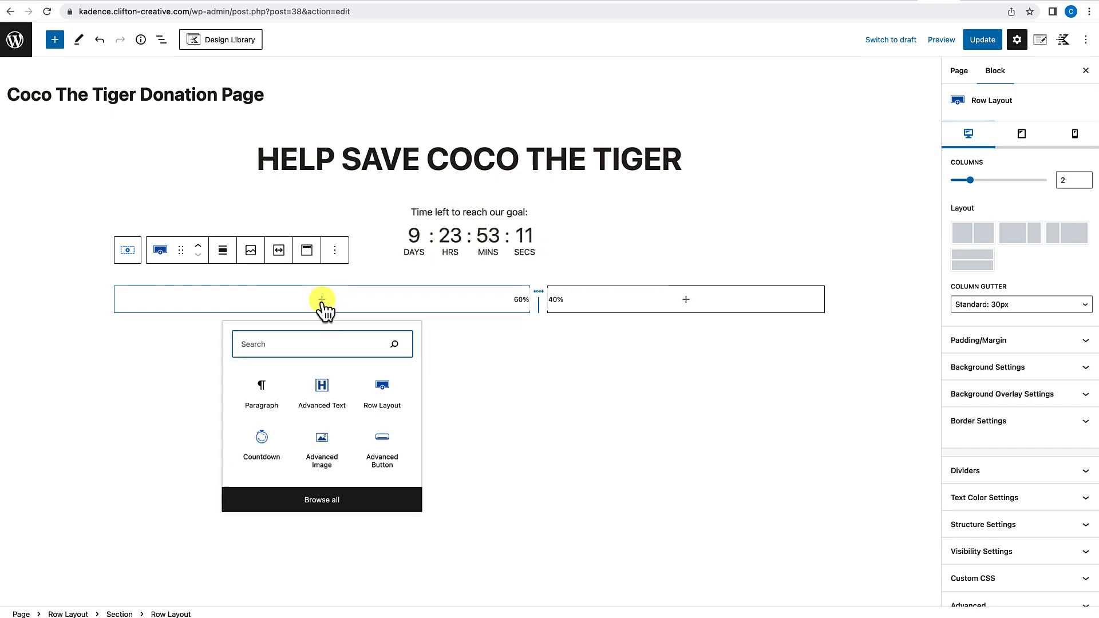
text(i)
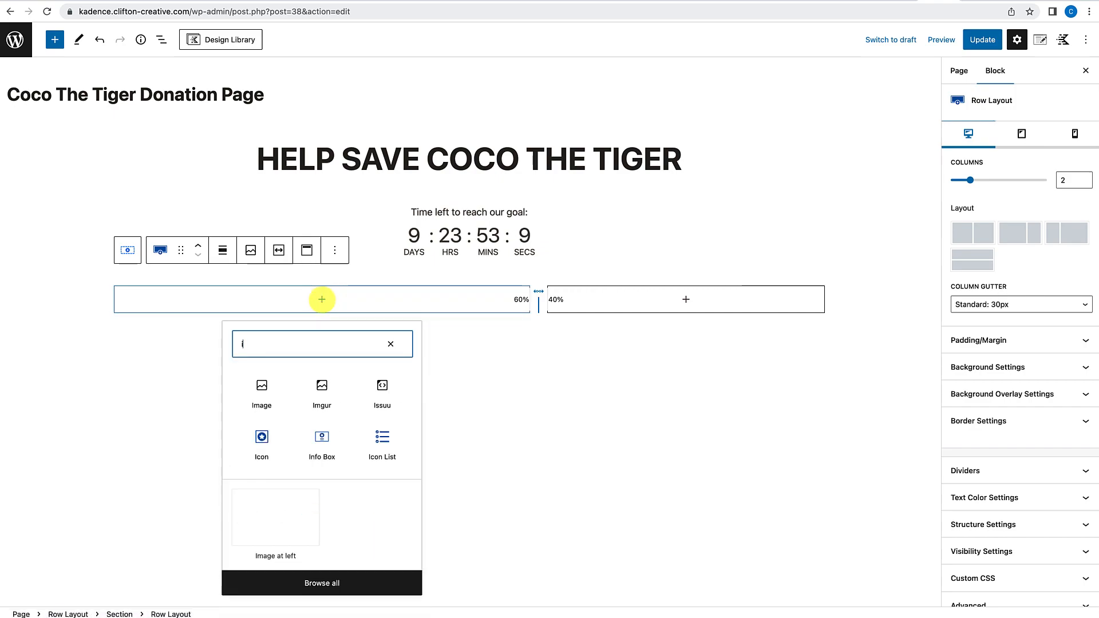
key(BackSpace)
text(ad)
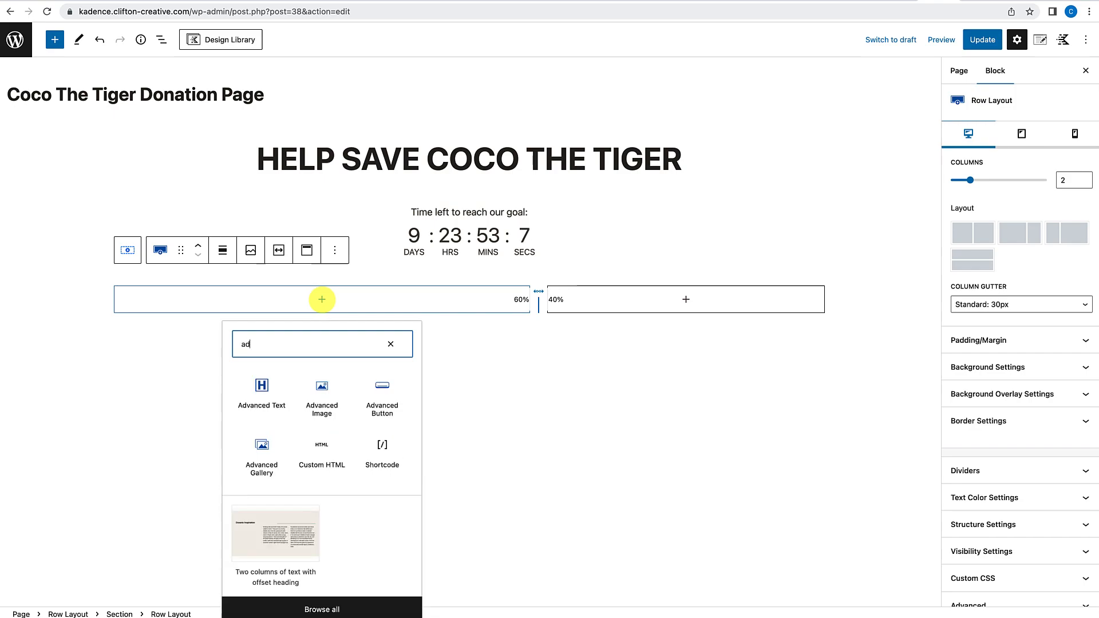
text(vanced im)
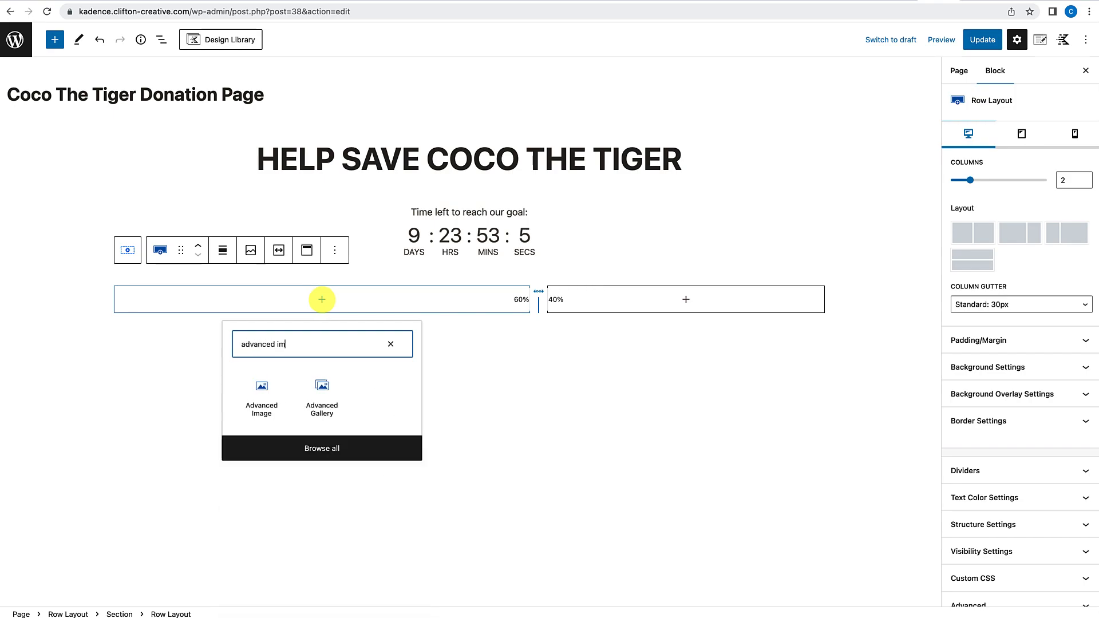
click(267, 396)
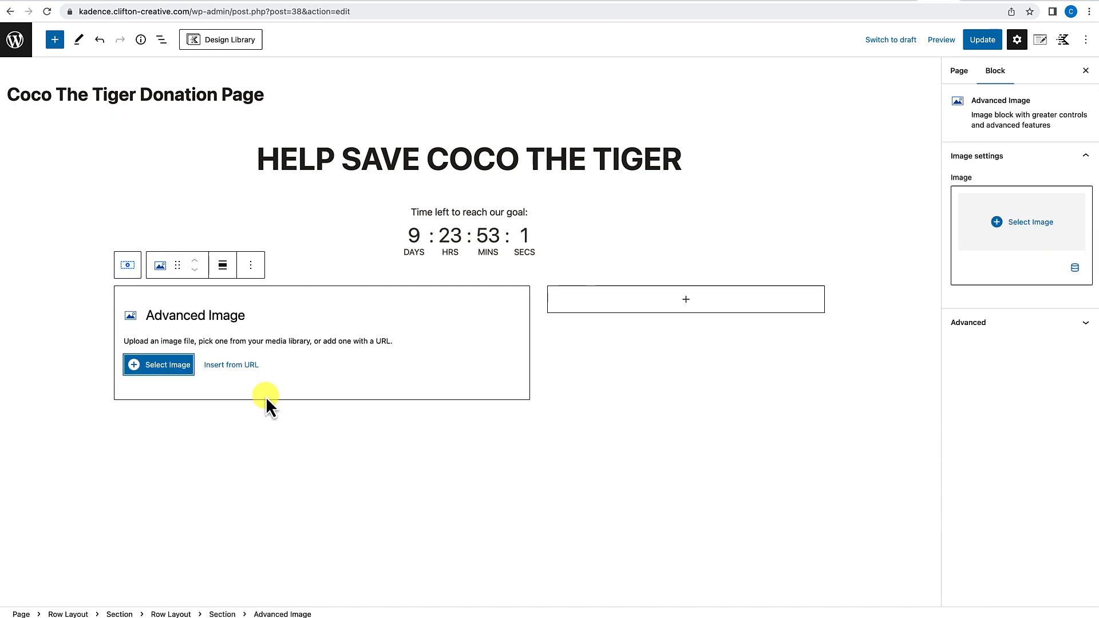
Step: Upload pexels-pixabay-236601.jpg from Downloads to the media library for the image block
click(168, 366)
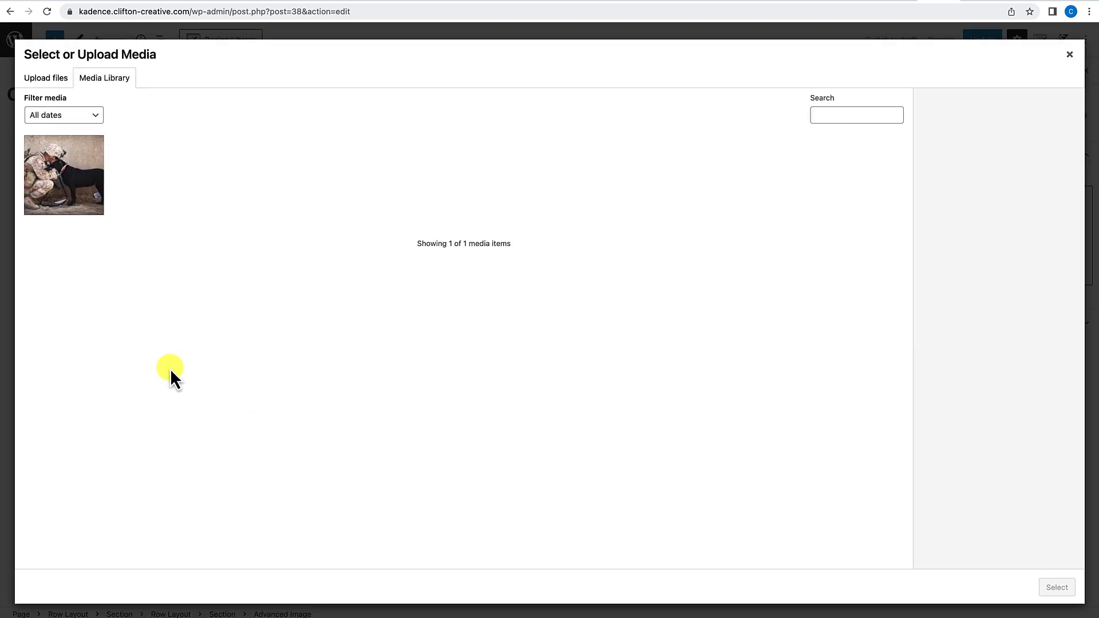
click(48, 78)
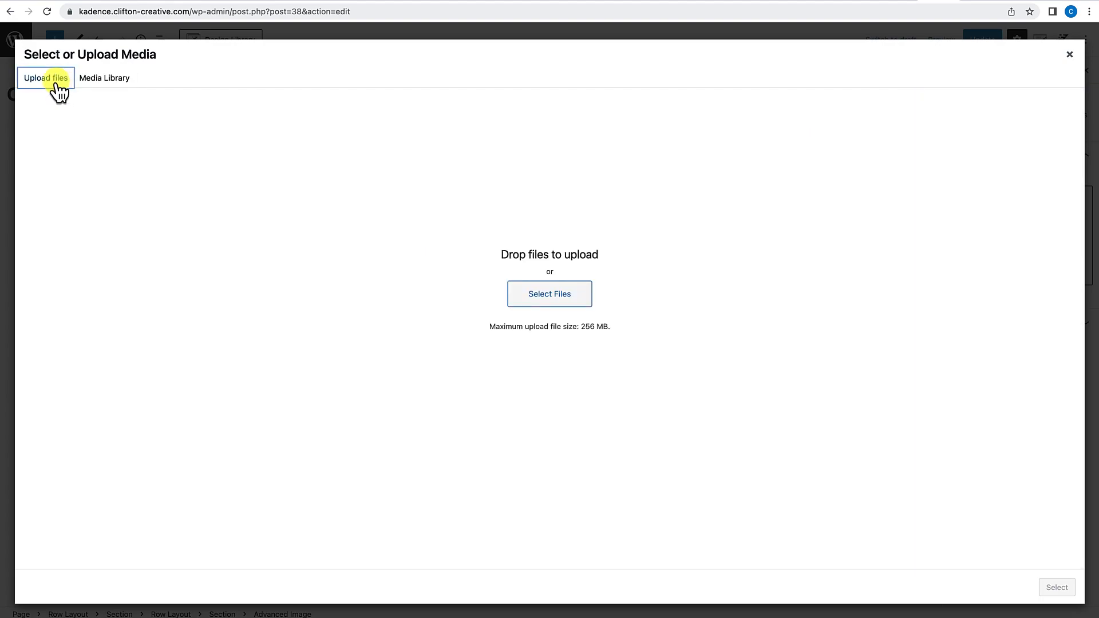
click(537, 299)
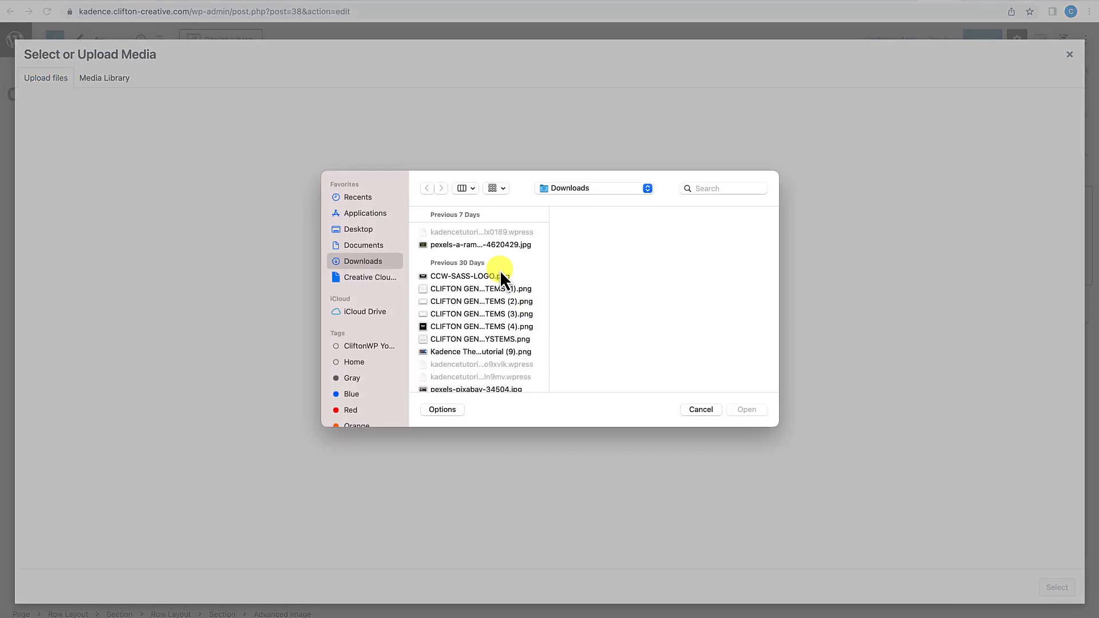
click(462, 245)
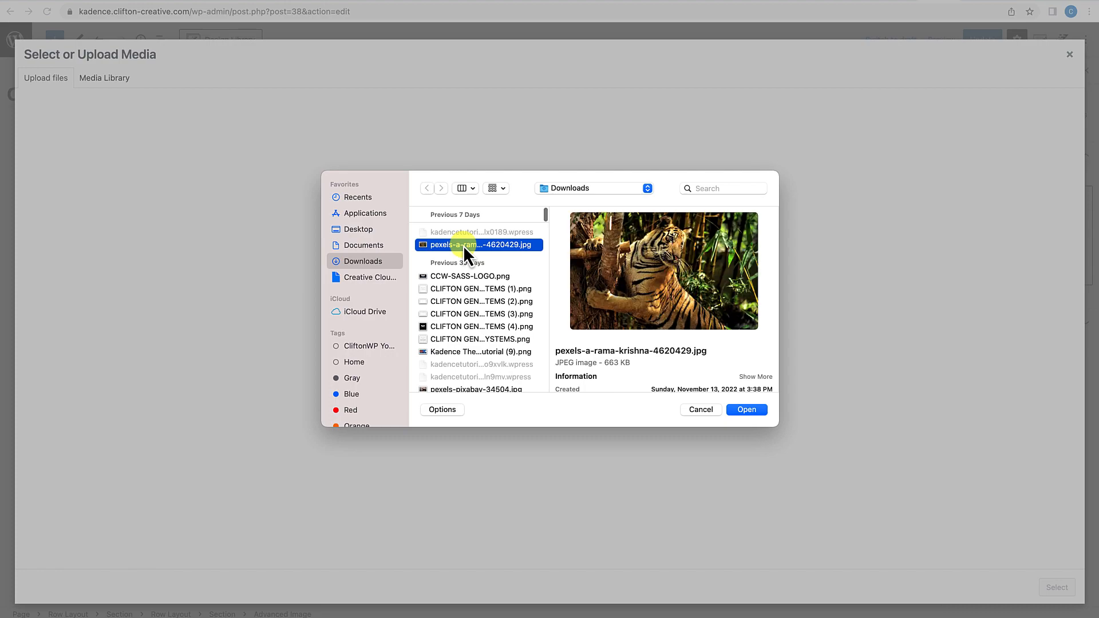
scroll(463, 263, down, 5)
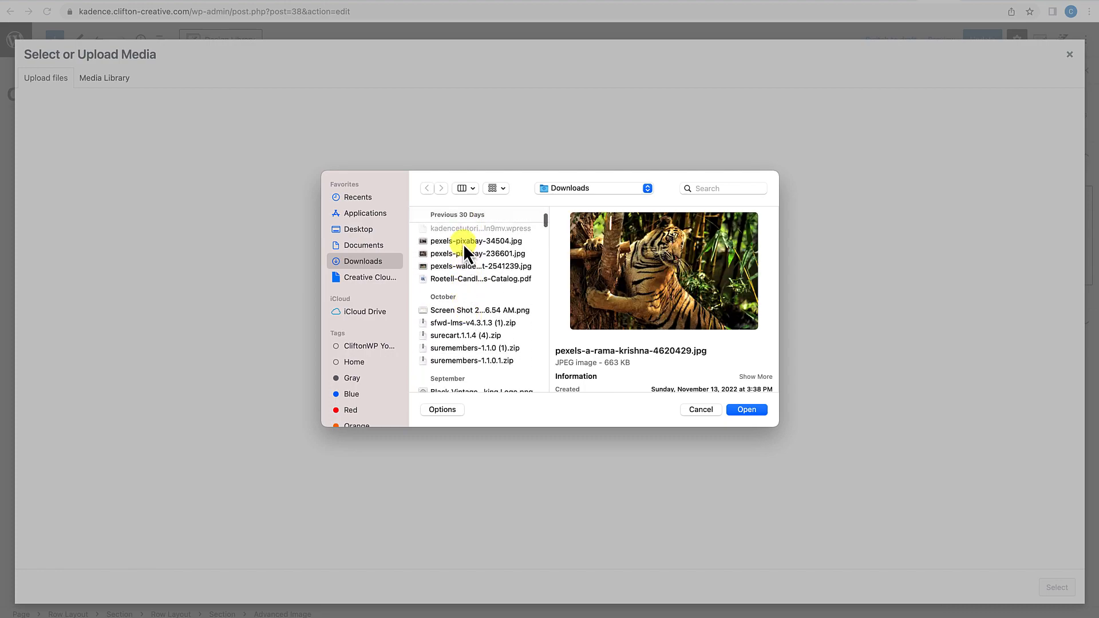
click(463, 243)
click(462, 253)
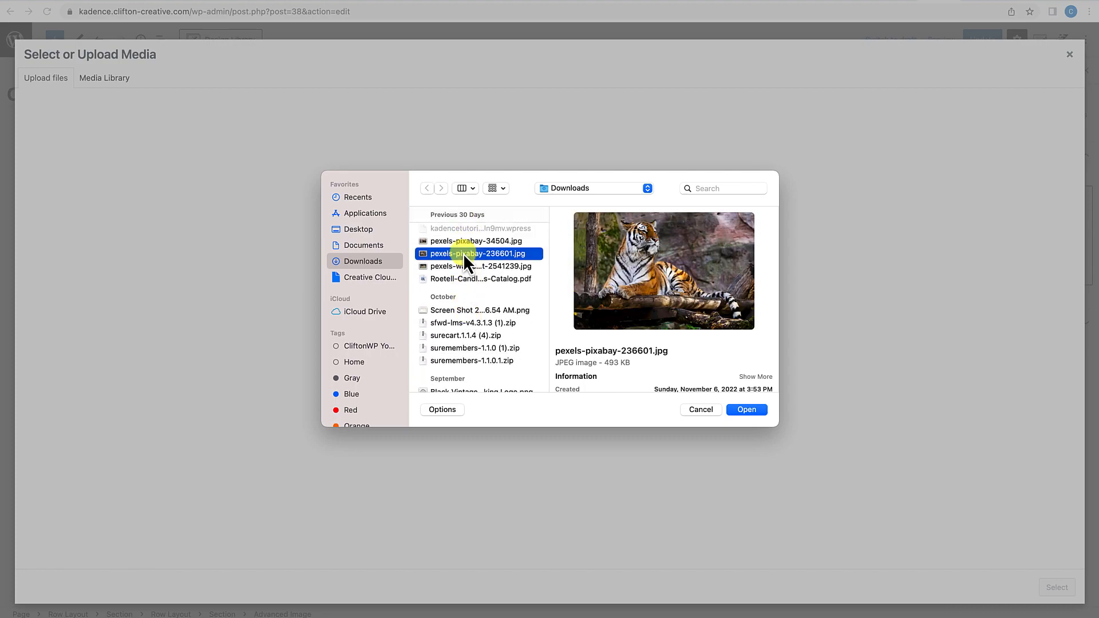
click(747, 409)
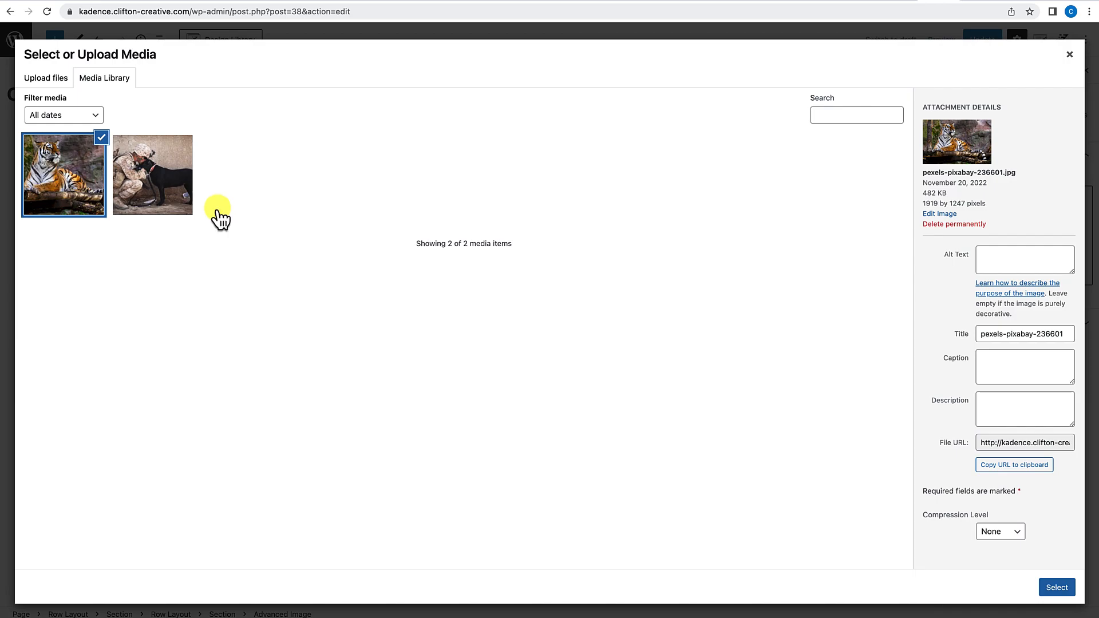
Step: Upload the Pexels JPEG numbered 2541239, showing a tiger with its cub, from Downloads to the media library
click(45, 79)
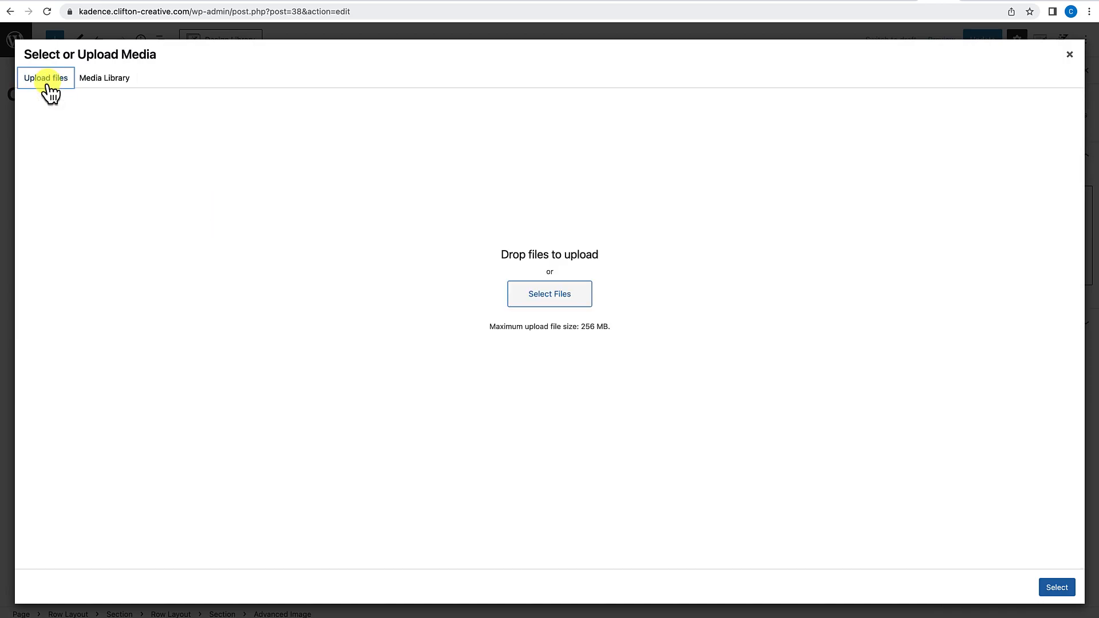
click(535, 299)
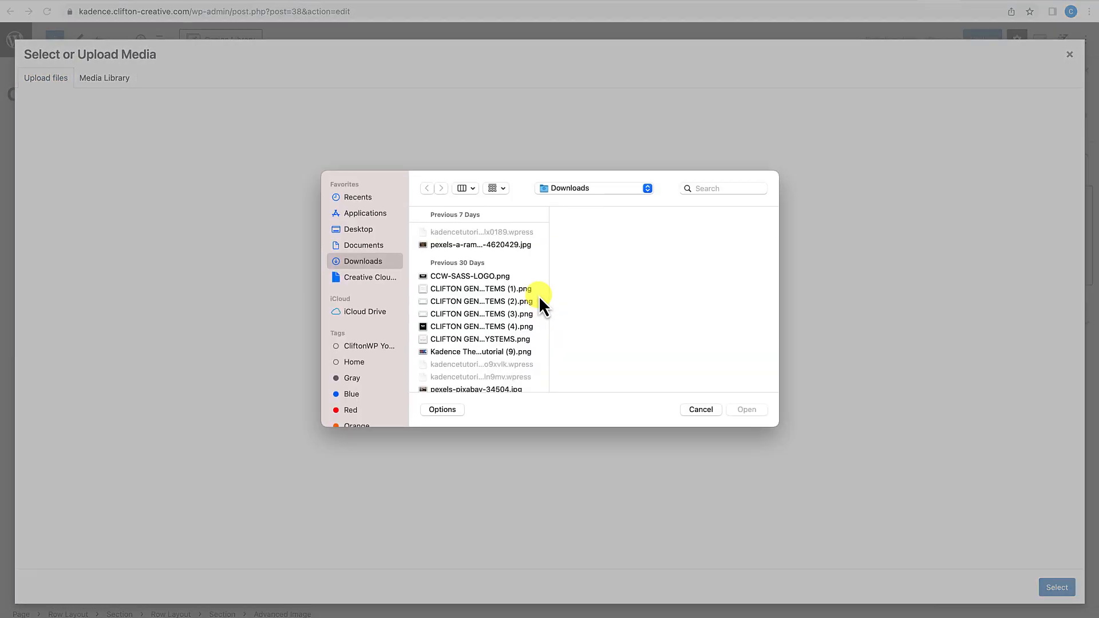
scroll(468, 338, down, 8)
scroll(468, 337, up, 3)
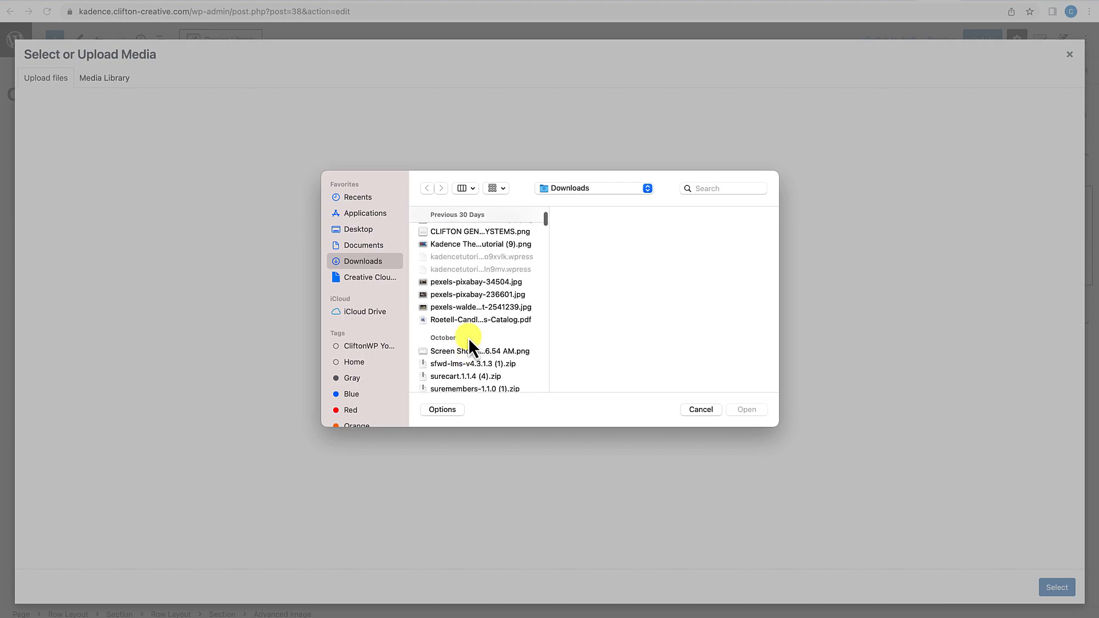
click(463, 297)
click(465, 287)
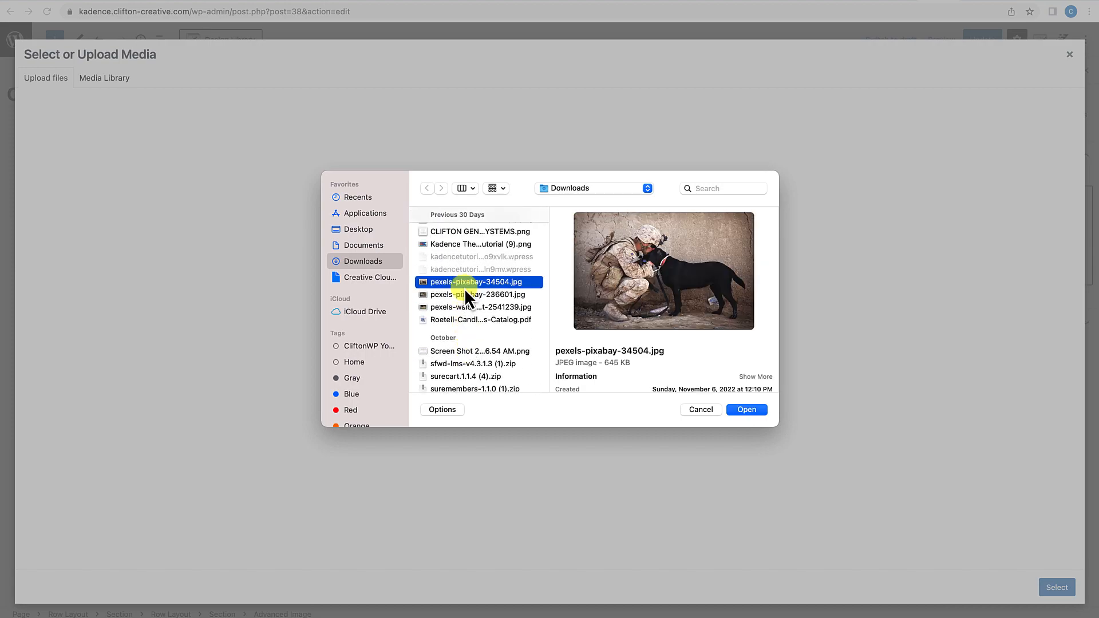
click(464, 307)
scroll(464, 307, down, 5)
scroll(464, 307, up, 3)
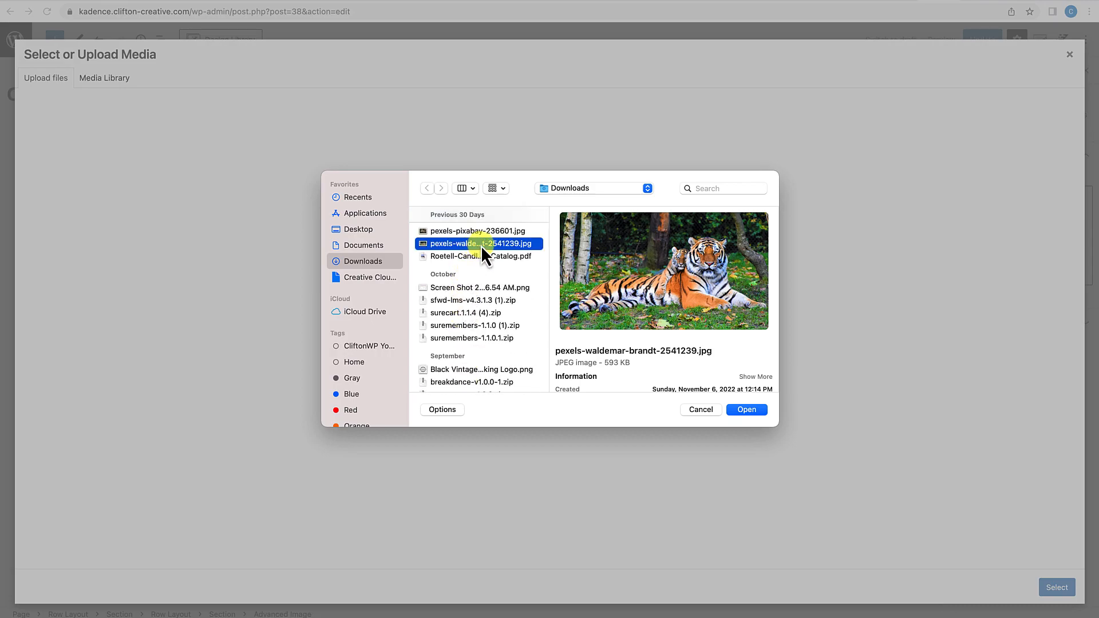
click(746, 410)
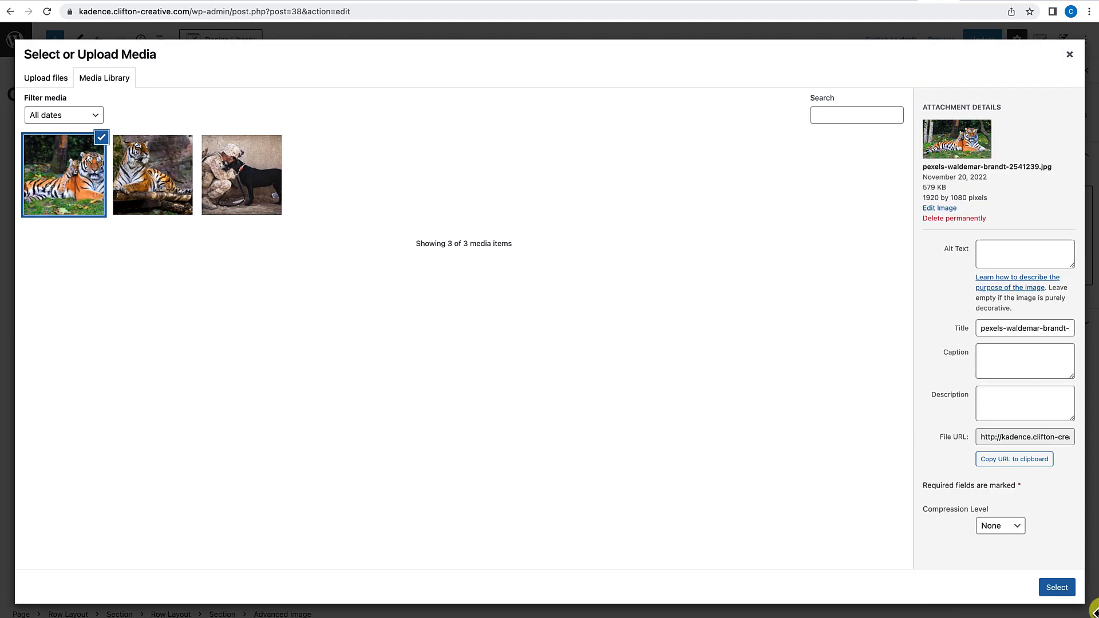
Step: Copy the tiger-and-cub image's title into its alt text and place the image in the block
triple_click(1025, 330)
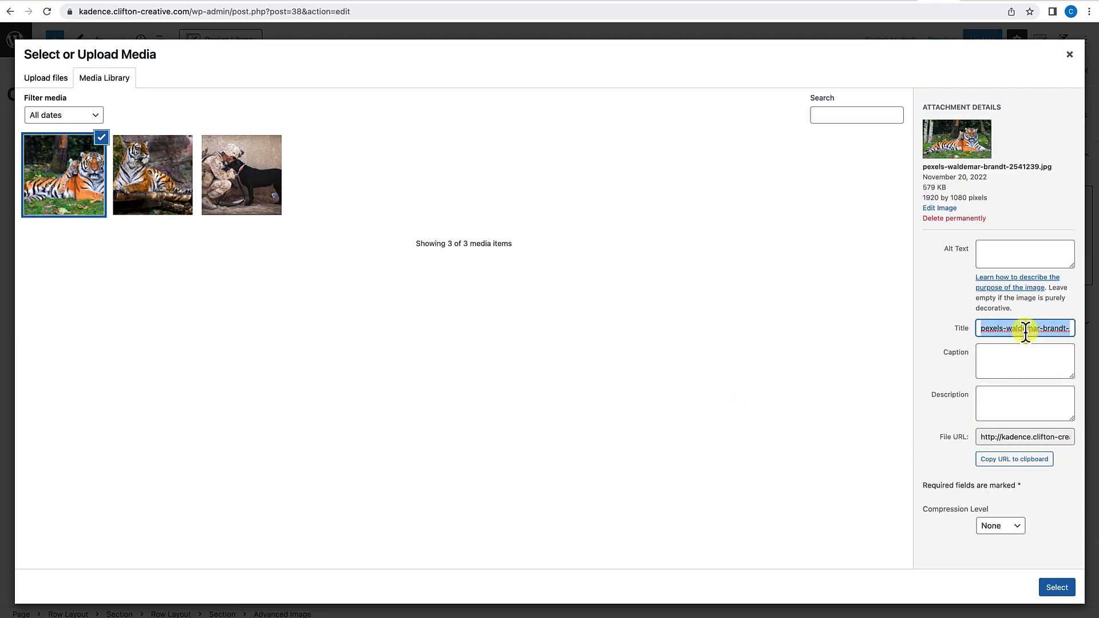
key(ctrl+c)
click(1030, 260)
key(ctrl+v)
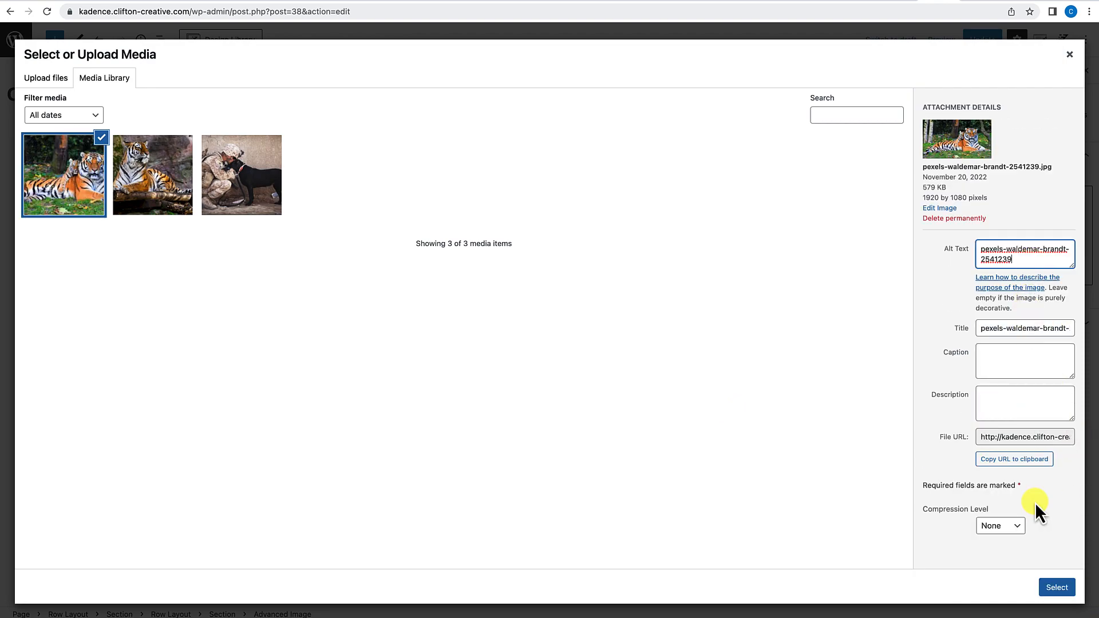
click(1056, 588)
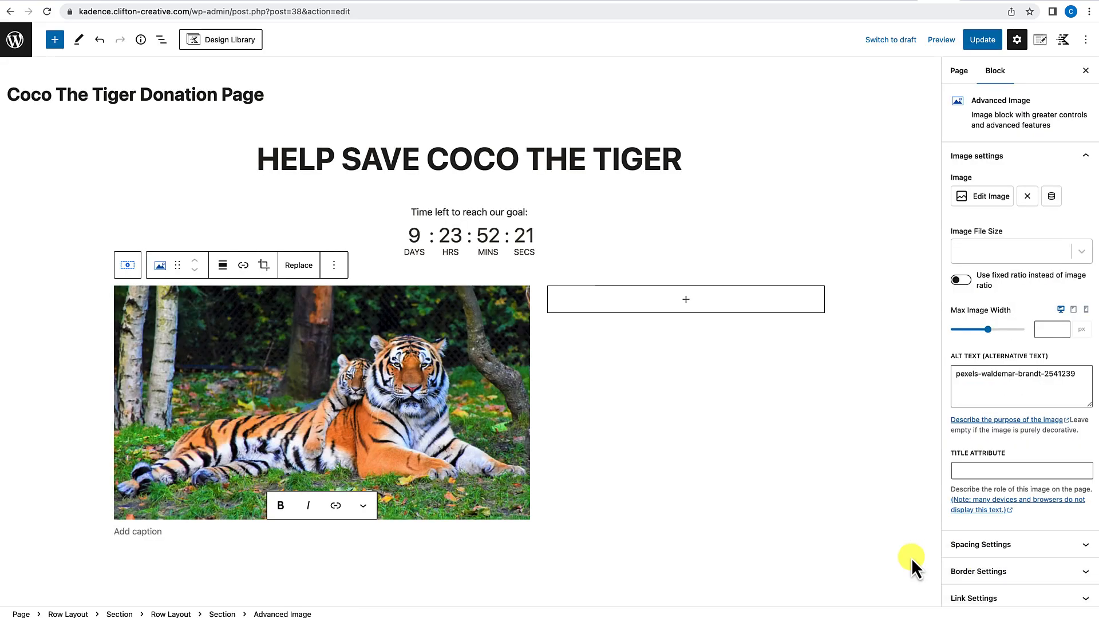
Step: Set a linked border radius of 6 on all corners of the tiger image
click(526, 455)
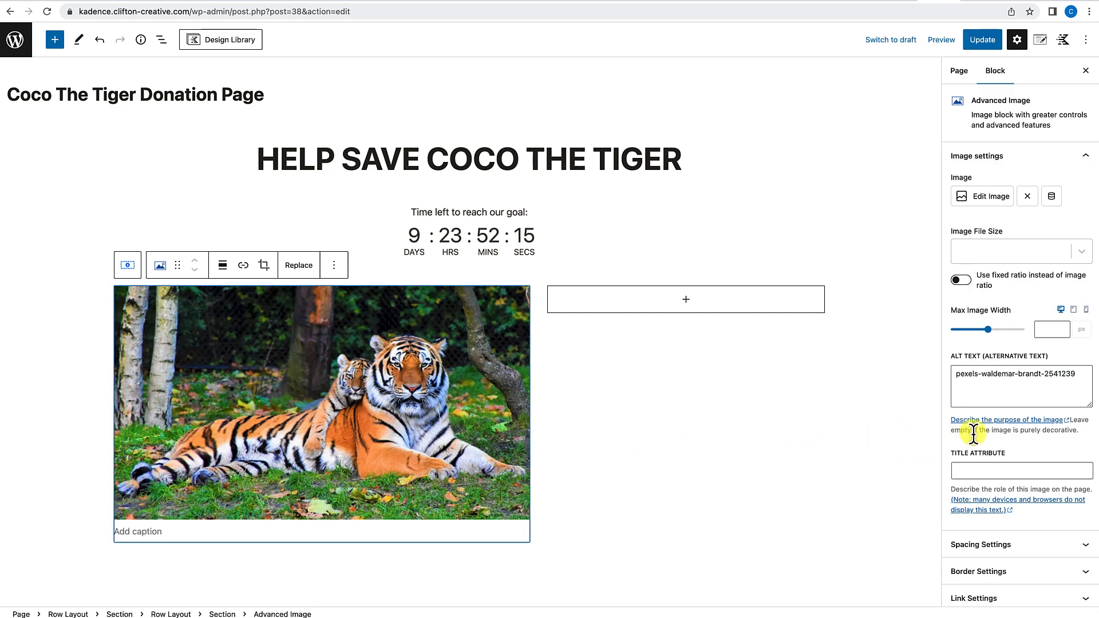
scroll(973, 432, down, 5)
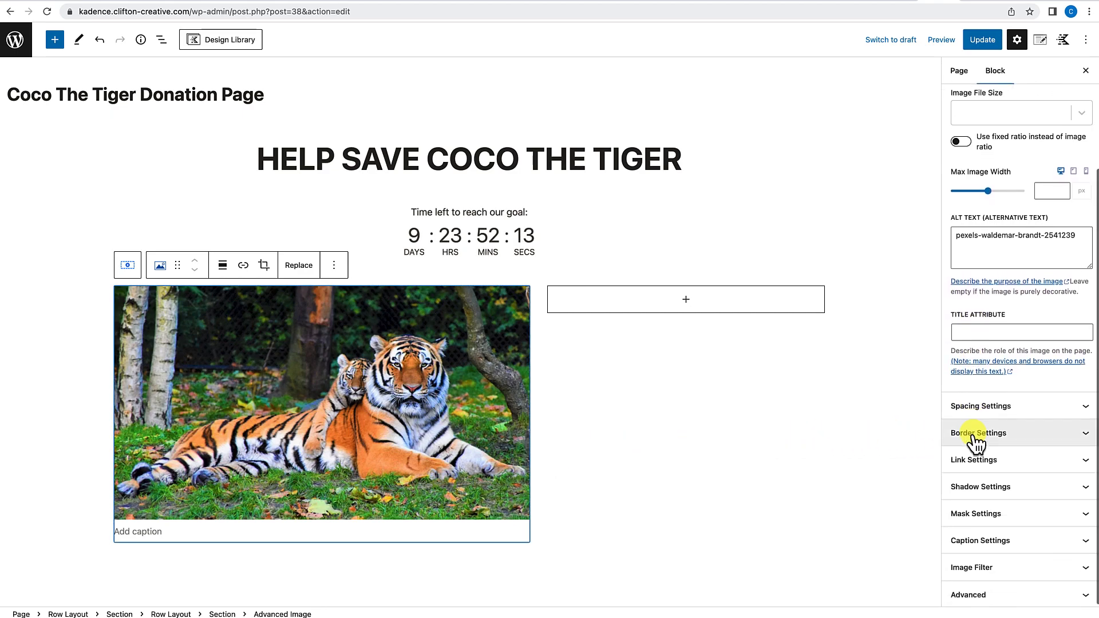
click(976, 438)
scroll(973, 434, down, 3)
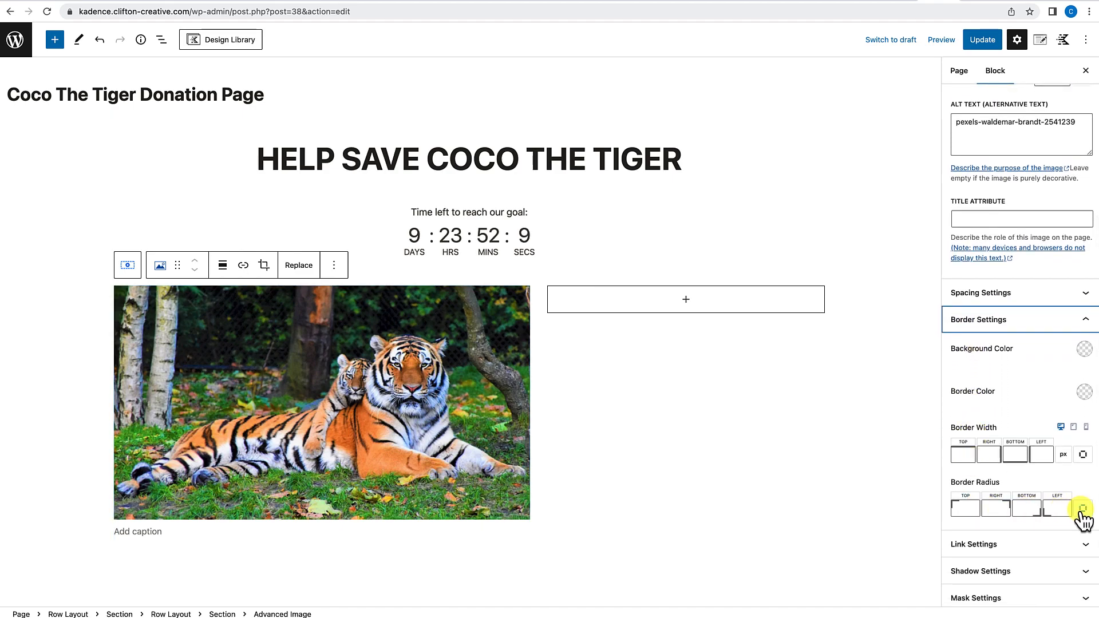
click(1081, 509)
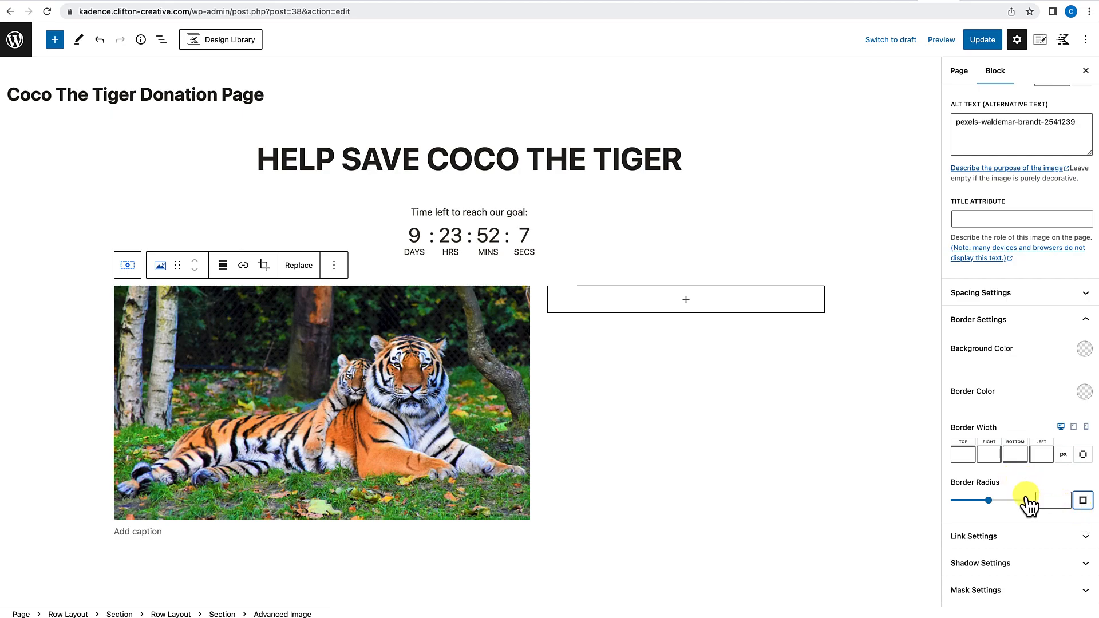
click(1052, 499)
text(6)
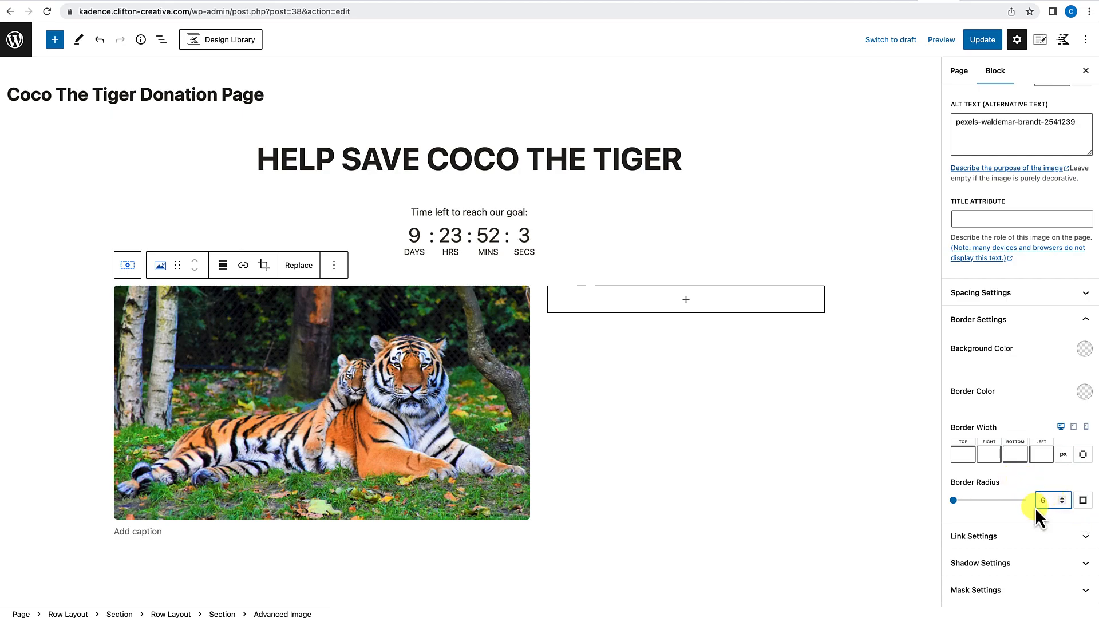
Step: Enable a box shadow on the tiger image and set its blur to 44
scroll(1037, 512, down, 2)
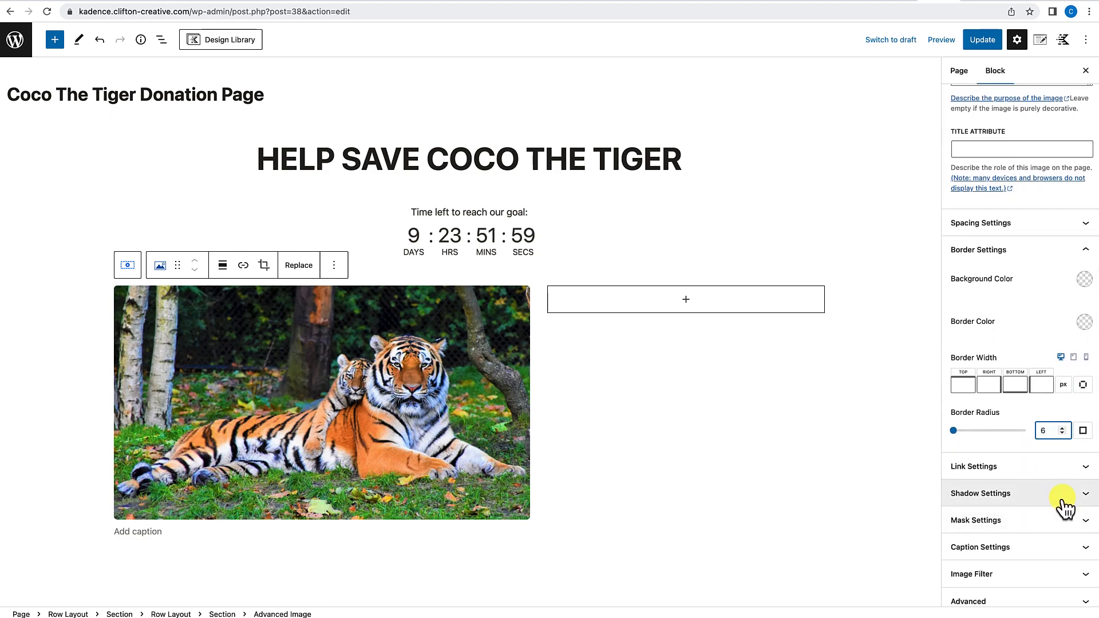
click(1063, 501)
scroll(1050, 522, down, 2)
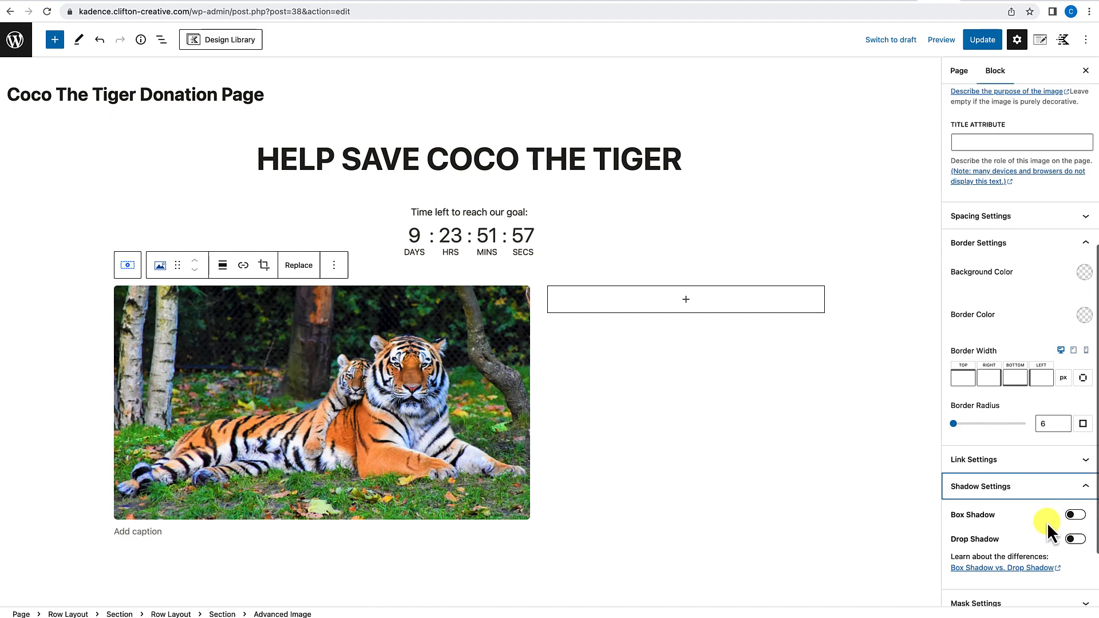
click(1076, 462)
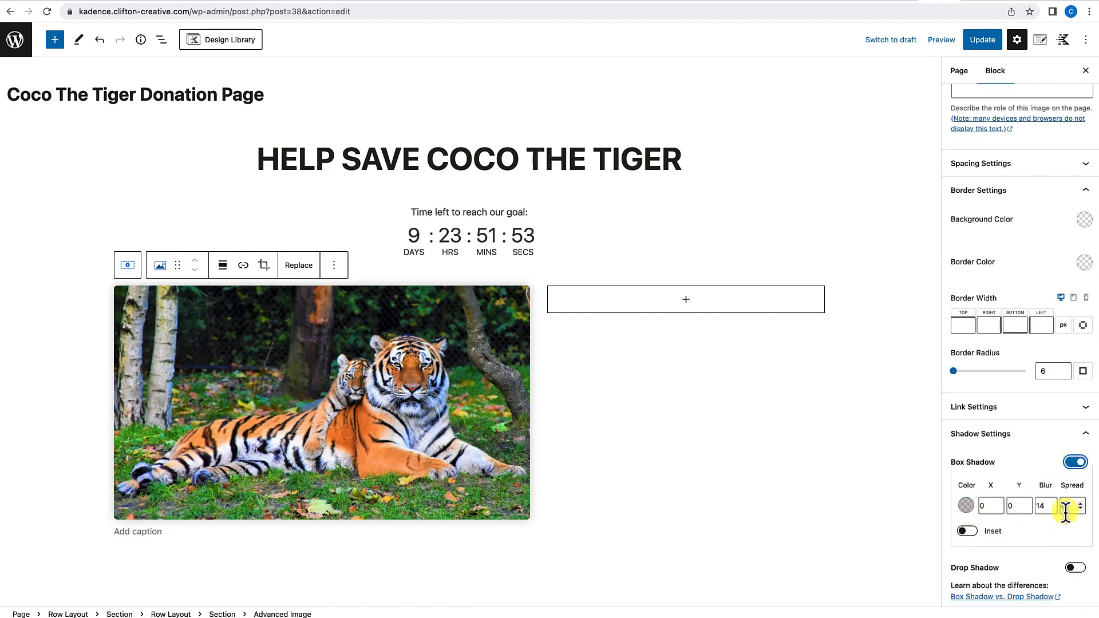
drag(1040, 506, 1029, 506)
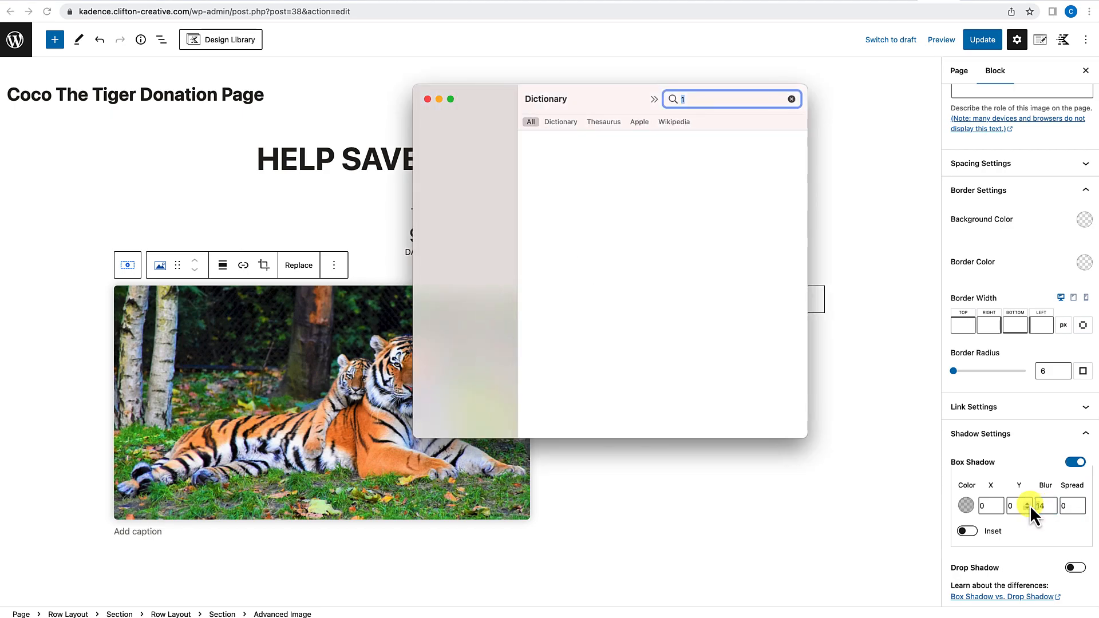
click(428, 100)
text(4)
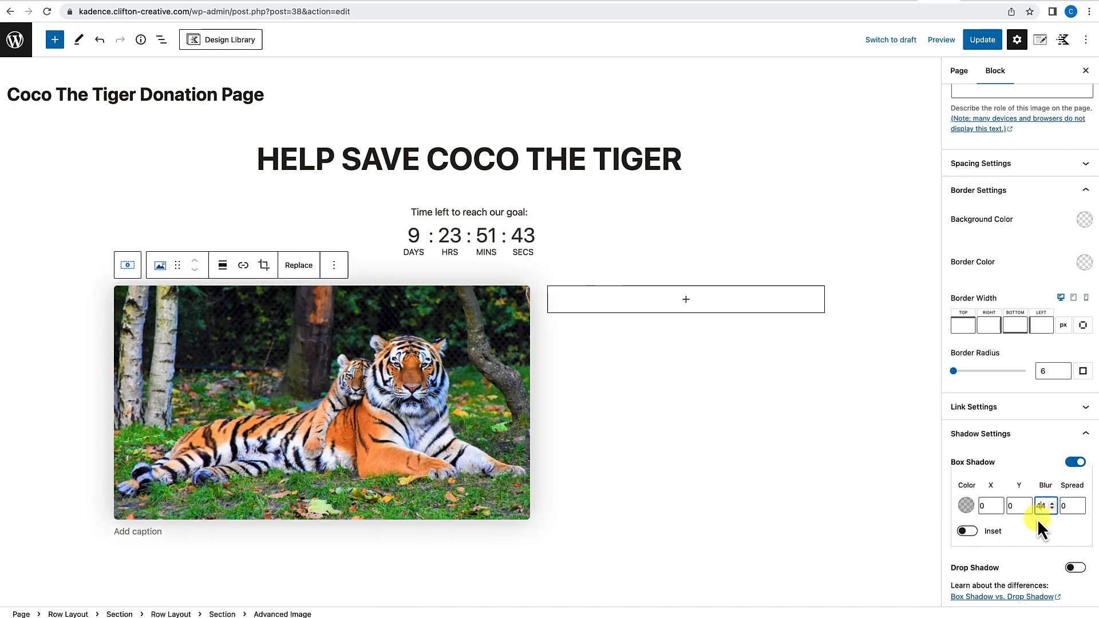
click(646, 496)
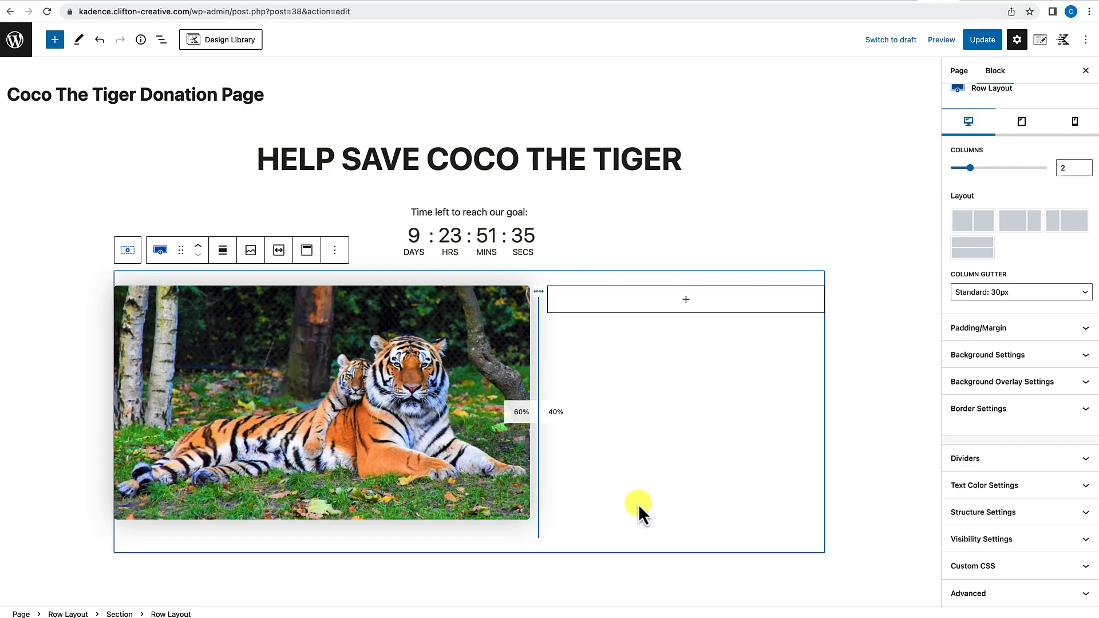
click(503, 507)
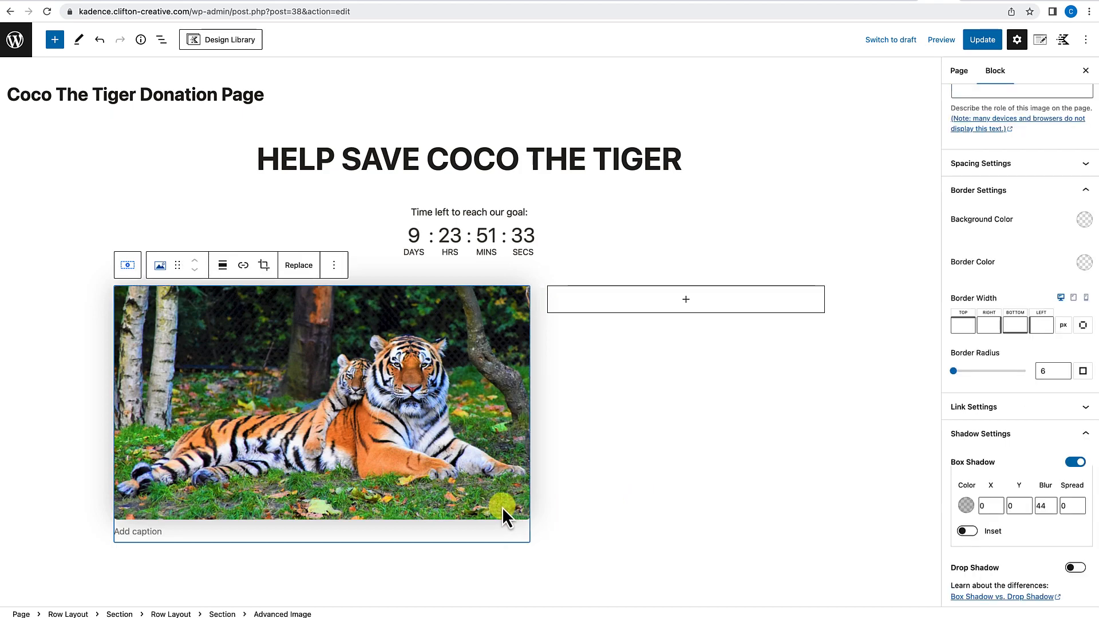
click(504, 530)
click(506, 511)
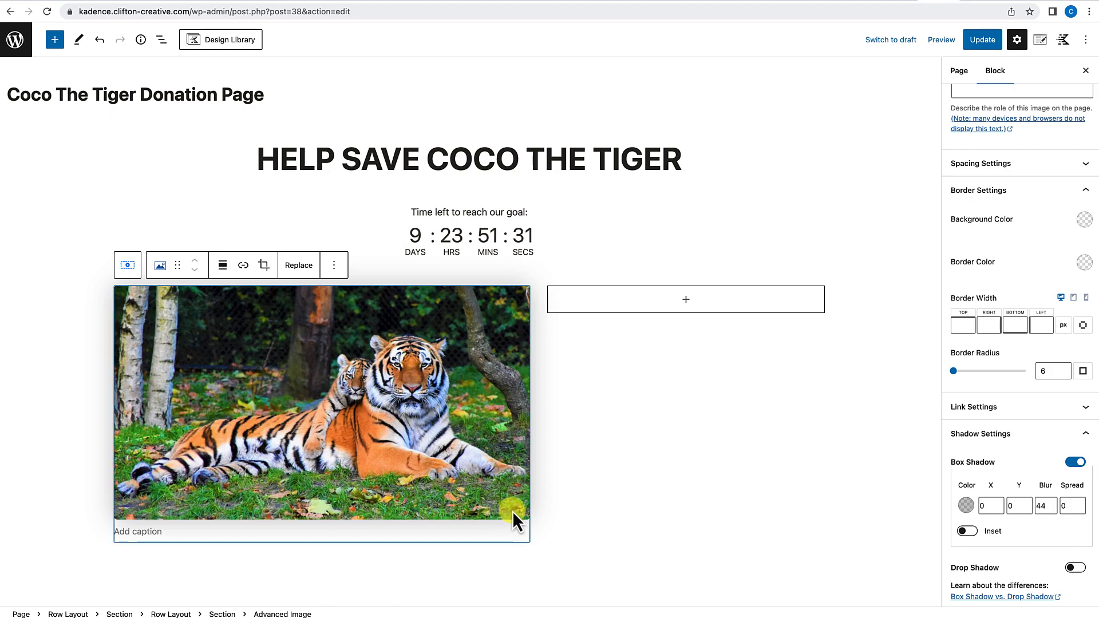
Step: Insert an Advanced Text block directly after the tiger image in the wider column
scroll(513, 510, down, 3)
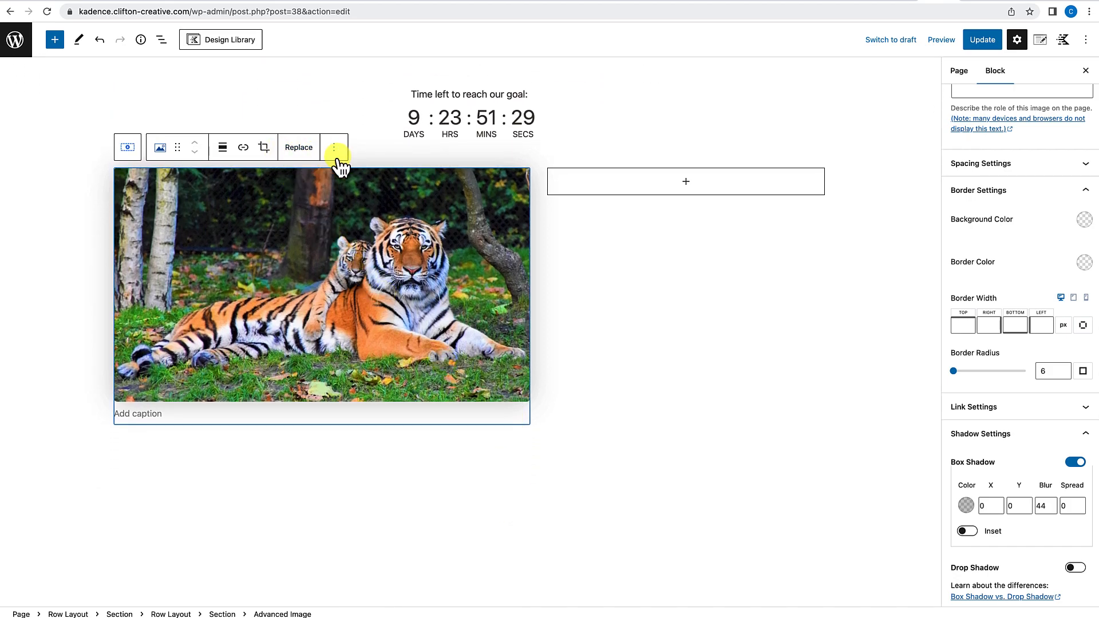
click(337, 152)
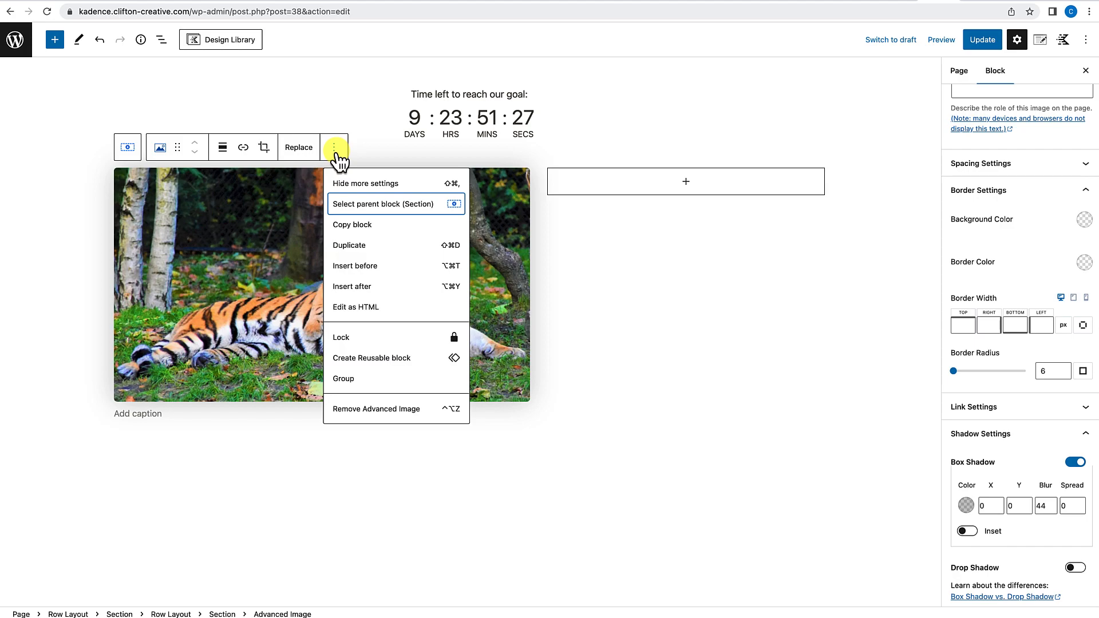
click(350, 287)
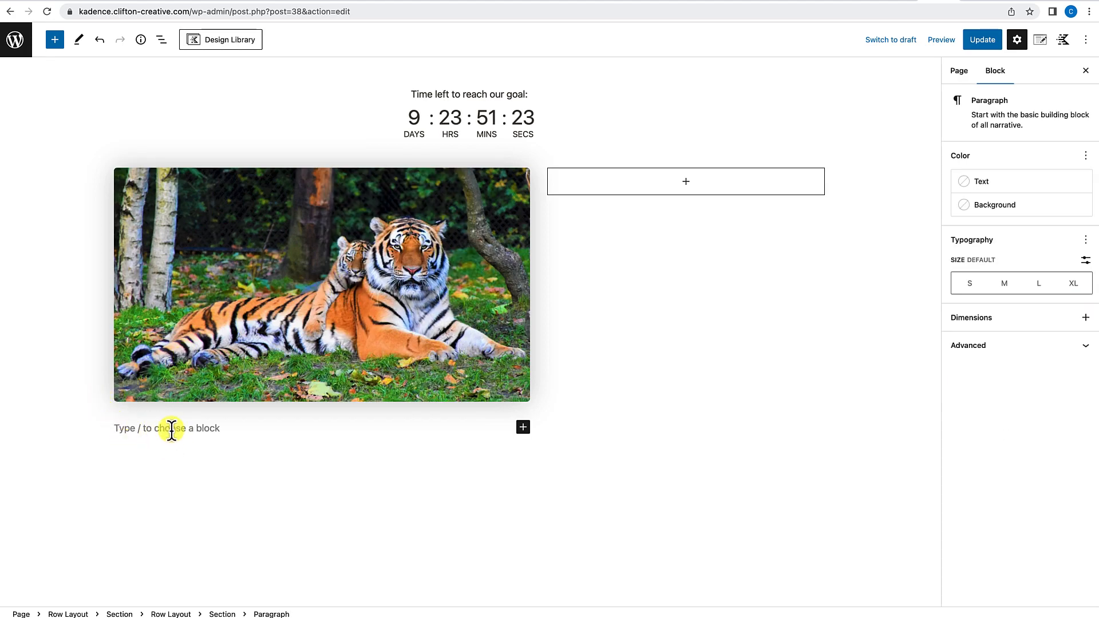
text(/advan)
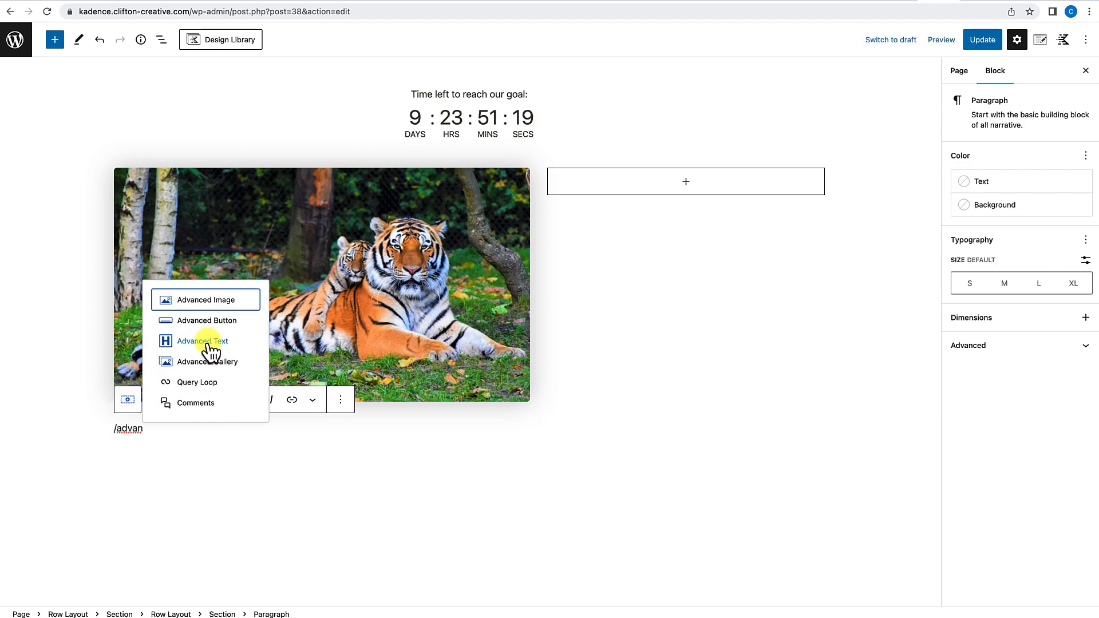
click(206, 344)
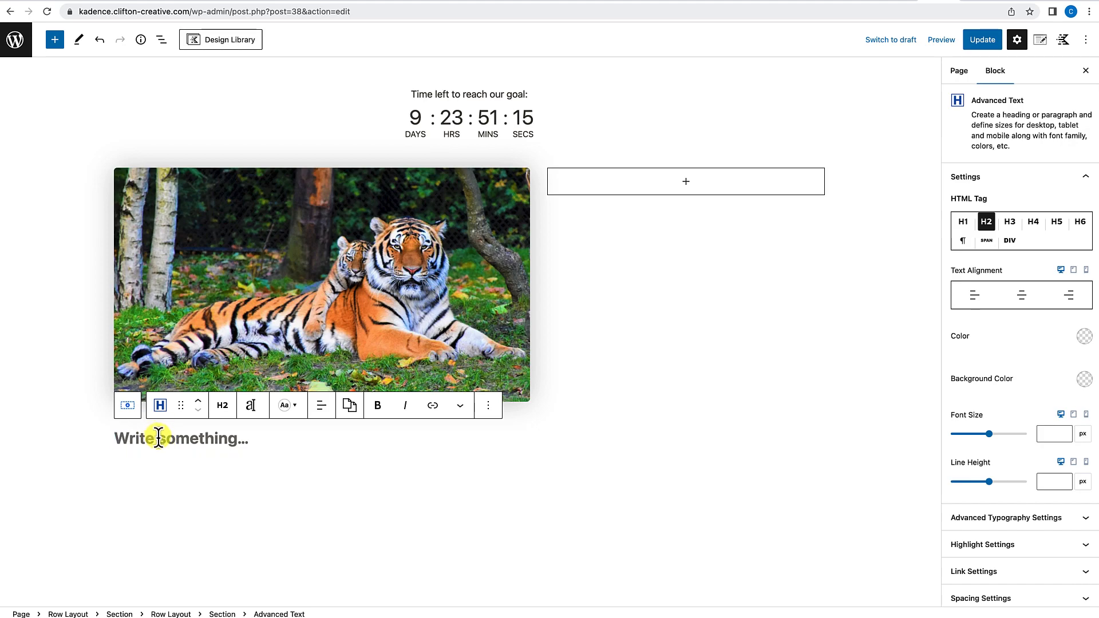
Step: Write the heading "Coco needs your help..." in the new text block under the image
text(Coco needs yuour)
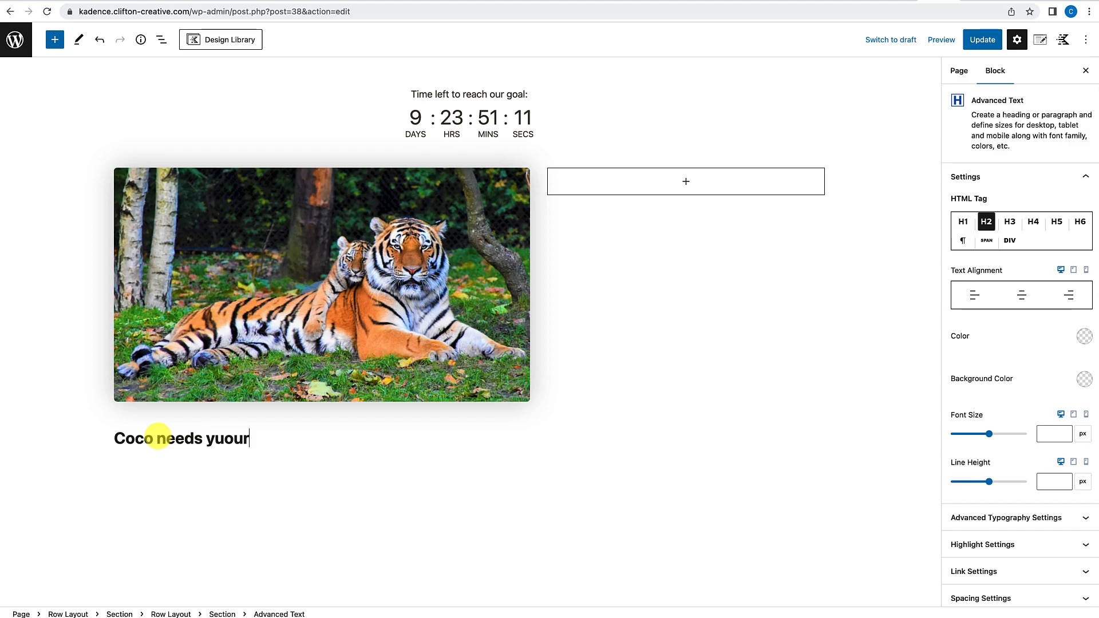
key(BackSpace)
key(BackSpace)
key(BackSpace)
key(BackSpace)
text(our help...)
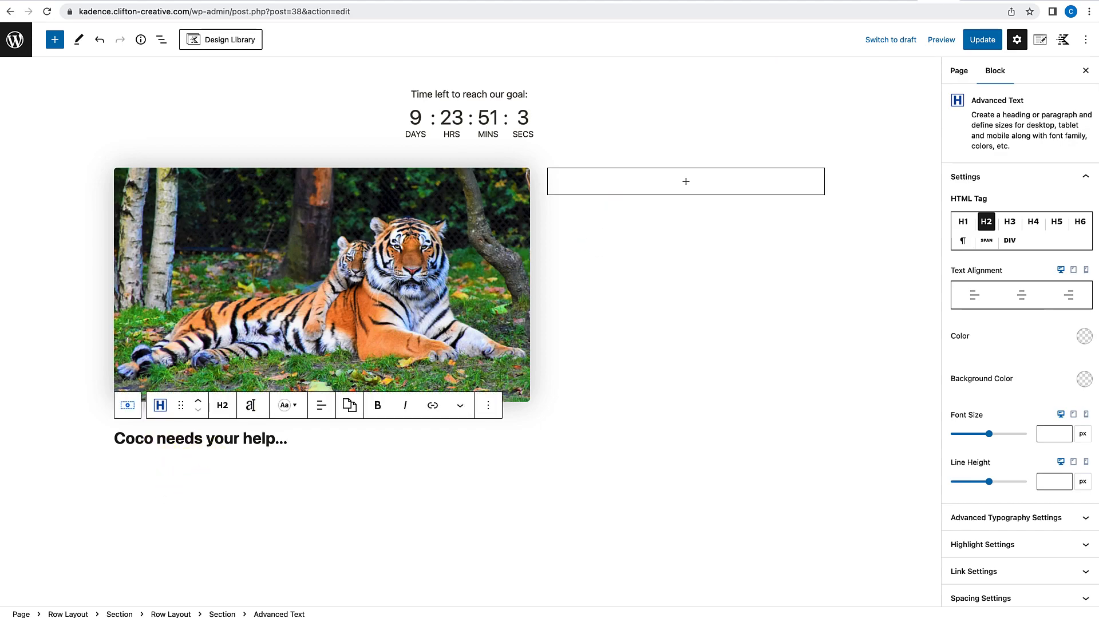
Step: Search the web for a lorem ipsum generator in a new browser tab and copy the sample paragraph from loremipsum.io
key(super+t)
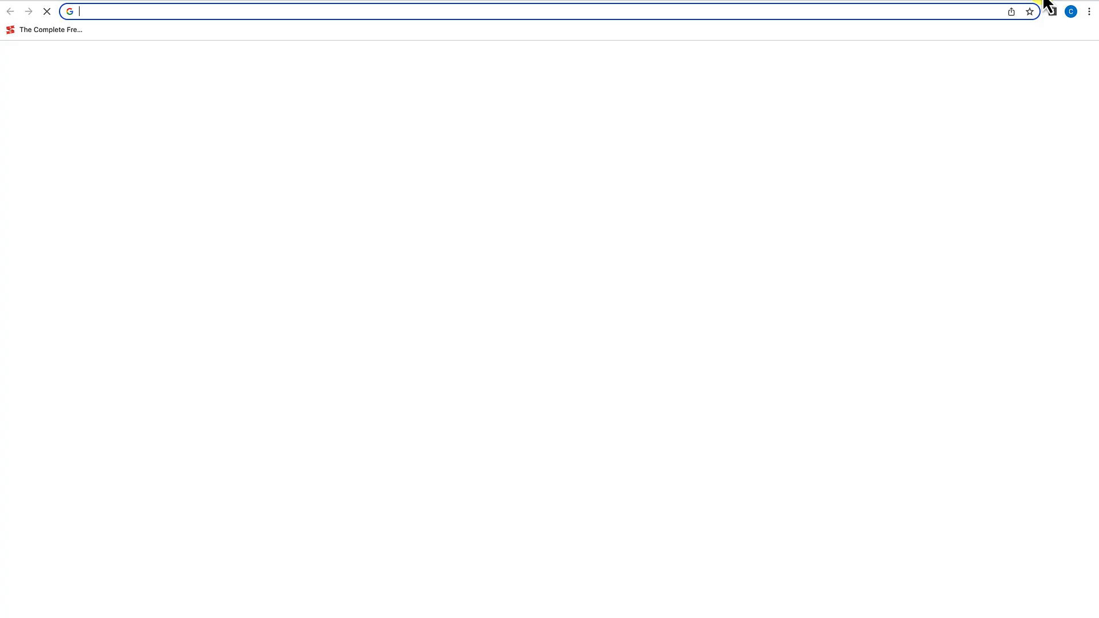
text(lorem)
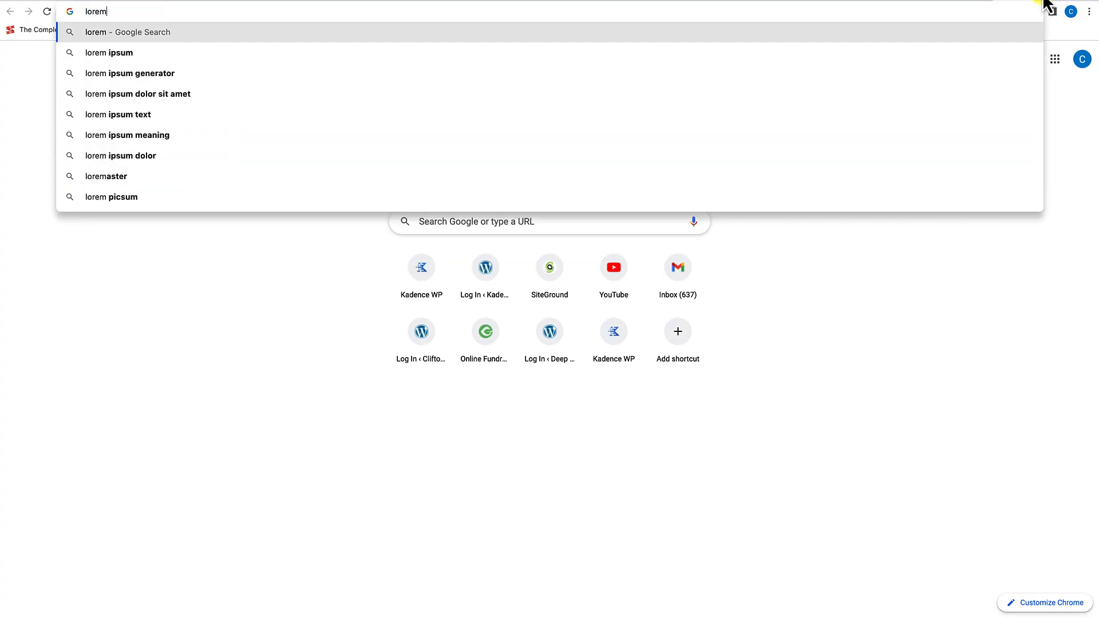
click(147, 73)
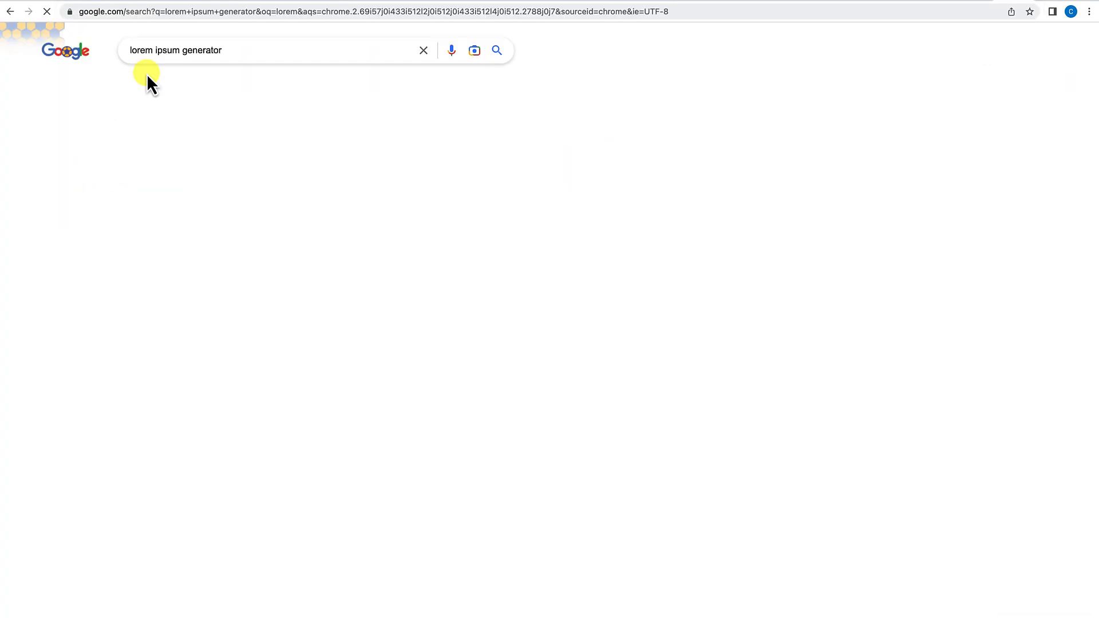
click(171, 150)
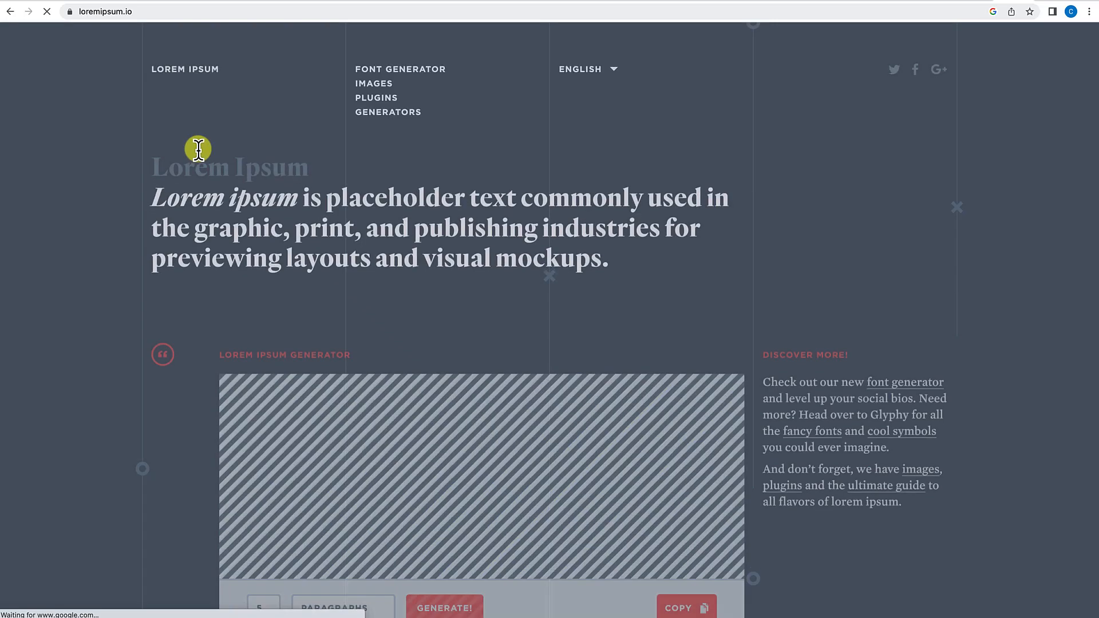
scroll(193, 156, down, 3)
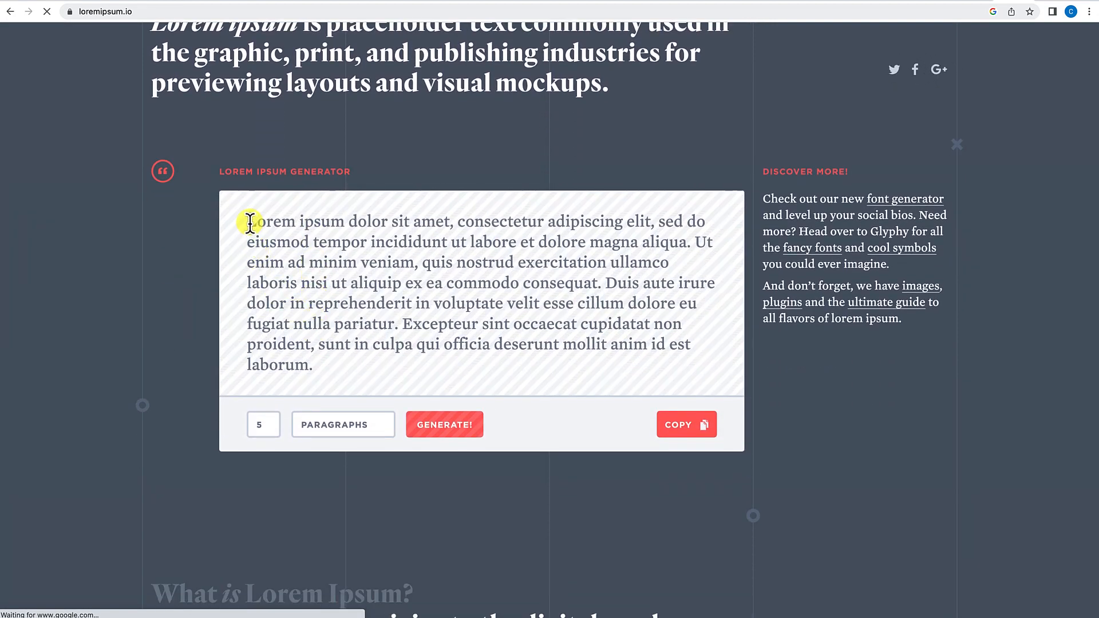
drag(247, 223, 350, 379)
key(super+c)
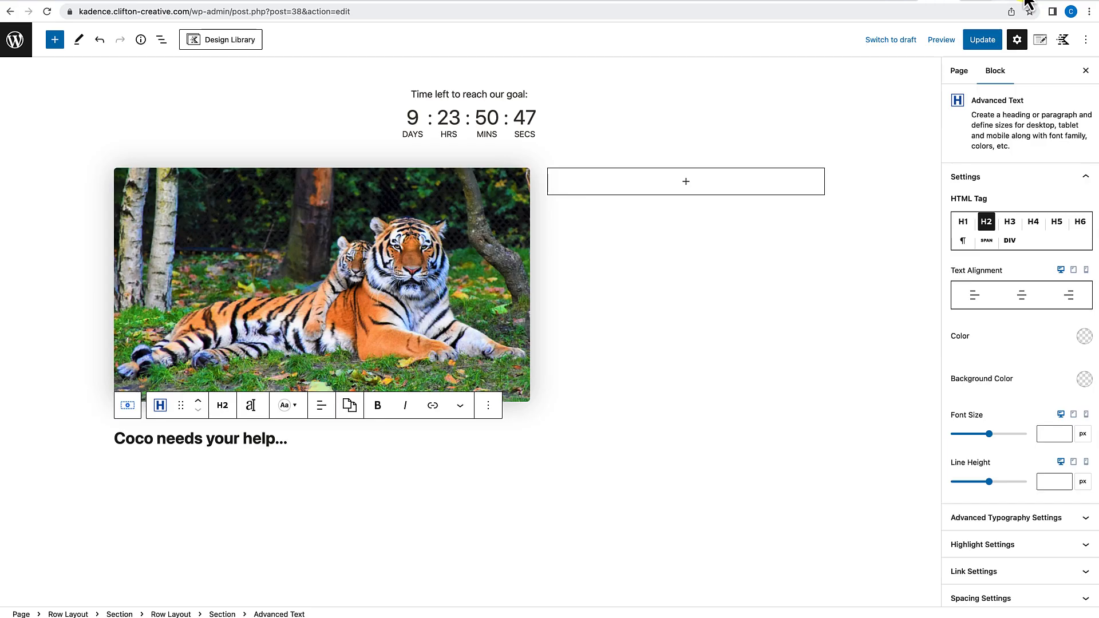
Step: Back in the page editor, paste the lorem ipsum text as a paragraph below the "Coco needs your help..." heading
key(Return)
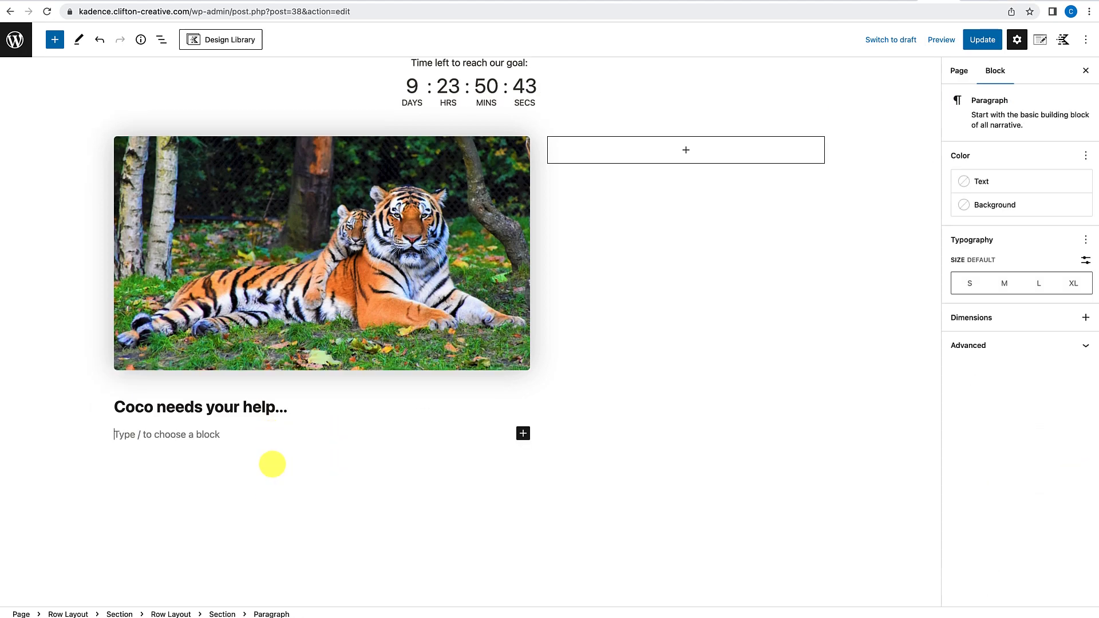
key(super+v)
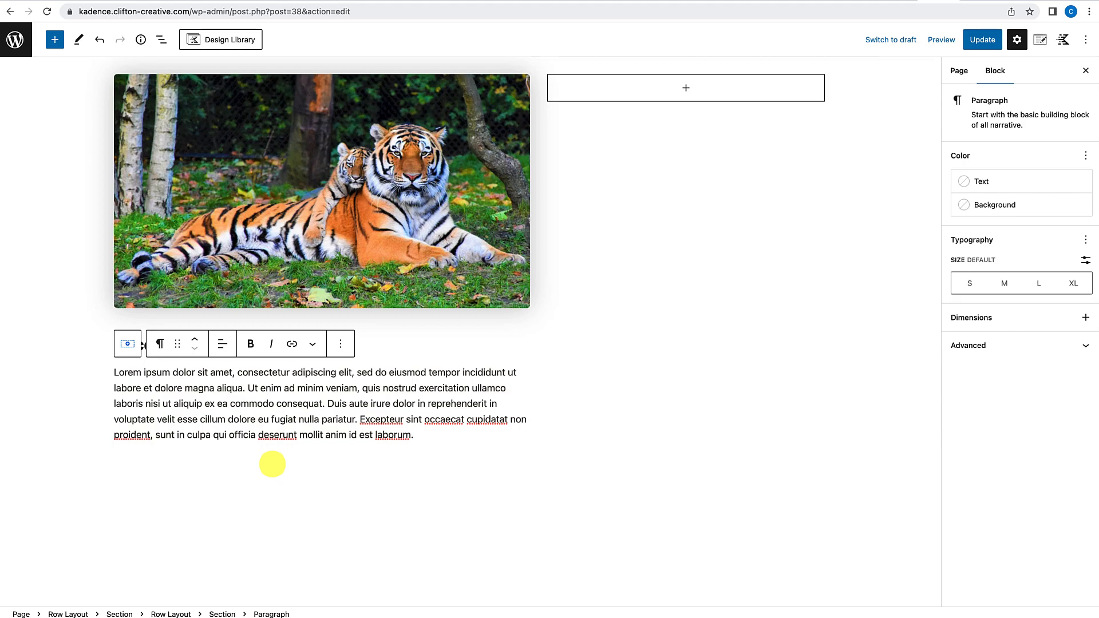
click(407, 441)
click(426, 438)
Step: Insert a Row Layout block with two equal 50/50 columns below the lorem ipsum paragraph
scroll(426, 438, up, 3)
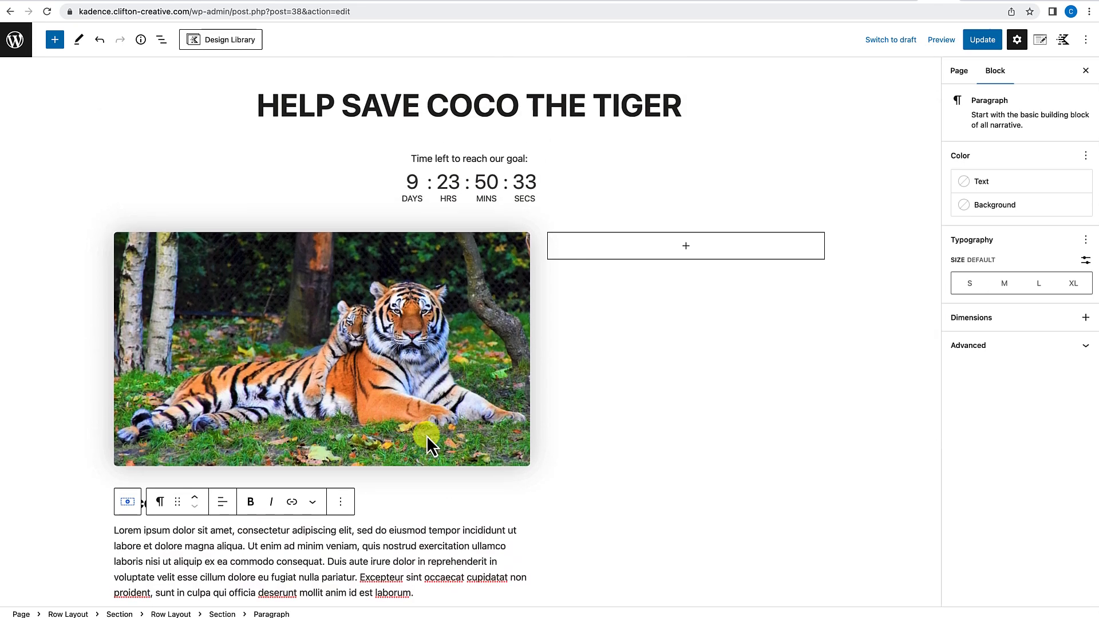
scroll(427, 441, down, 3)
scroll(427, 435, down, 2)
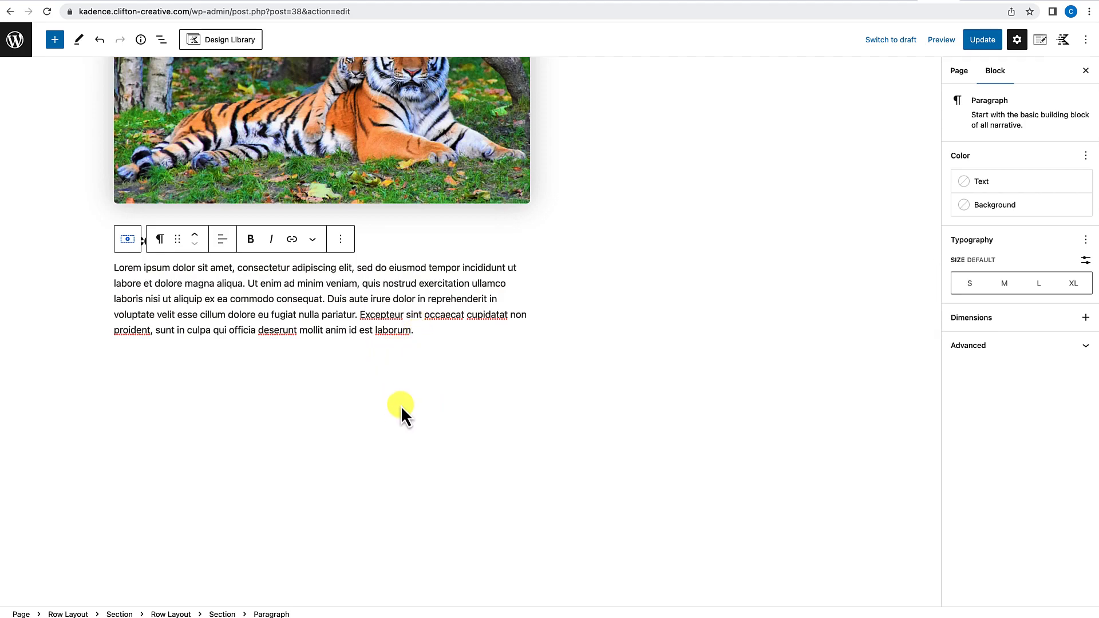
key(Return)
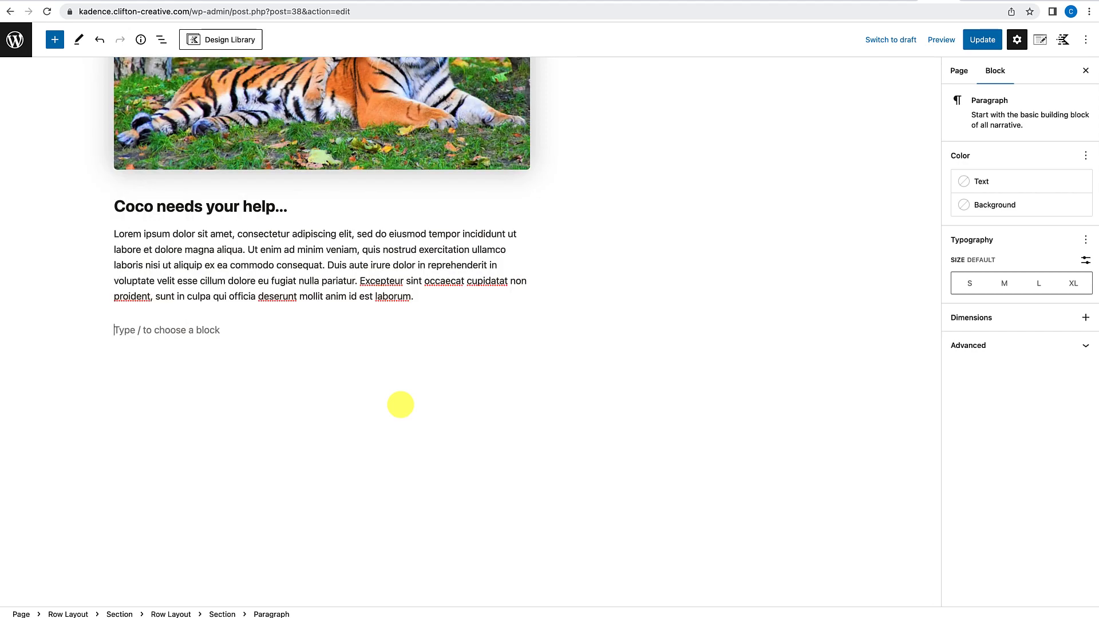
text(/row)
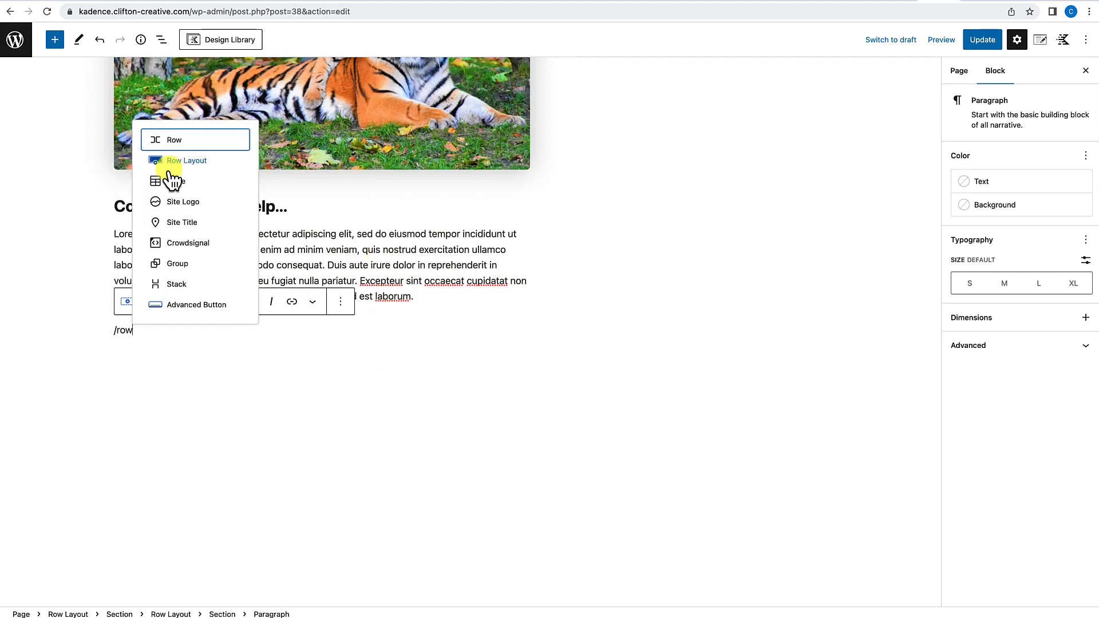
click(193, 162)
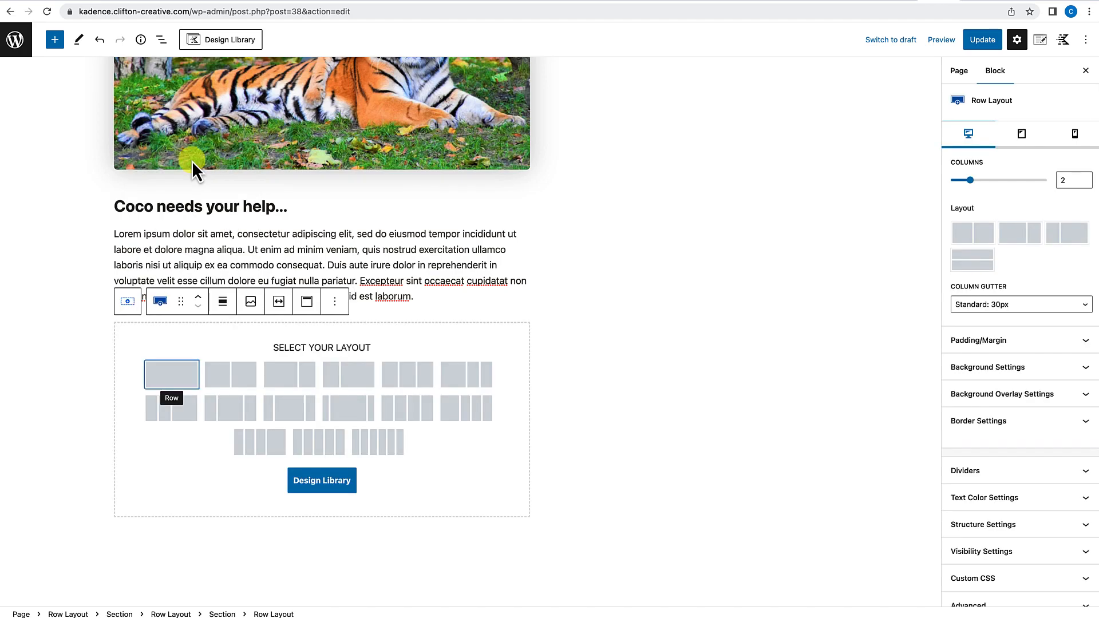
click(229, 378)
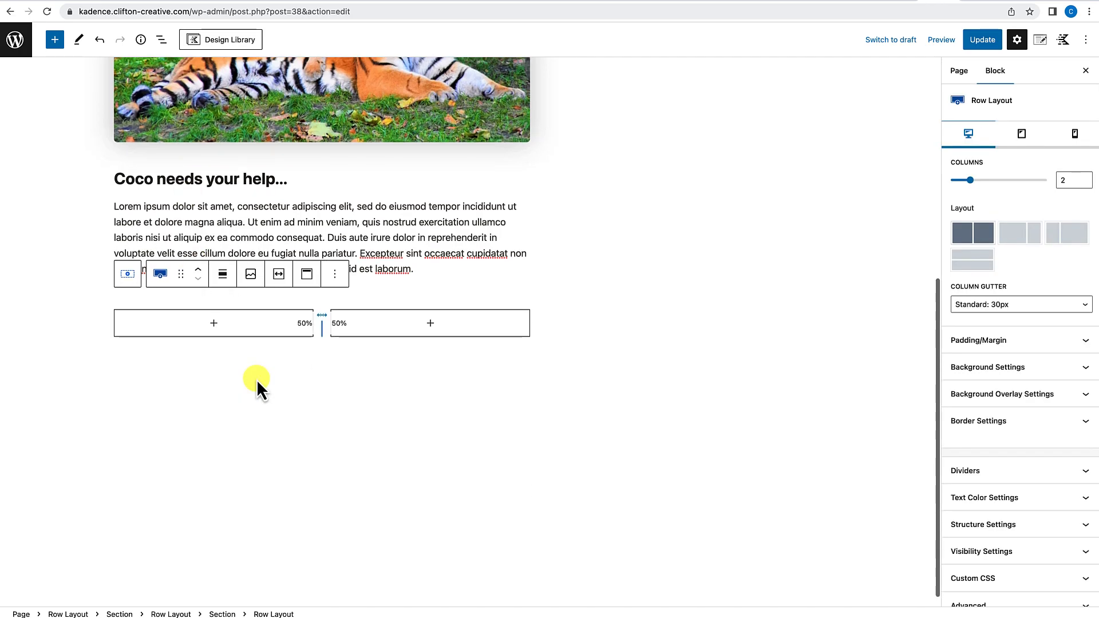
click(278, 364)
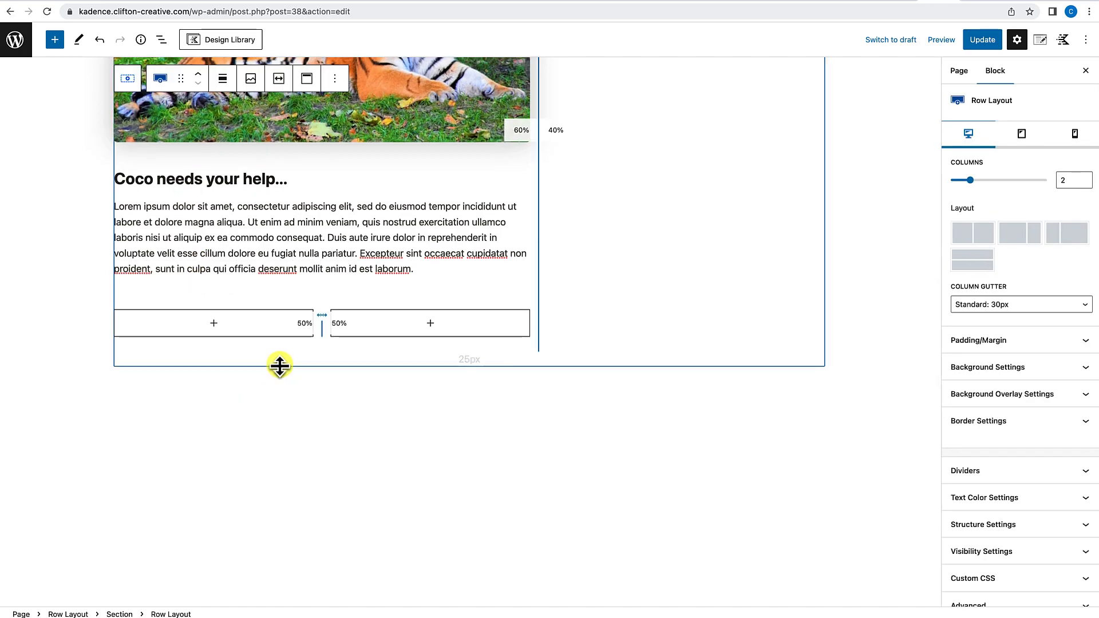
Step: Insert a Kadence Info Box block into the left column of the nested 50/50 row below the lorem ipsum paragraph
click(214, 324)
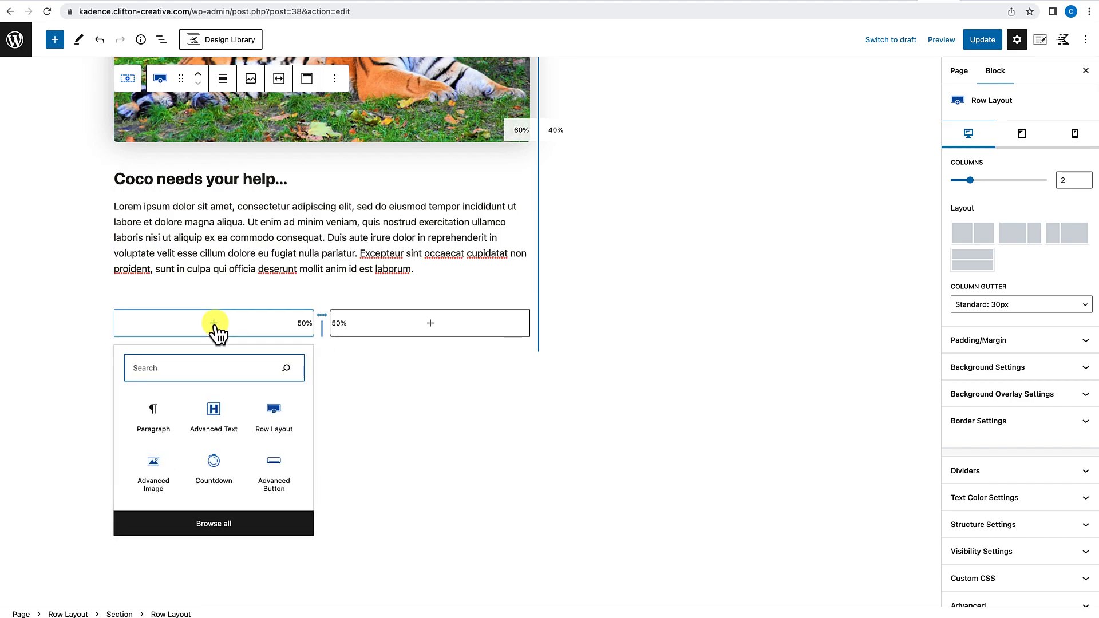
click(358, 369)
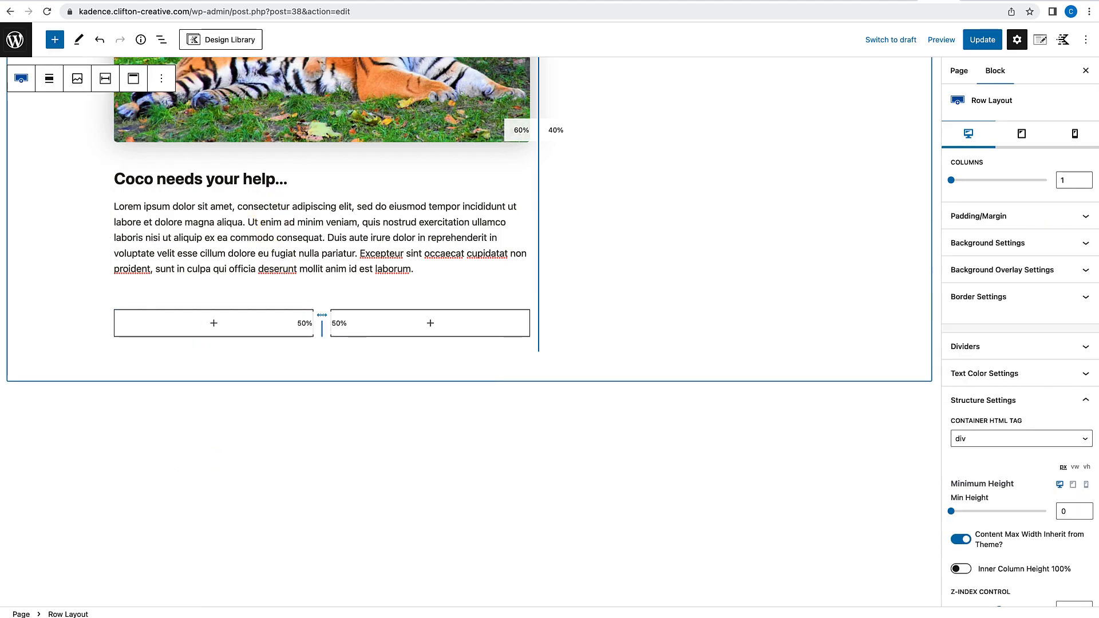
click(55, 40)
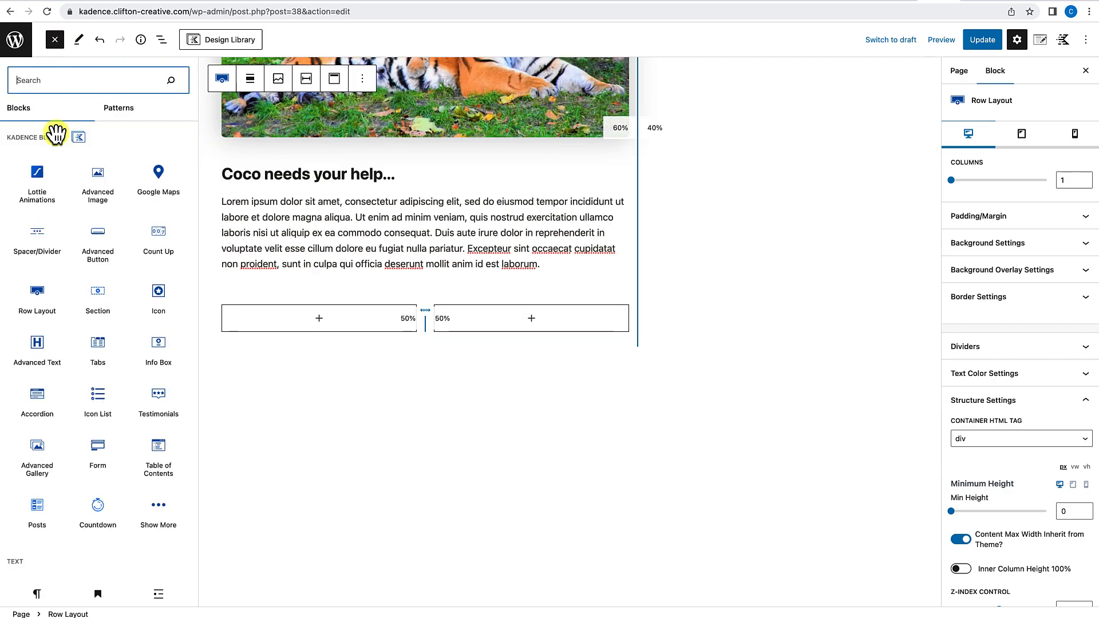
click(109, 366)
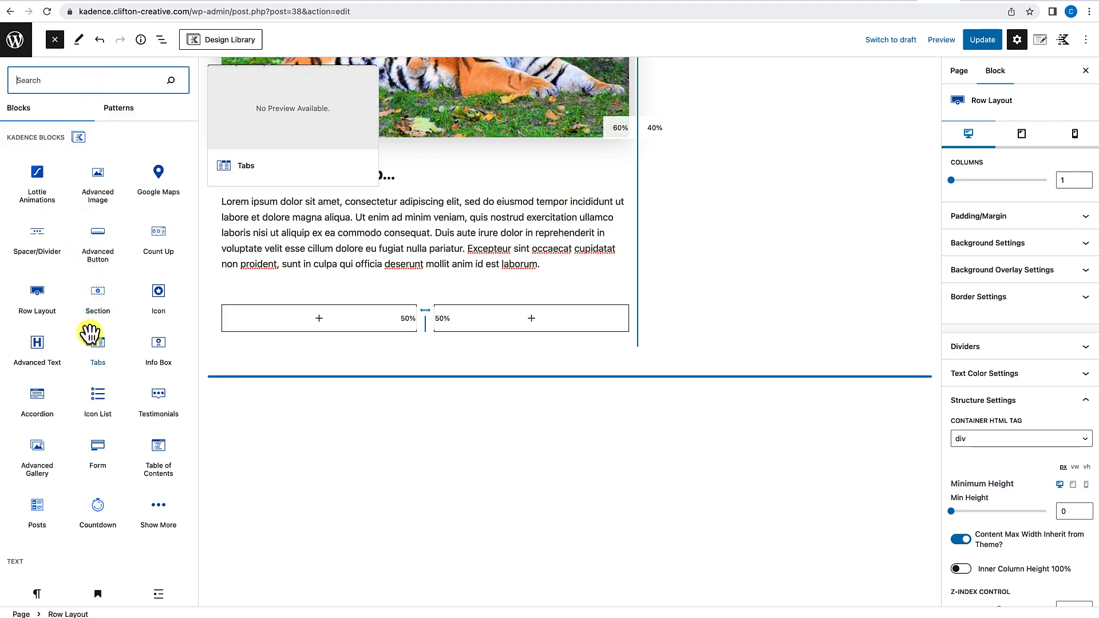
scroll(73, 424, down, 1)
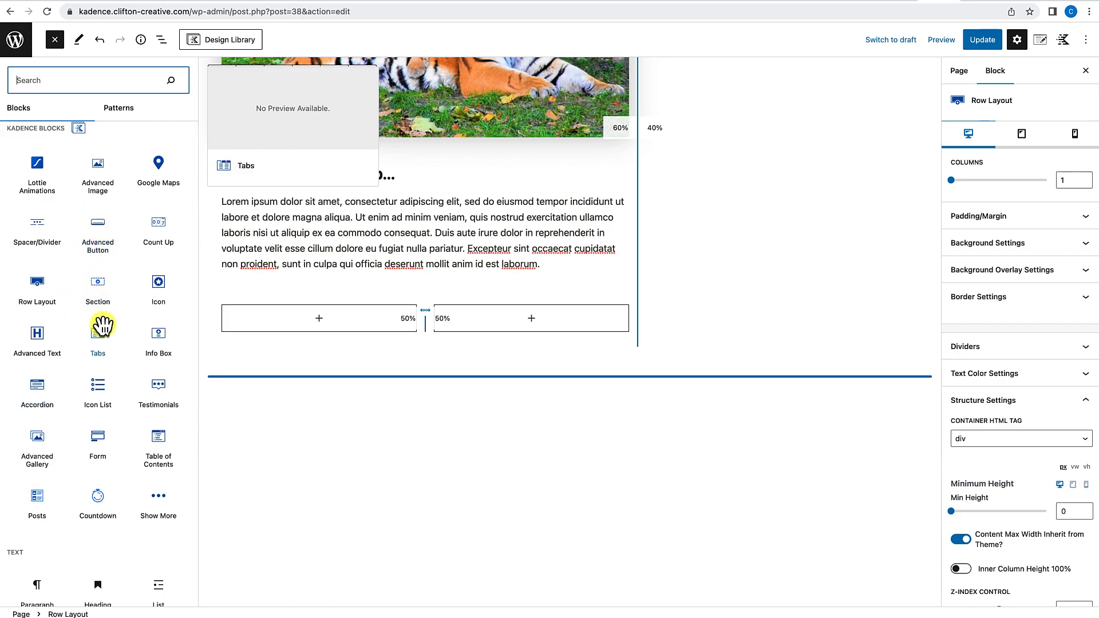
drag(156, 336, 284, 321)
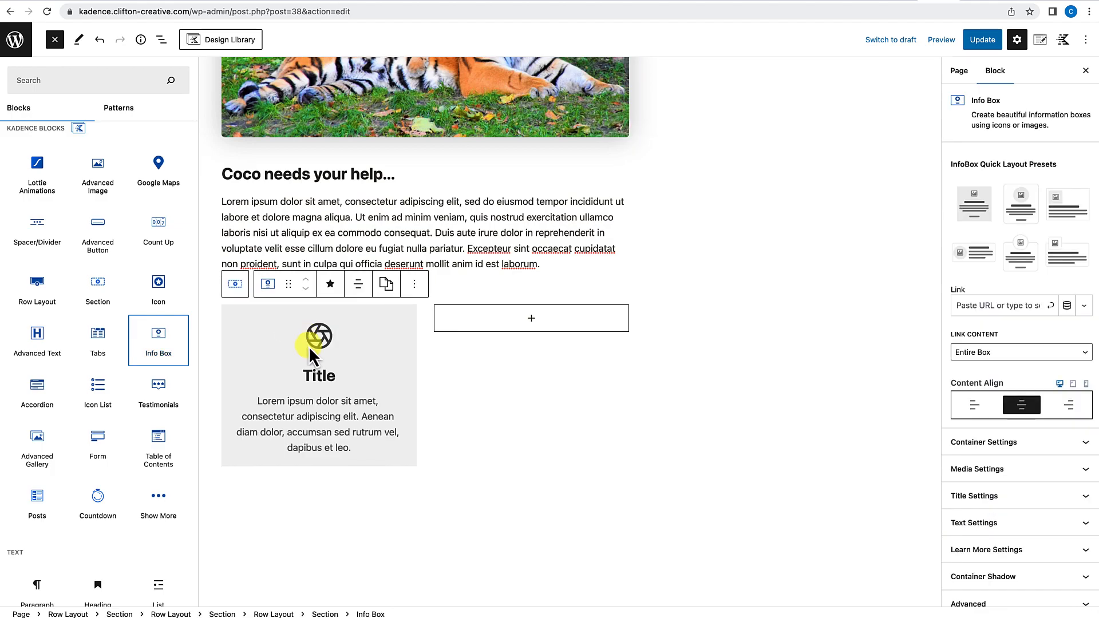
click(407, 319)
Step: Replace the info box's placeholder title with "$25"
double_click(213, 382)
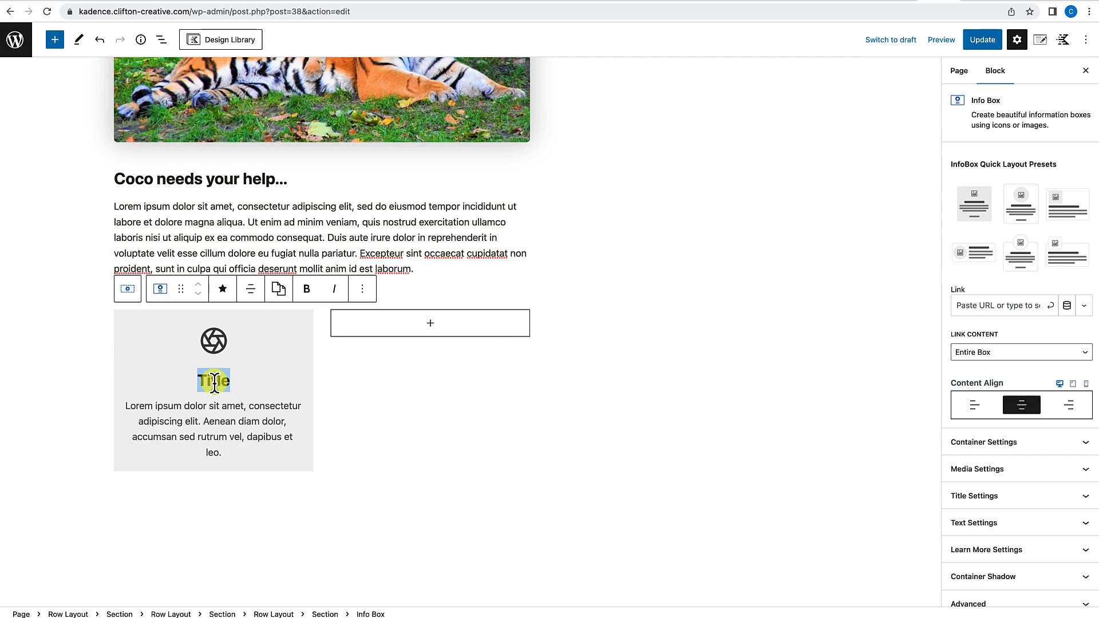
text($2)
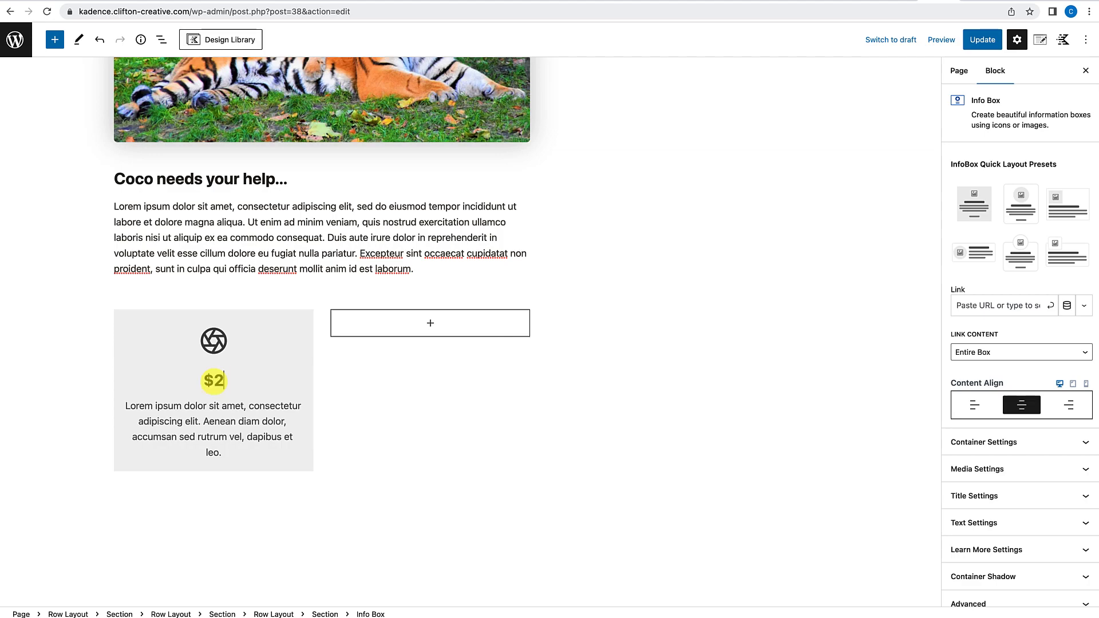
text(3)
key(BackSpace)
text(5)
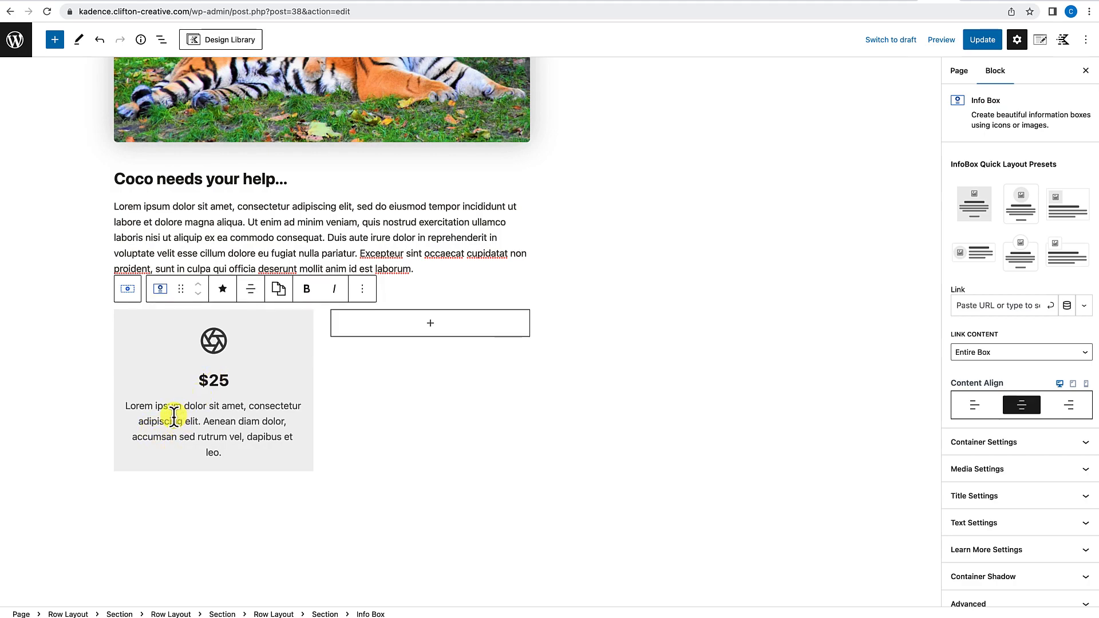
Step: Replace the $25 info box's icon with the hand holding a heart, found by searching the icons for "hand"
click(307, 328)
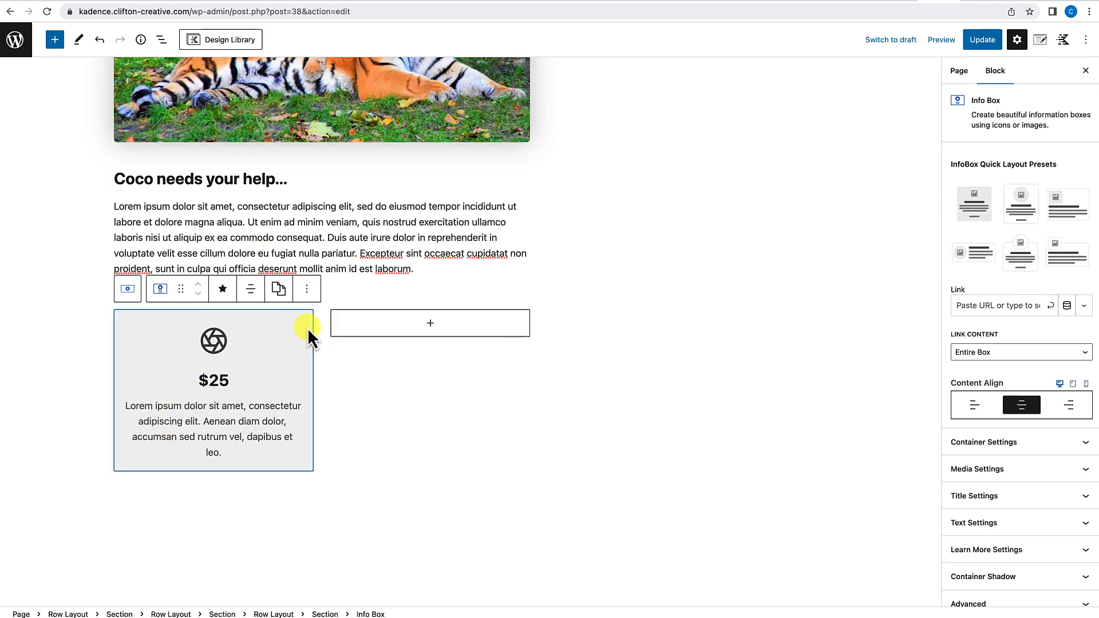
click(1012, 450)
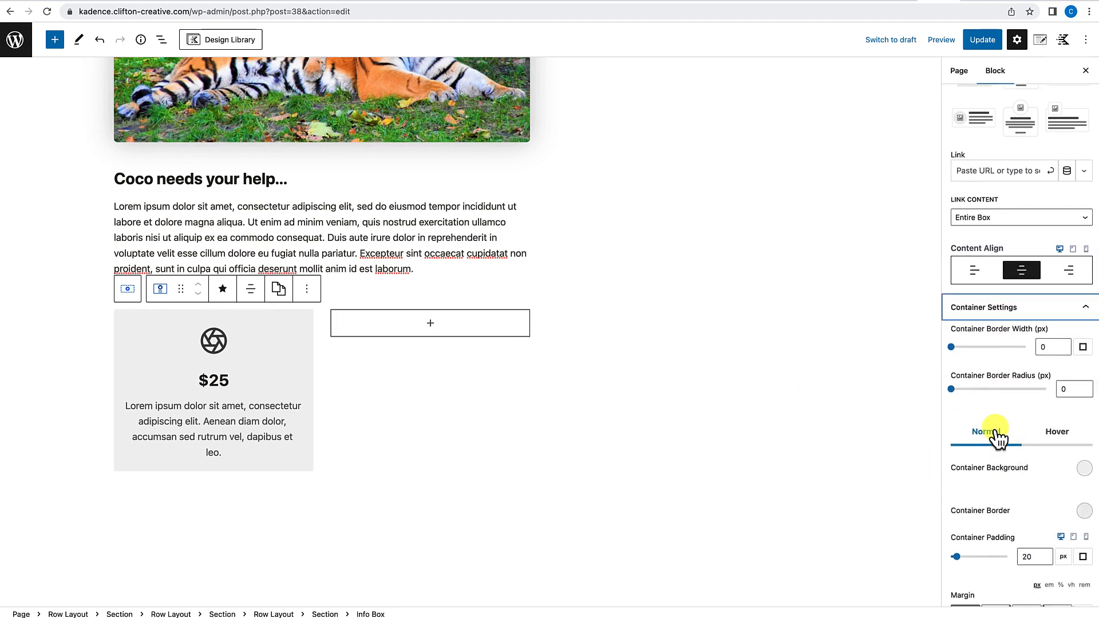
click(1018, 307)
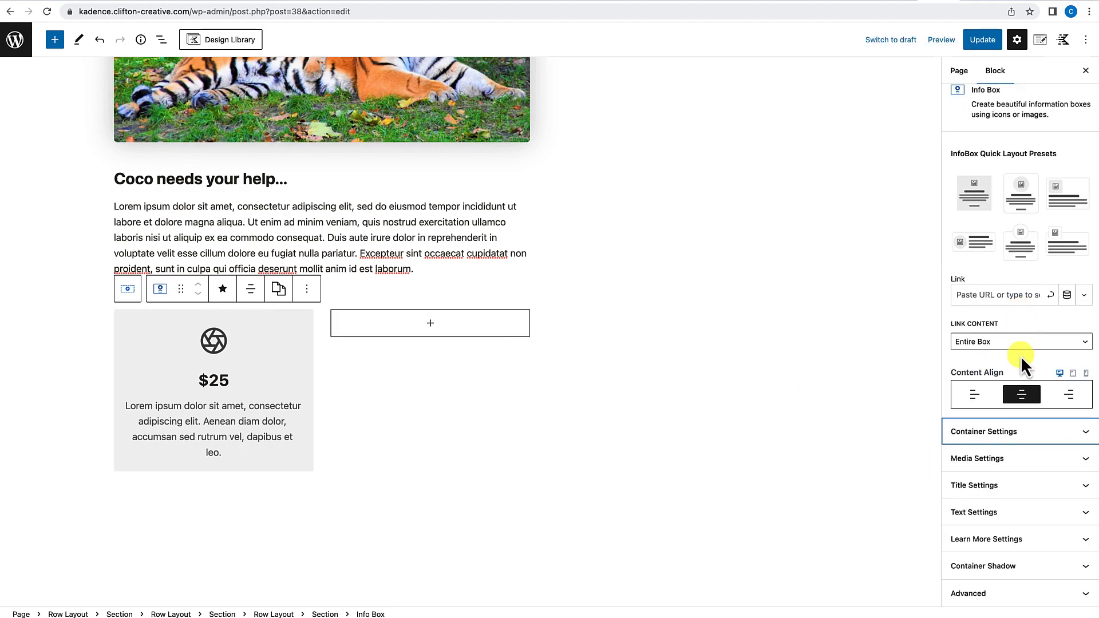
click(988, 458)
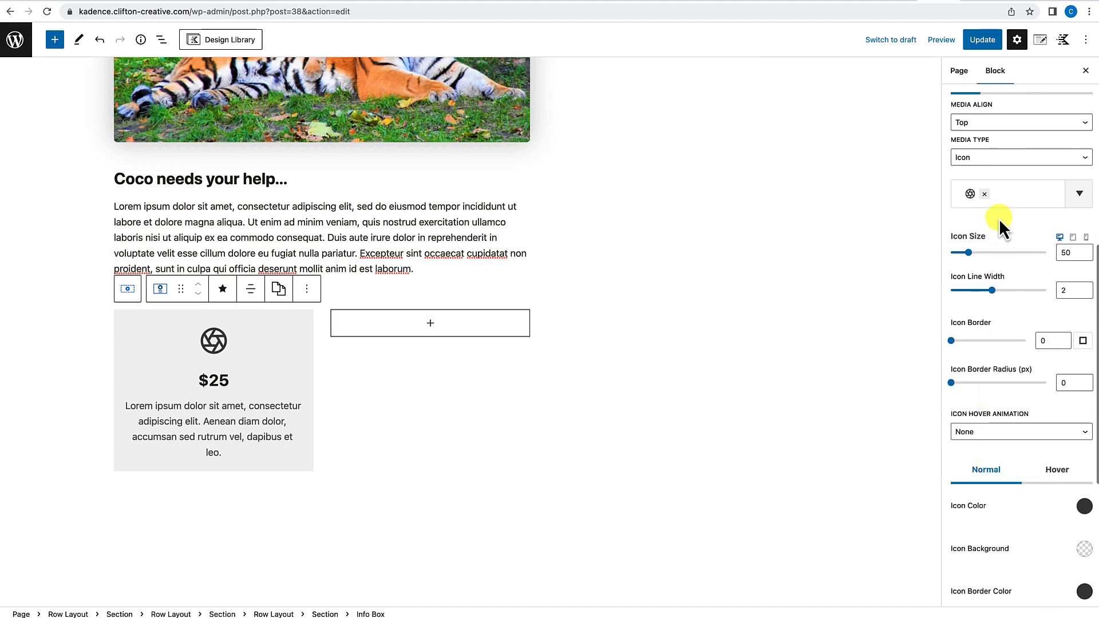
click(984, 194)
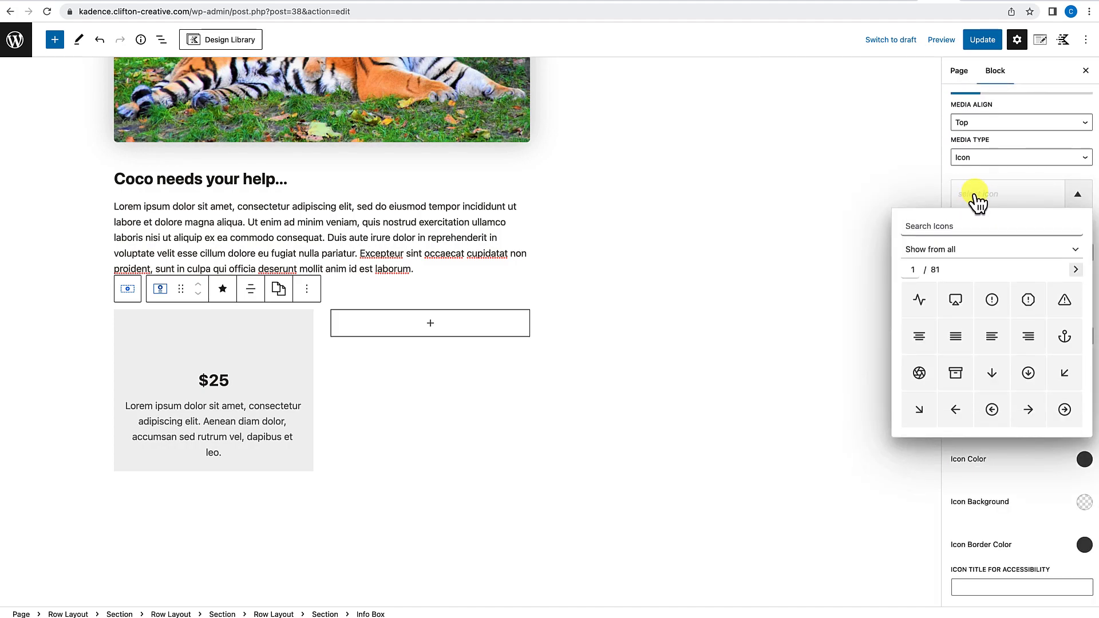
text(give)
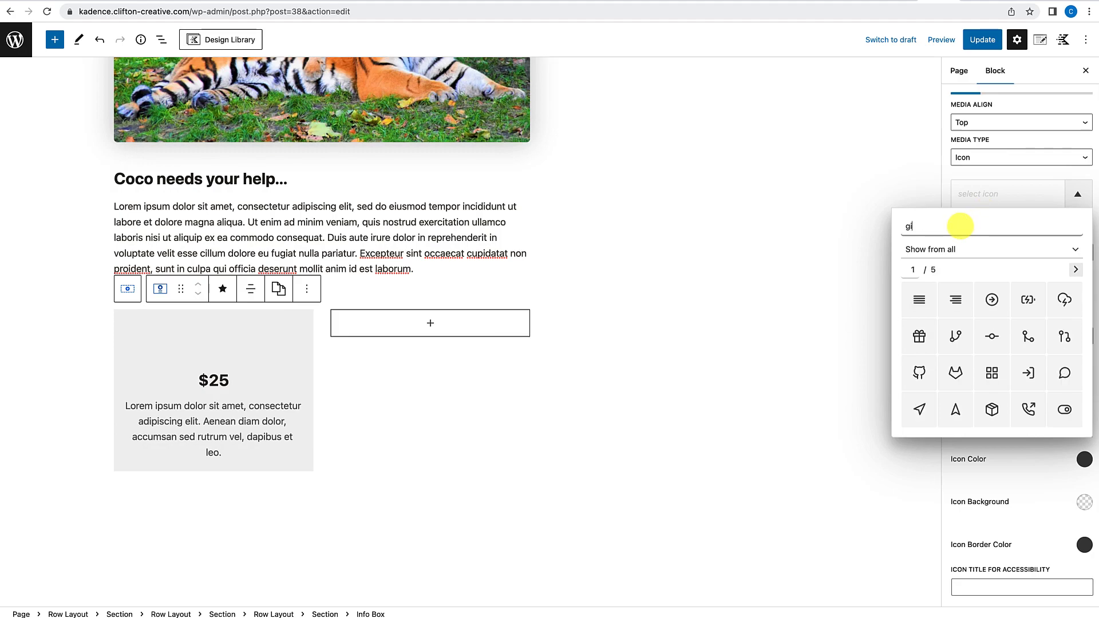
key(BackSpace)
key(BackSpace)
key(BackSpace)
key(BackSpace)
text(hand)
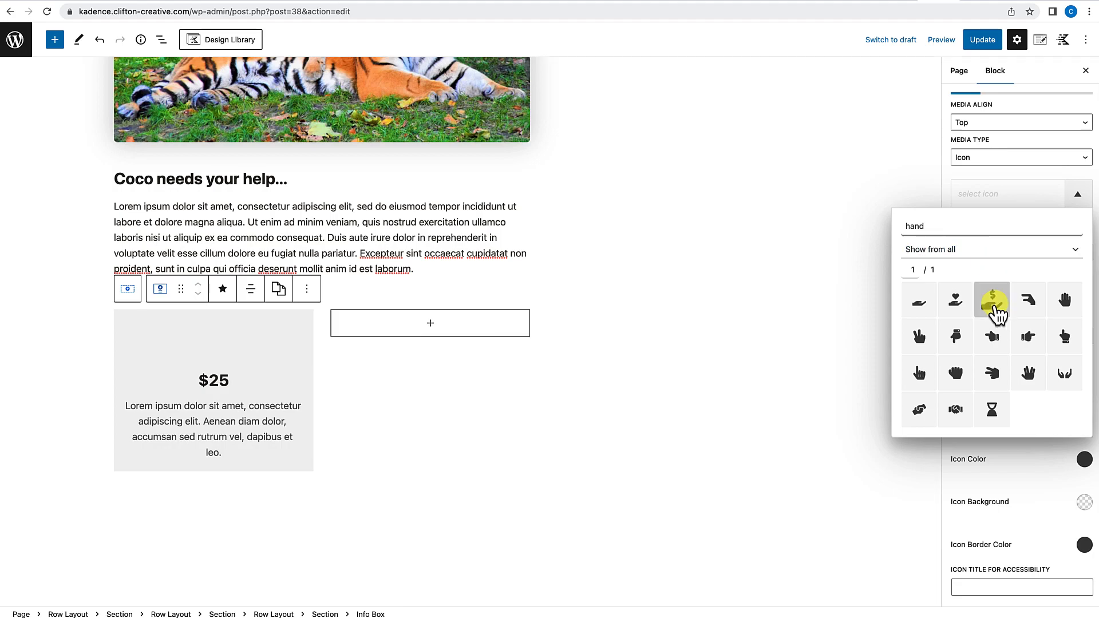
click(955, 304)
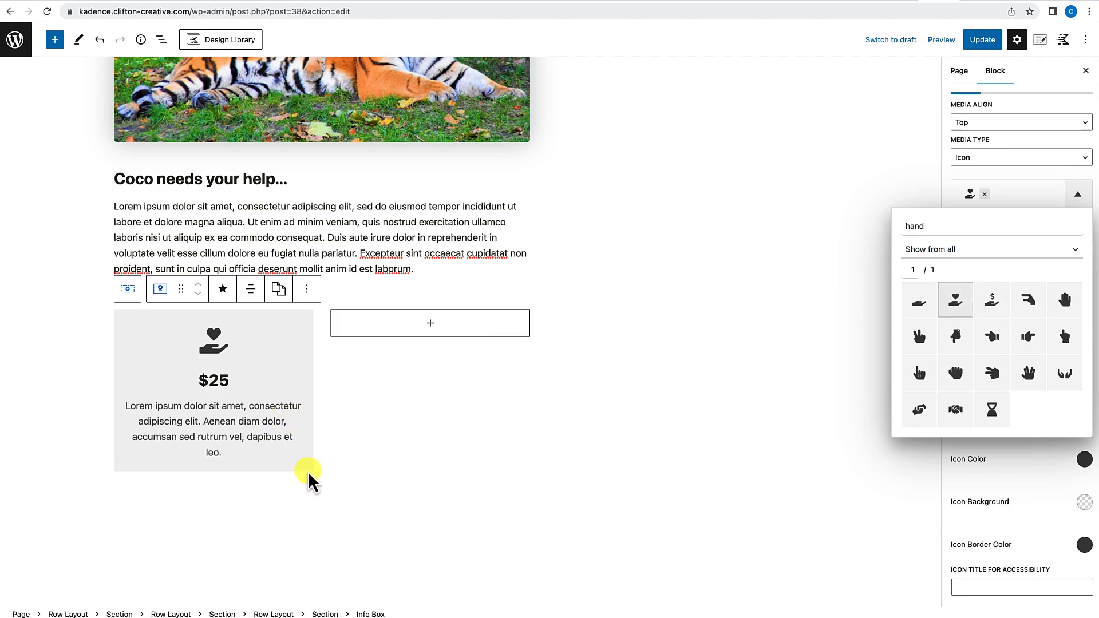
click(387, 445)
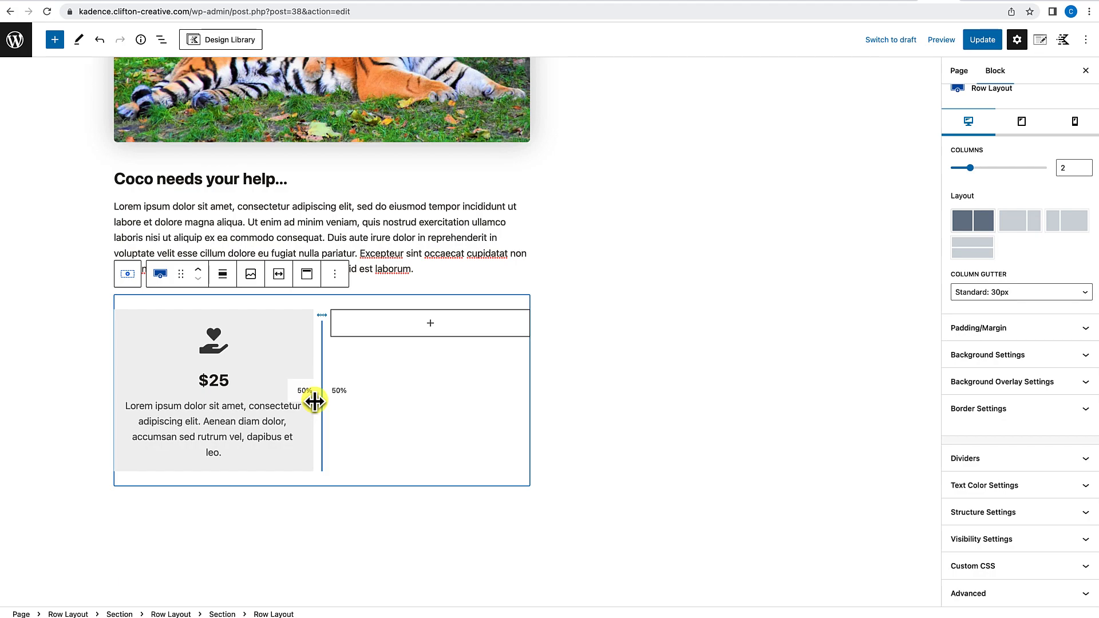
Step: Copy the $25 info box and paste the copy into the empty second column of the same row
click(307, 331)
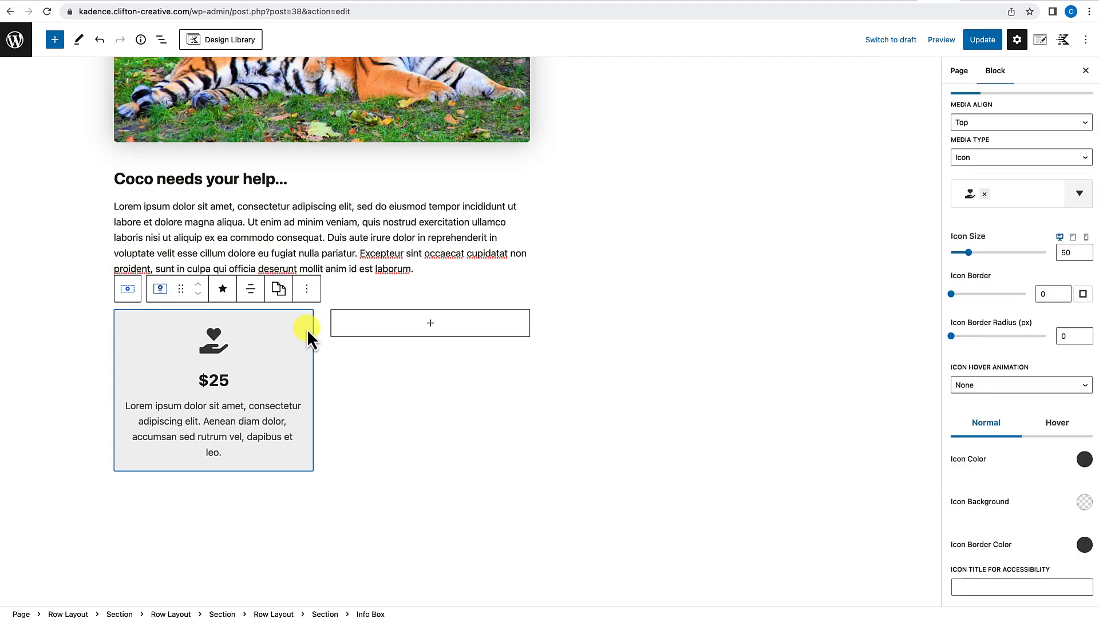
click(308, 289)
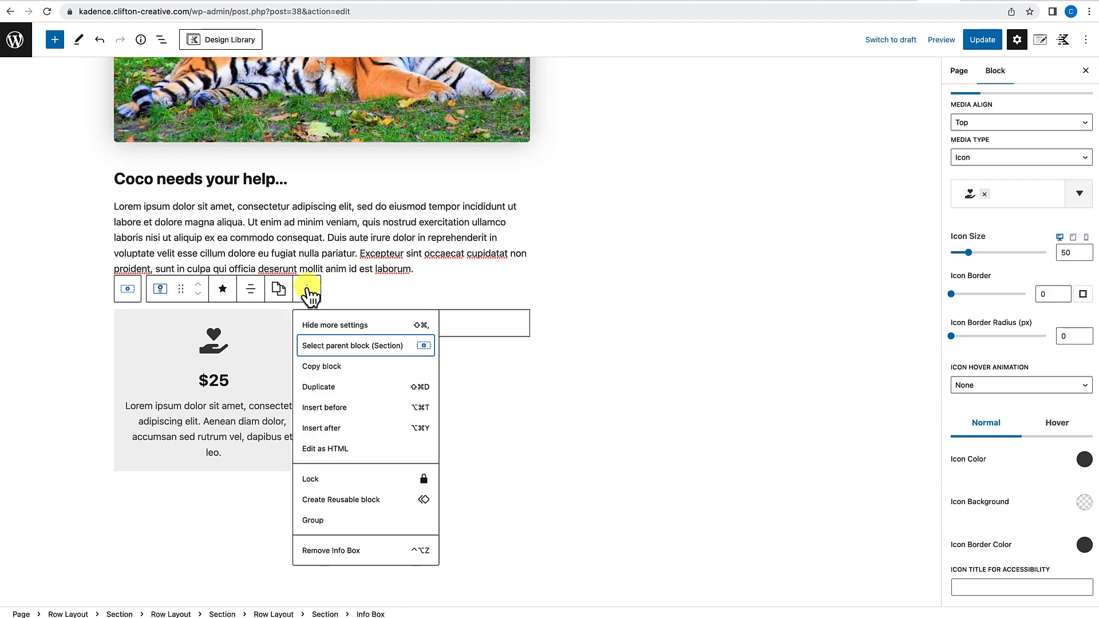
click(315, 366)
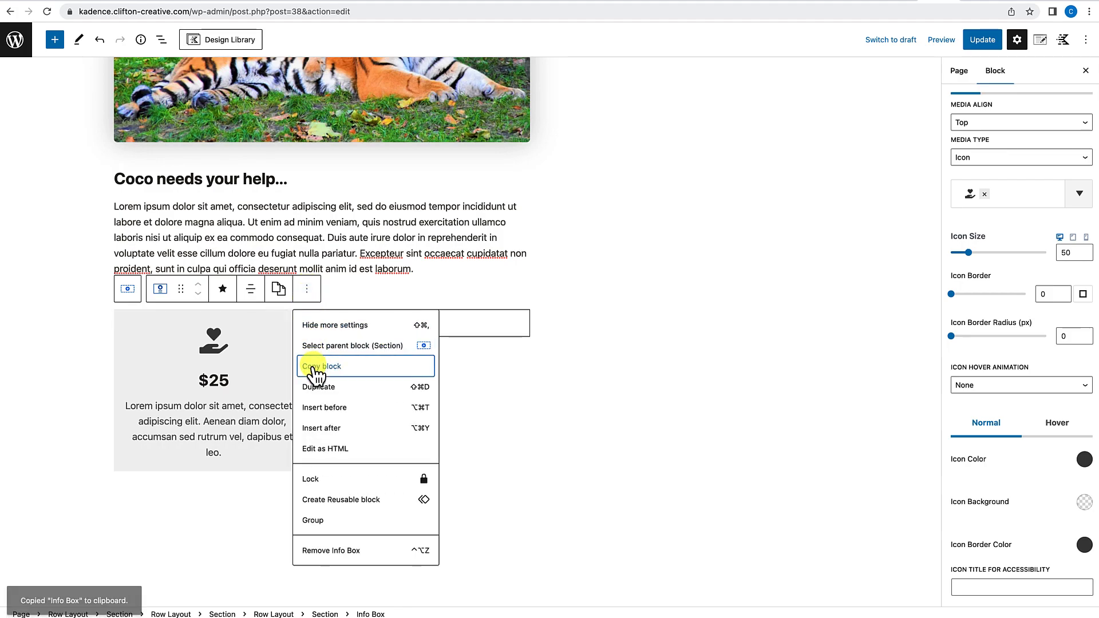
click(458, 334)
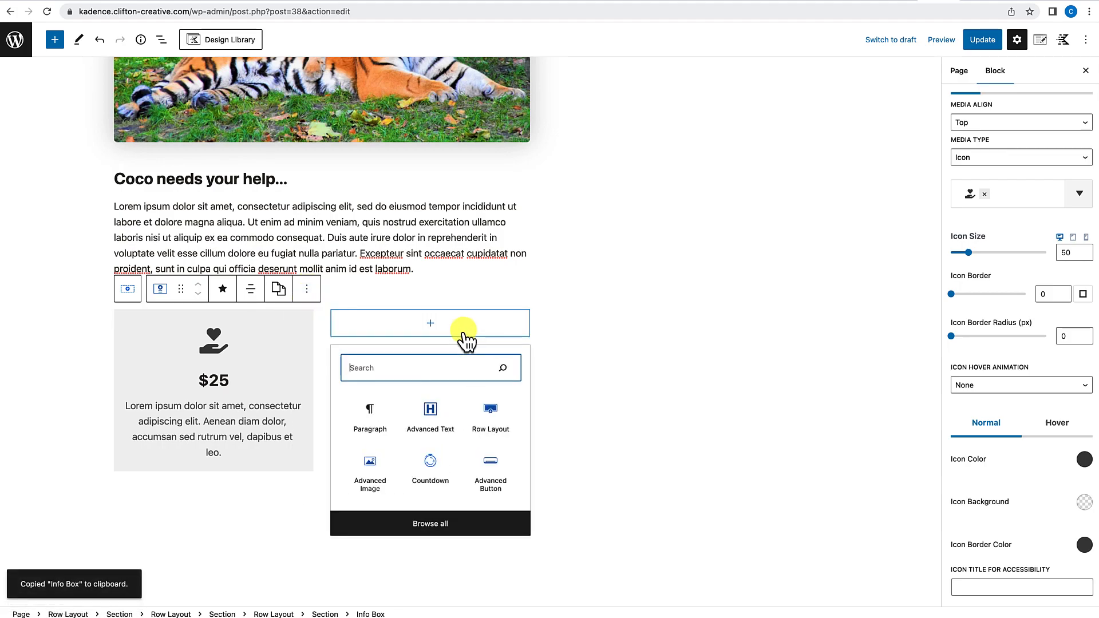
click(430, 325)
click(430, 325)
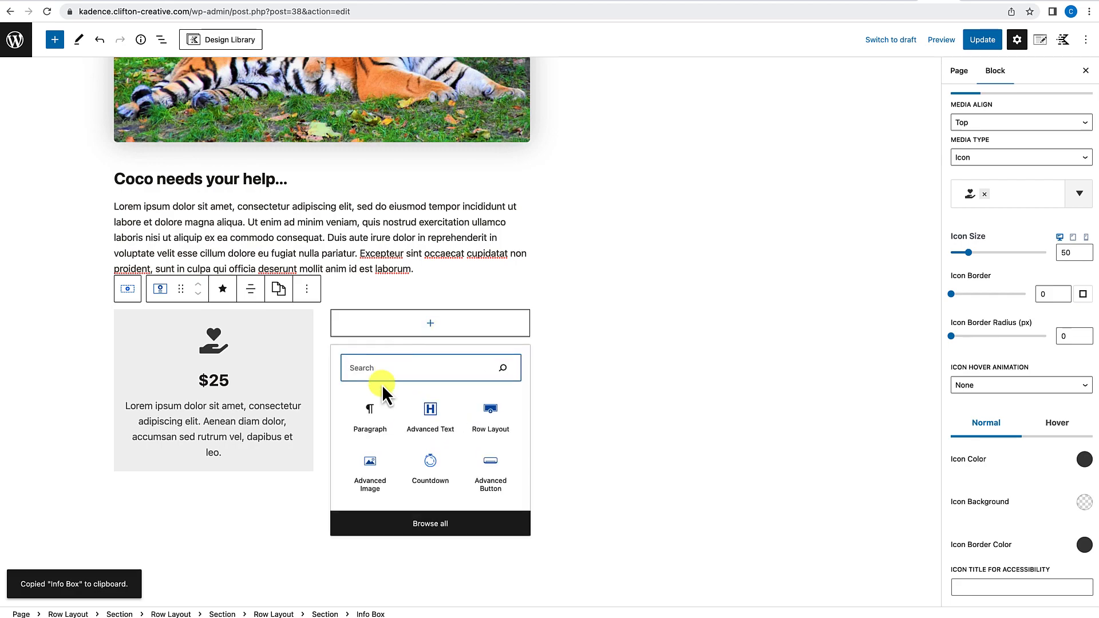
click(371, 427)
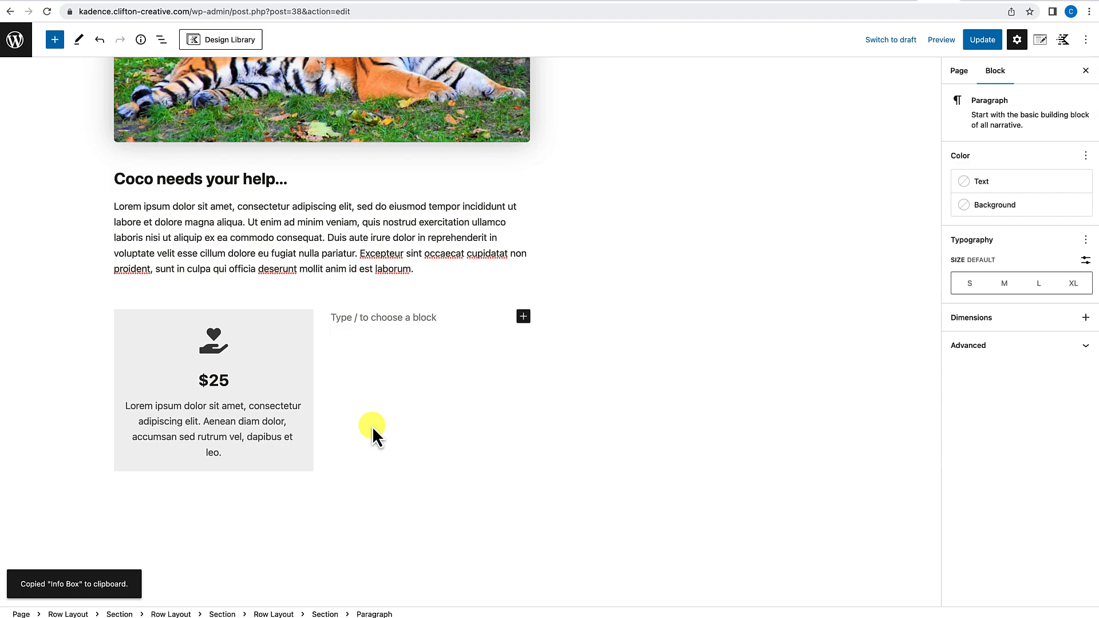
key(super+v)
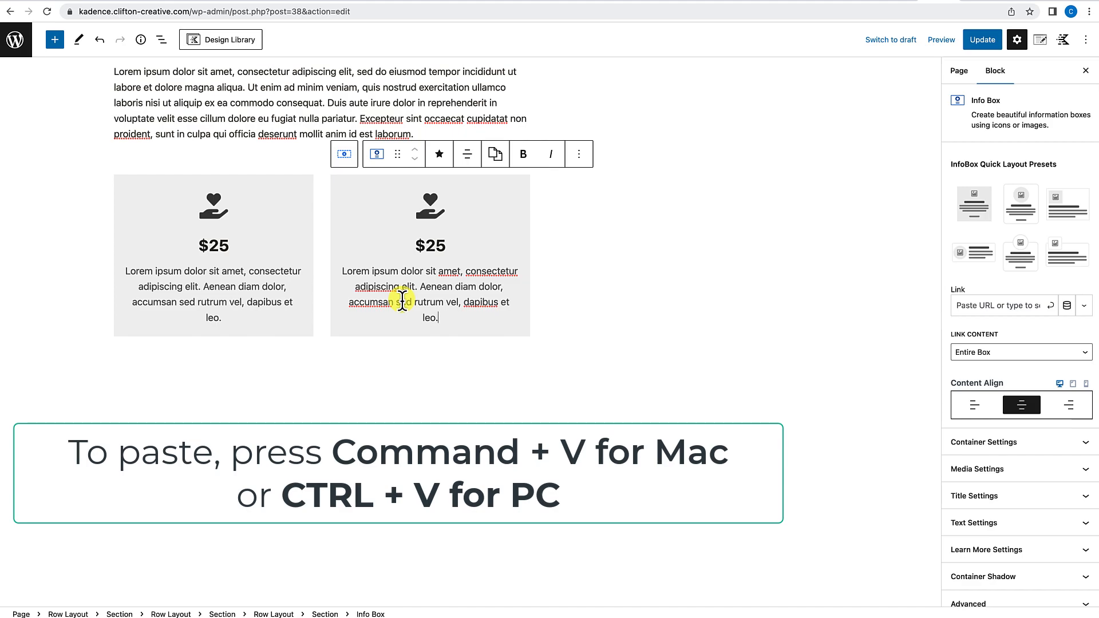
Step: Duplicate the two-column row layout that holds the pair of $25 info boxes
click(344, 375)
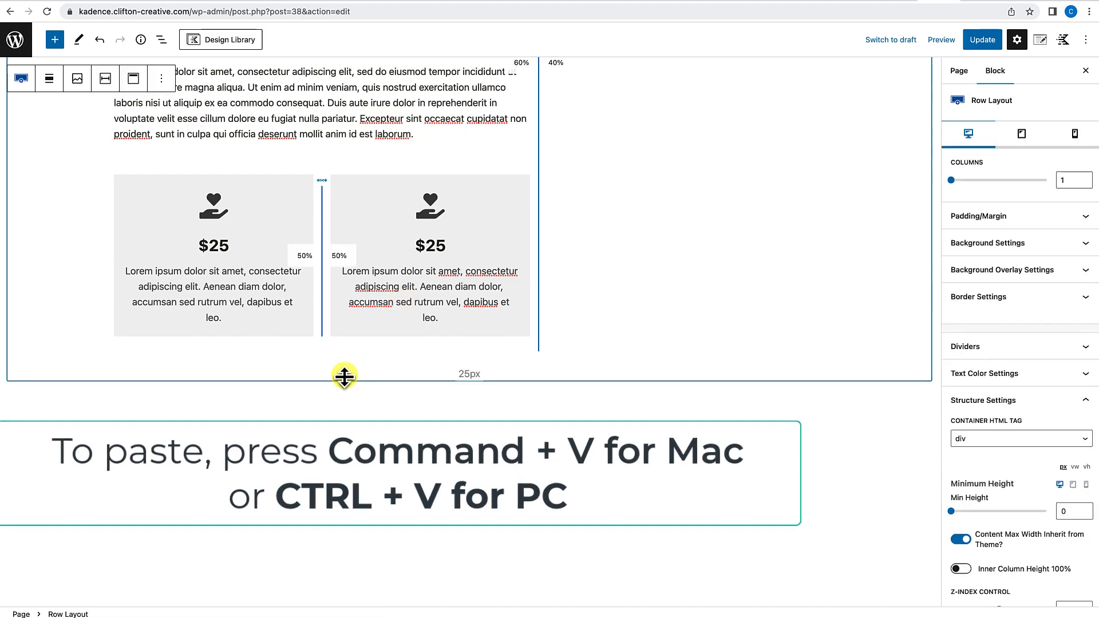
click(322, 342)
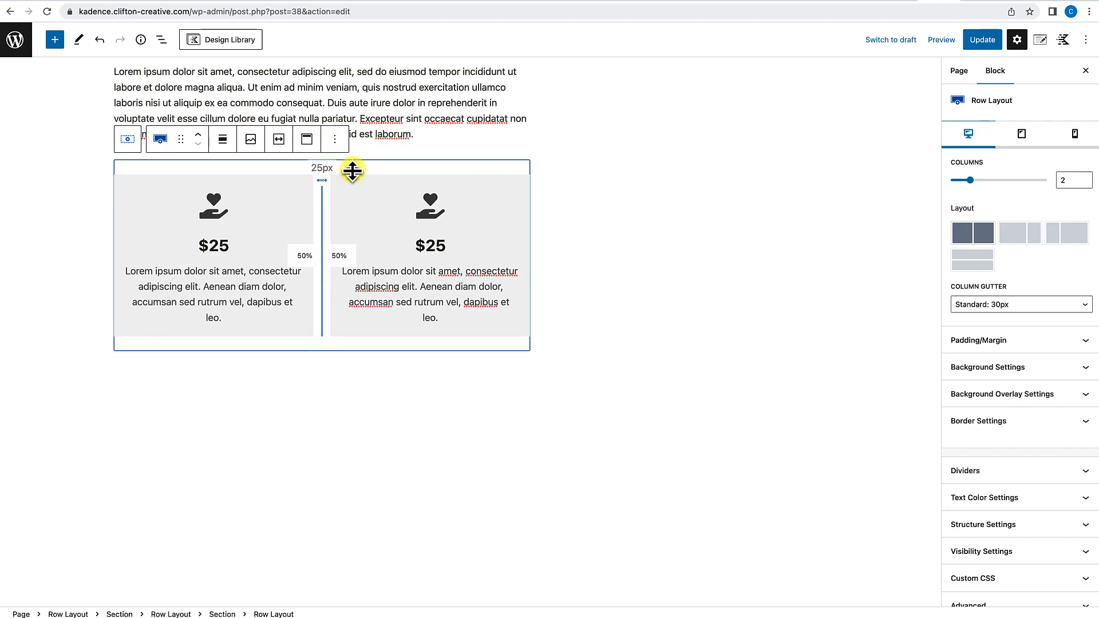
click(162, 40)
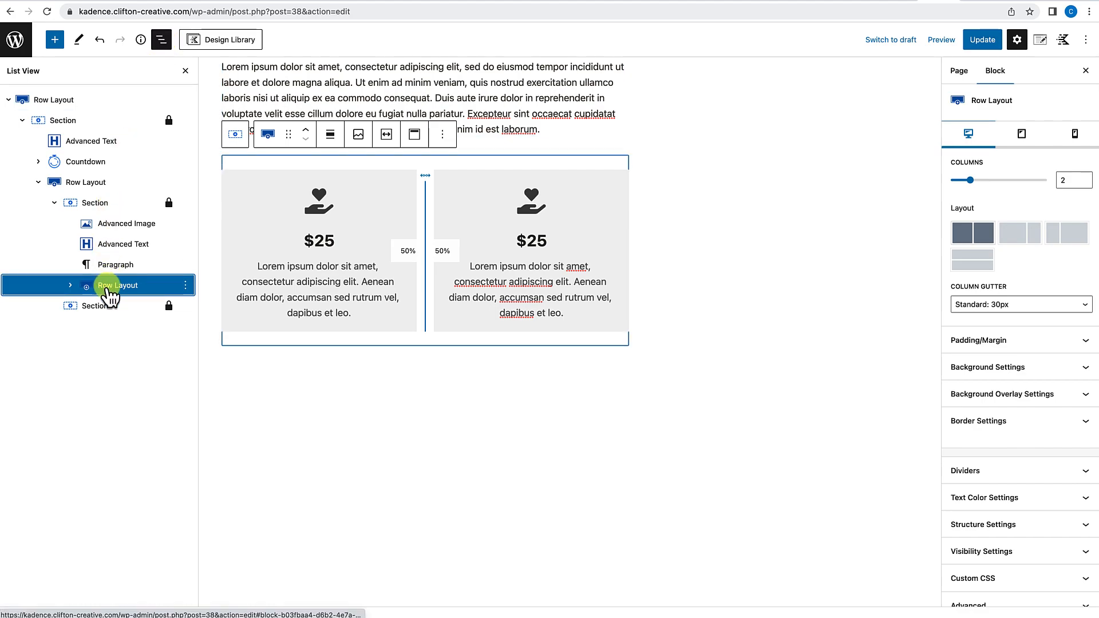
click(185, 71)
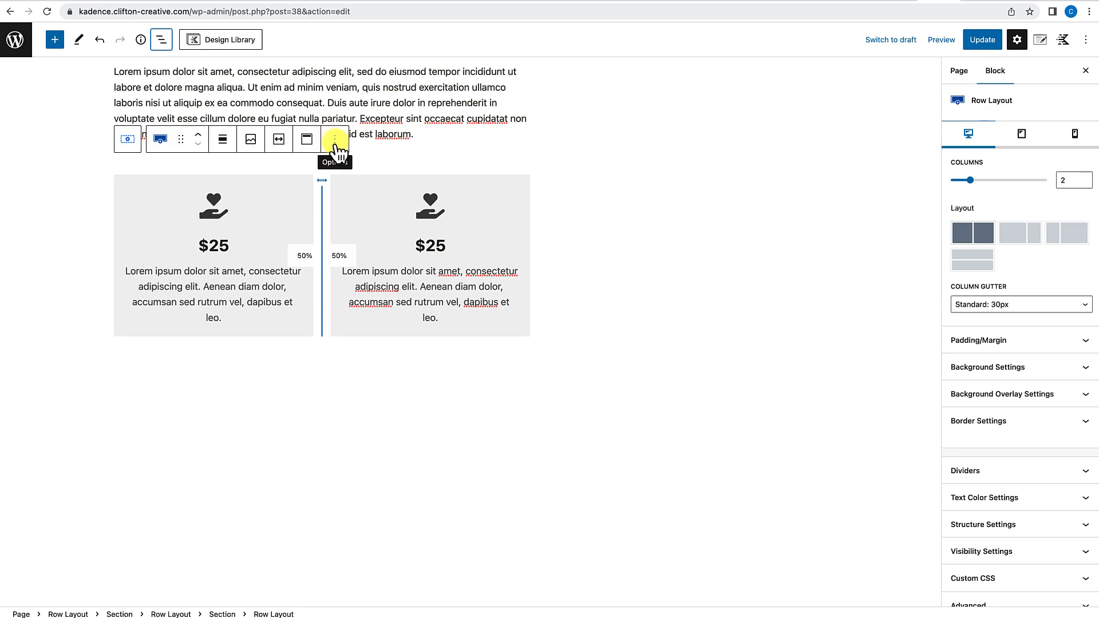
click(335, 139)
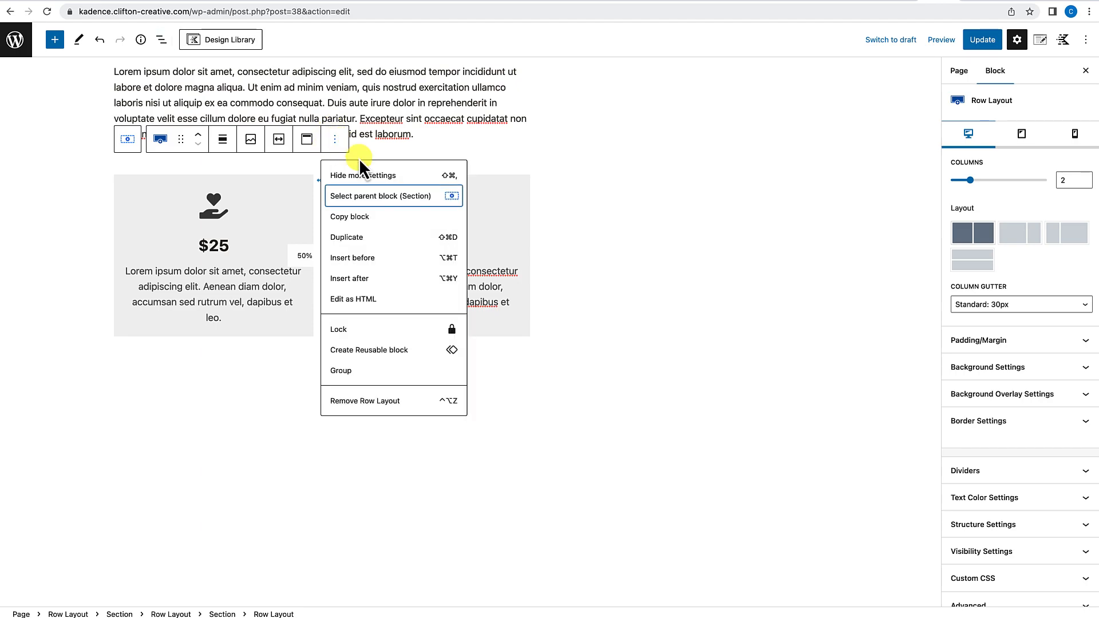
click(356, 237)
Step: Change the info box titles to $50 for the first row's second box and $100 and $250 for the second row
scroll(307, 401, down, 2)
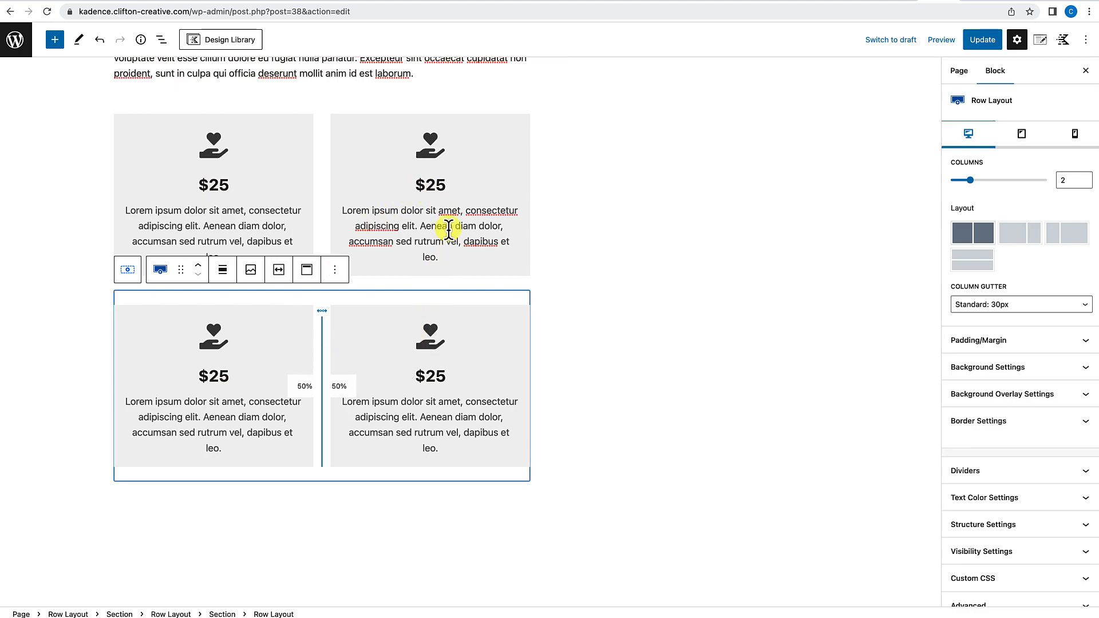
click(426, 184)
drag(427, 185, 450, 183)
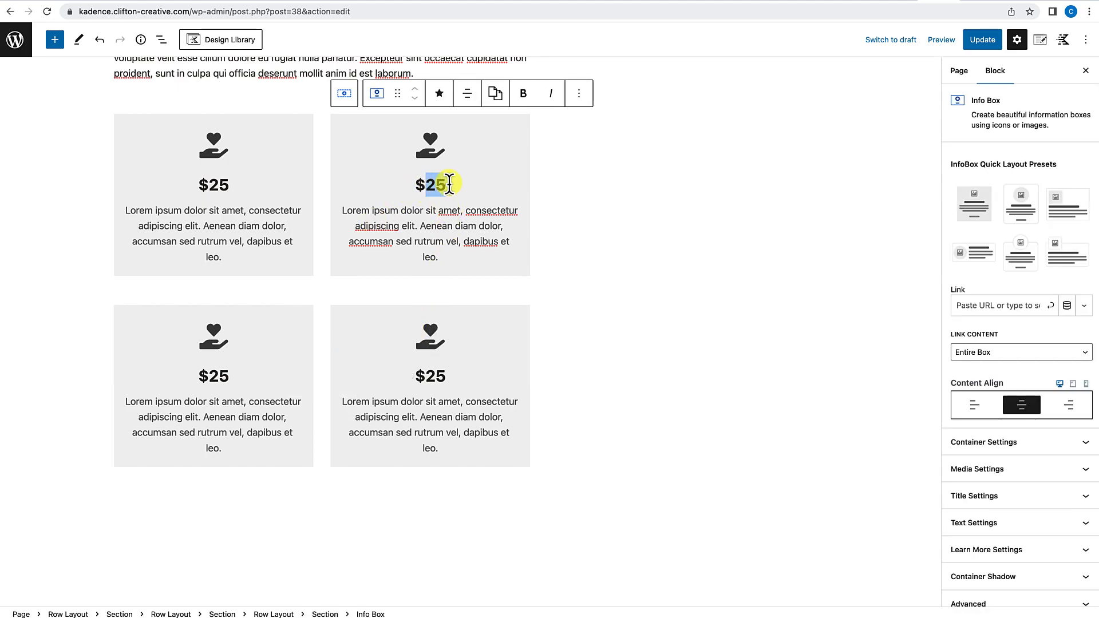
text(50)
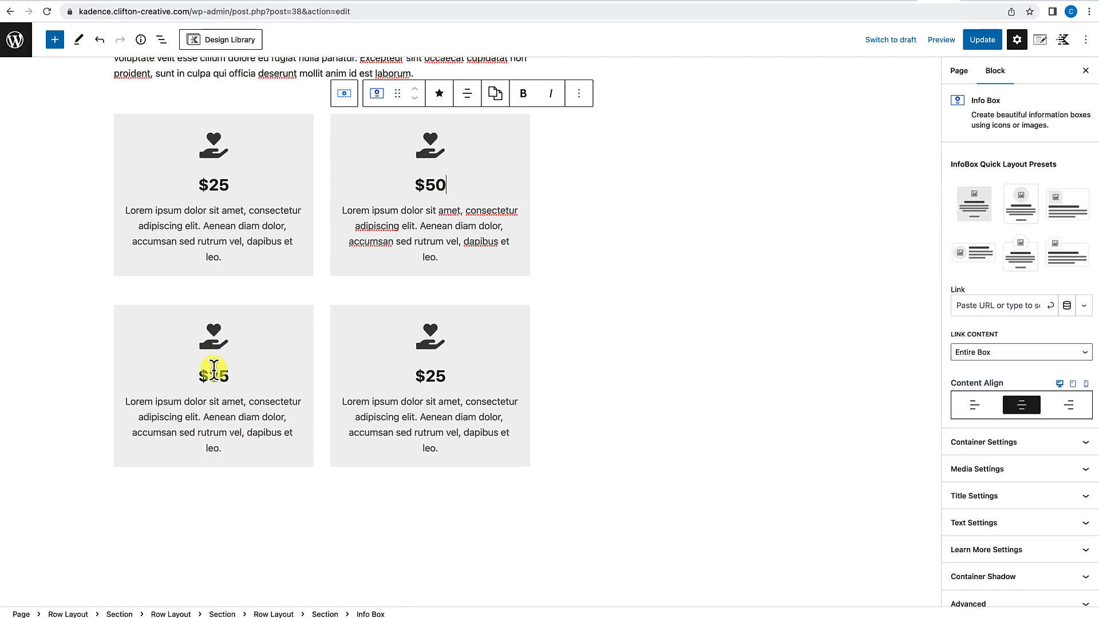
drag(209, 376, 235, 373)
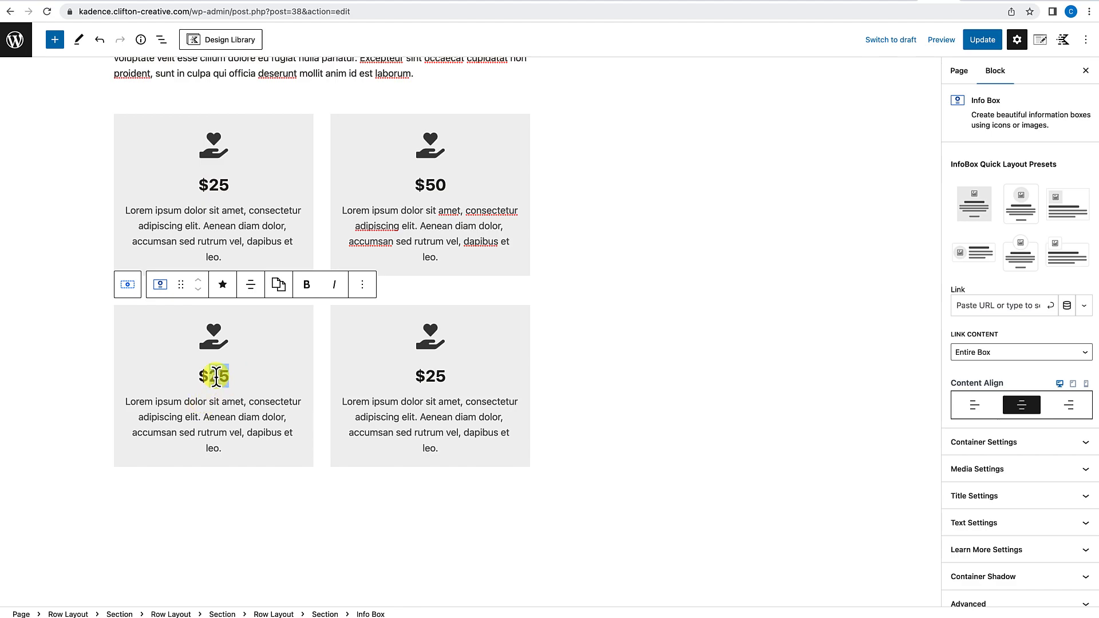
text(100)
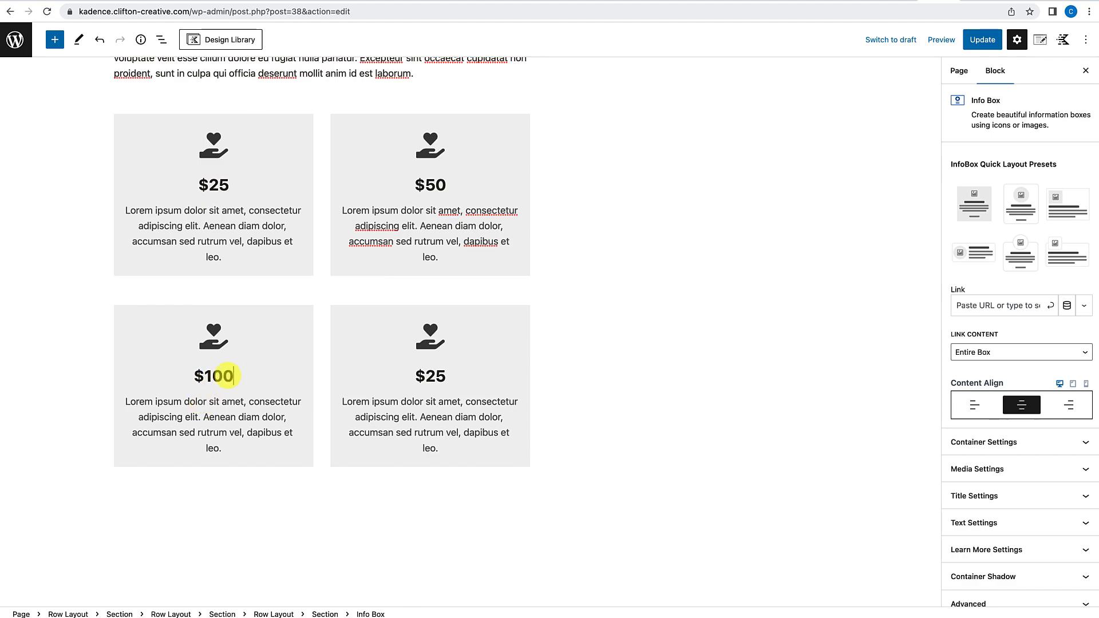
click(448, 378)
text(0)
Step: Insert an empty paragraph block after the row holding the $100 and $250 info boxes
scroll(555, 392, up, 5)
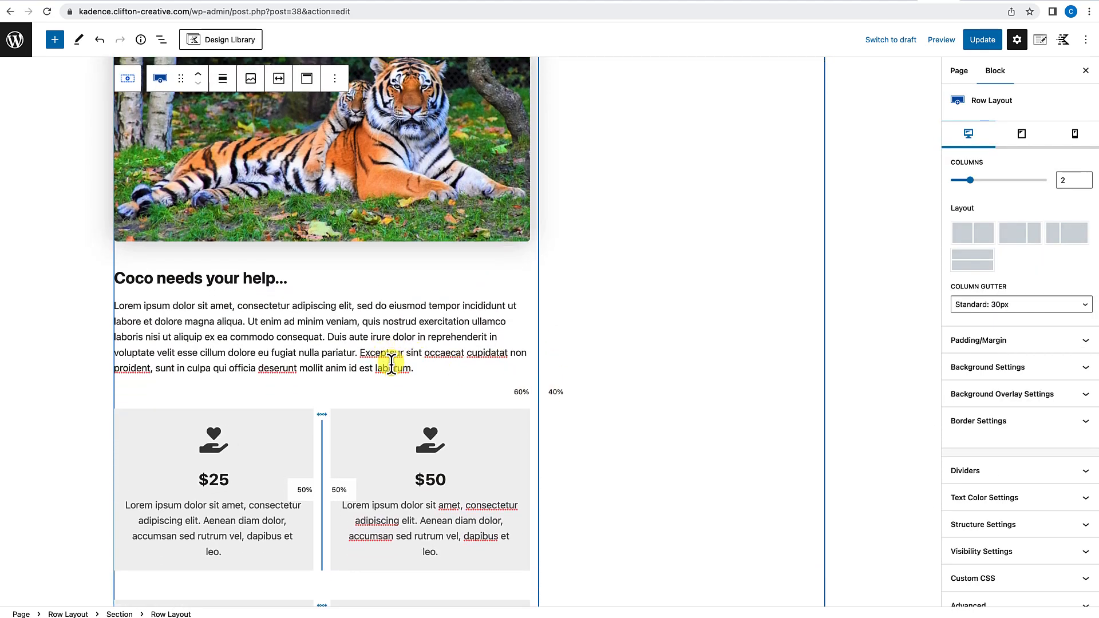
scroll(386, 374, down, 4)
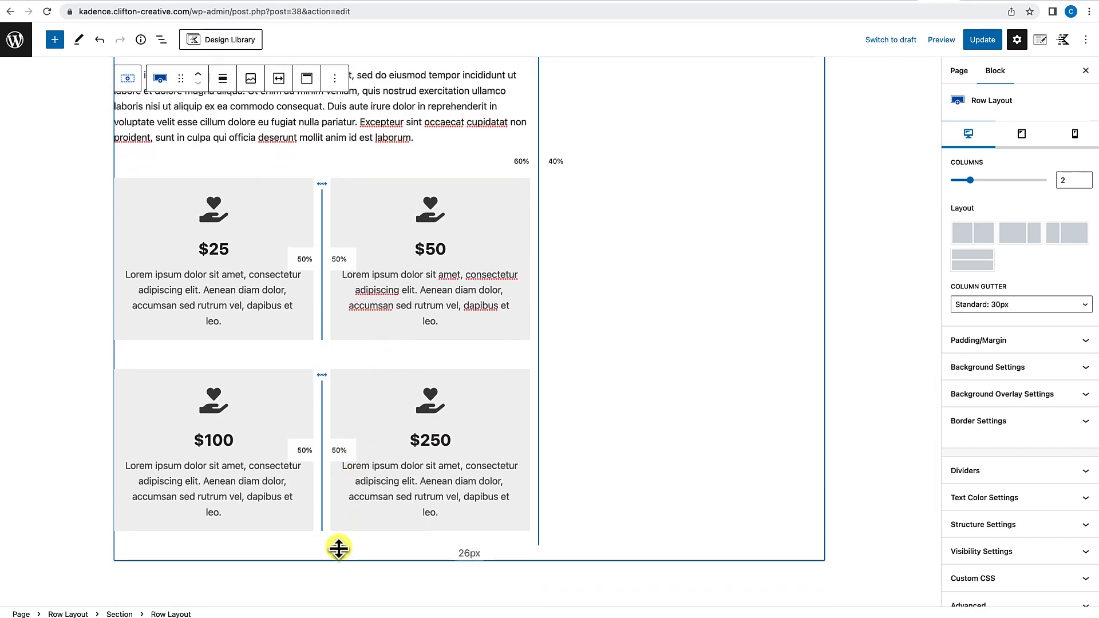
click(316, 364)
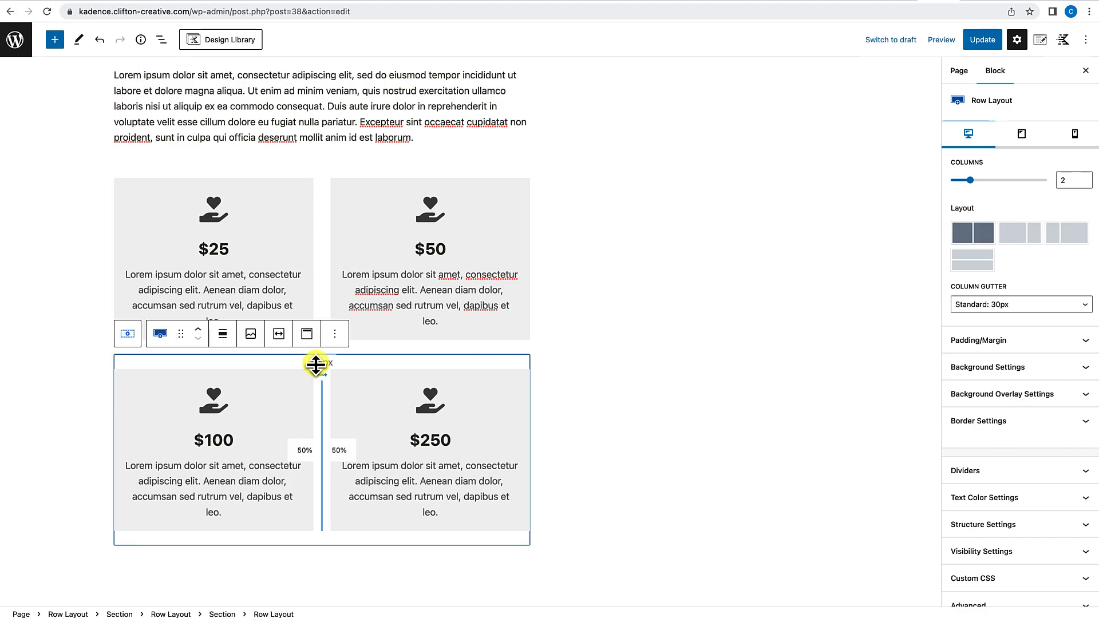
click(336, 337)
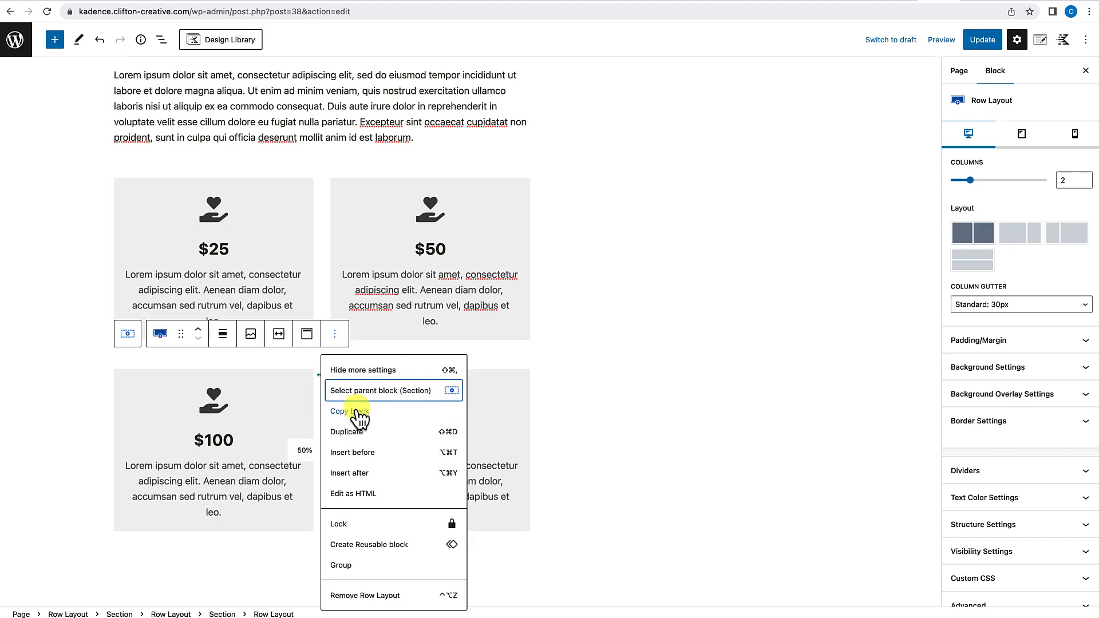
click(357, 475)
scroll(294, 521, down, 3)
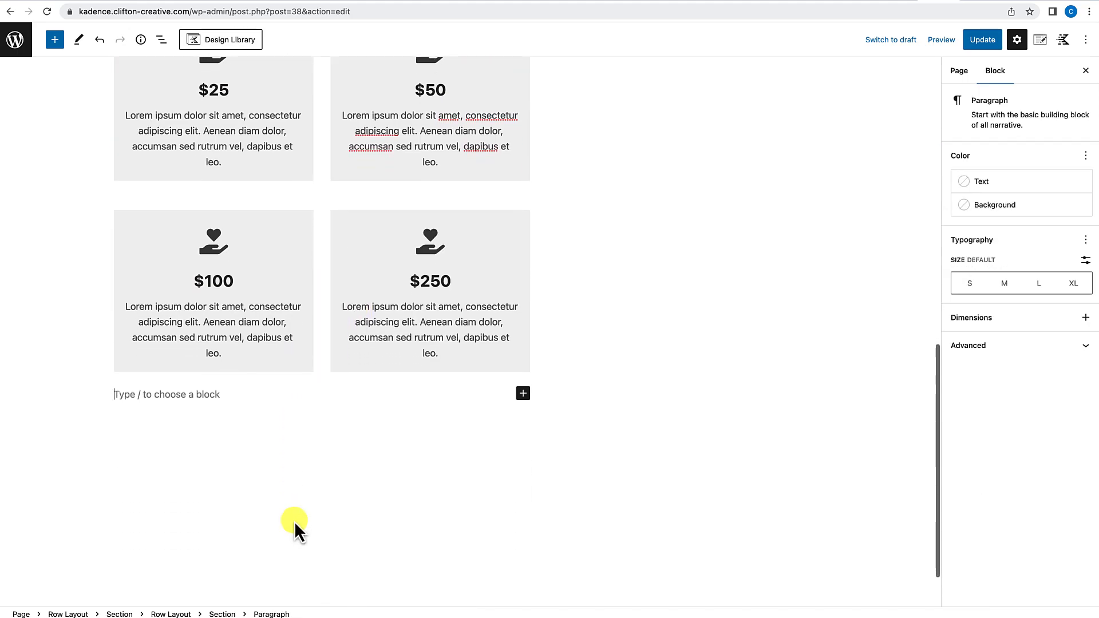
scroll(295, 521, up, 4)
scroll(294, 521, down, 1)
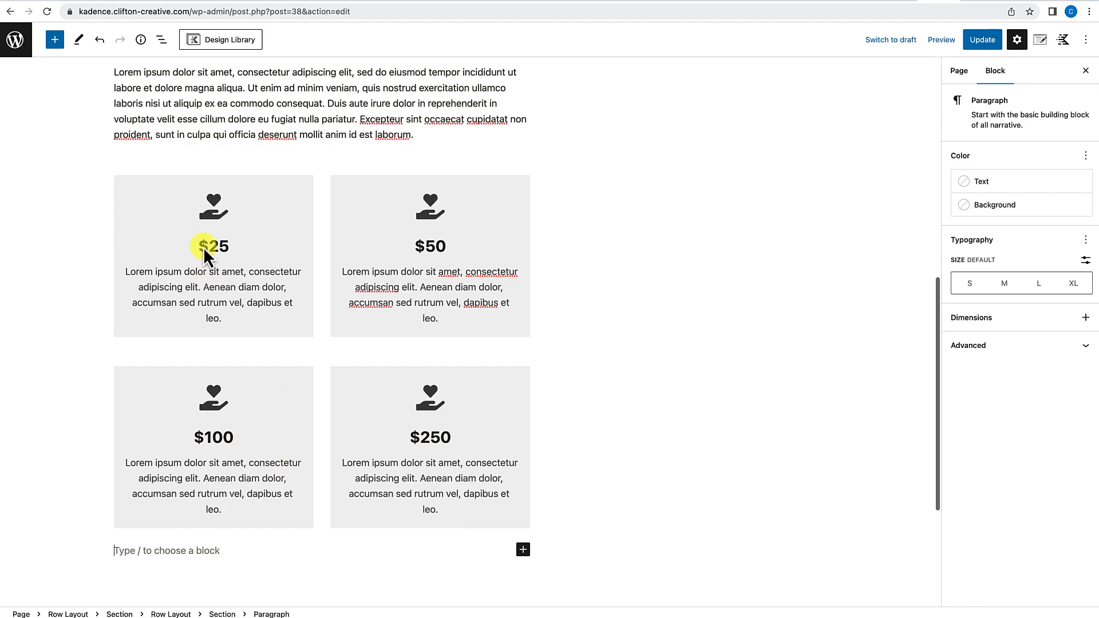
Step: Copy the lorem ipsum text under "Coco needs your help..." and paste it into the empty paragraph below the info boxes
click(183, 121)
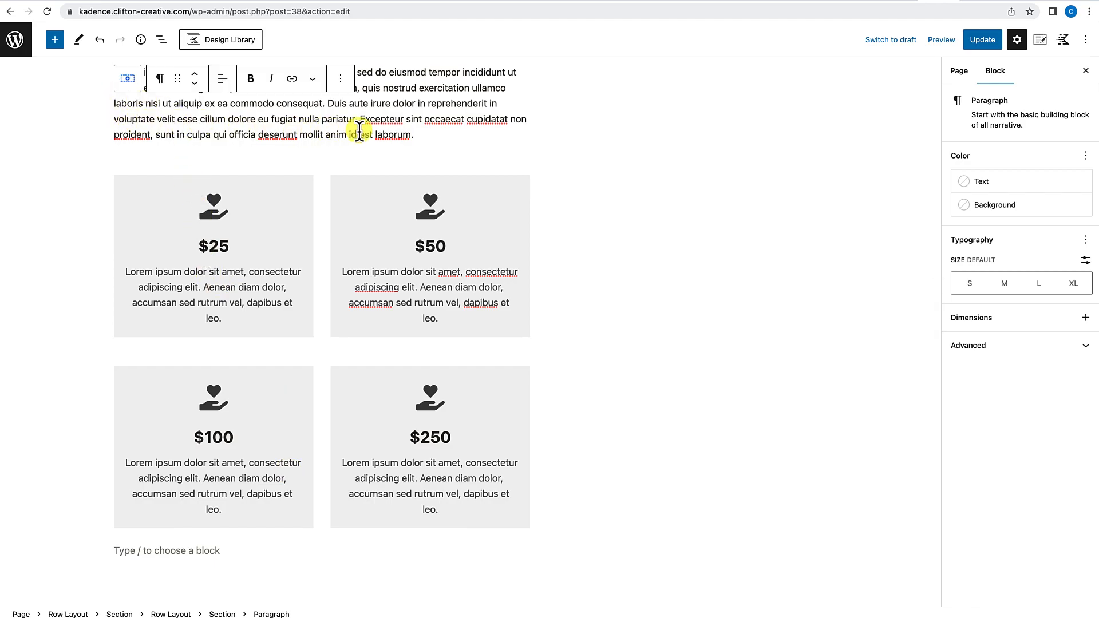
drag(416, 133, 118, 86)
key(super+c)
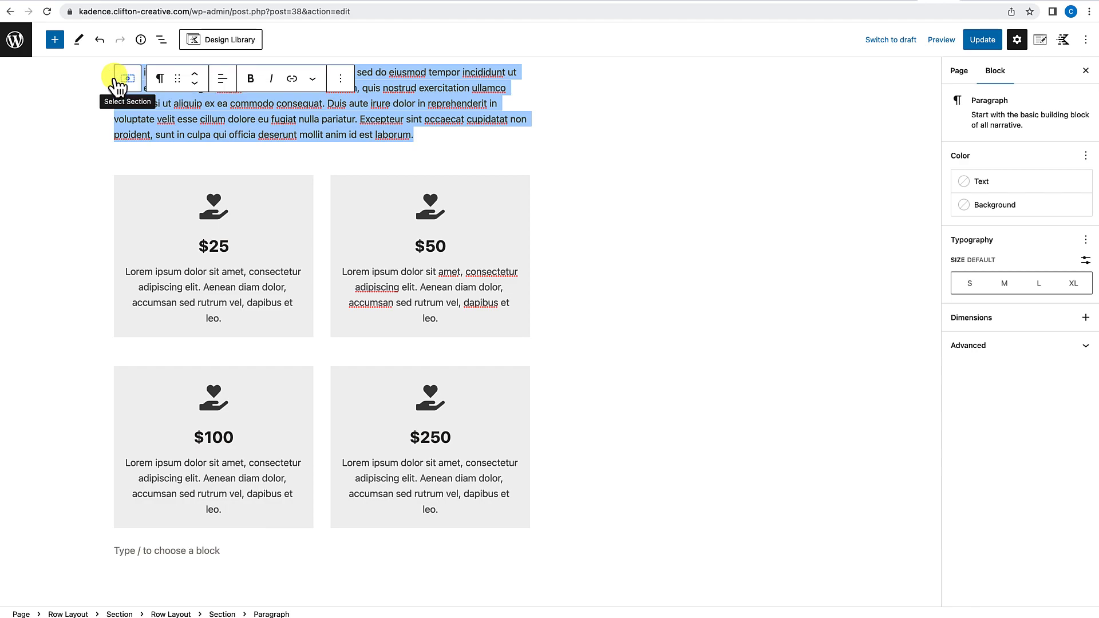
scroll(172, 385, down, 3)
click(156, 436)
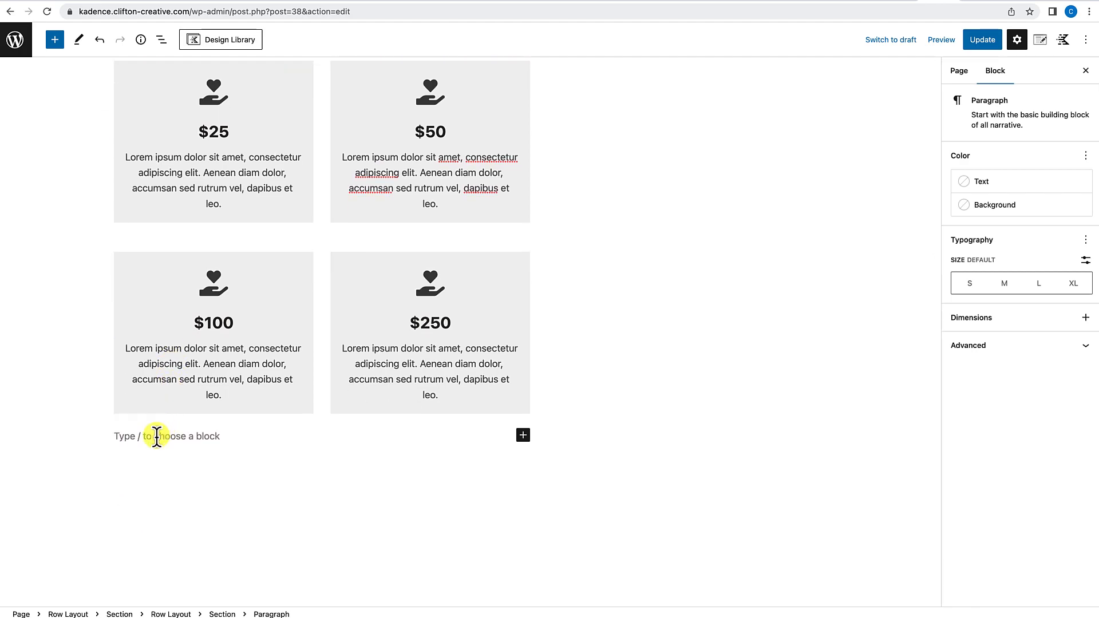
key(super+v)
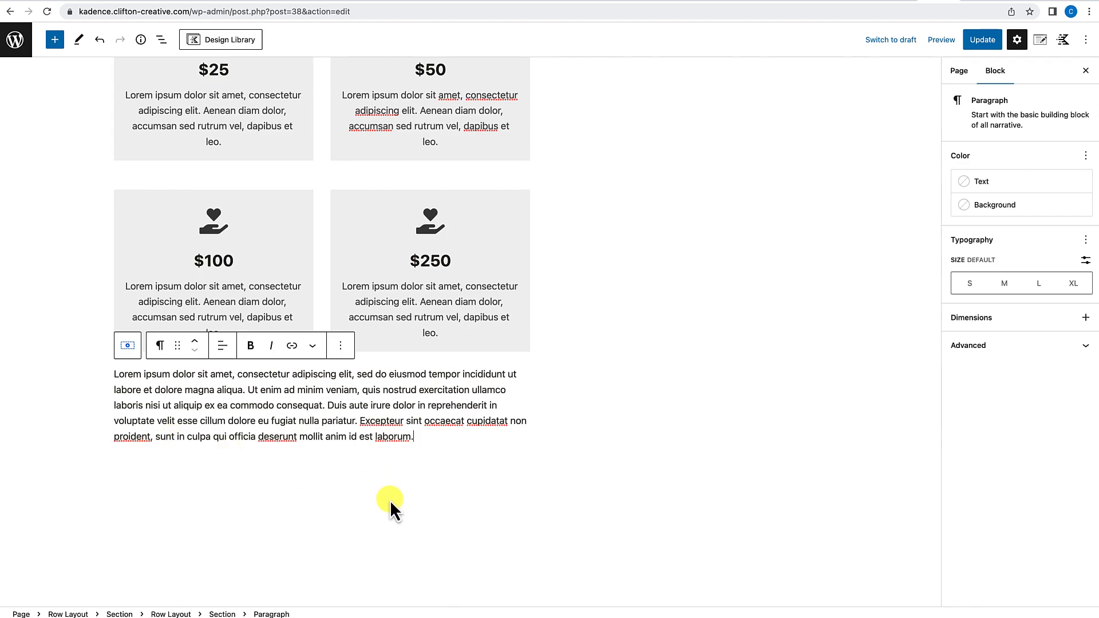
Step: Add another paragraph below the pasted text and fill it with the same lorem ipsum copy
scroll(410, 489, up, 4)
scroll(410, 492, down, 3)
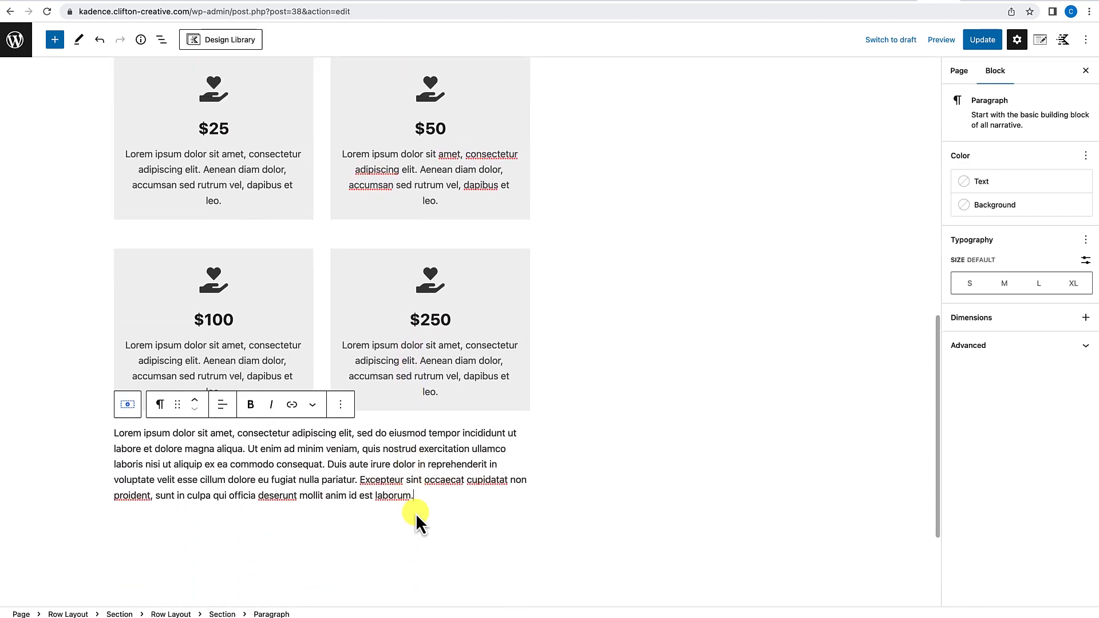
key(Return)
key(super+v)
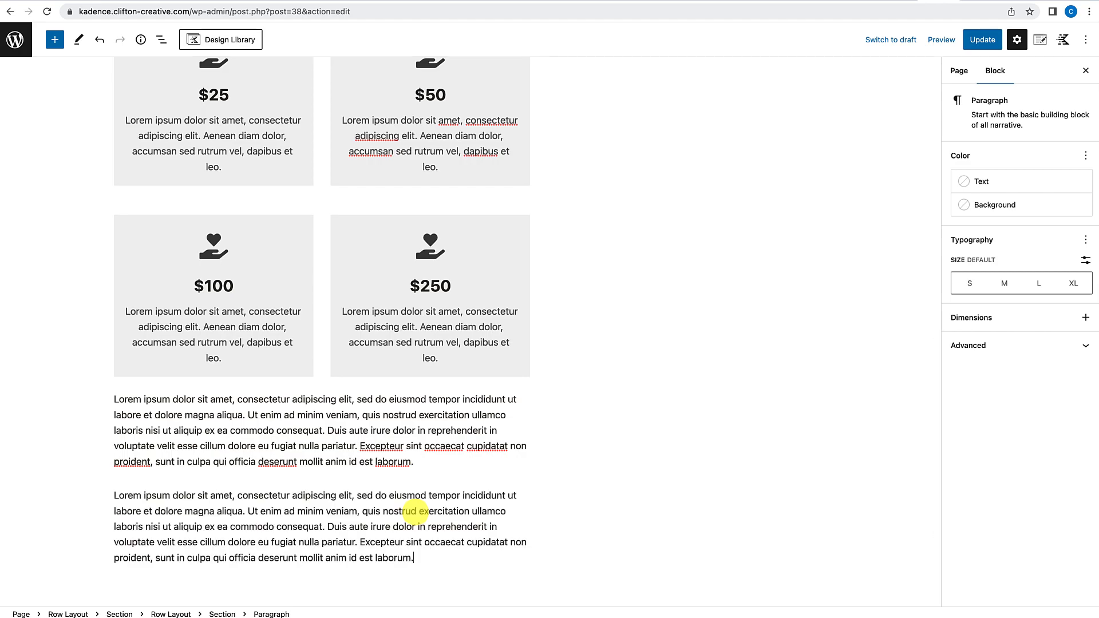
Step: Look over the whole donation page and publish its changes with an update
scroll(437, 481, up, 9)
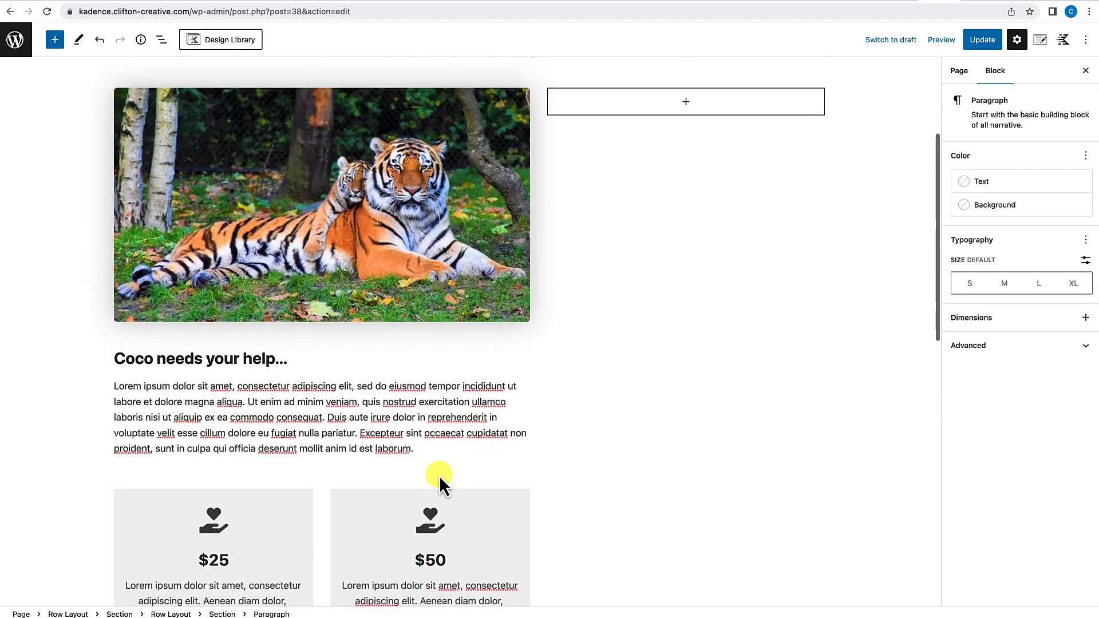
scroll(439, 475, up, 3)
scroll(438, 475, down, 10)
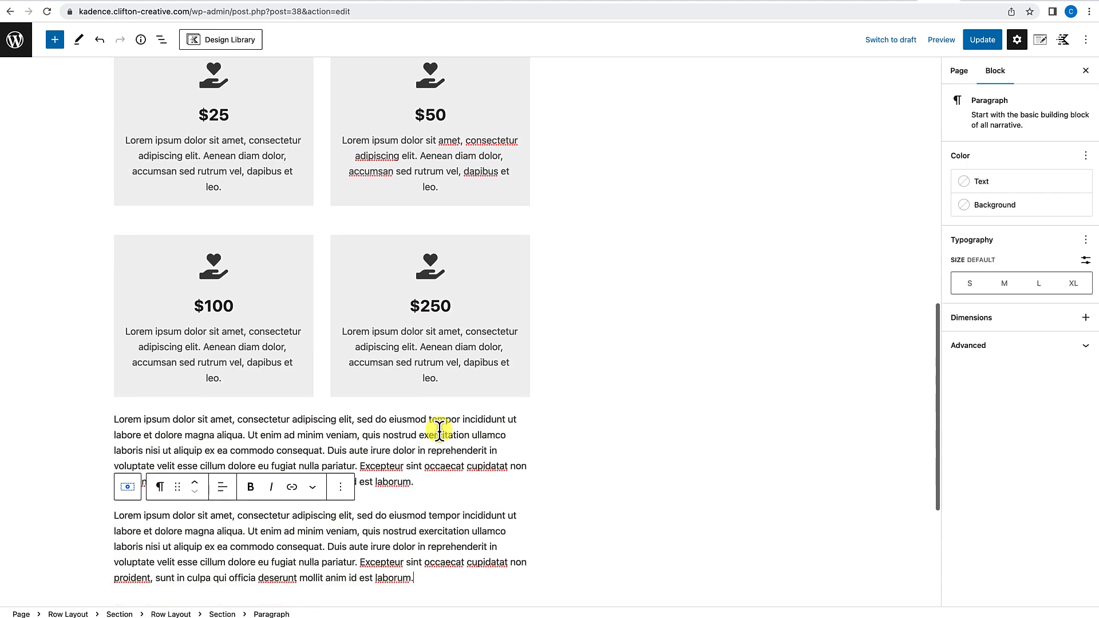
scroll(439, 430, down, 5)
scroll(439, 431, up, 8)
scroll(438, 431, up, 8)
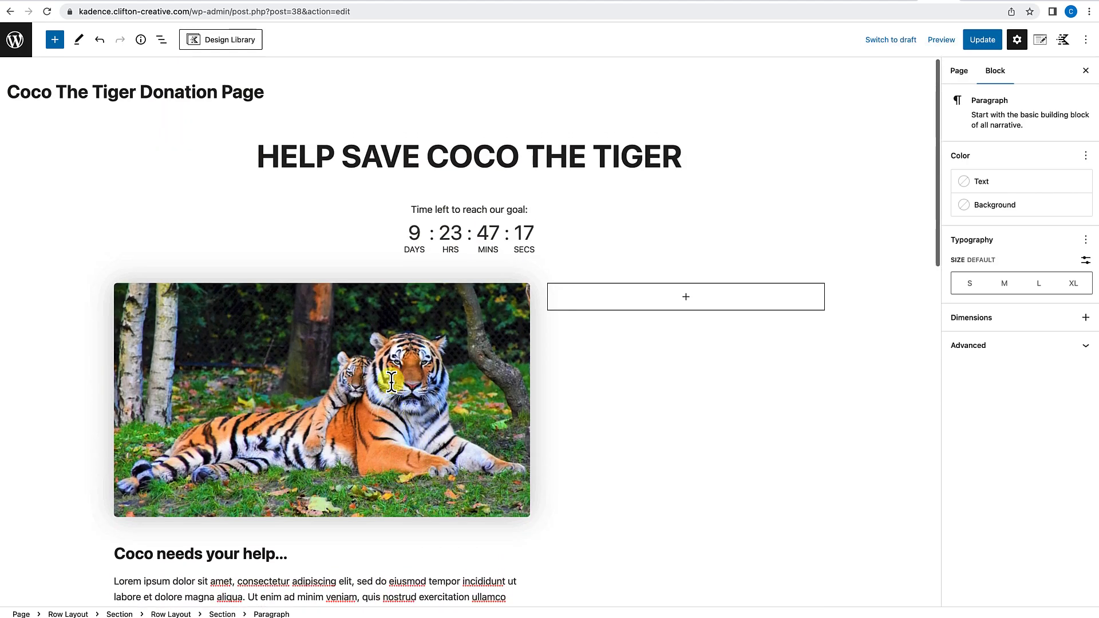
click(982, 40)
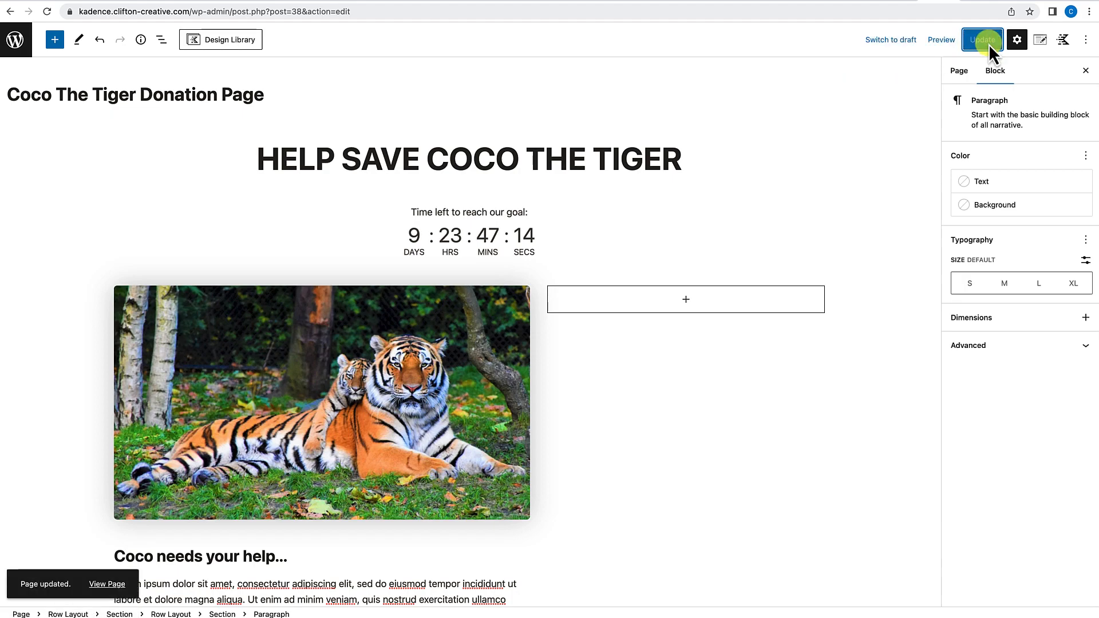
scroll(528, 453, down, 13)
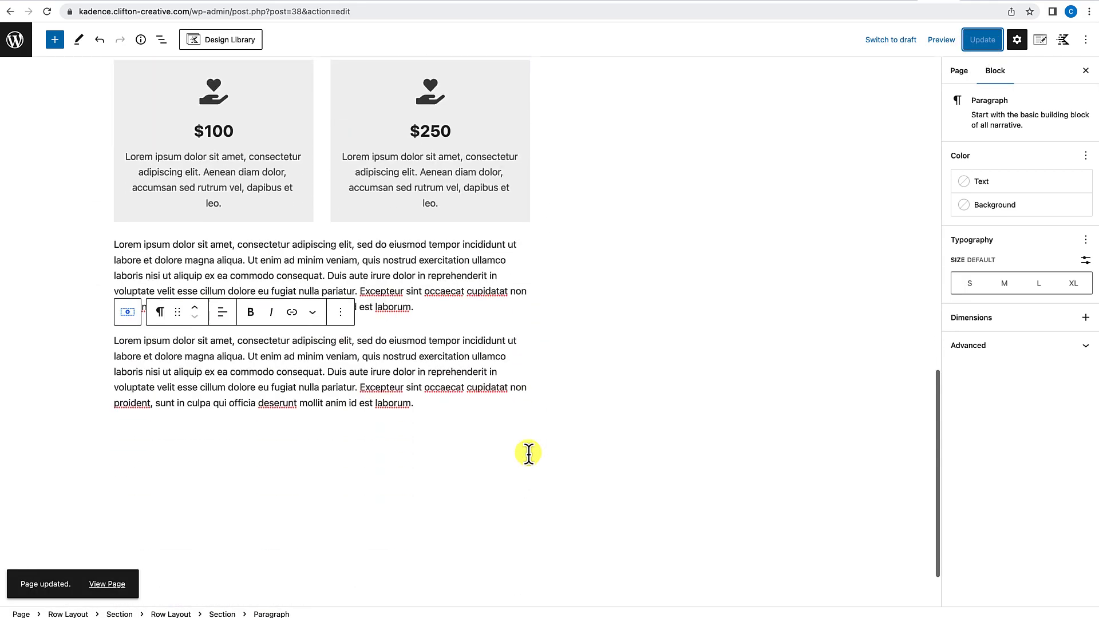
scroll(527, 454, up, 12)
scroll(528, 453, down, 2)
scroll(528, 453, up, 3)
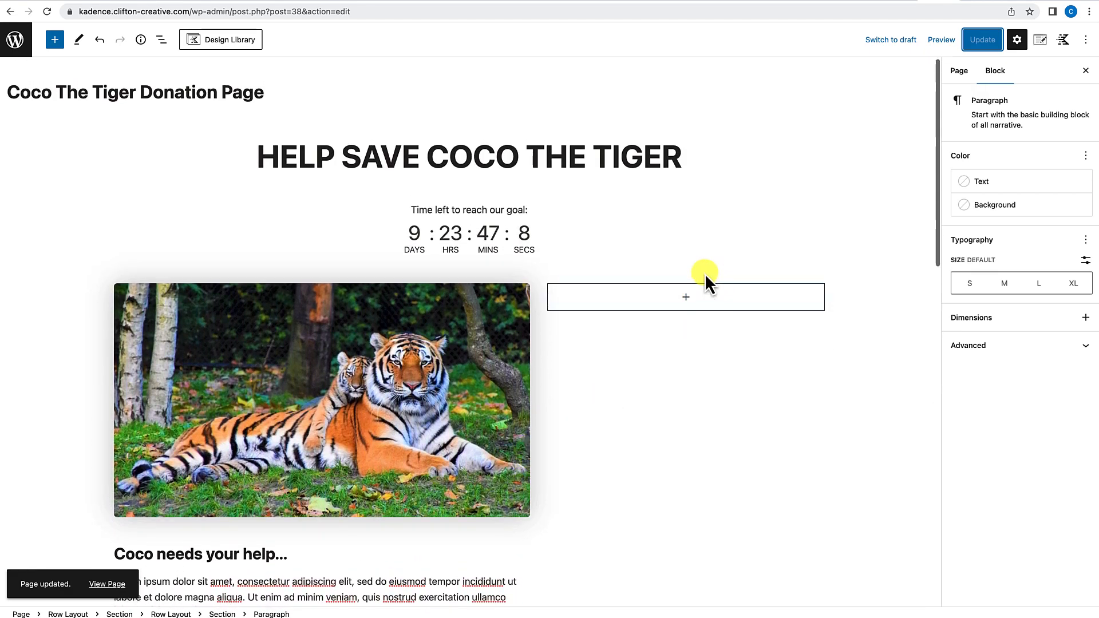
Step: Add a GiveWP Donation Form block showing First Donation Form to the empty column beside the tiger image, and update the page
click(688, 298)
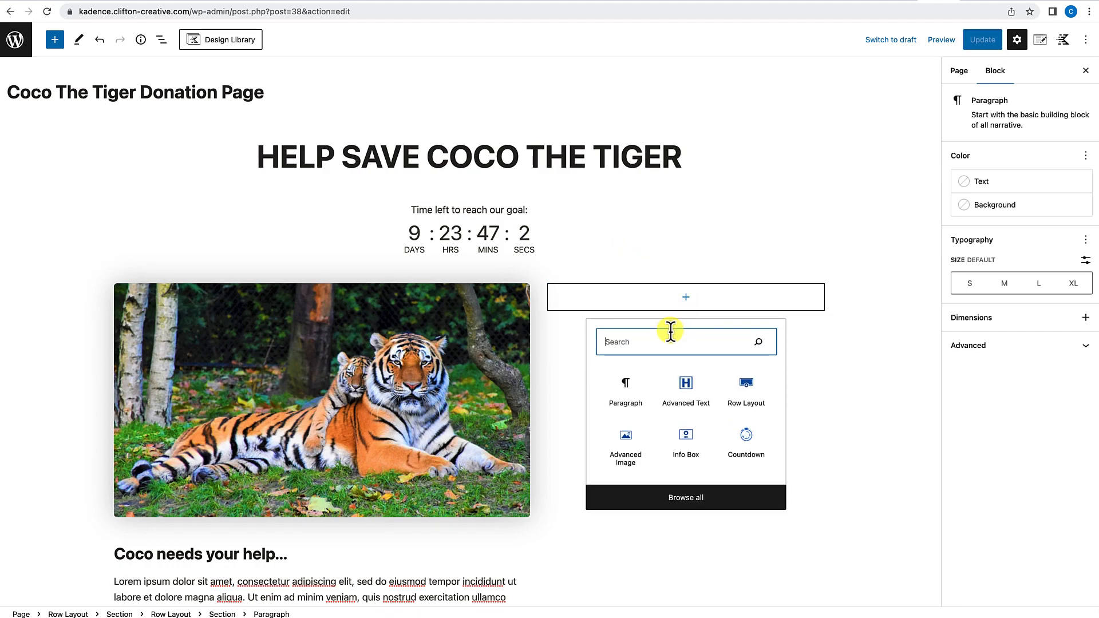
text(Give)
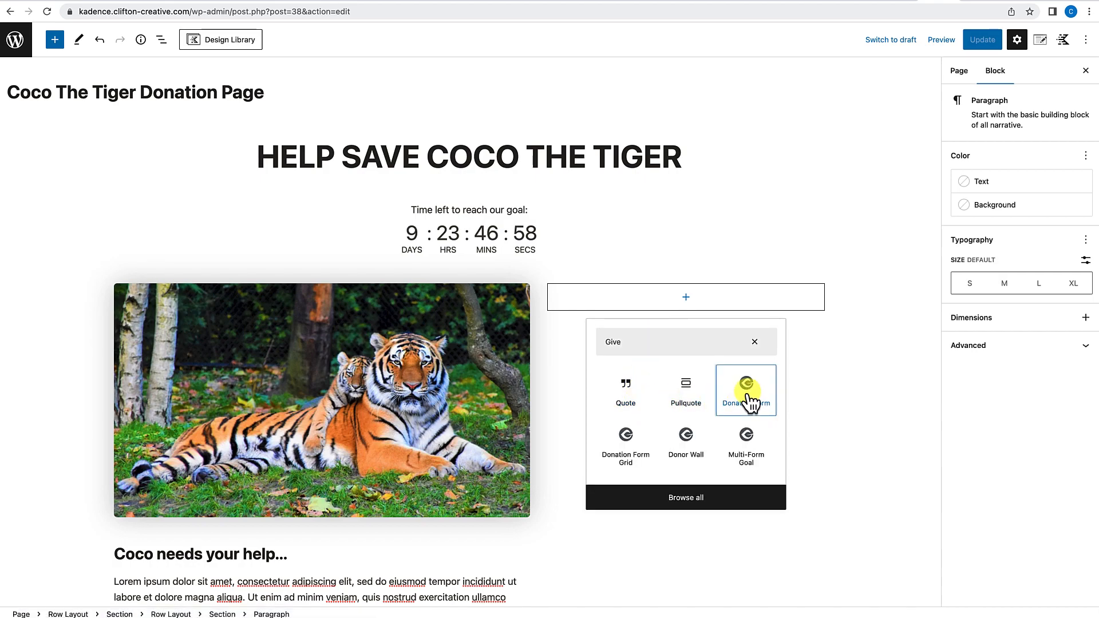
click(747, 395)
click(651, 413)
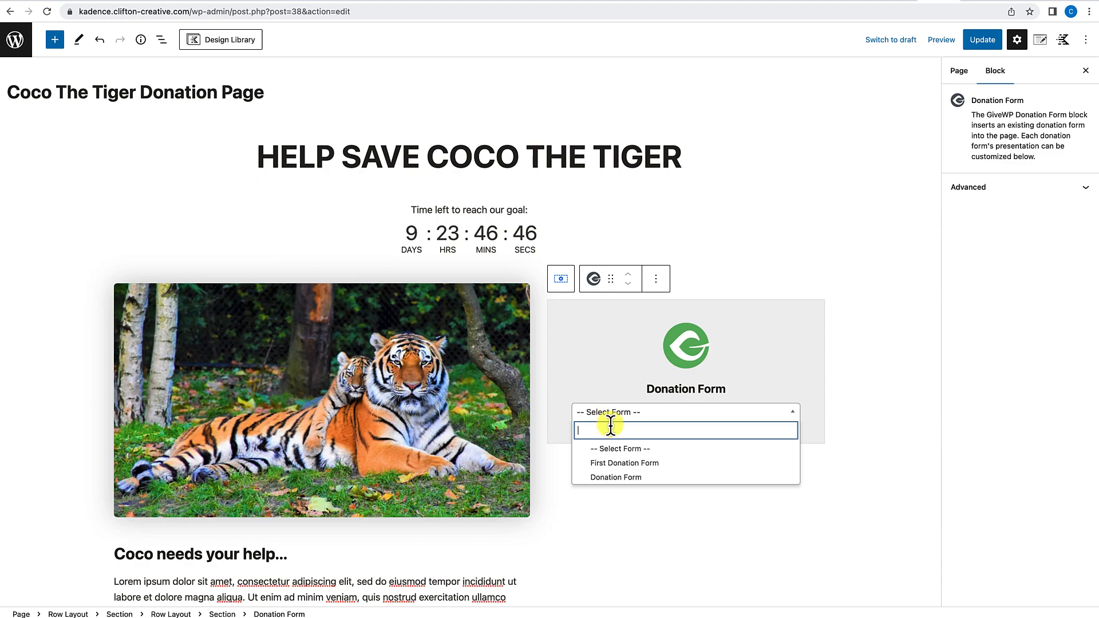
click(623, 463)
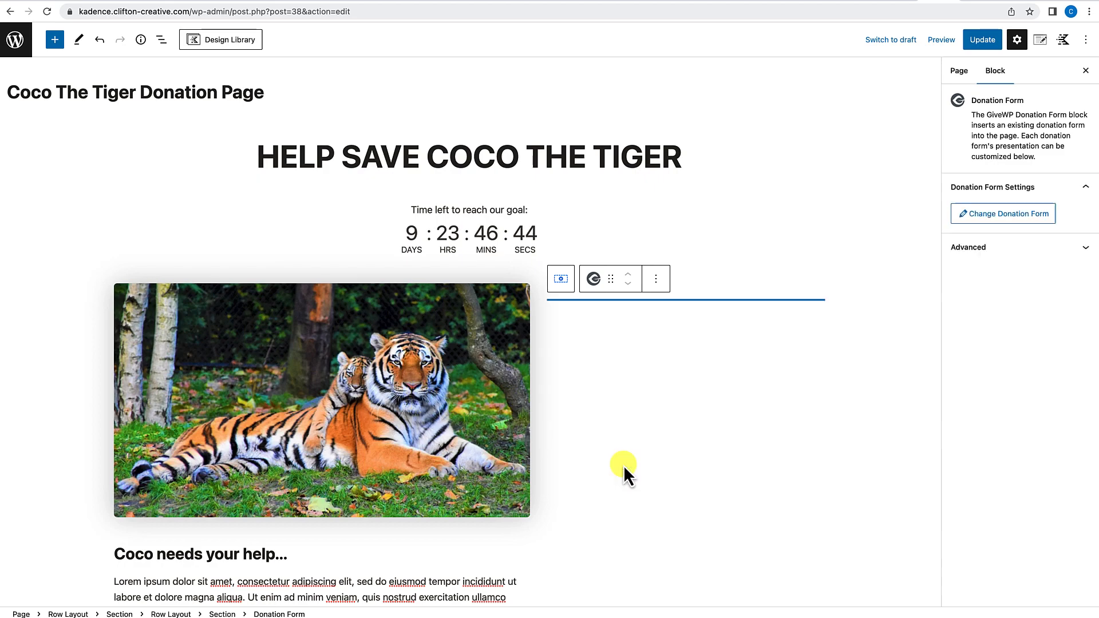
scroll(624, 468, down, 5)
scroll(624, 465, down, 10)
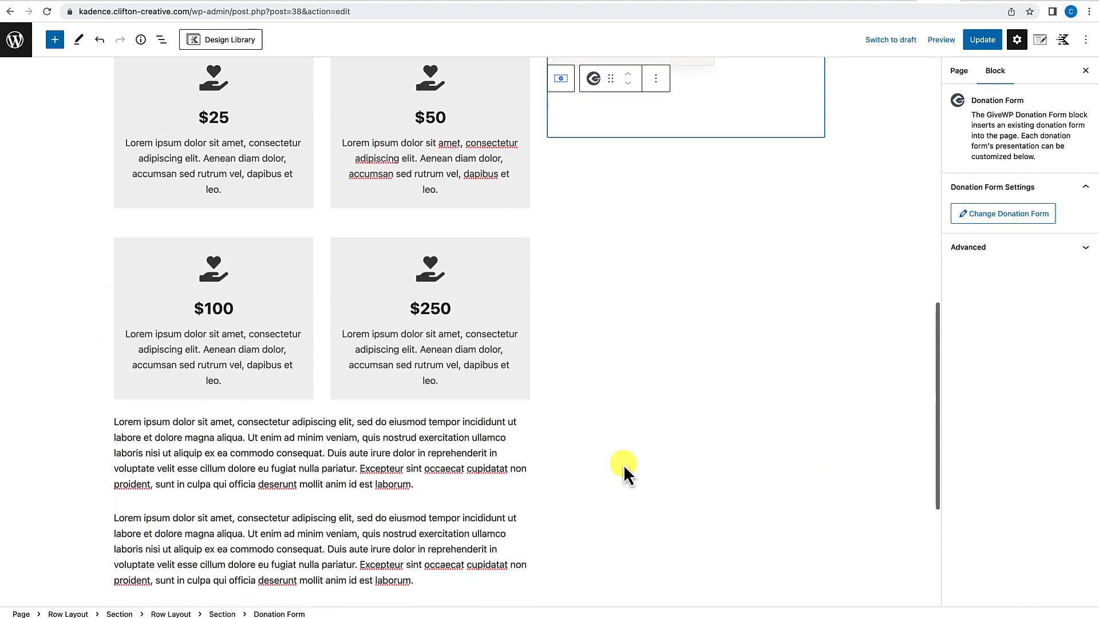
scroll(623, 465, up, 15)
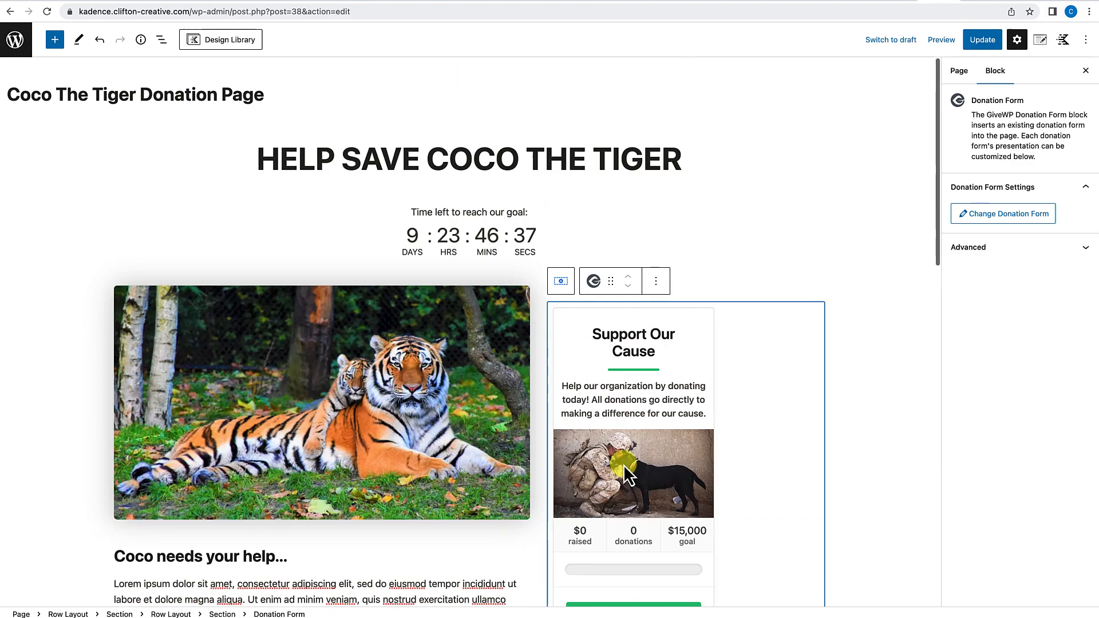
click(989, 36)
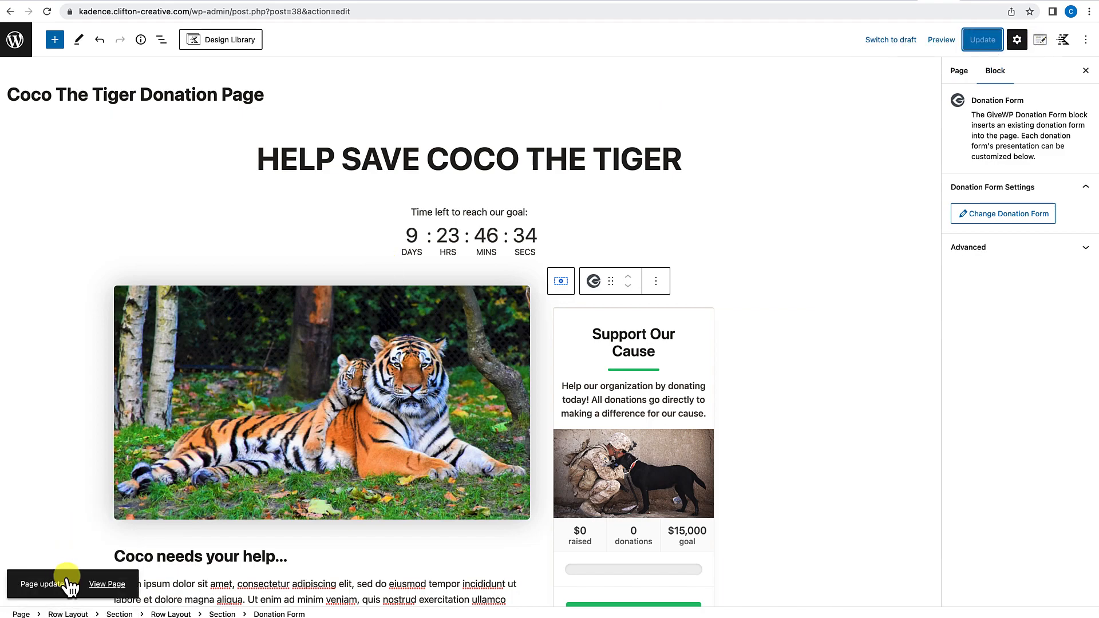
Step: View the published page and open the embedded donation form's Choose Amount step to check how it displays
click(100, 585)
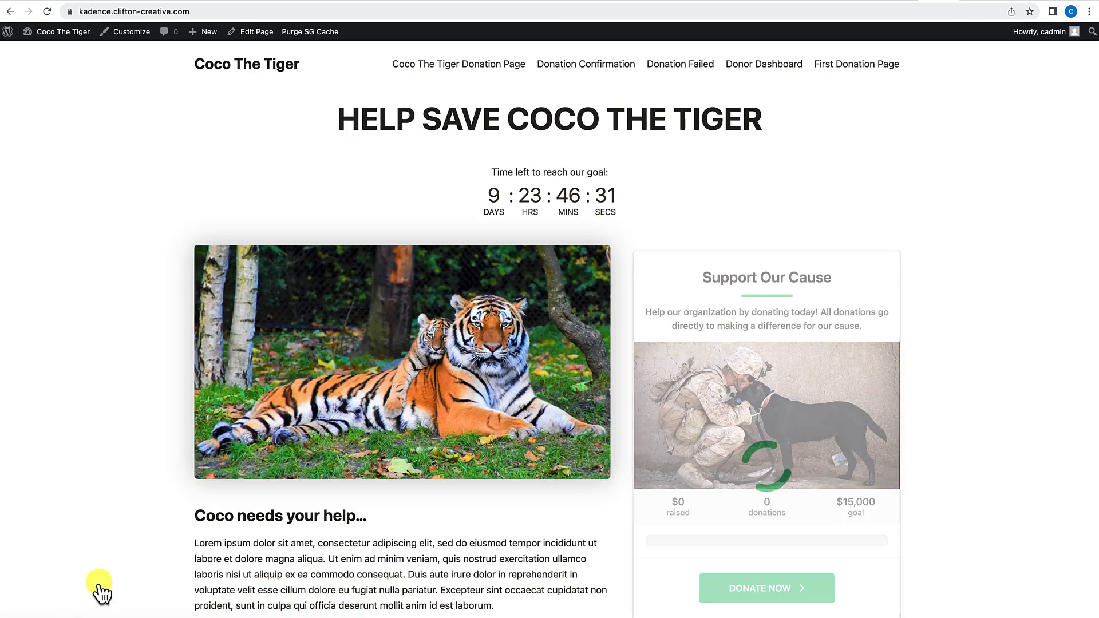
scroll(181, 423, down, 10)
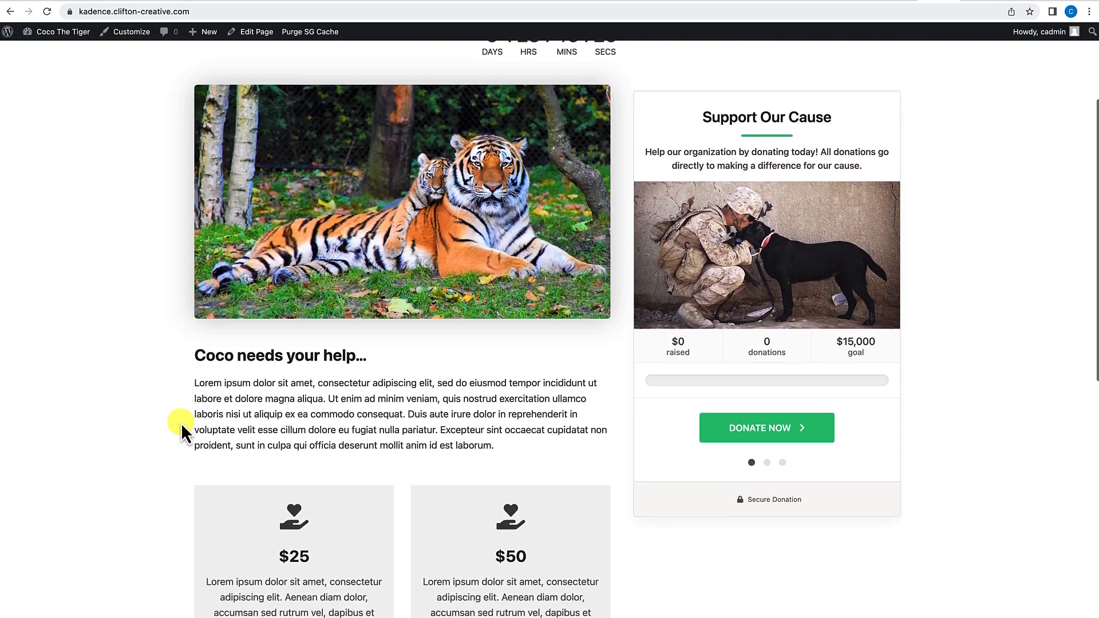
scroll(181, 423, up, 10)
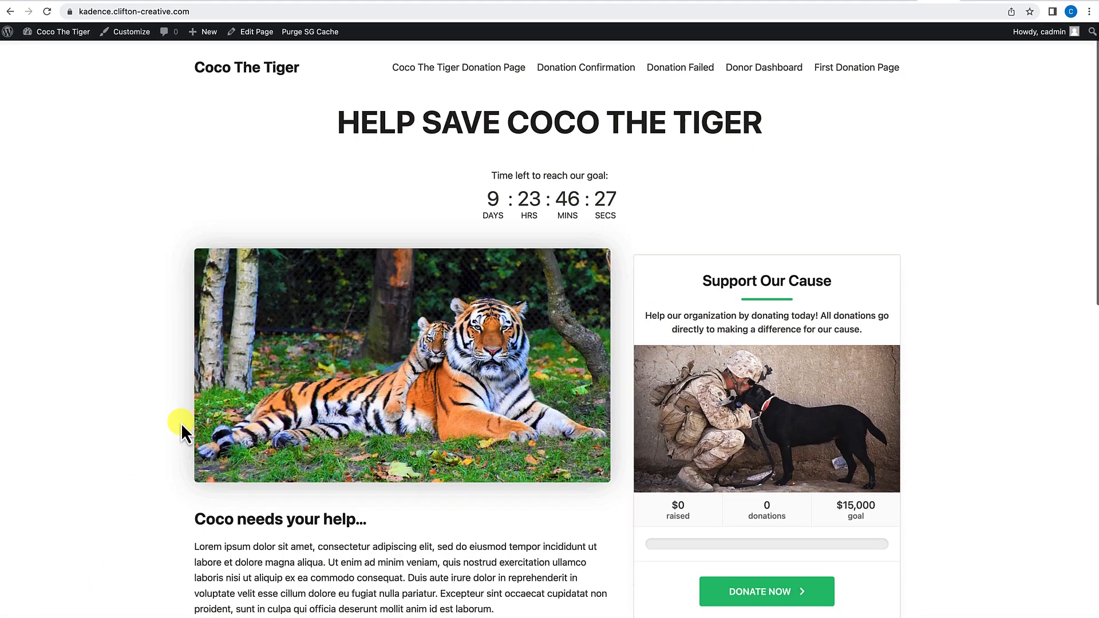
scroll(311, 423, down, 2)
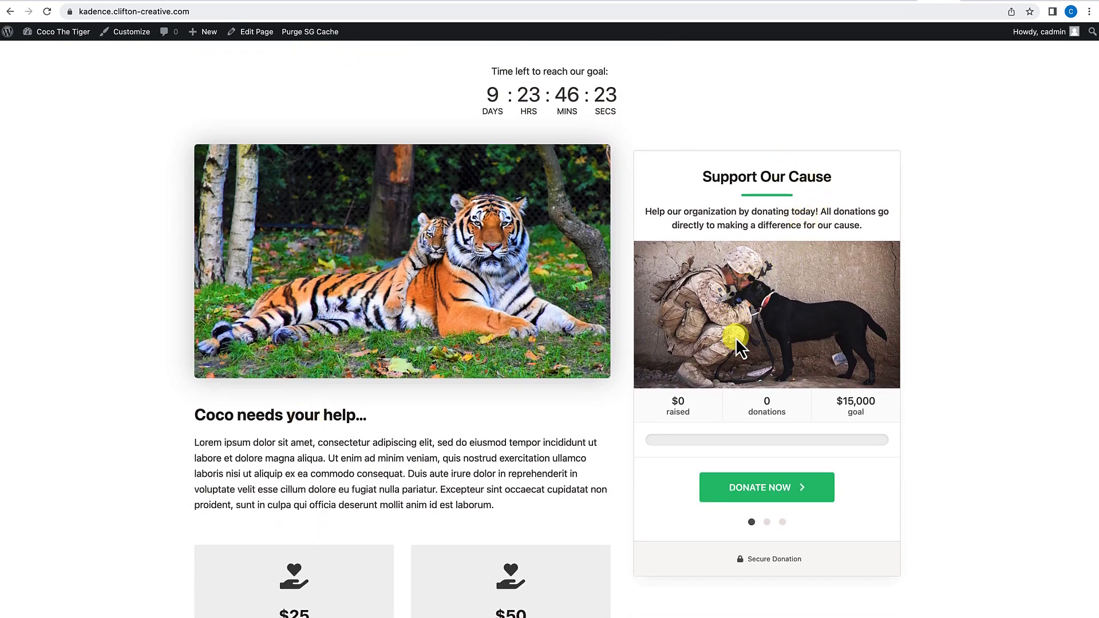
click(768, 487)
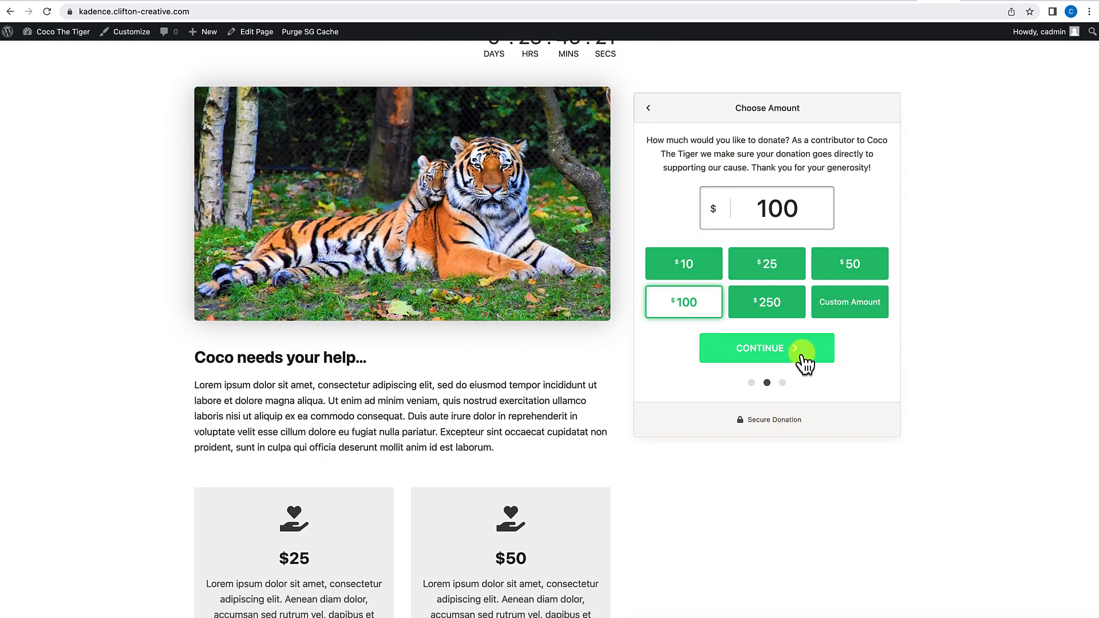
scroll(805, 362, up, 3)
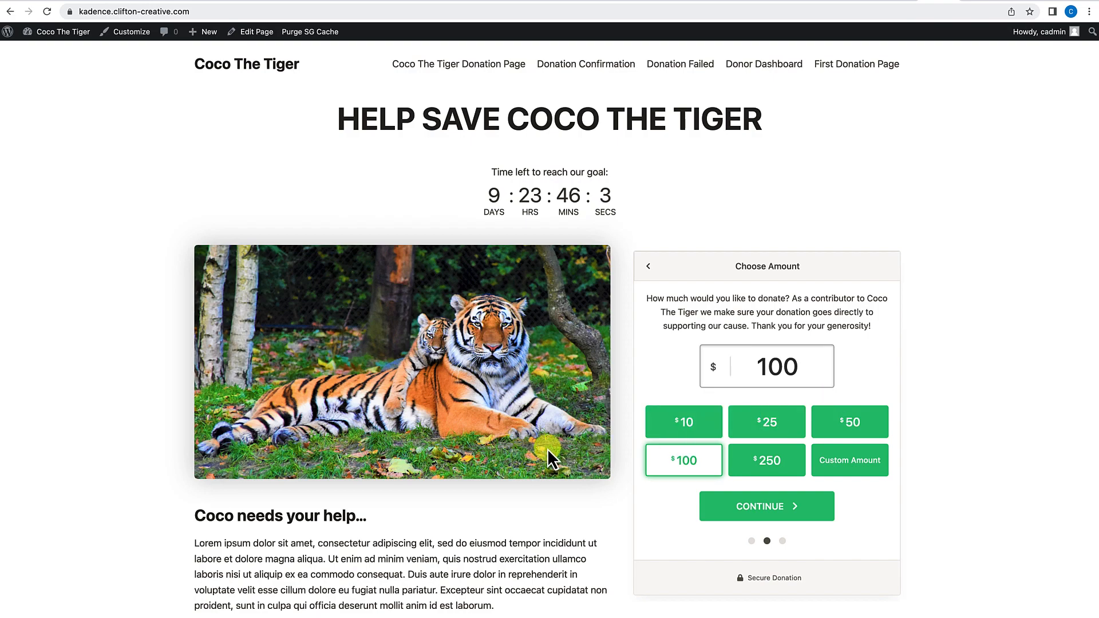
scroll(523, 452, down, 4)
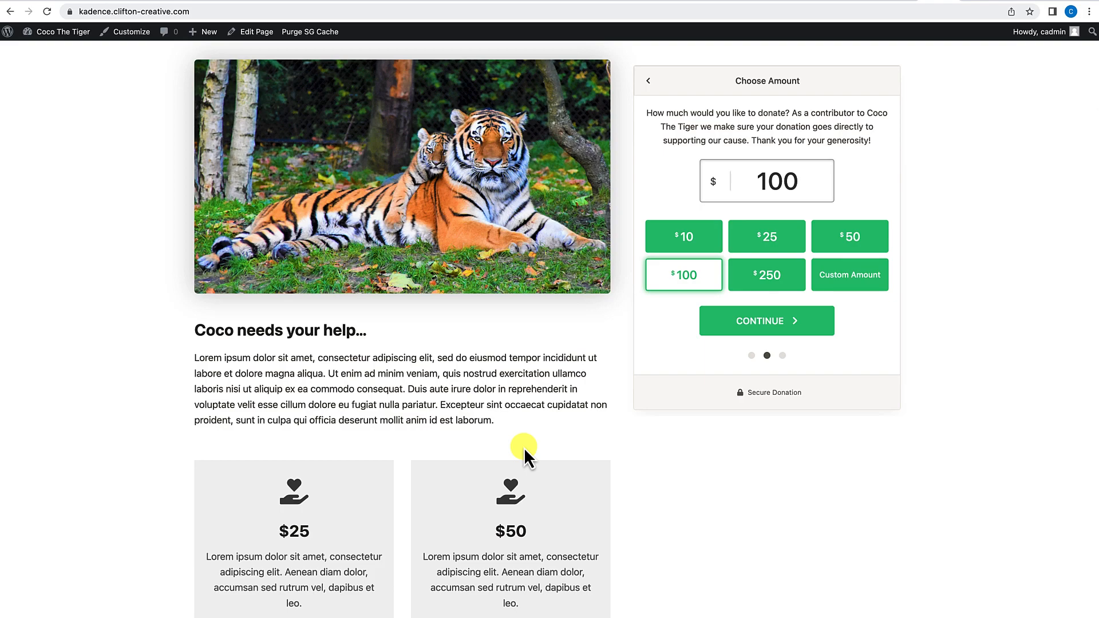
scroll(523, 448, up, 4)
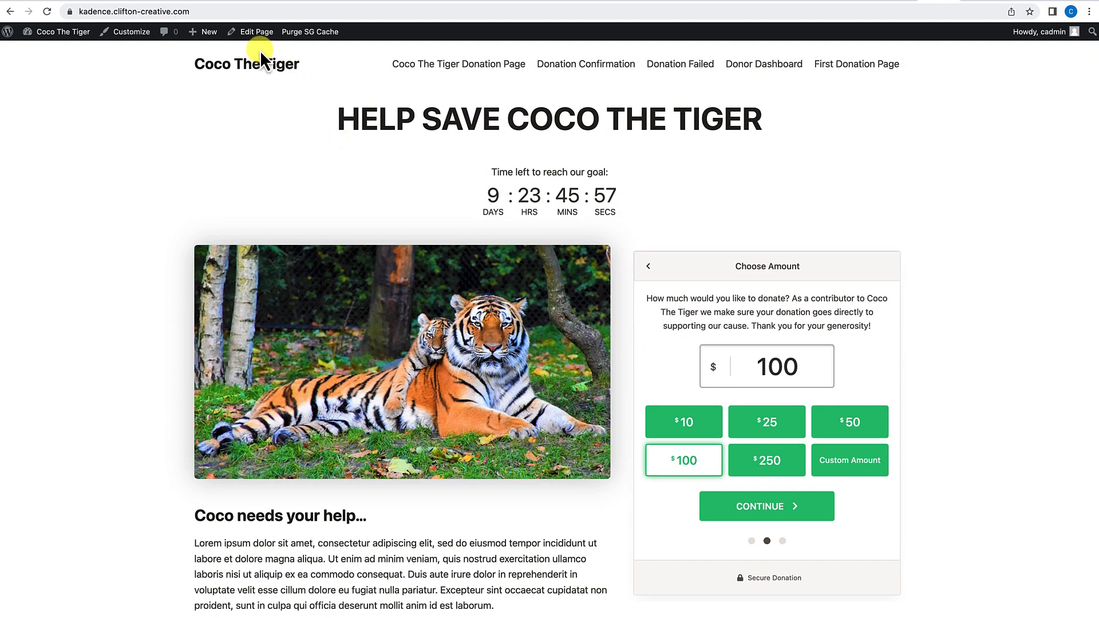
Step: Return to editing the page, disable its header and footer in the page settings, and update it
click(262, 37)
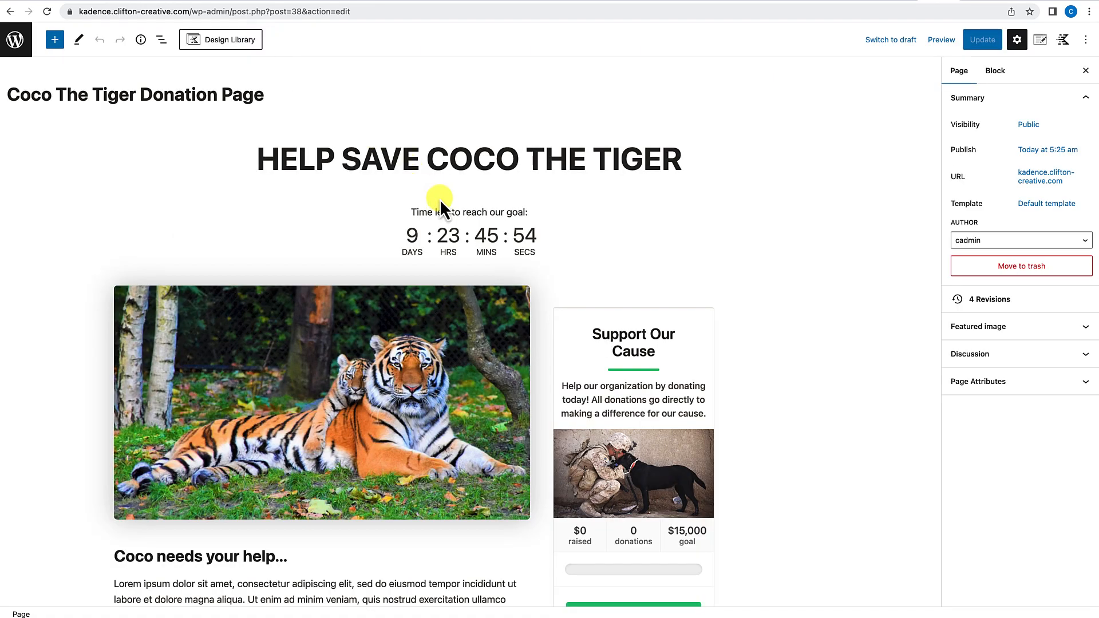
scroll(434, 309, down, 3)
scroll(434, 309, up, 3)
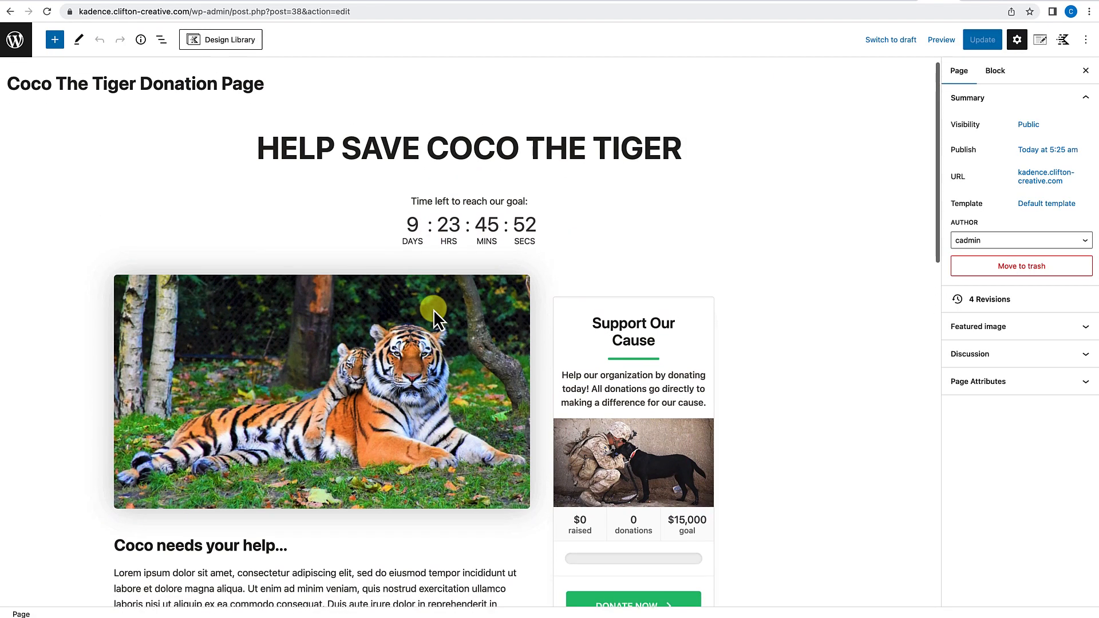
click(1041, 42)
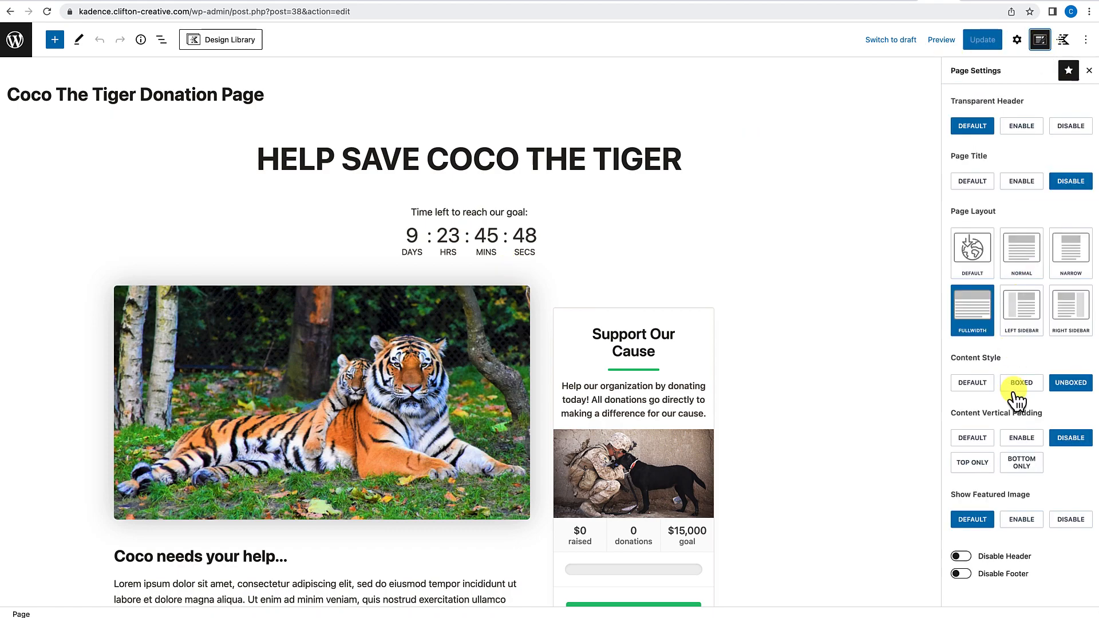
click(962, 556)
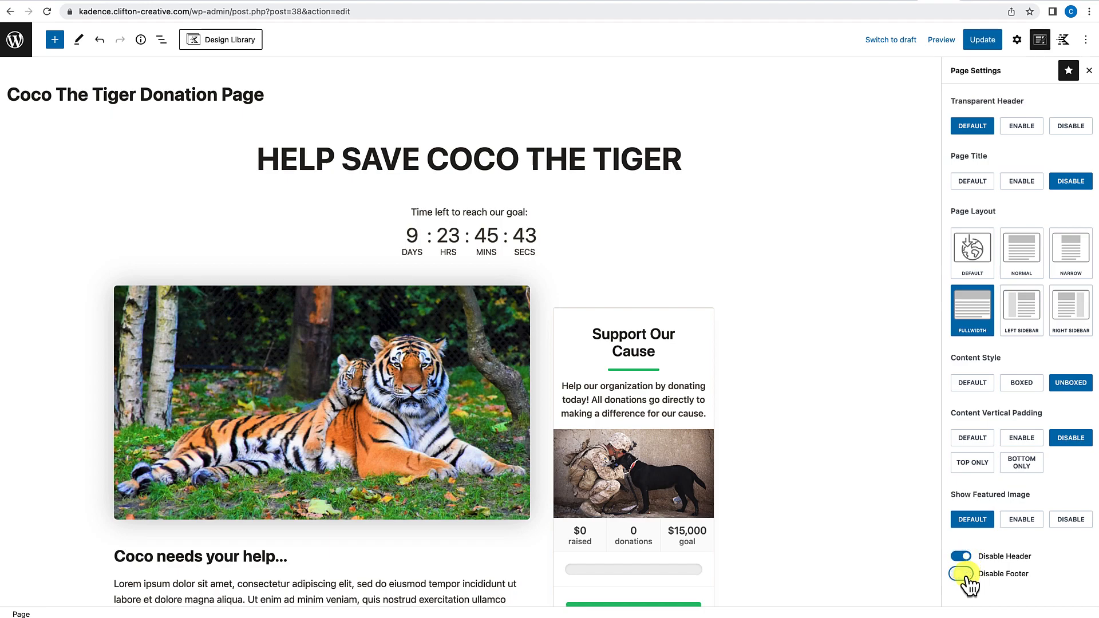
click(988, 43)
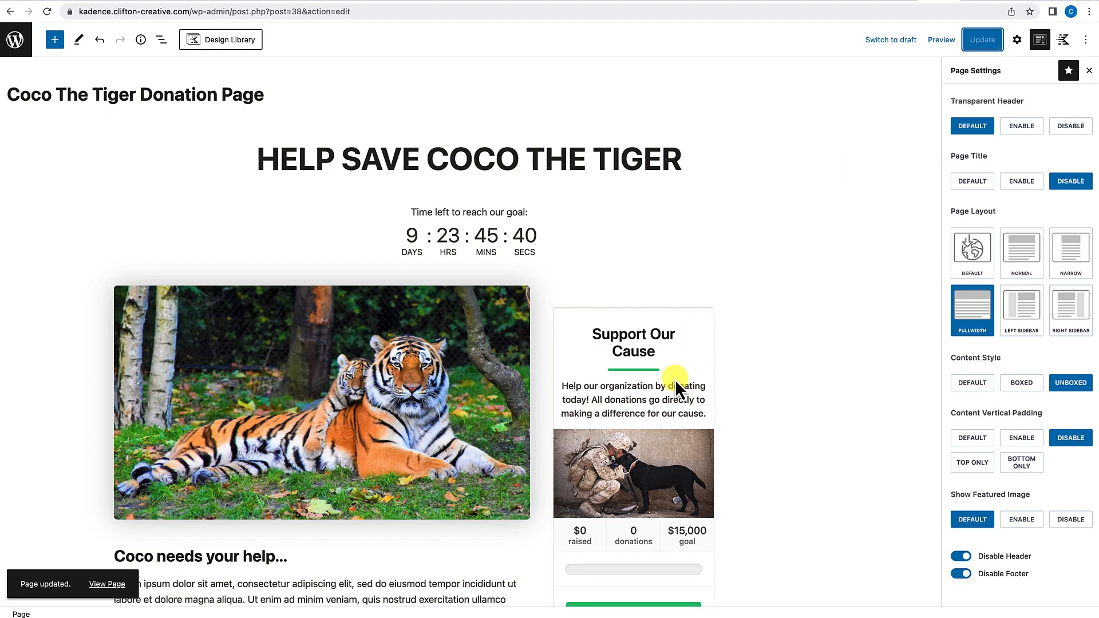
Step: View the published page and check its layout with the header and footer disabled
click(118, 584)
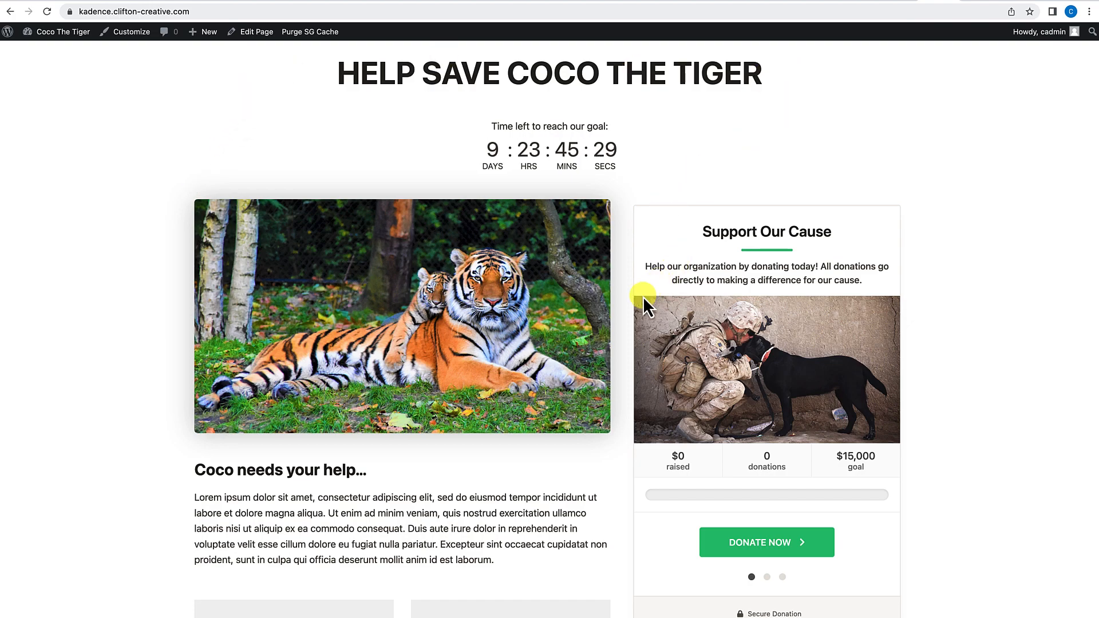
scroll(528, 326, down, 7)
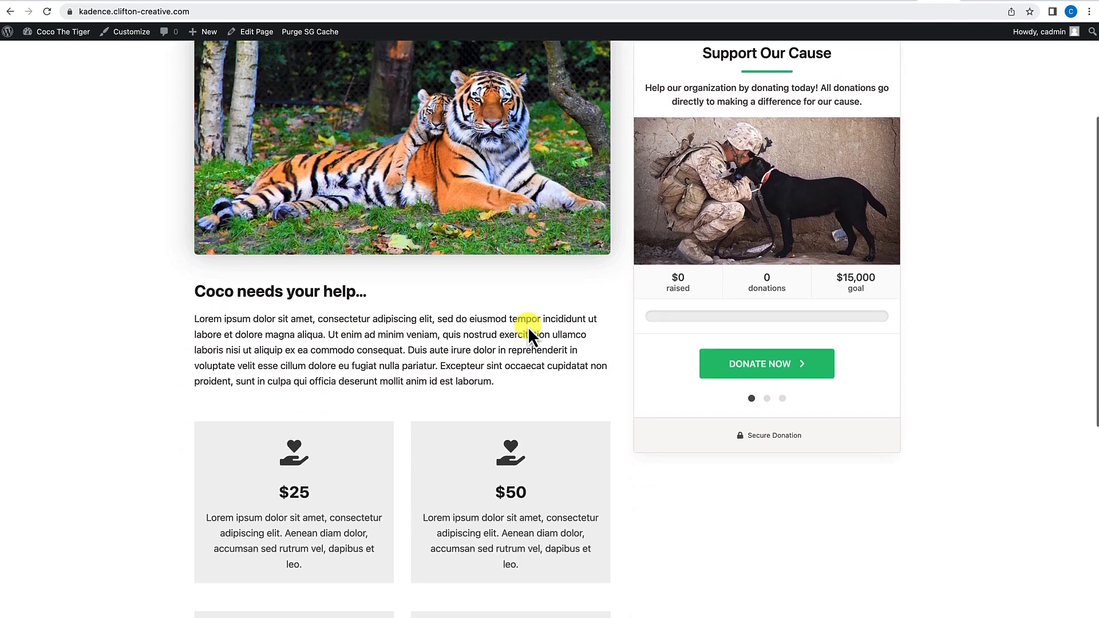
scroll(528, 326, up, 7)
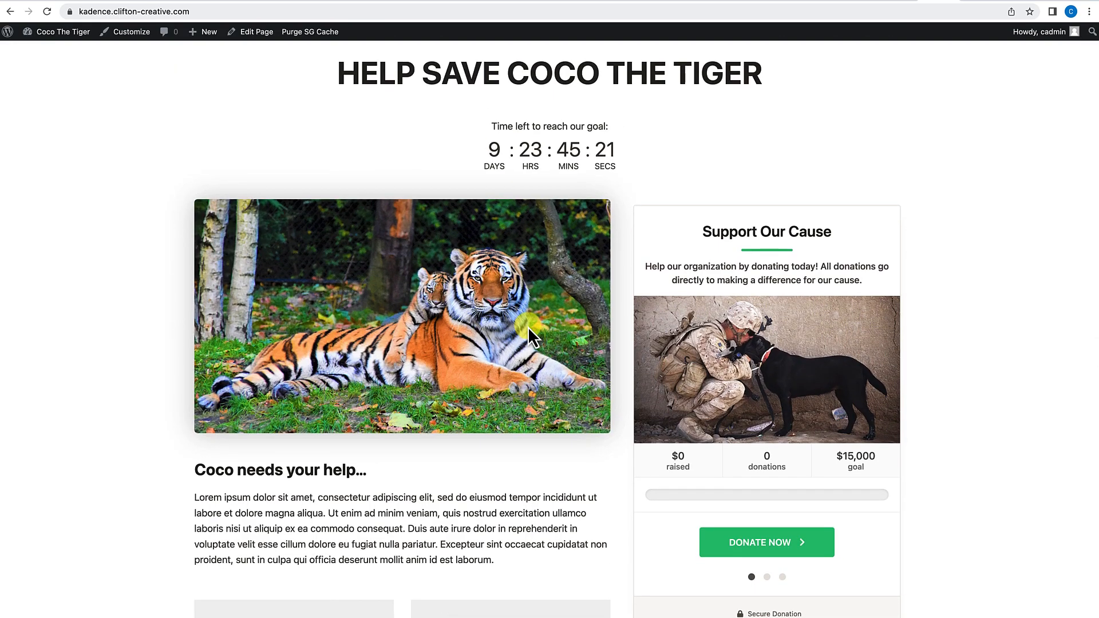
Step: Reopen the page for editing, set the outermost Row Layout's top and bottom padding to 60 px, and update the page
click(247, 33)
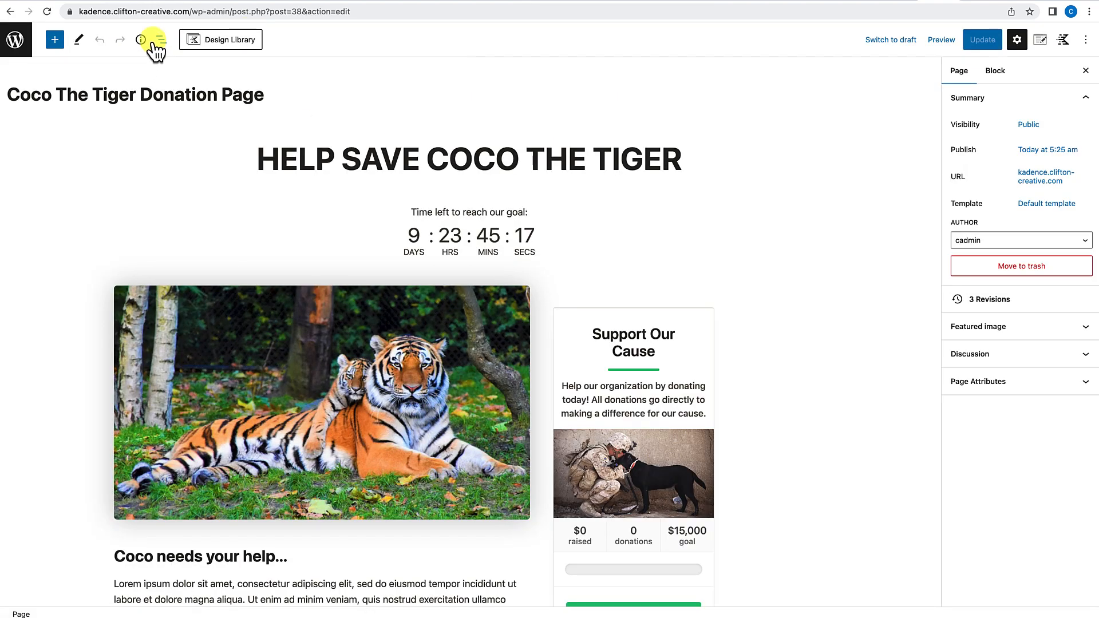
click(161, 40)
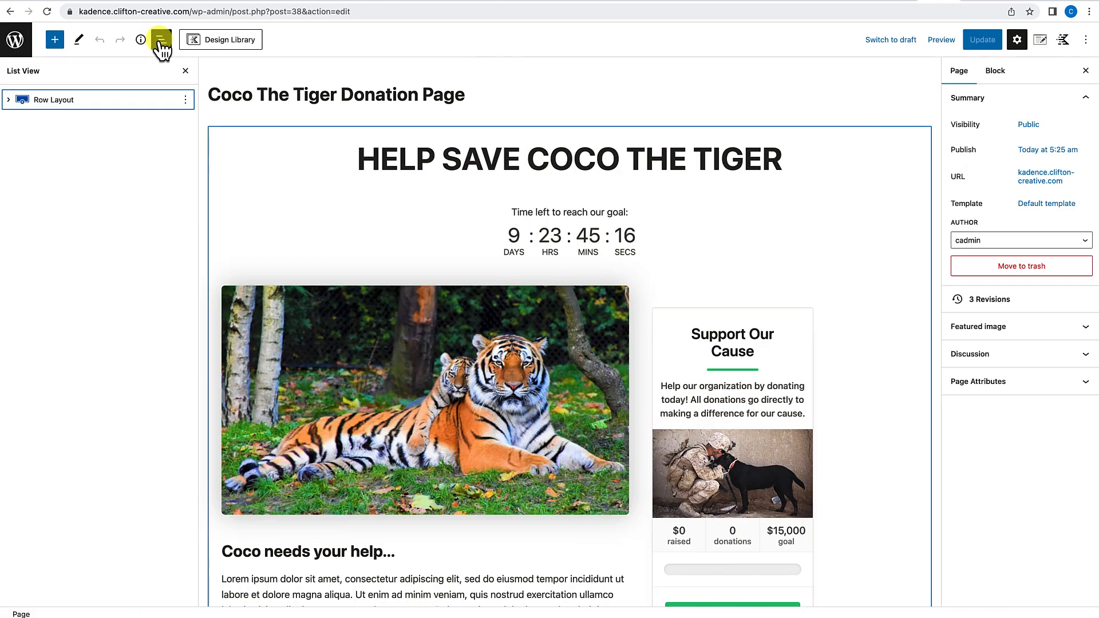
click(72, 105)
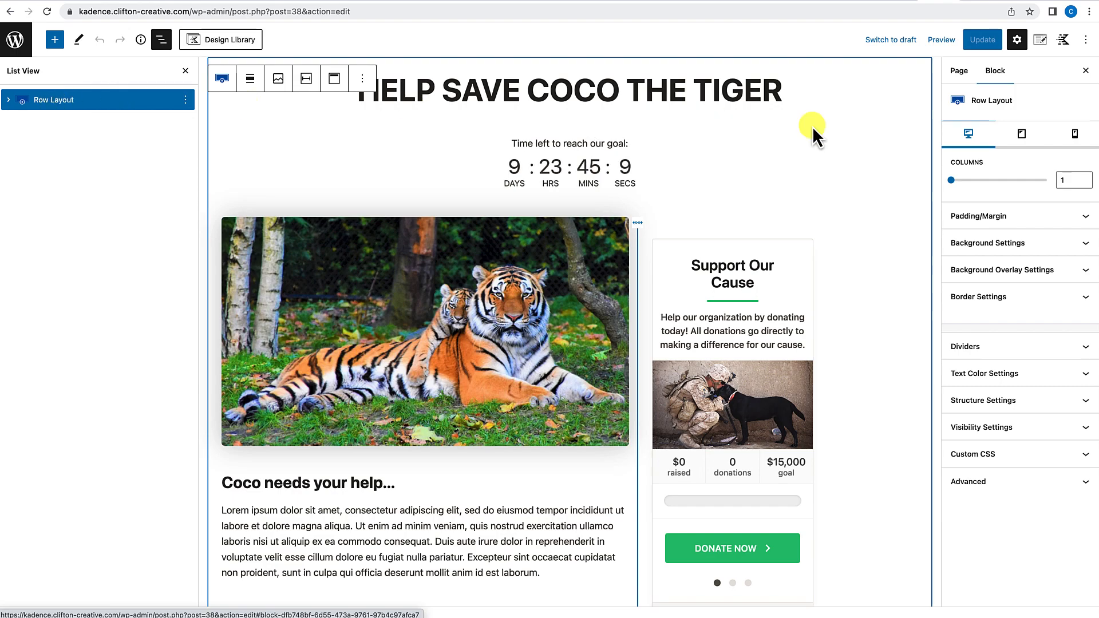
click(1037, 220)
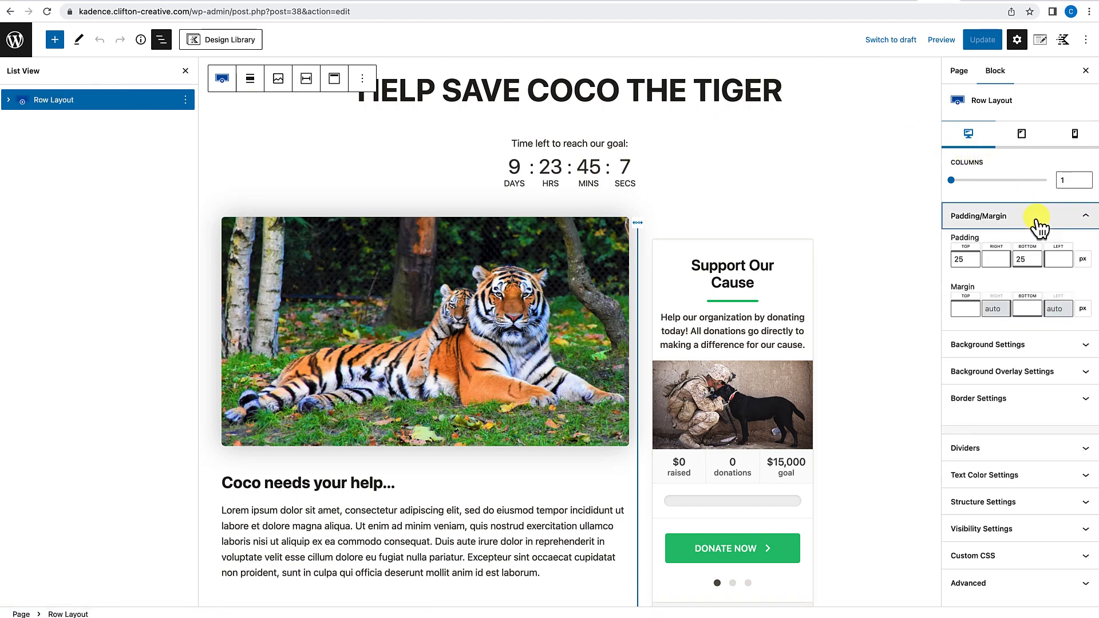
click(956, 259)
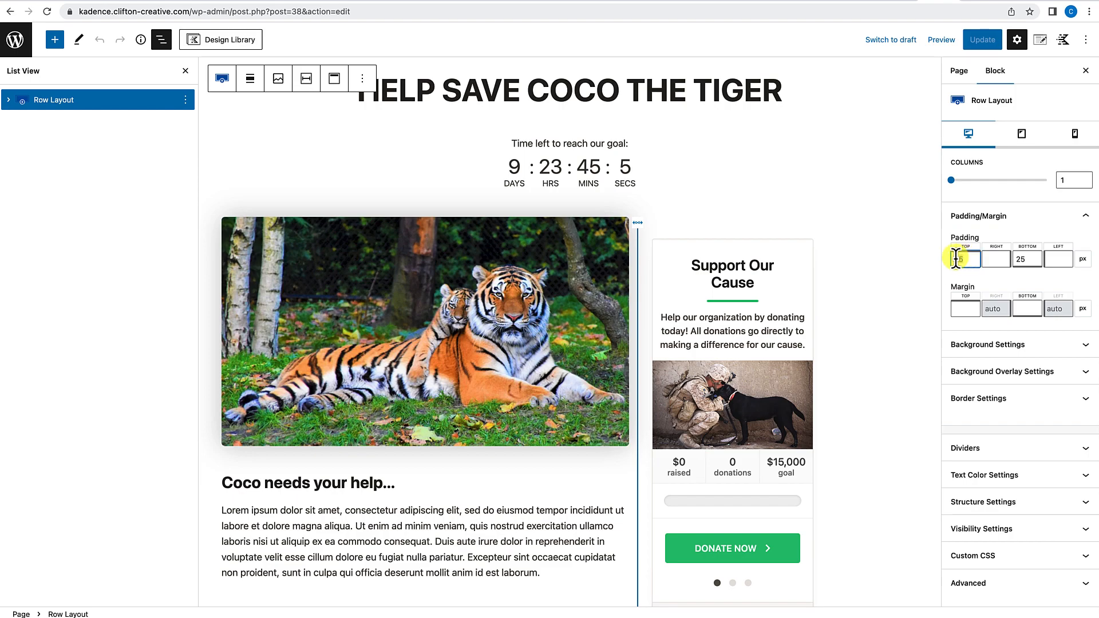
text(60)
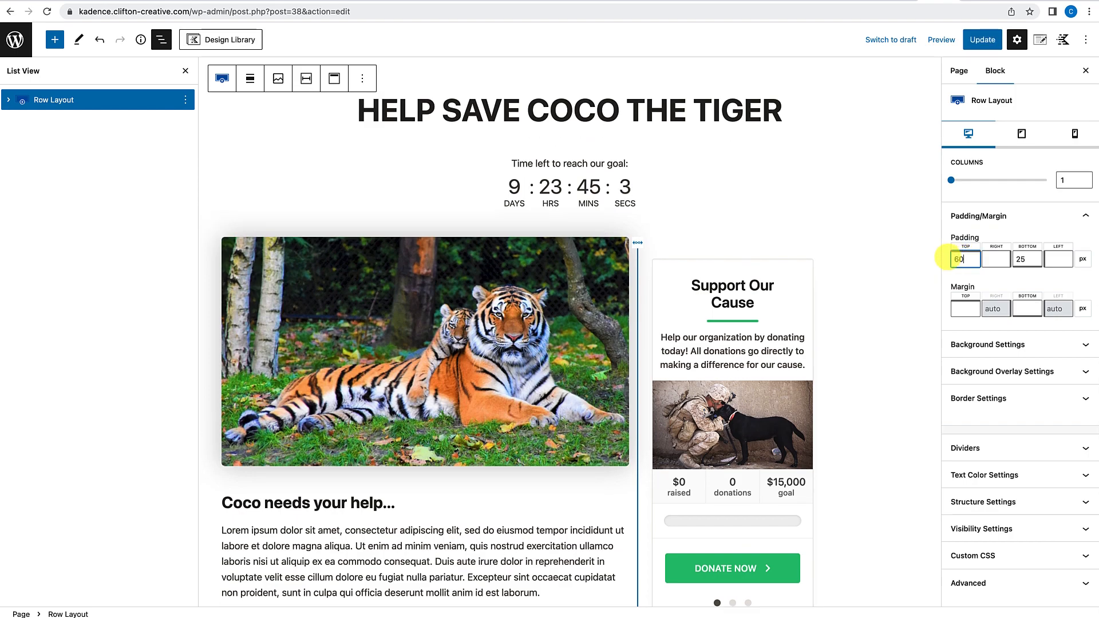
drag(1027, 261, 1014, 264)
click(1031, 260)
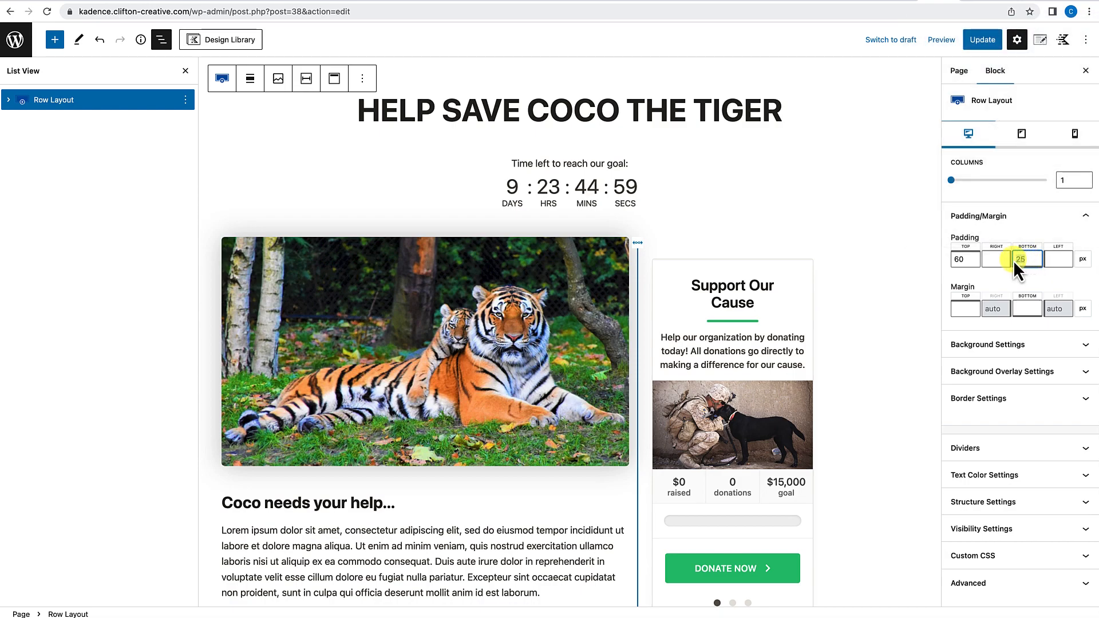
text(60)
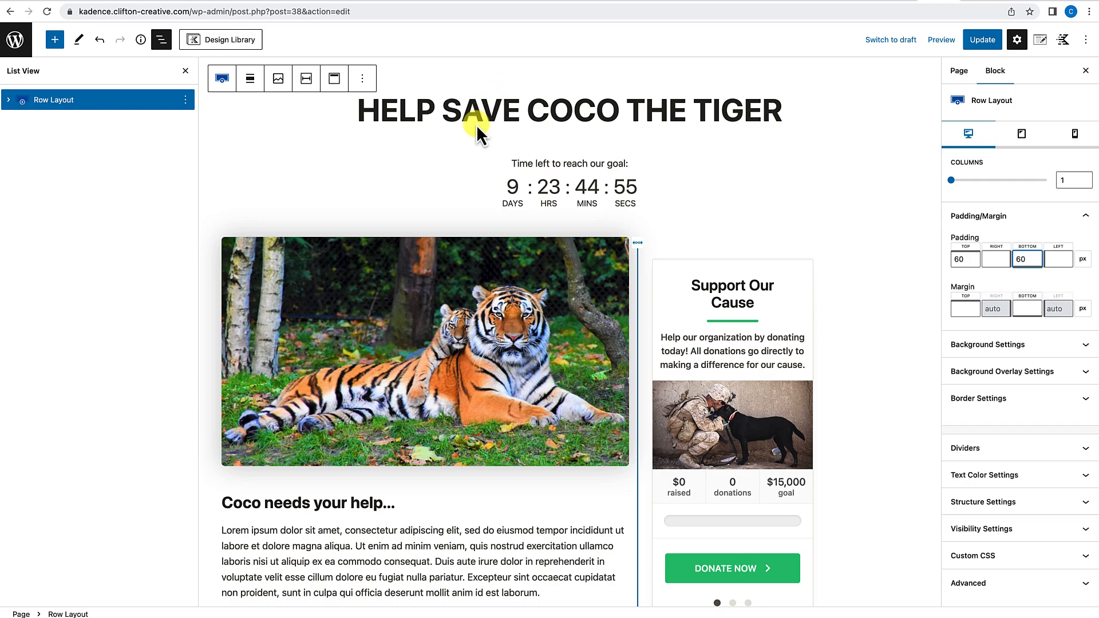
scroll(422, 210, down, 1)
scroll(422, 210, up, 1)
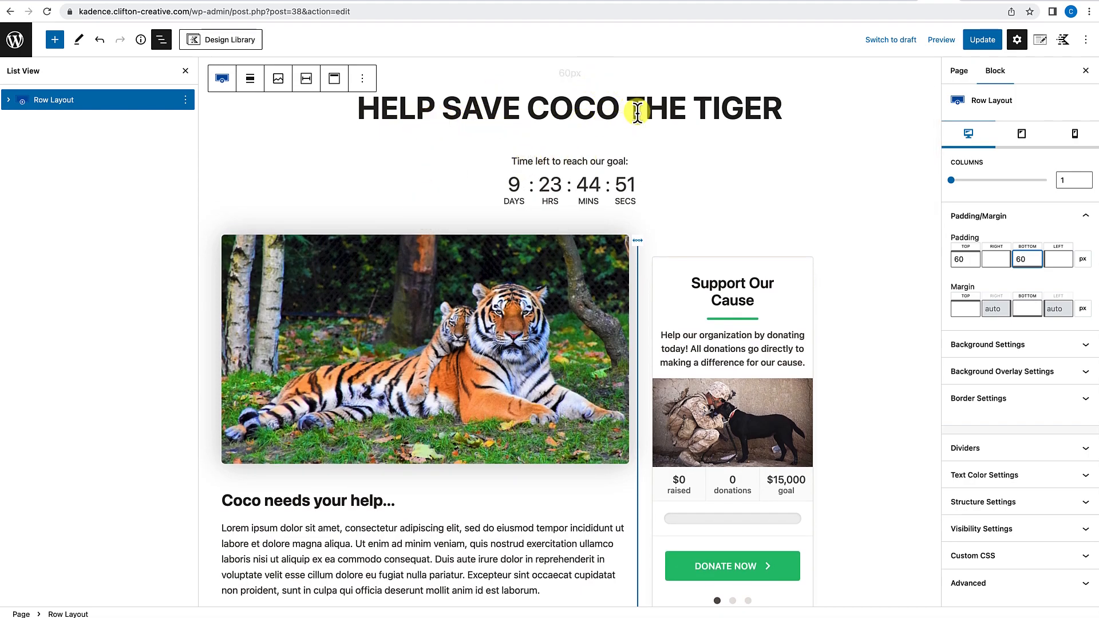
click(982, 42)
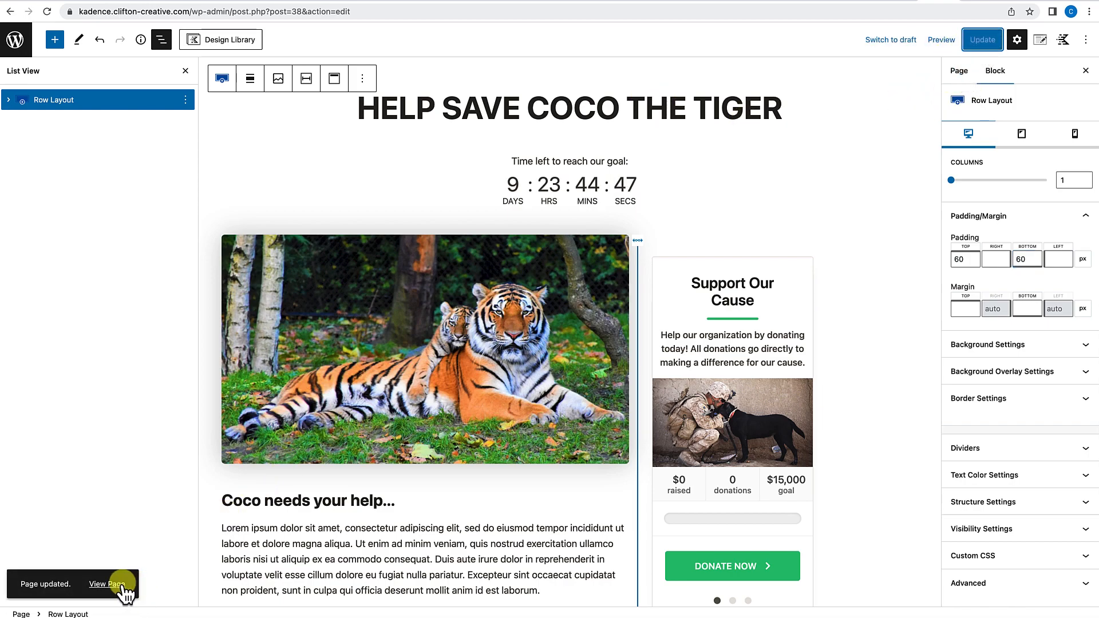
Step: View the published page and check the spacing around its content
click(111, 584)
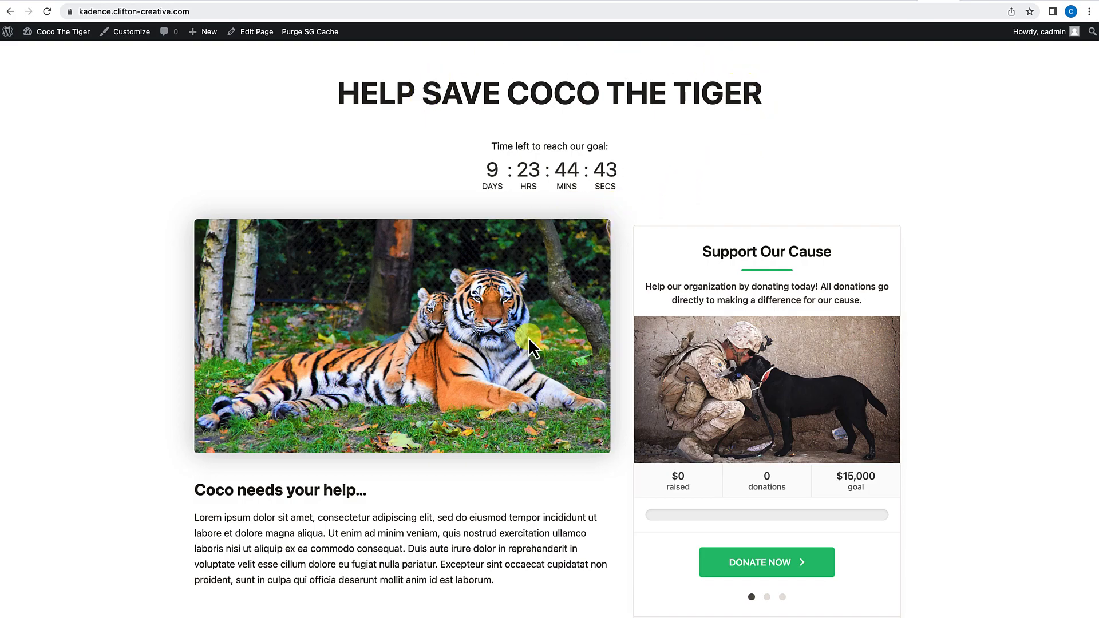
scroll(528, 338, down, 10)
scroll(528, 338, up, 10)
scroll(528, 337, down, 3)
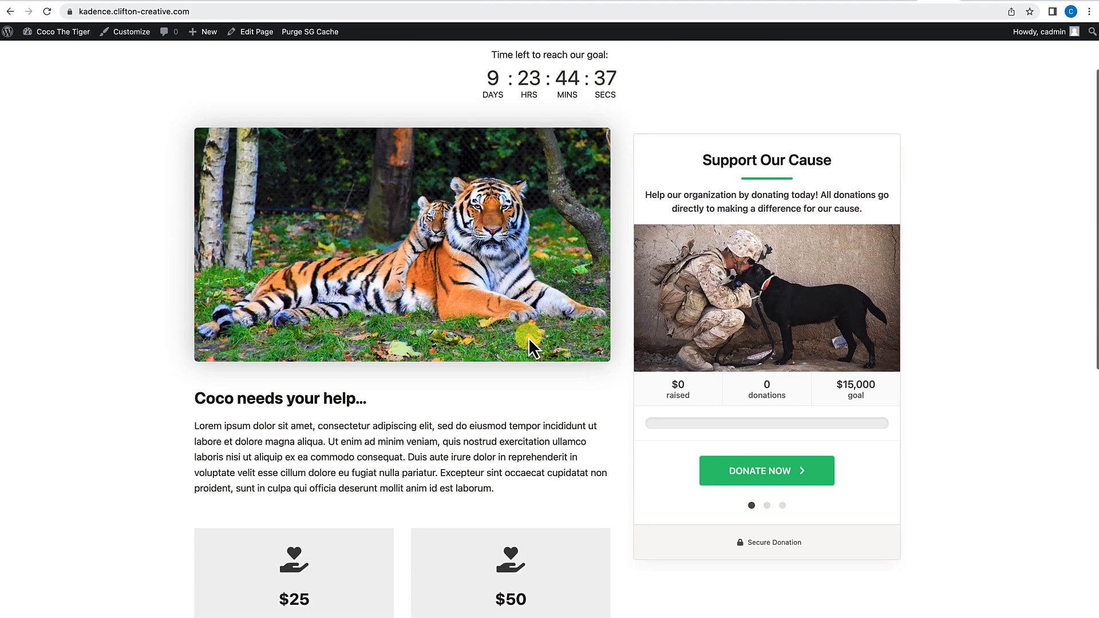
Step: Examine on the published page how the donation form behaves beside the main content while scrolling
scroll(529, 341, down, 5)
scroll(528, 337, down, 5)
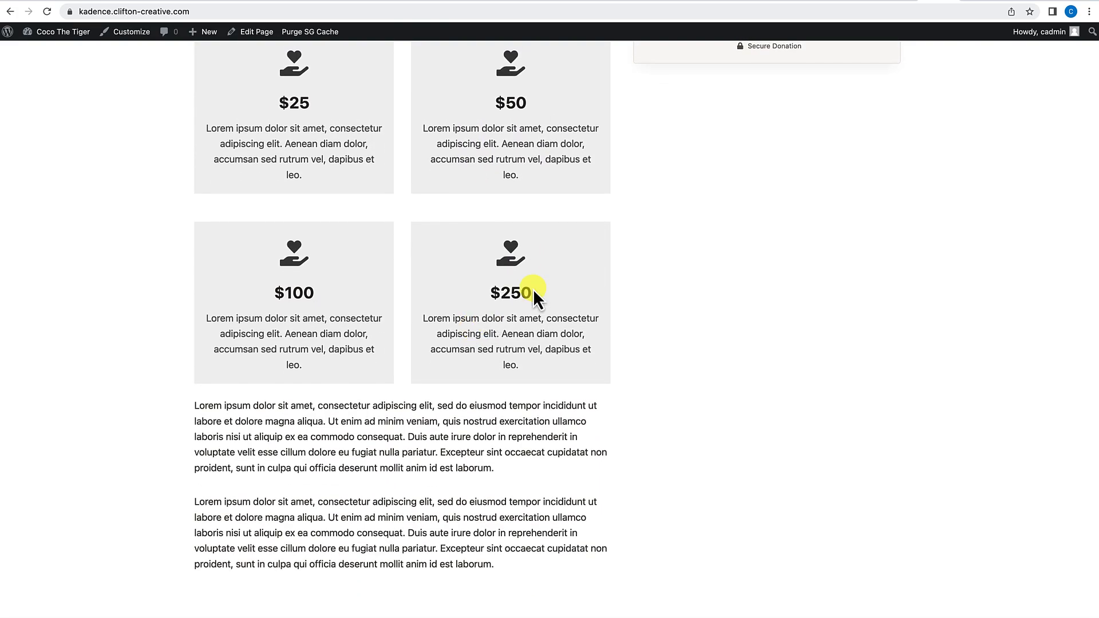
scroll(700, 66, up, 10)
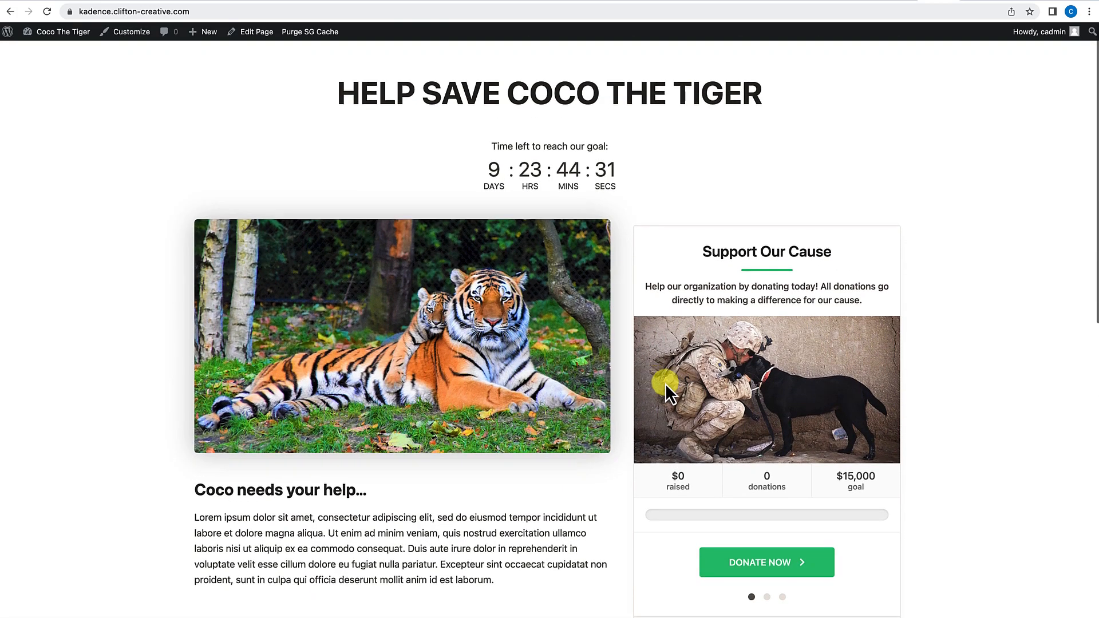
scroll(552, 416, down, 5)
scroll(552, 416, down, 10)
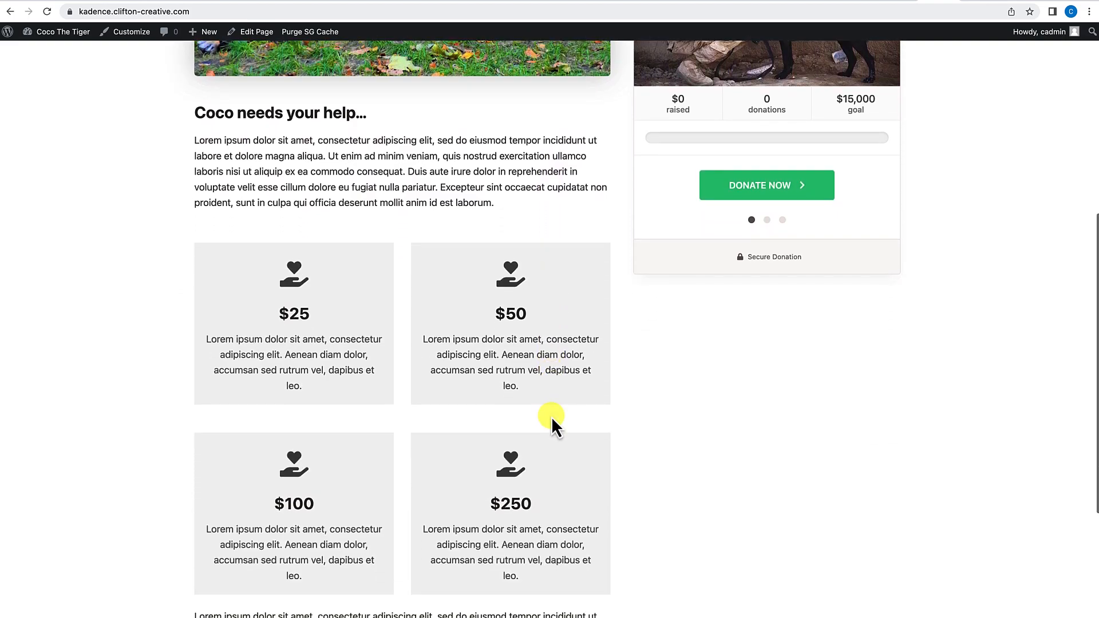
scroll(551, 416, up, 5)
scroll(551, 417, up, 8)
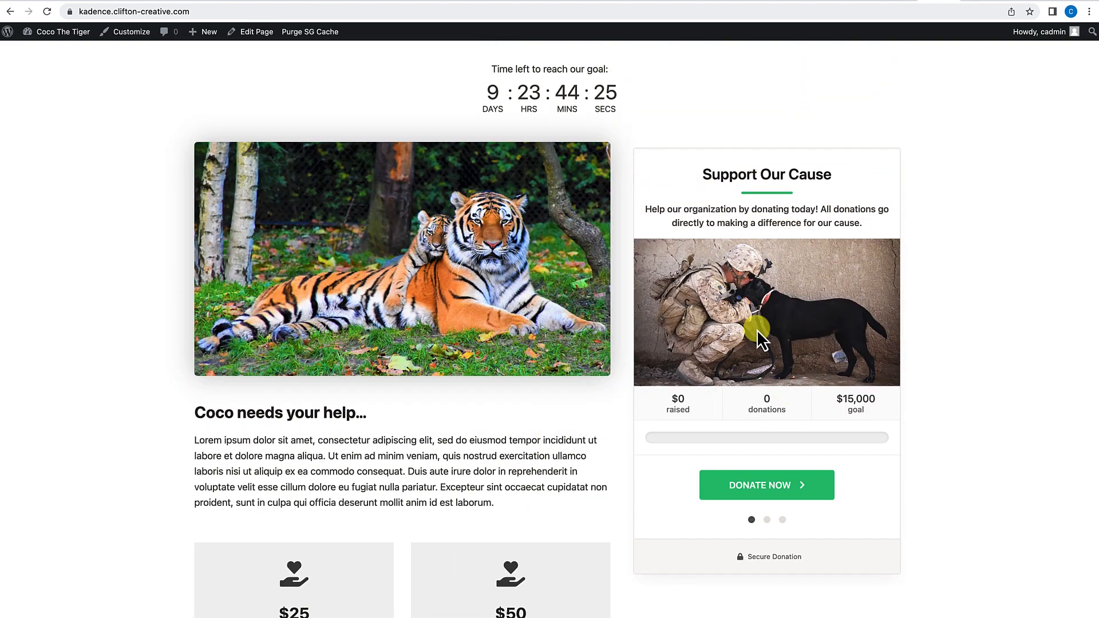
Step: Reopen the page for editing and select the Section block that contains the donation form
click(258, 32)
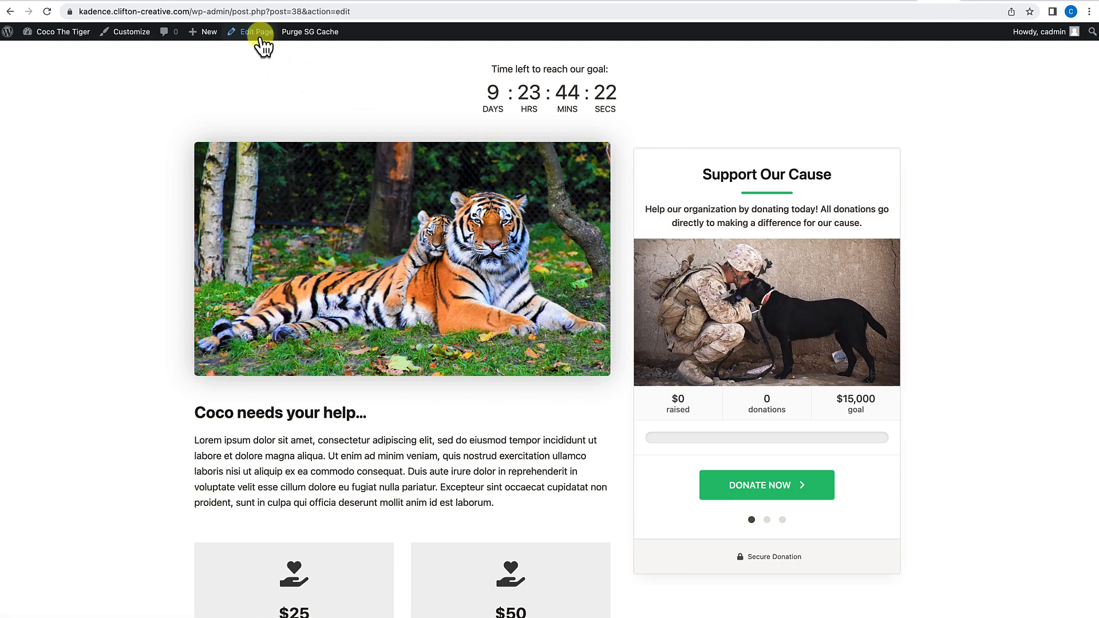
scroll(462, 326, down, 1)
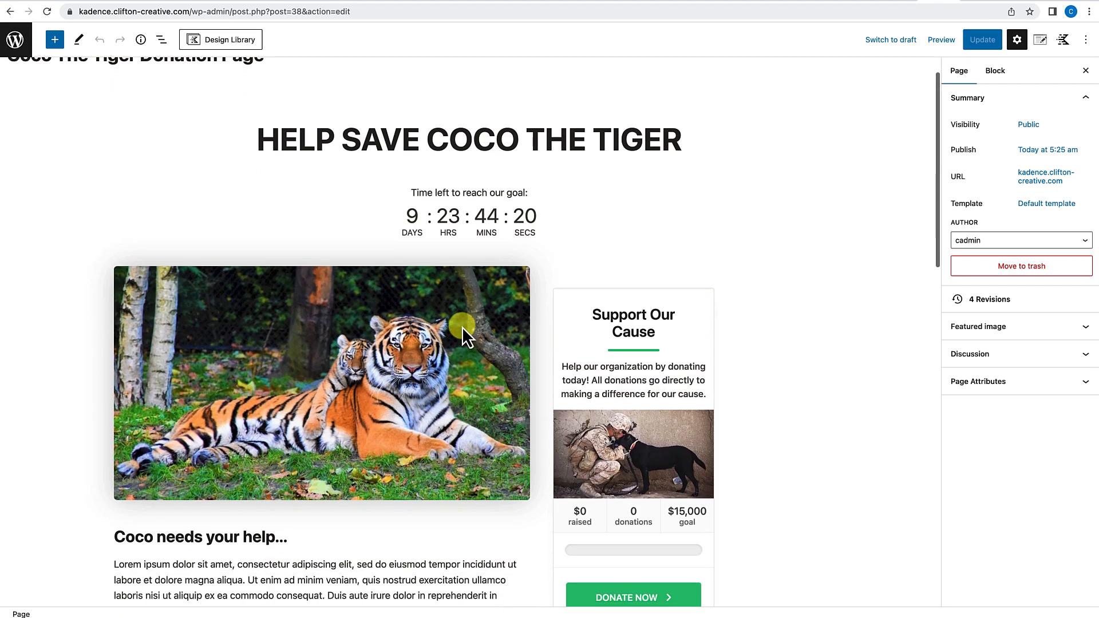
click(593, 270)
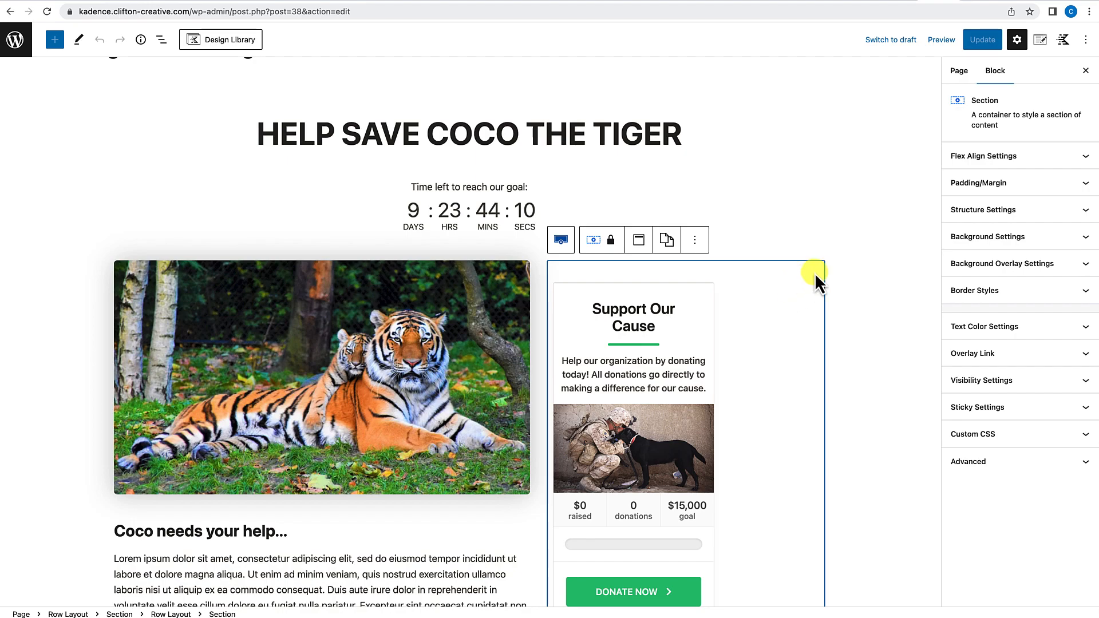
click(161, 39)
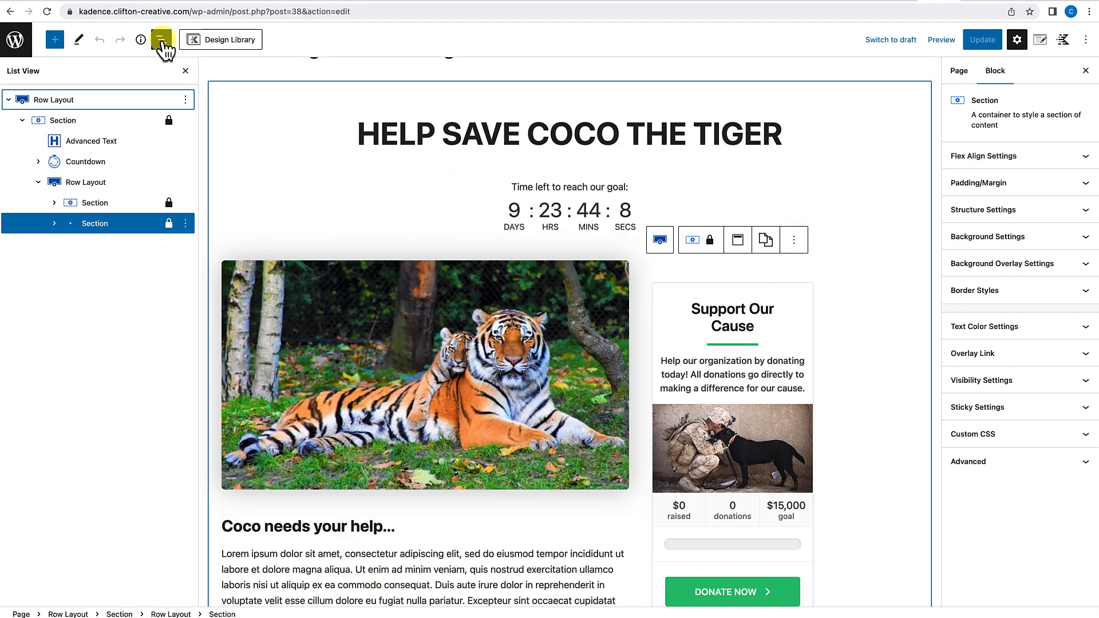
click(100, 231)
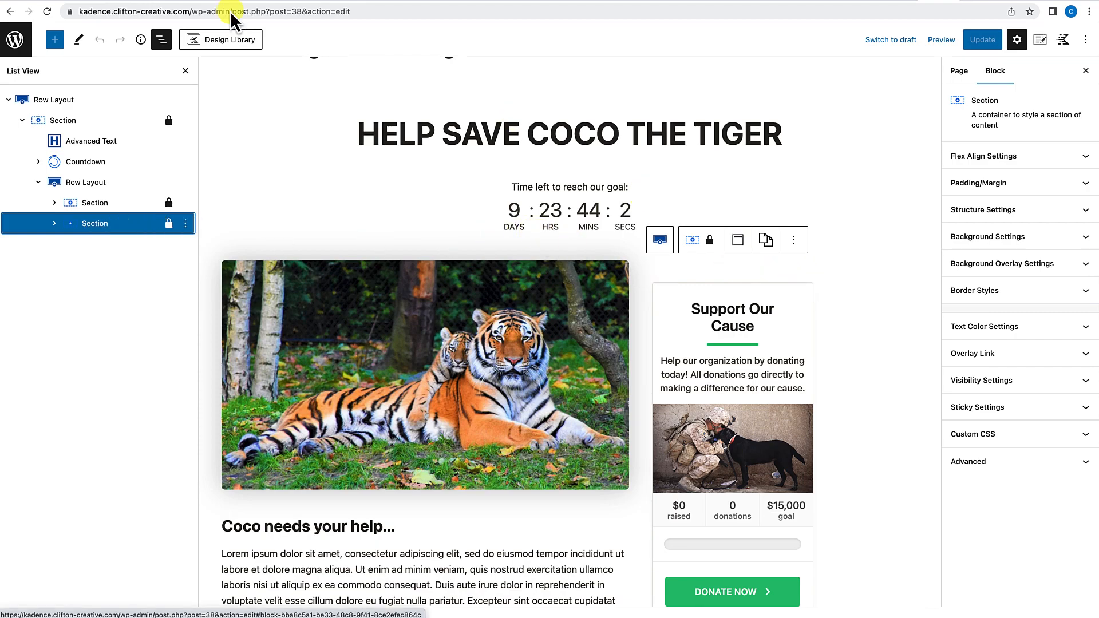
click(186, 71)
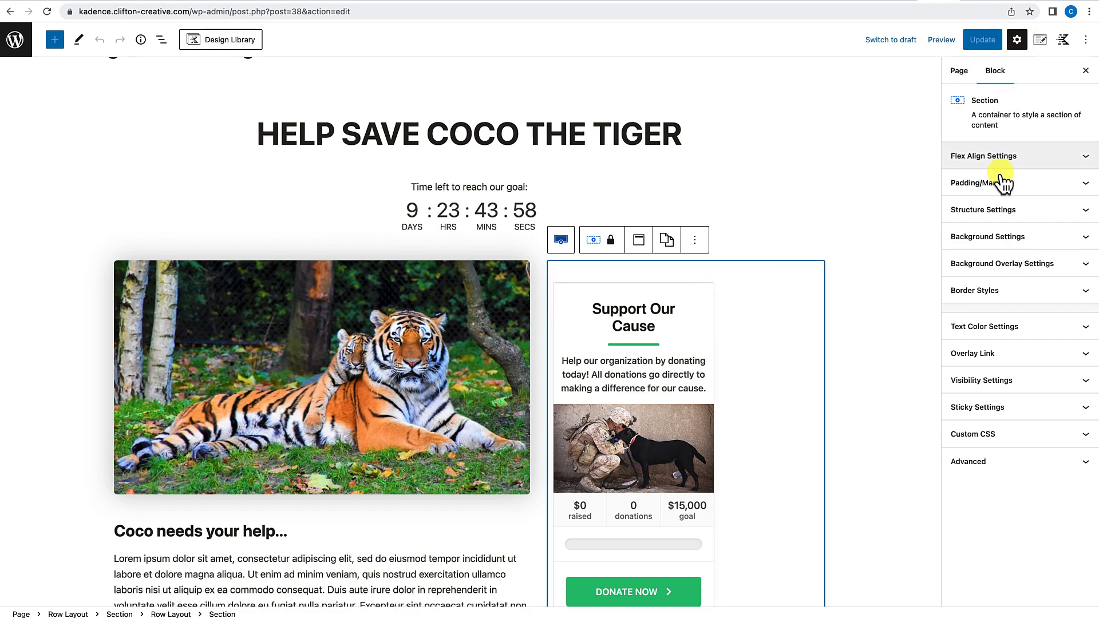
Step: Make the donation form's Section sticky with a sticky header offset of 20 px, and update the page
click(988, 414)
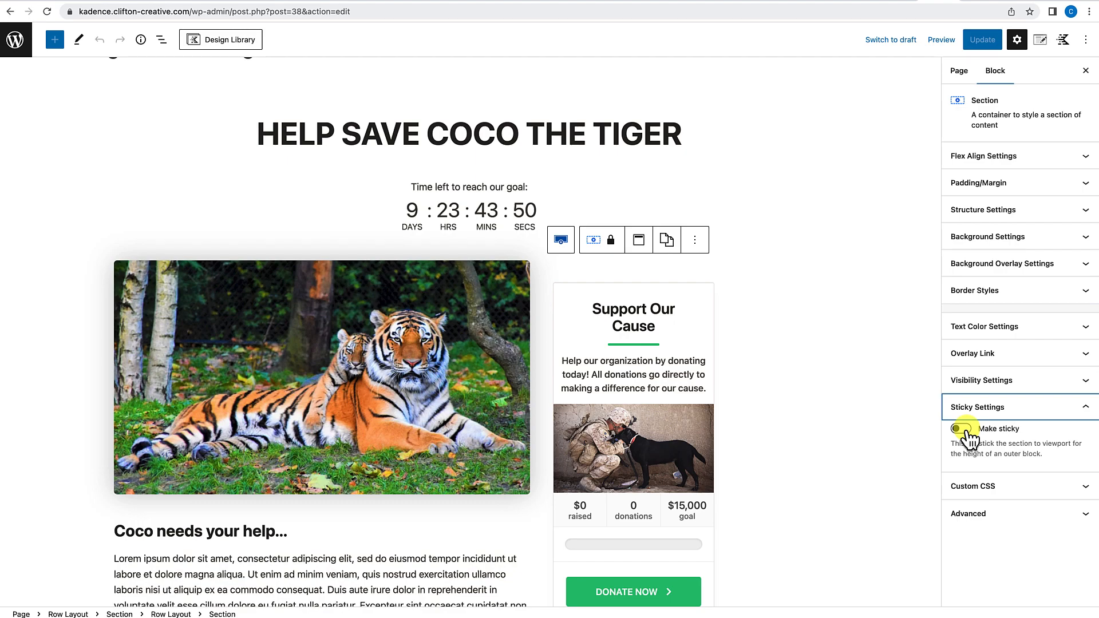
click(961, 429)
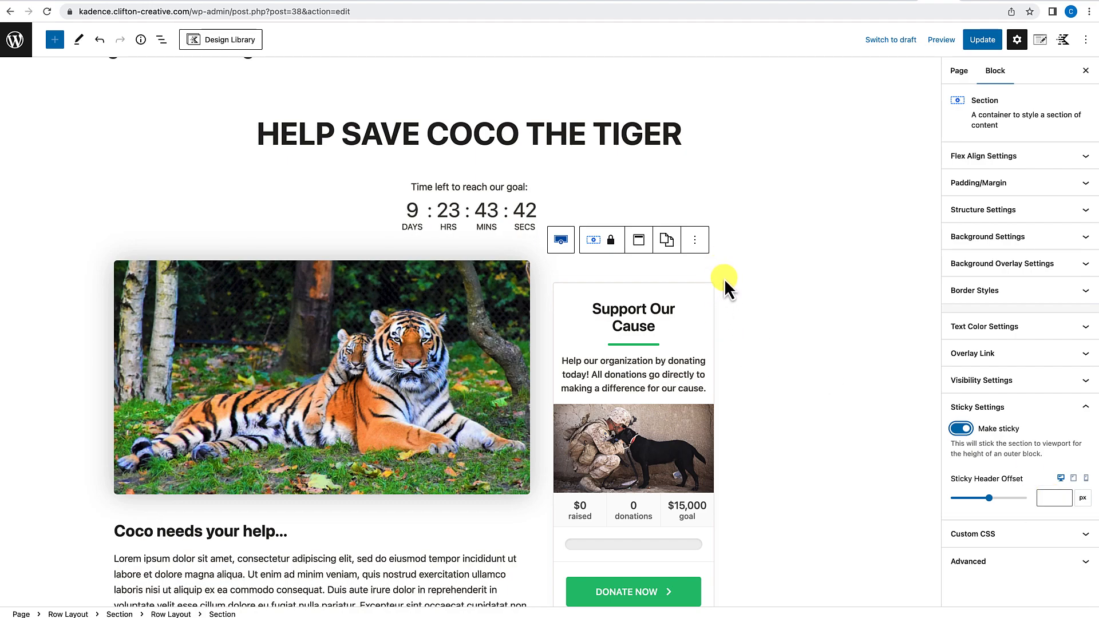
click(1041, 497)
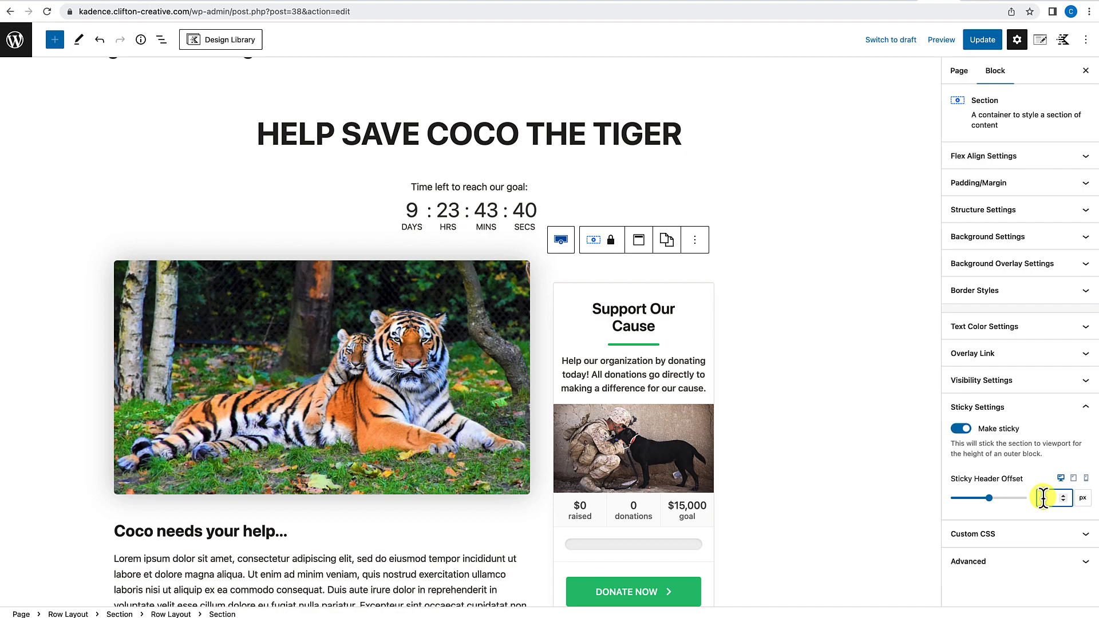
text(20)
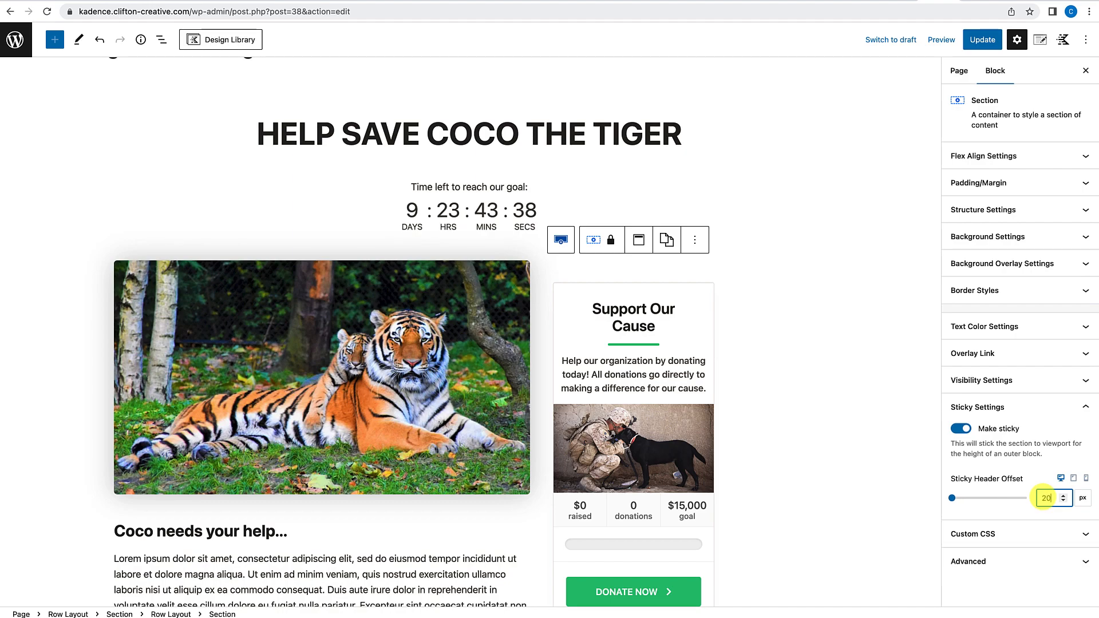
click(984, 40)
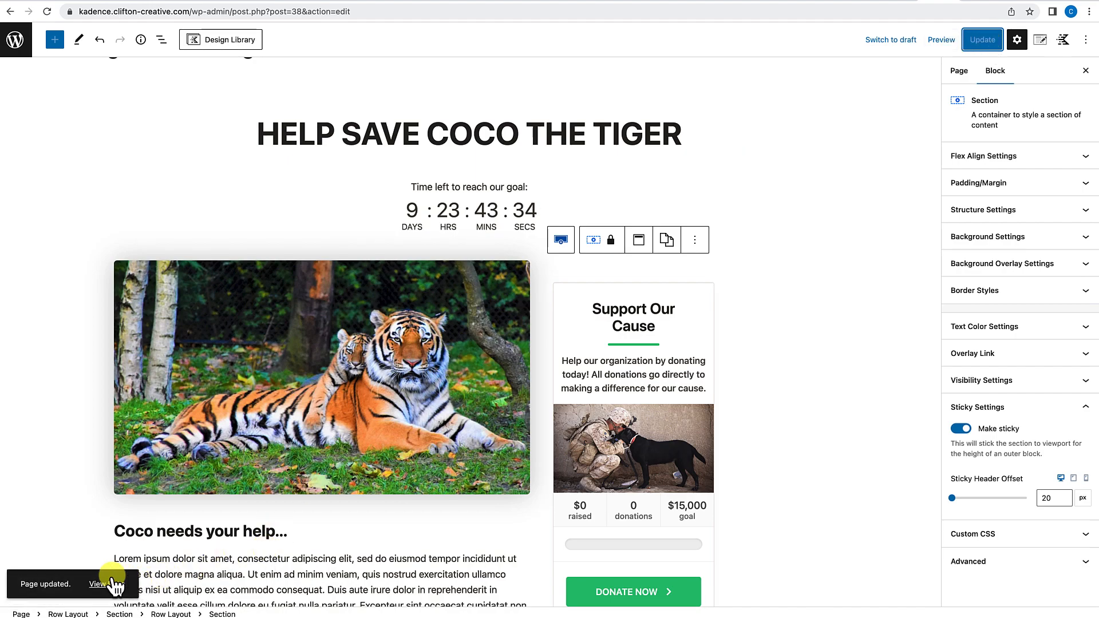
Step: View the published page and check the donation form's sticky behaviour over the full length of the content
click(114, 583)
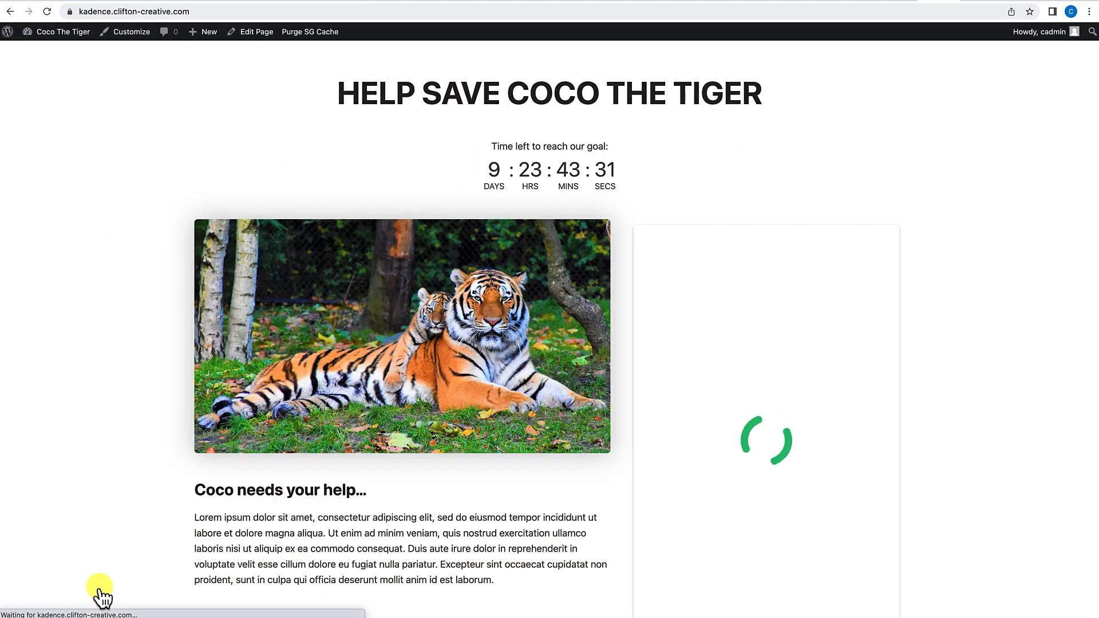
scroll(238, 462, down, 3)
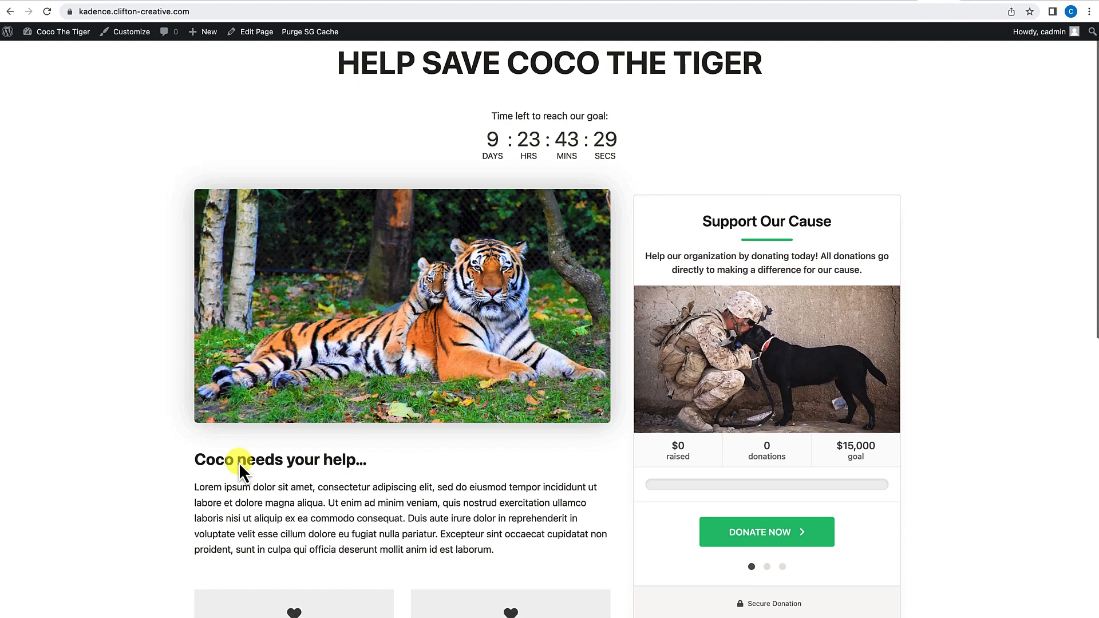
scroll(239, 462, down, 1)
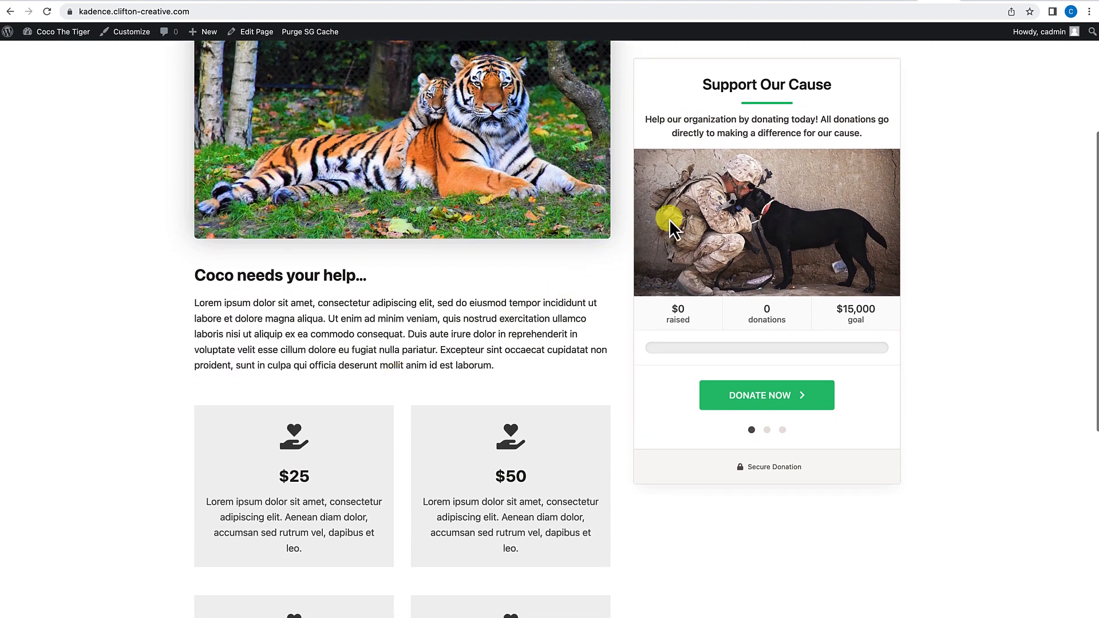
scroll(427, 355, down, 3)
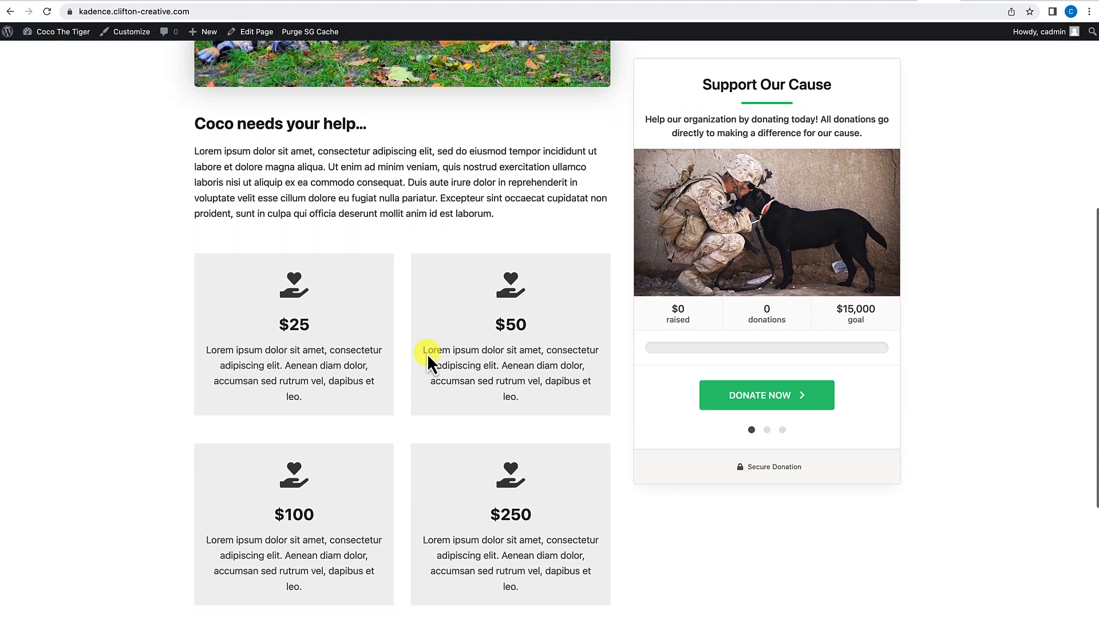
scroll(360, 358, down, 3)
scroll(358, 353, down, 1)
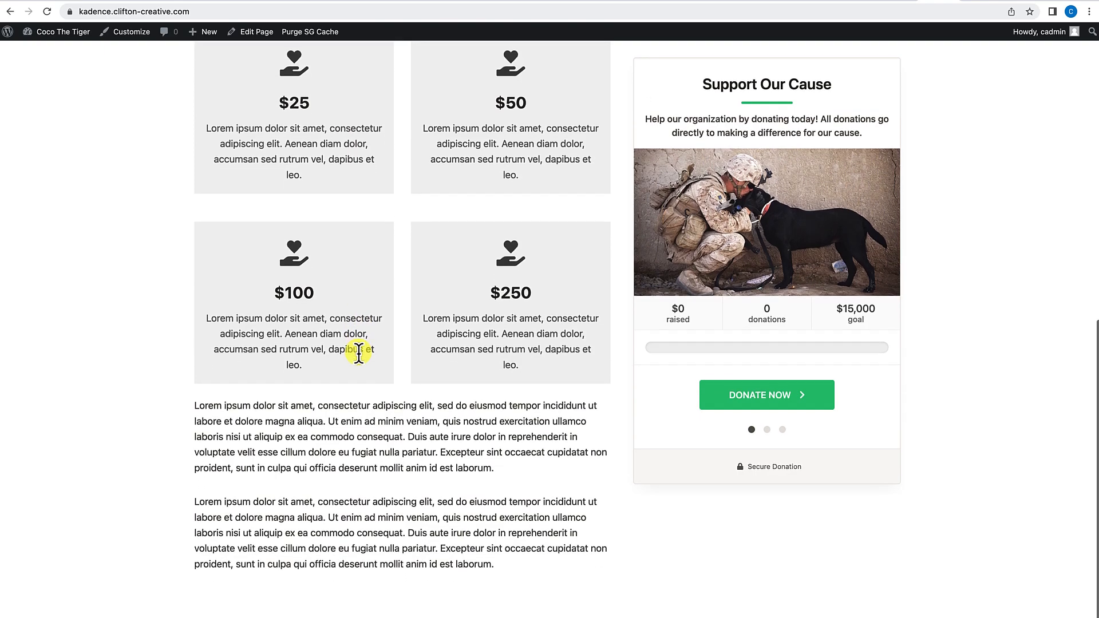
scroll(358, 352, up, 5)
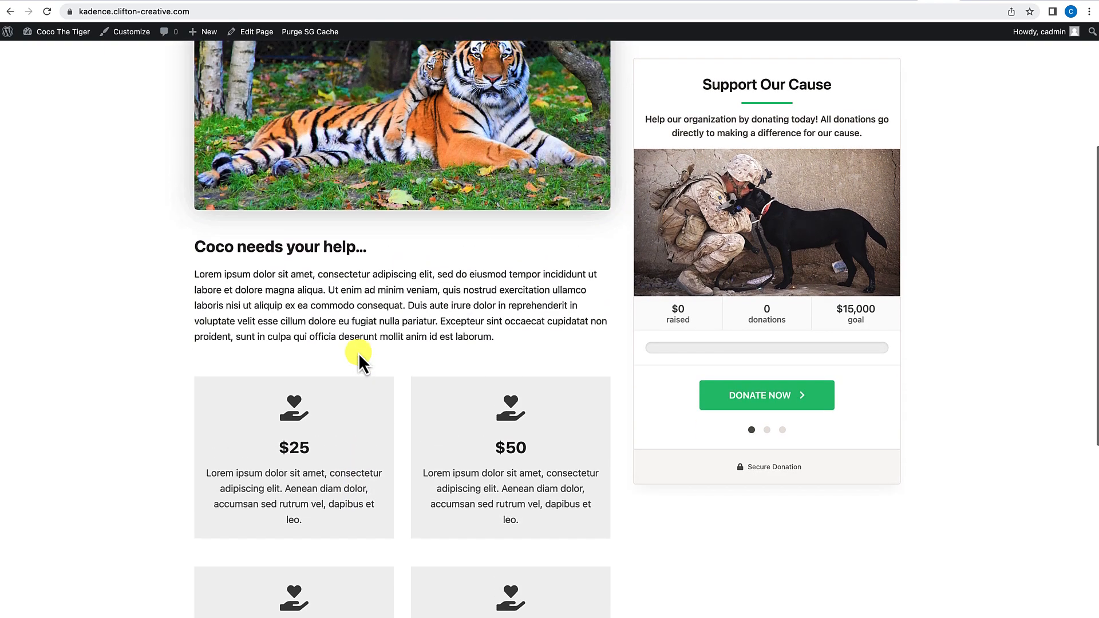
scroll(358, 352, down, 5)
scroll(359, 353, up, 6)
scroll(358, 352, up, 6)
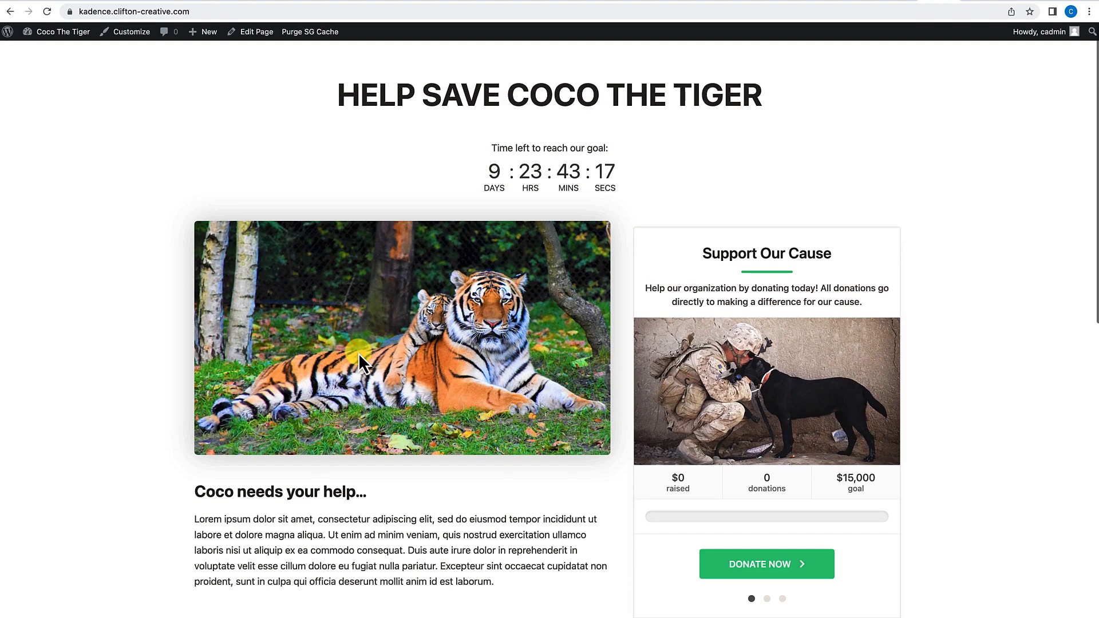
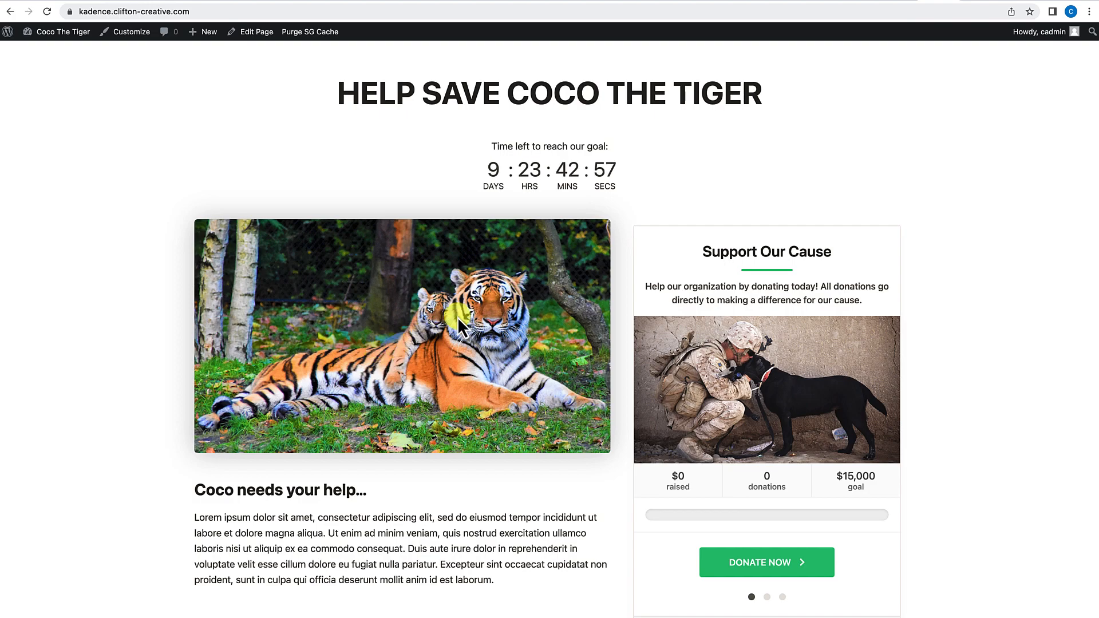
Step: Reopen the page for editing and select the outermost Row Layout
click(262, 39)
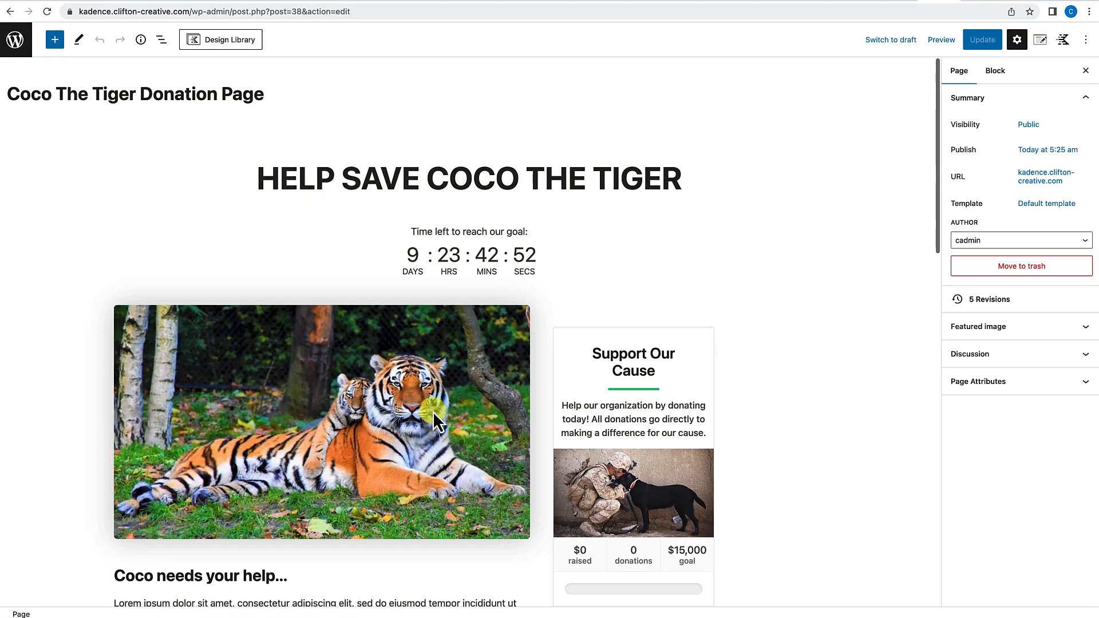
click(356, 154)
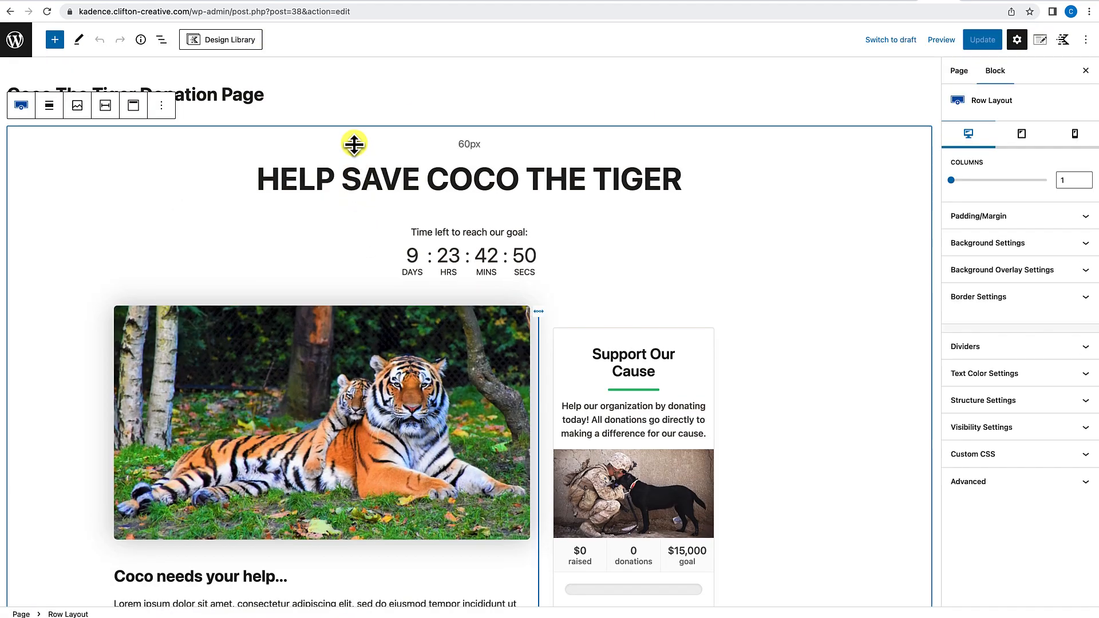
click(161, 39)
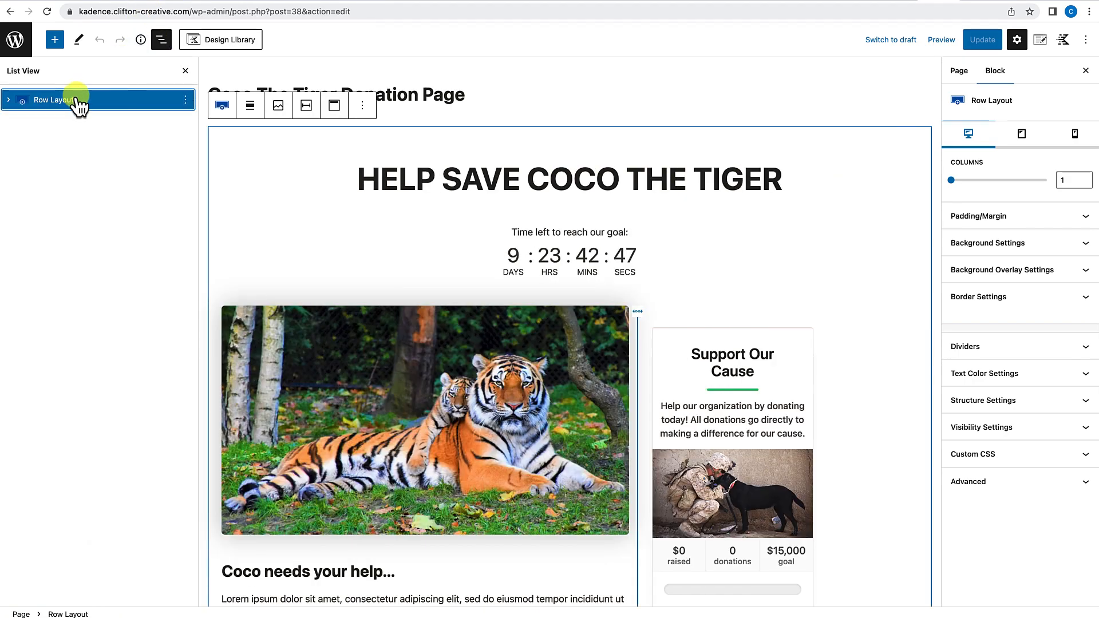
click(161, 40)
drag(318, 138, 319, 143)
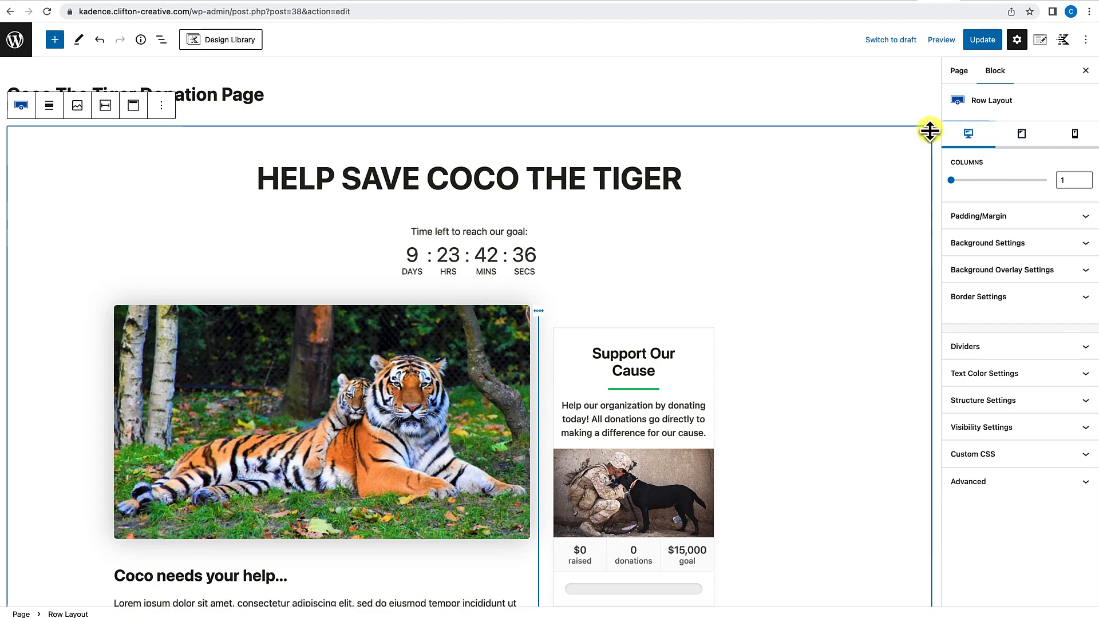
Step: Switch the editor to the tablet preview and examine how the heading, countdown, tiger image and text are laid out
click(1022, 137)
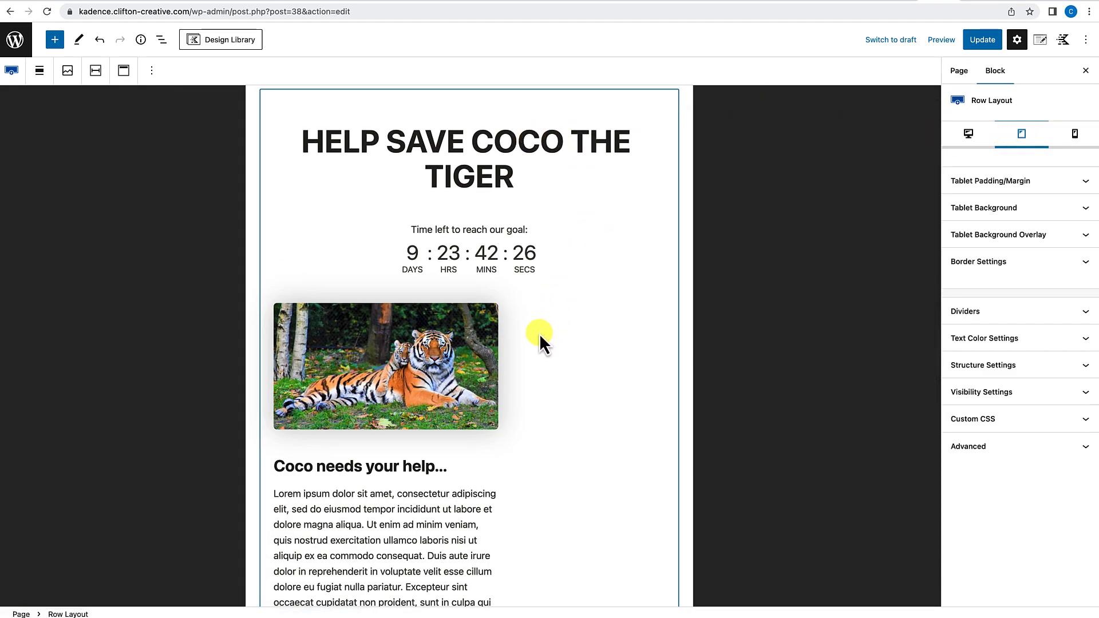
scroll(540, 335, up, 1)
scroll(540, 335, down, 1)
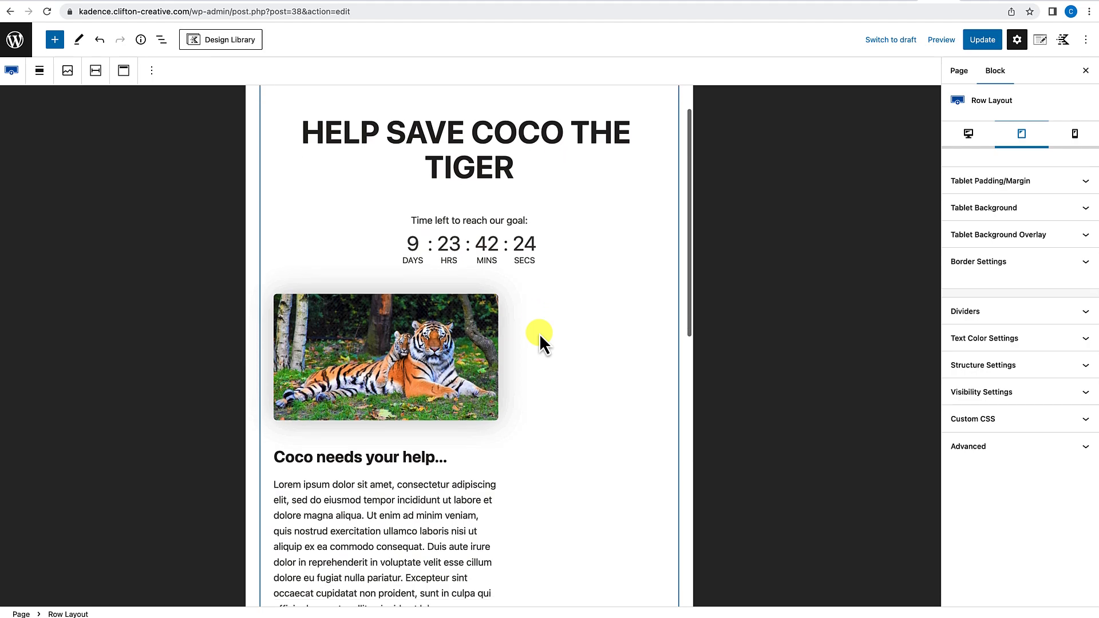
scroll(539, 333, down, 3)
scroll(539, 333, up, 3)
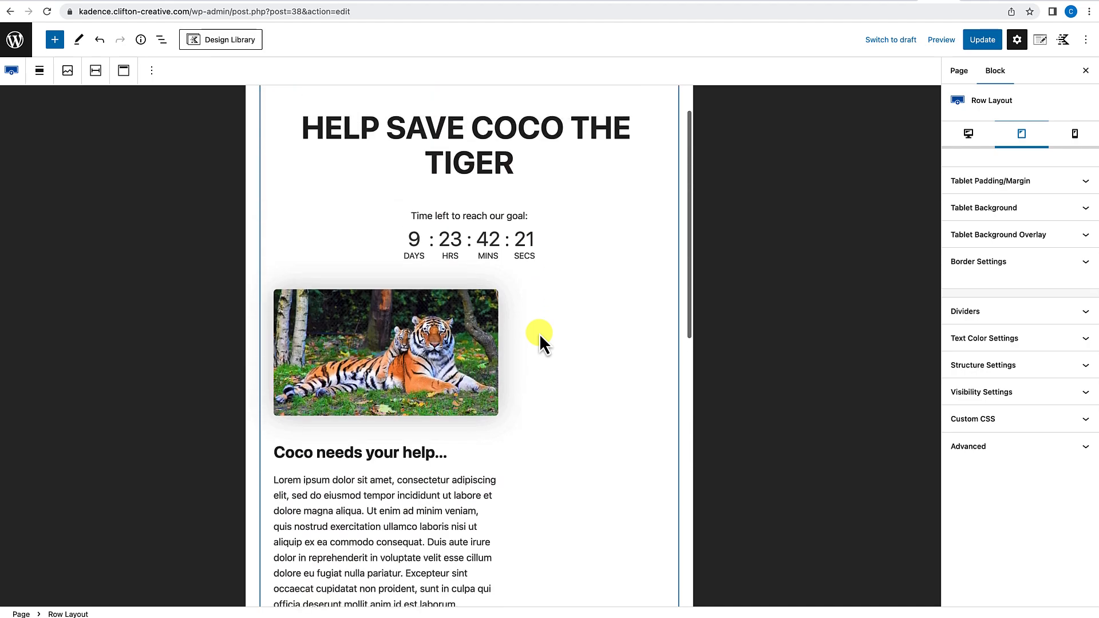
scroll(539, 333, up, 2)
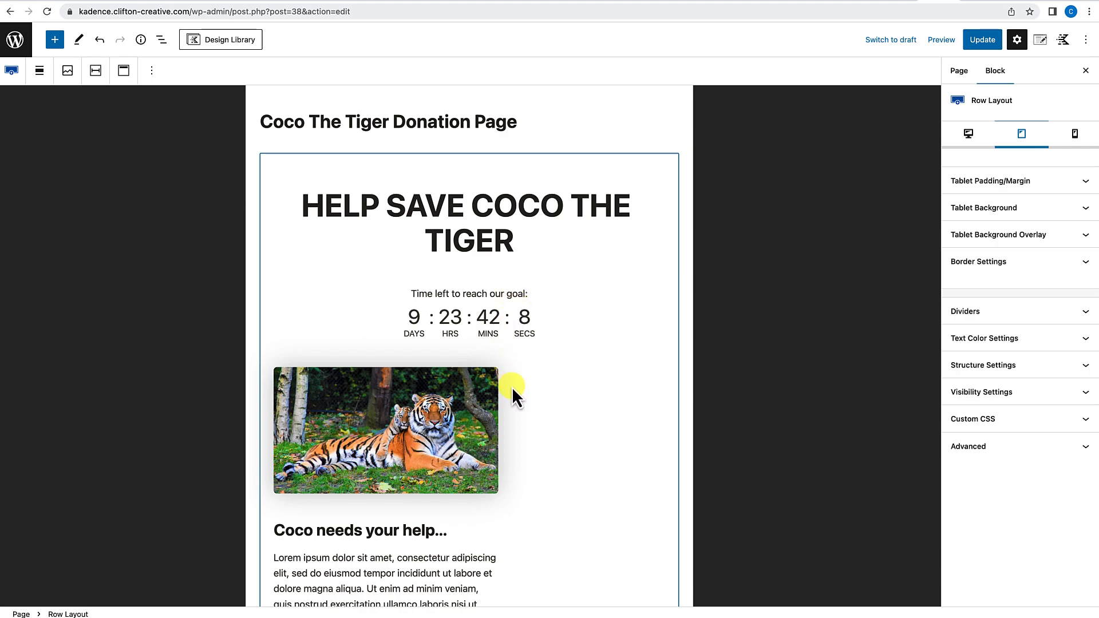
scroll(472, 389, down, 3)
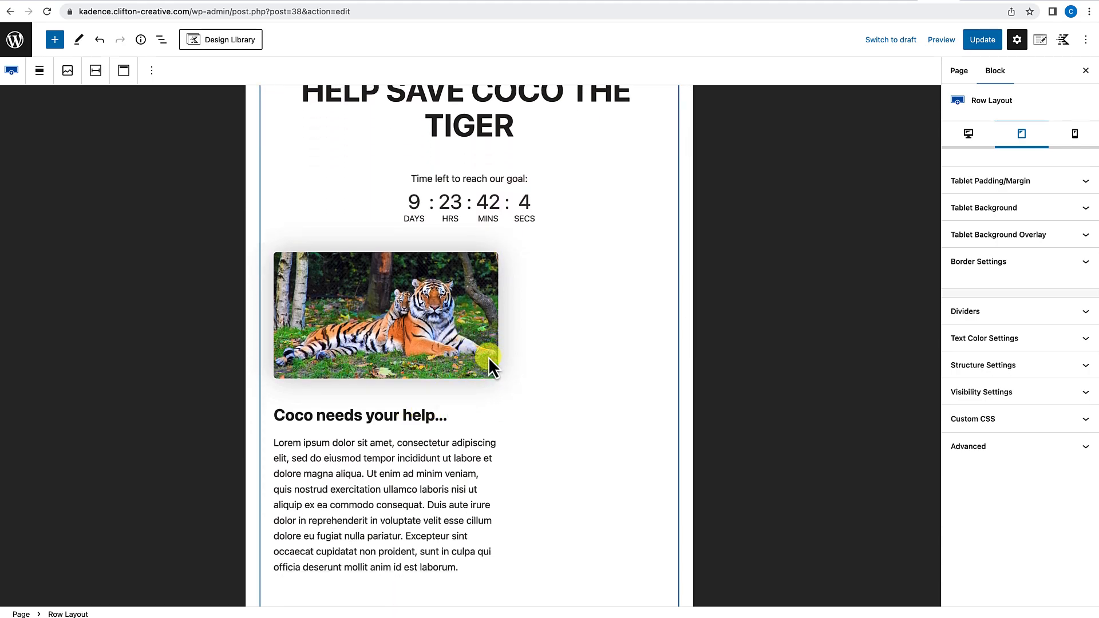
scroll(489, 356, up, 3)
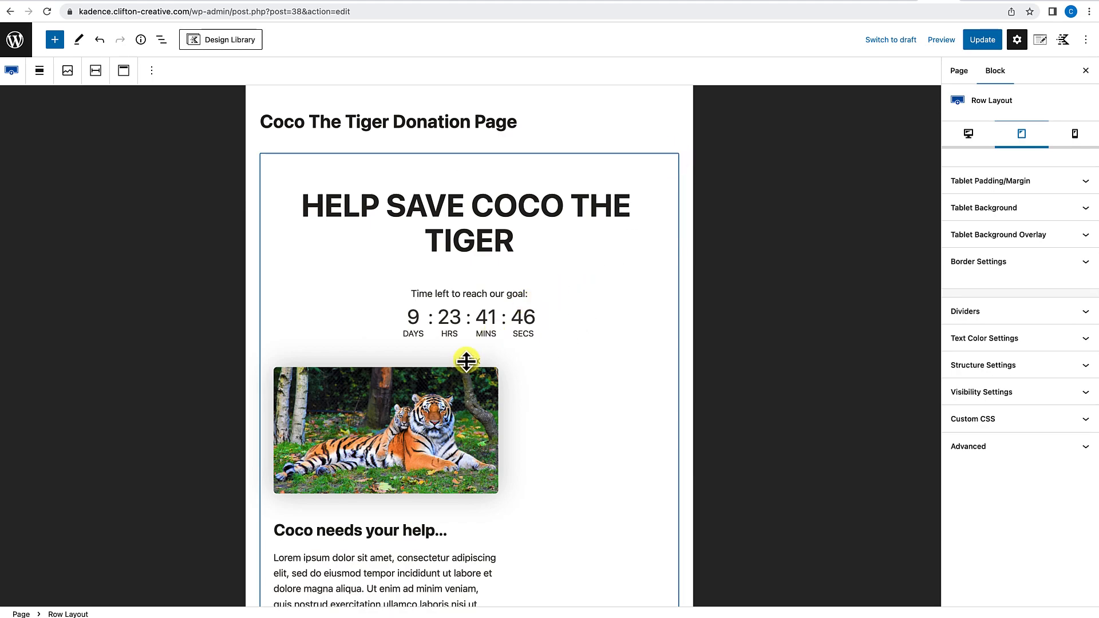
Step: Set the tablet layout of the inner Row Layout holding the tiger content and donation form to Collapse to Rows
click(507, 355)
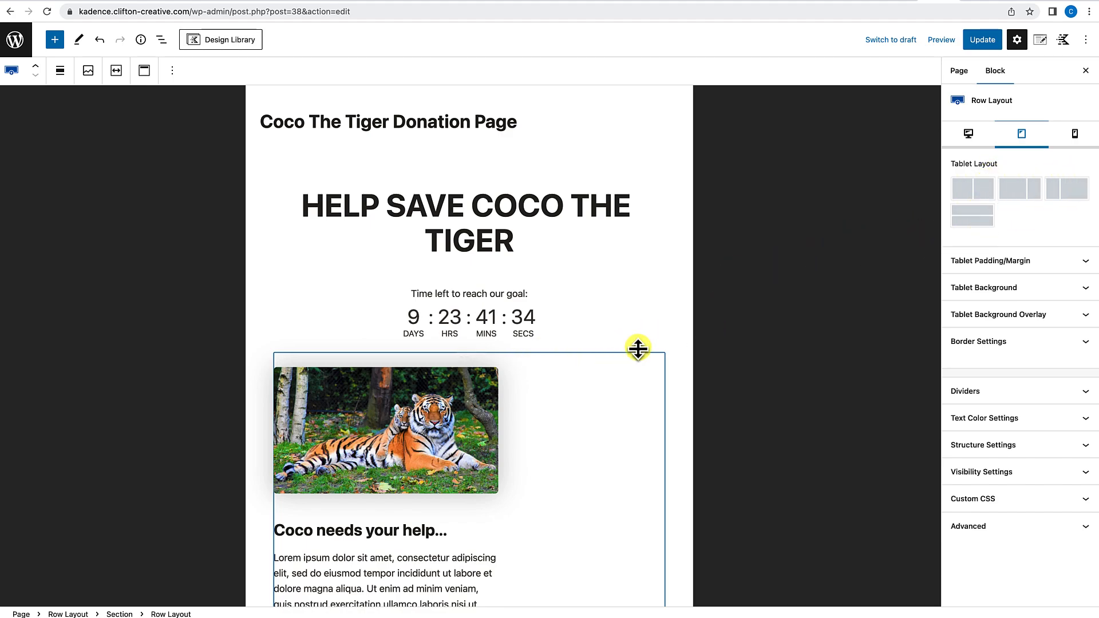
scroll(603, 380, down, 3)
scroll(603, 380, down, 5)
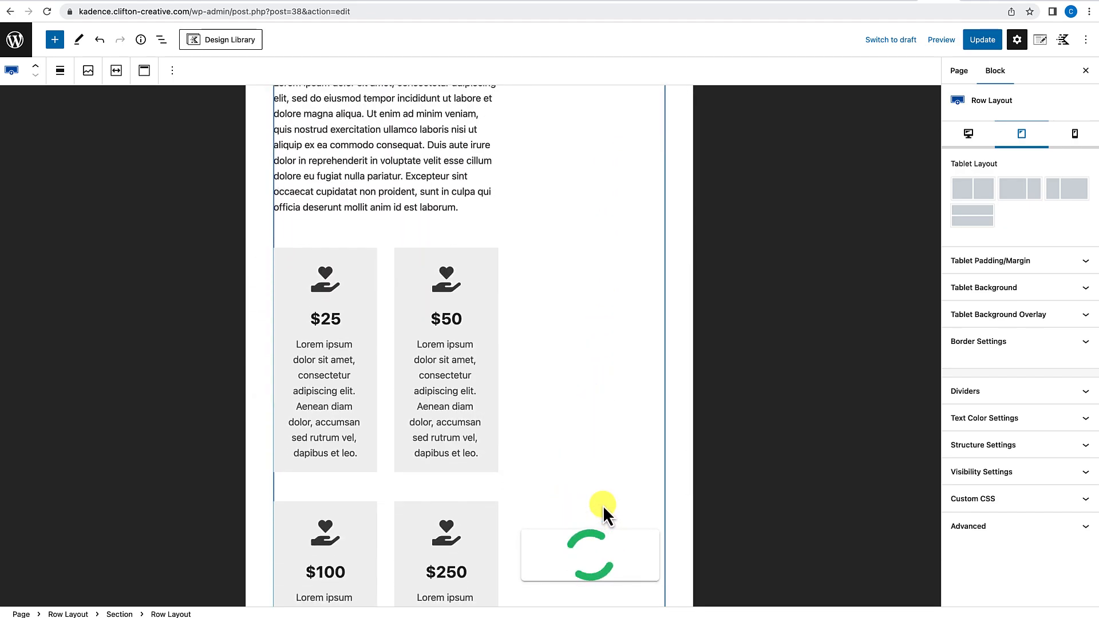
scroll(603, 505, up, 7)
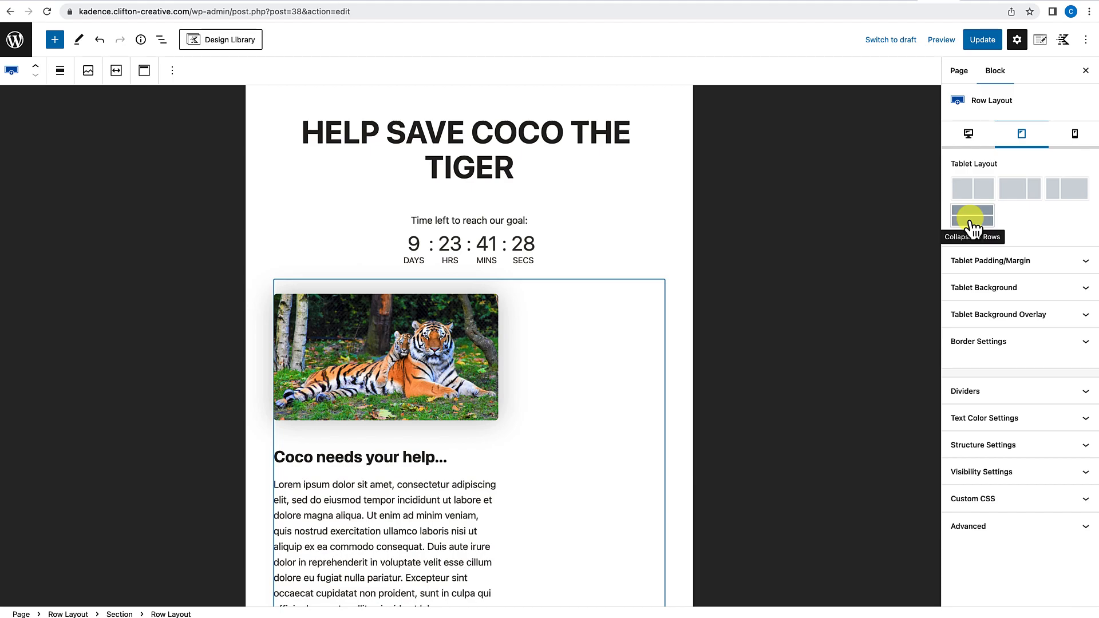
click(972, 222)
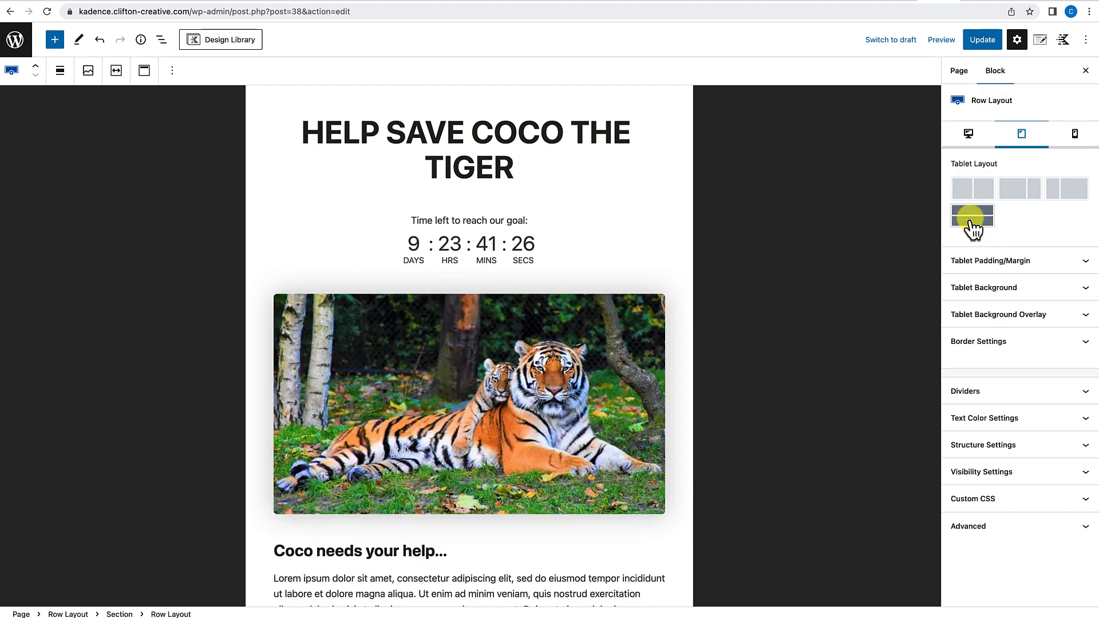
Step: Check the collapsed content in the tablet preview, update the page and open its published version
scroll(462, 450, up, 1)
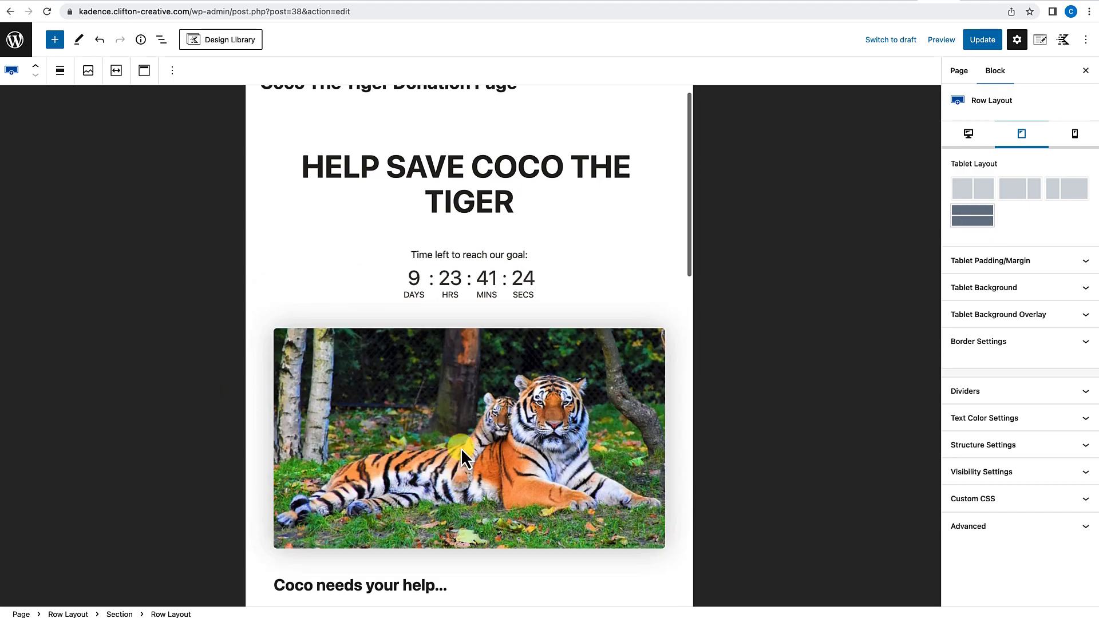
scroll(461, 447, down, 2)
scroll(462, 448, down, 6)
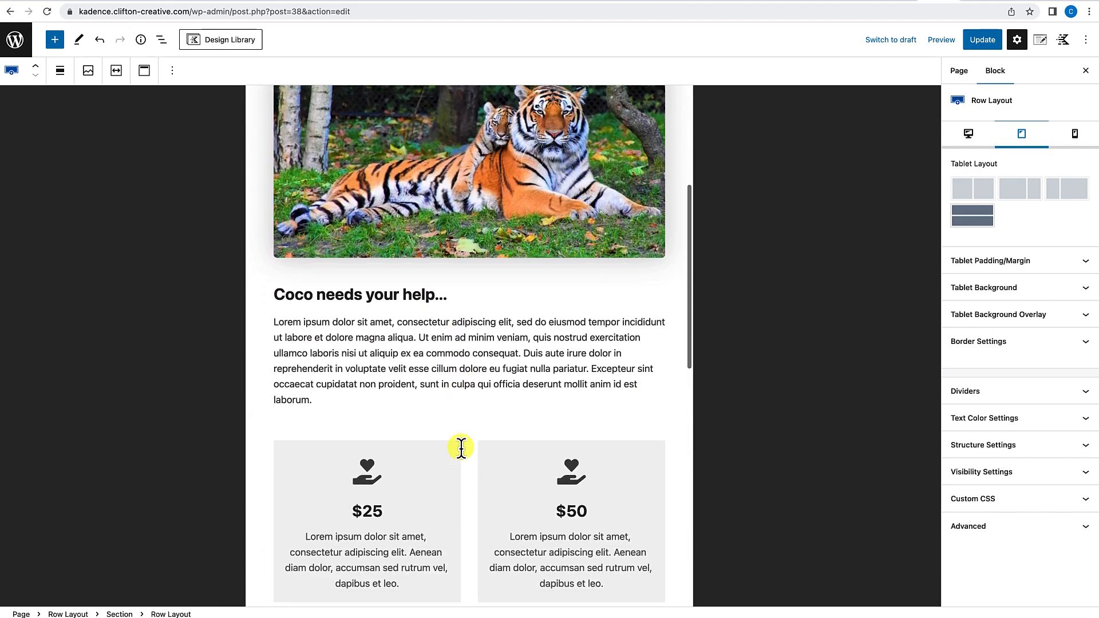
scroll(462, 453, down, 4)
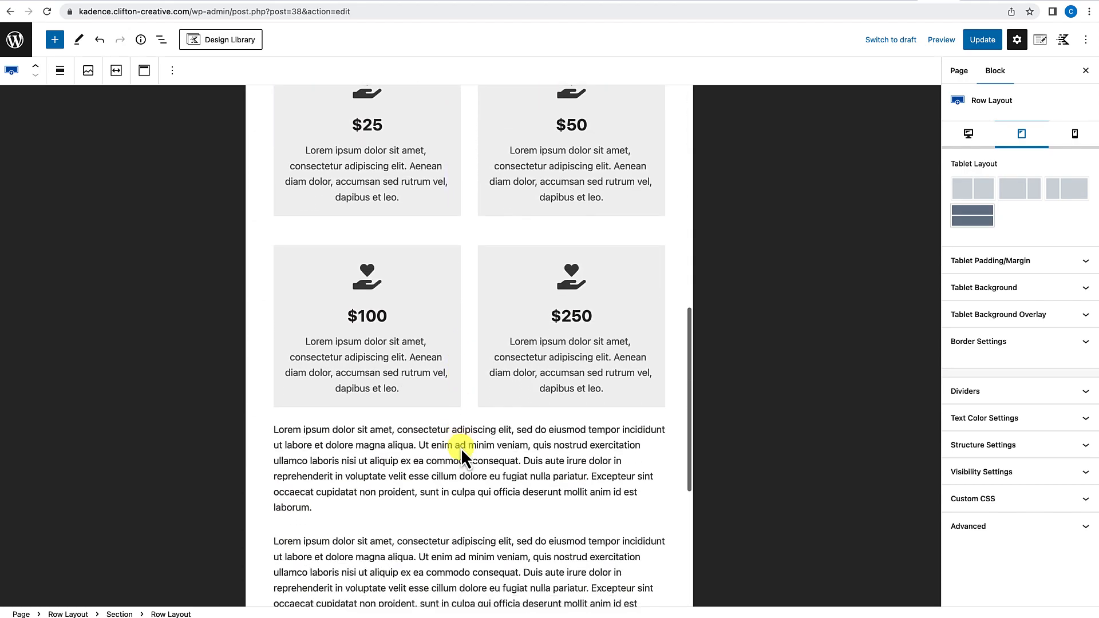
scroll(462, 447, down, 5)
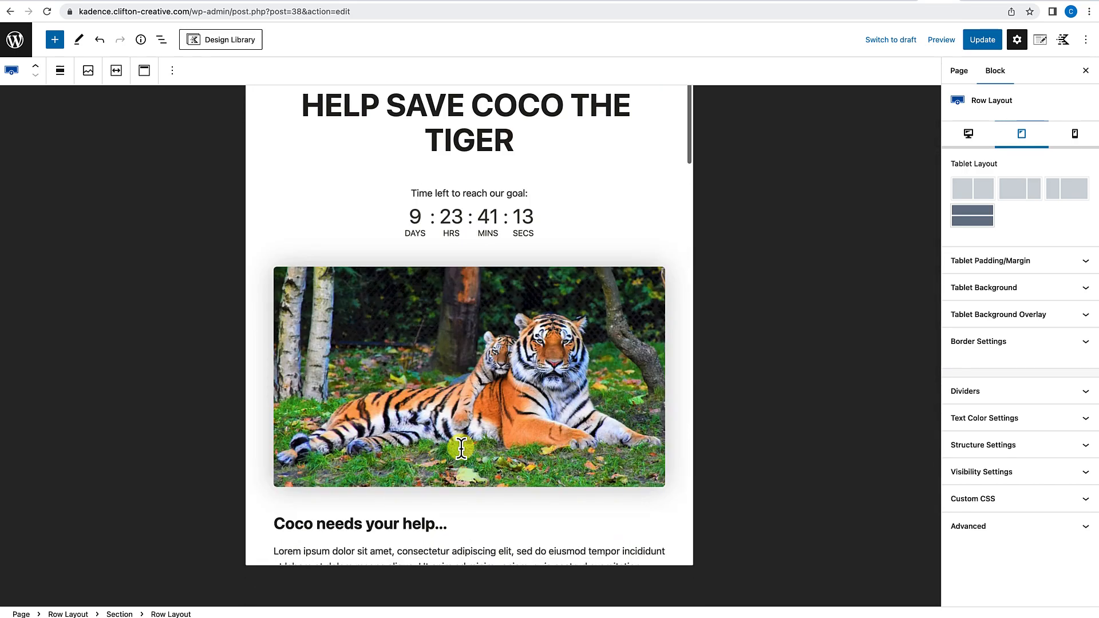
scroll(461, 448, up, 3)
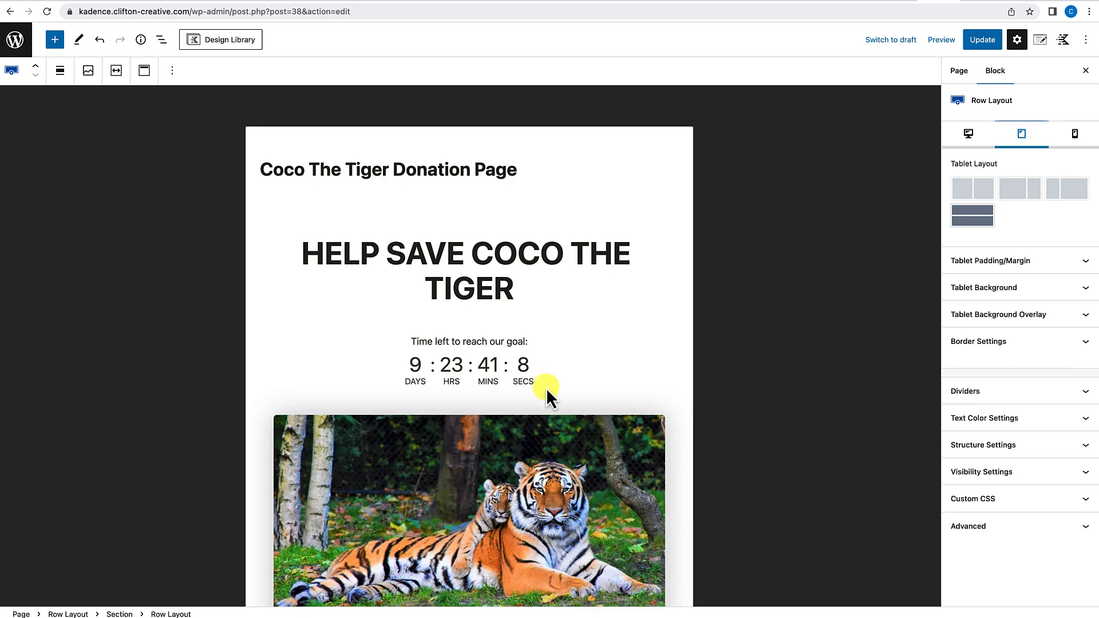
click(990, 44)
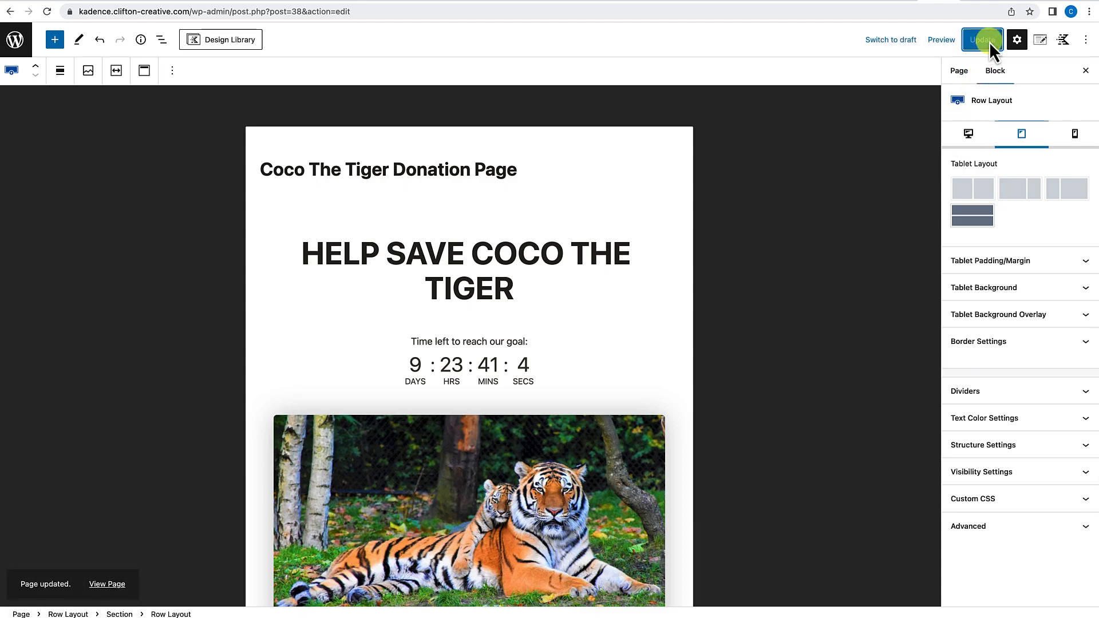
click(106, 584)
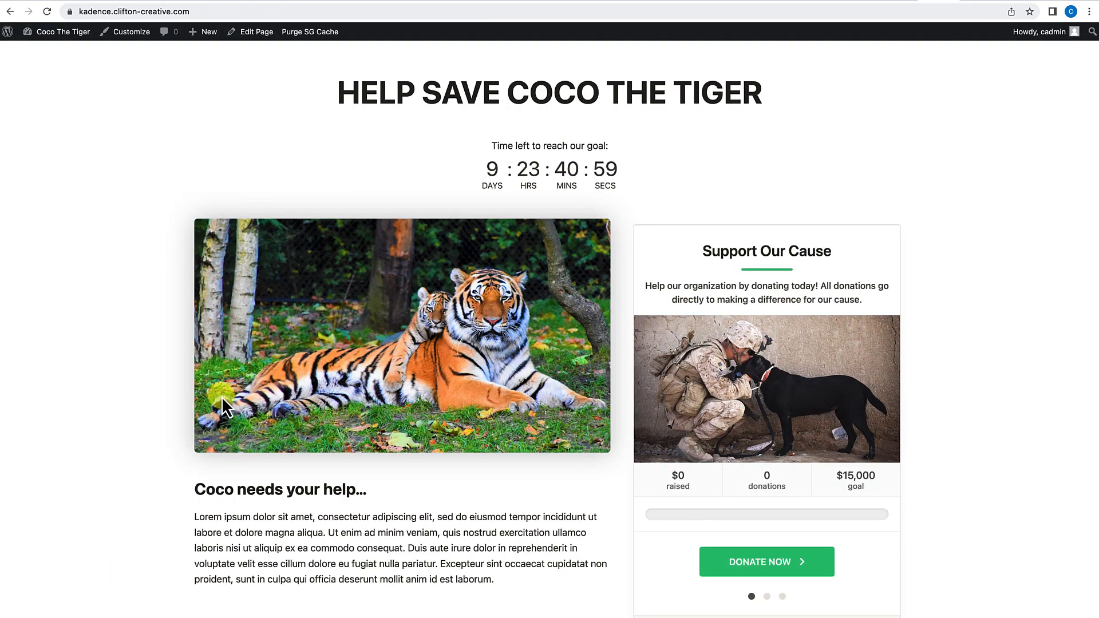
Step: Open the browser's developer tools on the published page, adjust their height and show the page in device emulation
right_click(123, 385)
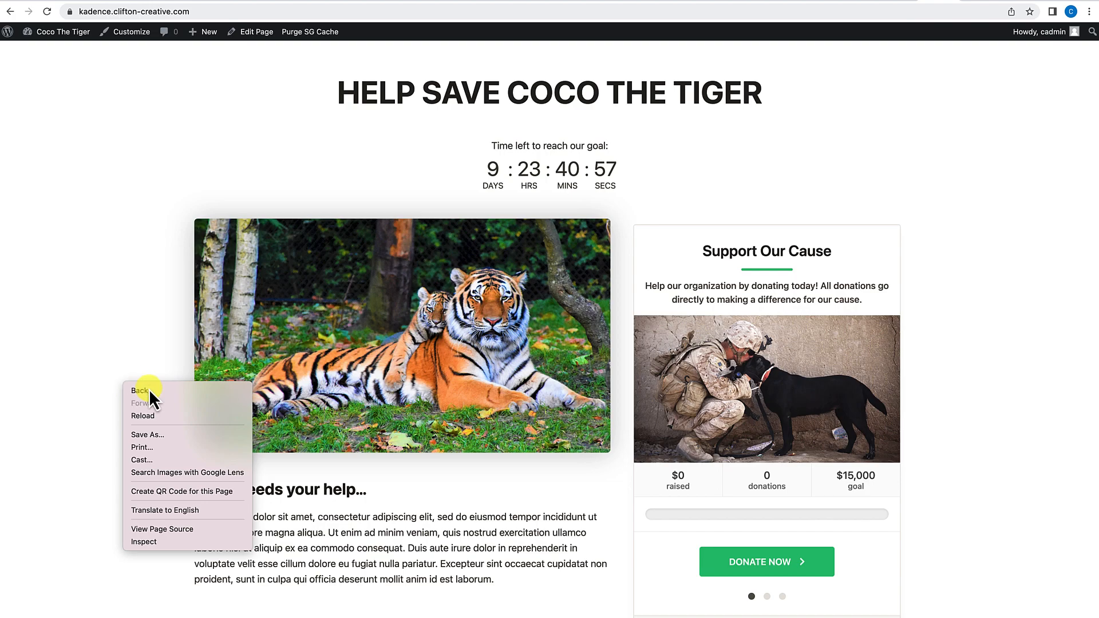
click(142, 542)
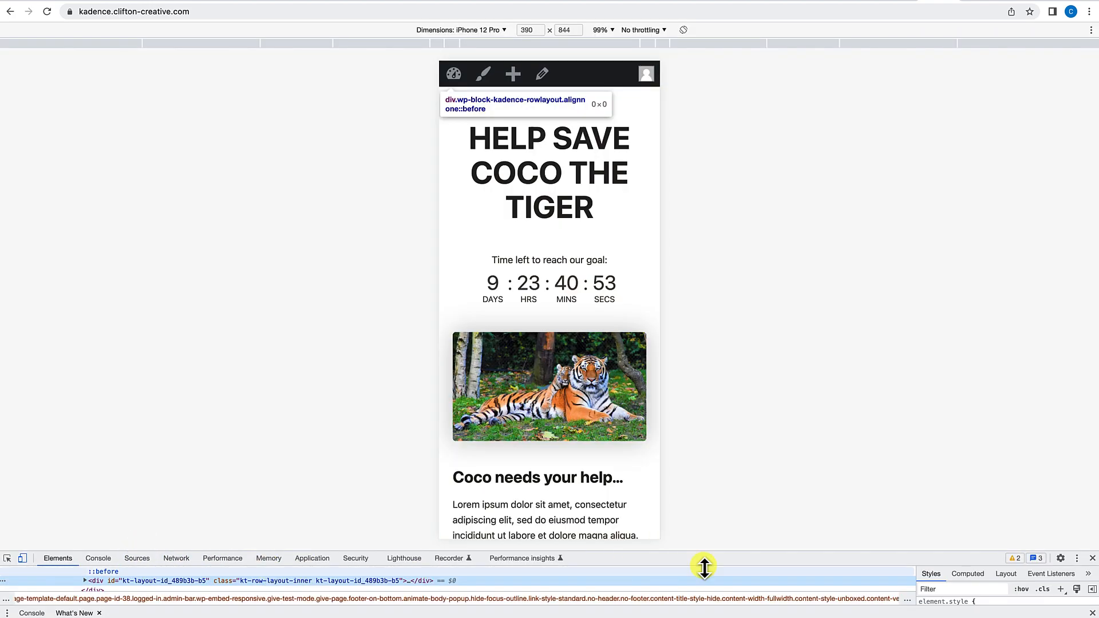
drag(699, 565, 709, 444)
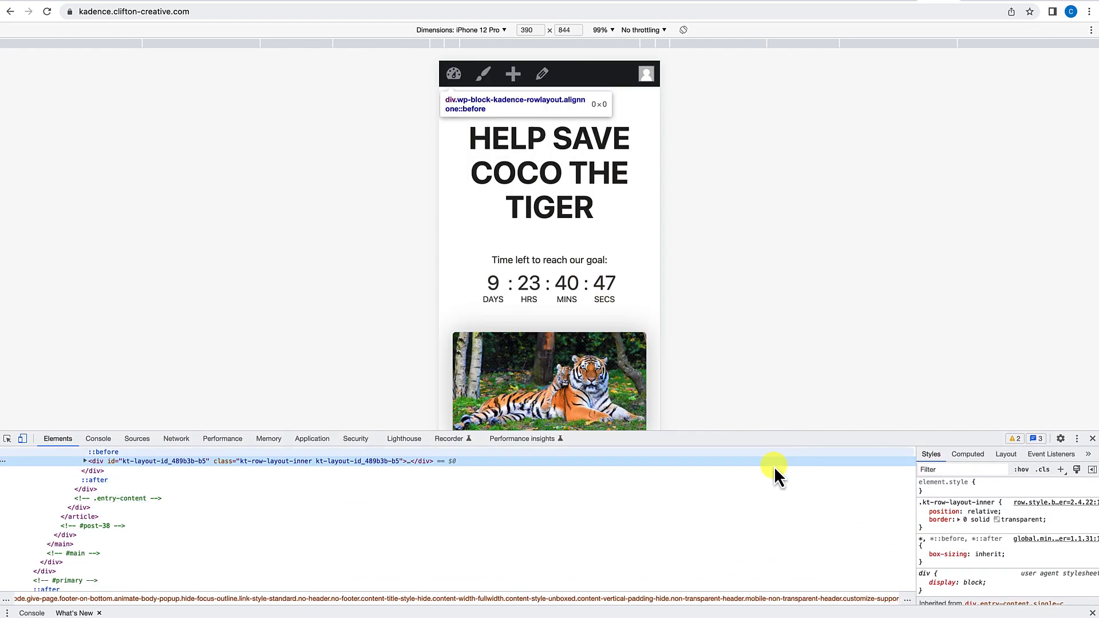
drag(778, 443, 779, 514)
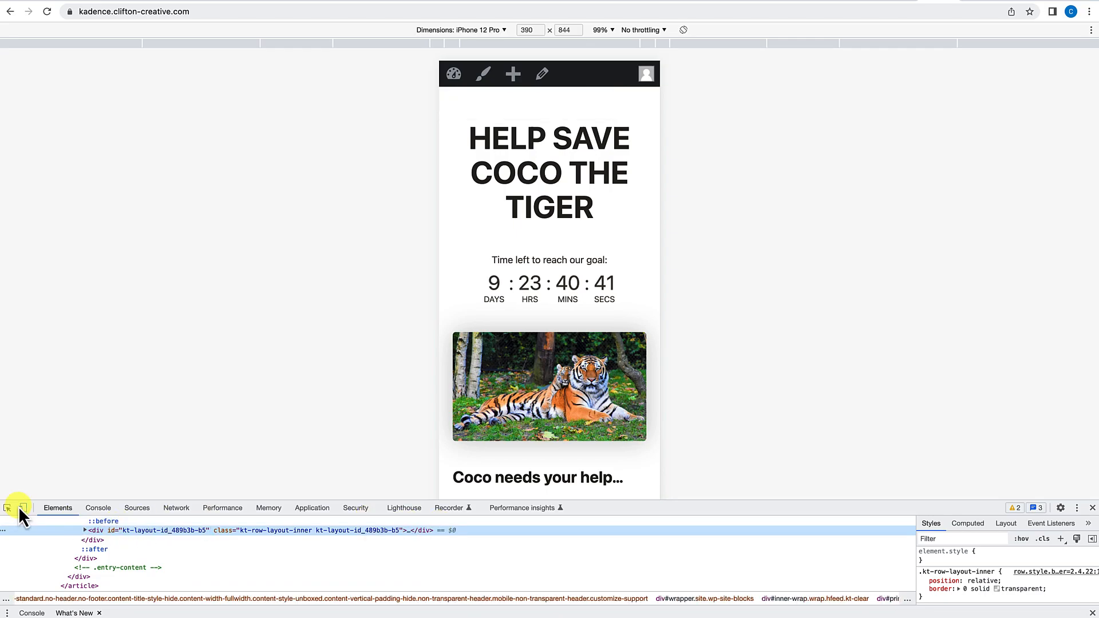
click(20, 507)
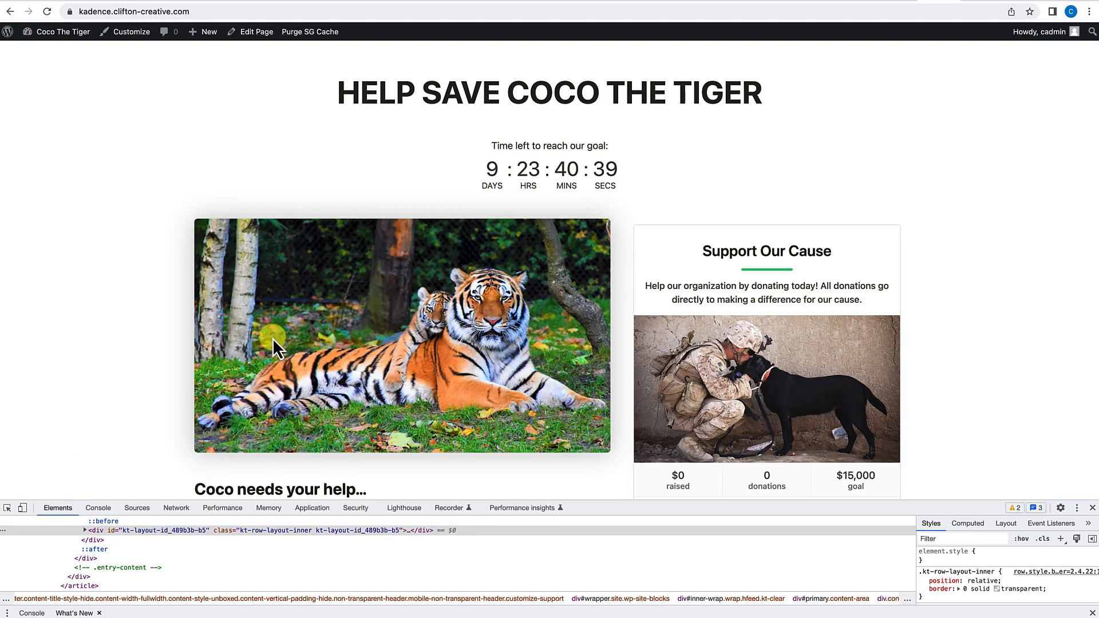
click(23, 510)
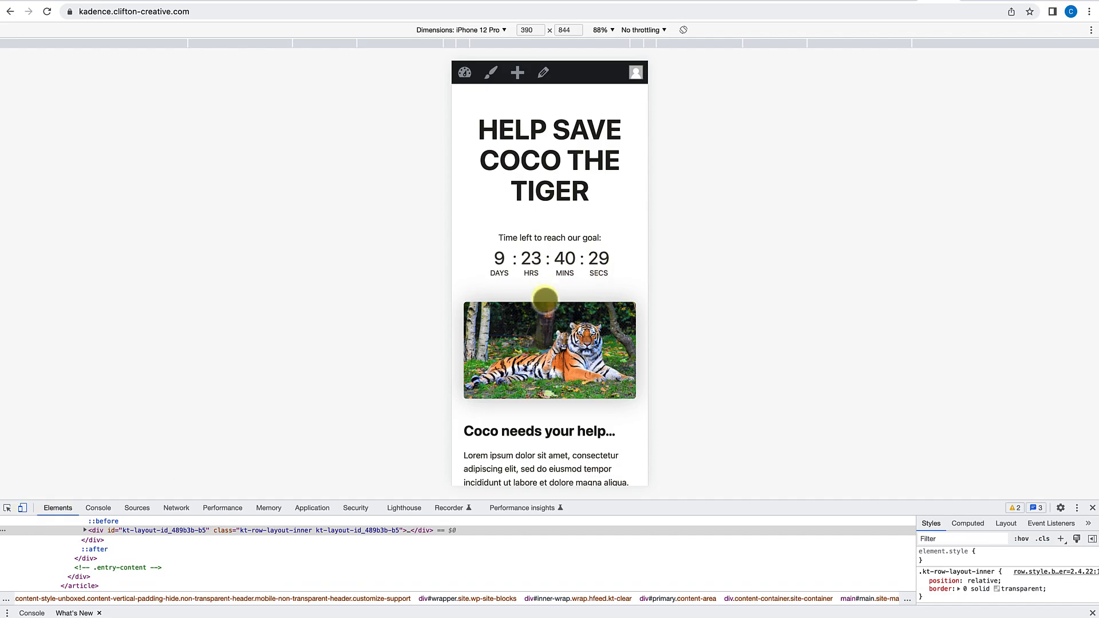
Step: Emulate an iPad Mini and examine the page layout from the heading down to the donation form
scroll(545, 298, down, 2)
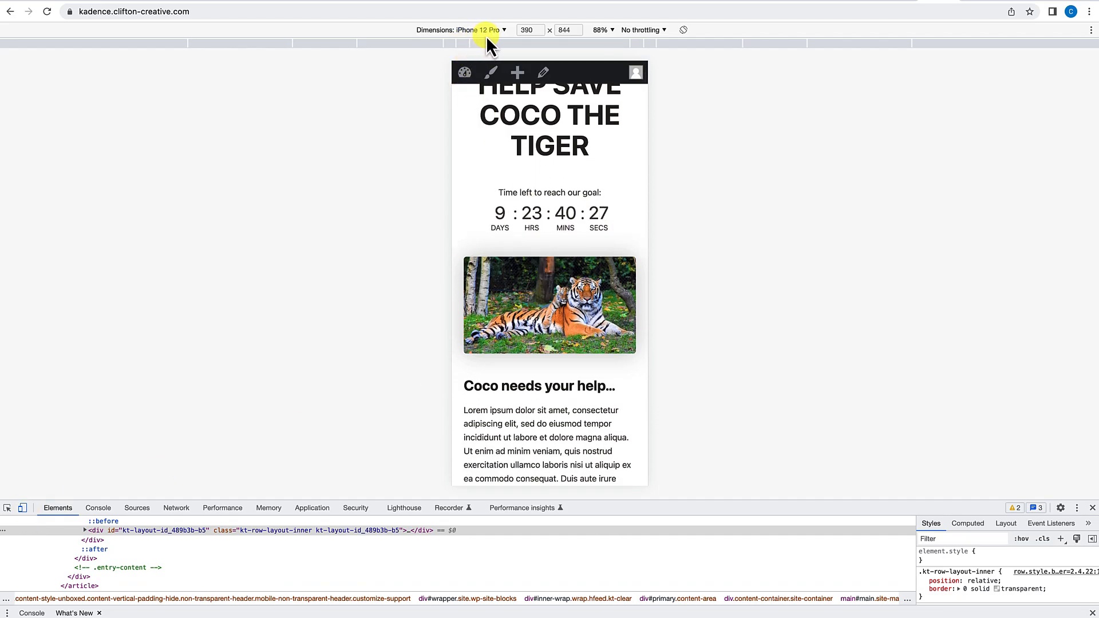
click(503, 30)
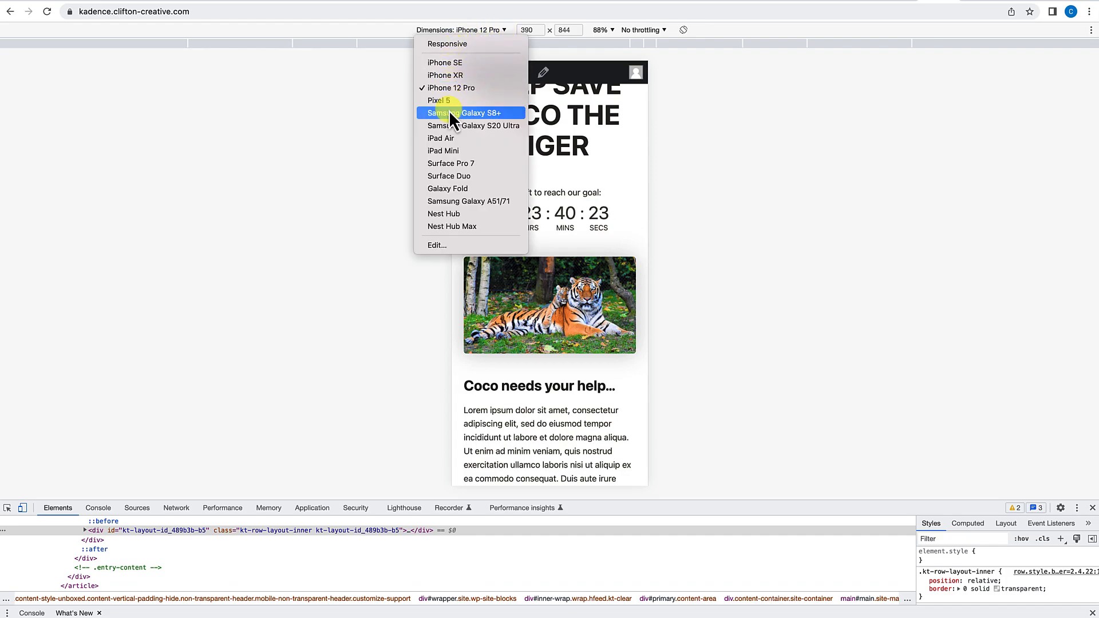
click(441, 150)
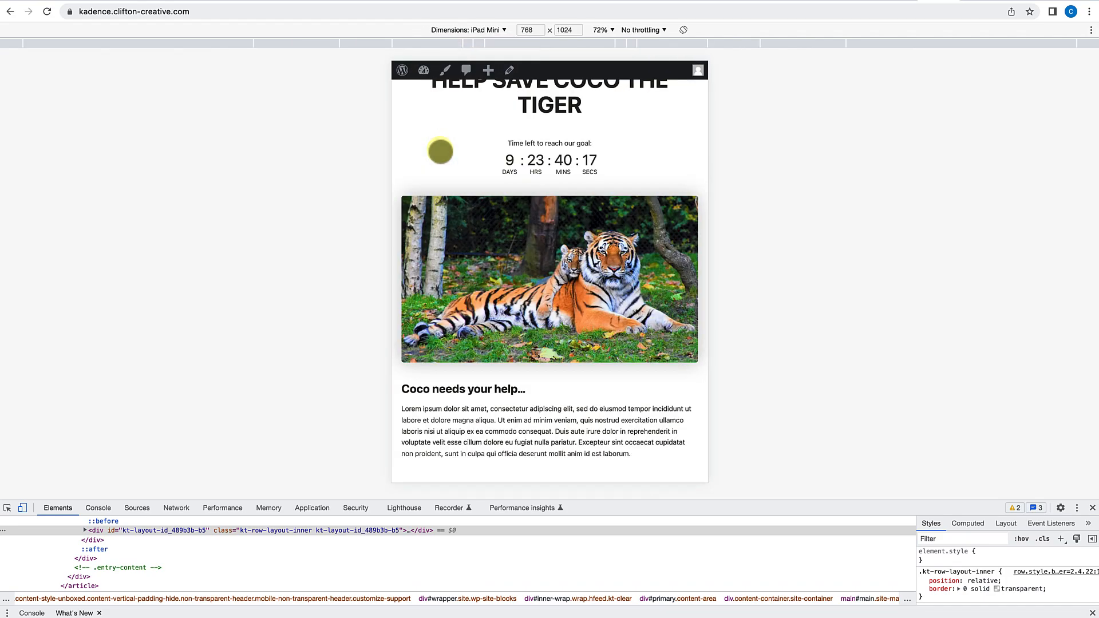
scroll(510, 235, up, 2)
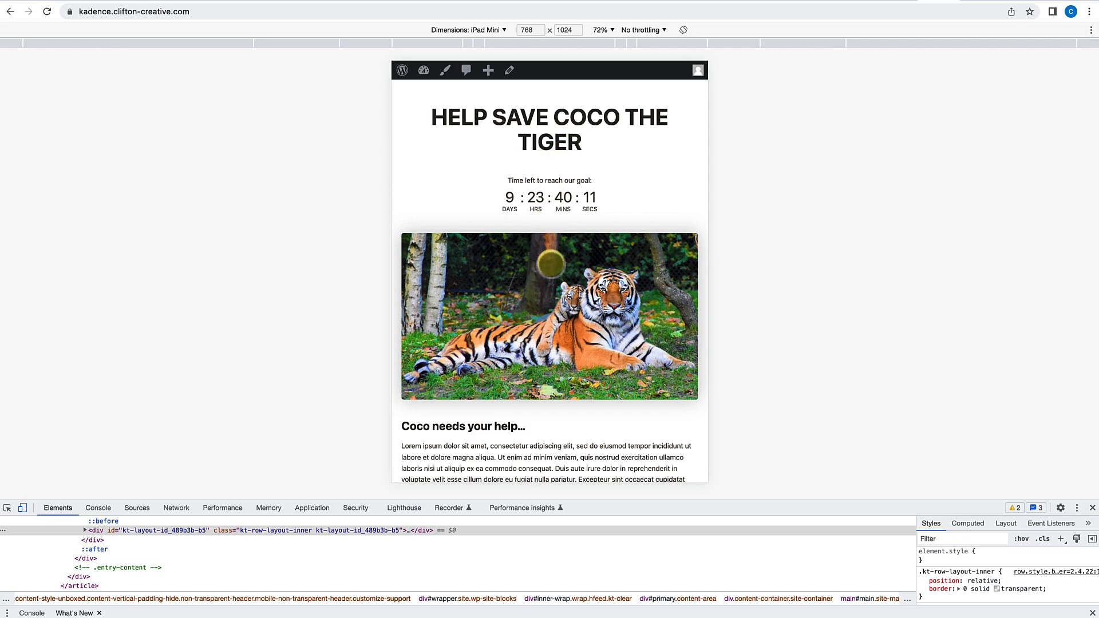
scroll(538, 252, down, 3)
scroll(538, 250, down, 10)
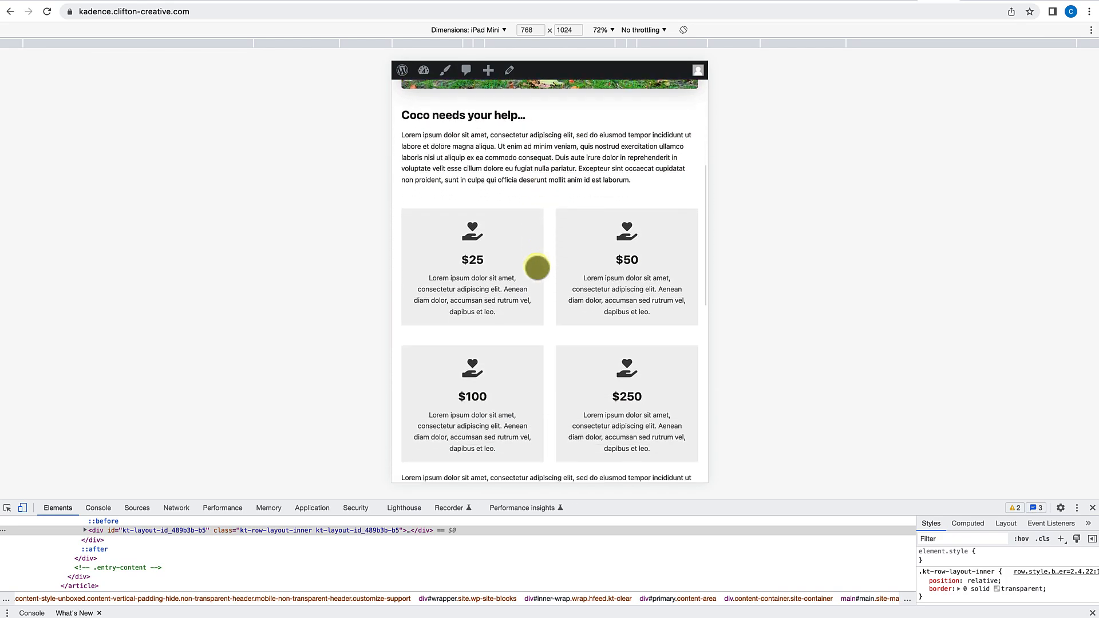
scroll(544, 380, down, 7)
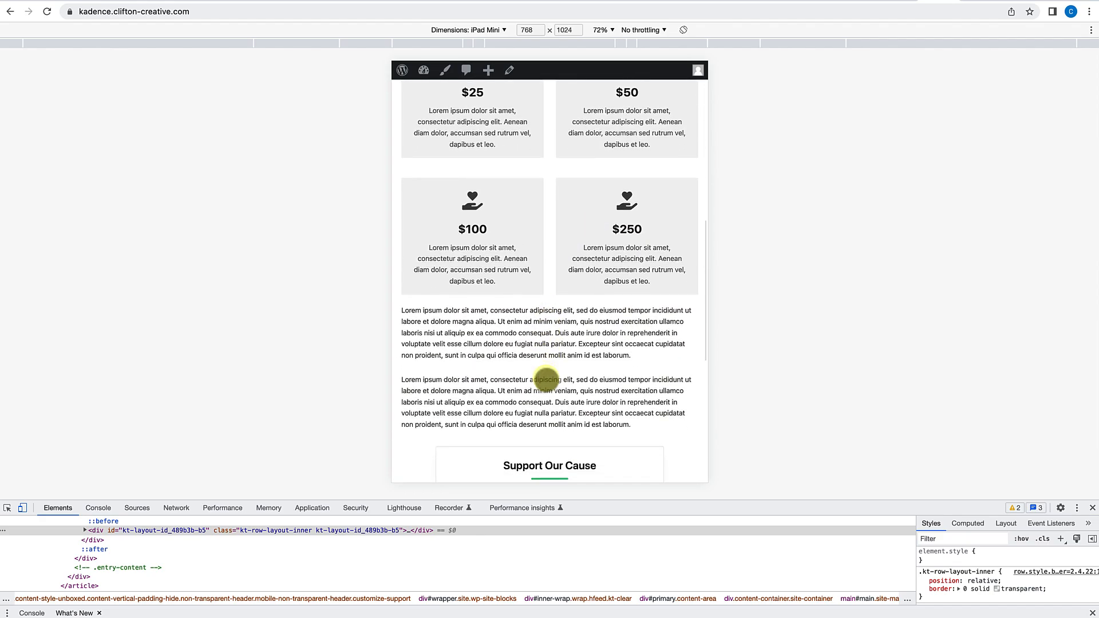
scroll(545, 380, down, 11)
scroll(545, 360, down, 3)
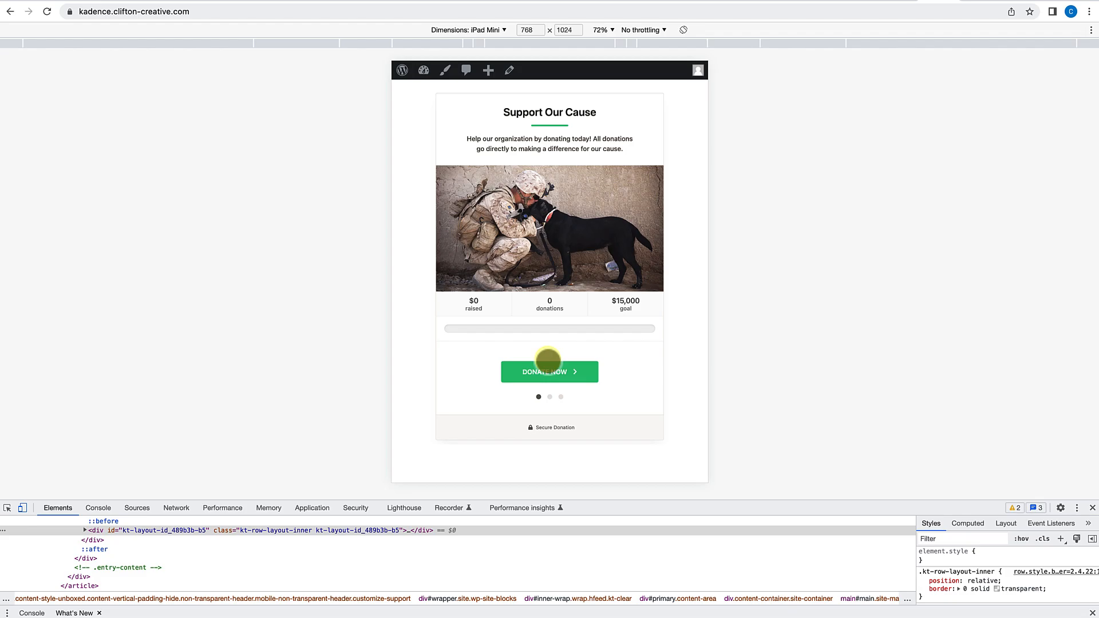
scroll(548, 361, up, 20)
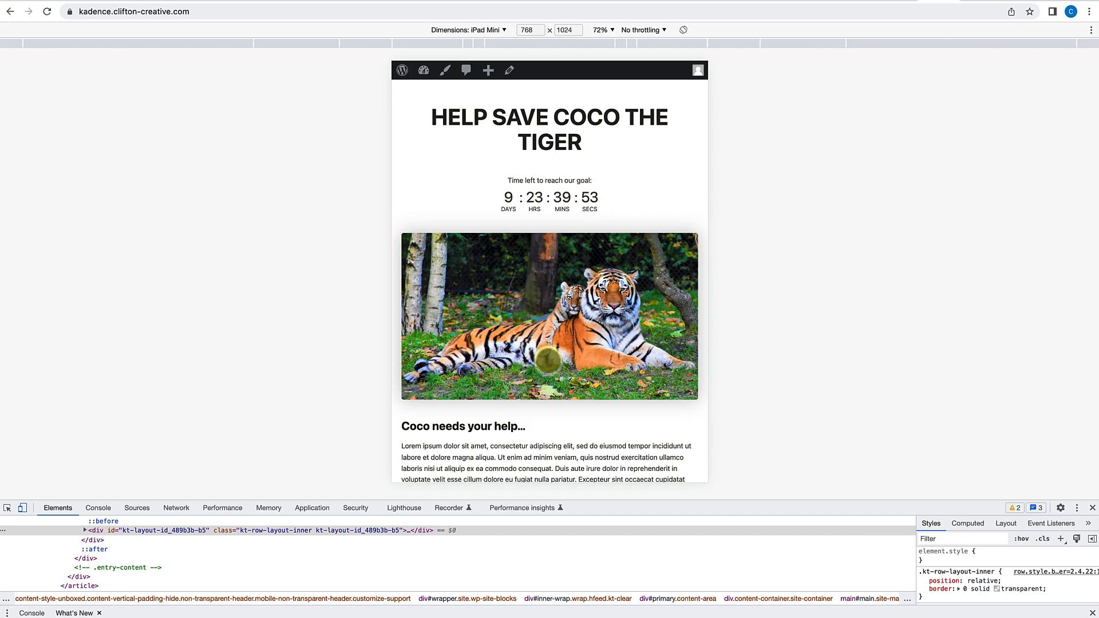
Step: Emulate an iPhone 12 Pro, examine the page layout over its full length, and close the developer tools
click(504, 31)
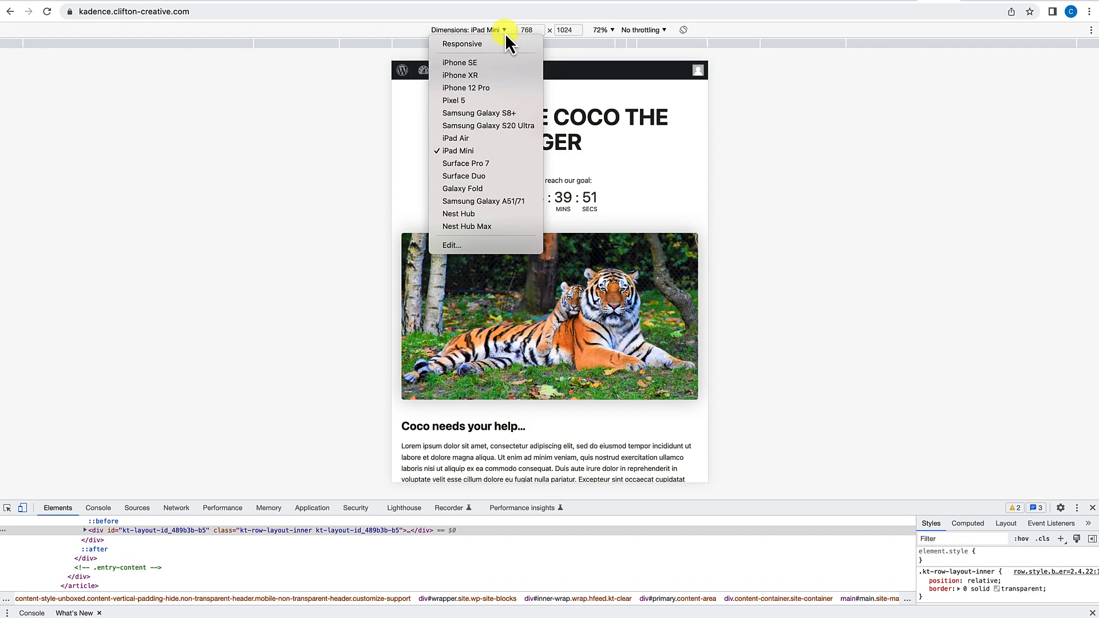
click(486, 89)
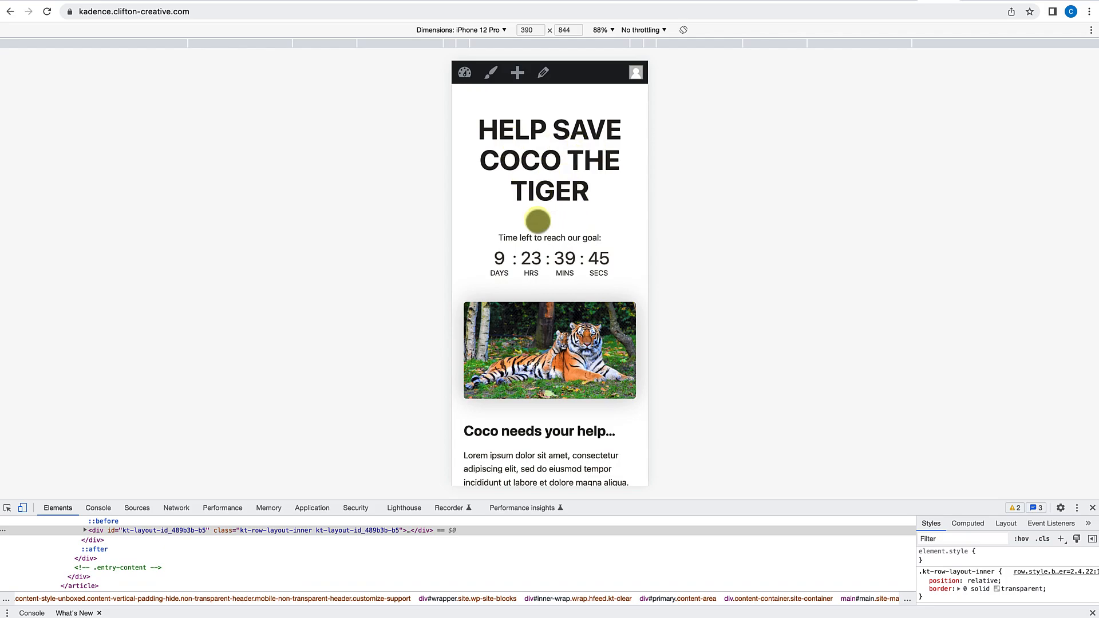
scroll(559, 235, down, 4)
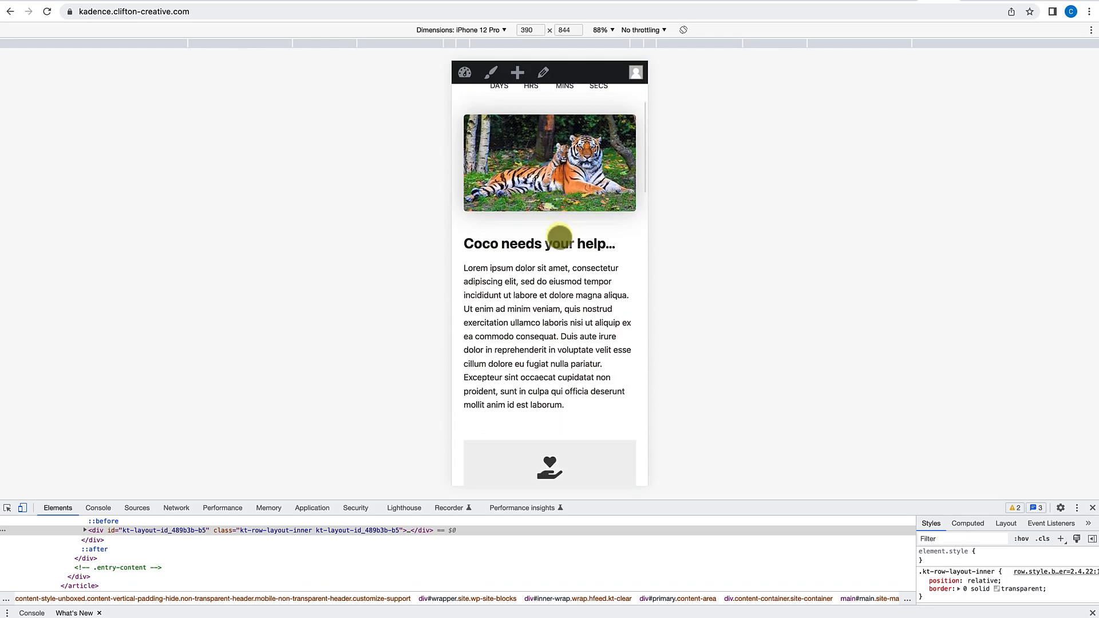
scroll(559, 236, down, 14)
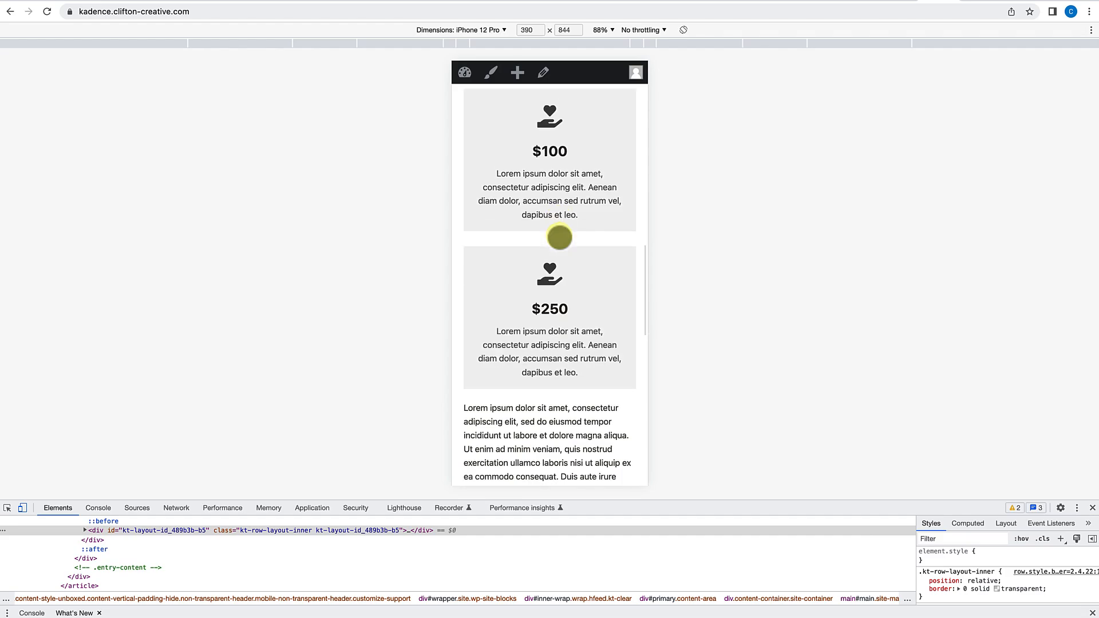
scroll(559, 237, down, 6)
scroll(559, 237, down, 4)
scroll(552, 194, up, 20)
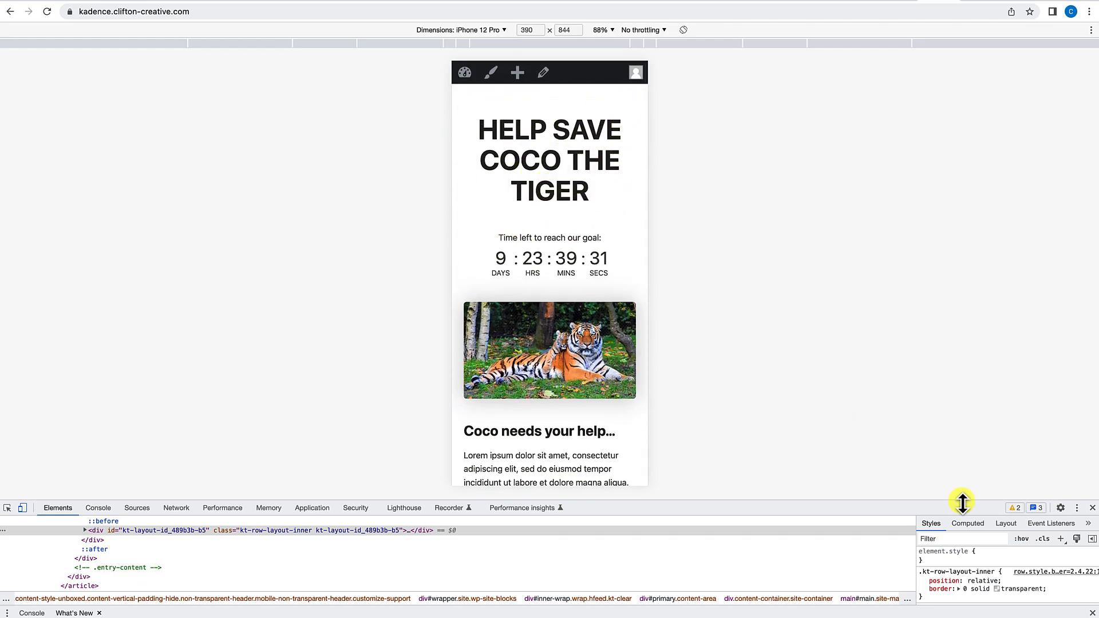
click(1092, 508)
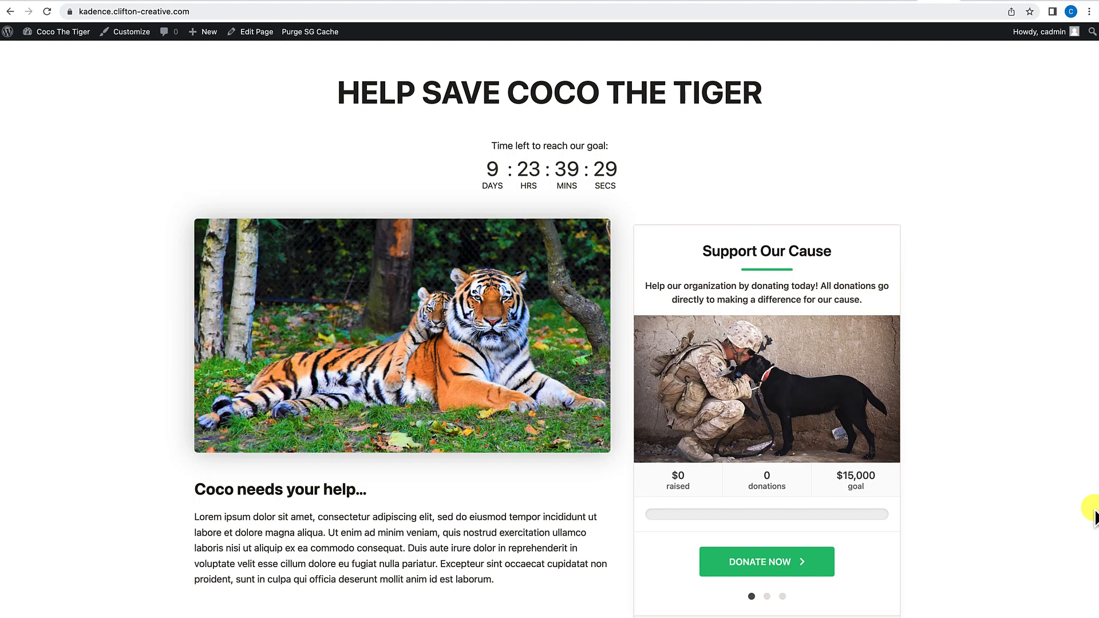
Step: Reopen the page for editing and set the main heading's mobile font size to 35 px and line height to 41 px
click(257, 32)
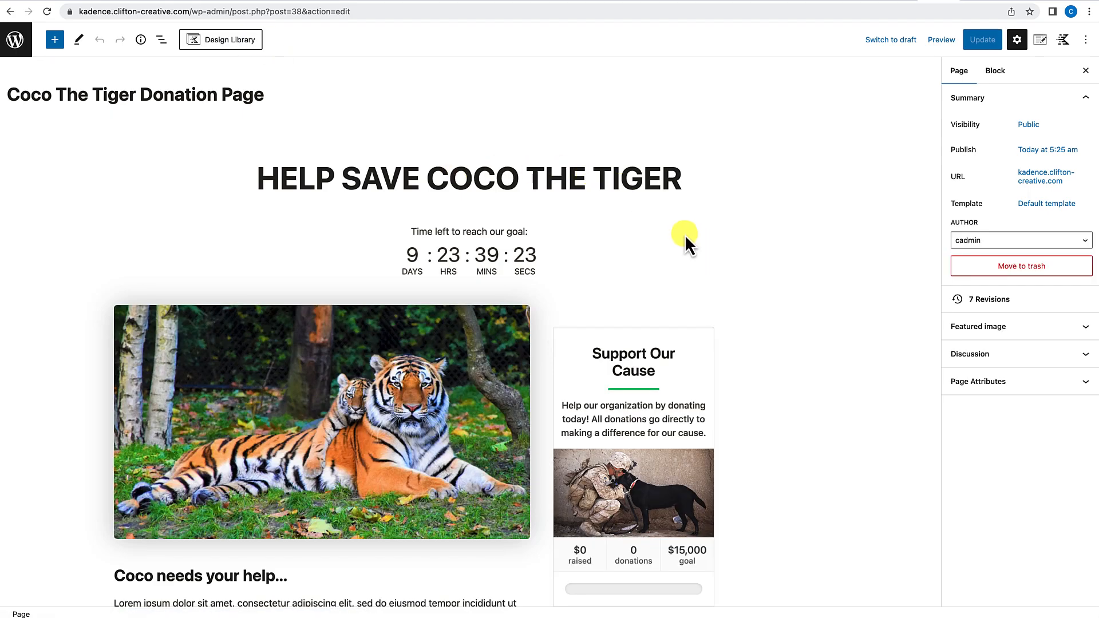
click(616, 180)
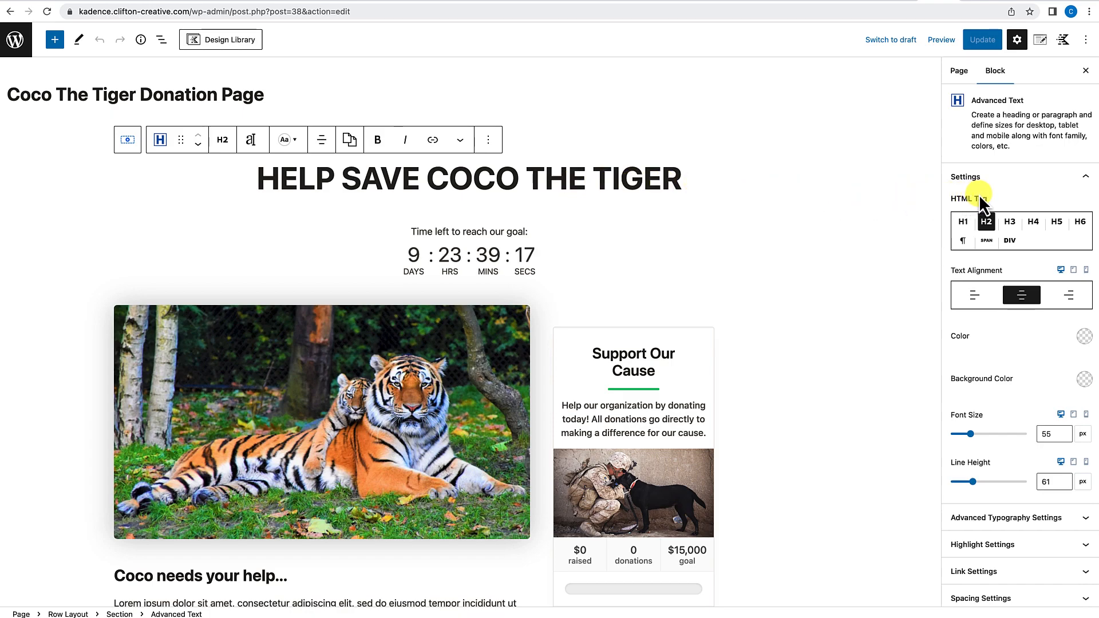
scroll(1008, 246, down, 2)
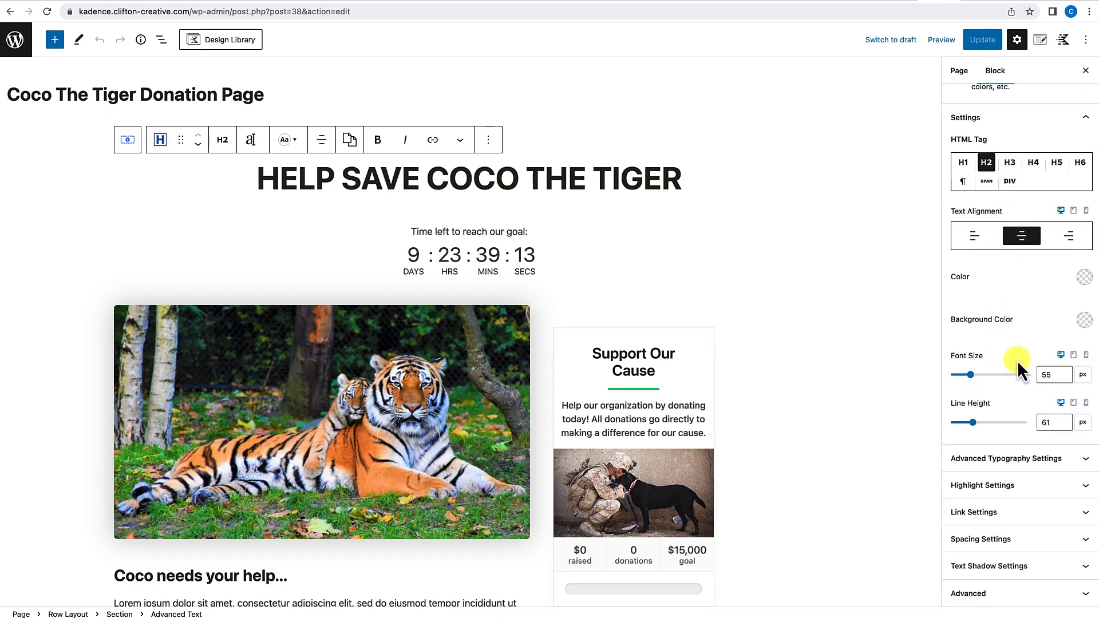
click(1086, 356)
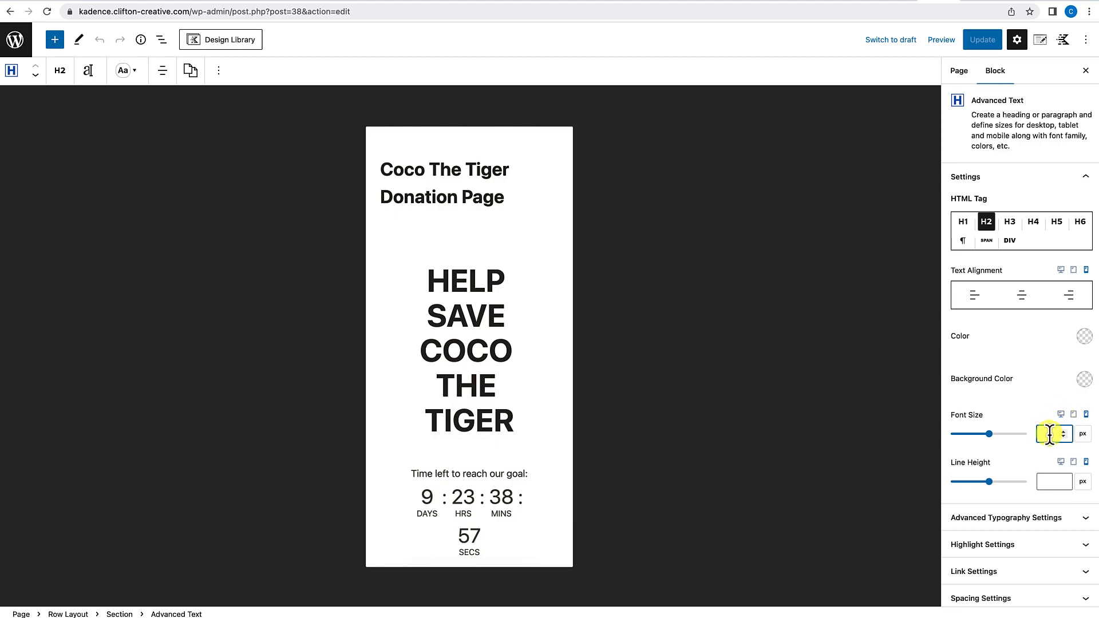
text(35)
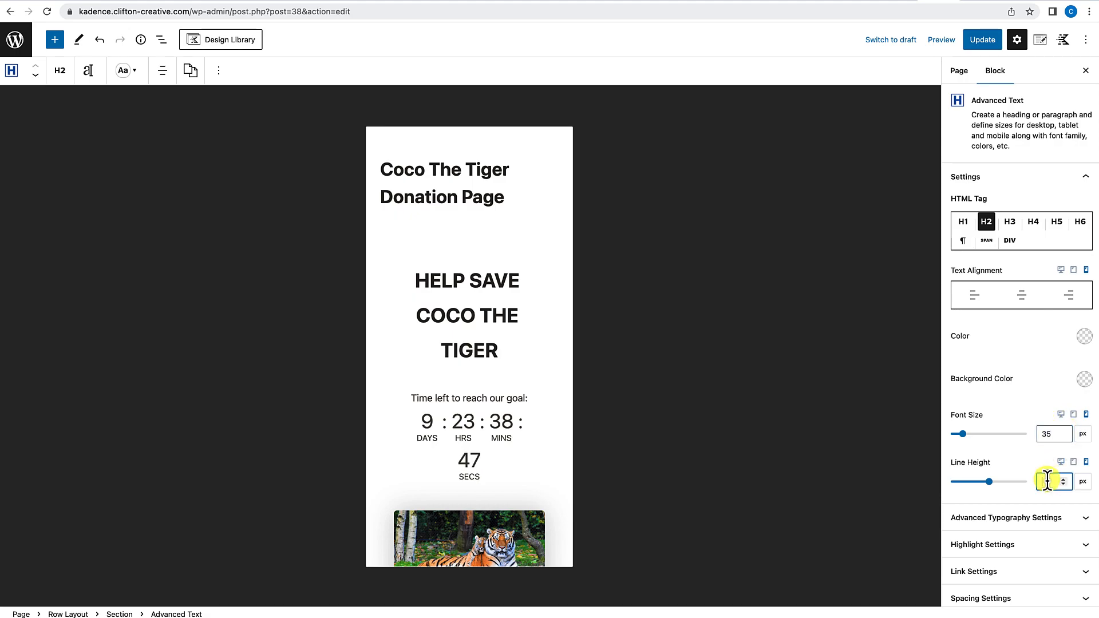
text(4)
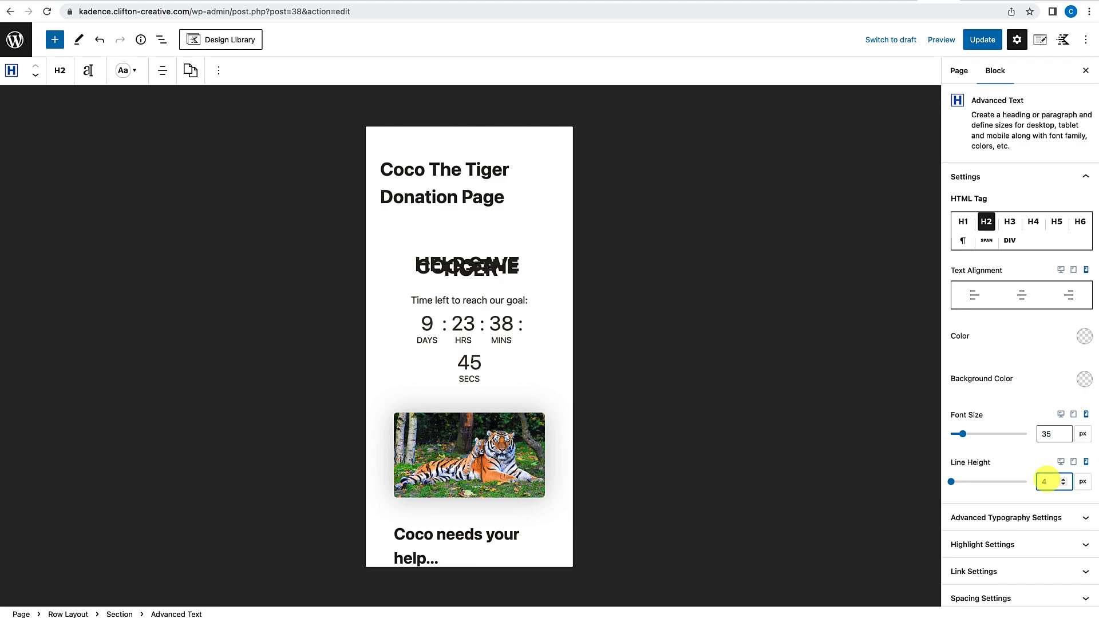
text(1)
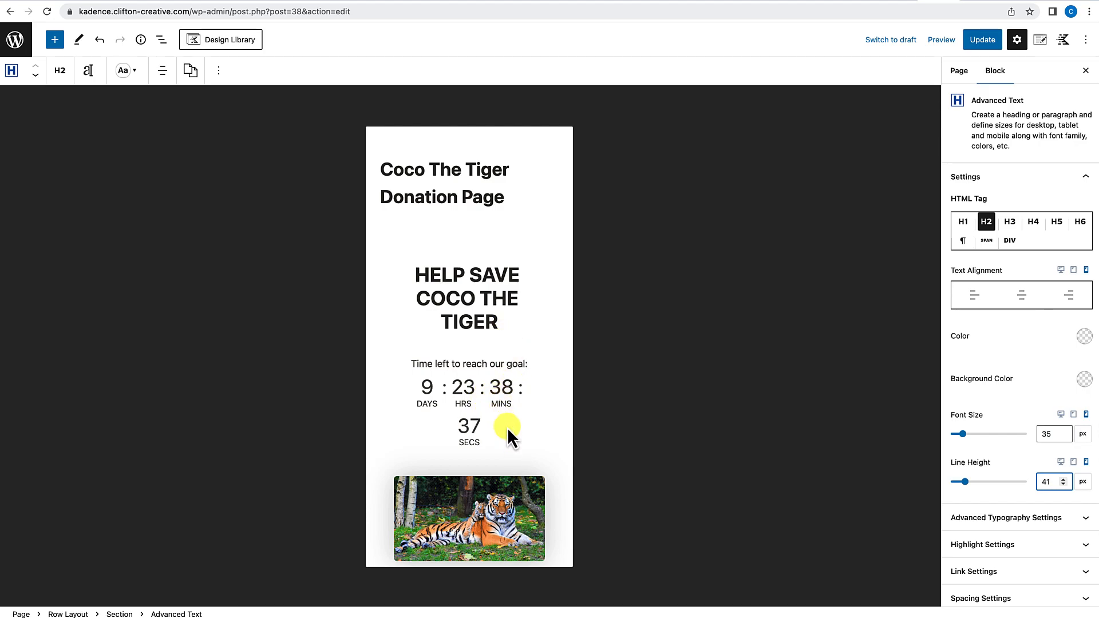
Step: Examine the mobile preview from the main heading through the donation amount boxes to the donation form
scroll(496, 472, down, 5)
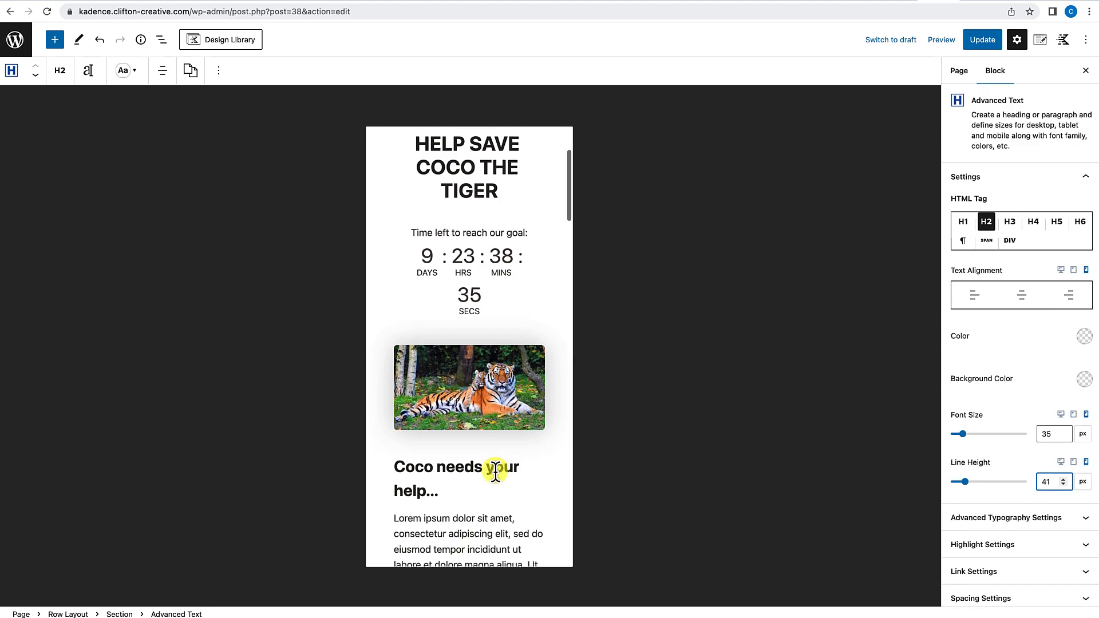
scroll(496, 471, down, 9)
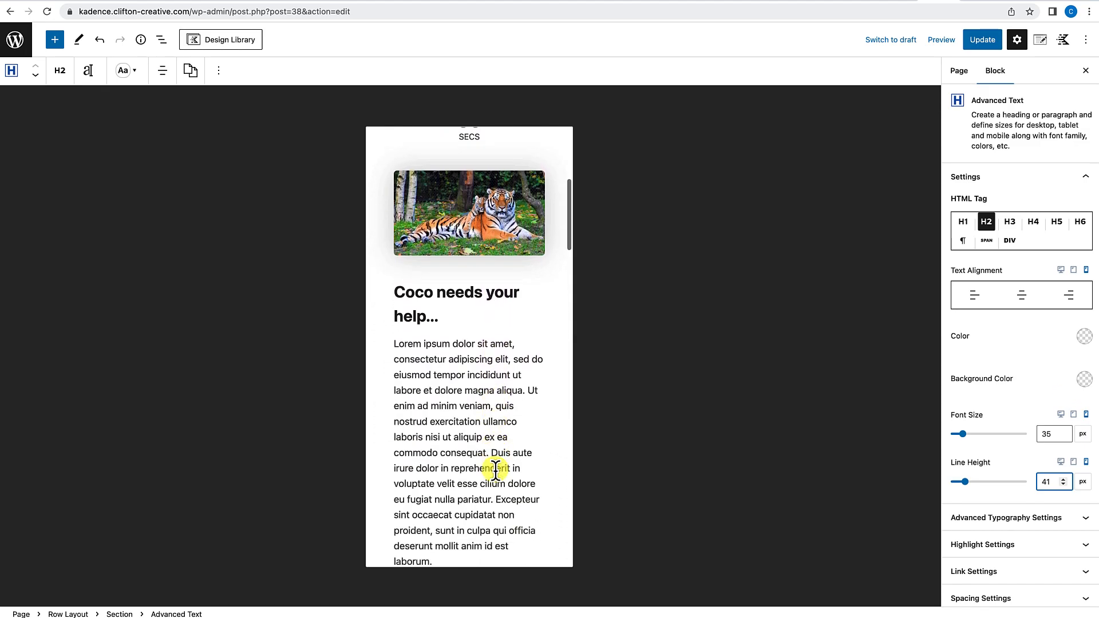
scroll(495, 472, up, 4)
scroll(496, 469, up, 2)
scroll(496, 469, down, 16)
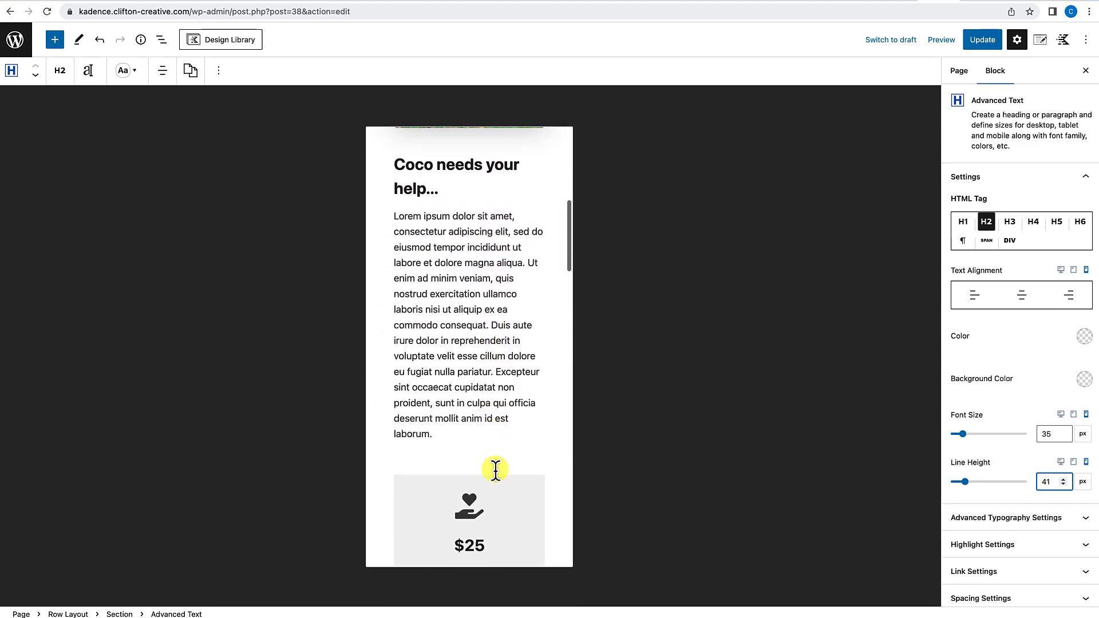
scroll(495, 469, down, 20)
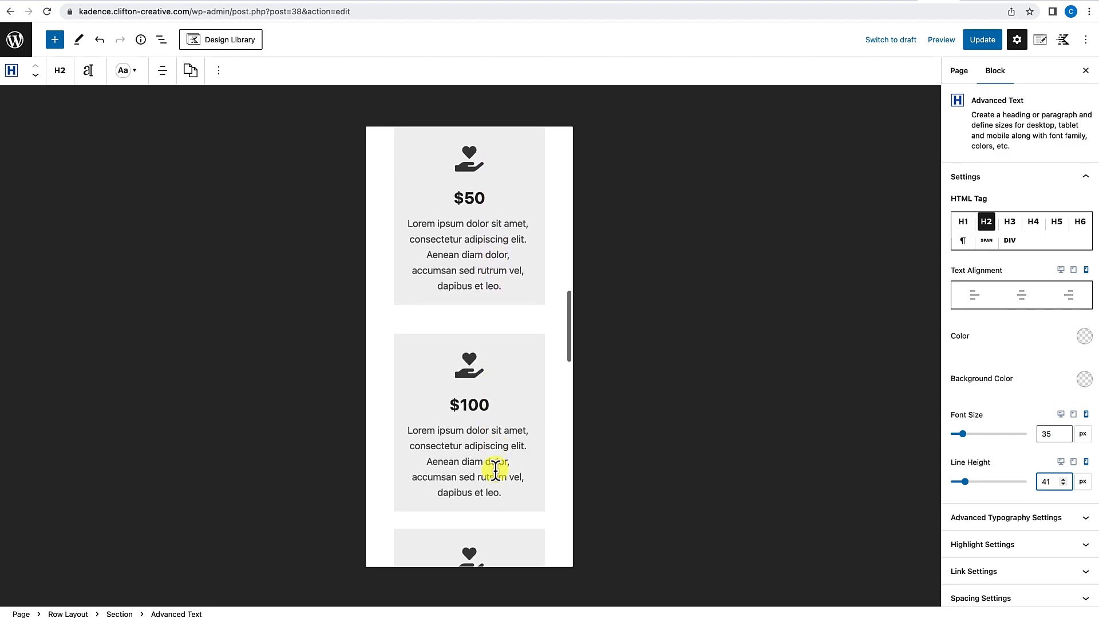
scroll(496, 470, down, 15)
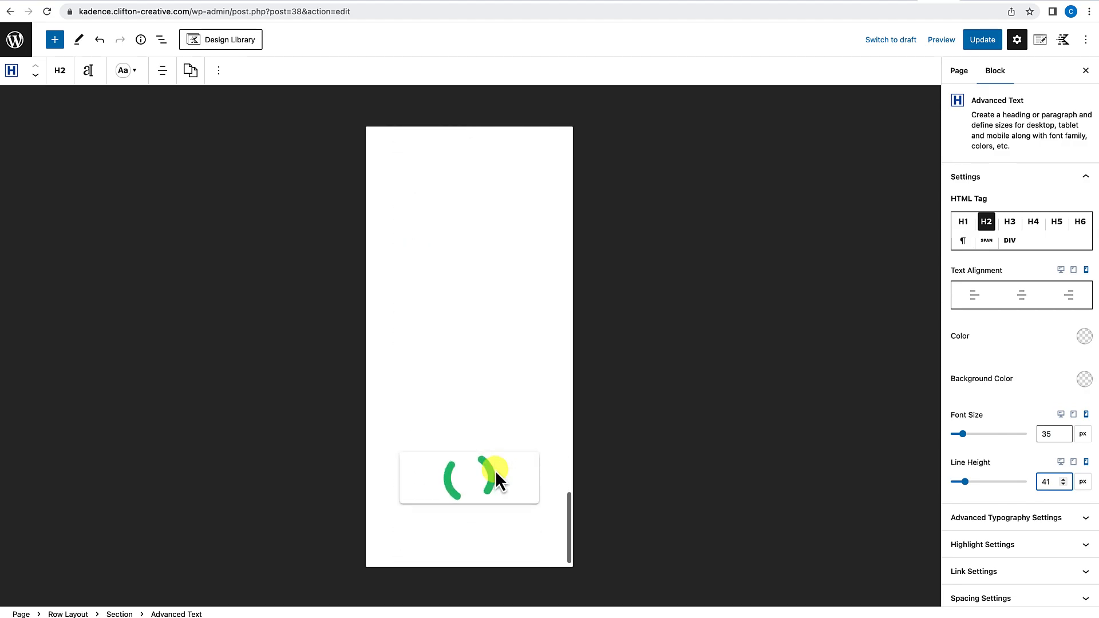
scroll(496, 470, up, 20)
scroll(496, 469, up, 10)
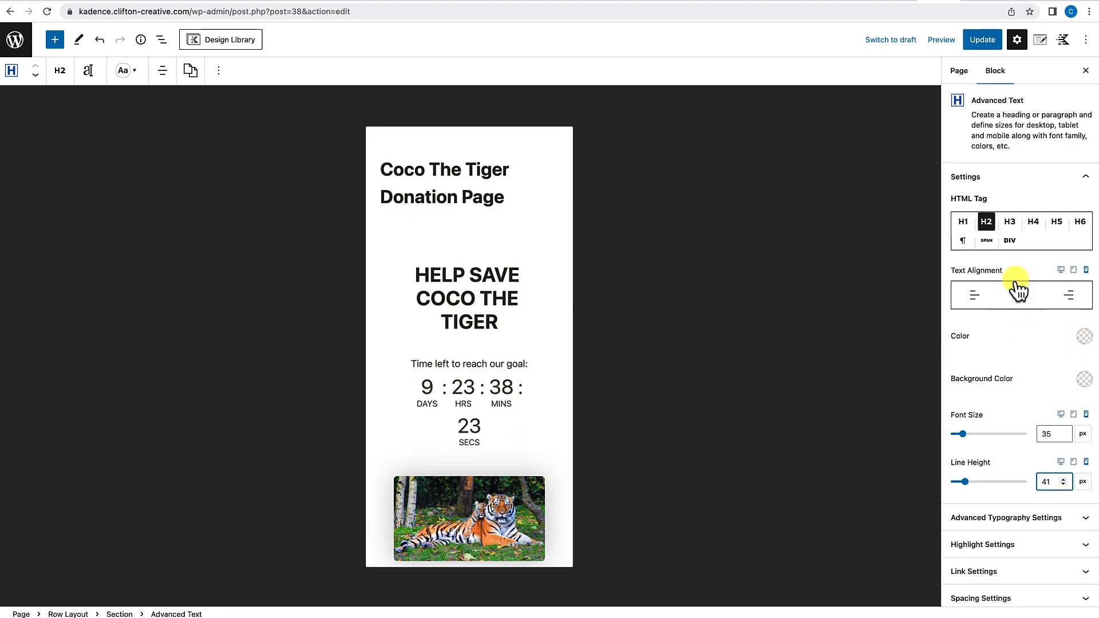
Step: Update the page, open its published version and inspect it with the browser's developer tools
click(980, 41)
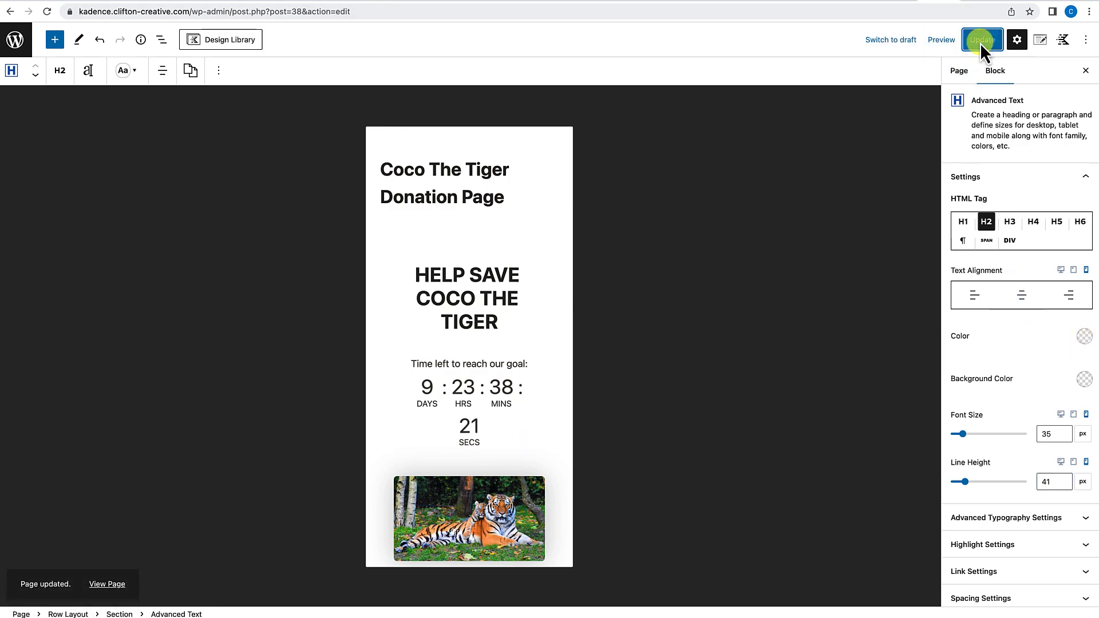
click(115, 583)
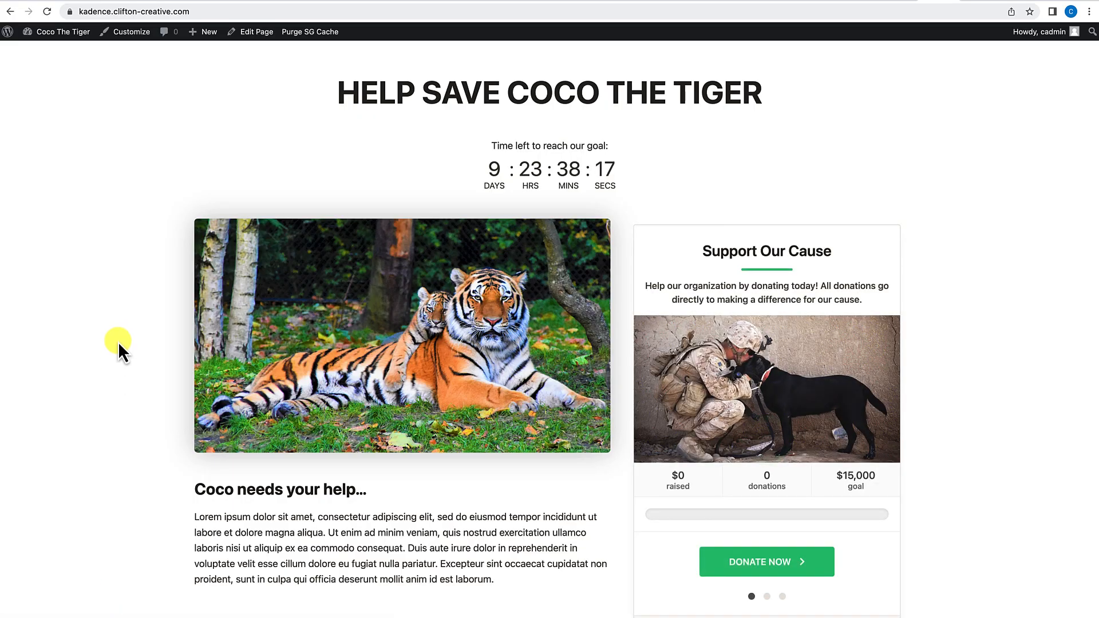
right_click(118, 342)
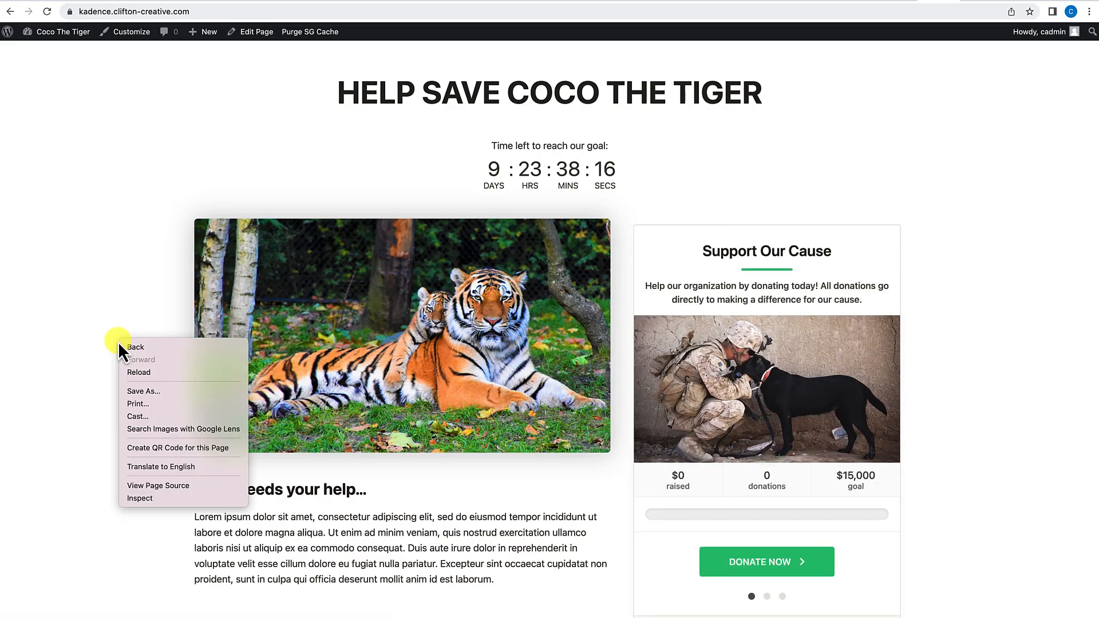
click(131, 497)
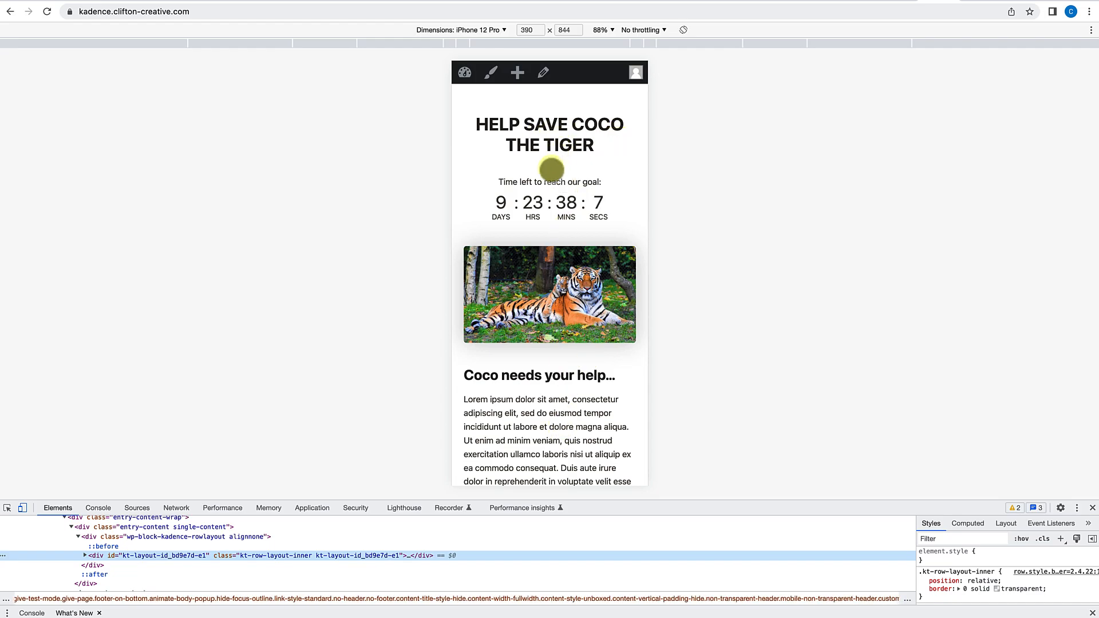
Step: Examine the published page in the iPhone 12 Pro emulation, from the heading through the donation amount boxes to the Support Our Cause form
scroll(560, 274, down, 2)
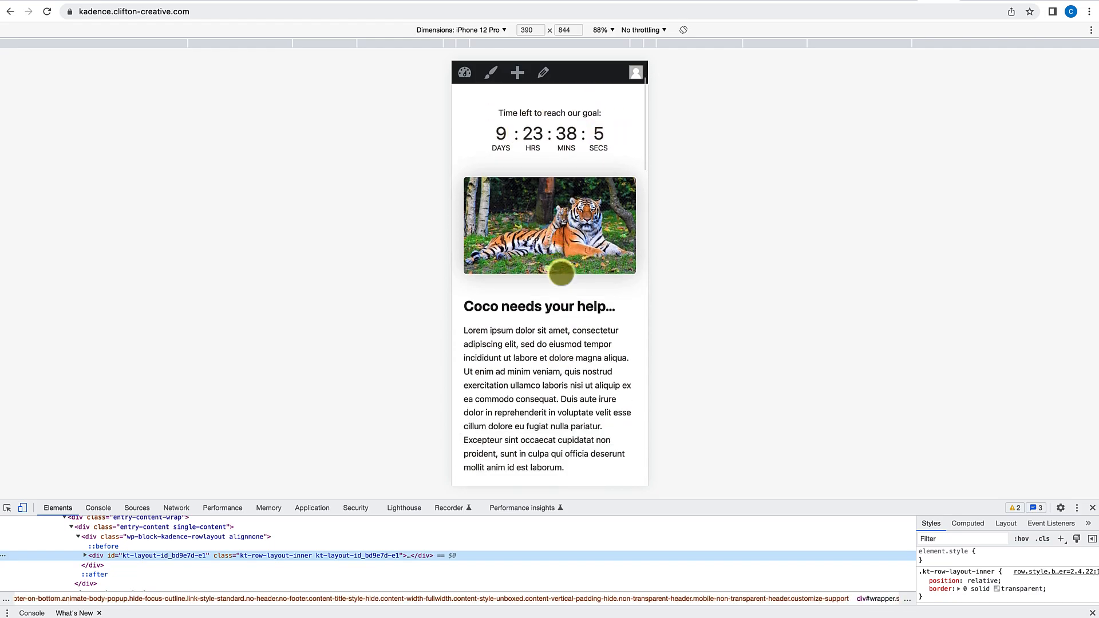
scroll(561, 273, down, 15)
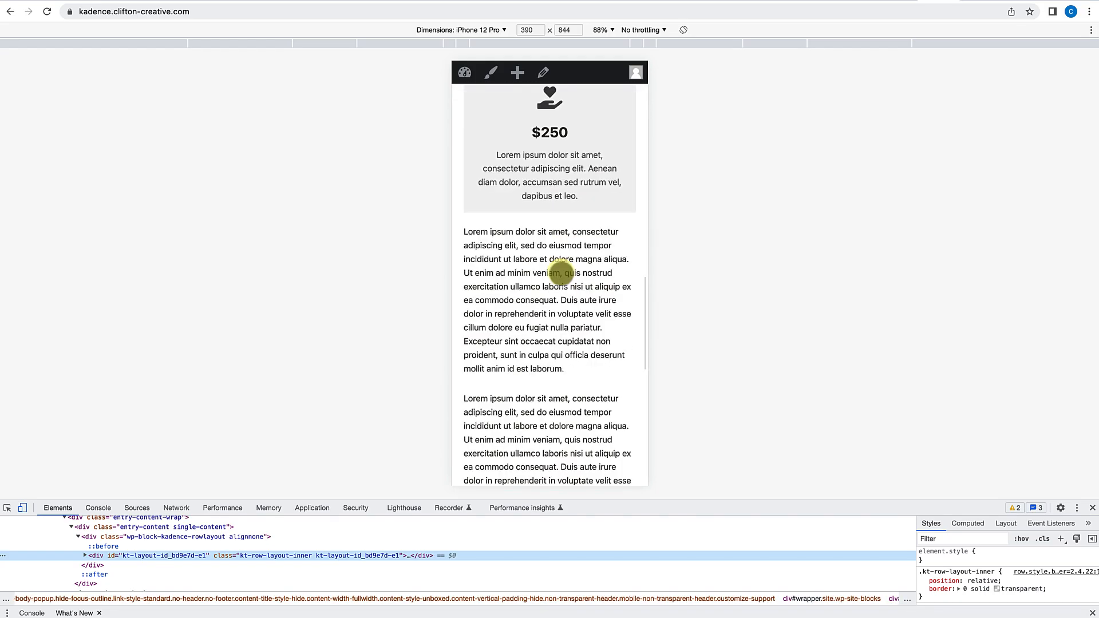
scroll(561, 272, down, 6)
scroll(561, 272, up, 20)
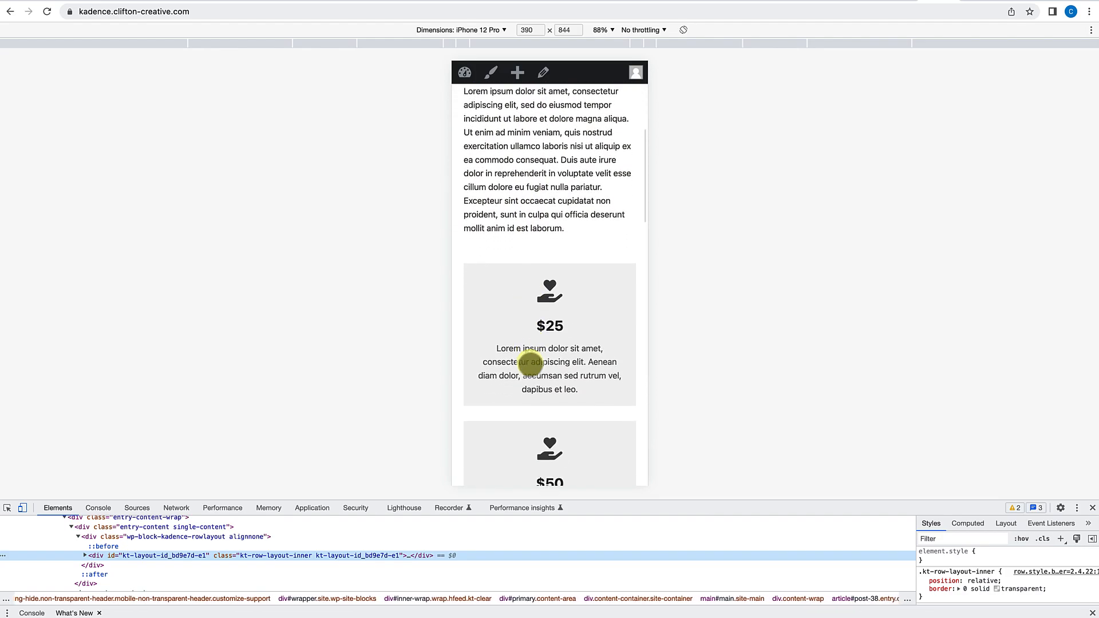
scroll(530, 365, down, 5)
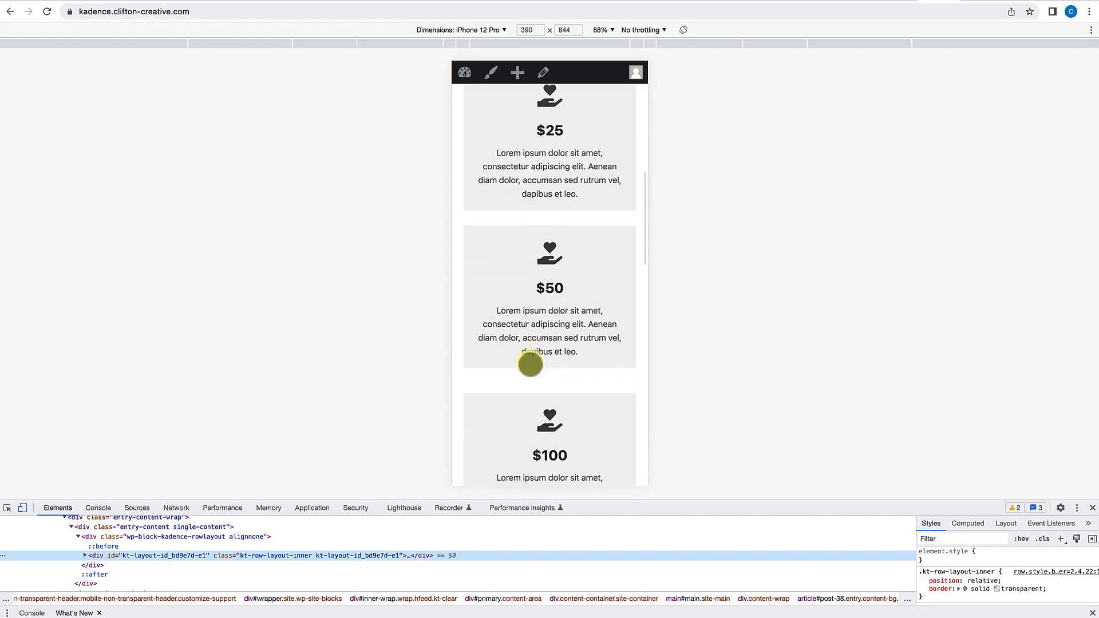
scroll(530, 365, down, 7)
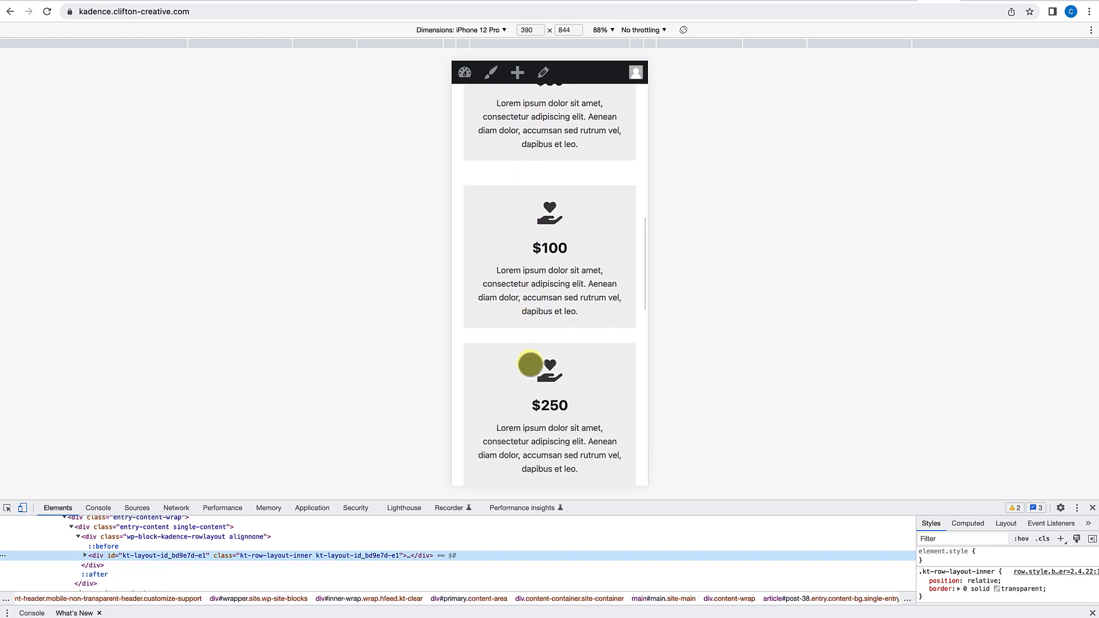
scroll(530, 364, down, 9)
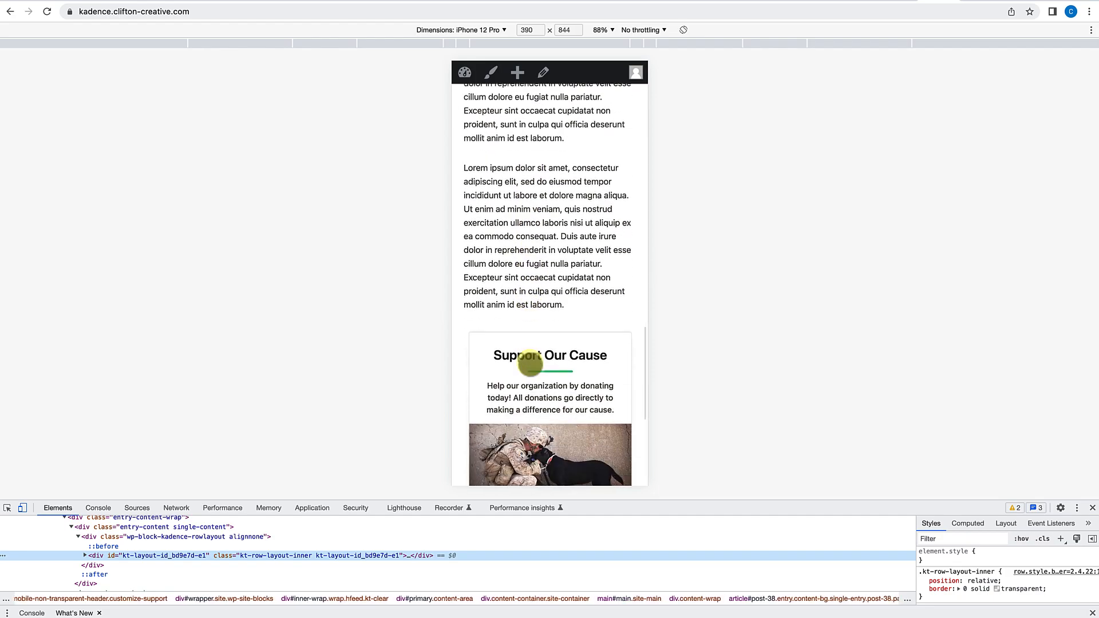
scroll(530, 364, down, 3)
scroll(530, 364, up, 14)
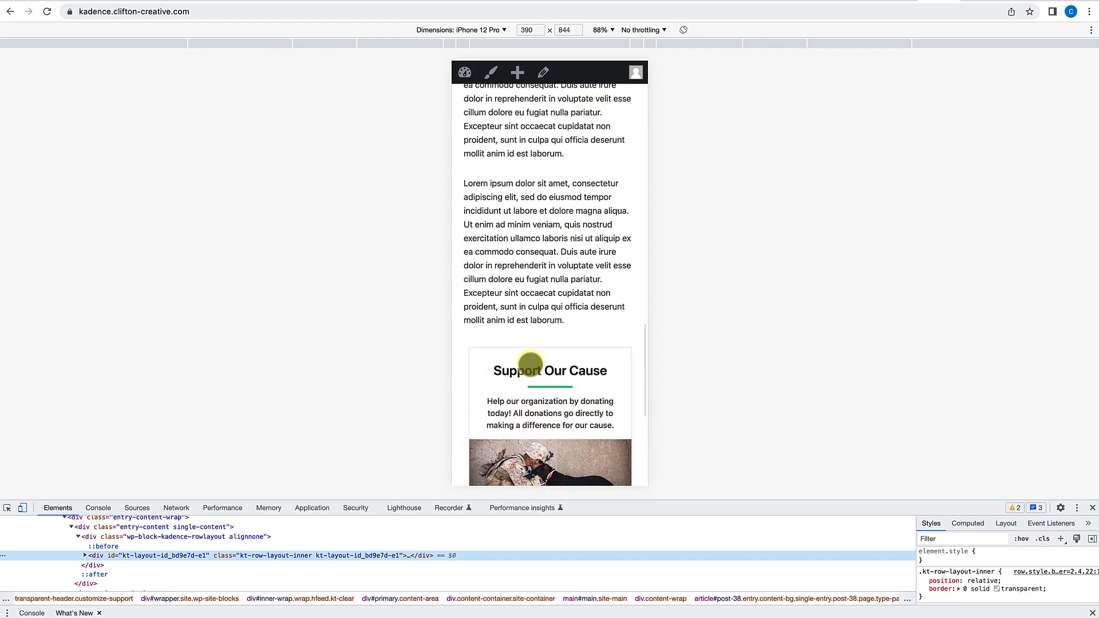
scroll(530, 364, up, 20)
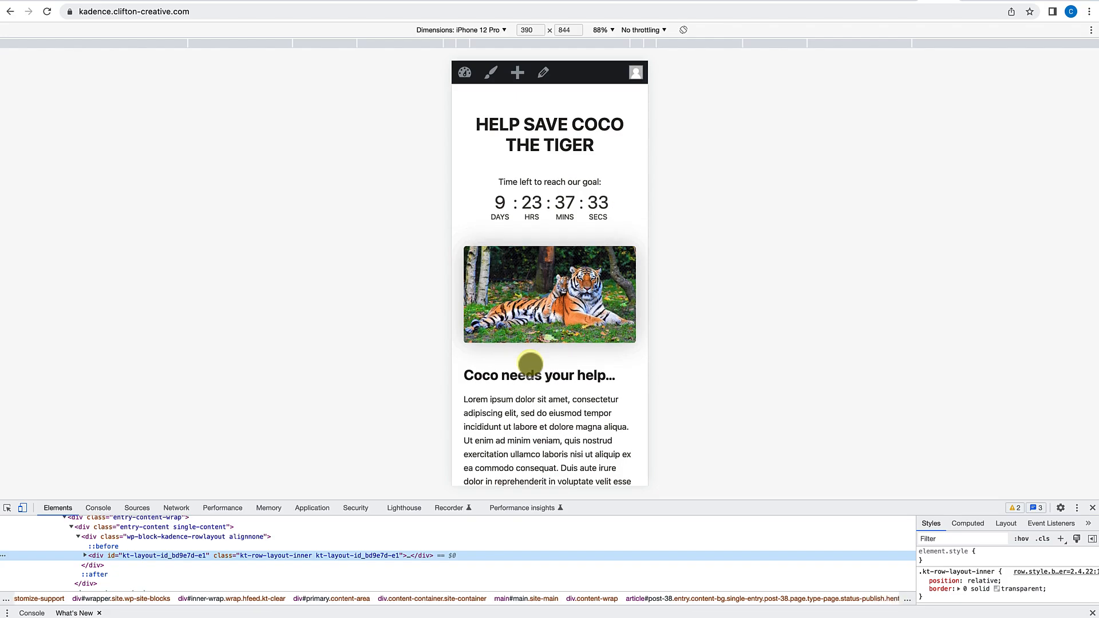
Step: Check the emulated phone layout between the countdown and the end of the intro text, and close the developer tools
scroll(530, 365, down, 3)
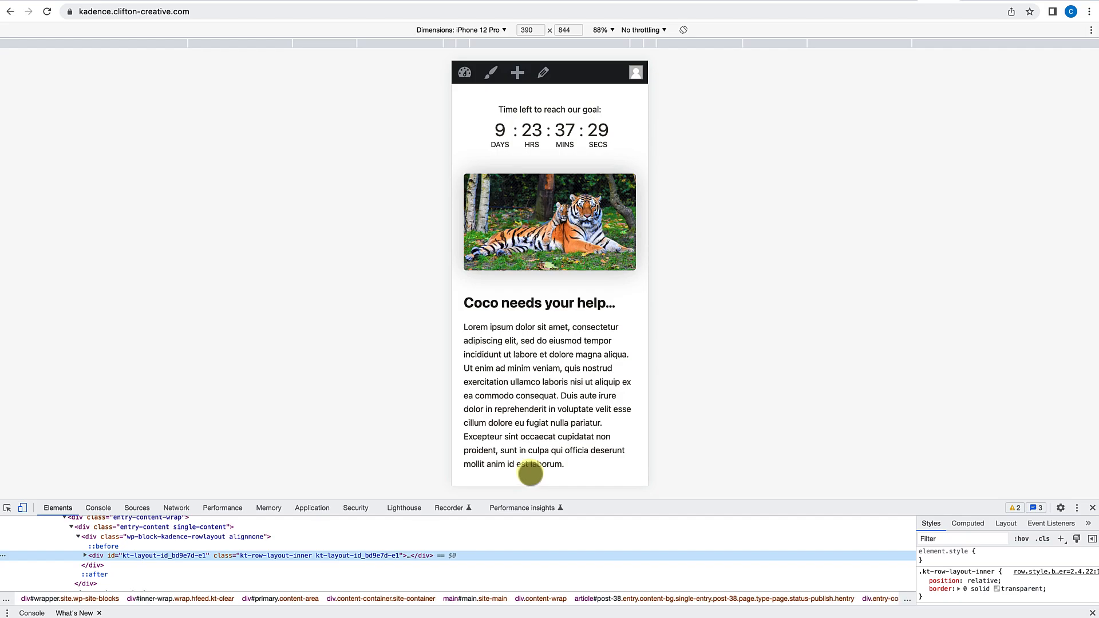
scroll(527, 474, down, 2)
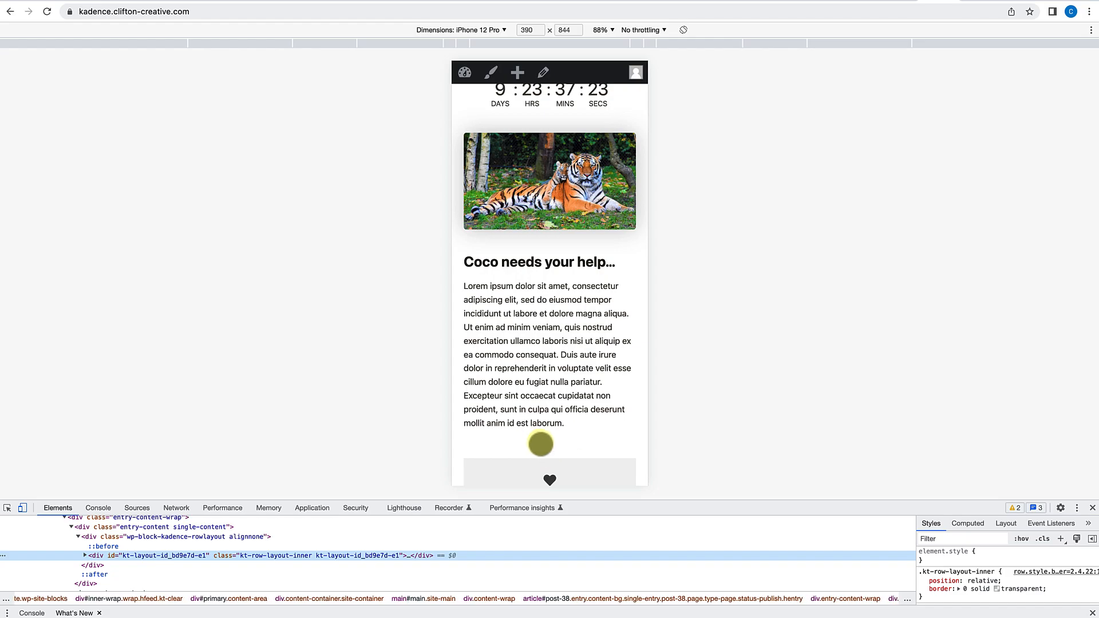
scroll(540, 444, up, 3)
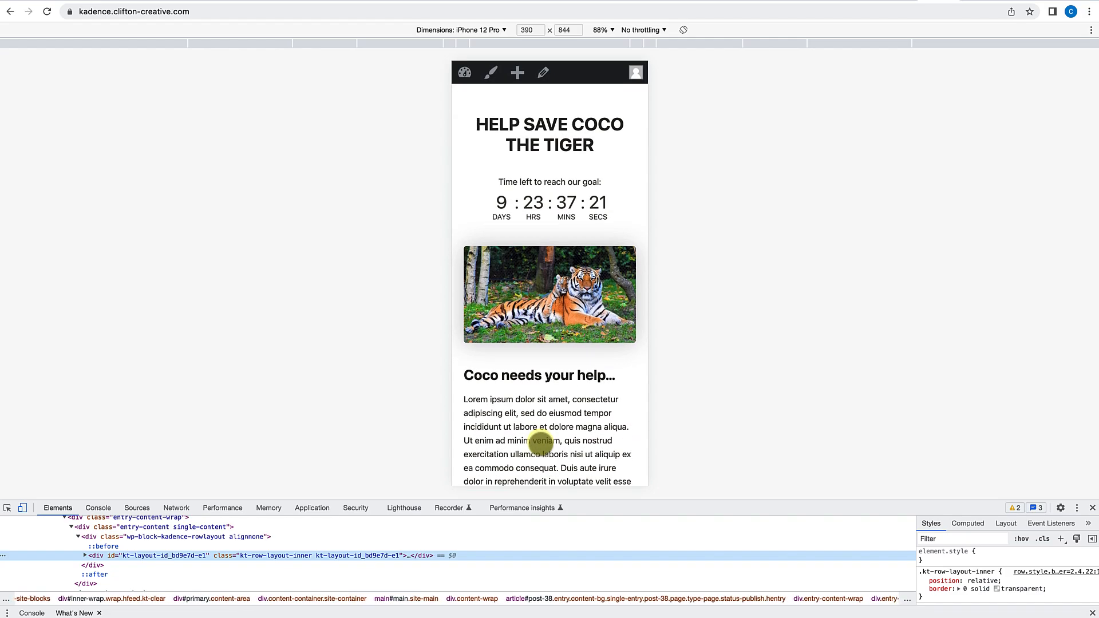
click(1093, 509)
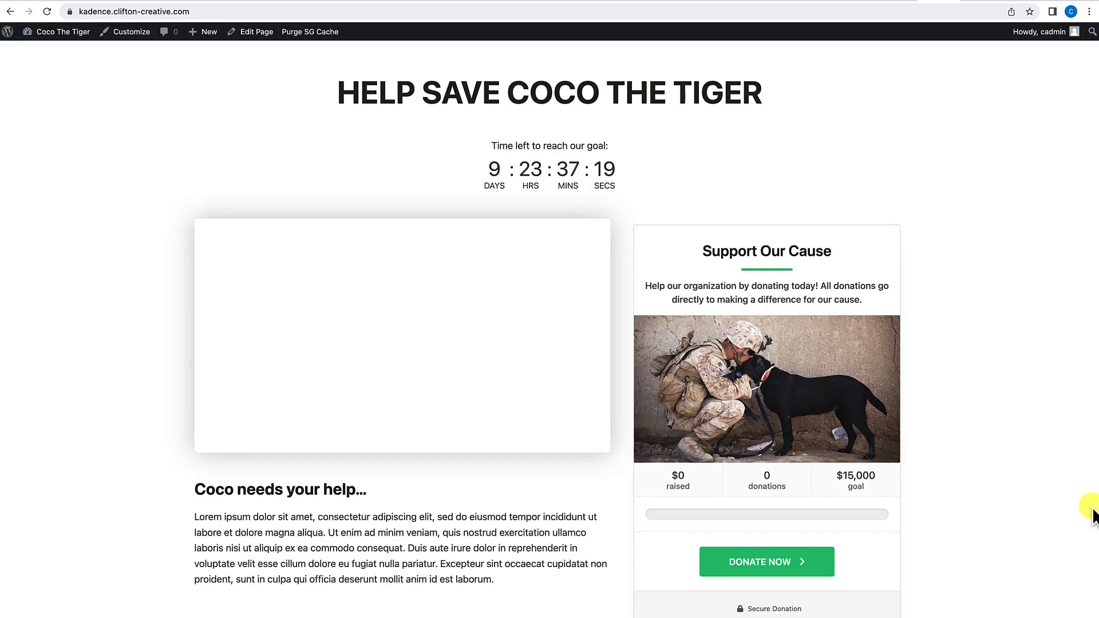
Step: Open the published page for editing and insert a Section block directly below the intro paragraph under "Coco needs your help..."
scroll(451, 396, down, 2)
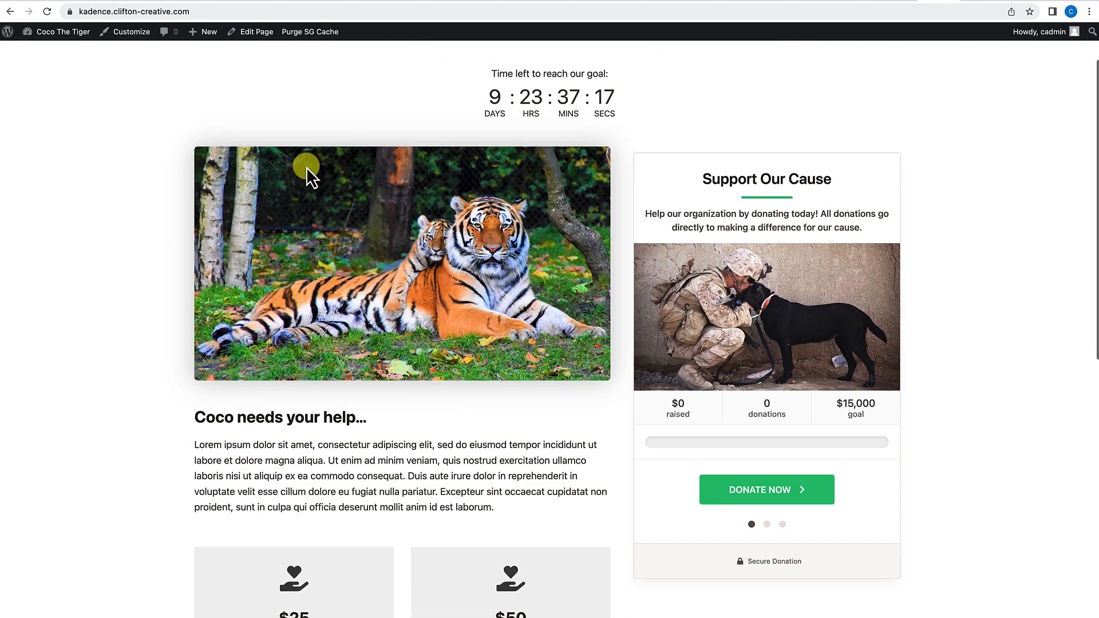
click(257, 34)
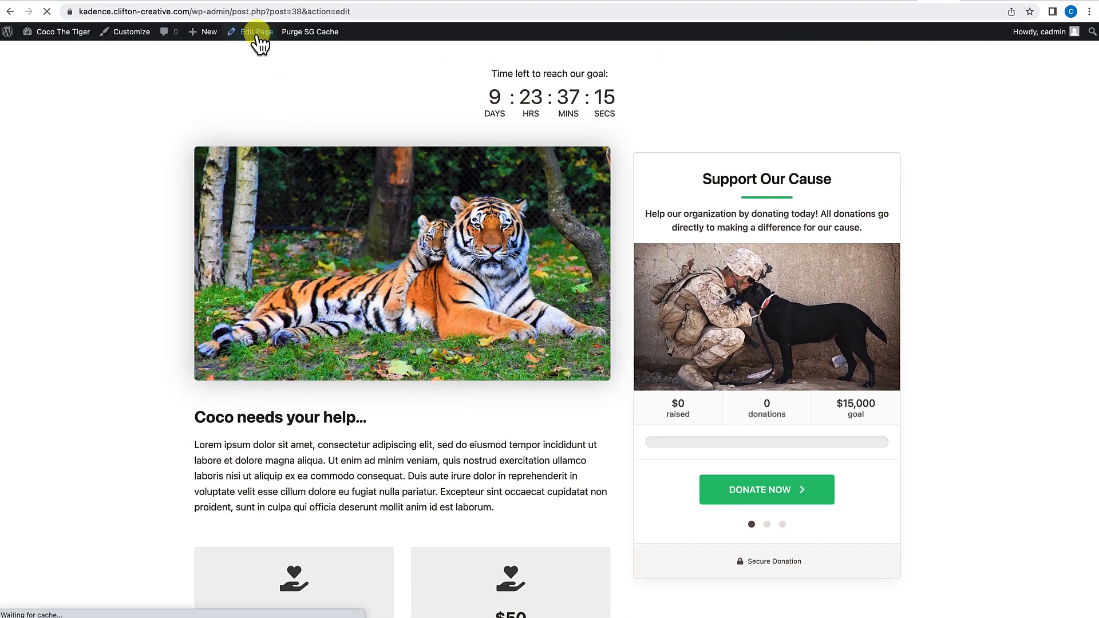
scroll(253, 310, down, 5)
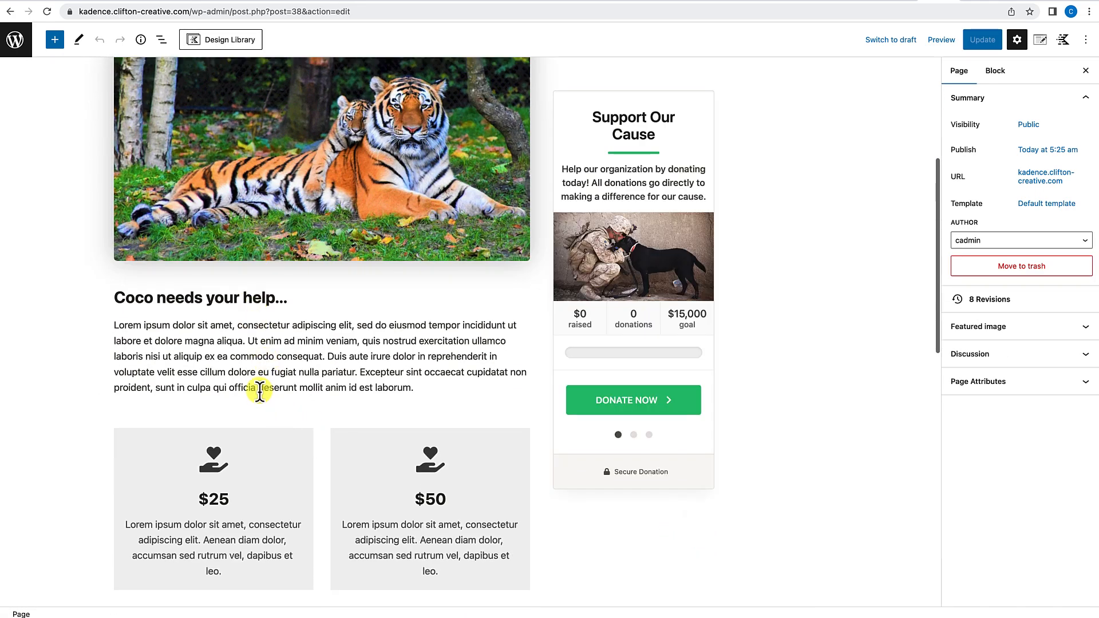
click(424, 388)
key(Return)
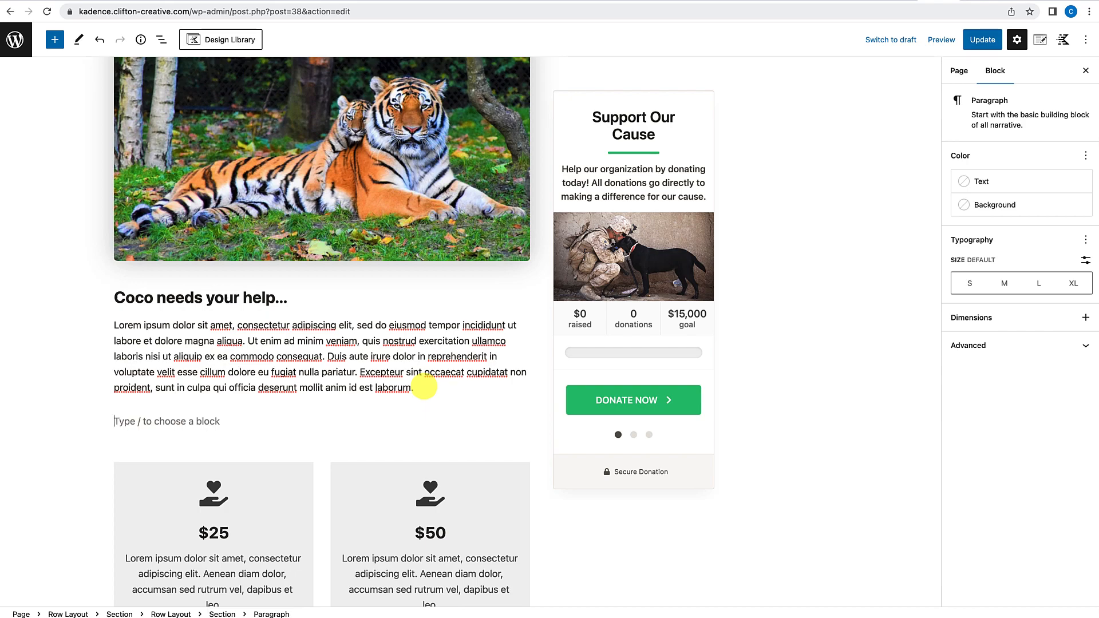
text(/)
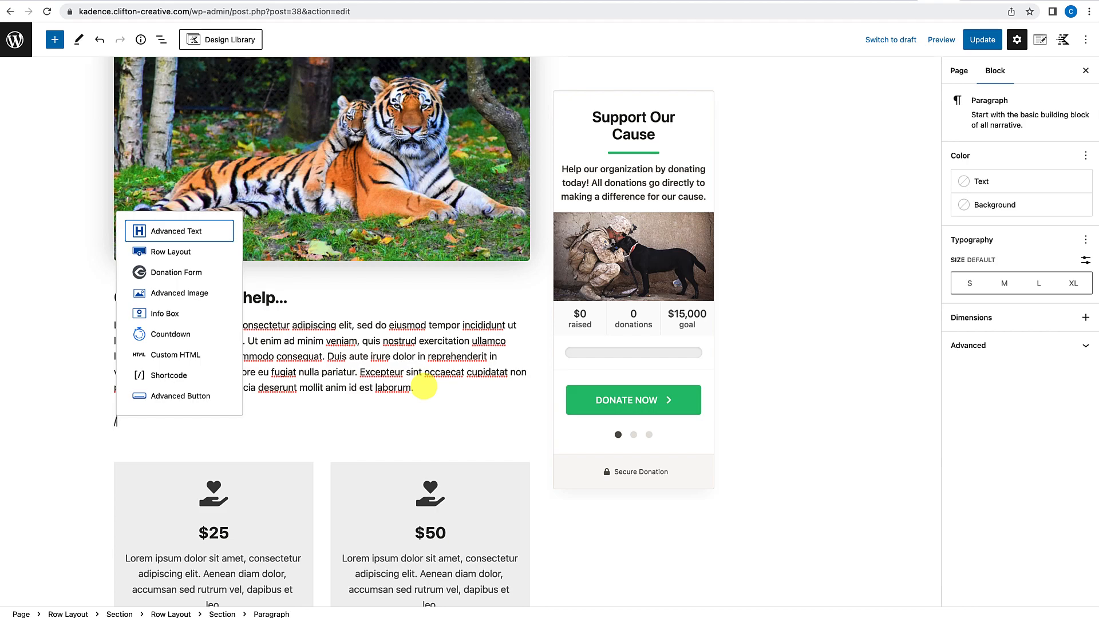
text(section)
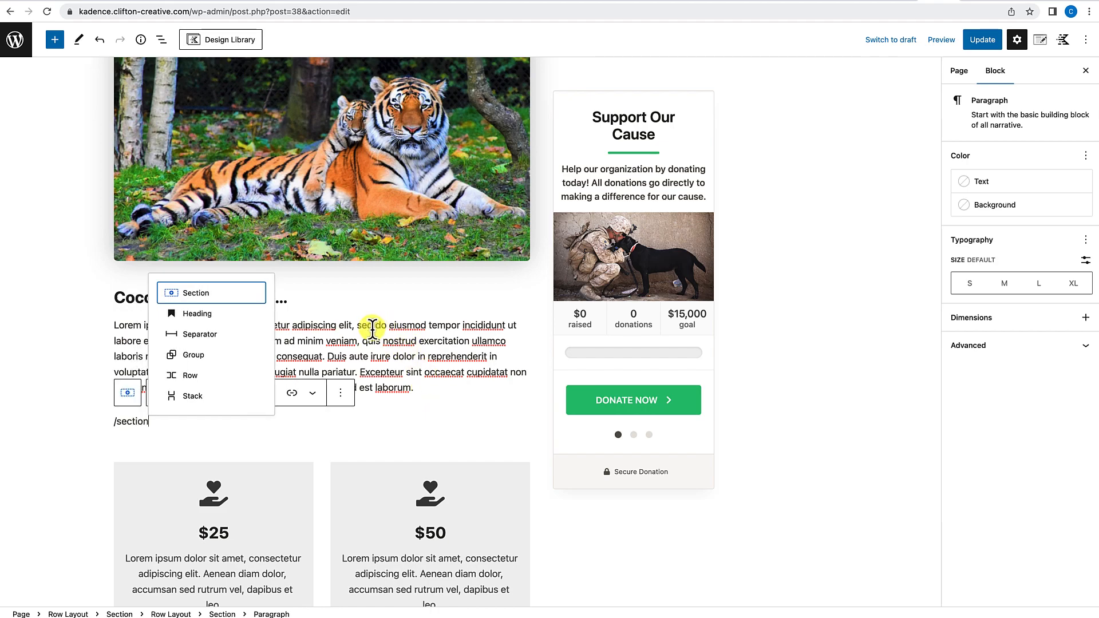
click(216, 294)
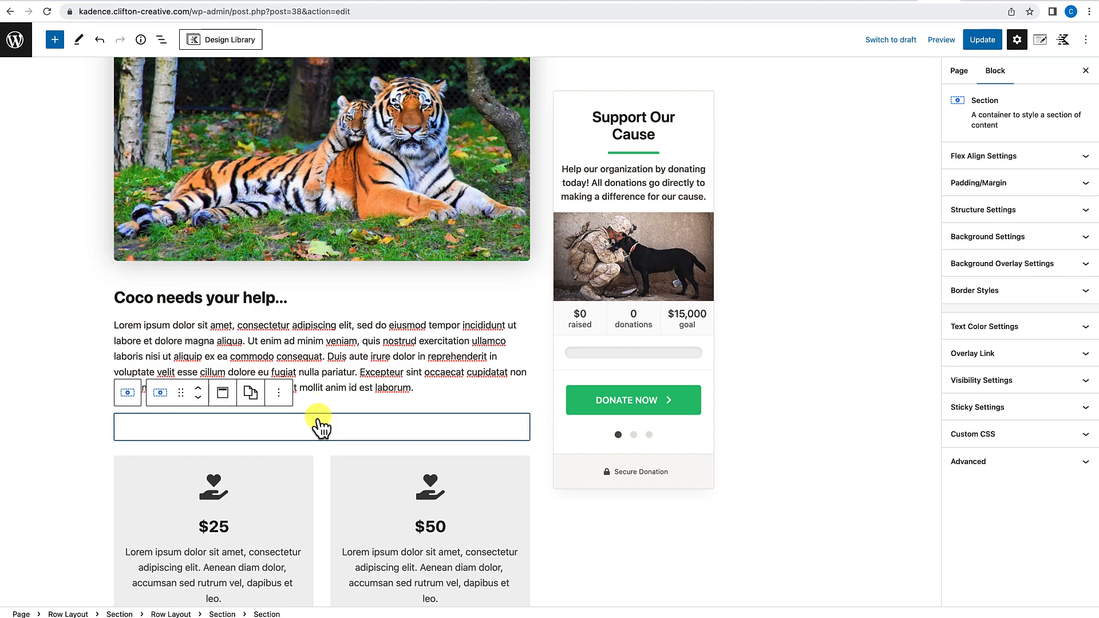
Step: Add an Advanced Button block inside the new empty section and label it "DONATE"
click(55, 39)
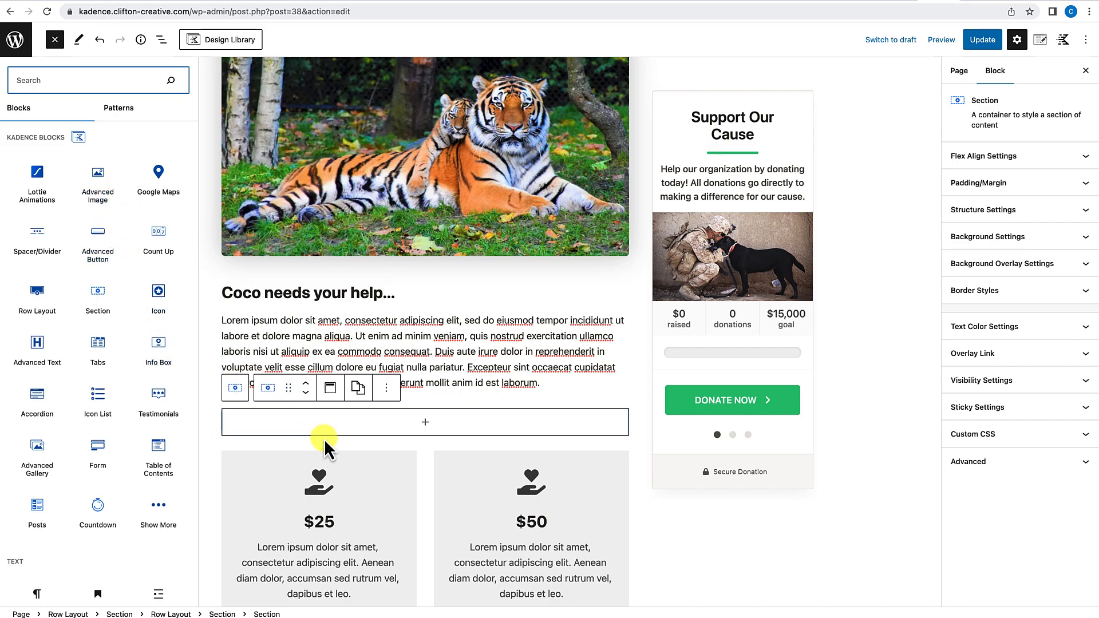
click(54, 40)
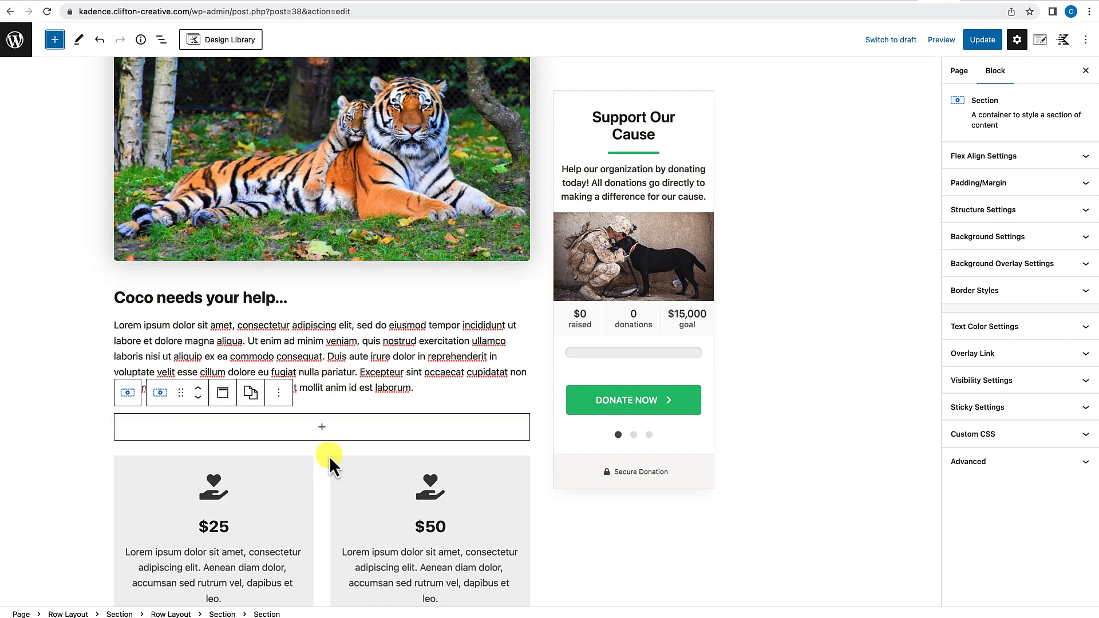
click(321, 428)
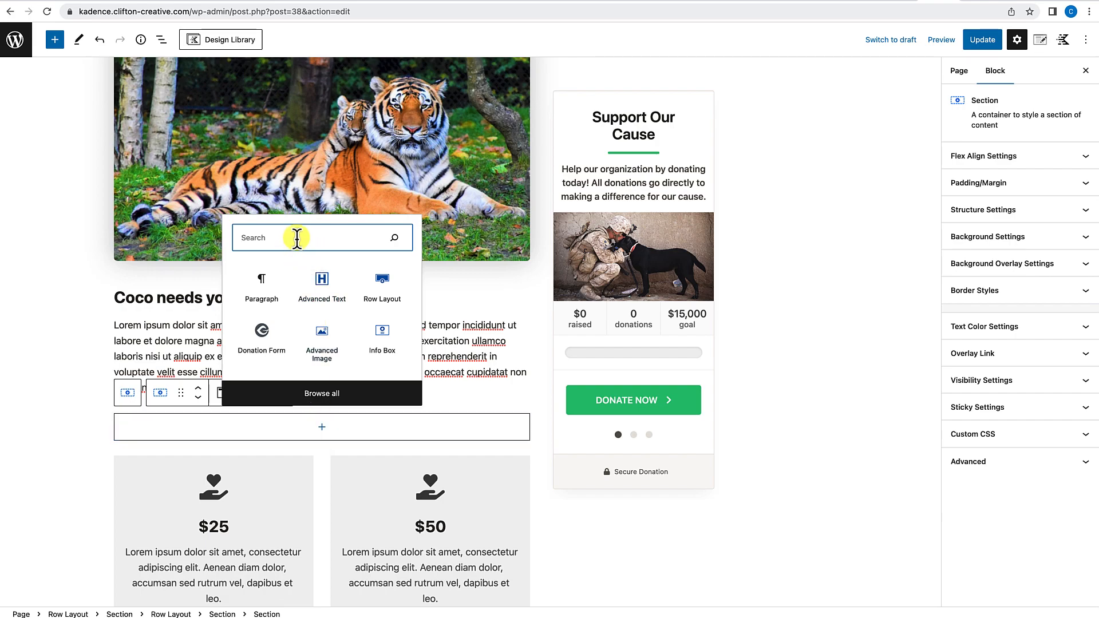
text(button)
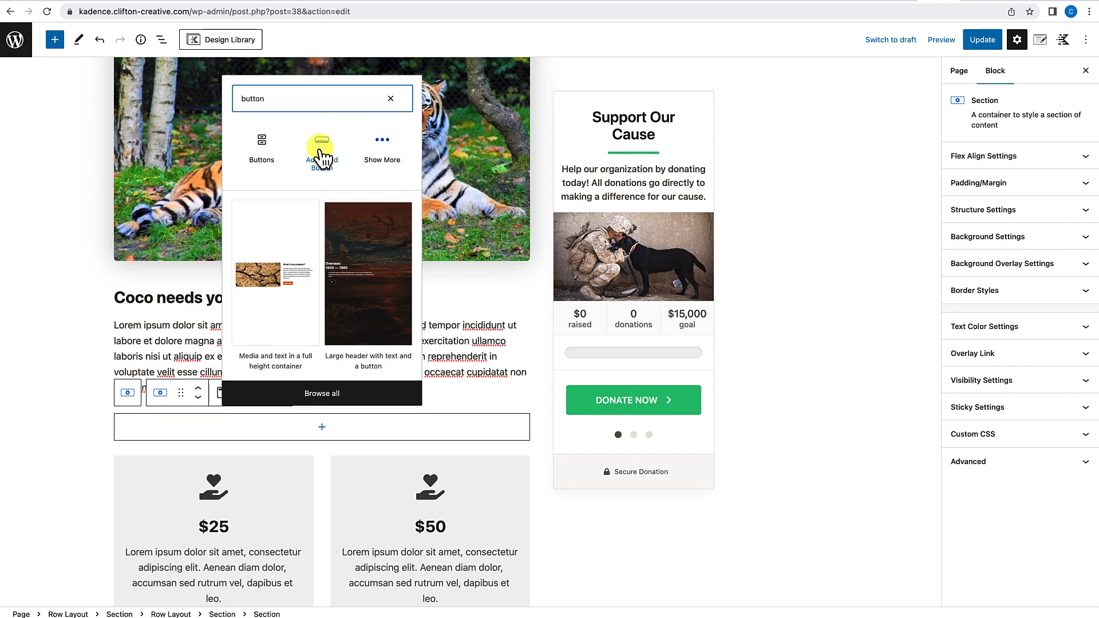
click(323, 148)
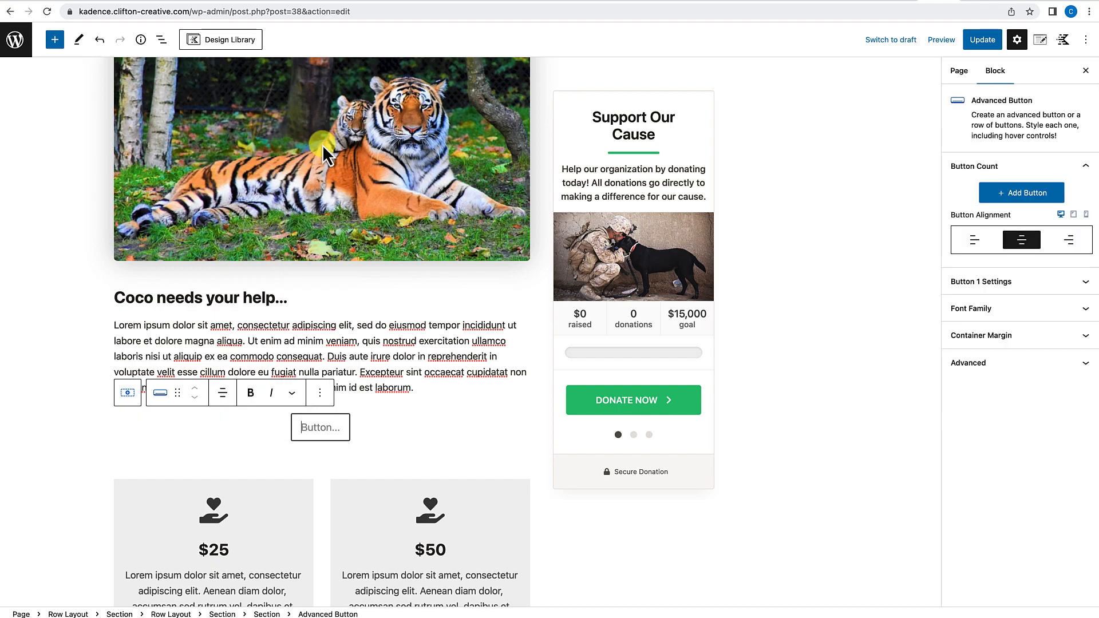
text(DONA)
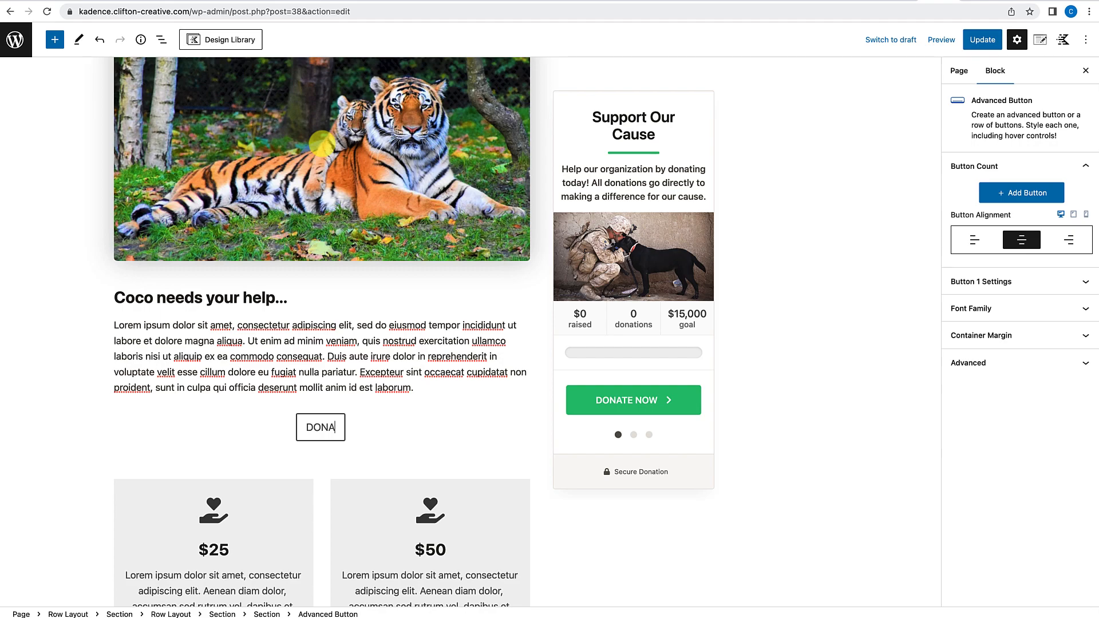
text(TE)
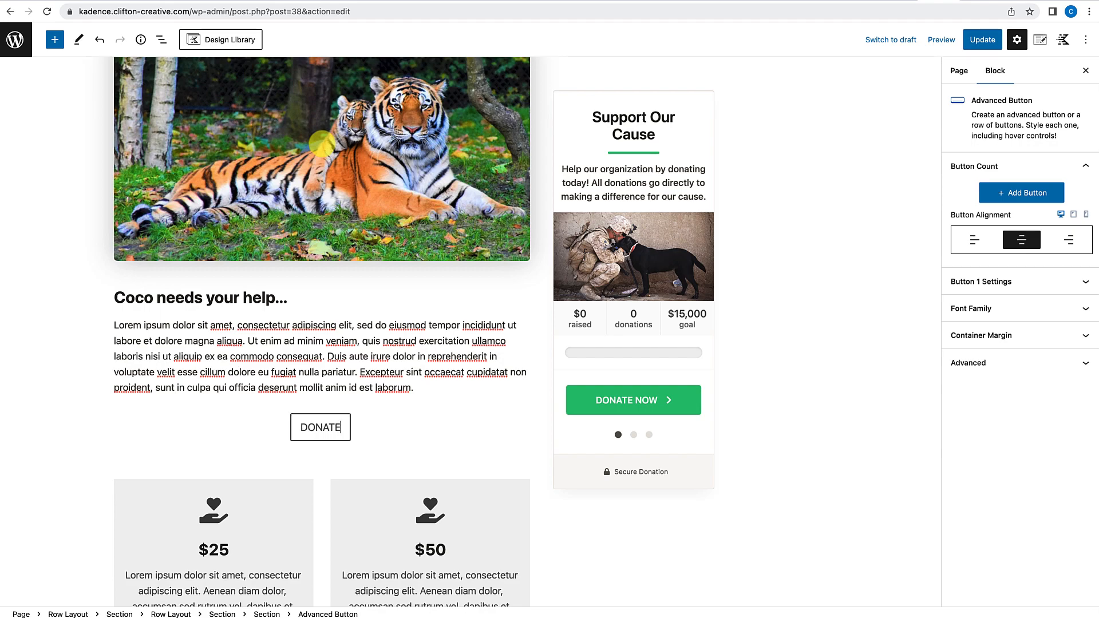
click(372, 432)
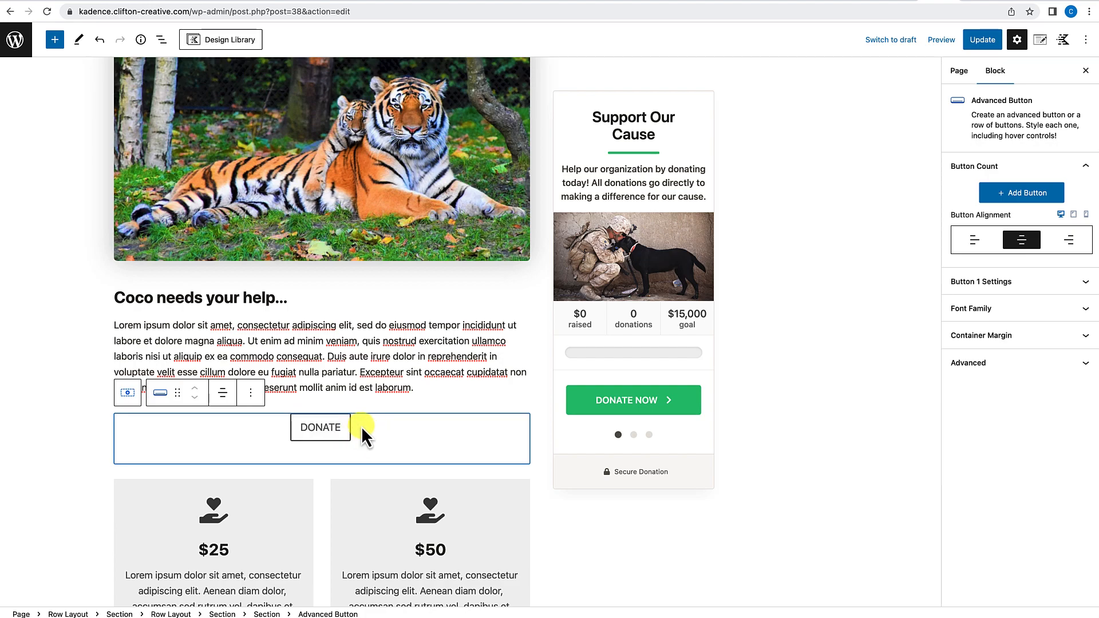
Step: Link the DONATE button to the anchor "#DonateForm"
click(342, 437)
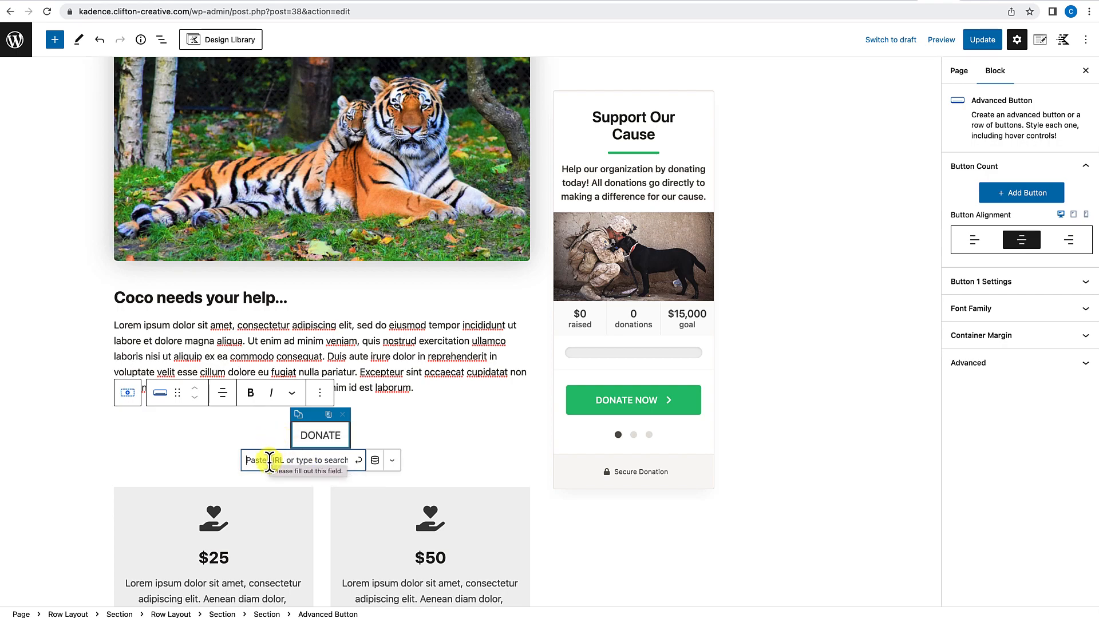
text(#)
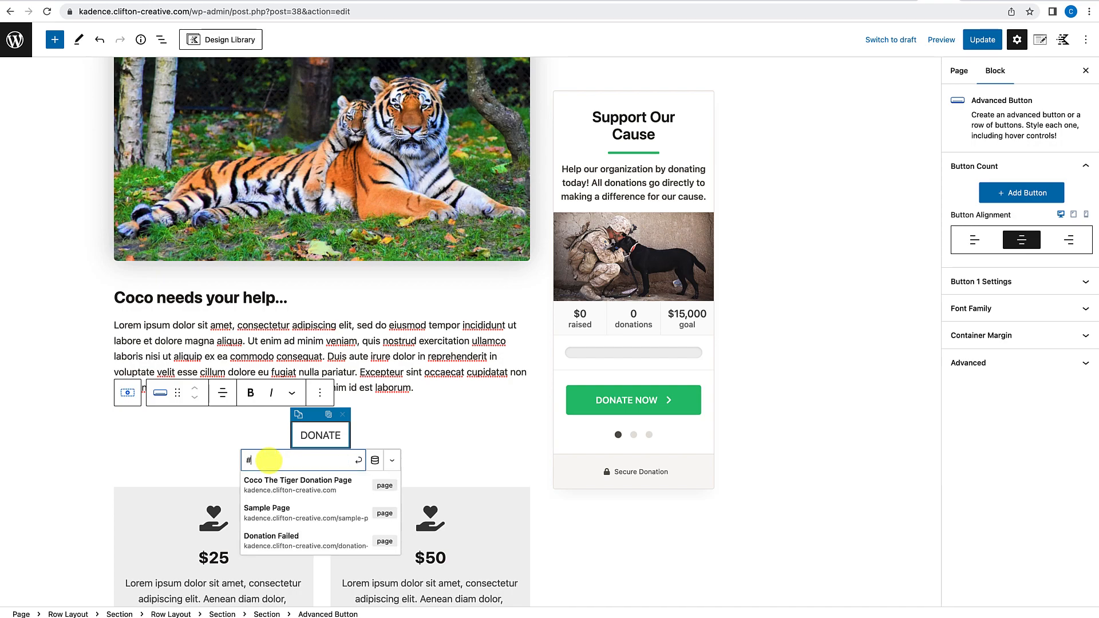
text(Don)
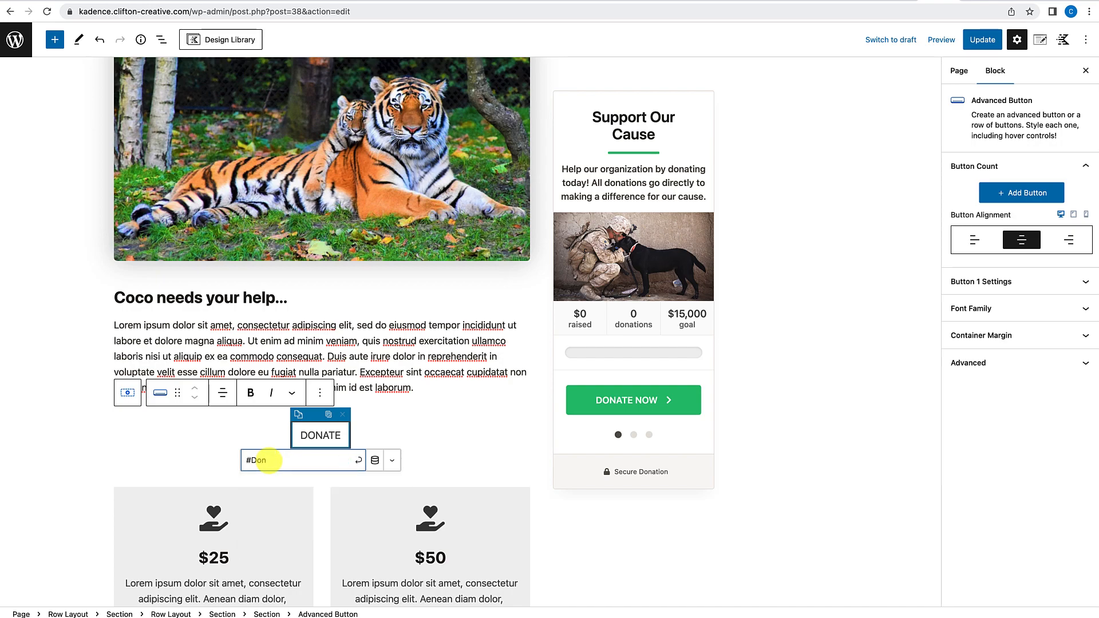
text(te)
key(BackSpace)
text(ateForm)
click(269, 461)
key(BackSpace)
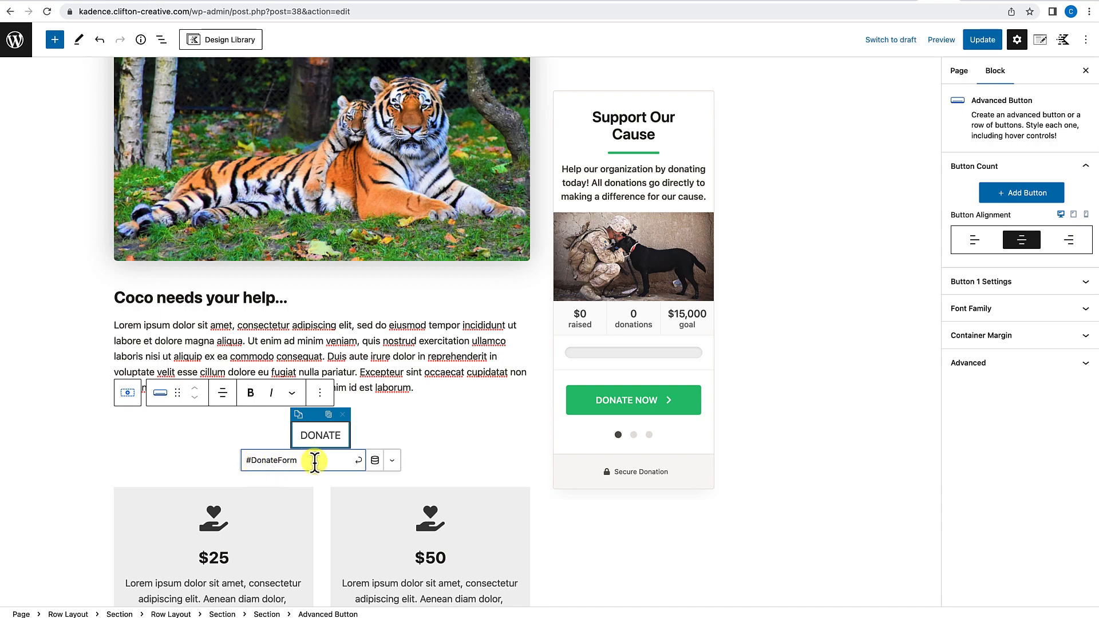
click(359, 461)
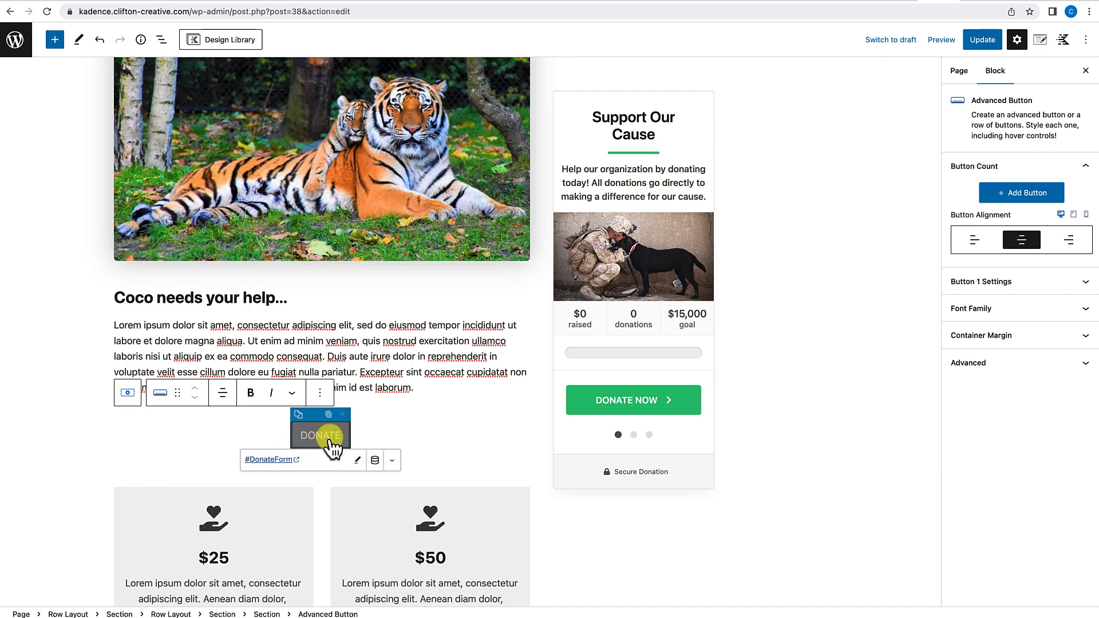
Step: Select the section that contains the DONATE button, show the page's block structure and copy the section block
click(400, 438)
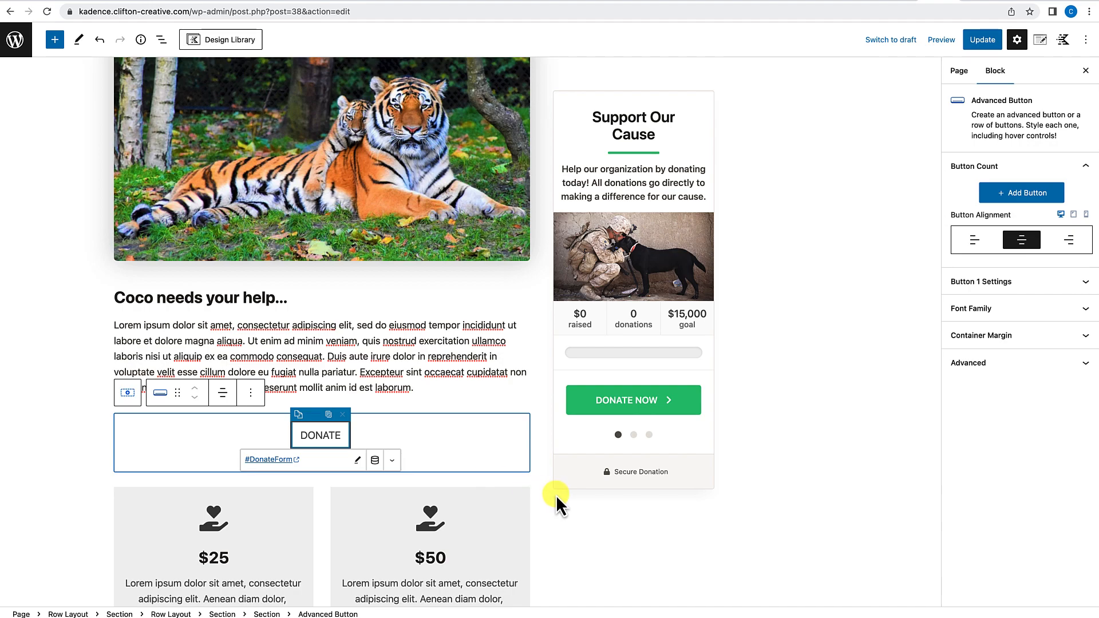
click(538, 494)
click(428, 423)
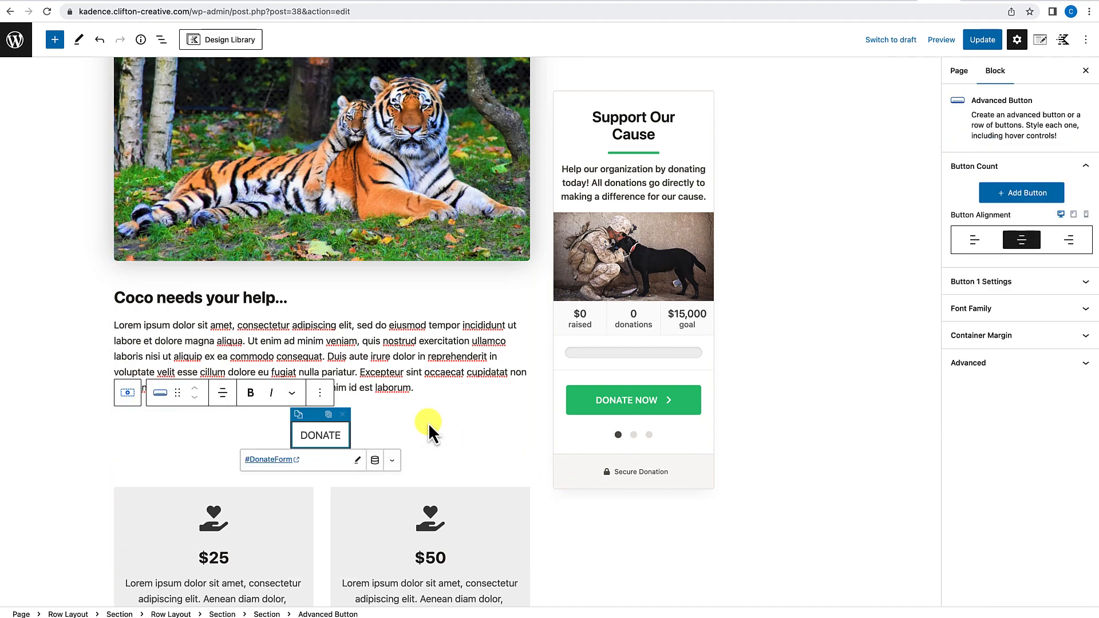
click(274, 422)
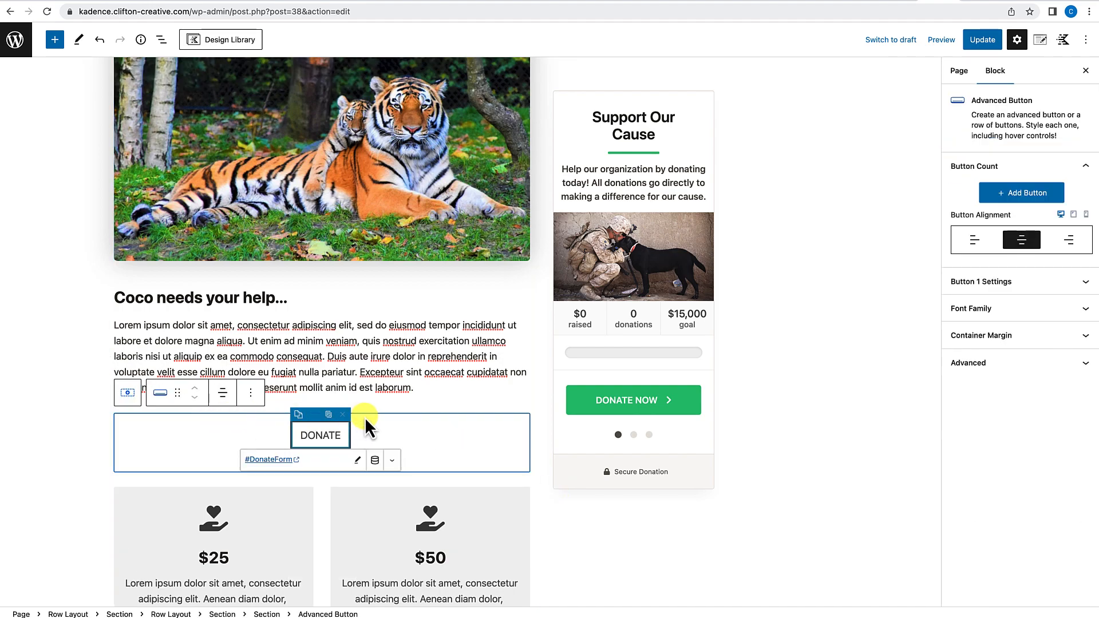
click(394, 415)
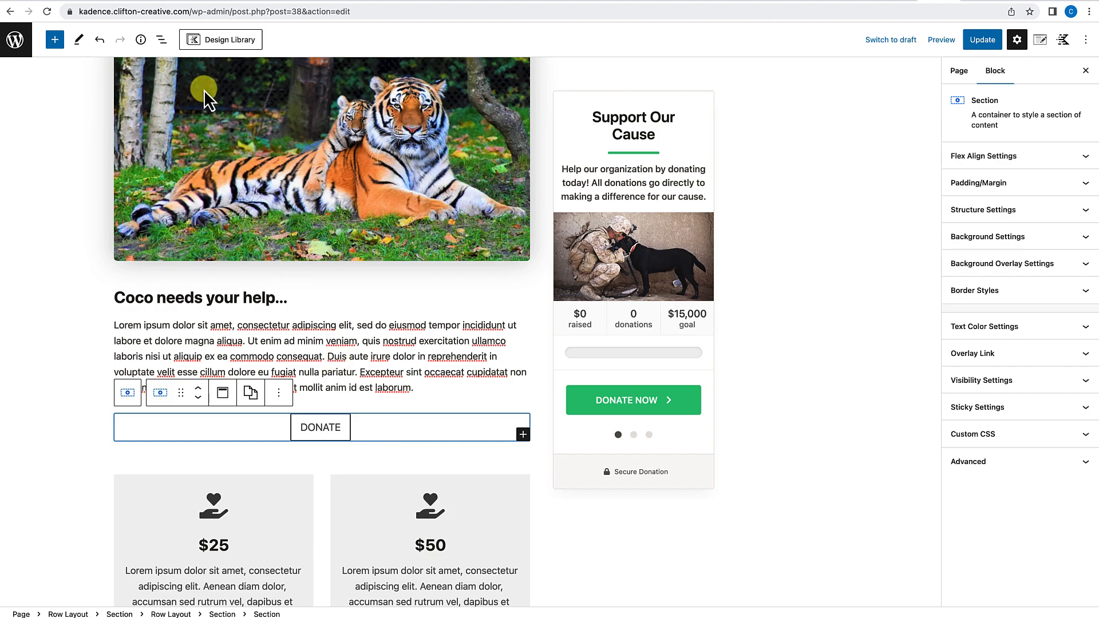
click(162, 40)
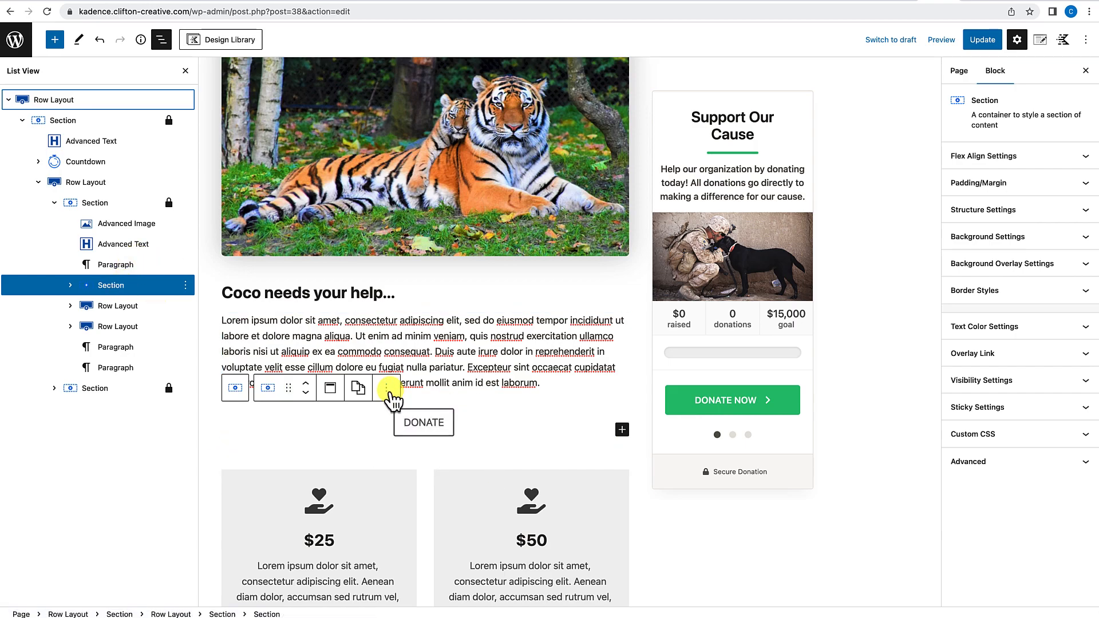
click(388, 389)
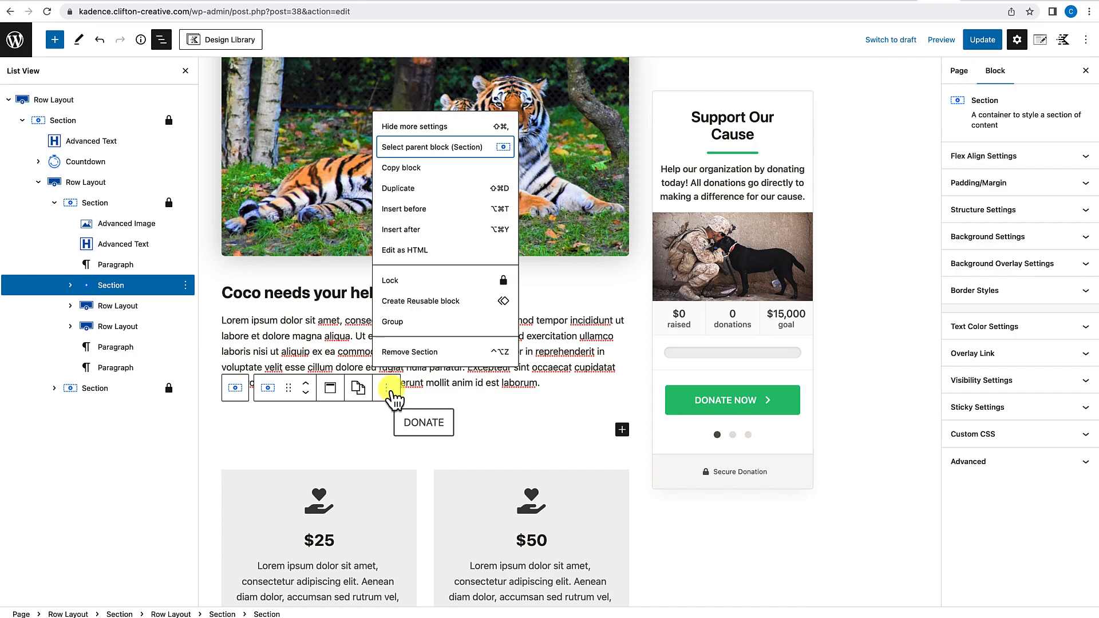
click(396, 172)
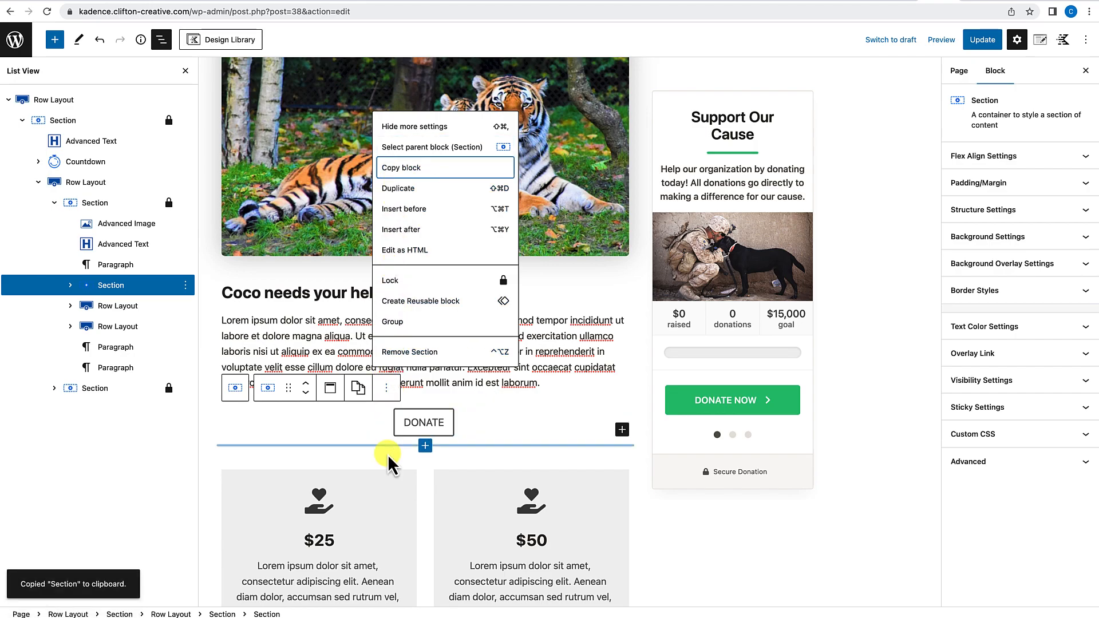
Step: Paste the copied DONATE button section between the $25/$50 row and the $100/$250 row
scroll(388, 455, down, 2)
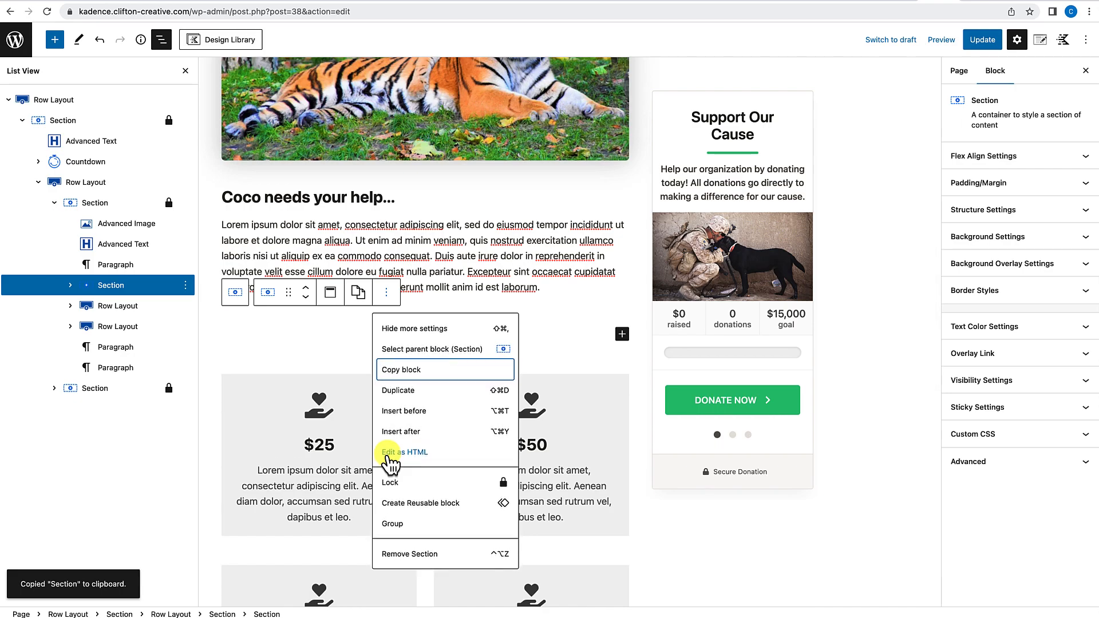
click(649, 530)
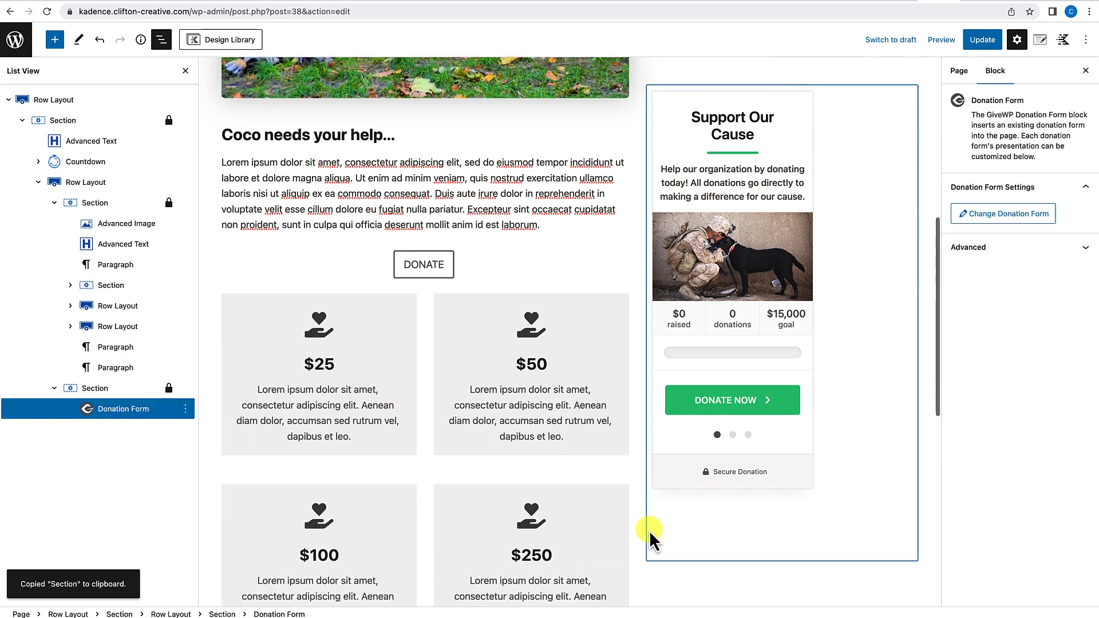
scroll(387, 317, down, 3)
scroll(438, 356, down, 4)
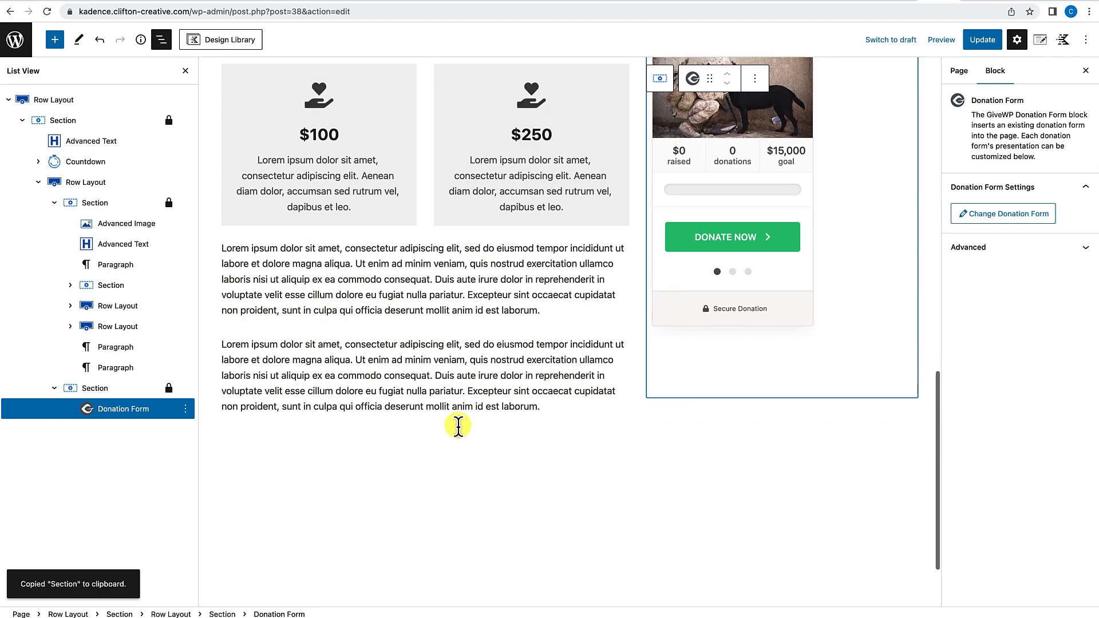
scroll(412, 265, up, 4)
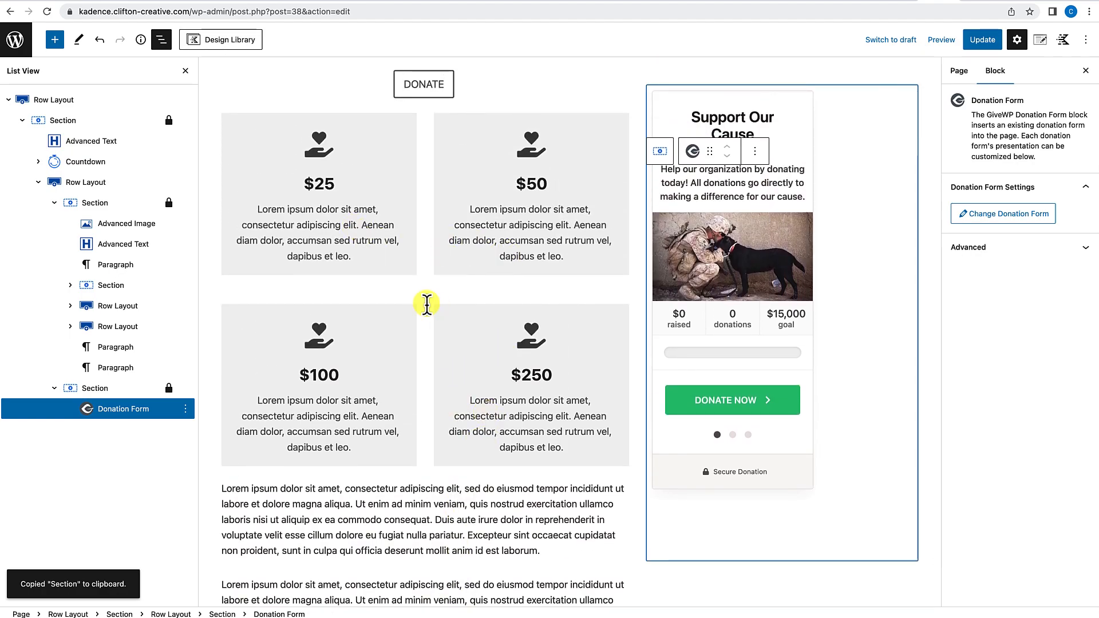
click(423, 279)
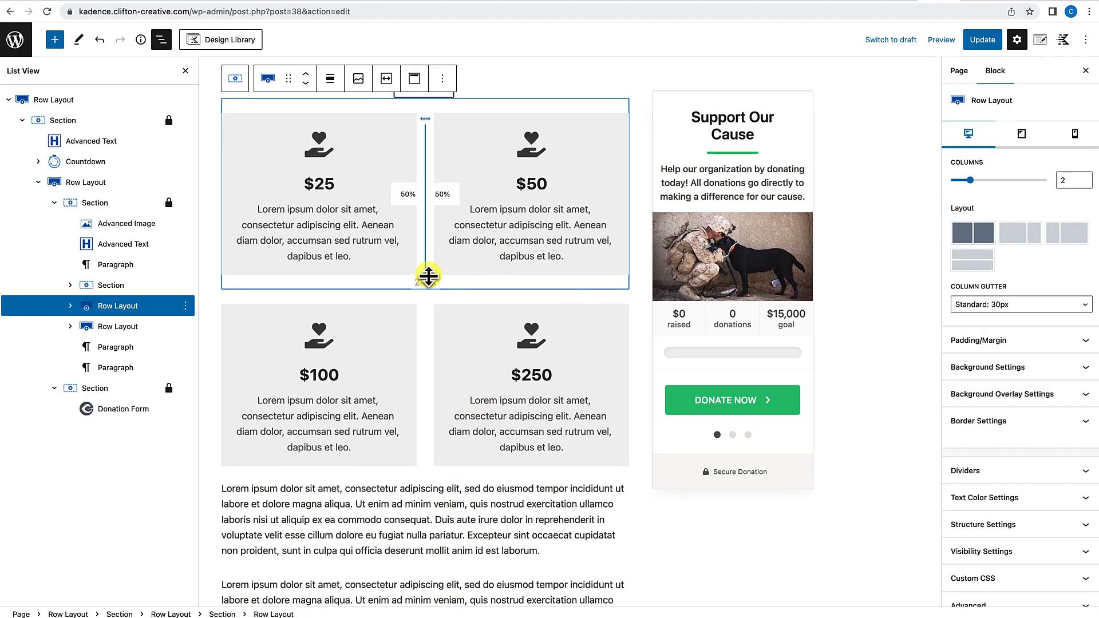
click(444, 84)
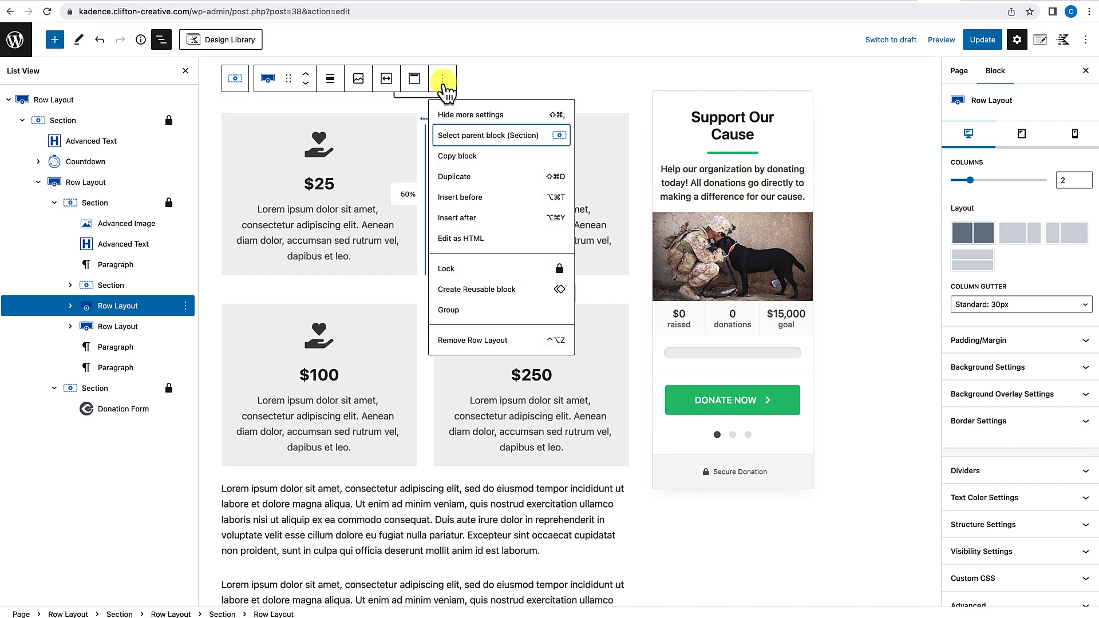
click(466, 218)
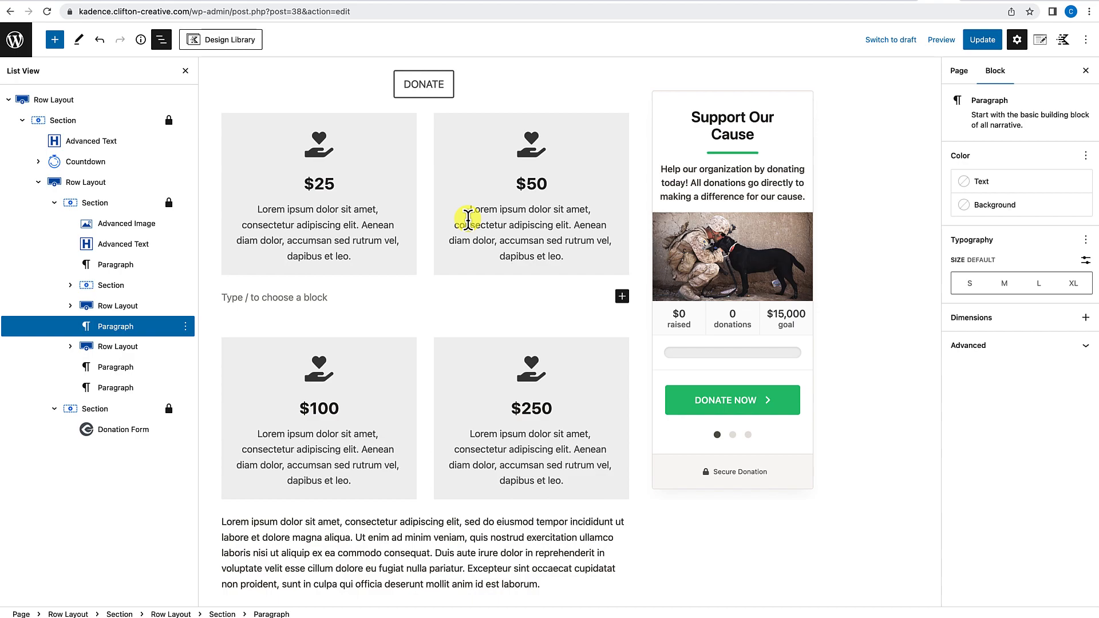
key(ctrl+v)
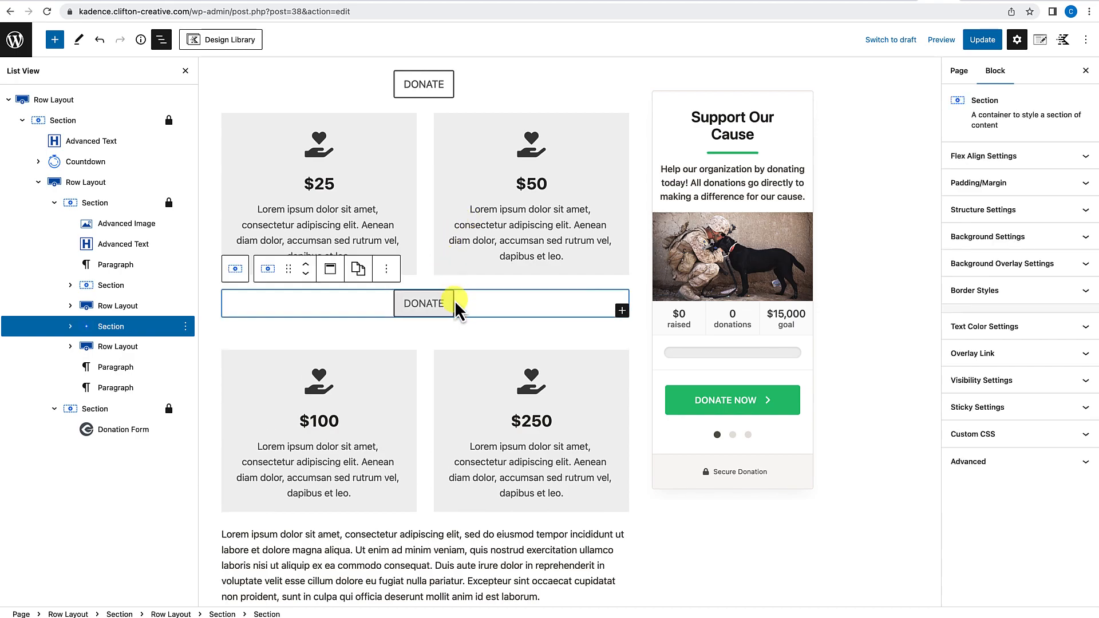
Step: Give the section that holds the donation form the HTML anchor "DonateForm"
scroll(353, 355, up, 3)
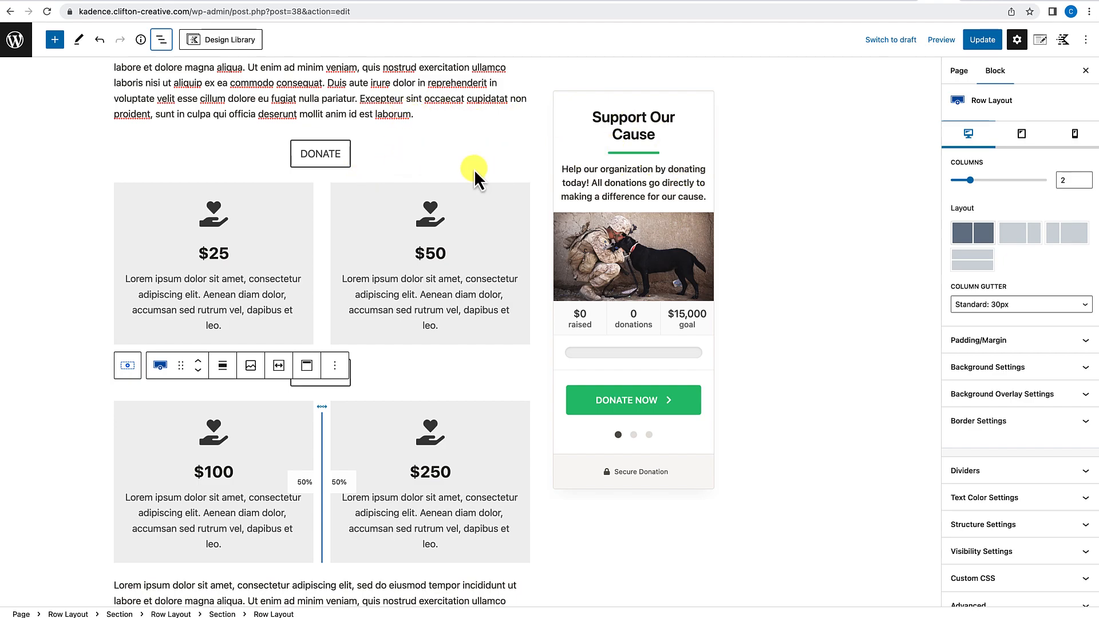
scroll(475, 170, up, 10)
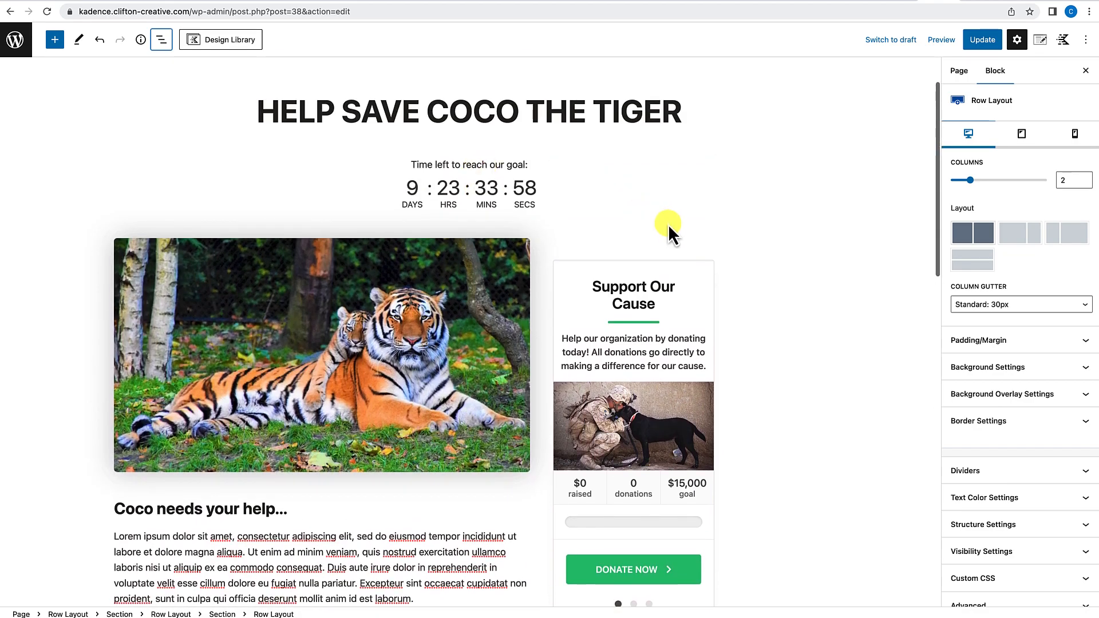
click(681, 246)
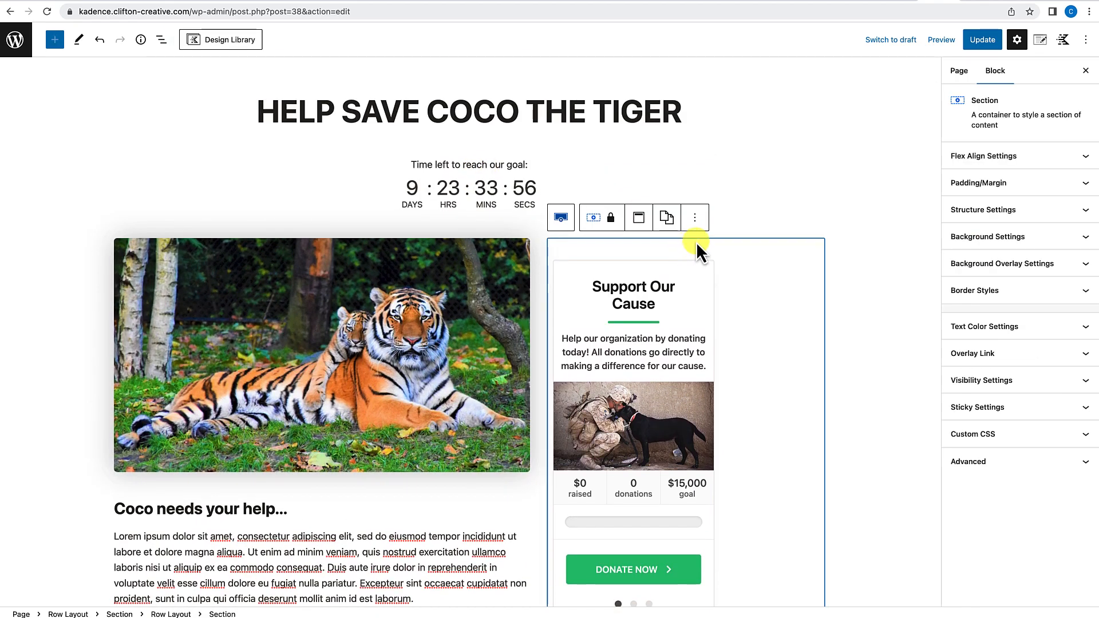
click(976, 462)
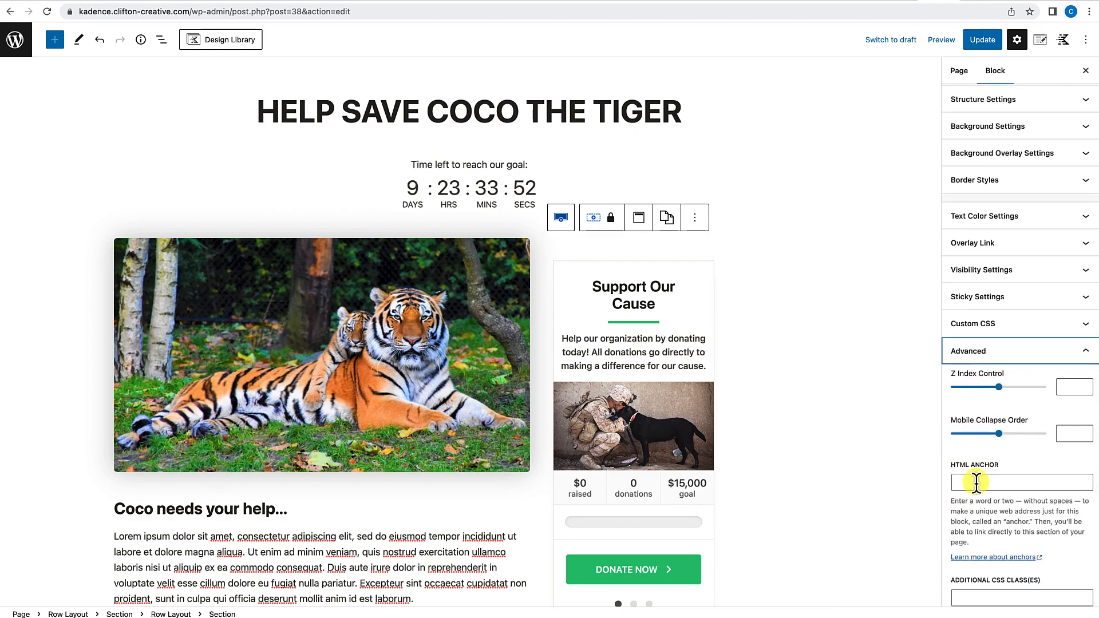
click(976, 483)
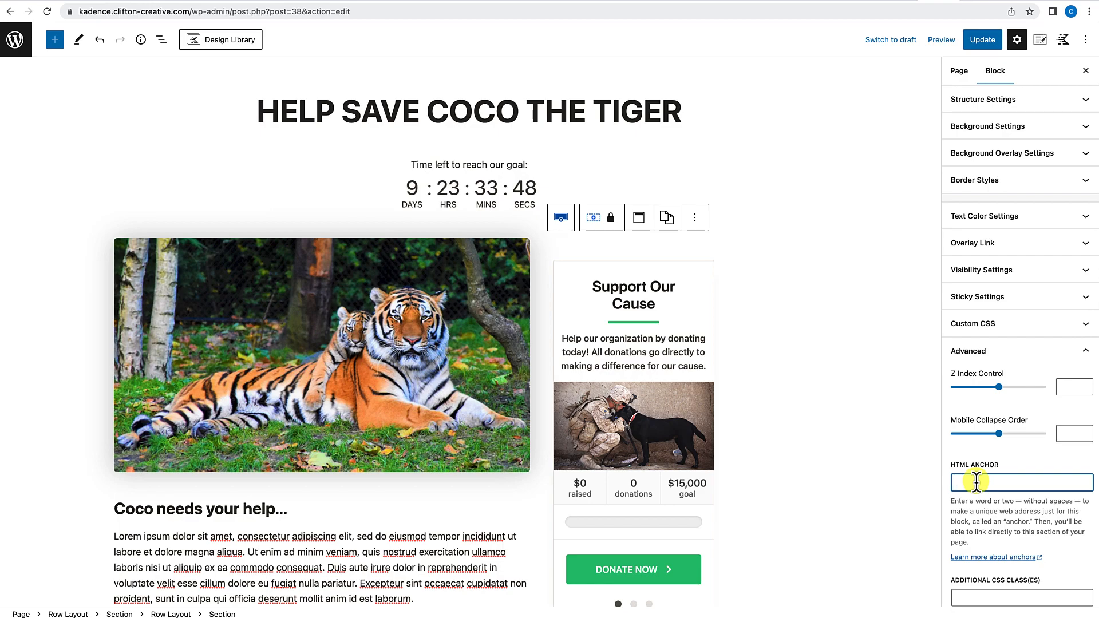
text(DonateForm)
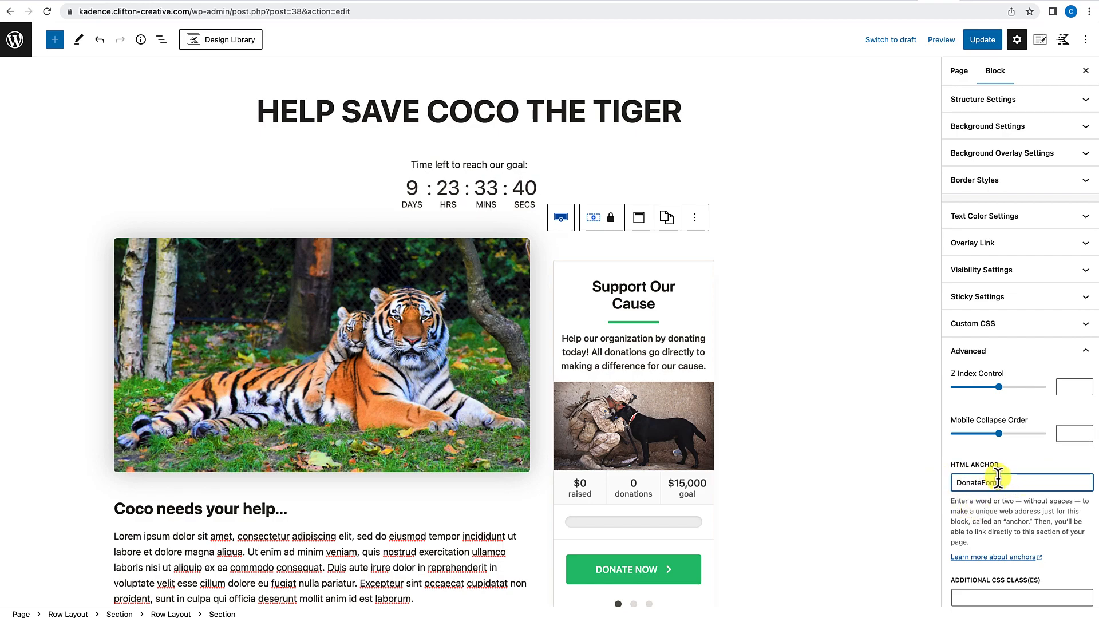
Step: Save the page changes and view the published page
click(985, 47)
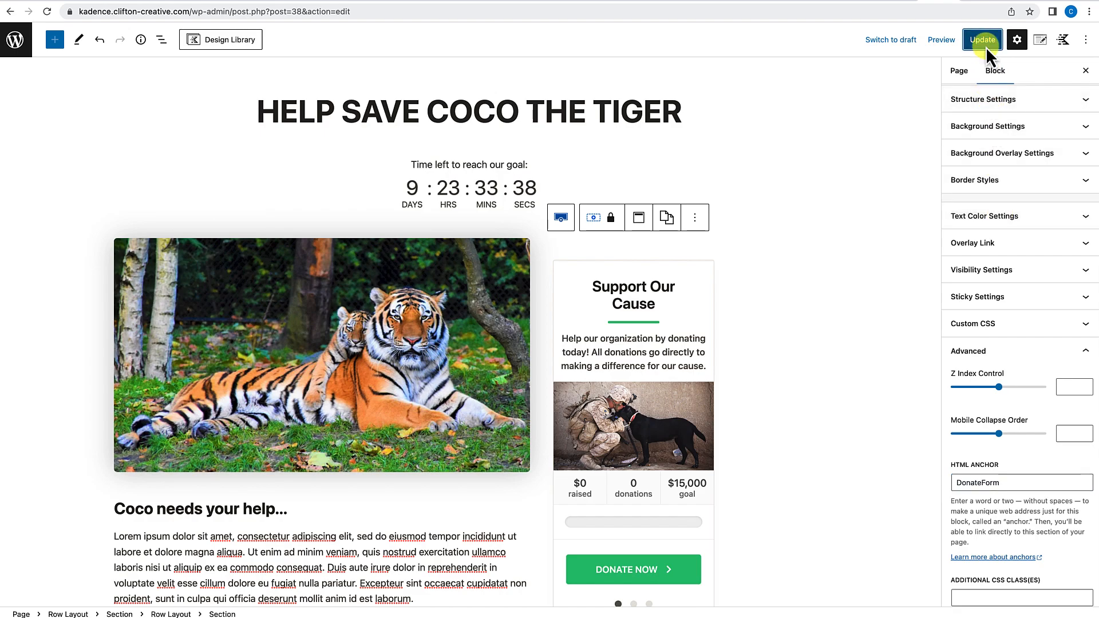
scroll(335, 573, down, 3)
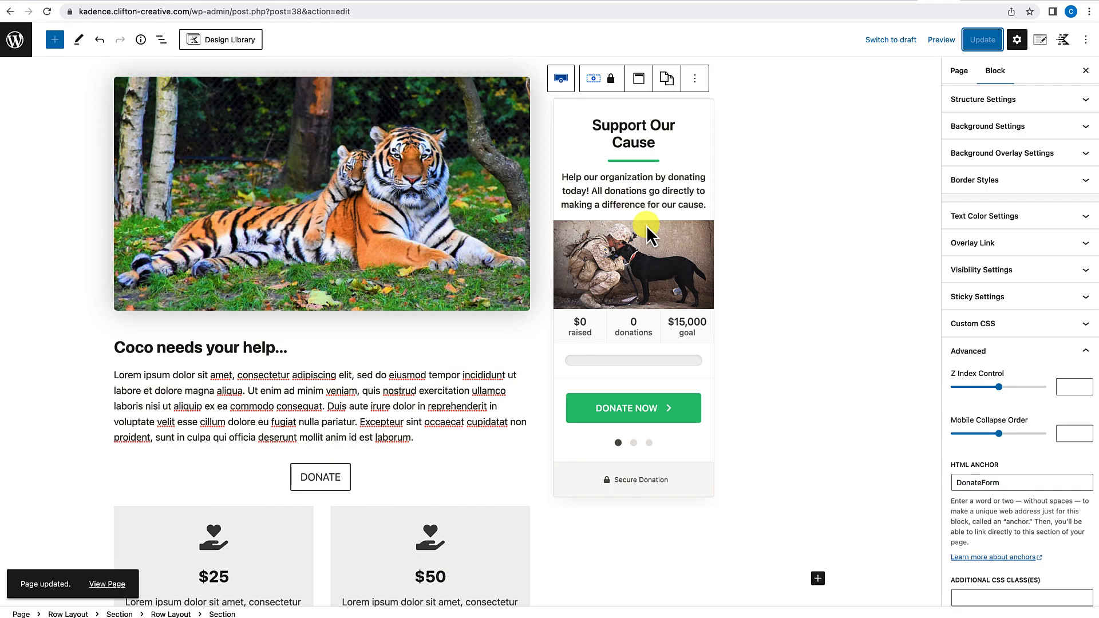
click(109, 583)
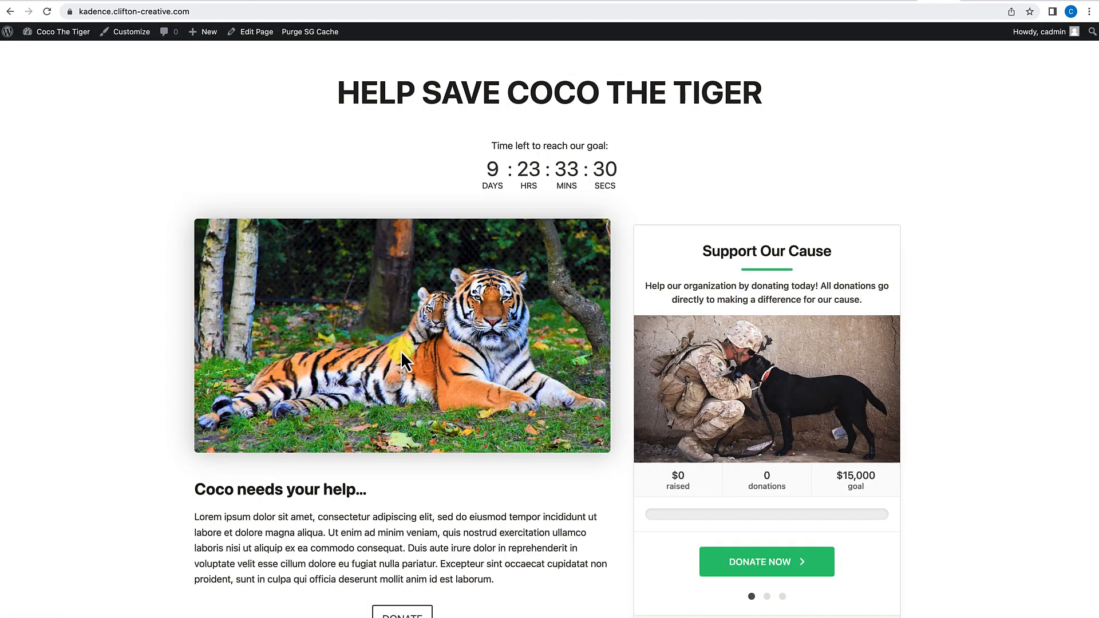
Step: Test both DONATE buttons on the published desktop page, checking whether each one jumps to the donation form
scroll(424, 446, down, 2)
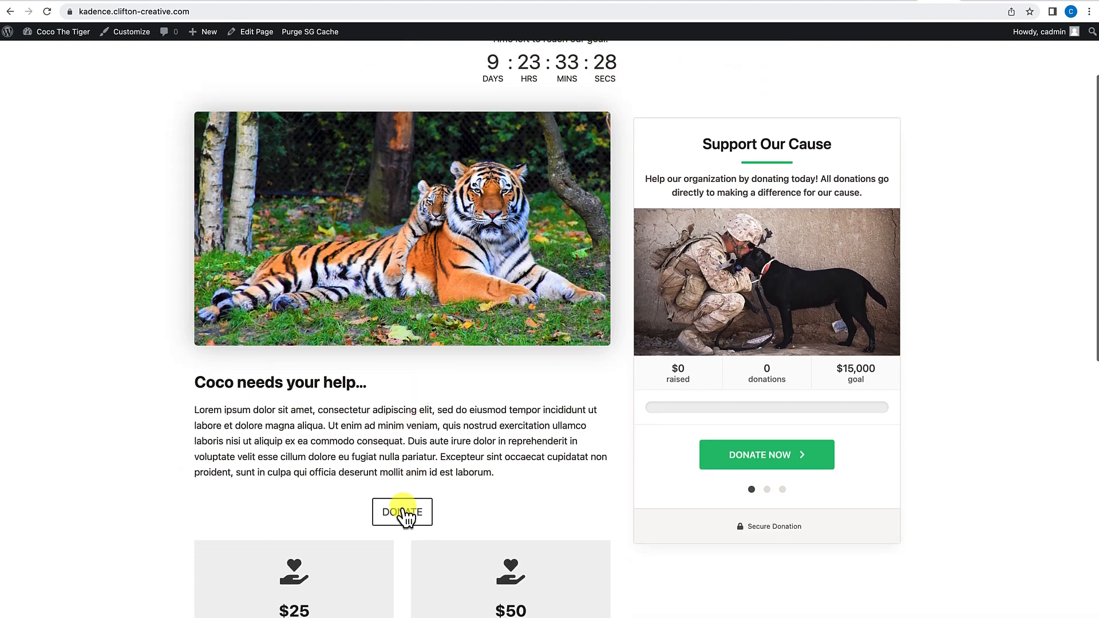
click(401, 498)
scroll(399, 491, down, 4)
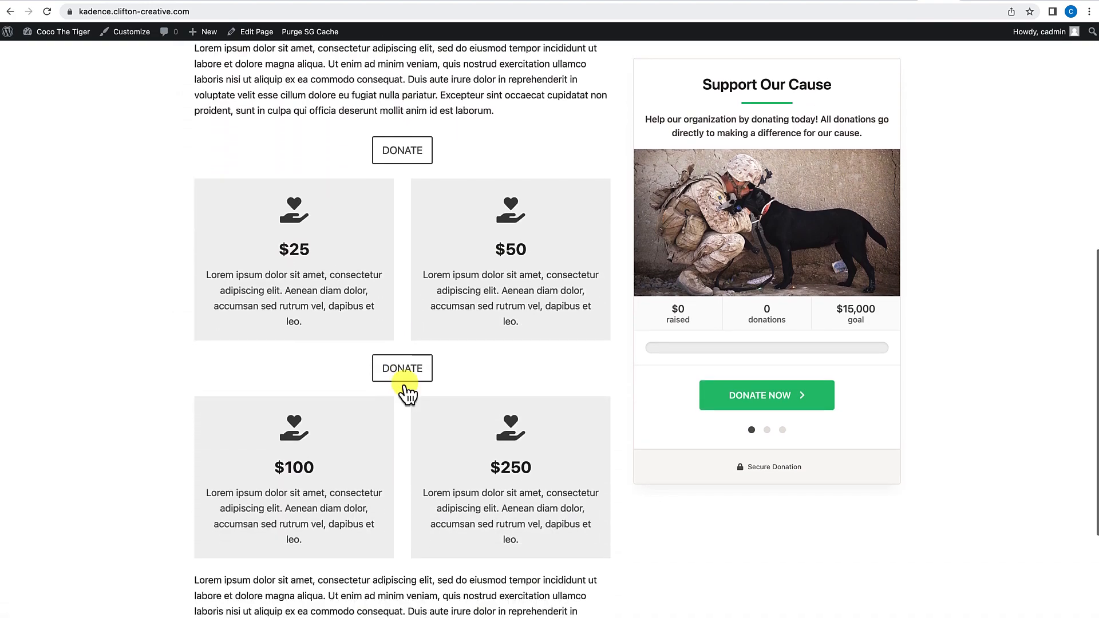
click(405, 373)
scroll(411, 372, down, 2)
click(403, 448)
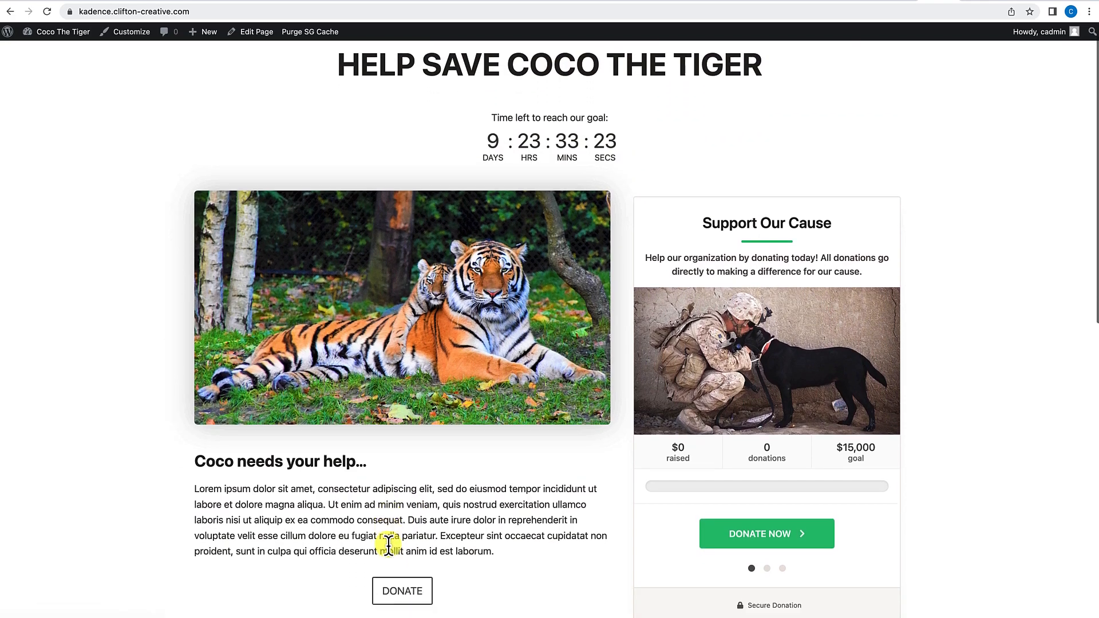
click(401, 579)
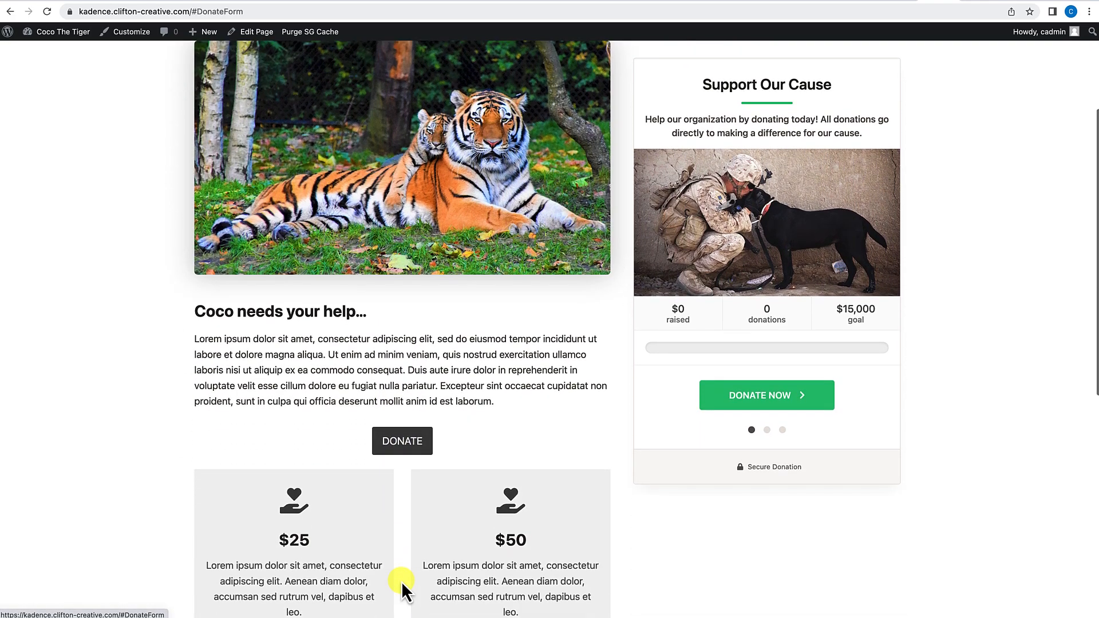
scroll(397, 555, down, 5)
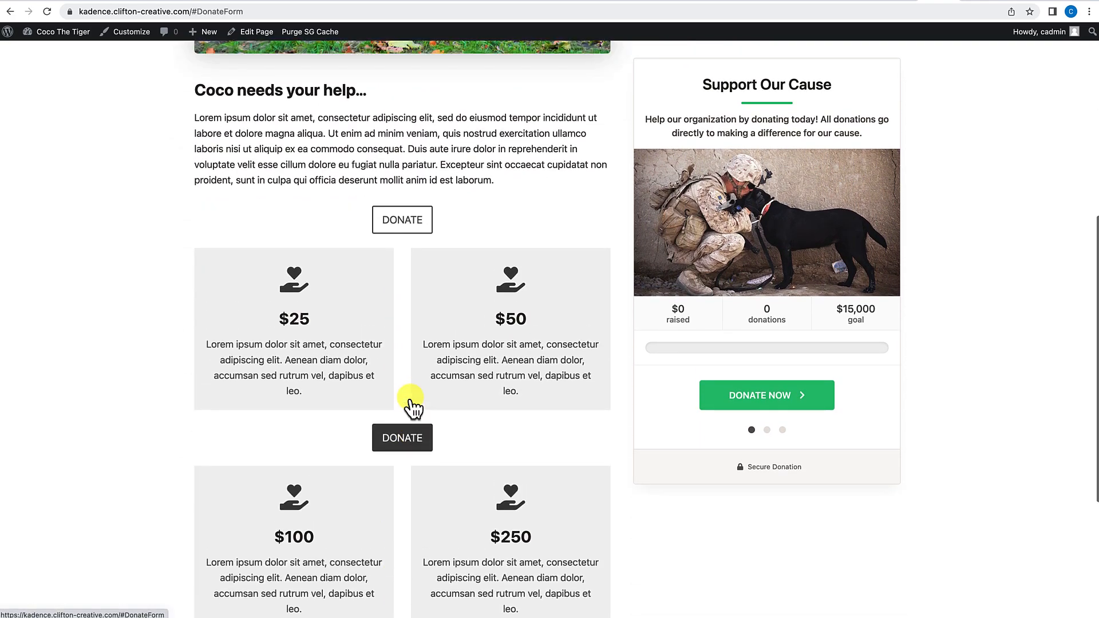
click(407, 400)
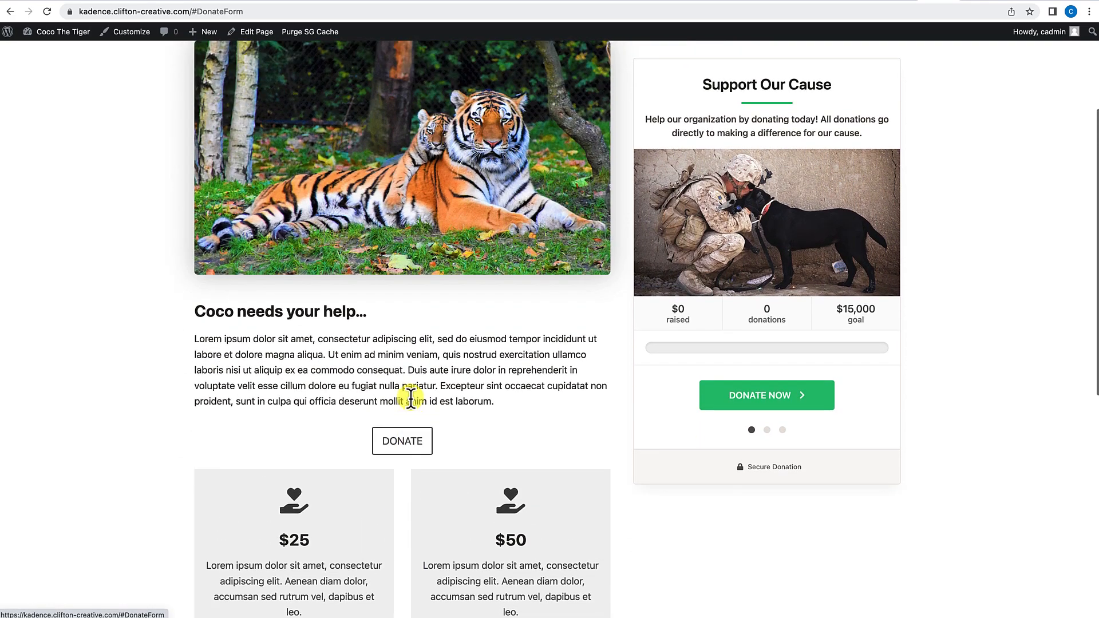
scroll(392, 480, down, 4)
click(403, 432)
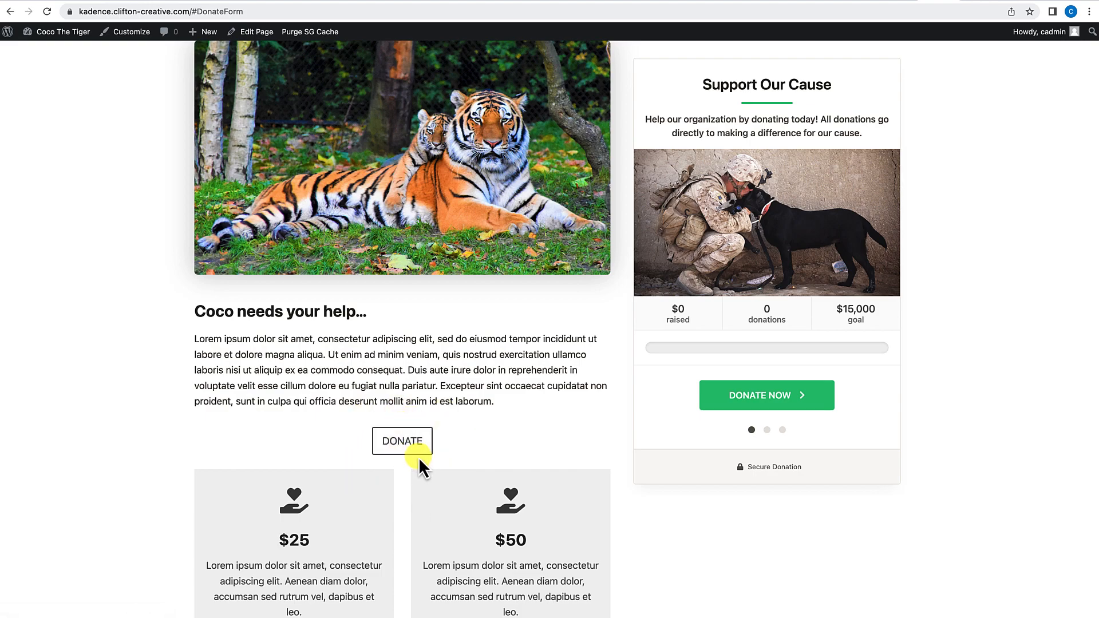
scroll(418, 457, up, 3)
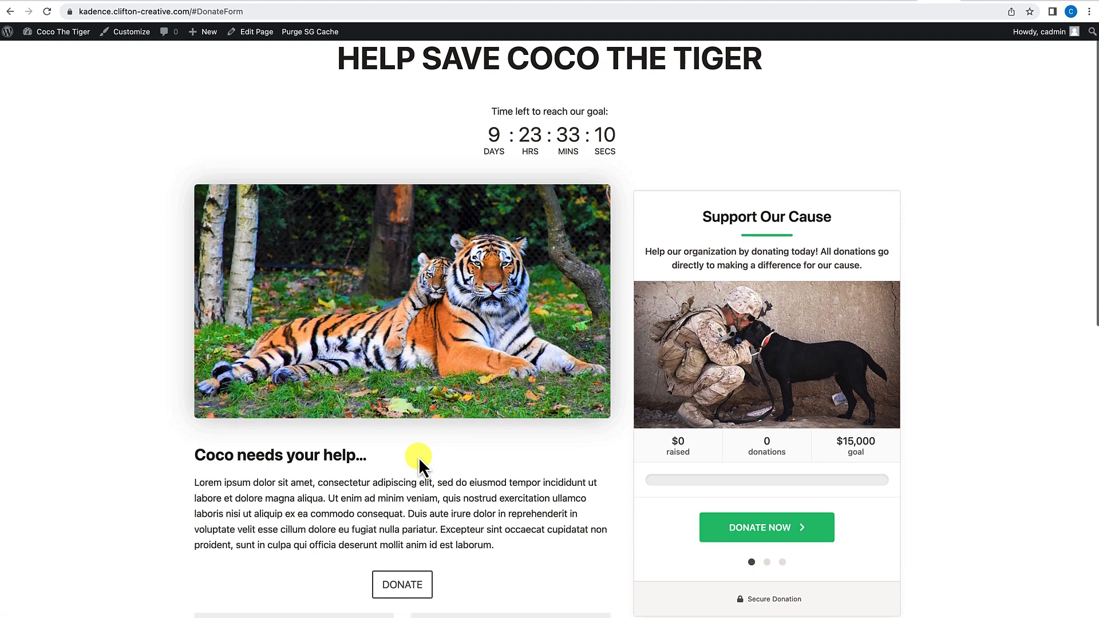
scroll(418, 457, down, 3)
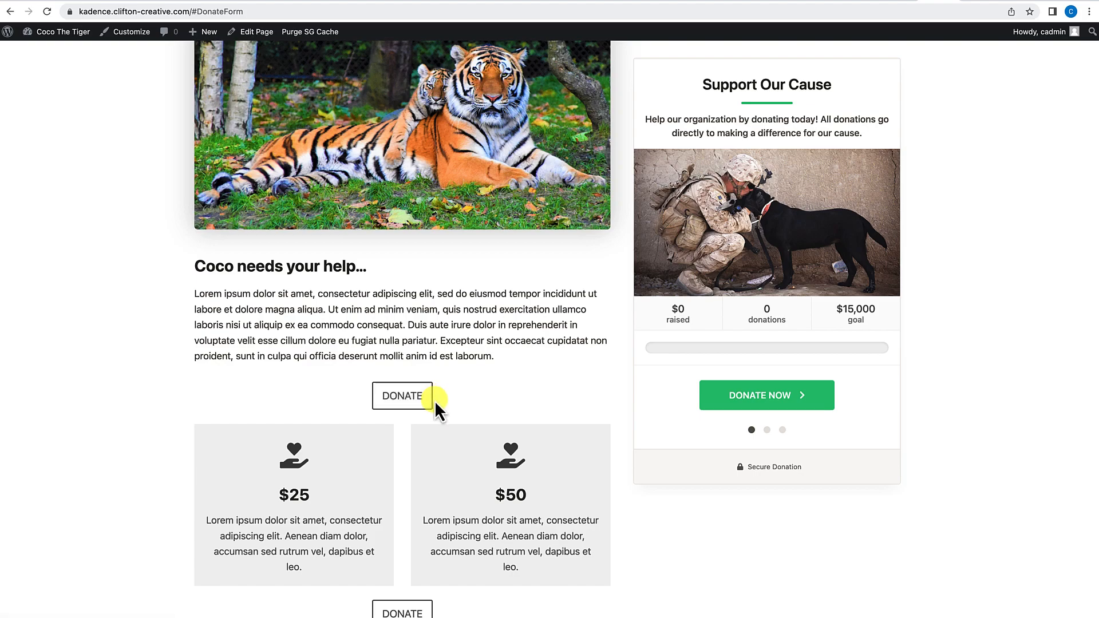
Step: Inspect the published page with the browser's developer tools in the iPhone 12 Pro view
right_click(86, 383)
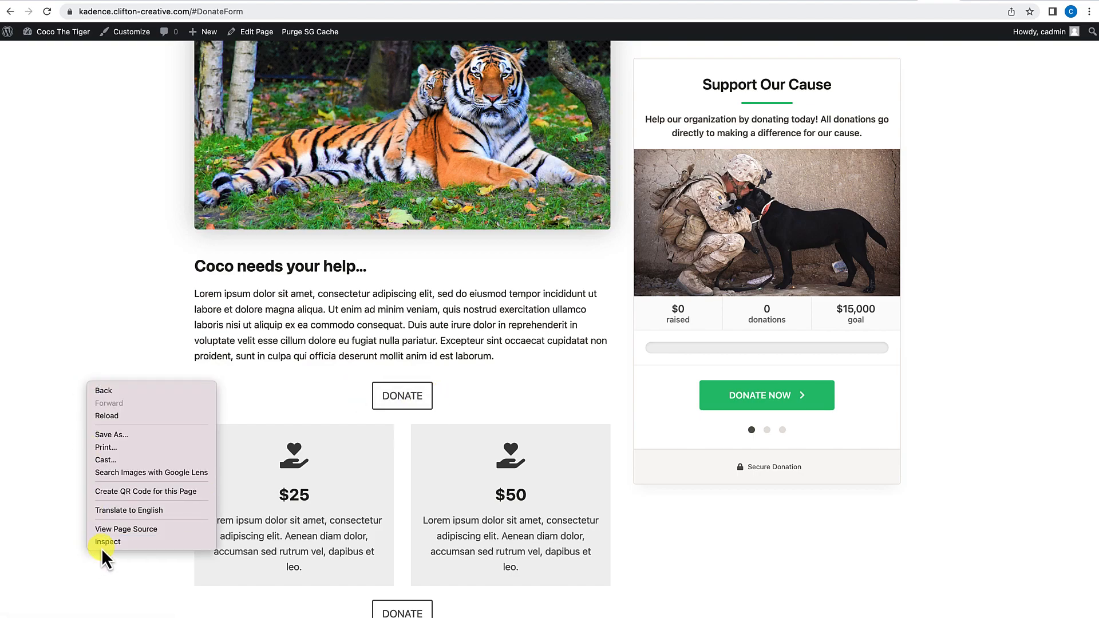
click(60, 366)
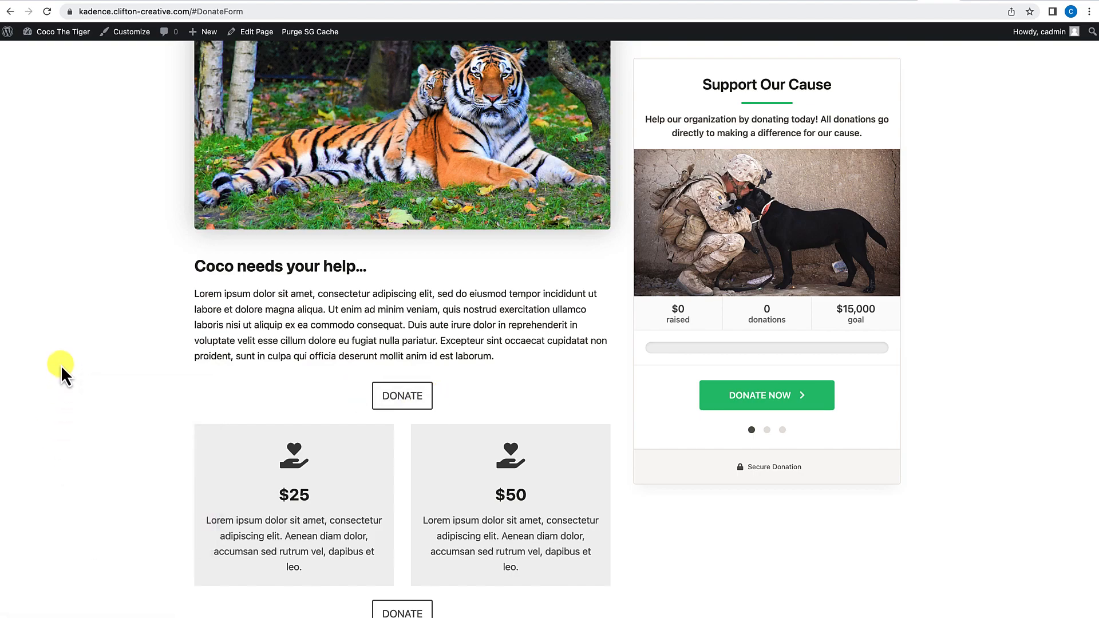
right_click(77, 356)
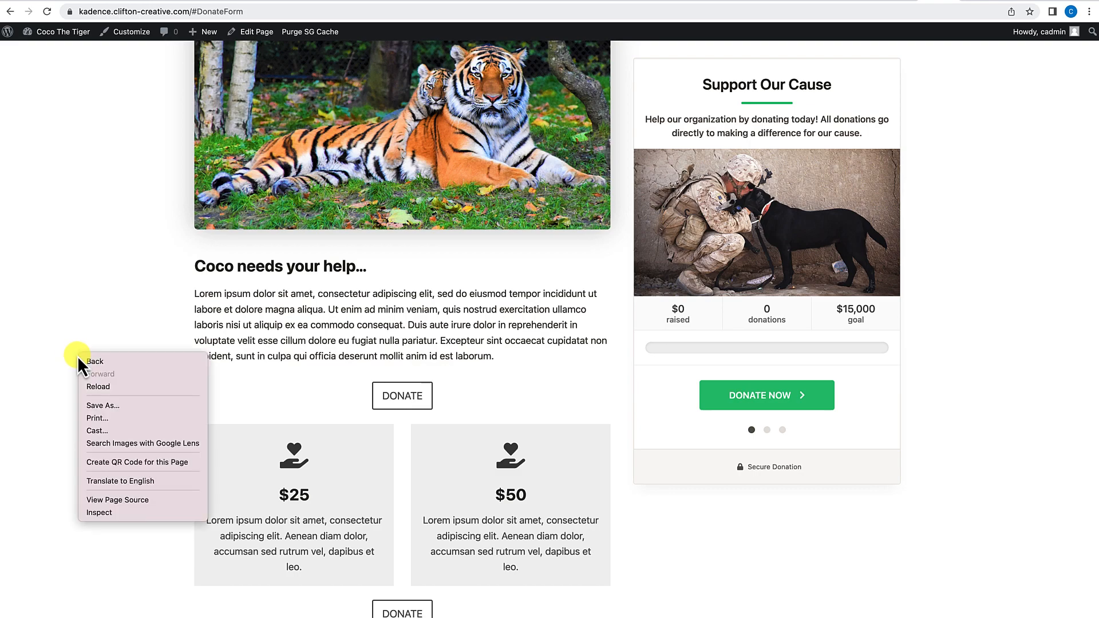
click(99, 516)
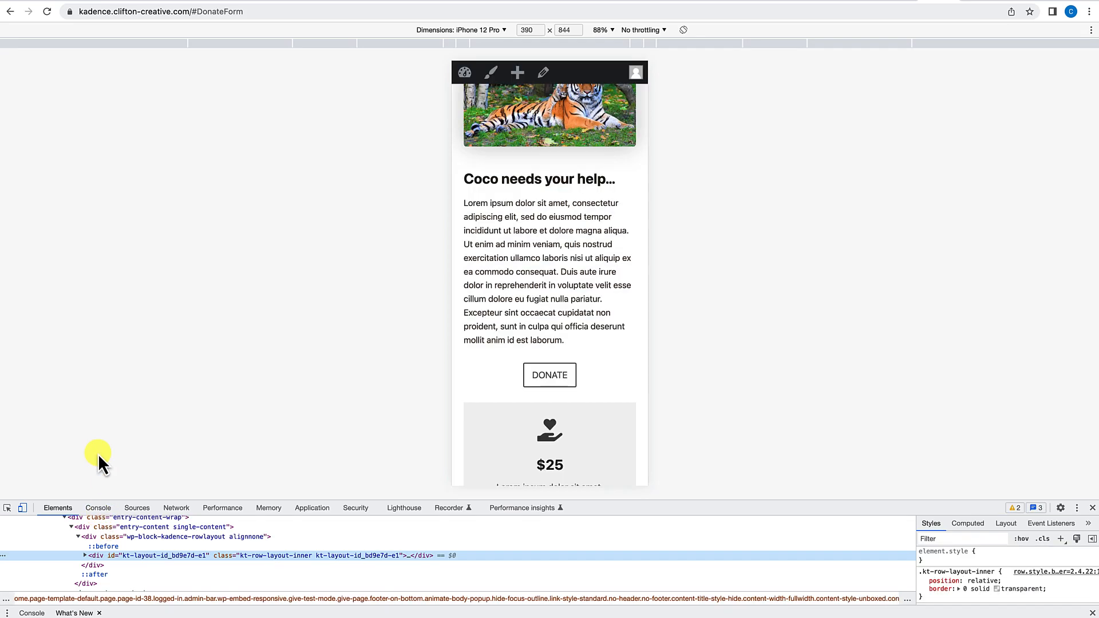
Step: Test the DONATE buttons above the $25 and $100 boxes in the mobile view, checking whether they jump to the donation form
scroll(534, 347, up, 4)
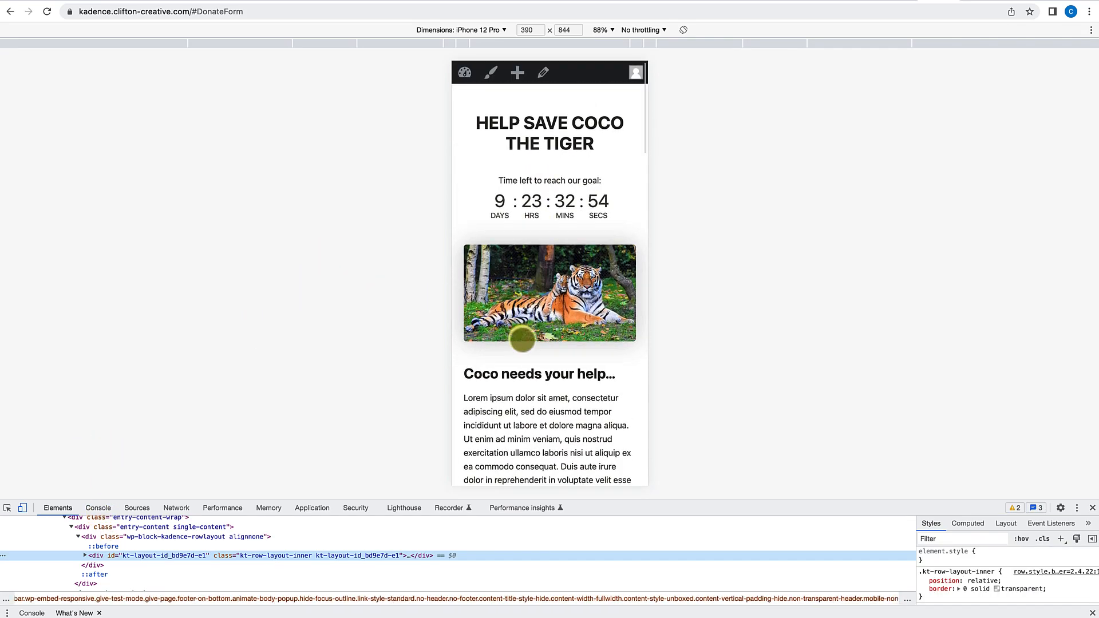
scroll(519, 320, down, 4)
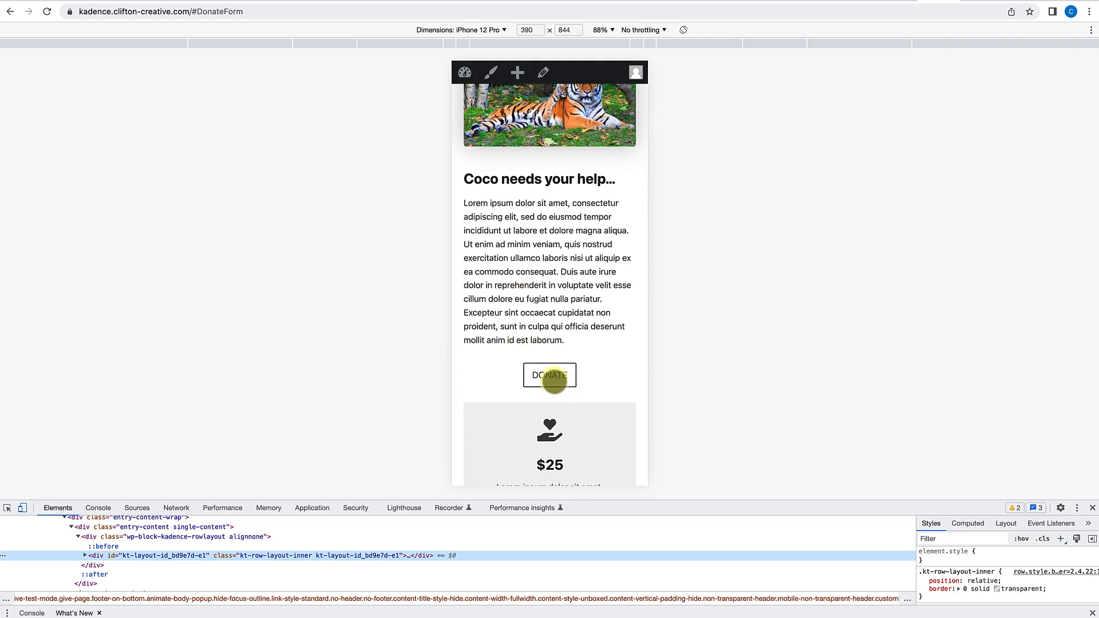
click(547, 379)
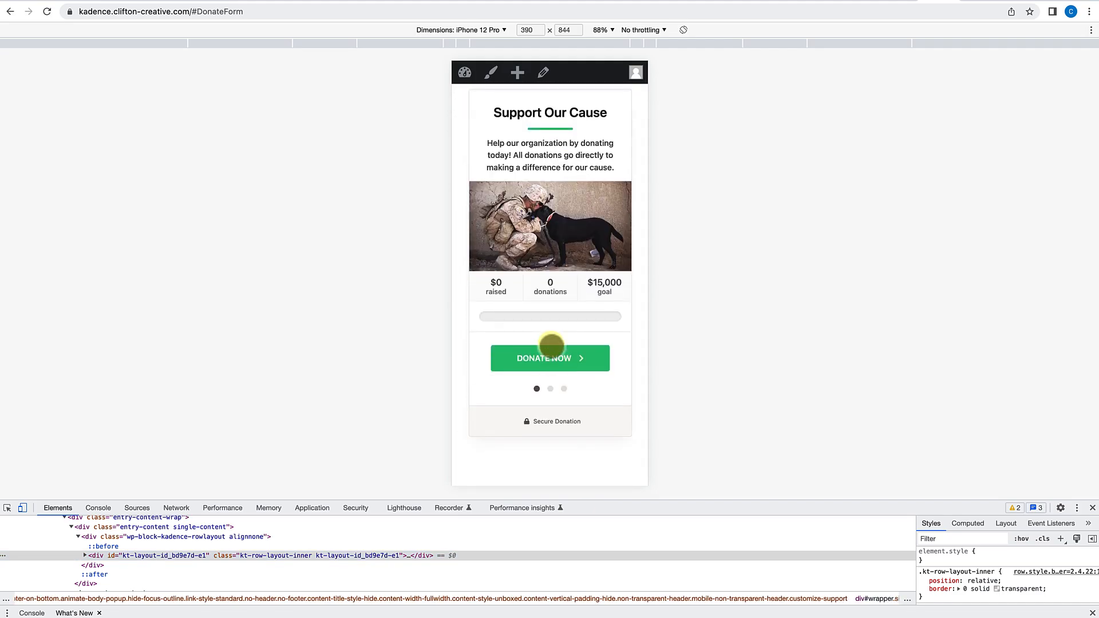
scroll(551, 347, up, 10)
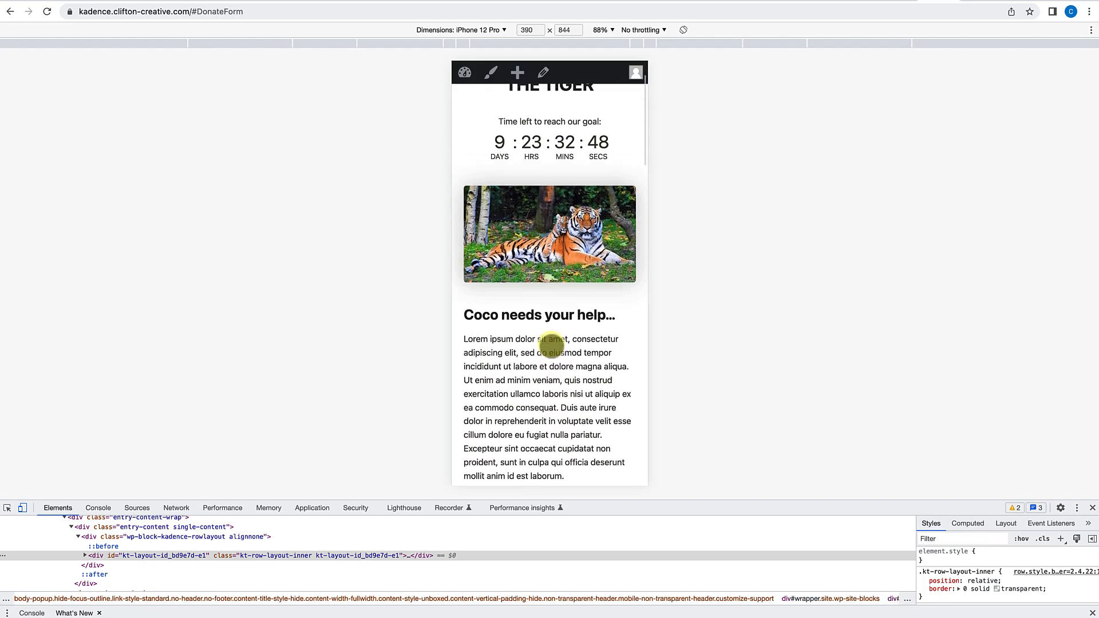
scroll(551, 347, down, 4)
scroll(551, 346, down, 5)
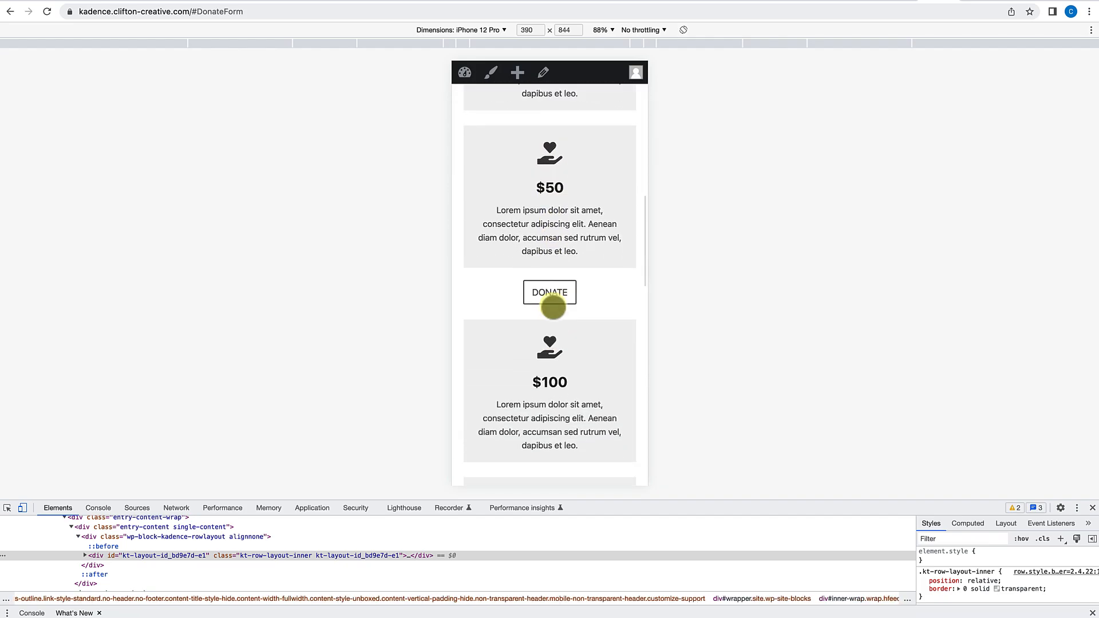
click(551, 292)
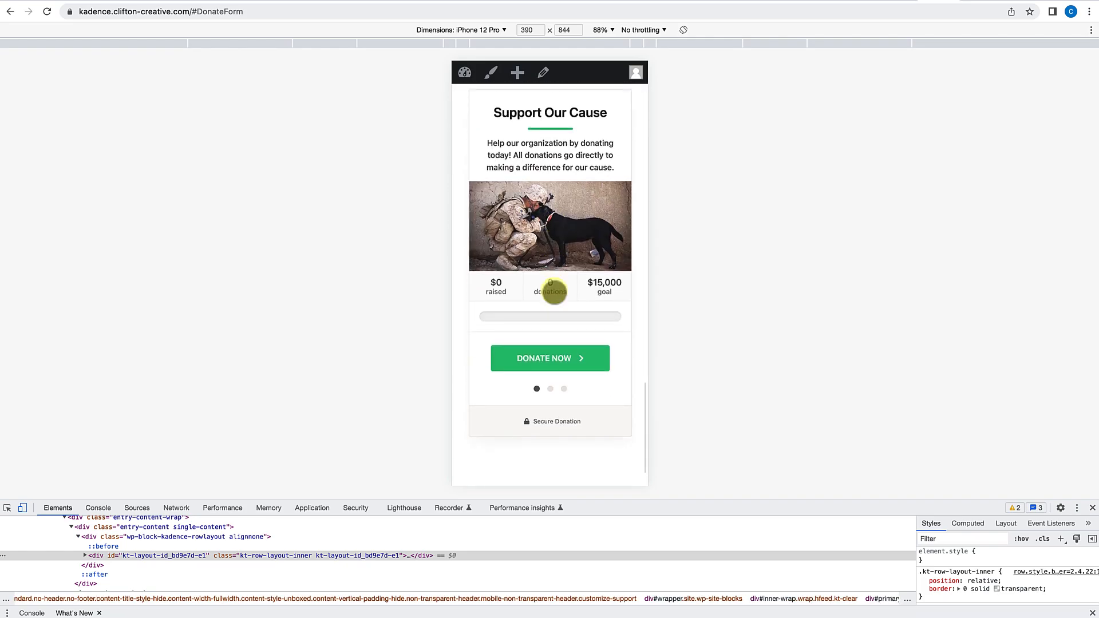
scroll(553, 339, up, 15)
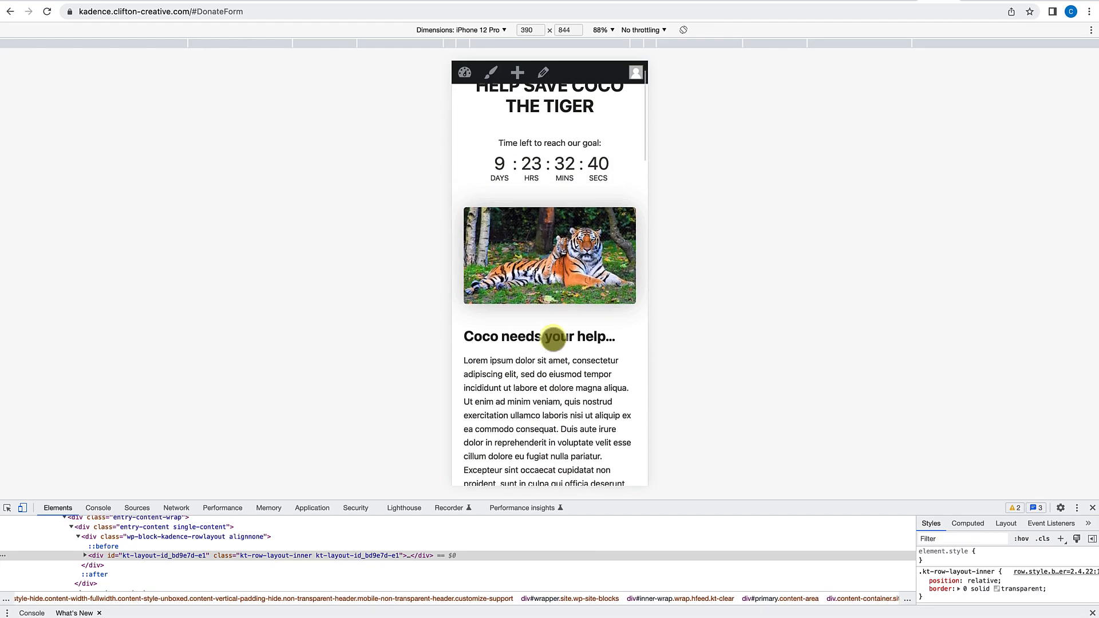
scroll(553, 338, up, 2)
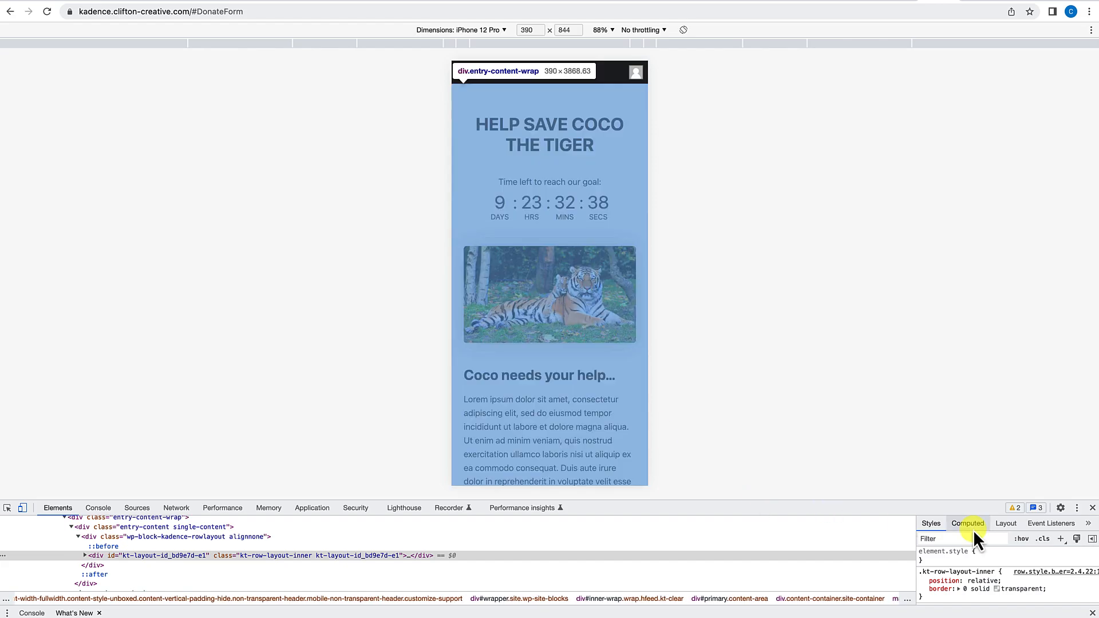
Step: Return to the page editor and hide the section containing the DONATE button above the $25 box on desktop and tablet
click(1093, 508)
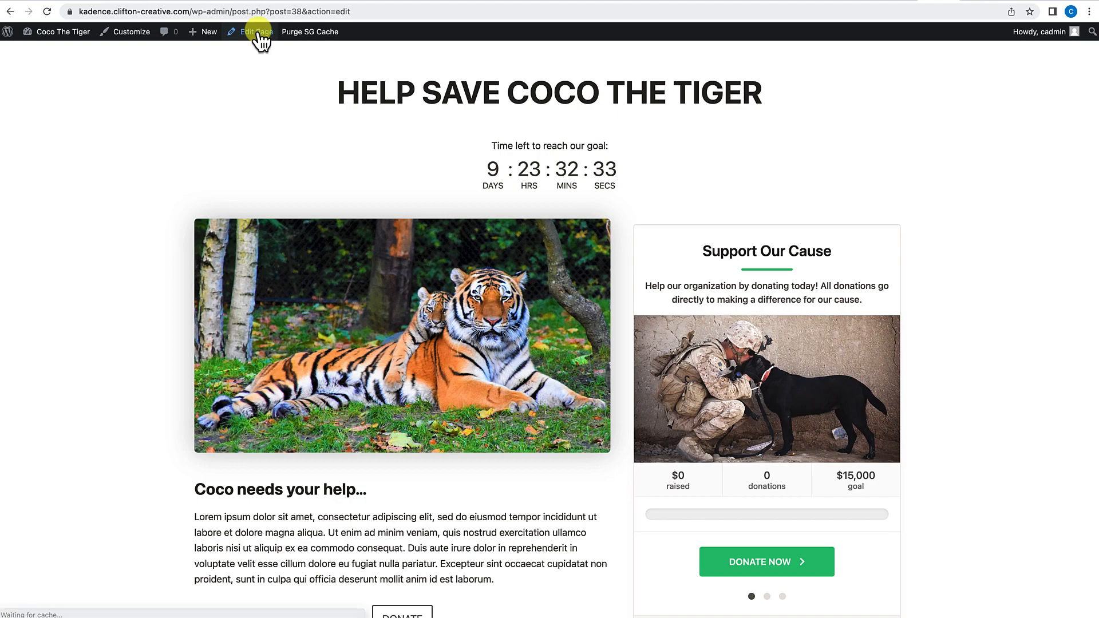
scroll(382, 394, down, 5)
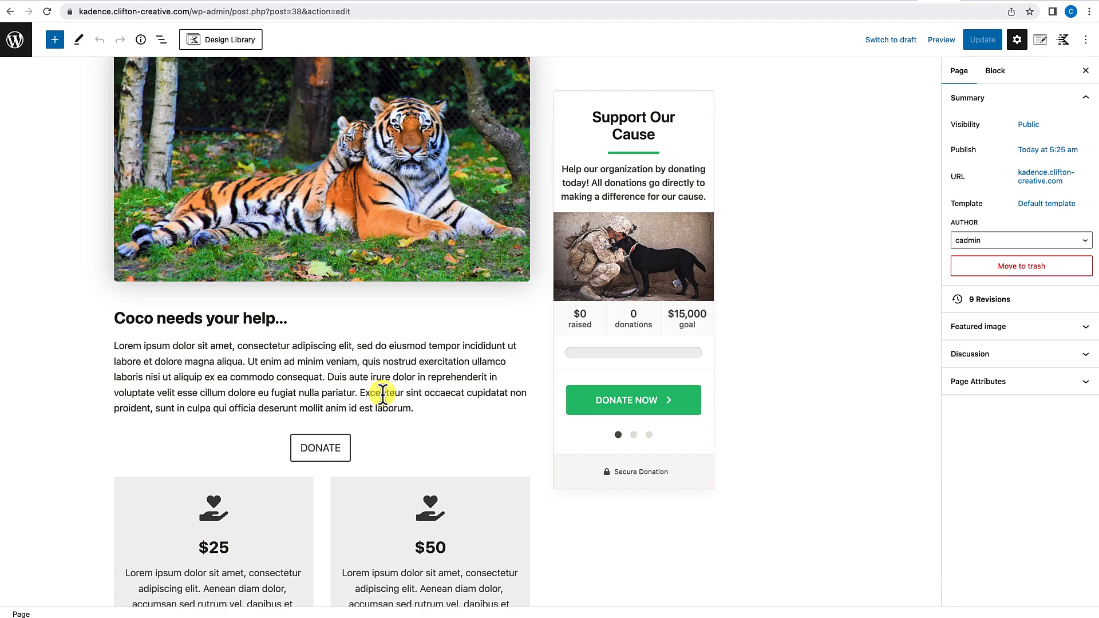
scroll(383, 394, down, 2)
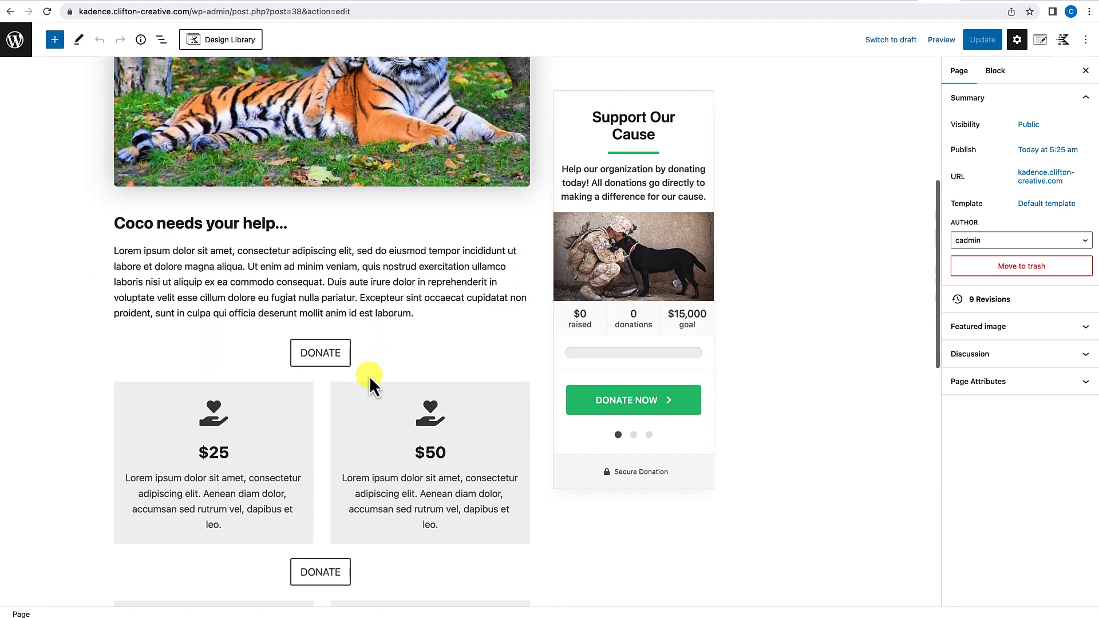
click(405, 358)
click(408, 337)
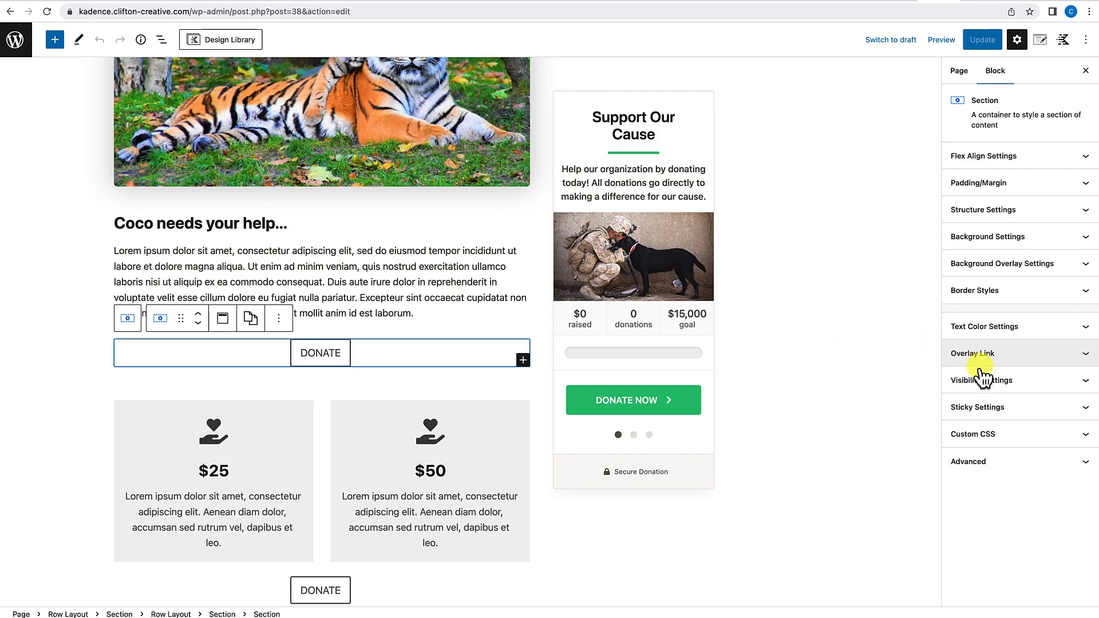
click(1032, 385)
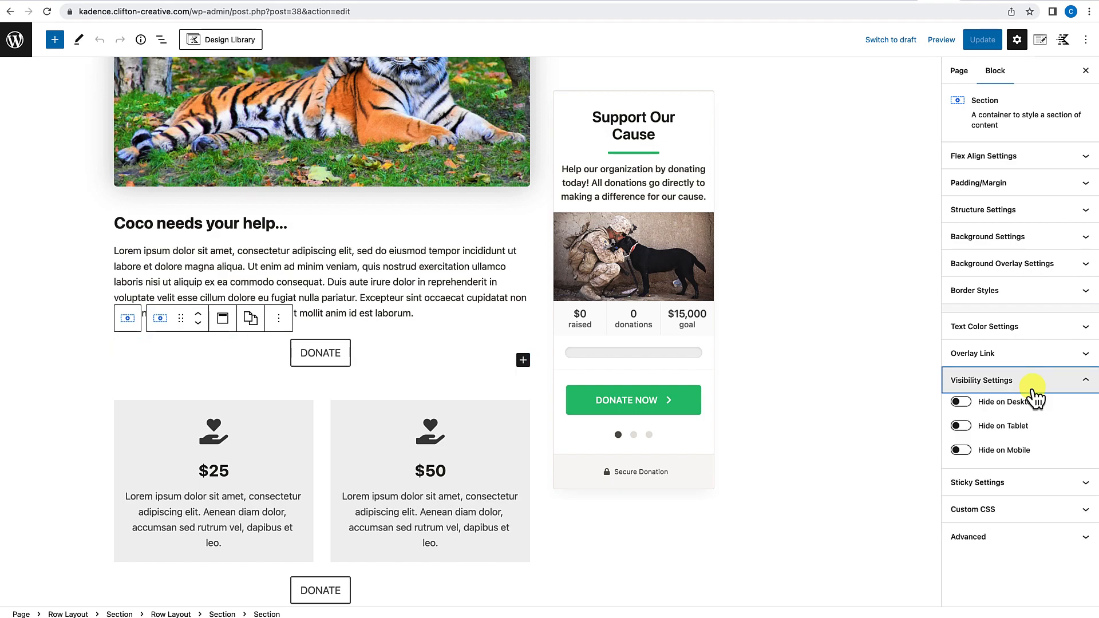
click(961, 402)
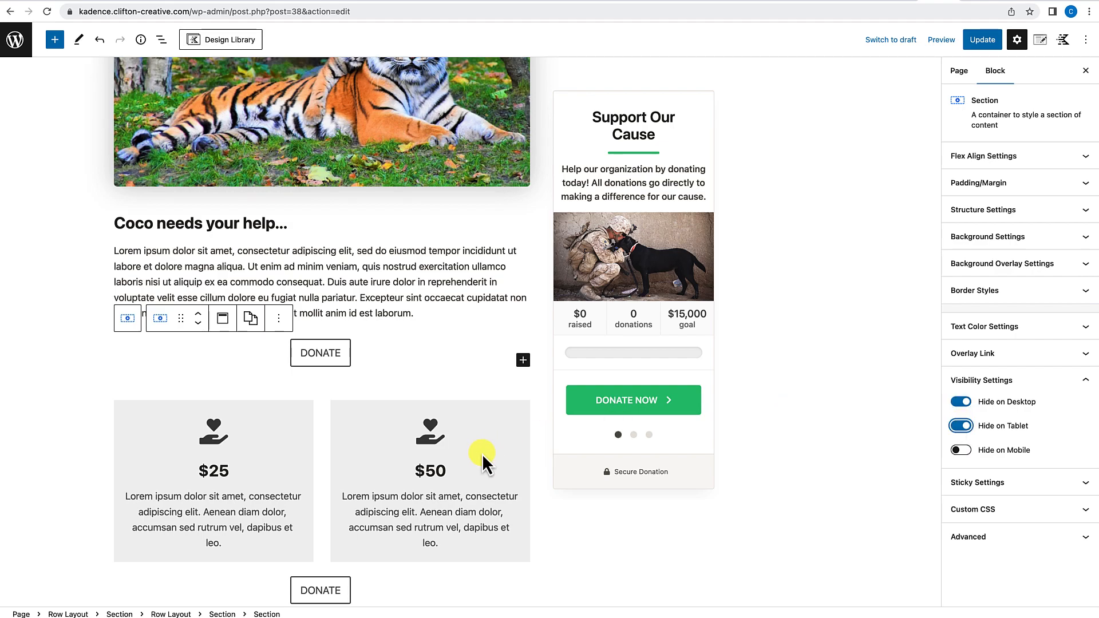
Step: Hide the section containing the DONATE button above the $100 box on desktop and tablet
scroll(482, 453, down, 3)
click(468, 472)
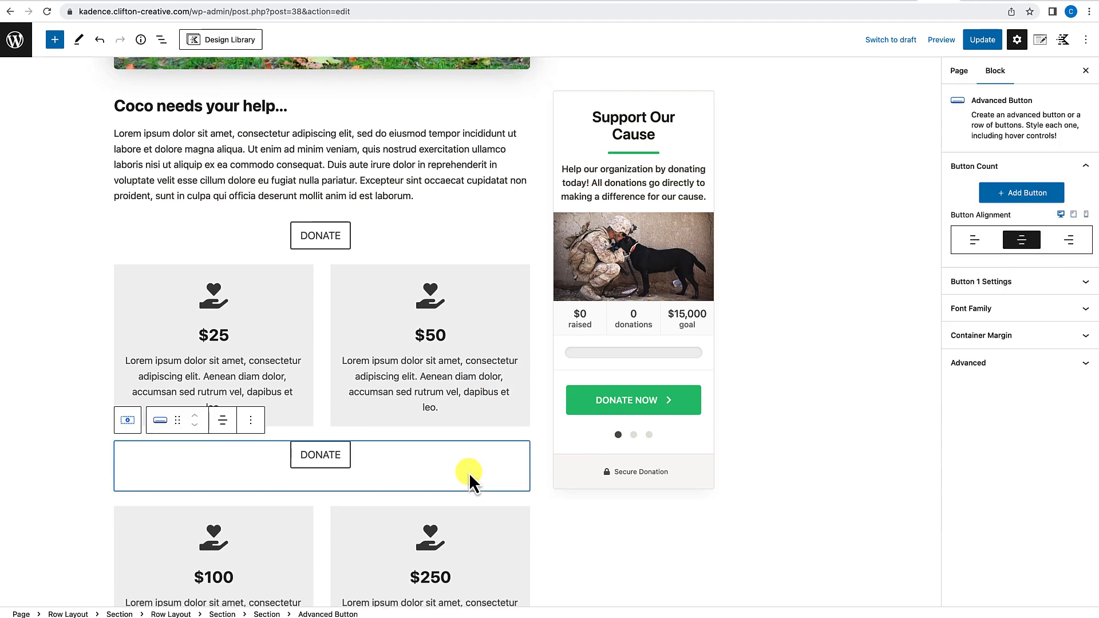
click(473, 438)
click(470, 448)
click(506, 491)
click(493, 457)
click(162, 40)
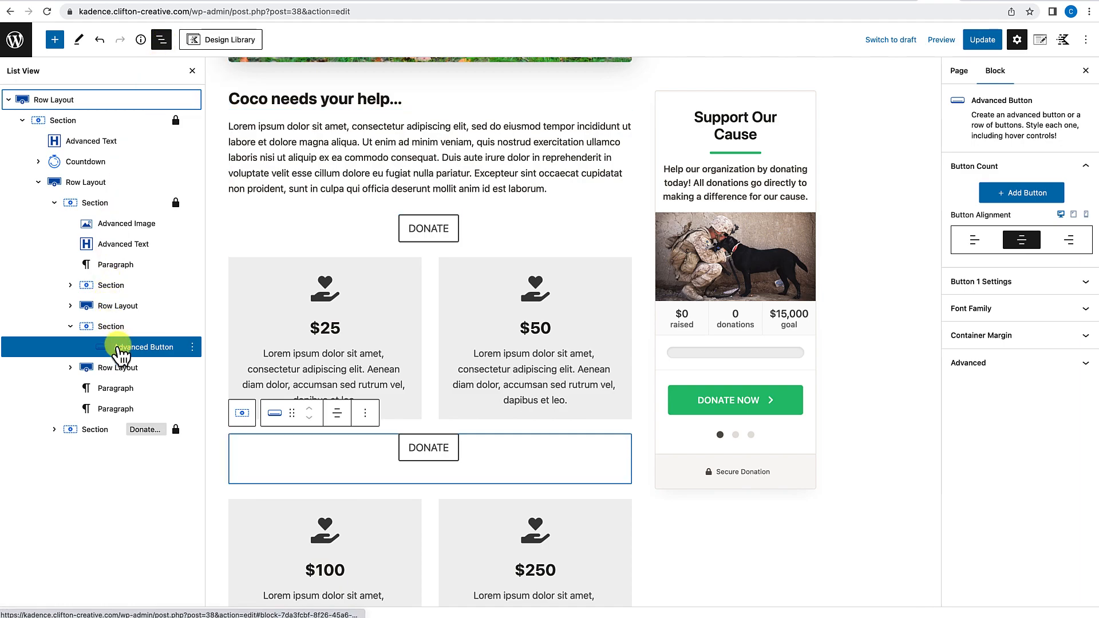
click(111, 328)
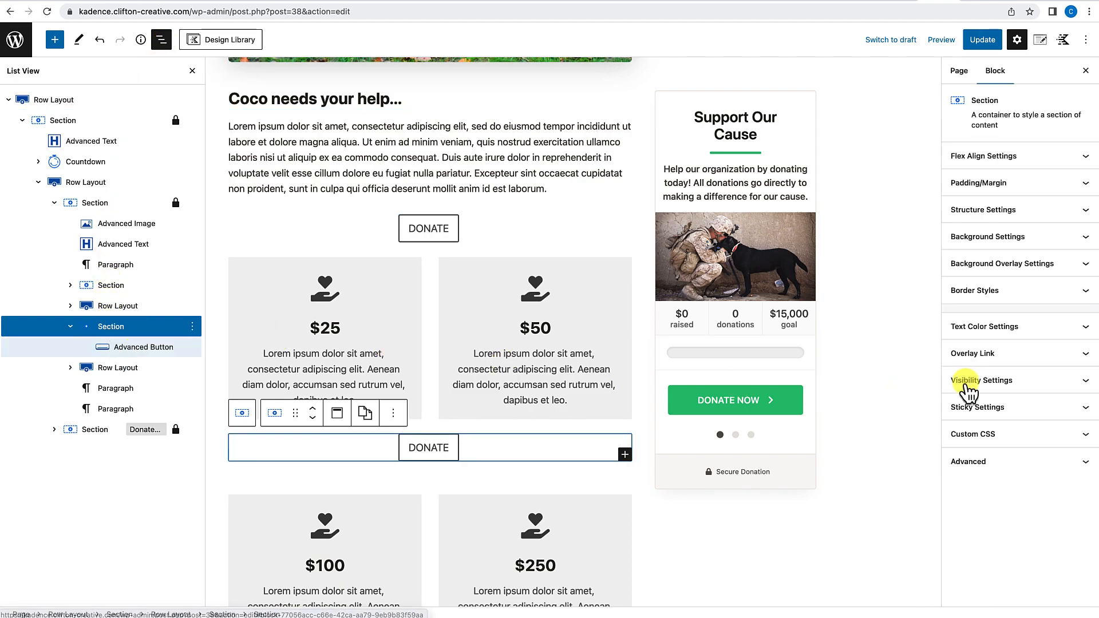
click(1006, 384)
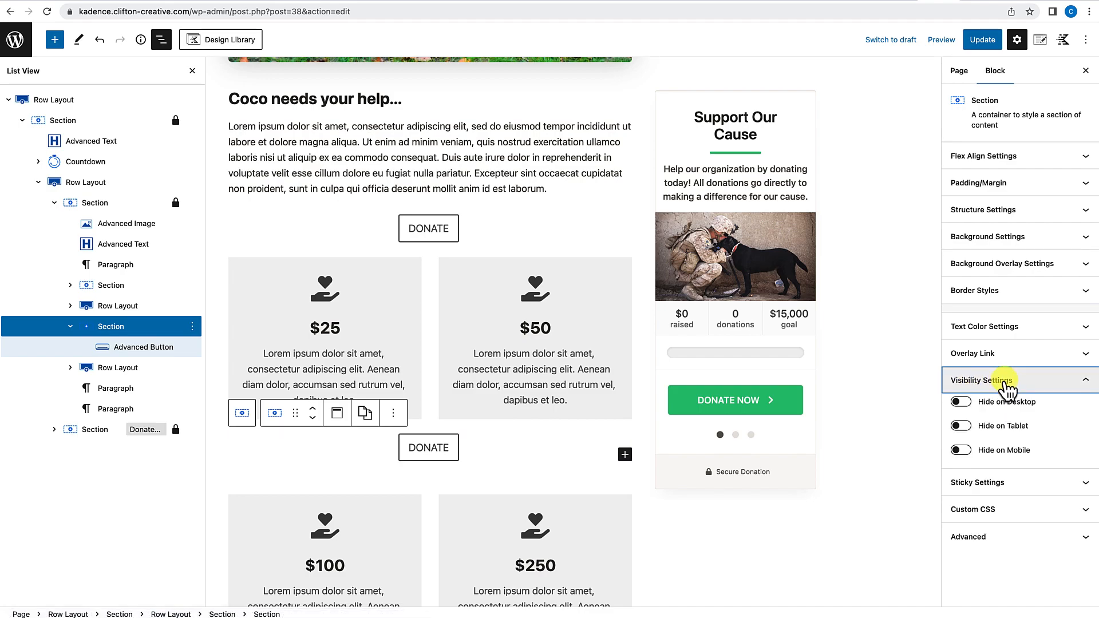
click(961, 402)
click(962, 425)
Step: Save the page changes and inspect the published page in the iPhone 12 Pro view
click(986, 41)
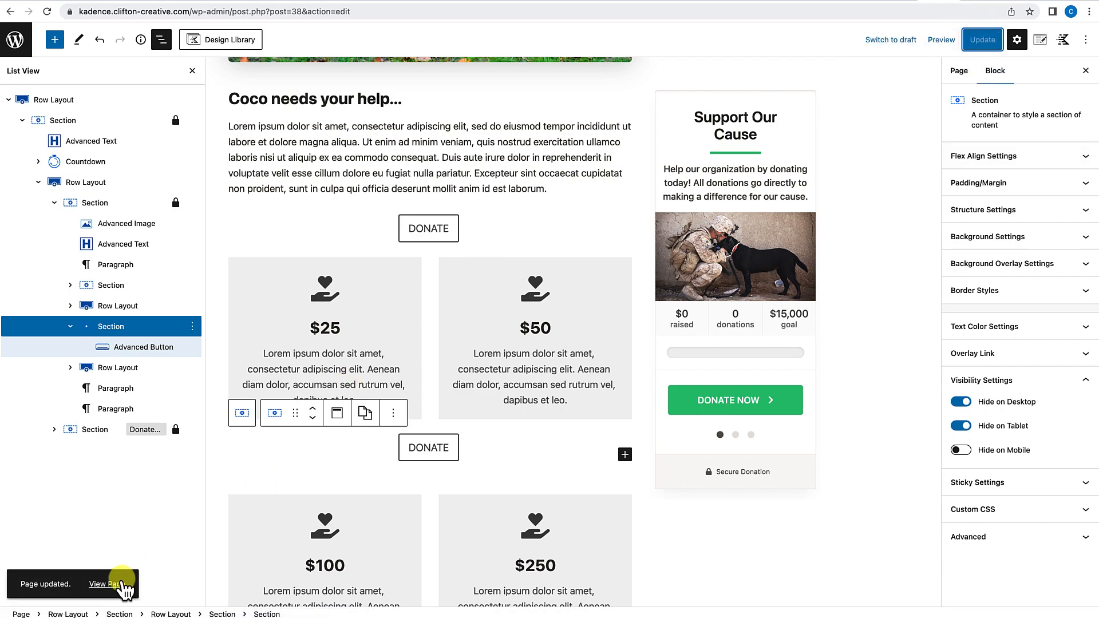
click(121, 585)
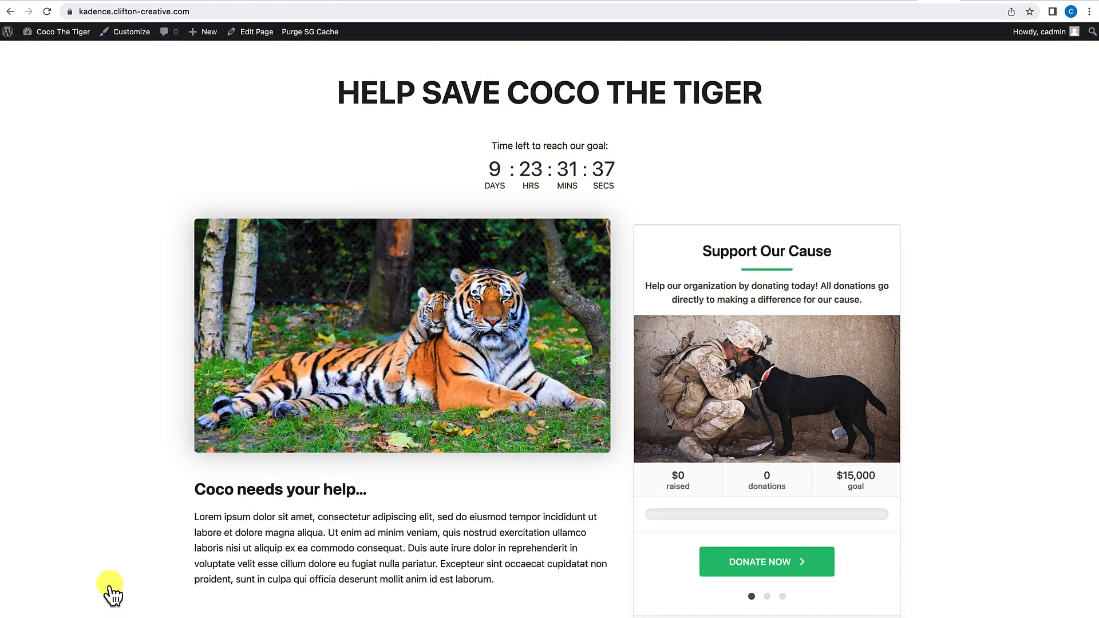
right_click(129, 486)
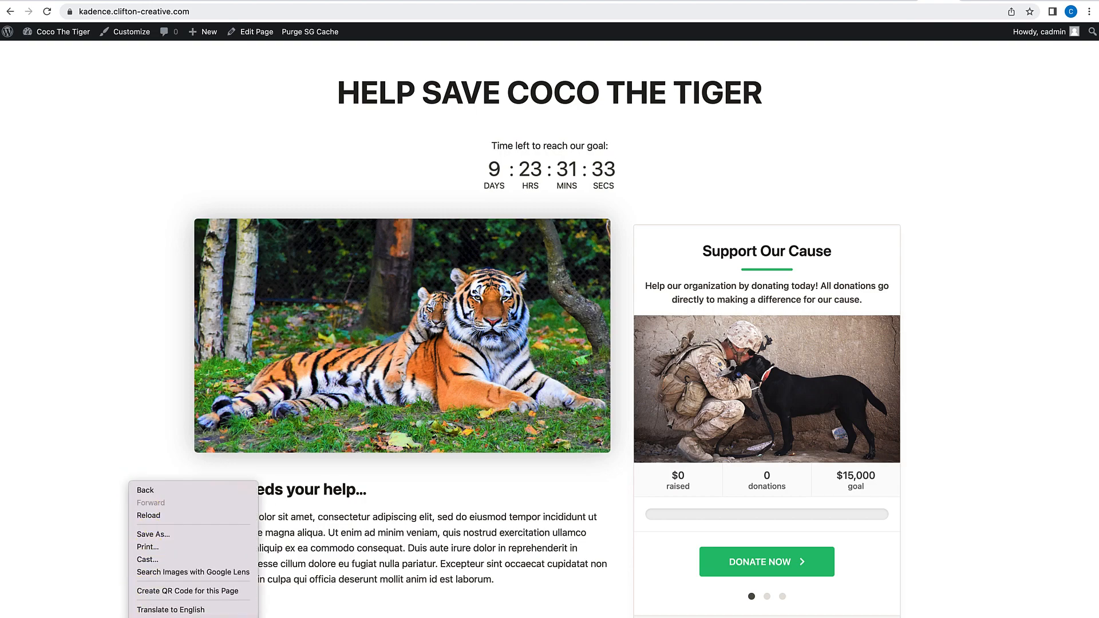
click(150, 617)
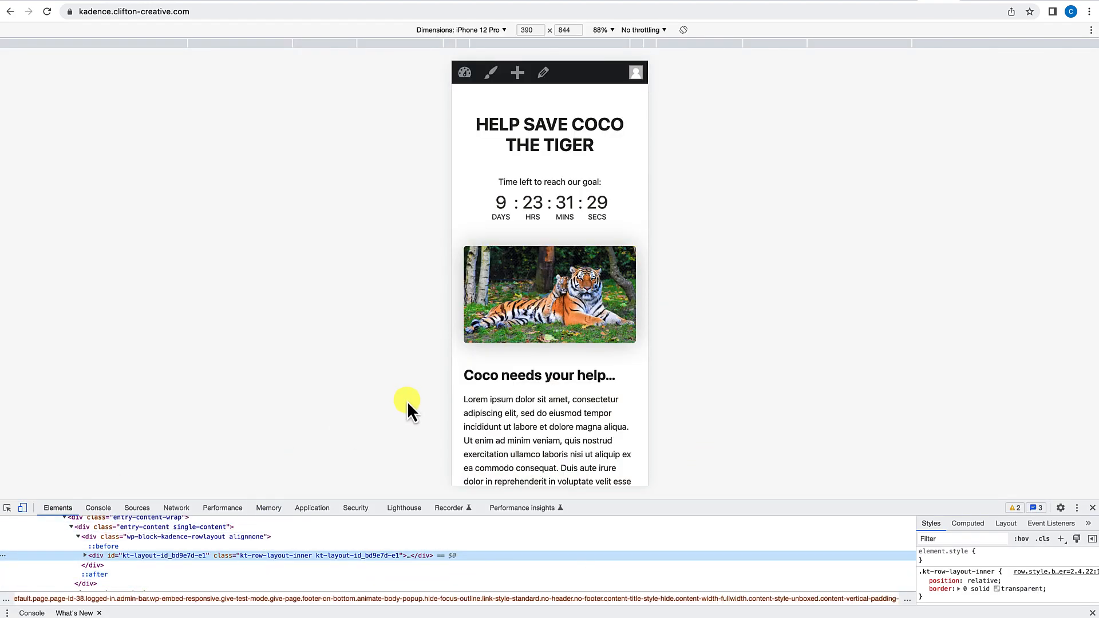
Step: Retest the DONATE buttons above the $25 and $100 boxes in the mobile view, checking whether they jump to the donation form
scroll(557, 395, down, 3)
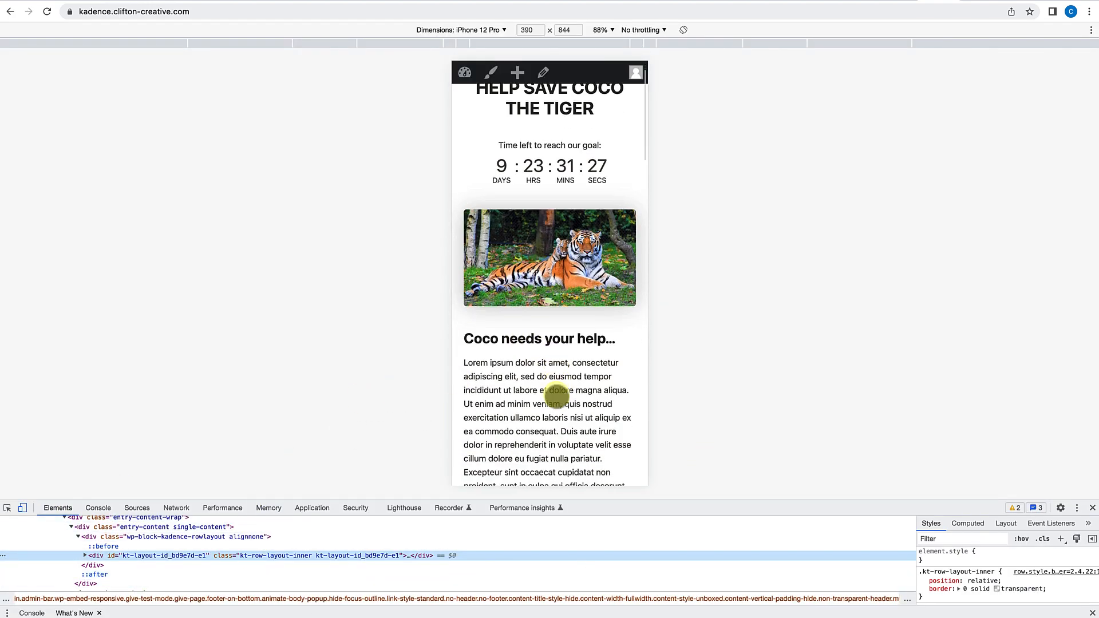
click(556, 350)
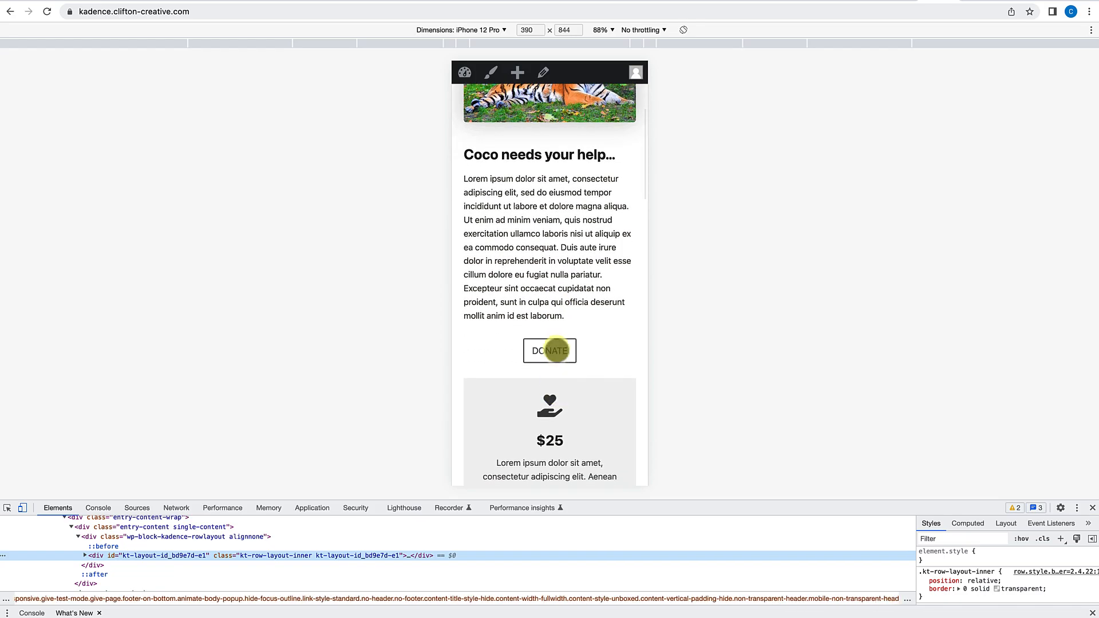
scroll(557, 351, up, 10)
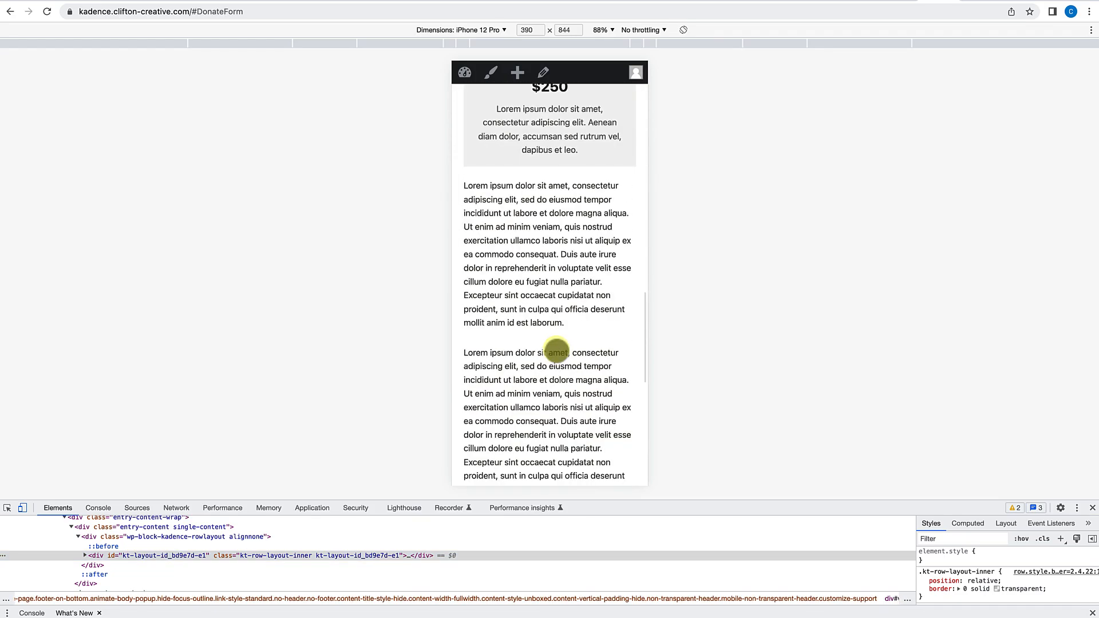
click(559, 194)
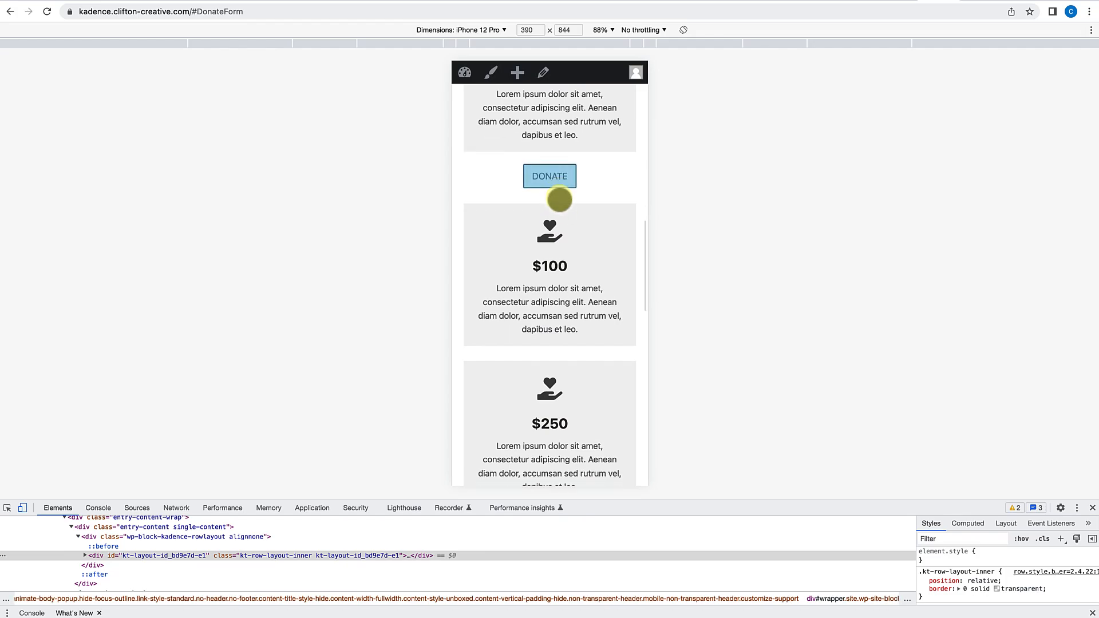
scroll(559, 199, up, 15)
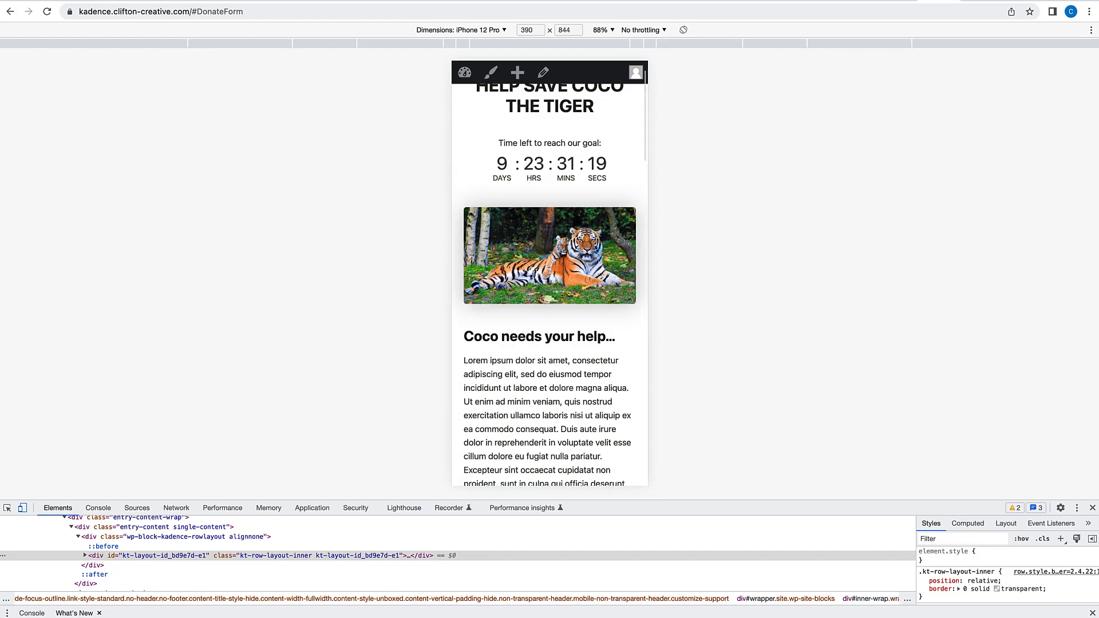
Step: Switch the published page back to the desktop view, check whether the DONATE buttons are hidden, and close the developer tools
click(23, 508)
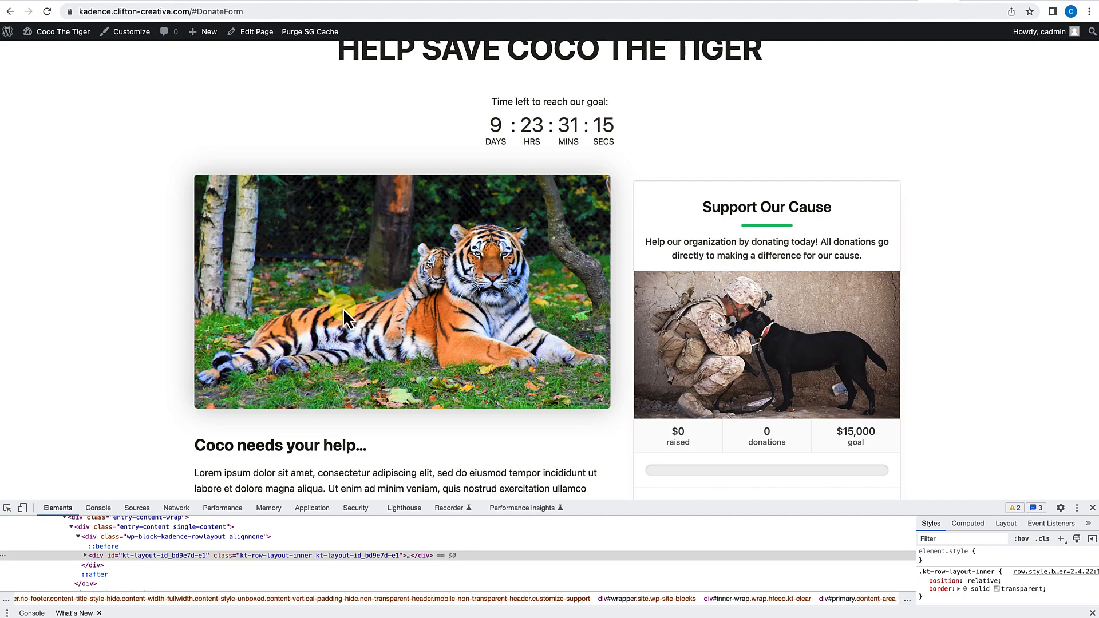
scroll(344, 309, down, 10)
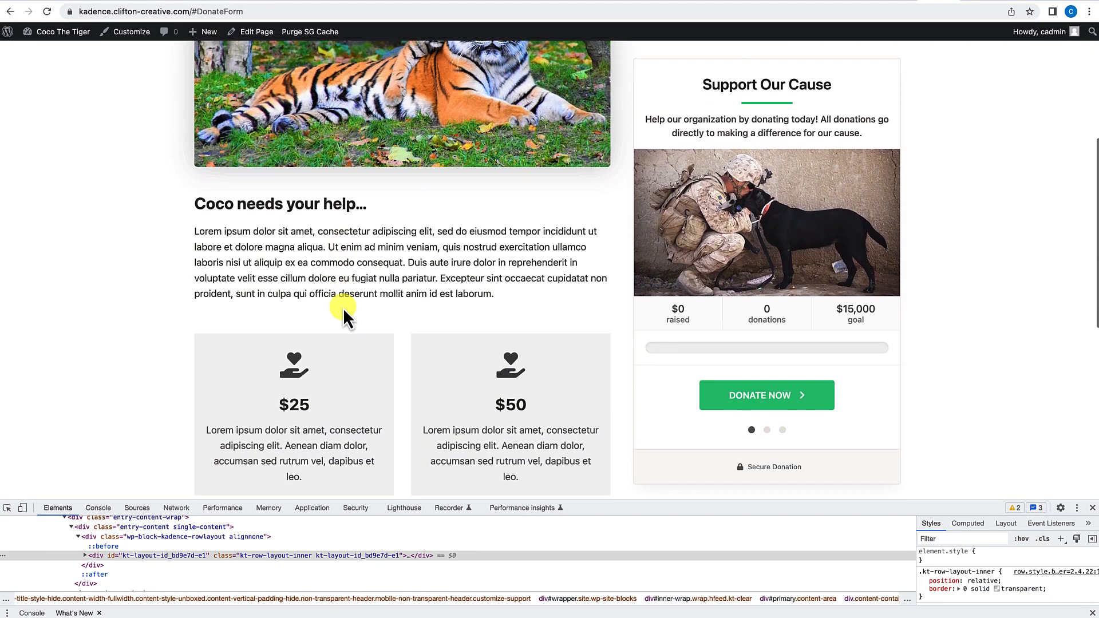
scroll(344, 312, down, 3)
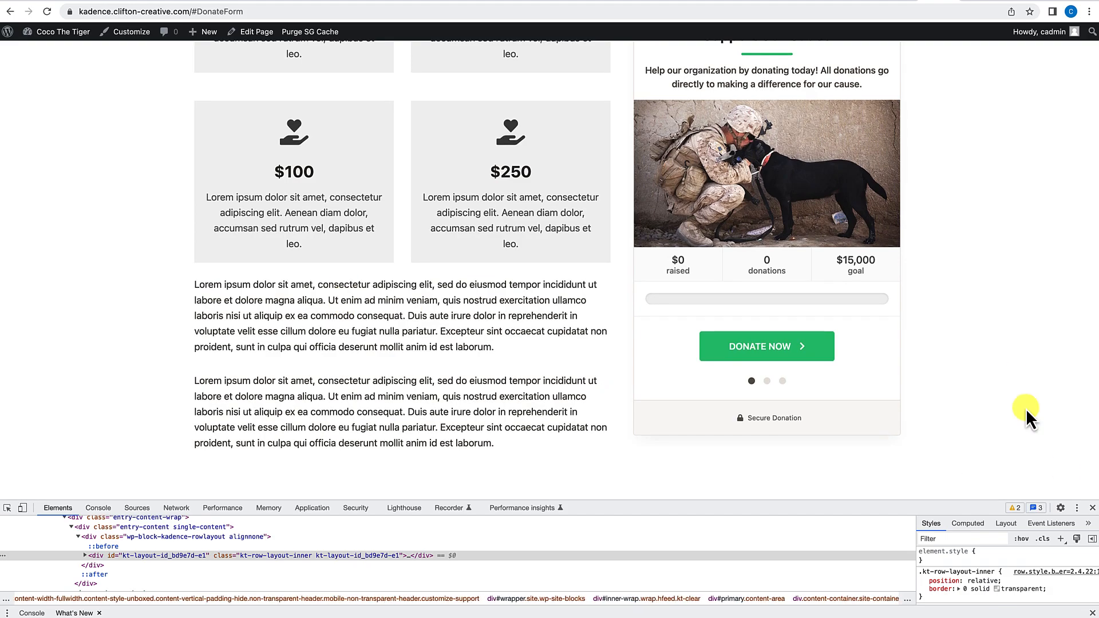
click(1092, 508)
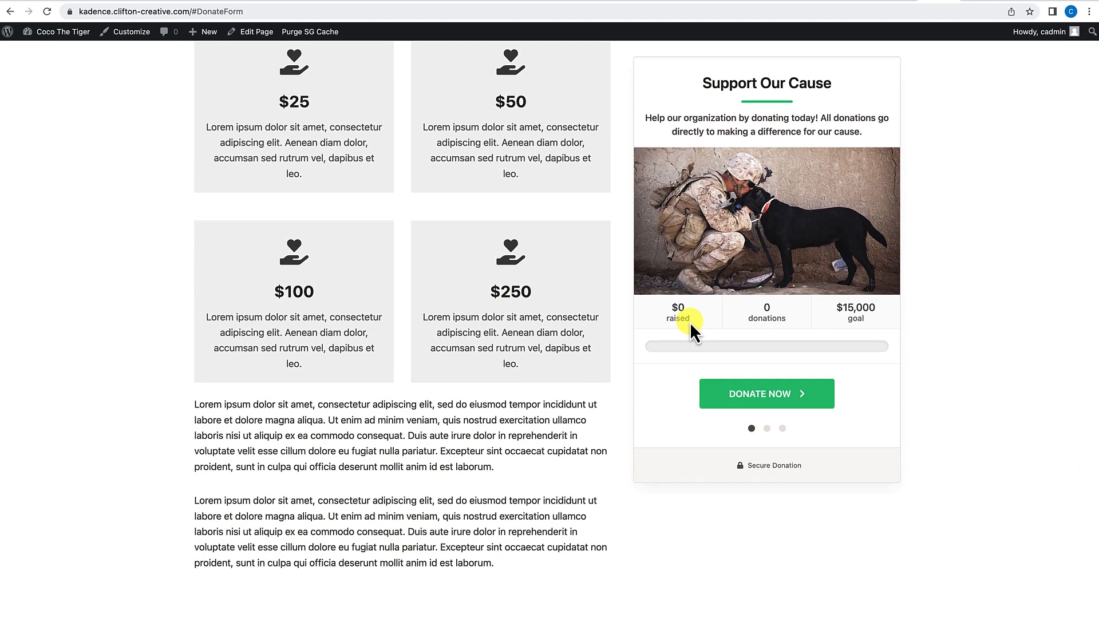
Step: Review the full published desktop page, checking the donation box layout and how the donation form follows while scrolling
scroll(689, 321, up, 10)
scroll(691, 325, down, 10)
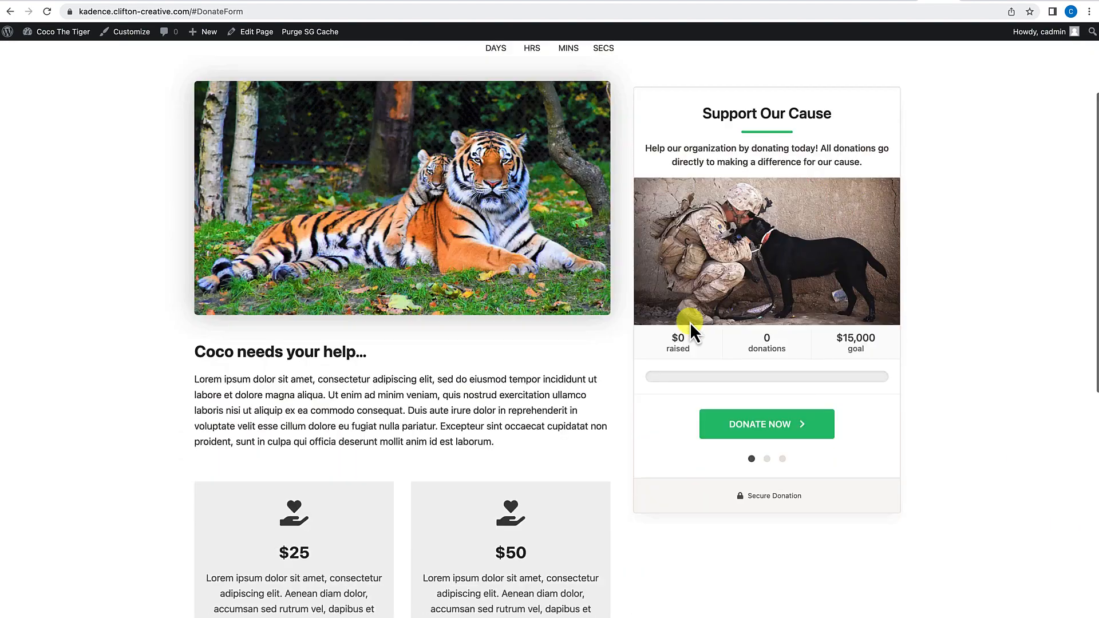
scroll(691, 324, up, 3)
scroll(689, 322, up, 6)
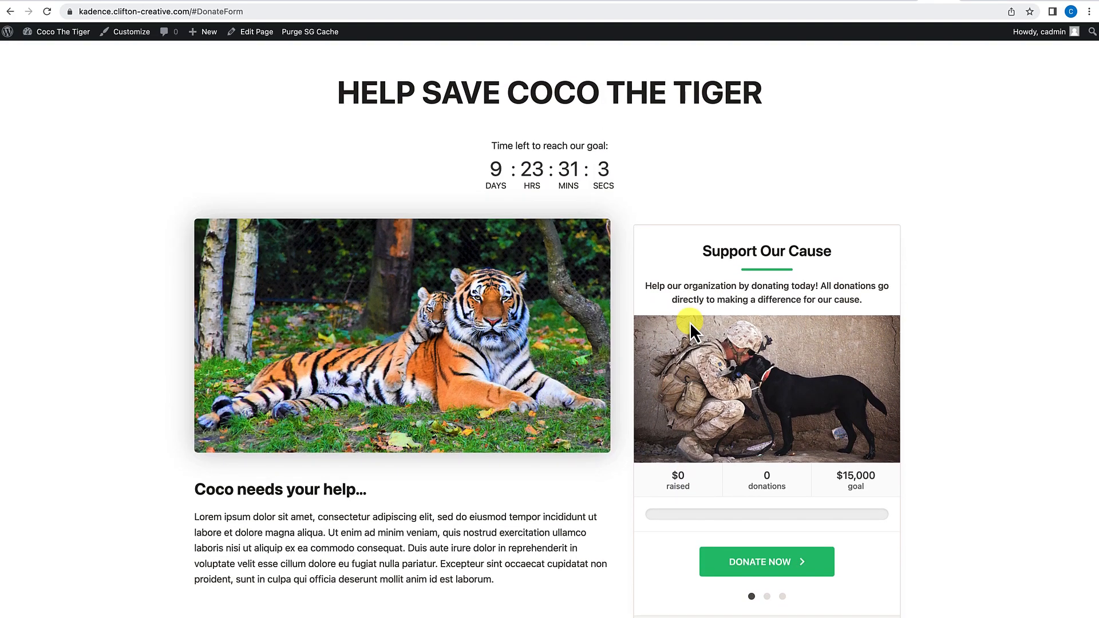
scroll(633, 411, down, 8)
scroll(633, 411, down, 3)
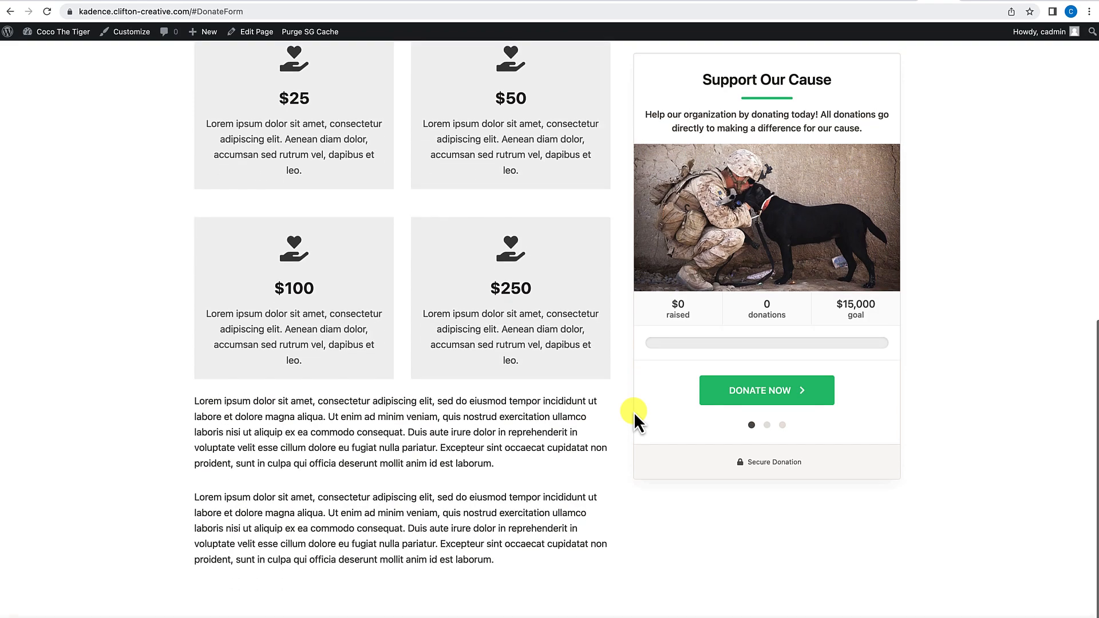
scroll(633, 411, up, 10)
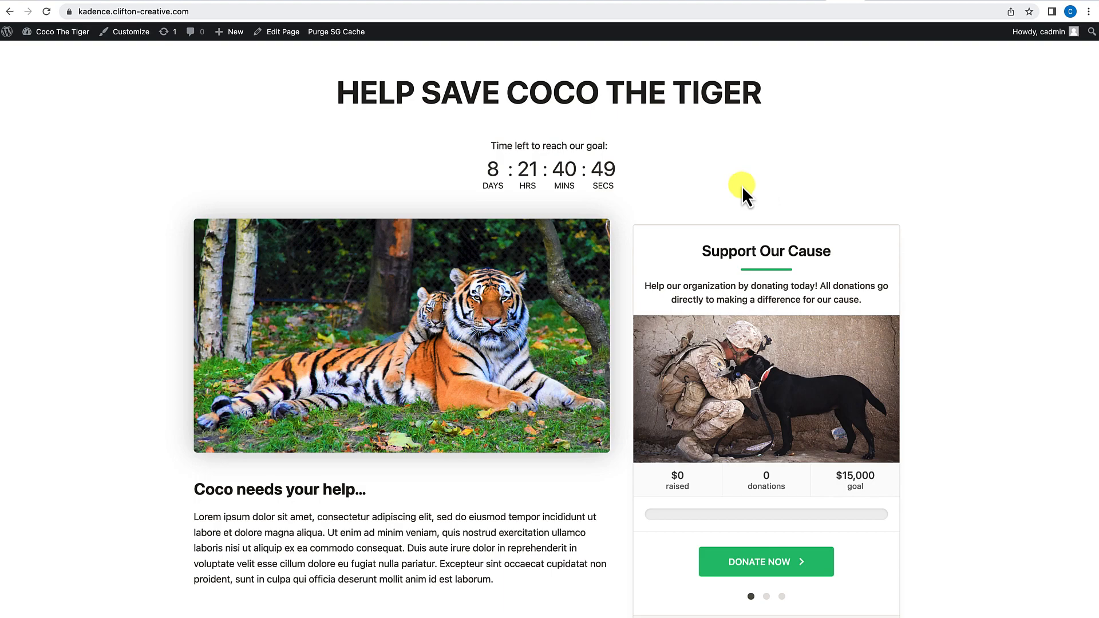
Step: Reopen the page in the editor and examine how the sections and blocks are nested inside the outer Row Layout
click(283, 35)
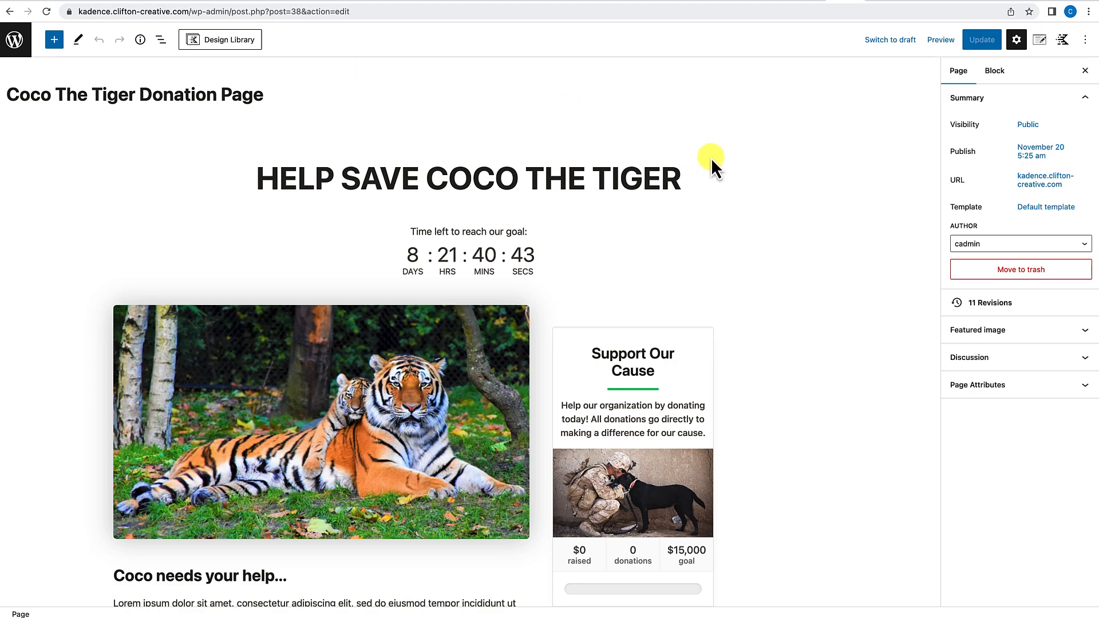
click(751, 148)
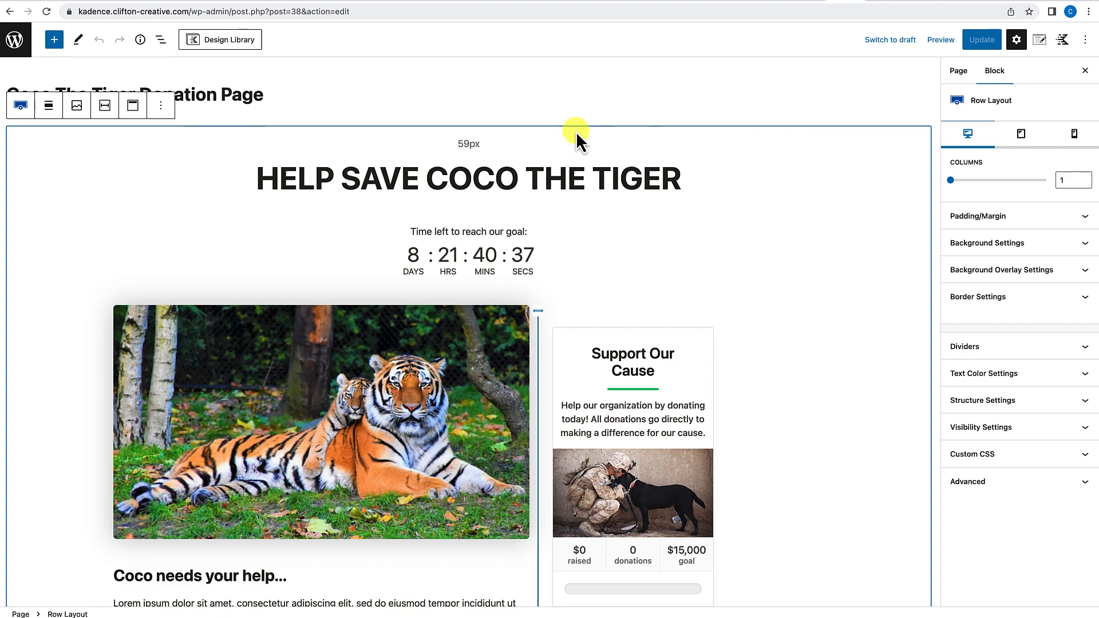
click(160, 41)
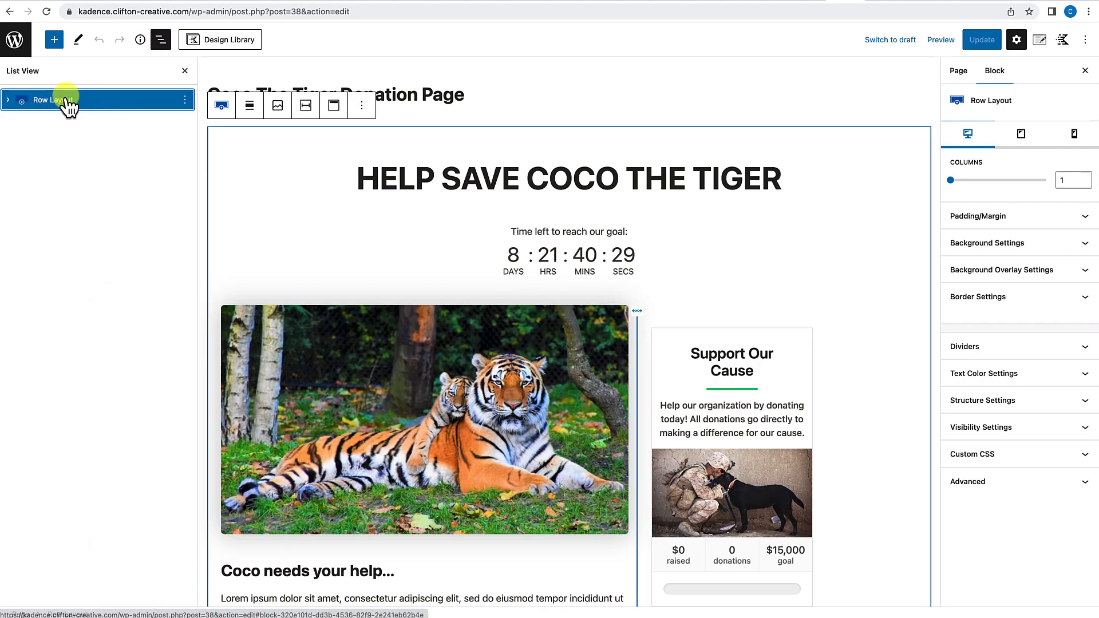
click(8, 100)
click(21, 121)
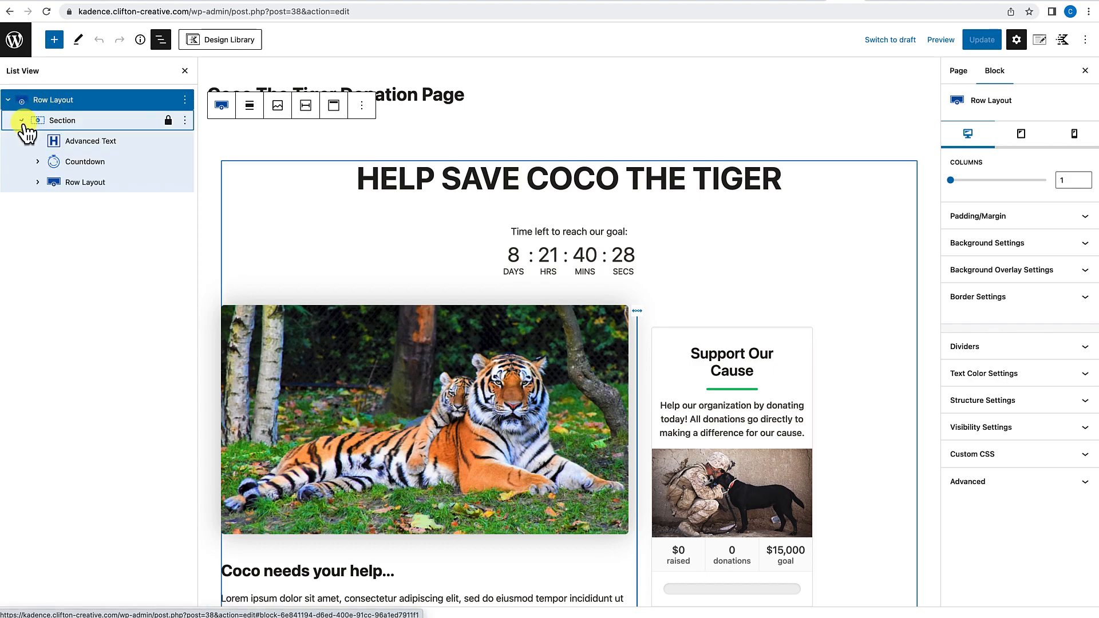
click(38, 161)
click(37, 202)
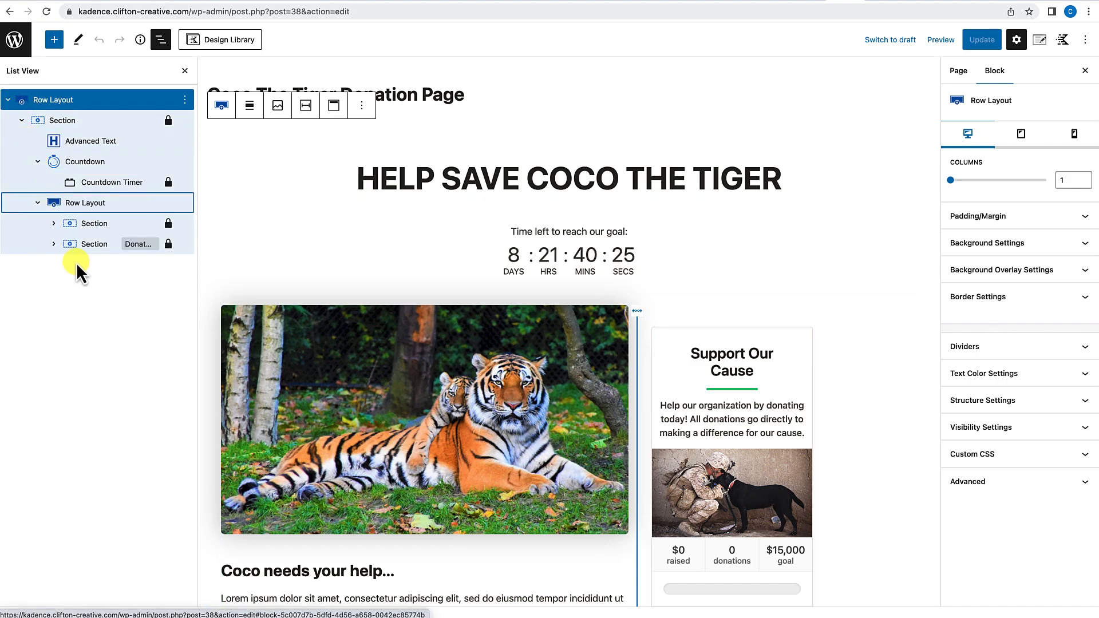
click(8, 101)
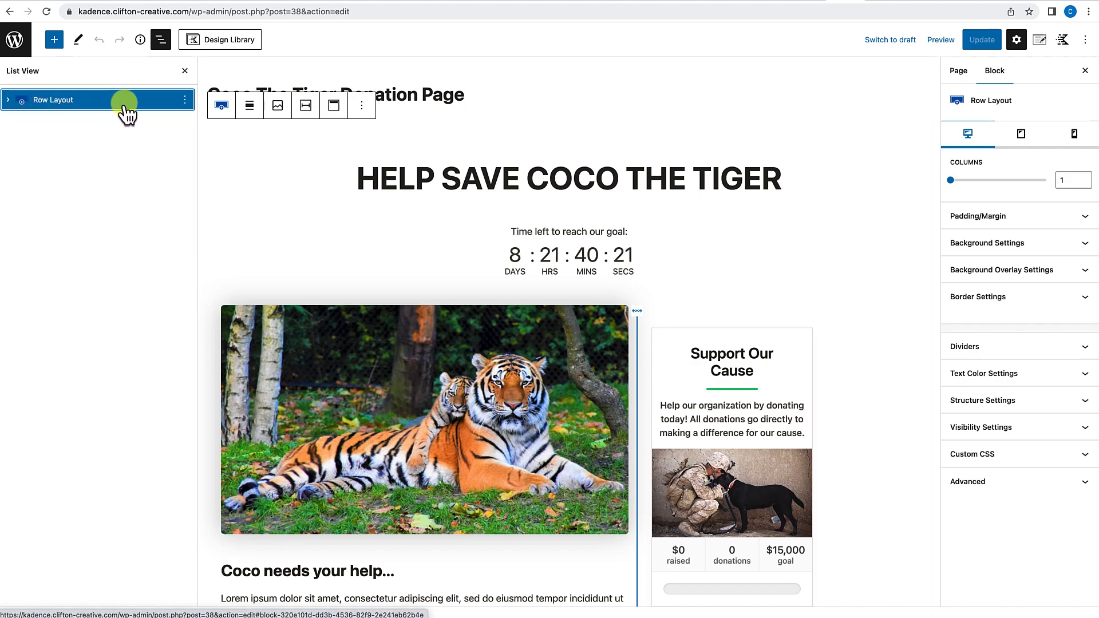
click(534, 140)
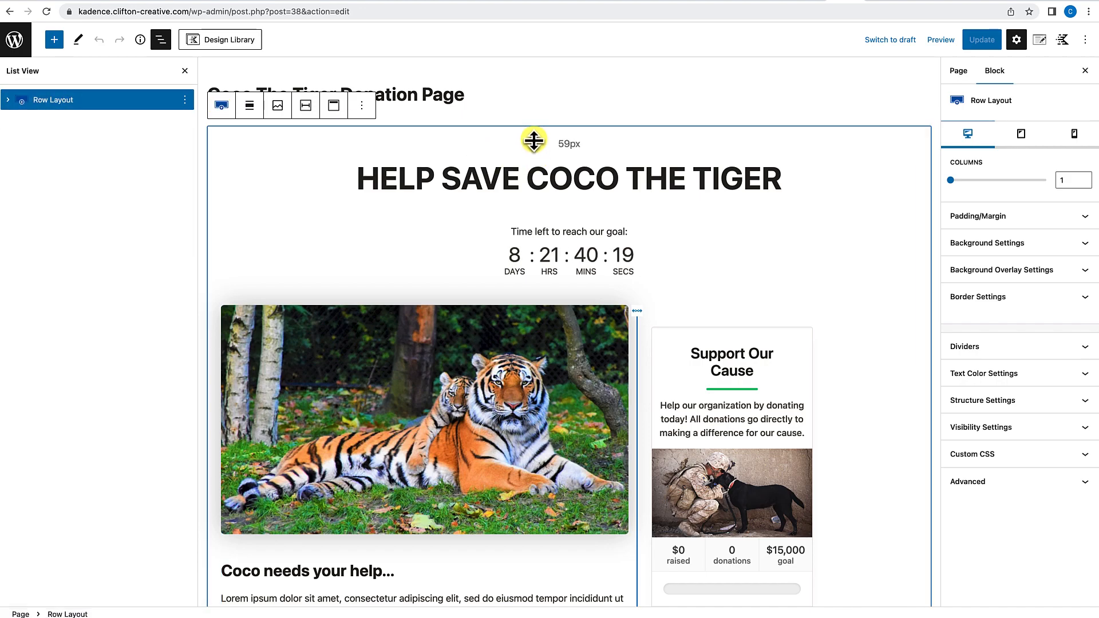
click(531, 119)
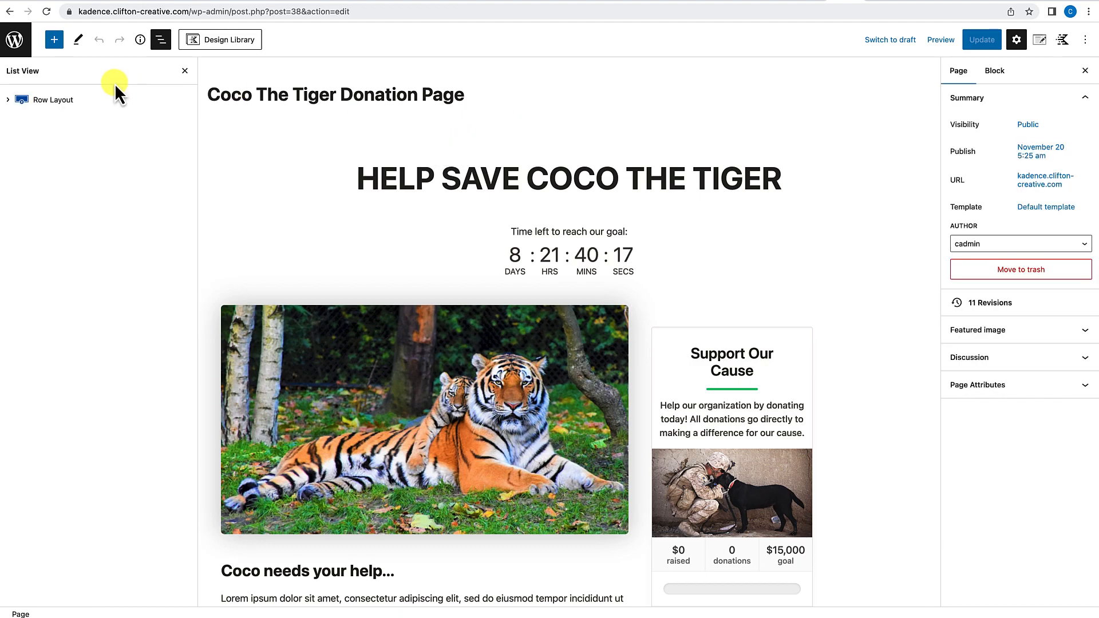
Step: Give the outer Row Layout the light grey palette background color FAF9F7
click(116, 101)
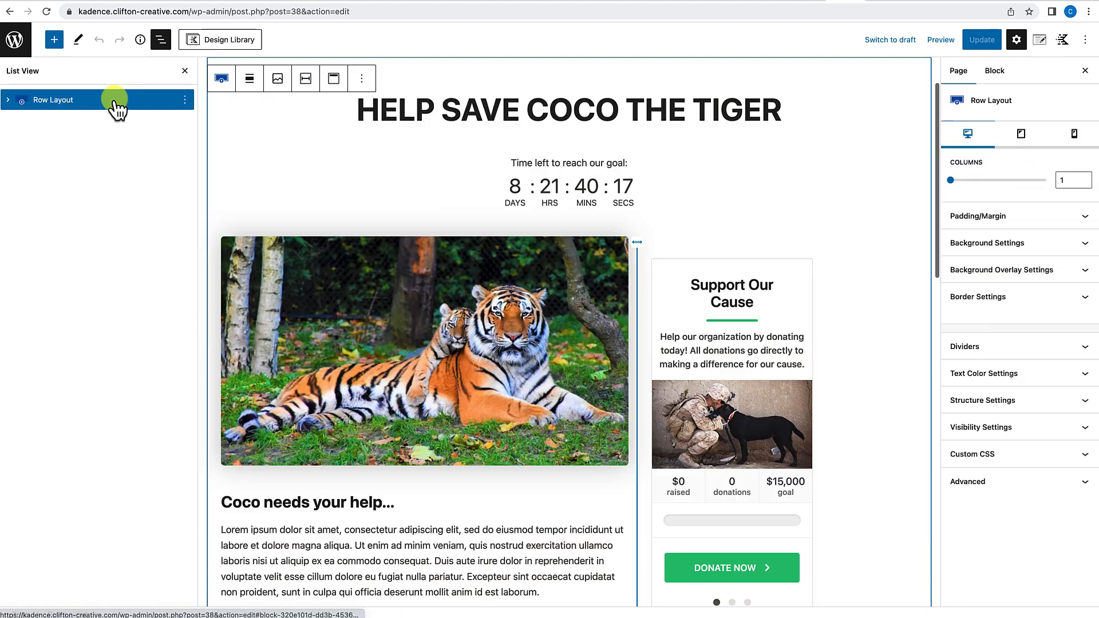
click(185, 70)
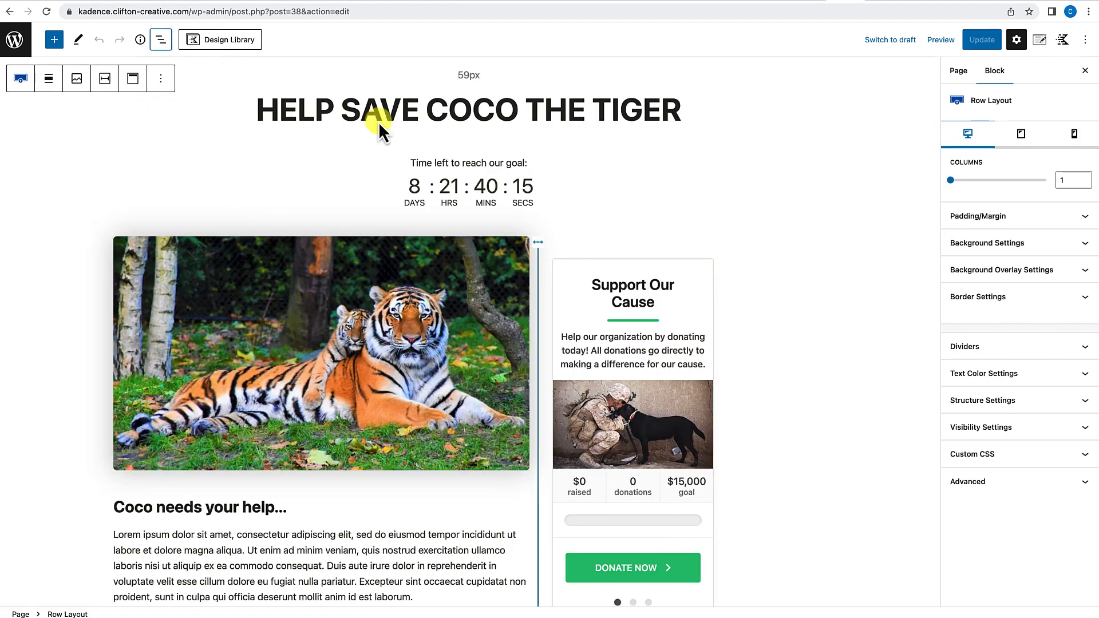
click(1063, 247)
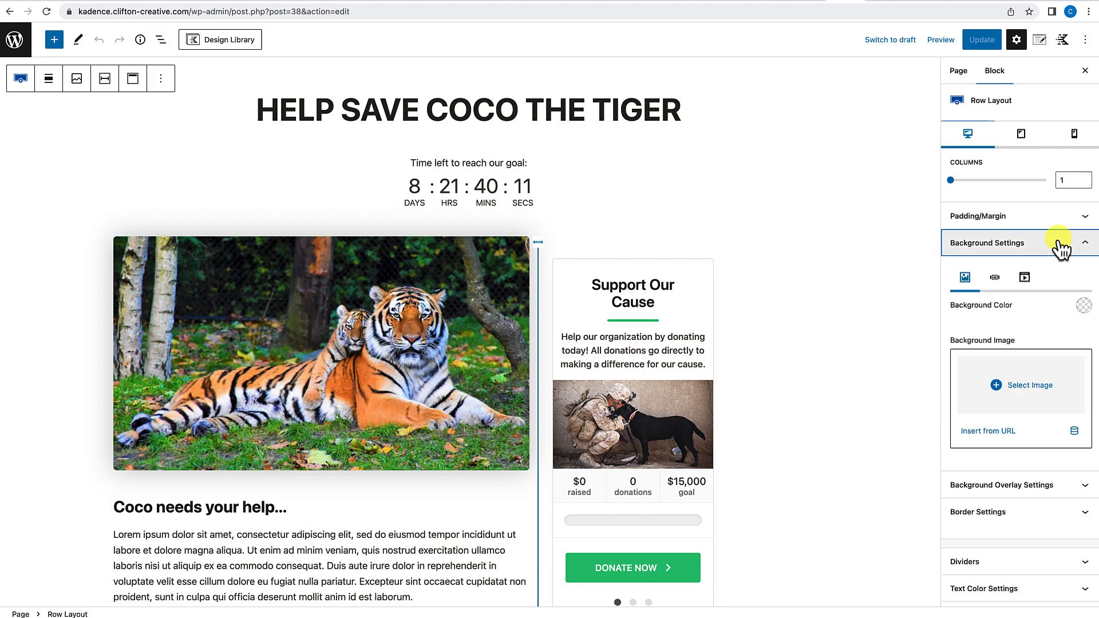
click(1076, 306)
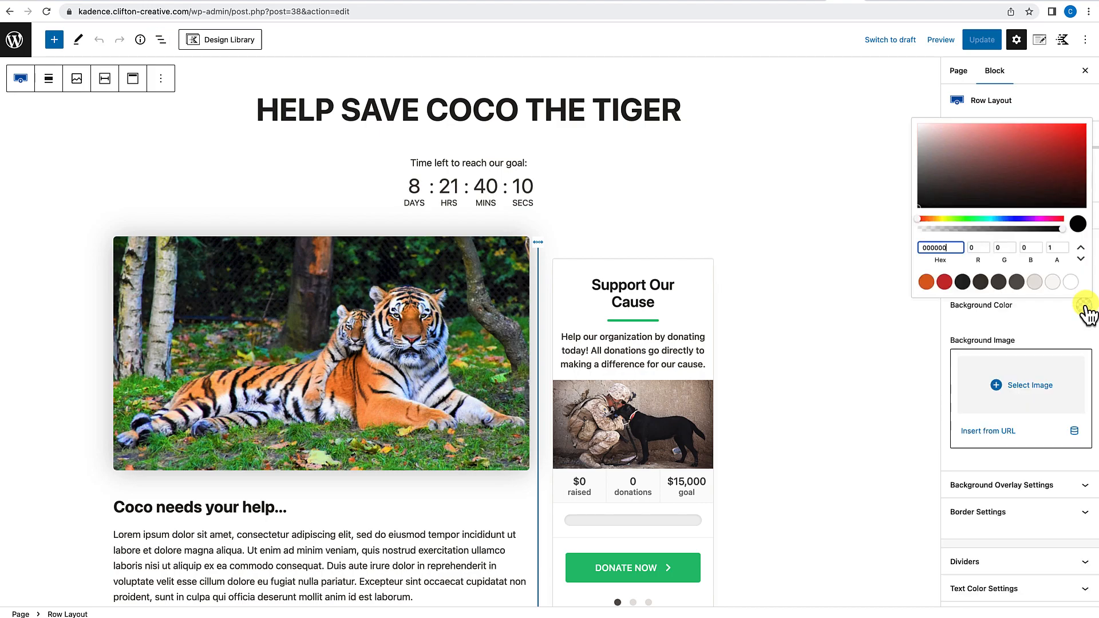
click(1055, 286)
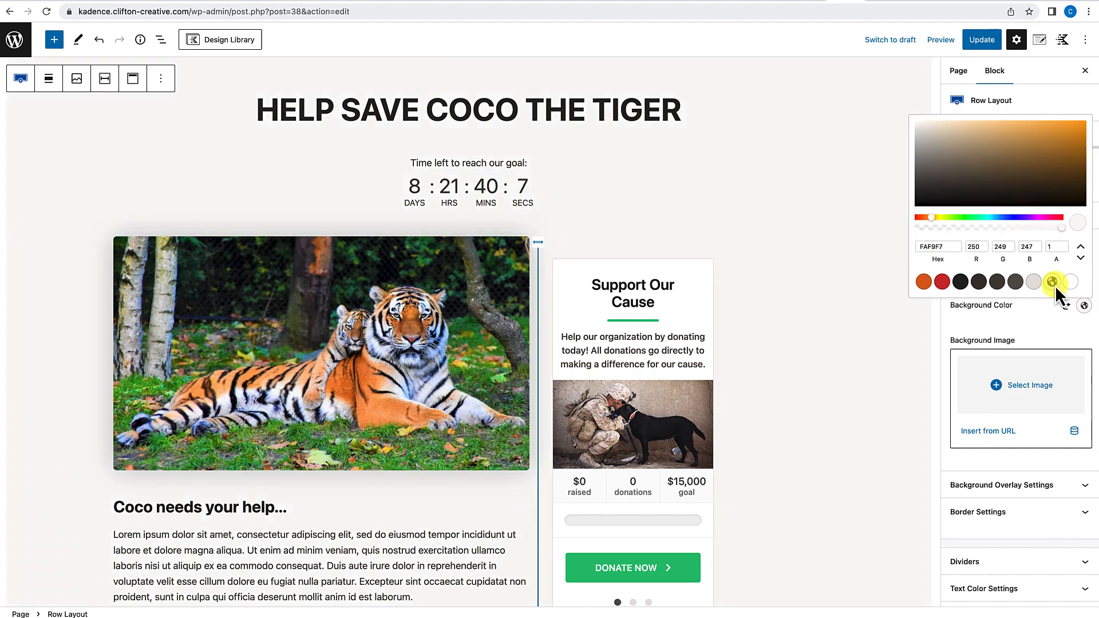
click(1043, 320)
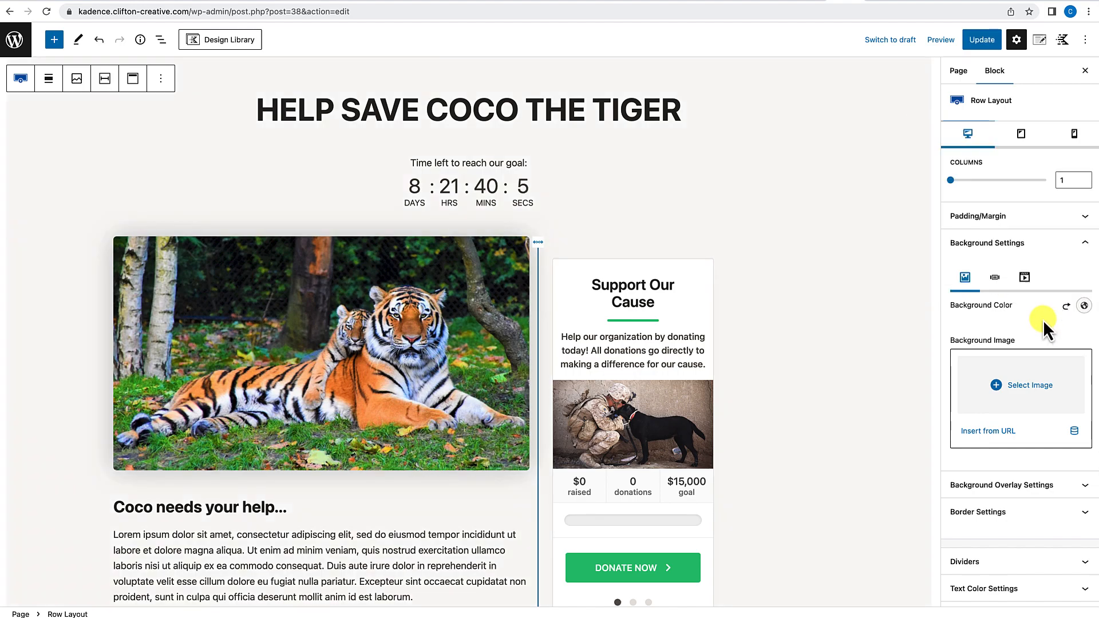
click(1087, 246)
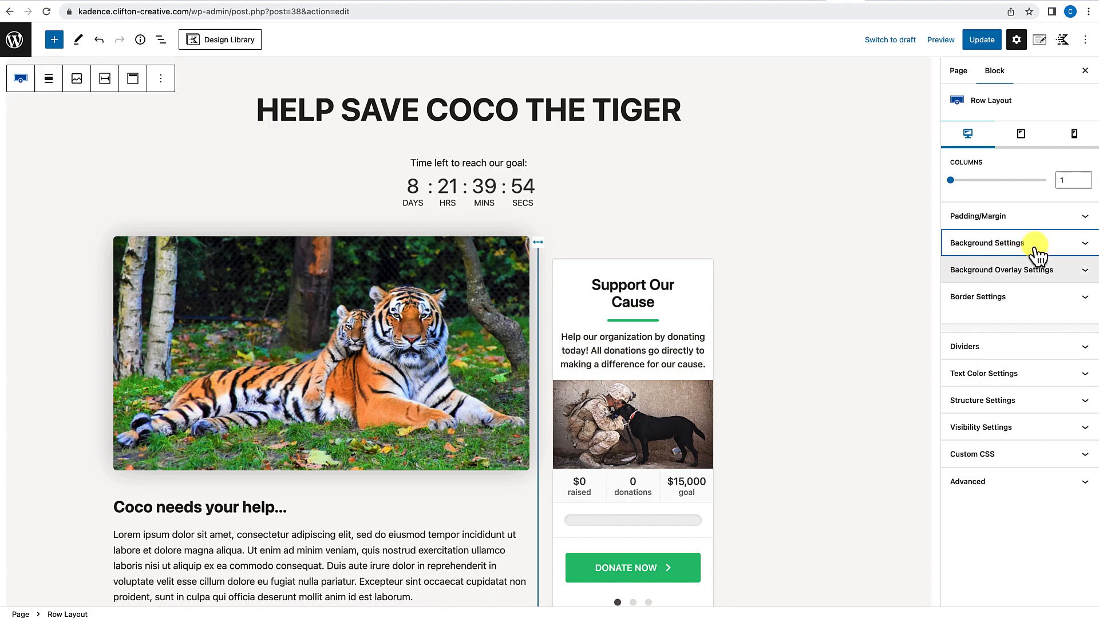
Step: Add bg-design.png as the outer Row Layout's background overlay image and position it at 50% left and 0% top
click(1038, 282)
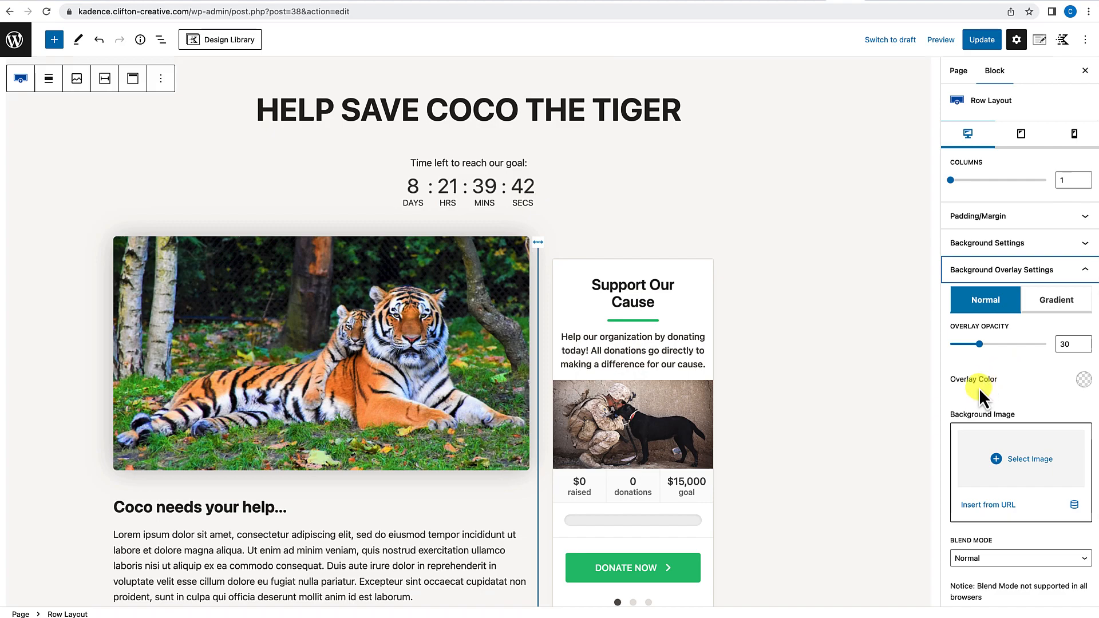
click(1014, 455)
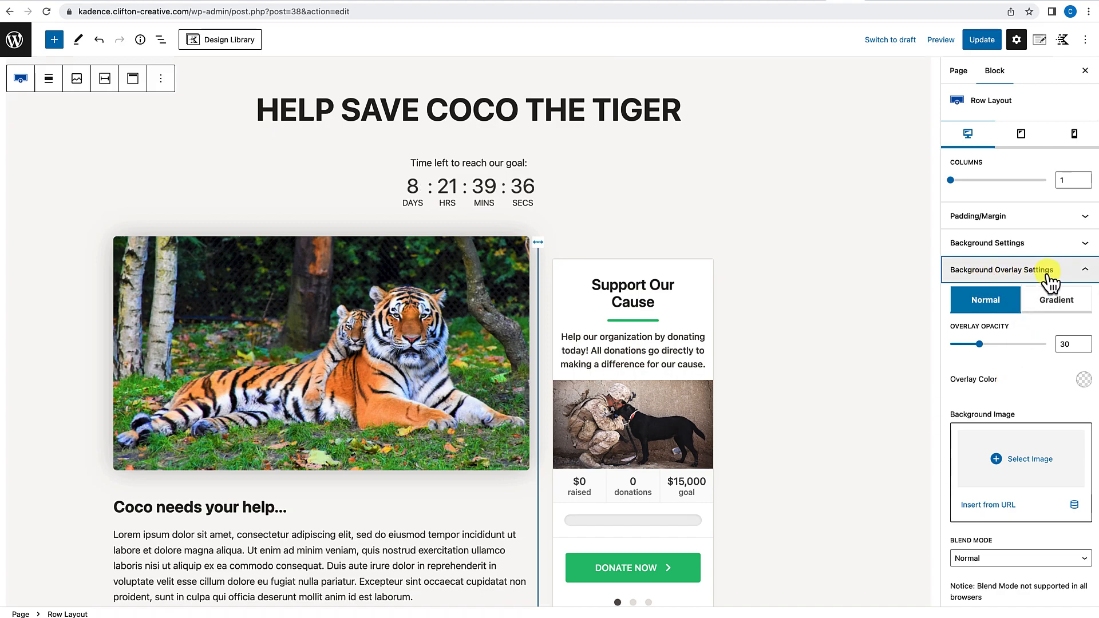
click(1021, 468)
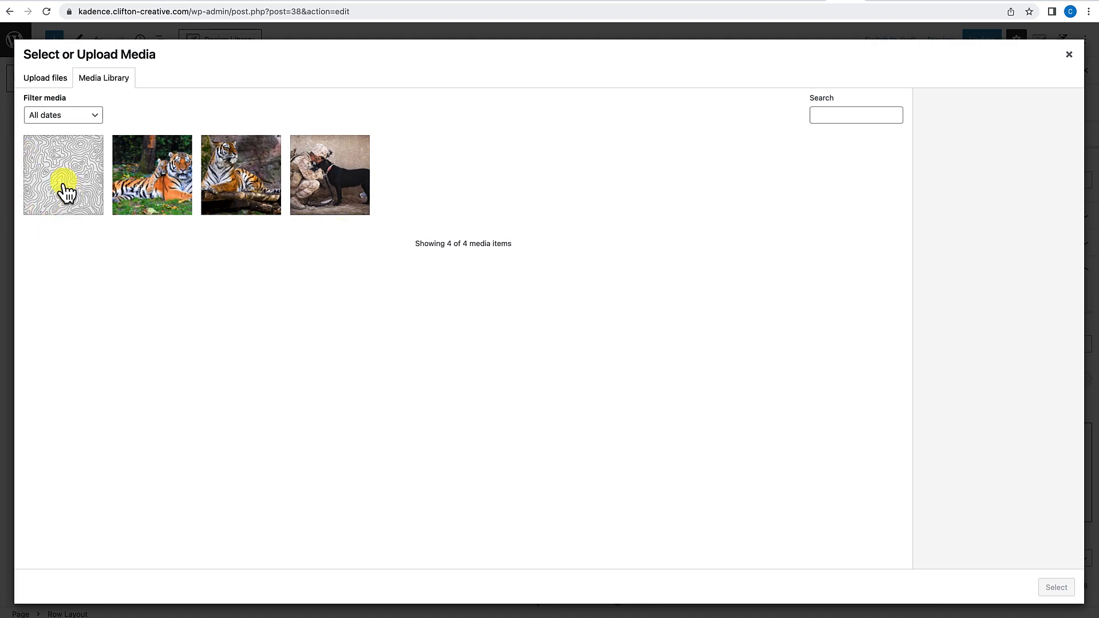
click(82, 178)
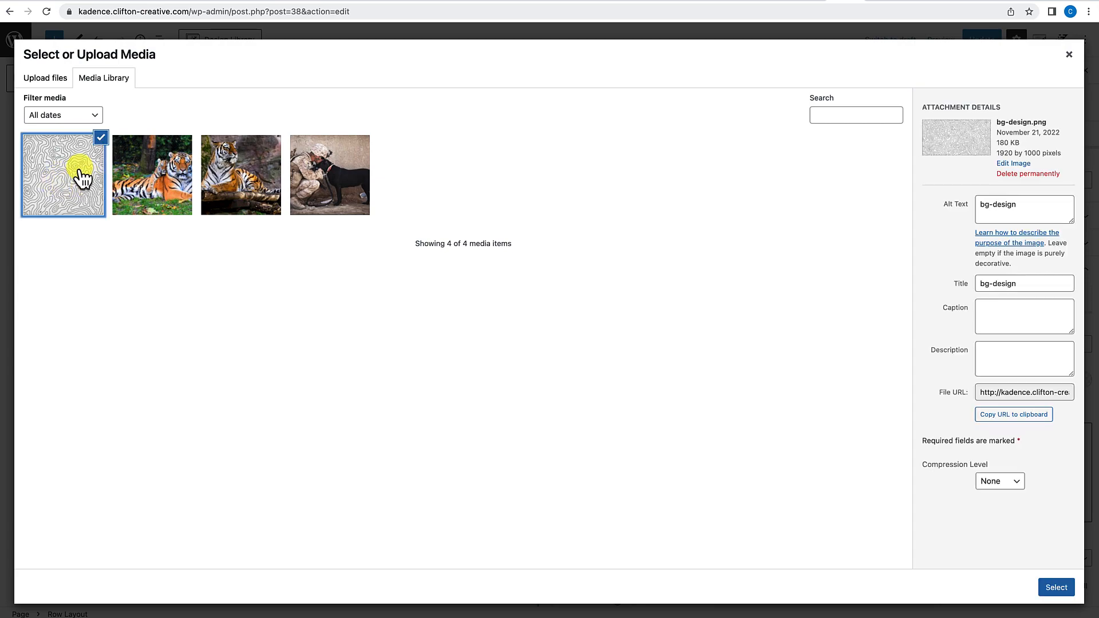
click(1057, 587)
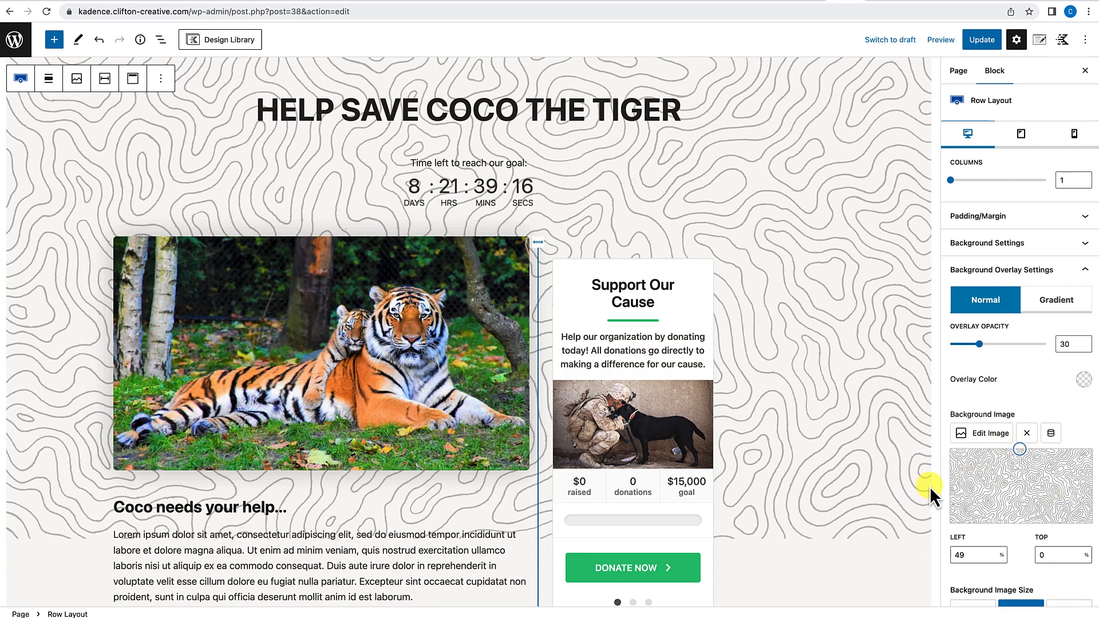
scroll(1005, 479, down, 2)
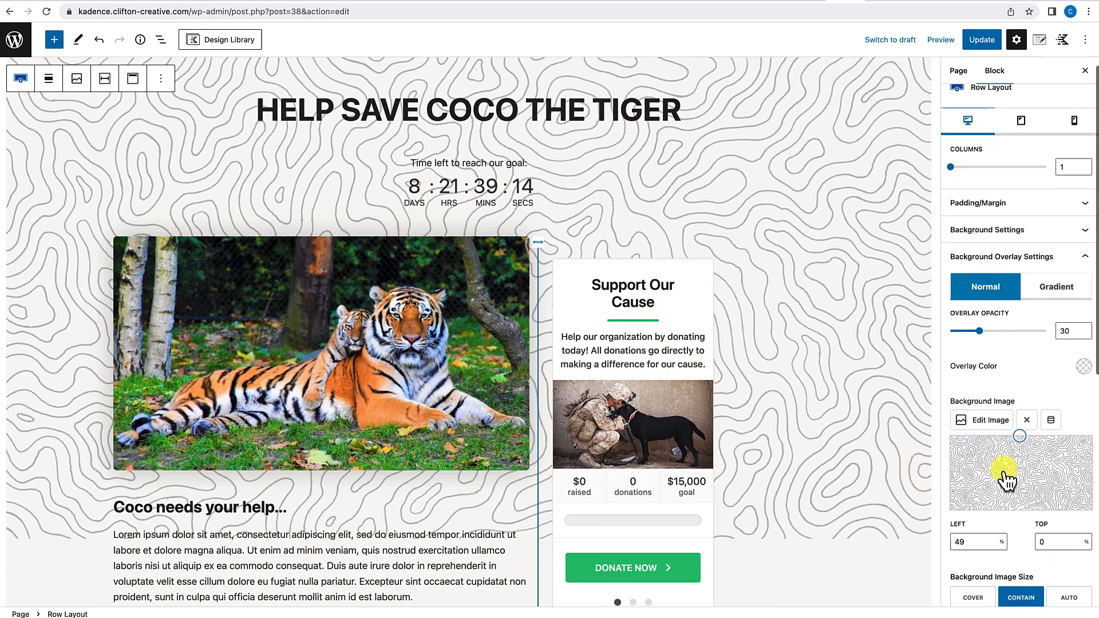
mouse_move(1021, 394)
mouse_down()
mouse_move(1024, 438)
mouse_move(1021, 399)
mouse_up()
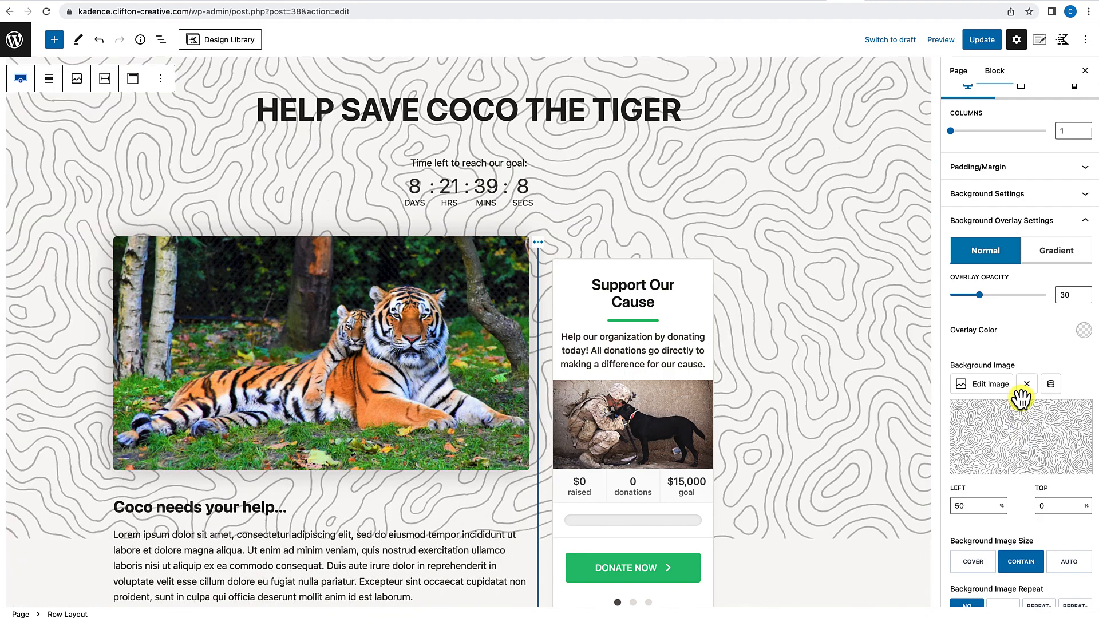
Step: Try the Cover size for the overlay background image and switch it back to Contain
scroll(999, 449, down, 1)
scroll(999, 450, down, 1)
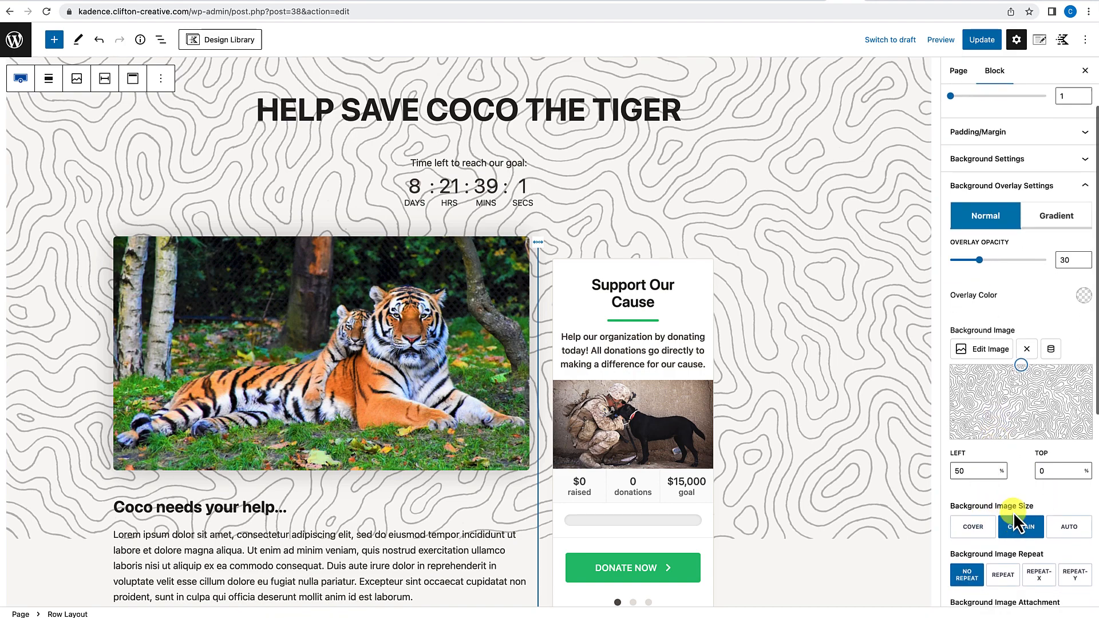
click(973, 528)
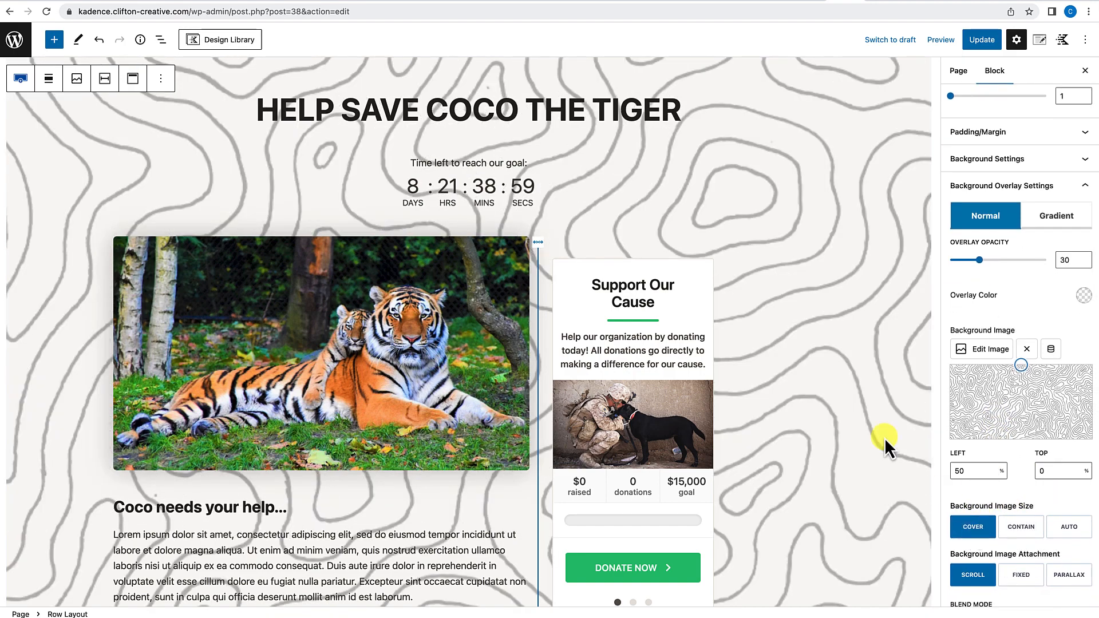
scroll(800, 395, up, 2)
scroll(799, 392, down, 3)
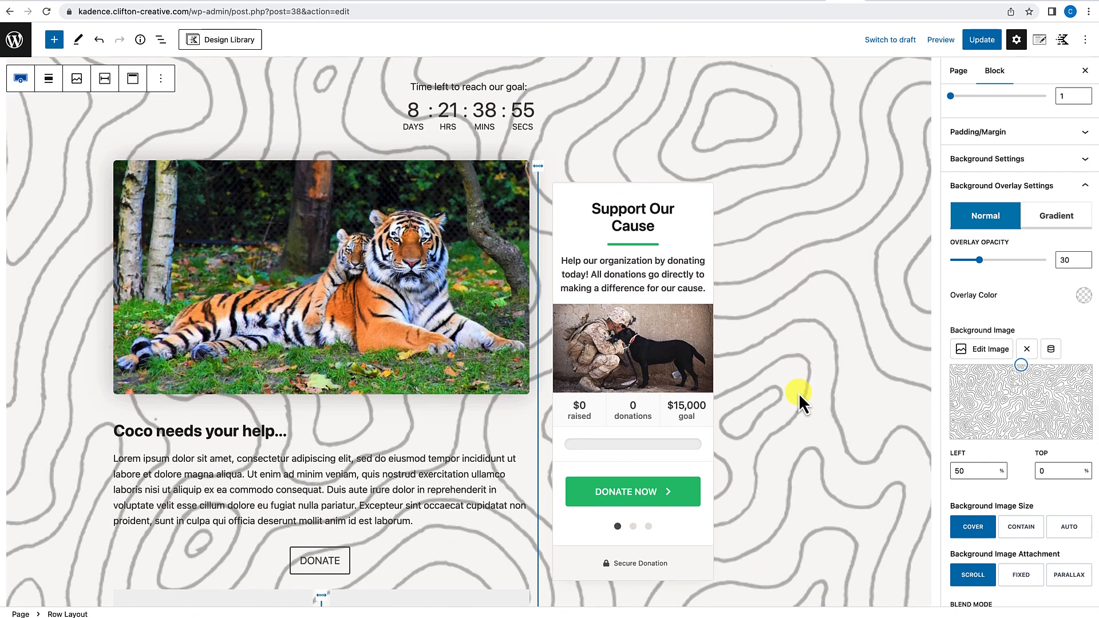
click(1006, 525)
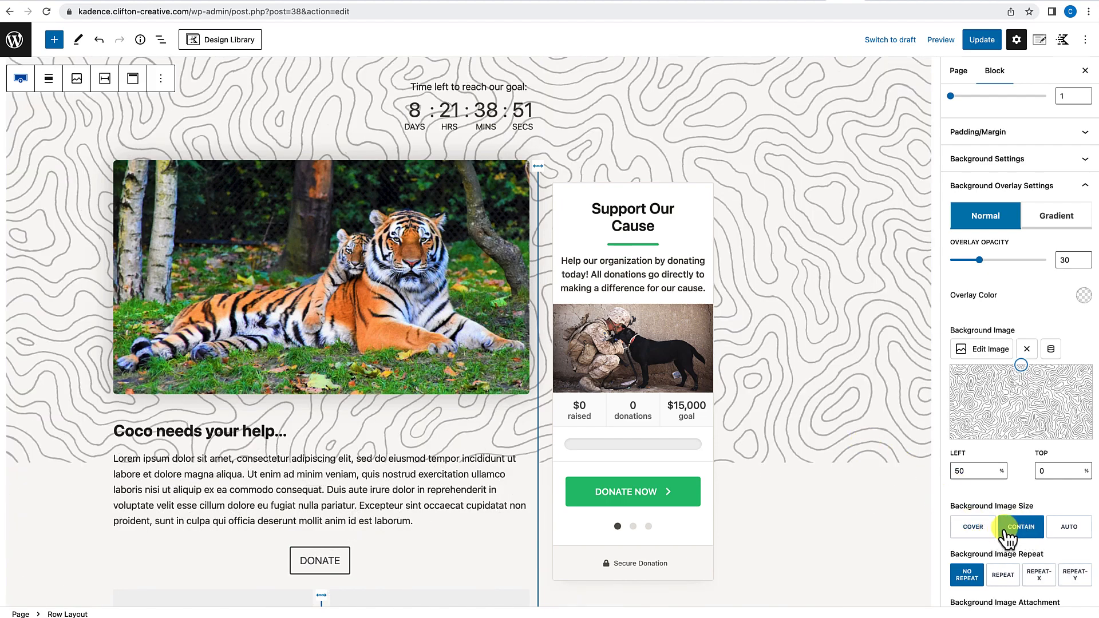
Step: Set the background overlay opacity to 5 and check how the pattern looks down the page
scroll(1008, 532, down, 2)
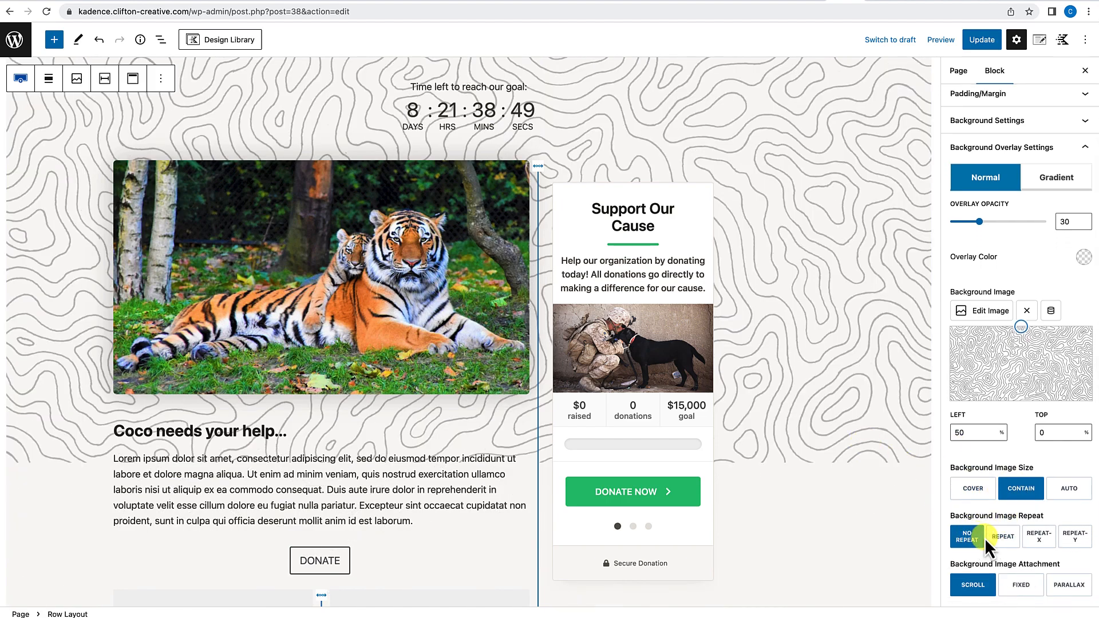
scroll(984, 537, down, 1)
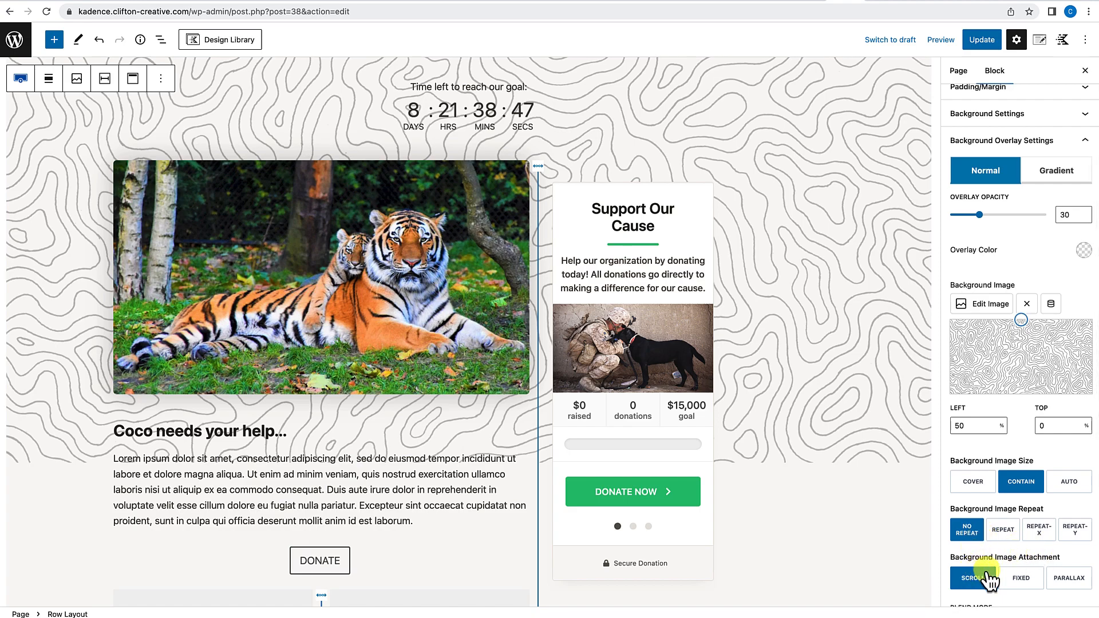
scroll(1000, 483, up, 2)
scroll(998, 479, up, 1)
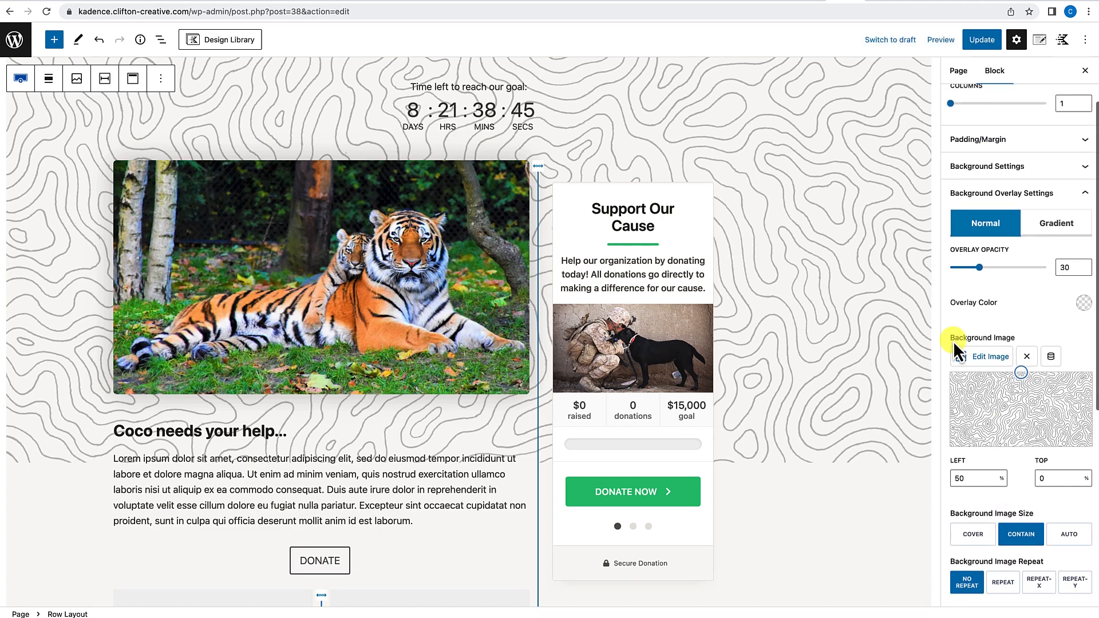
scroll(866, 324, up, 3)
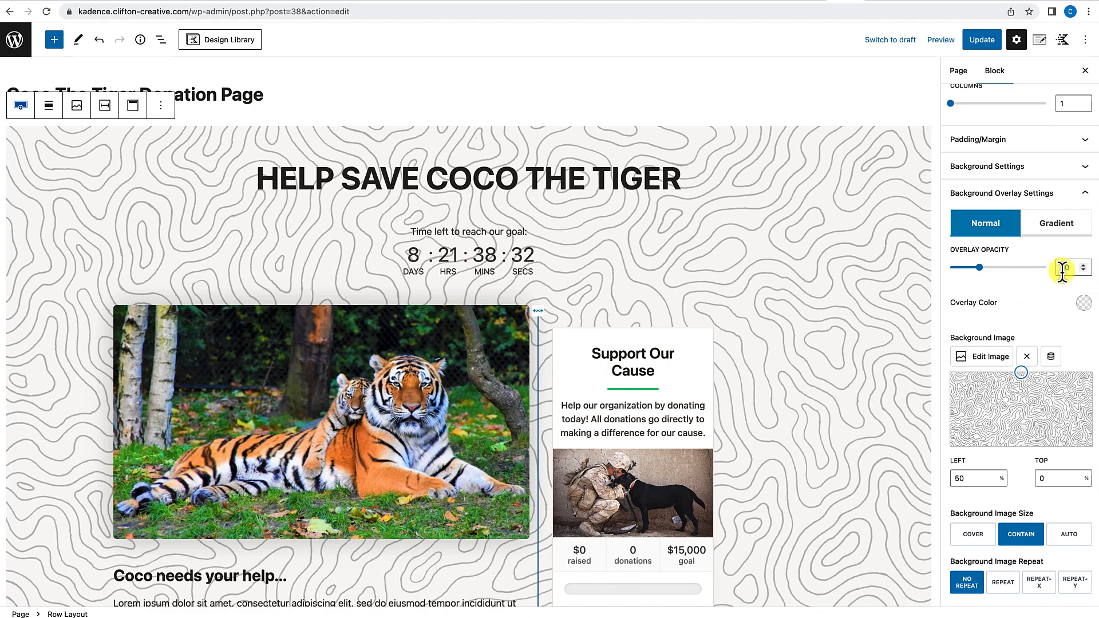
drag(1071, 268, 1054, 267)
text(5)
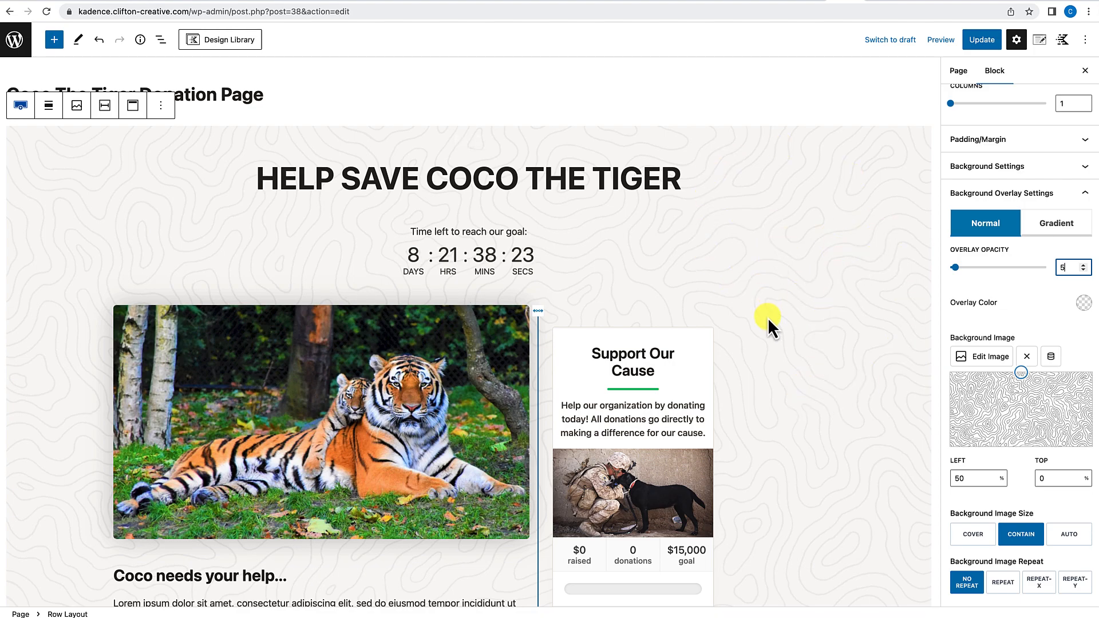
scroll(767, 317, down, 15)
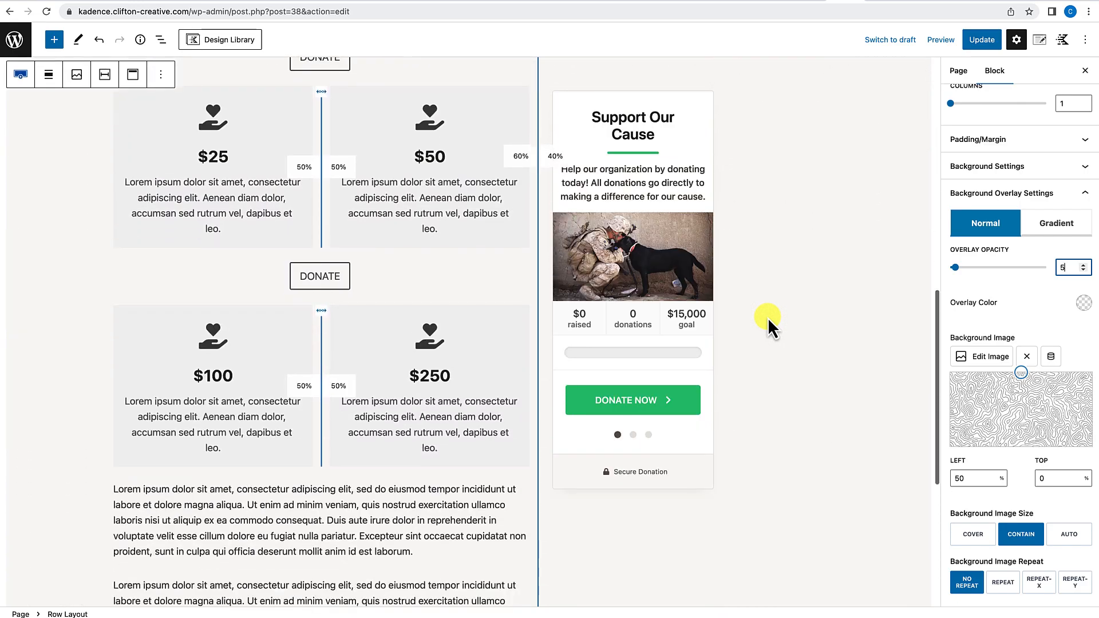
scroll(768, 317, up, 15)
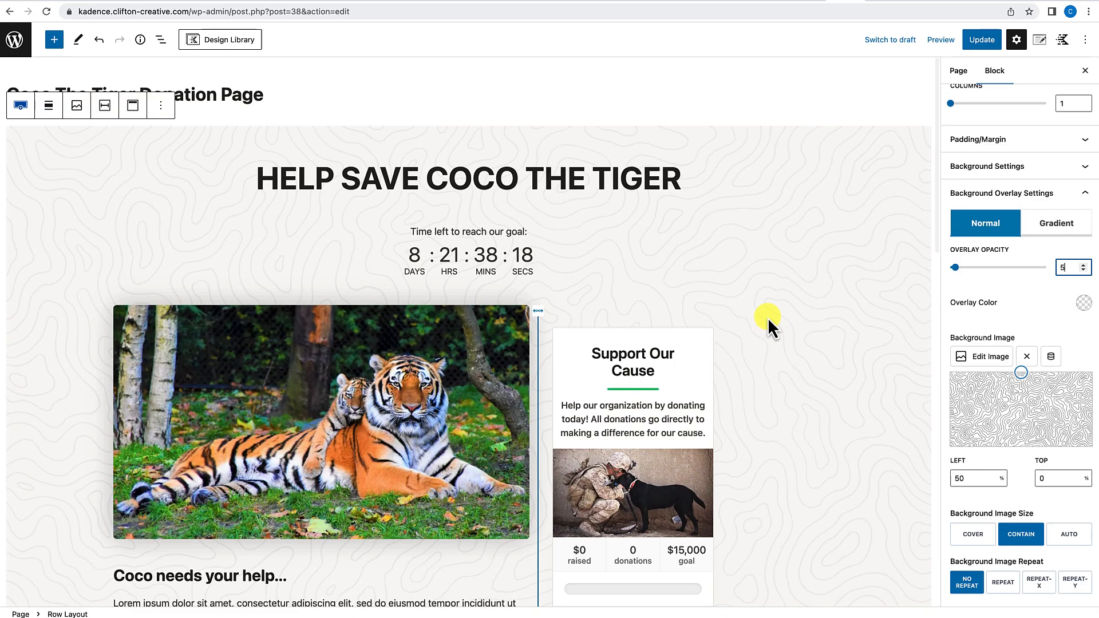
Step: Update the page and review its new background on the published site
click(984, 45)
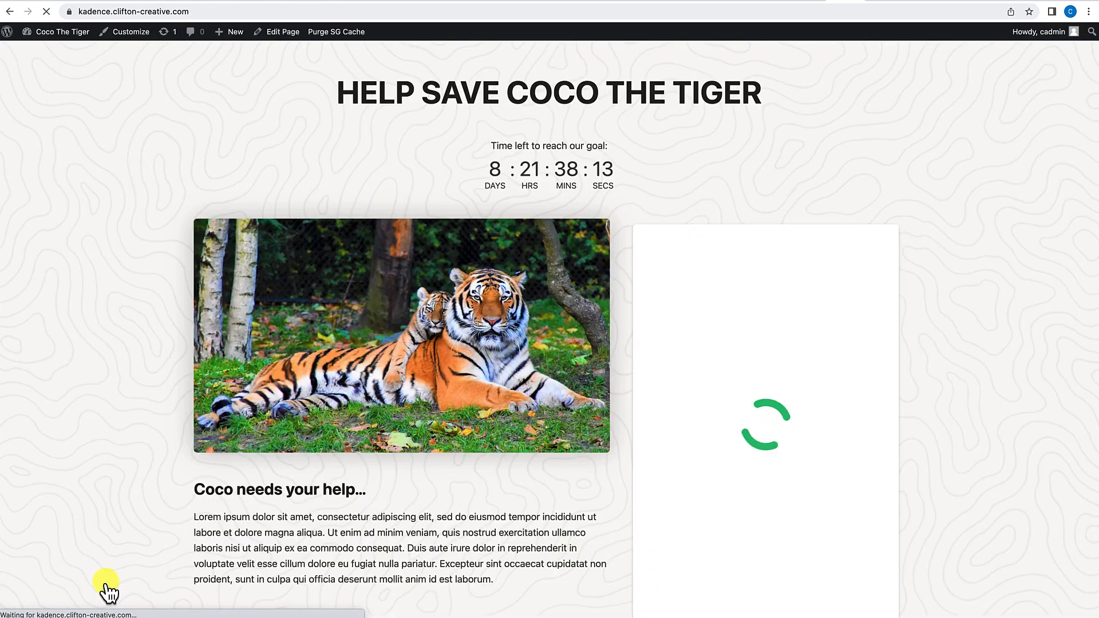
scroll(105, 589, down, 10)
scroll(105, 588, up, 10)
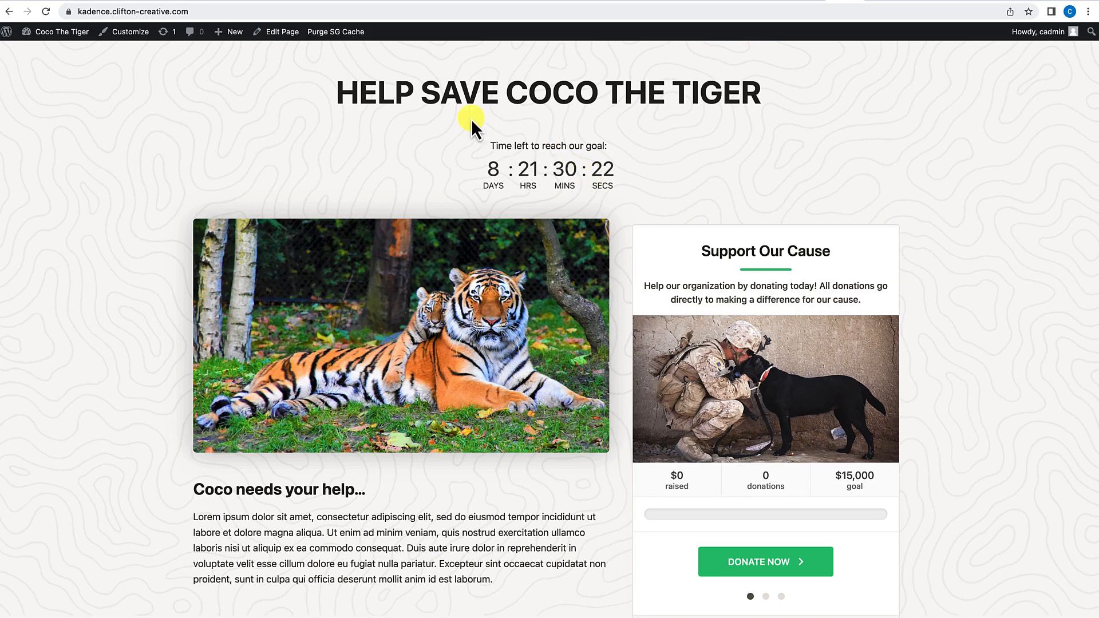
Step: Reopen the page in the editor and set the countdown timer's count item background color to white, FFFFFF
click(284, 35)
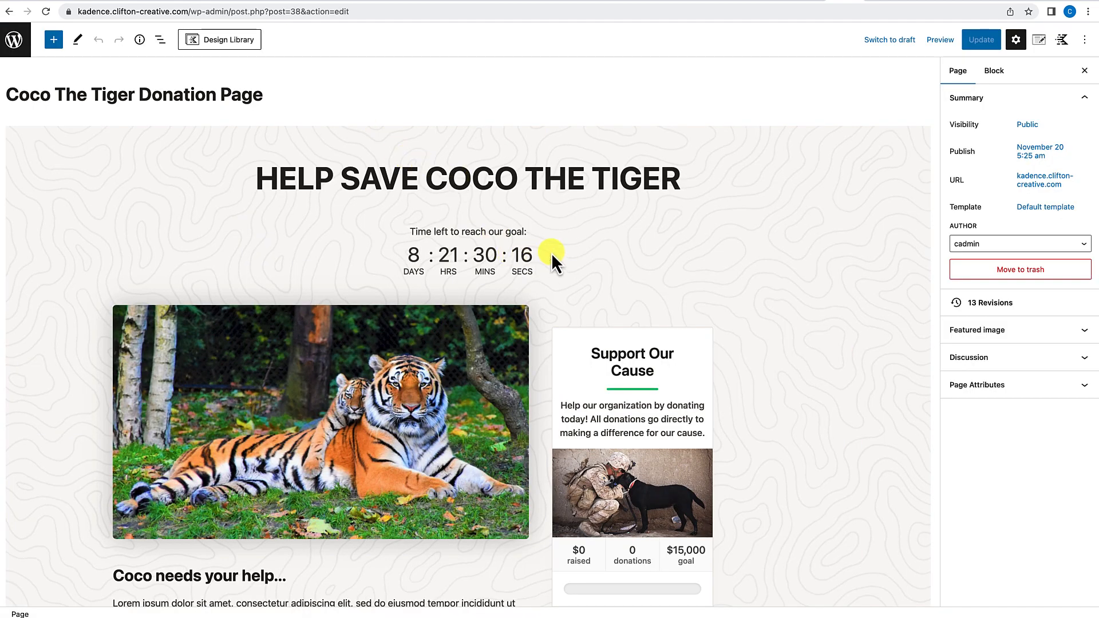
click(551, 253)
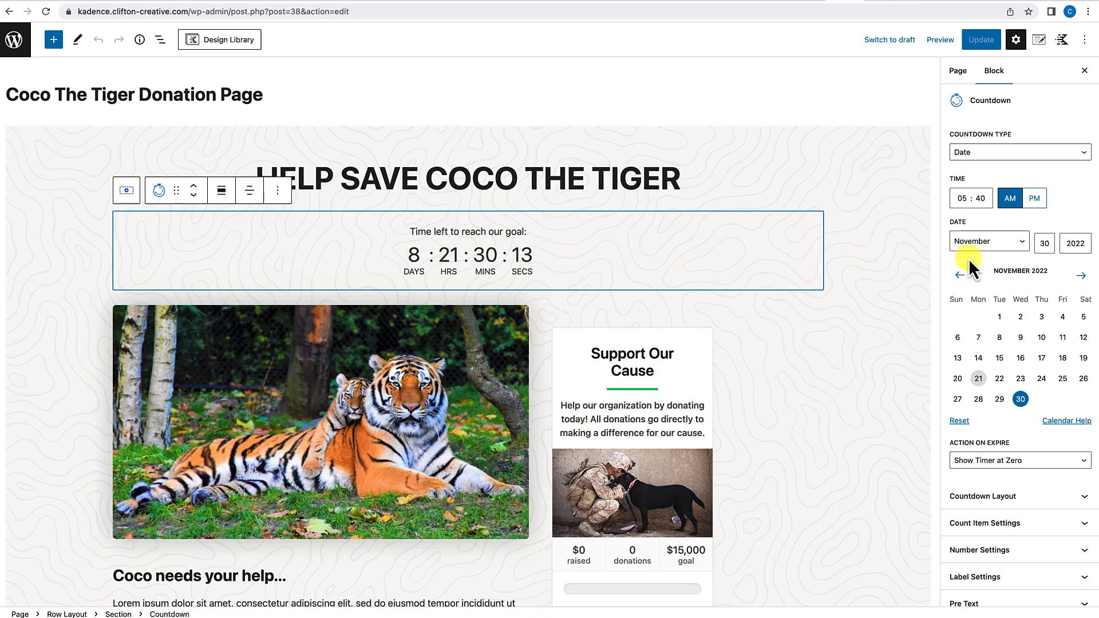
scroll(969, 259, down, 3)
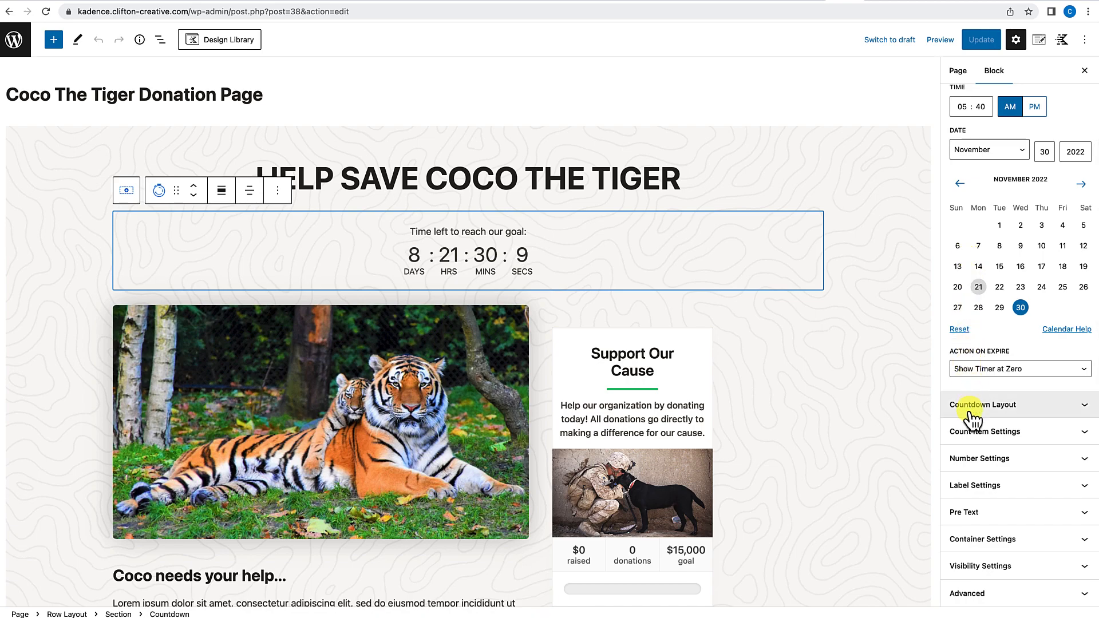
click(996, 438)
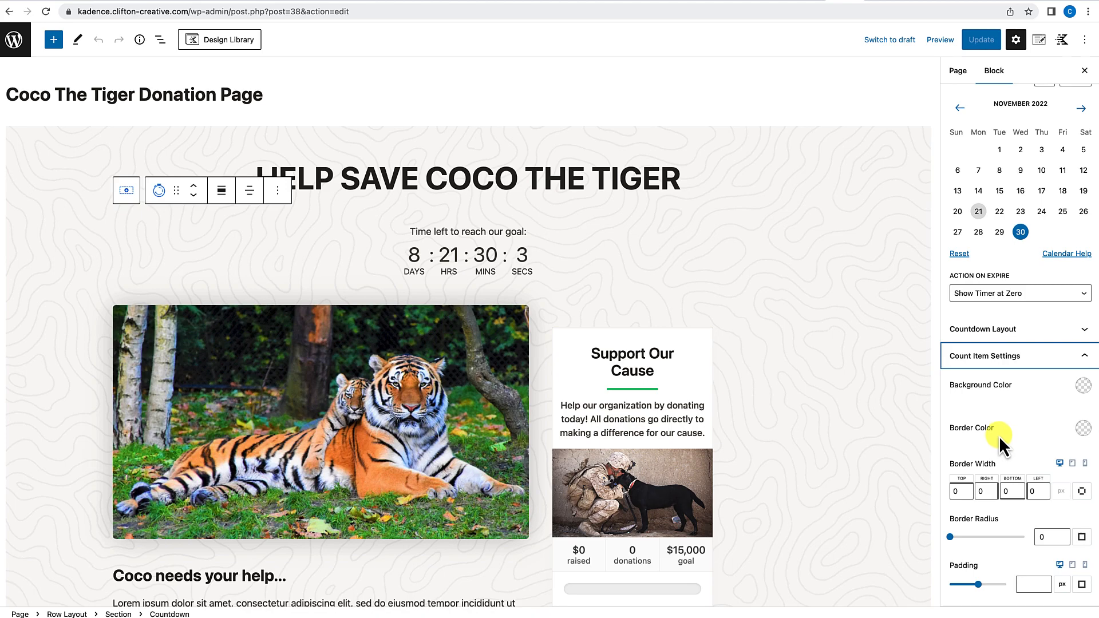
click(1083, 390)
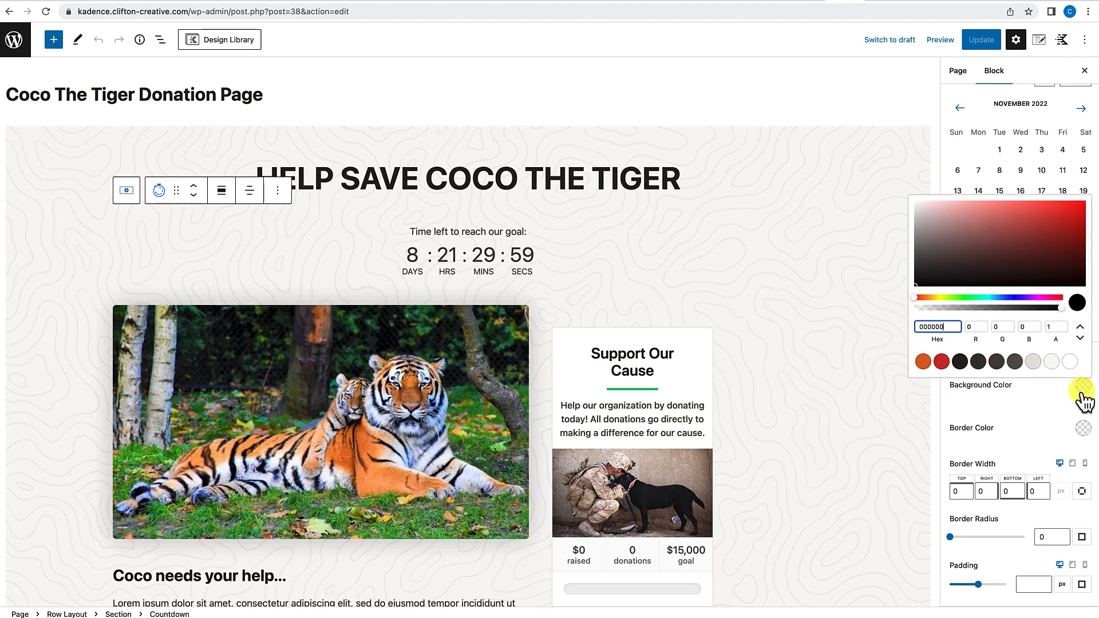
click(1069, 363)
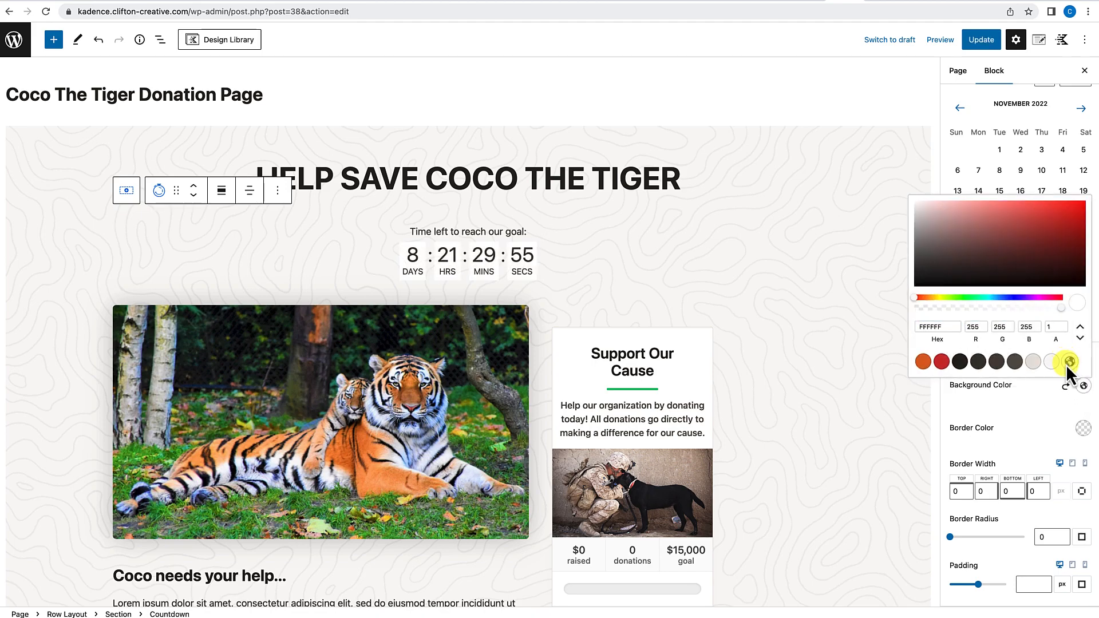
click(1036, 419)
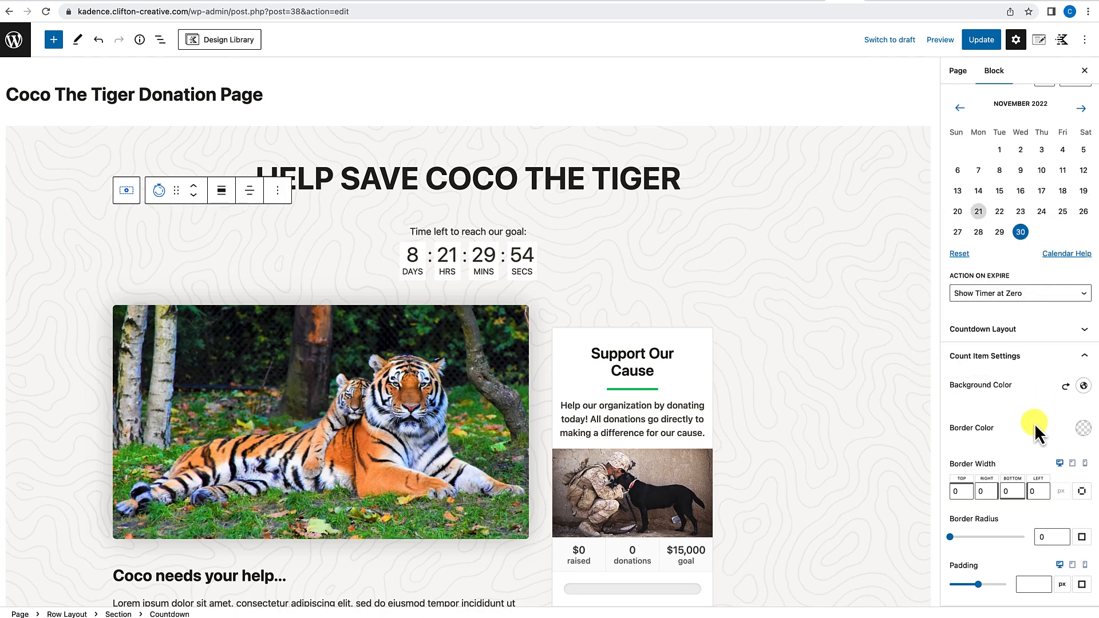
Step: Give the countdown's count items a border in the orange palette color with a bottom width of 8
click(1083, 432)
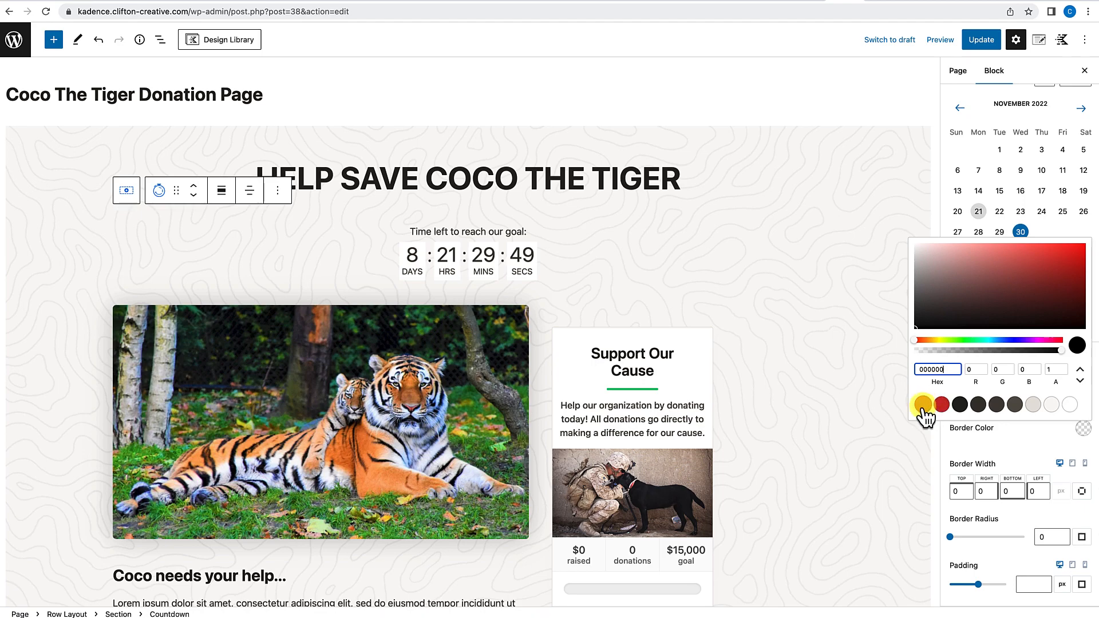
click(923, 405)
click(994, 452)
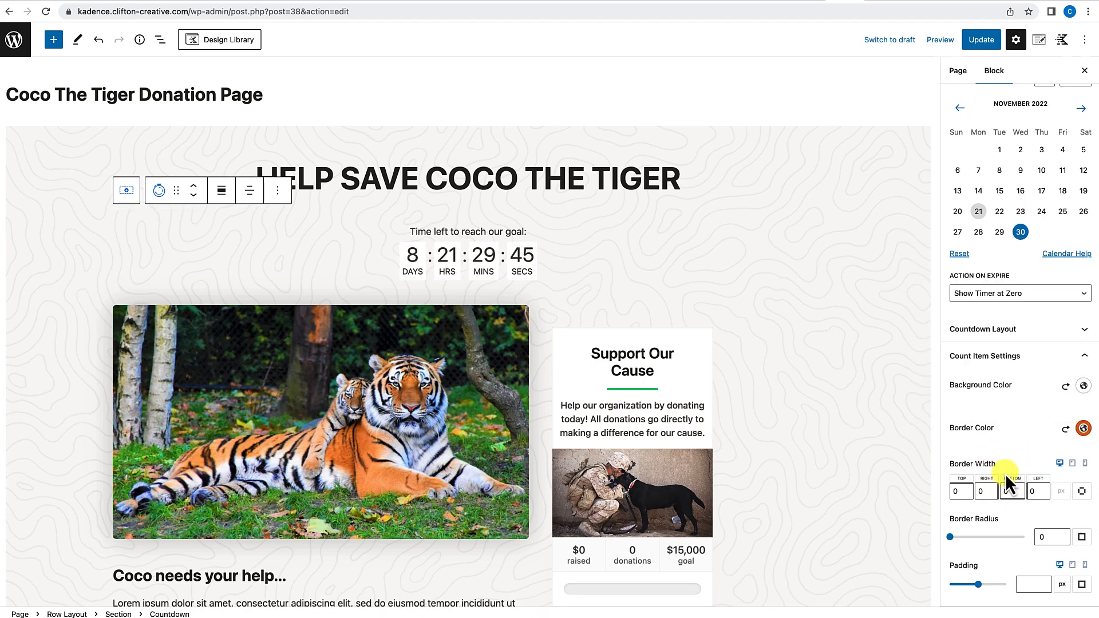
click(1005, 491)
text(8)
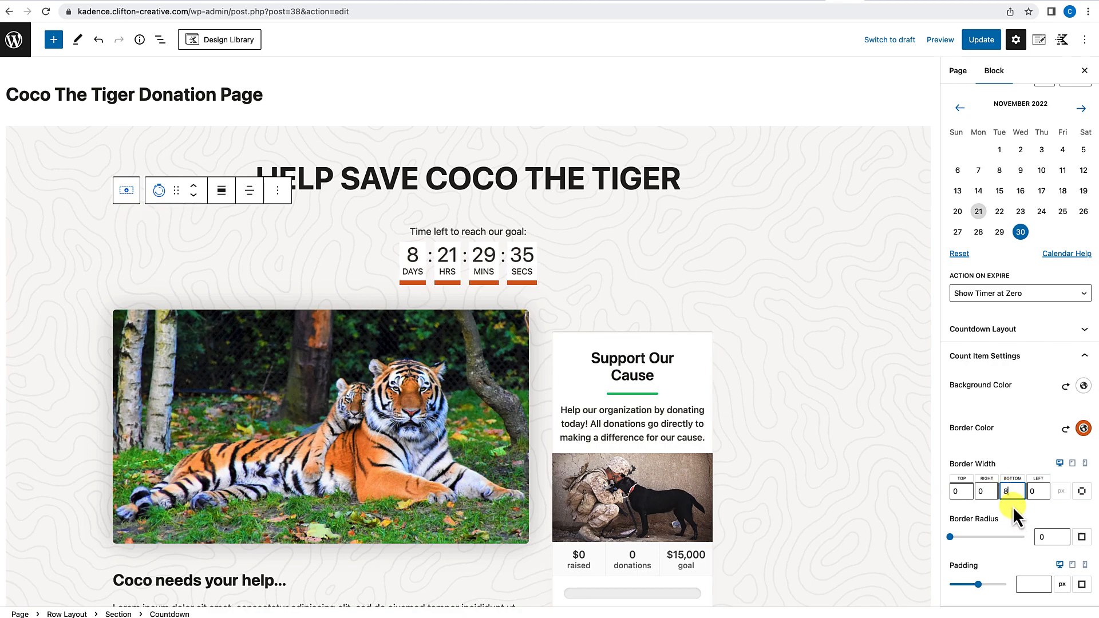
Step: Set the count items' border radius to 4 and their padding to 15 px
scroll(1012, 506, down, 1)
scroll(1012, 506, down, 1)
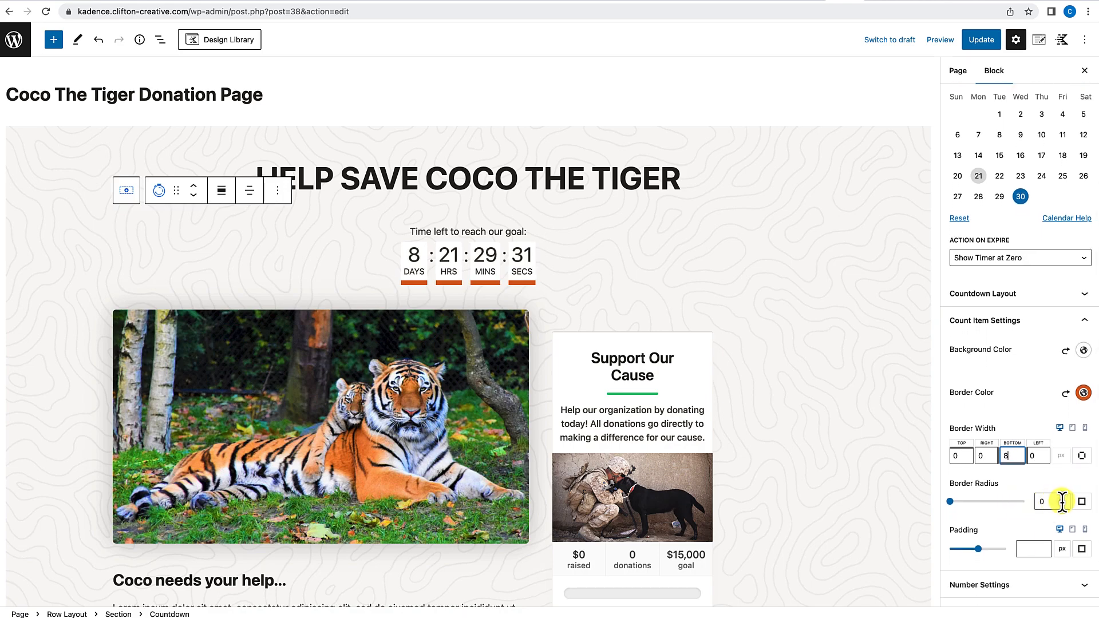
click(1048, 502)
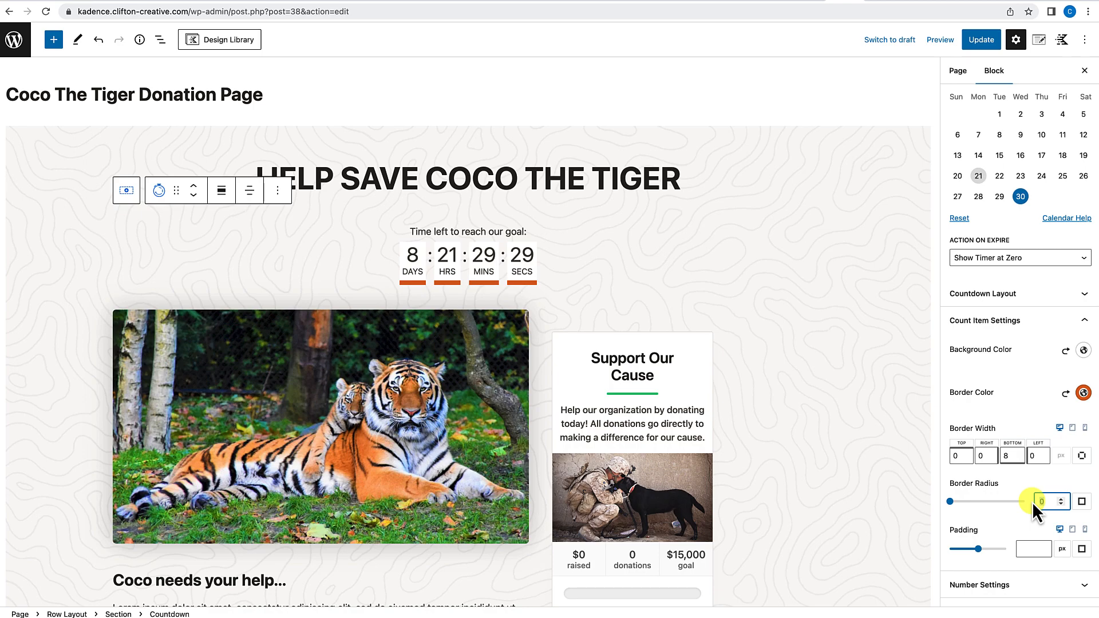
click(1025, 547)
text(15)
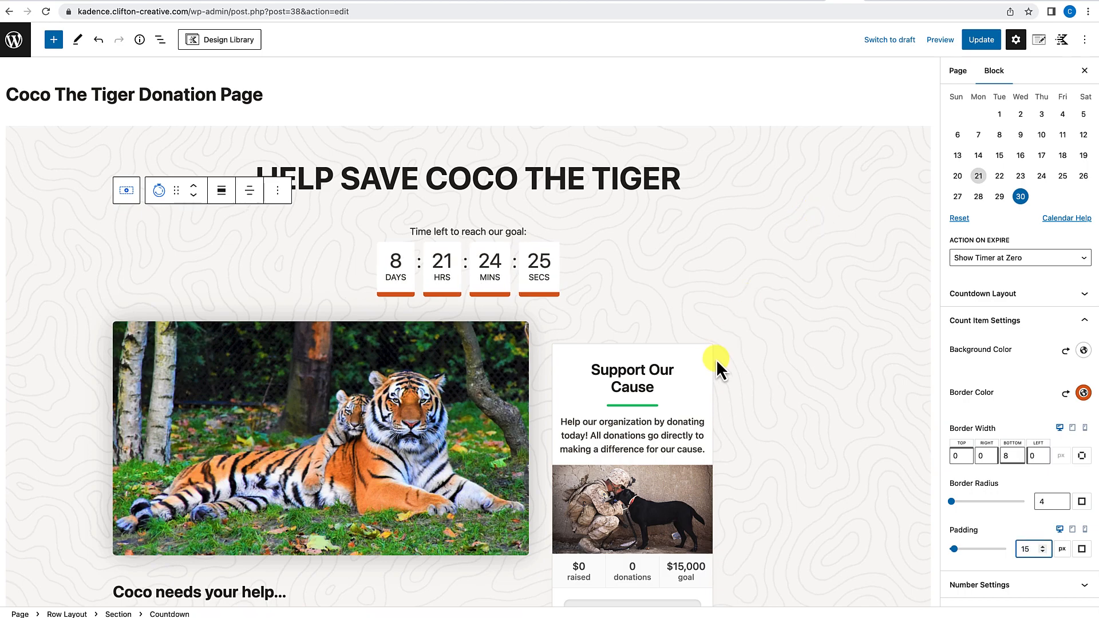
Step: Review the styled countdown, Donate buttons and donation amount boxes down the length of the page
scroll(716, 359, down, 3)
scroll(717, 359, down, 5)
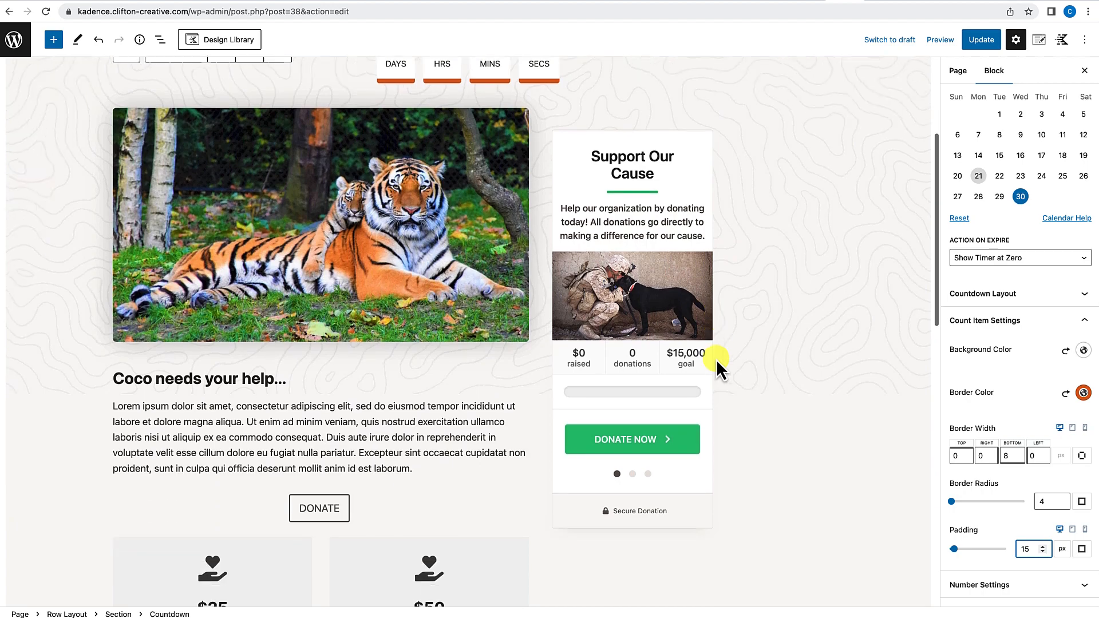
scroll(355, 424, down, 8)
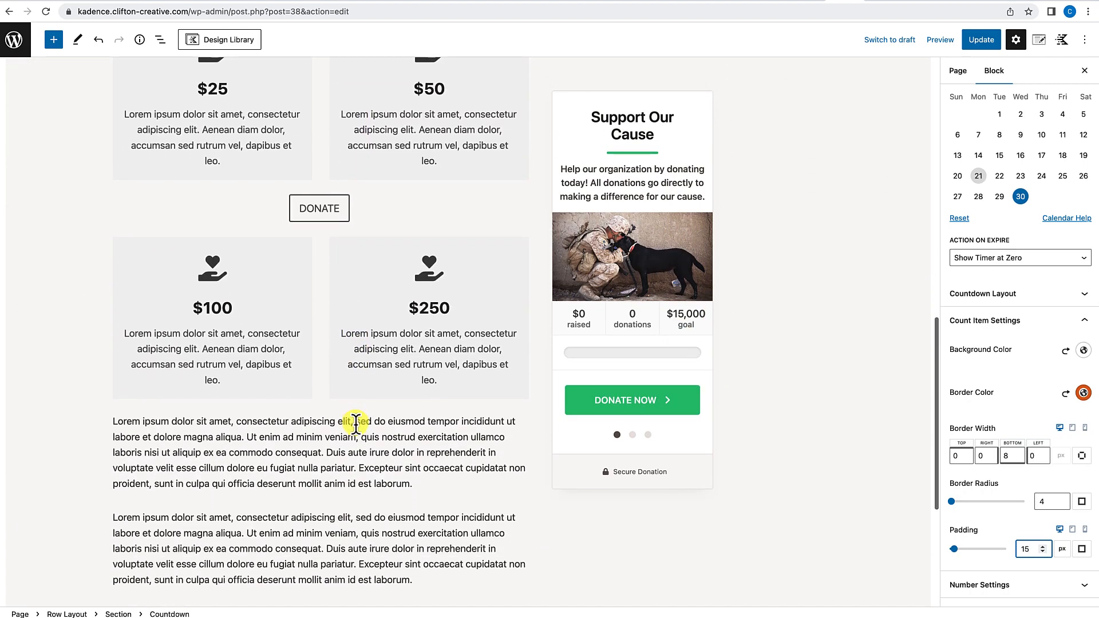
scroll(377, 389, up, 2)
scroll(364, 226, up, 4)
scroll(365, 226, up, 6)
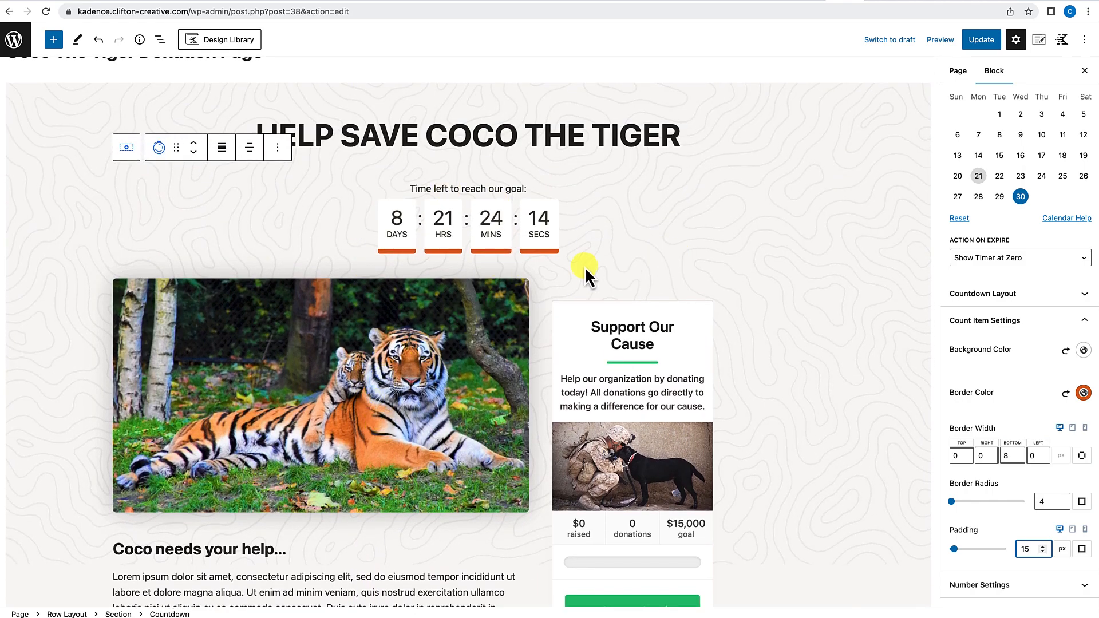
scroll(541, 287, down, 5)
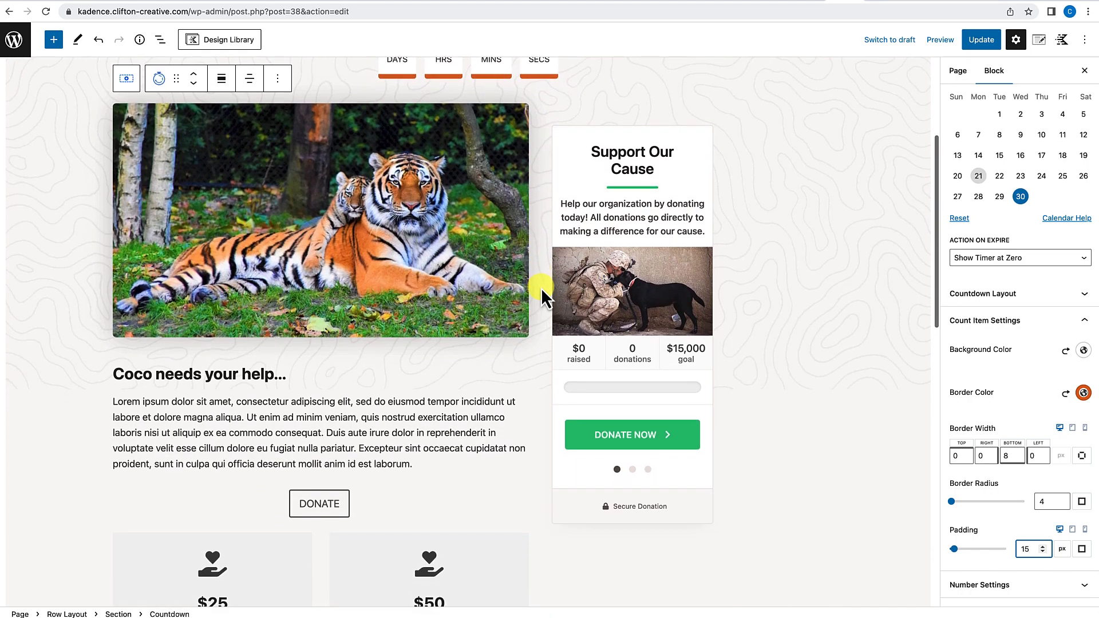
scroll(541, 288, down, 1)
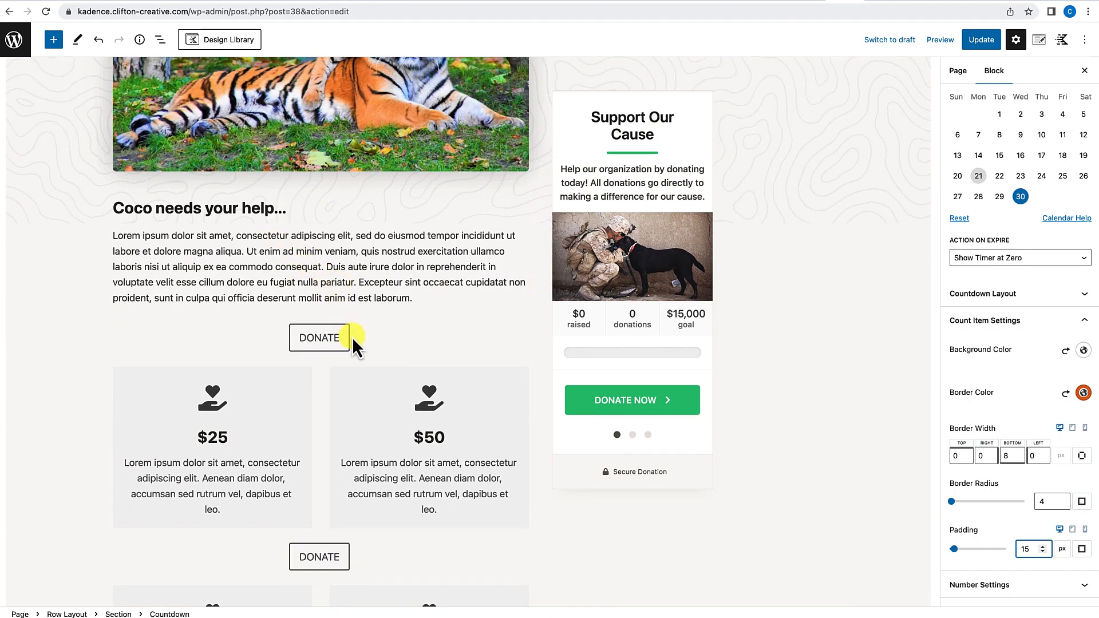
scroll(381, 336, down, 3)
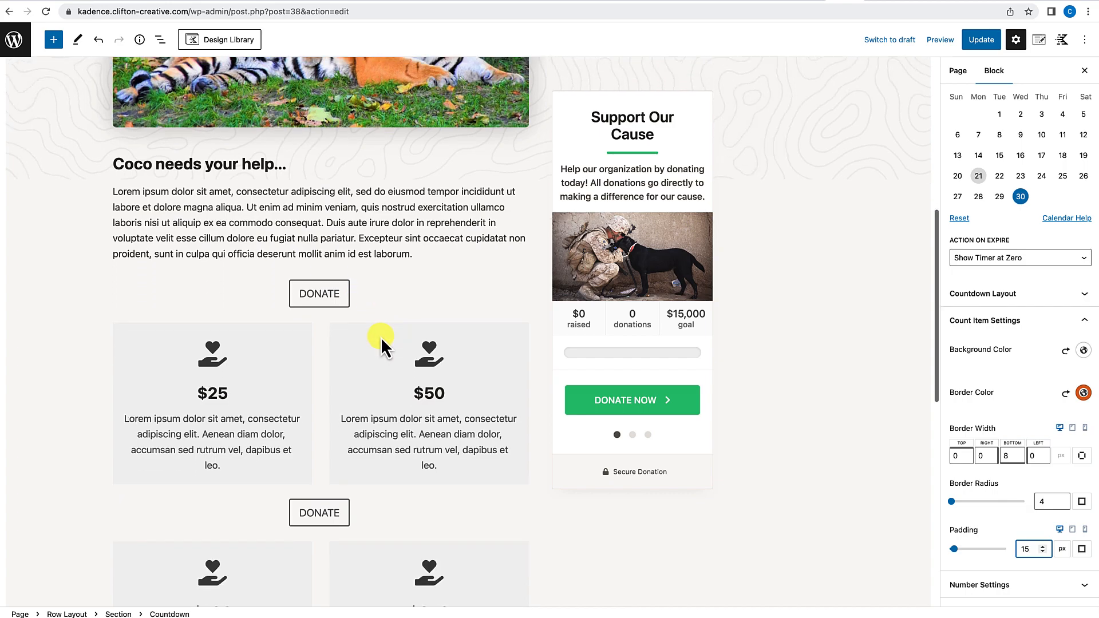
scroll(306, 522, down, 4)
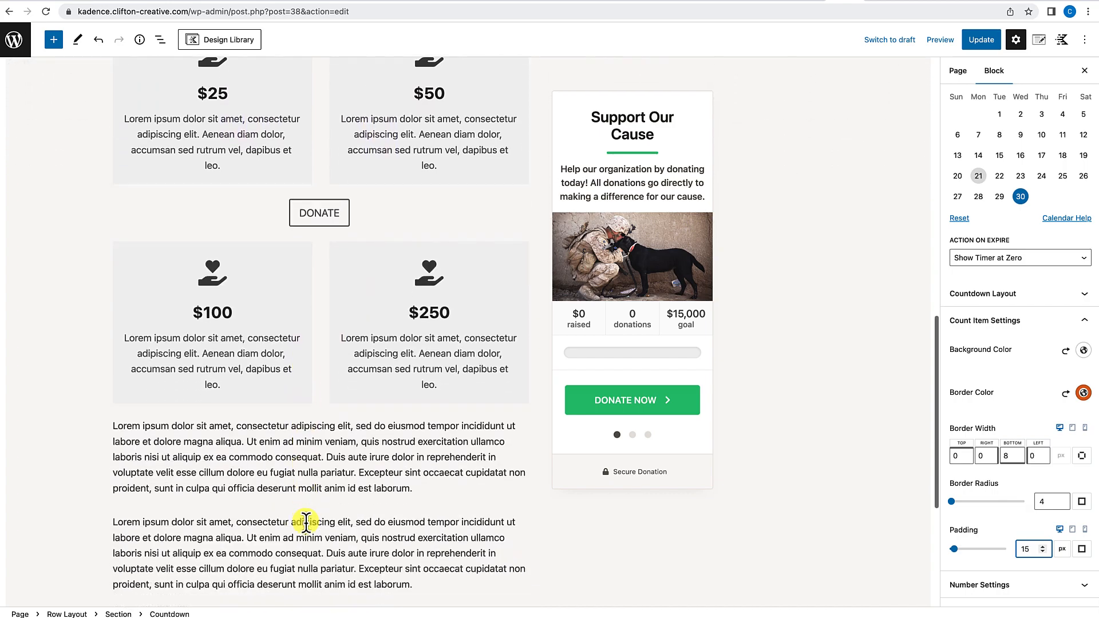
scroll(306, 523, up, 5)
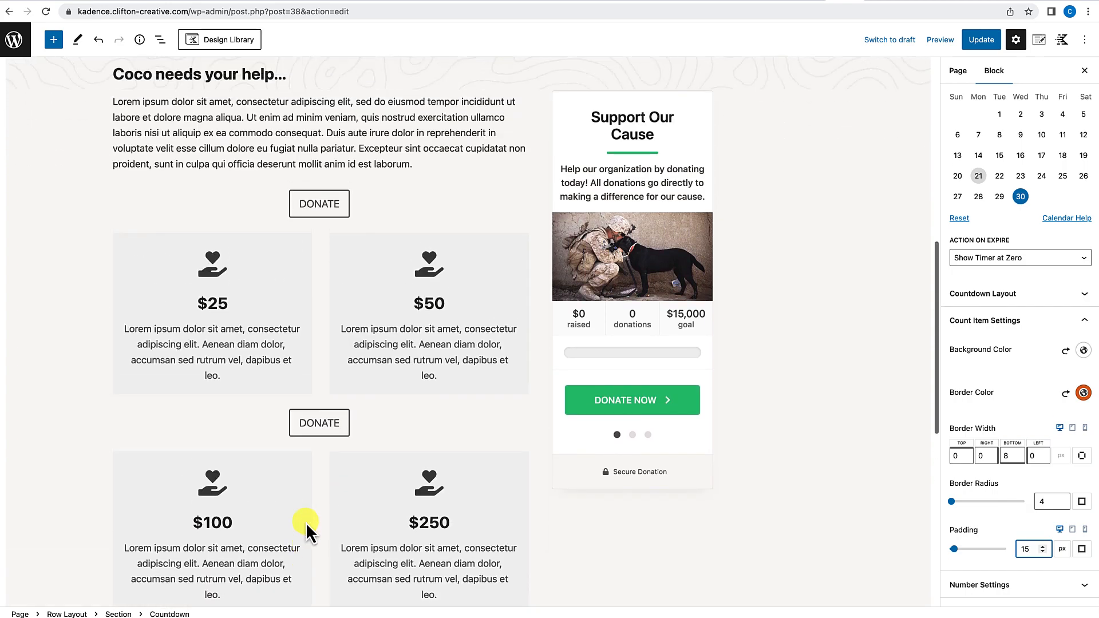
Step: Set the Donate button beneath the "Coco needs your help..." text to inherit the Theme button style
click(384, 266)
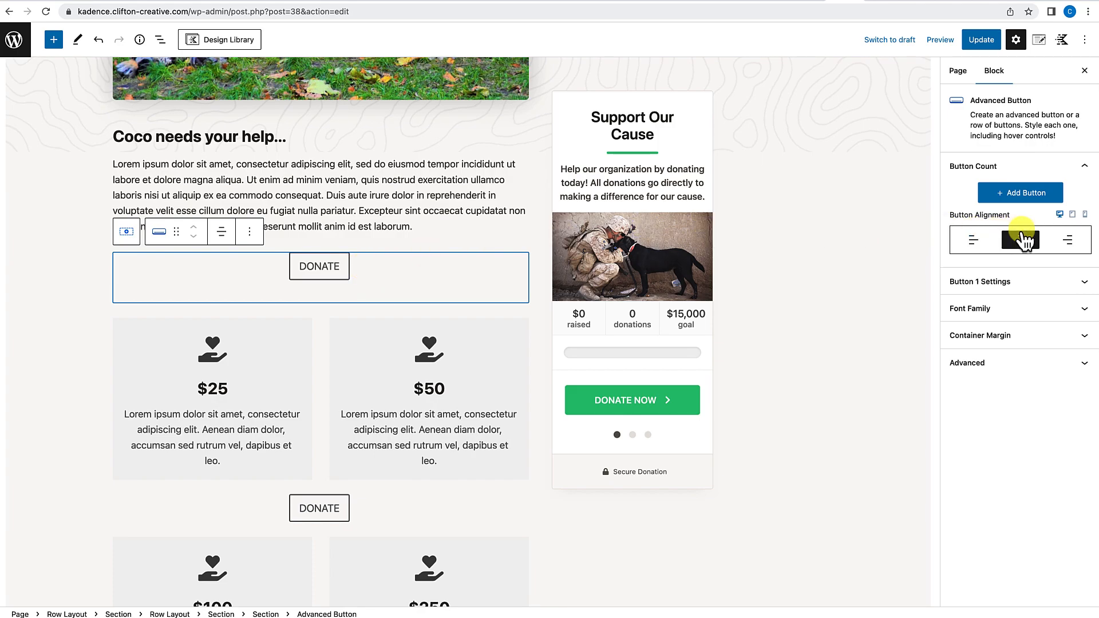
click(1026, 286)
scroll(1026, 283, down, 3)
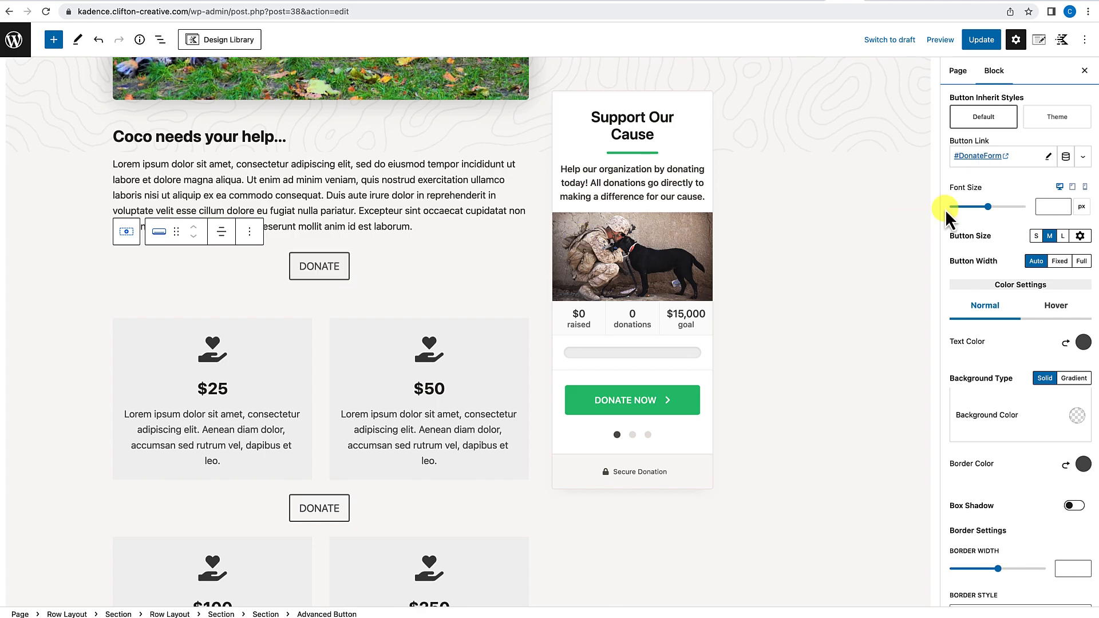
scroll(1015, 256, down, 1)
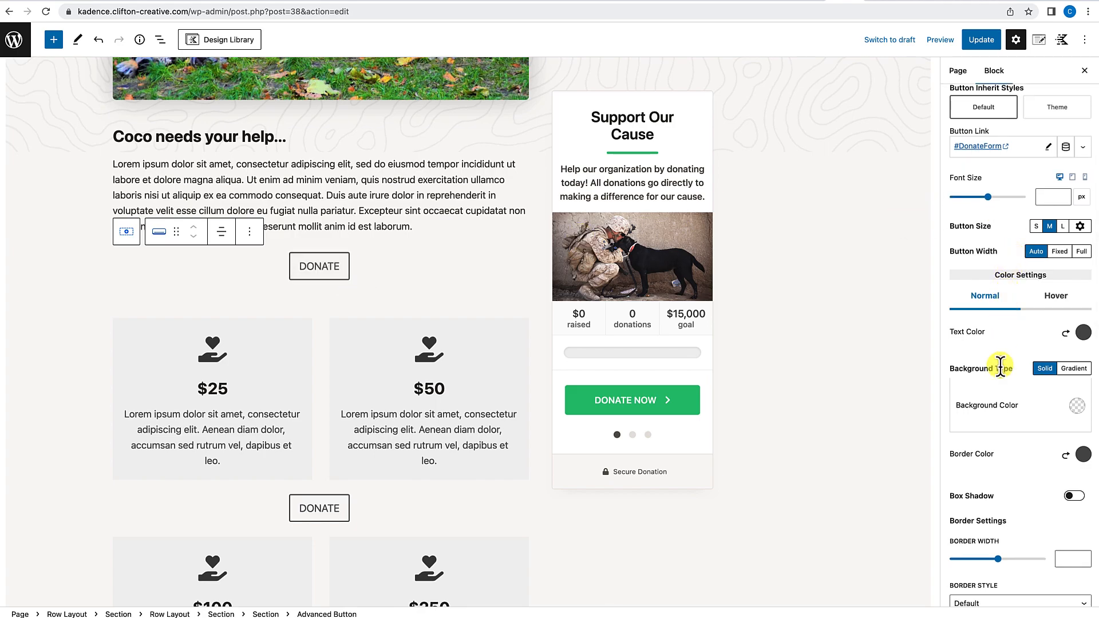
scroll(1000, 373, up, 3)
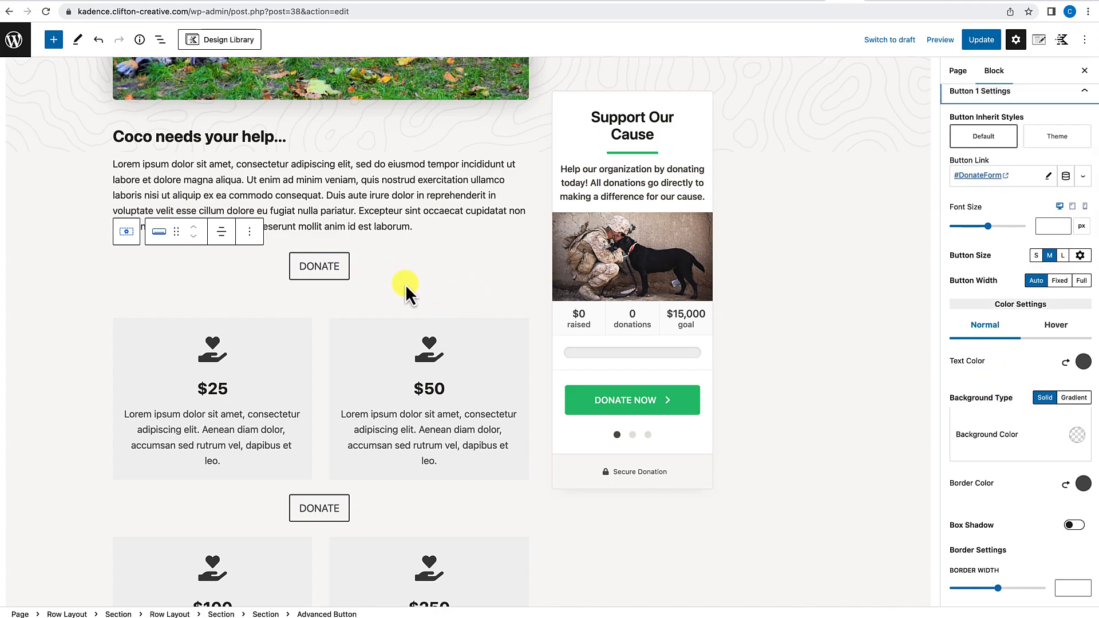
scroll(1009, 226, up, 1)
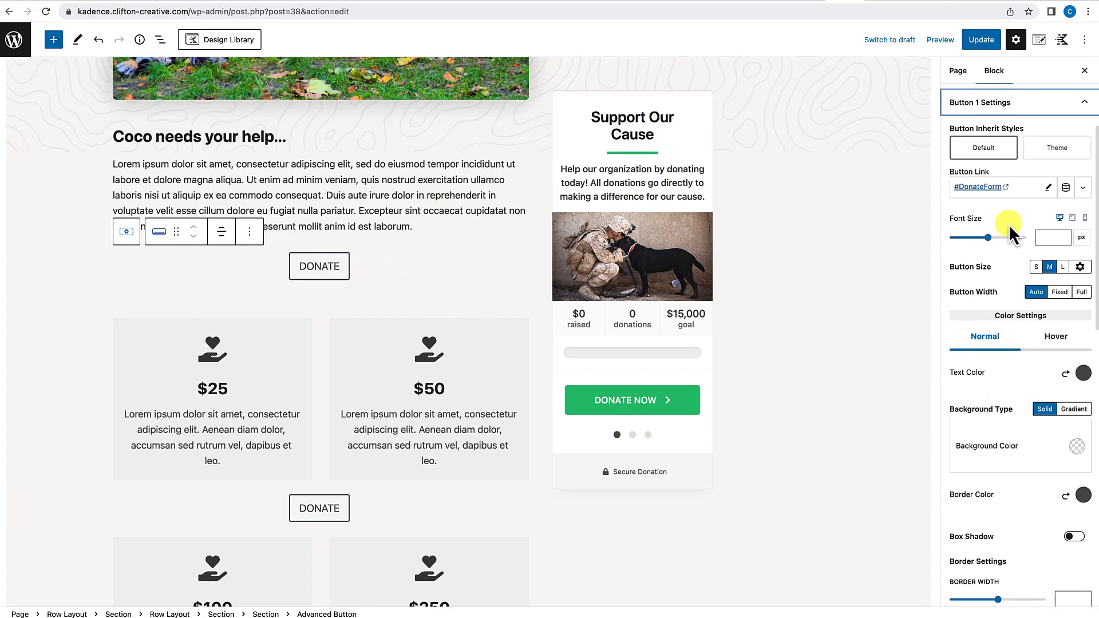
click(1081, 374)
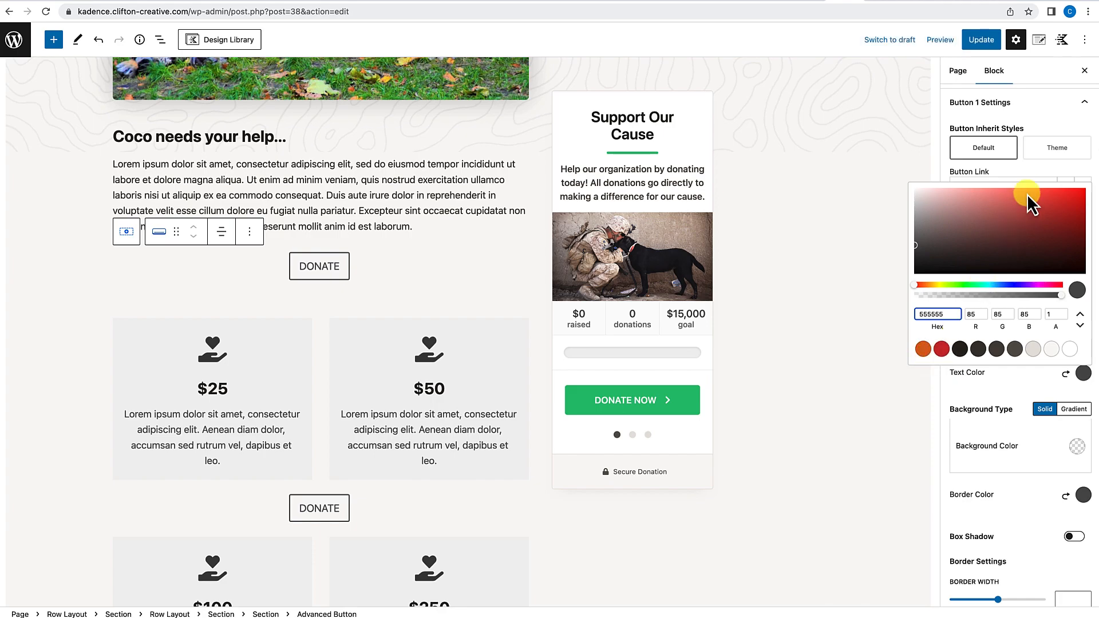
click(1043, 121)
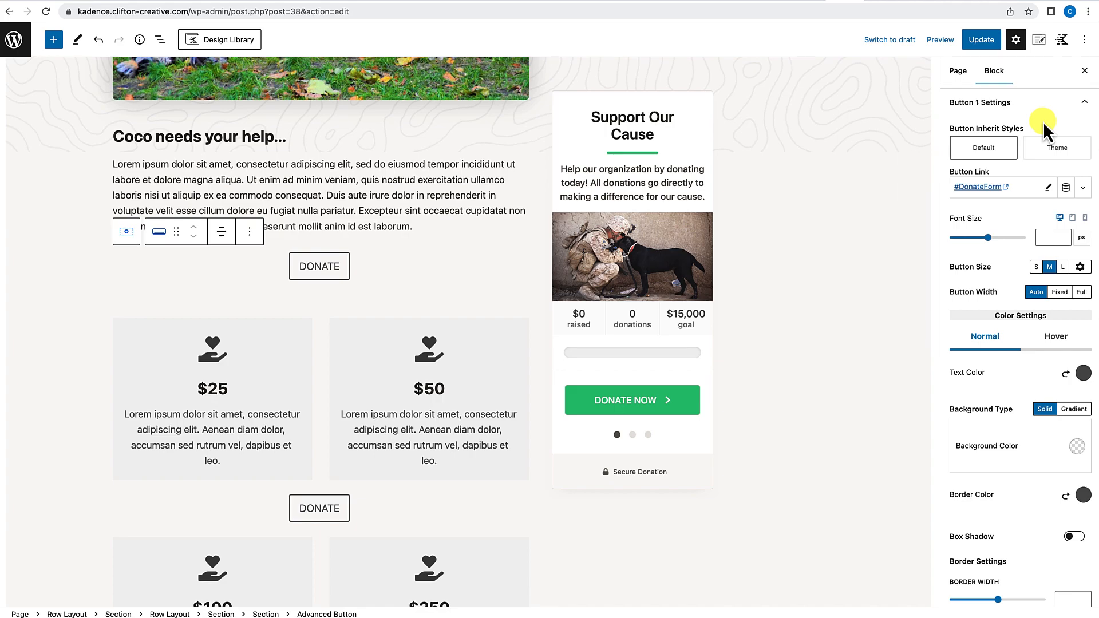
click(1052, 153)
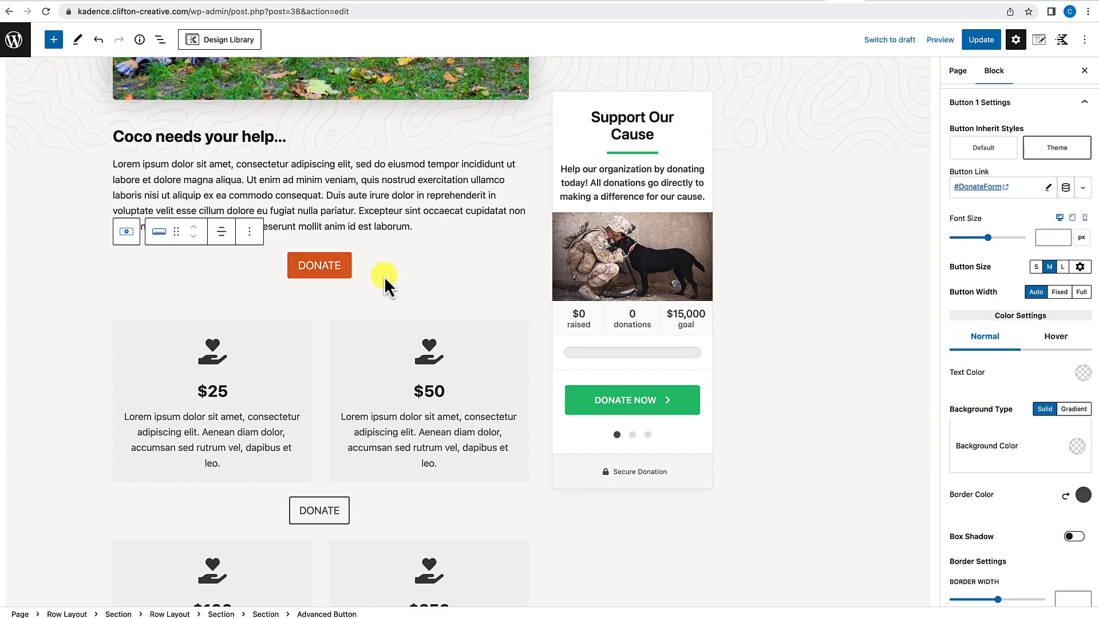
Step: Switch the second Donate button, between the two rows of amount boxes, to the Theme inherit style
scroll(361, 280, down, 3)
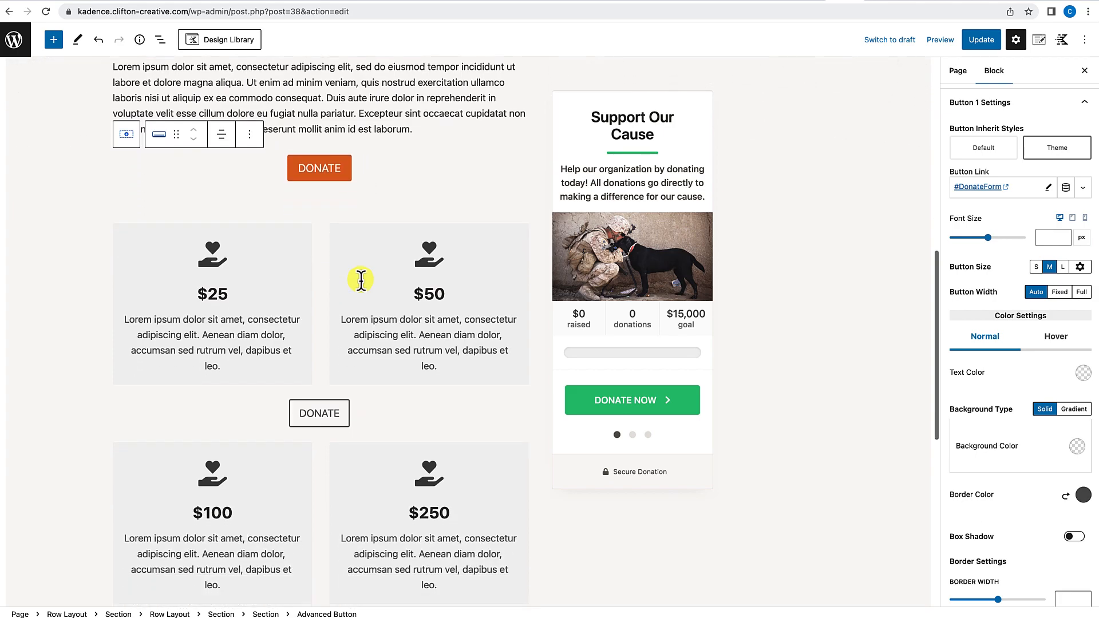
click(358, 407)
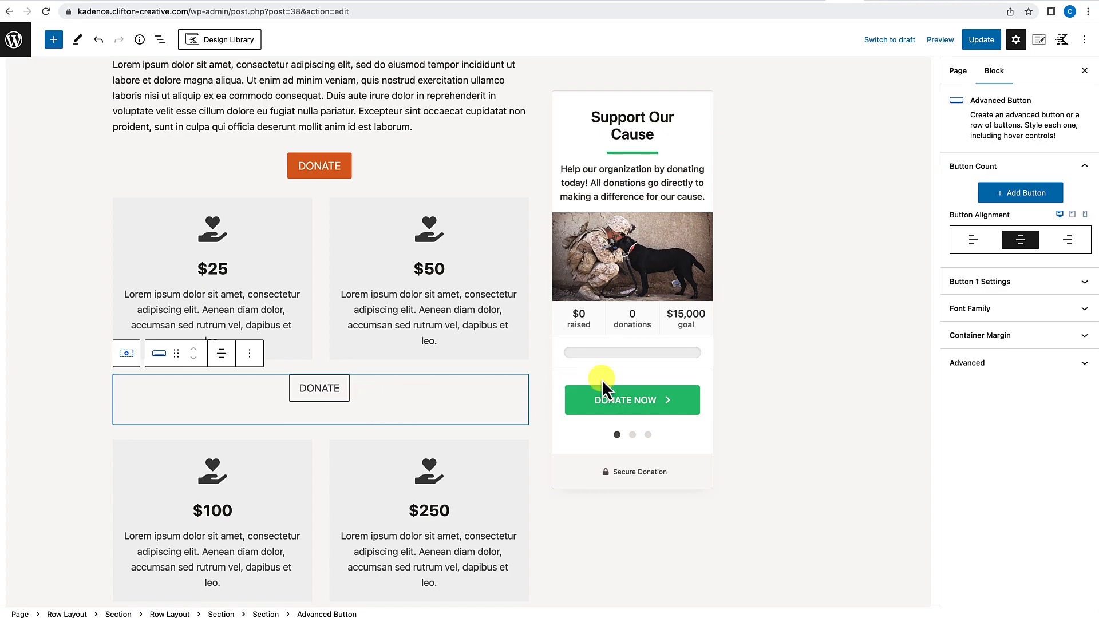
click(1016, 289)
scroll(1015, 285, down, 4)
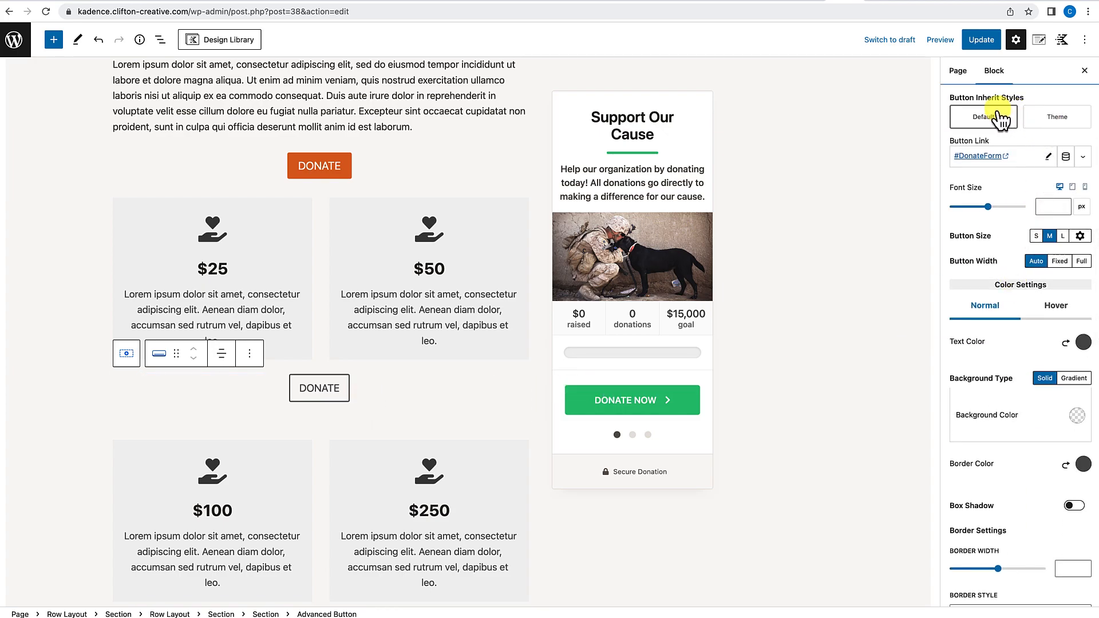
click(1059, 123)
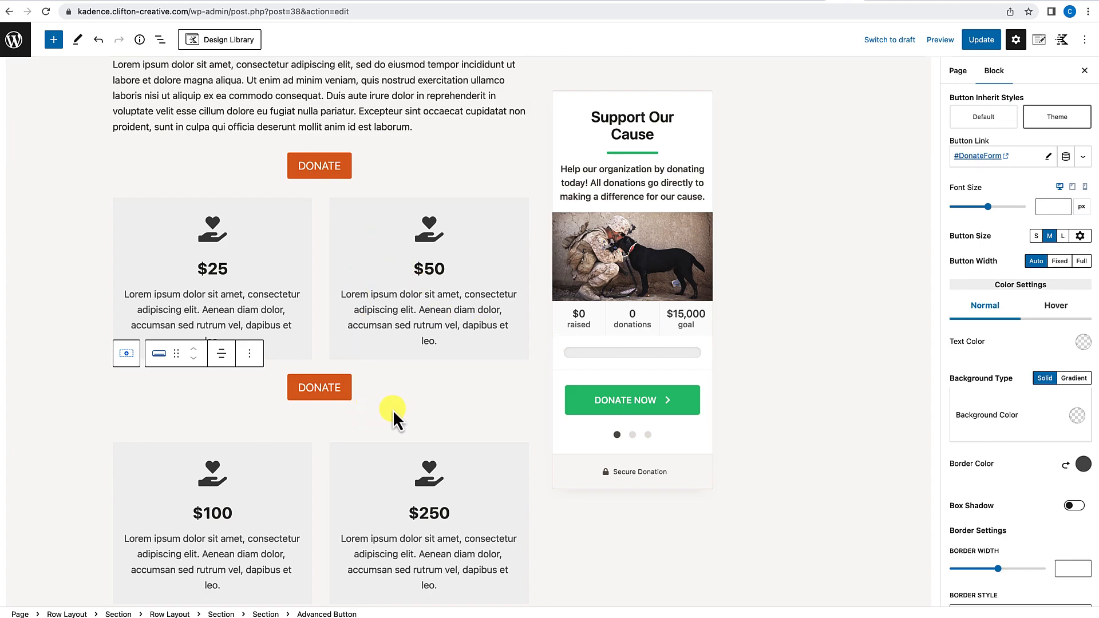
Step: Make the $25 info box's container background fully transparent by setting its color alpha to 0
scroll(404, 422, down, 1)
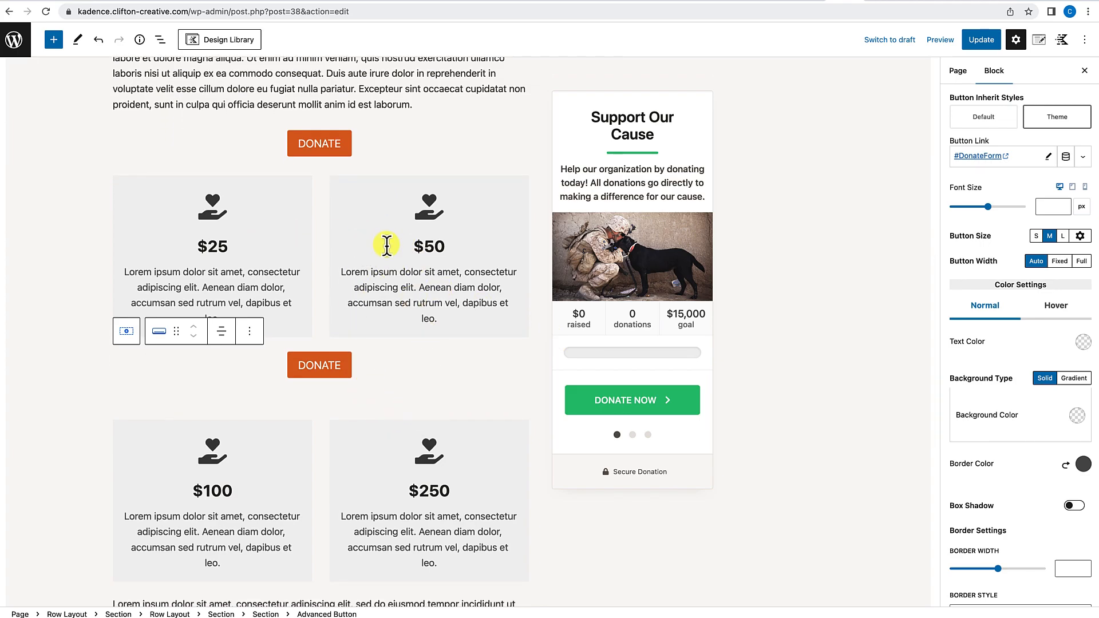
scroll(372, 478, up, 3)
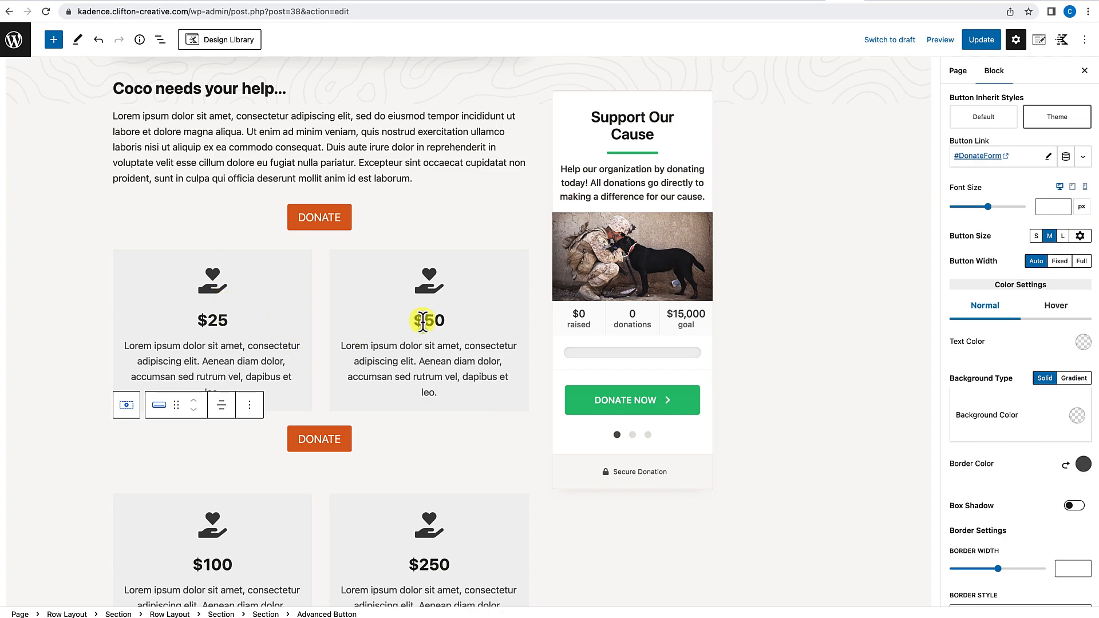
scroll(426, 362, down, 4)
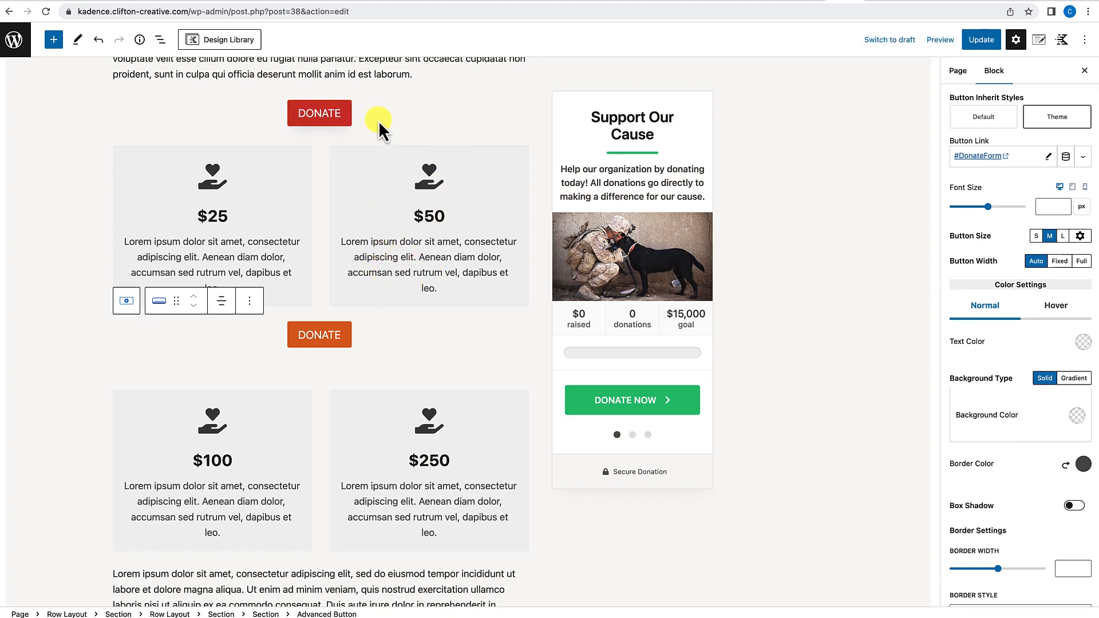
click(303, 160)
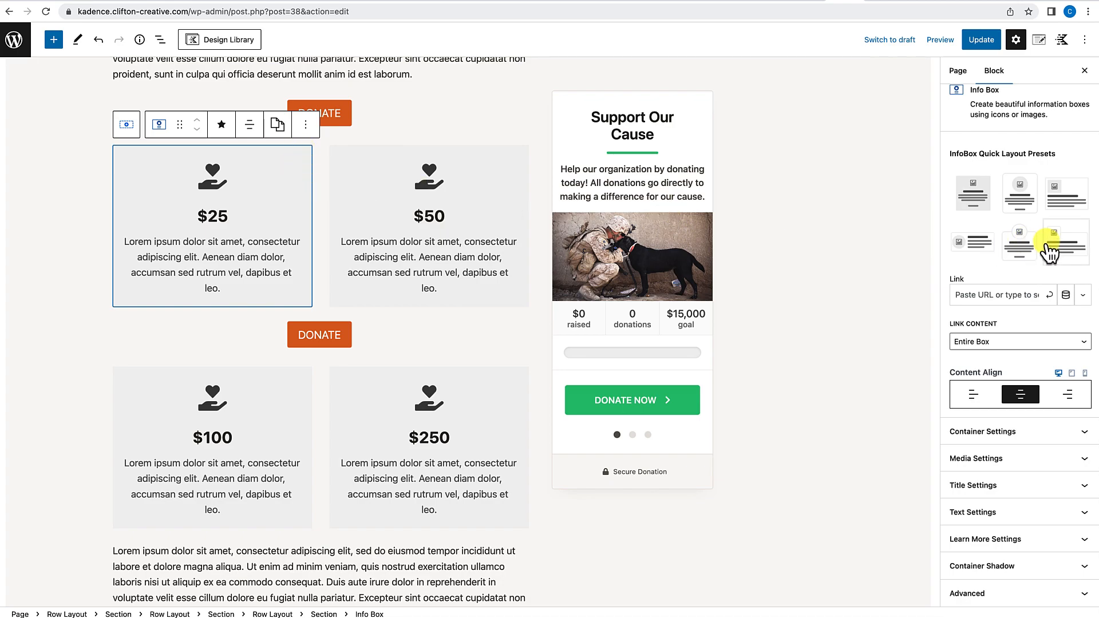
click(1032, 440)
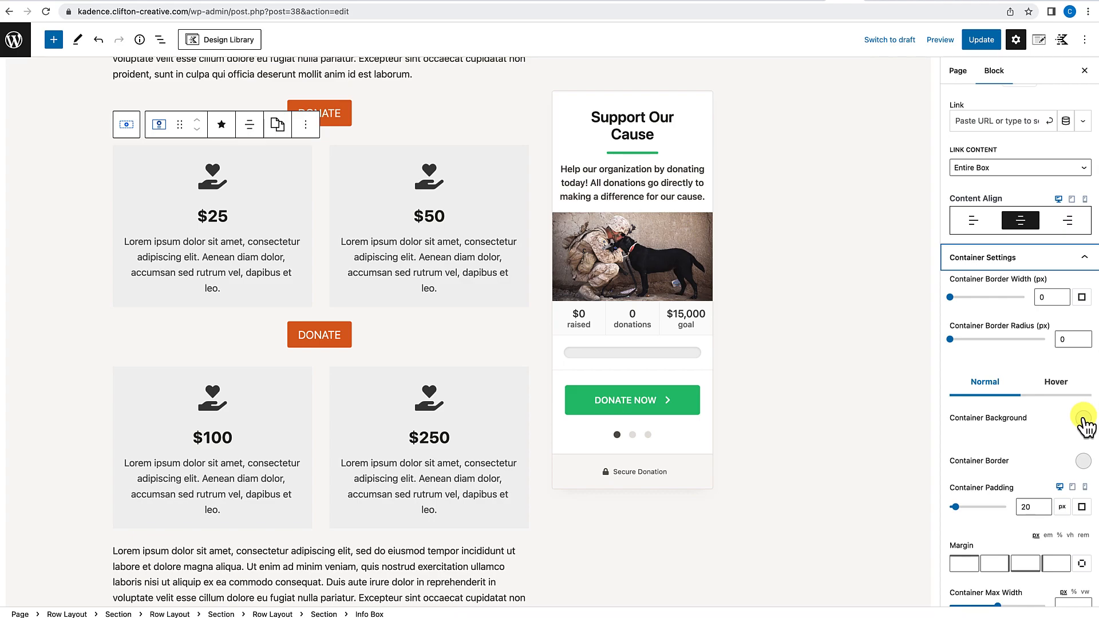
click(1083, 420)
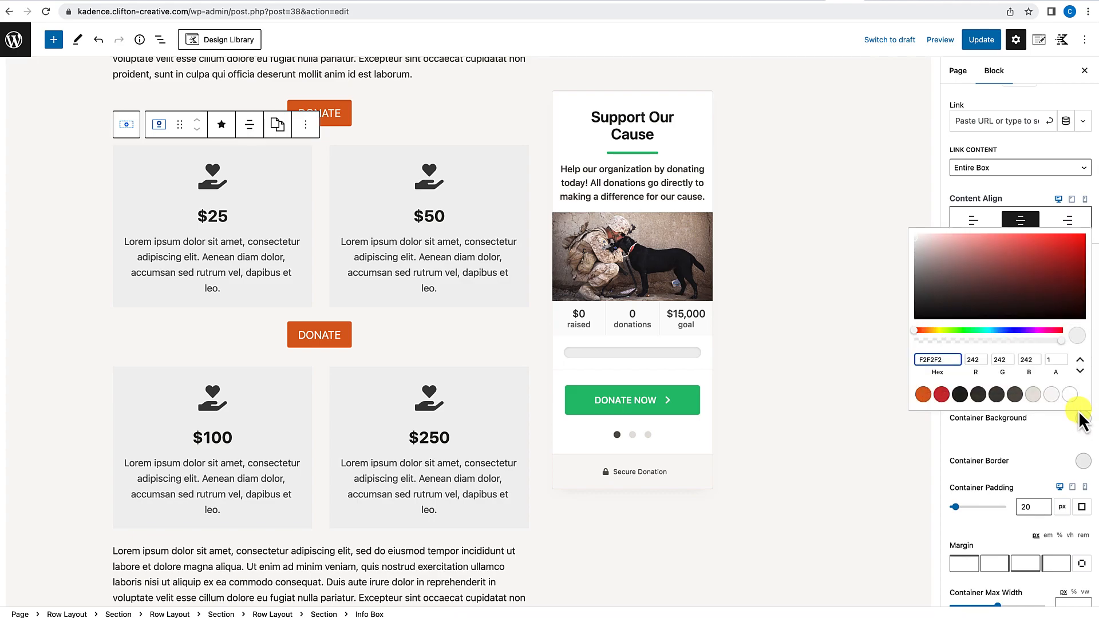
click(1056, 359)
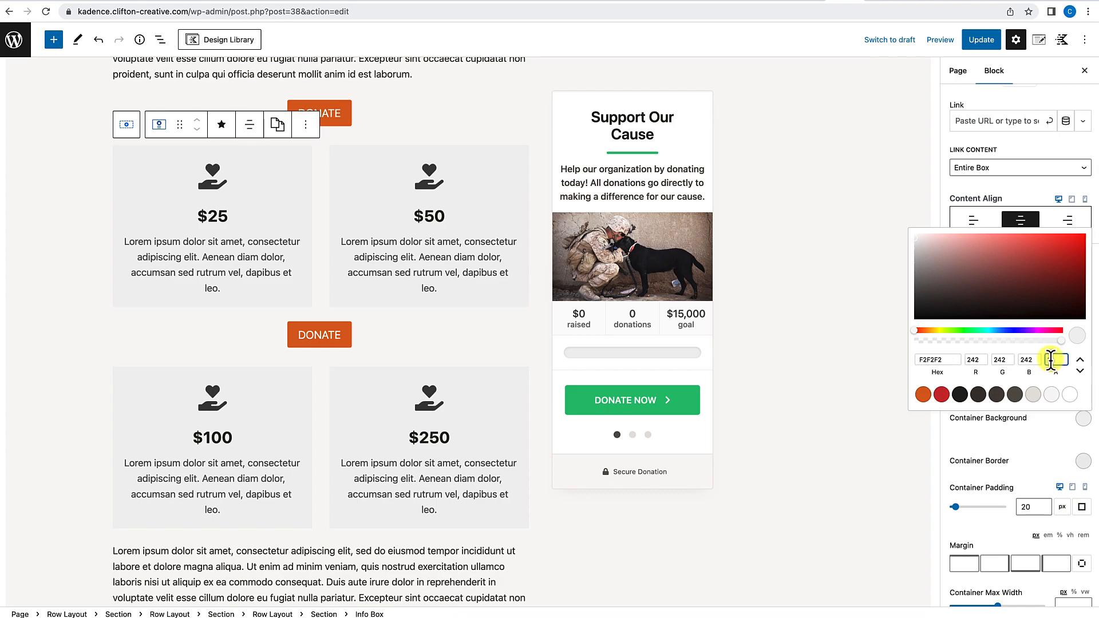
text(0)
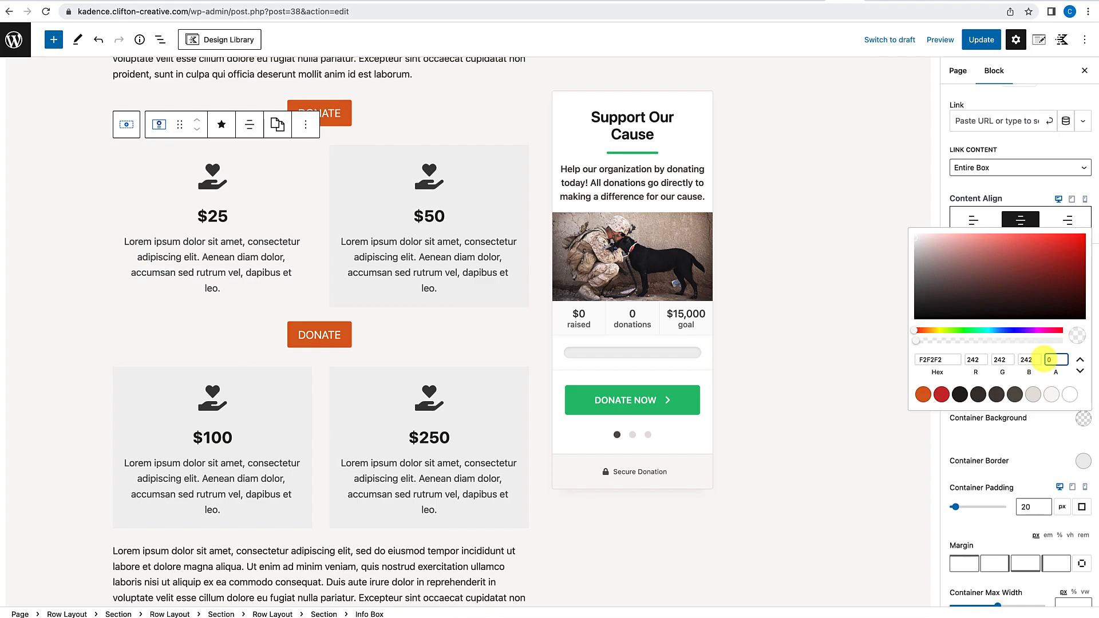
click(1045, 434)
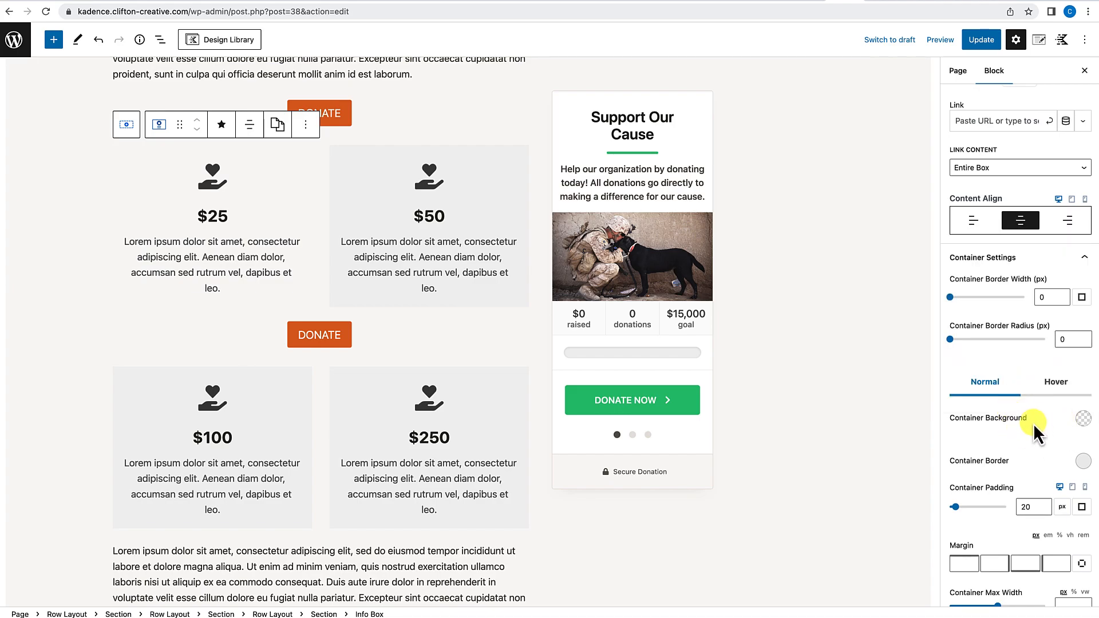
Step: Make the $25 info box's hover background fully transparent by setting its color alpha to 0
click(1059, 389)
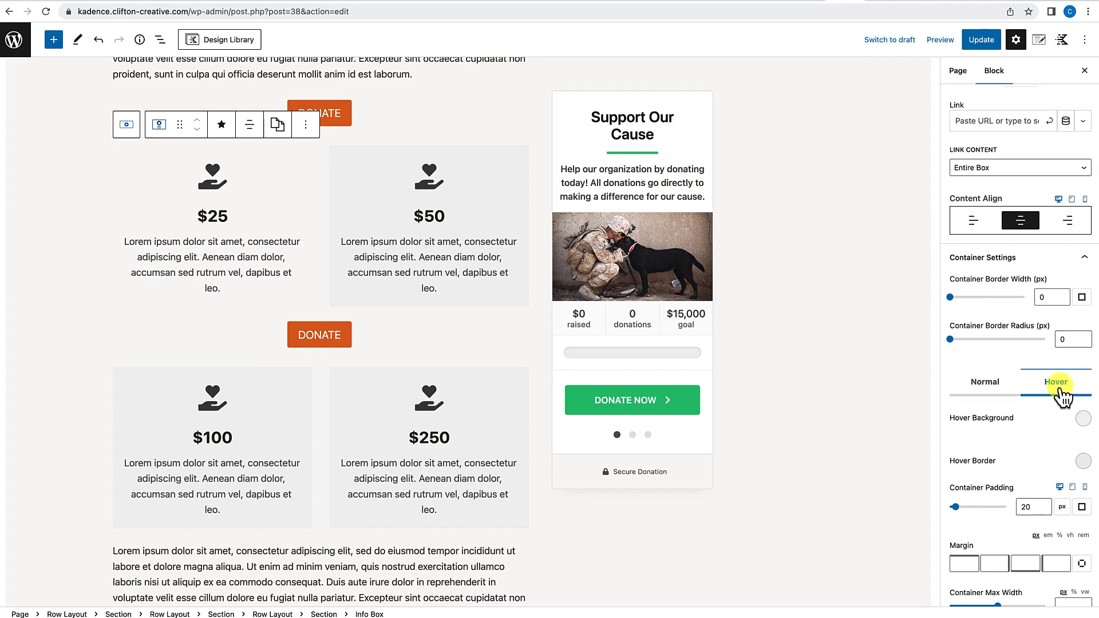
click(1083, 419)
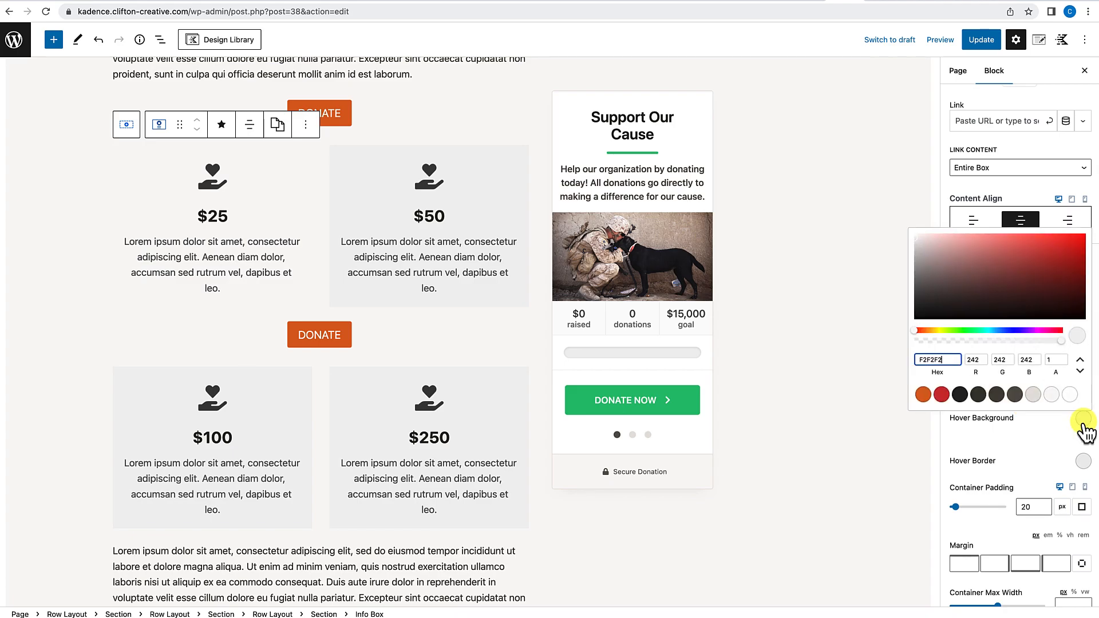
click(1047, 360)
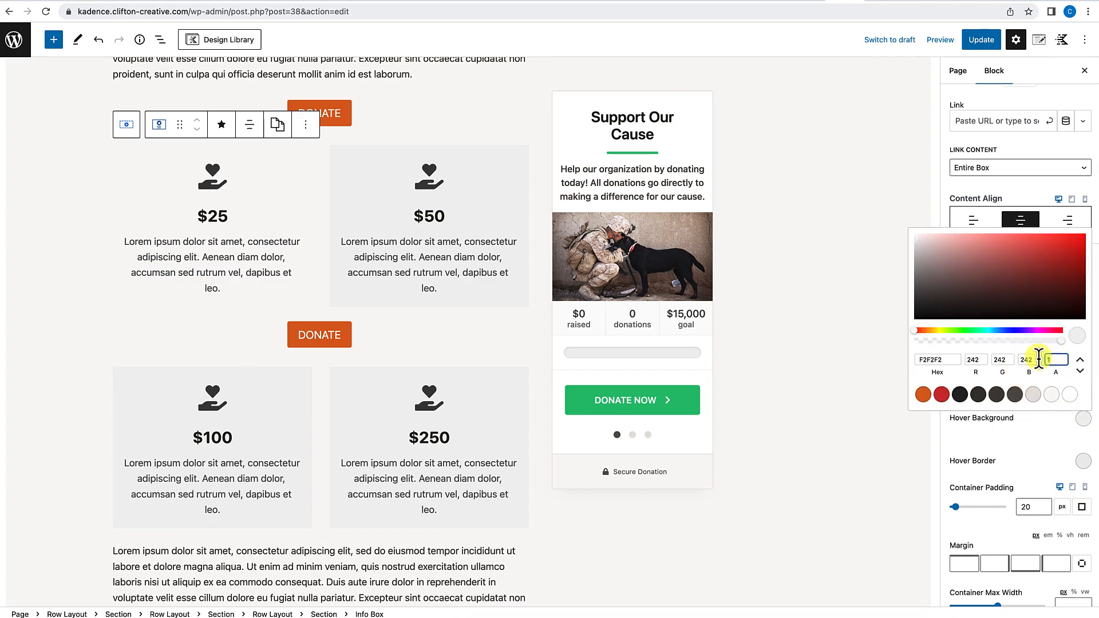
text(0)
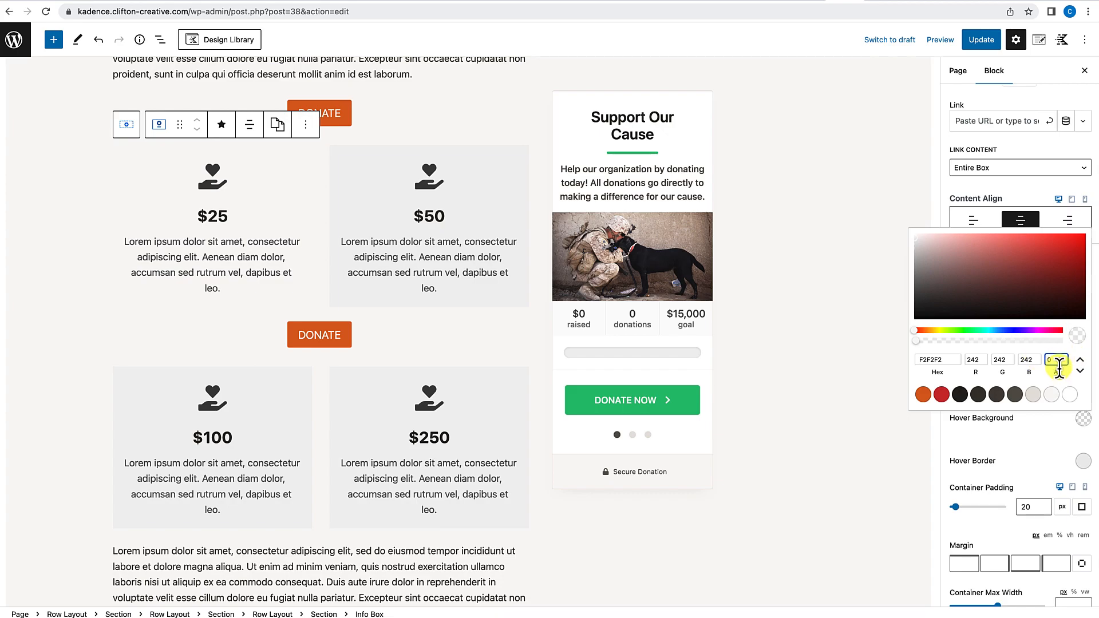
click(1040, 458)
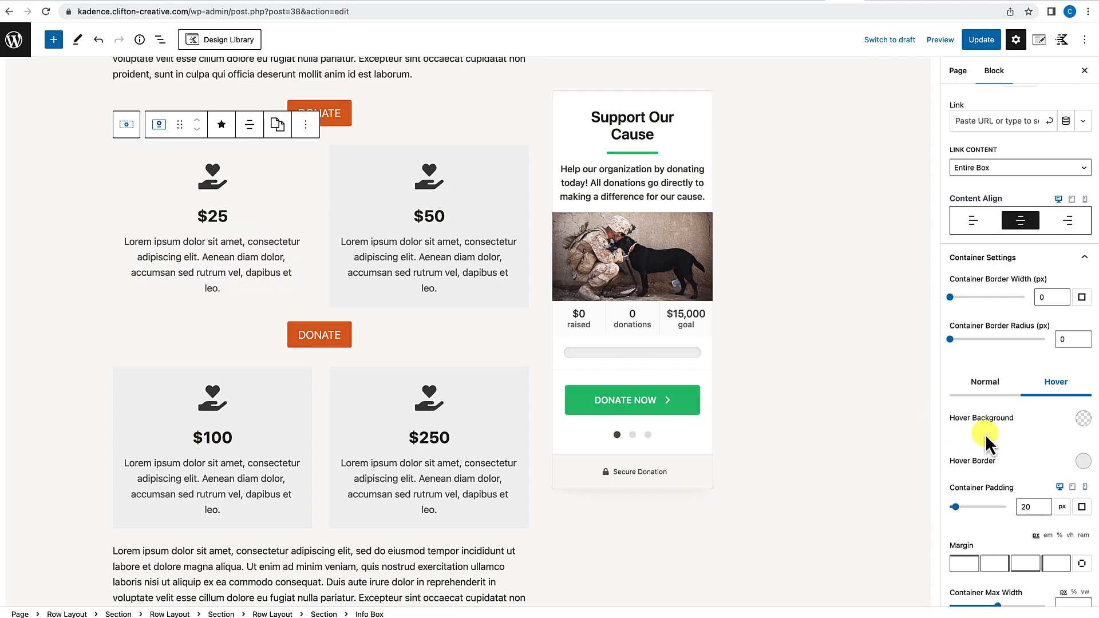
Step: Set the $25 info box's normal container border color to the orange Accent palette color
click(981, 389)
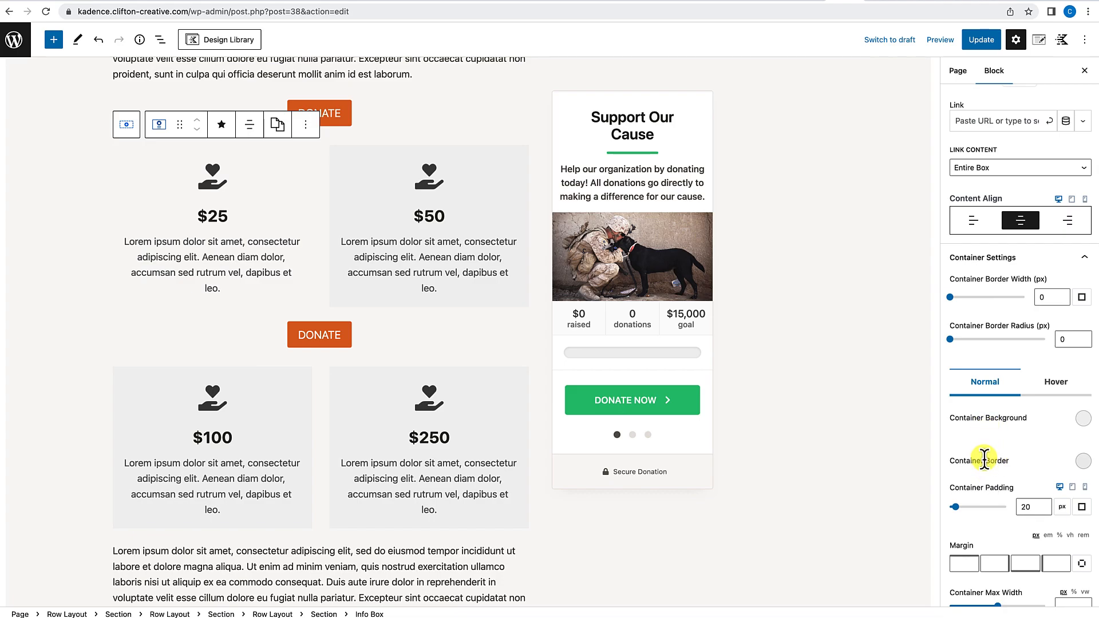
click(1084, 462)
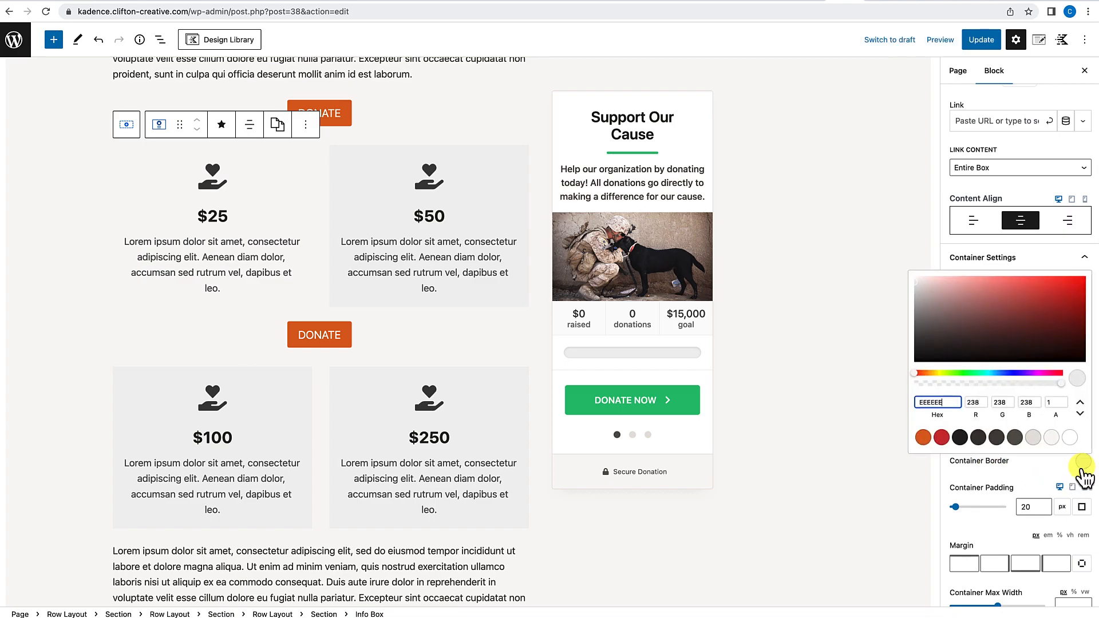
click(924, 437)
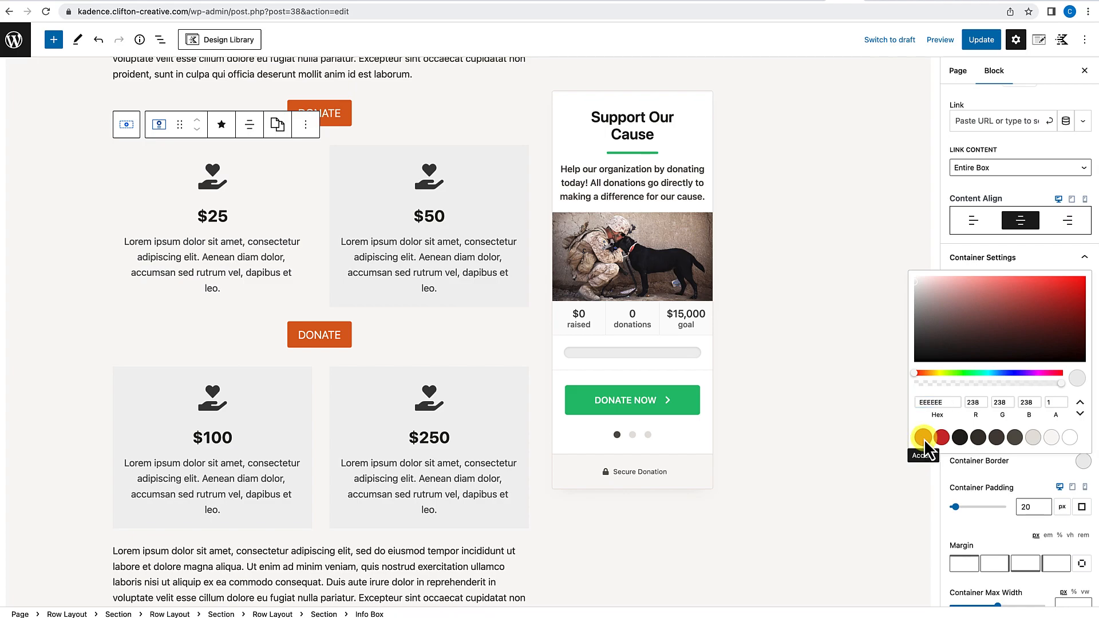
click(987, 472)
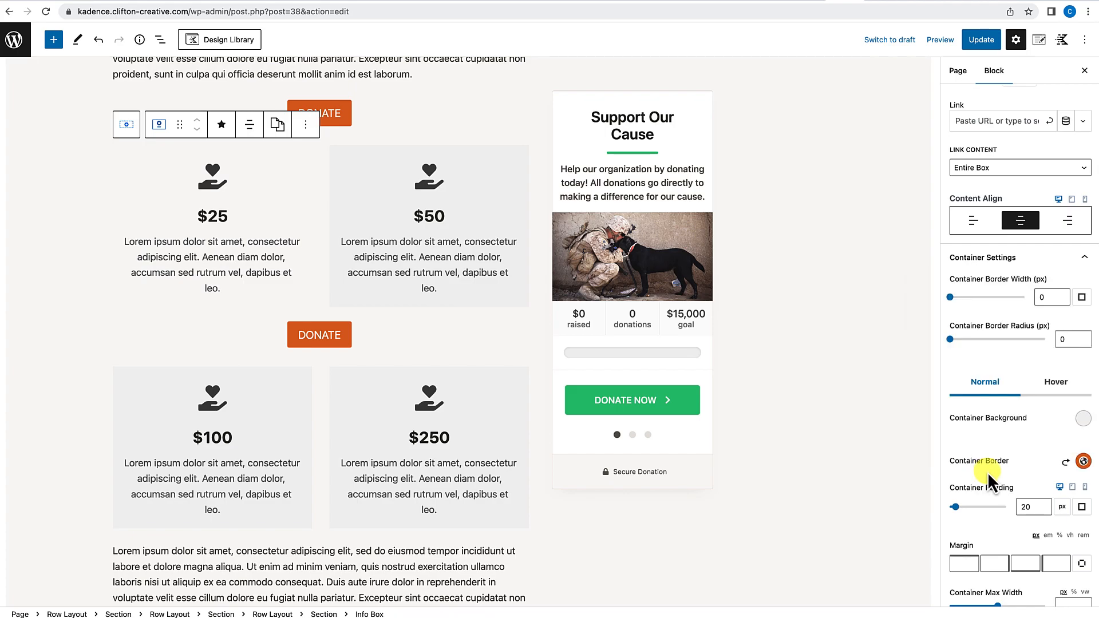
Step: Give the $25 info box a container border width of 8 px
scroll(994, 475, down, 1)
scroll(993, 475, down, 1)
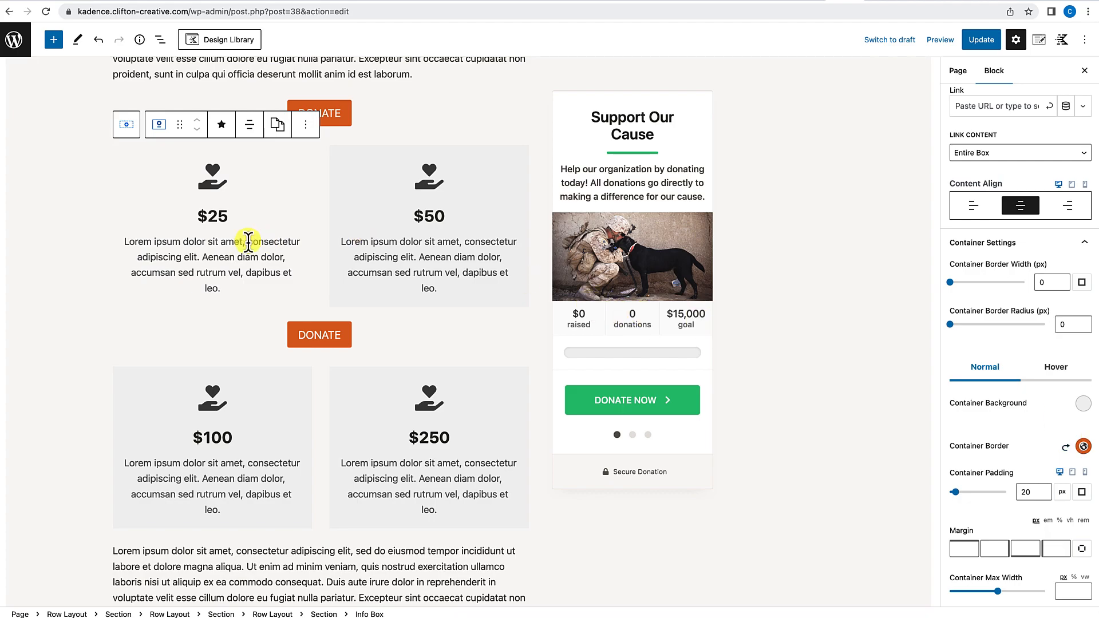
scroll(1015, 389, up, 1)
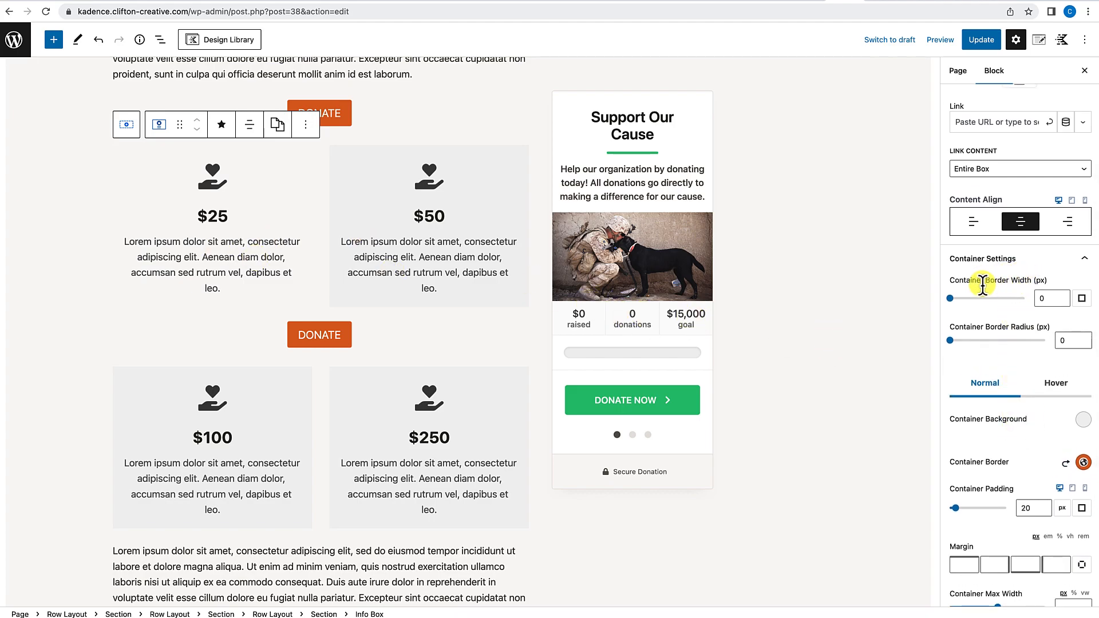
click(1042, 298)
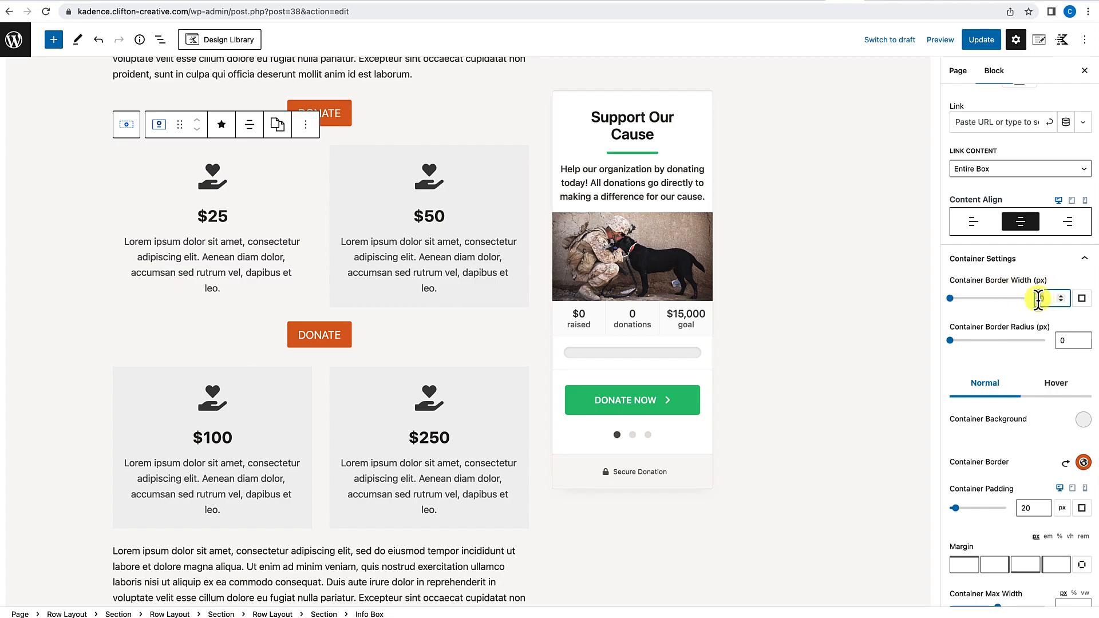
text(5)
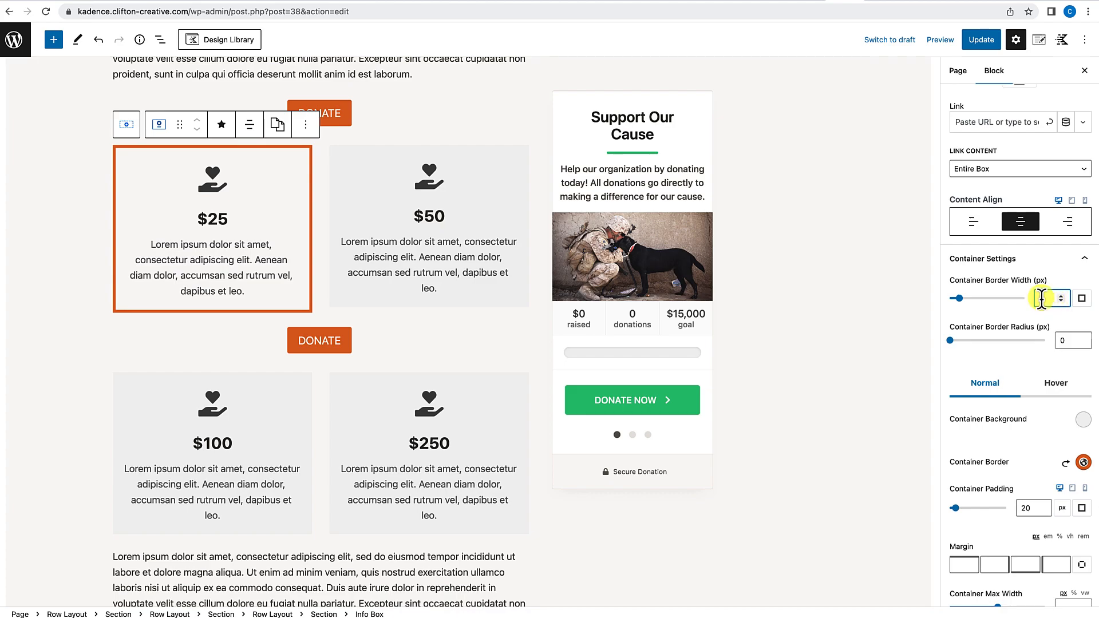
key(BackSpace)
text(8)
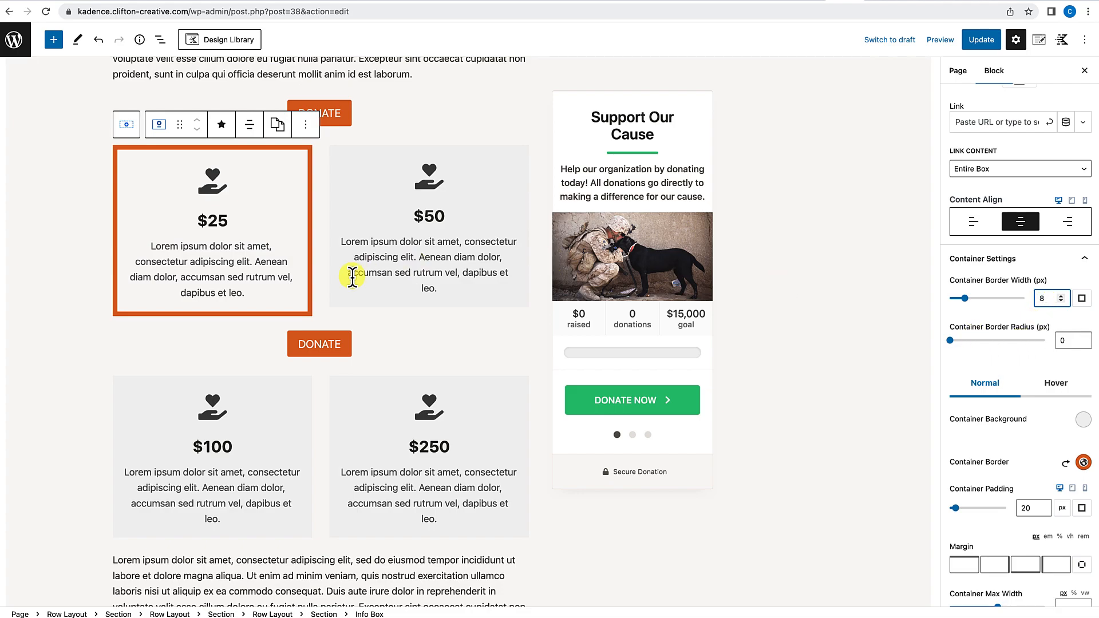
Step: Set the $25 info box's hover border color to the same orange Accent palette color
scroll(351, 276, up, 1)
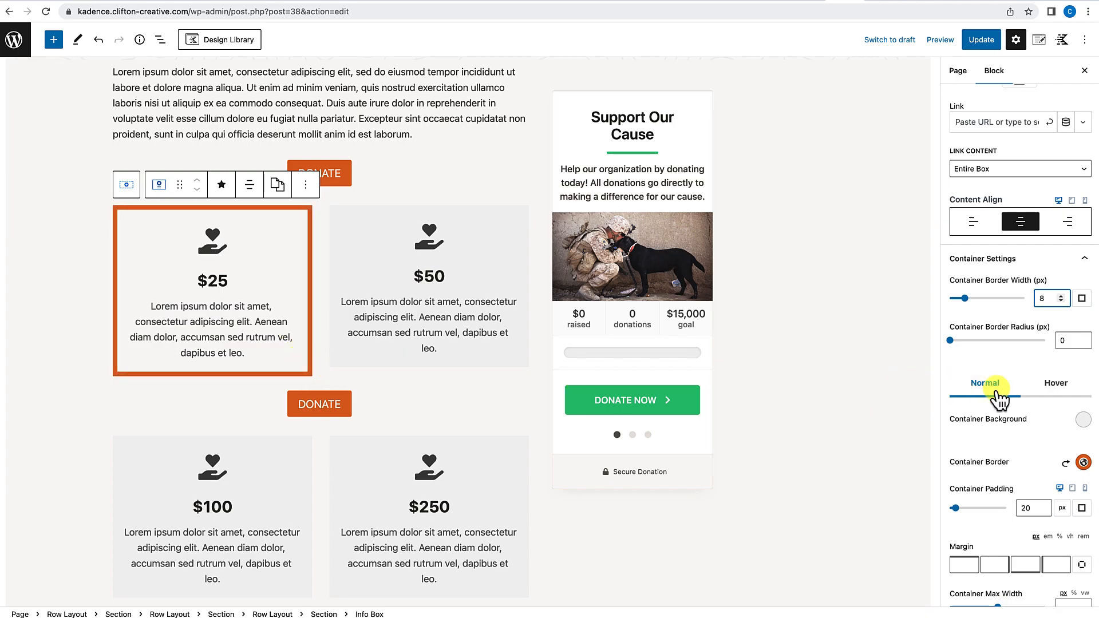
scroll(1018, 416, down, 1)
scroll(1018, 416, down, 1)
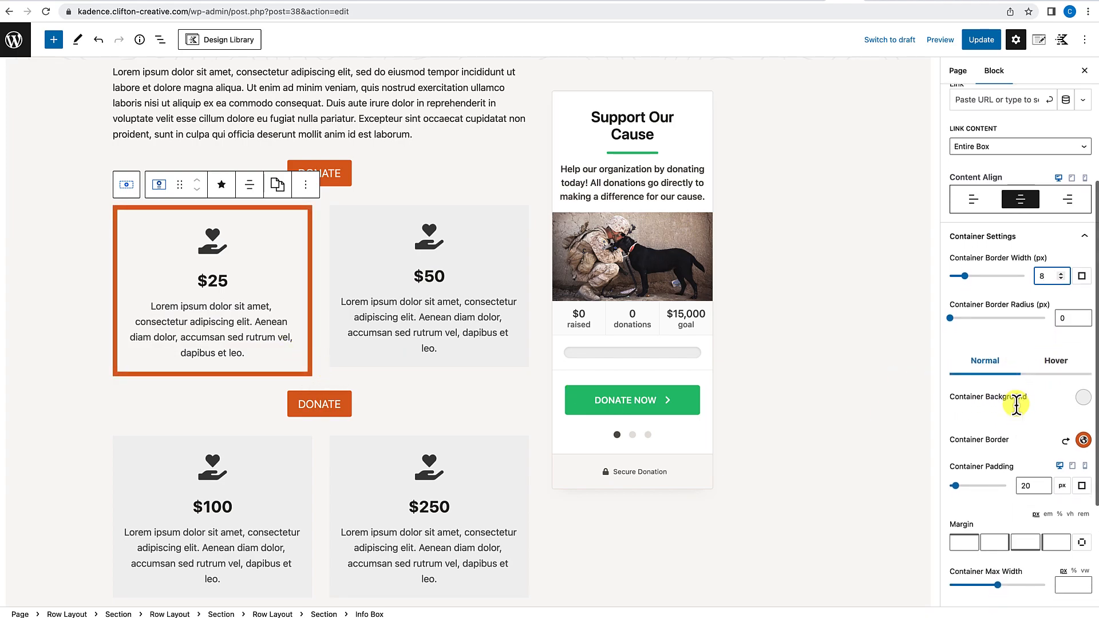
click(1067, 371)
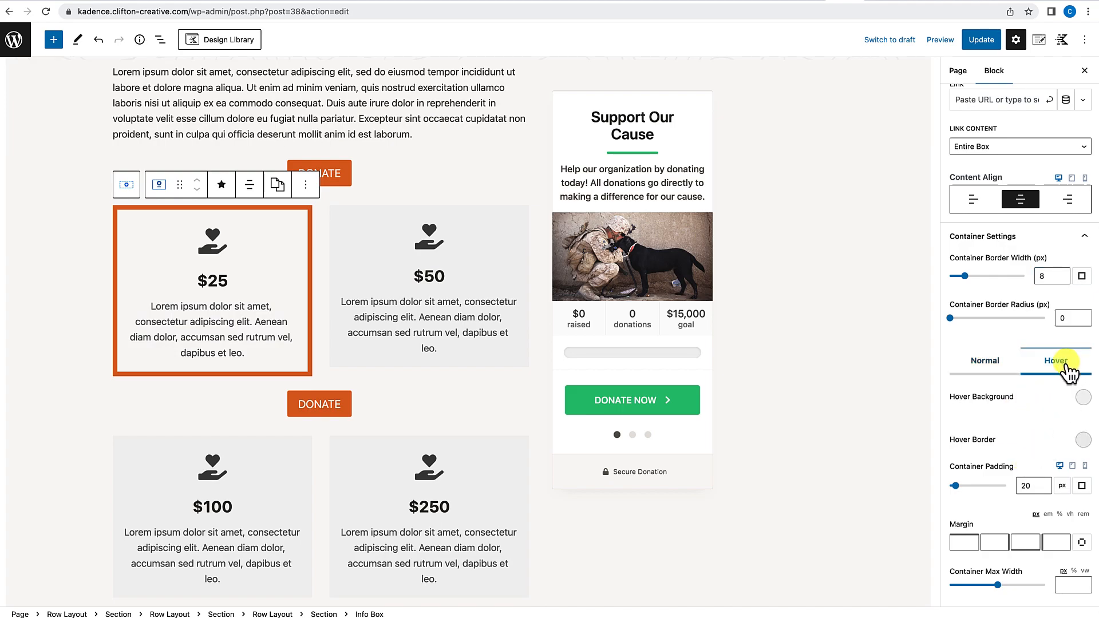
scroll(1042, 418, down, 3)
click(1084, 395)
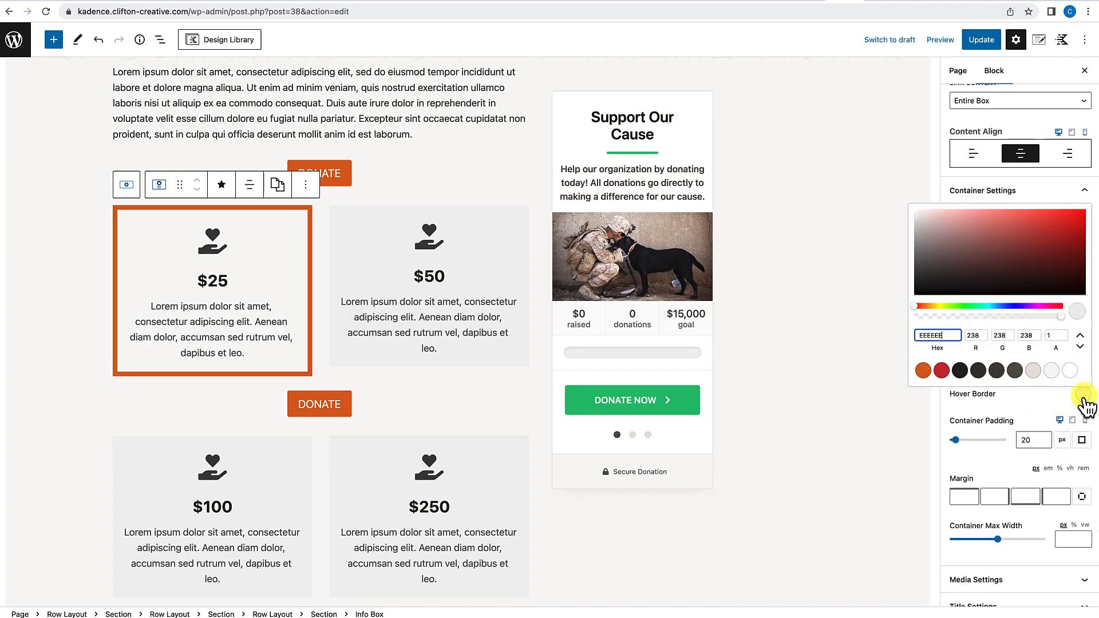
click(925, 371)
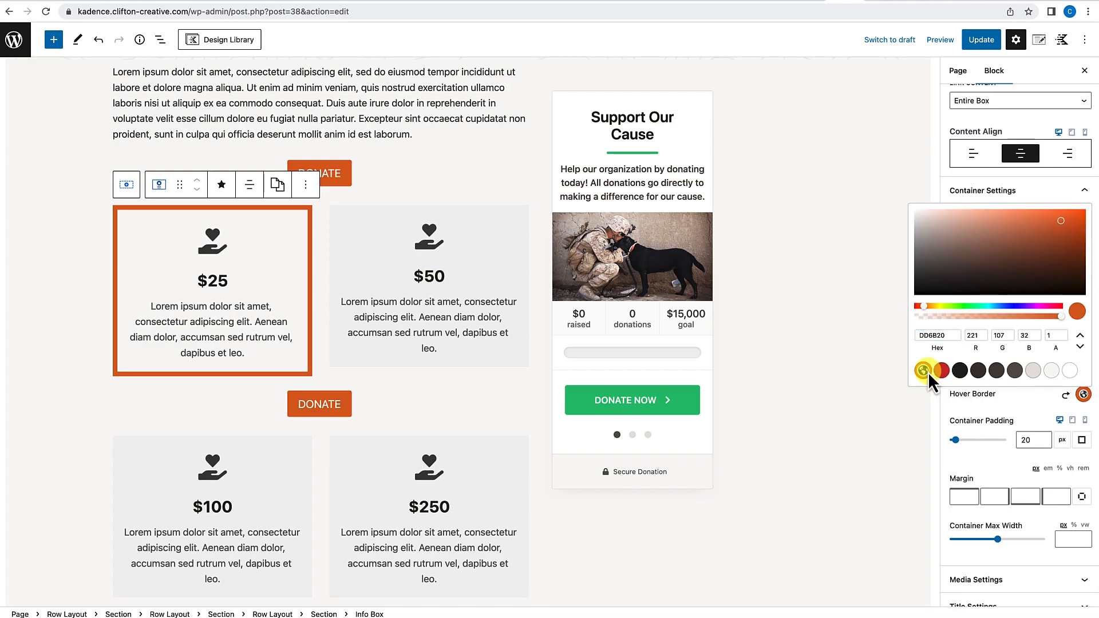
click(1025, 410)
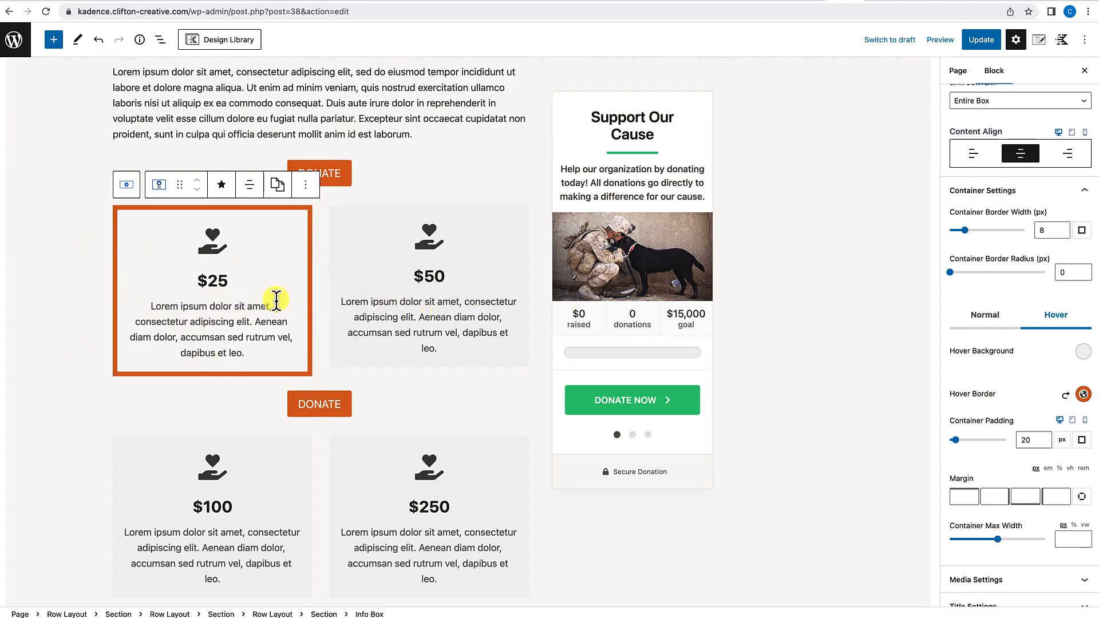
scroll(277, 303, down, 1)
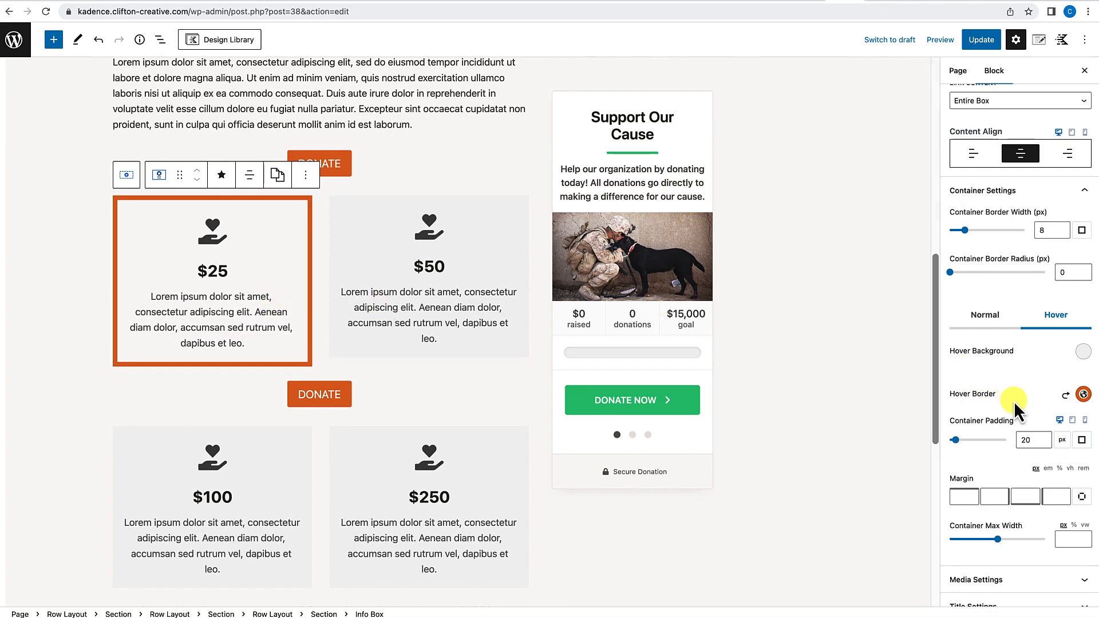
scroll(1014, 401, down, 1)
scroll(1014, 400, down, 3)
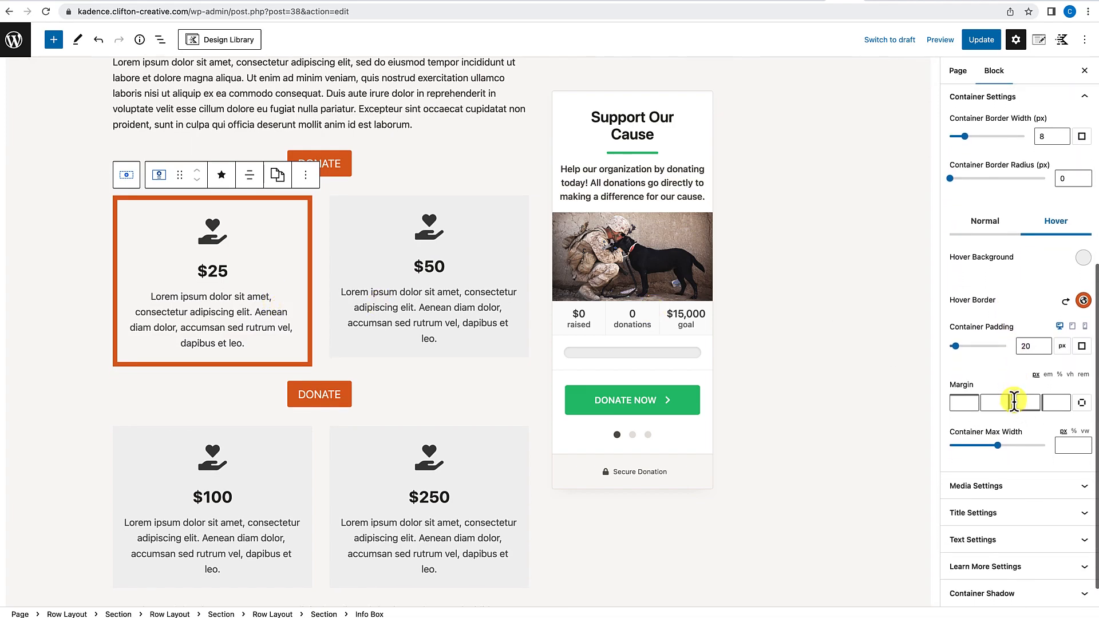
scroll(1014, 402, down, 1)
scroll(1014, 401, up, 1)
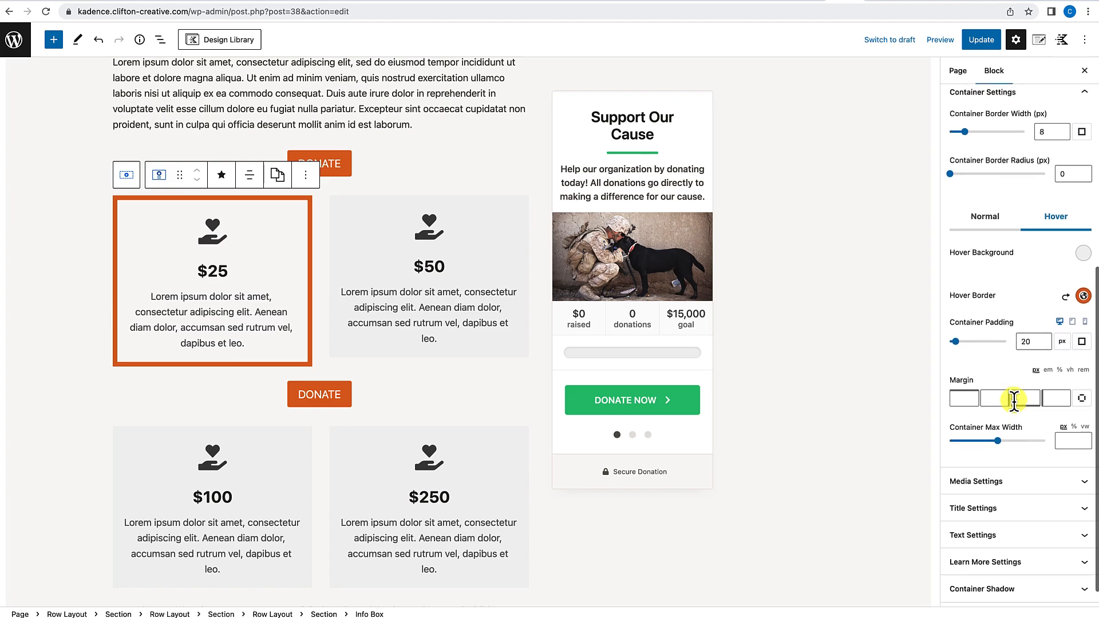
scroll(1015, 401, up, 3)
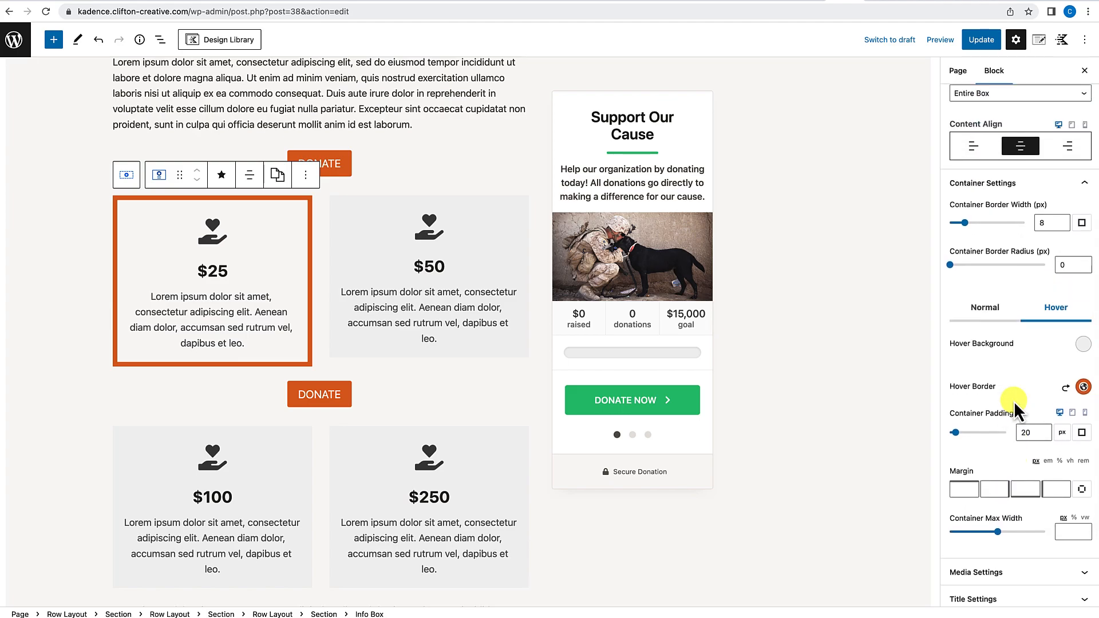
Step: Enable the container shadow on the $25 info box
scroll(1015, 401, down, 4)
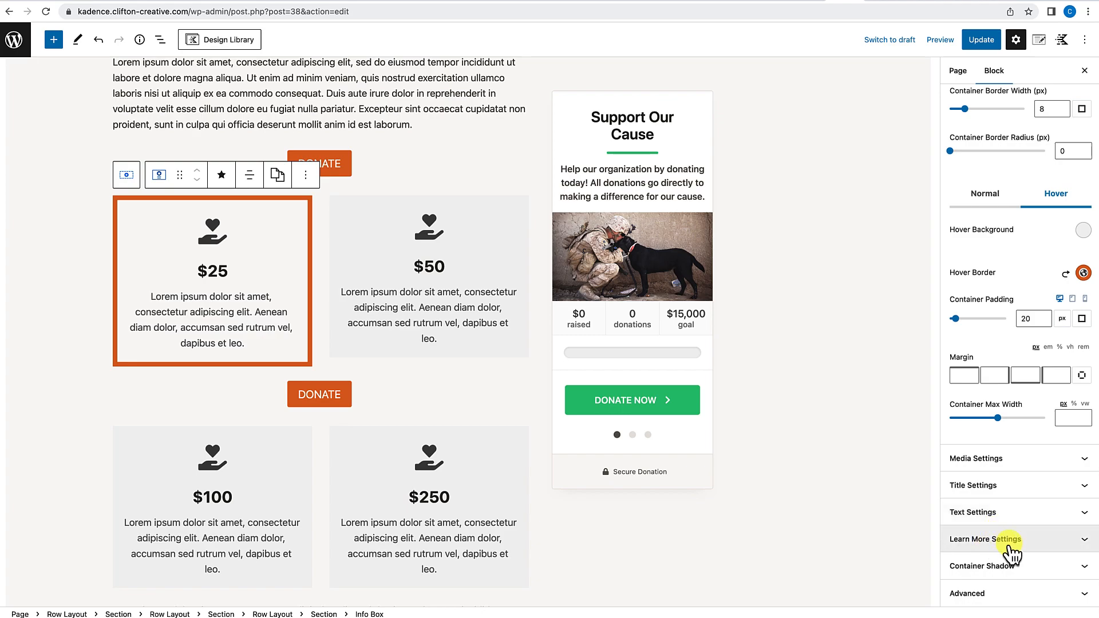
click(999, 566)
click(968, 562)
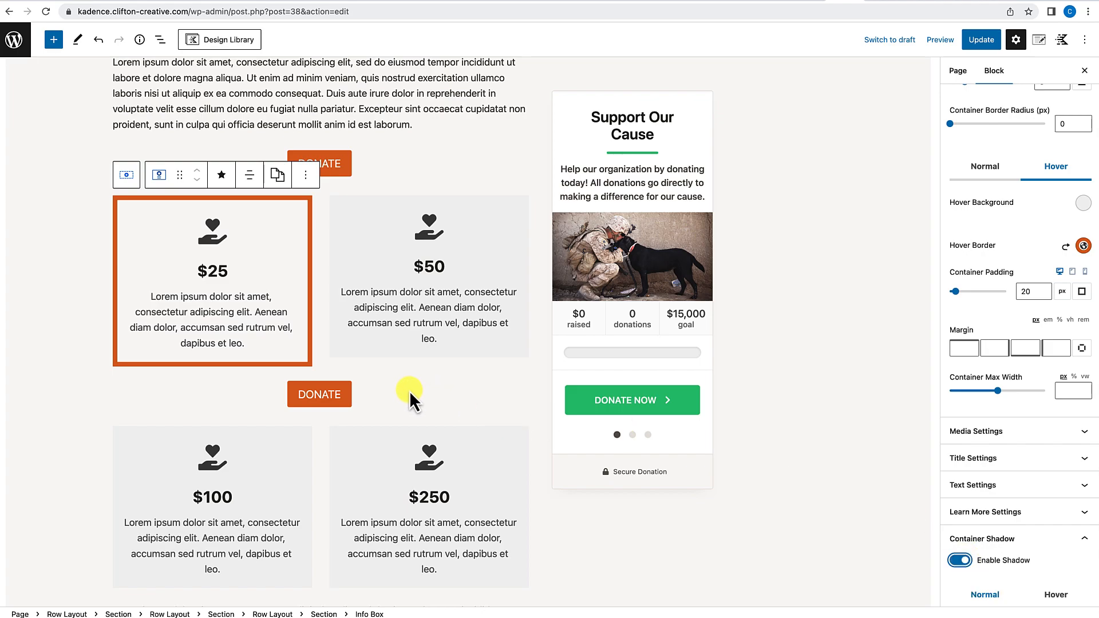
Step: Set the $25 box's normal shadow color to near-black 020202 and its shadow blur to 14
scroll(985, 510, down, 3)
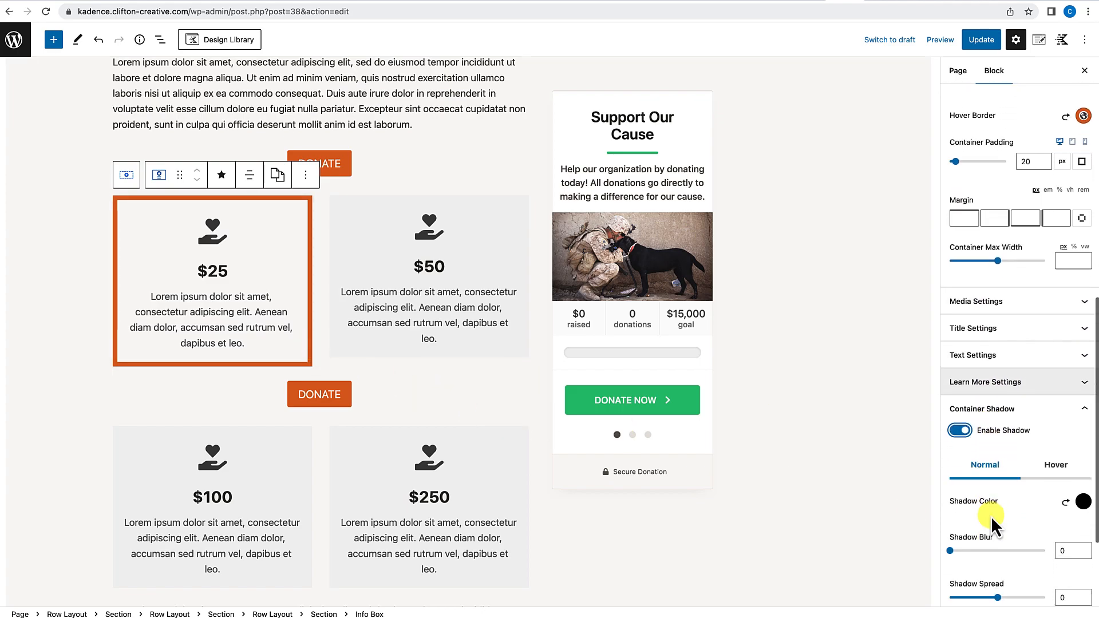
scroll(991, 518, down, 3)
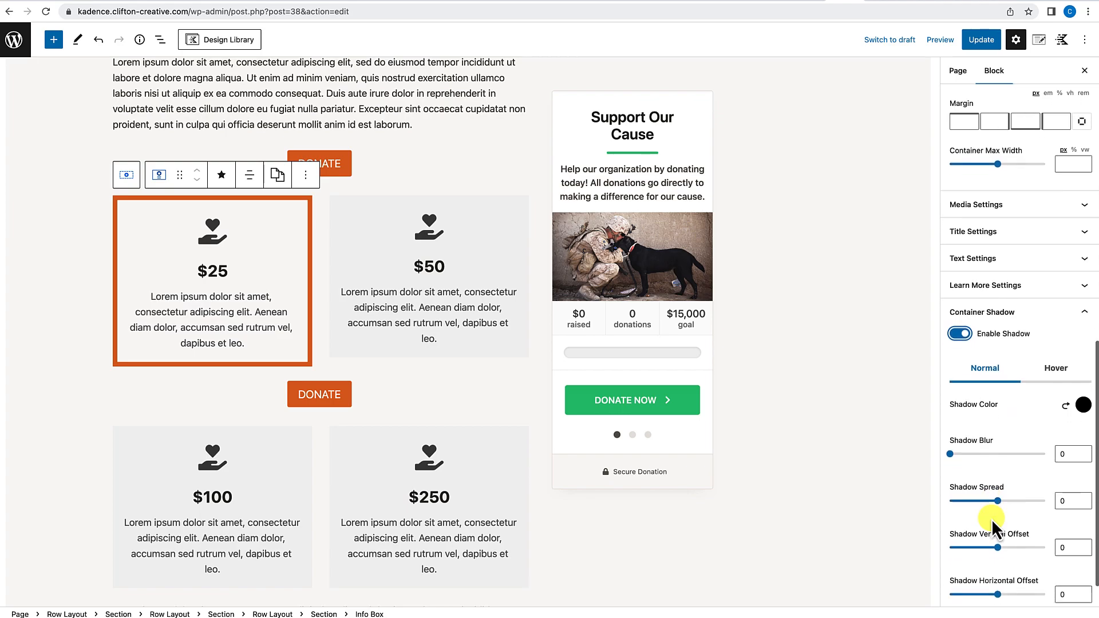
scroll(991, 518, down, 1)
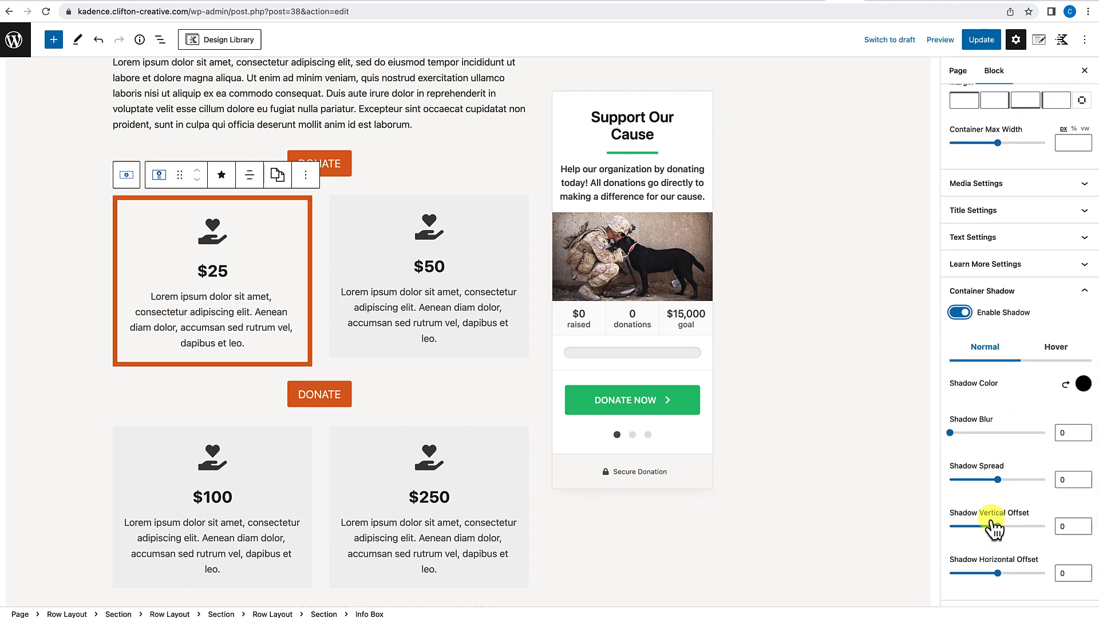
click(1084, 400)
click(931, 274)
drag(933, 275, 915, 289)
click(1023, 469)
drag(950, 433, 964, 433)
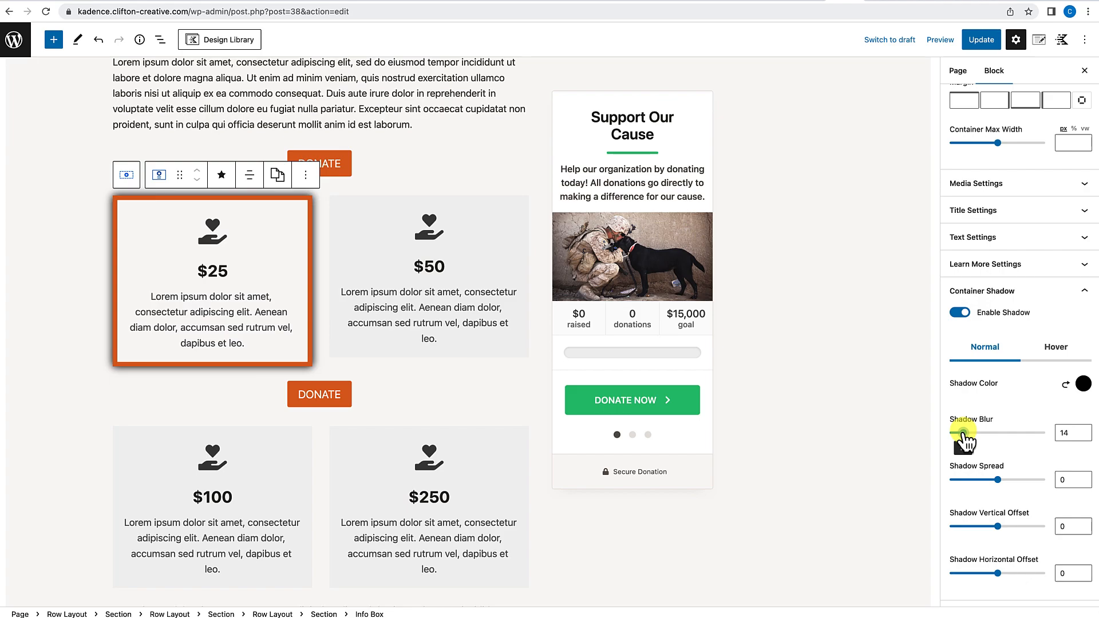
Step: Lower the opacity of the $25 box's shadow color to 0.40
click(1083, 385)
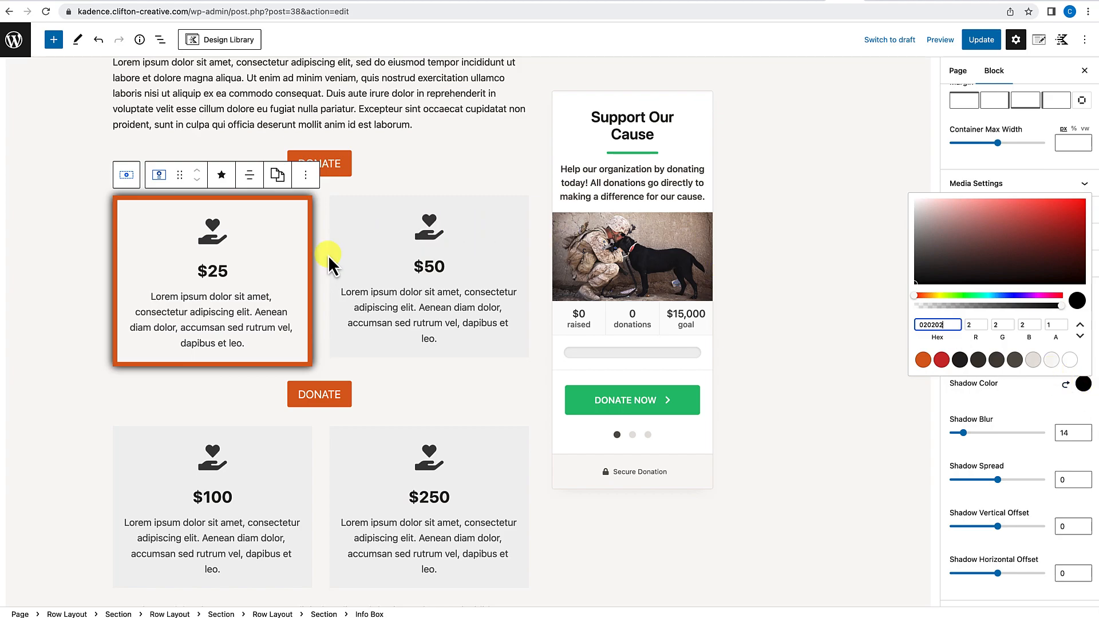
click(1062, 304)
drag(1059, 304, 968, 304)
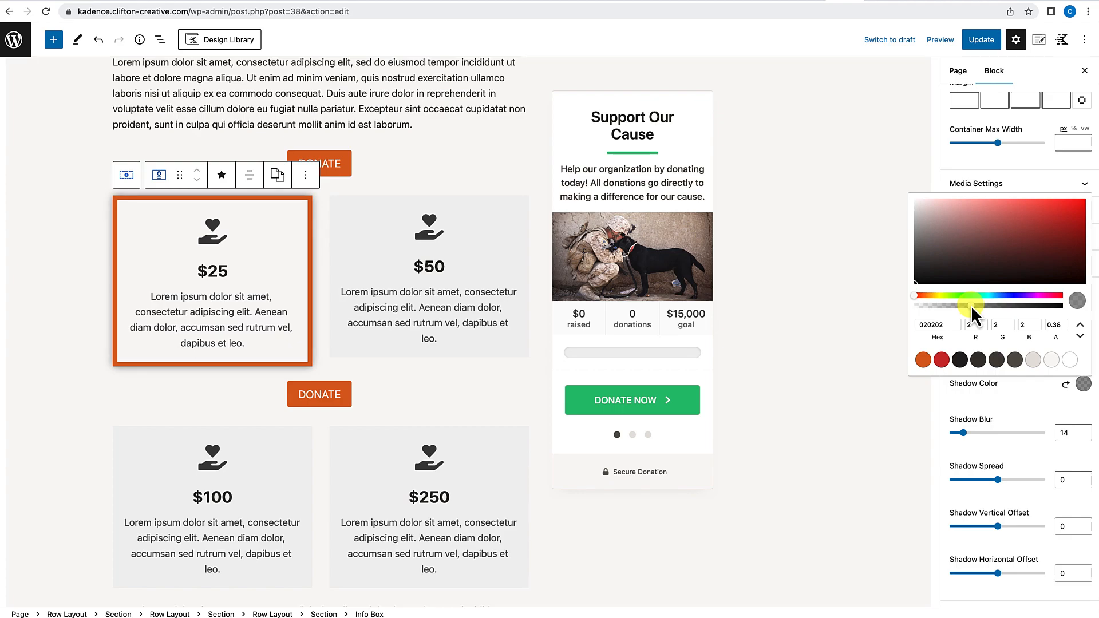
click(1056, 325)
key(BackSpace)
key(BackSpace)
text(50)
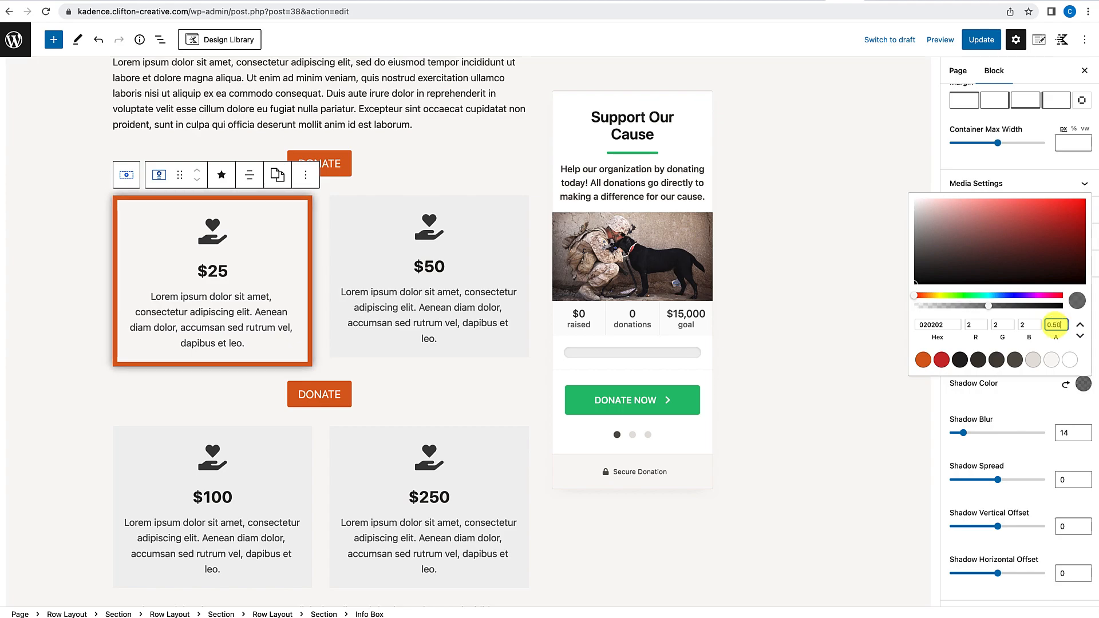
key(BackSpace)
key(BackSpace)
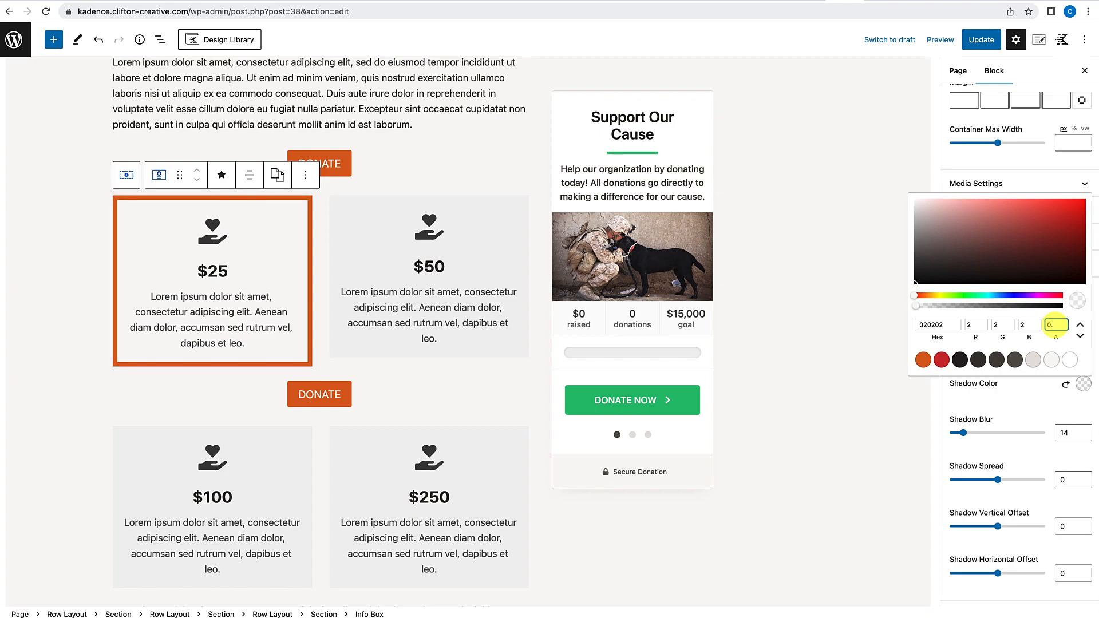
text(40)
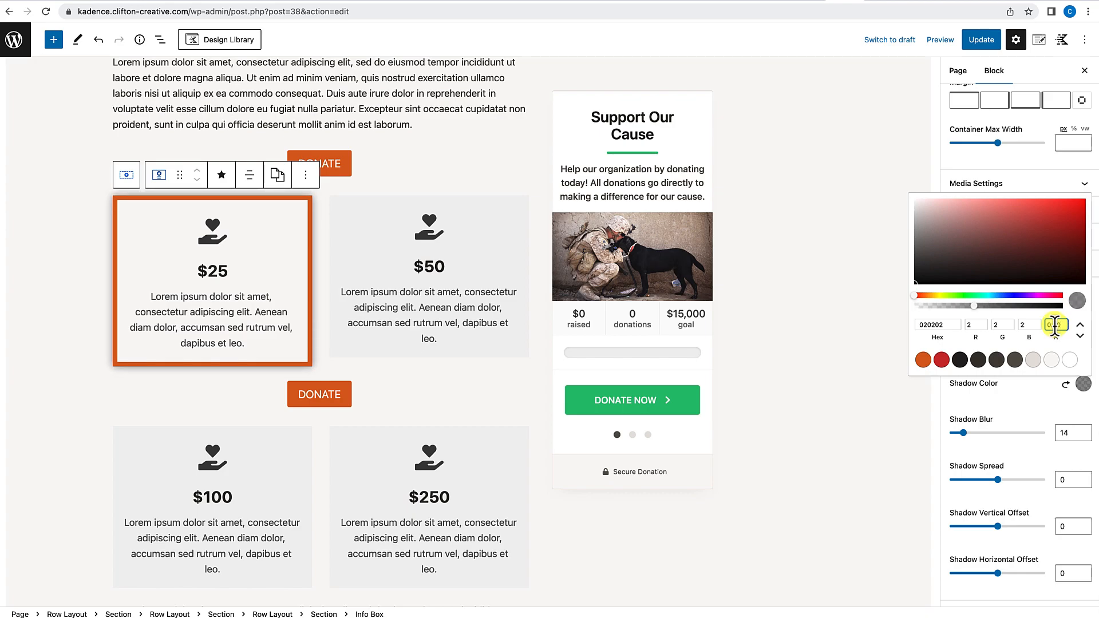
click(1019, 416)
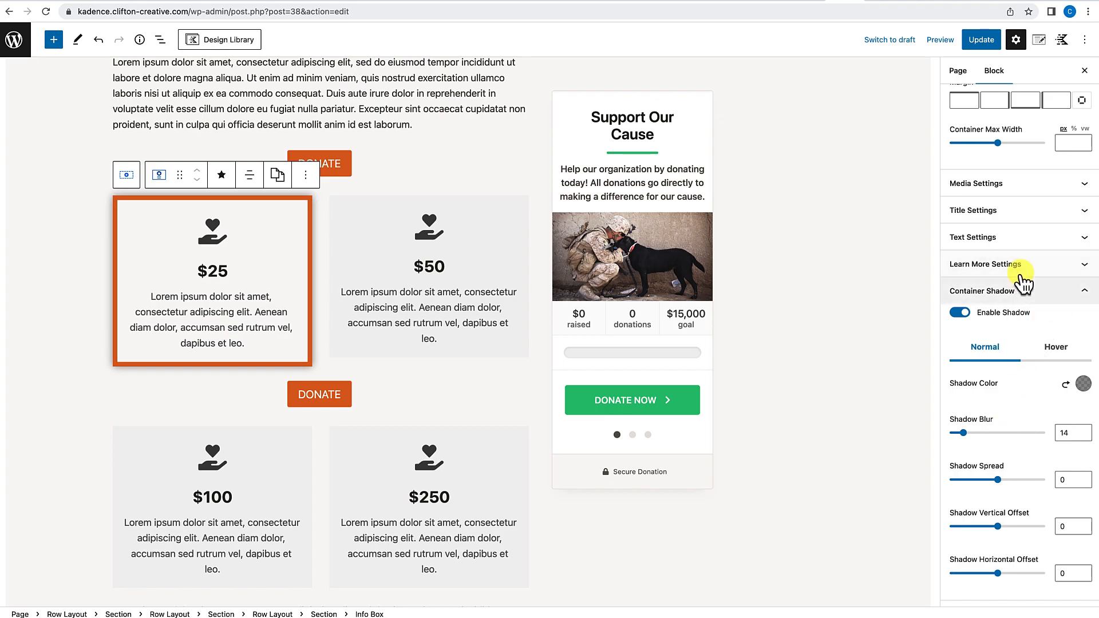
Step: Set the normal icon color of the $25 box to the palette's red, CF3033
click(1040, 265)
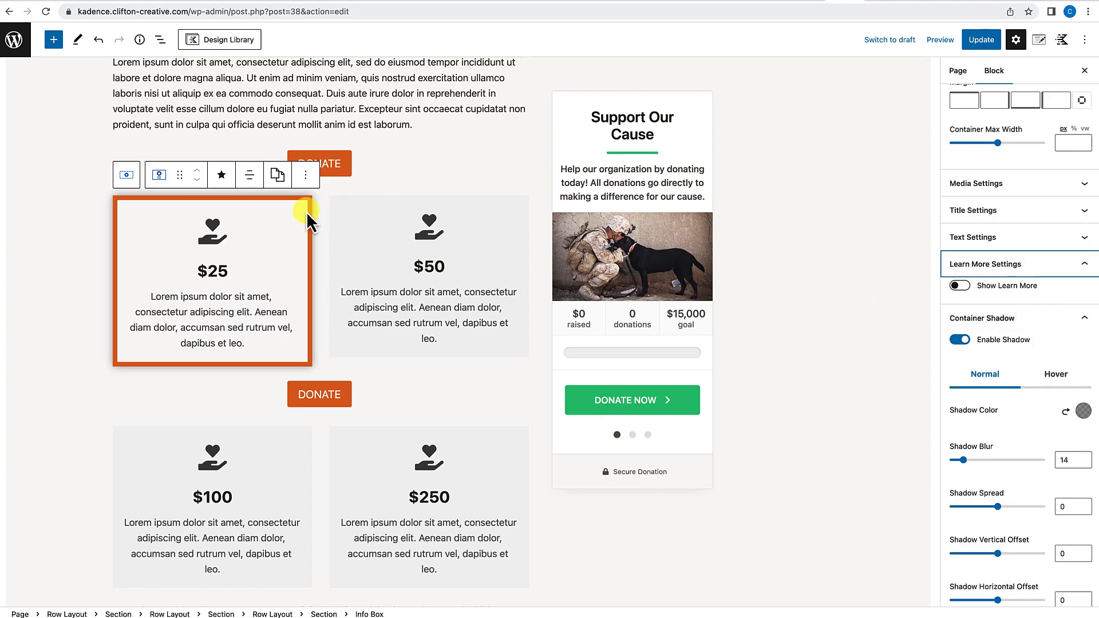
click(1012, 185)
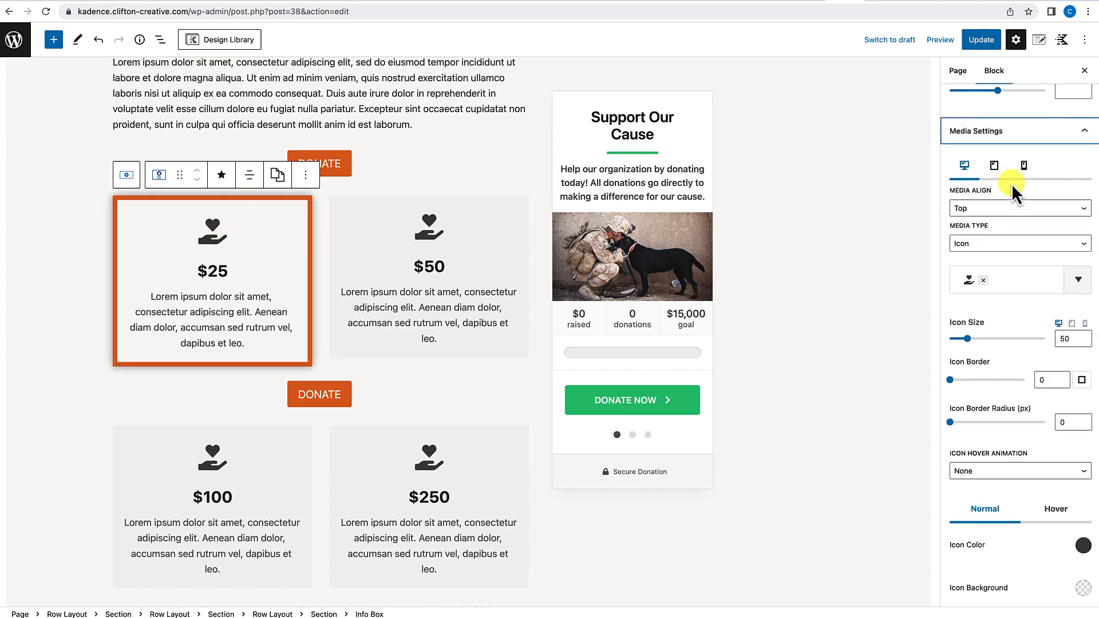
scroll(1013, 305, down, 3)
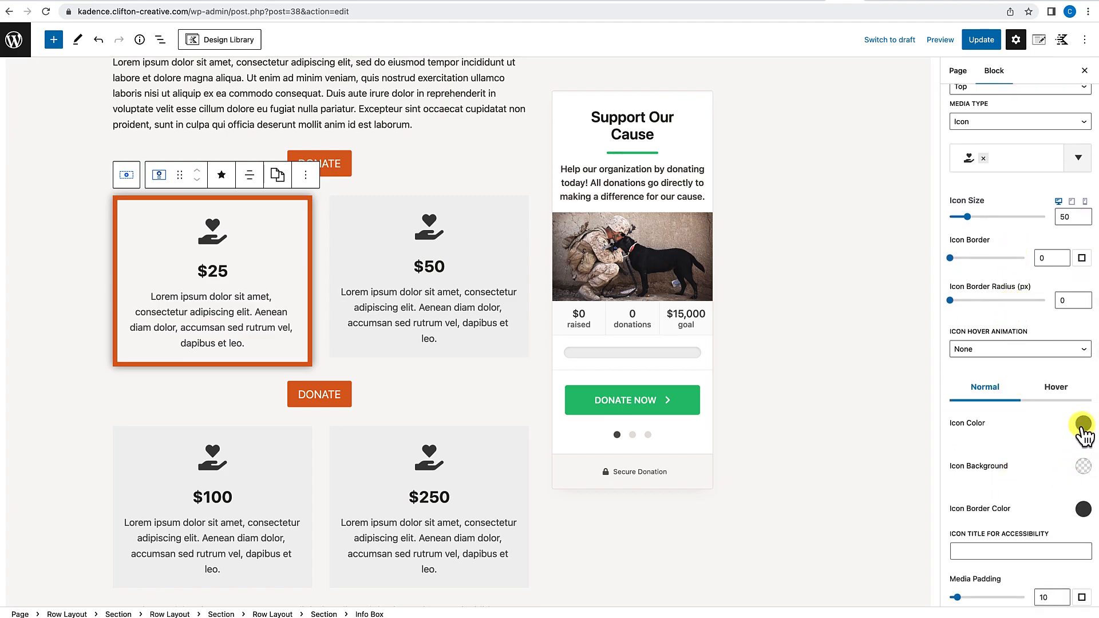
click(1083, 425)
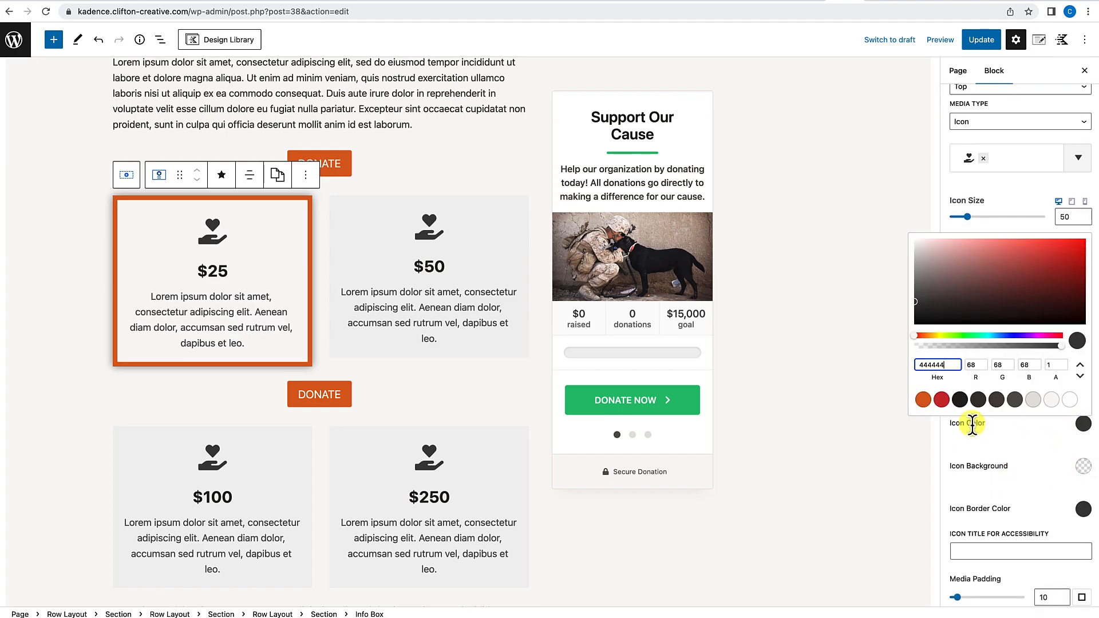
click(942, 400)
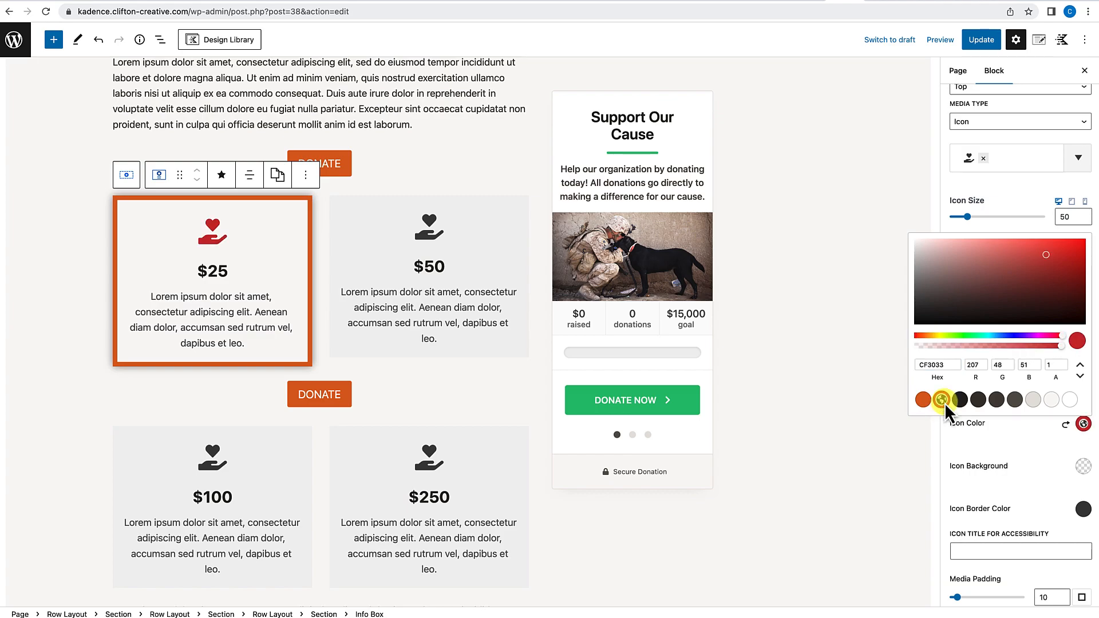
click(999, 444)
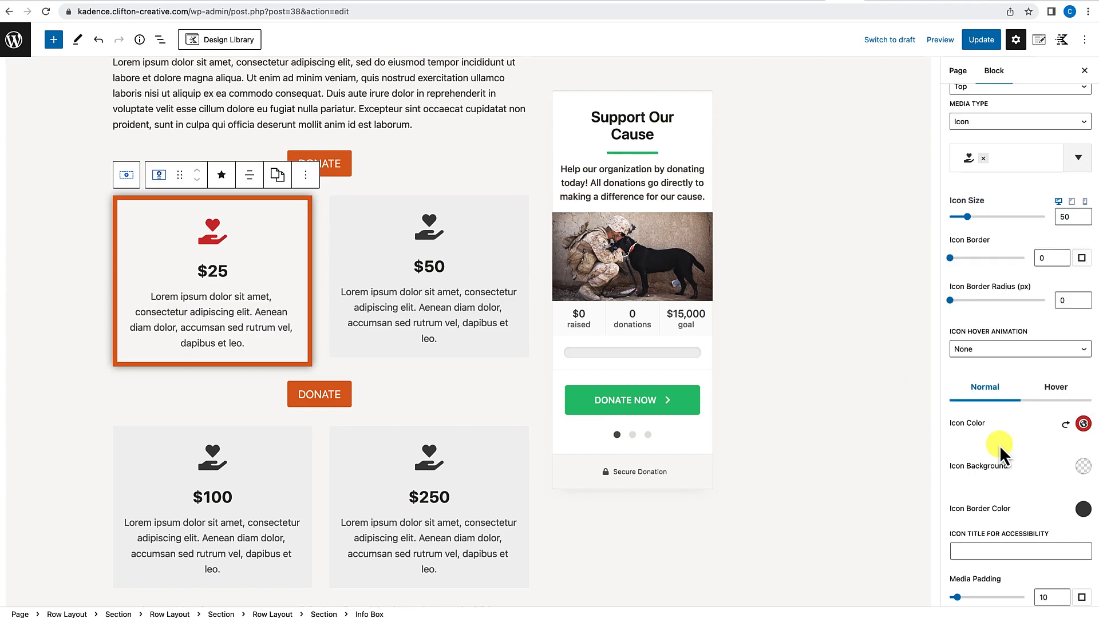
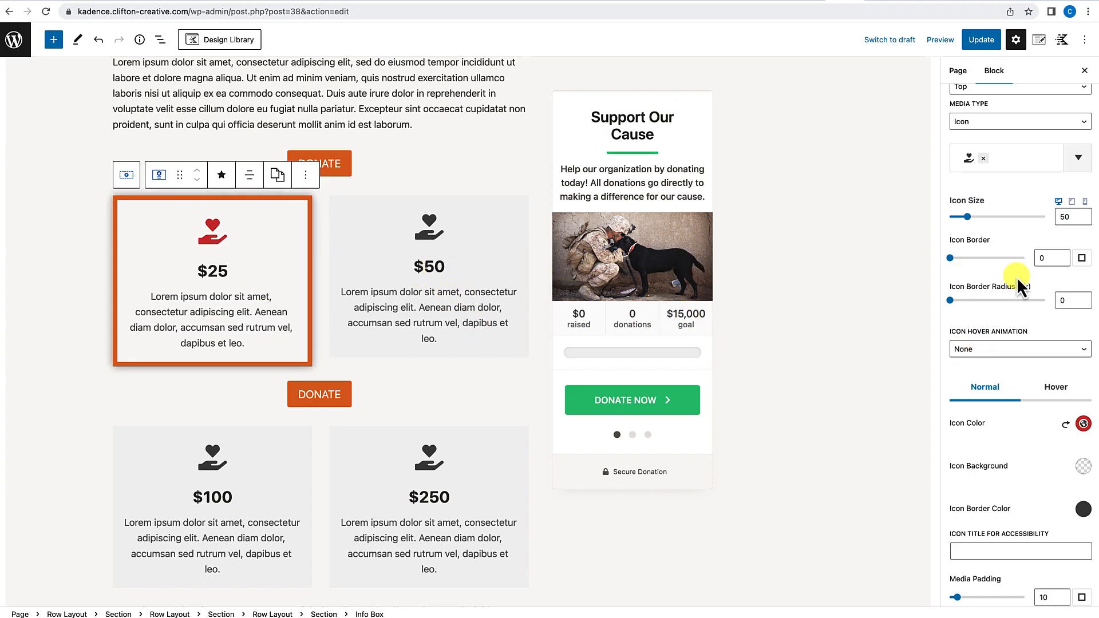
Step: Set the icon hover color of the $25 box to the same palette red
click(1059, 390)
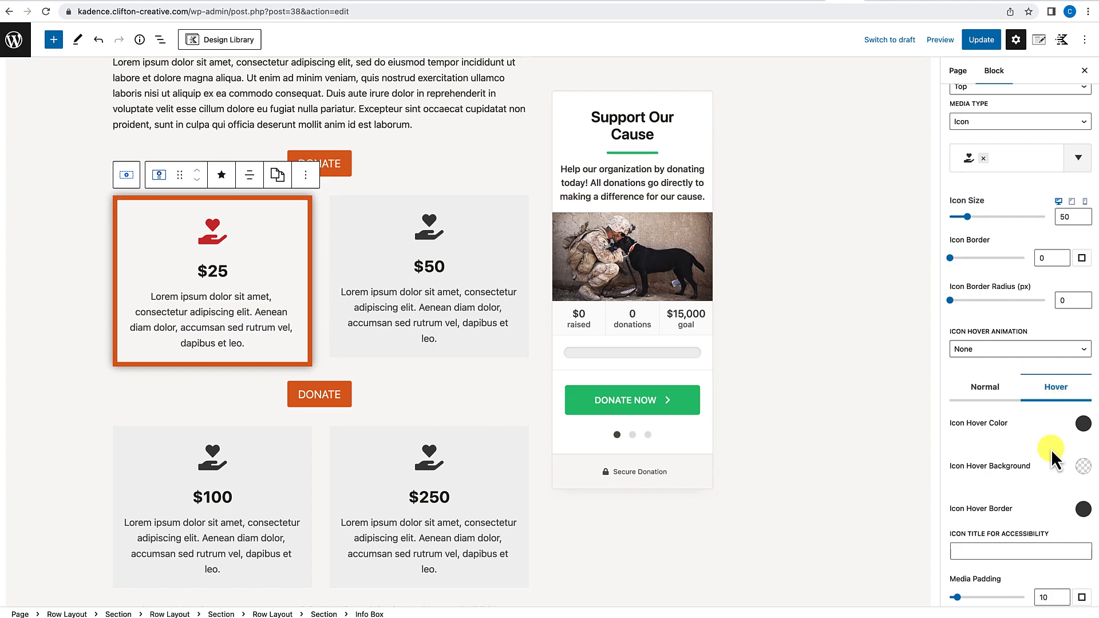
click(1083, 424)
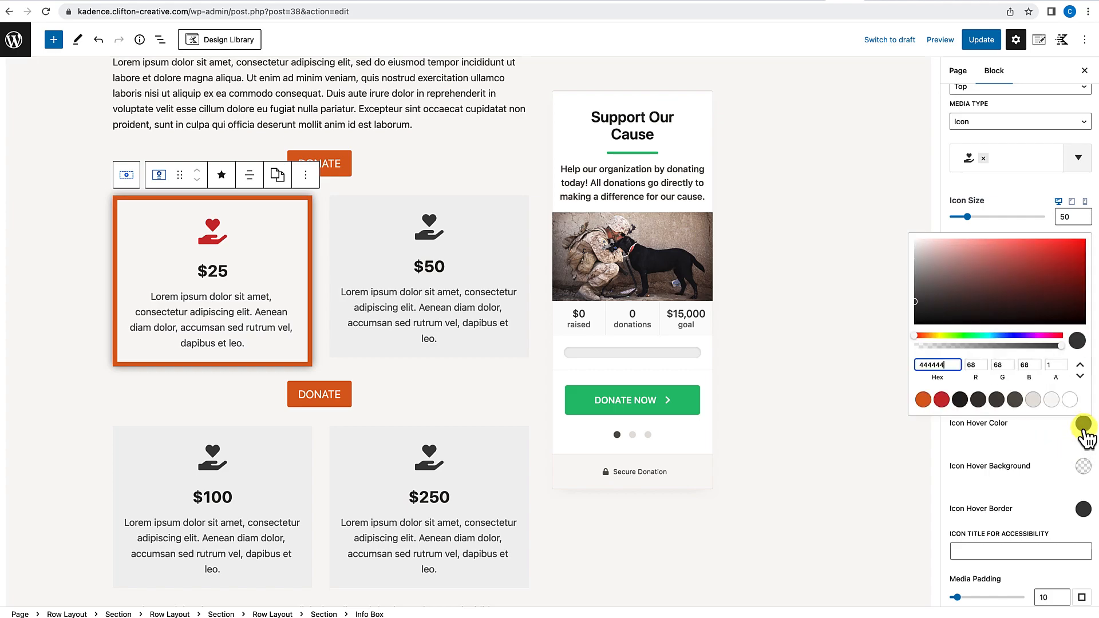
click(942, 400)
click(994, 441)
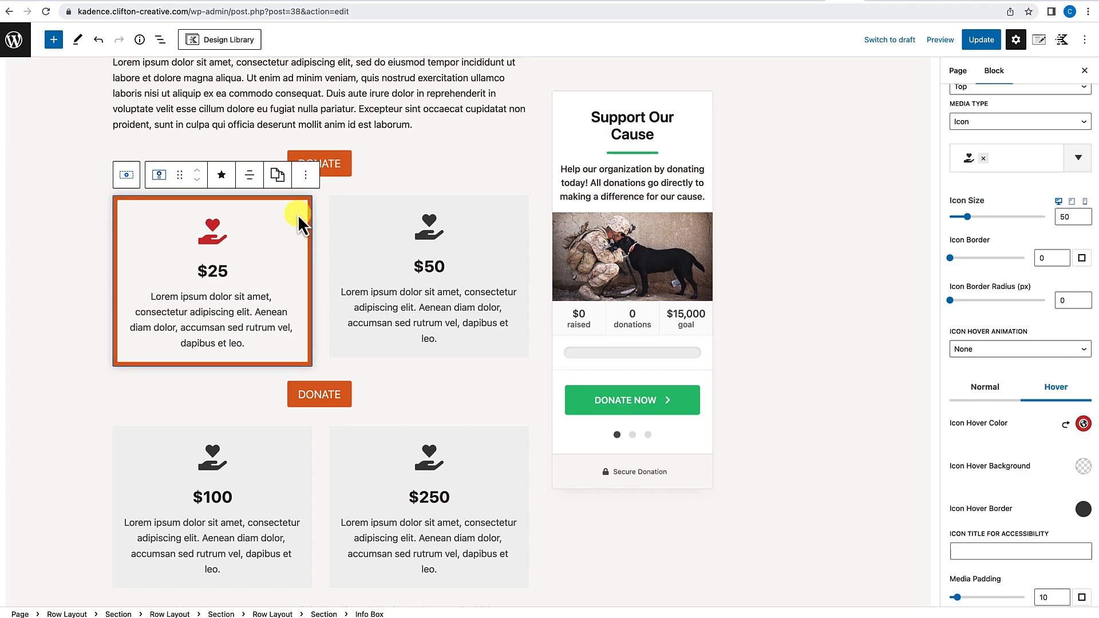
Step: Copy the styles of the $25 info box and paste them onto the $50 box
click(284, 185)
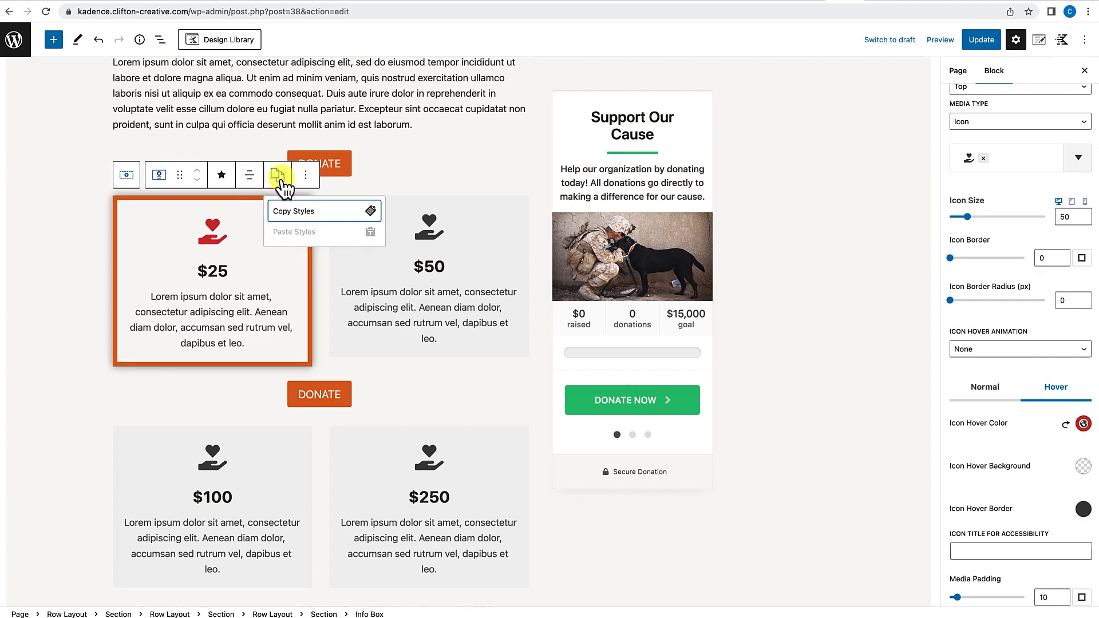
click(289, 212)
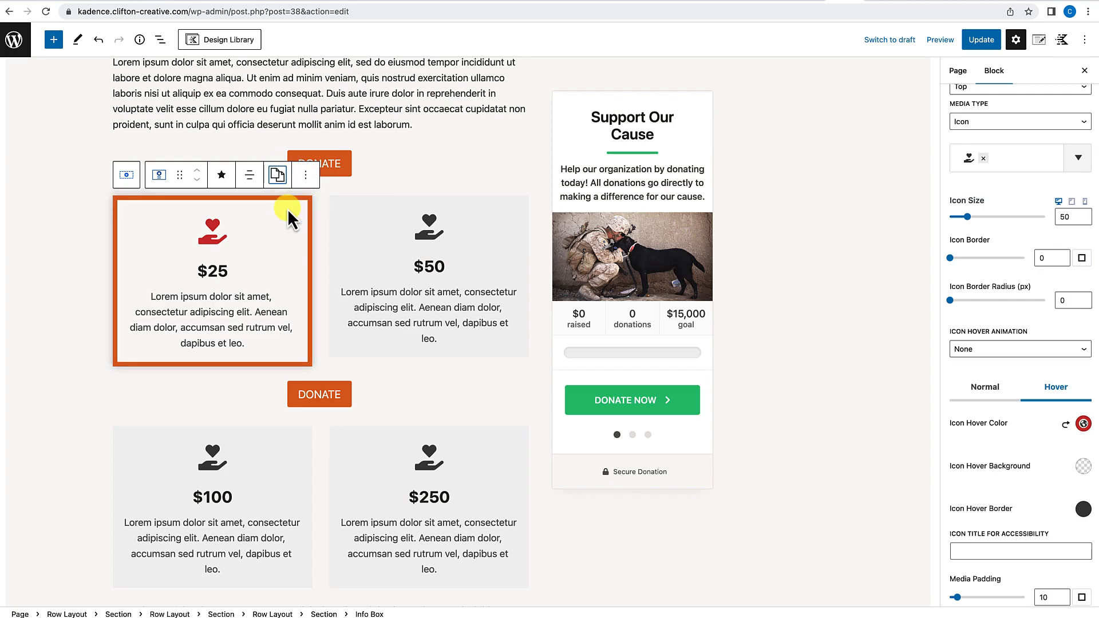
click(507, 215)
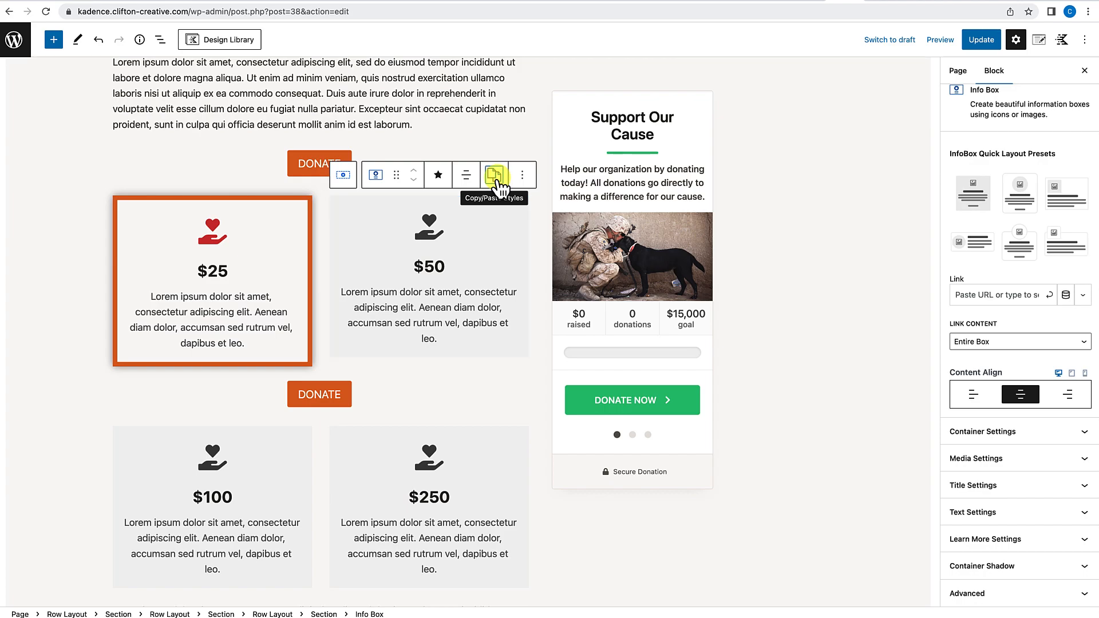
click(496, 178)
click(510, 232)
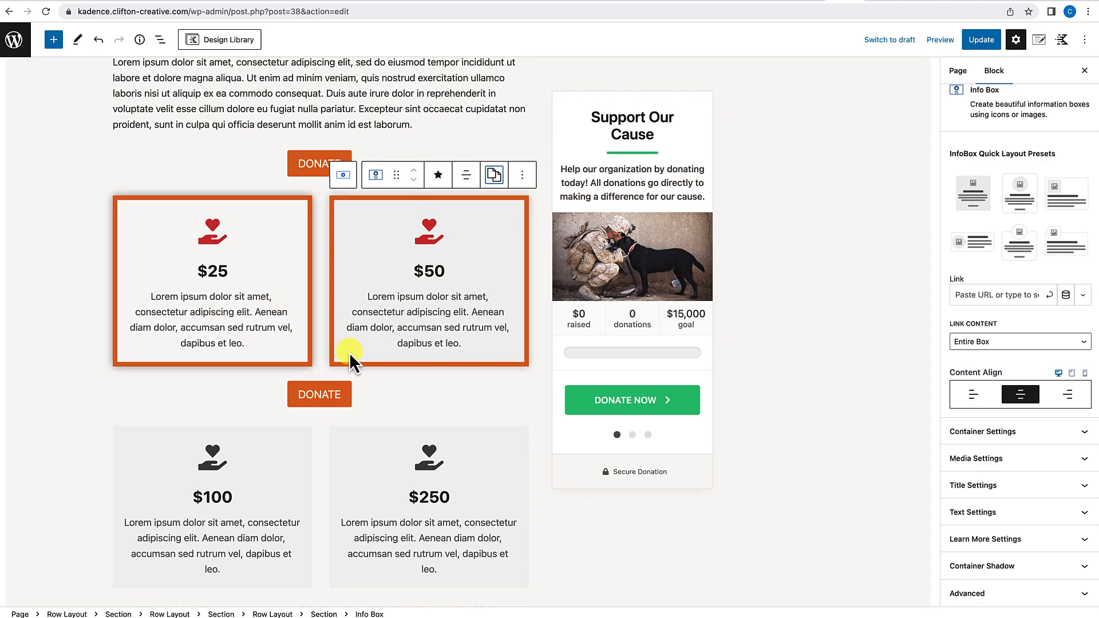
Step: Paste the copied styles onto the $100 and $250 info boxes
scroll(349, 352, down, 3)
click(277, 343)
click(277, 314)
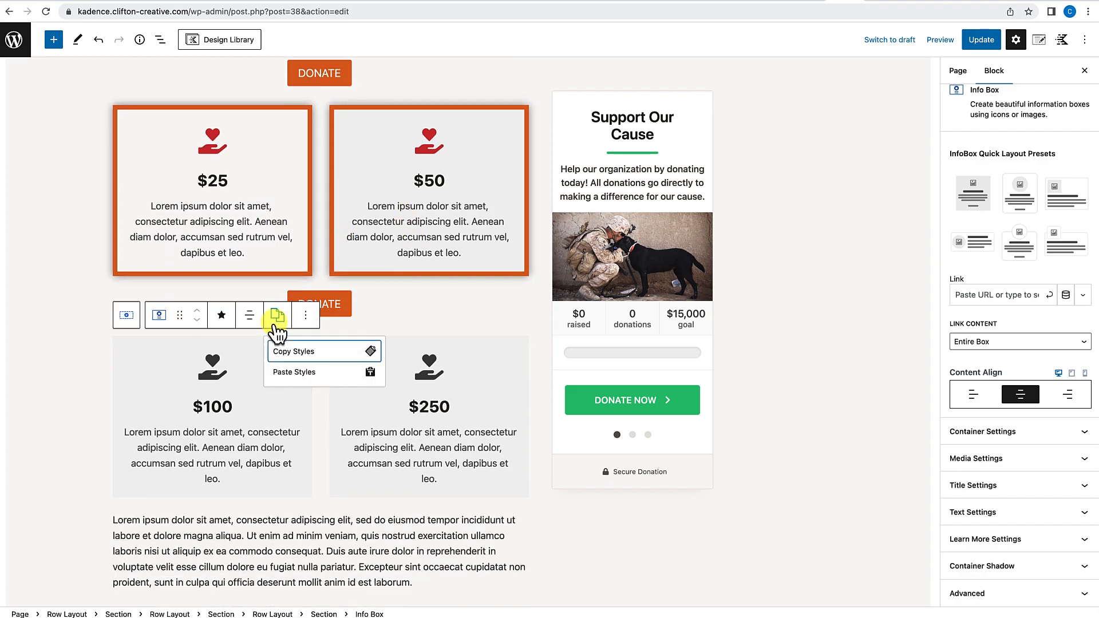
click(279, 372)
click(377, 358)
click(494, 315)
click(505, 369)
Step: Update the page and review the four donation boxes on the live page
scroll(466, 445, down, 3)
scroll(466, 444, up, 3)
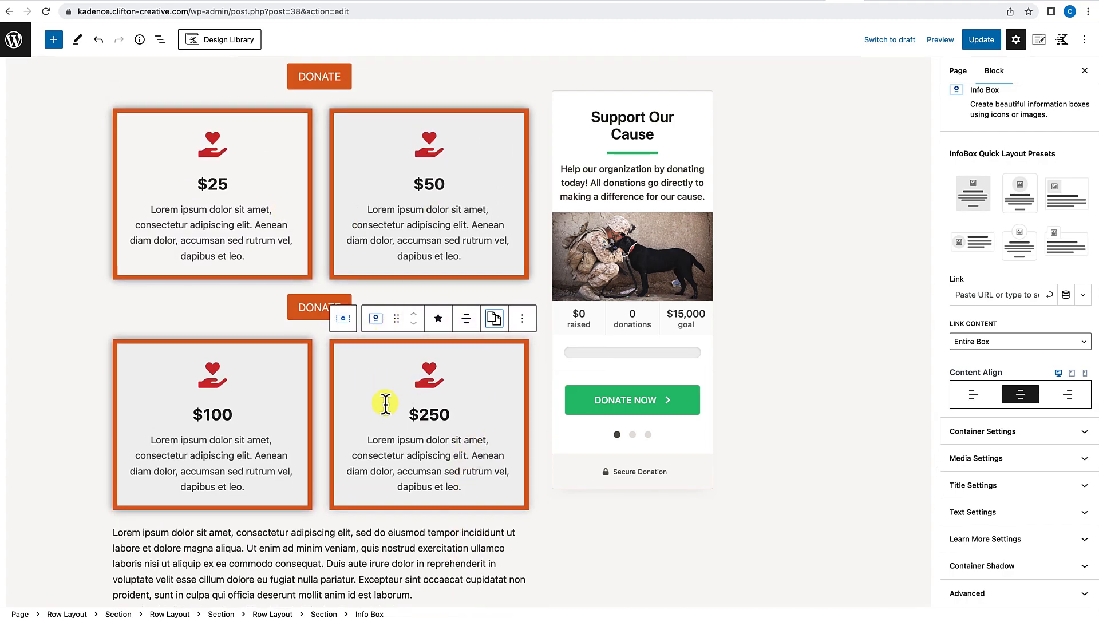
scroll(385, 404, down, 5)
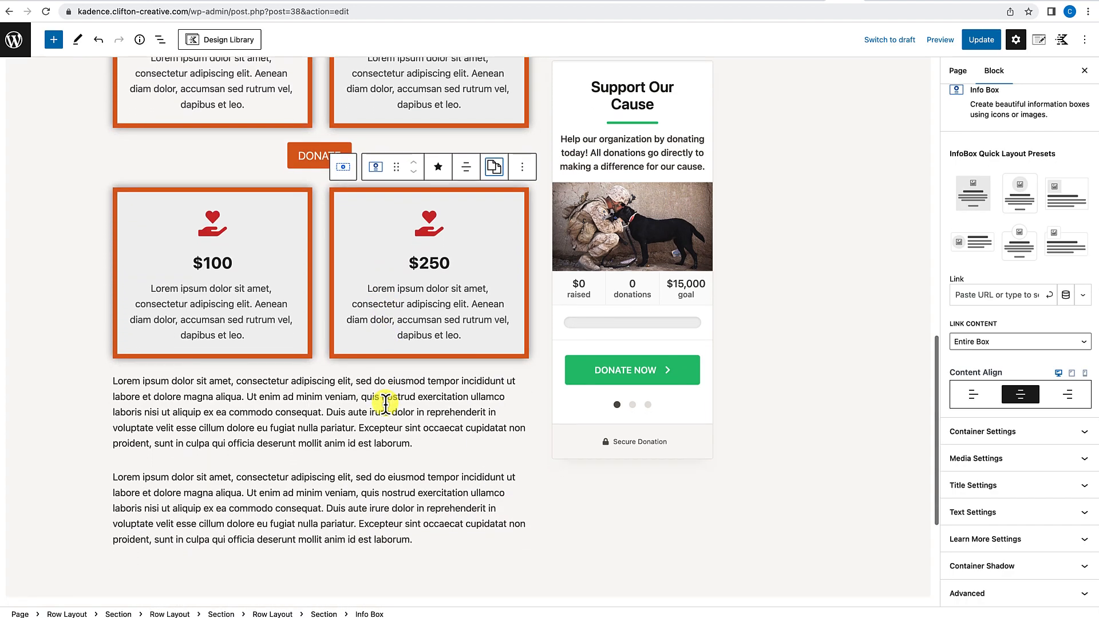
scroll(386, 403, up, 10)
scroll(386, 403, down, 14)
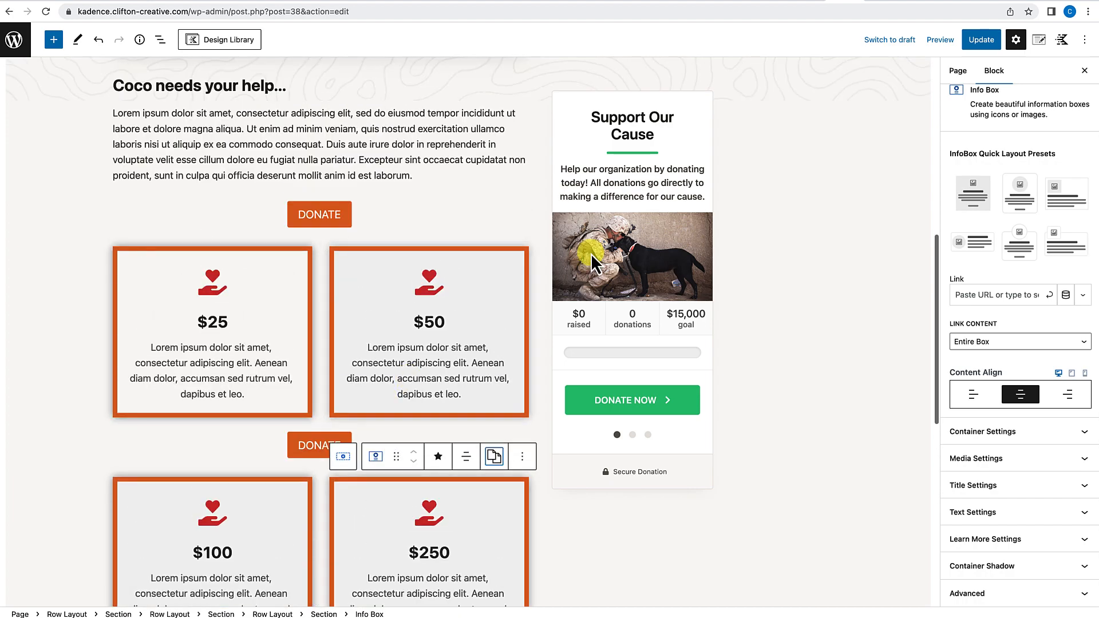
click(988, 41)
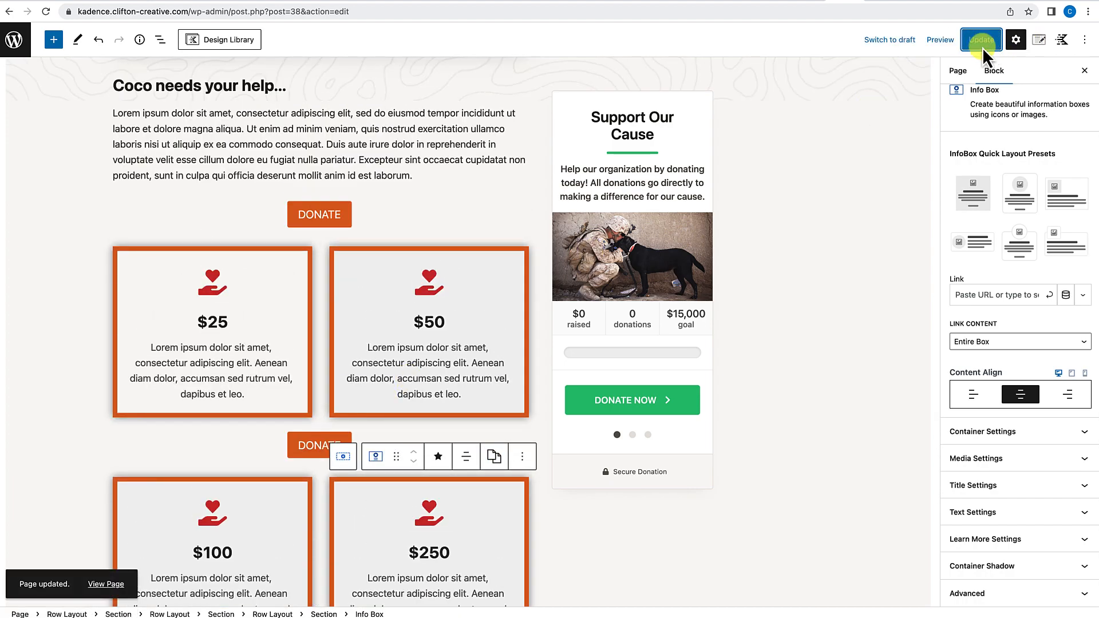
click(109, 584)
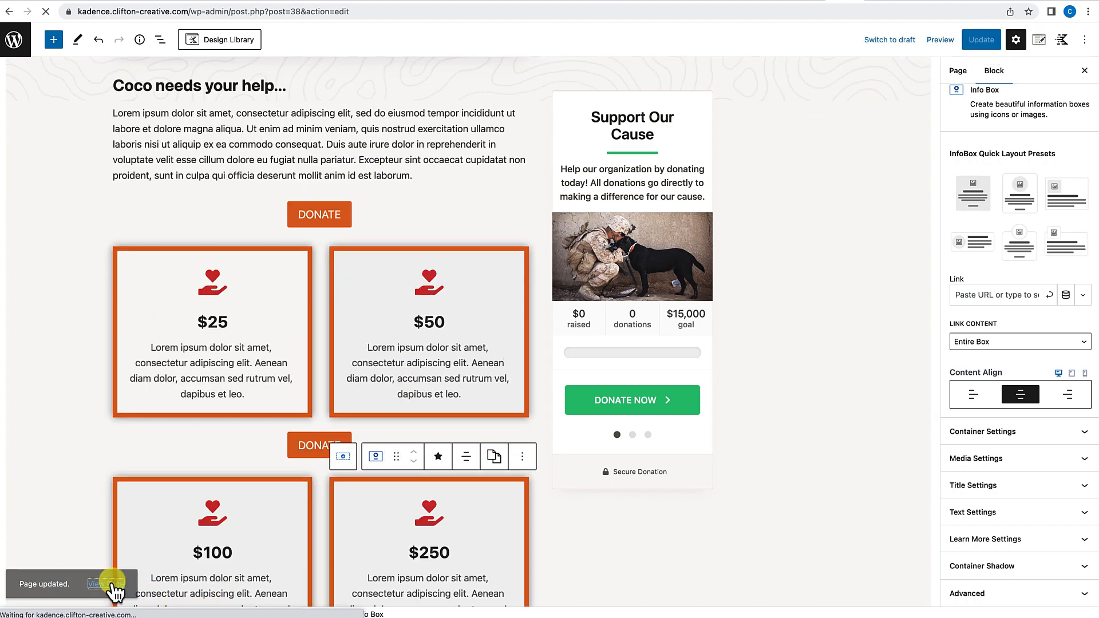
scroll(334, 511, down, 9)
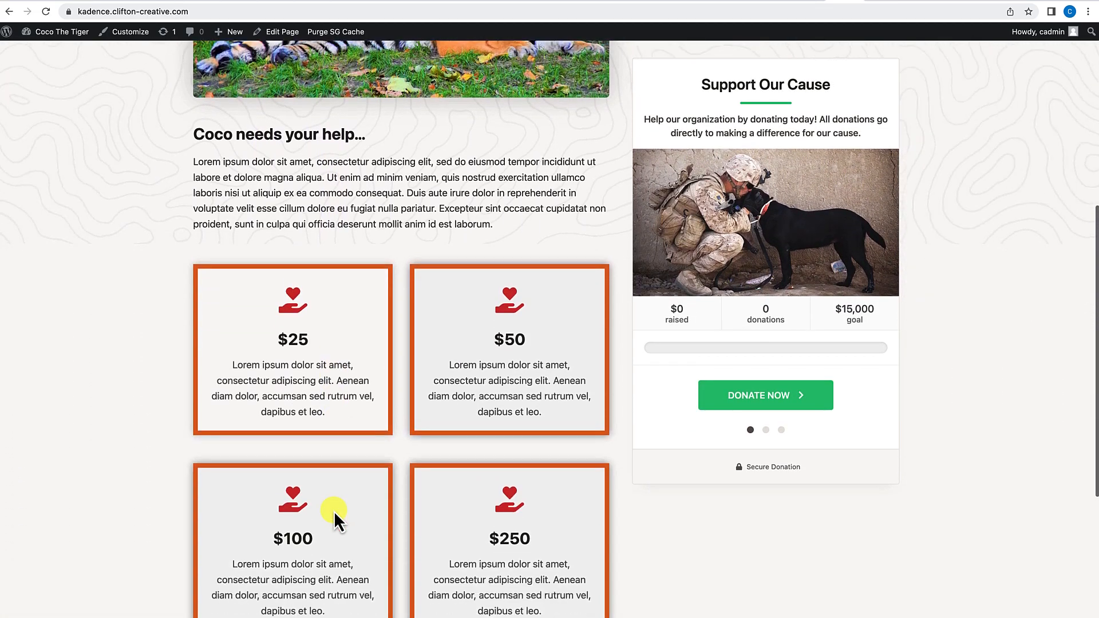
scroll(334, 510, up, 7)
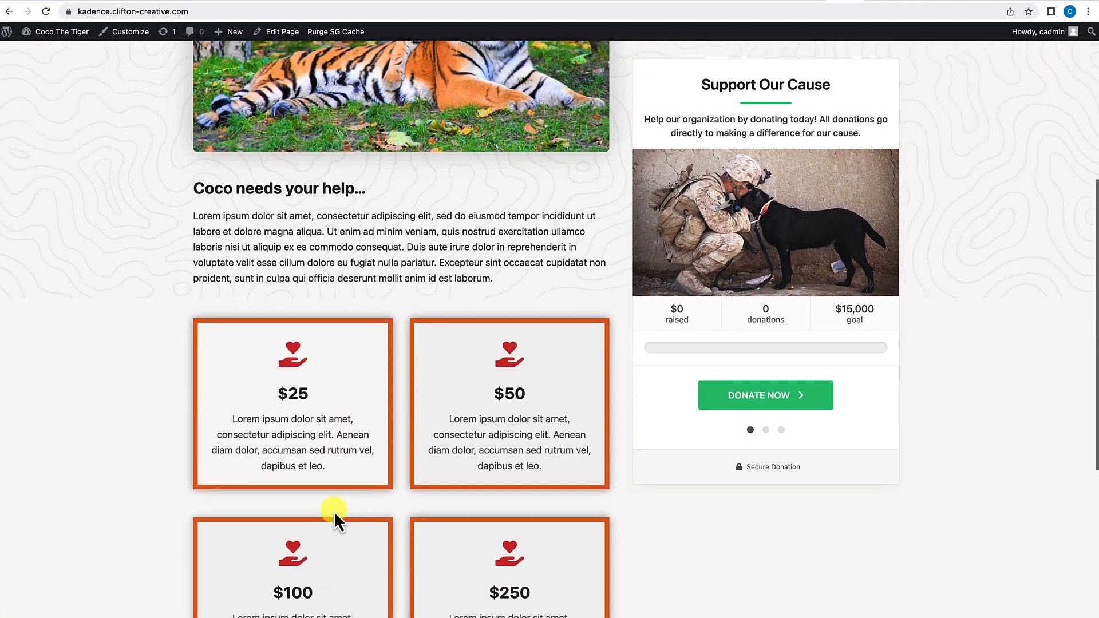
scroll(334, 510, up, 2)
scroll(334, 510, down, 10)
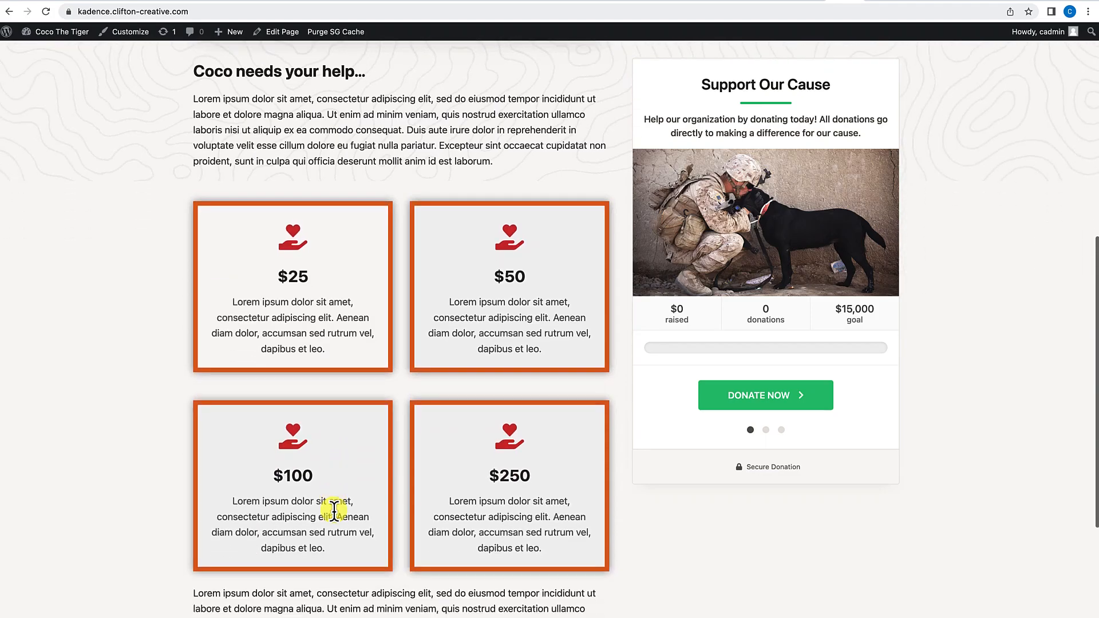
Step: Review the live fundraising page from the countdown down to the donation boxes and the Support Our Cause form
scroll(334, 510, up, 12)
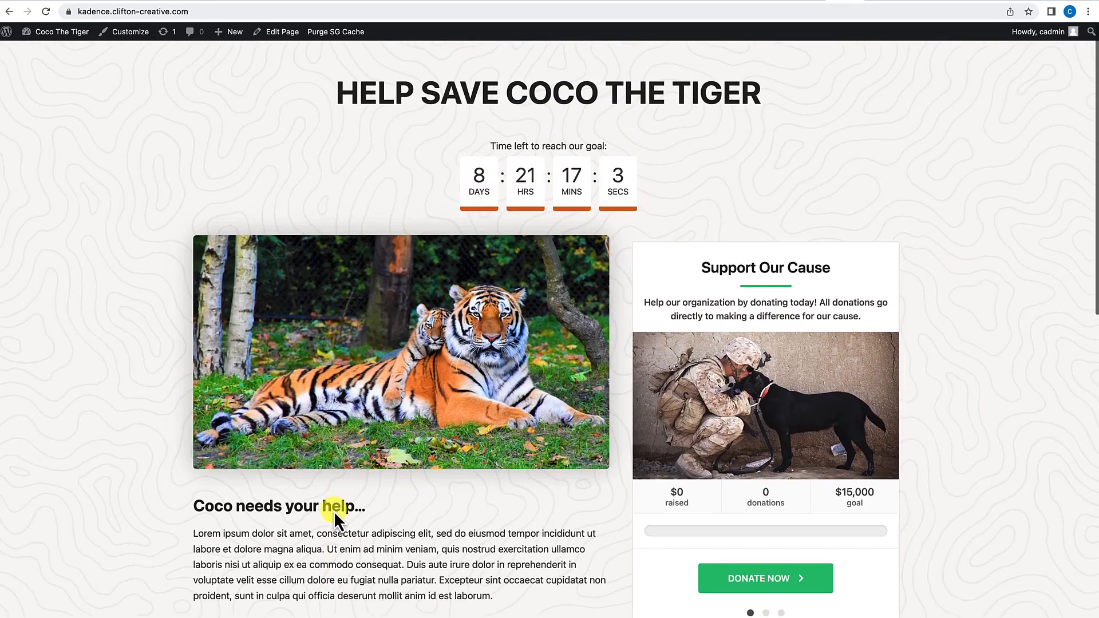
scroll(389, 348, down, 2)
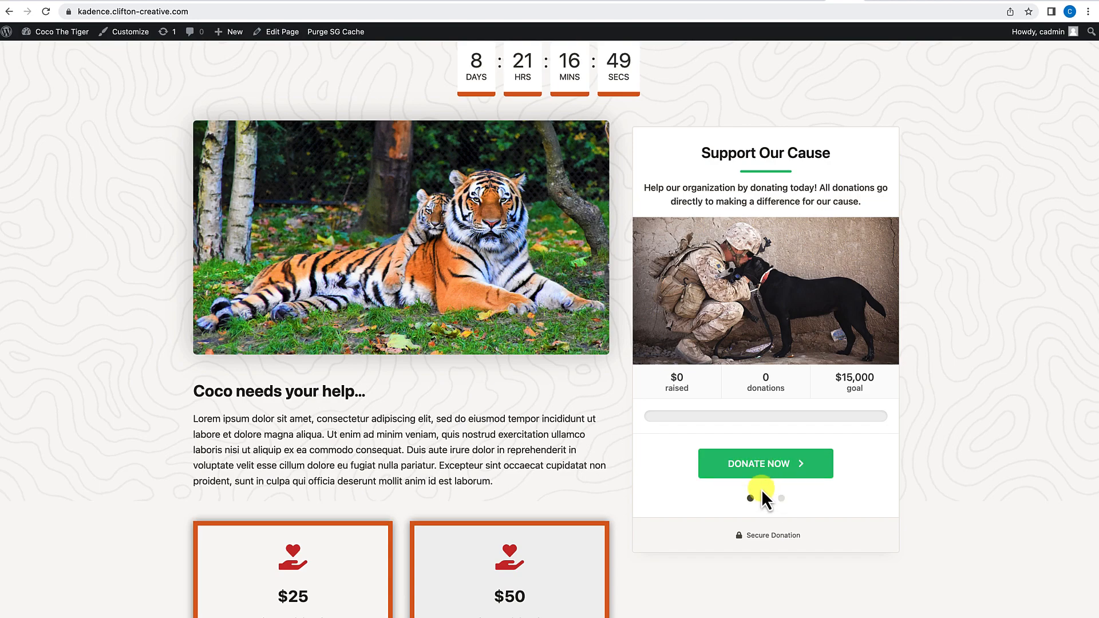
scroll(761, 489, down, 2)
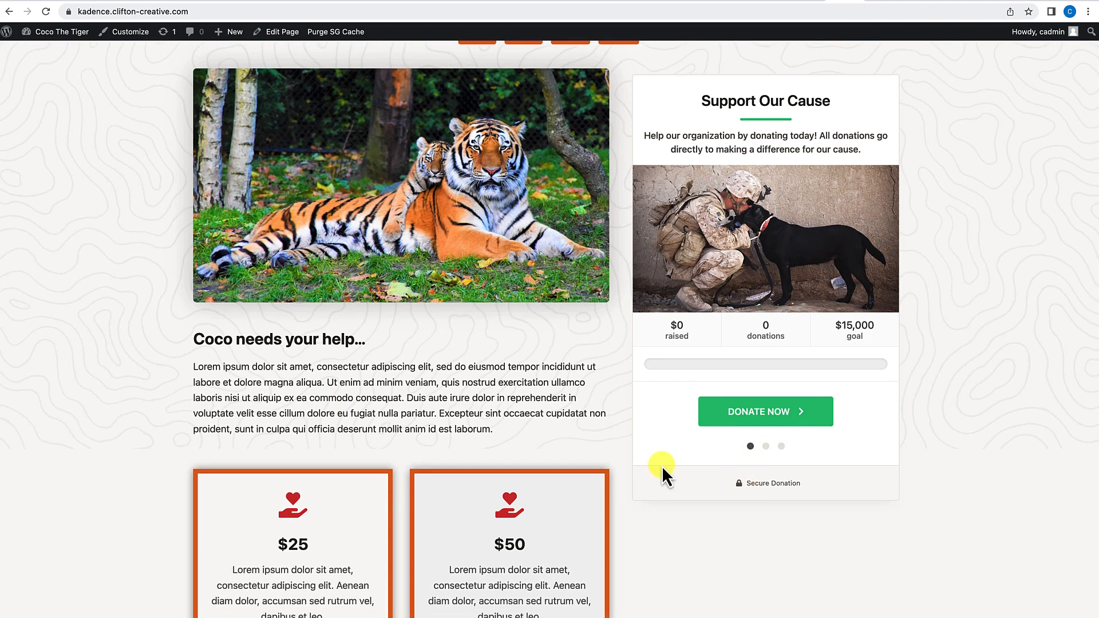
scroll(661, 466, up, 1)
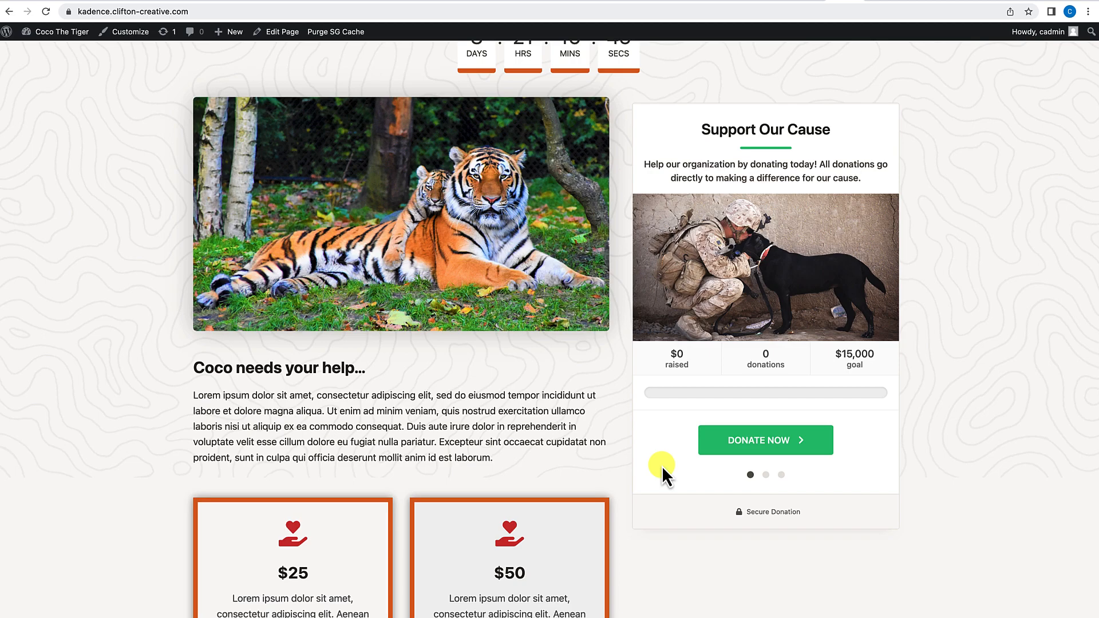
scroll(662, 466, up, 5)
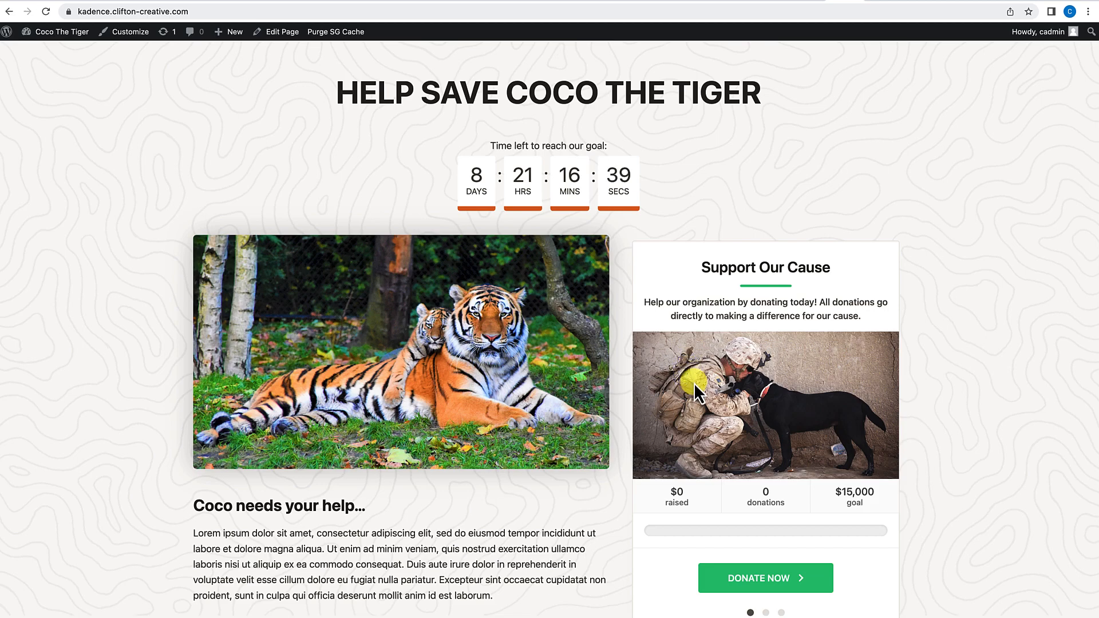
scroll(694, 382, down, 2)
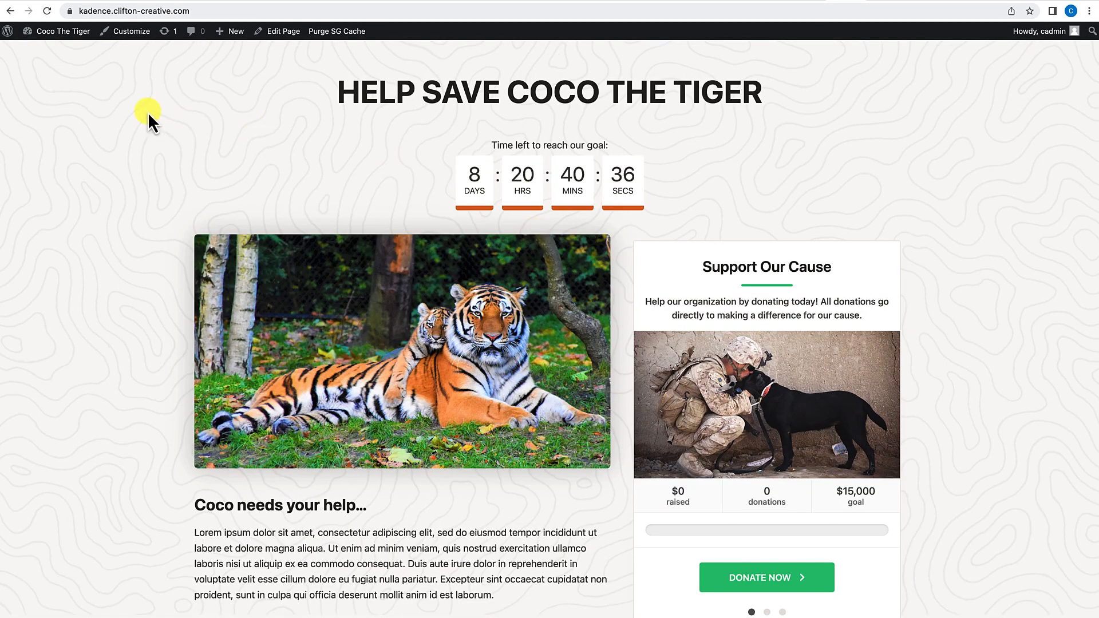
Step: Add a new donation form from the site's dashboard and title it "Coco the Tiger Donations"
mouse_move(52, 38)
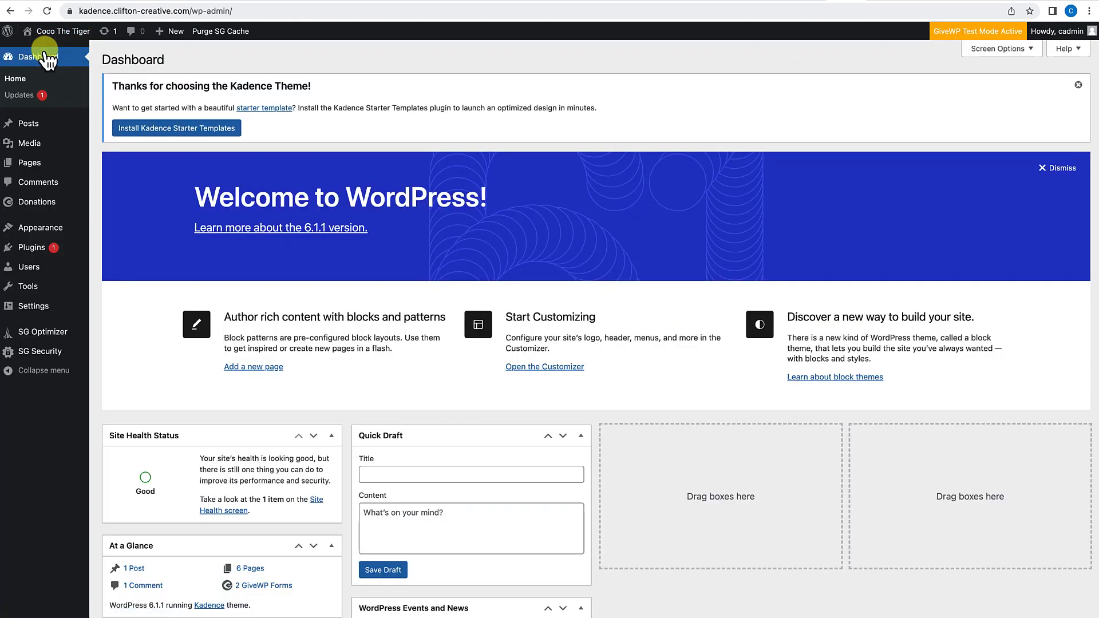
mouse_move(44, 206)
click(110, 206)
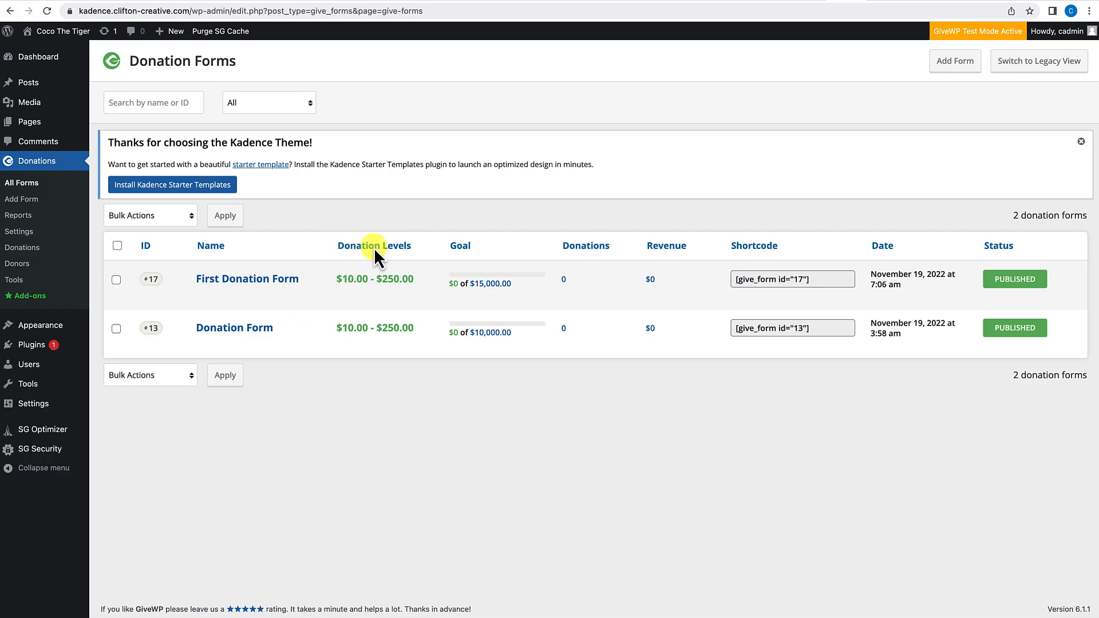
click(956, 62)
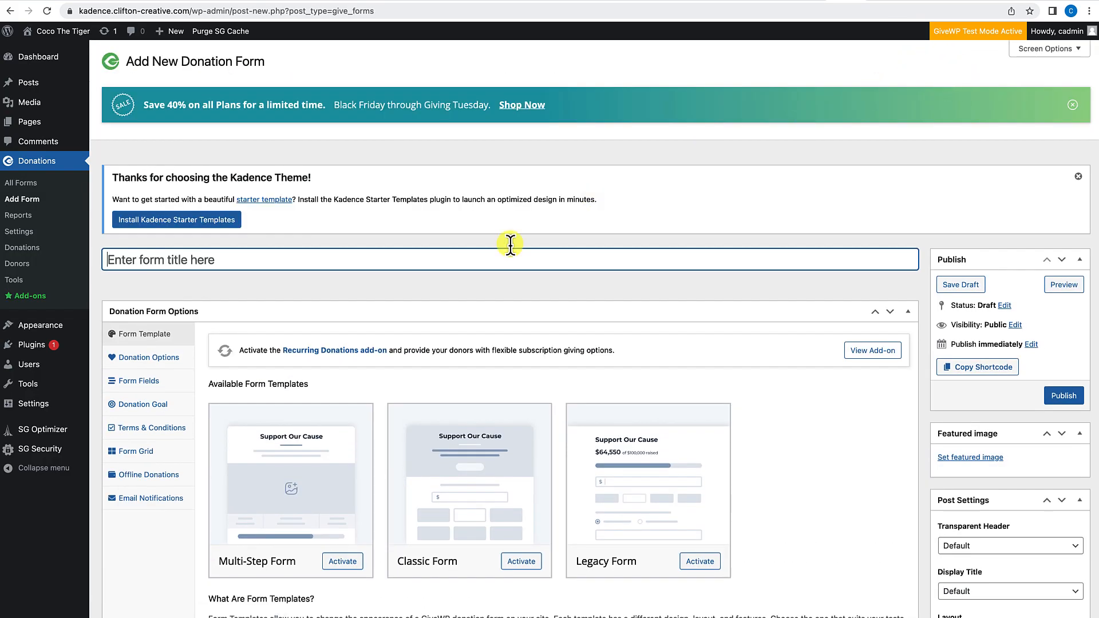
text(Coco the Tiger Donations)
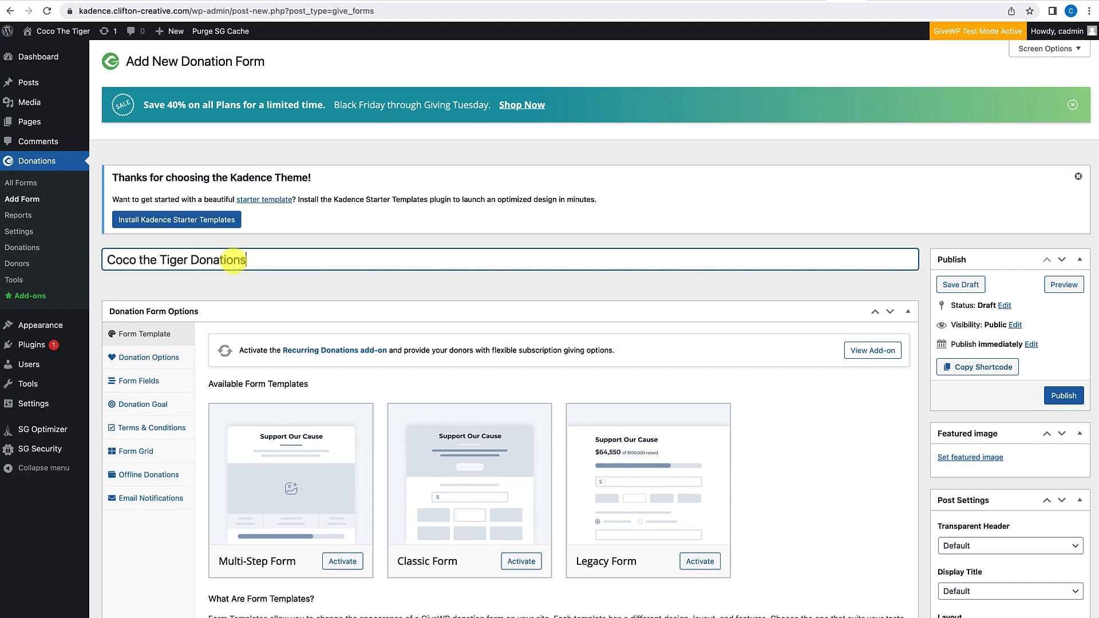
Step: Activate the Multi-Step Form template for the new form and set its primary color to #dd6b20
scroll(245, 343, down, 2)
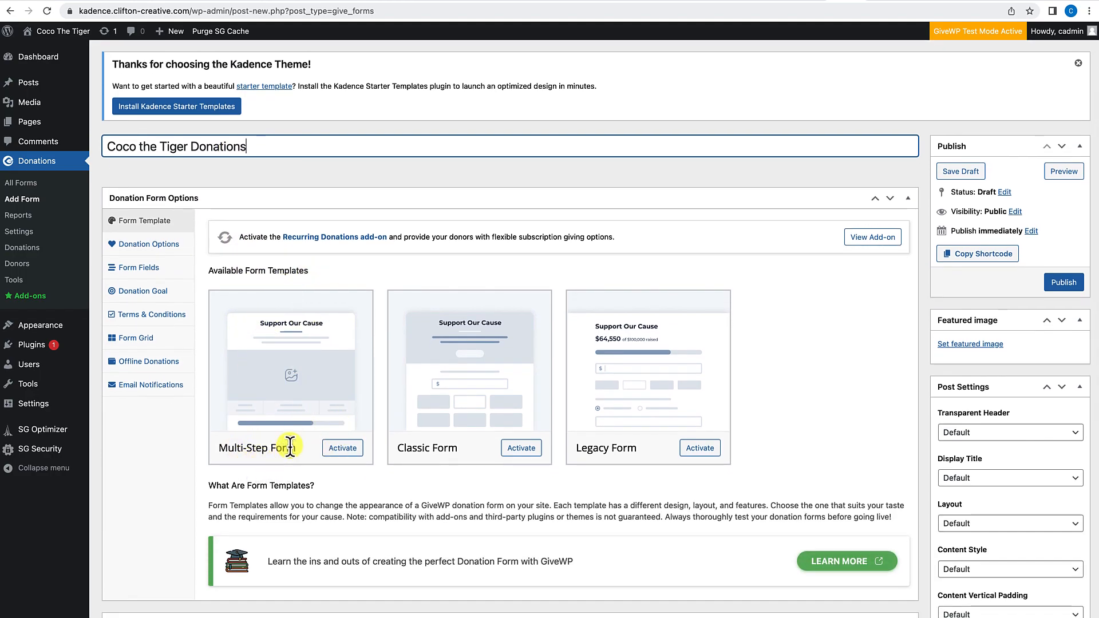
click(343, 449)
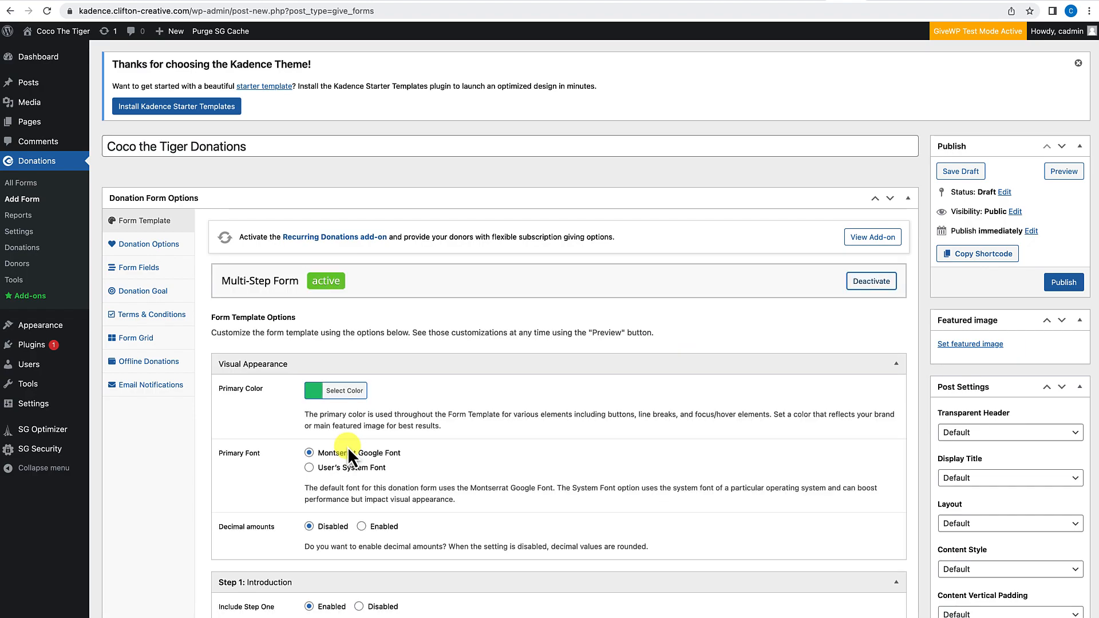
scroll(348, 446, down, 3)
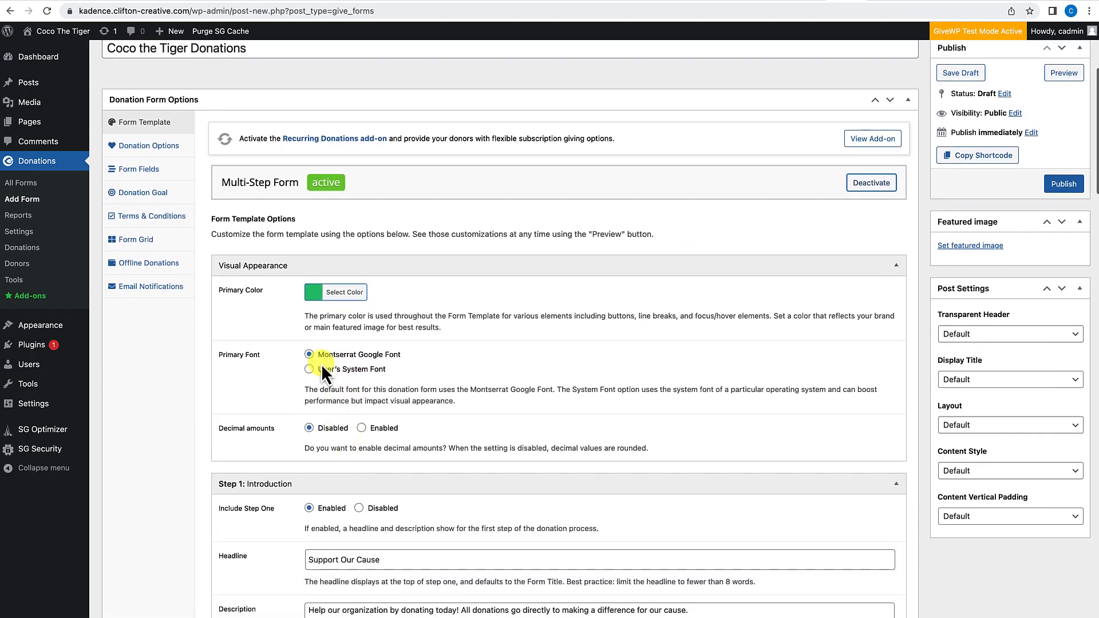
click(316, 296)
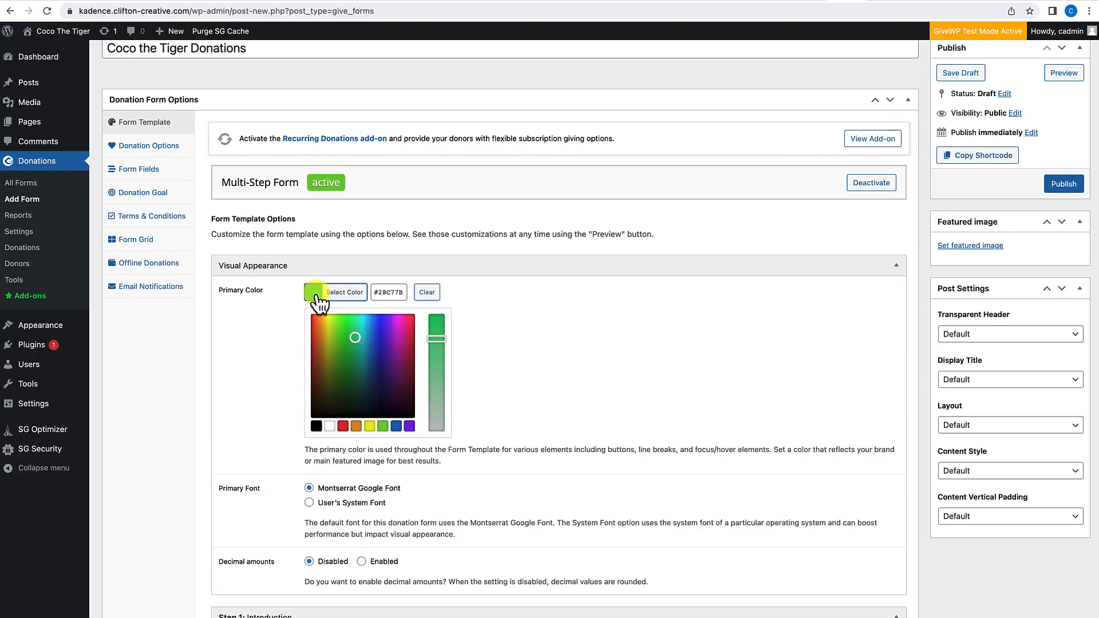
drag(377, 293, 410, 302)
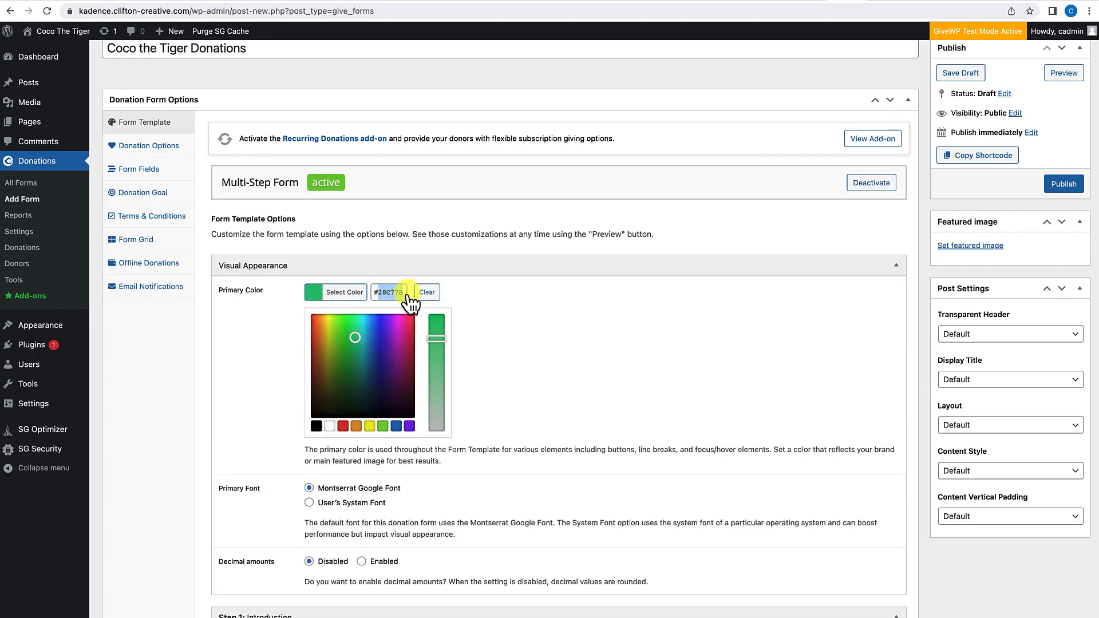
key(BackSpace)
text(DD)
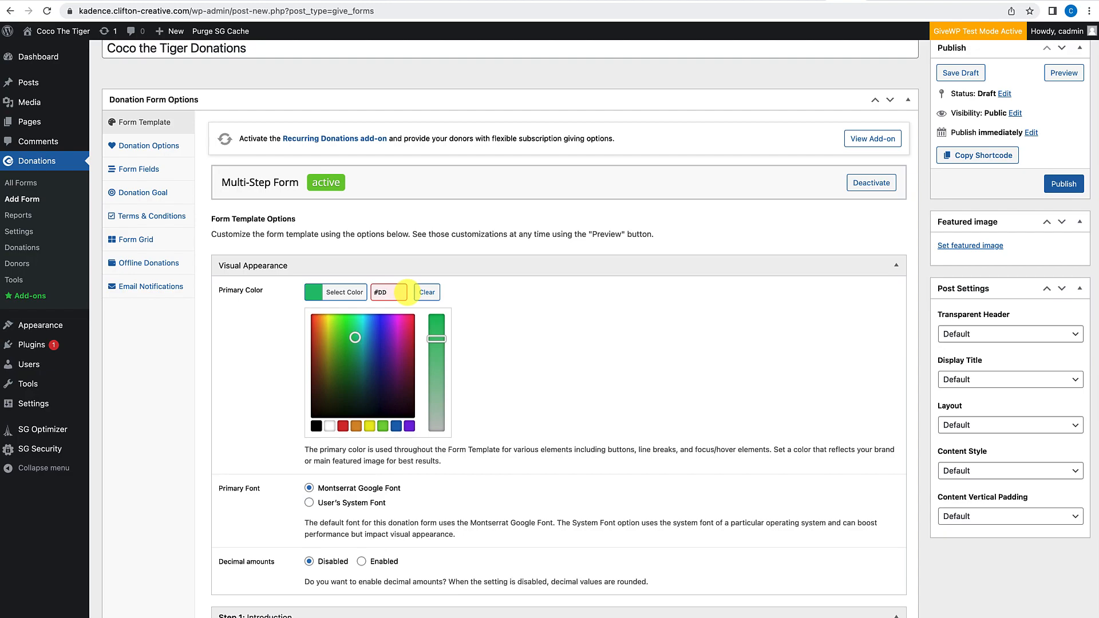
text(6b20)
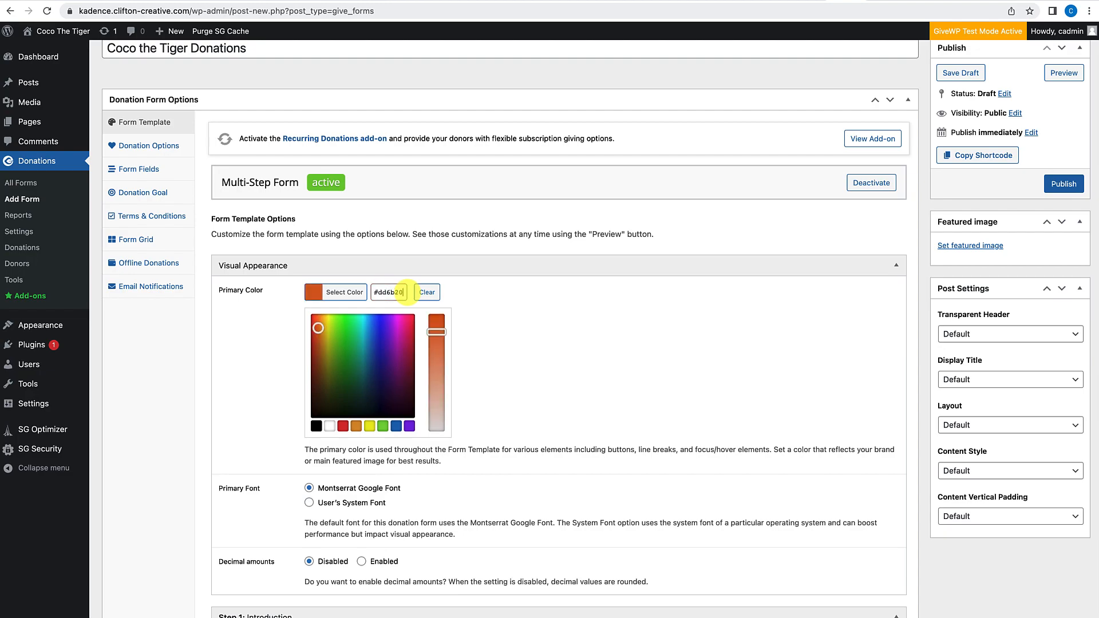
click(400, 453)
Step: Look through the template's Introduction, Payment Amount, Payment Information and Thank You settings
scroll(332, 384, down, 1)
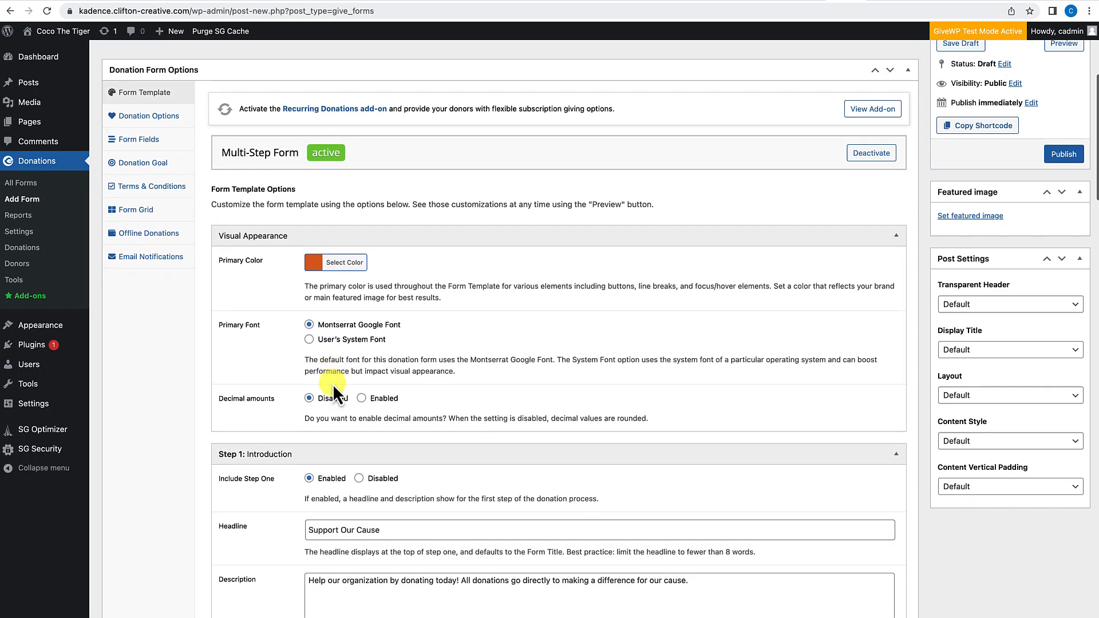
scroll(374, 407, down, 6)
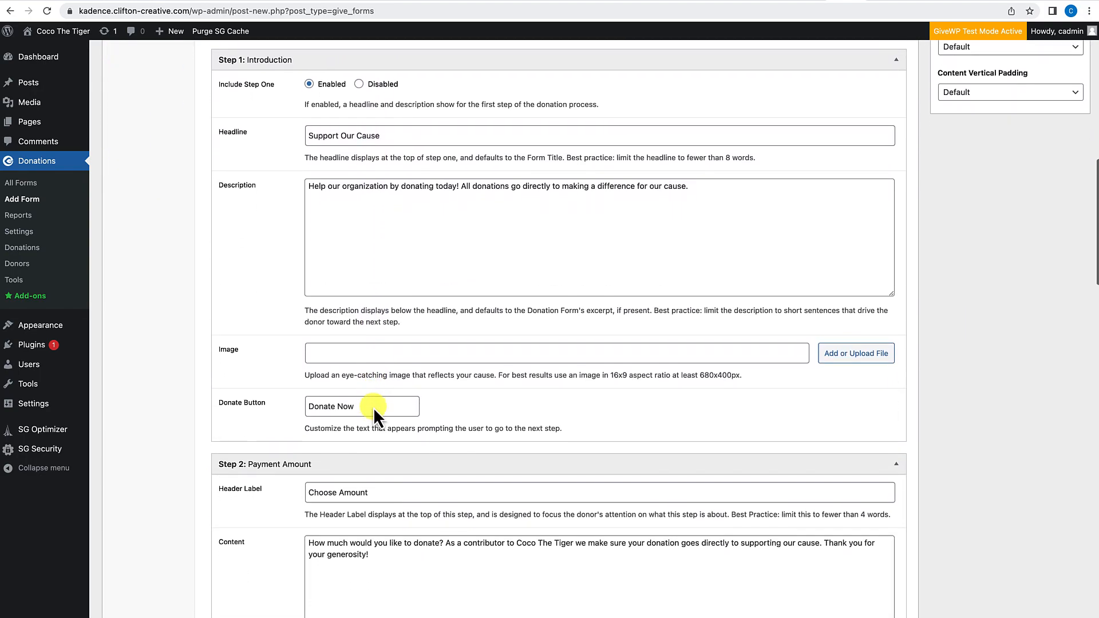
scroll(373, 407, down, 4)
scroll(374, 407, down, 5)
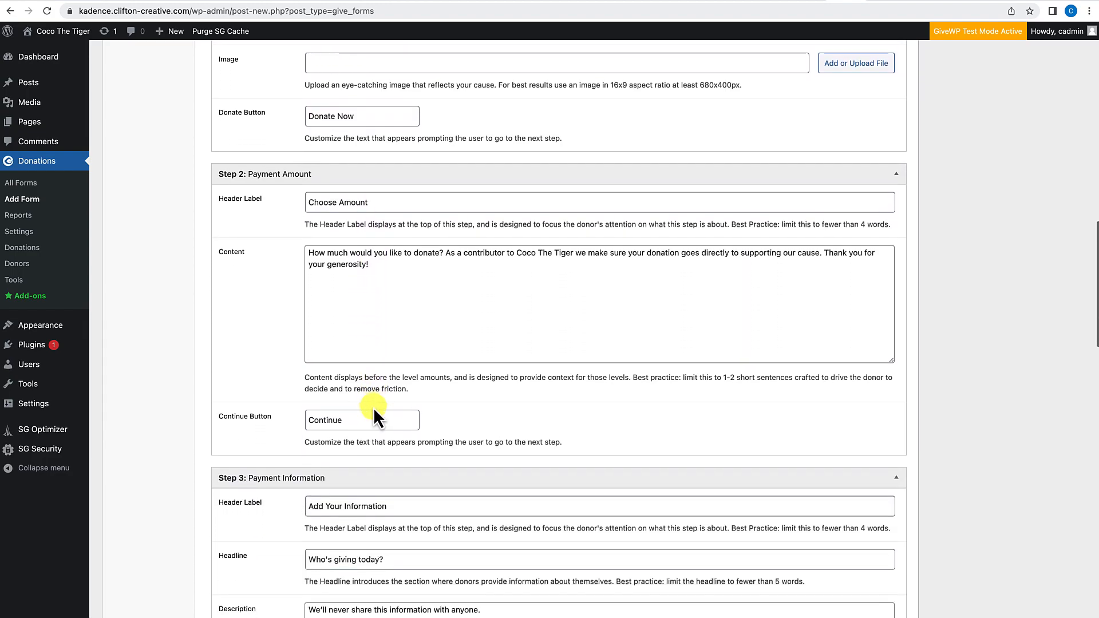
scroll(375, 409, down, 7)
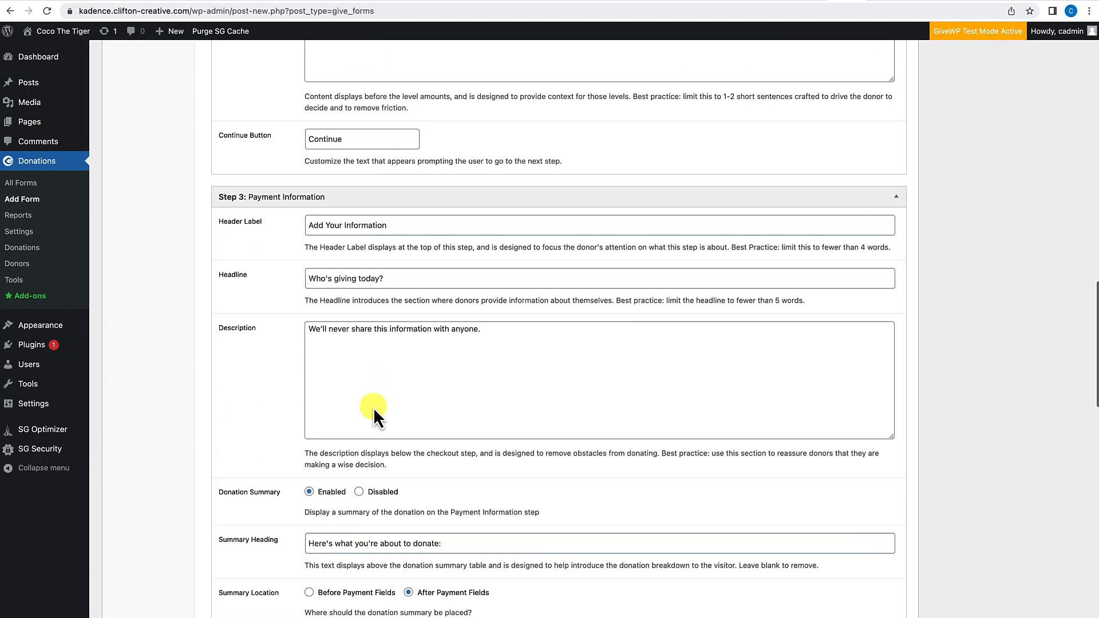
scroll(376, 417, down, 5)
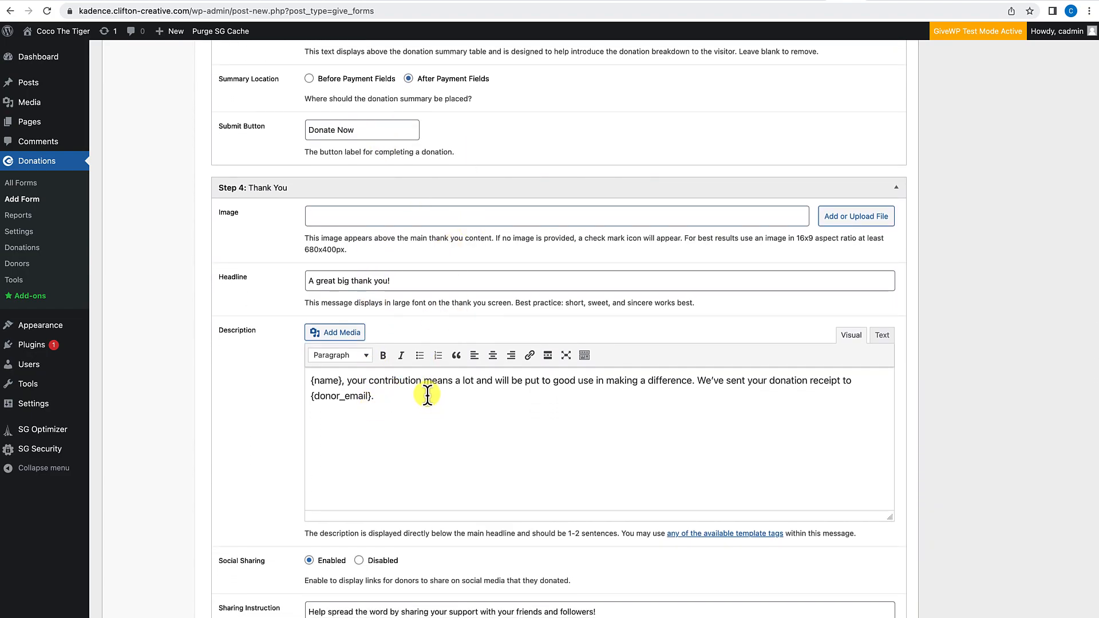
scroll(422, 397, down, 3)
scroll(423, 397, up, 8)
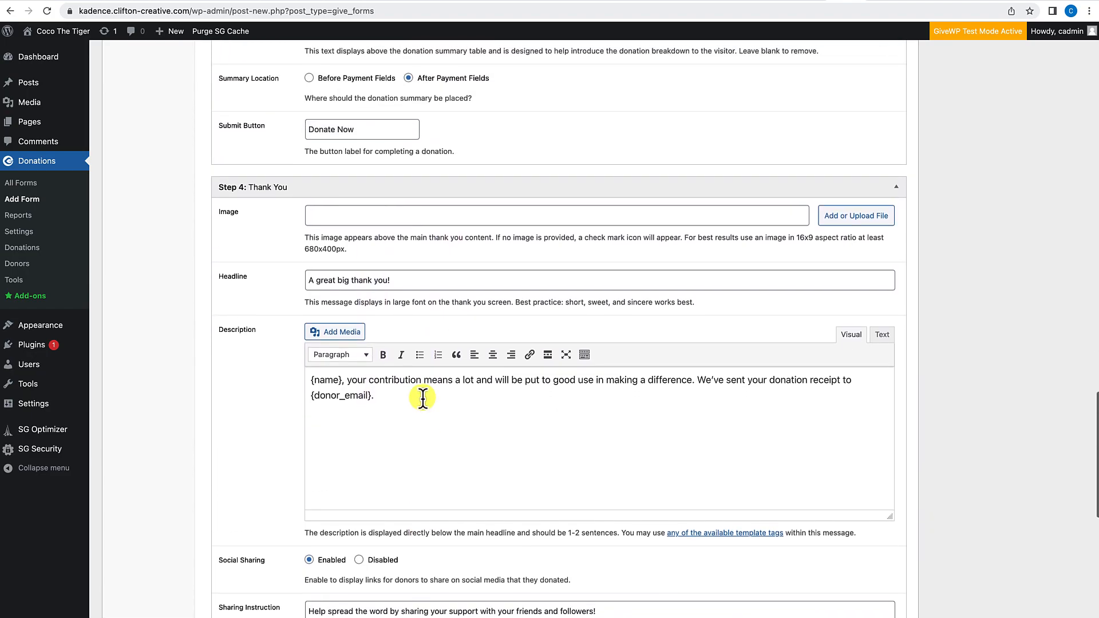
scroll(422, 397, up, 20)
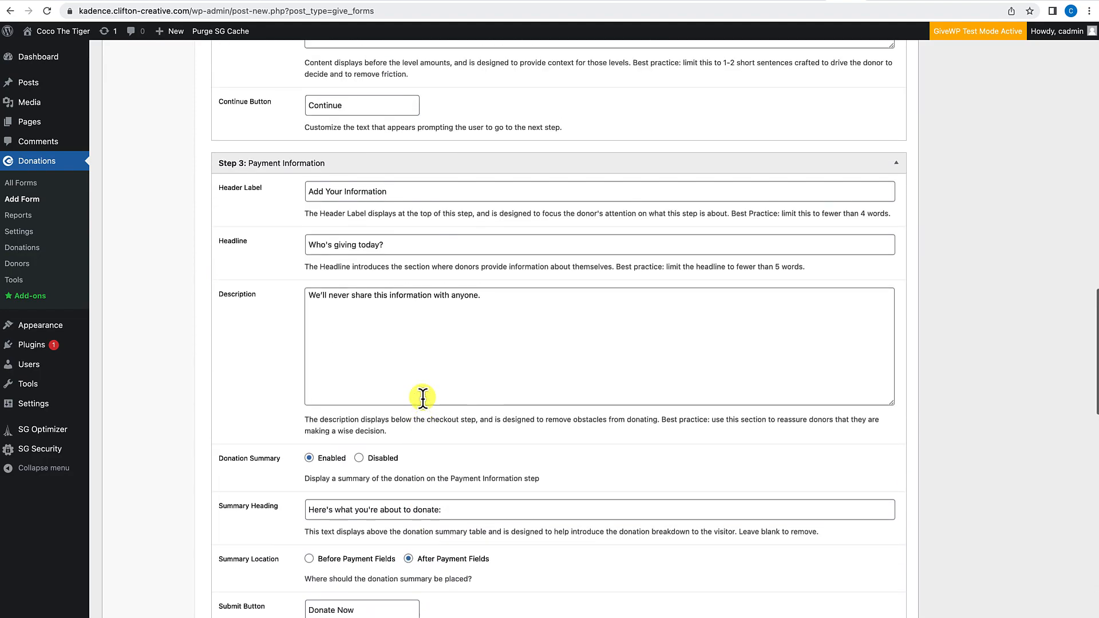
scroll(422, 397, up, 4)
scroll(422, 398, down, 13)
scroll(422, 397, up, 11)
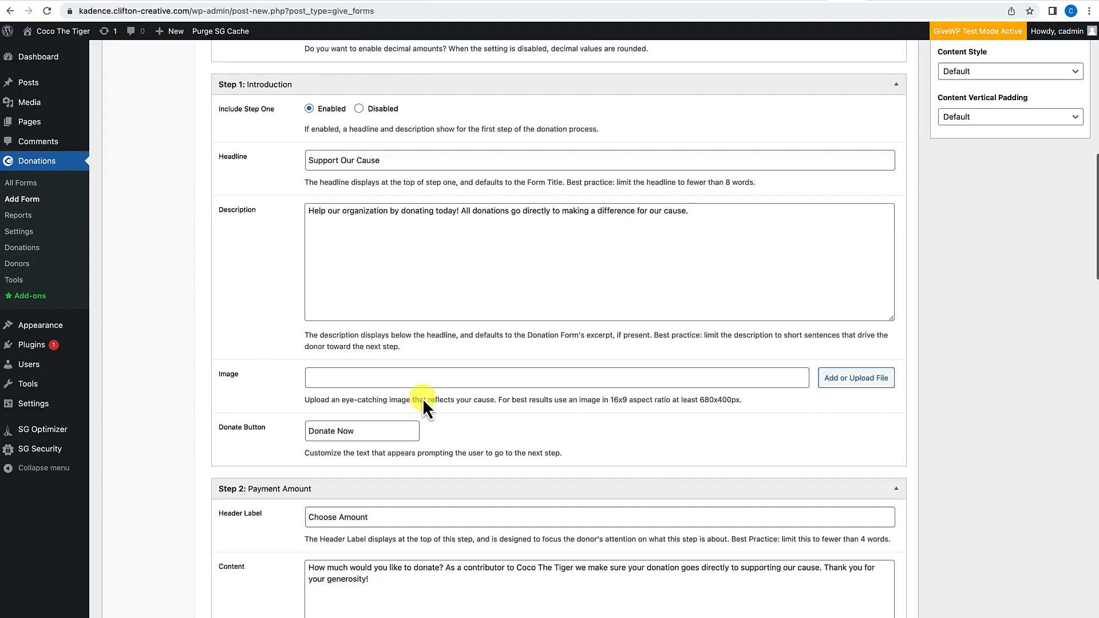
scroll(423, 397, down, 3)
scroll(422, 397, down, 4)
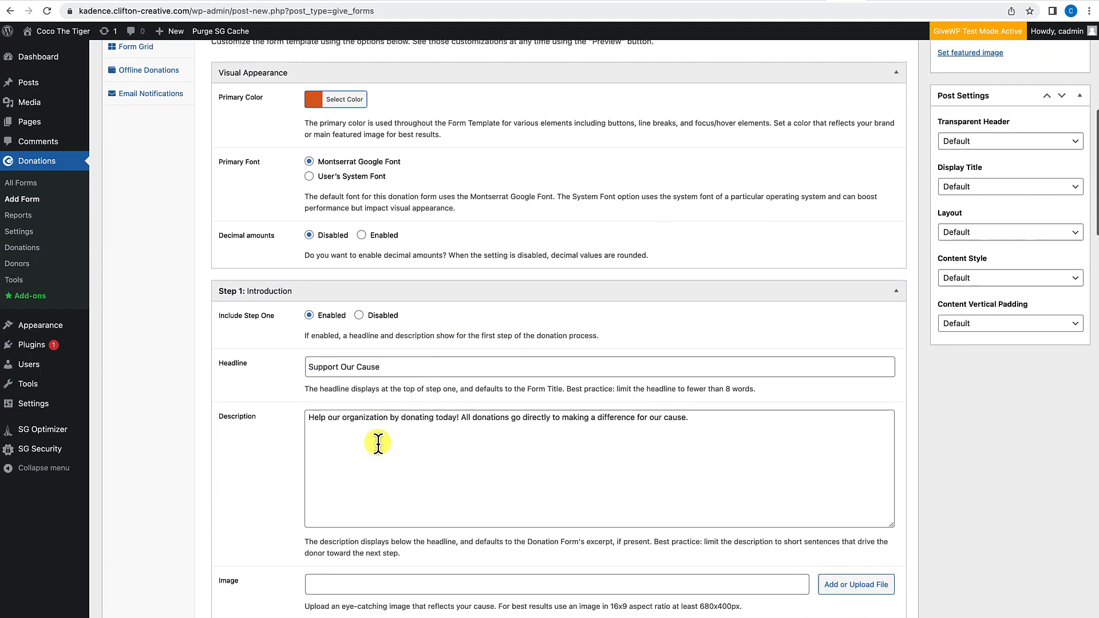
Step: Set the Introduction step's image to pexels-pixabay-236601.jpg from the media library
scroll(378, 445, down, 8)
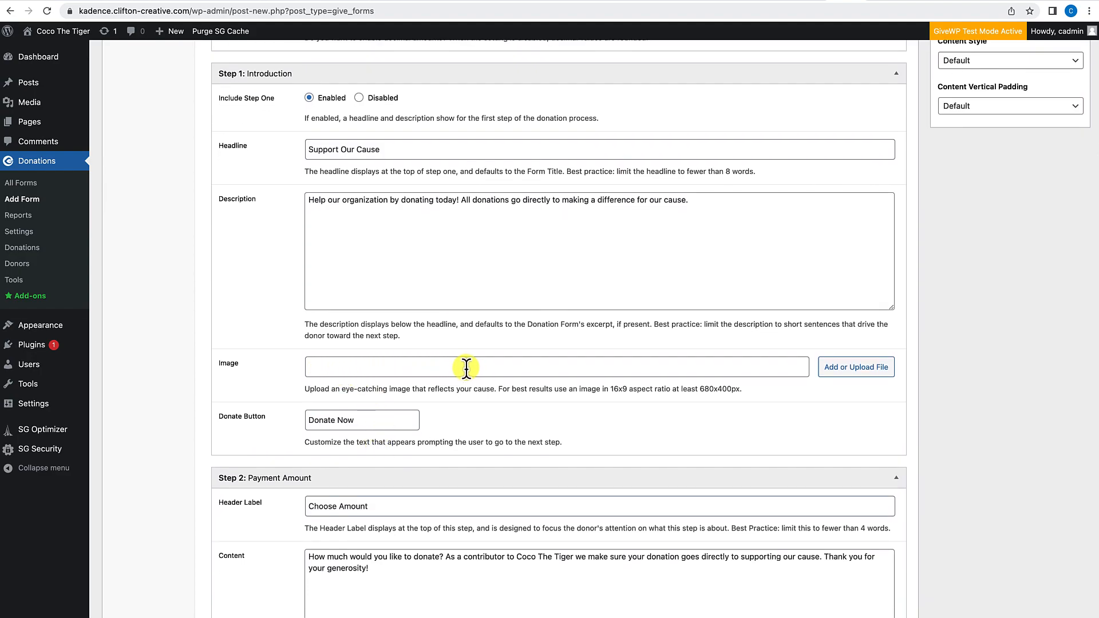
click(839, 372)
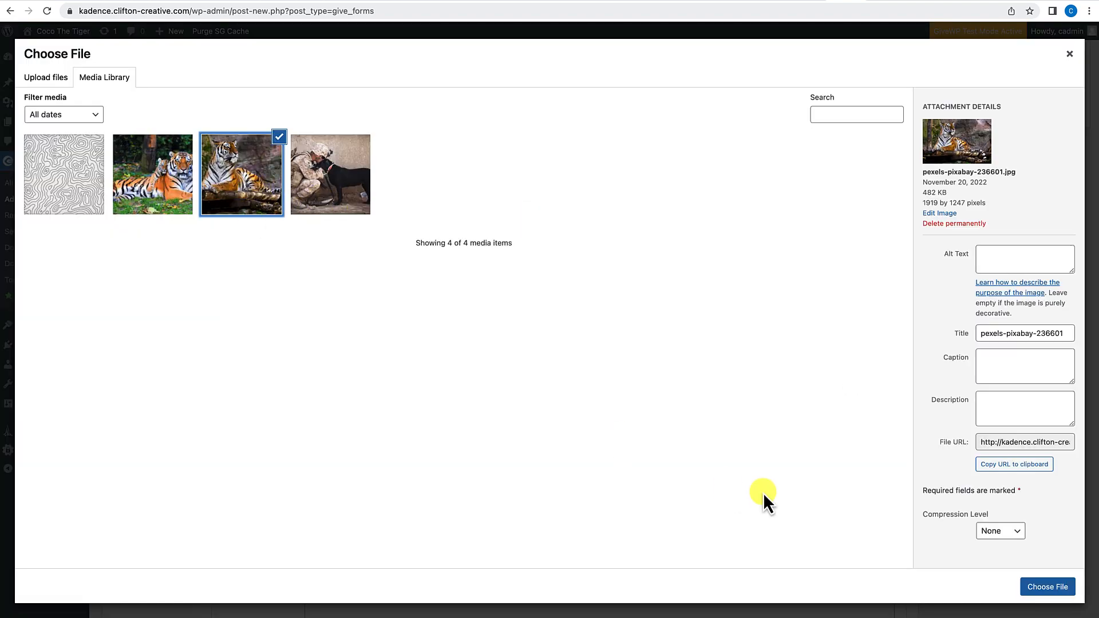
click(1031, 587)
Step: Check the Payment Information and Thank You step settings of the form template
scroll(601, 556, down, 9)
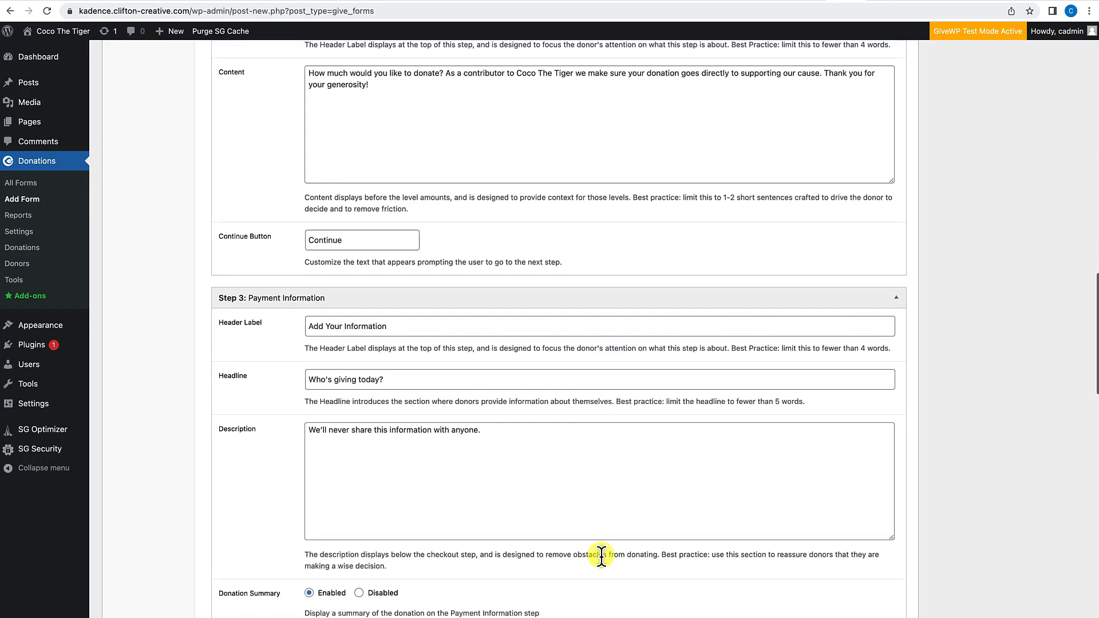
scroll(601, 555, down, 7)
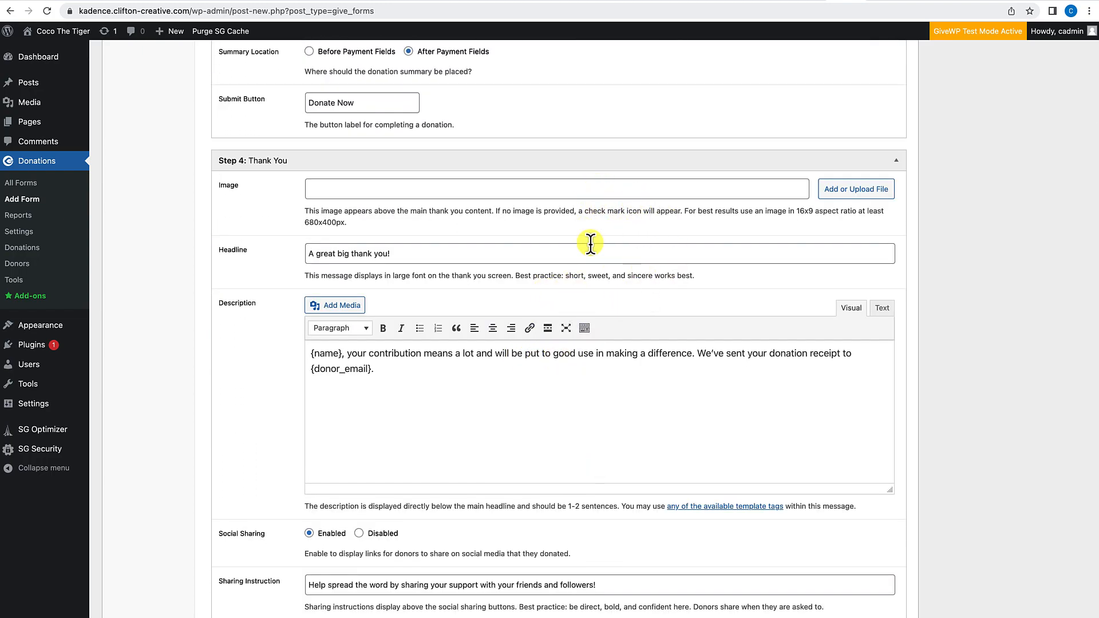
scroll(595, 258, down, 3)
scroll(589, 310, up, 5)
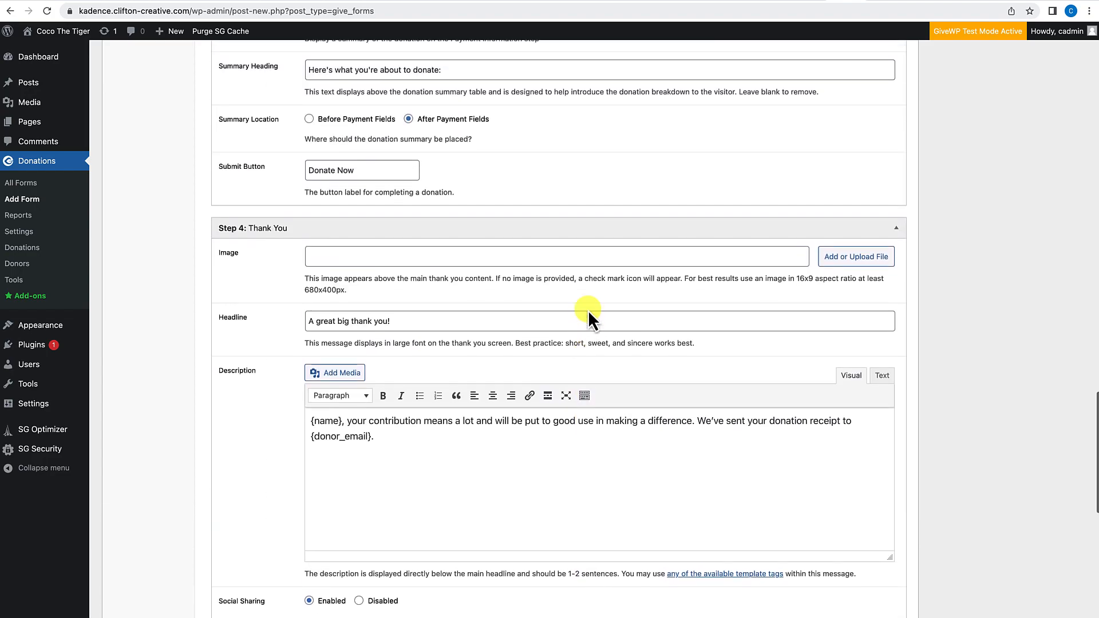
scroll(526, 447, down, 3)
scroll(527, 445, up, 20)
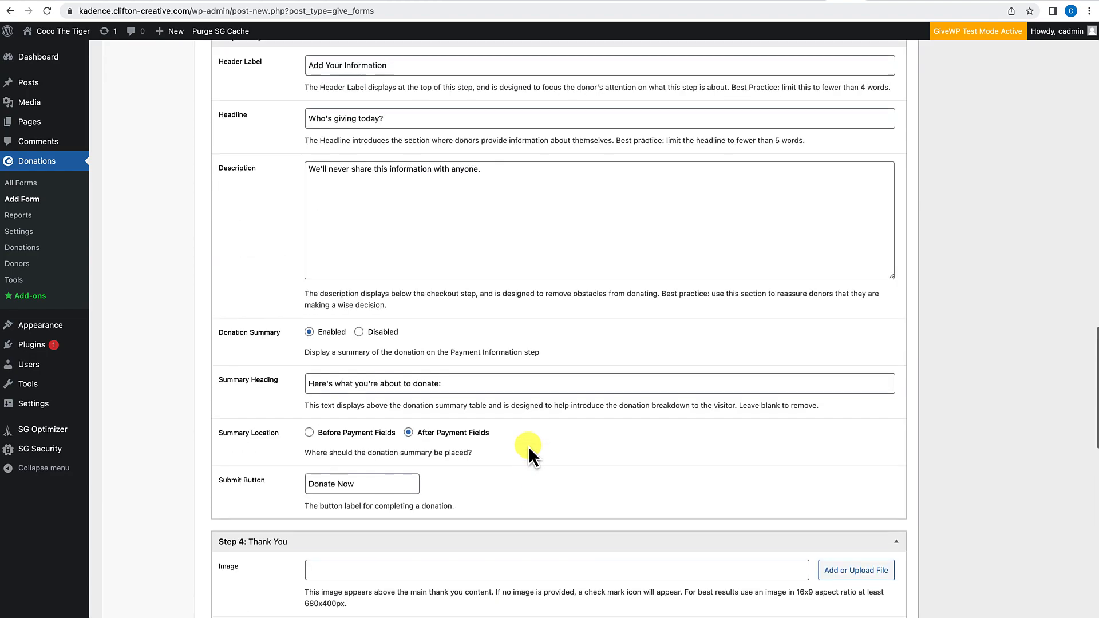
scroll(528, 446, up, 9)
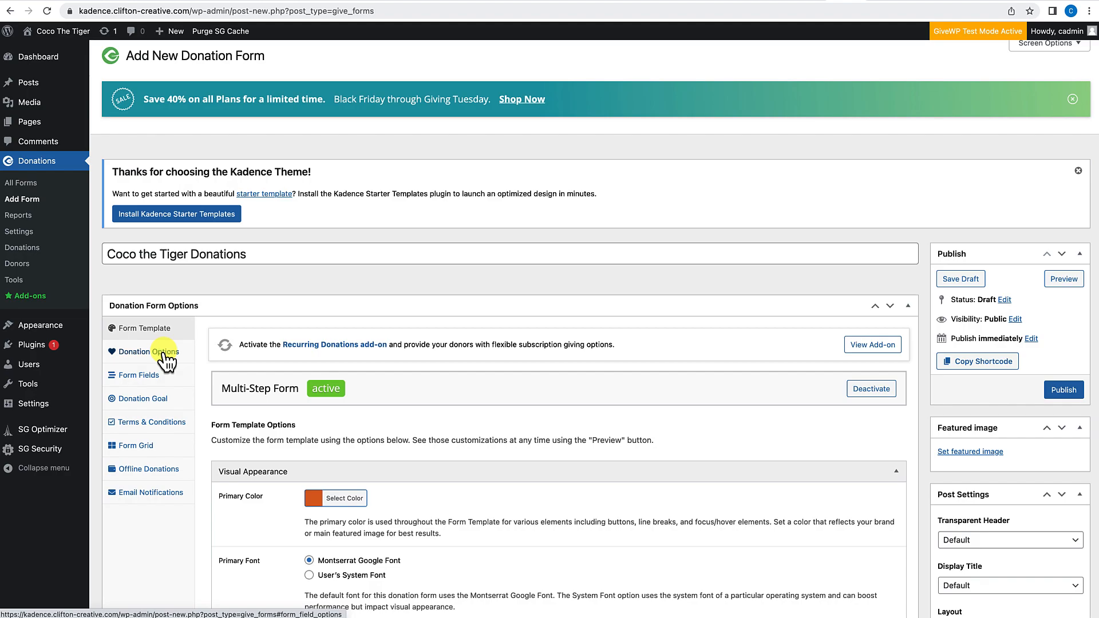
Step: Look through the form's Donation Options, including the donation limits, custom amount and donation levels, and open the Form Fields settings
click(163, 353)
scroll(233, 507, down, 2)
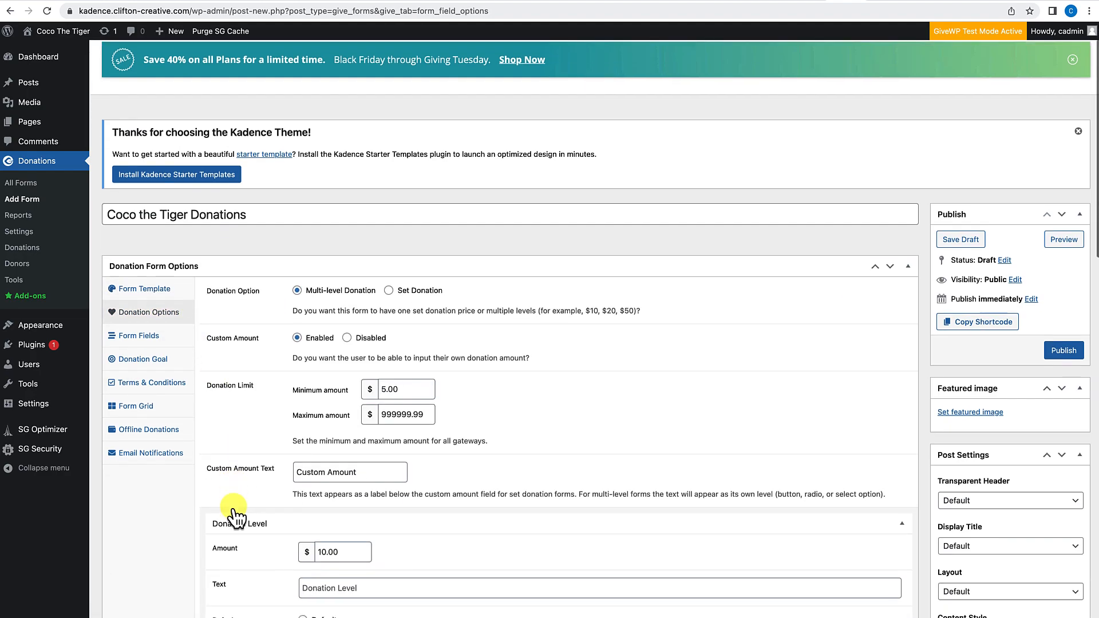
scroll(234, 515, down, 1)
scroll(234, 506, down, 3)
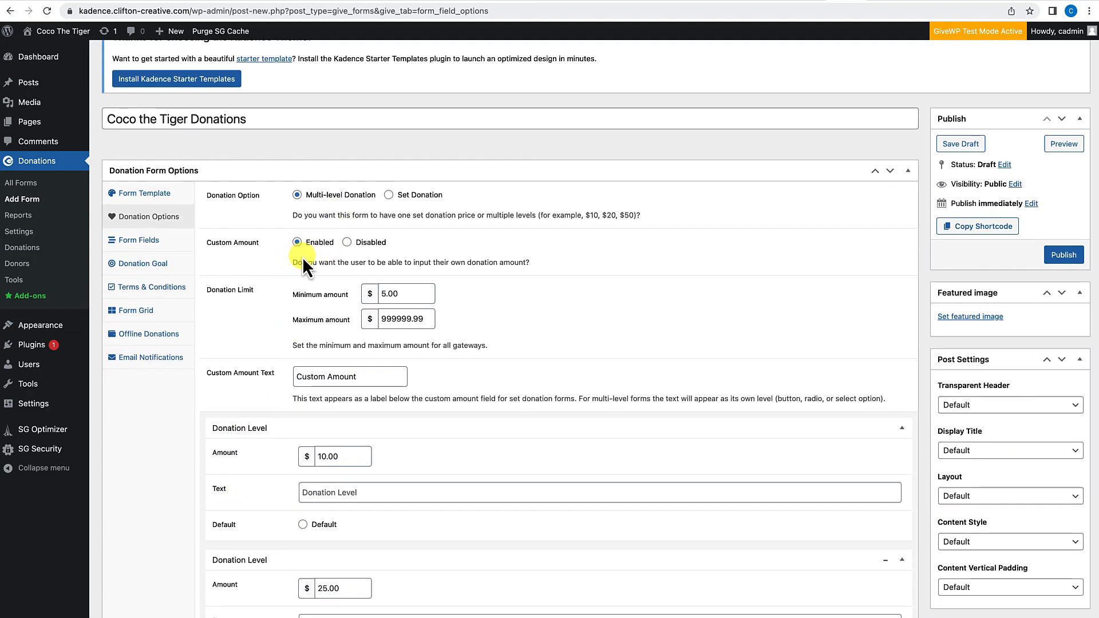
scroll(286, 340, down, 5)
scroll(300, 311, down, 8)
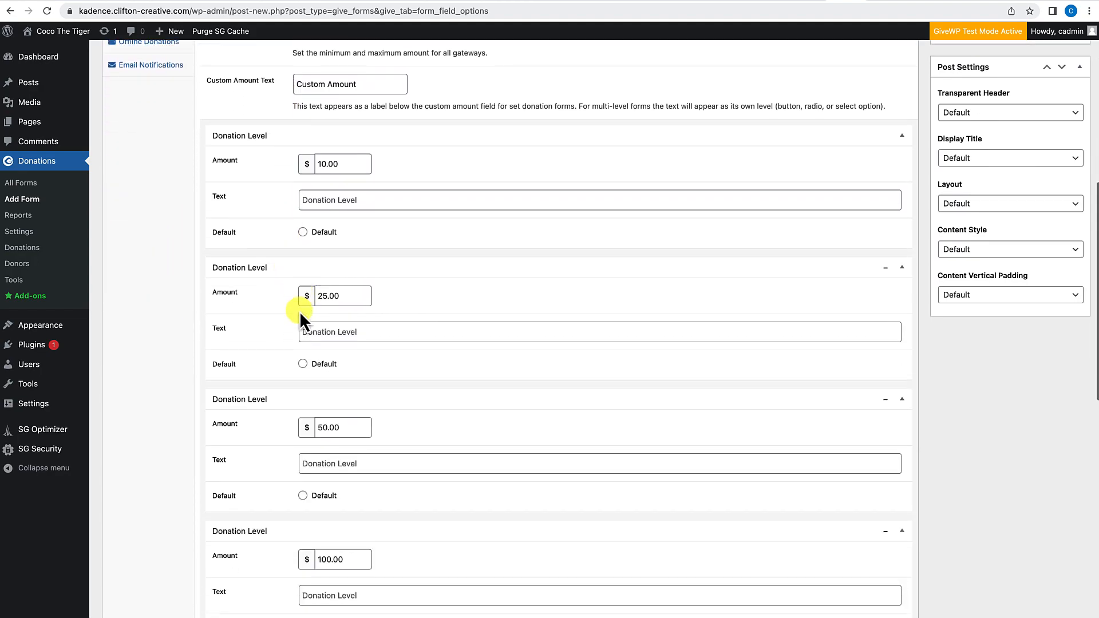
scroll(304, 275, up, 6)
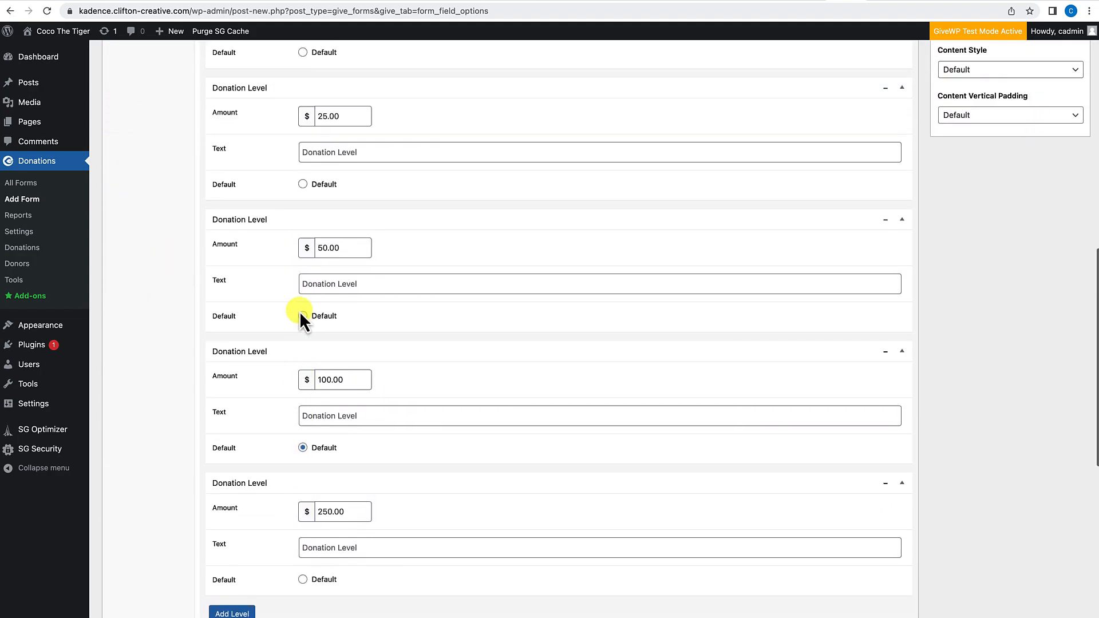
scroll(317, 270, down, 3)
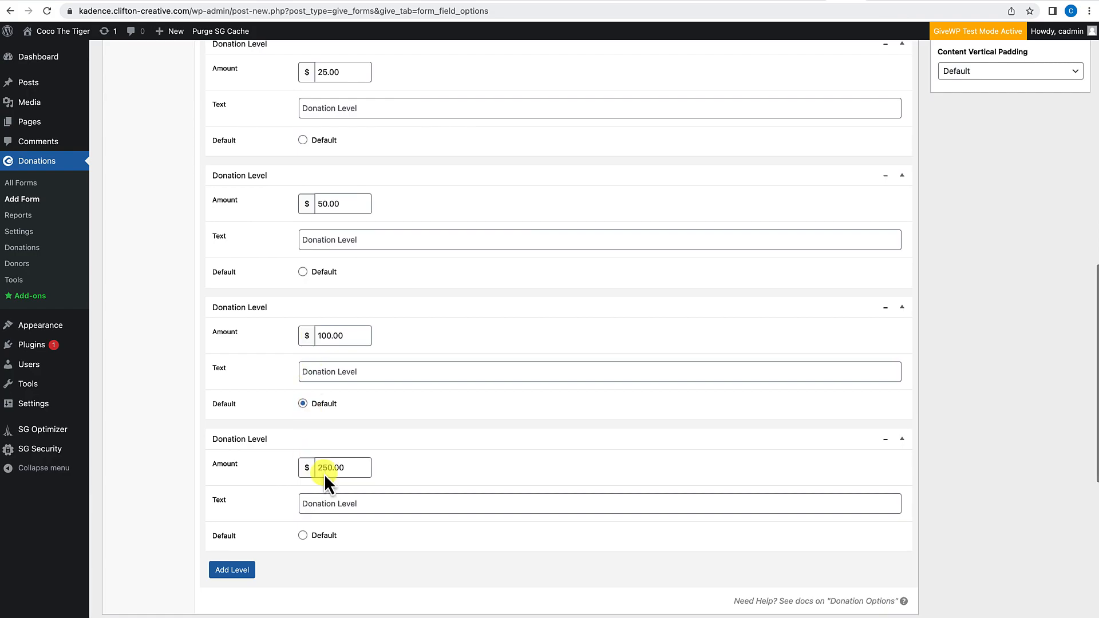
scroll(388, 487, down, 4)
scroll(387, 486, up, 15)
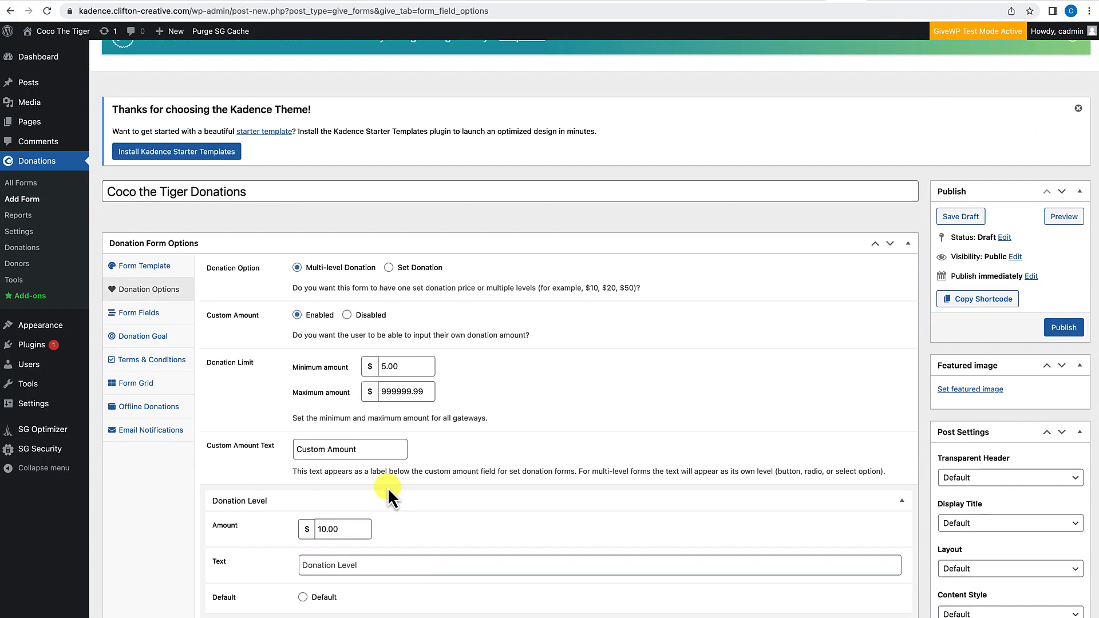
click(166, 320)
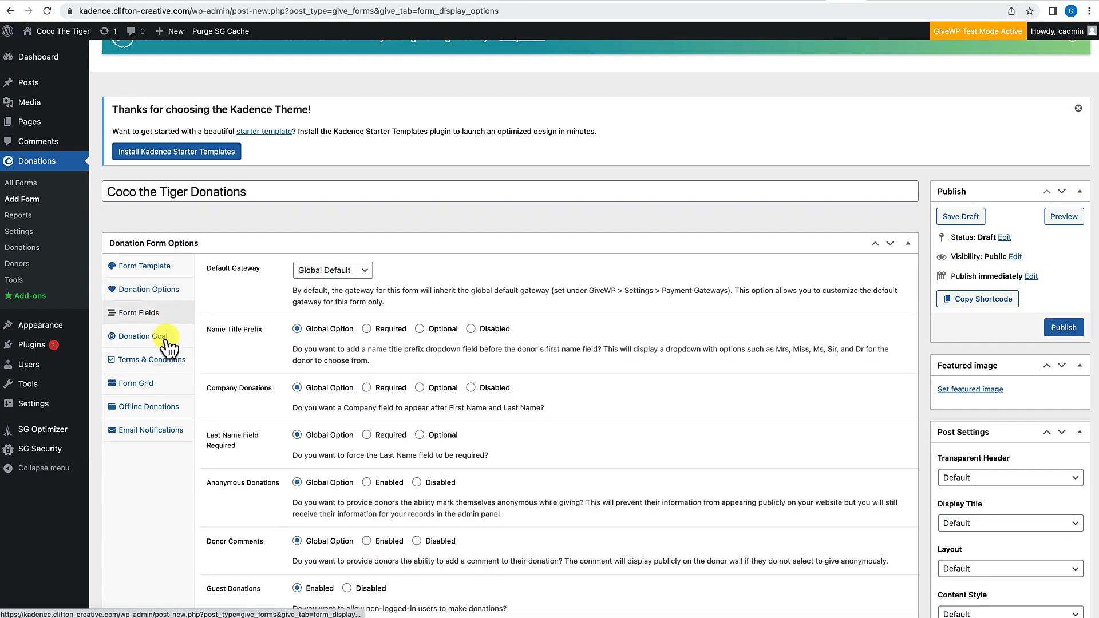
Step: Enable a donation goal for the form and set the goal amount to $20000.00
click(166, 341)
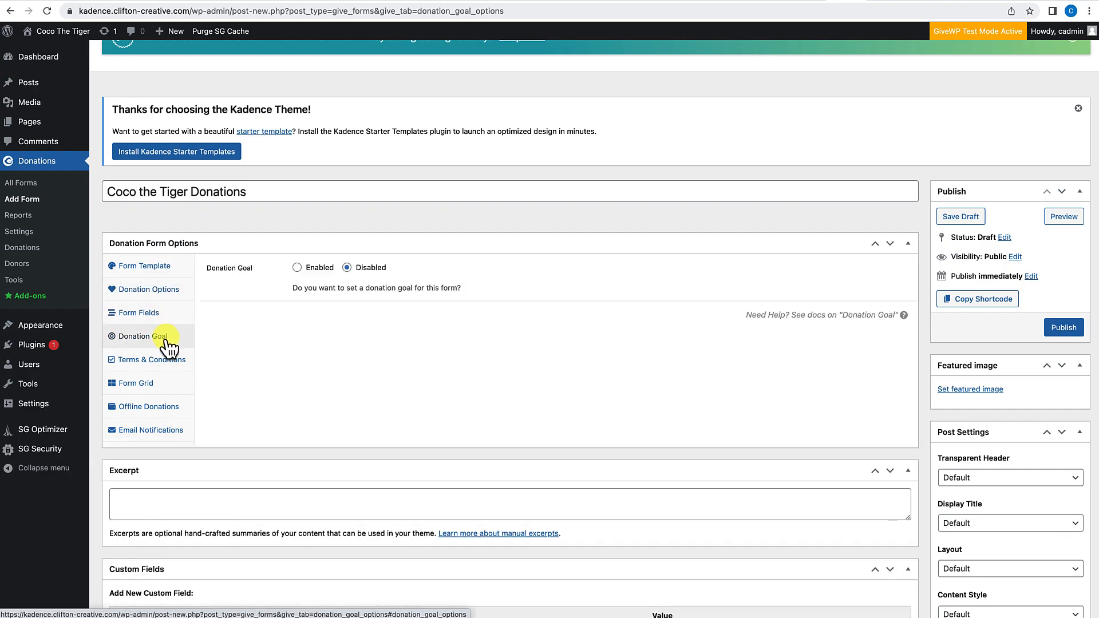
click(297, 268)
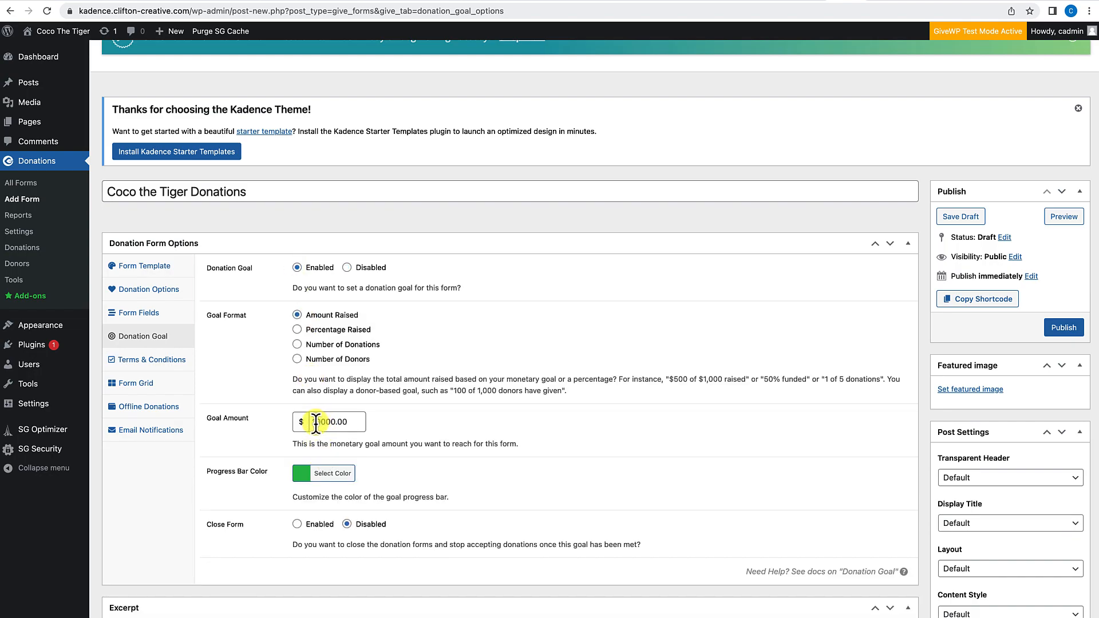
text(20)
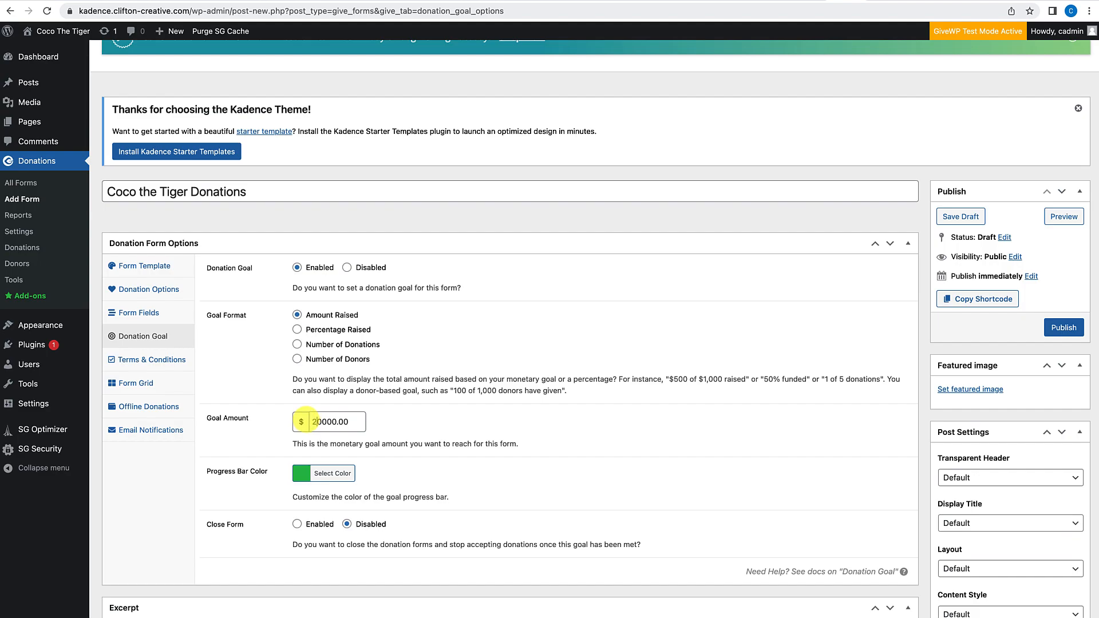
Step: Set the goal's progress bar color to #dd6b20
click(302, 476)
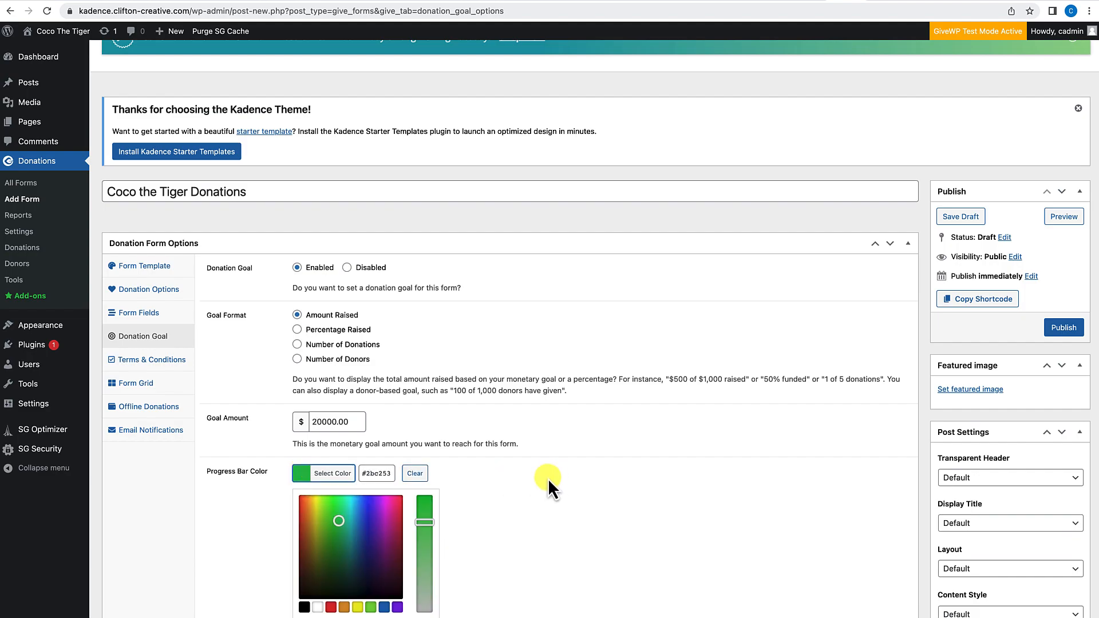
scroll(548, 478, down, 3)
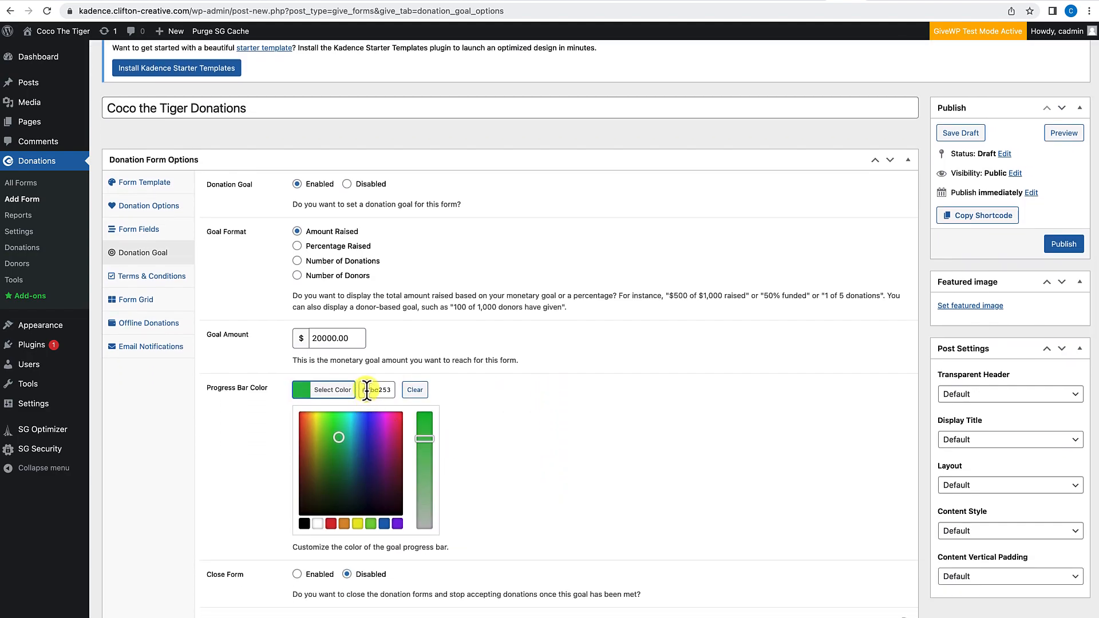
drag(365, 392, 401, 392)
text(DD)
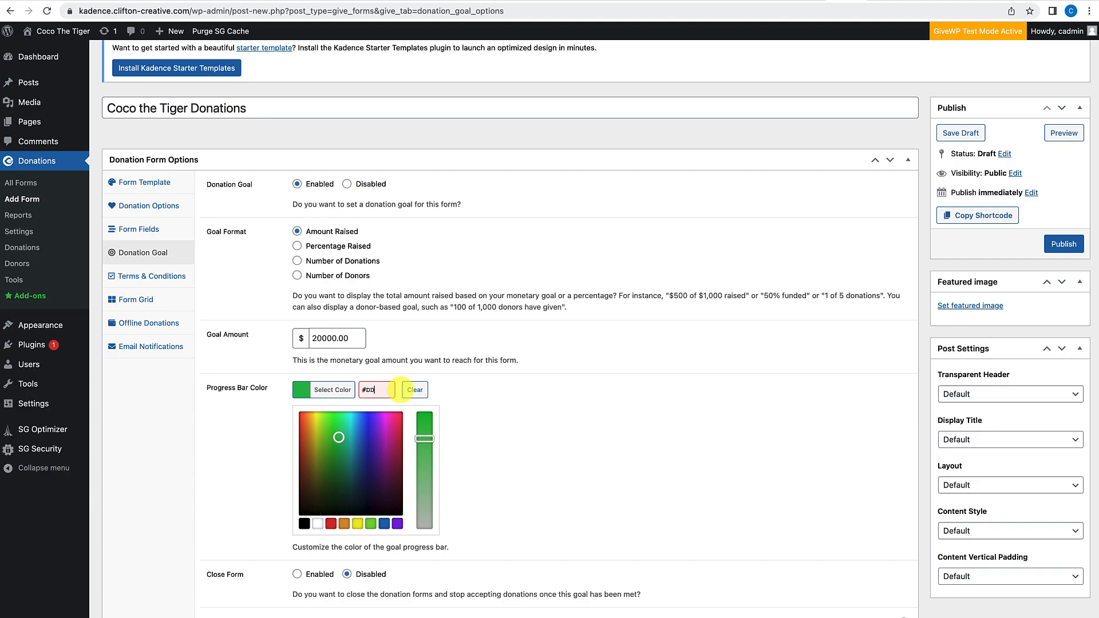
text(6b20)
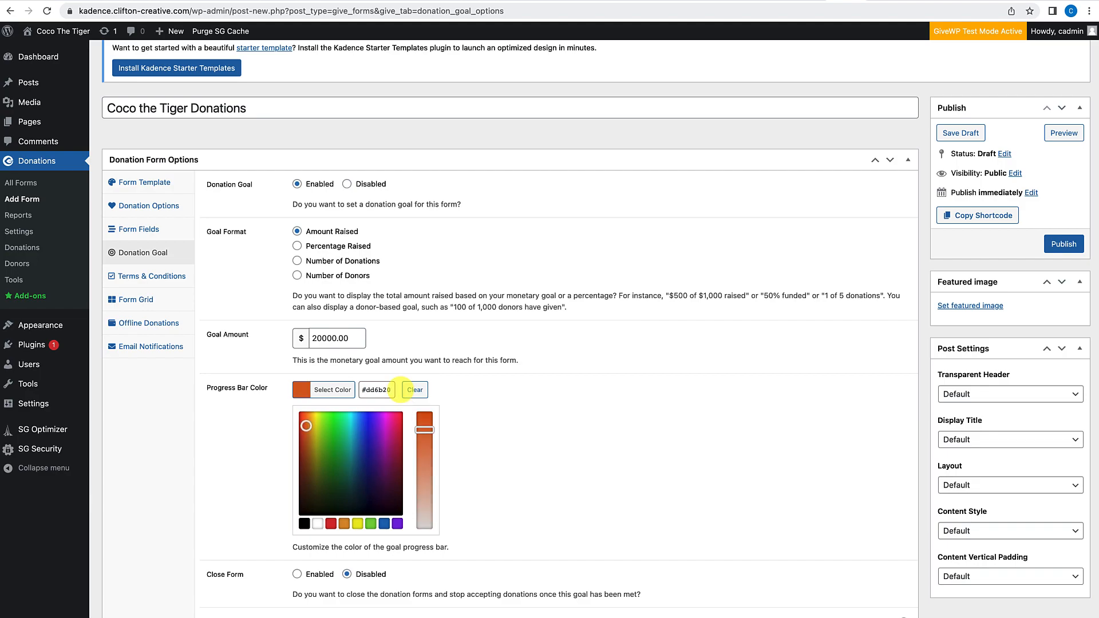
click(540, 413)
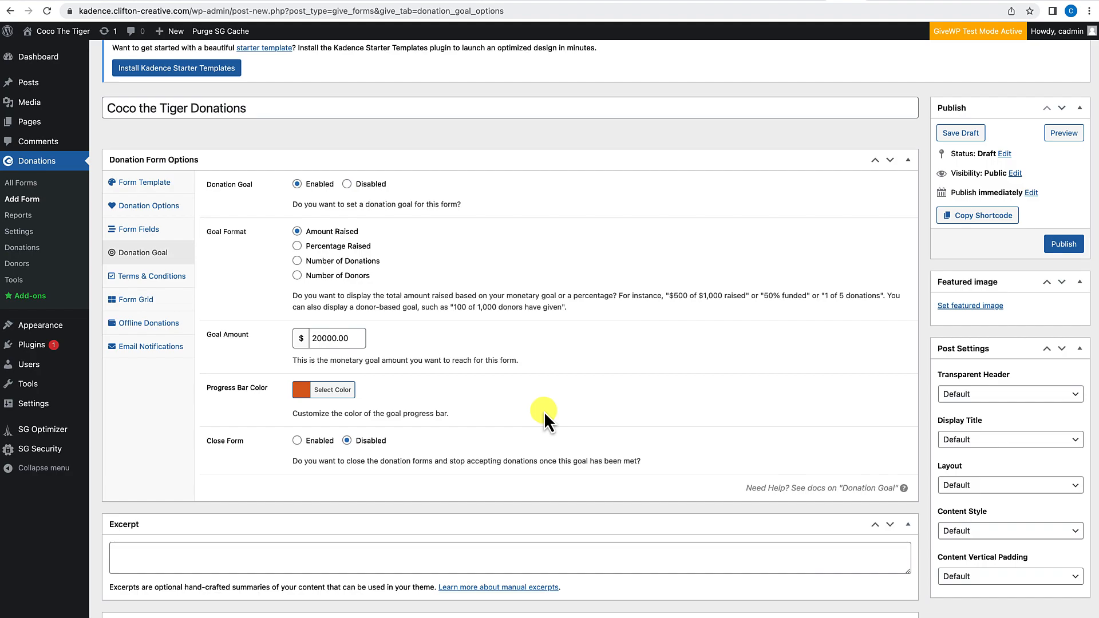
Step: Publish the Coco the Tiger Donations form
scroll(497, 442, down, 4)
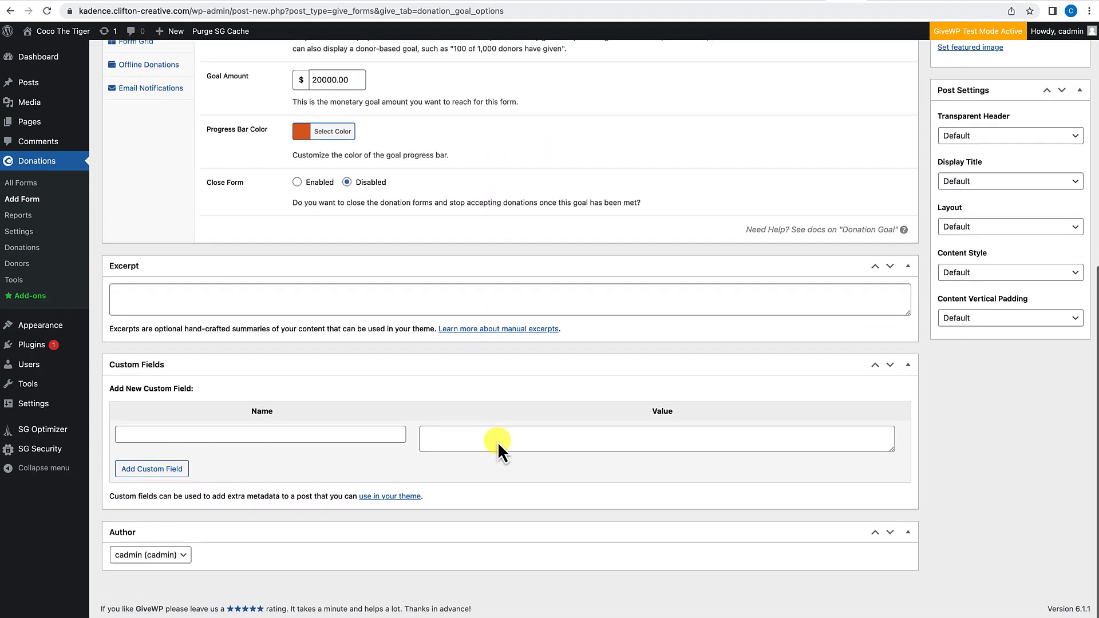
scroll(497, 441, up, 5)
scroll(498, 440, up, 3)
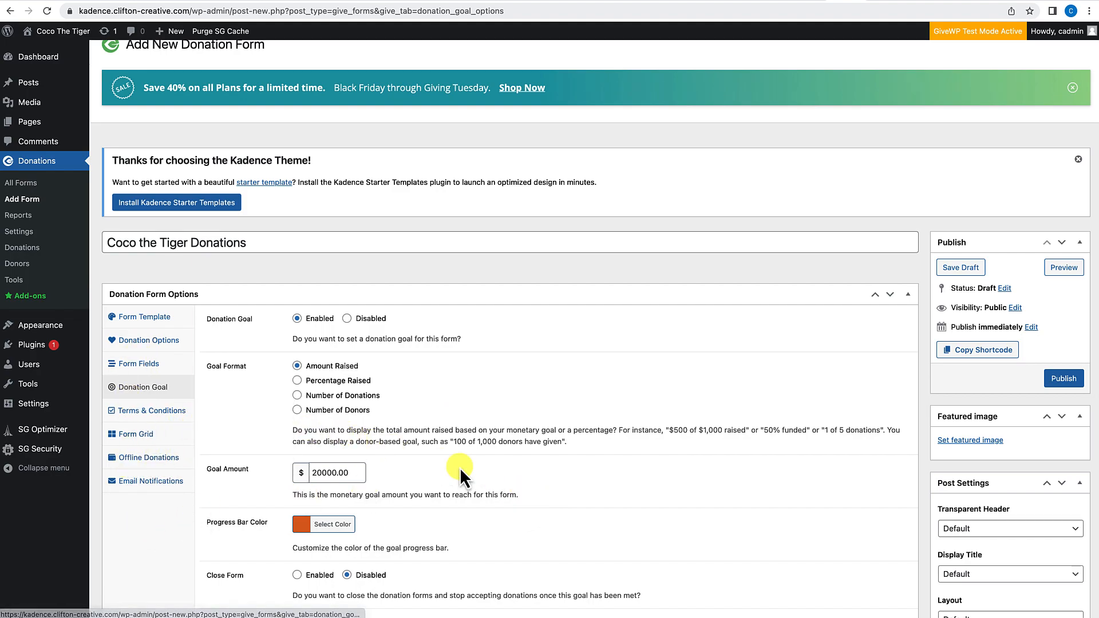
click(1063, 380)
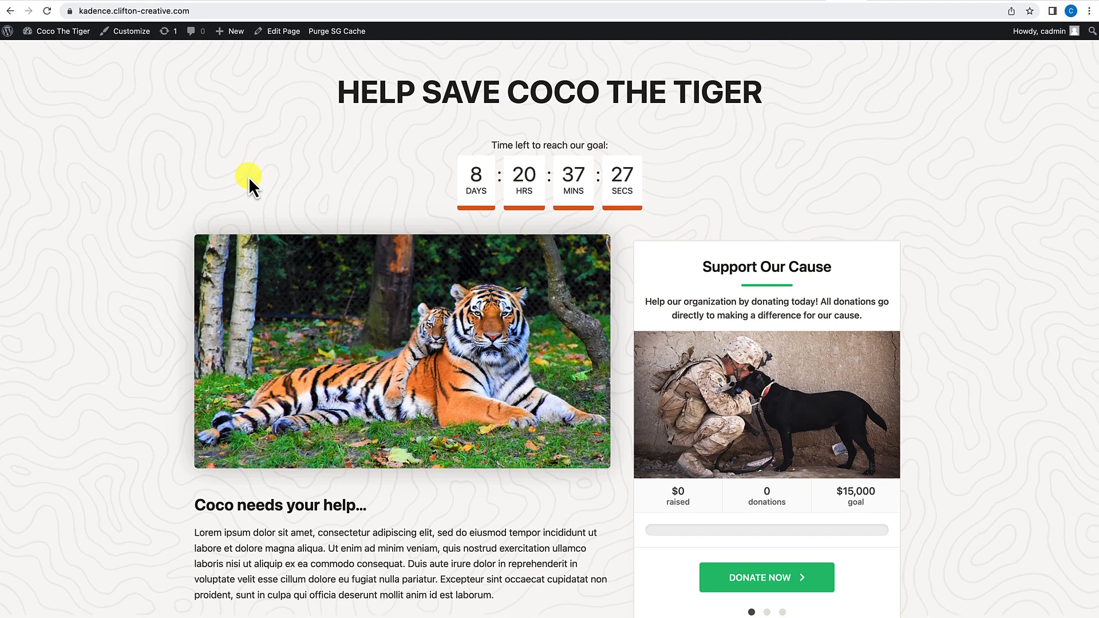
Step: Edit the Help Save Coco the Tiger page, switch its Donation Form block to Coco the Tiger Donations, and update the page
click(284, 32)
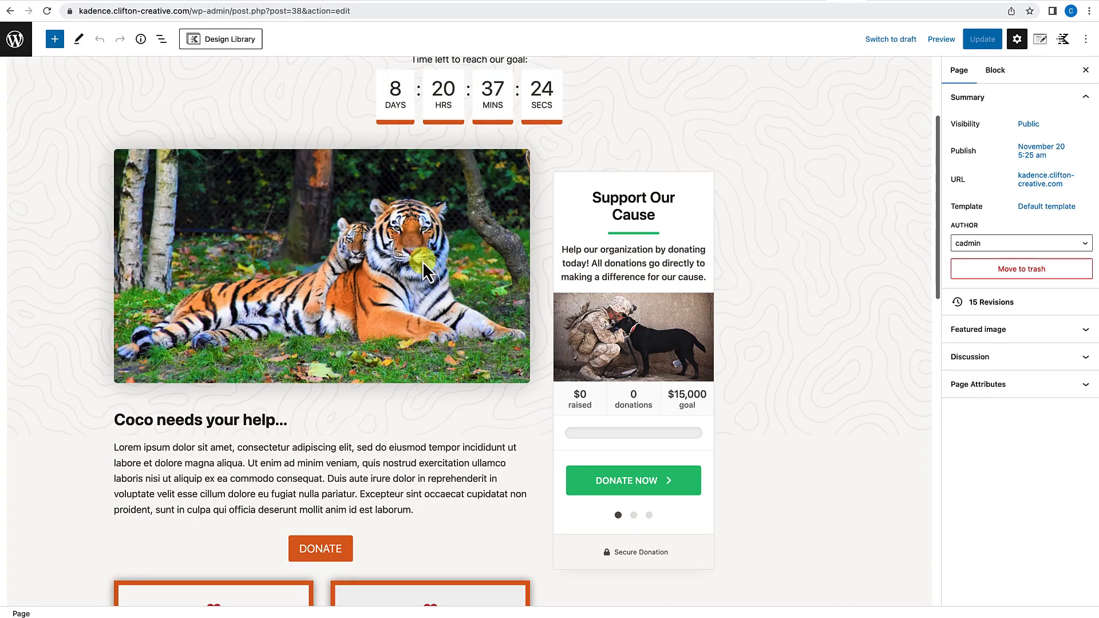
click(708, 184)
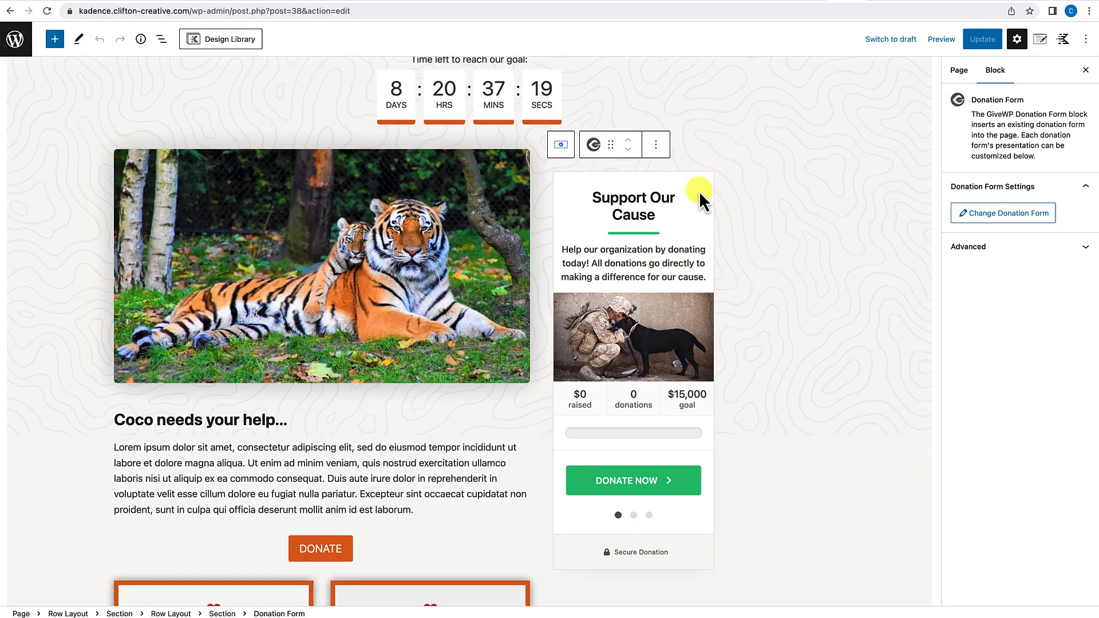
click(989, 217)
click(731, 280)
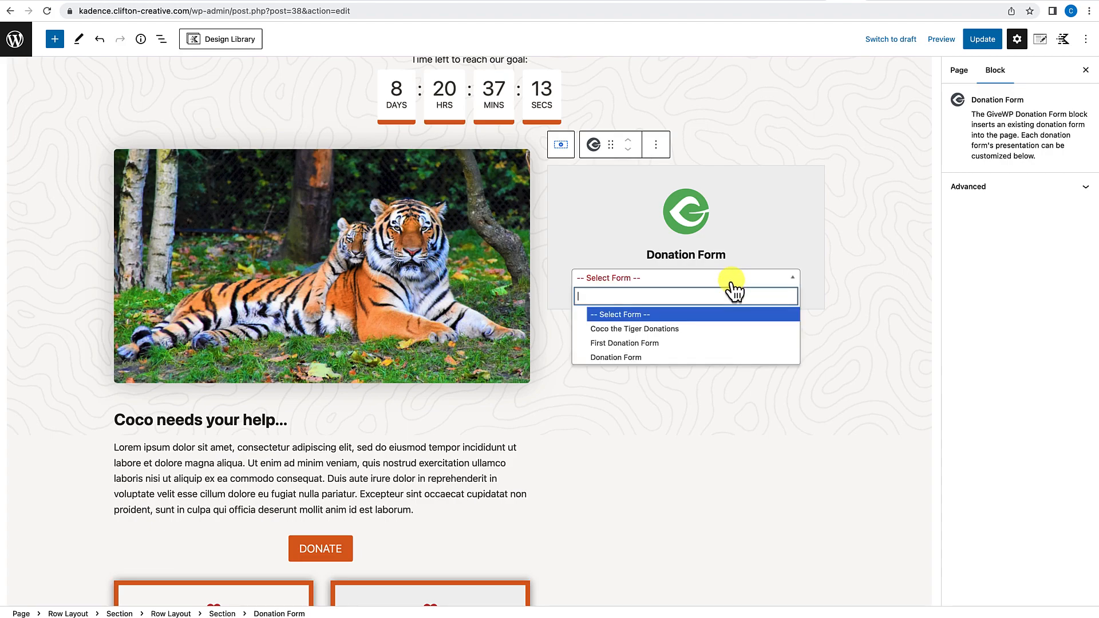
click(677, 337)
scroll(661, 373, down, 2)
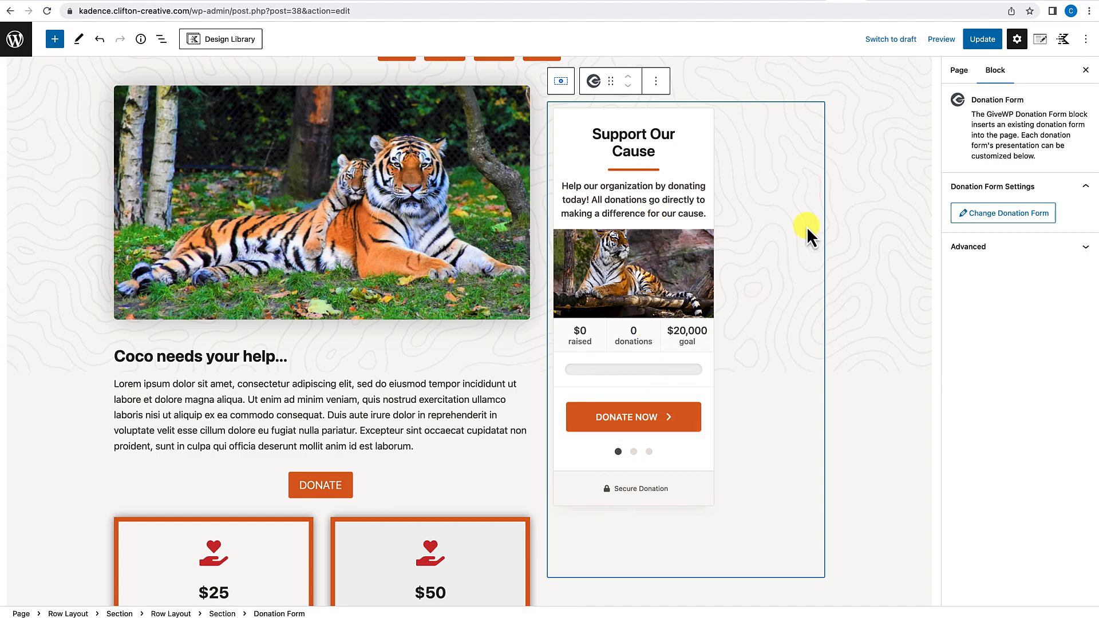
click(986, 45)
Step: View the live page and go through the donation form to the donor information step, then back to the amount choice
click(100, 585)
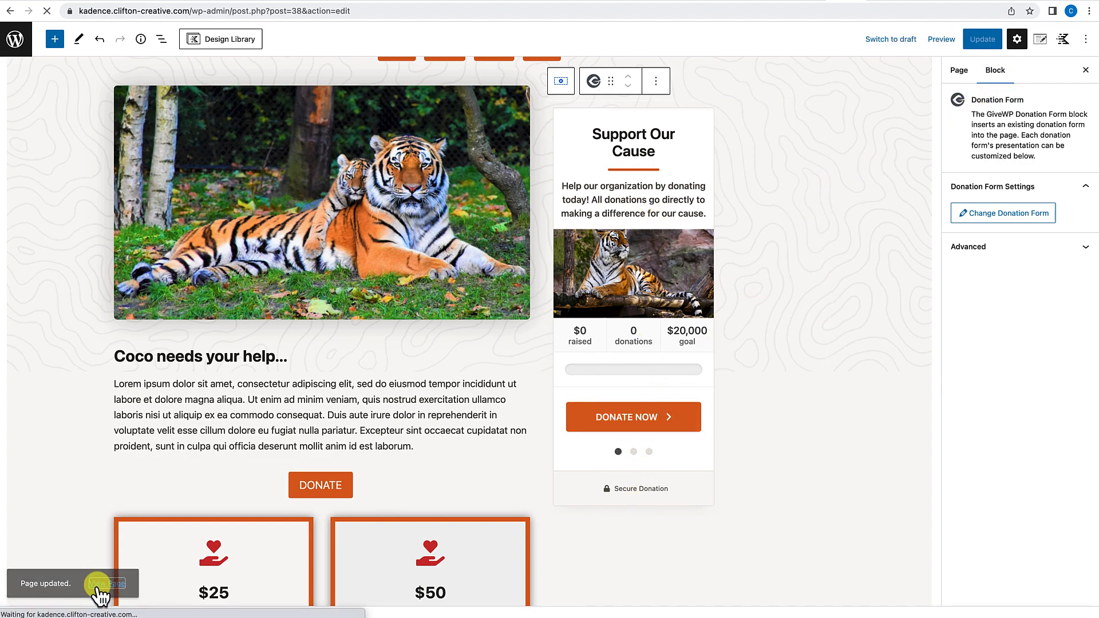
click(786, 445)
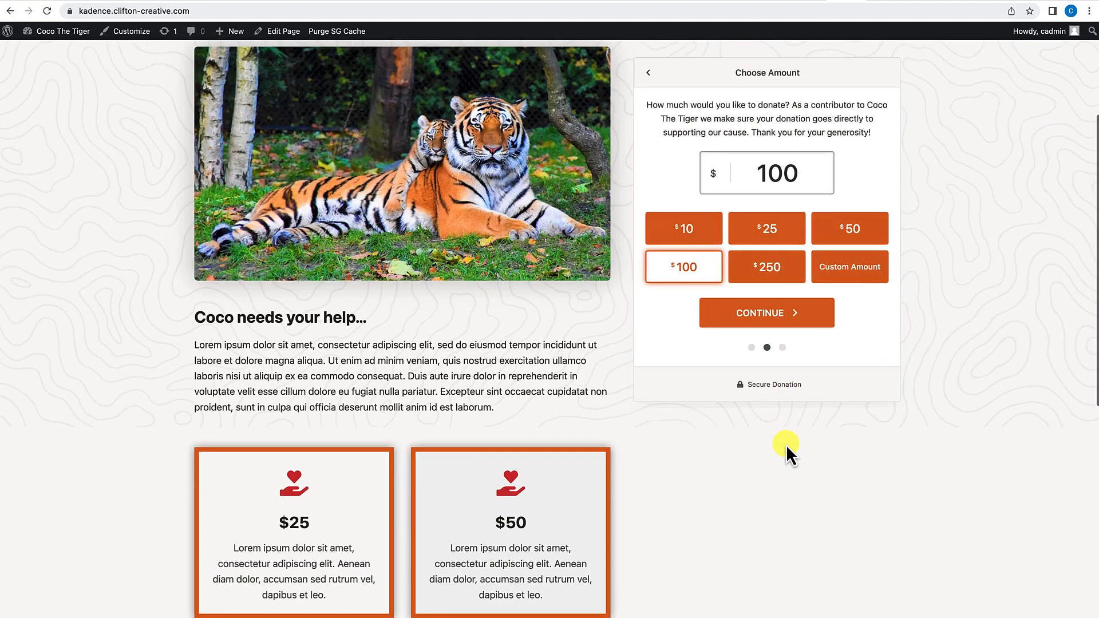
click(797, 313)
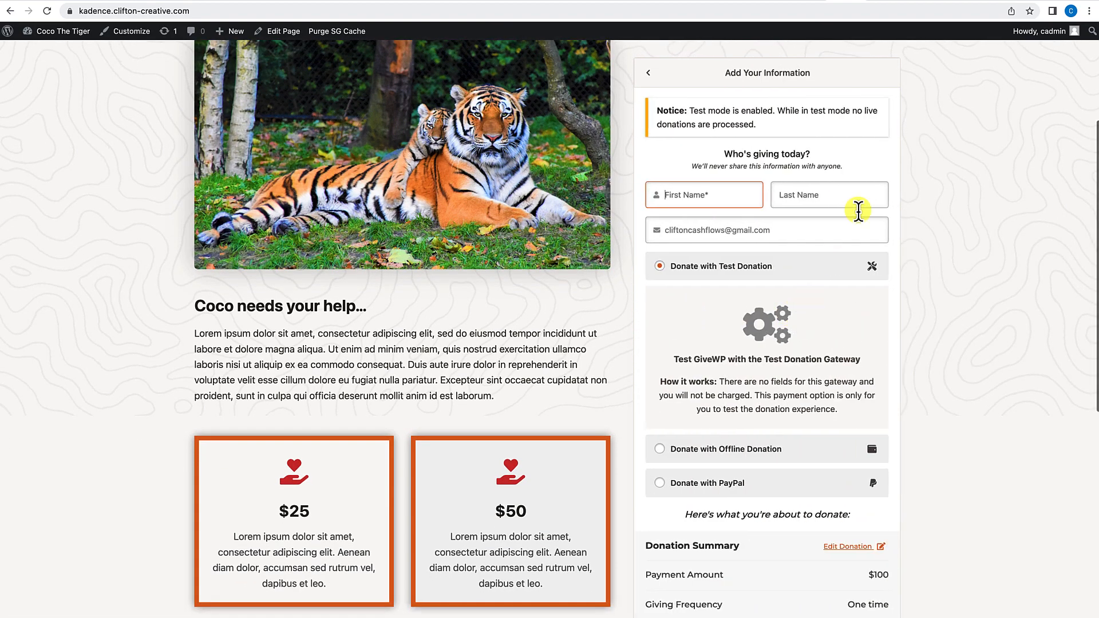
scroll(733, 358, down, 3)
scroll(733, 359, up, 5)
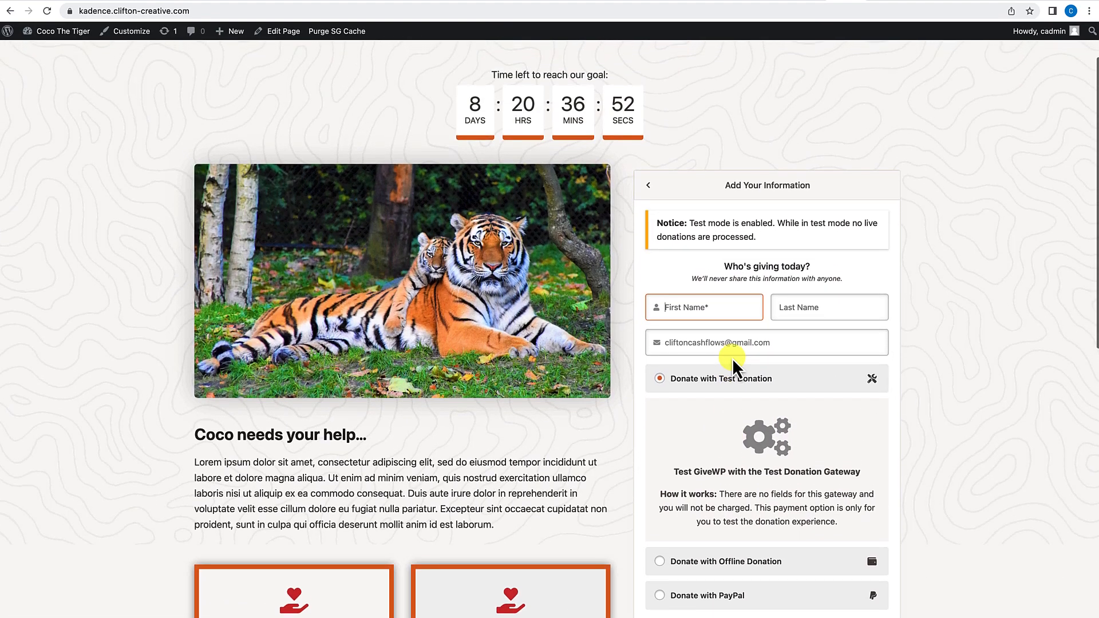
click(648, 183)
Step: Examine the live fundraising page from the countdown to the donation amount boxes and text, checking how the donation form follows the content
scroll(613, 303, down, 6)
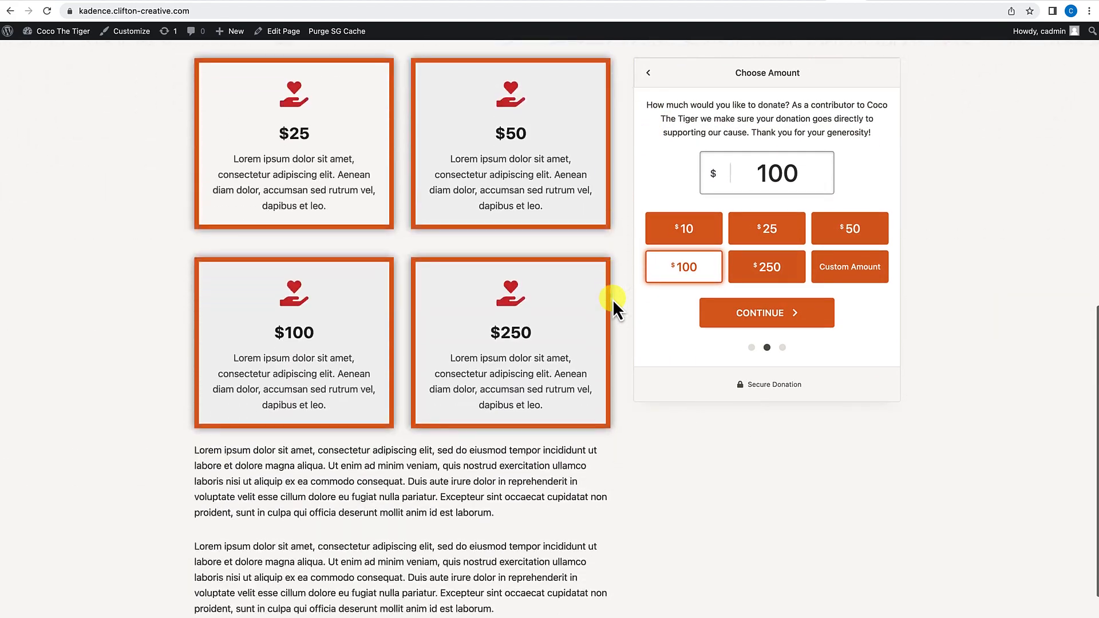
scroll(612, 299, up, 10)
scroll(612, 299, down, 2)
scroll(612, 299, down, 8)
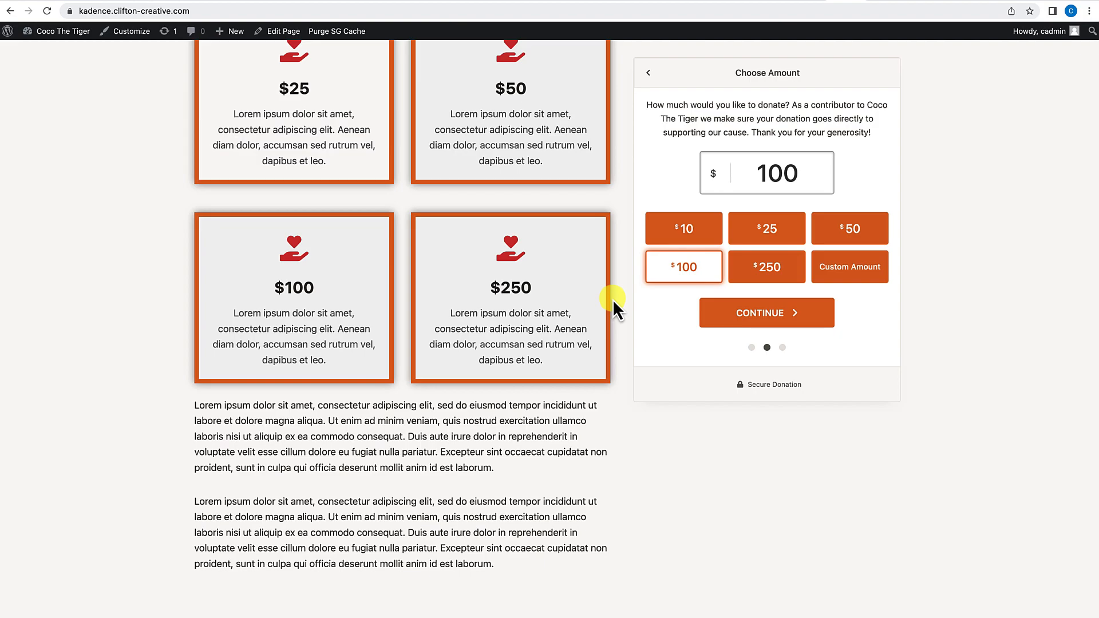
scroll(612, 299, up, 10)
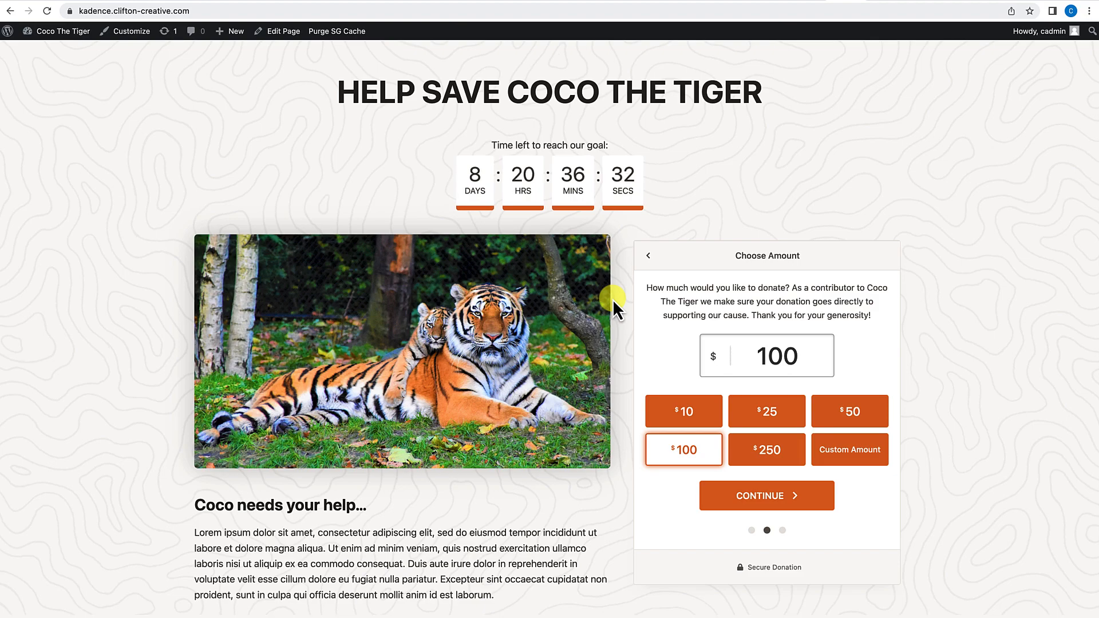
scroll(613, 301, down, 3)
scroll(613, 299, down, 1)
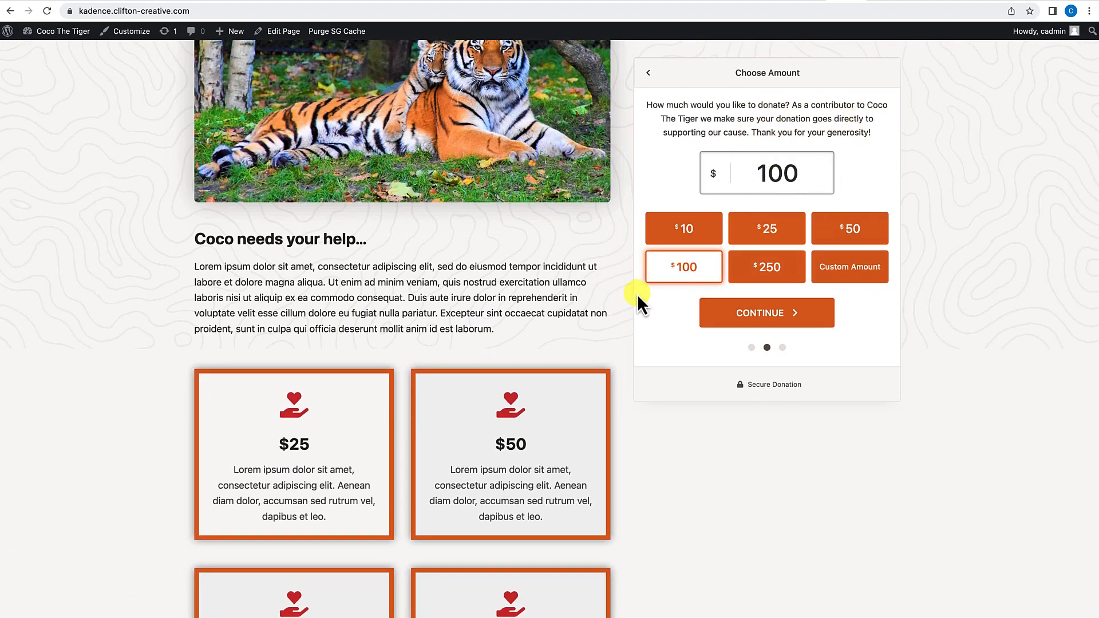
scroll(638, 294, down, 4)
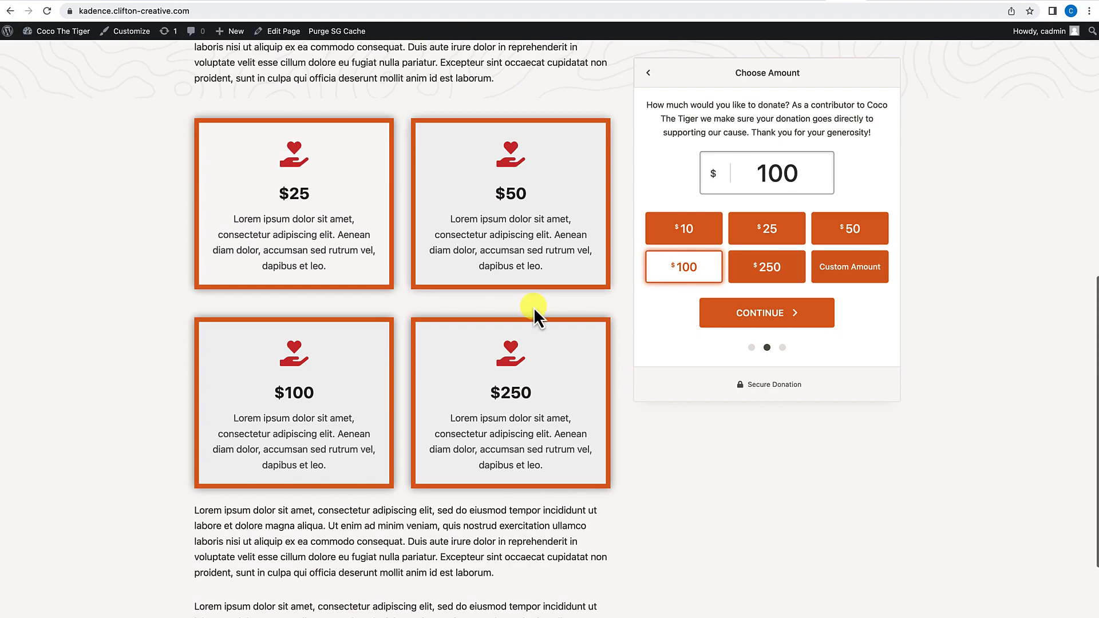
scroll(533, 307, up, 8)
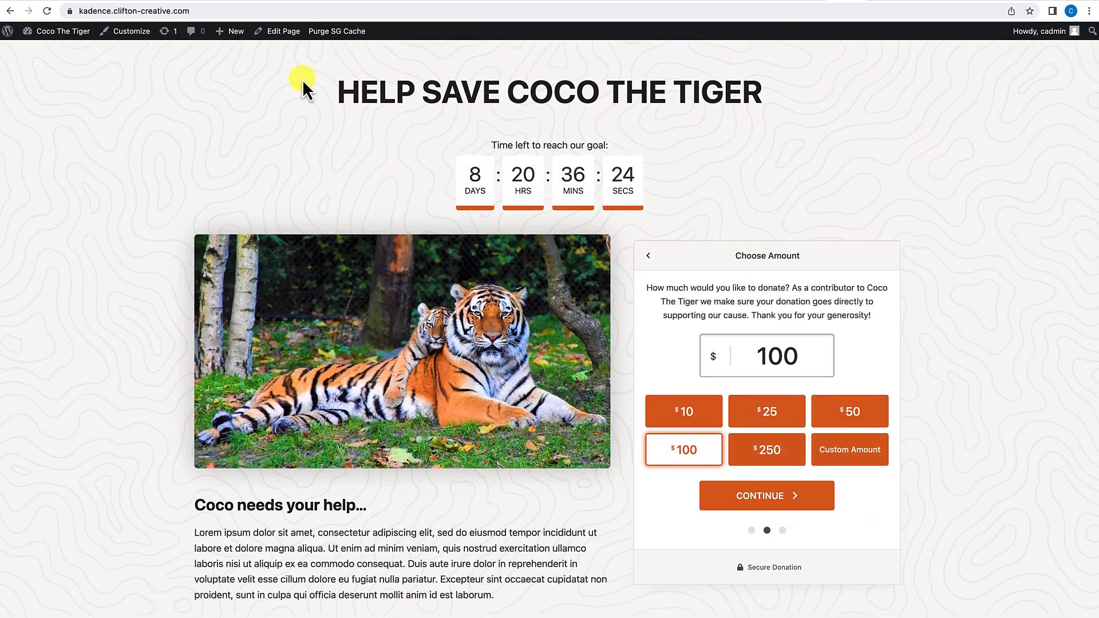
Step: Switch to the alt-layout example page, return its donation form to the Support Our Cause step, and look over the hero section
click(237, 5)
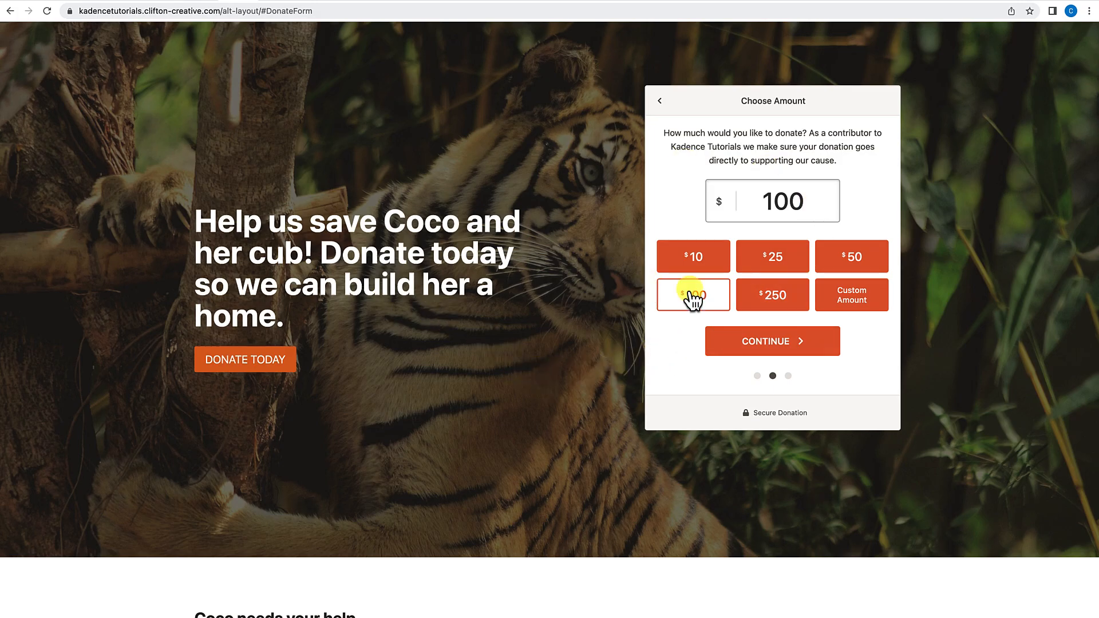
click(660, 101)
scroll(581, 289, down, 2)
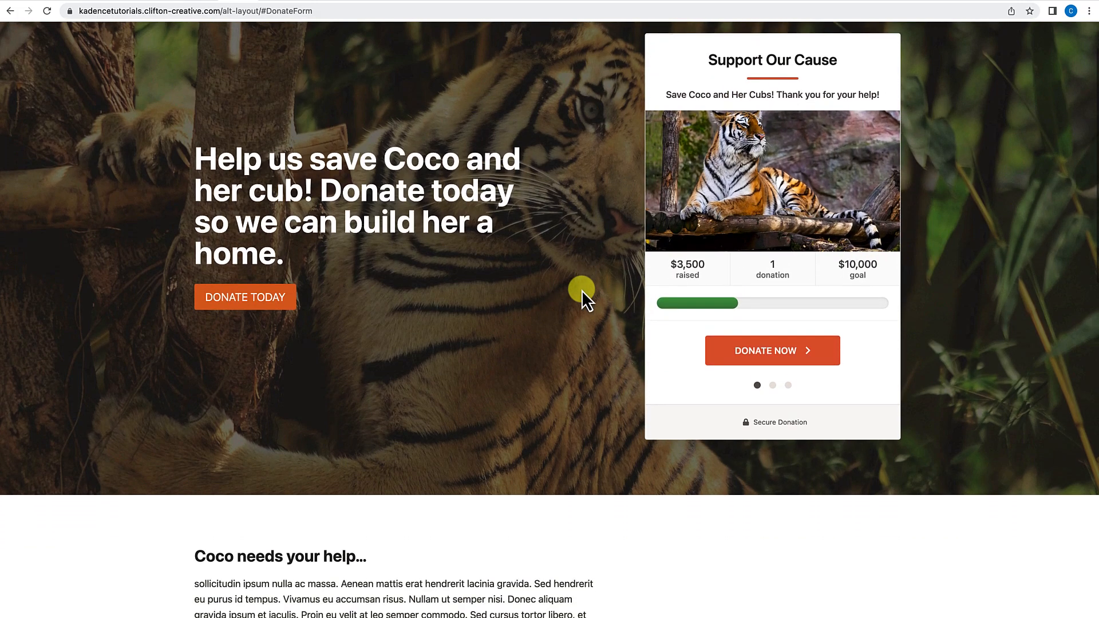
scroll(1005, 145, up, 2)
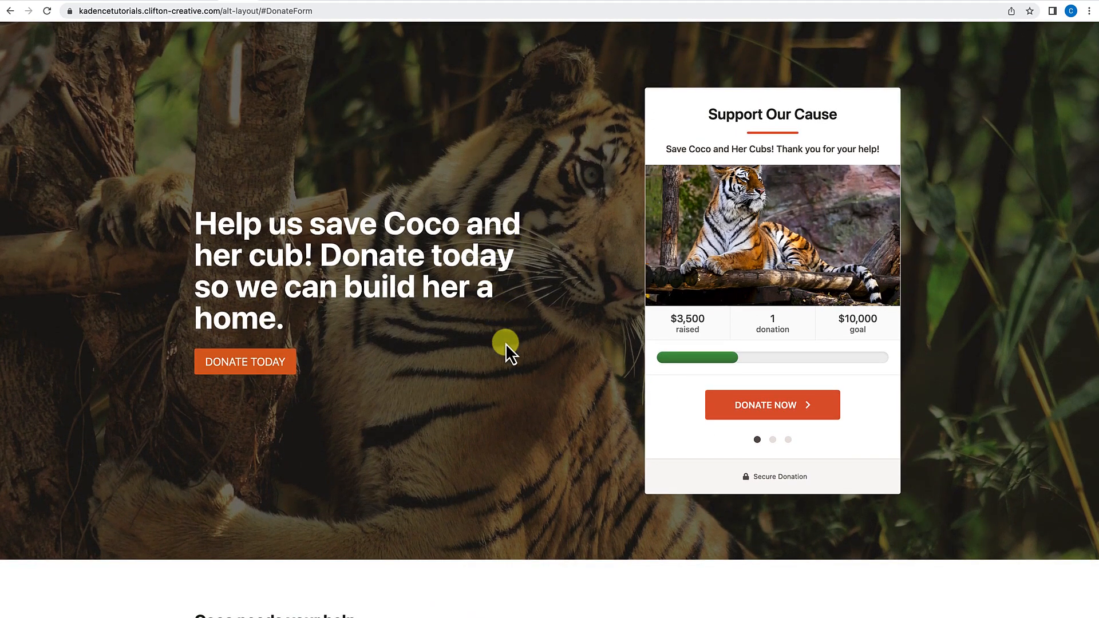
Step: Look over the alt-layout example page, from its hero section with the overlapping donation form to the text below and back
scroll(531, 379, down, 8)
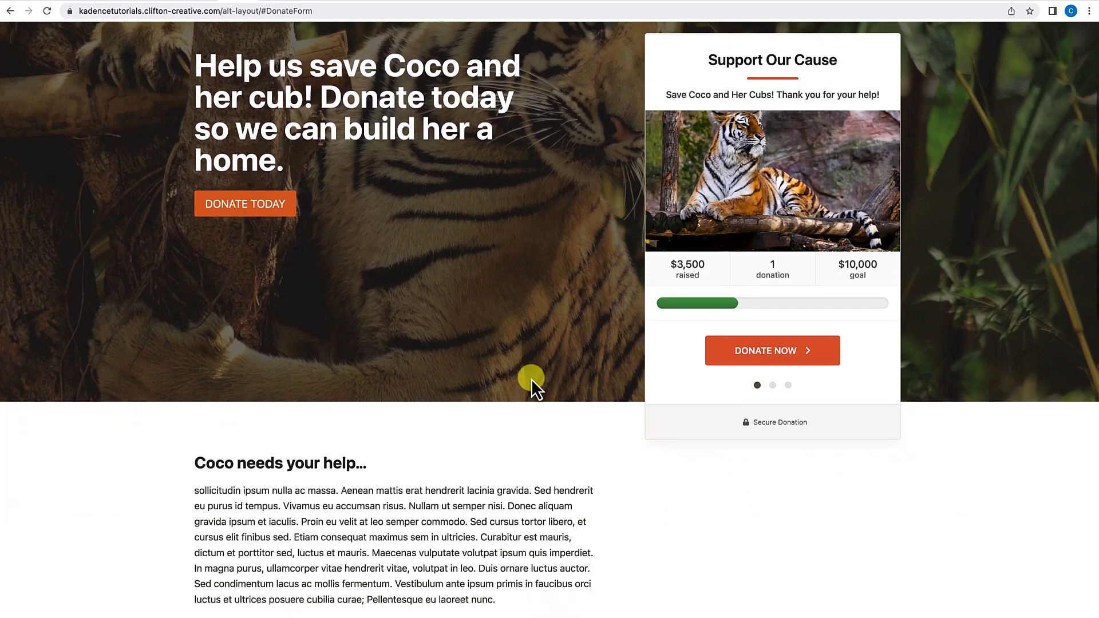
scroll(531, 379, down, 8)
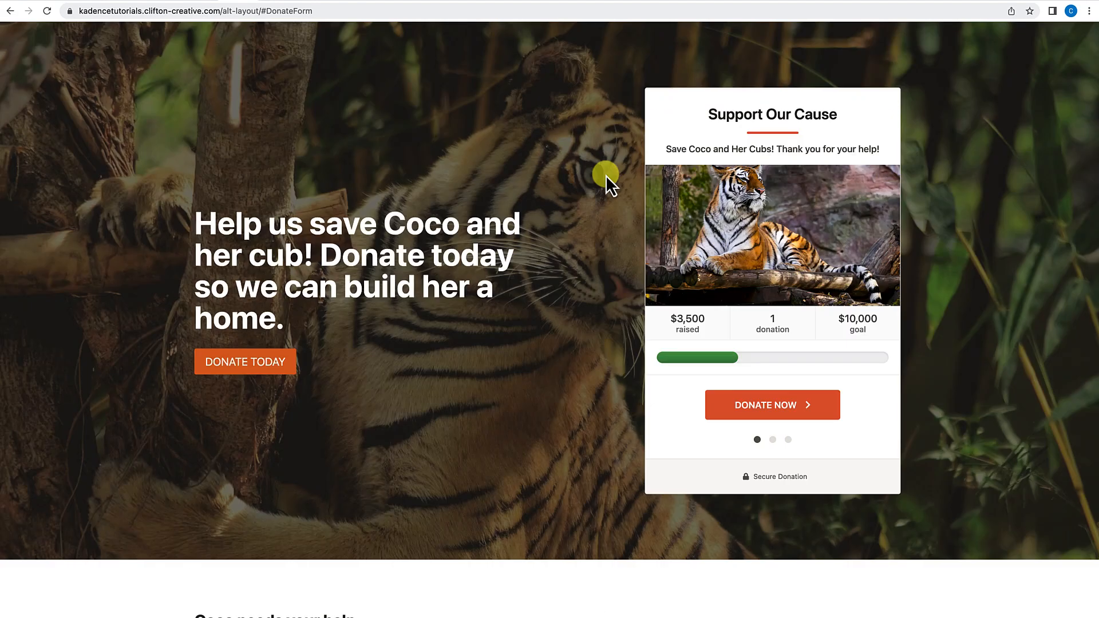
scroll(606, 176, down, 15)
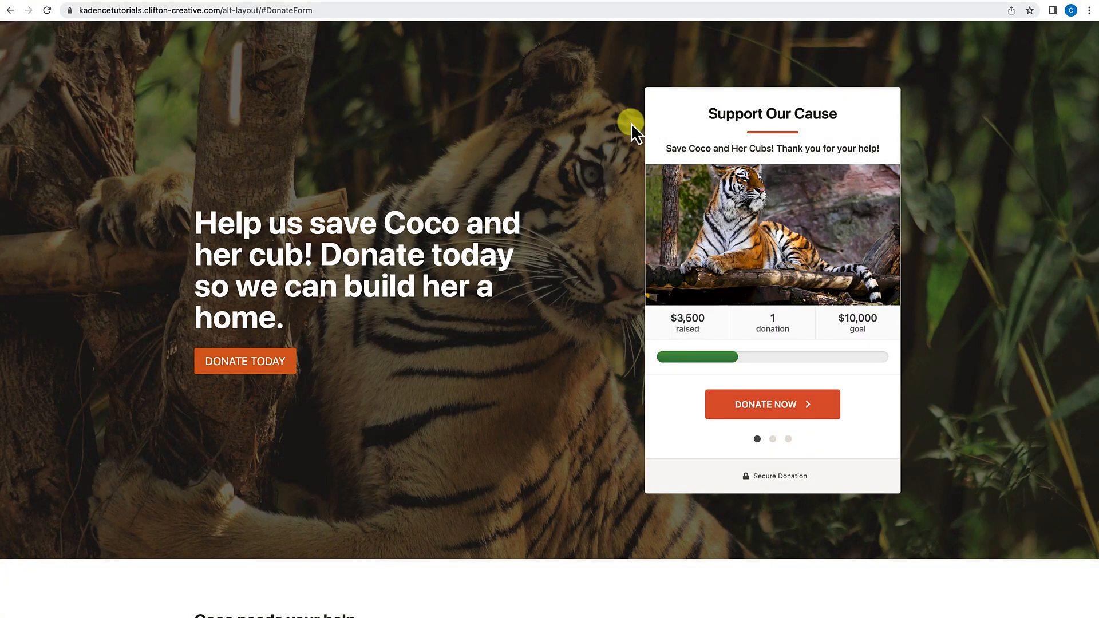
Step: Return to the Coco The Tiger site's WordPress admin and create a new page titled "Coco Donation Page Alt"
click(857, 2)
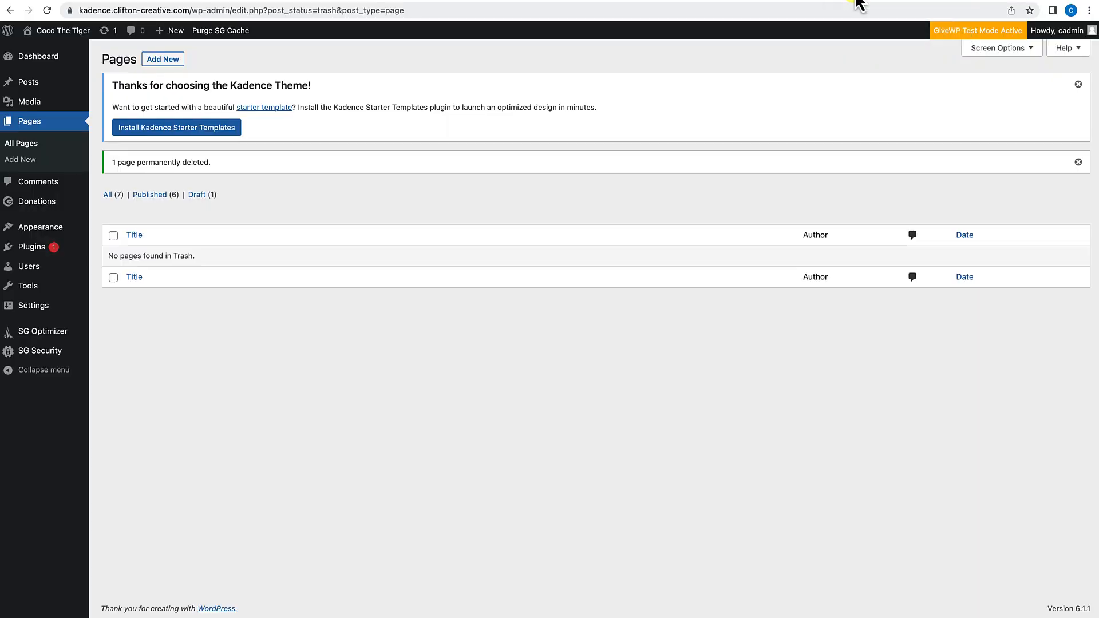
click(89, 41)
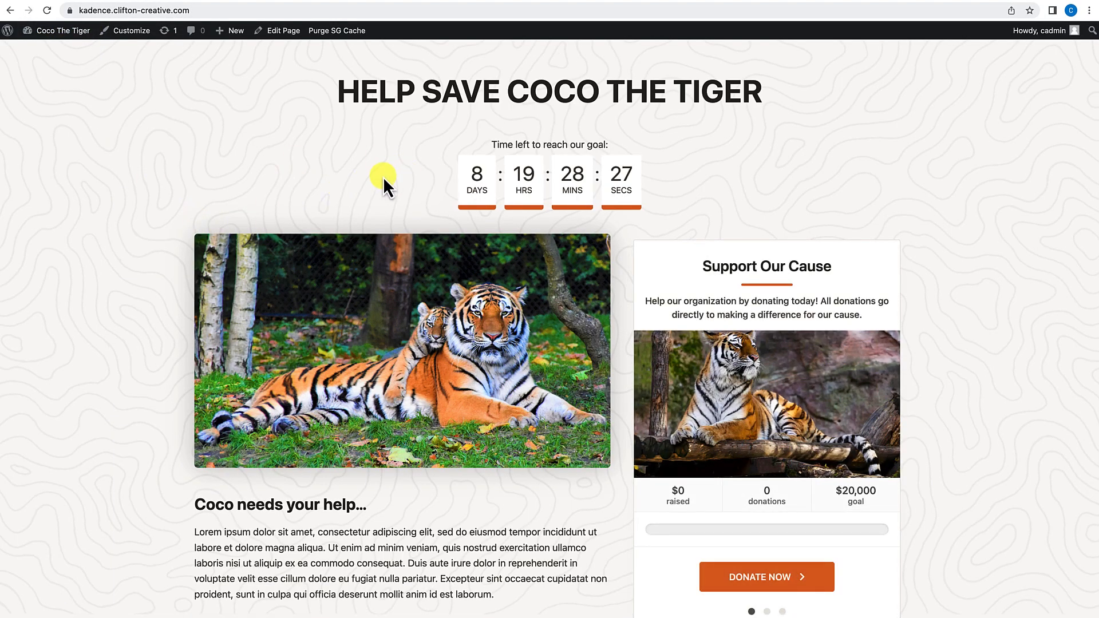
mouse_move(232, 31)
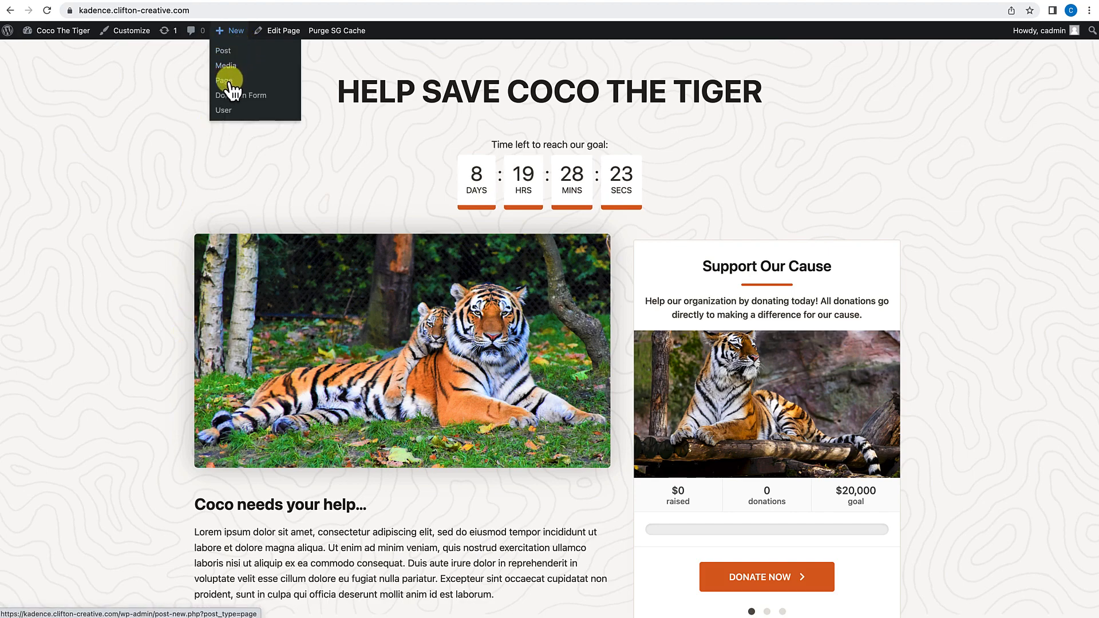
mouse_move(45, 35)
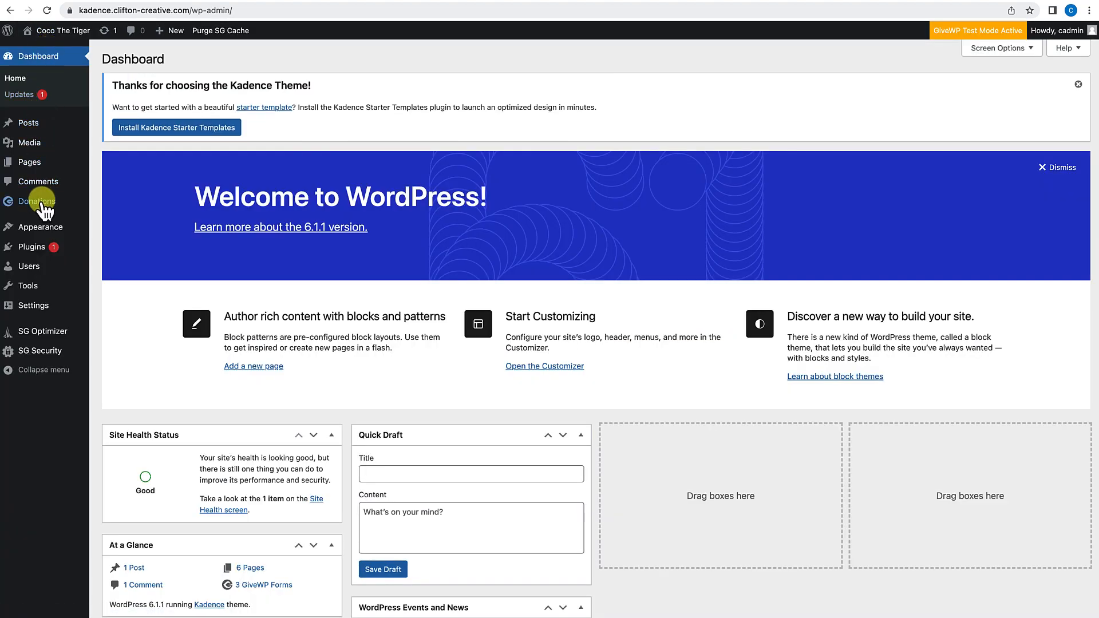
mouse_move(35, 172)
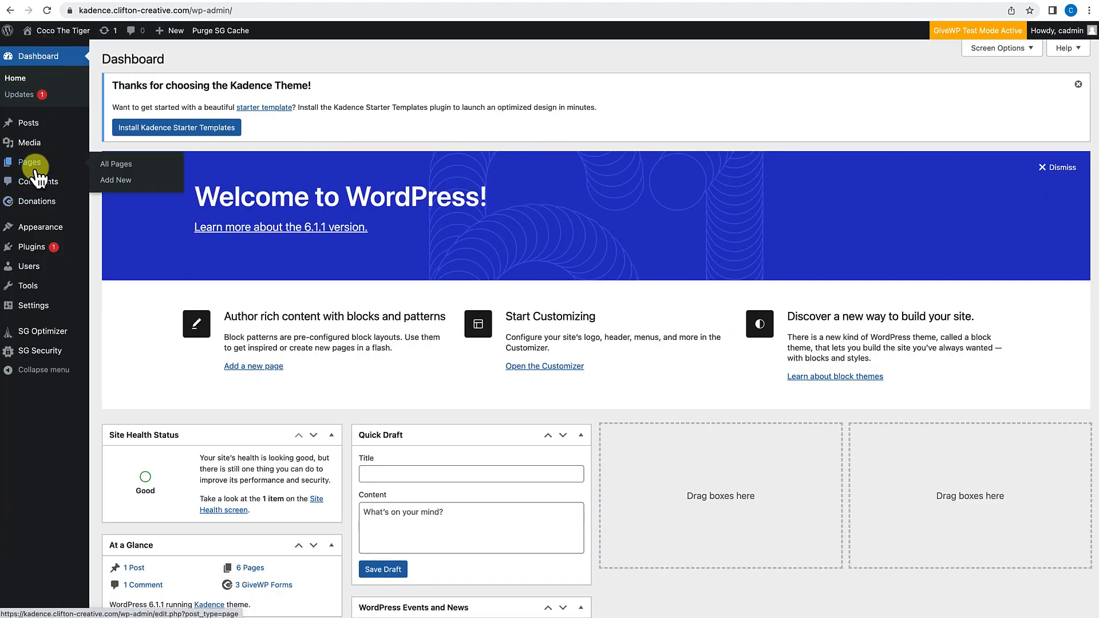
click(116, 181)
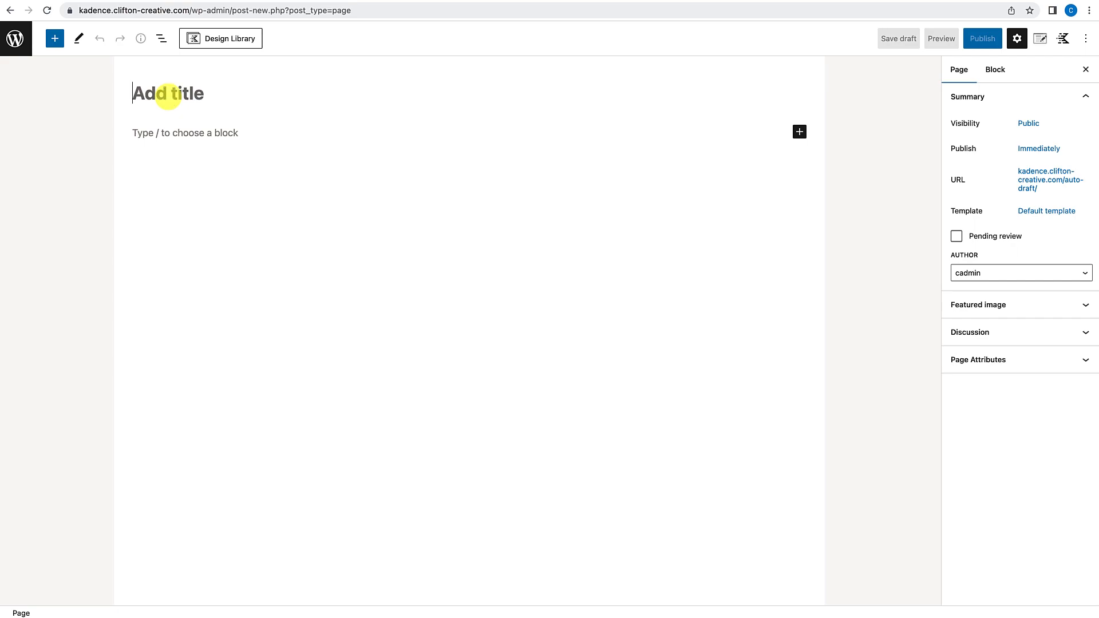
text(Coco)
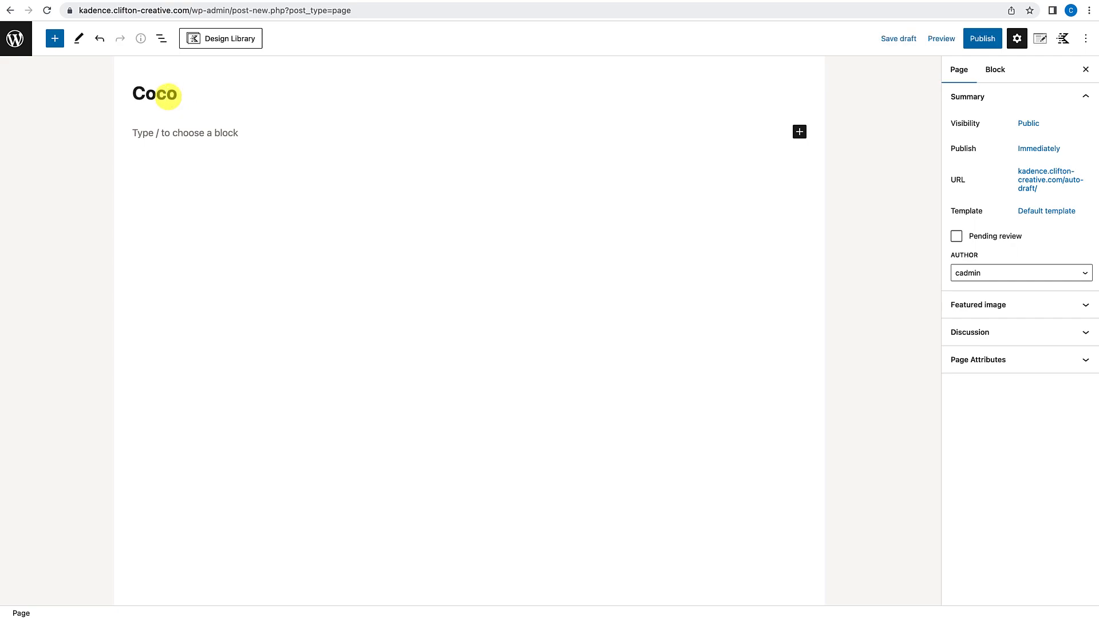
text( Donation Page Alt)
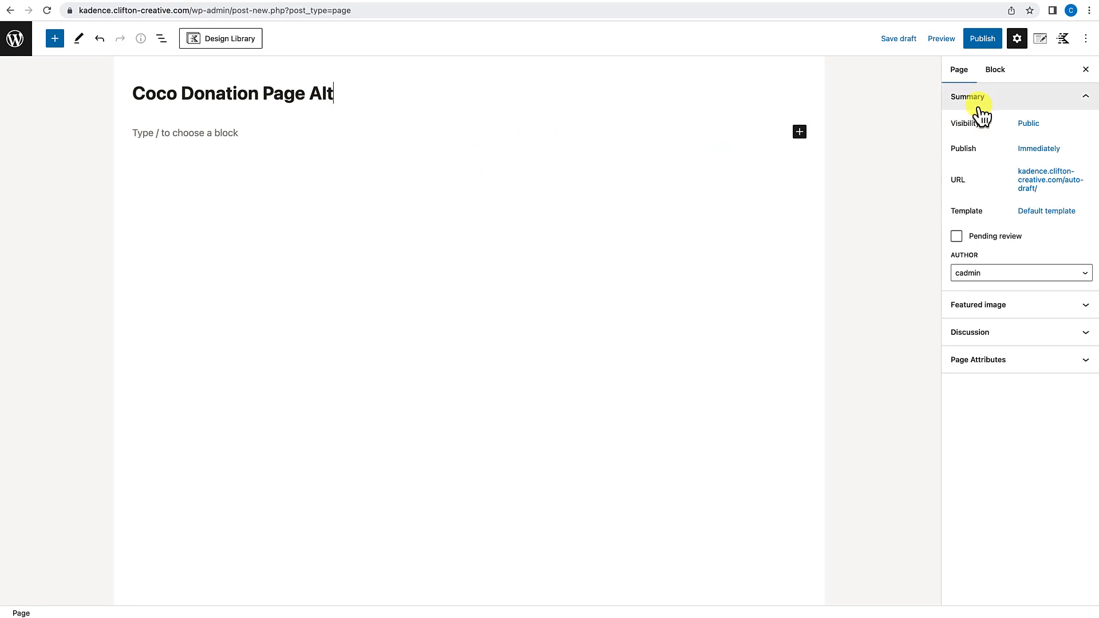
Step: Configure the page settings with the title disabled, Fullwidth layout, Unboxed content style, and content vertical padding disabled
click(1040, 46)
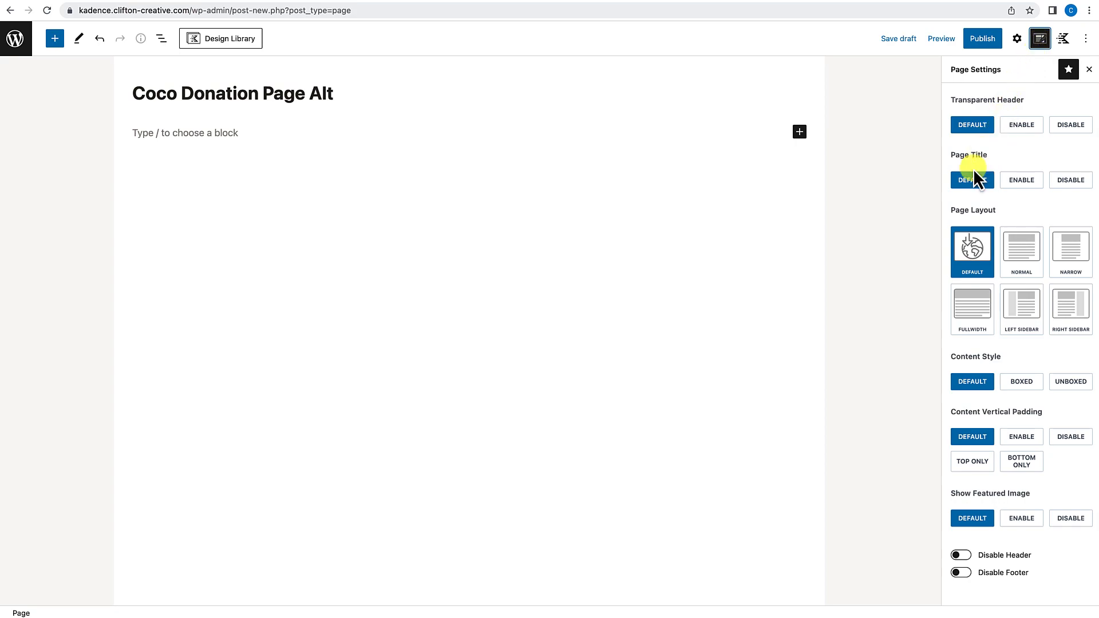
click(1074, 182)
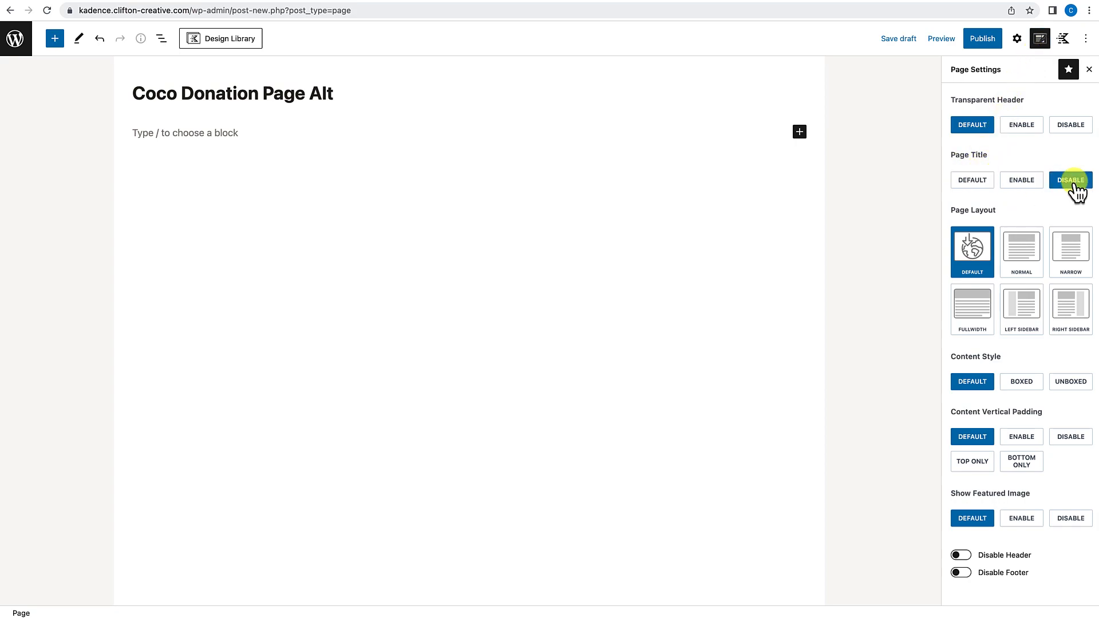
click(973, 314)
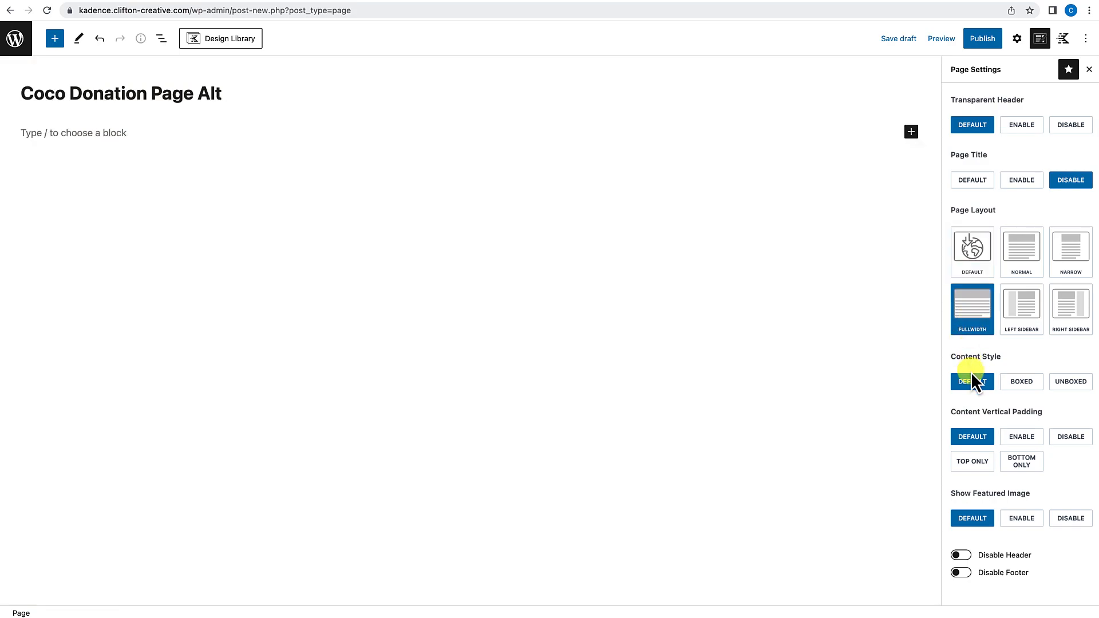
click(1066, 383)
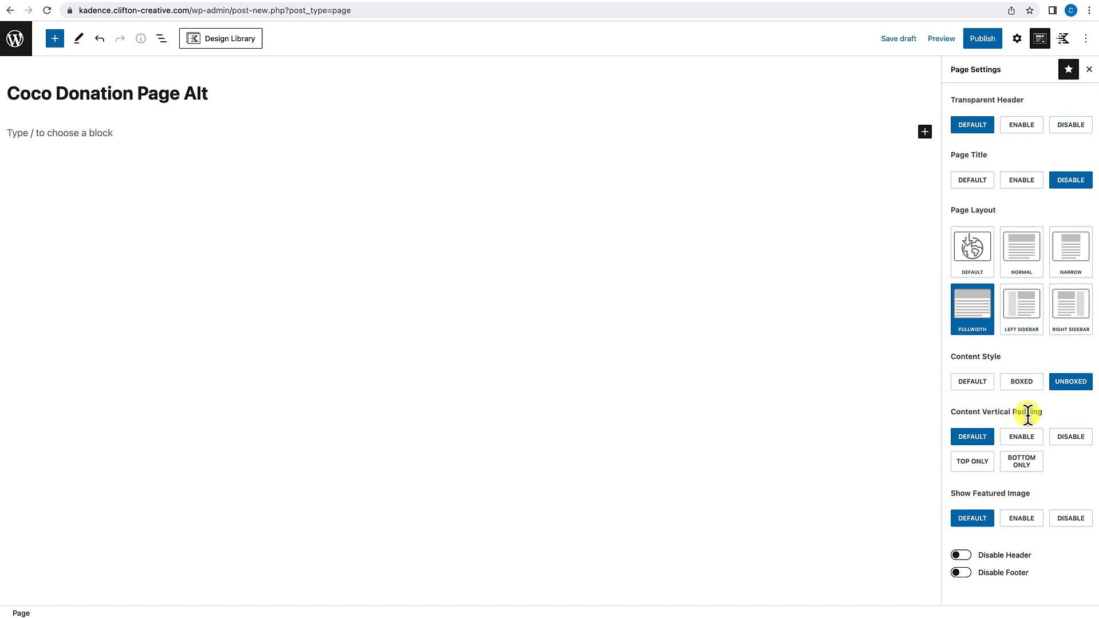
click(1074, 440)
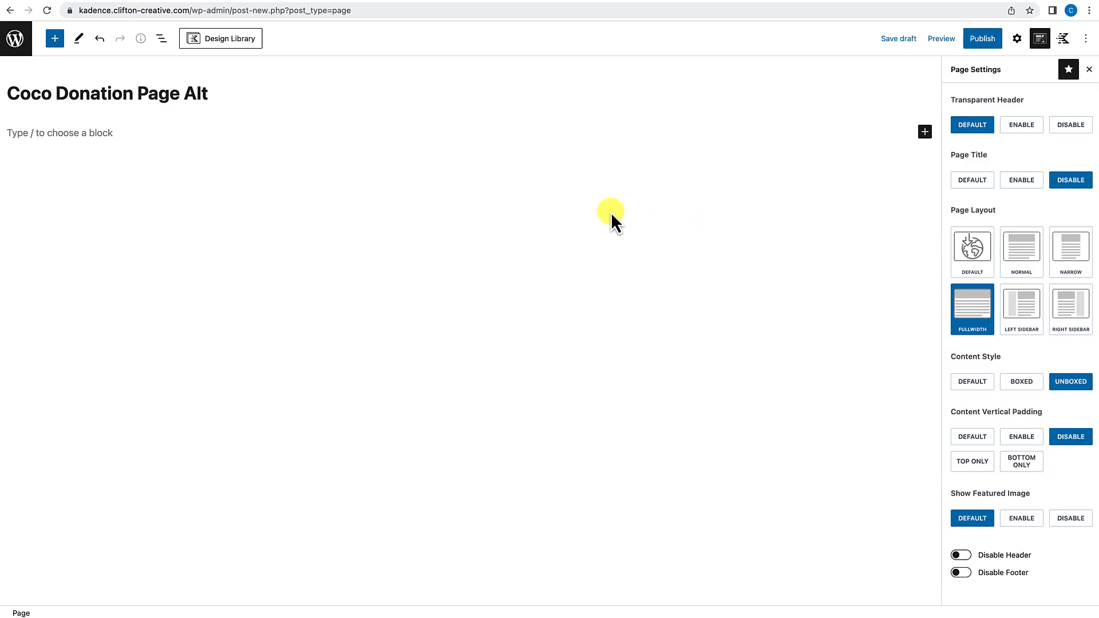
Step: Add a Kadence Row Layout block below the page title with two equal 50% columns
click(55, 40)
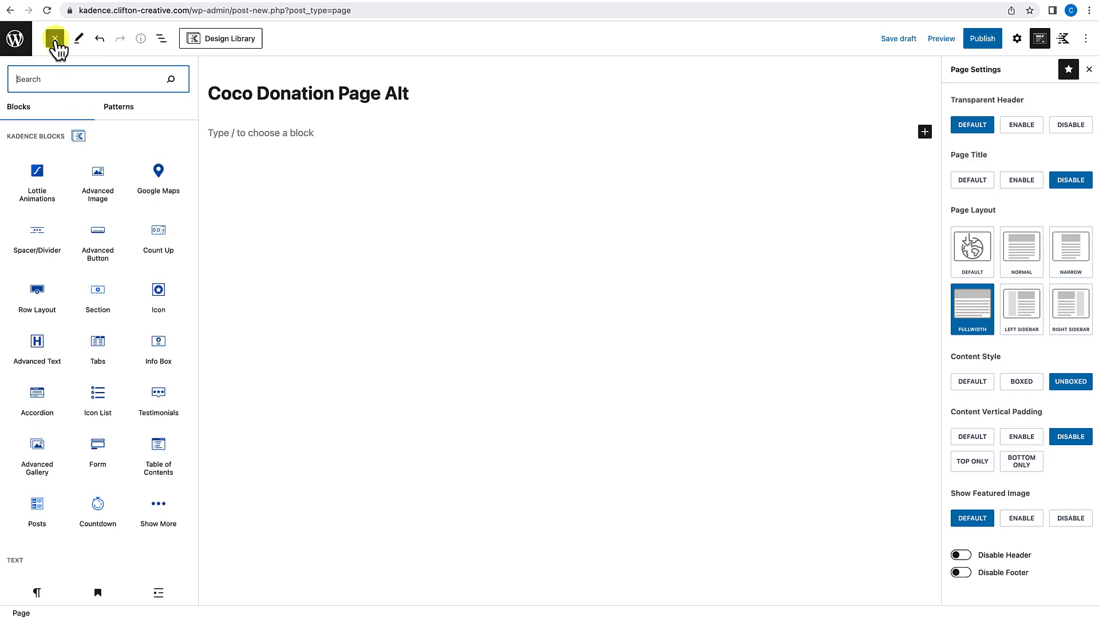
mouse_move(49, 172)
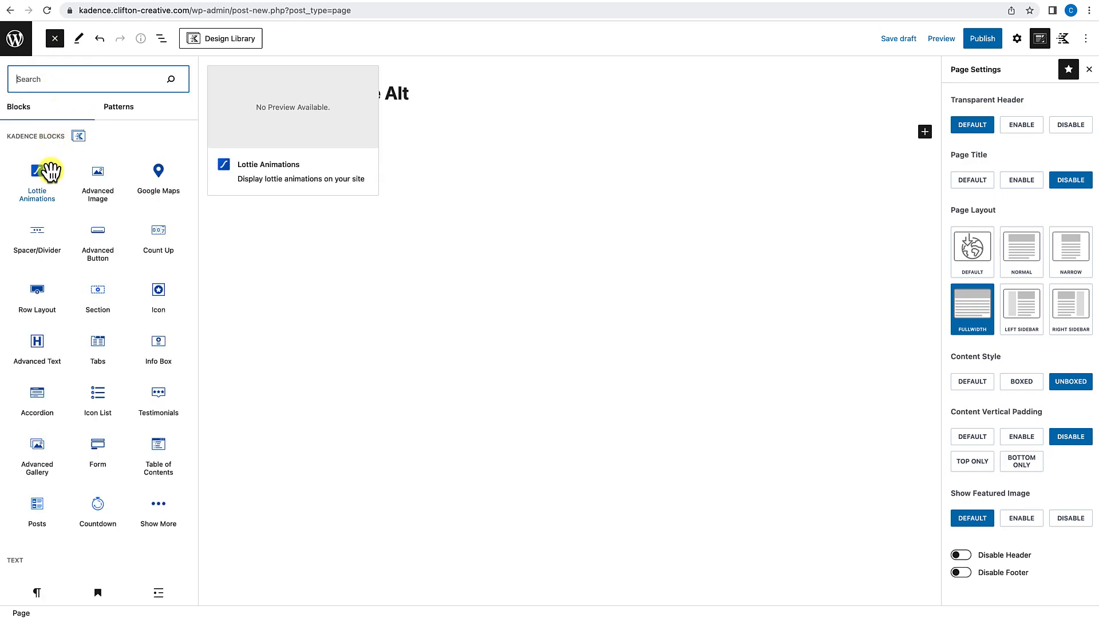
mouse_move(37, 296)
drag(37, 297, 287, 129)
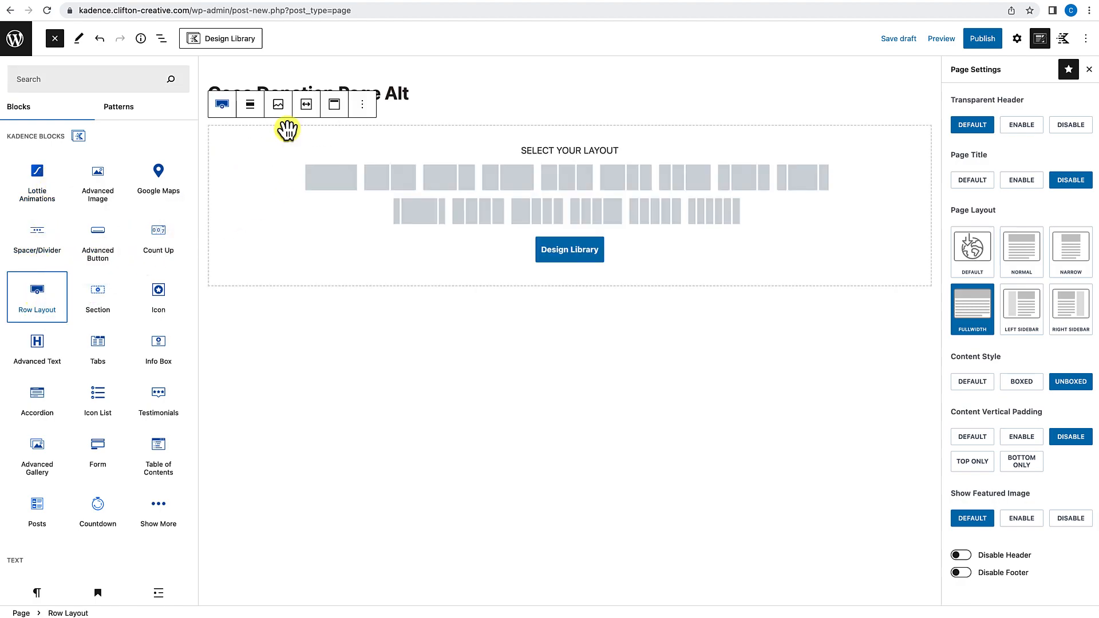
click(388, 182)
click(298, 182)
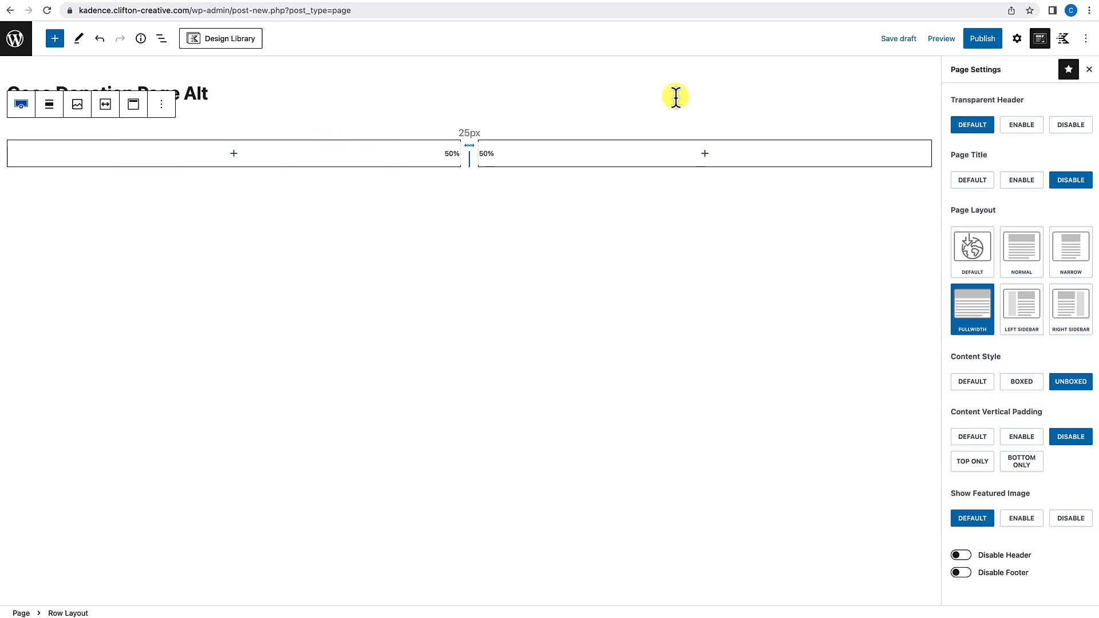
Step: Set the row's minimum height to 800 px and make its content max width inherit from the theme
click(1017, 38)
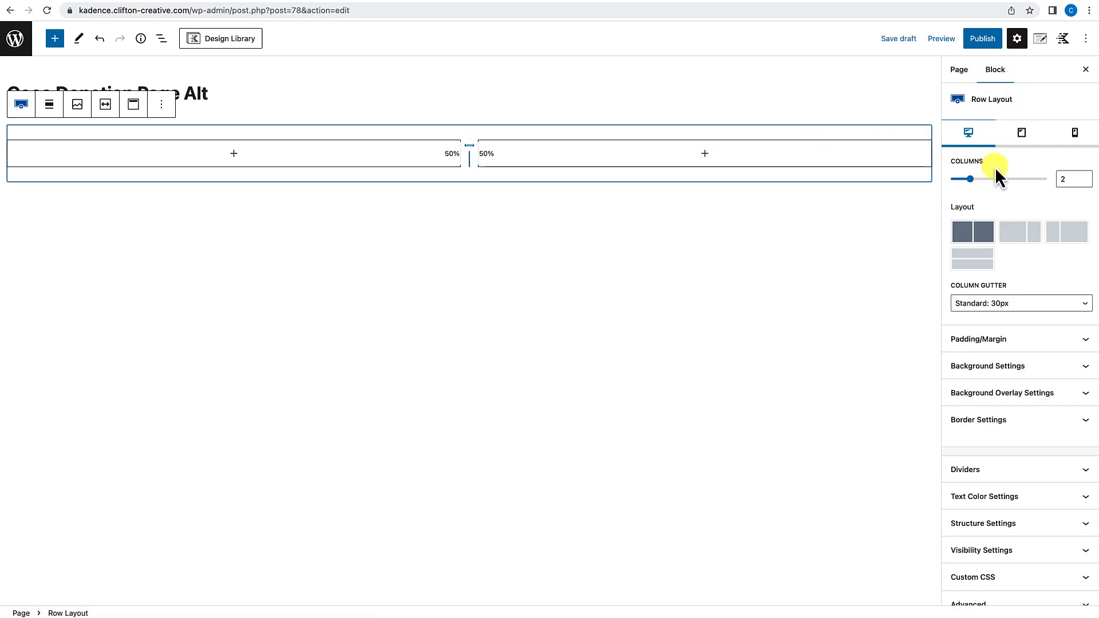
scroll(1000, 315, down, 1)
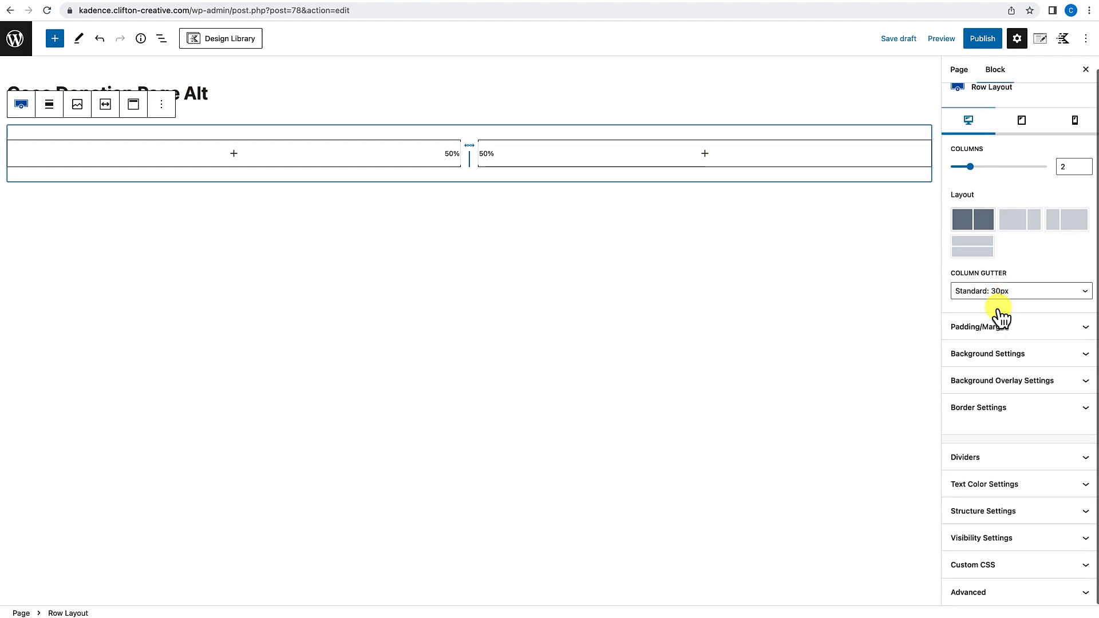
click(988, 510)
scroll(986, 518, down, 3)
scroll(987, 517, down, 2)
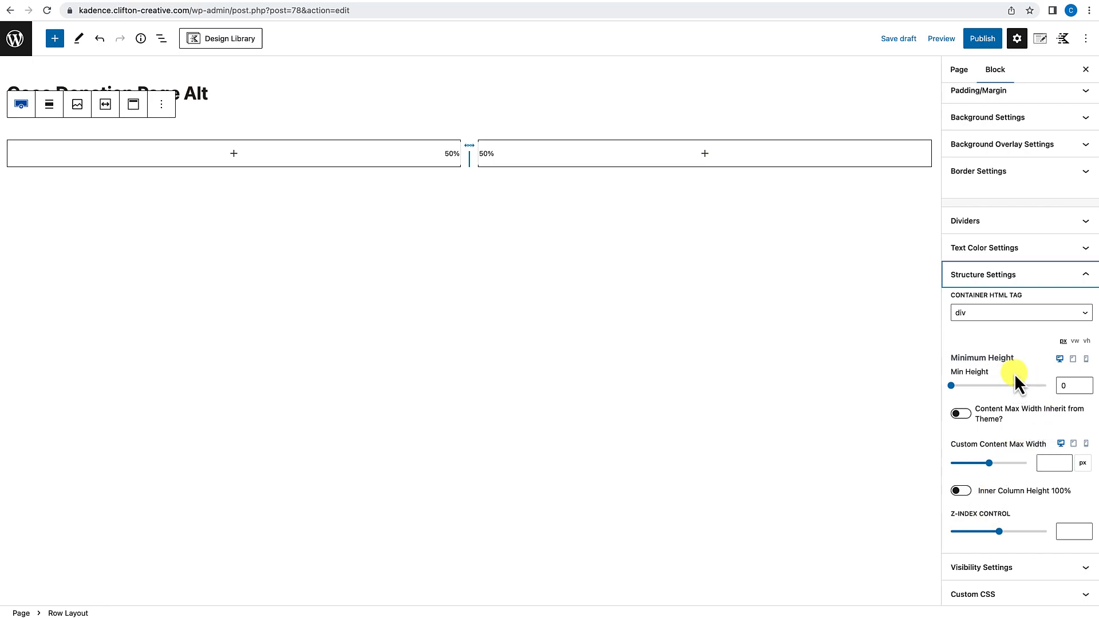
click(1062, 386)
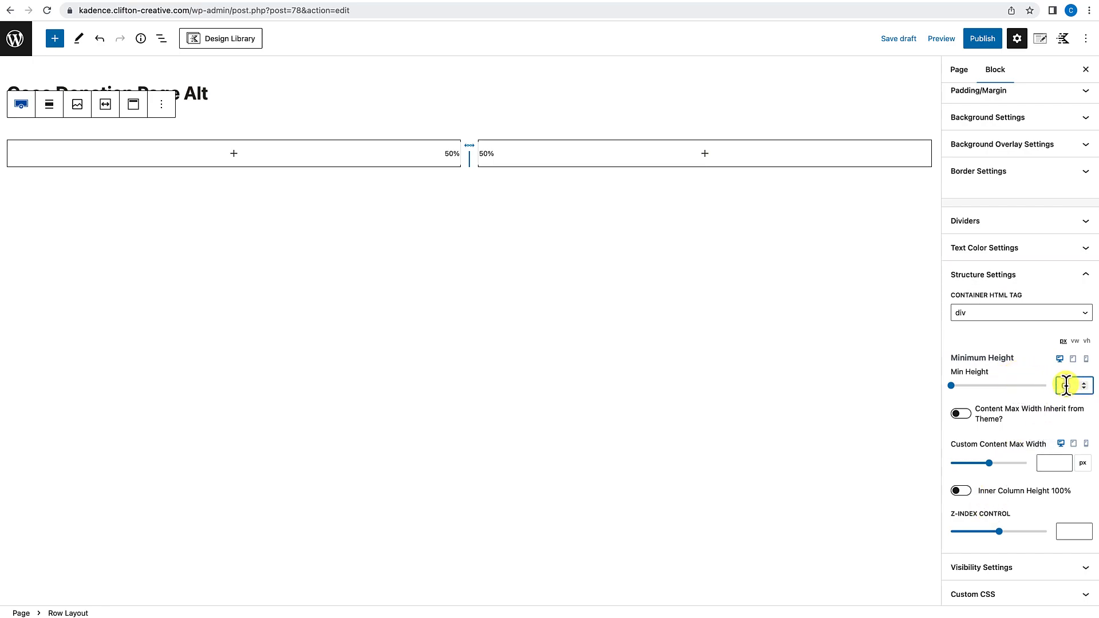
text(800)
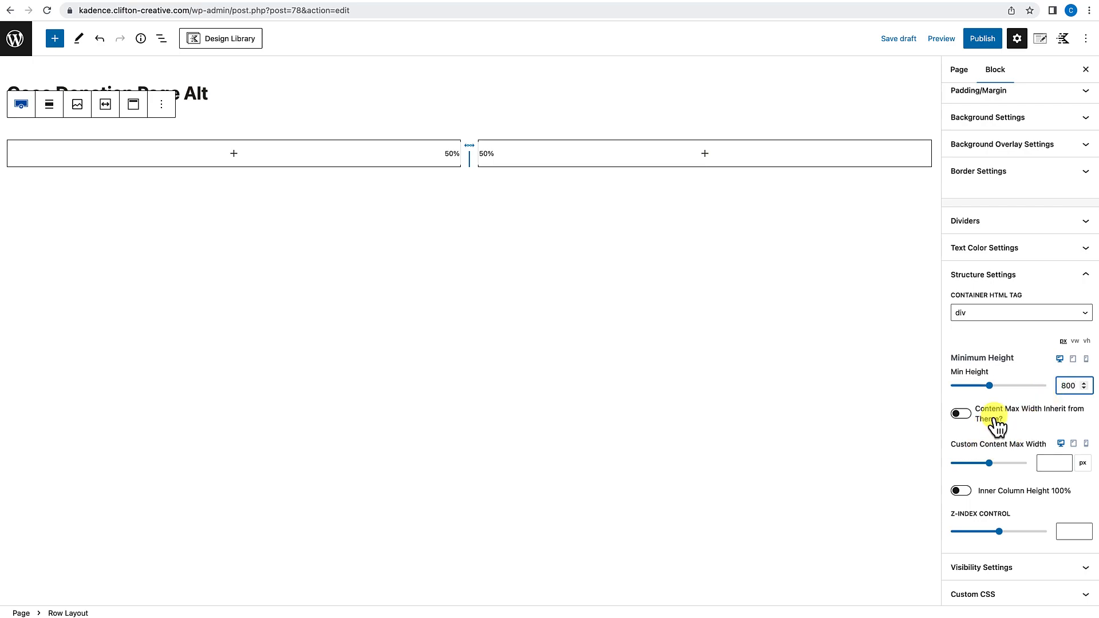
click(963, 415)
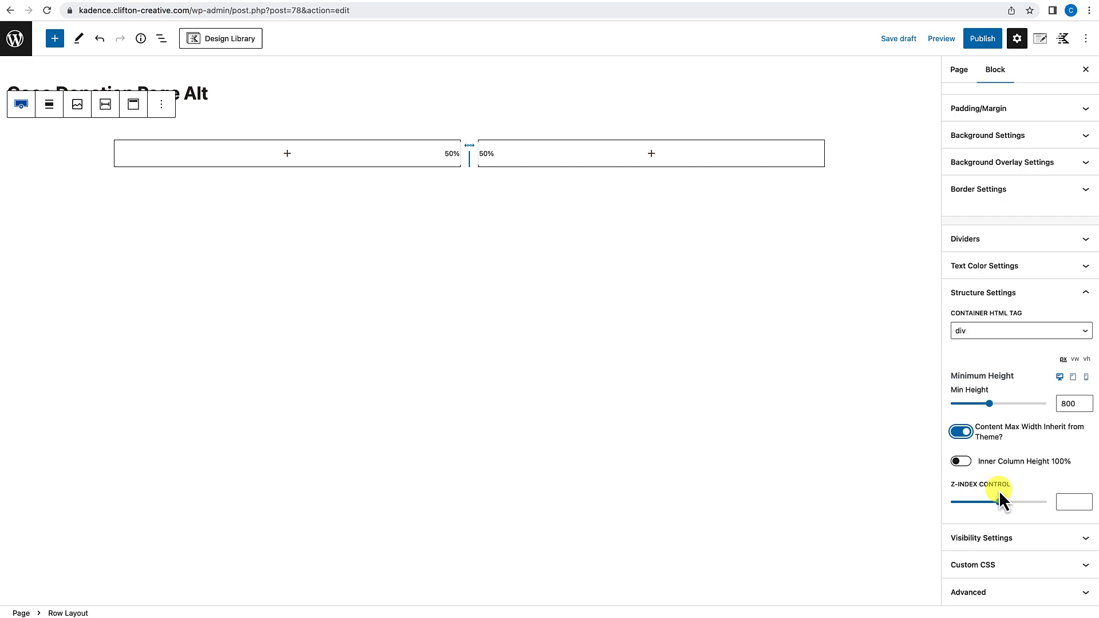
click(760, 133)
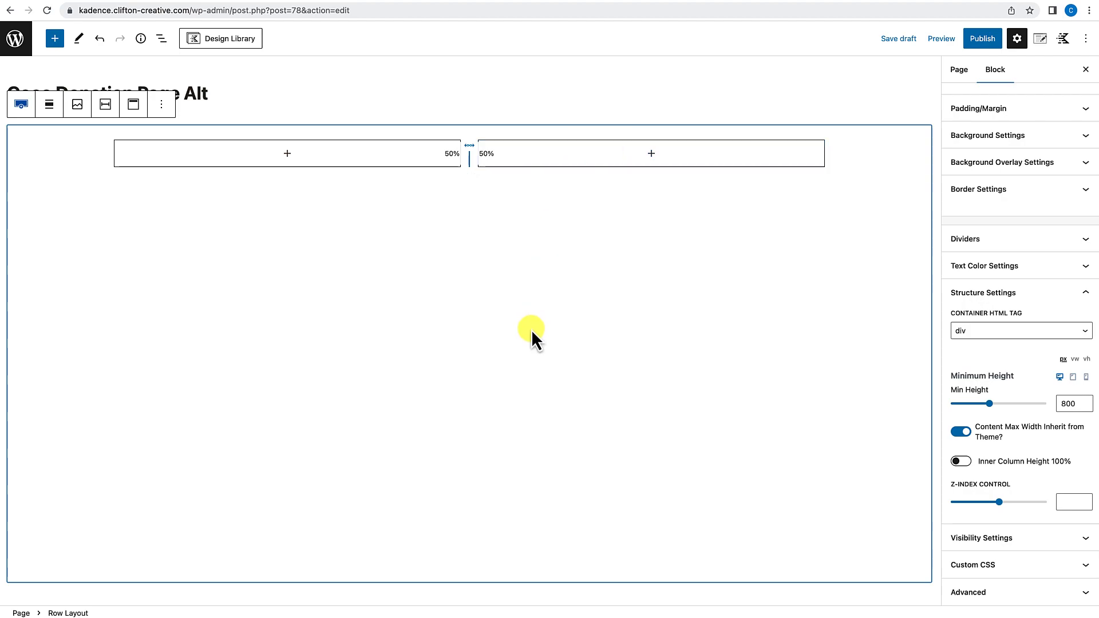
Step: Align the row's columns vertically to the middle
click(136, 112)
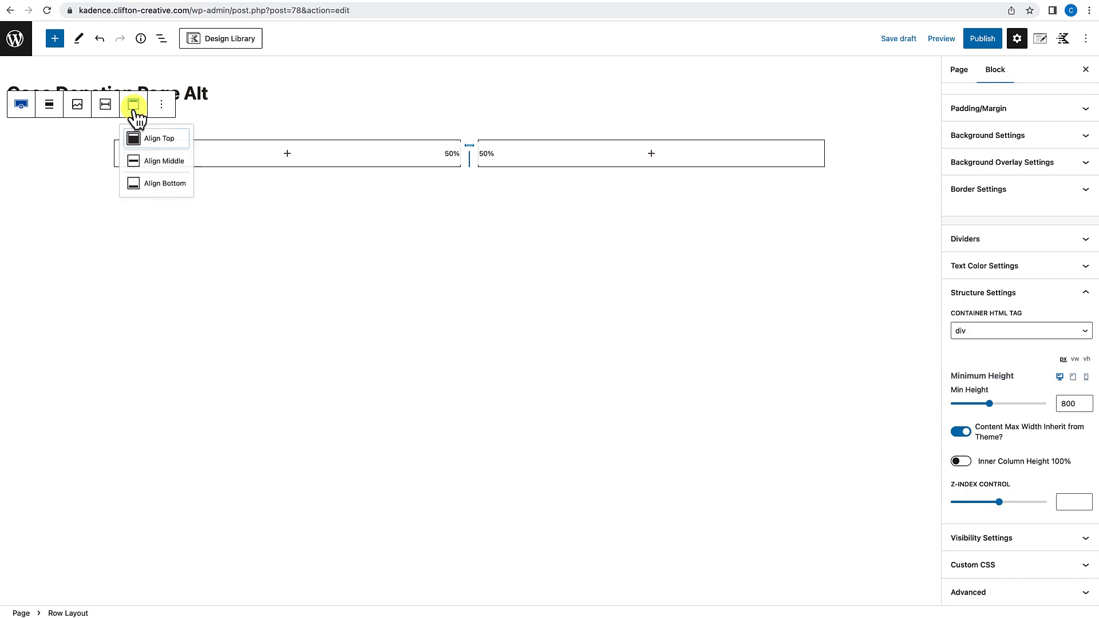
click(151, 168)
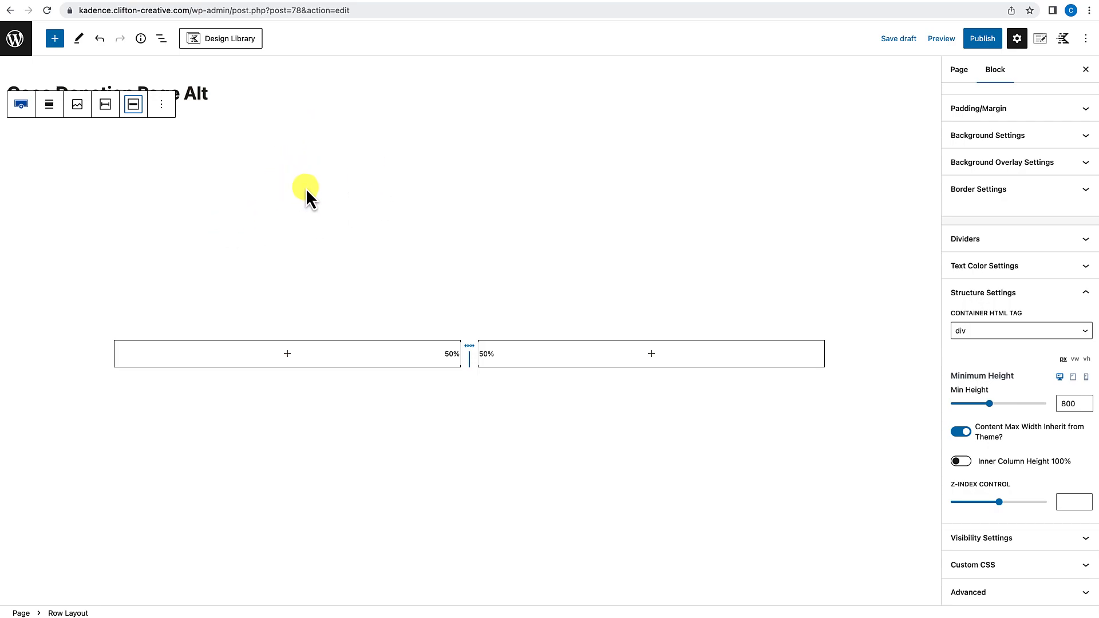
click(619, 229)
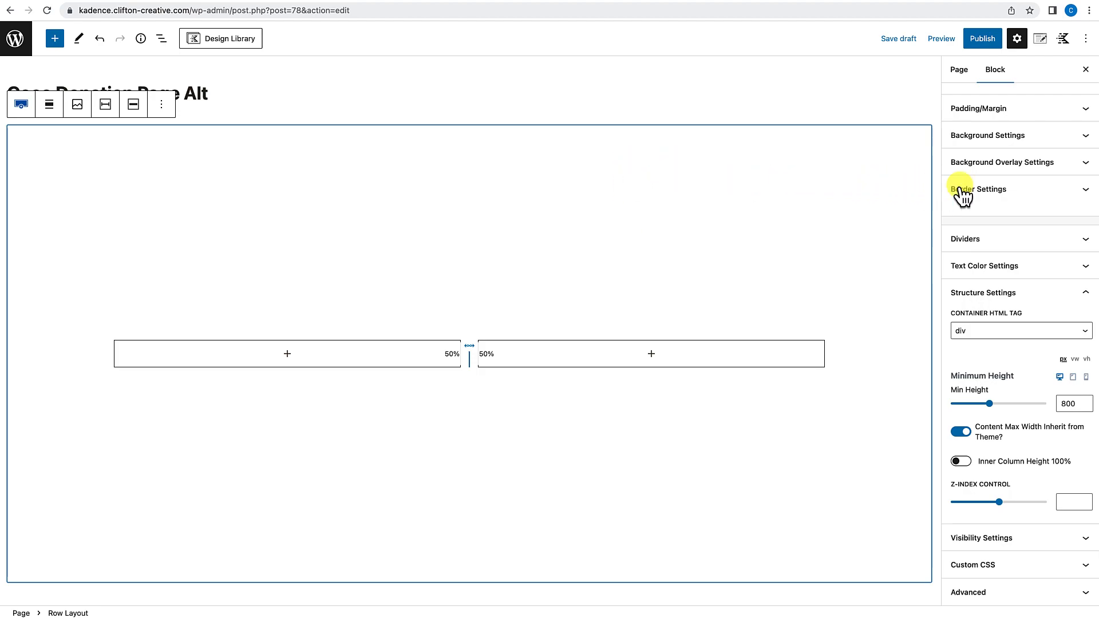
Step: Set the row's background image to pexels-a-rama-krishna-4620429.jpg, the tiger by the tree trunk, from the media library
scroll(979, 194, up, 2)
click(1010, 212)
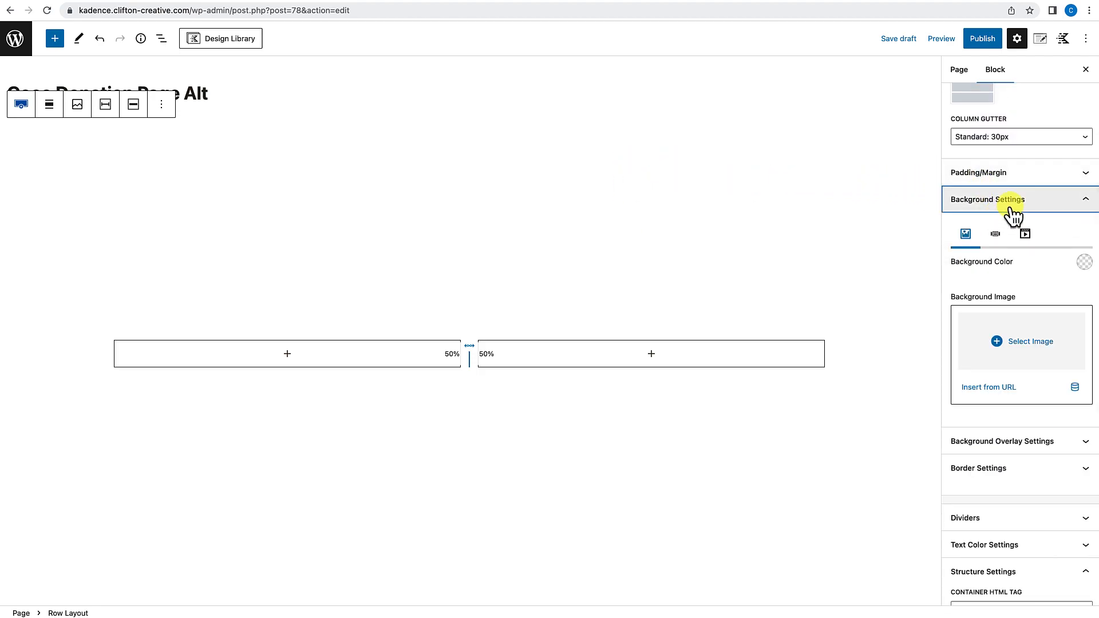
click(1022, 347)
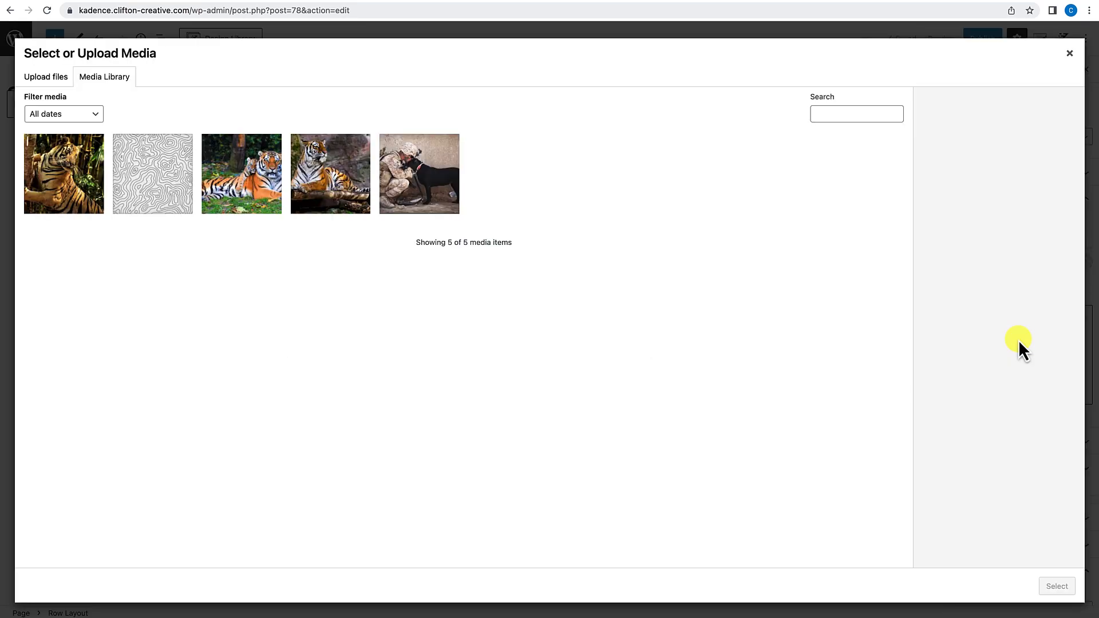
click(60, 194)
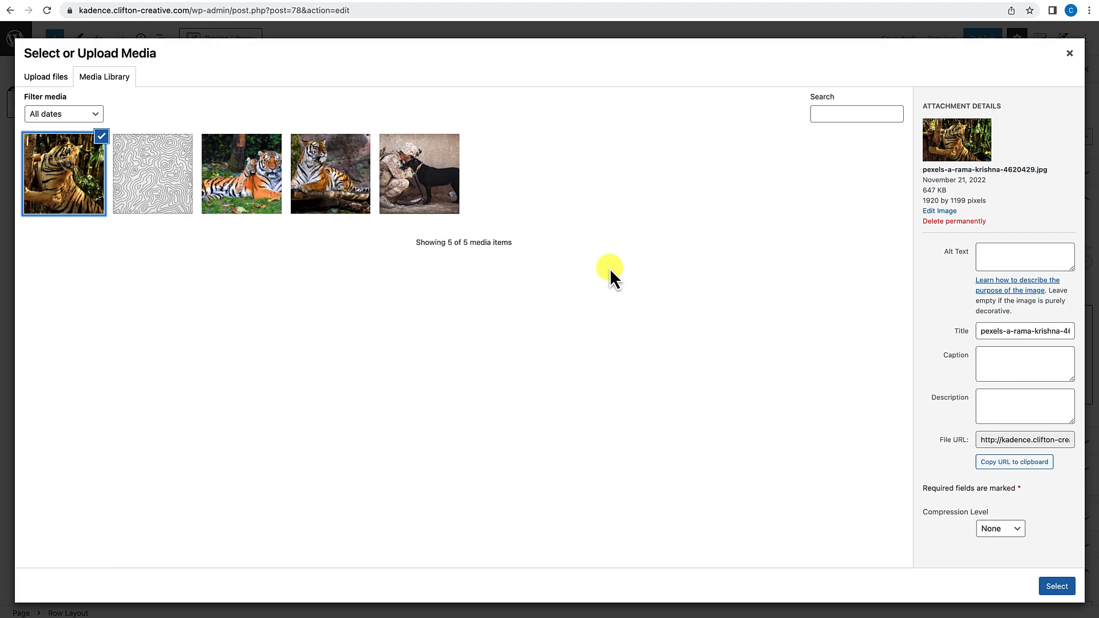
click(1055, 584)
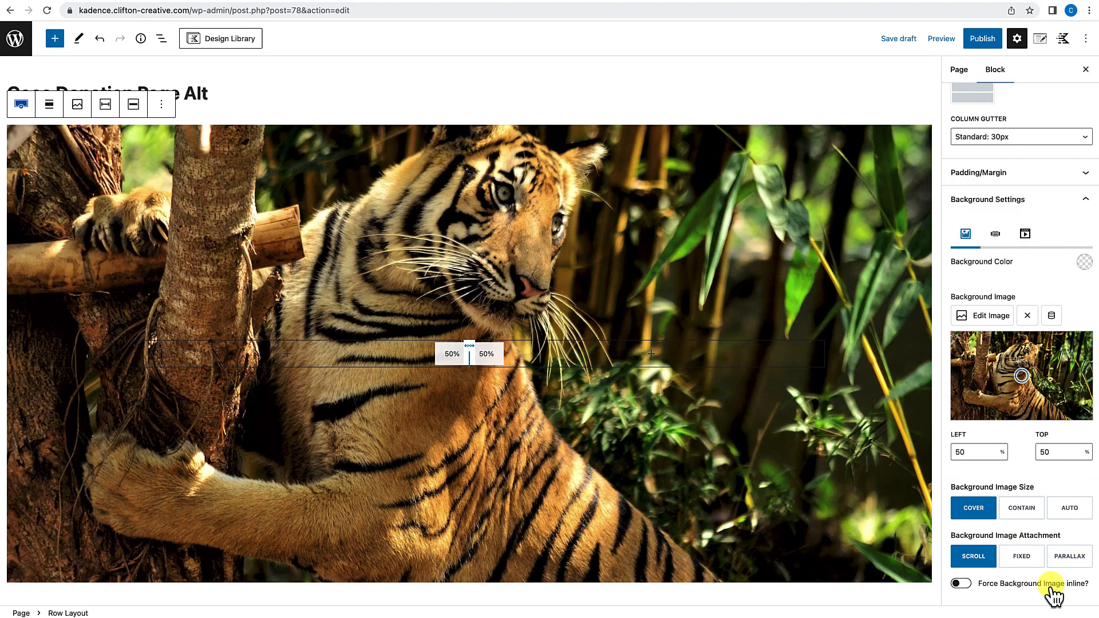
scroll(676, 455, down, 1)
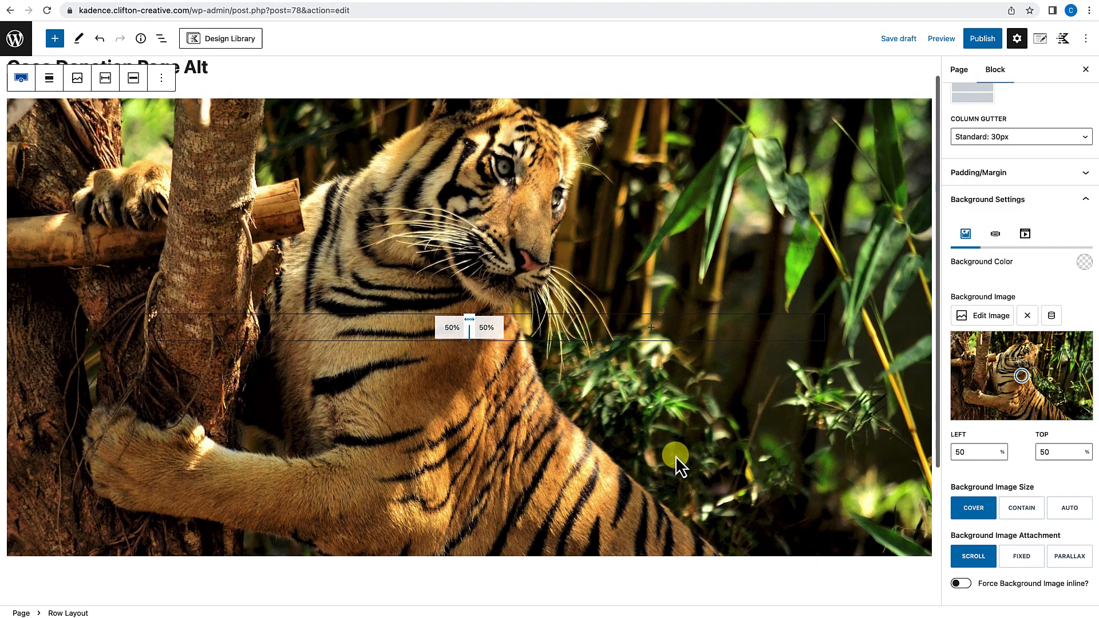
Step: Give the tiger row a background overlay in the dark palette color 27241D at 45 opacity
scroll(675, 456, up, 1)
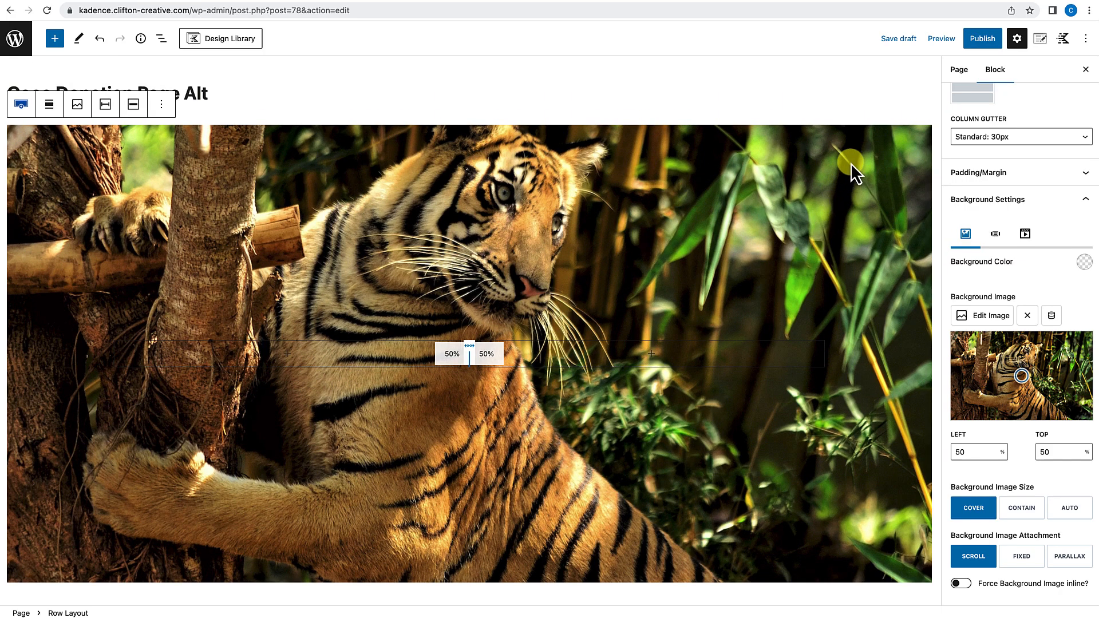
click(870, 147)
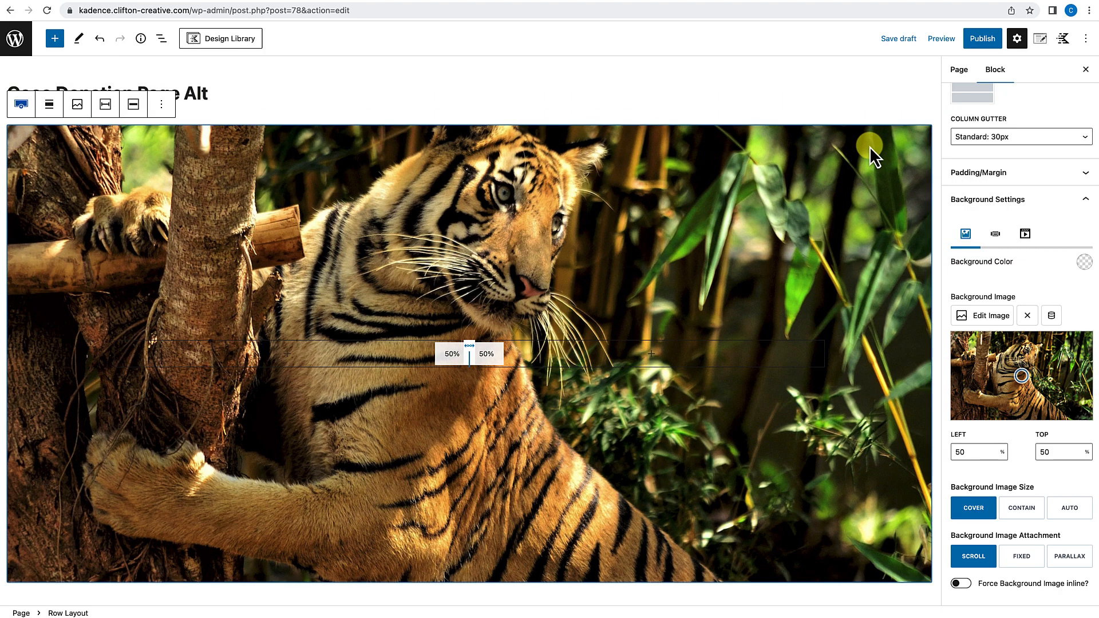
scroll(1012, 384, down, 8)
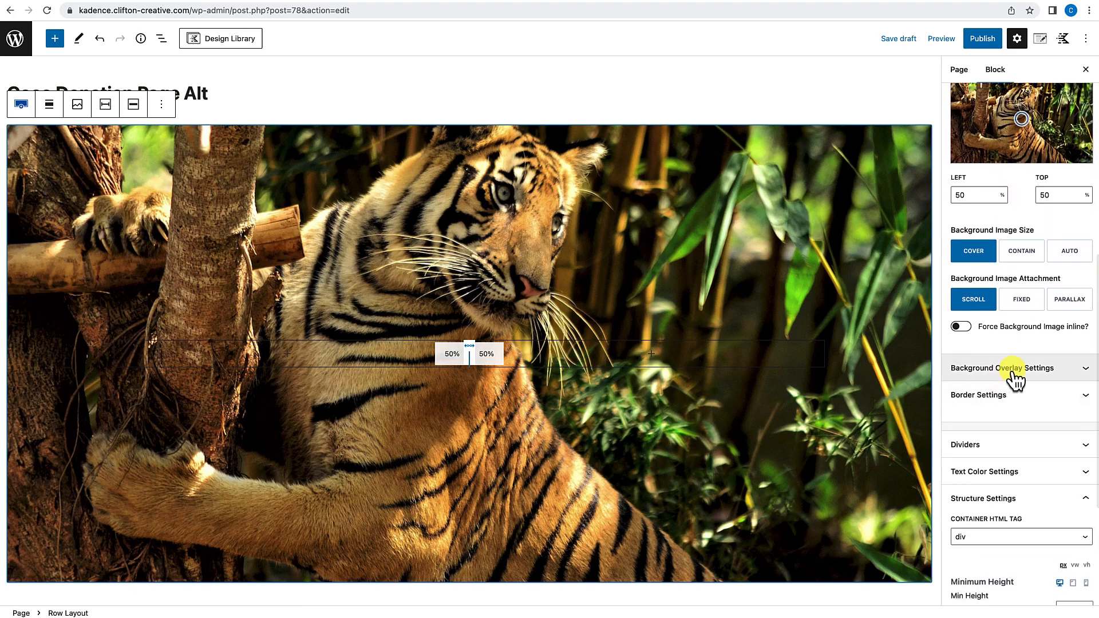
click(1015, 378)
scroll(1001, 443, down, 3)
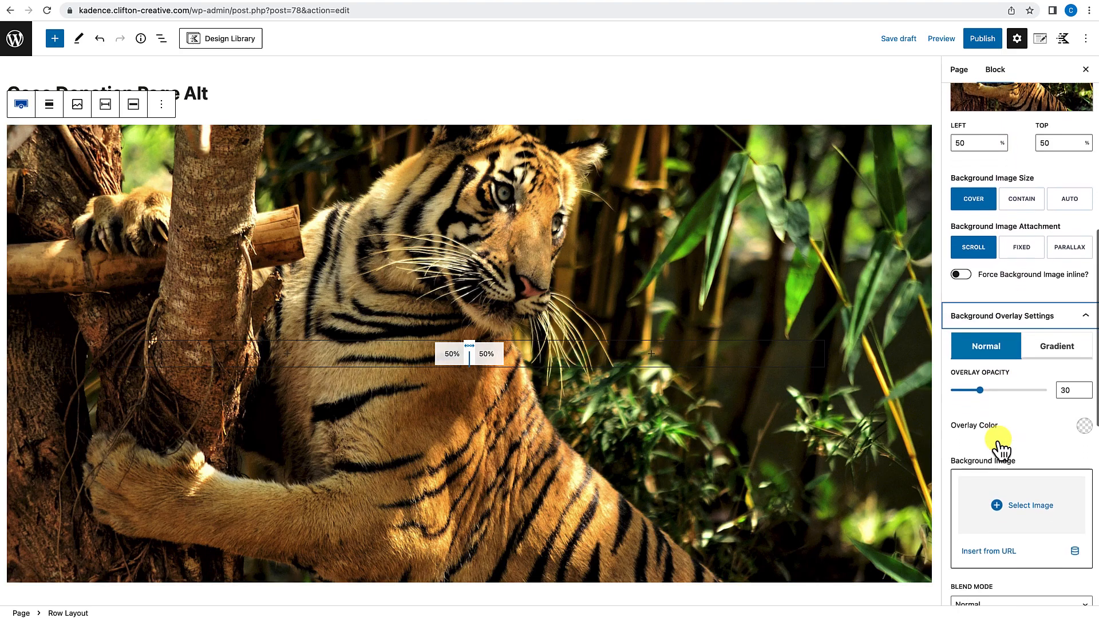
click(1082, 388)
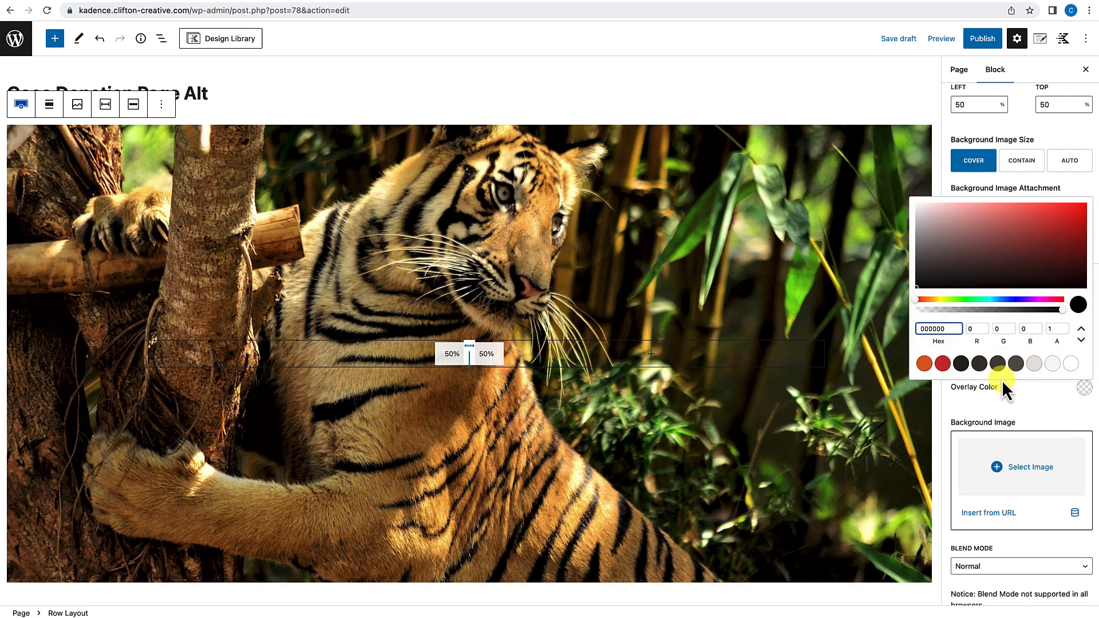
click(961, 364)
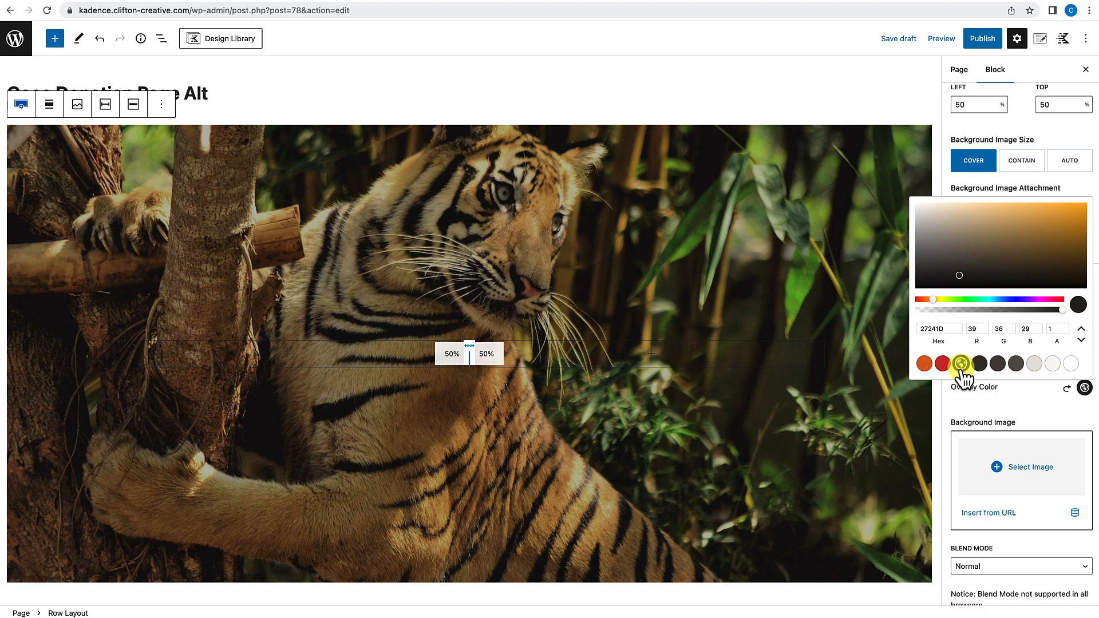
click(1007, 417)
drag(981, 352, 994, 353)
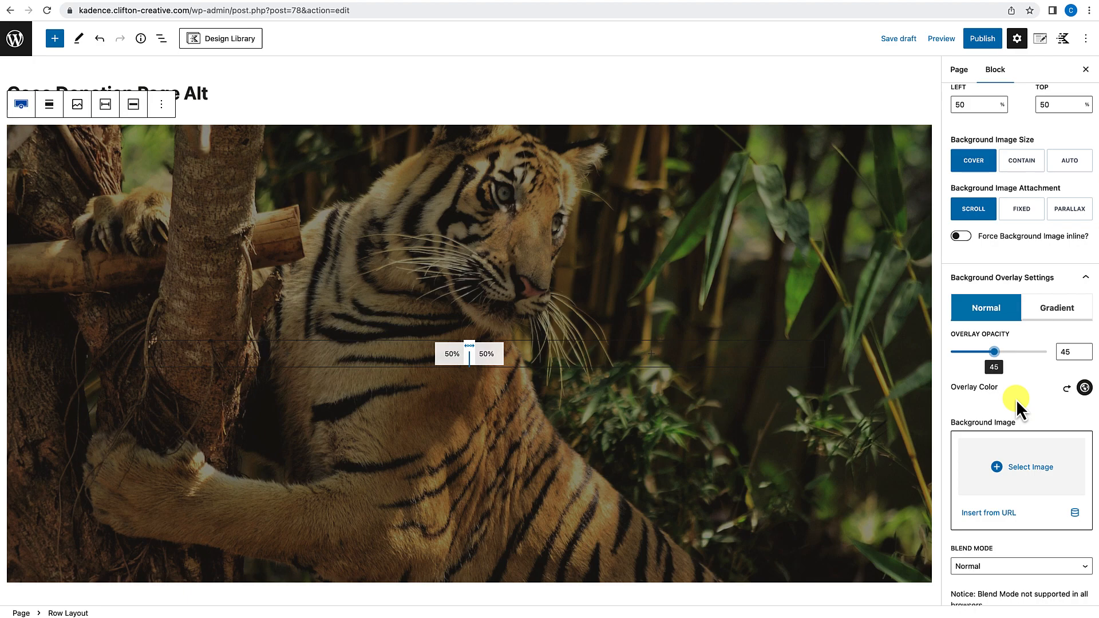
Step: Add an Advanced Text block to the row's left column and set its text color to white (FFFFFF)
click(287, 355)
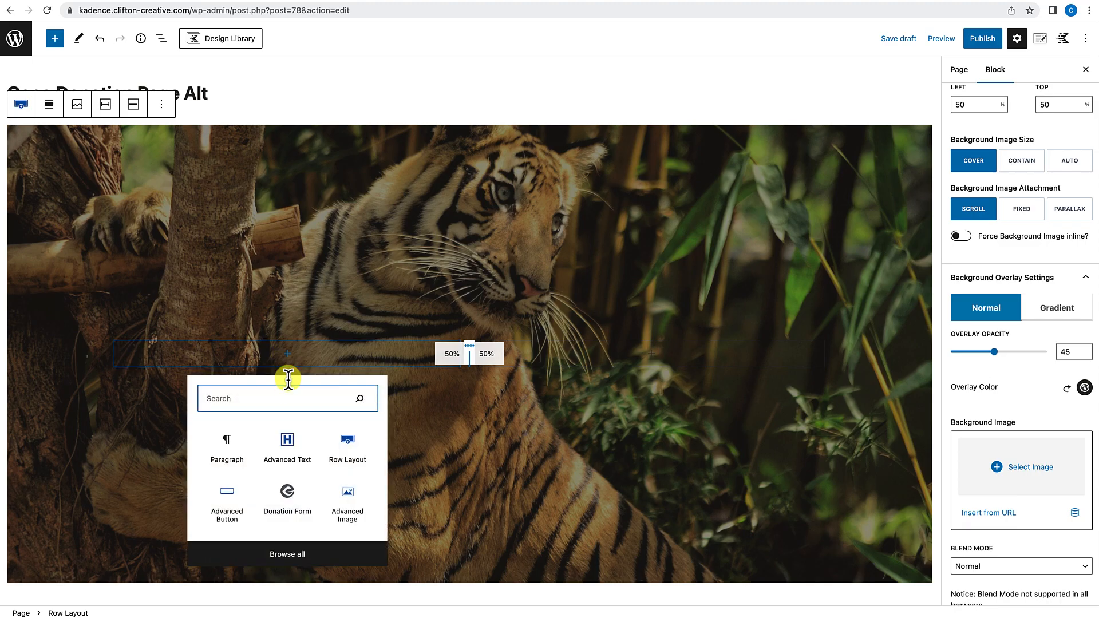
click(287, 449)
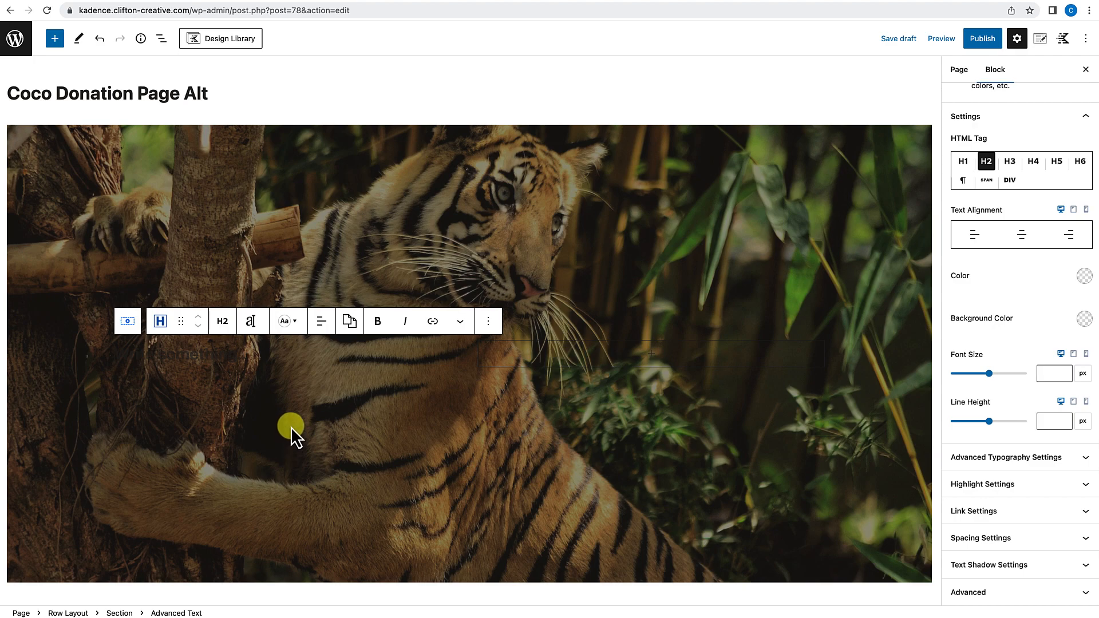
click(292, 324)
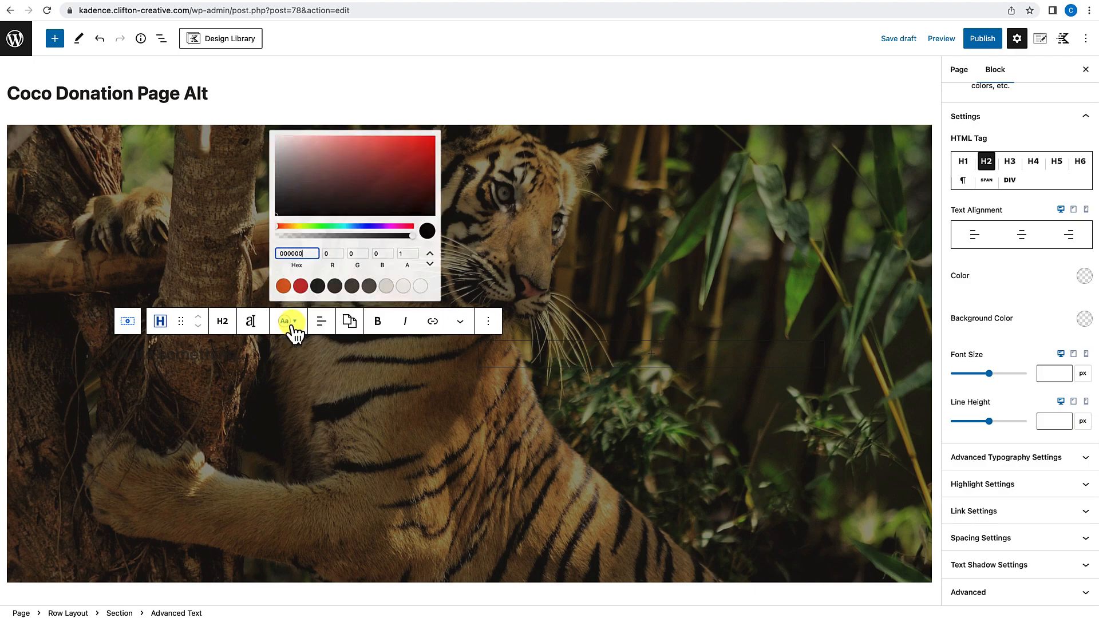
click(431, 284)
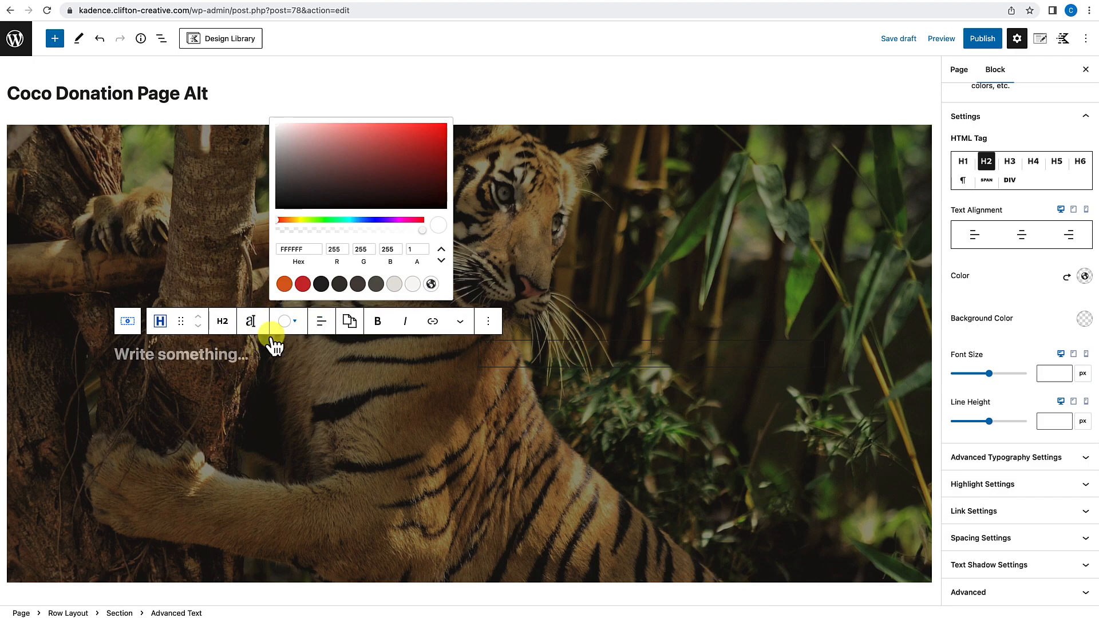
Step: Set the heading's font size to 55 px and its line height to 61 px
click(254, 329)
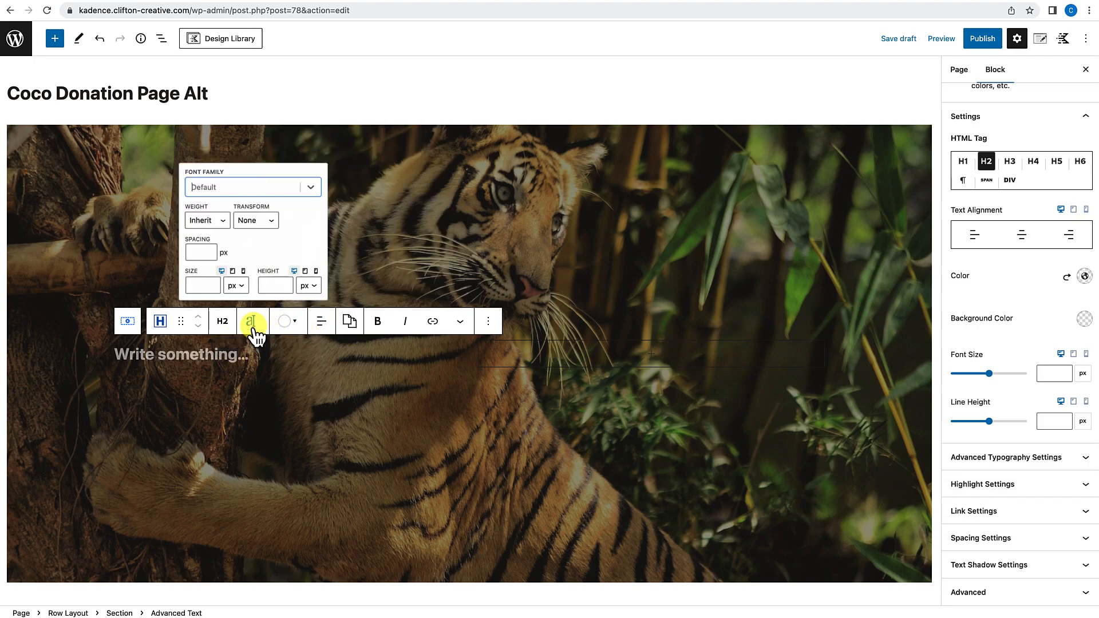
click(198, 288)
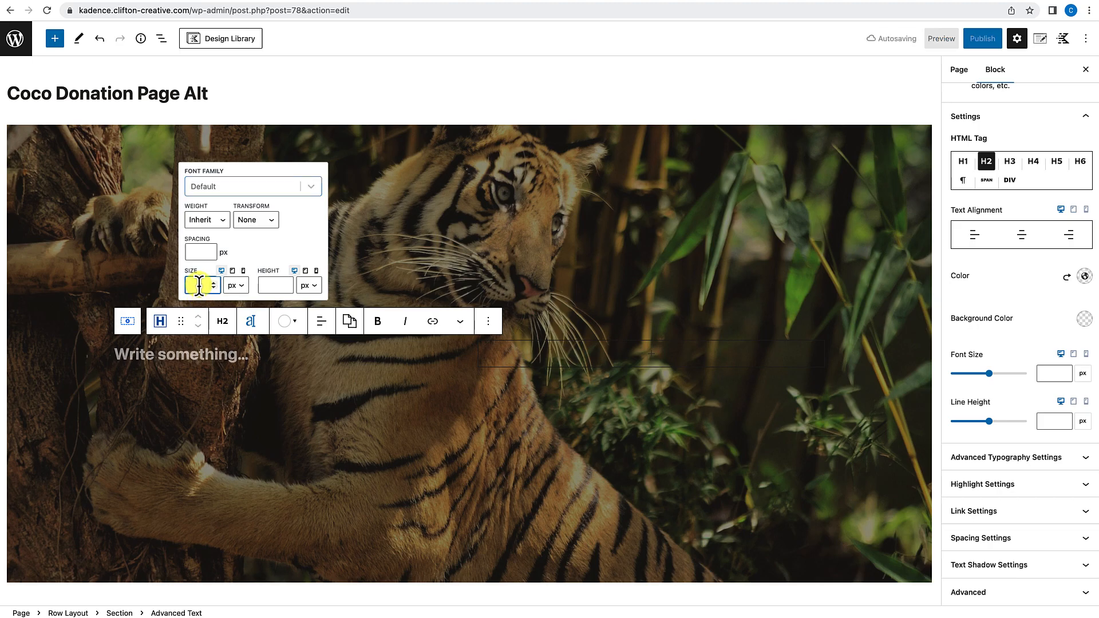
text(55)
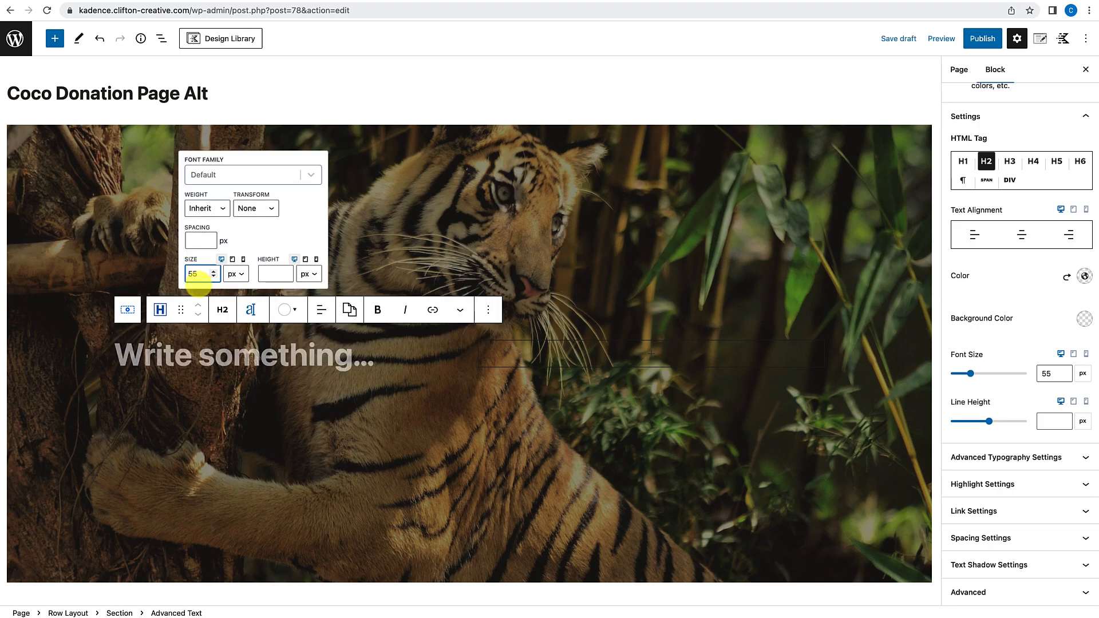
click(262, 273)
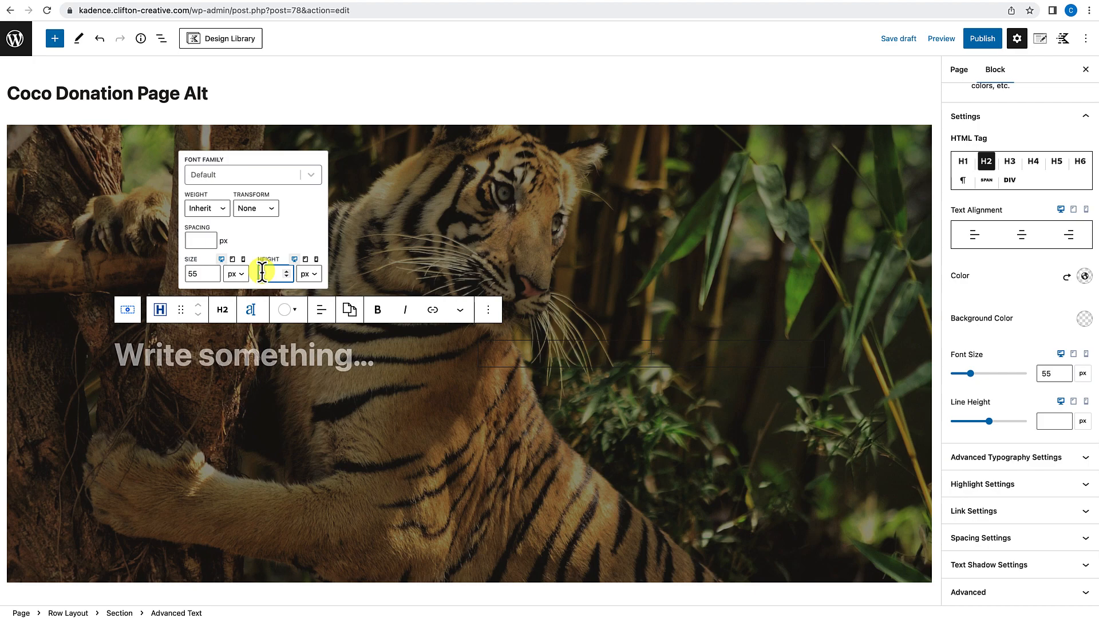
text(61)
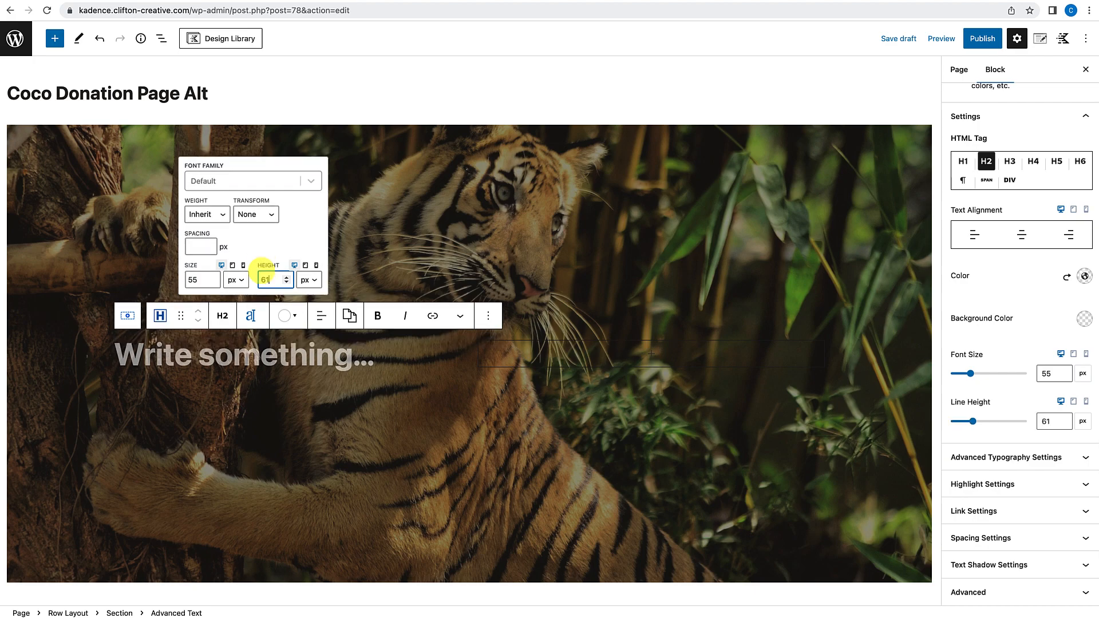
Step: Write the heading text "Help us save Coco and her cub! Donate today to help build her a home."
click(151, 360)
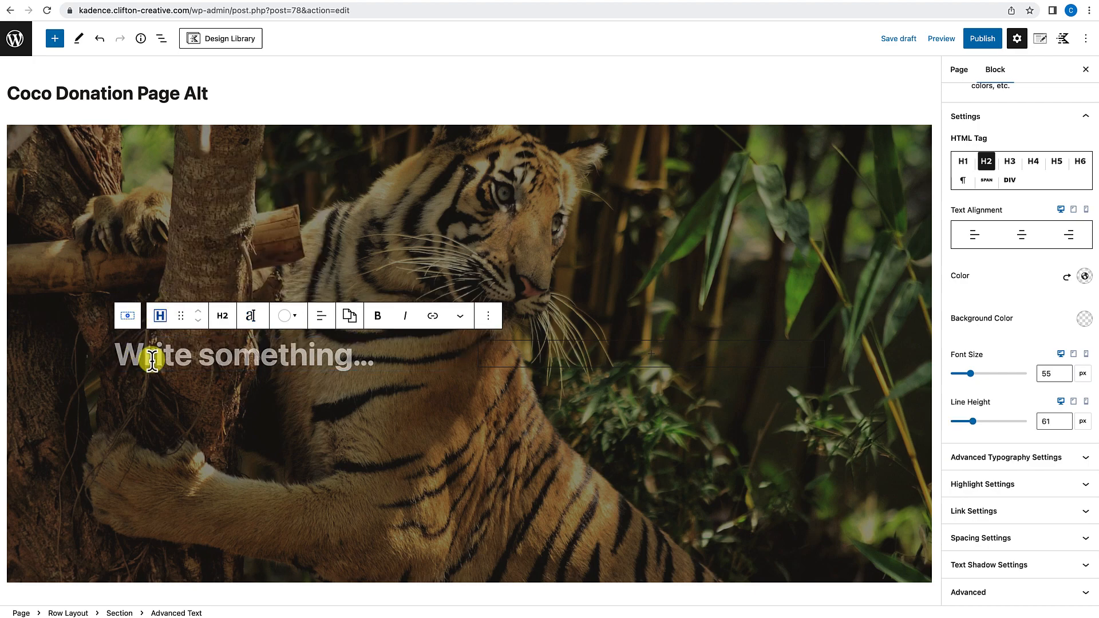
text(r a home)
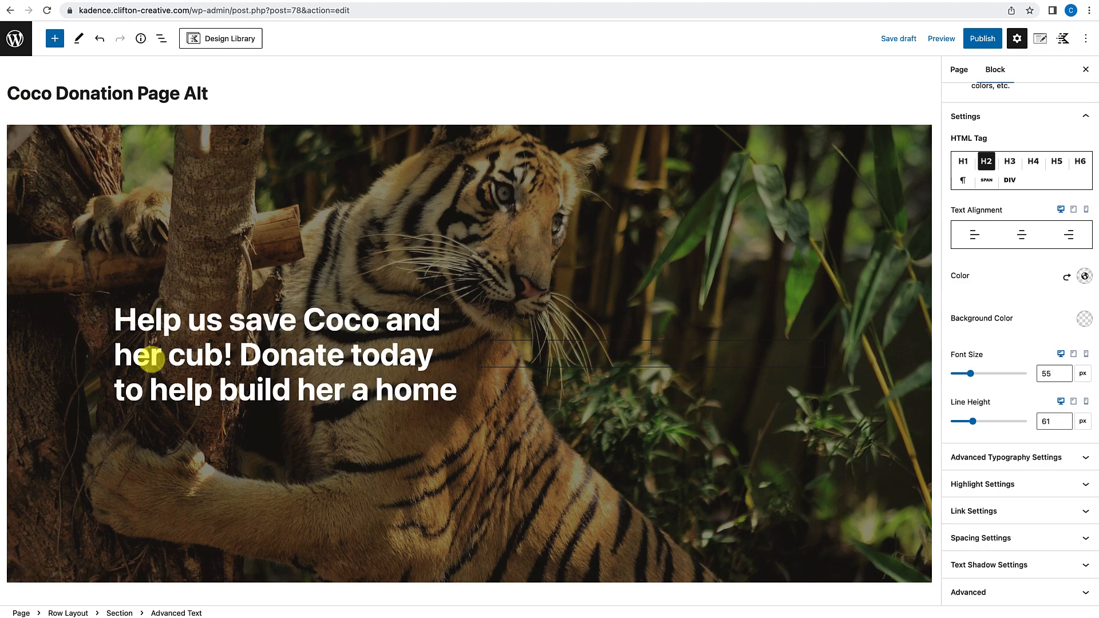
text(.)
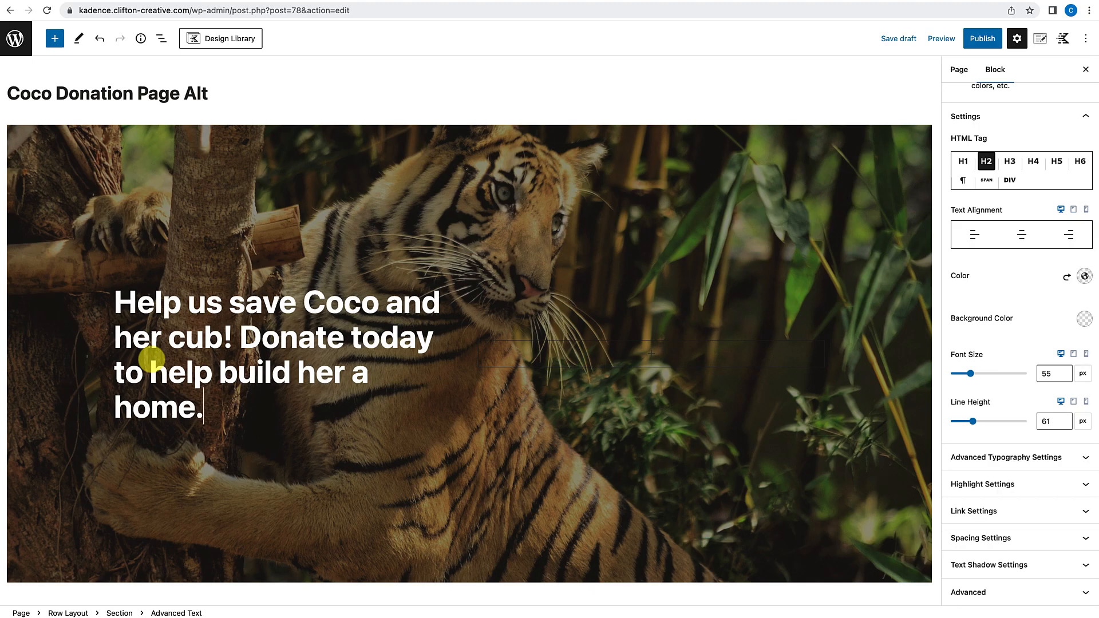
Step: Insert an Advanced Button block below the heading and label it "DONATE NOW"
key(Return)
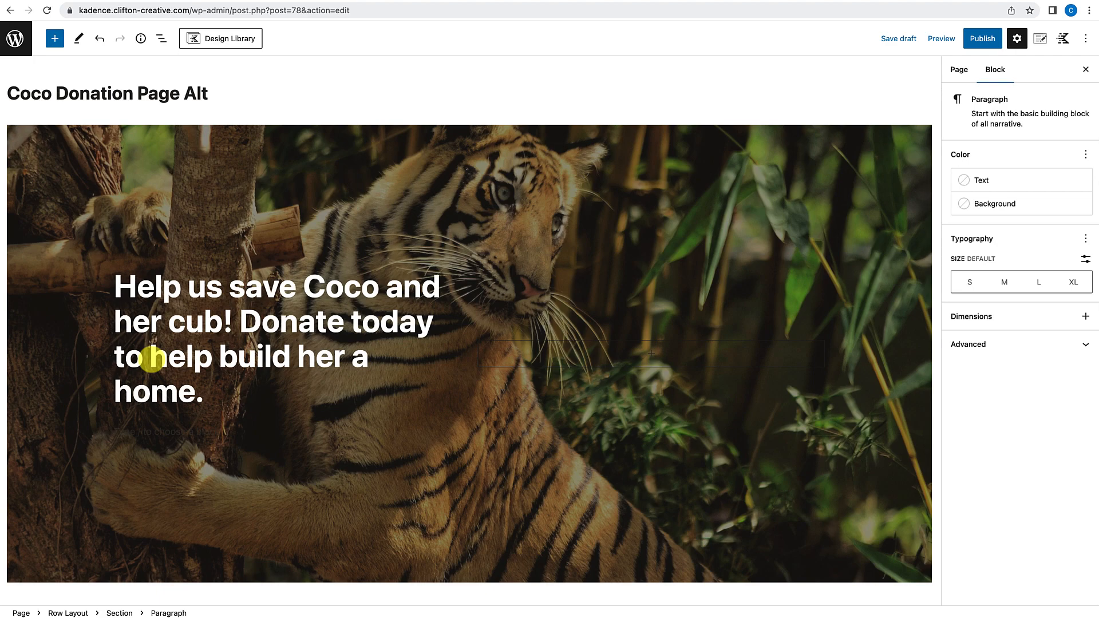
text(/)
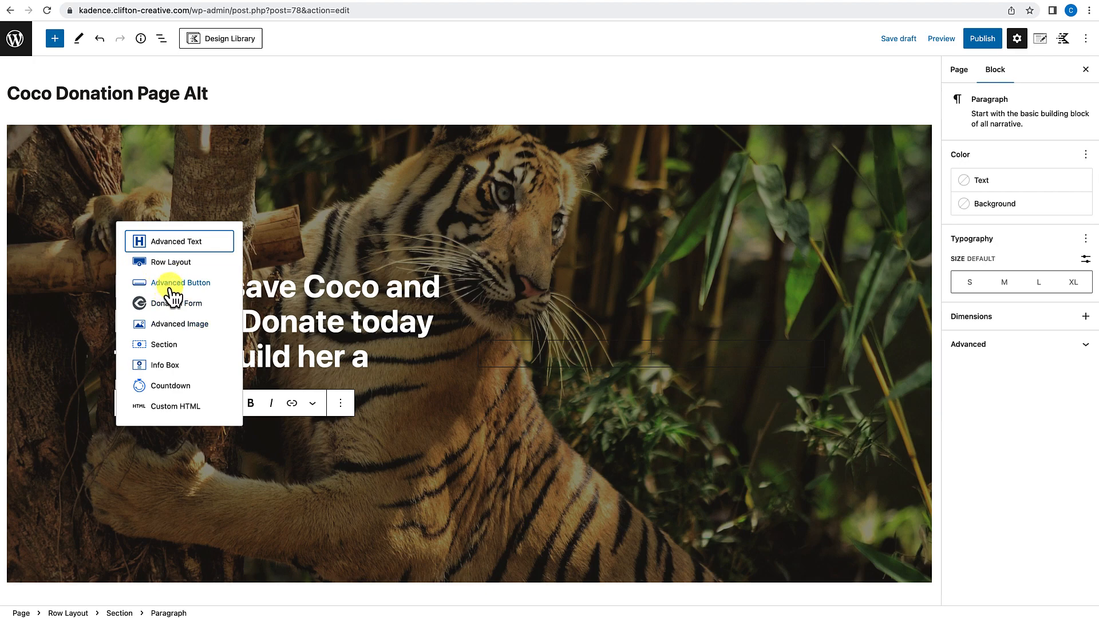
click(171, 286)
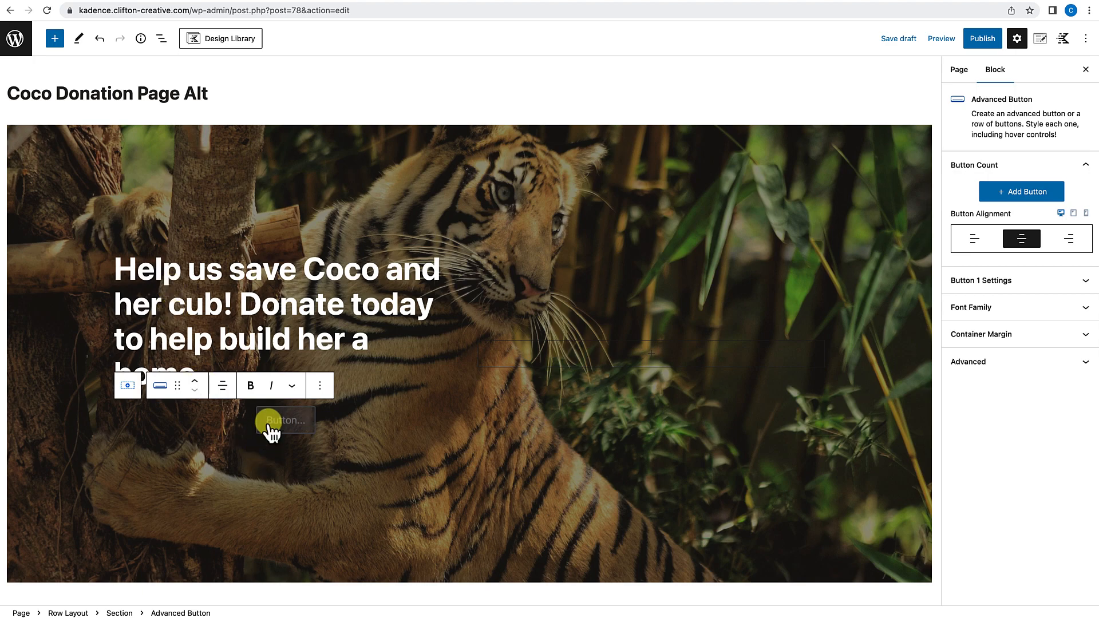
text(DONATE)
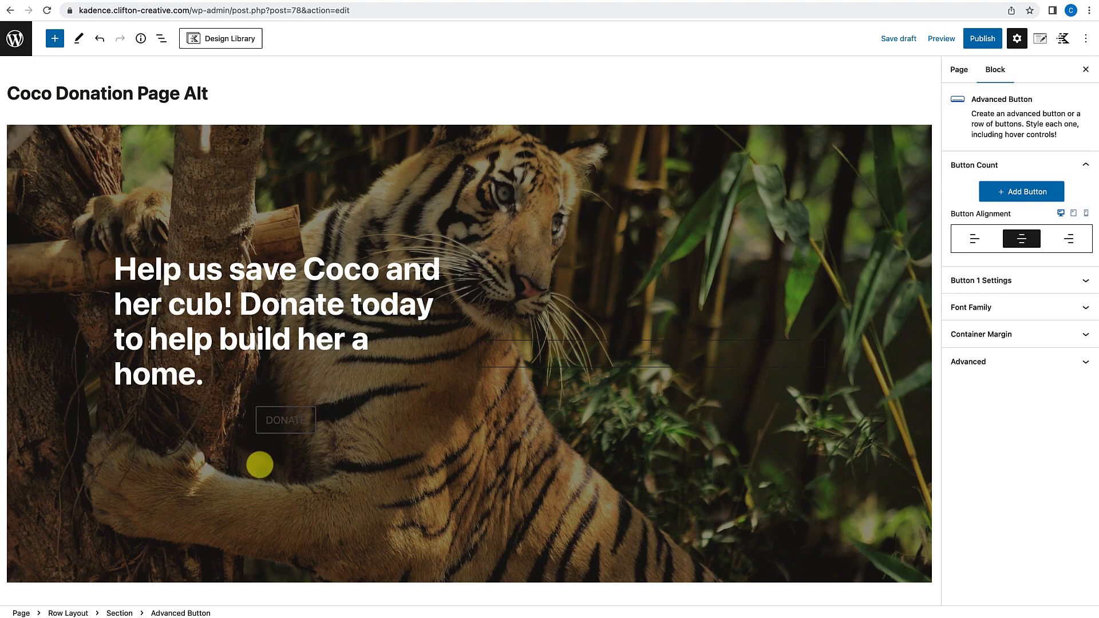
text( NOW)
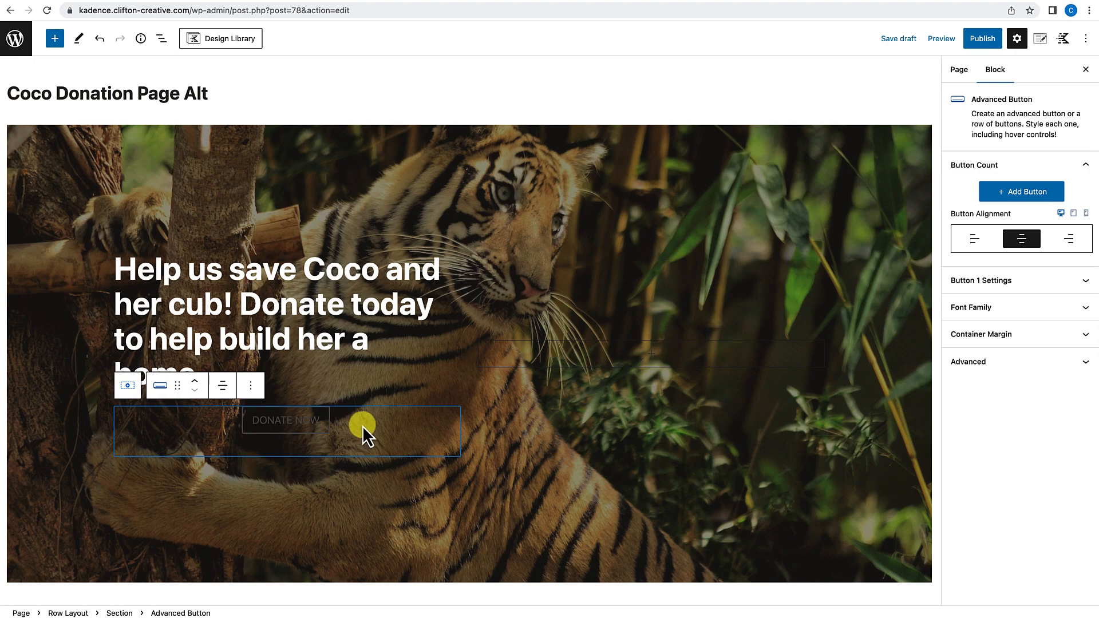
Step: Make the DONATE NOW button inherit the theme's styles and align it to the left
click(1054, 295)
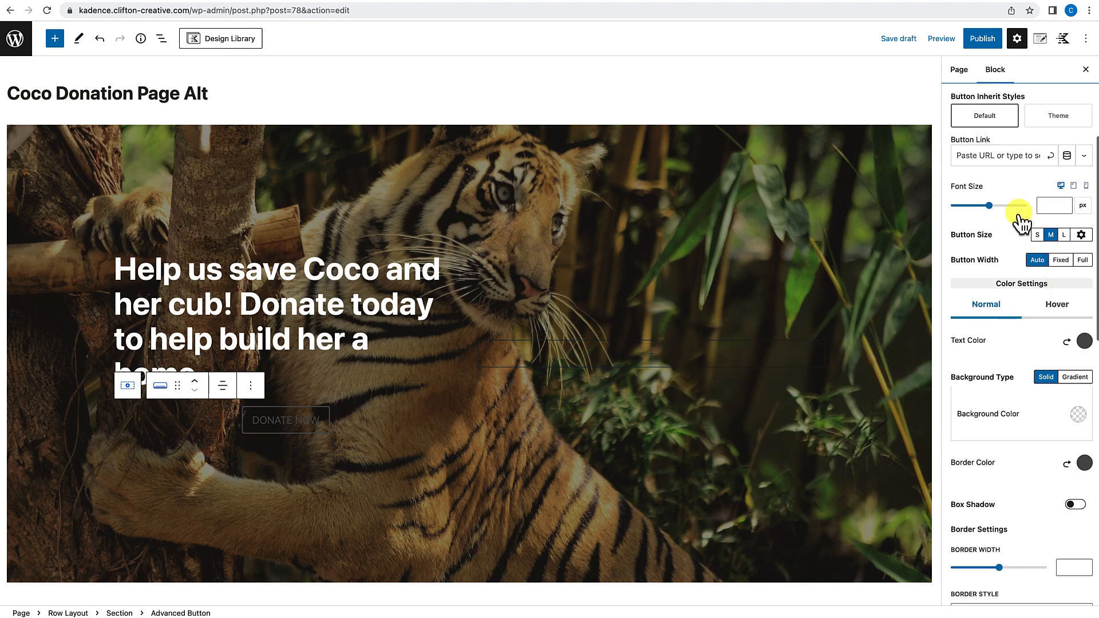
click(1063, 119)
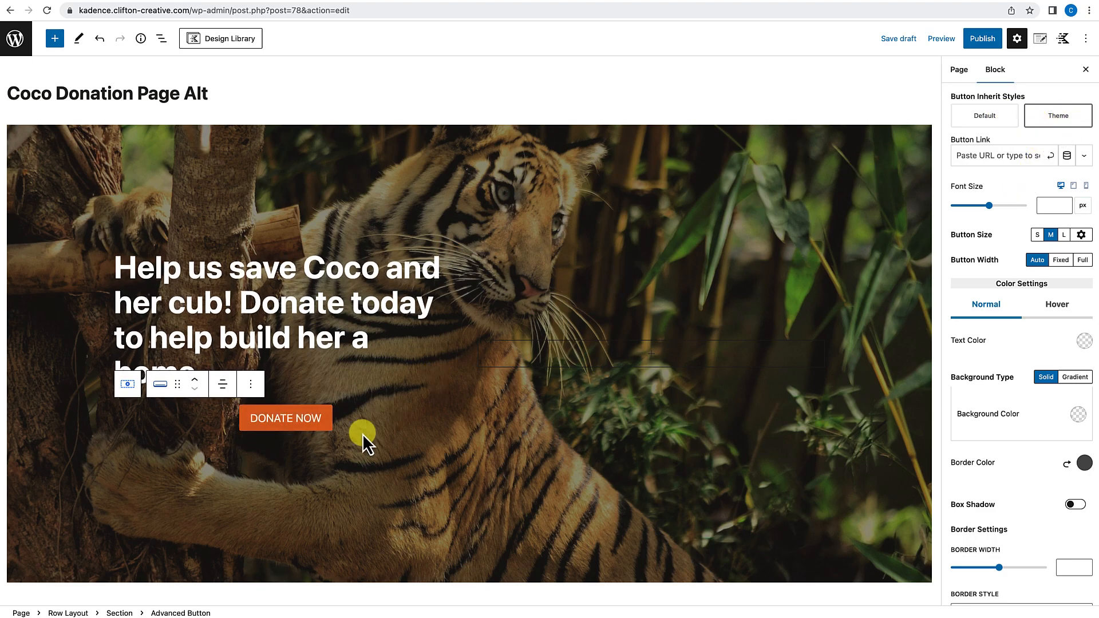
click(223, 385)
click(228, 419)
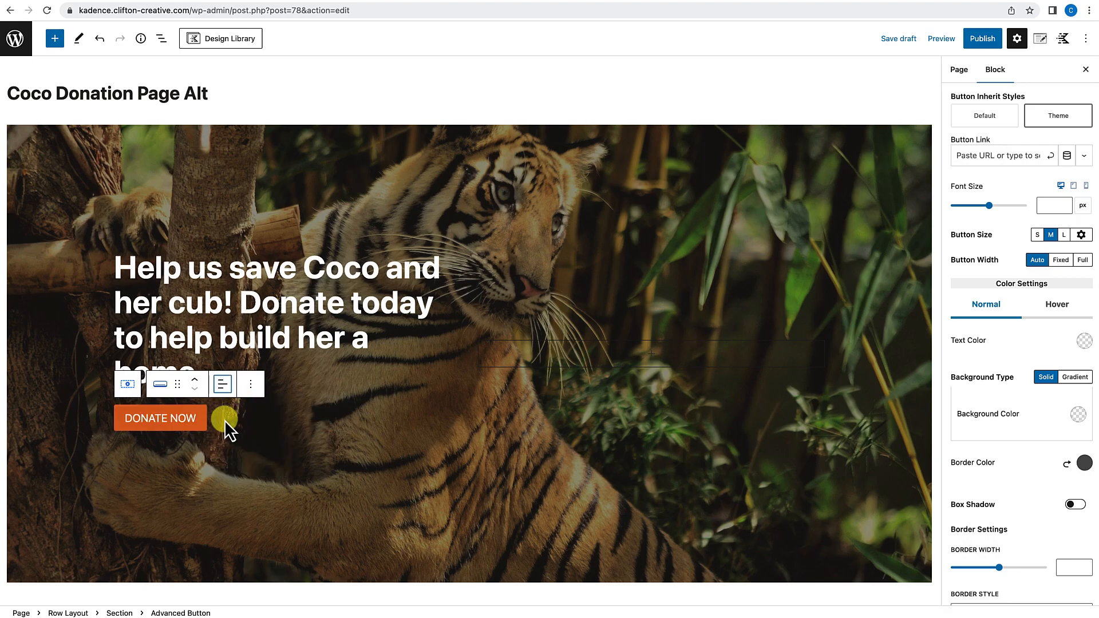
click(297, 414)
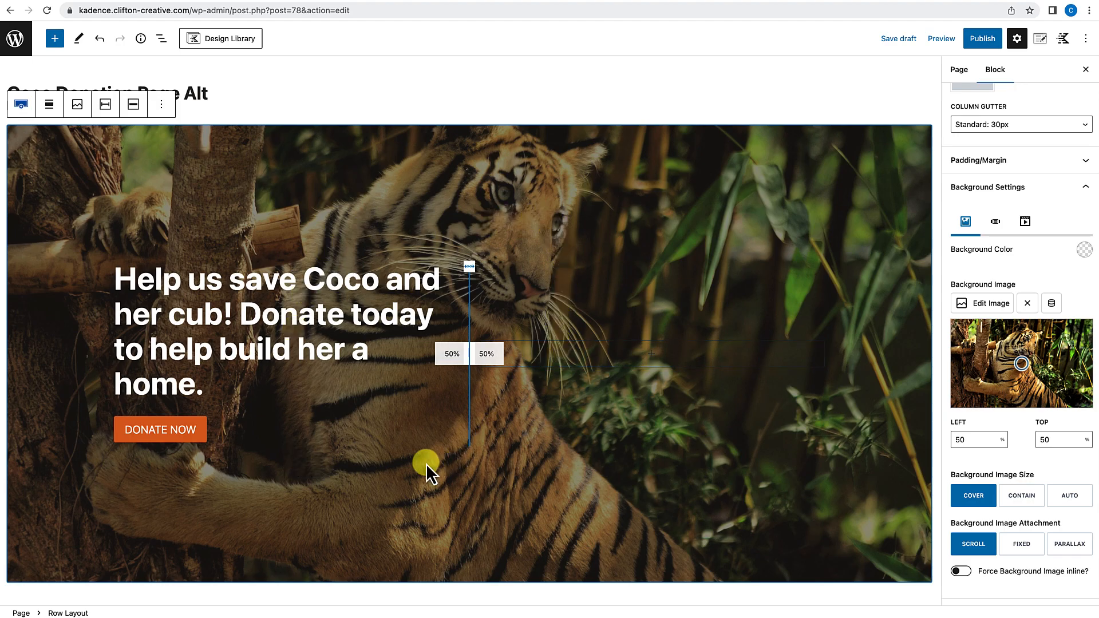
Step: Publish the Coco Donation Page Alt and view the live page
click(984, 41)
click(992, 44)
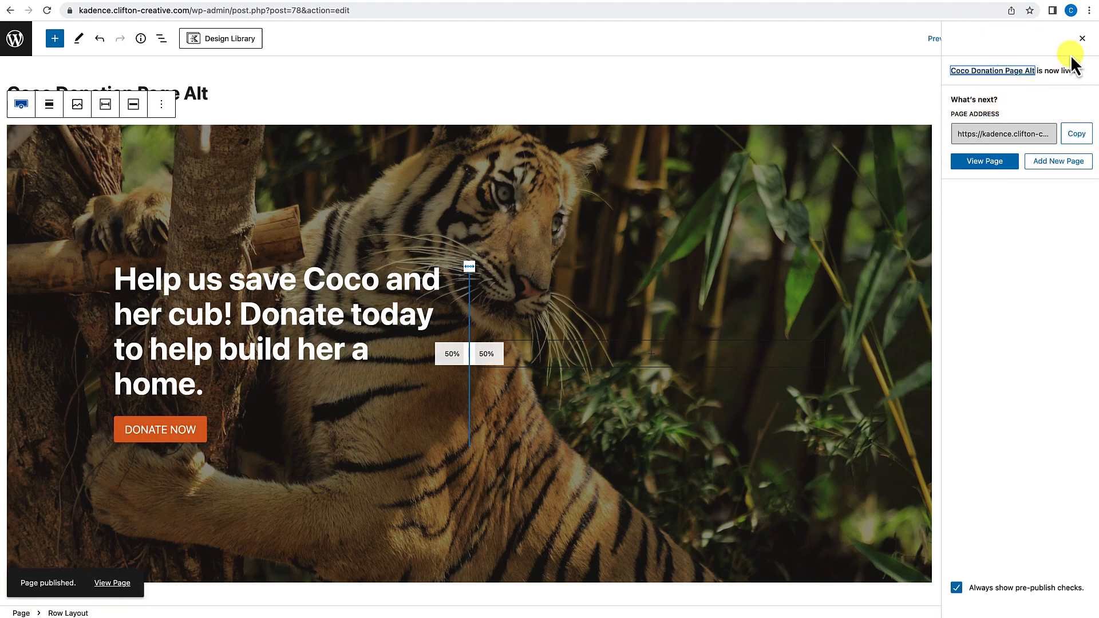
click(1082, 39)
click(113, 584)
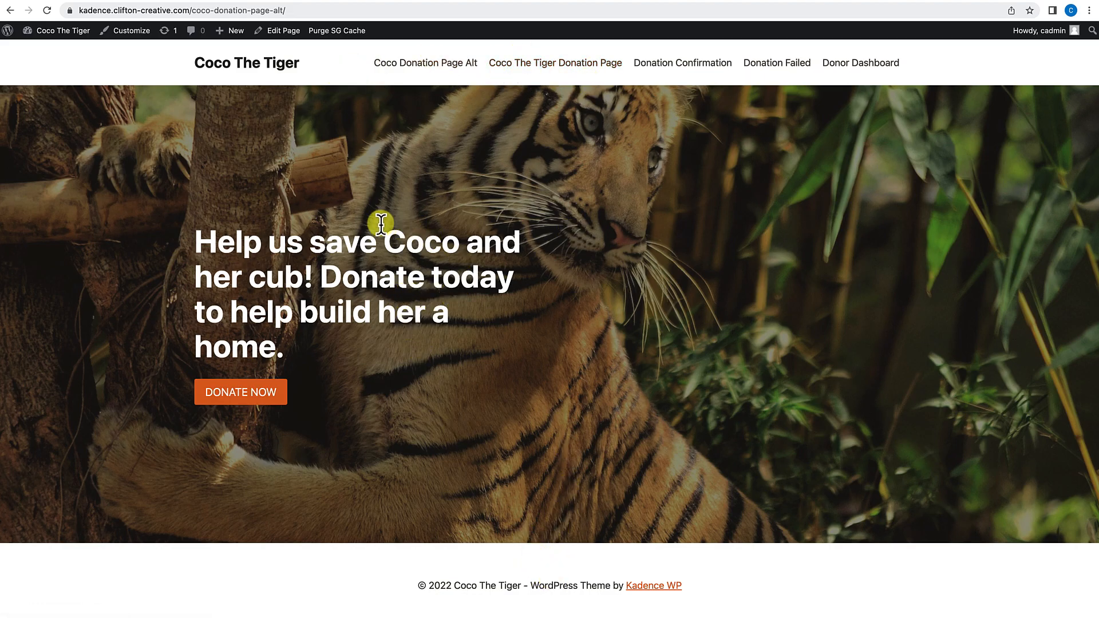
Step: Reopen the page for editing, disable its header and footer in the page settings, and update it
click(288, 33)
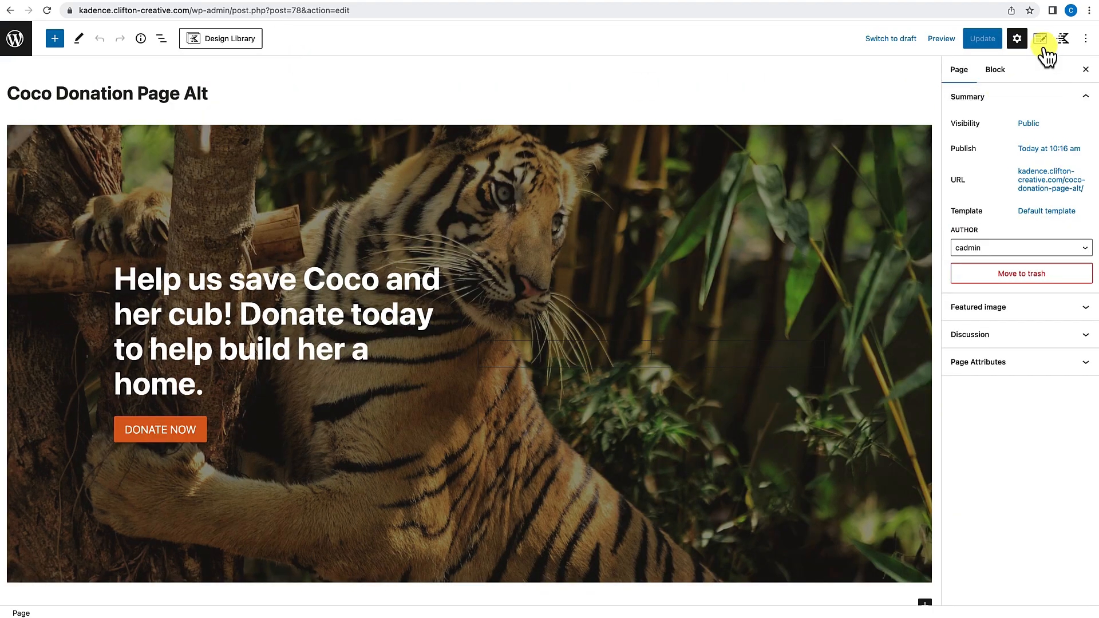
click(1041, 39)
click(1034, 331)
click(966, 557)
click(966, 574)
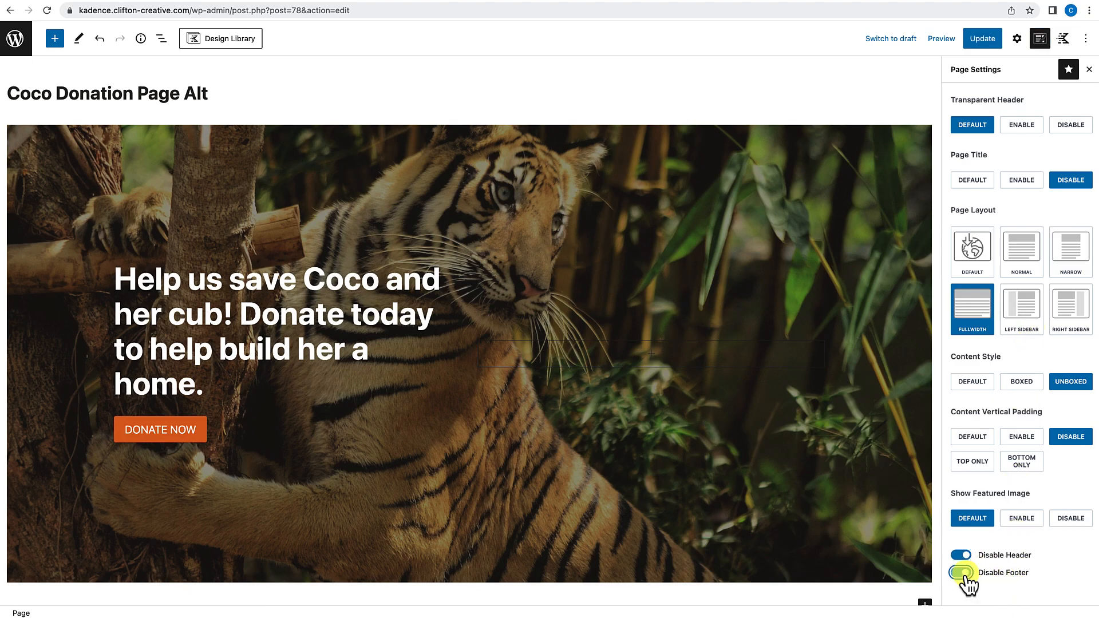
click(984, 47)
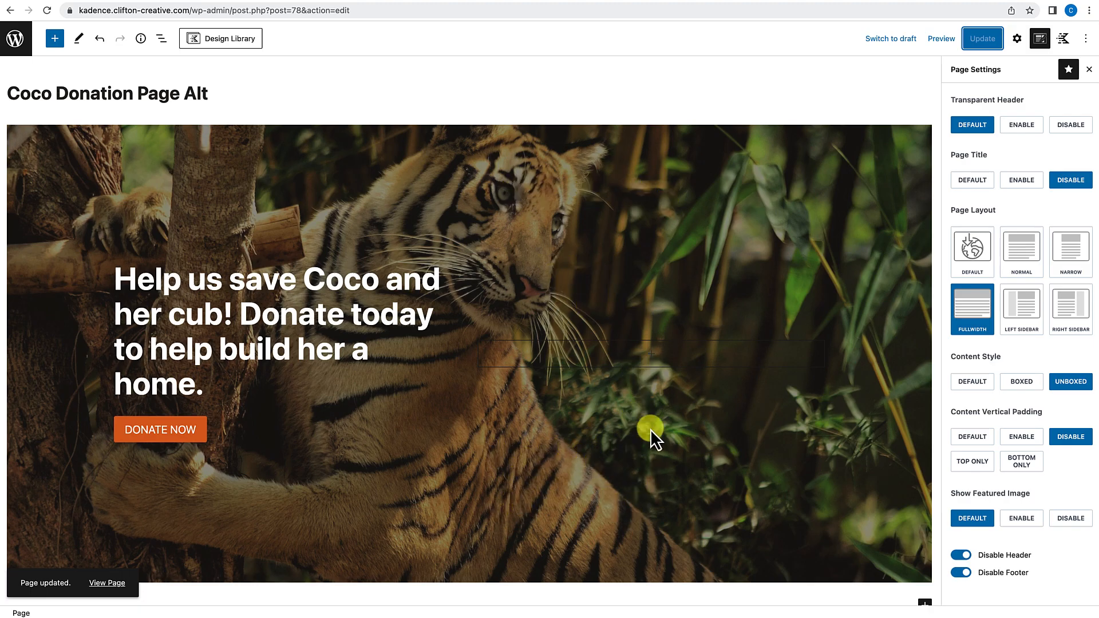
Step: Reposition the tiger hero row's background image focal point to 52% left and 0% top
click(735, 171)
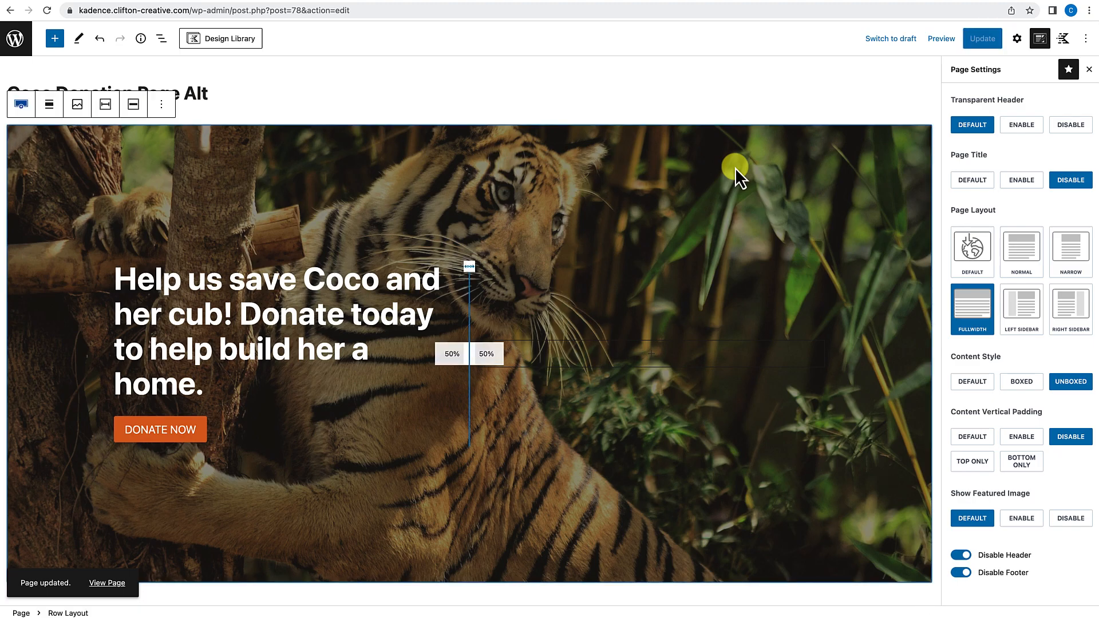
click(1018, 39)
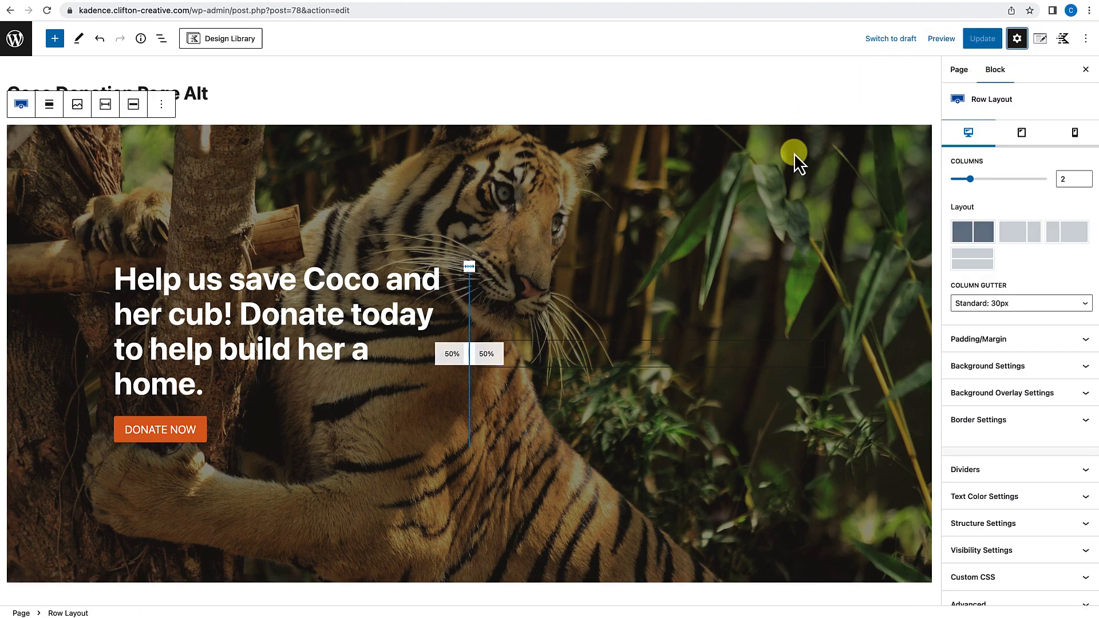
click(1018, 367)
scroll(1011, 449, down, 3)
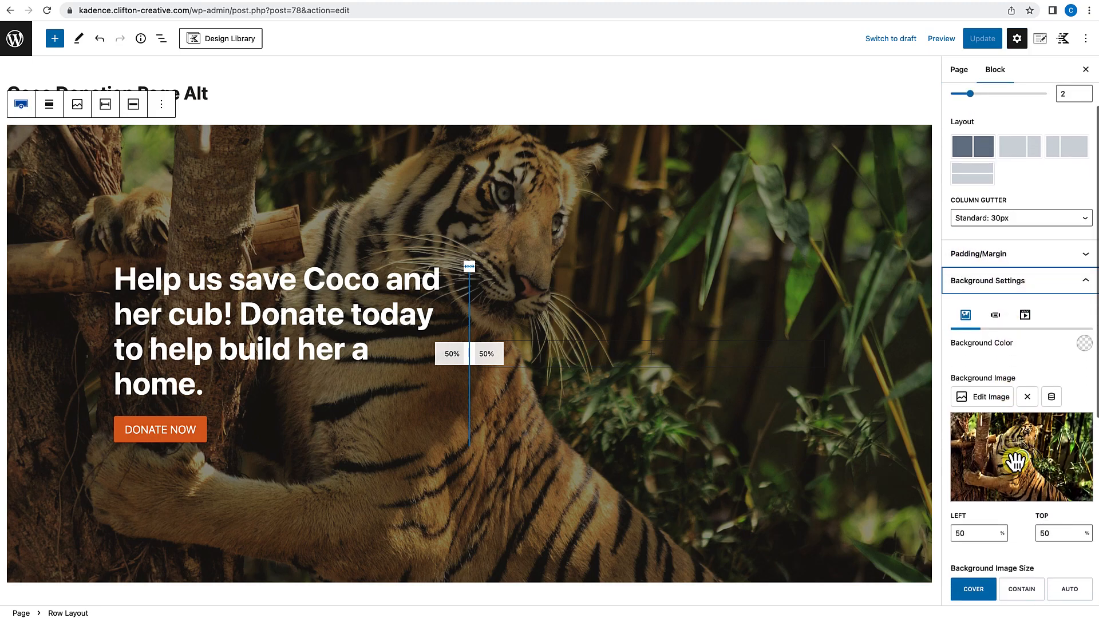
drag(1019, 460, 1024, 412)
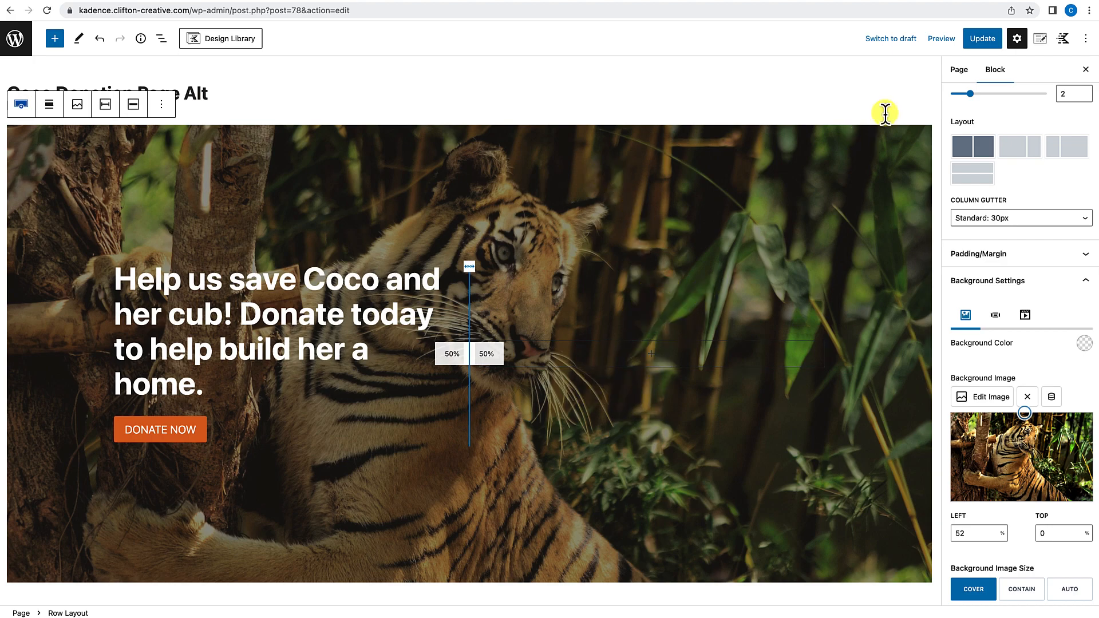
Step: Update the page and check its live version, returning to the editor
click(984, 42)
click(115, 583)
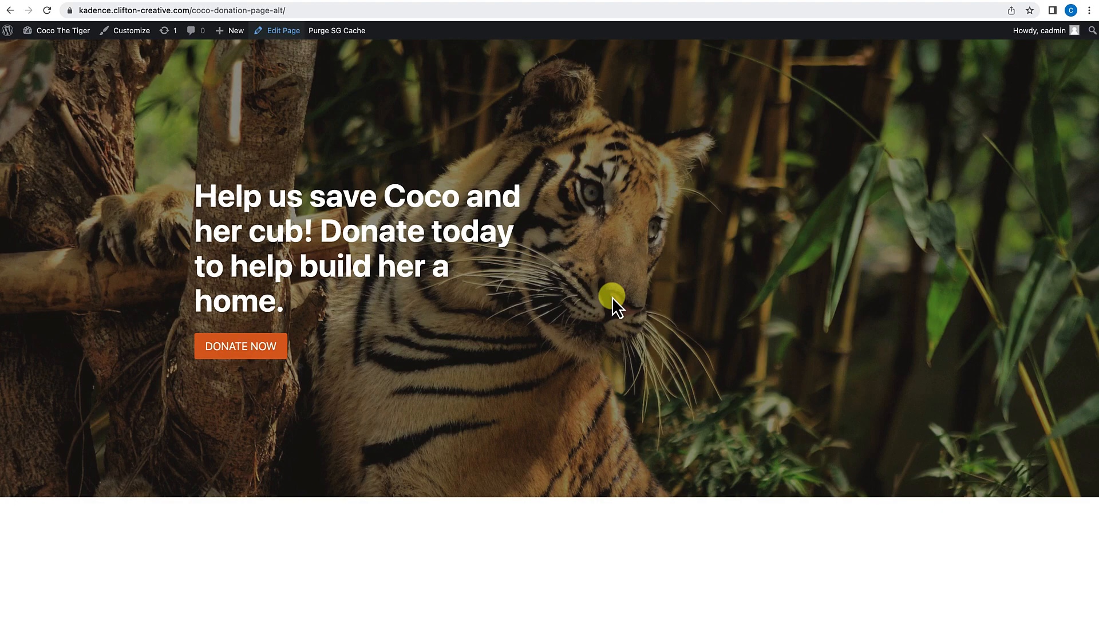
click(286, 40)
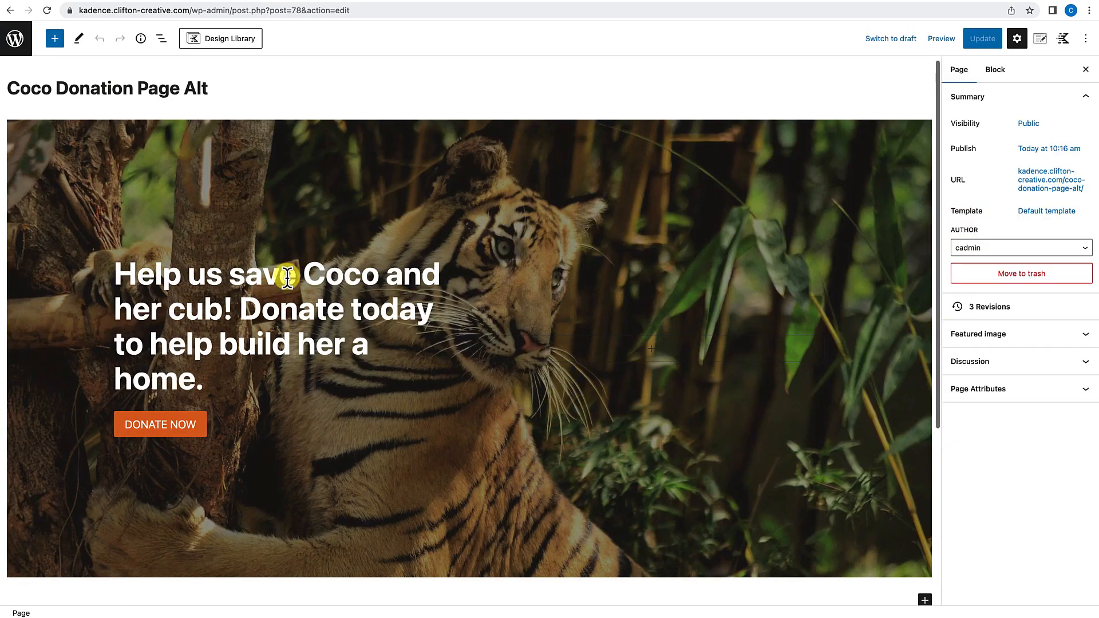
Step: Insert a Row Layout block with two equal columns directly after the tiger hero row
scroll(286, 286, down, 5)
click(306, 404)
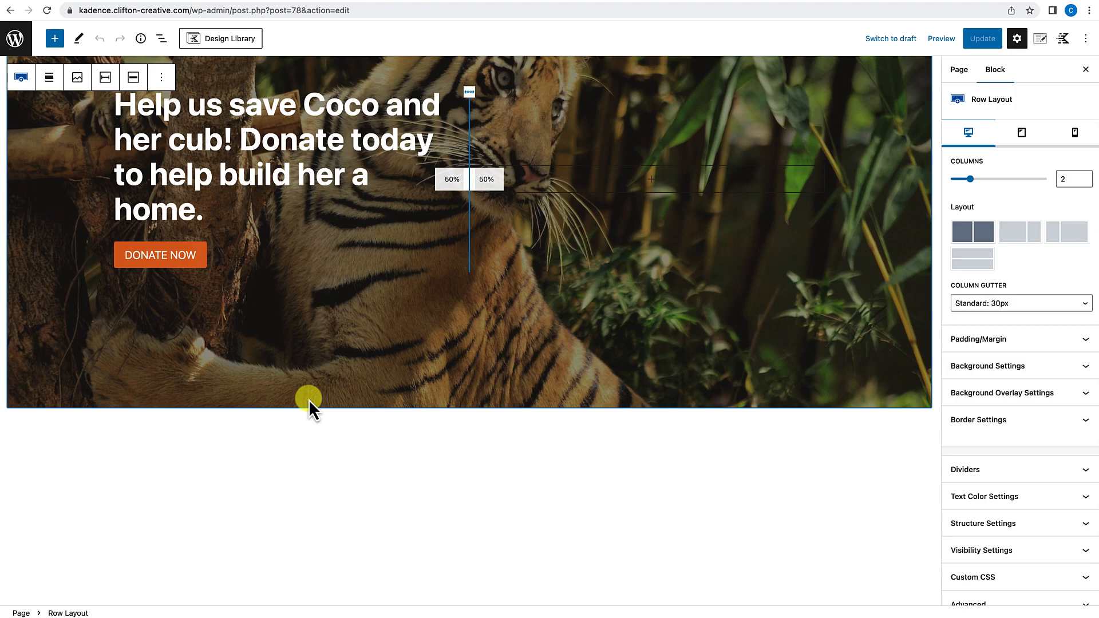
scroll(308, 399, up, 2)
scroll(308, 400, up, 1)
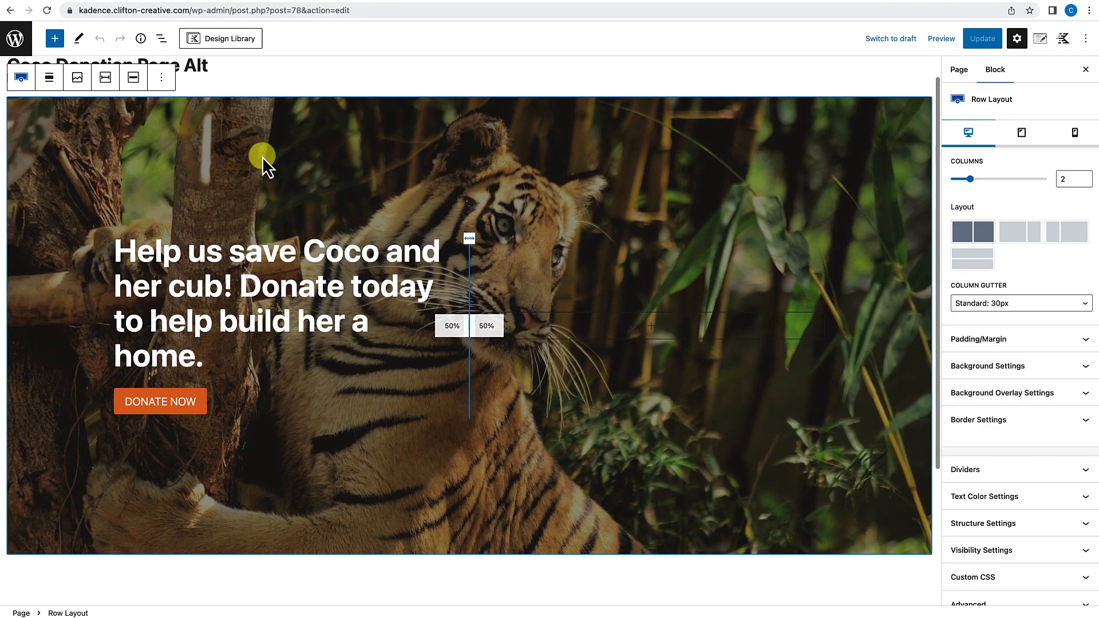
click(162, 85)
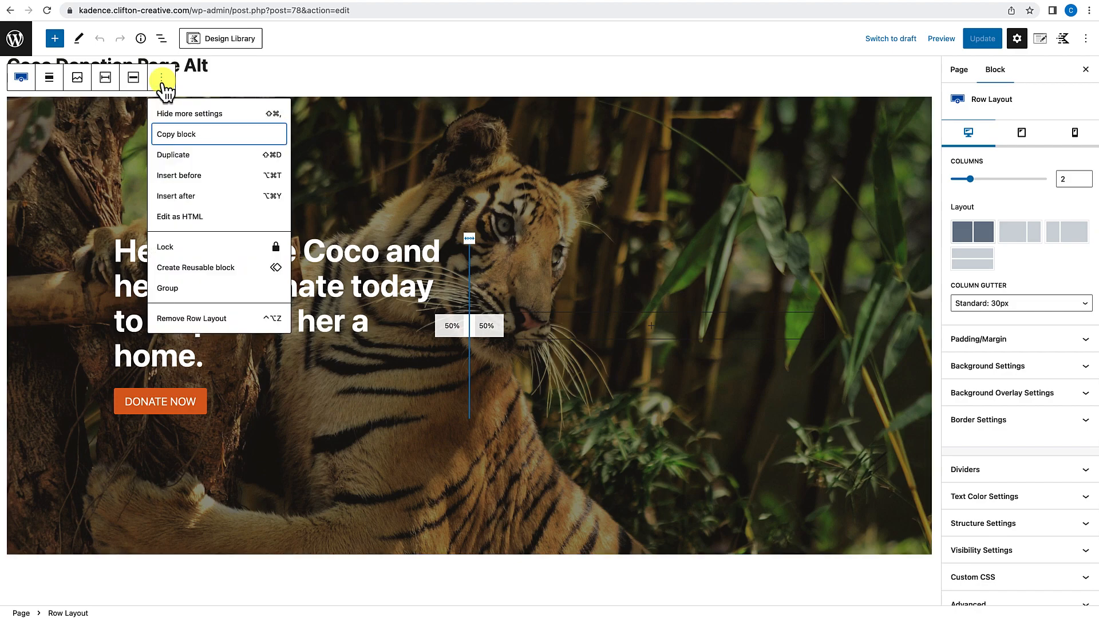
click(191, 196)
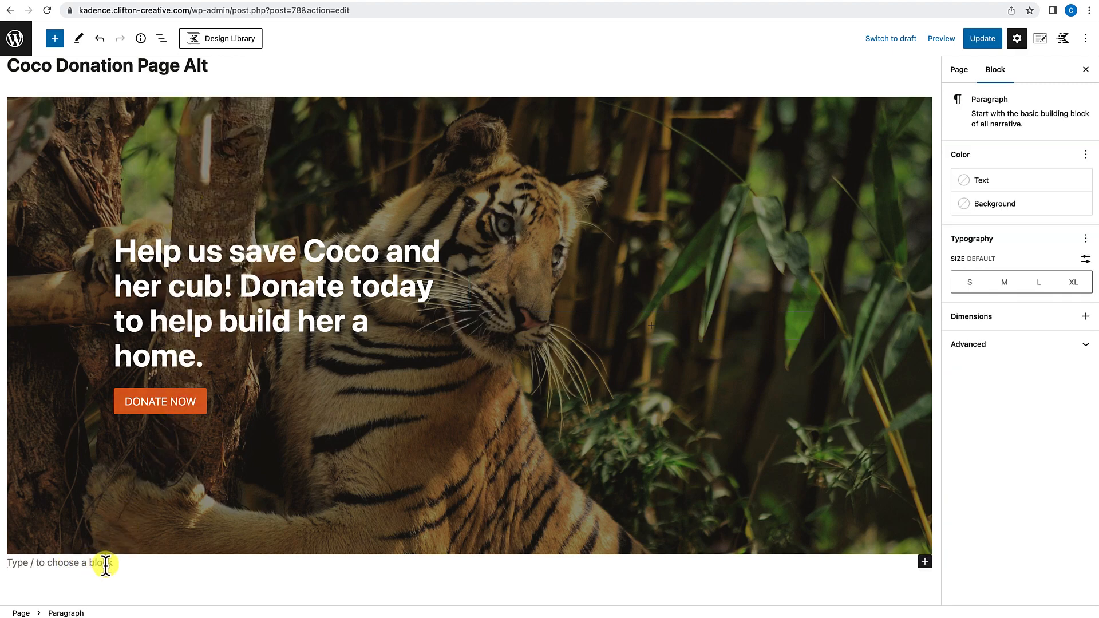
text(/)
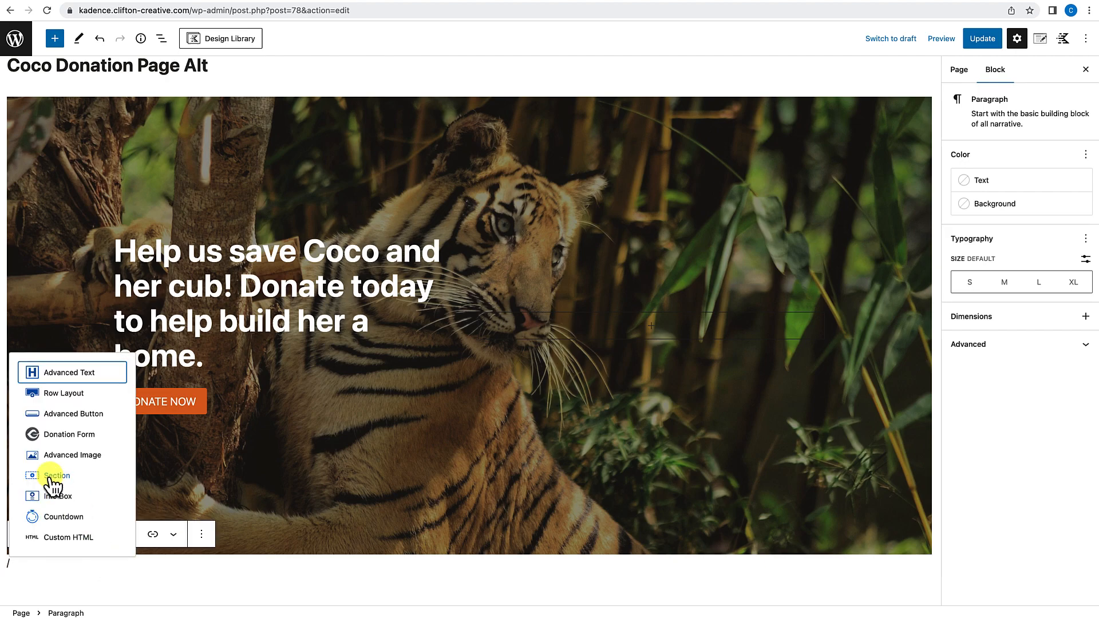
click(64, 395)
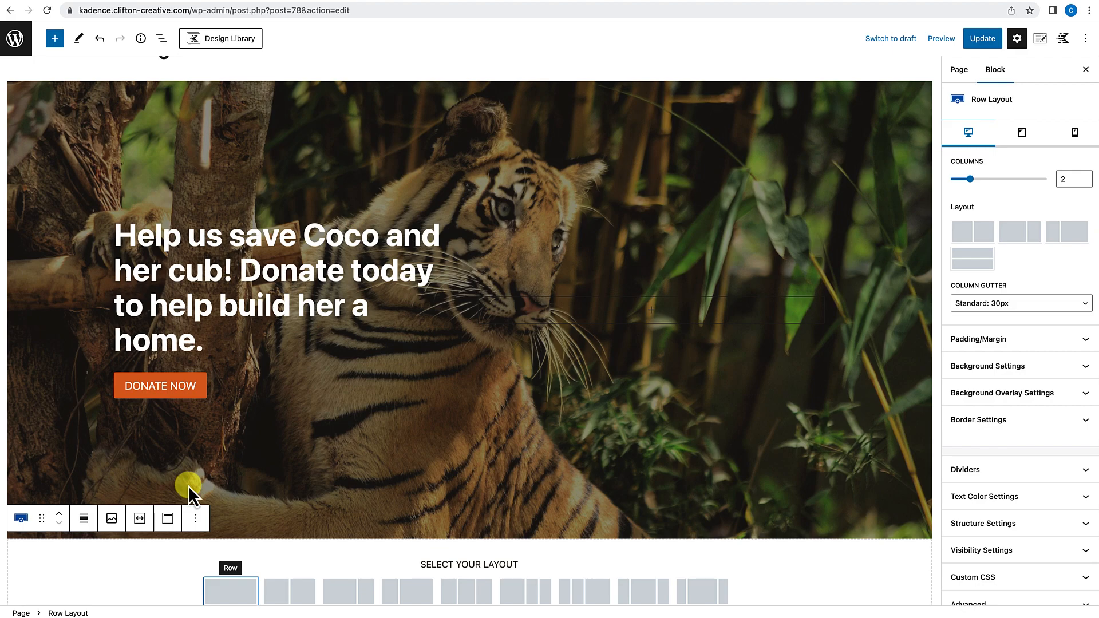
scroll(189, 487, down, 2)
click(291, 520)
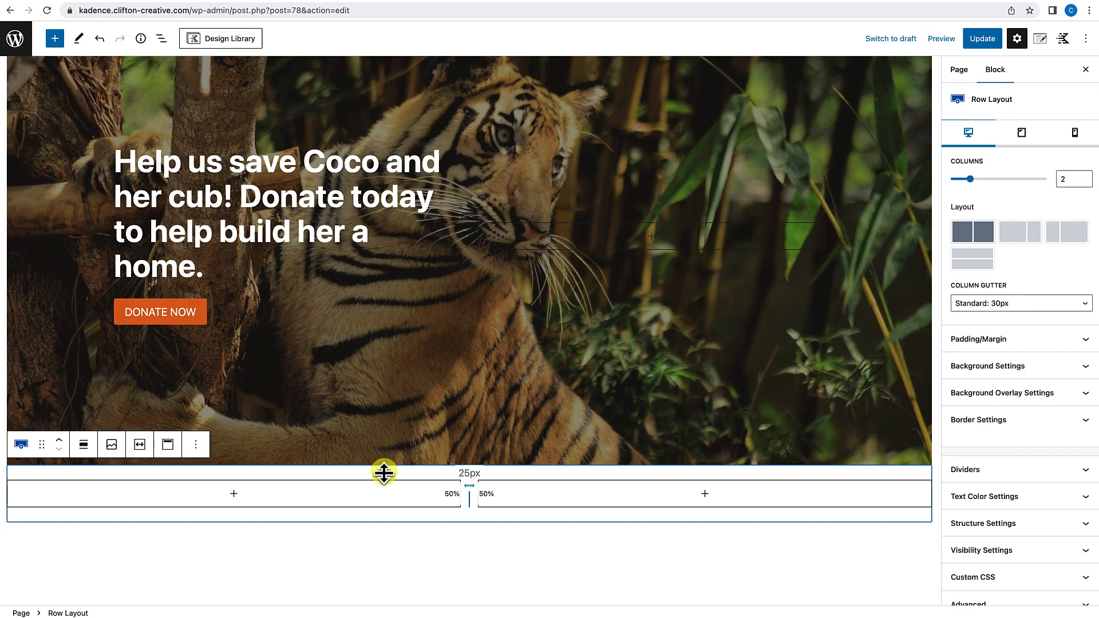
Step: Set the new row's top and bottom padding to 85 px
click(1033, 341)
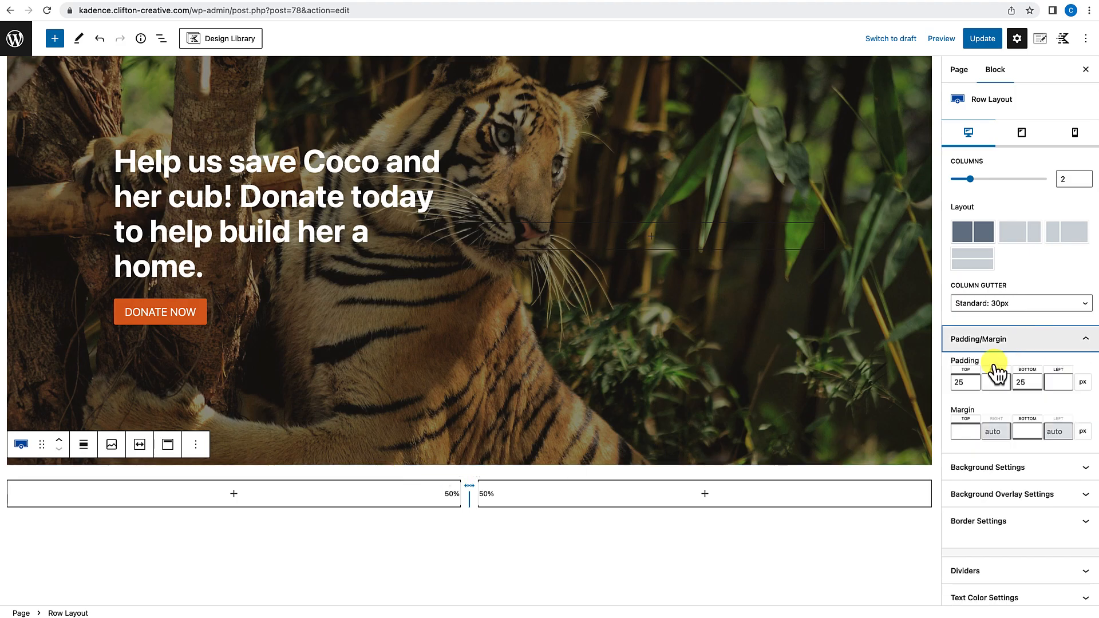
double_click(956, 382)
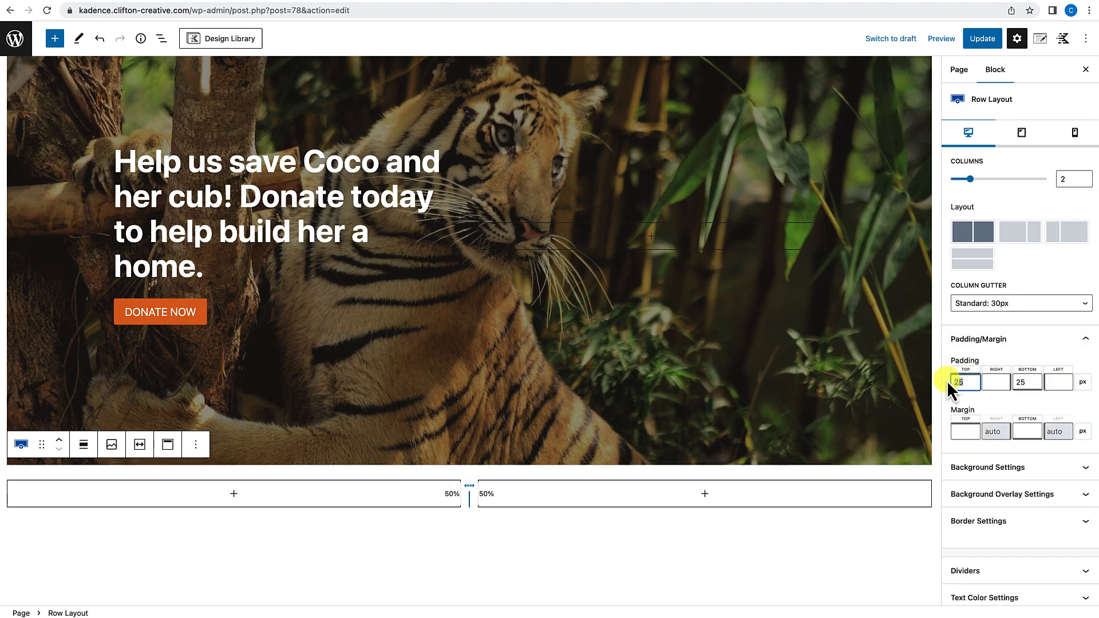
text(85)
double_click(1028, 382)
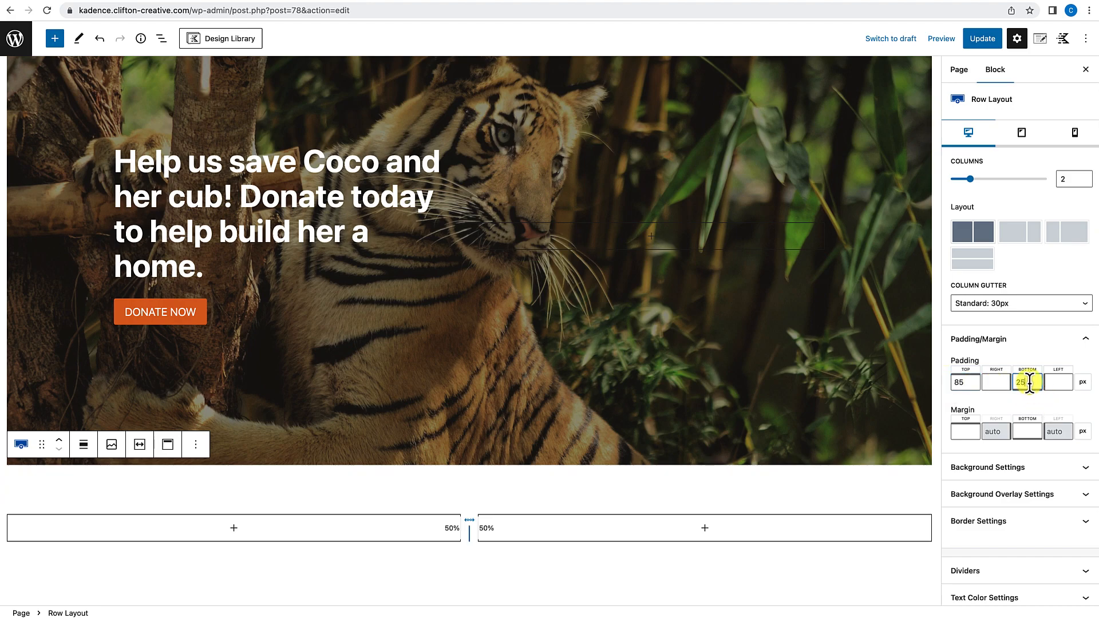
text(8)
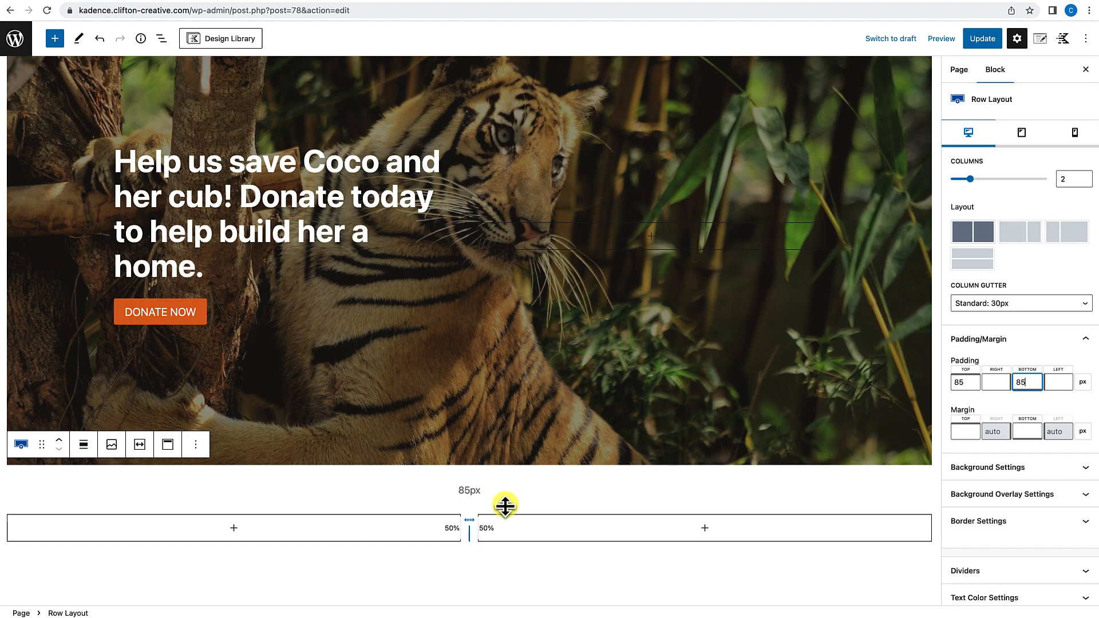
Step: Make the new row's content max width inherit from the theme and resize its columns to 60% and 40%
scroll(520, 500, down, 3)
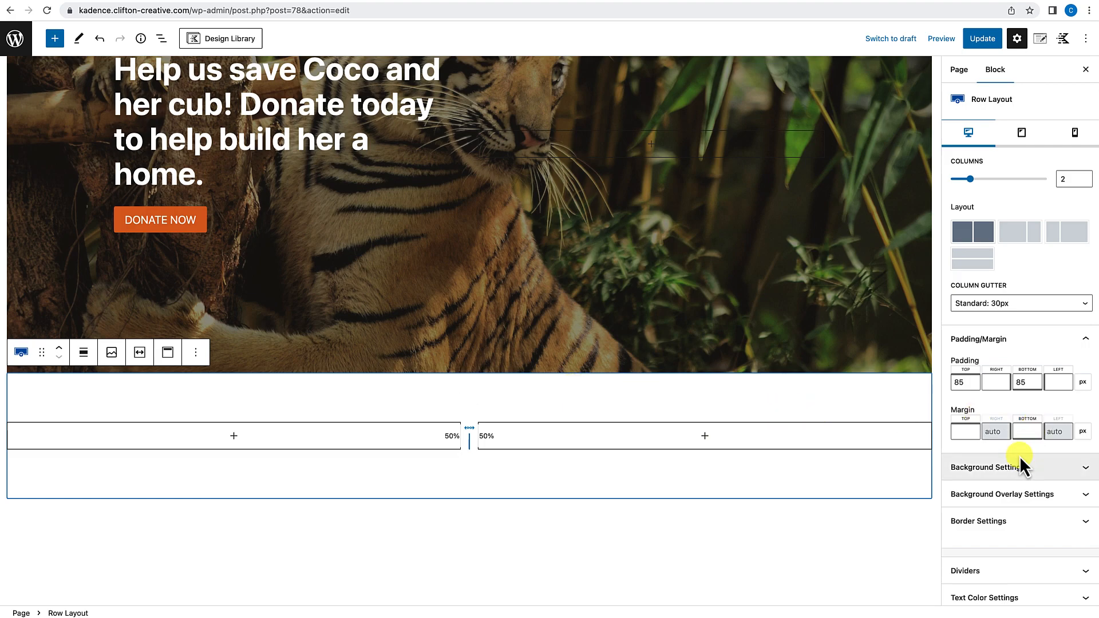
scroll(1038, 451, down, 3)
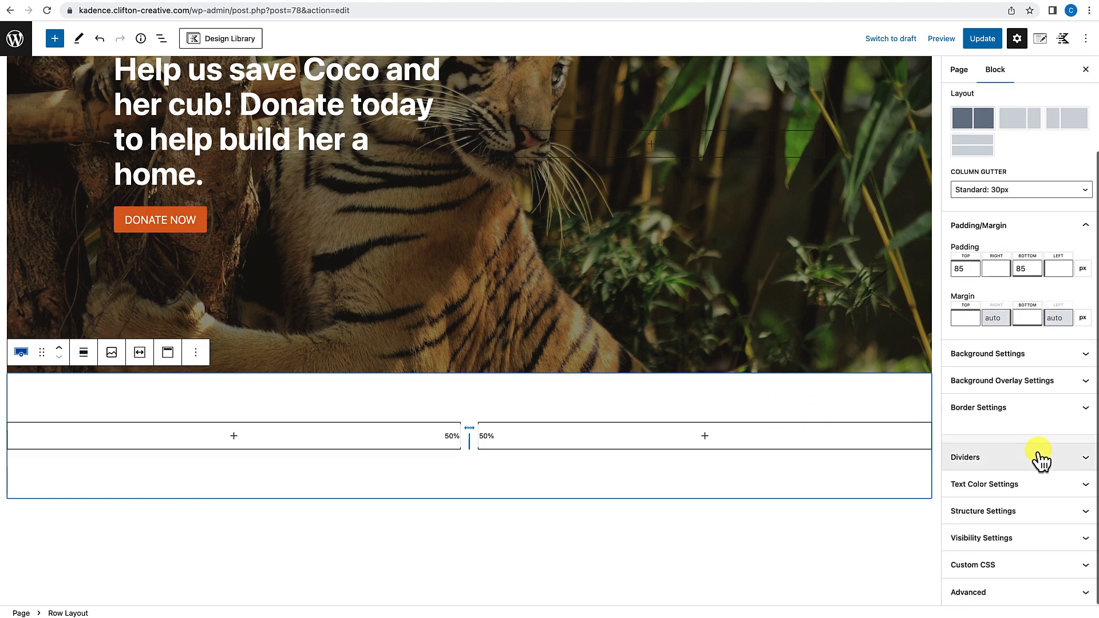
click(1009, 518)
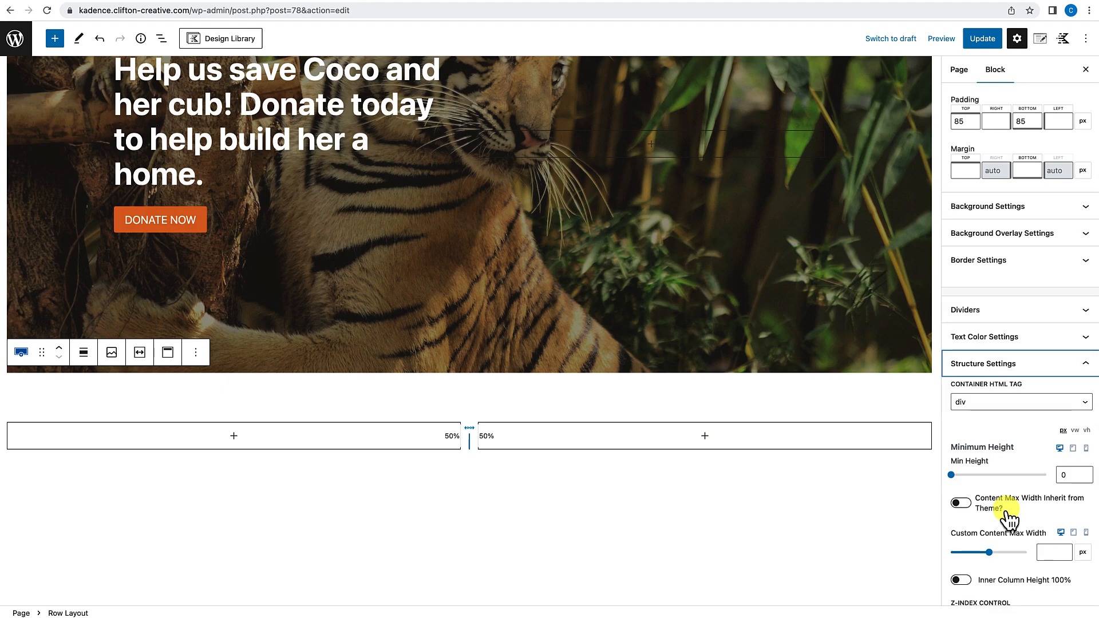
scroll(1004, 462, down, 2)
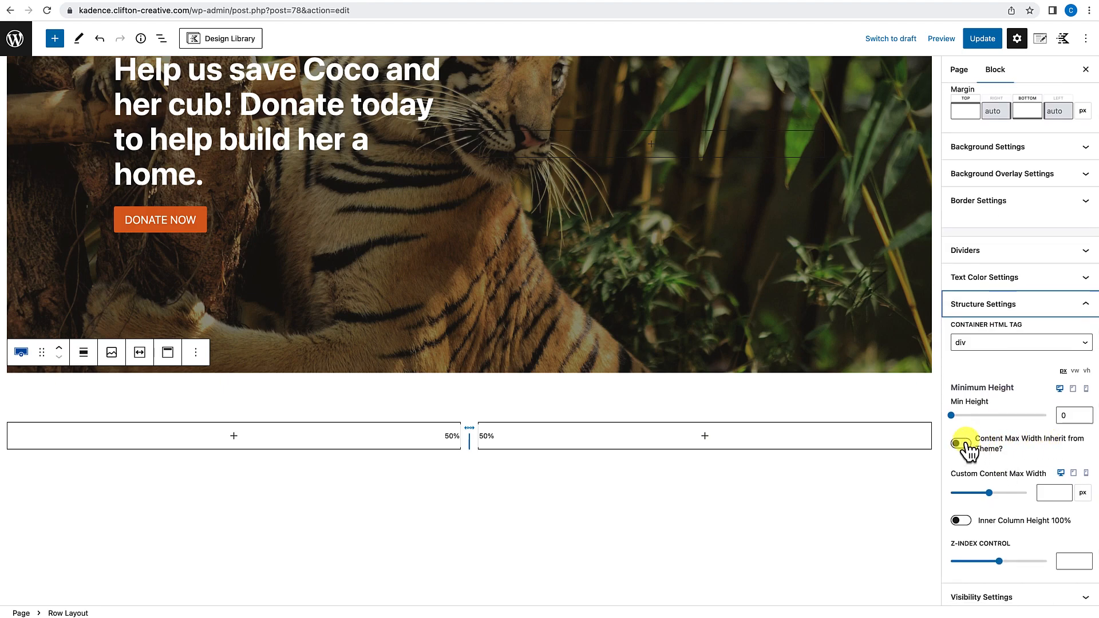
click(962, 444)
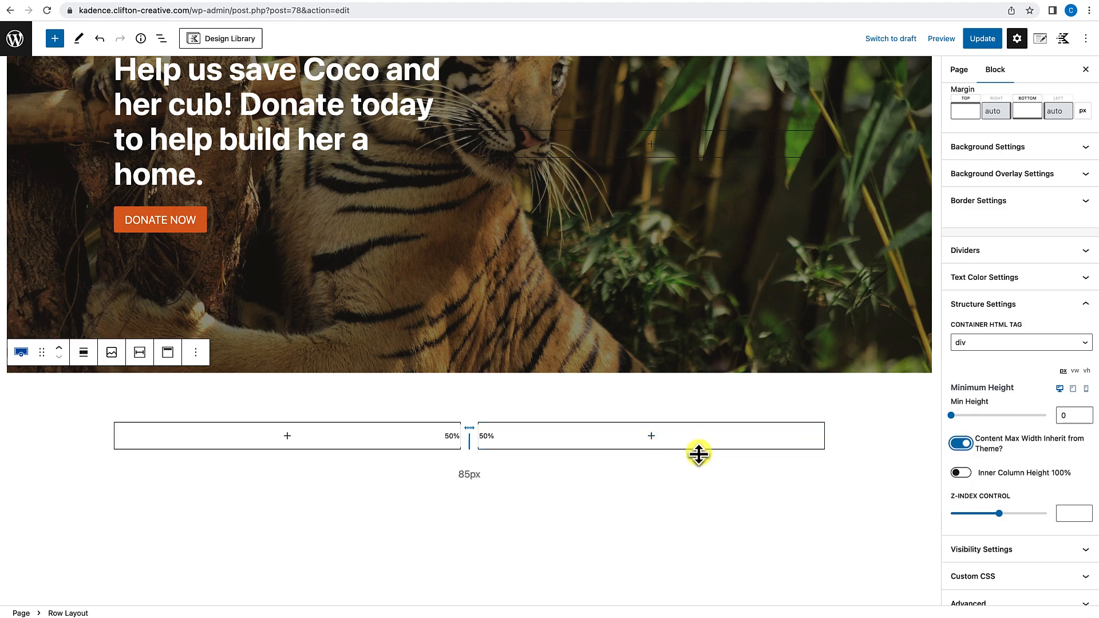
drag(469, 442, 556, 442)
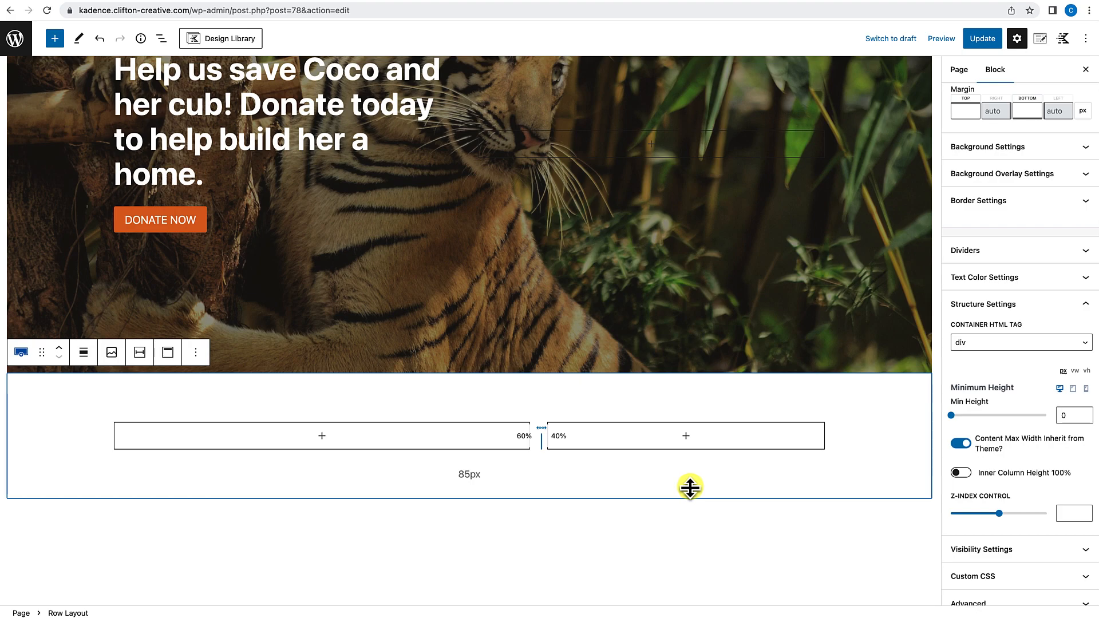
Step: Add an Advanced Text heading reading "Coco needs your help..." to the row's 60% column
click(322, 436)
click(325, 297)
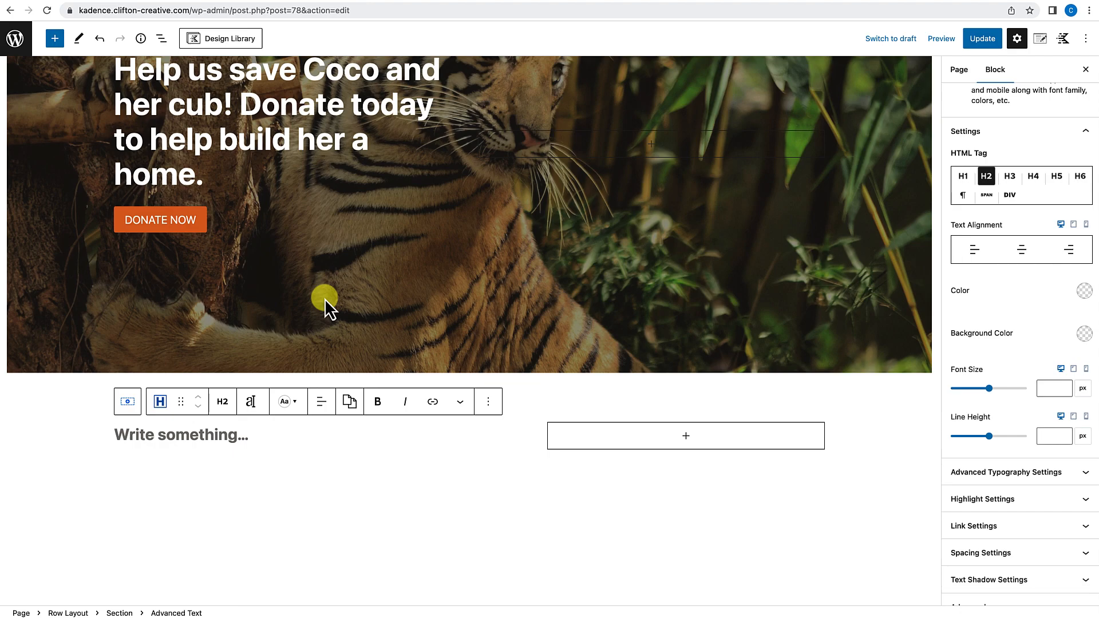
text(Coco n)
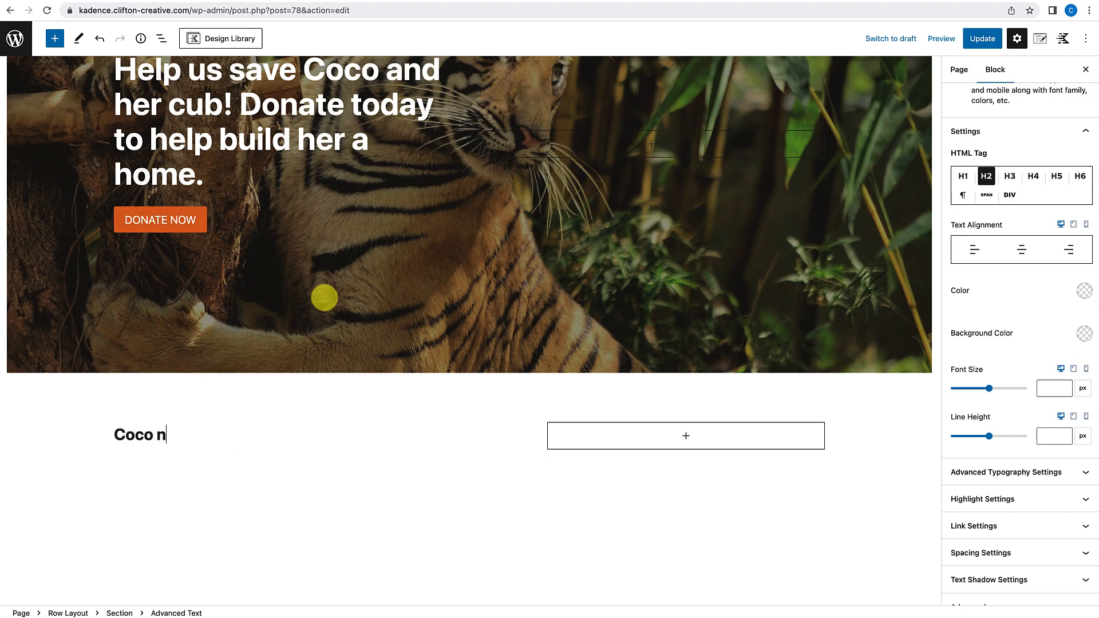
text(eeds your help...)
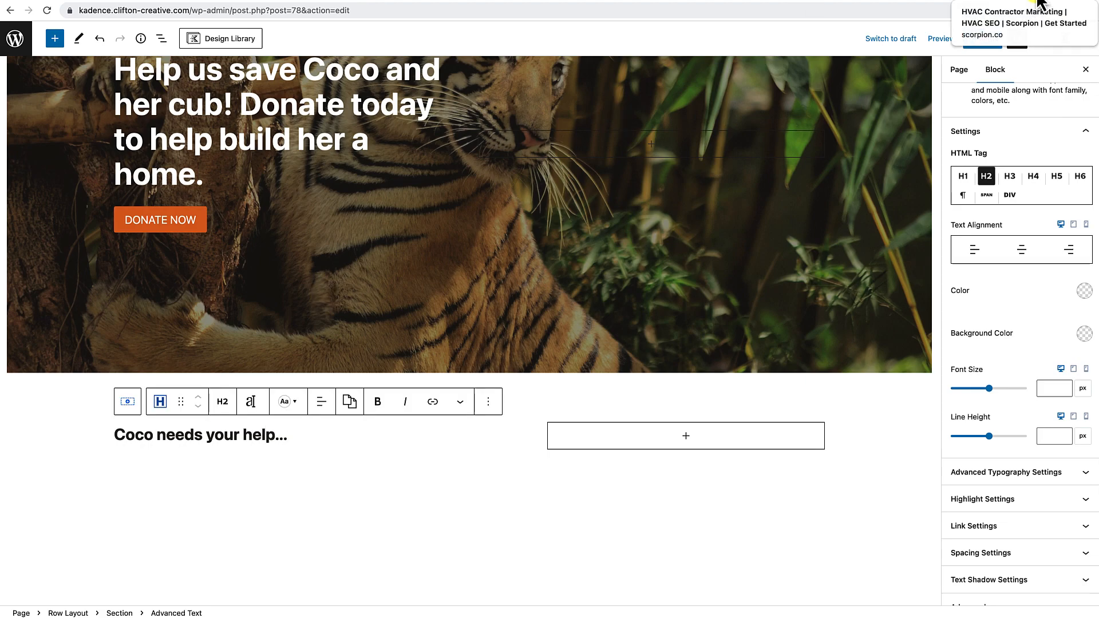
Step: Copy the "Why do we use it?" paragraph from lipsum.com and paste it below the "Coco needs your help..." heading
key(super+t)
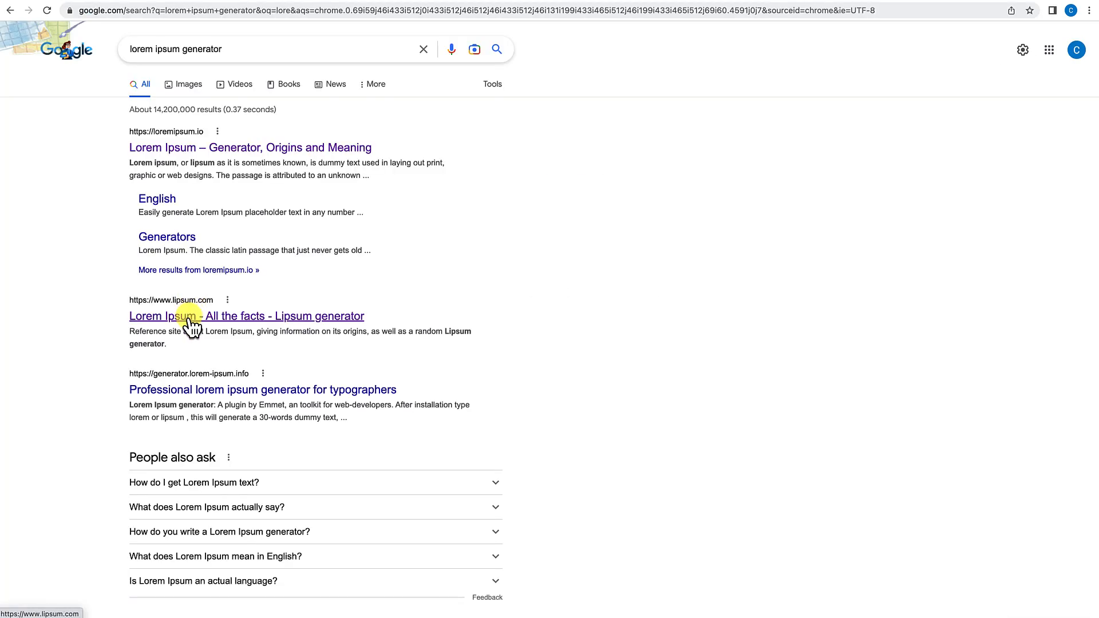
click(190, 319)
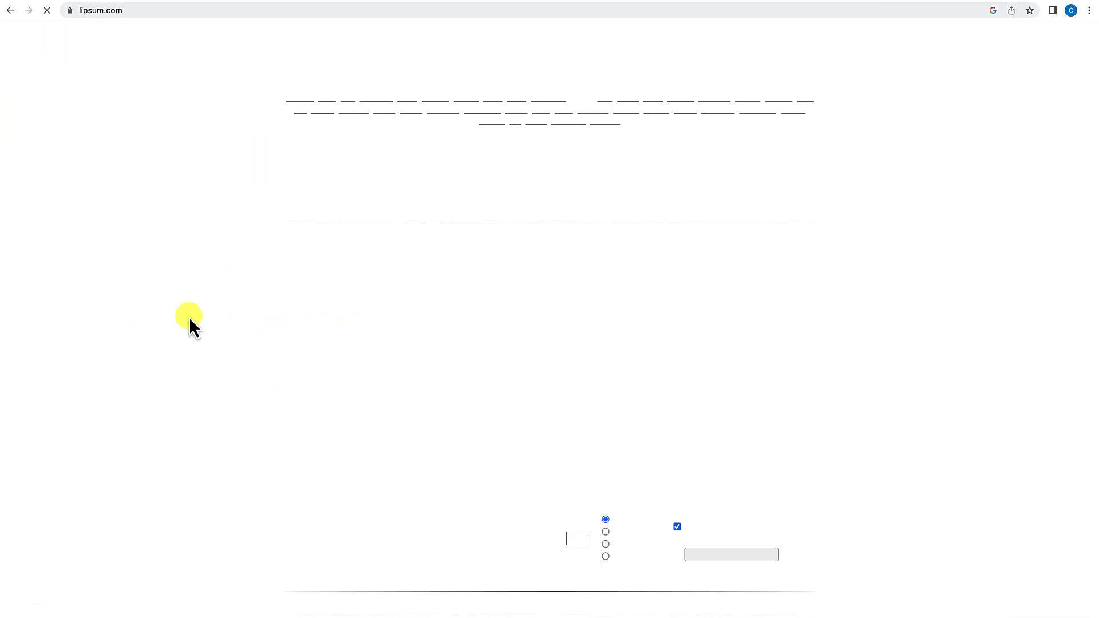
scroll(189, 303, down, 2)
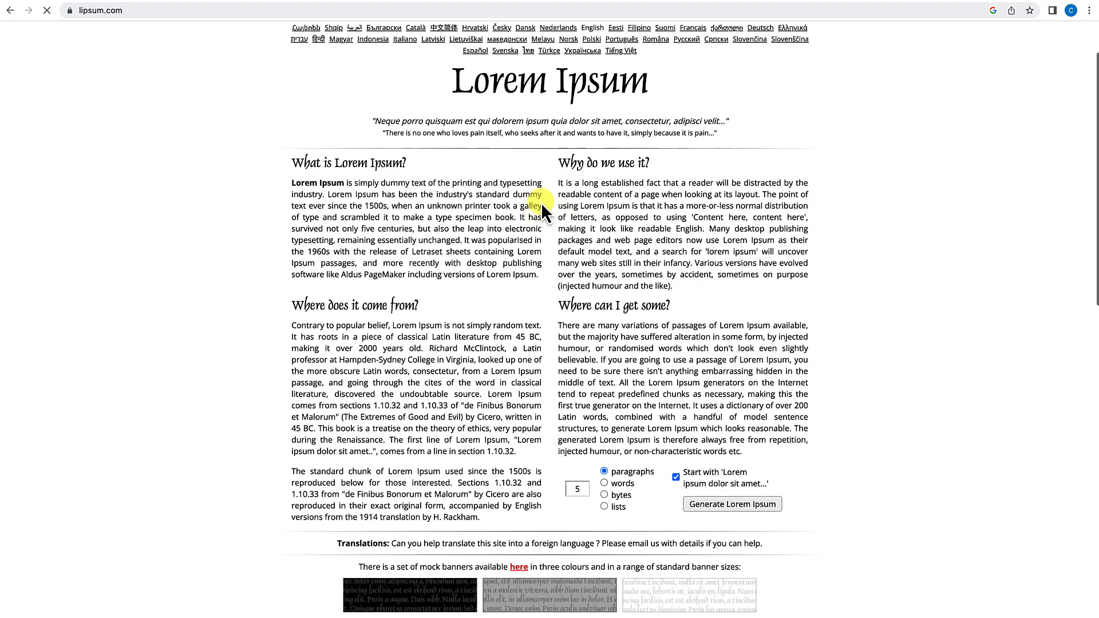
drag(558, 182, 686, 286)
key(super+c)
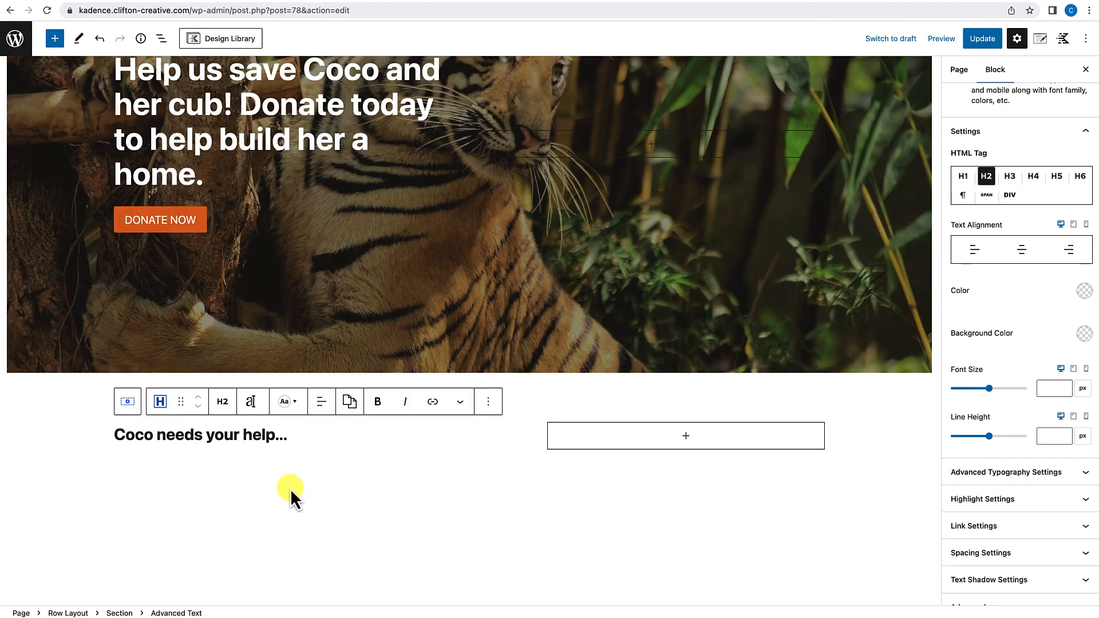
key(Return)
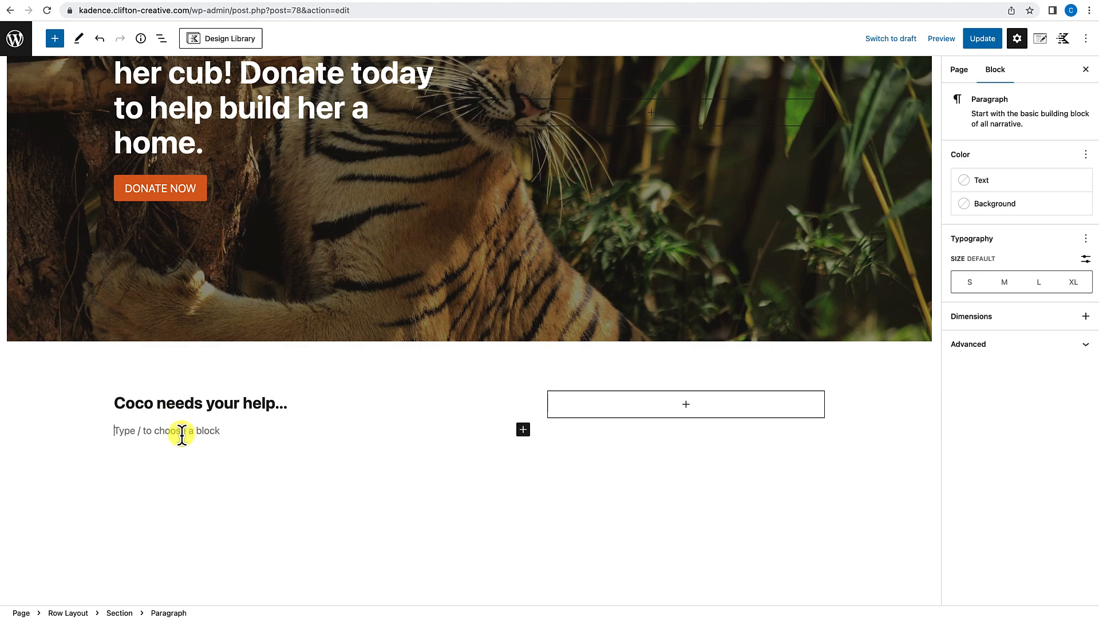
key(super+v)
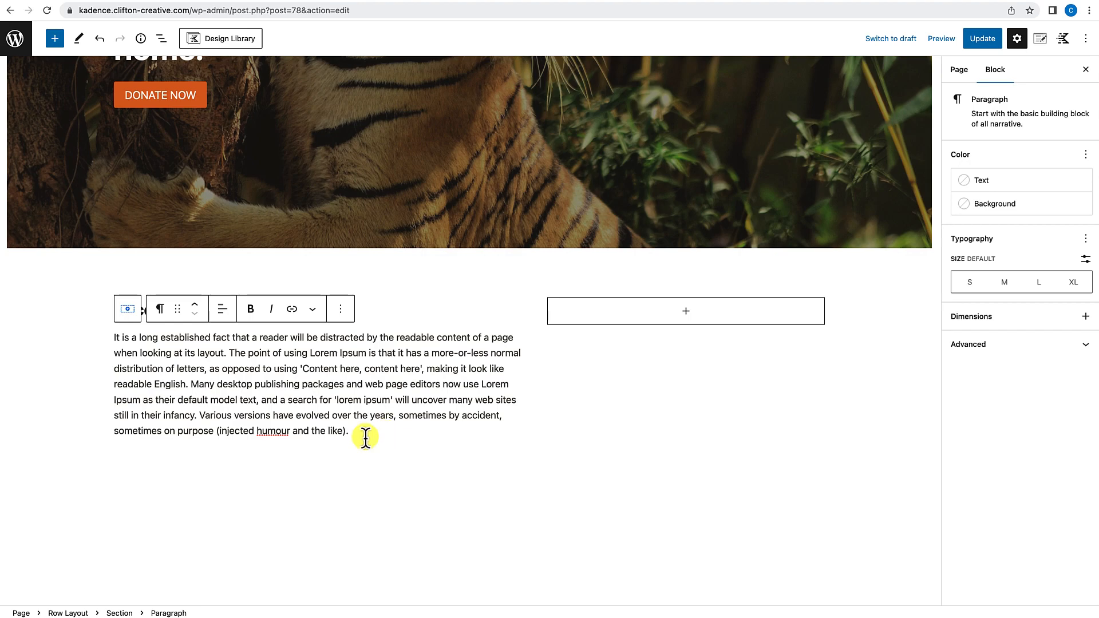
Step: Insert a nested Row Layout with two equal columns below the pasted paragraph
key(Return)
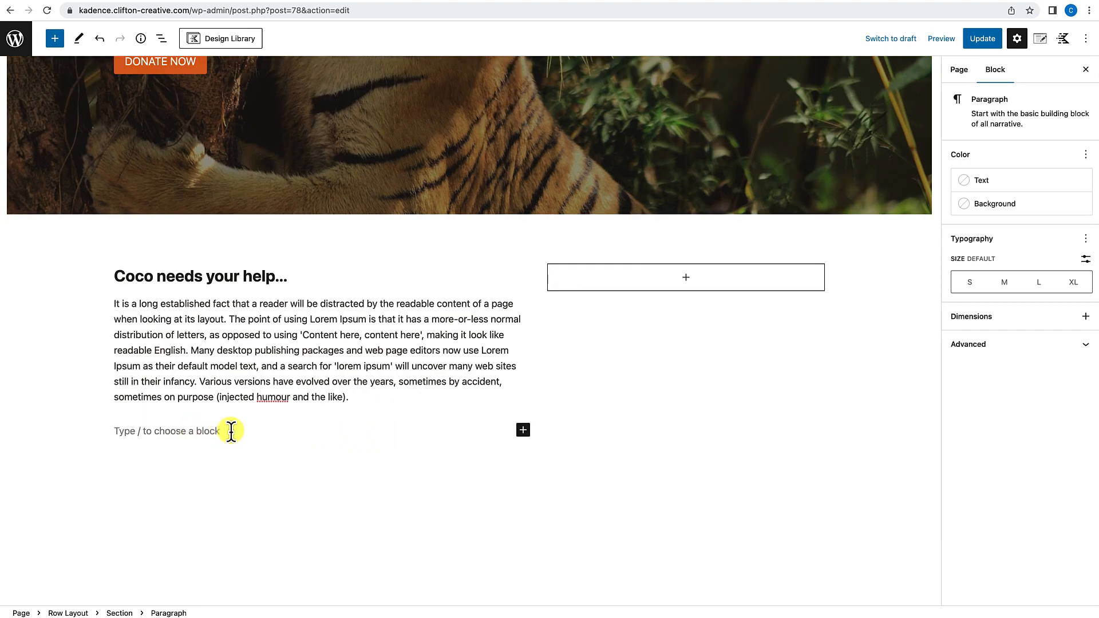
text(/)
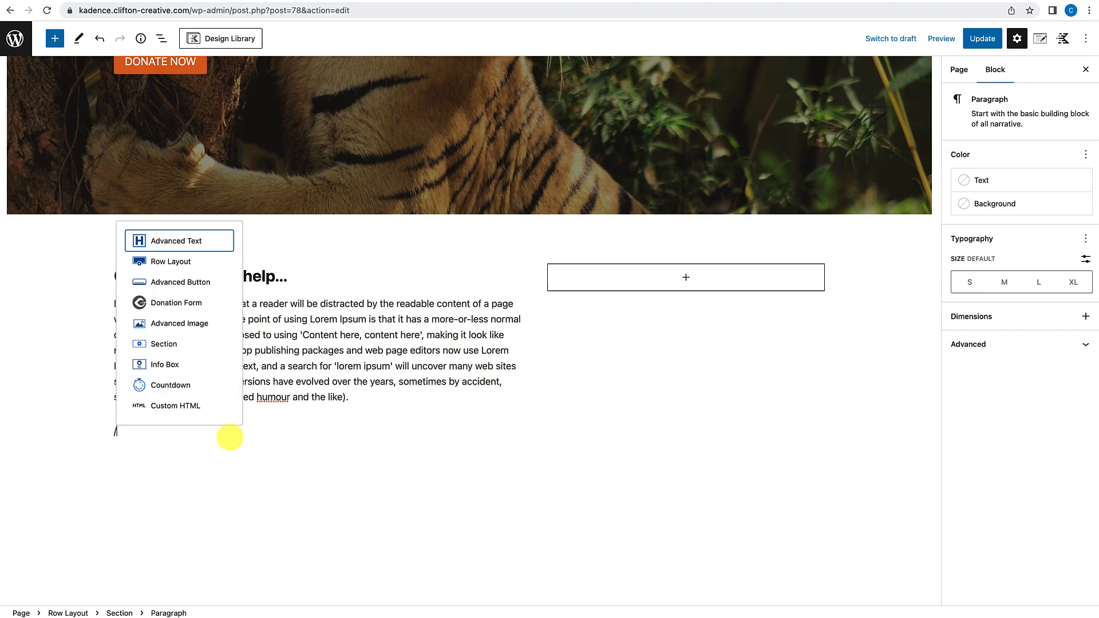
click(178, 263)
click(229, 483)
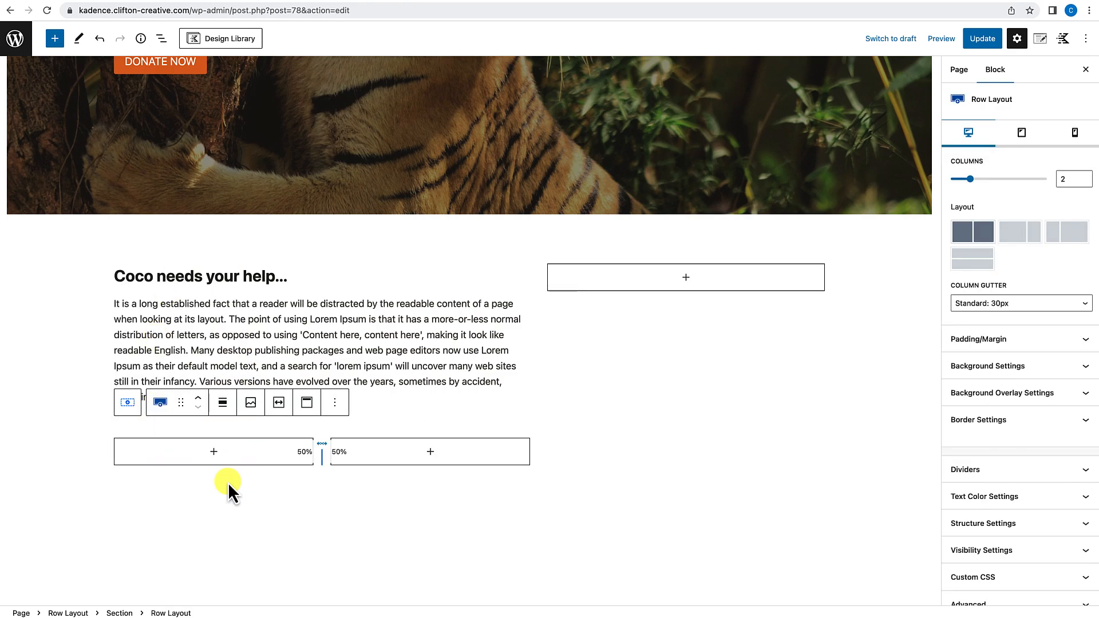
Step: Insert an Info Box block in the first column of the nested two-column row
click(214, 452)
text(i)
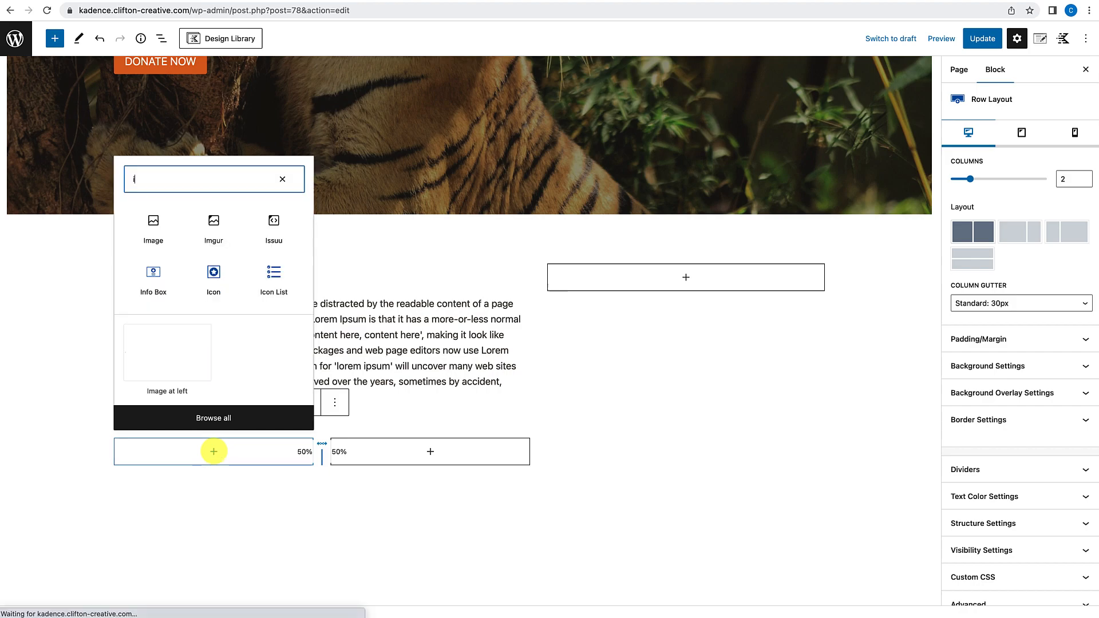
text(nfo)
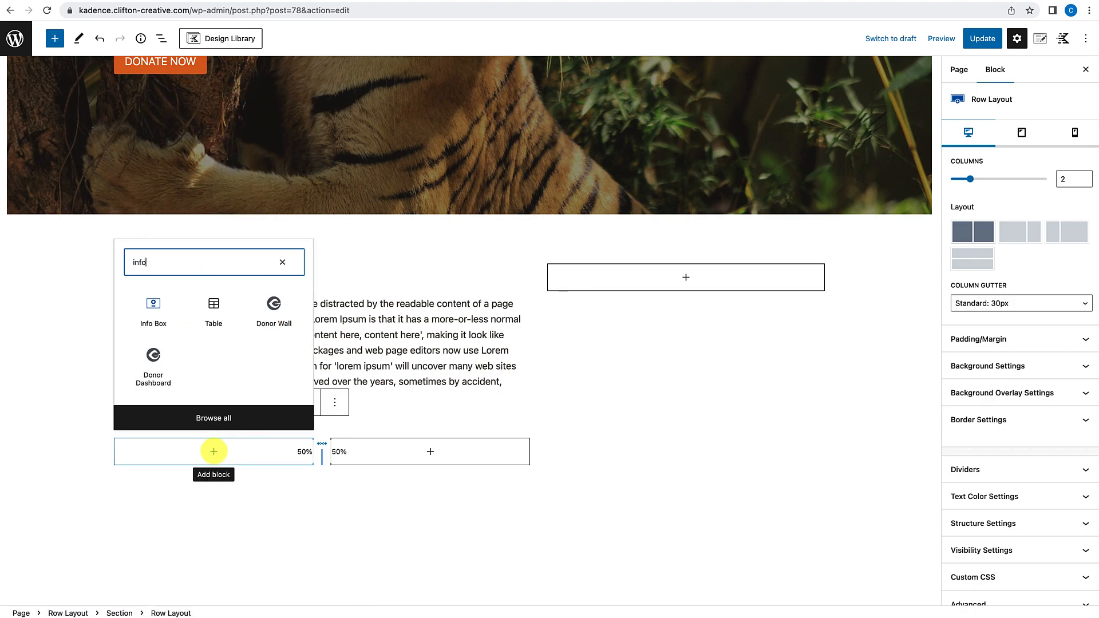
click(154, 309)
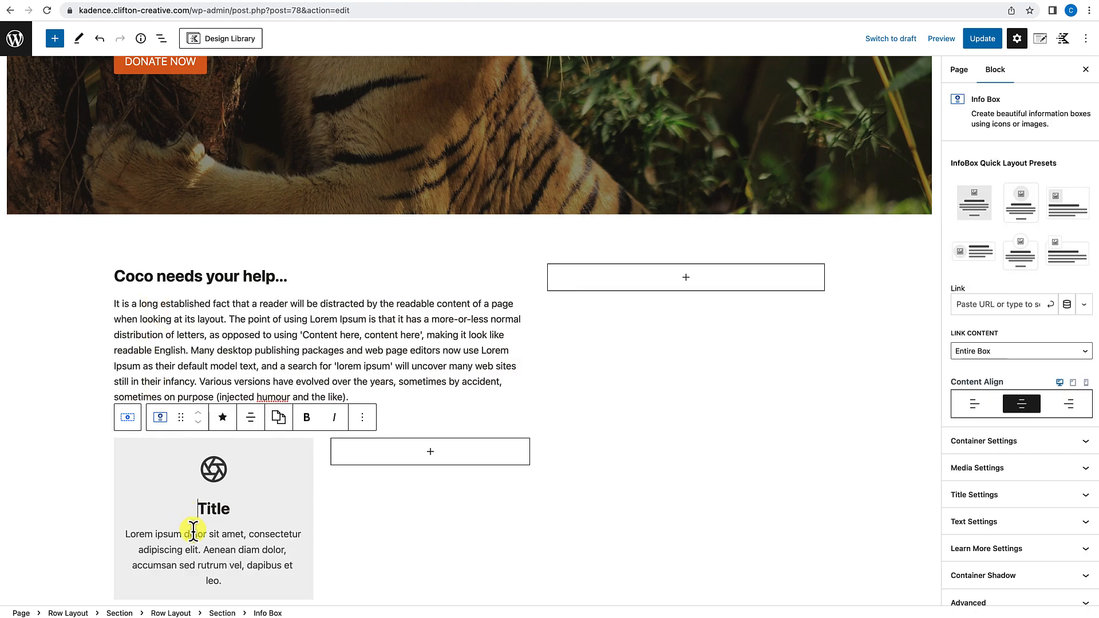
Step: Replace the Info Box's placeholder title with "$25 Donor"
scroll(194, 531, down, 3)
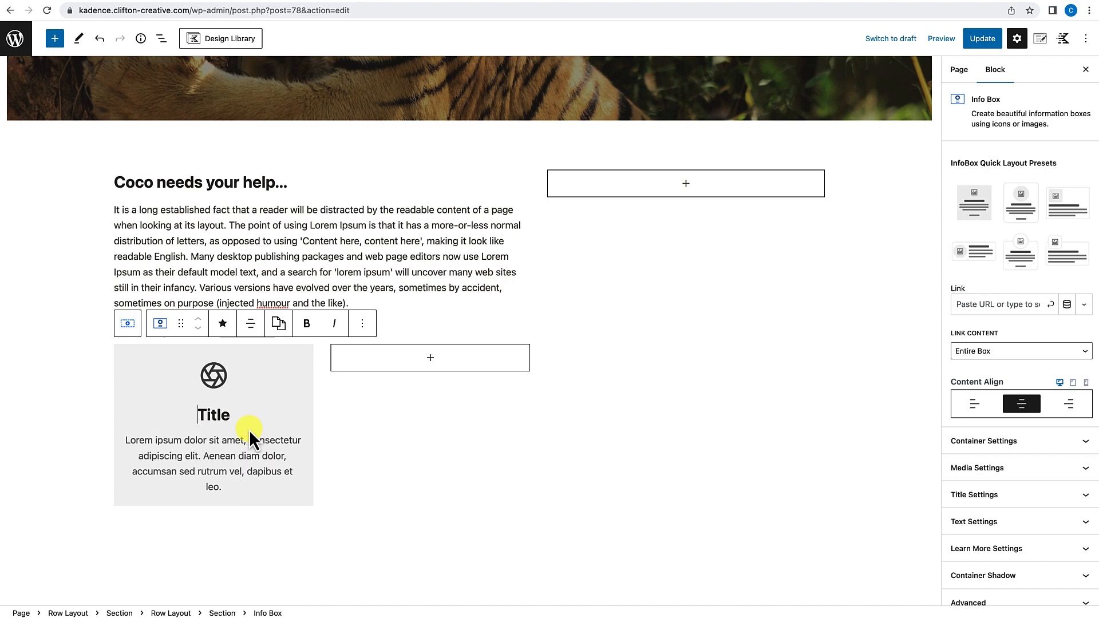
drag(198, 418, 242, 418)
text($25)
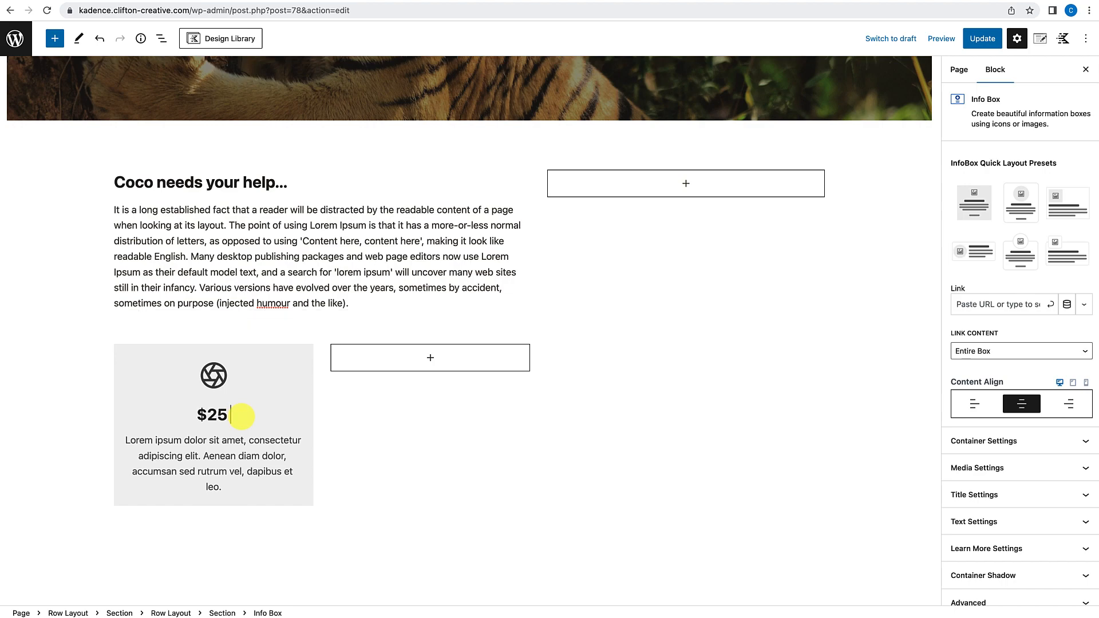
text( Donor)
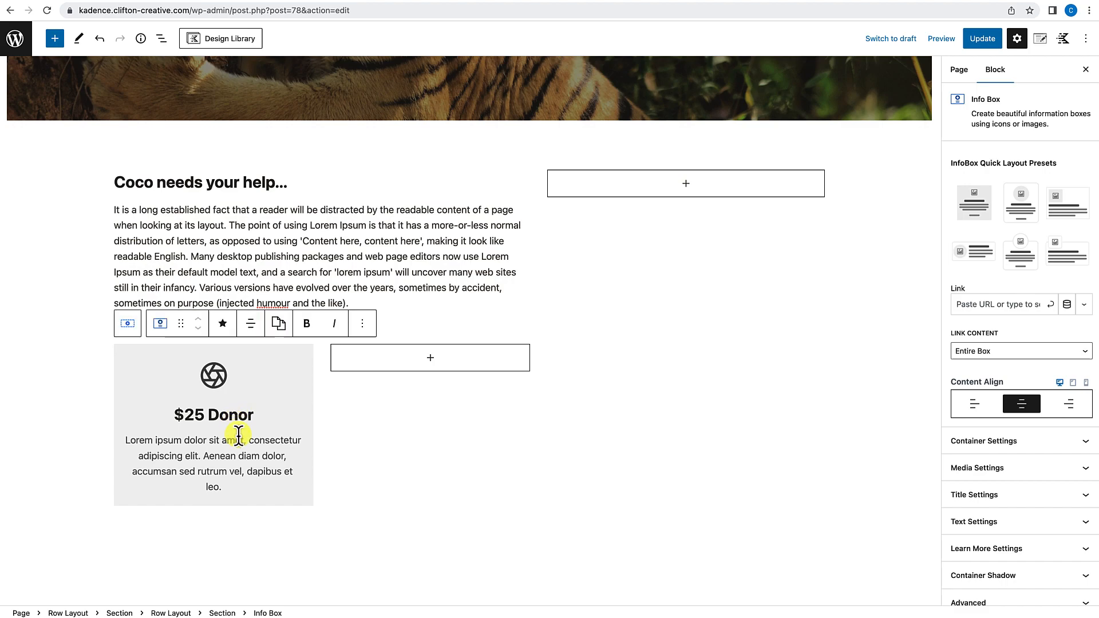
Step: Make the $25 Donor box's normal container background fully transparent by setting its alpha to 0
click(300, 373)
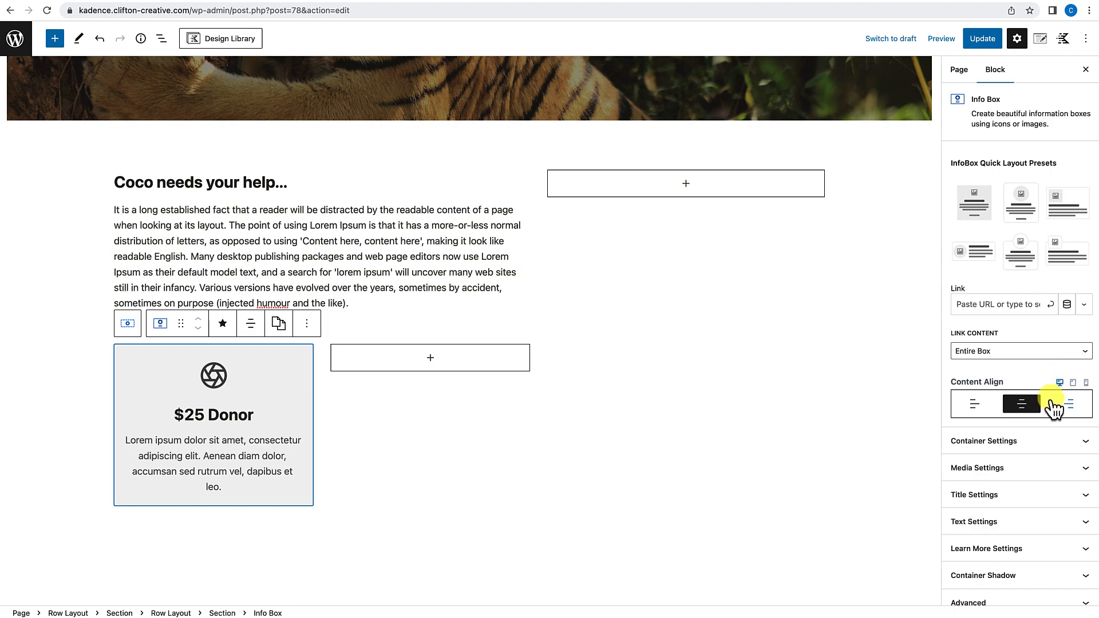
click(1034, 447)
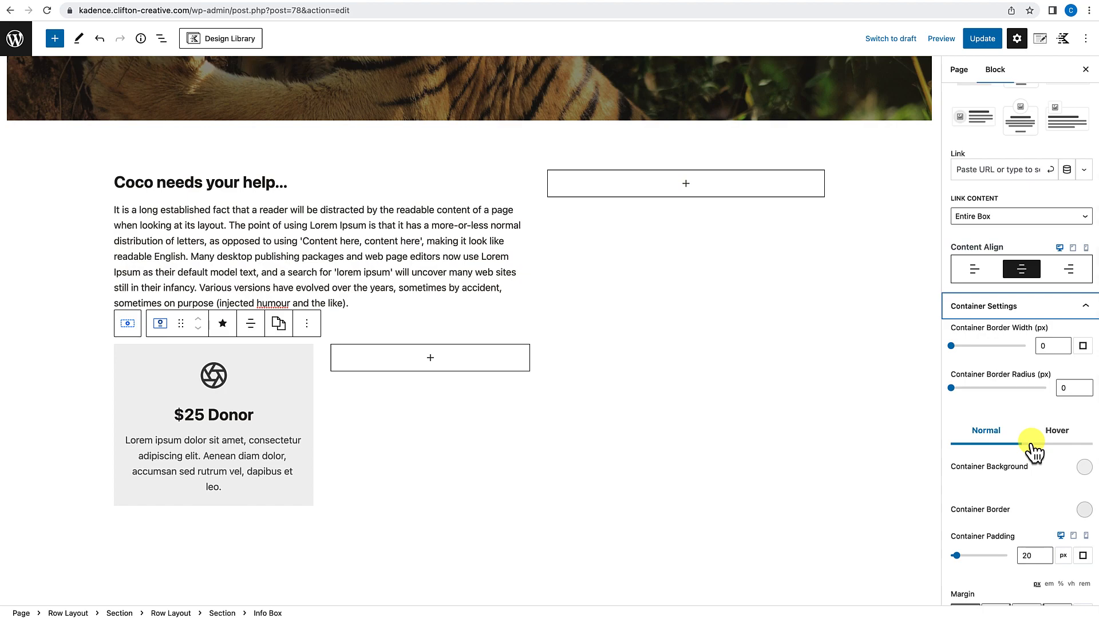
click(1083, 467)
click(1051, 410)
click(1052, 492)
click(1083, 468)
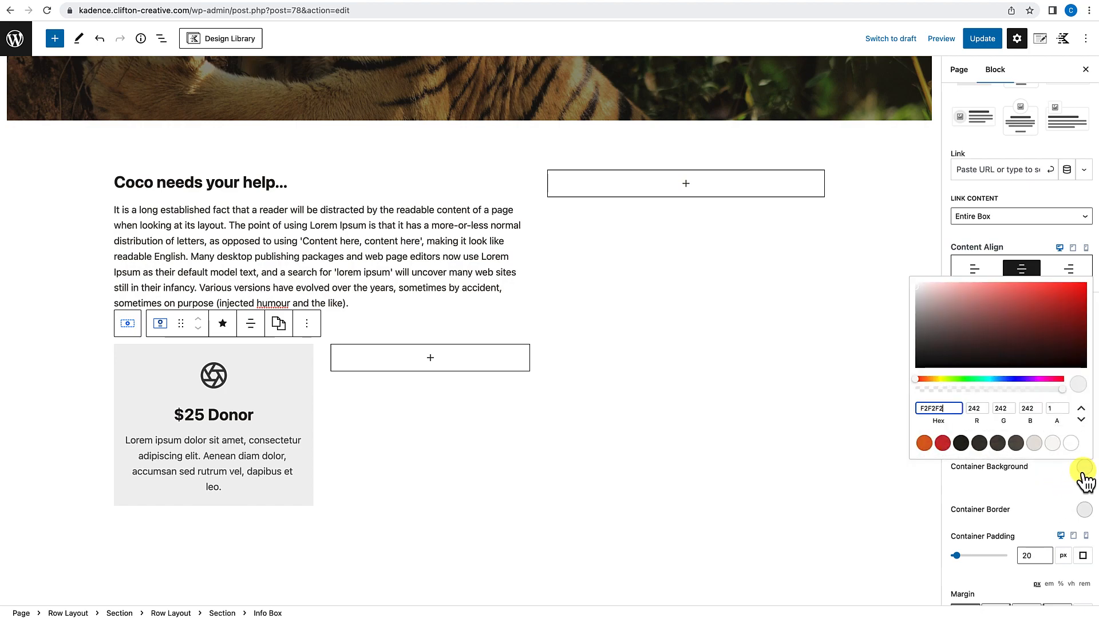
click(1048, 409)
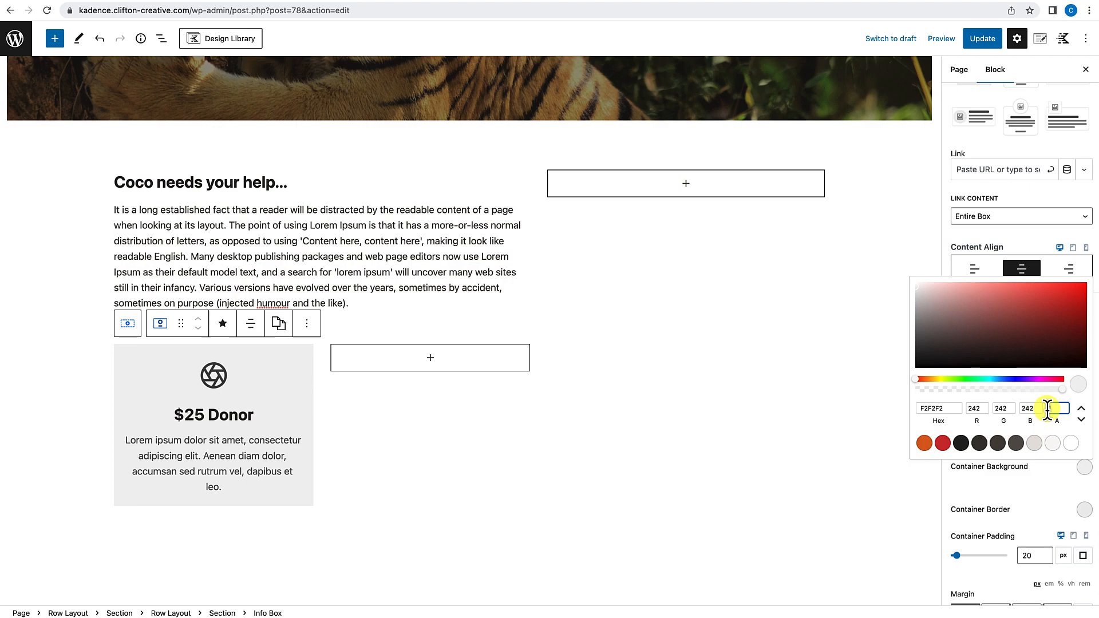
text(0)
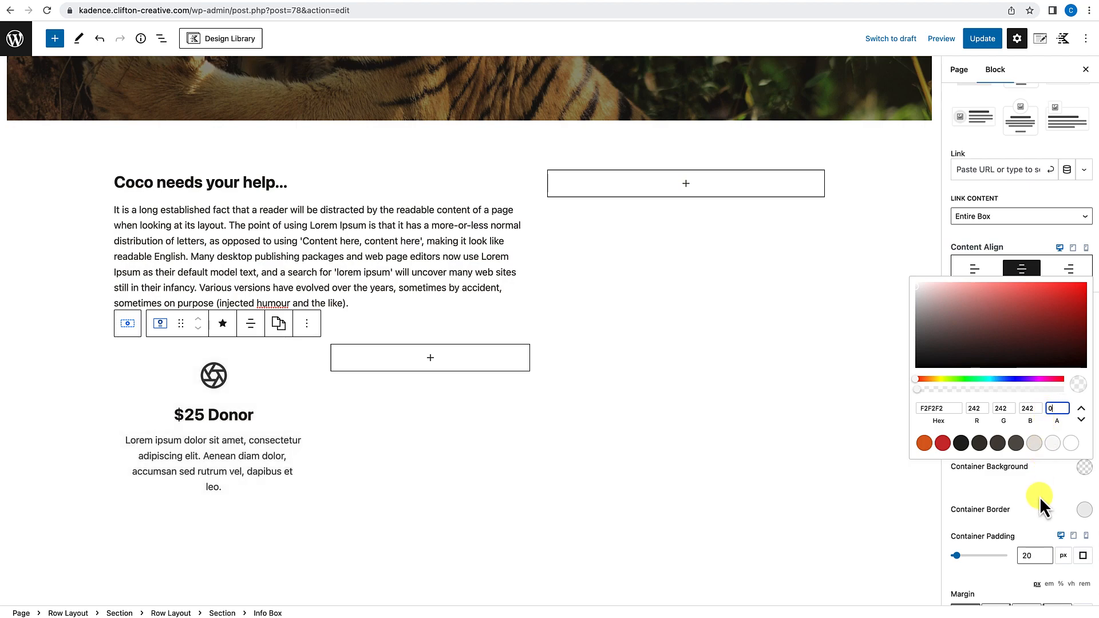
click(1032, 490)
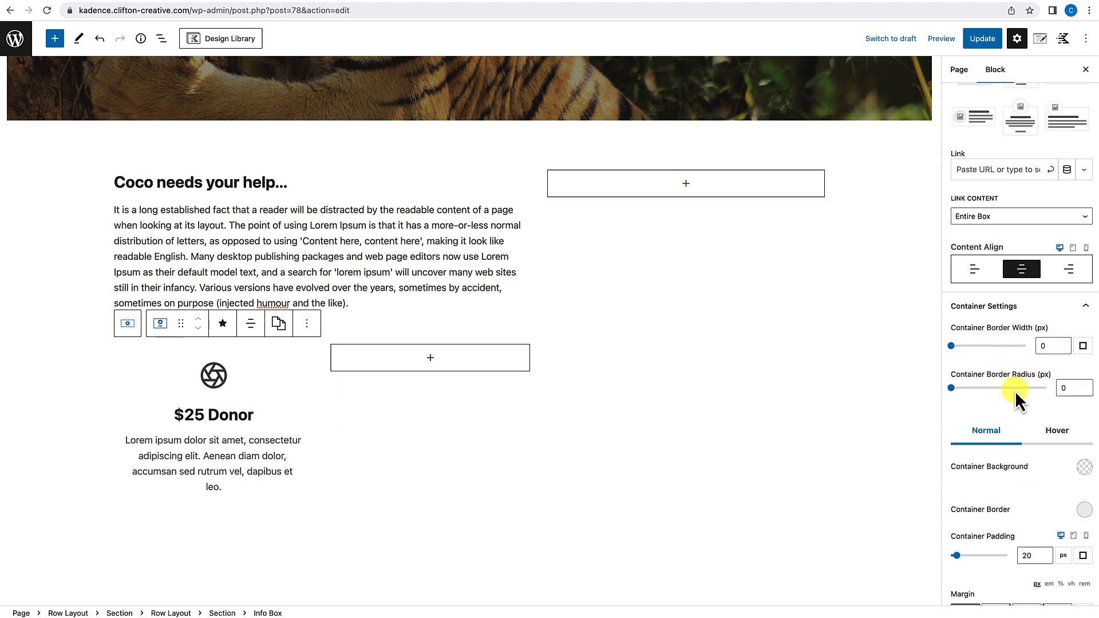
Step: Give the $25 Donor box's container an 8 px border in the orange palette colour DD6B20
scroll(1016, 478, down, 2)
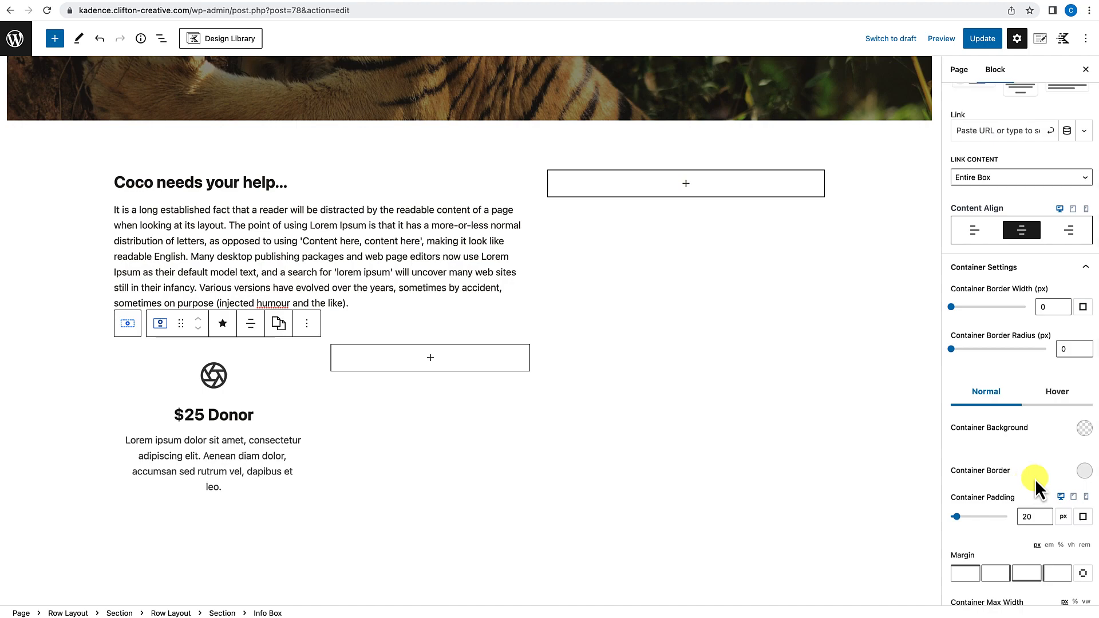
click(1084, 472)
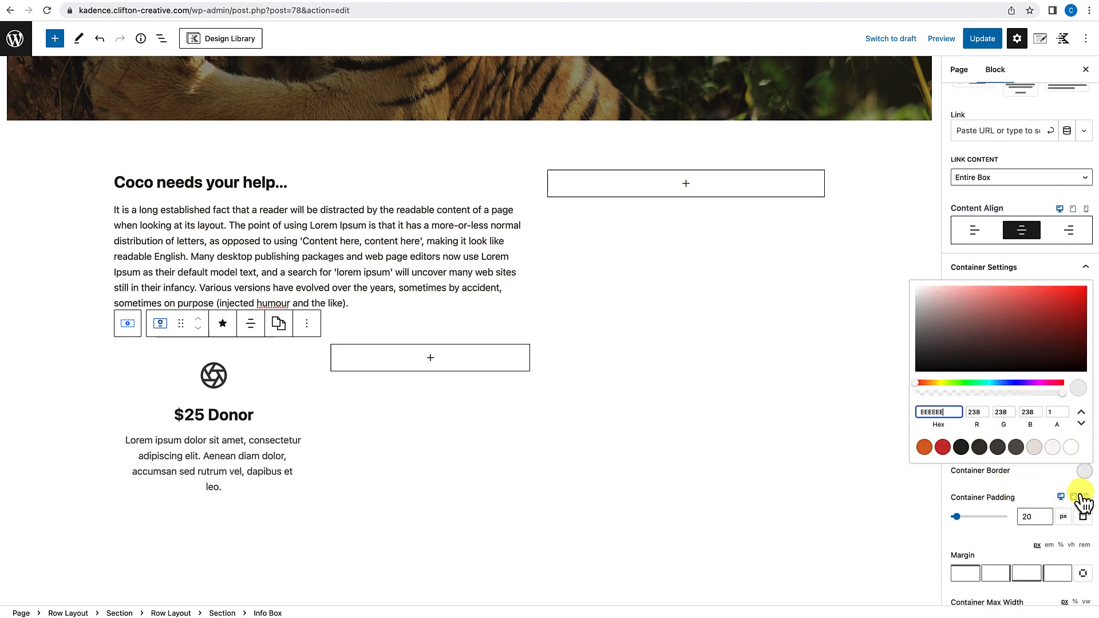
click(924, 447)
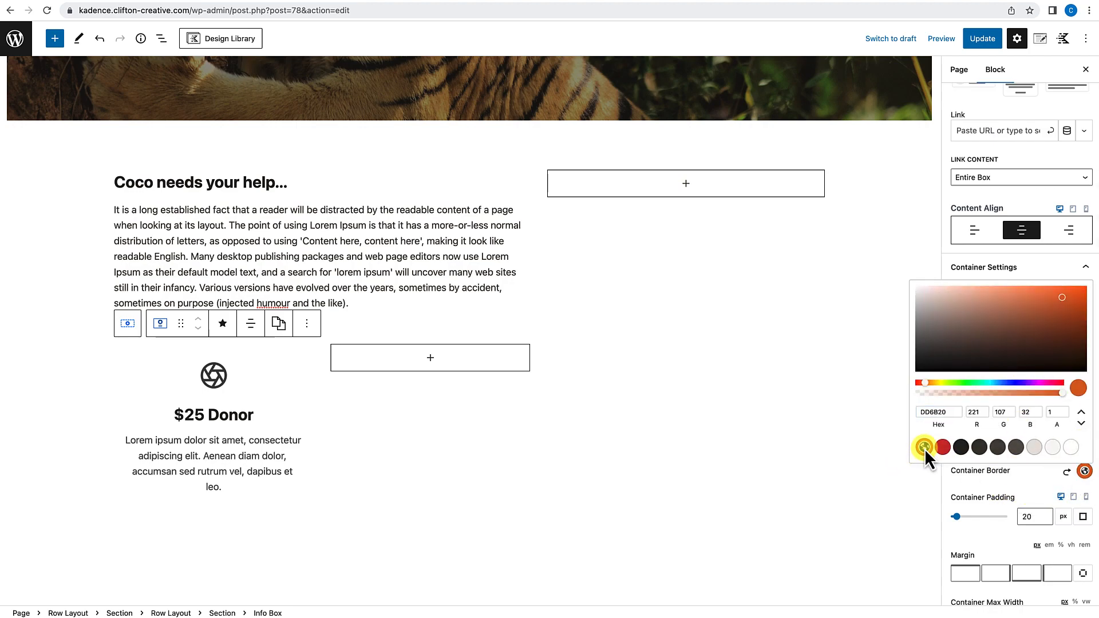
click(1034, 479)
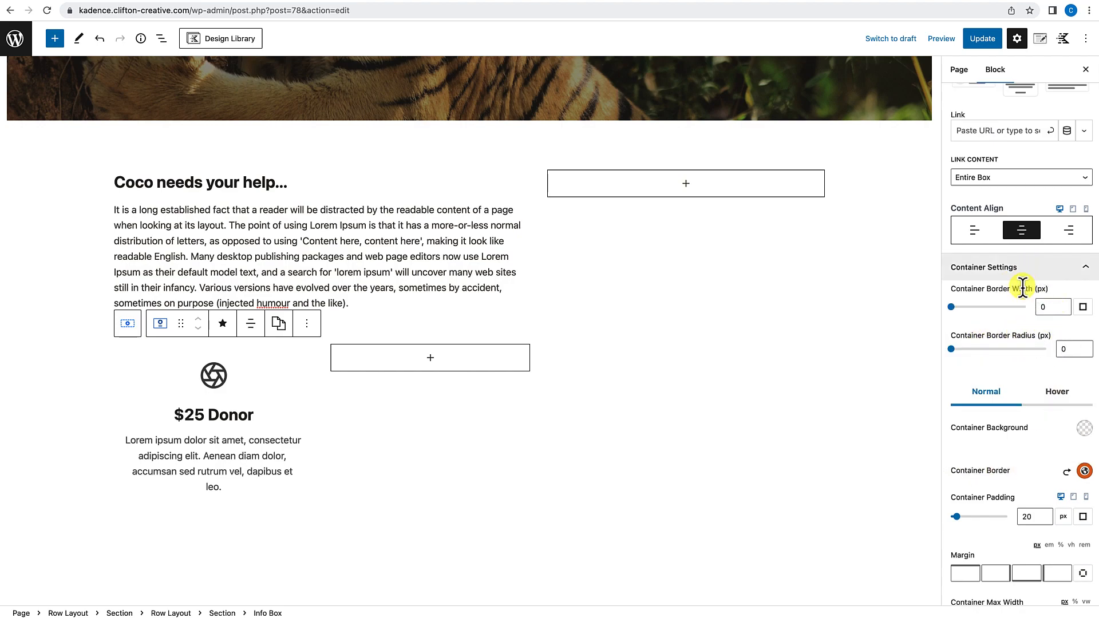
click(1045, 307)
text(8)
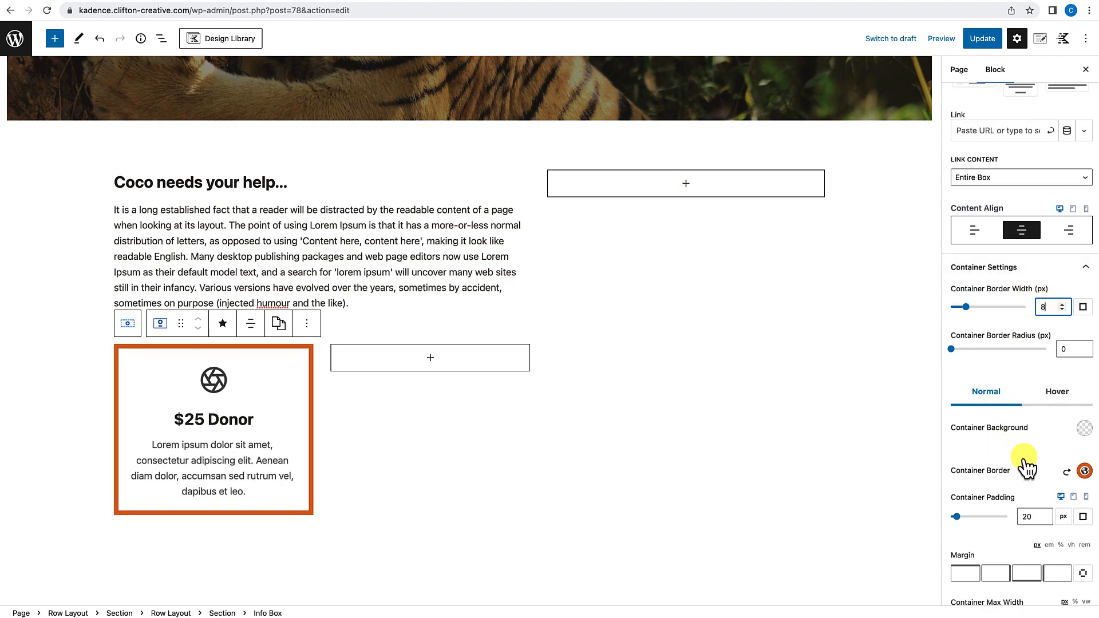
Step: Set the container's hover background alpha to 0 and its hover border to the orange palette colour
scroll(1024, 464, down, 1)
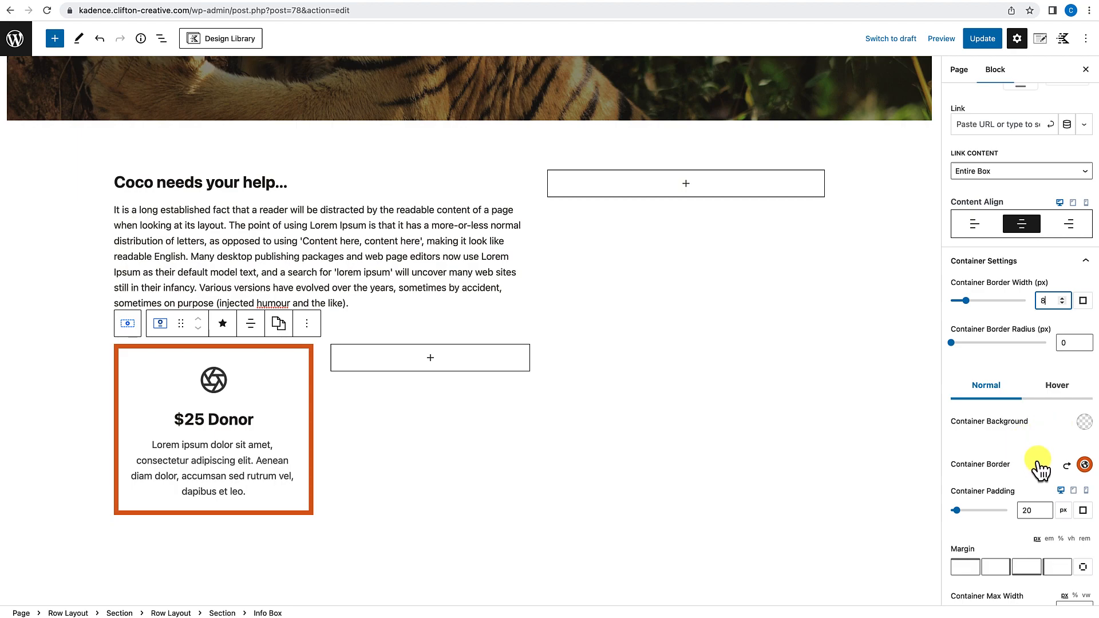
click(1056, 390)
click(1085, 422)
click(1052, 363)
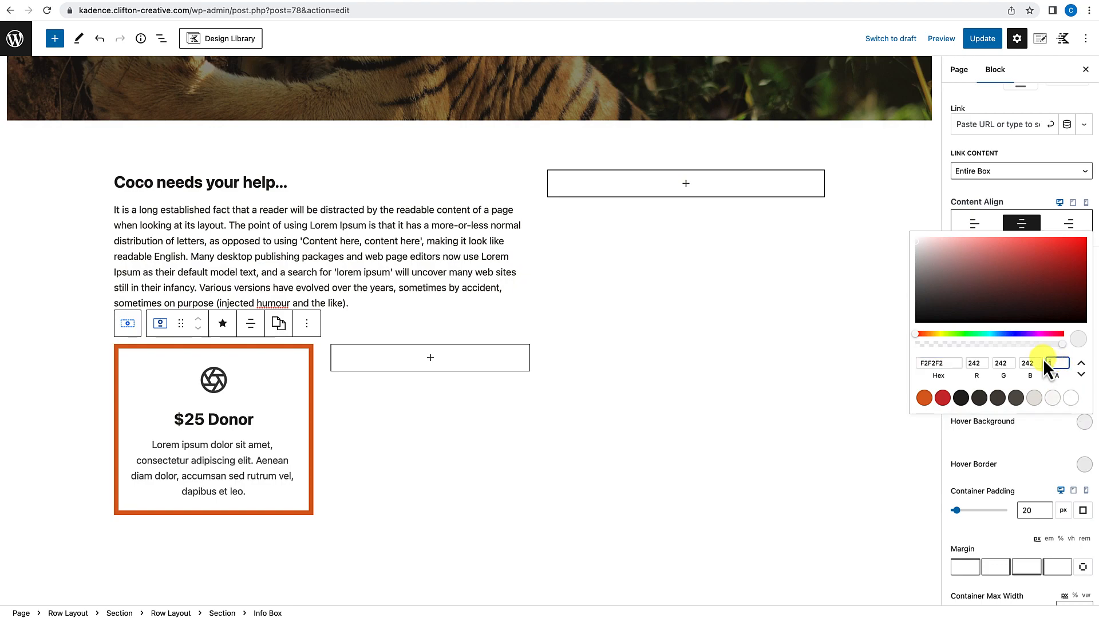
text(0)
click(1051, 450)
click(1083, 465)
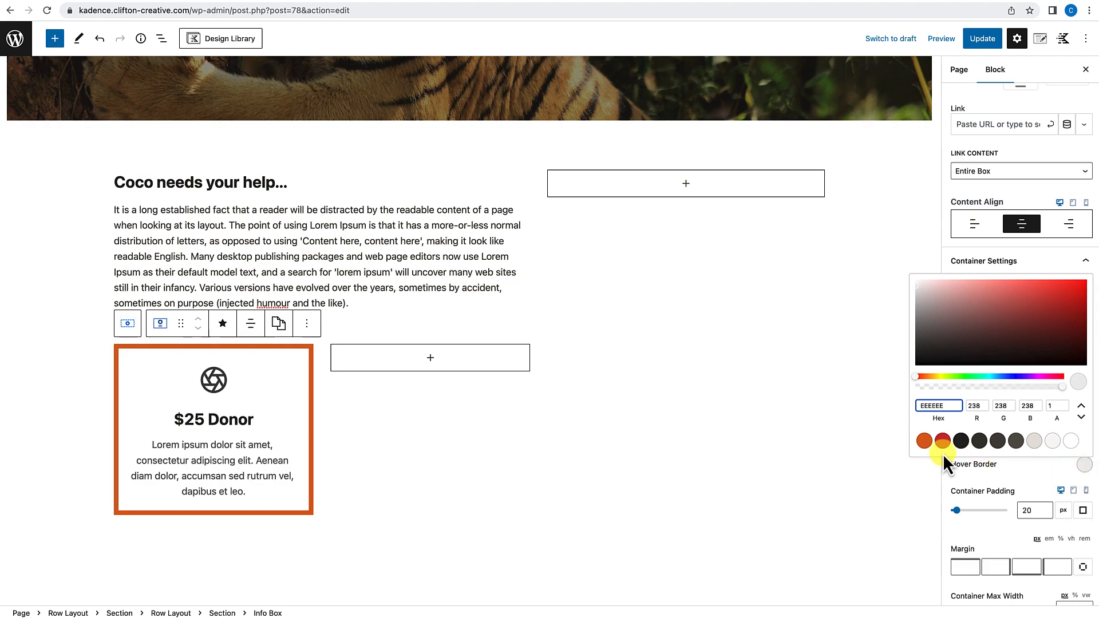
click(924, 441)
click(1009, 473)
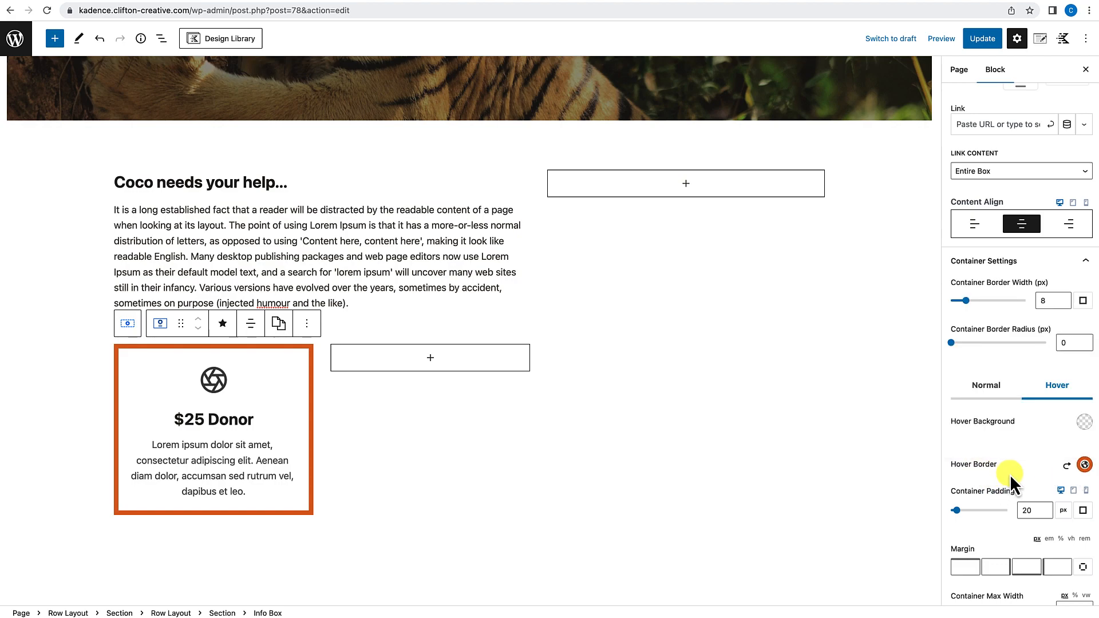
Step: Replace the $25 Donor box's icon with the hand holding a heart, searching the icons for "hand"
scroll(1009, 475, down, 5)
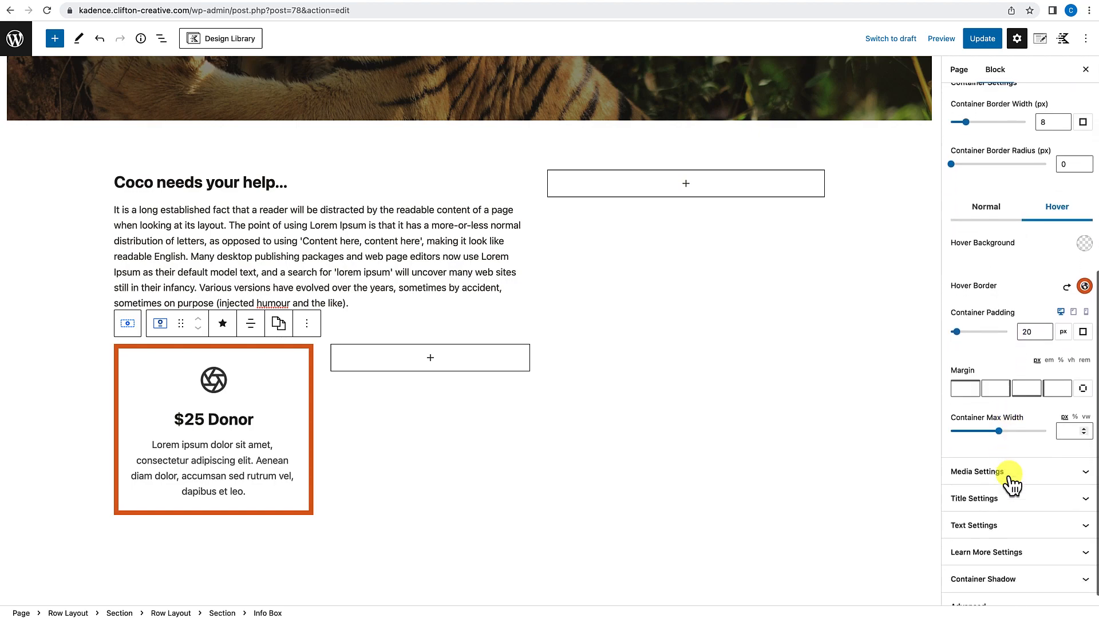
click(1010, 467)
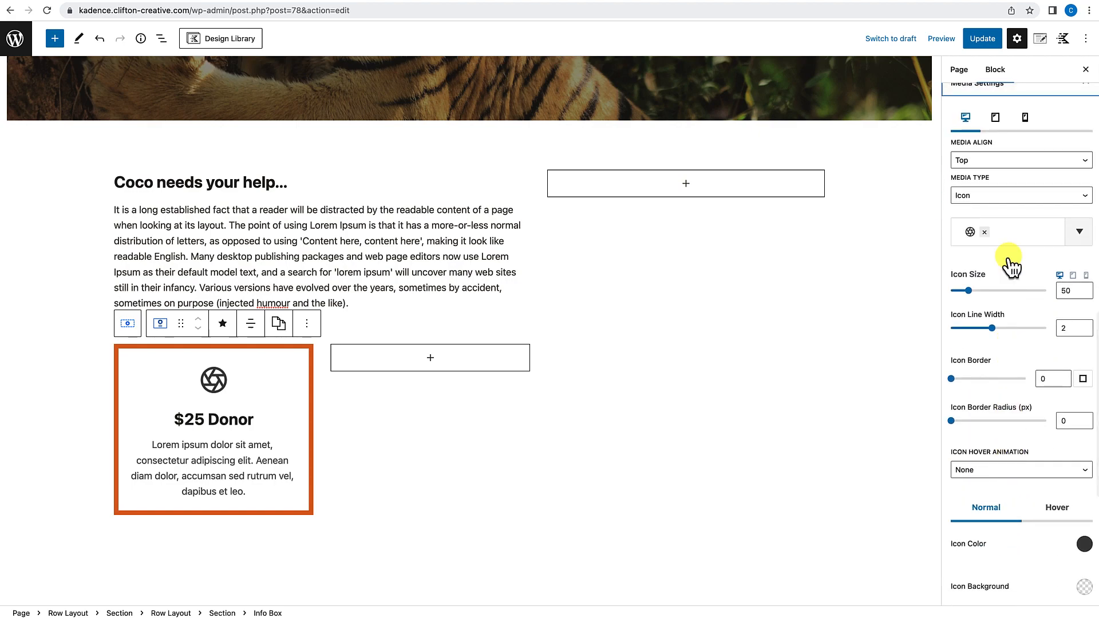
click(986, 232)
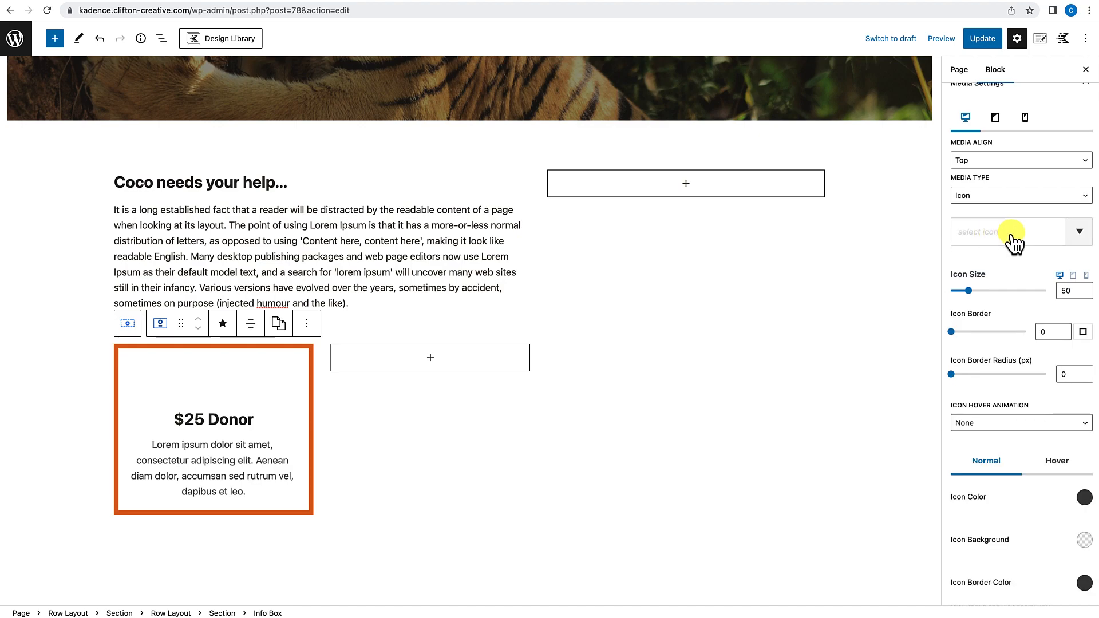
click(996, 233)
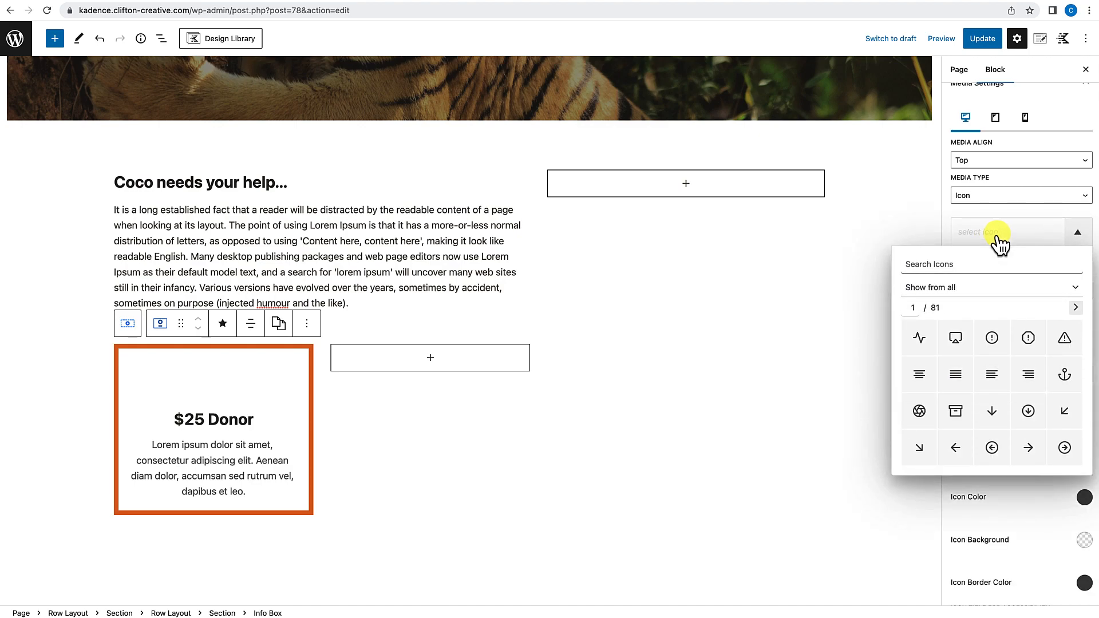
text(hand)
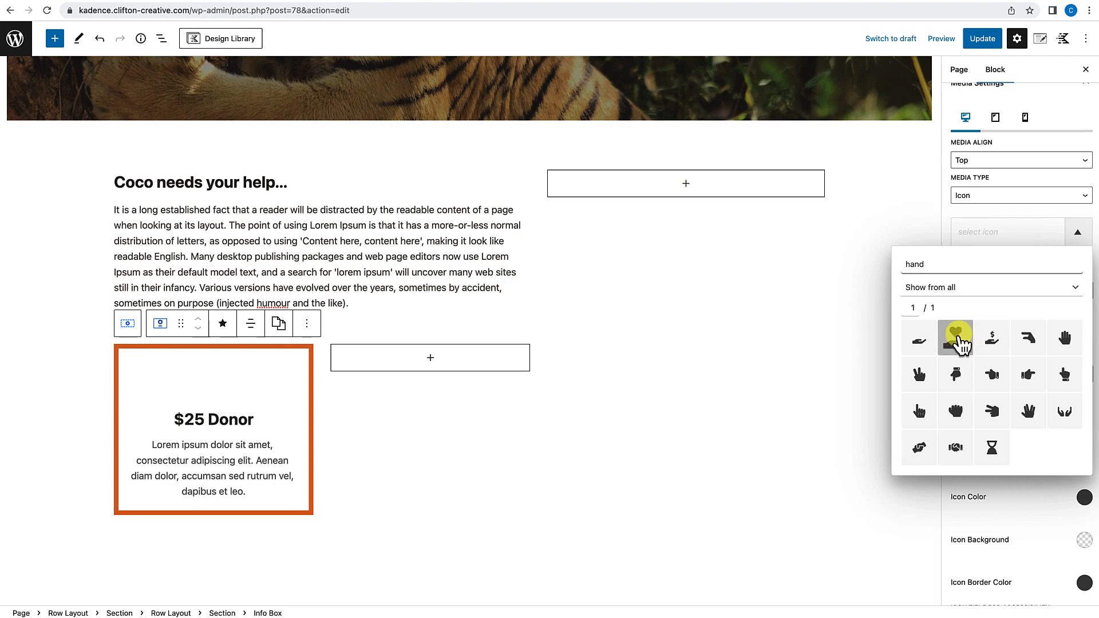
click(955, 337)
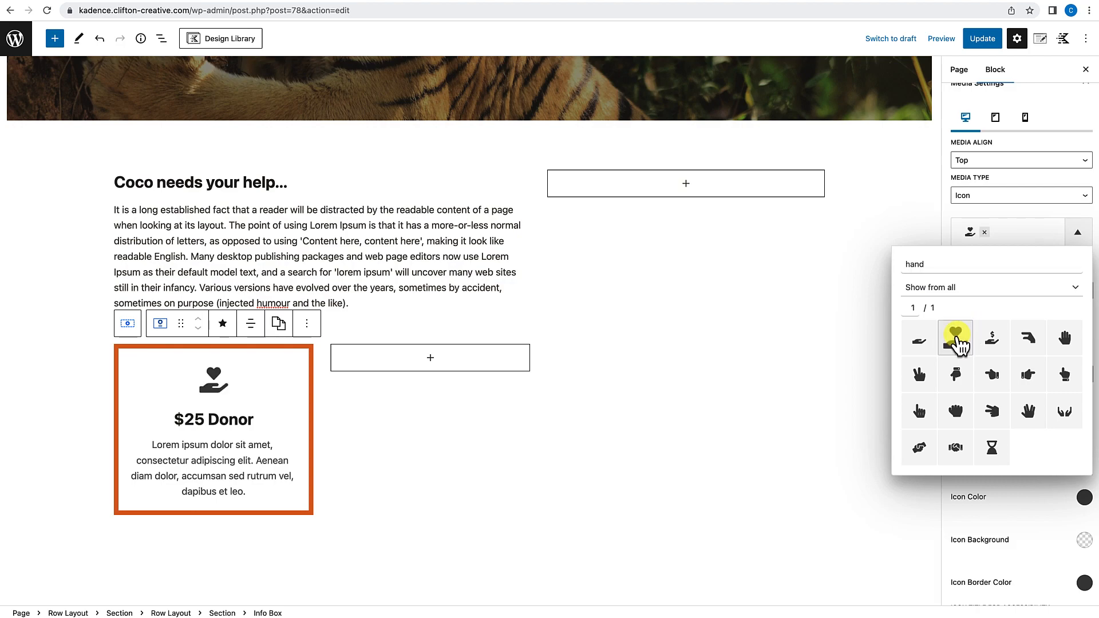
click(1020, 486)
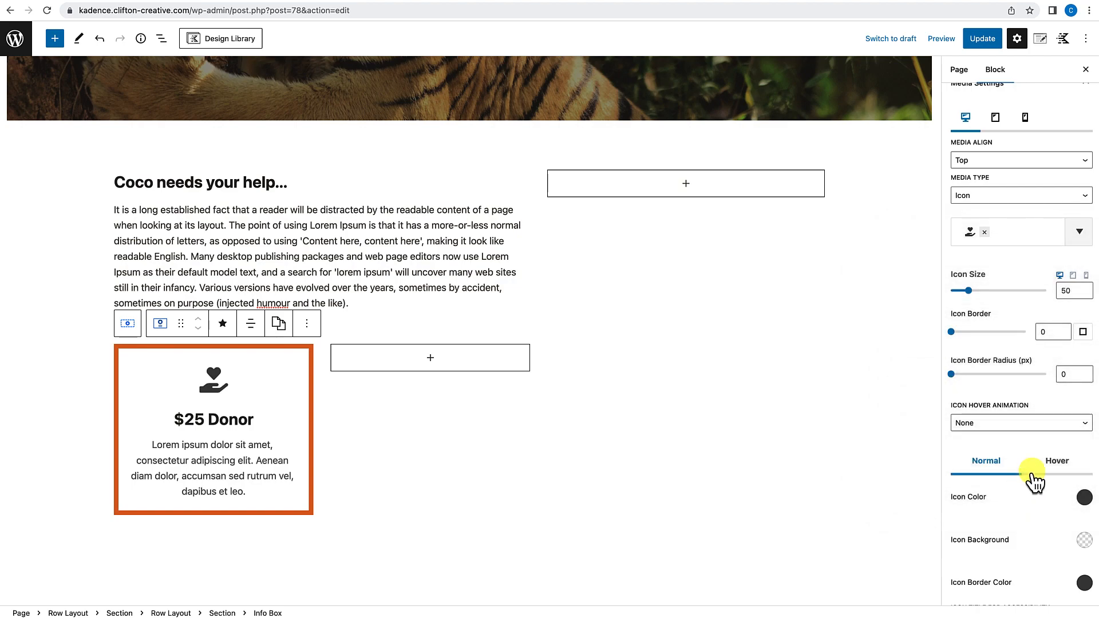
Step: Set the hand-and-heart icon's normal colour to the red palette colour CF3033
click(1082, 499)
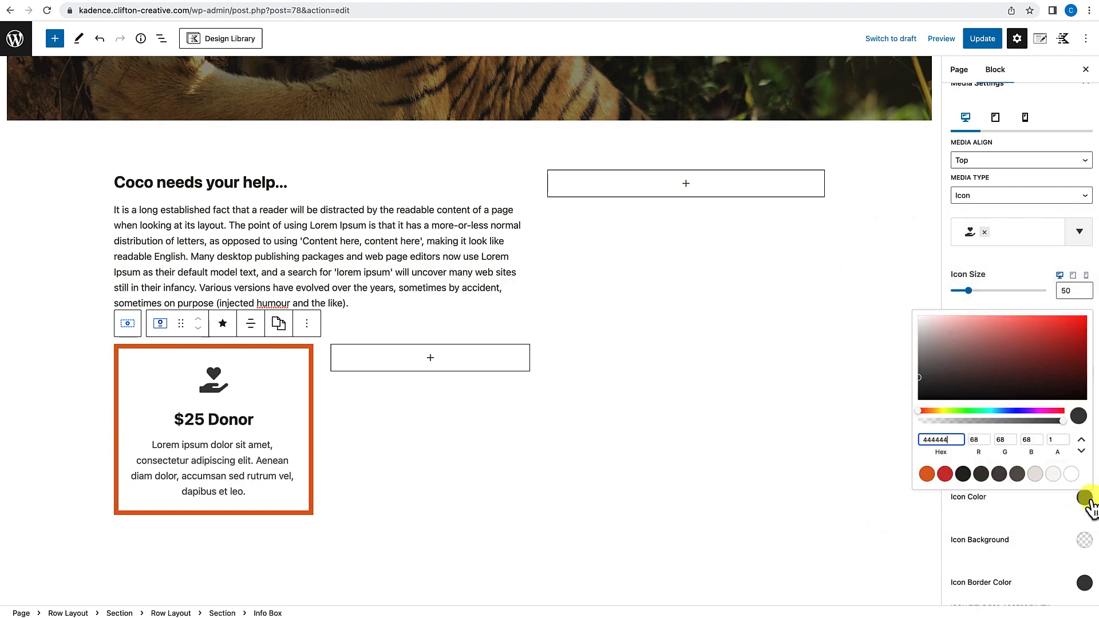
click(945, 474)
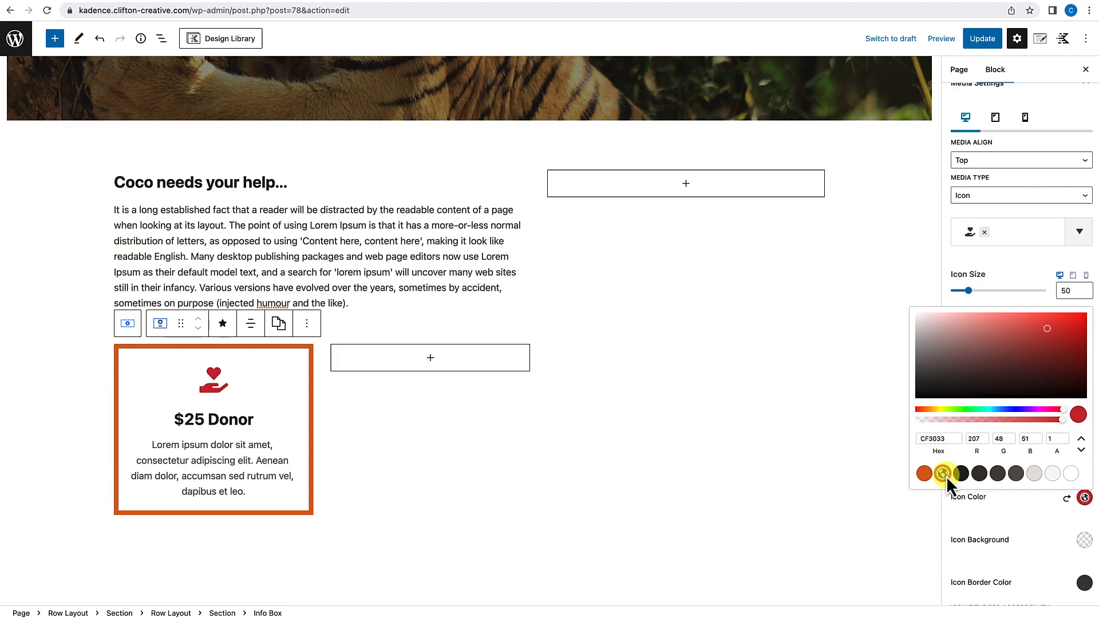
click(1018, 513)
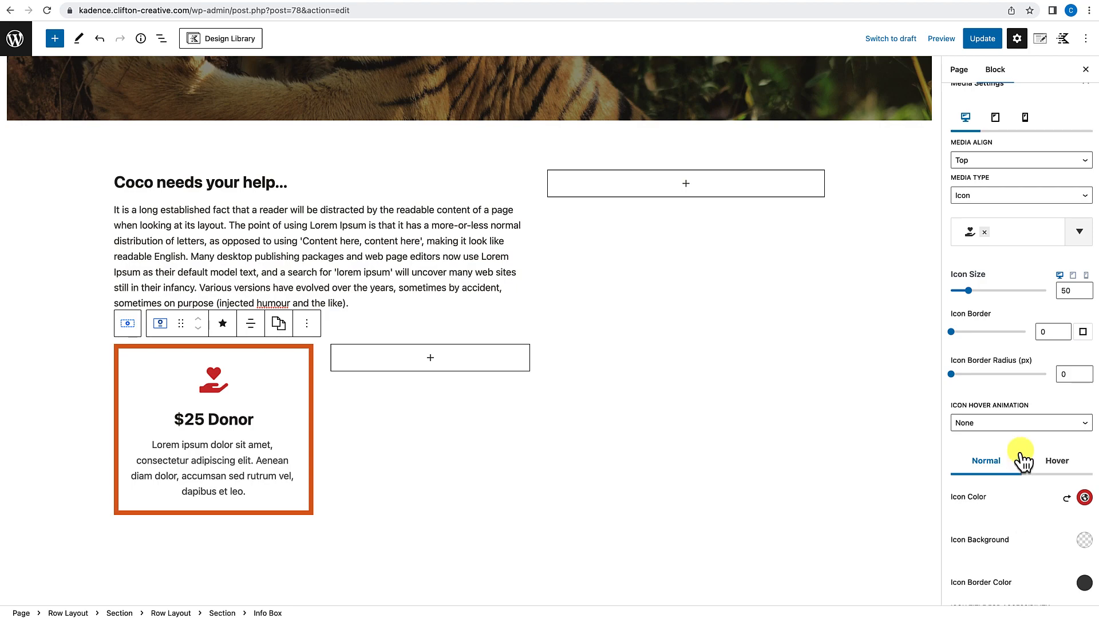
Step: Set the $25 Donor box's normal container background to the off-white palette colour FAF9F7
scroll(1022, 455, up, 5)
scroll(1021, 451, up, 4)
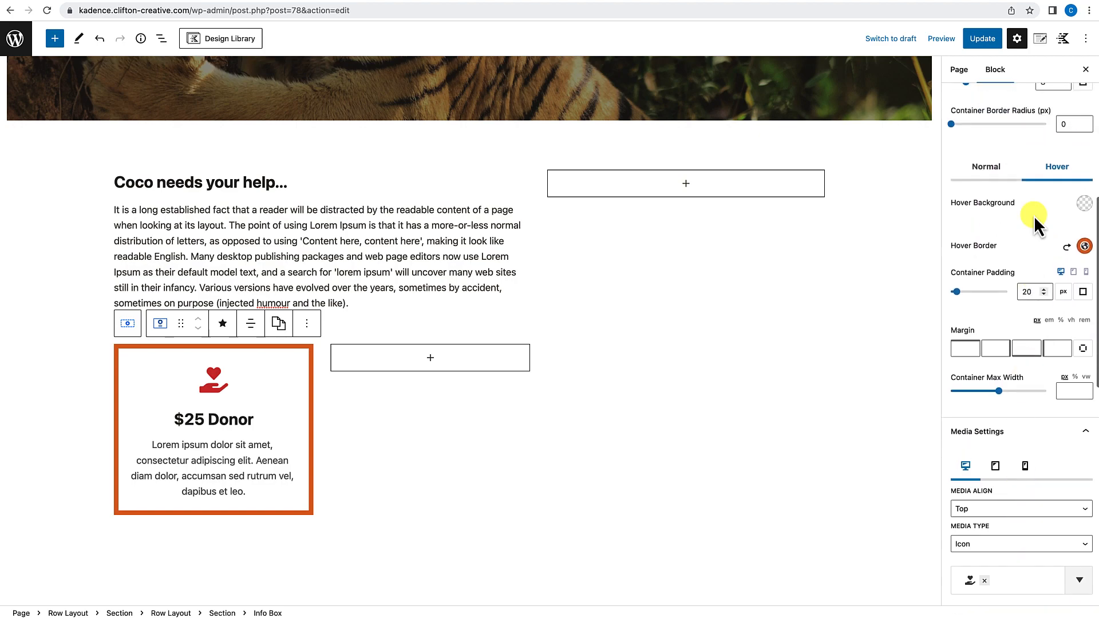
scroll(1027, 217, up, 2)
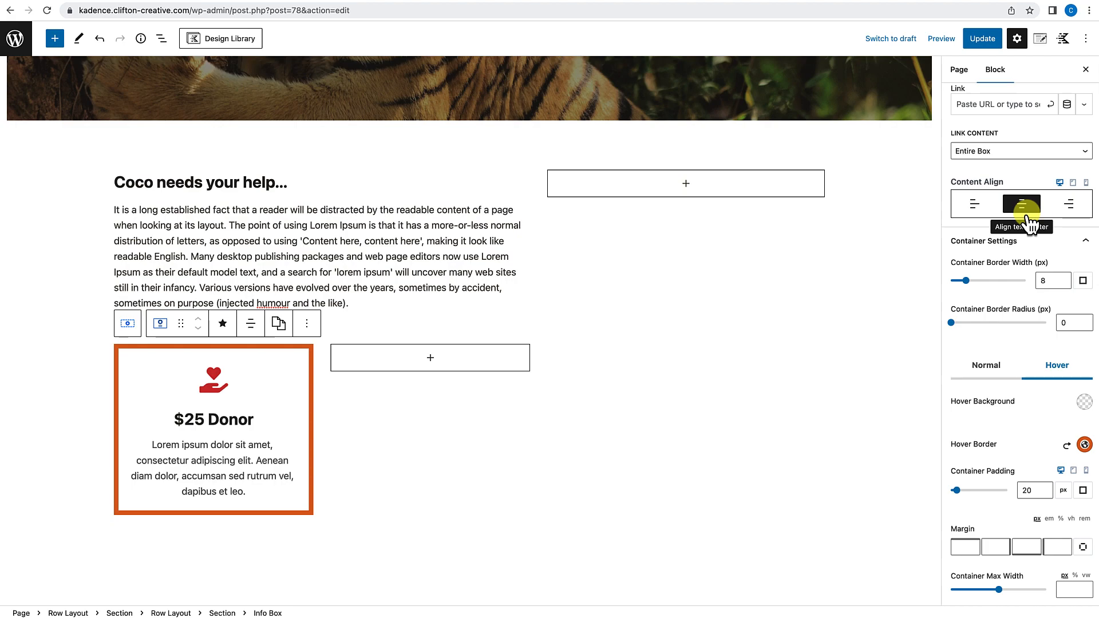
scroll(1021, 314, down, 3)
scroll(1020, 315, up, 5)
scroll(1020, 318, down, 2)
scroll(1021, 315, down, 3)
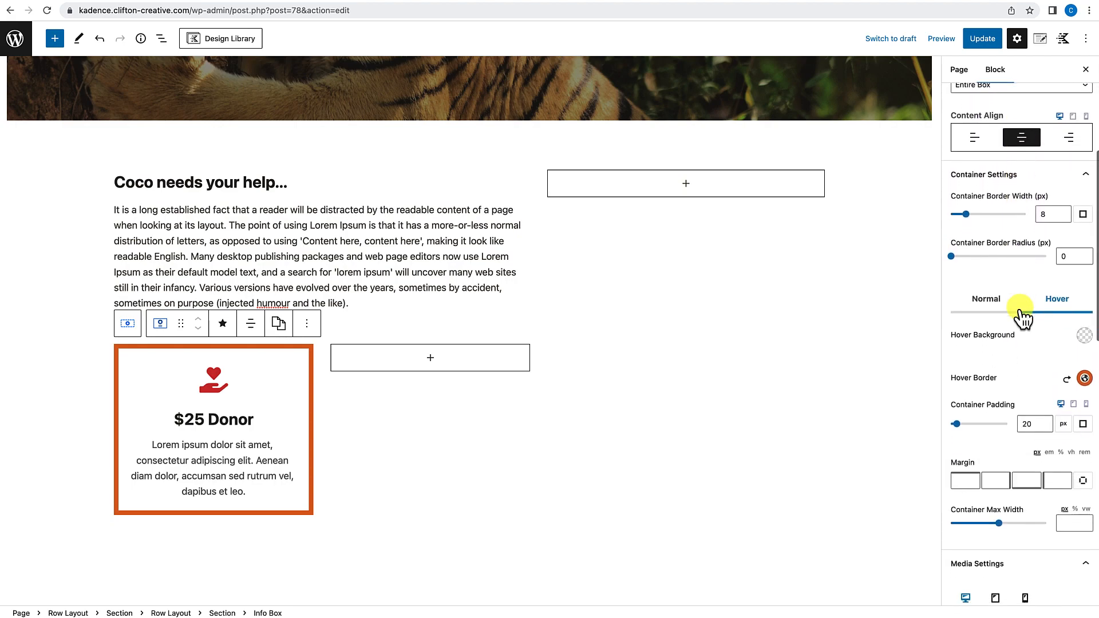
click(991, 255)
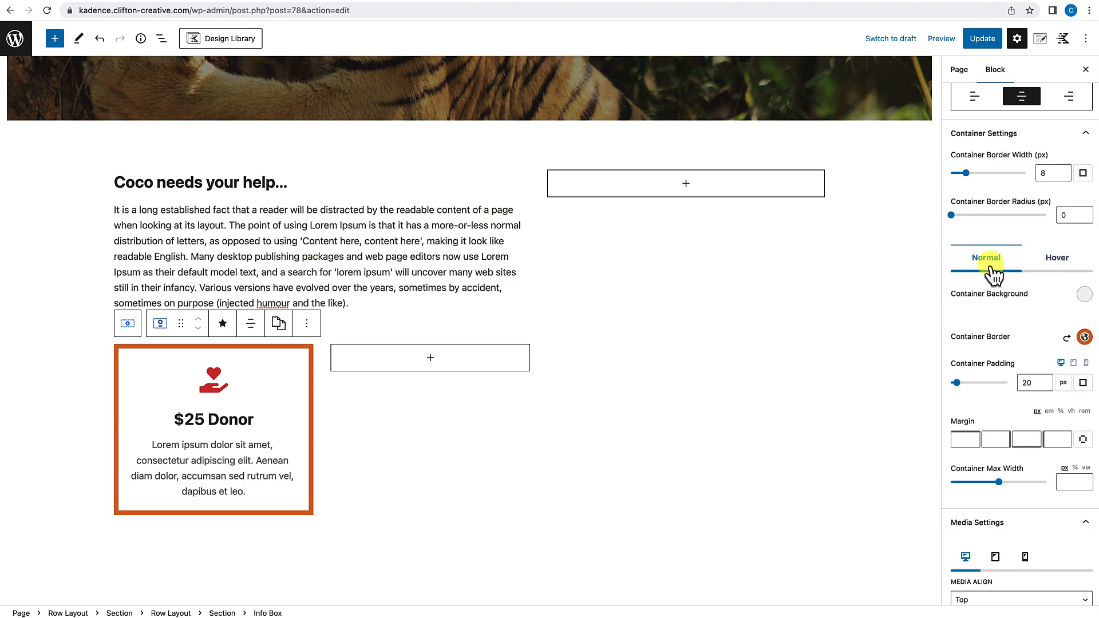
click(1084, 295)
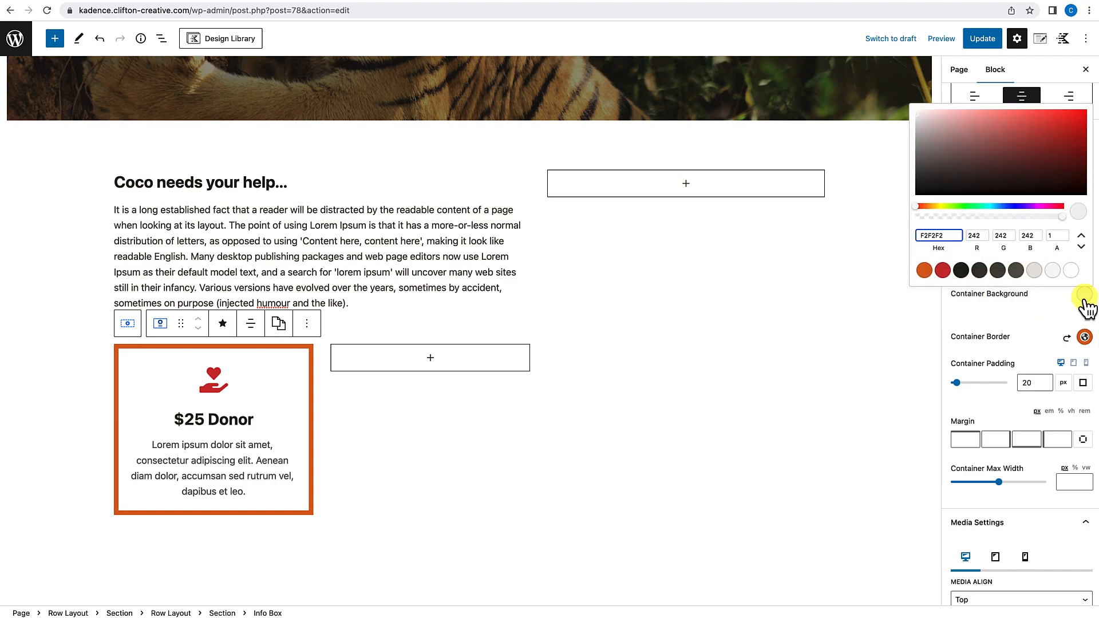
click(1053, 271)
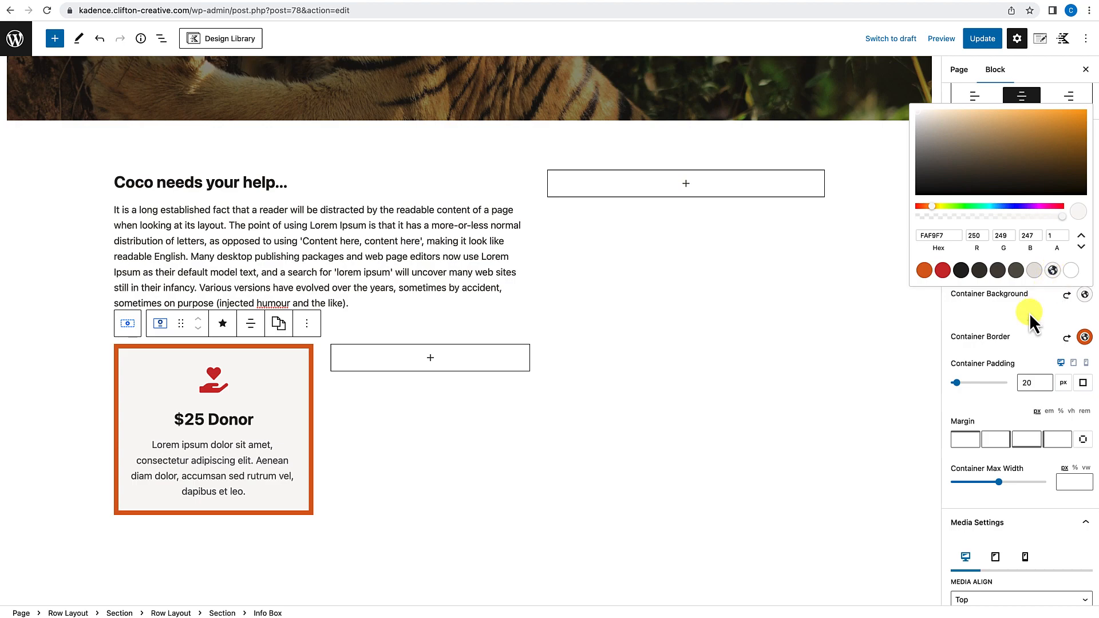
click(1050, 283)
Step: Set the $25 Donor box's container hover background to the same off-white palette colour FAF9F7
click(1064, 264)
click(1084, 294)
click(1057, 272)
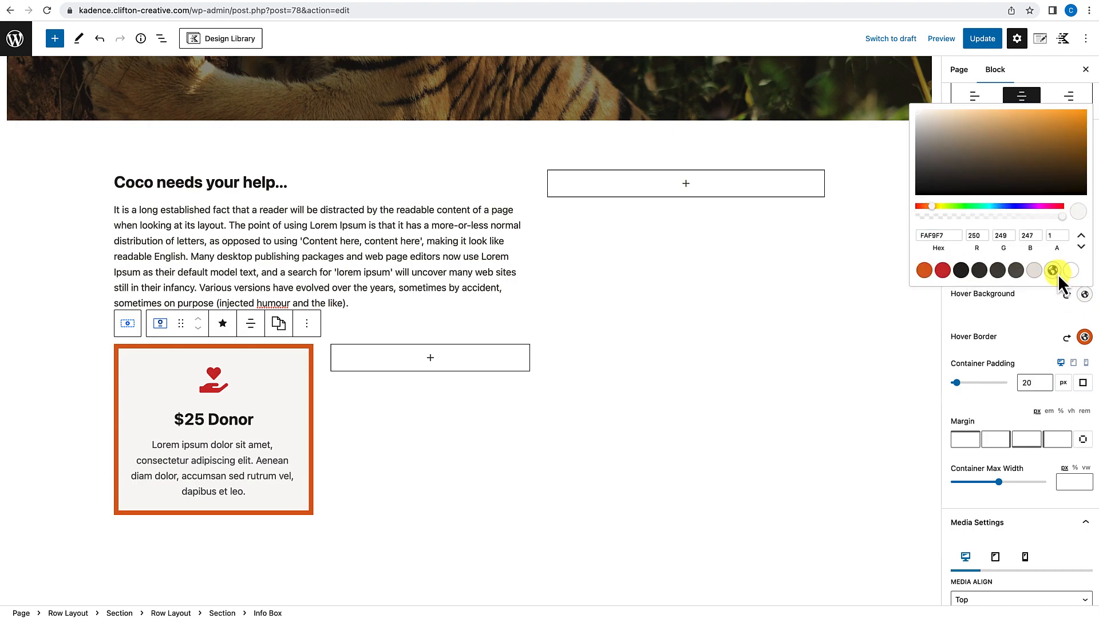
click(1025, 314)
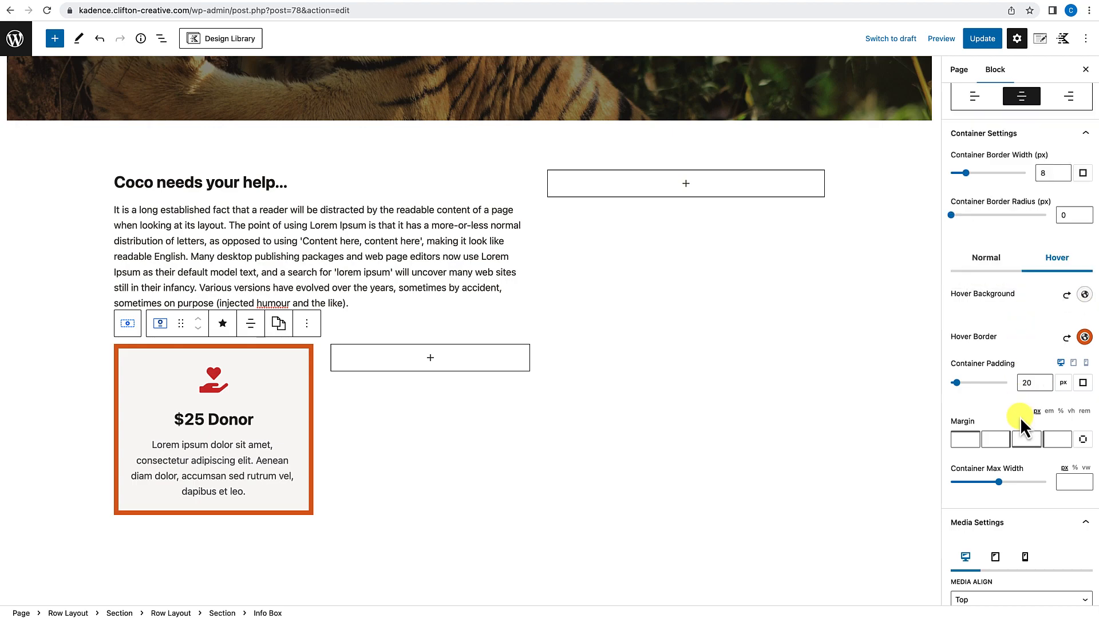
Step: Enable the container shadow on the $25 Donor box and set its normal shadow blur to 14
scroll(1022, 424, down, 10)
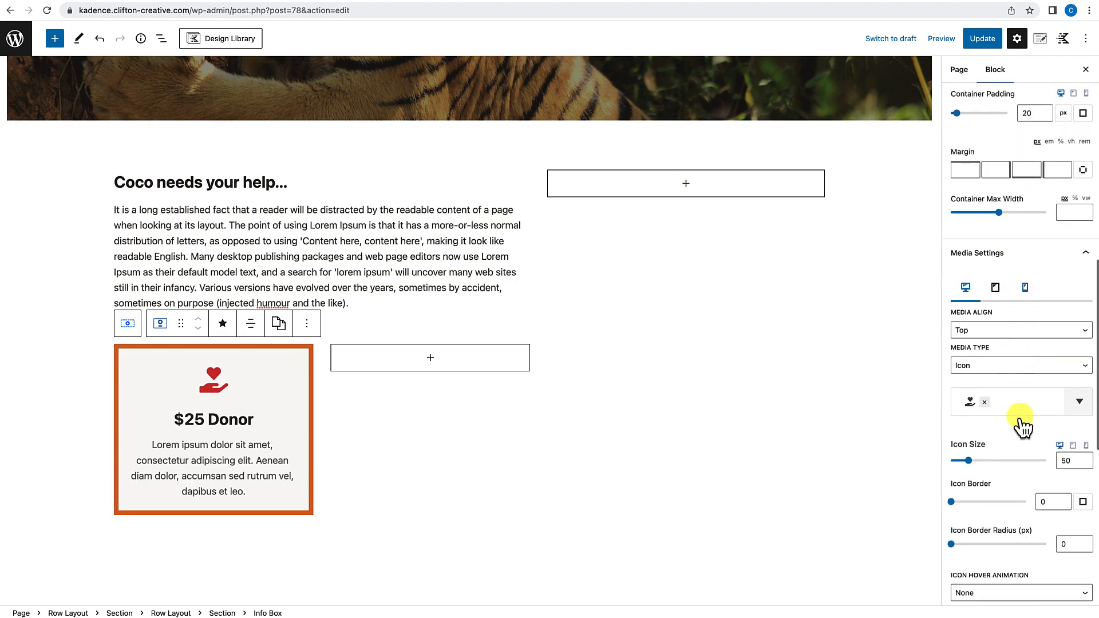
scroll(1021, 422, down, 5)
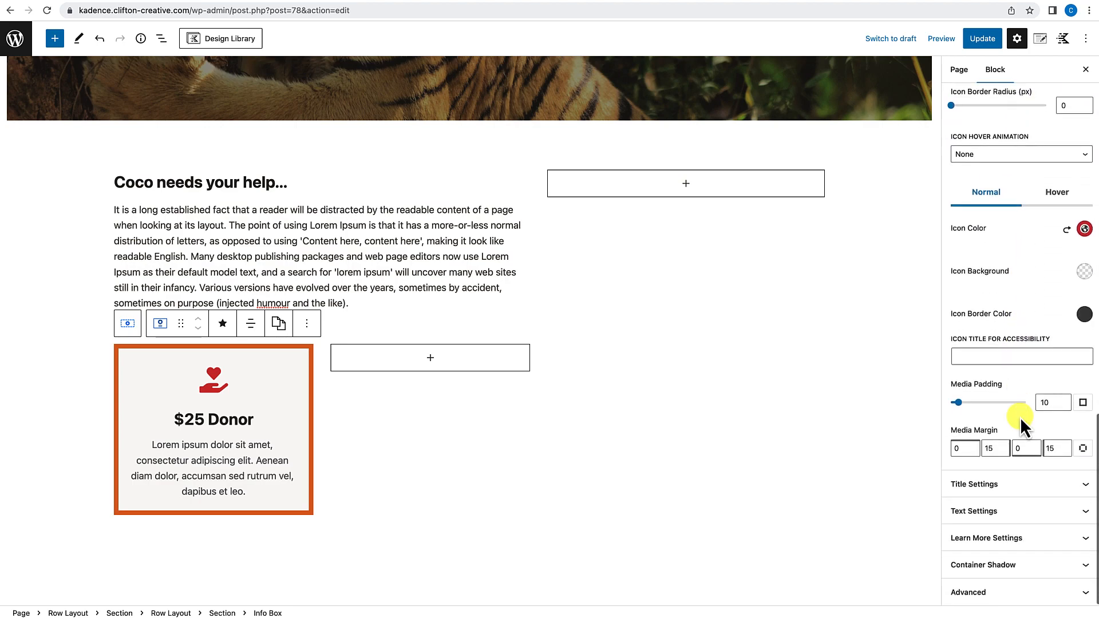
click(1001, 570)
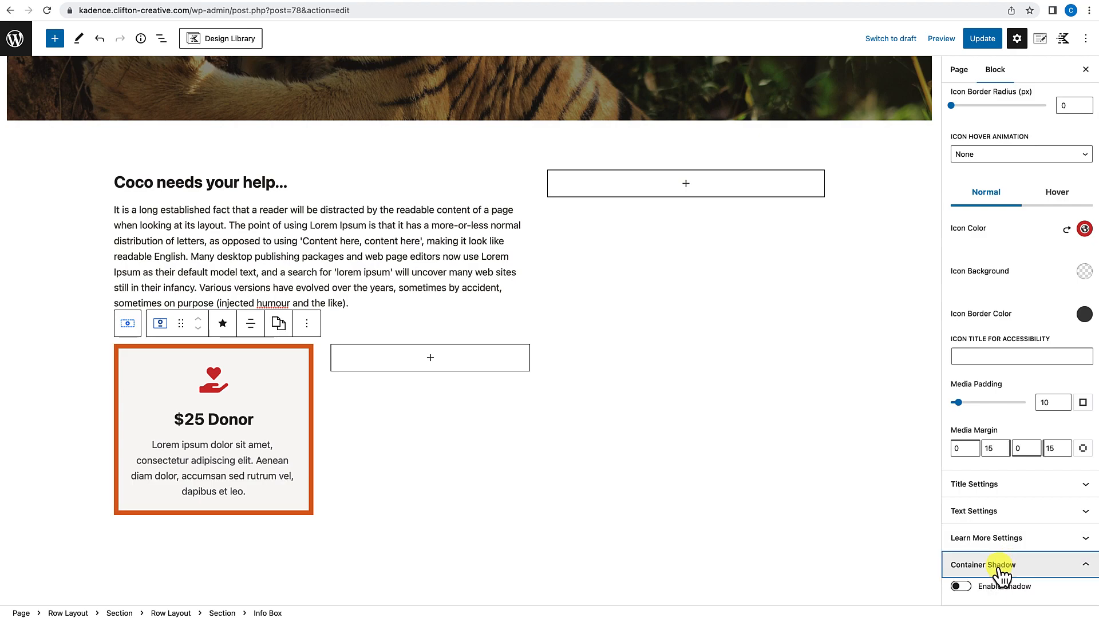
click(1000, 569)
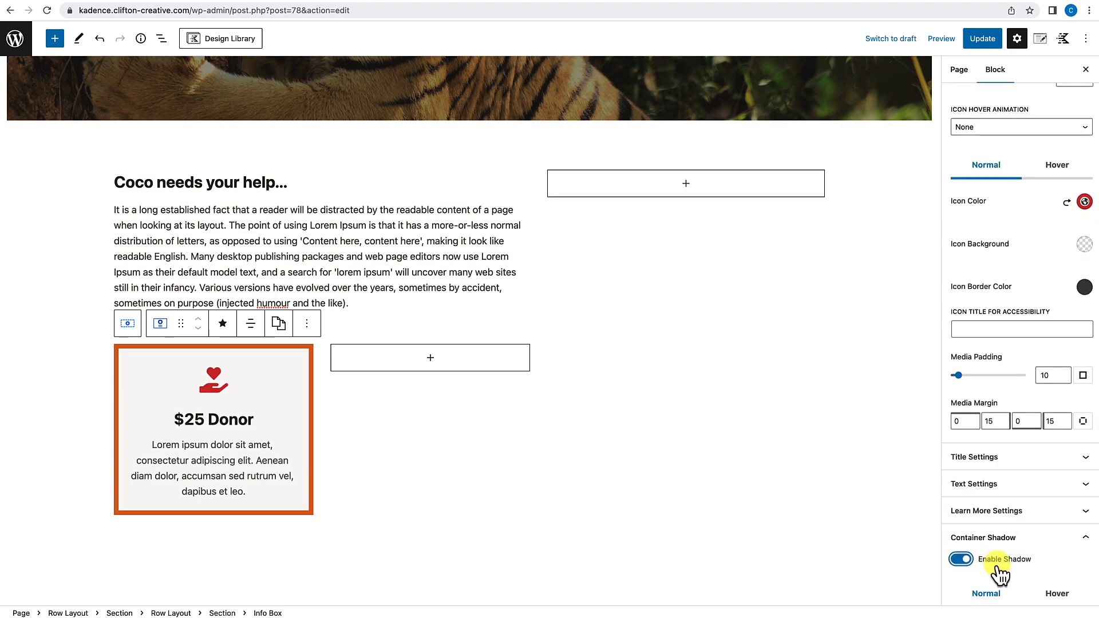
scroll(1000, 567, down, 3)
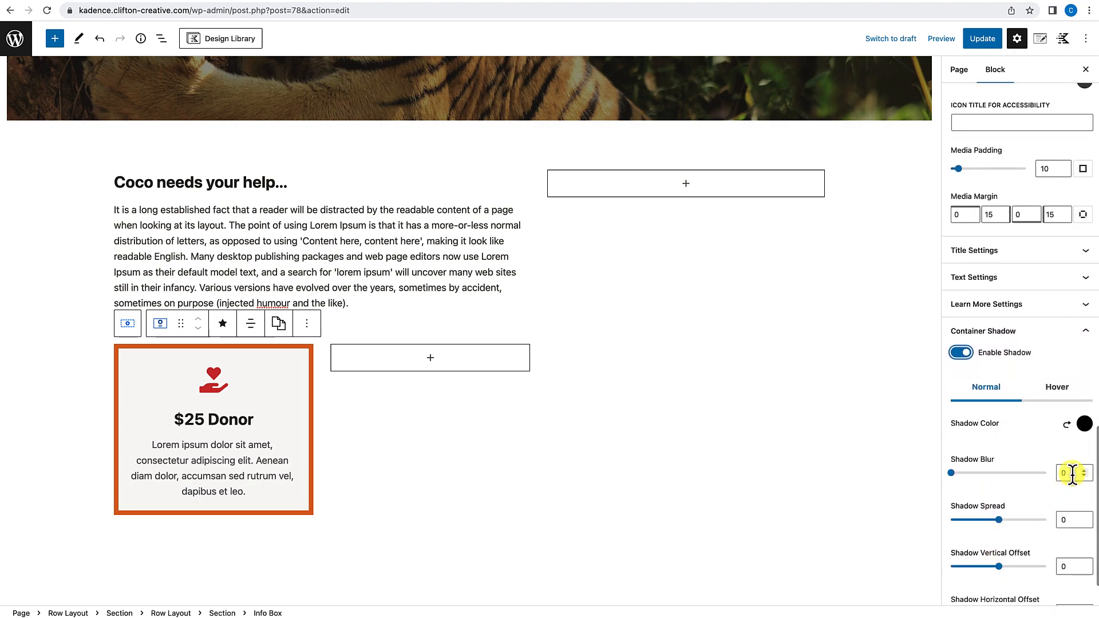
click(1056, 473)
text(14)
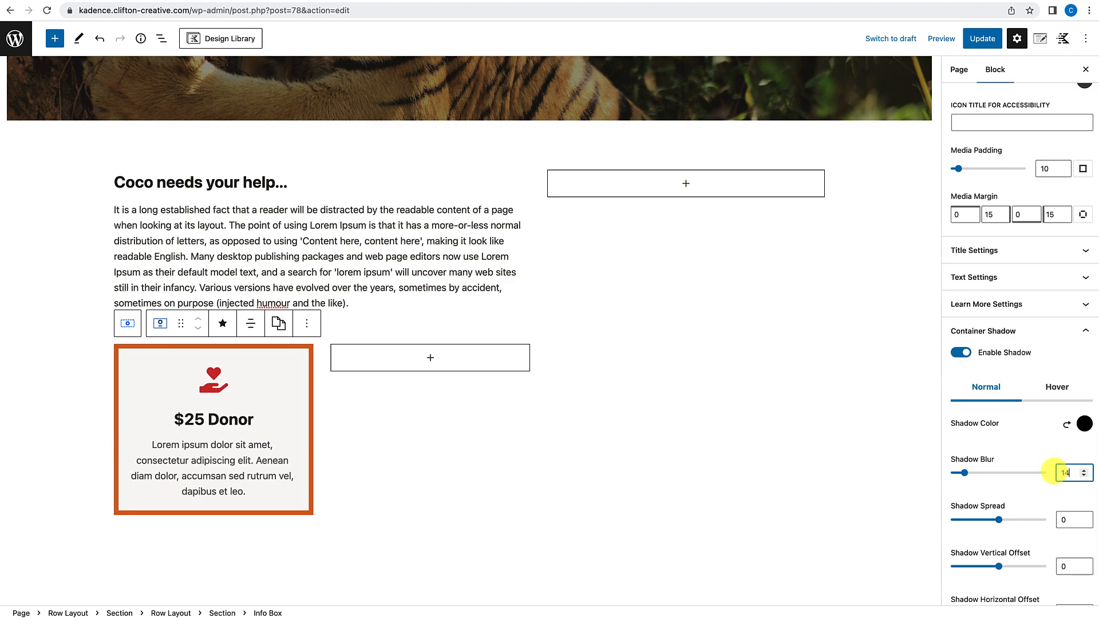
Step: Set the $25 Donor box's normal shadow colour to black 000000 with an alpha of 0.35
click(1084, 424)
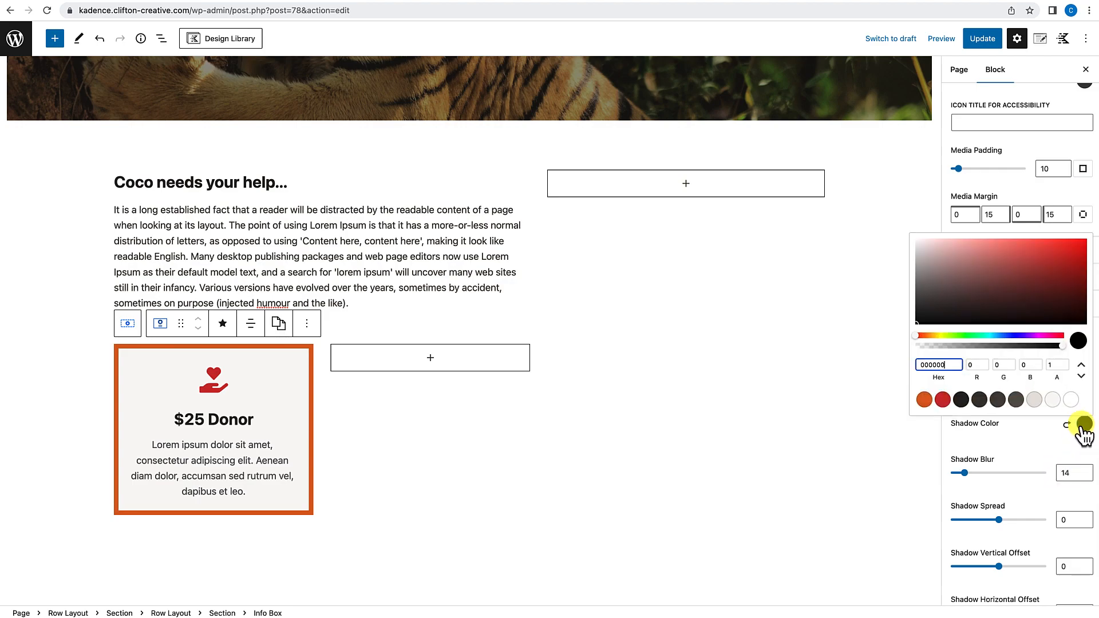
click(915, 325)
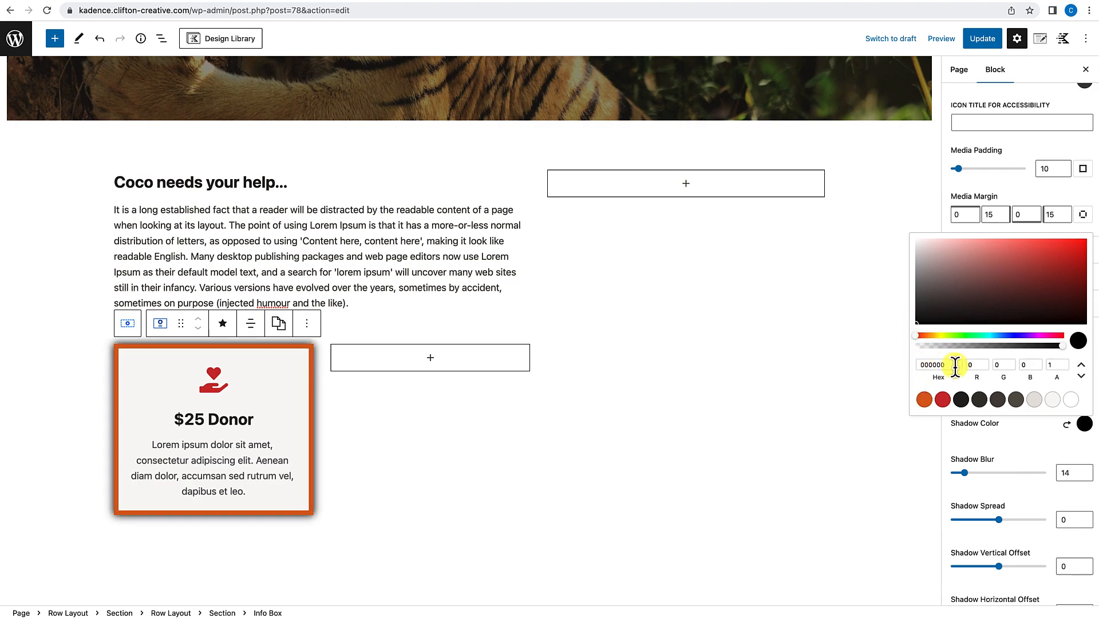
drag(1062, 345, 961, 346)
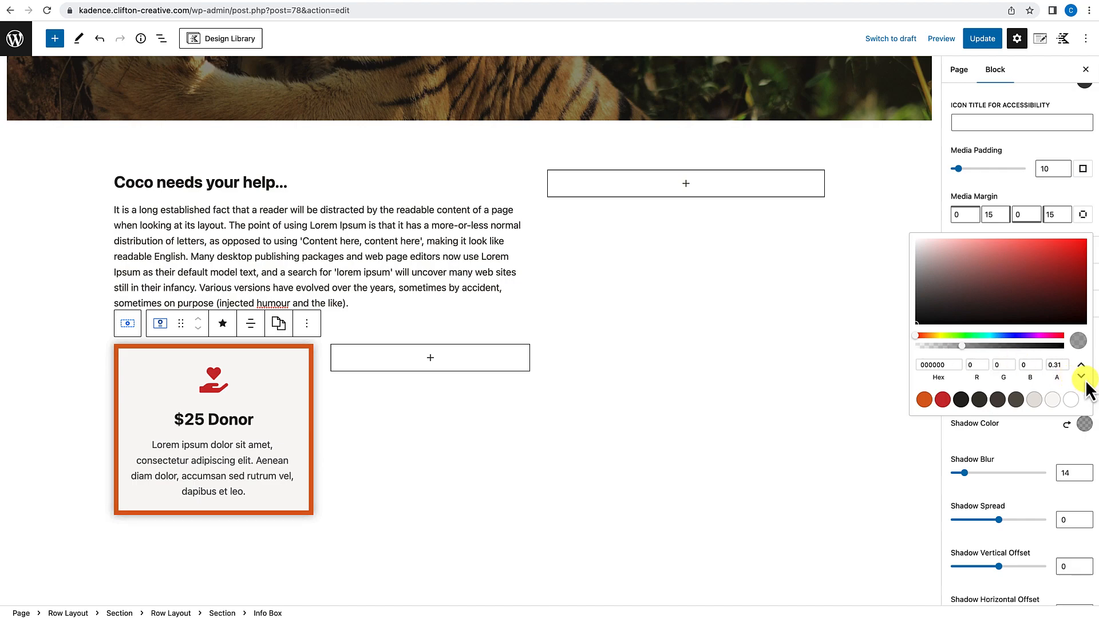
click(1064, 367)
key(BackSpace)
text(5)
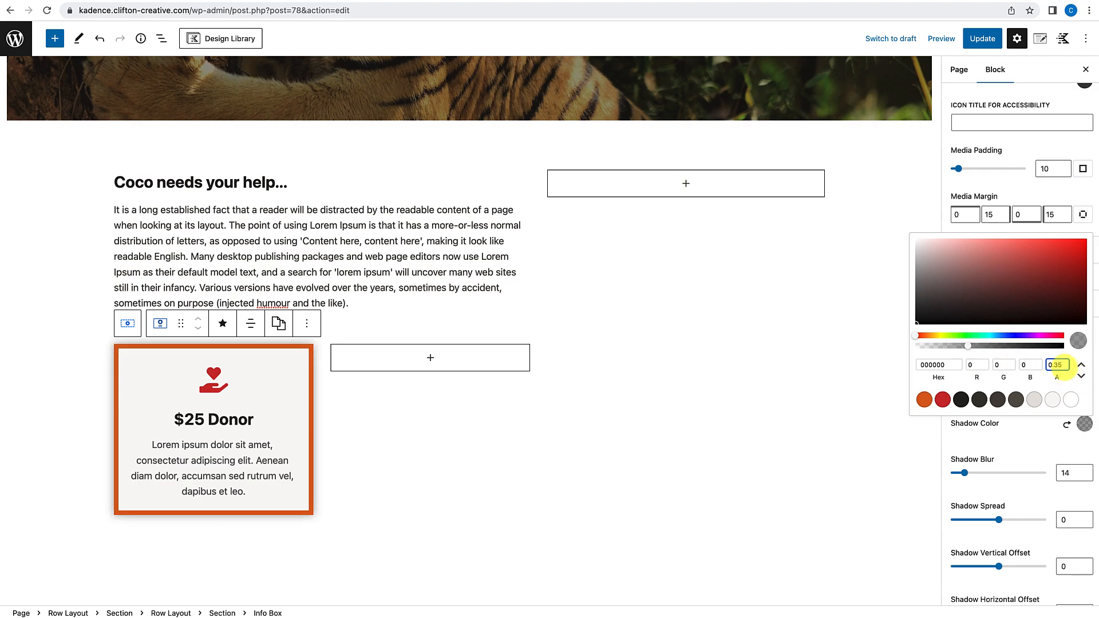
click(1033, 449)
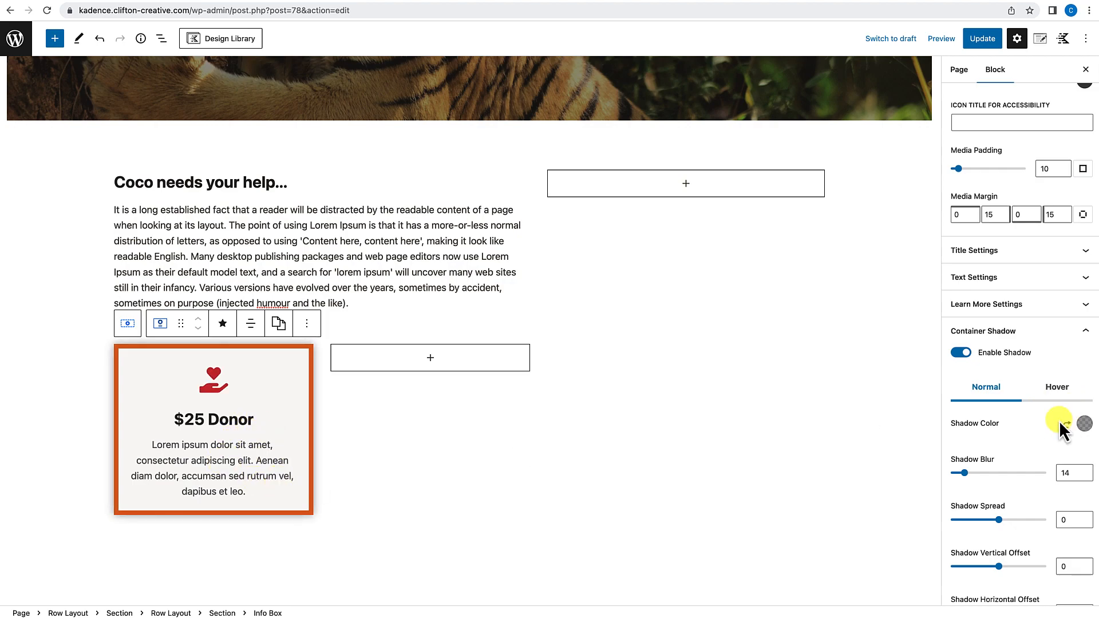
Step: Set the hand-and-heart icon's hover colour to the red palette colour CF3033
scroll(1015, 443, up, 8)
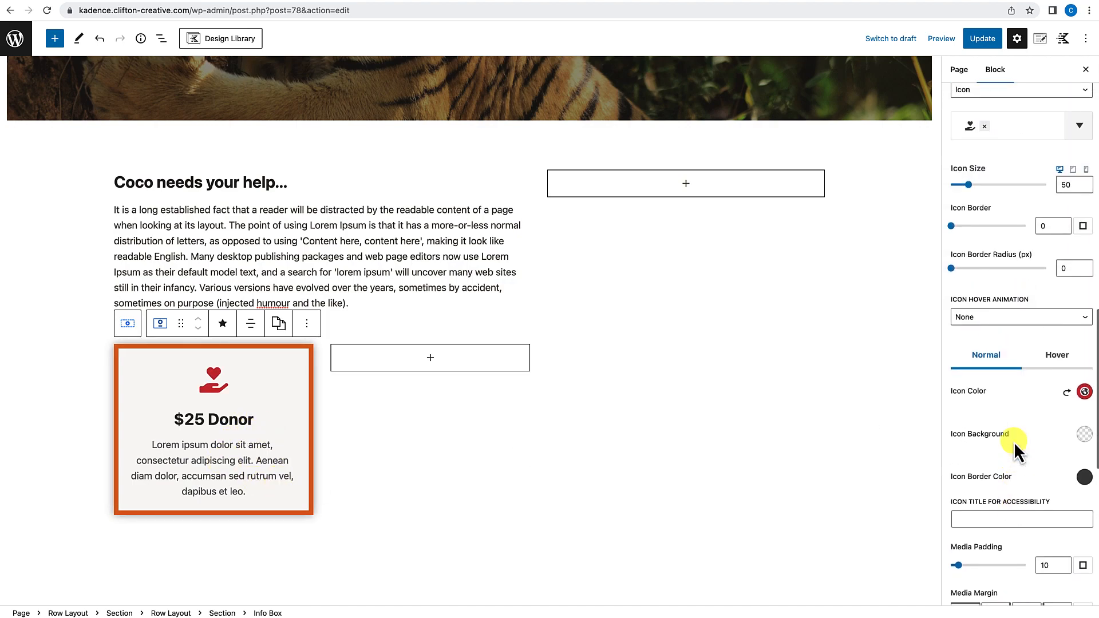
scroll(1014, 441, up, 2)
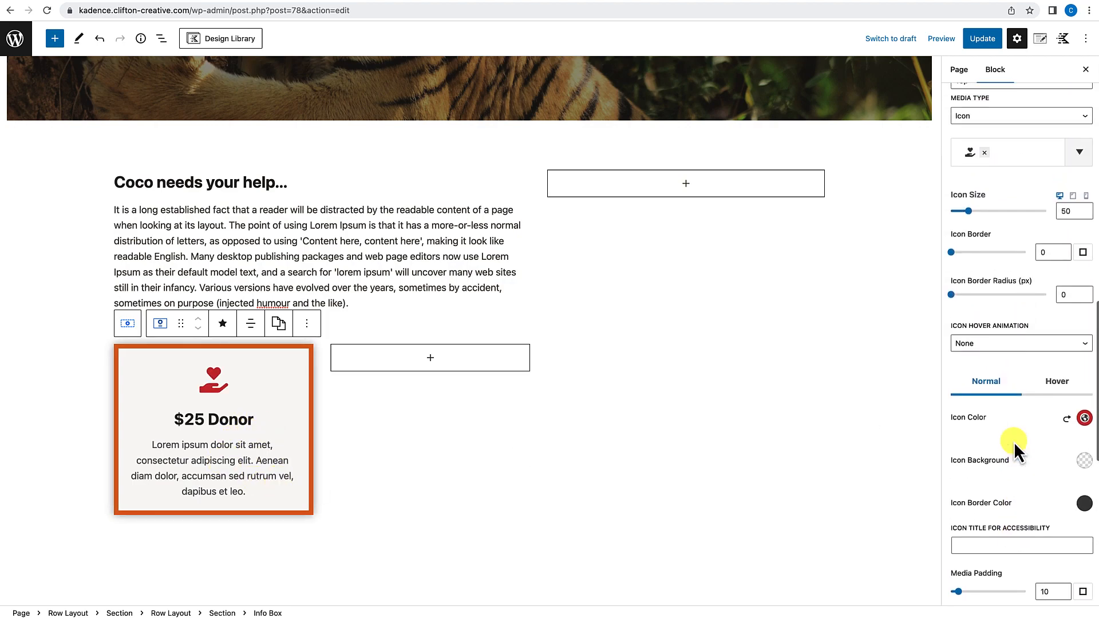
click(1059, 395)
click(1083, 427)
click(942, 402)
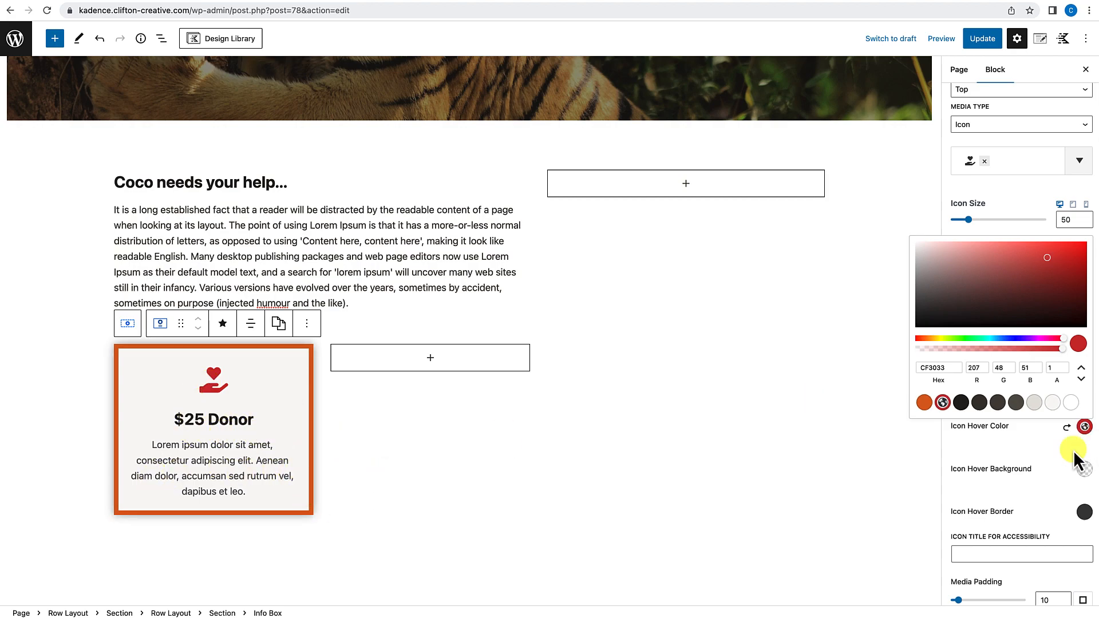
click(1039, 458)
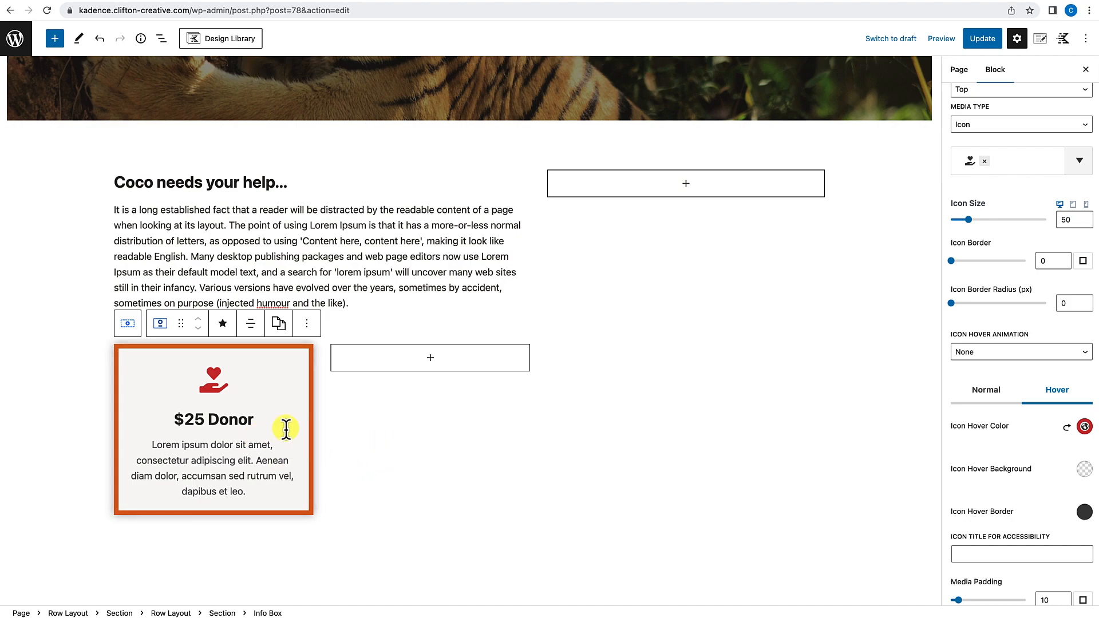
Step: Copy the $25 Donor info box into the empty column beside it and change the copy's title to "$50 Donor"
click(307, 324)
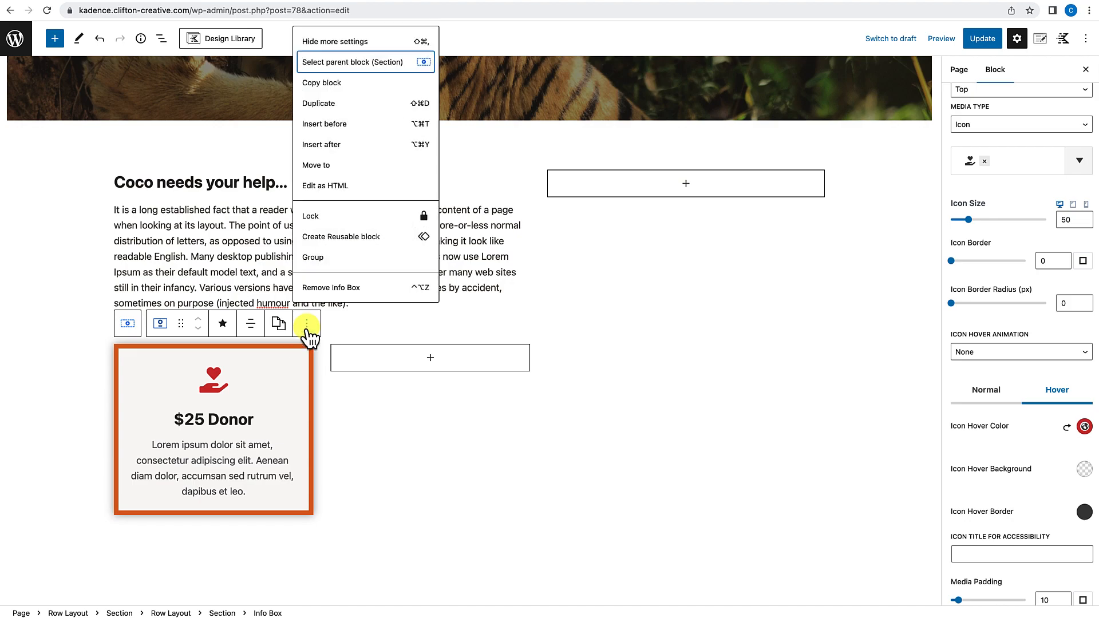
click(323, 83)
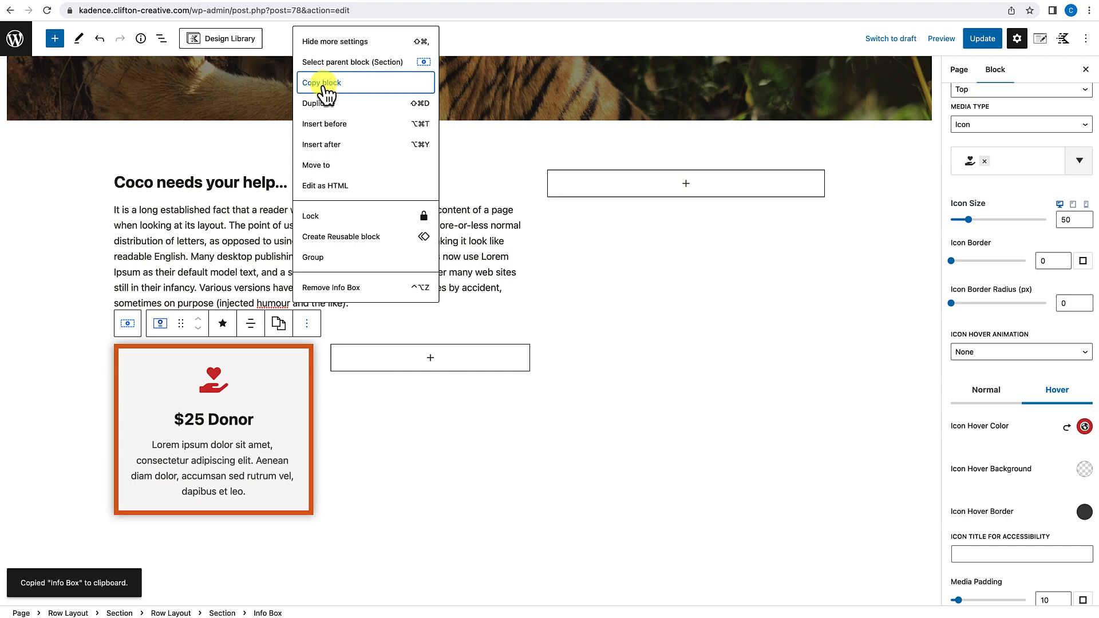
scroll(228, 484, down, 2)
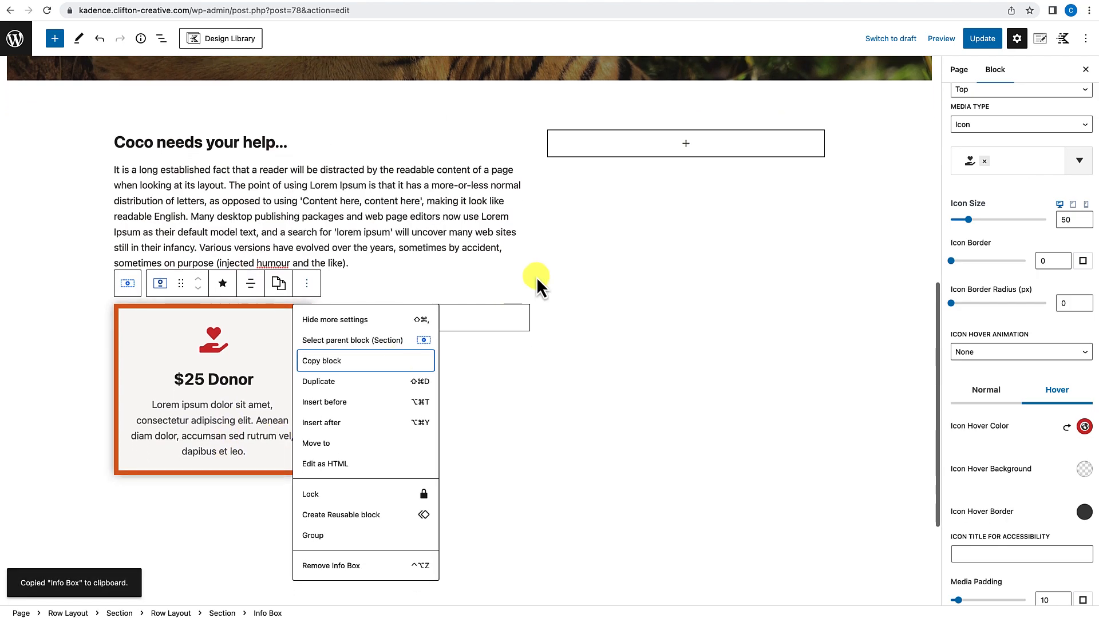
click(493, 330)
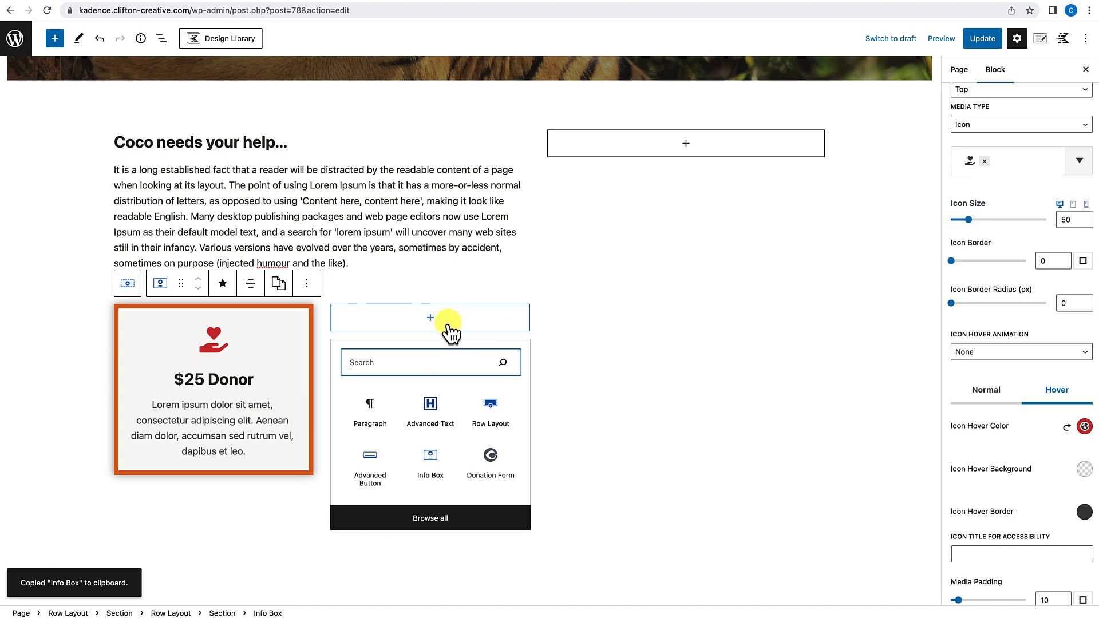
click(368, 411)
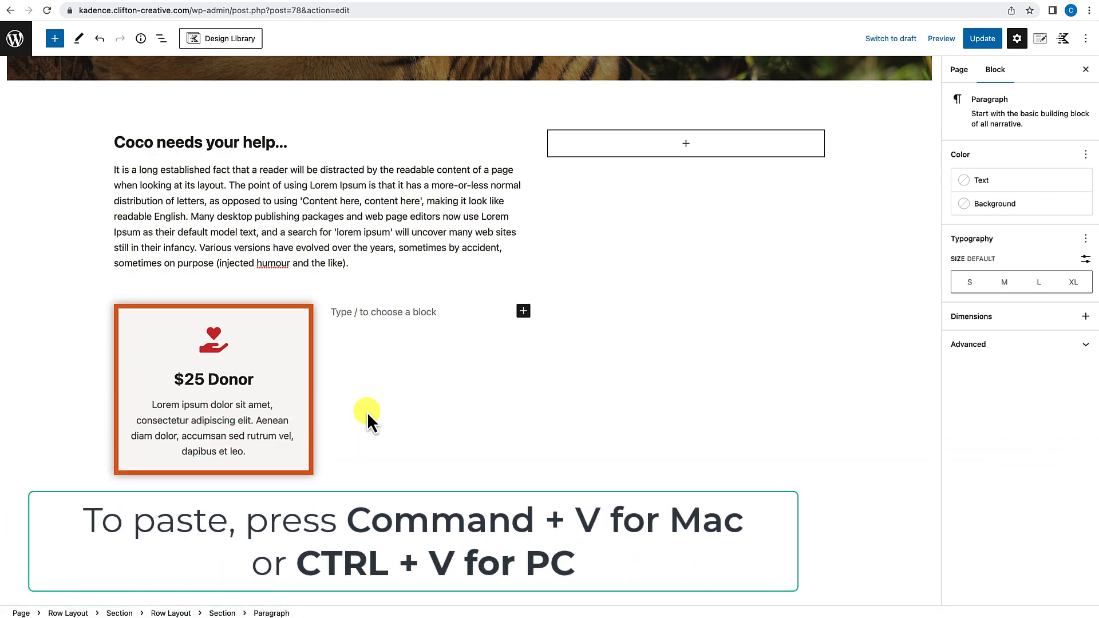
key(super+v)
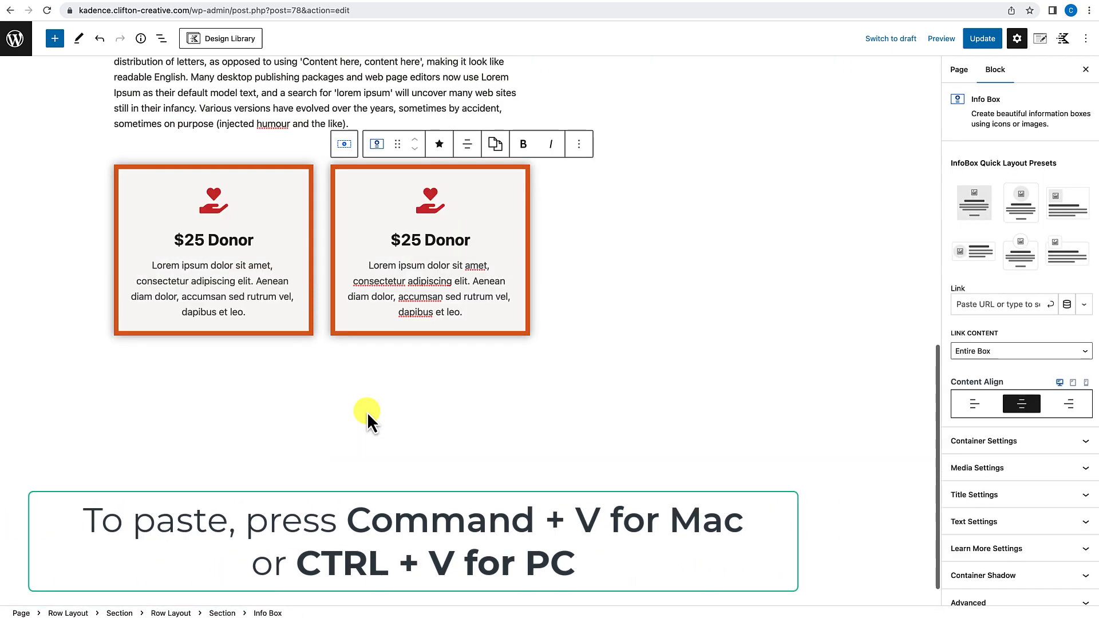
drag(420, 239, 409, 237)
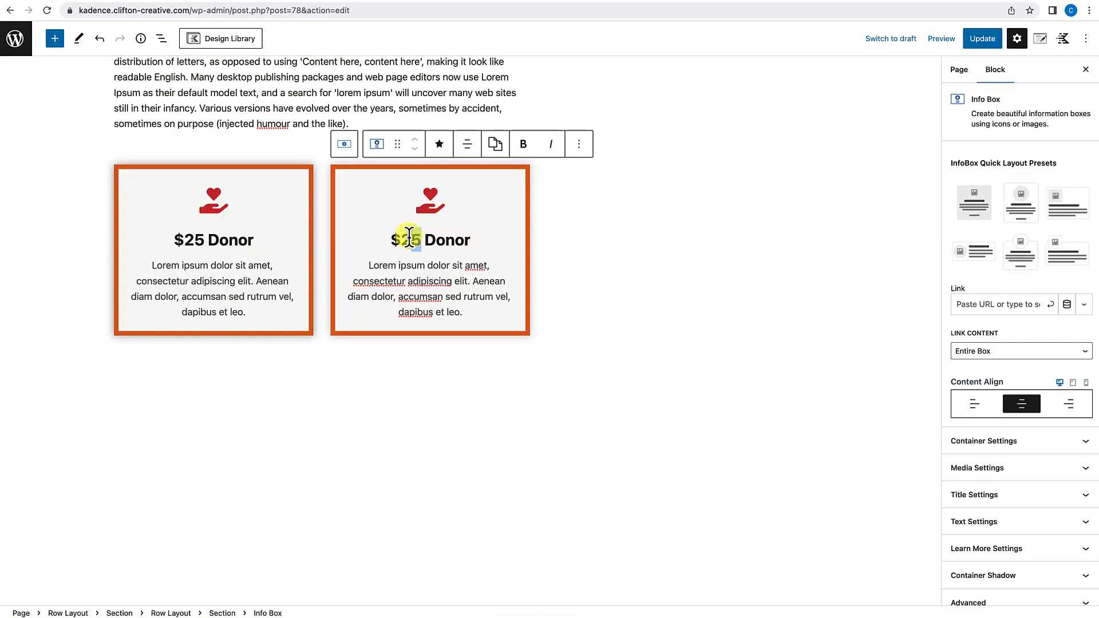
text(50)
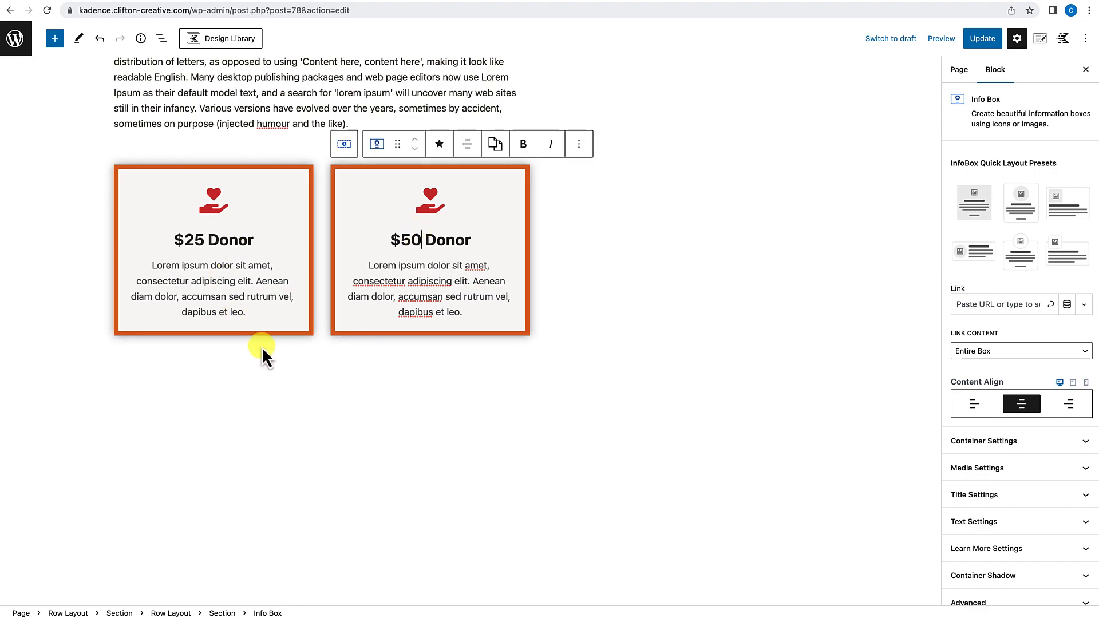
Step: Duplicate the two-column row layout that holds the $25 Donor and $50 Donor info boxes
click(315, 162)
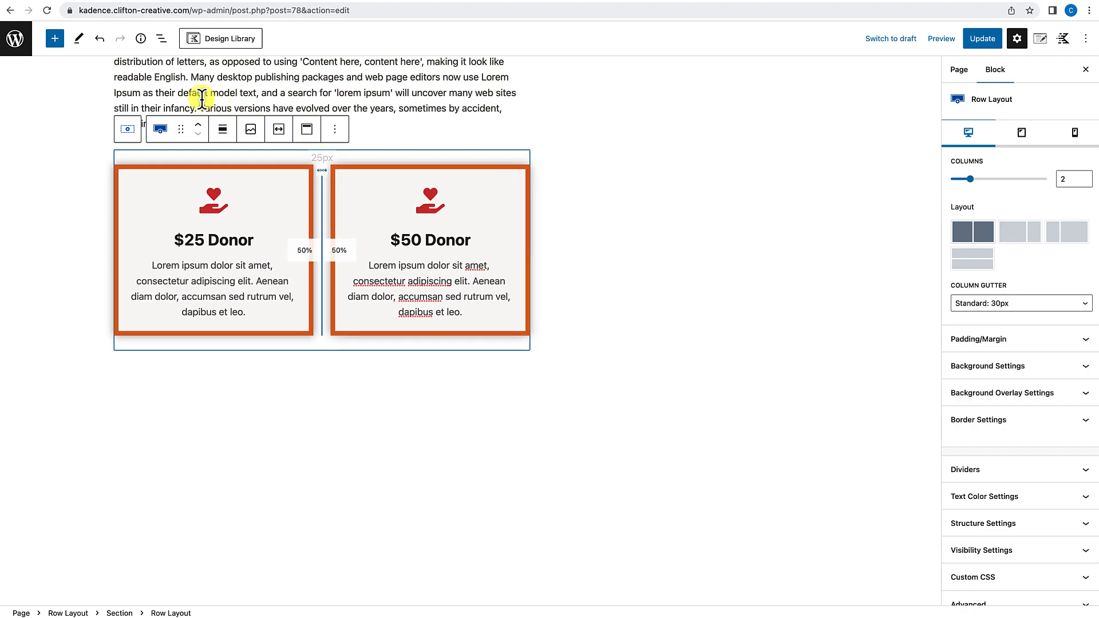
click(162, 40)
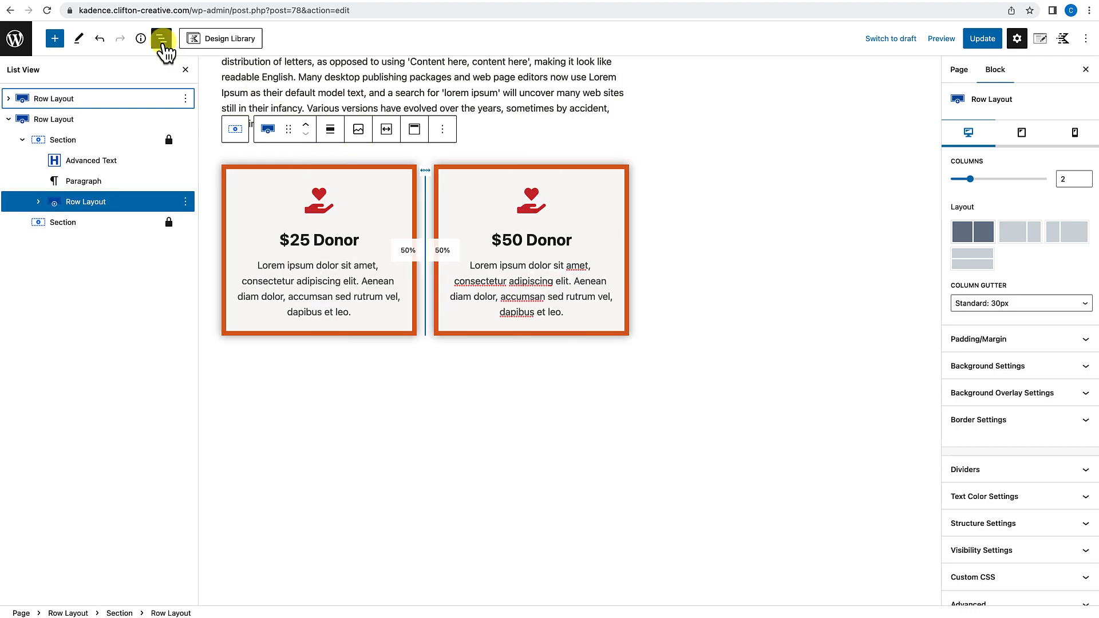
click(93, 203)
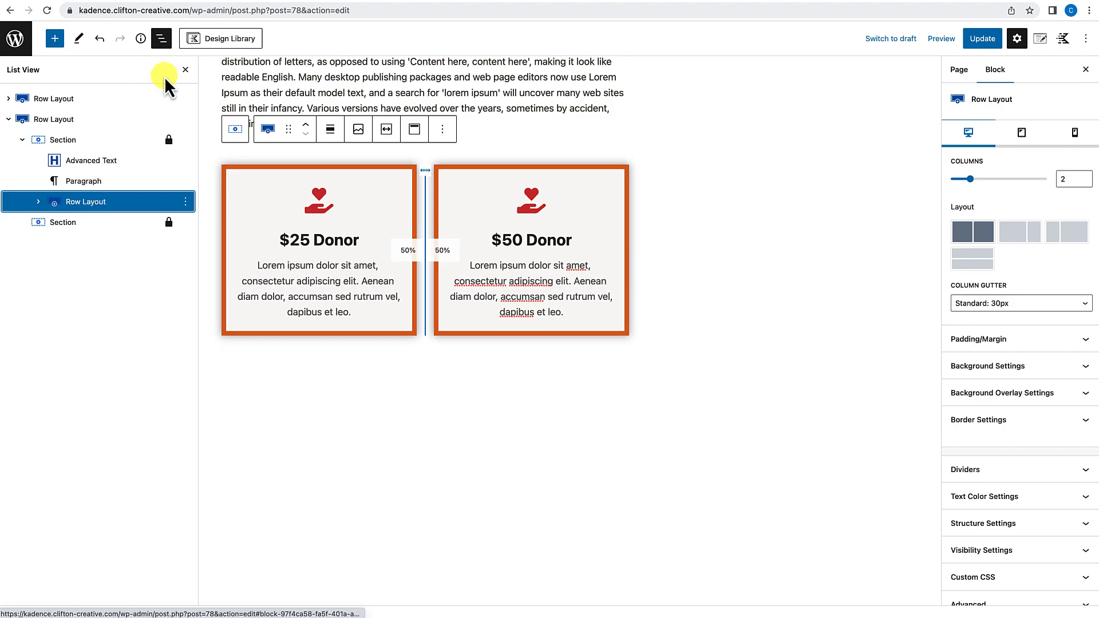
click(186, 70)
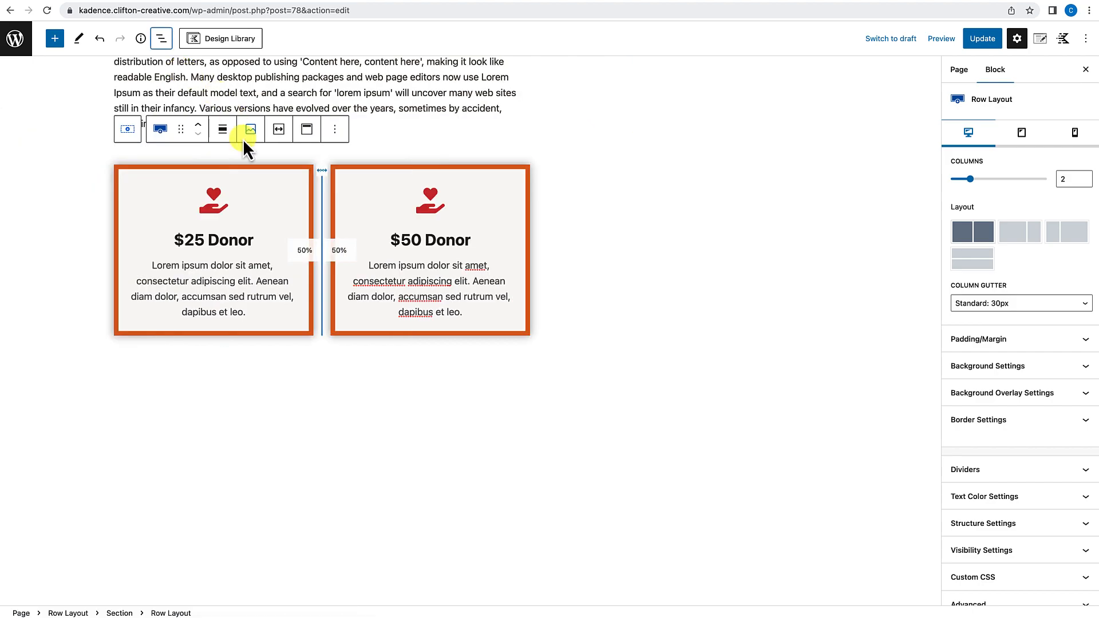
click(336, 131)
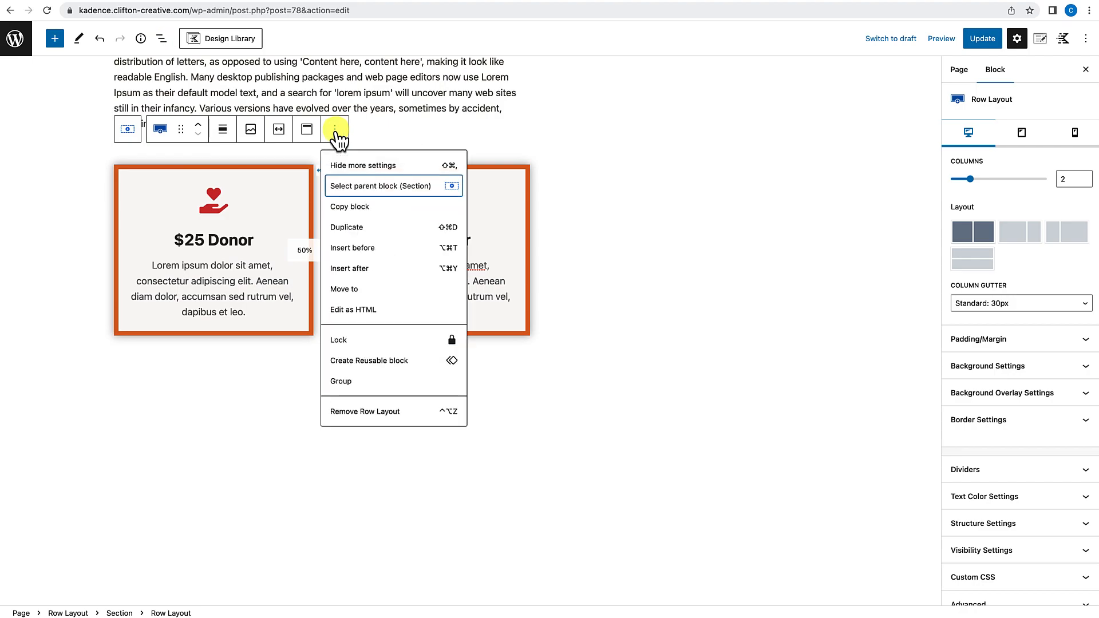
click(362, 228)
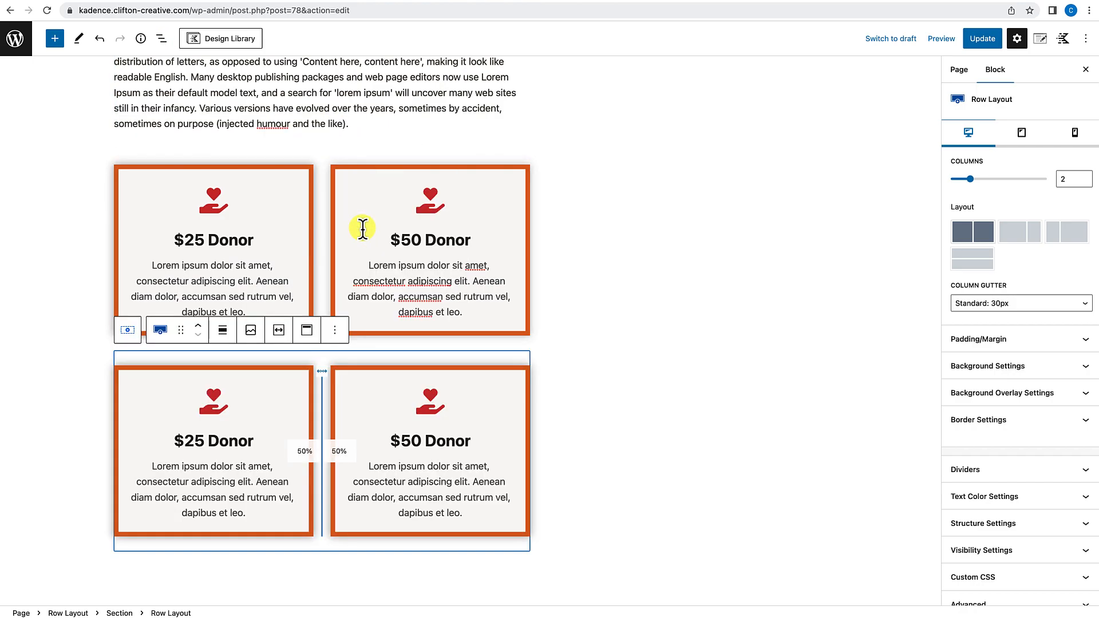
Step: Change the titles of the duplicated row's info boxes to "$100 Donor" and "$250 Donor"
scroll(426, 384, down, 3)
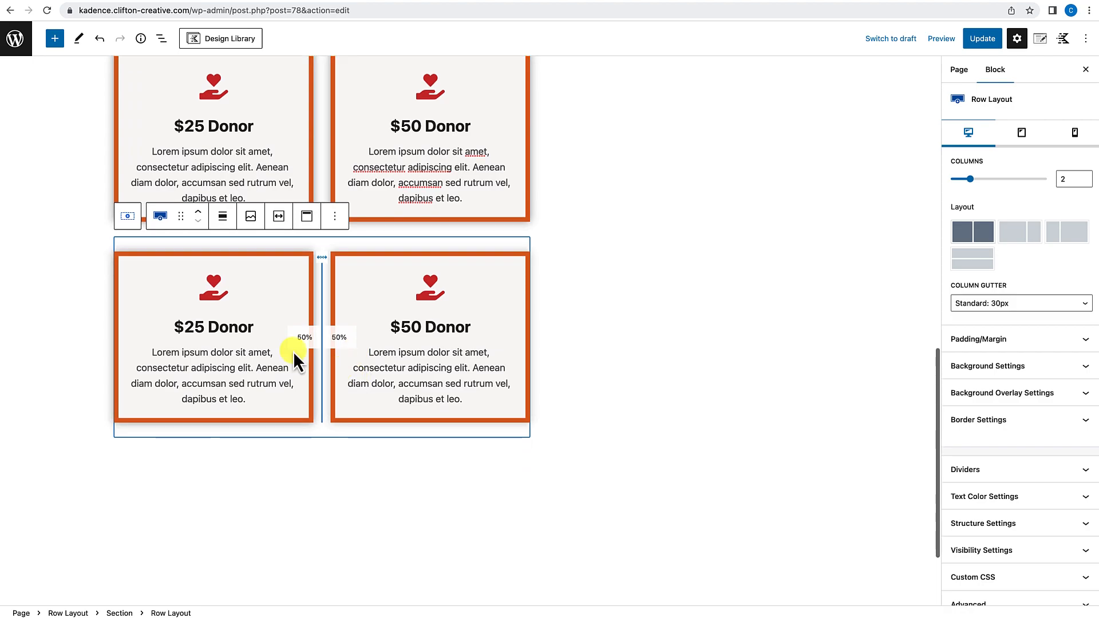
double_click(196, 327)
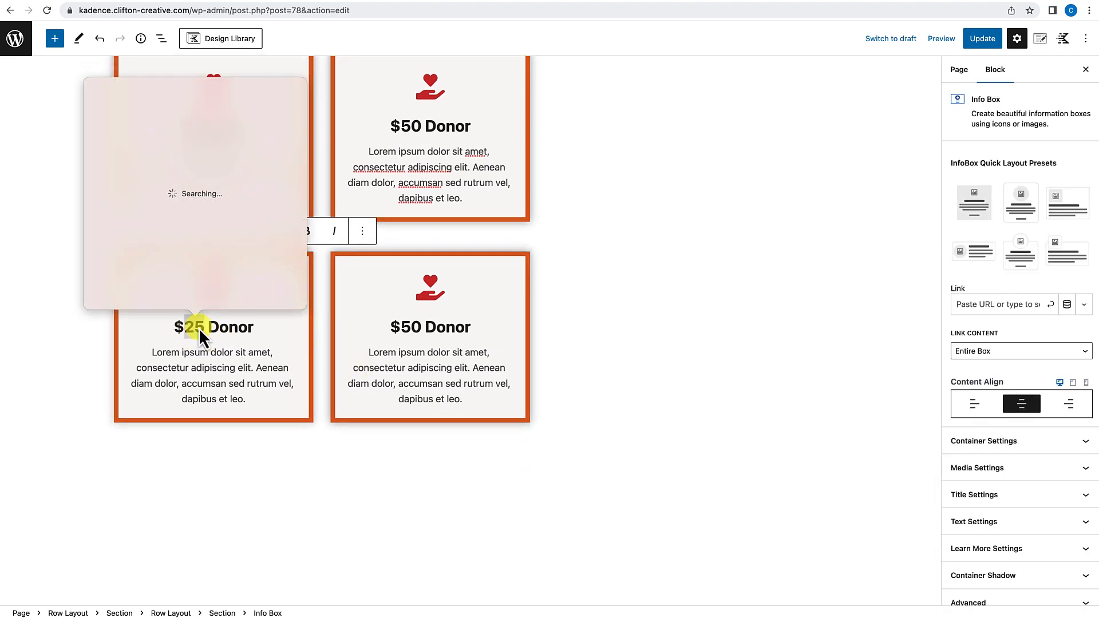
text(100)
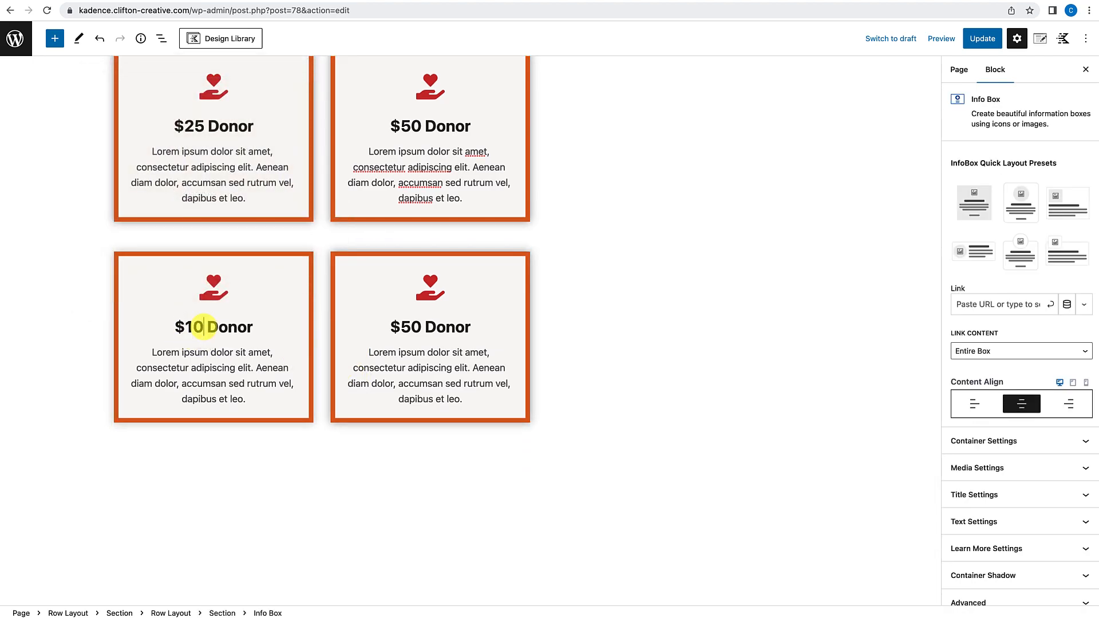
click(404, 324)
text(2)
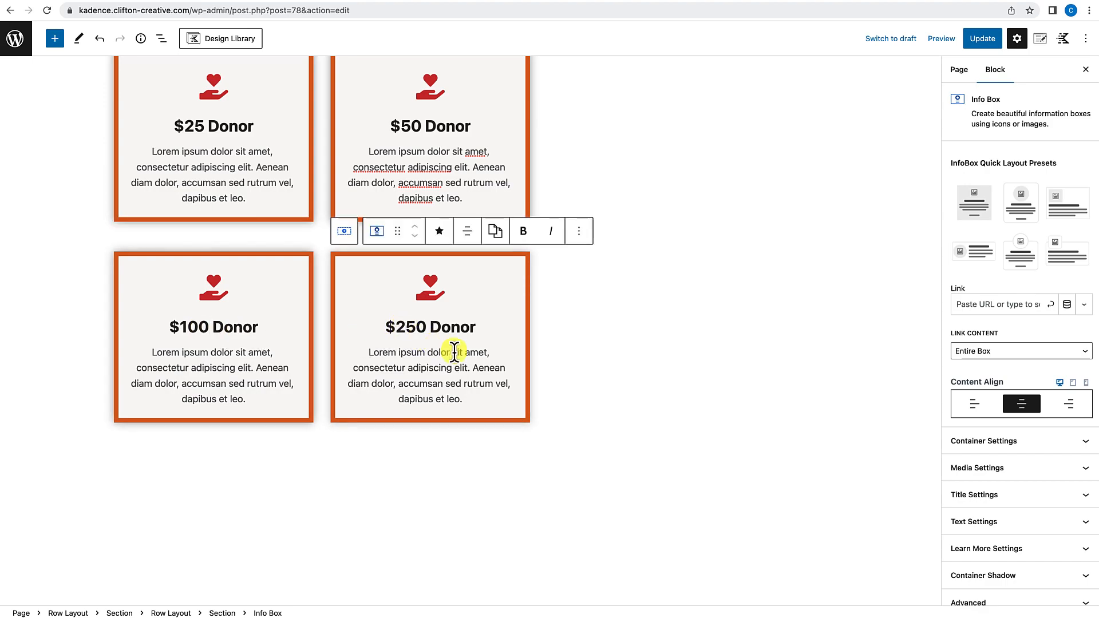
Step: Copy the paragraph under "Coco needs your help..." and paste it twice as paragraphs after the $100 and $250 donor row
scroll(454, 349, up, 4)
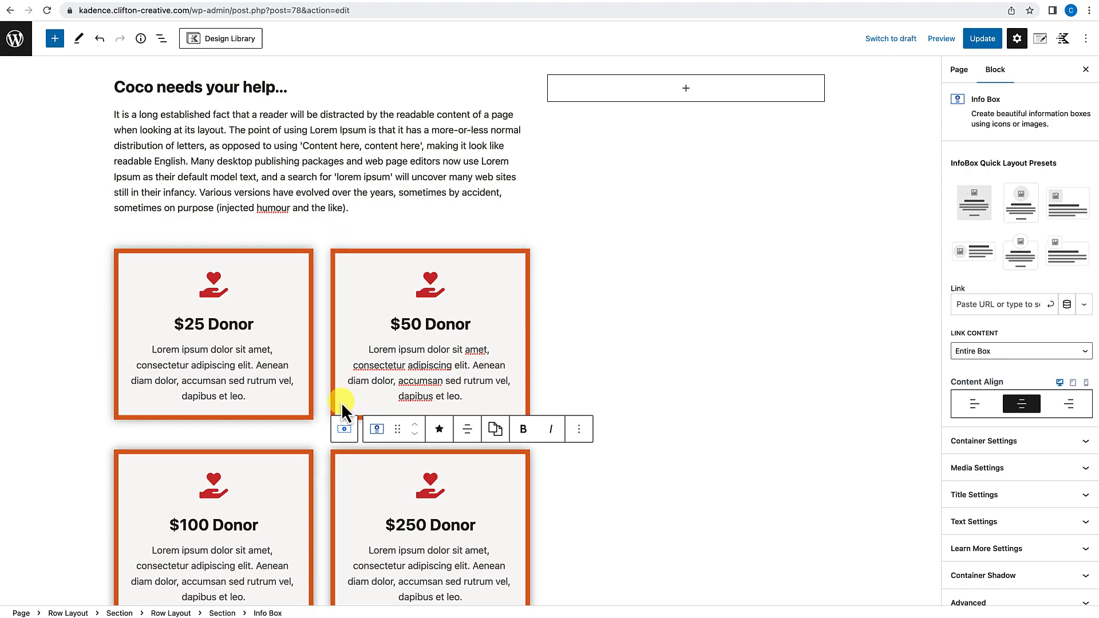
scroll(342, 399, down, 4)
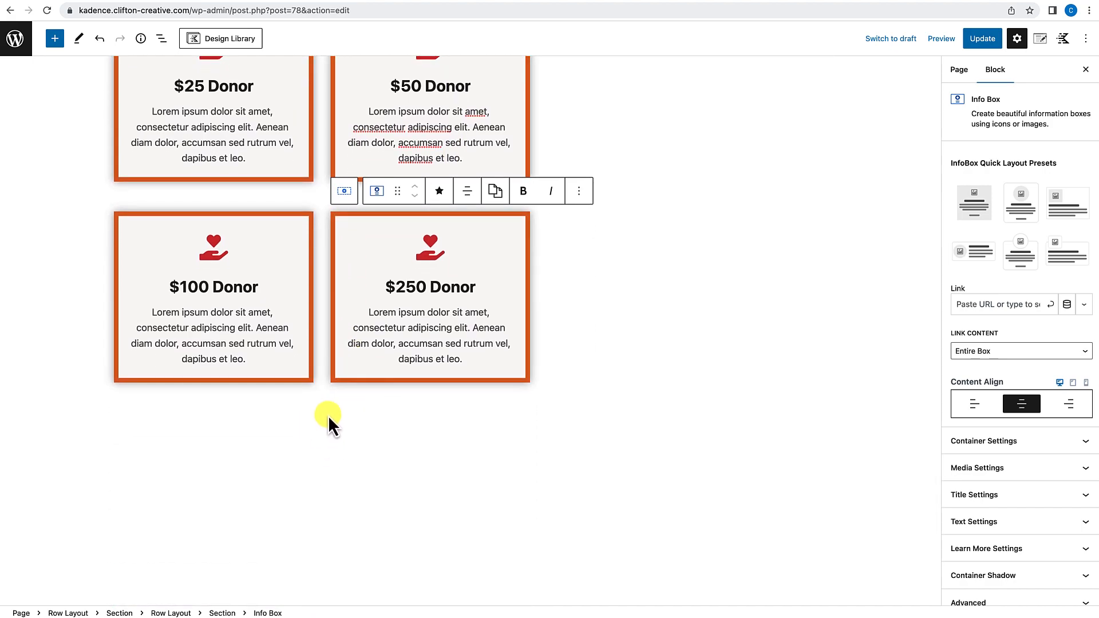
scroll(331, 457, up, 4)
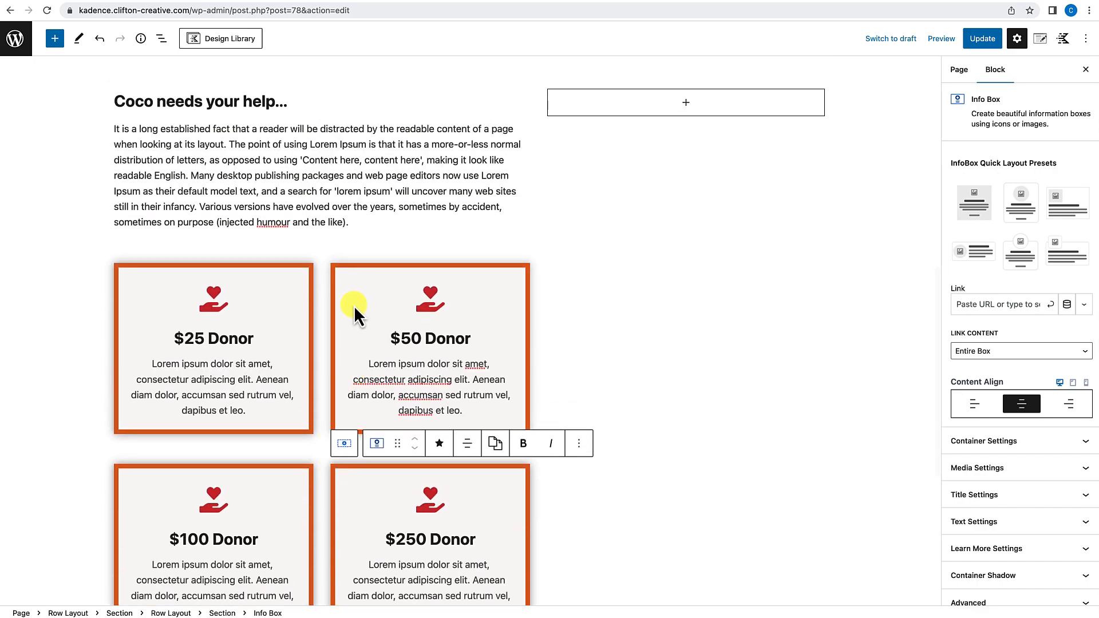
drag(114, 128, 344, 221)
key(ctrl+c)
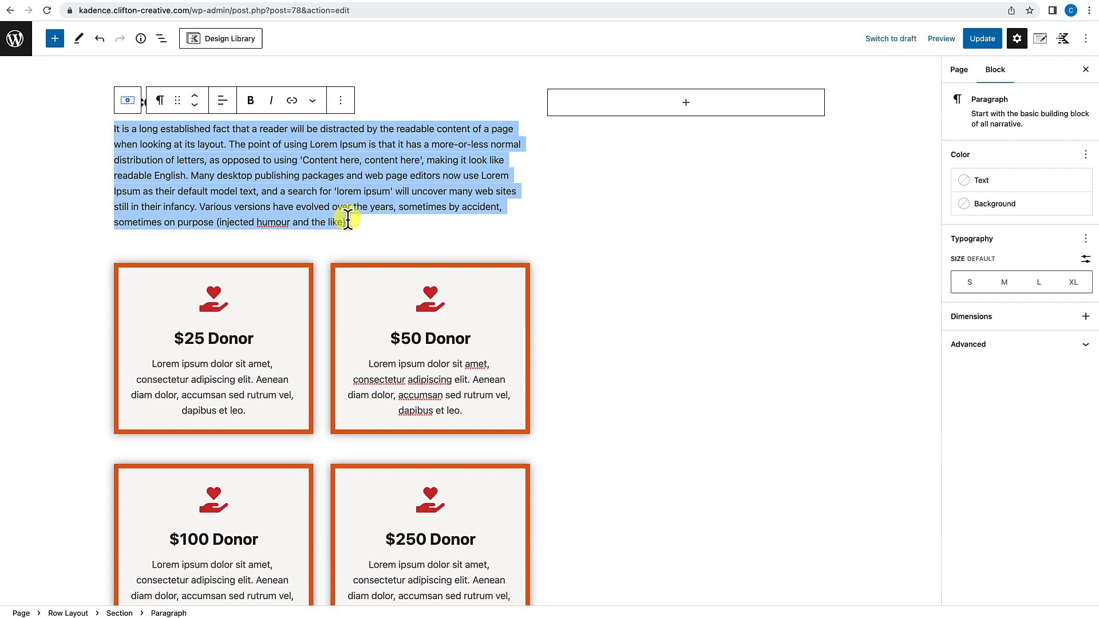
scroll(365, 326, down, 6)
click(350, 314)
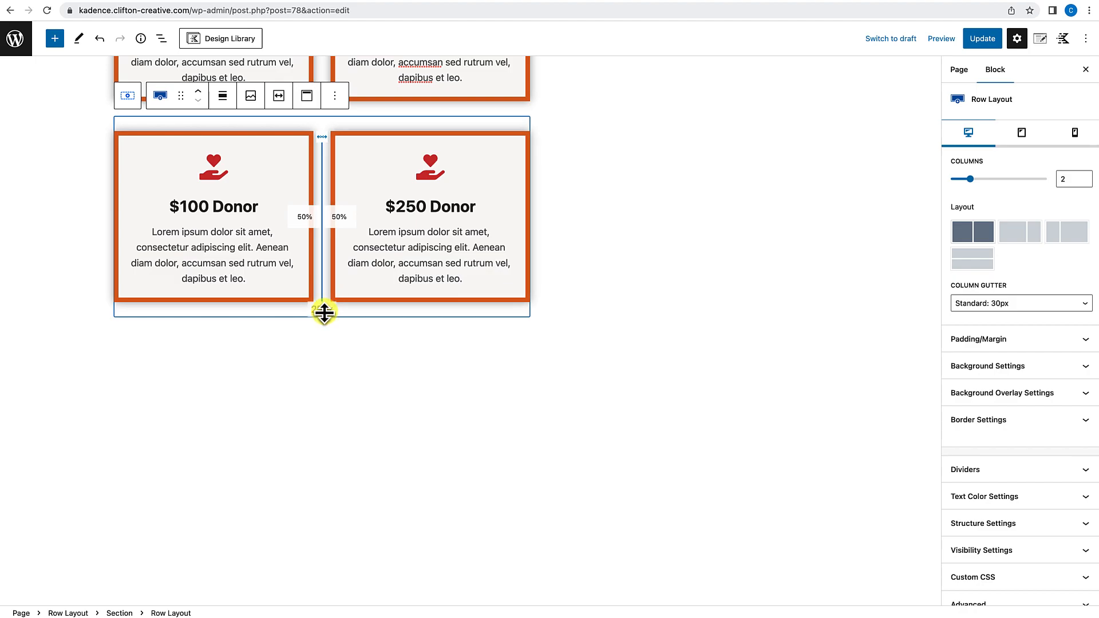
click(336, 98)
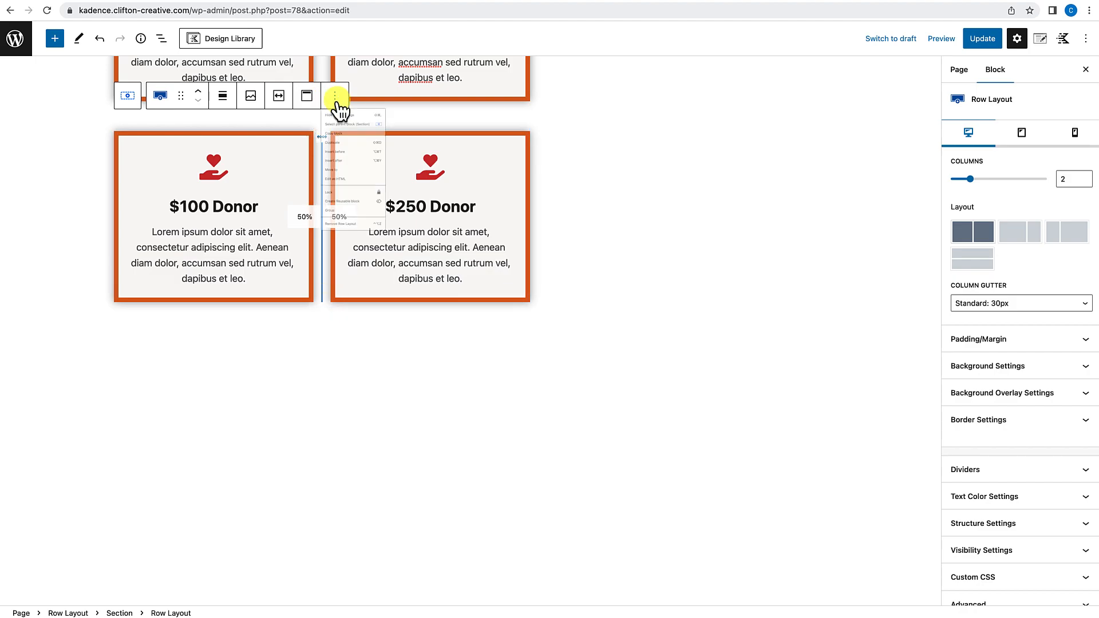
click(359, 234)
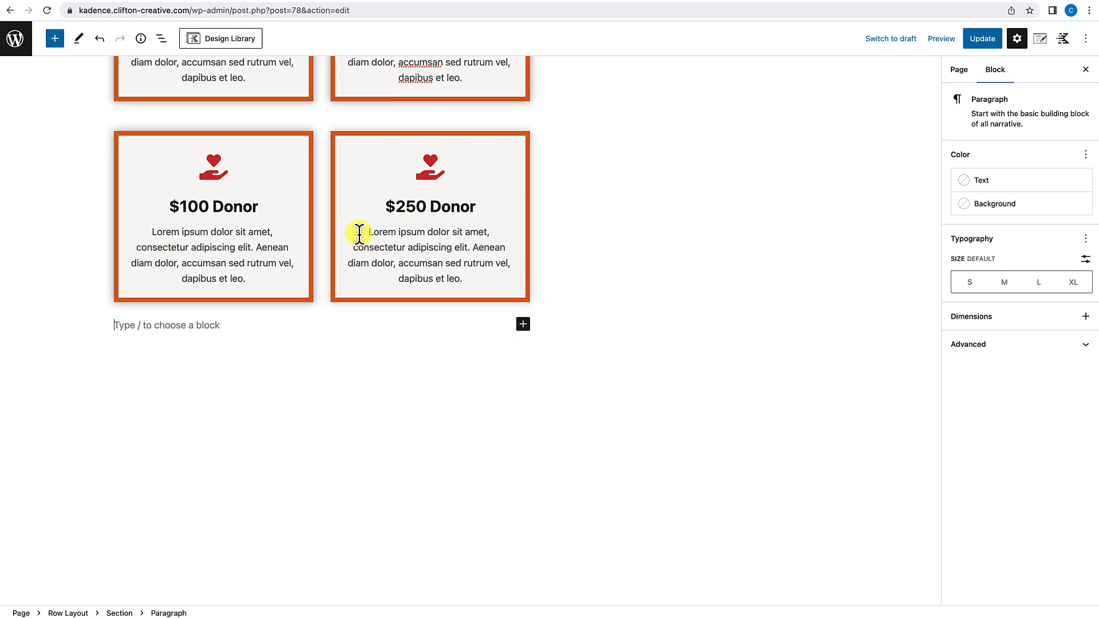
key(ctrl+v)
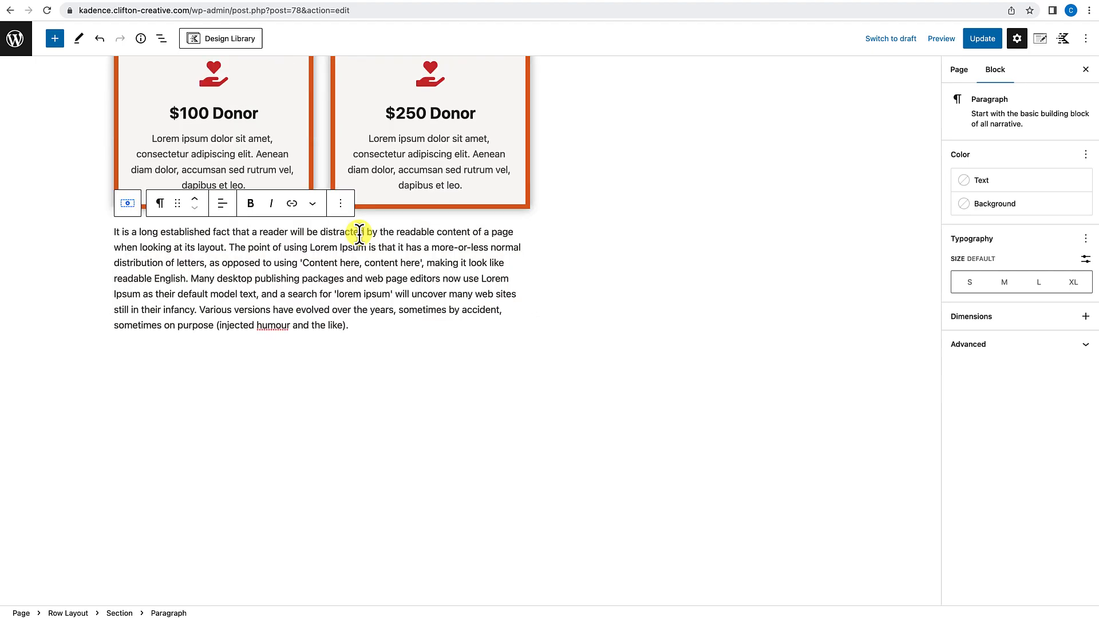
key(Return)
key(ctrl+v)
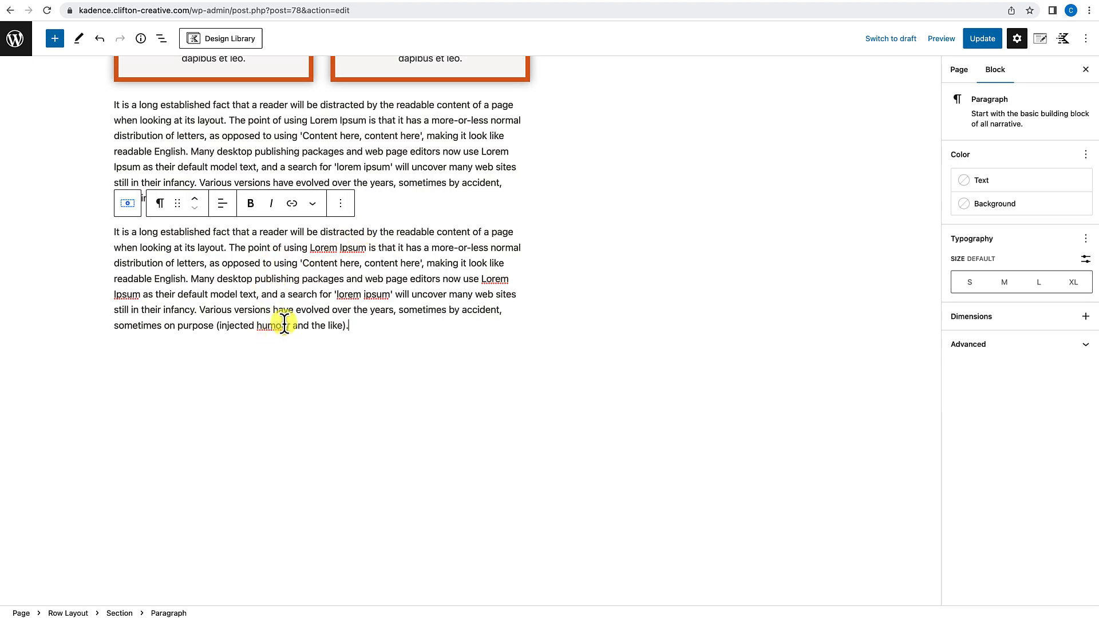
Step: Insert a Donation Form block in the empty column beside the appeal text, using the "Coco the Tiger Donations" form
scroll(321, 259, up, 15)
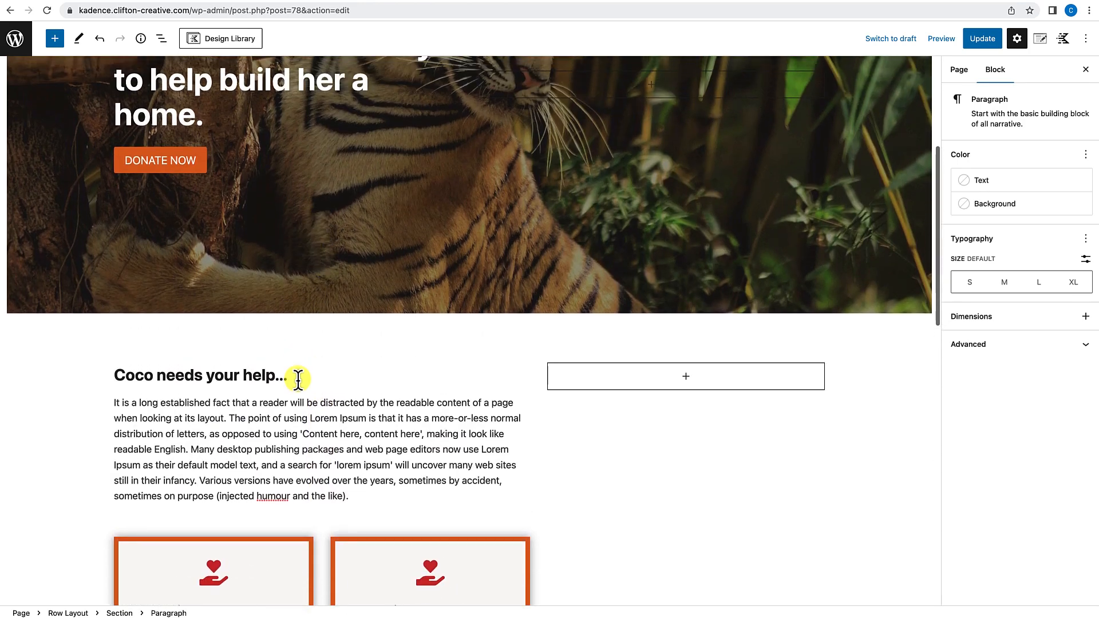
scroll(277, 498, down, 6)
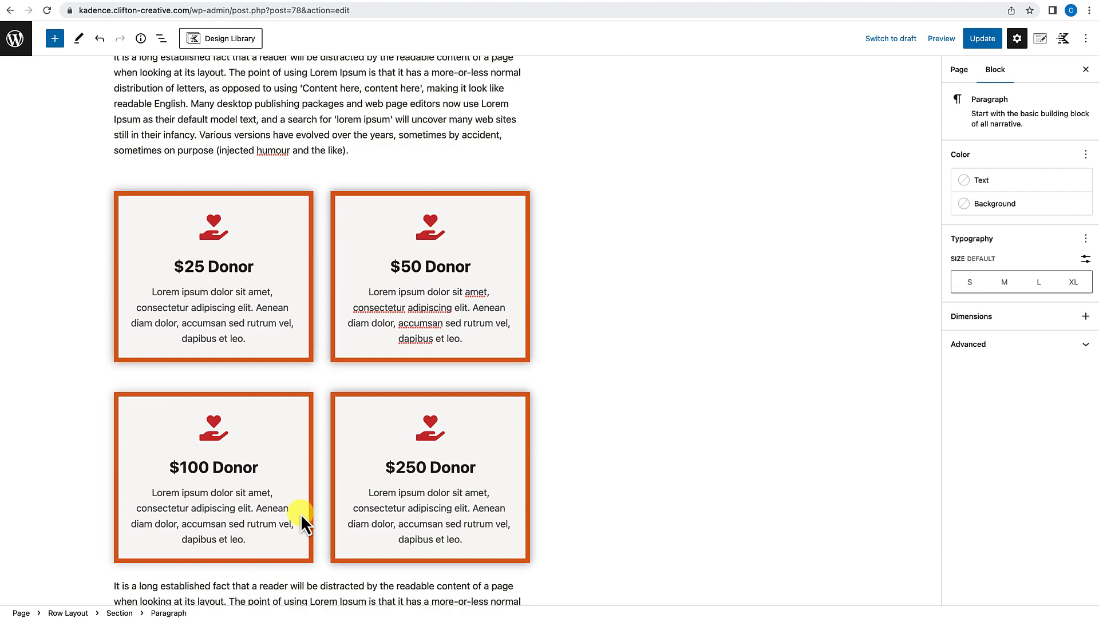
scroll(300, 513, up, 4)
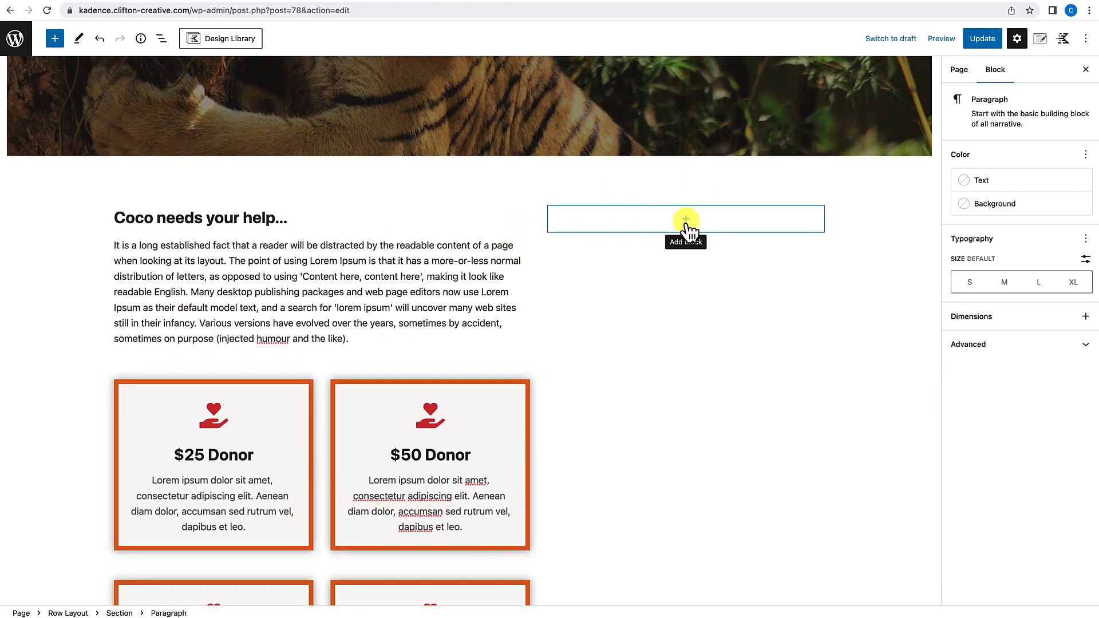
click(686, 221)
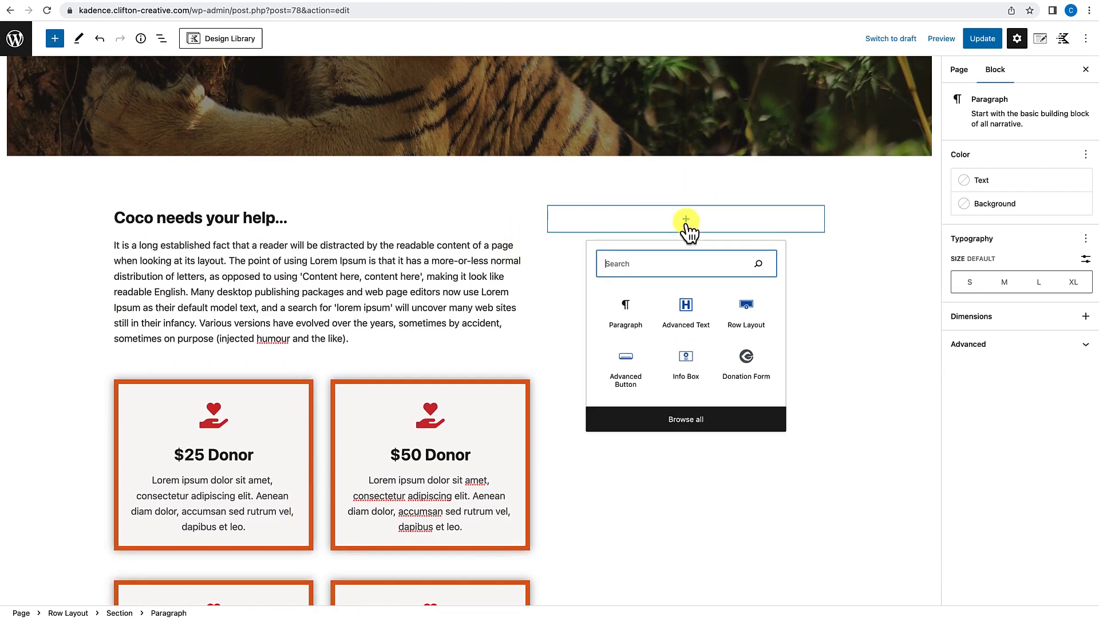
click(747, 372)
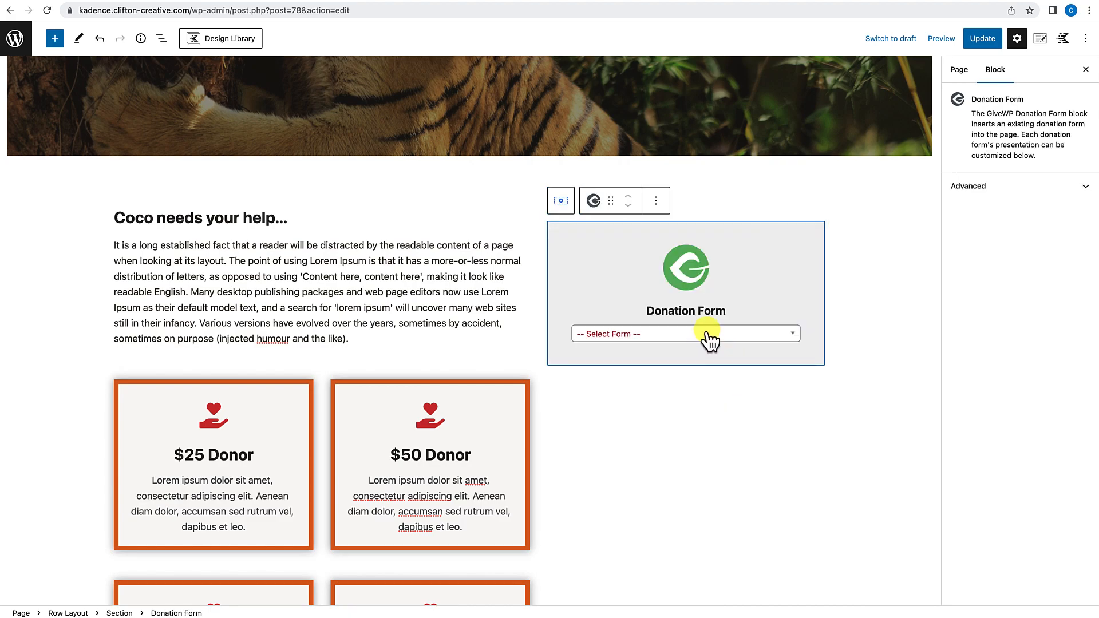
click(708, 334)
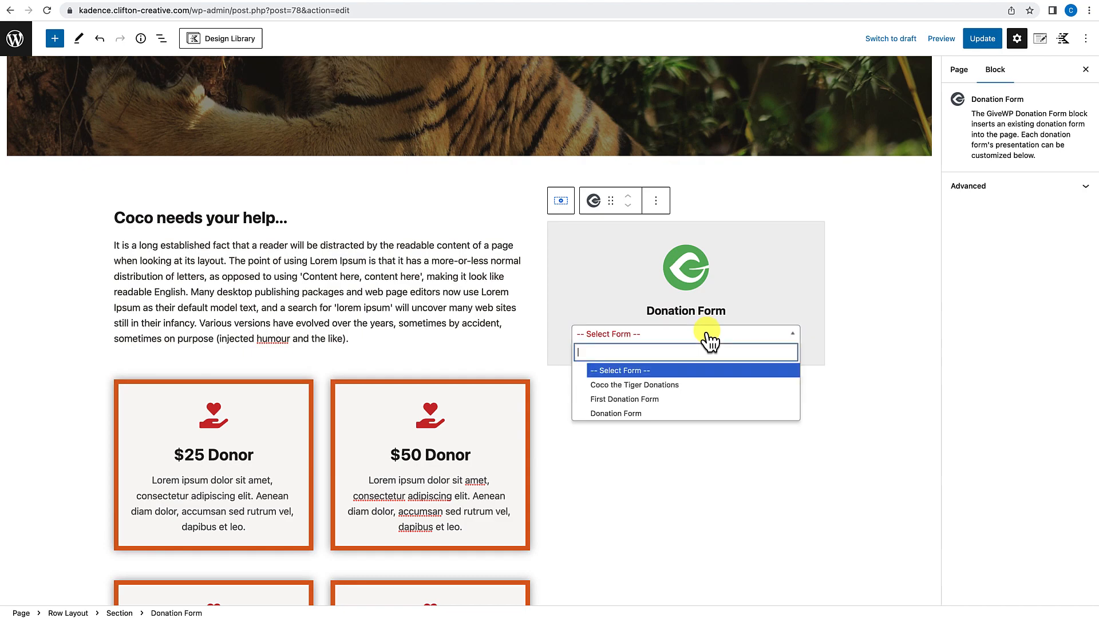
click(660, 387)
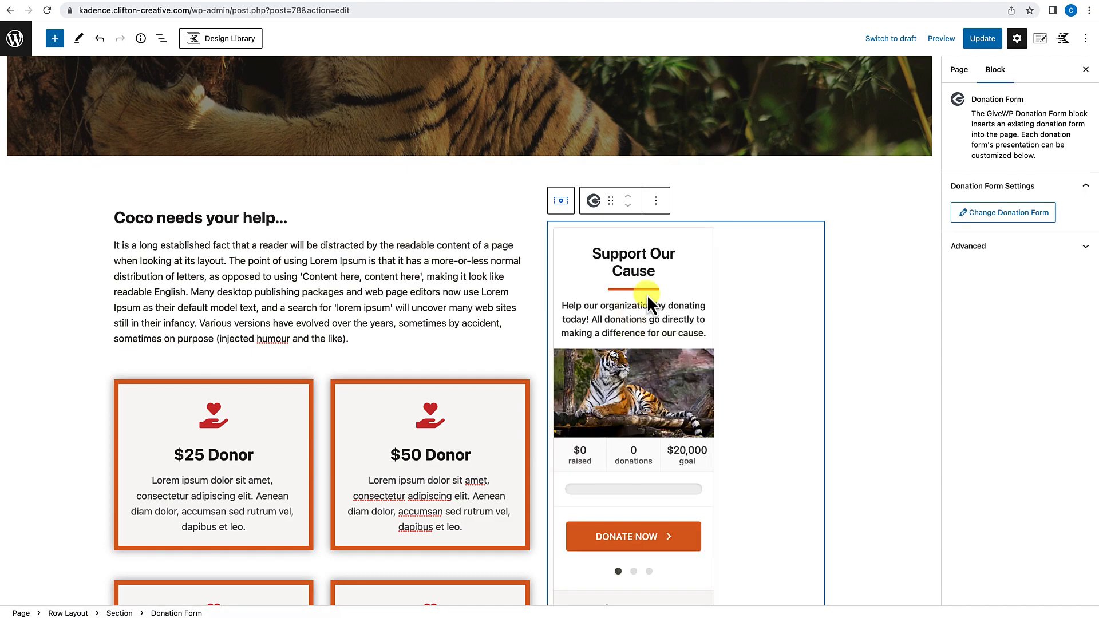
Step: Update the page and open its live version
scroll(671, 369, down, 7)
scroll(671, 371, up, 7)
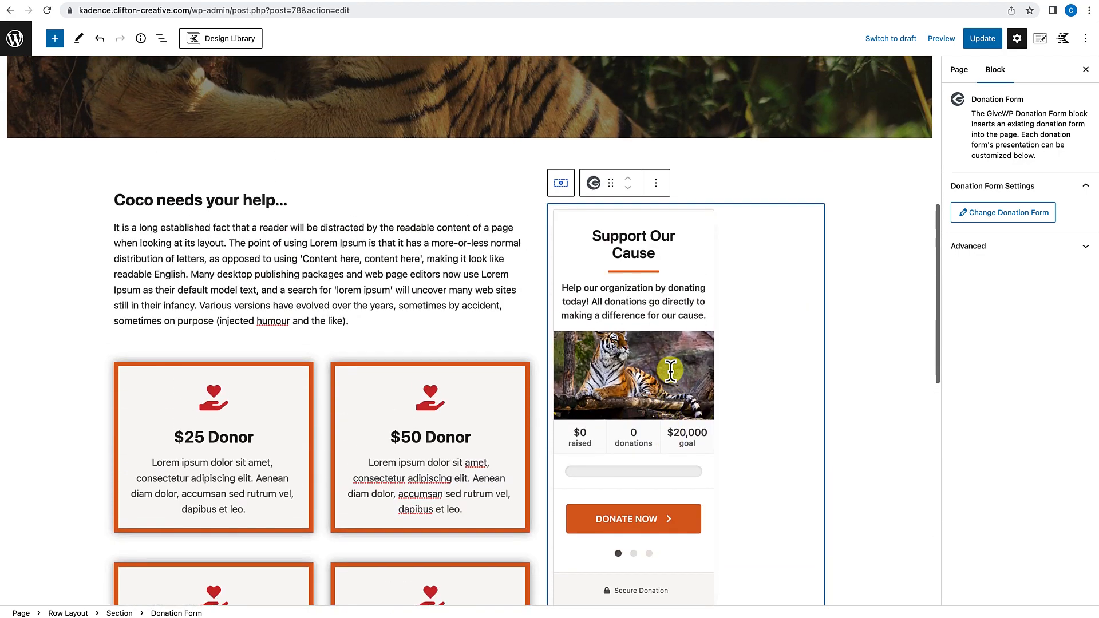
click(980, 39)
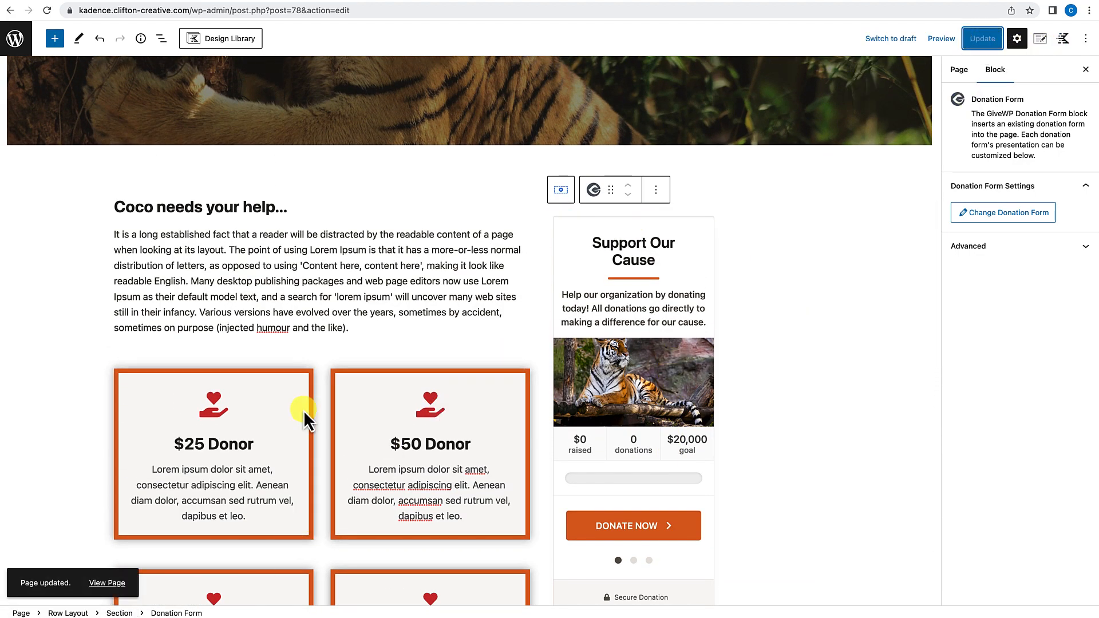
click(109, 583)
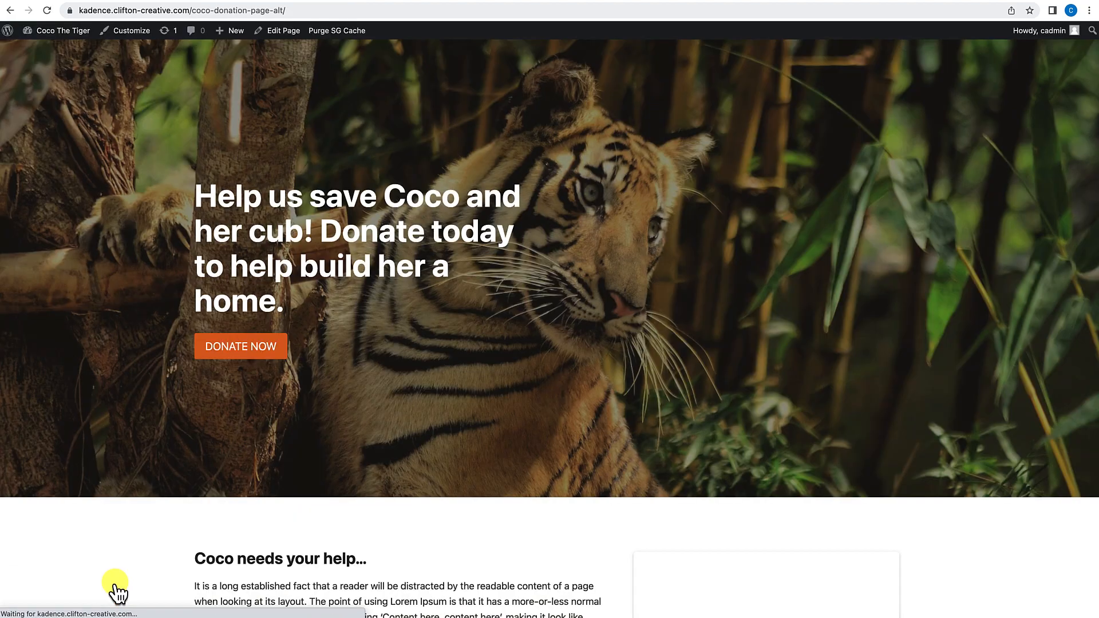
Step: Review the live page from hero to closing paragraphs, checking the donor boxes and the donation form beside them
scroll(311, 538, down, 8)
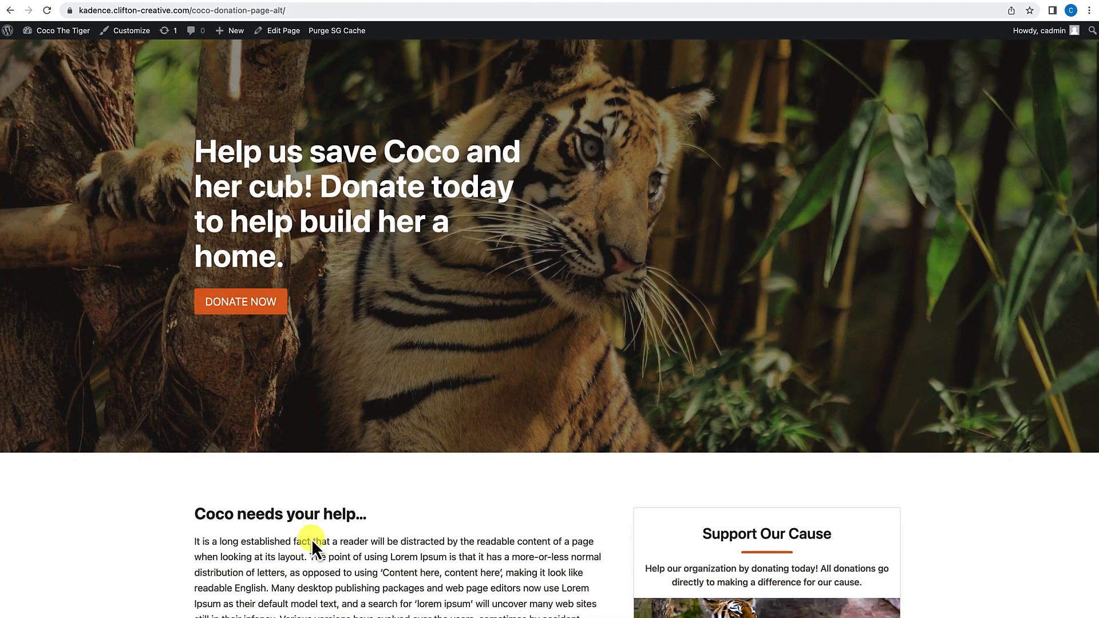
scroll(311, 538, down, 1)
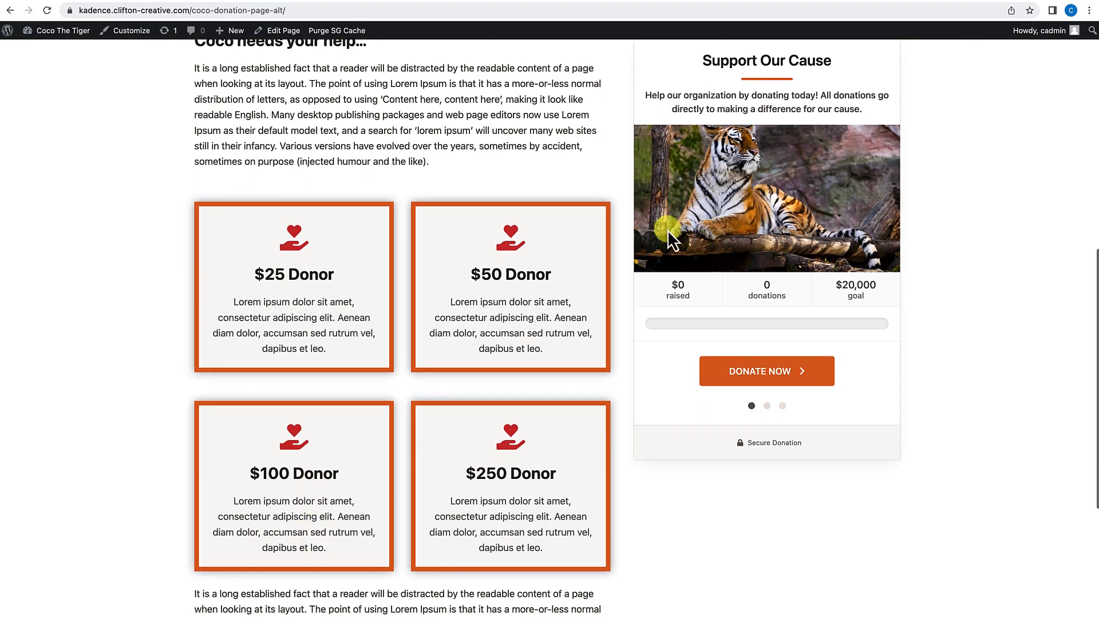
scroll(733, 281, up, 1)
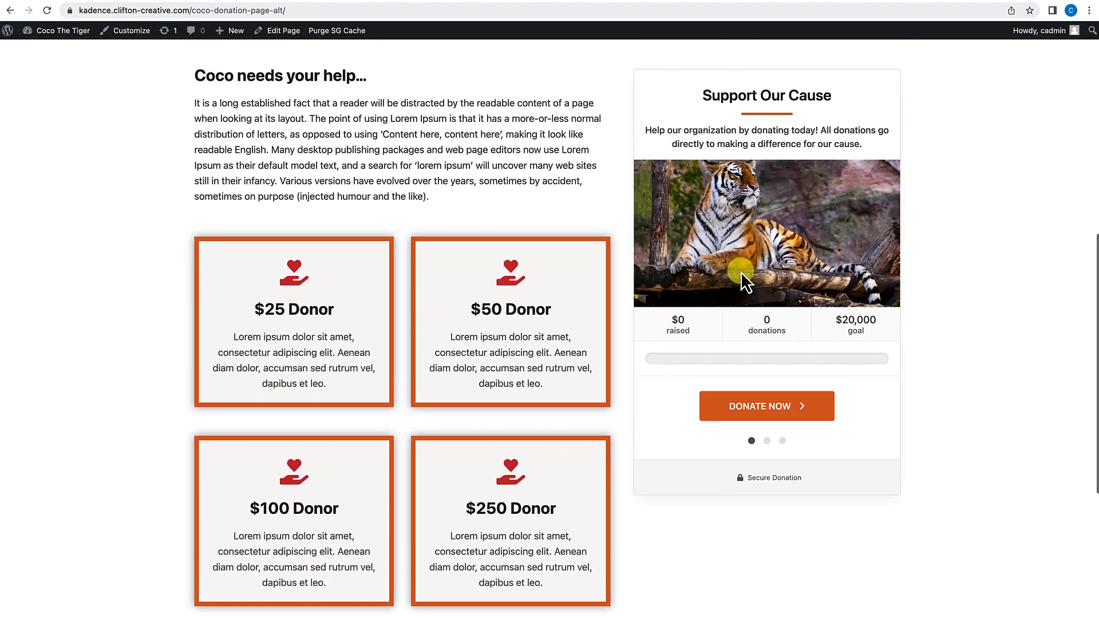
scroll(465, 328, down, 5)
scroll(464, 337, up, 13)
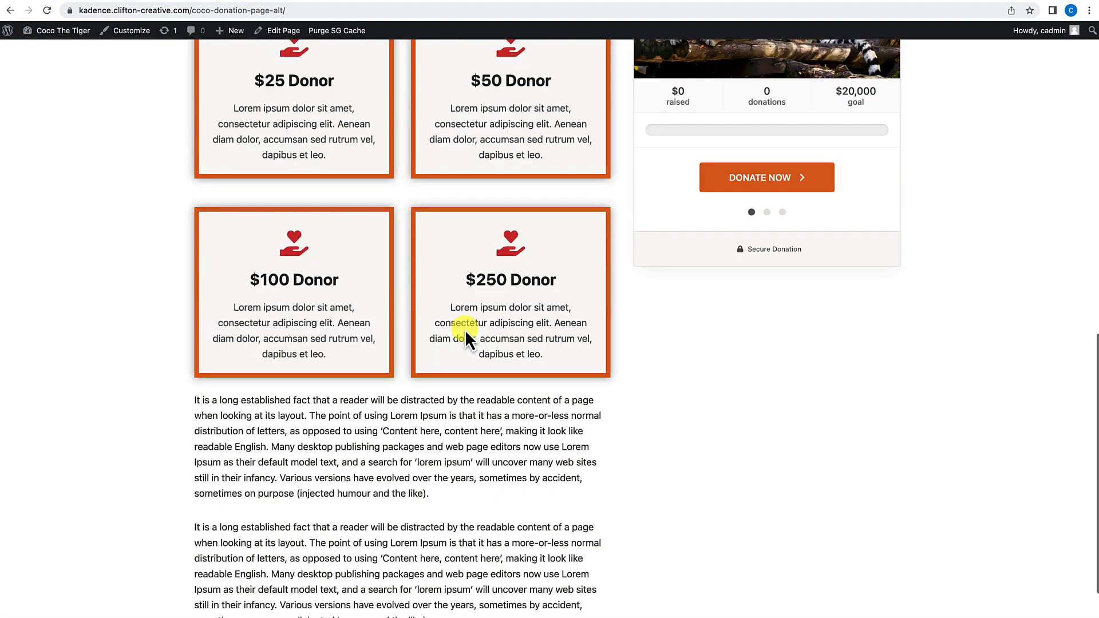
scroll(465, 336, down, 5)
scroll(465, 329, down, 3)
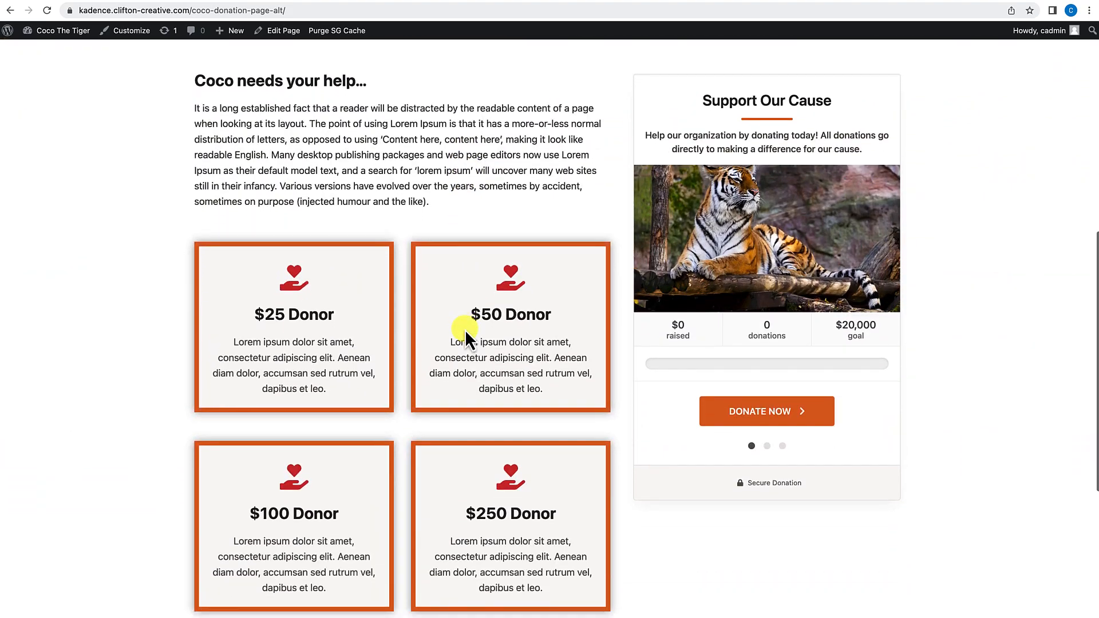
scroll(466, 252, up, 7)
scroll(755, 493, down, 3)
scroll(756, 493, up, 4)
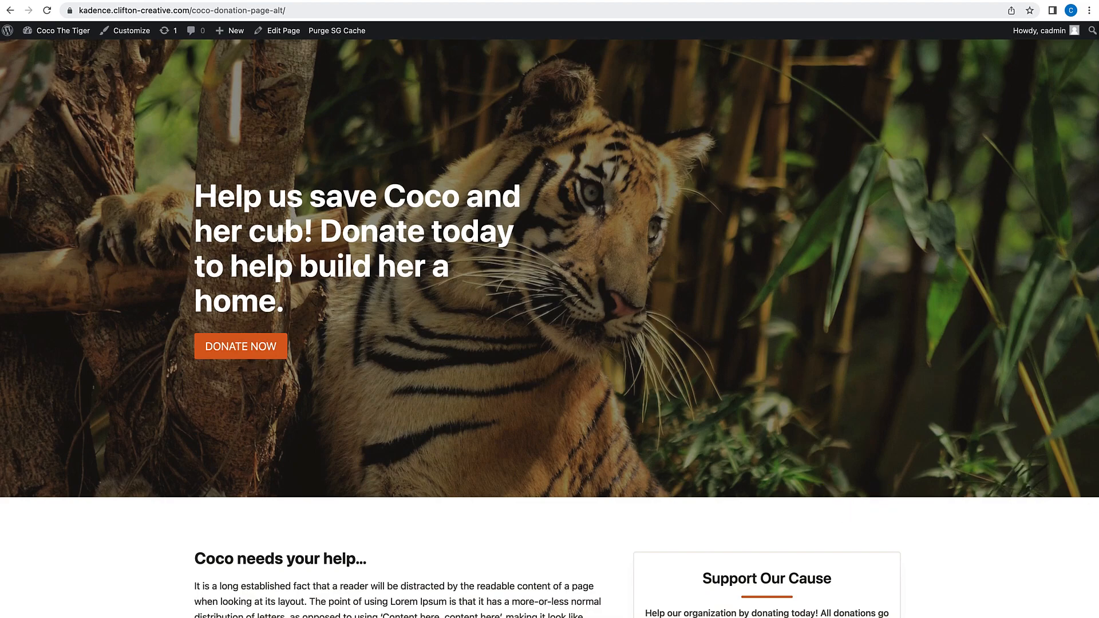
Step: Review how the donation form moves relative to the donor boxes and closing paragraphs on the live page
scroll(685, 400, down, 5)
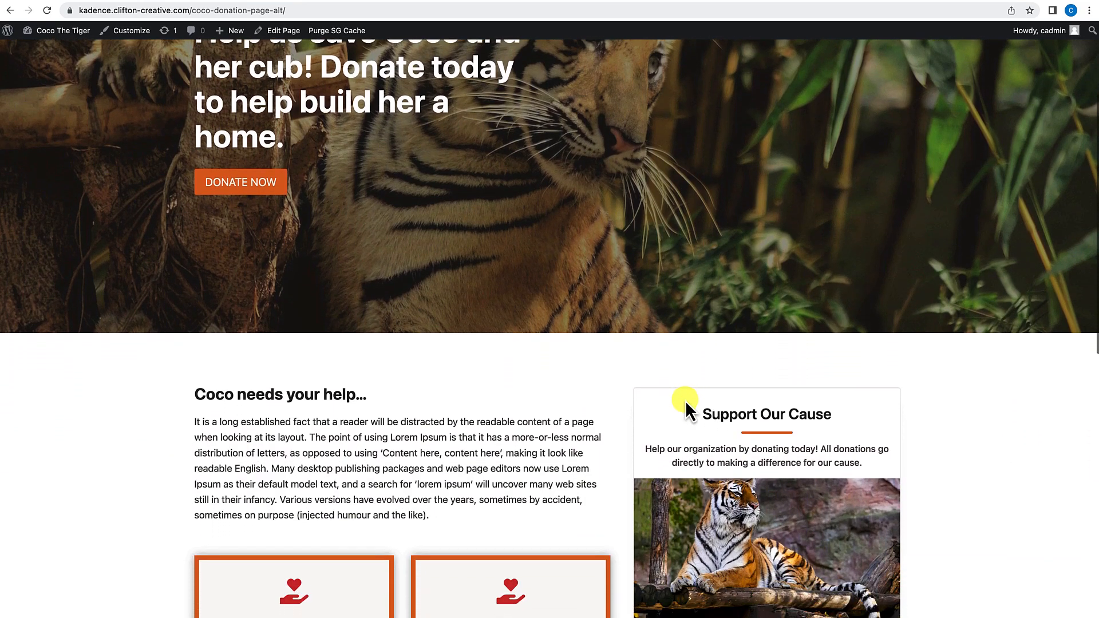
scroll(685, 389, down, 7)
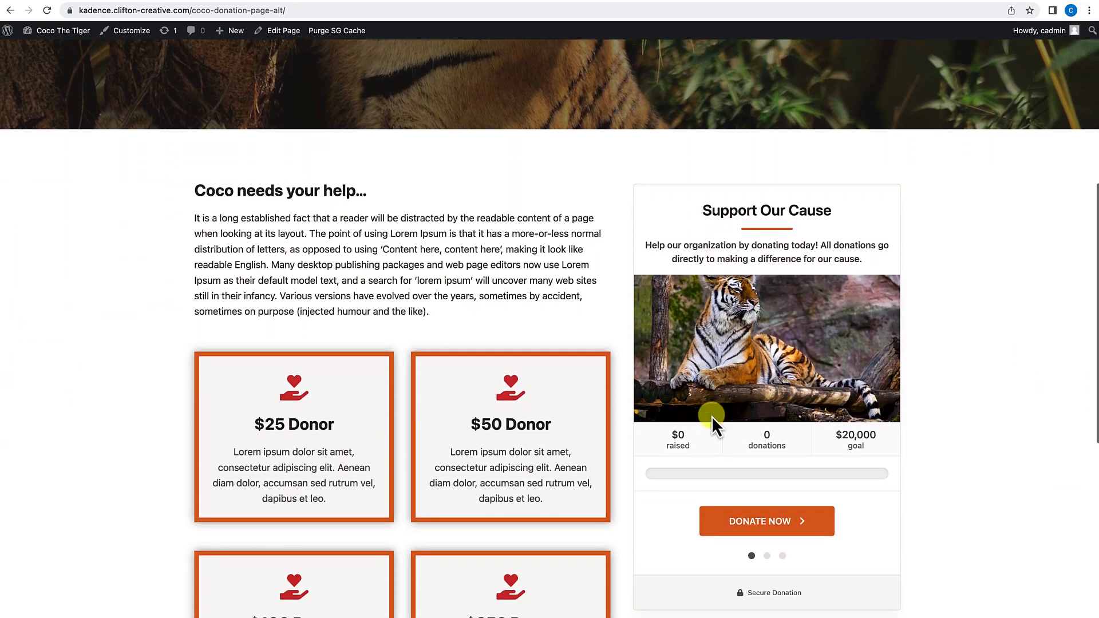
scroll(723, 359, up, 1)
scroll(723, 358, down, 1)
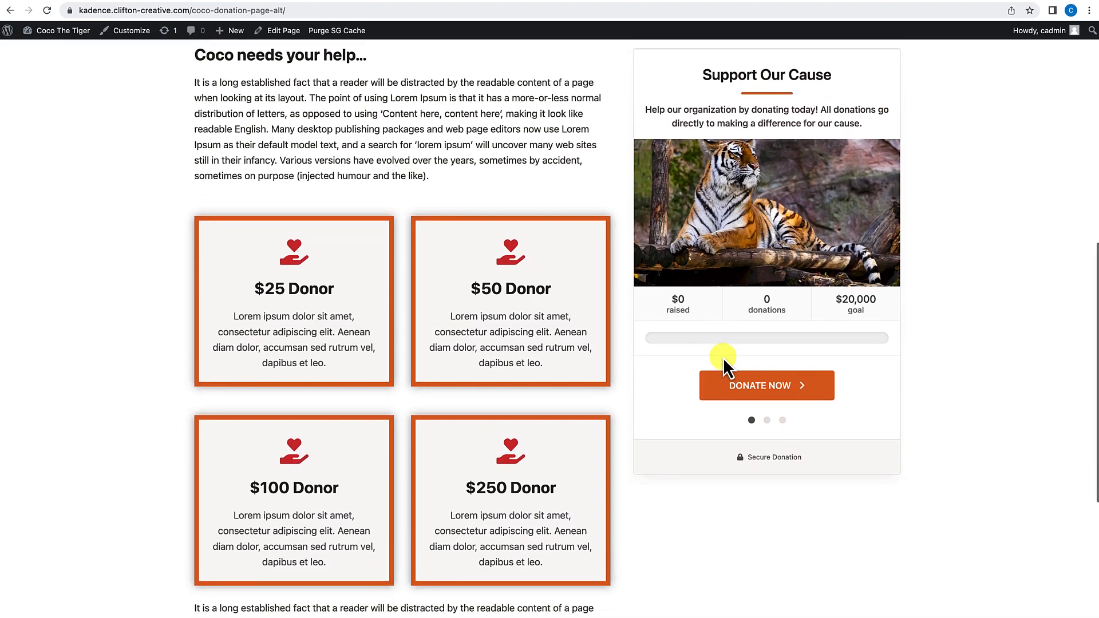
scroll(742, 395, down, 4)
scroll(742, 395, up, 14)
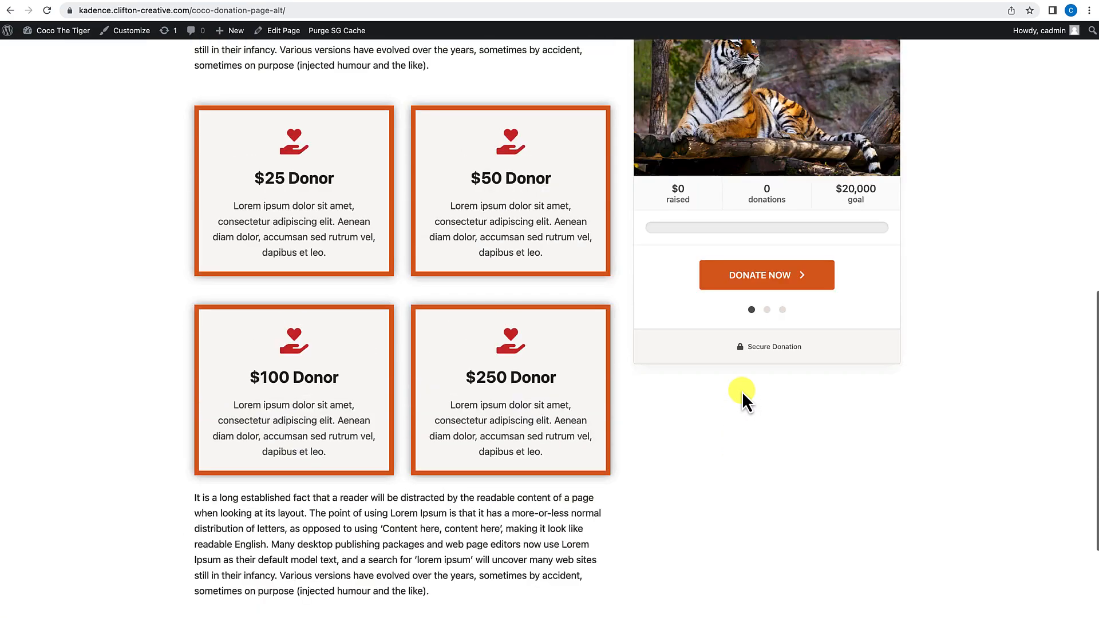
scroll(742, 390, up, 3)
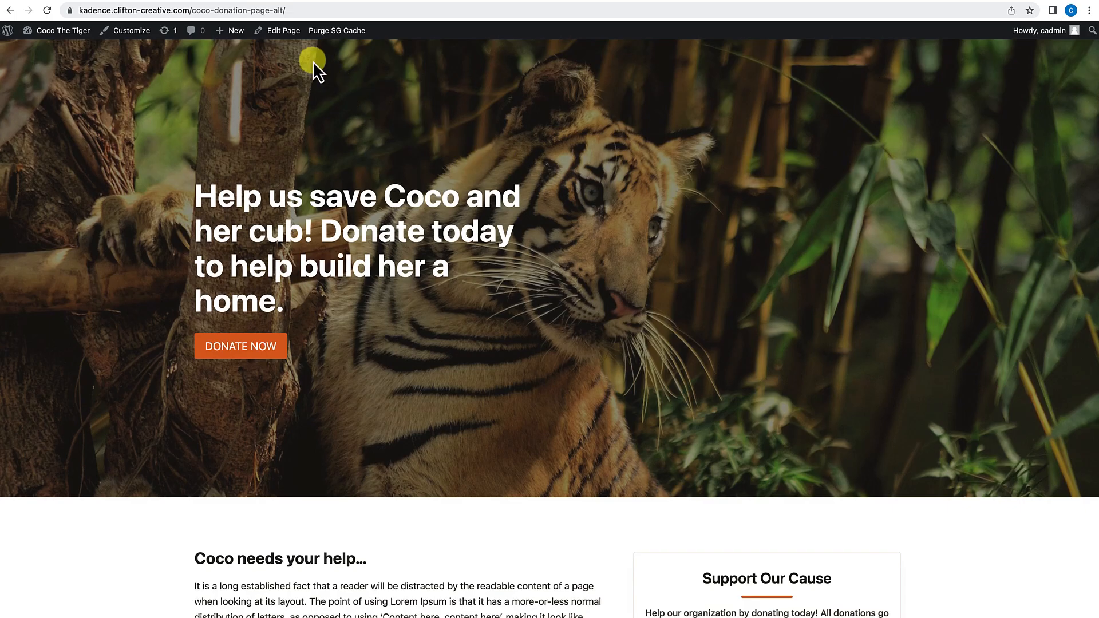
Step: Make the section holding the donation form sticky with a 20 px header offset, update the page and open its live version
click(286, 32)
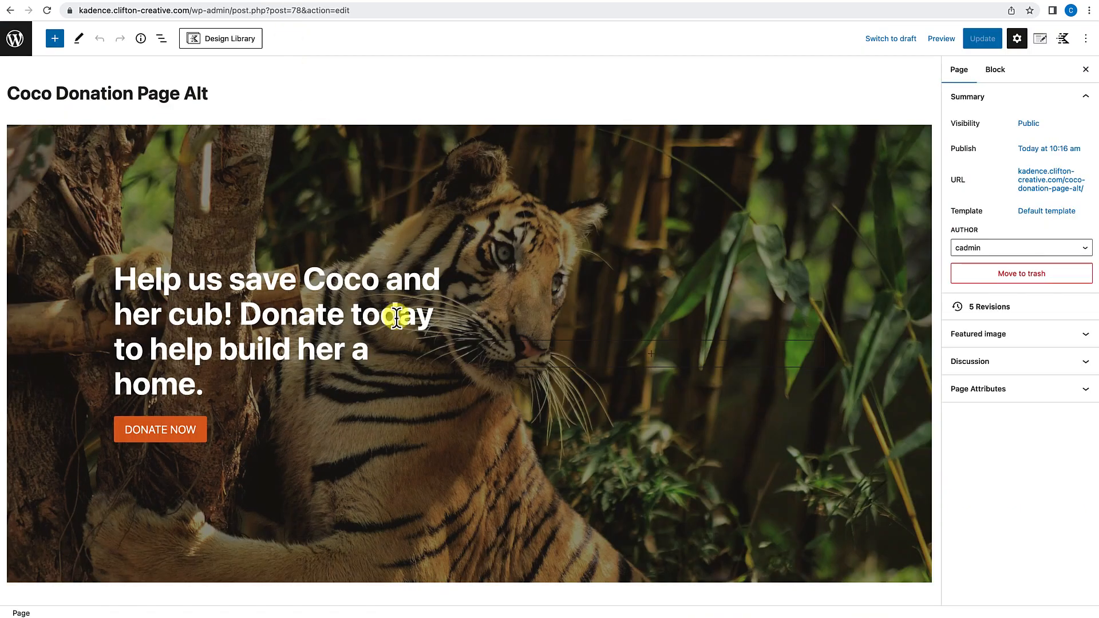
scroll(393, 316, down, 6)
click(754, 304)
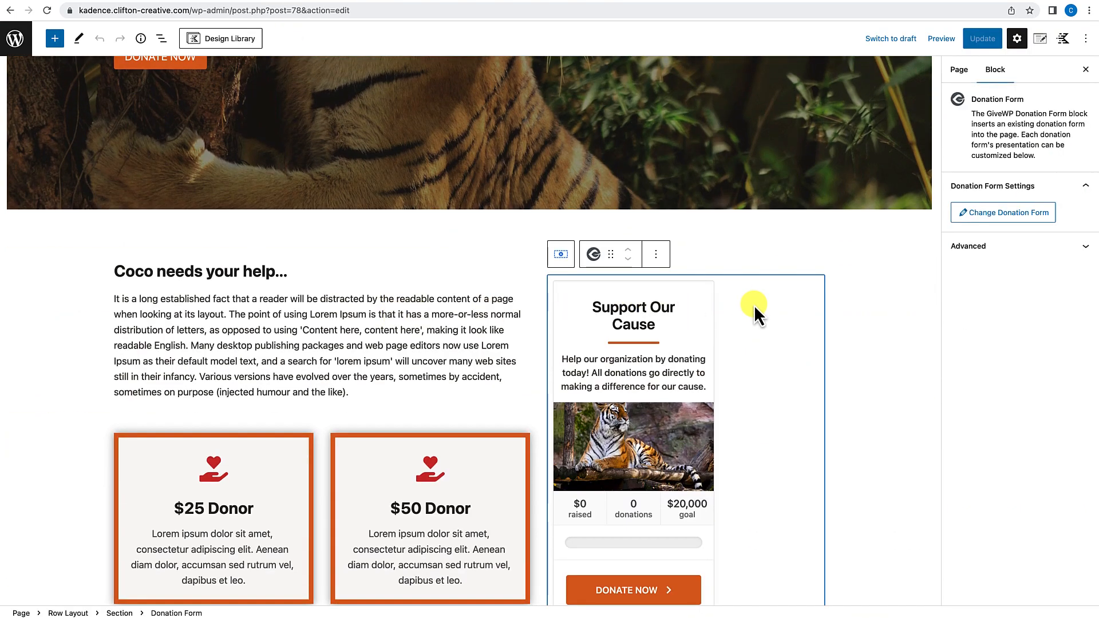
click(764, 270)
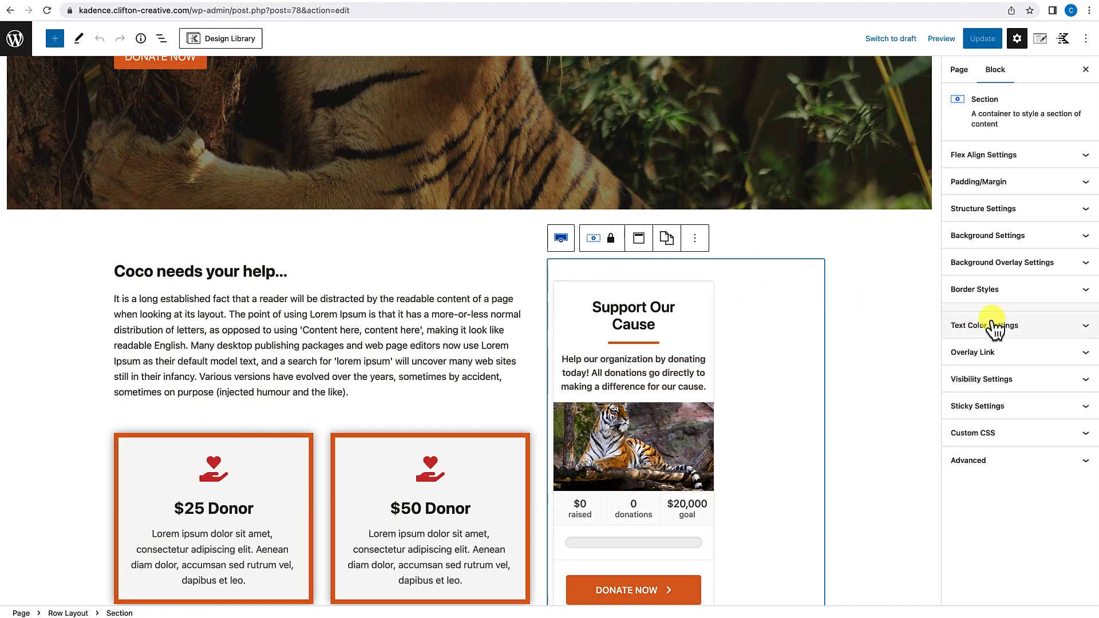
click(989, 406)
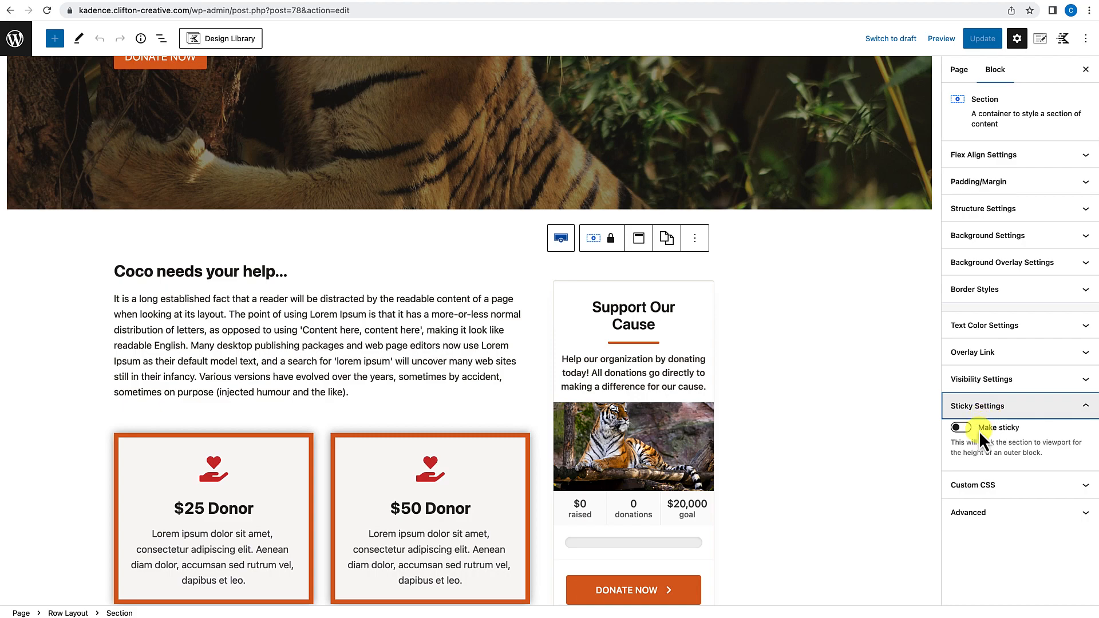
click(982, 430)
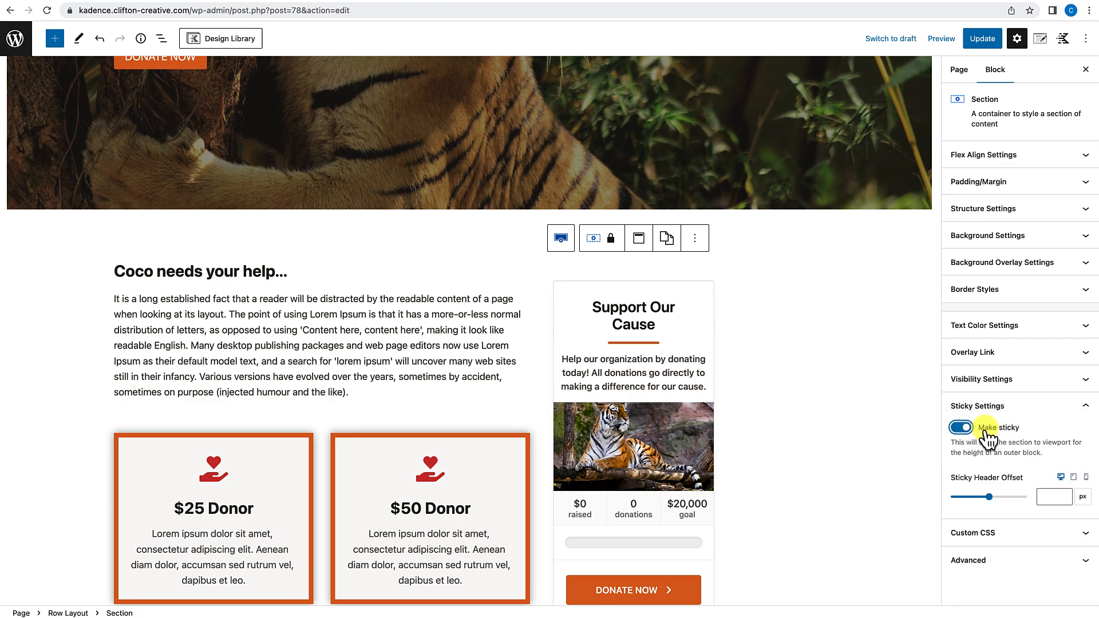
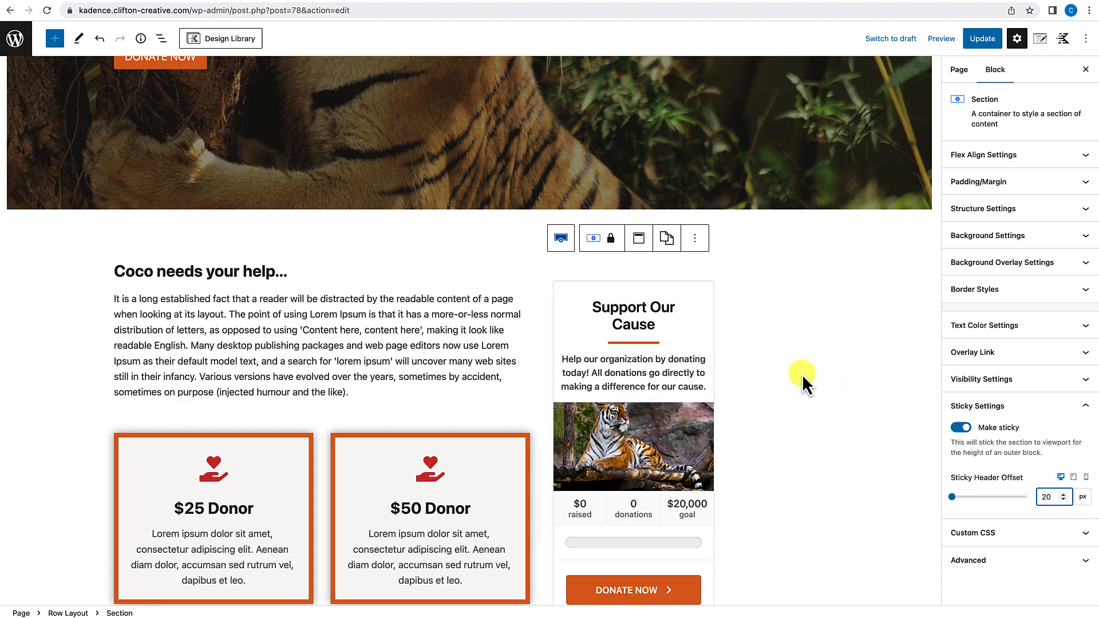
click(986, 41)
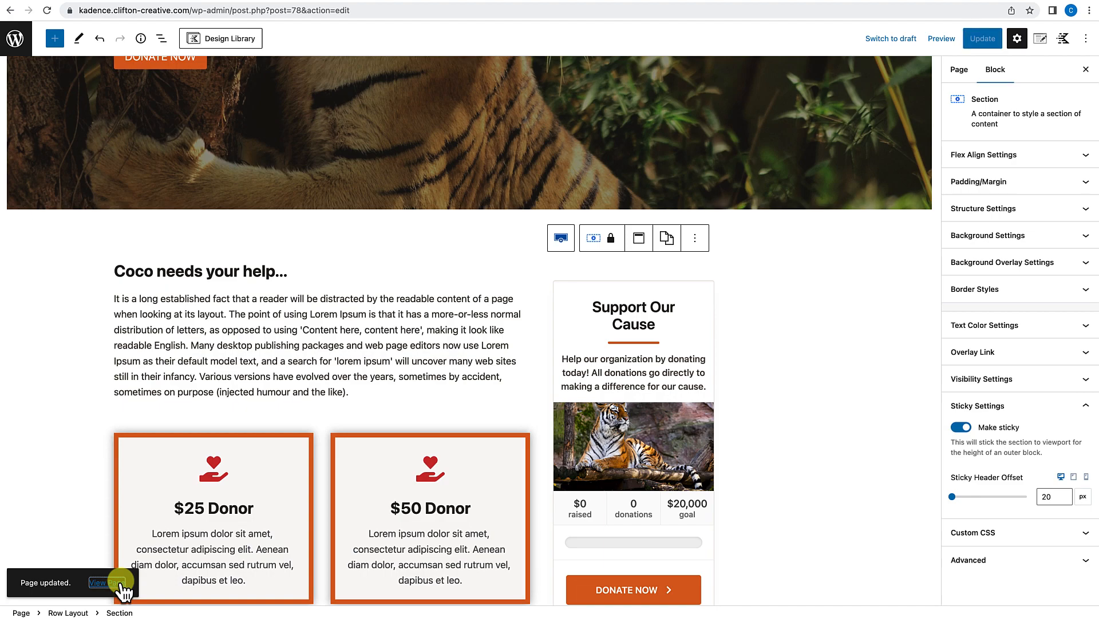
click(128, 585)
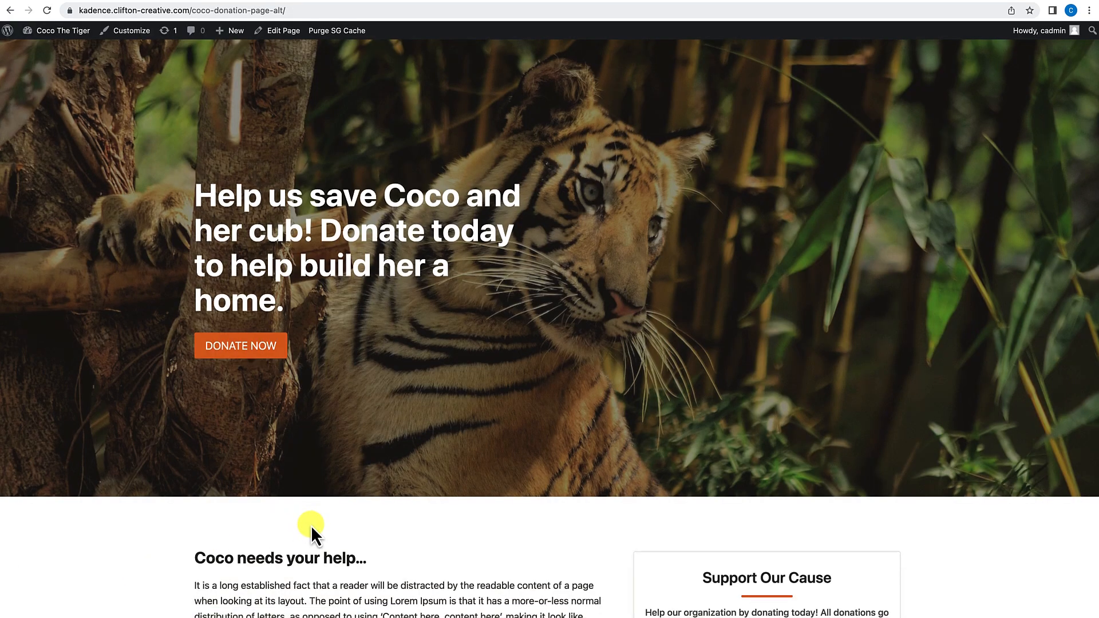
Step: Check the donation form's sticky behaviour on the live page from the hero down to the closing paragraphs and back
scroll(311, 524, down, 10)
scroll(311, 525, down, 3)
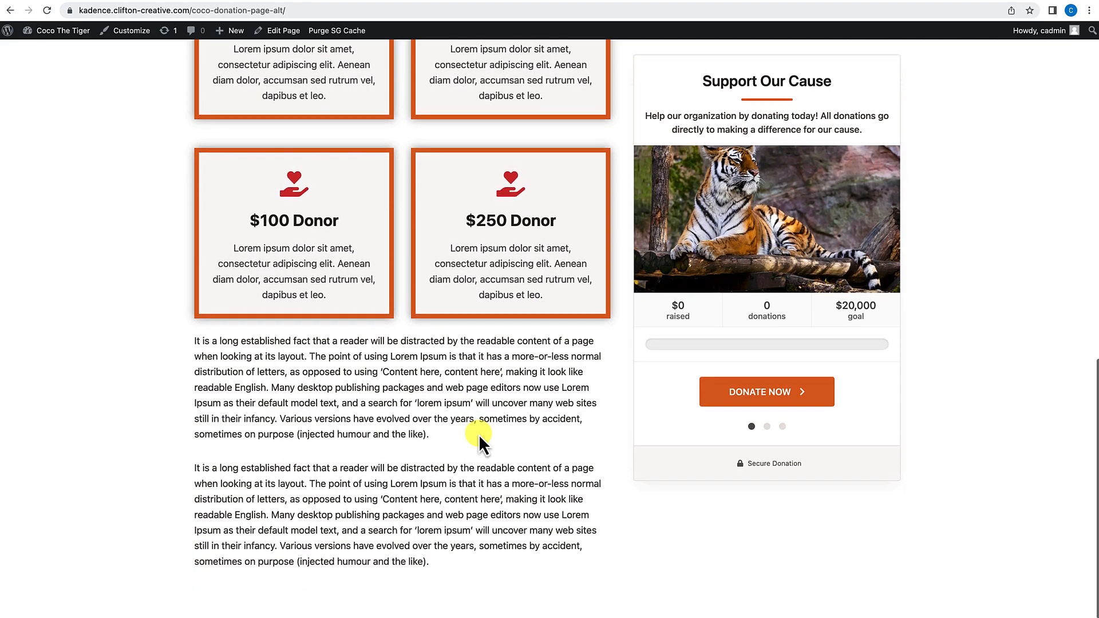
scroll(478, 434, up, 9)
scroll(478, 434, down, 9)
scroll(478, 433, up, 9)
scroll(478, 433, up, 3)
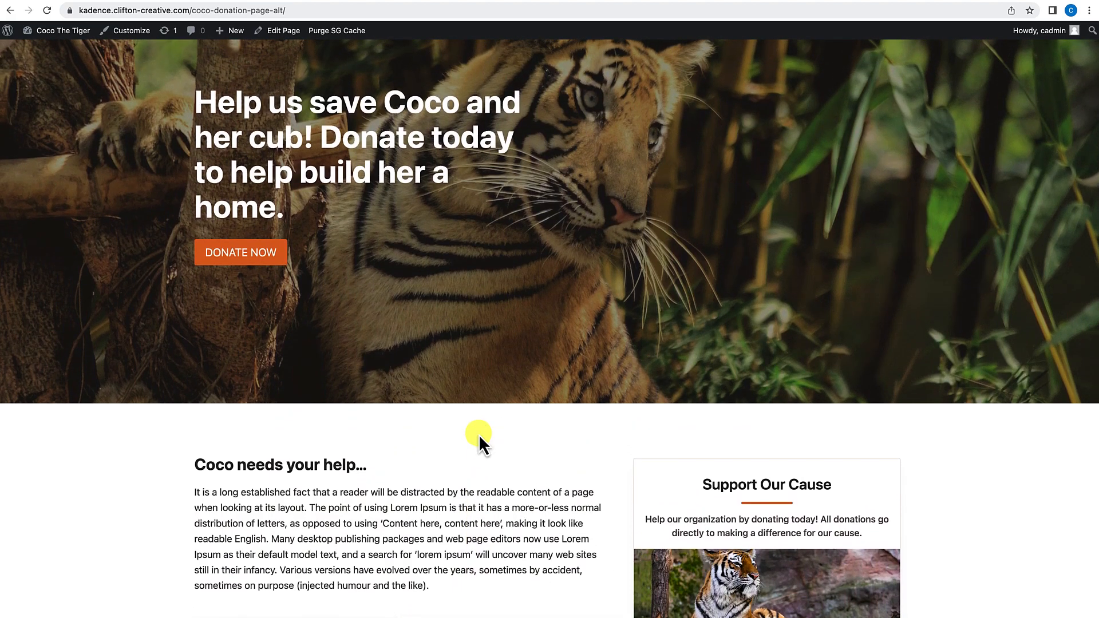
scroll(479, 434, up, 2)
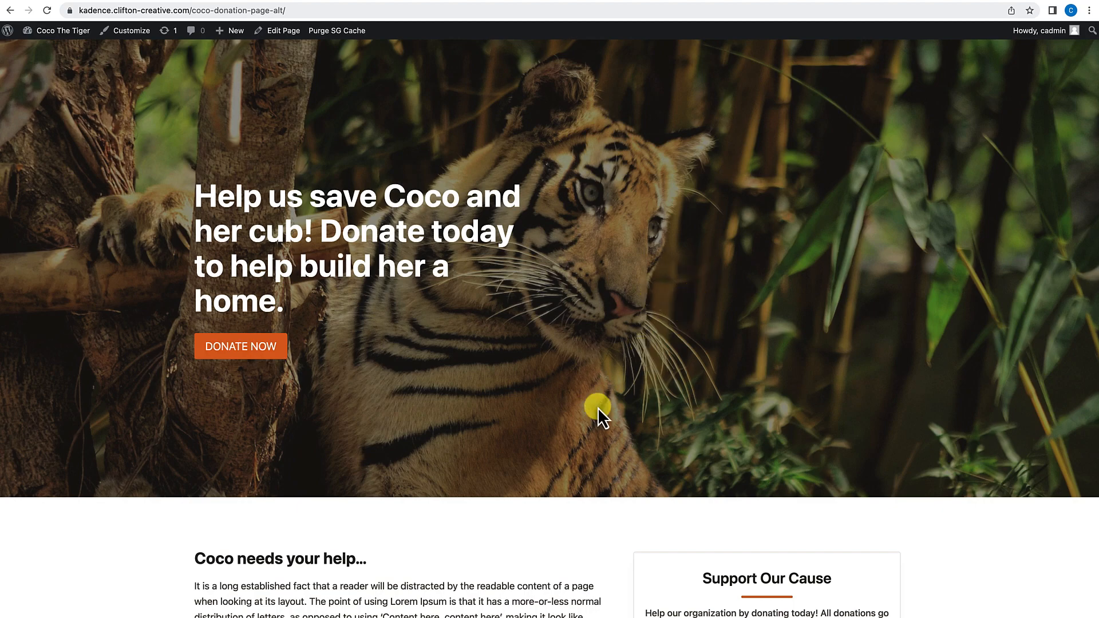
scroll(527, 516, down, 6)
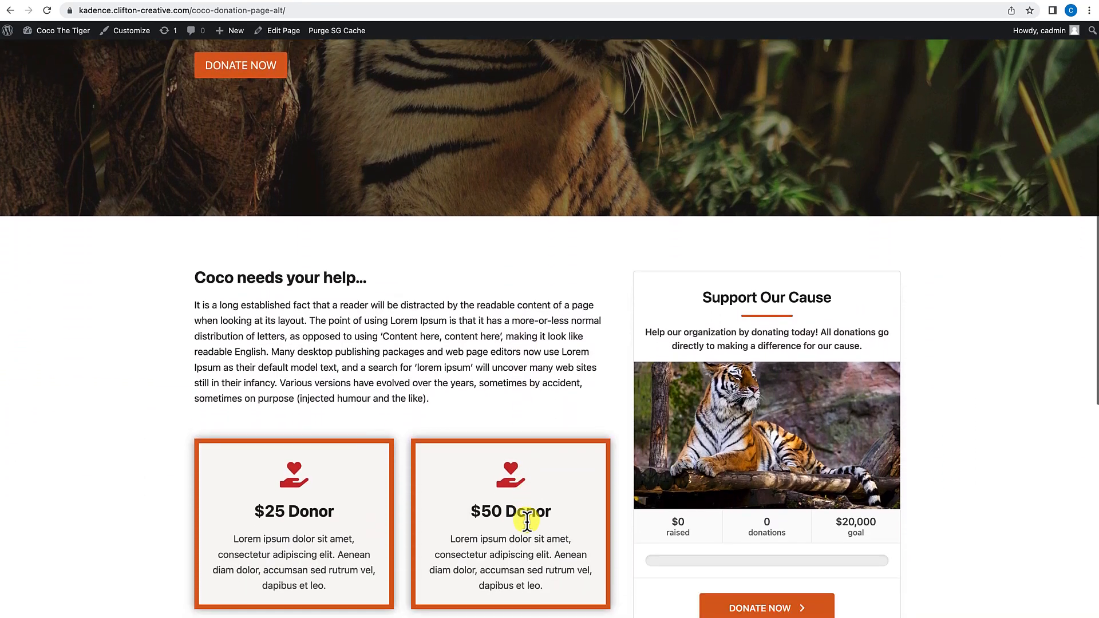
scroll(527, 519, down, 2)
scroll(527, 521, down, 5)
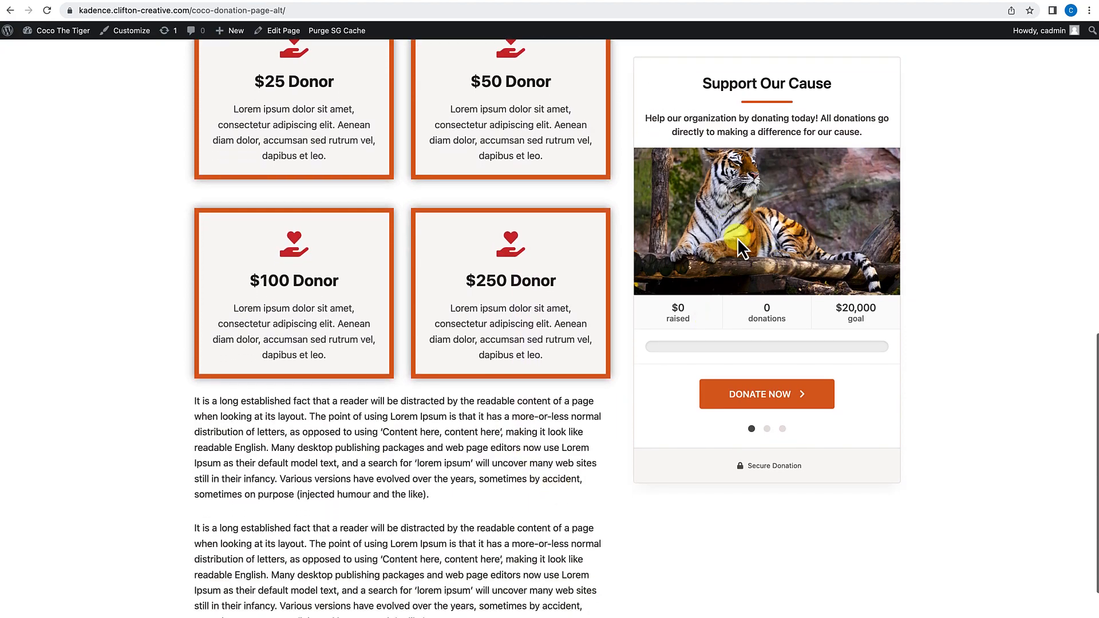
scroll(703, 353, up, 8)
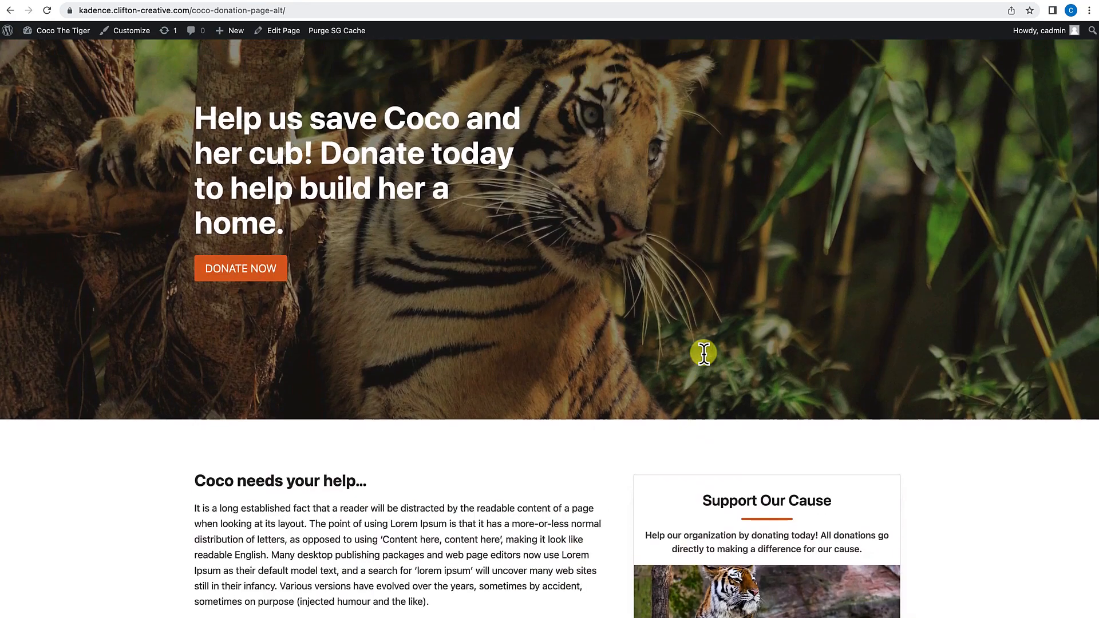
scroll(703, 353, up, 2)
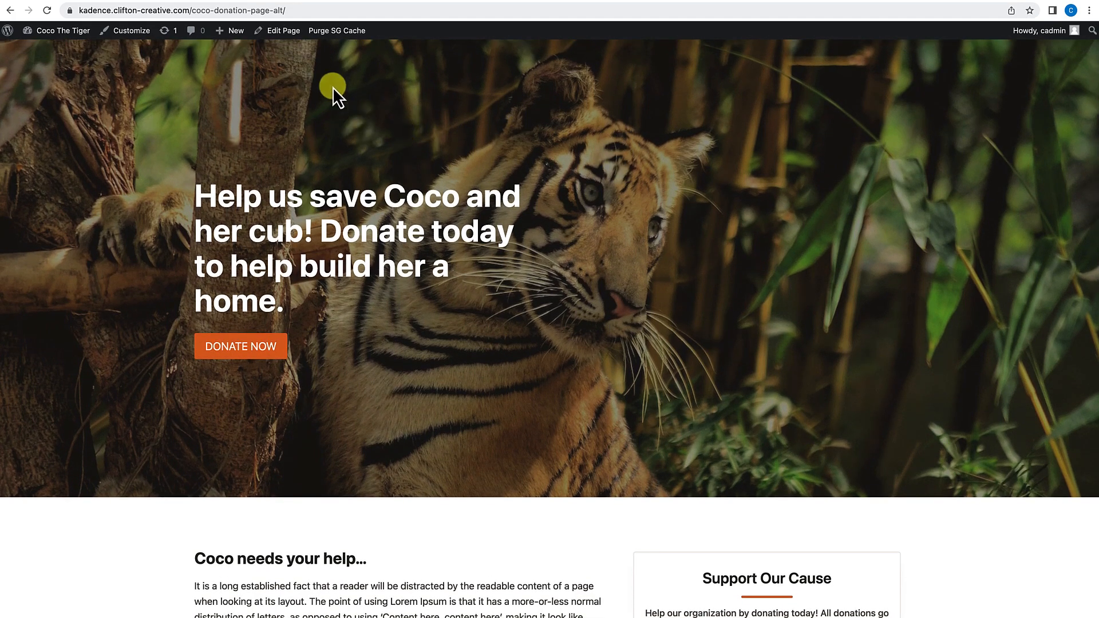
Step: Reopen the page in the editor and select the section containing the donation form, verifying the selection in the block list
click(282, 37)
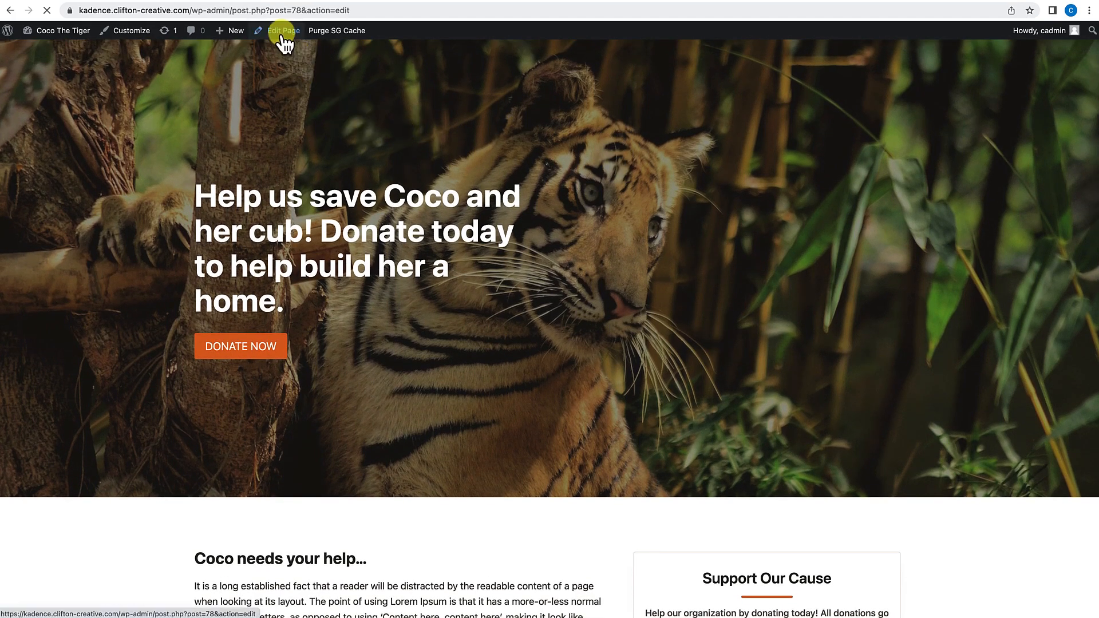
scroll(337, 275, down, 4)
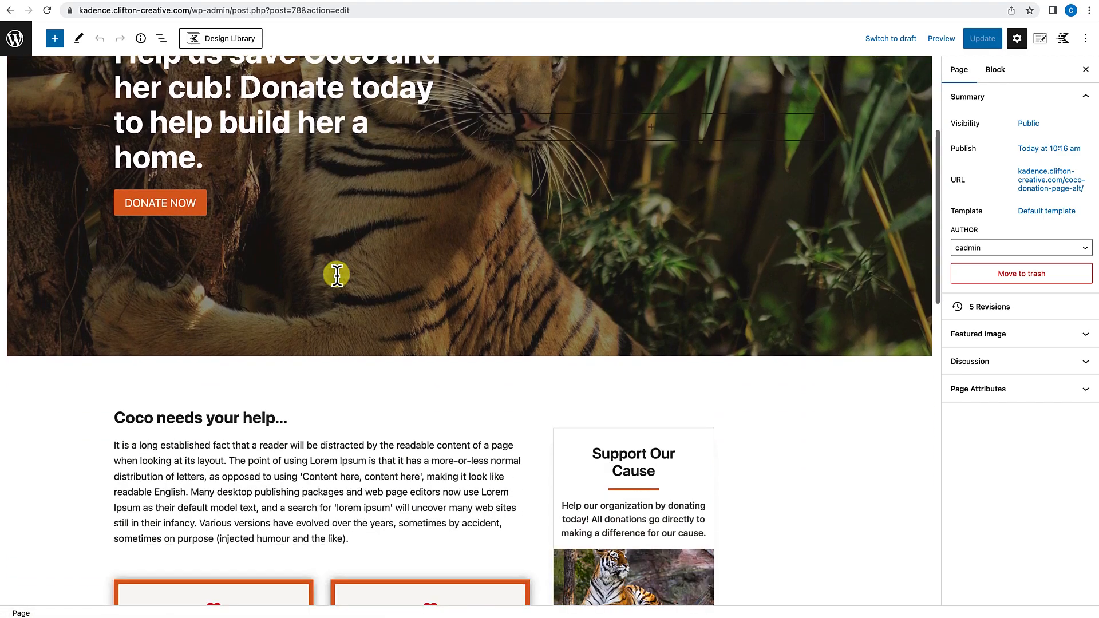
scroll(337, 275, down, 2)
click(767, 377)
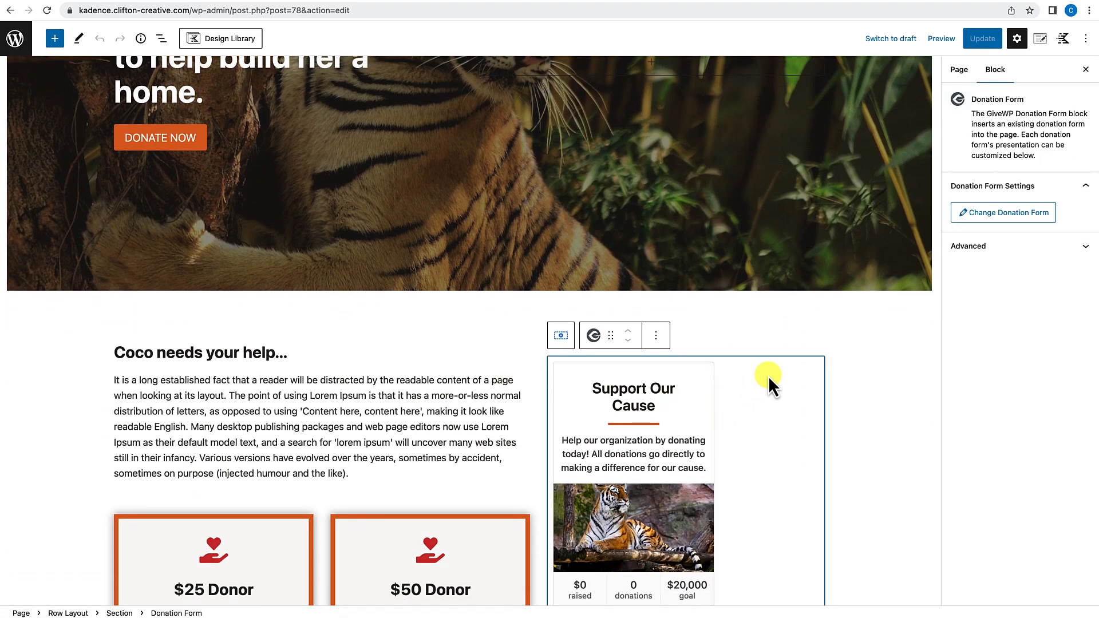
click(818, 351)
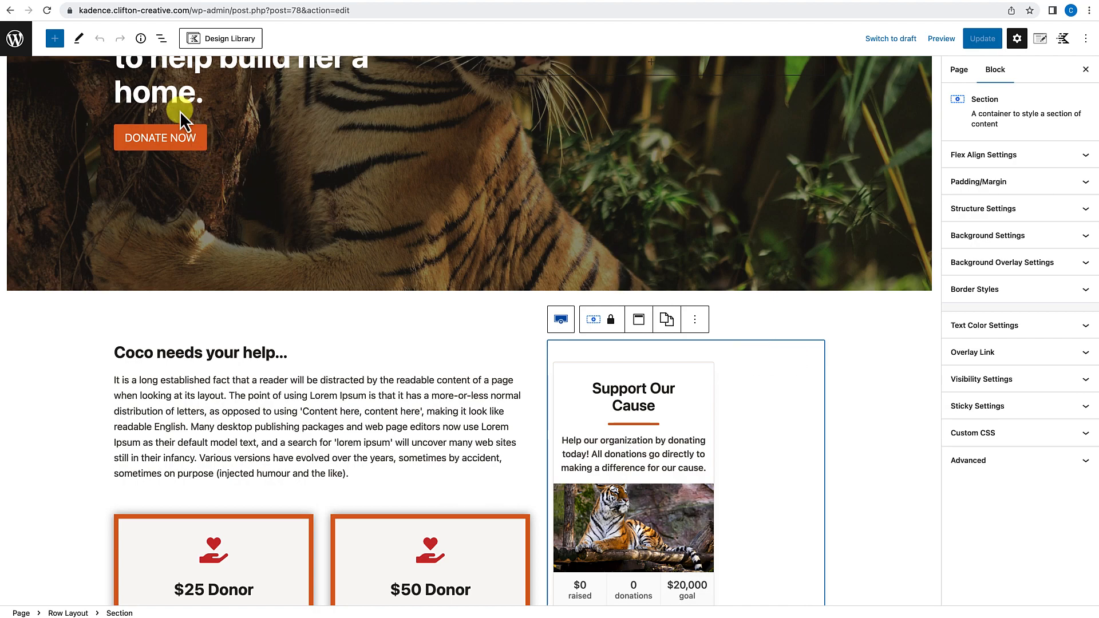
click(161, 38)
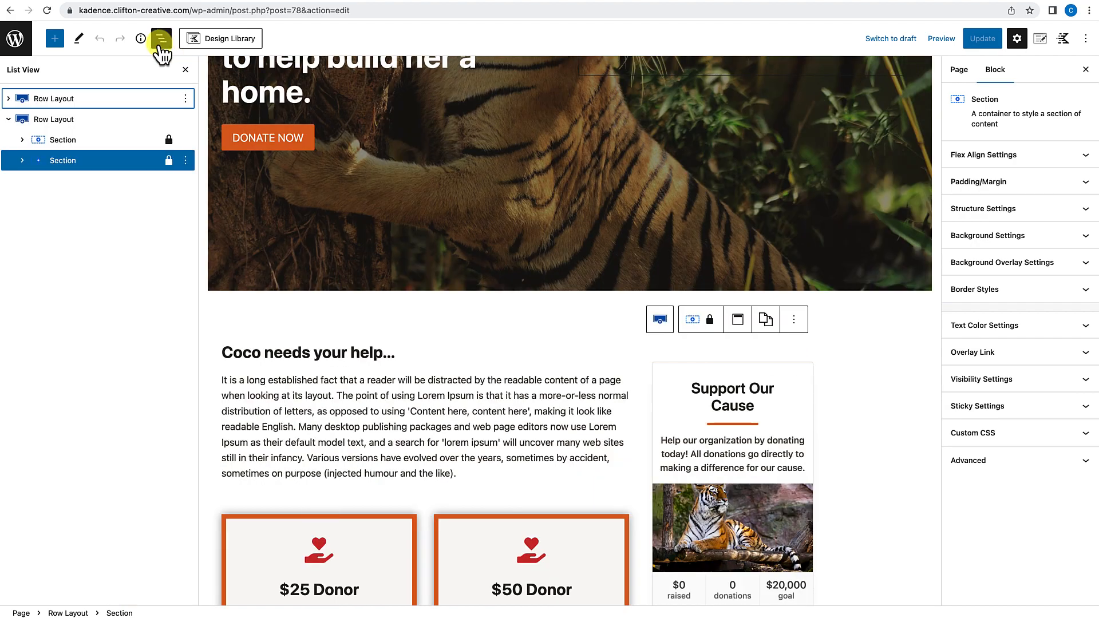
click(95, 163)
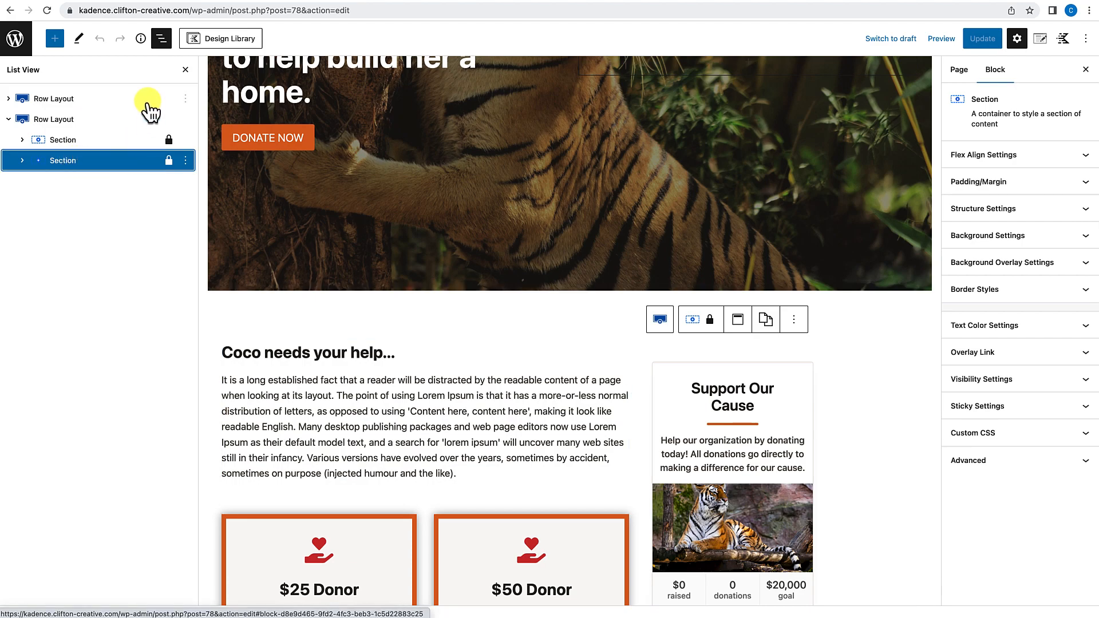
click(185, 70)
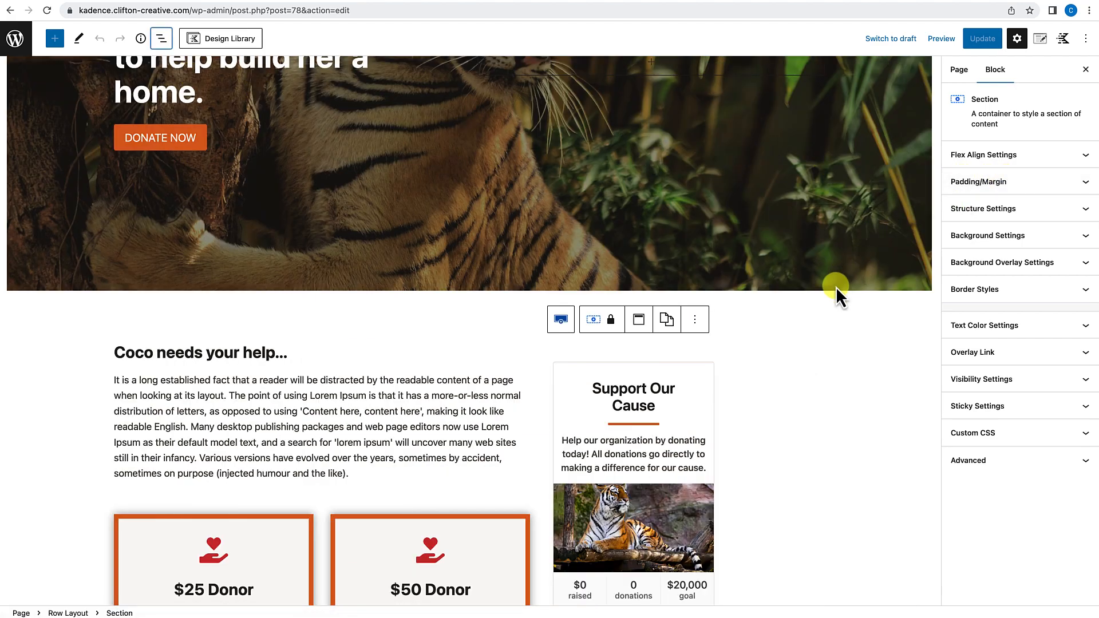
Step: Move the donation form section up over the tiger hero with a top margin of -880 px and update the page
scroll(836, 287, up, 3)
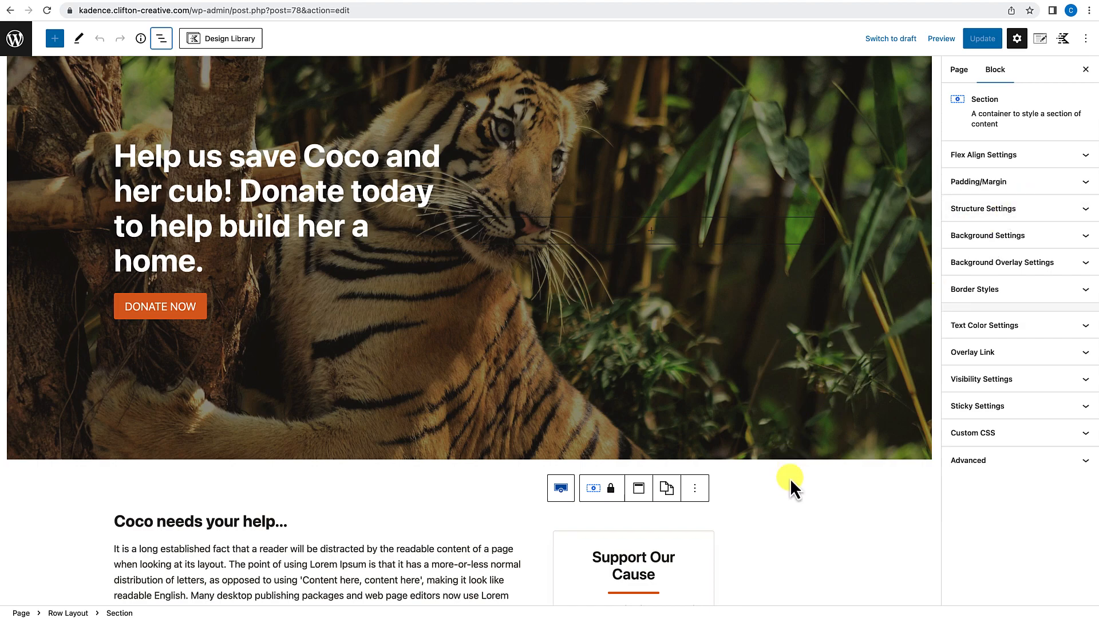
click(1006, 189)
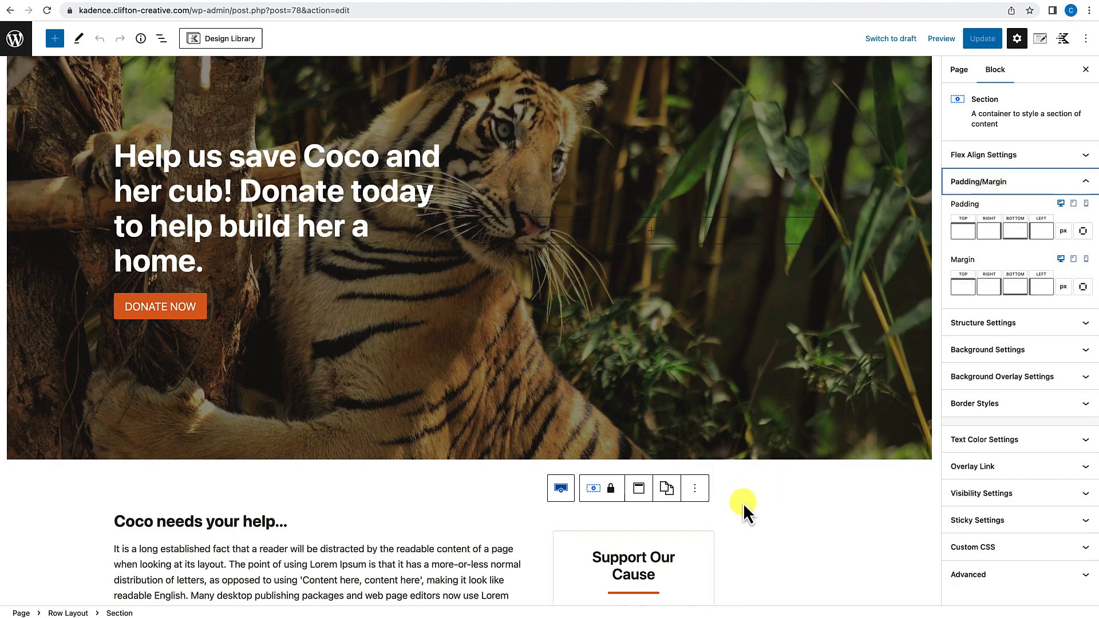
scroll(732, 487, up, 1)
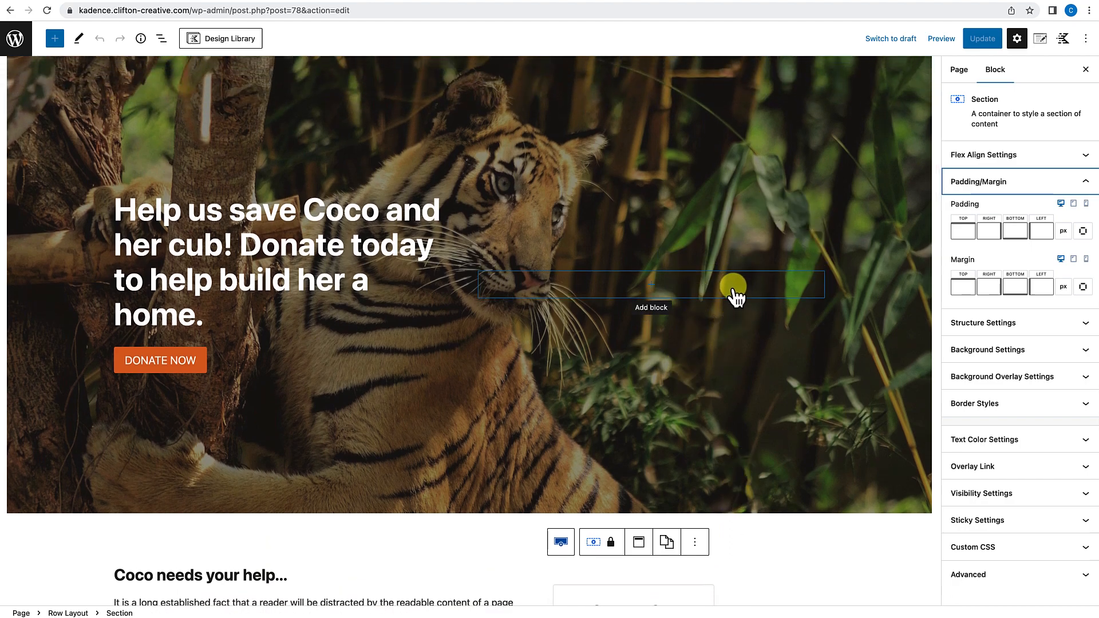
click(963, 288)
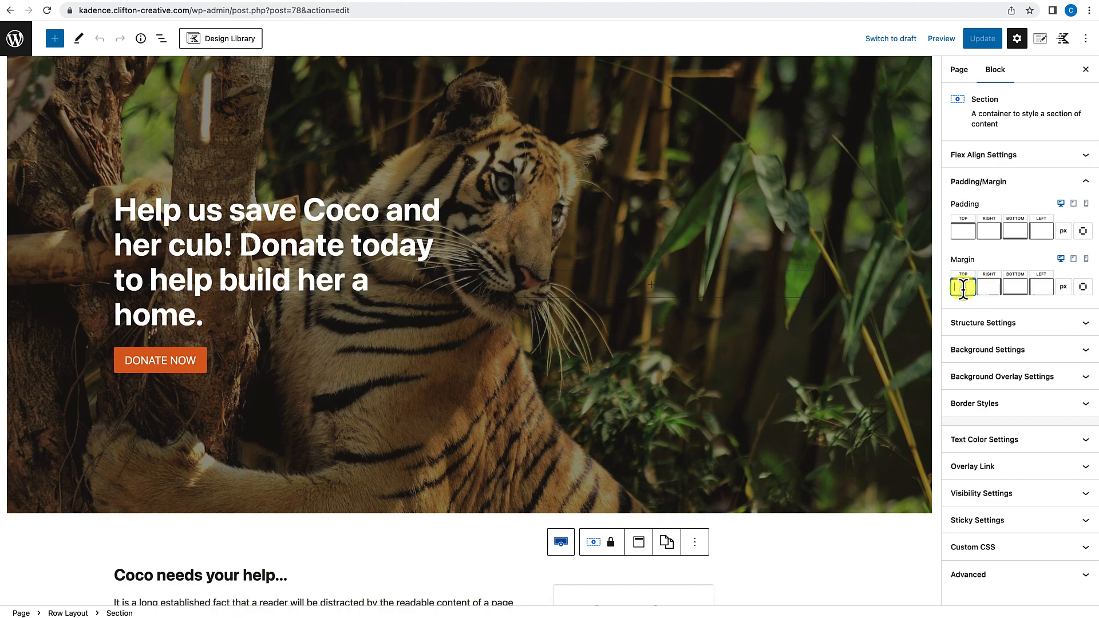
text(-80)
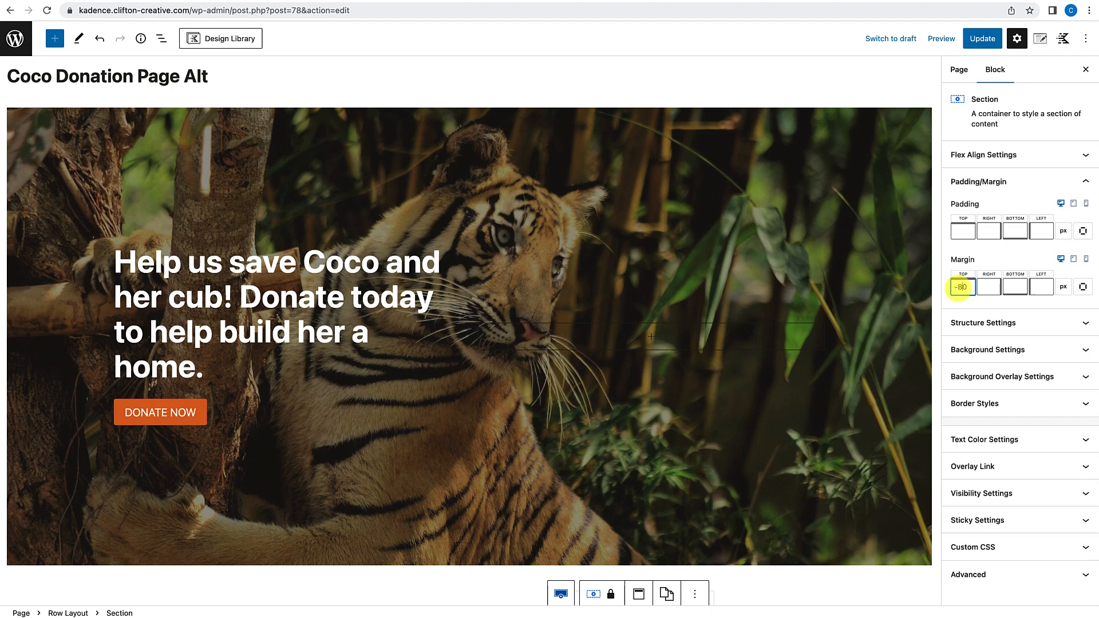
text(8)
scroll(752, 547, down, 3)
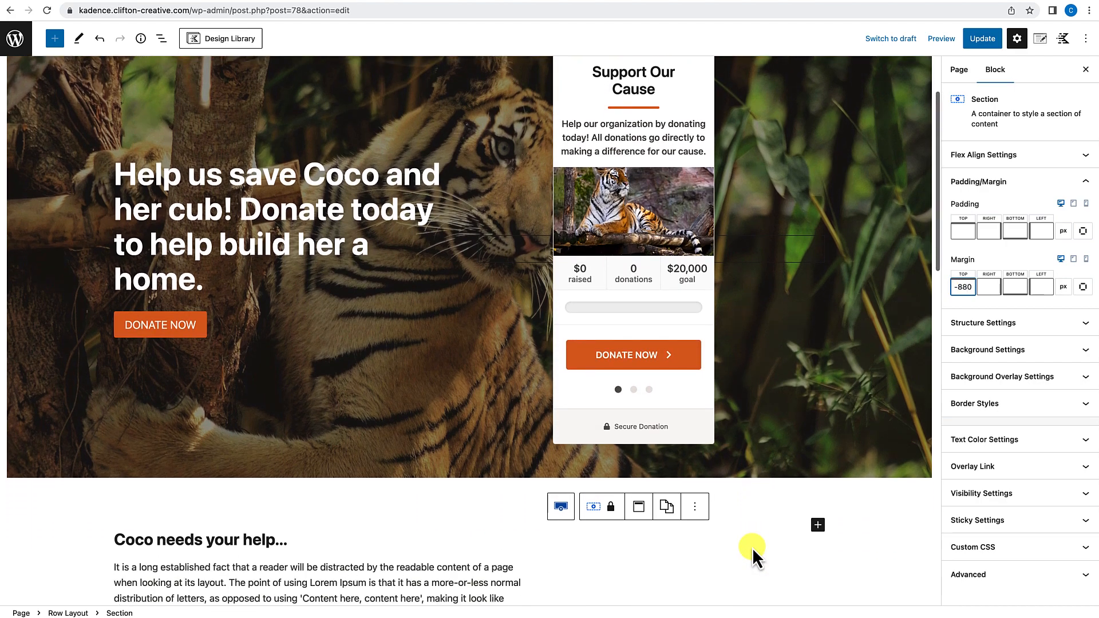
scroll(761, 414, up, 3)
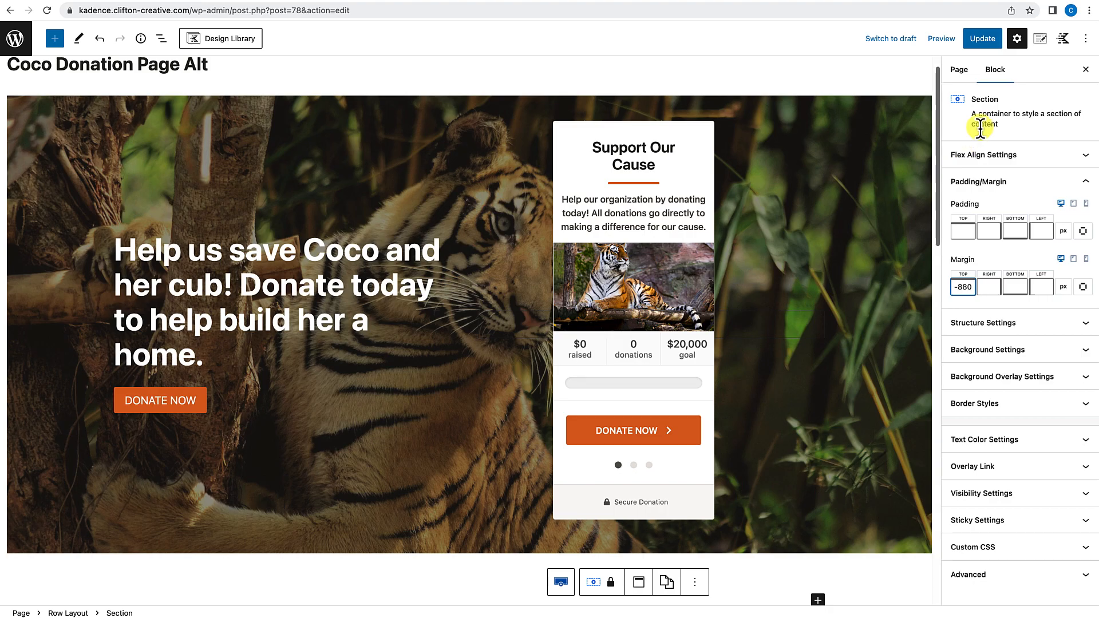
click(982, 39)
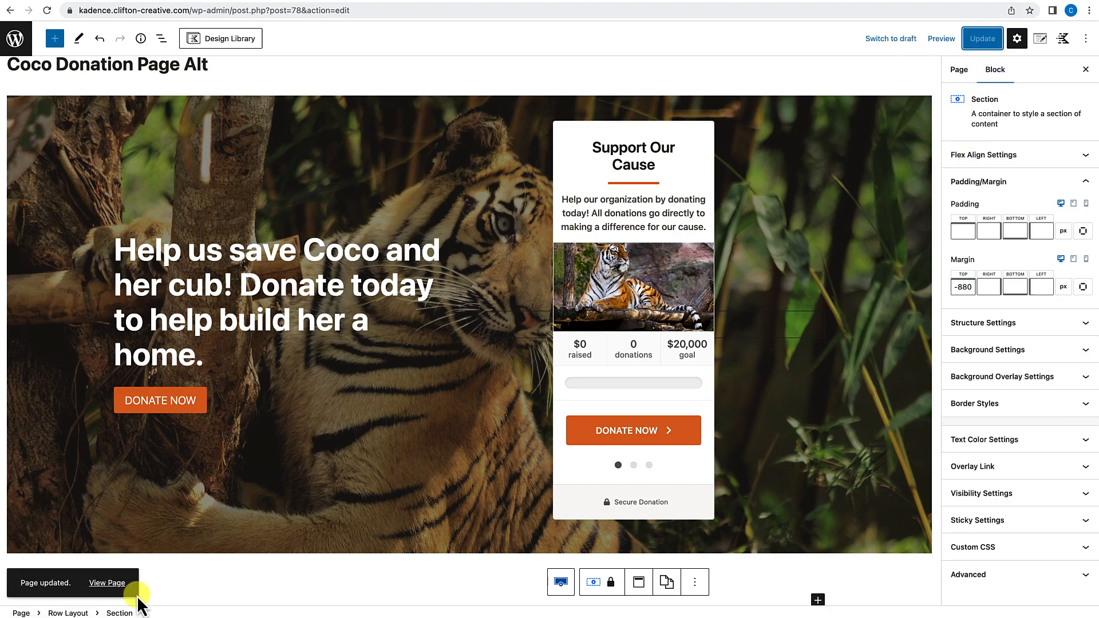
Step: Open the live page and check how the donation form overlaps the hero and stays sticky down to the closing paragraphs
click(110, 584)
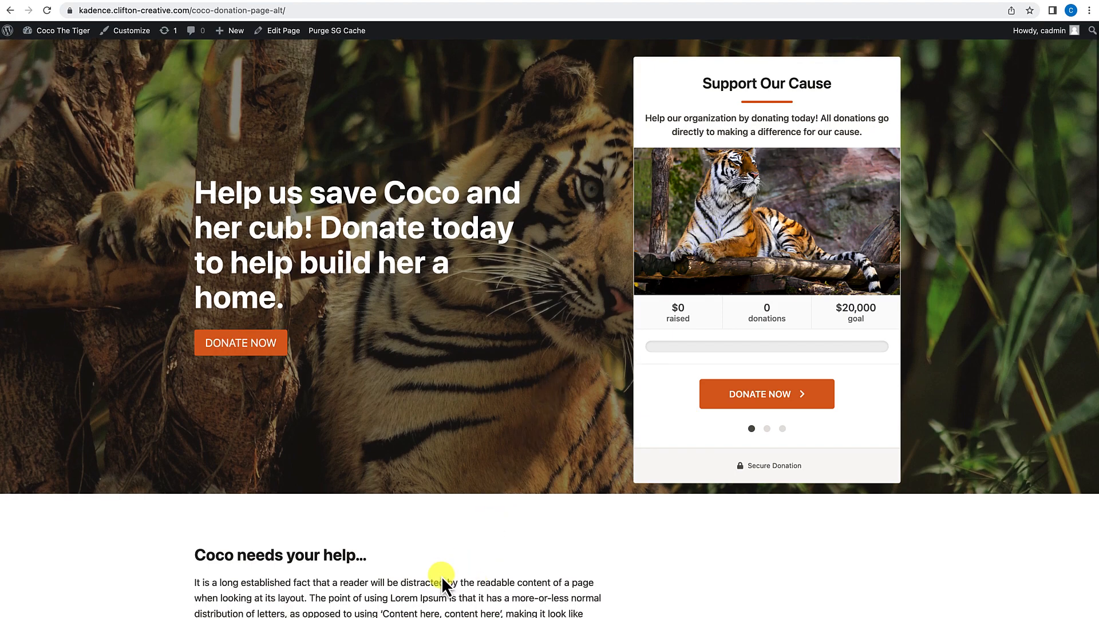
scroll(441, 576, down, 3)
scroll(442, 576, down, 7)
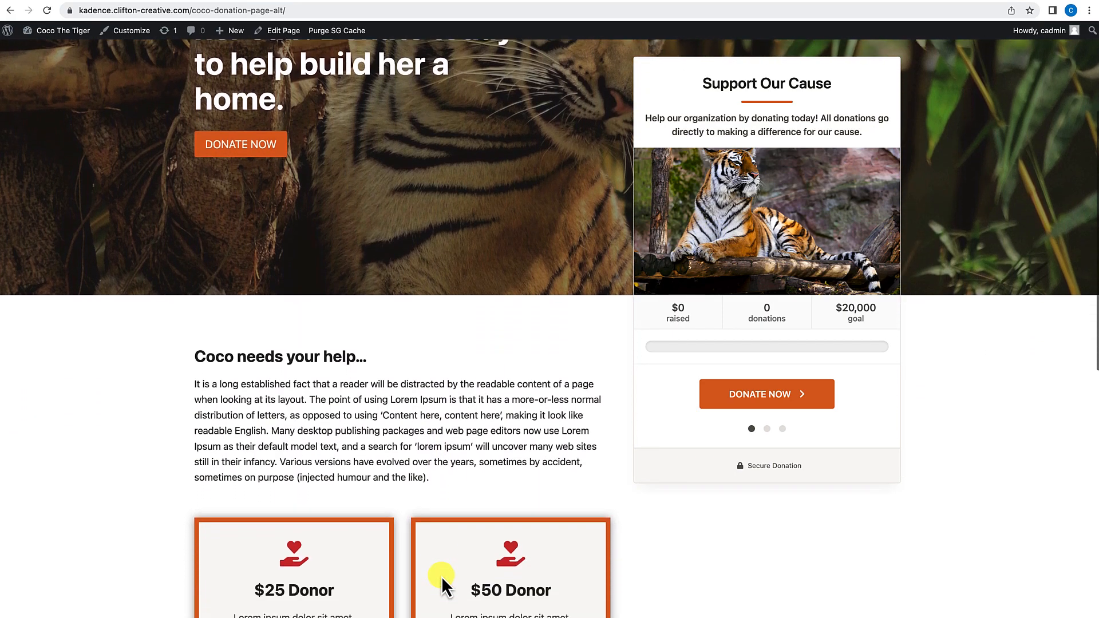
scroll(442, 576, down, 4)
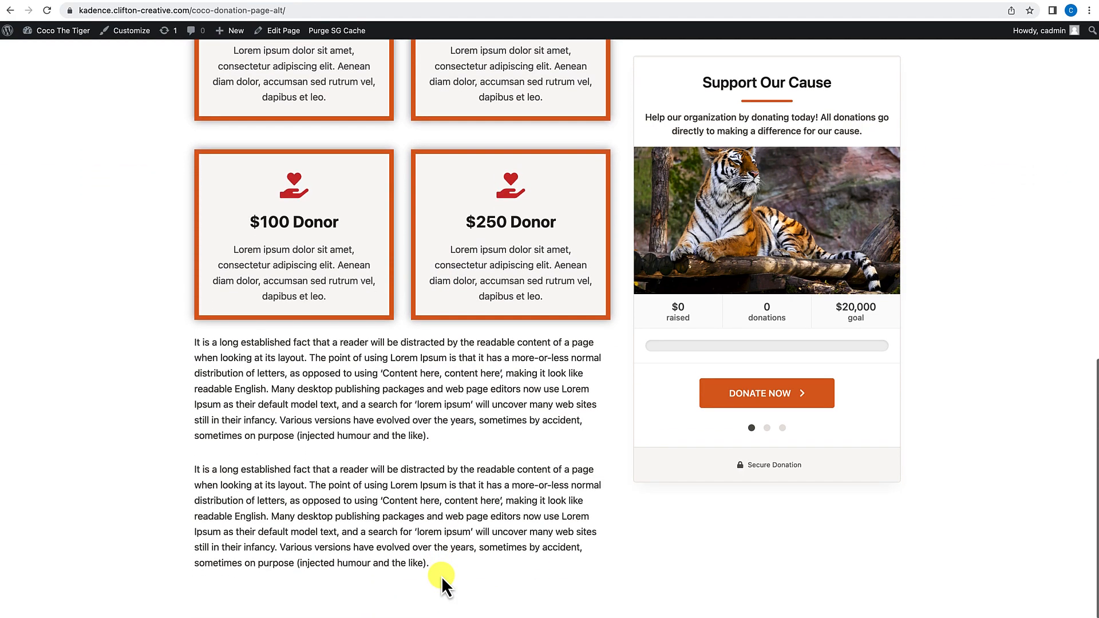
scroll(441, 576, up, 9)
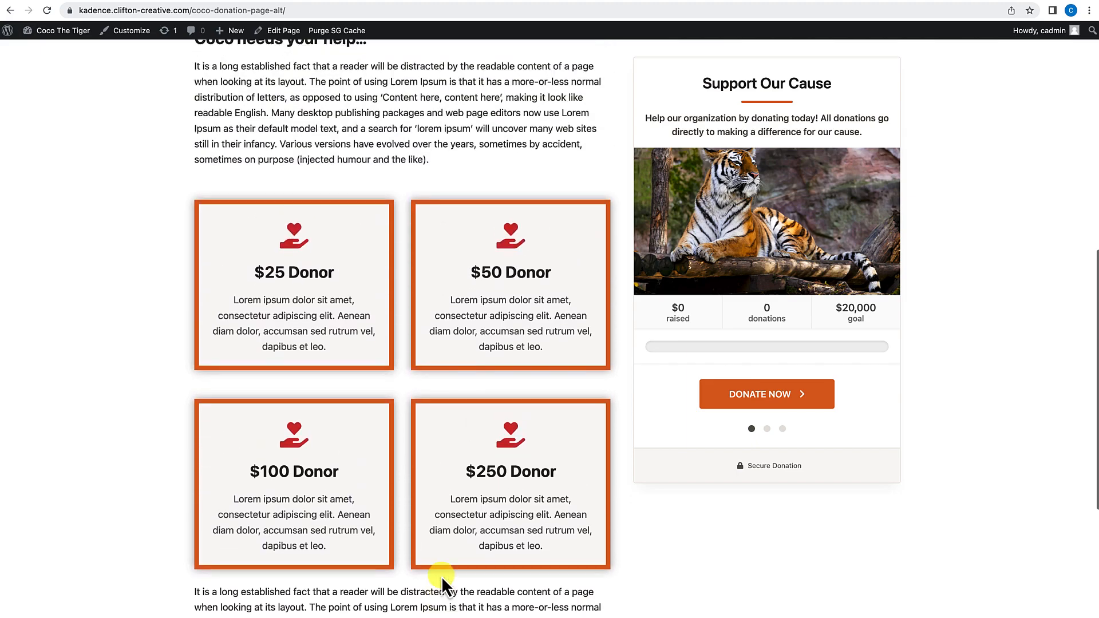
scroll(441, 575, up, 5)
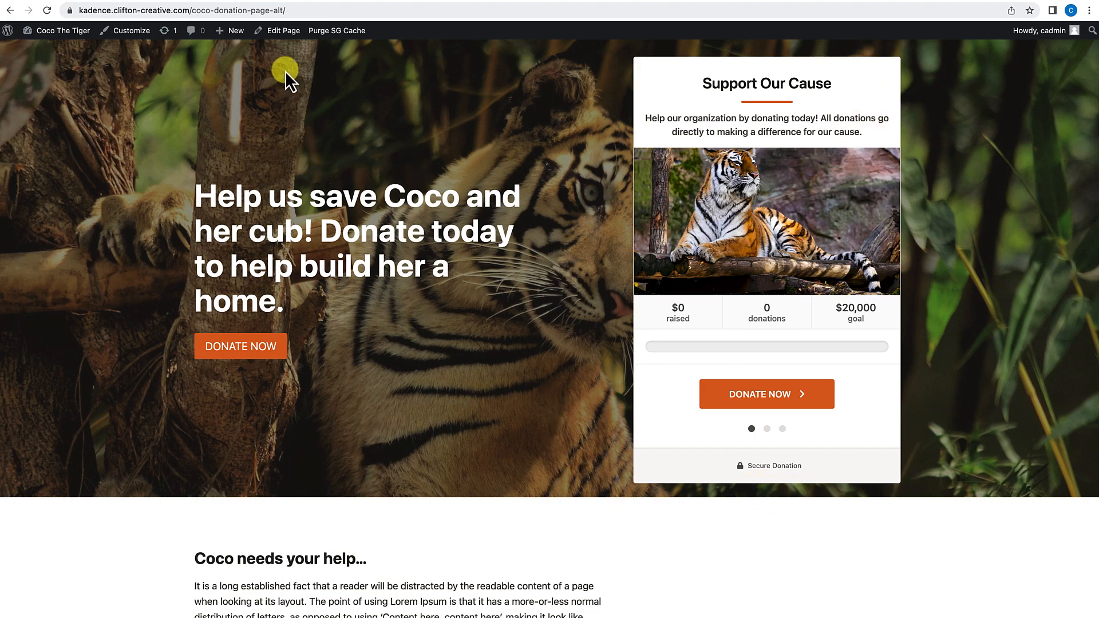
Step: Reopen the page in the editor and set the tiger hero row's minimum height to 940 px
click(284, 31)
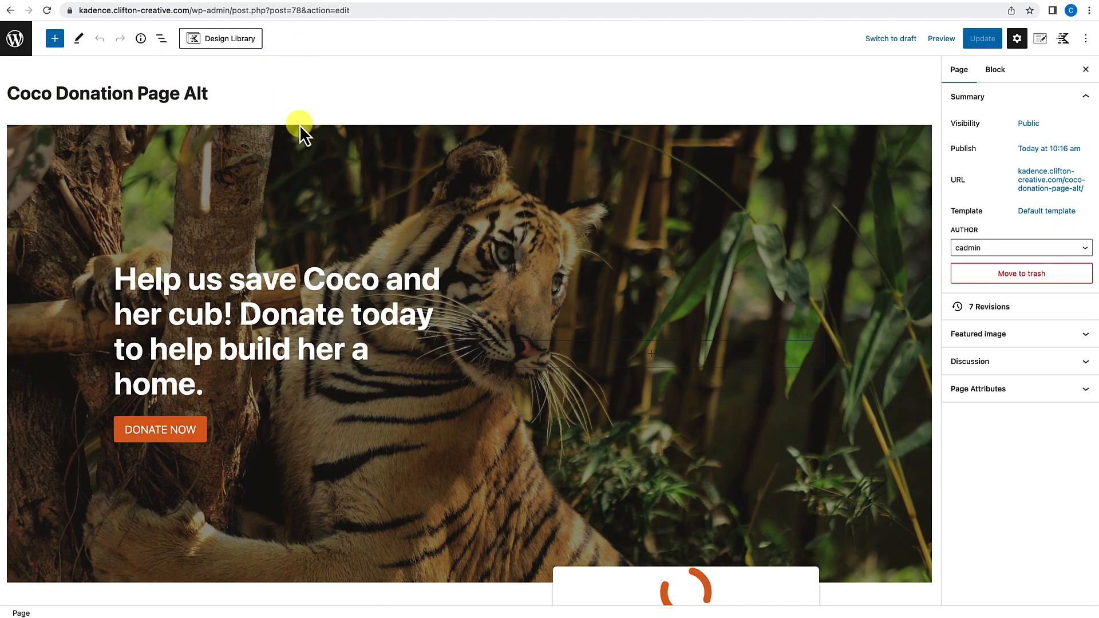
click(300, 134)
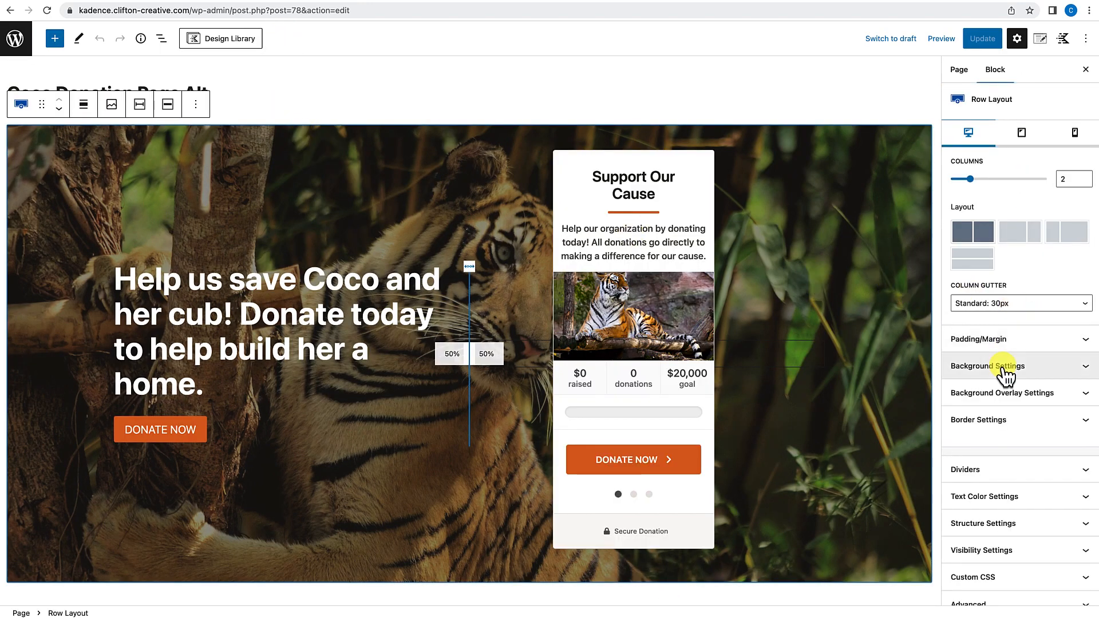
scroll(1006, 376, down, 1)
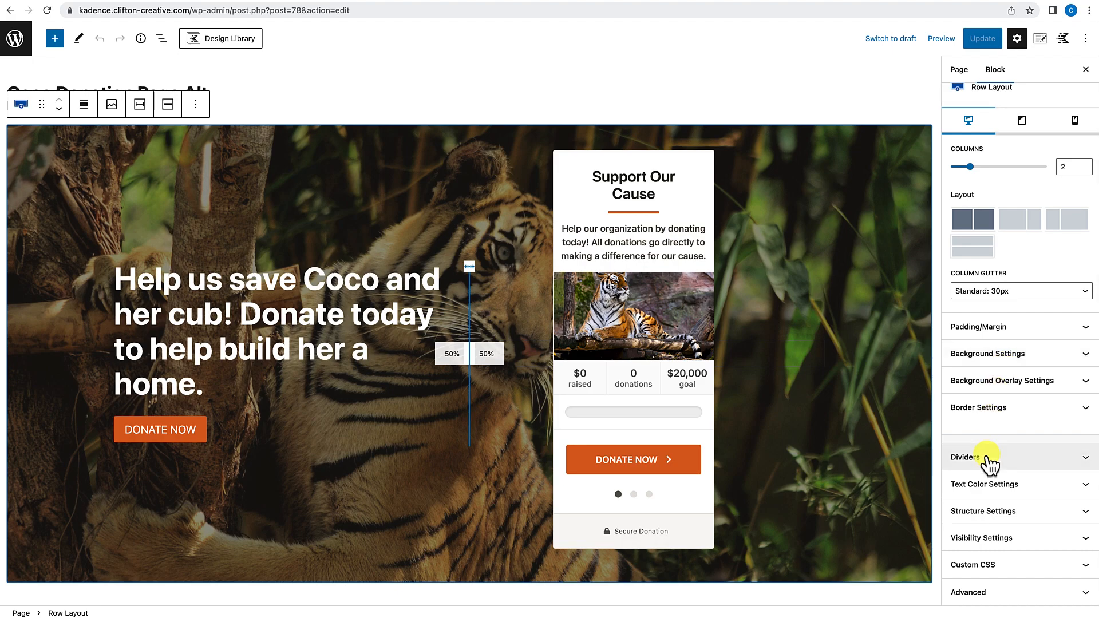
click(985, 513)
scroll(984, 518, down, 1)
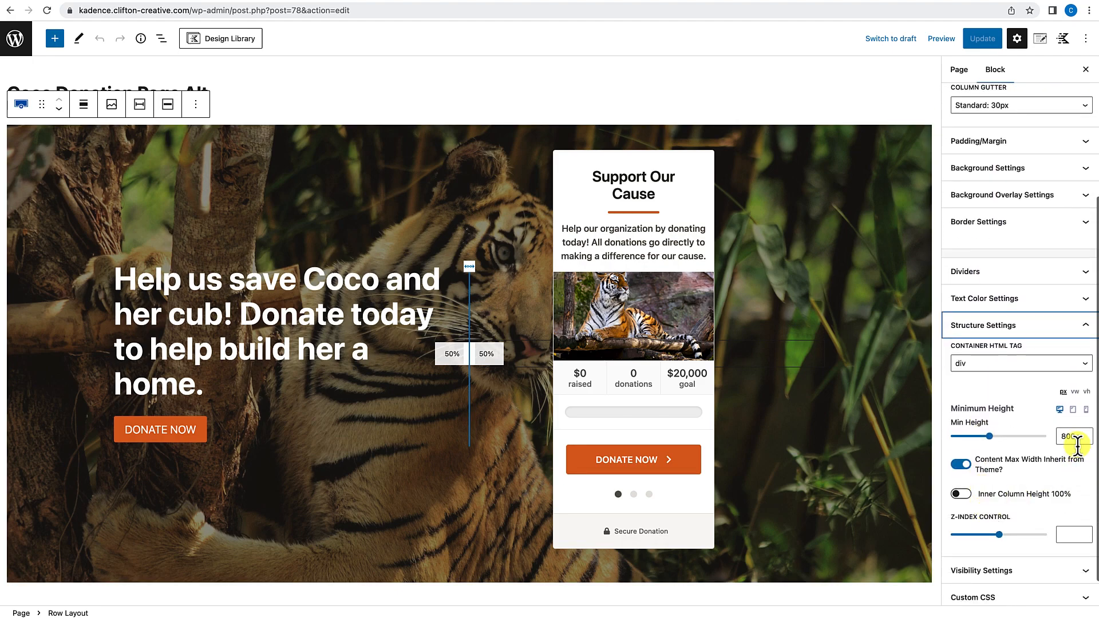
drag(1074, 437, 1057, 437)
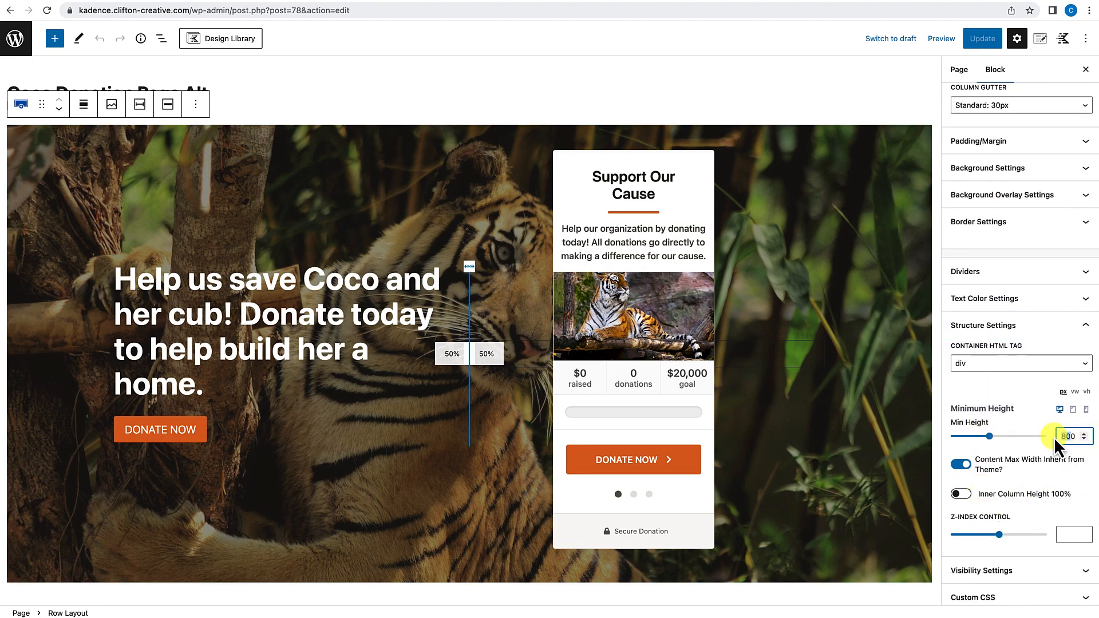
click(1053, 437)
double_click(1055, 436)
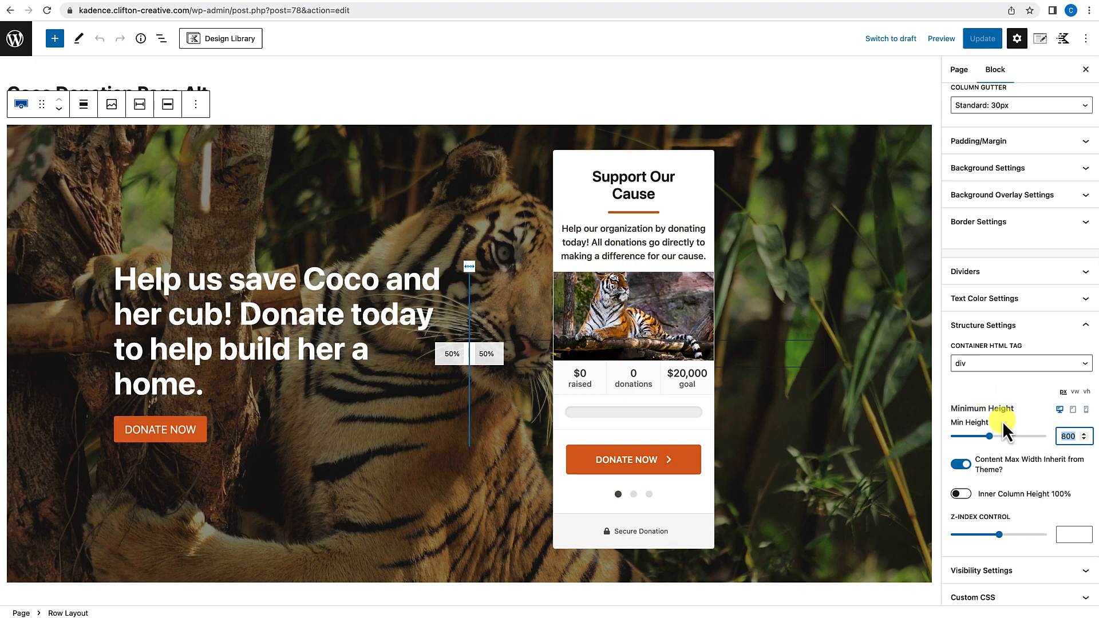
click(1069, 437)
text(940)
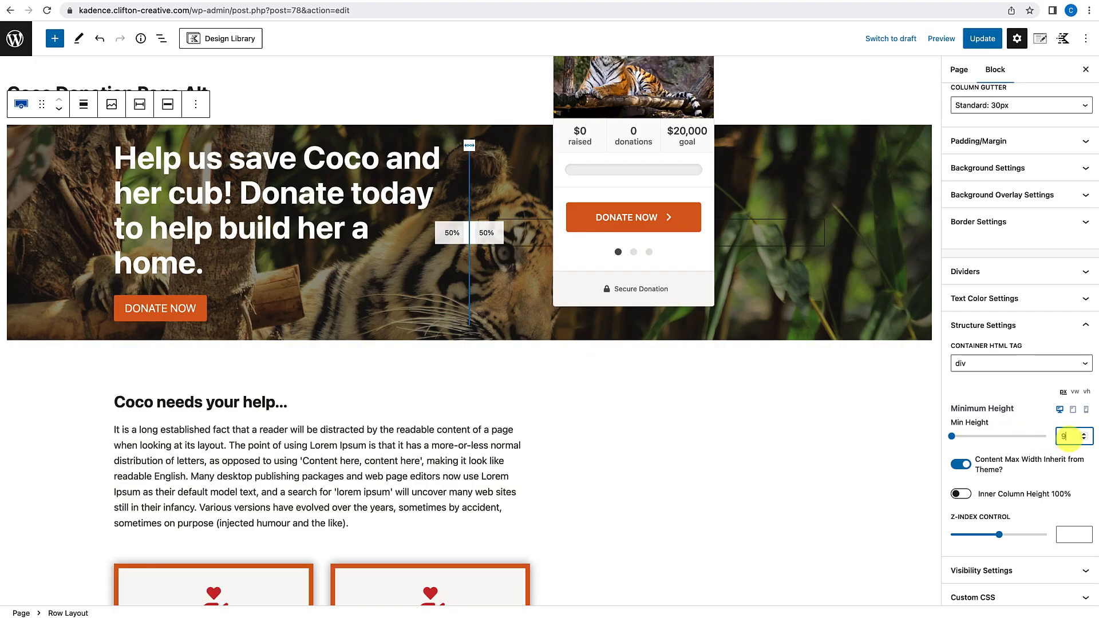
scroll(750, 451, down, 5)
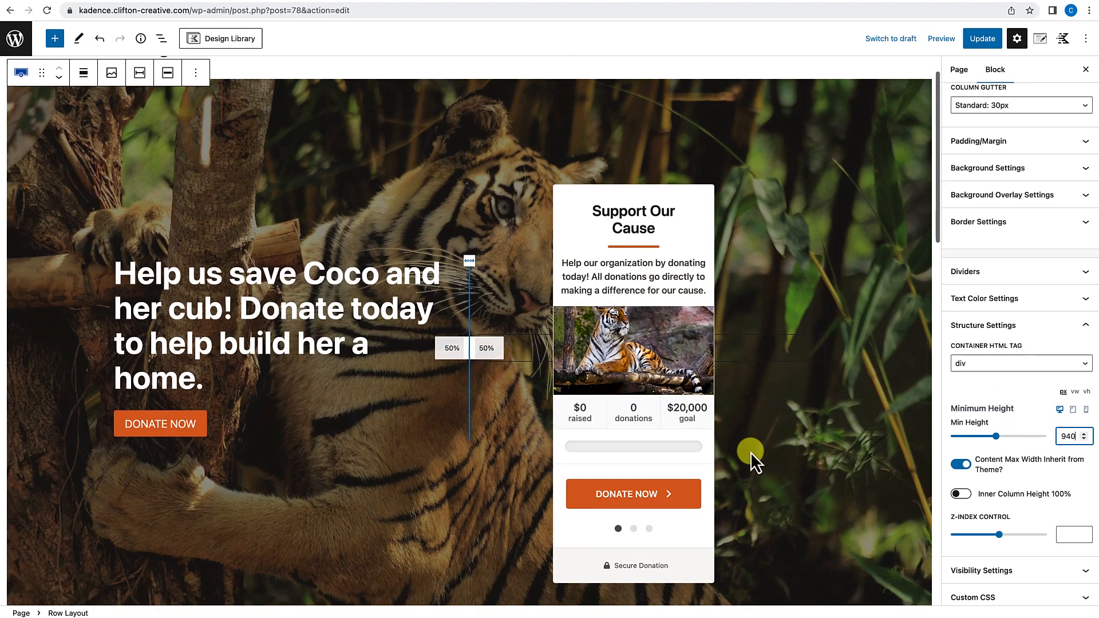
scroll(751, 451, up, 4)
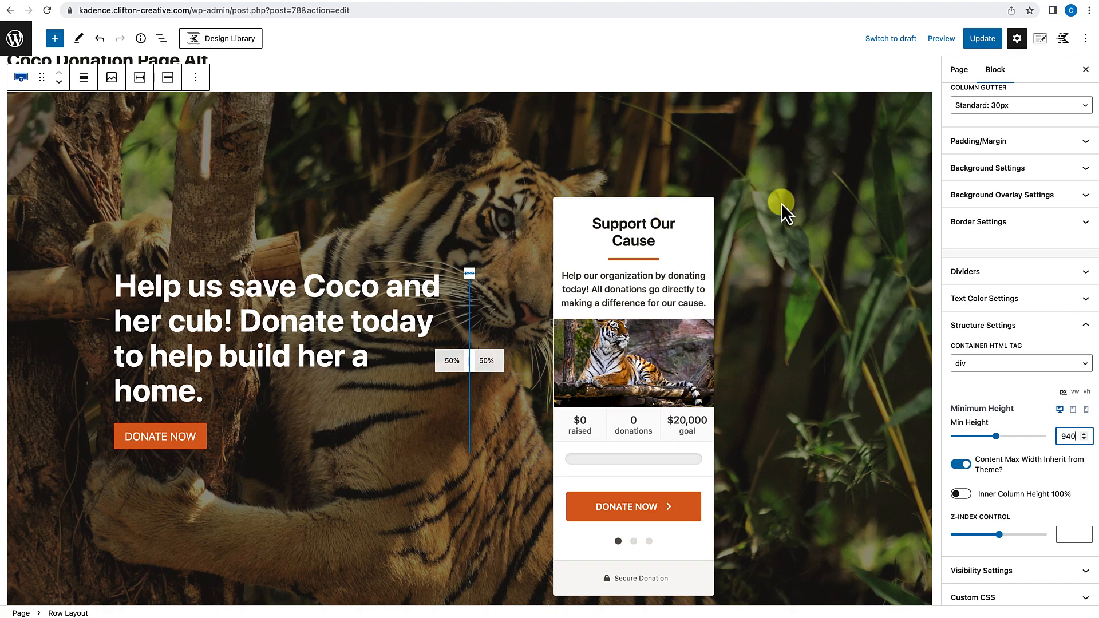
Step: Select the section containing the donation form and open its top margin value for editing
click(756, 239)
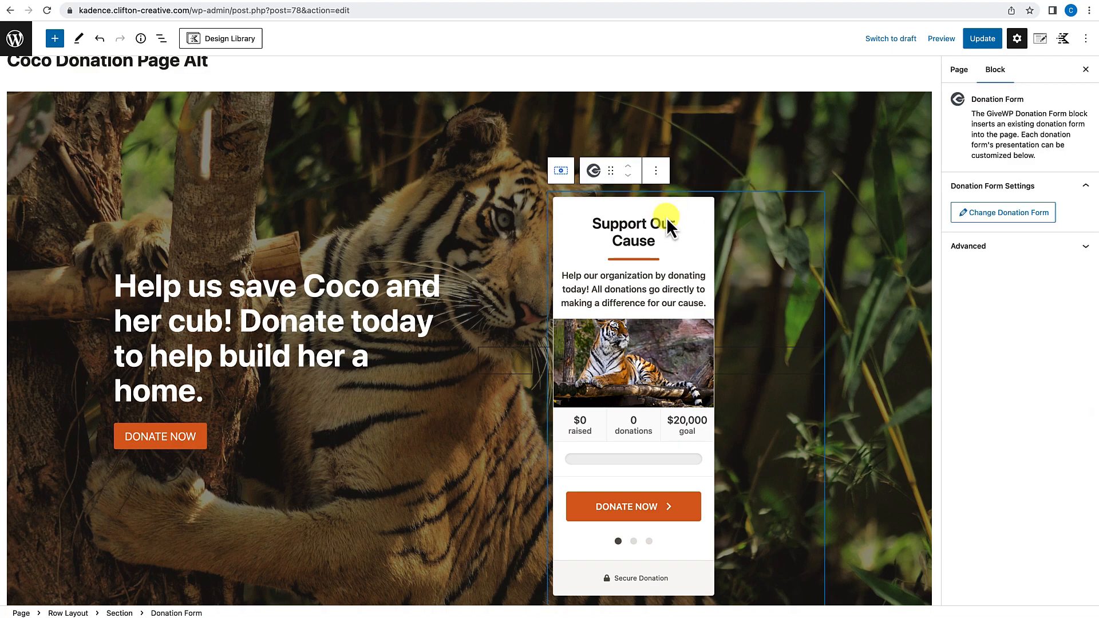
click(809, 190)
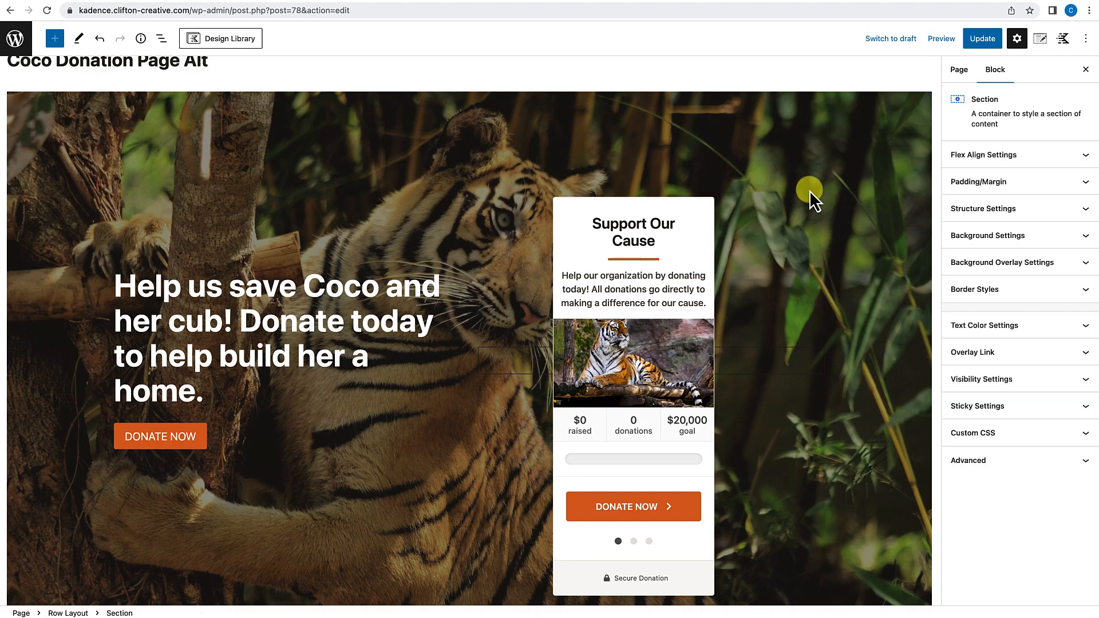
click(163, 39)
click(22, 161)
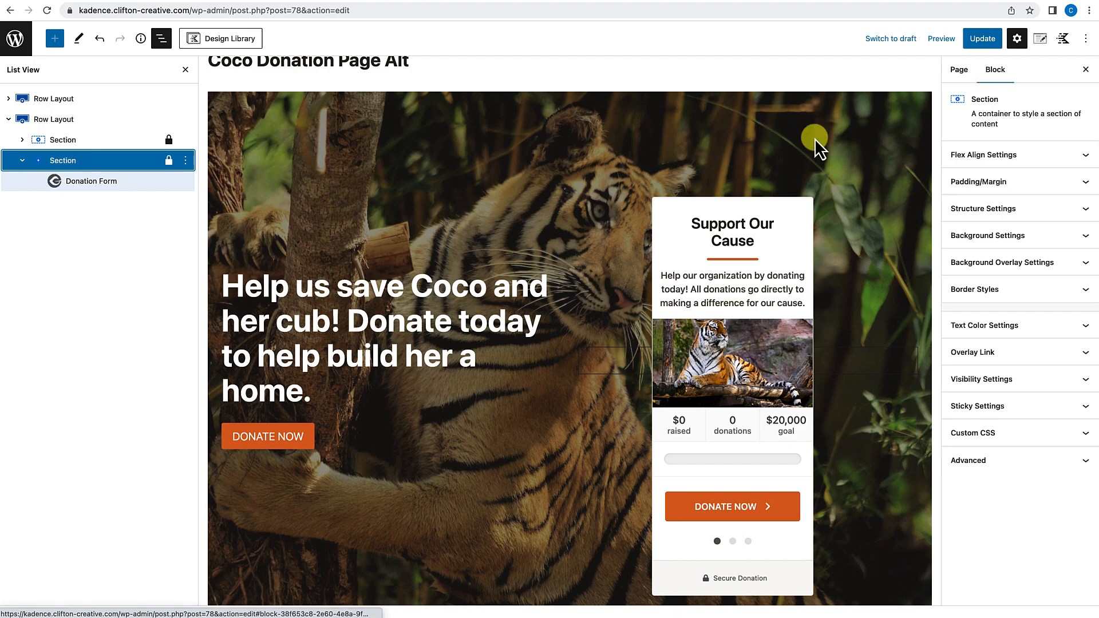
click(1001, 184)
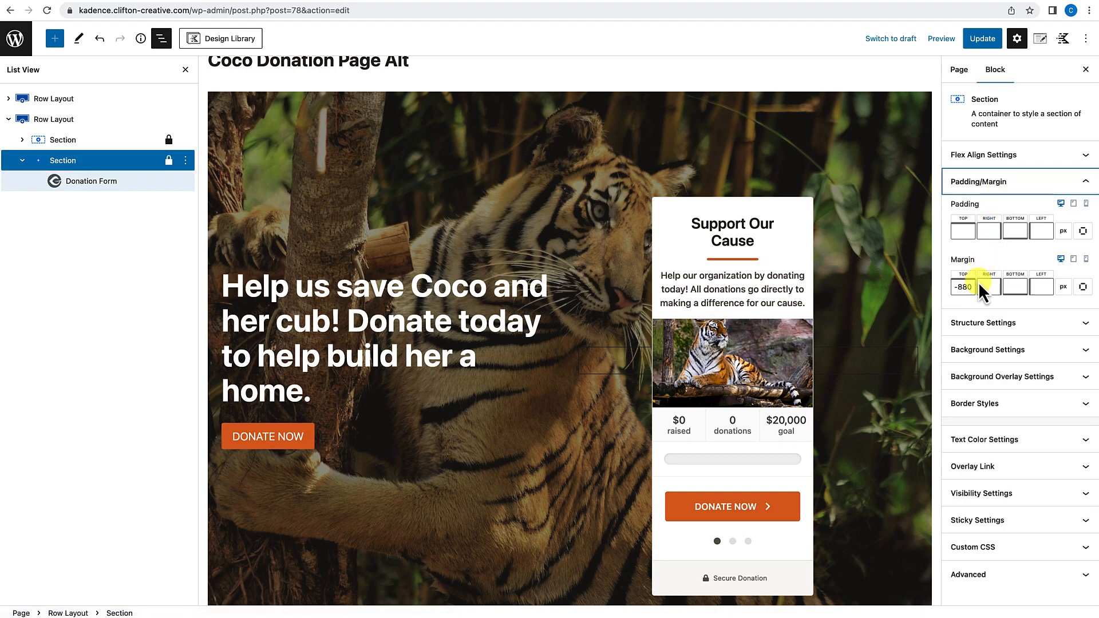
click(961, 287)
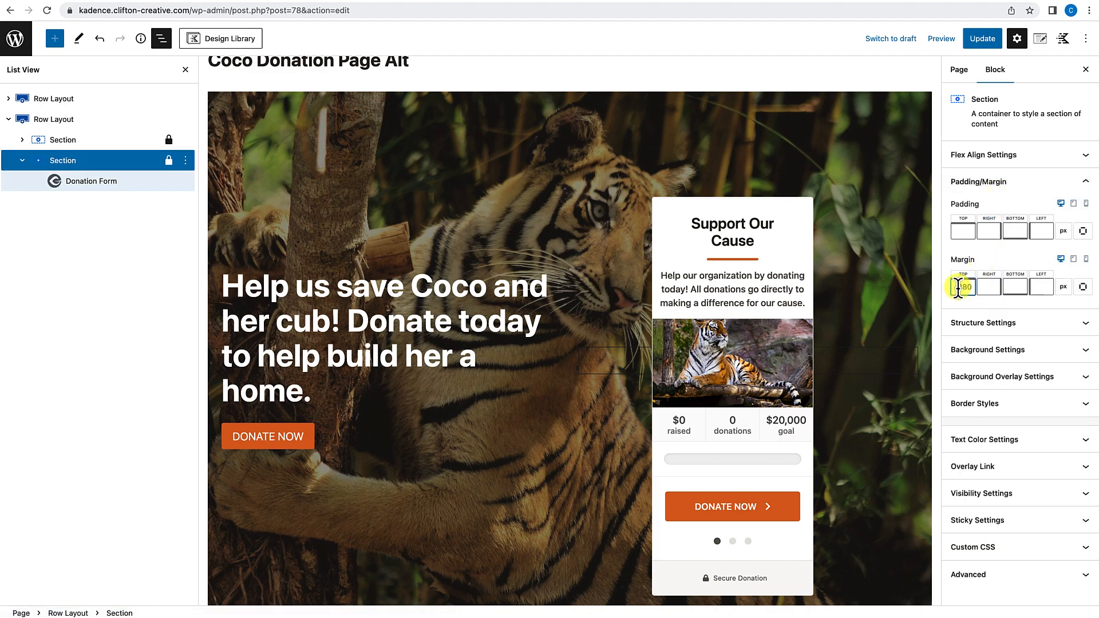
Step: Set the top margin of the section holding the Donation Form to -950 px and update the page
text(-90)
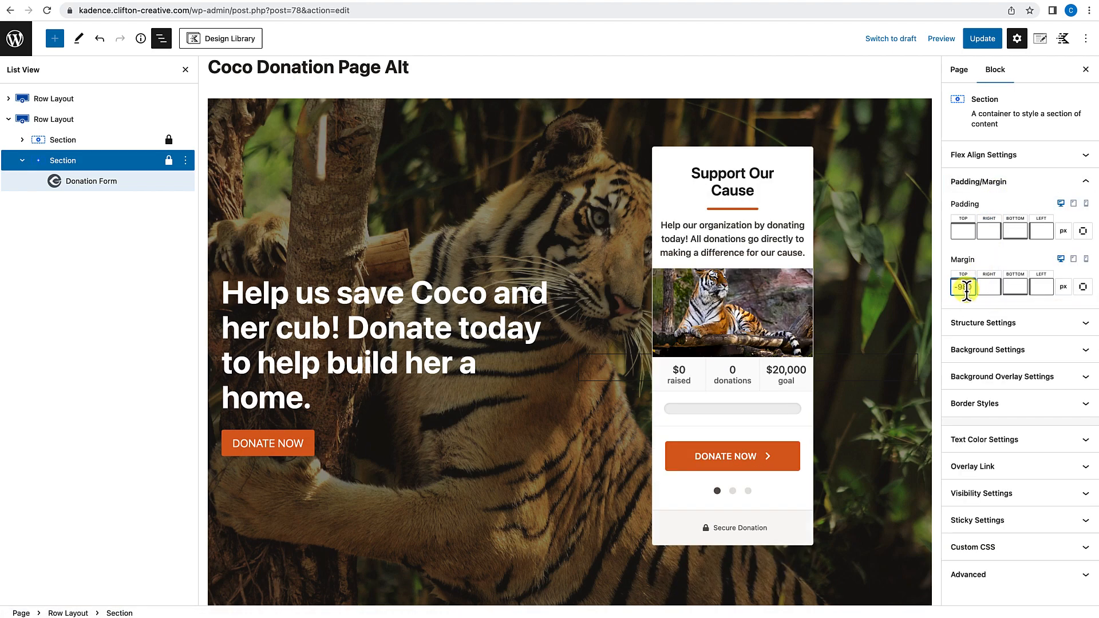
key(BackSpace)
key(BackSpace)
text(50)
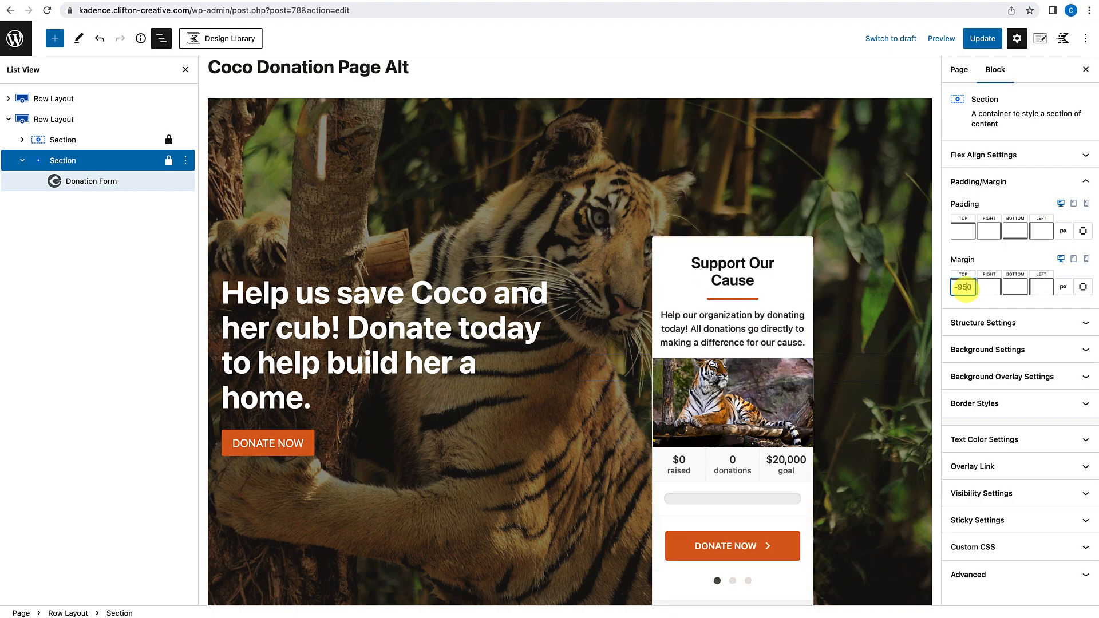
scroll(781, 318, down, 3)
scroll(780, 318, up, 2)
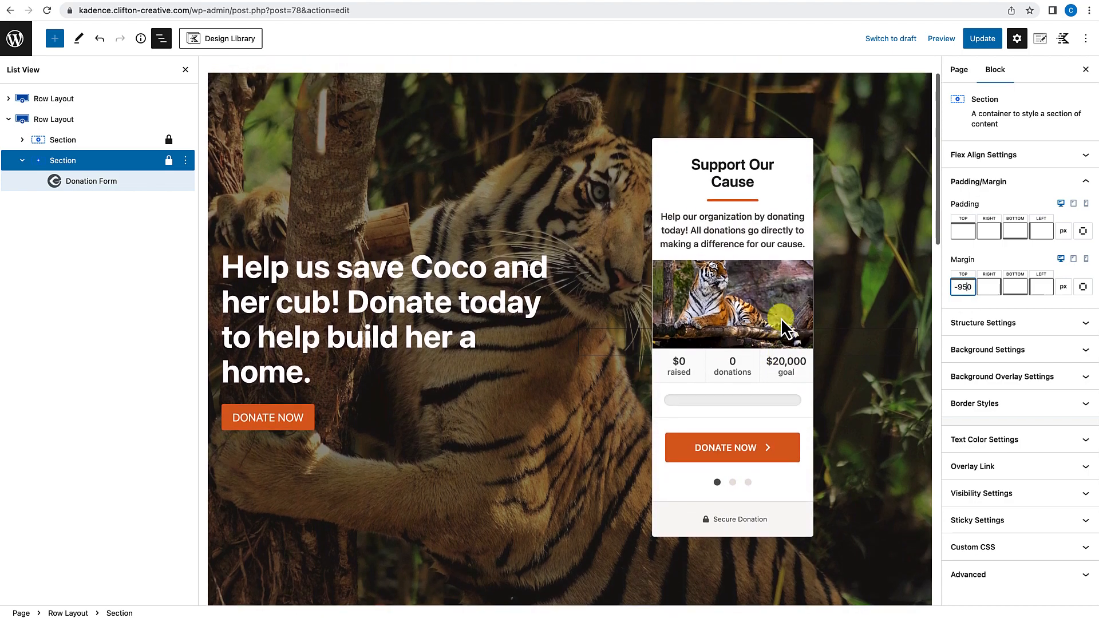
click(981, 41)
click(185, 69)
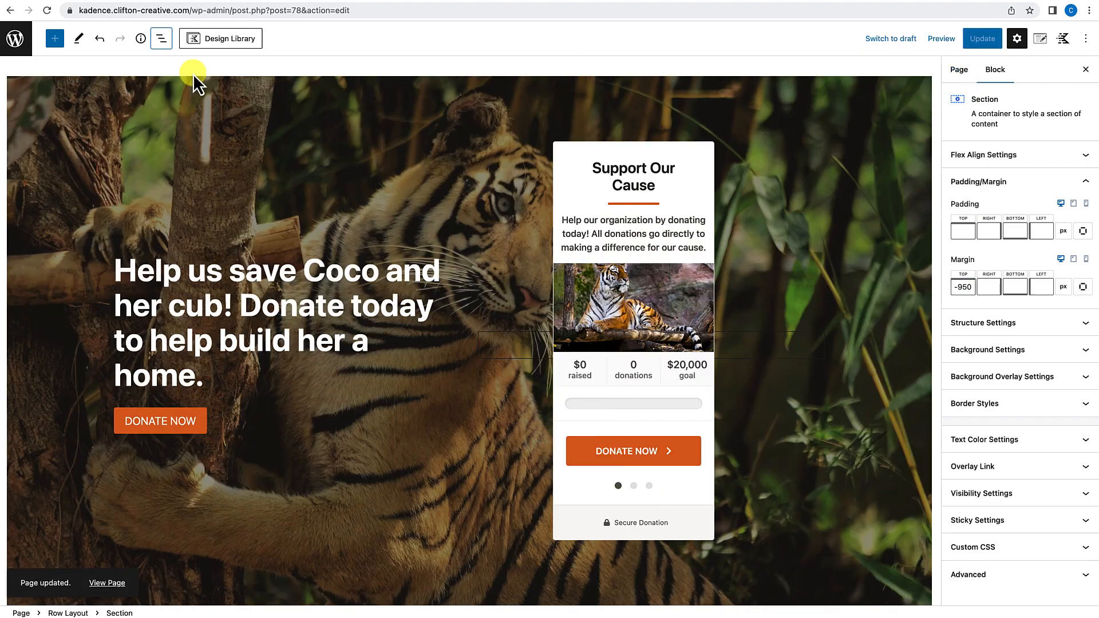
Step: View the published page and check the donation form's position along the full length of the page
click(107, 583)
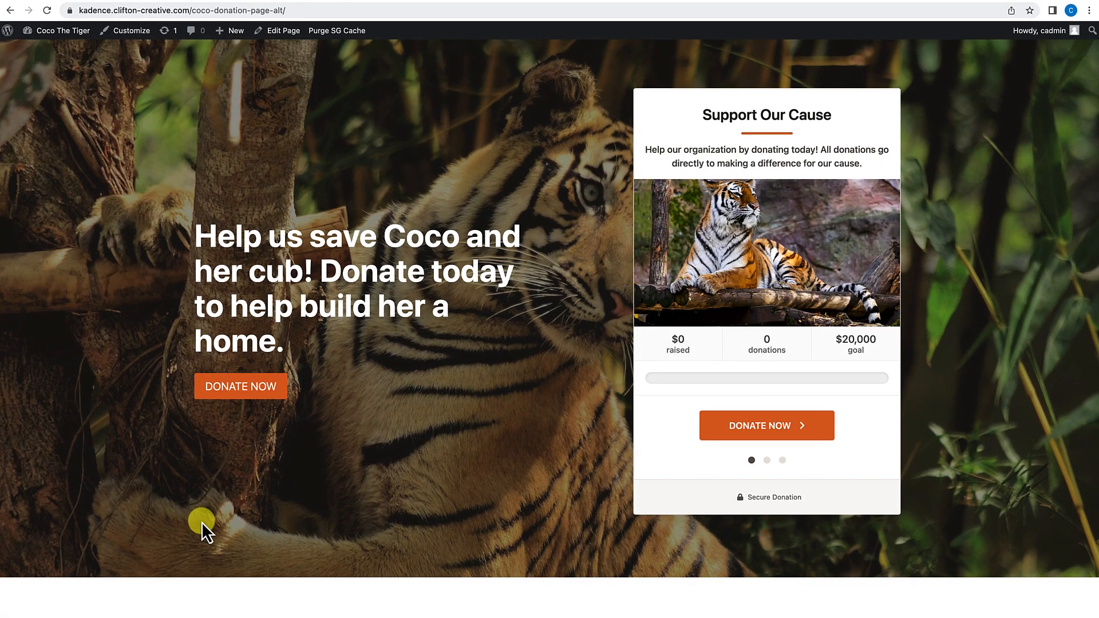
scroll(201, 521, down, 9)
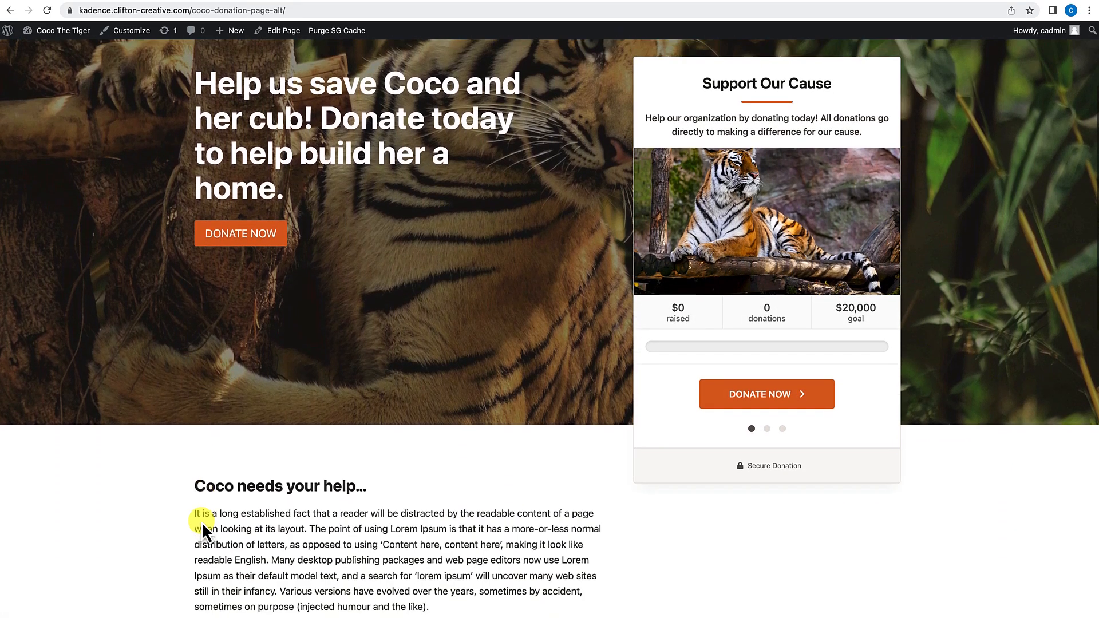
scroll(201, 521, down, 6)
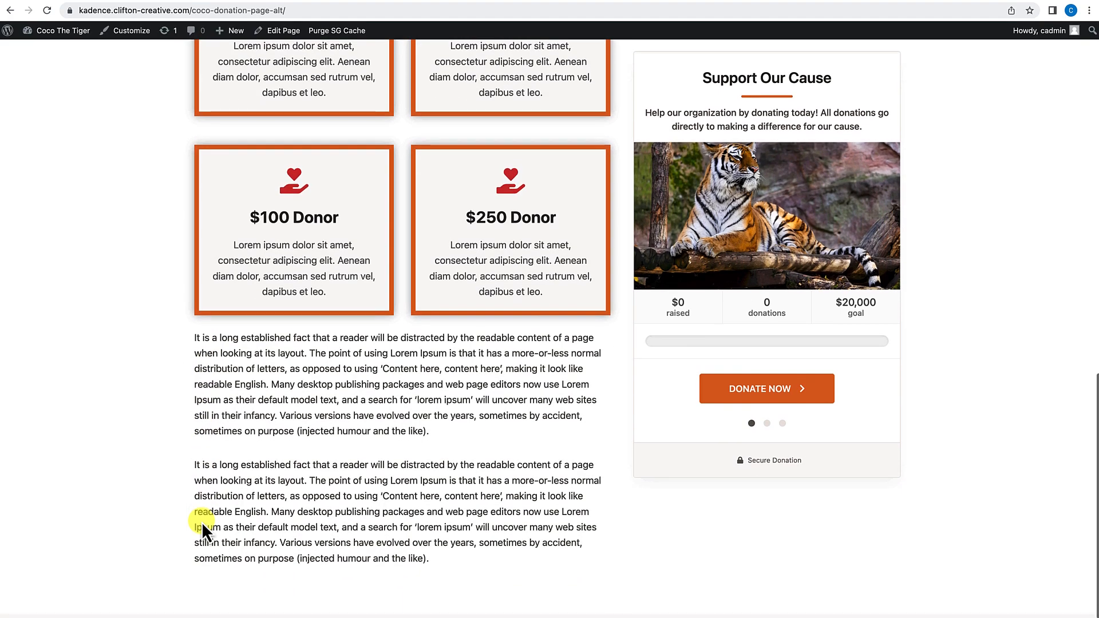
scroll(202, 521, up, 7)
scroll(202, 521, up, 10)
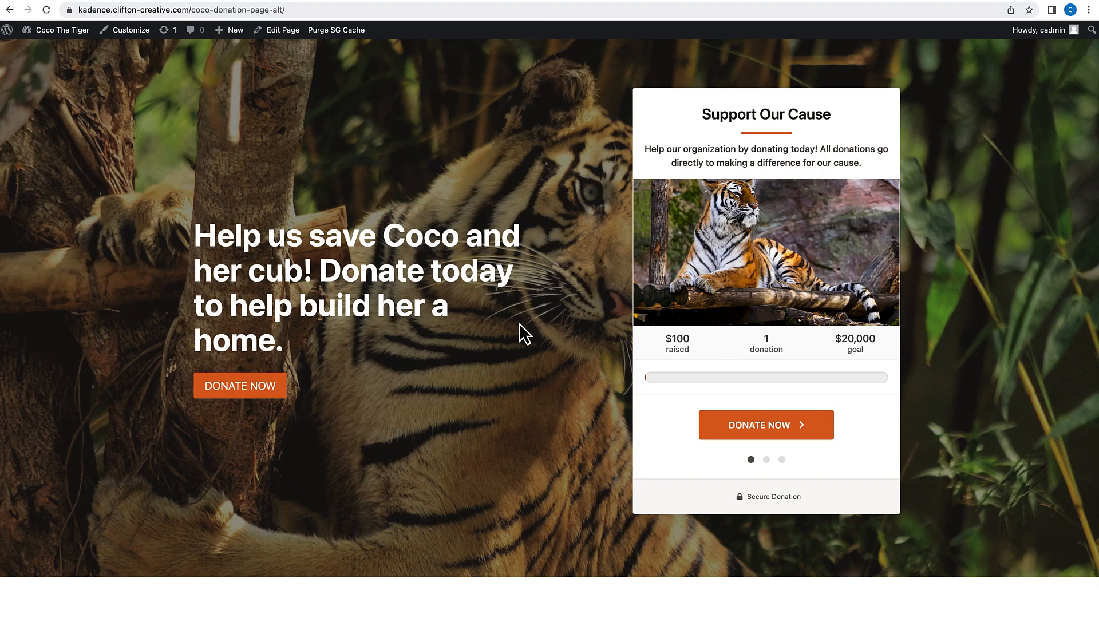
Step: Inspect the published page with the developer tools and turn on the device preview
right_click(491, 336)
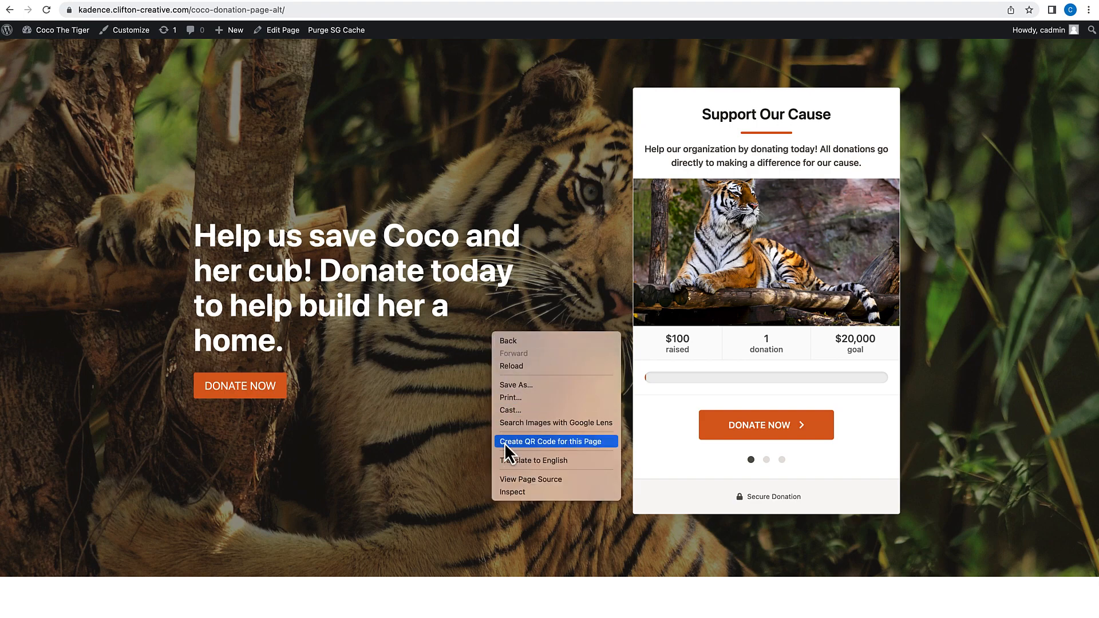
click(511, 494)
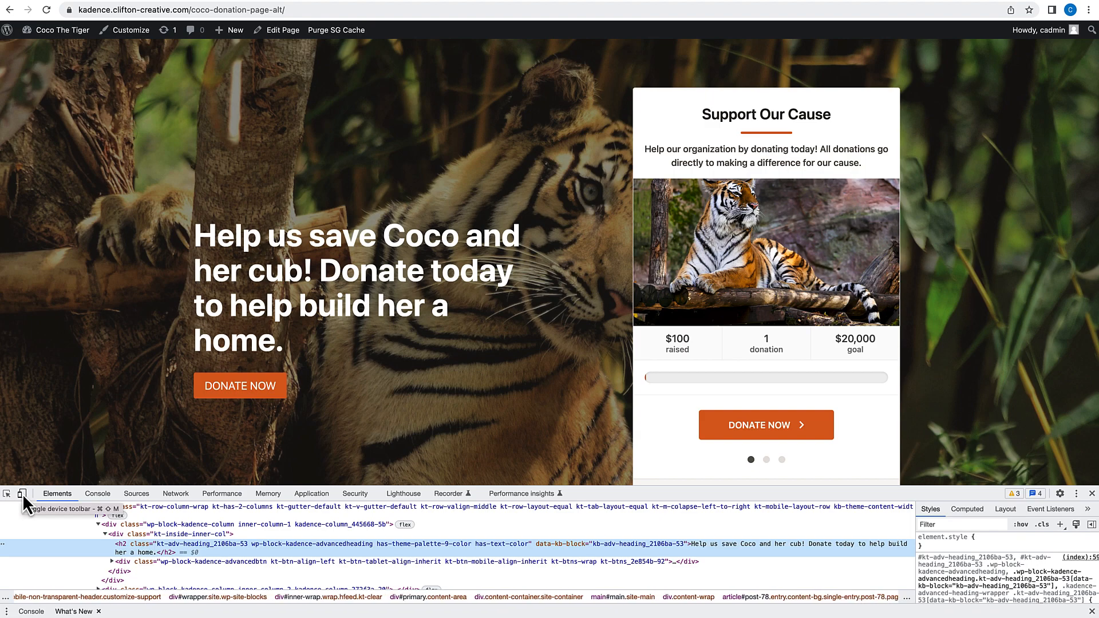
click(22, 493)
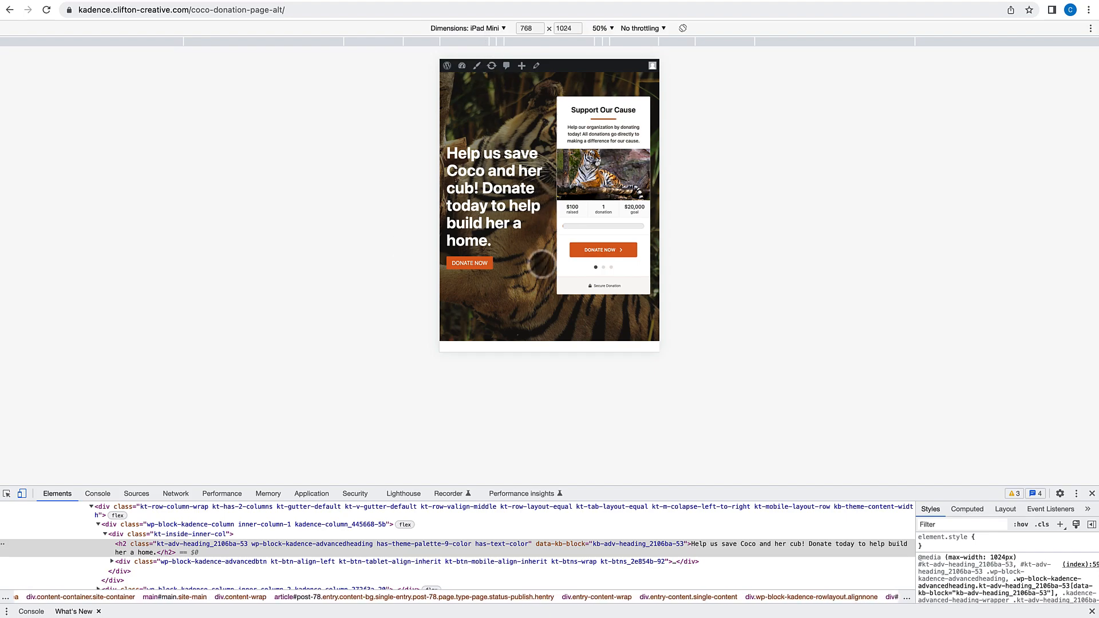
Step: Examine the full page layout and the donation form's placement at iPad Mini size
scroll(541, 264, down, 8)
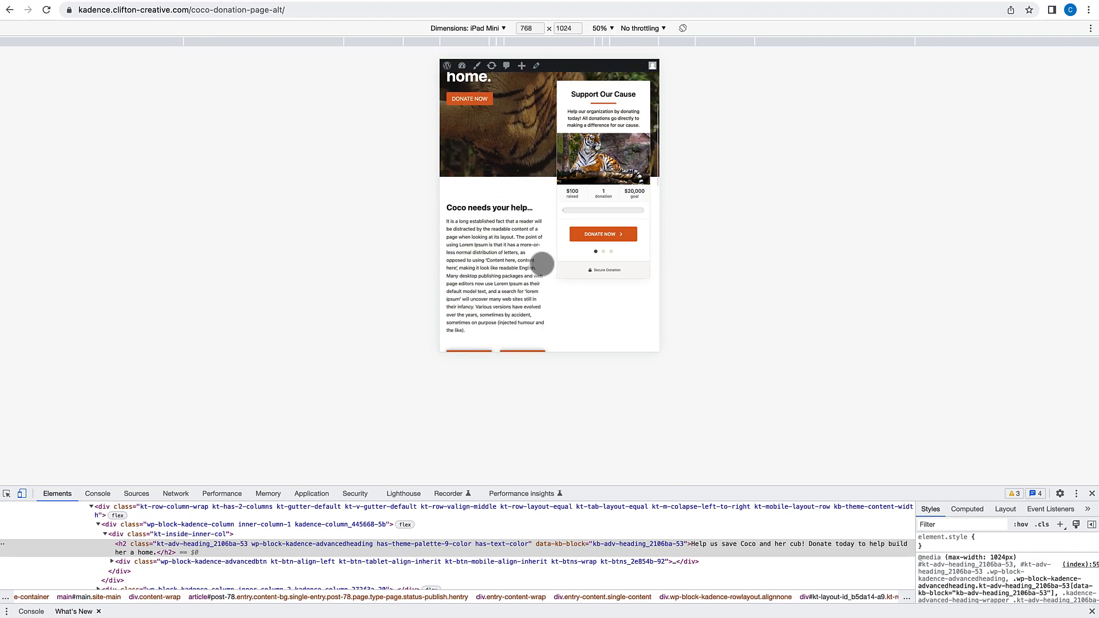
scroll(541, 264, down, 6)
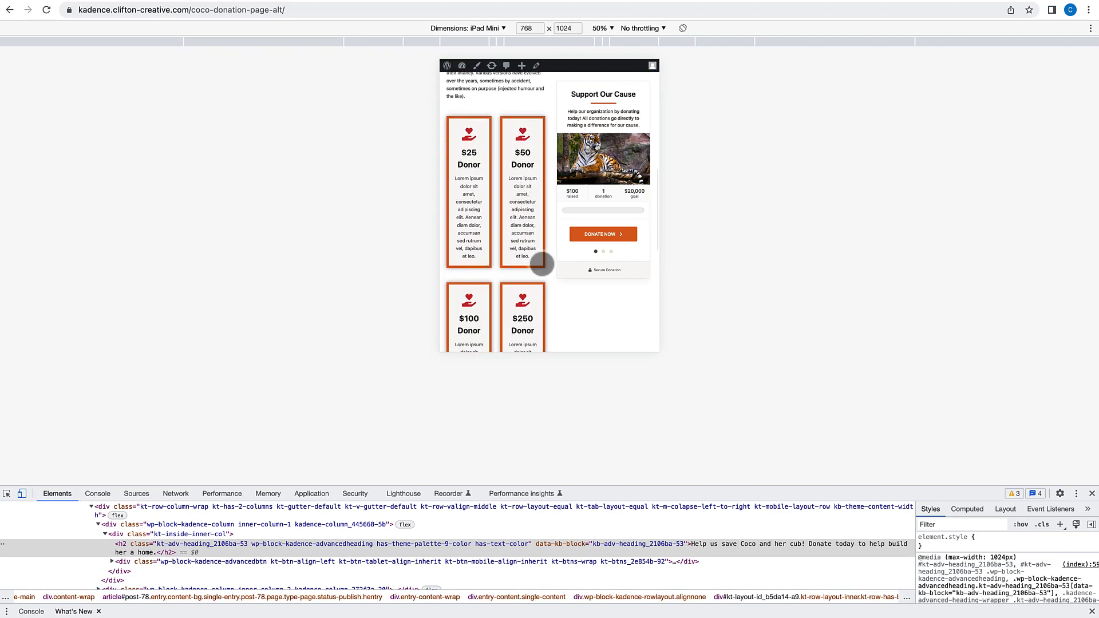
scroll(541, 263, down, 6)
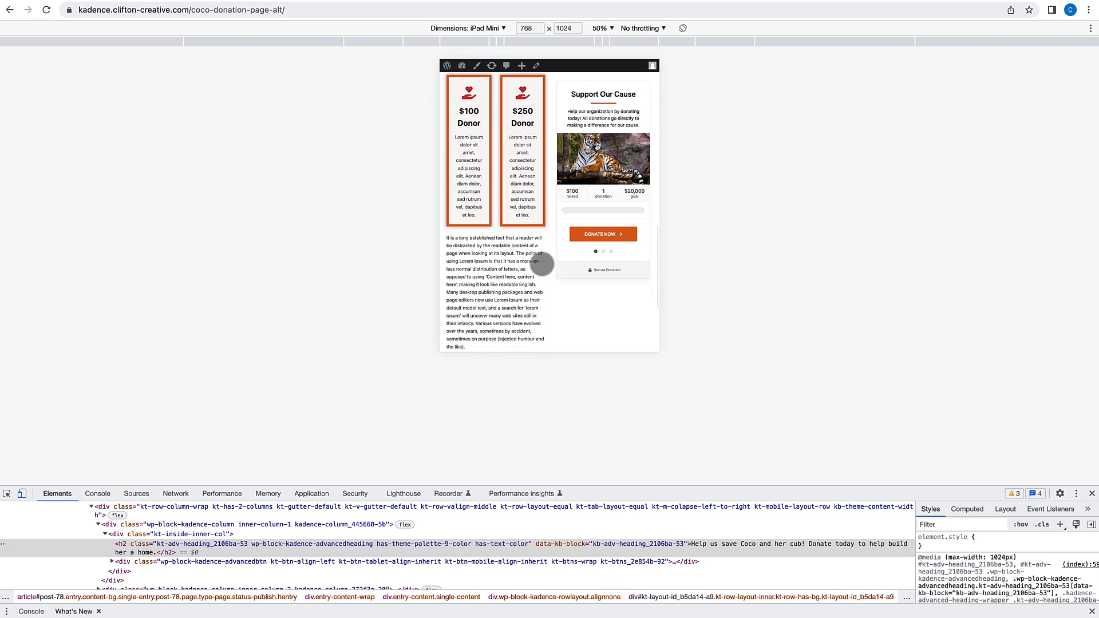
scroll(541, 264, down, 4)
scroll(541, 264, up, 3)
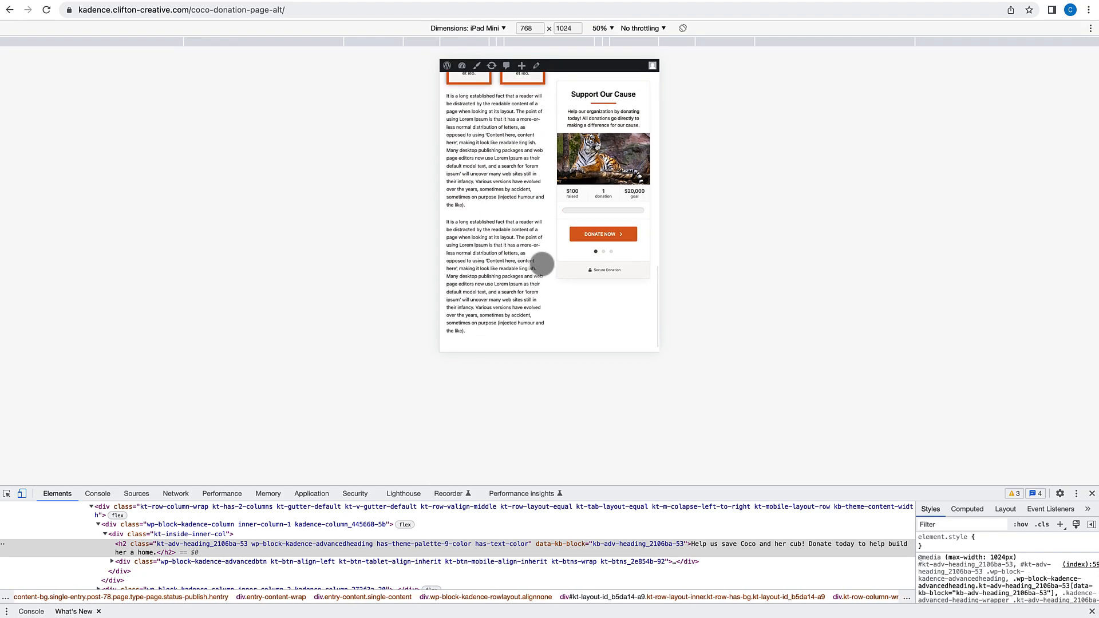
scroll(534, 192, up, 6)
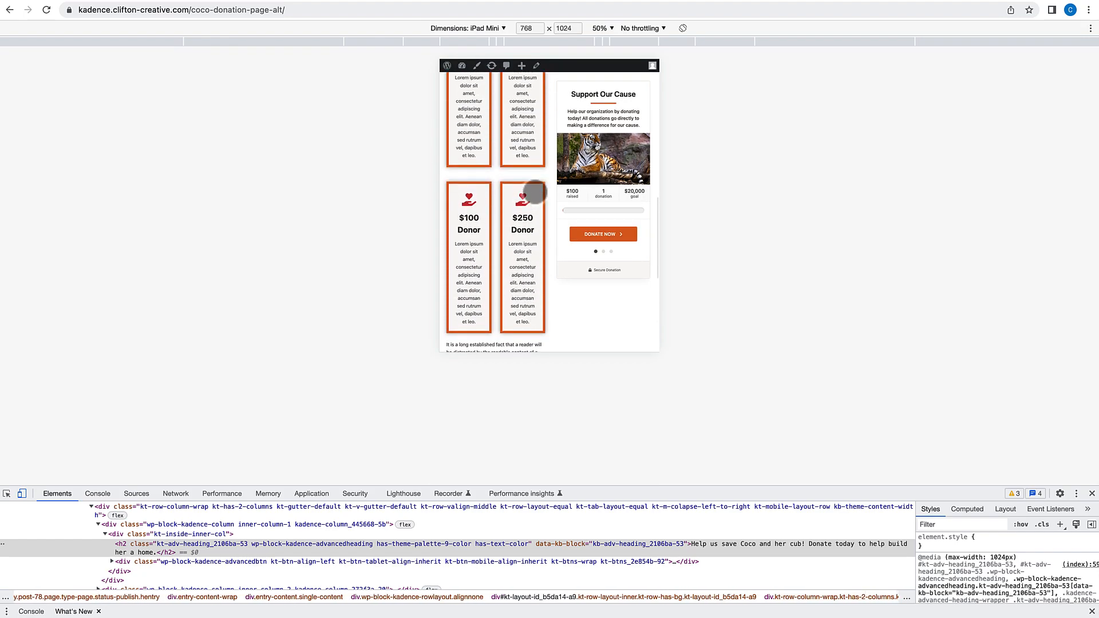
scroll(534, 193, up, 8)
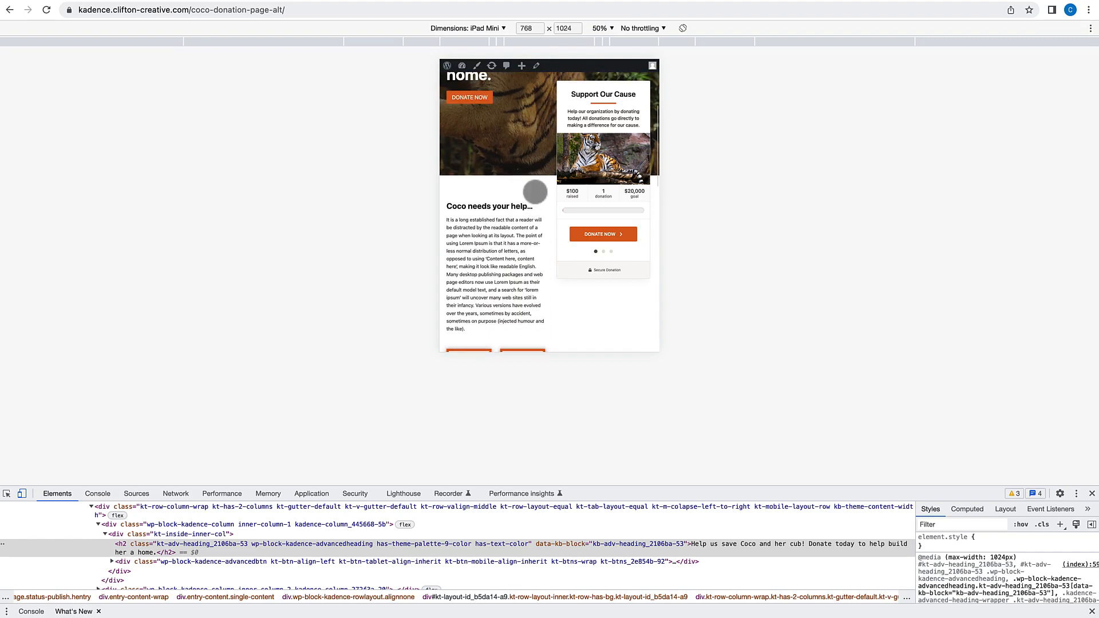
scroll(535, 192, up, 4)
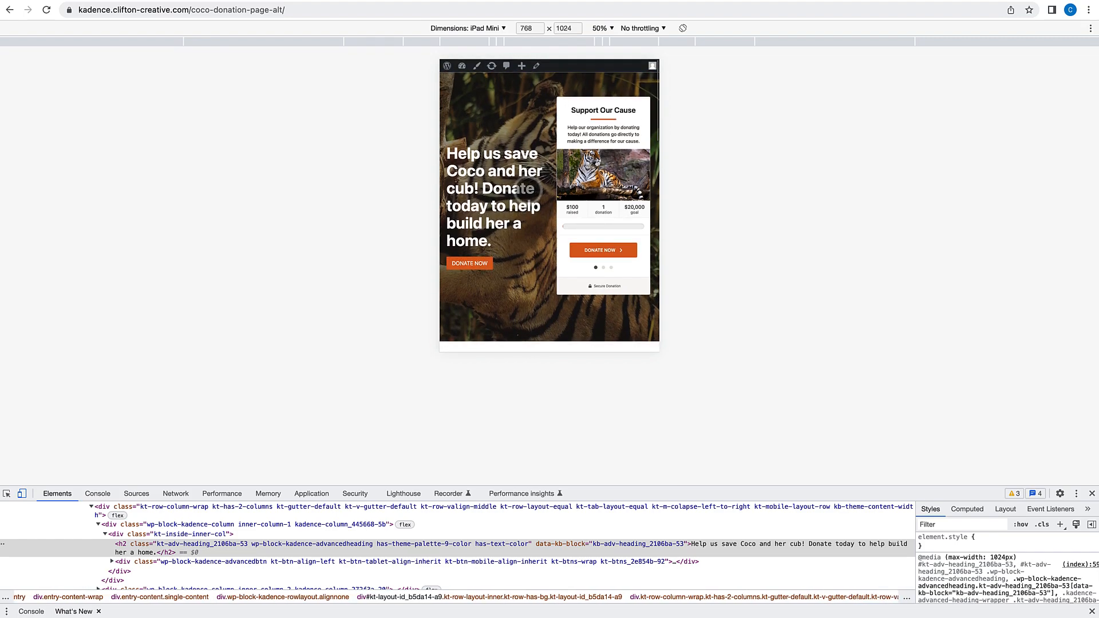
Step: Switch the device preview to iPhone 12 Pro dimensions
click(500, 29)
click(499, 29)
click(499, 28)
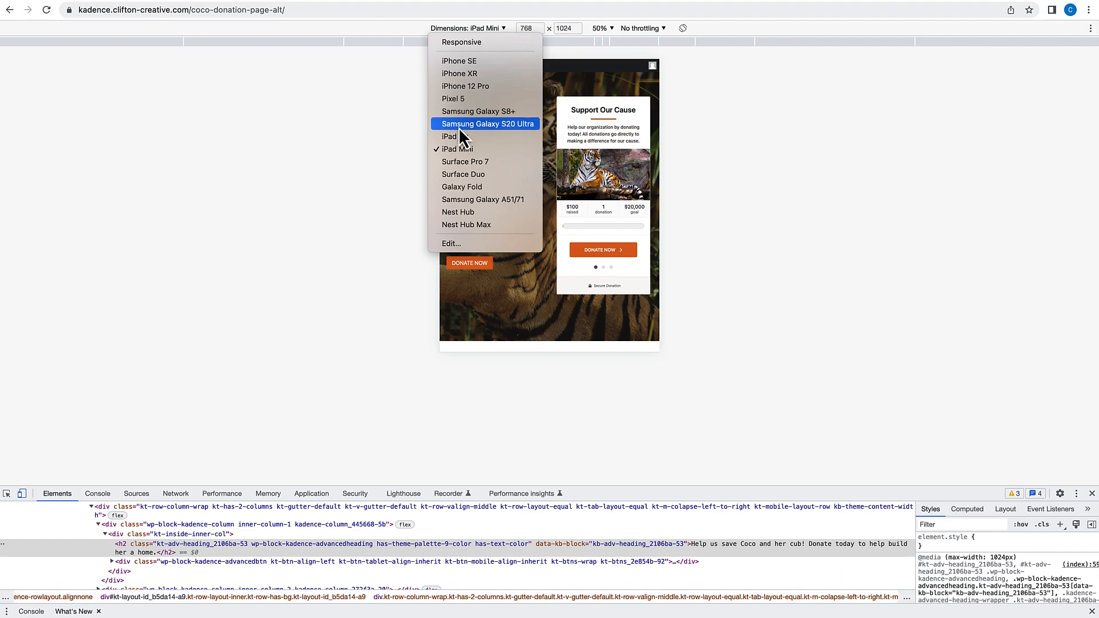
click(458, 86)
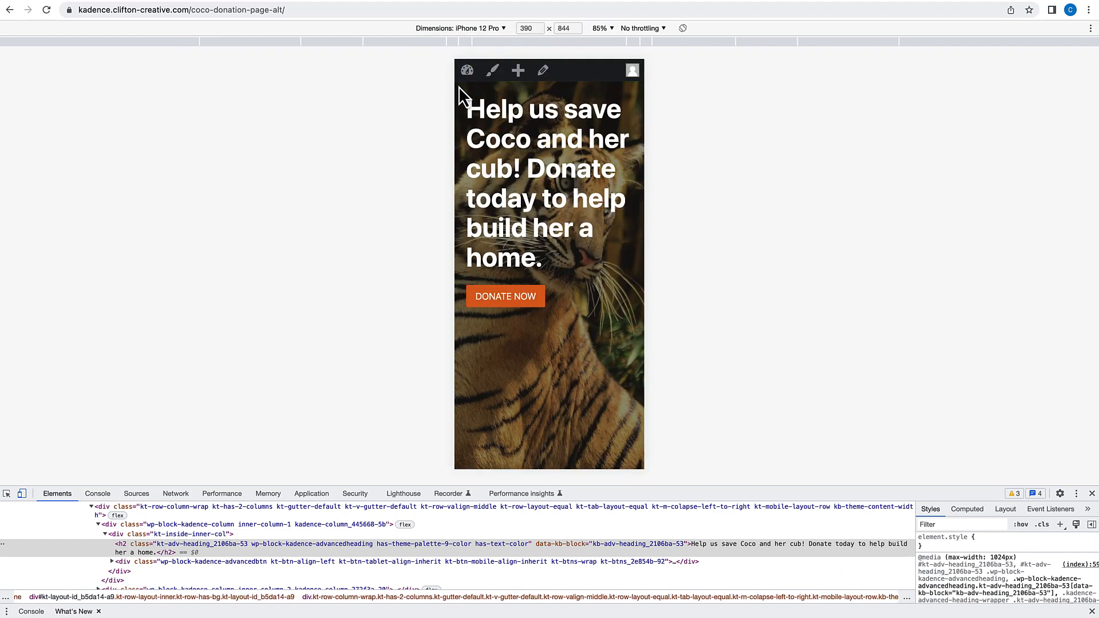
Step: Examine the mobile layout from the hero to the donor boxes, checking where the donation form sits
scroll(554, 231, down, 3)
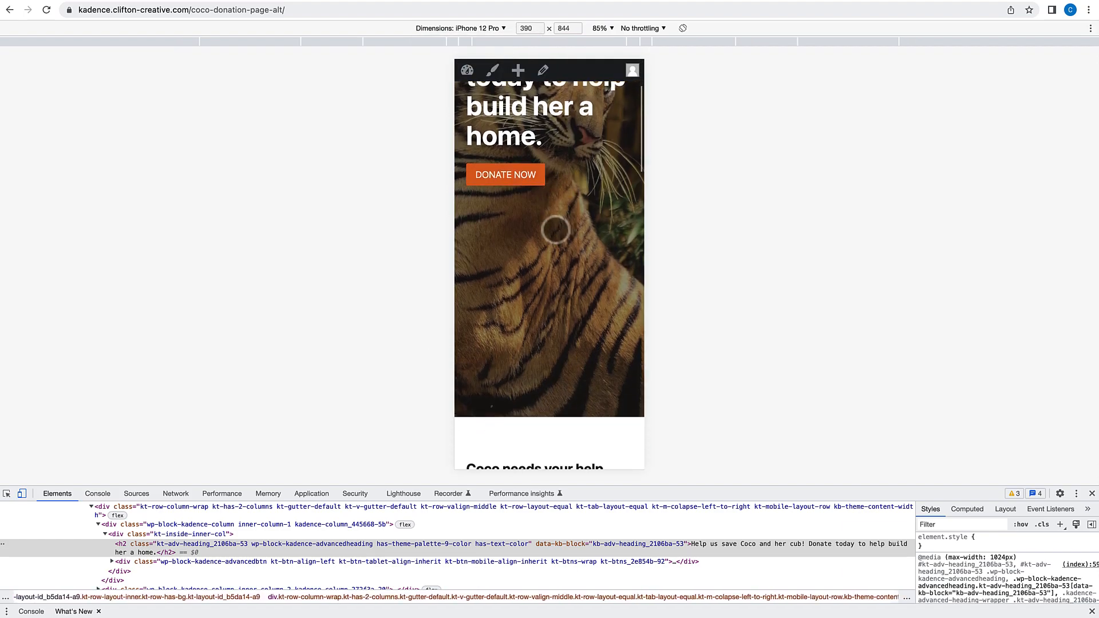
scroll(554, 232, up, 3)
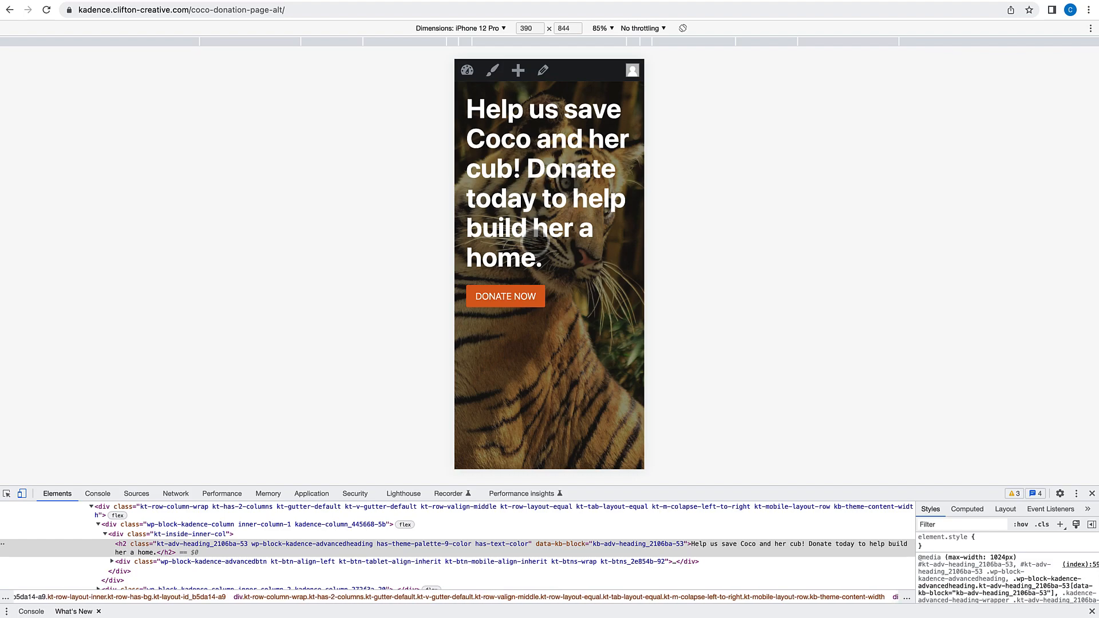
scroll(534, 230, down, 3)
scroll(523, 240, up, 2)
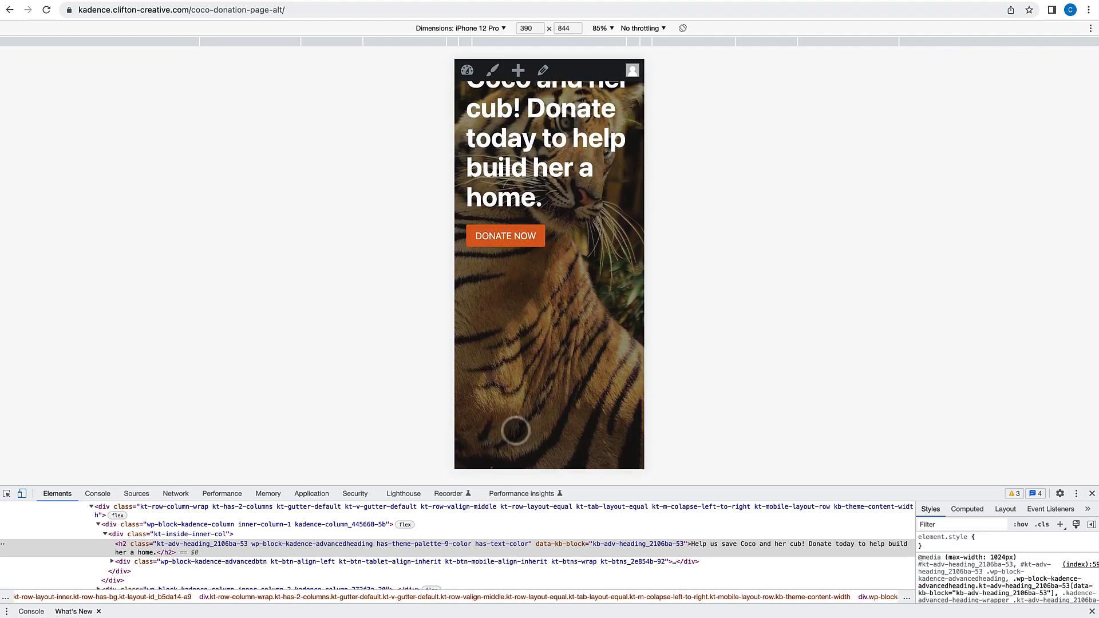
scroll(522, 362, down, 10)
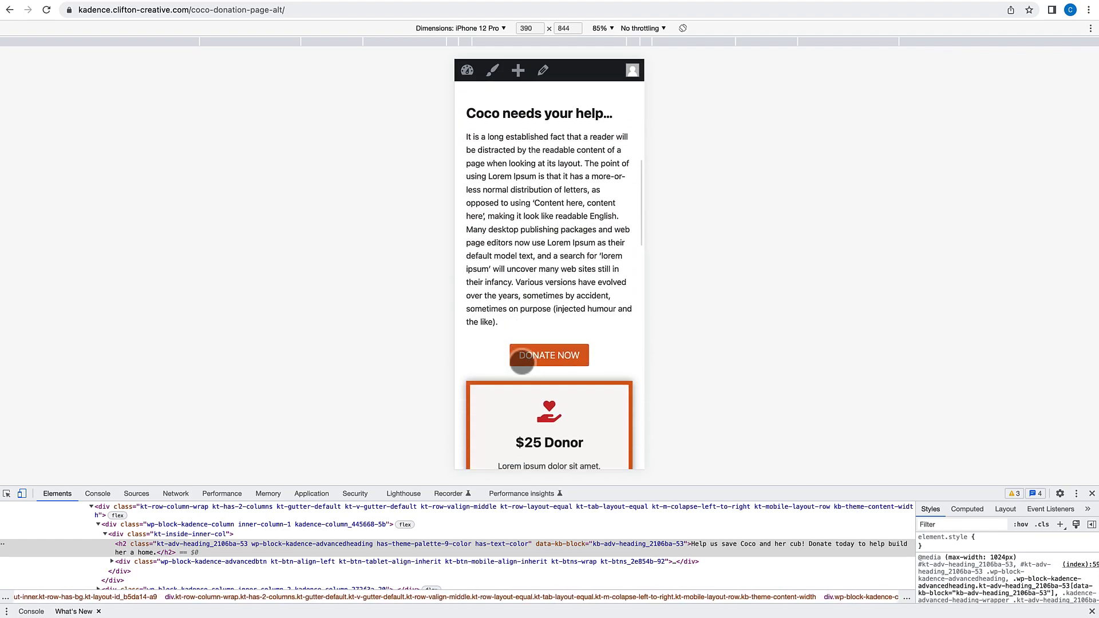
scroll(521, 362, down, 15)
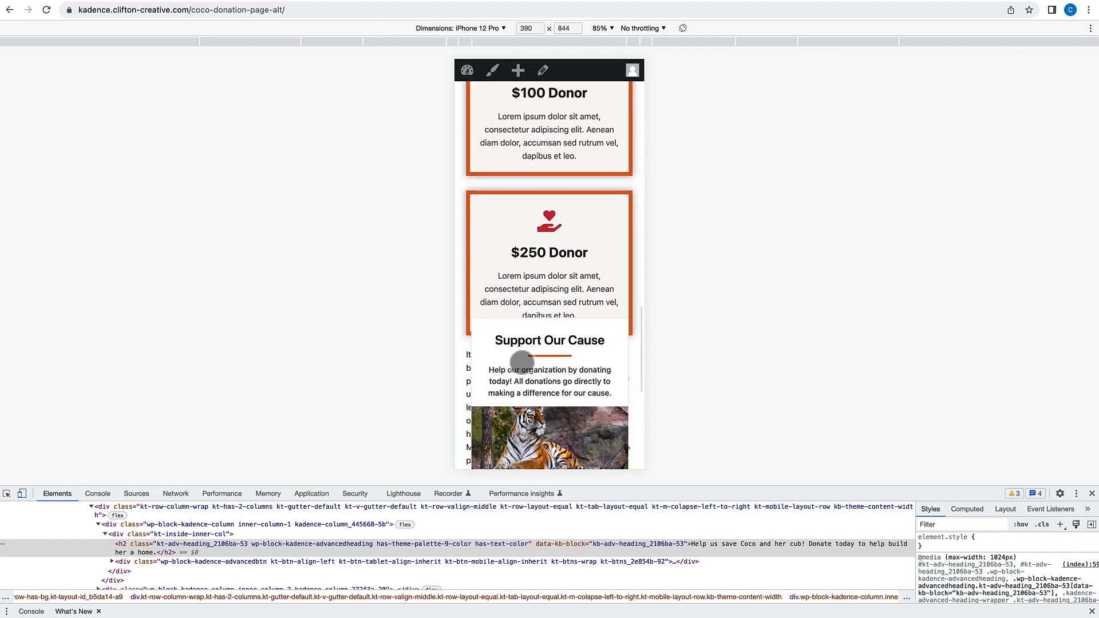
scroll(522, 362, down, 2)
scroll(522, 362, up, 10)
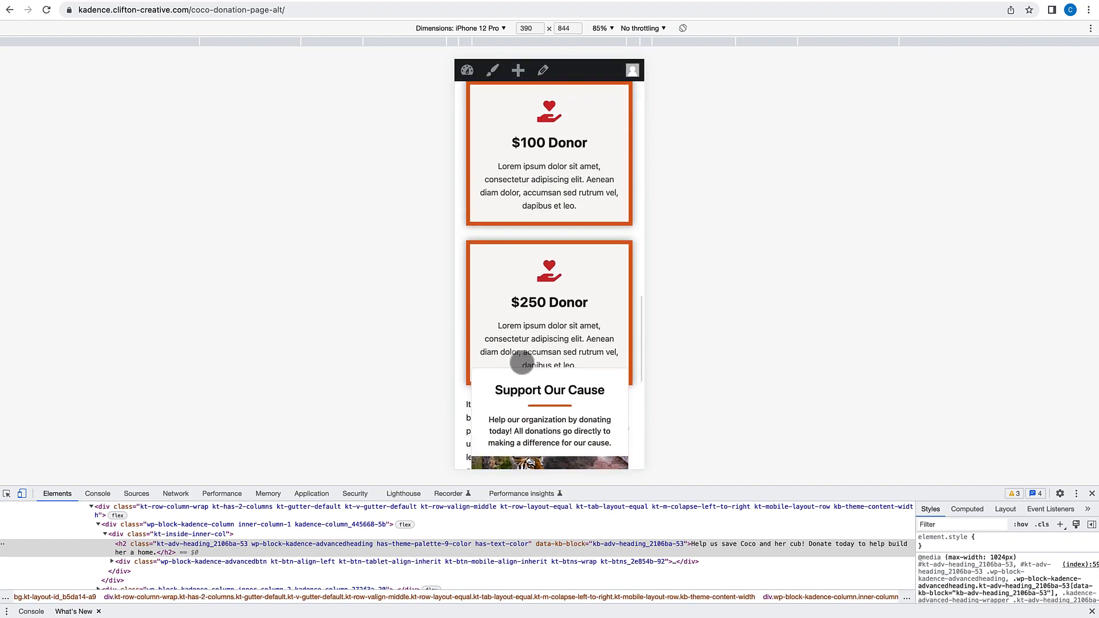
scroll(521, 362, up, 12)
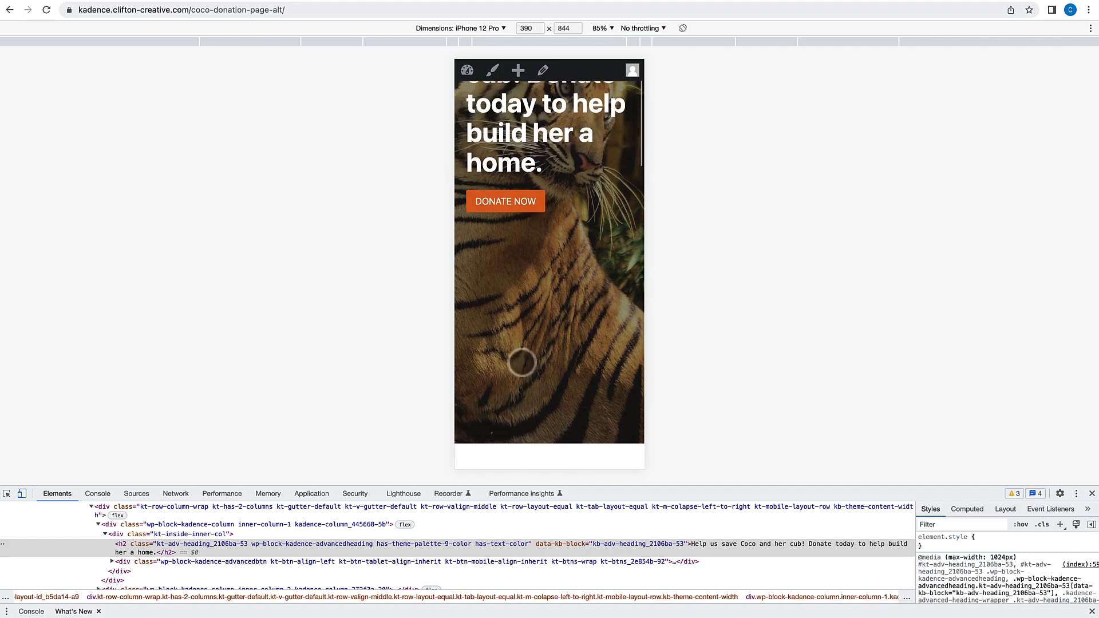
scroll(521, 362, down, 10)
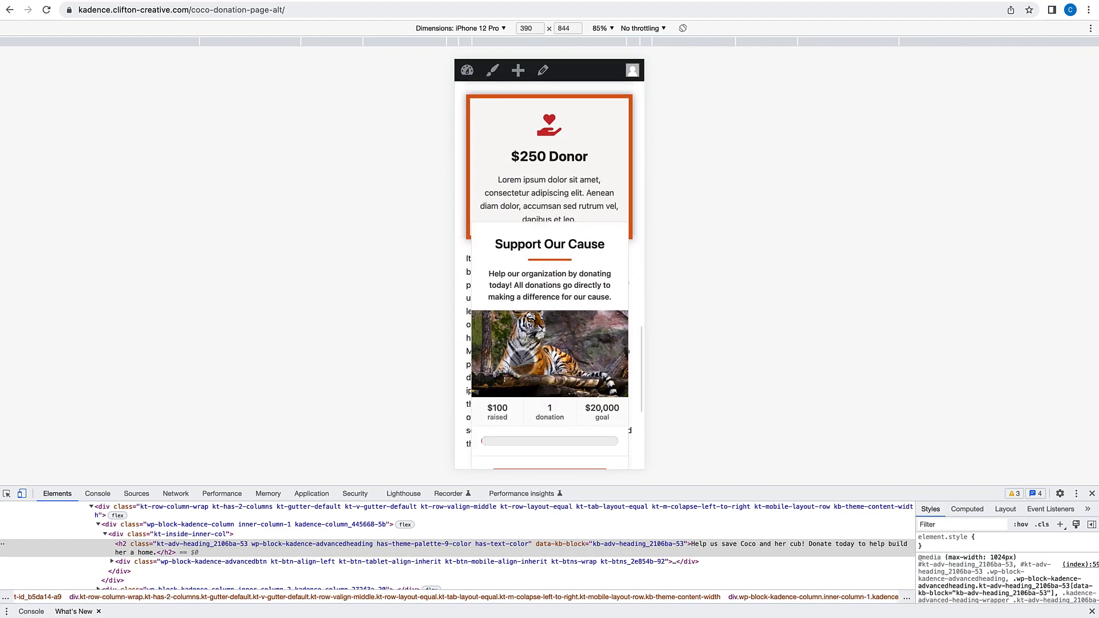
scroll(522, 289, up, 10)
scroll(521, 289, up, 15)
scroll(521, 289, up, 5)
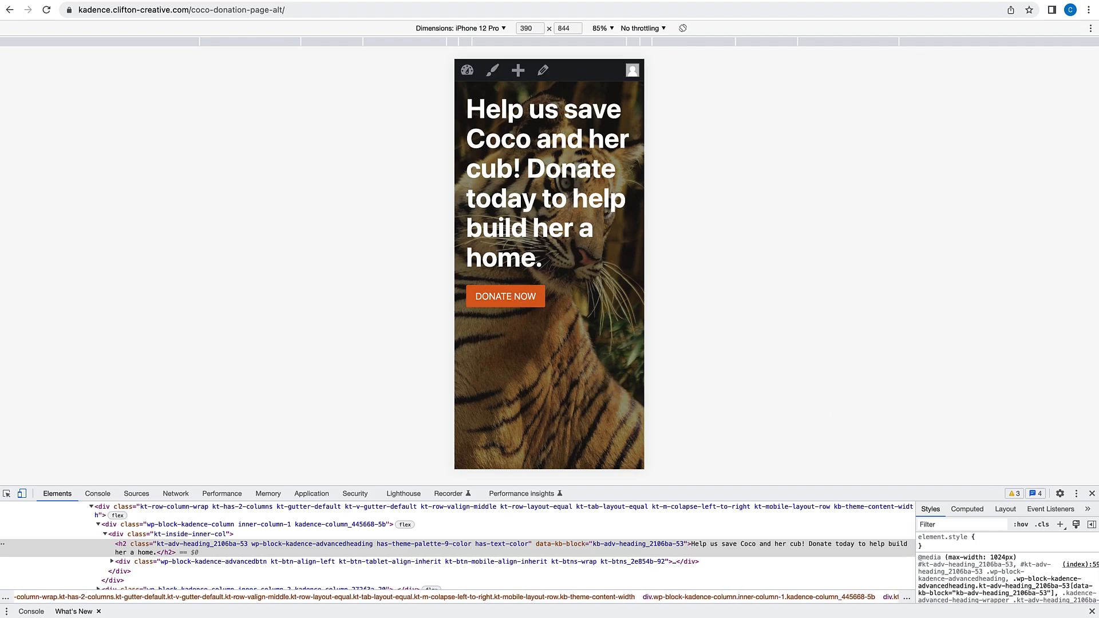
Step: Close the developer tools and open the donation page for editing
click(1091, 493)
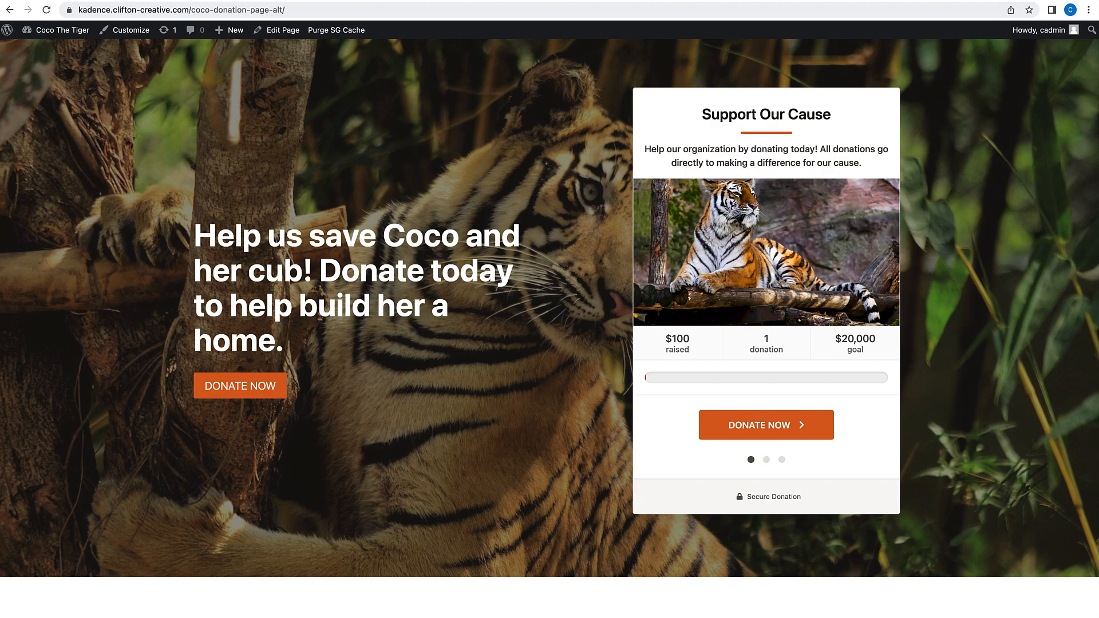
click(1054, 0)
click(1075, 0)
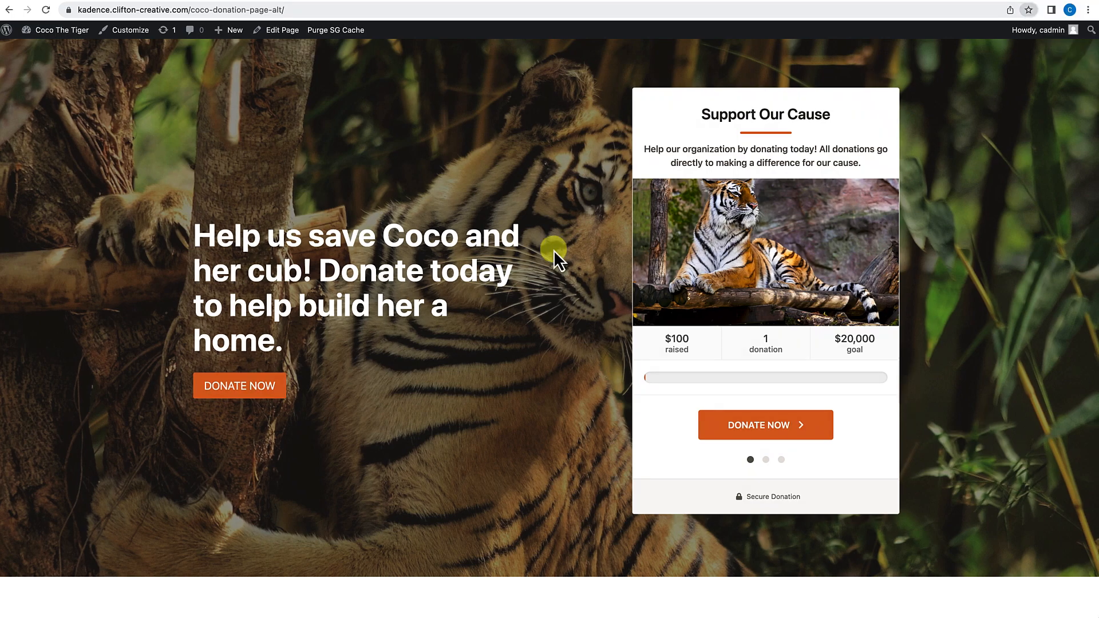
click(280, 34)
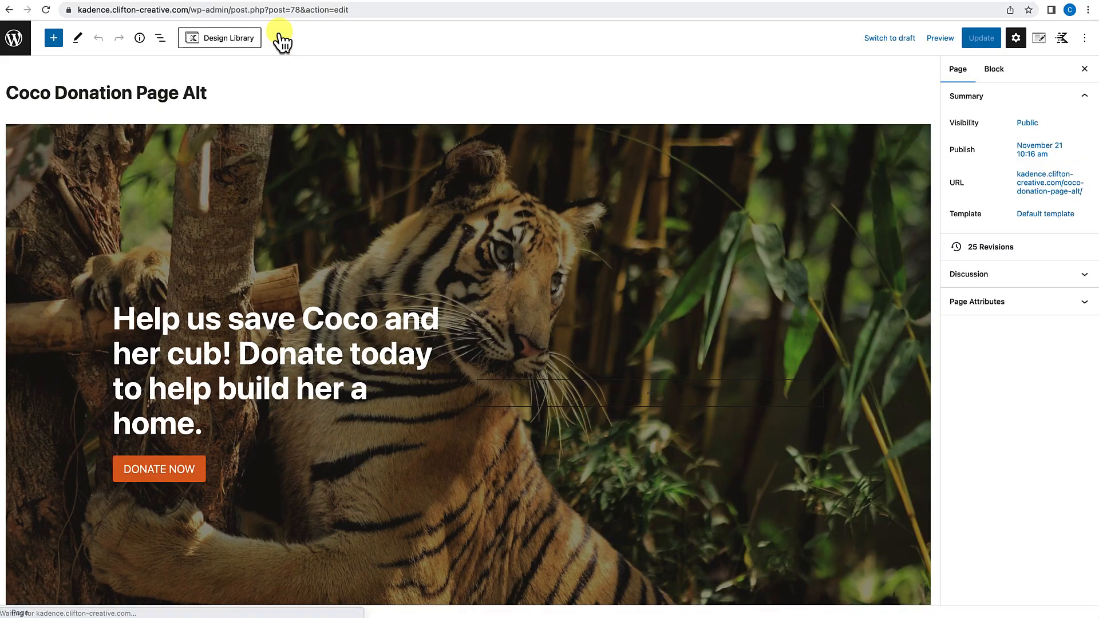
Step: Examine the page in the editor from the hero and donation form down to the donor boxes and body text
scroll(281, 208, down, 3)
scroll(282, 207, down, 3)
scroll(282, 207, up, 6)
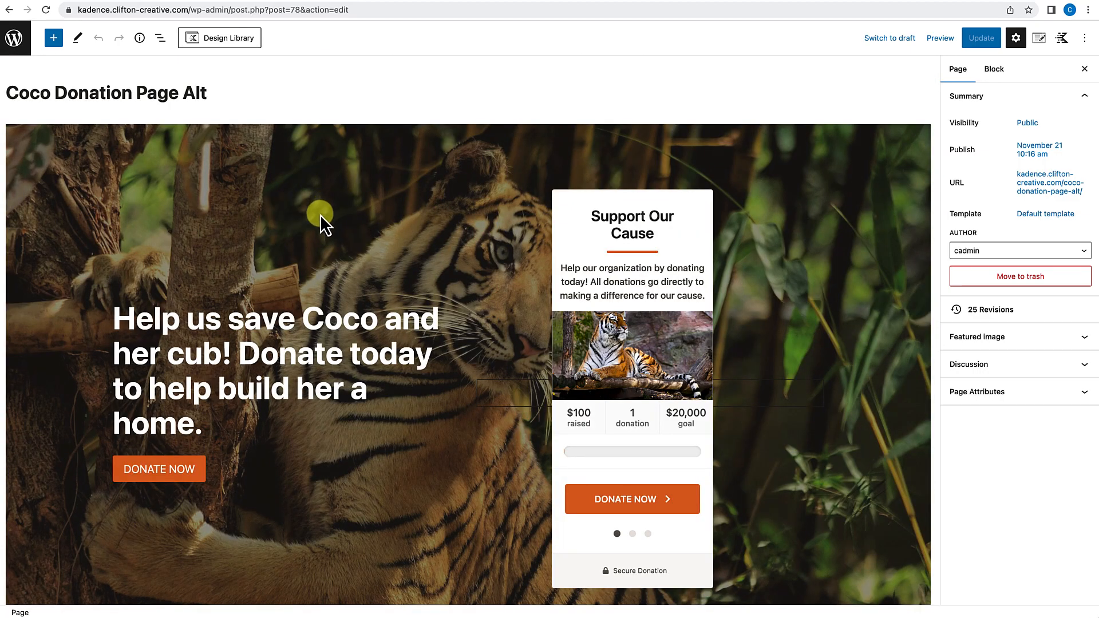
scroll(321, 214, down, 3)
scroll(320, 214, up, 3)
scroll(383, 316, down, 2)
scroll(383, 316, down, 7)
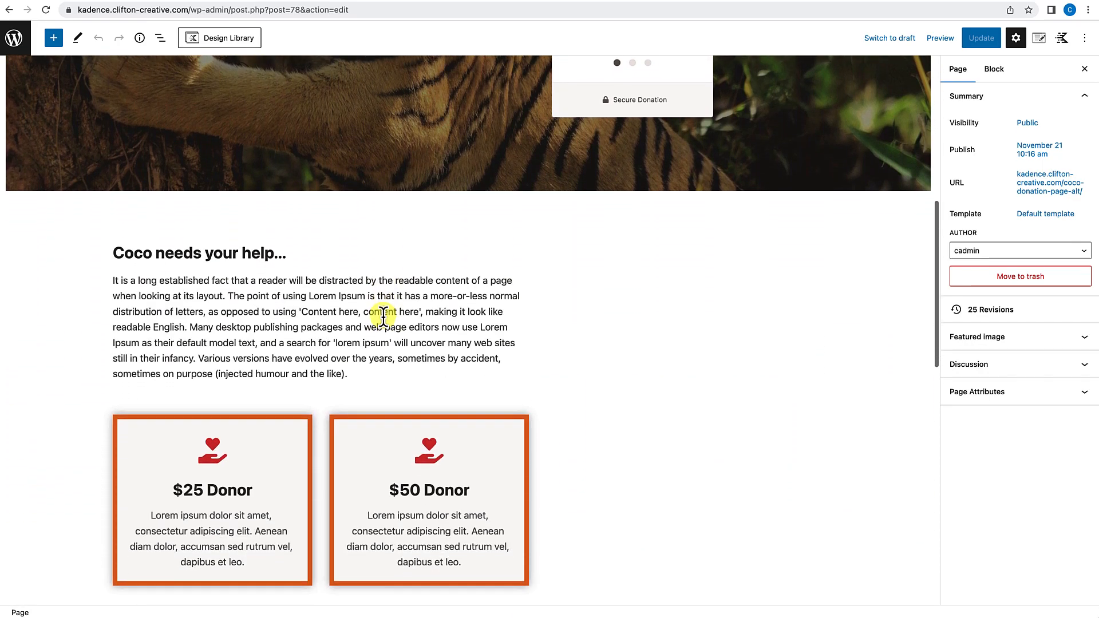
scroll(383, 316, down, 8)
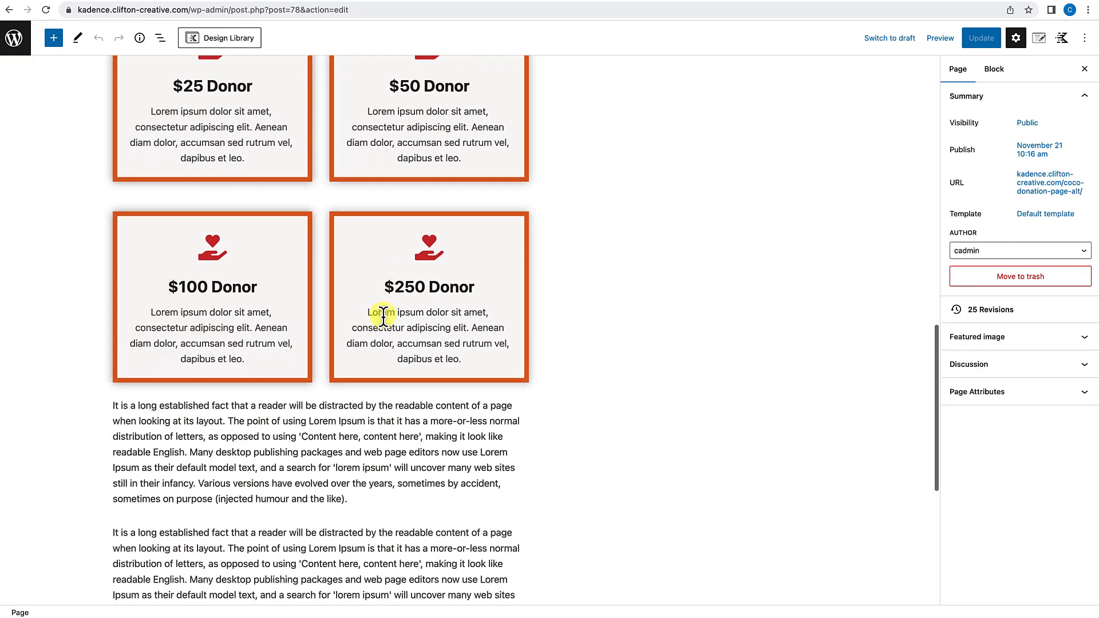
scroll(383, 316, up, 16)
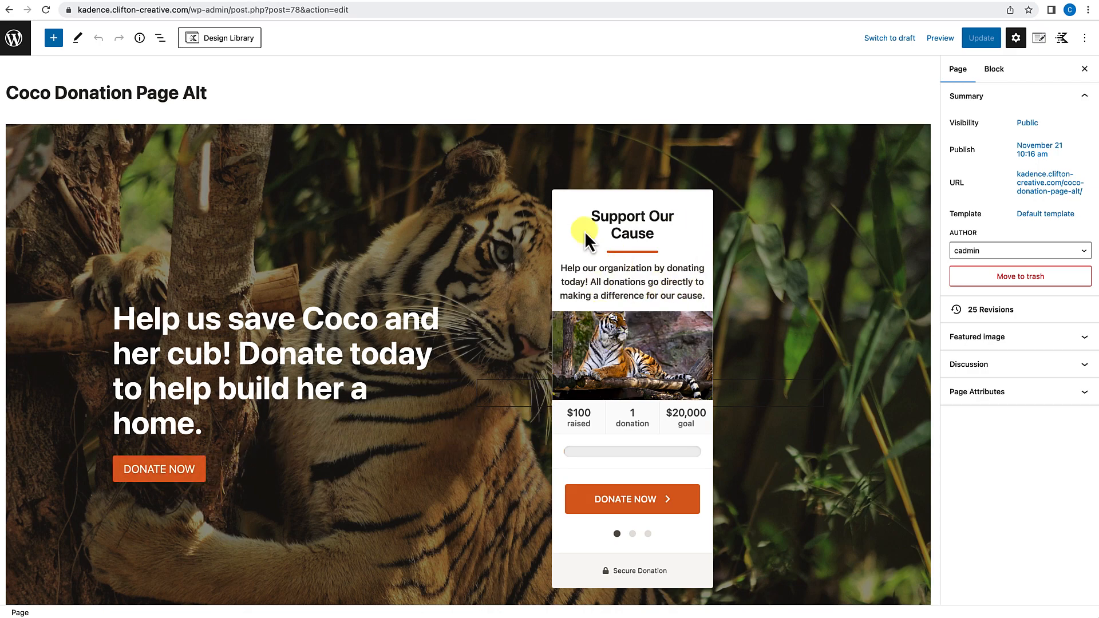
Step: Insert a single-column Row Layout block directly before the hero row
click(492, 132)
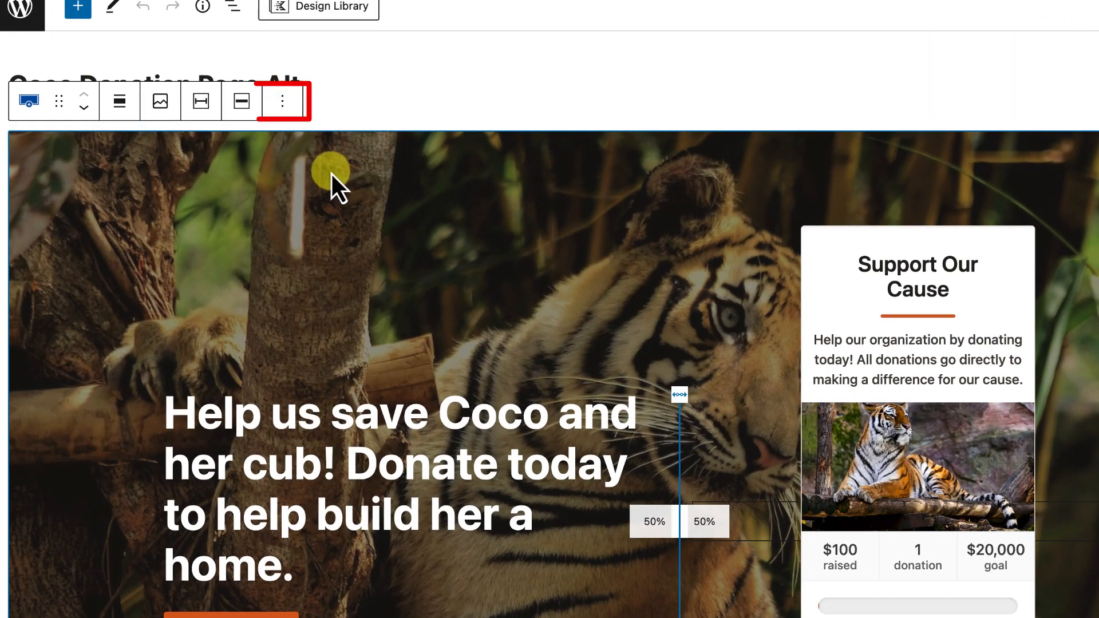
click(281, 102)
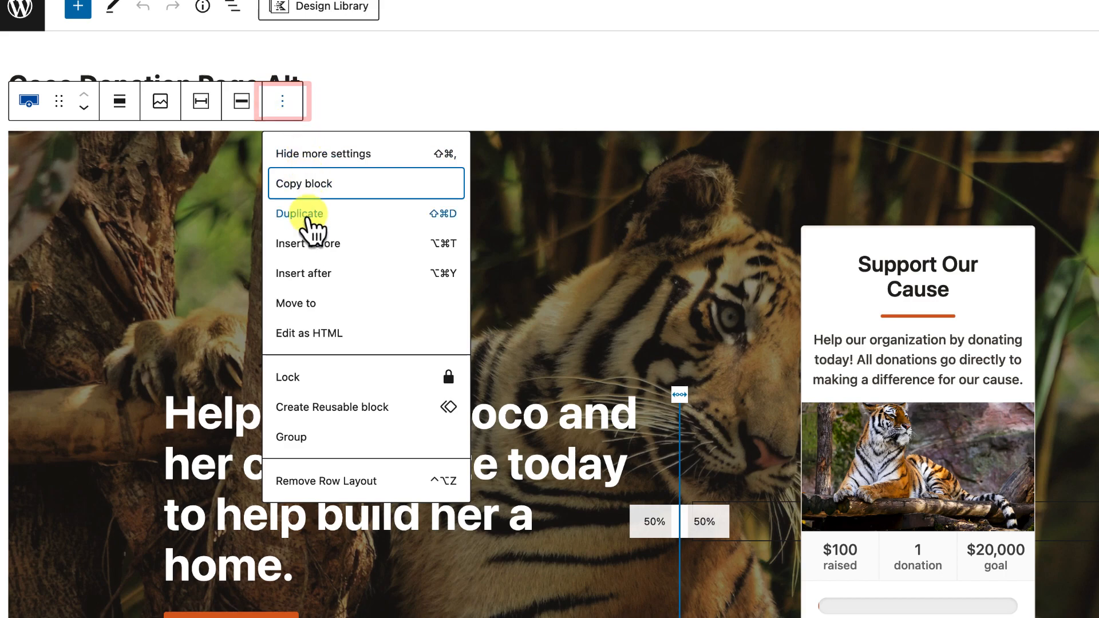
click(307, 247)
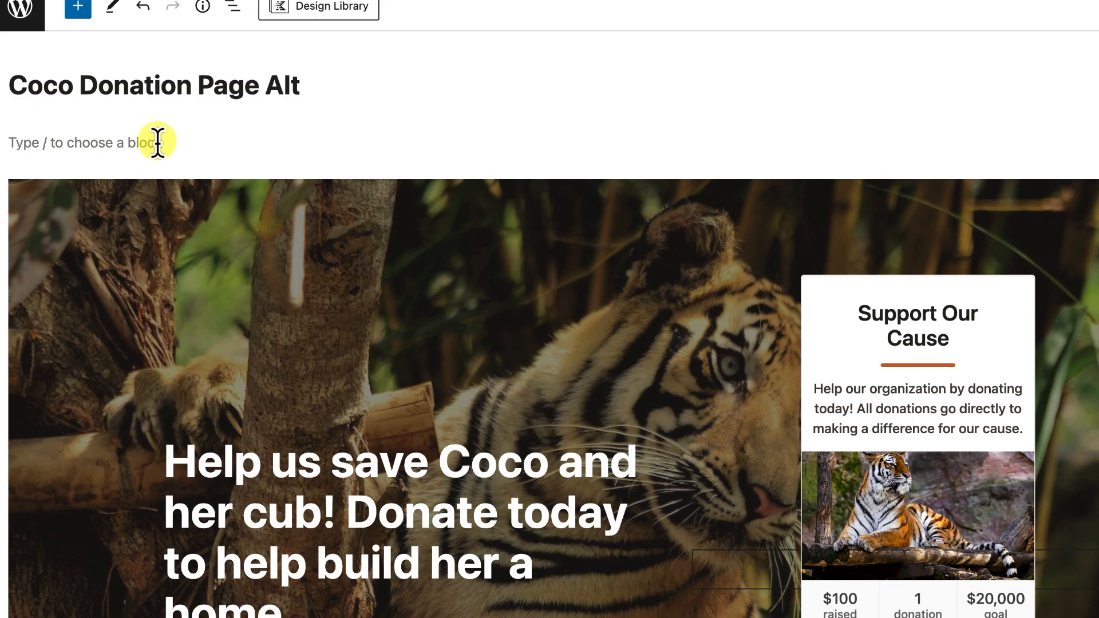
text(/)
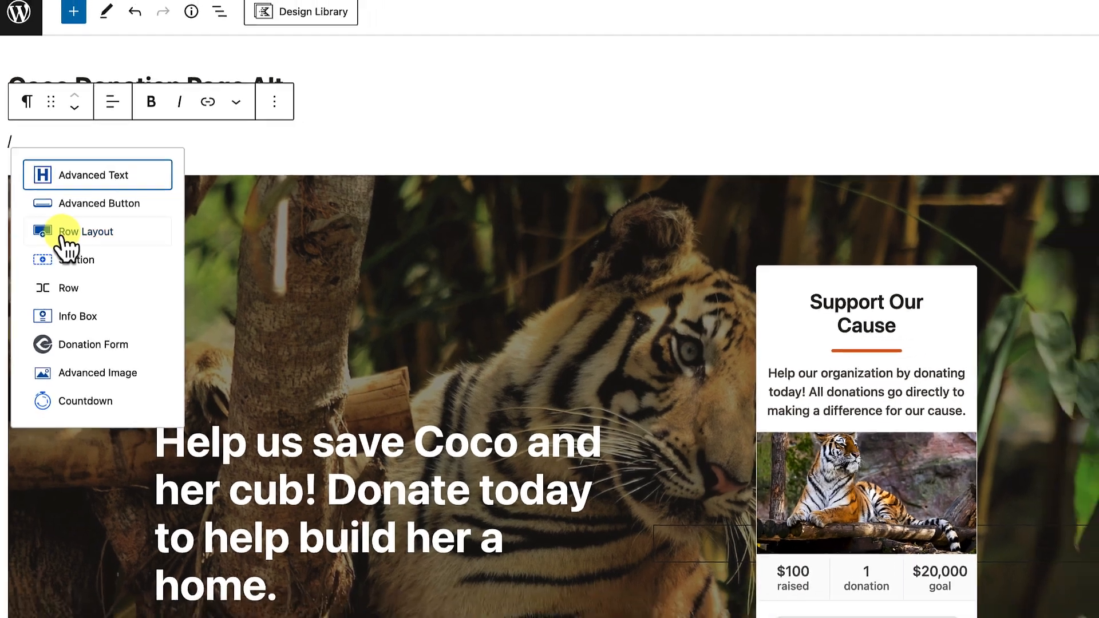
click(80, 240)
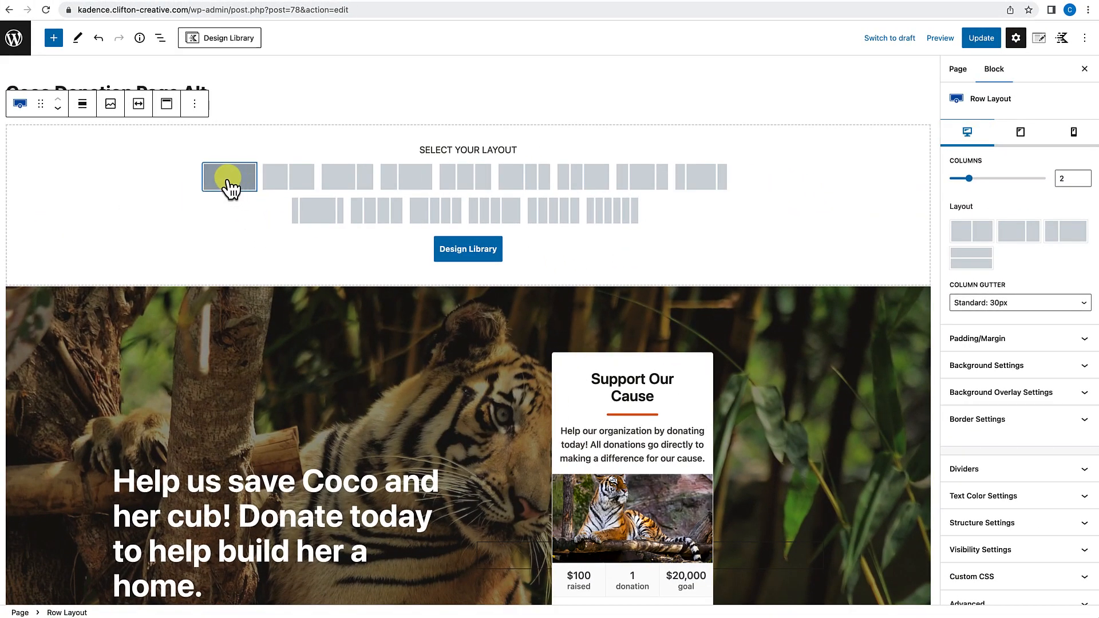
click(244, 193)
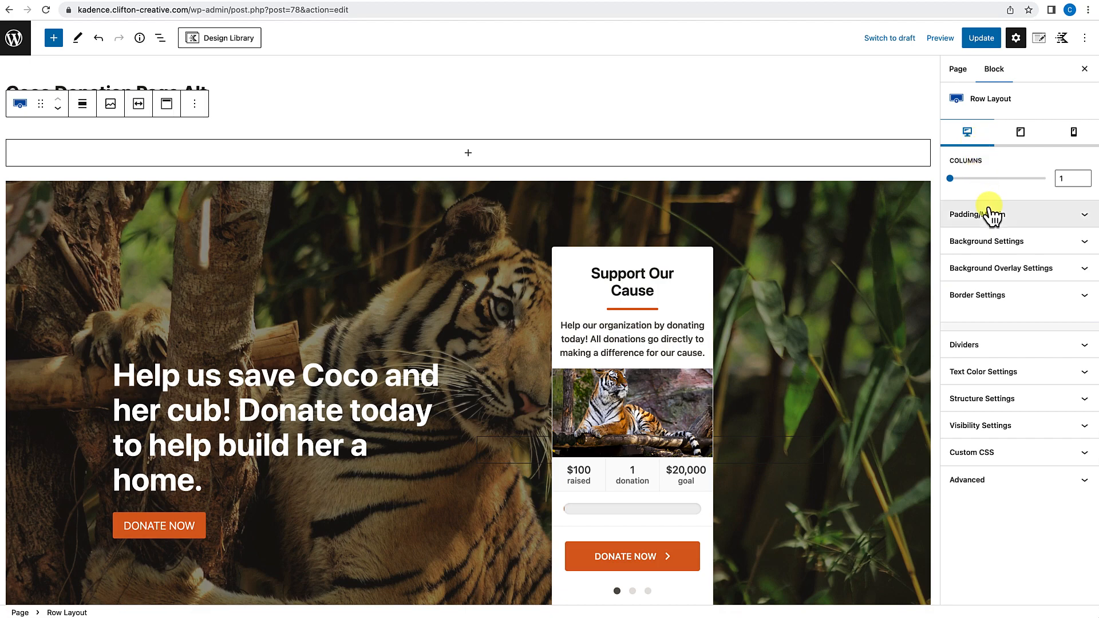
Step: Set the new row's background color to the light grey-beige palette swatch E8E6E1
click(996, 244)
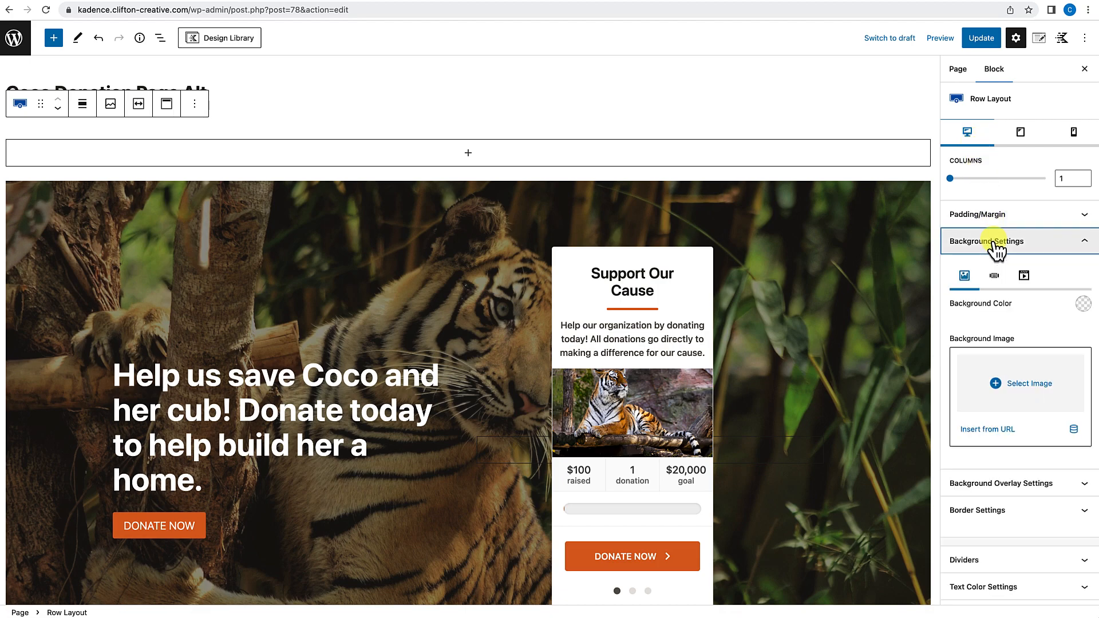
click(1083, 305)
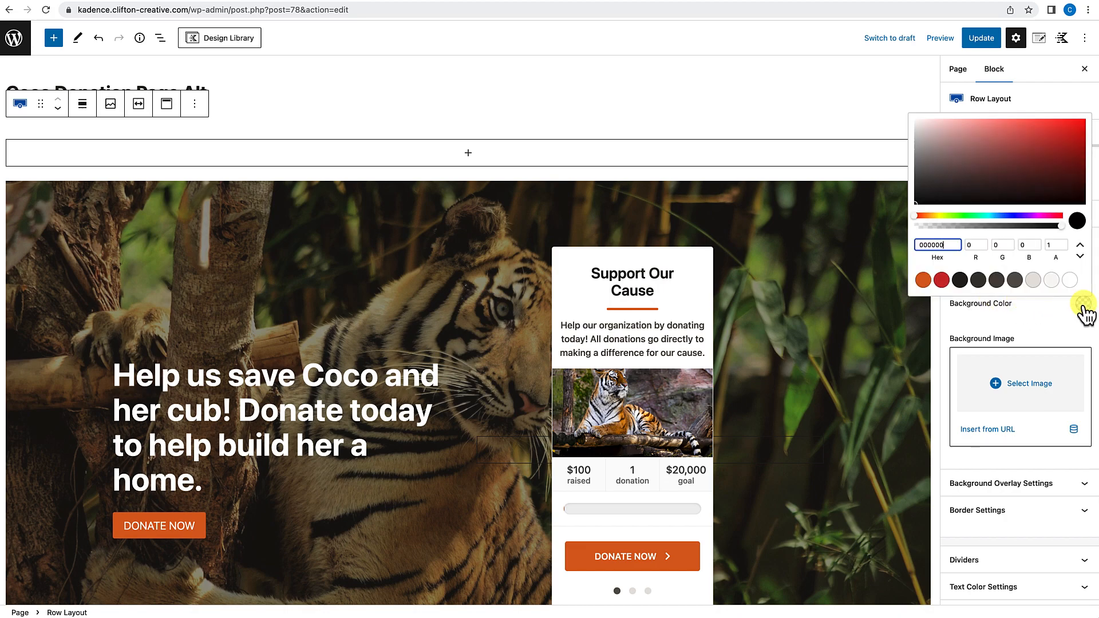
click(1049, 283)
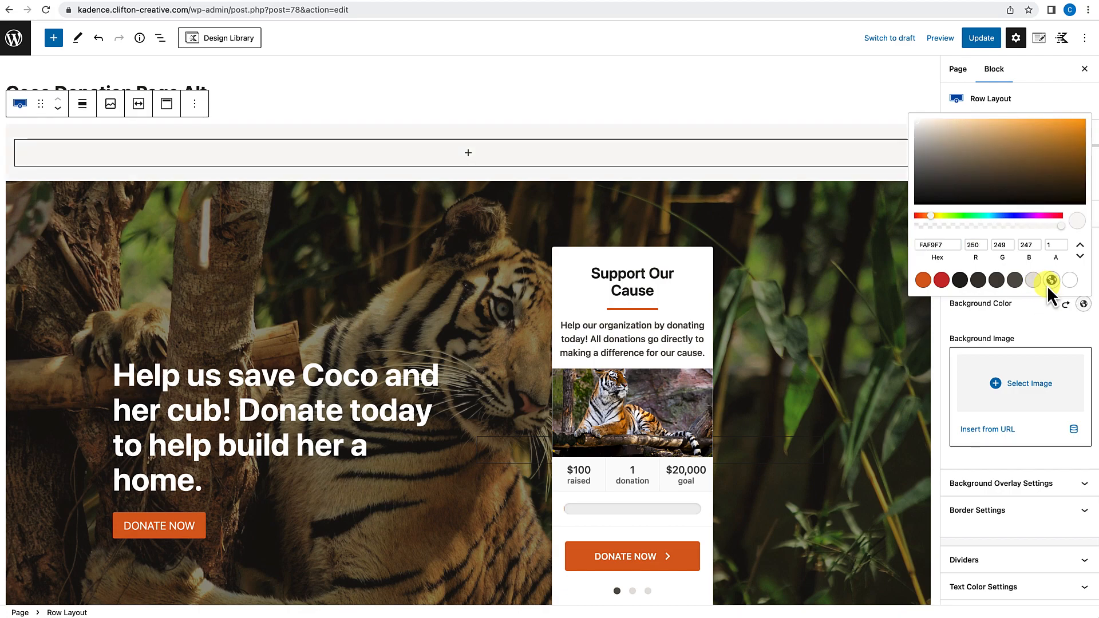
click(1034, 280)
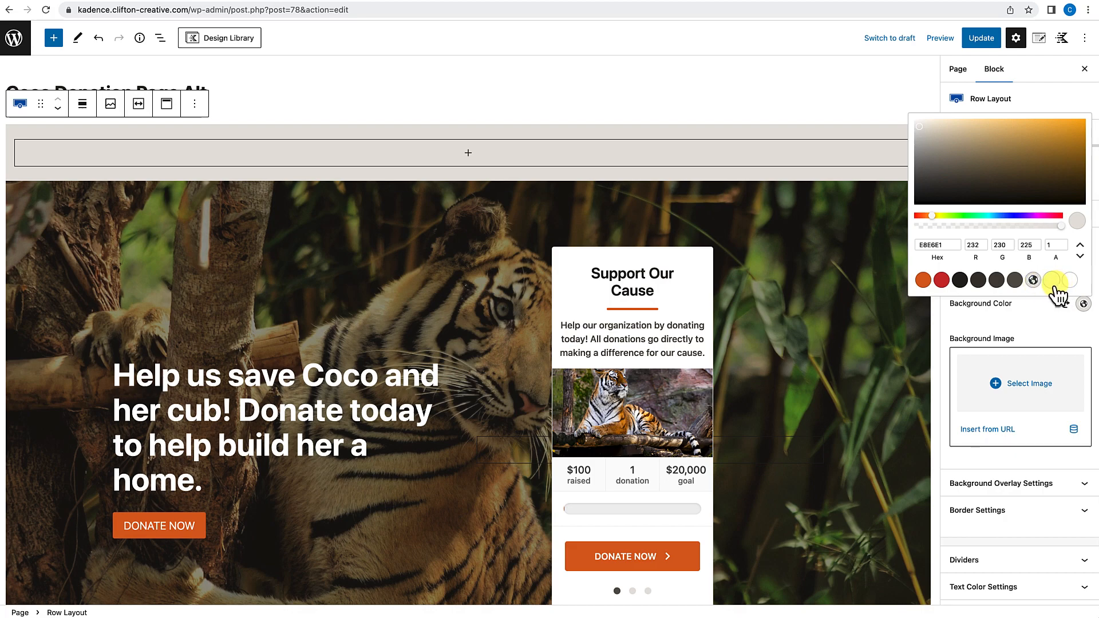
click(1031, 325)
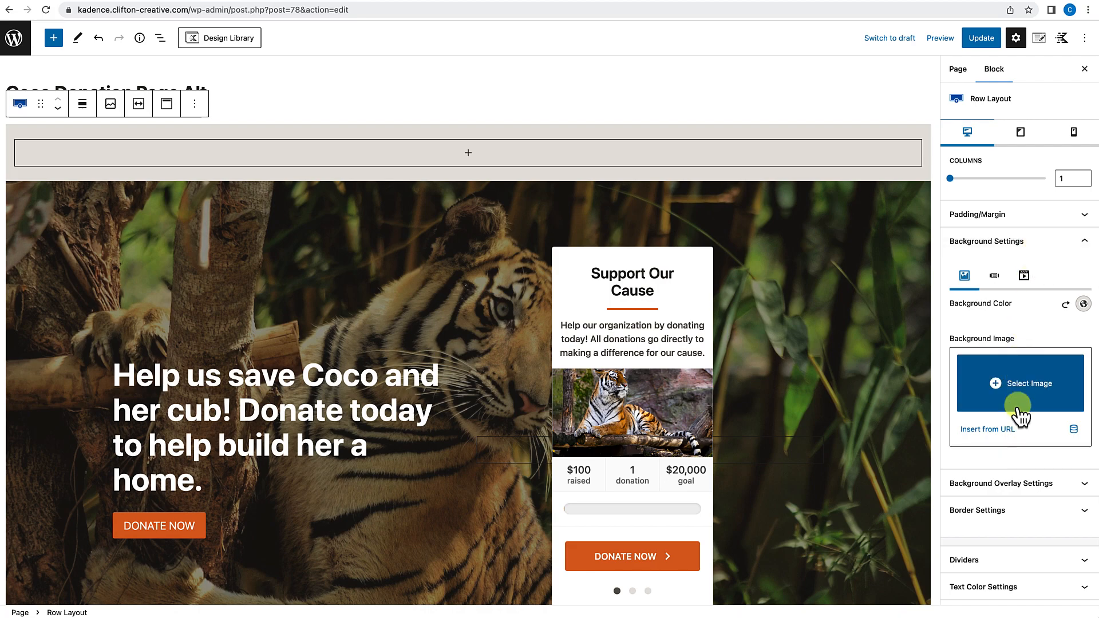
Step: Make the new row's content max width inherit from the theme in its structure settings
scroll(1016, 438, down, 3)
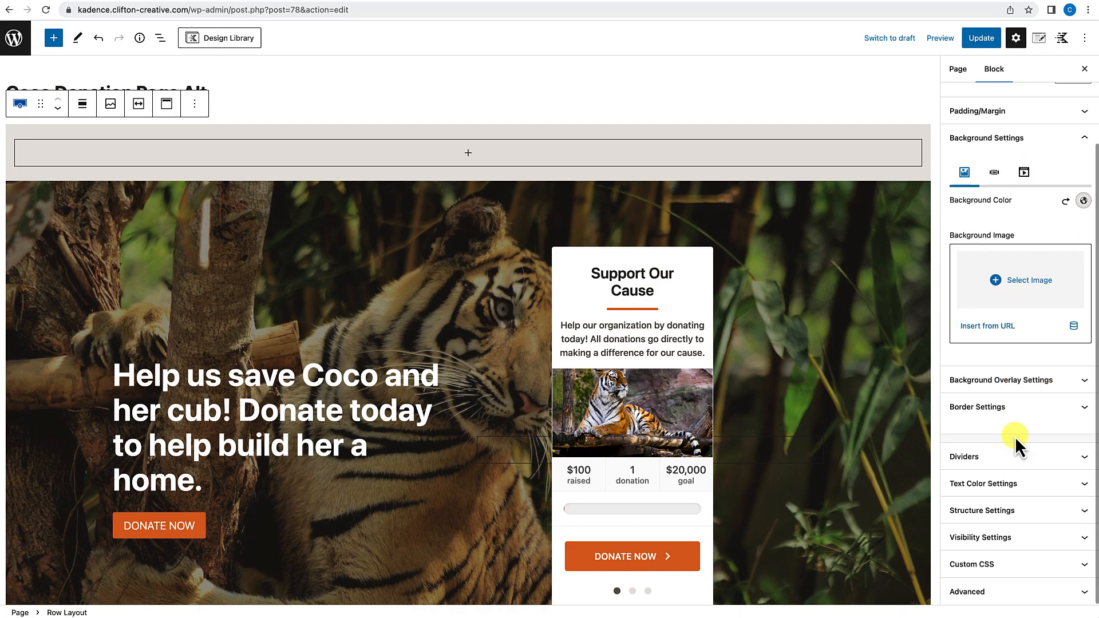
click(1018, 512)
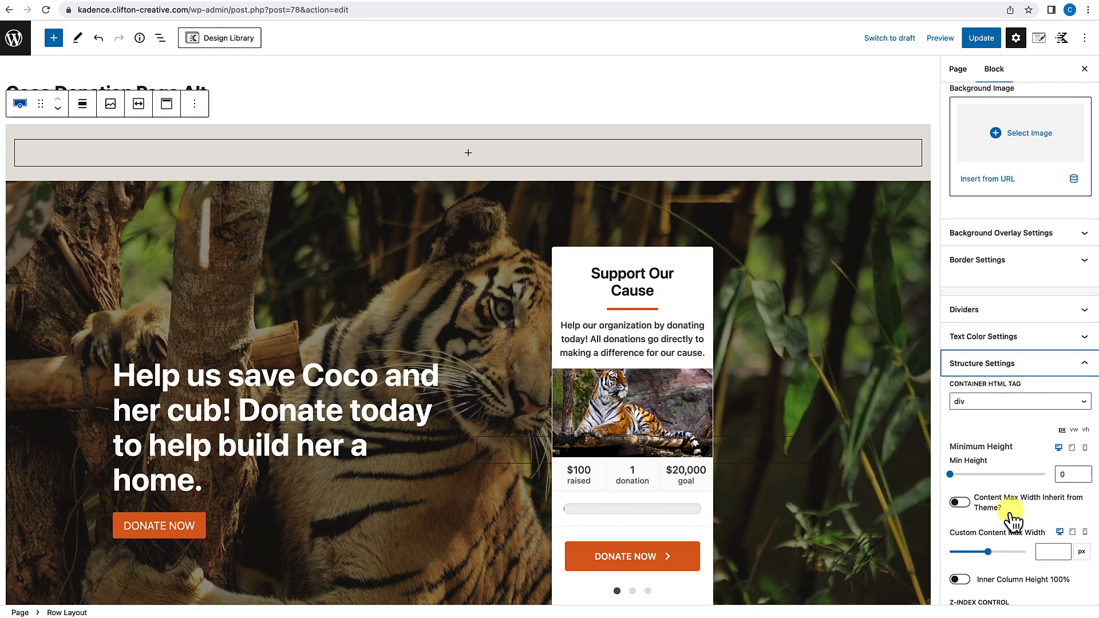
click(960, 503)
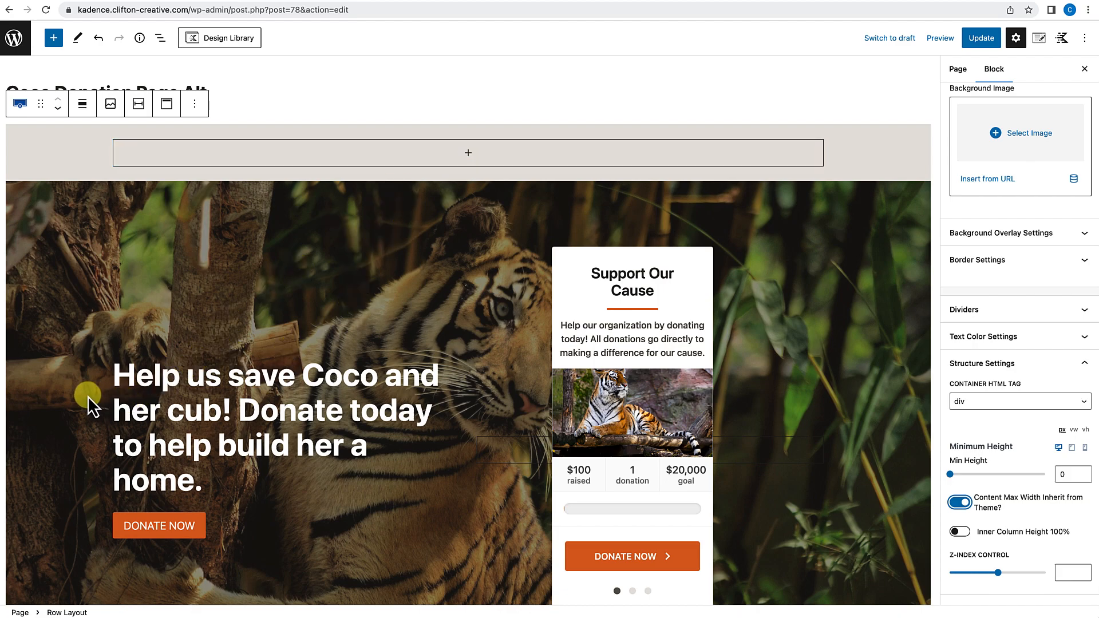
Step: Copy the hero headline text into a new Advanced Text block in the new row and center it
drag(109, 376, 205, 475)
key(ctrl+c)
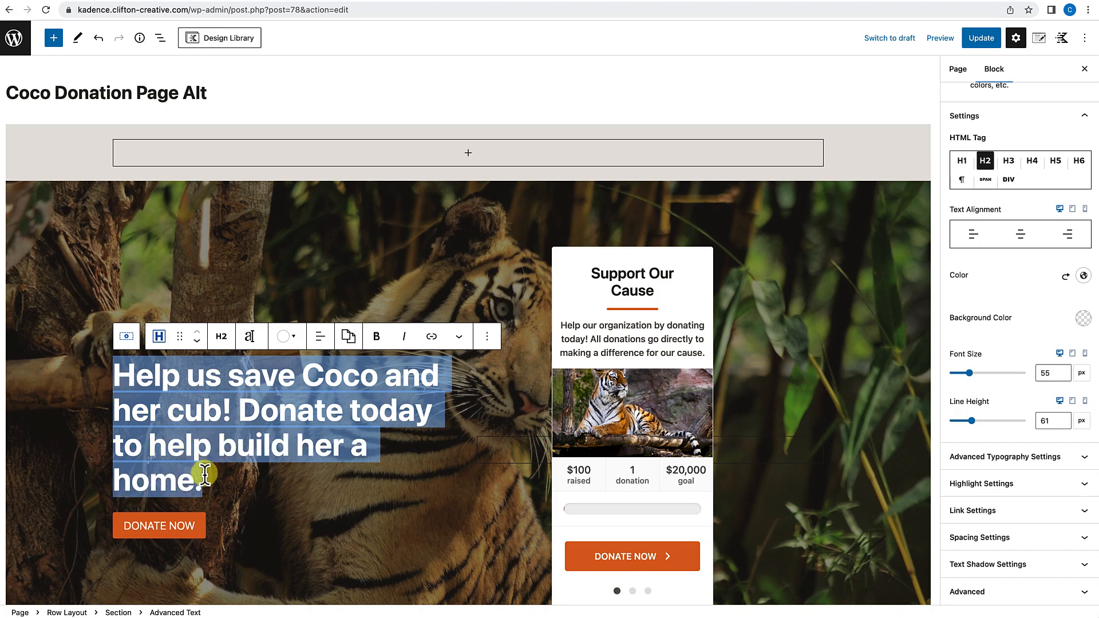
click(468, 152)
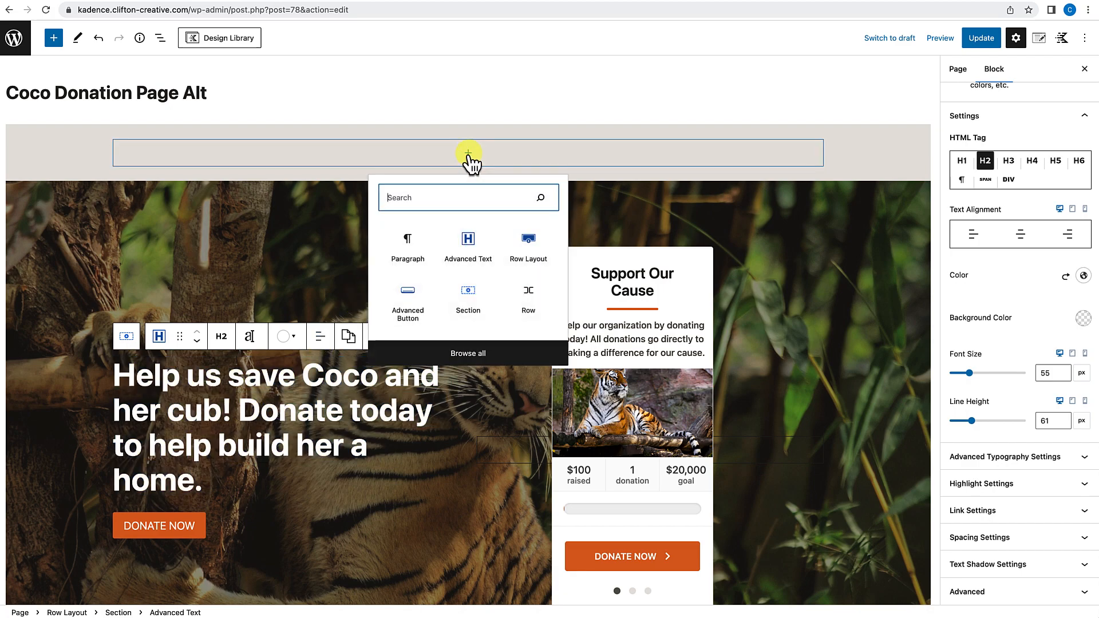
click(468, 152)
click(468, 152)
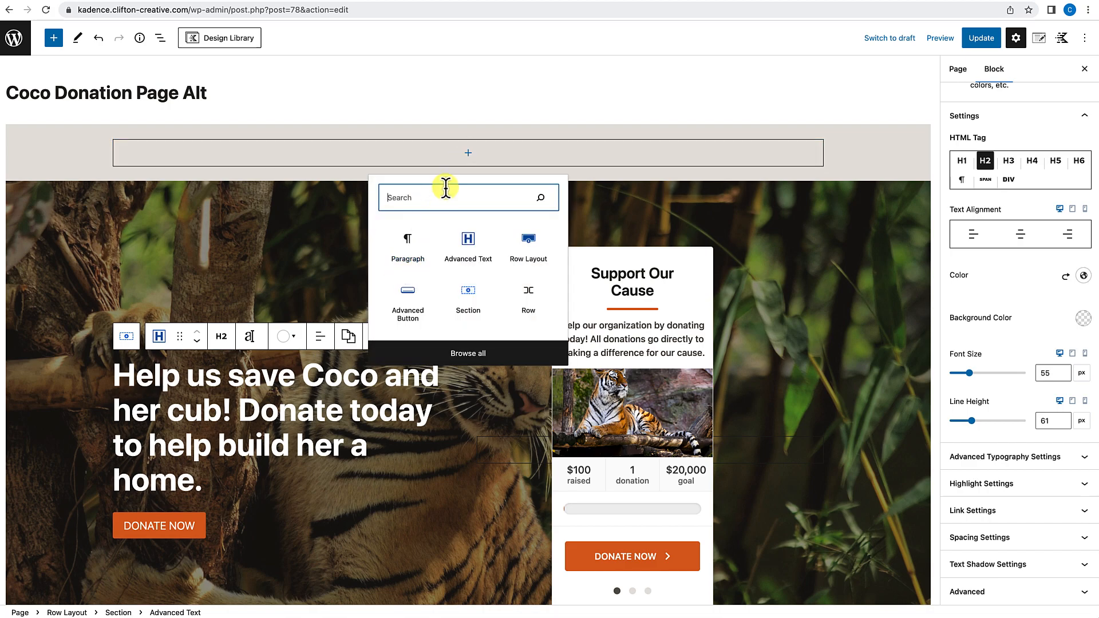
click(466, 240)
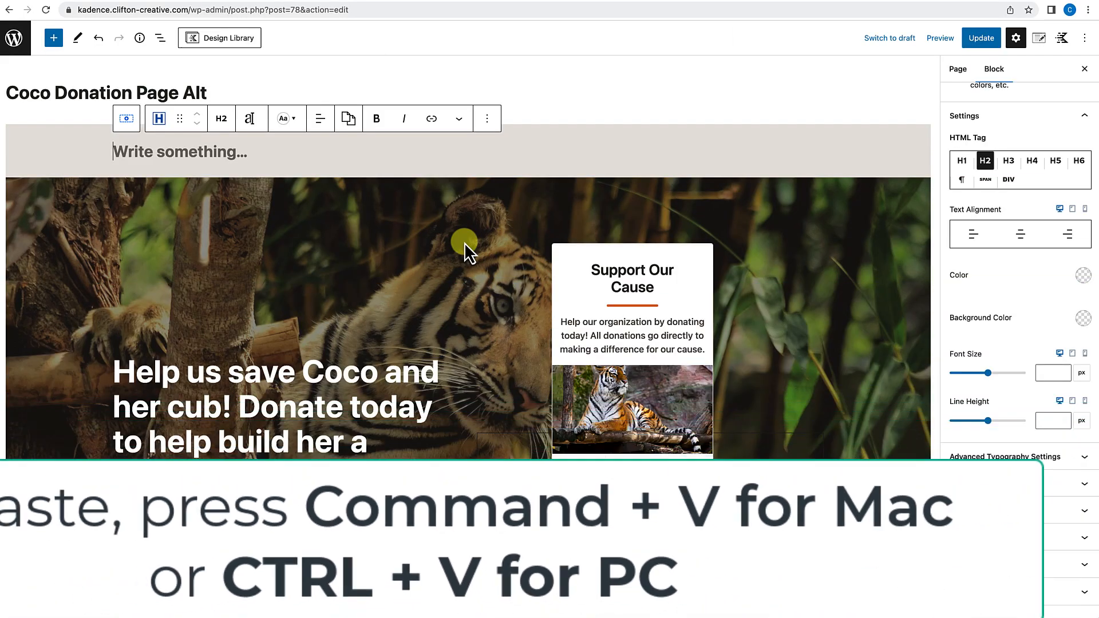
key(ctrl+v)
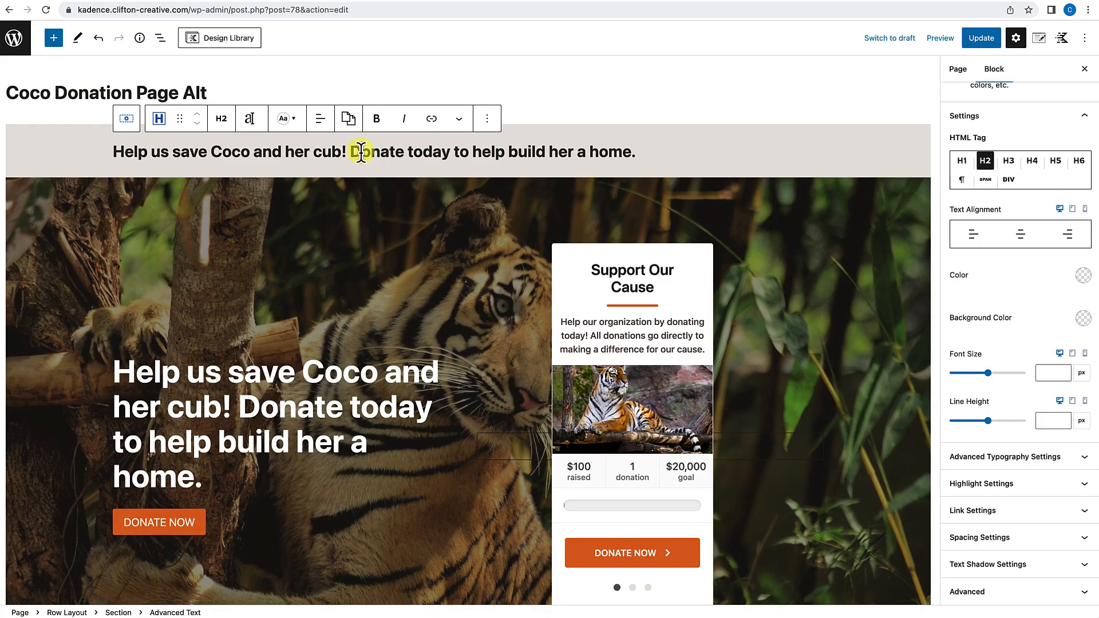
click(321, 122)
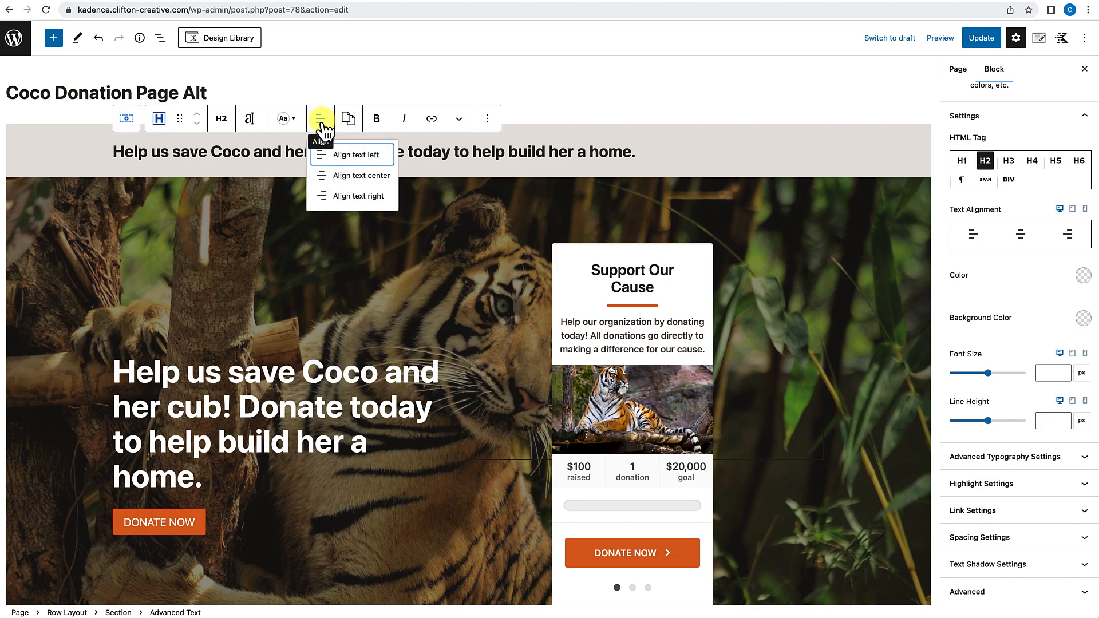
click(332, 176)
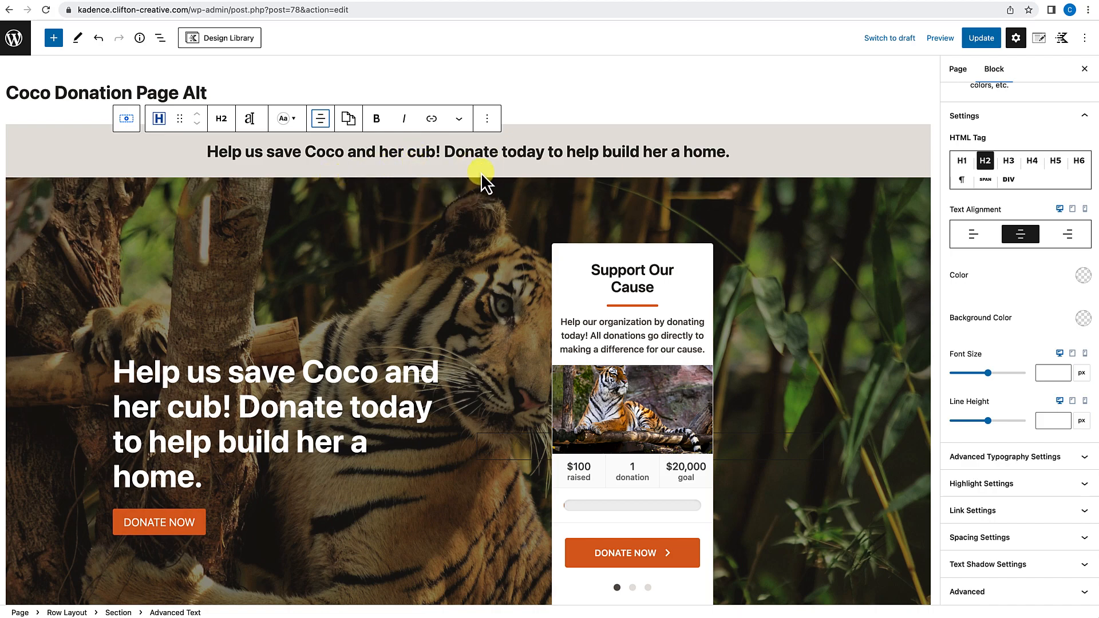
Step: Copy the hero's DONATE NOW button block below the headline in the new row and center it
click(212, 523)
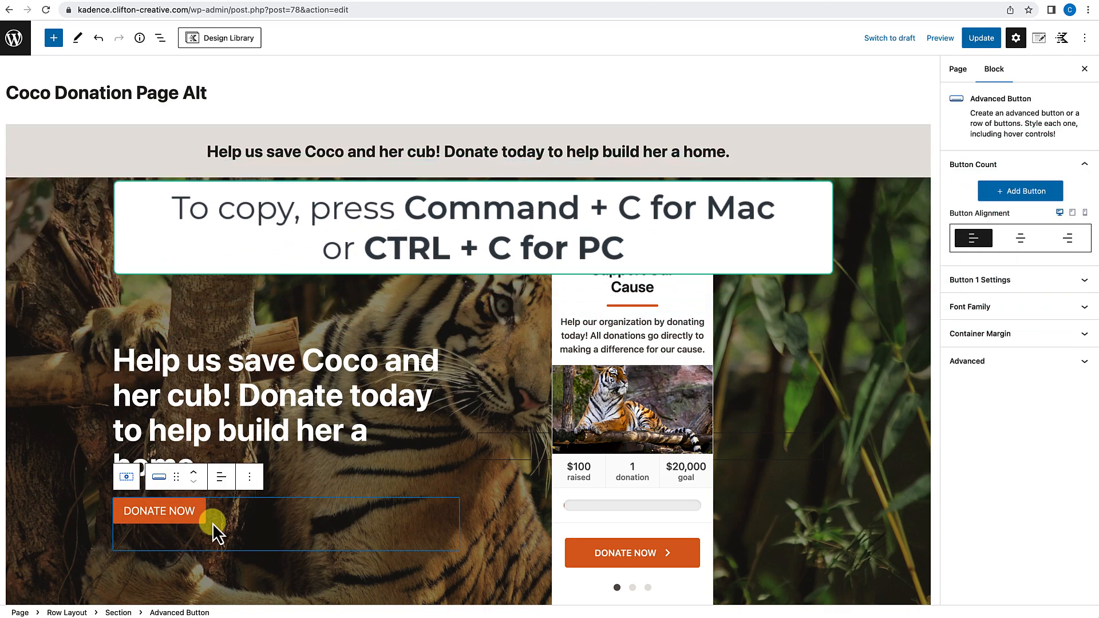
key(super+c)
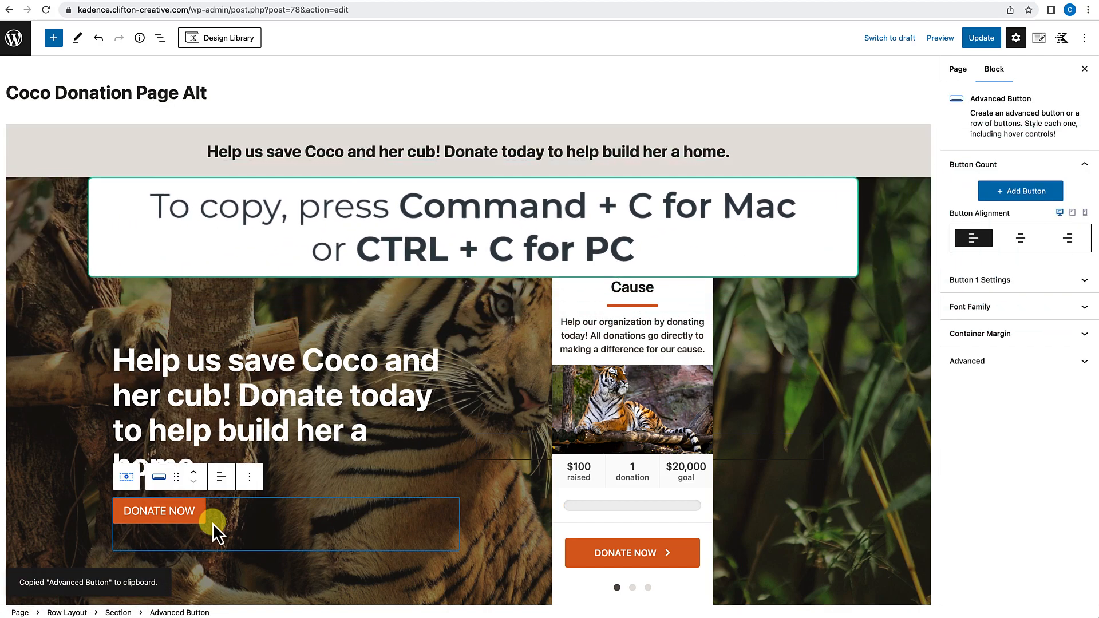
click(729, 153)
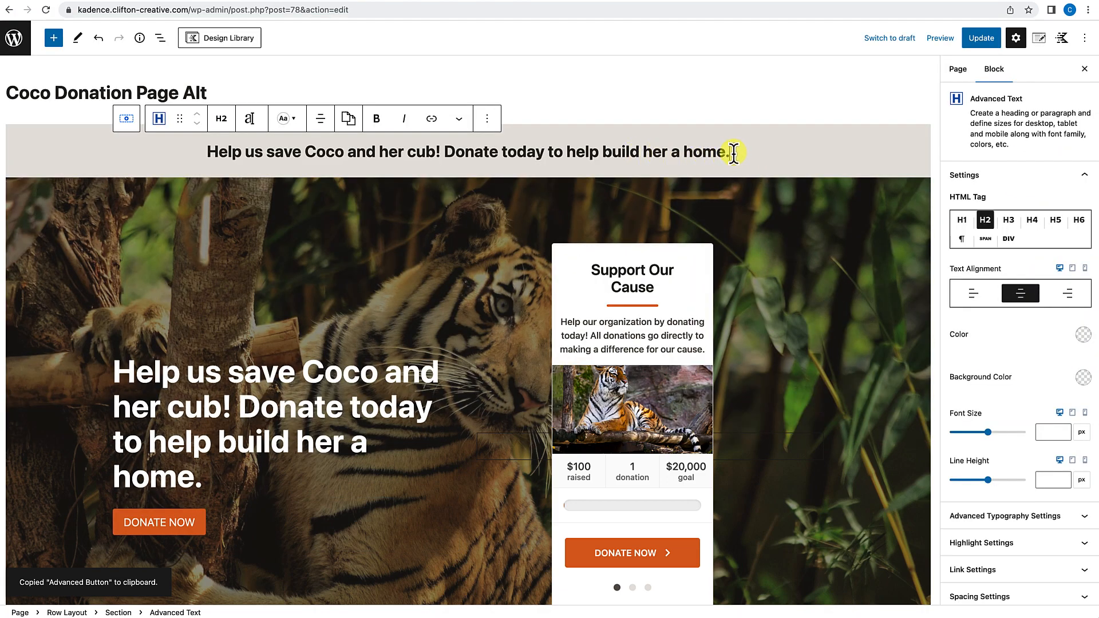
key(Return)
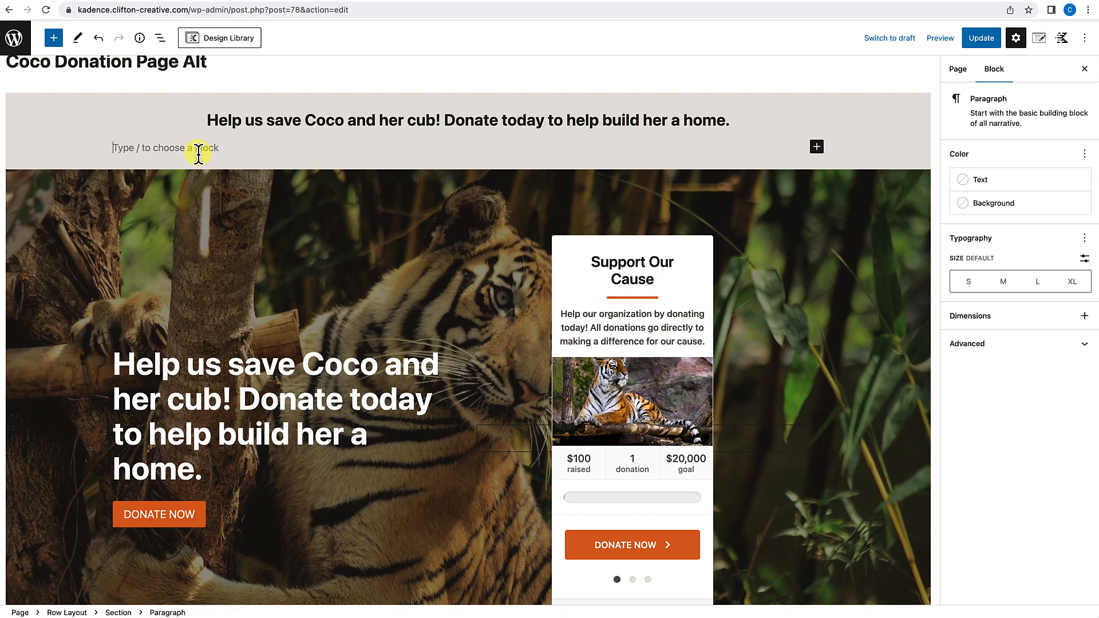
key(super+v)
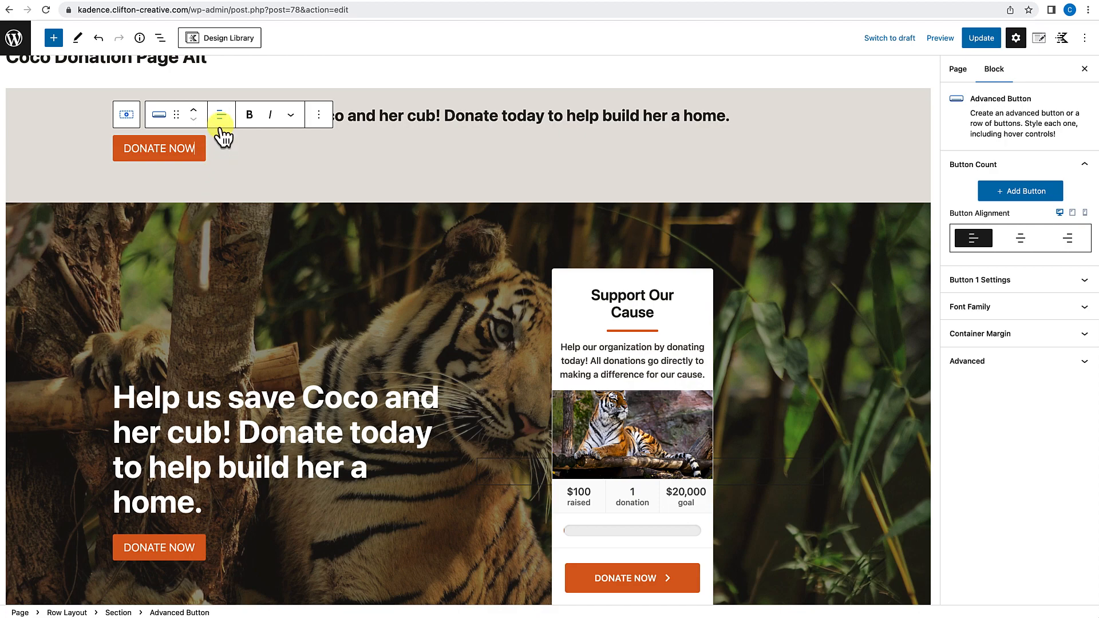
click(221, 123)
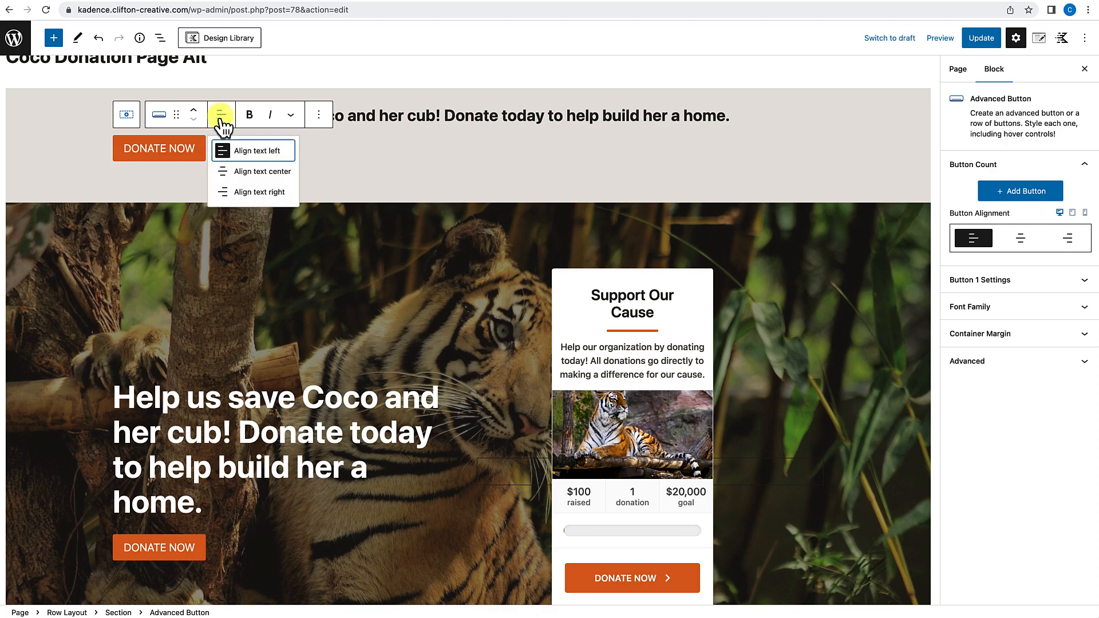
click(232, 171)
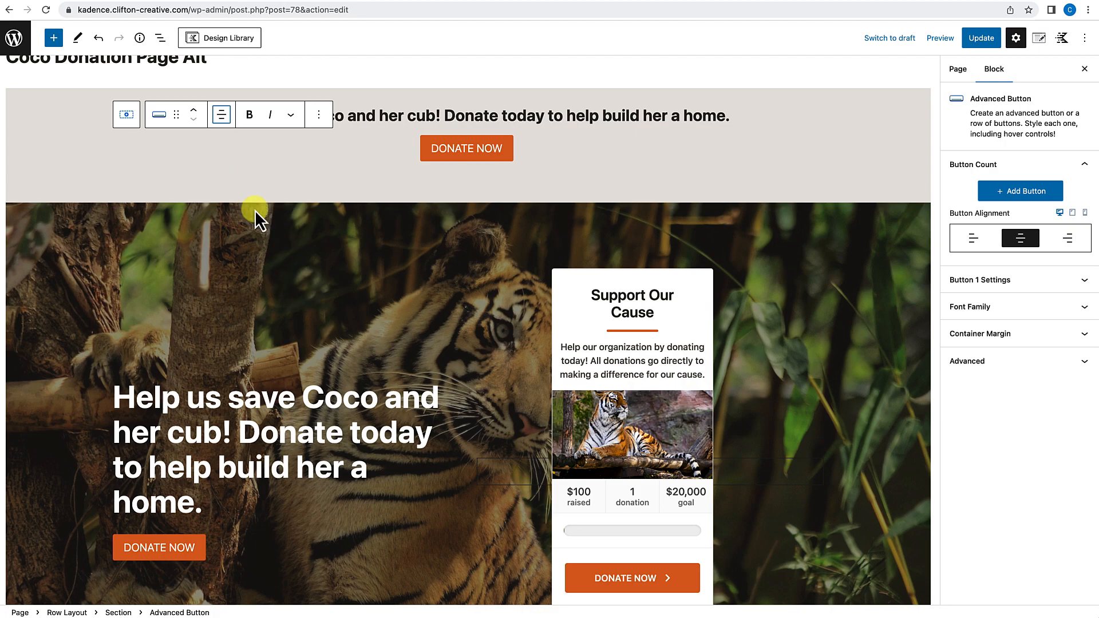
Step: Set the grey-beige banner row above the hero to hide on desktop and tablet in its visibility settings
click(259, 239)
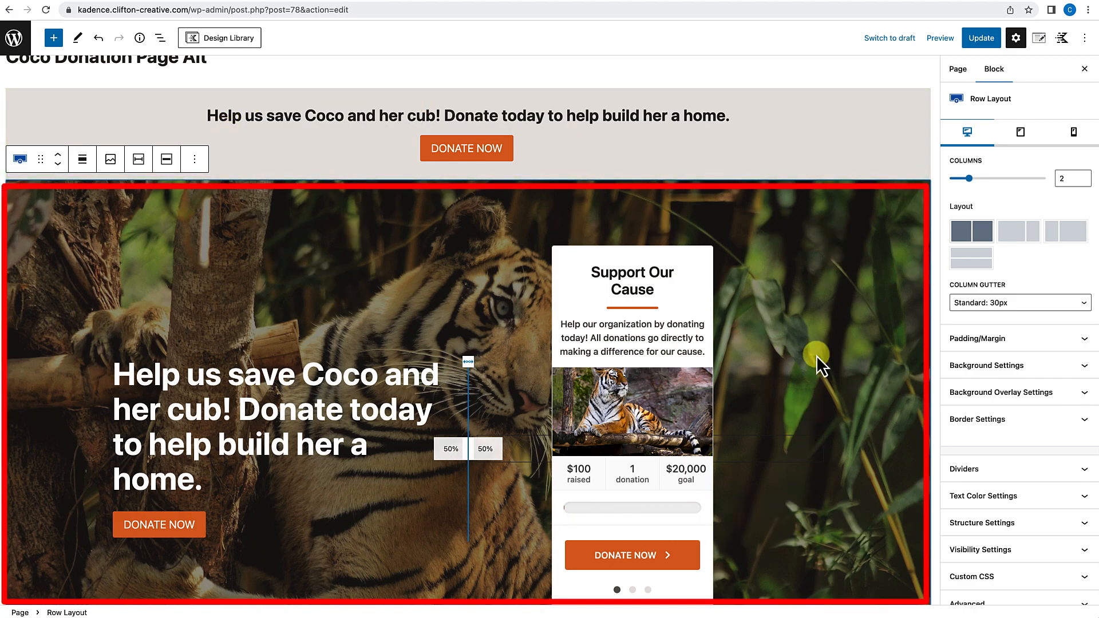
click(926, 94)
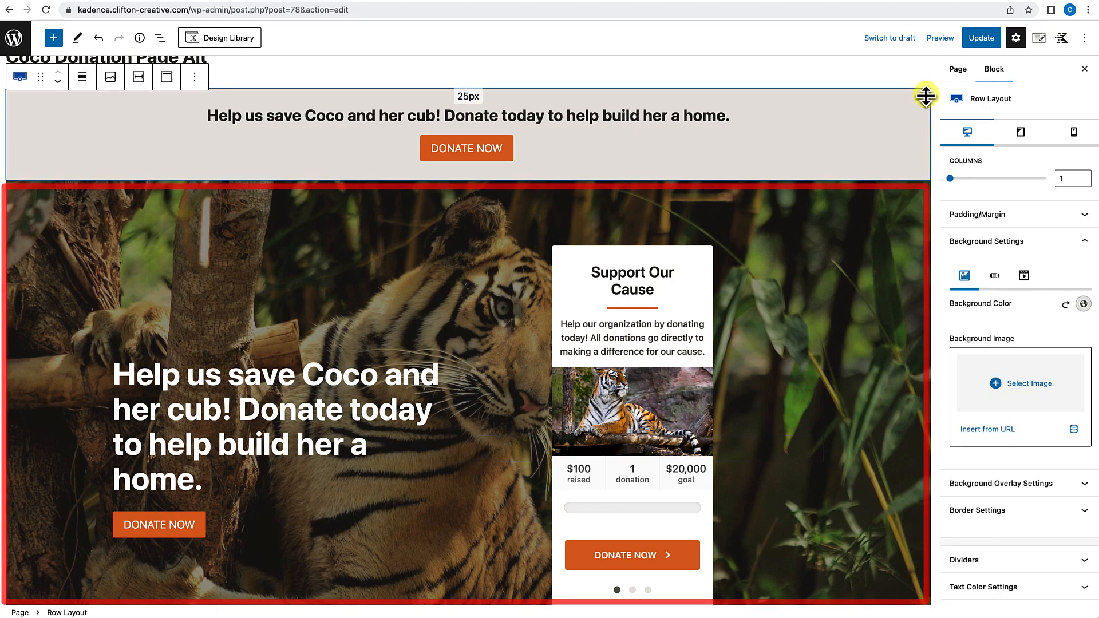
scroll(1002, 569, down, 2)
scroll(1000, 566, down, 3)
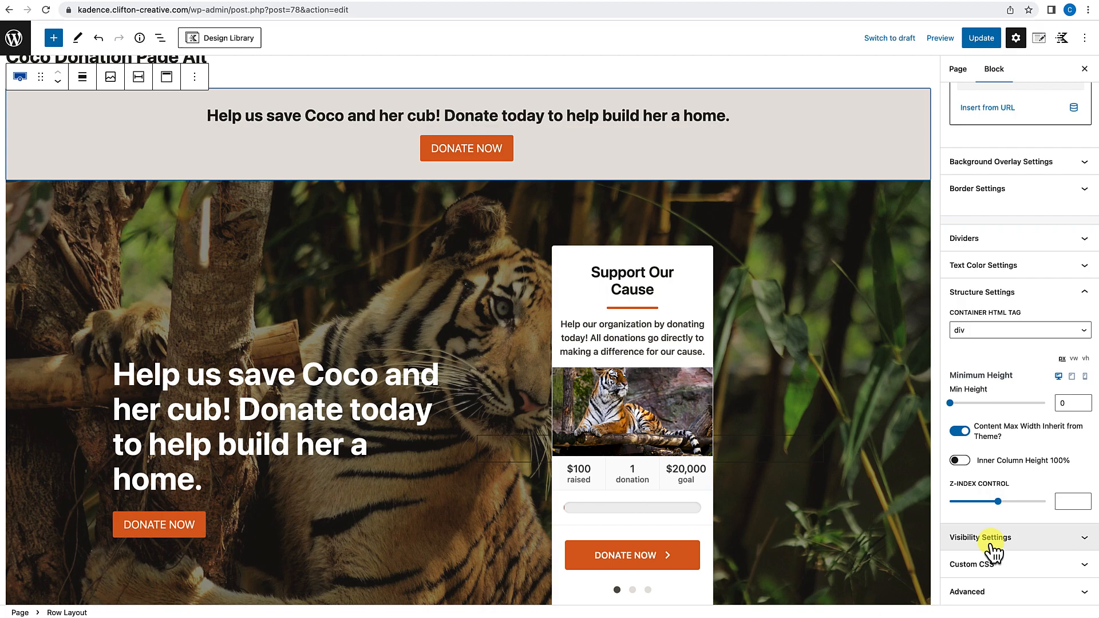
click(993, 546)
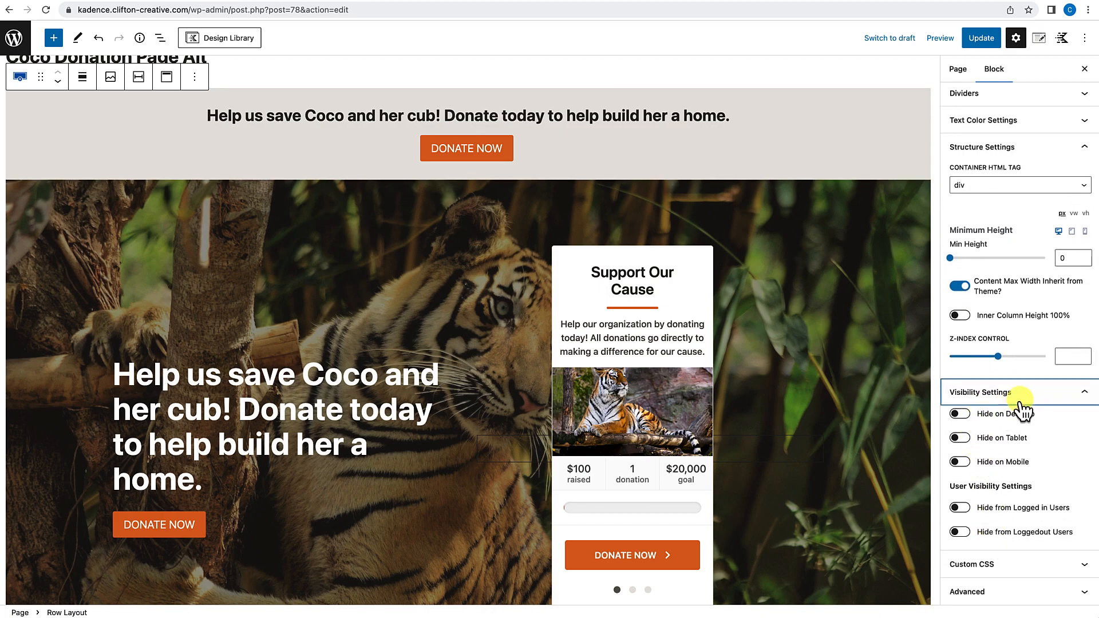
click(961, 414)
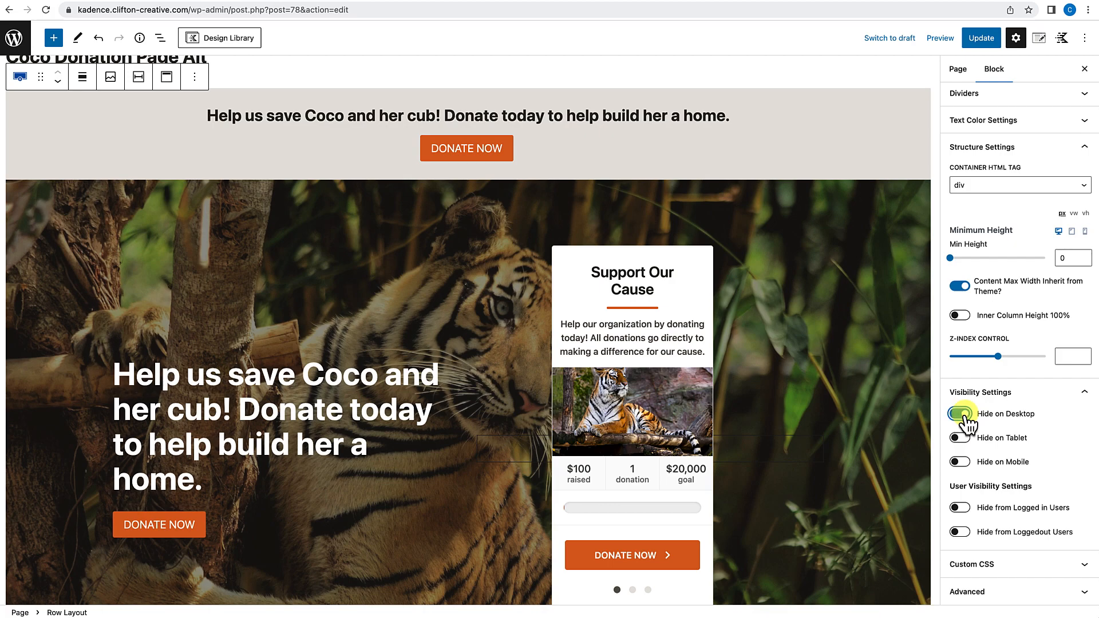
click(962, 439)
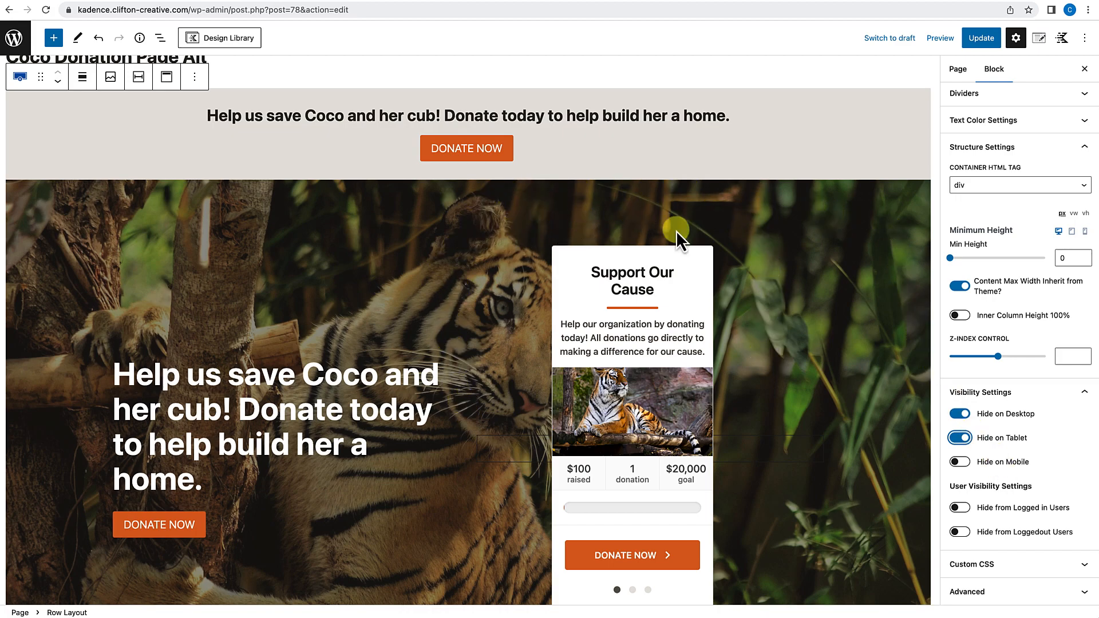
Step: Set the two-column hero row to hide on mobile and update the page
click(502, 191)
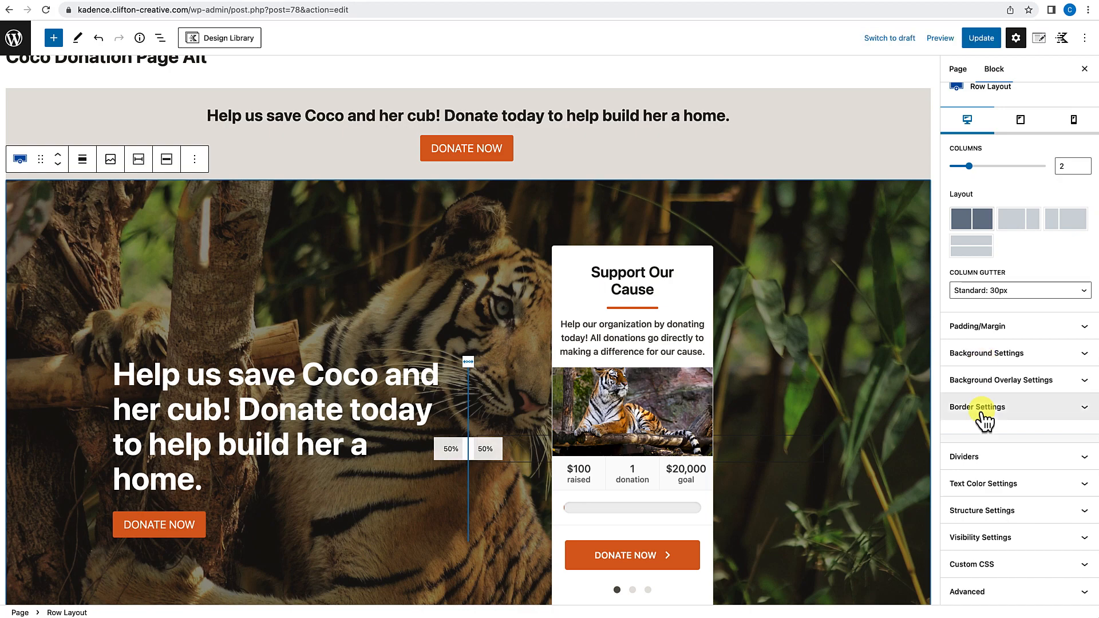
click(985, 541)
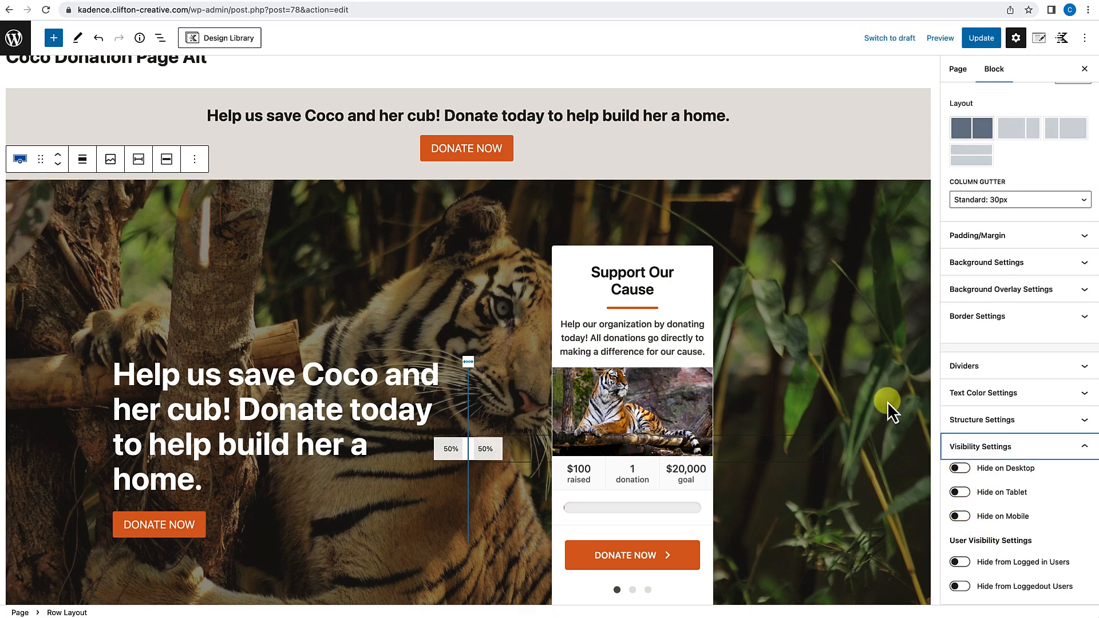
click(960, 516)
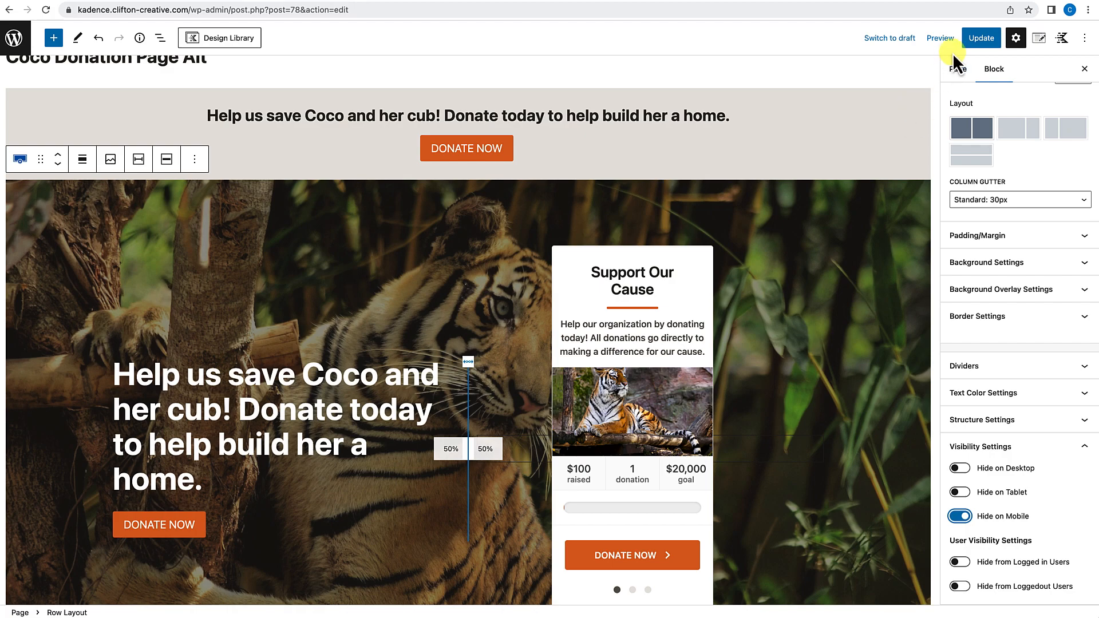
click(979, 38)
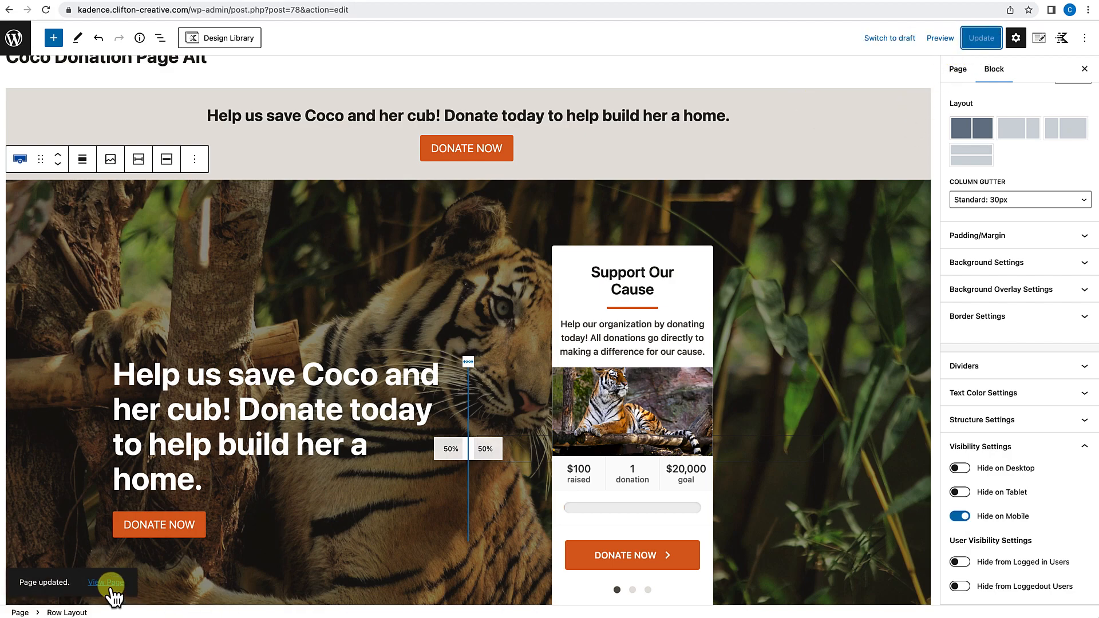
Step: View the published Coco Donation Page Alt at desktop width to check which hero row is displayed
click(108, 583)
scroll(176, 524, down, 1)
scroll(176, 524, up, 1)
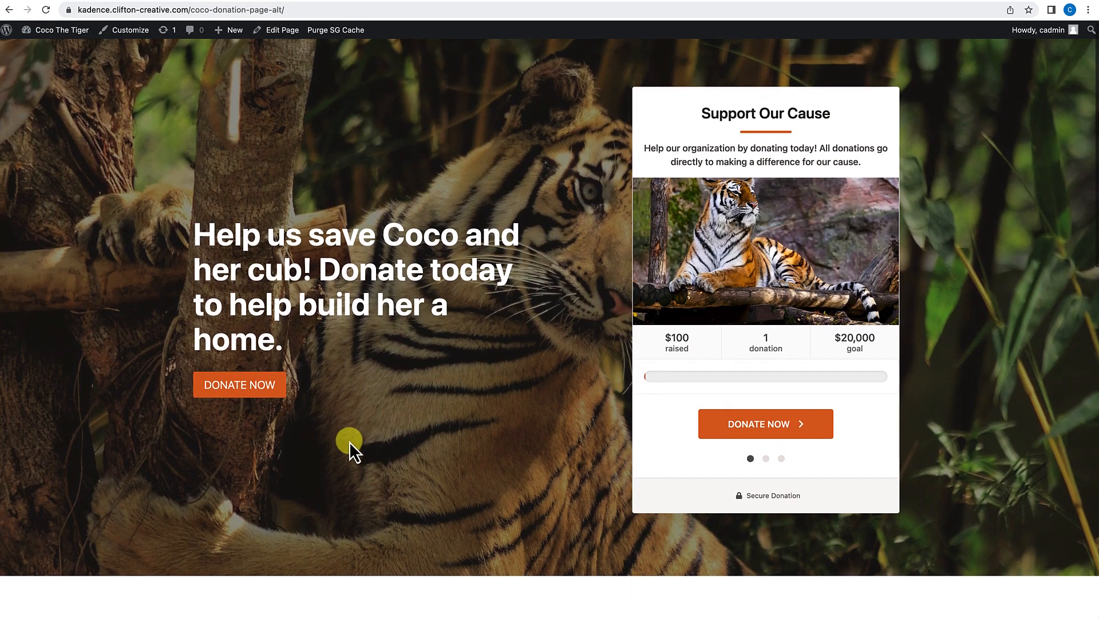
Step: Inspect the published page in the iPhone 12 Pro device view to check its mobile layout, and close the developer tools
right_click(396, 410)
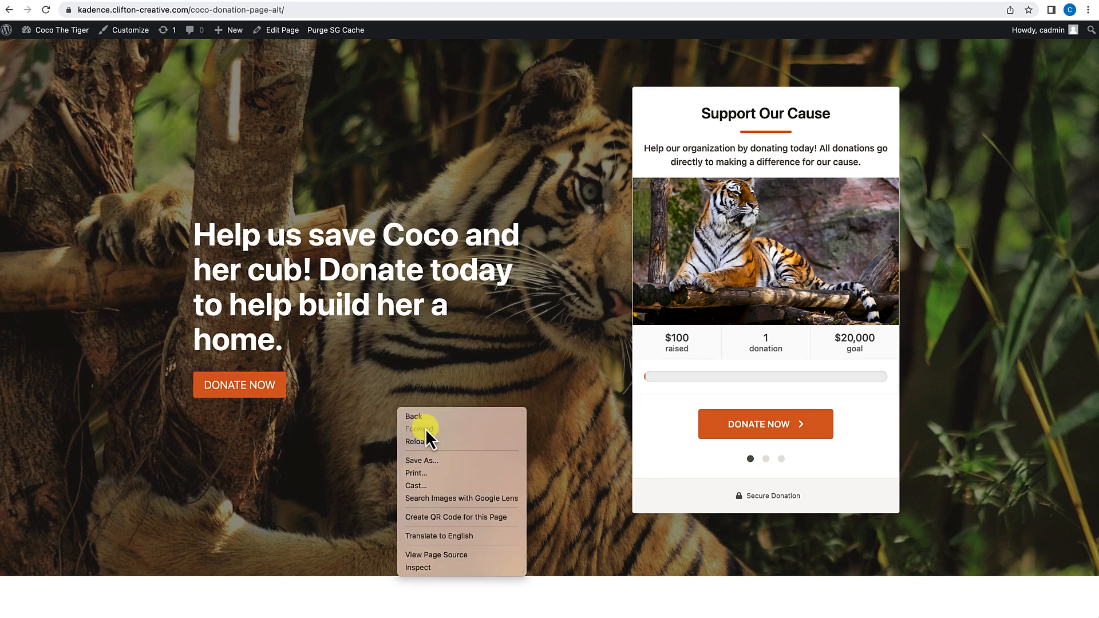
click(411, 567)
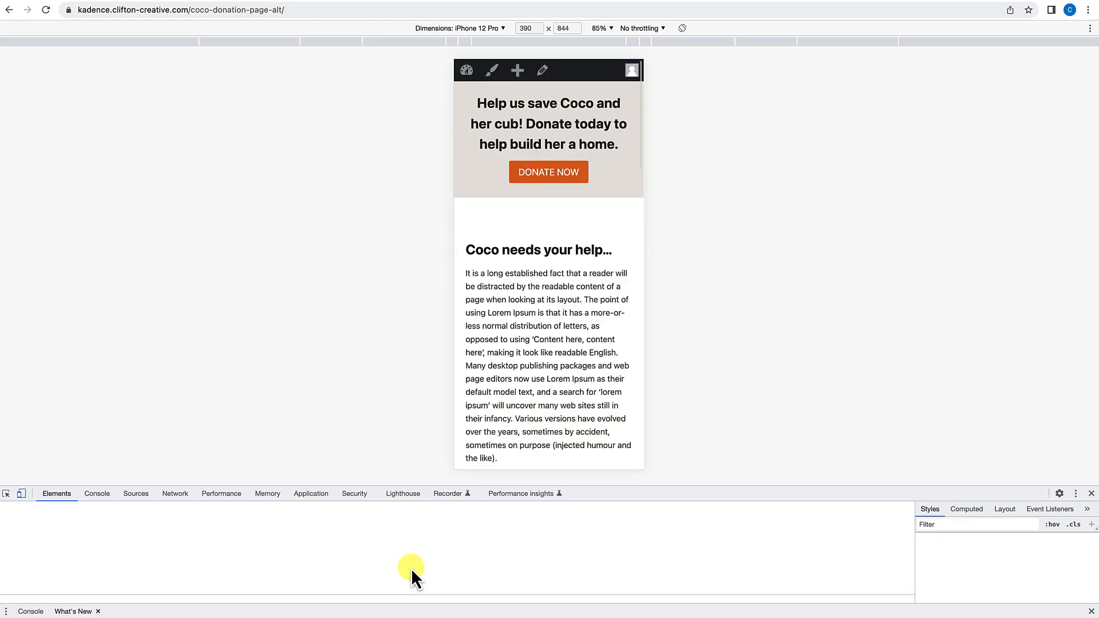
scroll(558, 230, down, 2)
scroll(558, 230, up, 2)
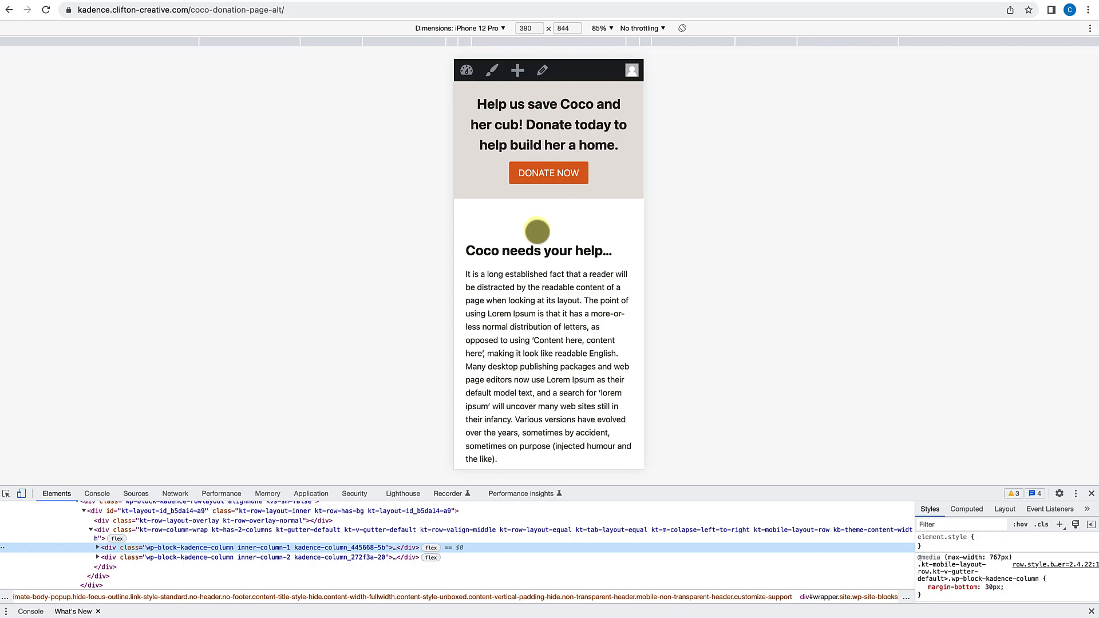
scroll(540, 230, down, 6)
scroll(534, 226, up, 6)
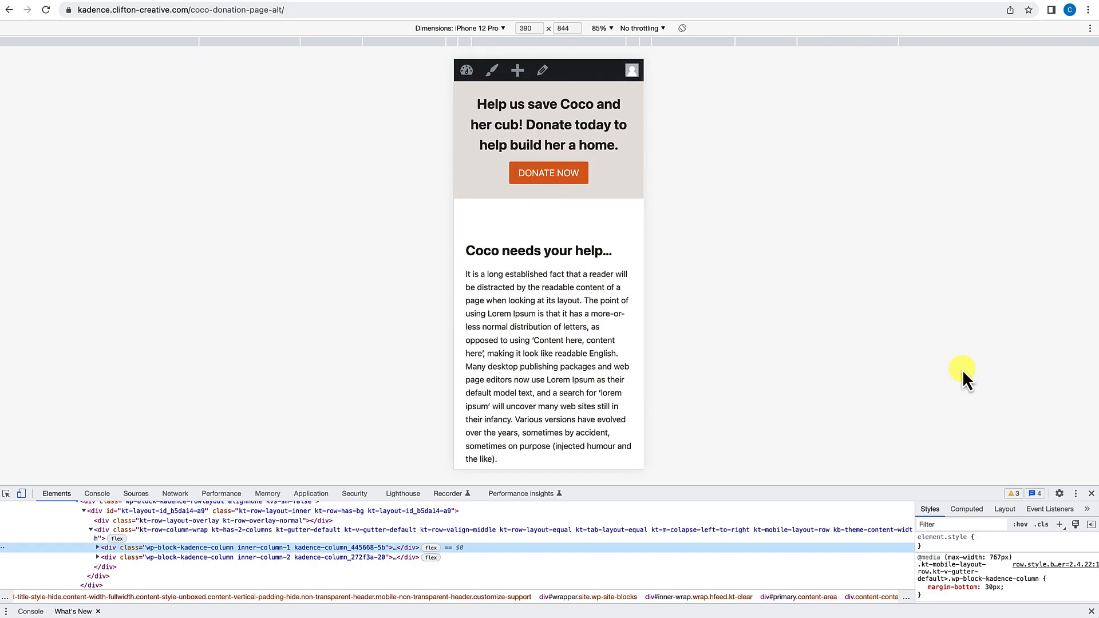
click(1091, 493)
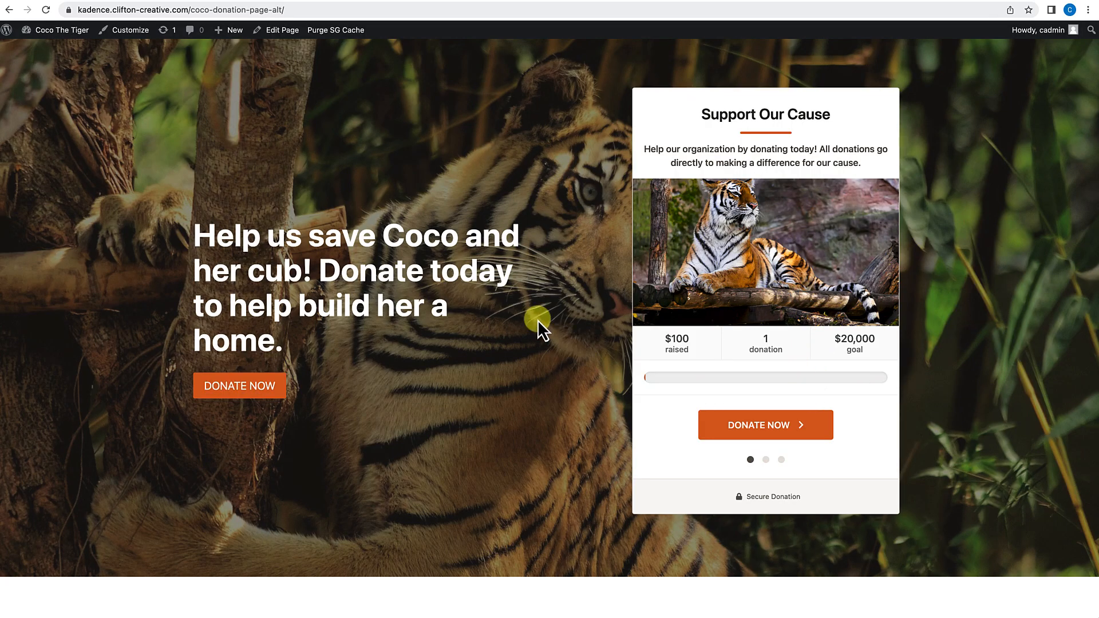
Step: Return to editing the page and insert a single-column Row Layout block directly before the hero row
click(293, 33)
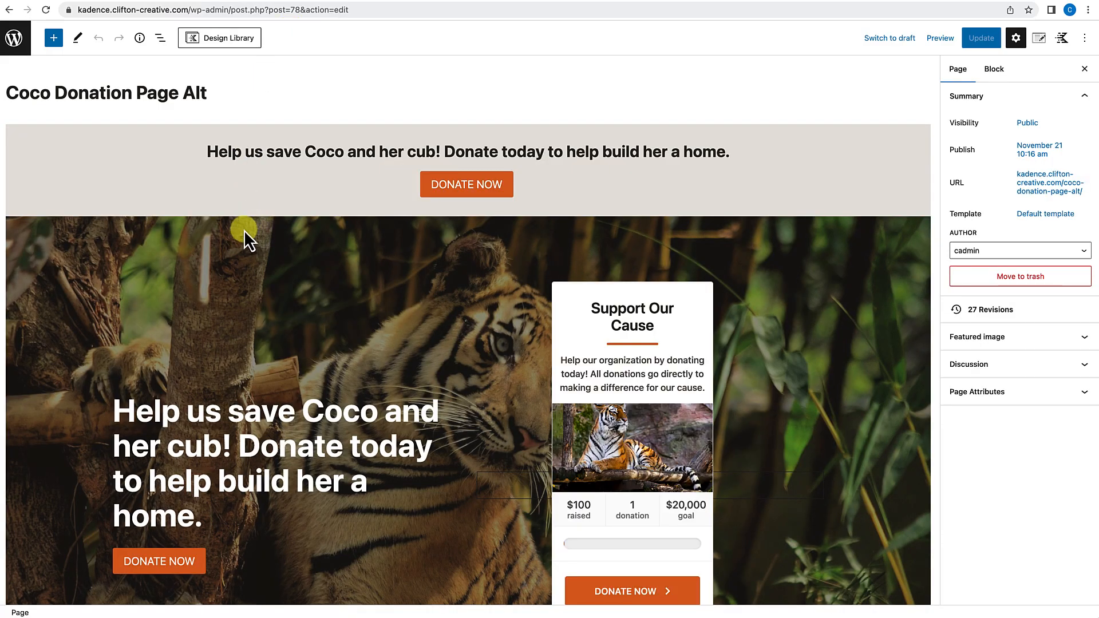
click(244, 229)
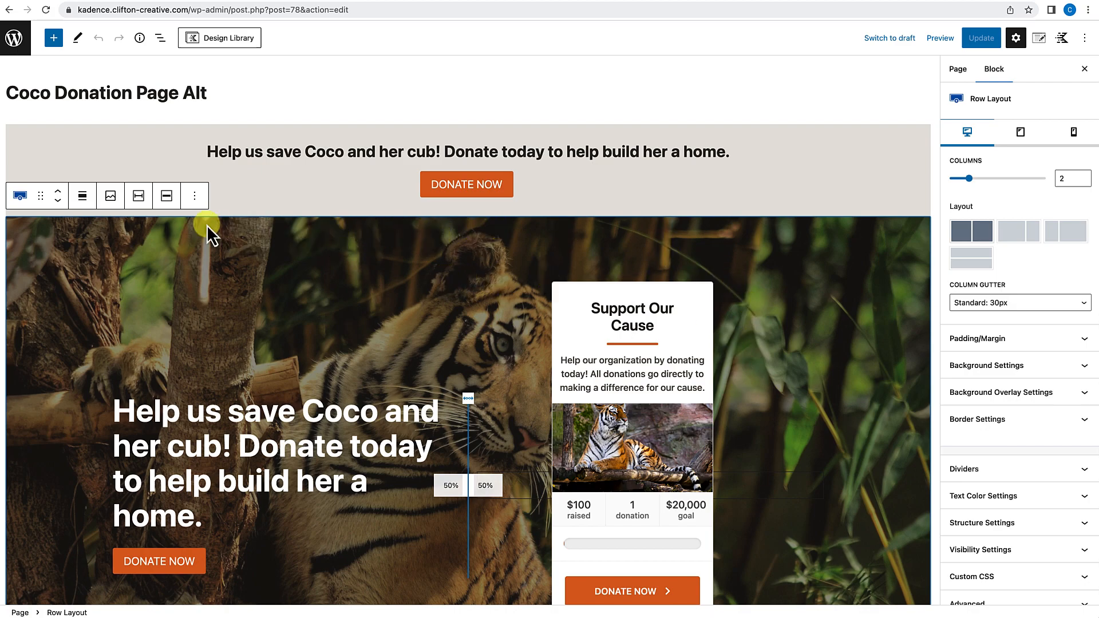
click(195, 198)
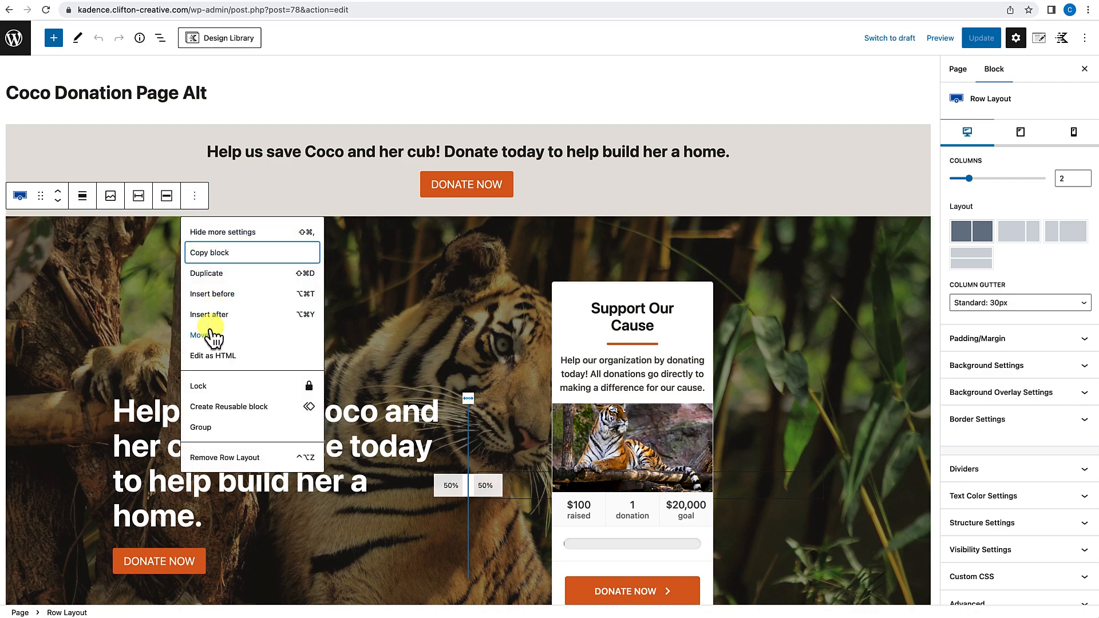
click(212, 294)
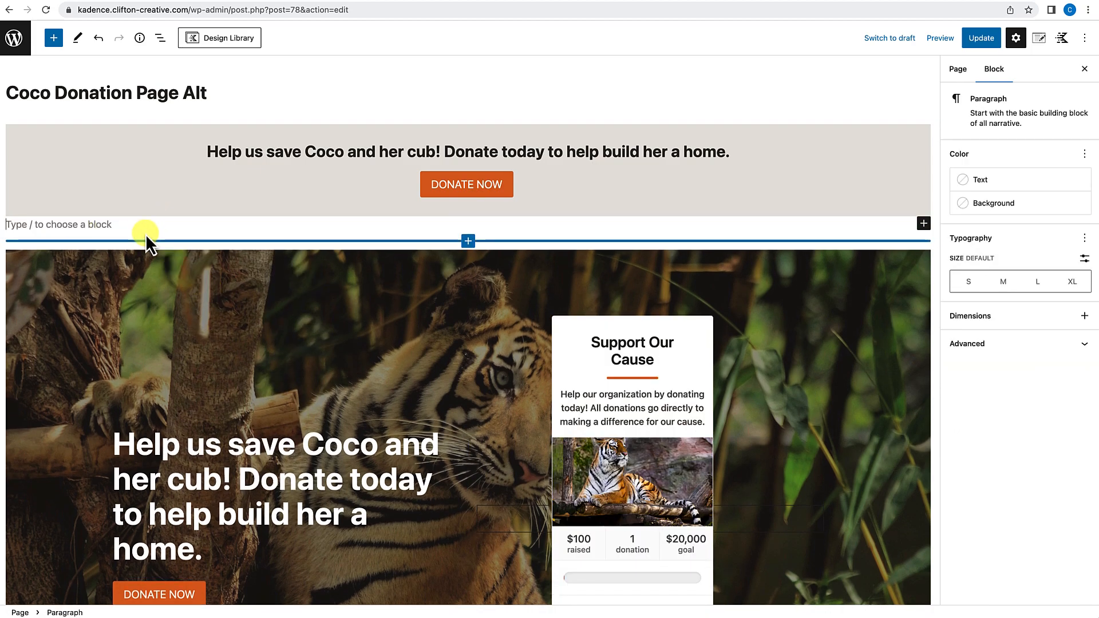
text(/row)
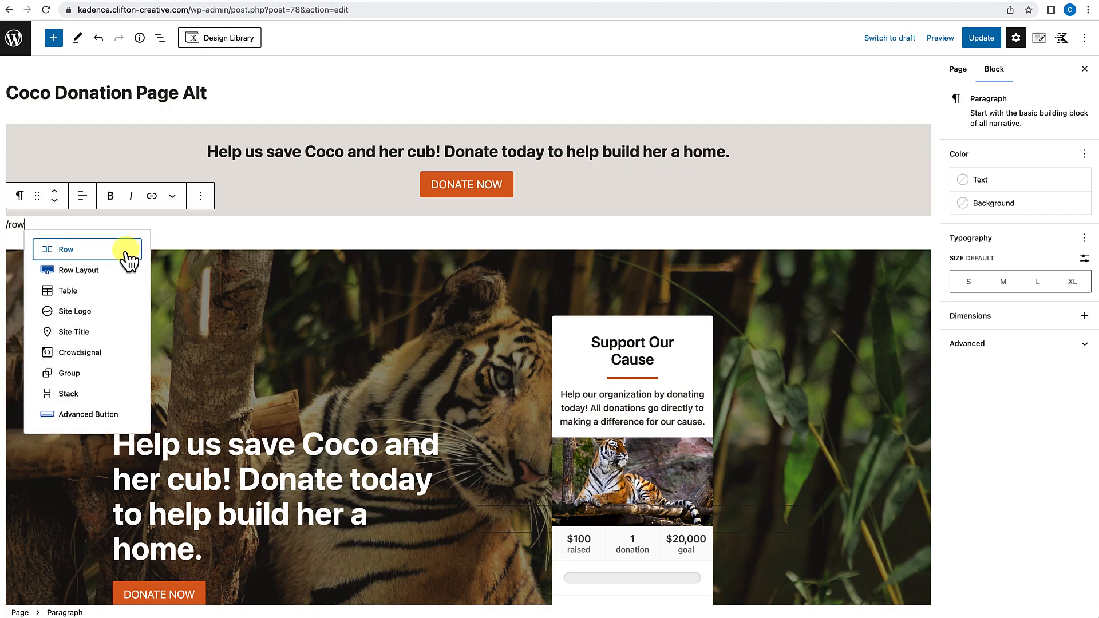
click(79, 271)
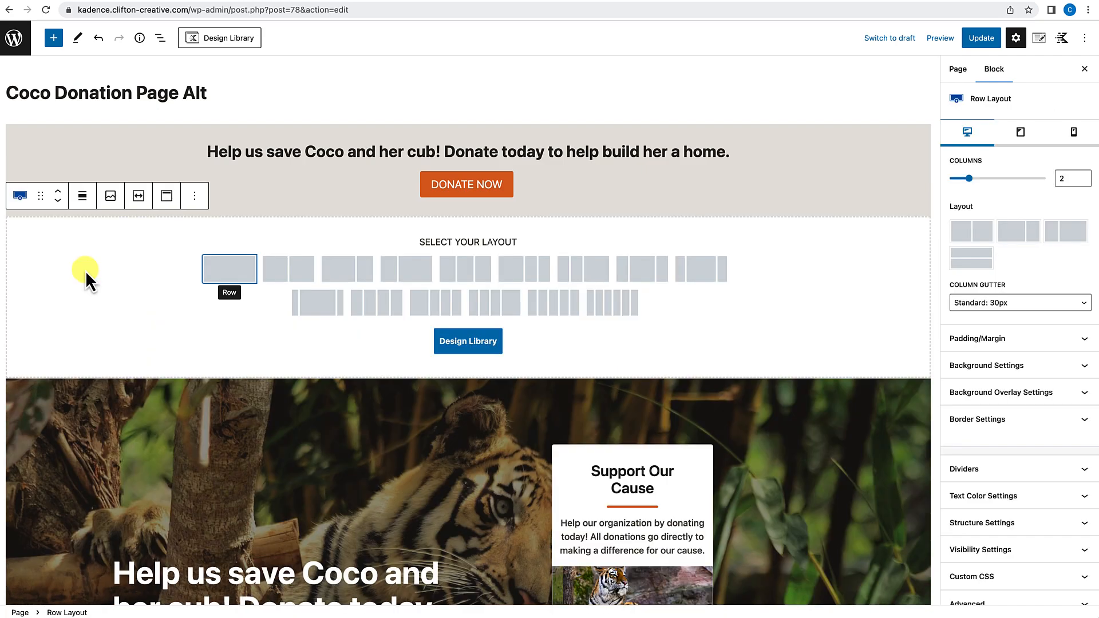
click(231, 275)
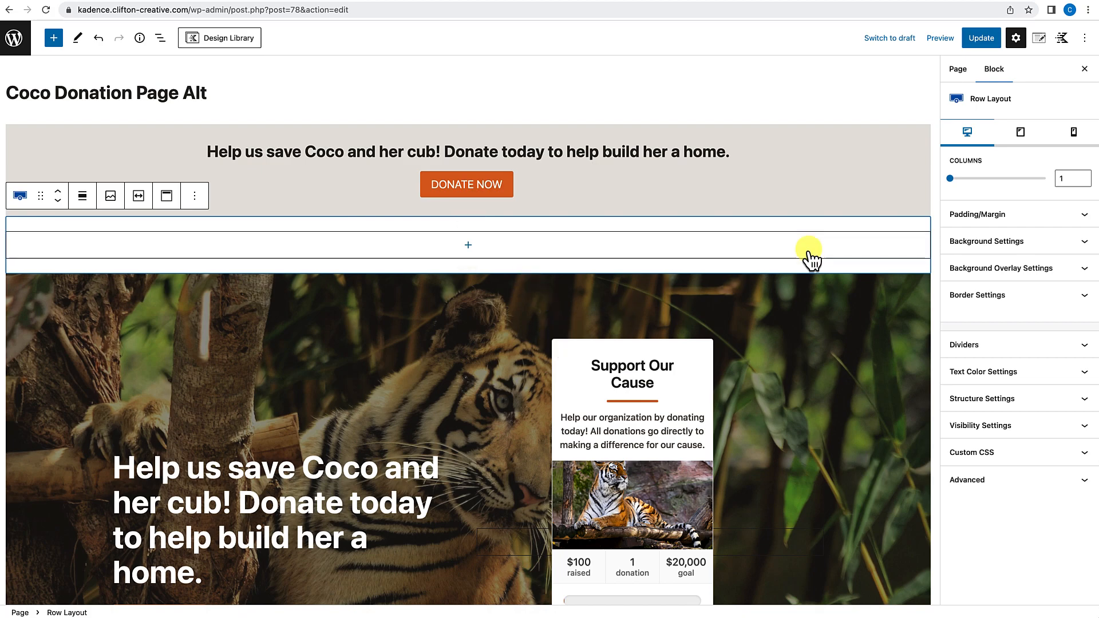
Step: Give the new row the hero's tiger photo as background image, with its focal point at 50% left and 8% top
click(1007, 243)
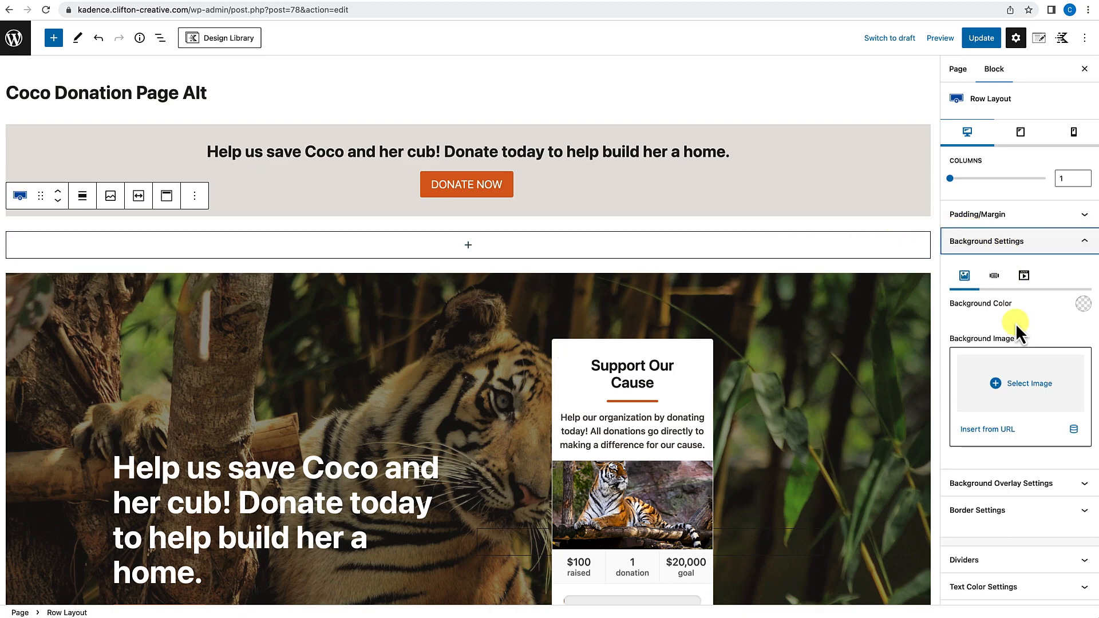
click(1018, 384)
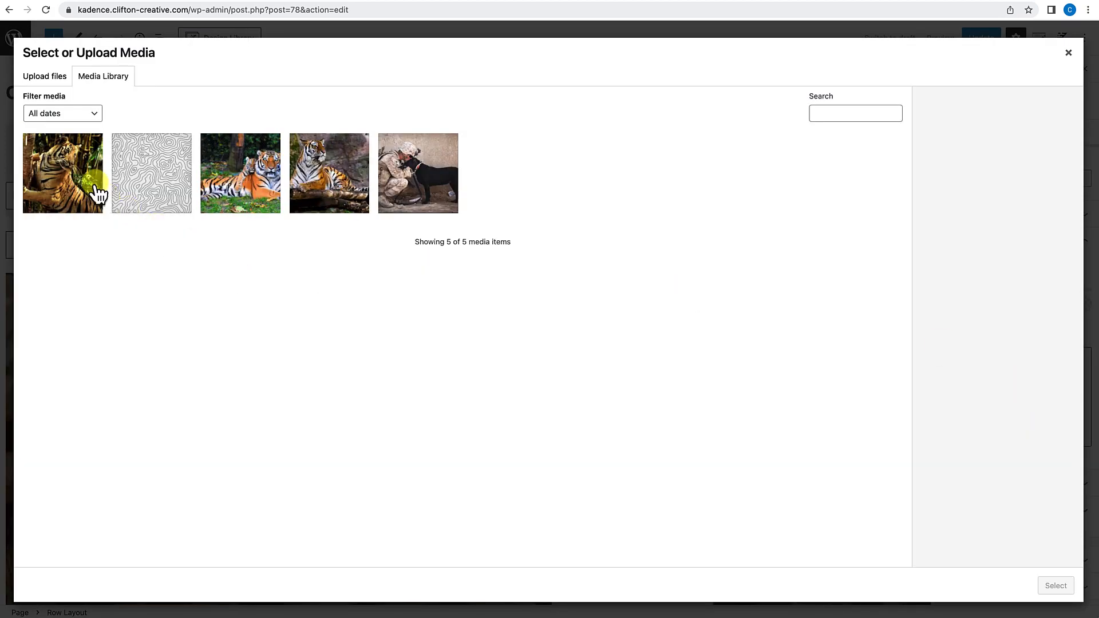
click(89, 186)
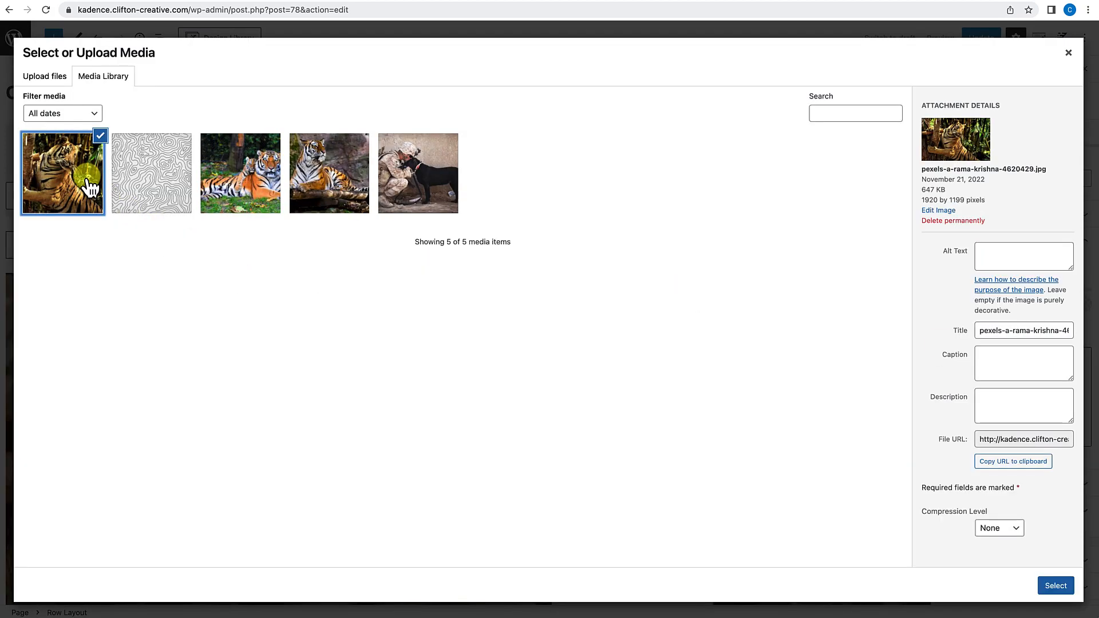
click(1055, 586)
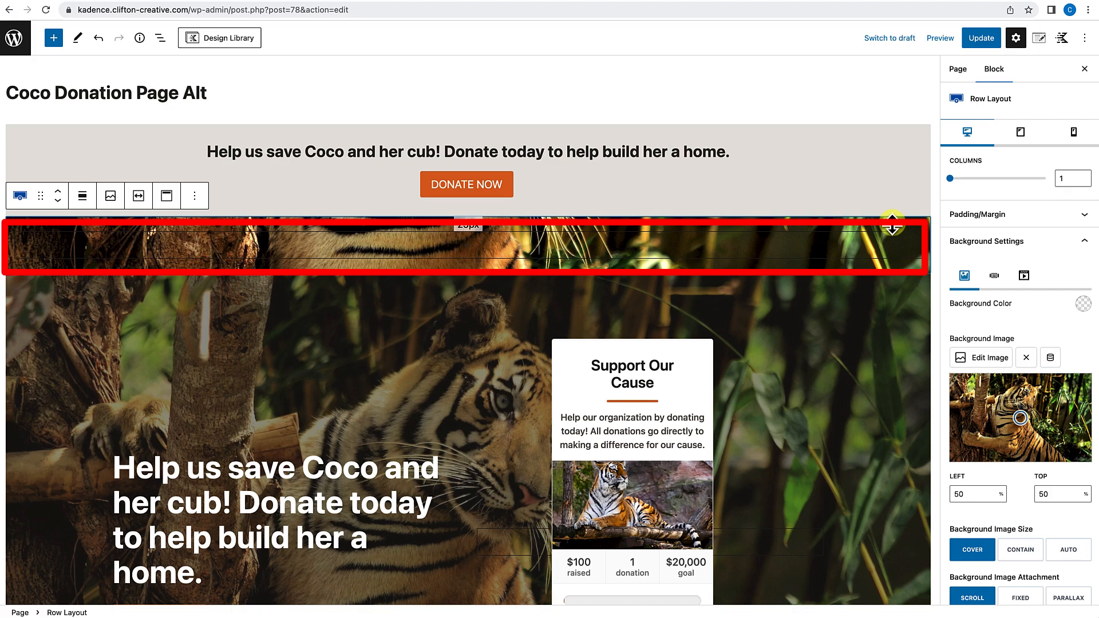
drag(1021, 418, 1020, 384)
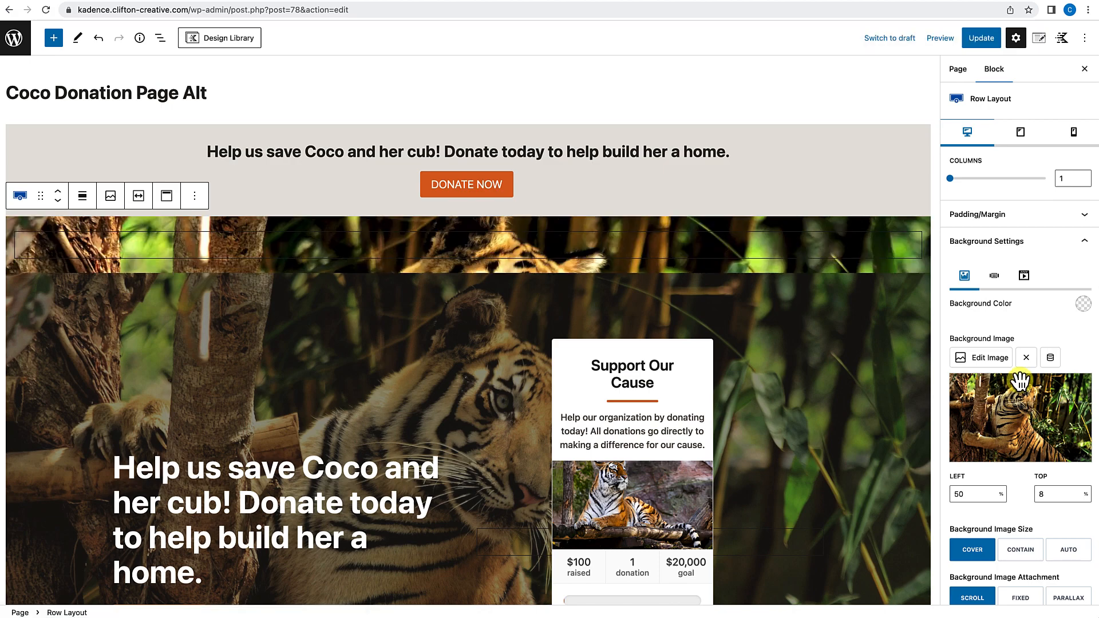
Step: Set the new image row's top and bottom padding to 150 px and update the page
click(1023, 218)
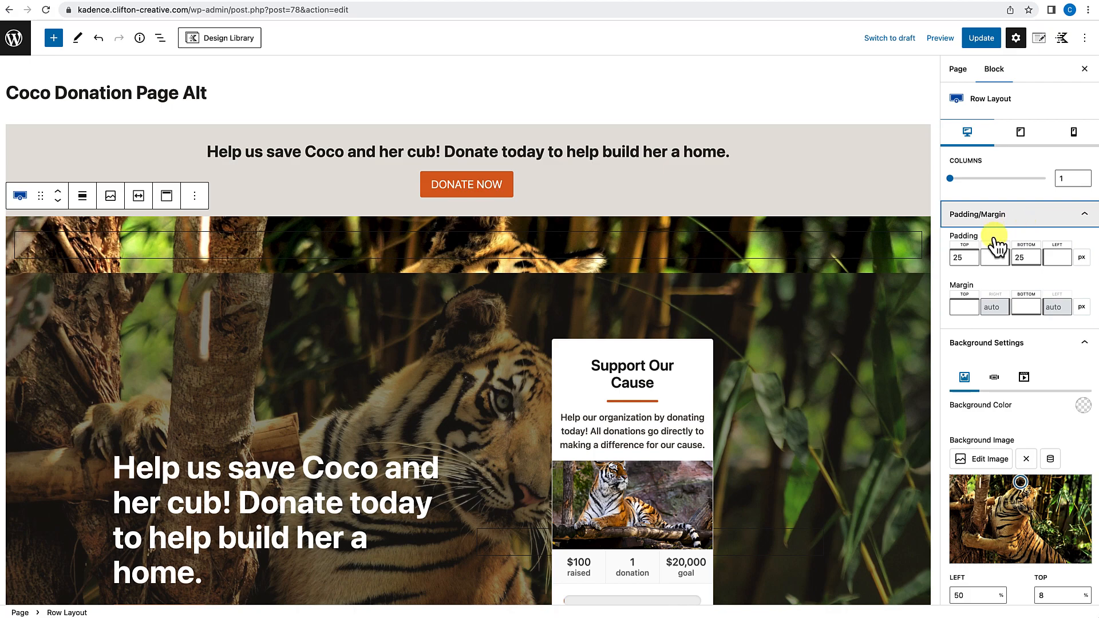
click(964, 258)
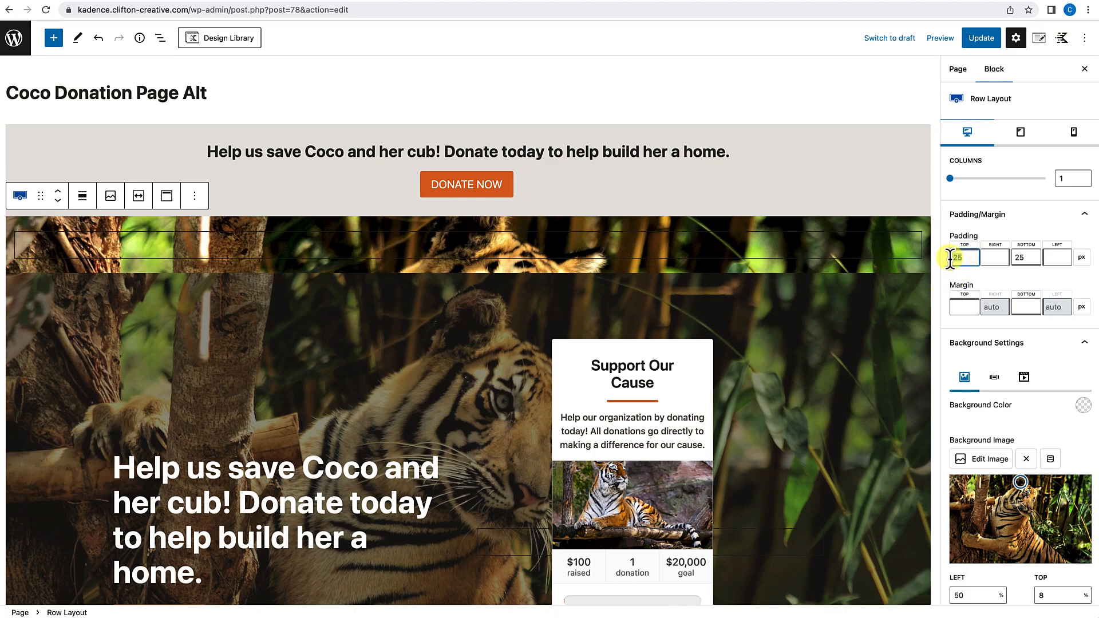
text(1)
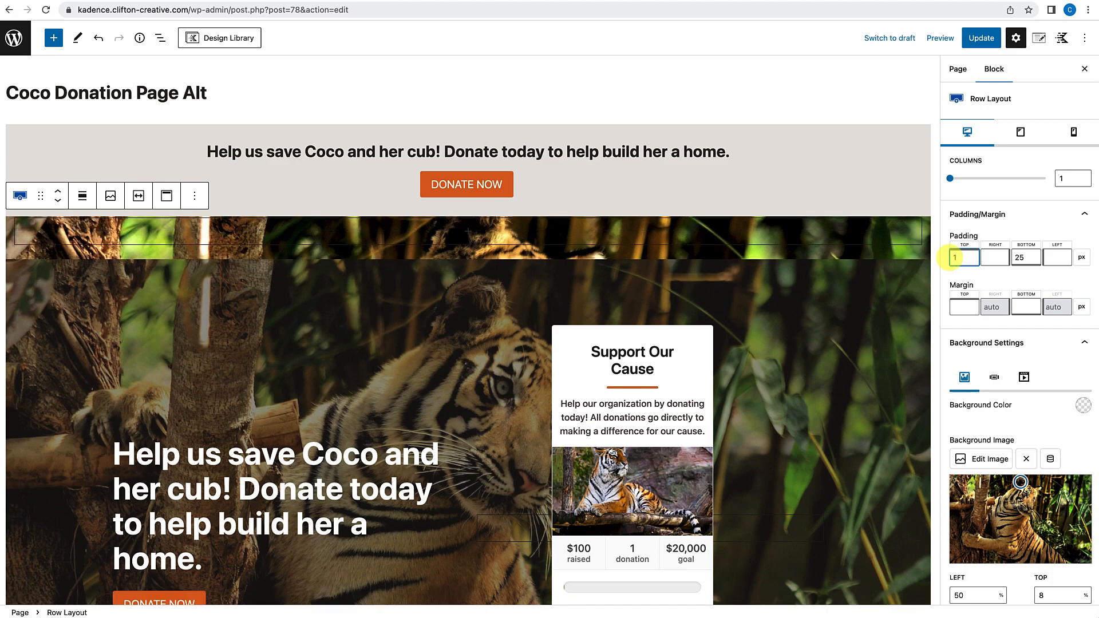
text(50)
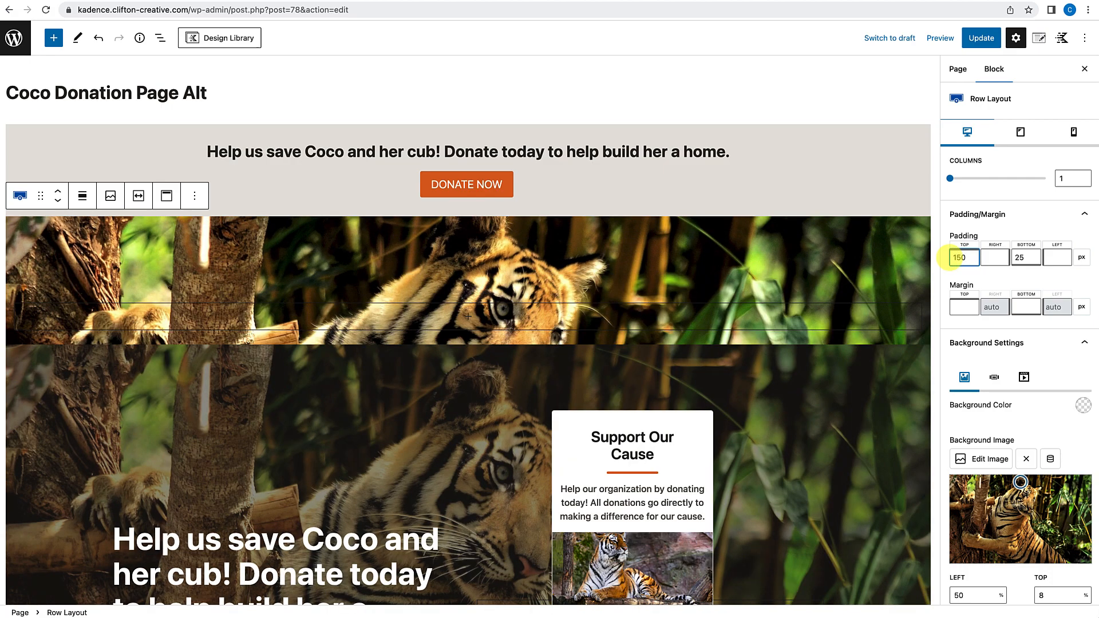
drag(1027, 257, 1004, 257)
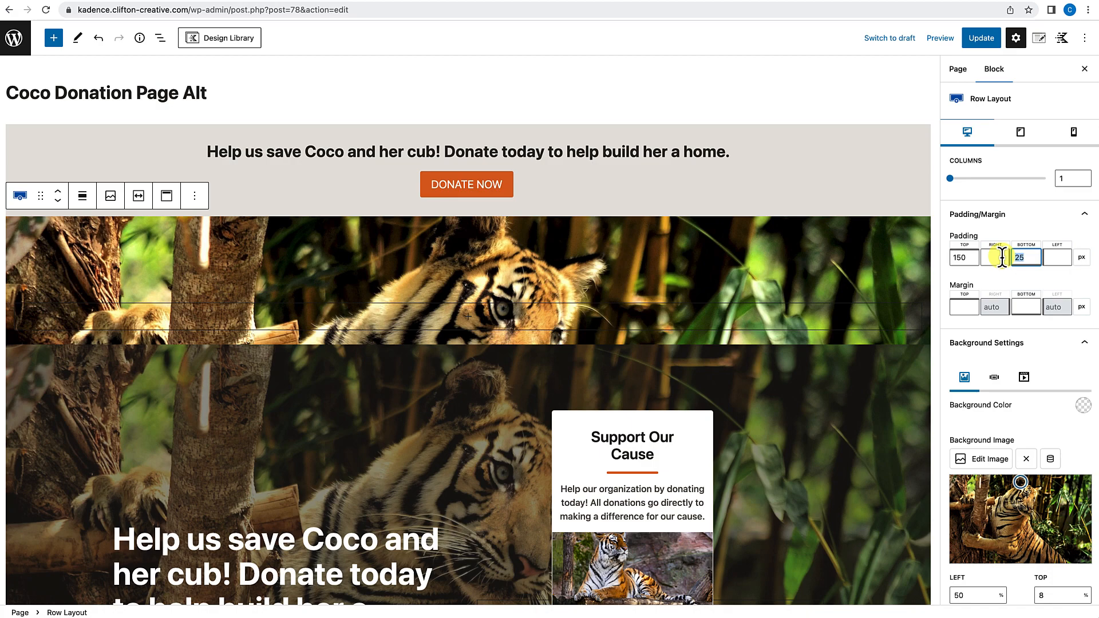
text(150)
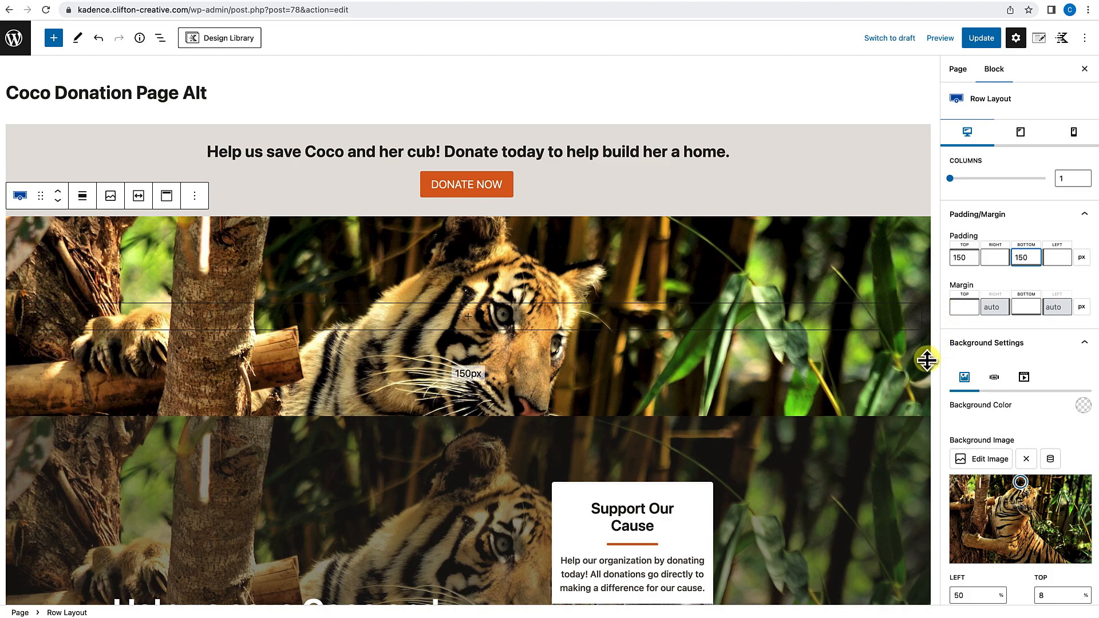
click(981, 39)
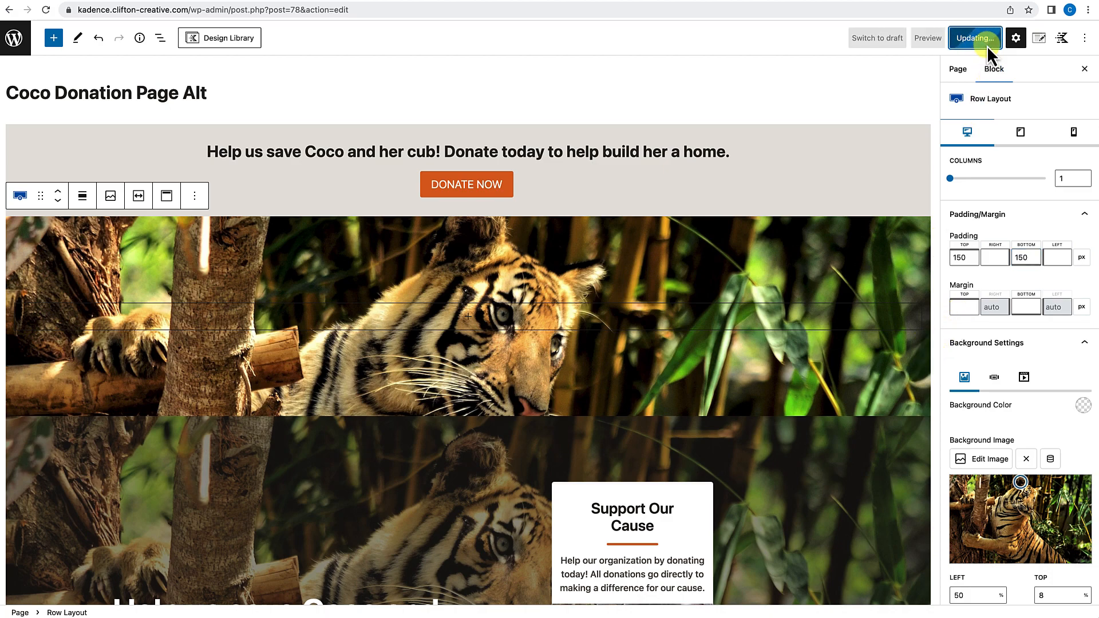
Step: Hide the tiger image row on desktop and tablet in its visibility settings and update the page
scroll(712, 400, down, 1)
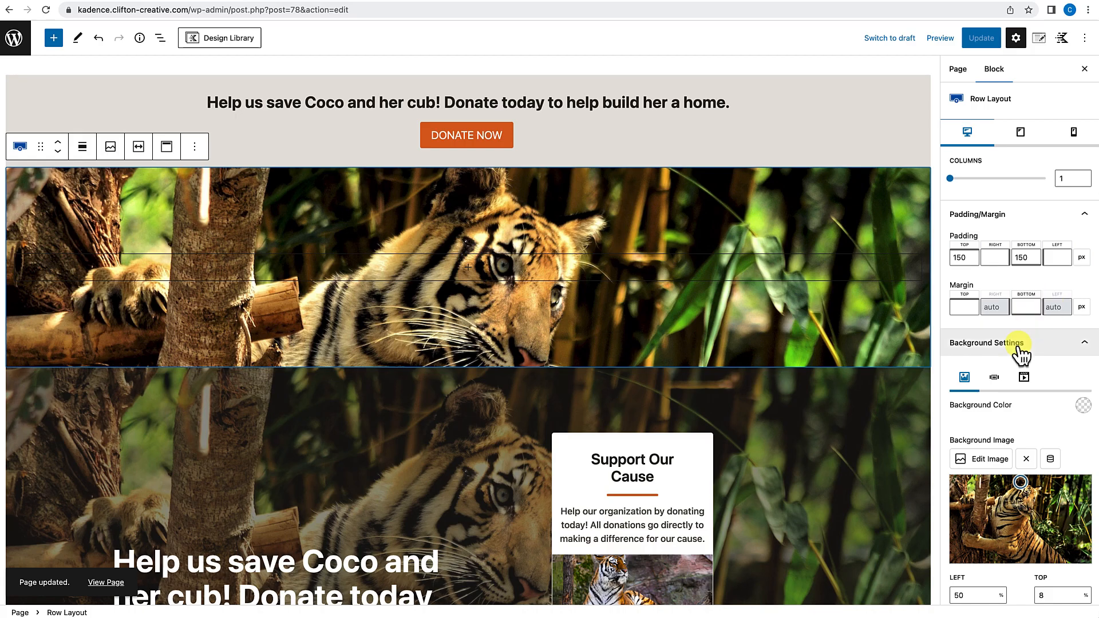
scroll(1019, 352, down, 7)
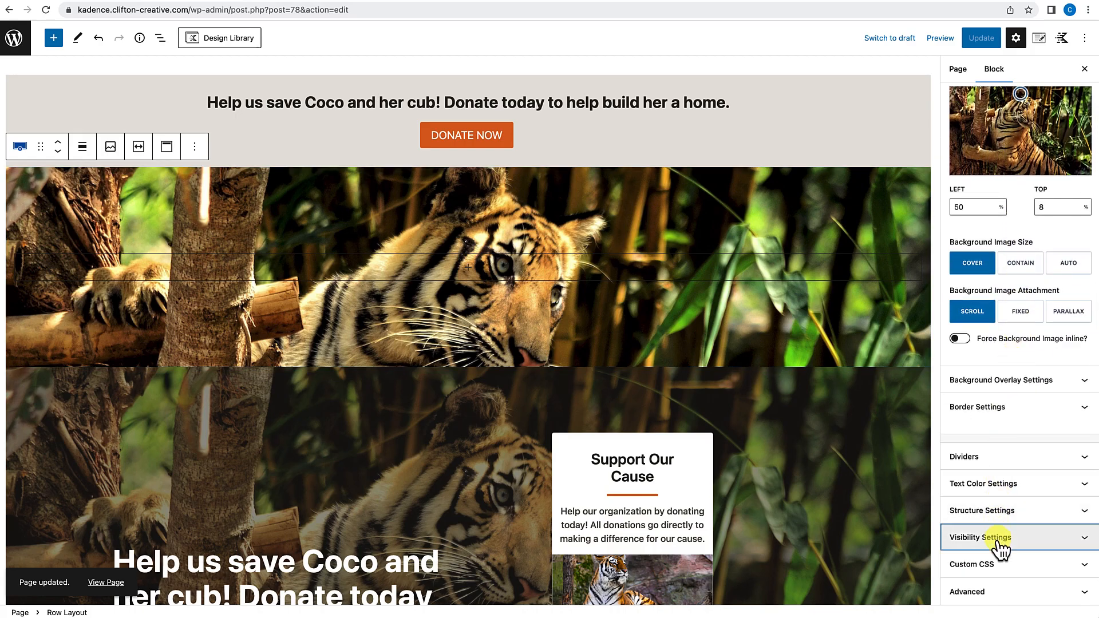
click(1000, 541)
click(968, 450)
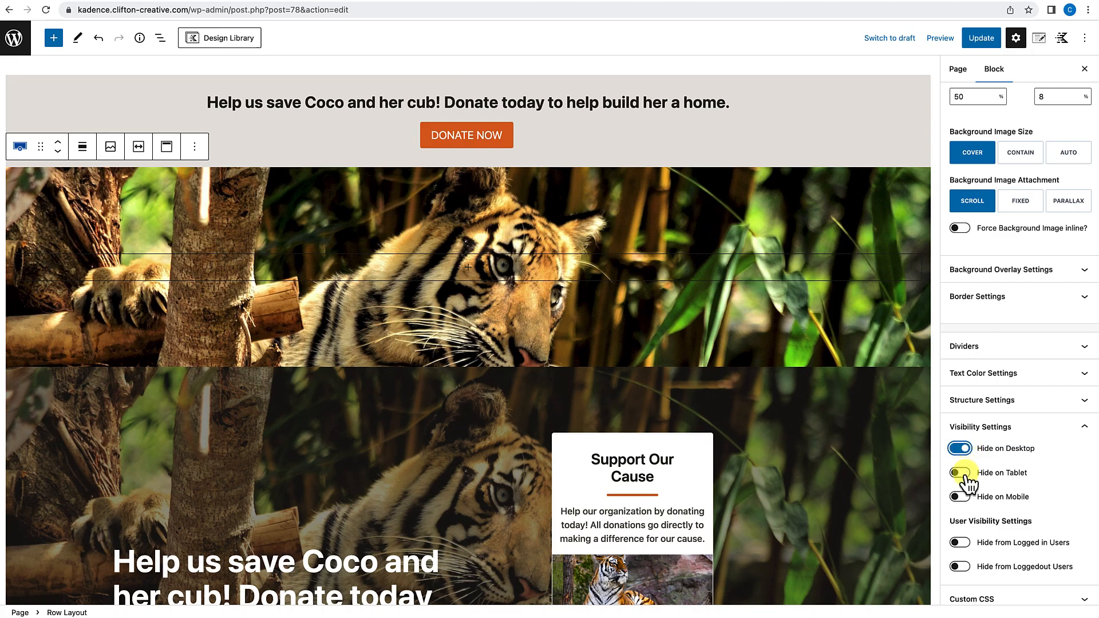
click(986, 39)
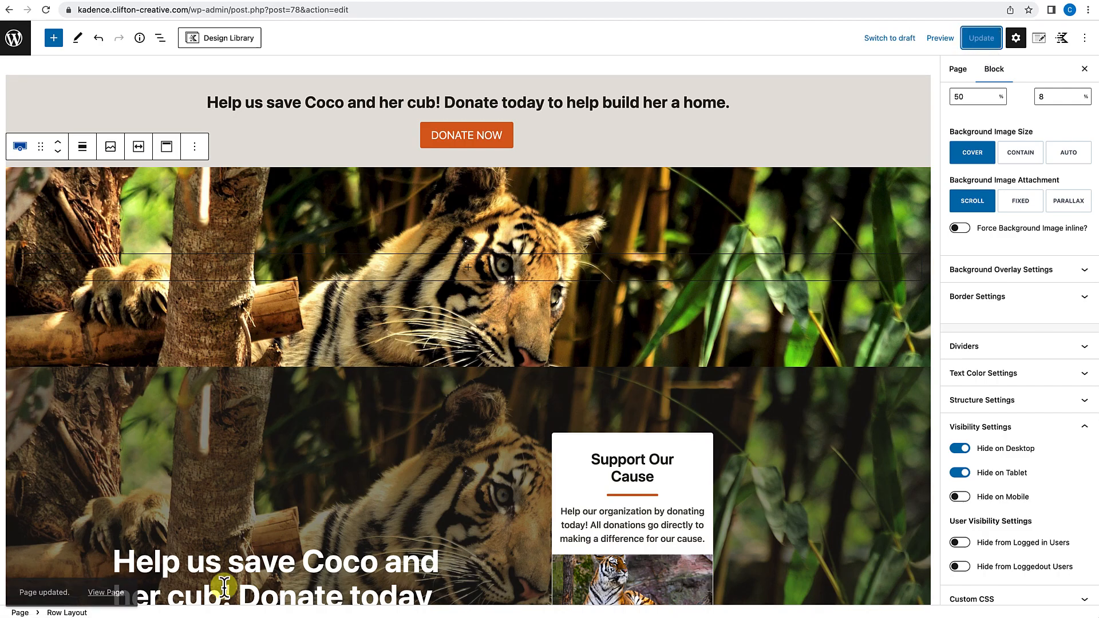
Step: View the published page in the iPhone 12 Pro device view and examine the mobile headline, donate button and tiger image
click(103, 582)
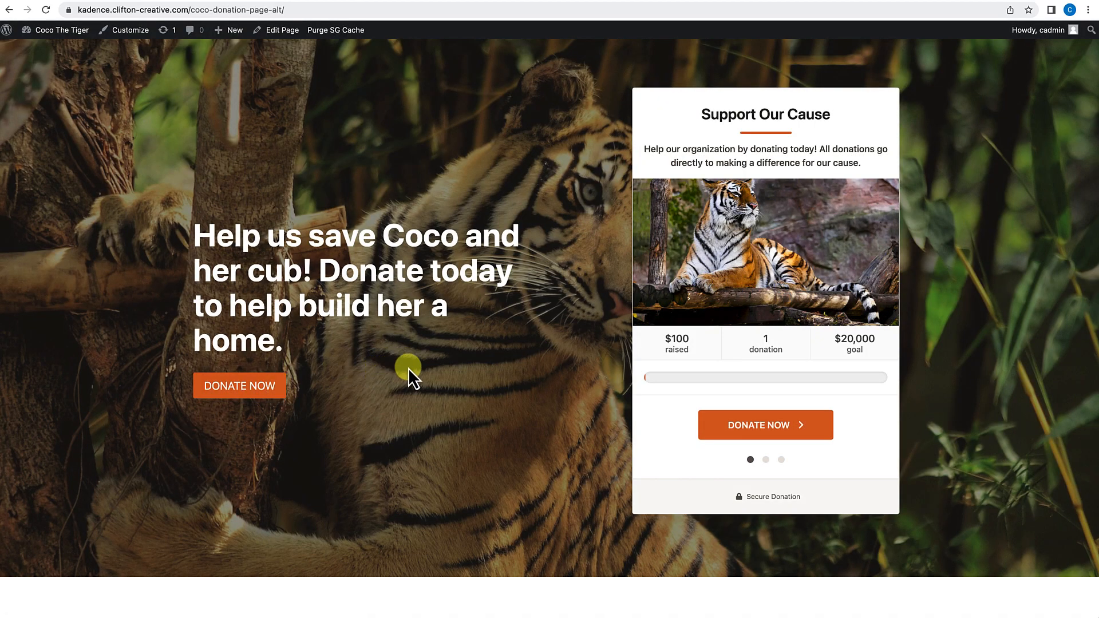
right_click(408, 368)
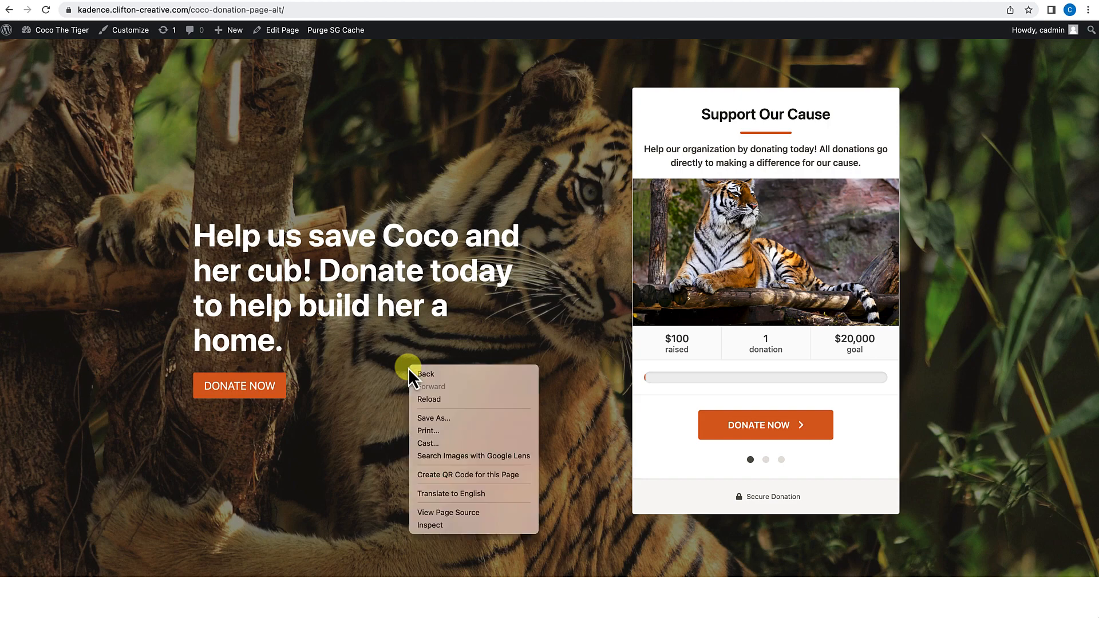
click(422, 528)
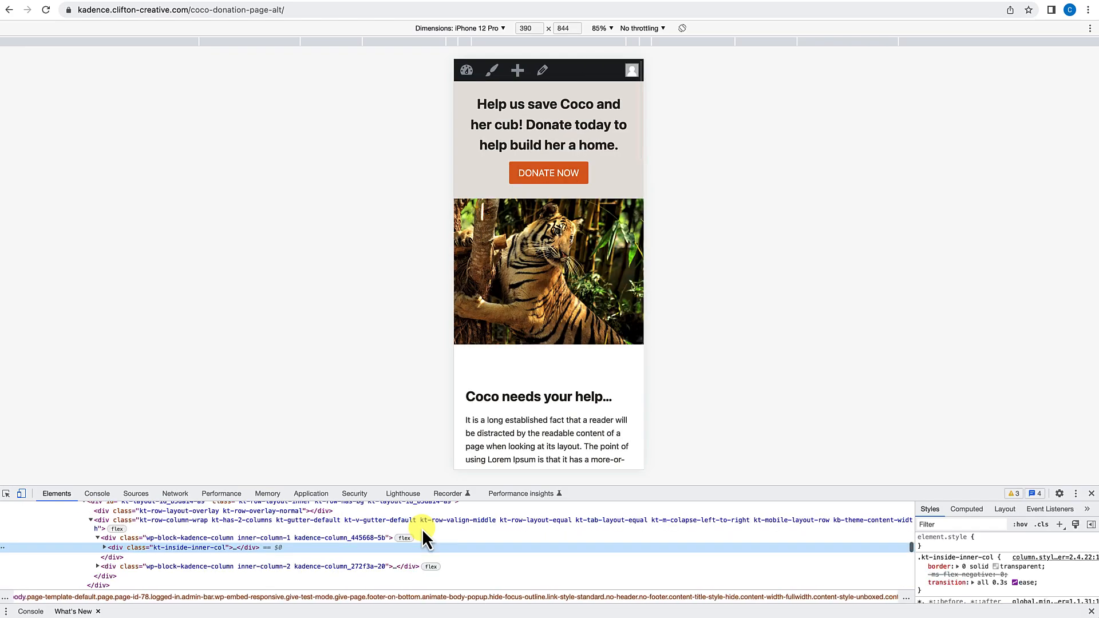
scroll(528, 358, down, 2)
scroll(528, 355, up, 2)
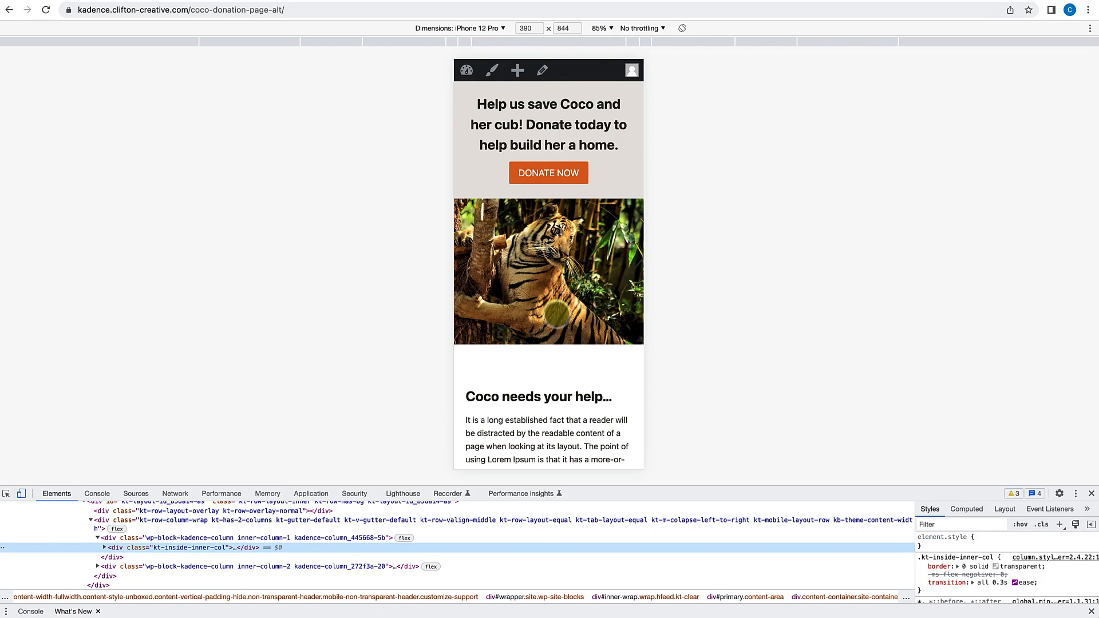
scroll(556, 314, down, 5)
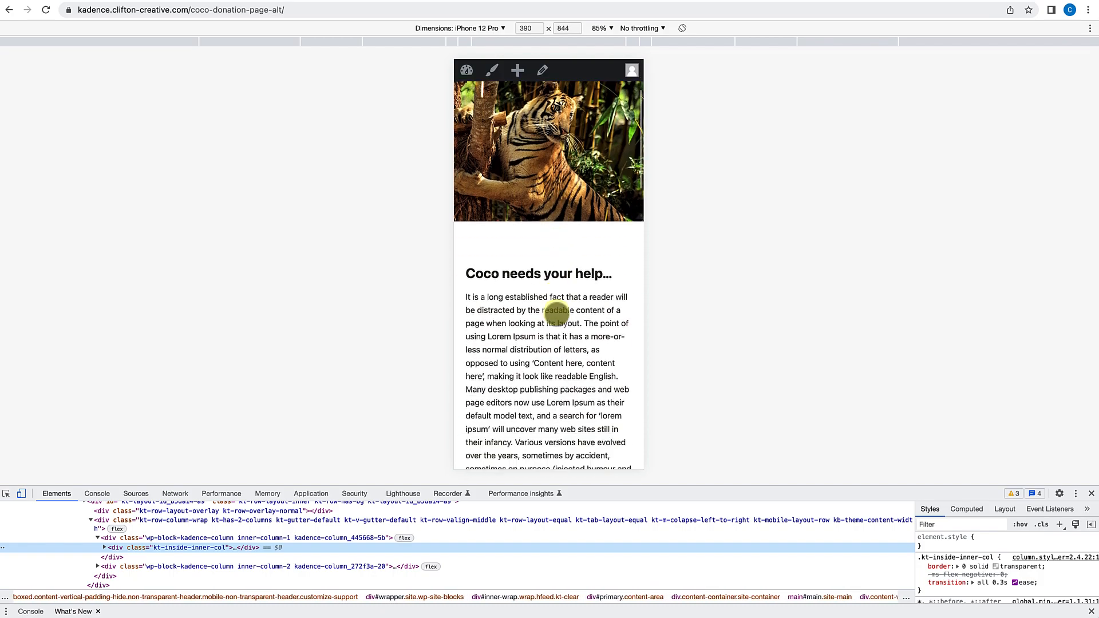
scroll(557, 313, up, 2)
scroll(556, 313, up, 3)
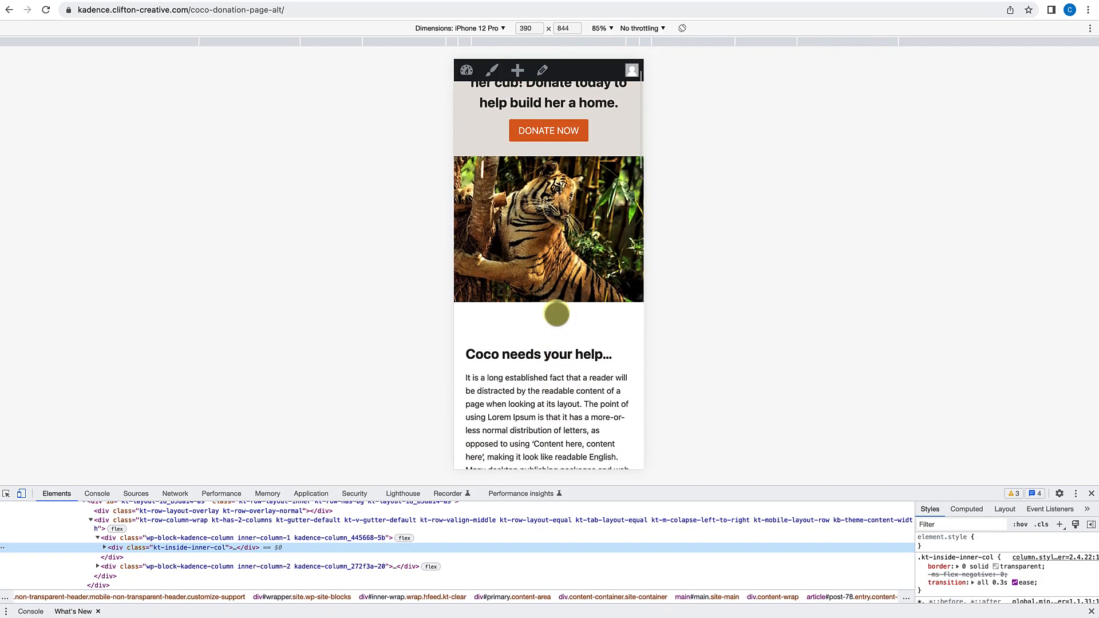
Step: Examine the donor cards and remaining content below the mobile banner, and close the developer tools
scroll(552, 312, down, 15)
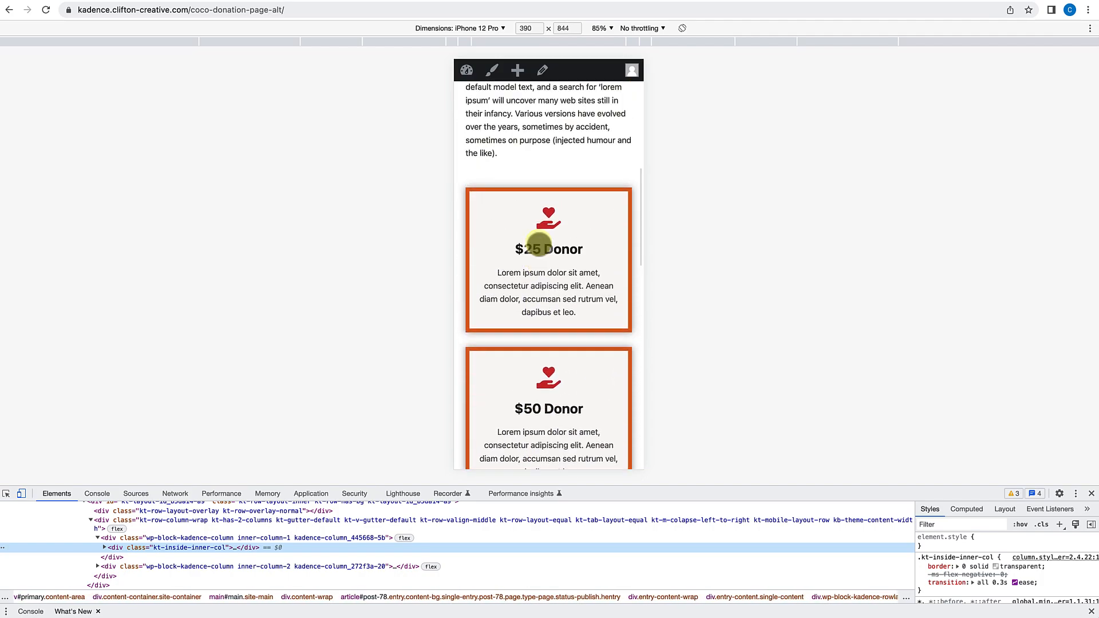
scroll(530, 340, down, 4)
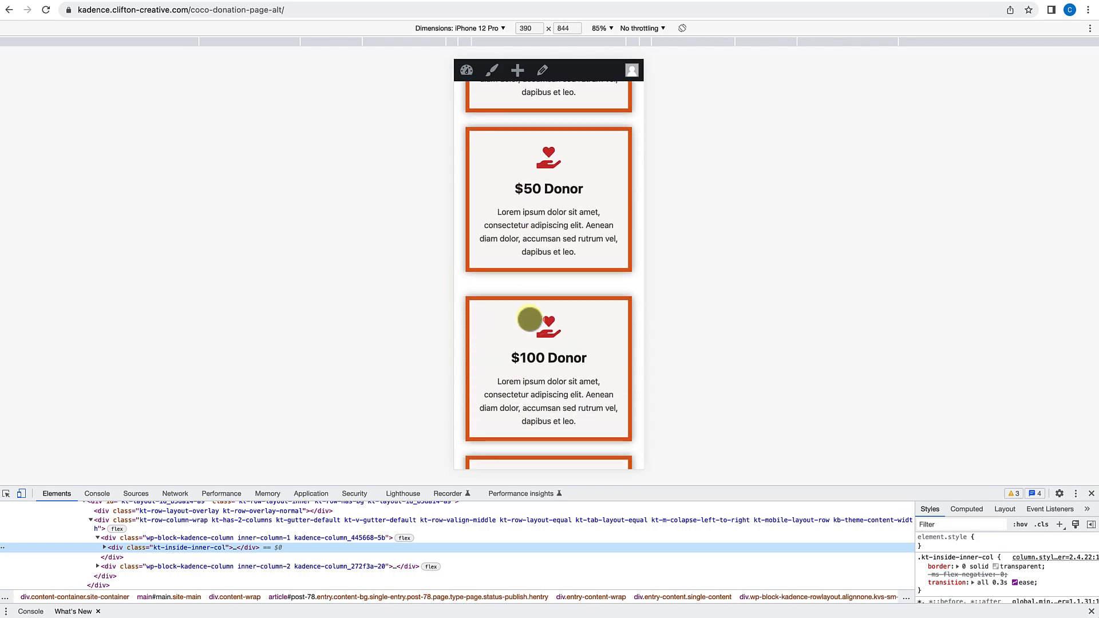
scroll(531, 315, up, 12)
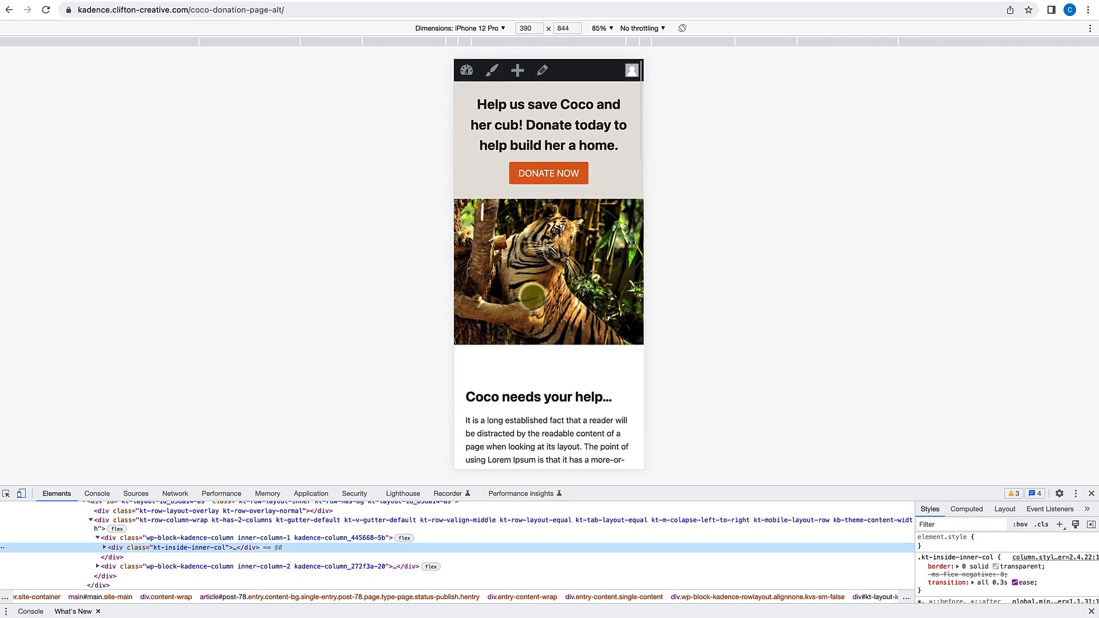
scroll(533, 295, down, 8)
scroll(533, 297, down, 5)
scroll(532, 295, down, 3)
scroll(530, 294, up, 15)
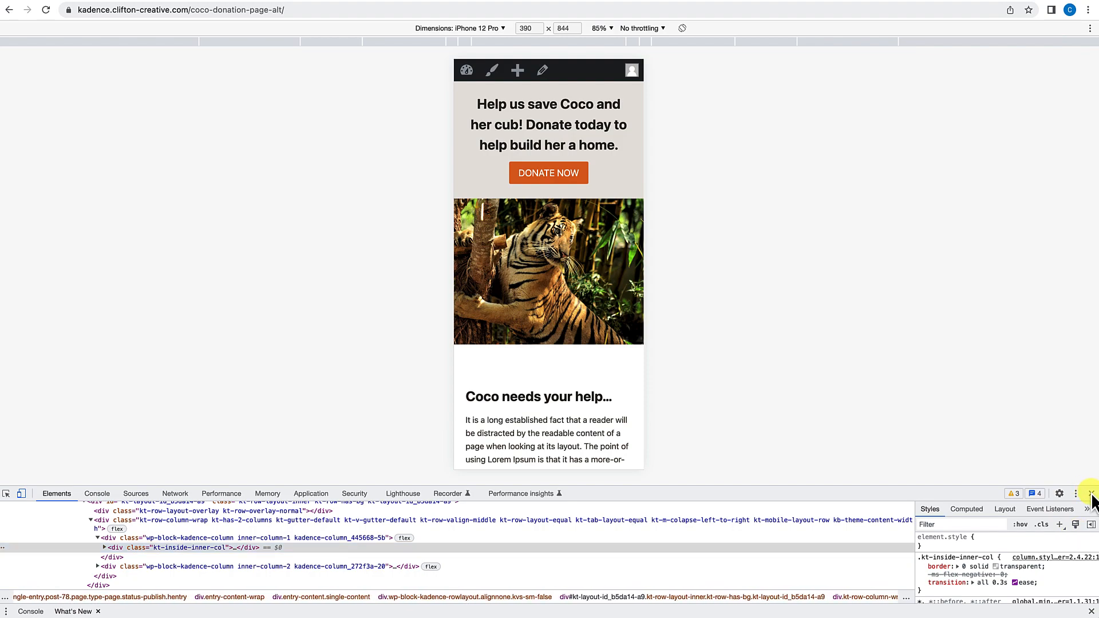
click(1091, 494)
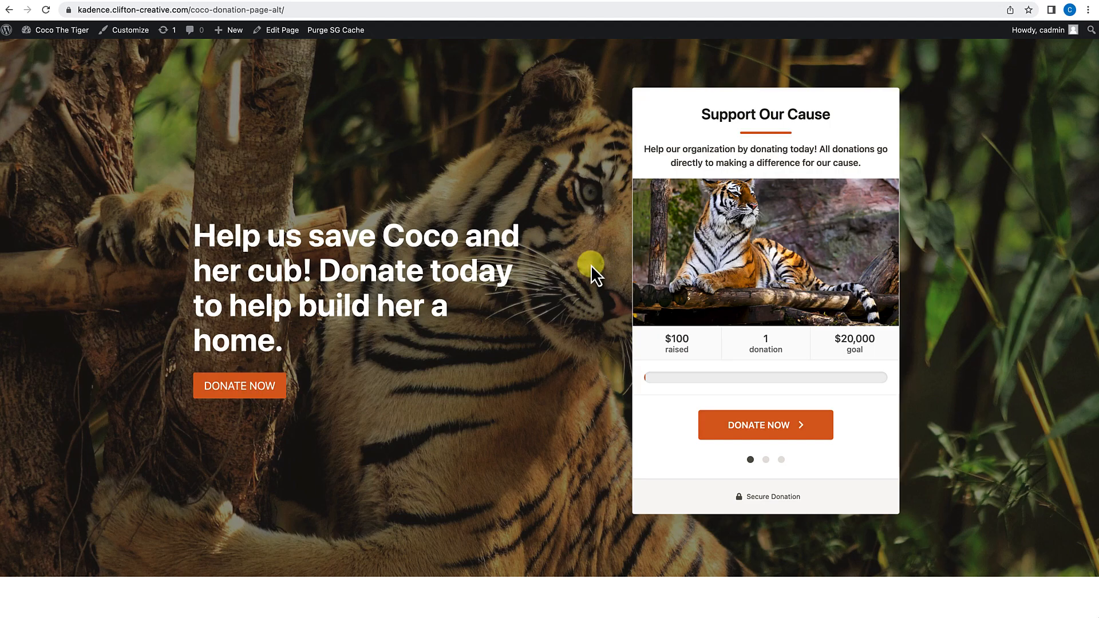
Step: Return to editing the page and select the locked section that contains the Donation Form in the last row
click(293, 32)
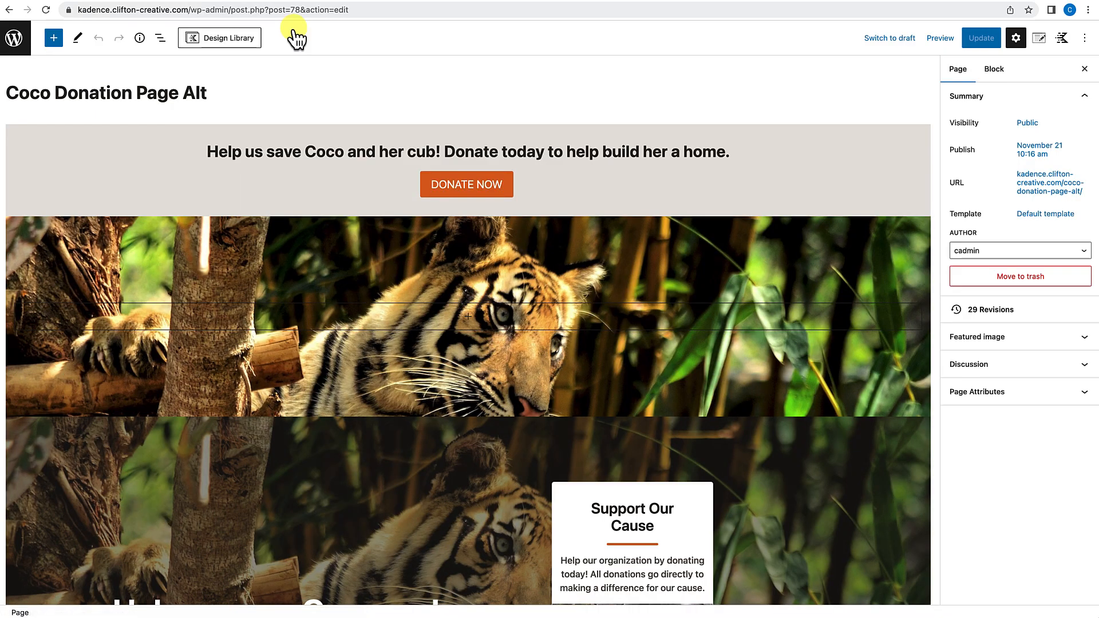
scroll(384, 349, down, 4)
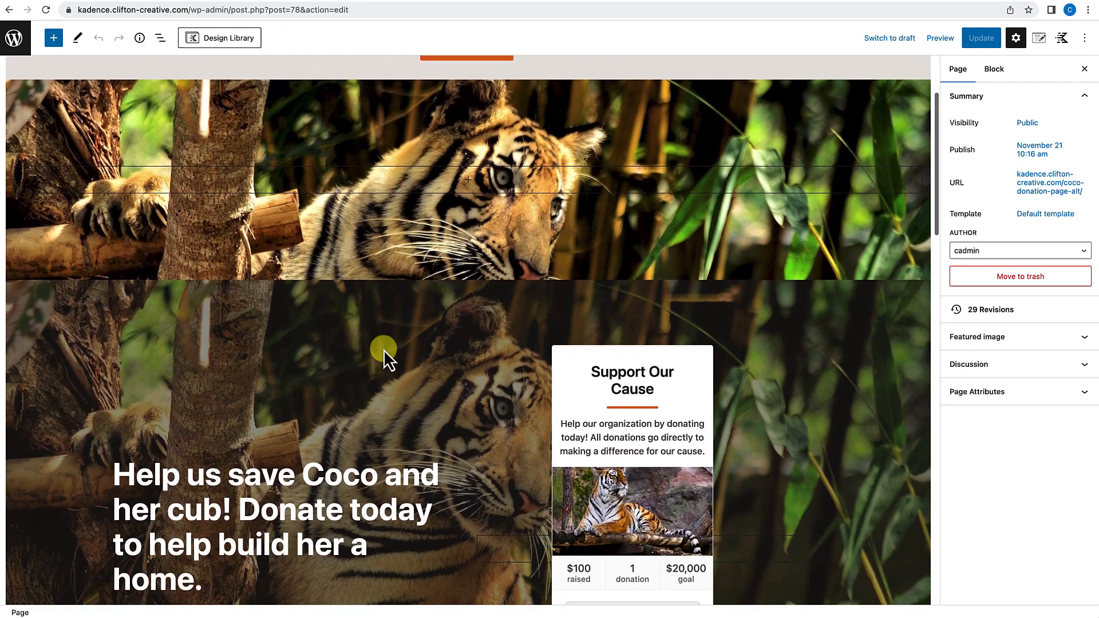
scroll(384, 349, down, 3)
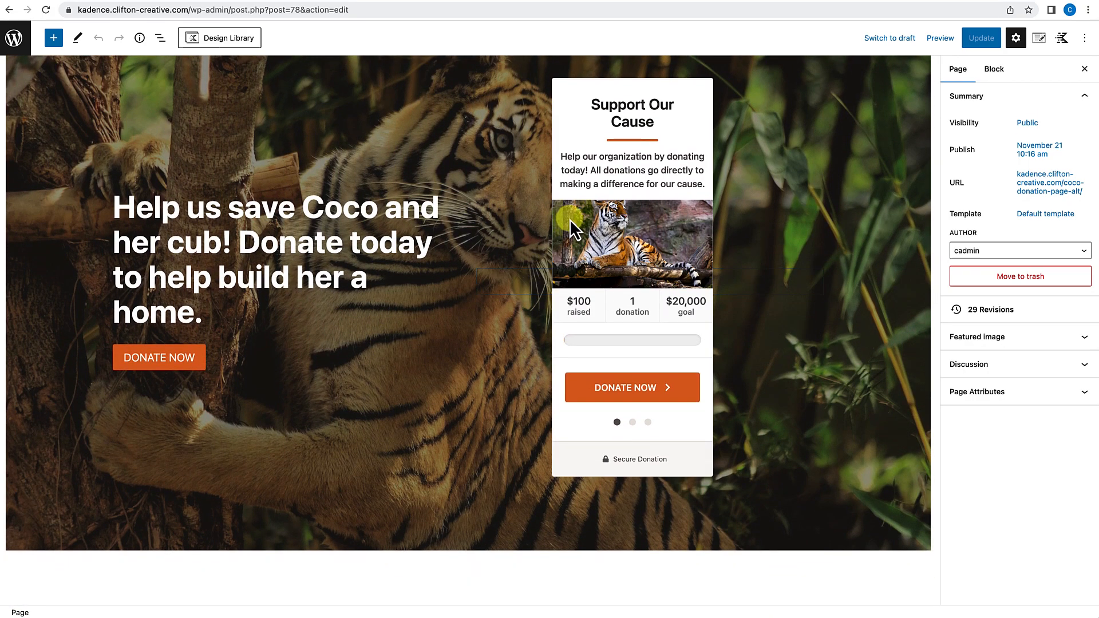
scroll(569, 205, up, 2)
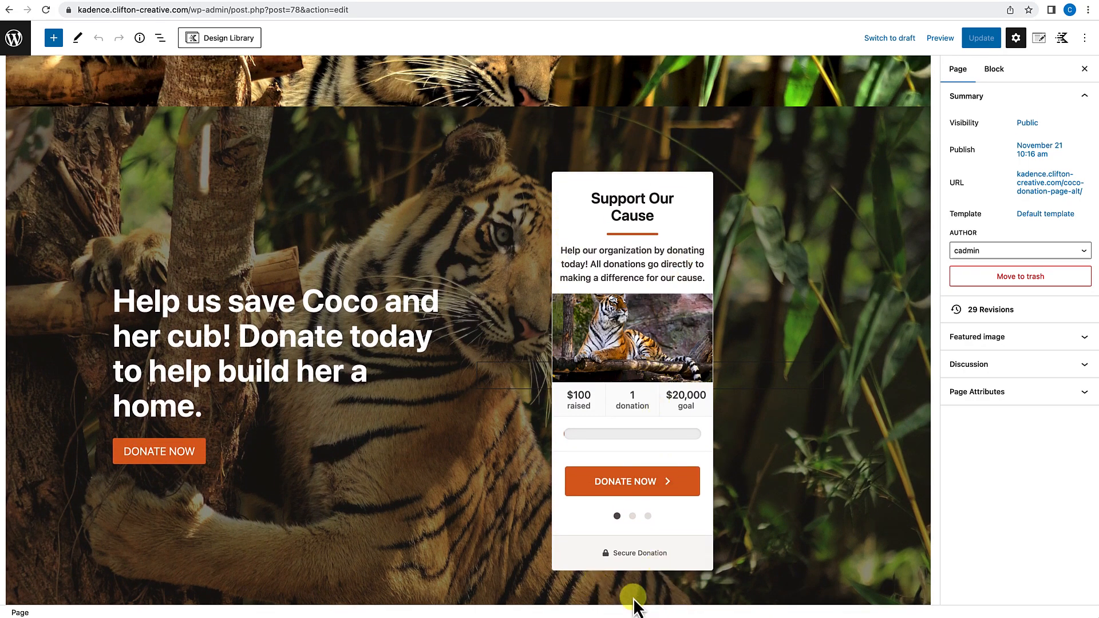
scroll(646, 326, down, 1)
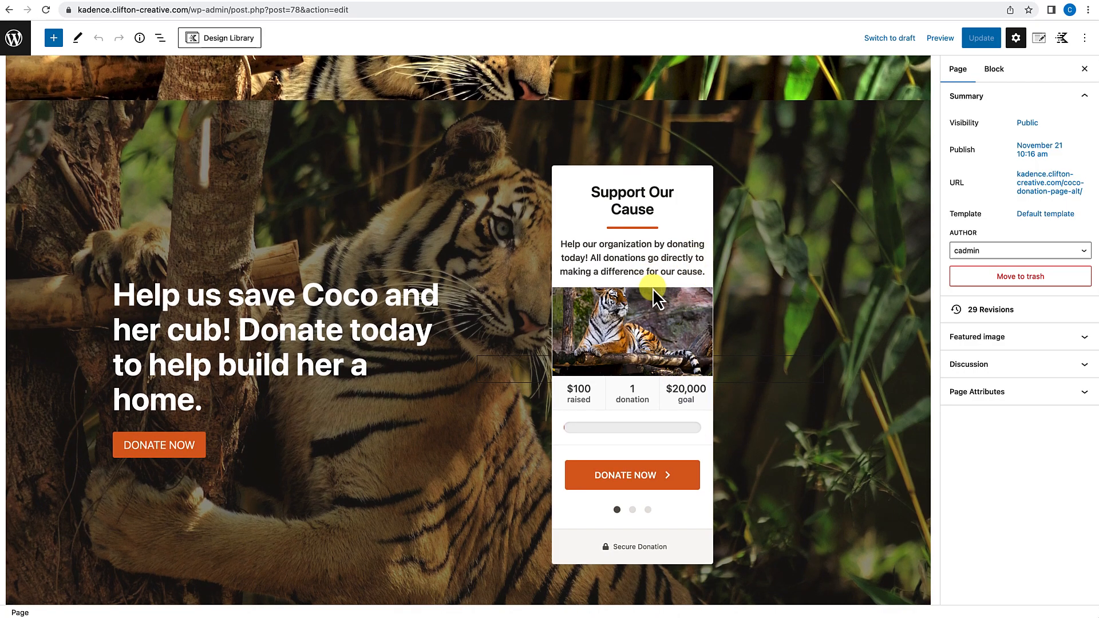
click(160, 39)
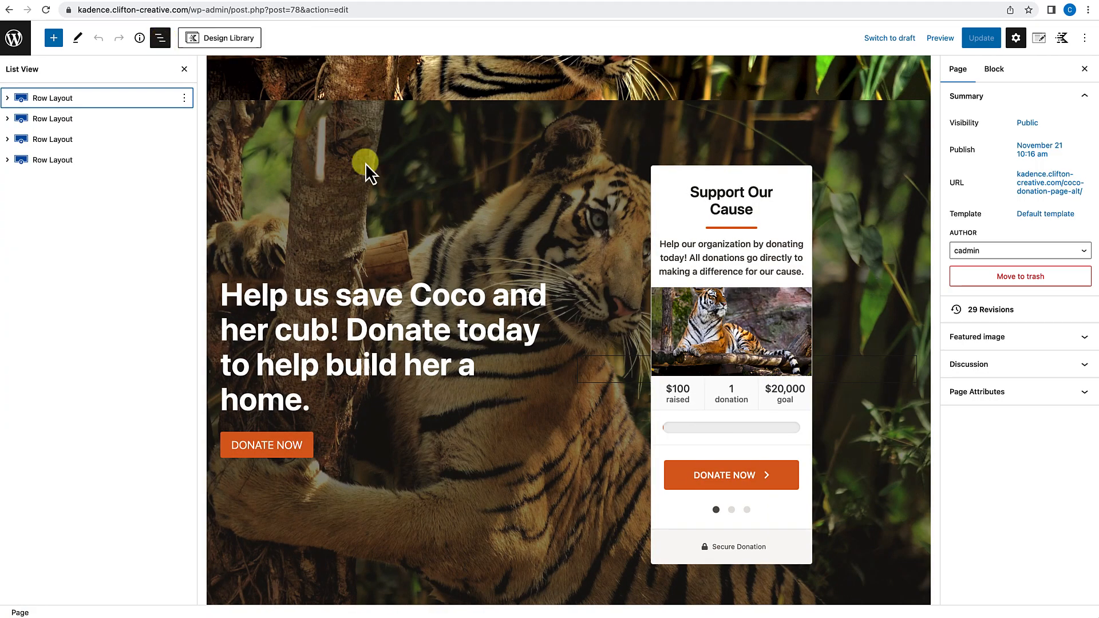
click(666, 176)
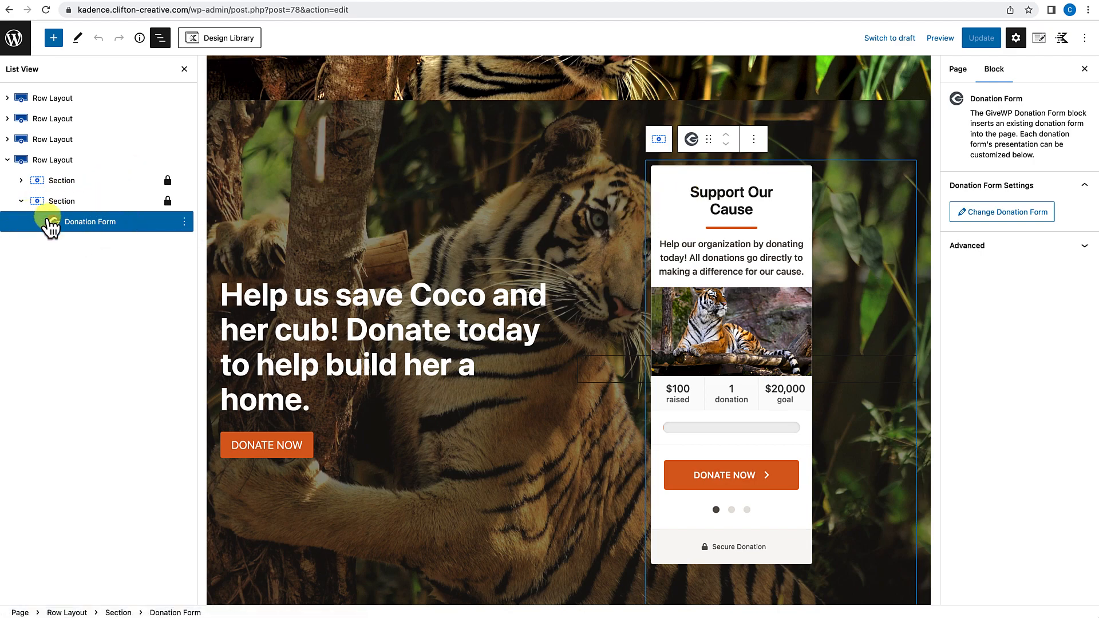
click(68, 206)
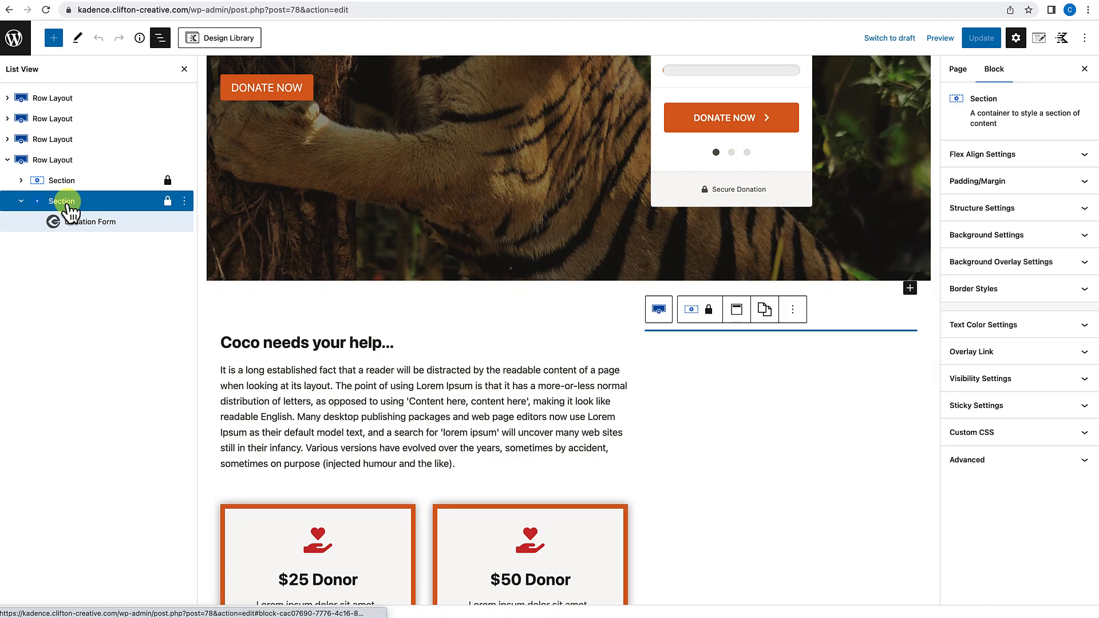
scroll(348, 296, up, 3)
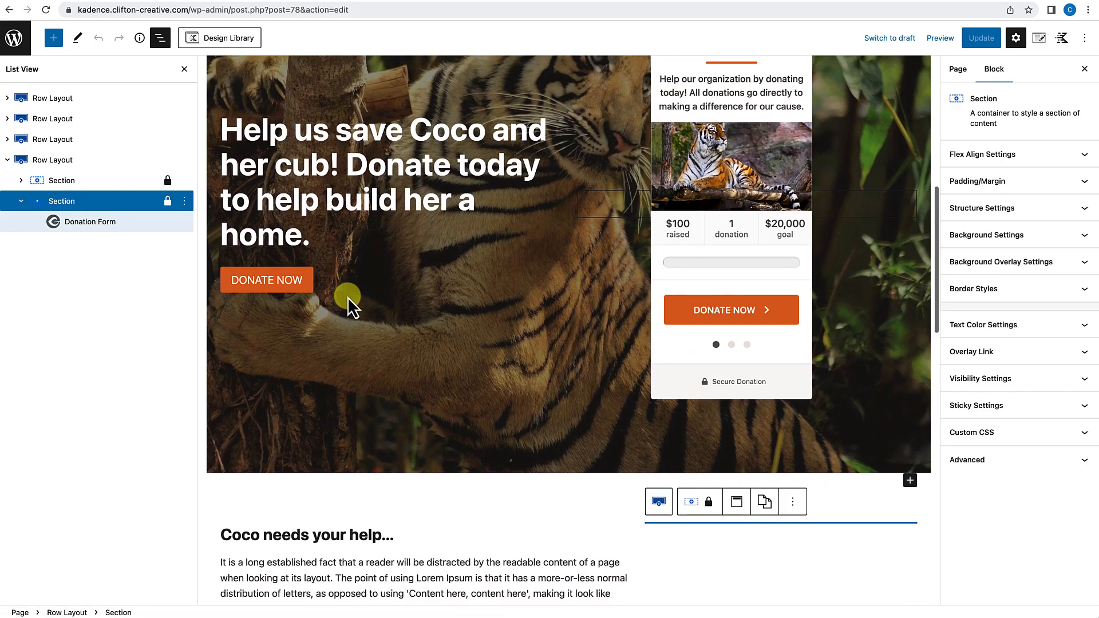
scroll(348, 296, up, 3)
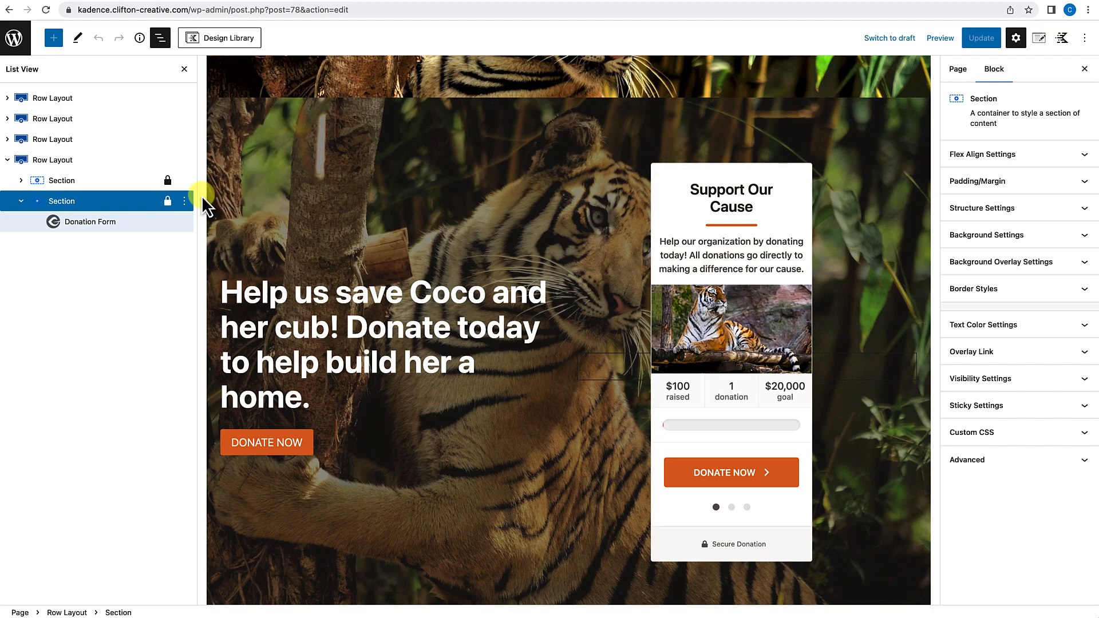
Step: Set the Donation Form section's top margin to 20 for mobile only and update the page
click(1004, 186)
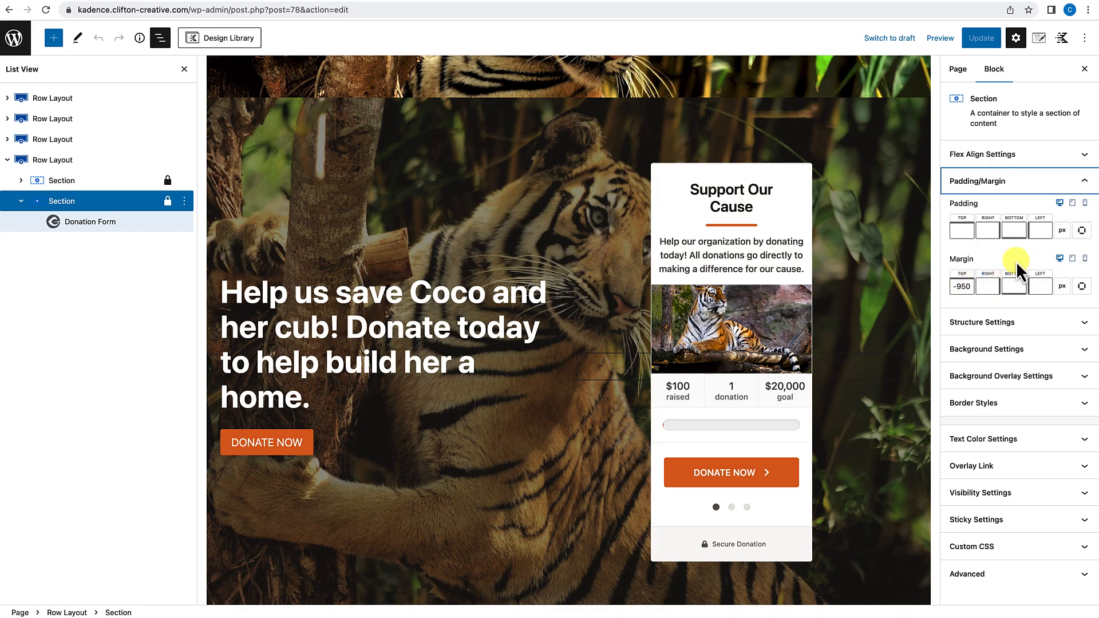
click(1085, 204)
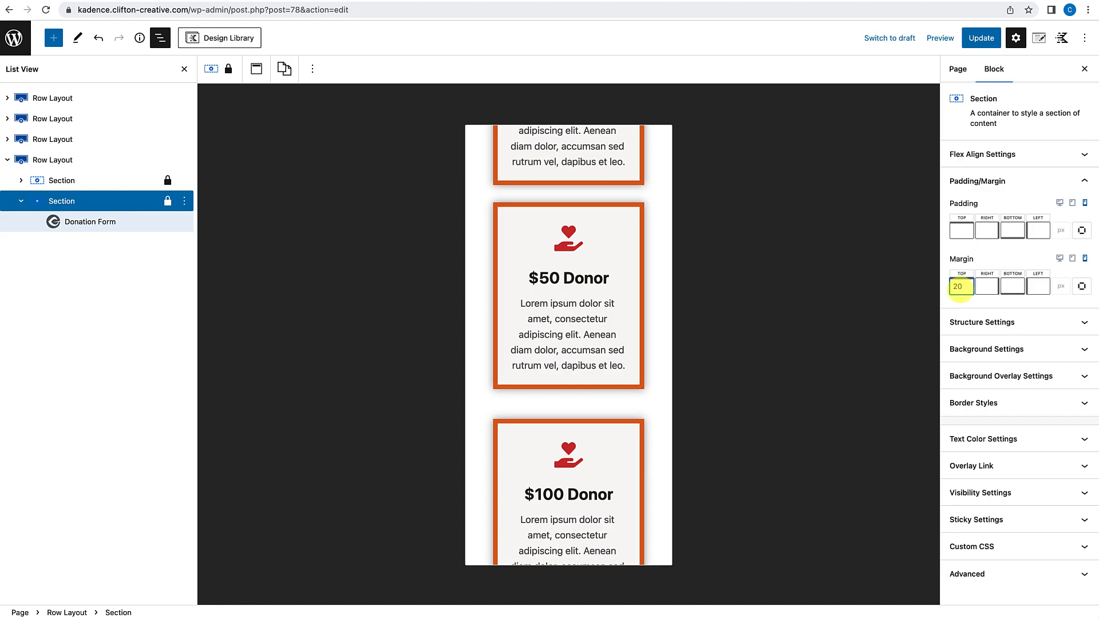
scroll(641, 400, down, 10)
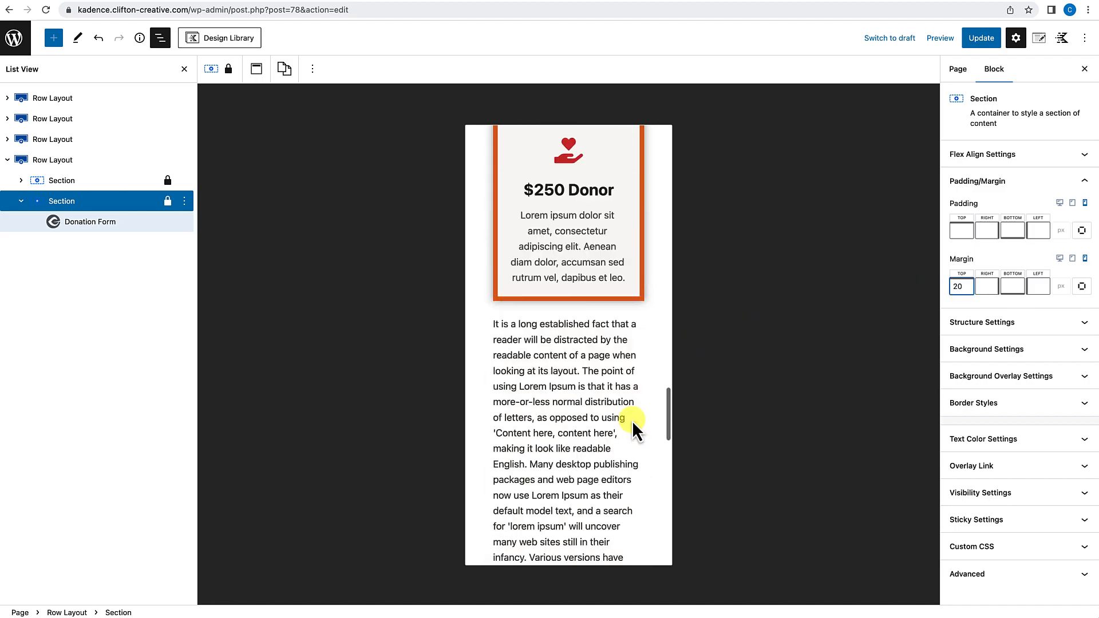
scroll(632, 420, down, 10)
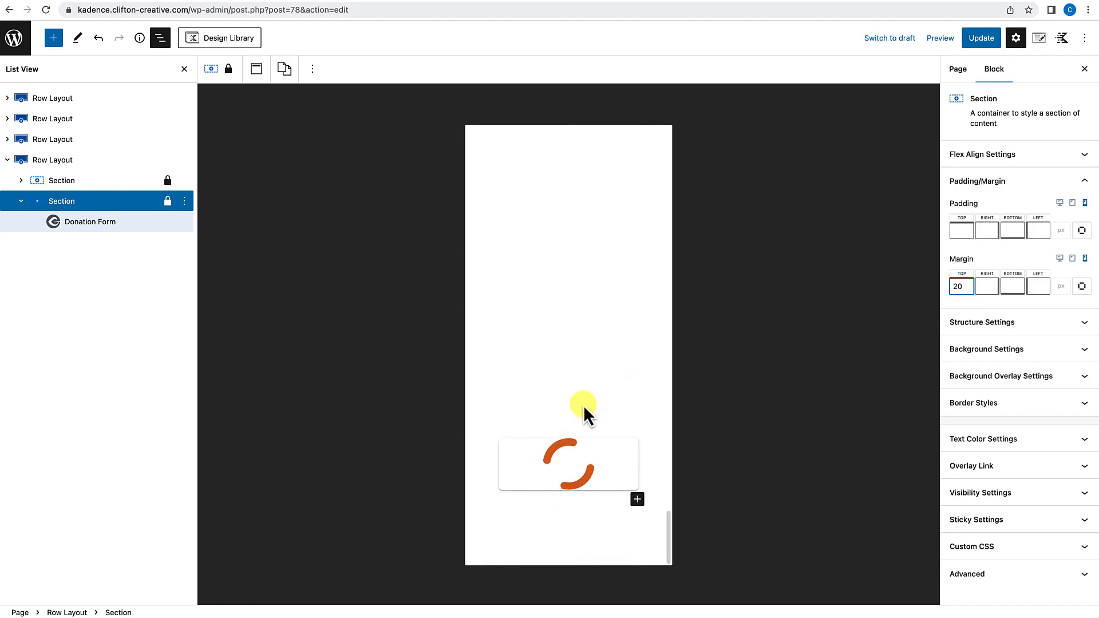
scroll(581, 399, up, 10)
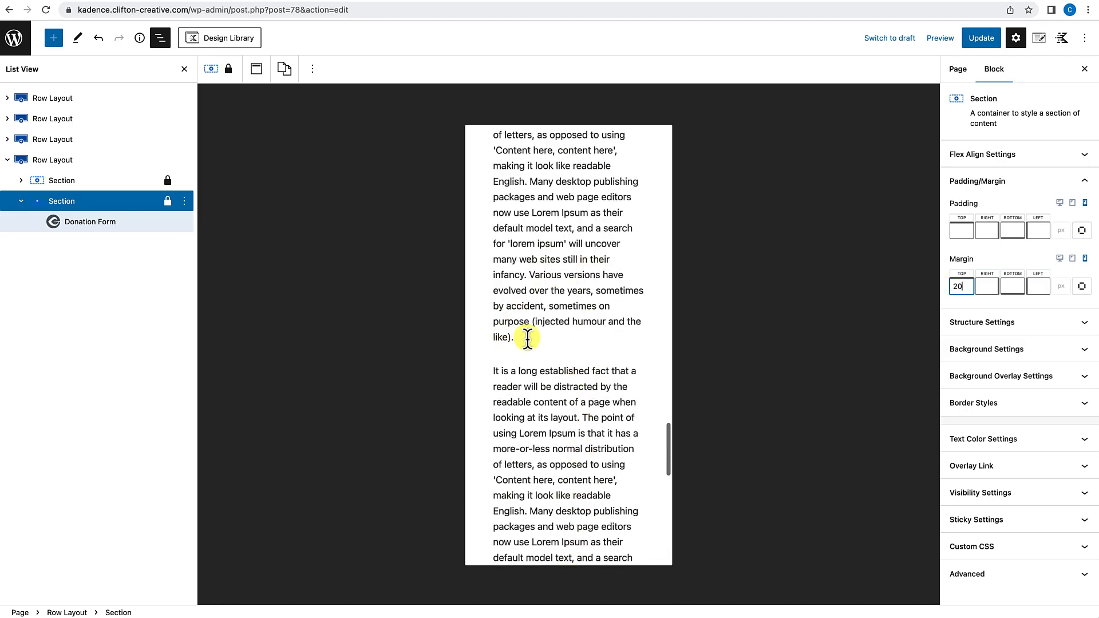
scroll(527, 339, up, 15)
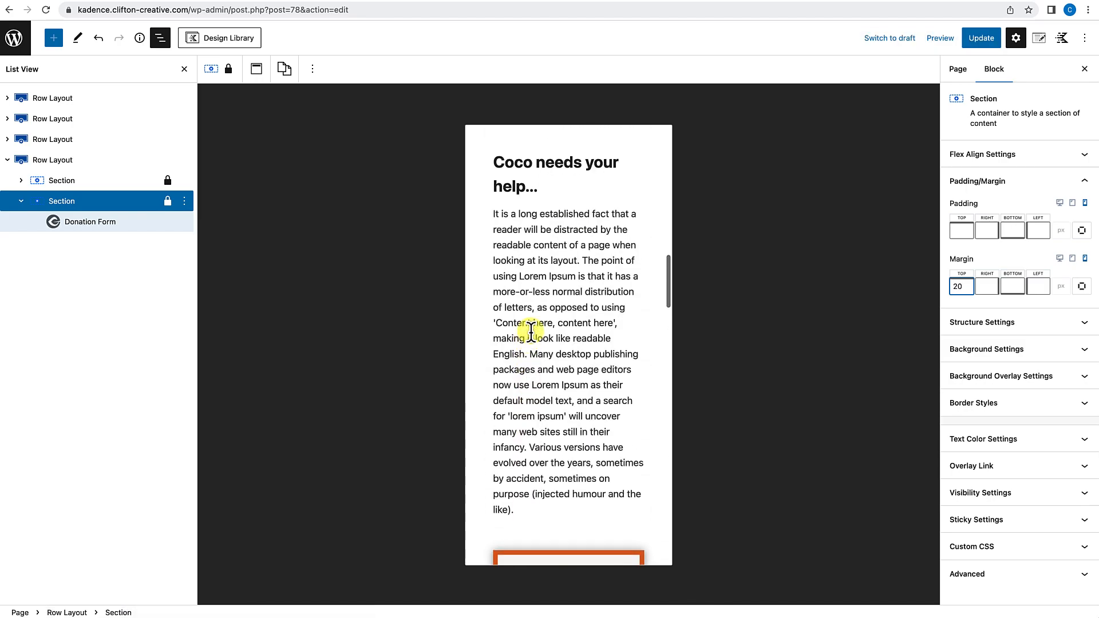
click(982, 39)
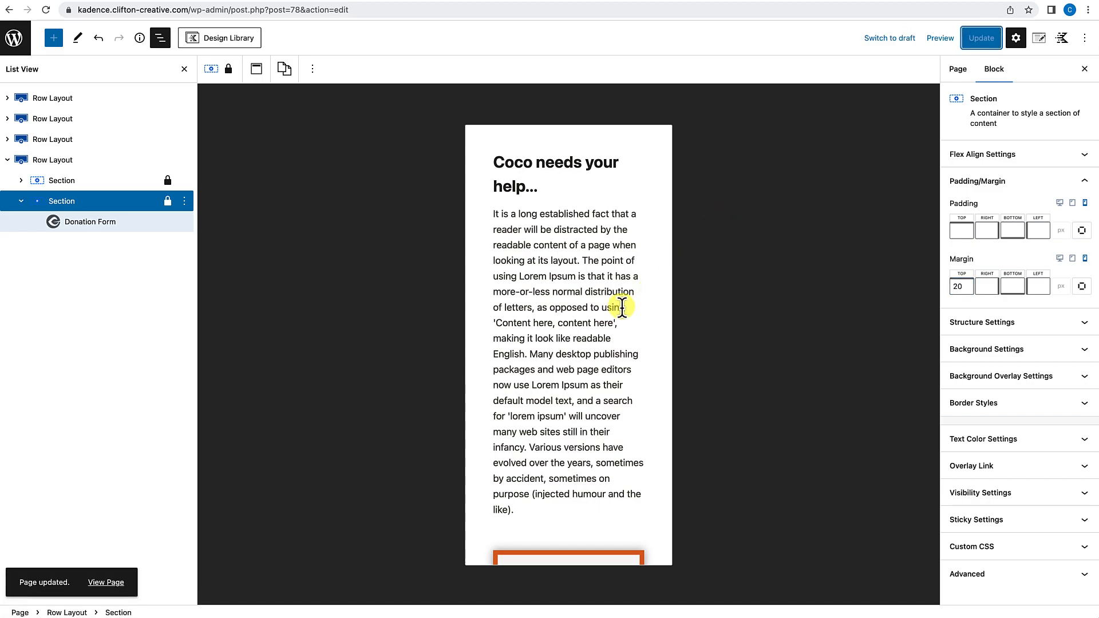
Step: Examine the mobile banner, tiger image row and hero in the editor's mobile preview
scroll(622, 306, up, 10)
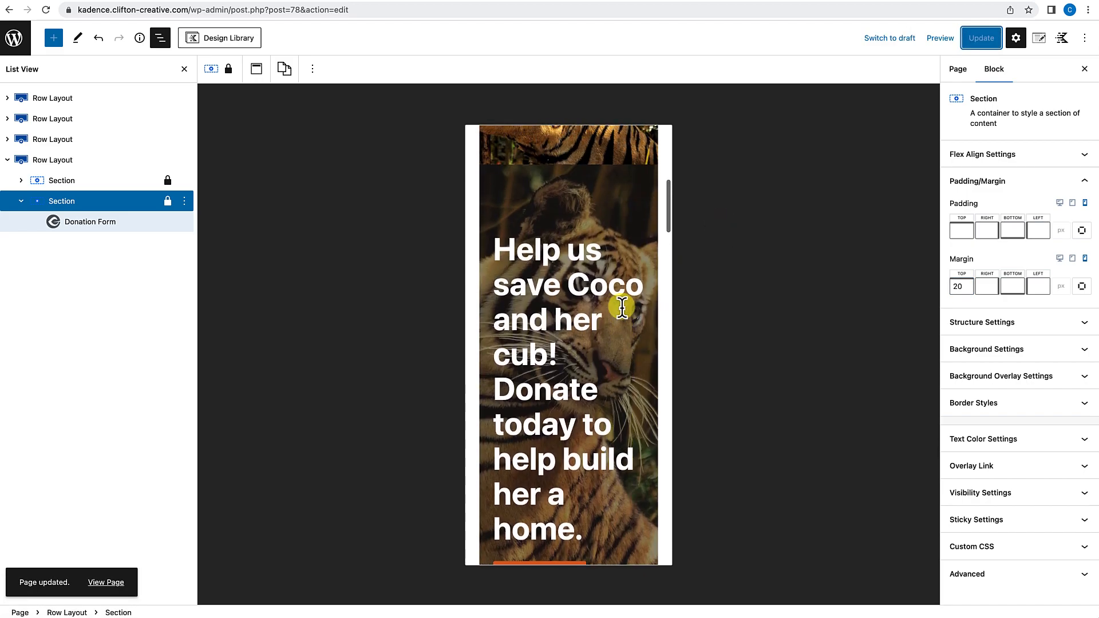
scroll(621, 306, up, 4)
scroll(622, 306, down, 2)
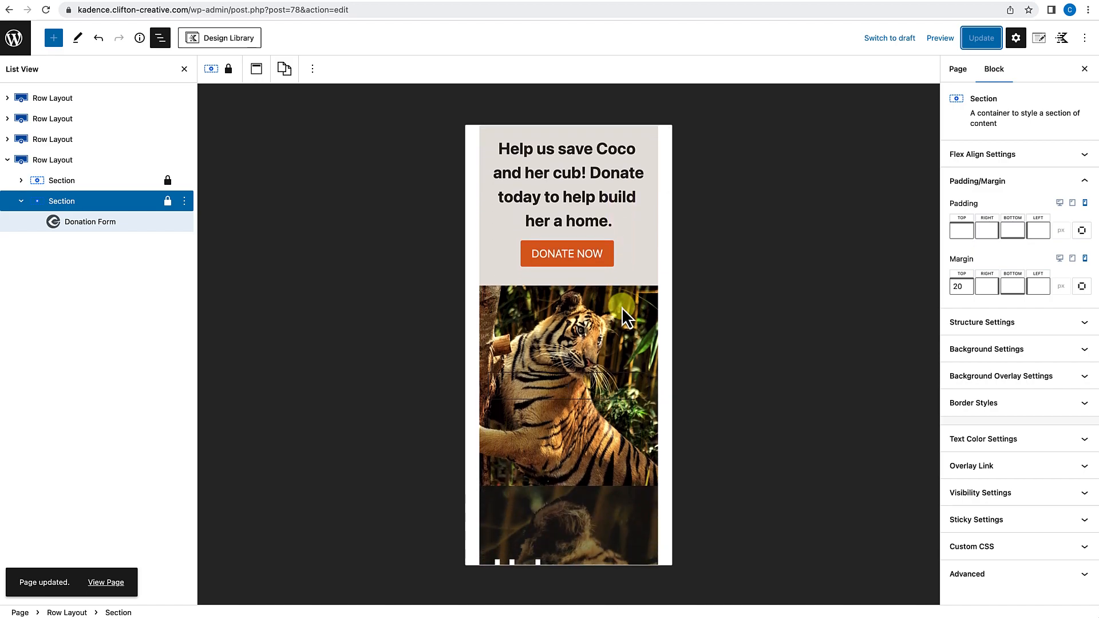
scroll(616, 362, down, 7)
scroll(613, 355, up, 7)
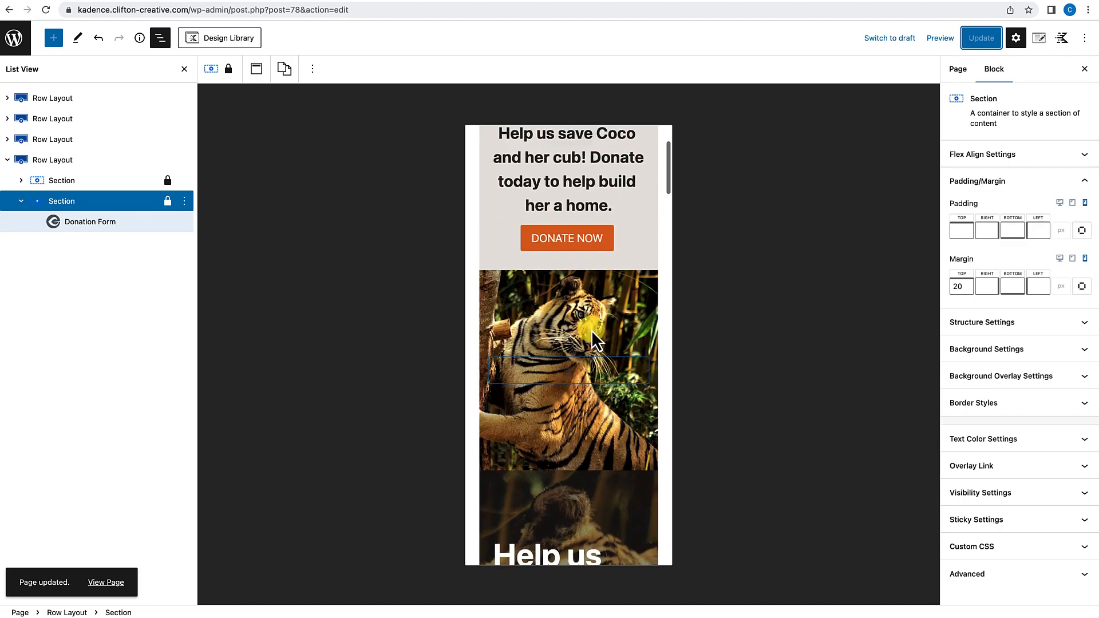
Step: Examine the mobile preview from the banner's donate button down to the Donation Form and back up through the donor cards
click(602, 245)
click(603, 238)
click(627, 219)
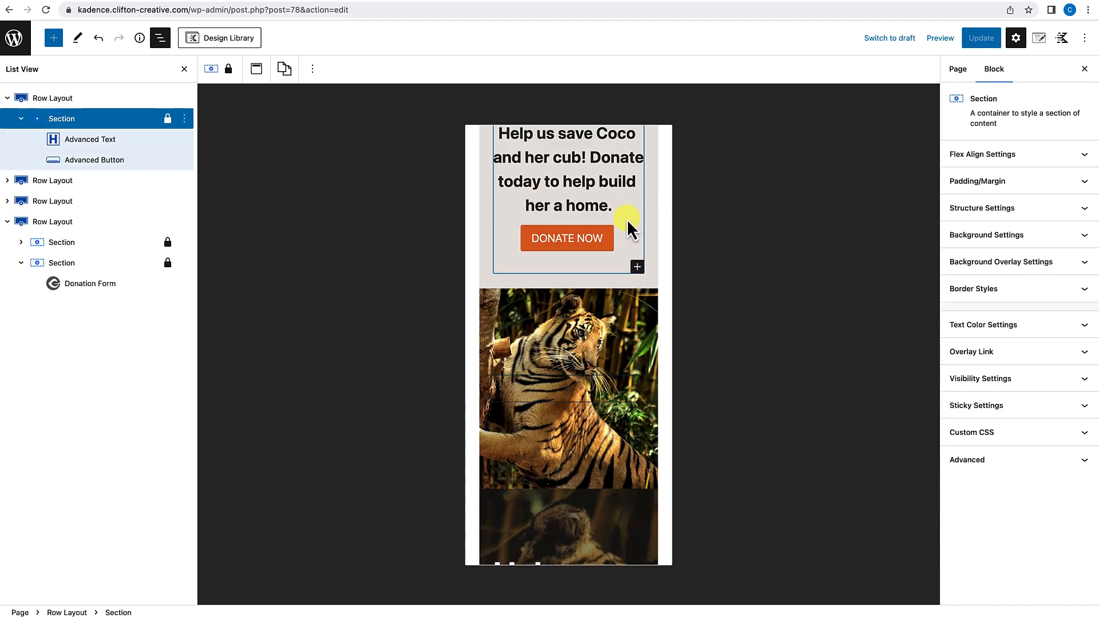
scroll(570, 449, down, 20)
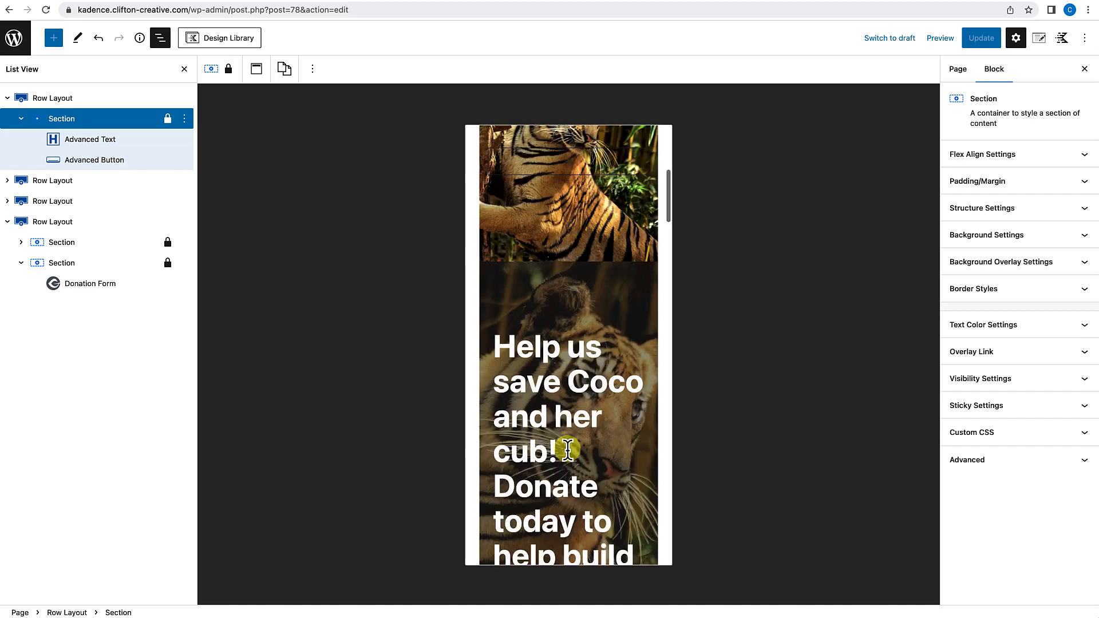
scroll(568, 449, down, 5)
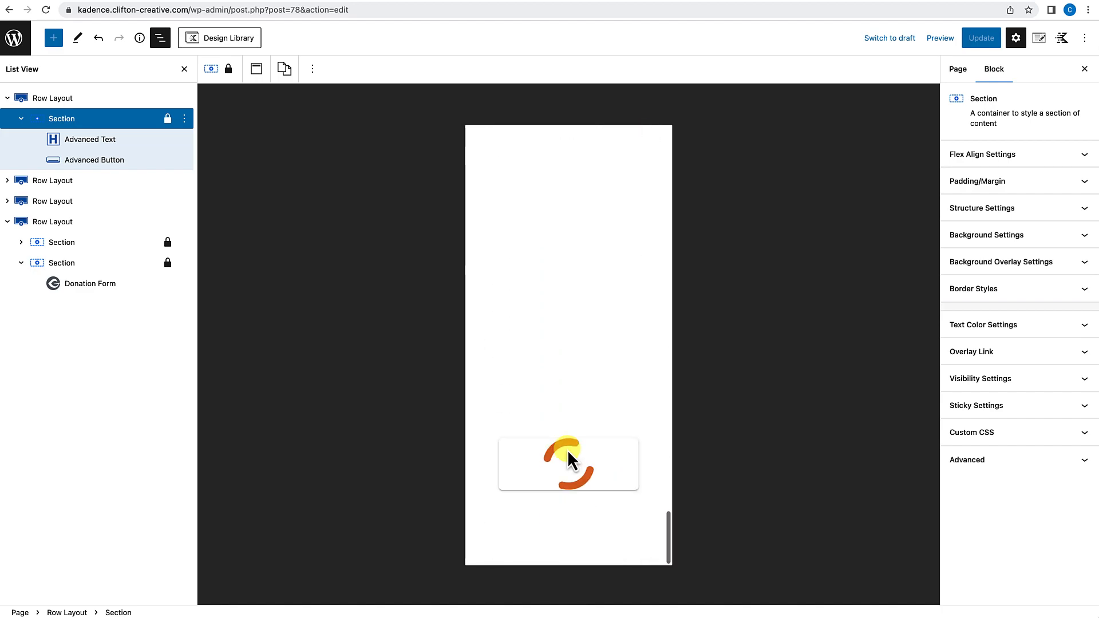
click(595, 354)
scroll(597, 354, up, 8)
scroll(597, 354, down, 3)
scroll(597, 354, up, 10)
scroll(589, 375, up, 10)
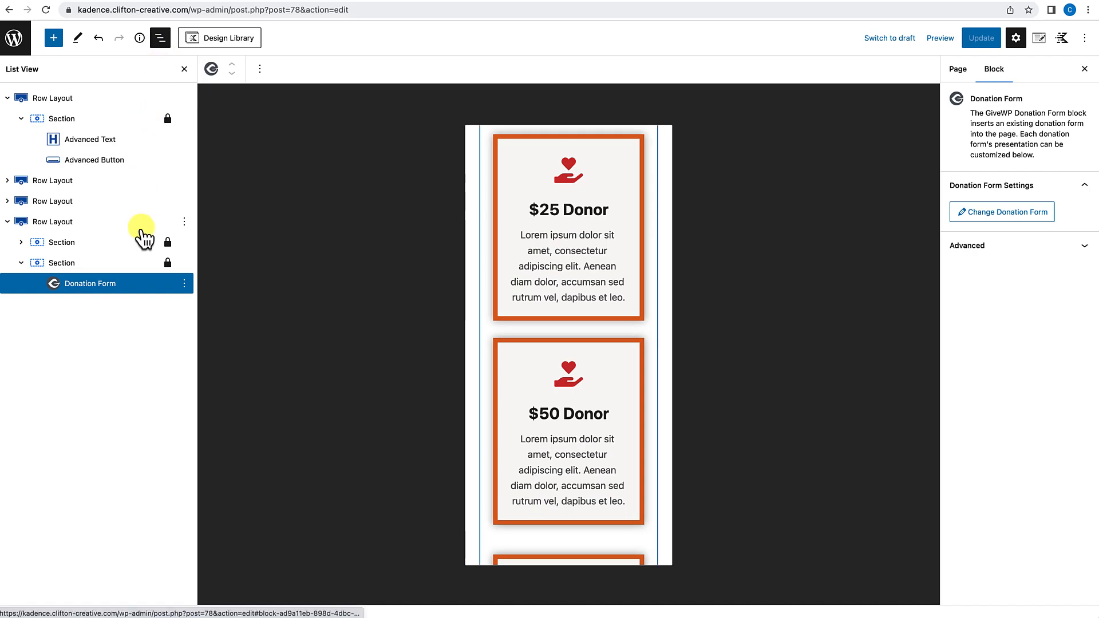
Step: Give the section containing the Donation Form the HTML anchor CocoForm and update the page
click(62, 263)
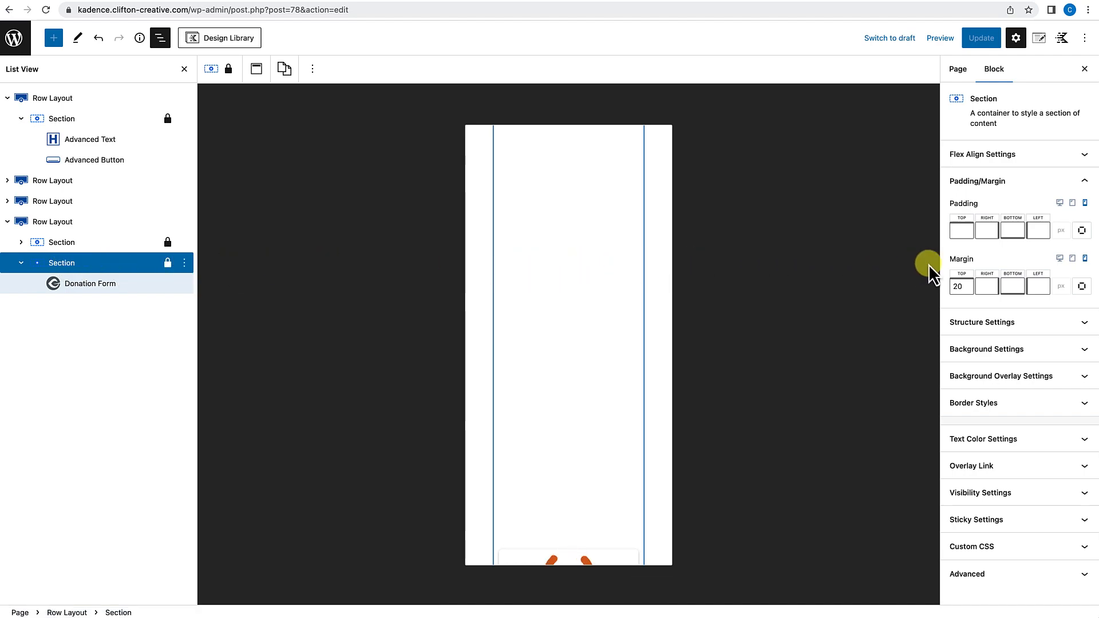
click(981, 575)
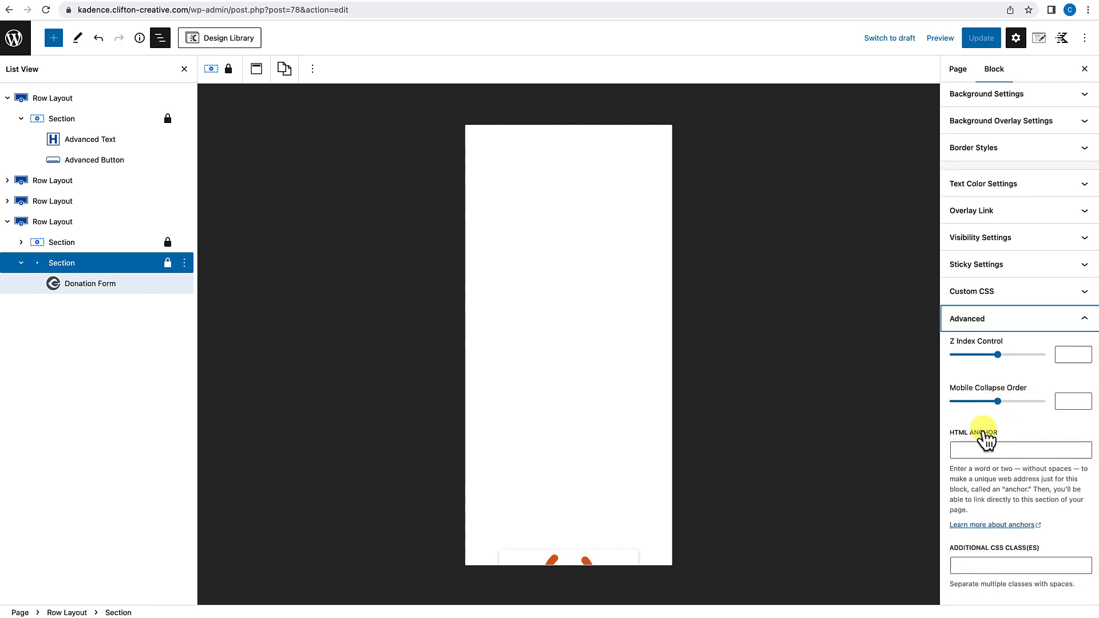
click(979, 451)
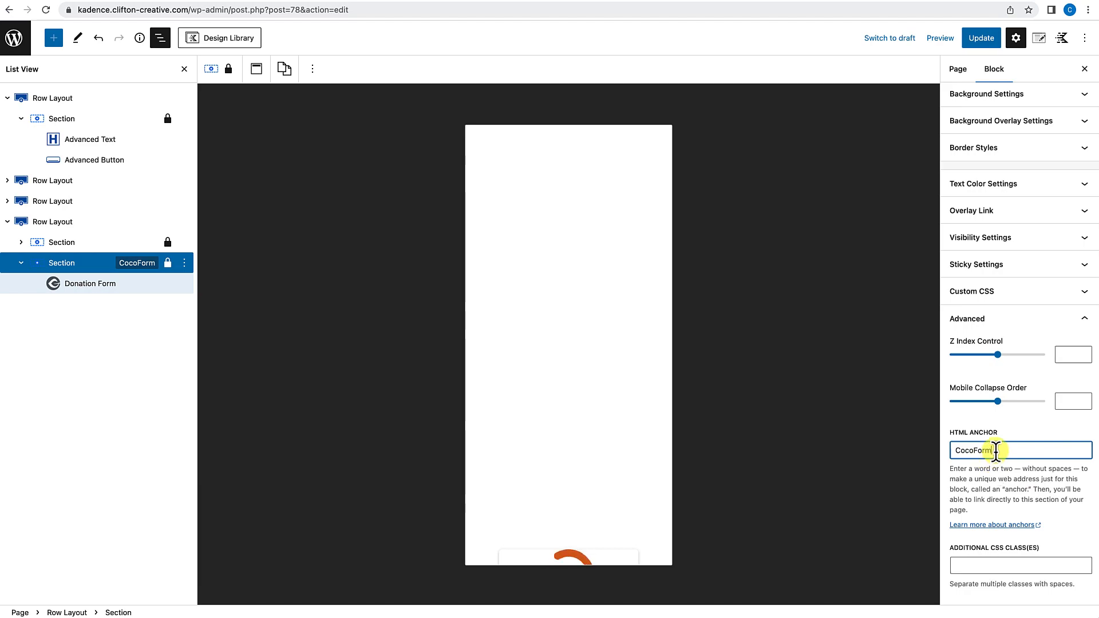
drag(995, 451, 914, 445)
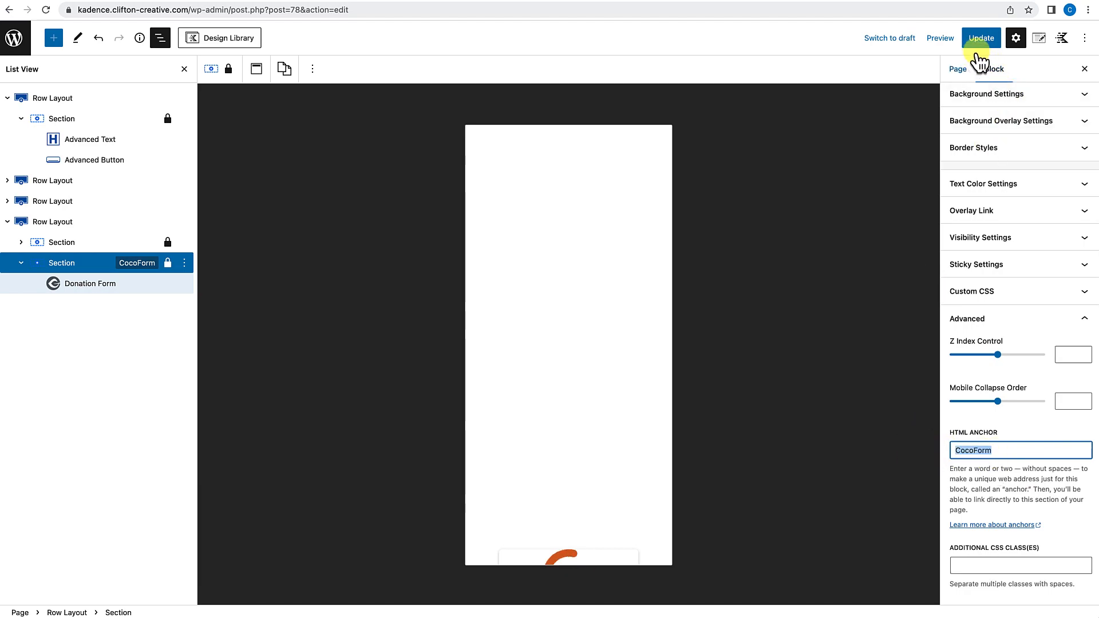
click(981, 39)
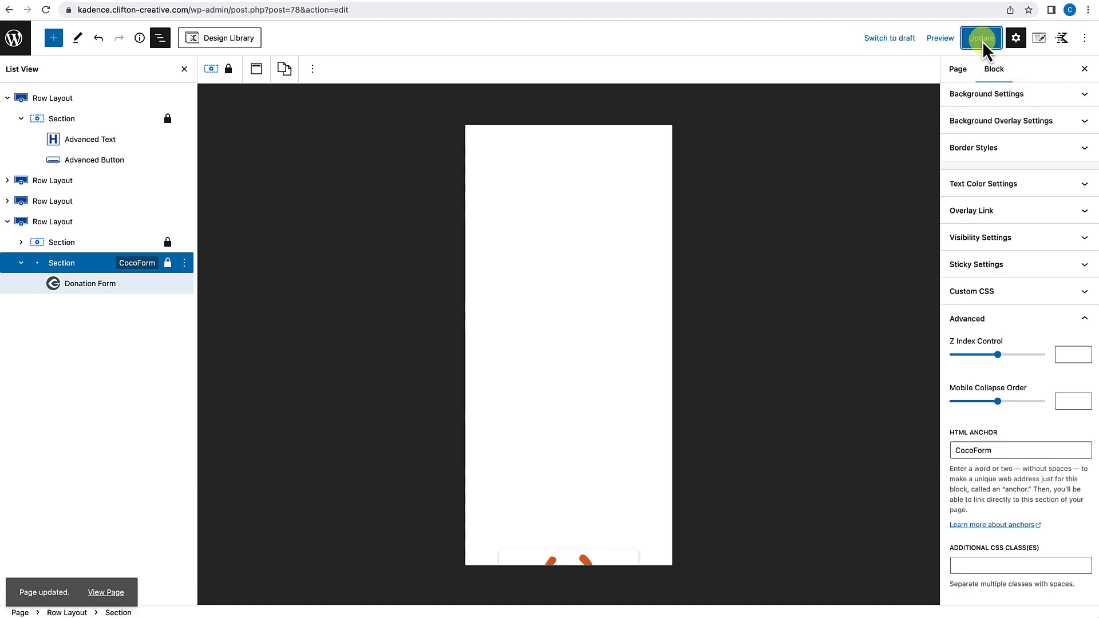
Step: Set the link of the mobile banner's DONATE NOW button to #CocoForm
scroll(561, 391, up, 20)
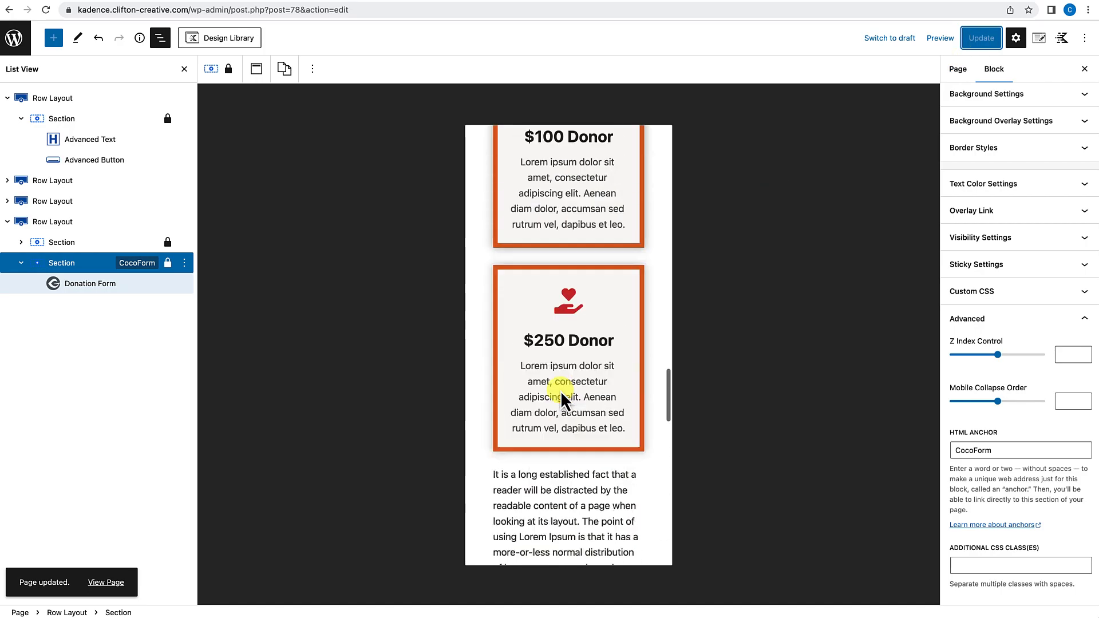
click(559, 359)
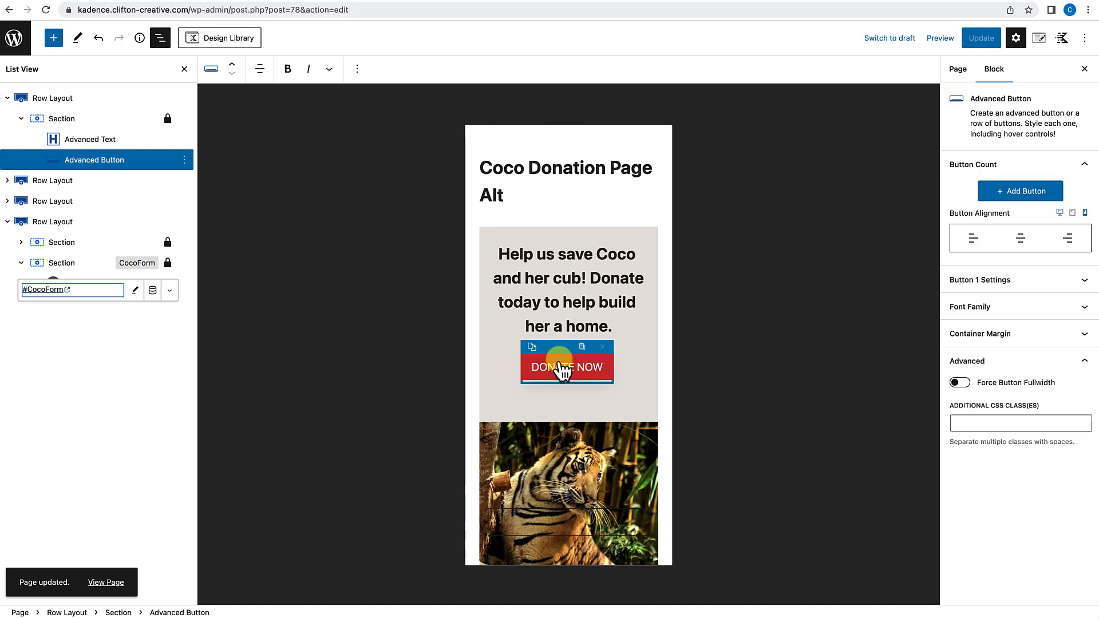
click(559, 363)
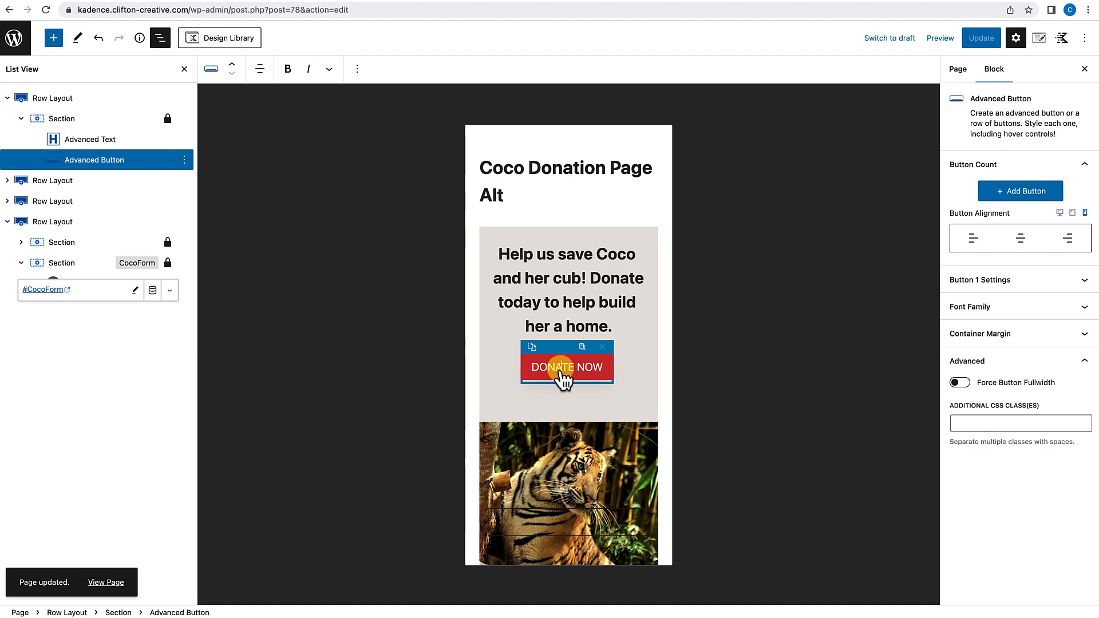
click(994, 279)
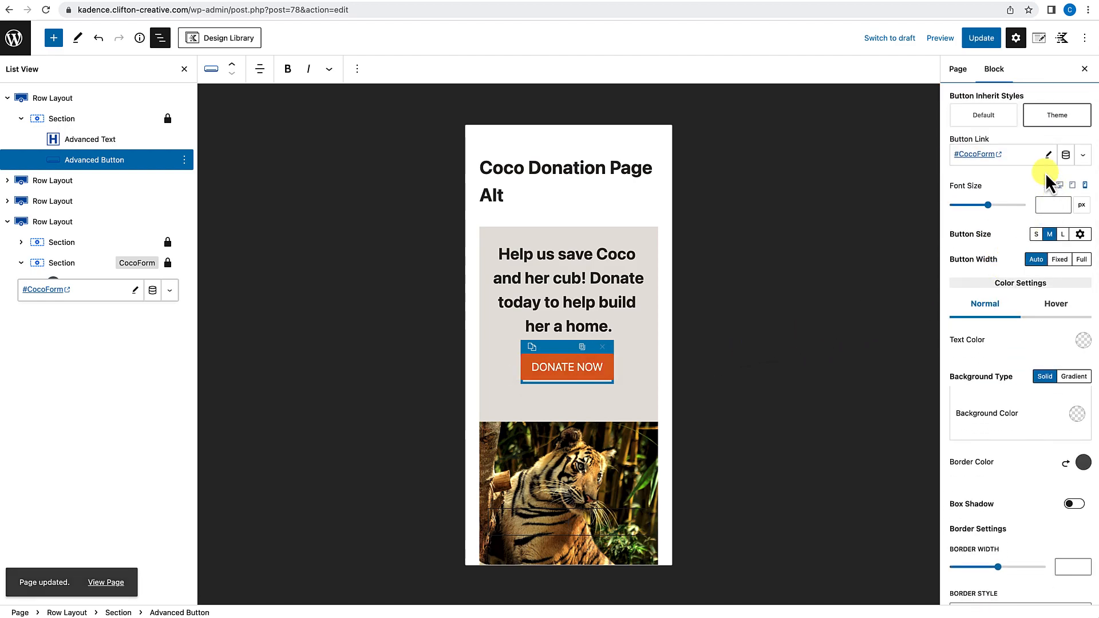
click(1047, 157)
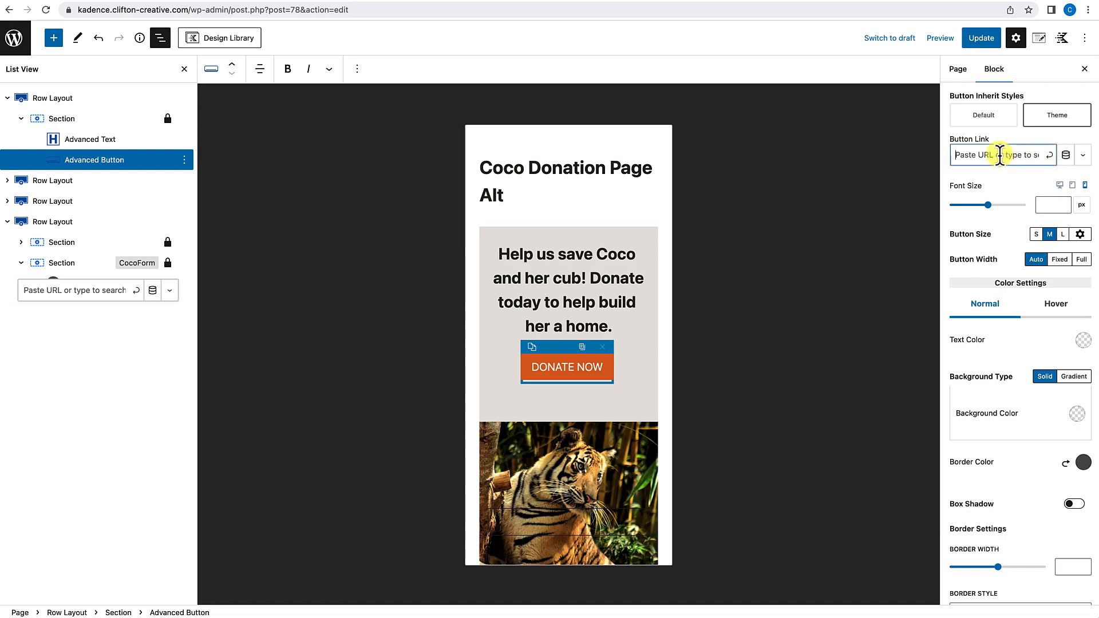
text(#)
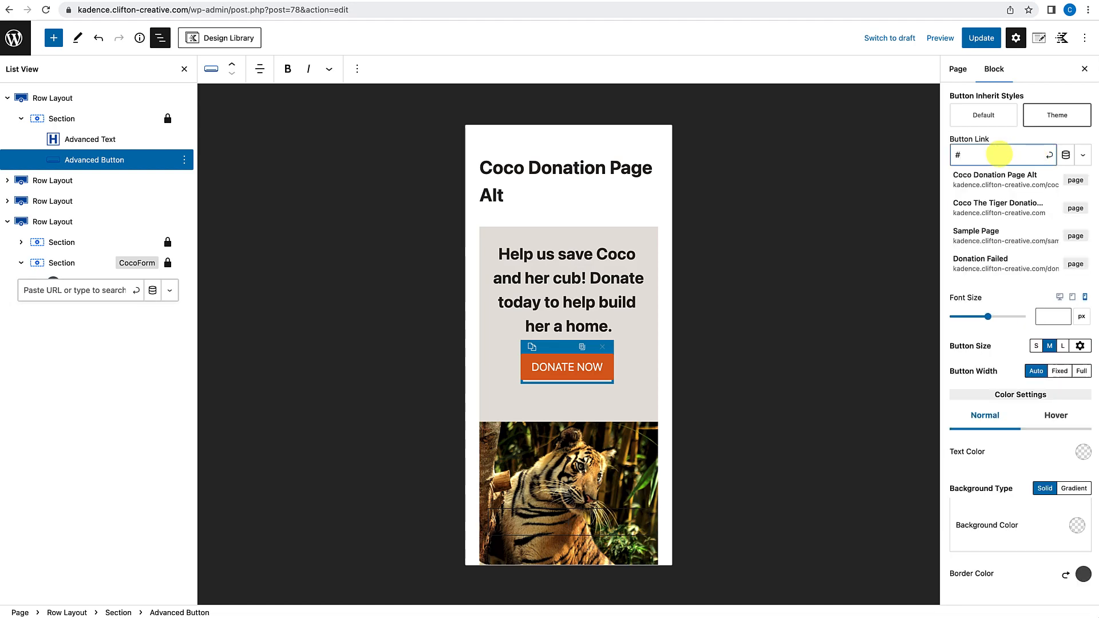
text(CocoForm)
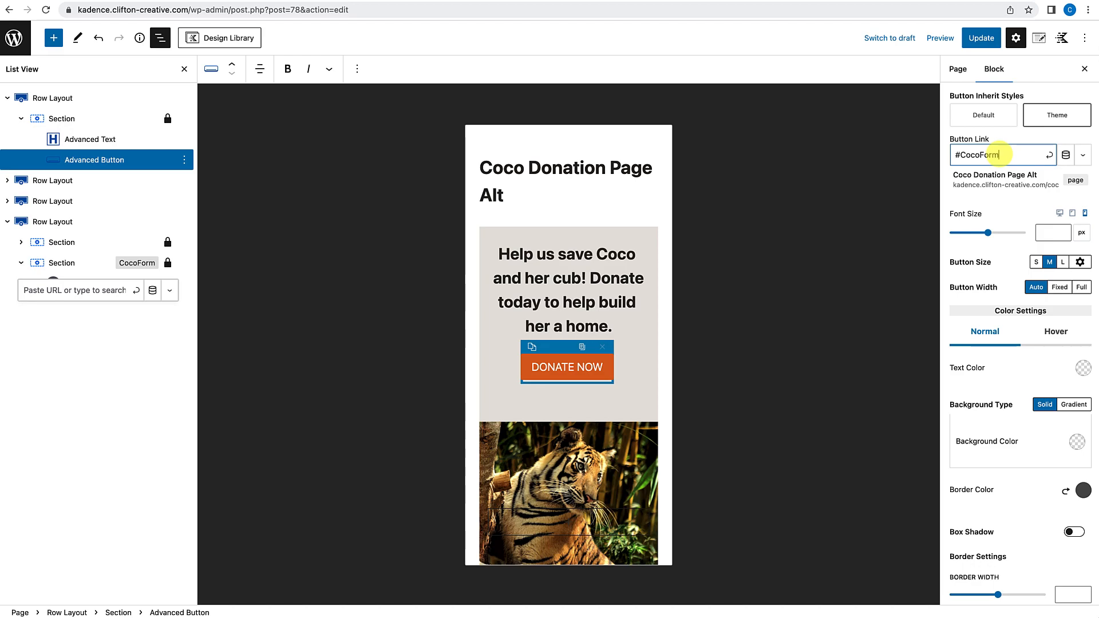
click(1049, 156)
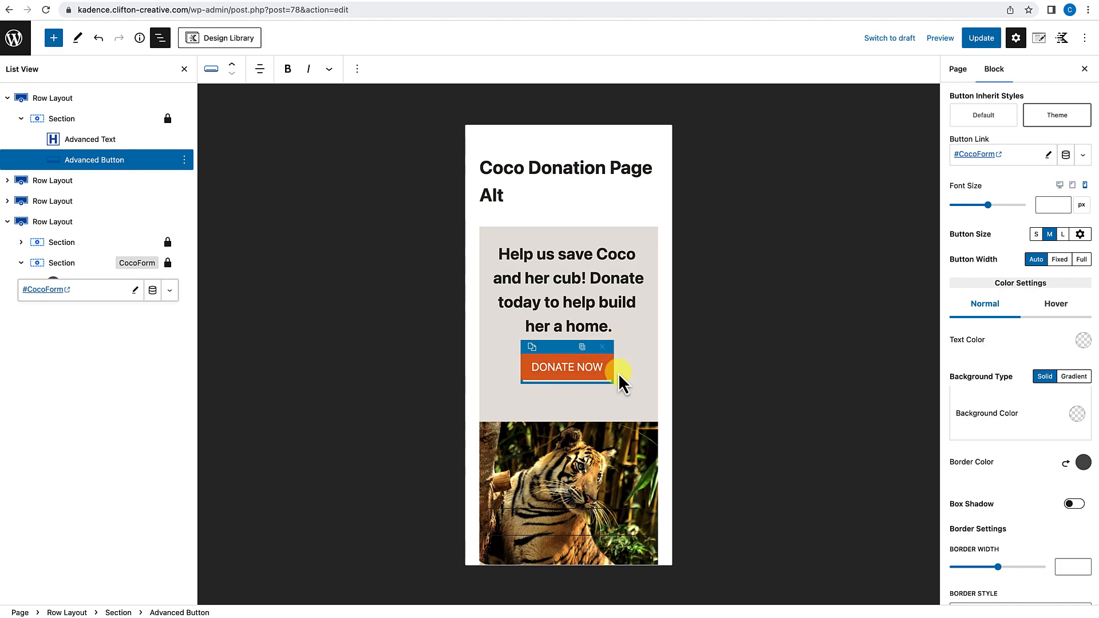
Step: Examine the hero, body text and donor cards between the mobile banner and the donation form for places needing another donate button
scroll(601, 407, down, 15)
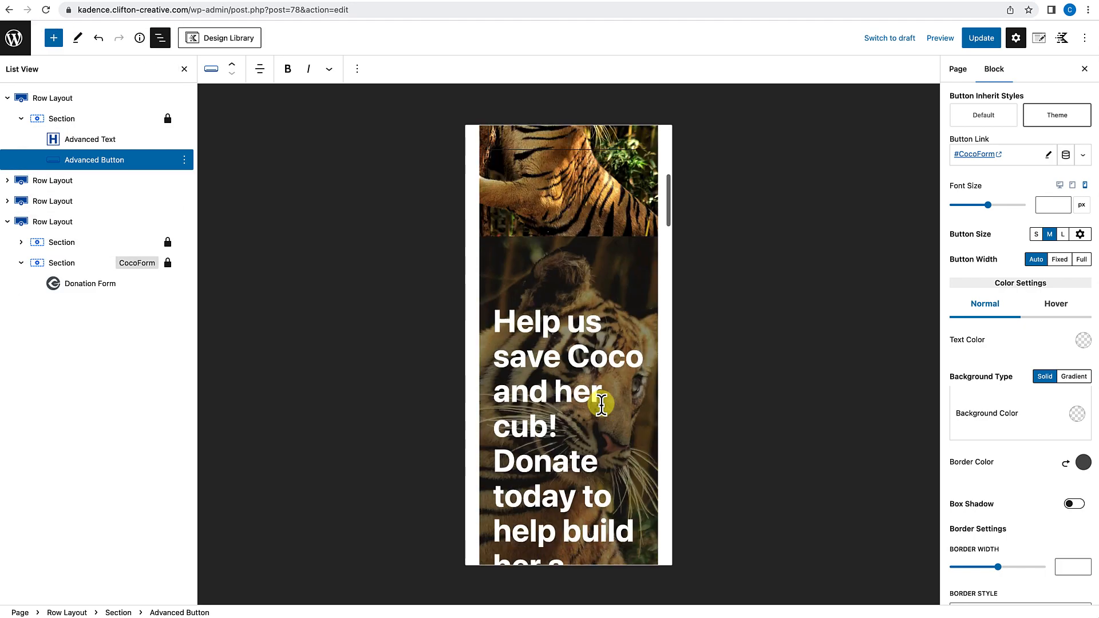
scroll(601, 407, up, 5)
scroll(530, 393, down, 4)
scroll(579, 446, down, 2)
scroll(601, 389, up, 15)
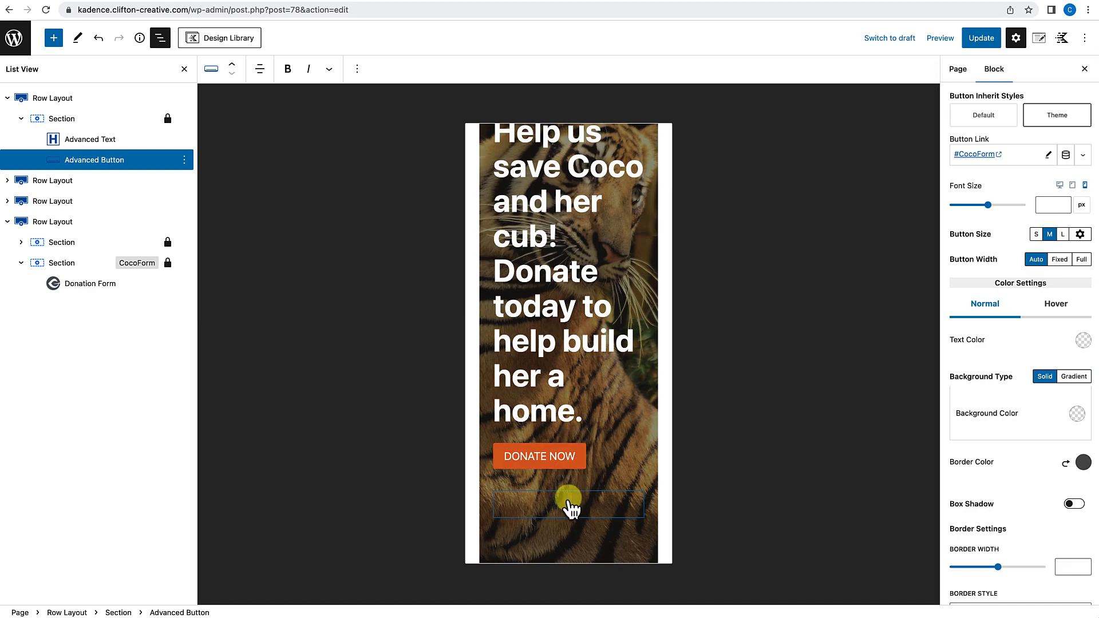
scroll(568, 501, down, 10)
scroll(581, 395, down, 8)
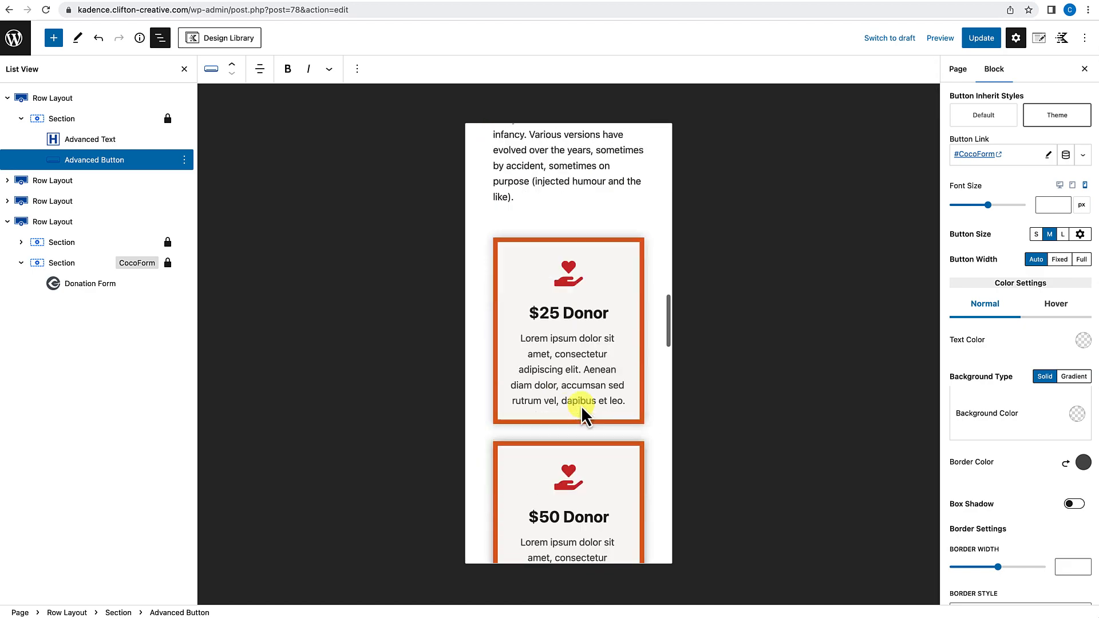
scroll(585, 301, up, 10)
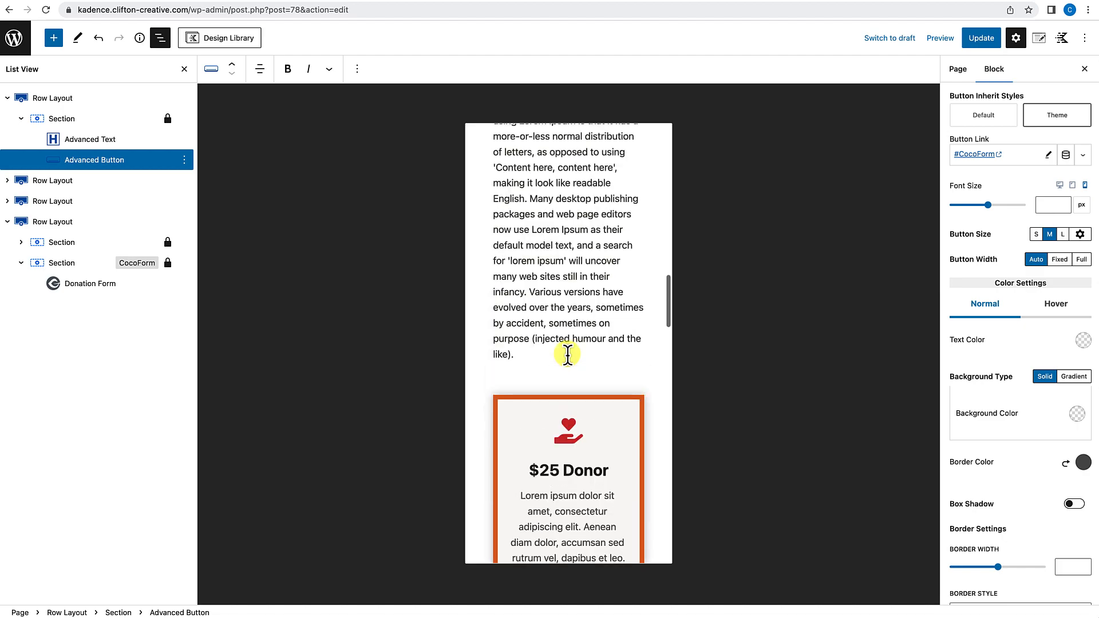
scroll(566, 348, down, 15)
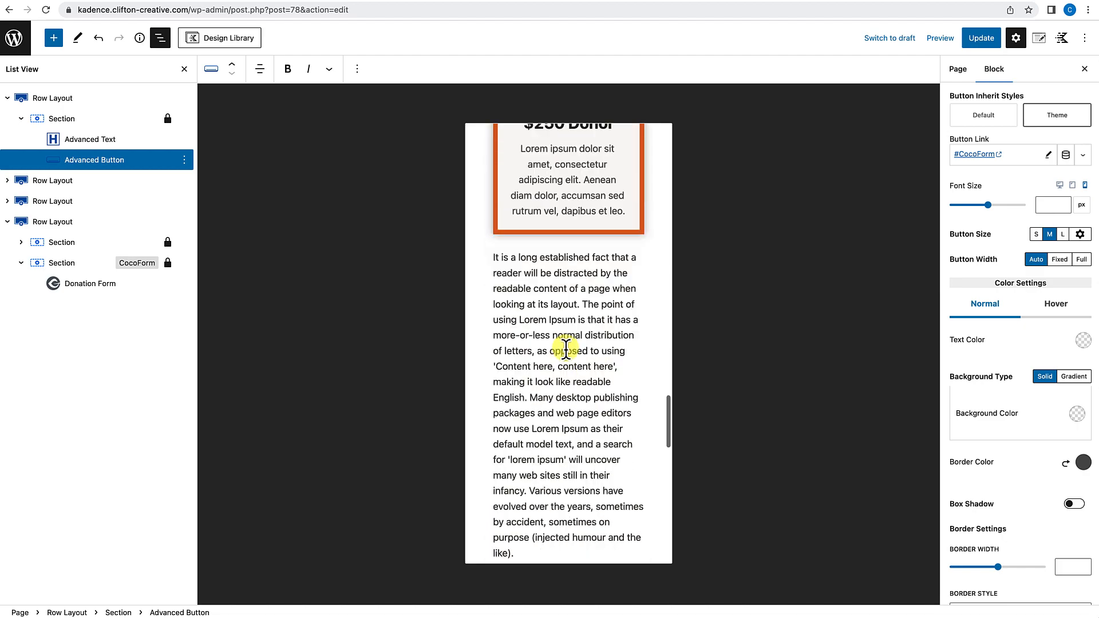
scroll(565, 347, up, 4)
scroll(565, 348, up, 10)
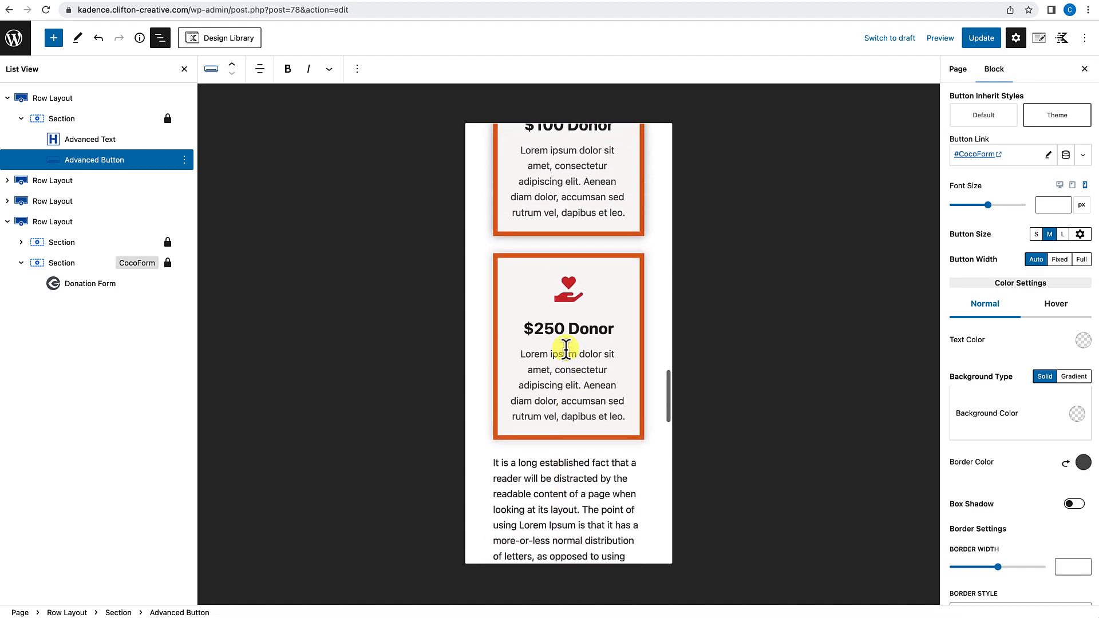
scroll(565, 348, up, 8)
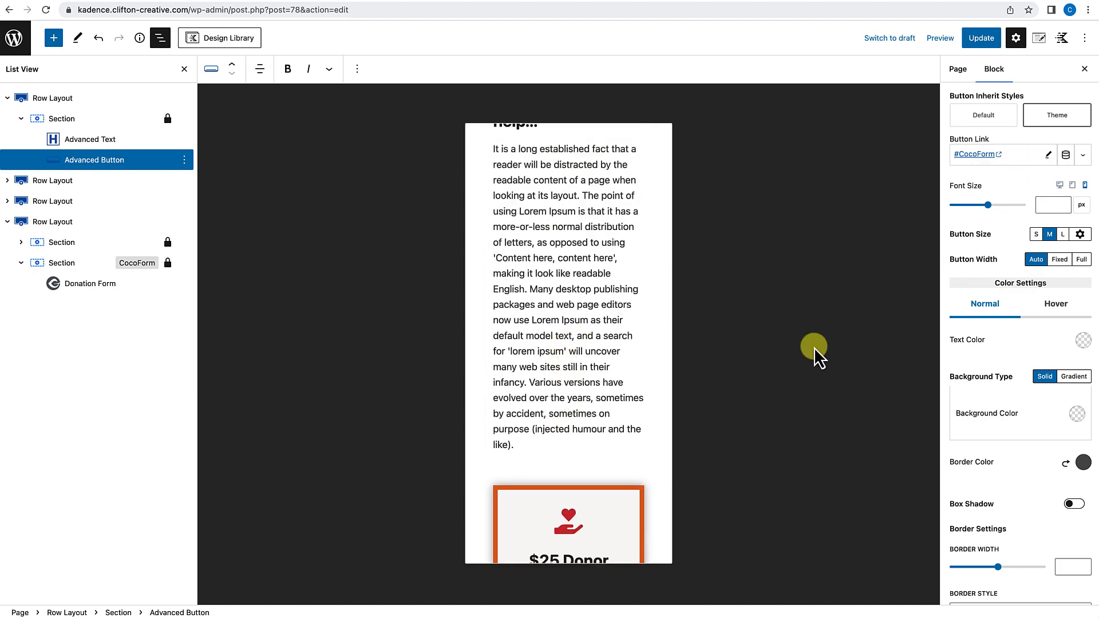
Step: Switch the editor to the desktop preview and insert a Section block between the $25/$50 and $100/$250 donor card rows
click(1060, 186)
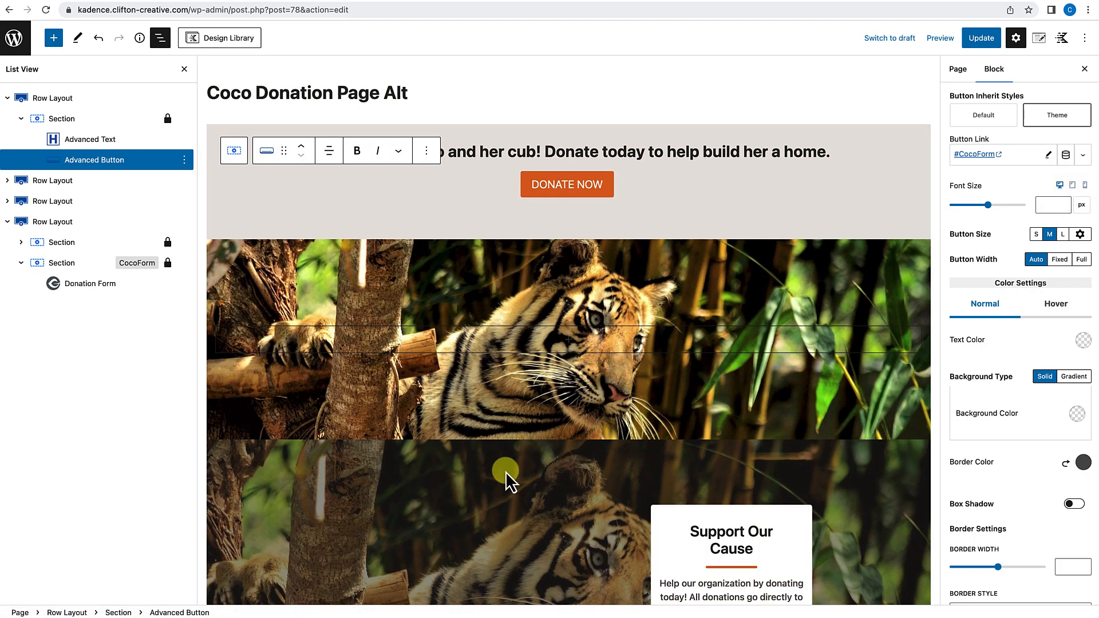
scroll(489, 445, down, 15)
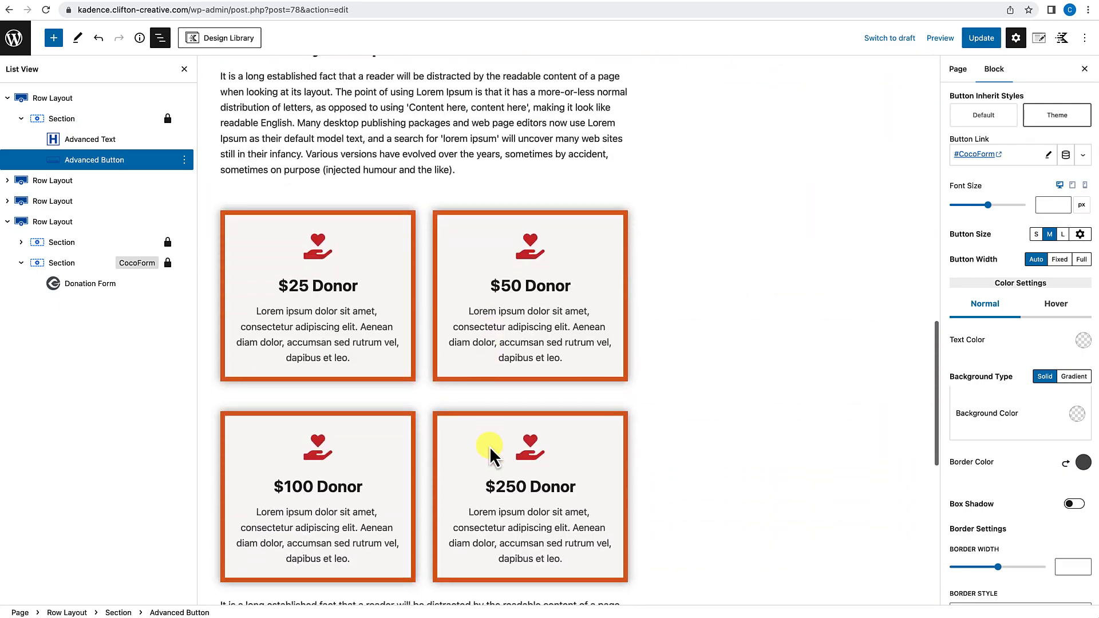
click(420, 356)
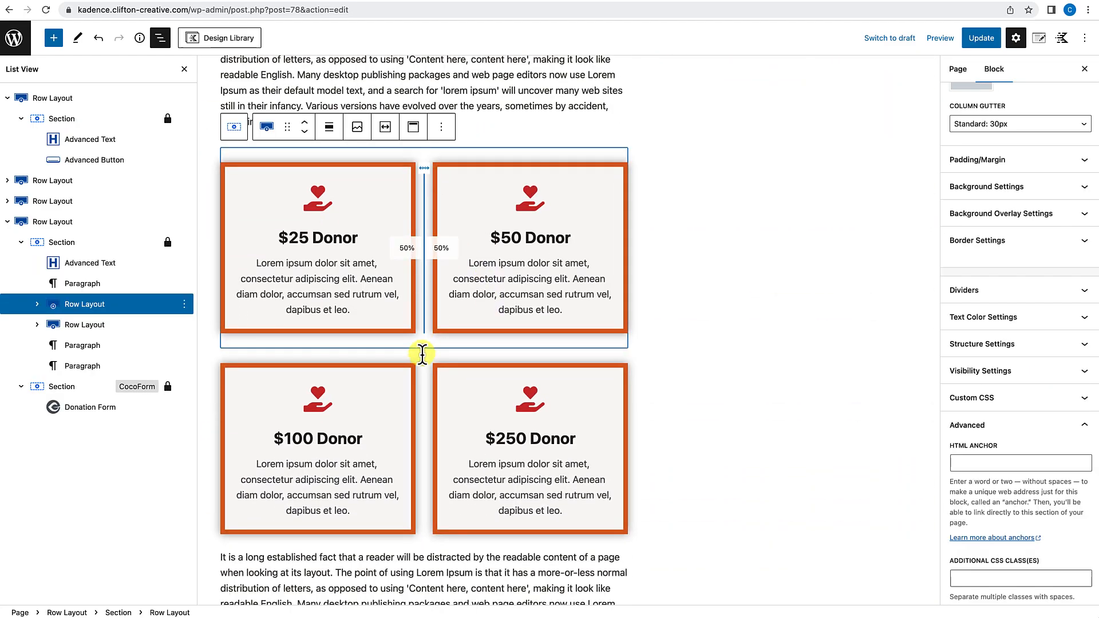
click(442, 131)
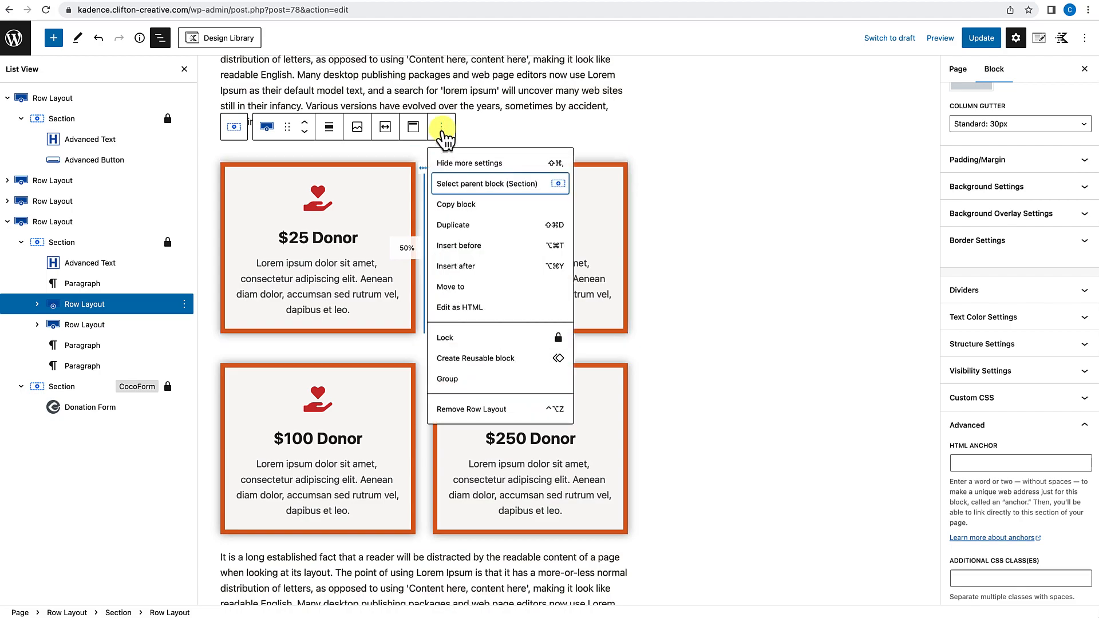
click(461, 267)
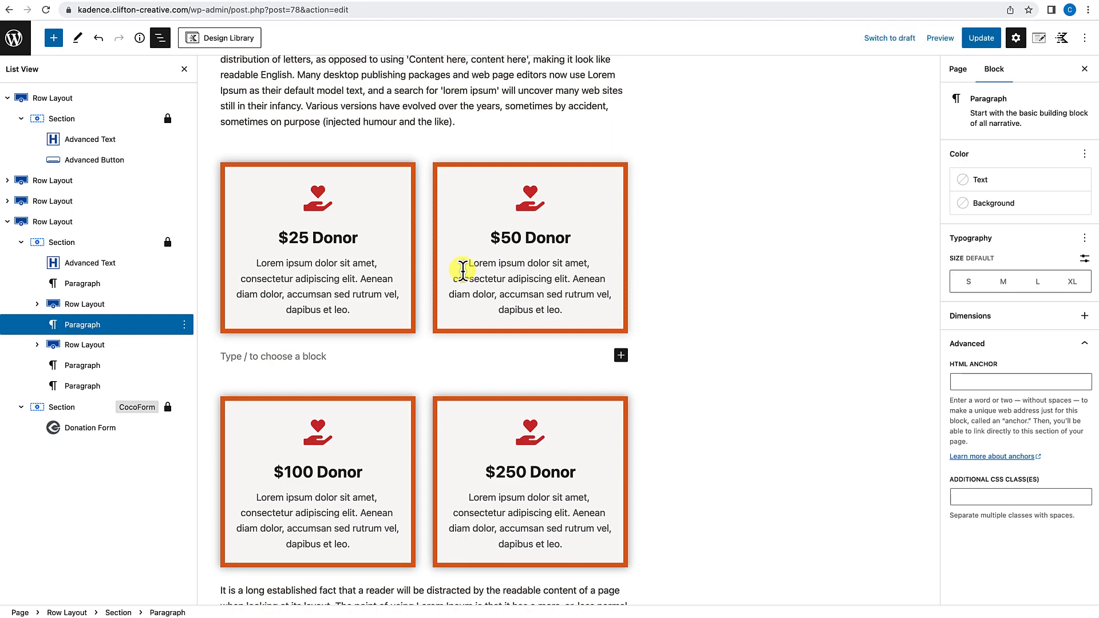
text(/se)
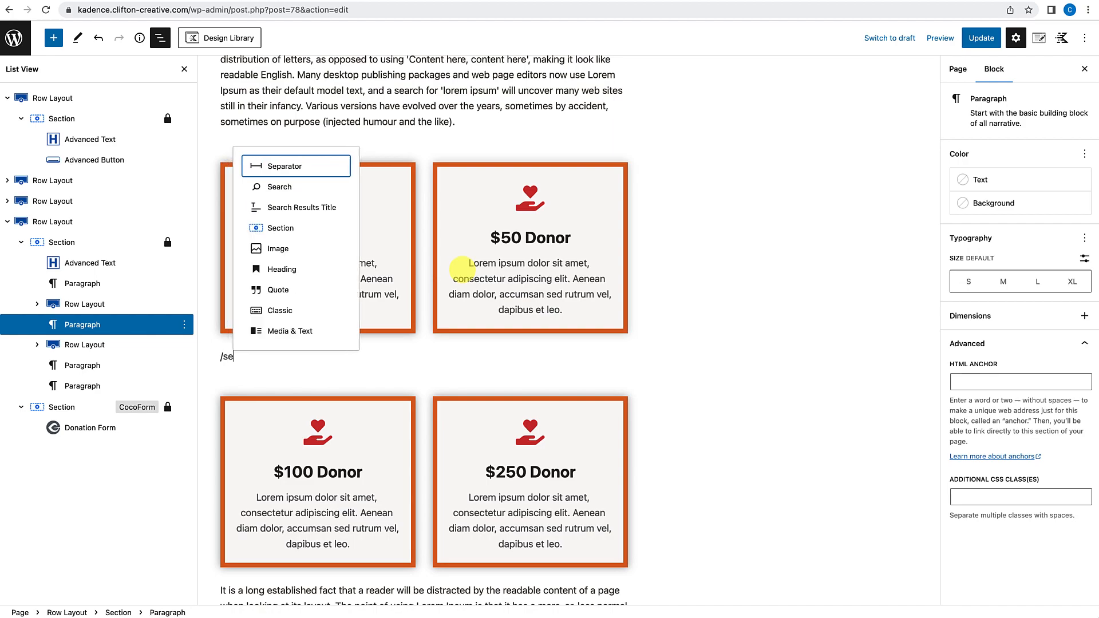
text(ctio)
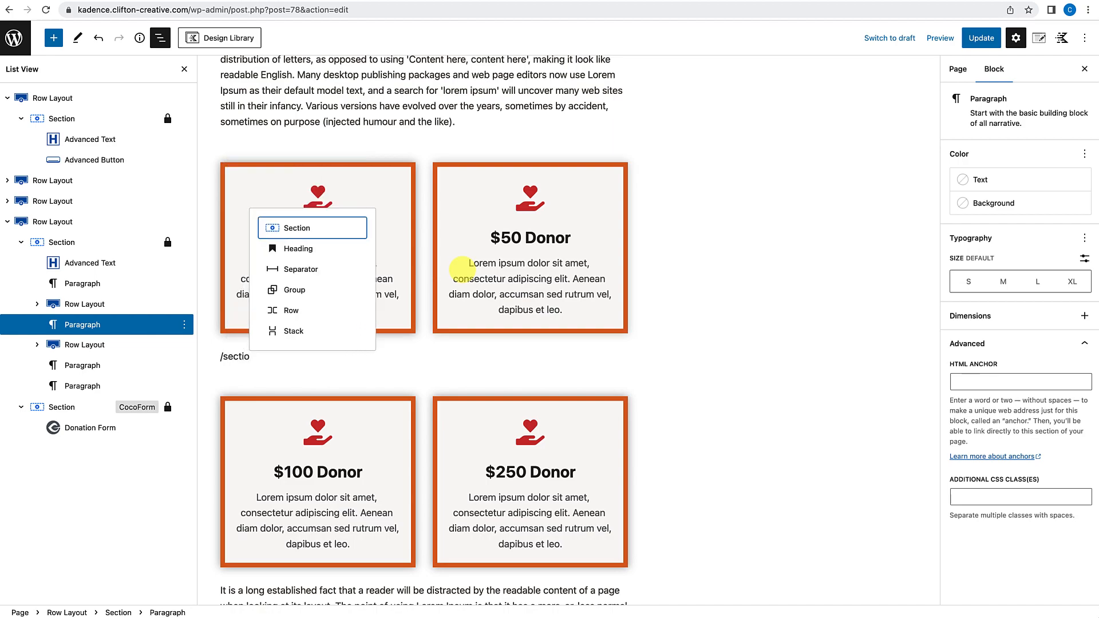
click(317, 227)
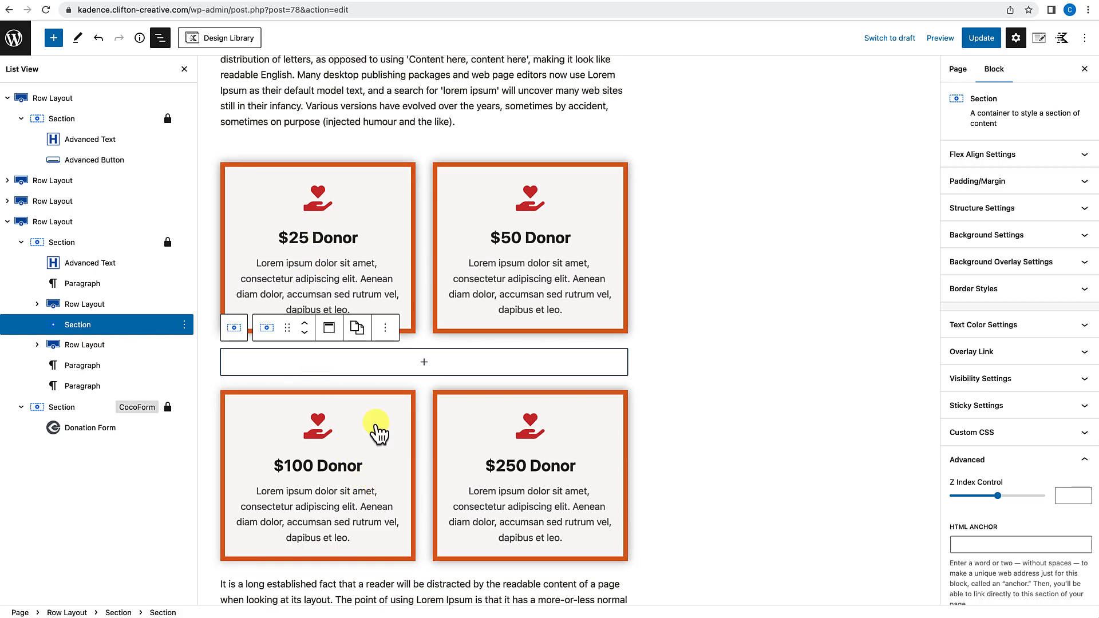
Step: Copy the DONATE NOW button block from the banner at the start of the page
scroll(388, 301, up, 15)
scroll(388, 301, up, 5)
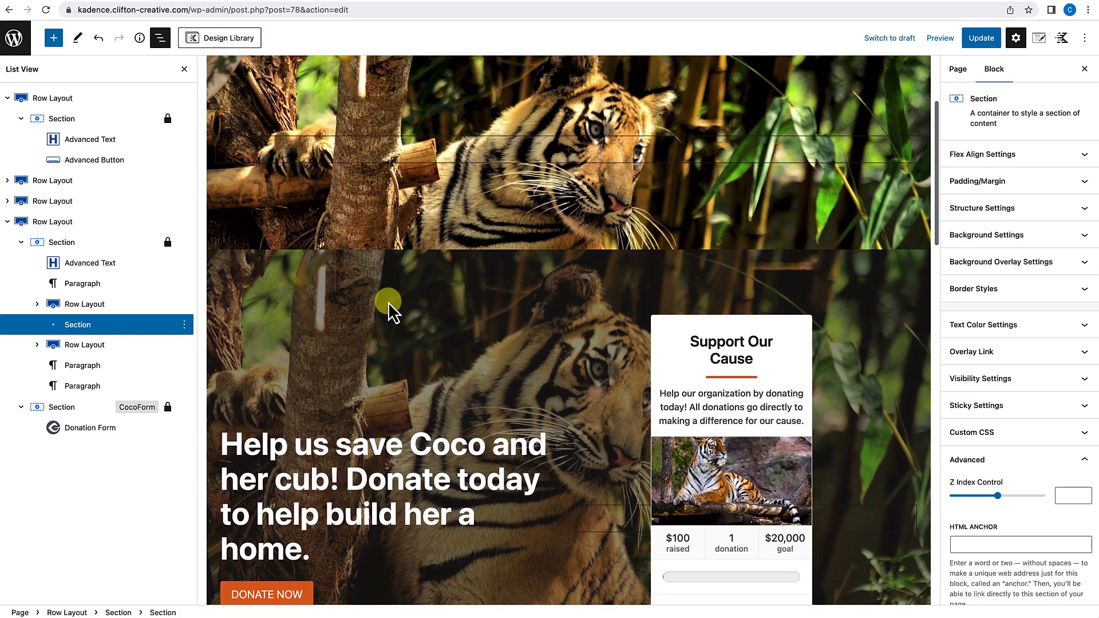
click(623, 183)
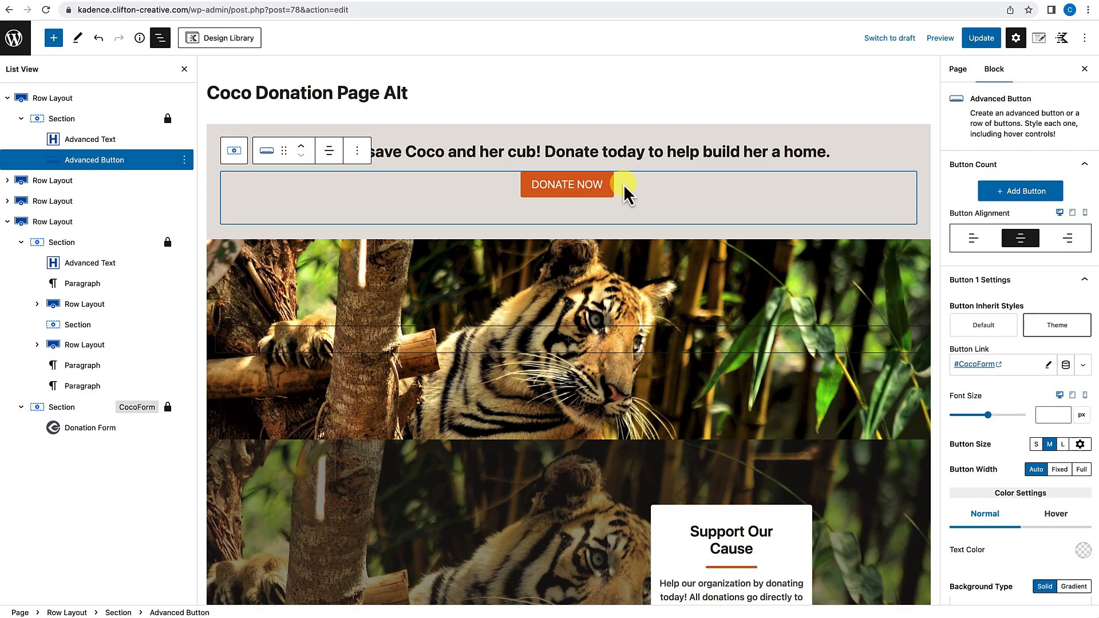
key(ctrl+c)
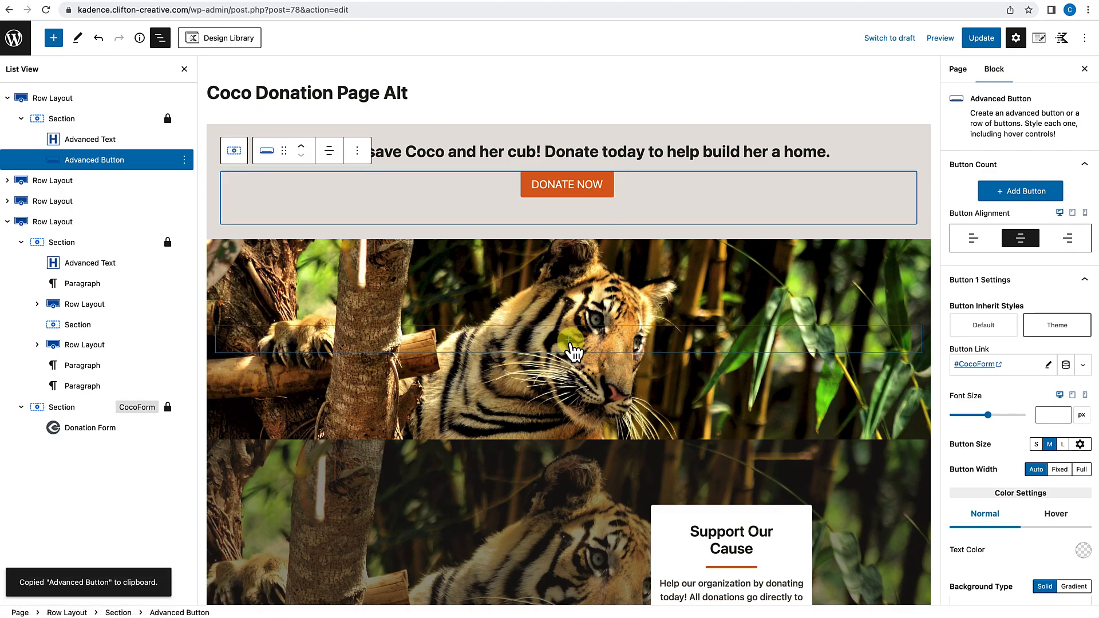
Step: Paste the copied DONATE NOW button into the empty section between the $25/$50 and $100/$250 donor card rows
scroll(571, 341, down, 12)
scroll(571, 341, down, 8)
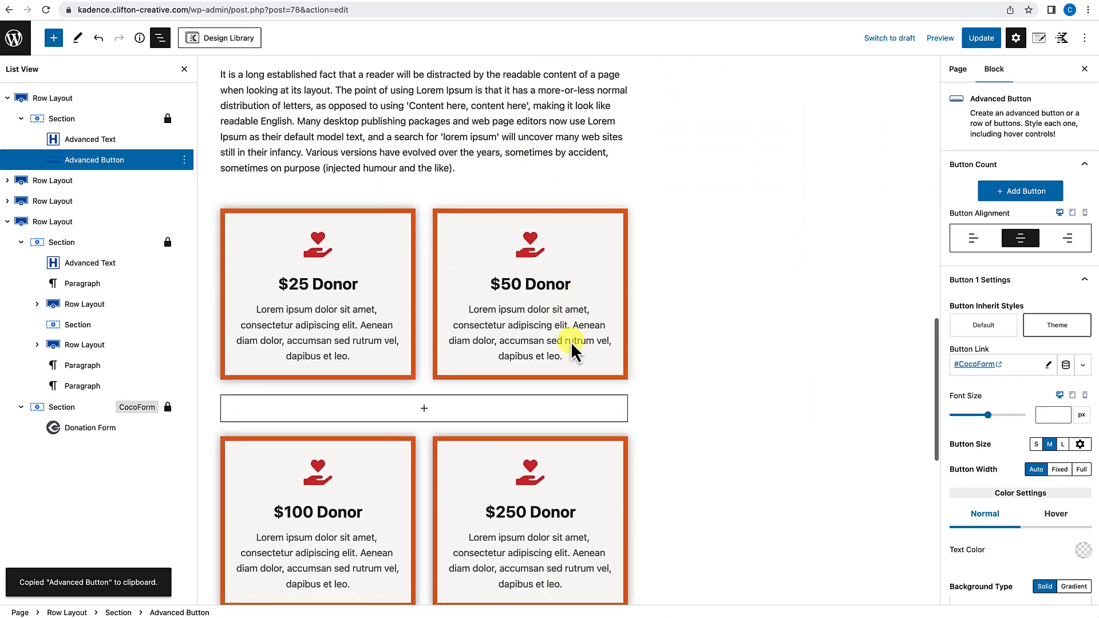
scroll(572, 341, down, 4)
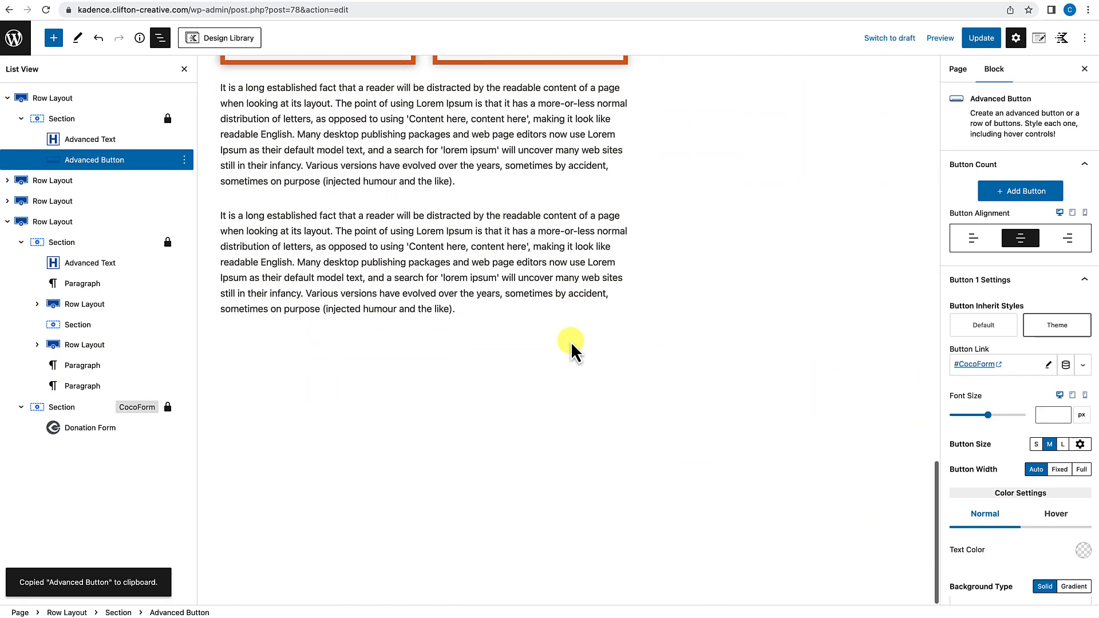
scroll(572, 341, up, 8)
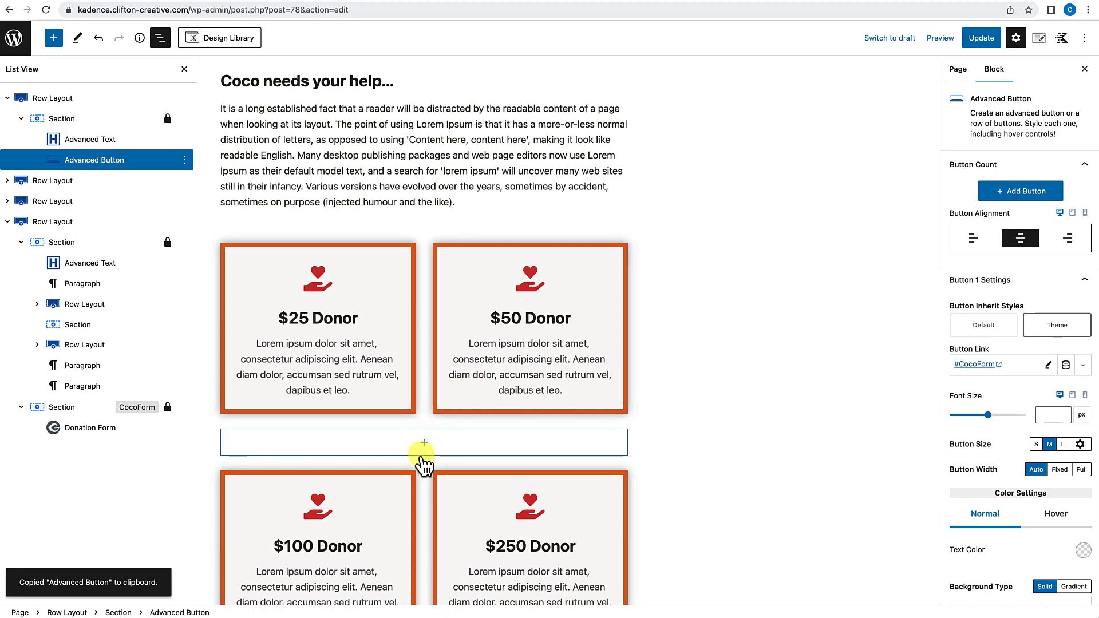
click(424, 444)
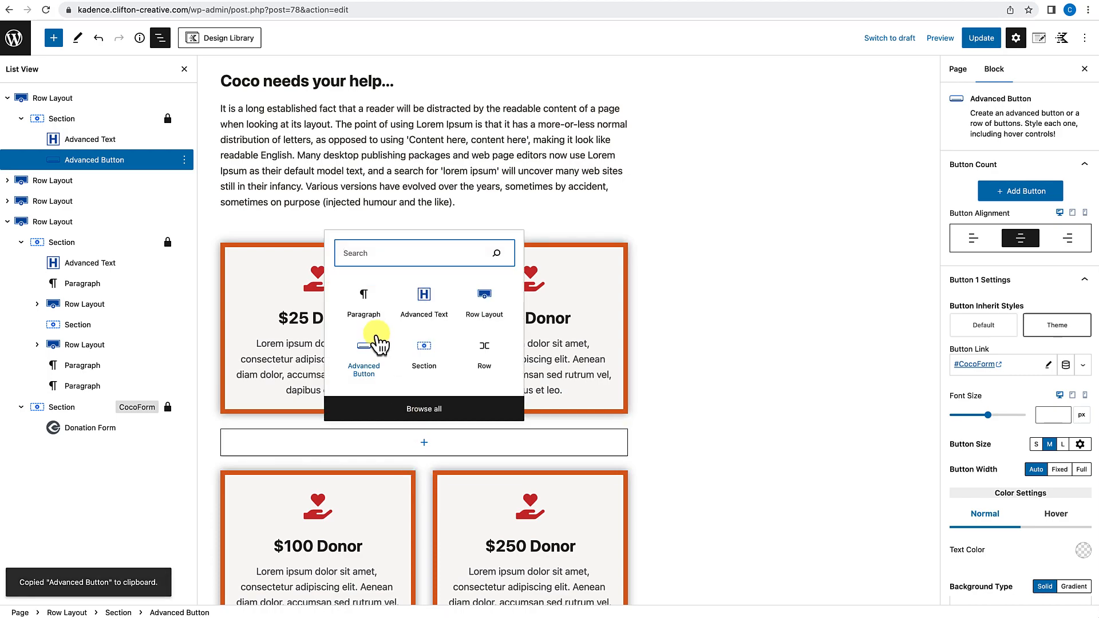
click(365, 309)
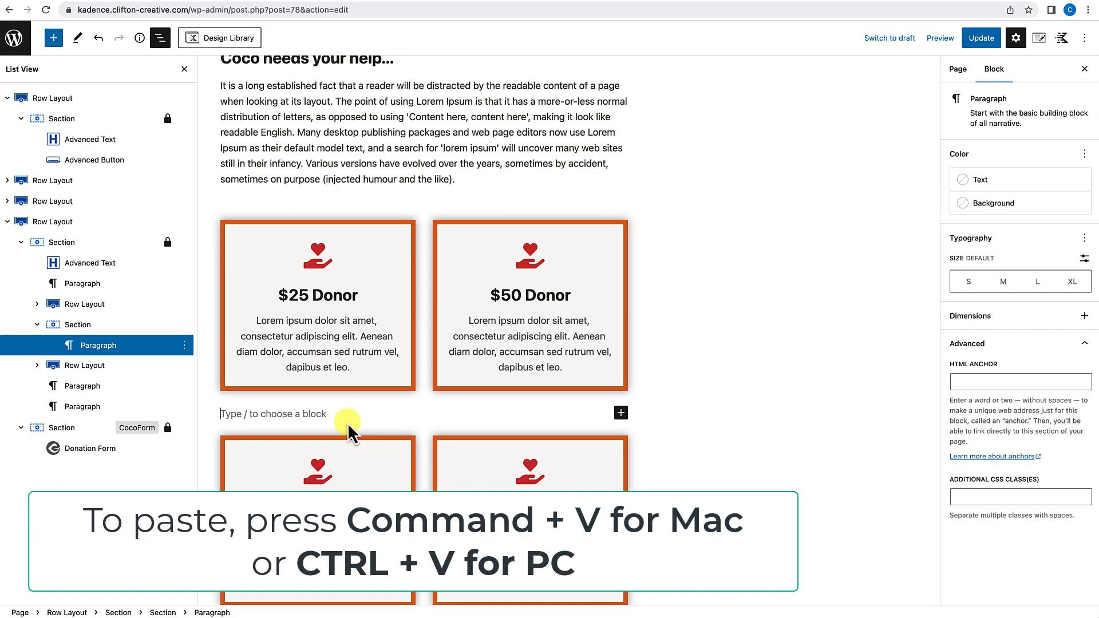
key(super+v)
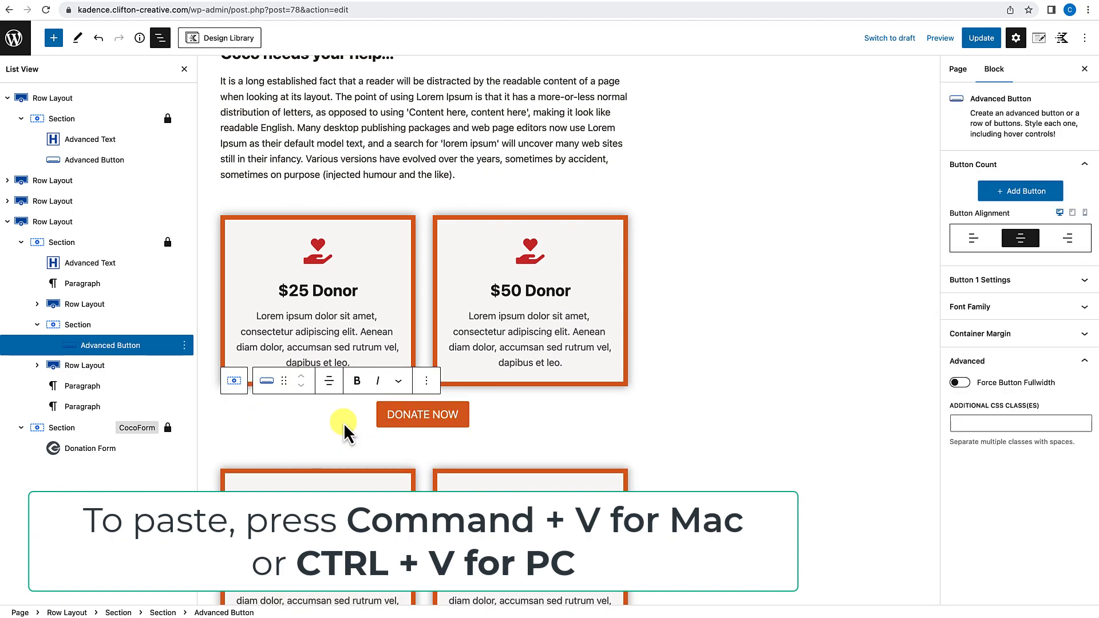
Step: Insert a Section block between the "Coco needs your help..." paragraph and the $25/$50 donor cards
scroll(344, 423, down, 10)
scroll(344, 427, up, 10)
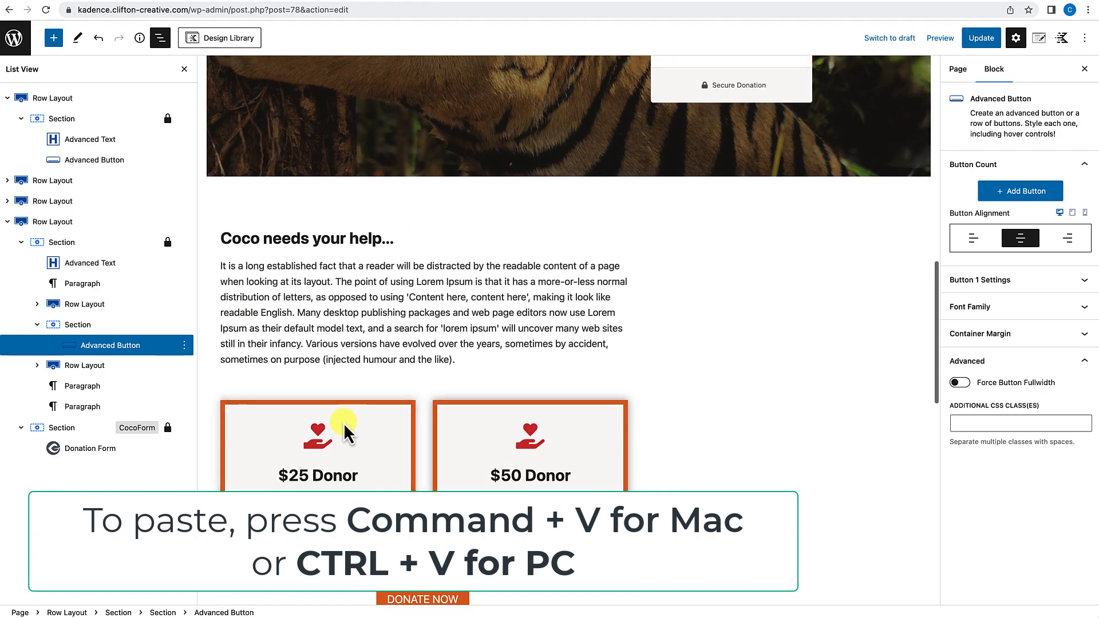
click(468, 360)
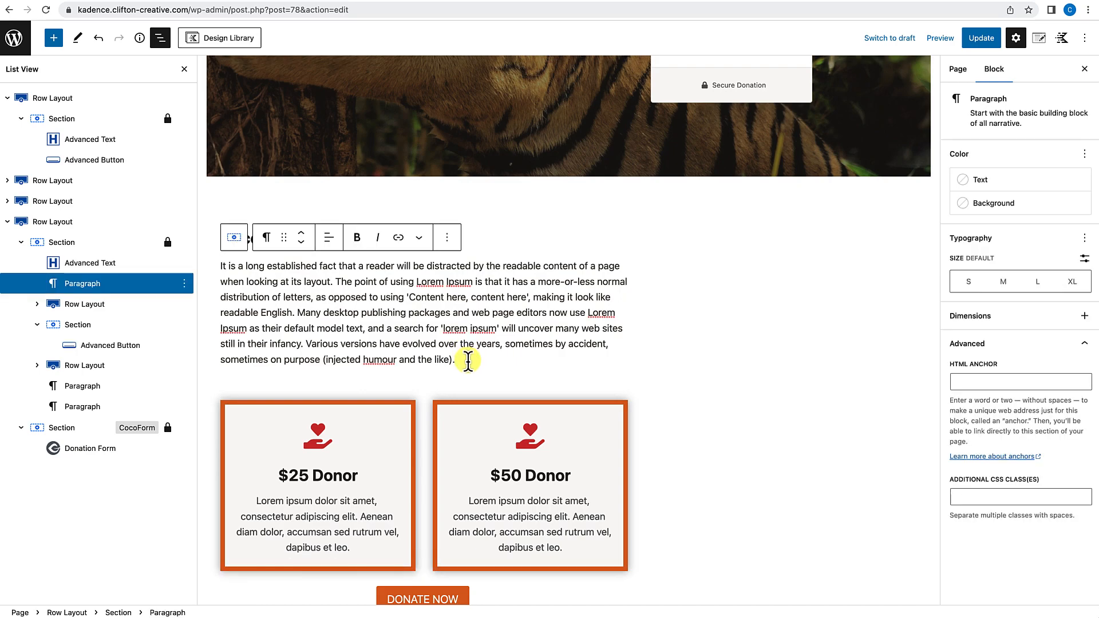
key(Return)
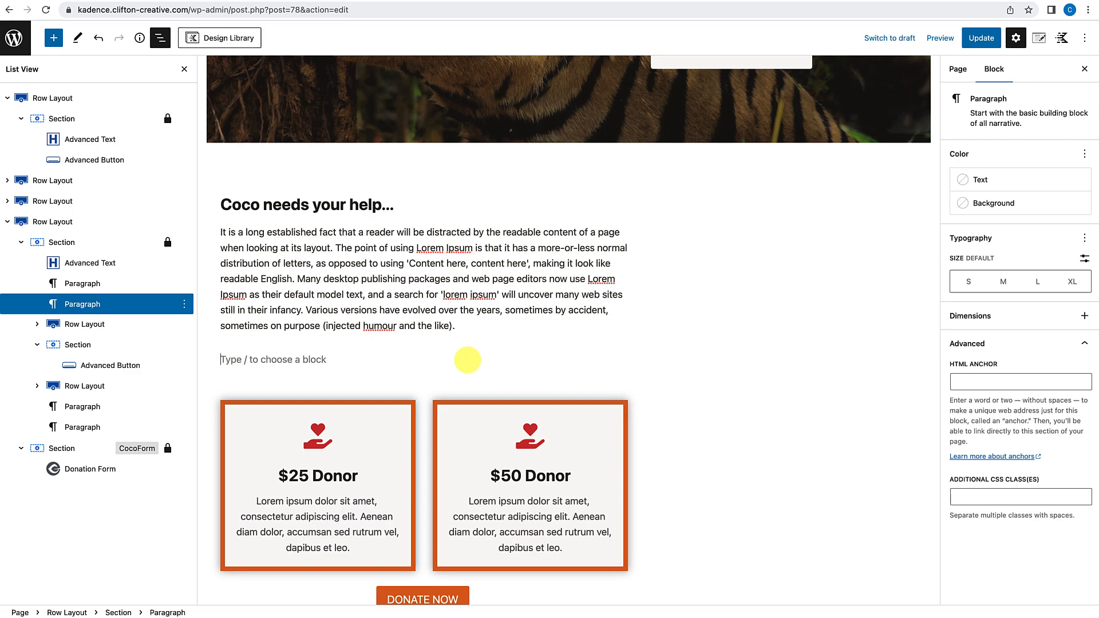
text(/sectiom)
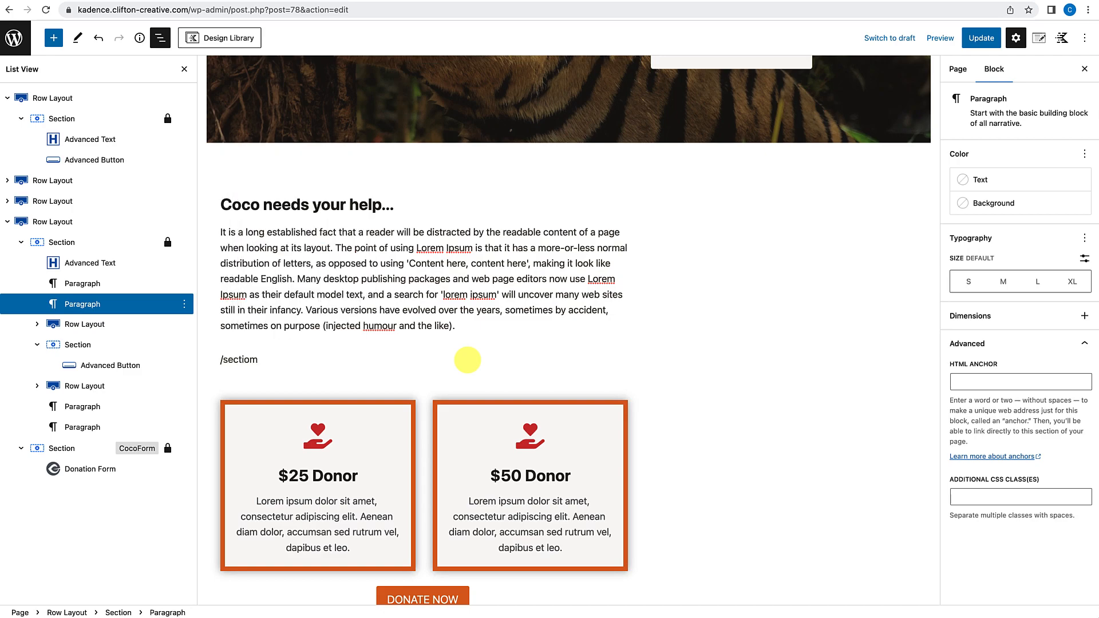
key(BackSpace)
text(n)
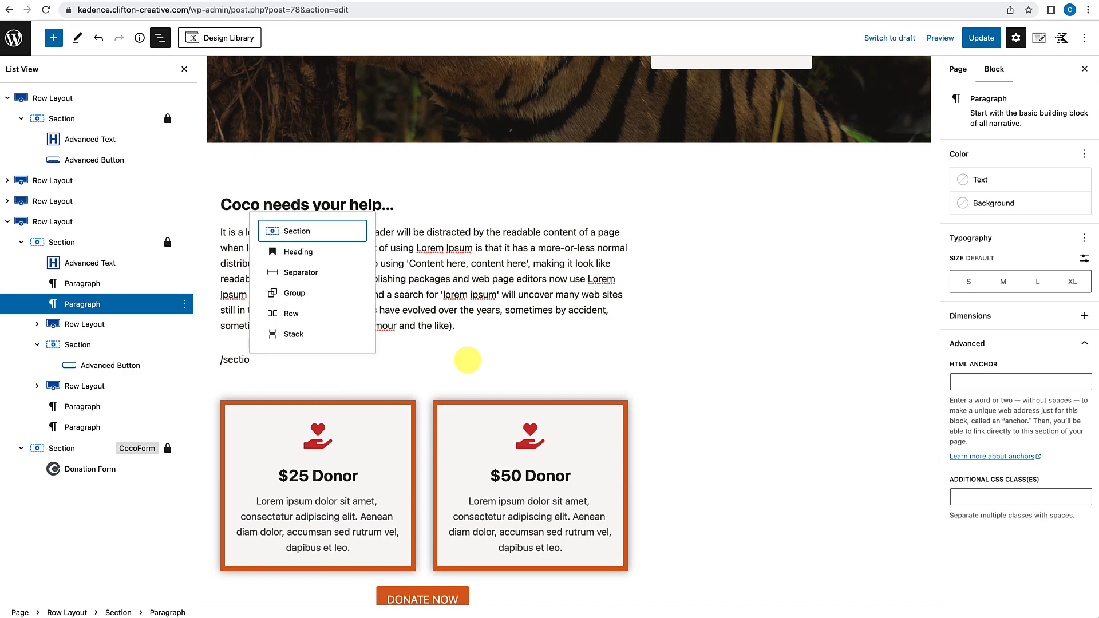
click(319, 230)
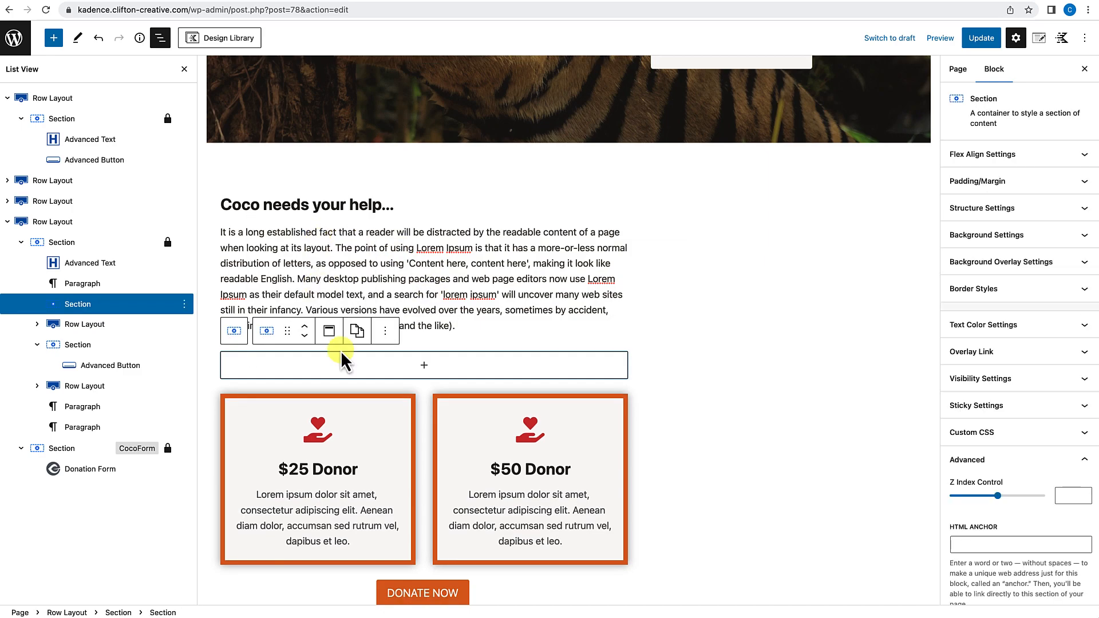
Step: Paste the copied DONATE NOW button into the new section above the $25/$50 donor cards
click(427, 371)
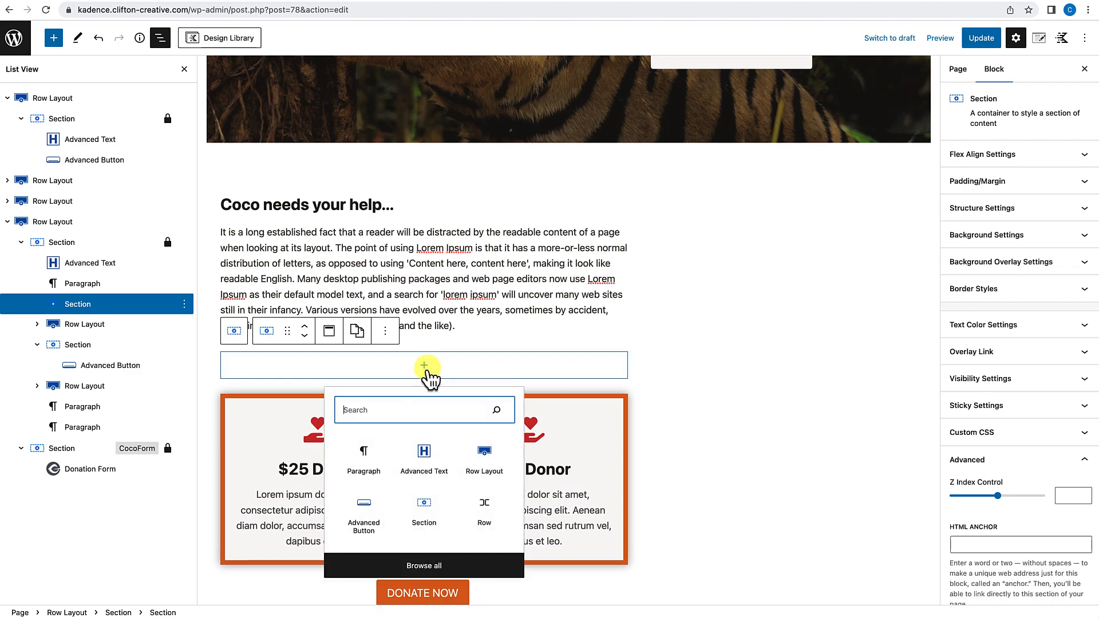
click(361, 458)
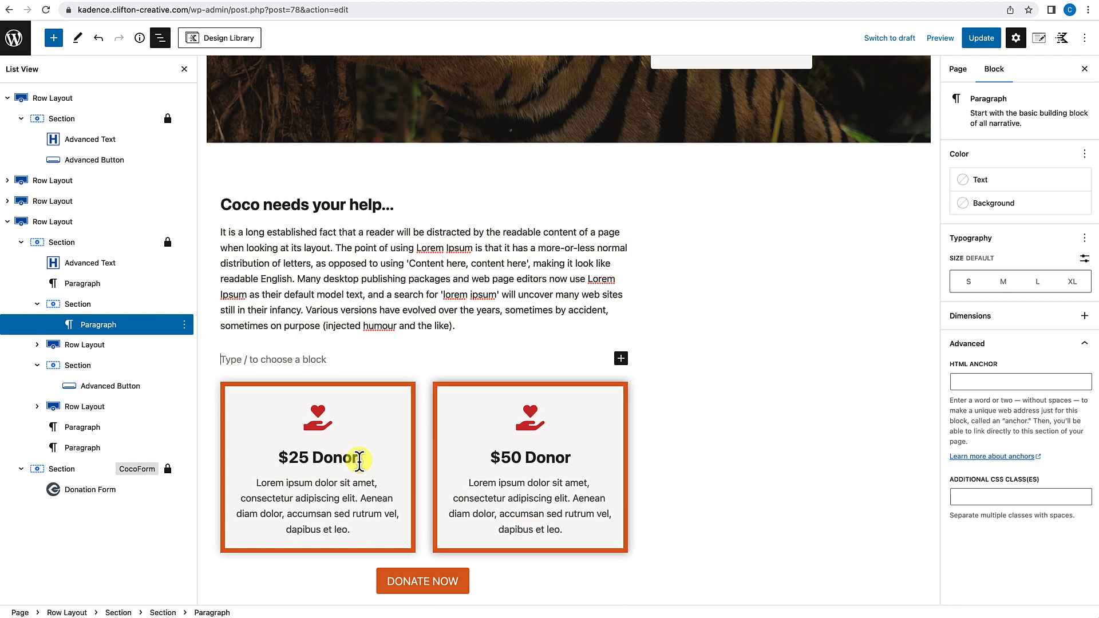
key(ctrl+v)
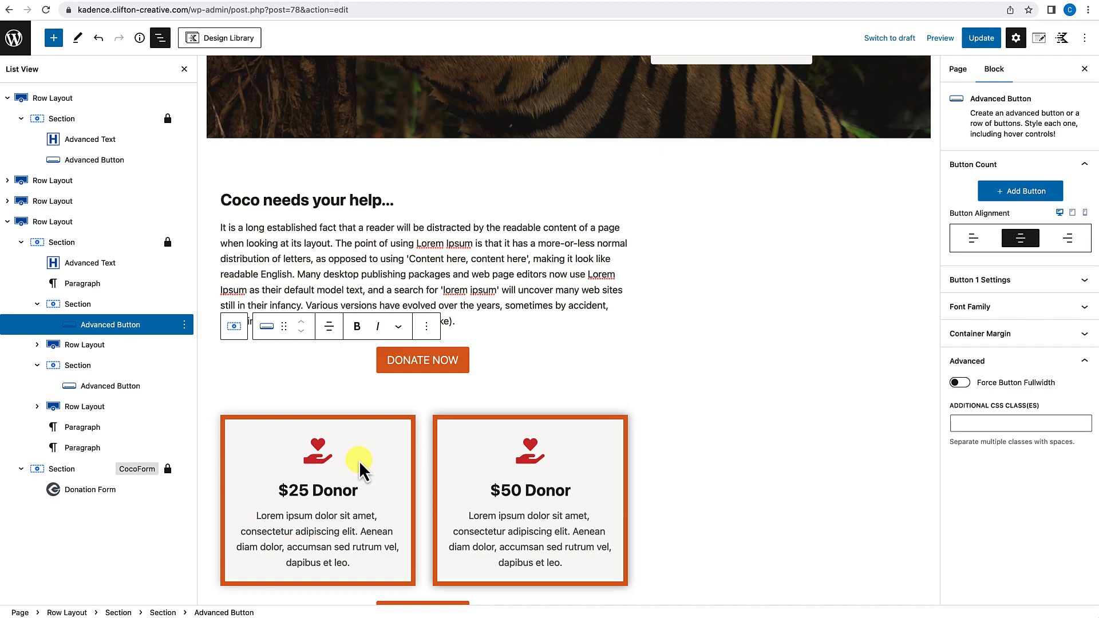
click(488, 384)
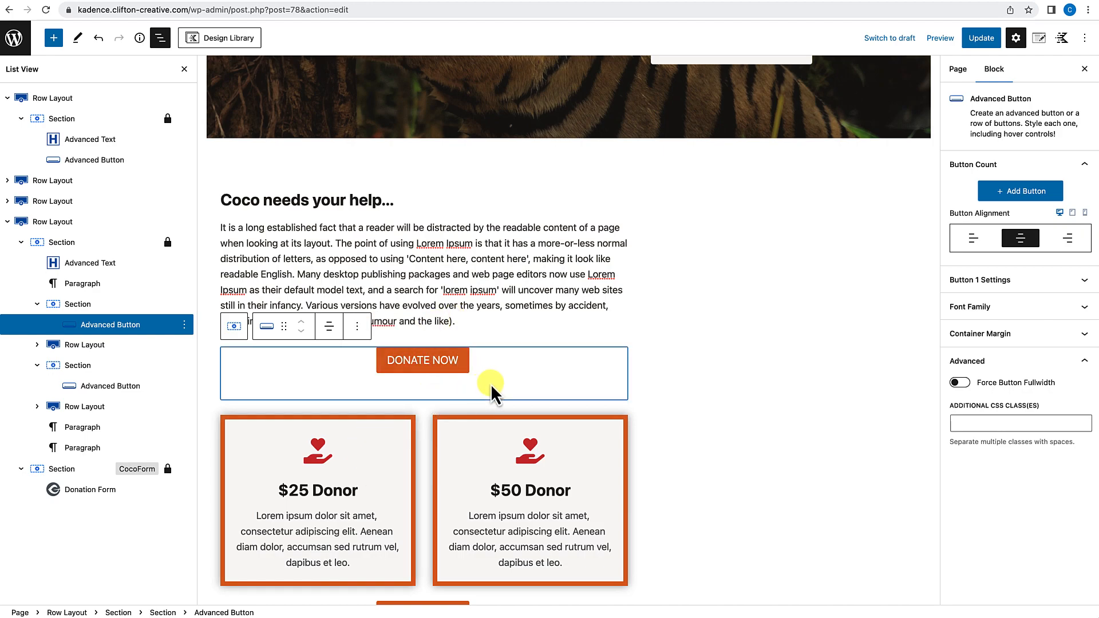
Step: Review the placement of both added donate buttons around the donor cards and update the page
scroll(481, 381, down, 15)
scroll(479, 384, up, 6)
scroll(480, 383, up, 6)
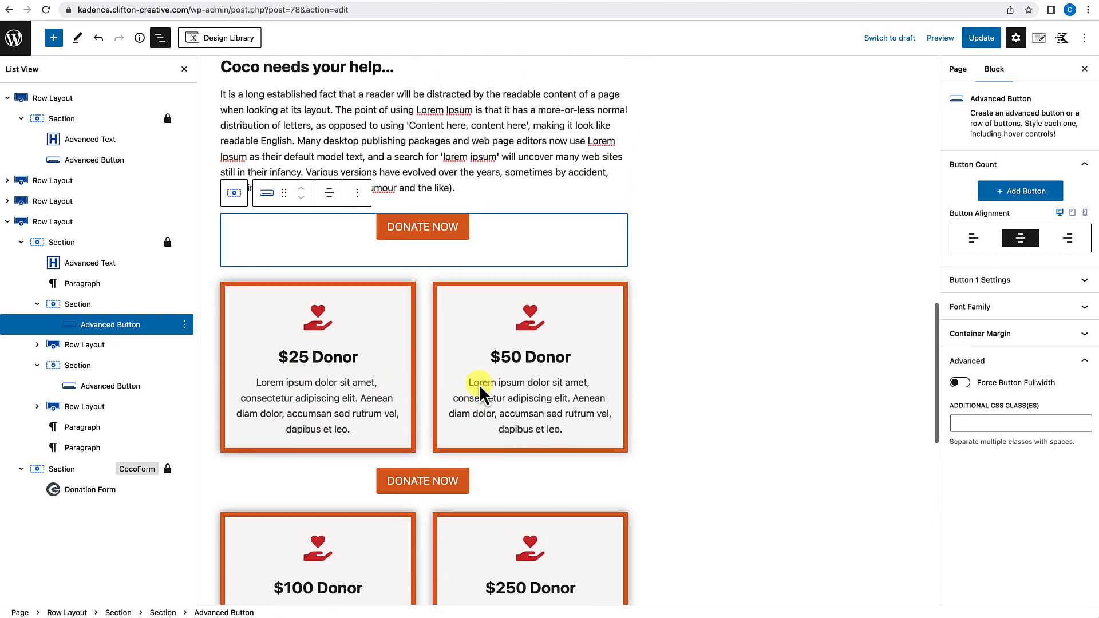
scroll(479, 384, down, 10)
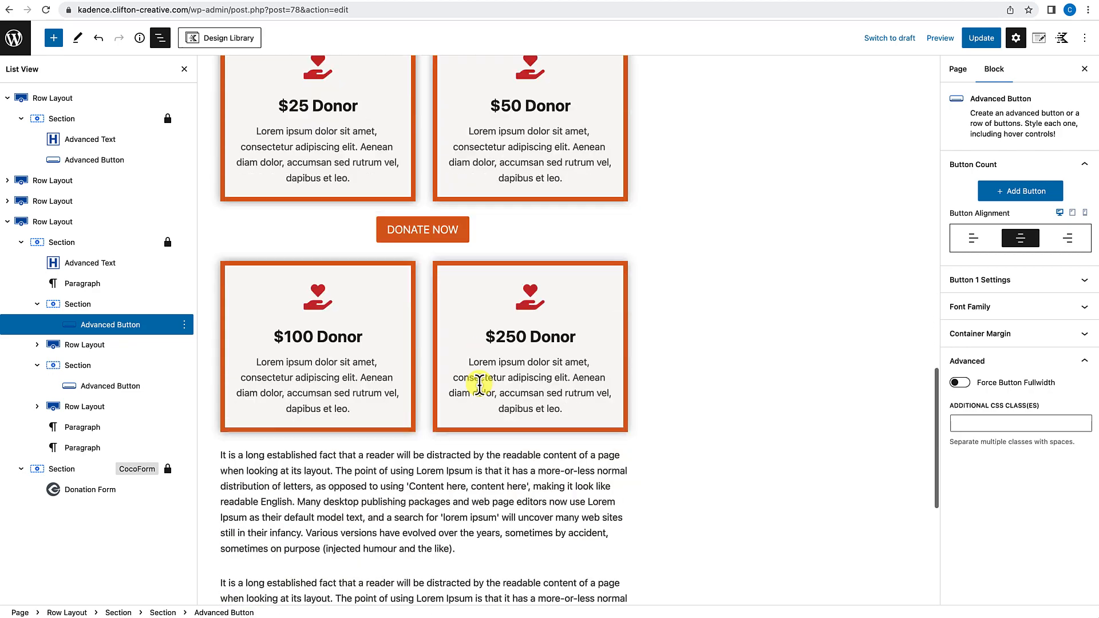
scroll(479, 383, up, 12)
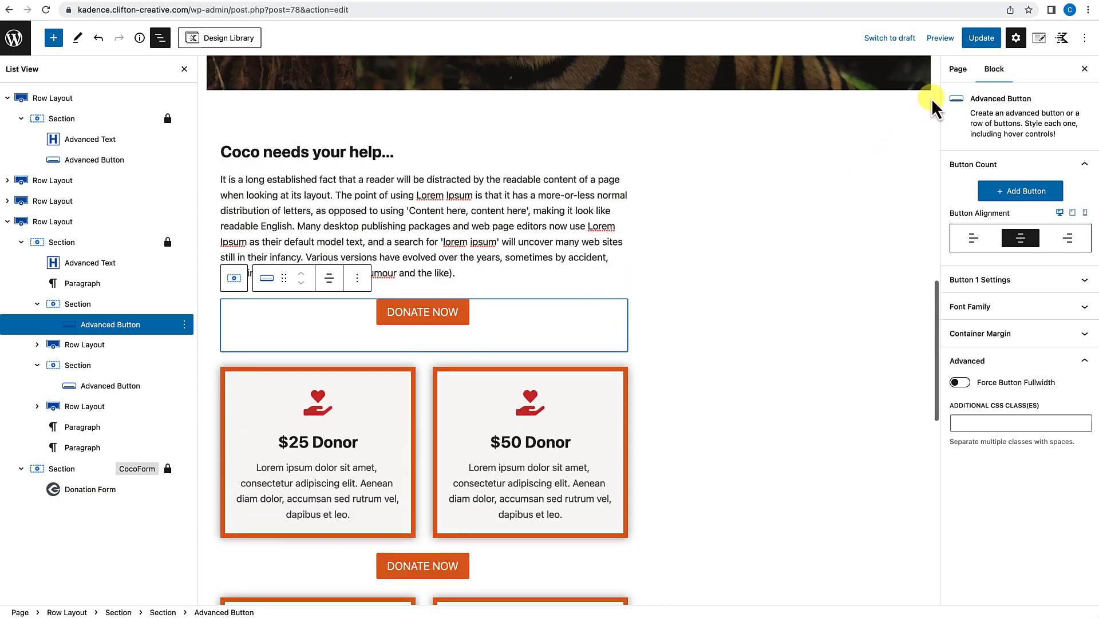
click(976, 41)
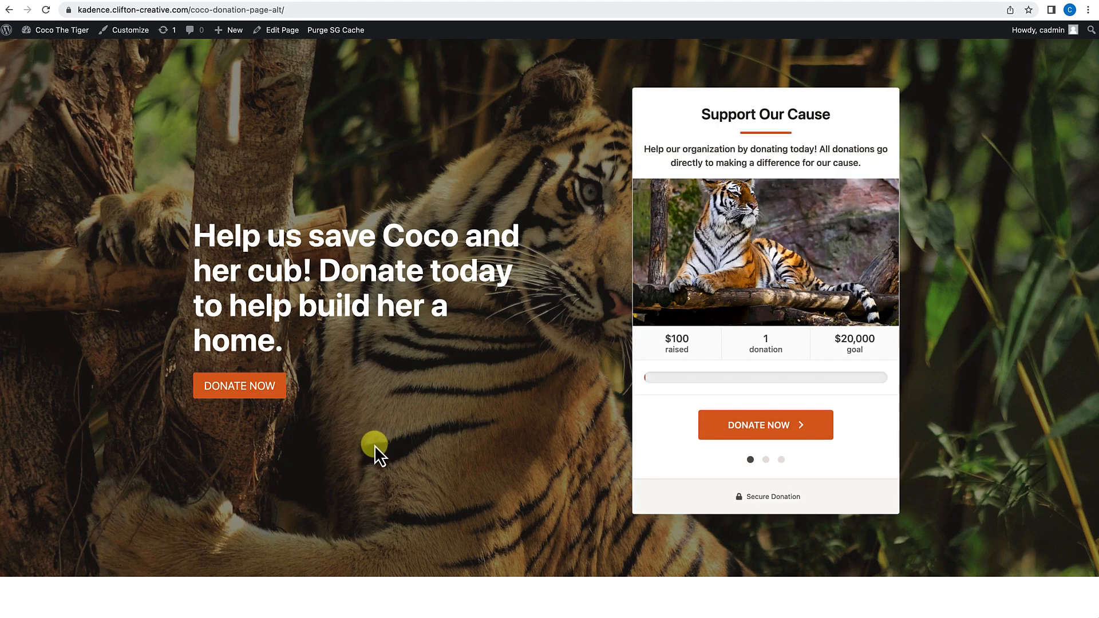
Step: Inspect the live donation page in the iPhone 12 Pro view and test the banner's DONATE NOW link
right_click(410, 418)
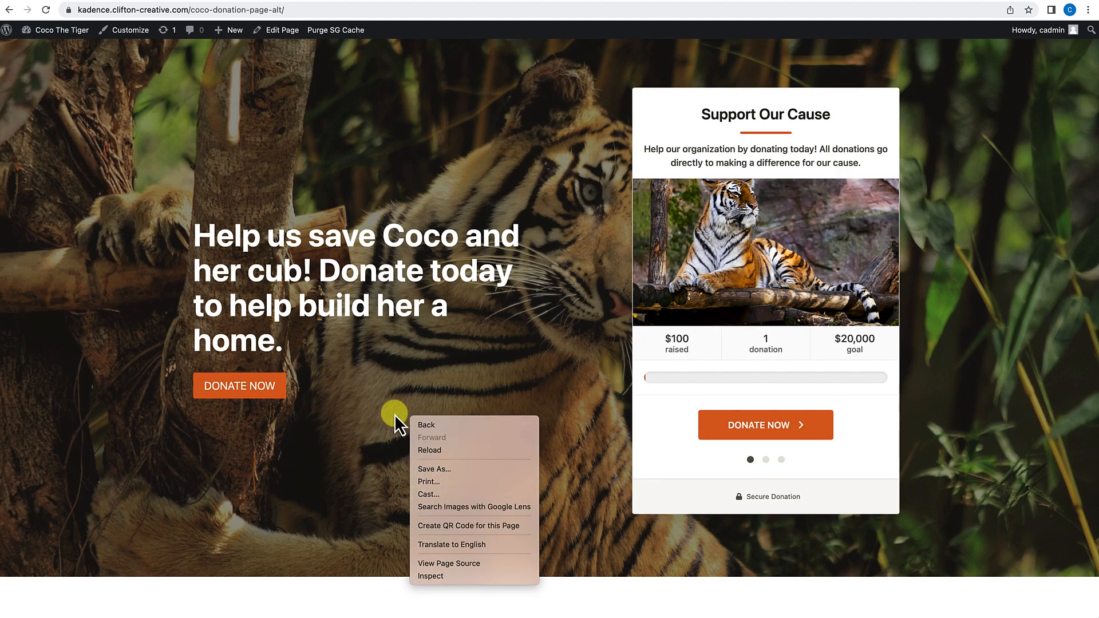
click(424, 576)
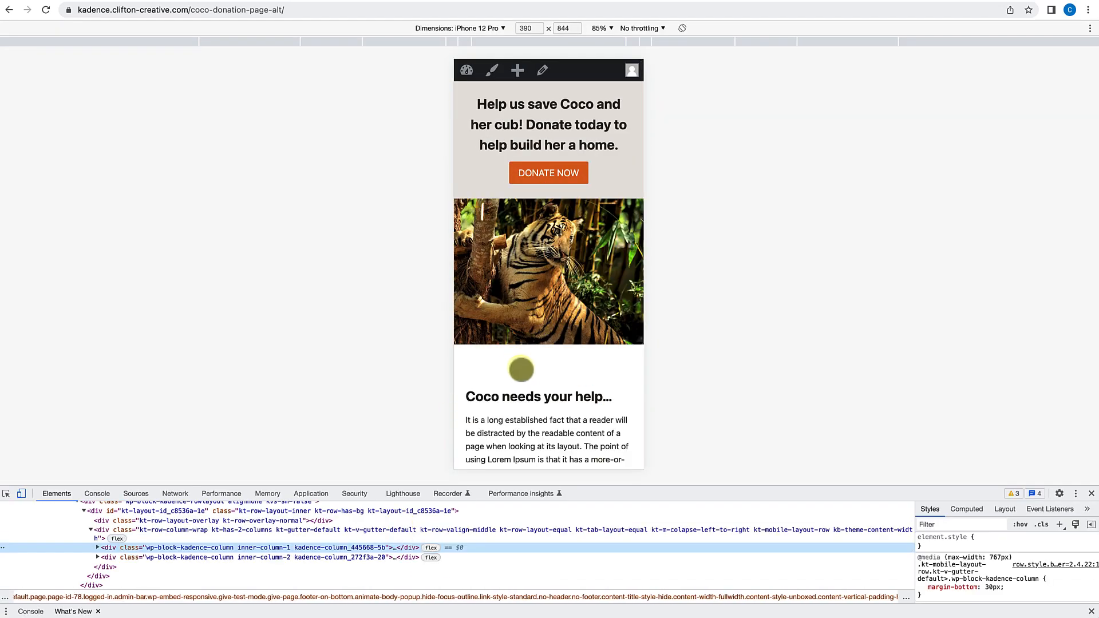
click(549, 173)
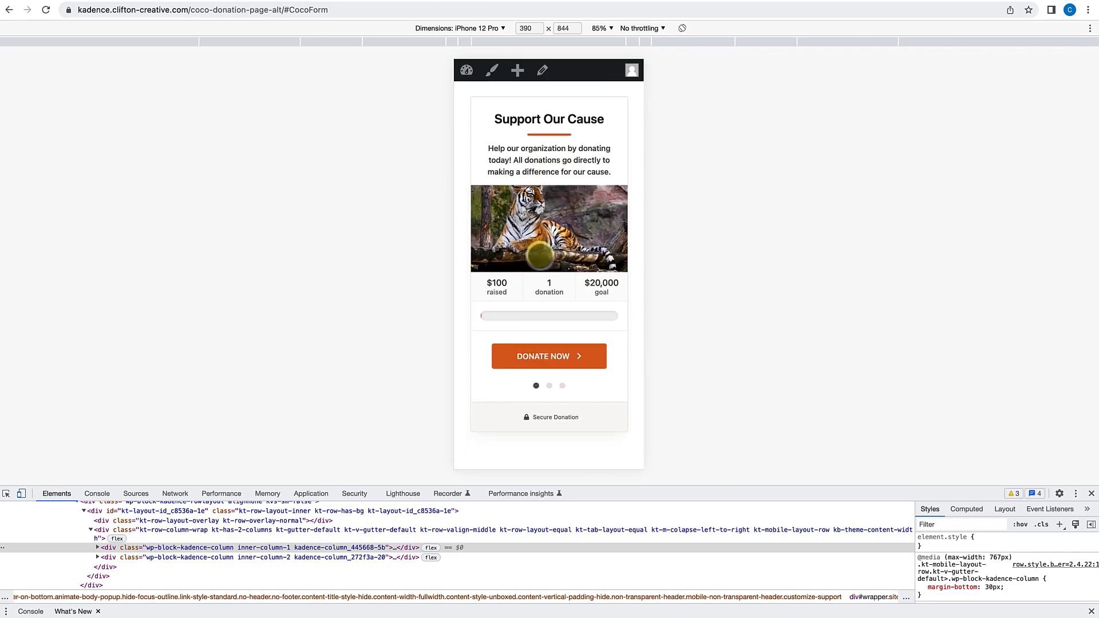
Step: Check the added donate buttons in the mobile view and test the DONATE NOW link below the $50 Donor card
scroll(546, 241, up, 15)
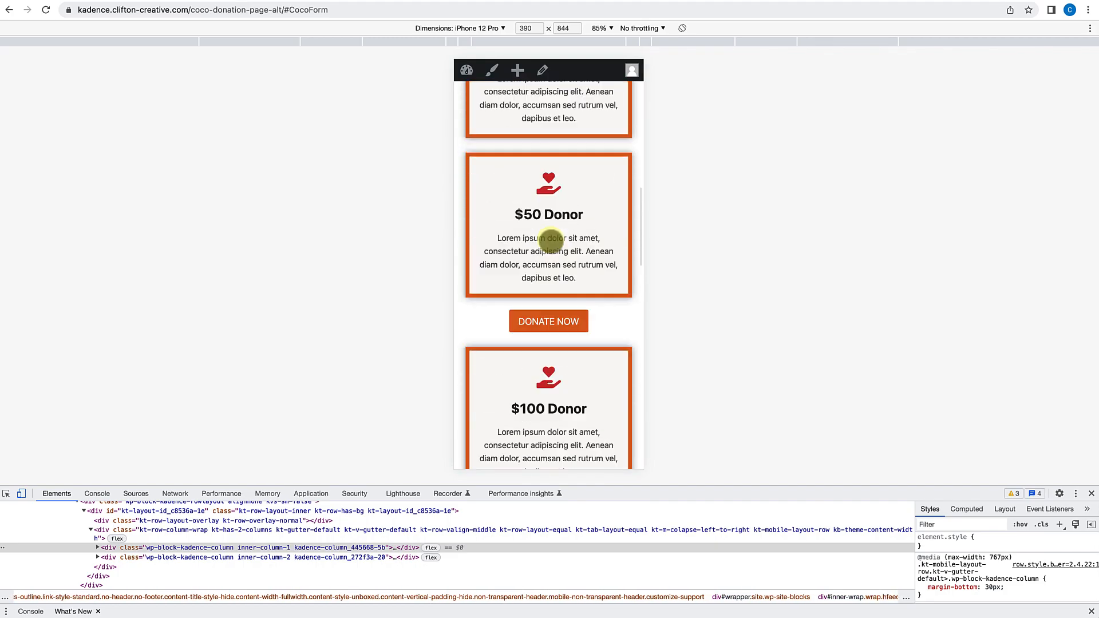
scroll(551, 243, down, 4)
scroll(551, 242, up, 4)
scroll(551, 241, down, 3)
scroll(550, 241, down, 3)
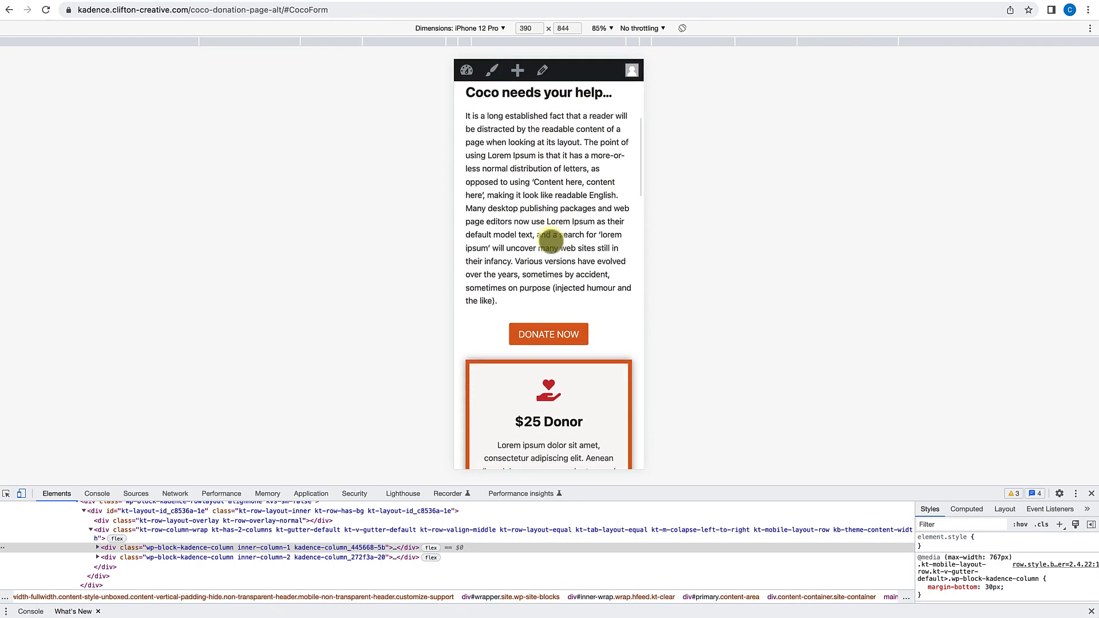
scroll(548, 241, down, 4)
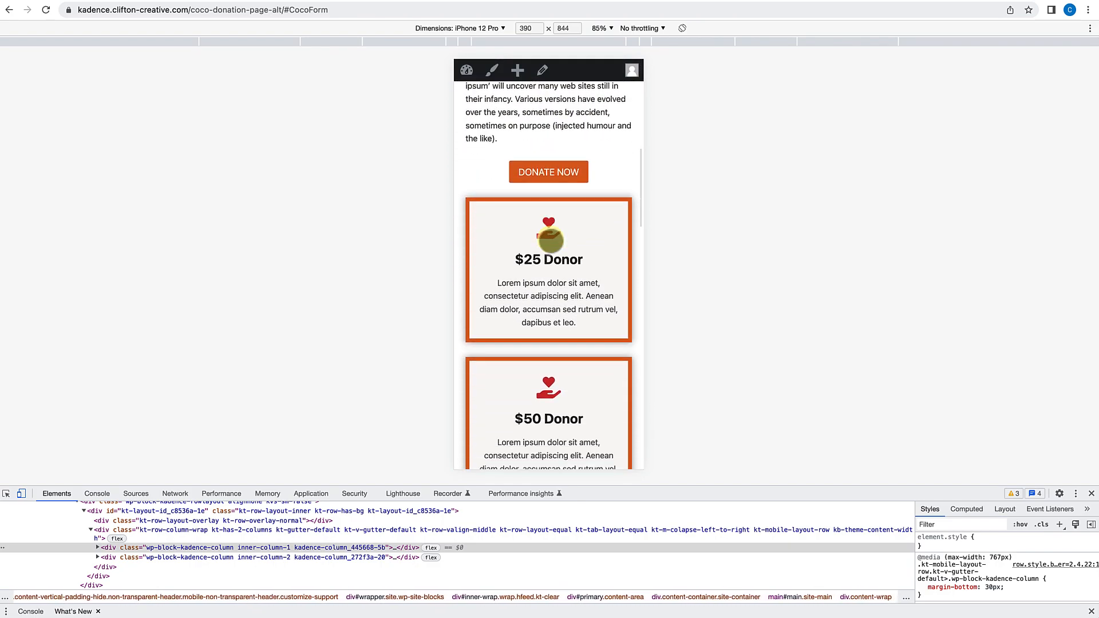
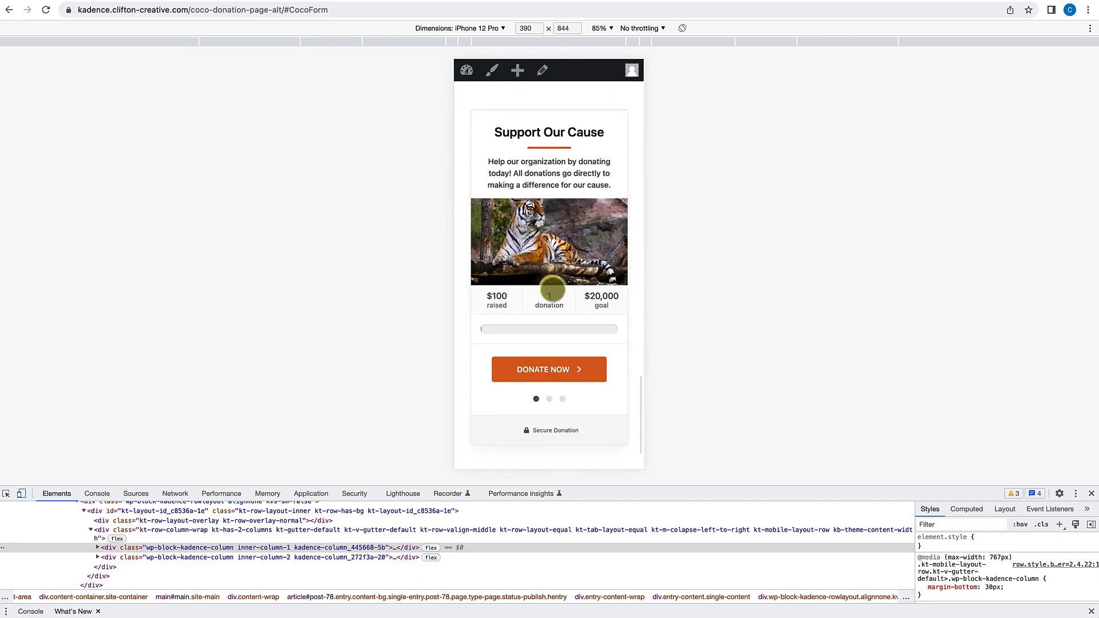
scroll(553, 290, up, 5)
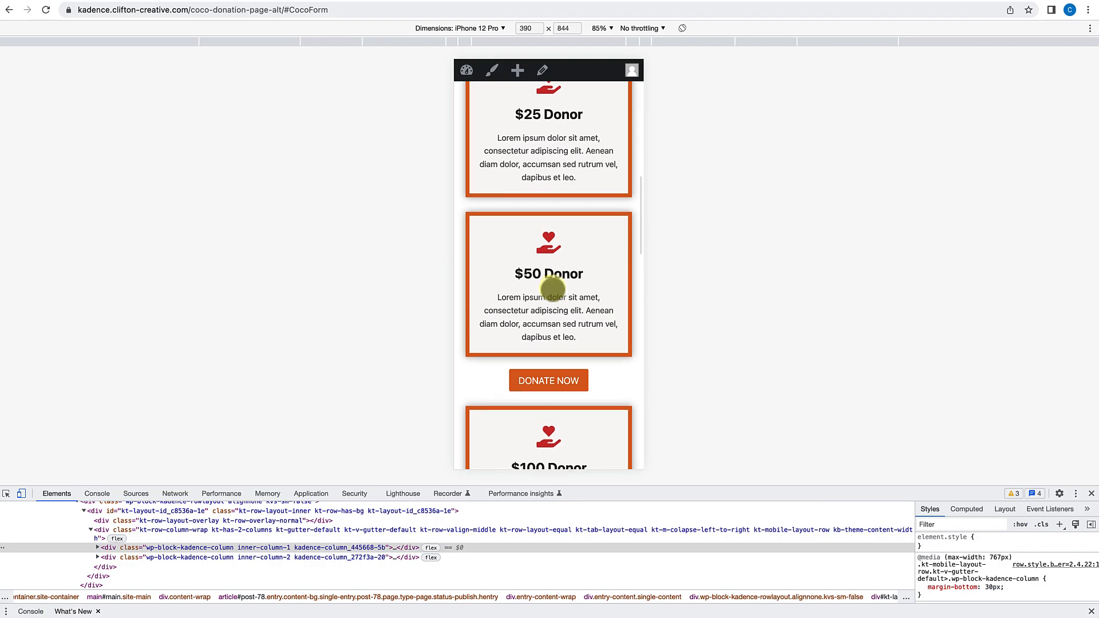
click(548, 376)
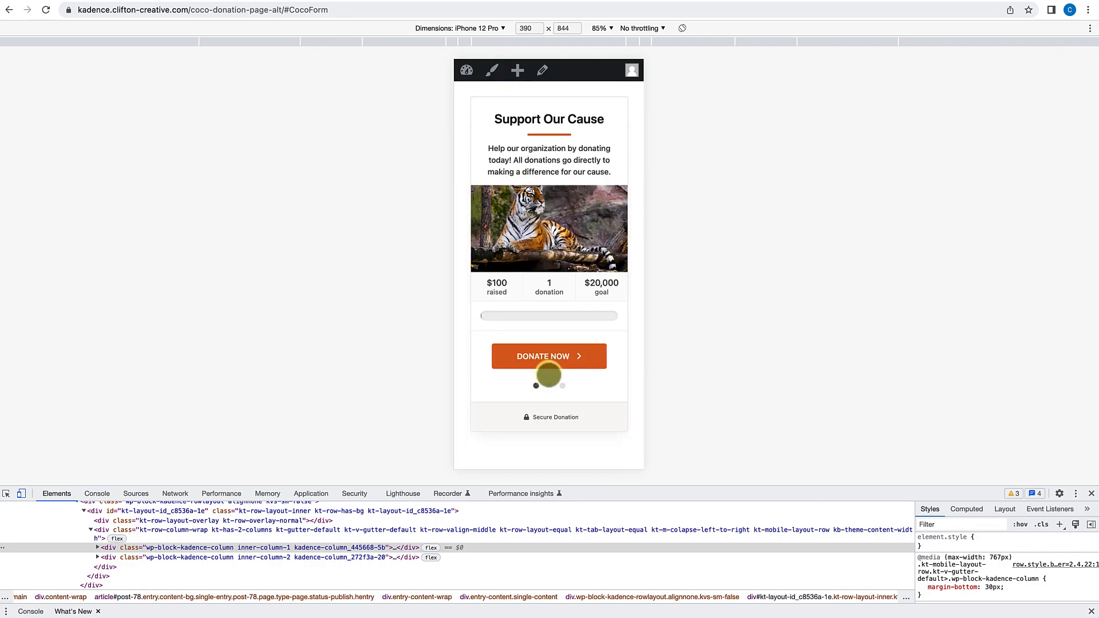
Step: Review the mobile layout from the banner down through the donor cards to the closing paragraphs
scroll(549, 376, down, 1)
scroll(548, 376, up, 10)
scroll(548, 376, up, 8)
scroll(548, 375, up, 8)
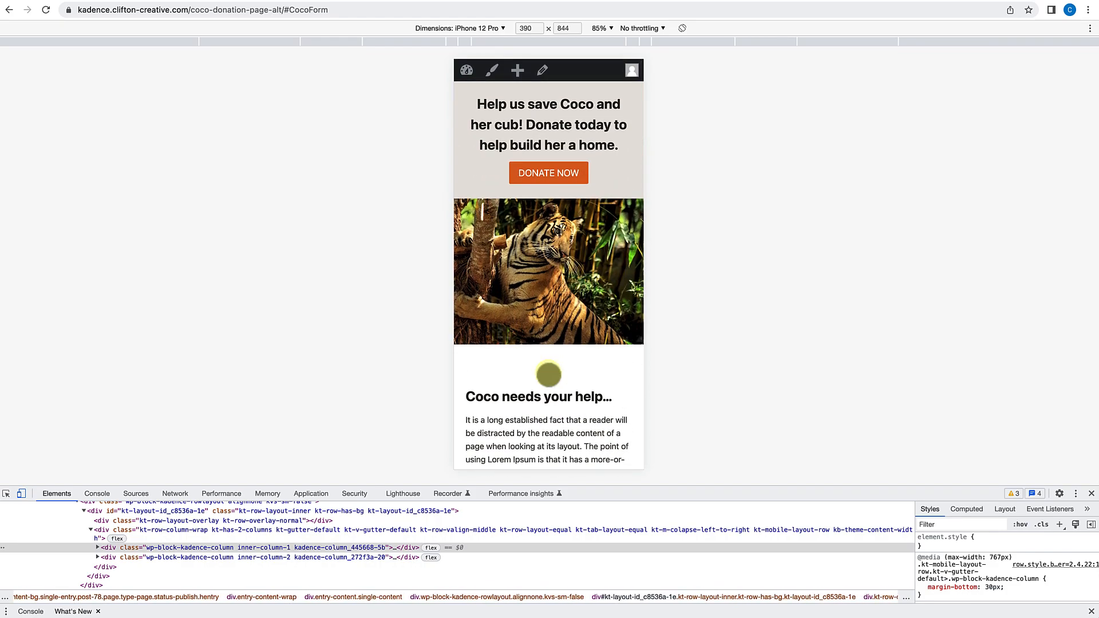
scroll(549, 375, down, 15)
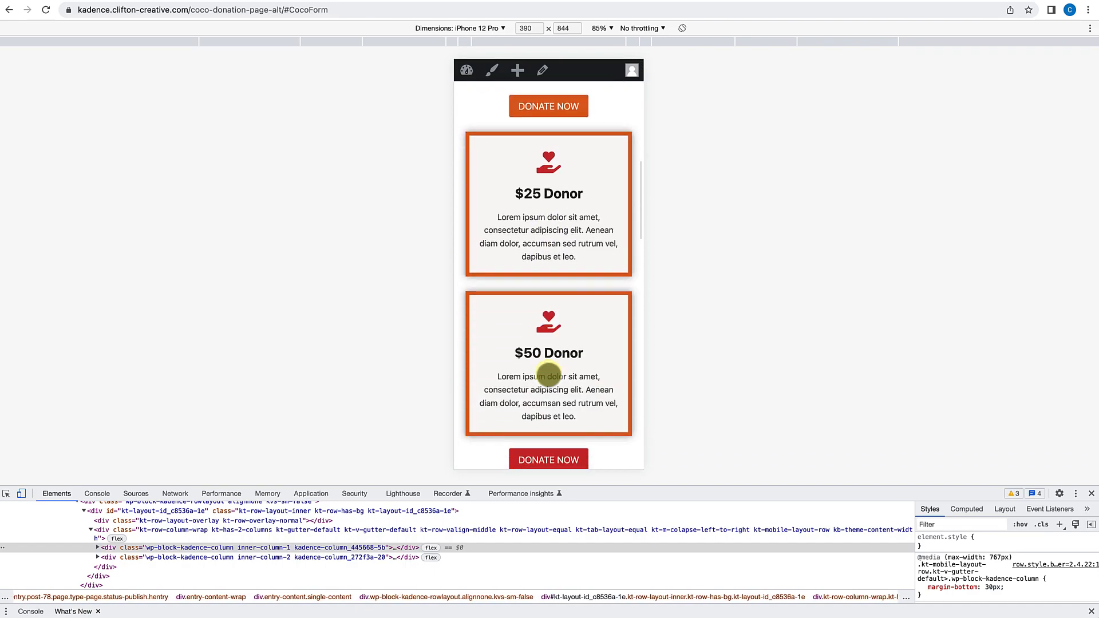
scroll(549, 376, down, 6)
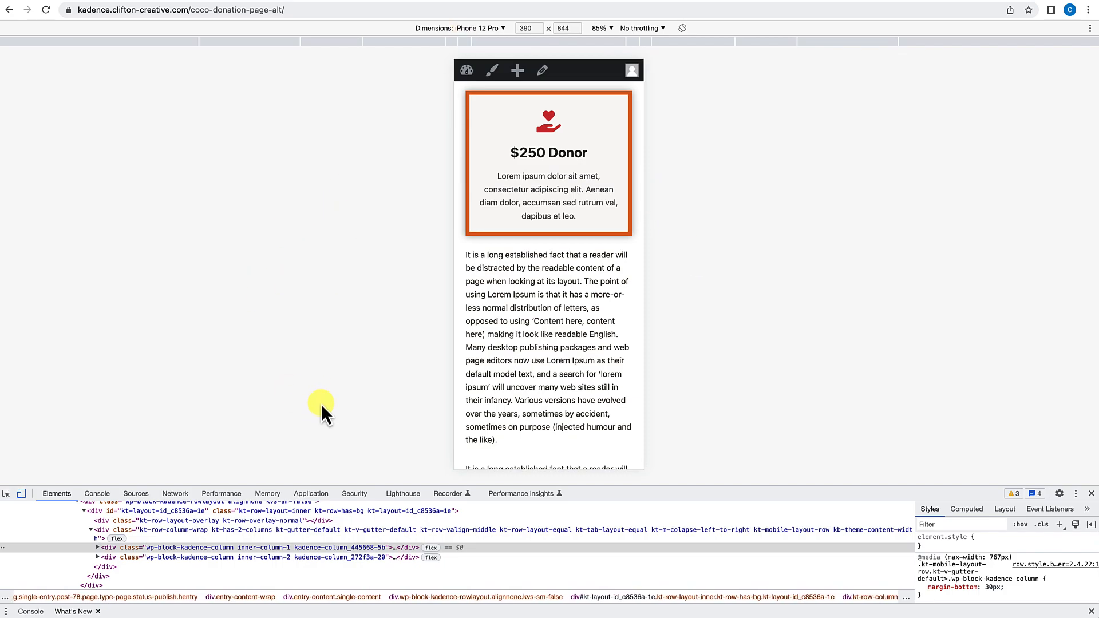
Step: Switch the device preview to iPad Mini and review the donation page from the hero to the closing paragraphs
click(483, 28)
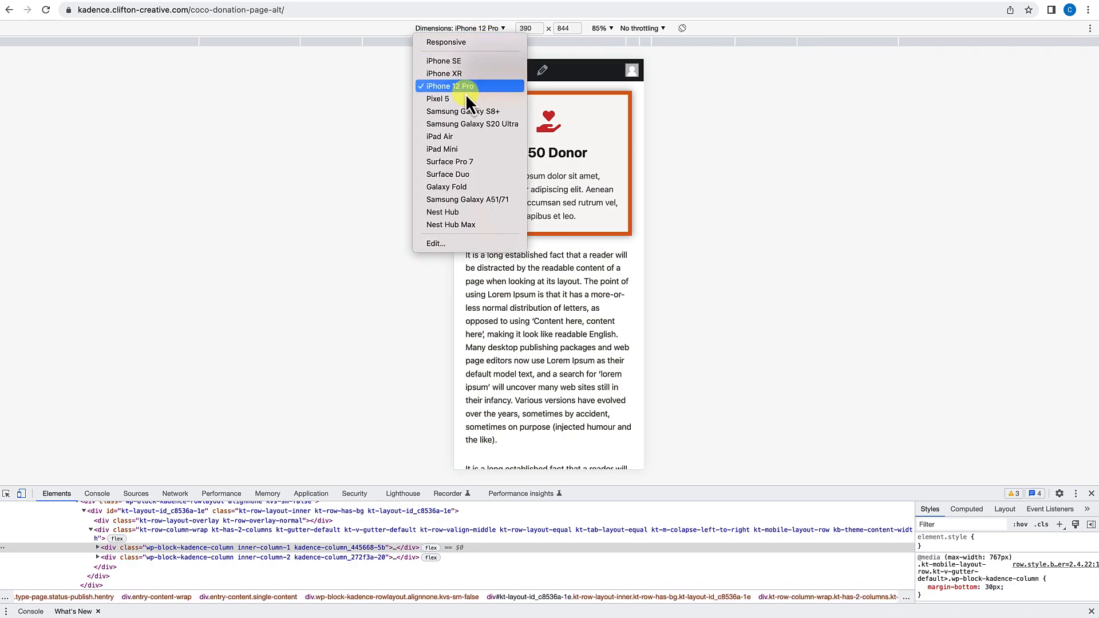
click(459, 150)
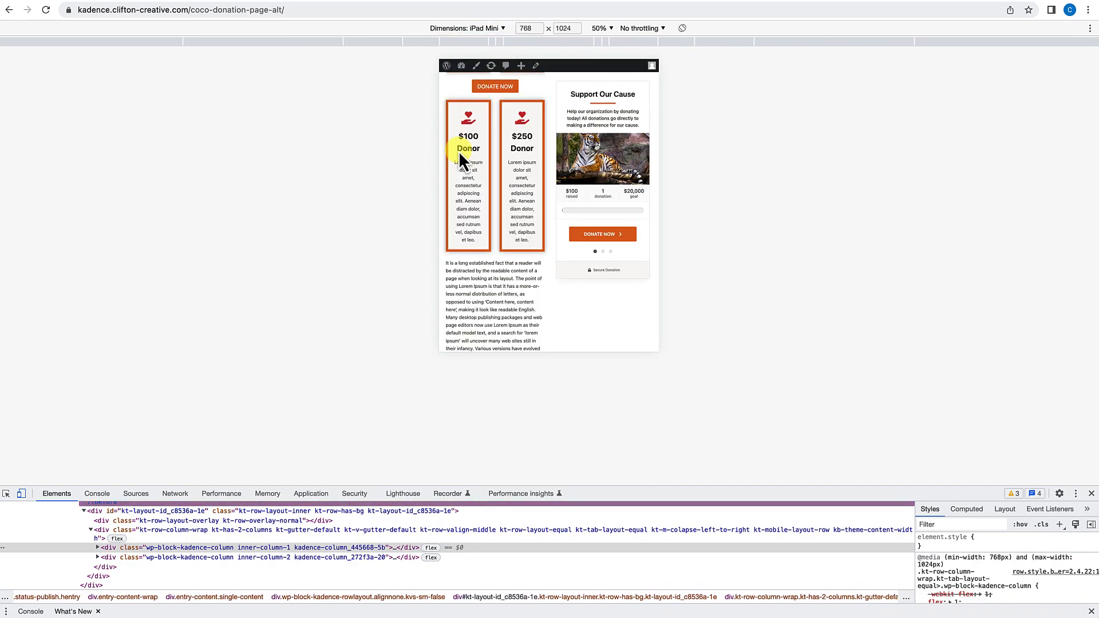
scroll(527, 203, up, 8)
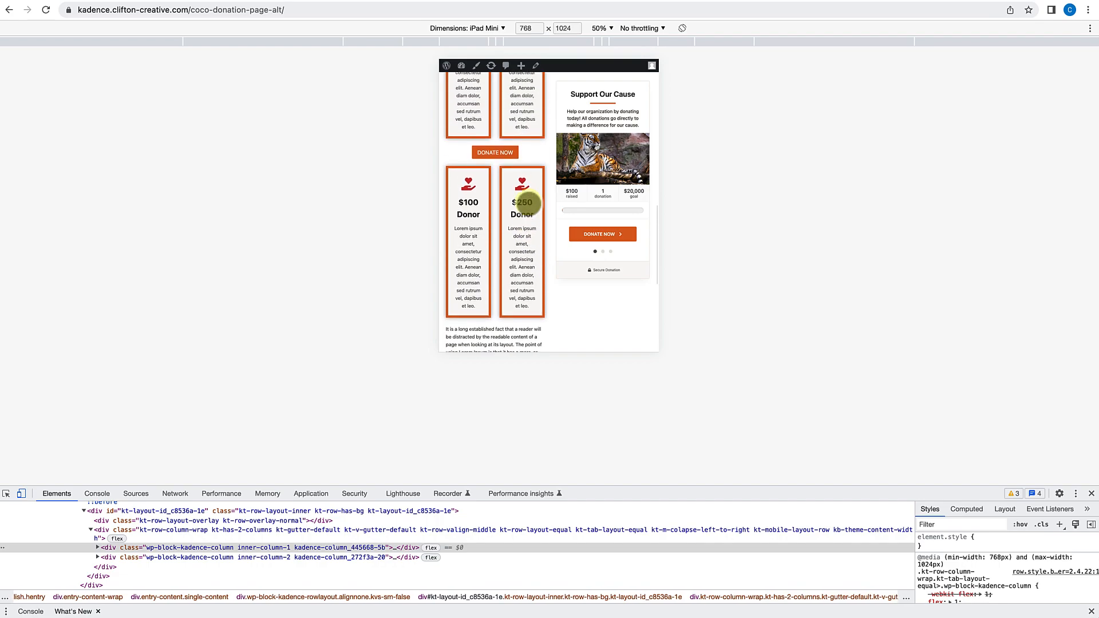
scroll(526, 200, up, 10)
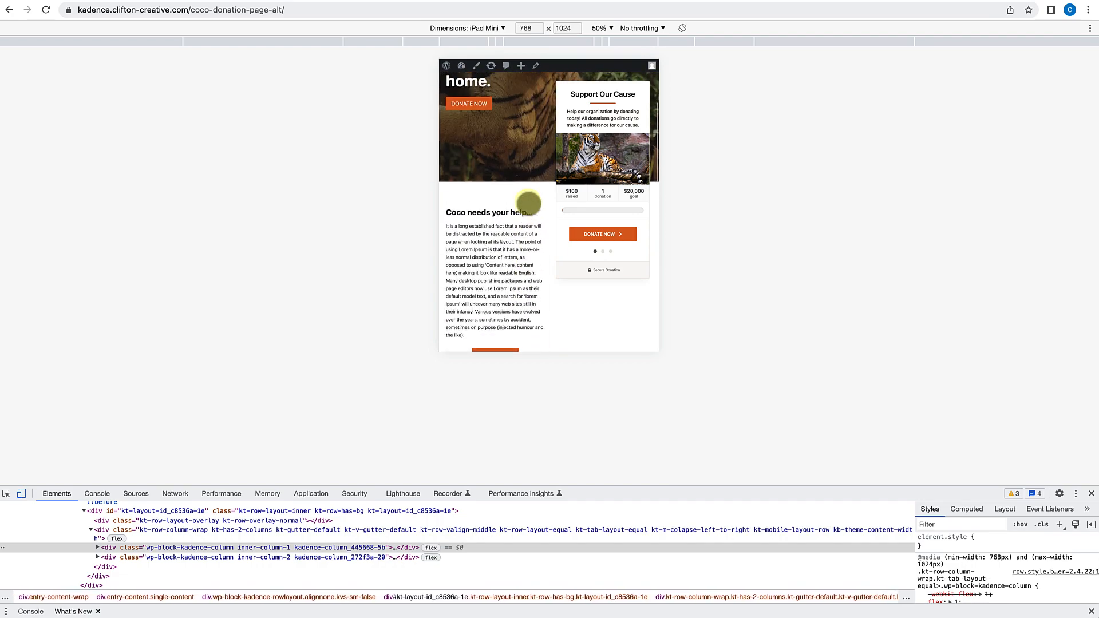
scroll(528, 203, up, 3)
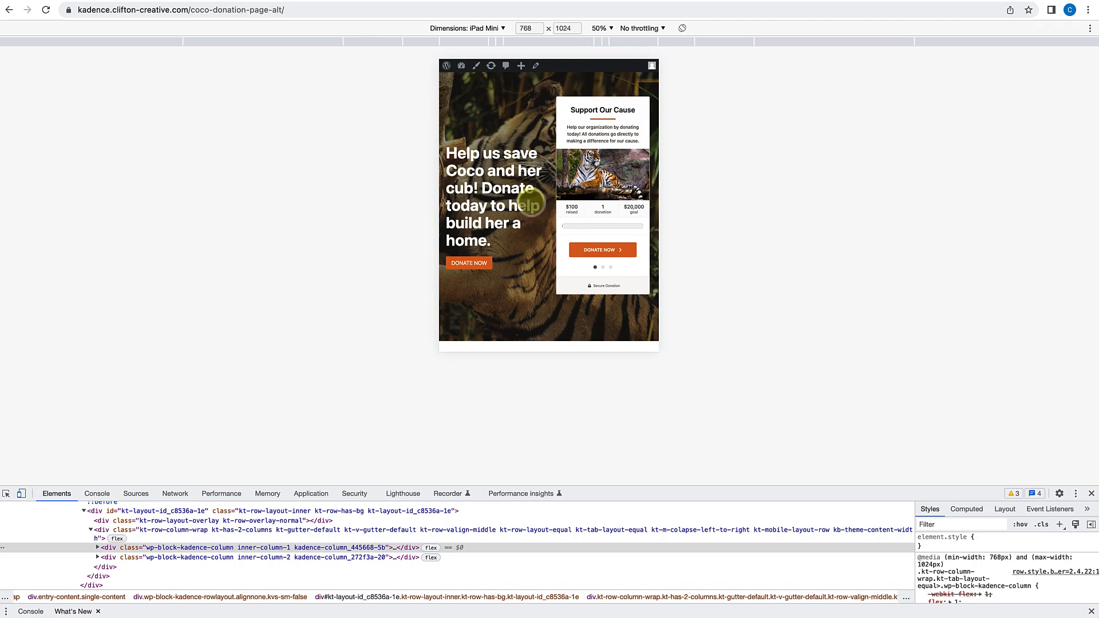
scroll(560, 254, down, 10)
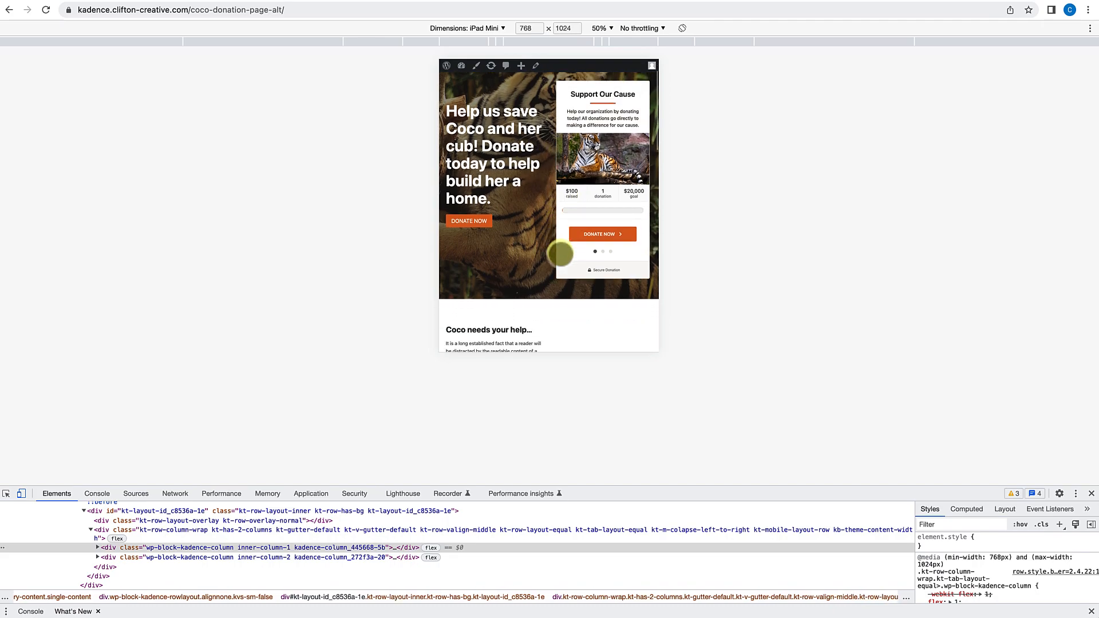
scroll(560, 254, down, 8)
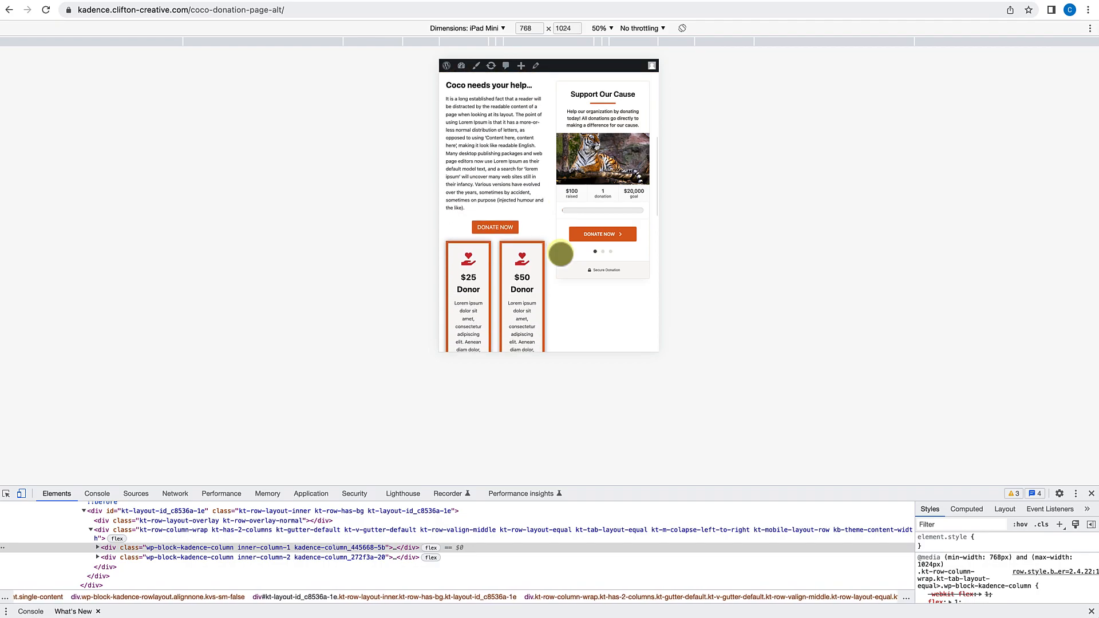
scroll(560, 253, down, 8)
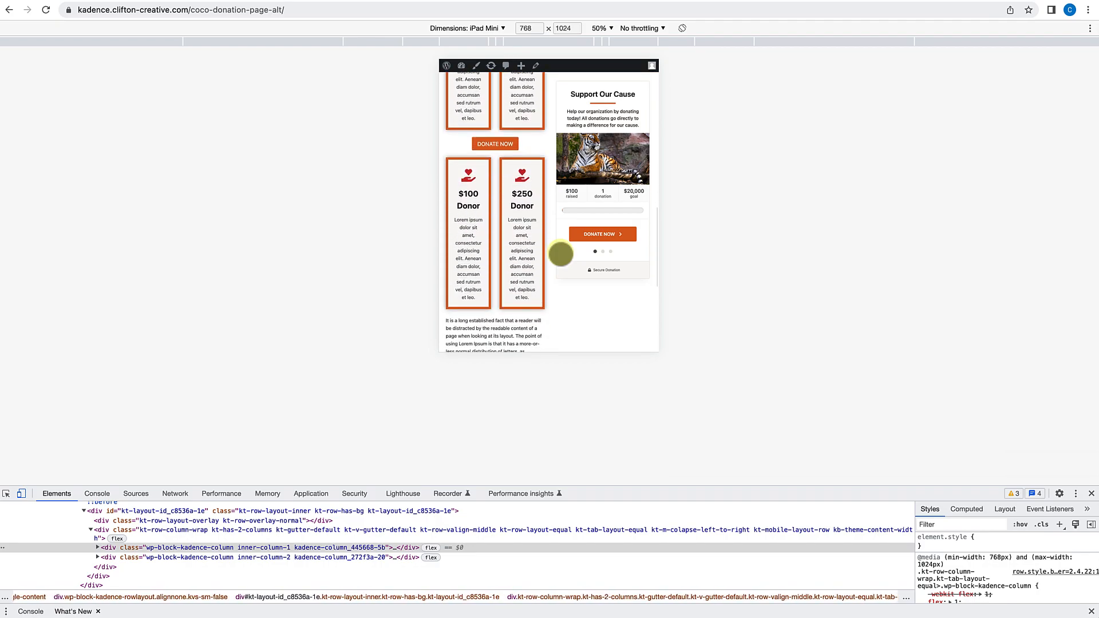
scroll(561, 254, down, 3)
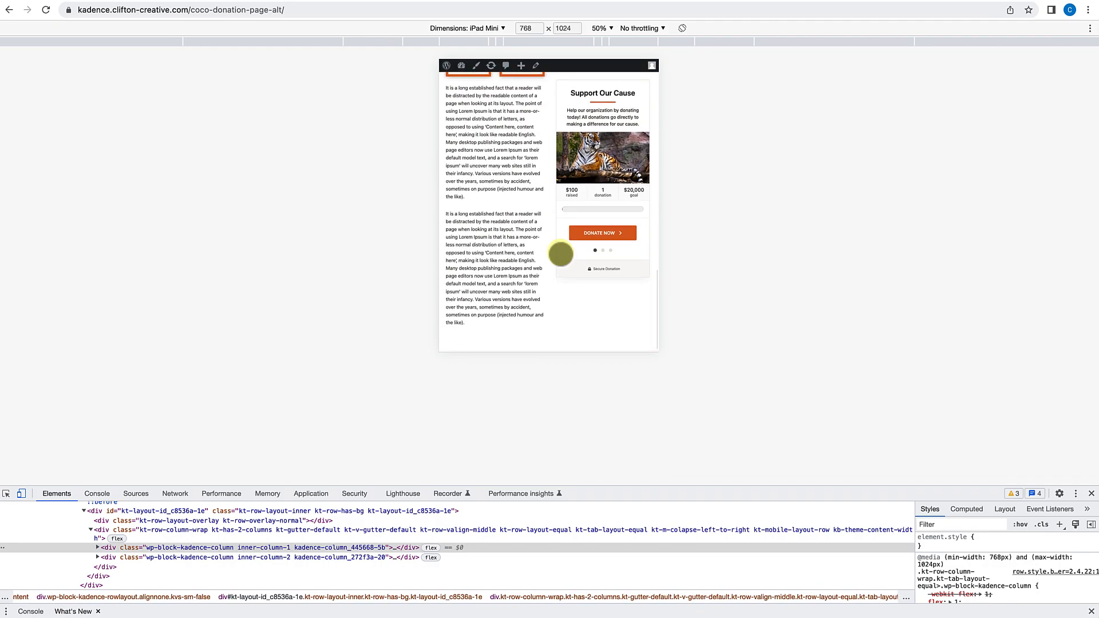
Step: Examine how the Support Our Cause form behaves beside the content while moving through the iPad Mini view
scroll(560, 254, up, 10)
scroll(560, 254, up, 1)
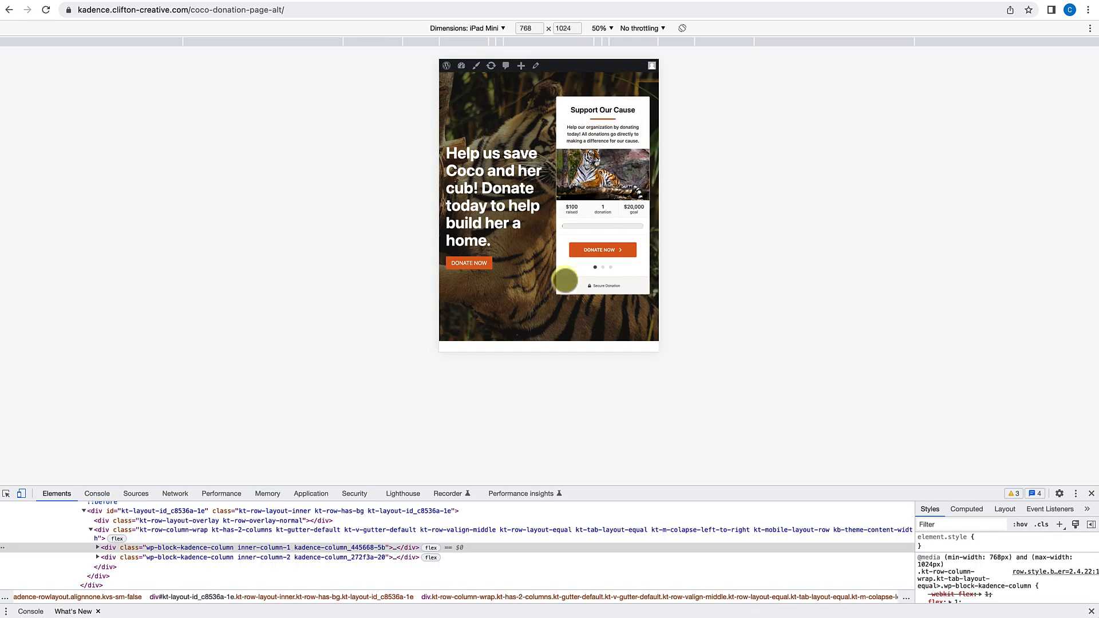
scroll(565, 280, down, 5)
scroll(564, 280, up, 4)
scroll(564, 280, down, 10)
scroll(565, 280, down, 6)
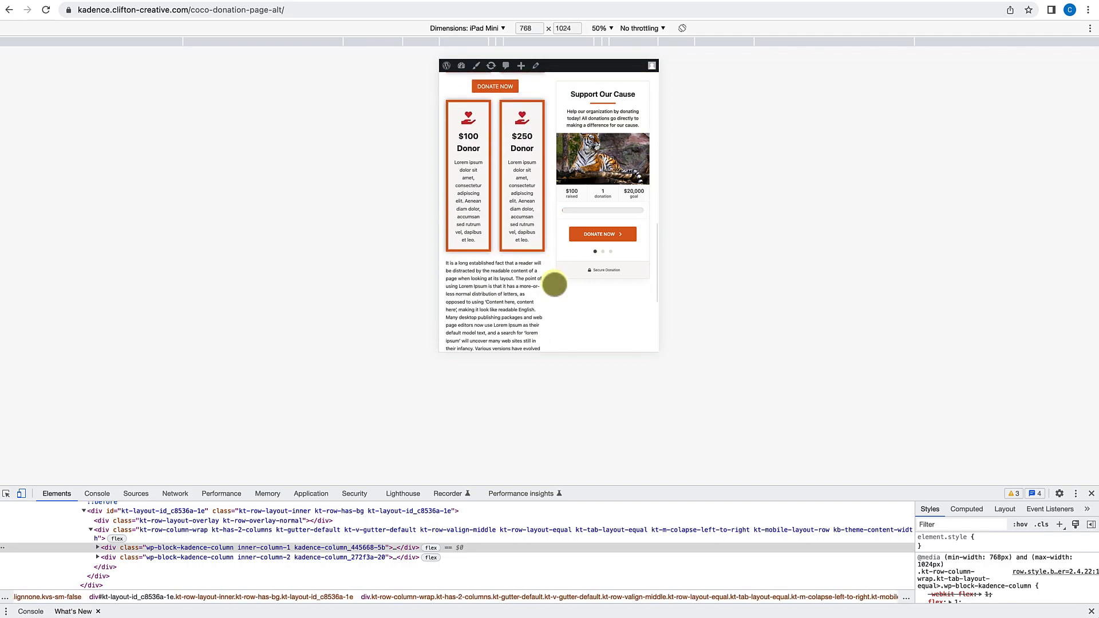
scroll(555, 284, down, 8)
scroll(572, 298, up, 20)
scroll(572, 298, up, 4)
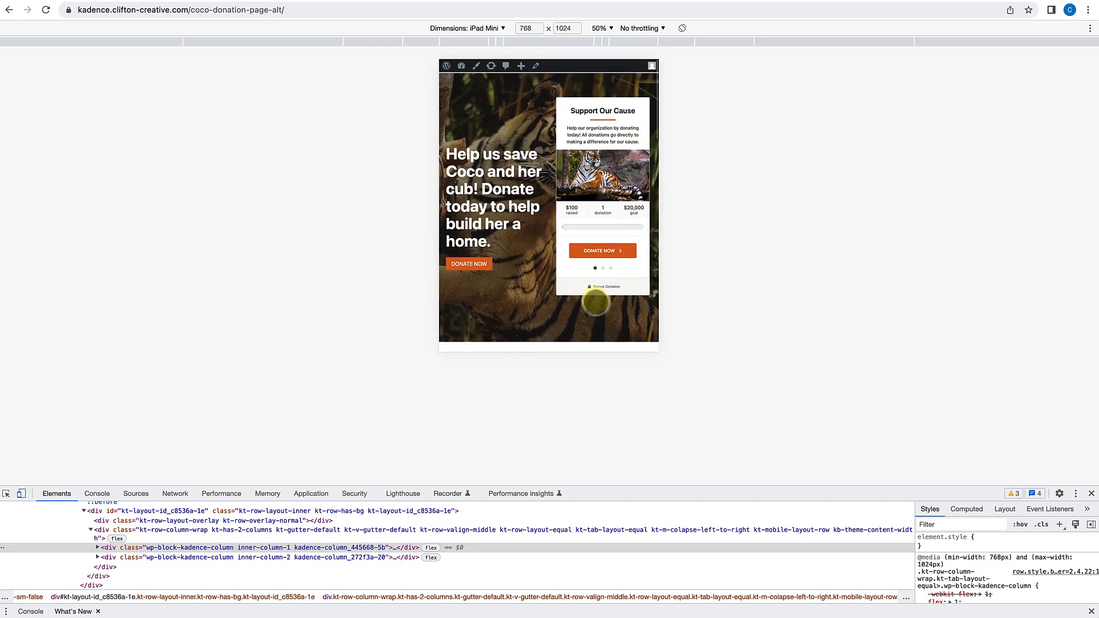
Step: Close the developer tools and open the donation page for editing
click(1091, 494)
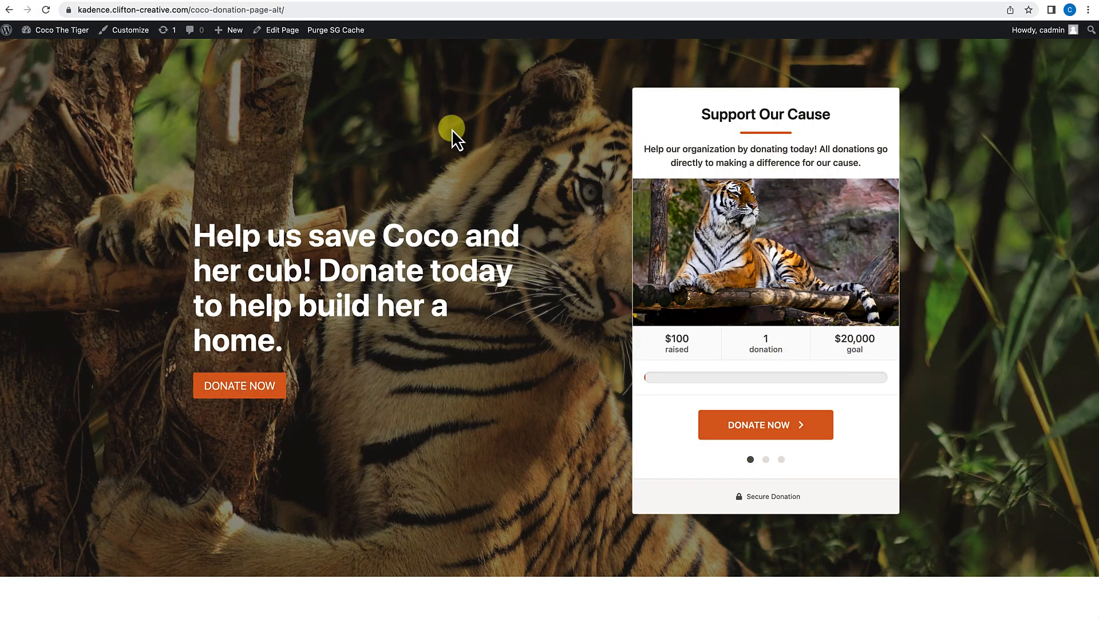
click(283, 30)
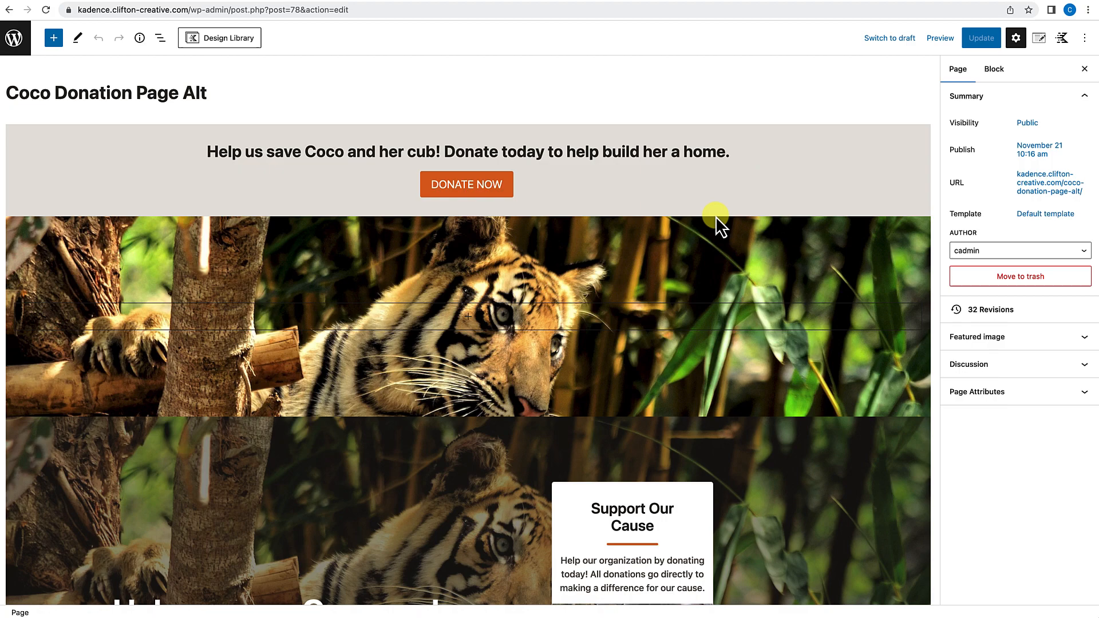
scroll(716, 215, down, 5)
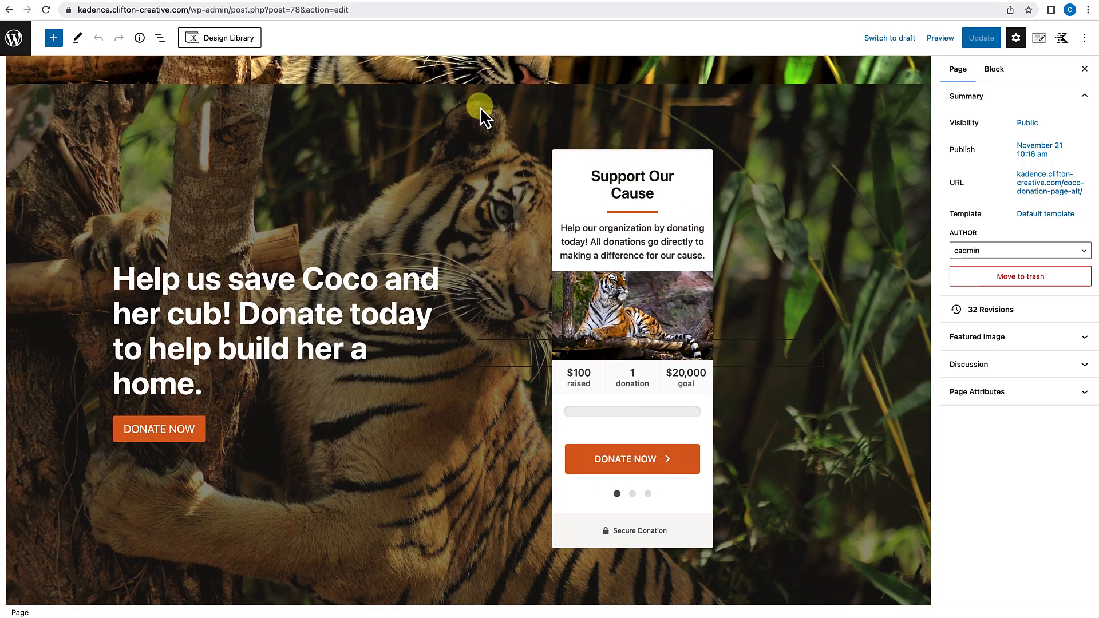
Step: Set the tablet layout of the hero row with the tiger background to stacked full-width rows
click(480, 106)
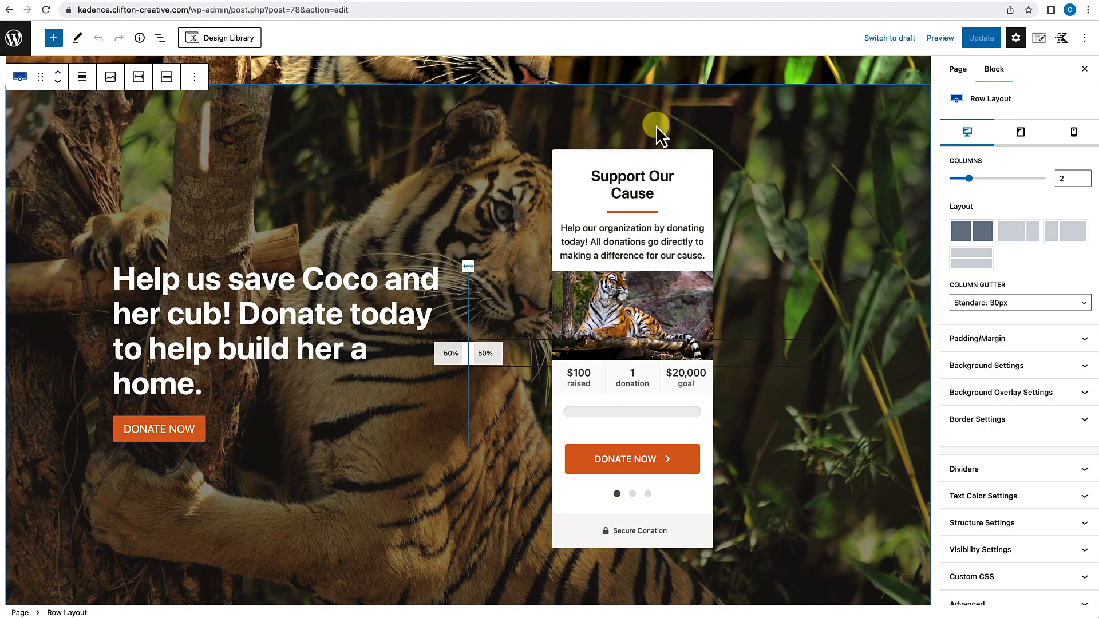
scroll(656, 125, down, 1)
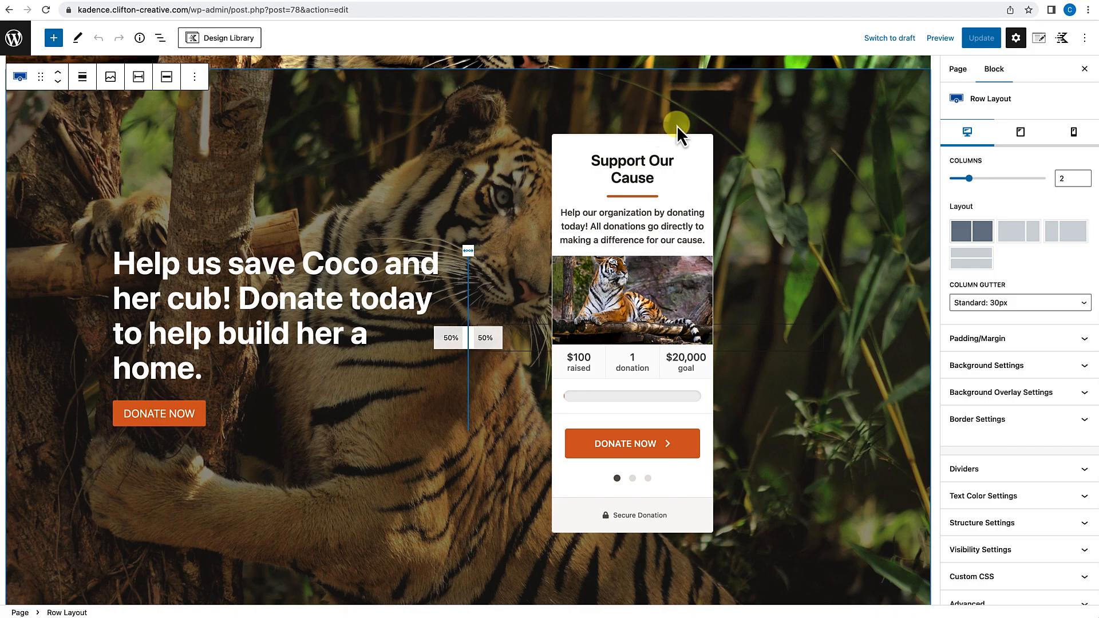
click(1021, 132)
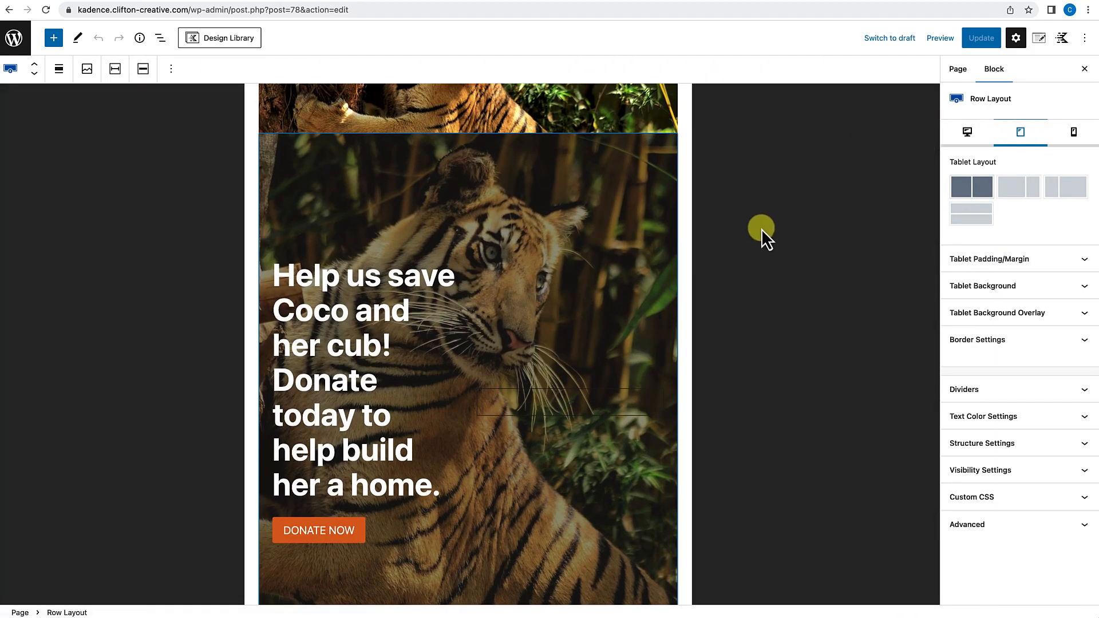
scroll(585, 392, down, 2)
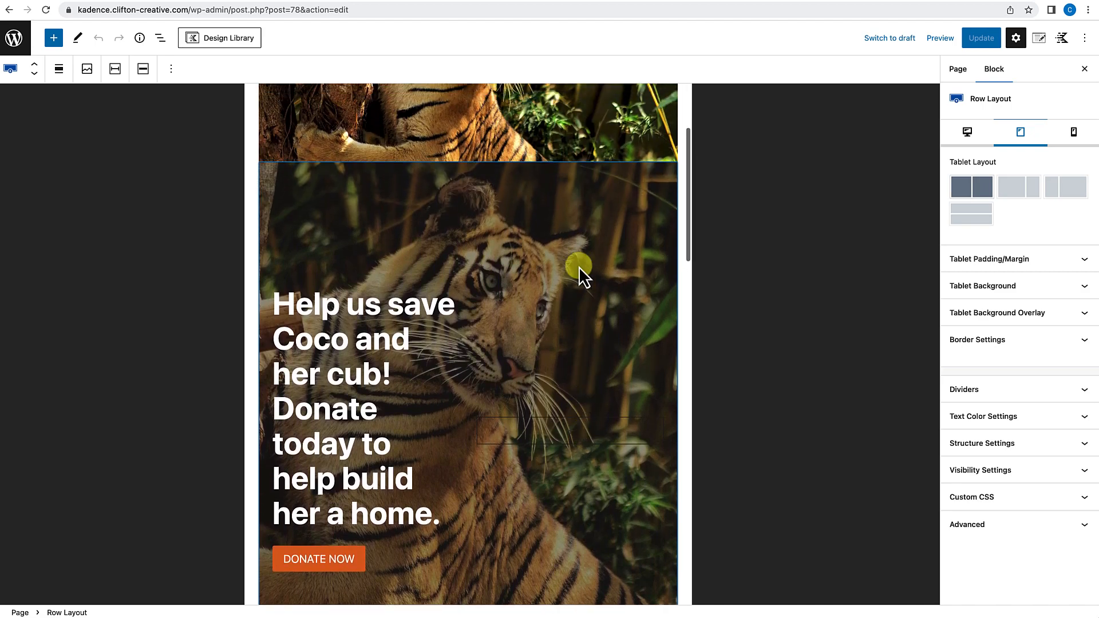
click(577, 207)
click(578, 192)
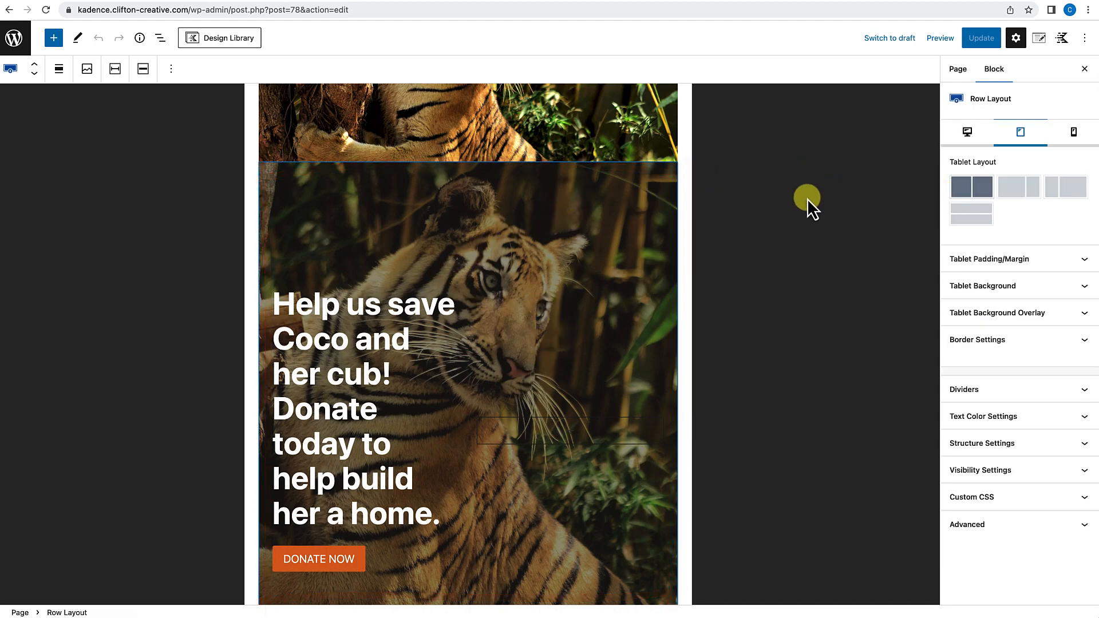
click(973, 216)
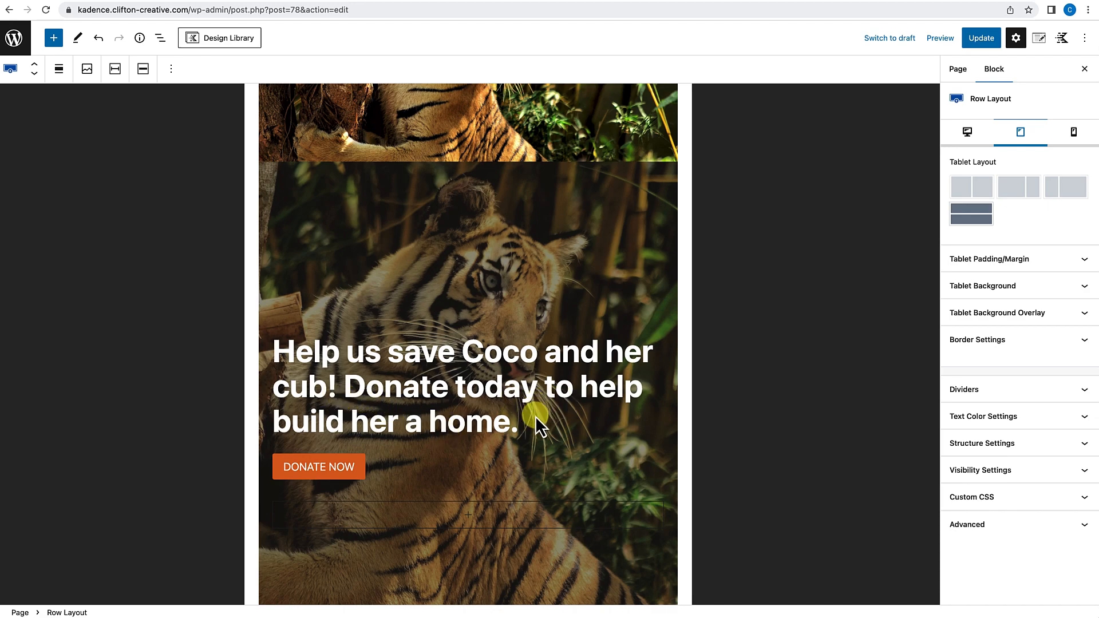
Step: Center the hero heading and its DONATE NOW button for tablet
click(435, 359)
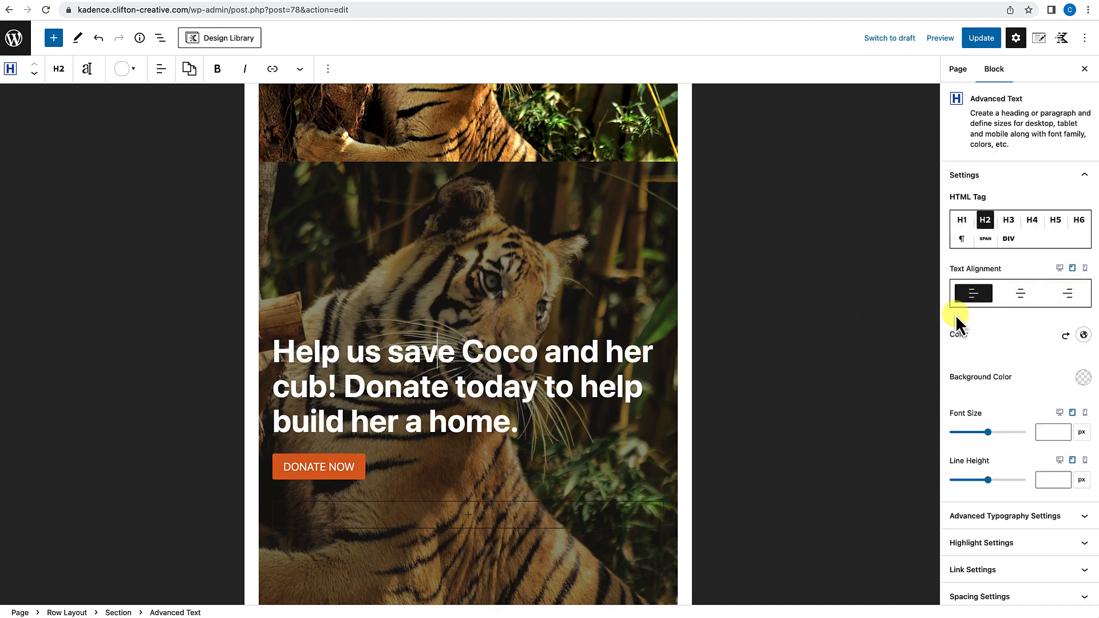
click(1024, 305)
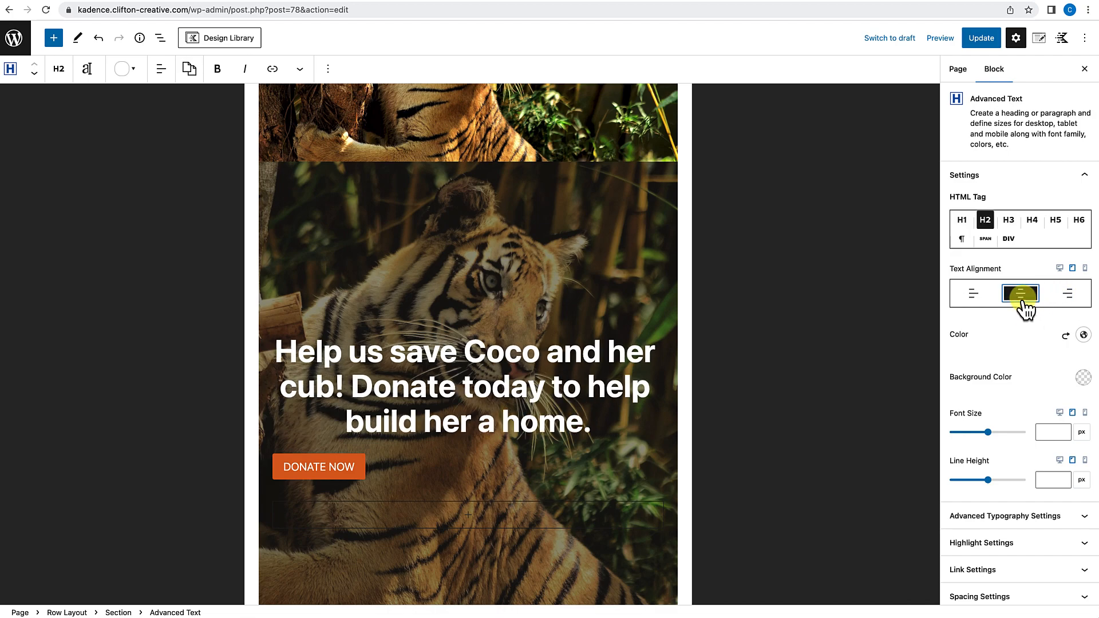
click(386, 472)
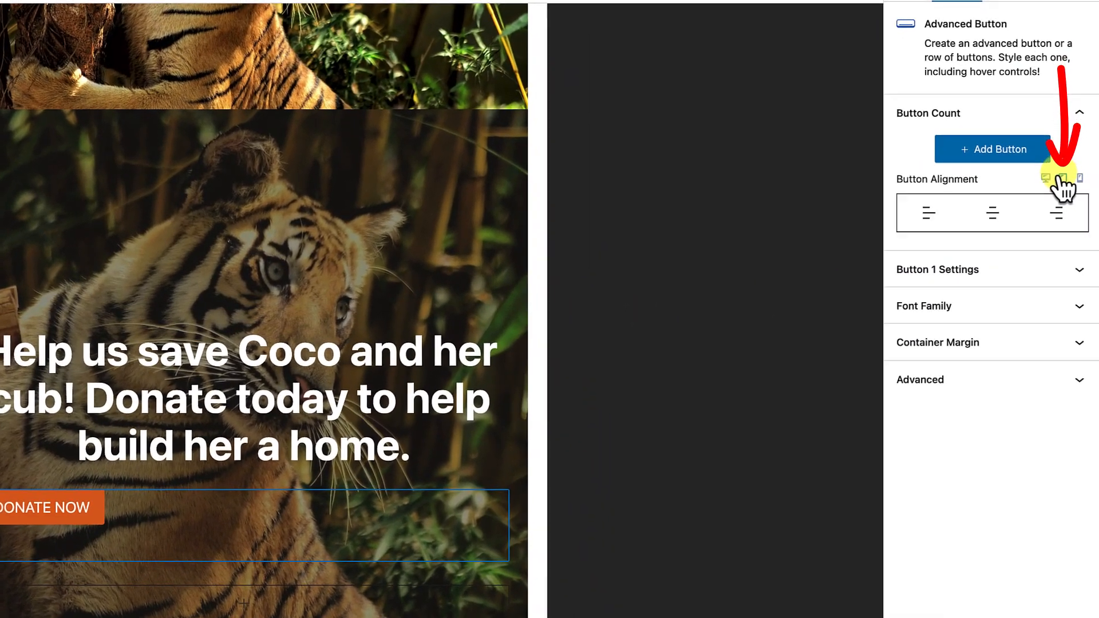
click(1063, 179)
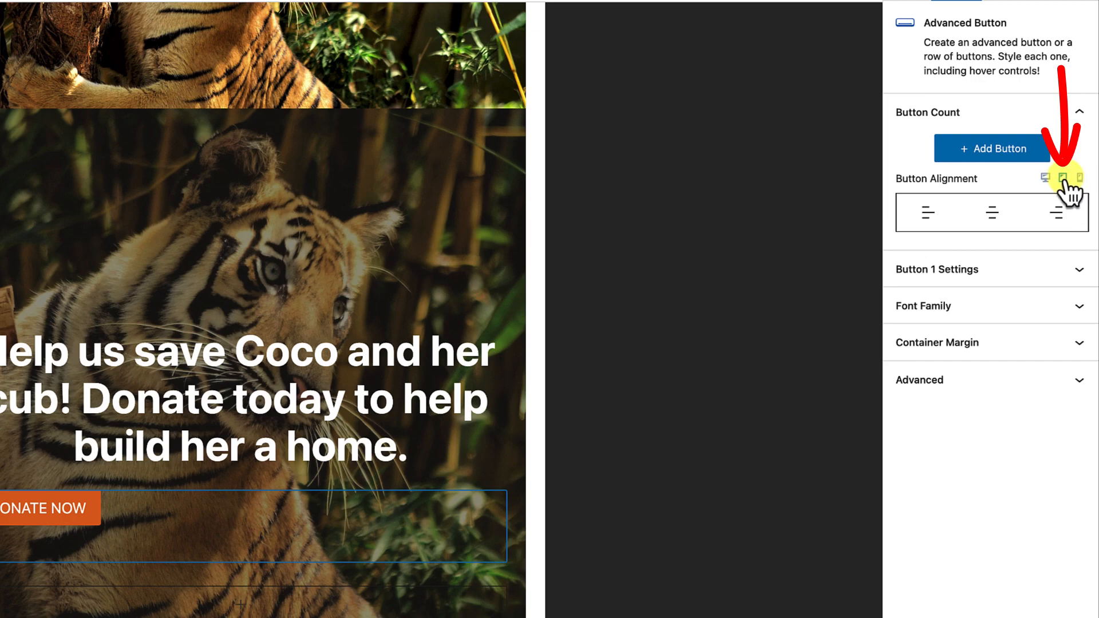
click(994, 216)
click(996, 220)
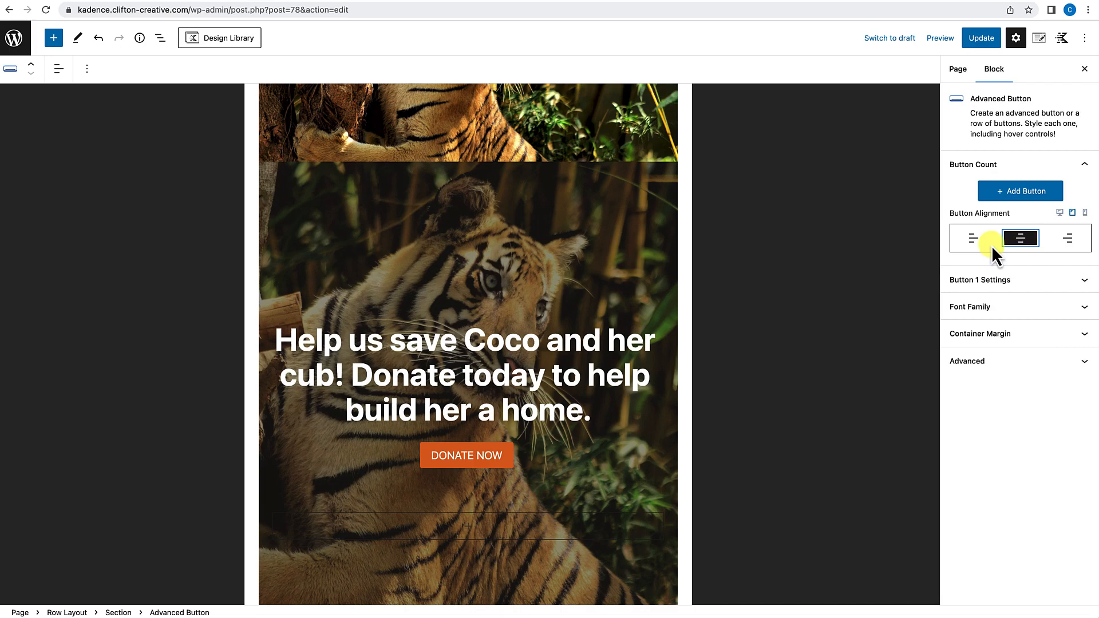
Step: Set the tablet layout of the "Coco needs your help..." row to stacked full-width rows
scroll(552, 493, down, 5)
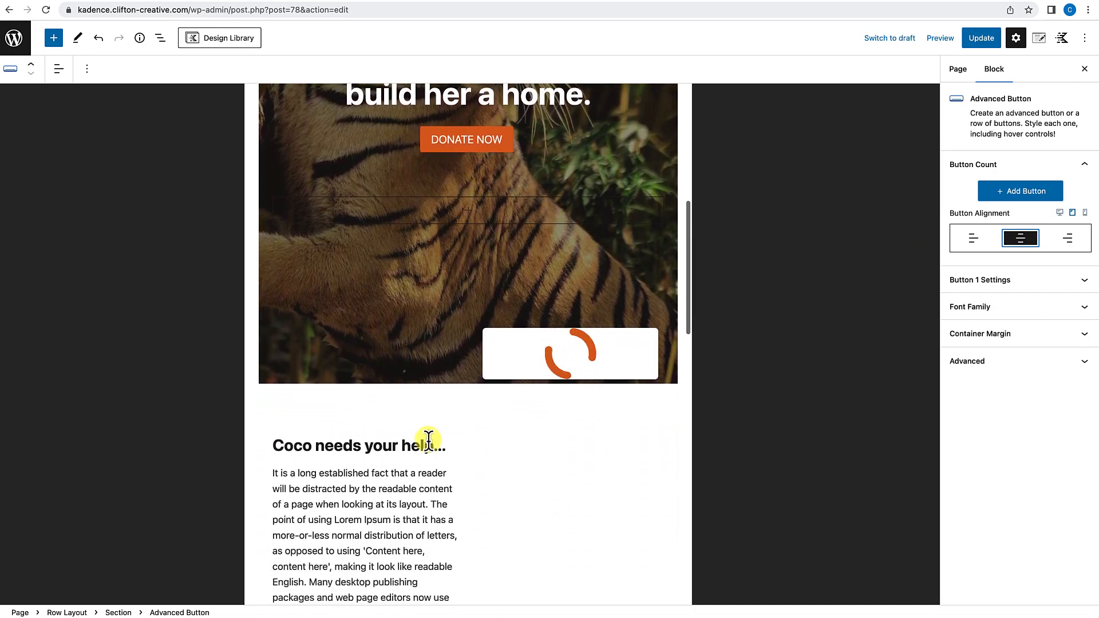
scroll(490, 465, down, 4)
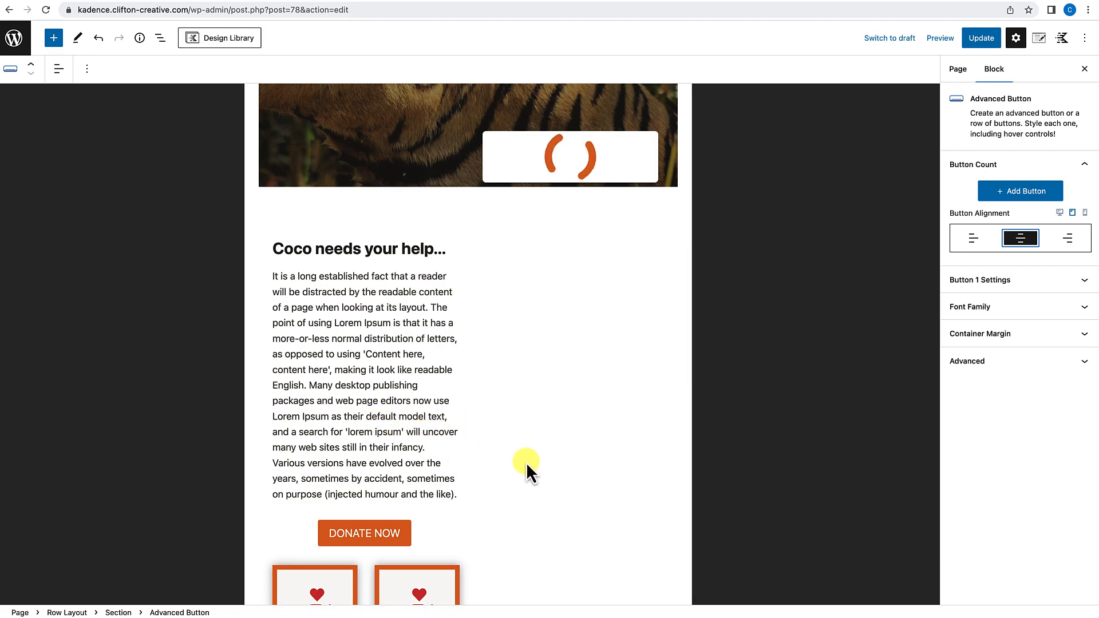
scroll(461, 434, up, 3)
click(356, 354)
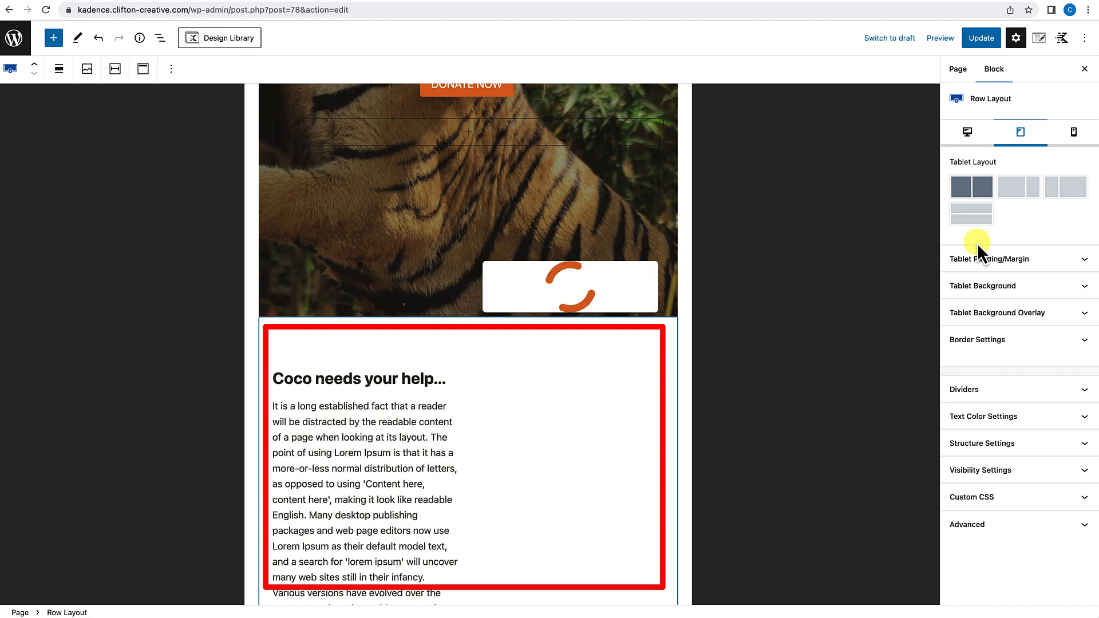
click(972, 213)
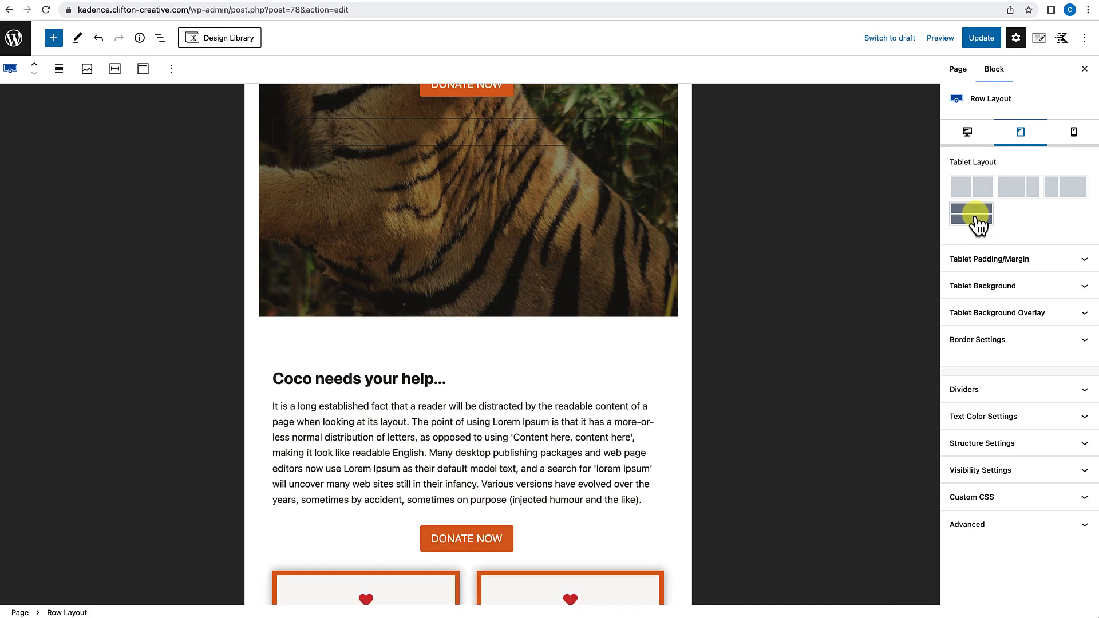
Step: Check the stacked tablet layout through the donor cards and closing paragraphs, and show the page's block list
scroll(527, 462, down, 1)
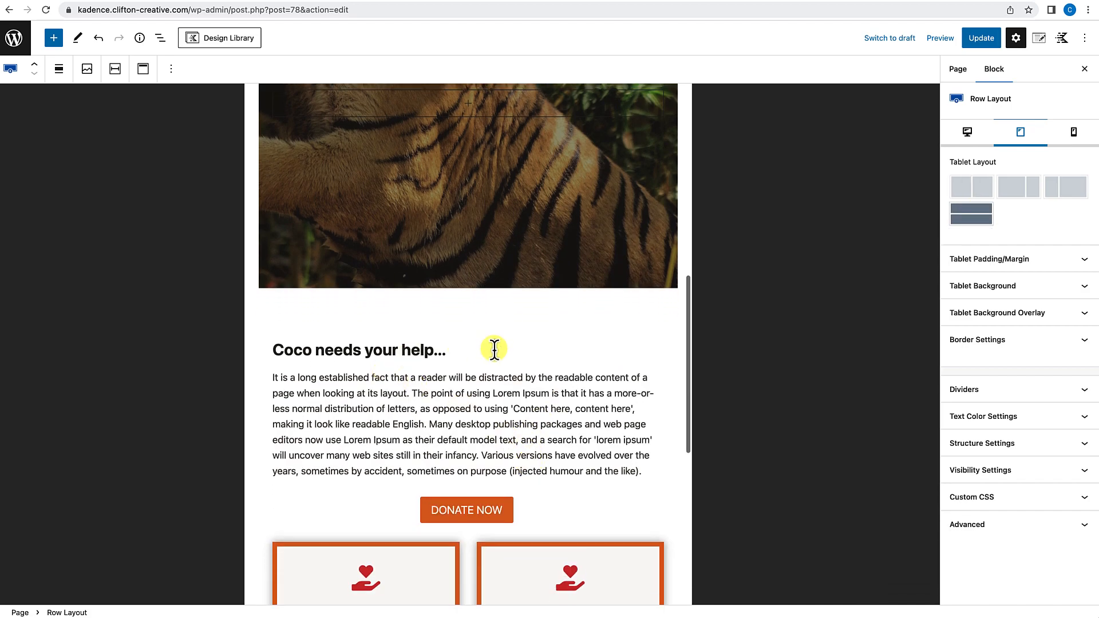
scroll(496, 453, down, 10)
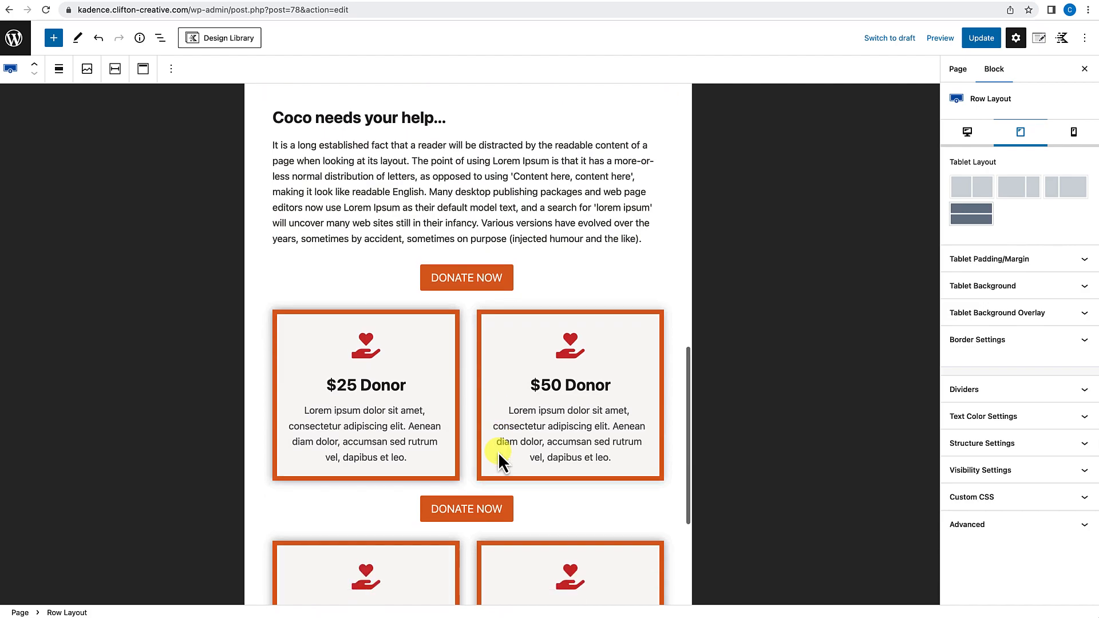
scroll(498, 452, down, 6)
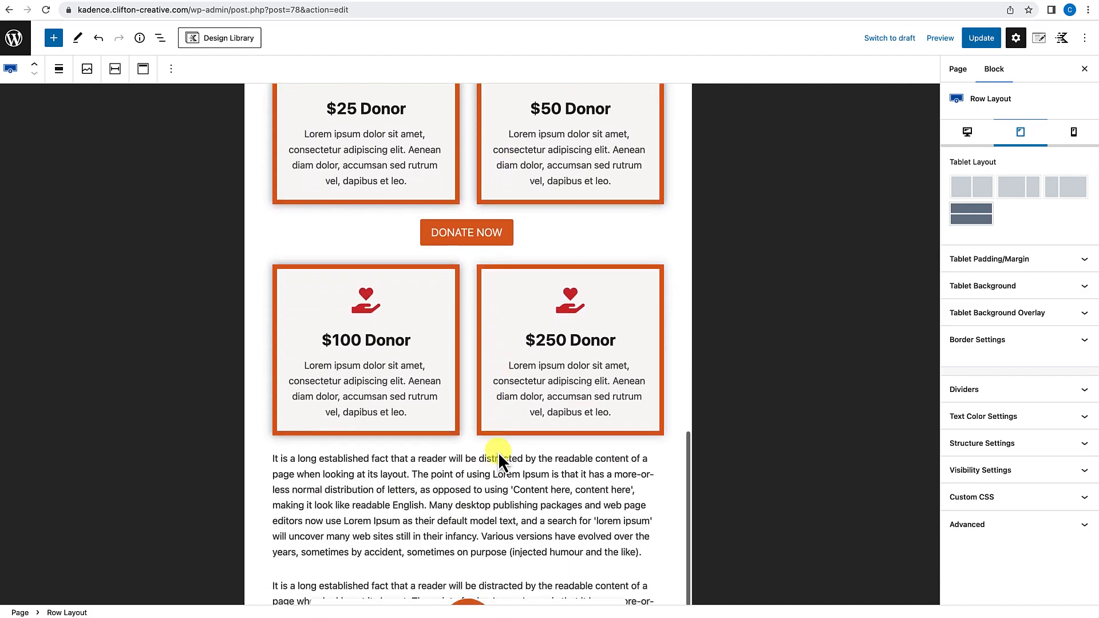
scroll(498, 451, down, 3)
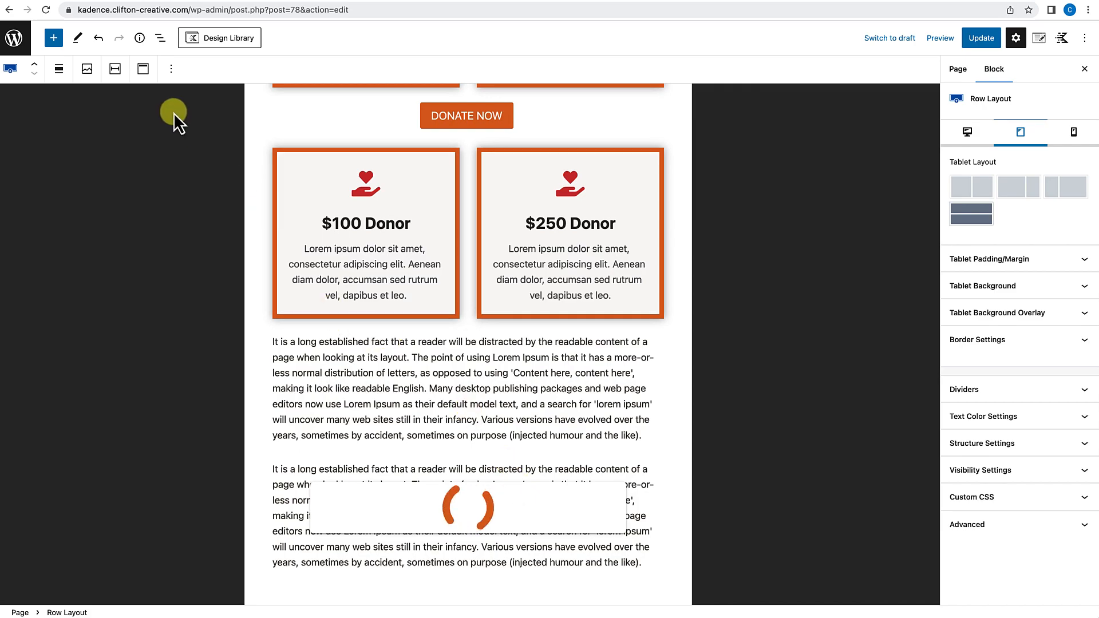
click(161, 39)
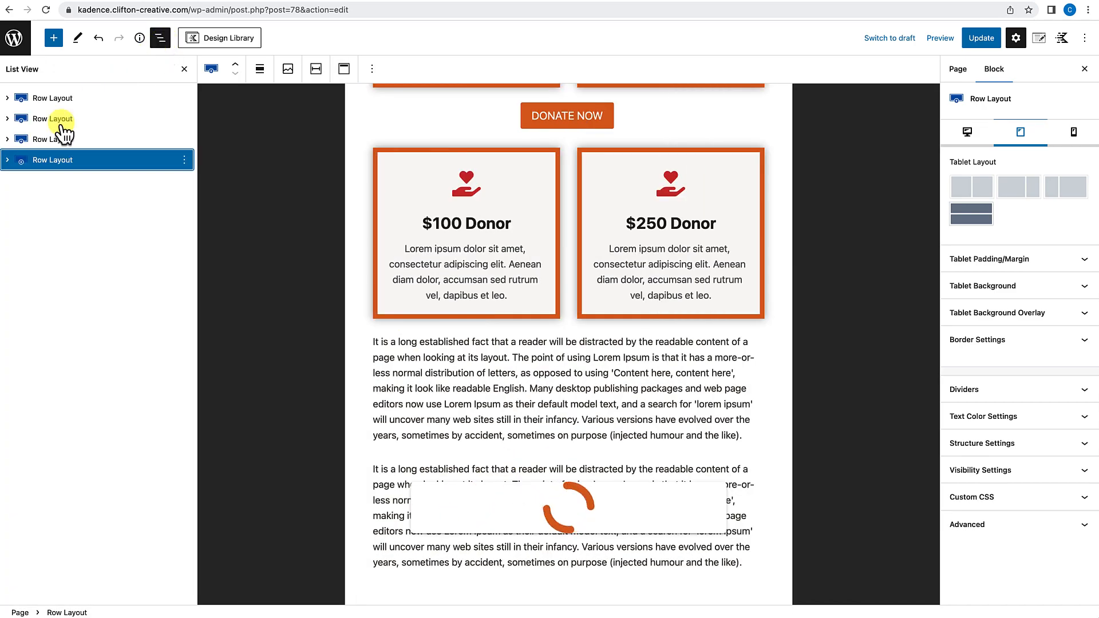
Step: Set the tablet top margin of the CocoForm section in the last row to 20 px
click(7, 161)
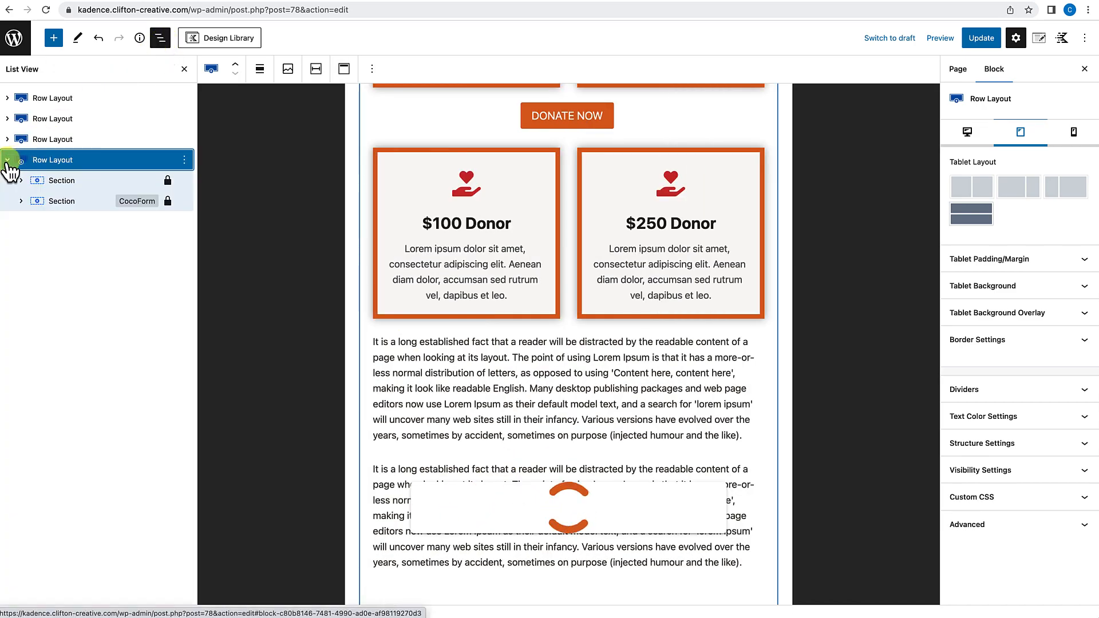
click(85, 201)
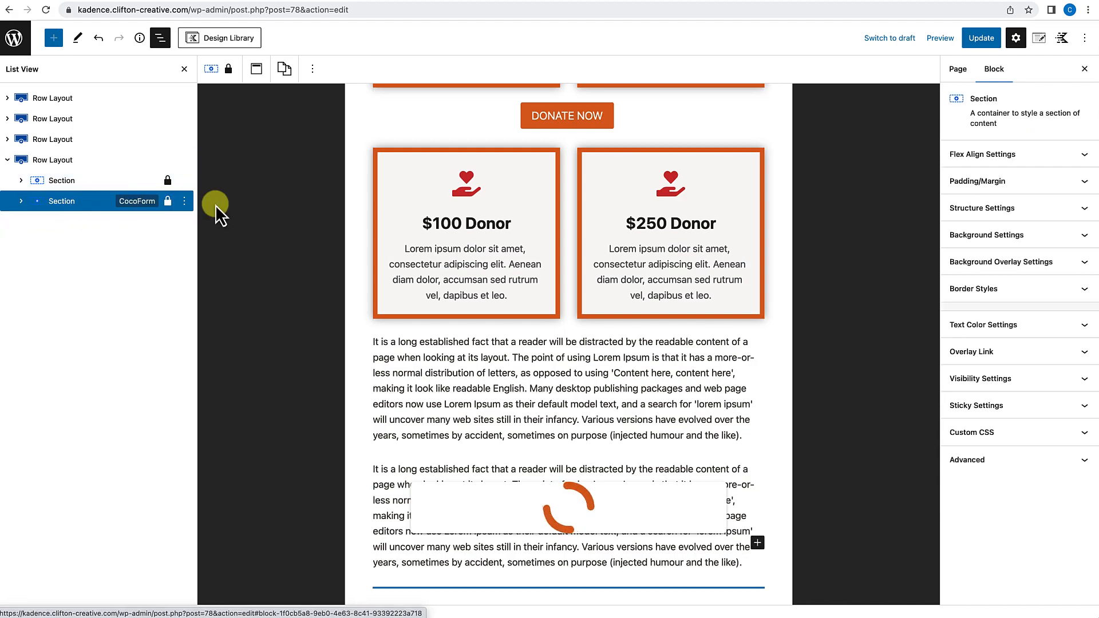
click(991, 182)
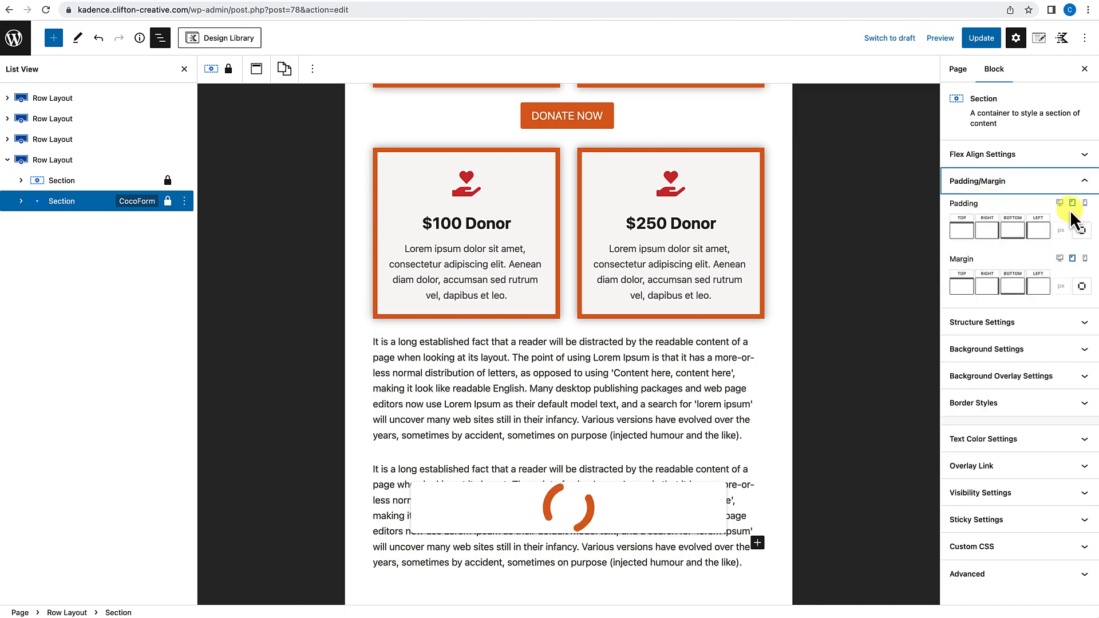
click(962, 287)
text(20)
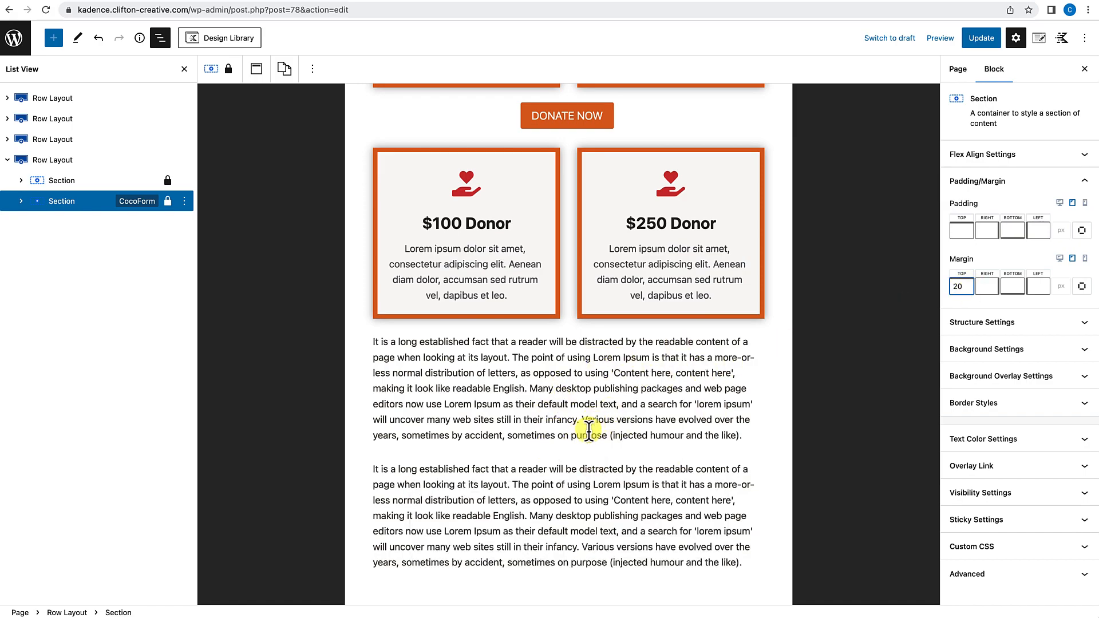
scroll(560, 452, down, 3)
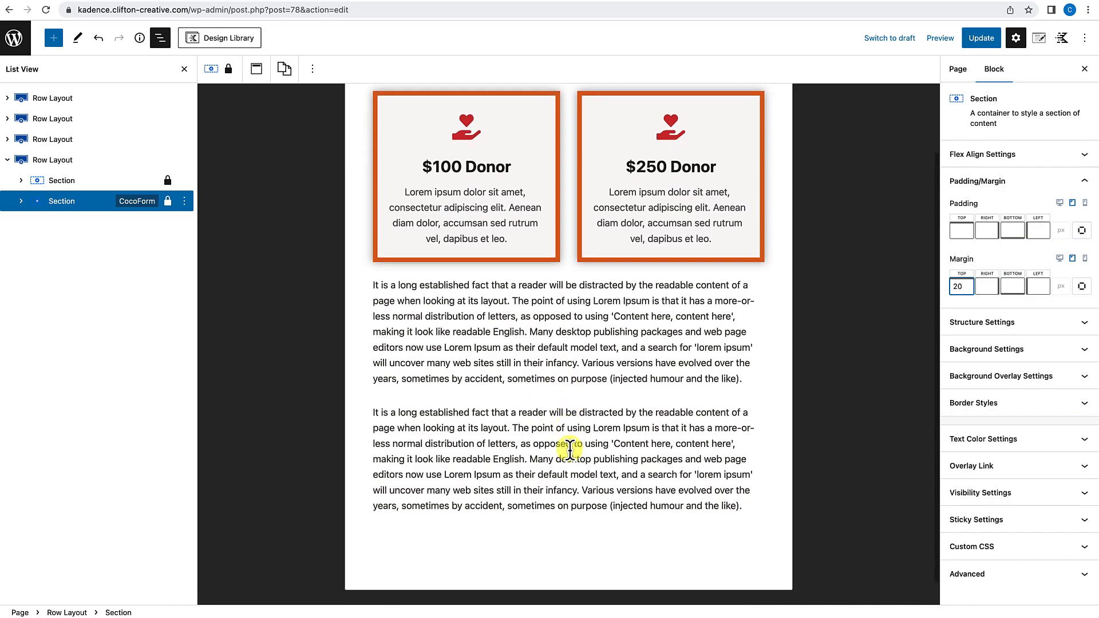
scroll(547, 558, up, 3)
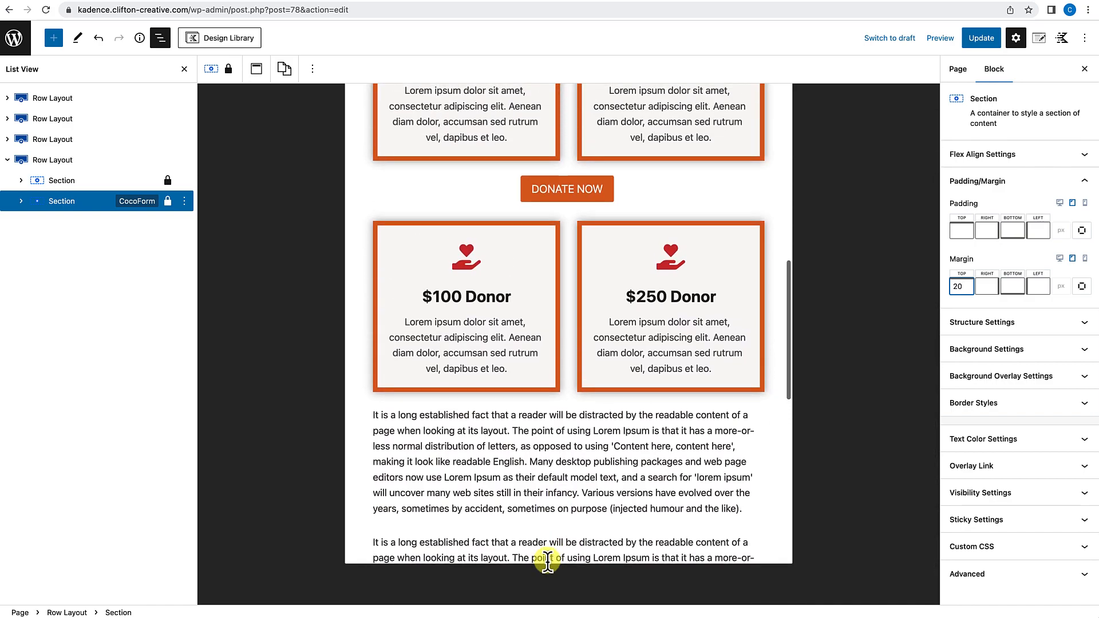
scroll(547, 558, down, 8)
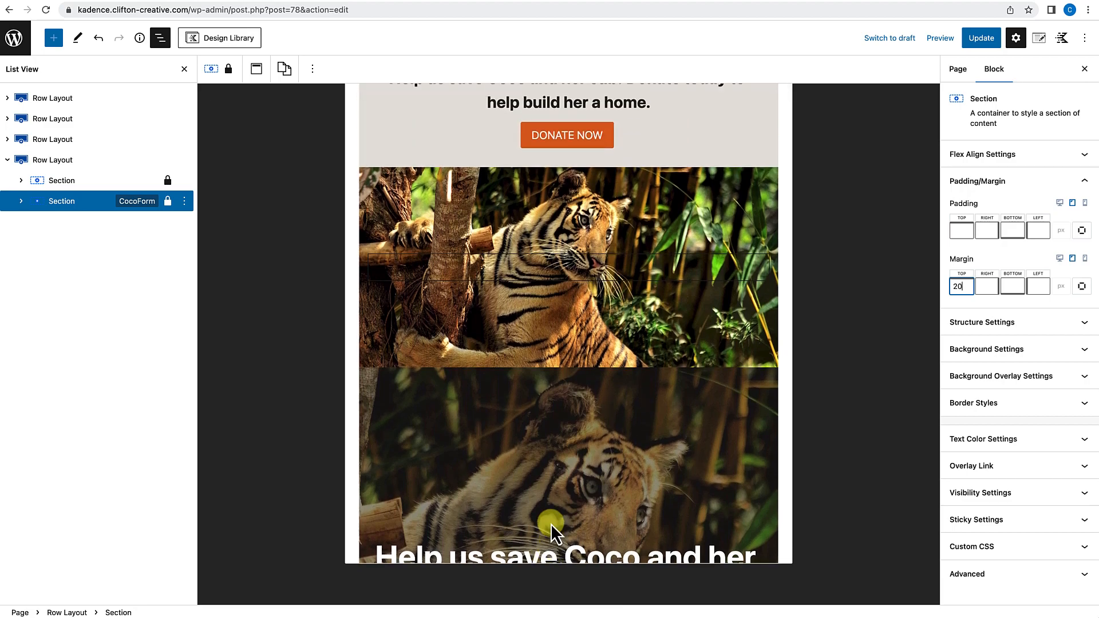
Step: Update the page and open its live version in the browser's developer tools at iPad Mini size
click(981, 39)
click(112, 584)
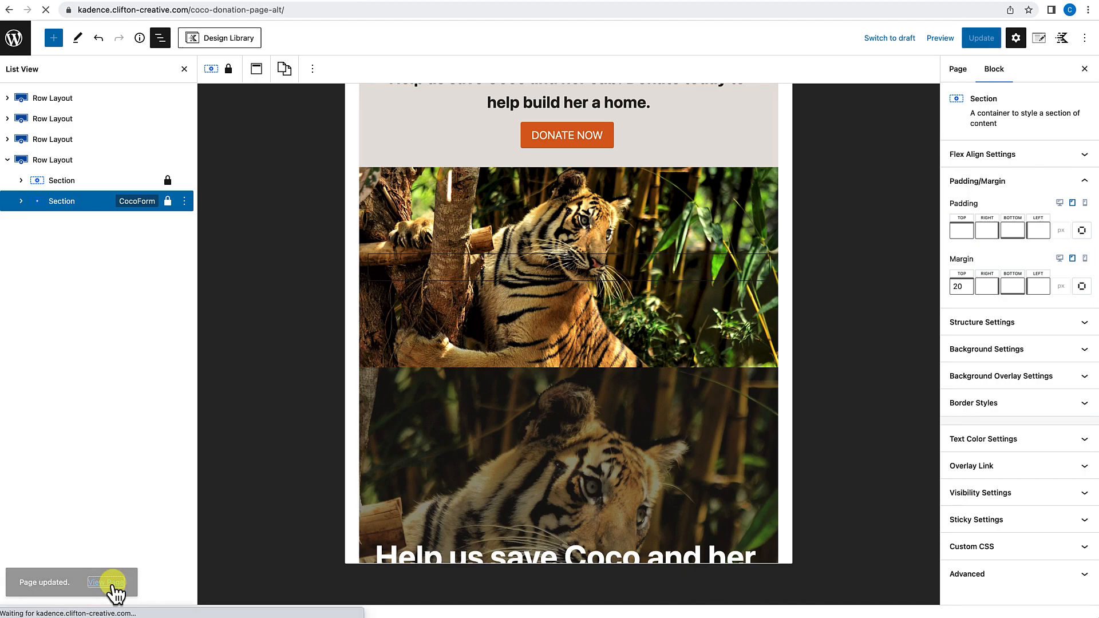
right_click(455, 394)
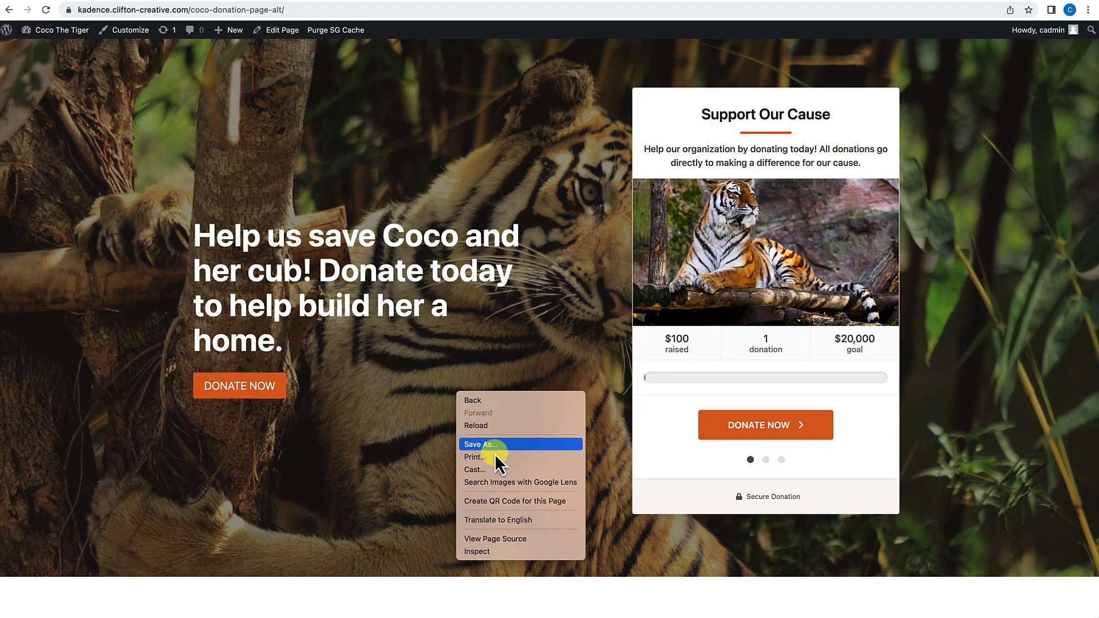
click(483, 552)
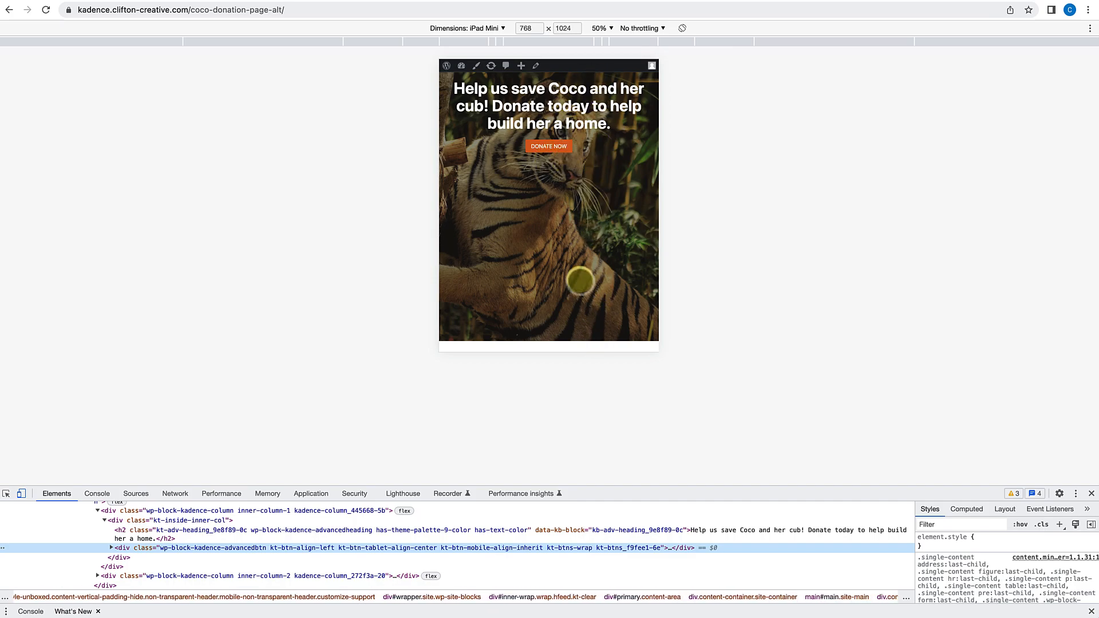
Step: Review the live page's stacked layout at iPad Mini size and test the hero DONATE NOW link to the donation form
scroll(563, 263, down, 1)
scroll(564, 264, down, 8)
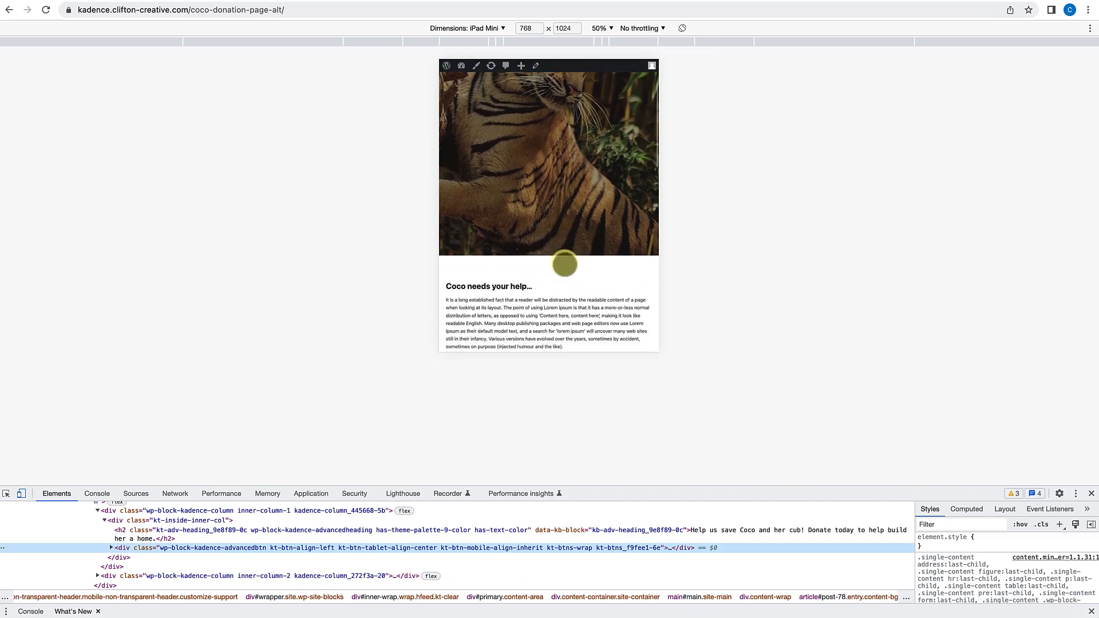
scroll(564, 264, down, 7)
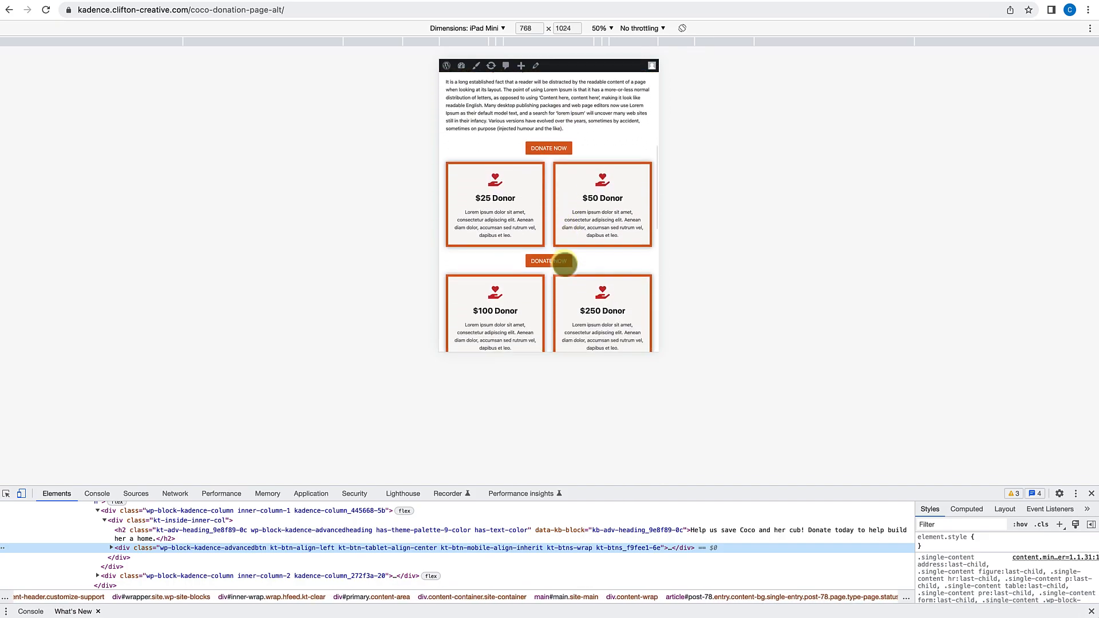
scroll(565, 264, down, 10)
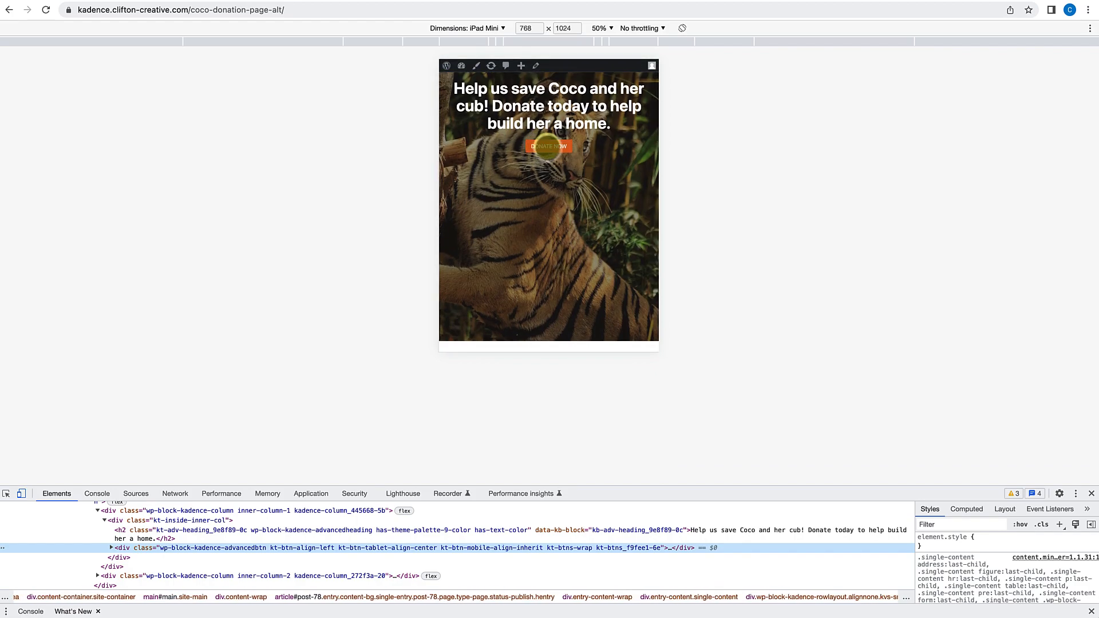
click(549, 147)
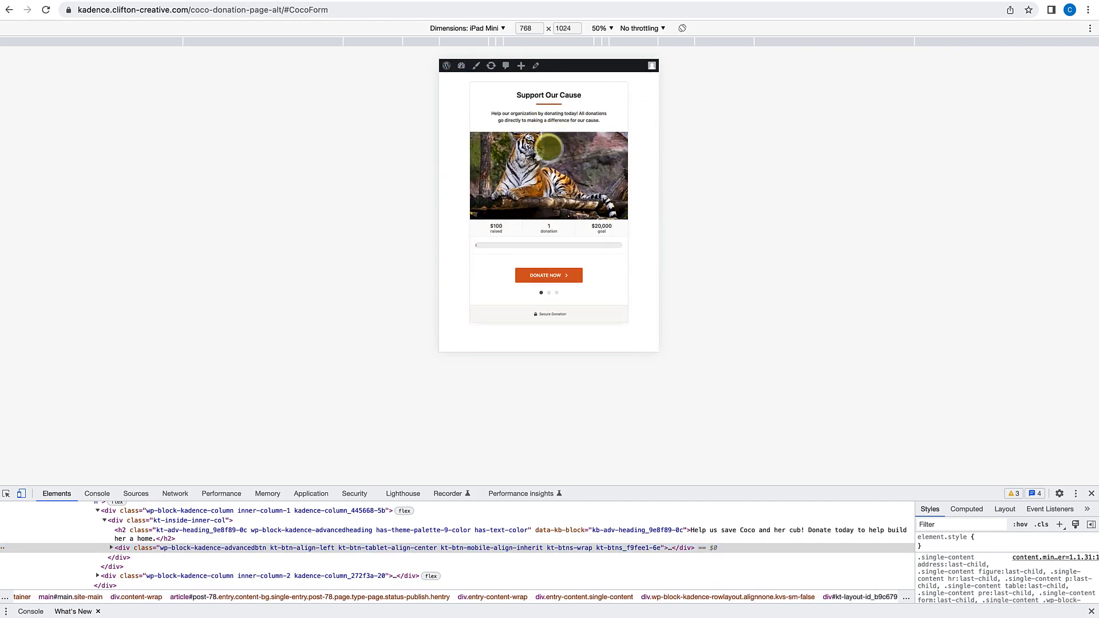
scroll(549, 143, up, 10)
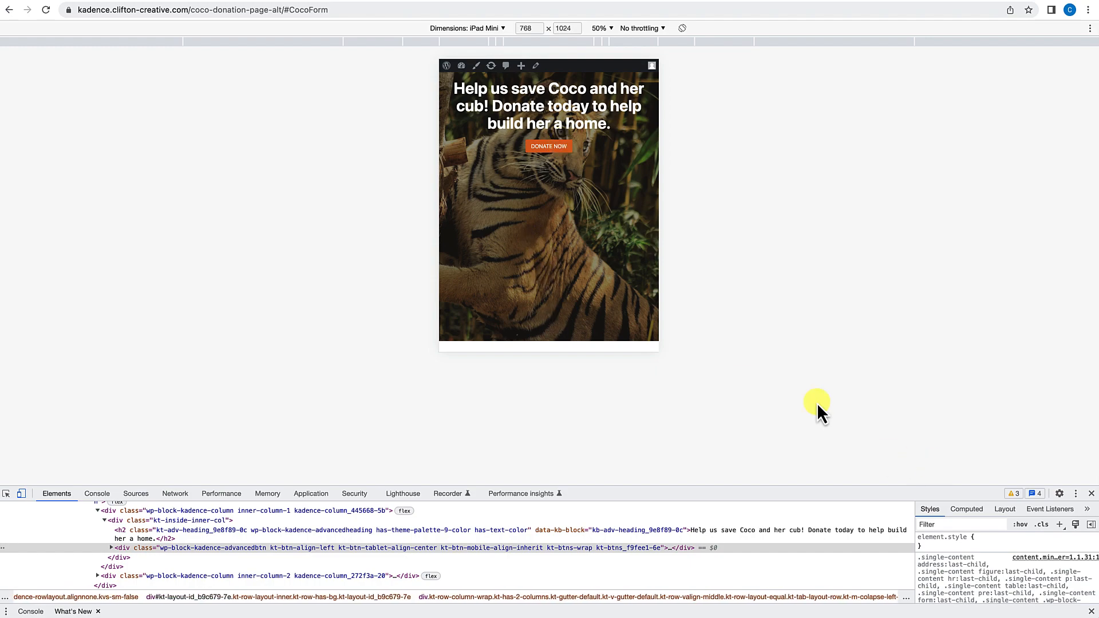
click(1091, 495)
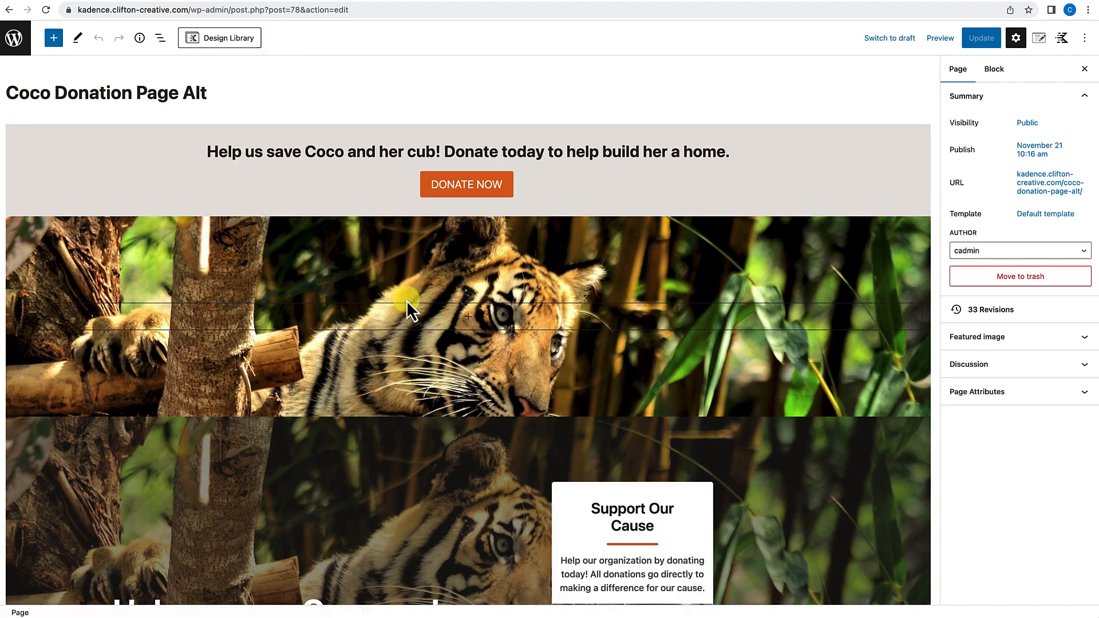
Step: Set the tablet minimum height of the hero row with the dark tiger background to 0 px
scroll(446, 372, down, 4)
click(443, 224)
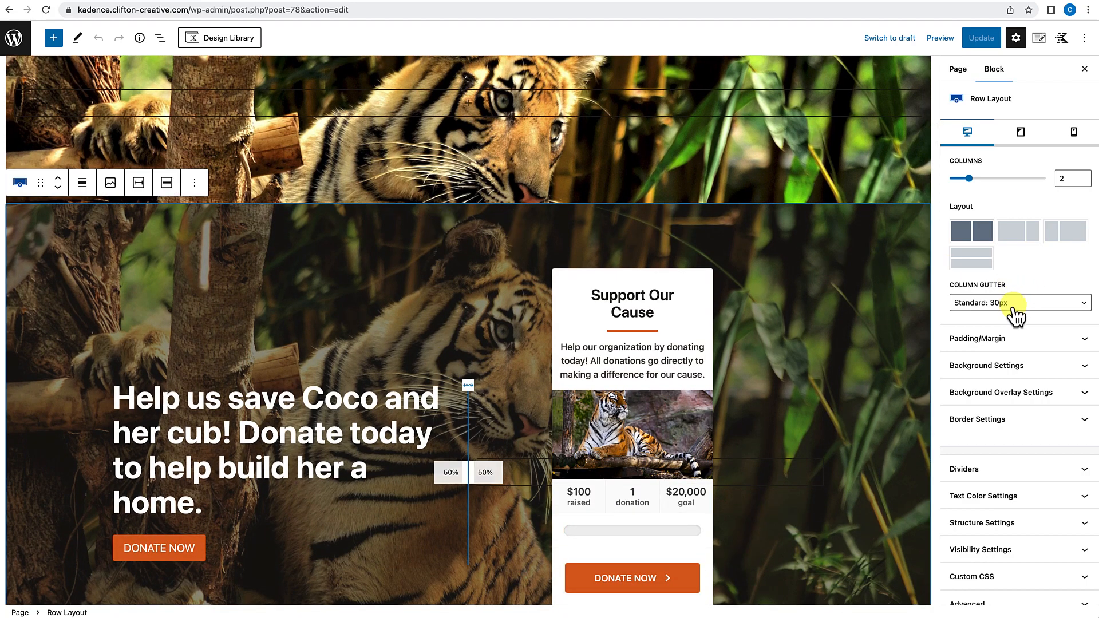
scroll(1024, 358, down, 1)
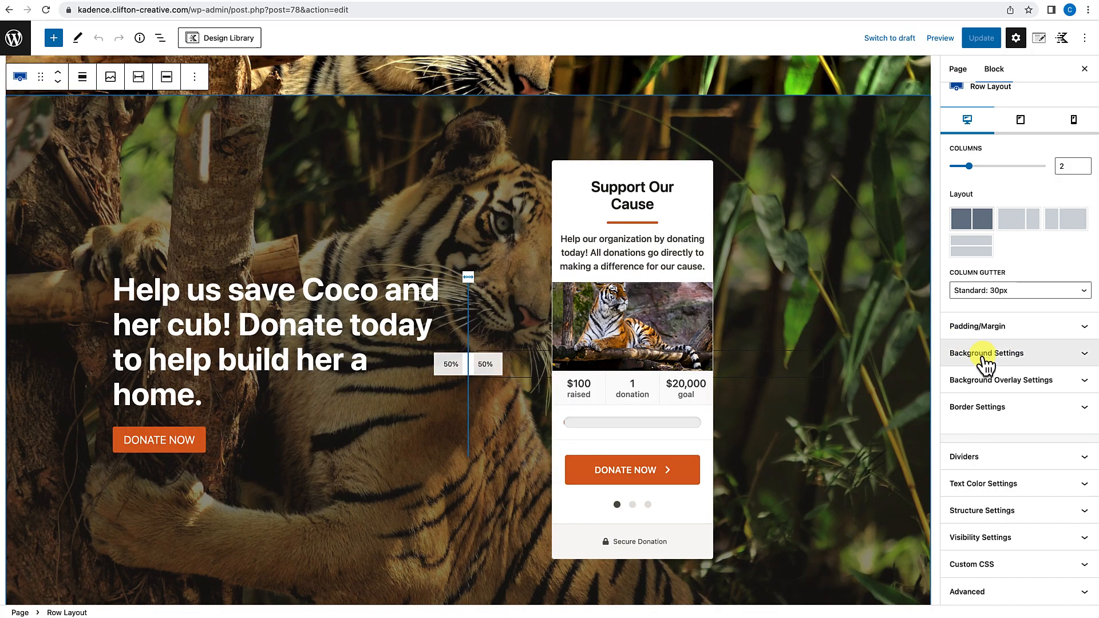
click(997, 515)
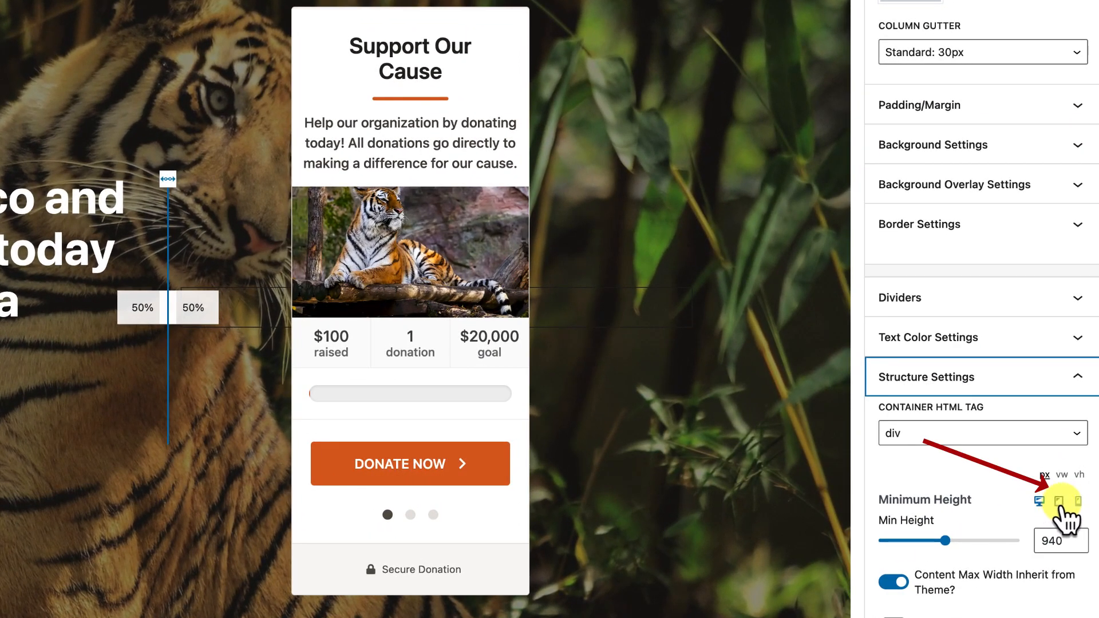
click(1059, 501)
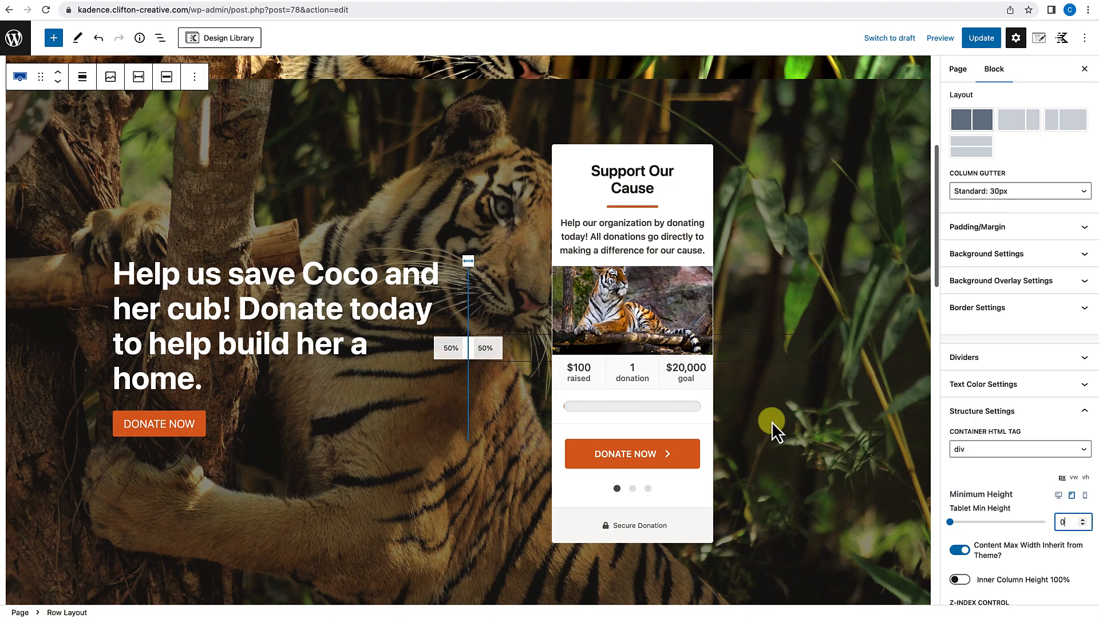
scroll(769, 485, up, 10)
Step: Update the page and check the hero row's height on the live page at iPad Mini size
click(981, 38)
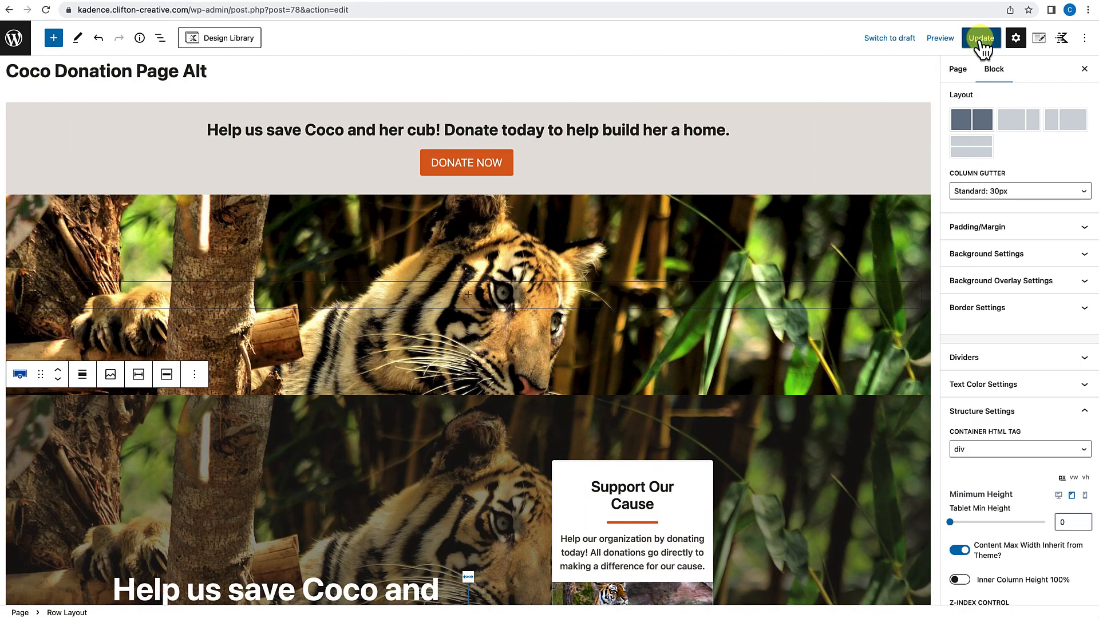
click(103, 582)
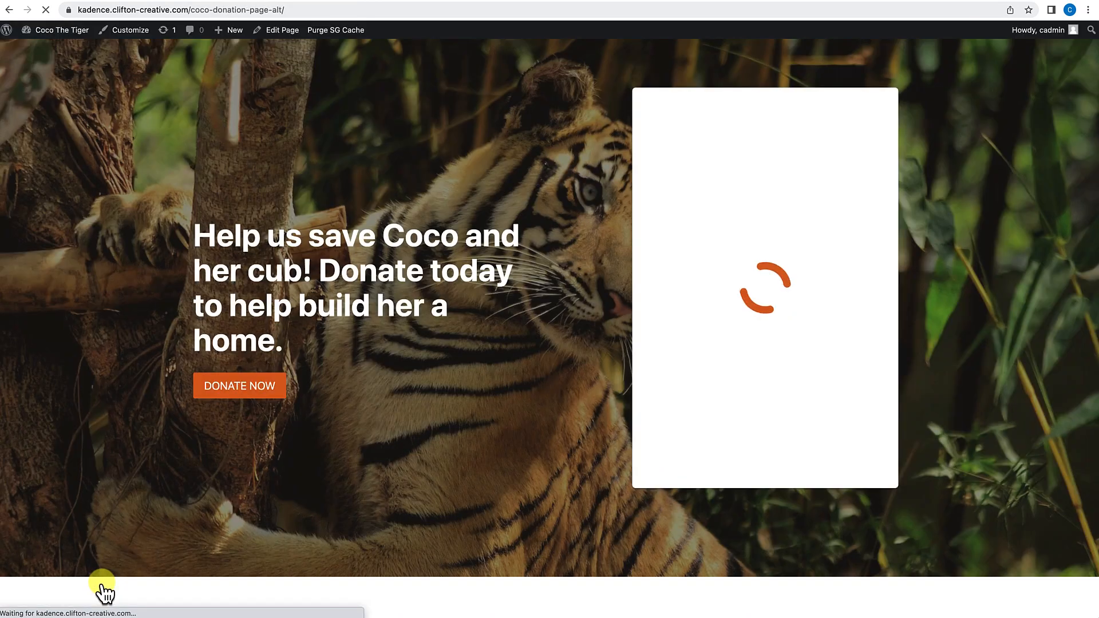
right_click(378, 370)
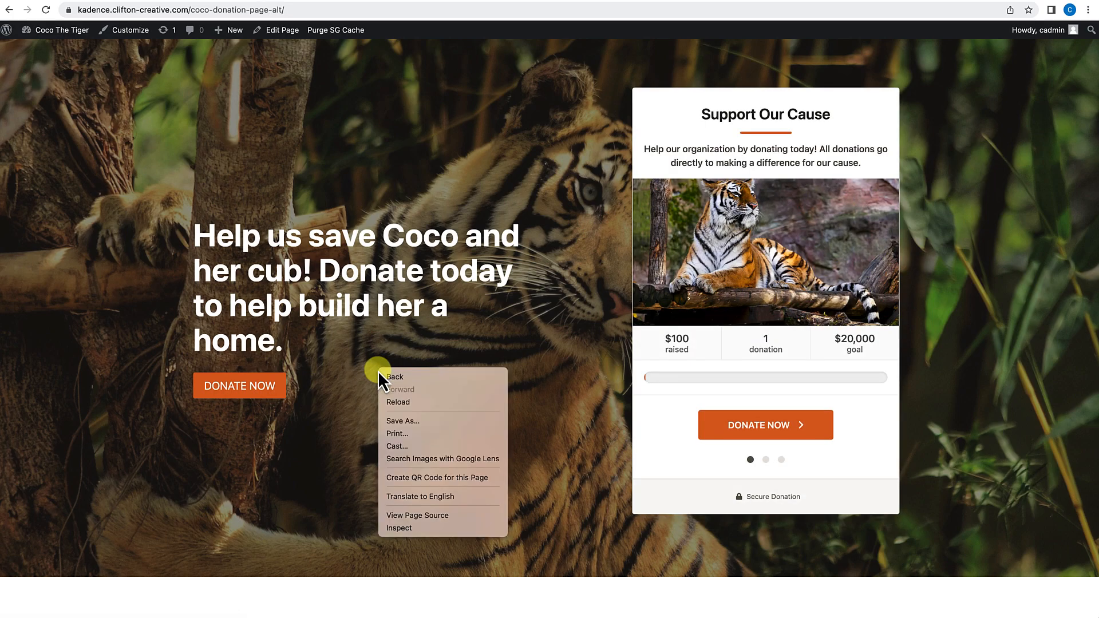
click(403, 528)
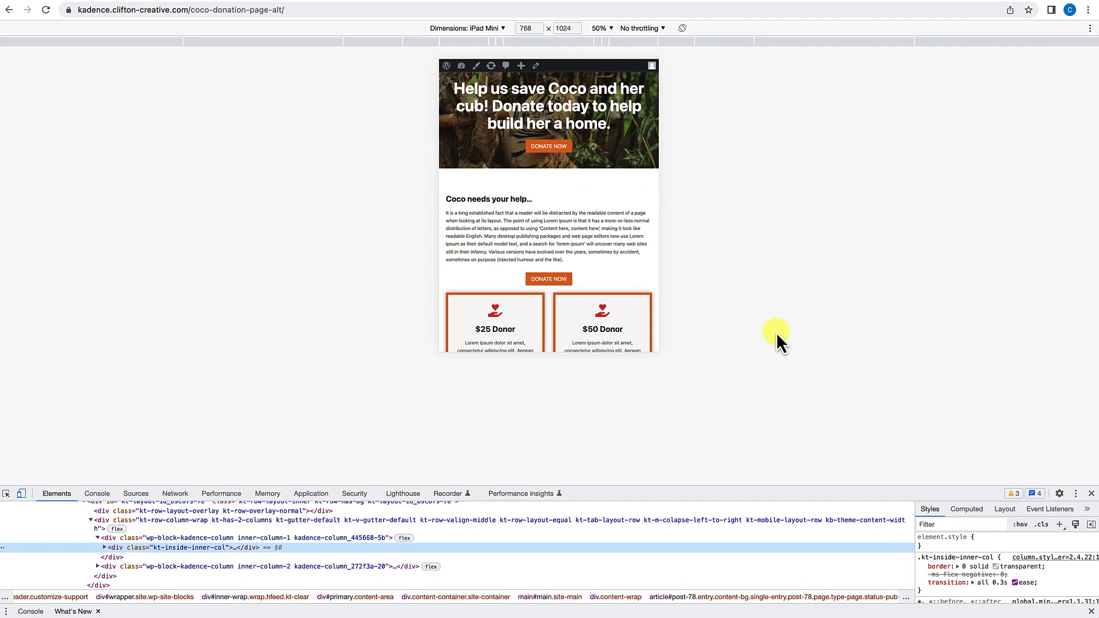
click(1092, 494)
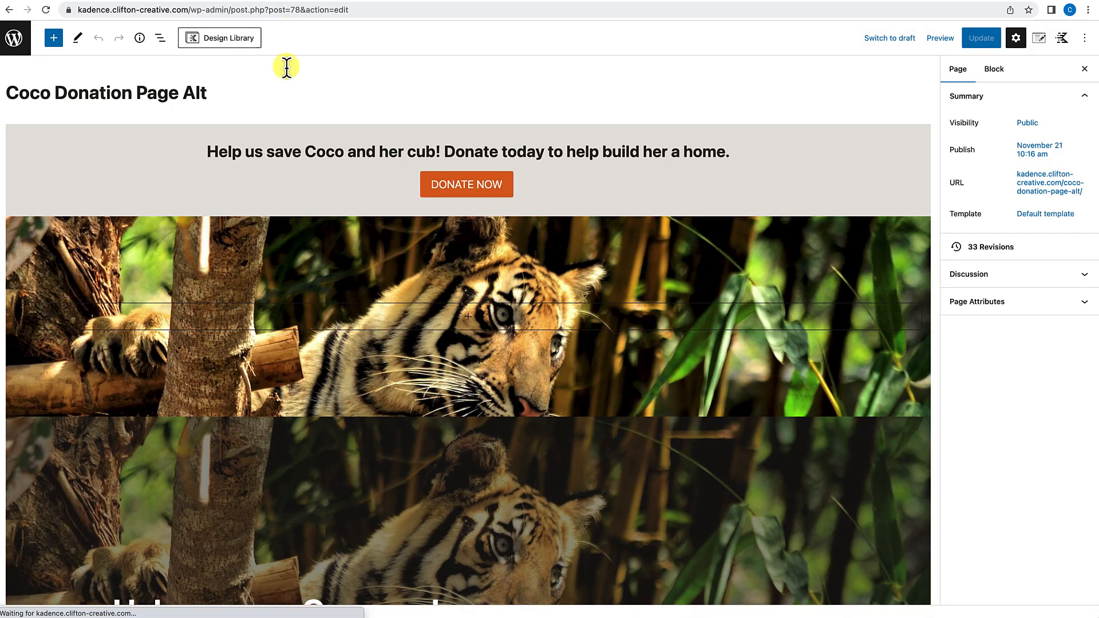
Step: Set the tablet top margin of the hero row's "Help us save Coco..." heading to 250 px
scroll(401, 377, down, 4)
click(409, 238)
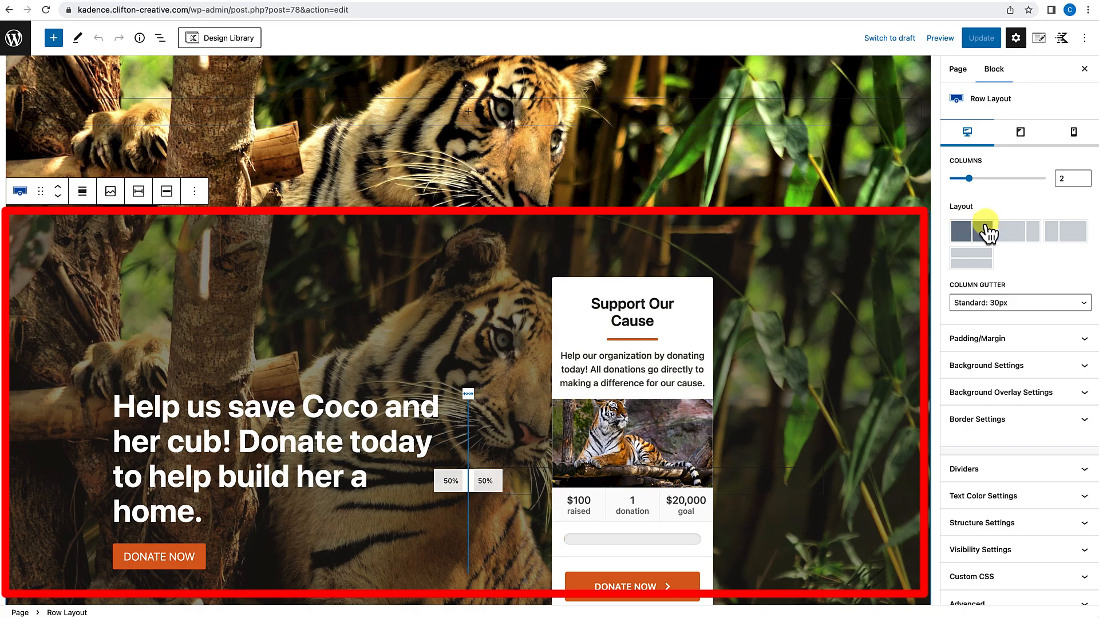
scroll(1034, 275, down, 1)
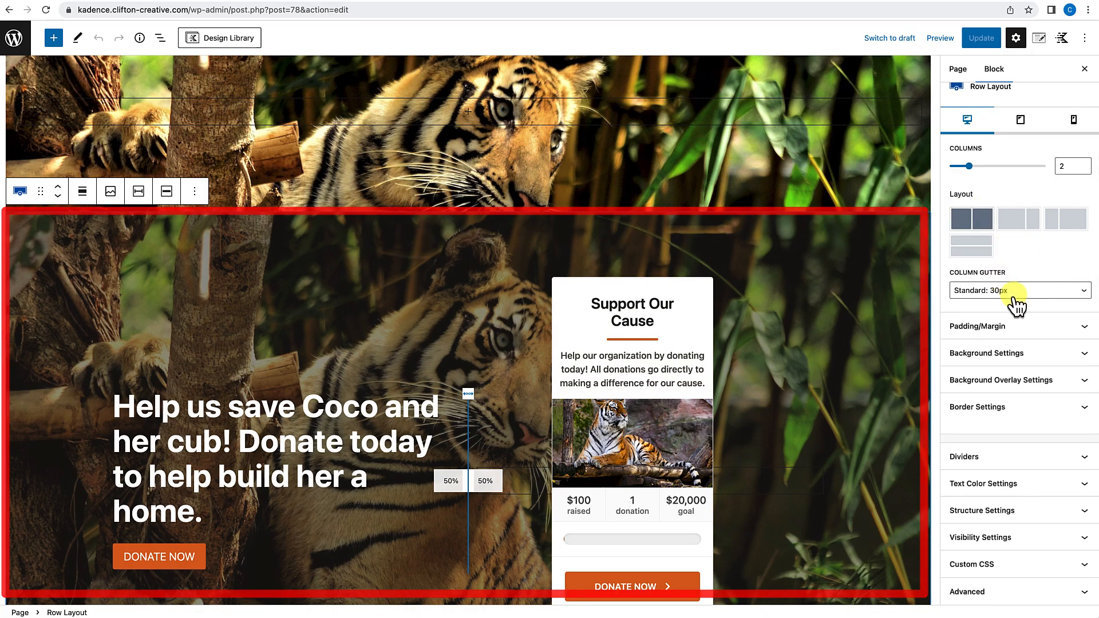
click(1021, 123)
scroll(521, 369, down, 1)
scroll(521, 370, down, 1)
scroll(521, 370, up, 1)
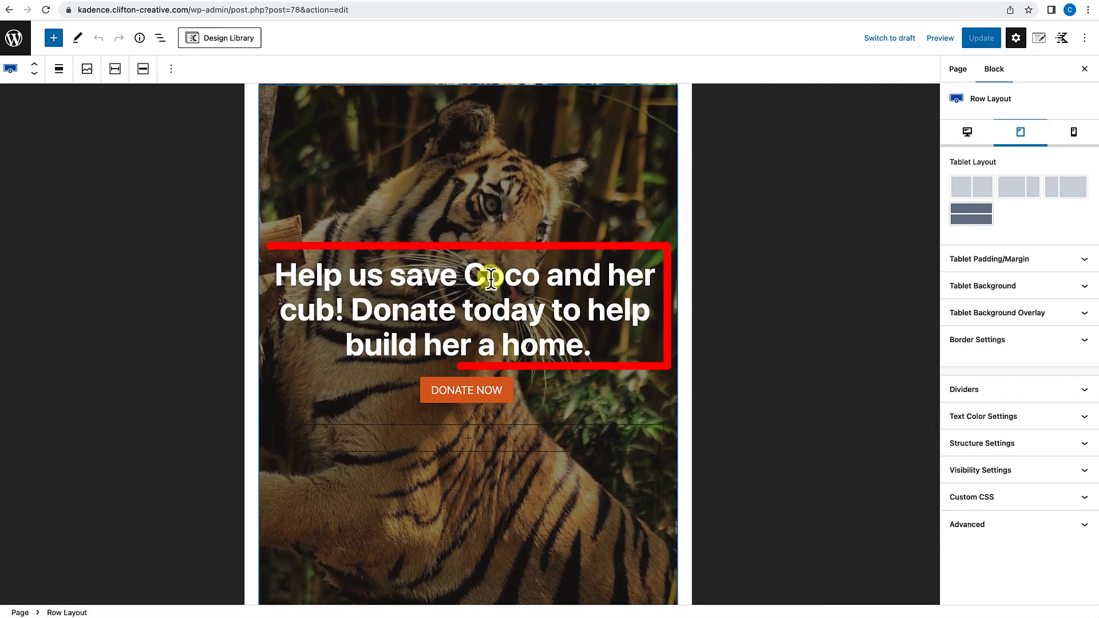
click(491, 279)
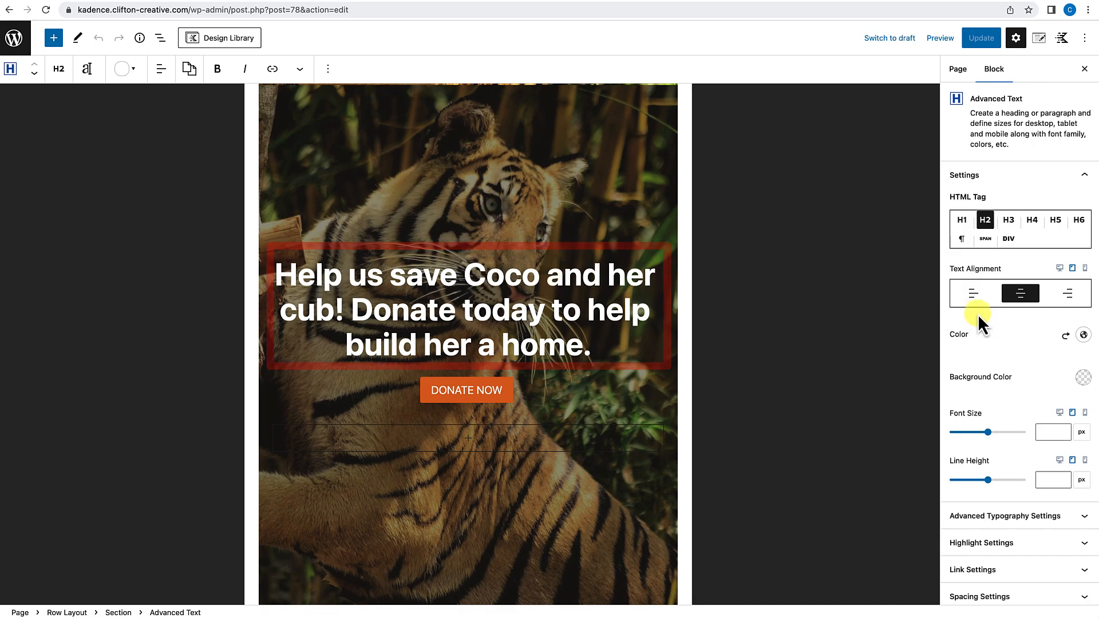
scroll(975, 314, down, 2)
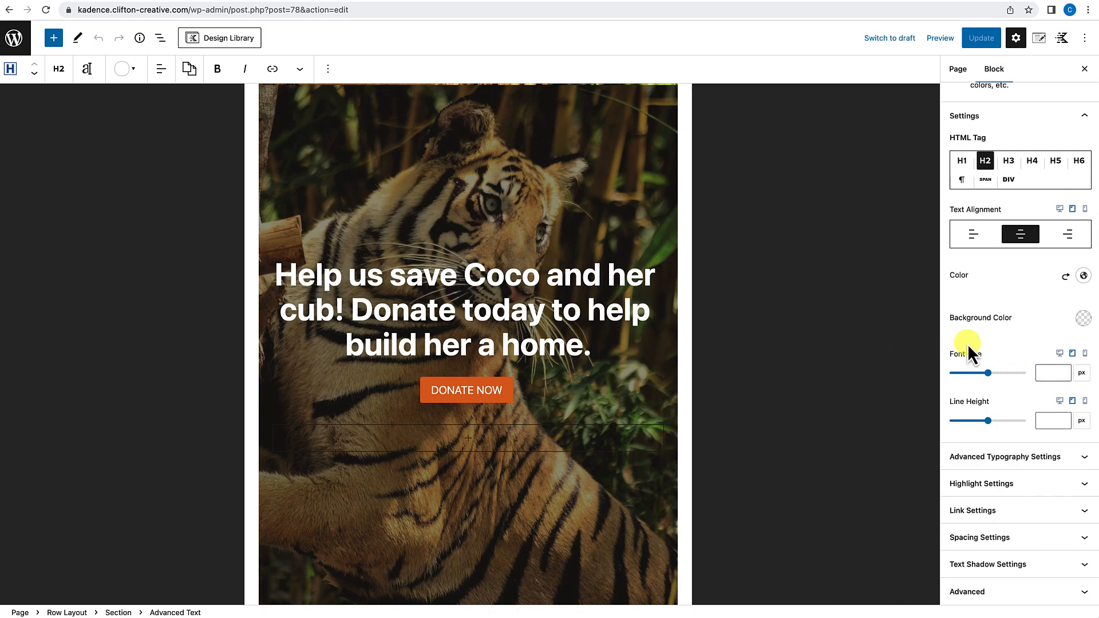
click(967, 537)
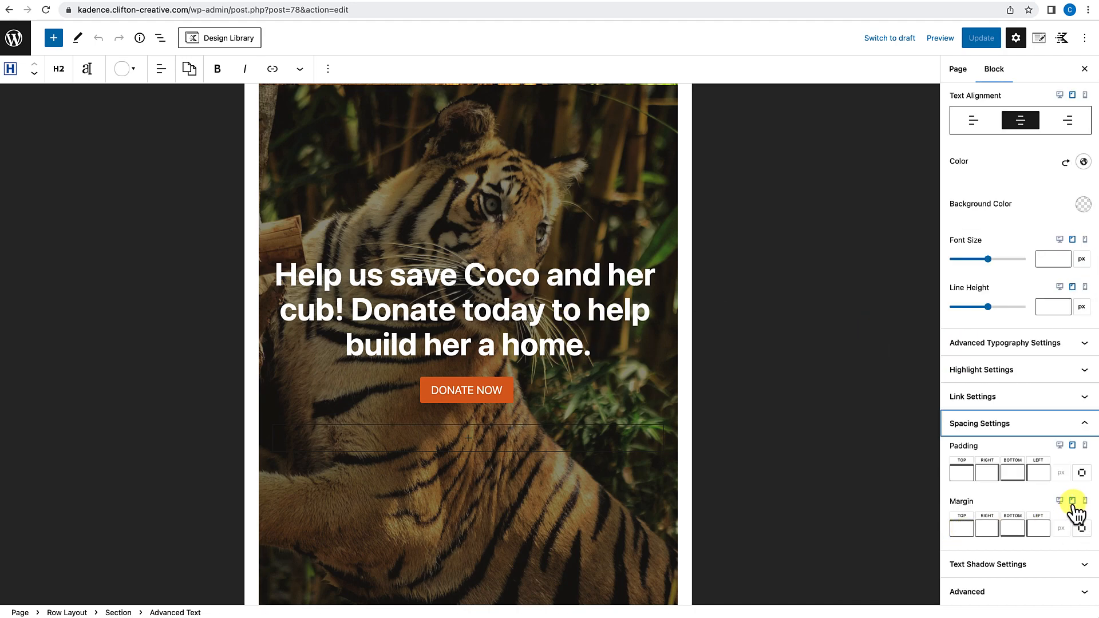
click(962, 529)
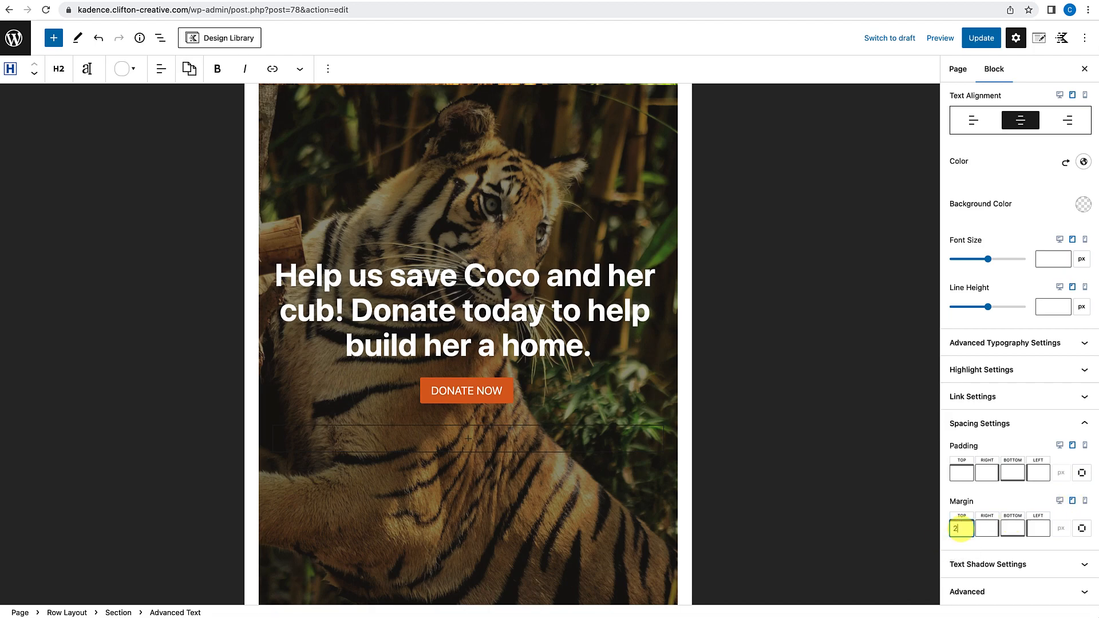
text(250)
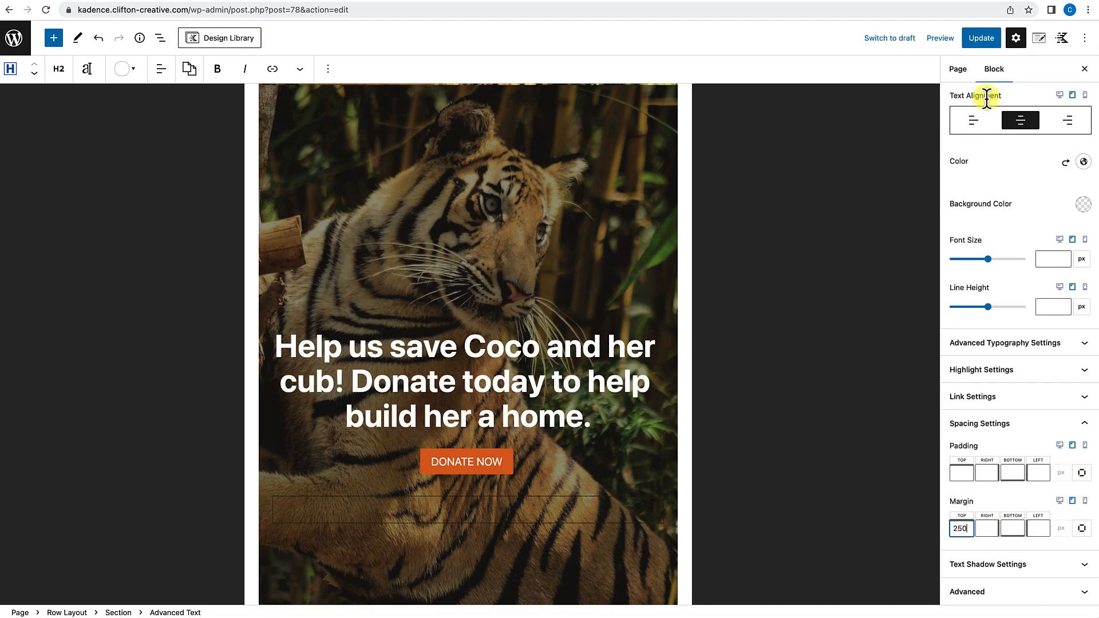
Step: Update the page and check the hero heading's spacing and the page sections on the live page at iPad Mini size
click(981, 38)
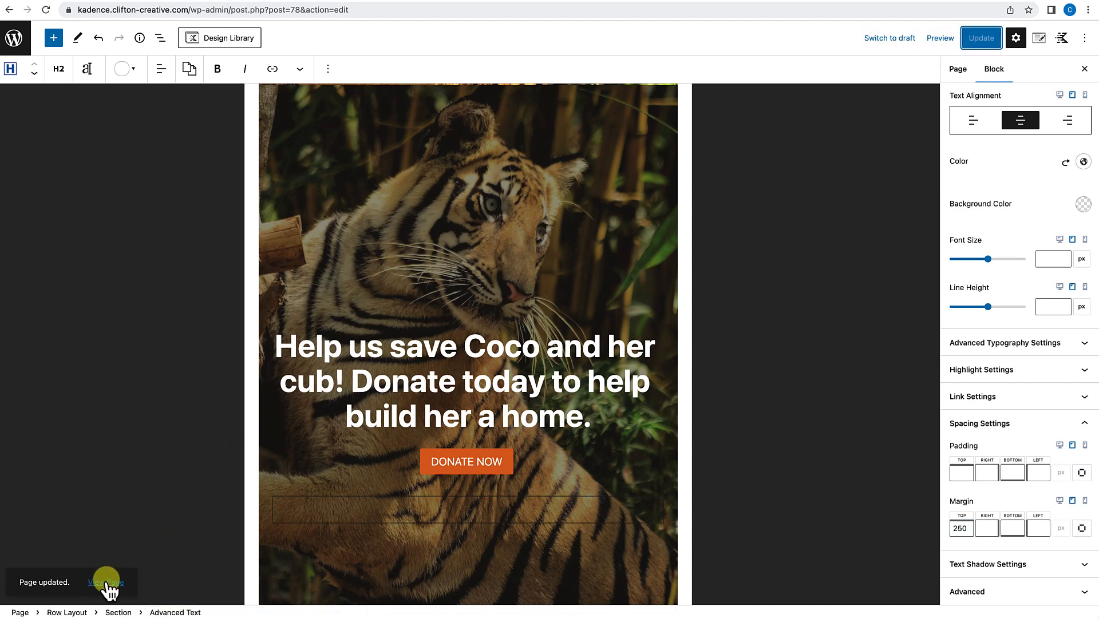
click(107, 583)
right_click(510, 112)
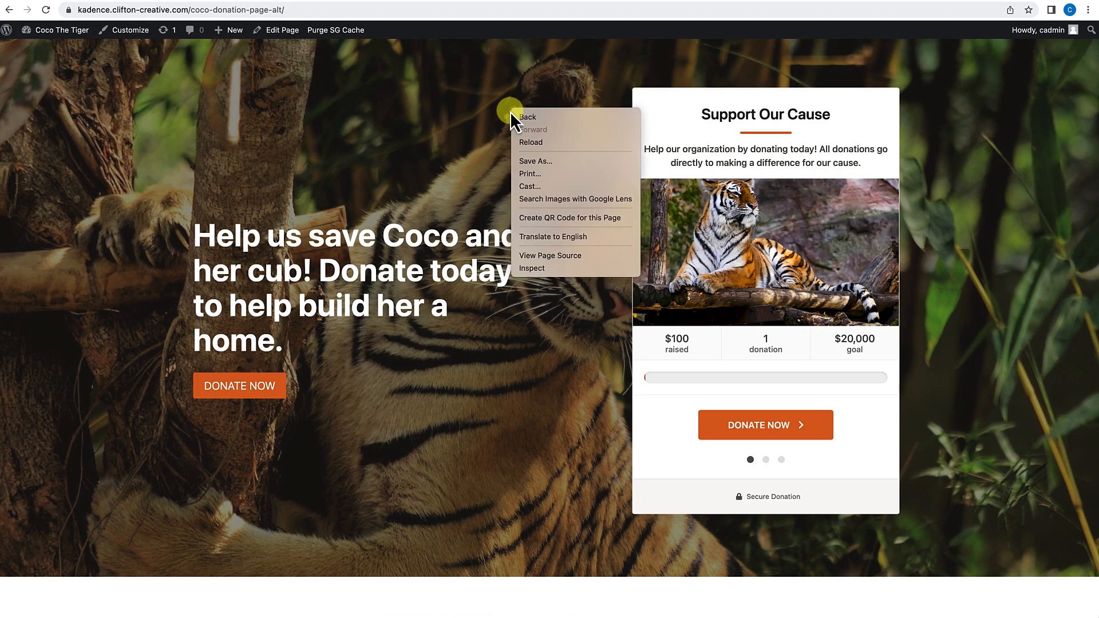
click(529, 268)
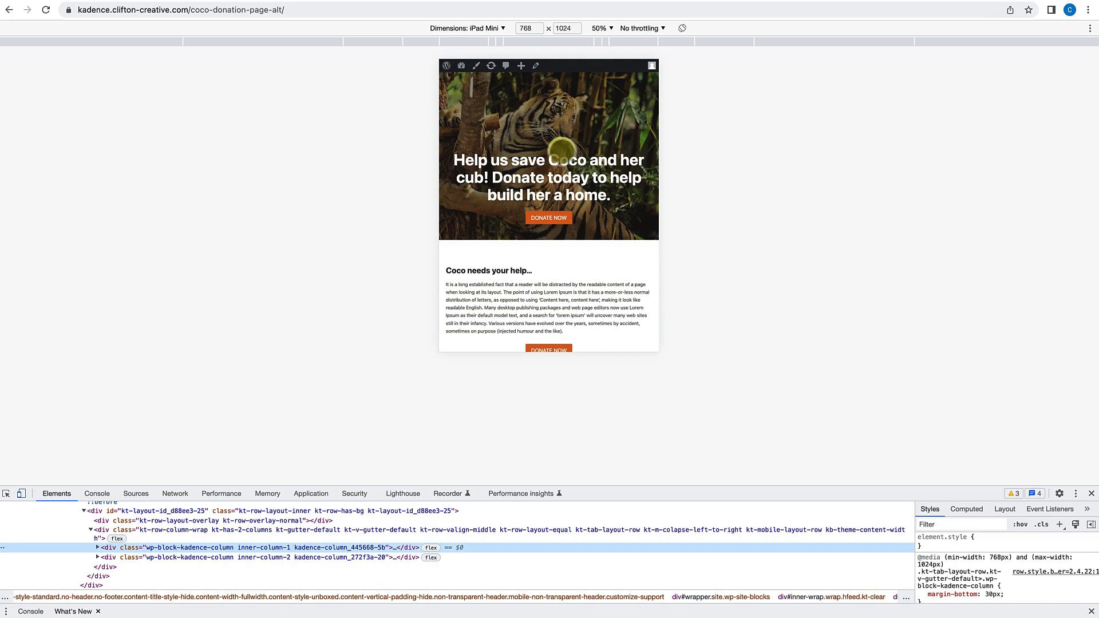
scroll(543, 212, down, 2)
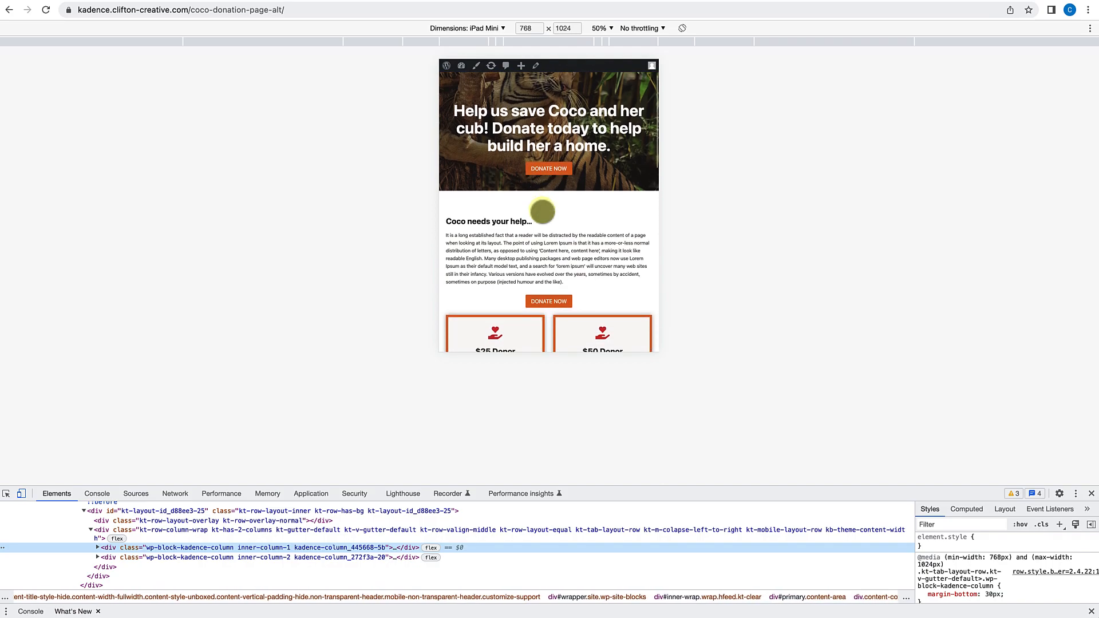
scroll(538, 232, down, 2)
scroll(539, 287, down, 10)
scroll(538, 286, down, 3)
scroll(538, 286, up, 15)
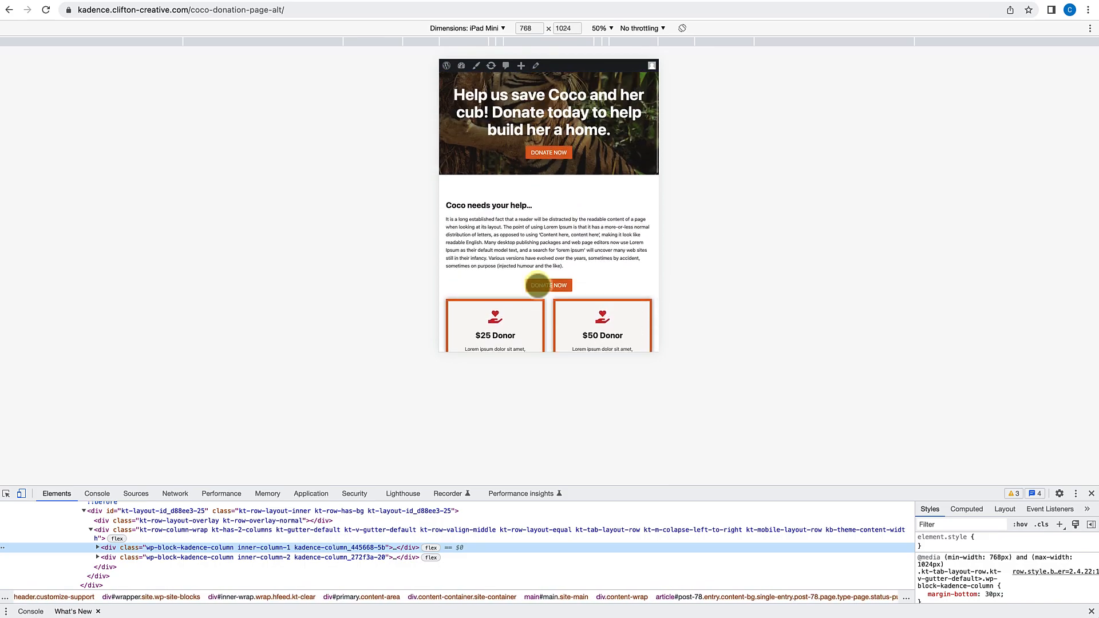
scroll(537, 284, up, 2)
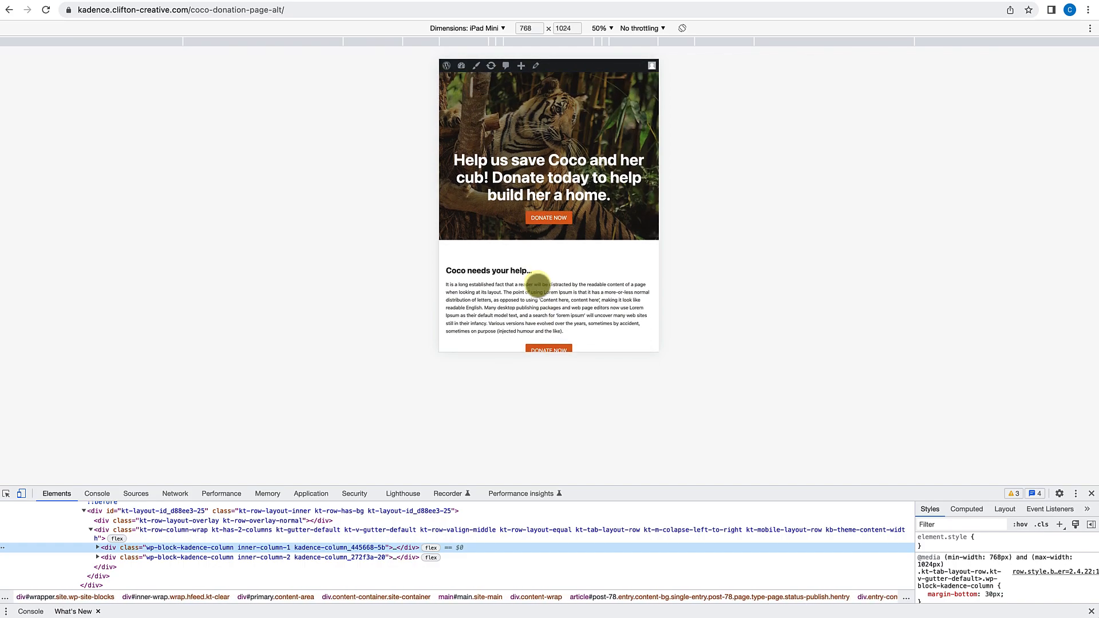
Step: Review the live page at iPhone 12 Pro size and at full desktop width
click(502, 27)
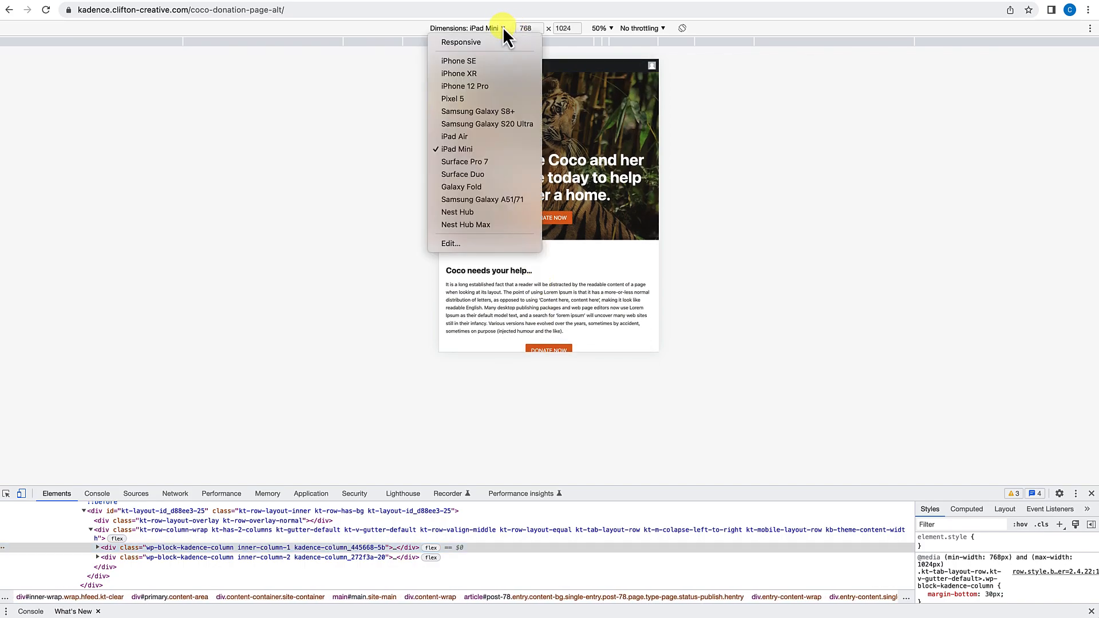
click(467, 84)
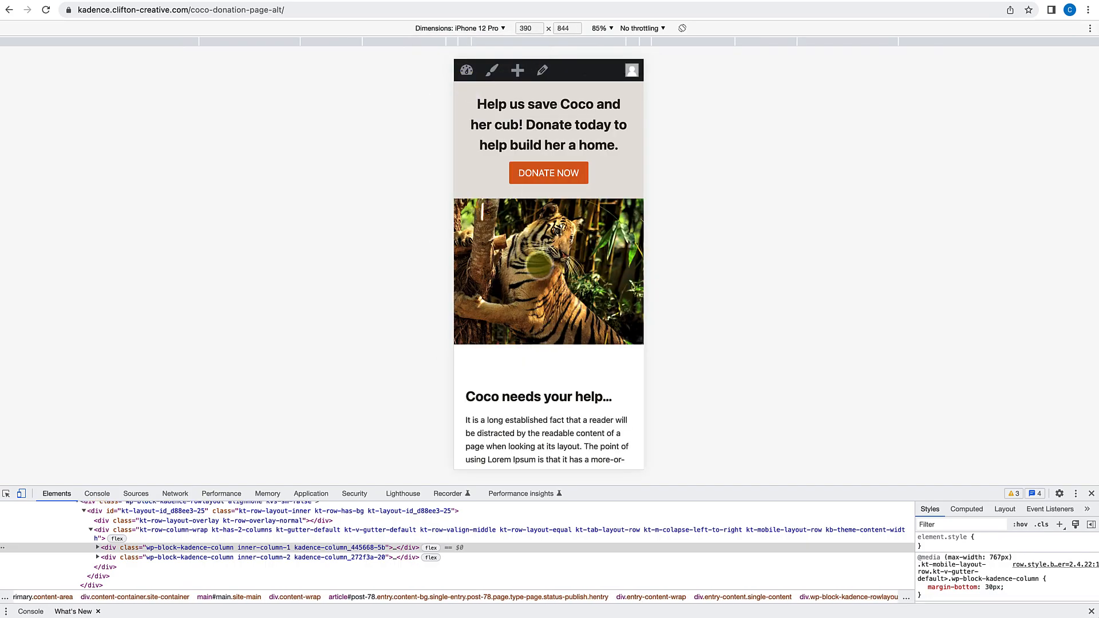
click(1091, 493)
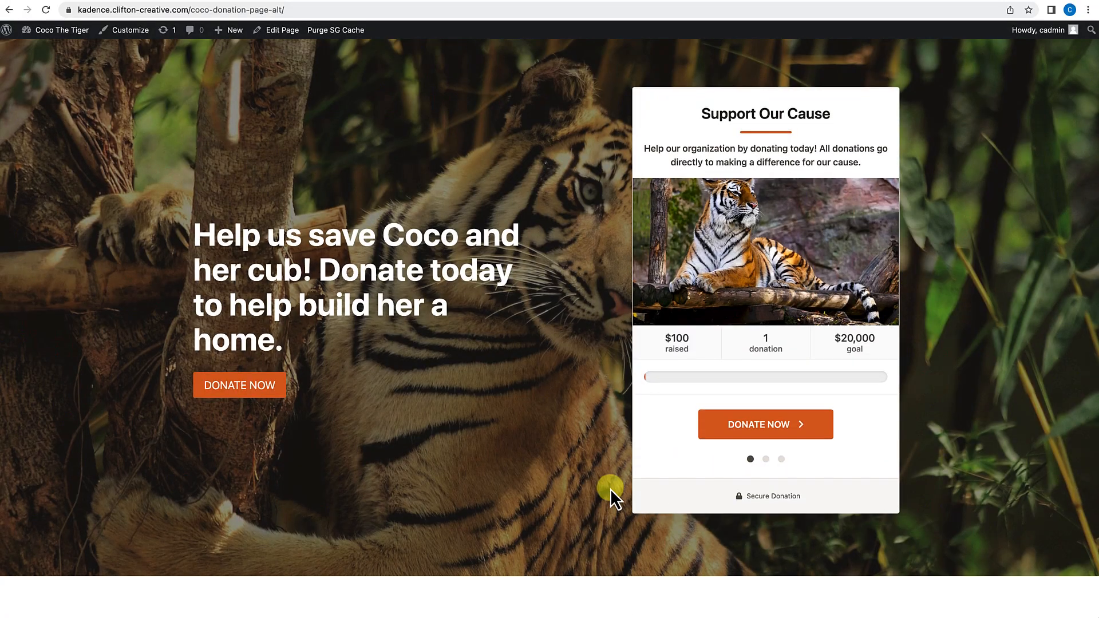
scroll(610, 489, down, 15)
scroll(611, 489, up, 15)
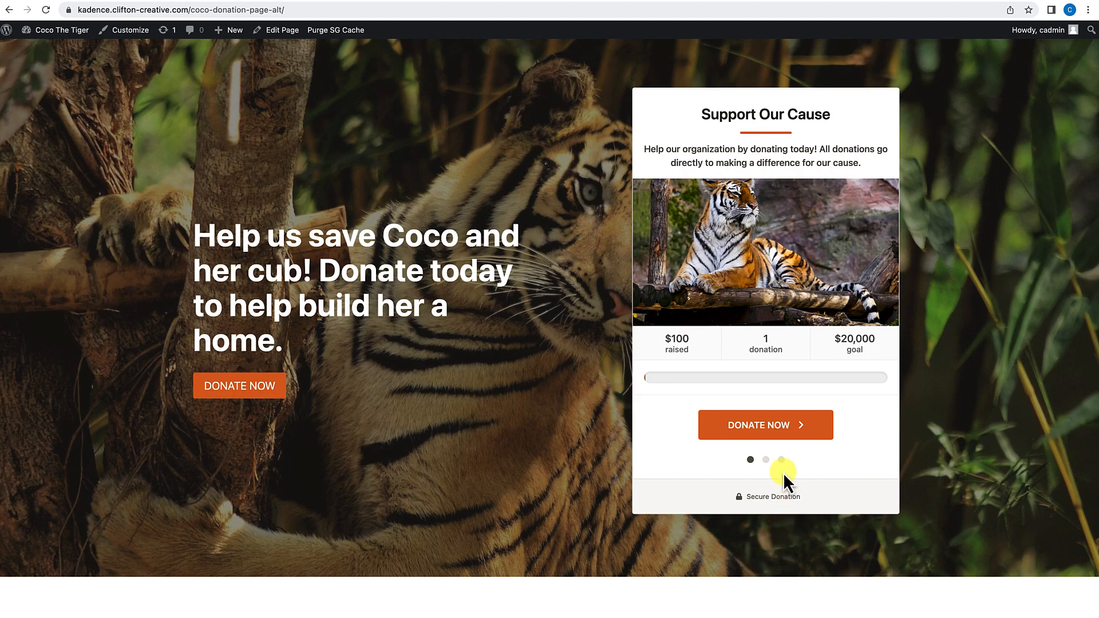
Step: Start a donation in the Support Our Cause form, choose $250, and fill in the donor's first and last name
click(764, 430)
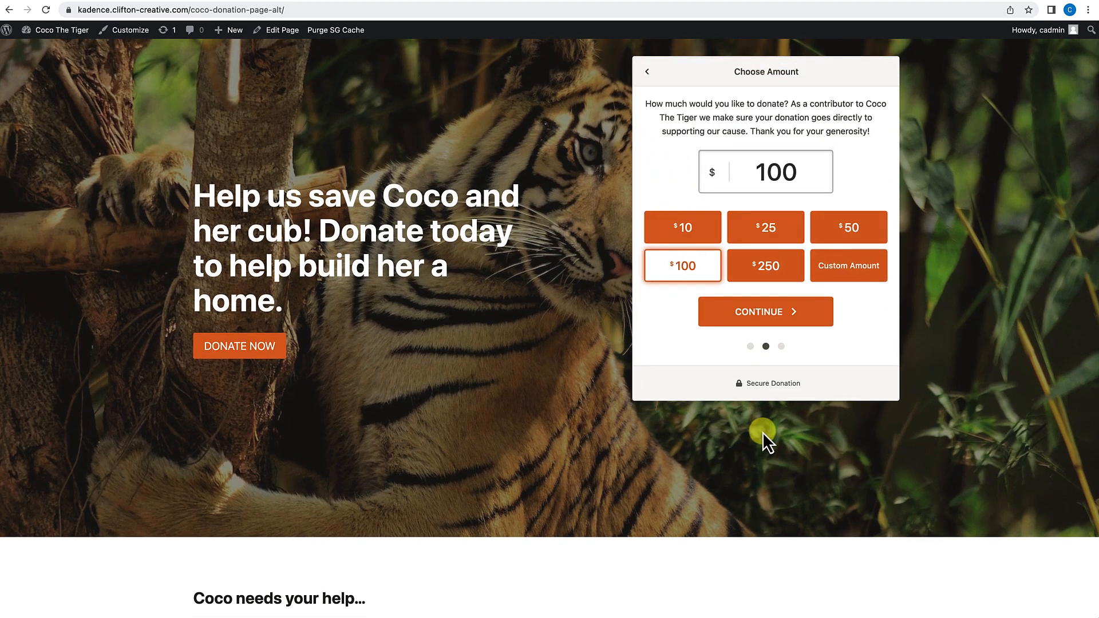
click(767, 271)
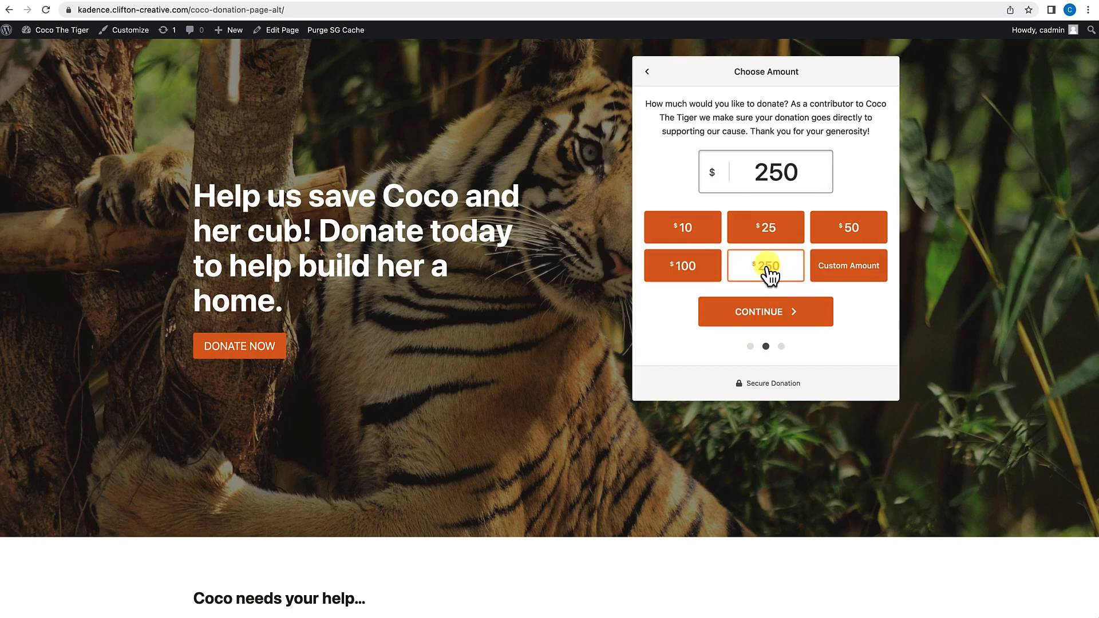
click(771, 315)
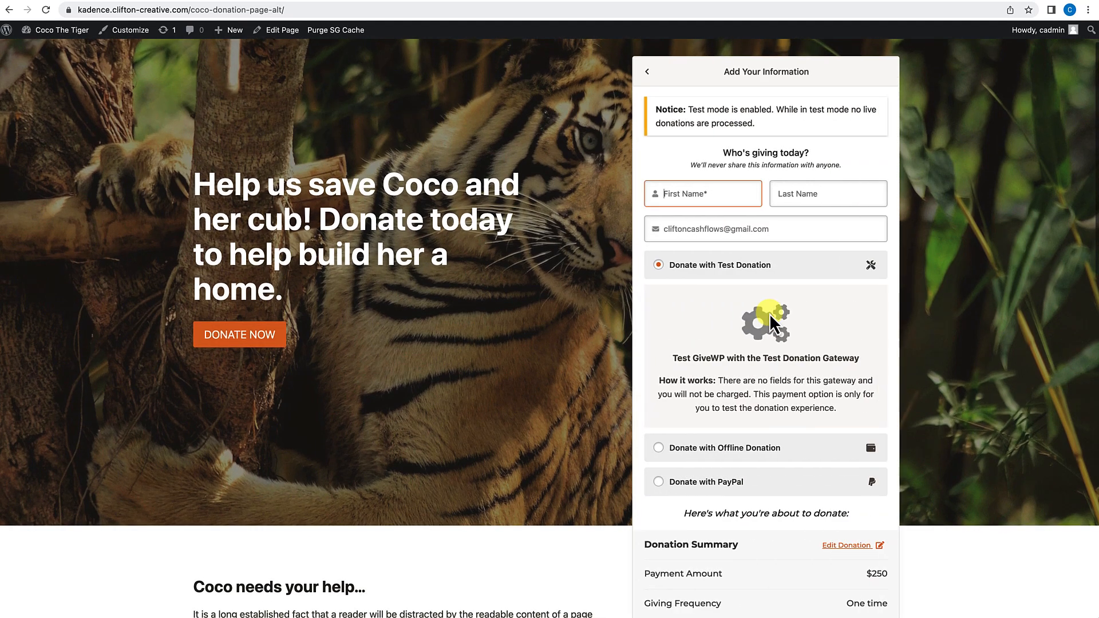
click(739, 195)
text(Clif)
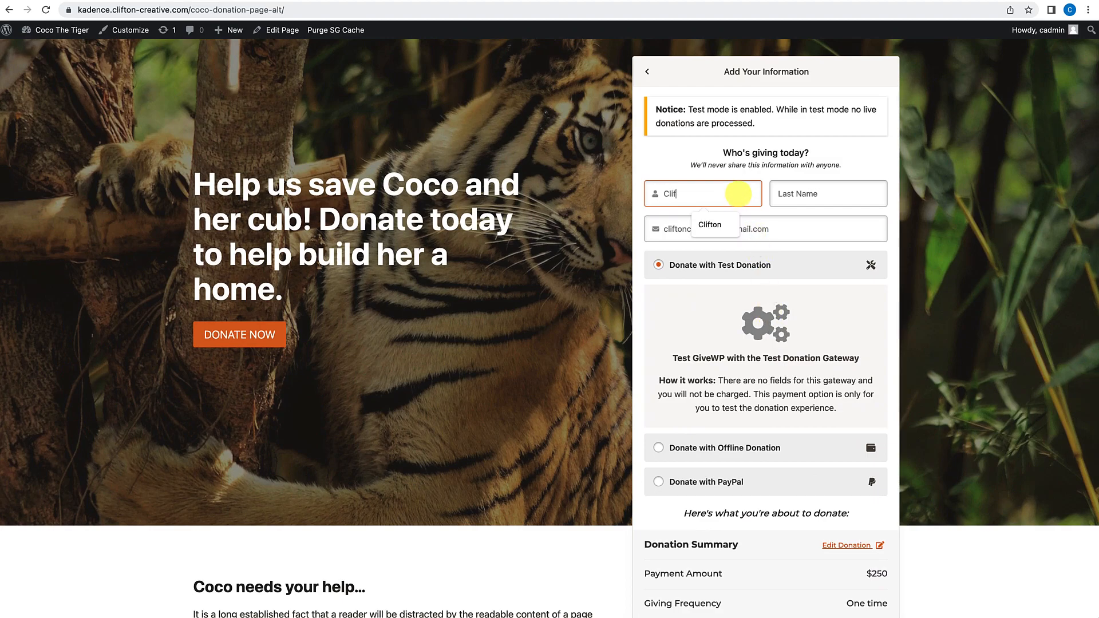
click(710, 225)
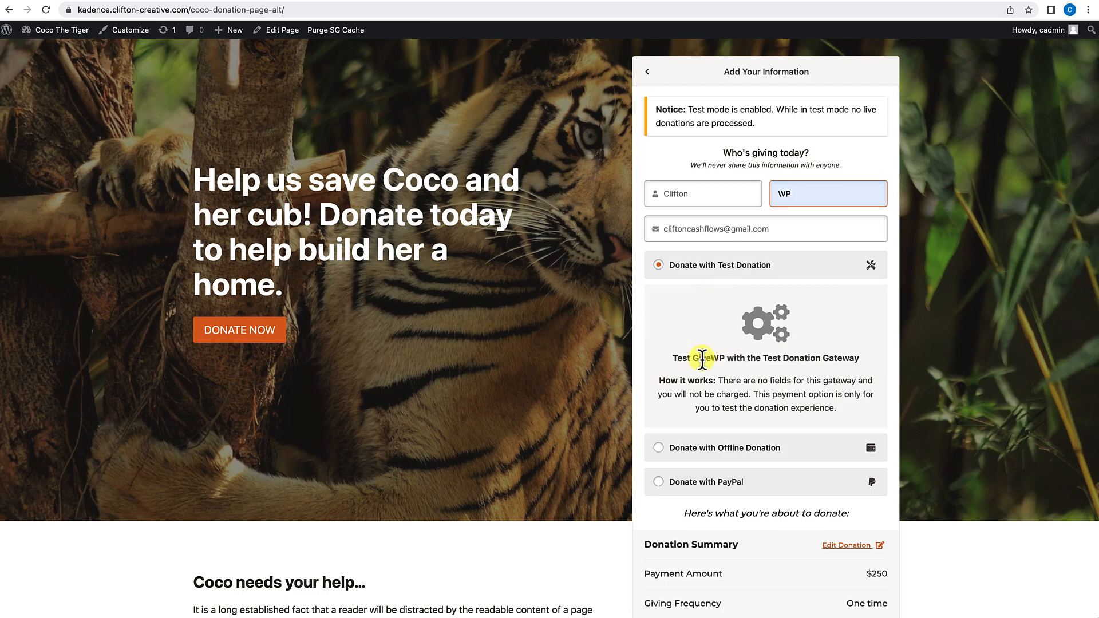
Step: Submit the donation with the Test Donation method and review the thank-you message with its donor and donation details
scroll(703, 363, down, 3)
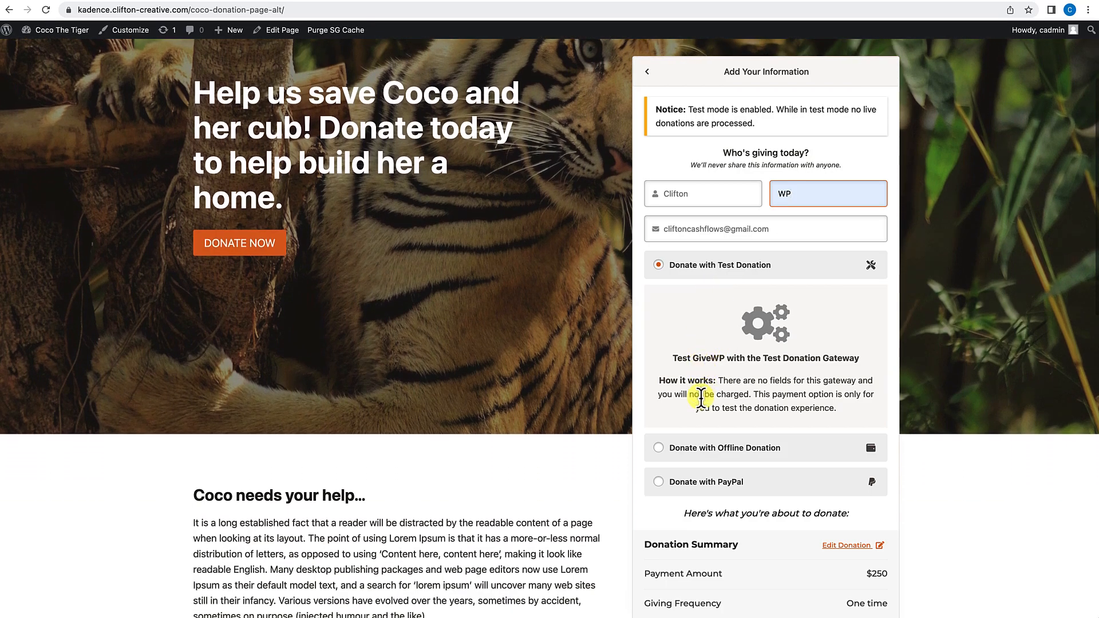
scroll(700, 397, down, 10)
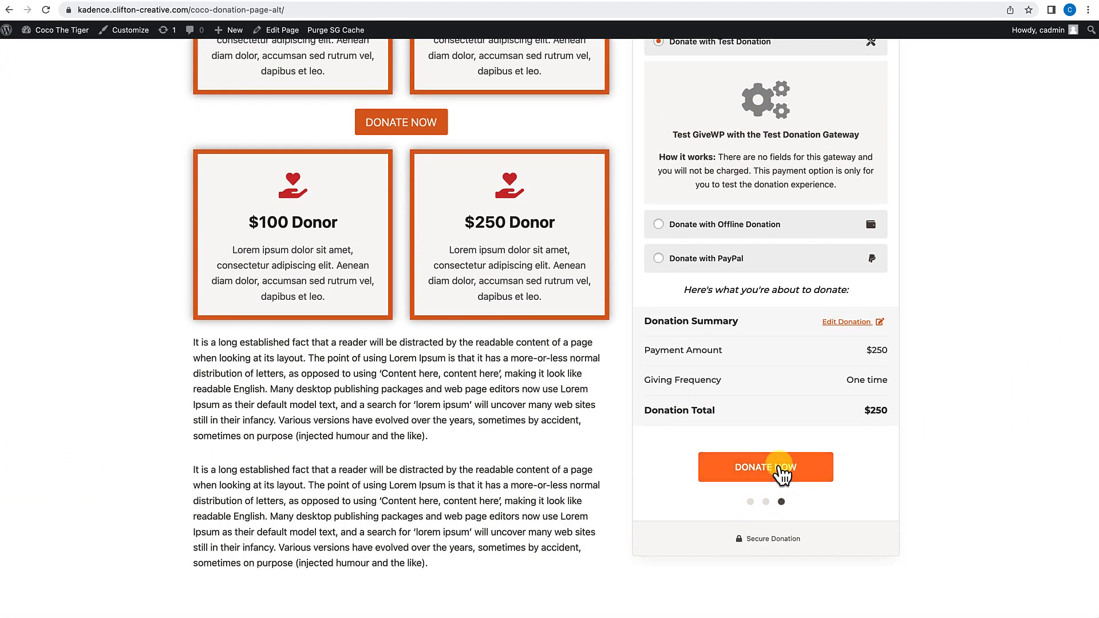
click(780, 466)
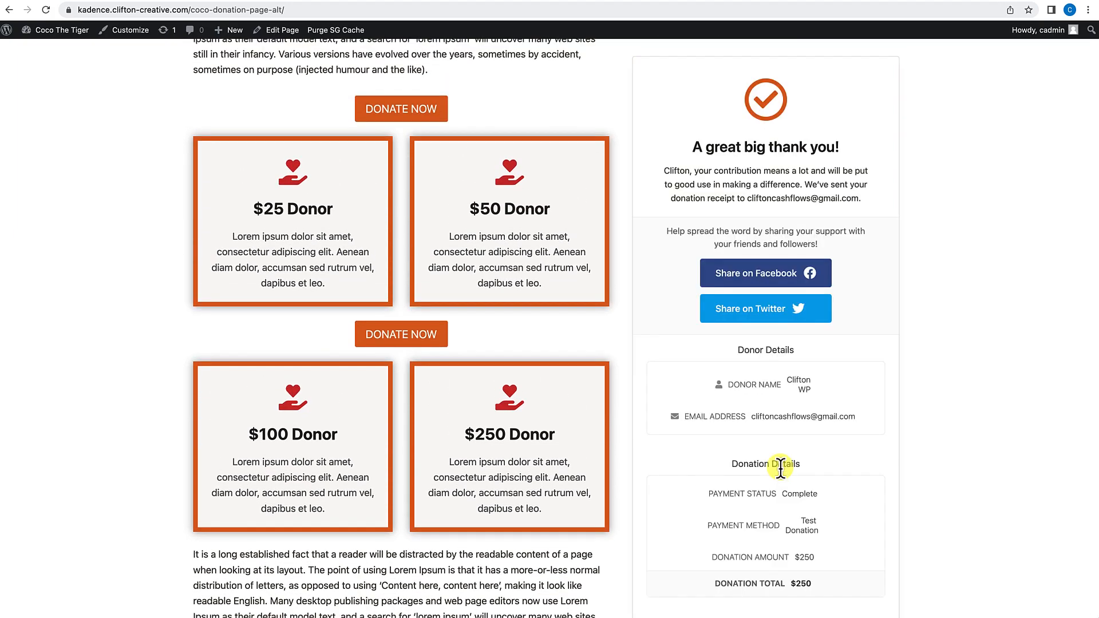
scroll(781, 466, down, 1)
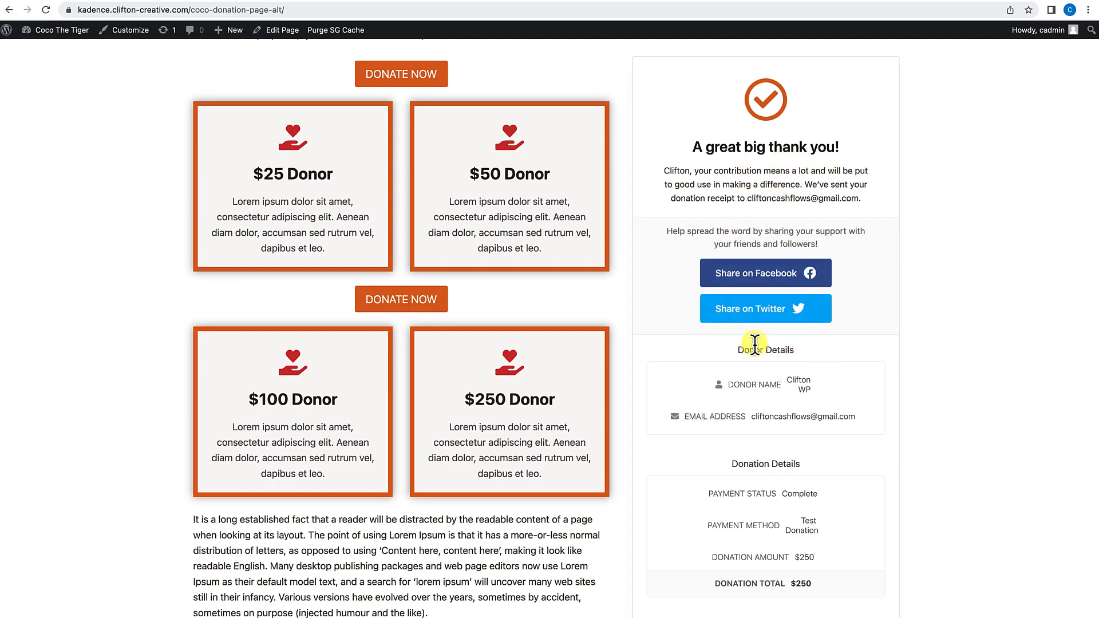
scroll(756, 502, down, 3)
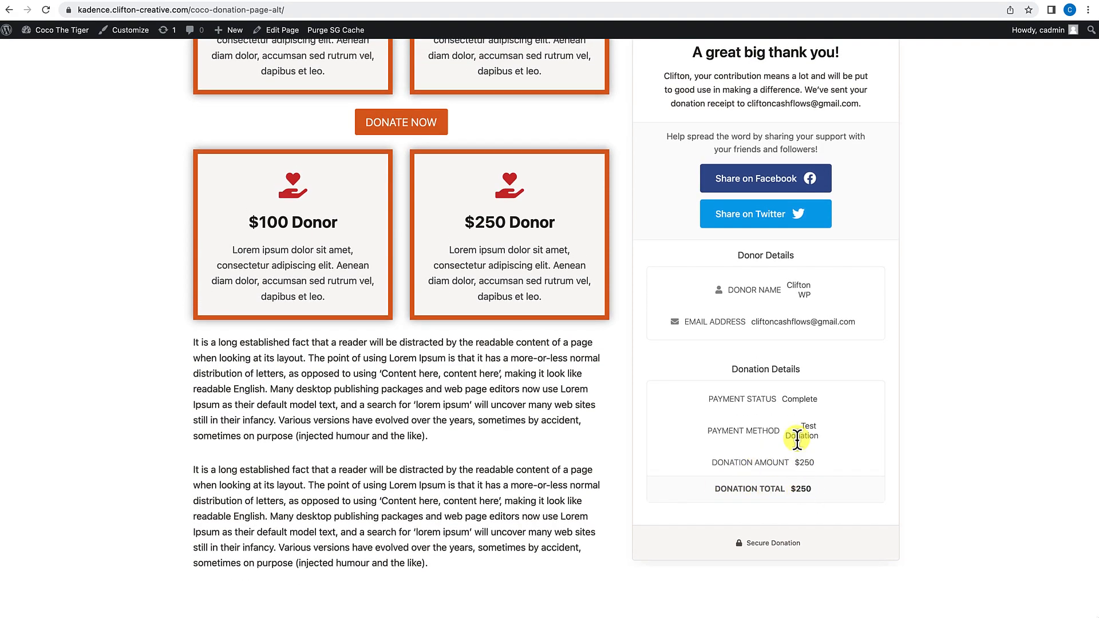
scroll(797, 438, up, 10)
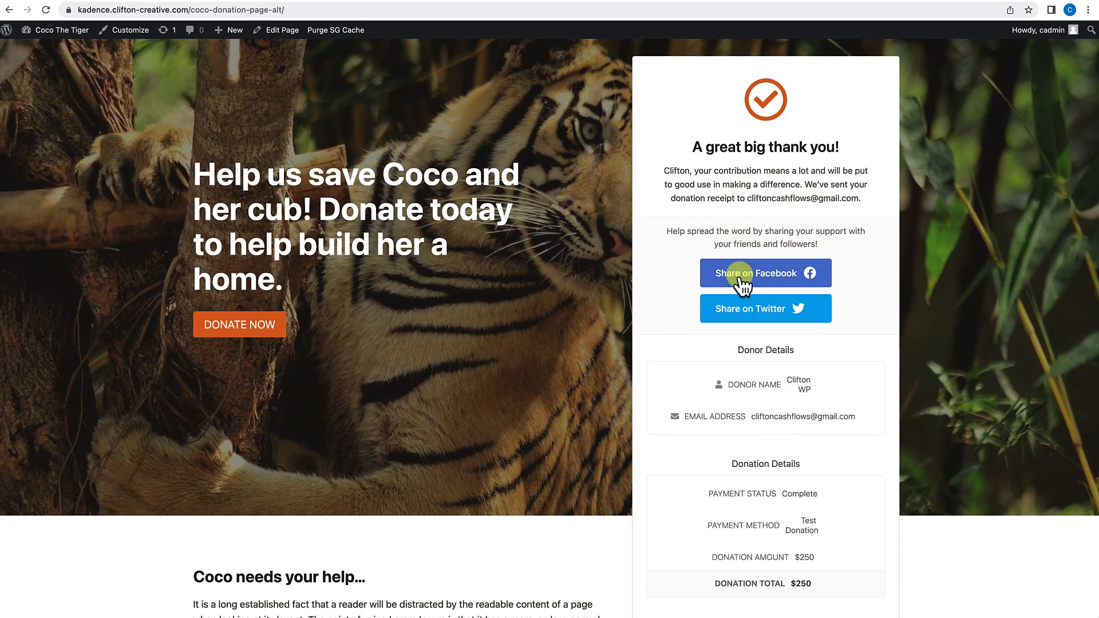
Step: View the live Donor Dashboard page from the WordPress list of pages and review its giving stats and recent donations
click(51, 51)
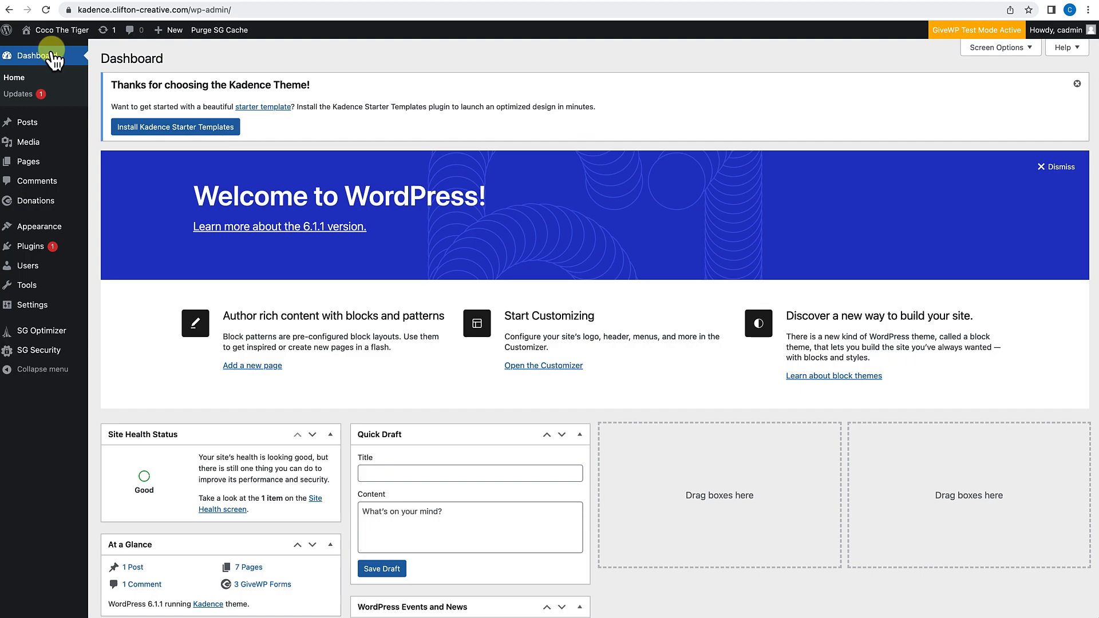
mouse_move(26, 162)
click(123, 165)
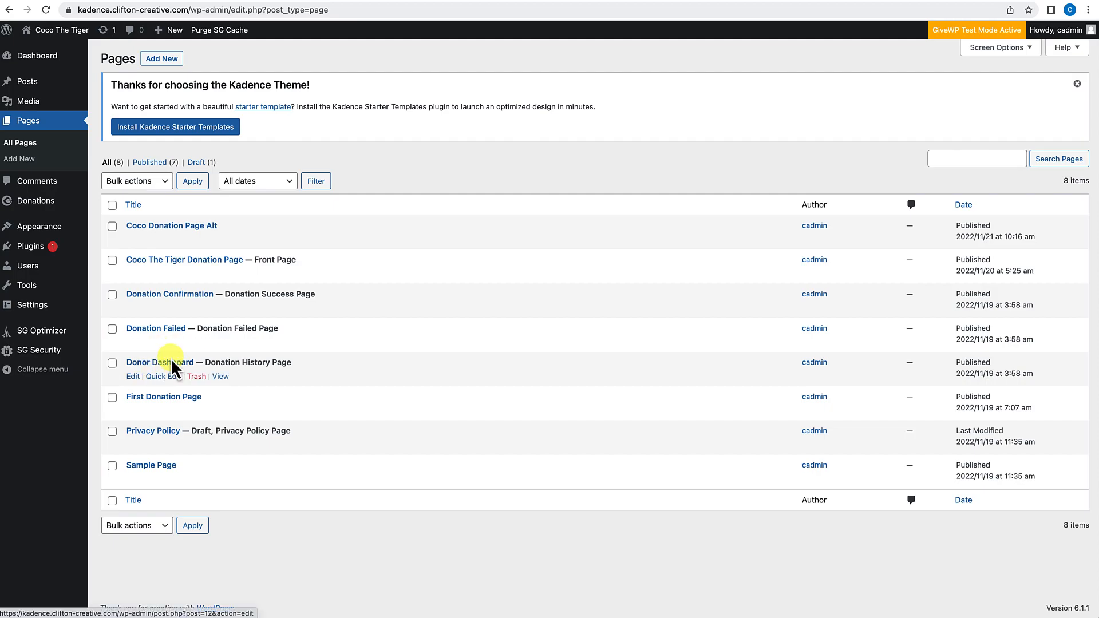
click(221, 377)
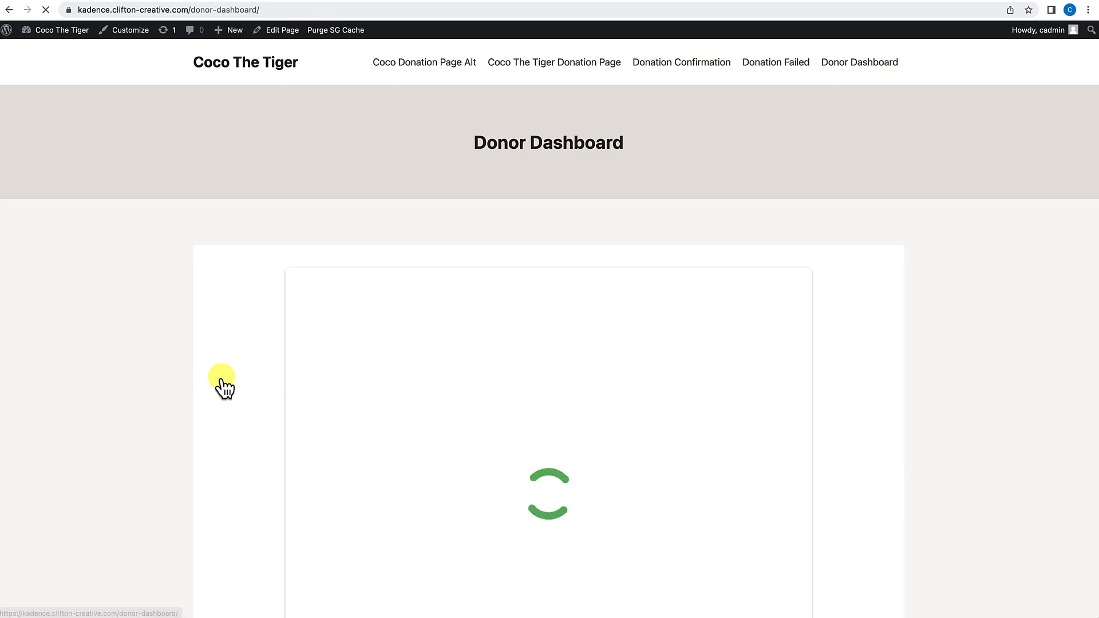
scroll(223, 383, down, 2)
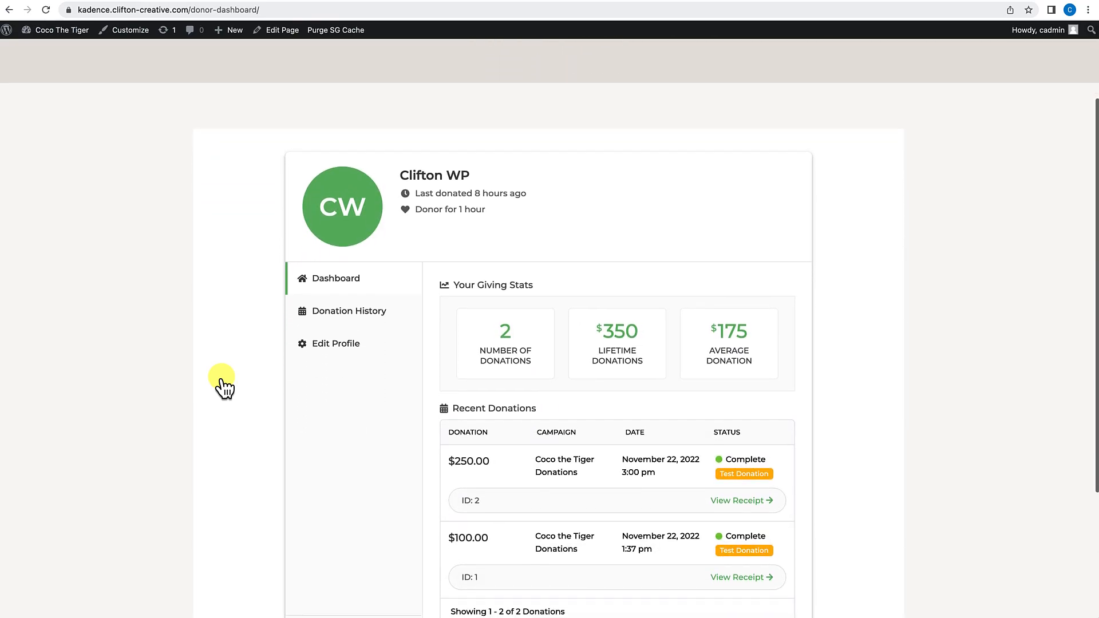
scroll(222, 378, down, 1)
scroll(392, 260, down, 1)
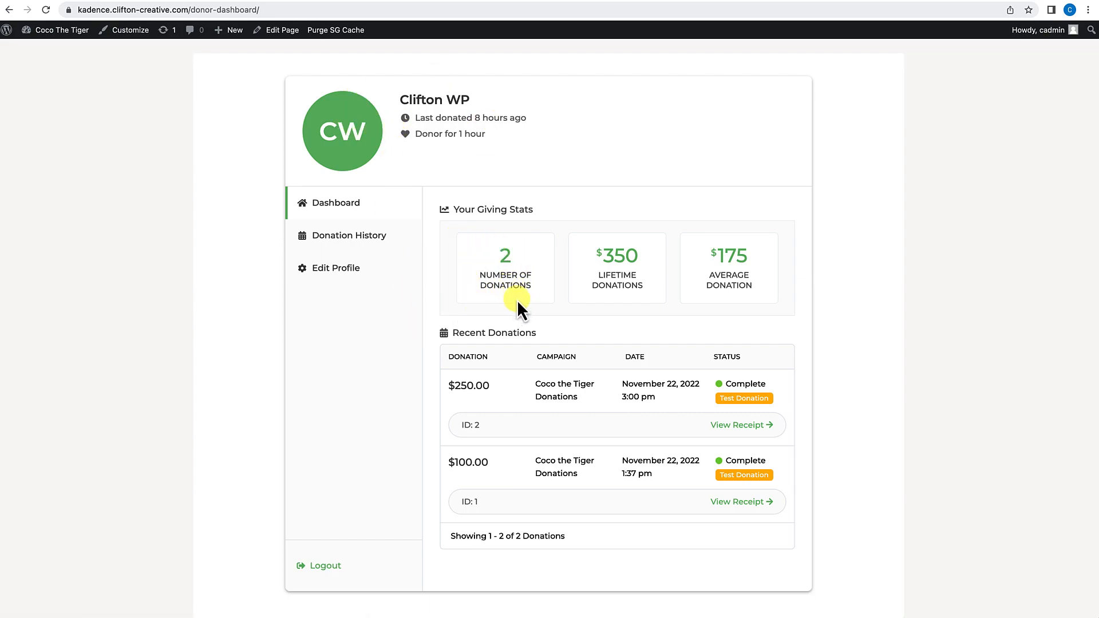
scroll(517, 300, down, 2)
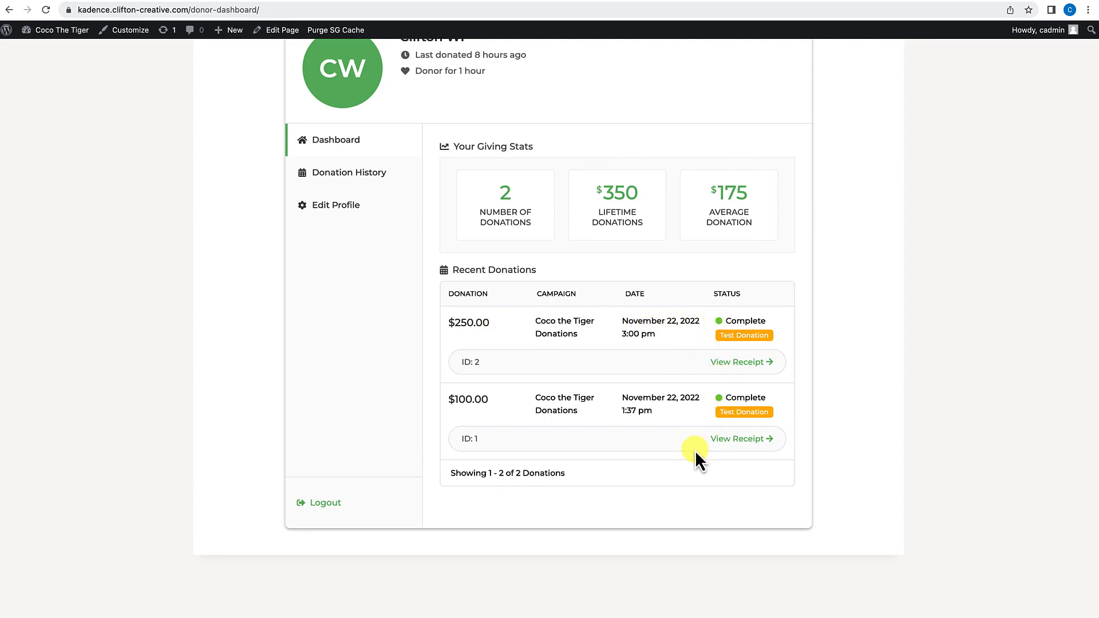
Step: Open the receipt of the $250 donation and examine its donor details, payment method and total
click(744, 364)
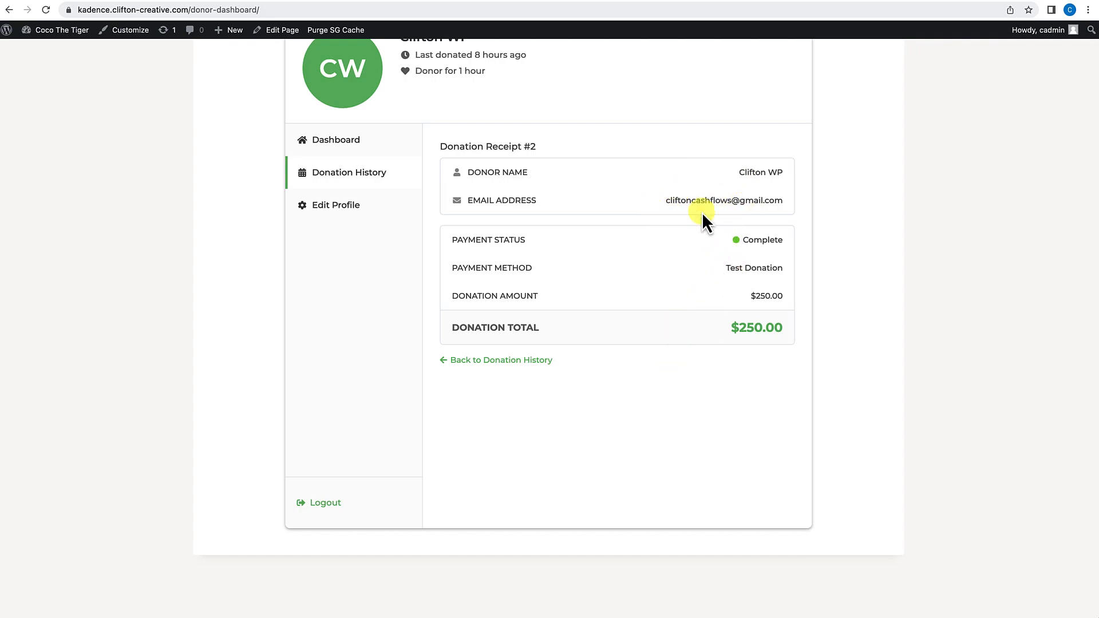
scroll(711, 251, up, 3)
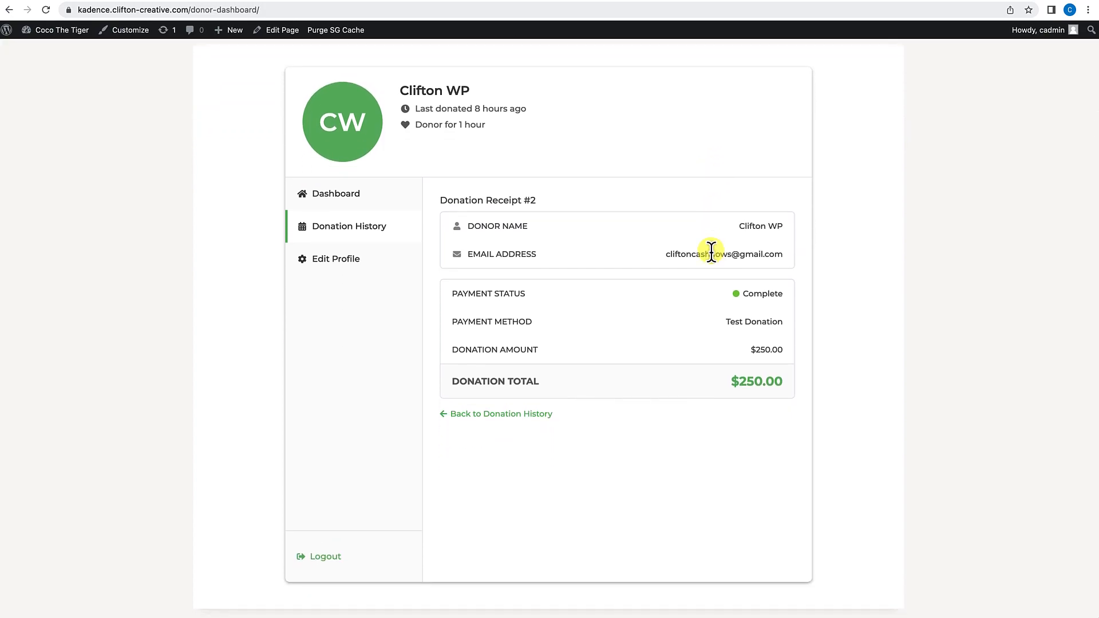
scroll(711, 252, down, 1)
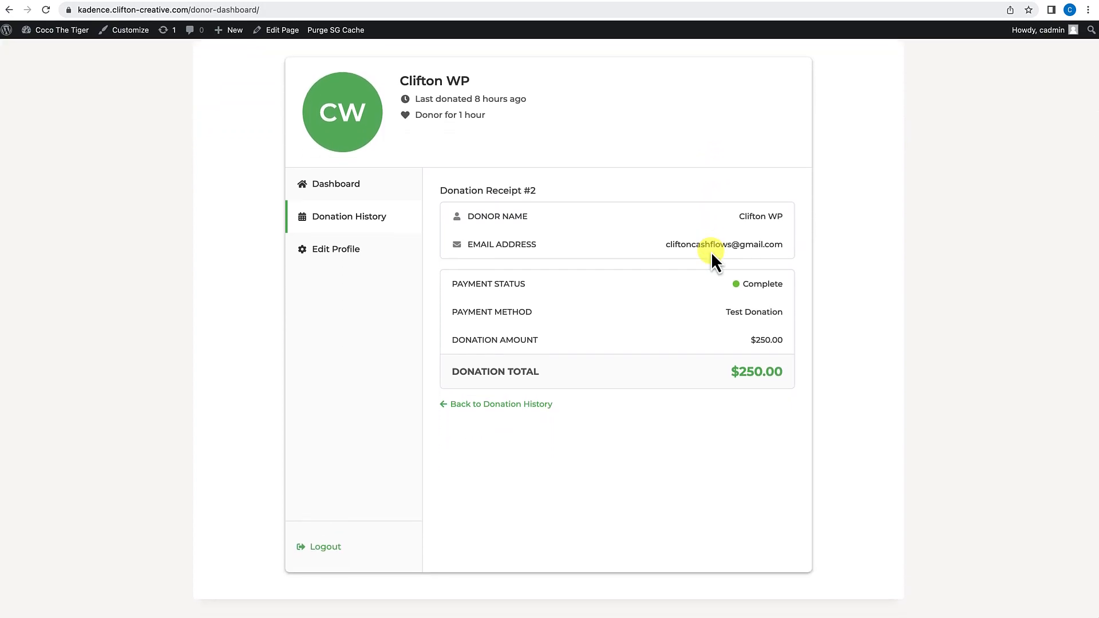
scroll(711, 252, down, 2)
scroll(711, 251, up, 3)
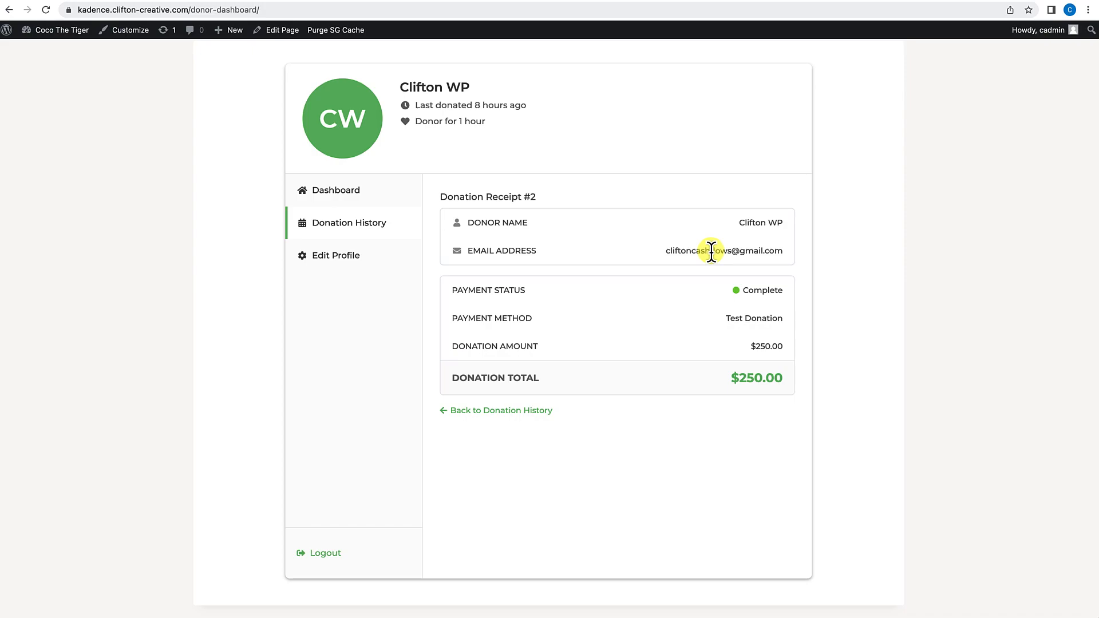
scroll(711, 251, up, 4)
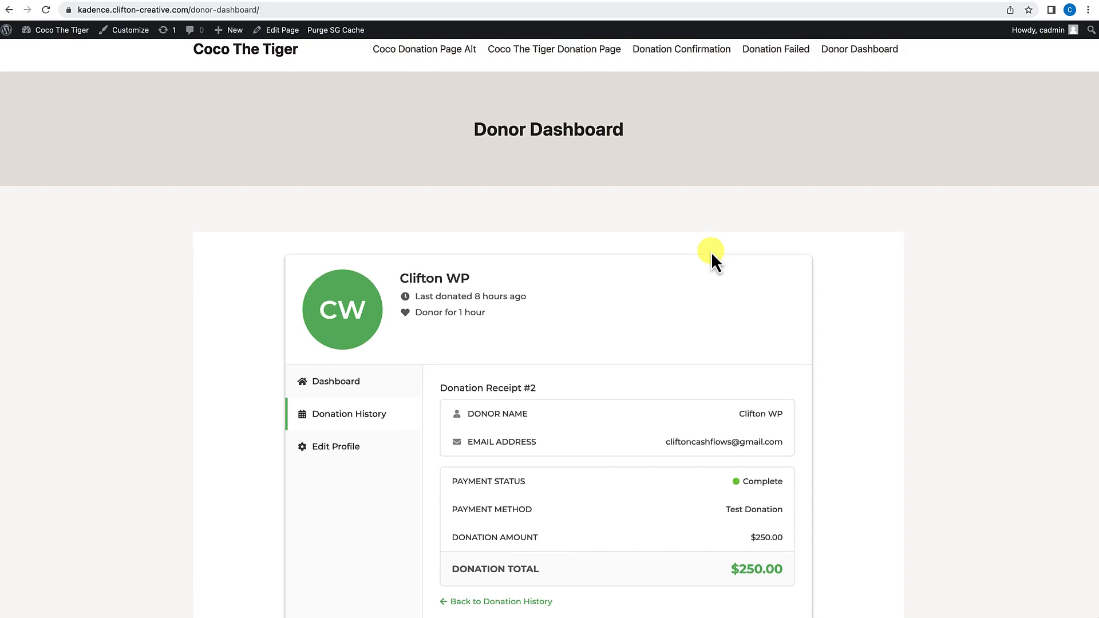
scroll(711, 252, up, 1)
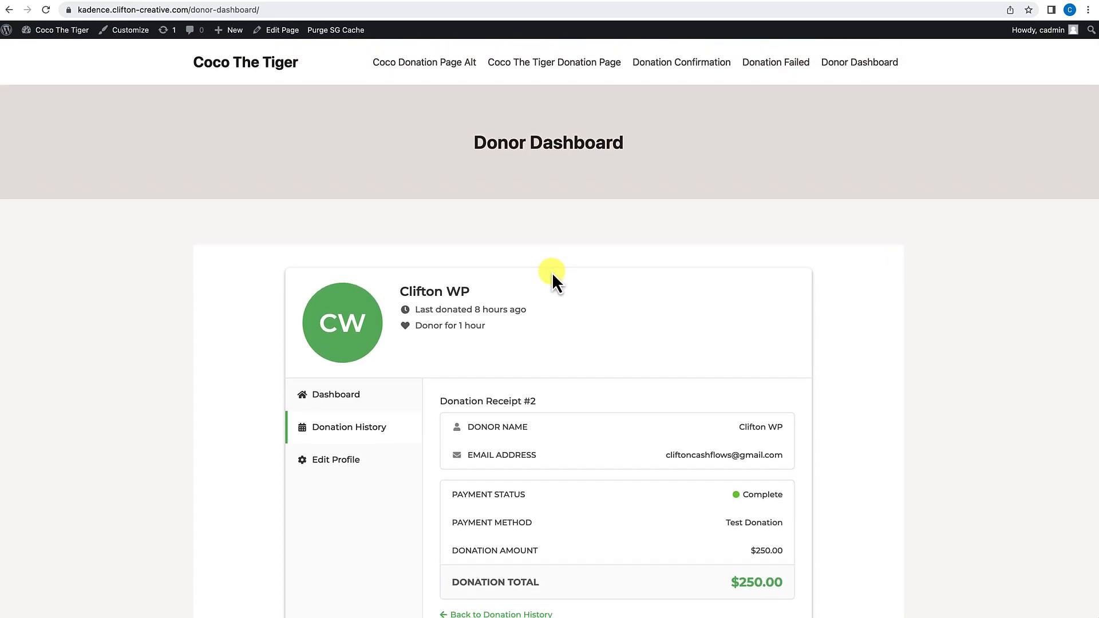
scroll(553, 275, down, 2)
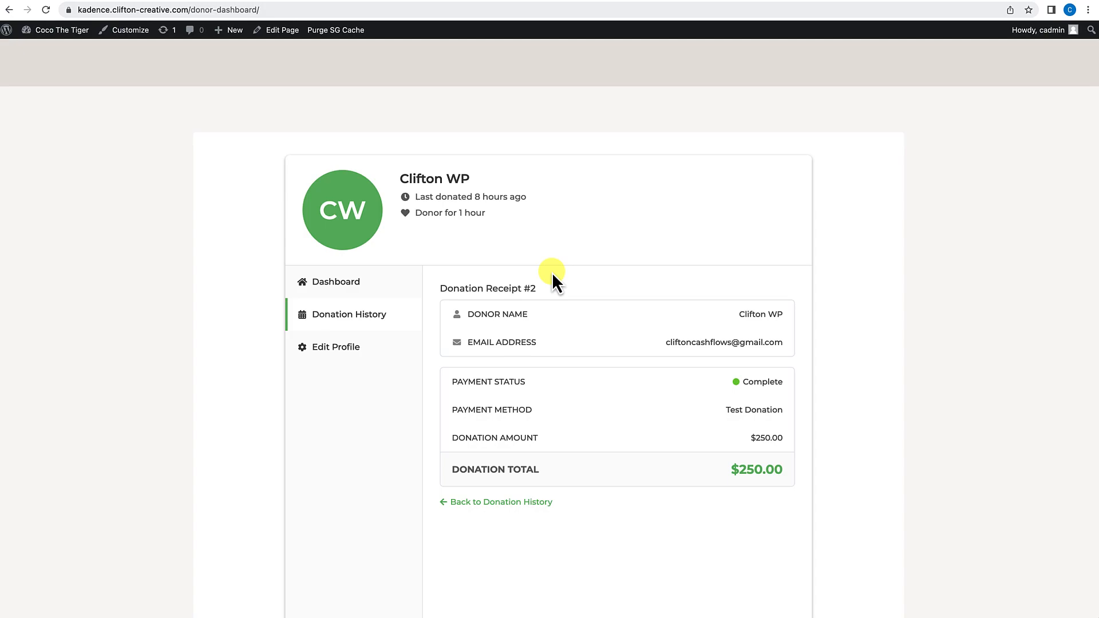
scroll(551, 273, down, 1)
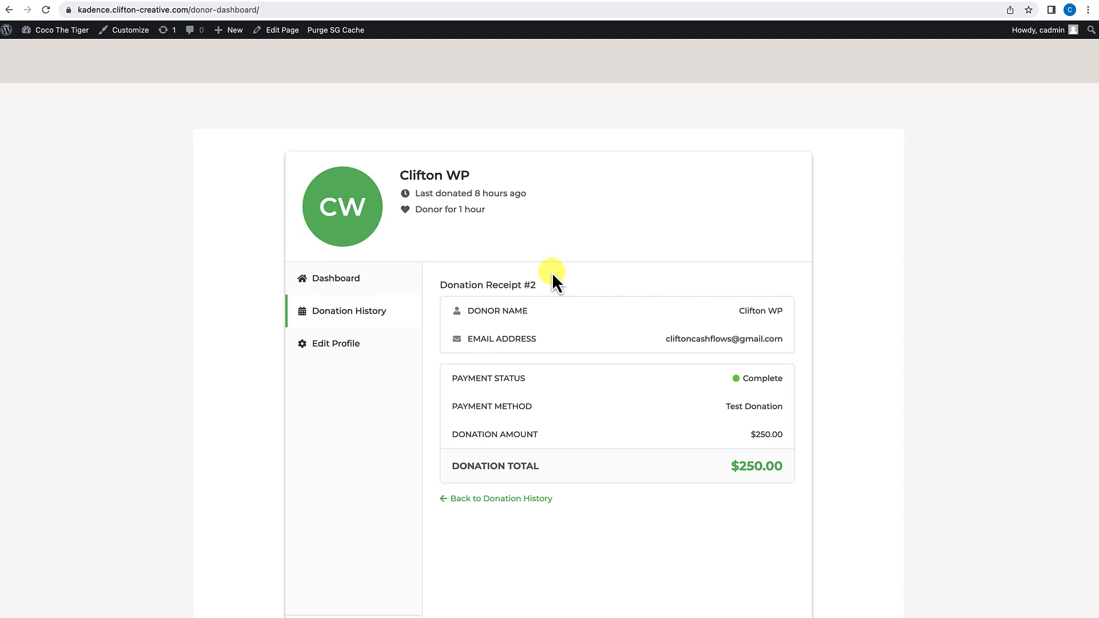
scroll(551, 272, down, 2)
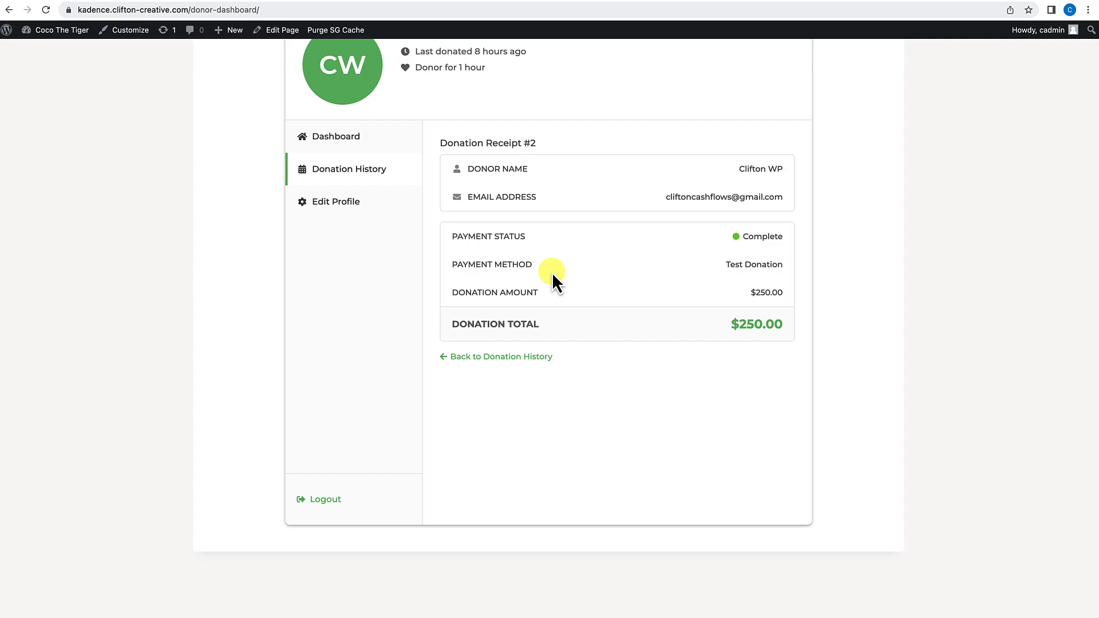
scroll(552, 272, up, 3)
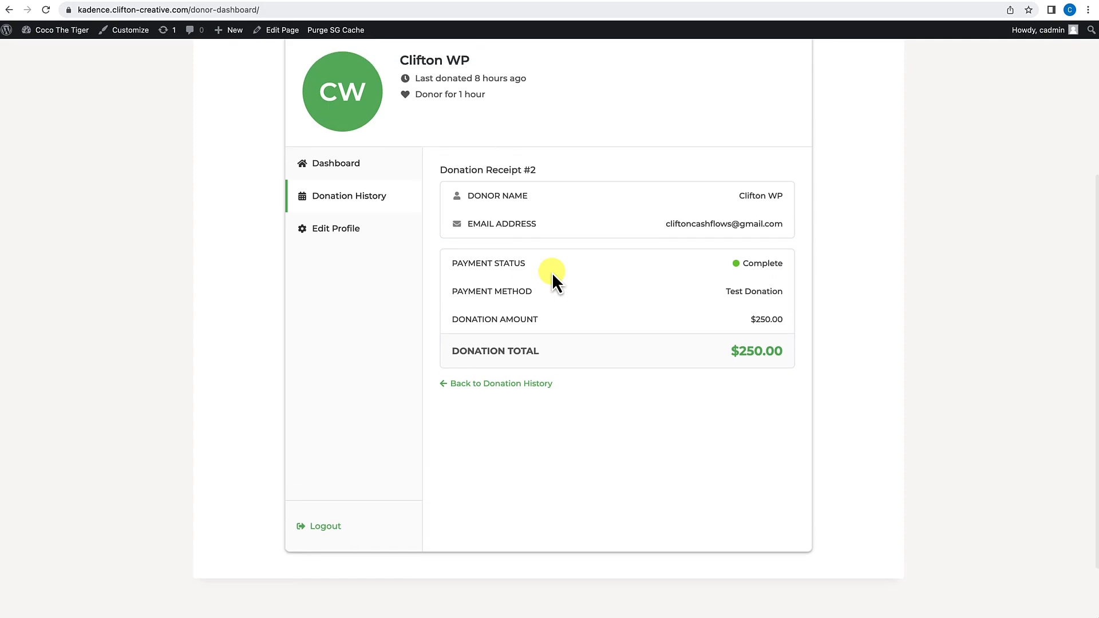
scroll(551, 272, up, 2)
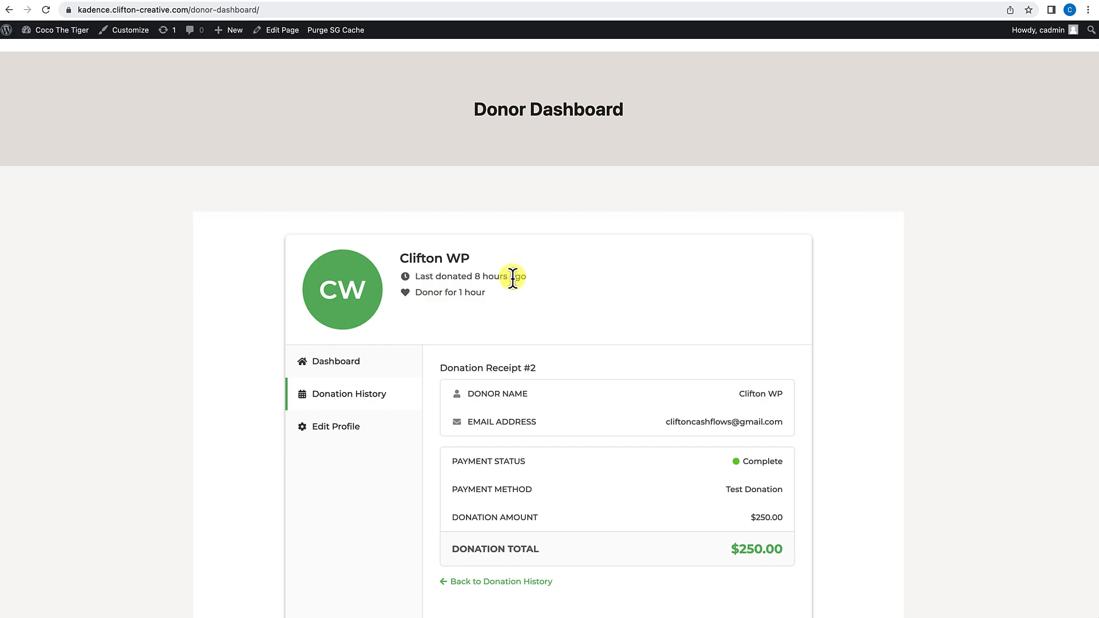
Step: Go to cliftonwp.com/give to open the GiveWP donation plugin's website
click(290, 10)
text(cl)
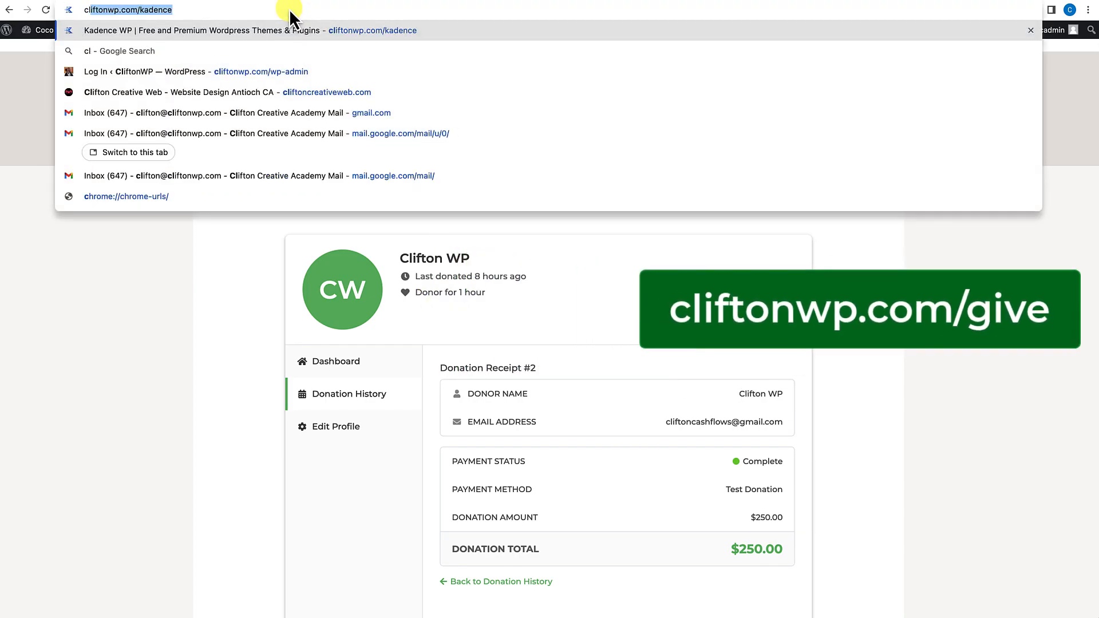
text(ifto)
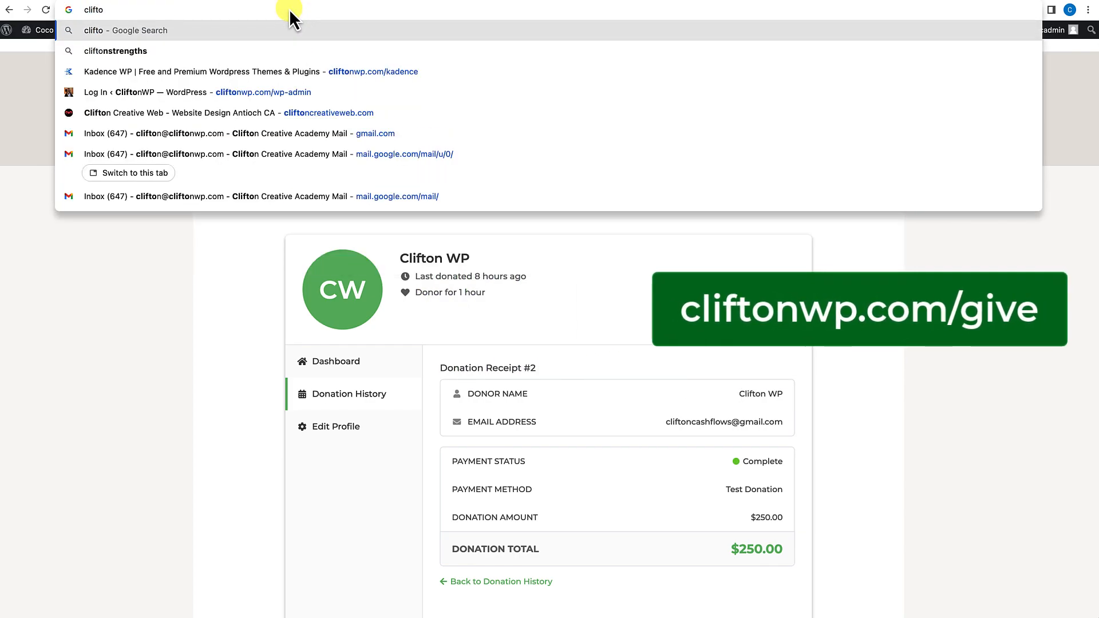
text(nwp)
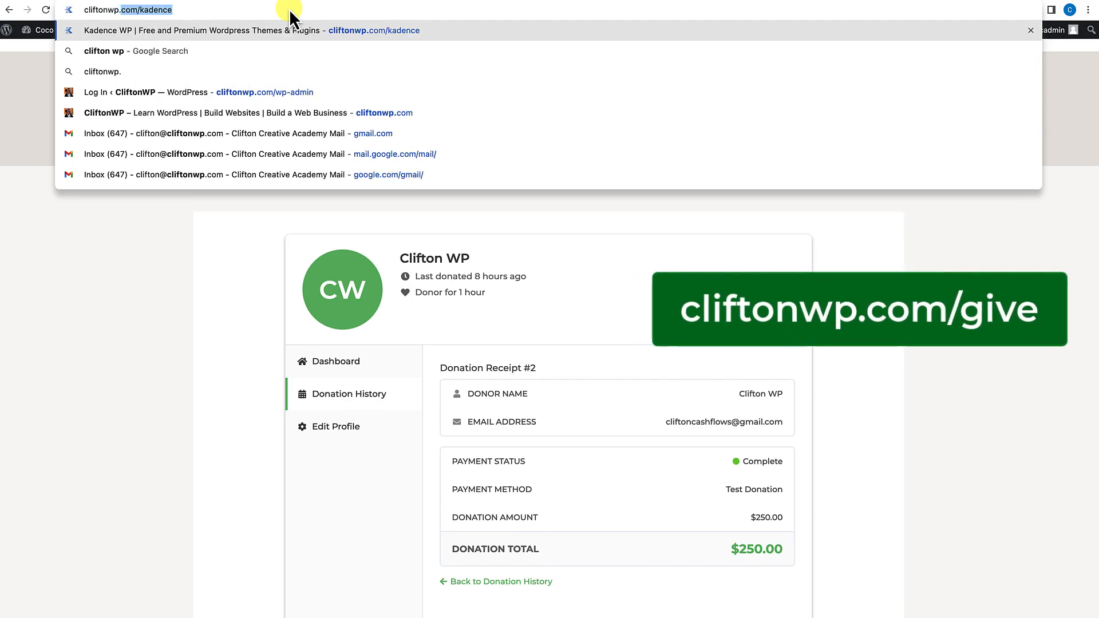
text(.com)
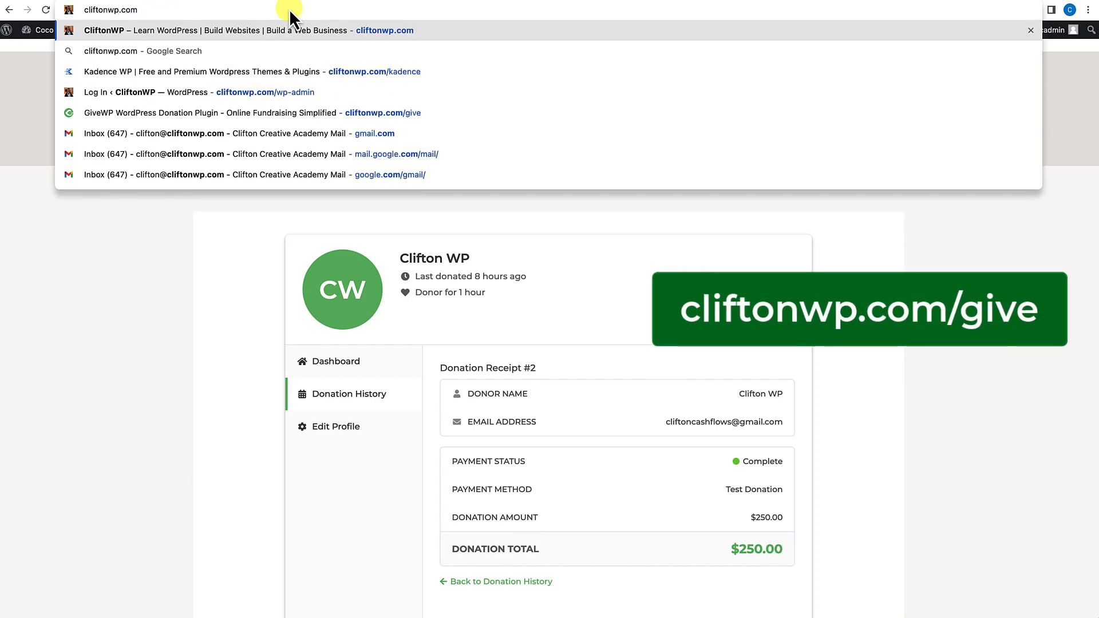
text(/give)
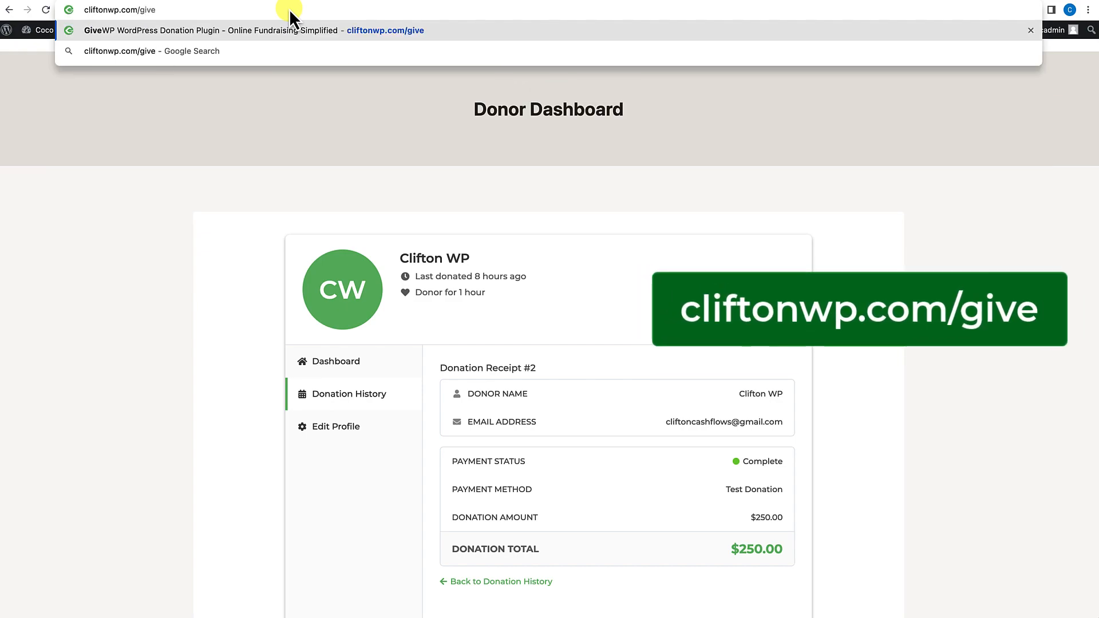
key(Return)
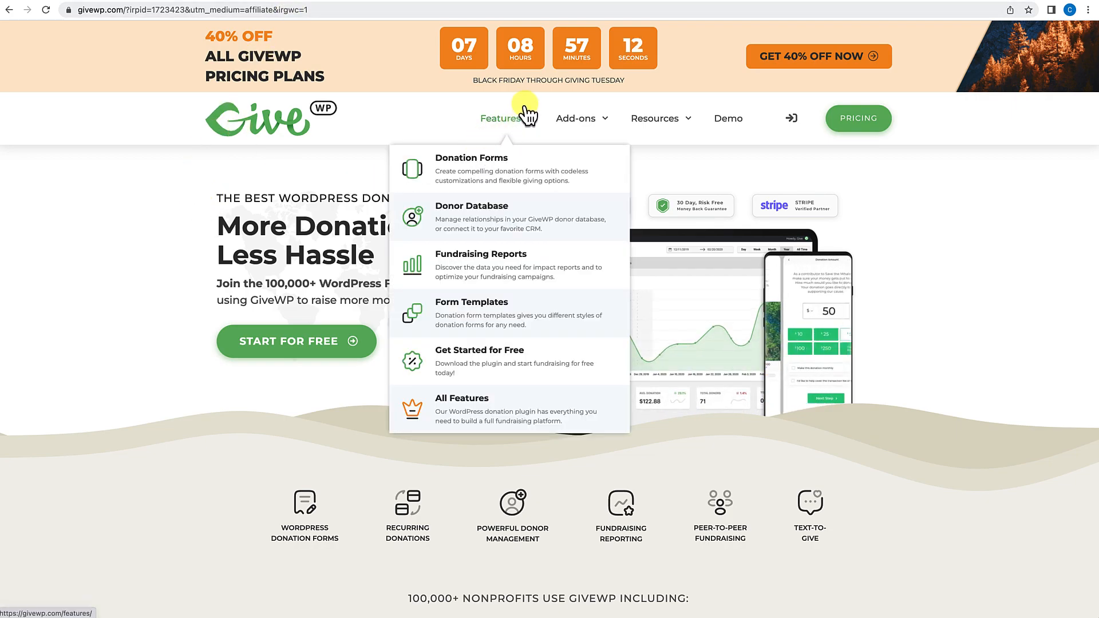
Step: Open GiveWP's 40% off offer and compare the prices and features of the Basic, Plus, Pro and Agency plans
click(806, 59)
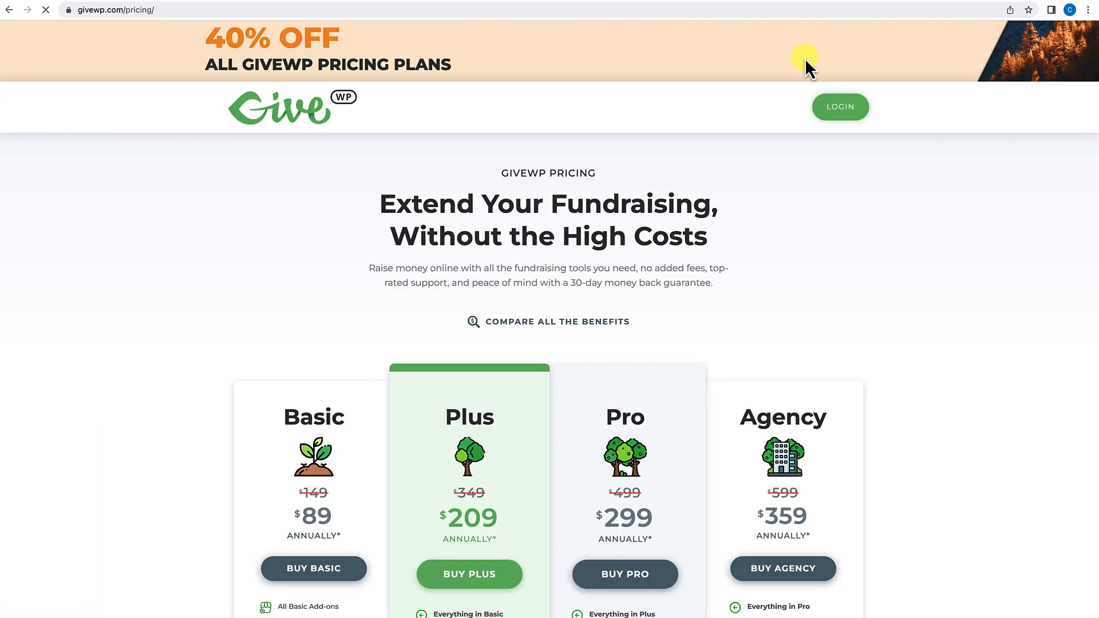
scroll(723, 283, down, 3)
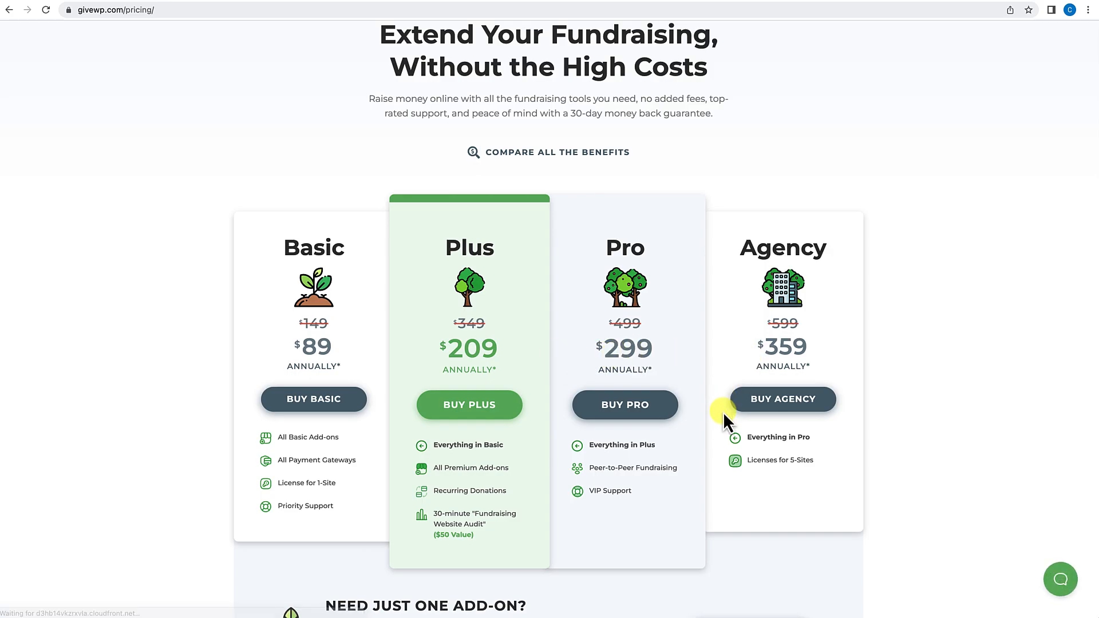
scroll(723, 411, down, 2)
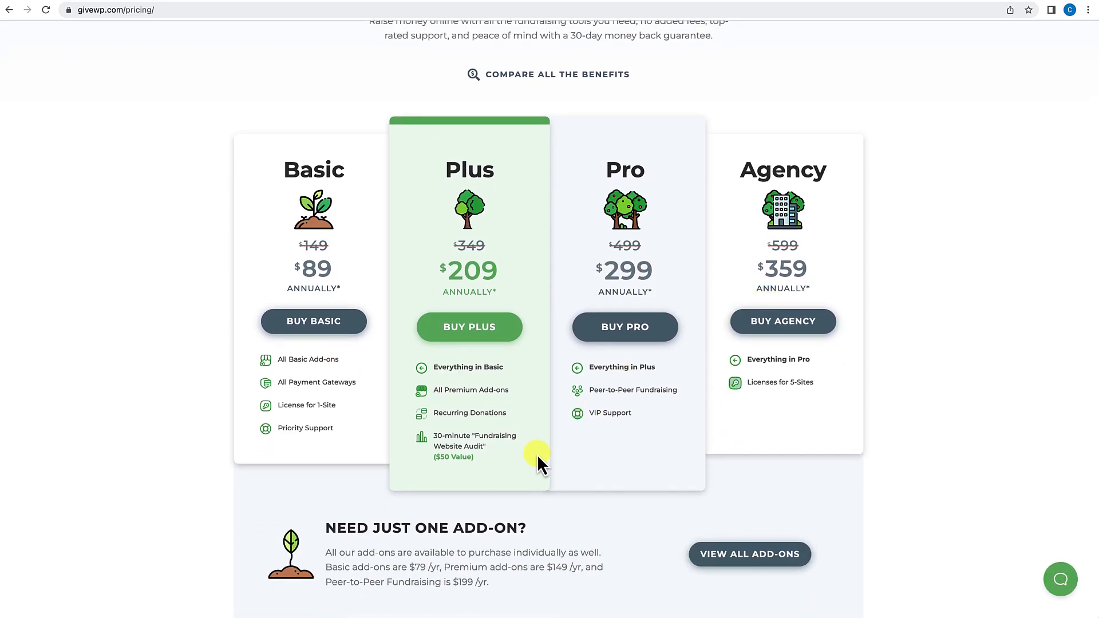
scroll(537, 455, down, 2)
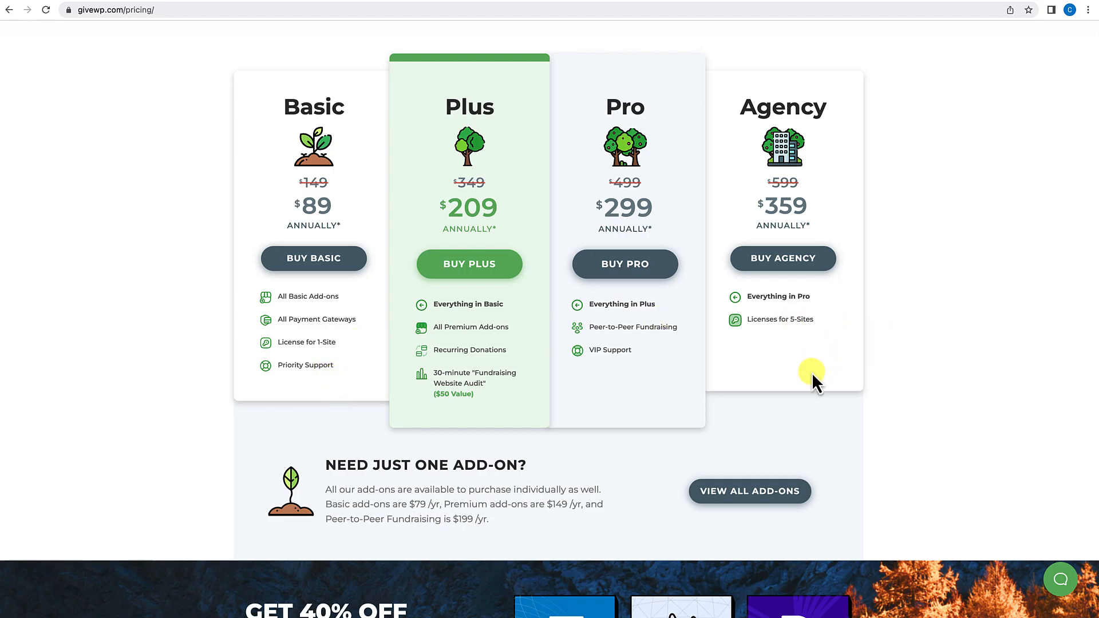
Step: Open the list of all GiveWP add-ons and browse the fundraising, payment gateway, receipt and marketing add-ons offered
scroll(812, 372, down, 3)
click(756, 324)
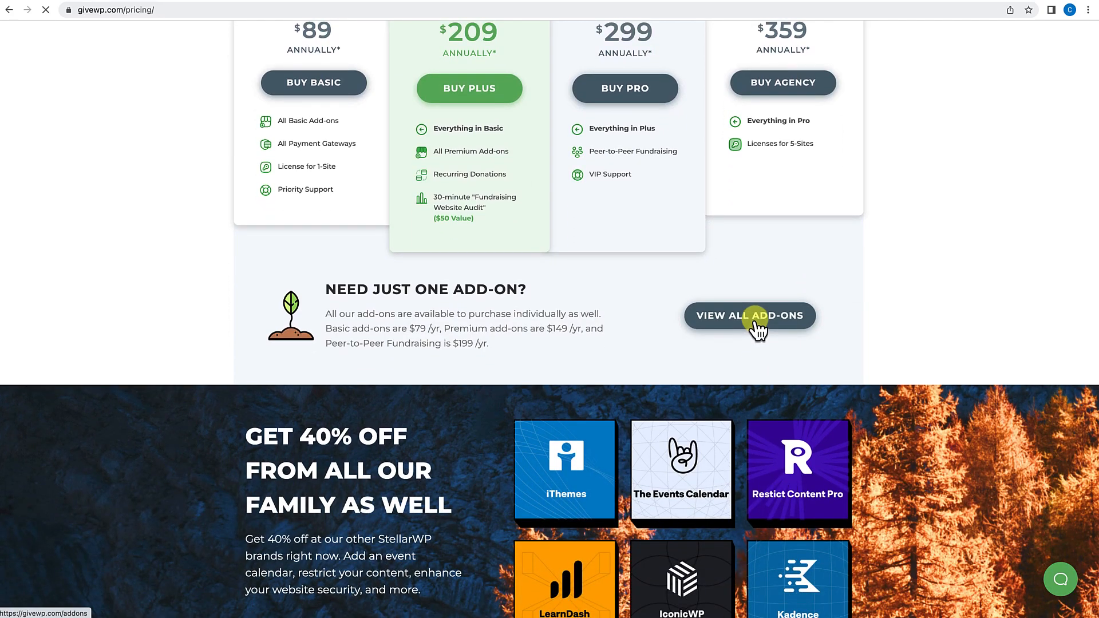
scroll(756, 327, down, 4)
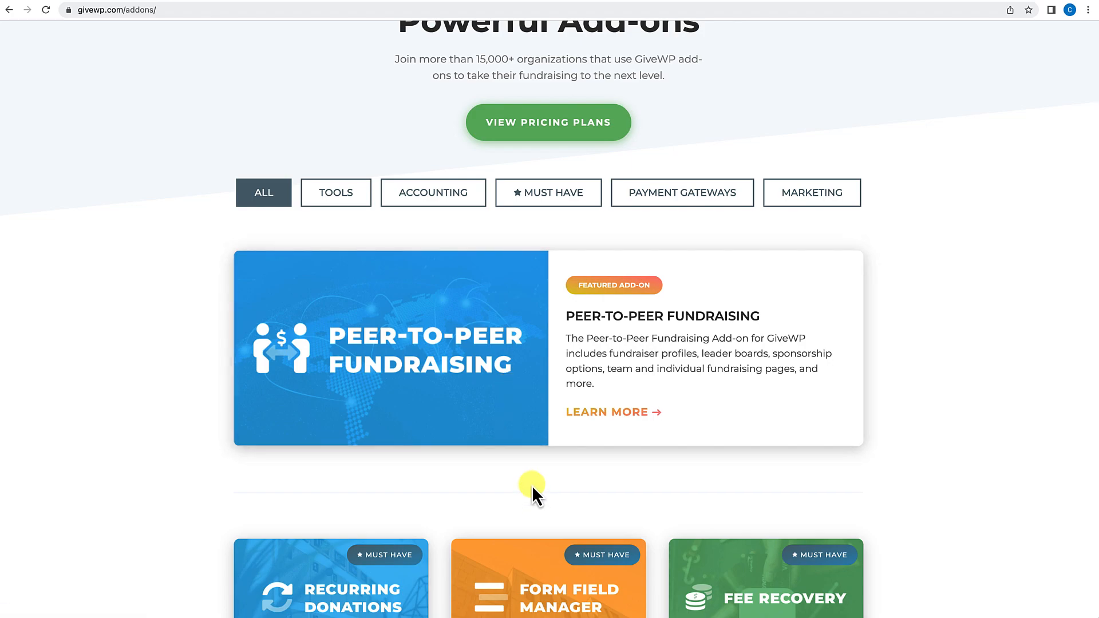
scroll(531, 485, down, 1)
scroll(531, 485, down, 4)
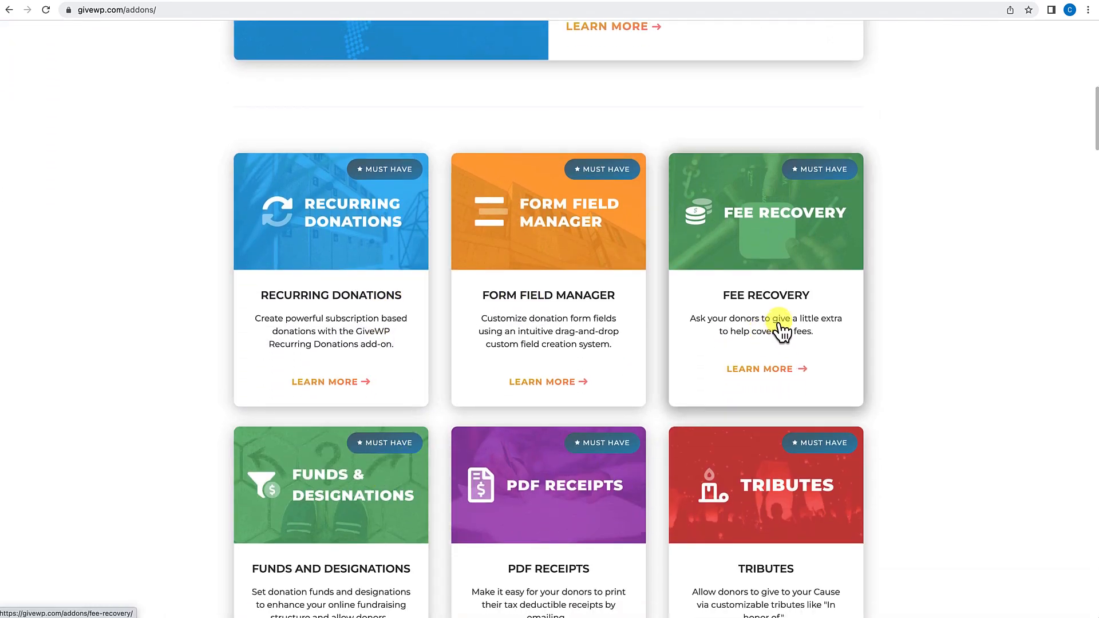
scroll(781, 329, down, 3)
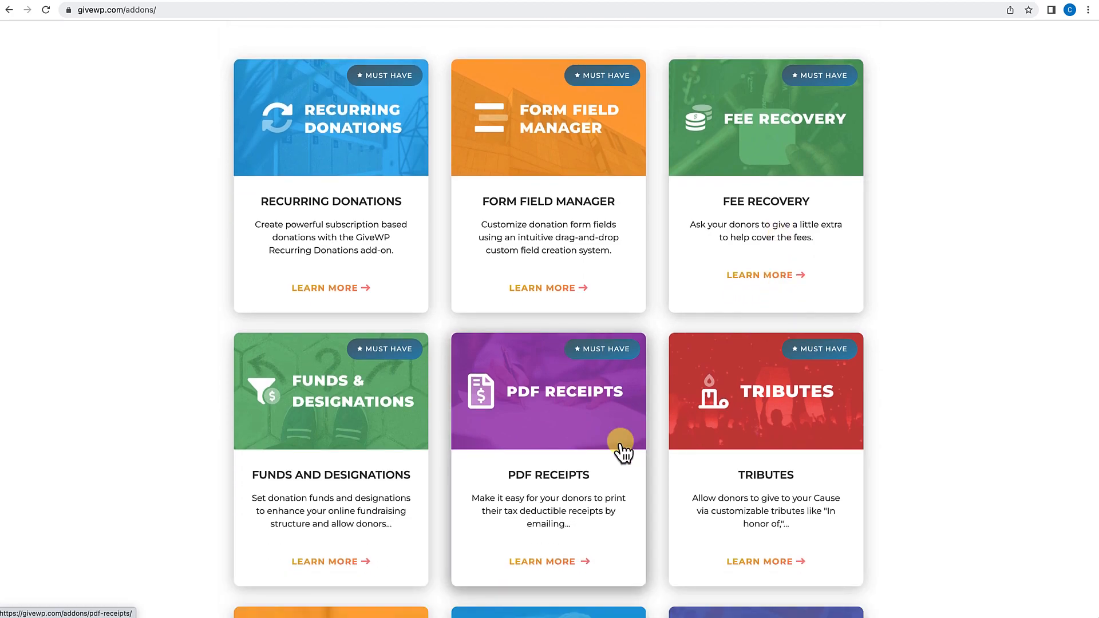
scroll(623, 452, down, 5)
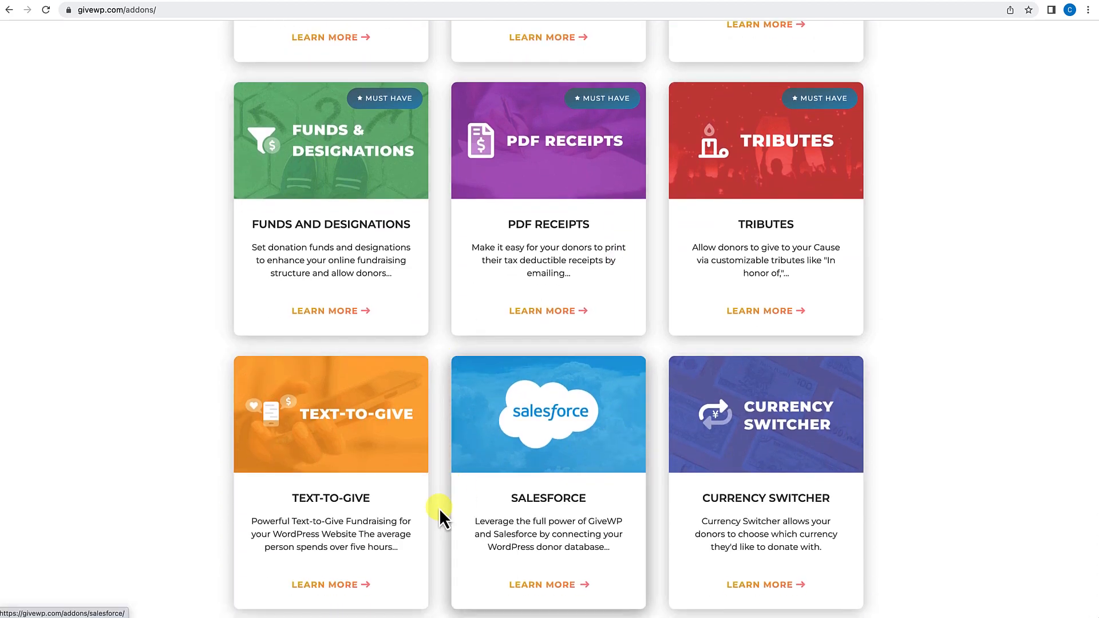
scroll(391, 526, down, 13)
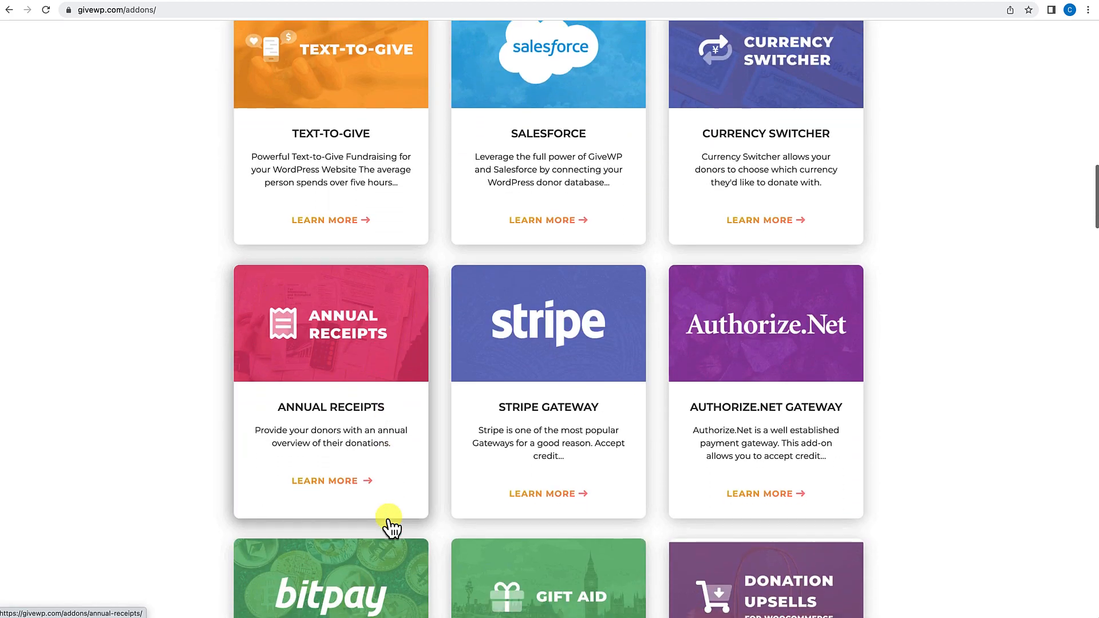
scroll(390, 526, down, 6)
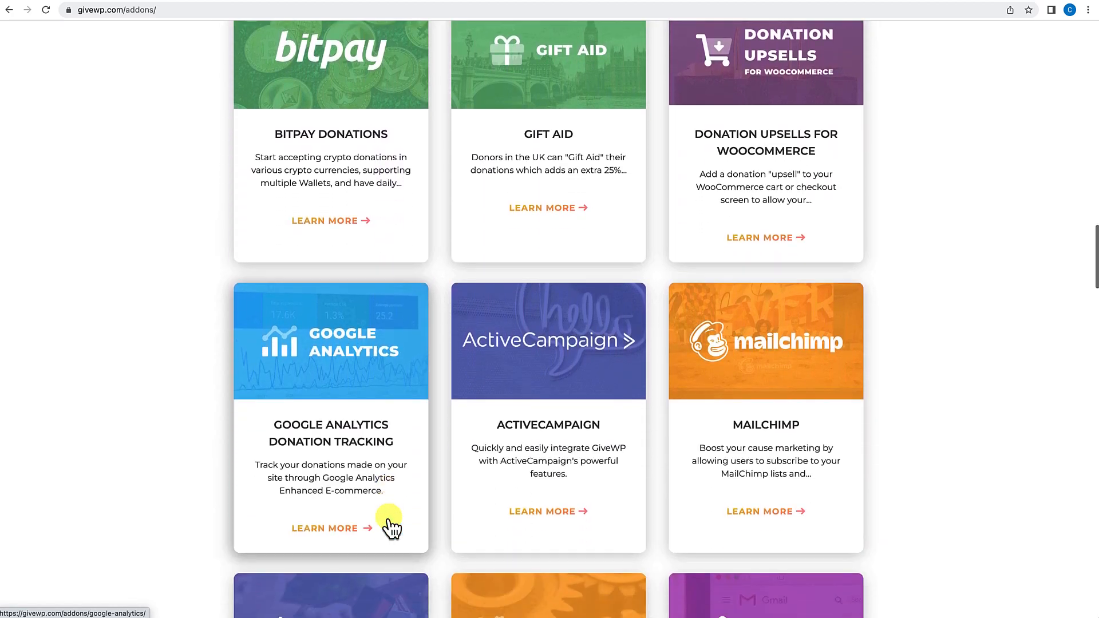
scroll(391, 526, down, 7)
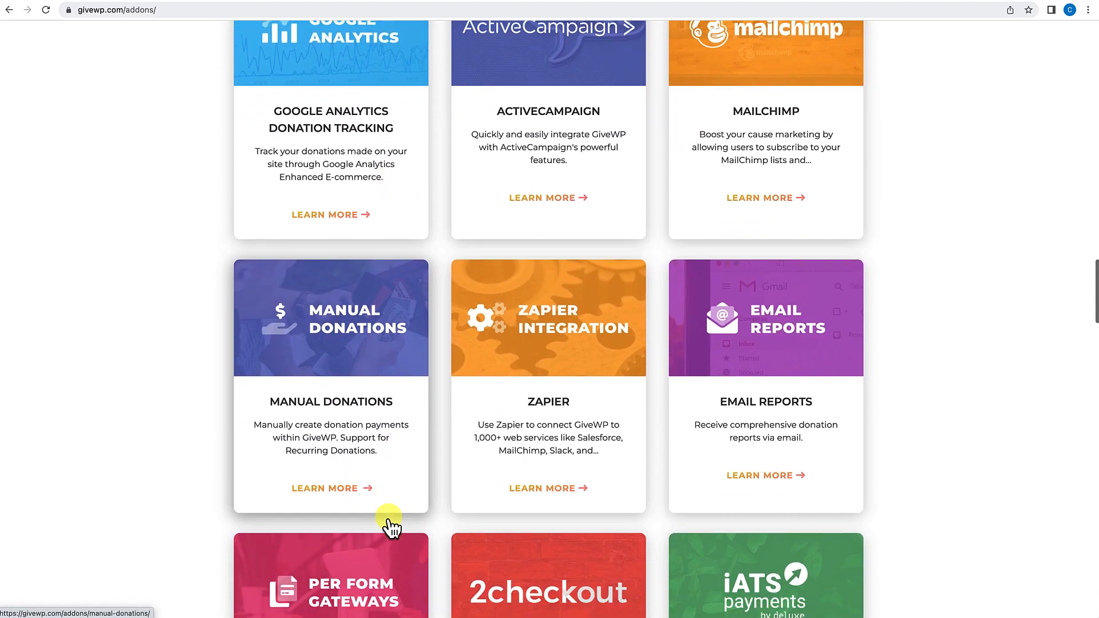
scroll(391, 525, up, 20)
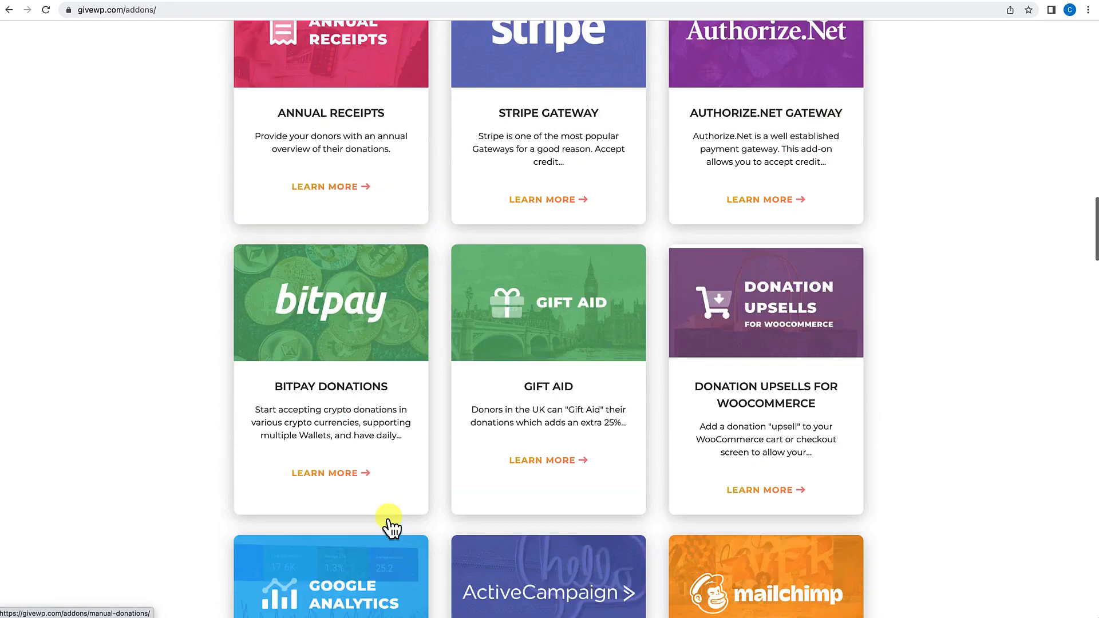
scroll(391, 526, up, 12)
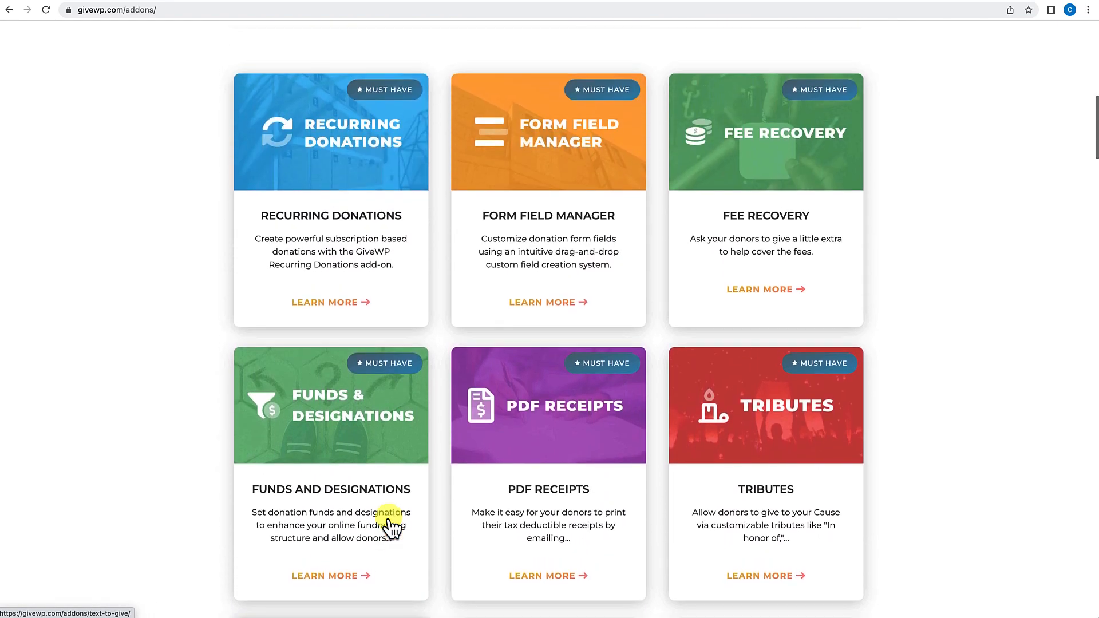
scroll(391, 525, up, 4)
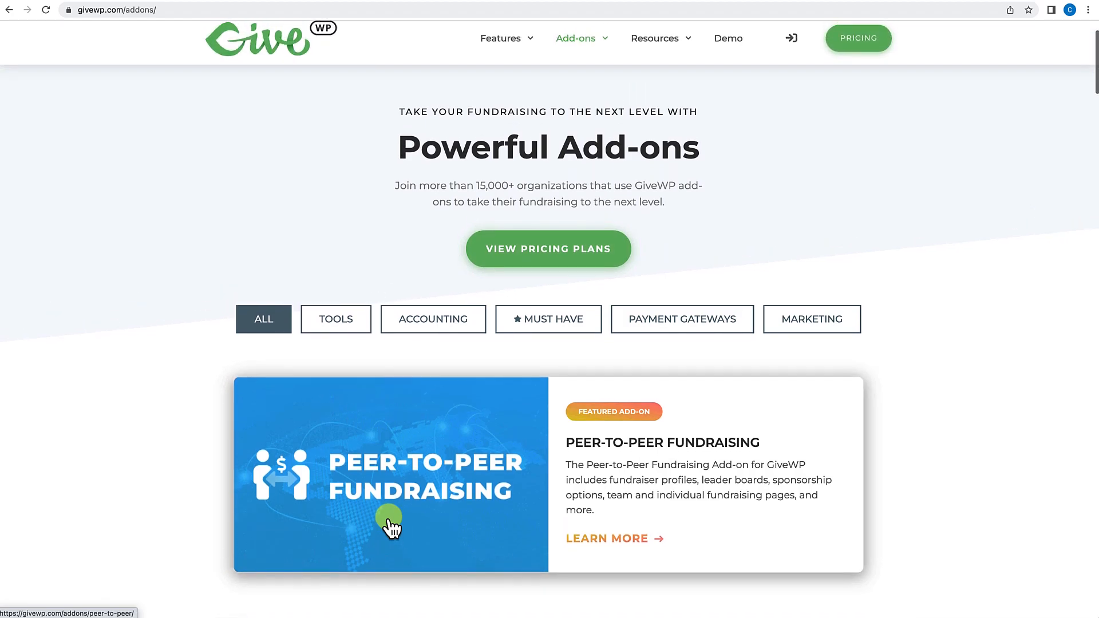
scroll(390, 527, up, 2)
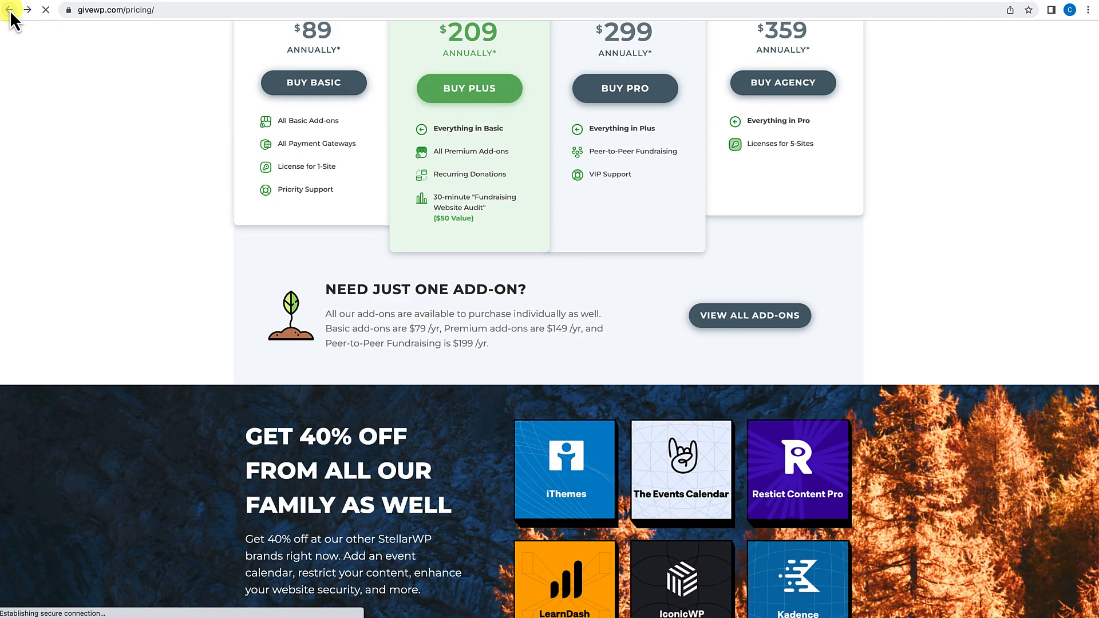
Step: Return to the Donor Dashboard site and view the live Coco Donation Page Alt from the WordPress list of pages
click(10, 11)
click(9, 10)
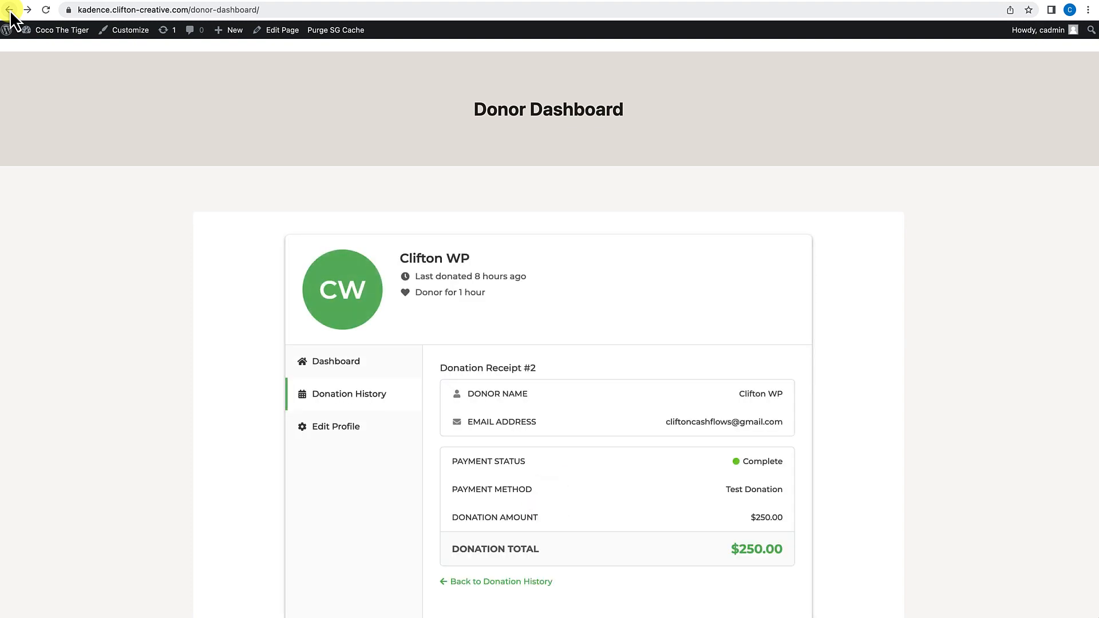
click(48, 32)
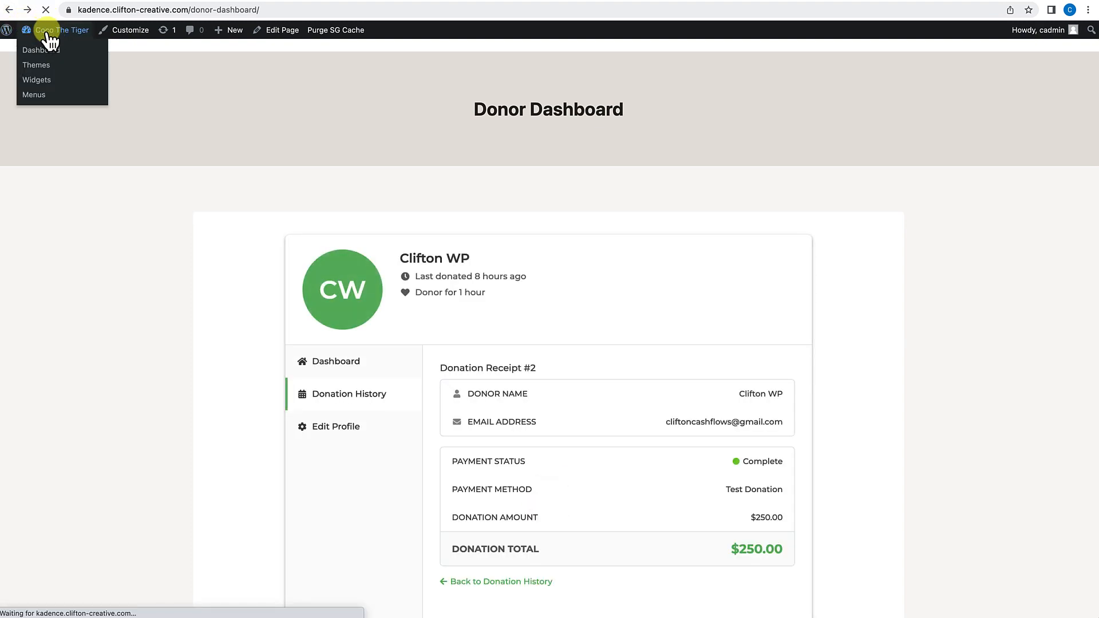
click(110, 167)
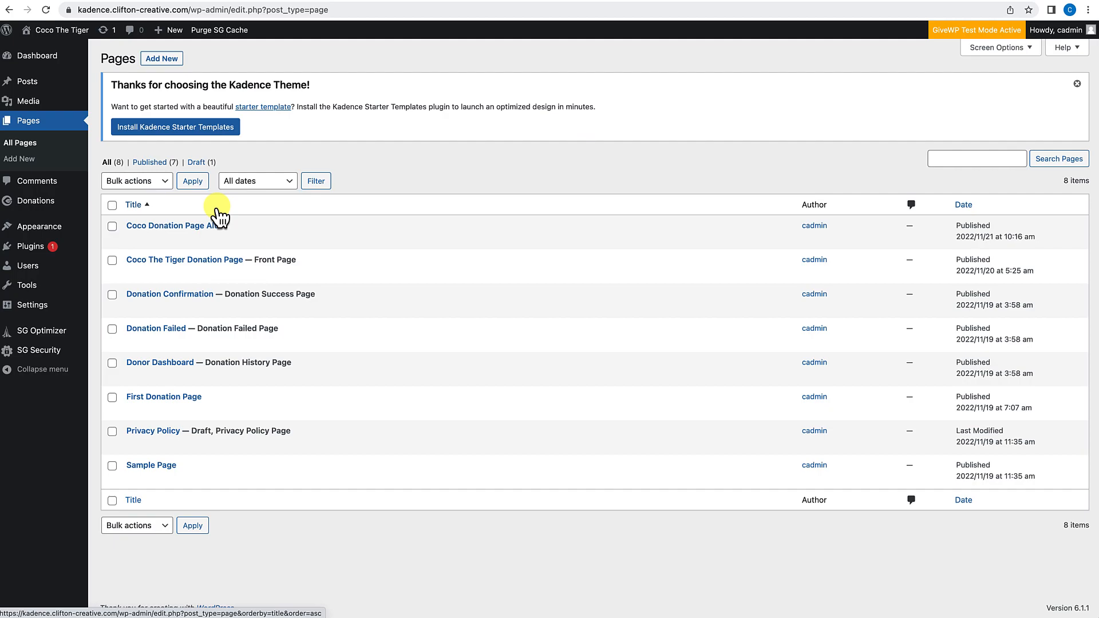
mouse_move(177, 414)
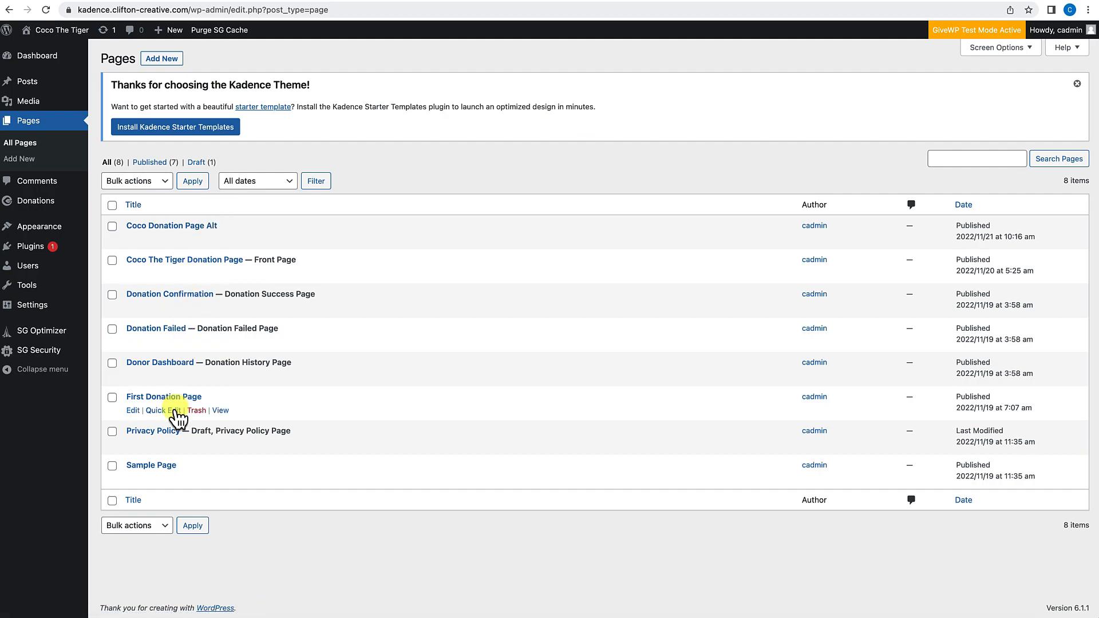
click(221, 240)
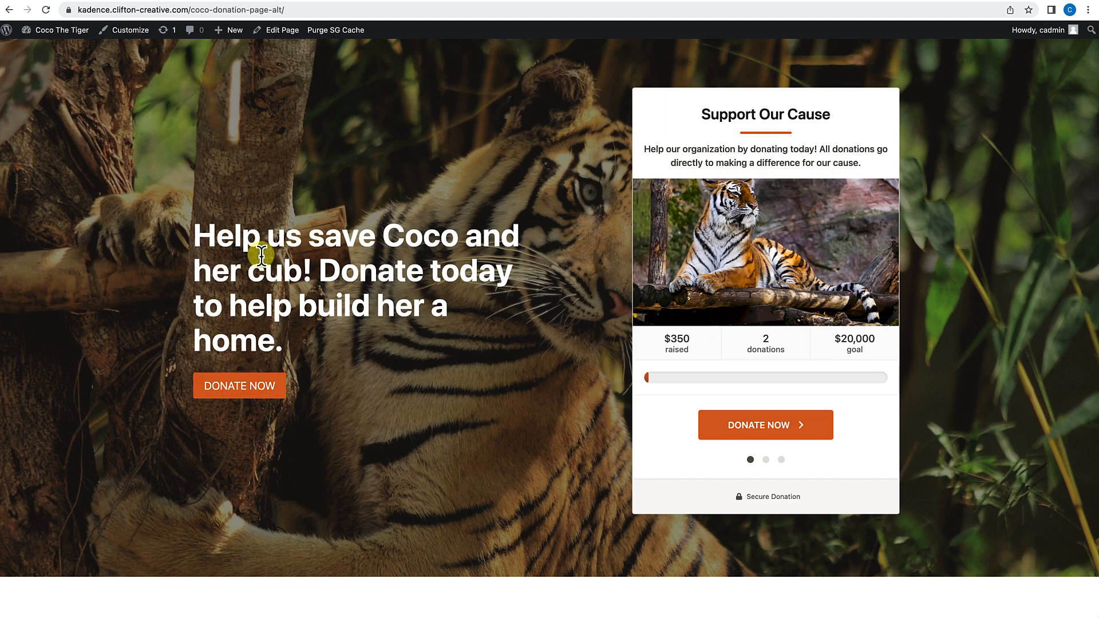
Step: Go to cliftonwp.com/kadence to open the Kadence WP website
click(308, 10)
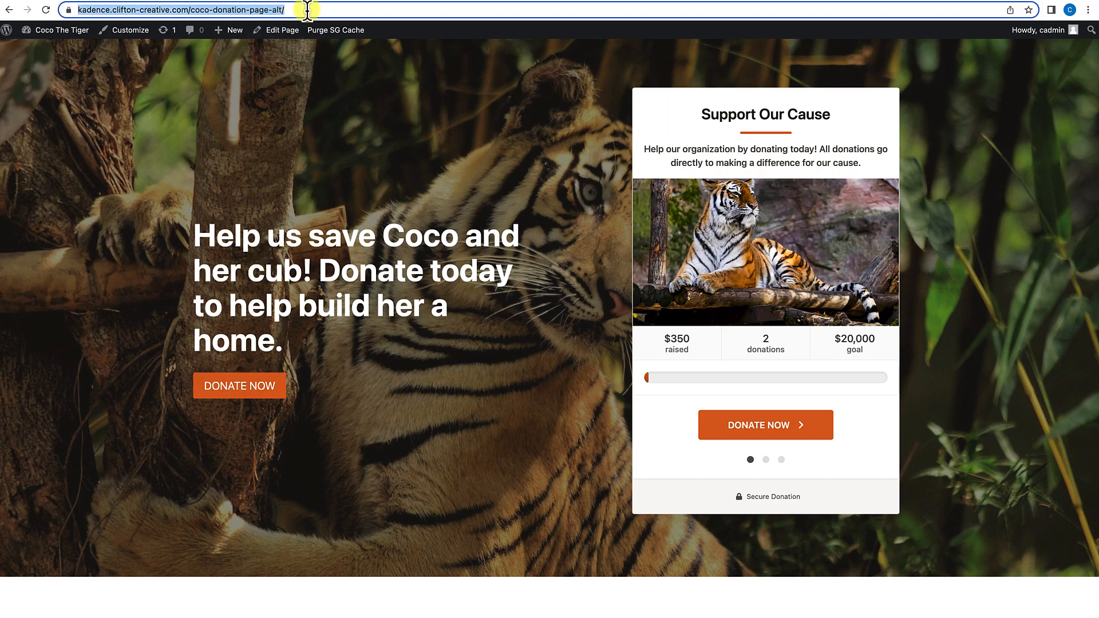
text(cliftonwp.com/kadence)
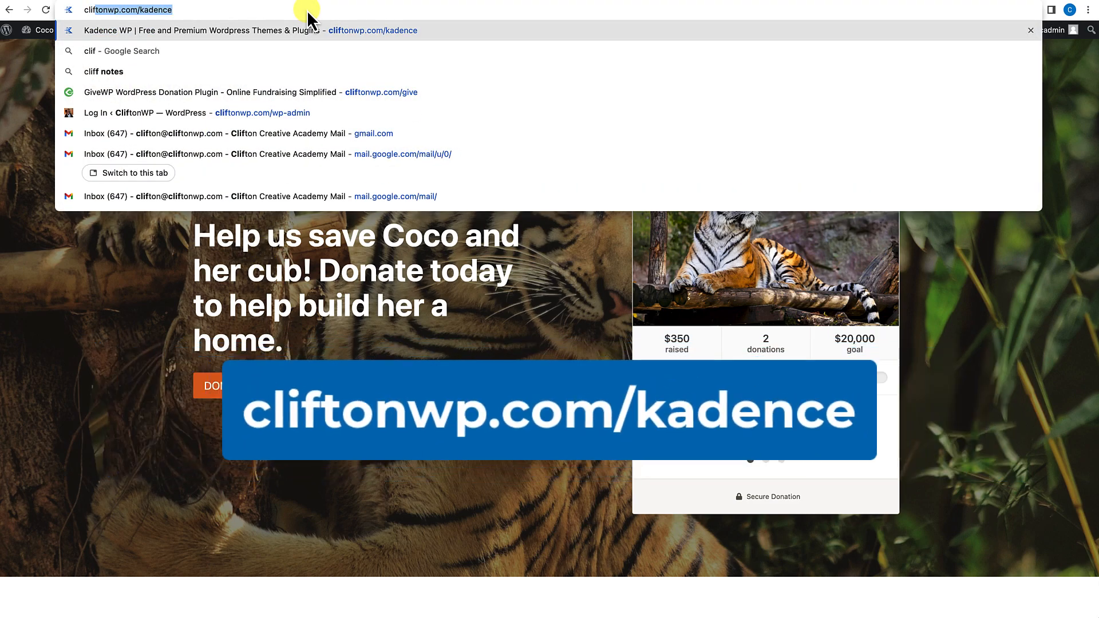
key(Return)
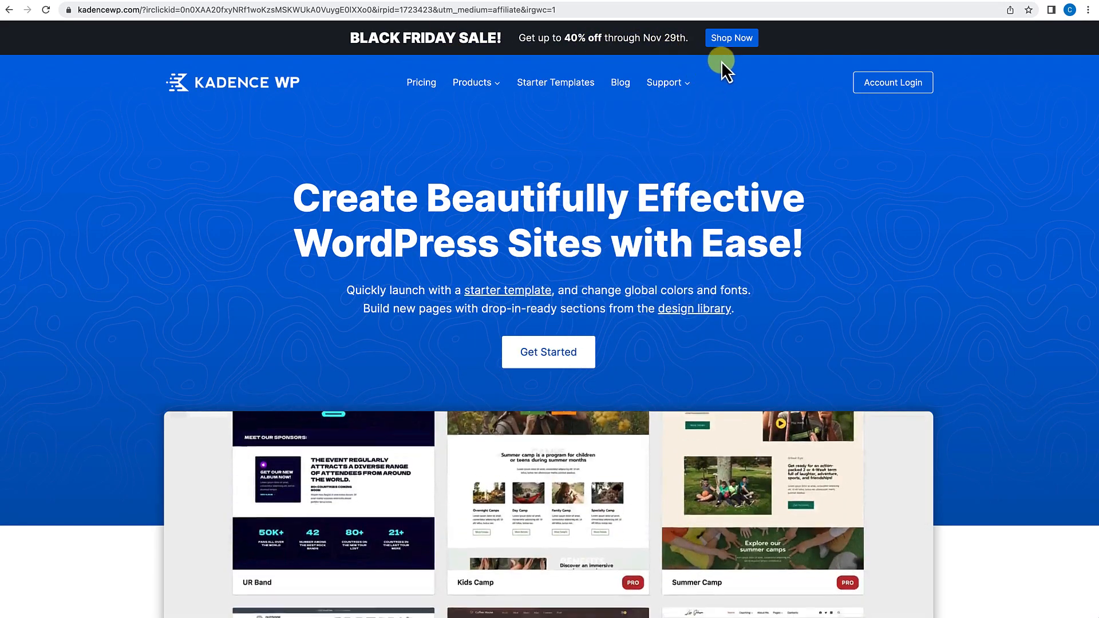
Step: Open Kadence's Black Friday sale and compare the prices and features of the Essential, Full and Lifetime Full bundles
click(729, 39)
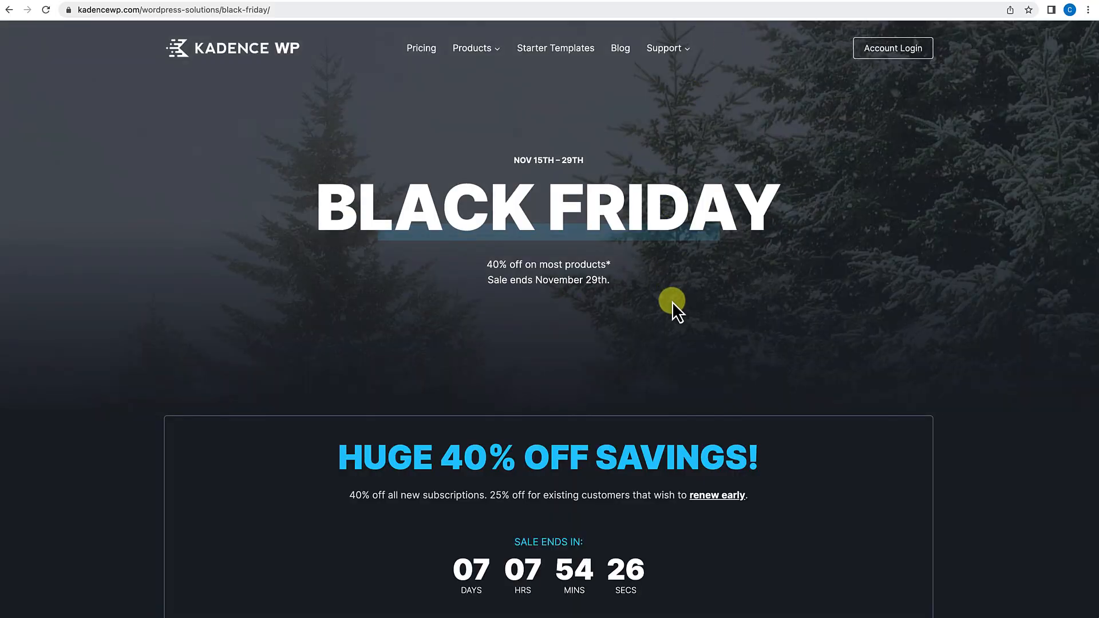
scroll(672, 301, down, 5)
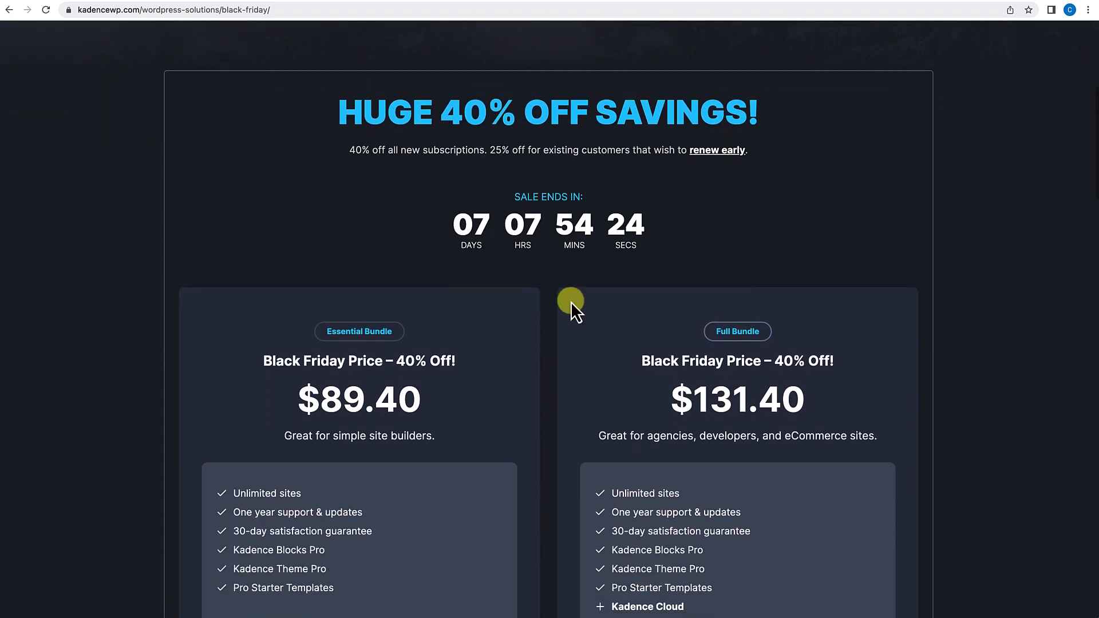
scroll(686, 392, down, 8)
scroll(686, 392, down, 5)
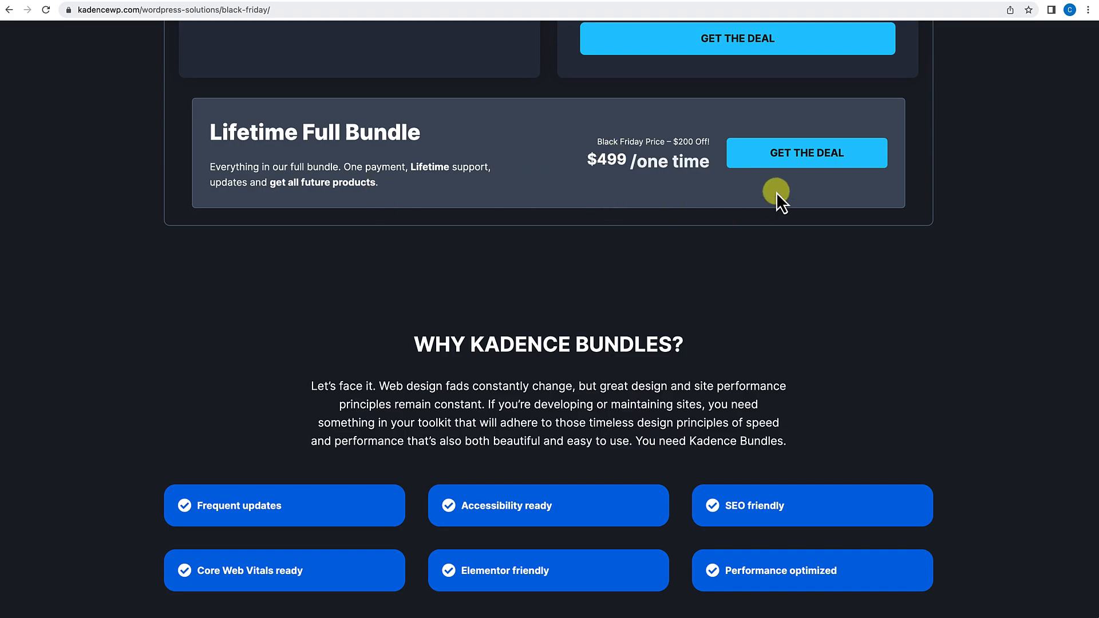
scroll(449, 153, up, 4)
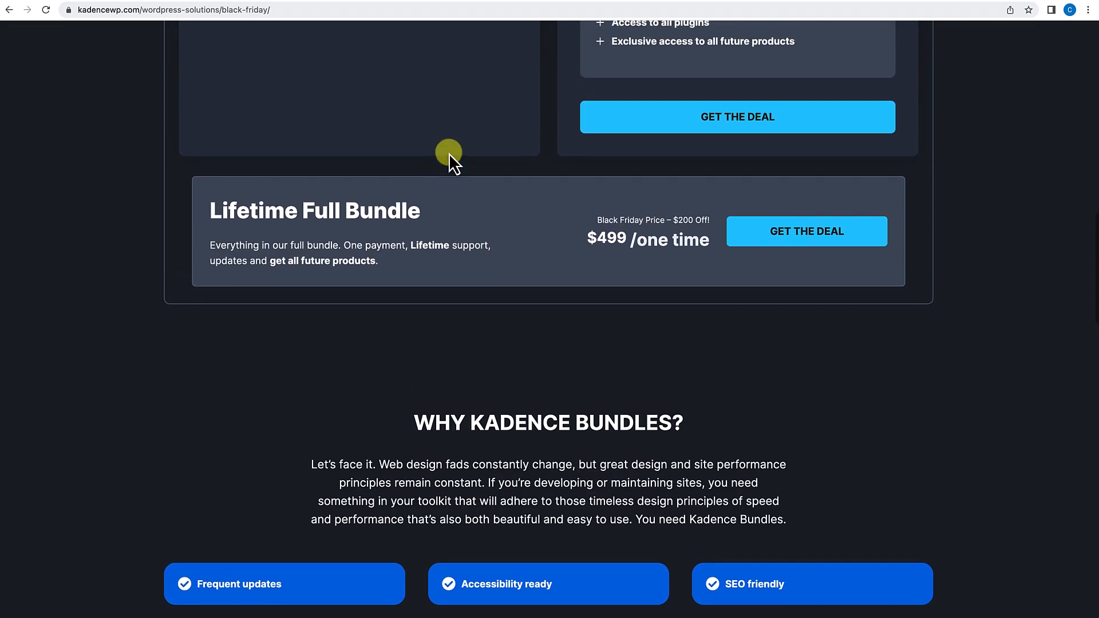
scroll(629, 110, up, 1)
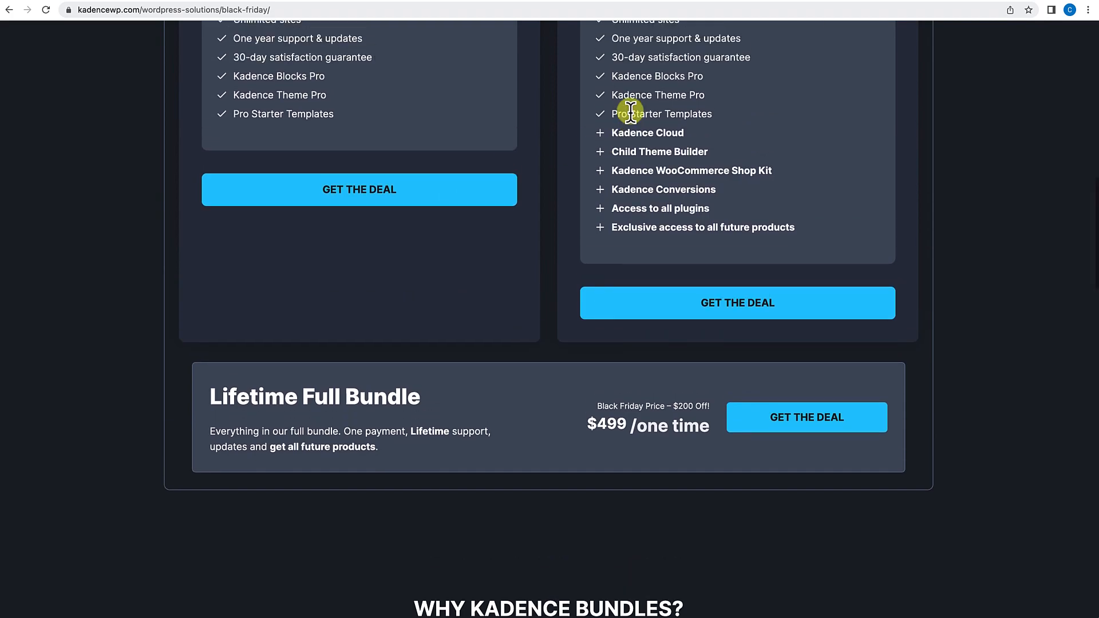
scroll(630, 111, up, 2)
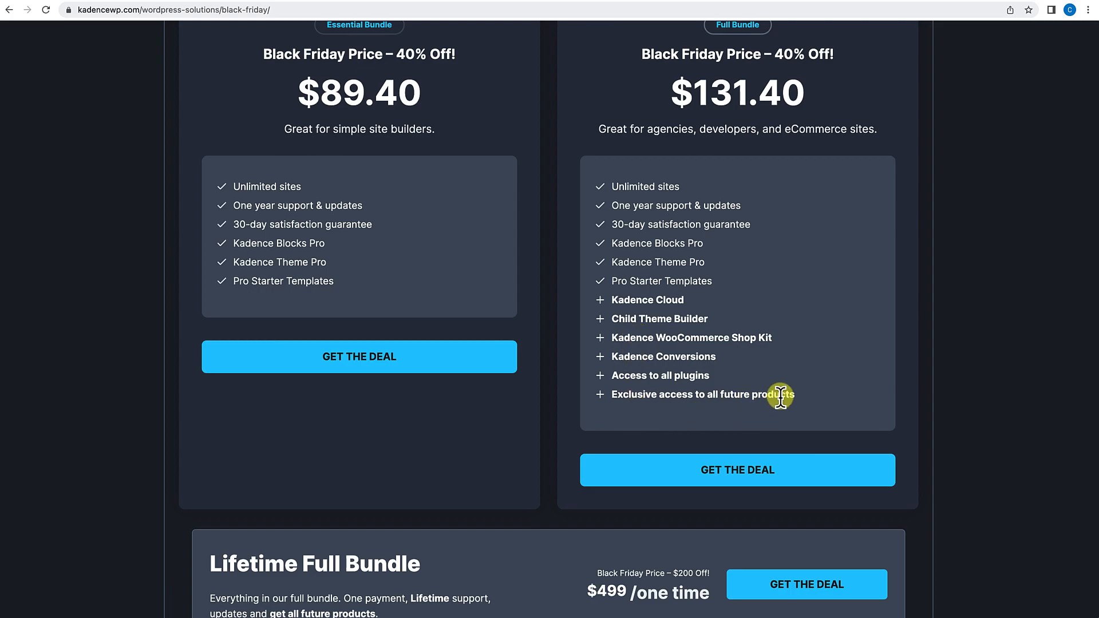
scroll(781, 396, down, 2)
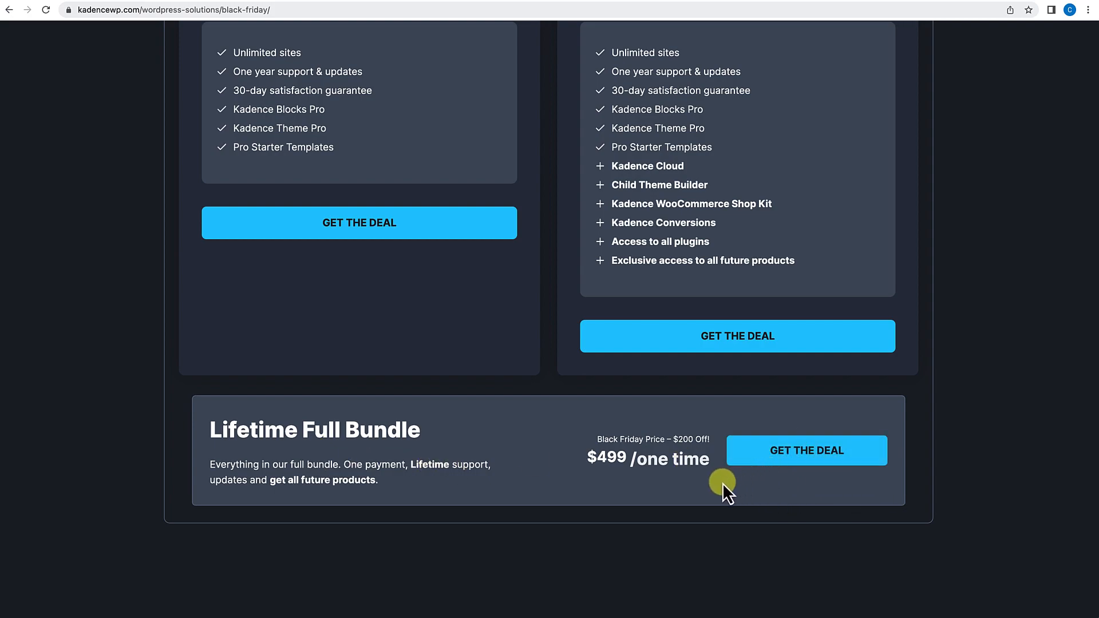
scroll(671, 442, up, 4)
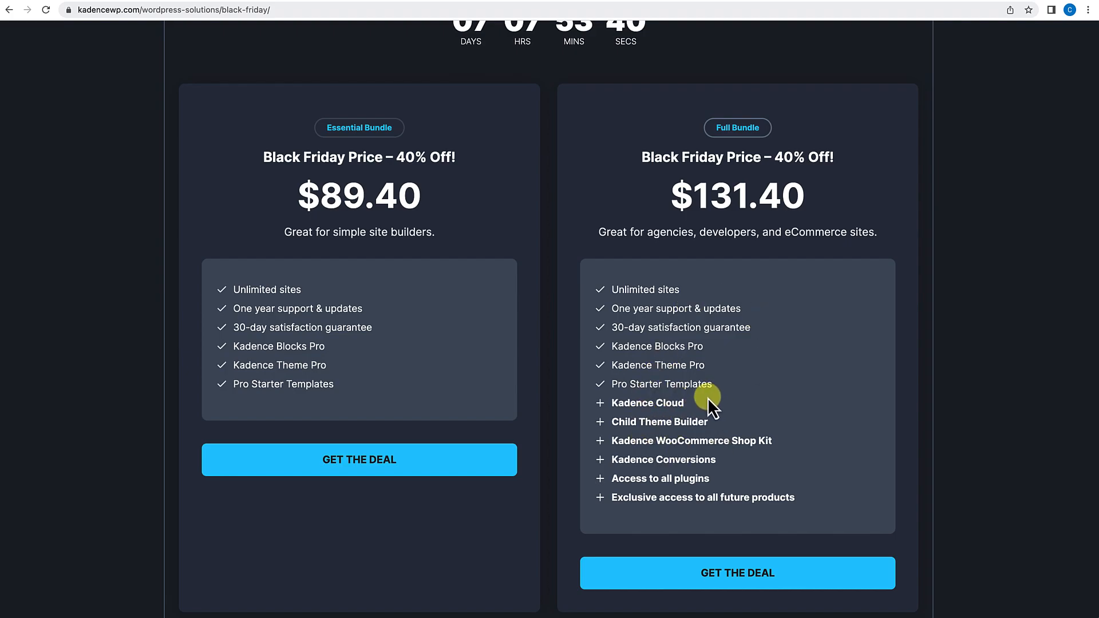
scroll(708, 397, down, 4)
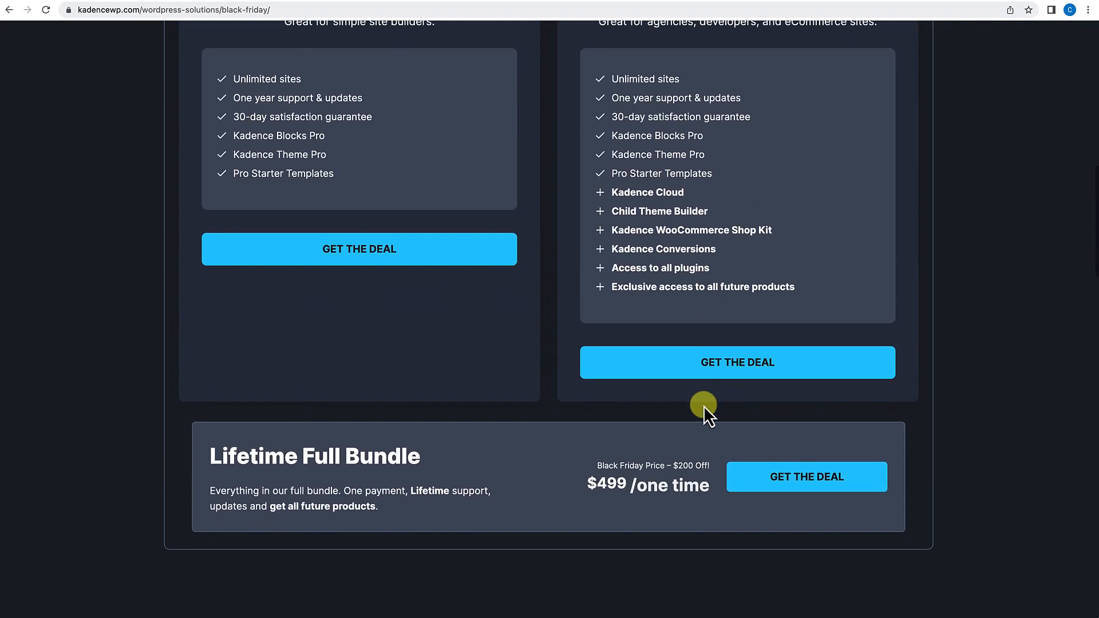
scroll(696, 430, down, 1)
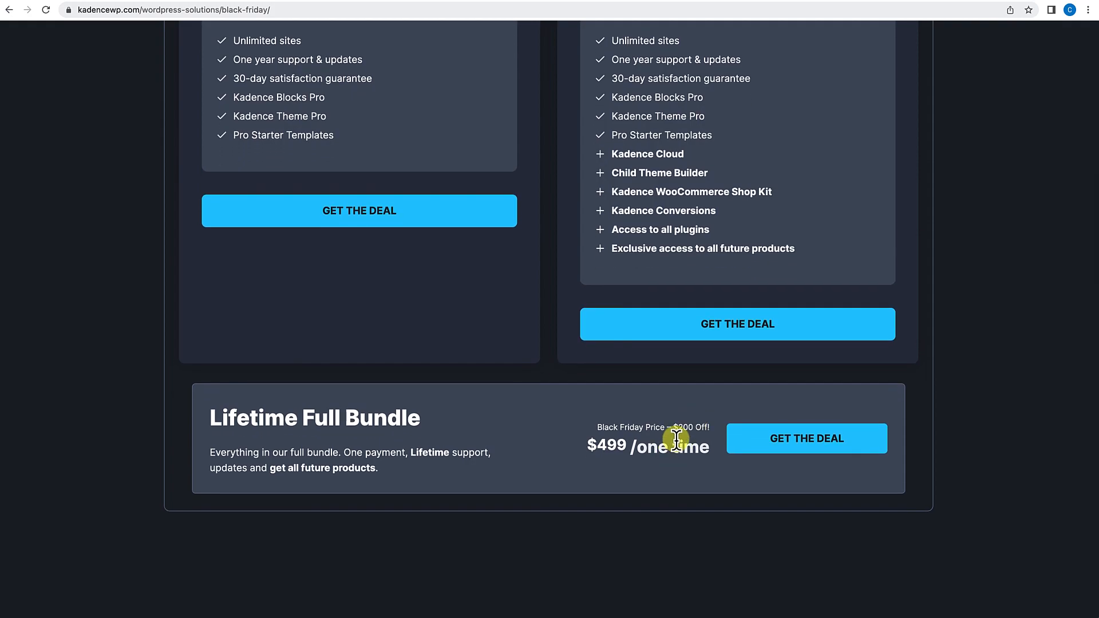
scroll(672, 458, down, 1)
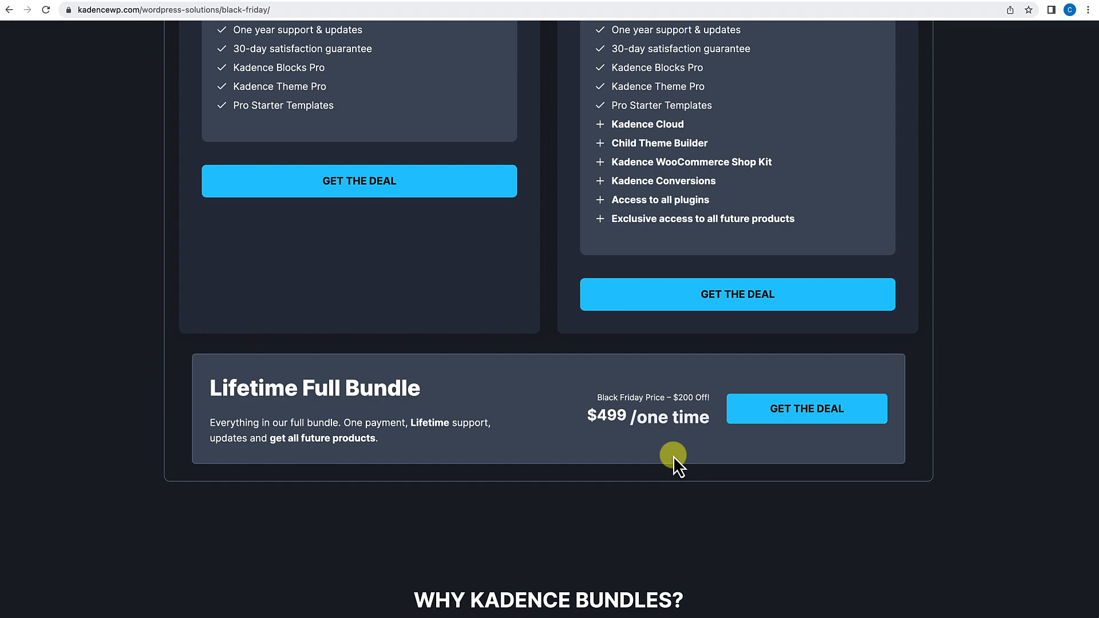
scroll(673, 455, down, 3)
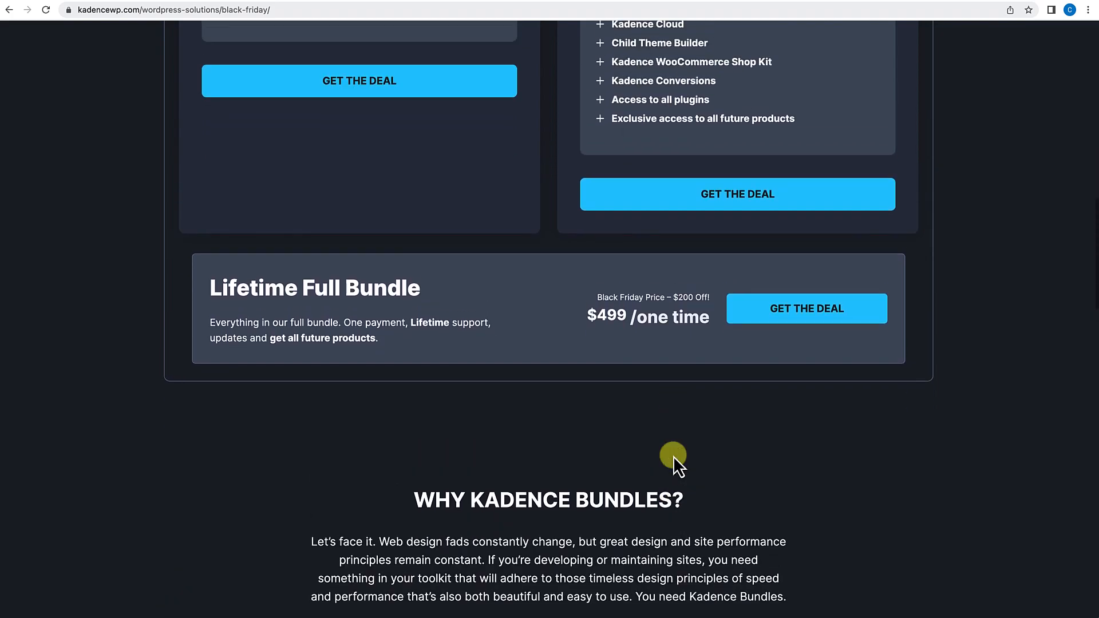
scroll(673, 456, up, 5)
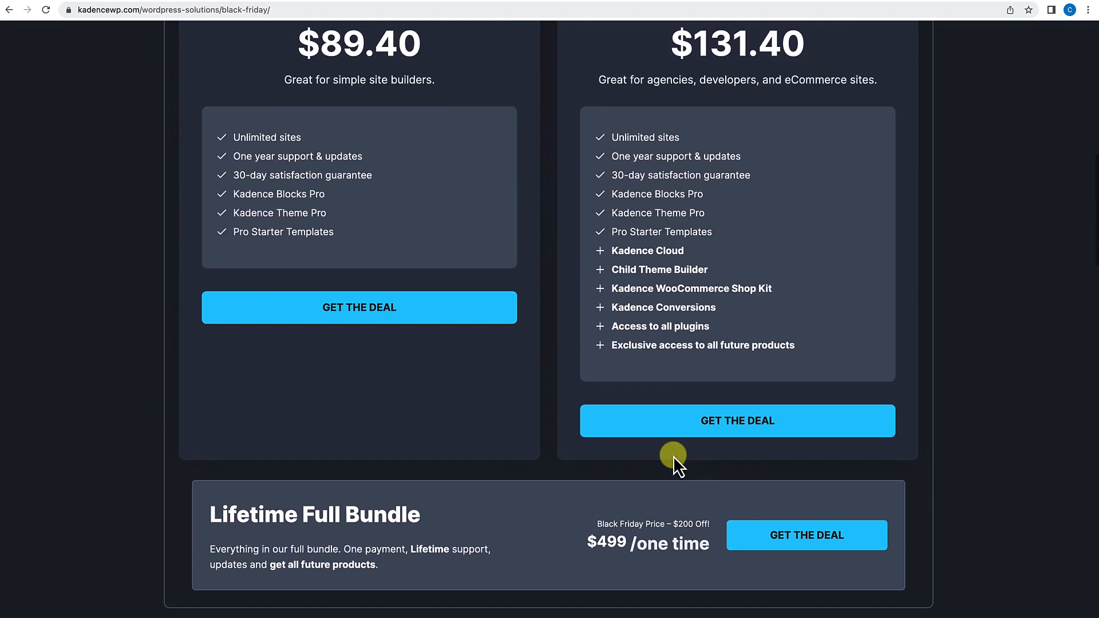
Step: Check the Black Friday sale dates and countdown, and look over the Kadence bundle offers once more
scroll(685, 307, up, 9)
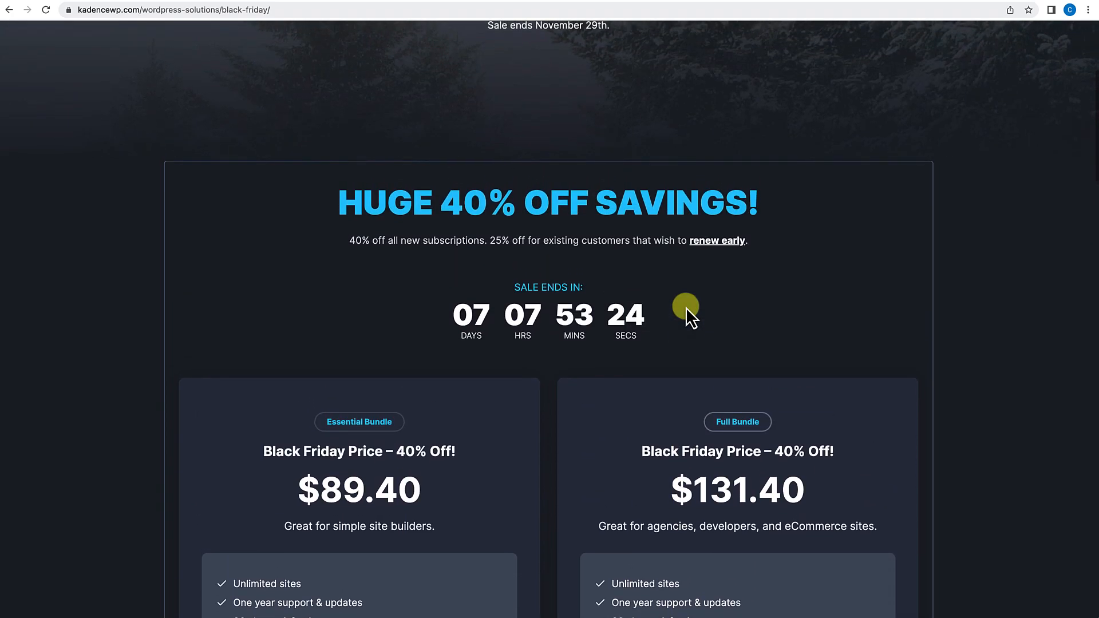
scroll(685, 306, up, 2)
scroll(686, 307, up, 3)
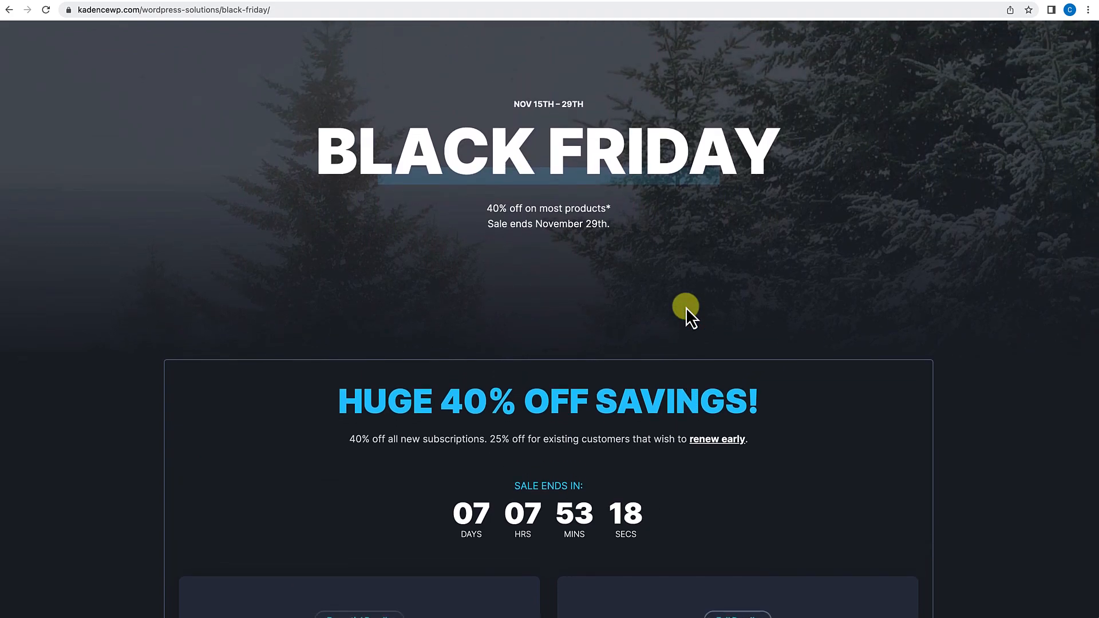
scroll(686, 306, down, 4)
scroll(685, 370, down, 5)
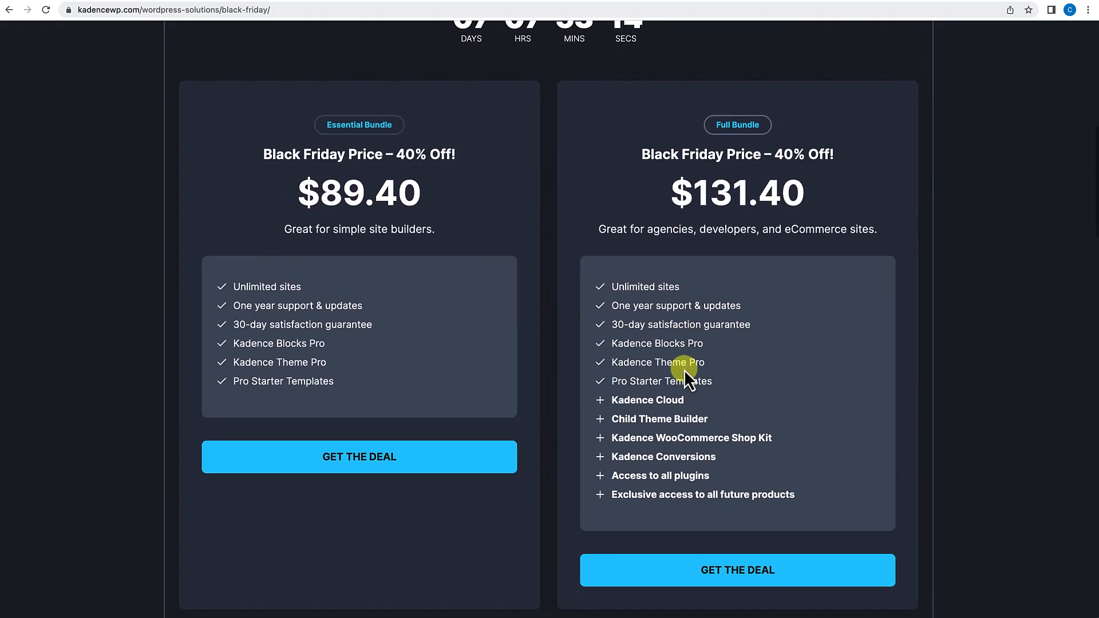
scroll(685, 369, down, 5)
scroll(675, 463, down, 2)
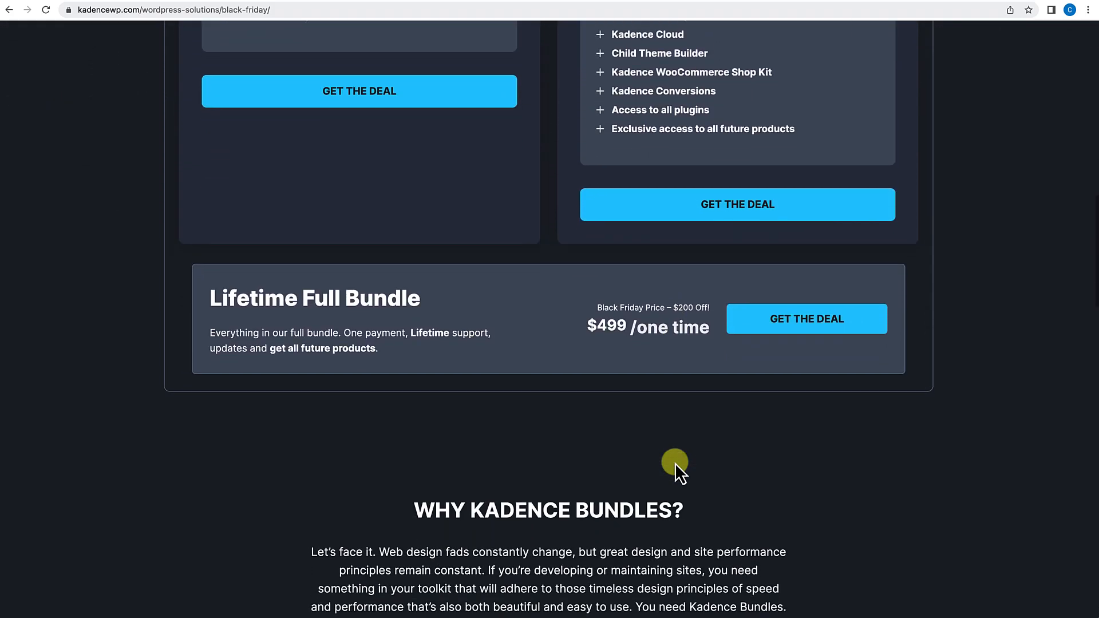
scroll(674, 463, up, 5)
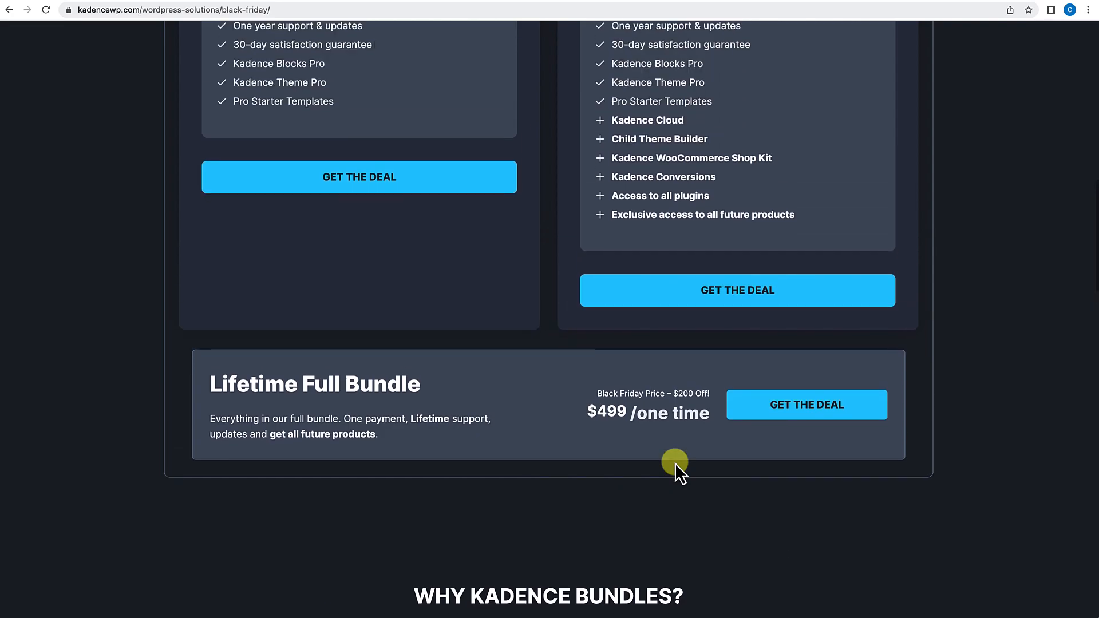
scroll(675, 463, up, 2)
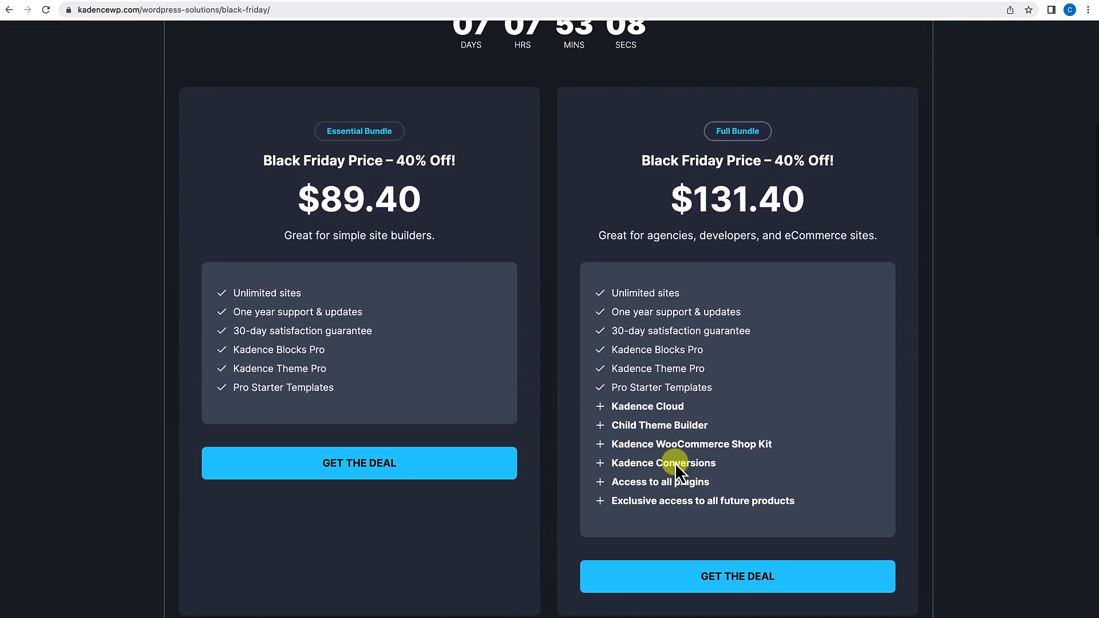